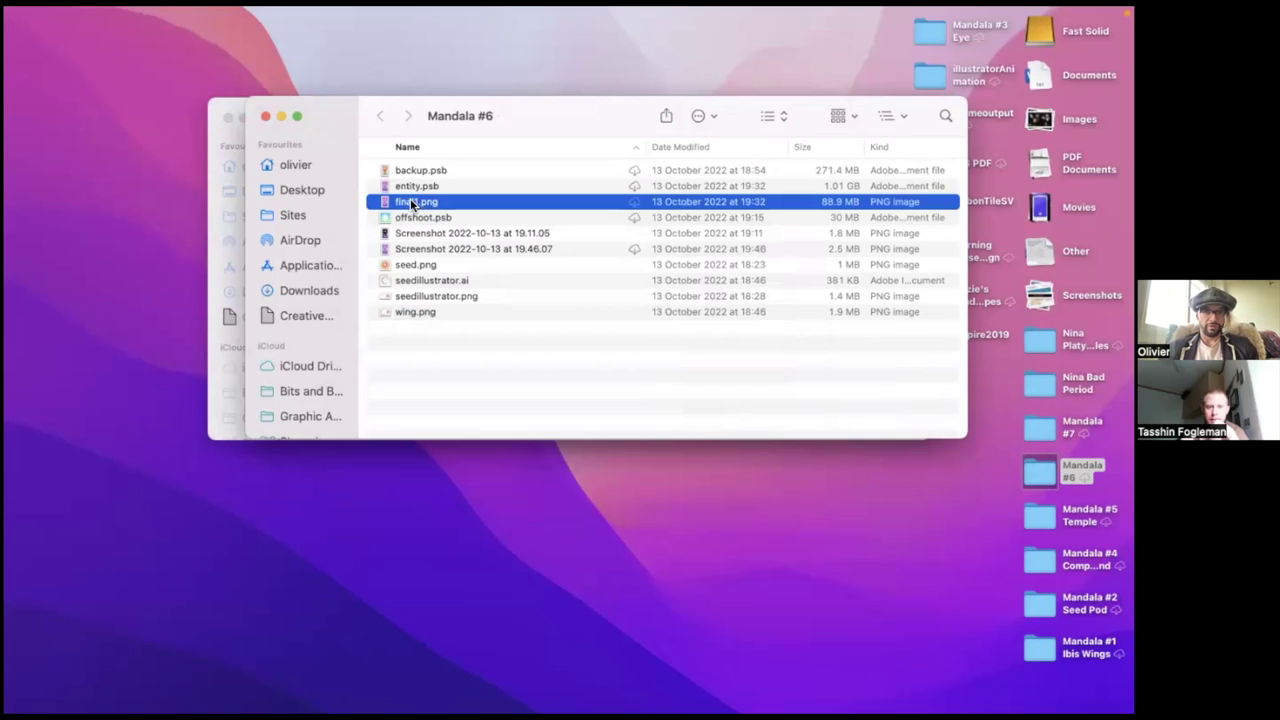
# - Preview the finished mandala image "Screenshot 2022-10-13 at 19.46.07" from the Mandala #6 folder
pyautogui.click(412, 249)
pyautogui.press('space')
pyautogui.press('space')
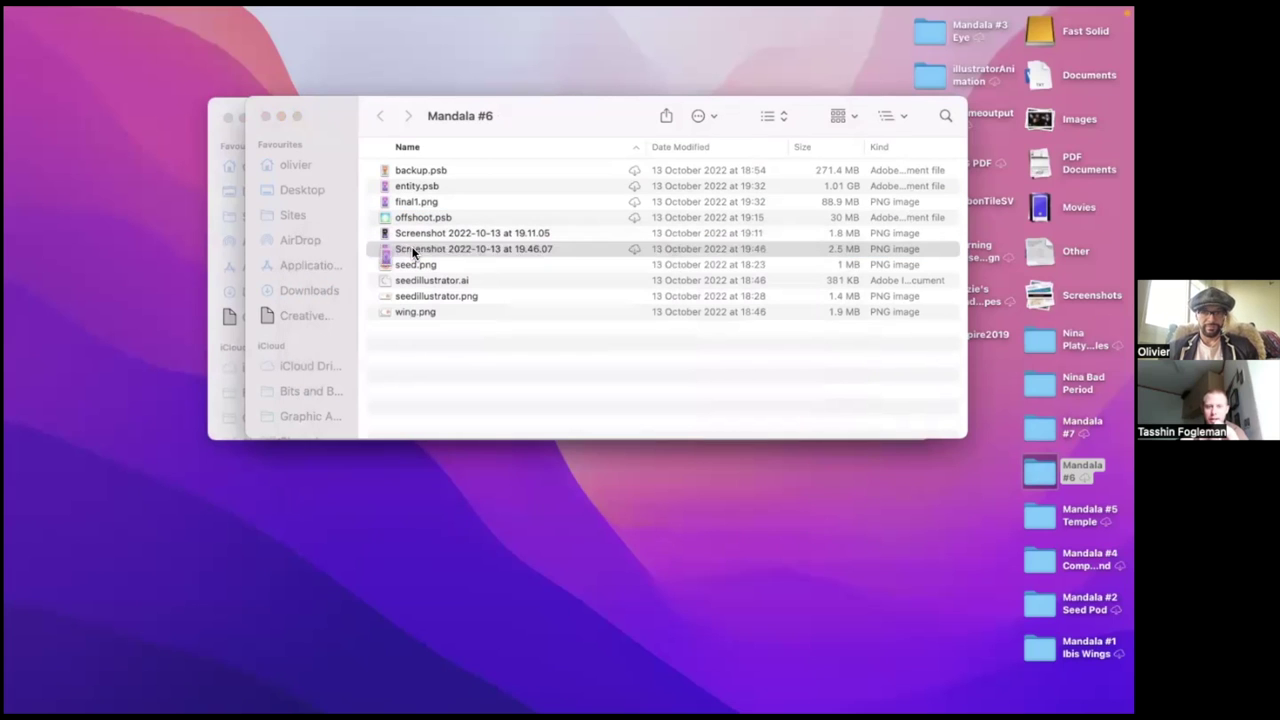
pyautogui.click(653, 247)
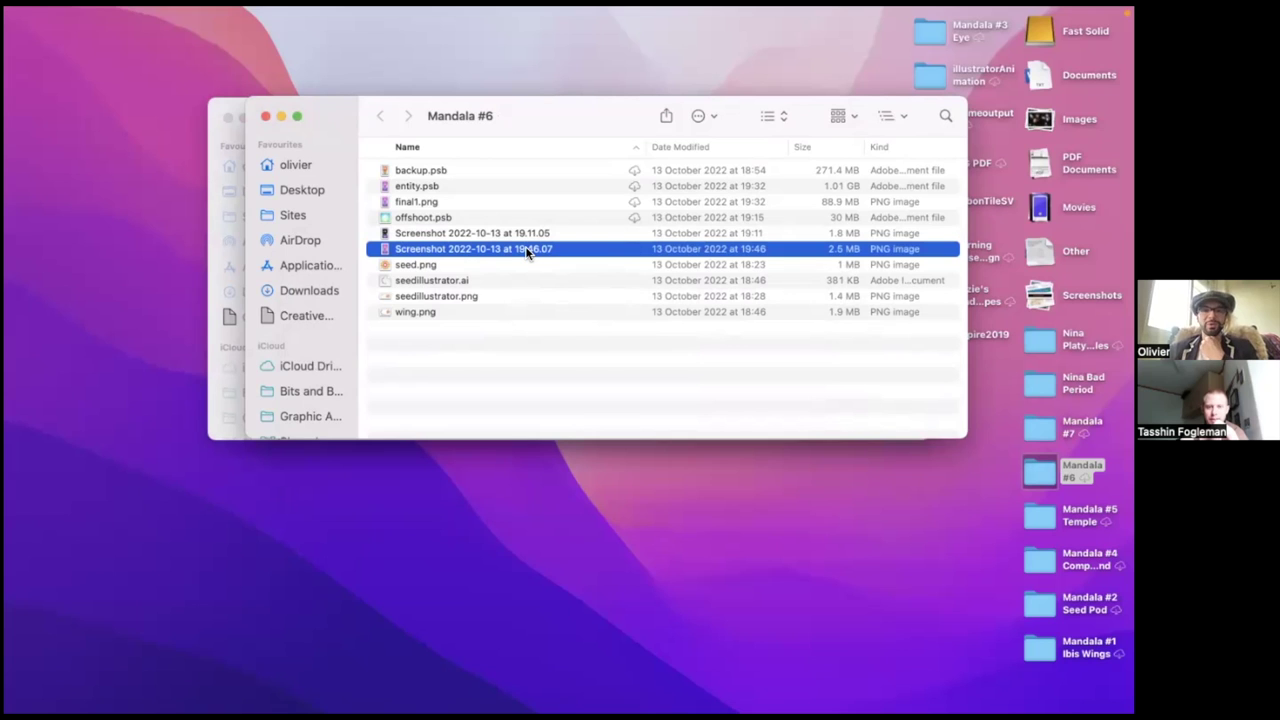
pyautogui.press('space')
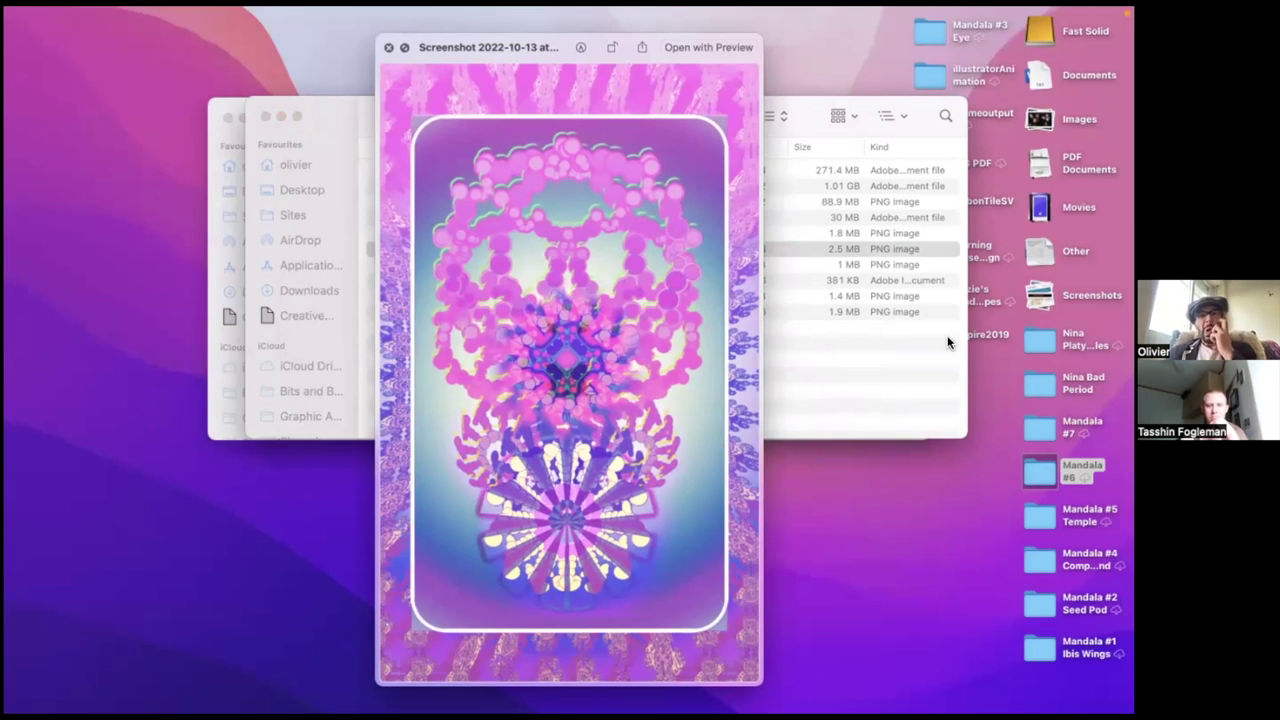
pyautogui.press('space')
# - Switch to Adobe Illustrator and create a new 210 x 210 mm RGB document at 300 ppi
pyautogui.hotkey('ctrl', 'Right')
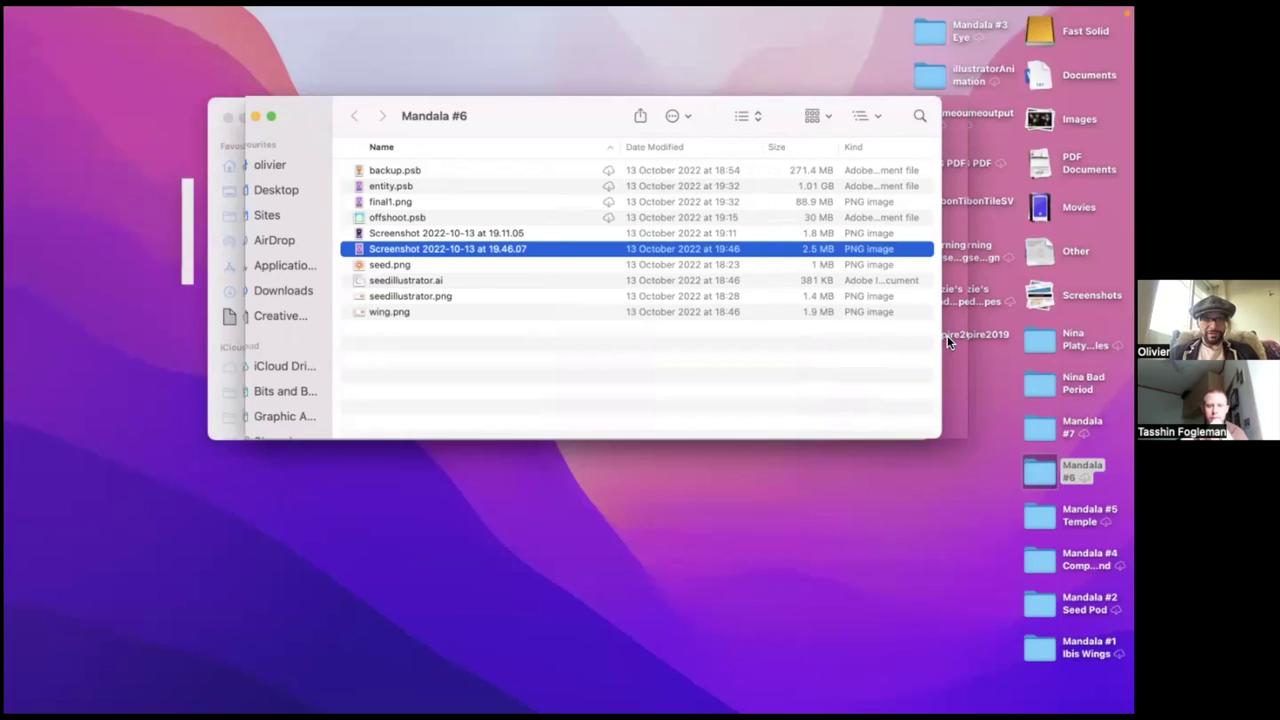
pyautogui.hotkey('ctrl', 'Right')
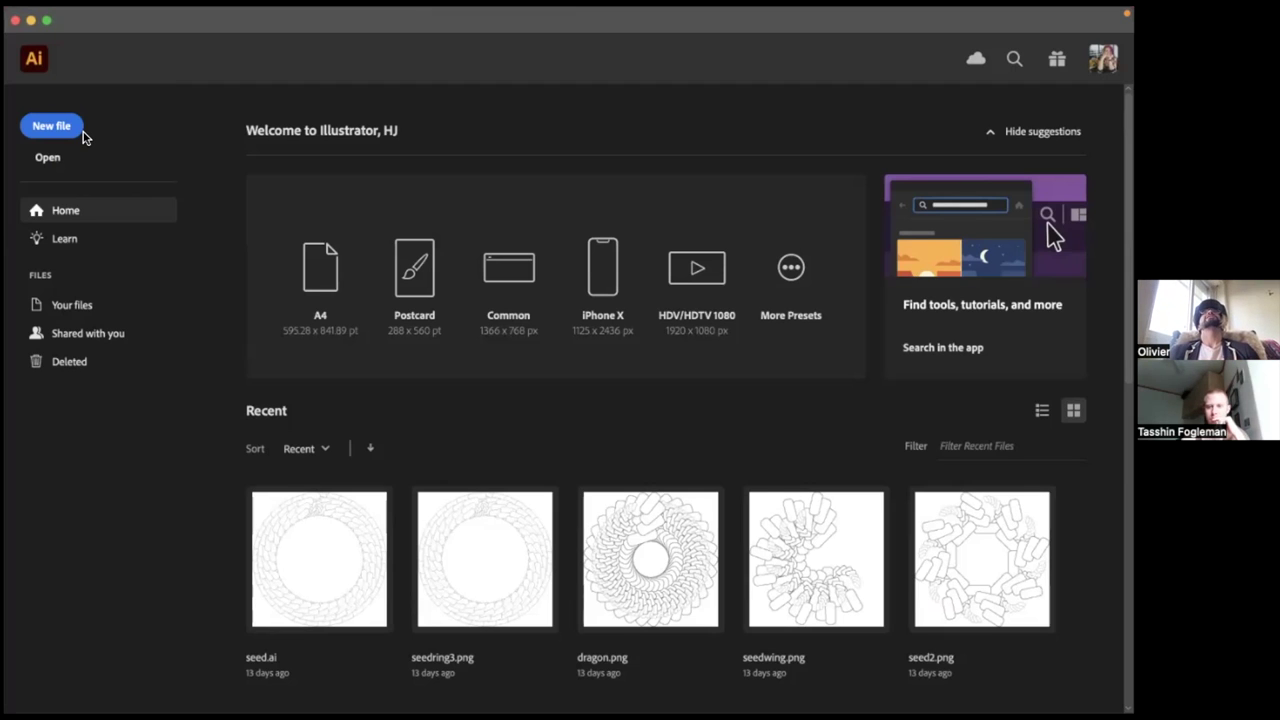
pyautogui.click(52, 127)
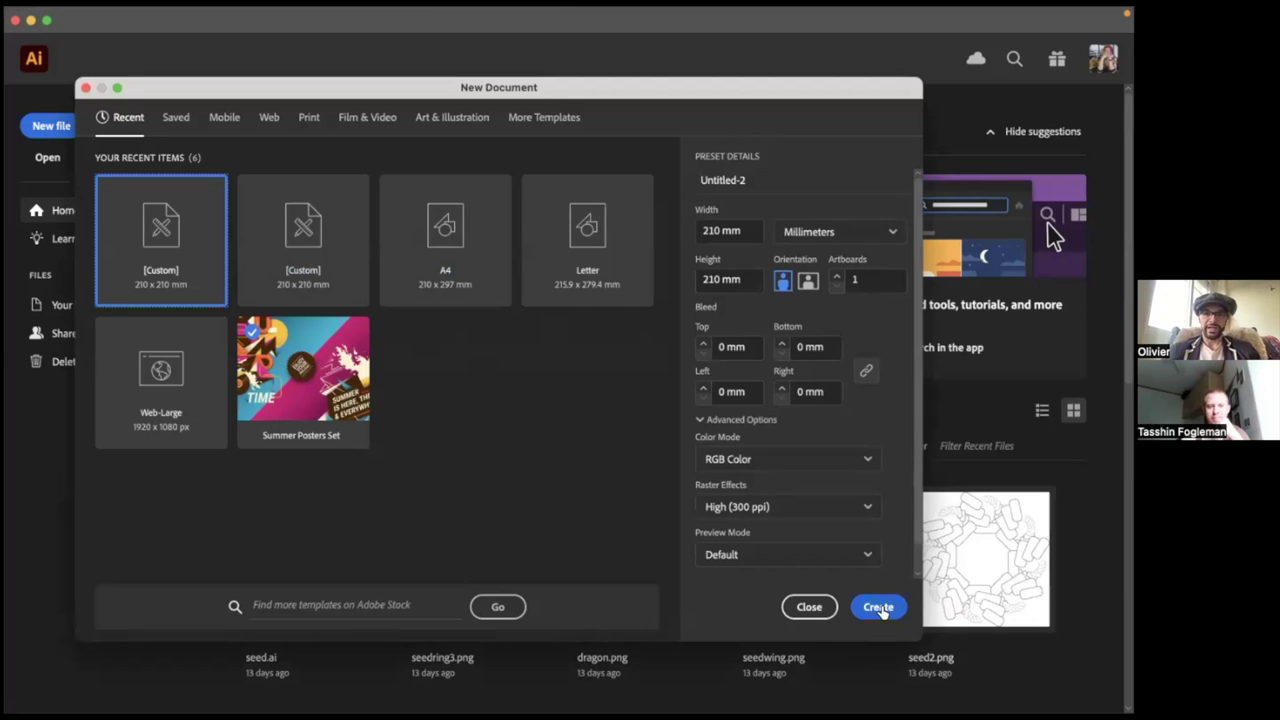
pyautogui.click(878, 607)
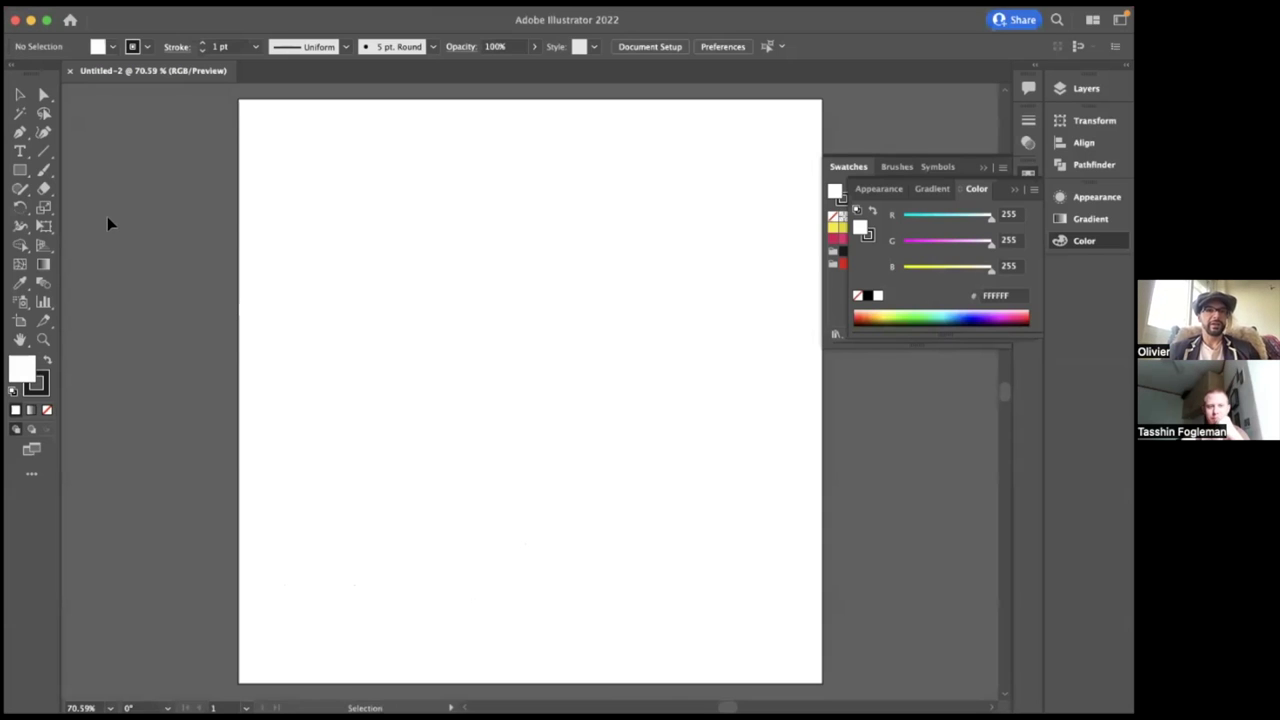
pyautogui.click(21, 190)
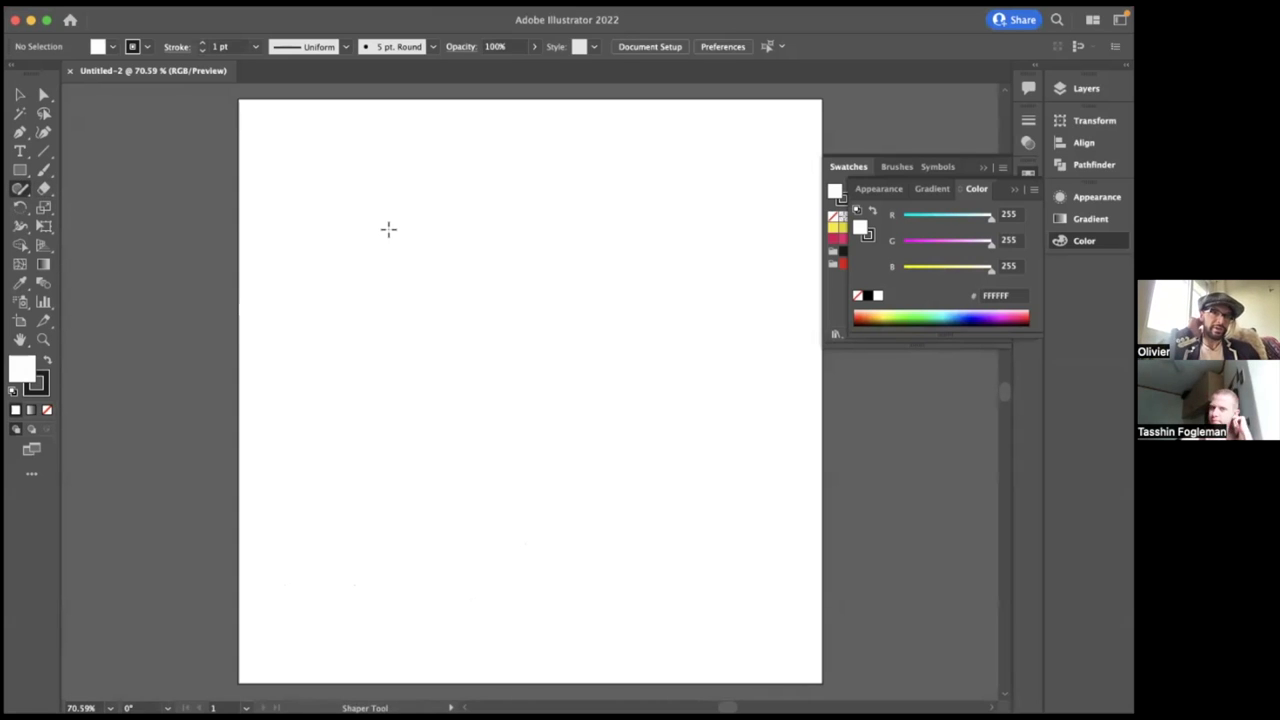
pyautogui.hotkey('ctrl', 'Left')
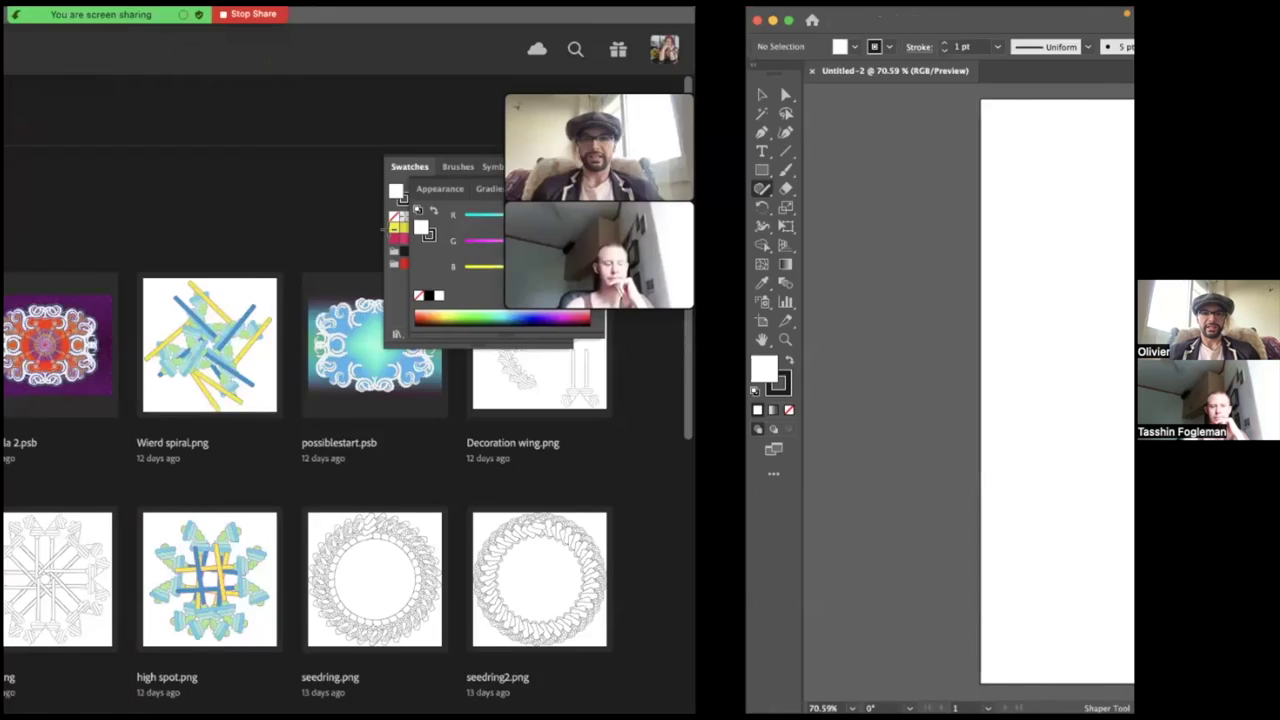
pyautogui.hotkey('ctrl', 'Right')
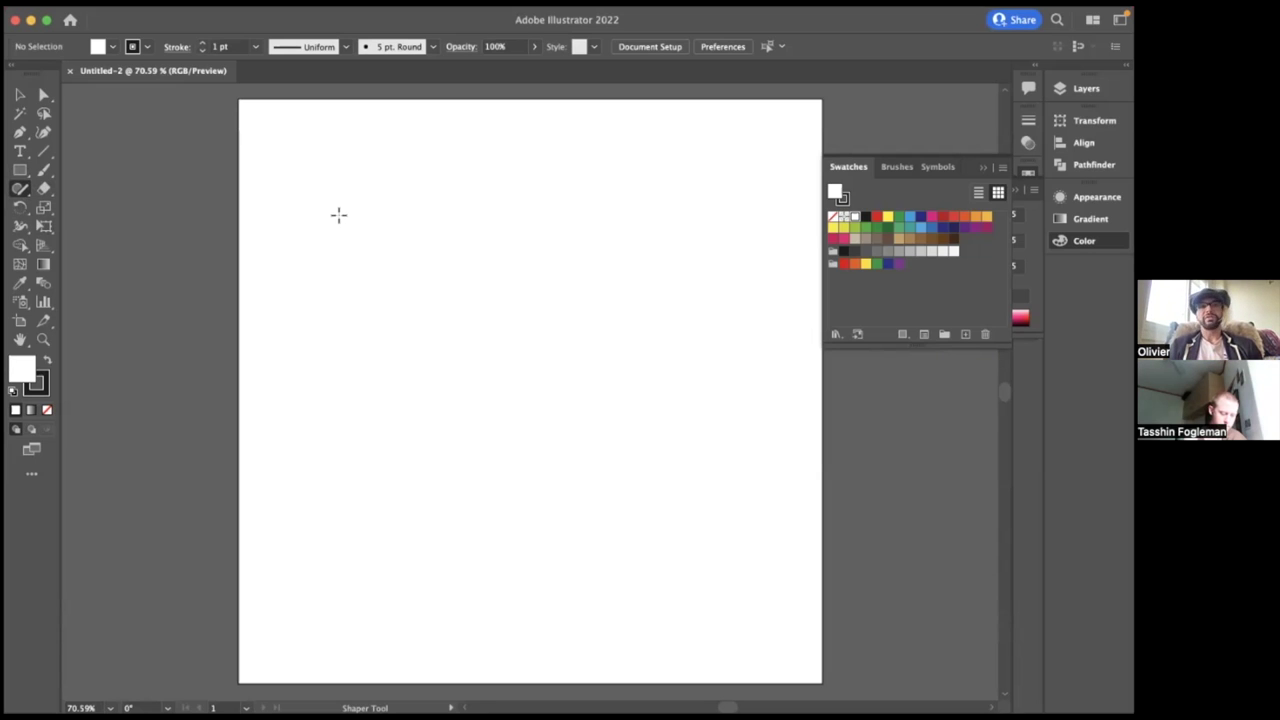
pyautogui.moveTo(374, 243); pyautogui.dragTo(434, 303)
pyautogui.press('super+z')
# - Draw two large adjoining circles with three smaller circles above them in the artboard's upper left area using the Ellipse tool
pyautogui.click(20, 170)
pyautogui.click(81, 211)
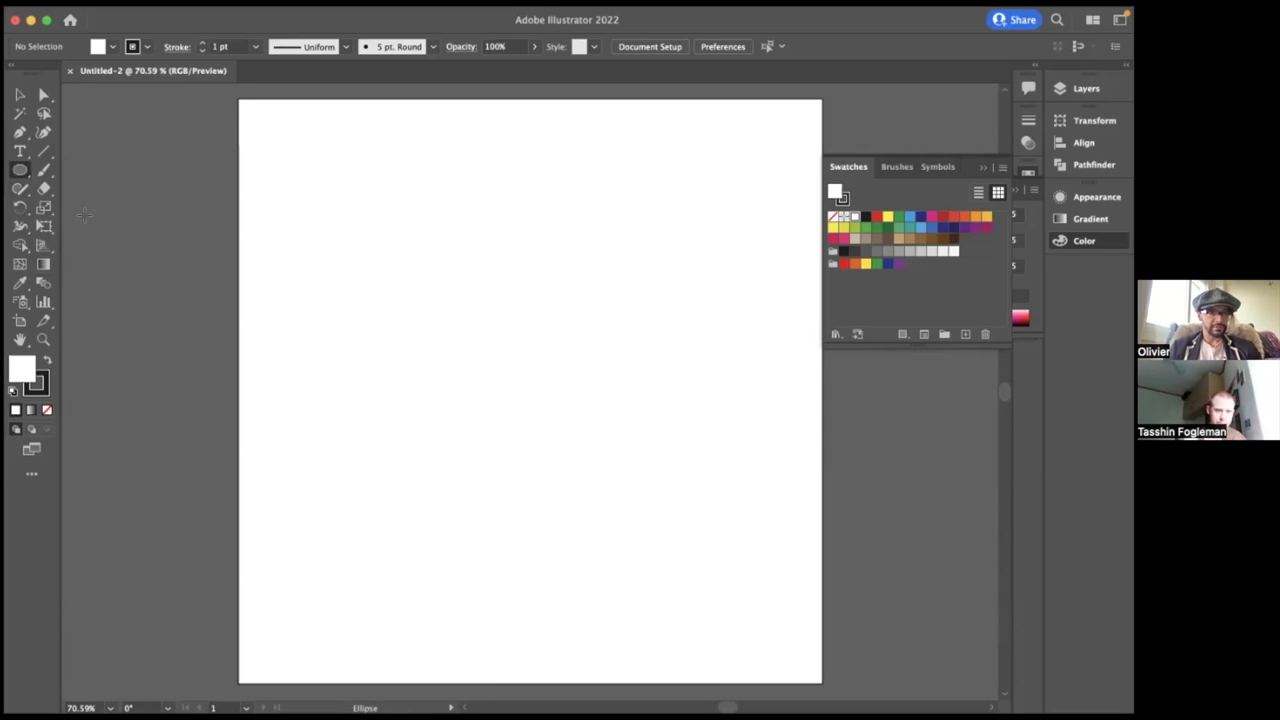
pyautogui.moveTo(374, 250); pyautogui.dragTo(444, 317)
pyautogui.moveTo(381, 213); pyautogui.dragTo(413, 242)
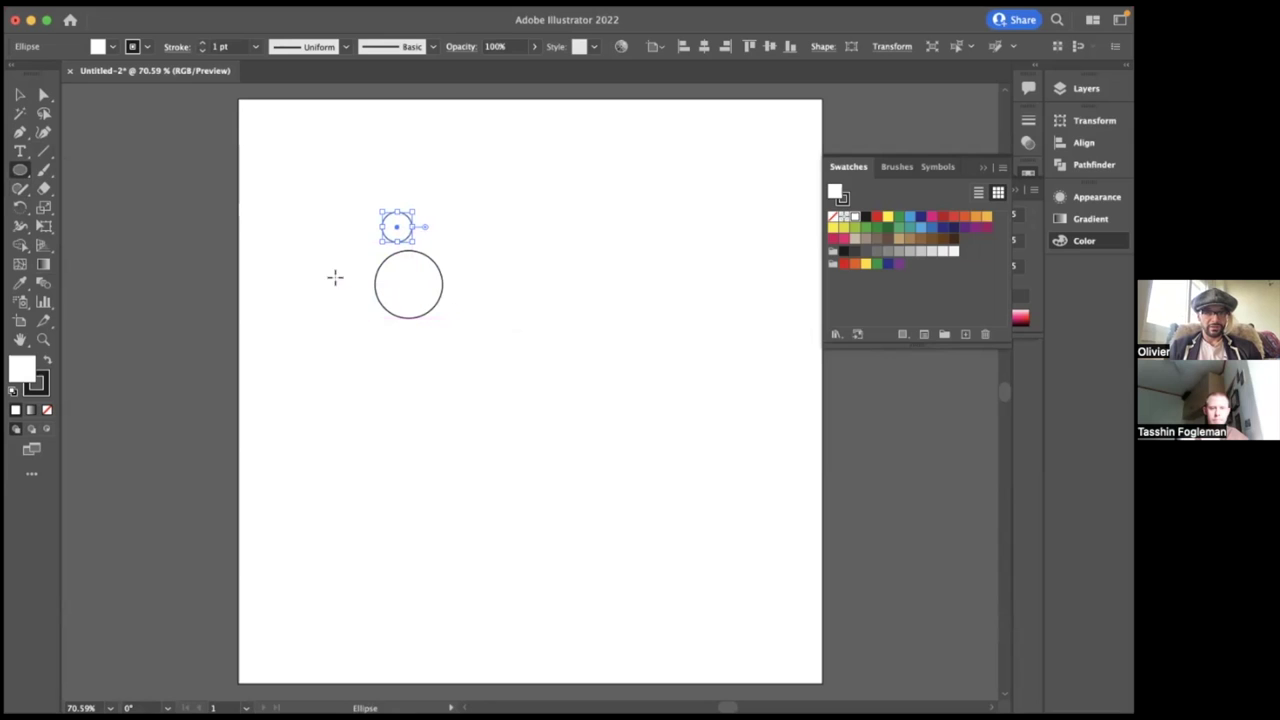
pyautogui.moveTo(314, 264); pyautogui.dragTo(381, 320)
pyautogui.moveTo(354, 236); pyautogui.dragTo(332, 255)
pyautogui.click(20, 98)
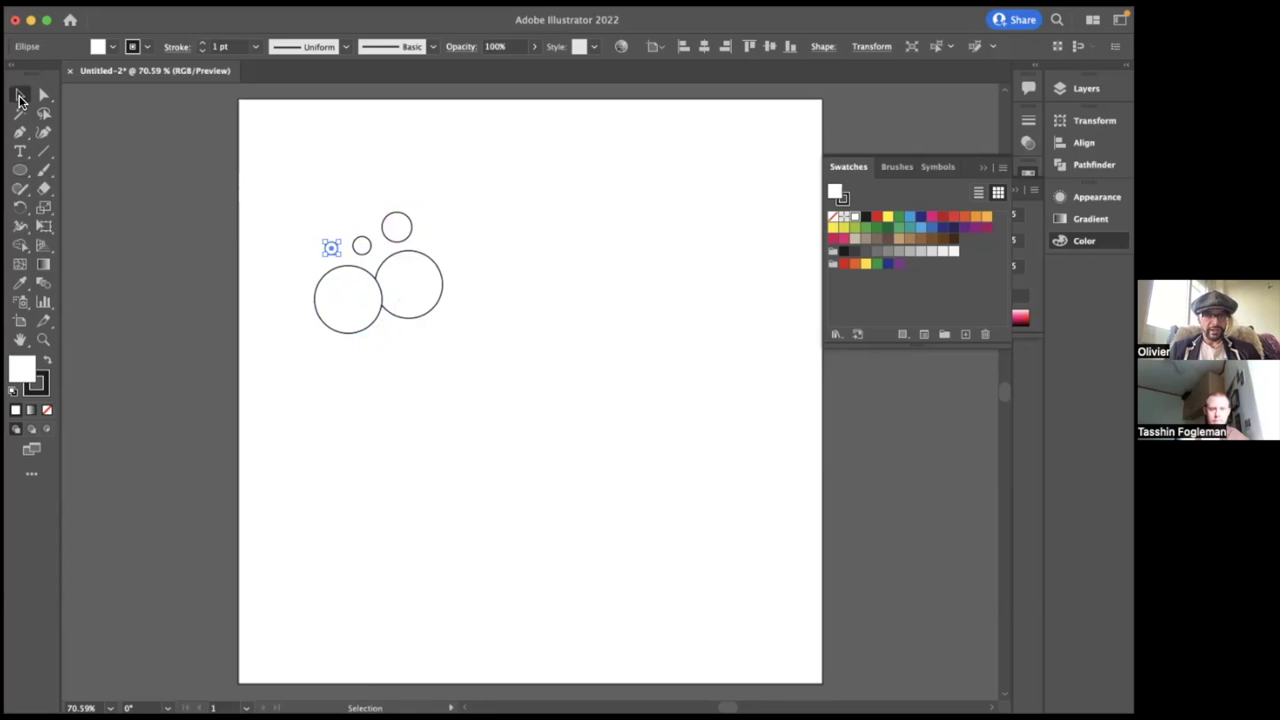
pyautogui.click(174, 253)
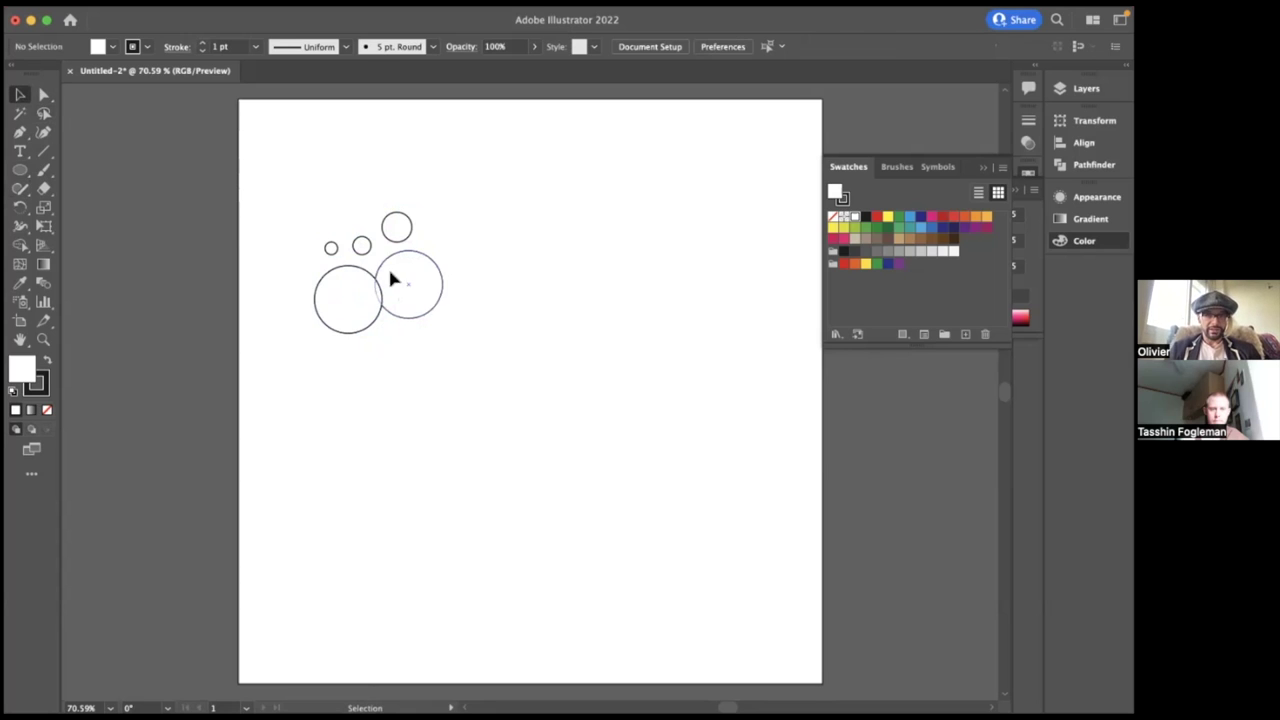
# - Try swapping the fill and stroke colours of the right large circle and restore the white fill with black stroke
pyautogui.scroll(5, 468, 286)
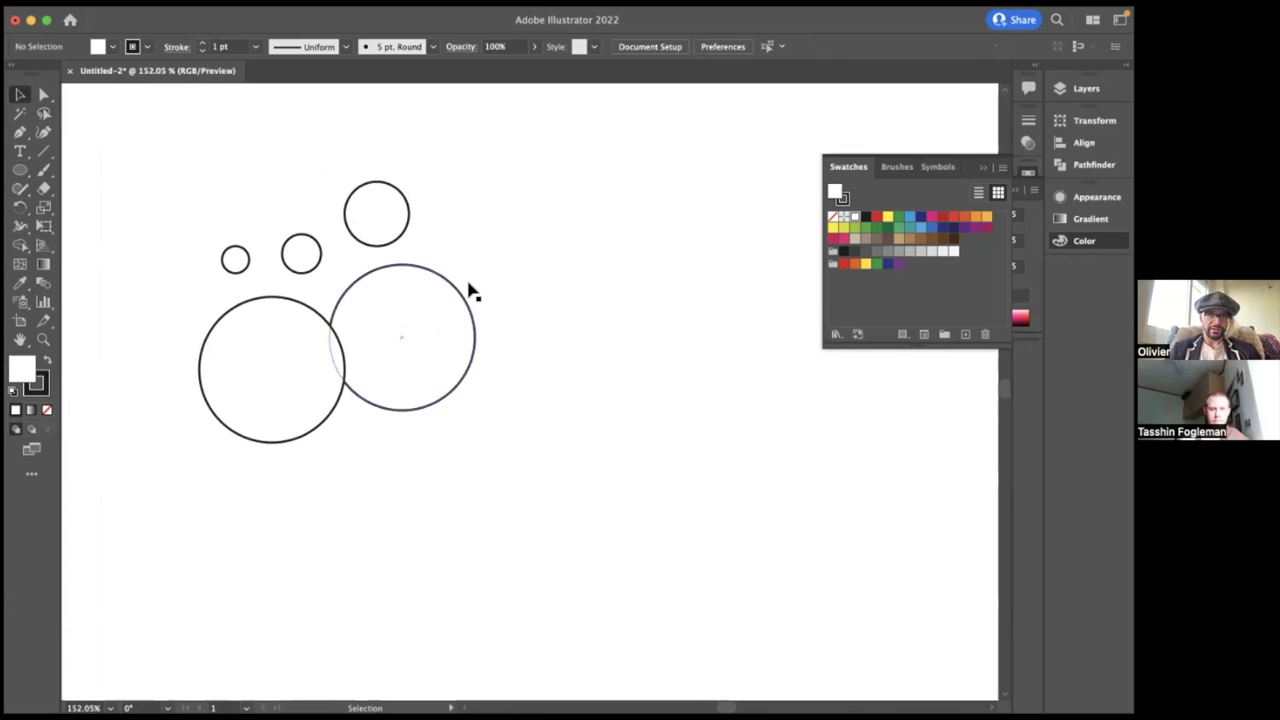
pyautogui.click(430, 328)
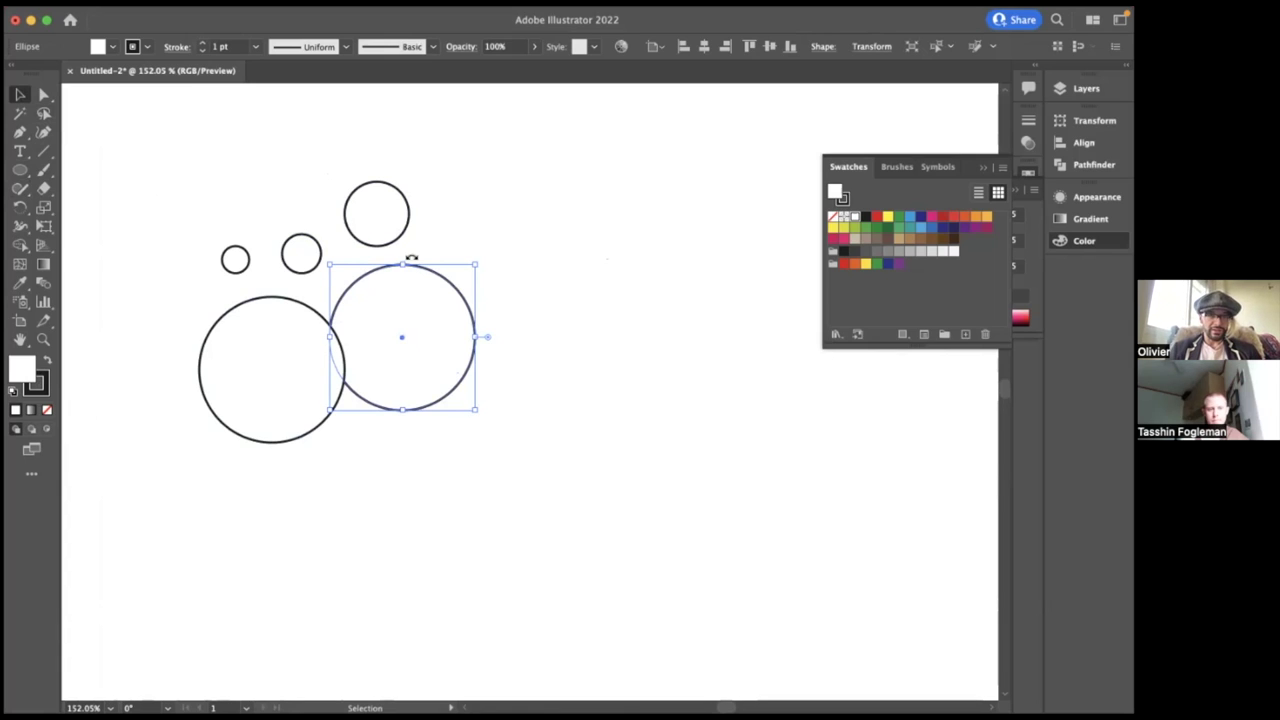
pyautogui.click(45, 362)
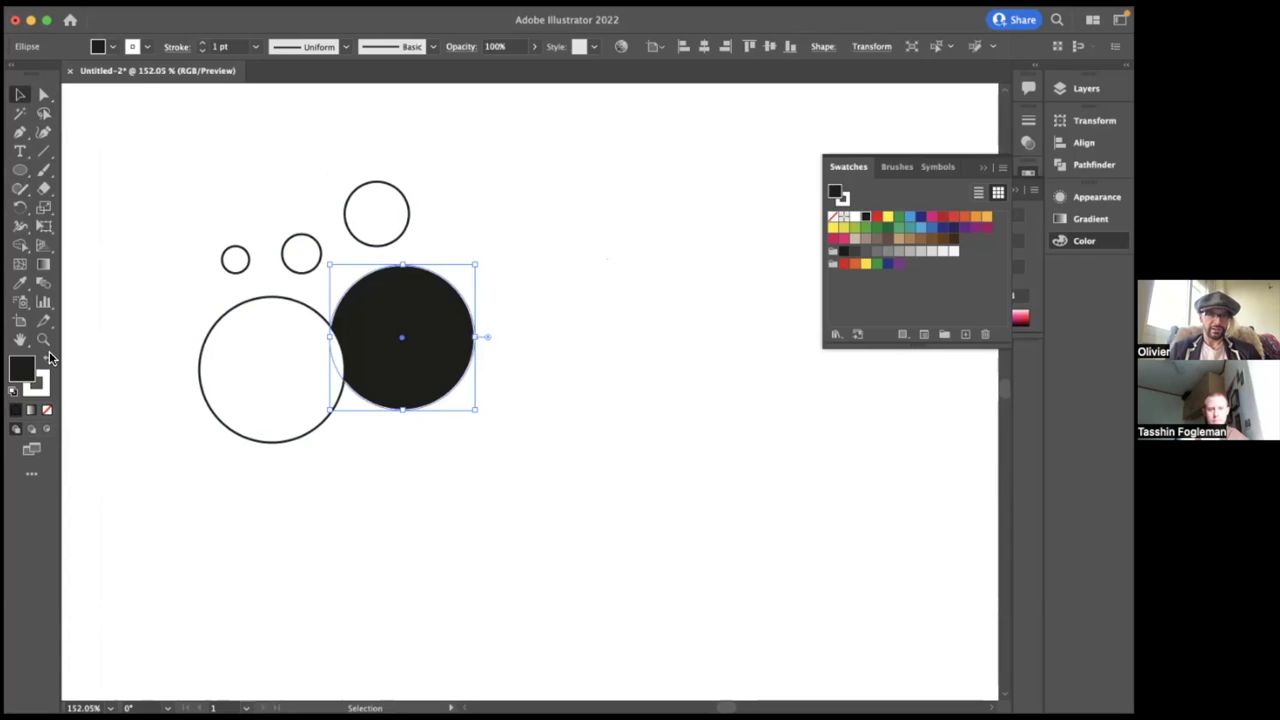
pyautogui.click(47, 362)
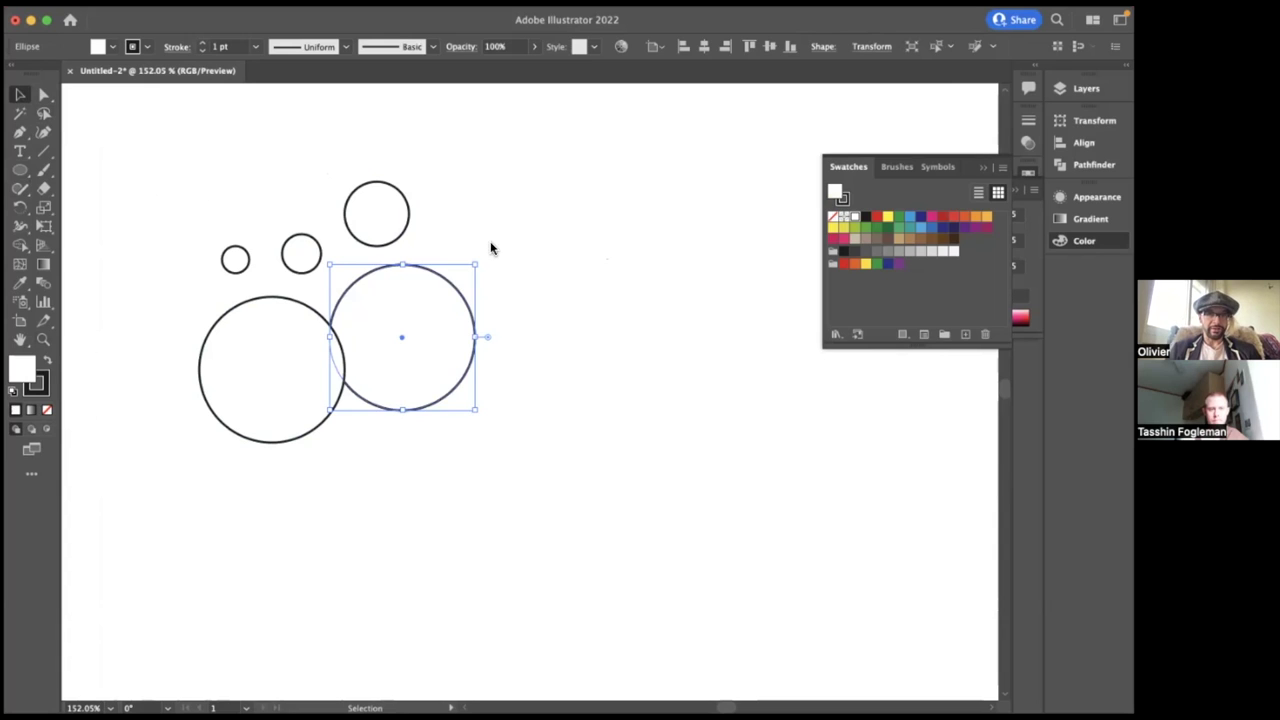
pyautogui.click(47, 361)
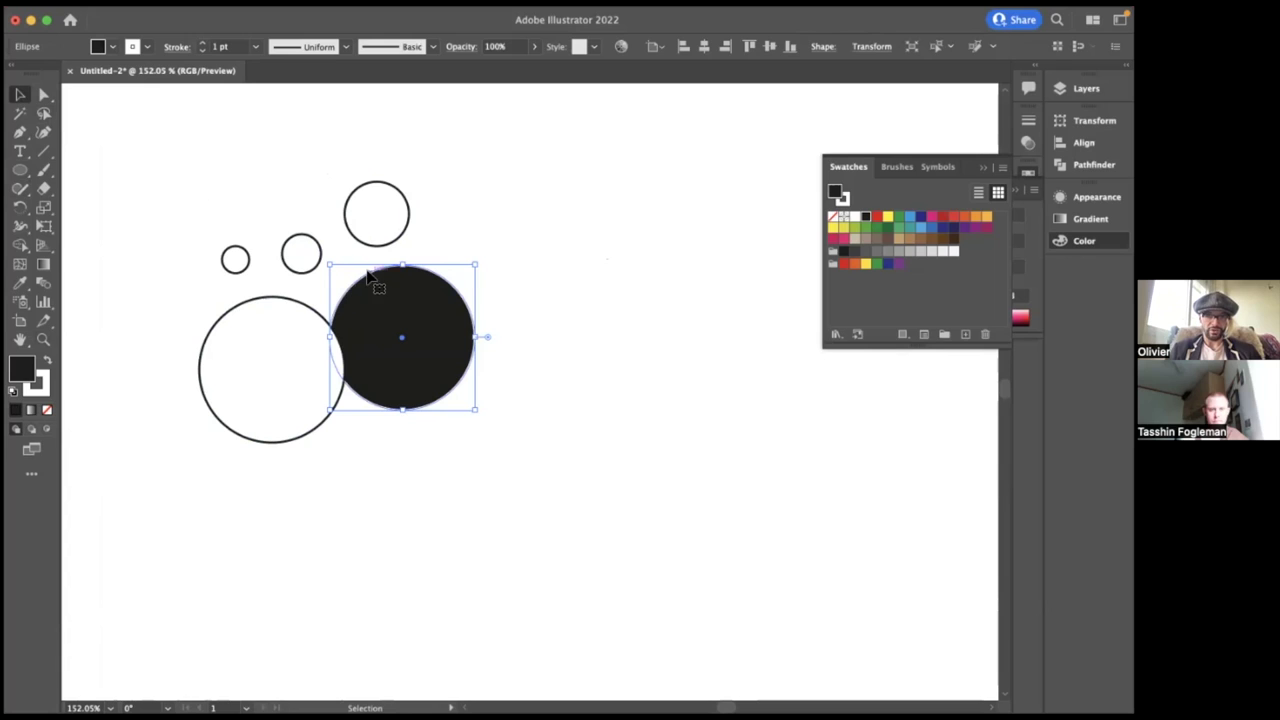
pyautogui.click(47, 362)
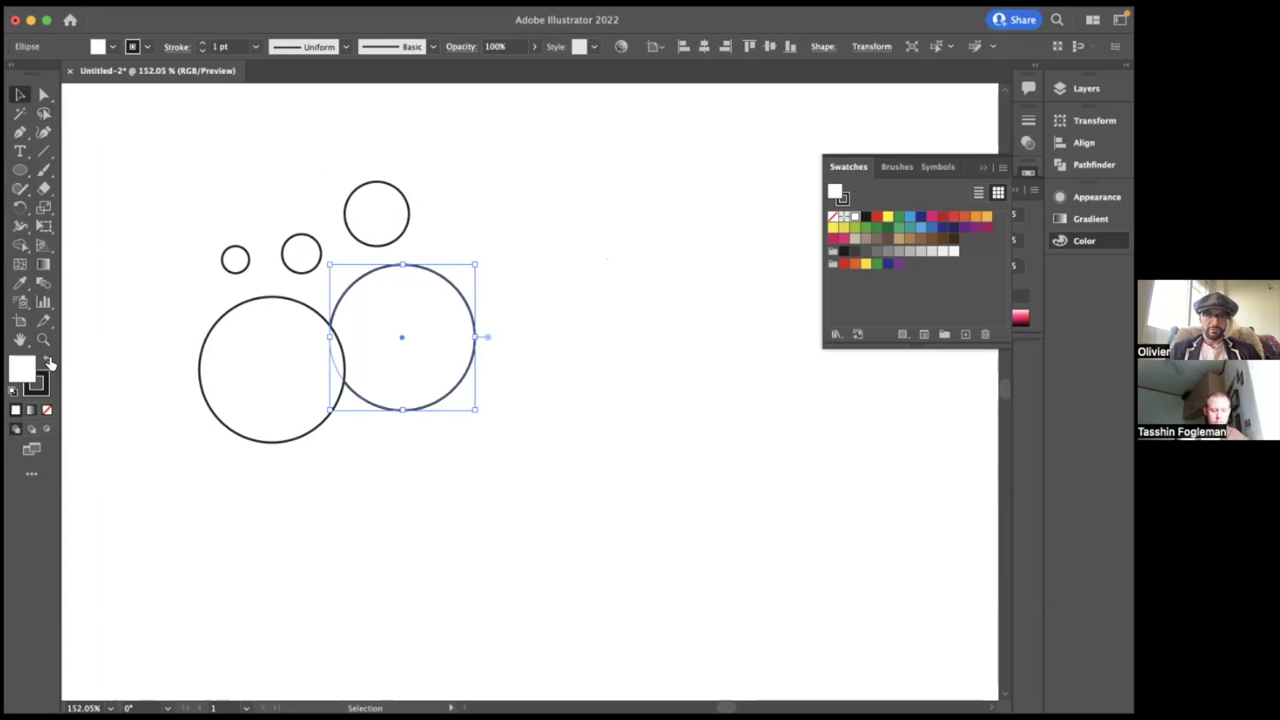
pyautogui.click(543, 294)
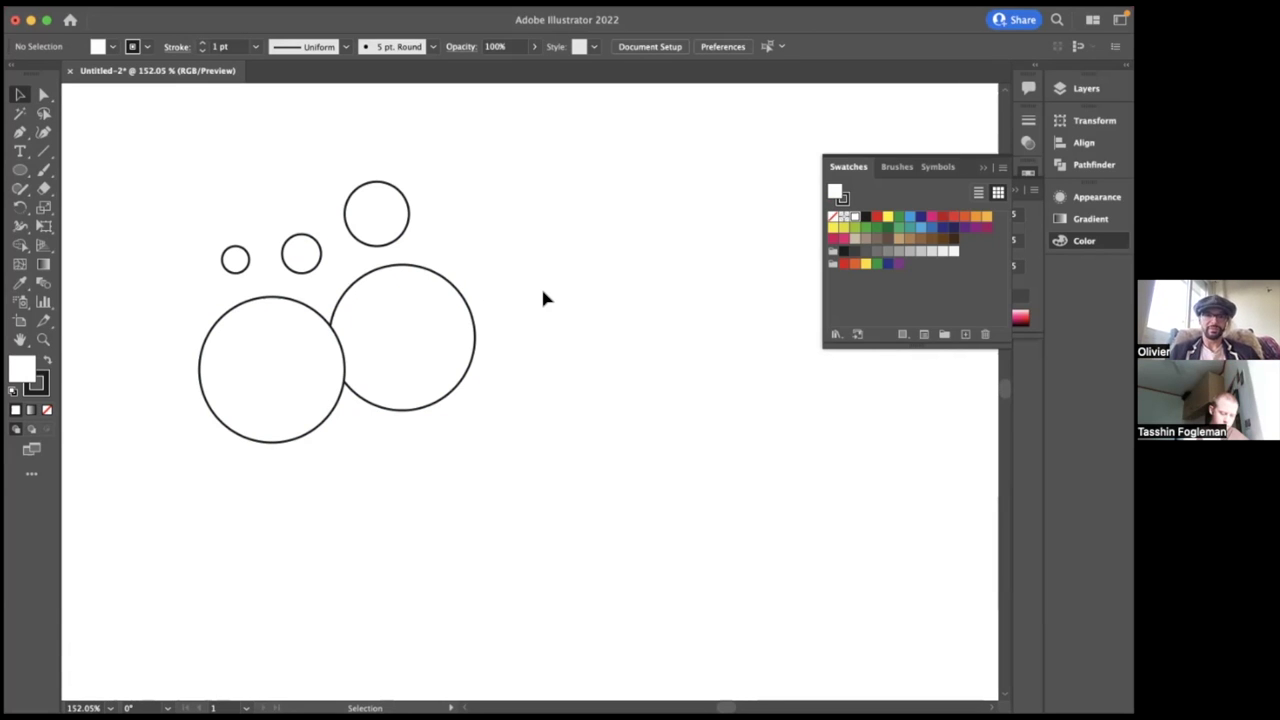
# - Apply a Mirror repeat to all five circles
pyautogui.scroll(-5, 543, 297)
pyautogui.moveTo(535, 382); pyautogui.dragTo(365, 238)
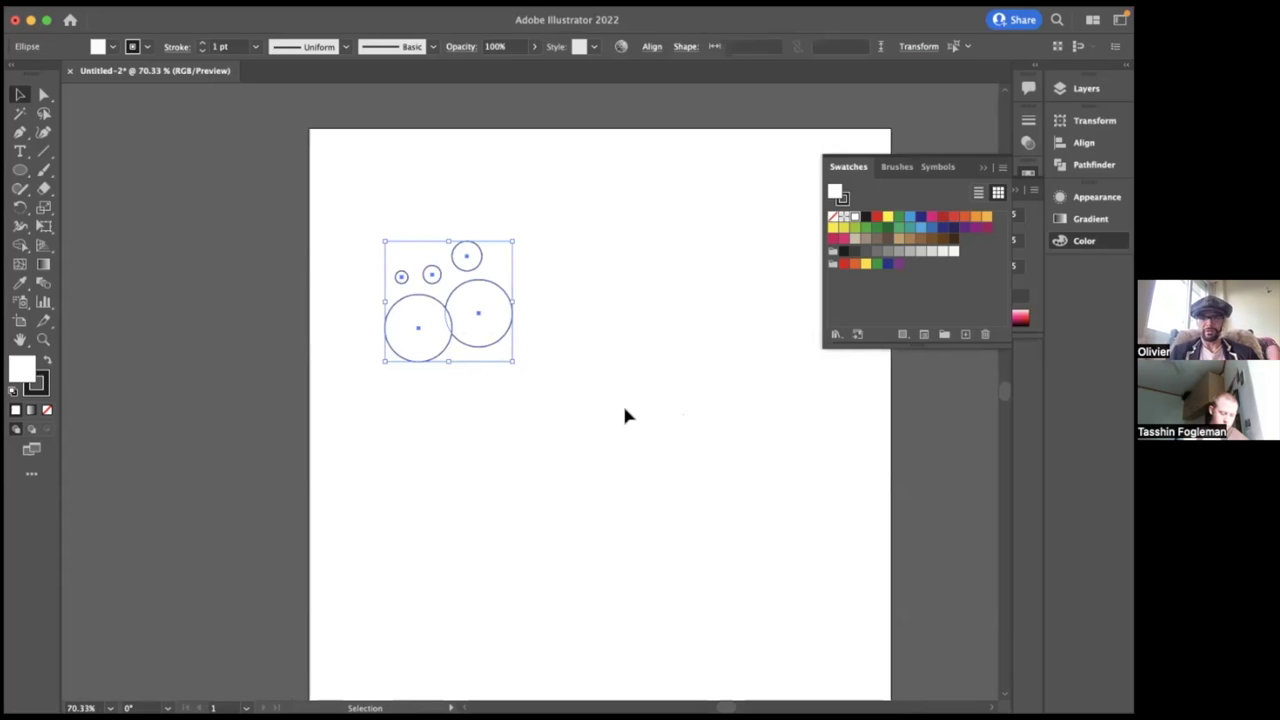
pyautogui.click(919, 45)
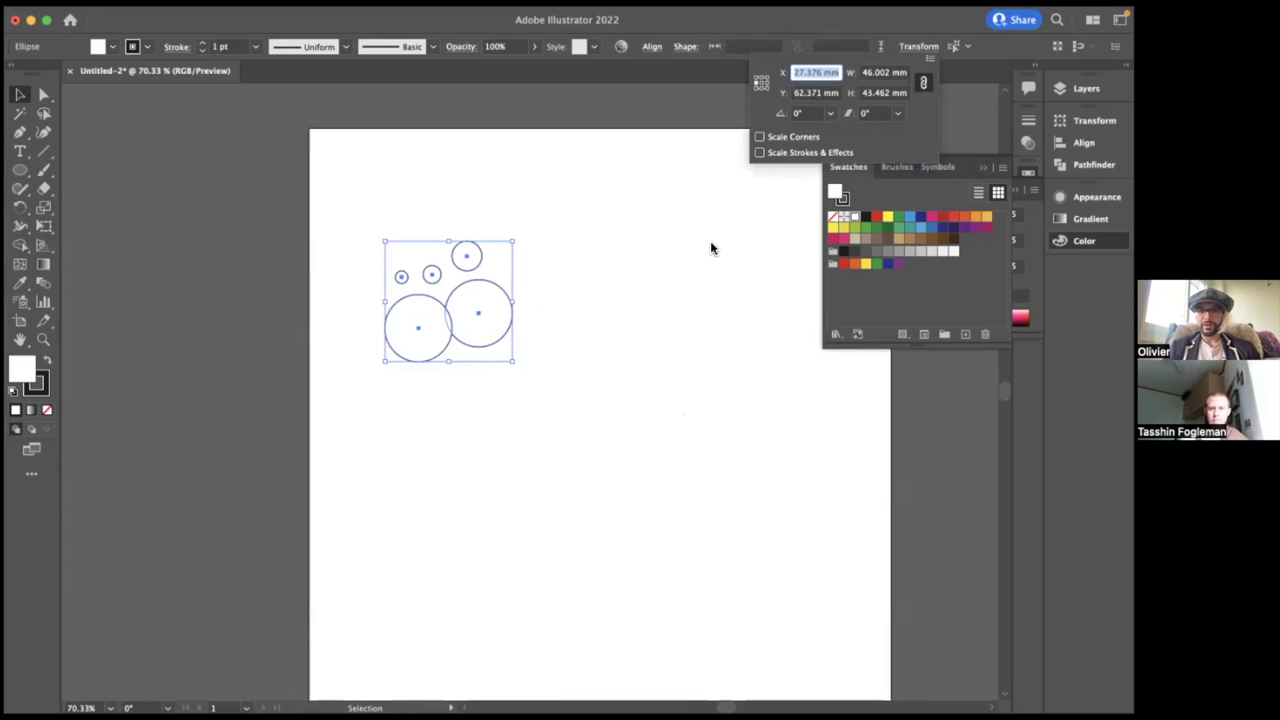
pyautogui.hscroll(3, 696, 267)
pyautogui.moveTo(525, 388); pyautogui.dragTo(277, 211)
pyautogui.click(195, 15)
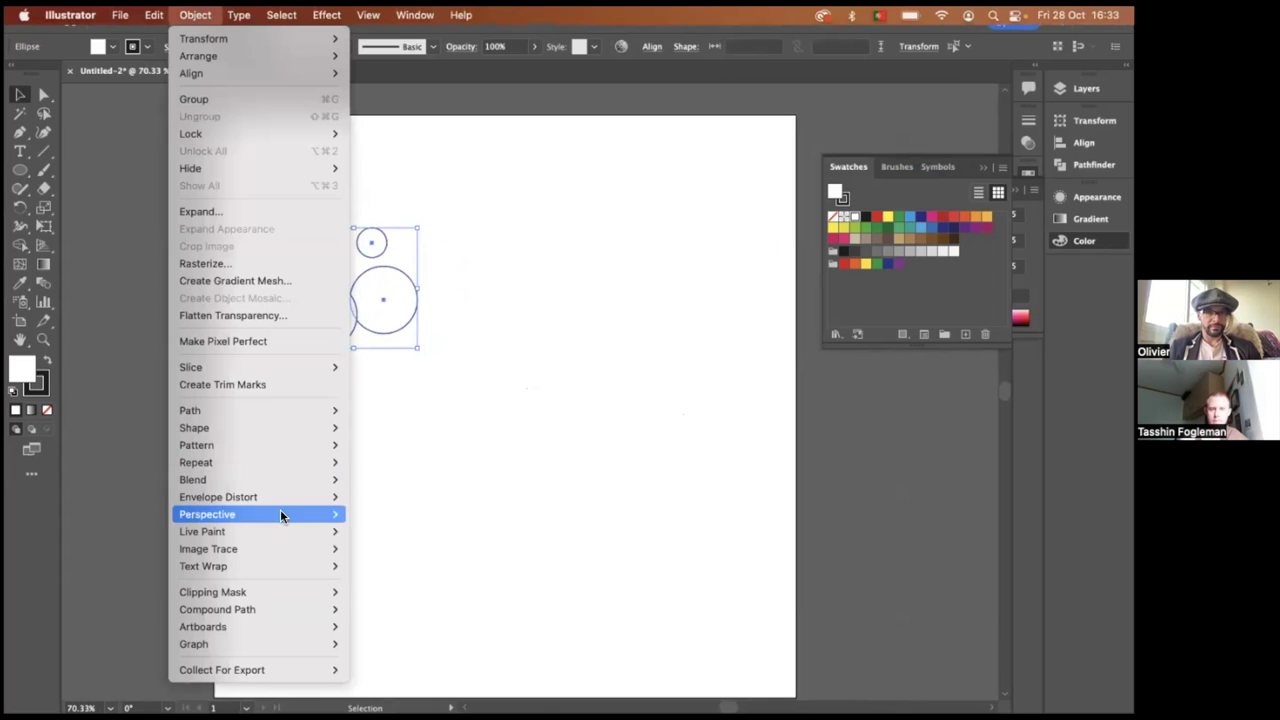
pyautogui.moveTo(293, 466)
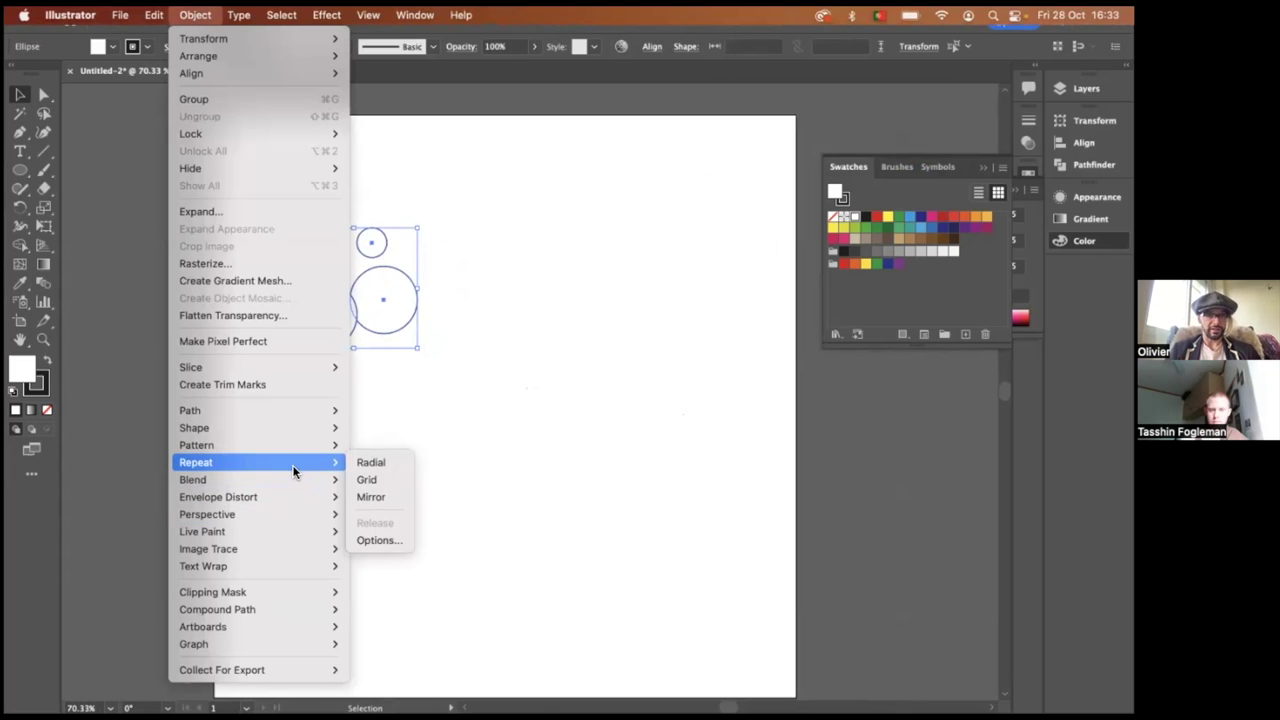
pyautogui.click(371, 497)
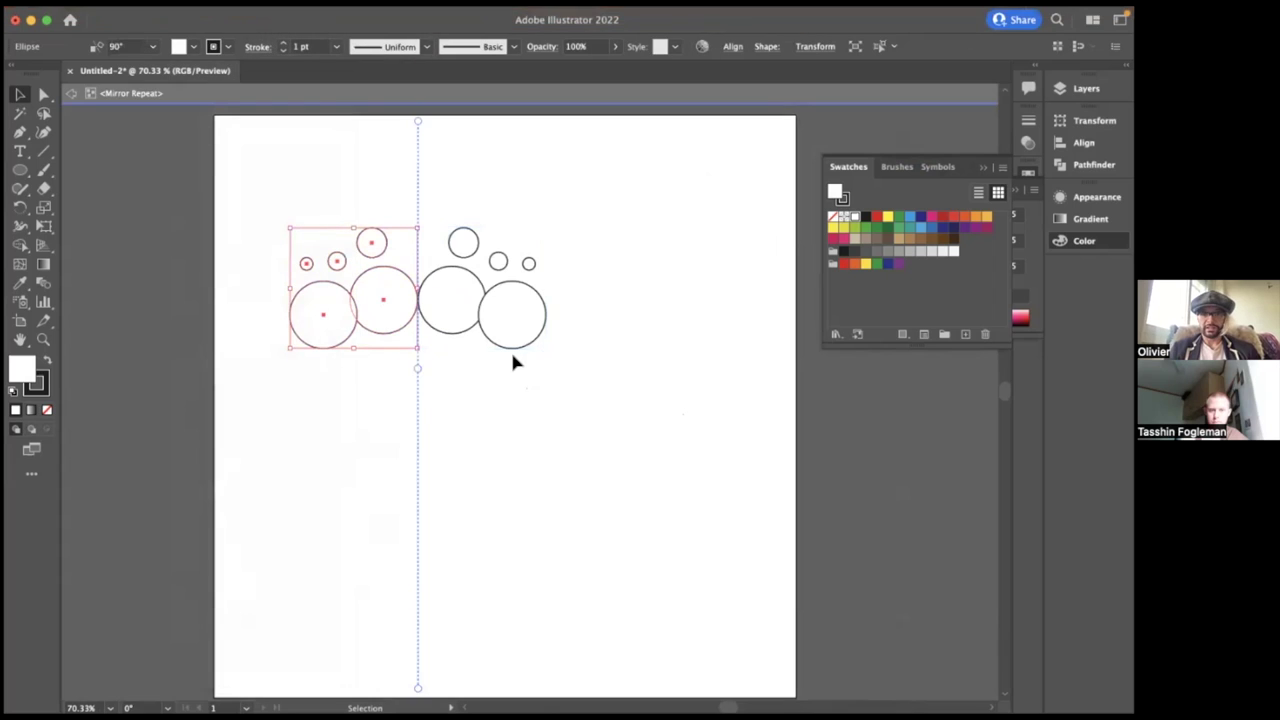
# - Reposition and rotate the mirror axis to run diagonally through the circles at about 49°, and leave isolation mode
pyautogui.moveTo(420, 375); pyautogui.dragTo(389, 371)
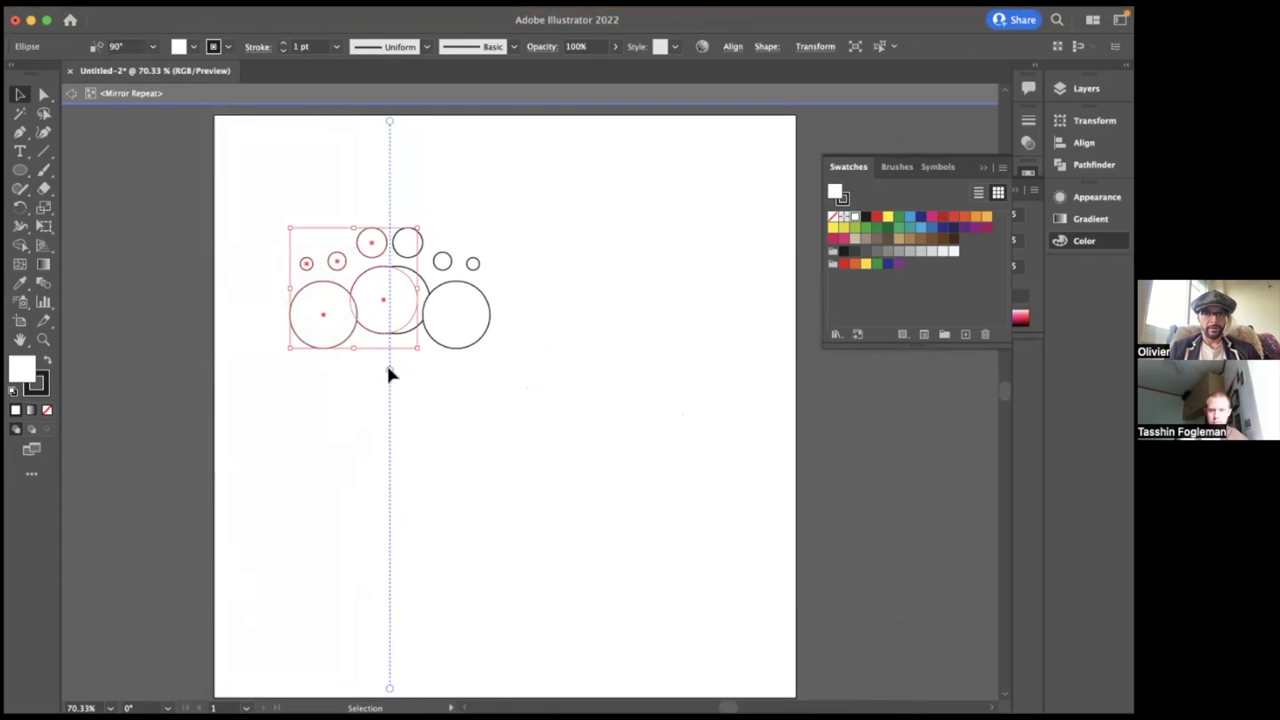
pyautogui.moveTo(389, 121); pyautogui.dragTo(229, 410)
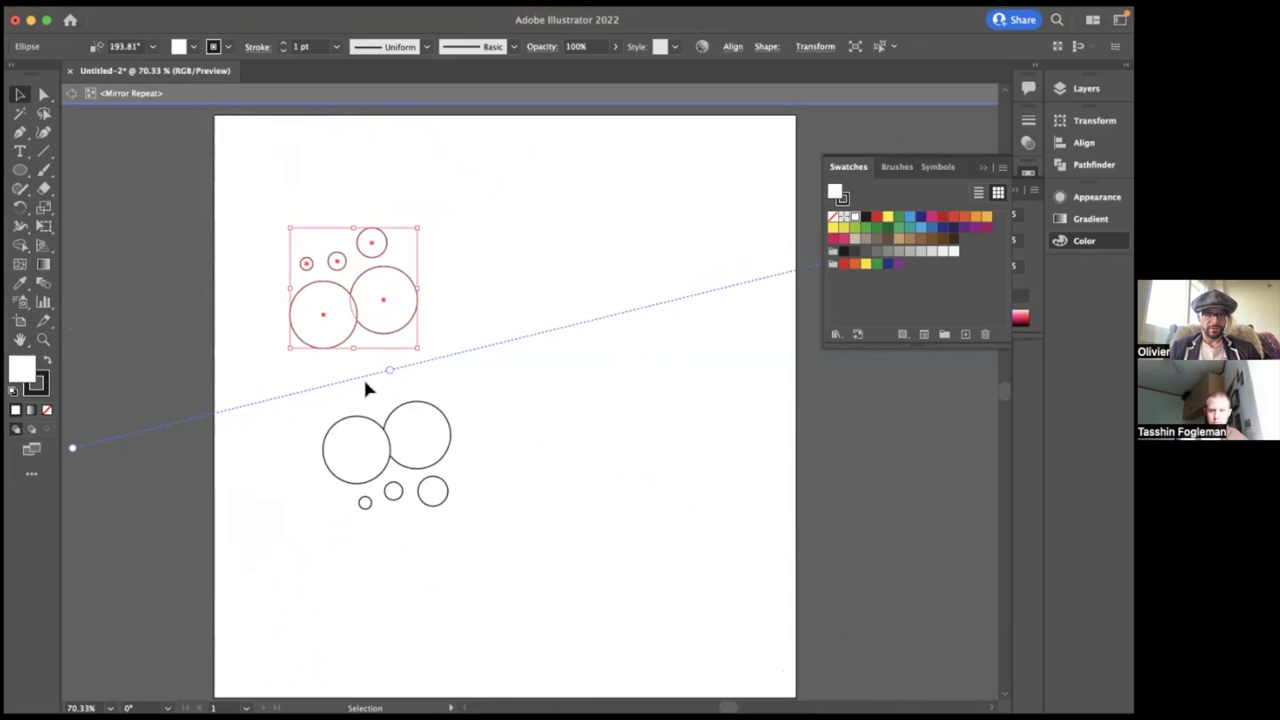
pyautogui.moveTo(391, 369)
pyautogui.mouseDown()
pyautogui.moveTo(337, 251)
pyautogui.moveTo(369, 357)
pyautogui.mouseUp()
pyautogui.moveTo(72, 430); pyautogui.dragTo(410, 176)
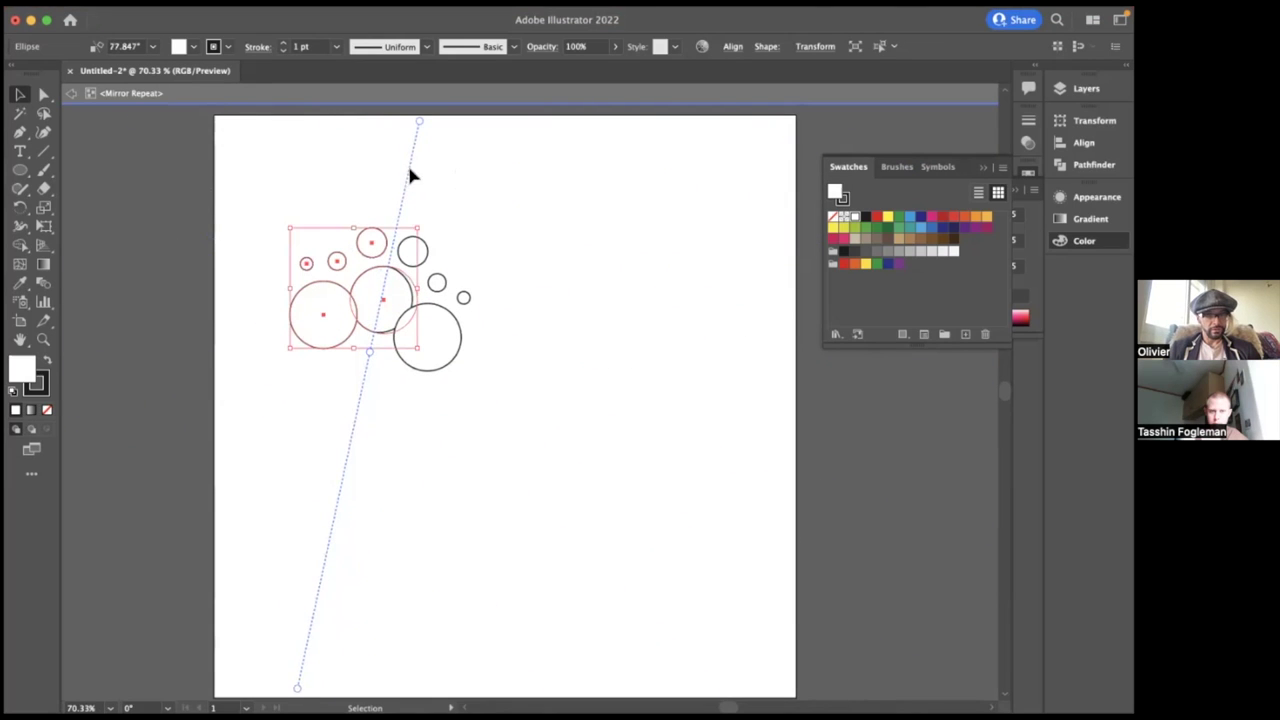
pyautogui.moveTo(305, 688); pyautogui.dragTo(217, 531)
pyautogui.moveTo(362, 347); pyautogui.dragTo(355, 348)
pyautogui.click(516, 456)
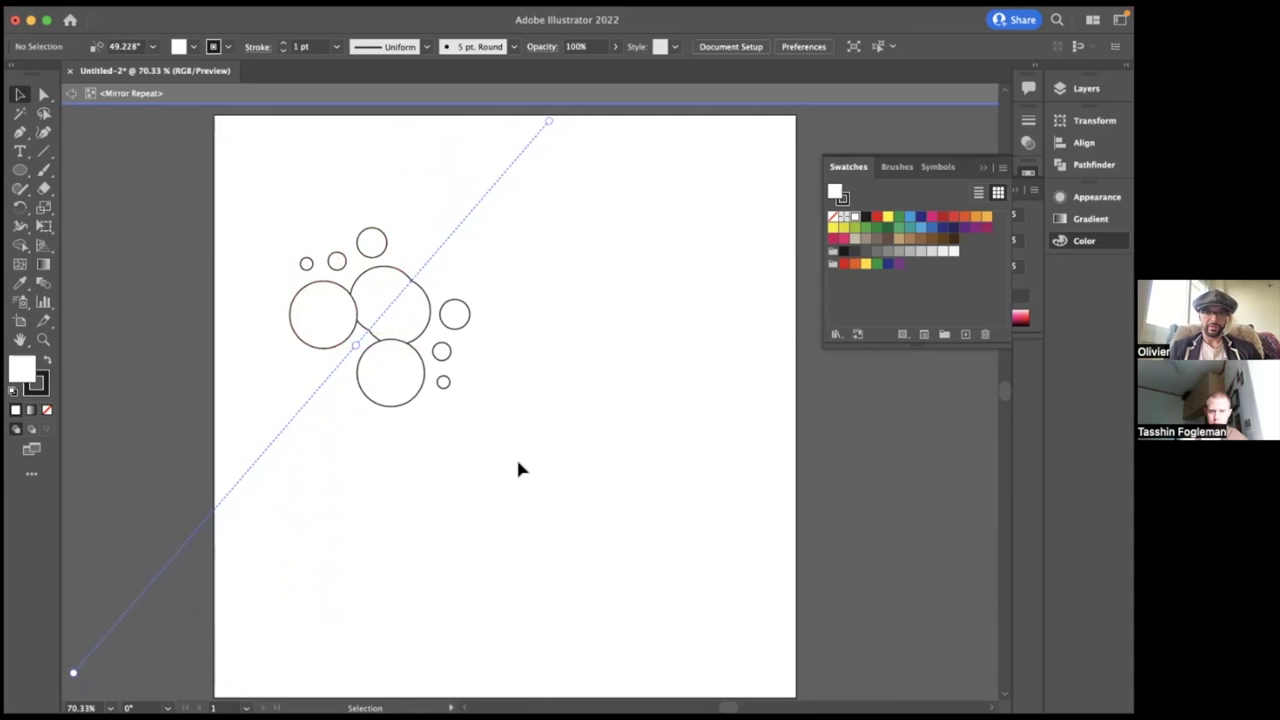
pyautogui.click(290, 232)
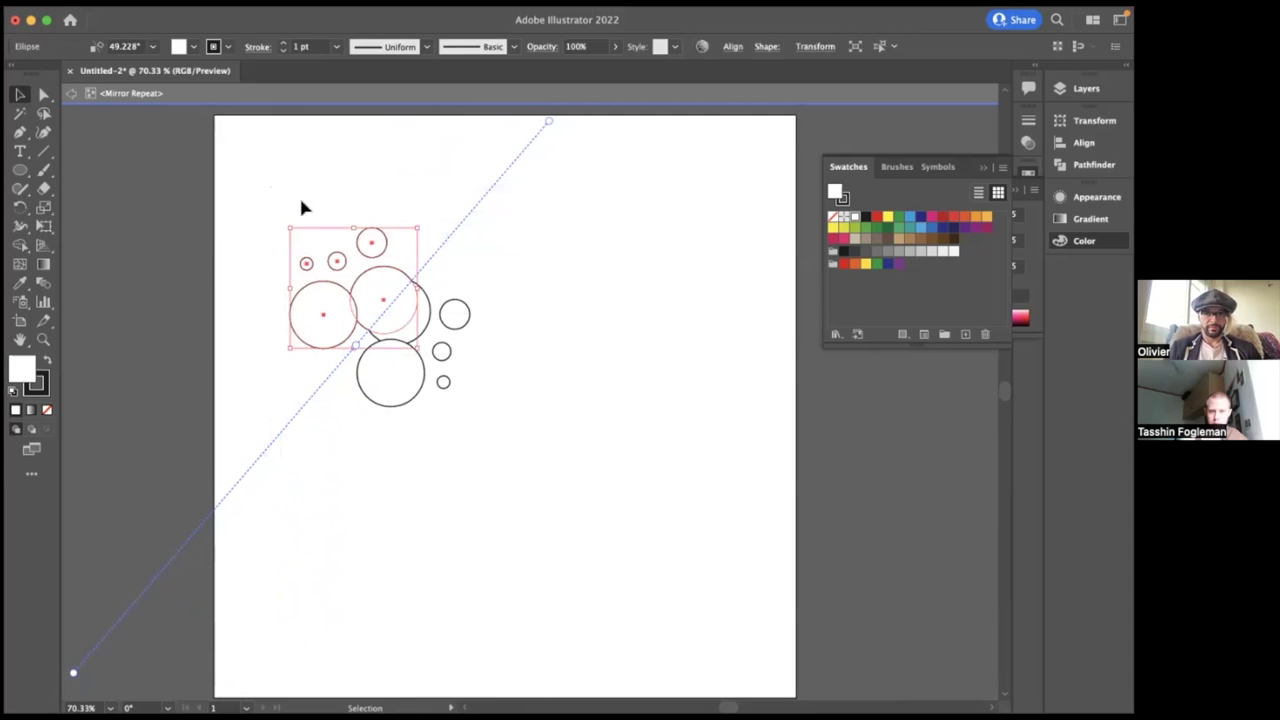
pyautogui.doubleClick(558, 402)
# - Rotate the mirrored group until its axis is nearly vertical at about 88° and move it towards the artboard's upper middle
pyautogui.moveTo(529, 428); pyautogui.dragTo(285, 187)
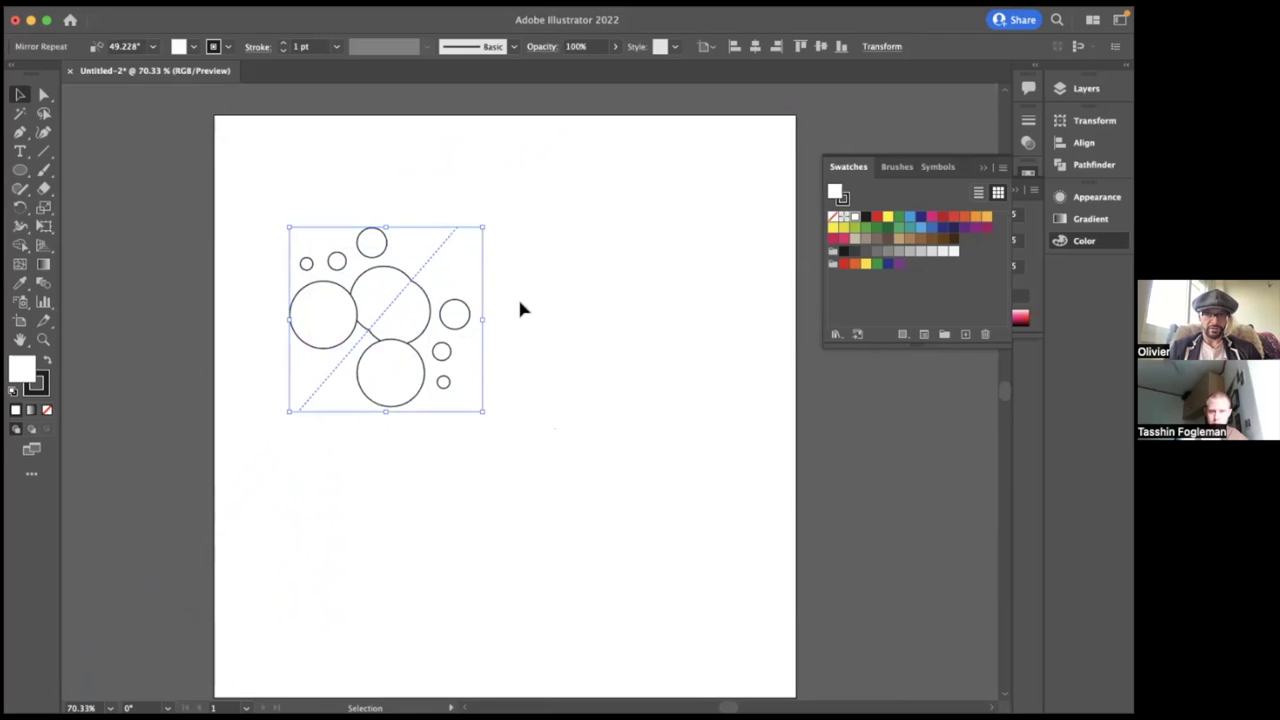
pyautogui.moveTo(490, 318); pyautogui.dragTo(482, 244)
pyautogui.moveTo(398, 311); pyautogui.dragTo(503, 277)
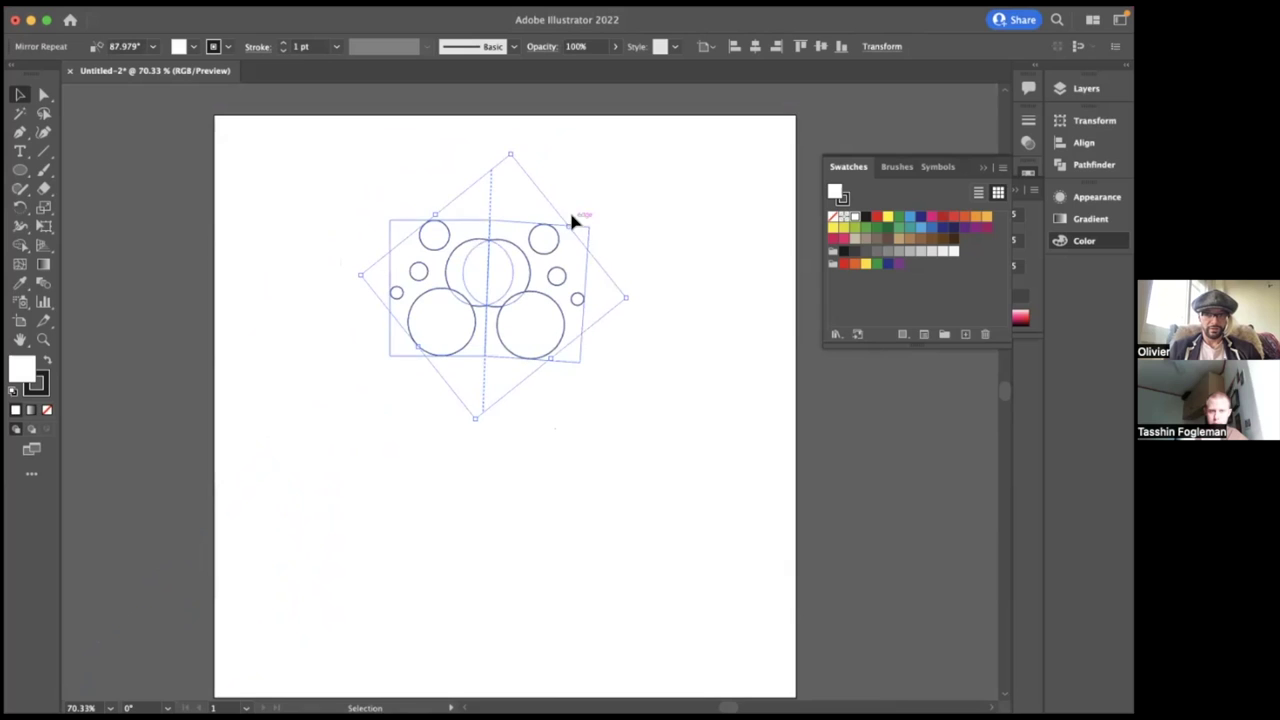
pyautogui.click(617, 231)
# - Rotate the mirrored group slightly so its axis is at about 91° and move it up near the artboard's top edge
pyautogui.click(552, 283)
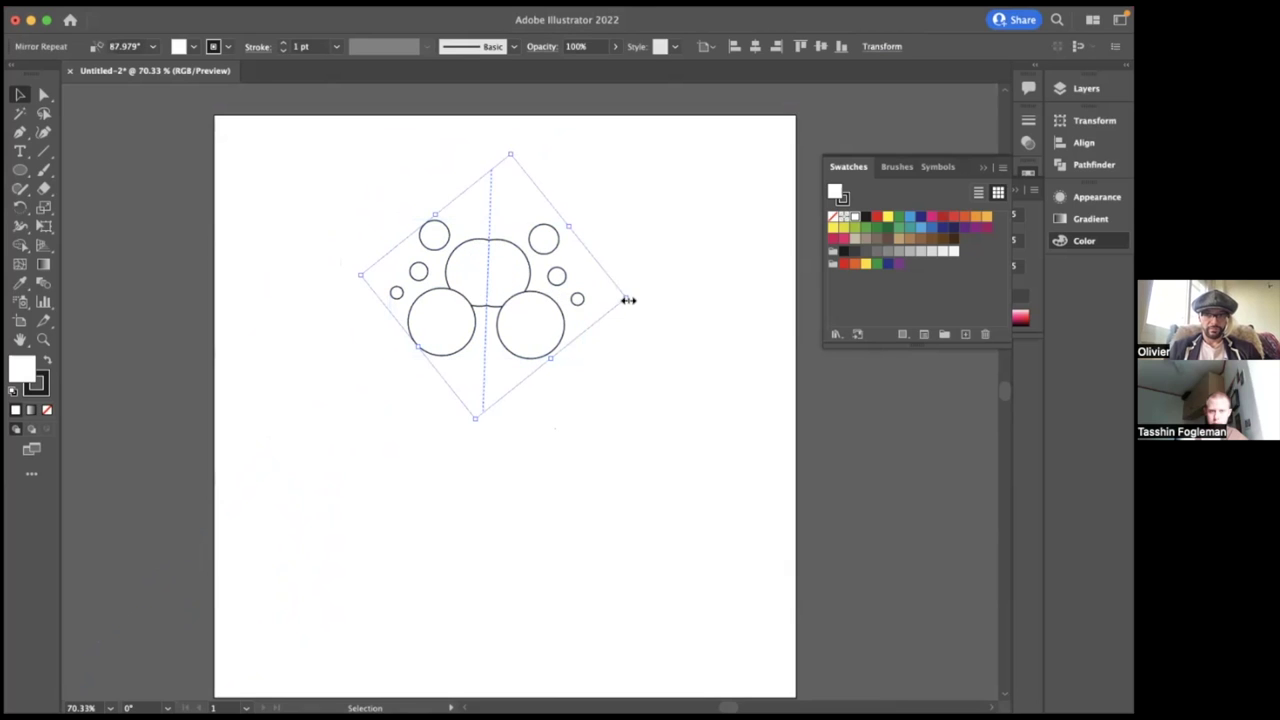
pyautogui.click(632, 301)
pyautogui.click(534, 297)
pyautogui.moveTo(634, 297); pyautogui.dragTo(634, 289)
pyautogui.moveTo(474, 286); pyautogui.dragTo(487, 238)
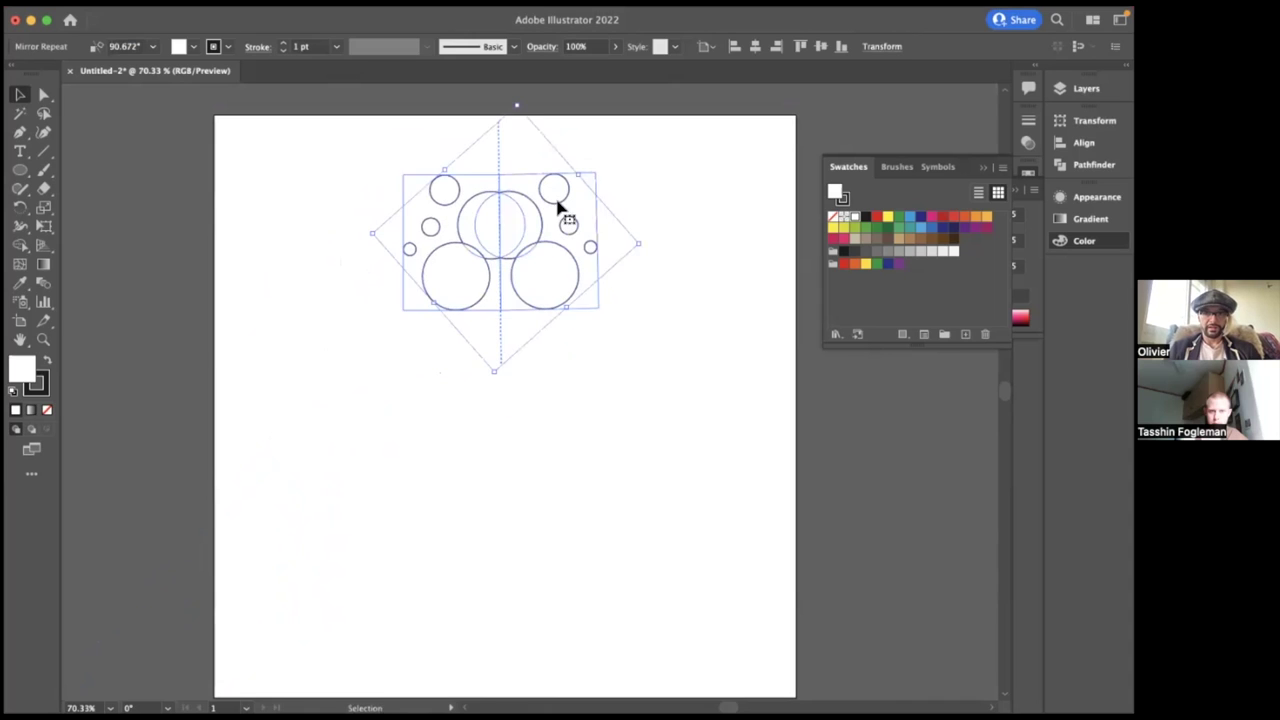
# - Turn on scaling of strokes and effects, and shrink the mirrored group to about three quarters near the artboard's top edge
pyautogui.click(879, 48)
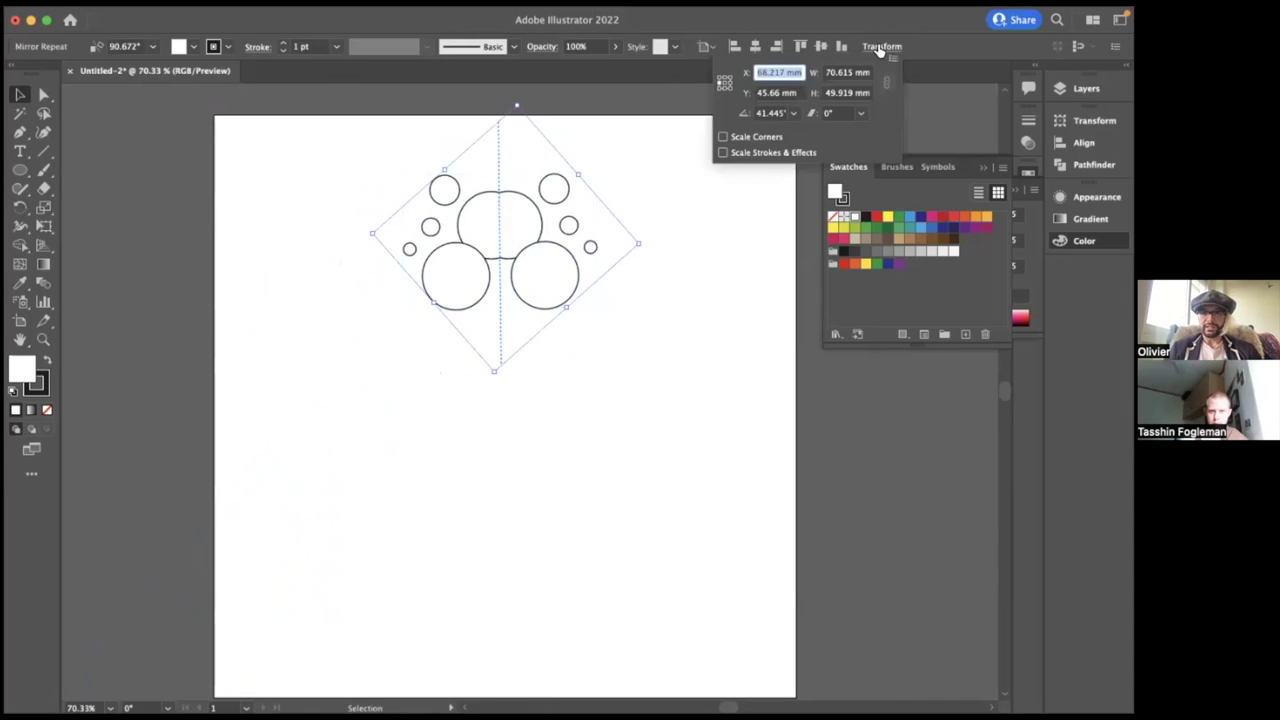
pyautogui.click(721, 151)
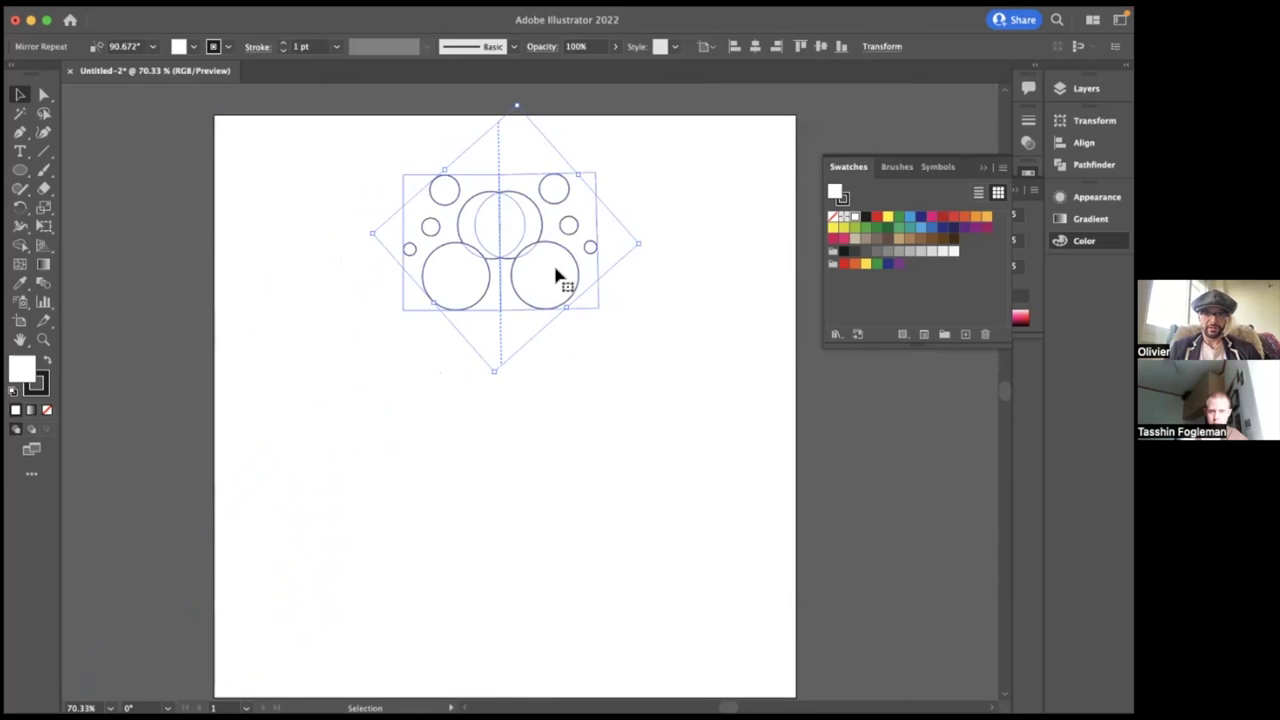
pyautogui.moveTo(497, 366); pyautogui.dragTo(500, 296)
# - Apply a Radial repeat to the mirrored circle group
pyautogui.click(195, 15)
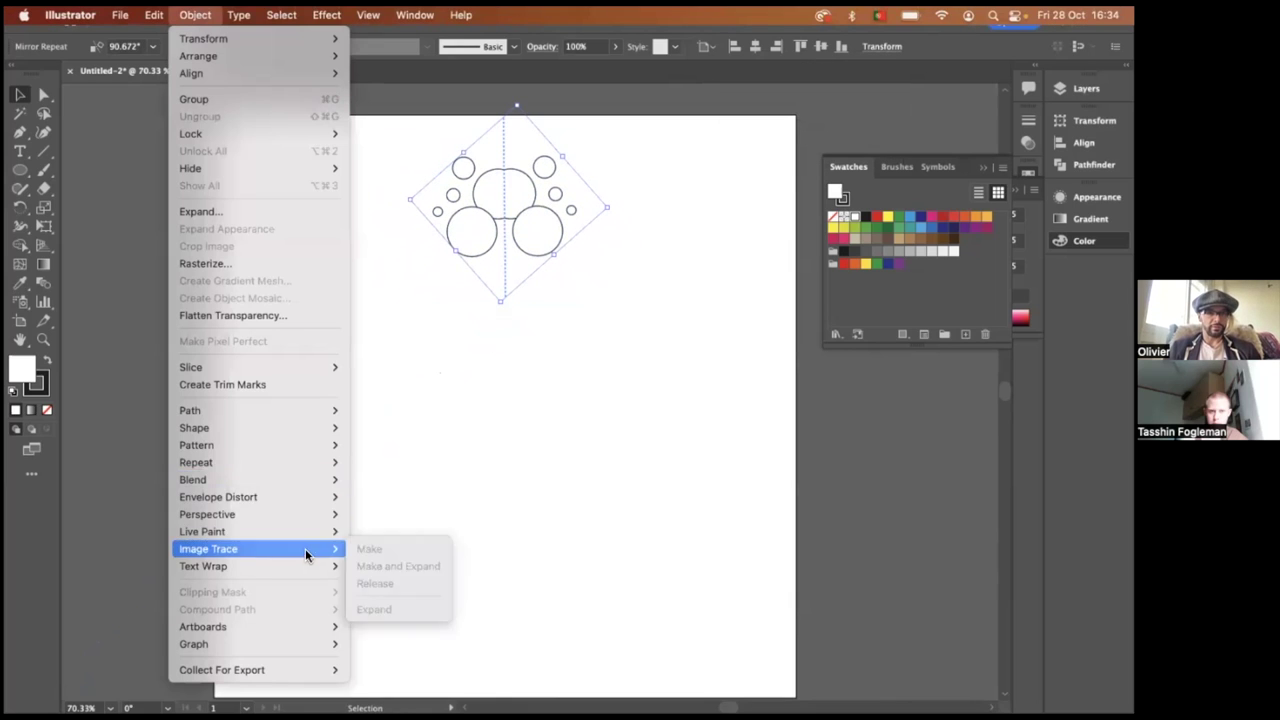
pyautogui.moveTo(309, 463)
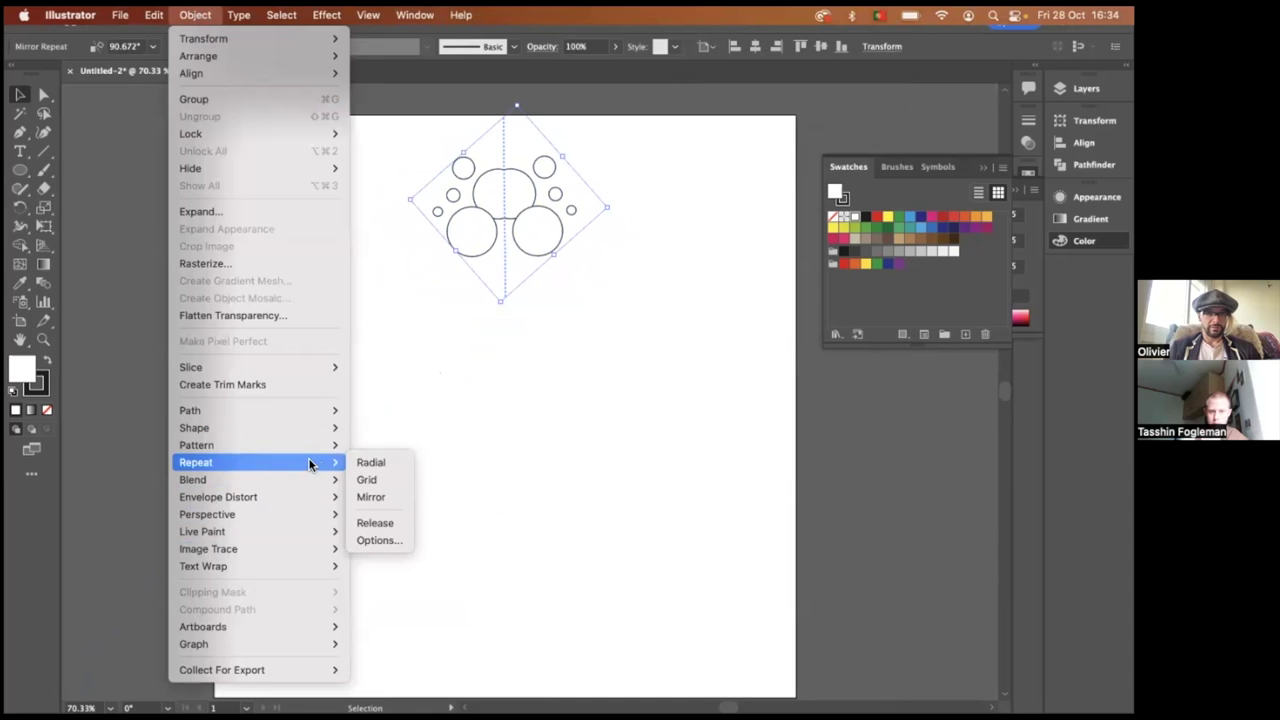
pyautogui.click(380, 463)
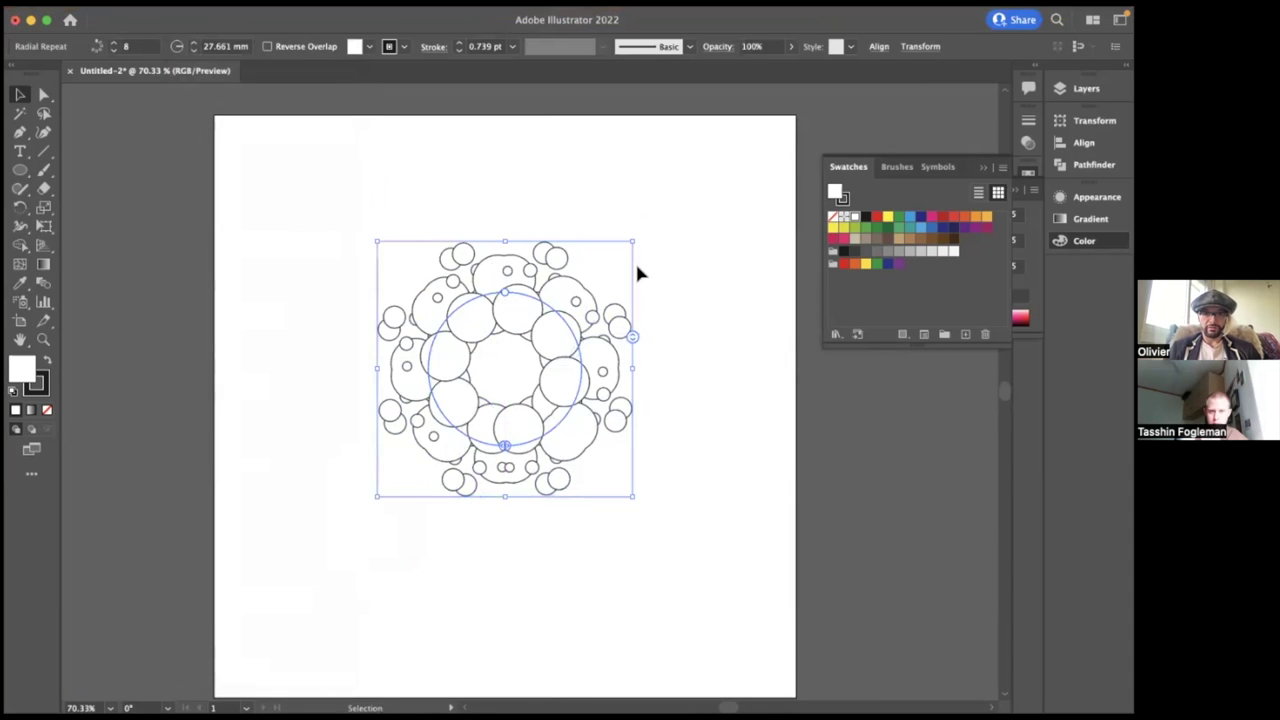
# - Enlarge the radial repeat to a radius of about 36.9 mm, centre it on the artboard and deselect it
pyautogui.moveTo(633, 242); pyautogui.dragTo(722, 156)
pyautogui.moveTo(653, 359); pyautogui.dragTo(606, 409)
pyautogui.scroll(-2, 760, 428)
pyautogui.scroll(-1, 760, 428)
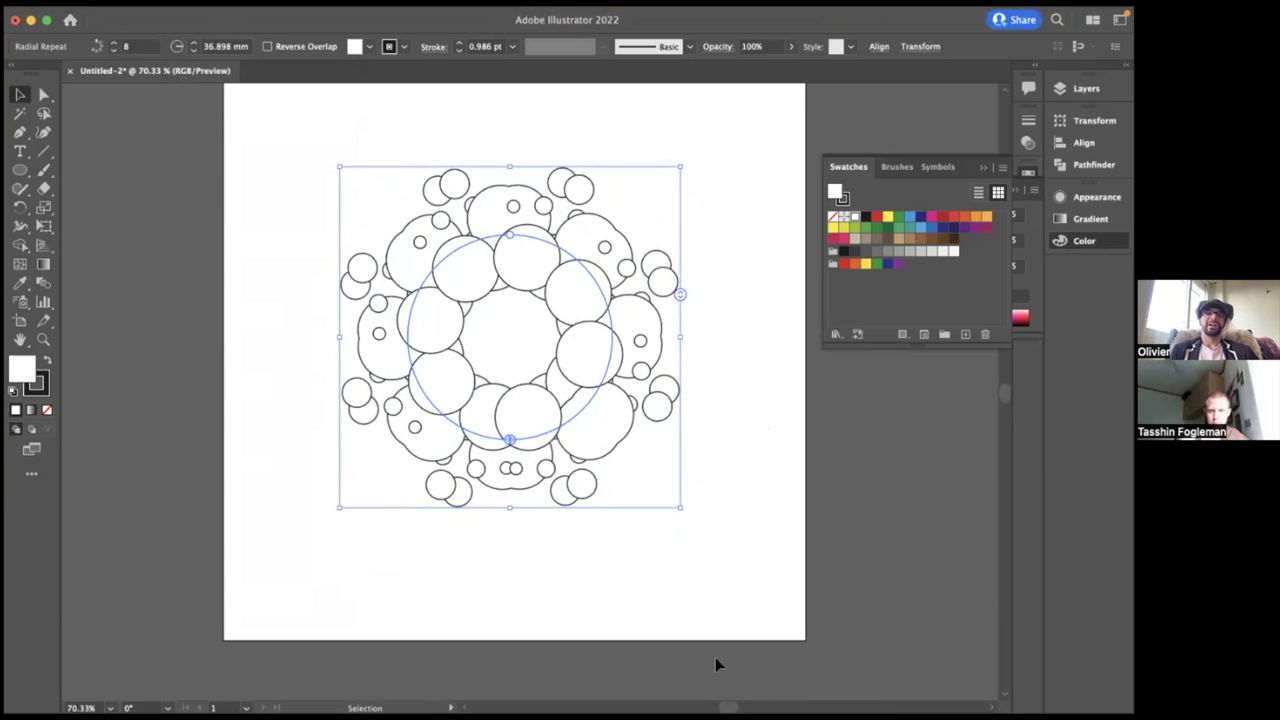
pyautogui.click(756, 526)
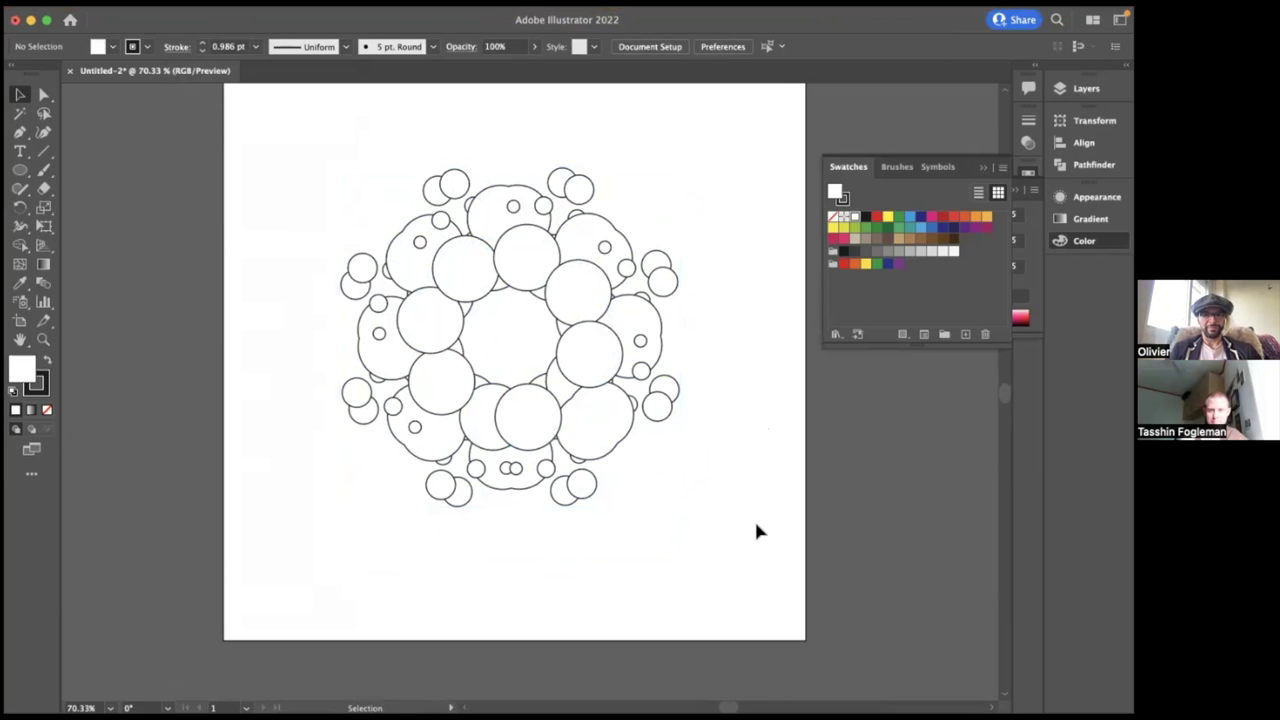
pyautogui.scroll(2, 757, 531)
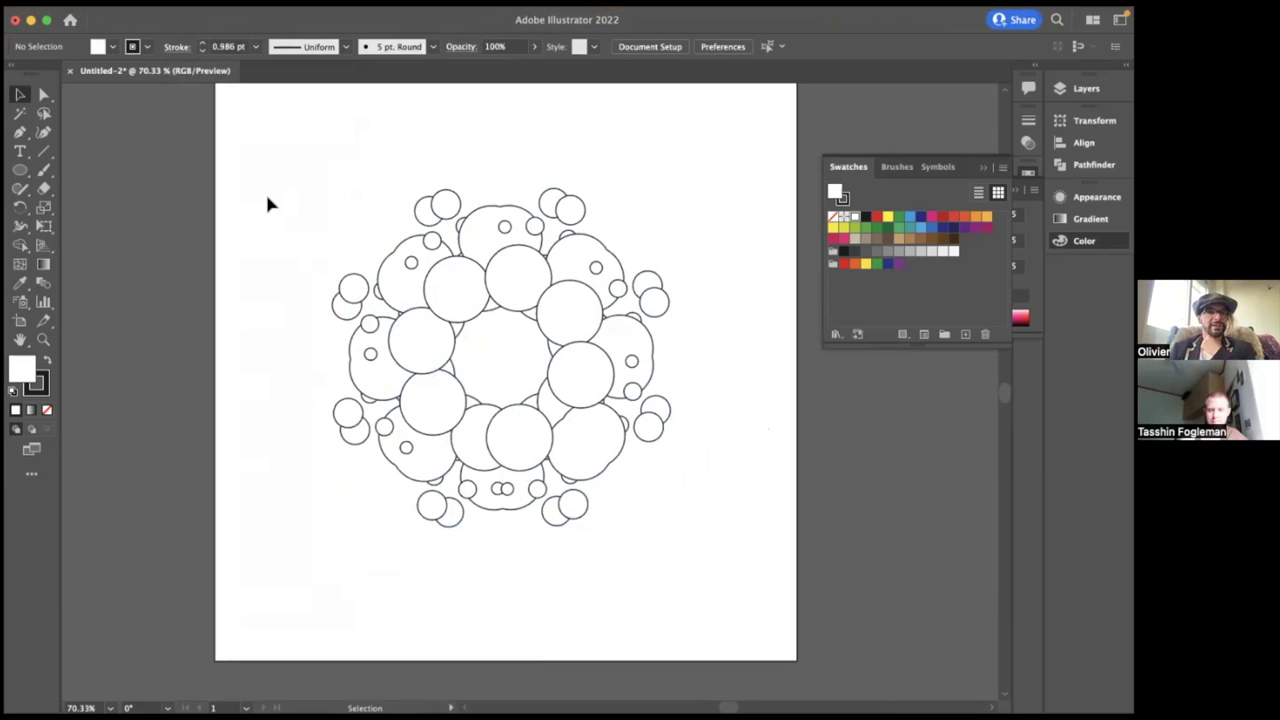
# - Start a PNG export of the mandala and create a folder named Mandala8 inside Mandala #7 for it
pyautogui.click(119, 15)
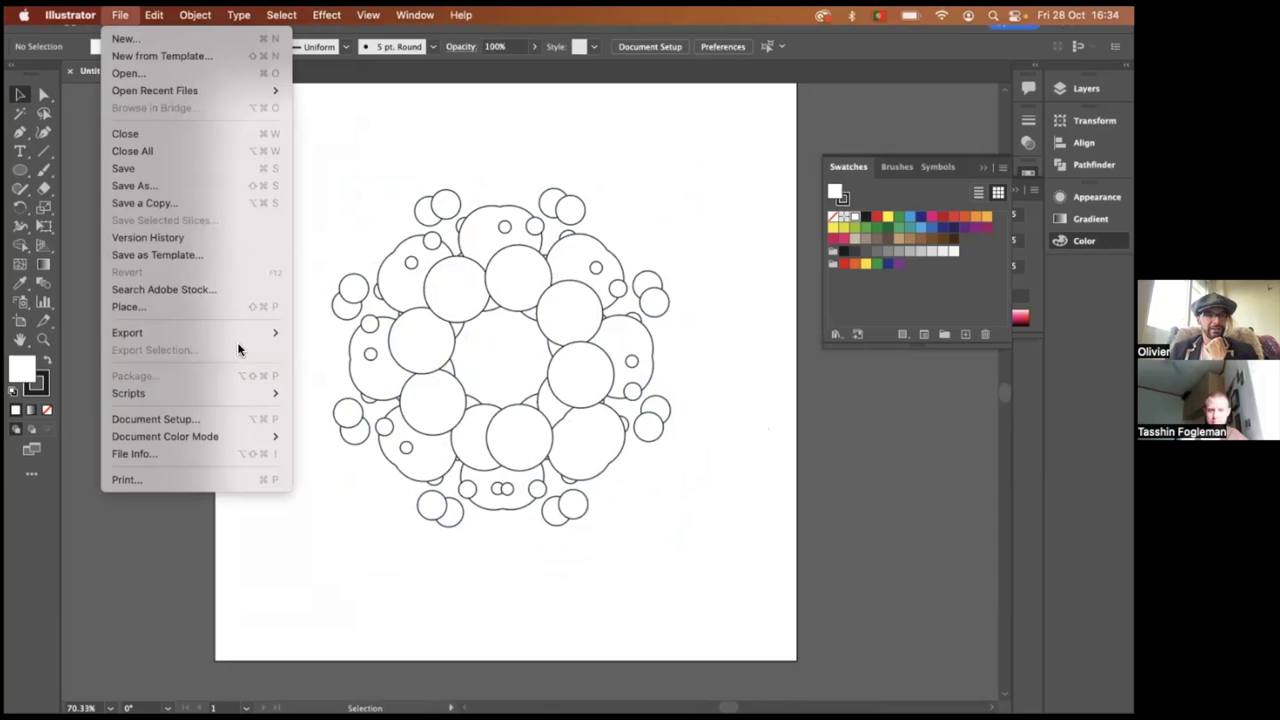
pyautogui.moveTo(237, 338)
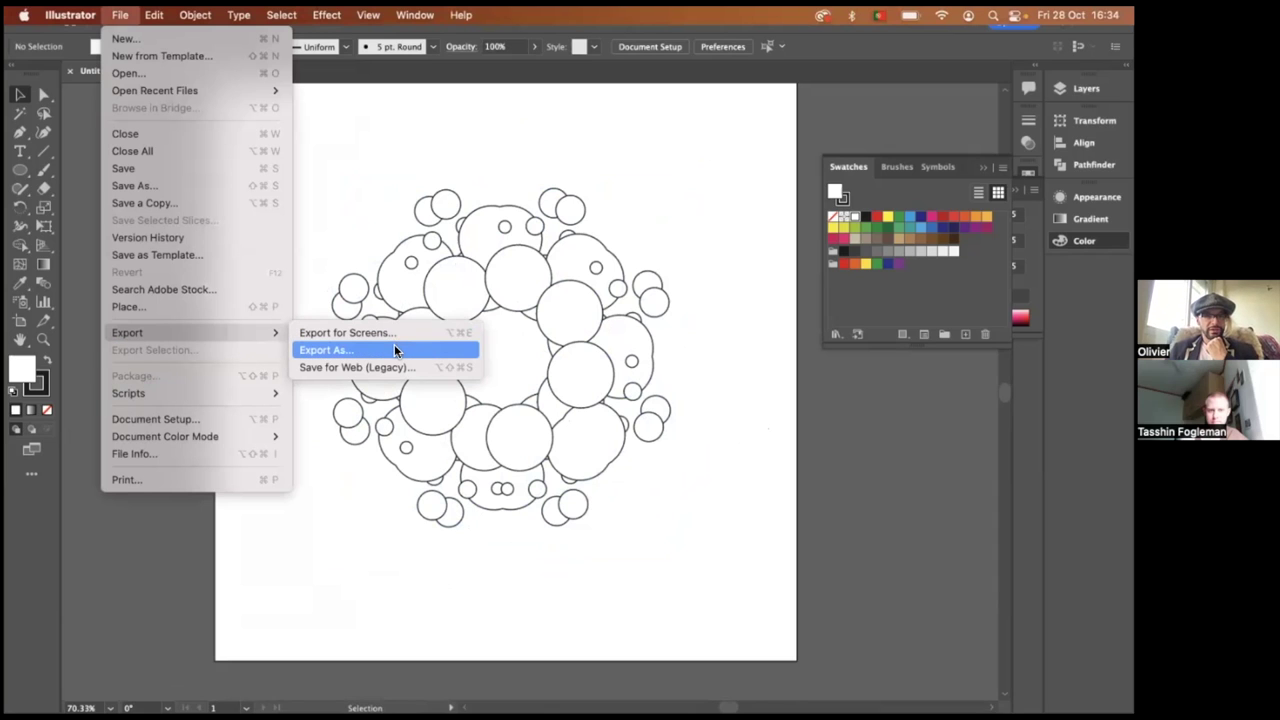
pyautogui.click(394, 346)
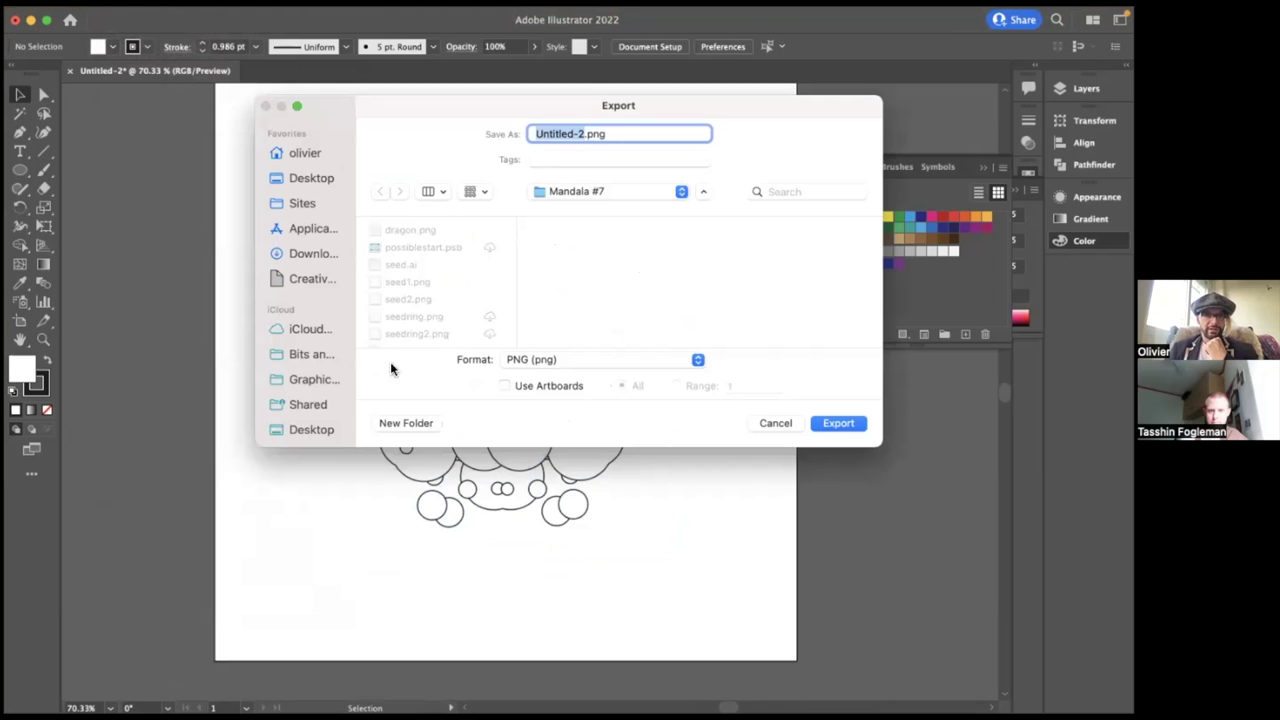
pyautogui.click(405, 423)
pyautogui.write('Mandala8')
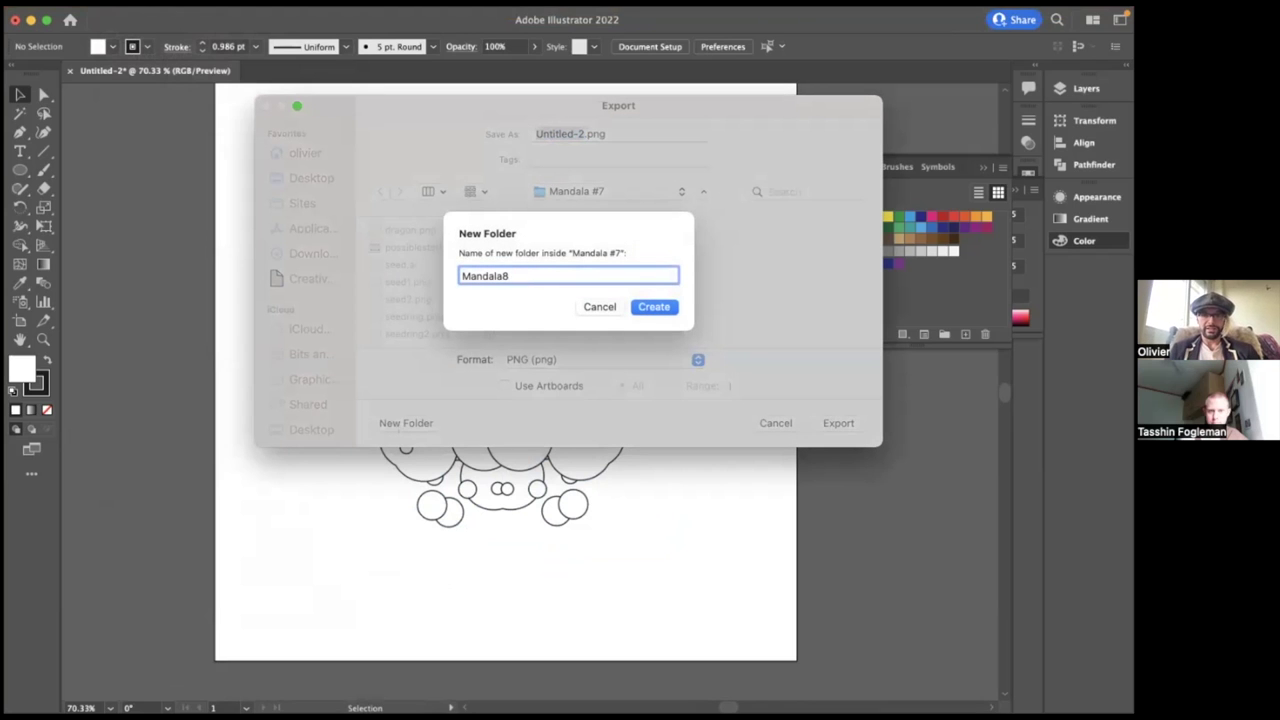
pyautogui.press('Return')
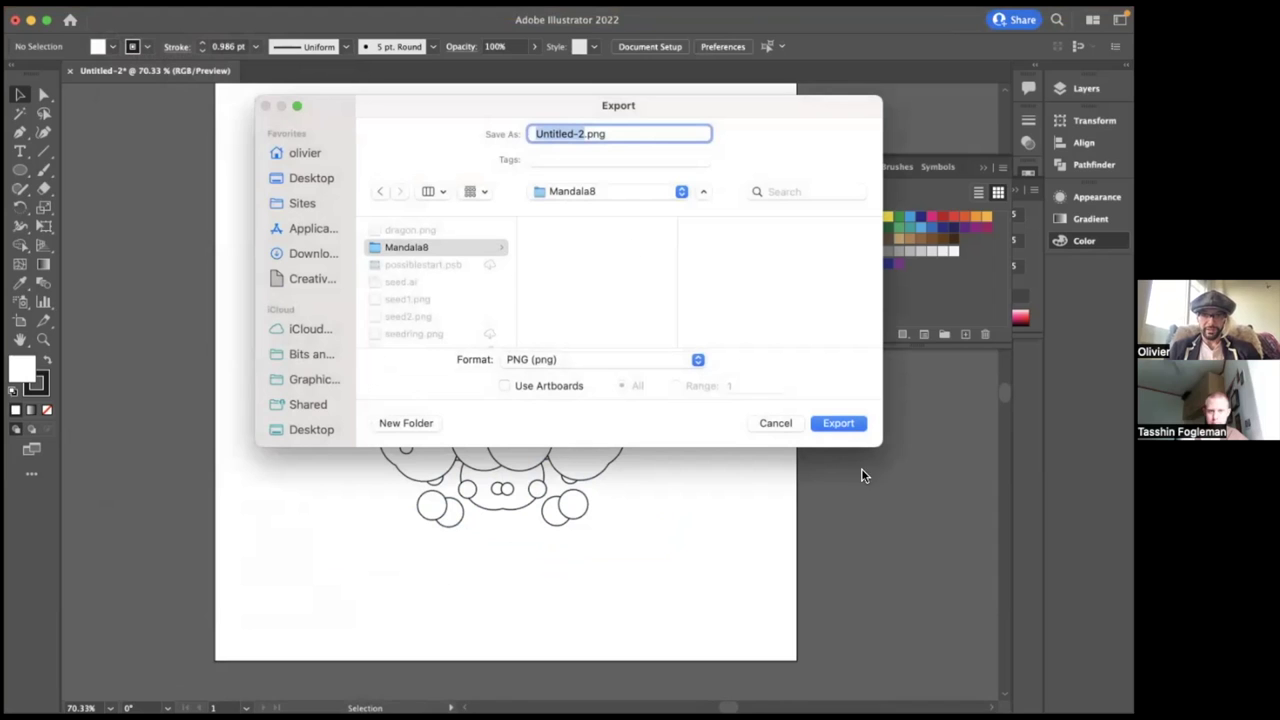
# - Export the mandala as seed1 in PNG format at 900 ppi with a transparent background
pyautogui.write('seed1')
pyautogui.press('Return')
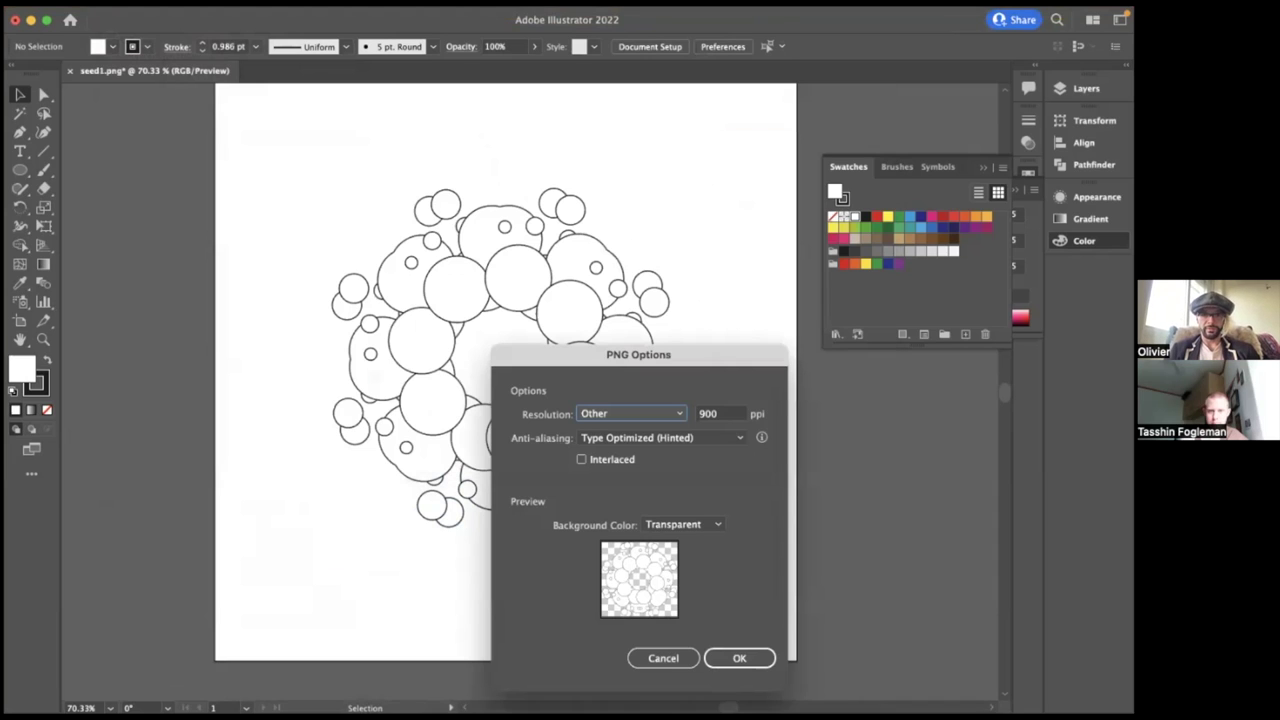
pyautogui.doubleClick(712, 414)
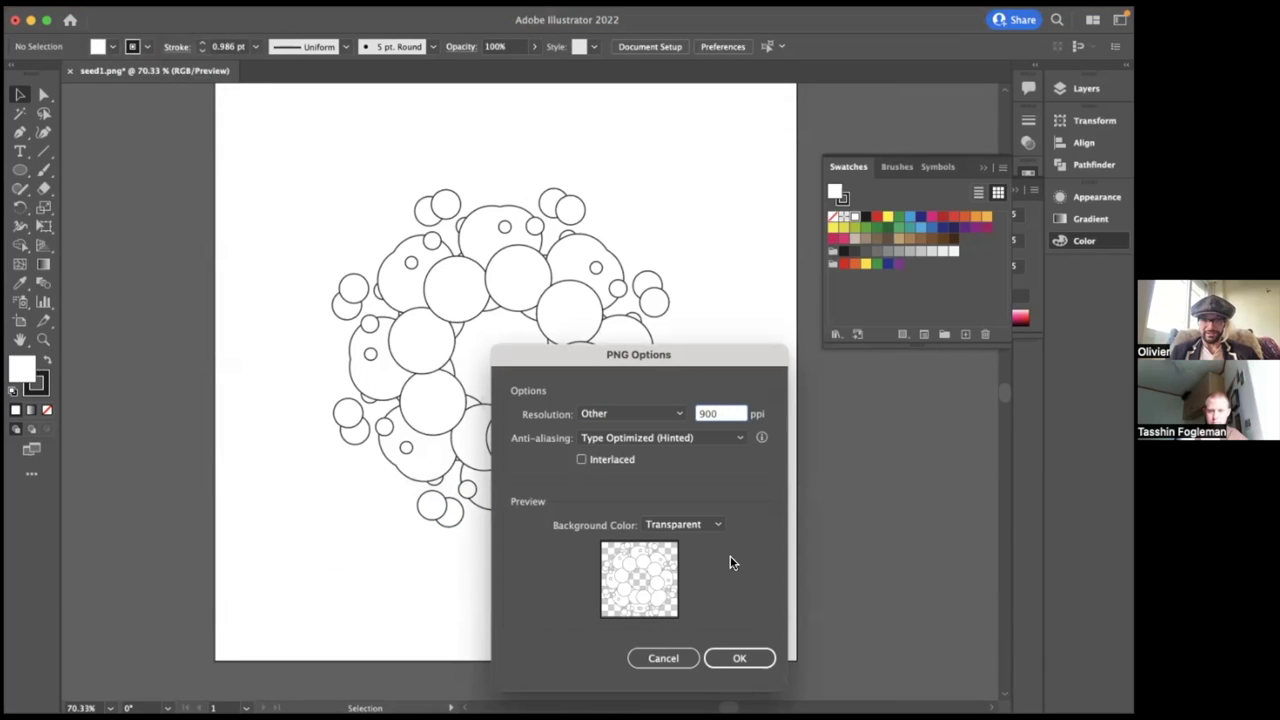
pyautogui.click(720, 656)
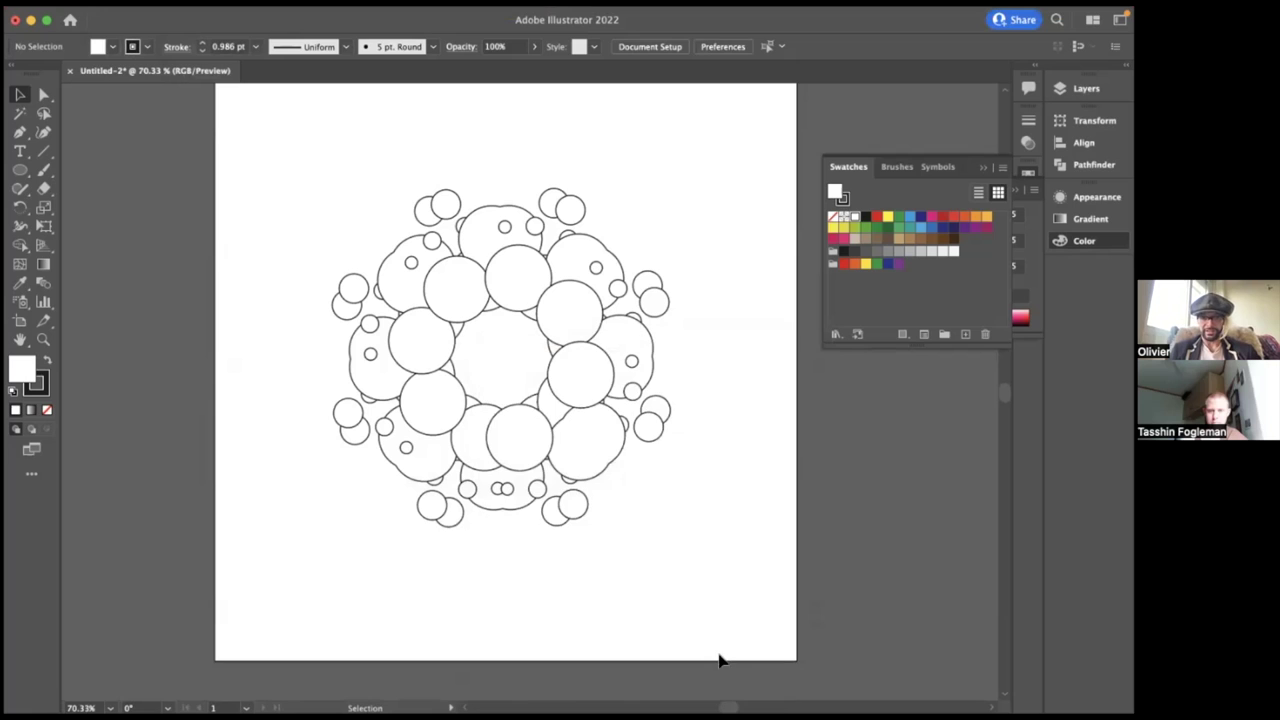
# - Undo and redo the latest changes, and reduce the radial repeat to 4 instances
pyautogui.click(595, 325)
pyautogui.hotkey('ctrl', 'z')
pyautogui.hotkey('ctrl', 'z')
pyautogui.hotkey('ctrl', 'shift', 'z')
pyautogui.hotkey('ctrl', 'shift', 'z')
pyautogui.moveTo(671, 316); pyautogui.dragTo(675, 357)
pyautogui.click(714, 359)
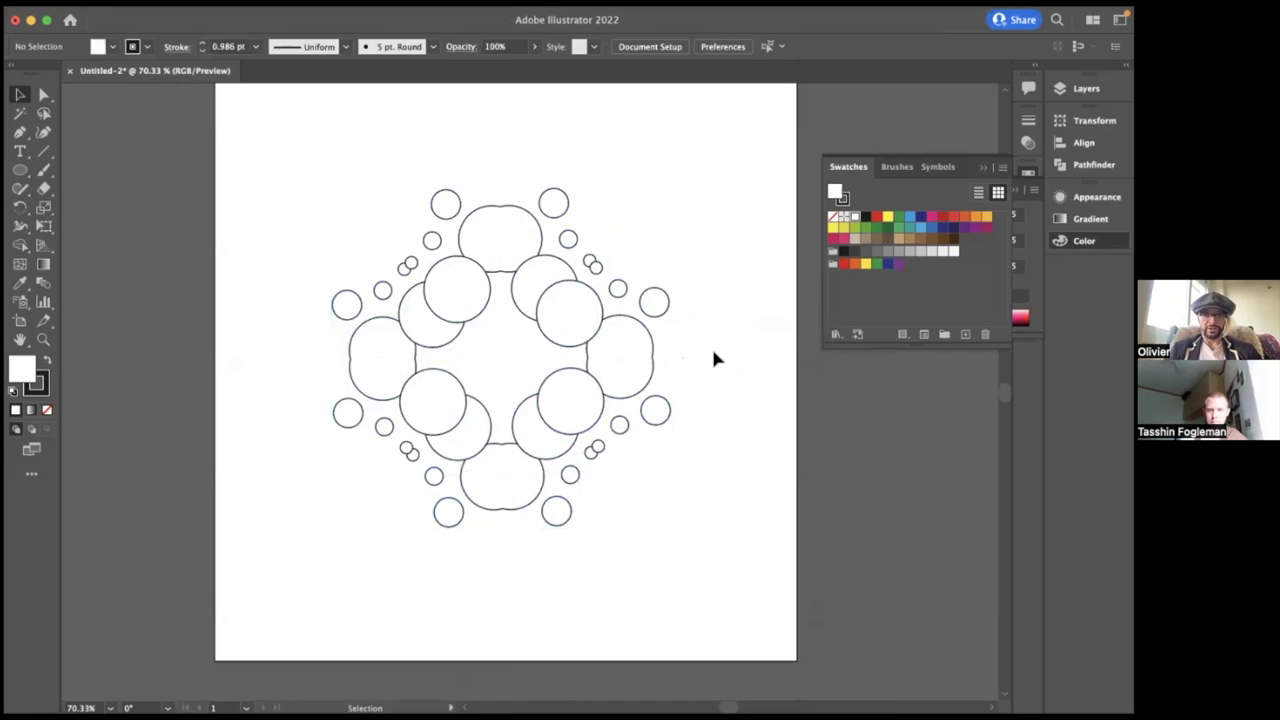
# - Increase the radial repeat to 15 instances and deselect it
pyautogui.click(631, 366)
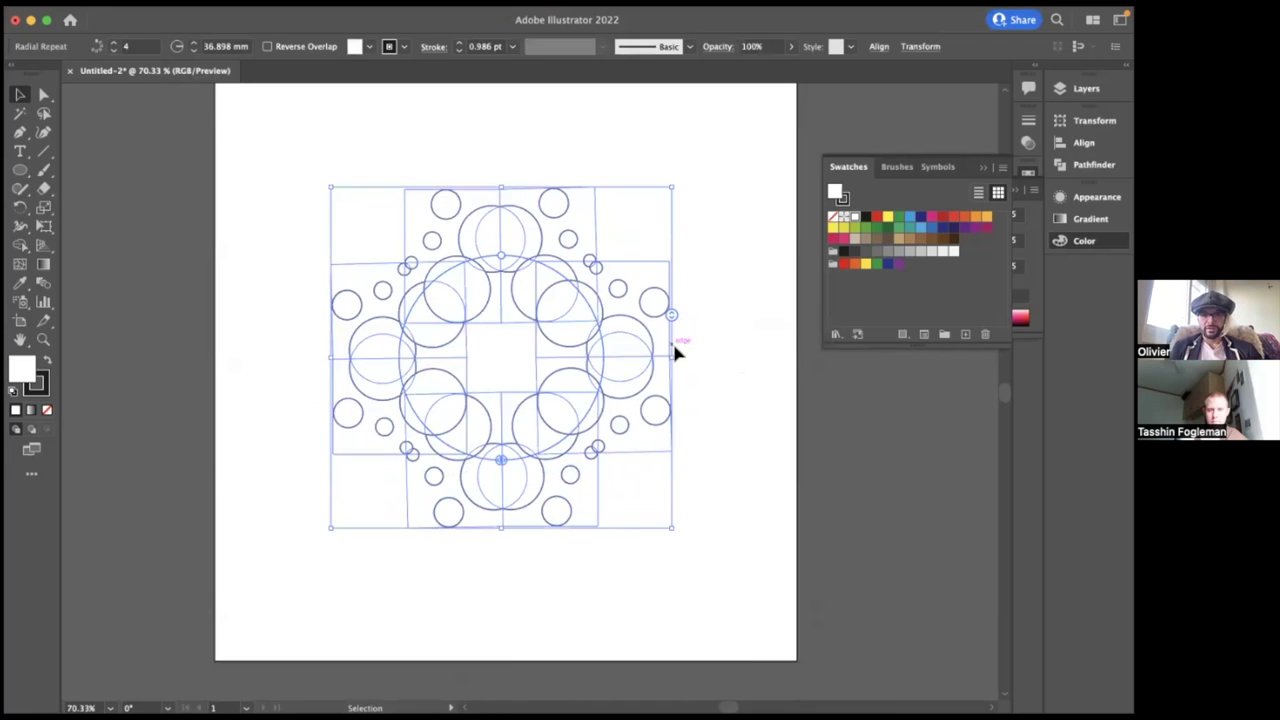
pyautogui.moveTo(671, 316); pyautogui.dragTo(667, 224)
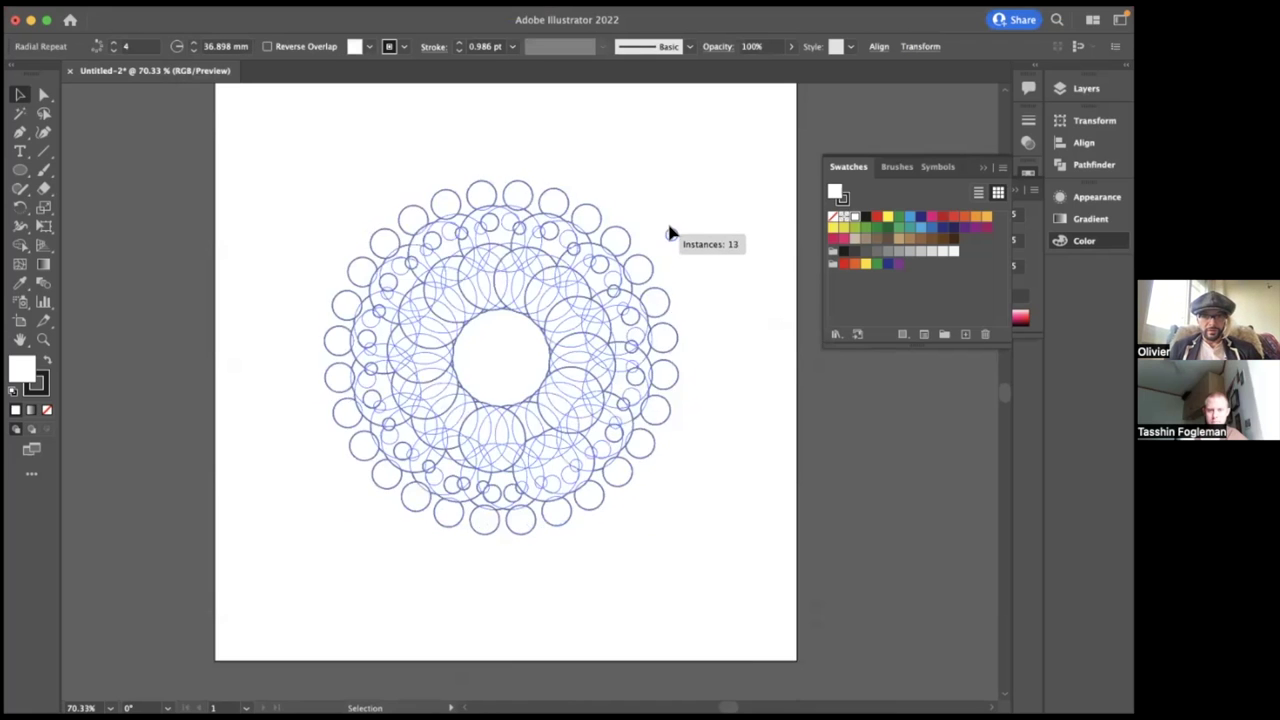
pyautogui.click(736, 284)
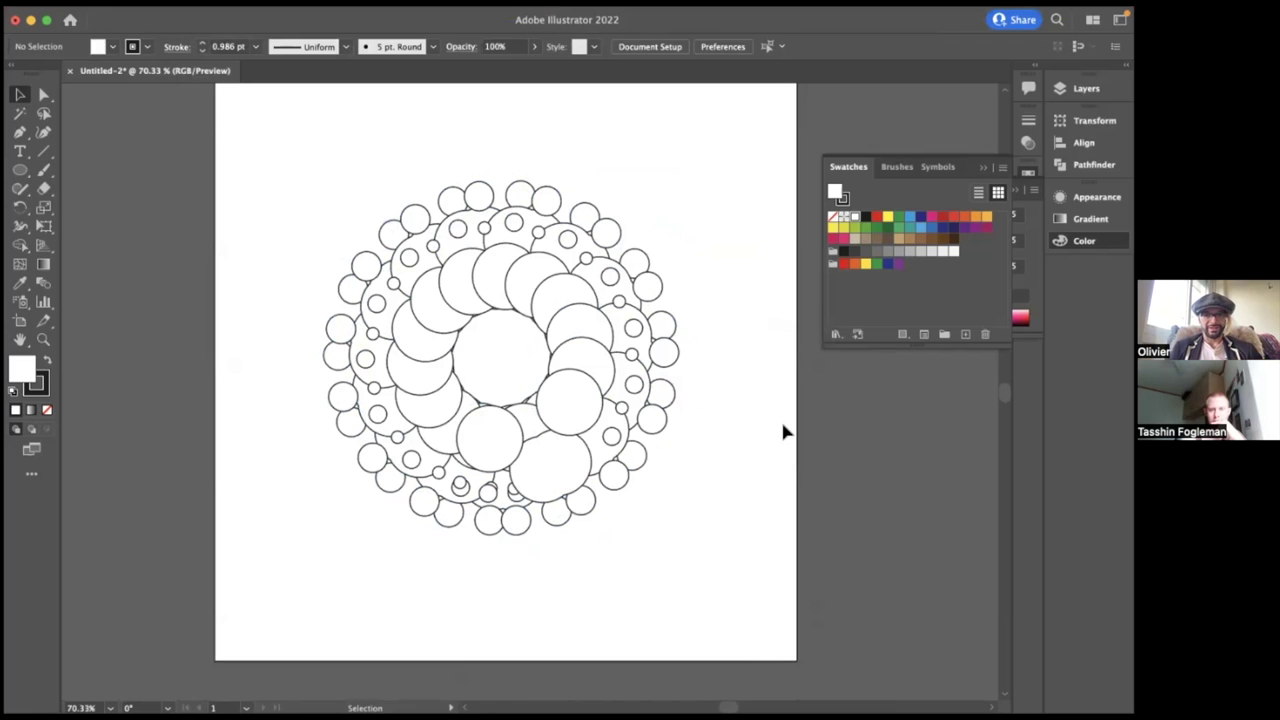
# - Rotate the radial repeat clockwise by about 29° and deselect it
pyautogui.click(645, 390)
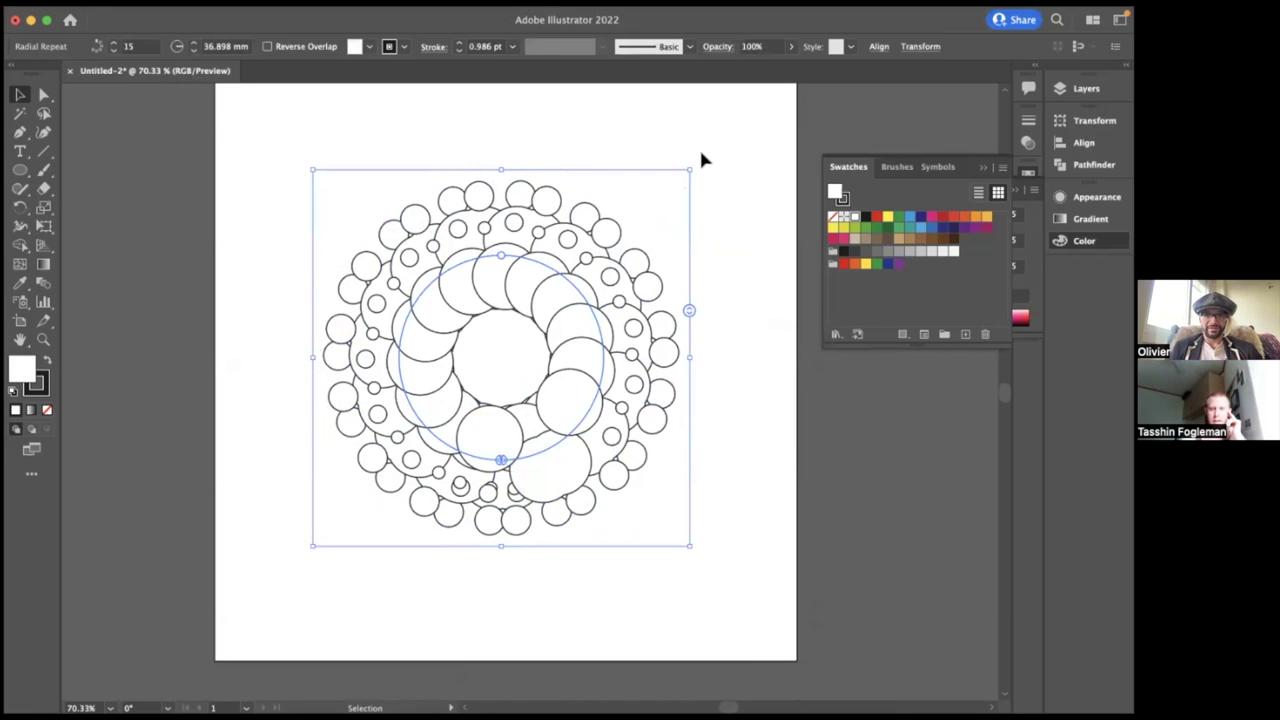
pyautogui.moveTo(696, 162); pyautogui.dragTo(750, 315)
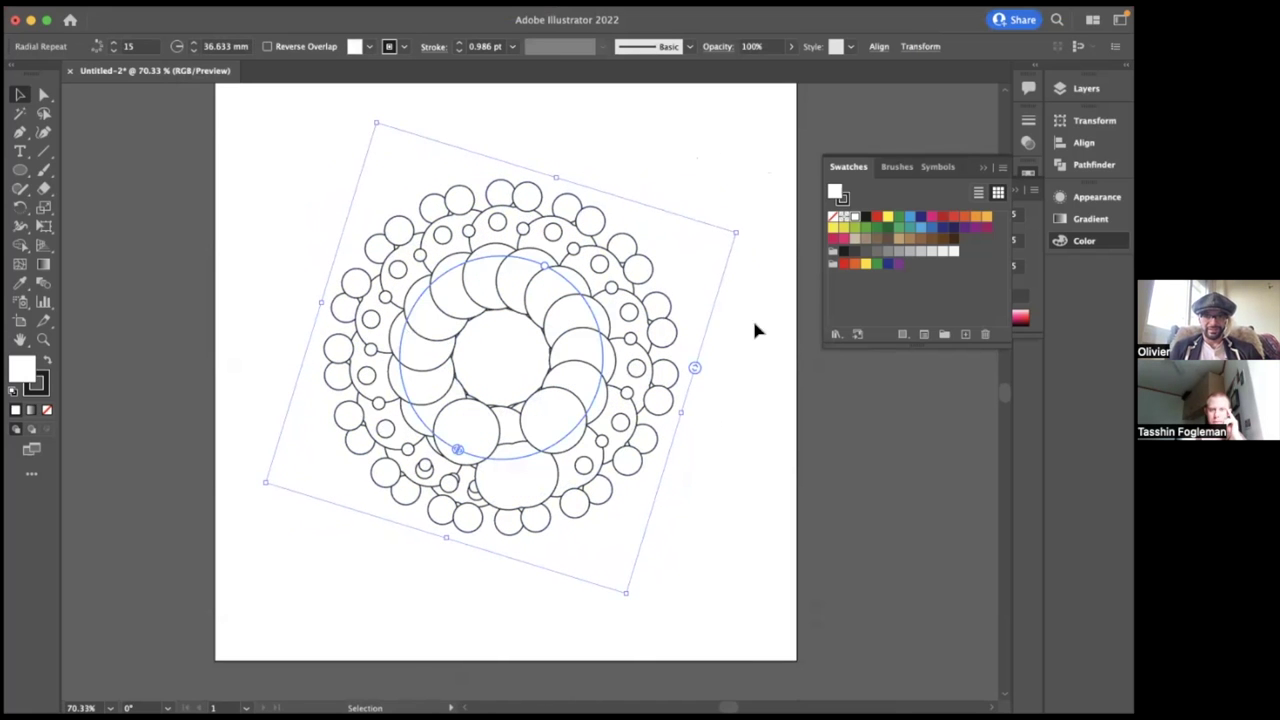
pyautogui.moveTo(744, 228); pyautogui.dragTo(765, 285)
pyautogui.click(727, 404)
# - Set the radial repeat to 20 instances and widen its radius to about 67.7 mm
pyautogui.click(585, 405)
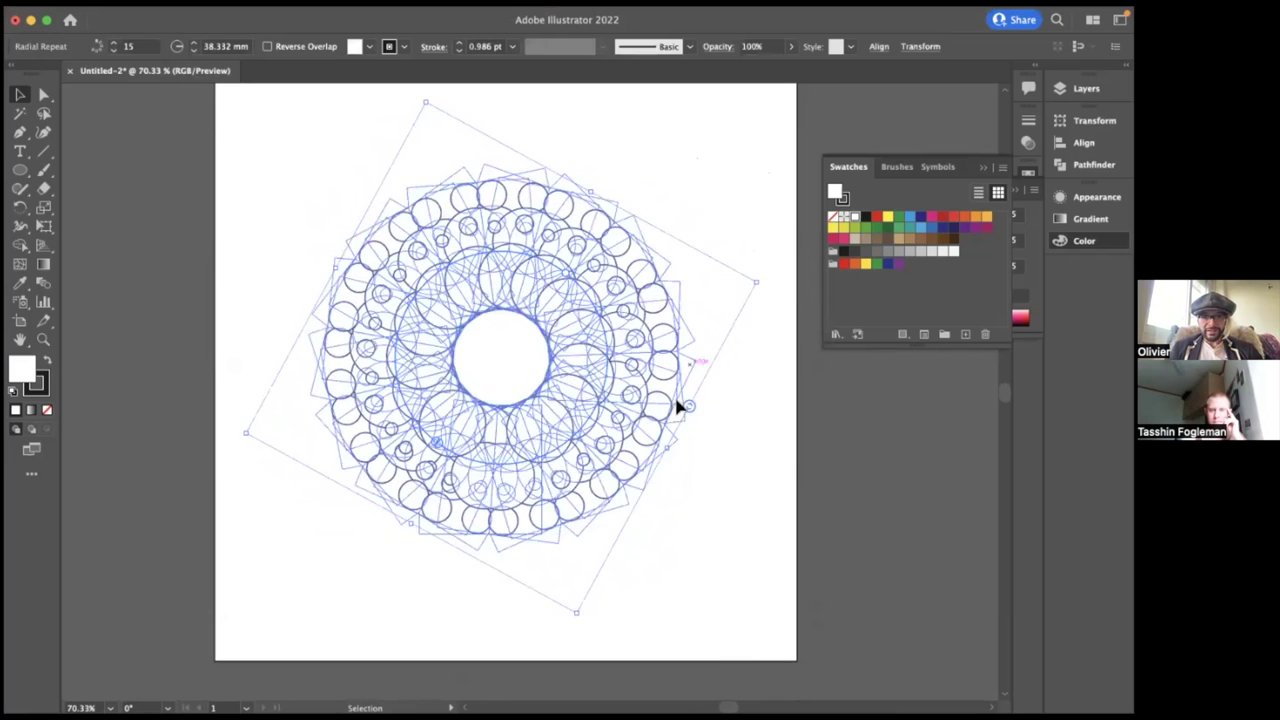
pyautogui.moveTo(686, 409); pyautogui.dragTo(711, 362)
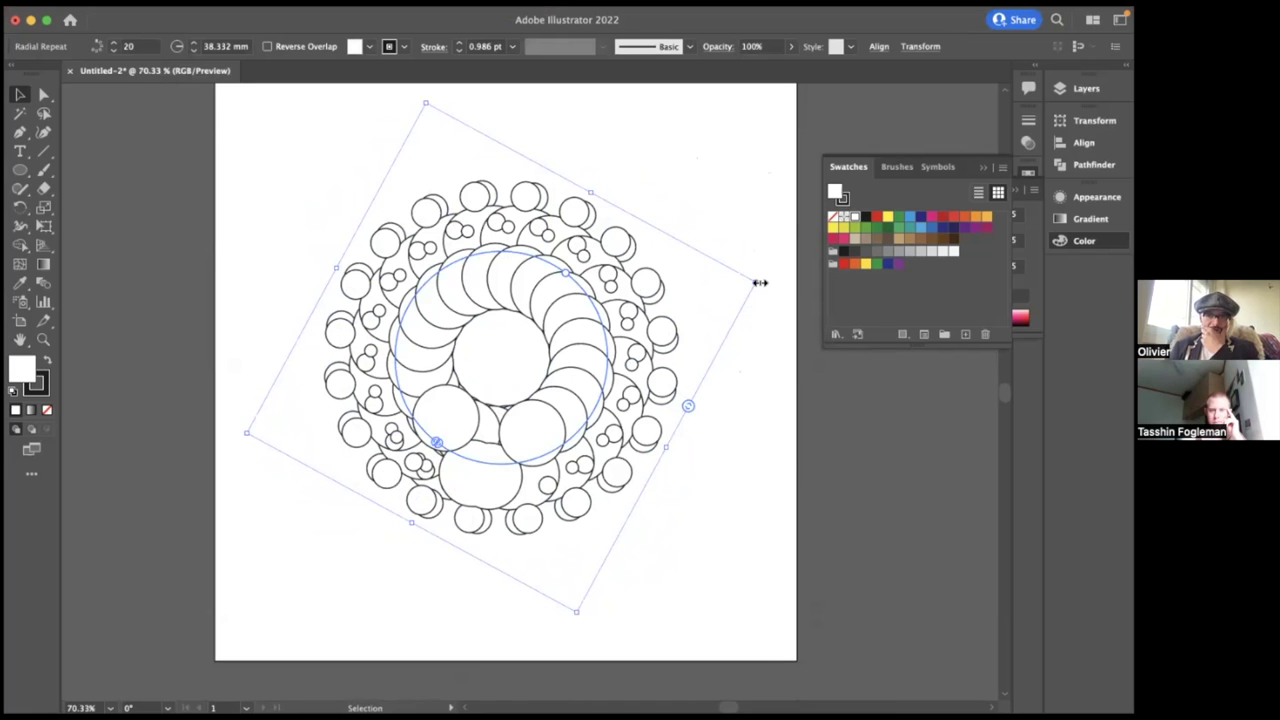
pyautogui.moveTo(566, 272); pyautogui.dragTo(620, 214)
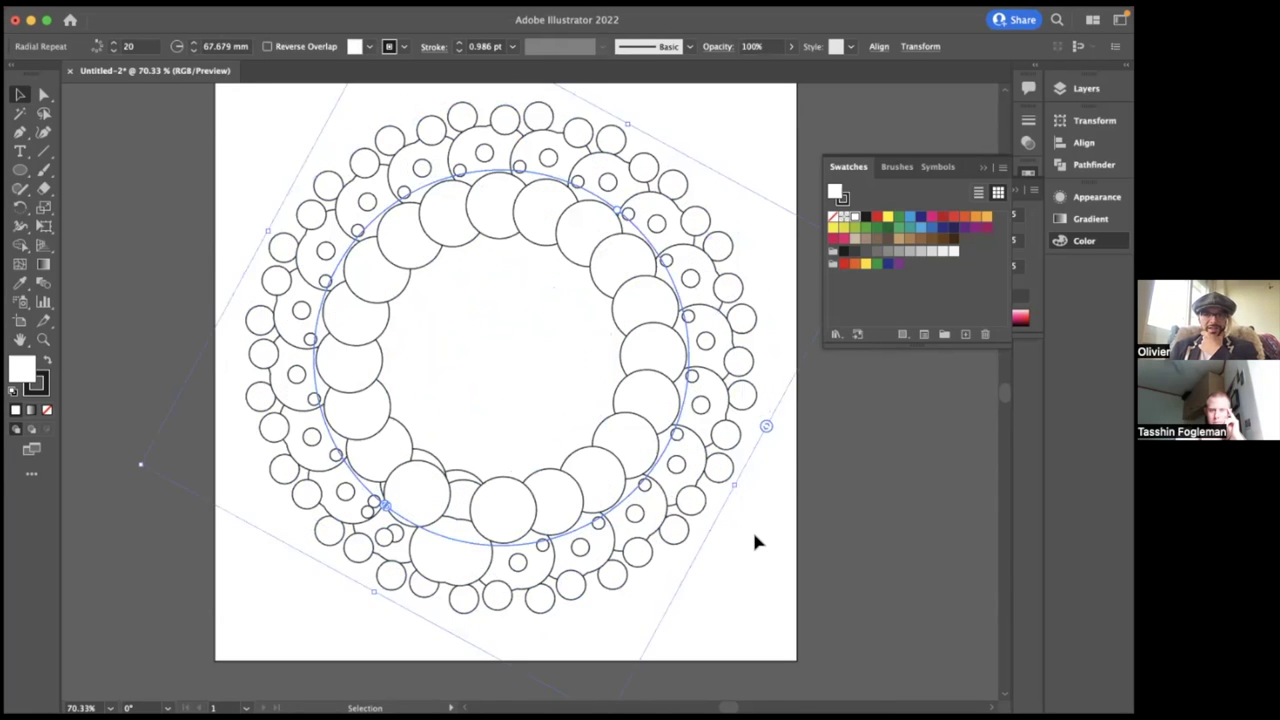
# - Nudge the enlarged ring slightly downwards, raise it to 31 instances and deselect it
pyautogui.click(755, 535)
pyautogui.moveTo(686, 480)
pyautogui.mouseDown()
pyautogui.moveTo(671, 463)
pyautogui.moveTo(690, 478)
pyautogui.mouseUp()
pyautogui.moveTo(769, 437); pyautogui.dragTo(757, 571)
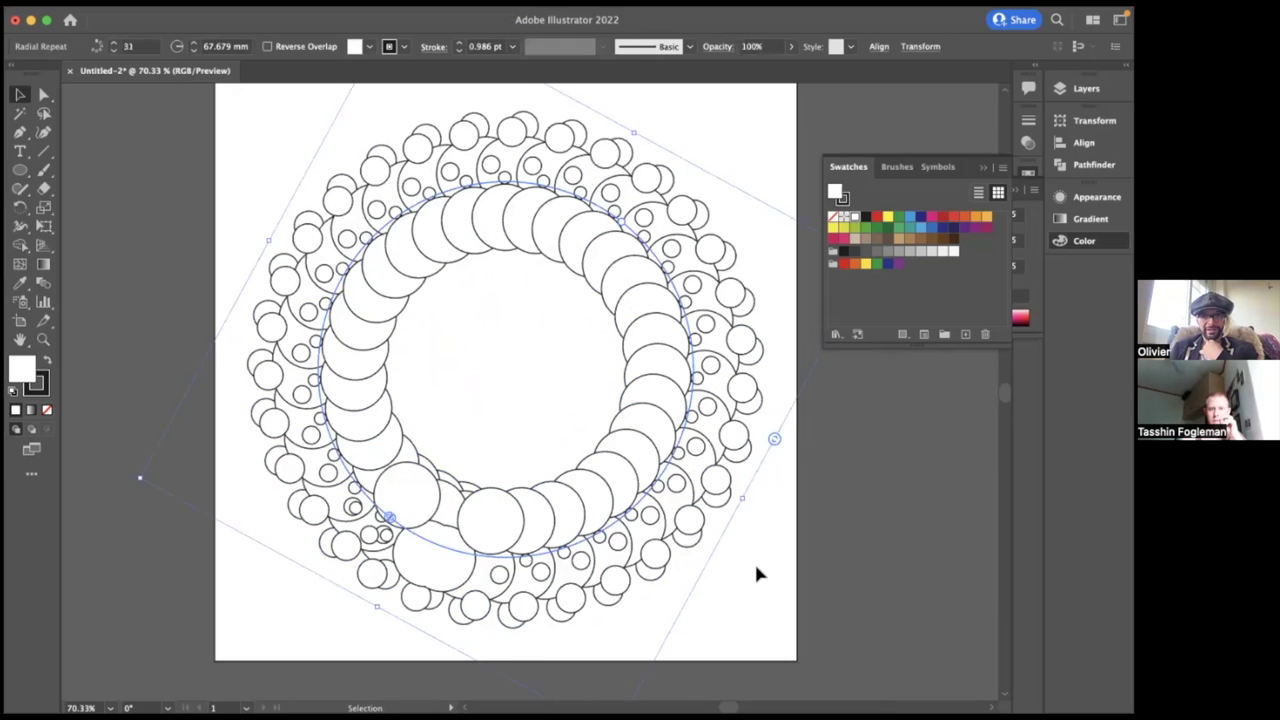
pyautogui.click(757, 571)
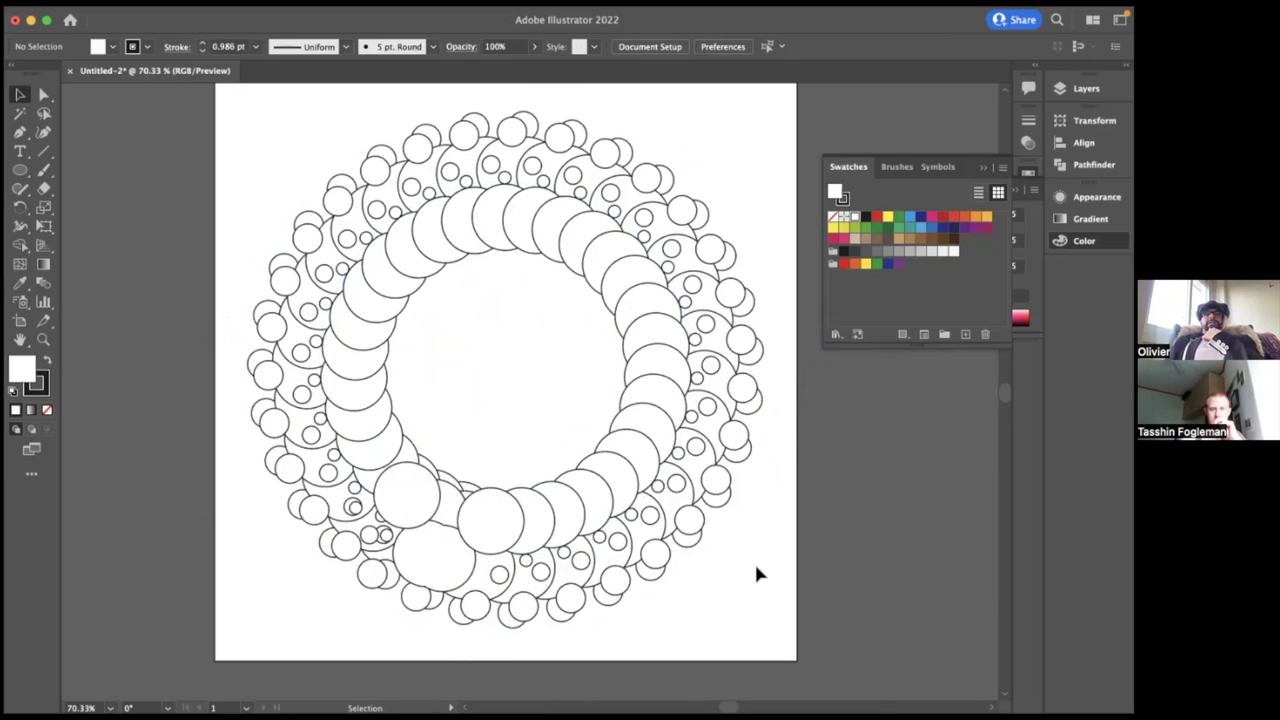
# - Reduce the ring to 26 instances, scale it down to a radius of about 44.3 mm and centre it on the artboard
pyautogui.click(700, 477)
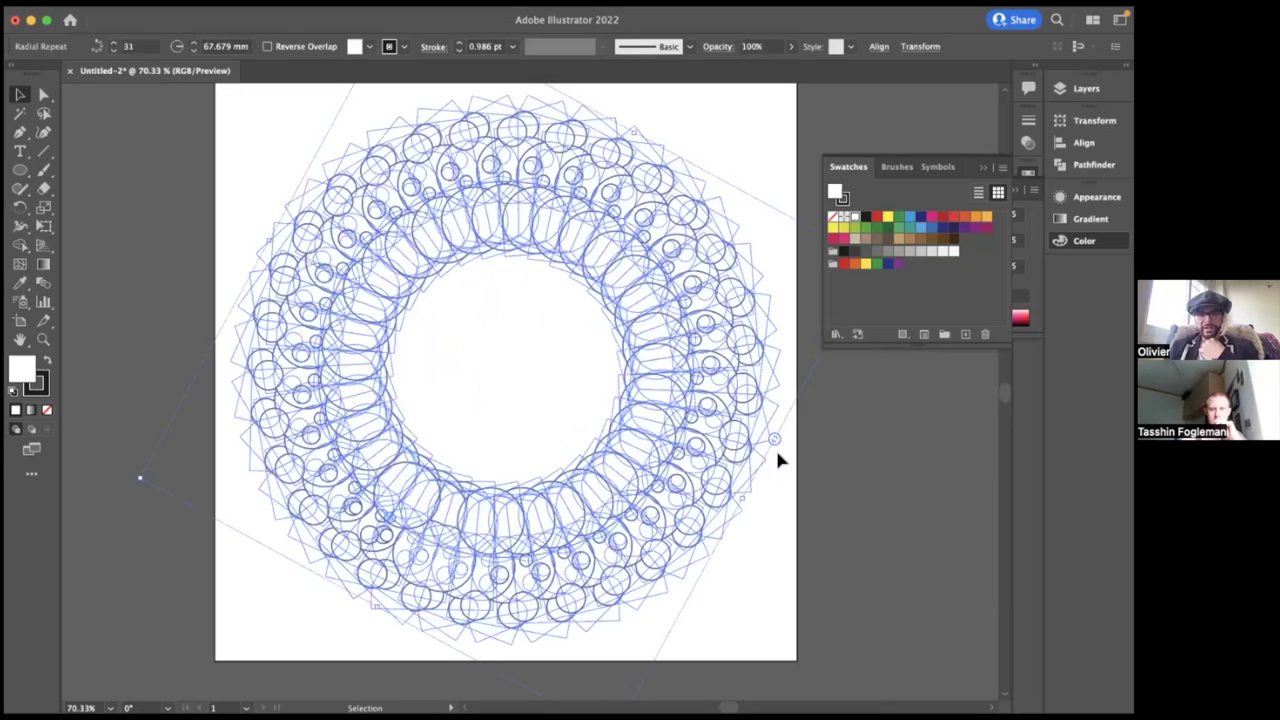
pyautogui.moveTo(773, 444); pyautogui.dragTo(746, 524)
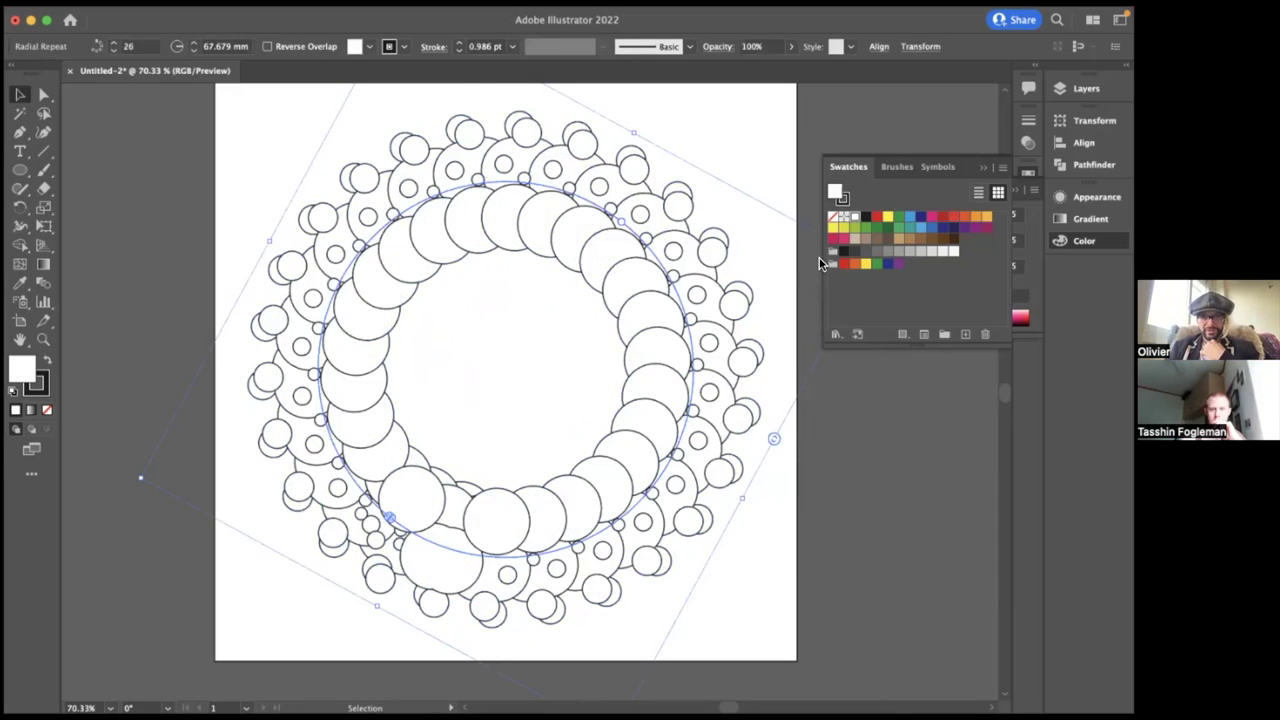
pyautogui.moveTo(154, 476); pyautogui.dragTo(407, 402)
pyautogui.moveTo(679, 207); pyautogui.dragTo(586, 217)
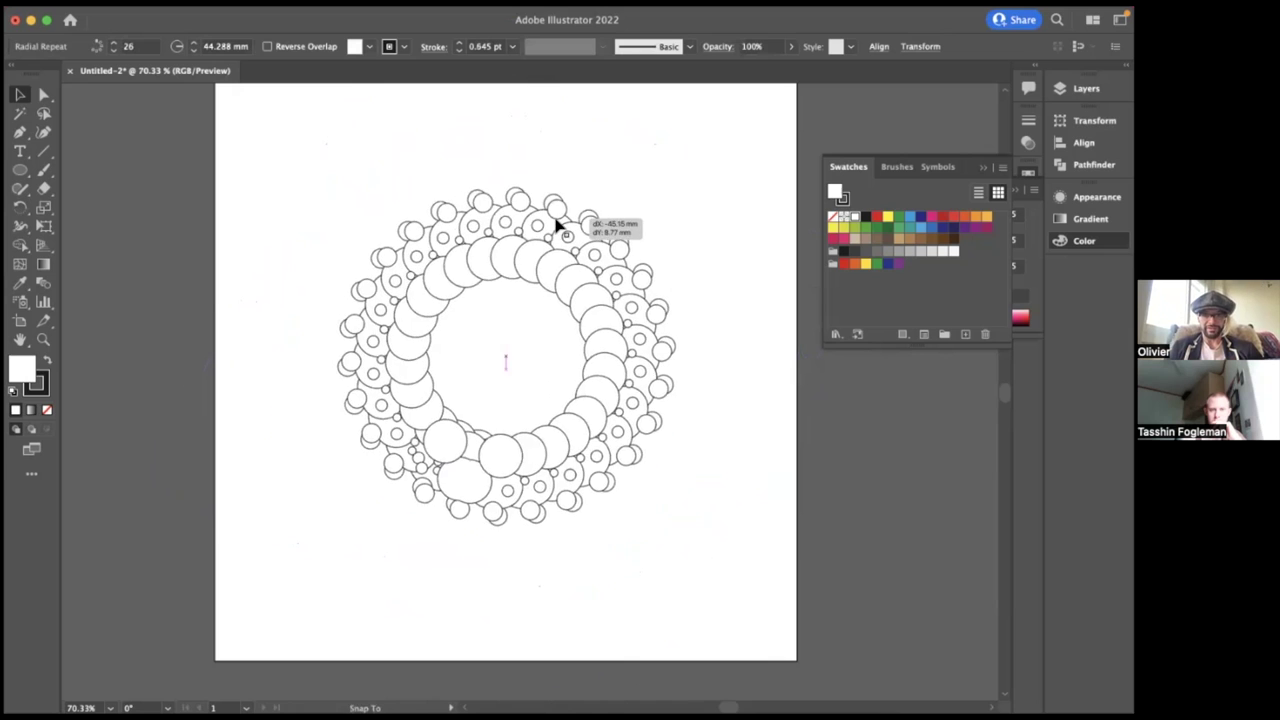
# - Reduce the ring to 7 instances and rotate it counterclockwise by about 8° so one motif sits upright at the top
pyautogui.moveTo(686, 414); pyautogui.dragTo(625, 551)
pyautogui.click(811, 436)
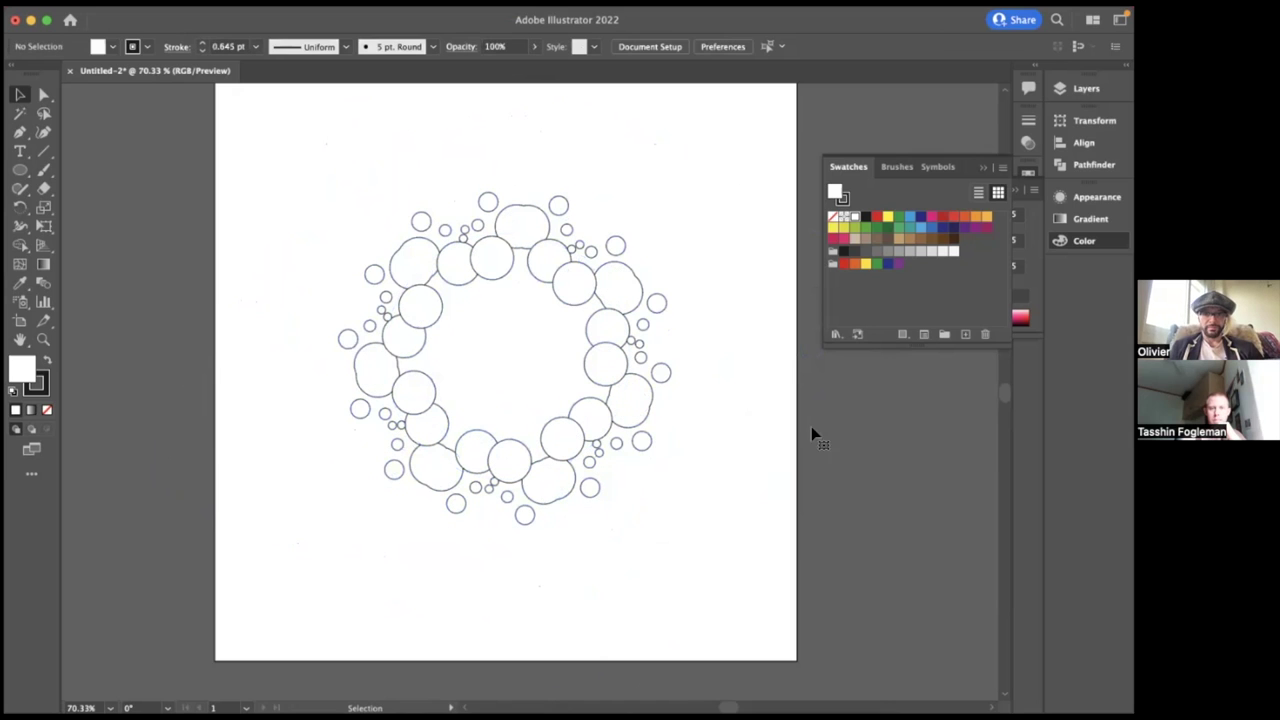
pyautogui.click(640, 402)
pyautogui.moveTo(748, 285); pyautogui.dragTo(745, 255)
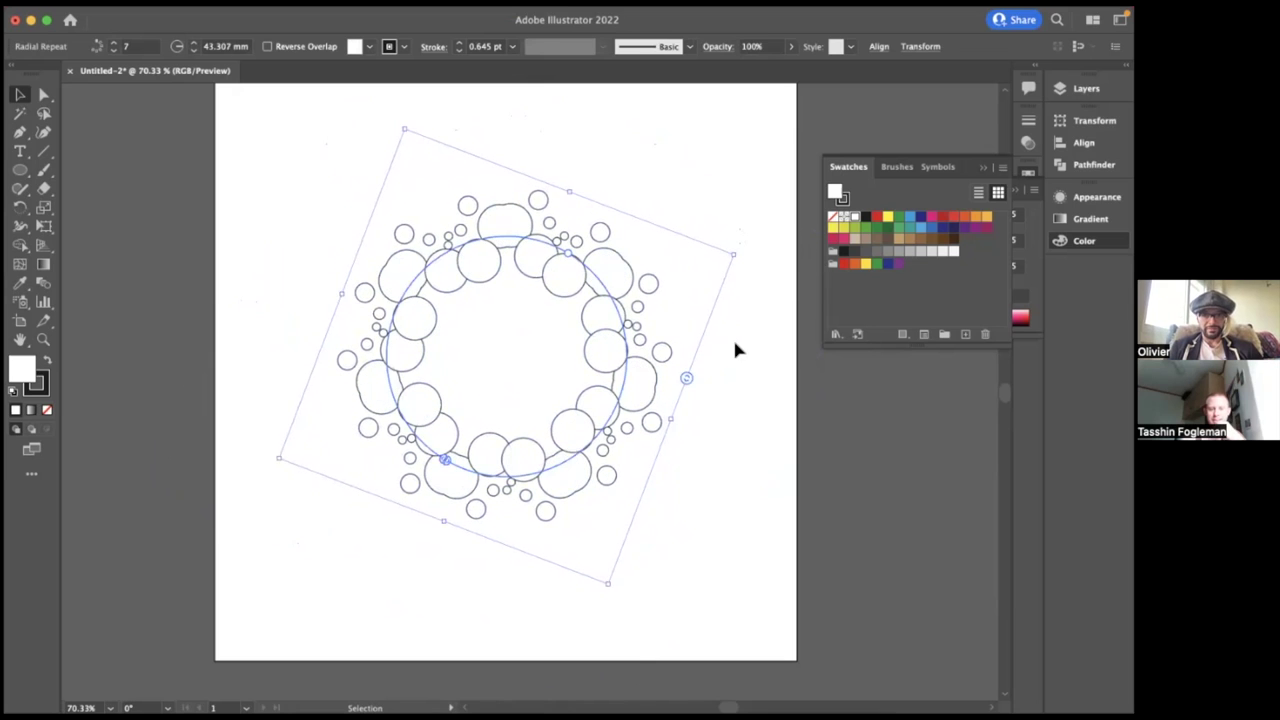
pyautogui.click(733, 337)
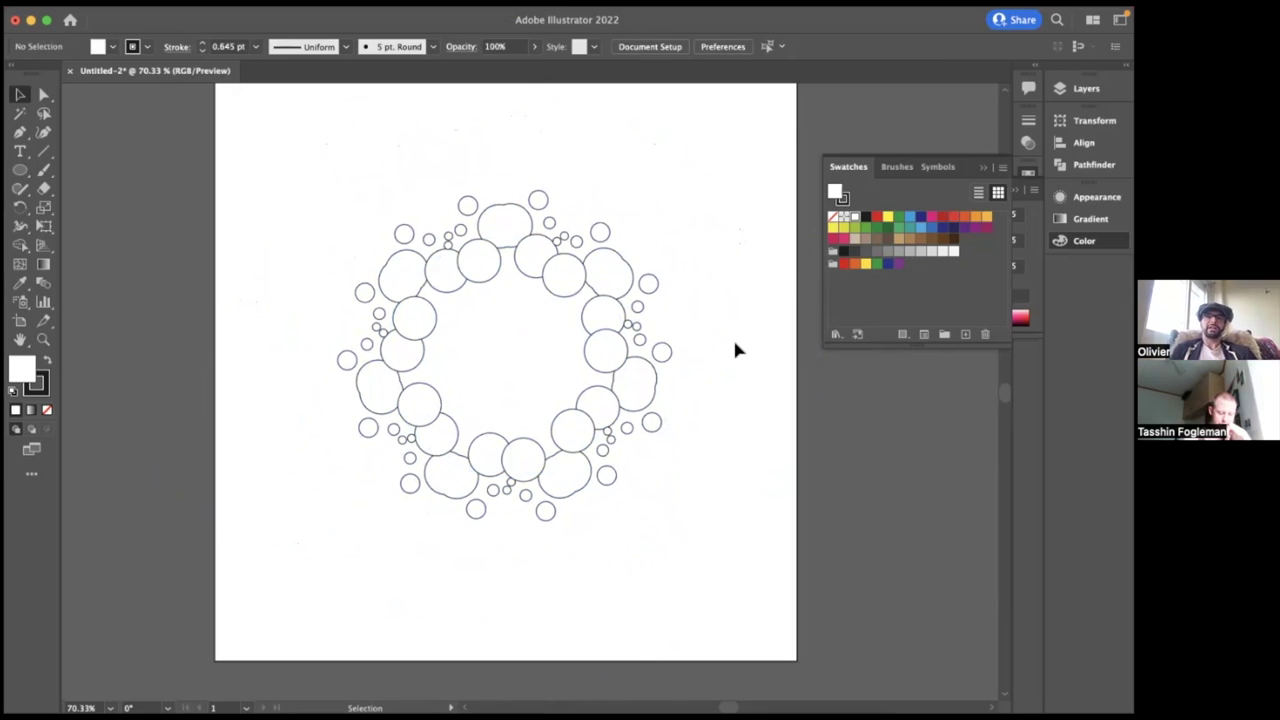
# - Export the seven-instance ring as seed2.png in the Mandala8 folder at 900 ppi with a transparent background
pyautogui.moveTo(194, 10)
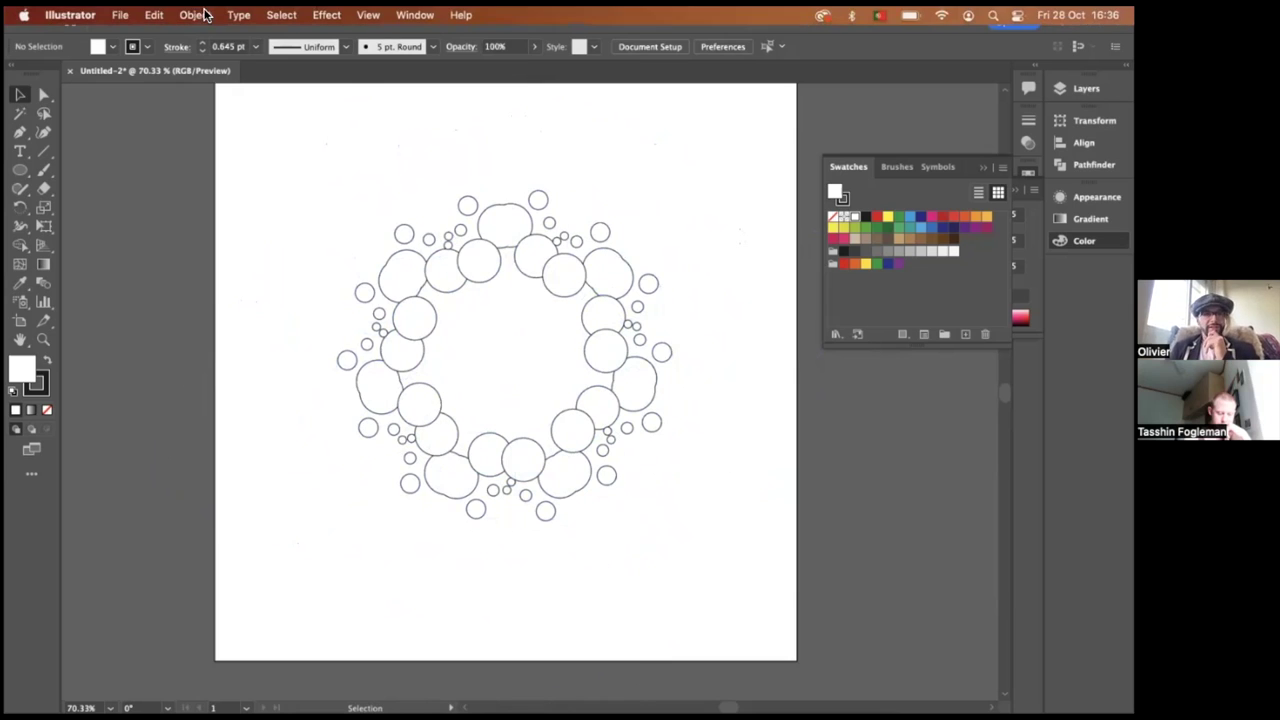
pyautogui.click(119, 14)
pyautogui.moveTo(234, 333)
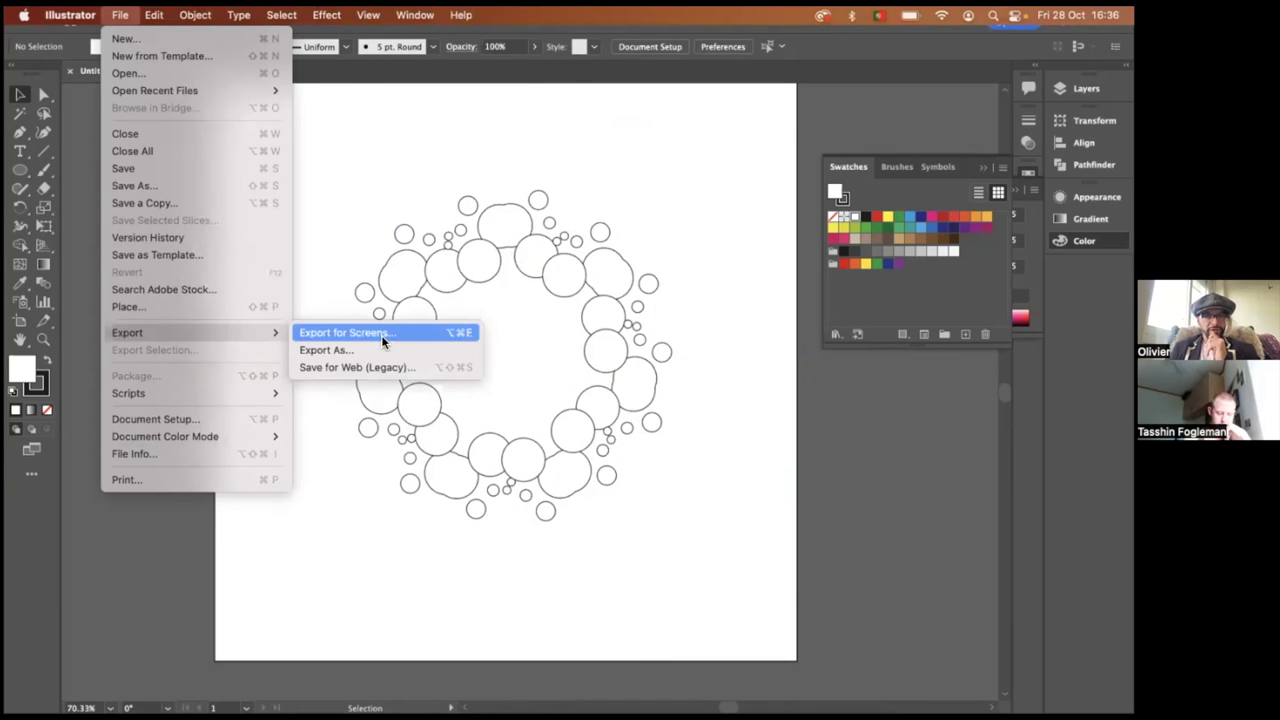
pyautogui.click(381, 344)
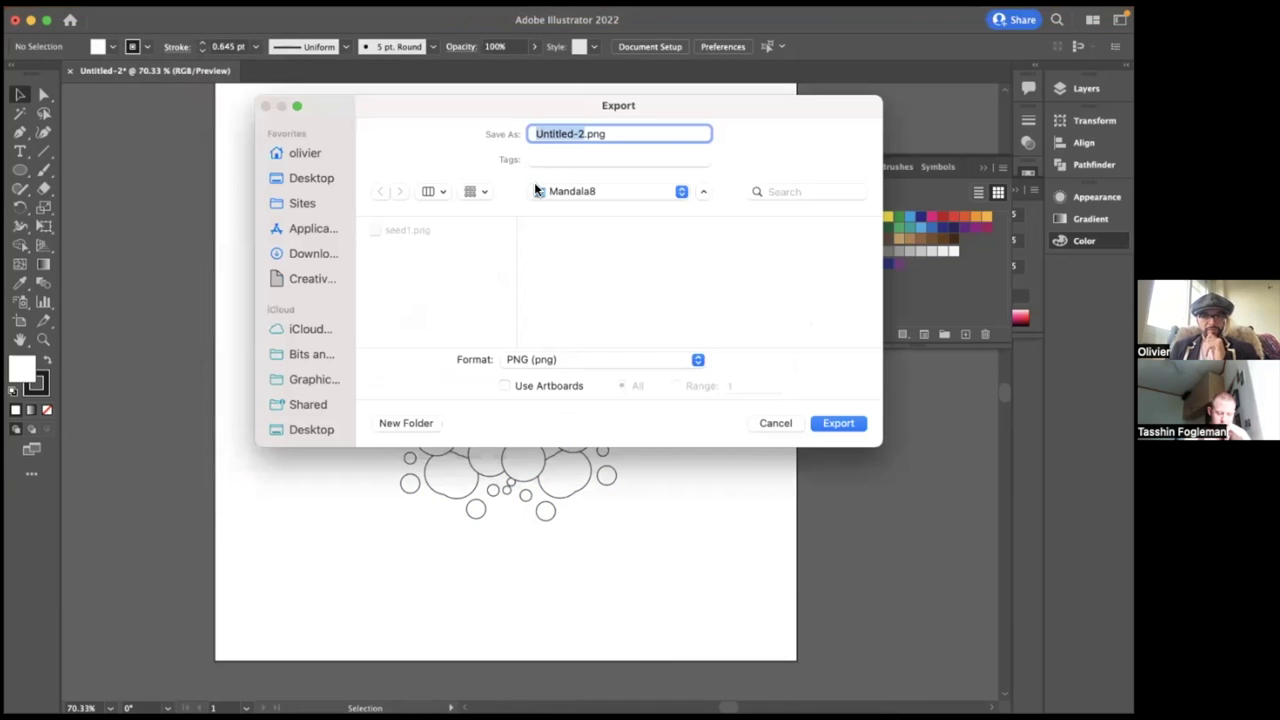
pyautogui.write('seed2')
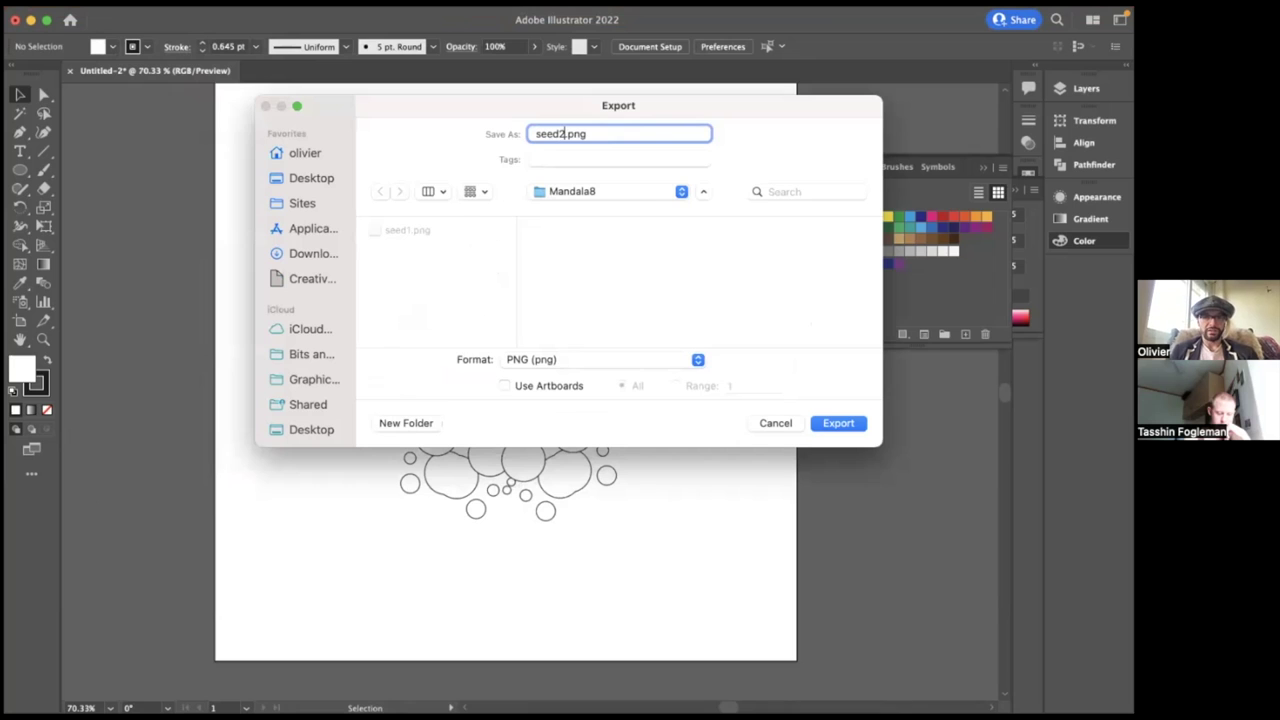
pyautogui.press('Return')
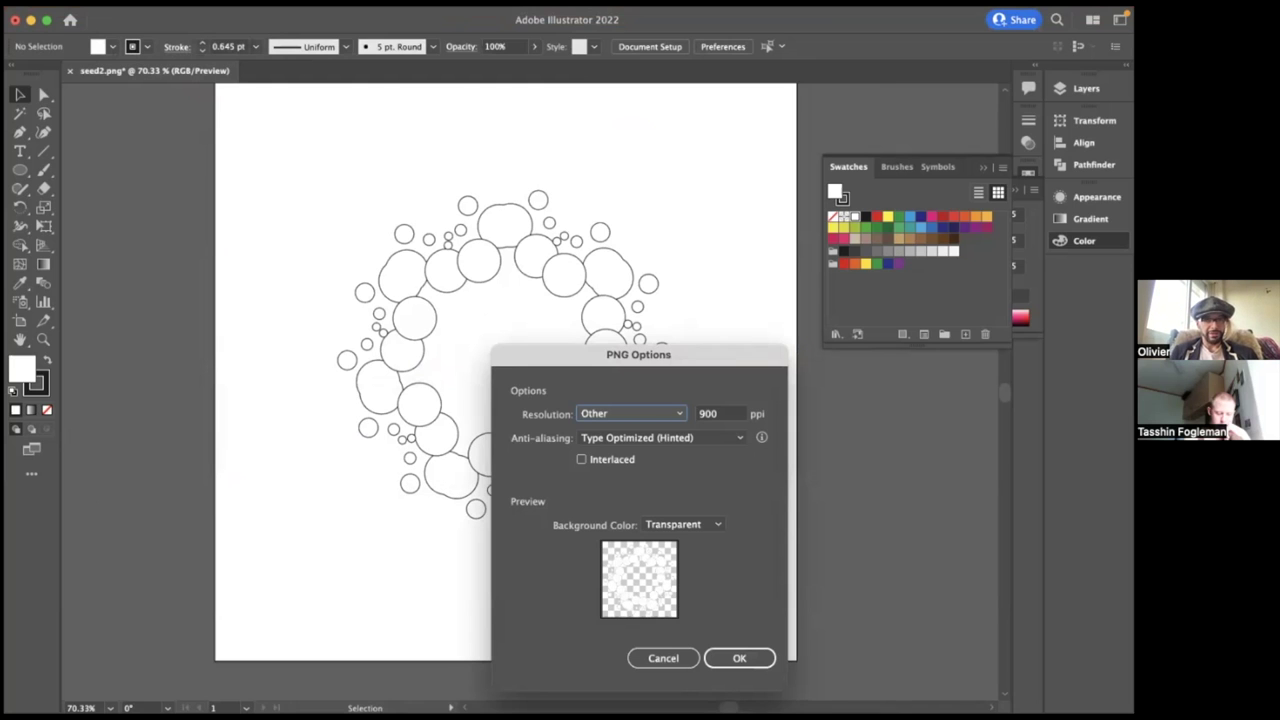
pyautogui.press('Return')
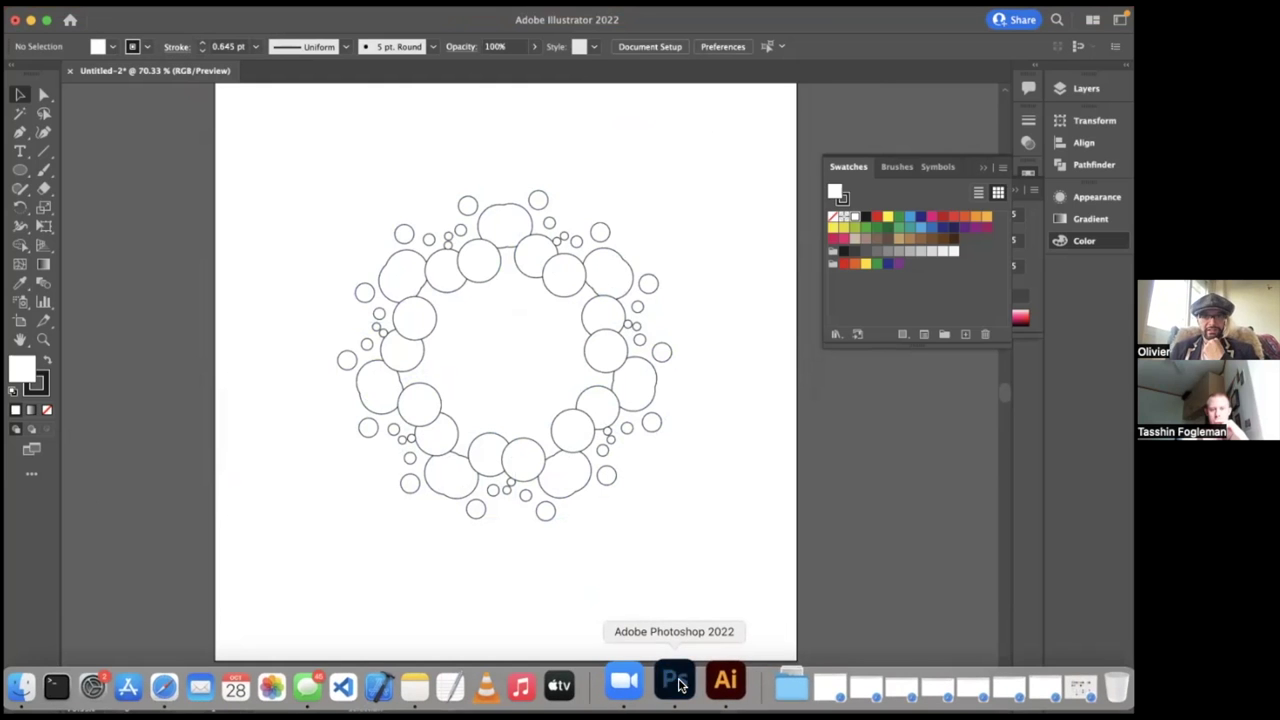
# - Switch to Photoshop and create a new 4000 x 4000 px RGB document at 144 ppi with a white background
pyautogui.click(677, 686)
pyautogui.click(60, 116)
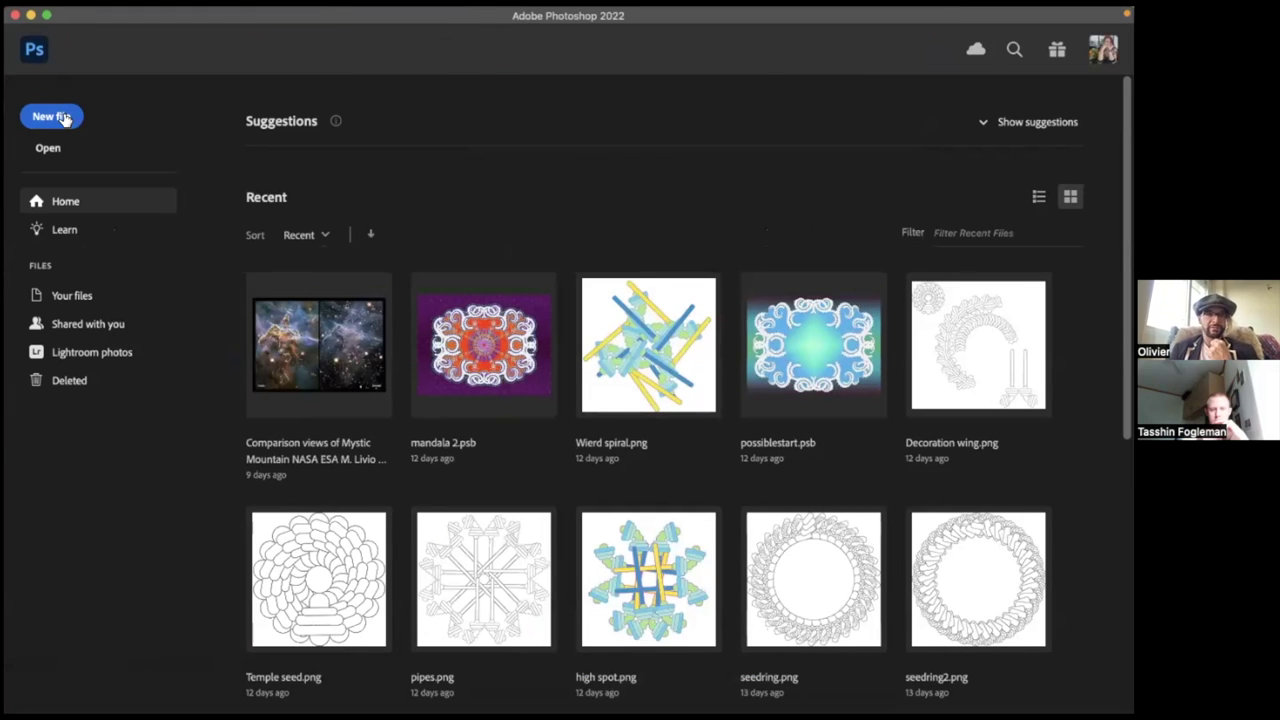
pyautogui.click(800, 219)
pyautogui.write('4000')
pyautogui.press('Tab')
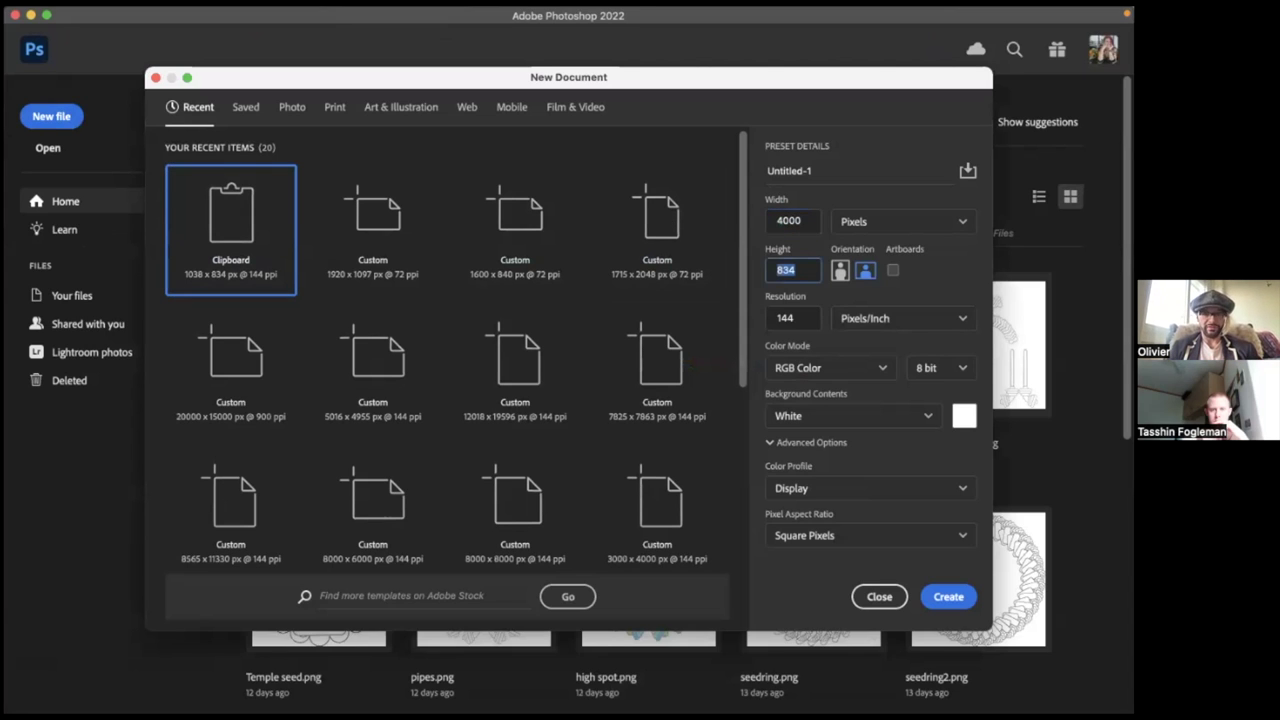
pyautogui.press('Return')
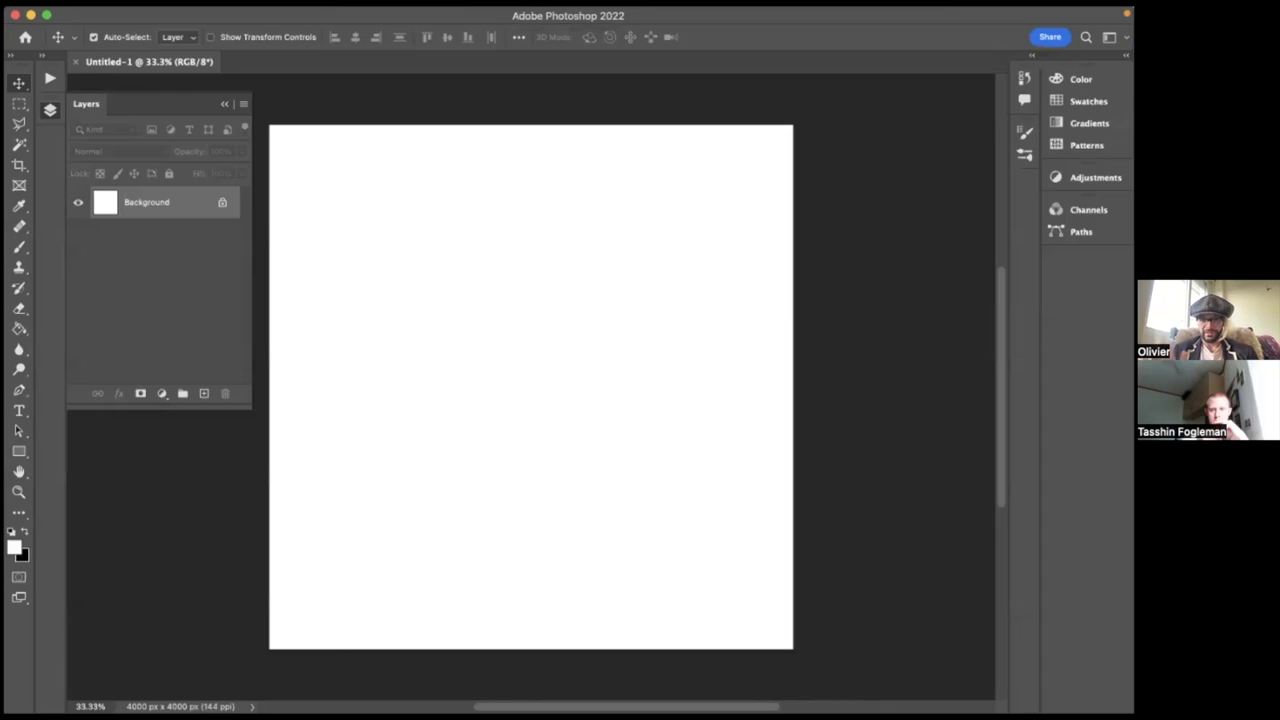
# - Open seed1.png and seed2.png together from the Mandala8 folder on the Desktop
pyautogui.click(124, 15)
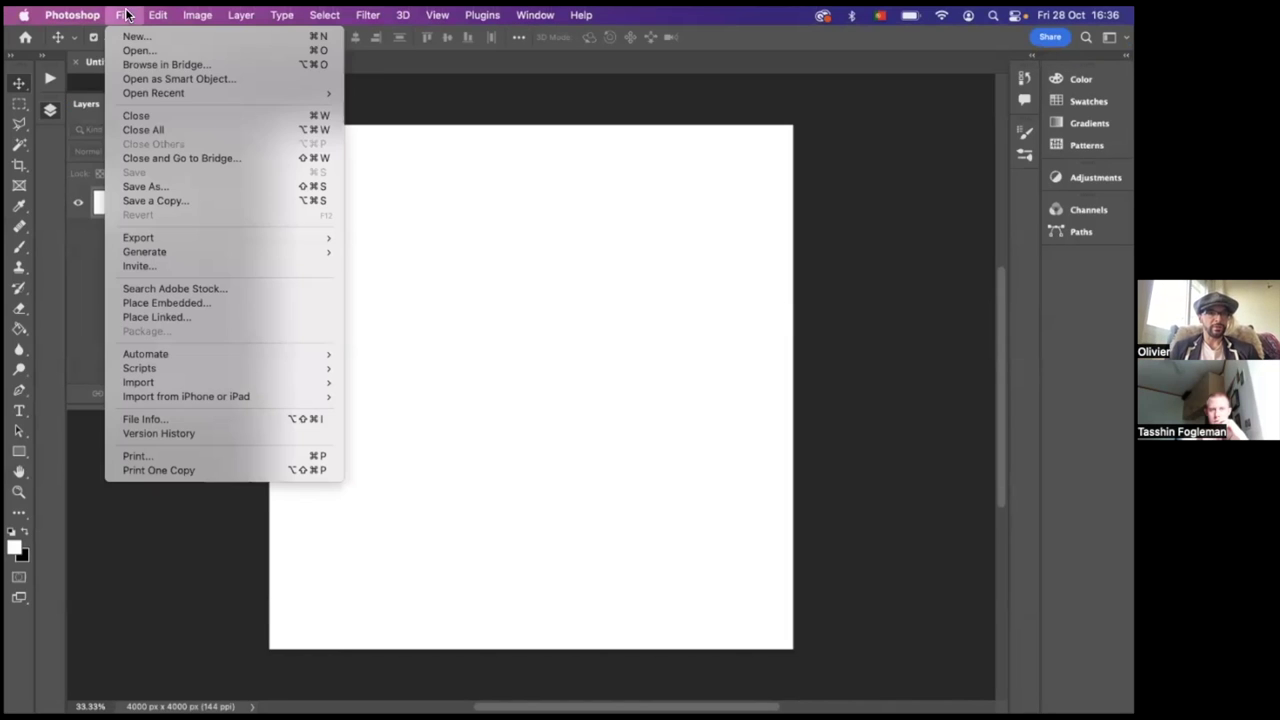
pyautogui.click(606, 154)
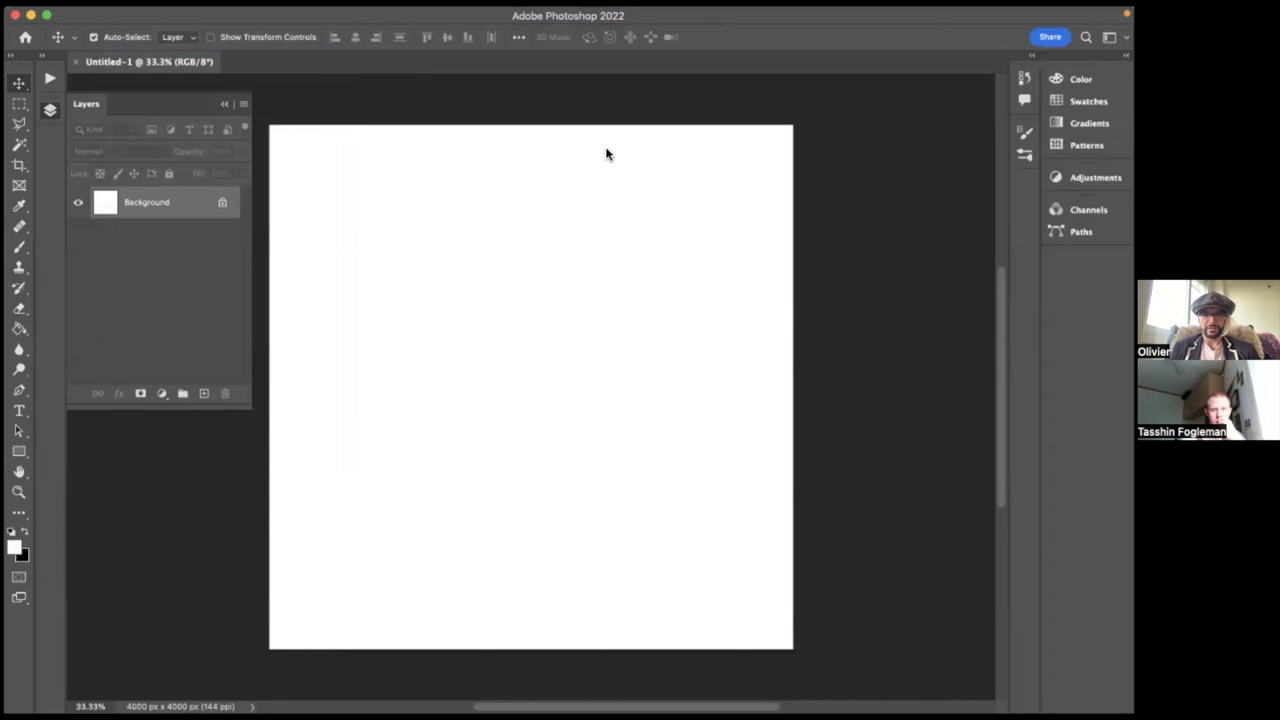
pyautogui.press('super+o')
pyautogui.click(291, 160)
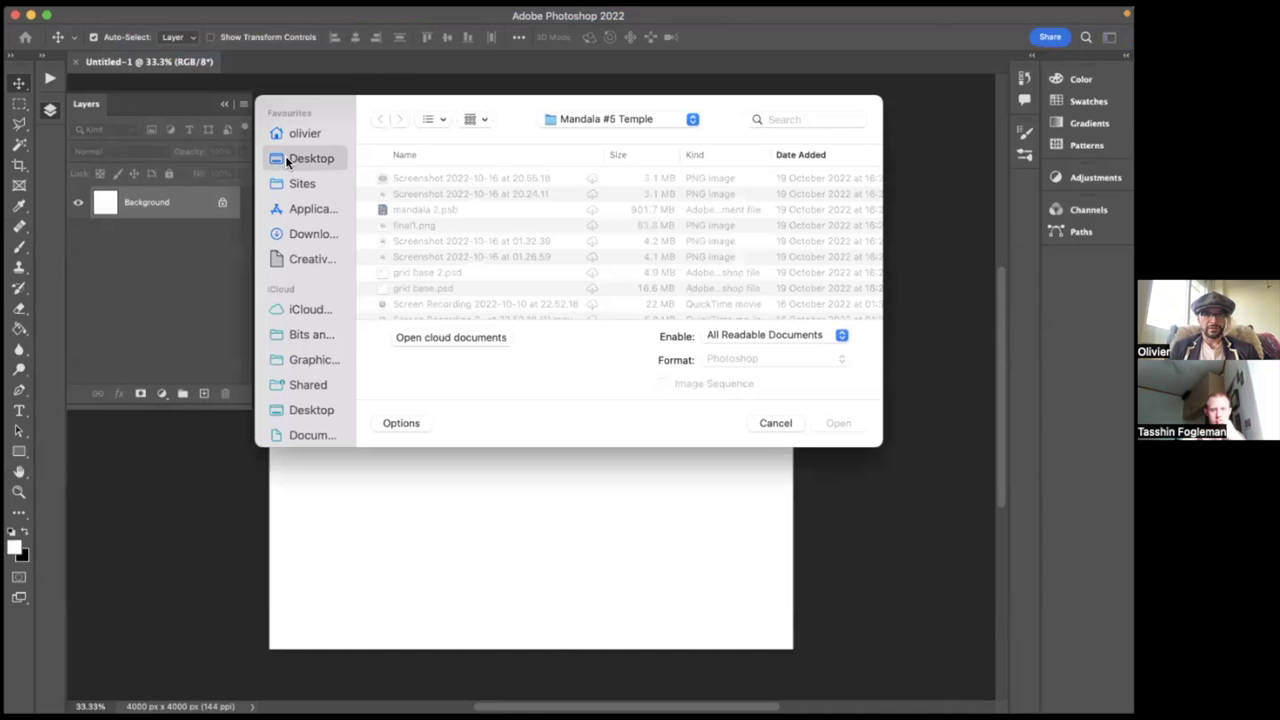
pyautogui.doubleClick(422, 177)
pyautogui.doubleClick(422, 177)
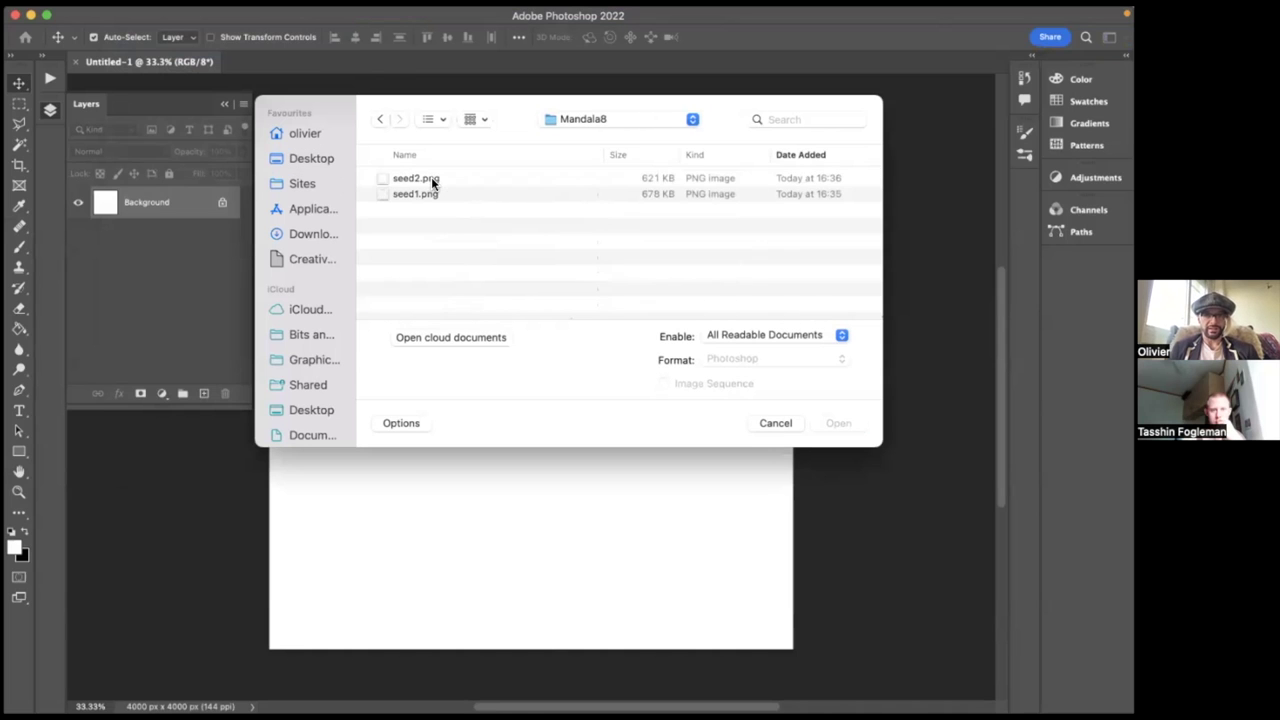
pyautogui.click(418, 192)
pyautogui.keyDown('shift'); pyautogui.click(415, 180); pyautogui.keyUp('shift')
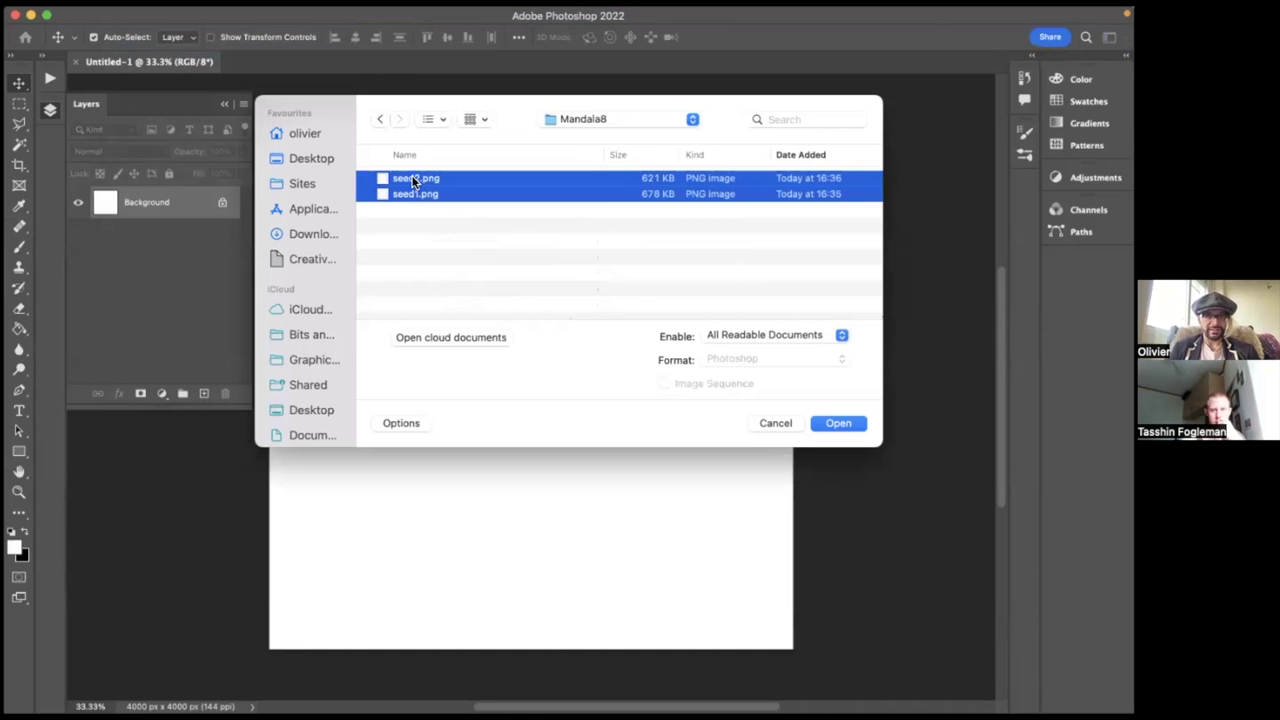
pyautogui.click(835, 421)
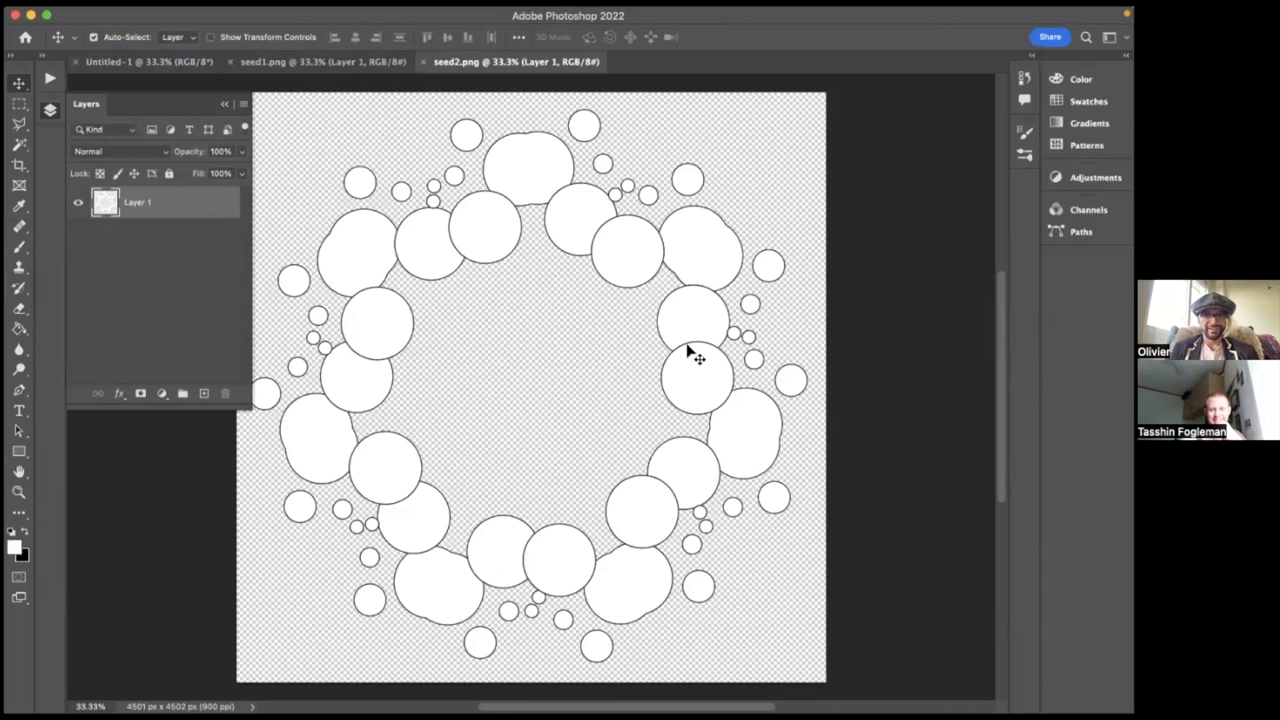
# - Copy the seed2.png and seed1.png artwork into the blank document as separate layers, and close both source files
pyautogui.click(200, 60)
pyautogui.press('cmd+v')
pyautogui.click(388, 63)
pyautogui.press('cmd+a')
pyautogui.press('cmd+c')
pyautogui.click(161, 61)
pyautogui.press('cmd+v')
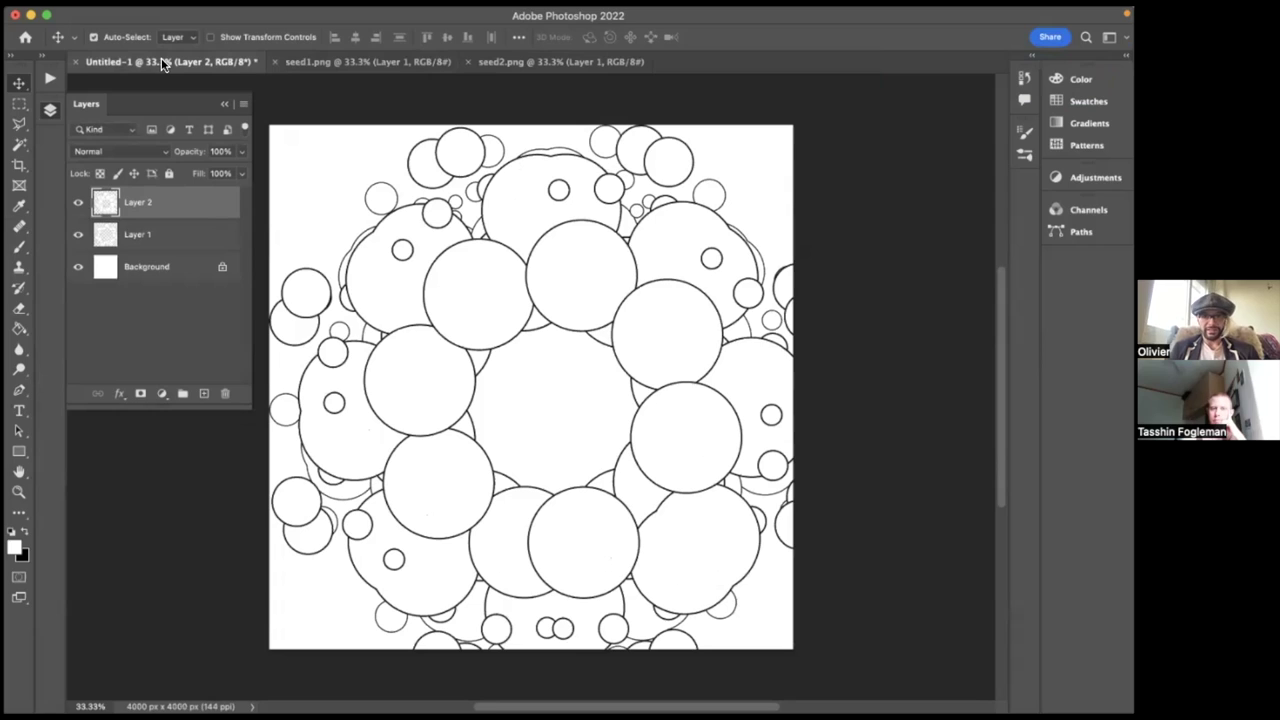
pyautogui.click(274, 61)
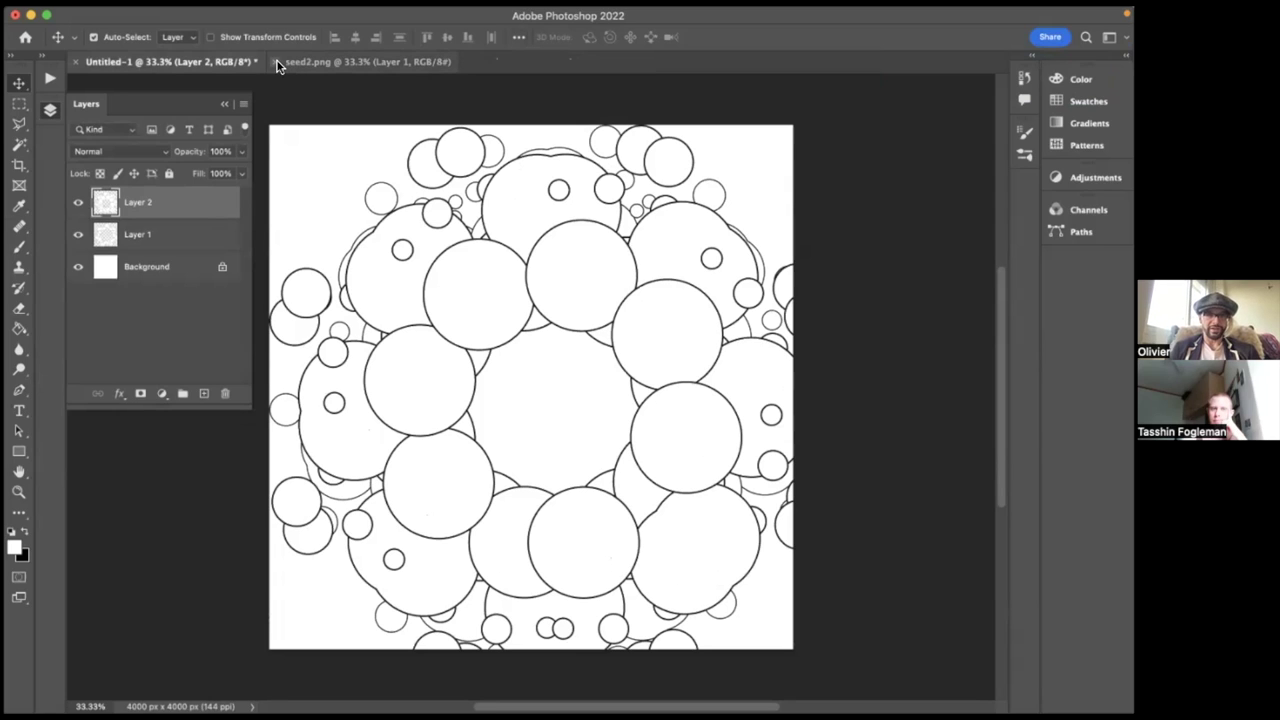
pyautogui.click(274, 61)
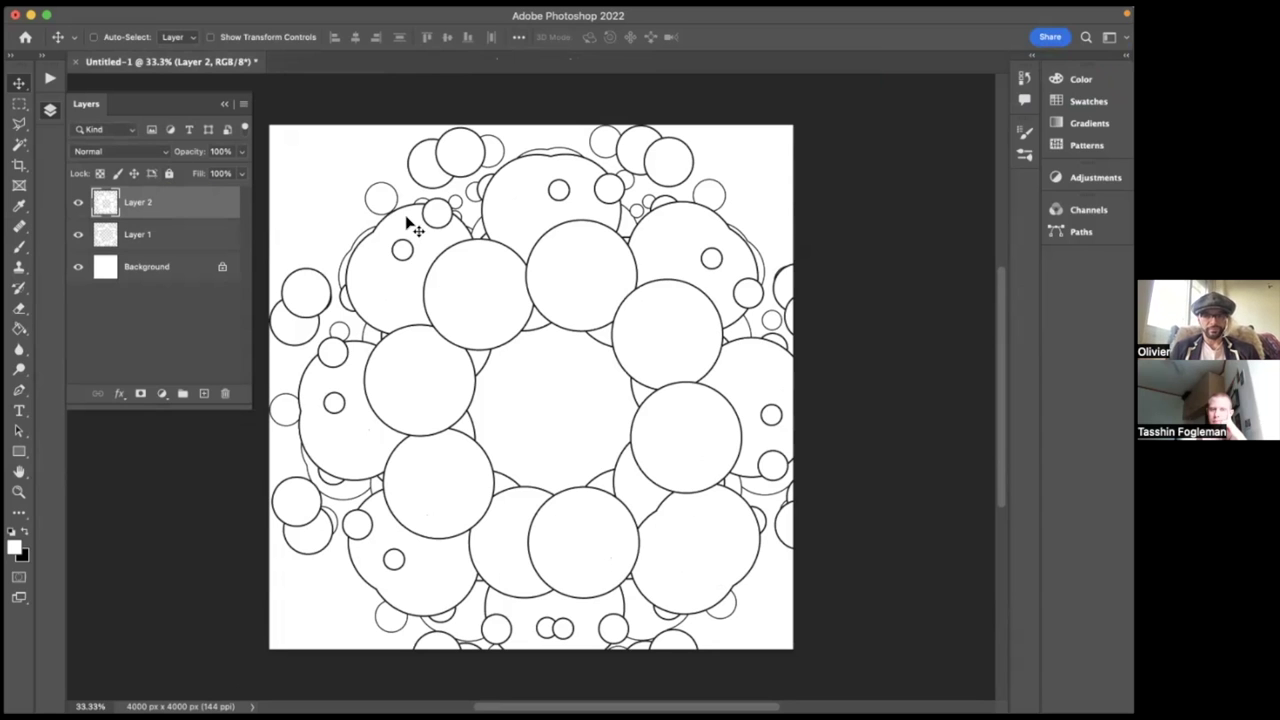
# - Scale down the seed1 ring on Layer 2 and centre it on the canvas
pyautogui.hotkey('ctrl', 't')
pyautogui.moveTo(843, 116); pyautogui.dragTo(752, 158)
pyautogui.moveTo(666, 320); pyautogui.dragTo(643, 308)
pyautogui.press('Return')
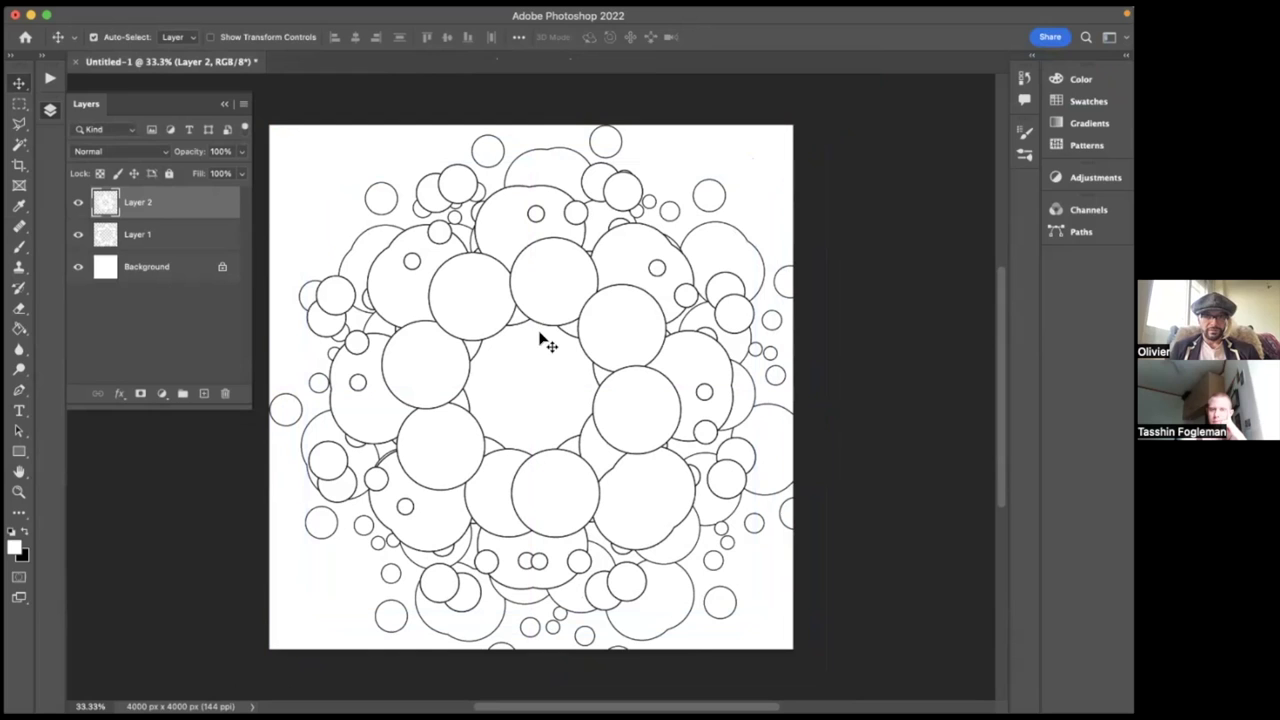
# - Scale the seed2 ring on Layer 1 to about 92% and centre it on the canvas
pyautogui.click(151, 234)
pyautogui.hotkey('ctrl', 't')
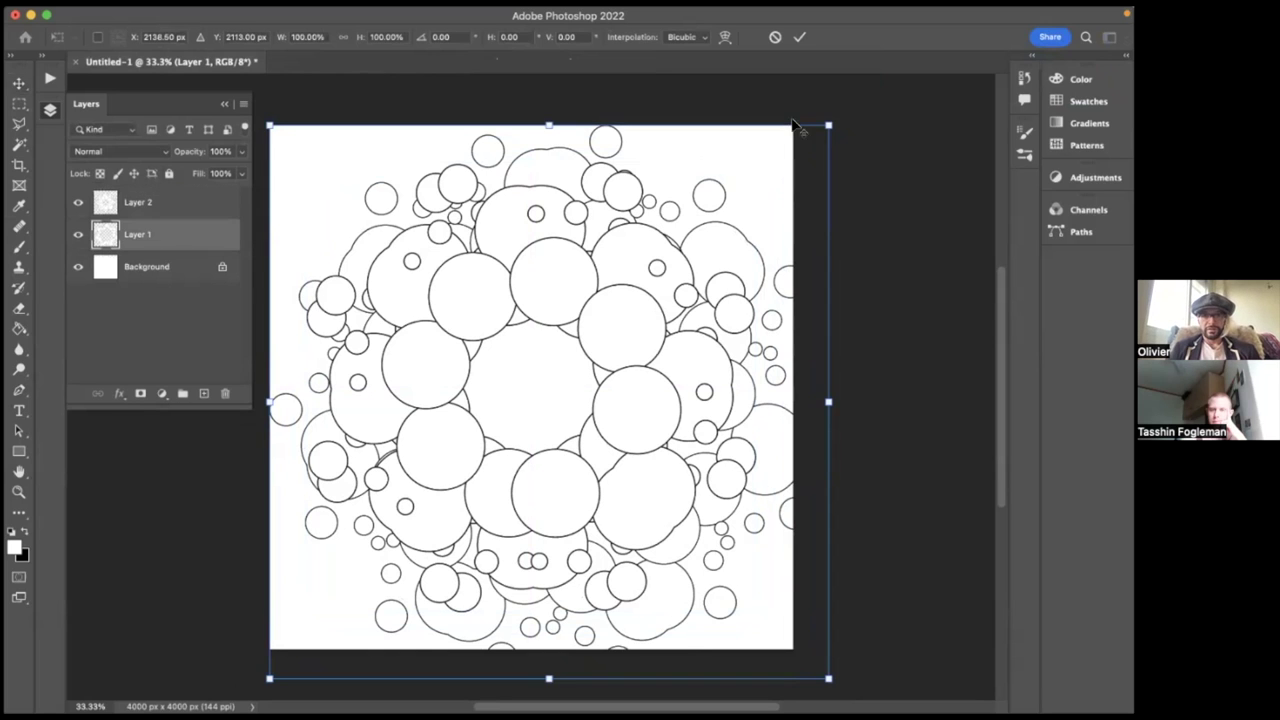
pyautogui.moveTo(795, 127)
pyautogui.mouseDown()
pyautogui.moveTo(757, 231)
pyautogui.moveTo(740, 209)
pyautogui.moveTo(788, 136)
pyautogui.mouseUp()
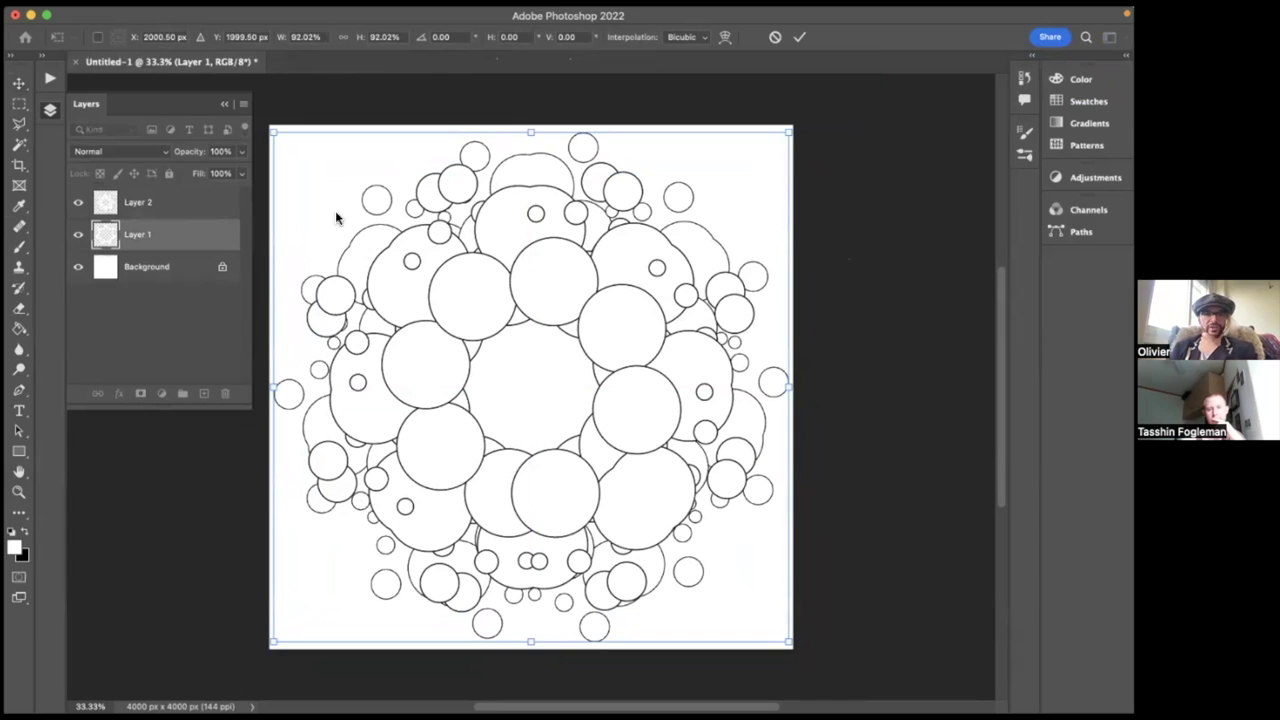
pyautogui.click(143, 205)
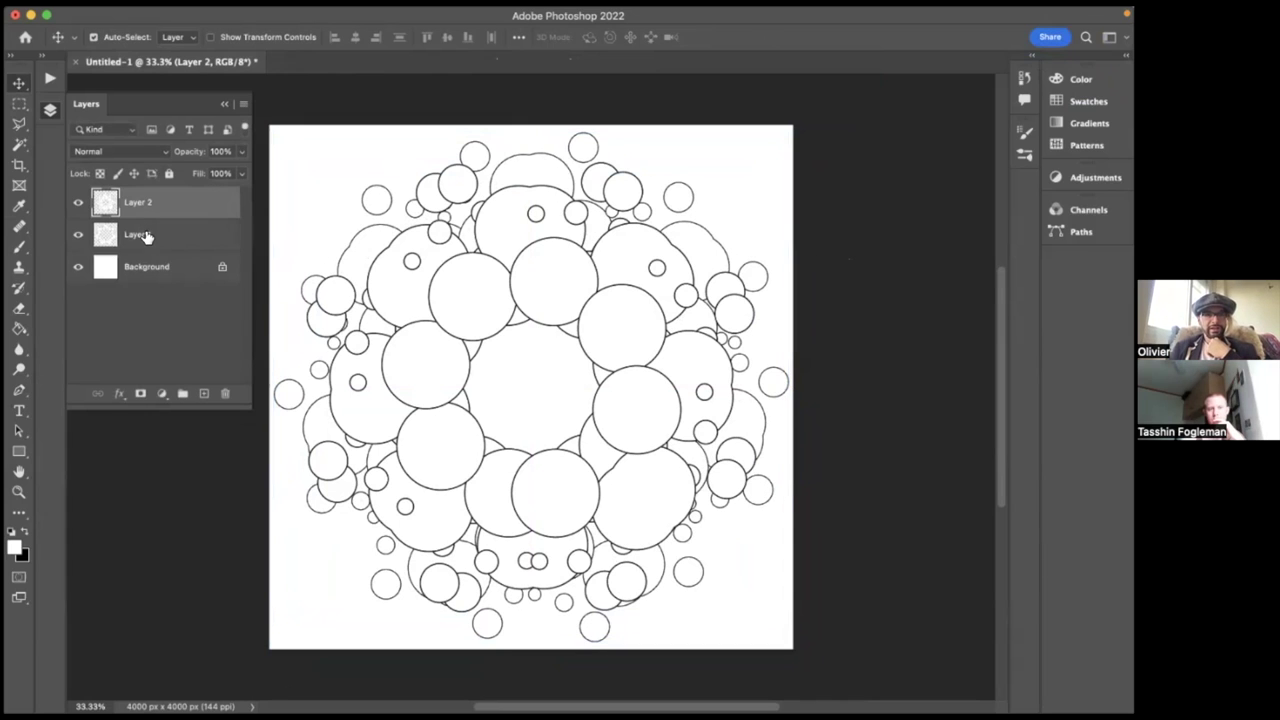
# - Compare the two rings by hiding and showing Layer 2, and review the blend modes available for both ring layers
pyautogui.click(146, 236)
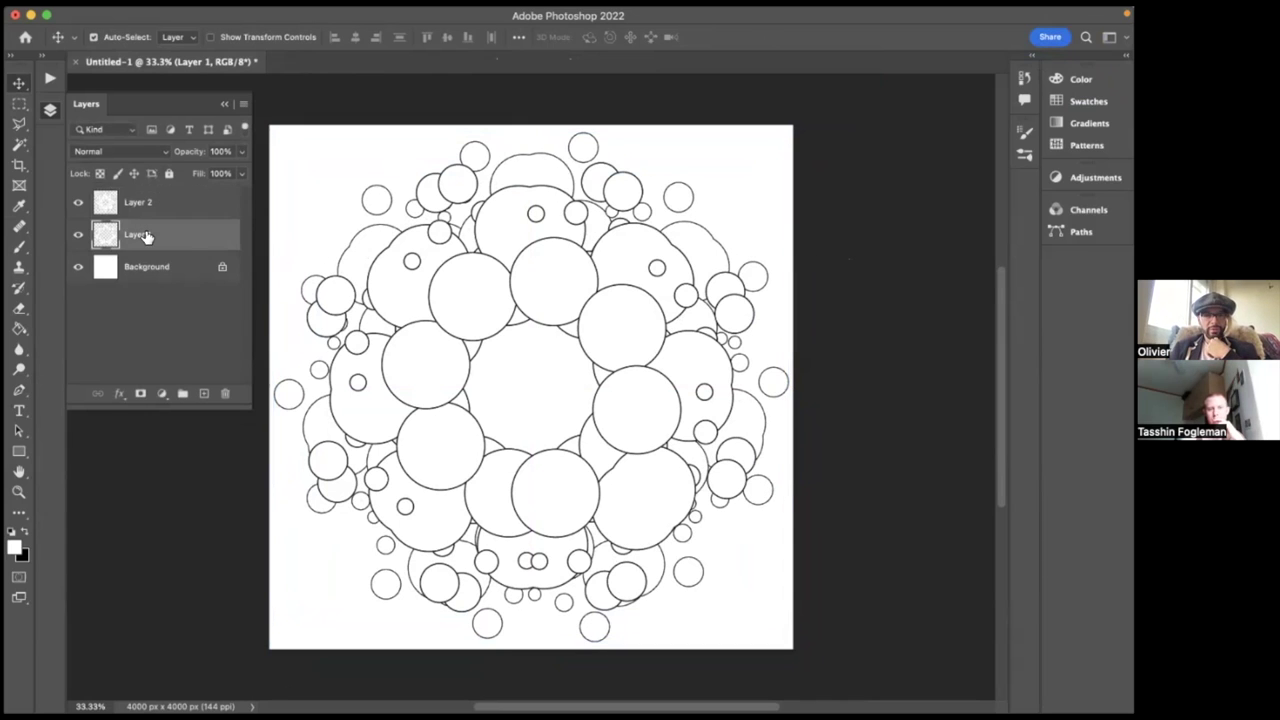
pyautogui.click(79, 204)
pyautogui.click(79, 205)
pyautogui.click(79, 205)
pyautogui.click(79, 205)
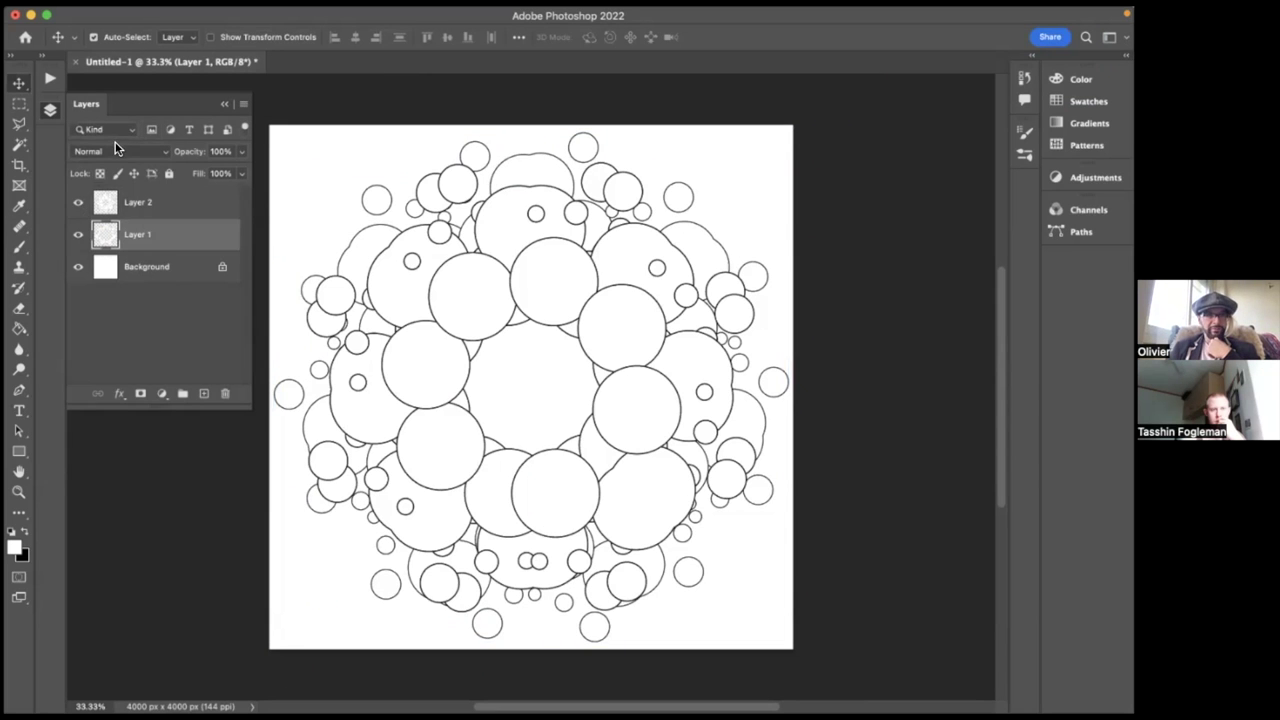
pyautogui.click(118, 151)
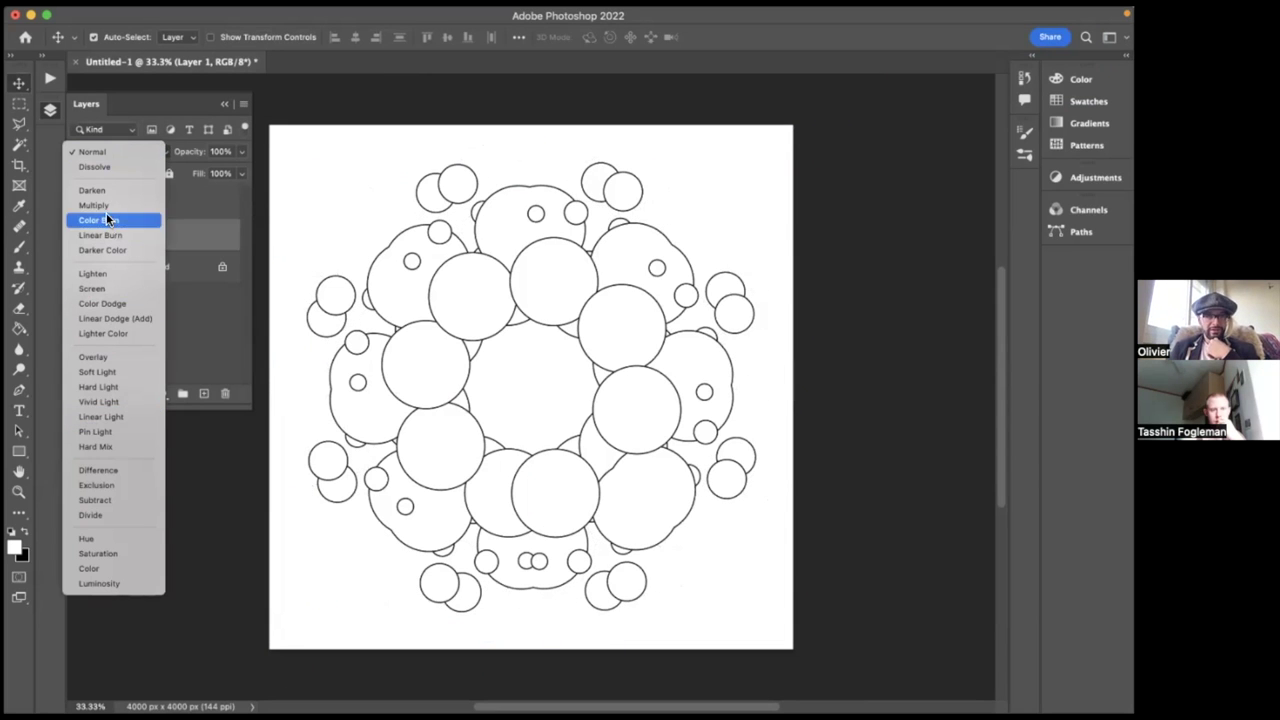
pyautogui.click(100, 151)
pyautogui.click(118, 196)
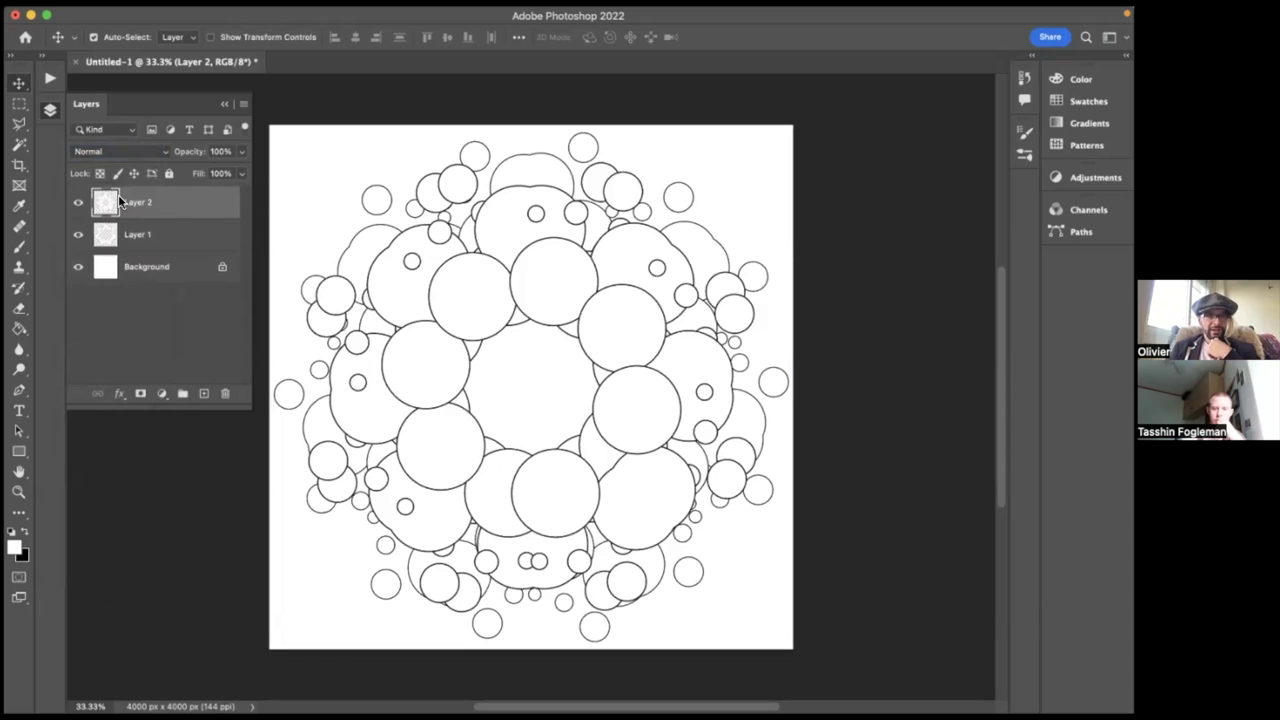
pyautogui.click(106, 151)
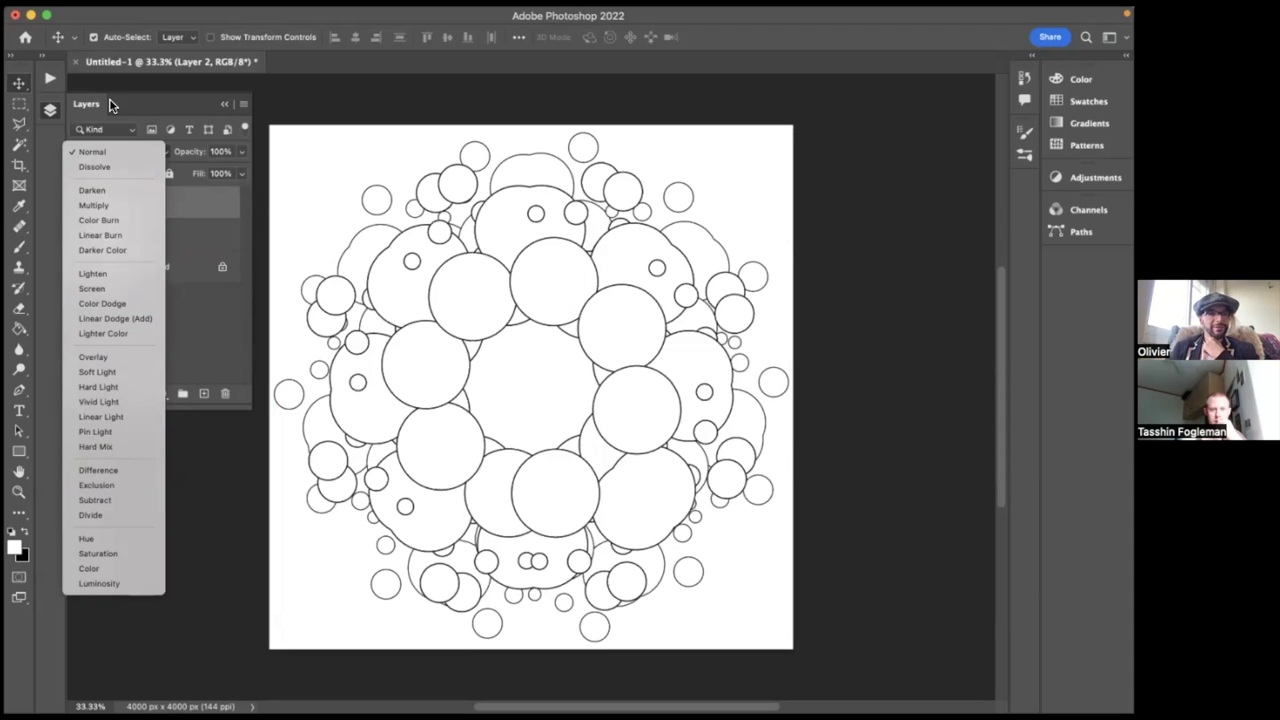
pyautogui.click(115, 151)
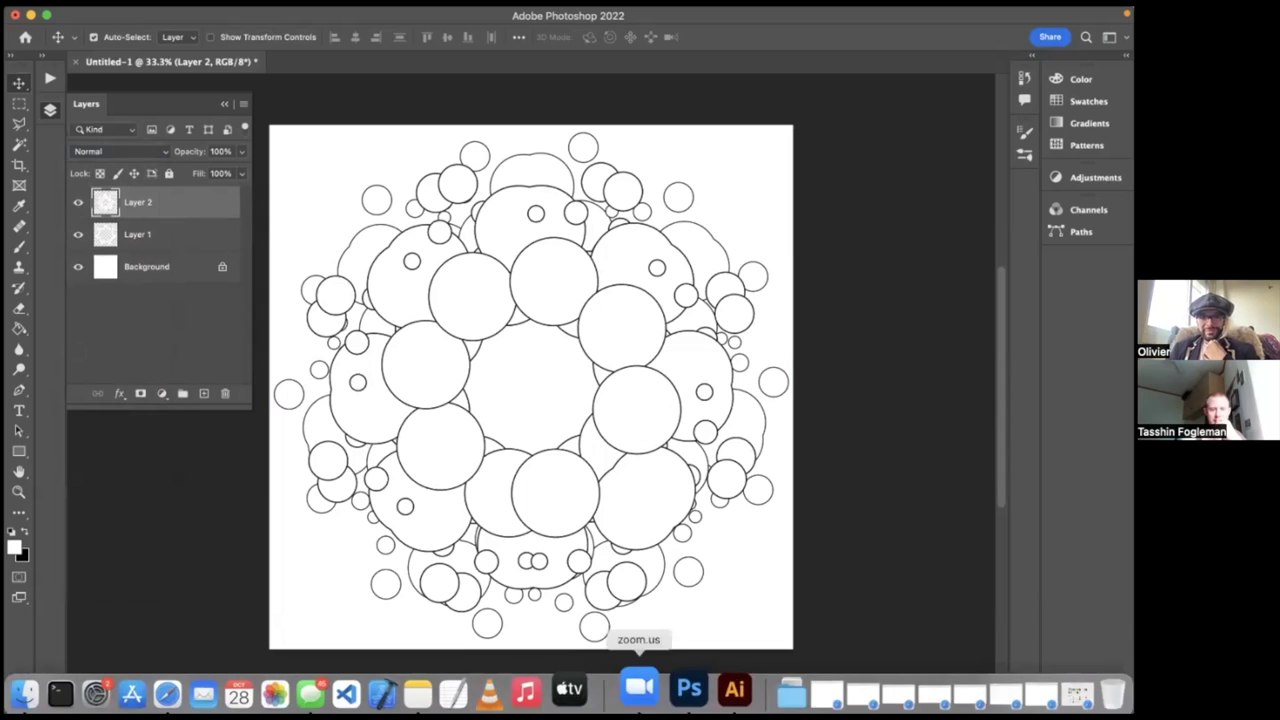
# - Switch to Illustrator and isolate the original circles of the uppermost motif inside the ring's radial and mirror repeats
pyautogui.click(726, 686)
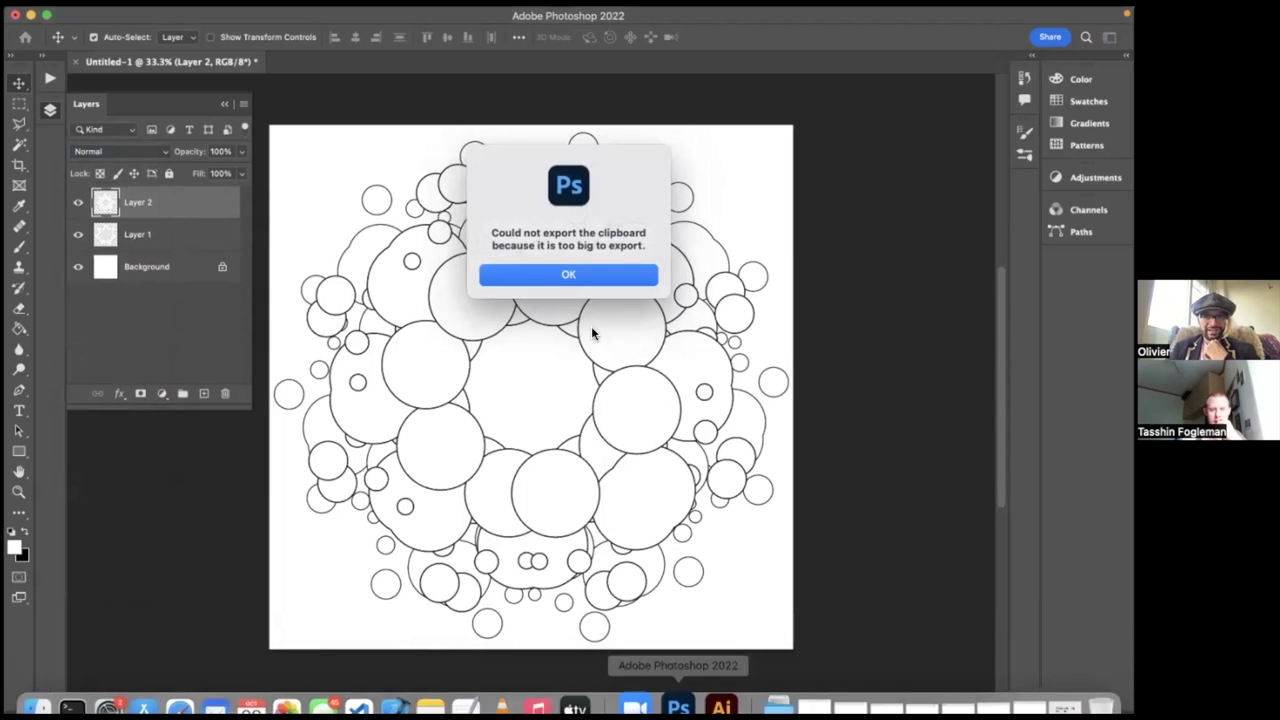
pyautogui.click(580, 276)
pyautogui.click(712, 684)
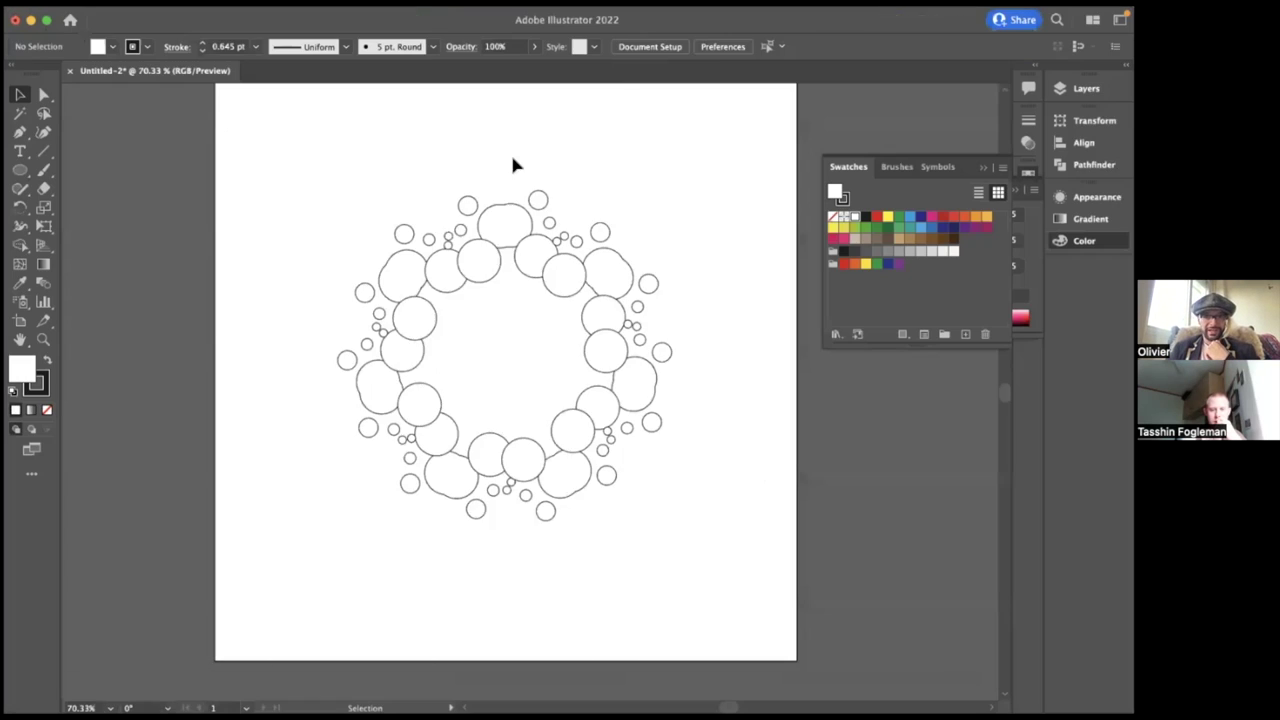
pyautogui.doubleClick(480, 264)
pyautogui.doubleClick(480, 270)
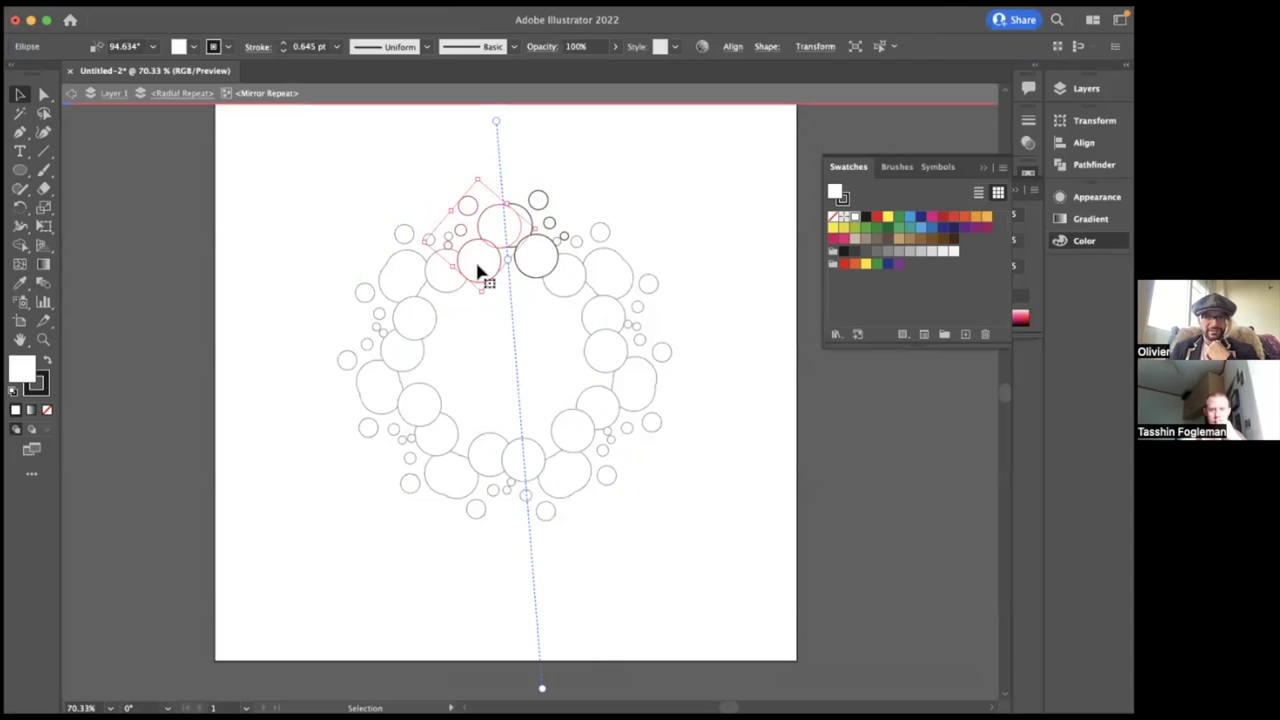
pyautogui.scroll(5, 480, 264)
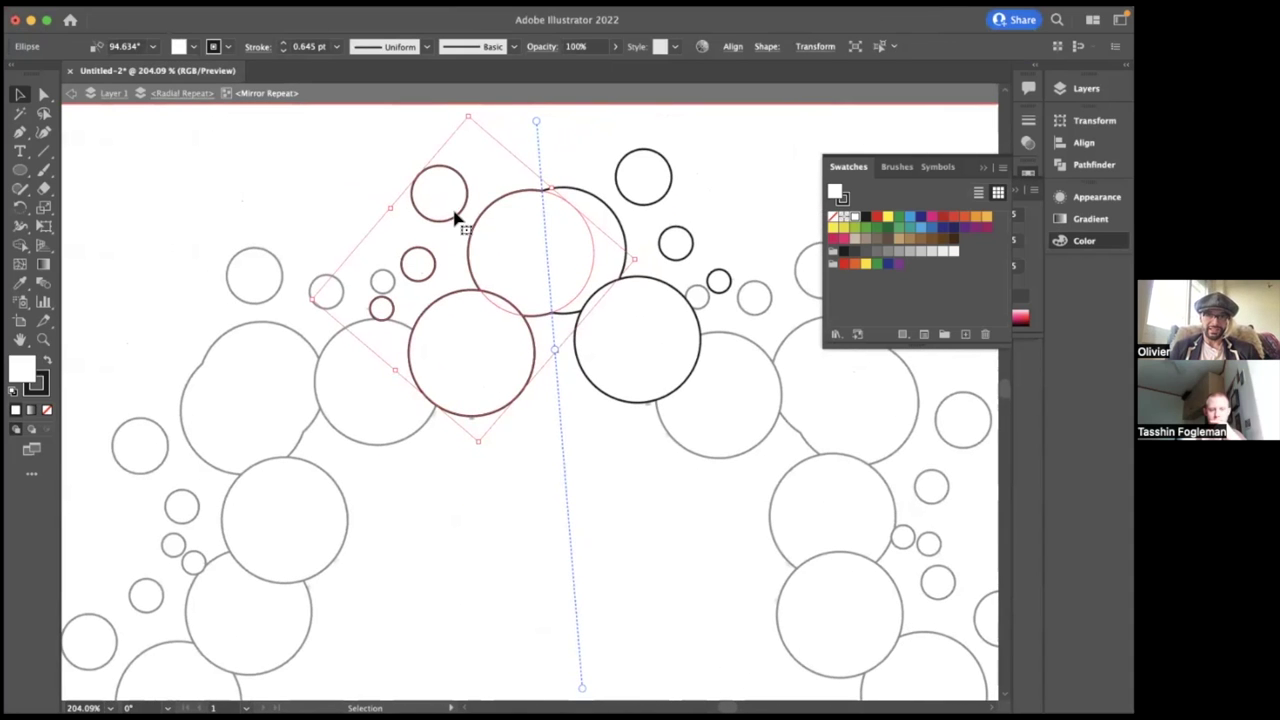
pyautogui.click(457, 400)
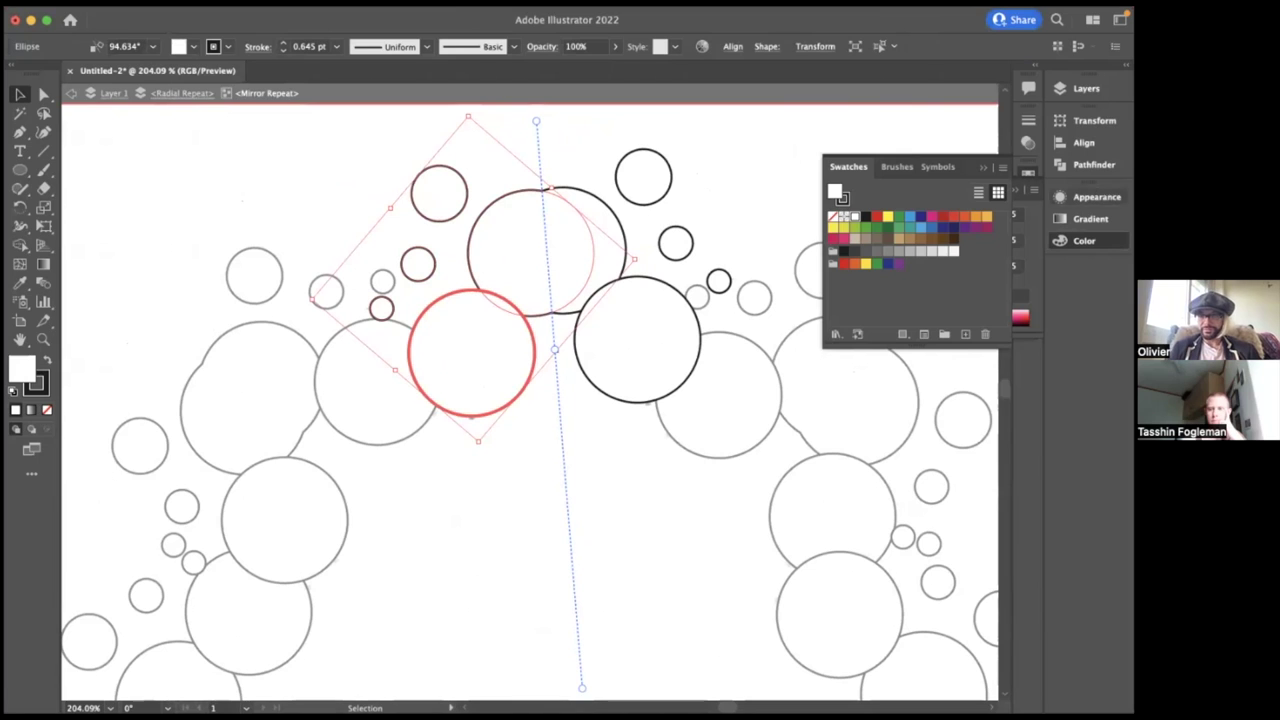
# - Open the PANTONE+ Pastels & Neons Uncoated swatch library
pyautogui.click(836, 334)
pyautogui.moveTo(840, 342)
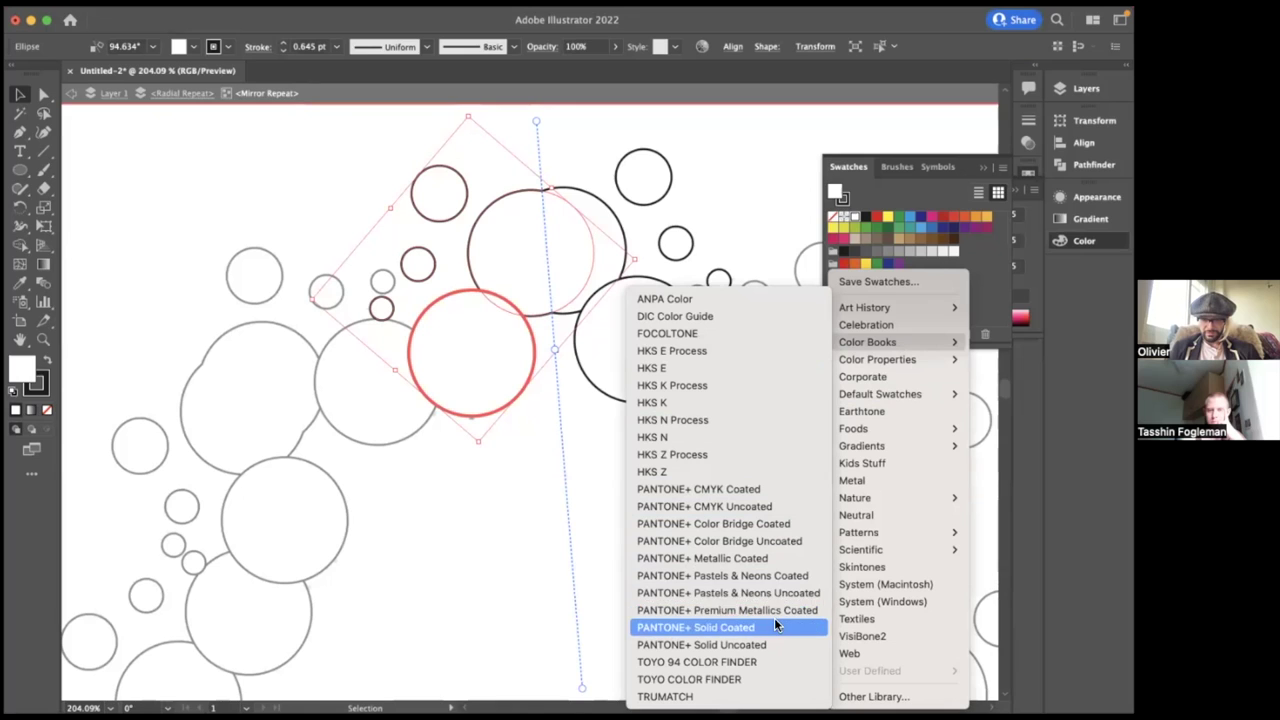
pyautogui.click(787, 591)
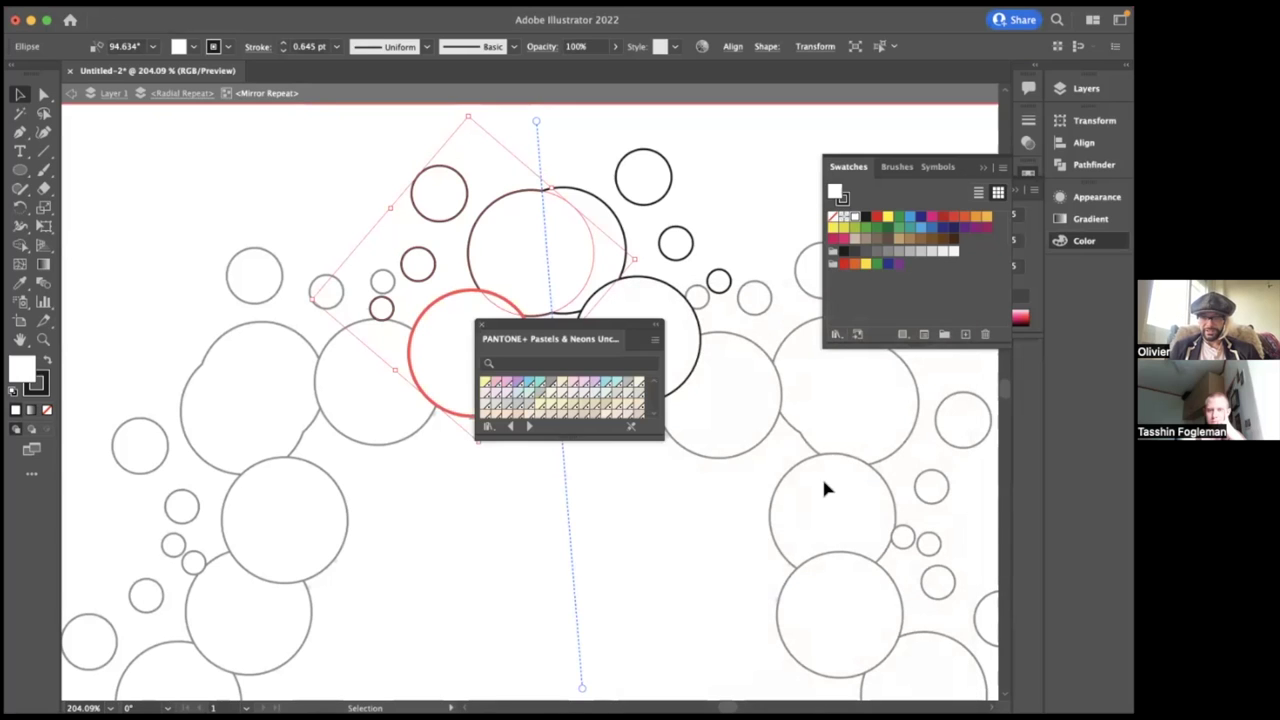
# - Move the PANTONE+ Pastels & Neons library clear of the artwork, enlarge it, and fill all selected circles with neon yellow
pyautogui.moveTo(580, 320); pyautogui.dragTo(950, 264)
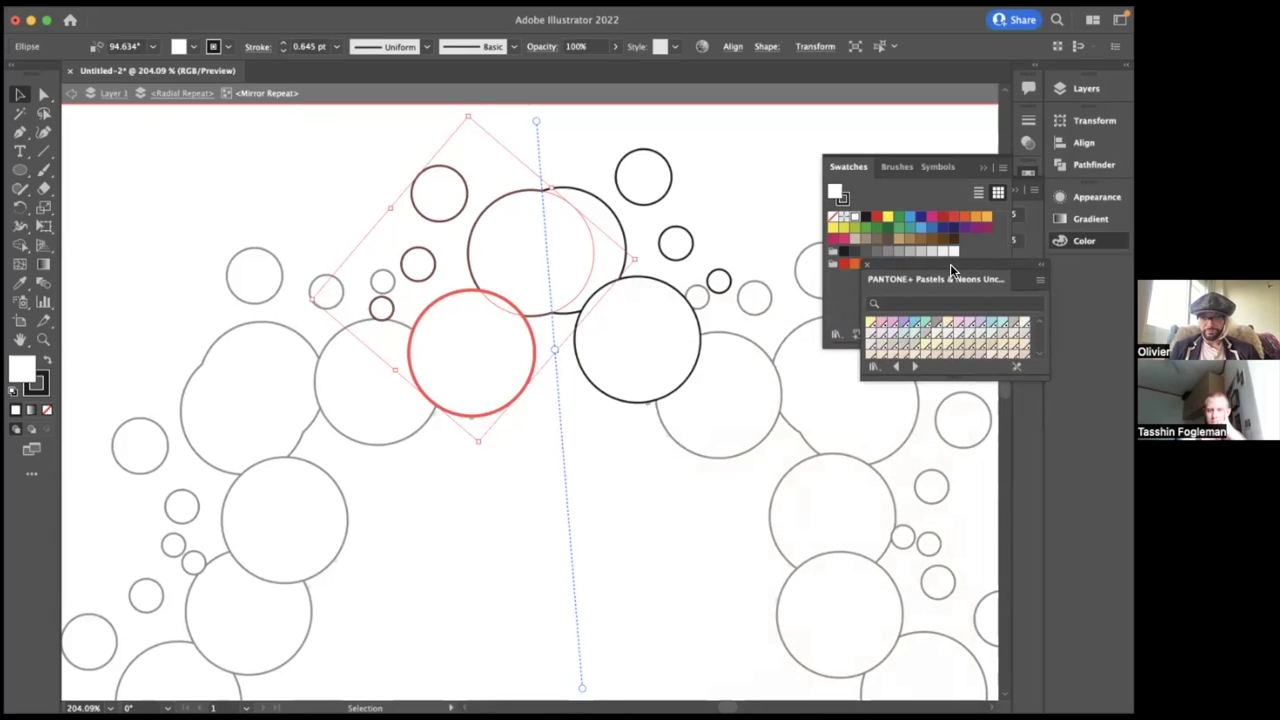
pyautogui.moveTo(950, 383); pyautogui.dragTo(957, 583)
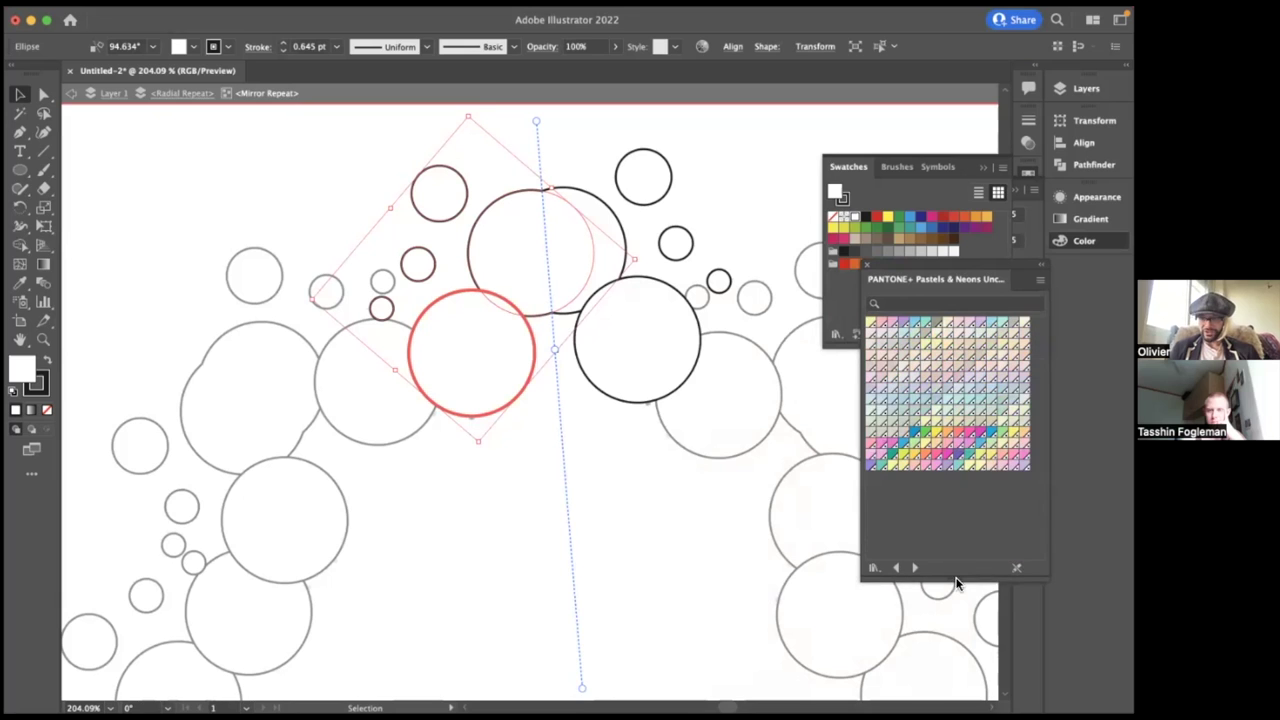
pyautogui.click(933, 431)
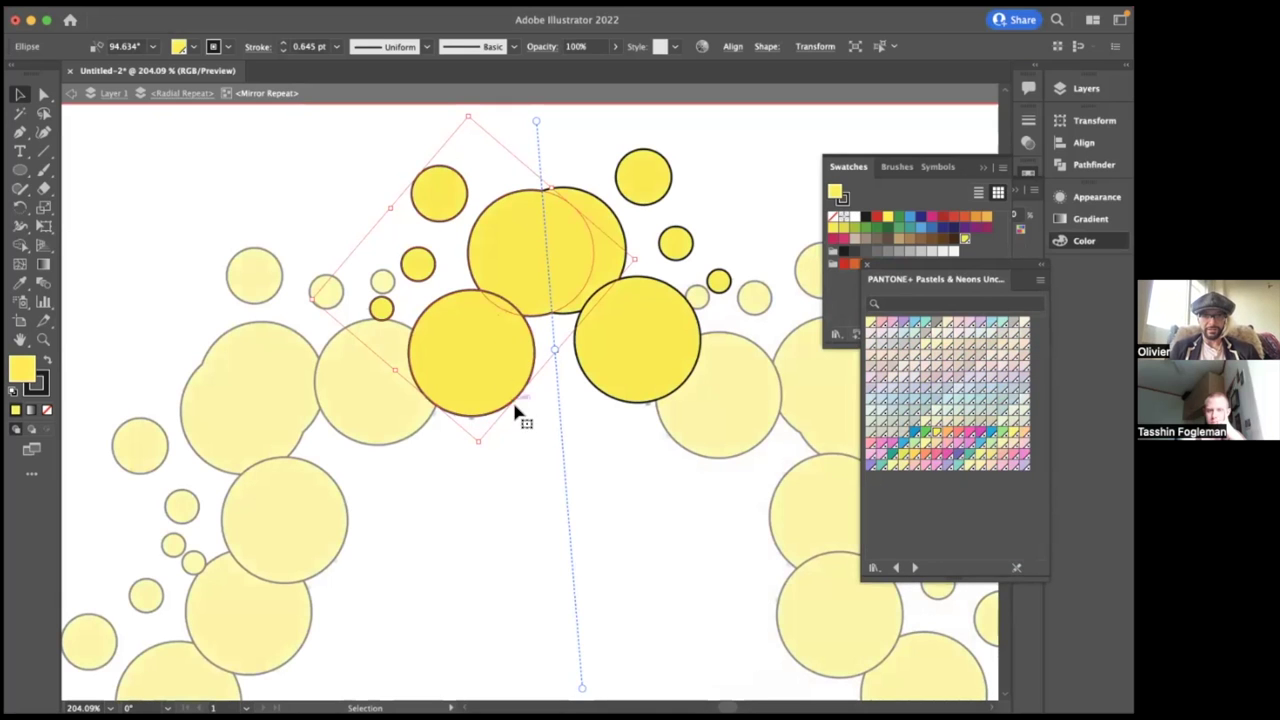
pyautogui.click(515, 468)
# - Fill the motif's lower large circle with neon orange and its smallest circle with coral red
pyautogui.click(478, 351)
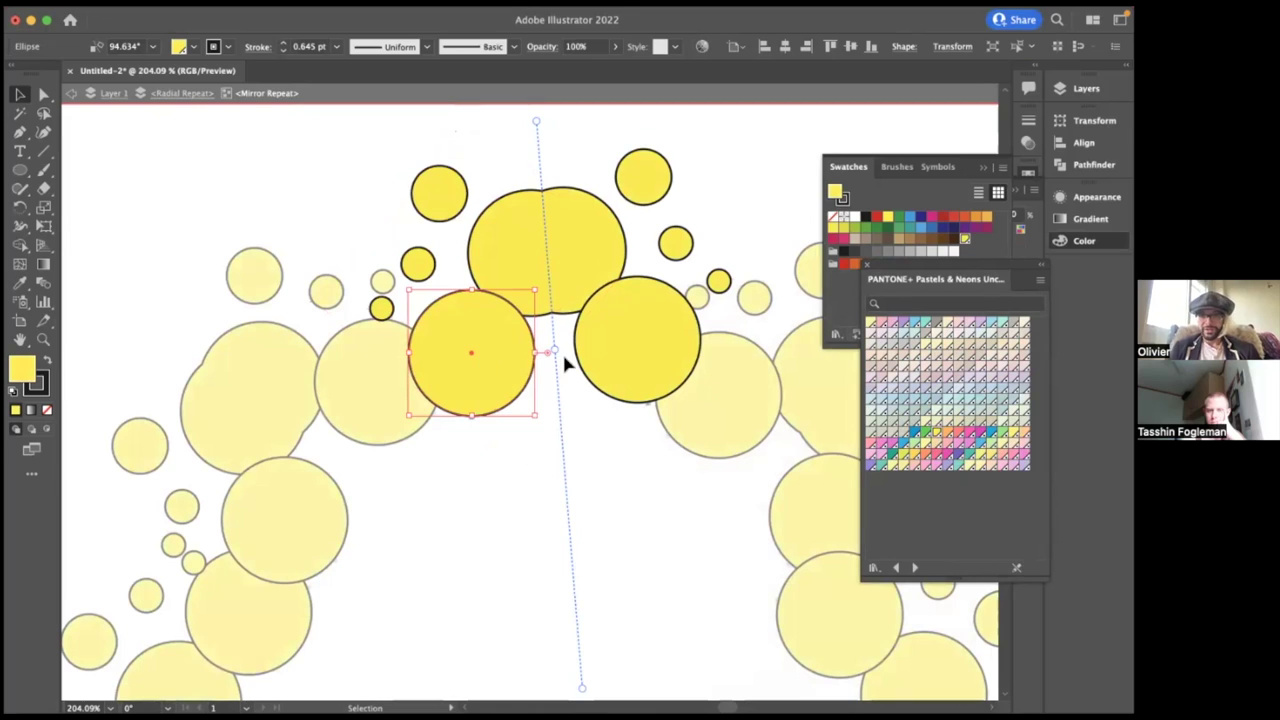
pyautogui.click(947, 433)
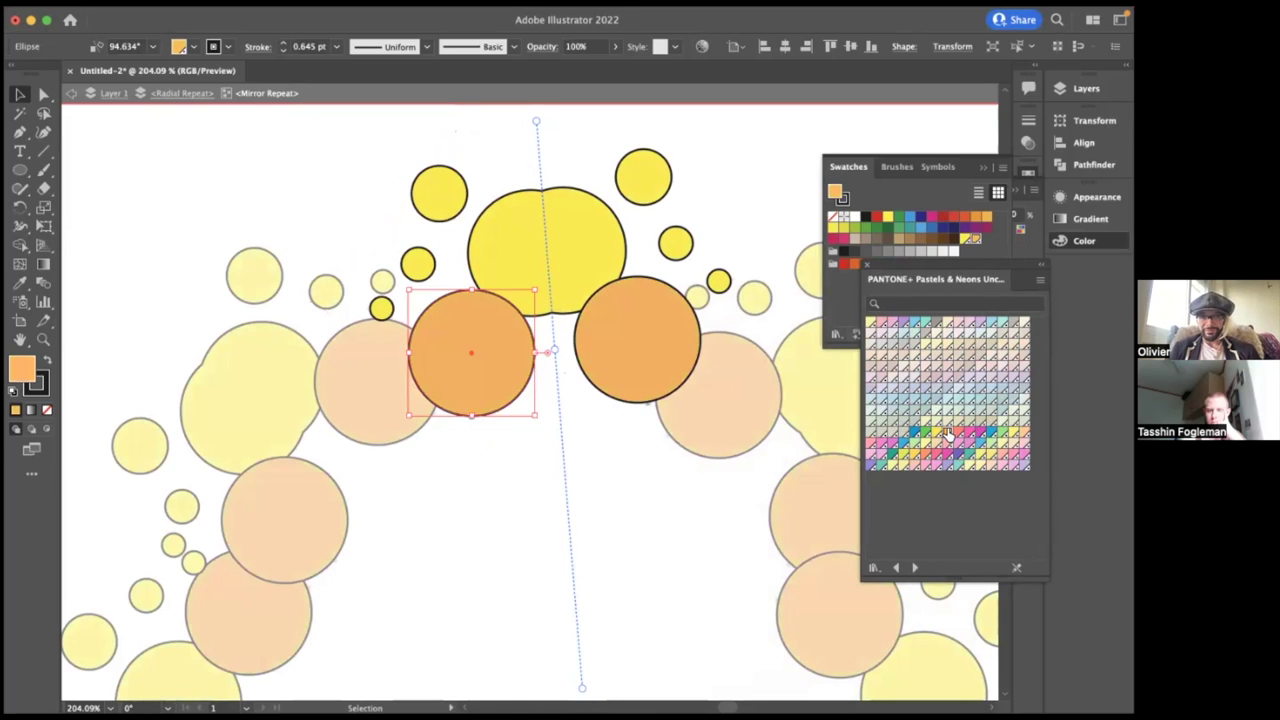
pyautogui.click(430, 260)
pyautogui.click(381, 308)
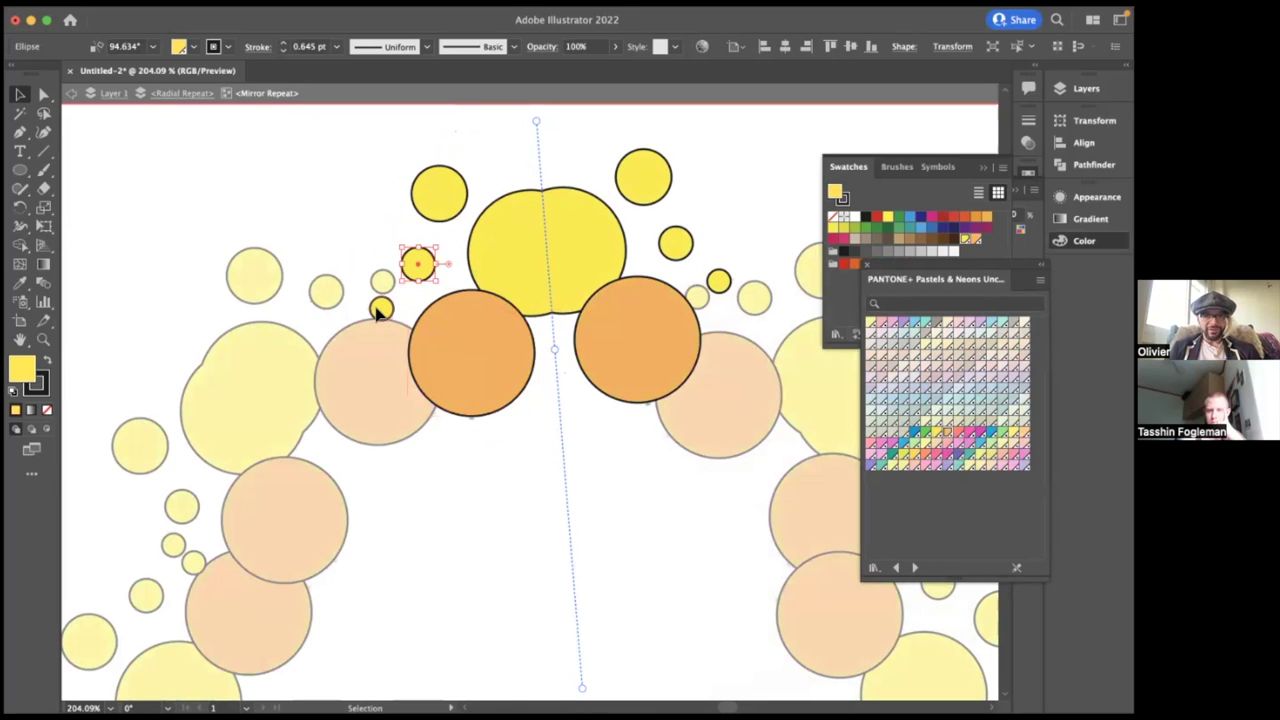
pyautogui.click(956, 437)
# - Fill the motif's middle-sized small circle with neon pink and its outermost small circle with magenta
pyautogui.click(420, 263)
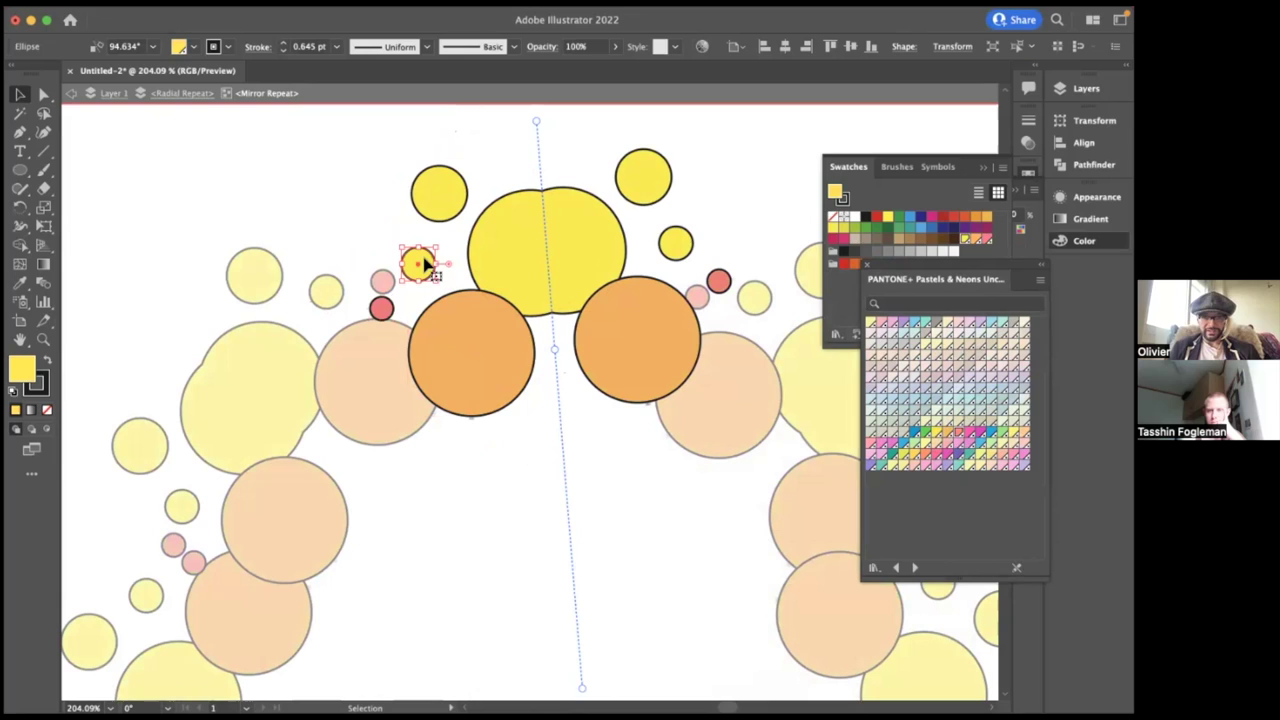
pyautogui.click(968, 437)
pyautogui.click(441, 193)
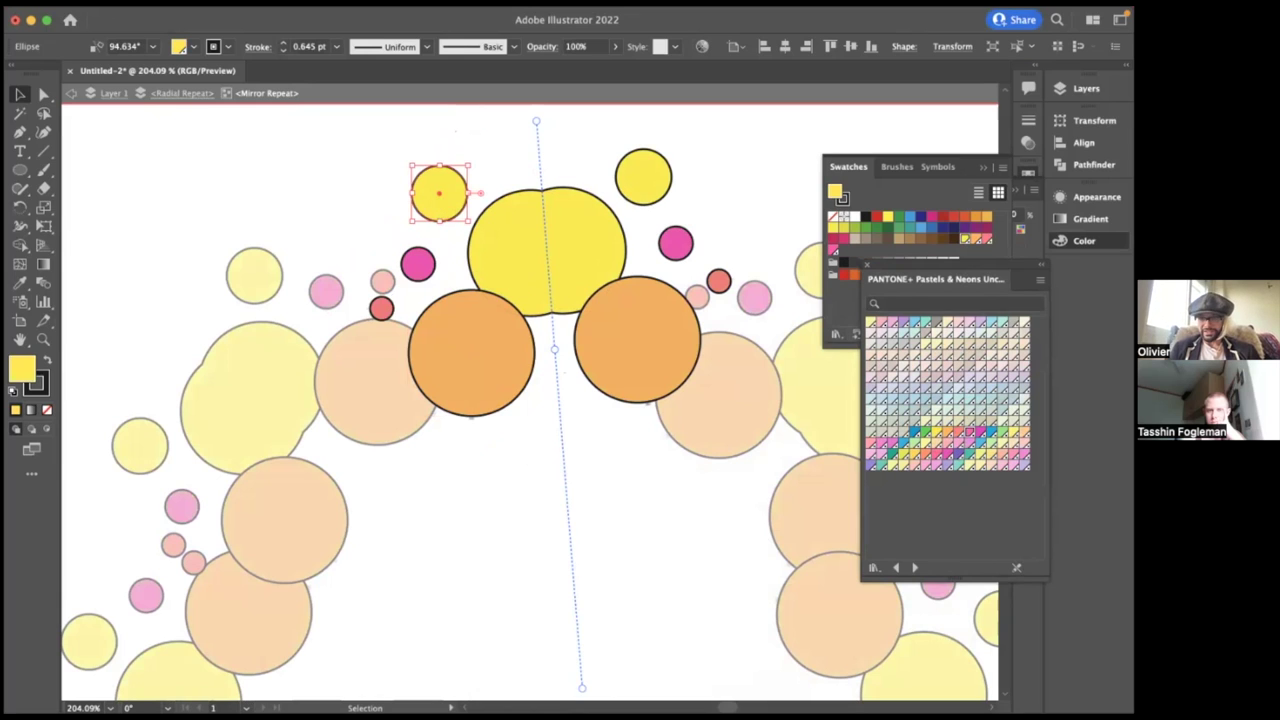
pyautogui.click(968, 437)
pyautogui.click(558, 493)
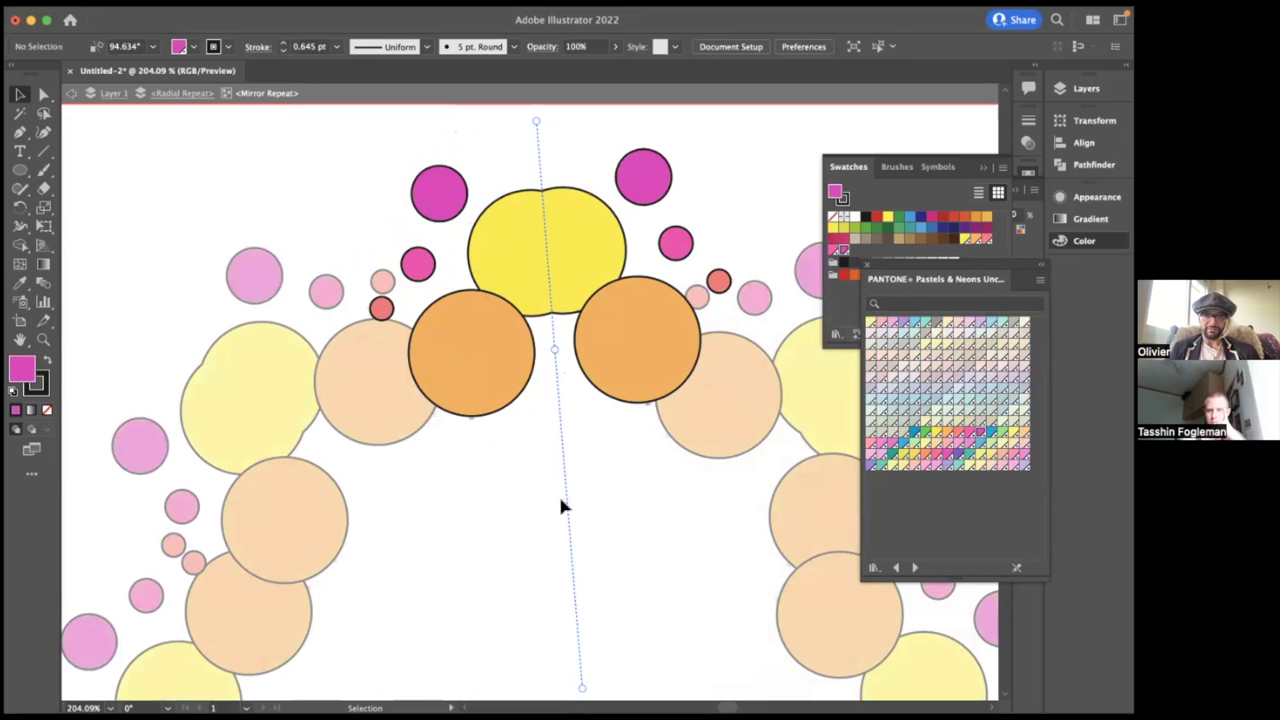
# - Set the stroke of the orange circle to the teal green PANTONE 808 U
pyautogui.click(484, 404)
pyautogui.click(42, 380)
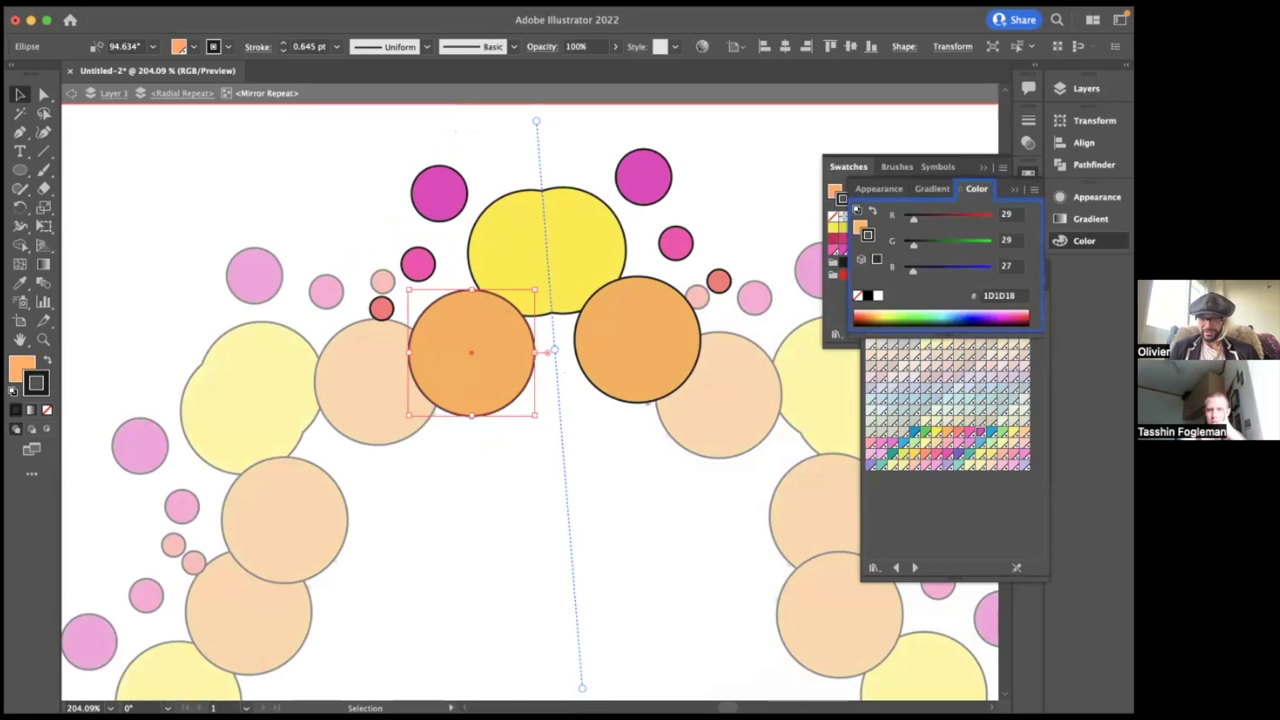
pyautogui.click(893, 458)
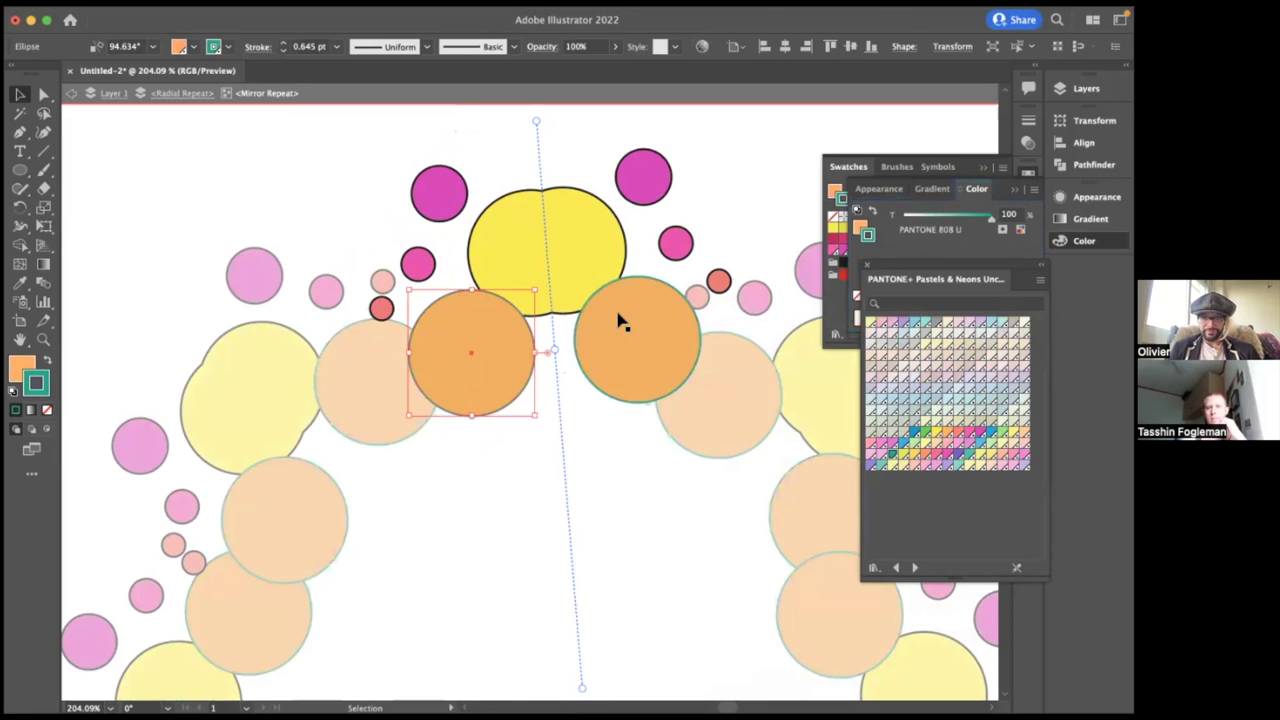
# - Try a PANTONE 904 U stroke on the yellow circle and settle on the blue PANTONE 801 U
pyautogui.click(543, 259)
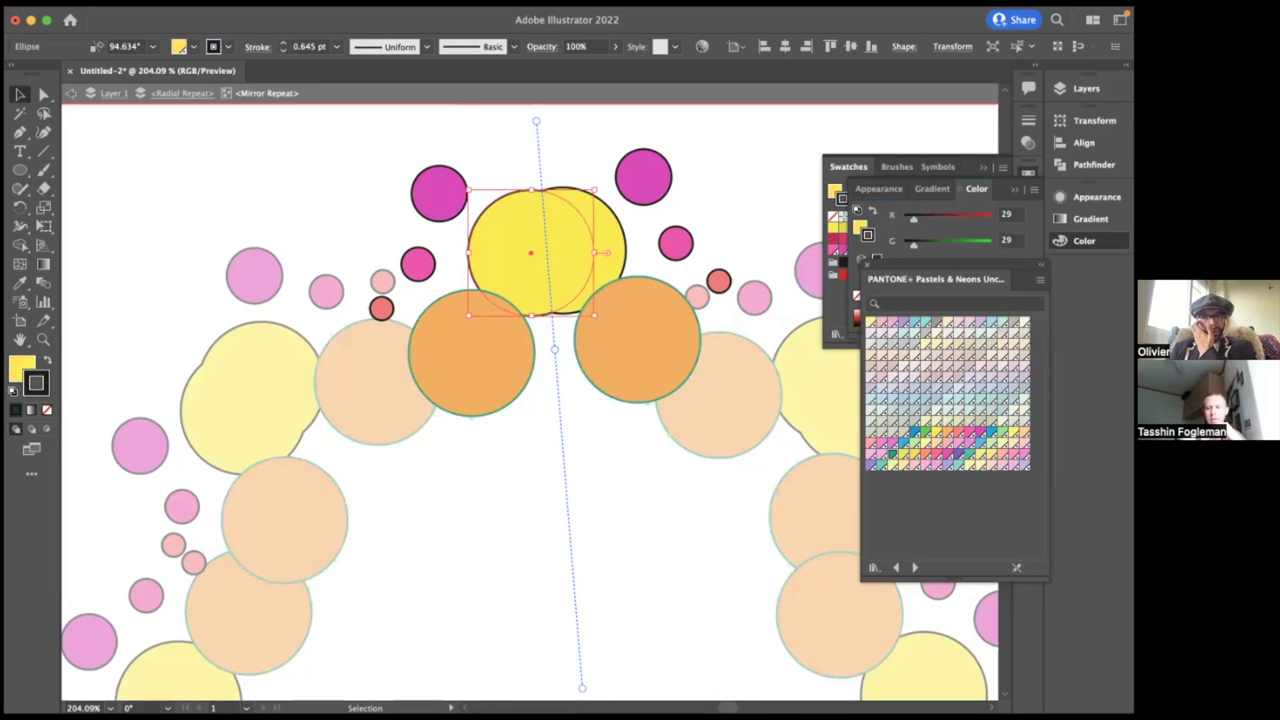
pyautogui.click(1018, 455)
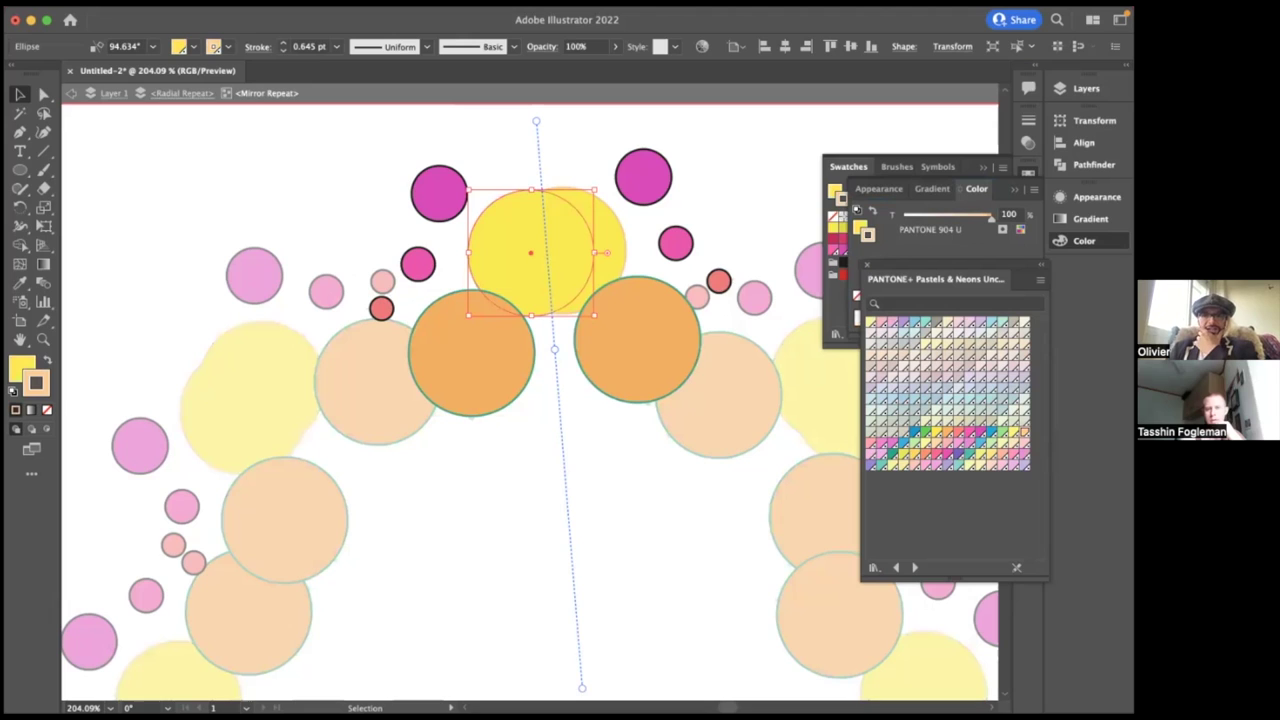
pyautogui.click(914, 432)
pyautogui.click(470, 478)
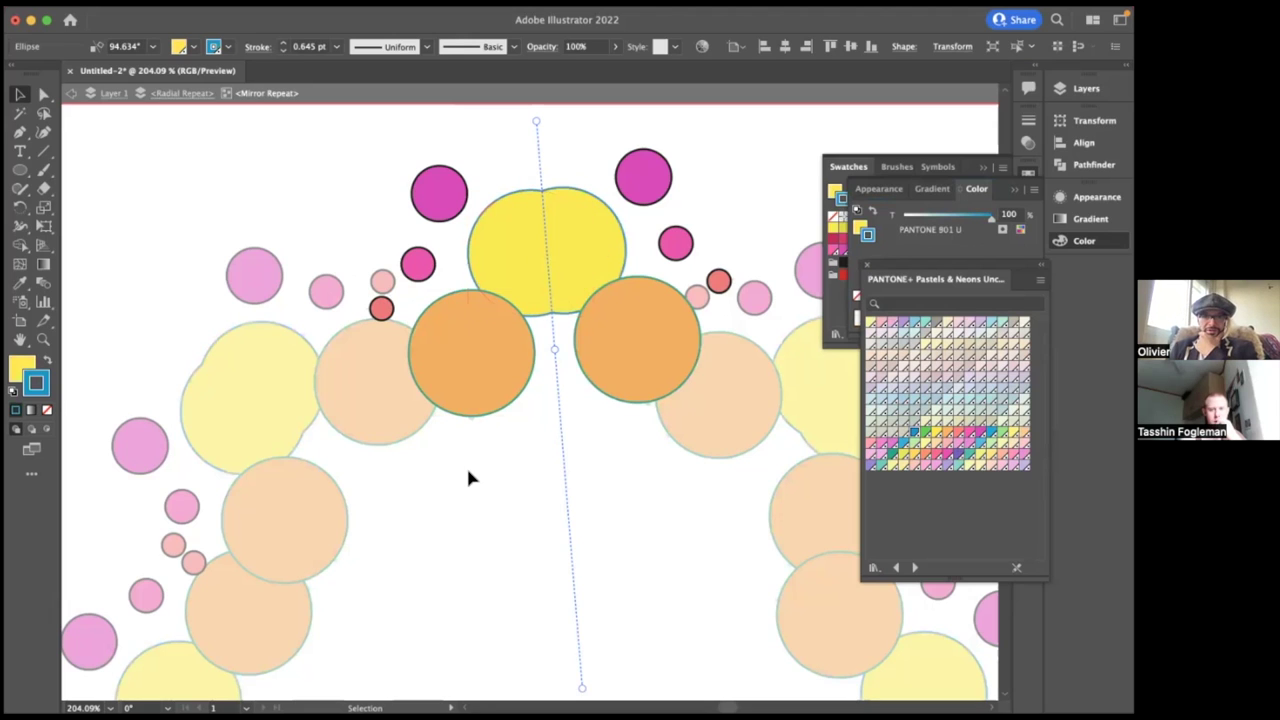
# - Try a PANTONE 905 U stroke on the small coral circle and settle on the violet PANTONE 814 U
pyautogui.click(381, 306)
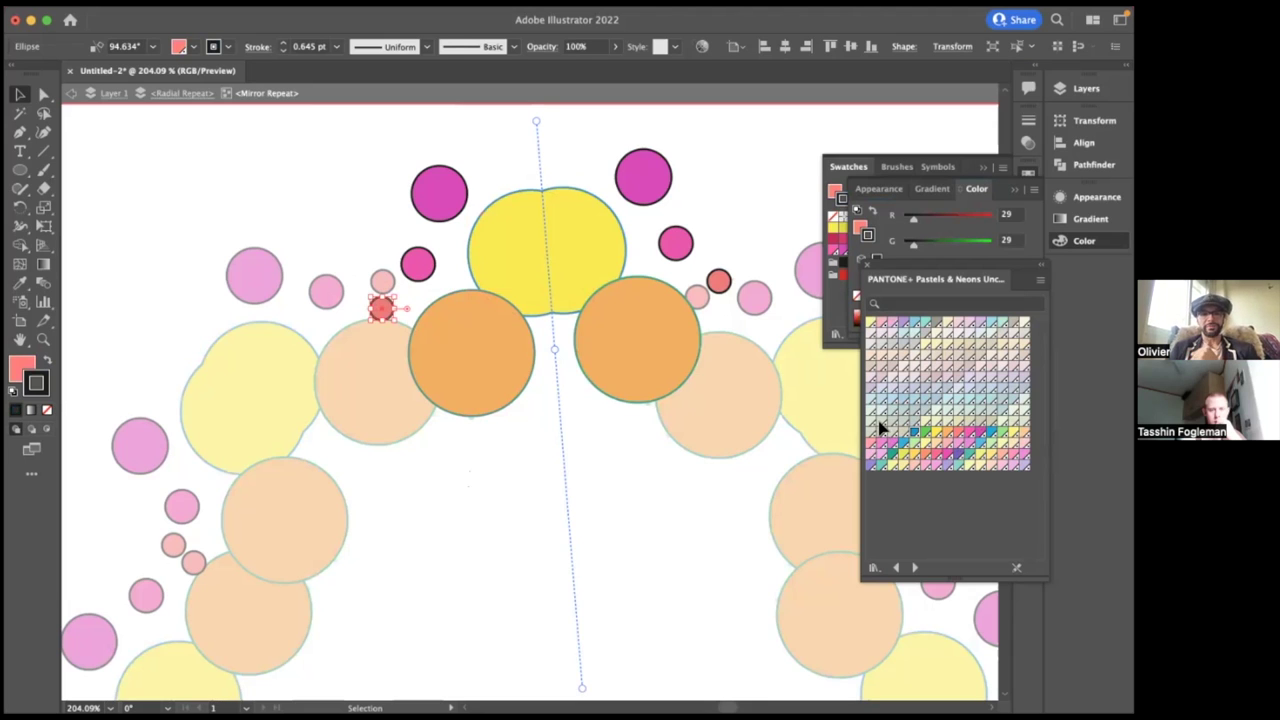
pyautogui.click(510, 420)
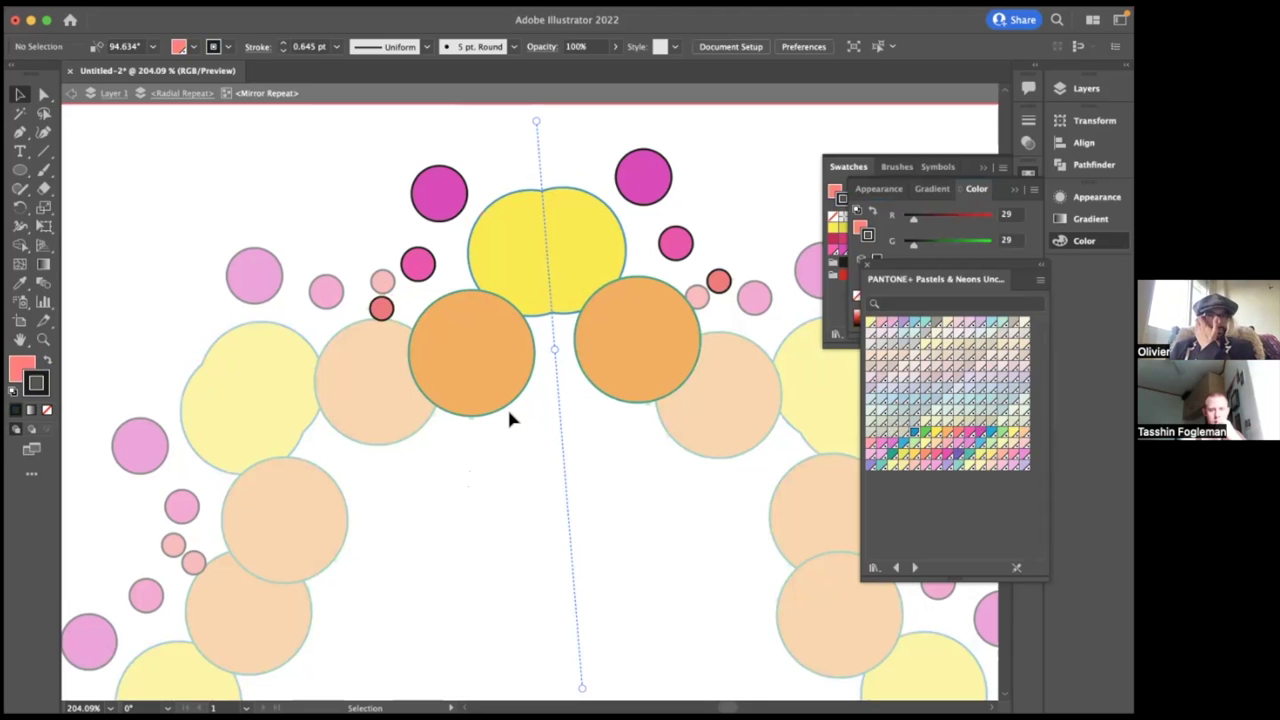
pyautogui.click(381, 306)
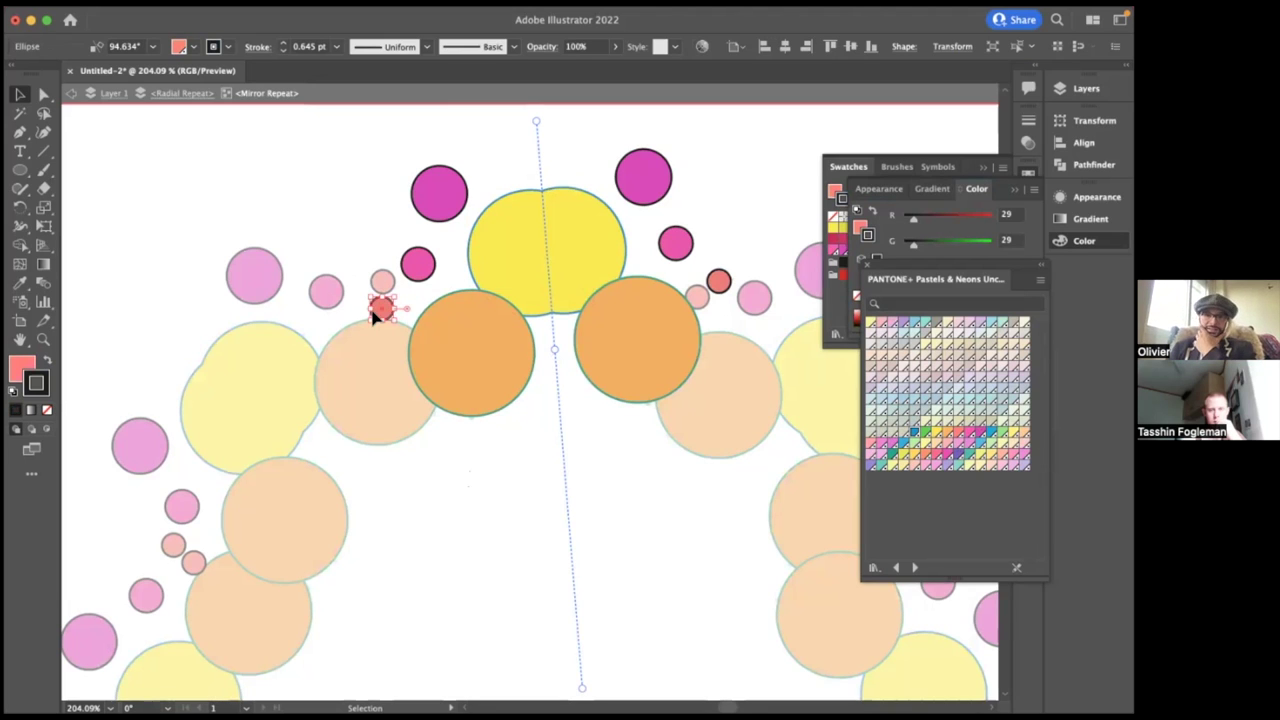
pyautogui.click(874, 445)
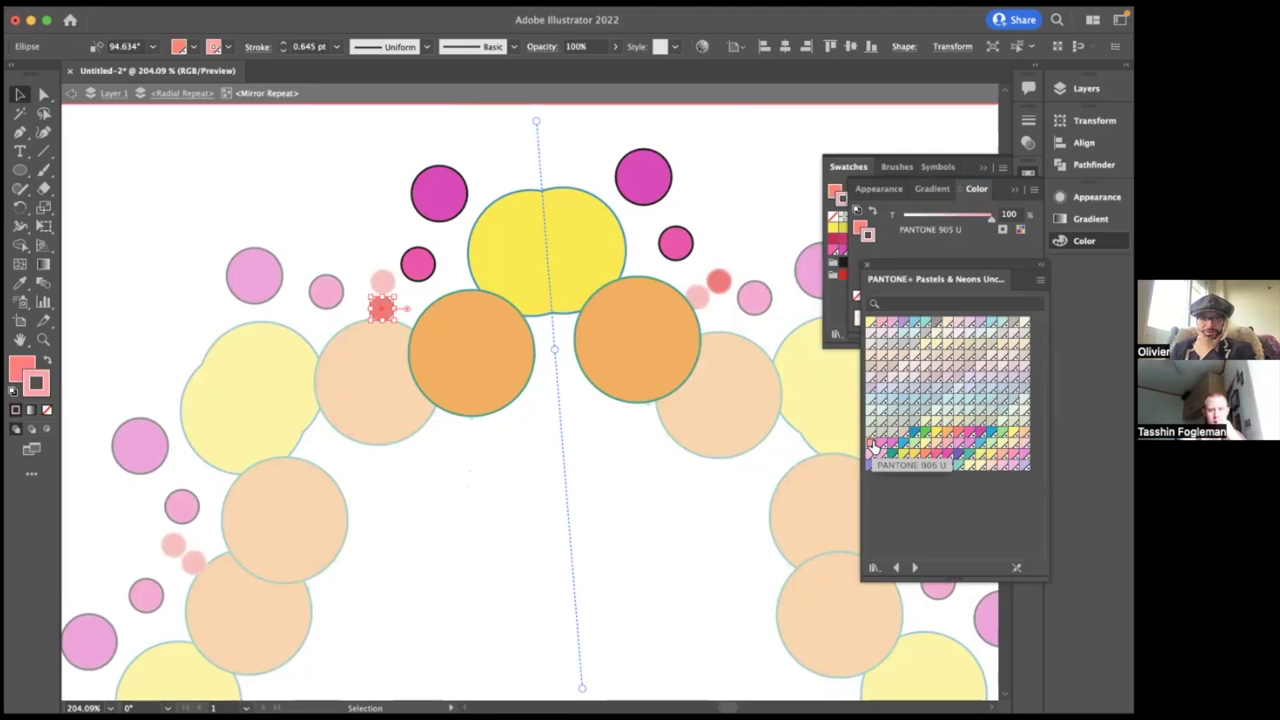
pyautogui.press('x')
pyautogui.click(960, 458)
pyautogui.click(483, 480)
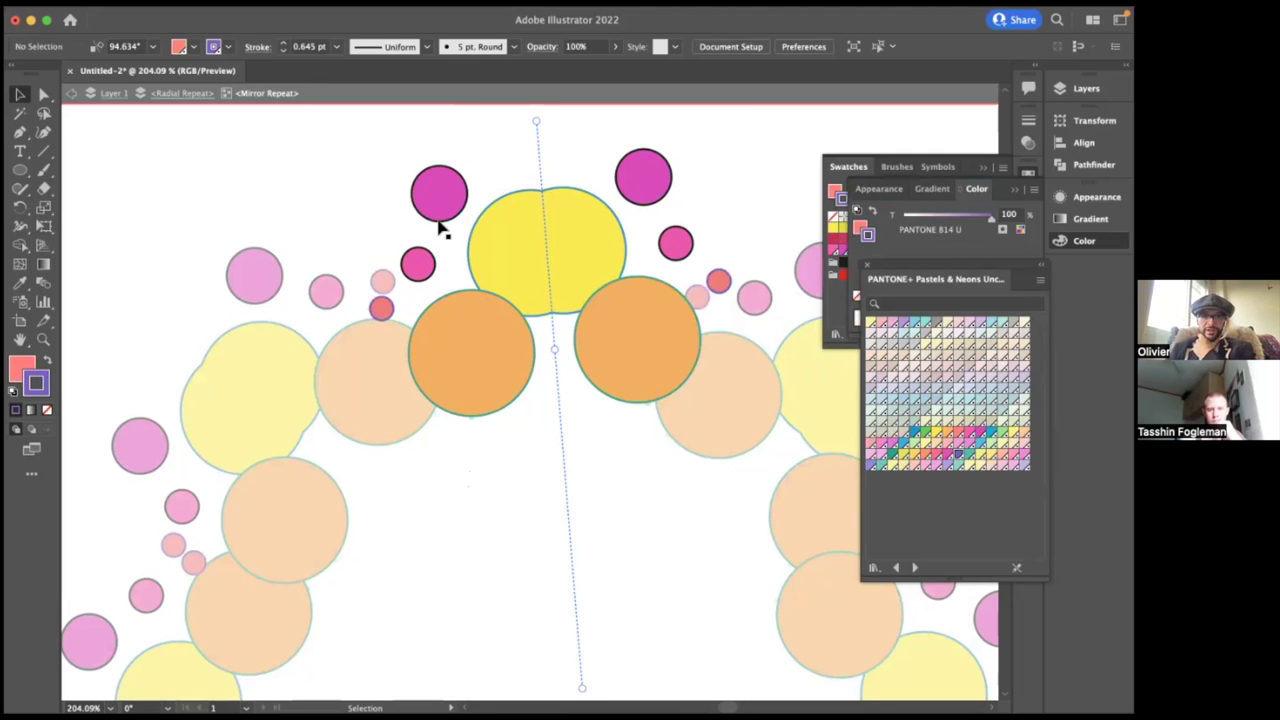
# - Try a pale PANTONE 9140 U stroke on the small pink circle and undo it
pyautogui.click(418, 263)
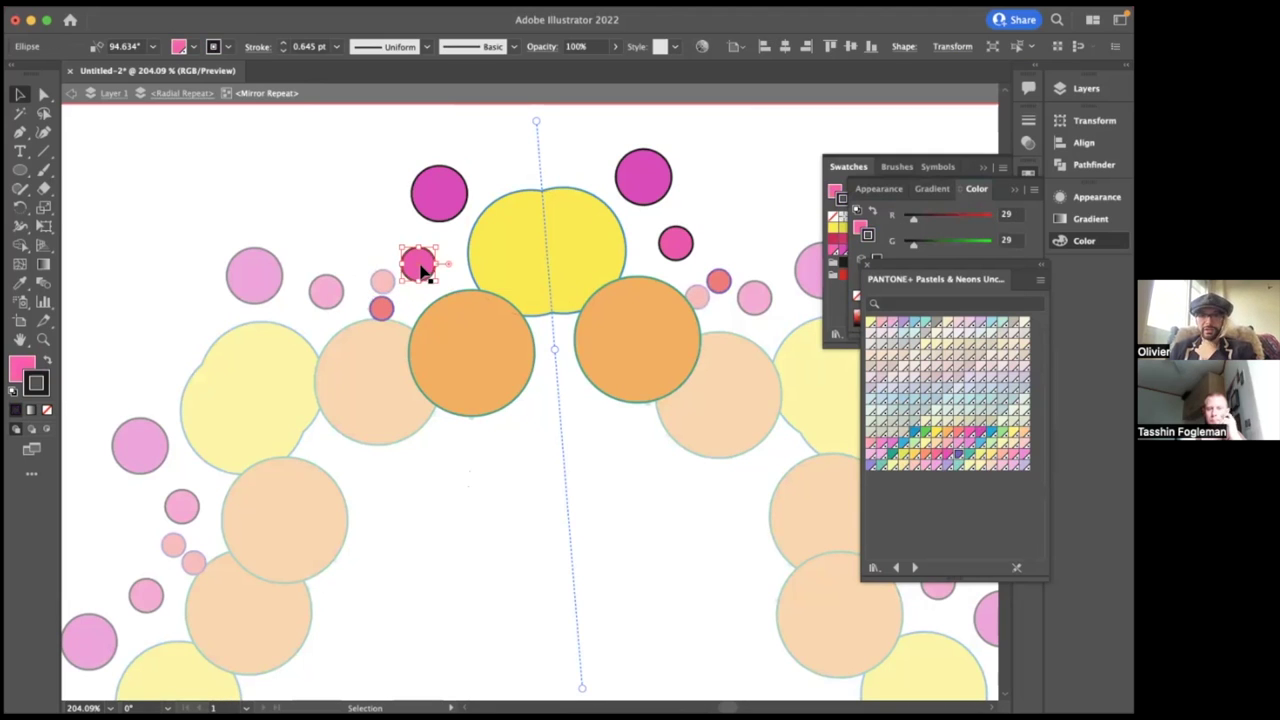
pyautogui.click(945, 322)
pyautogui.click(480, 473)
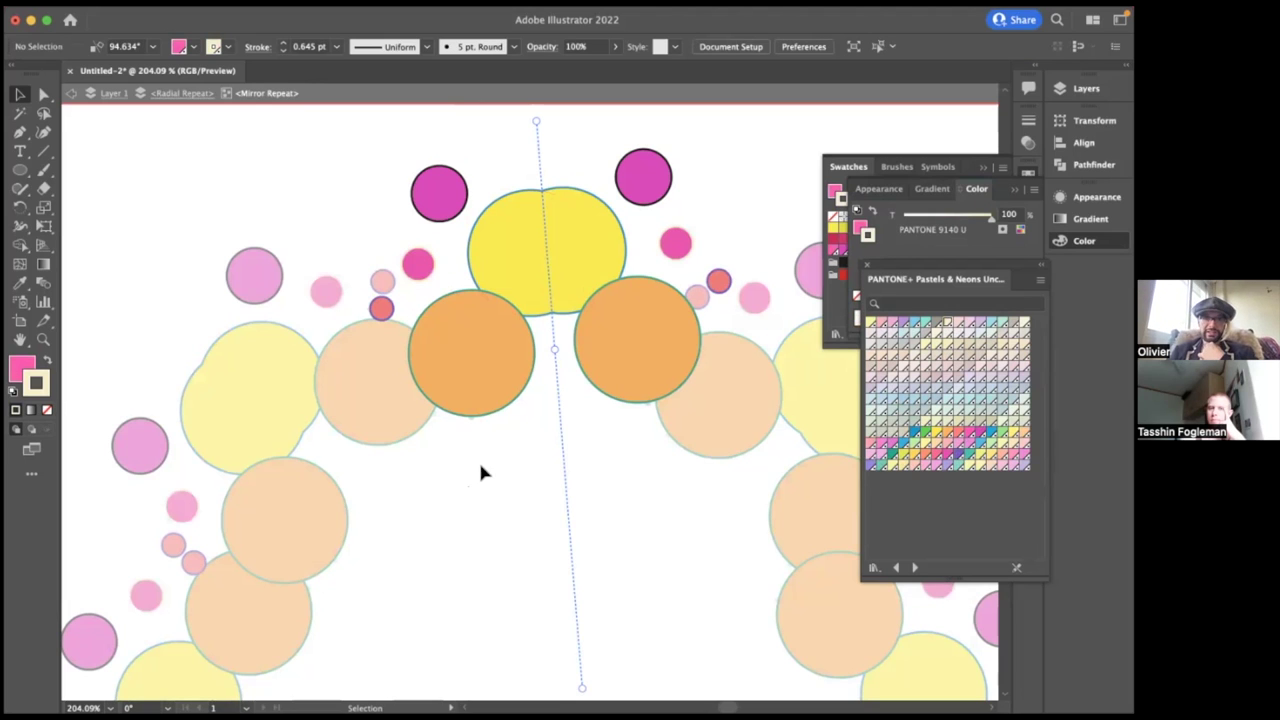
pyautogui.press('super+z')
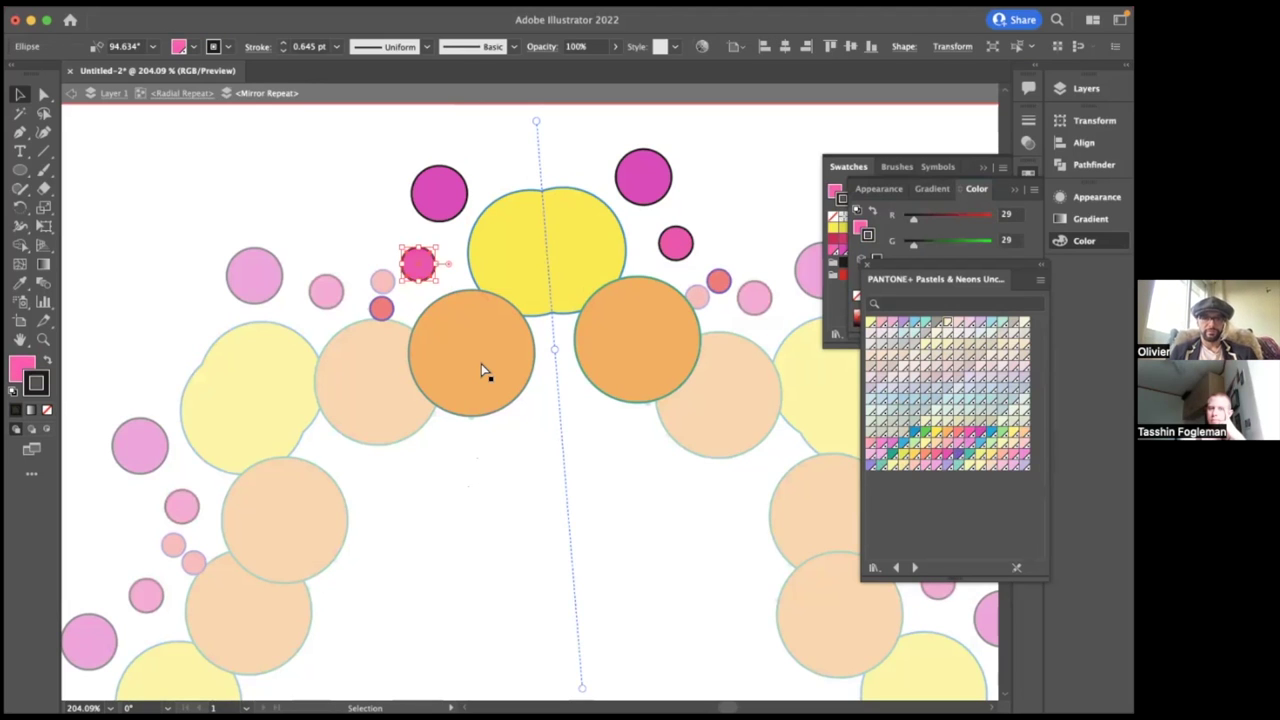
# - Deselect the circles and leave the isolation mode of the mirror and radial repeats
pyautogui.click(491, 418)
pyautogui.press('super+0')
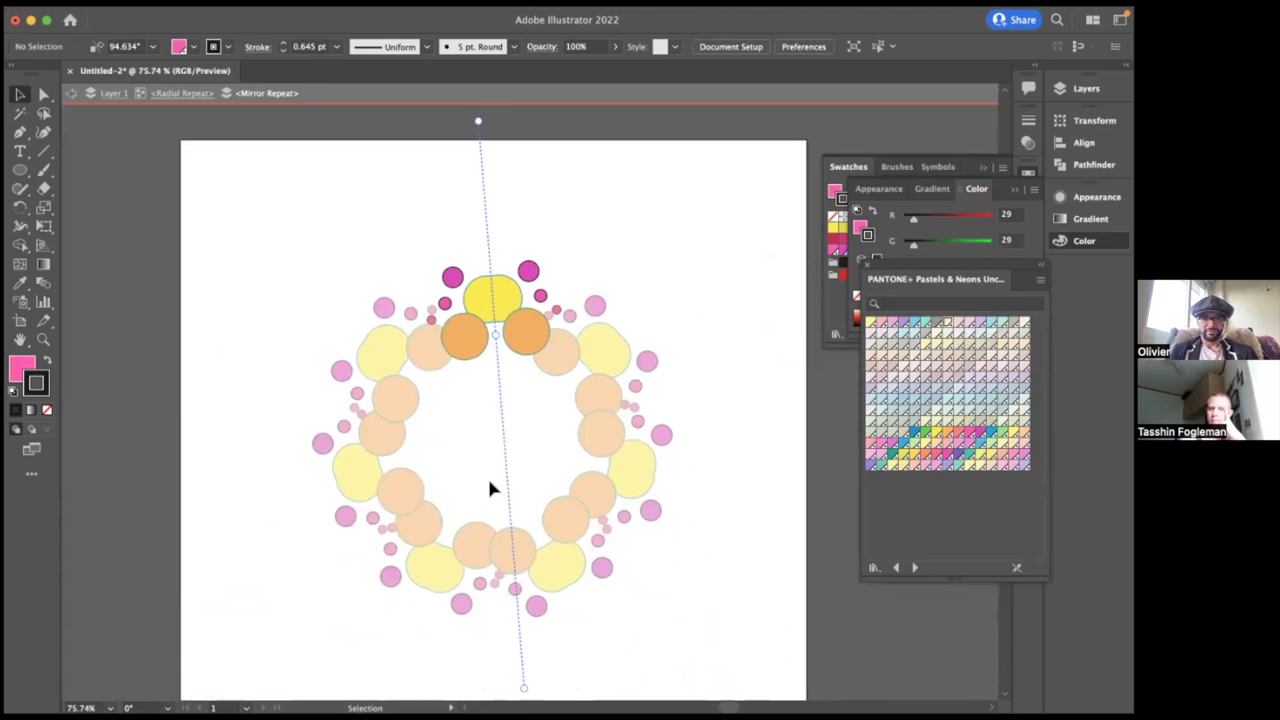
pyautogui.doubleClick(224, 248)
# - Export the coloured ring as a transparent 900 ppi PNG, replacing seed2.png in the Mandala8 folder
pyautogui.click(122, 15)
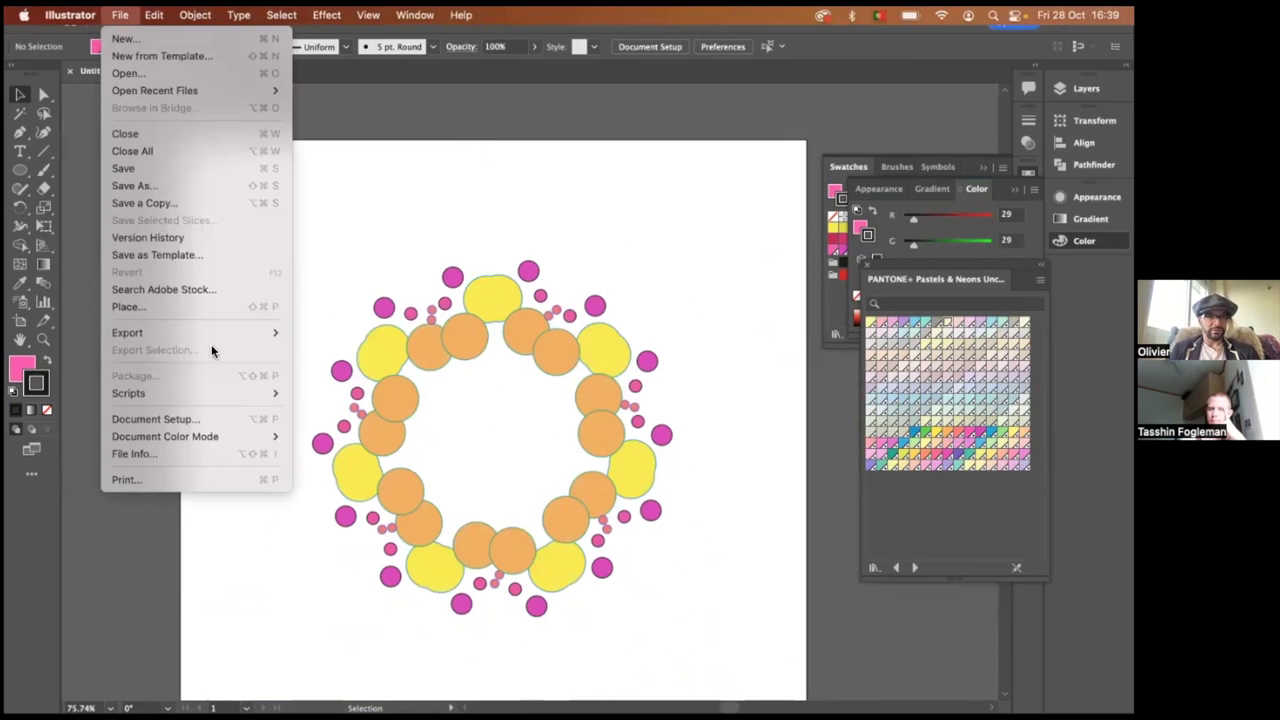
pyautogui.moveTo(207, 331)
pyautogui.click(340, 350)
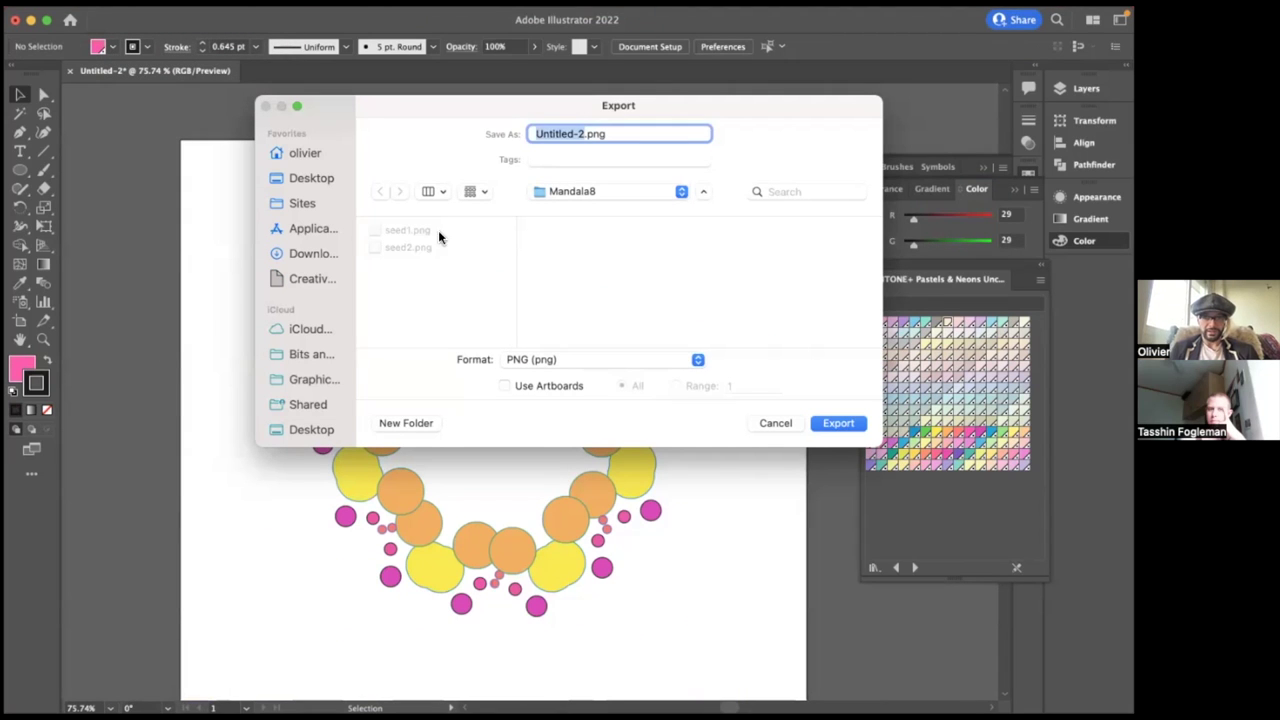
pyautogui.click(422, 248)
pyautogui.click(845, 424)
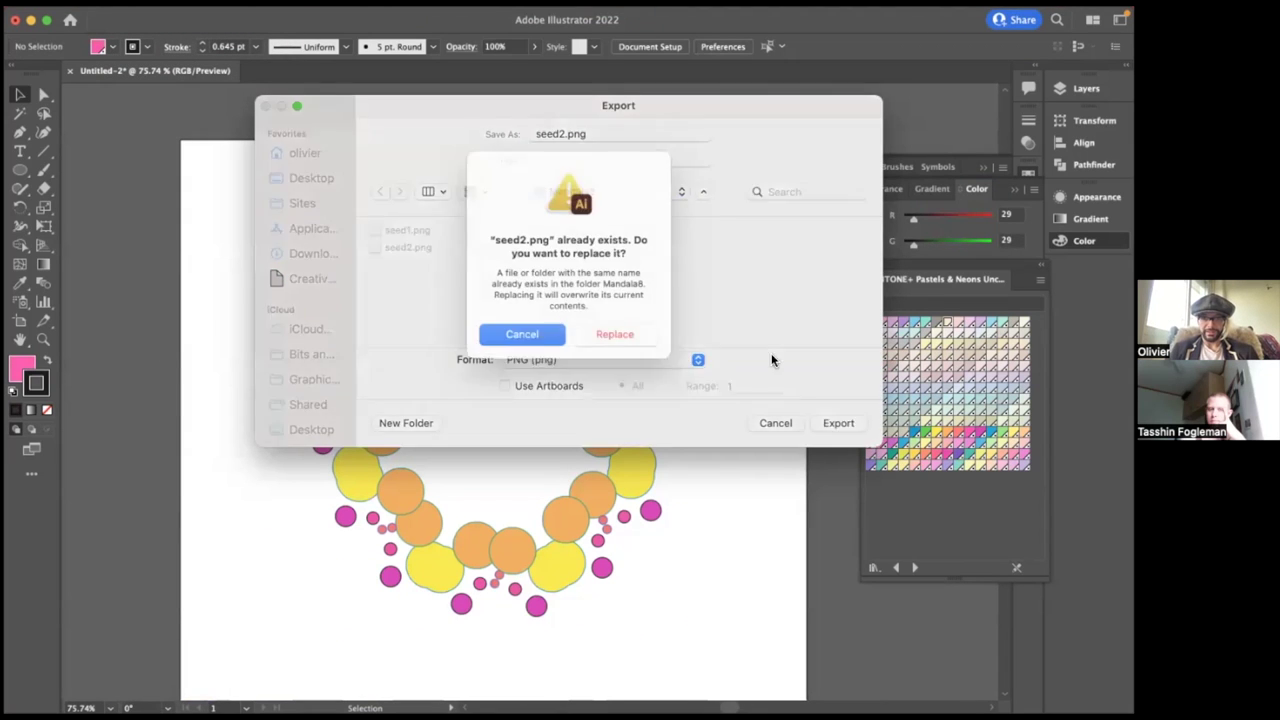
pyautogui.click(612, 349)
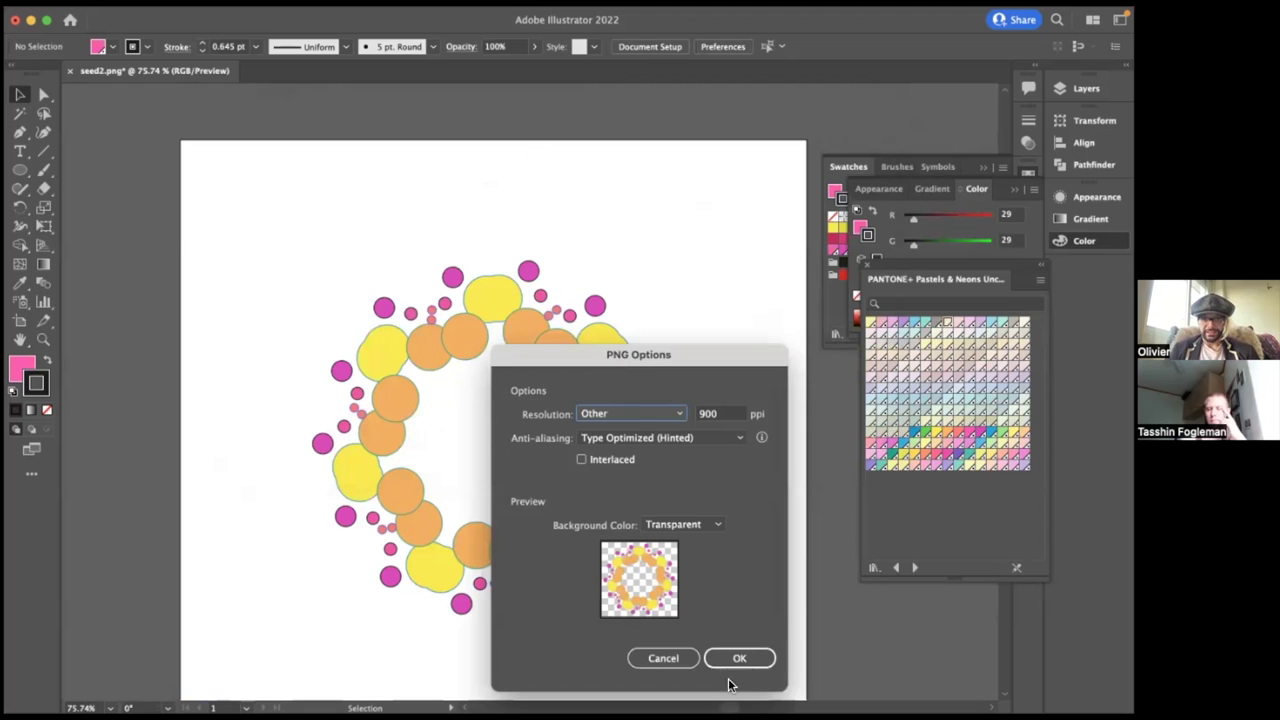
pyautogui.click(737, 658)
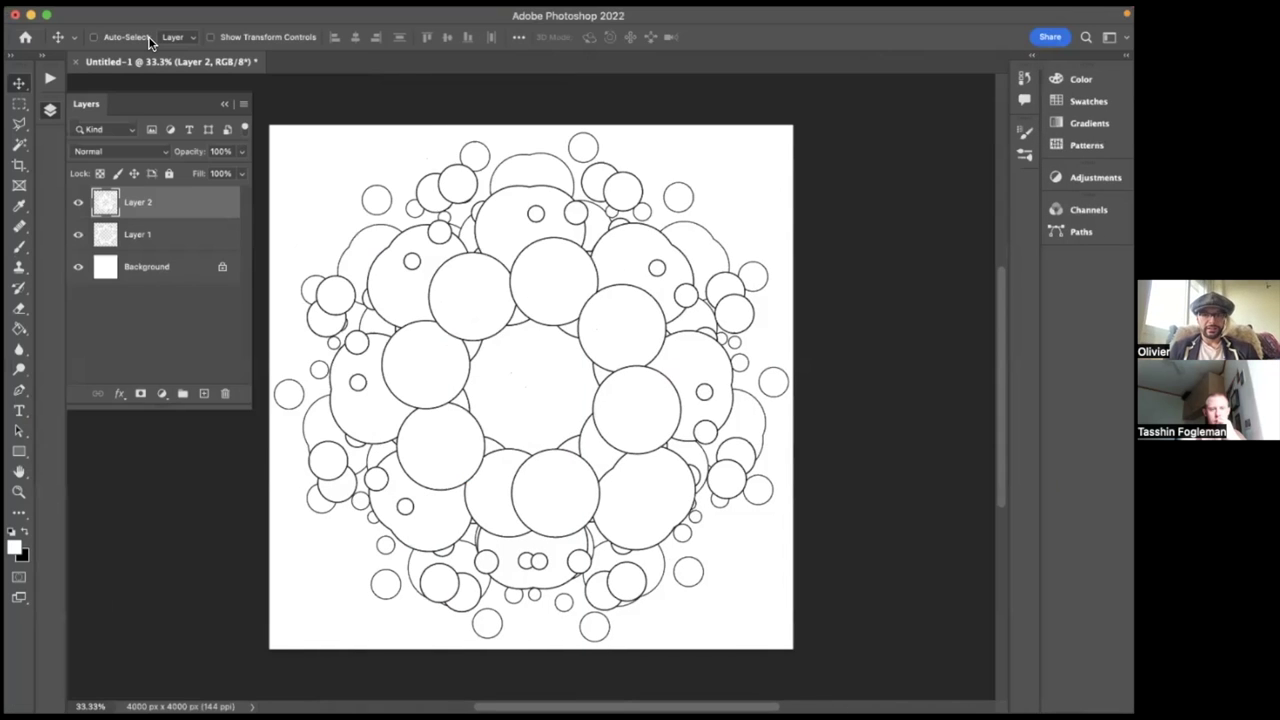
# - Open seed2.png in Photoshop and bring its coloured ring into the Untitled-1 document as a new layer
pyautogui.press('super+o')
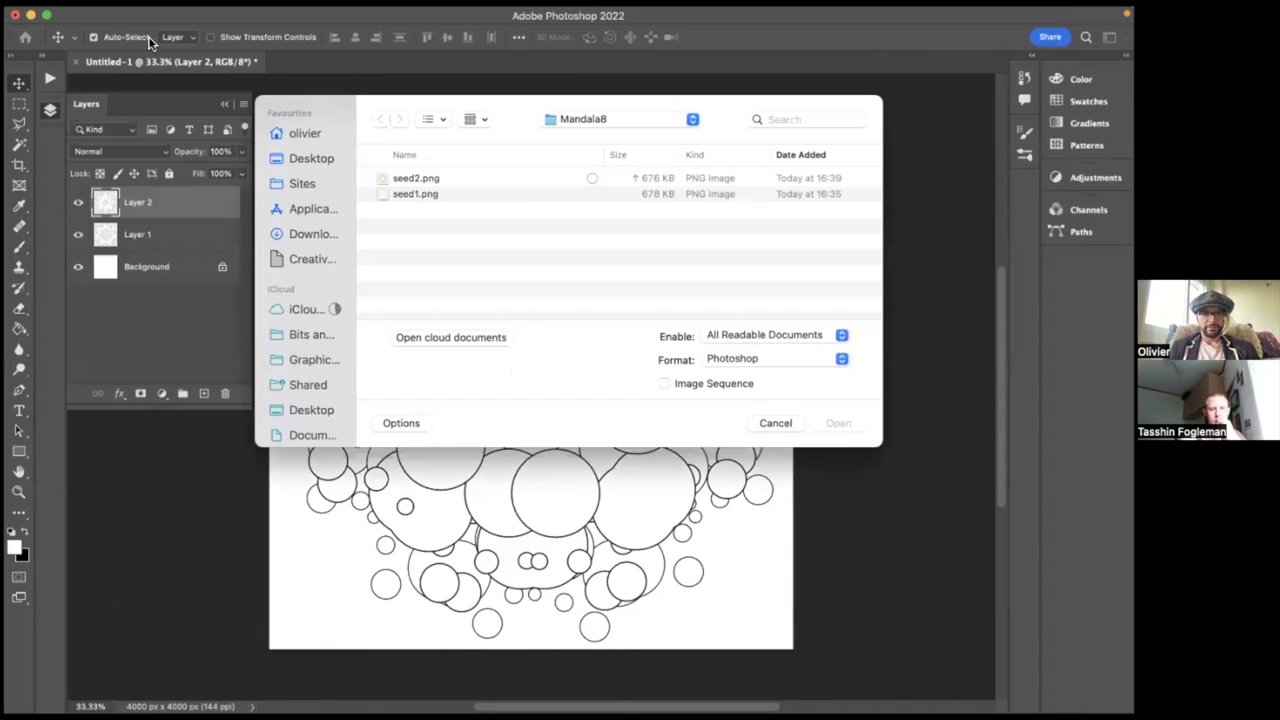
pyautogui.doubleClick(388, 177)
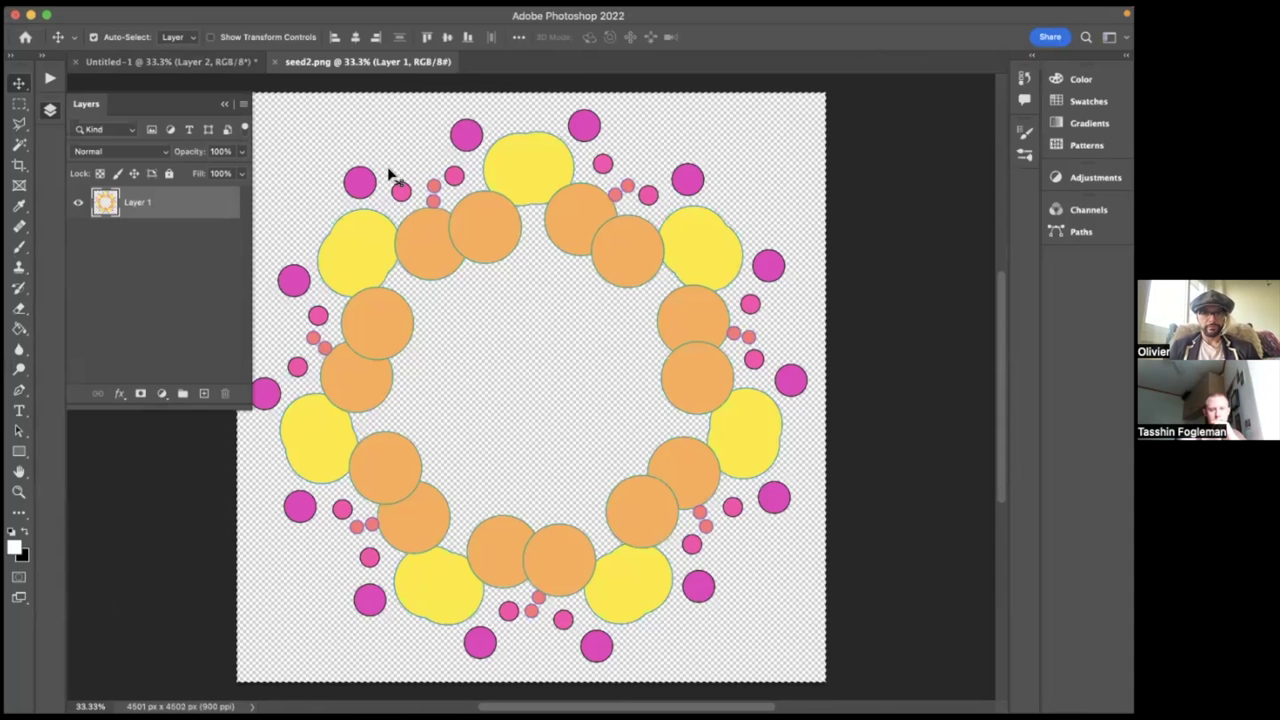
pyautogui.moveTo(390, 177); pyautogui.dragTo(775, 157)
# - Scale the pasted coloured ring to about 91.56% and align it over the white ring near the canvas centre
pyautogui.press('super+t')
pyautogui.moveTo(652, 292); pyautogui.dragTo(625, 260)
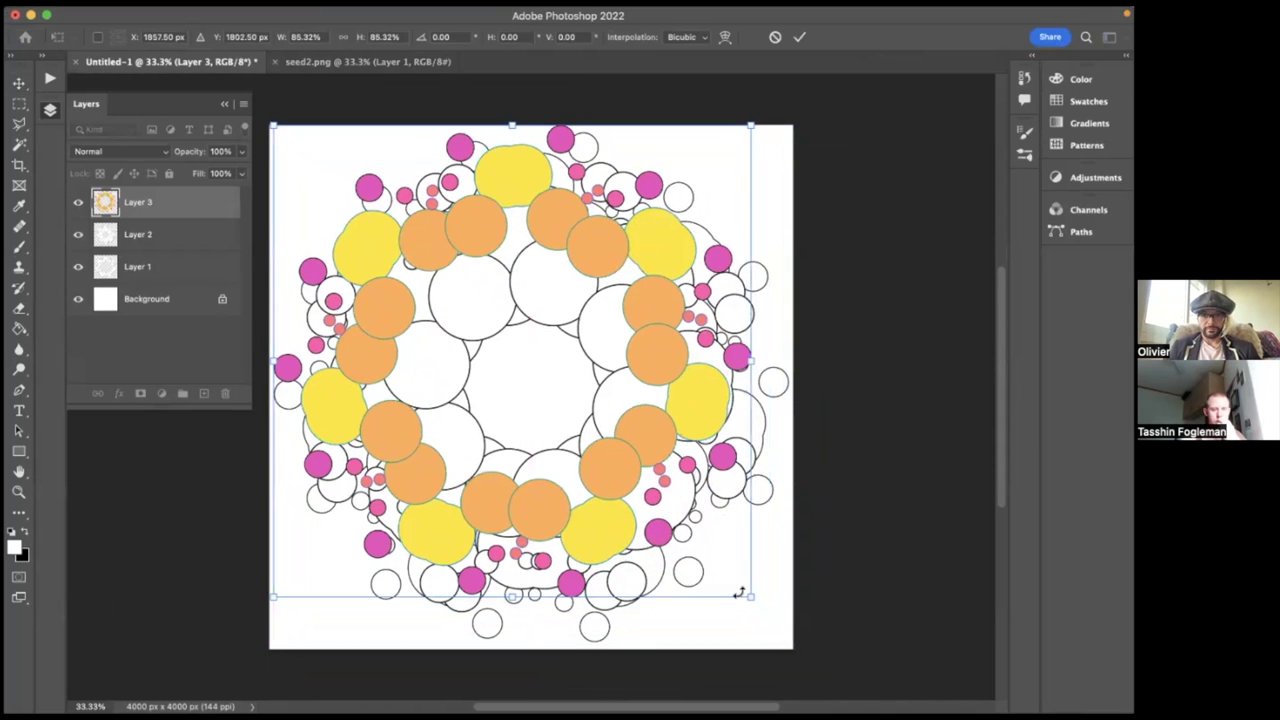
pyautogui.moveTo(777, 625); pyautogui.dragTo(780, 634)
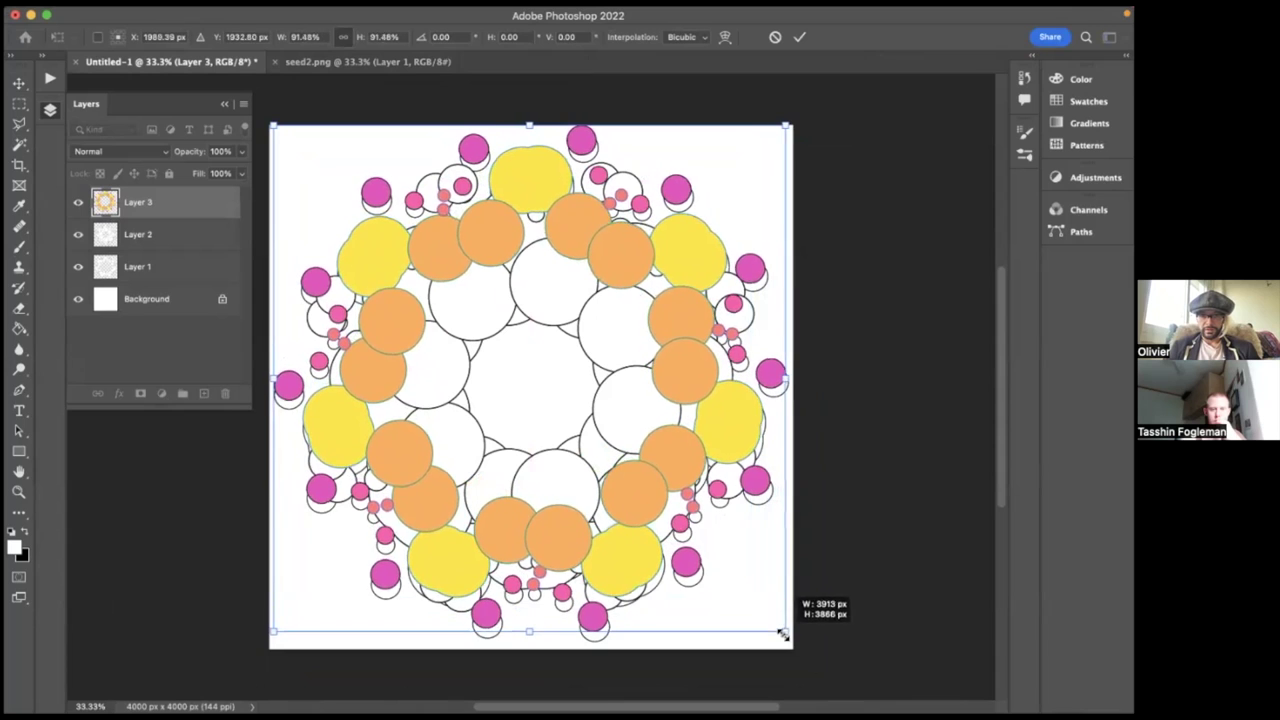
pyautogui.moveTo(654, 437); pyautogui.dragTo(655, 453)
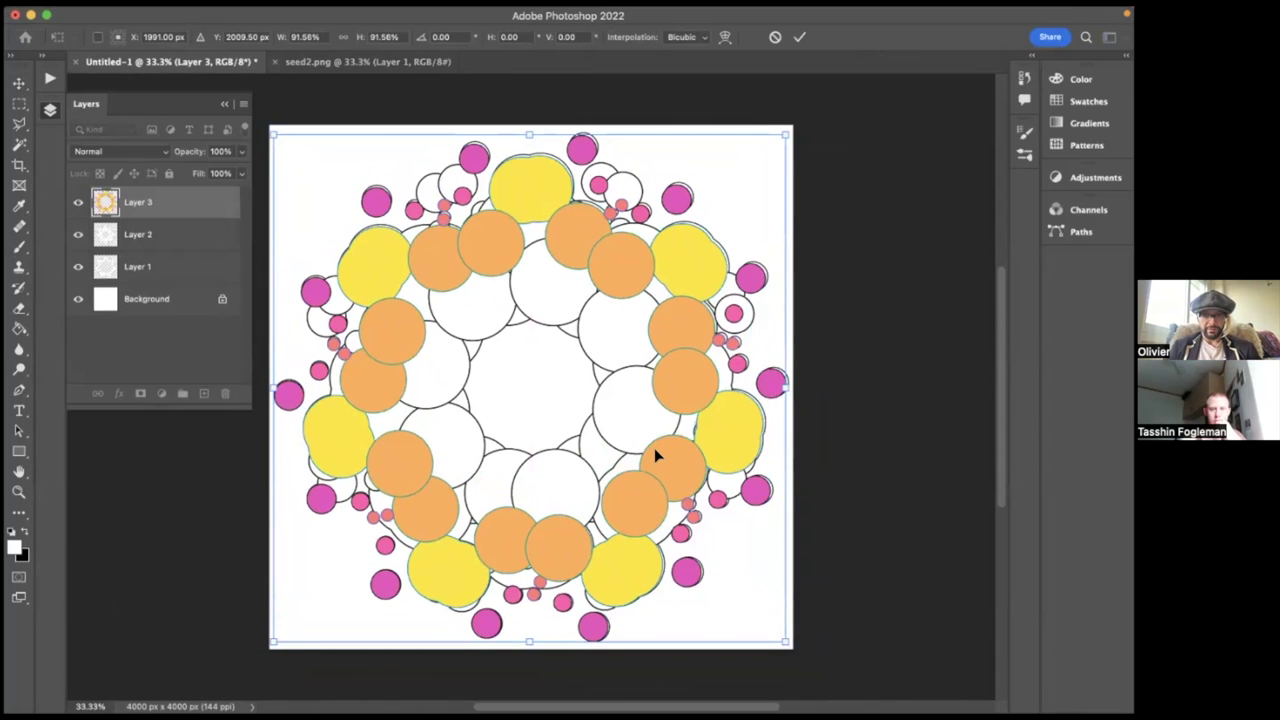
pyautogui.press('Up')
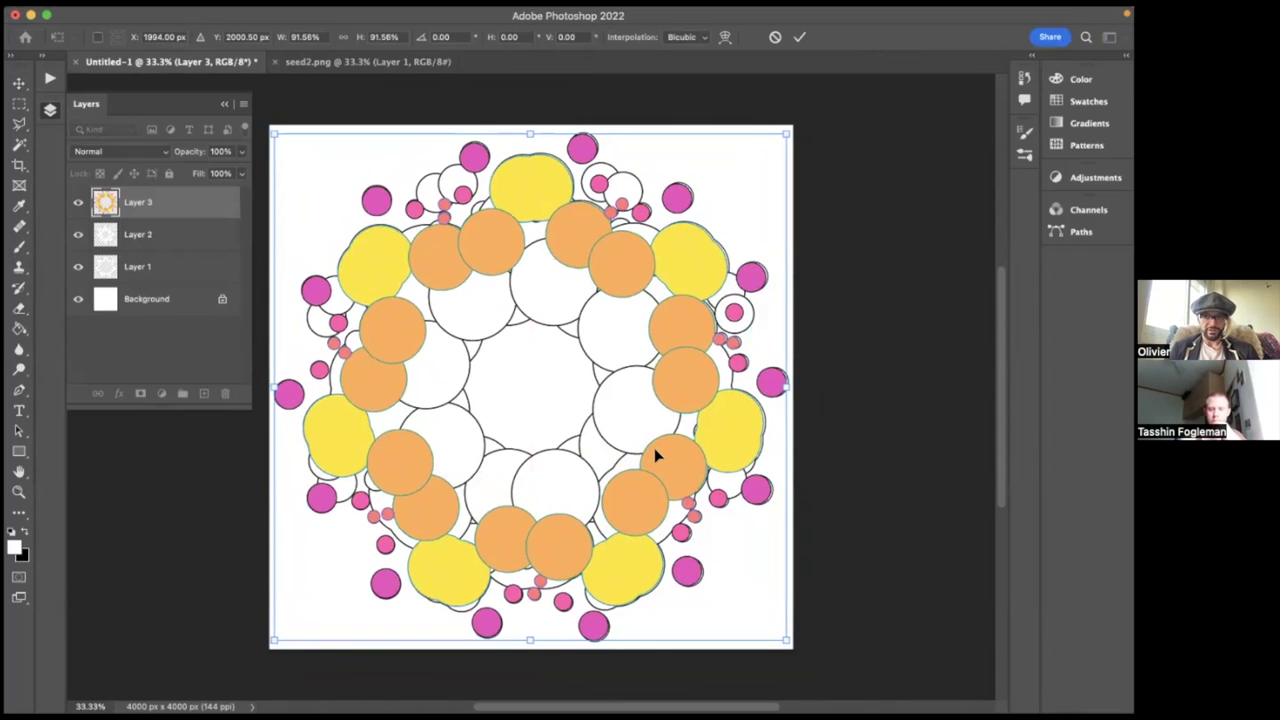
pyautogui.press('Right')
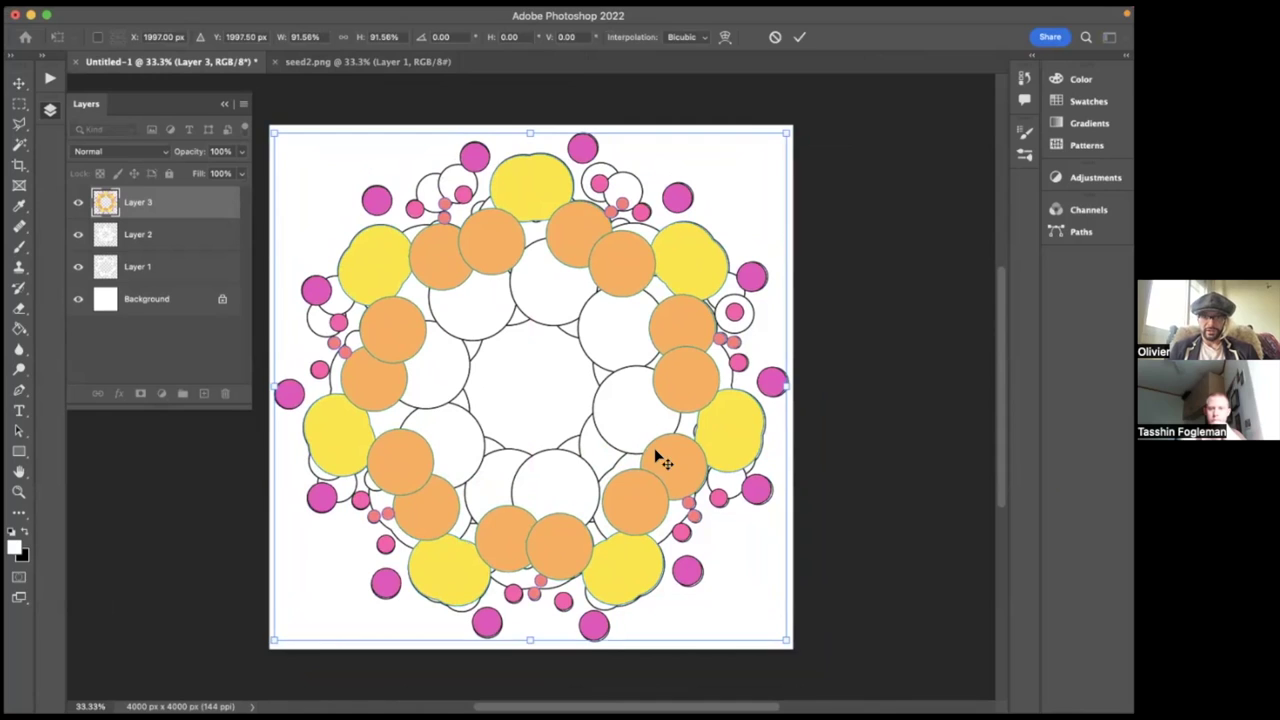
pyautogui.press('Return')
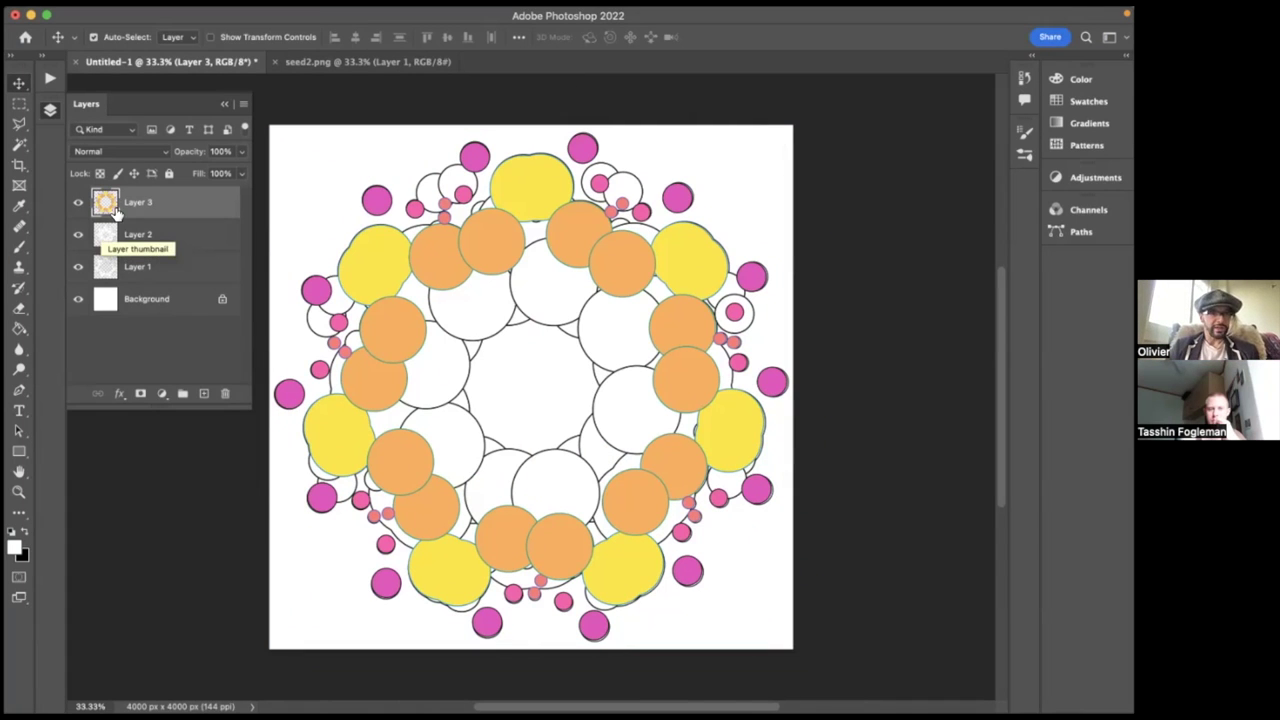
# - Move the coloured ring's layer beneath Layer 2 and delete Layer 1
pyautogui.moveTo(105, 212); pyautogui.dragTo(106, 252)
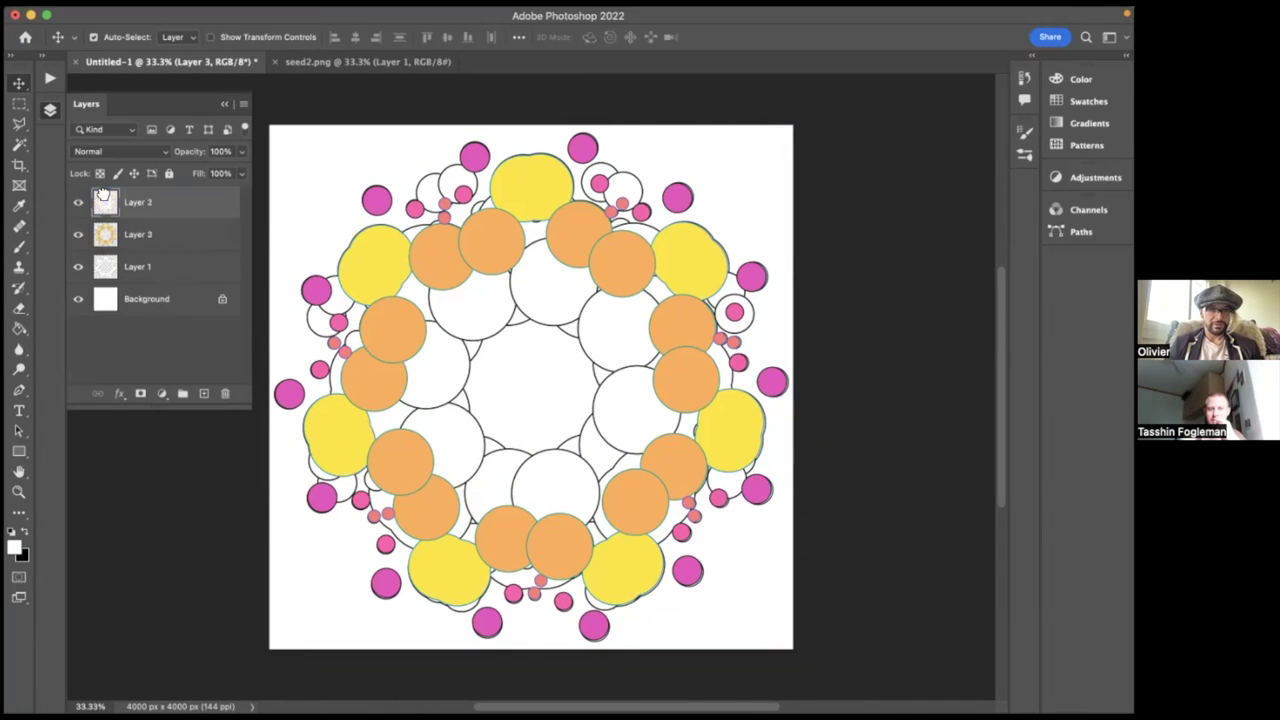
pyautogui.click(114, 277)
pyautogui.press('Delete')
# - Set the blend mode of Layer 2, the white circle ring, to Difference
pyautogui.click(110, 204)
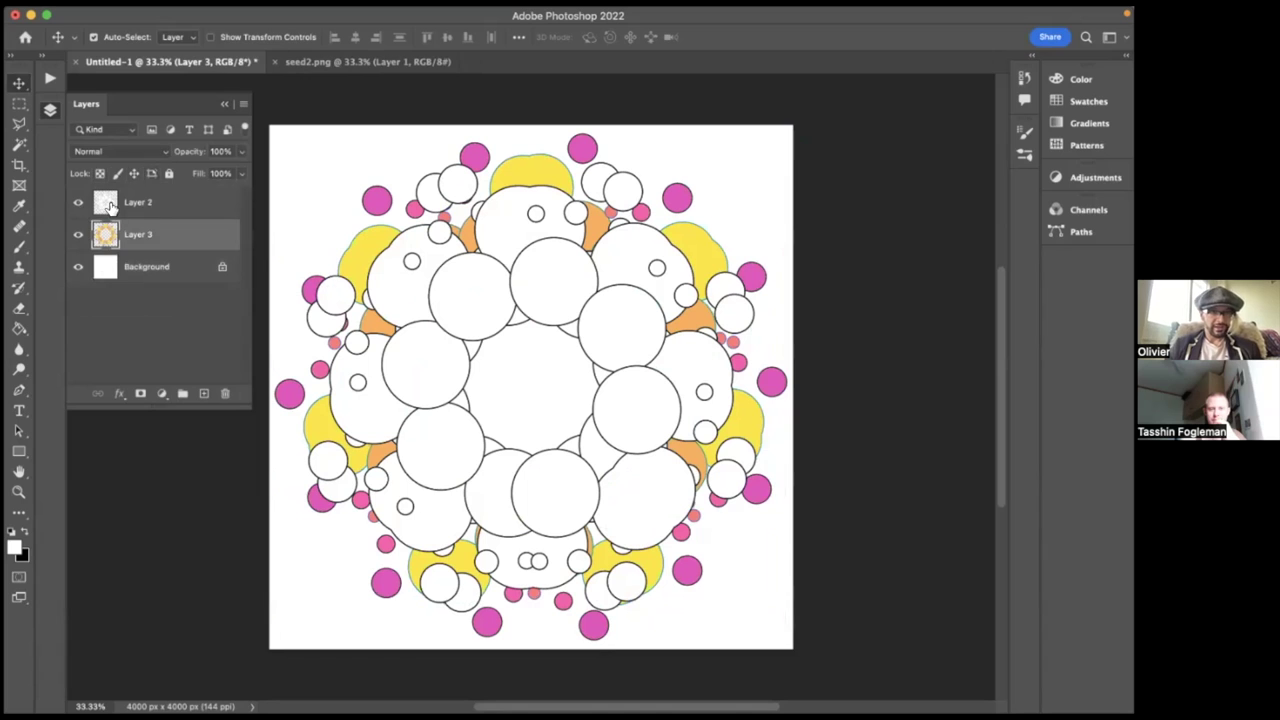
pyautogui.click(129, 151)
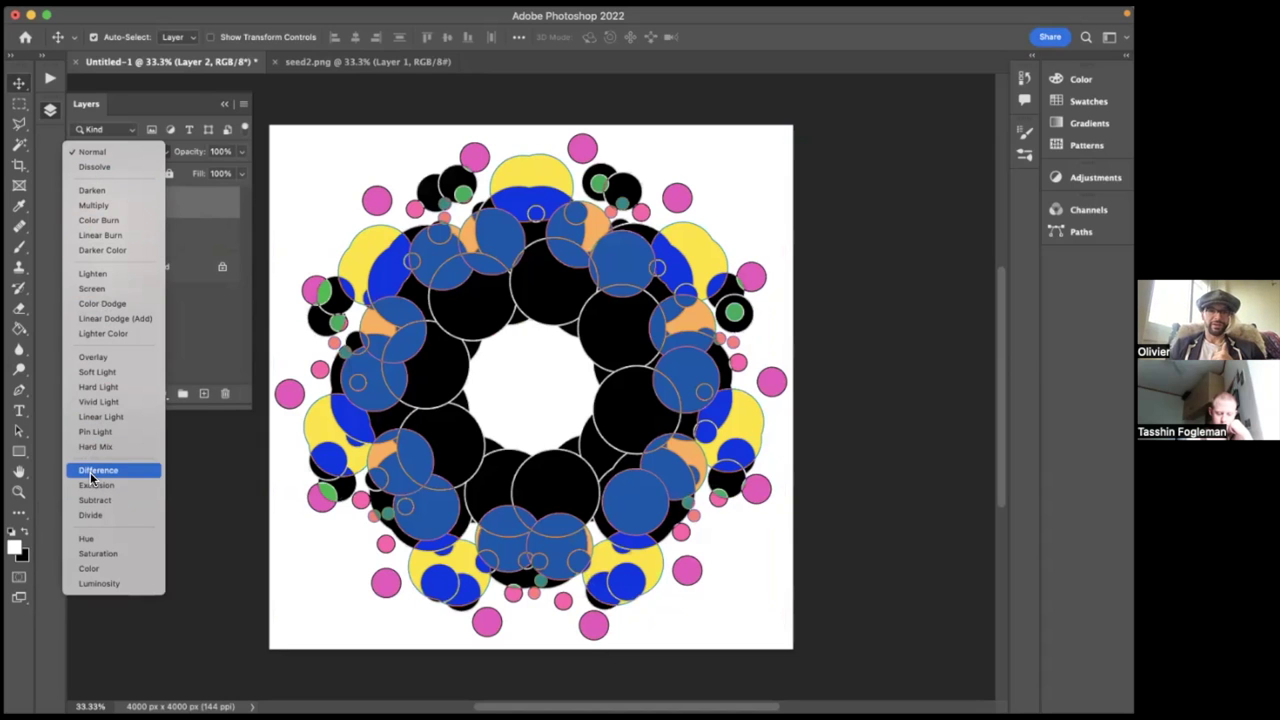
pyautogui.click(90, 476)
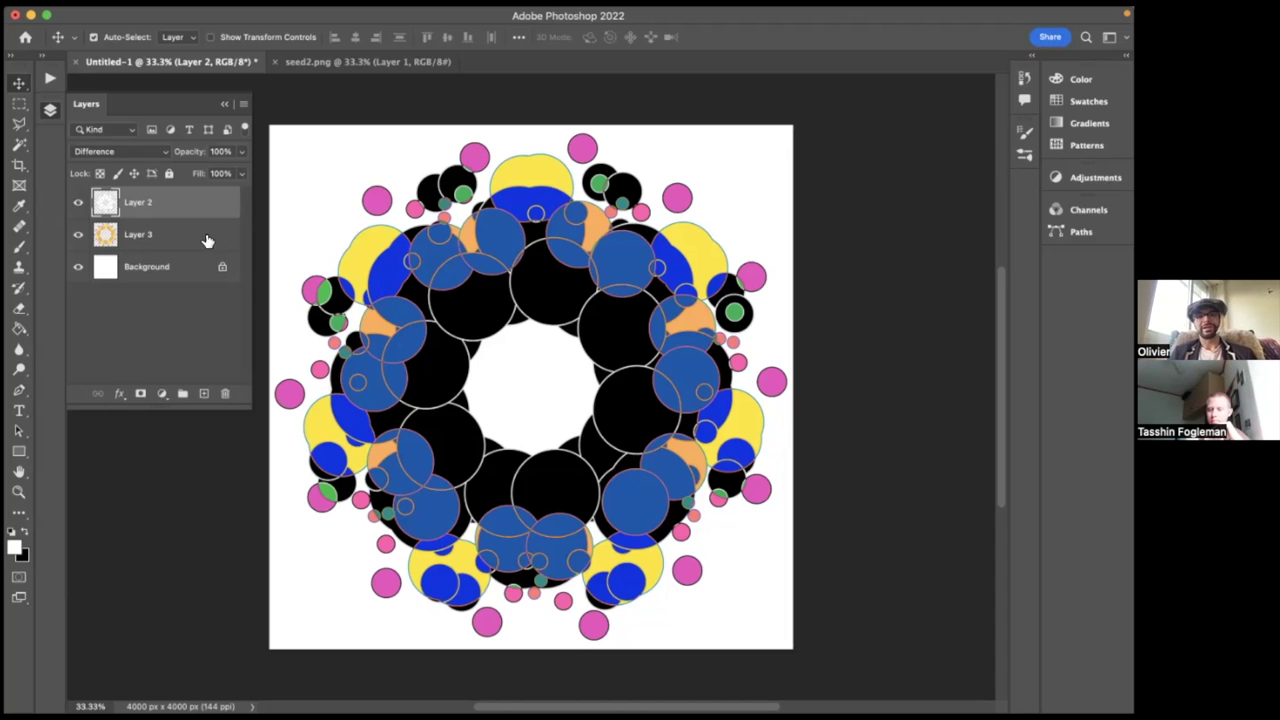
# - Group Layer 2 and Layer 3 together
pyautogui.click(120, 238)
pyautogui.click(123, 214)
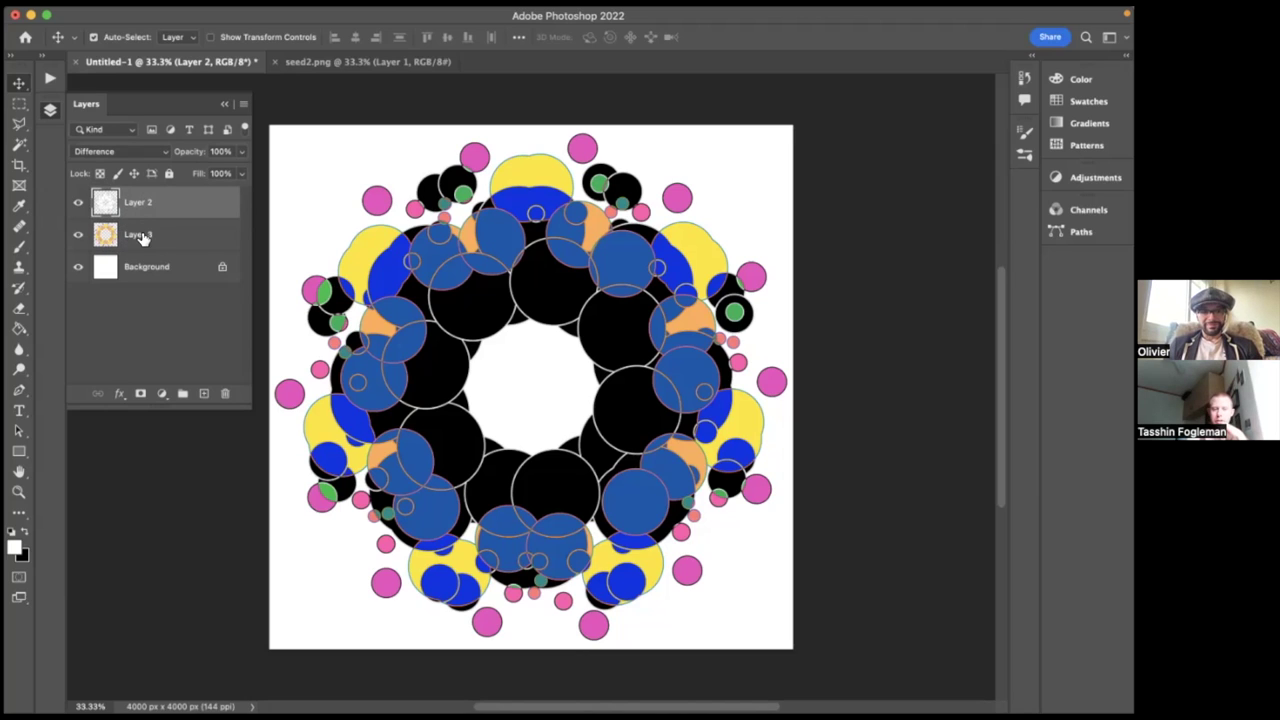
pyautogui.keyDown('shift'); pyautogui.click(141, 236); pyautogui.keyUp('shift')
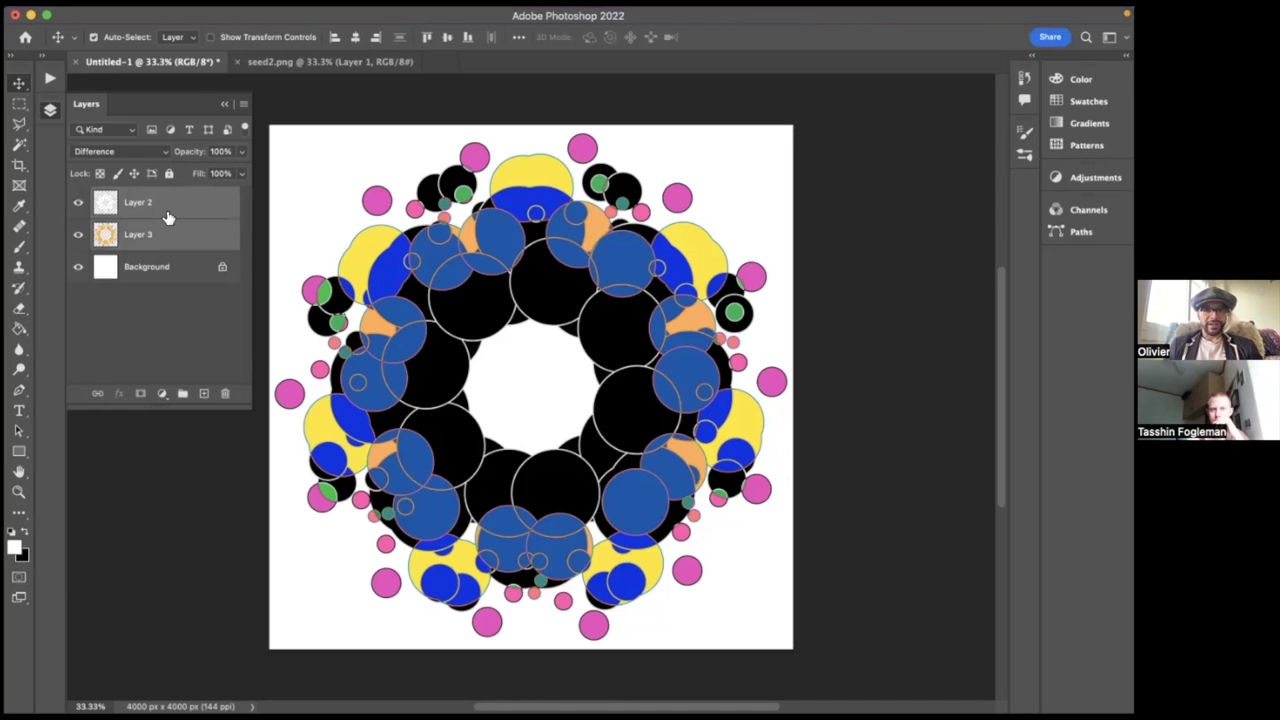
pyautogui.click(182, 393)
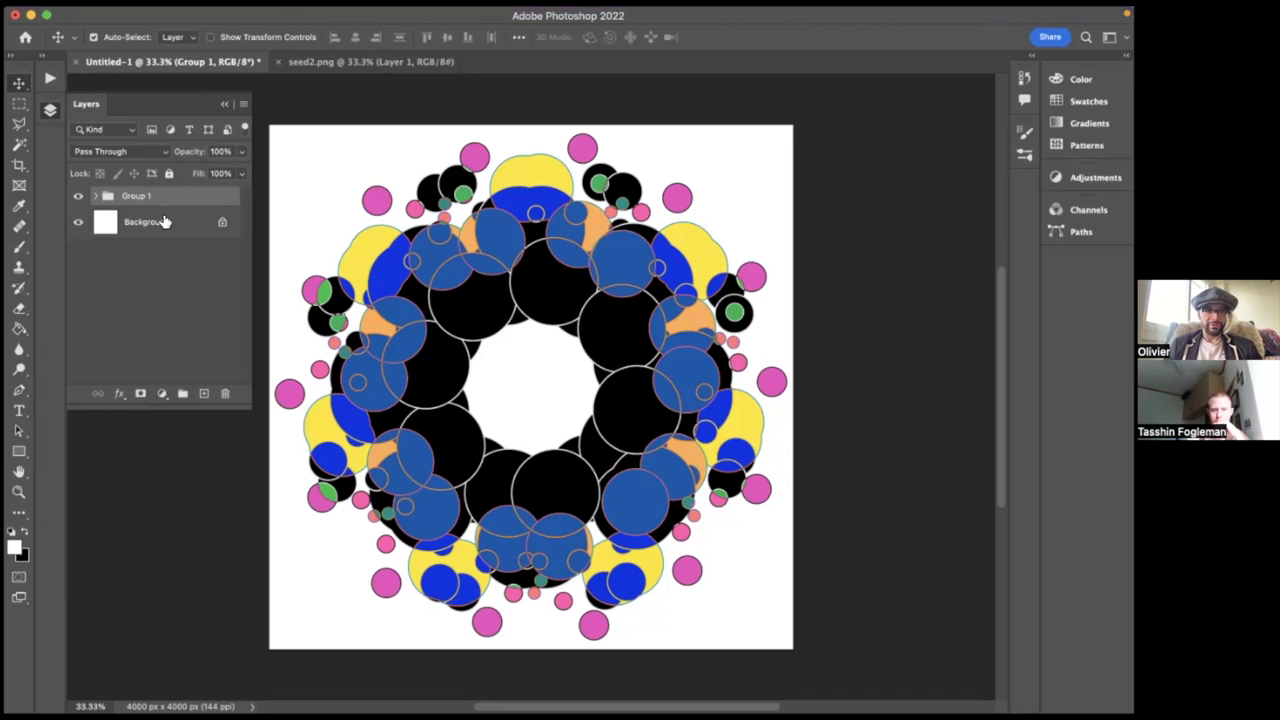
# - Check Group 1's visibility and contents, duplicate the group and hide the original
pyautogui.click(80, 196)
pyautogui.click(80, 196)
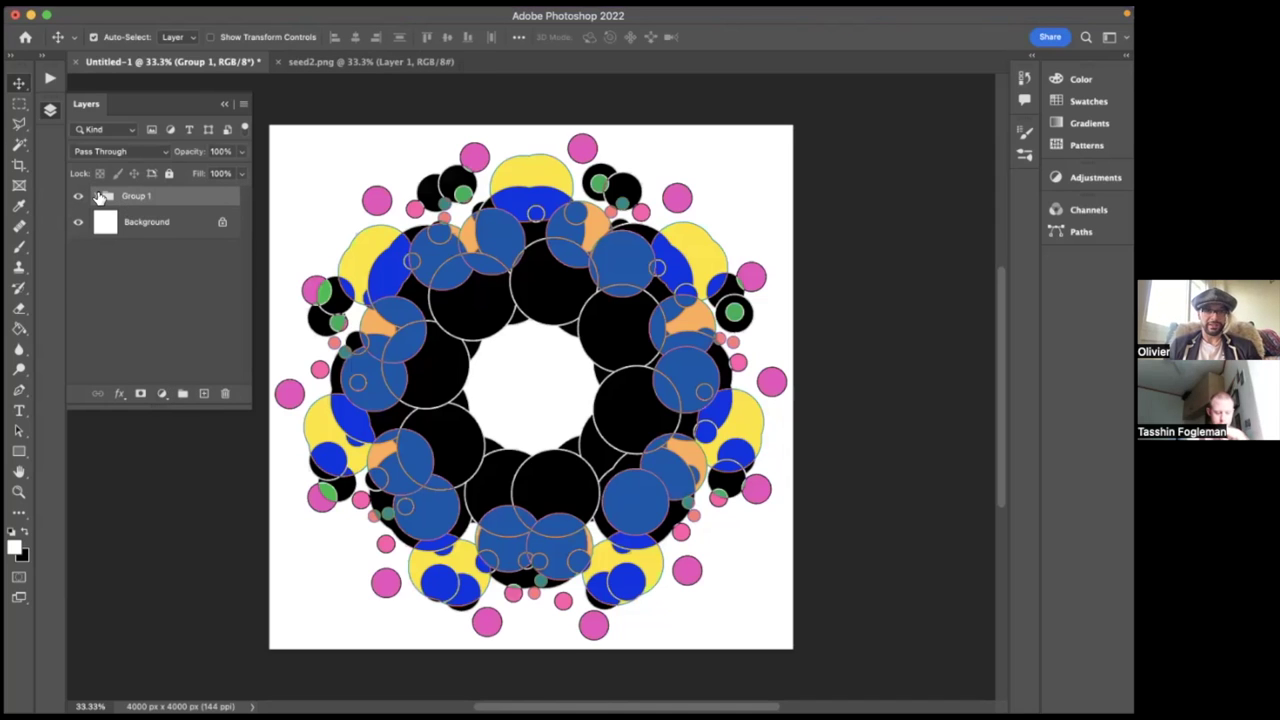
pyautogui.click(96, 196)
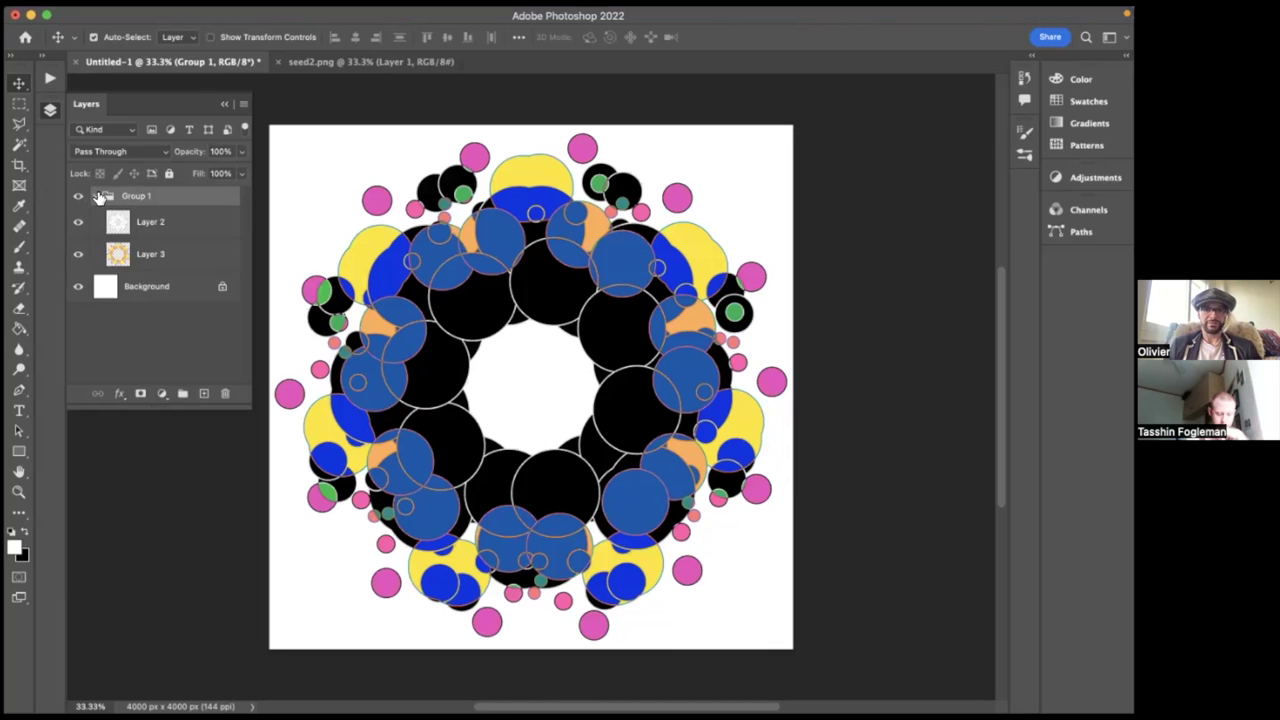
pyautogui.click(96, 196)
pyautogui.press('super+j')
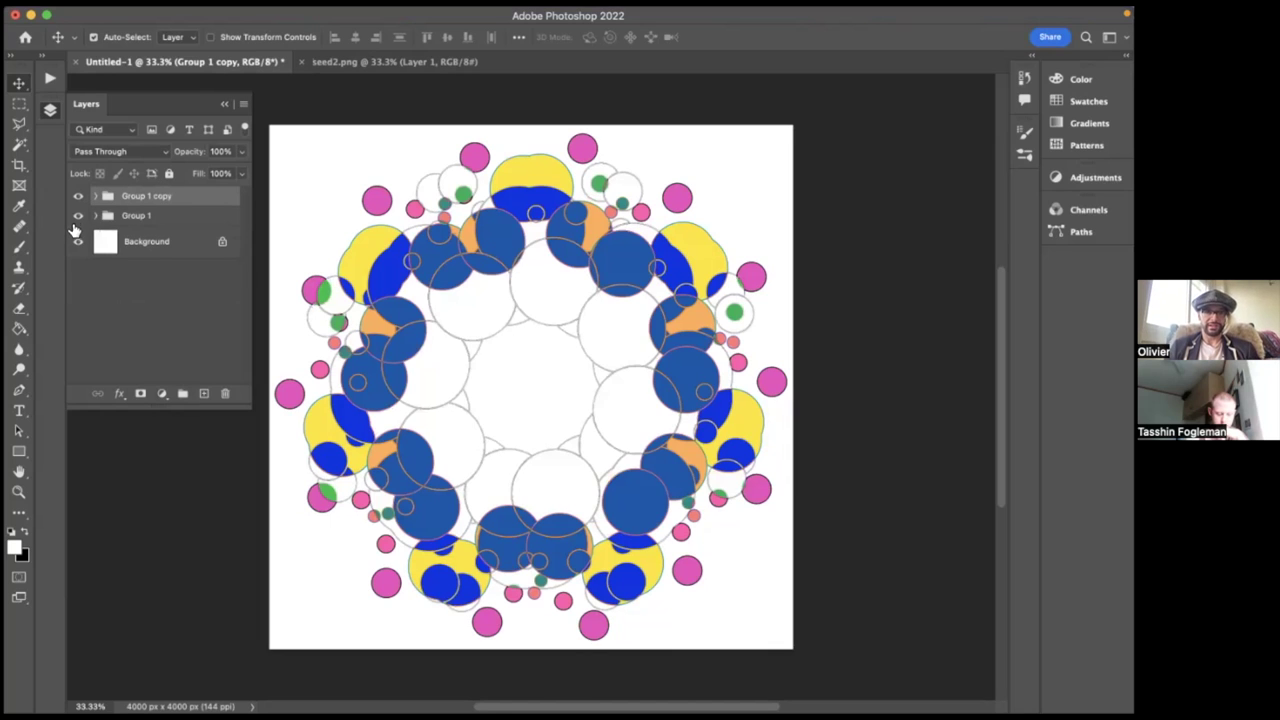
pyautogui.click(78, 216)
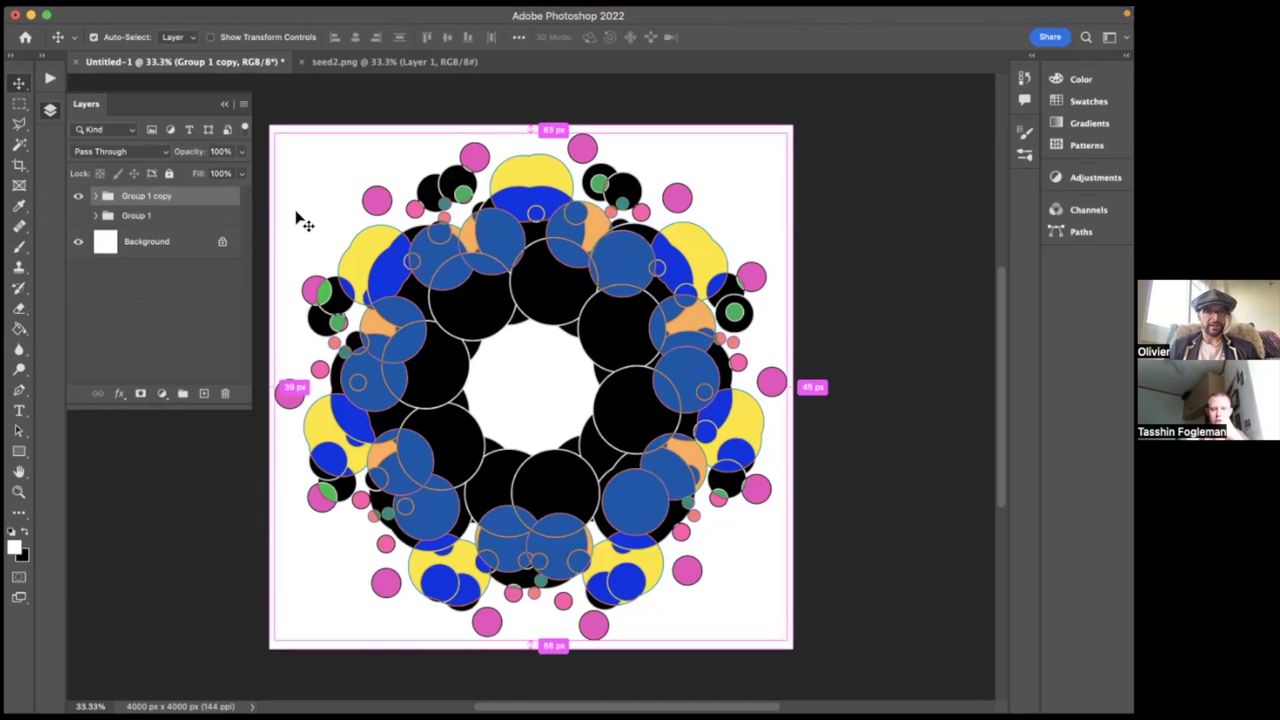
# - Try merging Group 1 copy into a single layer and revert to the history state before the merge
pyautogui.press('super+e')
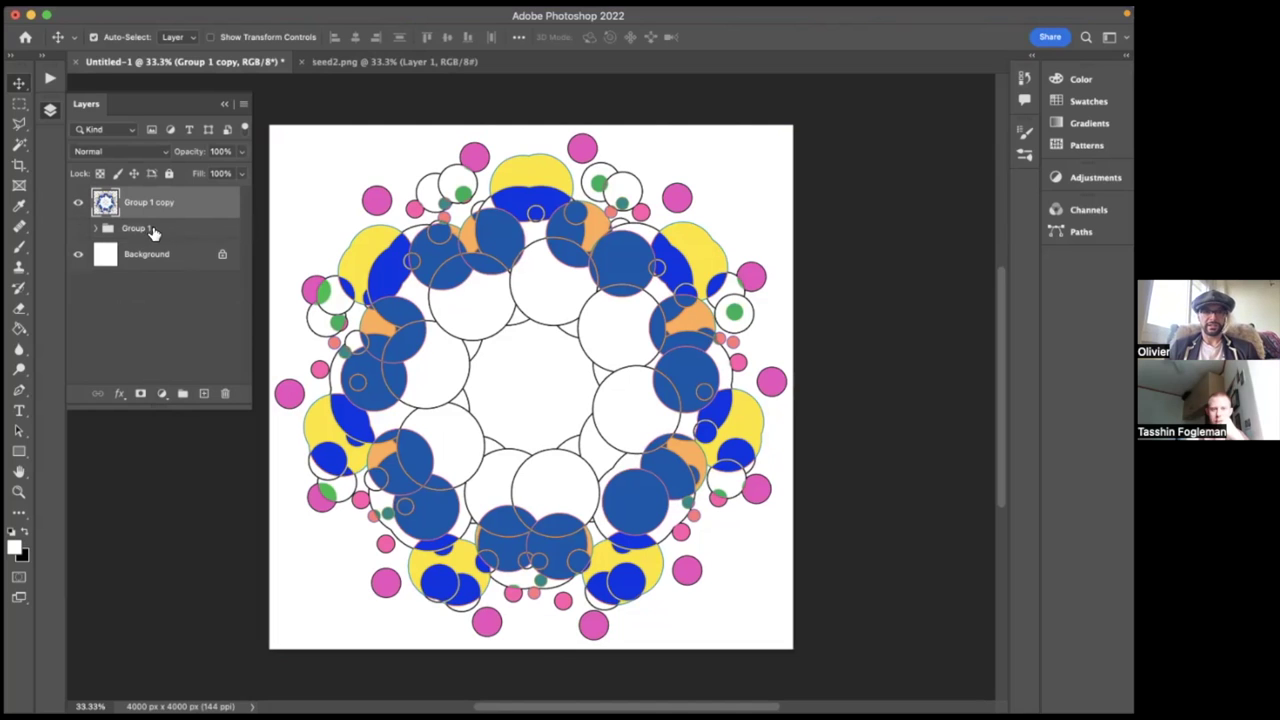
pyautogui.click(1024, 78)
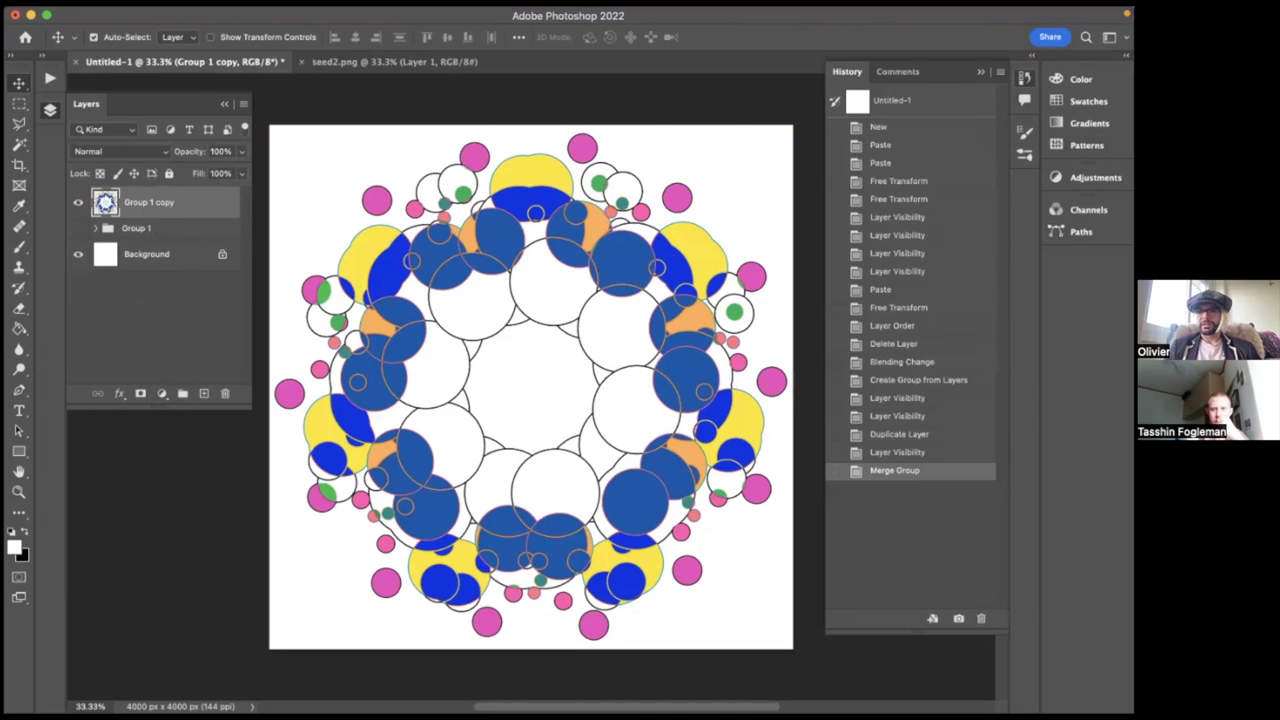
pyautogui.click(897, 452)
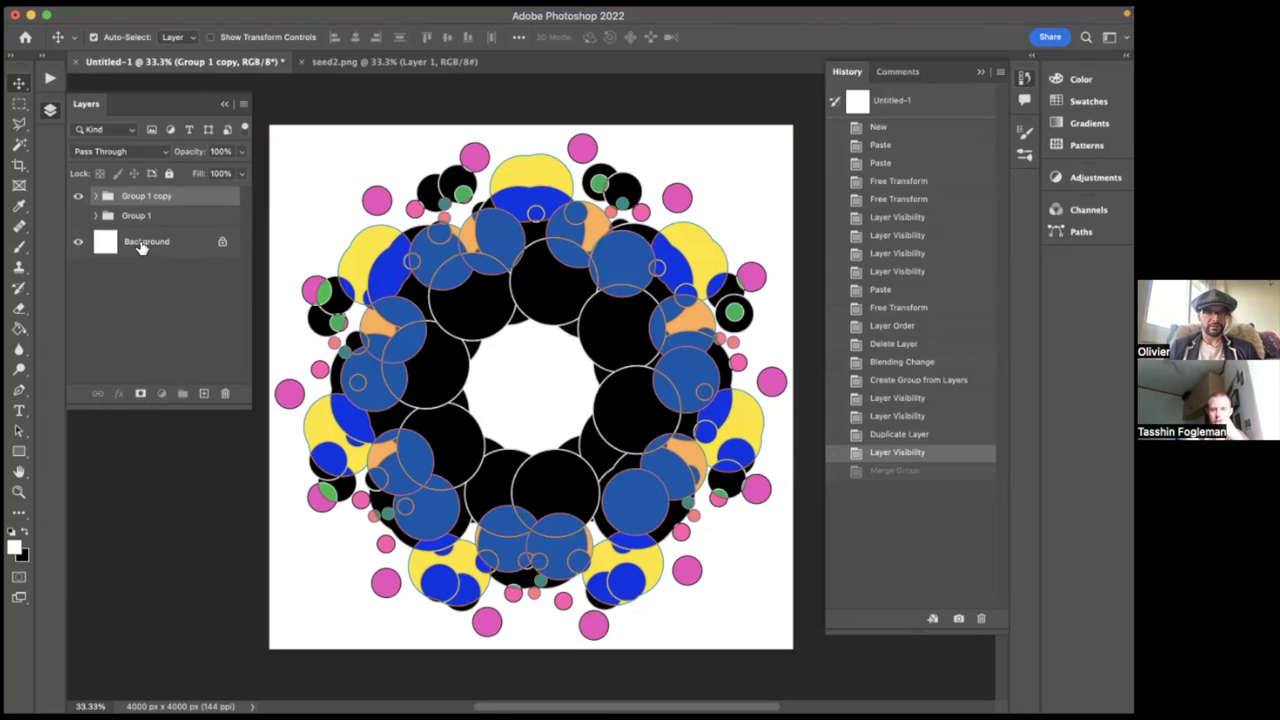
# - Duplicate the white Background layer and place the copy directly beneath Group 1 copy
pyautogui.click(140, 245)
pyautogui.hotkey('ctrl', 'j')
pyautogui.moveTo(140, 245); pyautogui.dragTo(105, 206)
# - Load the combined outlines of the two ring layers in Group 1 copy as a selection and mask Background copy with it
pyautogui.click(95, 196)
pyautogui.keyDown('super'); pyautogui.click(118, 254); pyautogui.keyUp('super')
pyautogui.keyDown('super'); pyautogui.click(118, 254); pyautogui.keyUp('super')
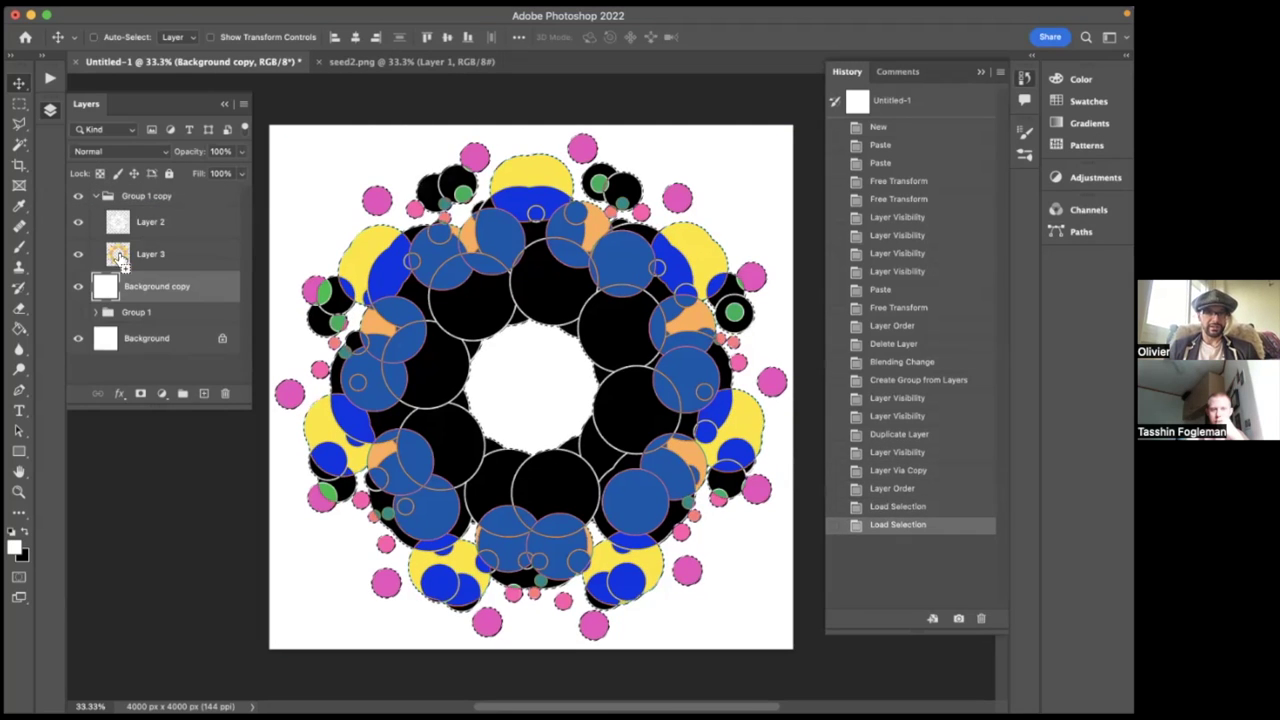
pyautogui.click(141, 394)
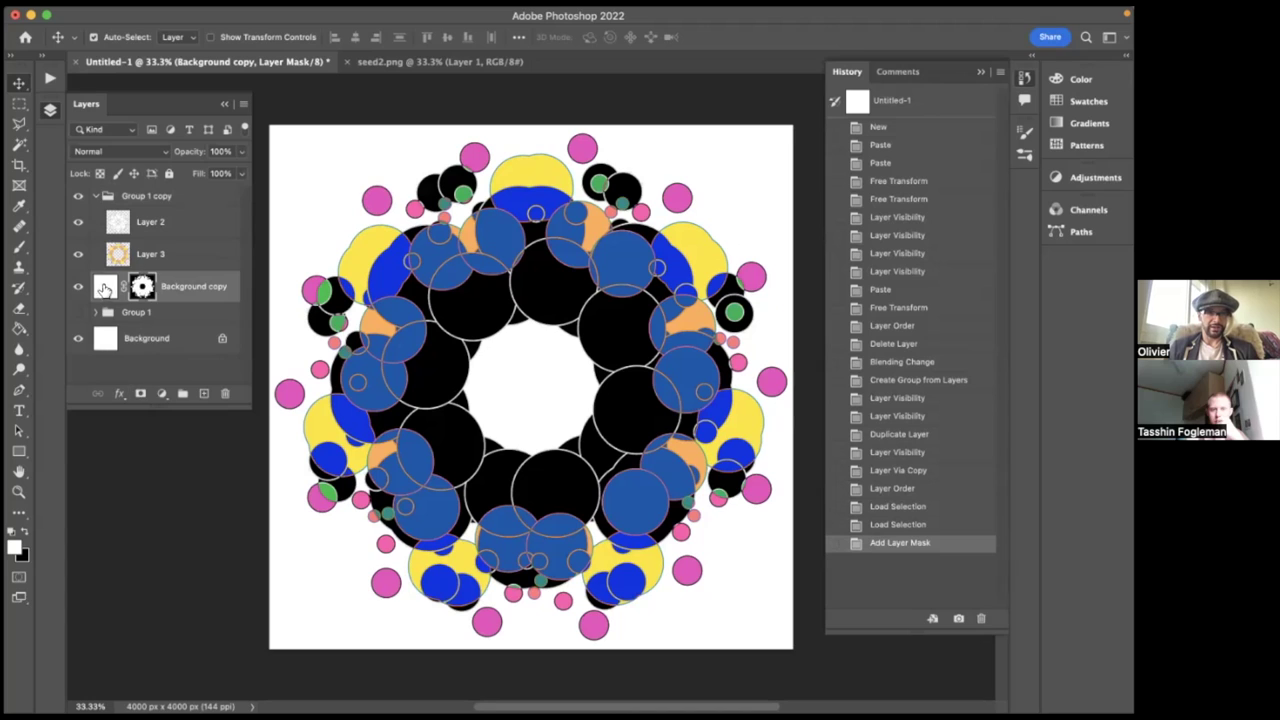
# - Move the masked Background copy into Group 1 copy below Layer 3 and merge the group into one layer
pyautogui.moveTo(105, 288); pyautogui.dragTo(107, 260)
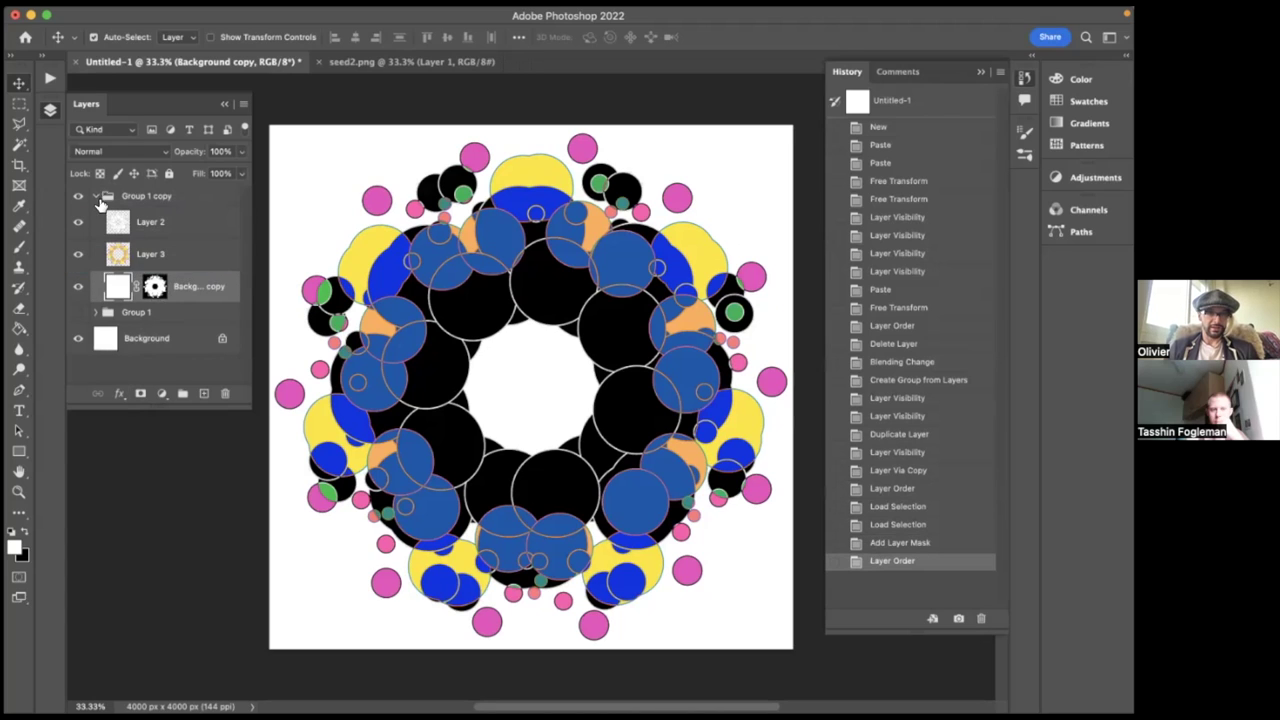
pyautogui.click(95, 196)
pyautogui.press('super+e')
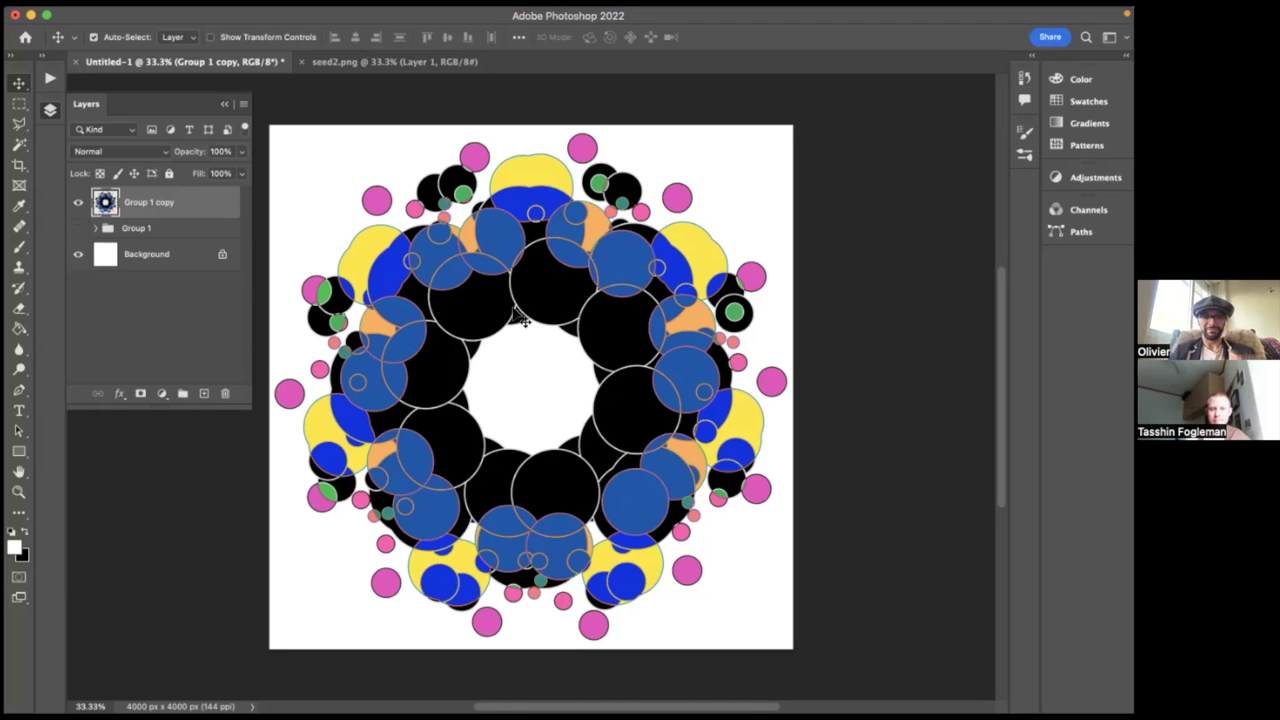
# - Examine Layer 2 and Layer 3 of Group 1 separately and combined, and return to showing only the merged mandala over the background
pyautogui.click(78, 202)
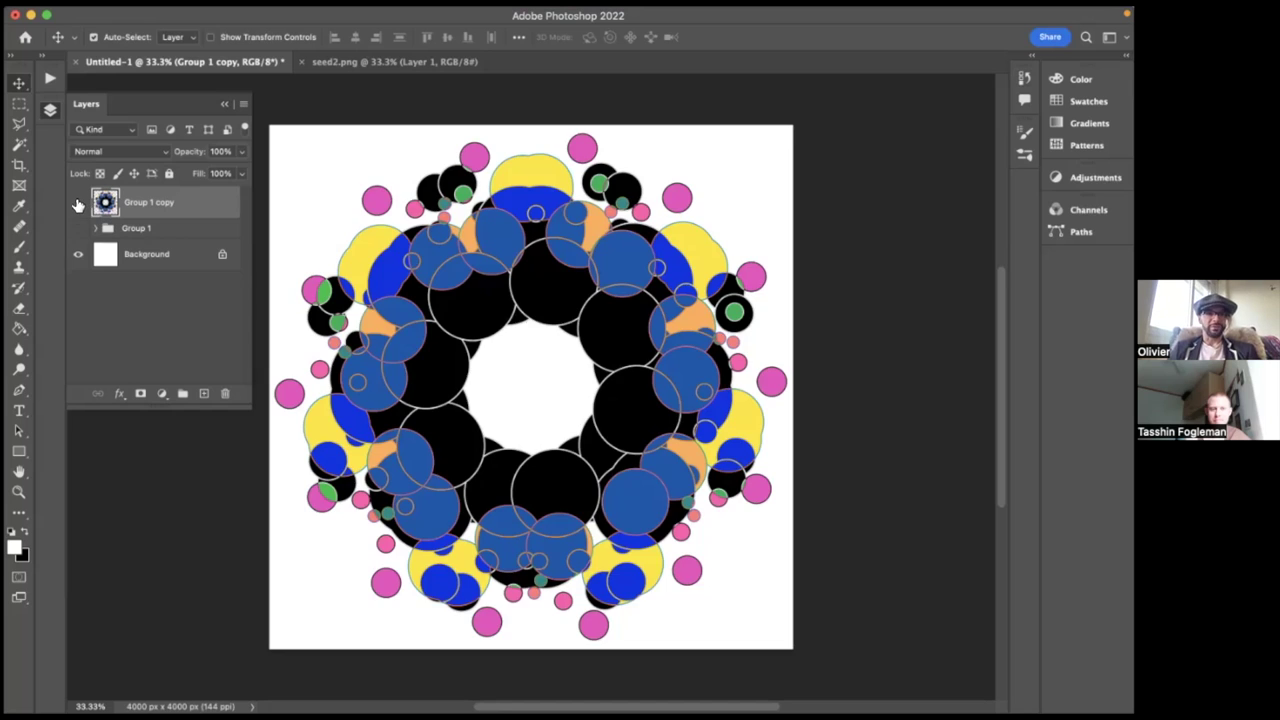
pyautogui.click(79, 229)
pyautogui.click(95, 228)
pyautogui.click(78, 255)
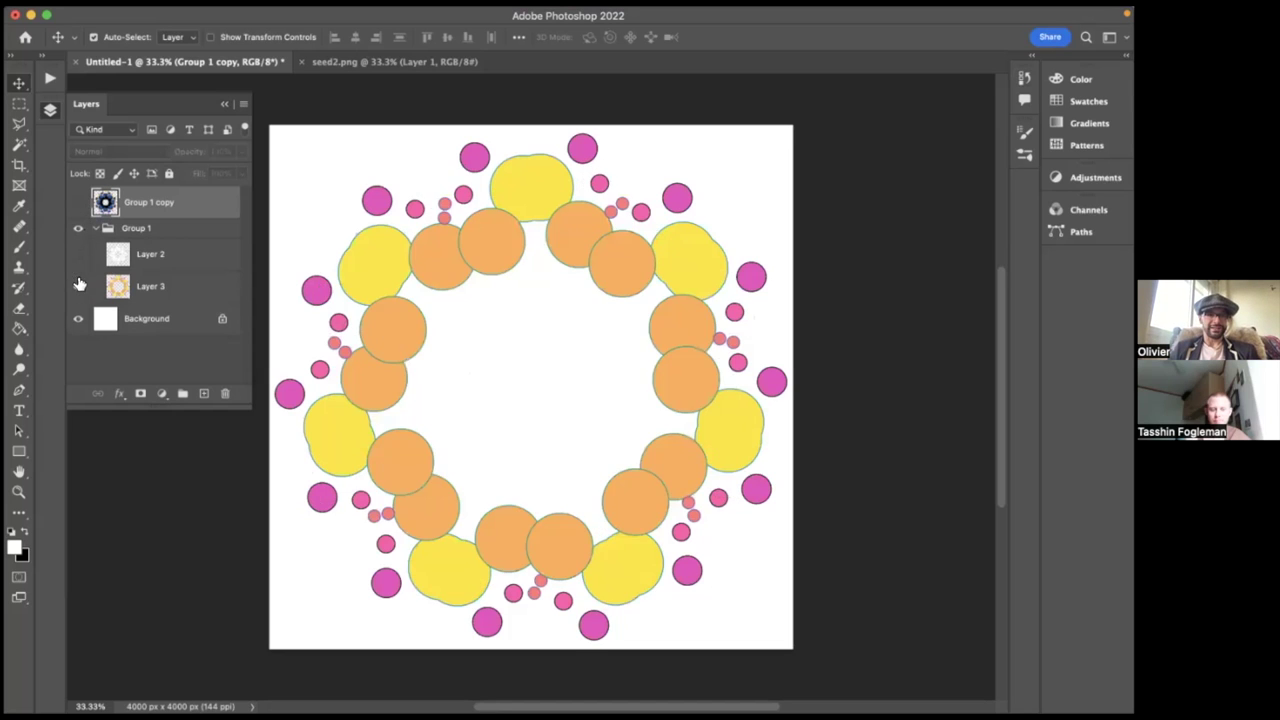
pyautogui.click(79, 282)
pyautogui.click(79, 256)
pyautogui.click(78, 256)
pyautogui.click(78, 287)
pyautogui.click(78, 287)
pyautogui.click(78, 256)
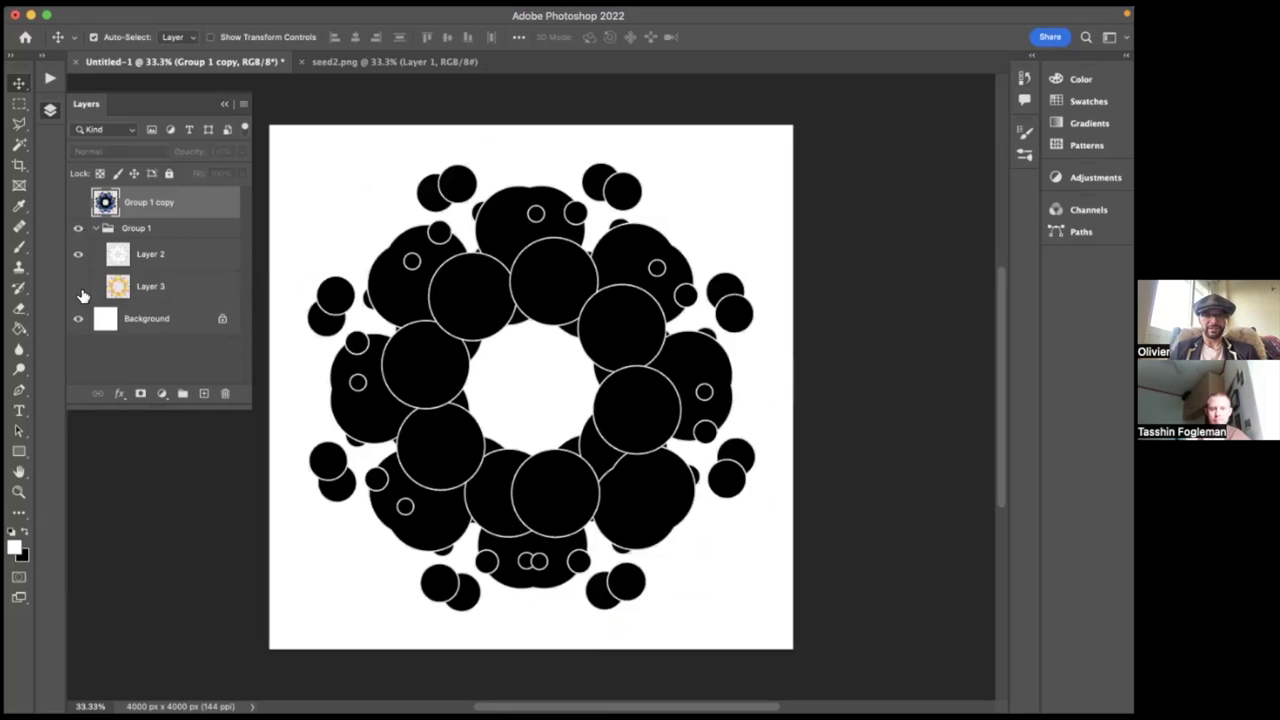
pyautogui.click(79, 287)
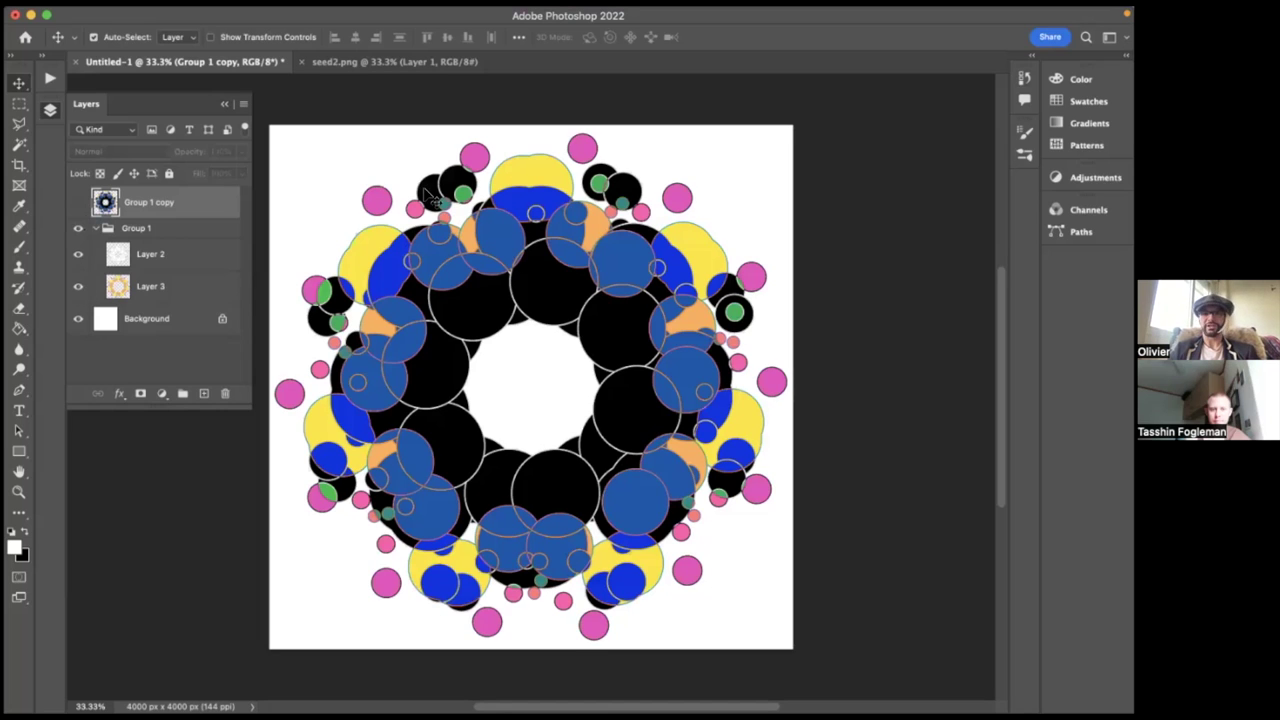
pyautogui.click(95, 229)
pyautogui.click(78, 229)
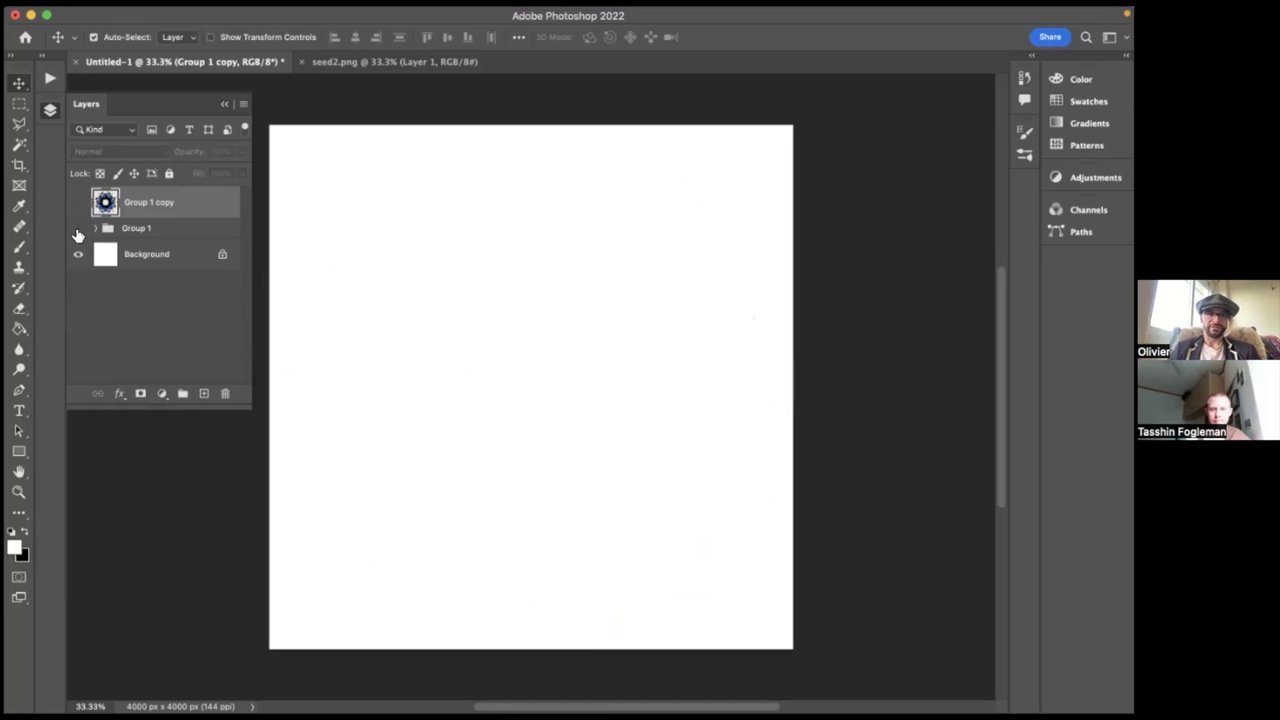
pyautogui.click(79, 203)
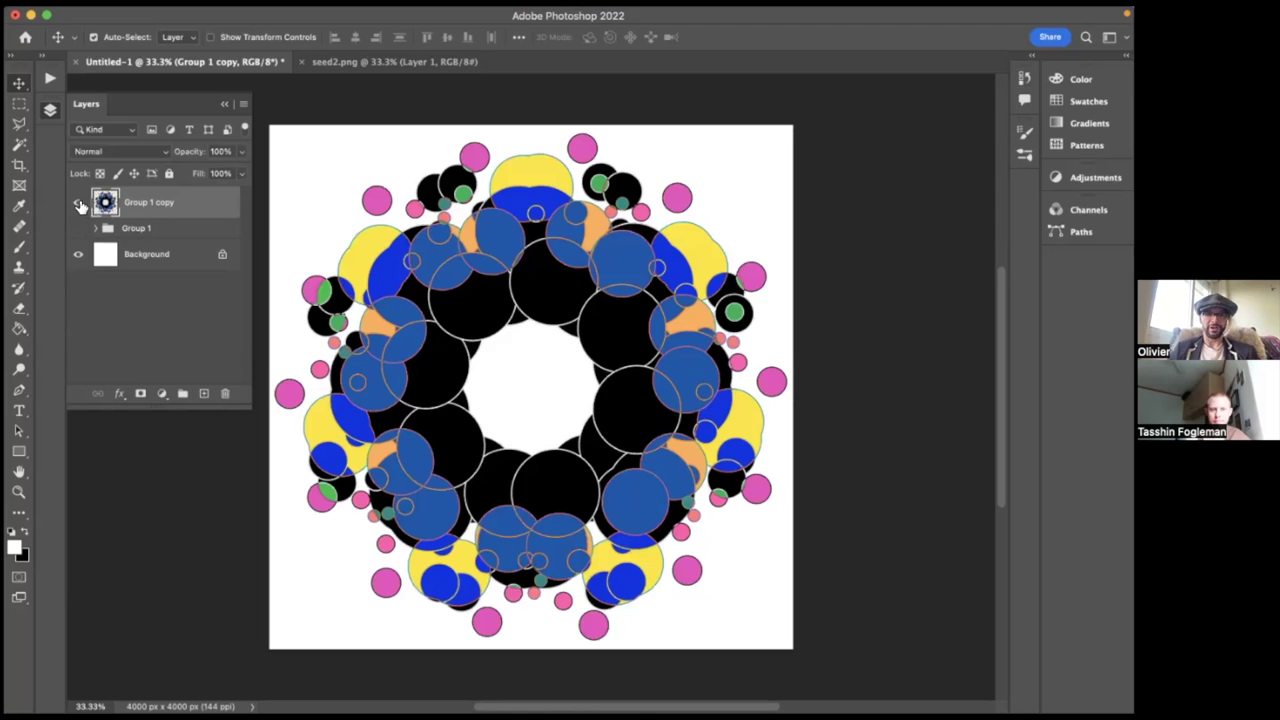
# - Enlarge the canvas to 8000 × 8000 pixels
pyautogui.click(197, 15)
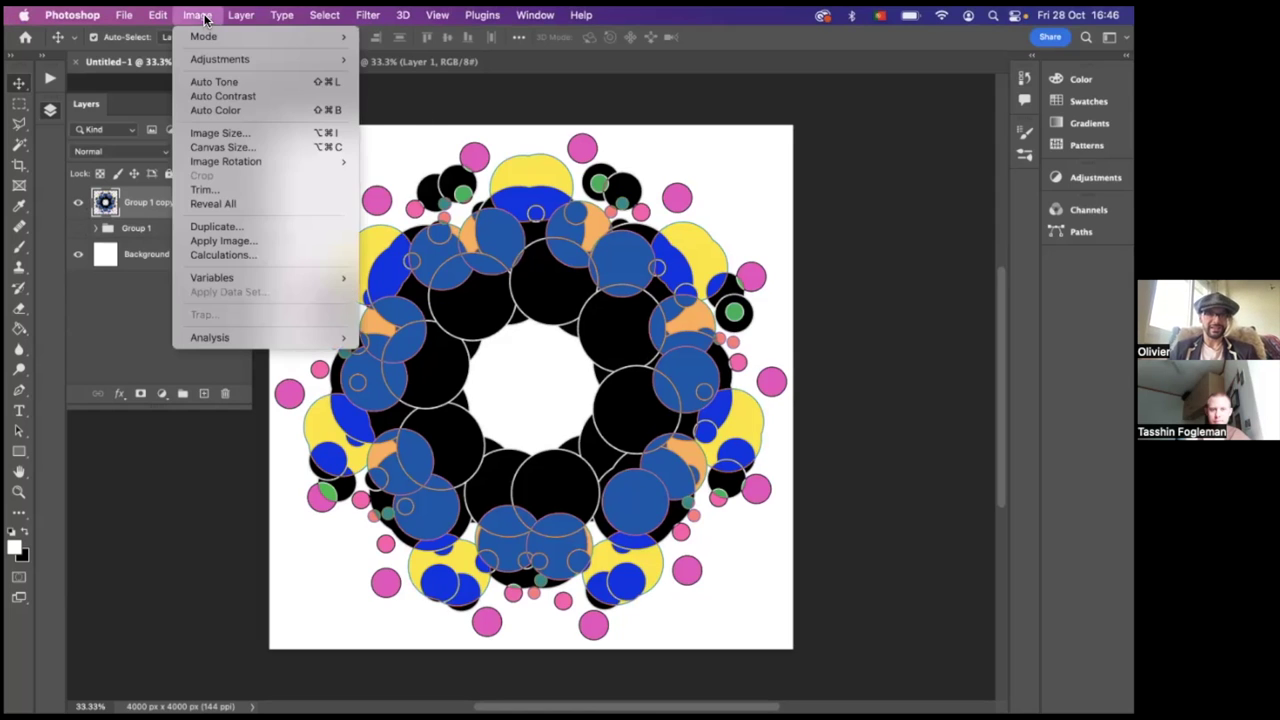
pyautogui.click(242, 153)
pyautogui.click(741, 324)
pyautogui.press('BackSpace')
pyautogui.write('8000')
pyautogui.click(746, 348)
pyautogui.click(742, 347)
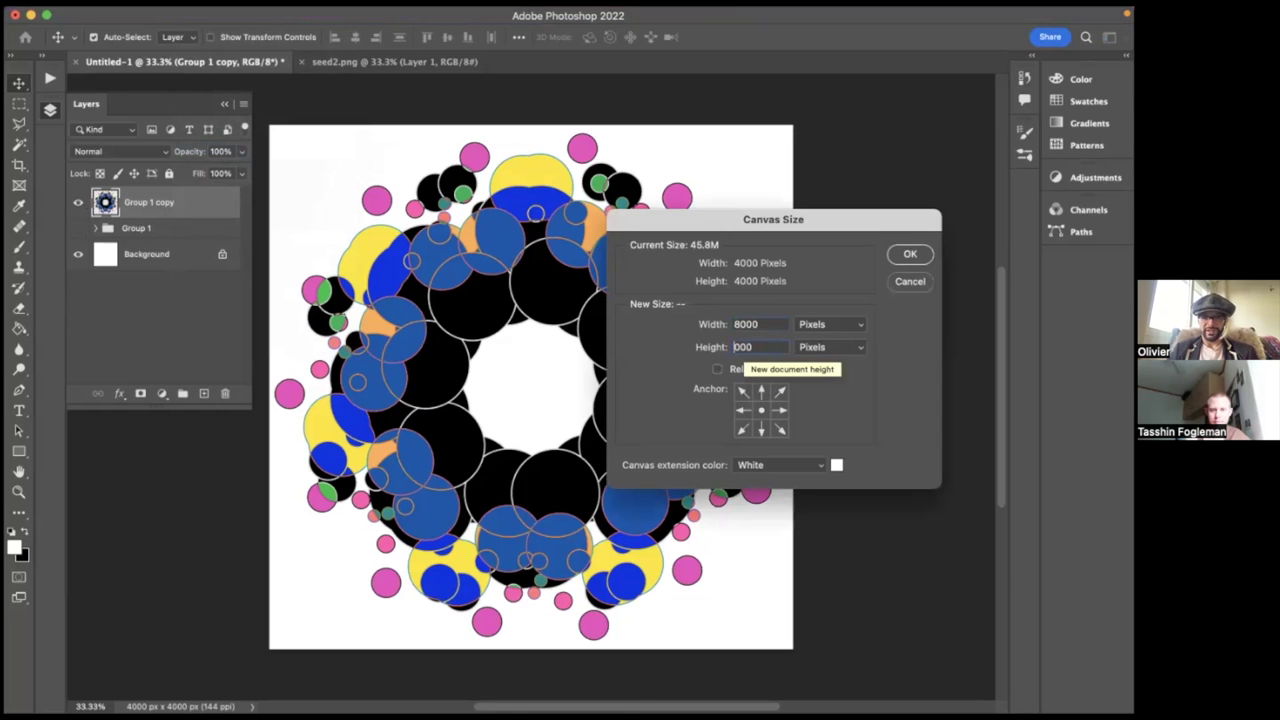
pyautogui.press('Return')
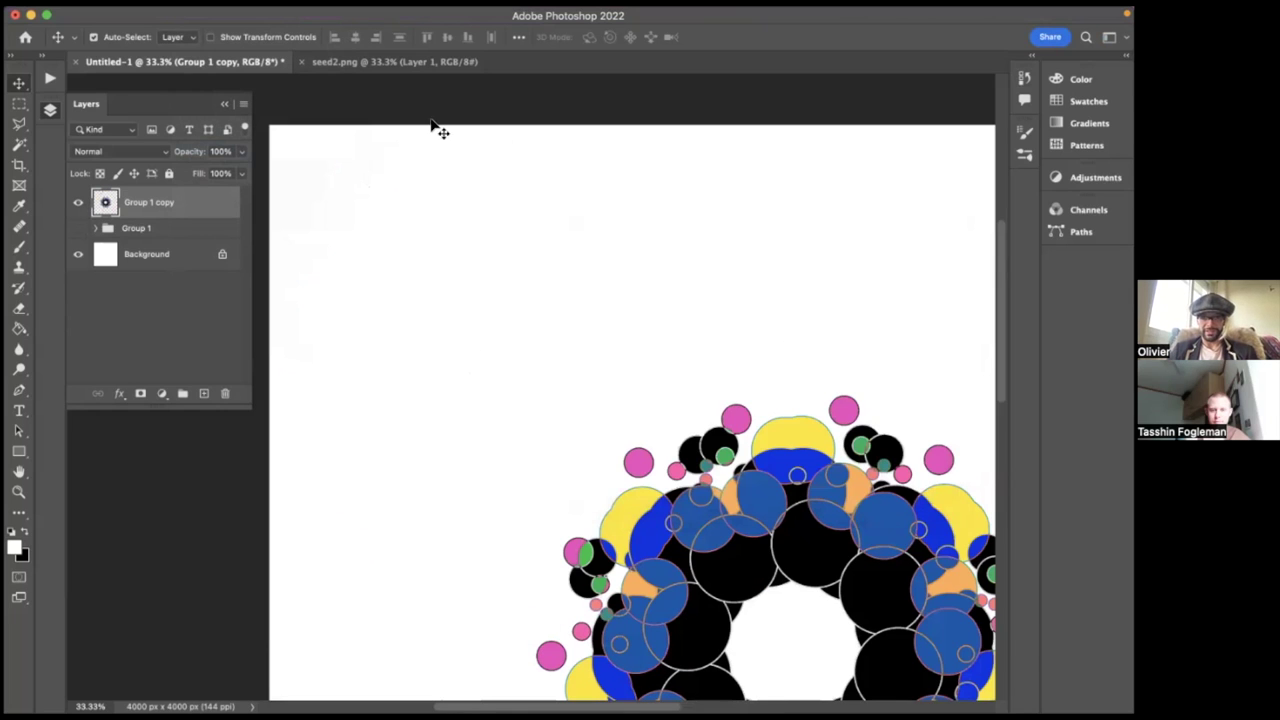
# - Duplicate the merged mandala layer and hide the layer it was copied from
pyautogui.scroll(-5, 523, 306)
pyautogui.hscroll(3, 523, 306)
pyautogui.scroll(-2, 523, 308)
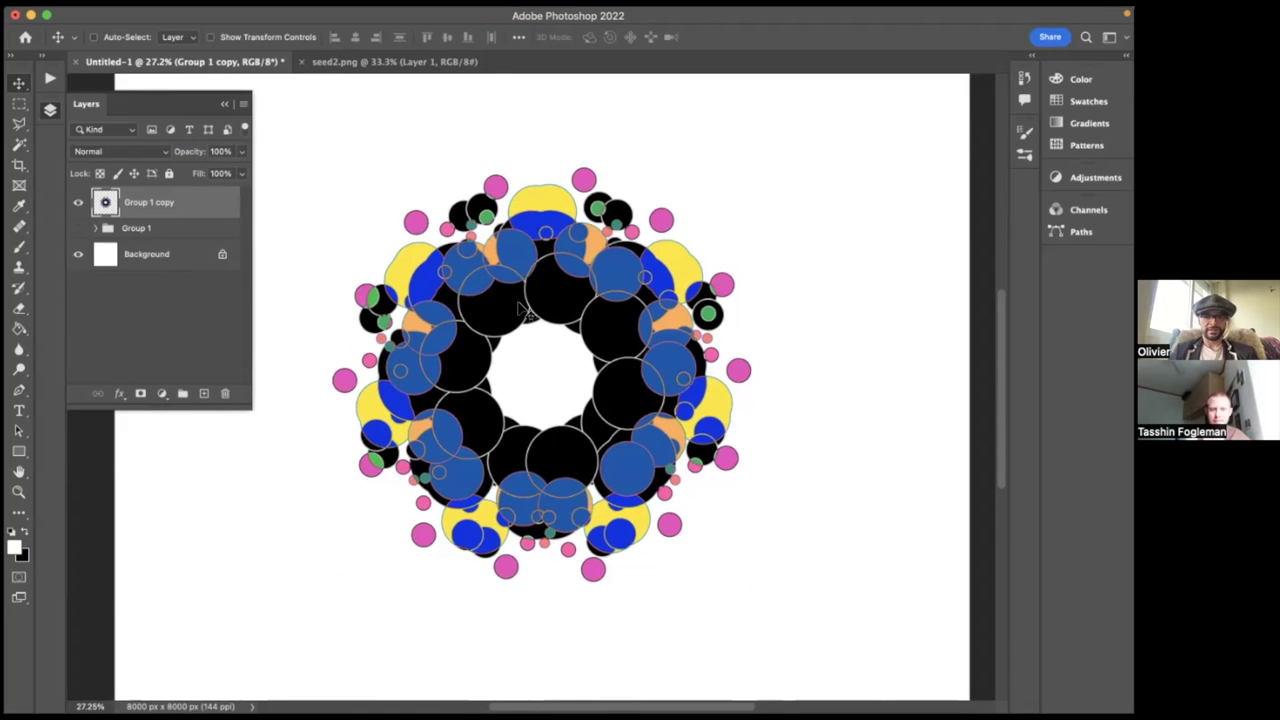
pyautogui.press('super+j')
pyautogui.click(77, 236)
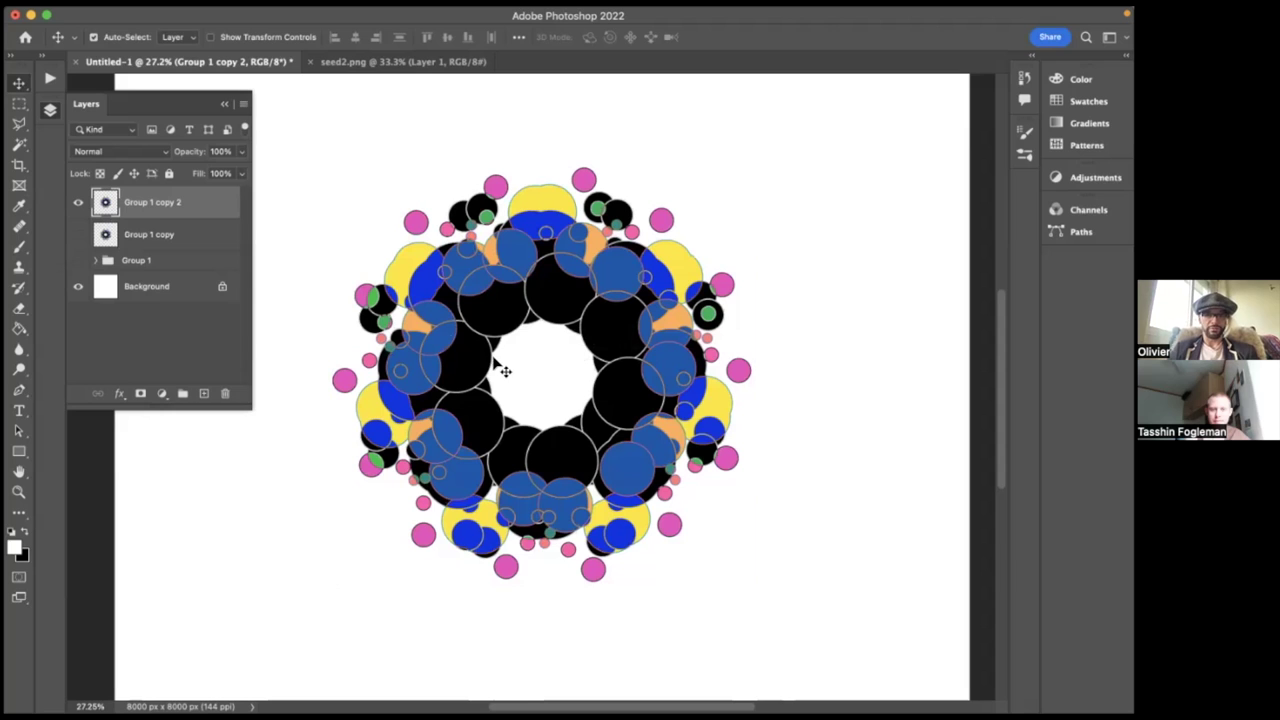
# - Move the duplicated mandala layer horizontally to the left of the canvas centre
pyautogui.press('super+t')
pyautogui.moveTo(654, 345); pyautogui.dragTo(530, 343)
pyautogui.press('Return')
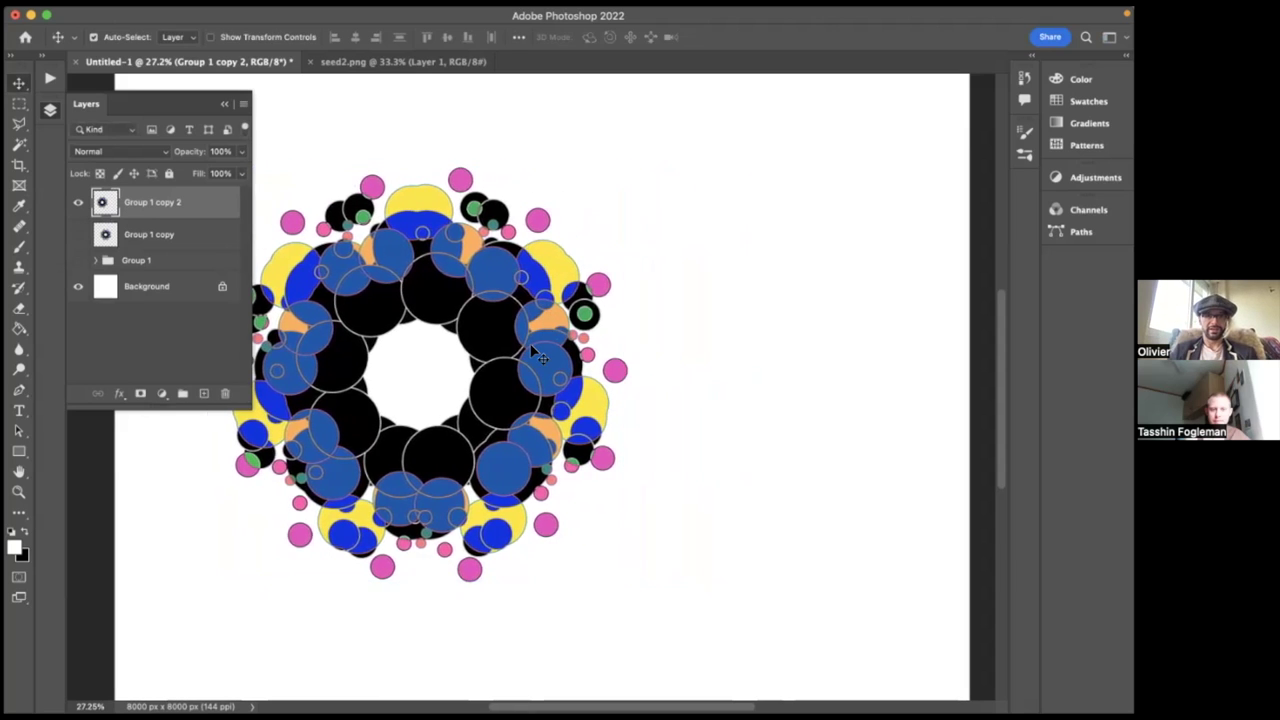
pyautogui.press('super+0')
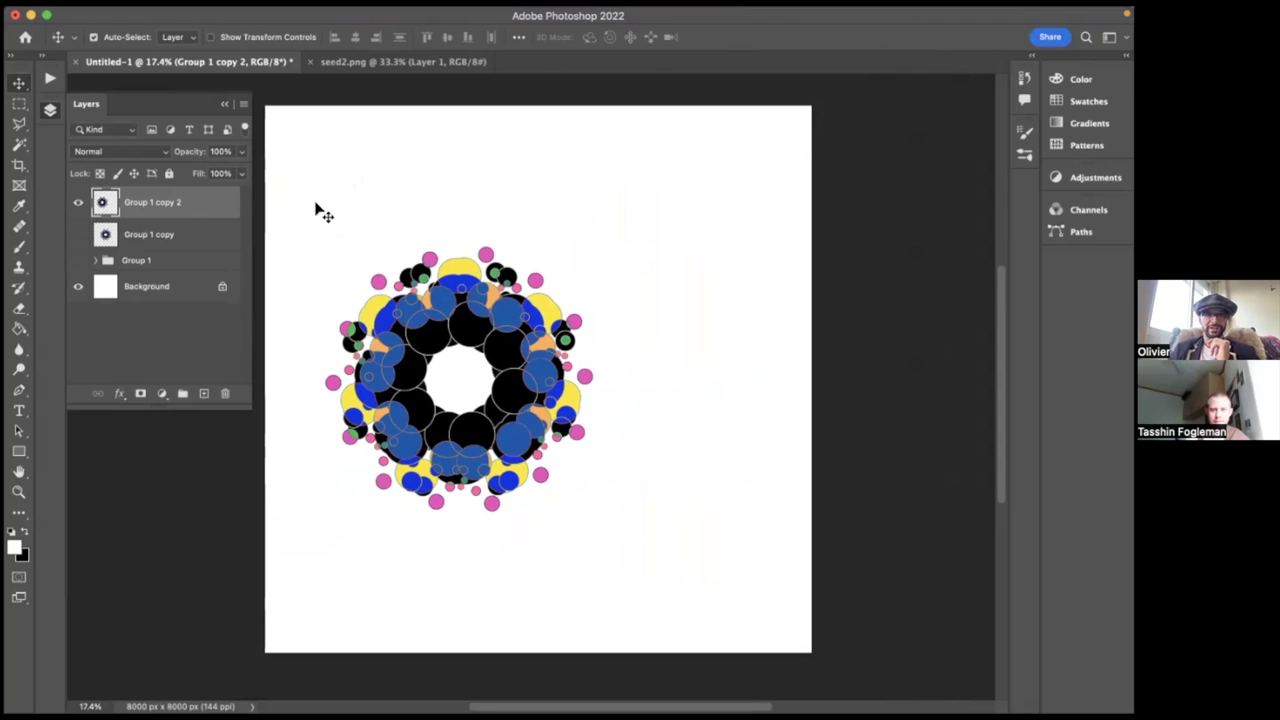
# - Apply the Spherize filter to the duplicated mandala with an amount of 100% in Normal mode
pyautogui.moveTo(75, 14)
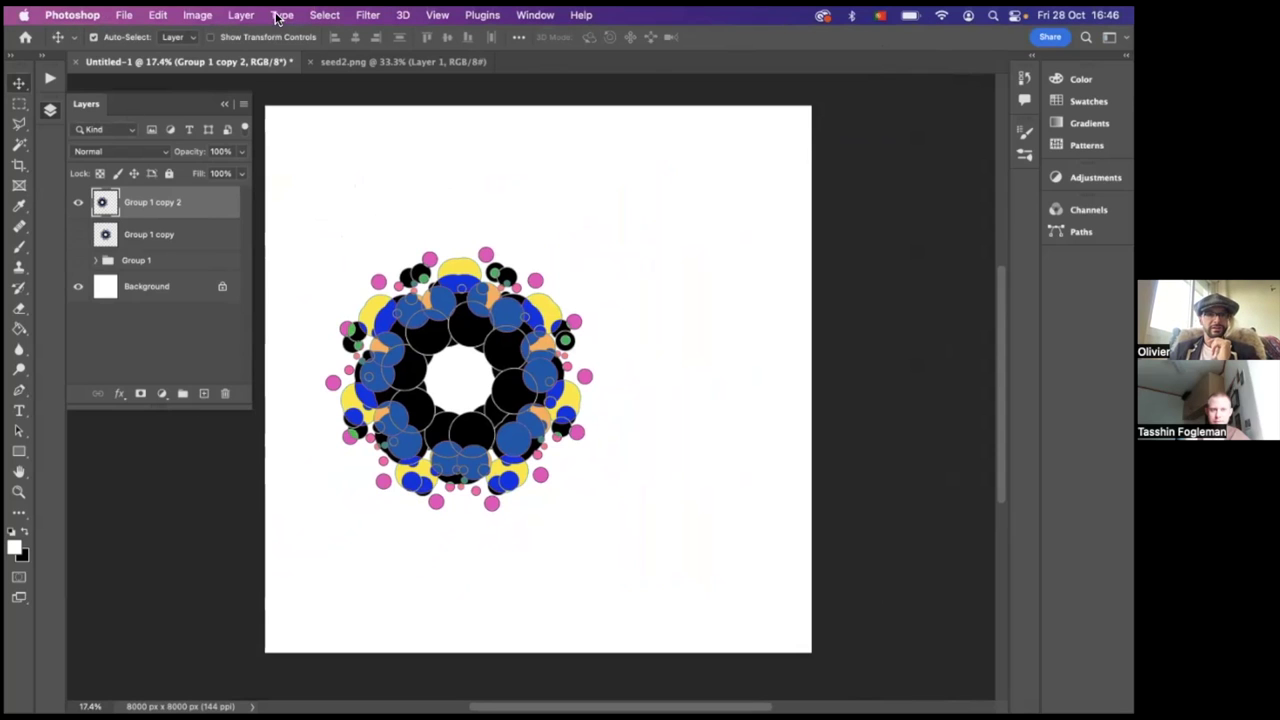
pyautogui.click(370, 17)
pyautogui.moveTo(516, 246)
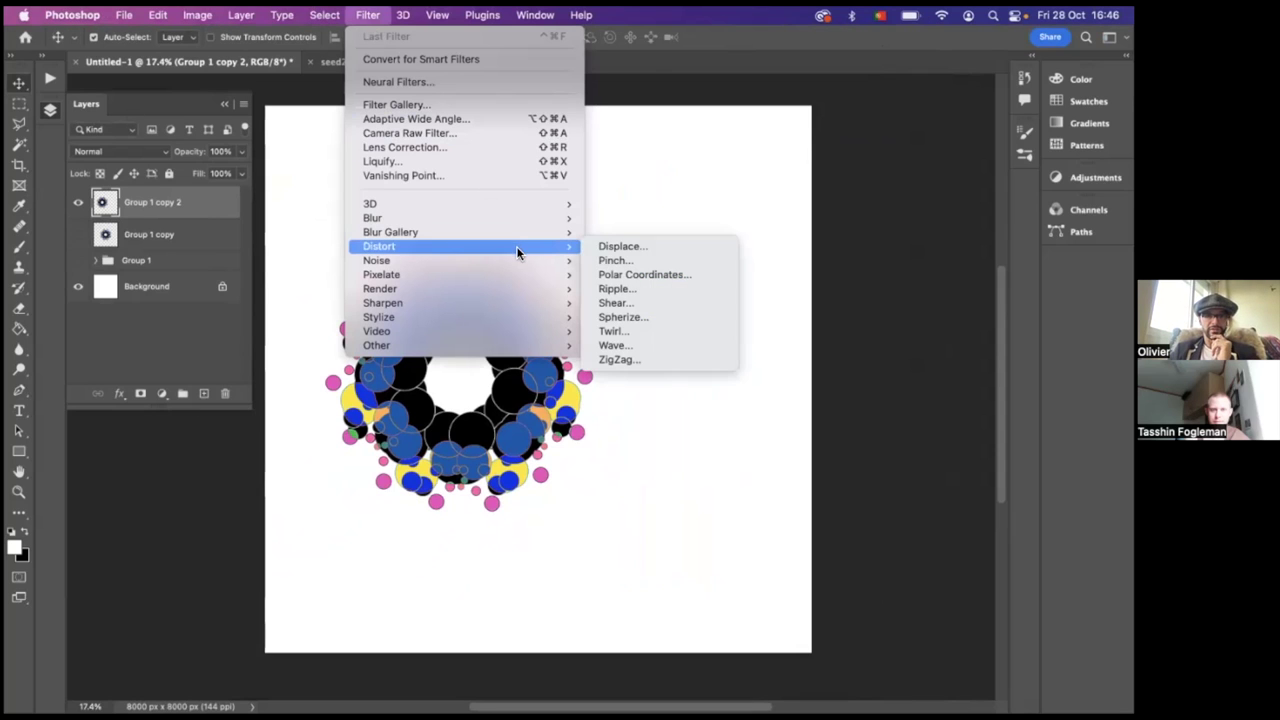
pyautogui.click(652, 323)
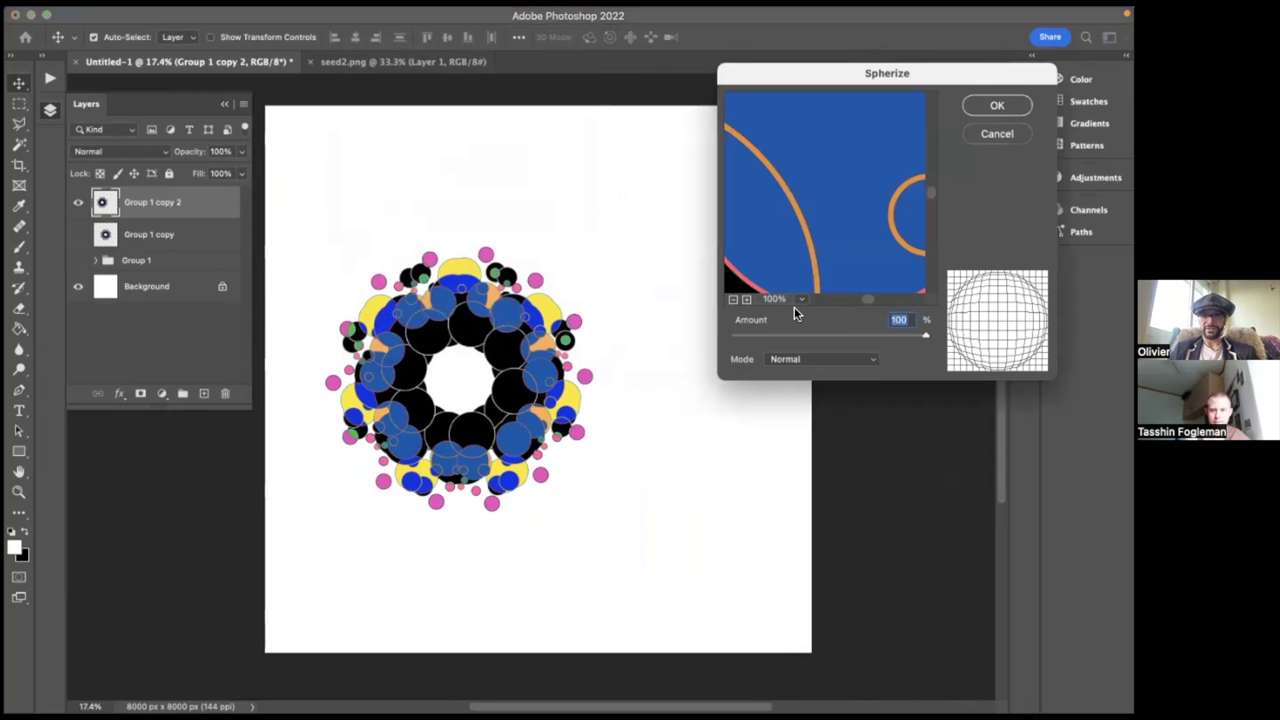
pyautogui.click(733, 301)
pyautogui.click(733, 301)
pyautogui.click(733, 301)
pyautogui.click(733, 301)
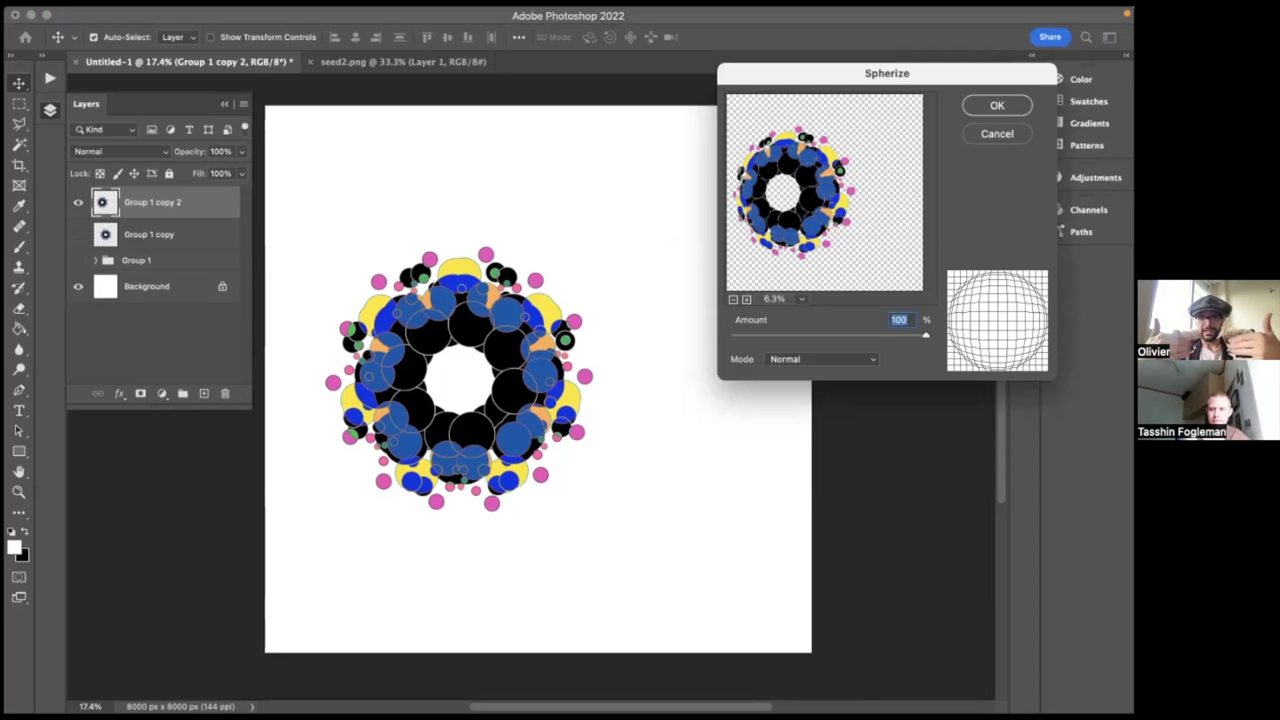
pyautogui.moveTo(755, 345); pyautogui.dragTo(925, 335)
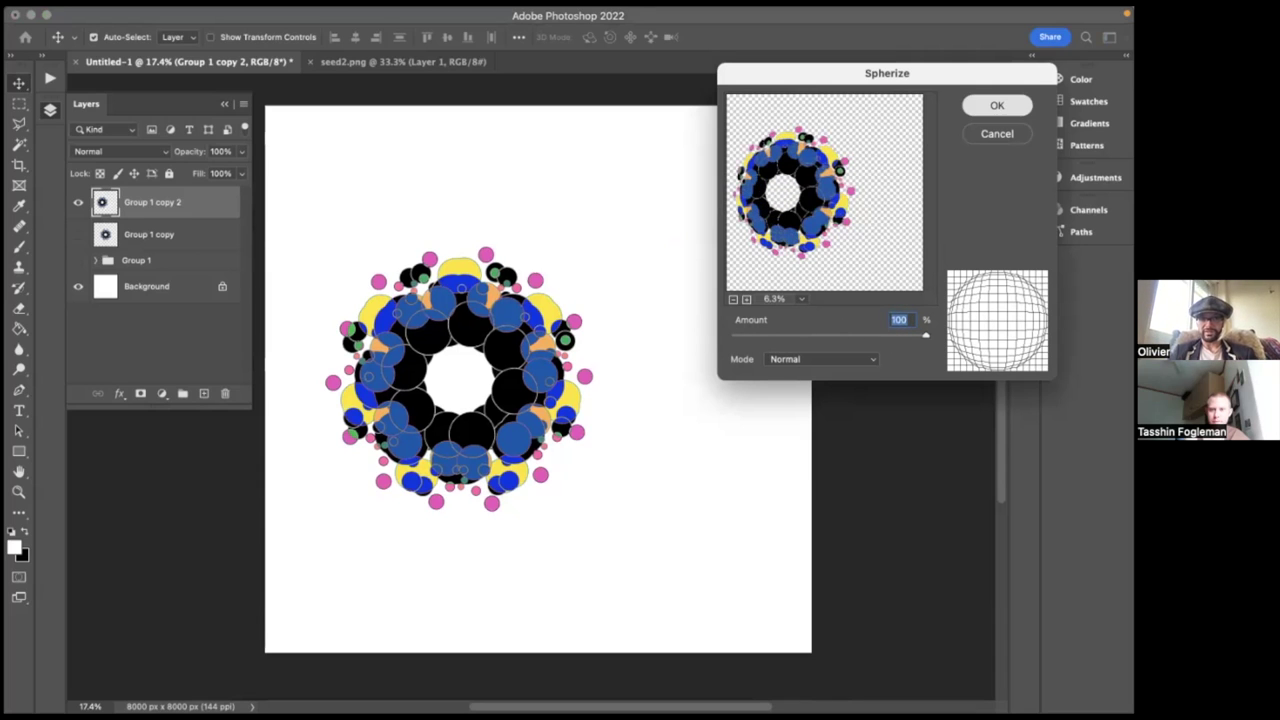
pyautogui.click(997, 105)
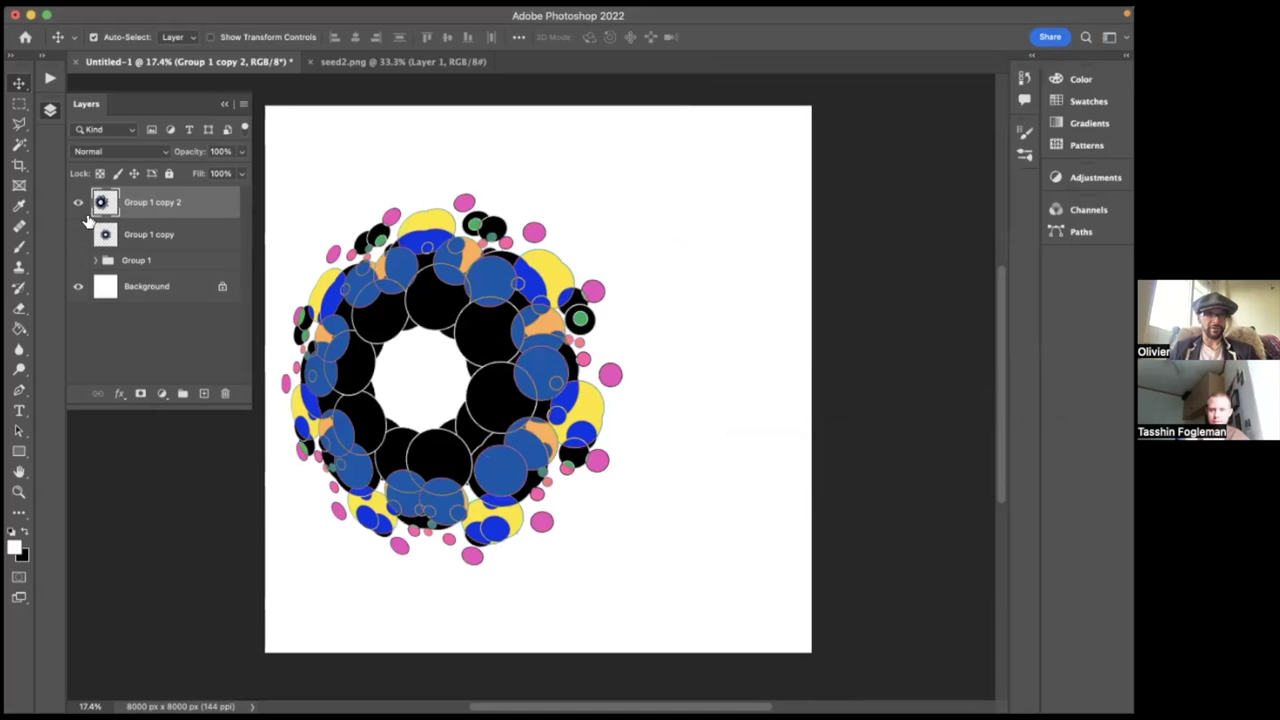
# - Scale the spherized mandala to about 75% and move it close to the canvas's left edge, keeping it vertically centred
pyautogui.click(78, 234)
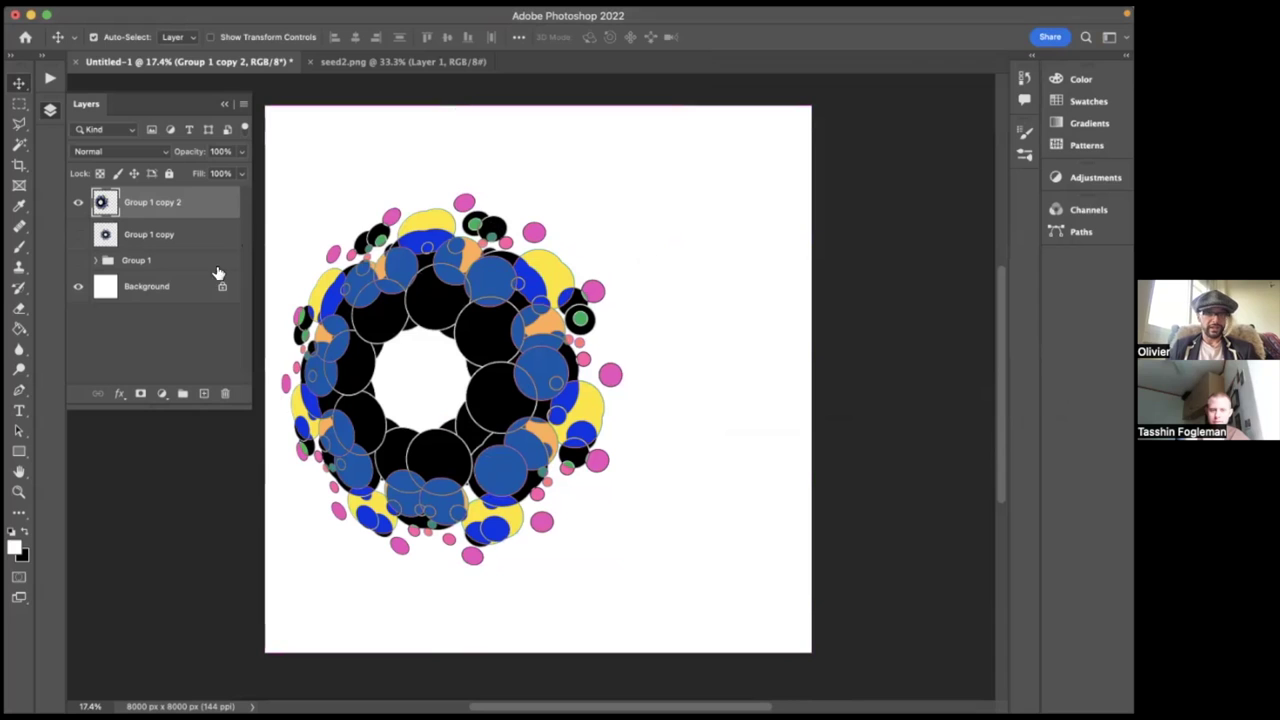
pyautogui.hotkey('ctrl', 't')
pyautogui.moveTo(624, 564); pyautogui.dragTo(578, 518)
pyautogui.moveTo(516, 438); pyautogui.dragTo(467, 440)
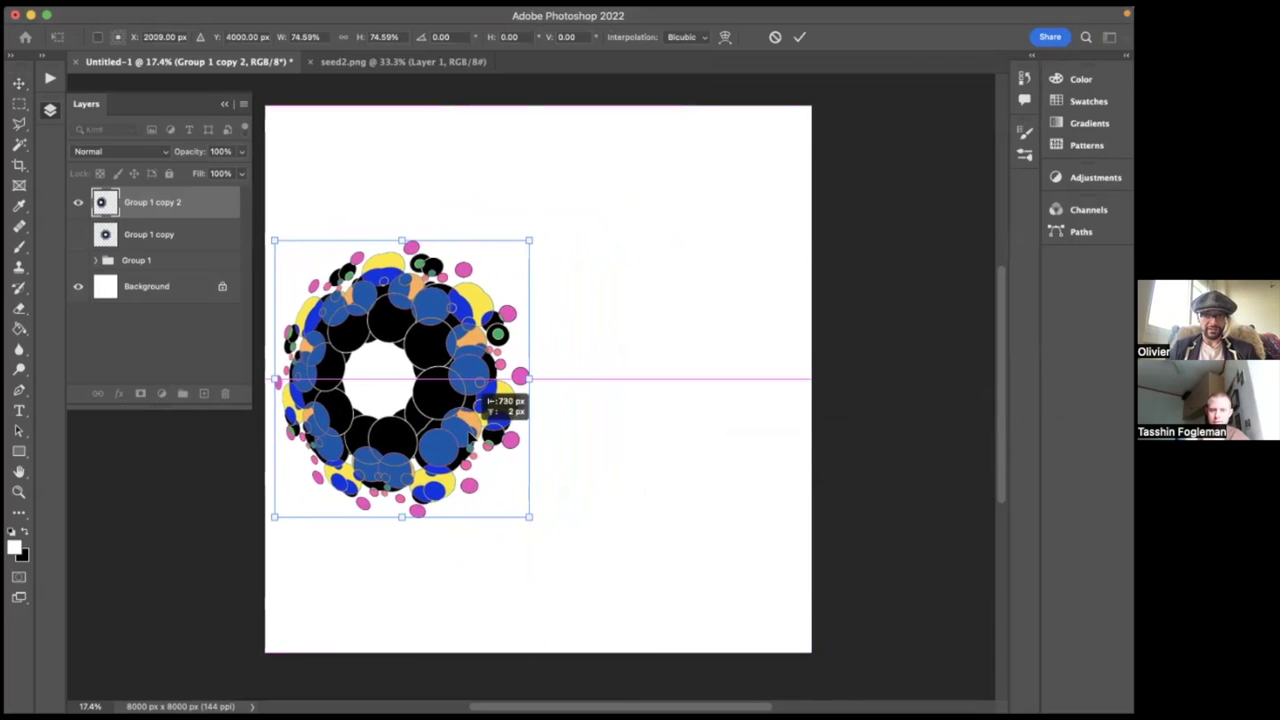
pyautogui.press('Return')
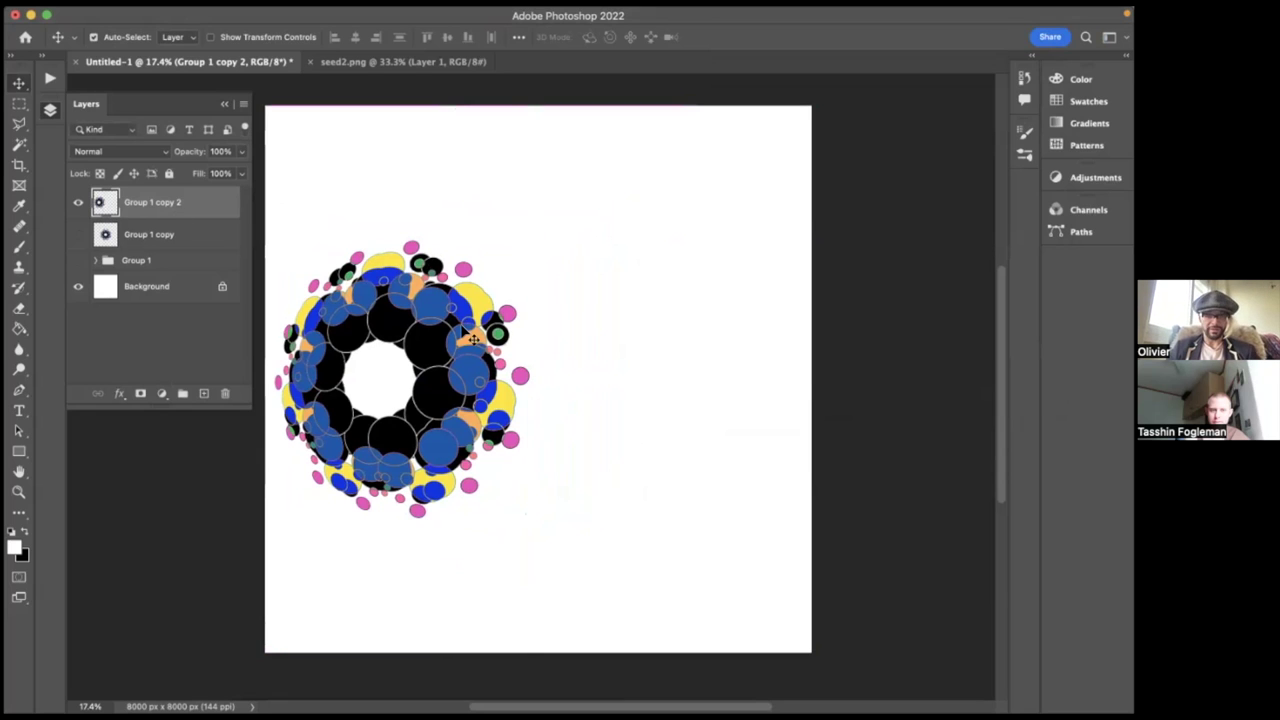
# - Duplicate the scaled mandala, rotate the copy 180°, and move it across to the canvas's right edge
pyautogui.hotkey('ctrl', 'j')
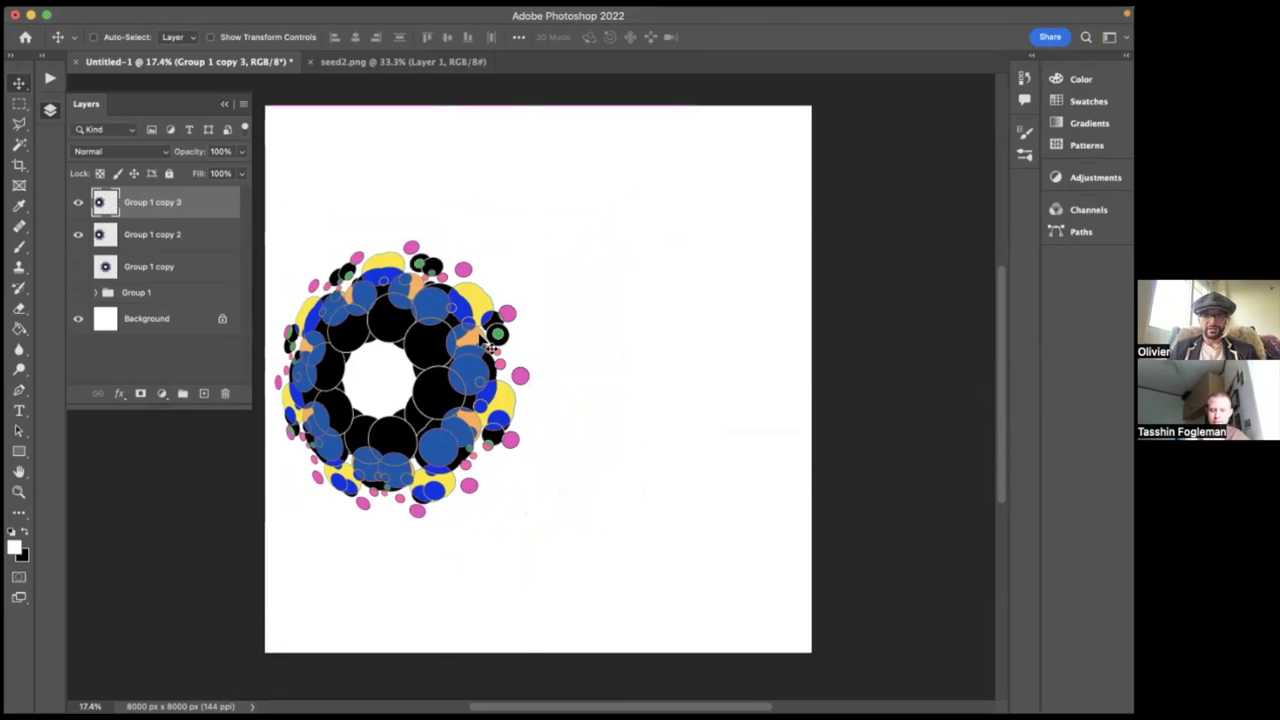
pyautogui.hotkey('ctrl', 't')
pyautogui.moveTo(426, 234); pyautogui.dragTo(400, 633)
pyautogui.press('Return')
pyautogui.moveTo(385, 375); pyautogui.dragTo(662, 372)
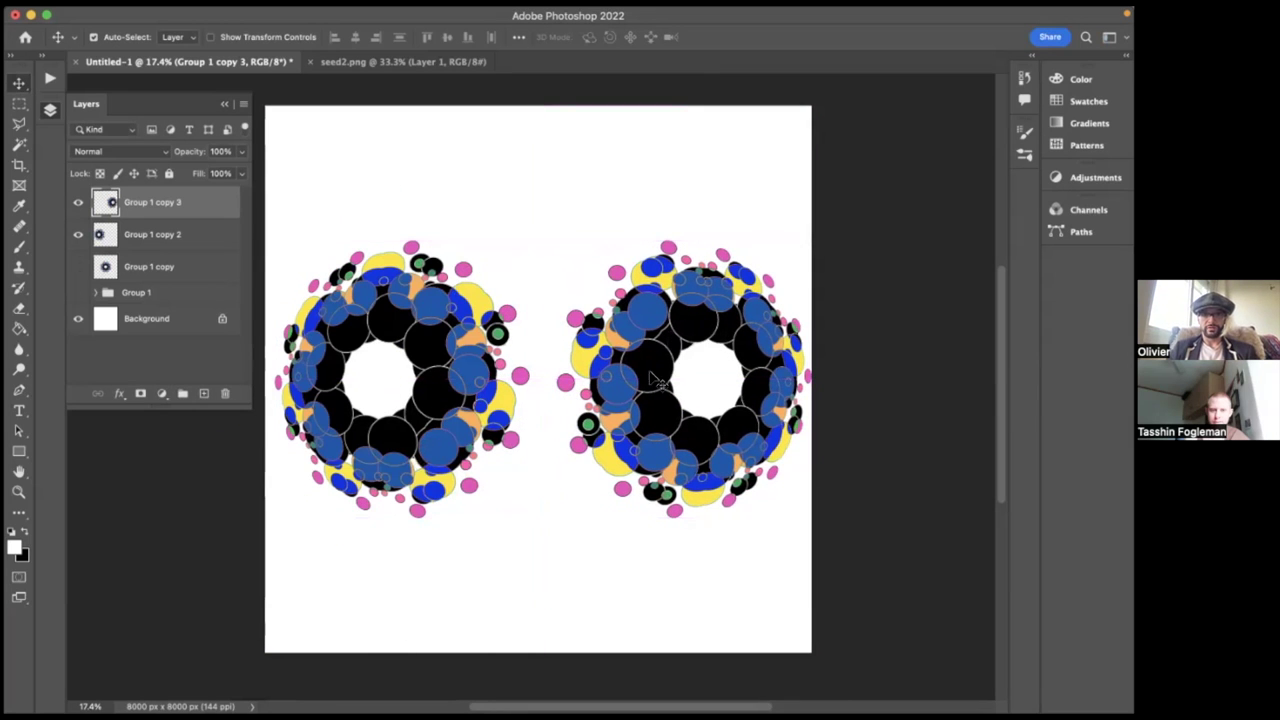
# - Shift the left mandala flush with the canvas's left edge and merge the two spherized mandala layers into one
pyautogui.click(110, 238)
pyautogui.moveTo(410, 274); pyautogui.dragTo(400, 273)
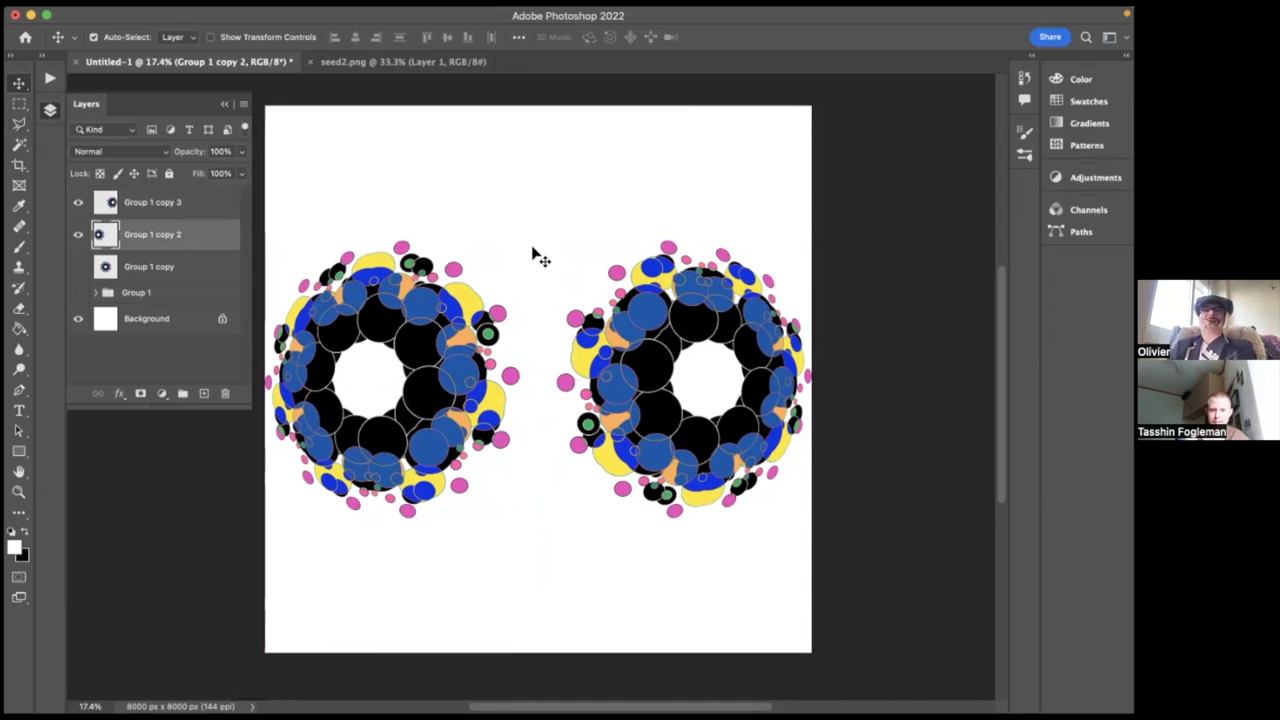
pyautogui.keyDown('shift'); pyautogui.click(147, 204); pyautogui.keyUp('shift')
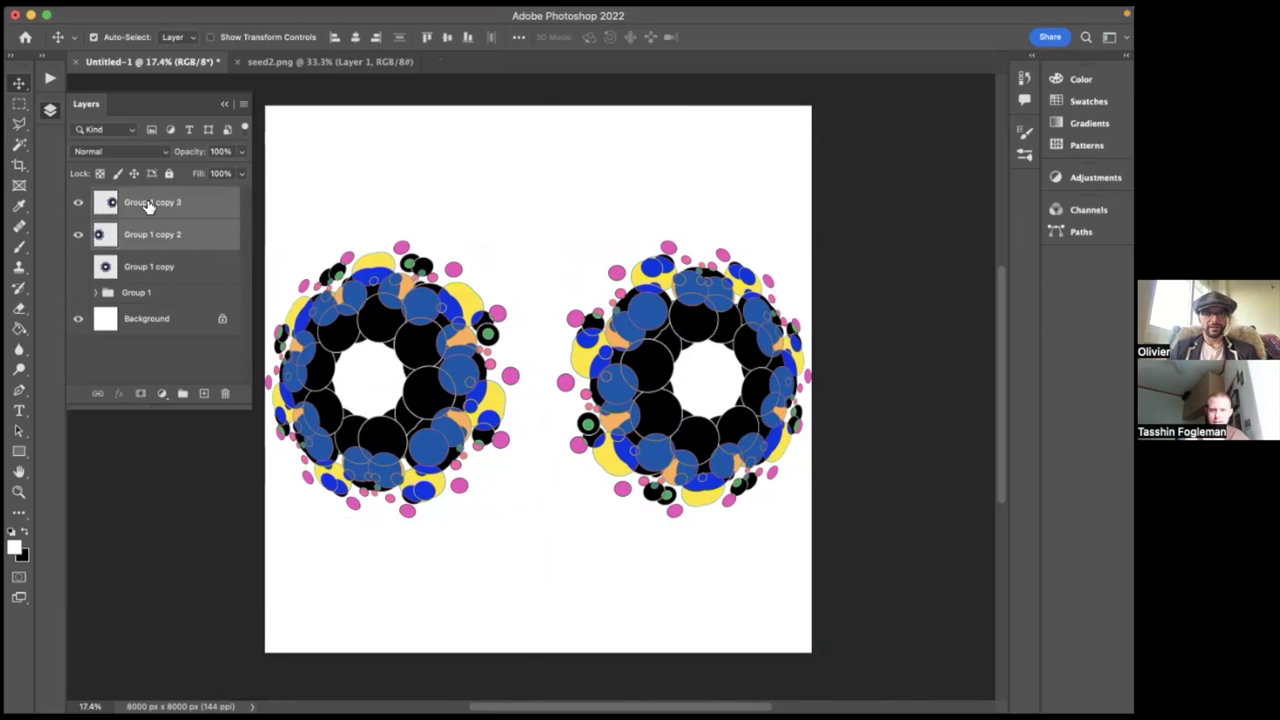
pyautogui.press('super')
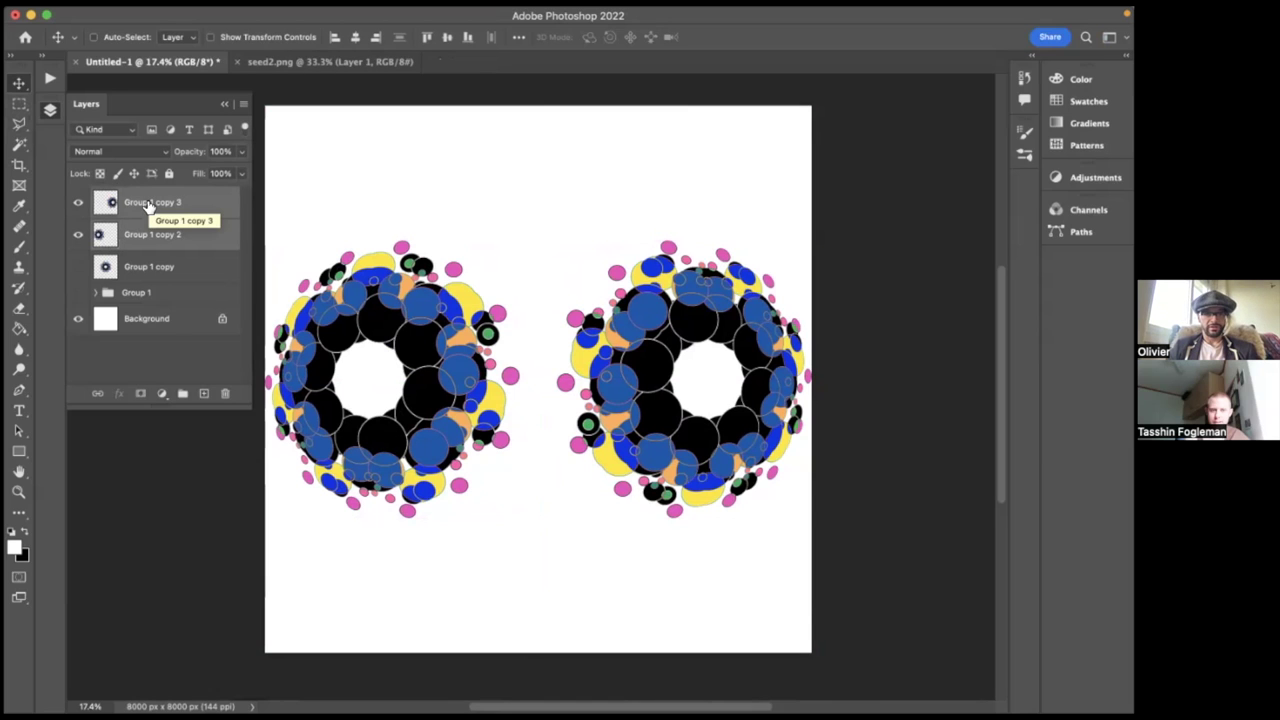
pyautogui.hotkey('ctrl', 'e')
# - Duplicate the merged mandala pair and rotate the copy 60° about the canvas centre
pyautogui.hotkey('ctrl', 'j')
pyautogui.hotkey('ctrl', 't')
pyautogui.moveTo(554, 172); pyautogui.dragTo(688, 195)
pyautogui.press('Return')
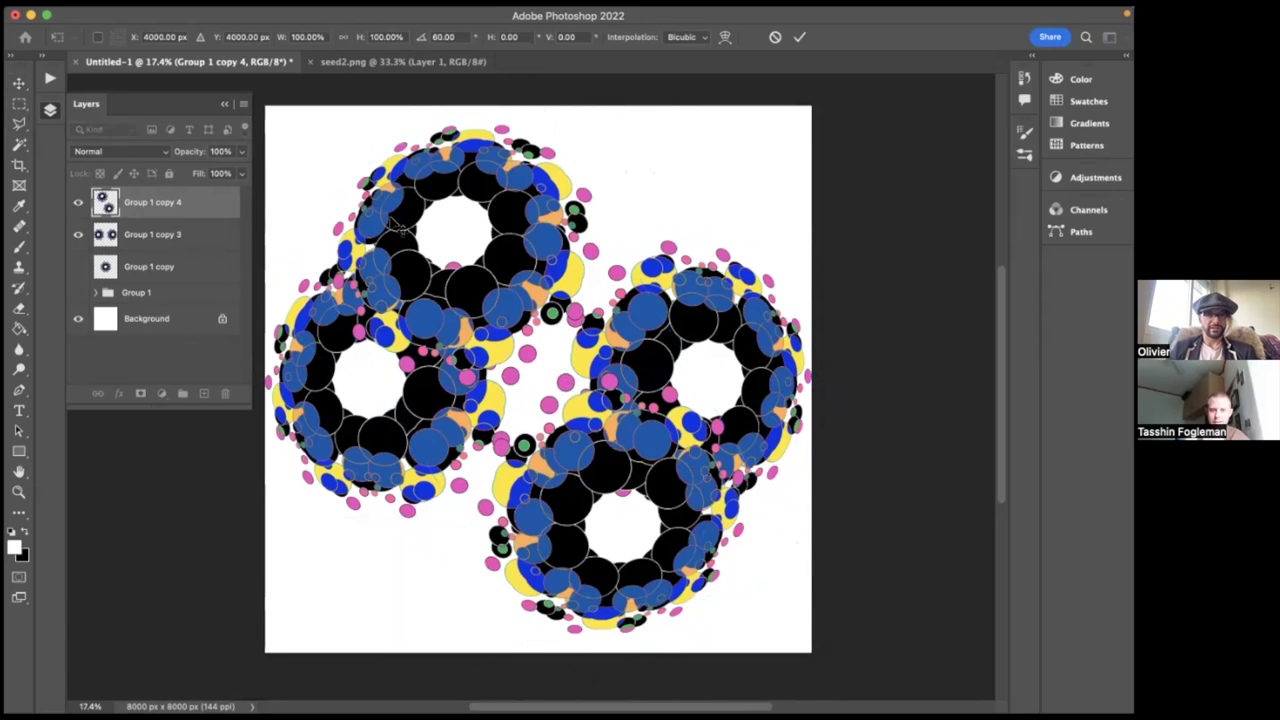
# - Duplicate the rotated mandala pair and rotate this copy a further 60° to complete the ring of six
pyautogui.hotkey('ctrl', 'j')
pyautogui.hotkey('ctrl', 't')
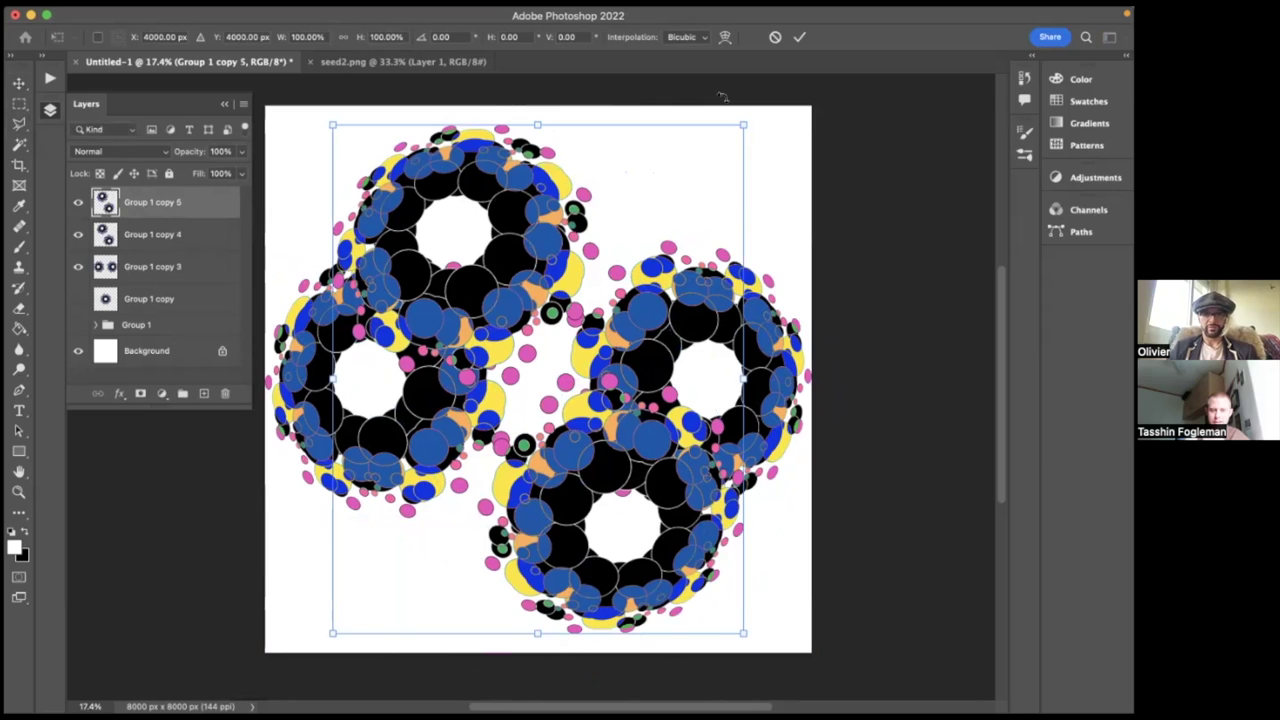
pyautogui.moveTo(770, 122); pyautogui.dragTo(937, 514)
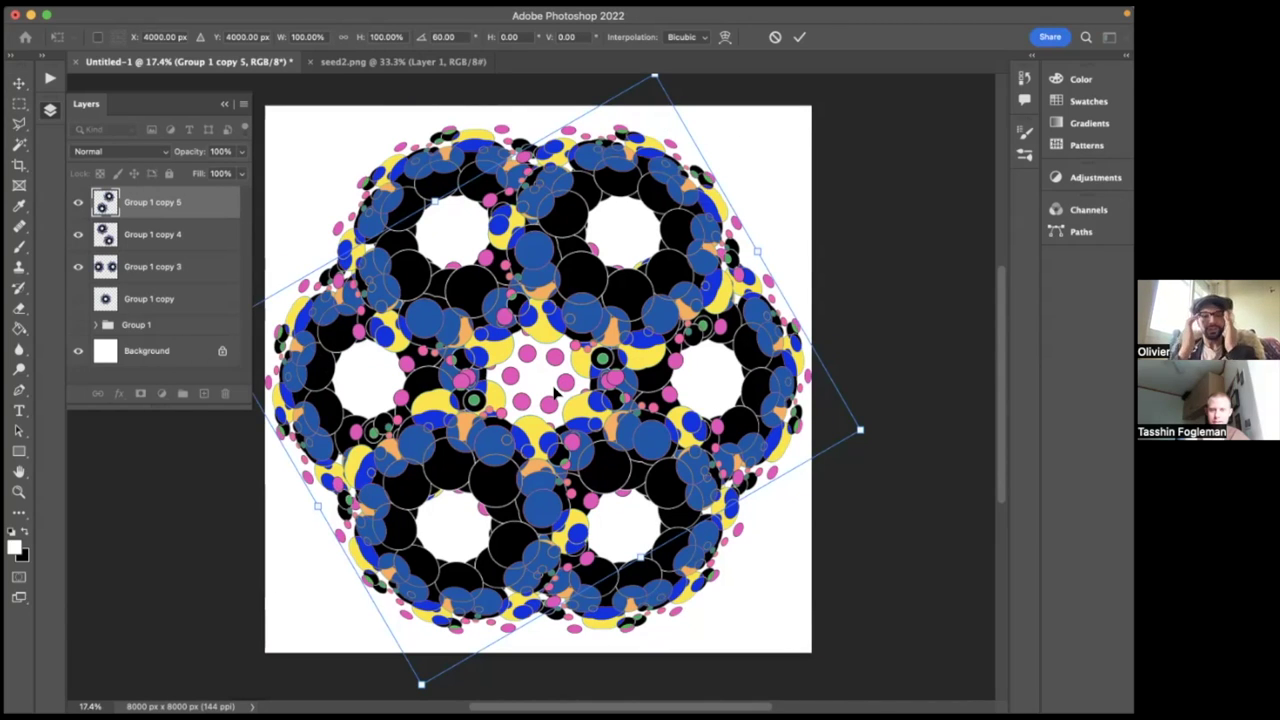
pyautogui.press('Return')
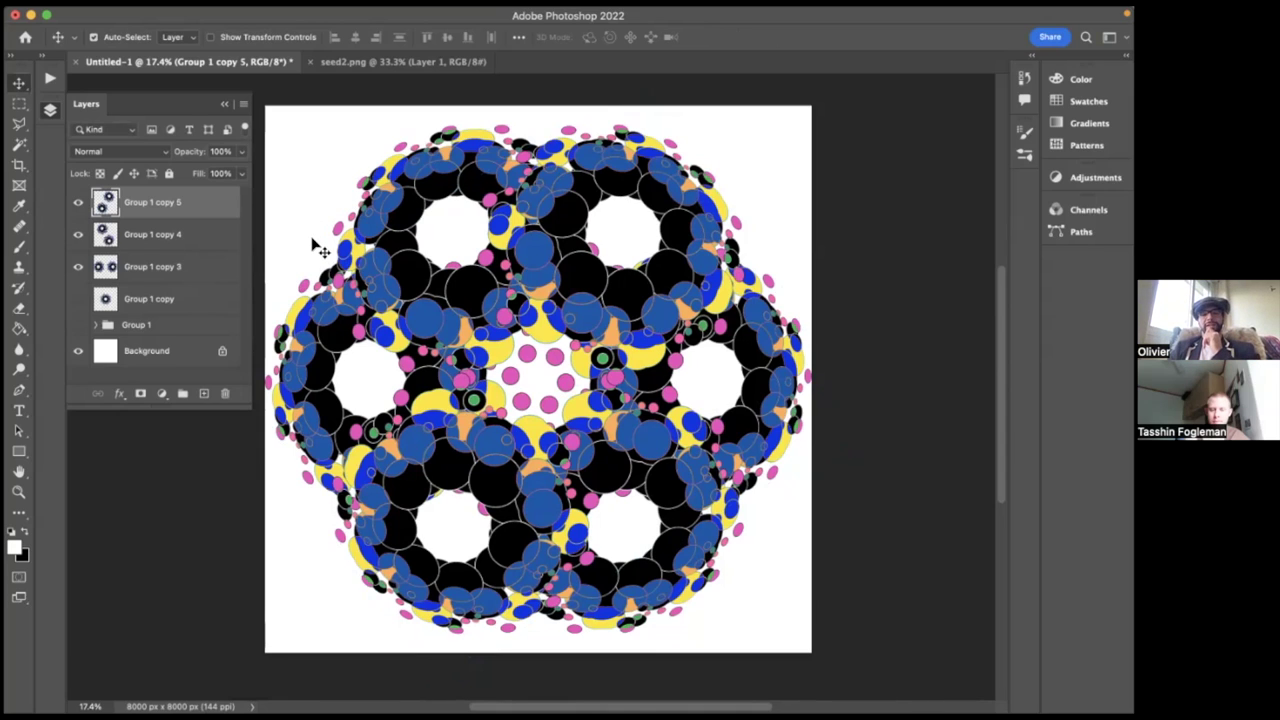
# - Enlarge the canvas to 12000 × 12000 pixels
pyautogui.moveTo(285, 15)
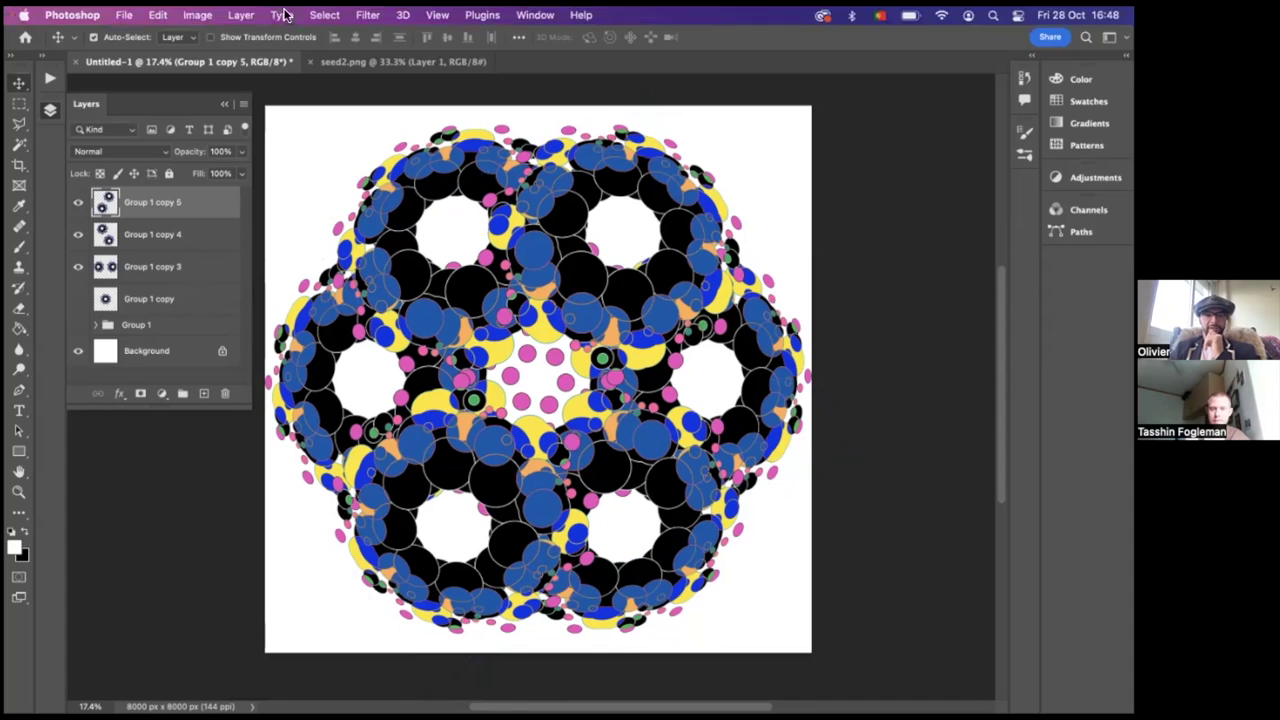
pyautogui.click(200, 15)
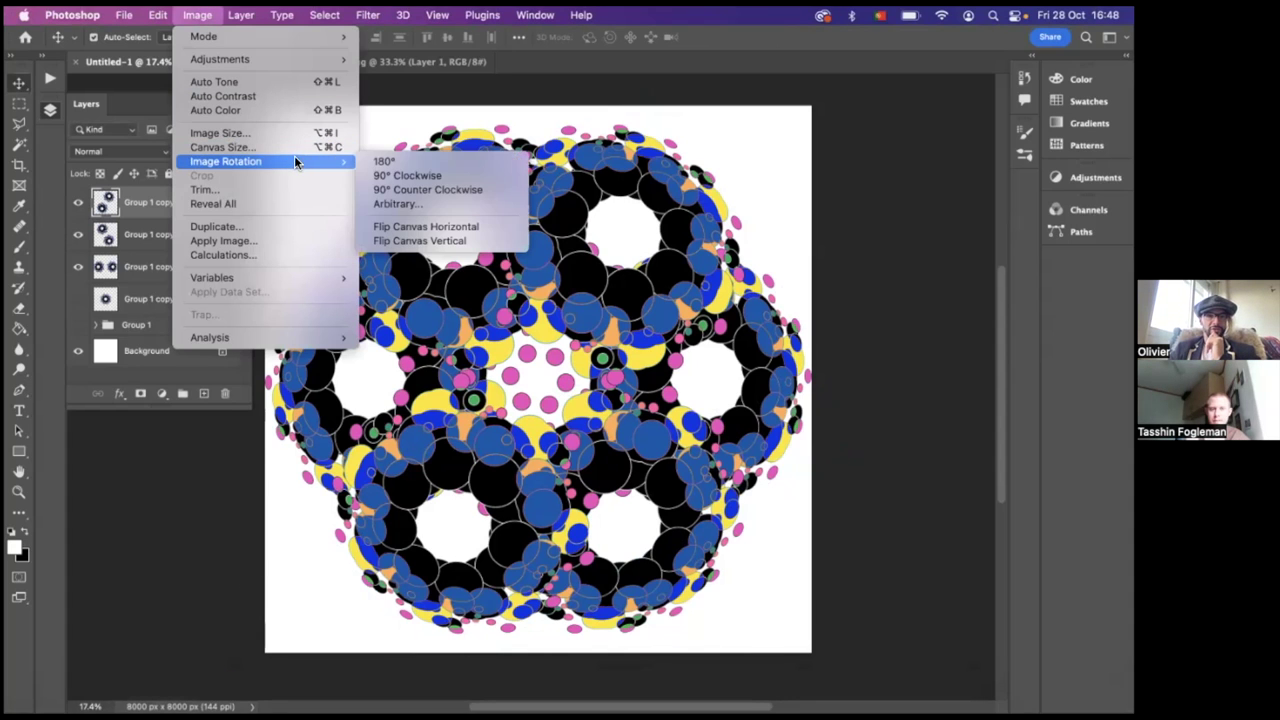
pyautogui.click(287, 148)
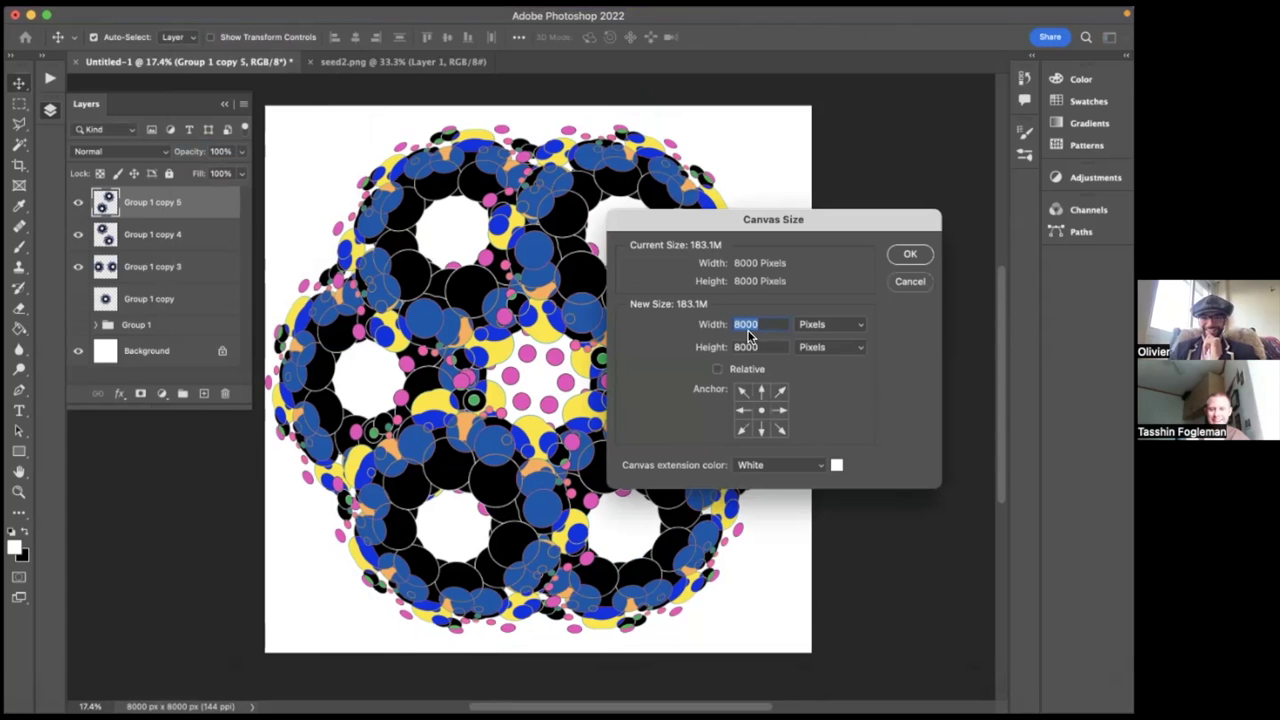
pyautogui.write('12000')
pyautogui.press('Tab')
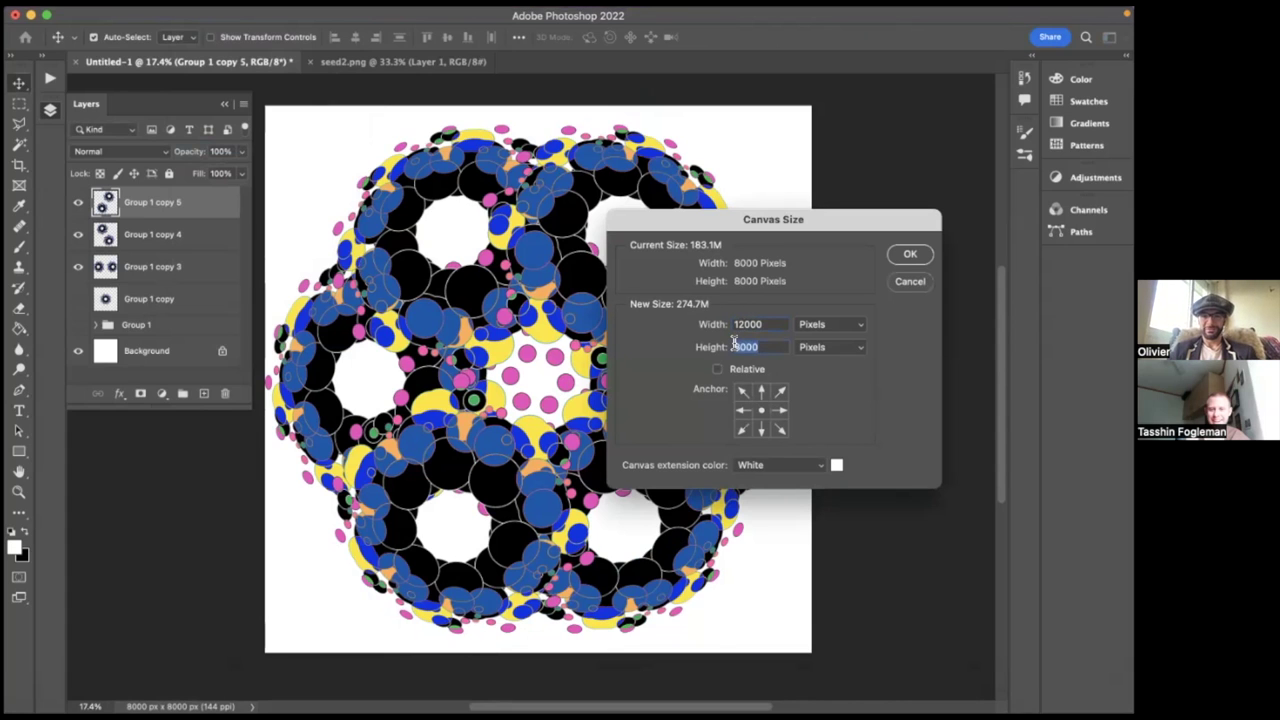
pyautogui.write('12000')
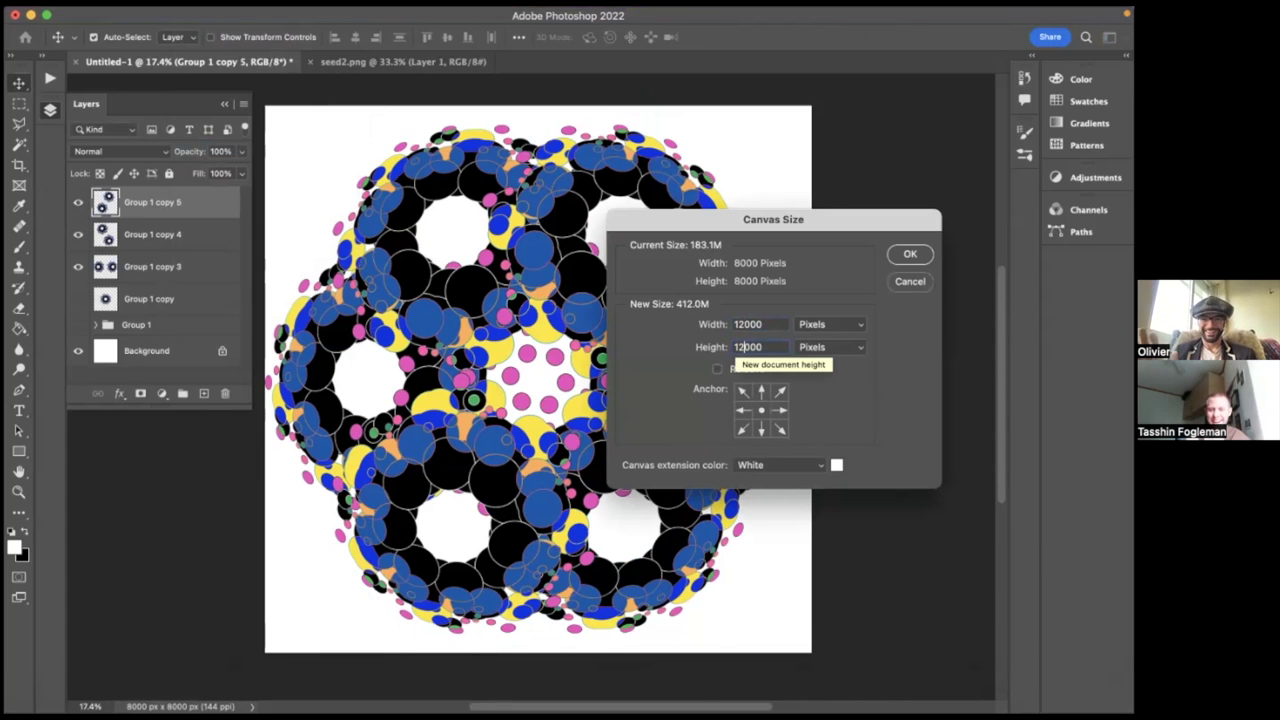
pyautogui.press('Return')
pyautogui.press('super+0')
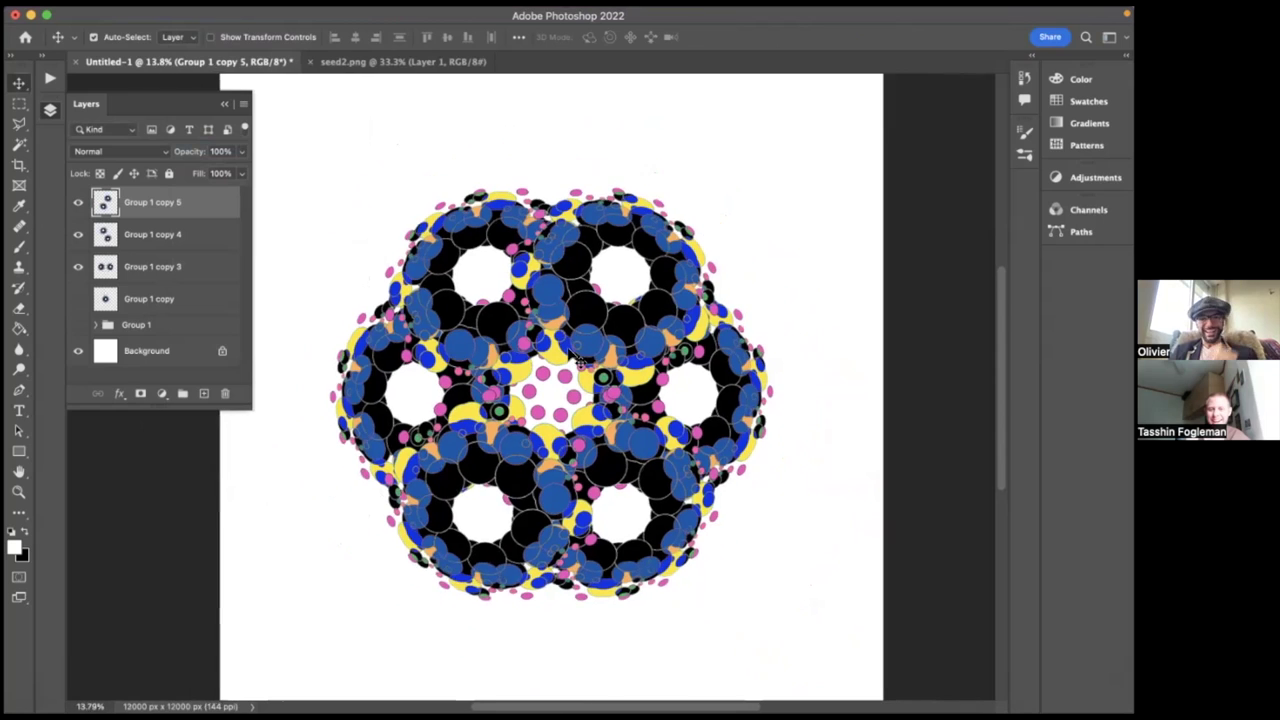
pyautogui.scroll(-1, 578, 361)
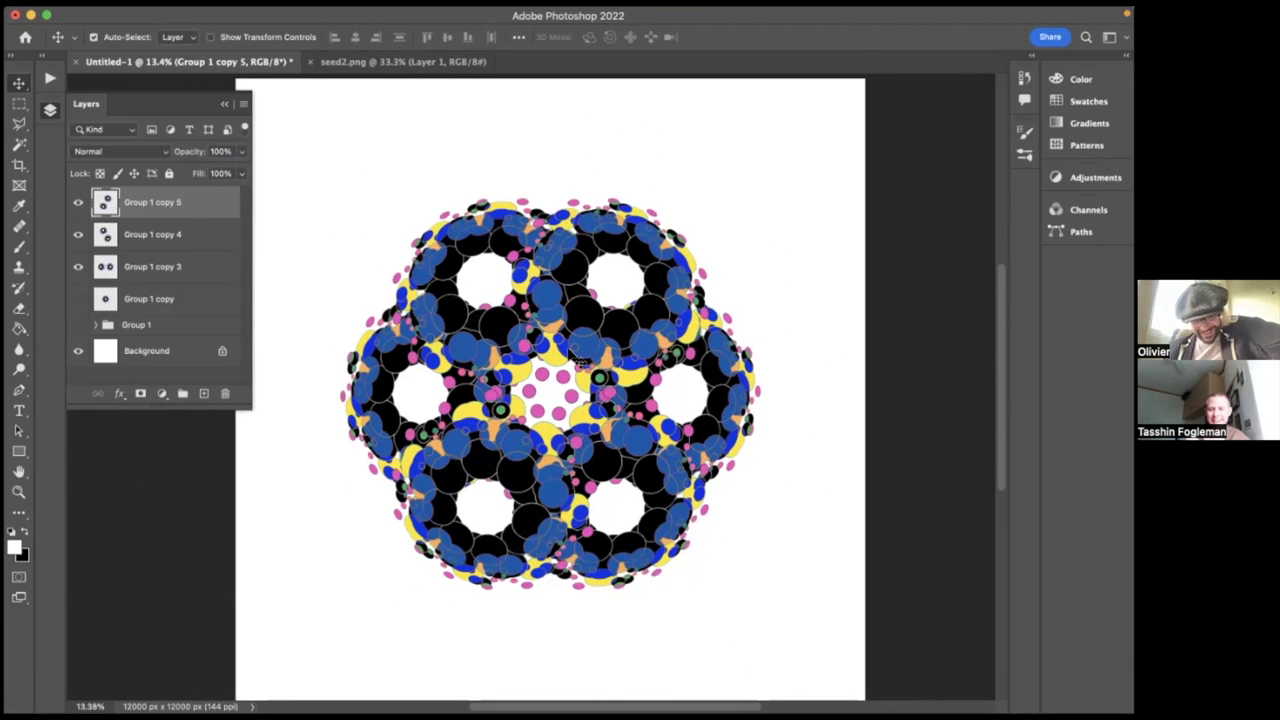
# - Group the three ring layers, and place the hidden Group 1 copy mandala above that group and show it
pyautogui.keyDown('shift'); pyautogui.click(140, 264); pyautogui.keyUp('shift')
pyautogui.click(182, 394)
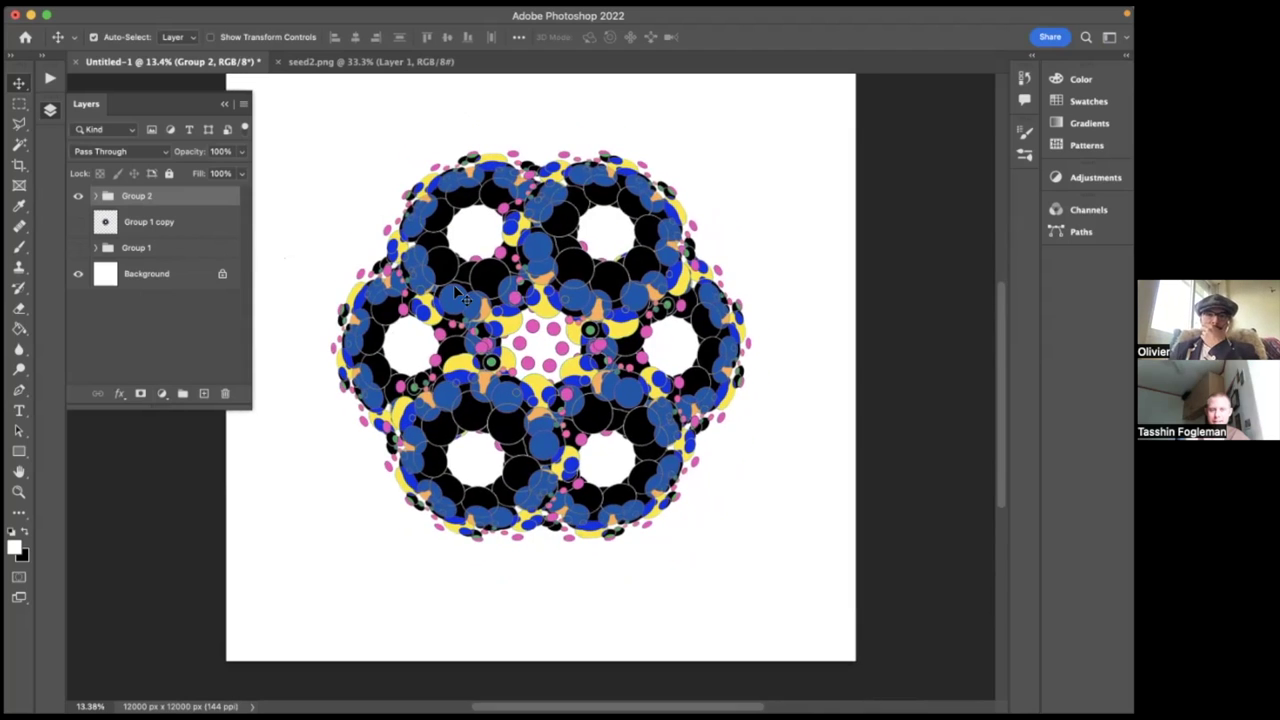
pyautogui.moveTo(106, 202); pyautogui.dragTo(116, 236)
pyautogui.click(78, 203)
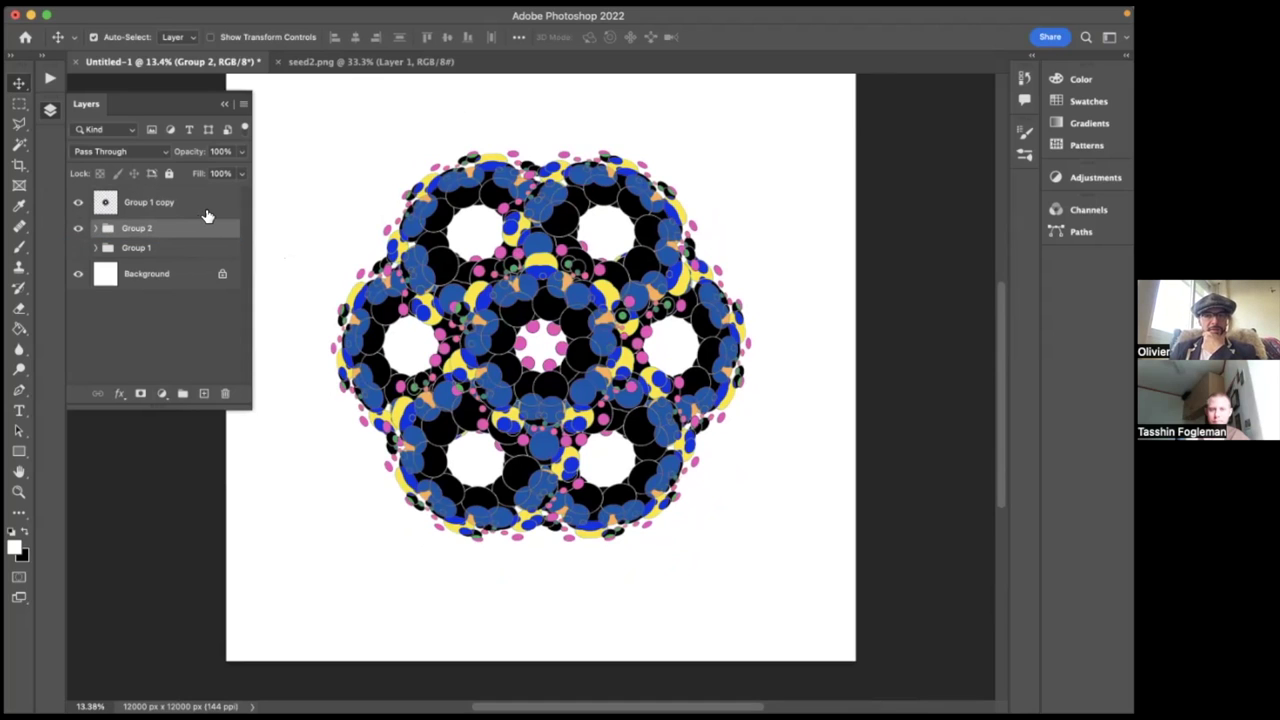
# - Duplicate the central mandala layer and turn the lower copy white using Hue/Saturation with Colorize on and Lightness +100
pyautogui.click(162, 206)
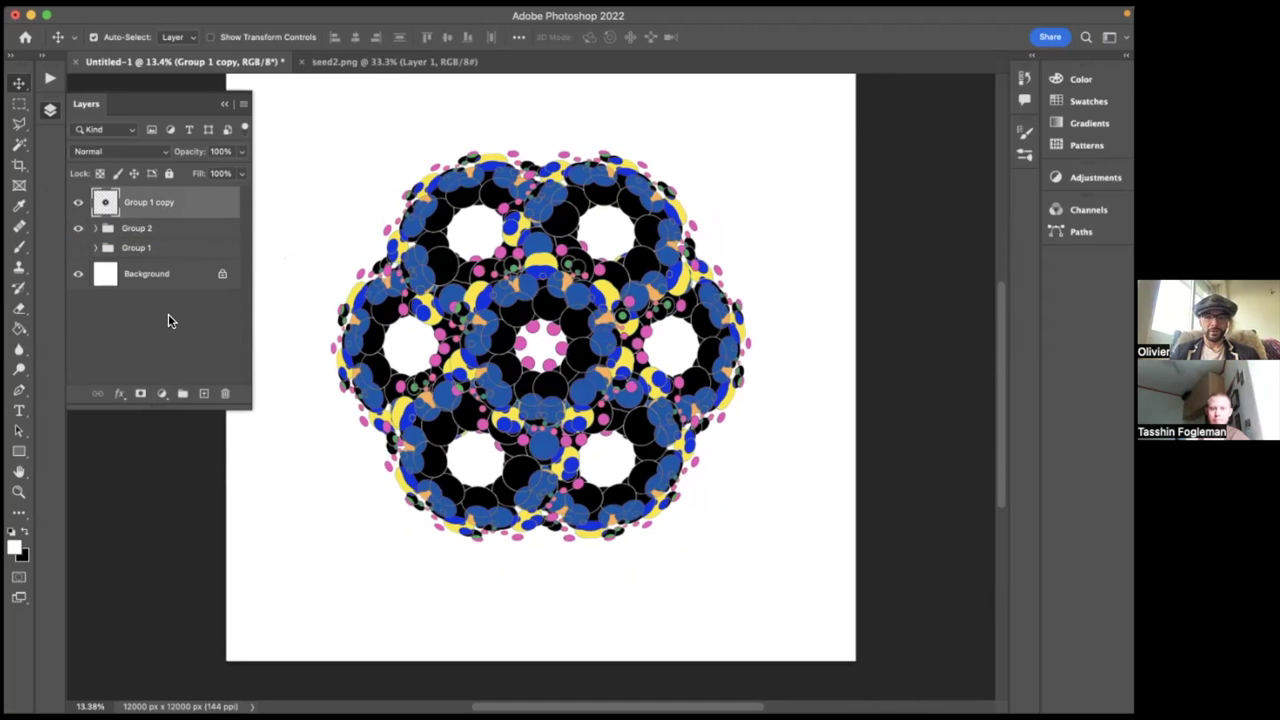
pyautogui.press('super+j')
pyautogui.click(116, 238)
pyautogui.press('super+u')
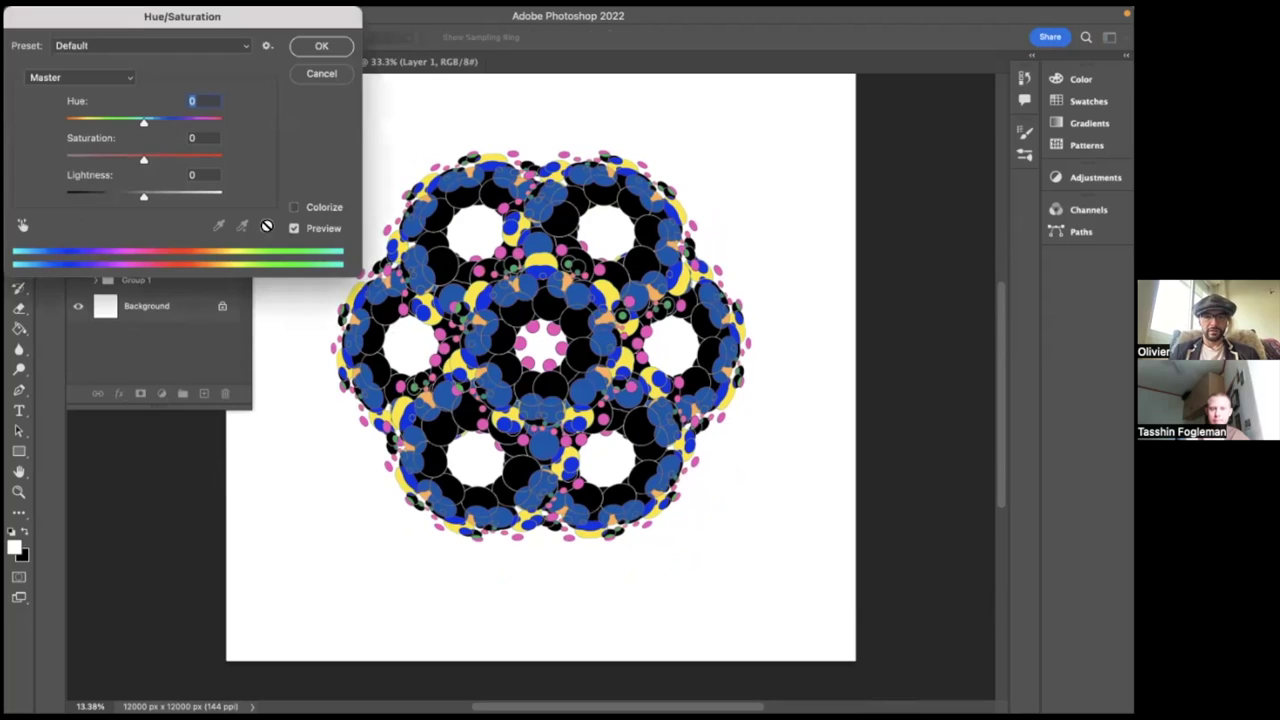
pyautogui.click(312, 212)
pyautogui.moveTo(157, 193); pyautogui.dragTo(289, 194)
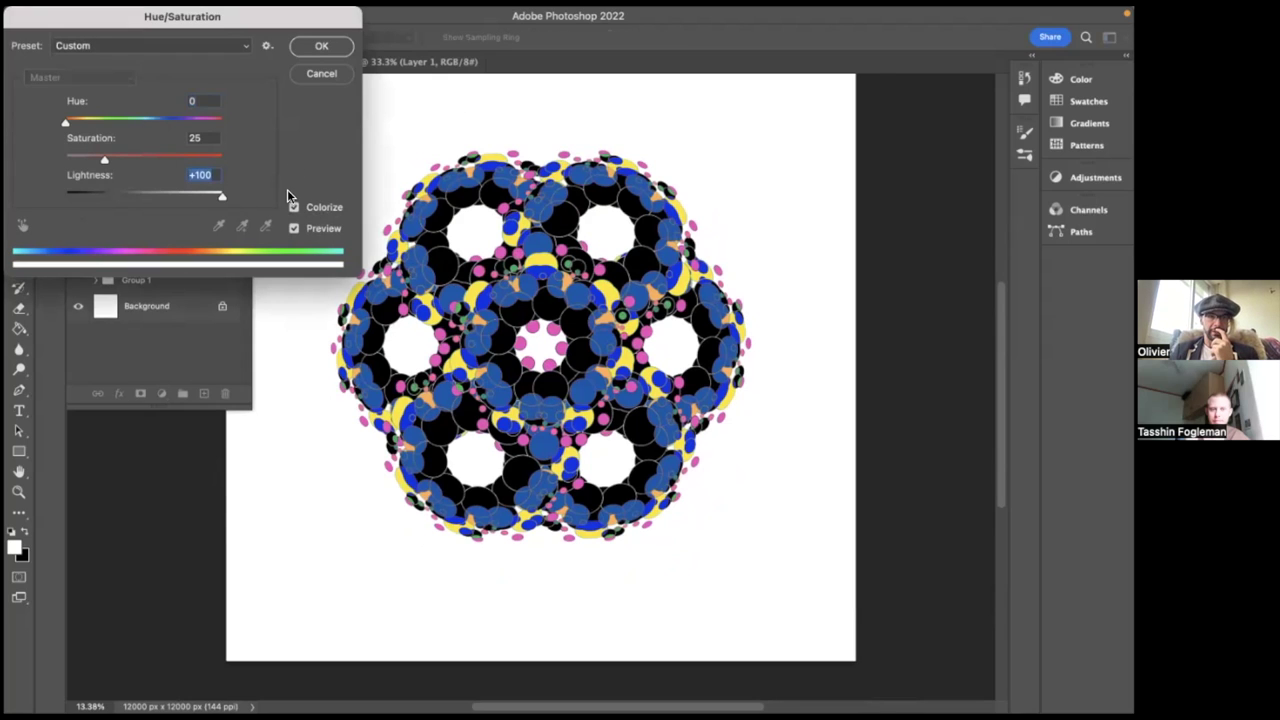
pyautogui.click(321, 45)
pyautogui.click(77, 204)
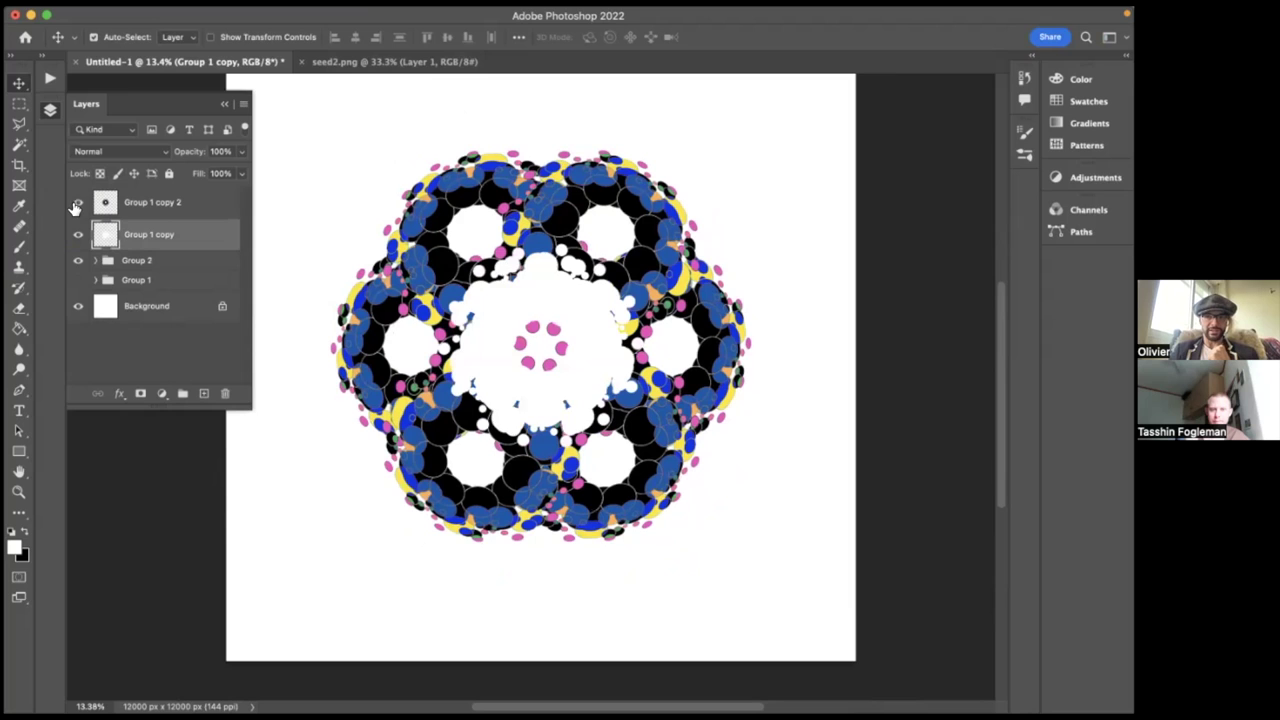
pyautogui.click(77, 204)
# - Apply a Gaussian Blur with a radius of about 171 pixels to the white Group 1 copy layer
pyautogui.click(367, 15)
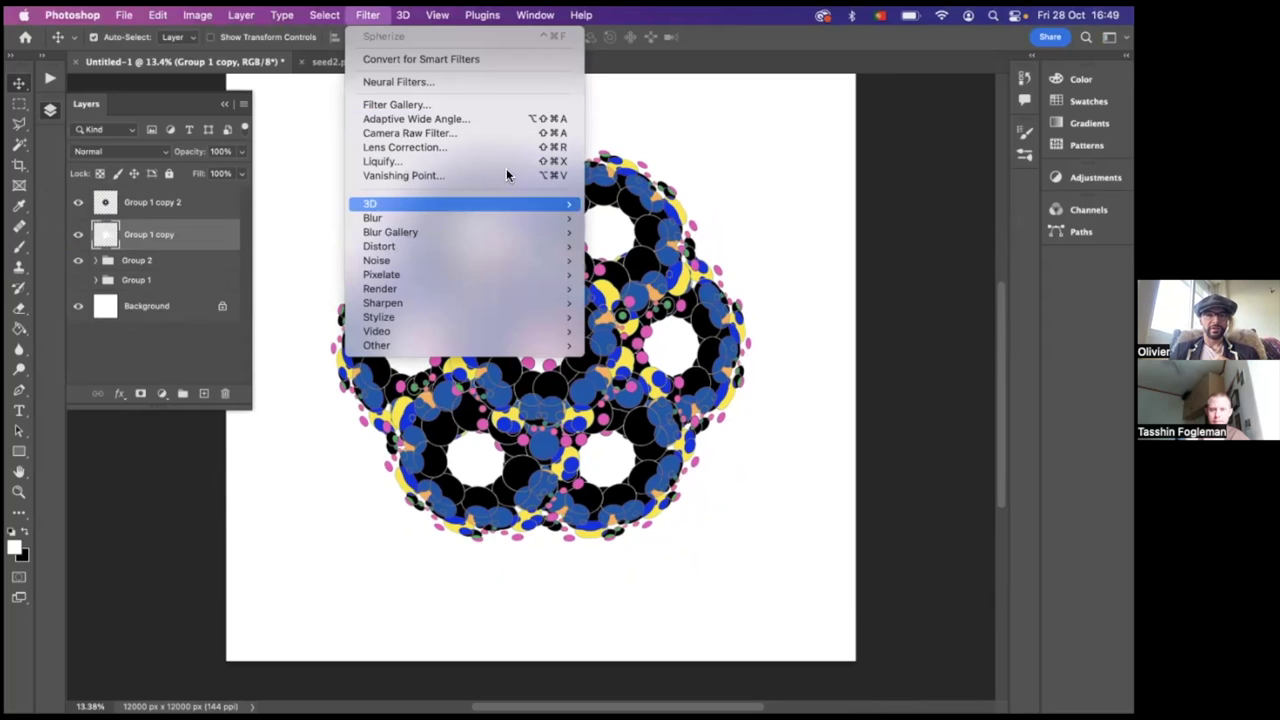
pyautogui.moveTo(534, 216)
pyautogui.click(646, 273)
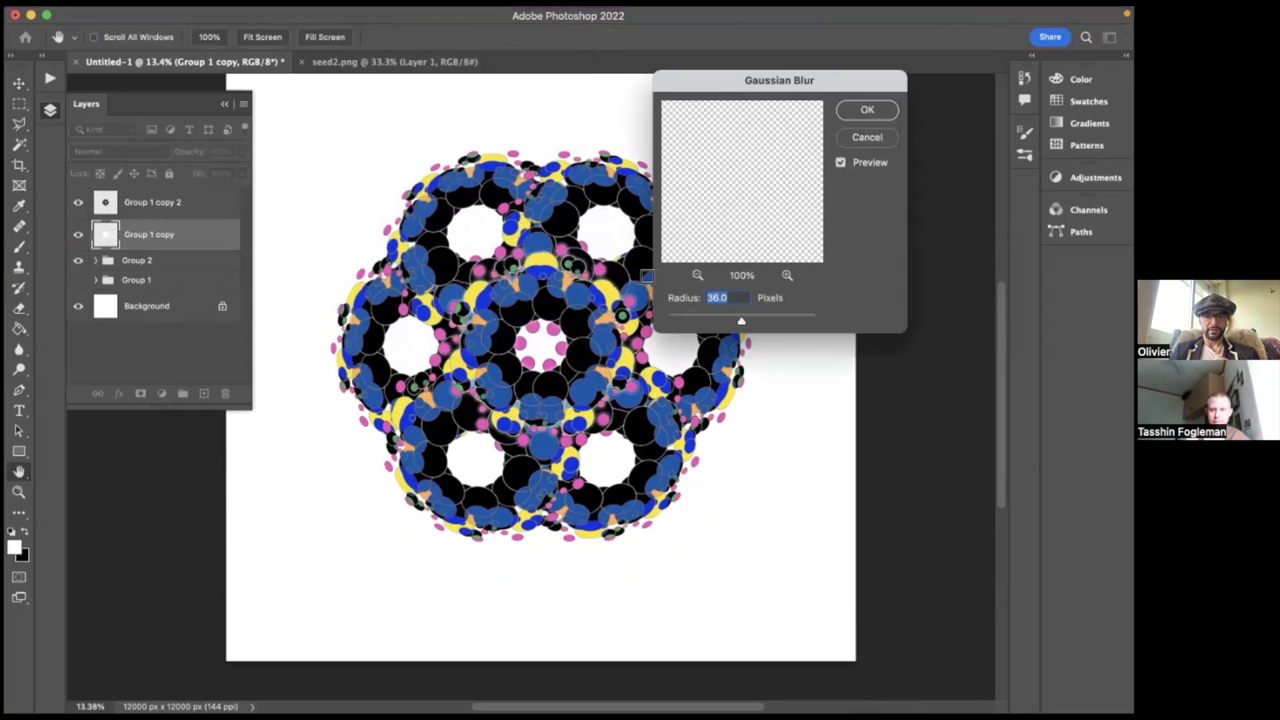
pyautogui.click(771, 321)
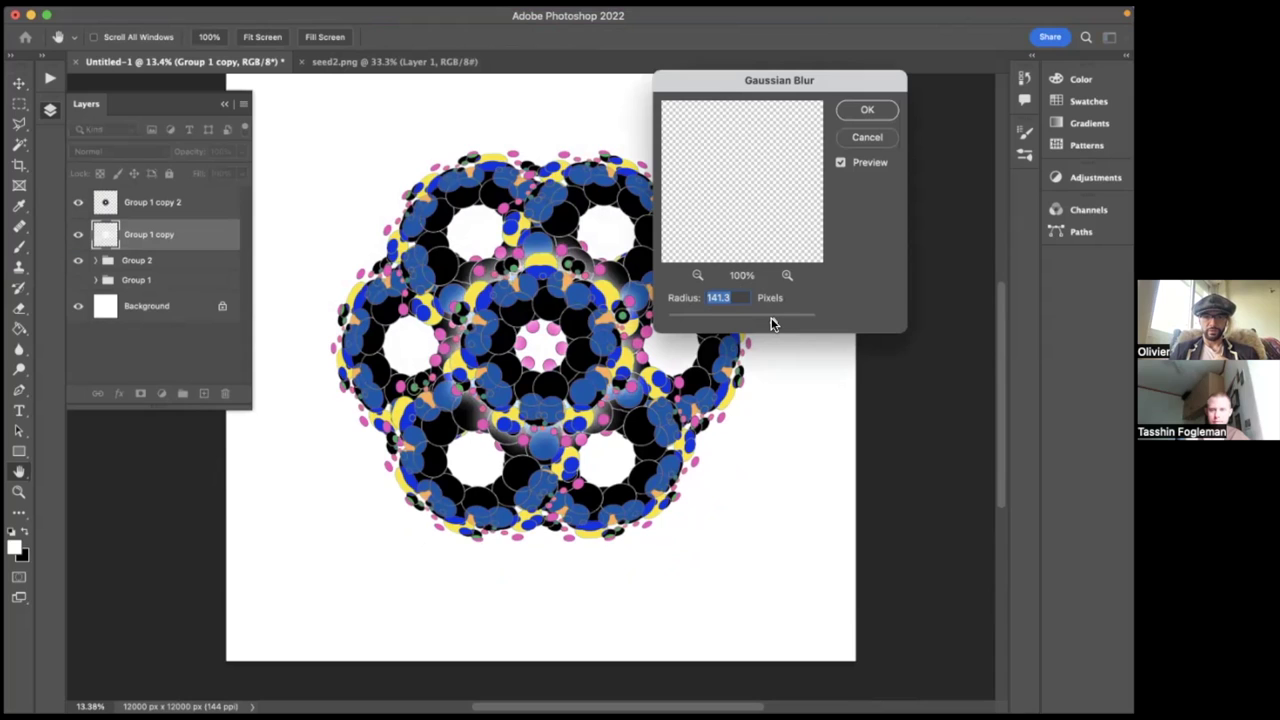
pyautogui.moveTo(776, 321); pyautogui.dragTo(781, 324)
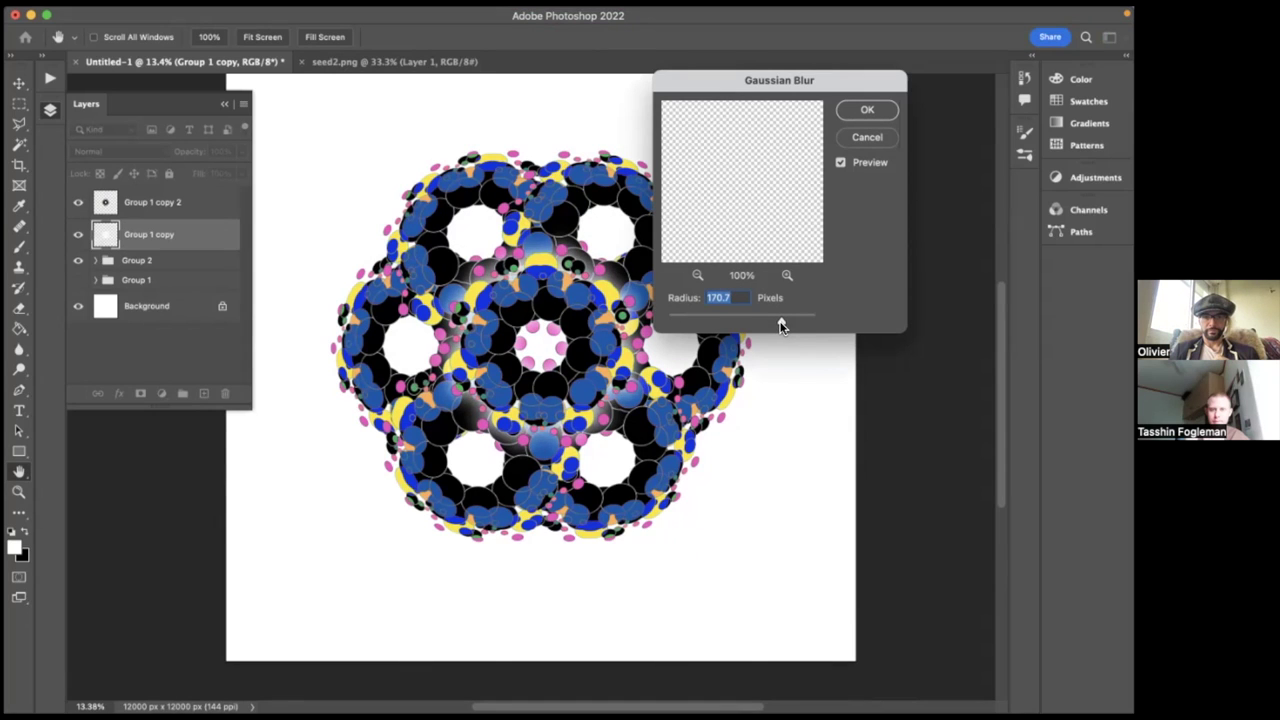
pyautogui.click(867, 110)
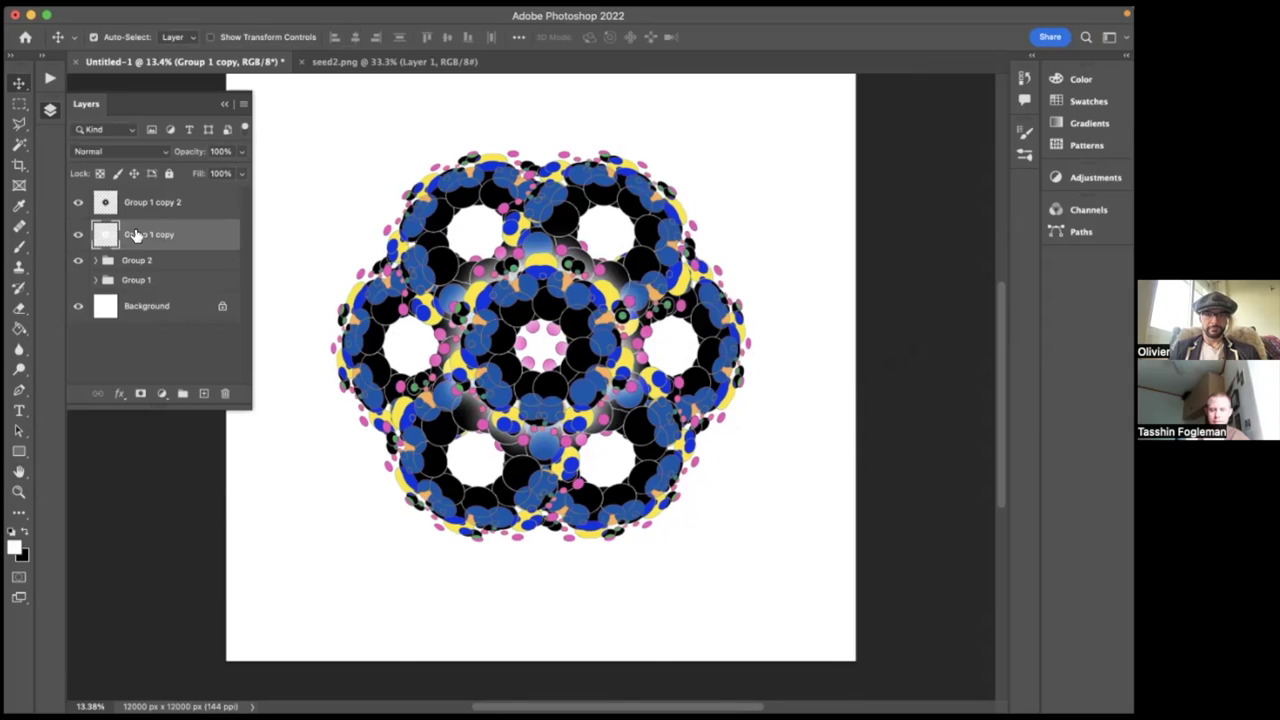
# - Duplicate the blurred white glow layer and the central mandala layer above it
pyautogui.press('super+j')
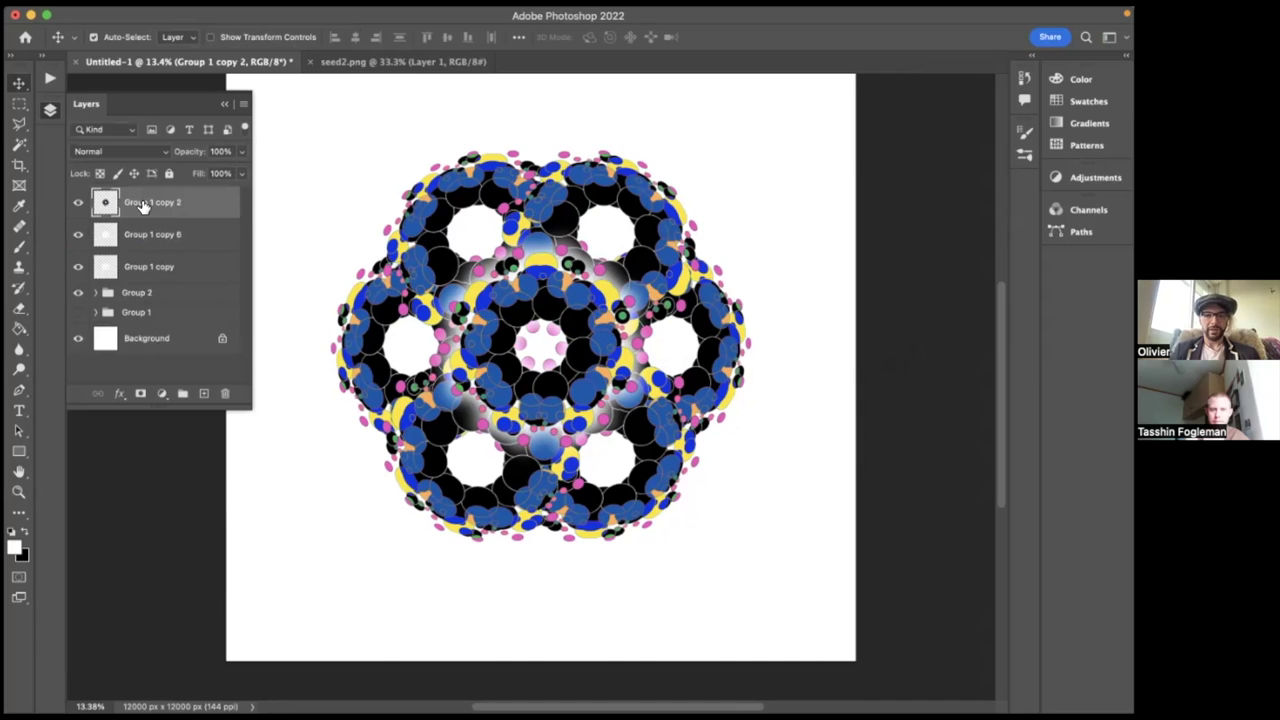
pyautogui.press('super+j')
pyautogui.click(370, 16)
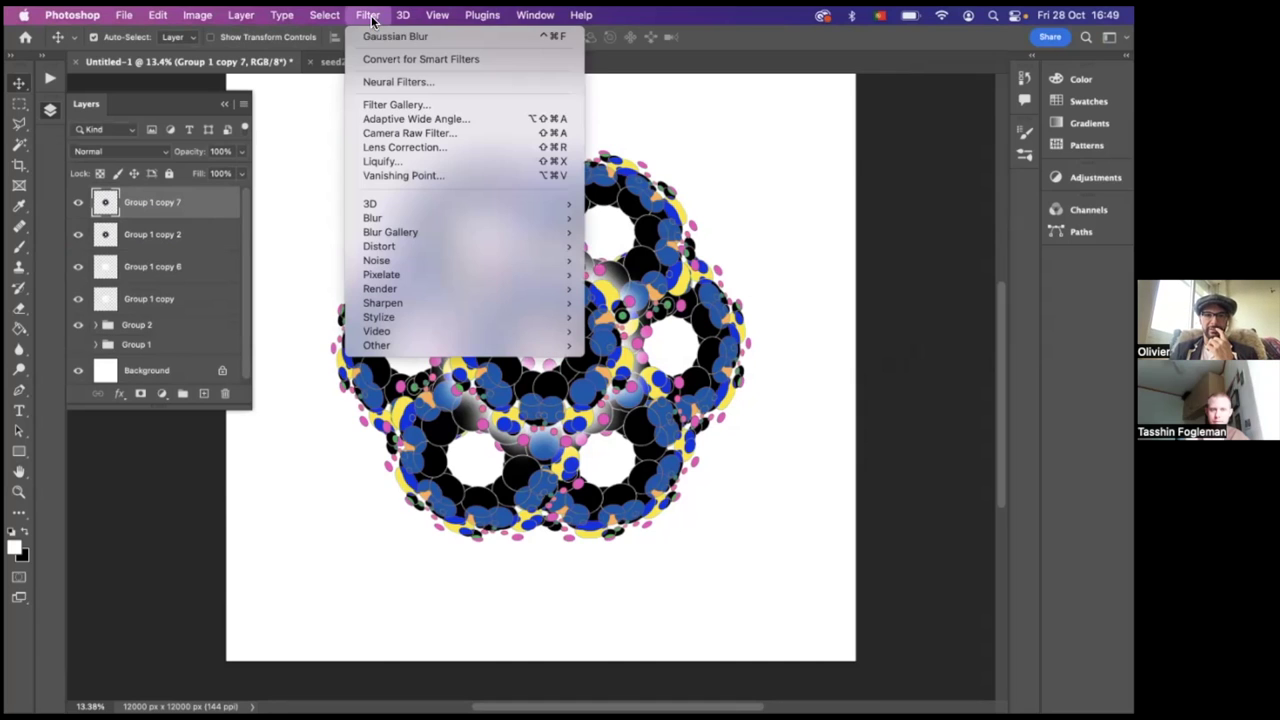
pyautogui.moveTo(513, 241)
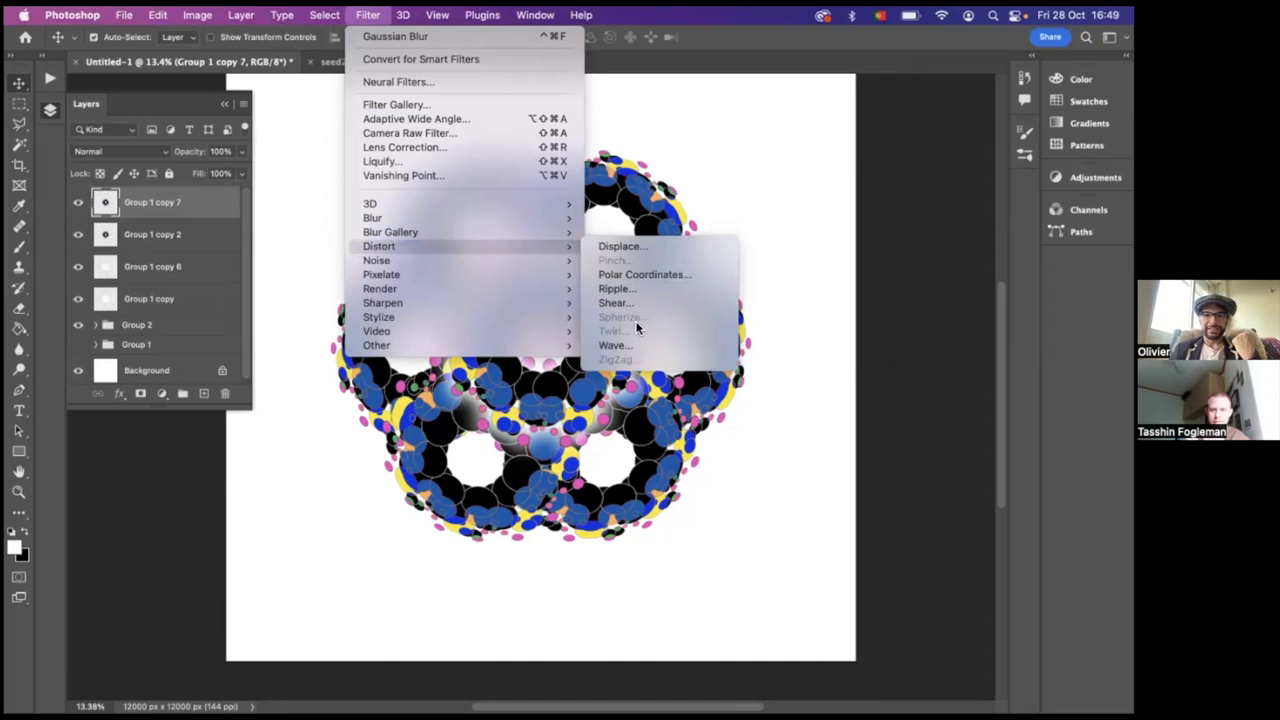
pyautogui.click(143, 208)
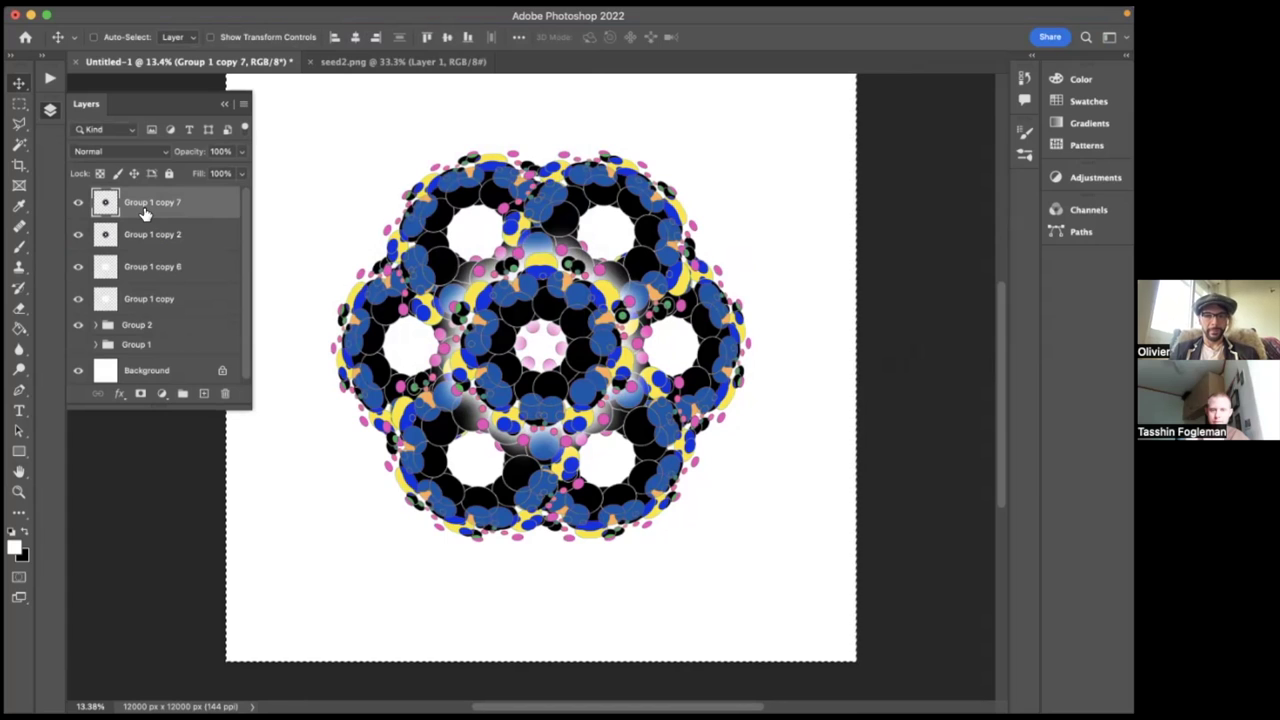
pyautogui.press('super+n')
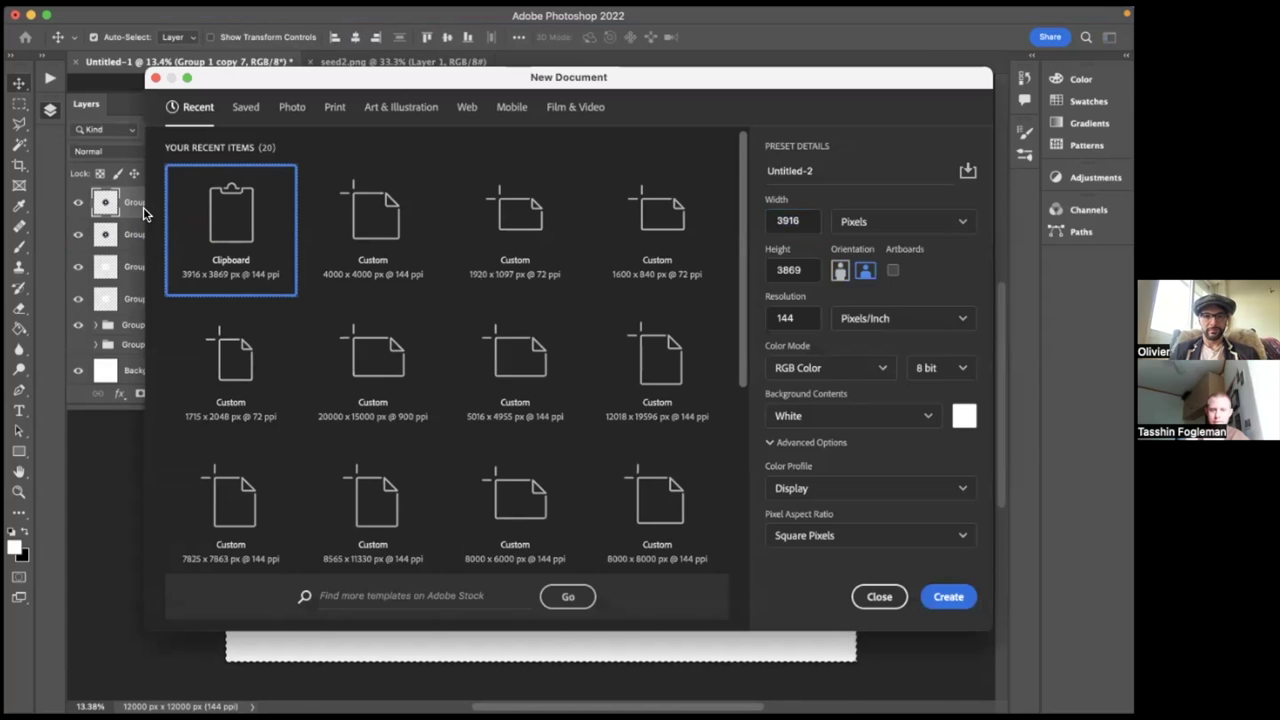
pyautogui.press('Return')
pyautogui.press('super+v')
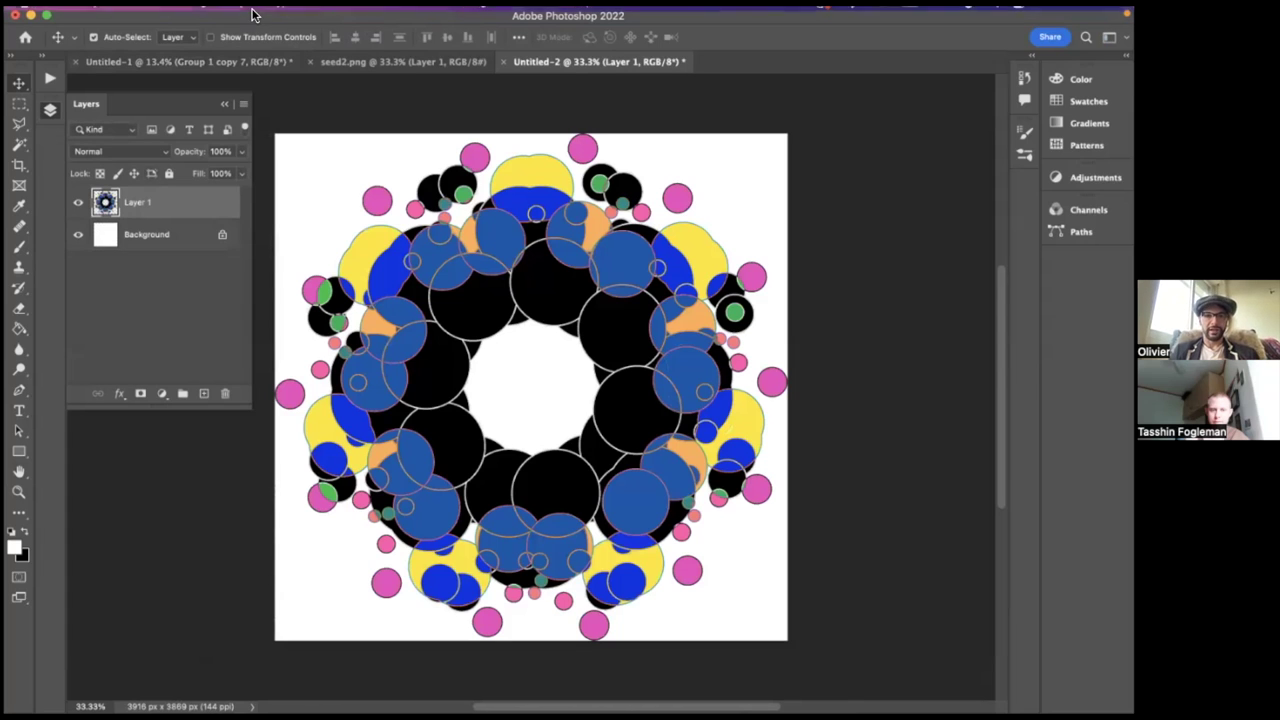
pyautogui.click(505, 61)
pyautogui.click(566, 297)
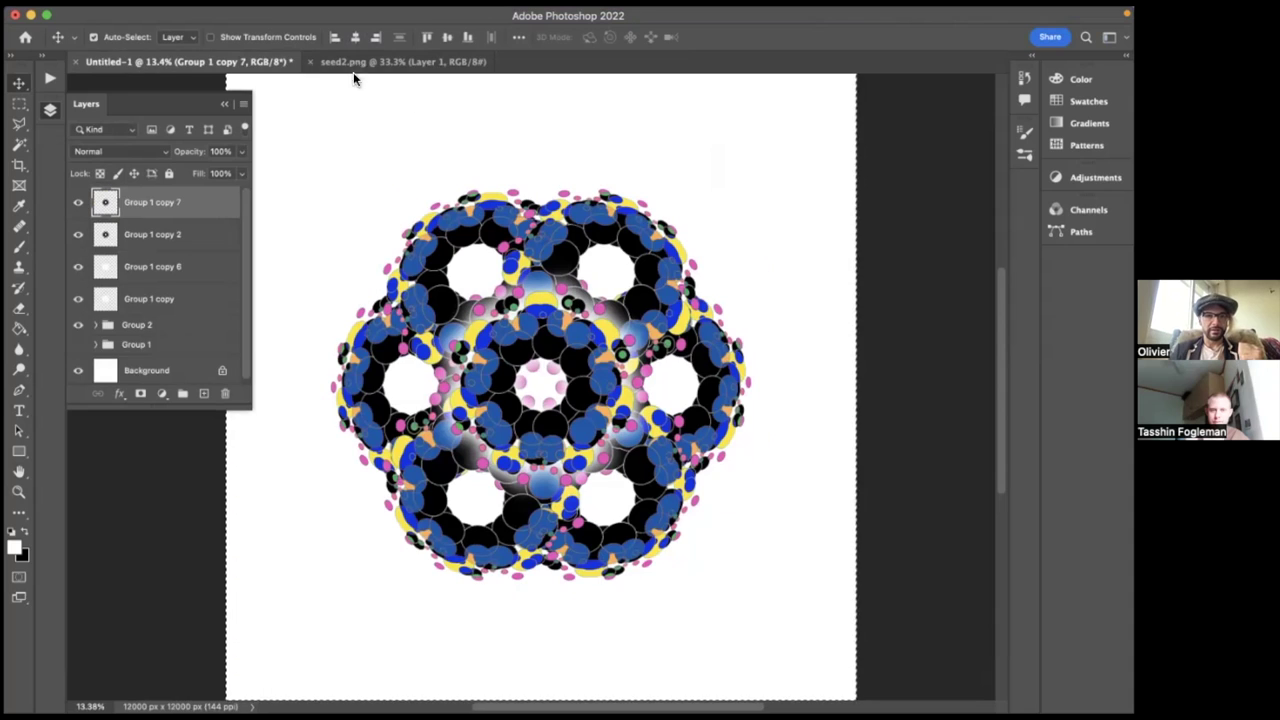
# - Duplicate Group 2 as a merged layer and paste it into a new 8000 × 7446 px document
pyautogui.click(118, 324)
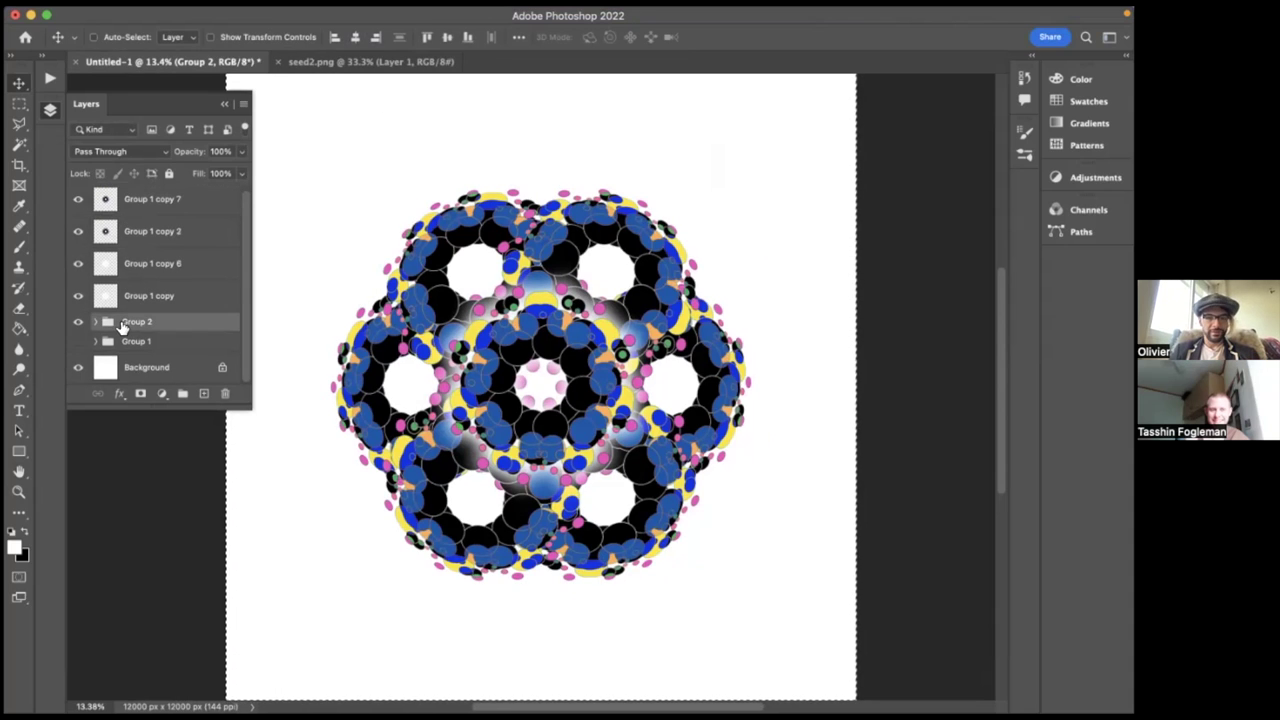
pyautogui.press('super+j')
pyautogui.press('super+shift+s')
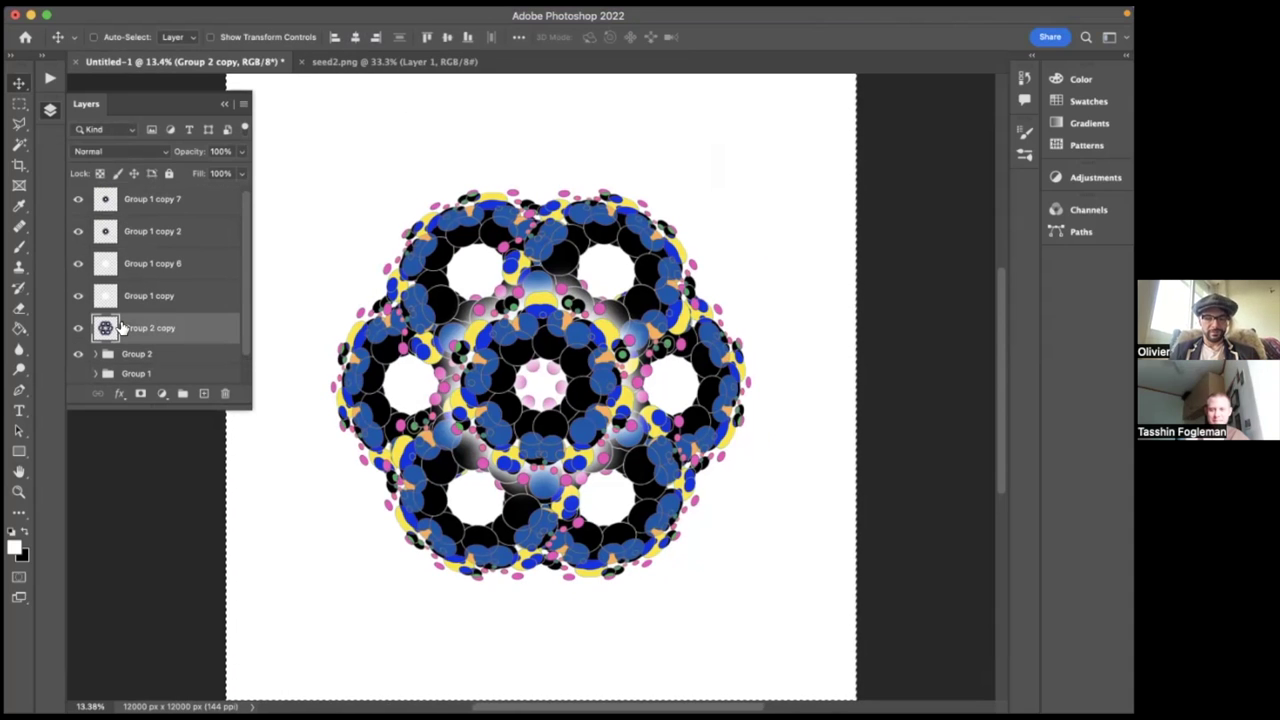
pyautogui.press('super+n')
pyautogui.press('Return')
pyautogui.press('super+v')
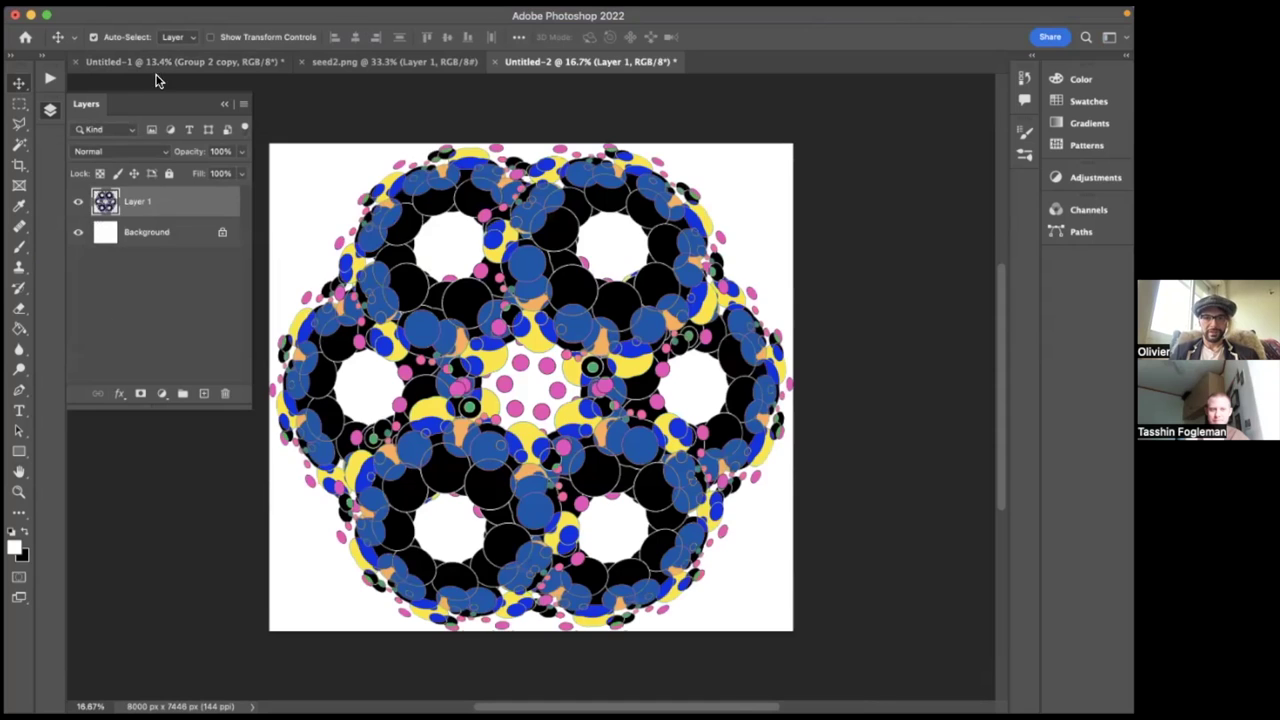
# - Spherize the pasted ring at -100% in Normal mode and compare it with the undistorted version
pyautogui.click(367, 15)
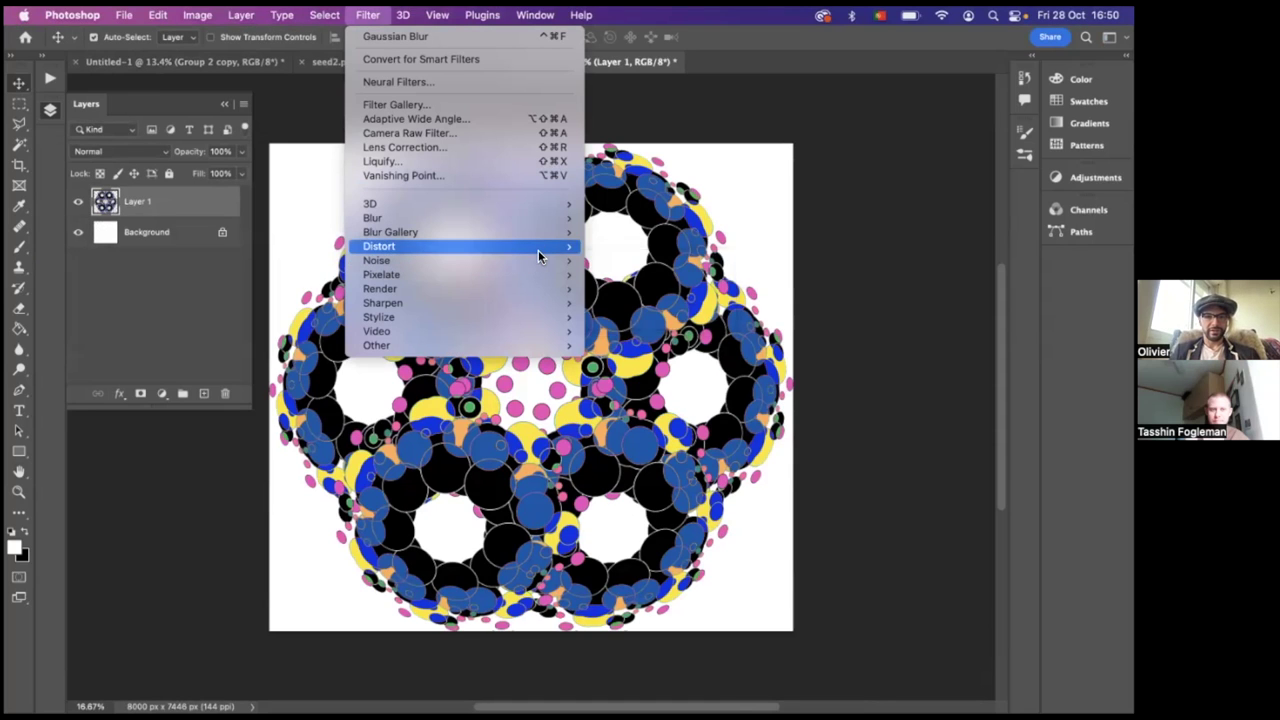
pyautogui.moveTo(538, 247)
pyautogui.click(630, 319)
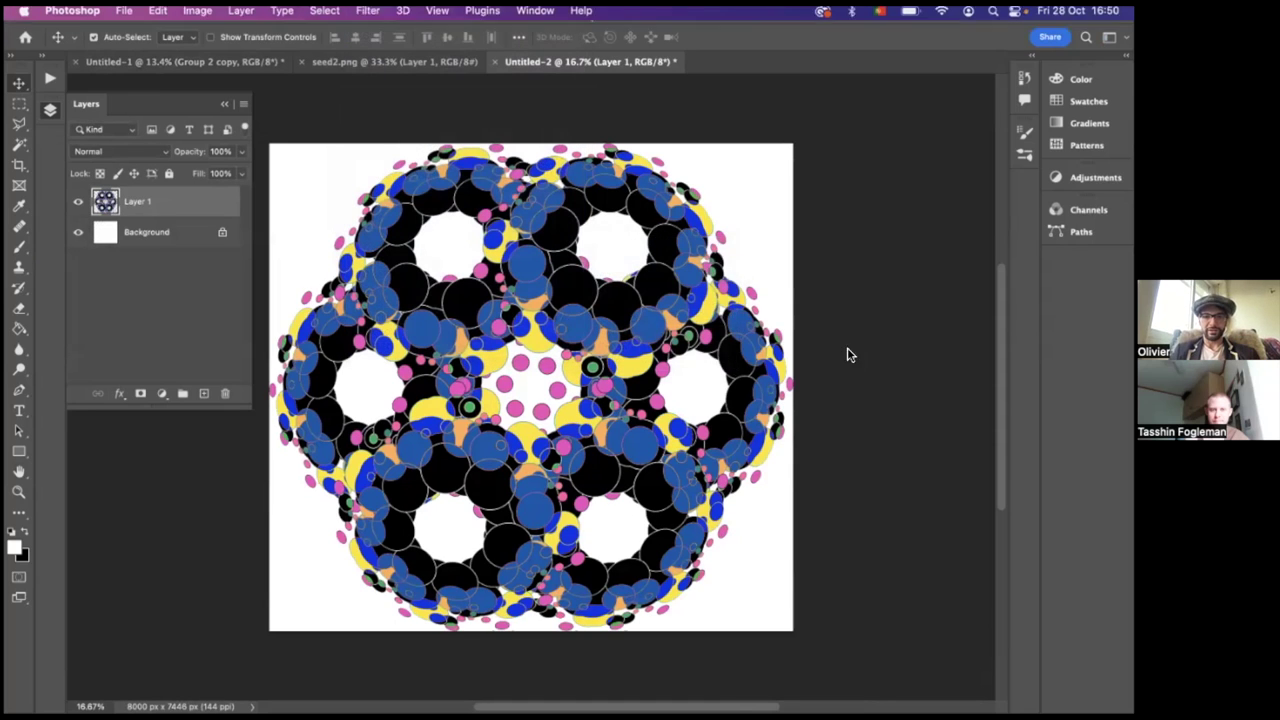
pyautogui.click(734, 335)
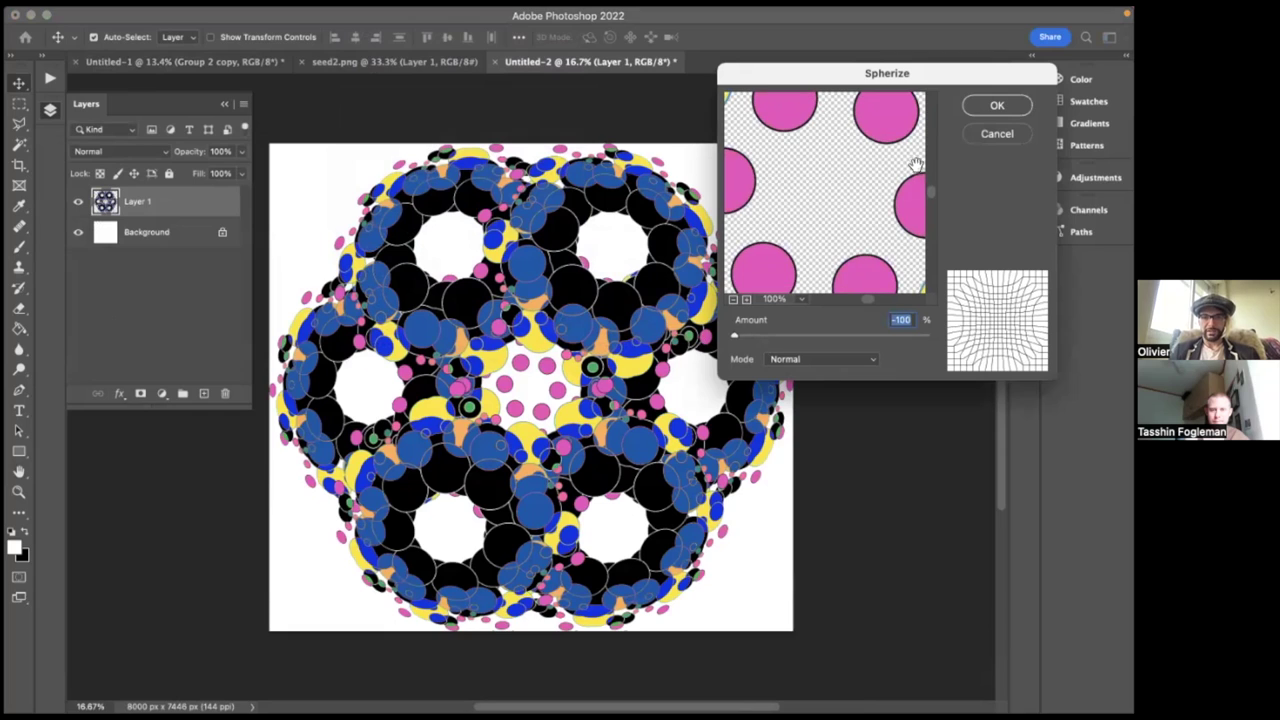
pyautogui.press('Return')
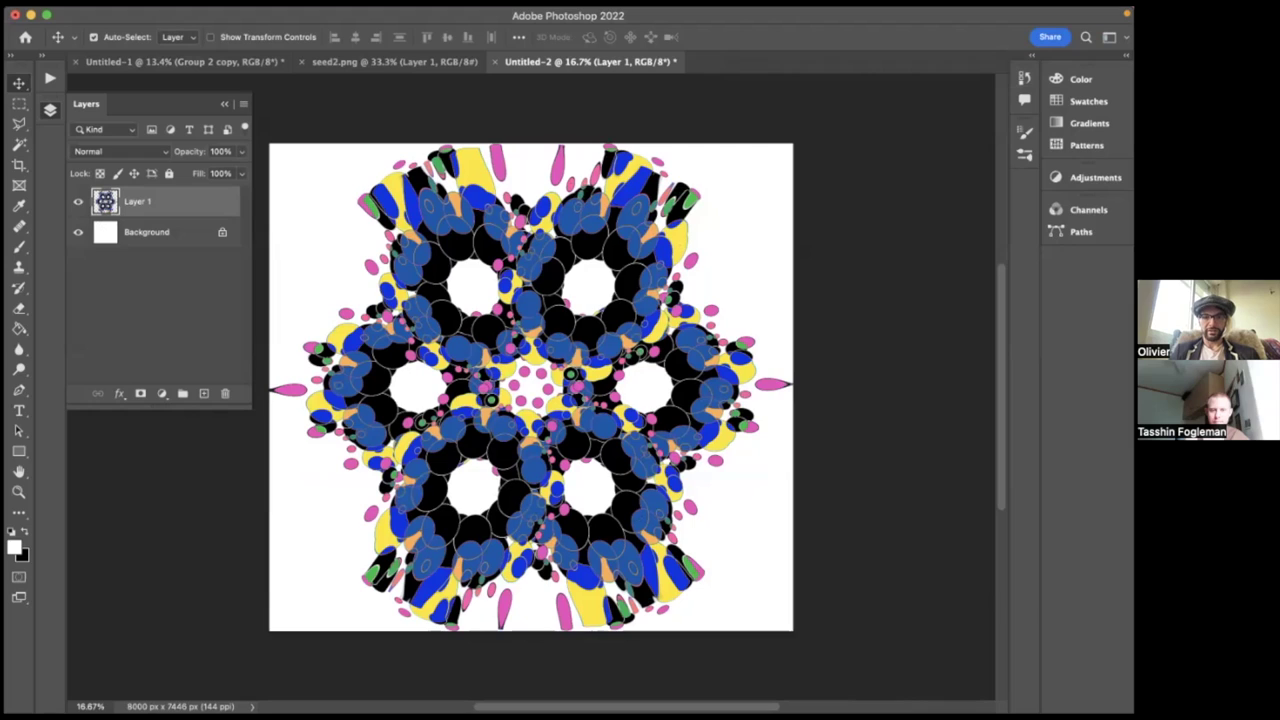
pyautogui.press('super+z')
pyautogui.press('super+shift+z')
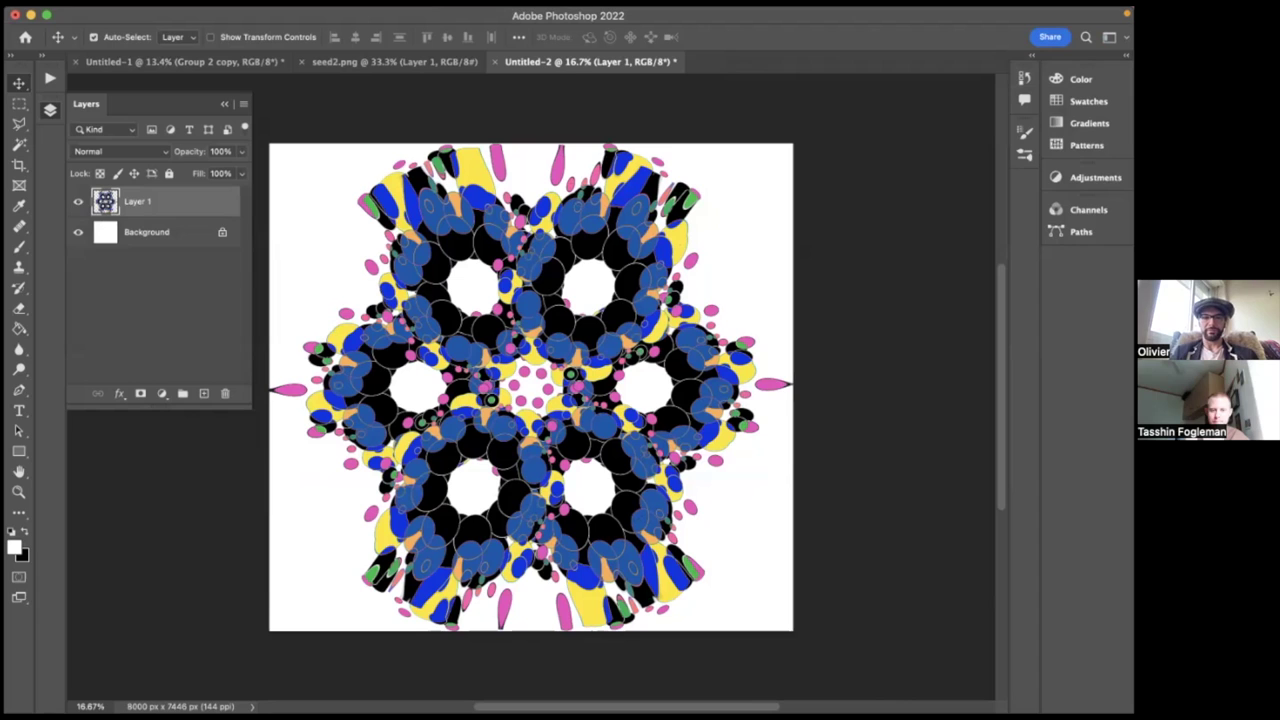
# - Copy the entire spherized ring and return to the Untitled-1 document
pyautogui.press('super+a')
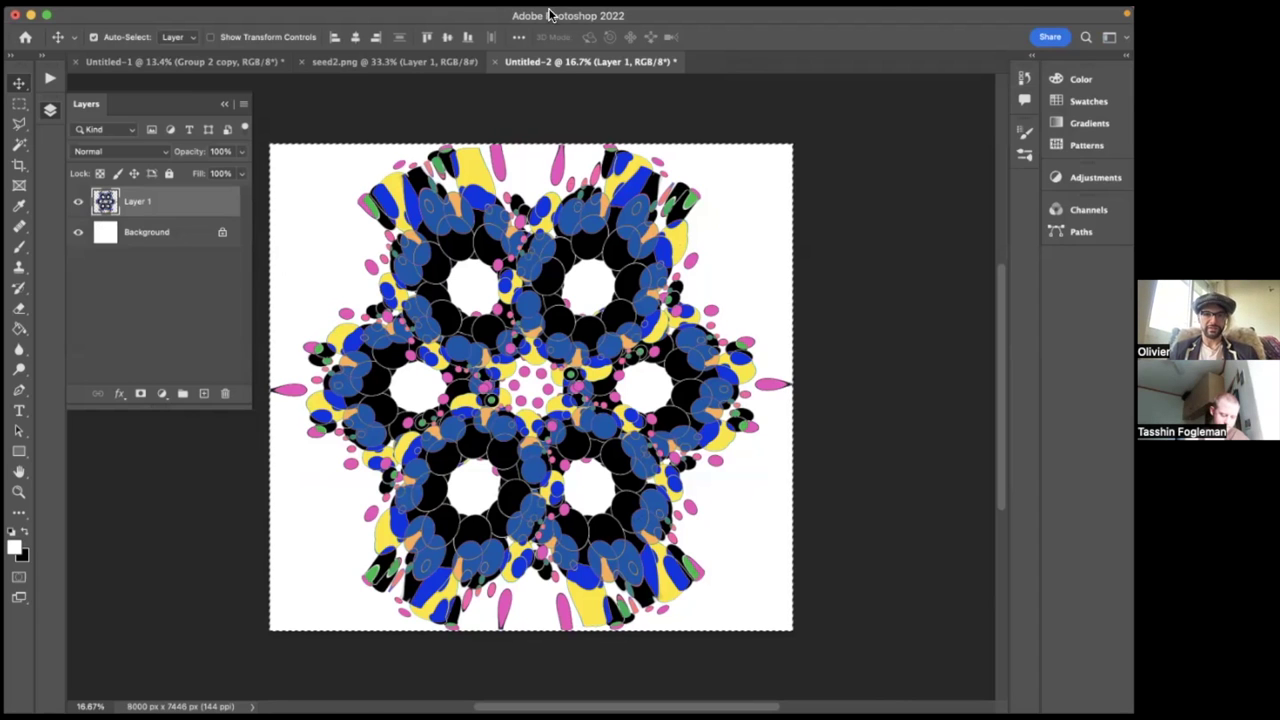
pyautogui.click(190, 61)
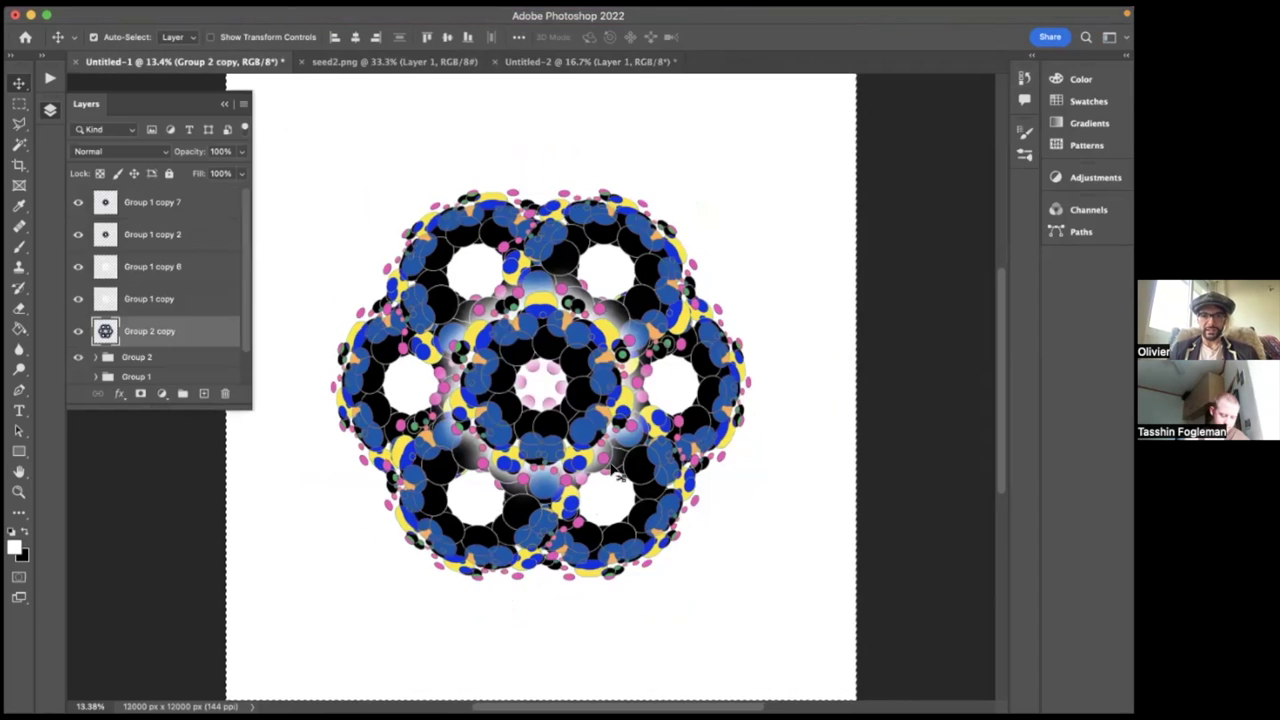
pyautogui.scroll(-5, 615, 472)
pyautogui.scroll(5, 611, 466)
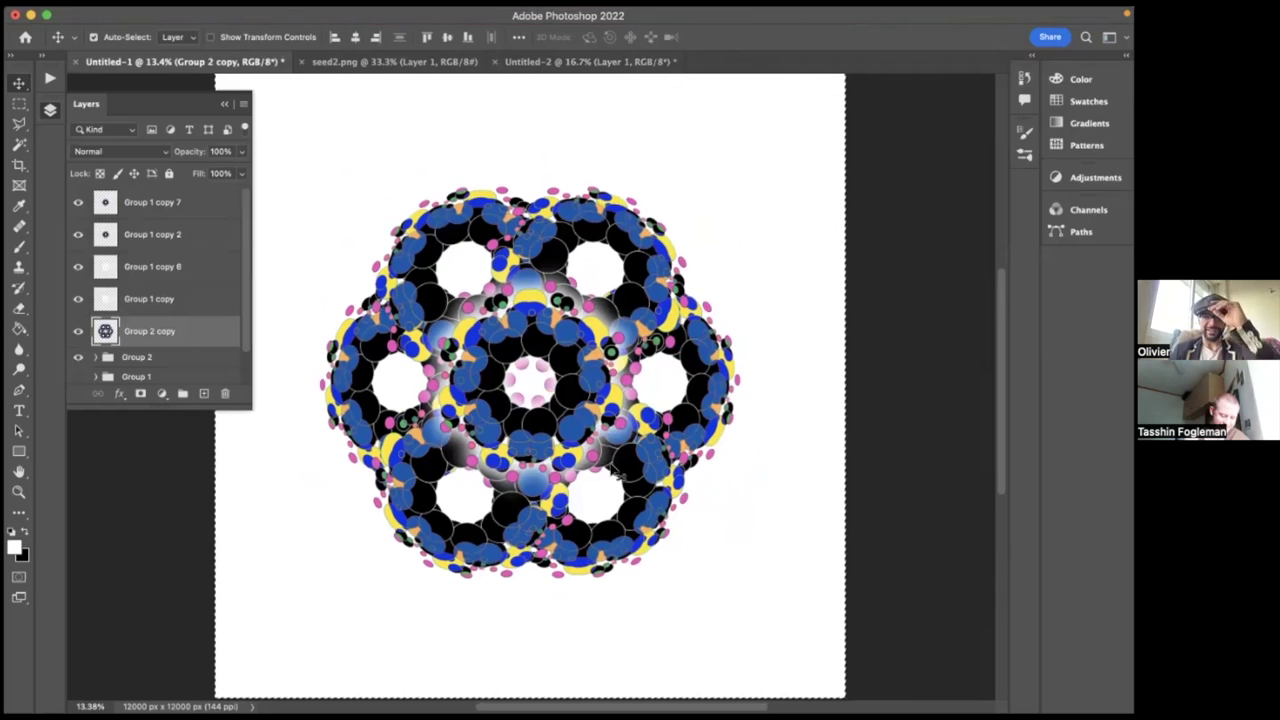
pyautogui.scroll(-1, 134, 297)
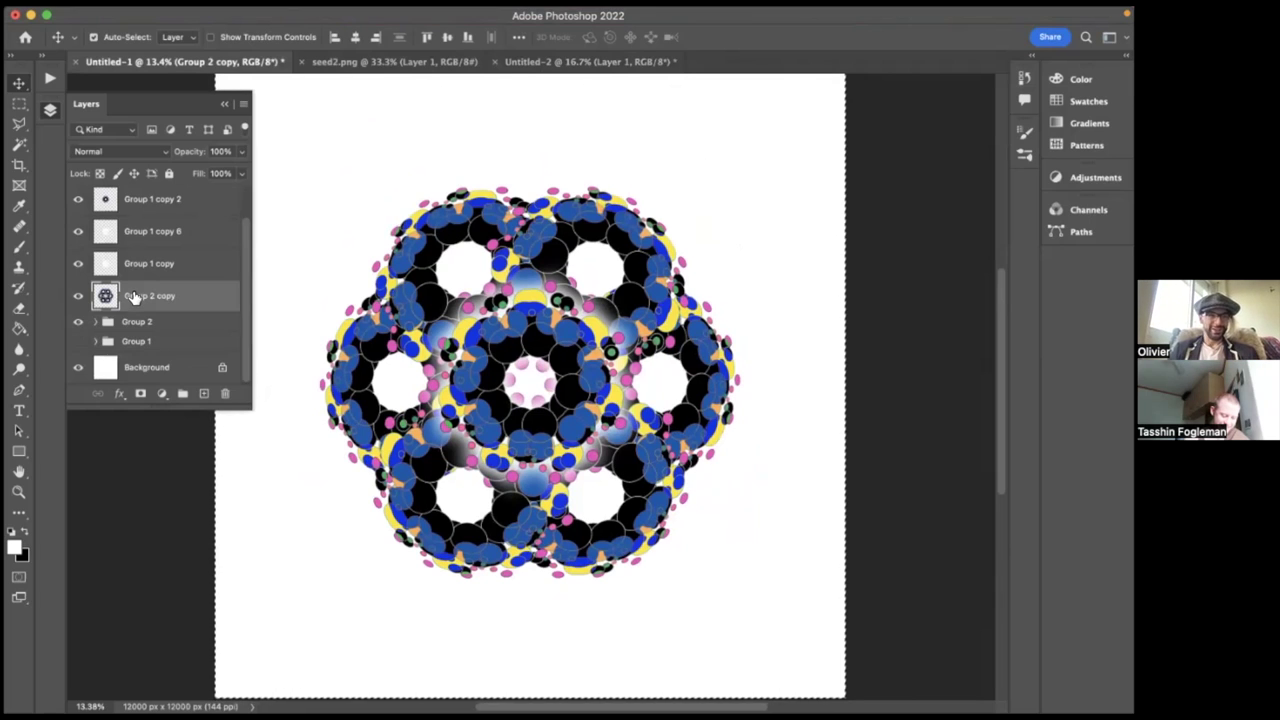
# - Move all mandala layers and groups together straight up the canvas, to a centre Y of about 4043 px
pyautogui.click(128, 321)
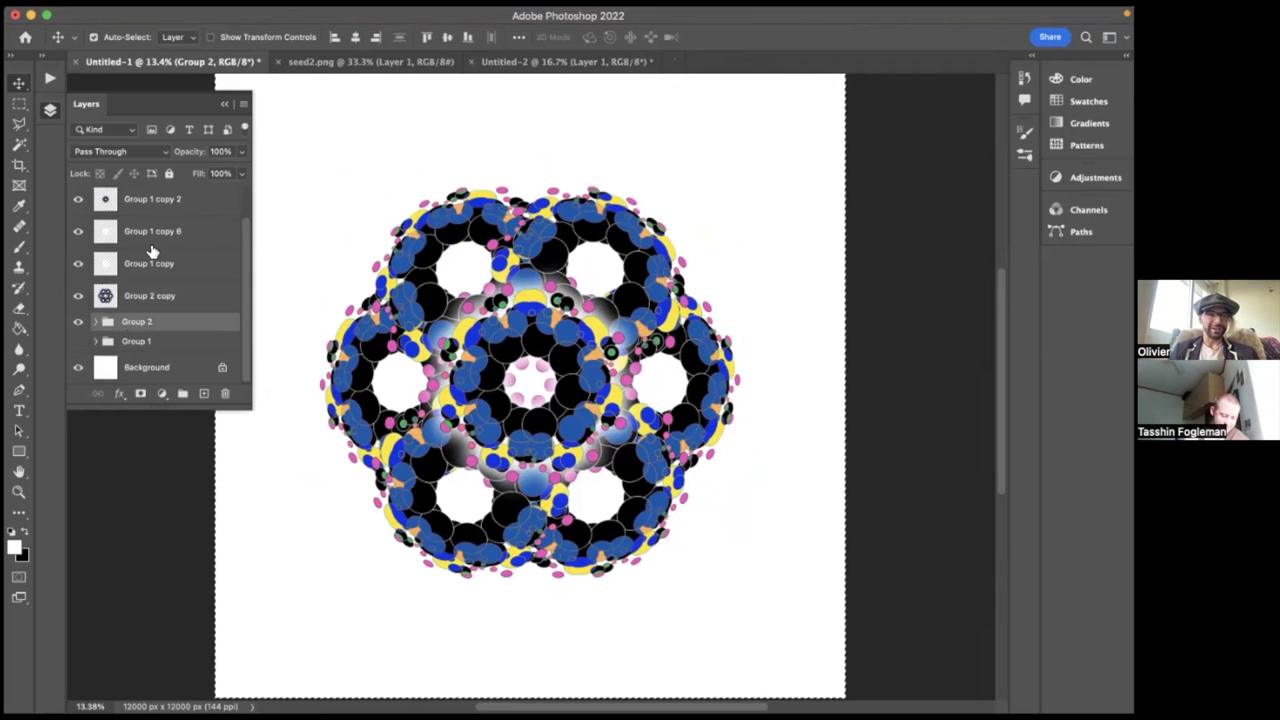
pyautogui.scroll(1, 152, 251)
pyautogui.click(150, 372)
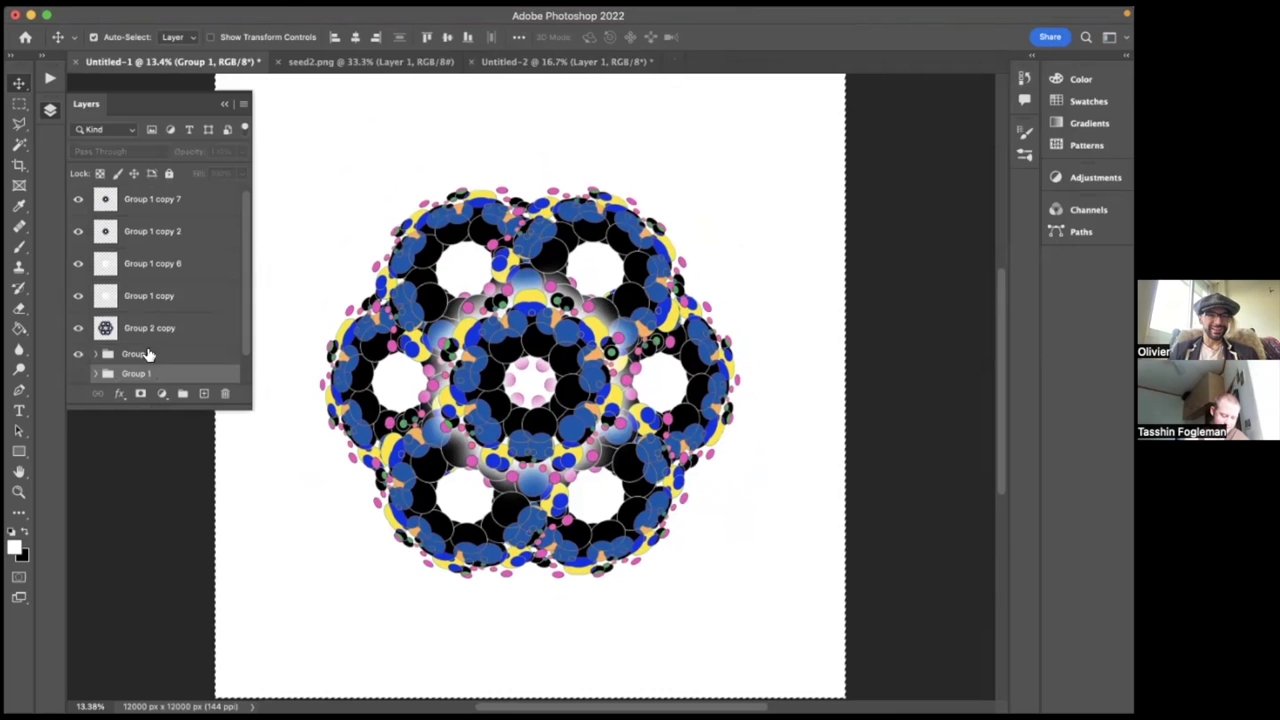
pyautogui.keyDown('shift'); pyautogui.click(141, 215); pyautogui.keyUp('shift')
pyautogui.hotkey('ctrl', 't')
pyautogui.moveTo(632, 378); pyautogui.dragTo(633, 274)
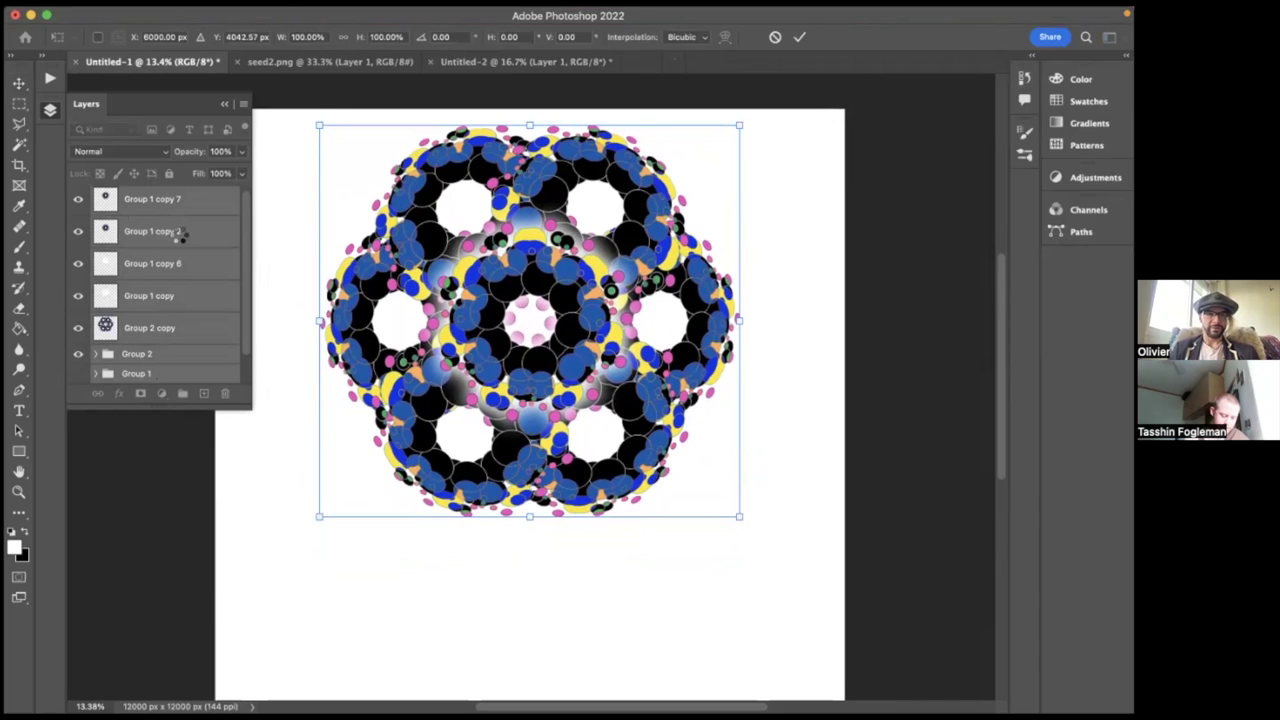
pyautogui.press('Return')
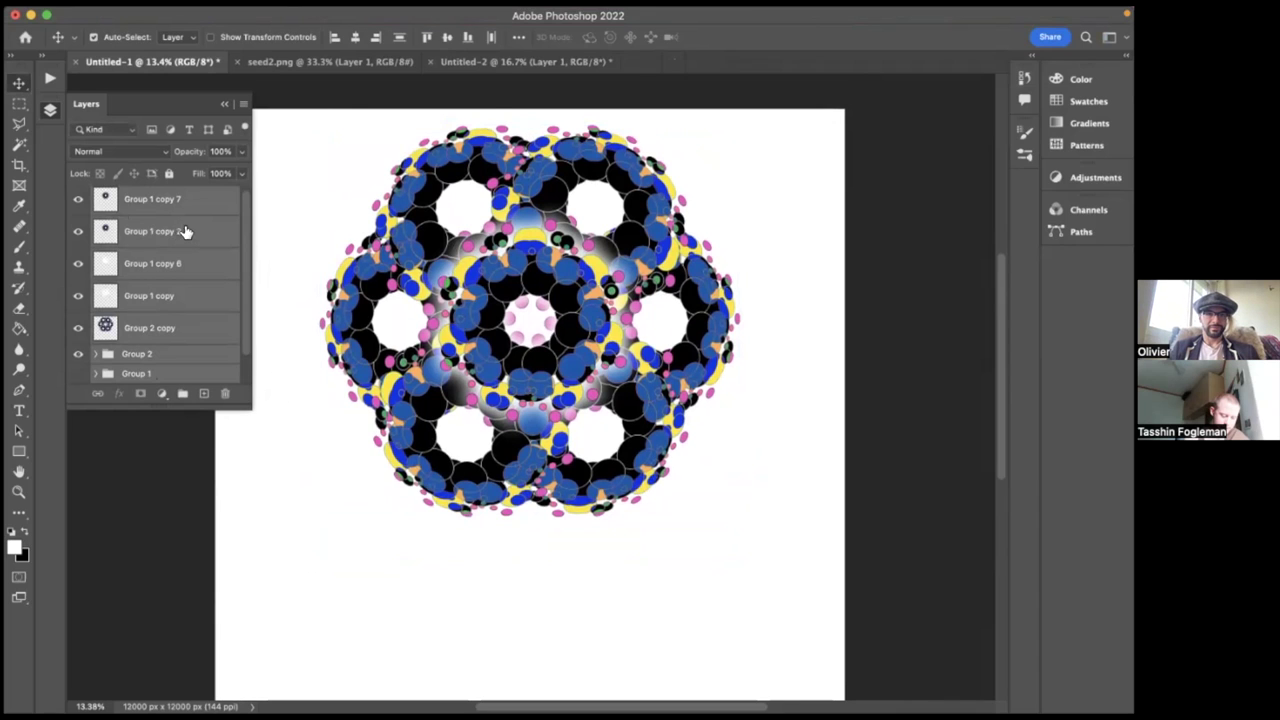
# - Paste the spherized ring as a new layer and place it between Group 2 and Group 1
pyautogui.click(187, 217)
pyautogui.hotkey('ctrl', 'v')
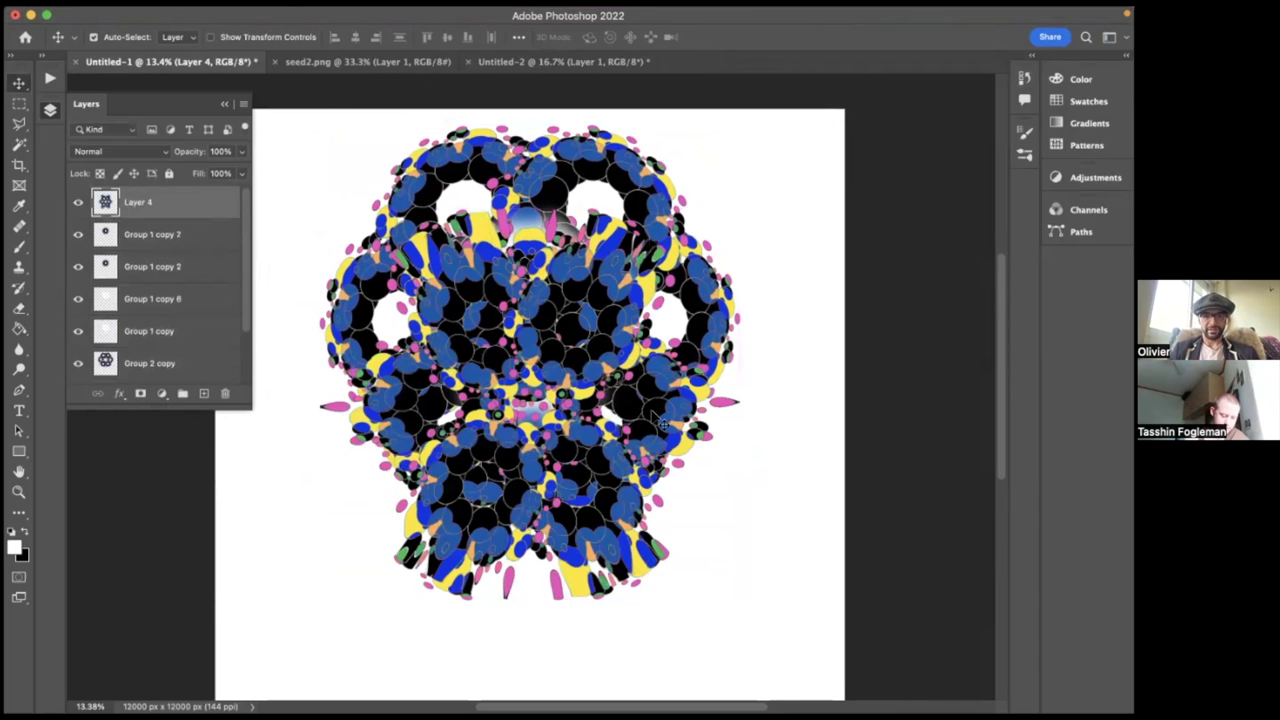
pyautogui.scroll(-2, 660, 423)
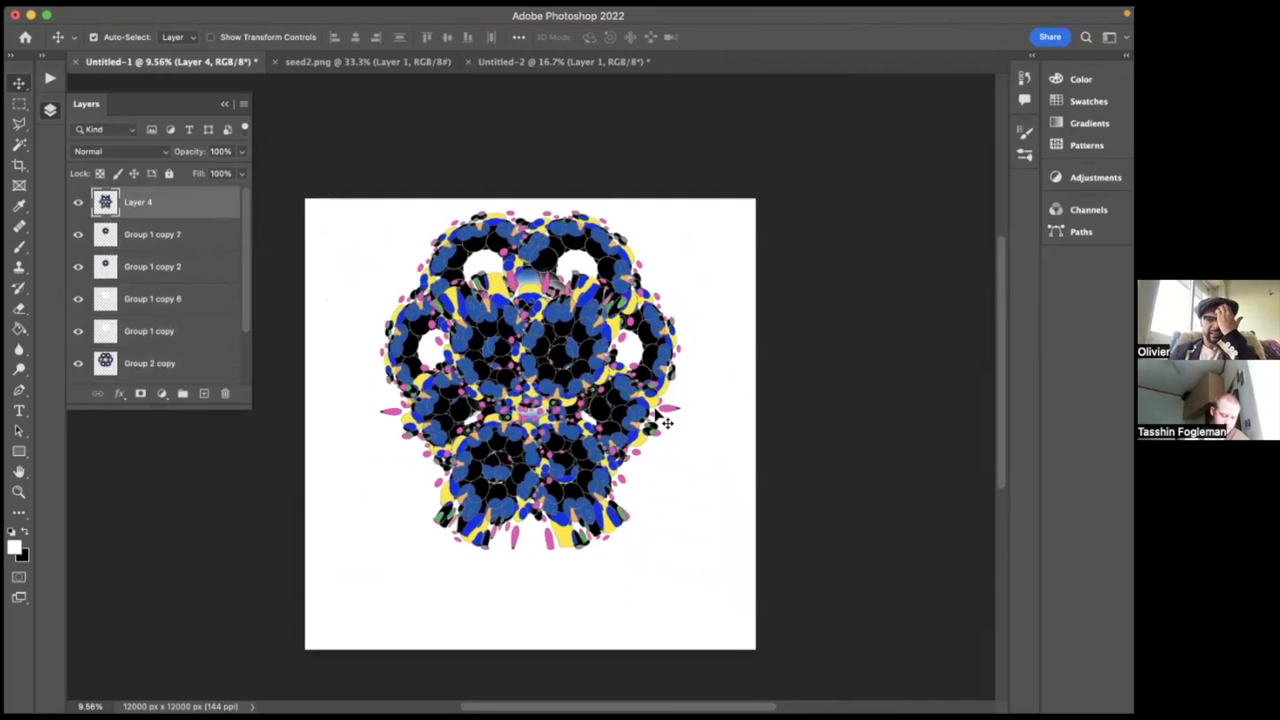
pyautogui.moveTo(135, 203); pyautogui.dragTo(145, 366)
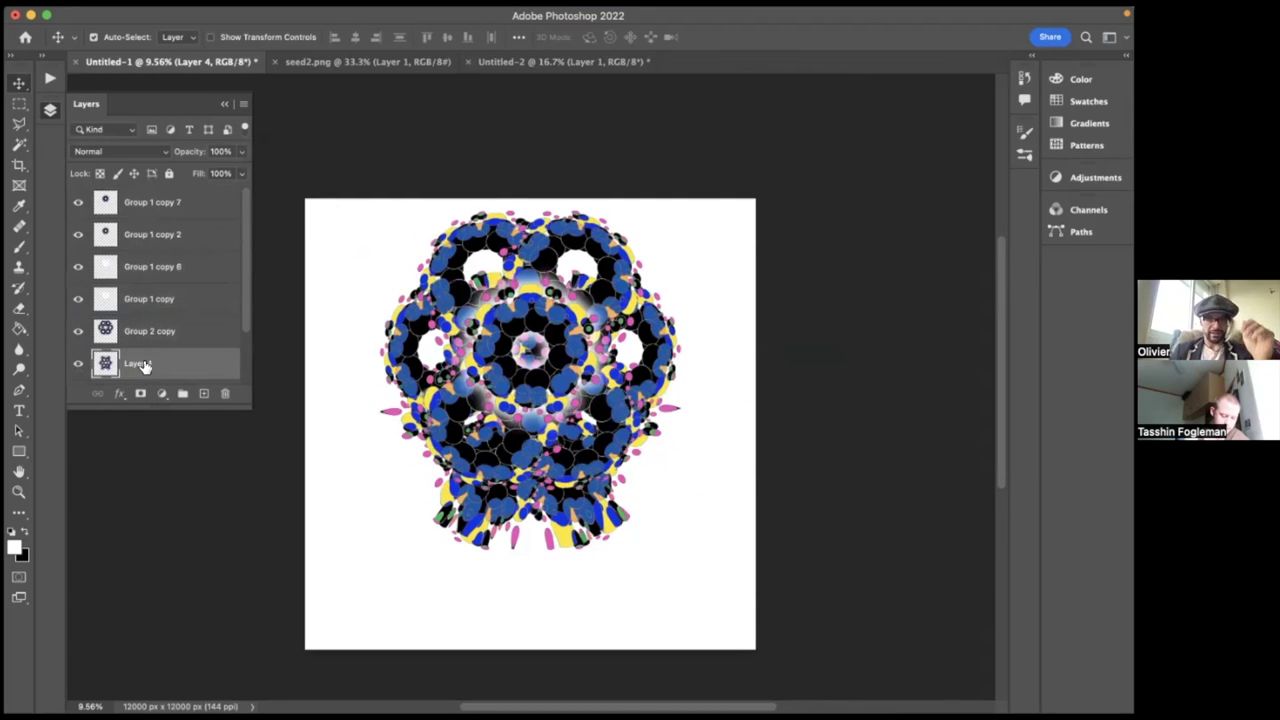
pyautogui.scroll(-2, 145, 300)
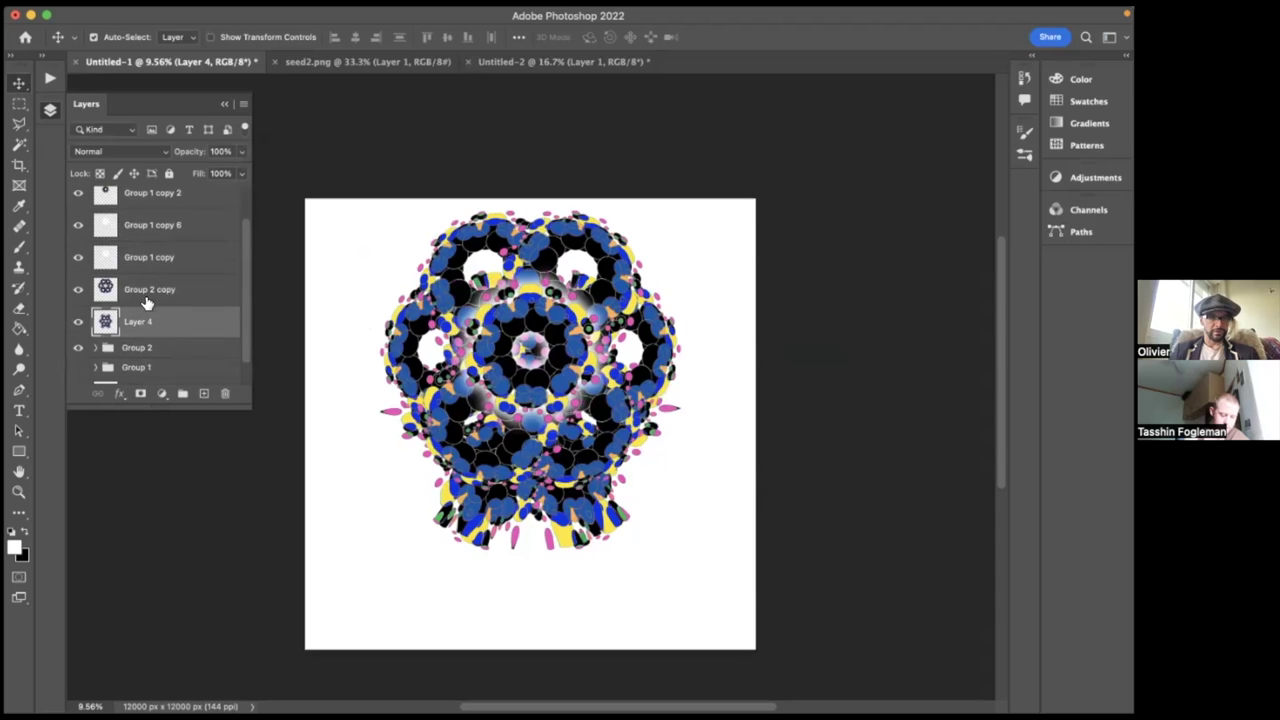
pyautogui.moveTo(133, 327); pyautogui.dragTo(129, 352)
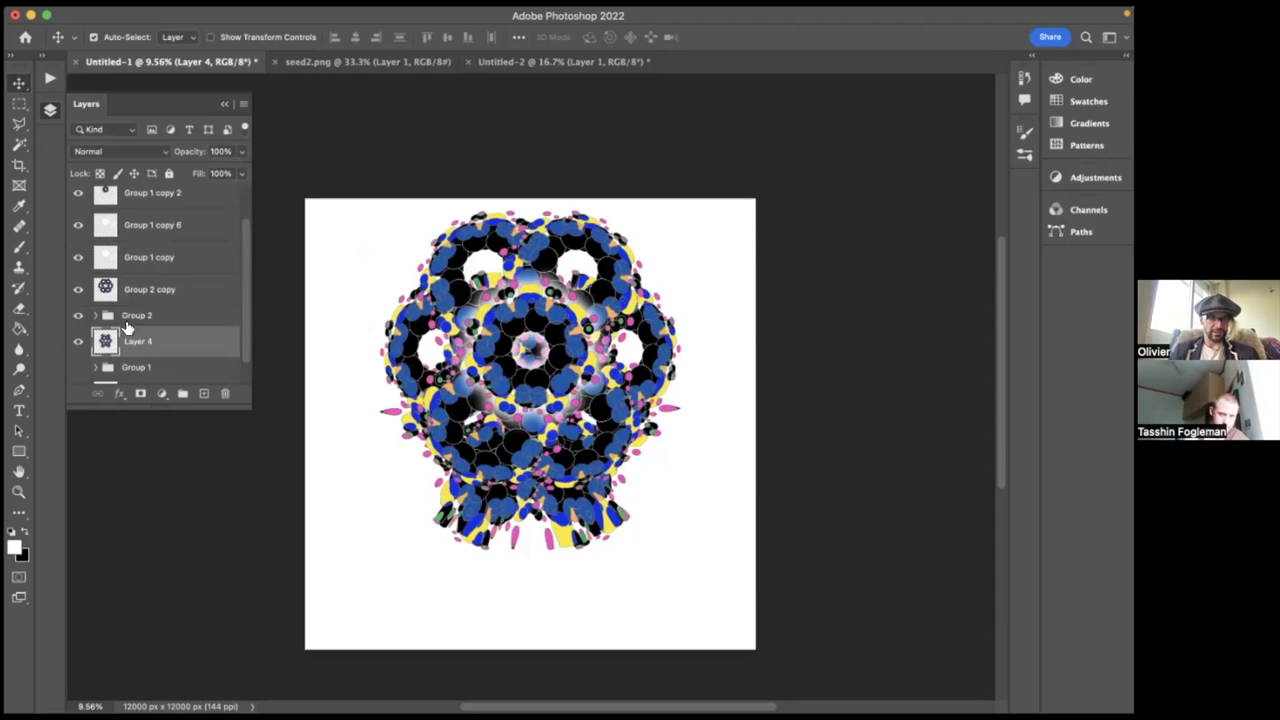
# - Delete the merged Group 2 copy layer and select the Group 1 copy 6 glow layer
pyautogui.click(120, 293)
pyautogui.press('Delete')
pyautogui.scroll(1, 168, 268)
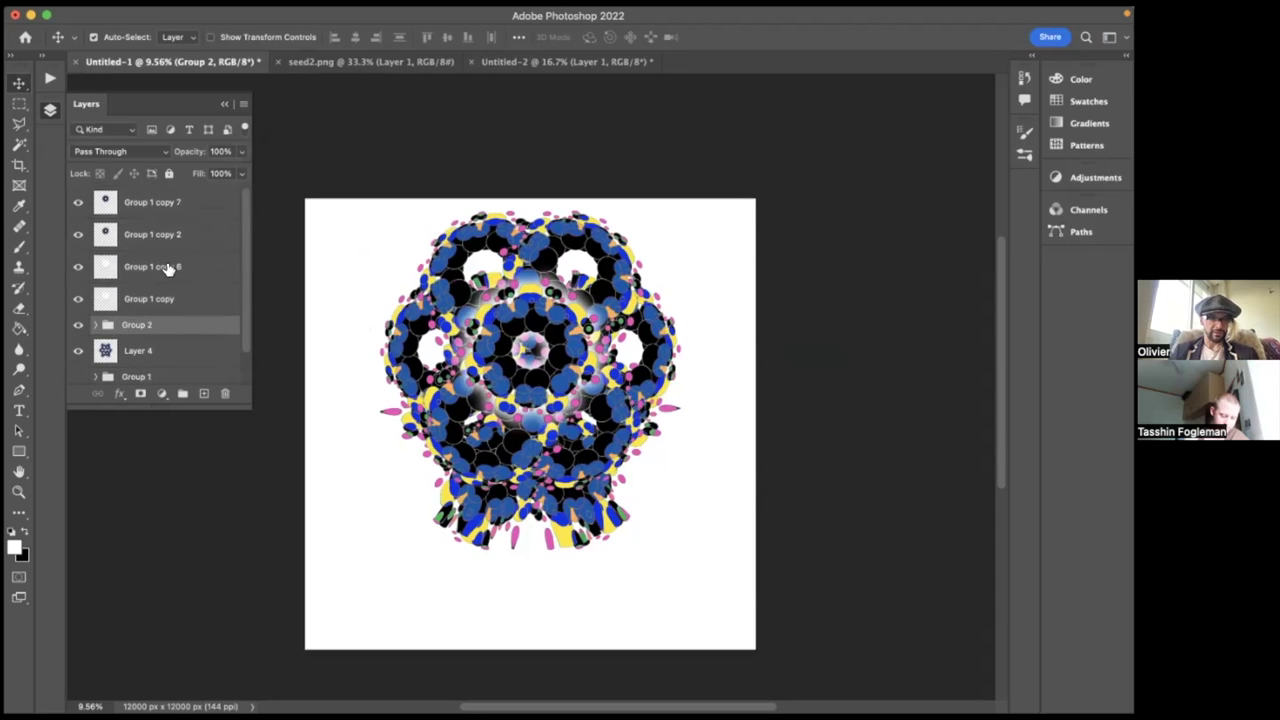
pyautogui.click(137, 271)
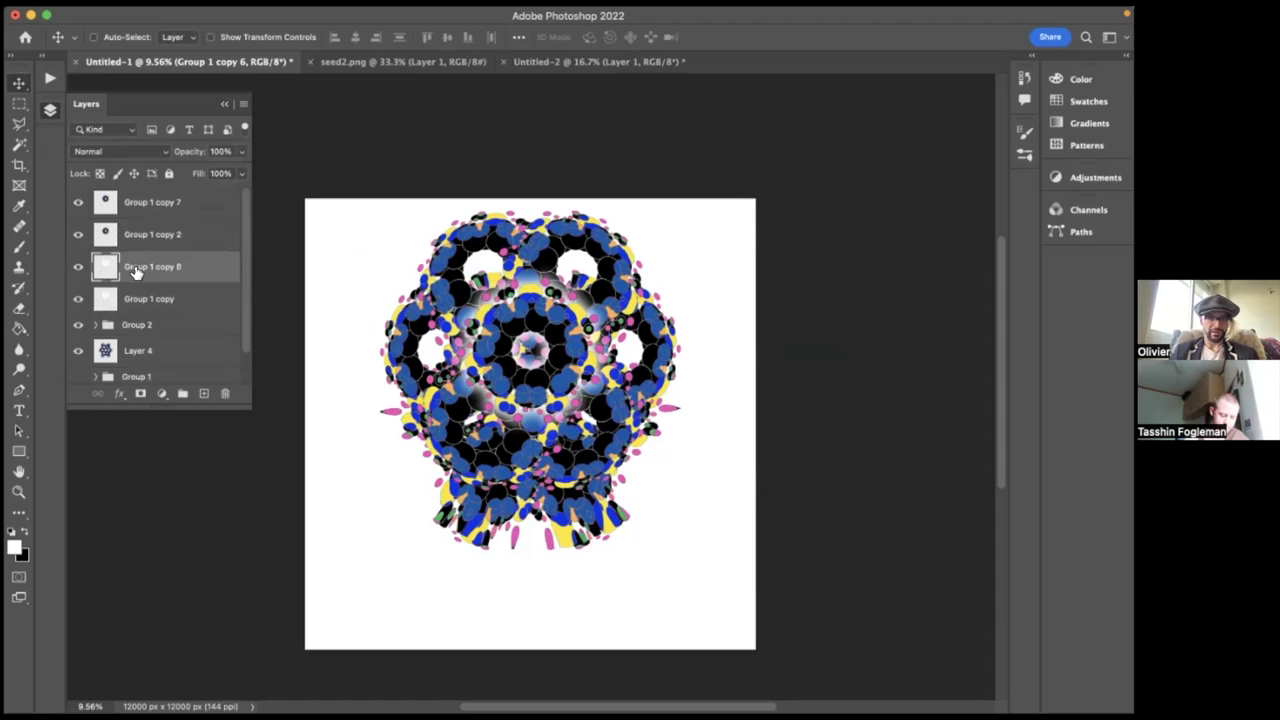
# - Delete the Group 1 copy 6 glow layer and the Group 1 copy 7 layer
pyautogui.press('Delete')
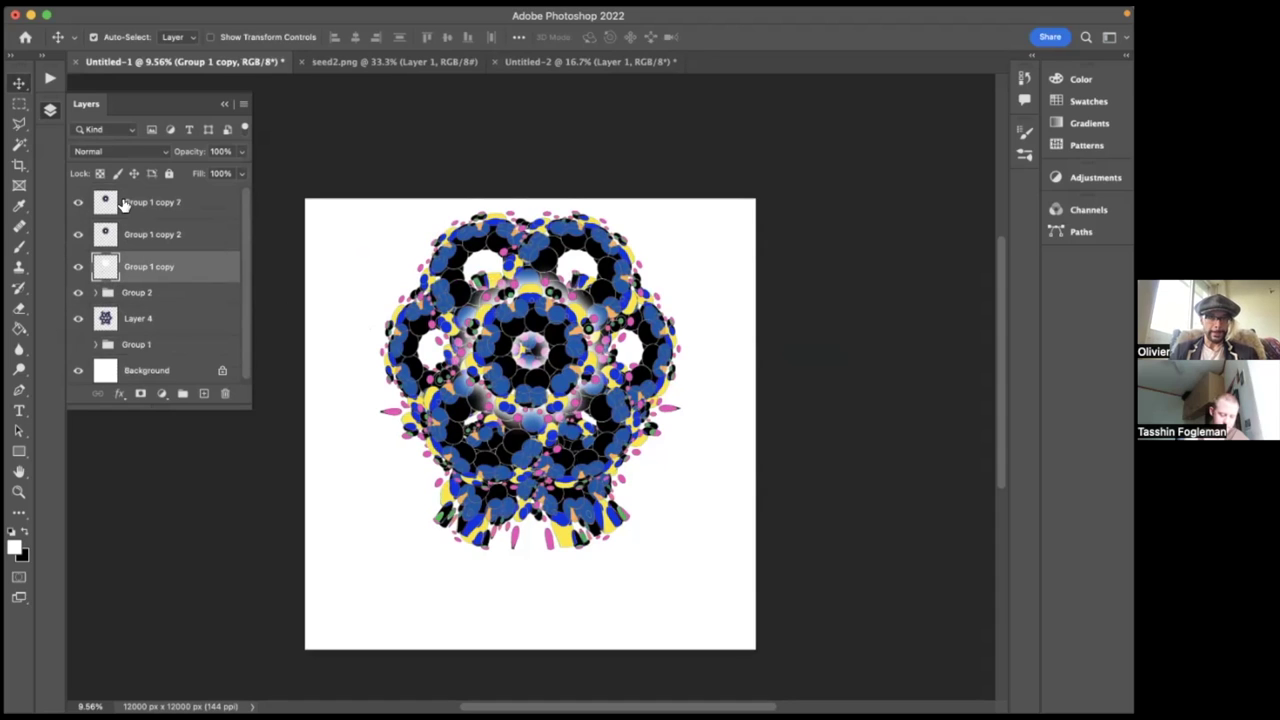
pyautogui.click(124, 204)
pyautogui.press('Delete')
# - Move Group 1 copy 2, Group 1 copy and Group 2 together straight down to a centre Y of about 5626 px
pyautogui.keyDown('shift'); pyautogui.click(147, 285); pyautogui.keyUp('shift')
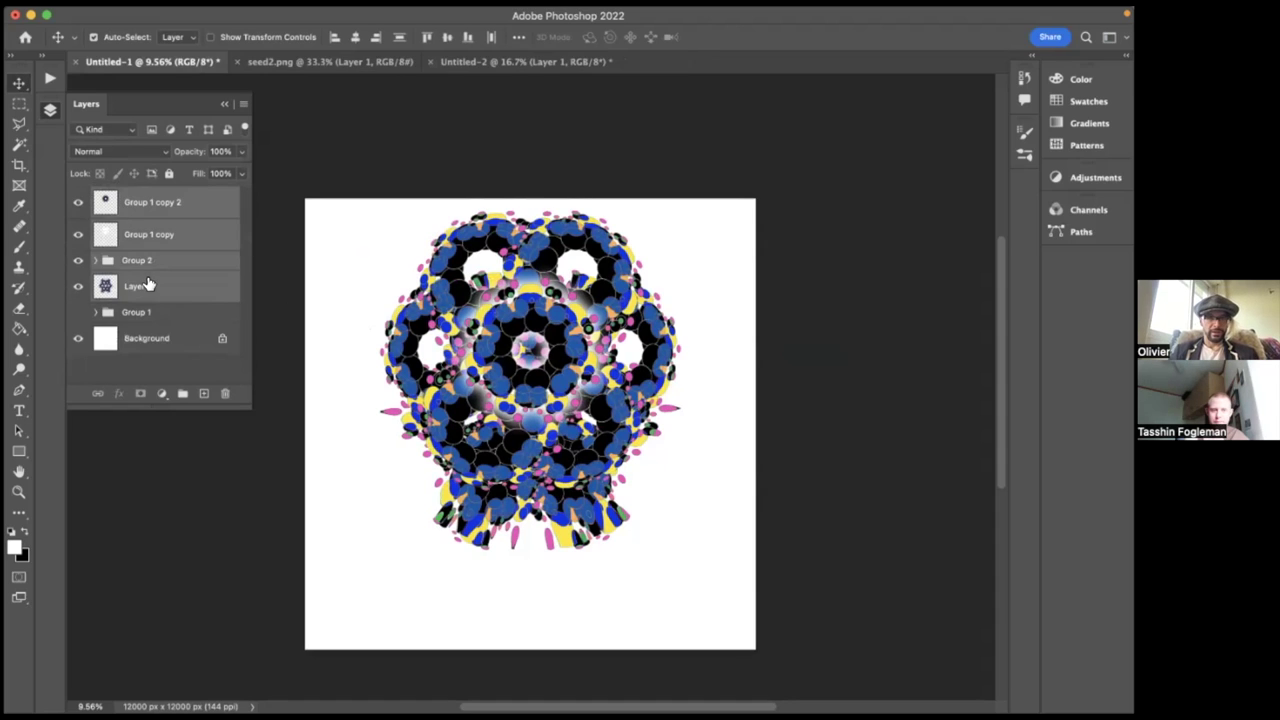
pyautogui.click(155, 262)
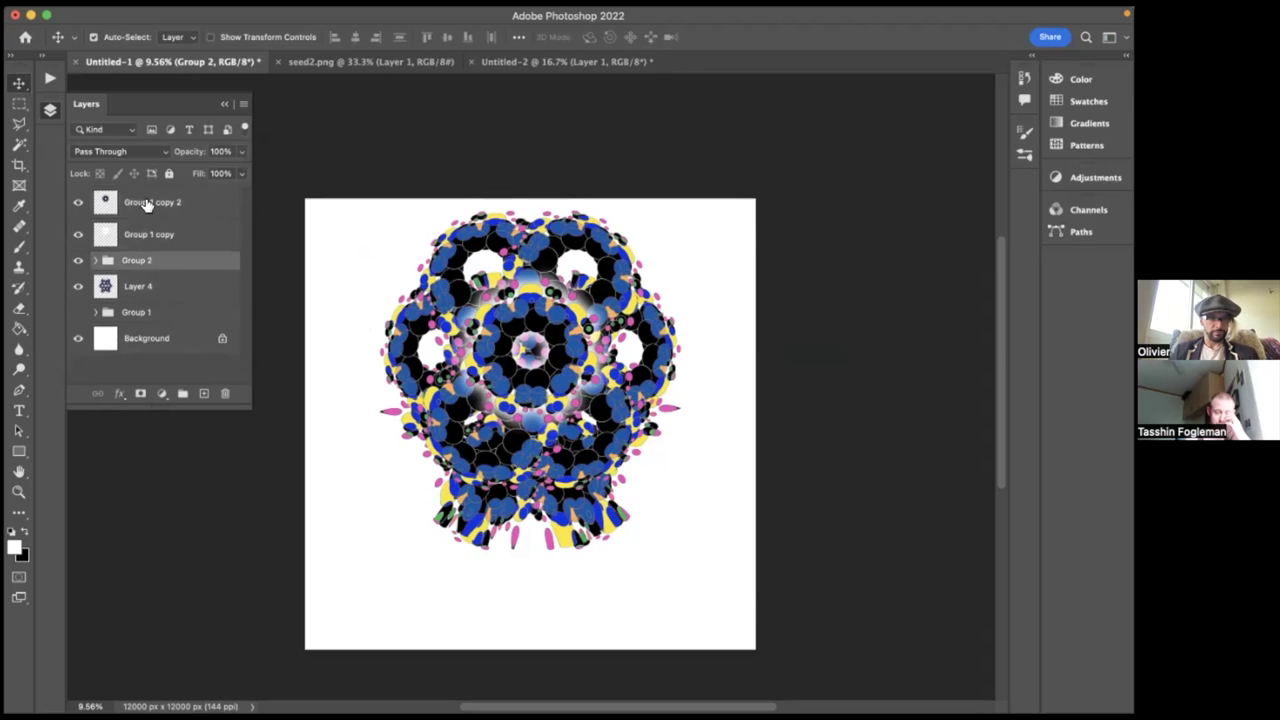
pyautogui.keyDown('shift'); pyautogui.click(145, 204); pyautogui.keyUp('shift')
pyautogui.hotkey('ctrl', 't')
pyautogui.moveTo(622, 328); pyautogui.dragTo(625, 385)
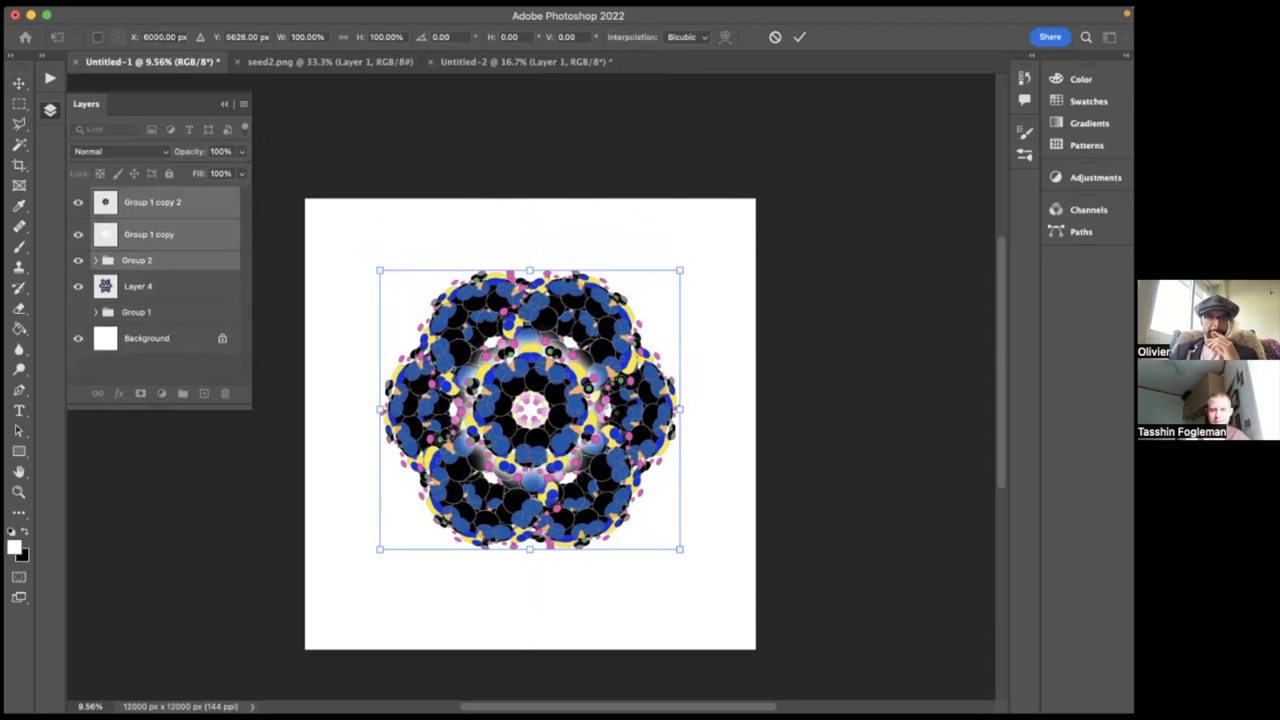
# - Scale the spherized ring on Layer 4 up proportionally about its centre to about 160%
pyautogui.click(152, 287)
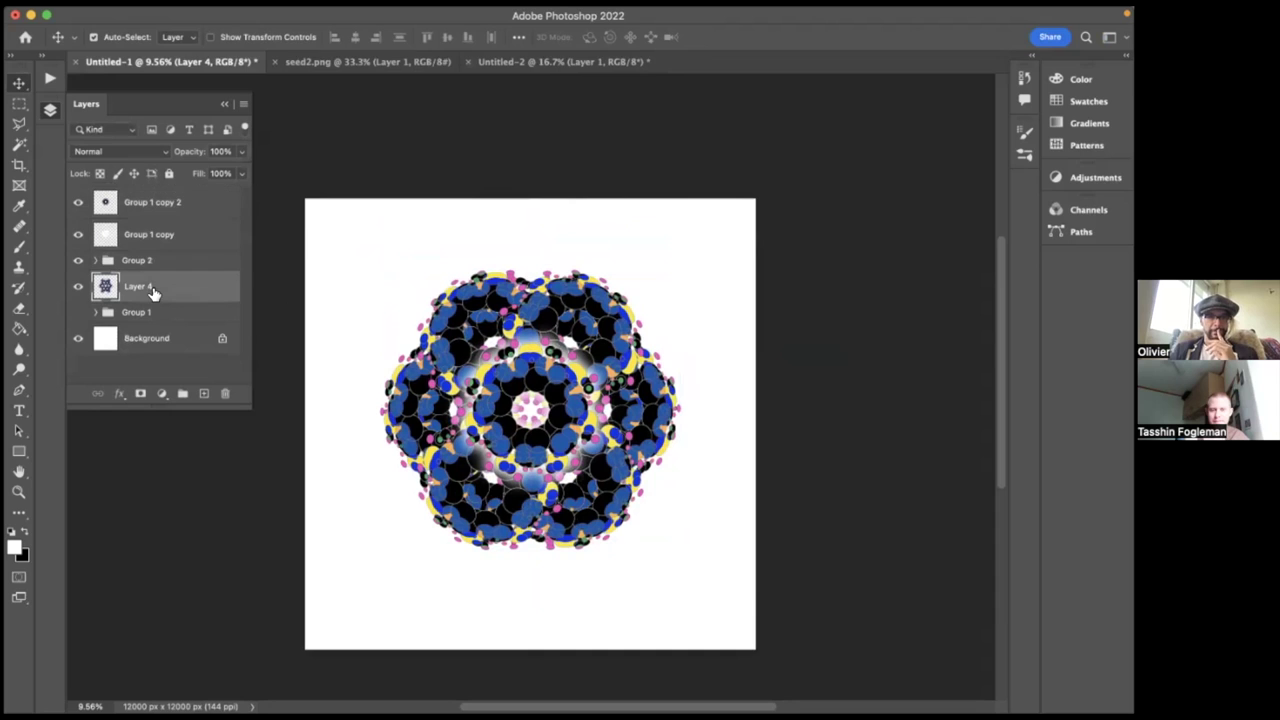
pyautogui.hotkey('ctrl', 't')
pyautogui.moveTo(684, 271); pyautogui.dragTo(782, 195)
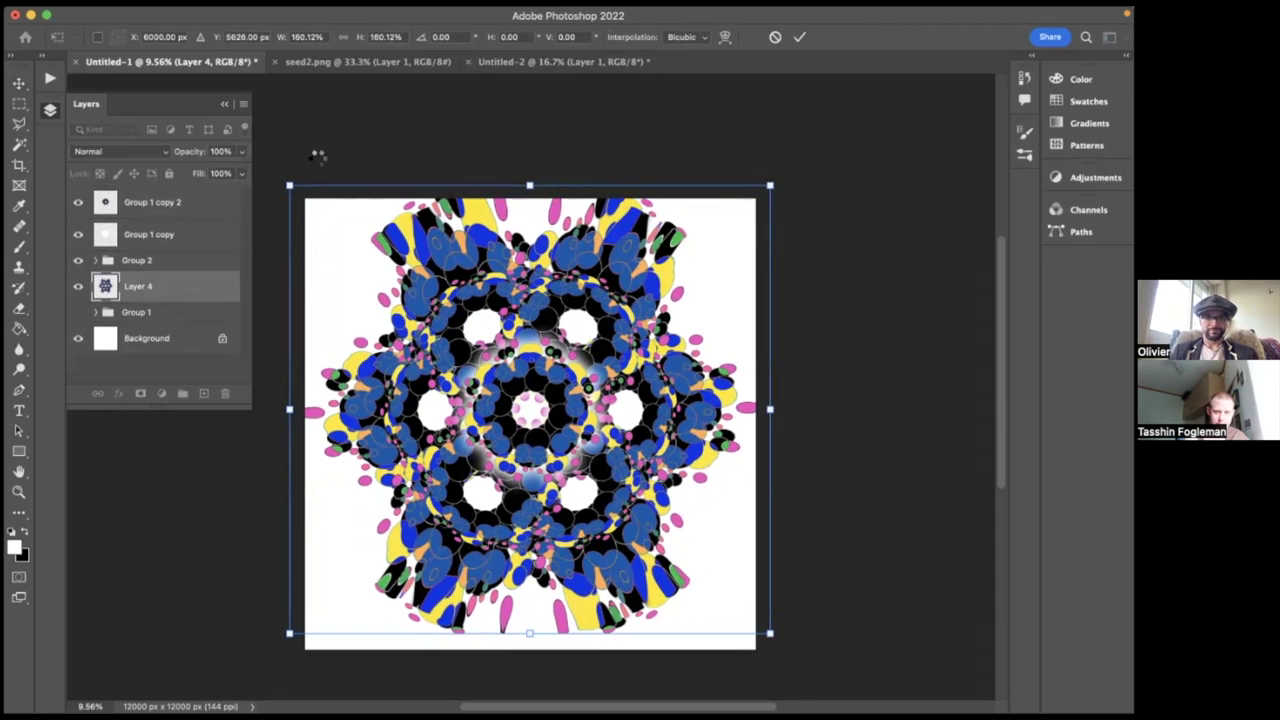
pyautogui.press('Return')
# - Move Group 1 copy 2, Group 1 copy, Group 2 and Layer 4 together straight down to the canvas centre at Y 6000 px
pyautogui.keyDown('shift'); pyautogui.click(186, 202); pyautogui.keyUp('shift')
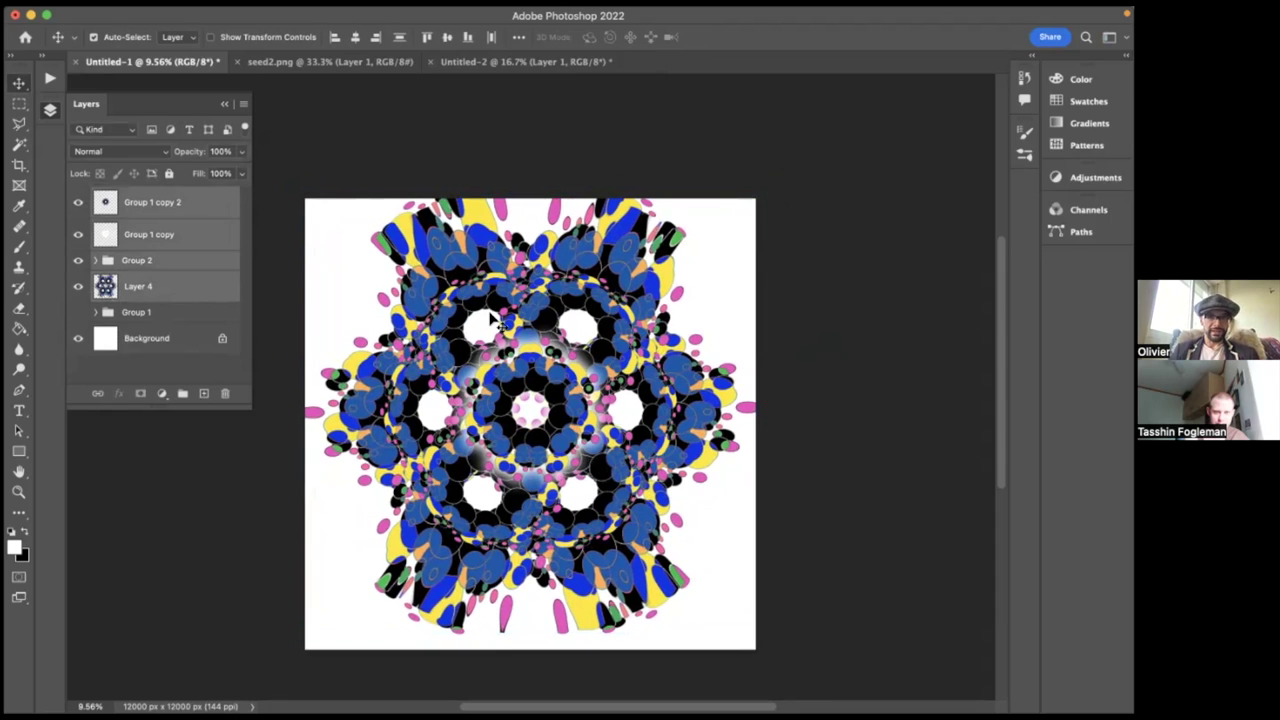
pyautogui.click(98, 261)
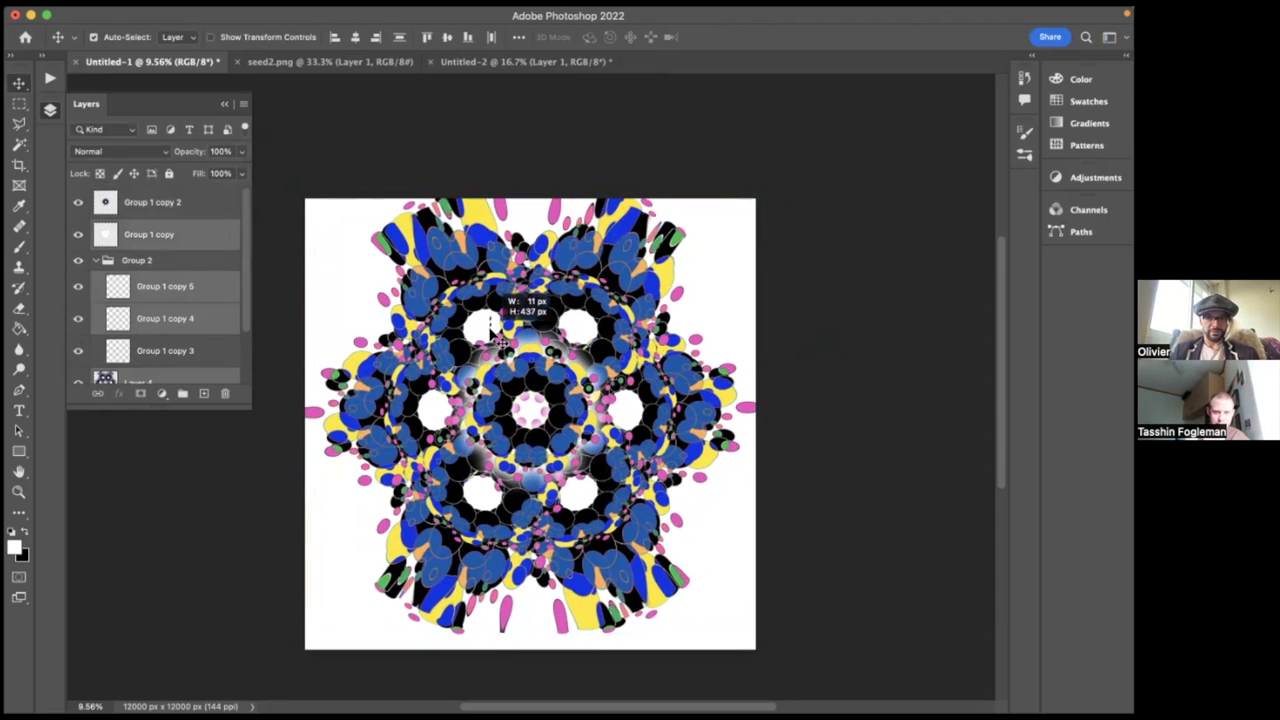
pyautogui.click(98, 261)
pyautogui.click(141, 214)
pyautogui.keyDown('shift'); pyautogui.click(137, 288); pyautogui.keyUp('shift')
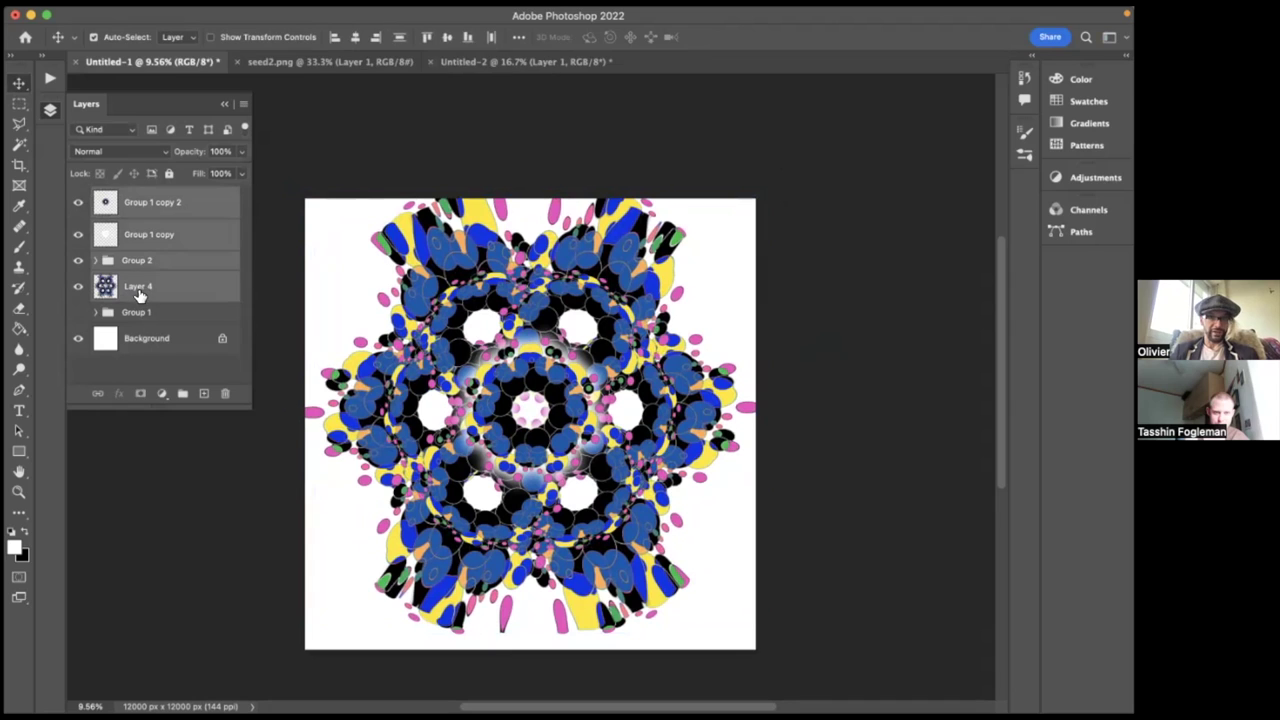
pyautogui.hotkey('ctrl', 't')
pyautogui.moveTo(632, 408); pyautogui.dragTo(632, 425)
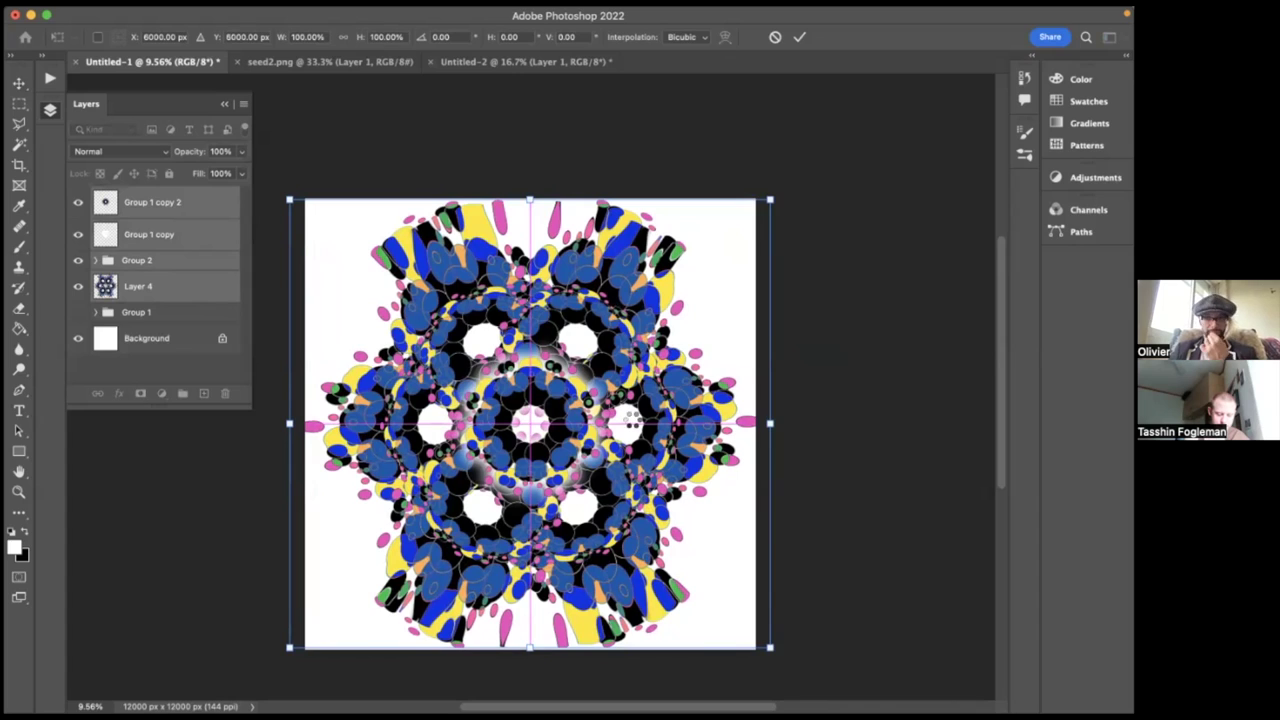
pyautogui.press('Return')
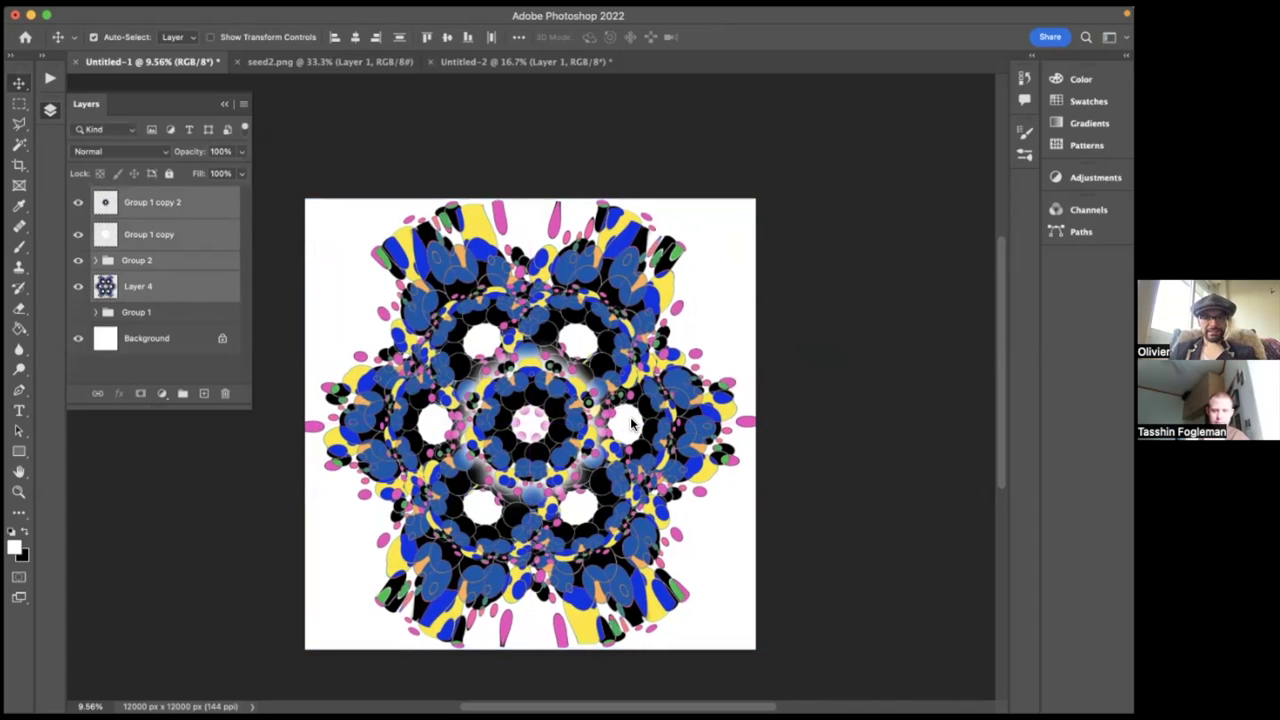
# - Add a white-to-transparent gradient fill layer directly above Group 1 copy, with the Radial style
pyautogui.scroll(-1, 632, 425)
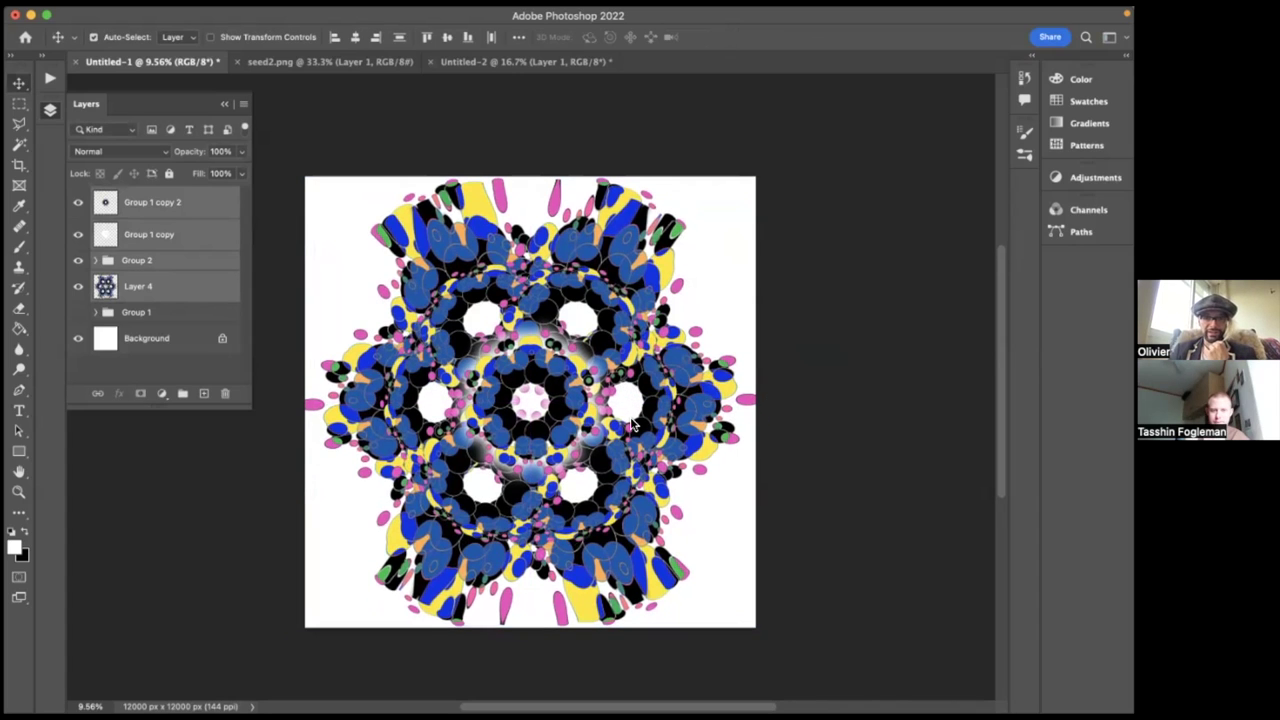
pyautogui.click(199, 234)
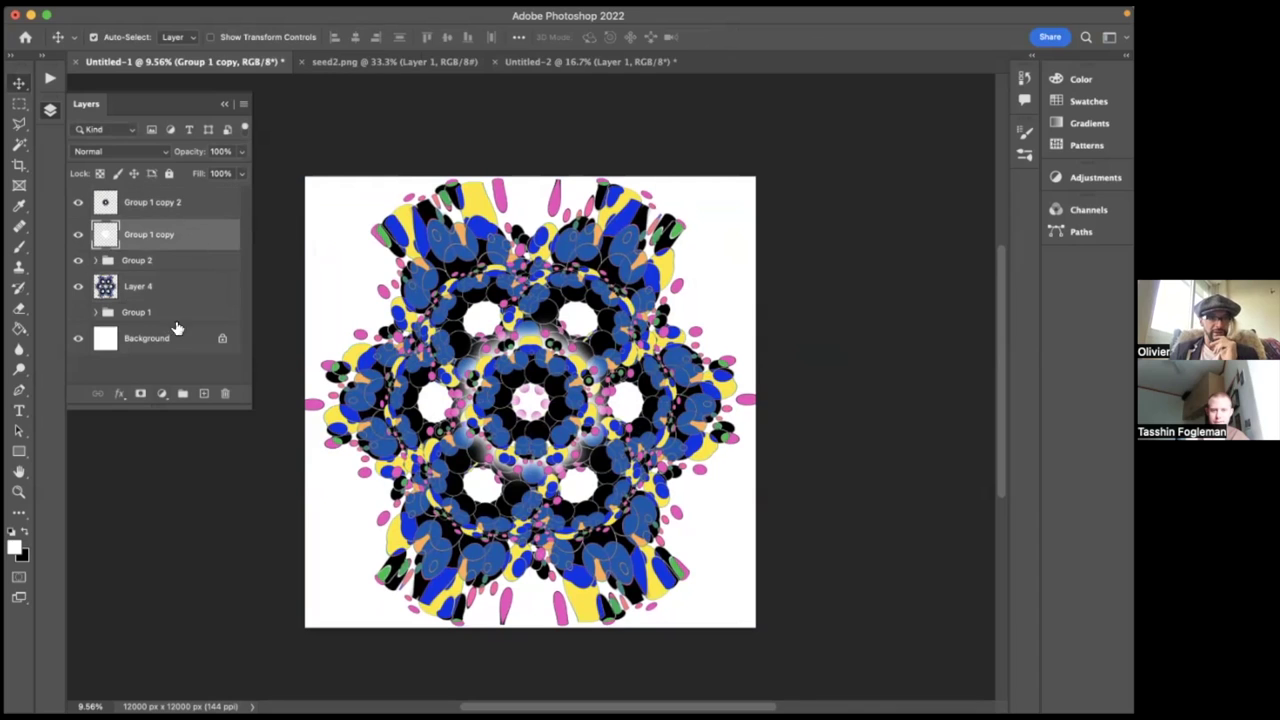
pyautogui.click(160, 394)
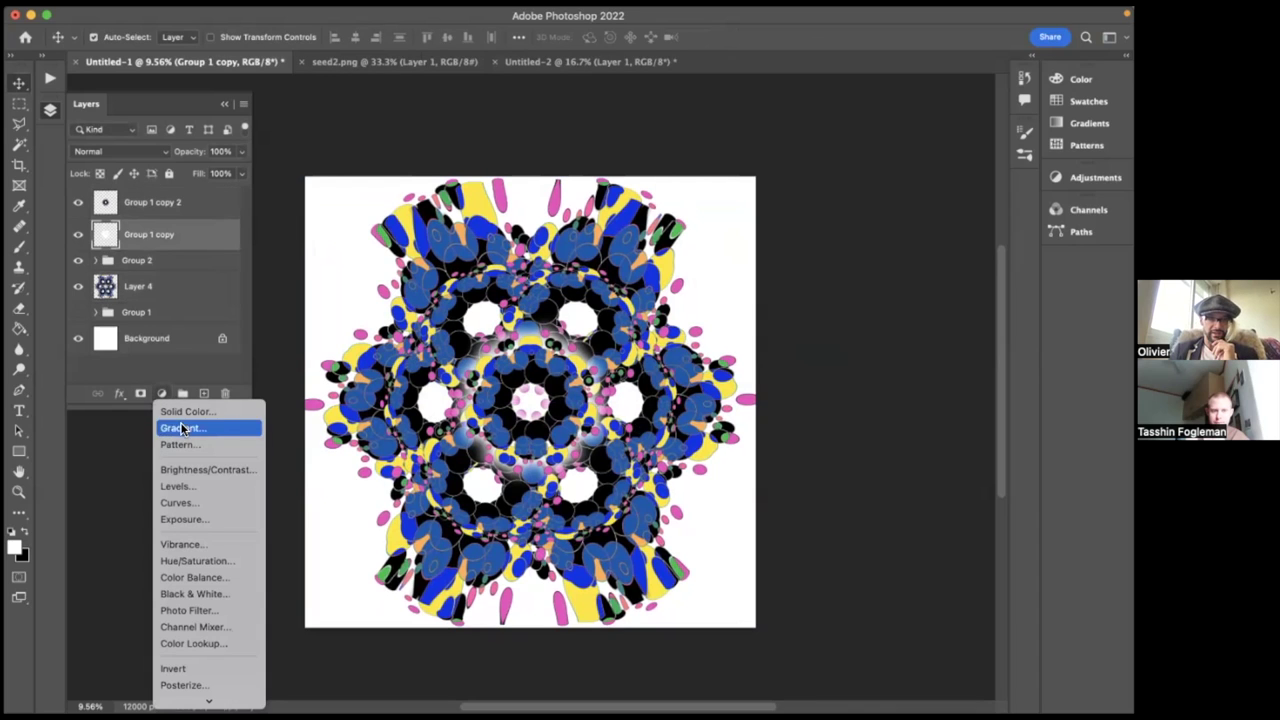
pyautogui.click(240, 428)
pyautogui.moveTo(802, 207); pyautogui.dragTo(872, 177)
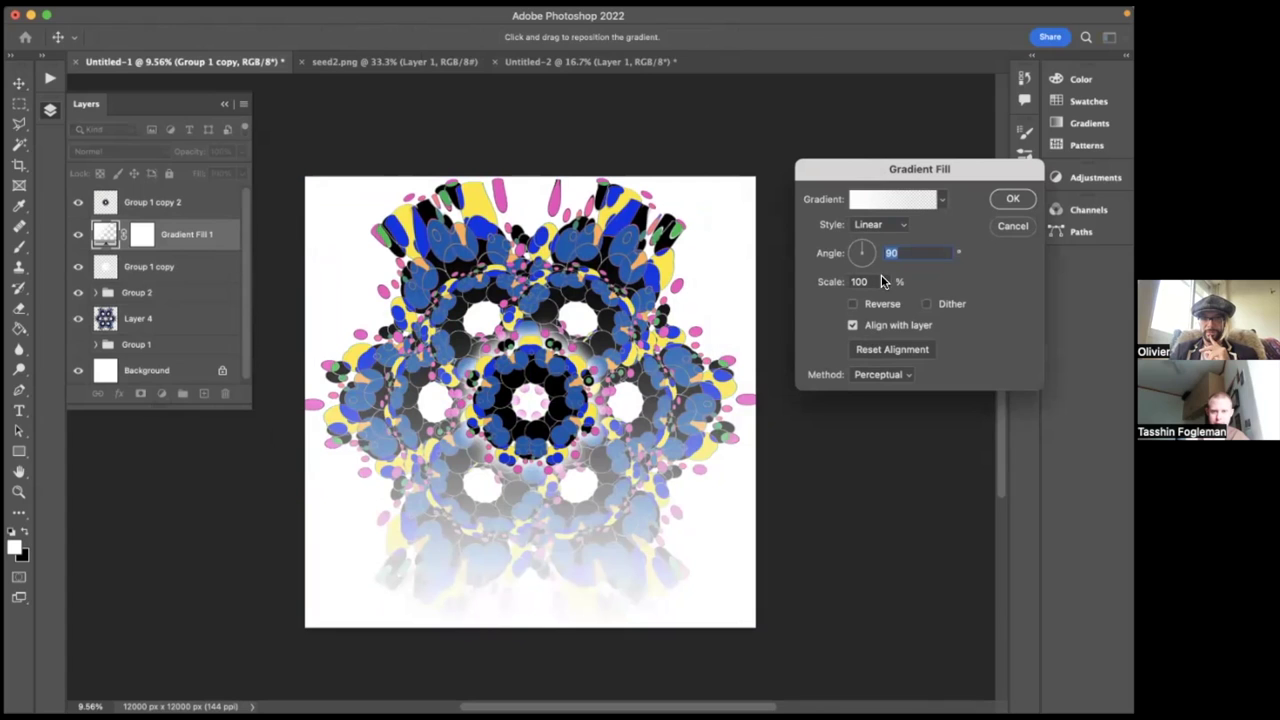
pyautogui.click(873, 228)
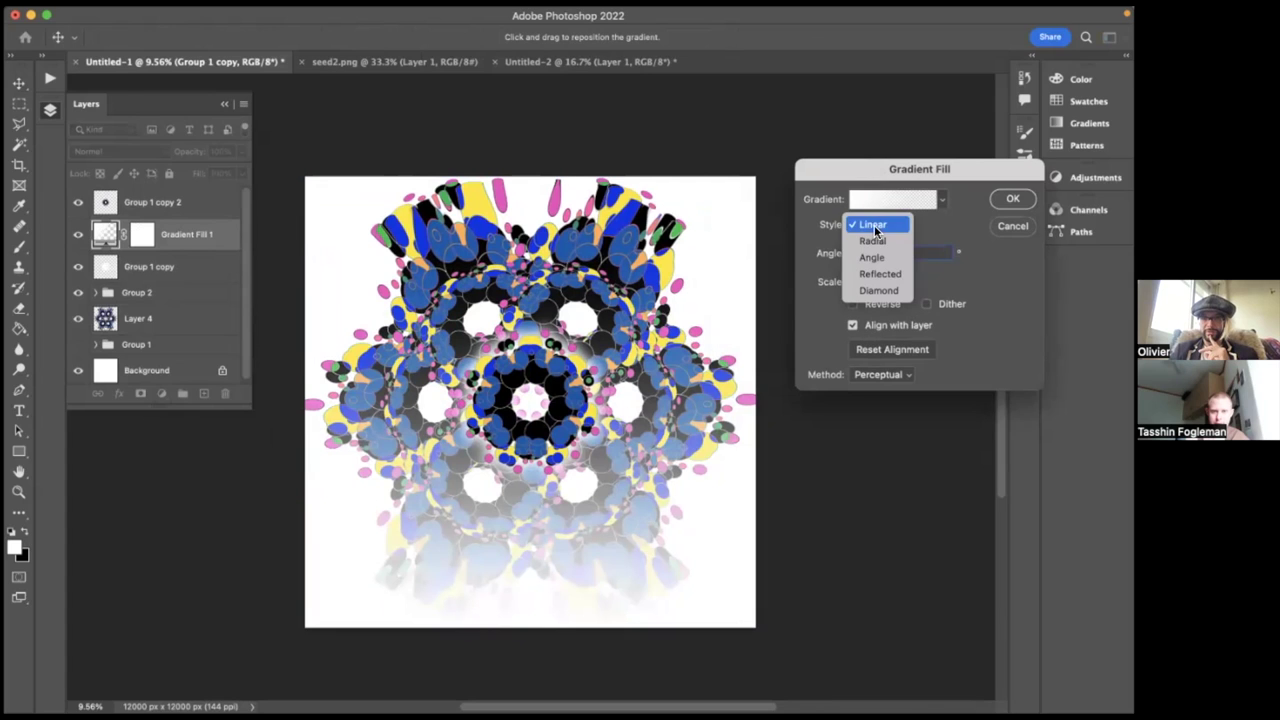
pyautogui.click(877, 239)
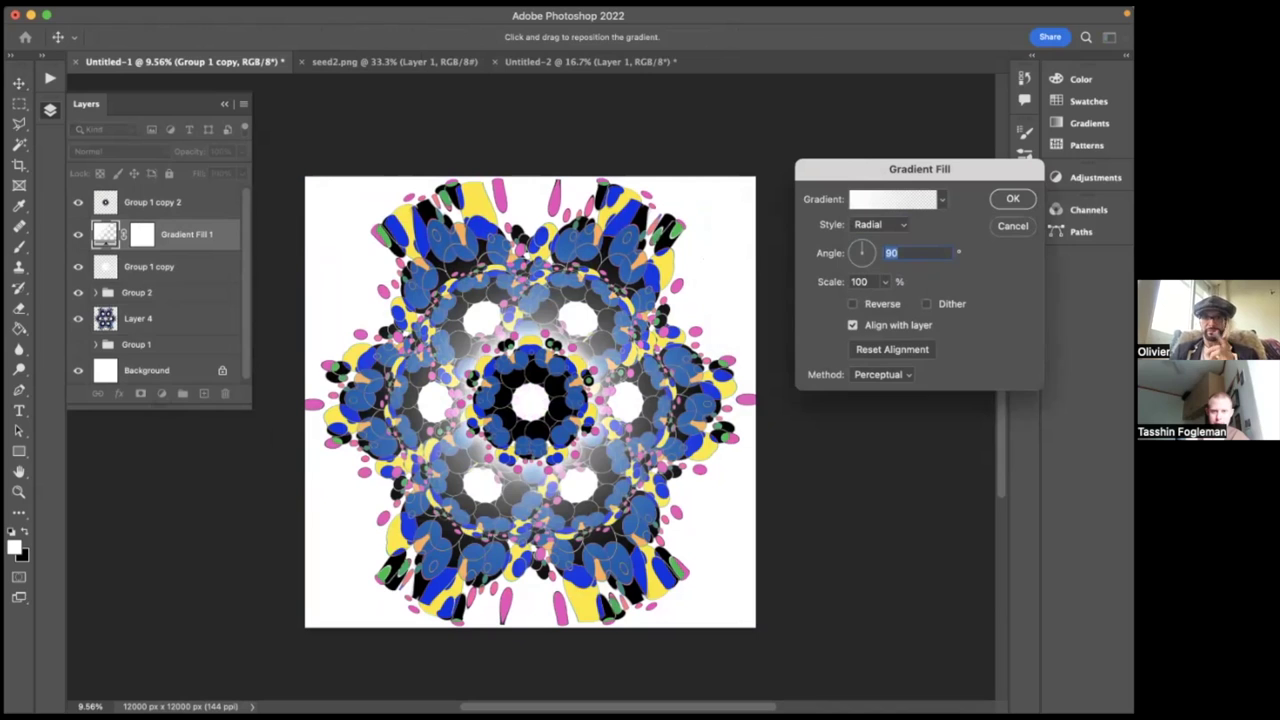
pyautogui.click(1012, 198)
# - Hide the Group 1 copy 2 and Group 1 copy layers
pyautogui.click(78, 202)
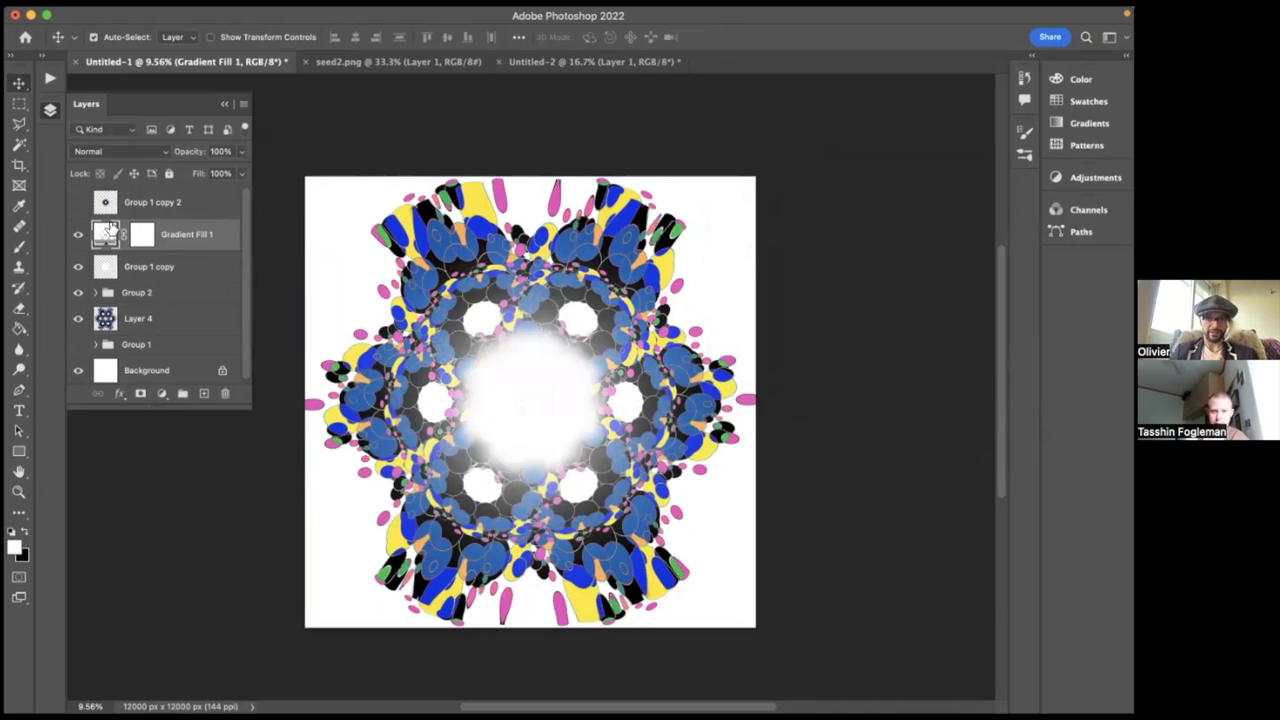
pyautogui.click(78, 266)
pyautogui.moveTo(108, 238); pyautogui.dragTo(103, 247)
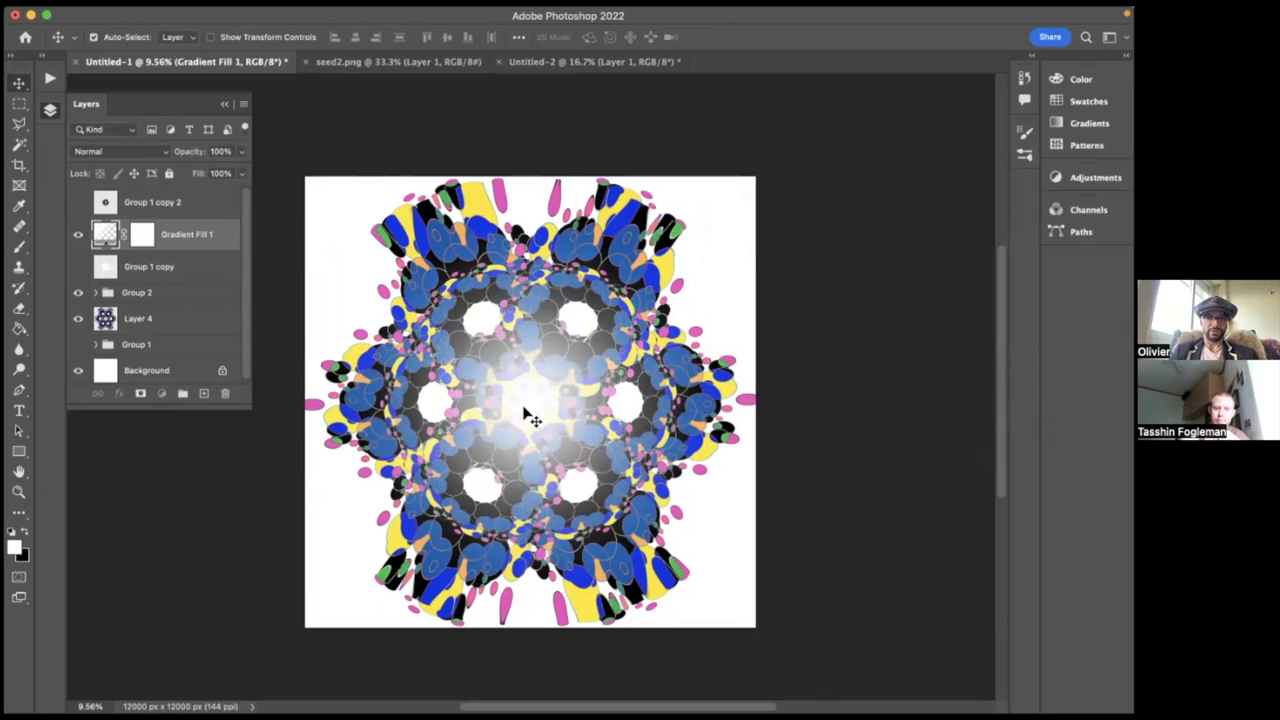
# - Open the Gradient Fill 1 settings and browse the Pinks and Greens gradient presets
pyautogui.doubleClick(105, 234)
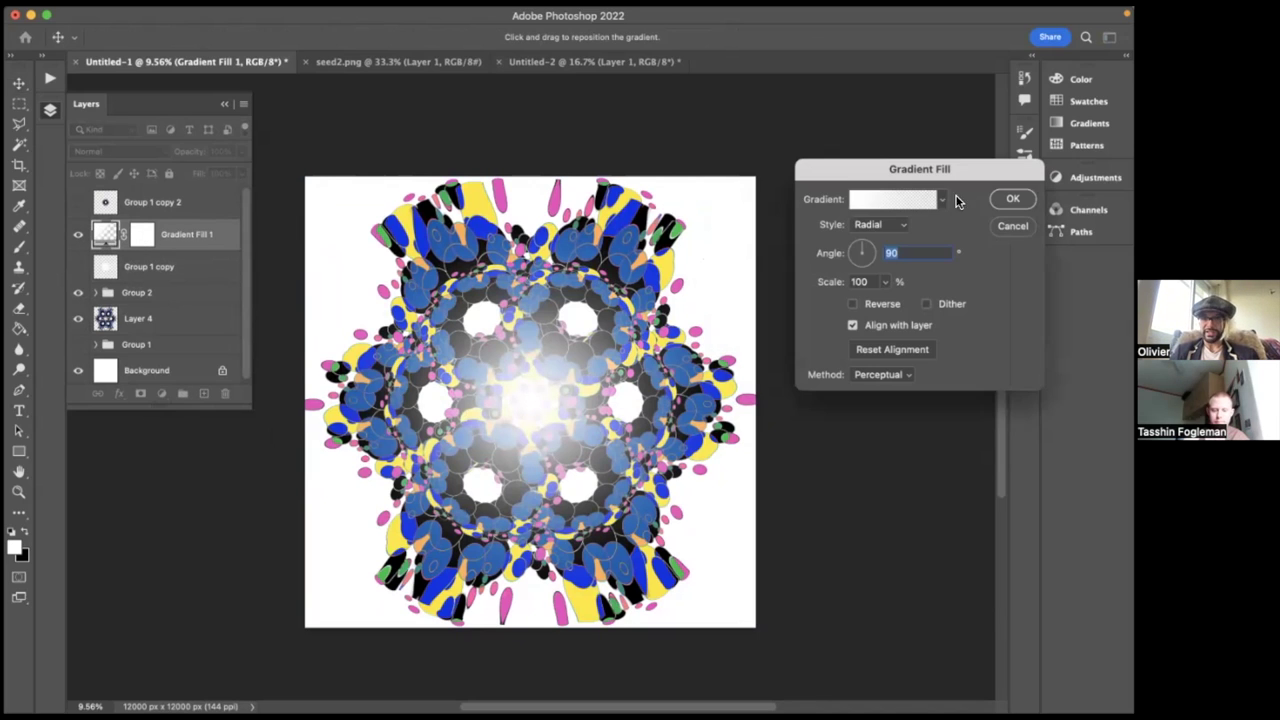
pyautogui.click(943, 199)
pyautogui.scroll(-1, 877, 278)
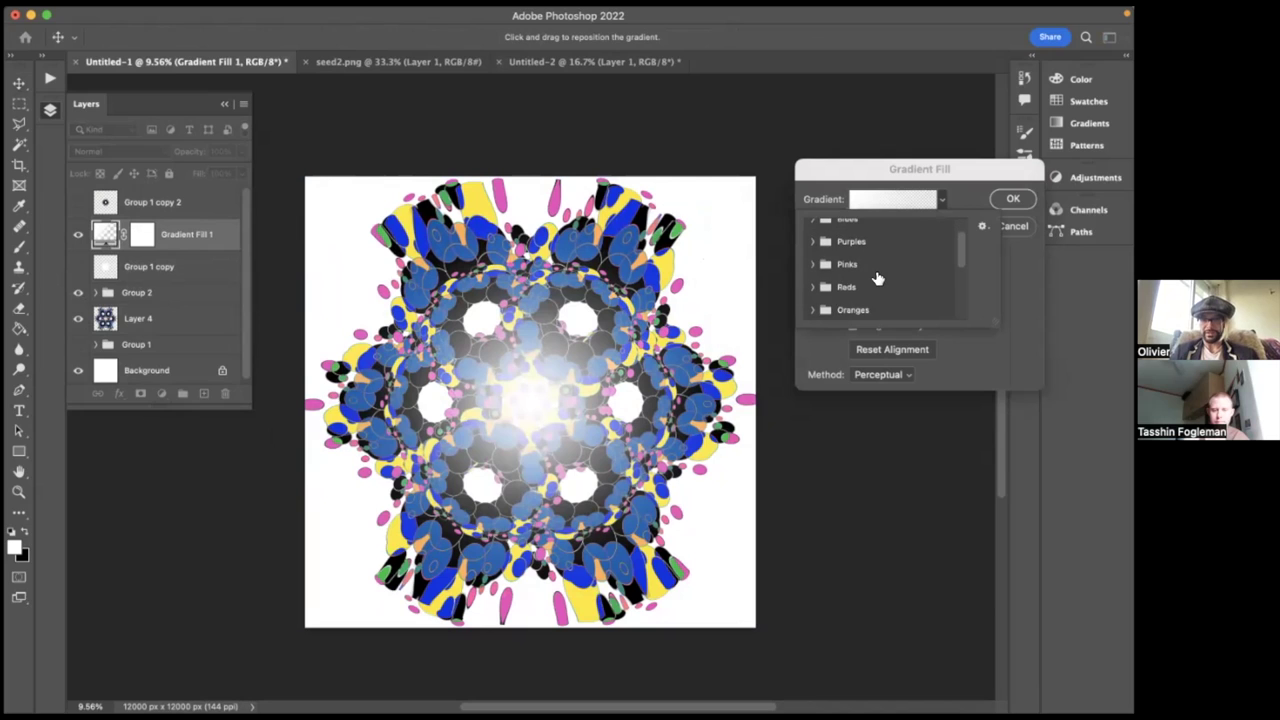
pyautogui.scroll(1, 877, 278)
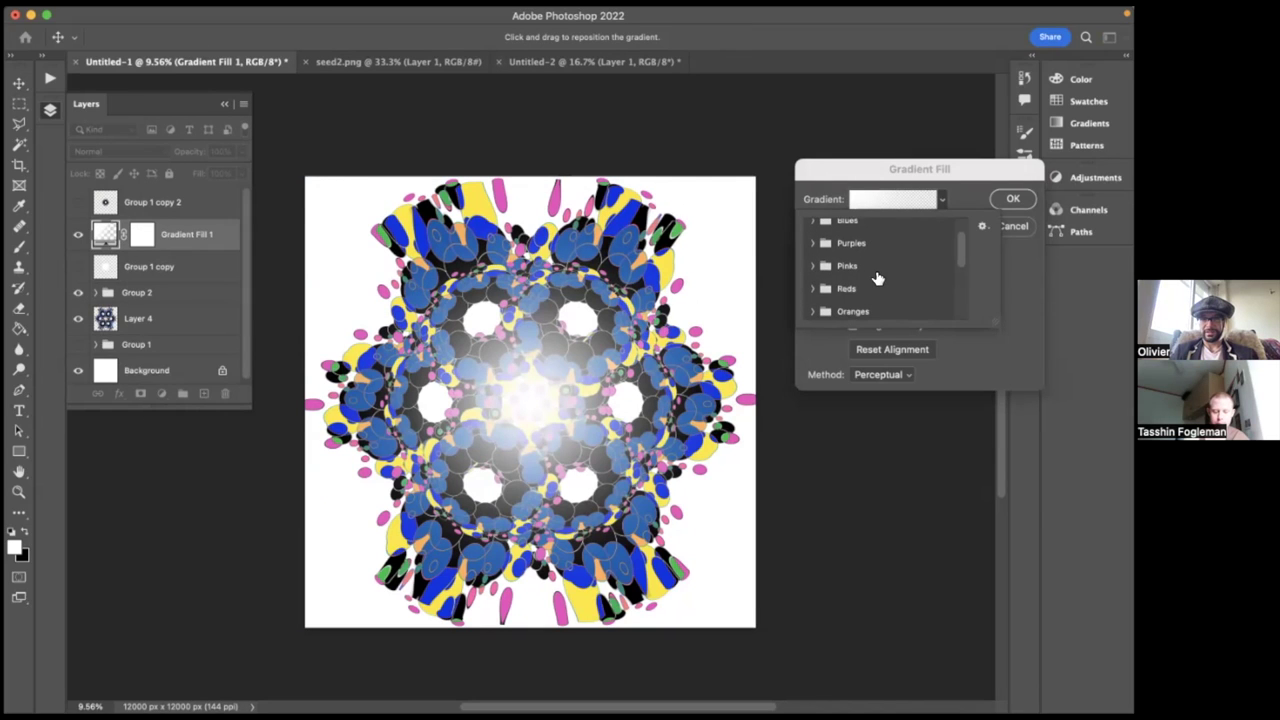
pyautogui.click(811, 268)
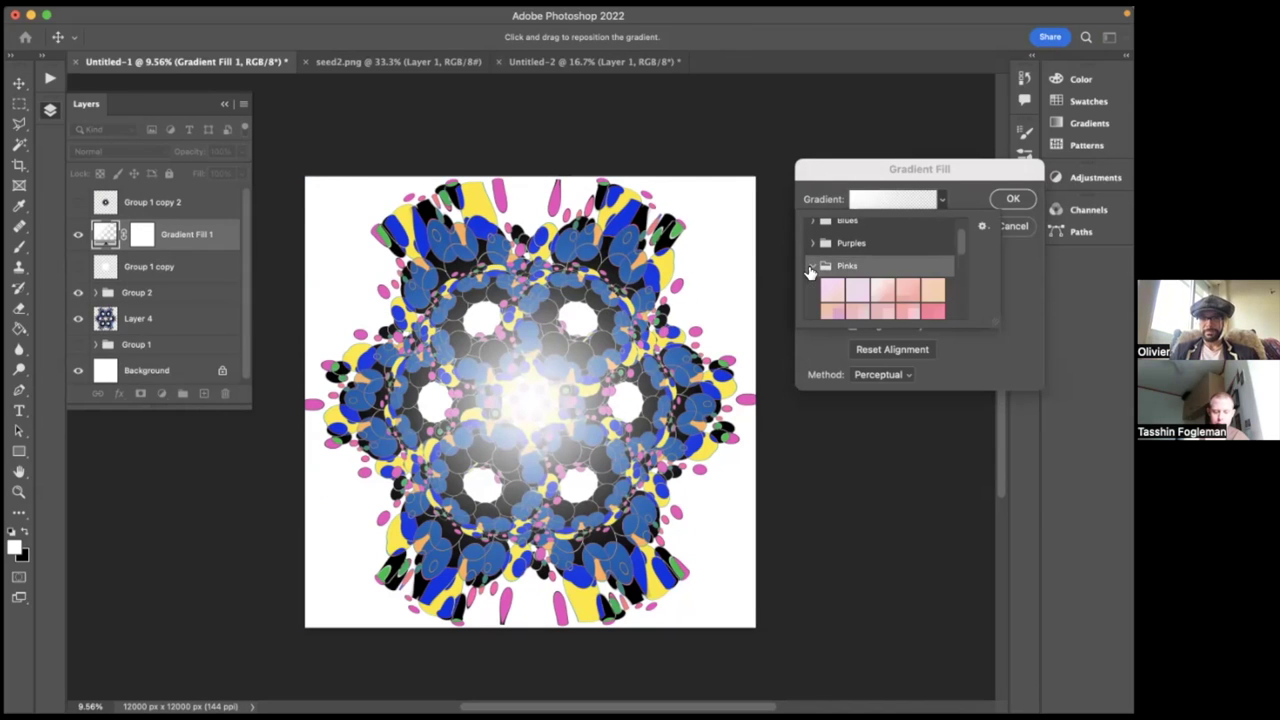
pyautogui.scroll(-2, 865, 275)
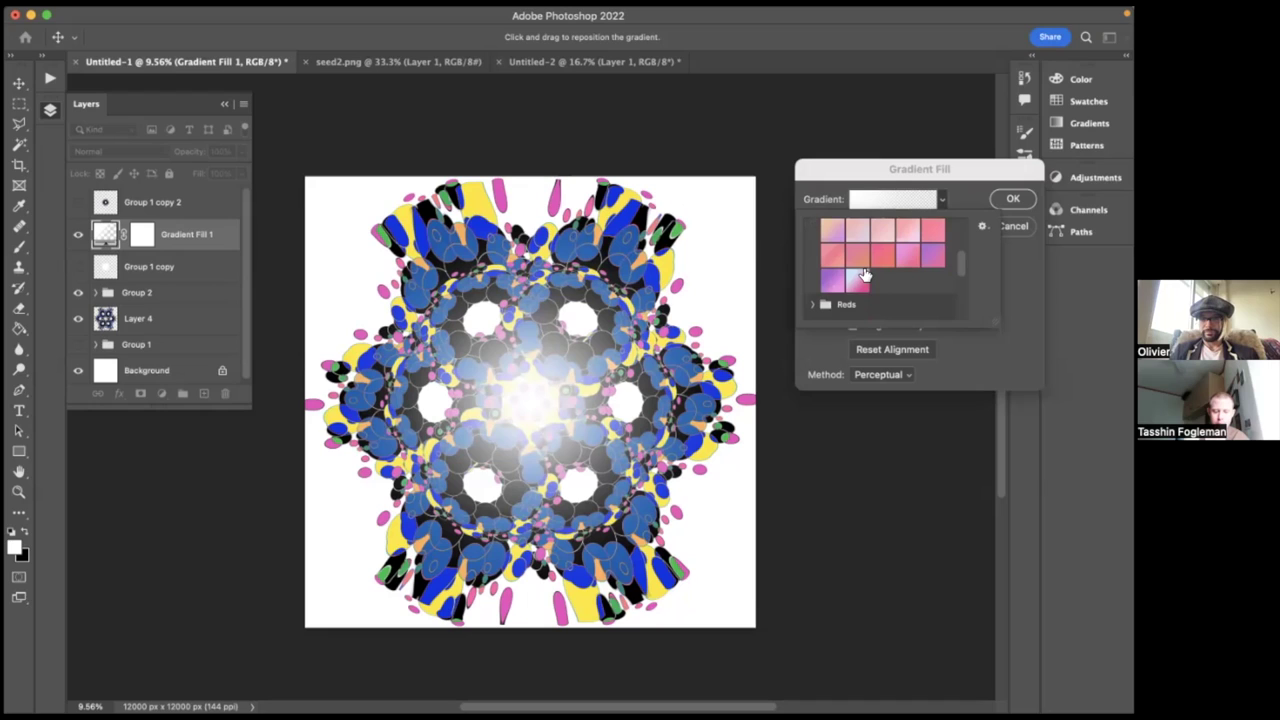
pyautogui.scroll(-3, 865, 275)
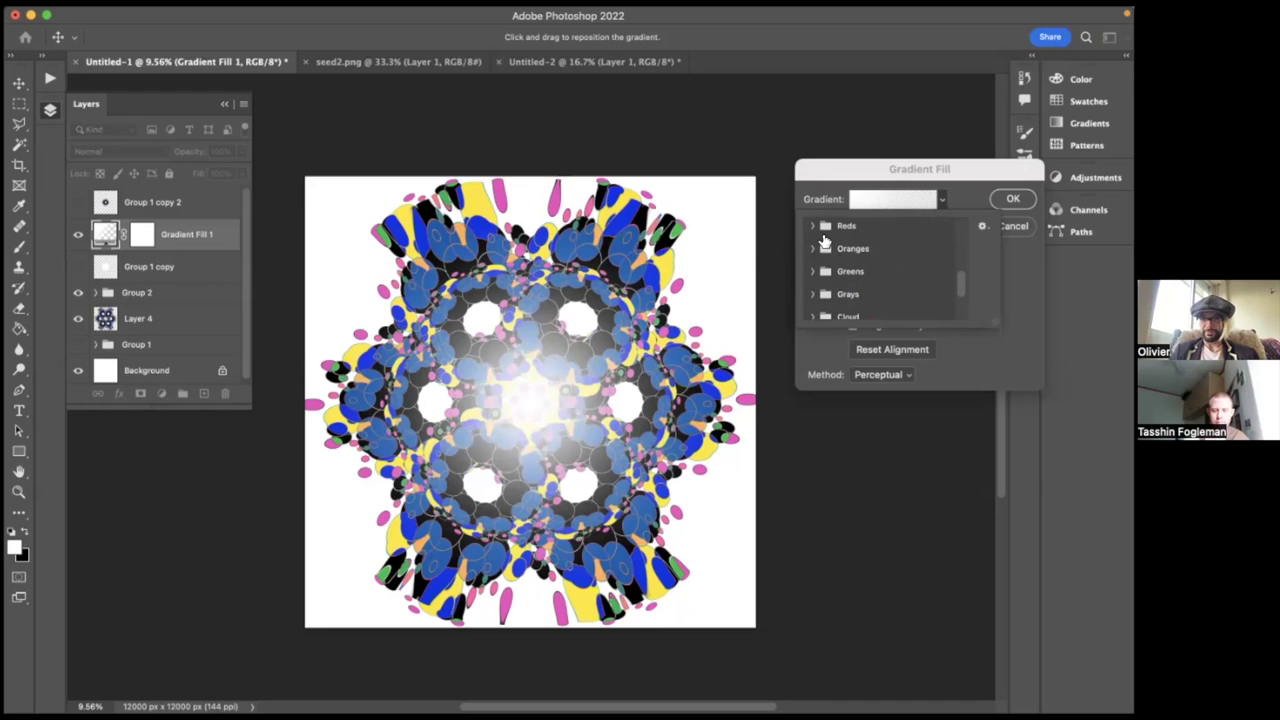
pyautogui.click(811, 271)
pyautogui.scroll(-3, 812, 276)
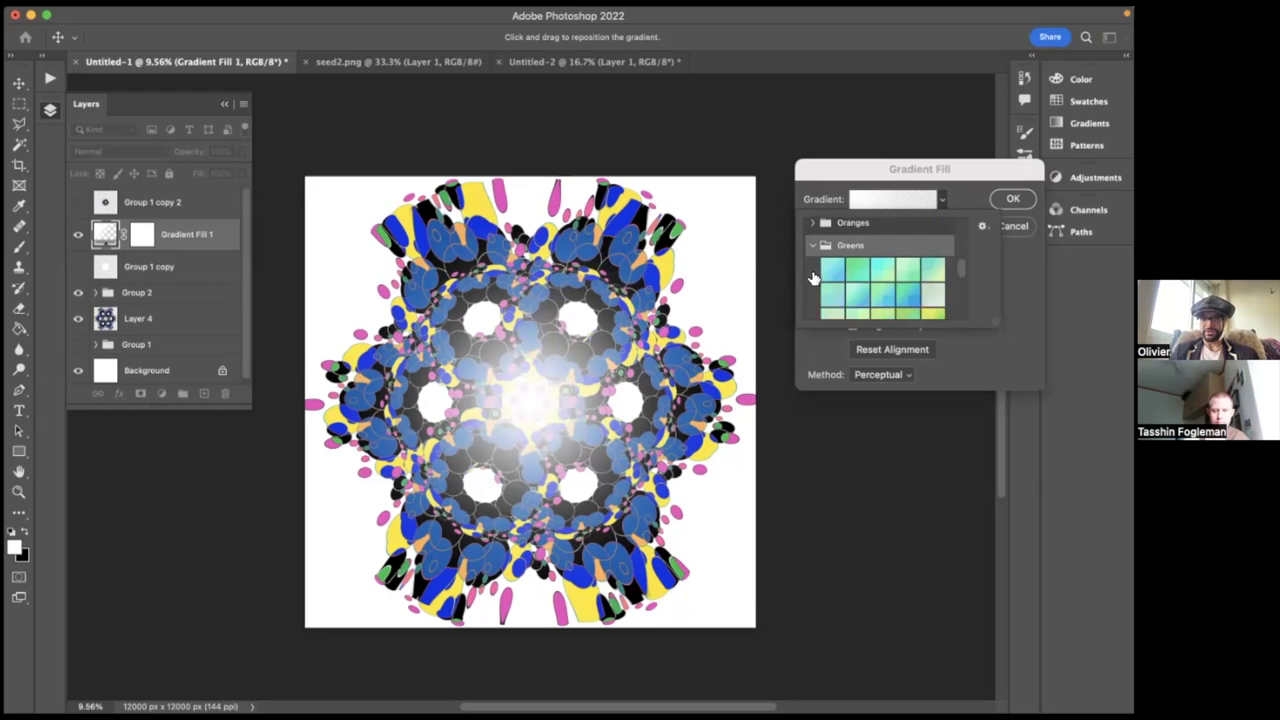
pyautogui.scroll(2, 812, 278)
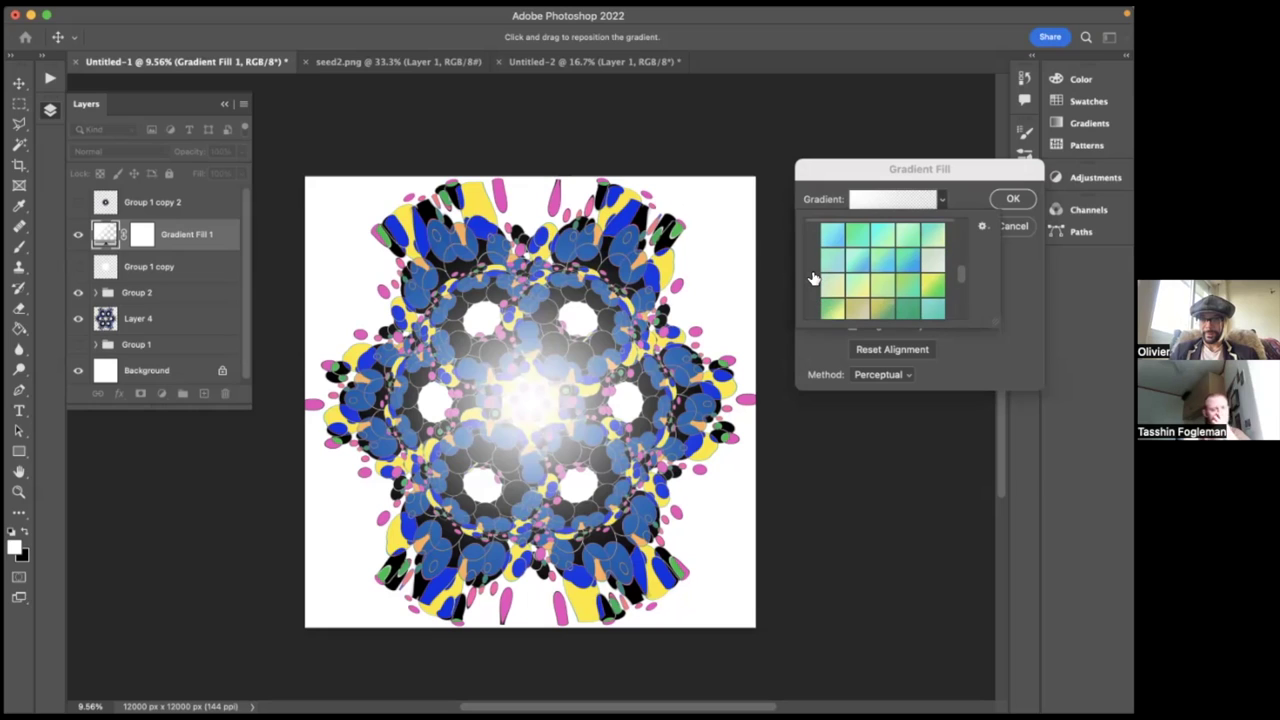
pyautogui.scroll(-1, 813, 278)
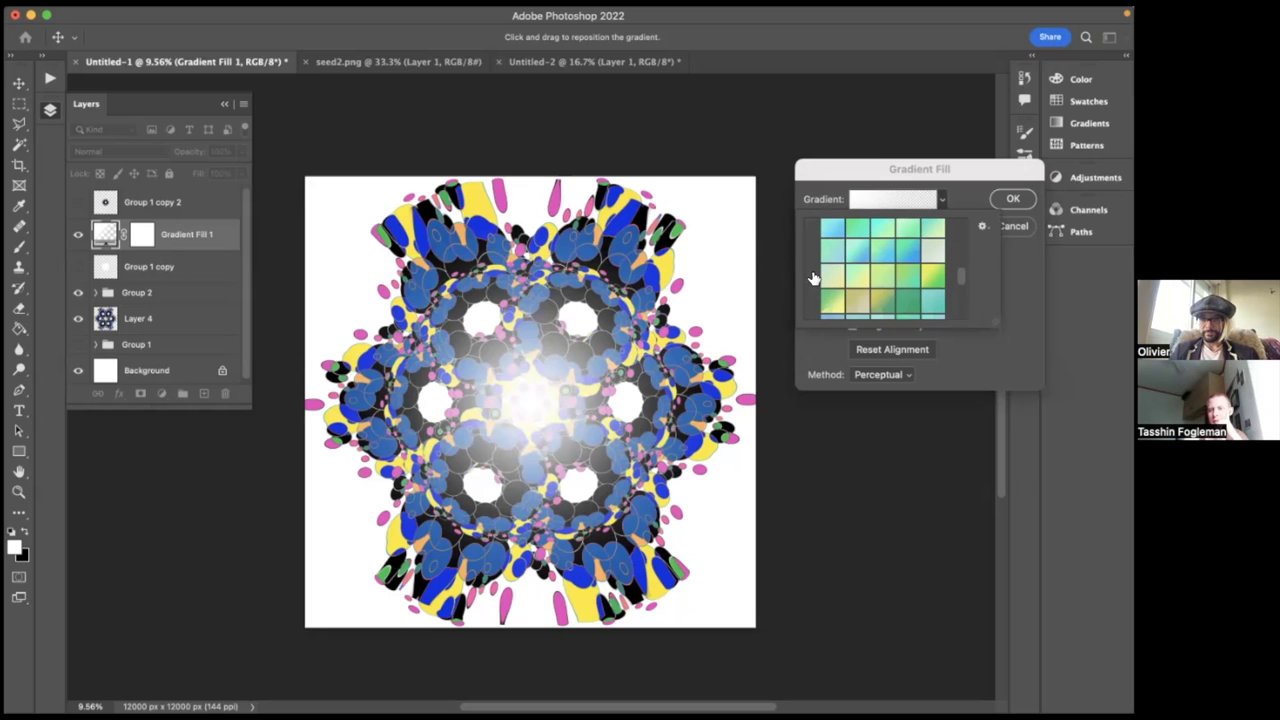
pyautogui.scroll(1, 813, 278)
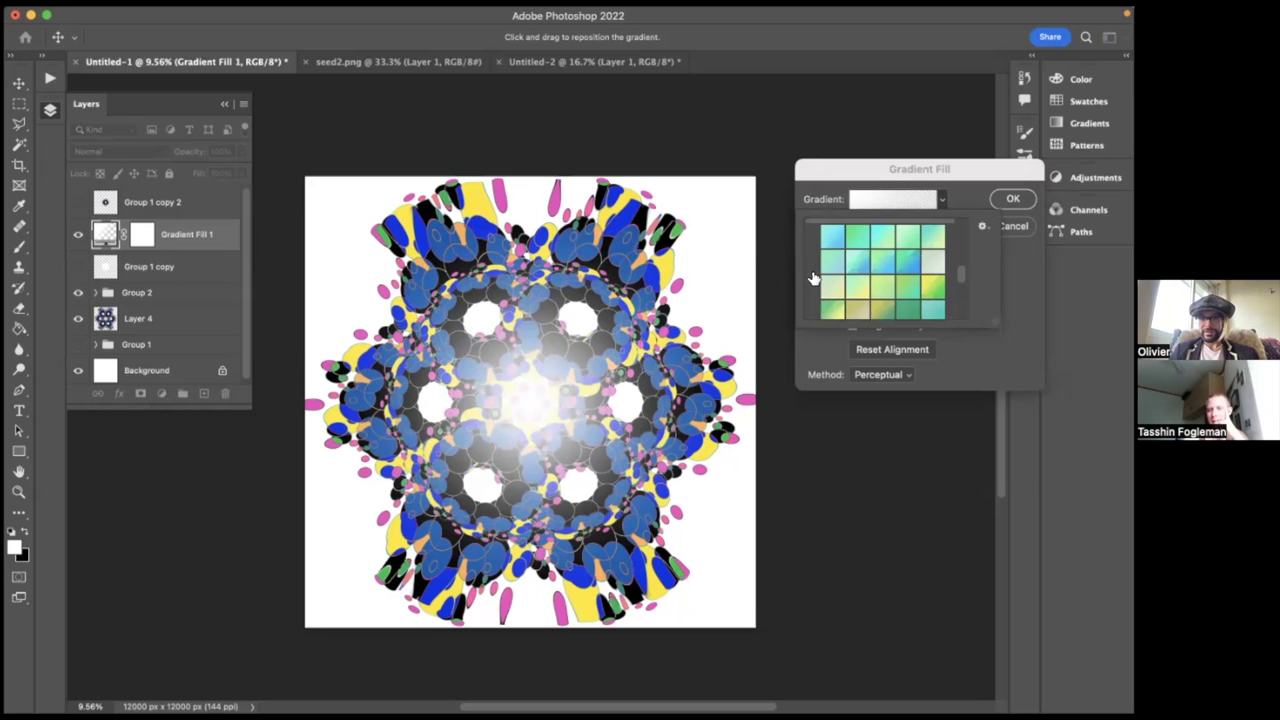
# - Apply the cyan-to-light-green preset from the Greens set to Gradient Fill 1 and set the layer's blend mode to Screen
pyautogui.click(884, 235)
pyautogui.click(930, 244)
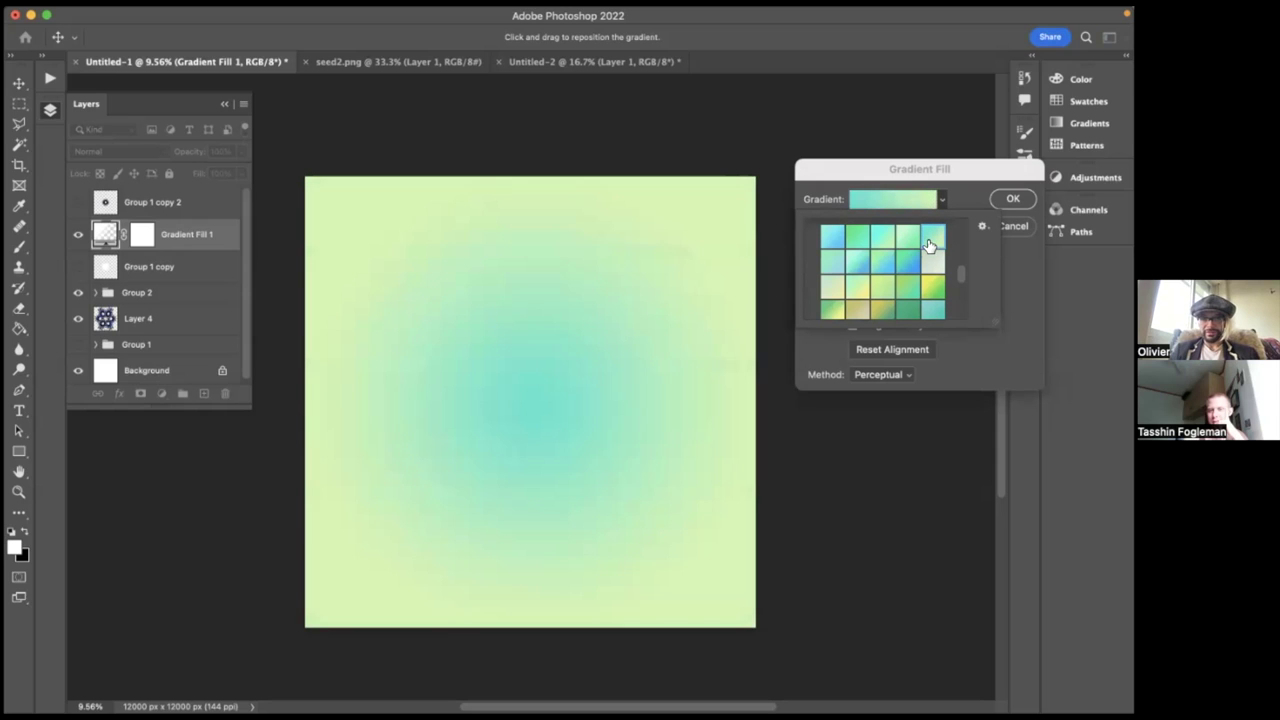
pyautogui.click(885, 240)
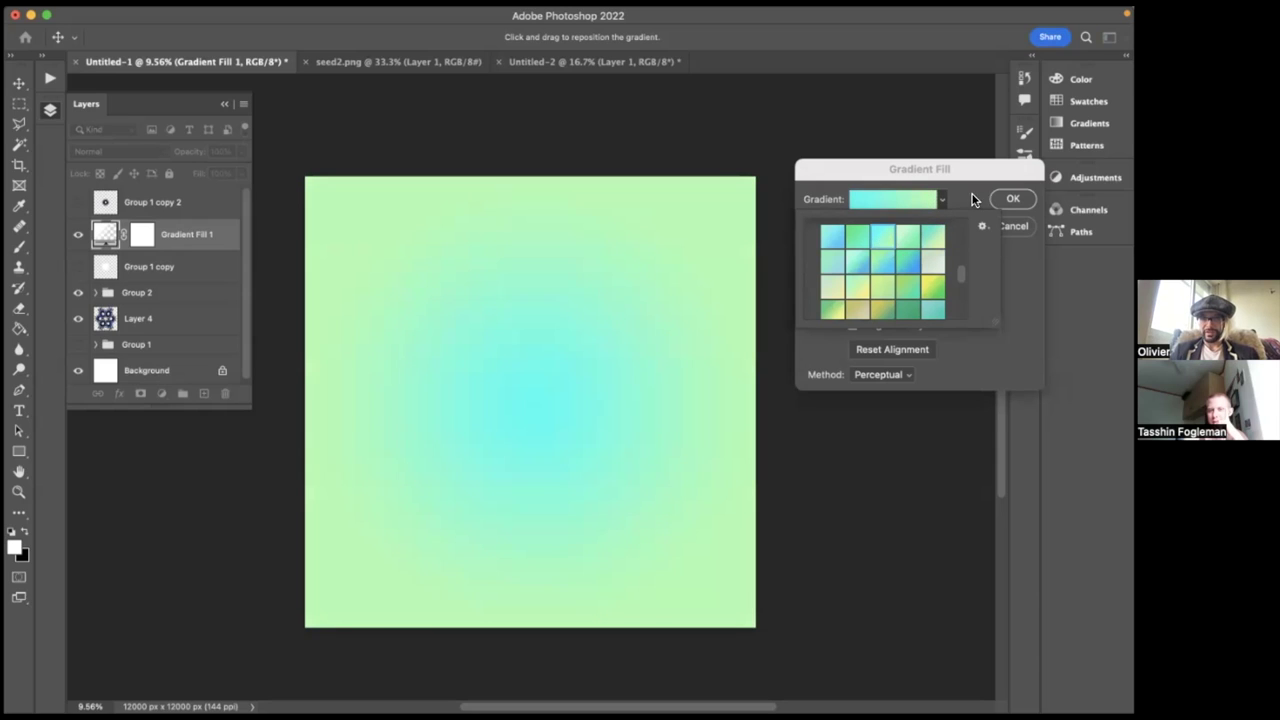
pyautogui.click(972, 199)
pyautogui.press('Return')
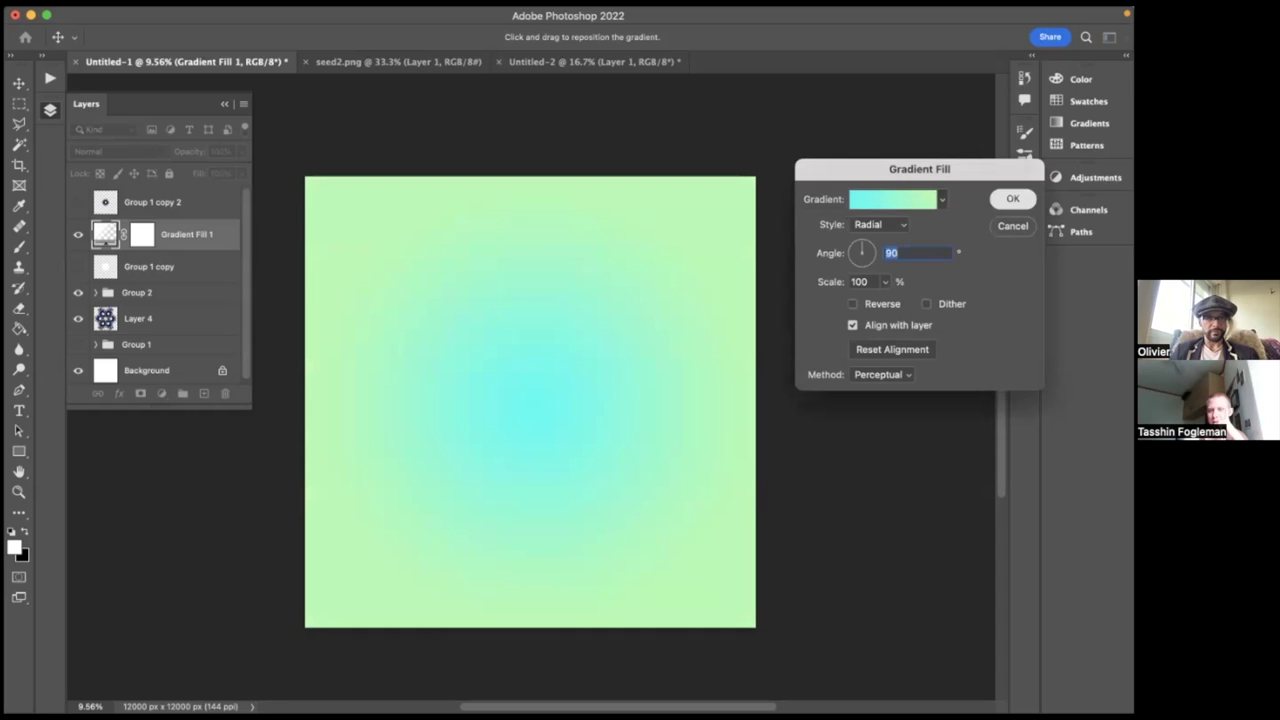
pyautogui.click(124, 152)
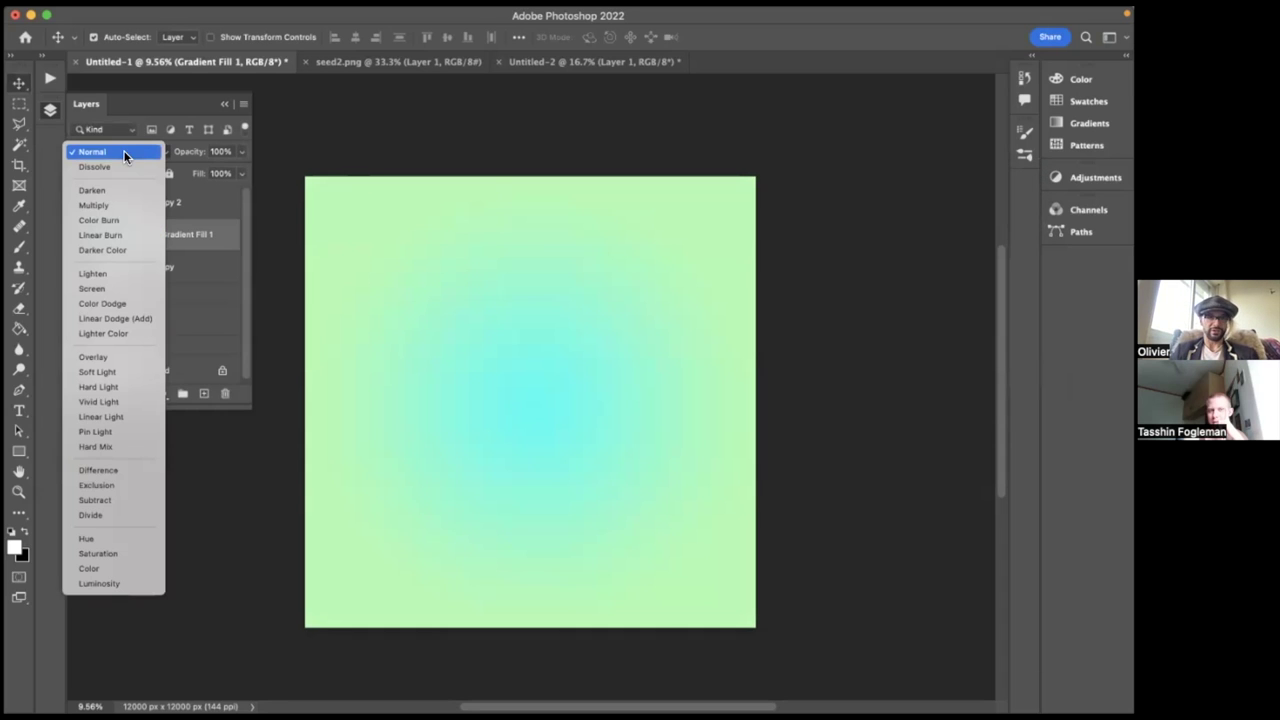
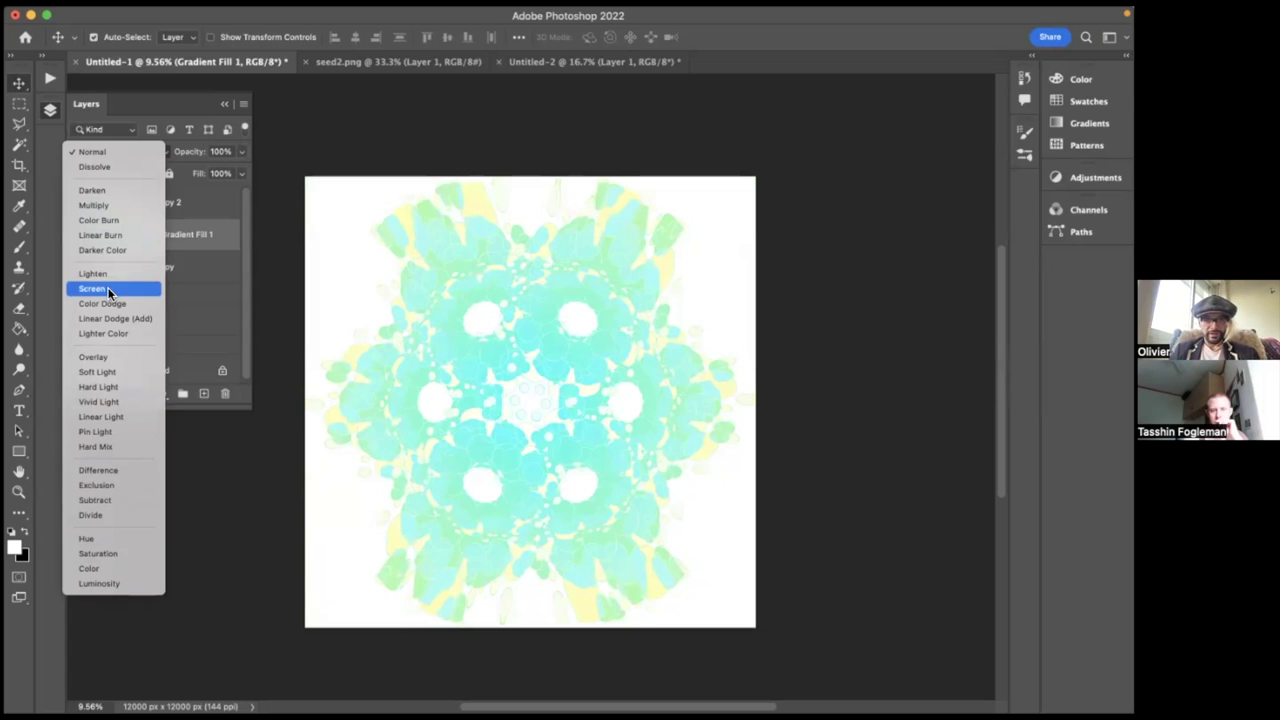
pyautogui.click(109, 290)
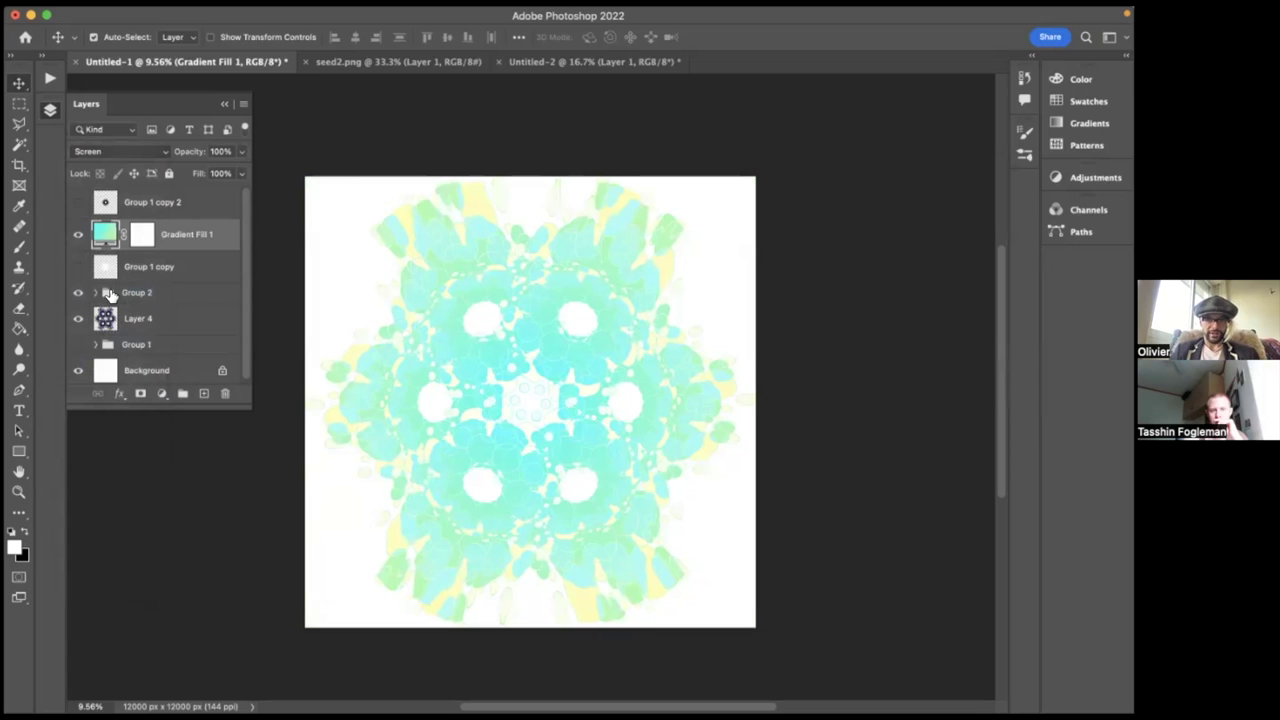
# - Move Gradient Fill 1 directly above Layer 4 and place a duplicate of it above Group 2
pyautogui.moveTo(106, 236)
pyautogui.mouseDown()
pyautogui.moveTo(110, 302)
pyautogui.moveTo(105, 248)
pyautogui.mouseUp()
pyautogui.press('super+j')
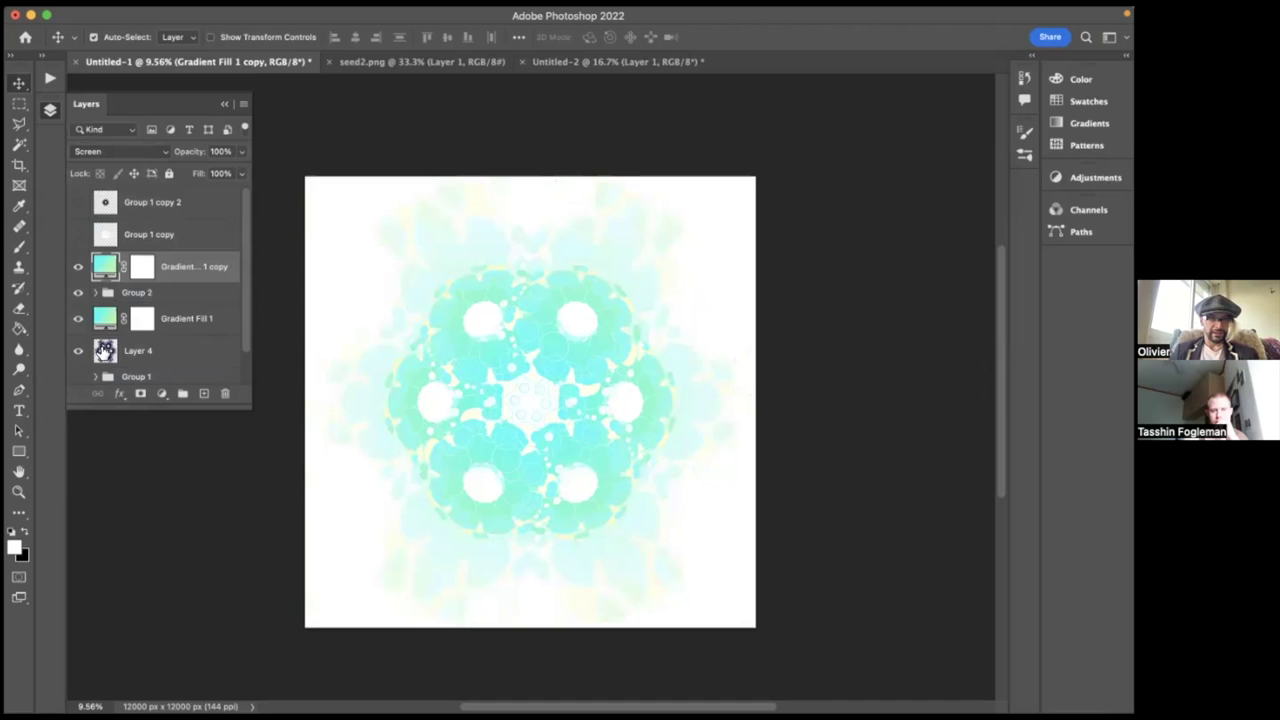
# - Duplicate Group 2 and merge the duplicate into a single layer
pyautogui.click(96, 293)
pyautogui.scroll(-2, 119, 345)
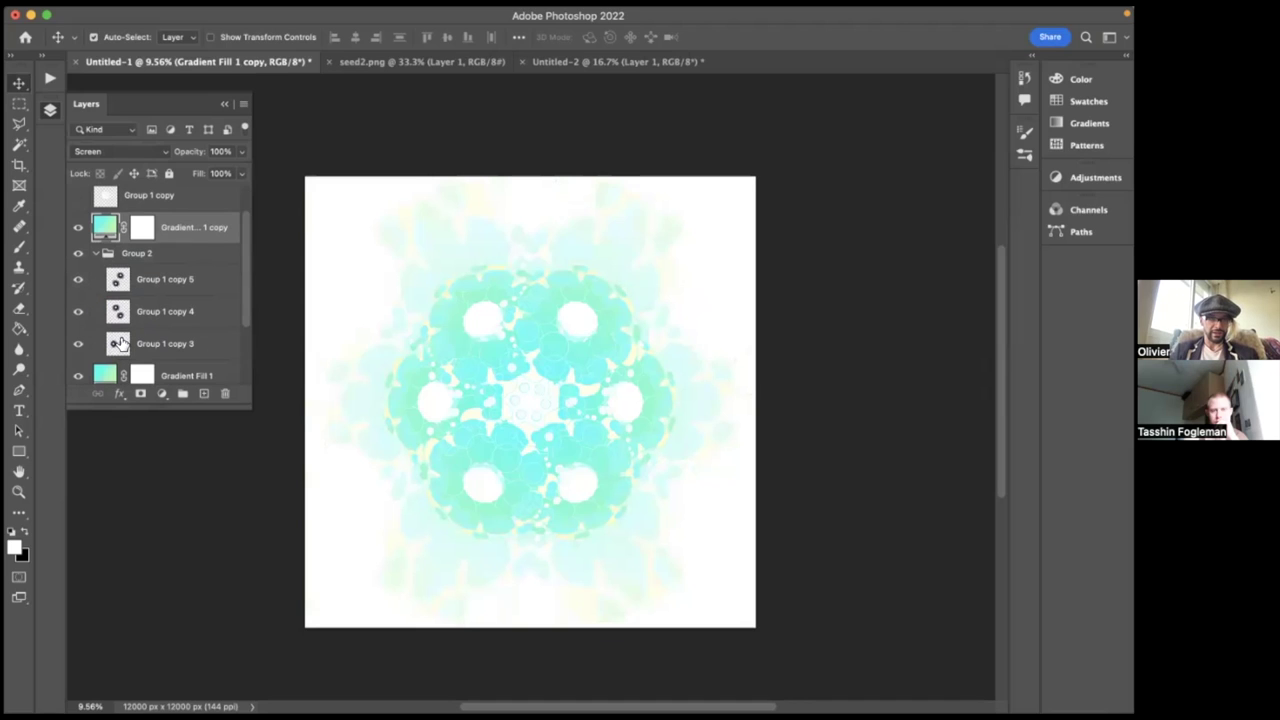
pyautogui.click(96, 257)
pyautogui.click(127, 259)
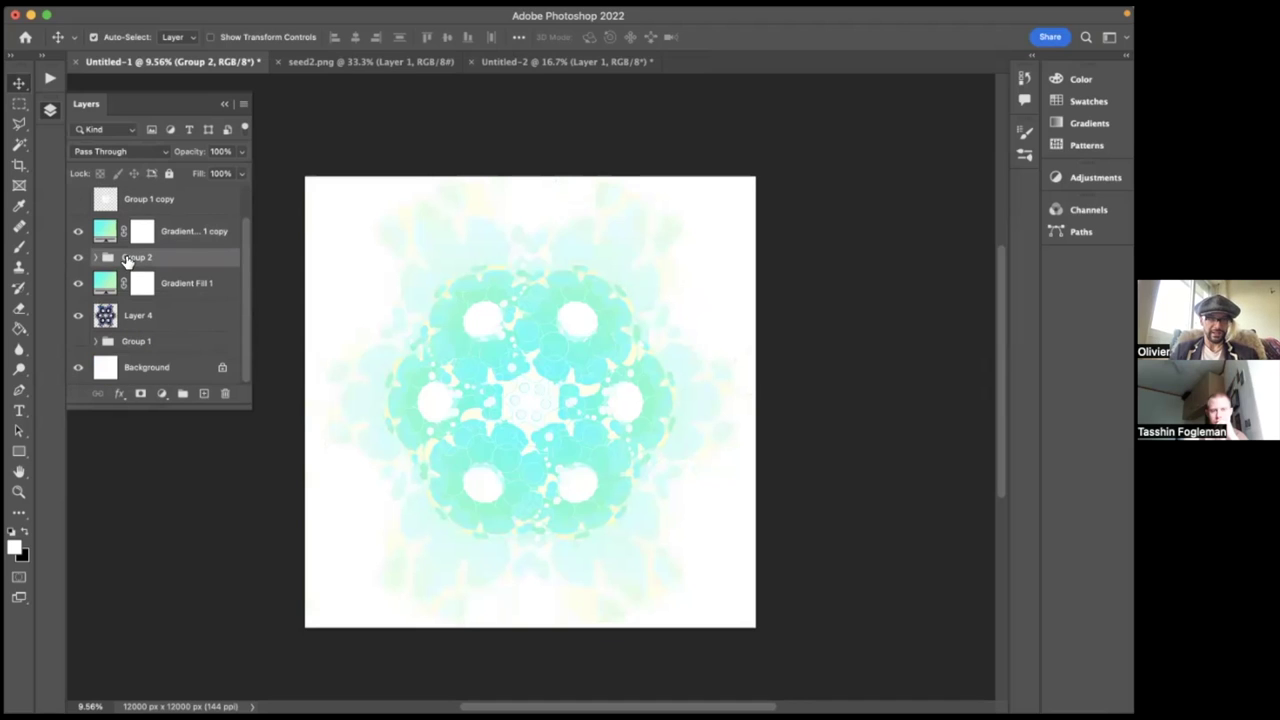
pyautogui.press('super+j')
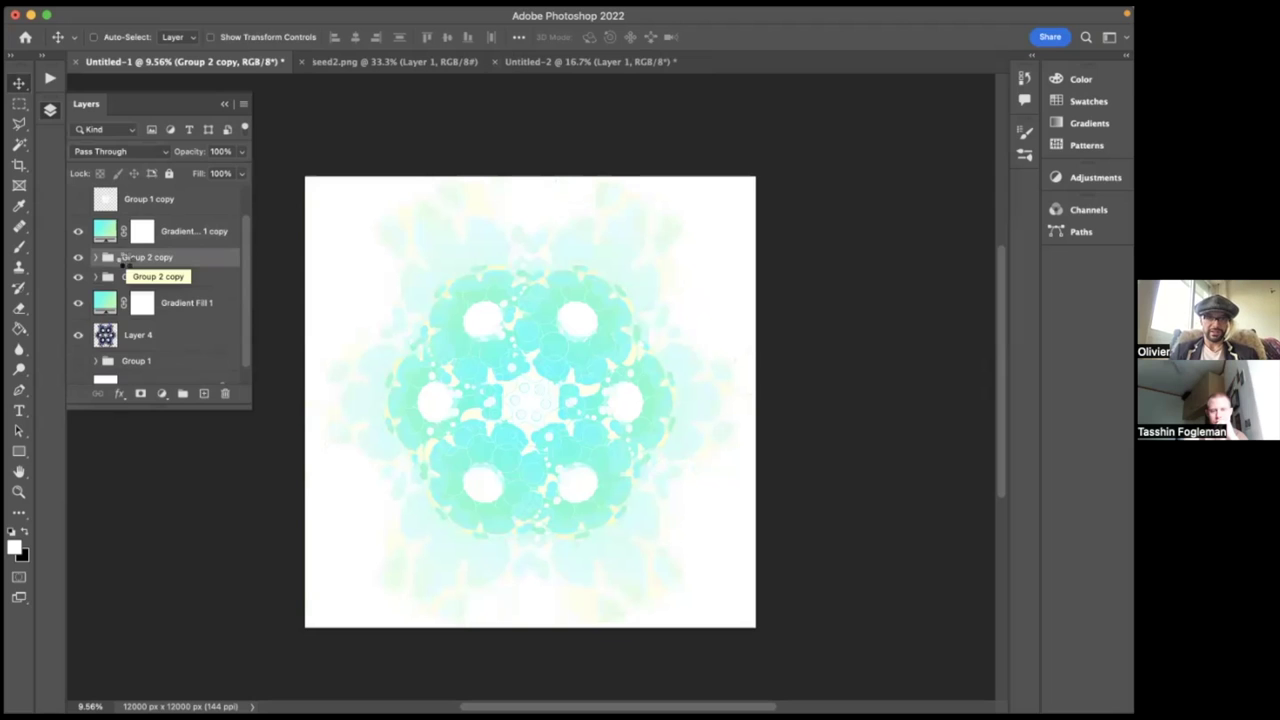
pyautogui.press('super+e')
# - Load the merged Group 2 copy's outline as a selection, hide that copy, and mask Group 2 with the selection
pyautogui.keyDown('super'); pyautogui.click(105, 263); pyautogui.keyUp('super')
pyautogui.click(79, 263)
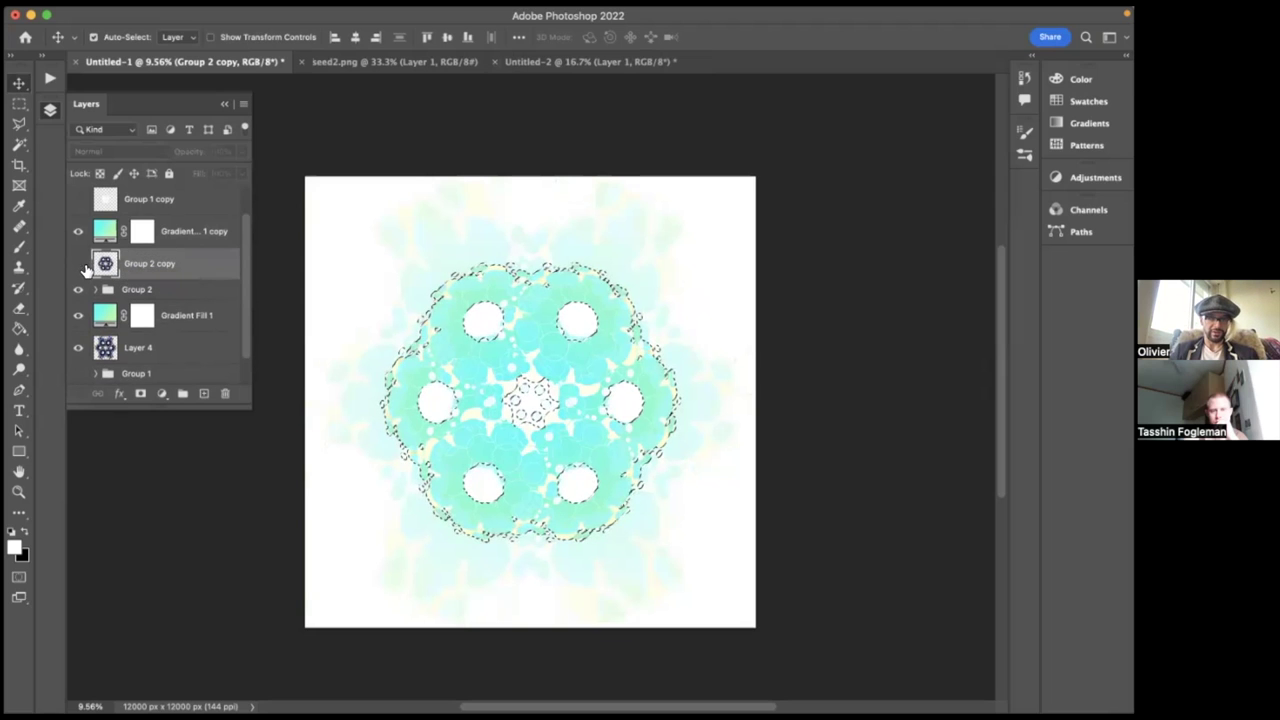
pyautogui.click(130, 289)
pyautogui.click(140, 393)
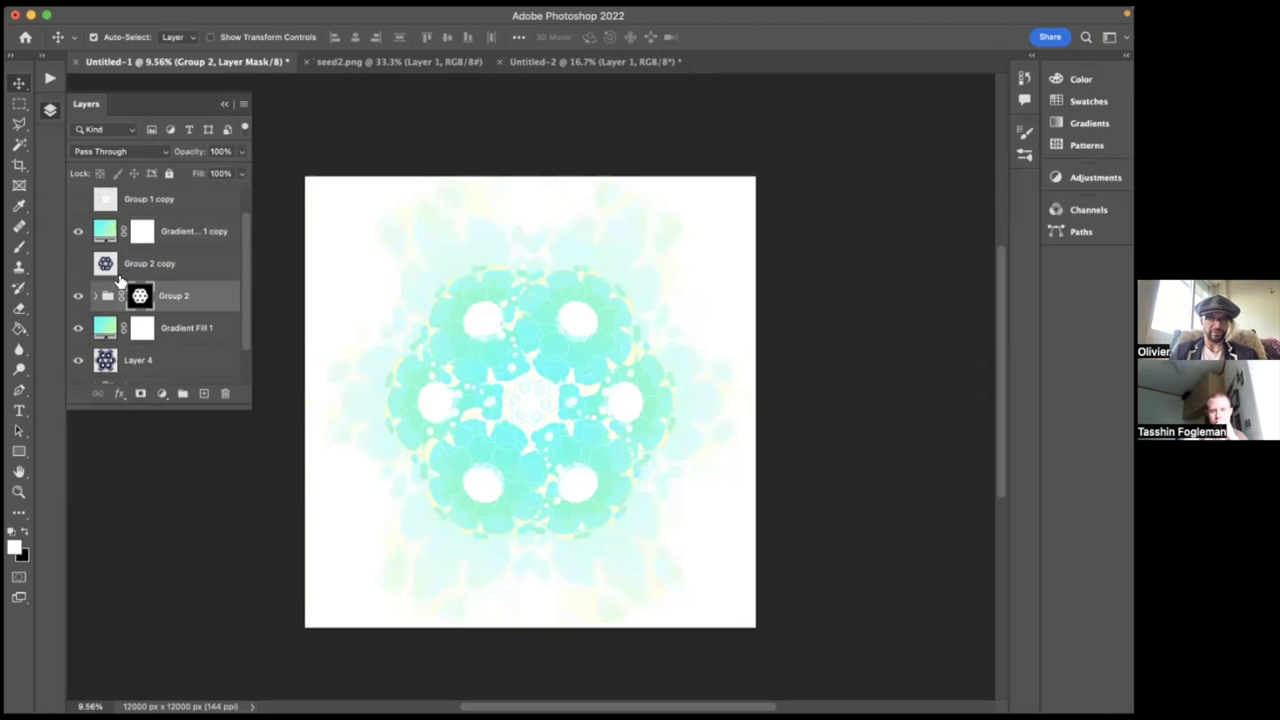
# - Move the duplicated gradient fill to the top inside Group 2 and set its blend mode to Overlay
pyautogui.click(96, 296)
pyautogui.moveTo(105, 238); pyautogui.dragTo(103, 315)
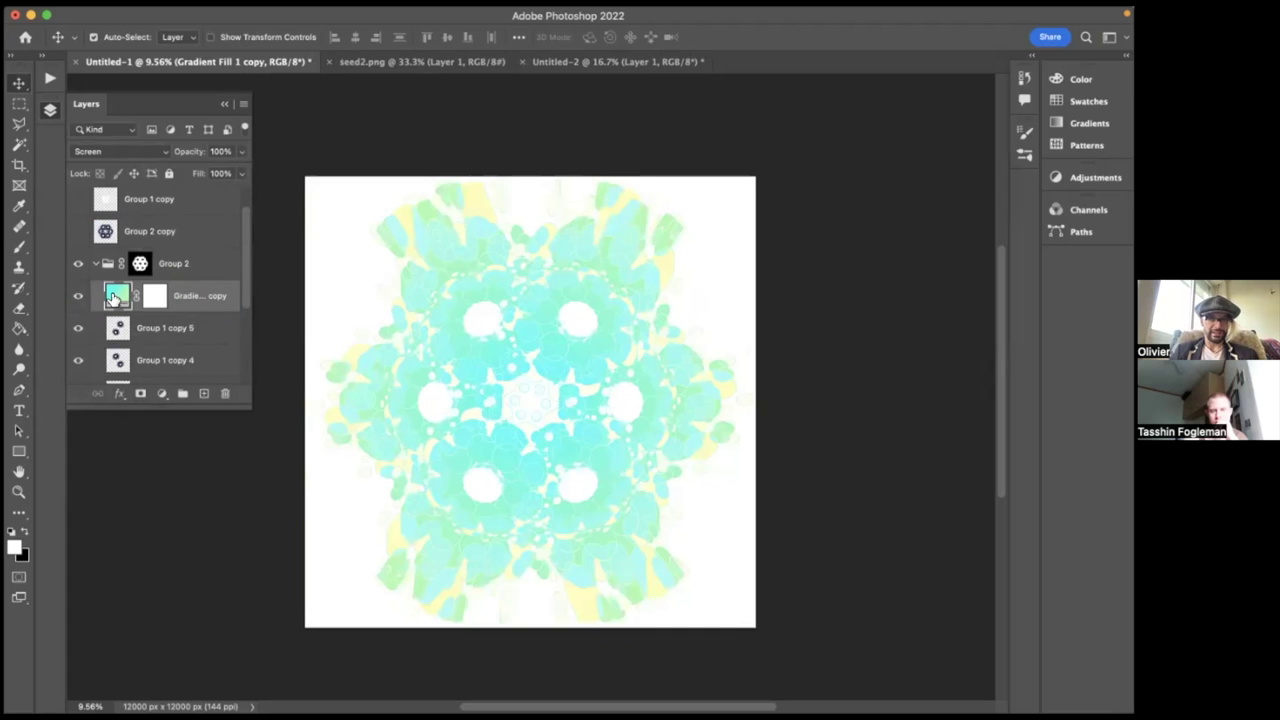
pyautogui.click(111, 152)
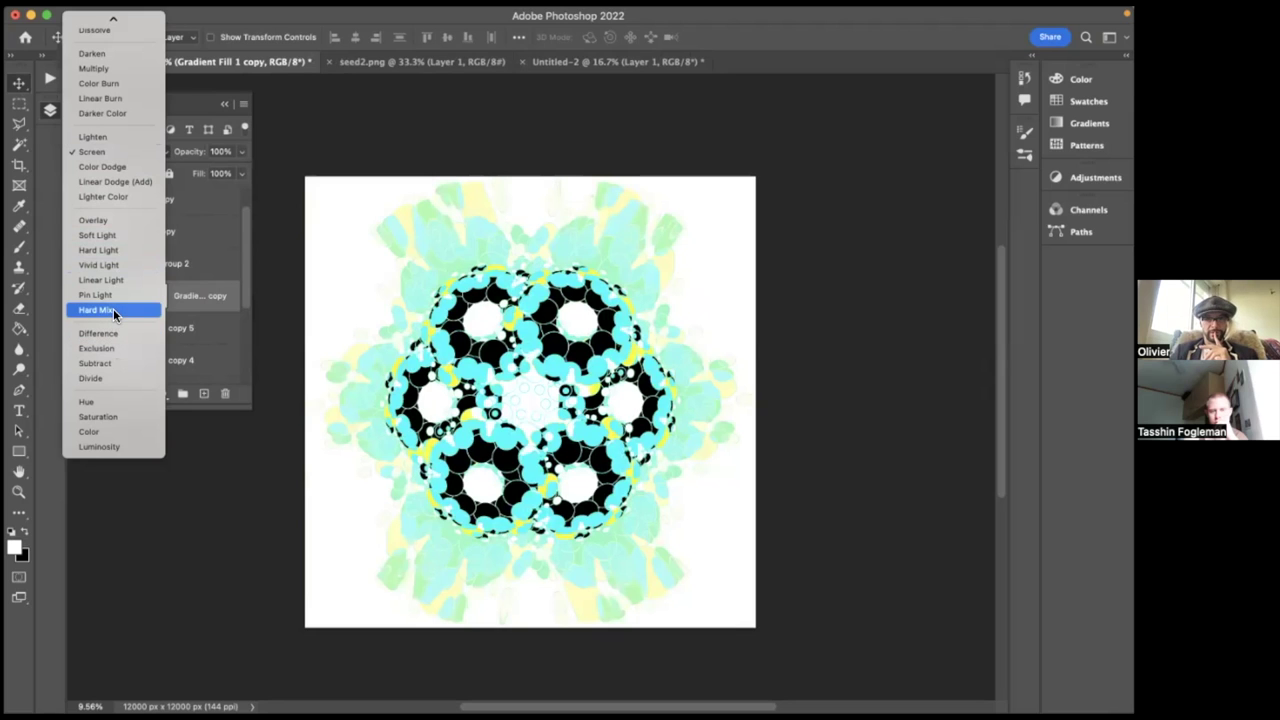
pyautogui.click(117, 221)
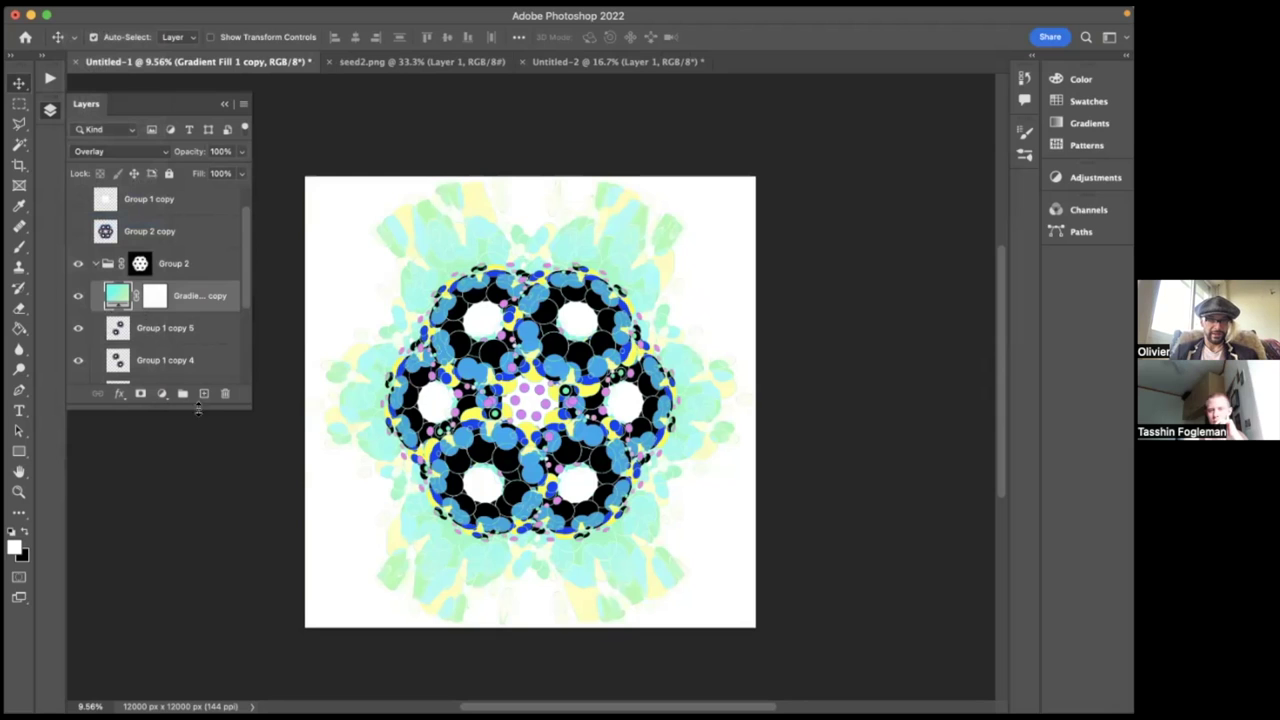
# - Add a Hue/Saturation adjustment above the gradient fill inside Group 2 with Hue set to -142
pyautogui.click(161, 393)
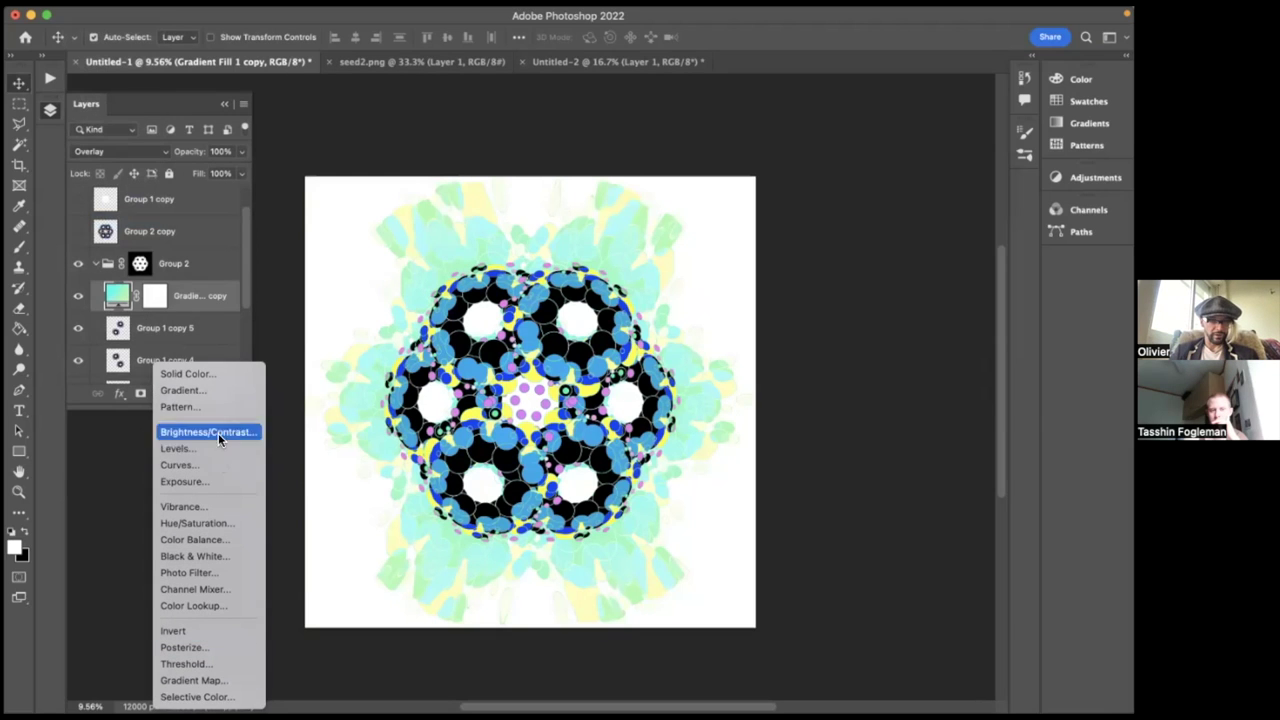
pyautogui.click(205, 523)
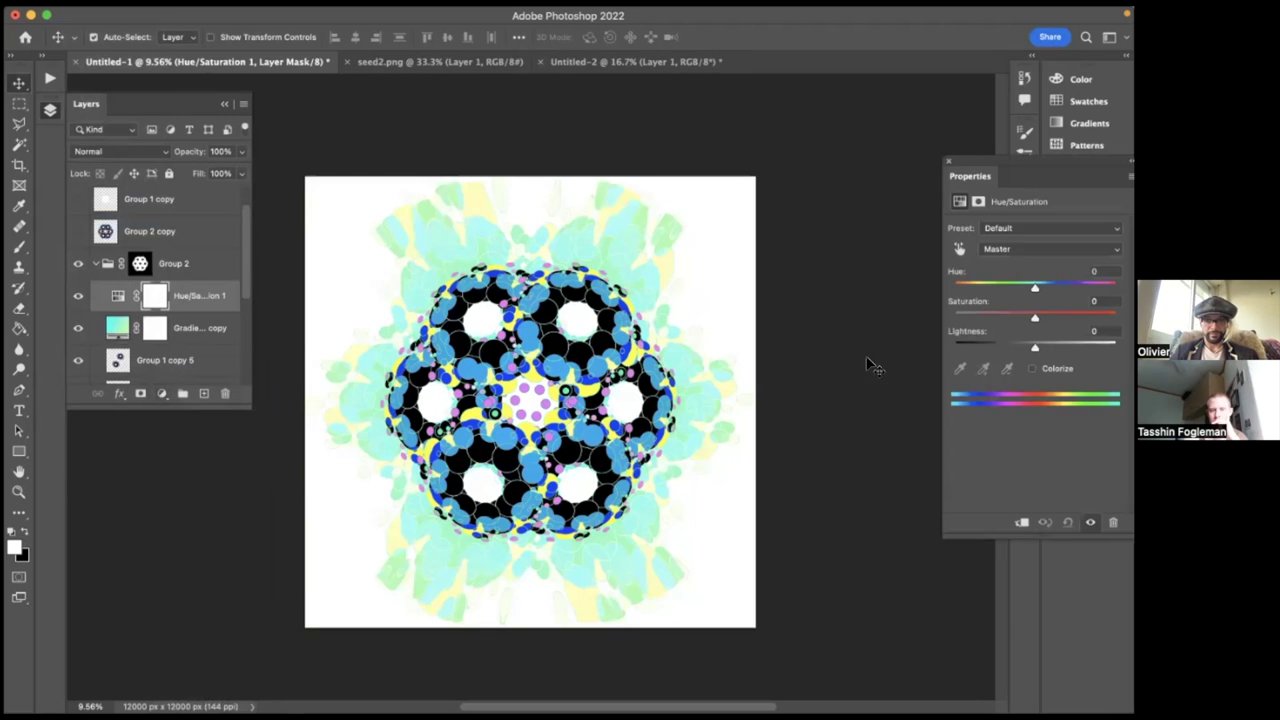
pyautogui.moveTo(1035, 287); pyautogui.dragTo(967, 288)
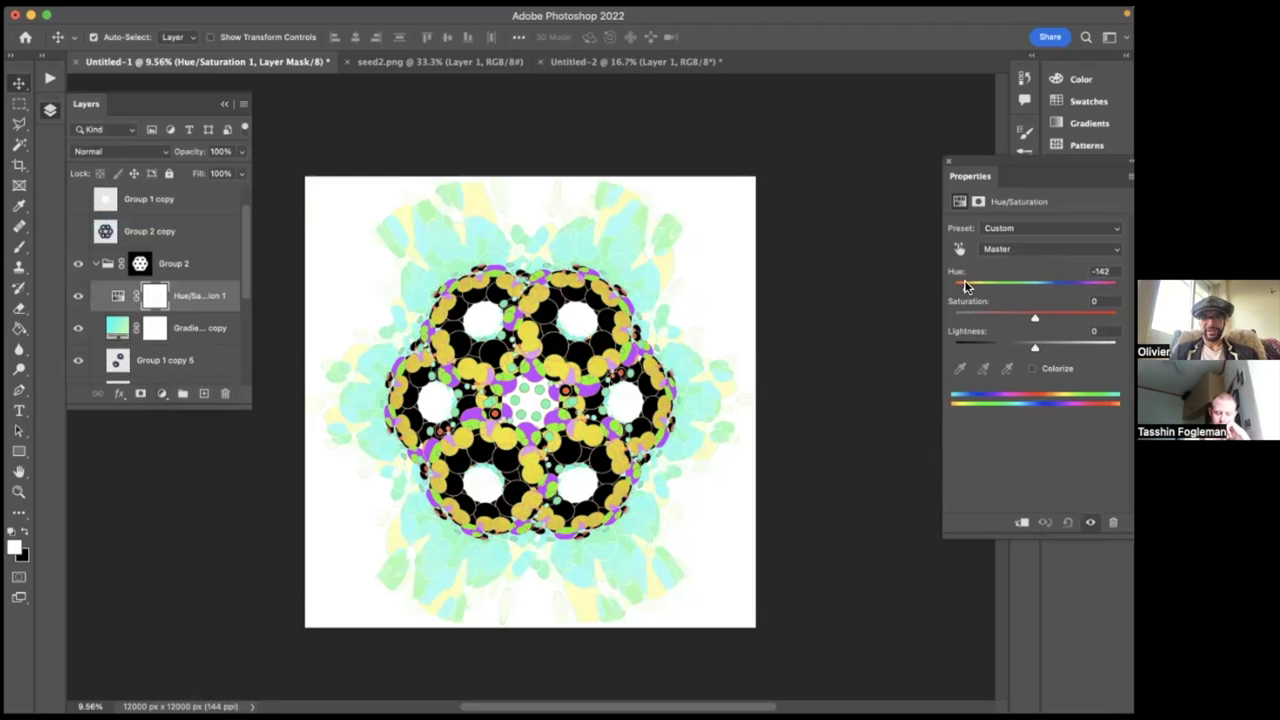
pyautogui.click(950, 163)
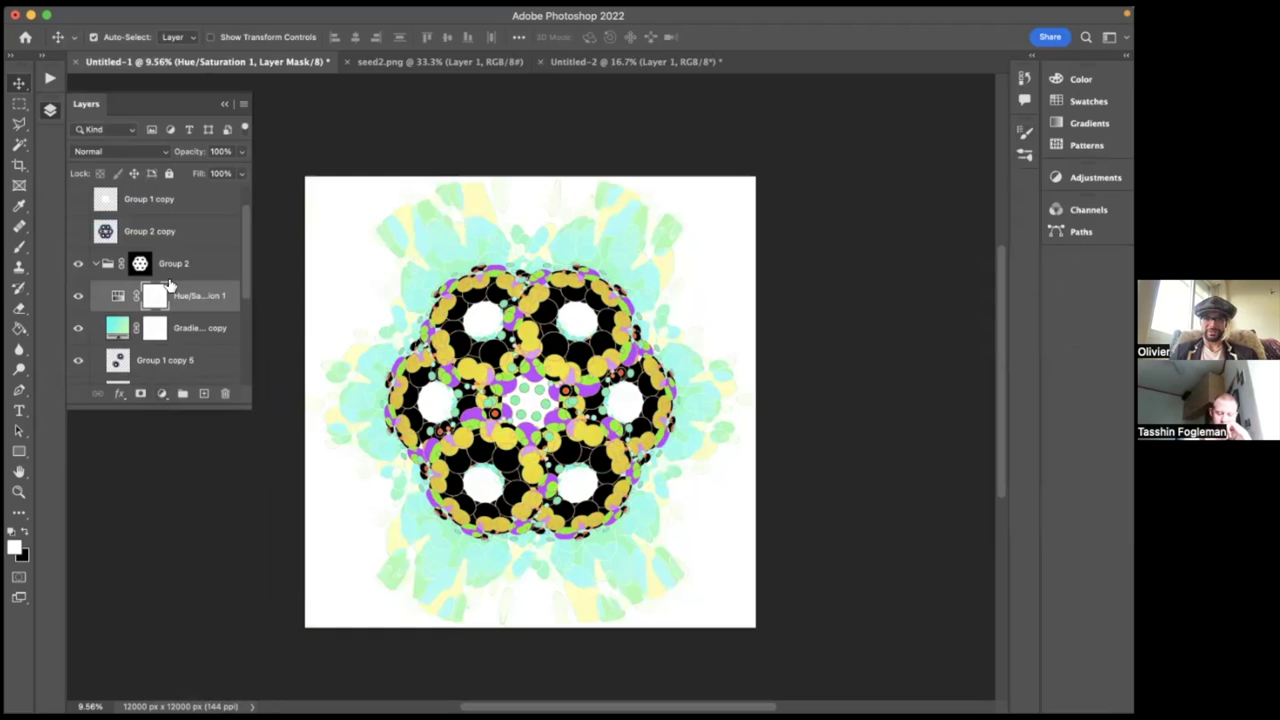
# - Collapse Group 2 and delete the hidden Group 2 copy layer
pyautogui.click(96, 264)
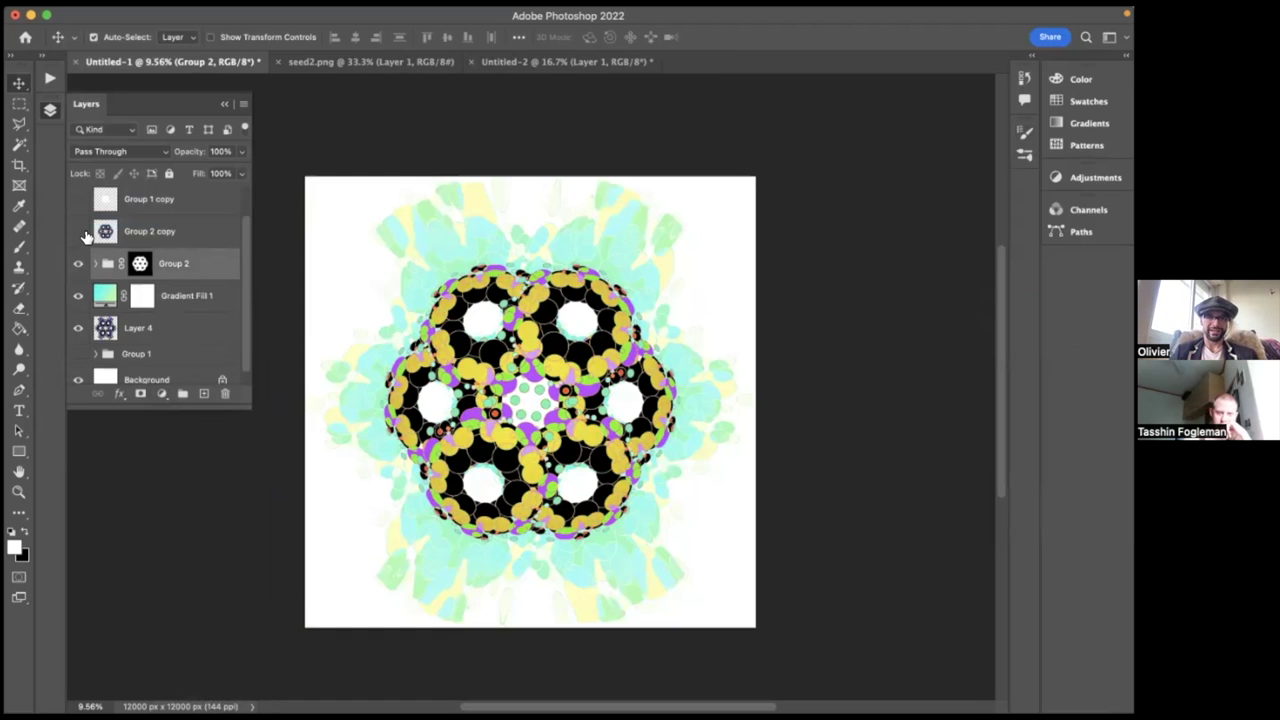
pyautogui.scroll(1, 86, 236)
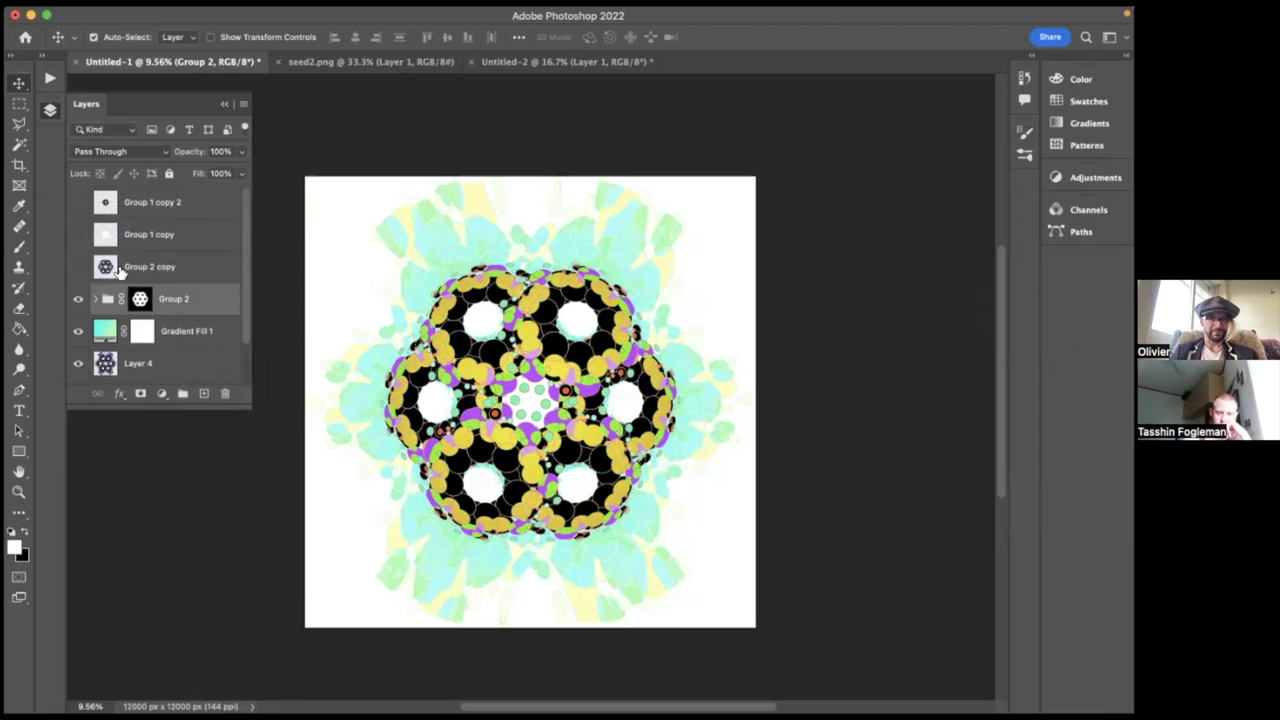
pyautogui.click(119, 268)
pyautogui.press('BackSpace')
# - Preview the mandala with Group 1 copy and Group 1 copy 2 shown, and hide both layers again
pyautogui.click(78, 236)
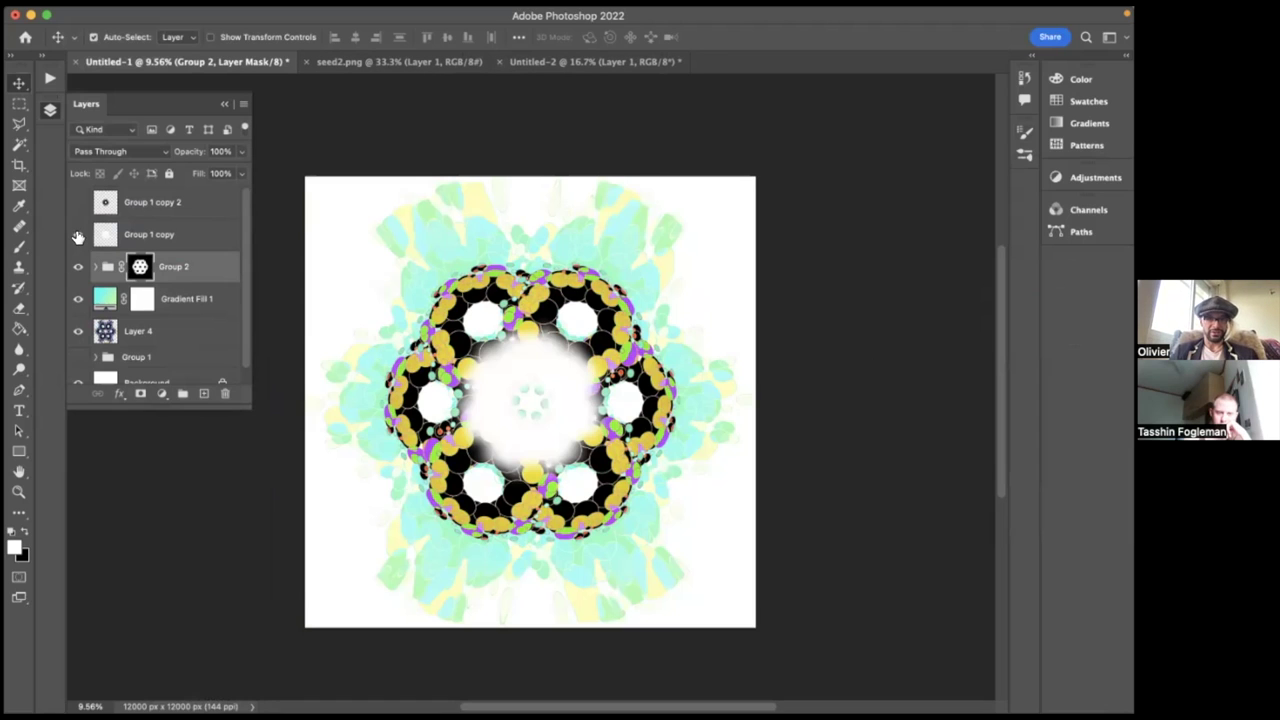
pyautogui.click(76, 202)
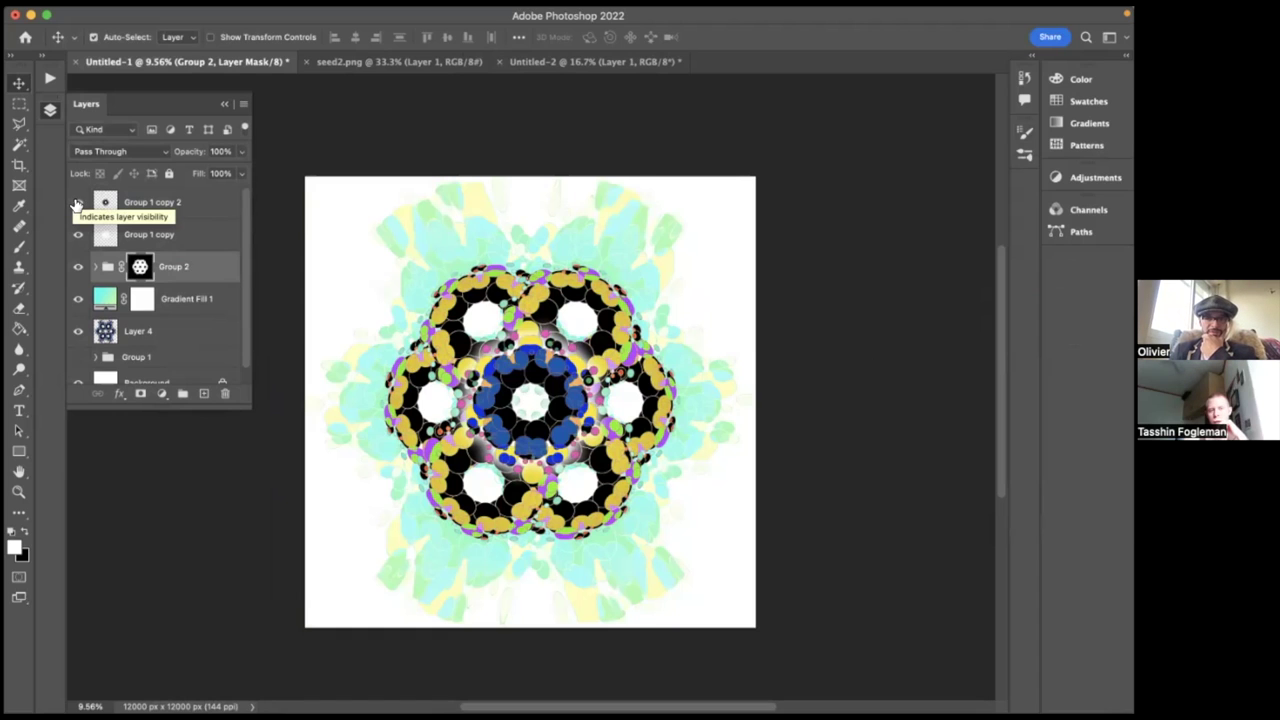
pyautogui.click(76, 203)
pyautogui.click(77, 234)
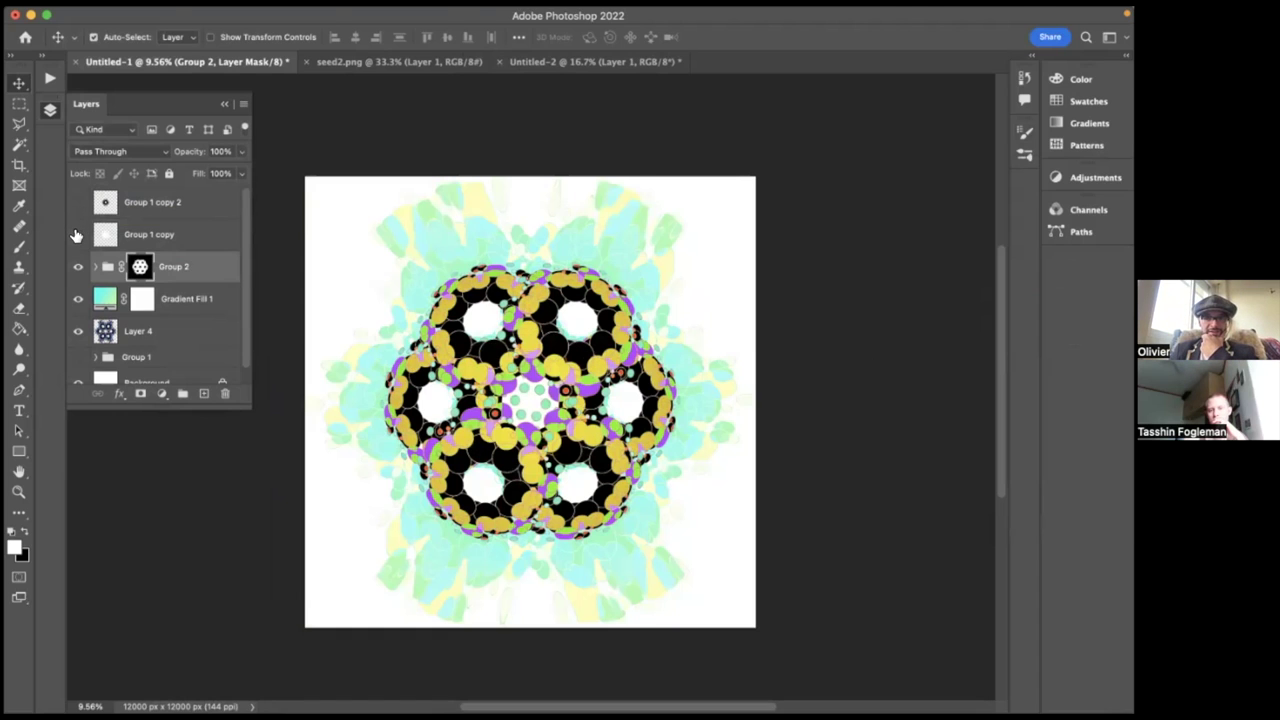
# - Switch to Adobe Illustrator and its open Untitled-2 document
pyautogui.click(124, 16)
pyautogui.click(126, 17)
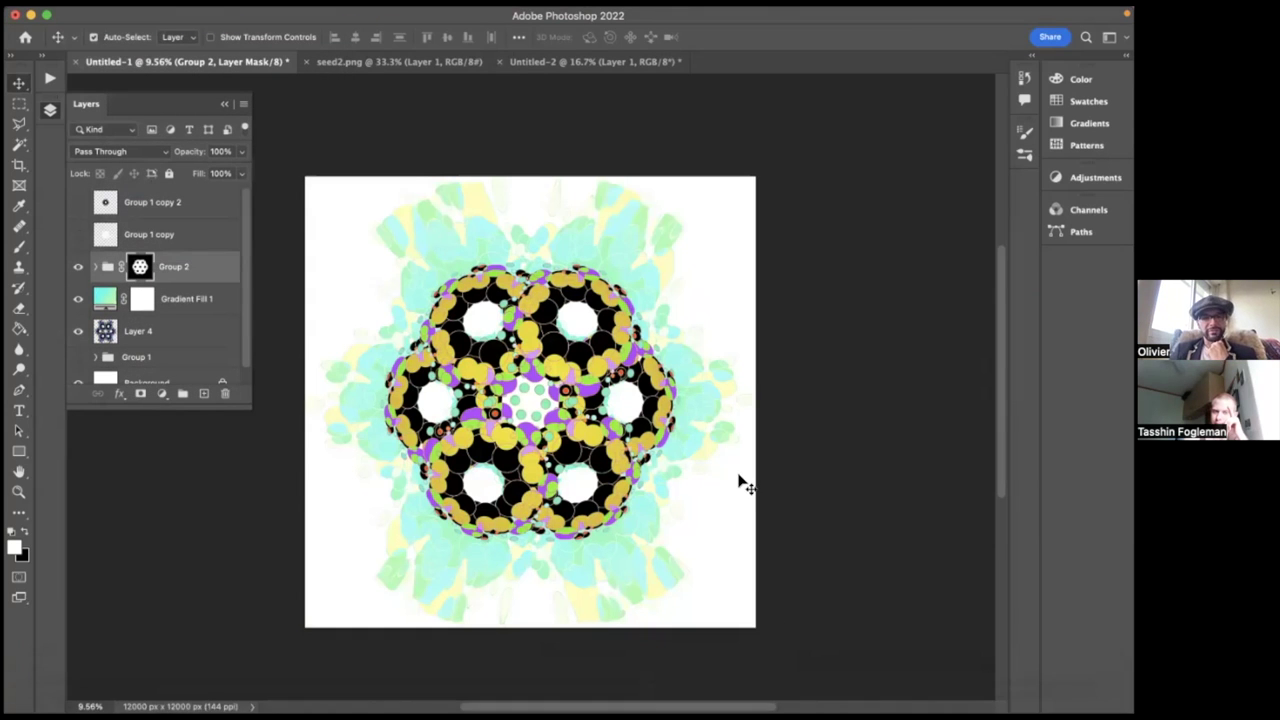
pyautogui.moveTo(712, 688)
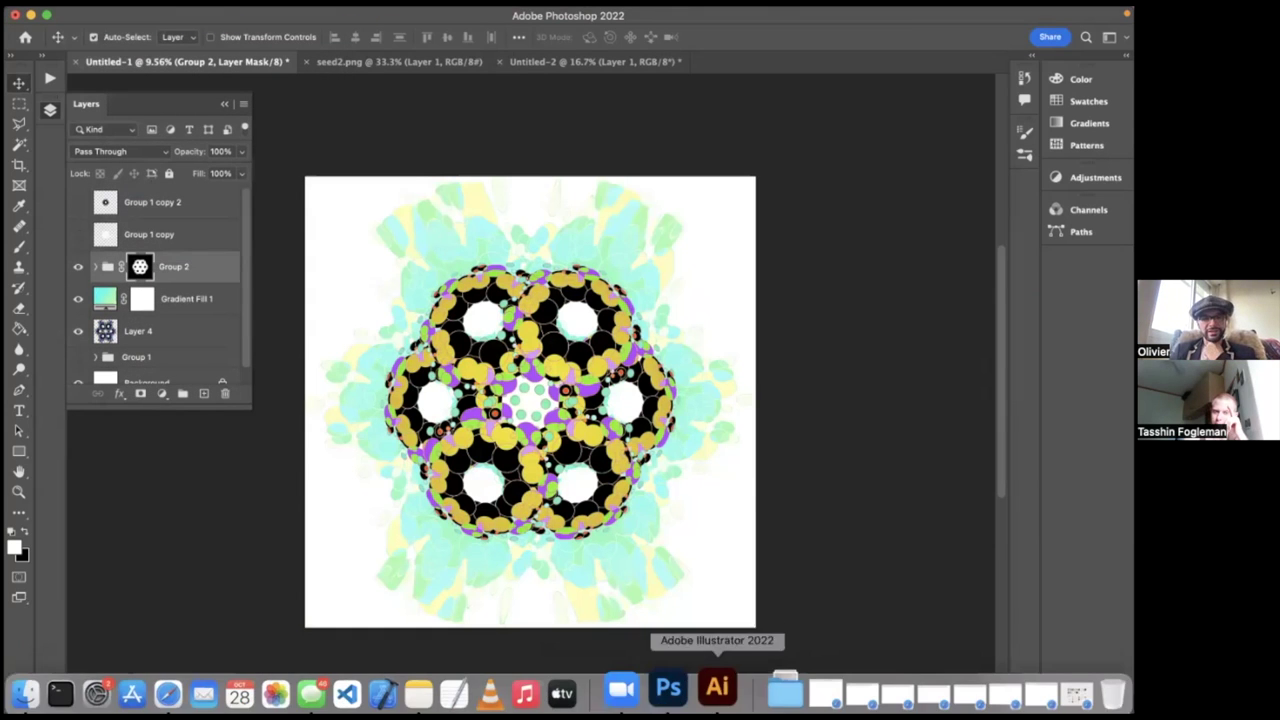
pyautogui.click(712, 688)
pyautogui.click(630, 280)
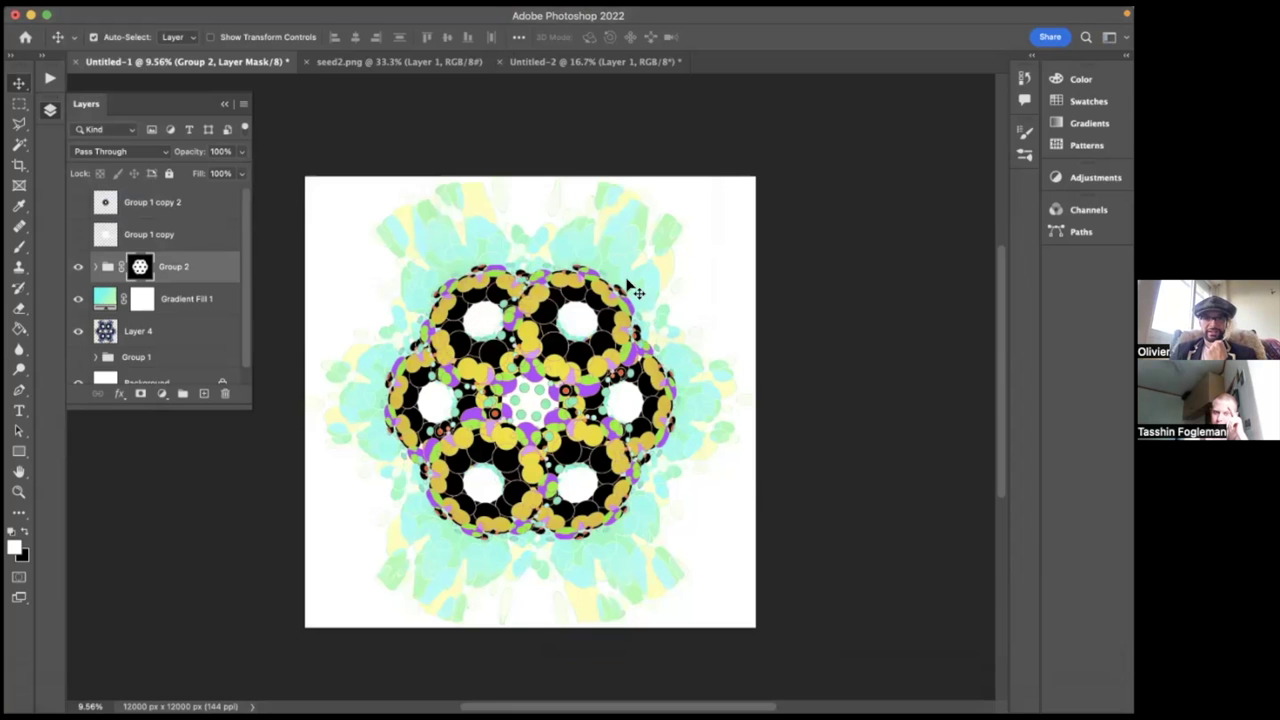
pyautogui.click(703, 688)
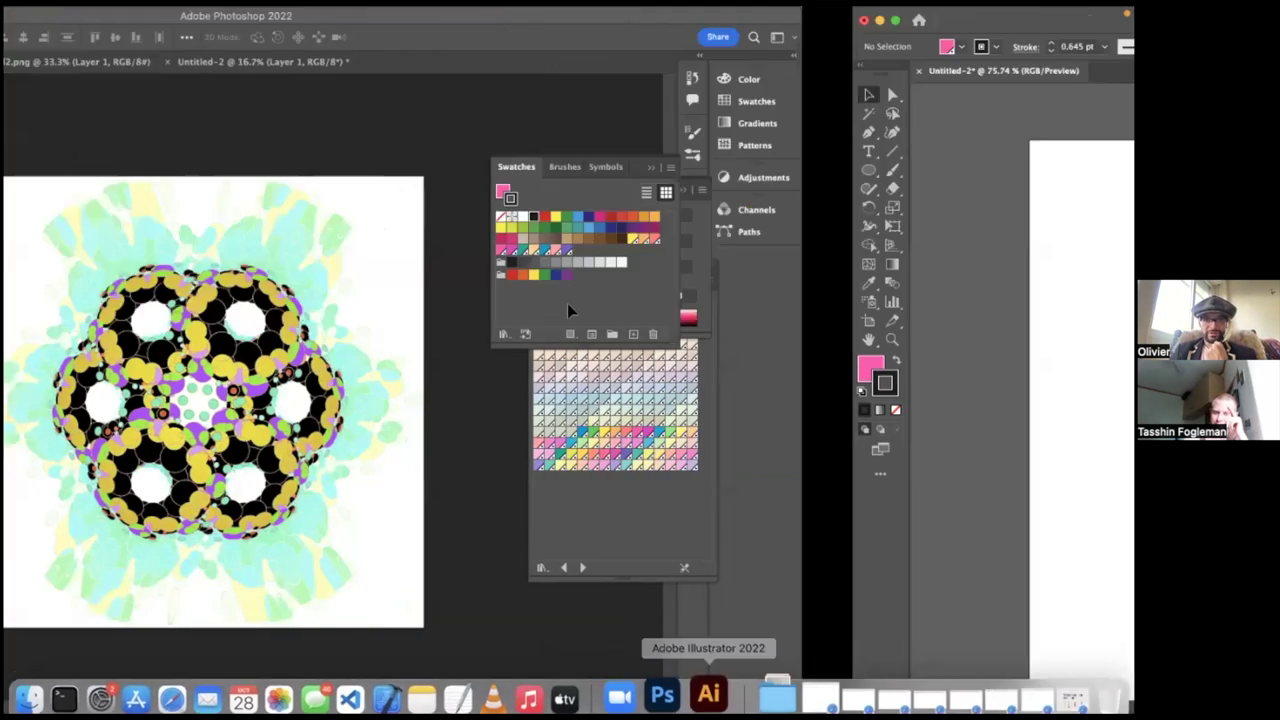
# - Shrink the radial repeat ring and move it into the artboard's upper-right corner
pyautogui.click(545, 325)
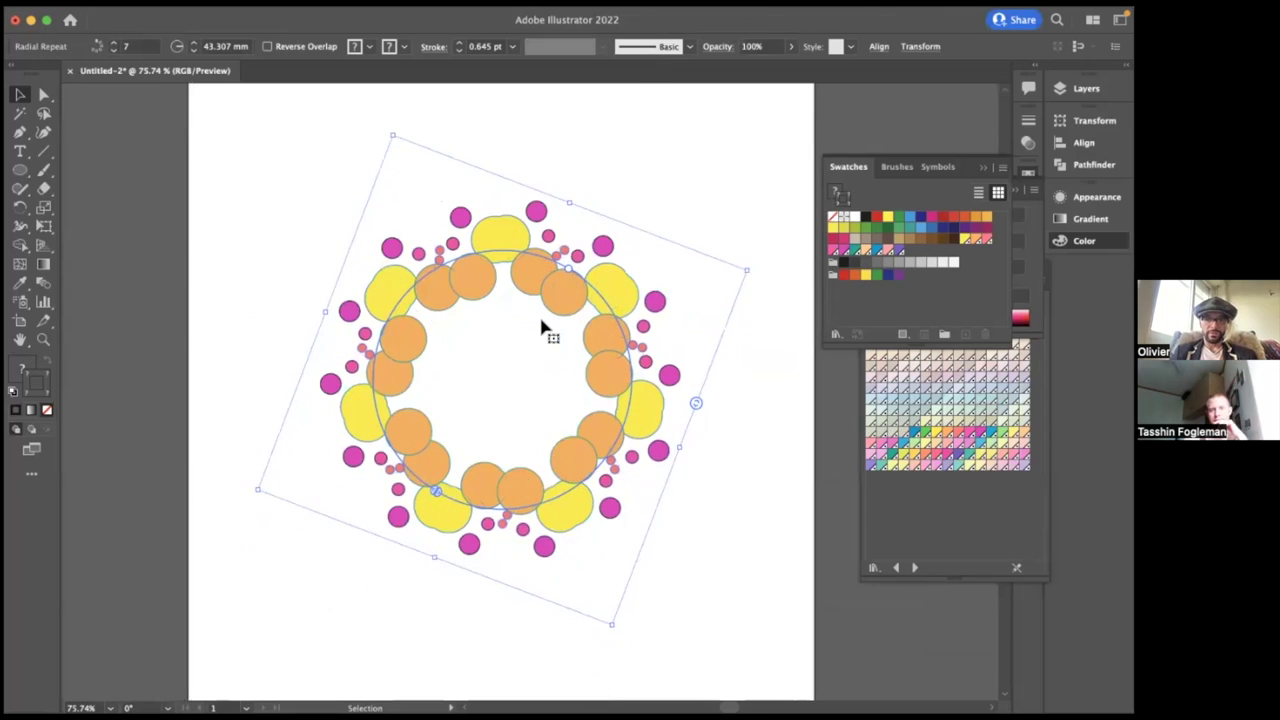
pyautogui.scroll(-3, 545, 327)
pyautogui.moveTo(464, 229); pyautogui.dragTo(636, 224)
pyautogui.click(410, 343)
# - Draw a small square with the Rectangle tool in the upper-left part of the artboard
pyautogui.click(21, 173)
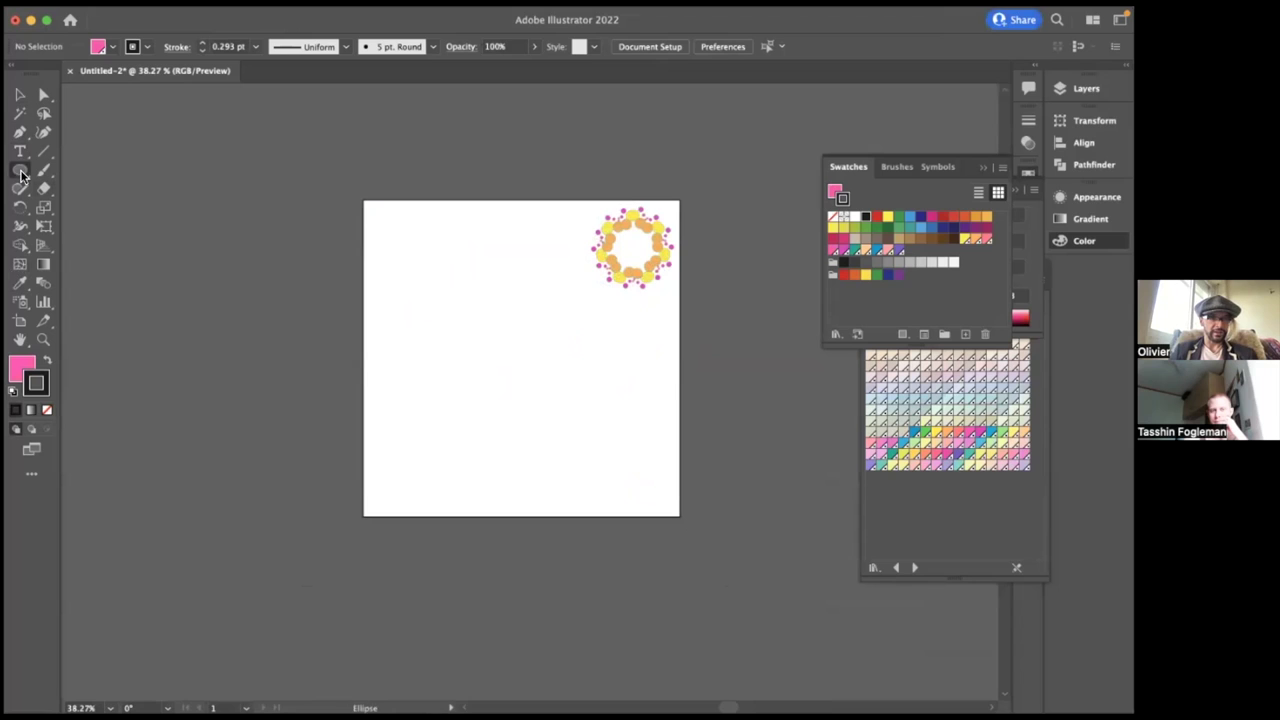
pyautogui.scroll(6, 499, 364)
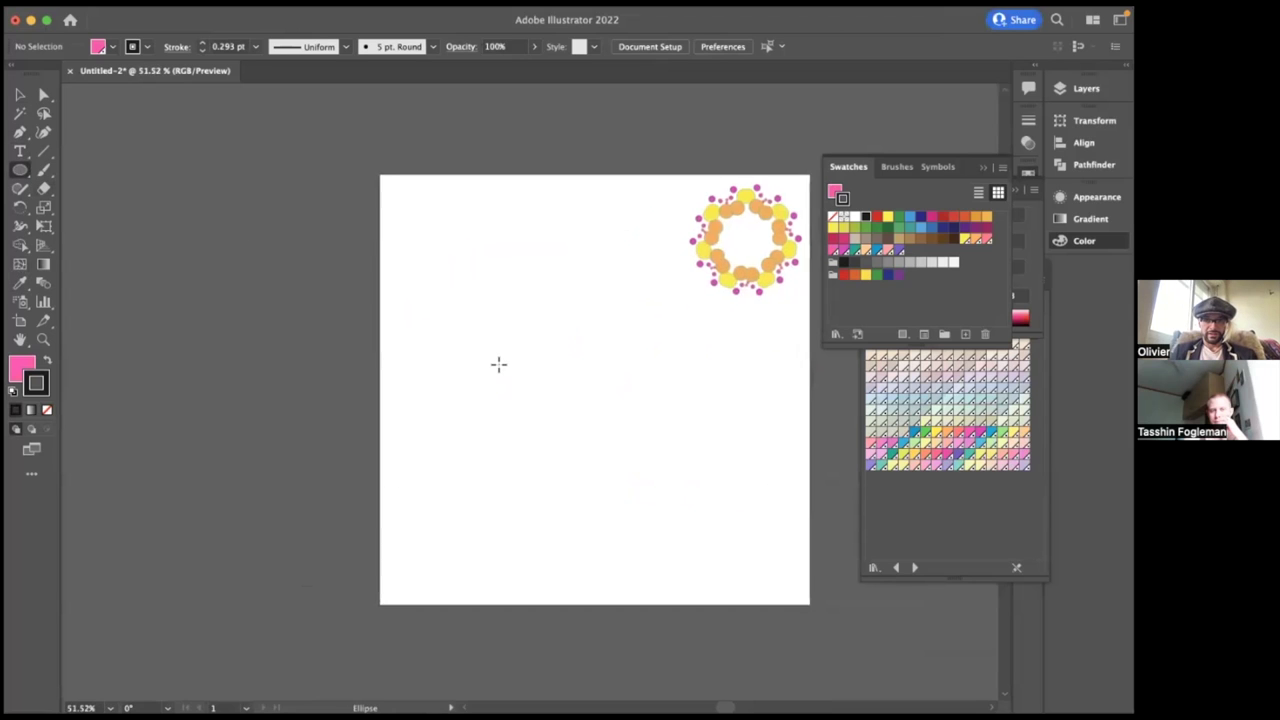
pyautogui.scroll(-3, 499, 364)
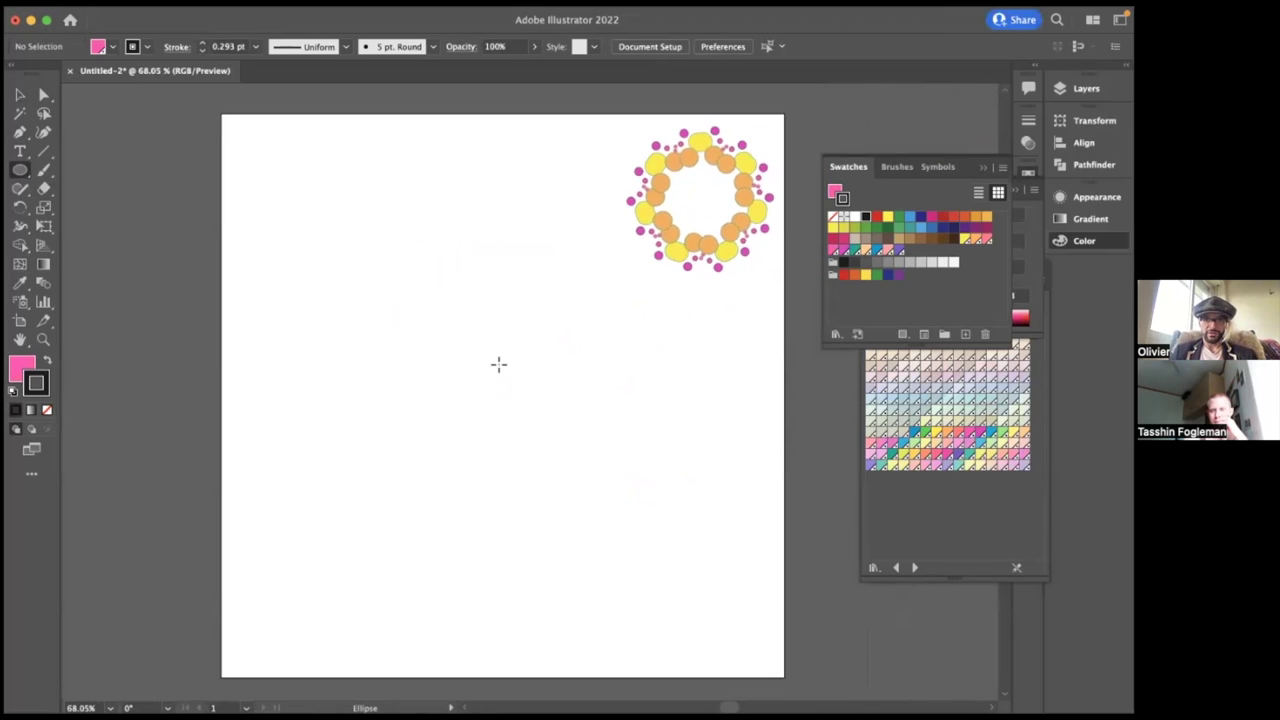
pyautogui.moveTo(15, 177); pyautogui.dragTo(54, 169)
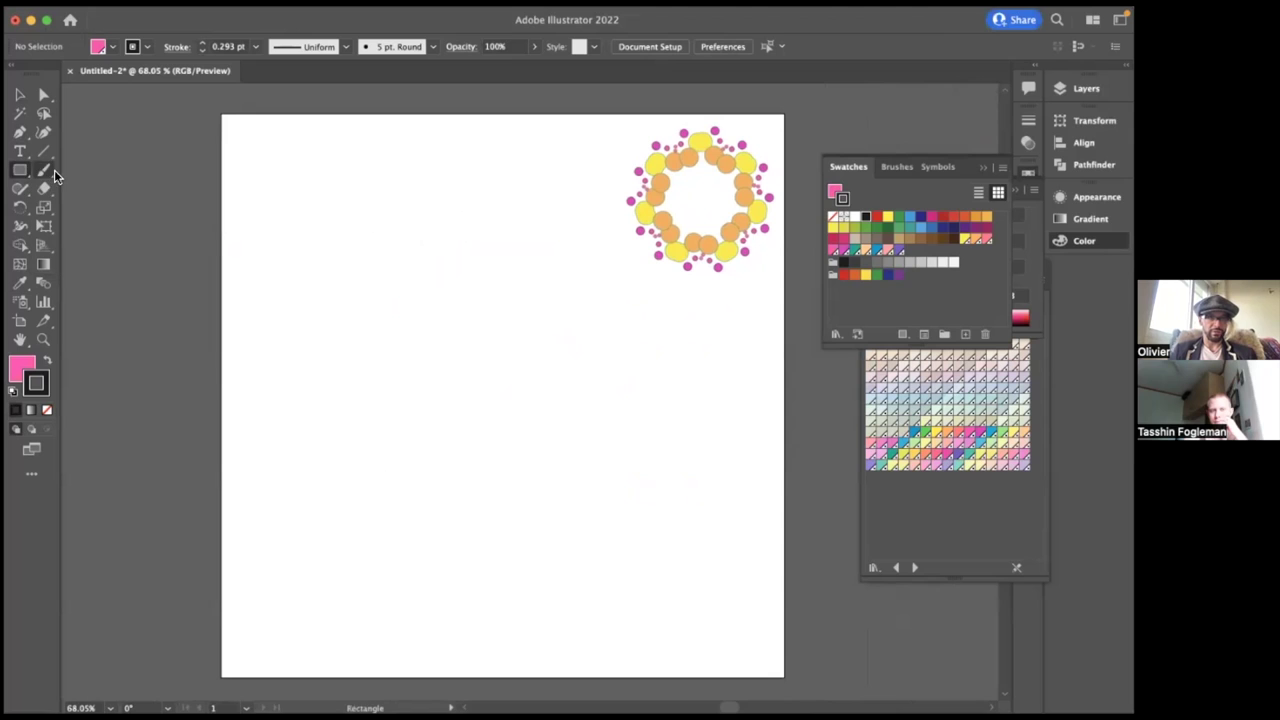
pyautogui.moveTo(323, 241); pyautogui.dragTo(391, 308)
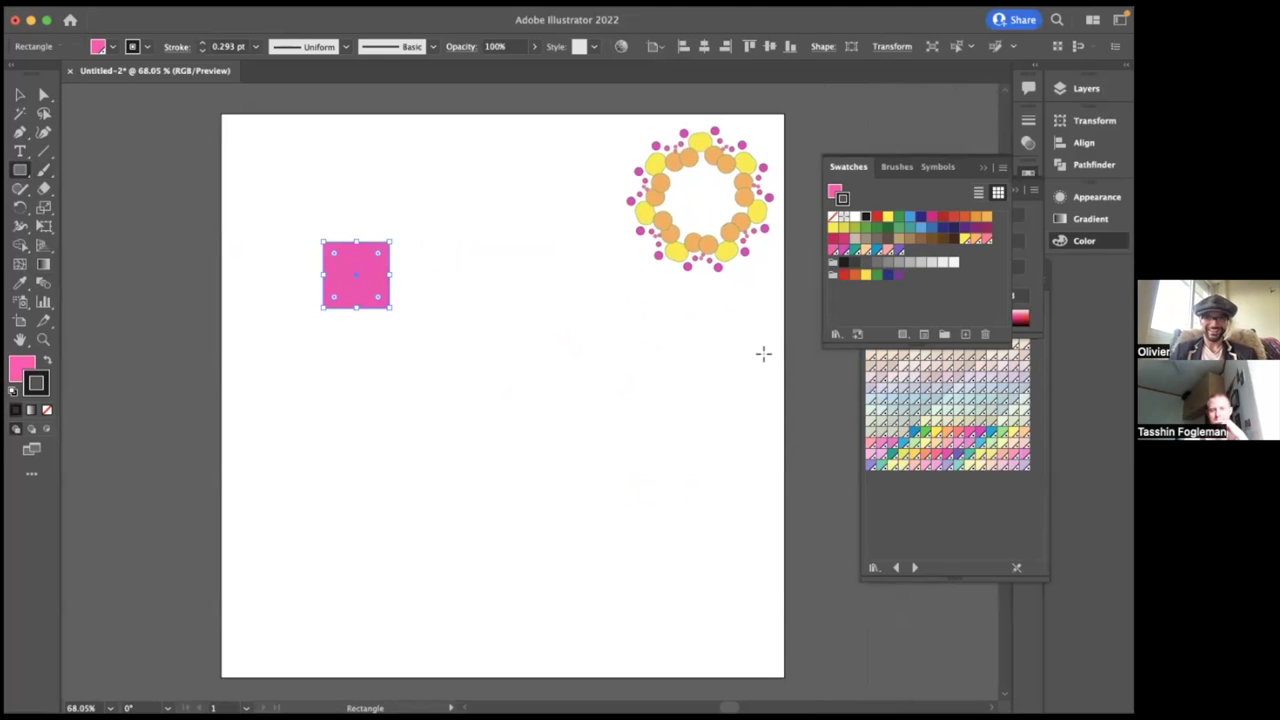
# - Set the square's stroke to PANTONE 807 U and its fill to PANTONE 811 U
pyautogui.click(981, 444)
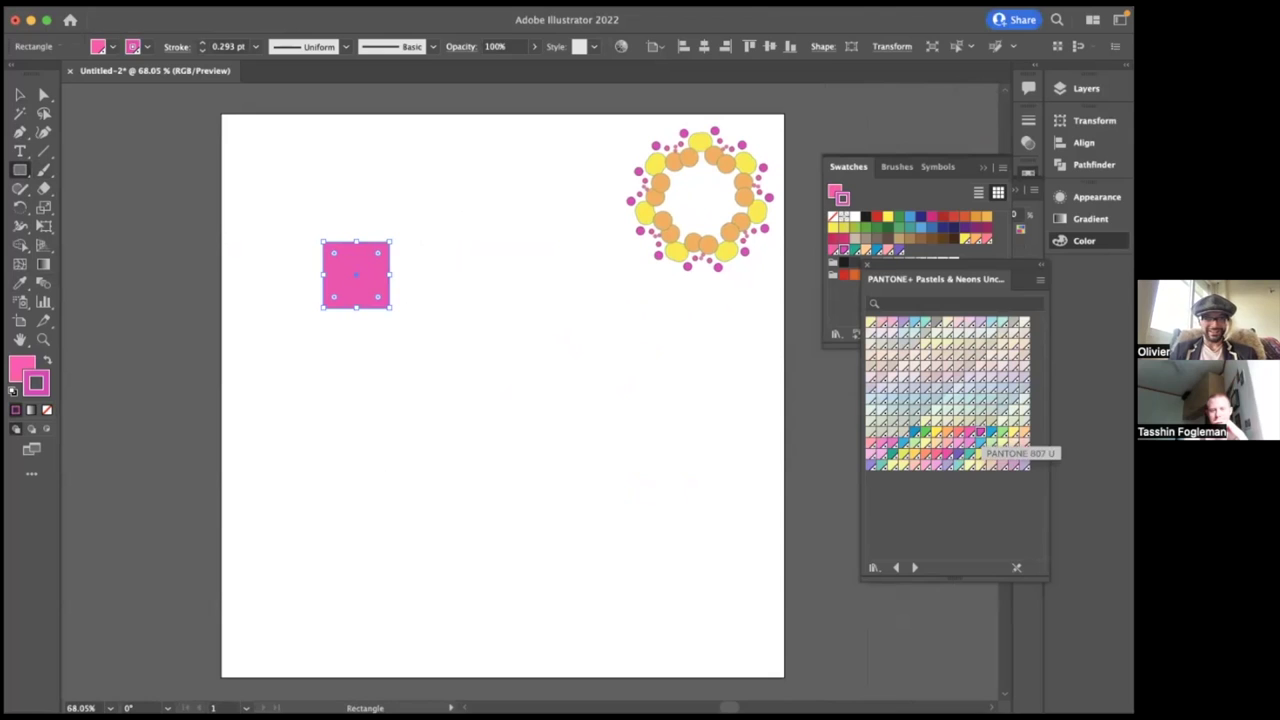
pyautogui.click(17, 370)
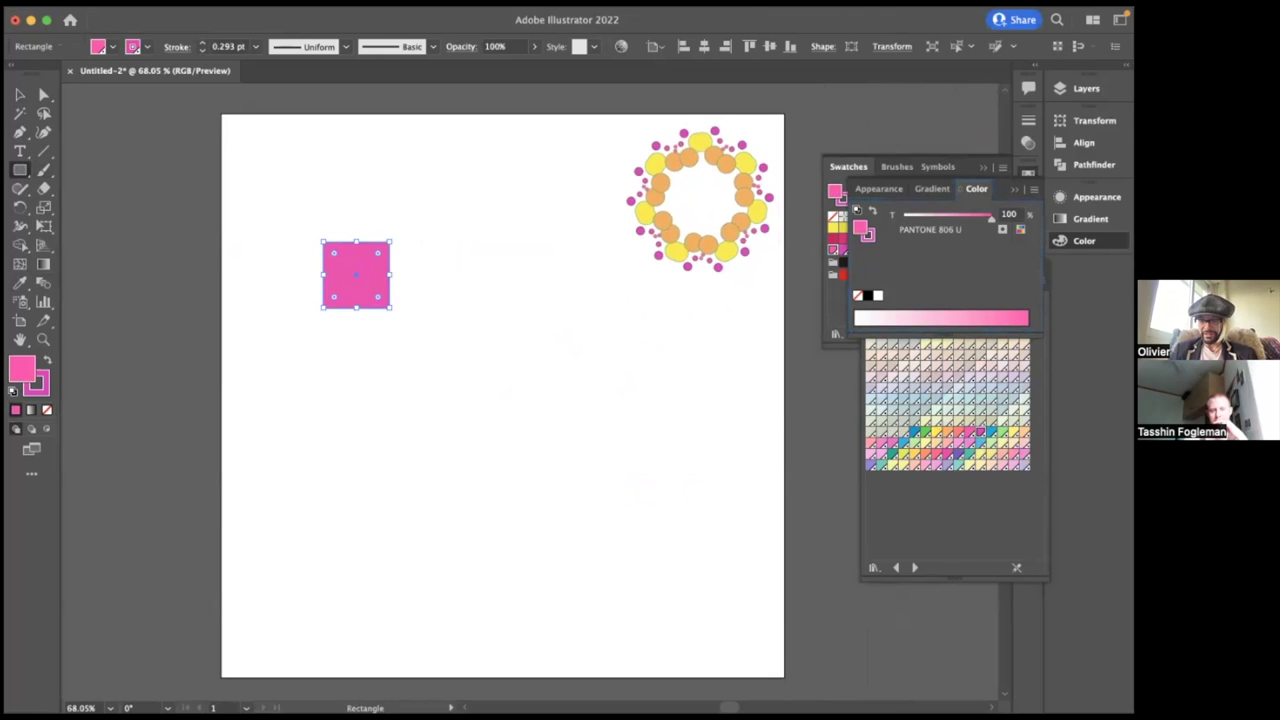
pyautogui.click(928, 458)
pyautogui.click(500, 366)
pyautogui.click(510, 396)
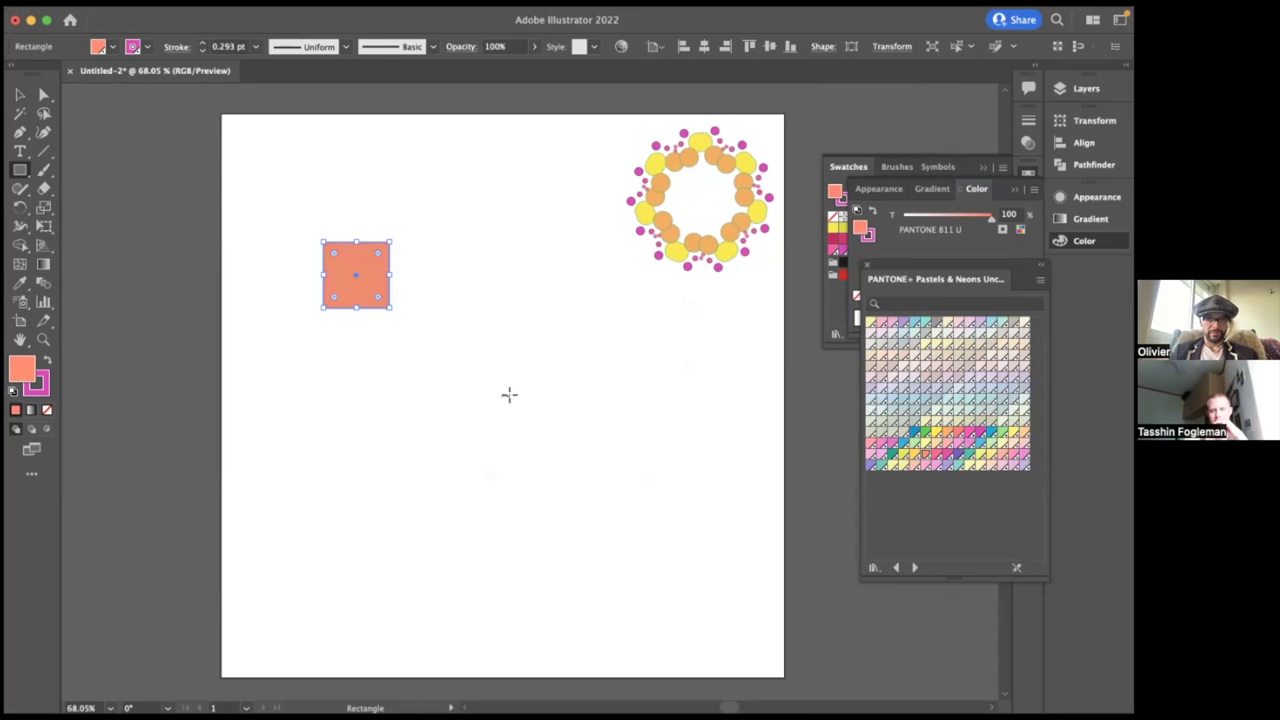
# - Set the square's stroke weight to 2 pt
pyautogui.click(19, 94)
pyautogui.click(117, 154)
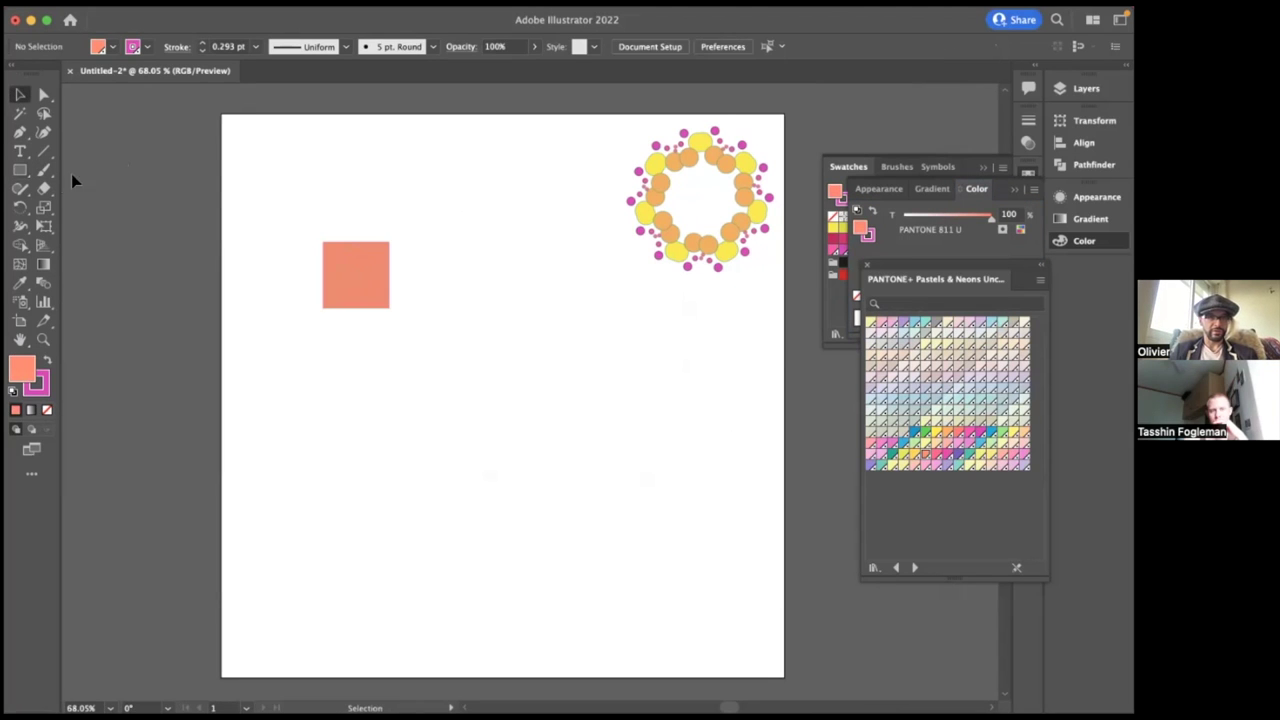
pyautogui.click(358, 268)
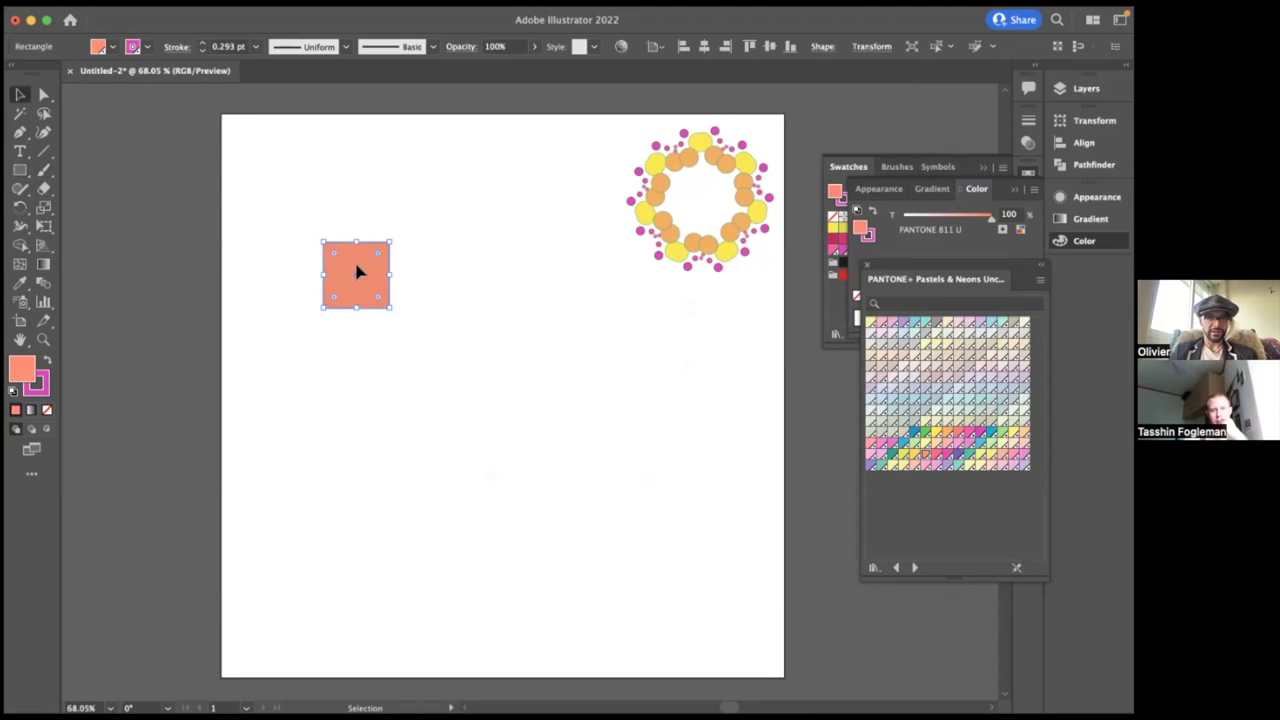
pyautogui.click(201, 43)
pyautogui.click(244, 190)
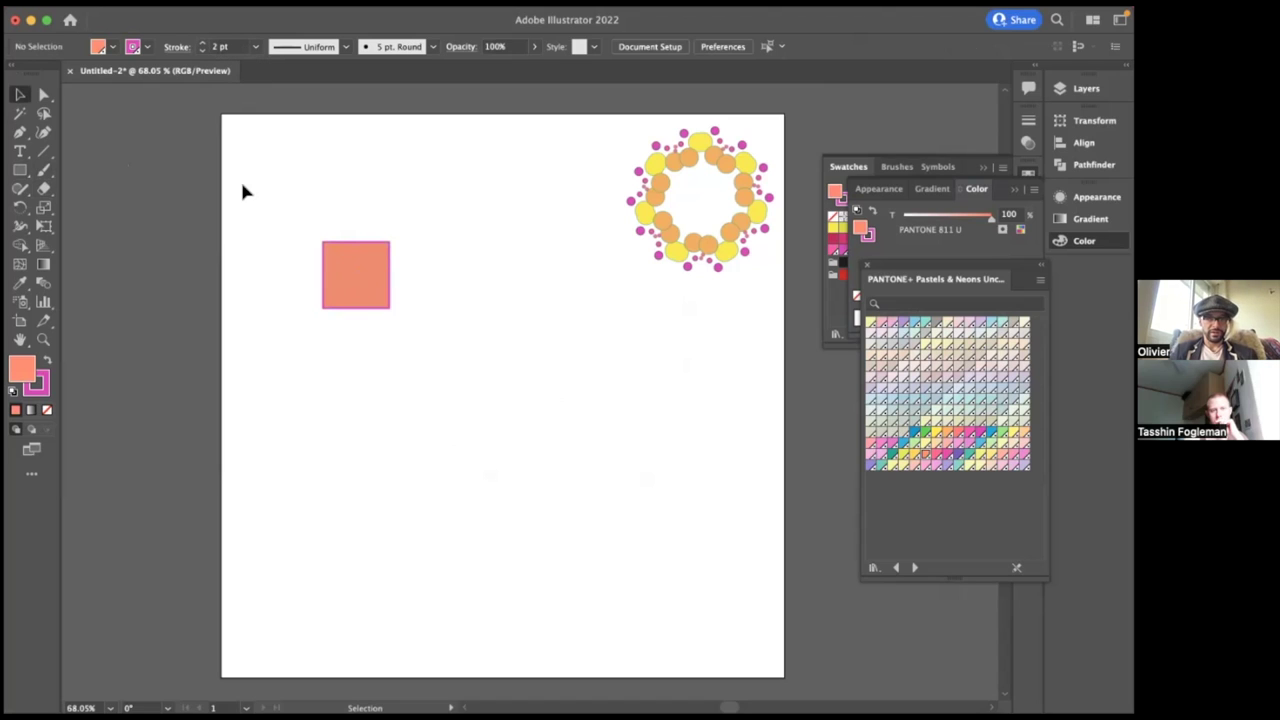
# - Draw four more squares of varying sizes around and overlapping the first one with the Rectangle tool
pyautogui.click(21, 171)
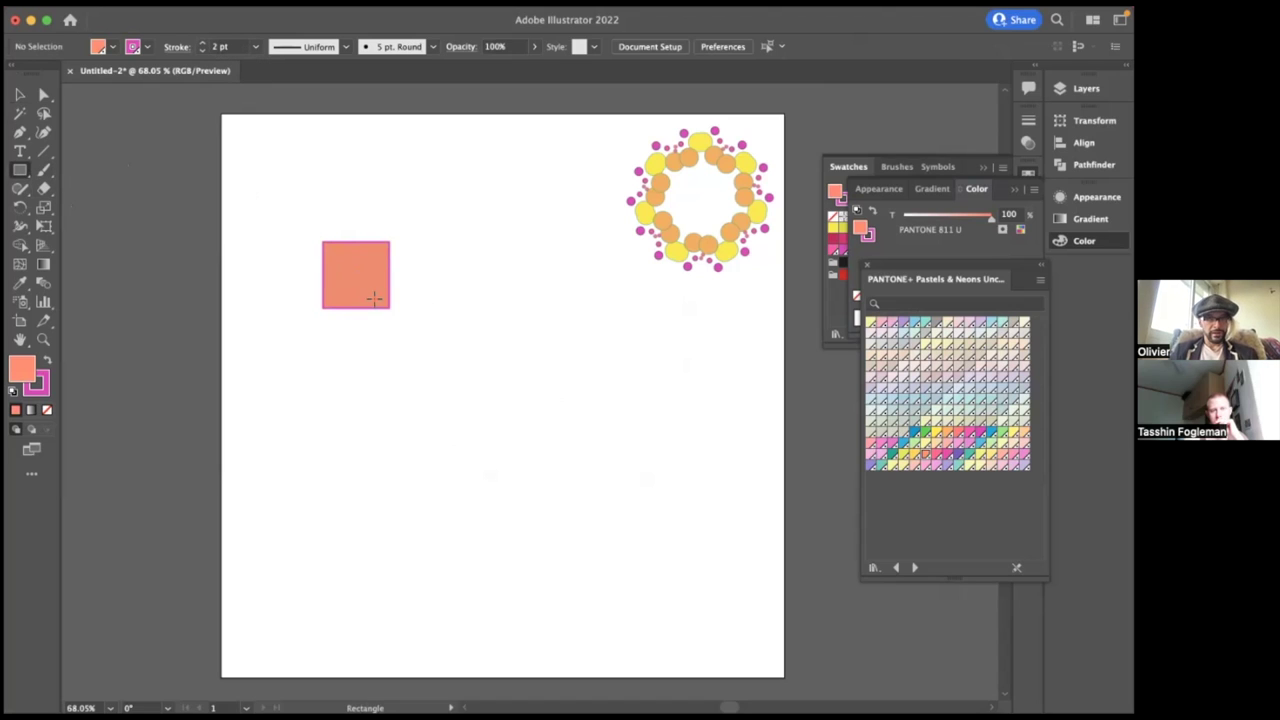
pyautogui.moveTo(355, 277); pyautogui.dragTo(439, 358)
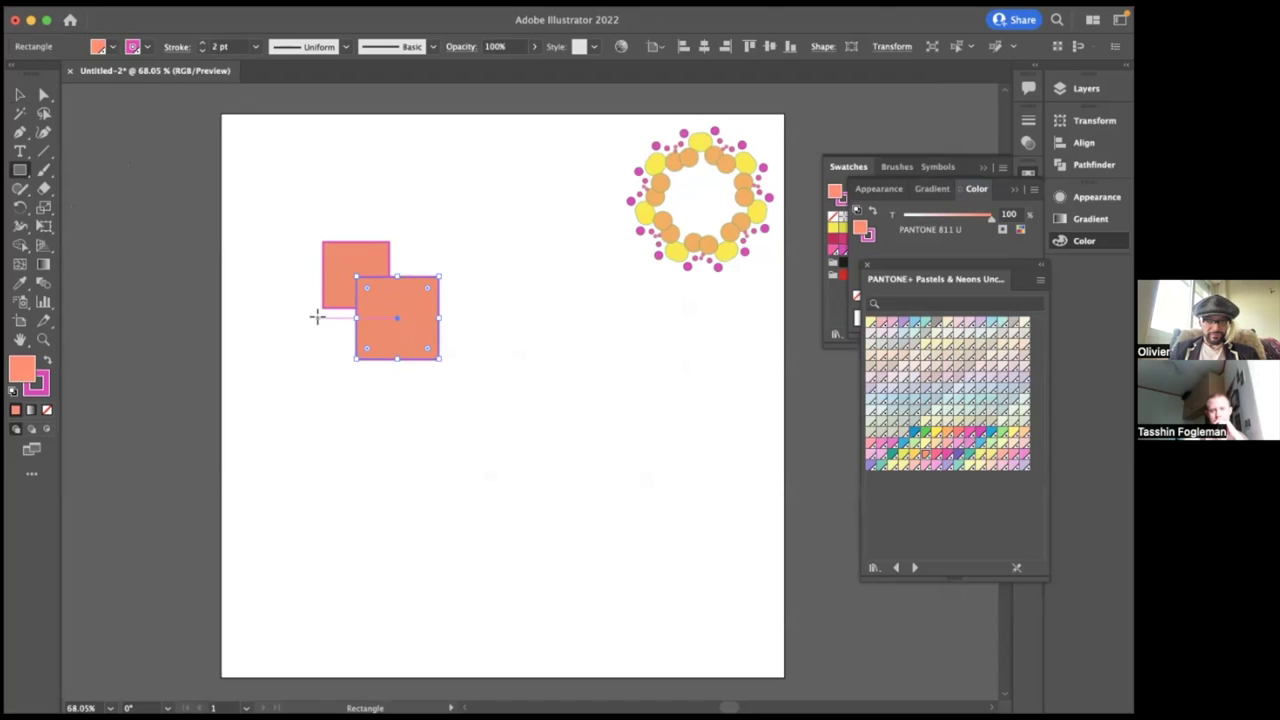
pyautogui.moveTo(311, 316); pyautogui.dragTo(348, 348)
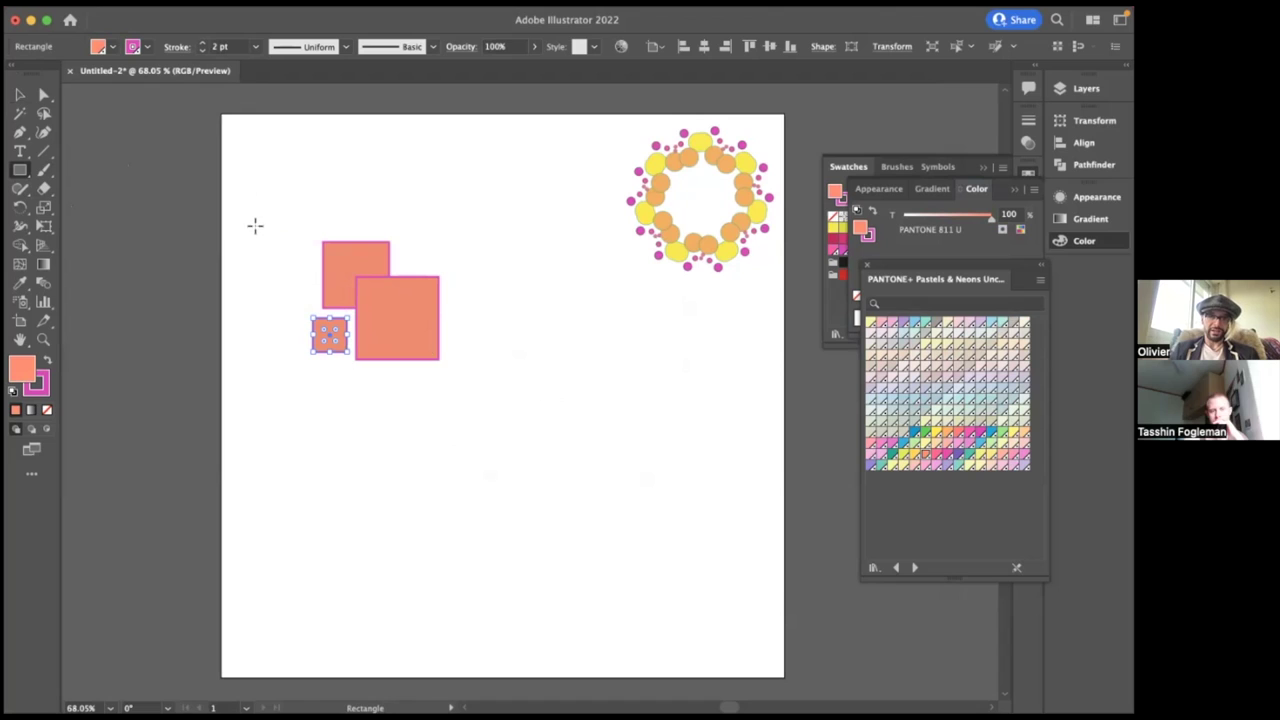
pyautogui.moveTo(258, 218); pyautogui.dragTo(309, 267)
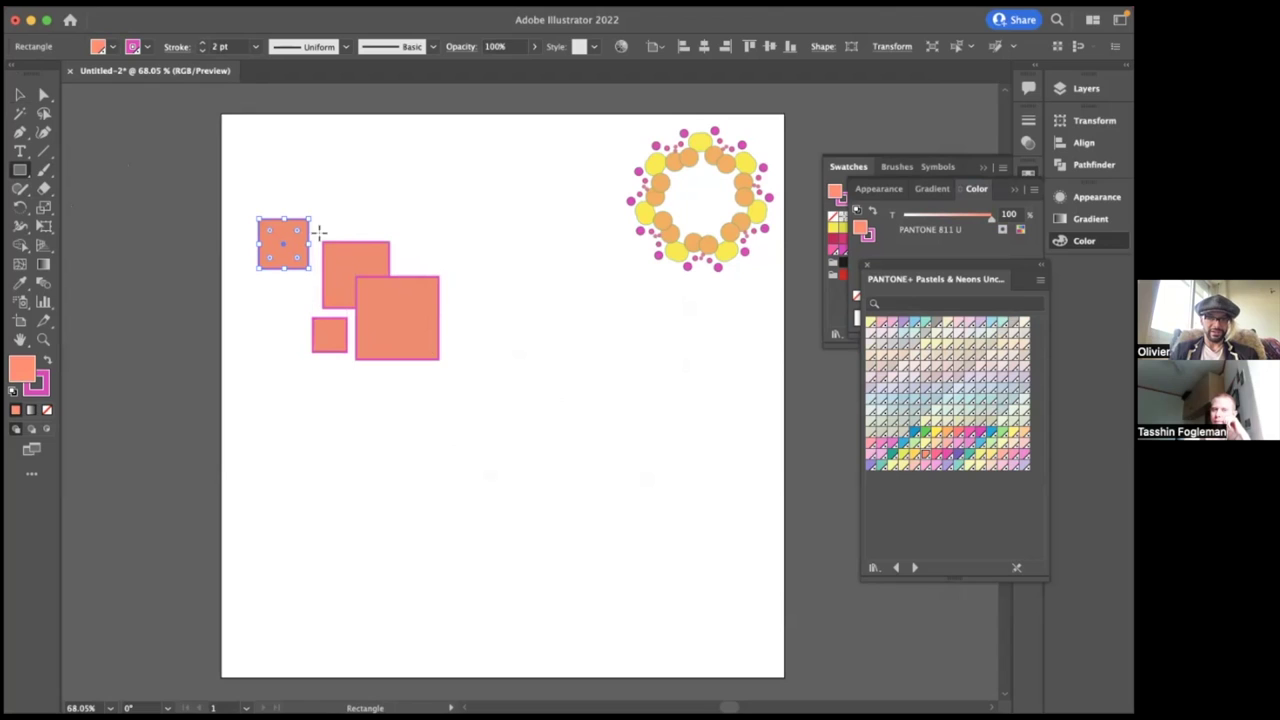
pyautogui.moveTo(318, 232); pyautogui.dragTo(350, 199)
# - Select all five squares, apply a Radial repeat to them, and move the ring to the middle of the artboard
pyautogui.press('v')
pyautogui.click(468, 480)
pyautogui.moveTo(487, 470); pyautogui.dragTo(243, 154)
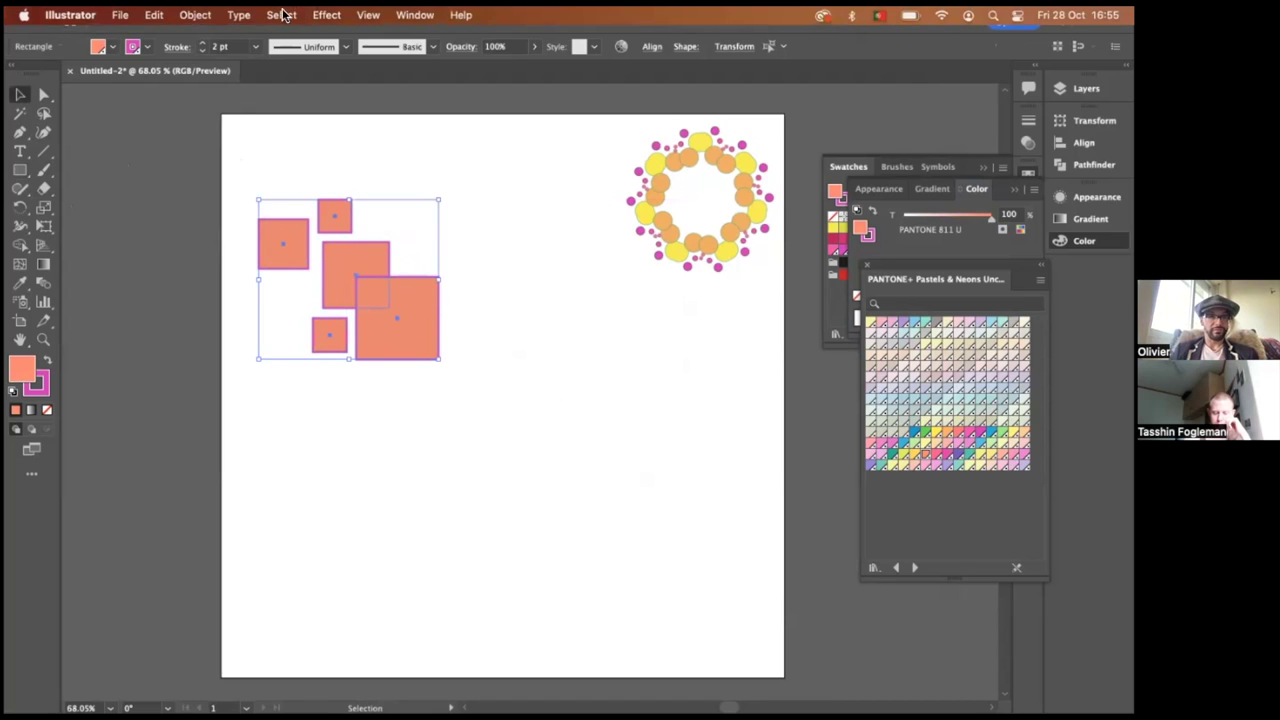
pyautogui.click(196, 15)
pyautogui.moveTo(307, 451)
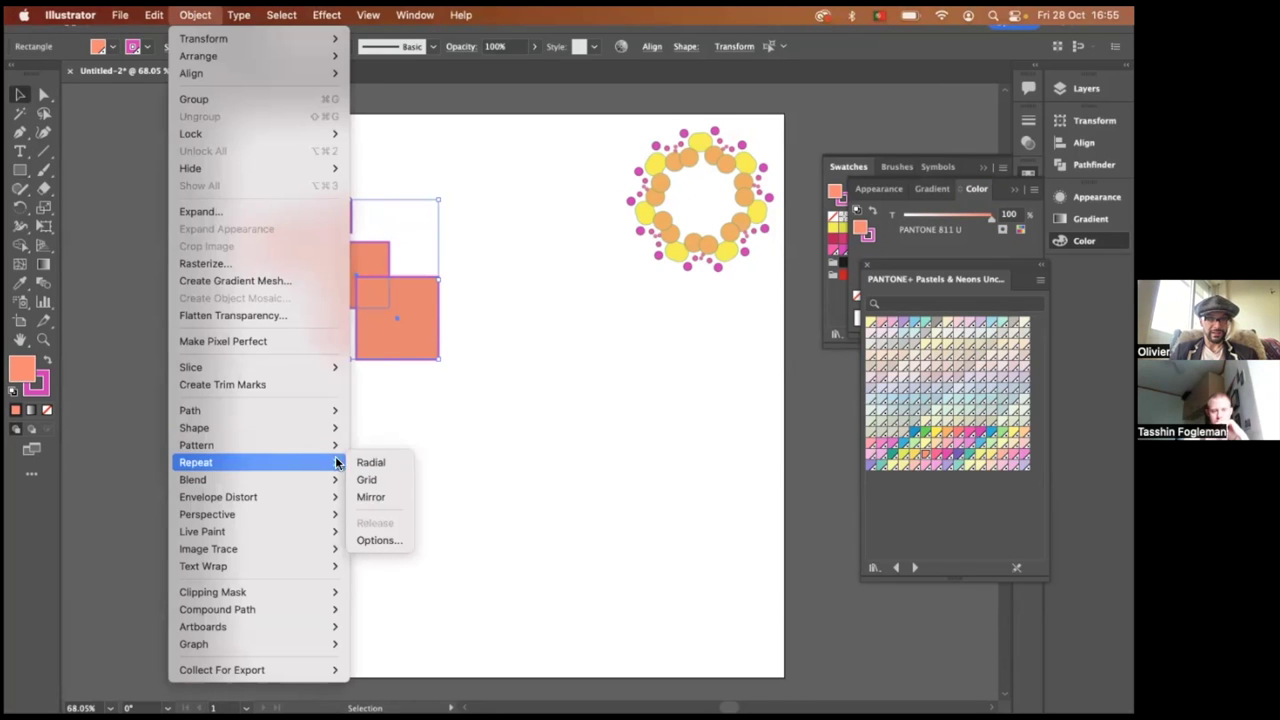
pyautogui.click(379, 461)
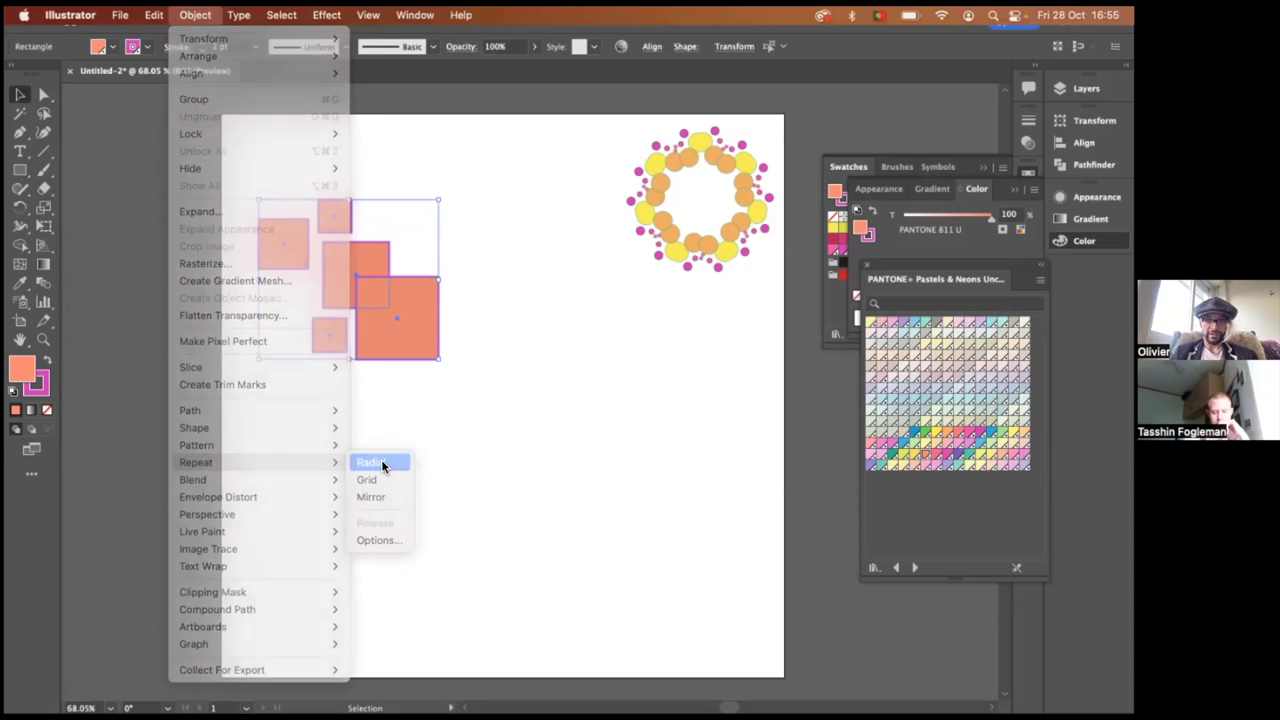
pyautogui.moveTo(423, 374); pyautogui.dragTo(583, 410)
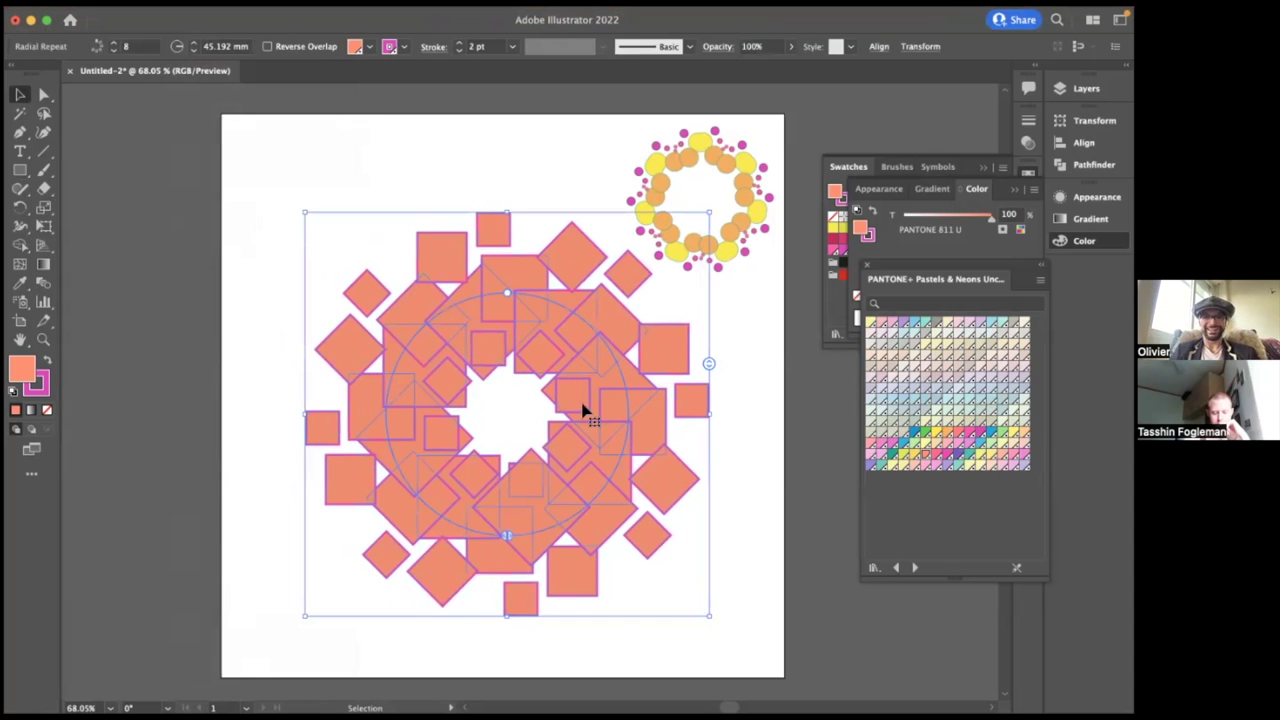
# - Raise the square ring's radial repeat to 11 instances and shift the ring slightly left
pyautogui.moveTo(710, 364)
pyautogui.mouseDown()
pyautogui.moveTo(709, 309)
pyautogui.moveTo(710, 402)
pyautogui.moveTo(714, 334)
pyautogui.moveTo(712, 345)
pyautogui.mouseUp()
pyautogui.click(764, 355)
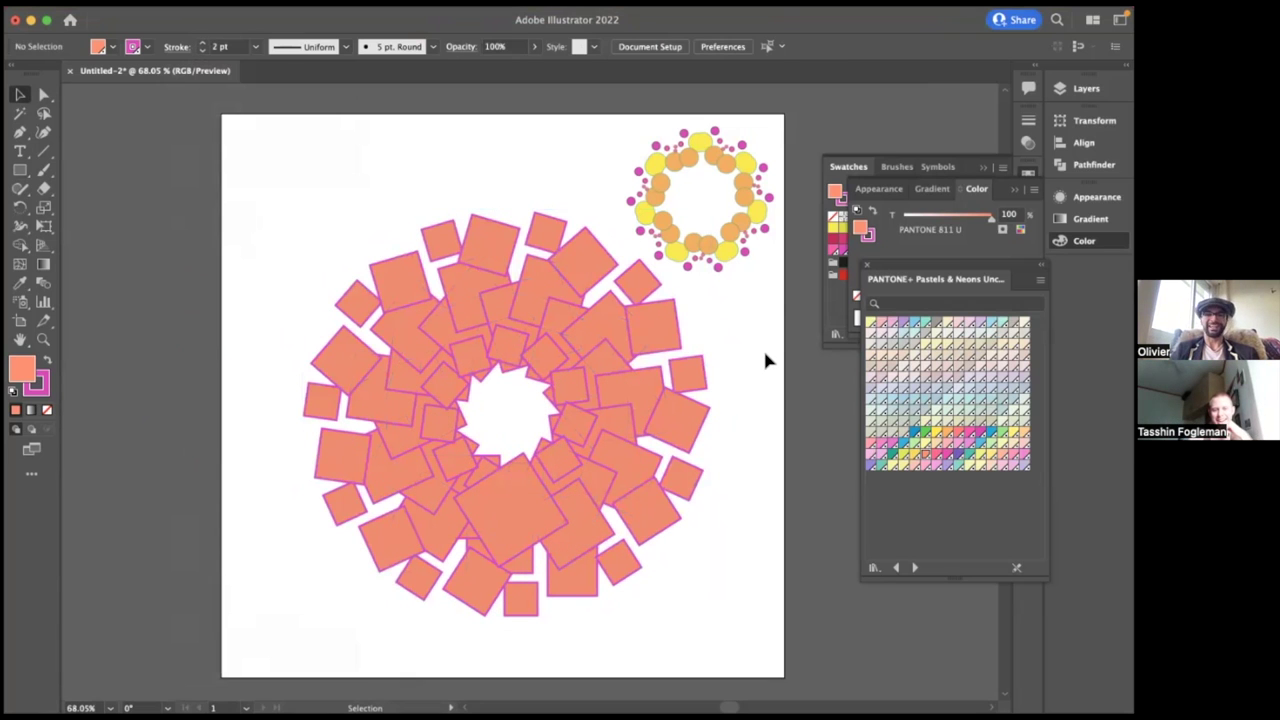
pyautogui.moveTo(631, 420); pyautogui.dragTo(603, 430)
pyautogui.click(706, 489)
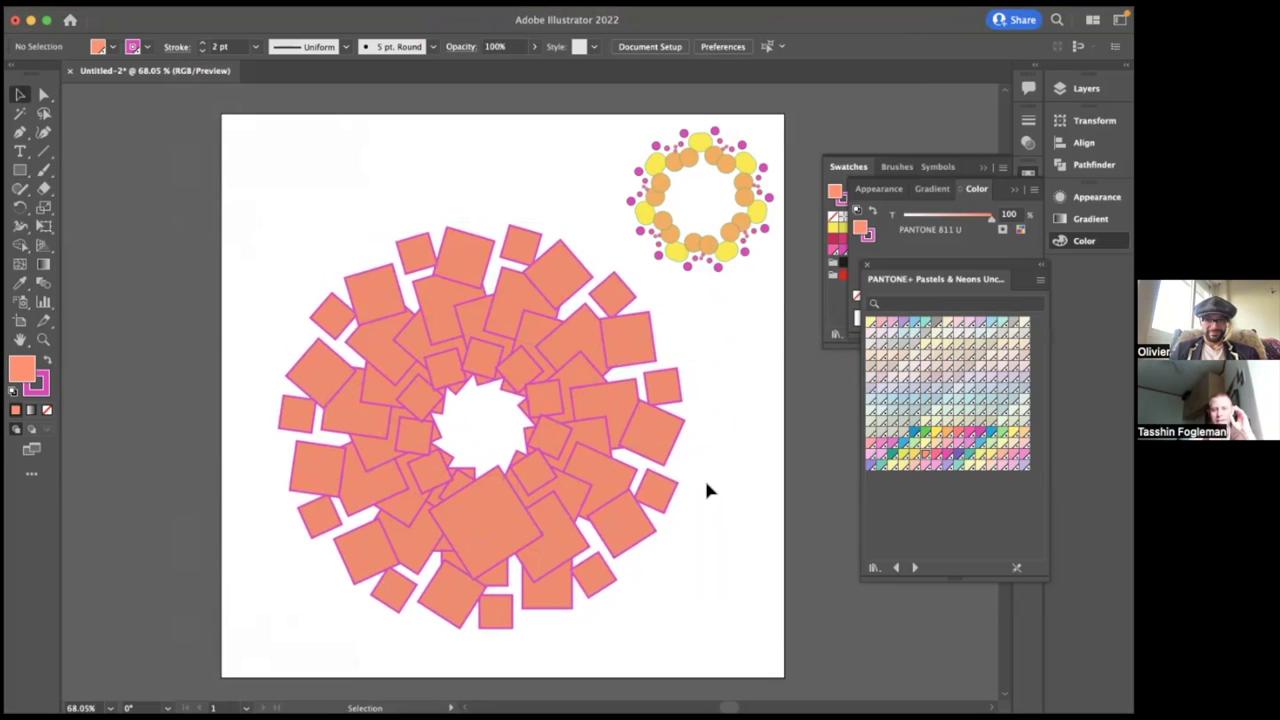
# - Reduce the square ring's radial repeat to 7 instances
pyautogui.click(609, 451)
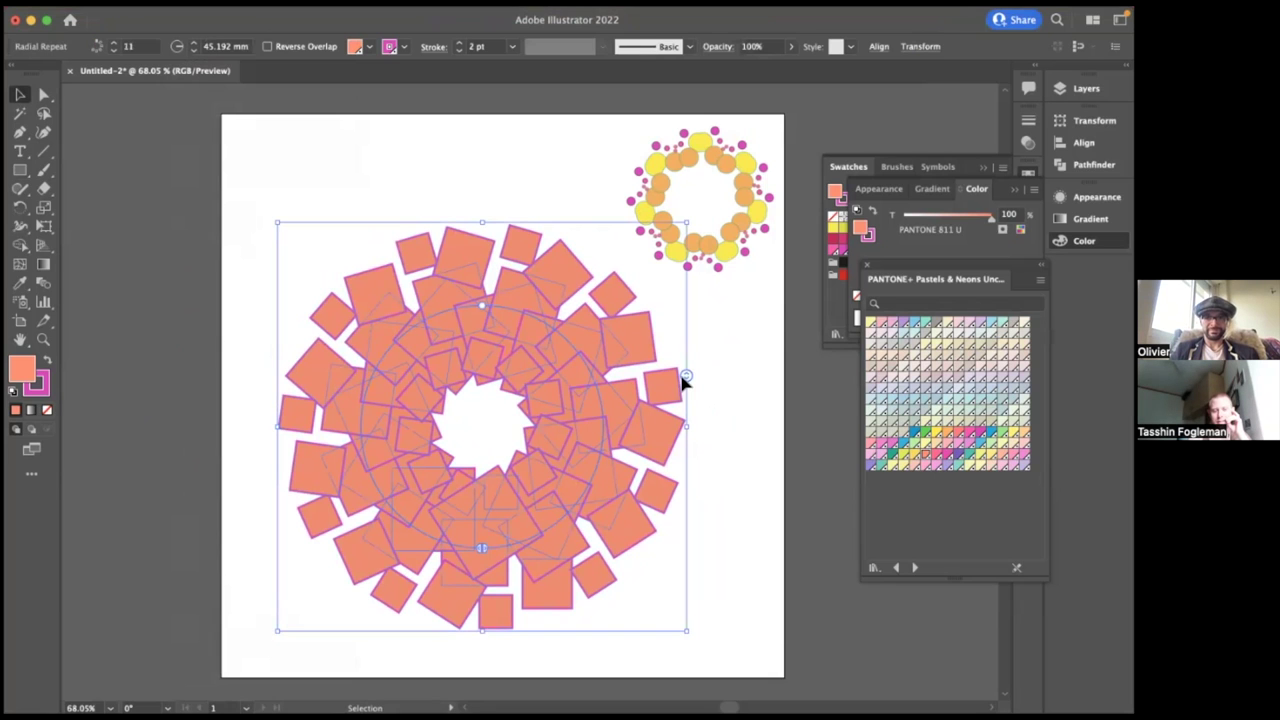
pyautogui.moveTo(686, 378); pyautogui.dragTo(686, 420)
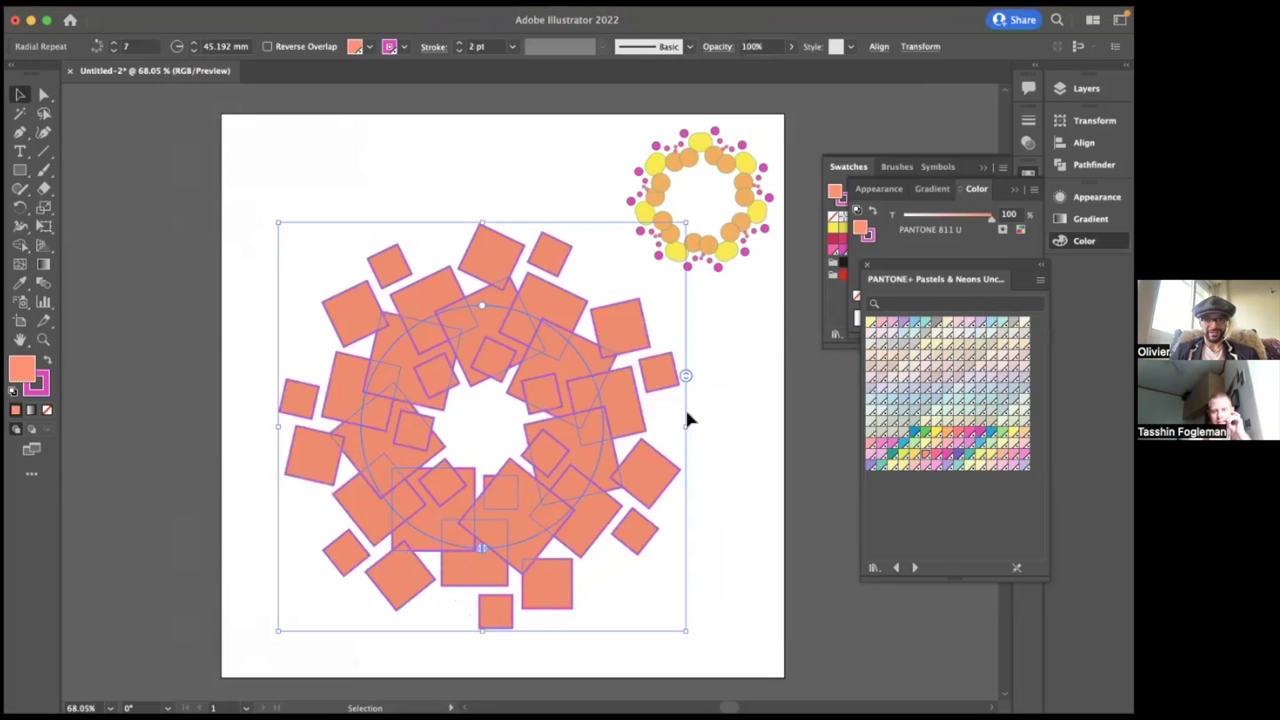
pyautogui.click(733, 452)
pyautogui.click(649, 443)
pyautogui.click(714, 404)
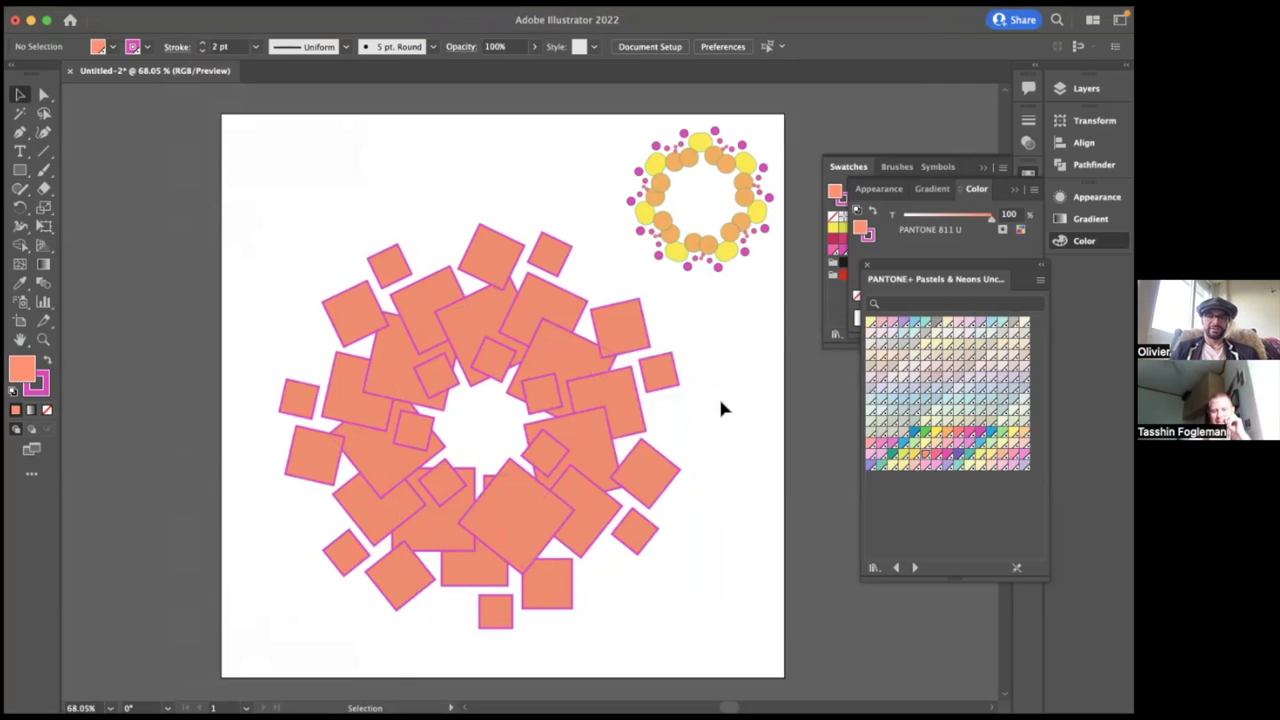
# - Switch to Photoshop to review the mandala and return to the Illustrator artwork
pyautogui.hotkey('ctrl', 'Left')
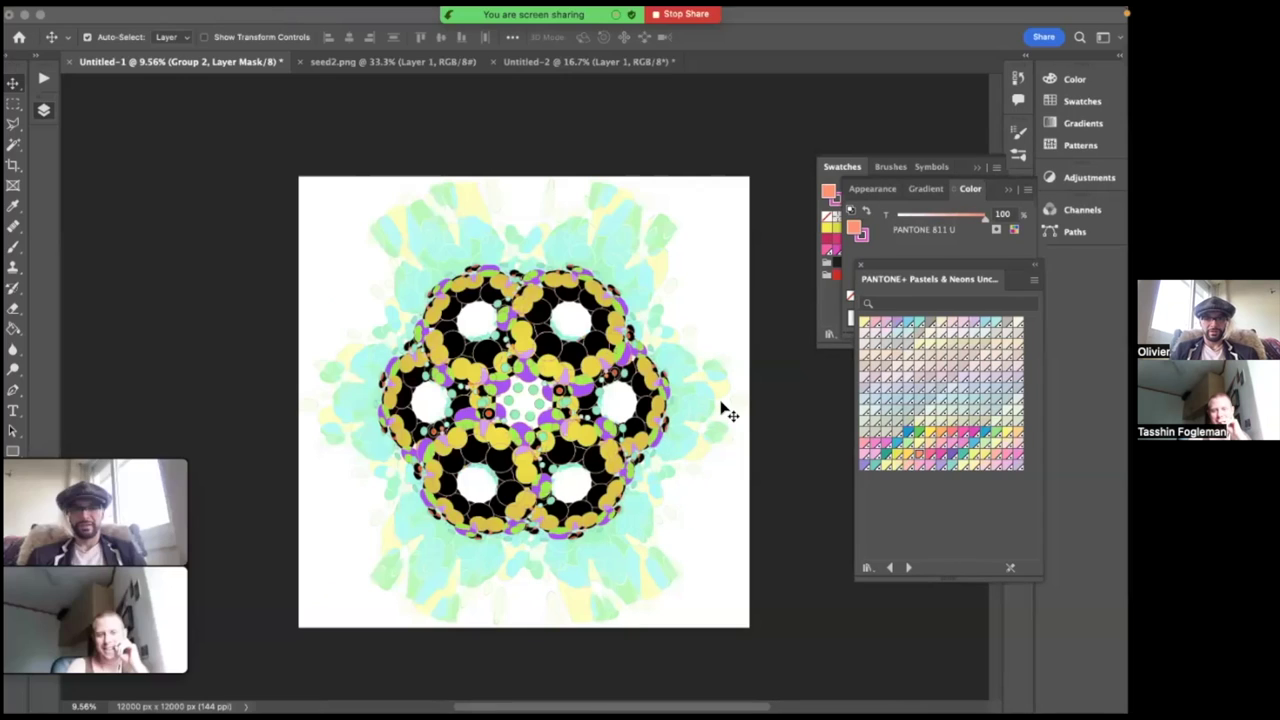
pyautogui.hotkey('ctrl', 'Right')
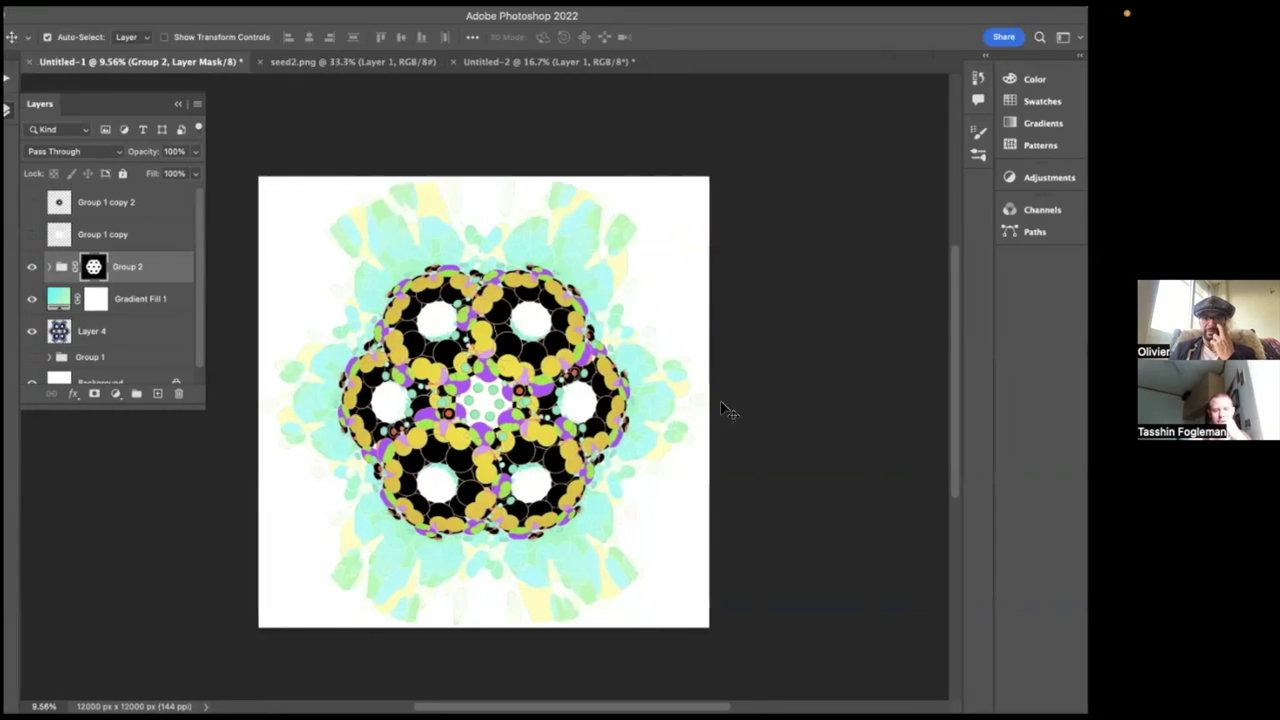
pyautogui.hotkey('ctrl', 'Right')
# - Reduce the square ring's radial repeat to 4 instances
pyautogui.click(586, 412)
pyautogui.moveTo(683, 377); pyautogui.dragTo(686, 409)
pyautogui.click(757, 437)
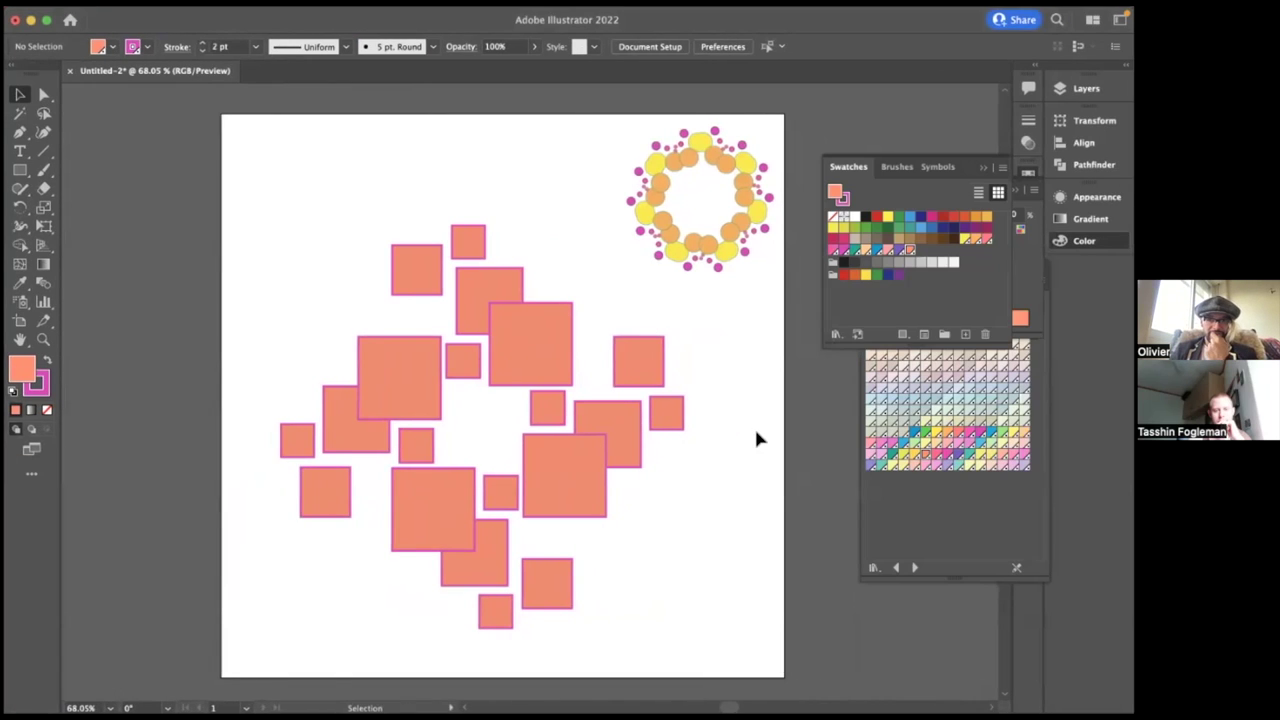
# - Export the artwork to the Mandala8 folder as seed3.png at 900 ppi with a transparent background
pyautogui.click(617, 461)
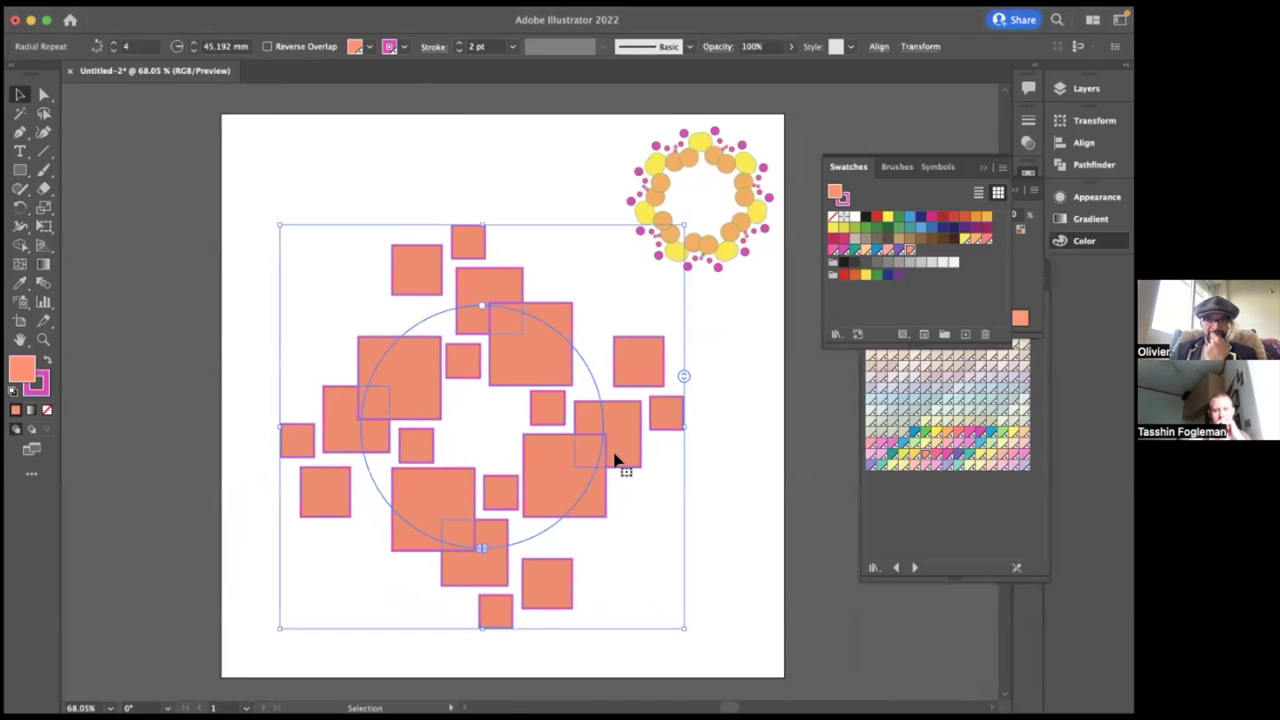
pyautogui.click(122, 15)
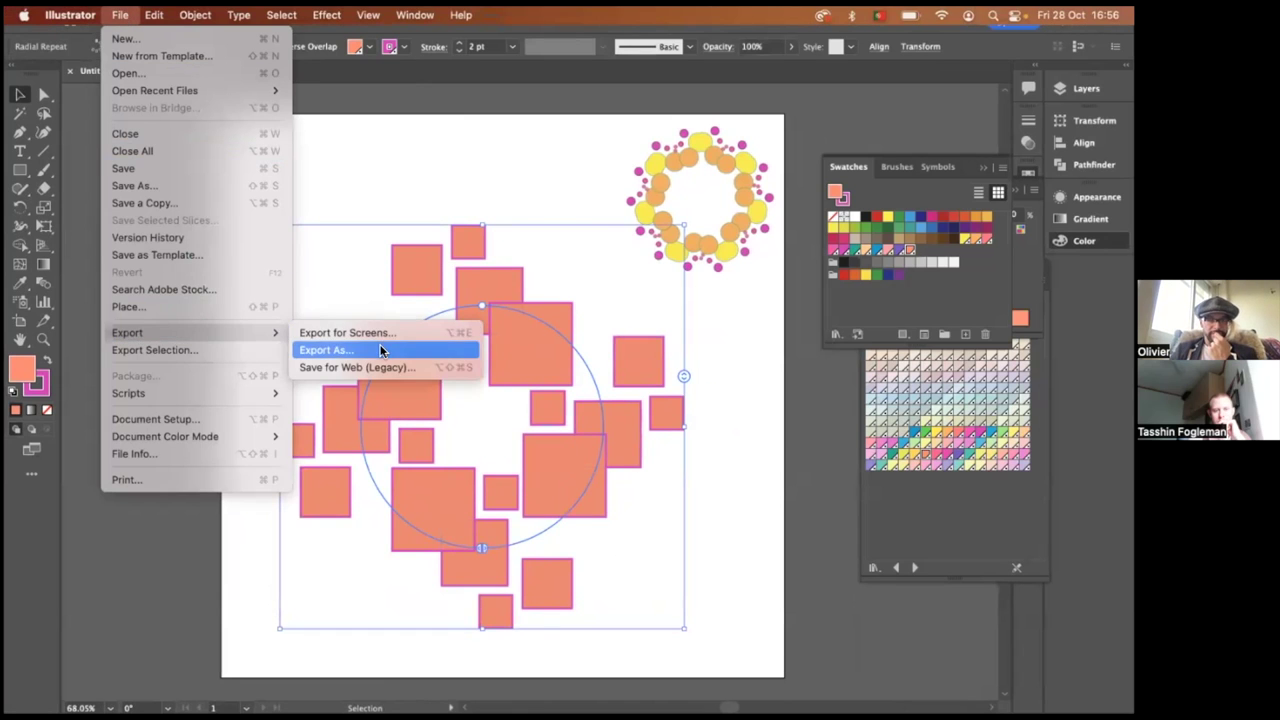
pyautogui.click(386, 349)
pyautogui.write('seed3.png')
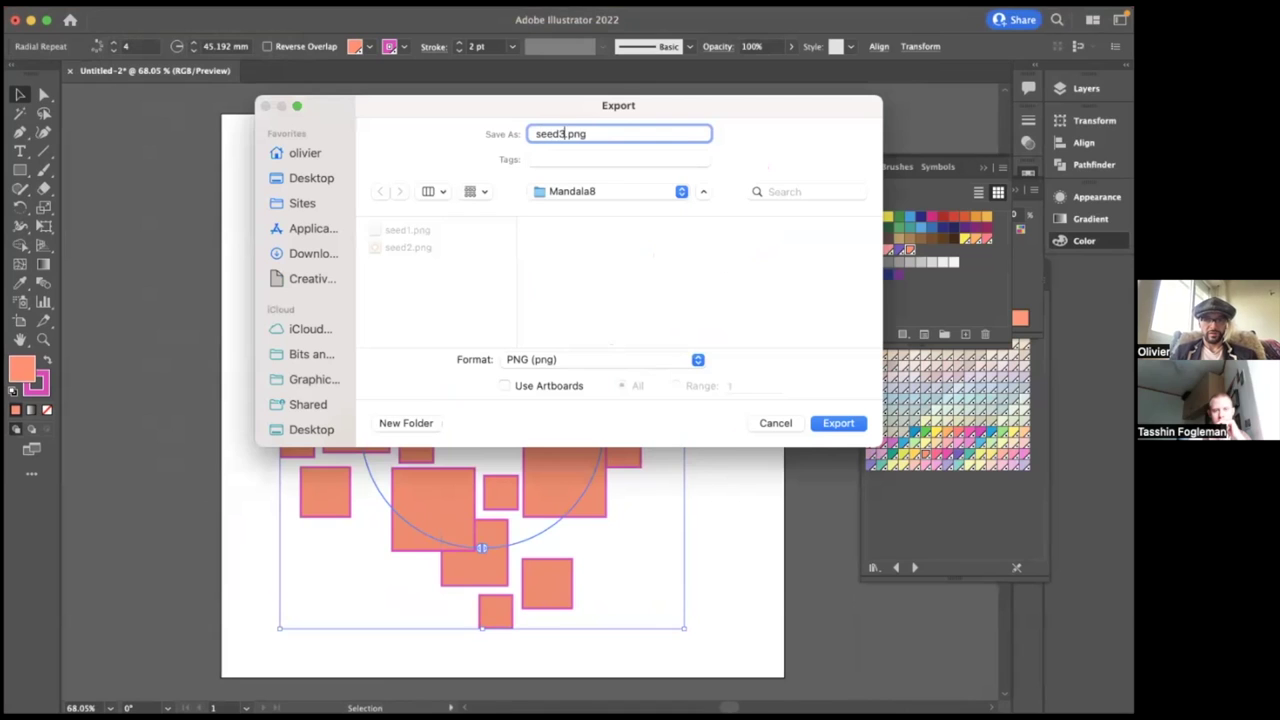
pyautogui.press('Return')
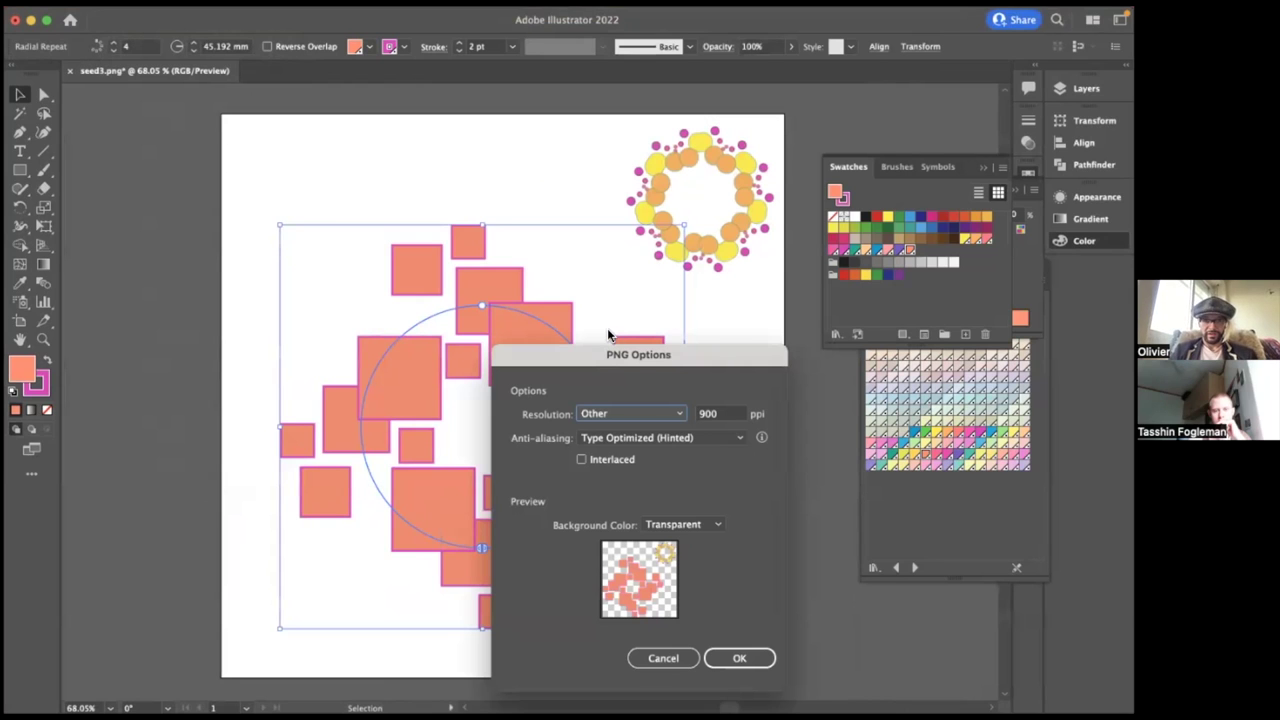
pyautogui.click(741, 658)
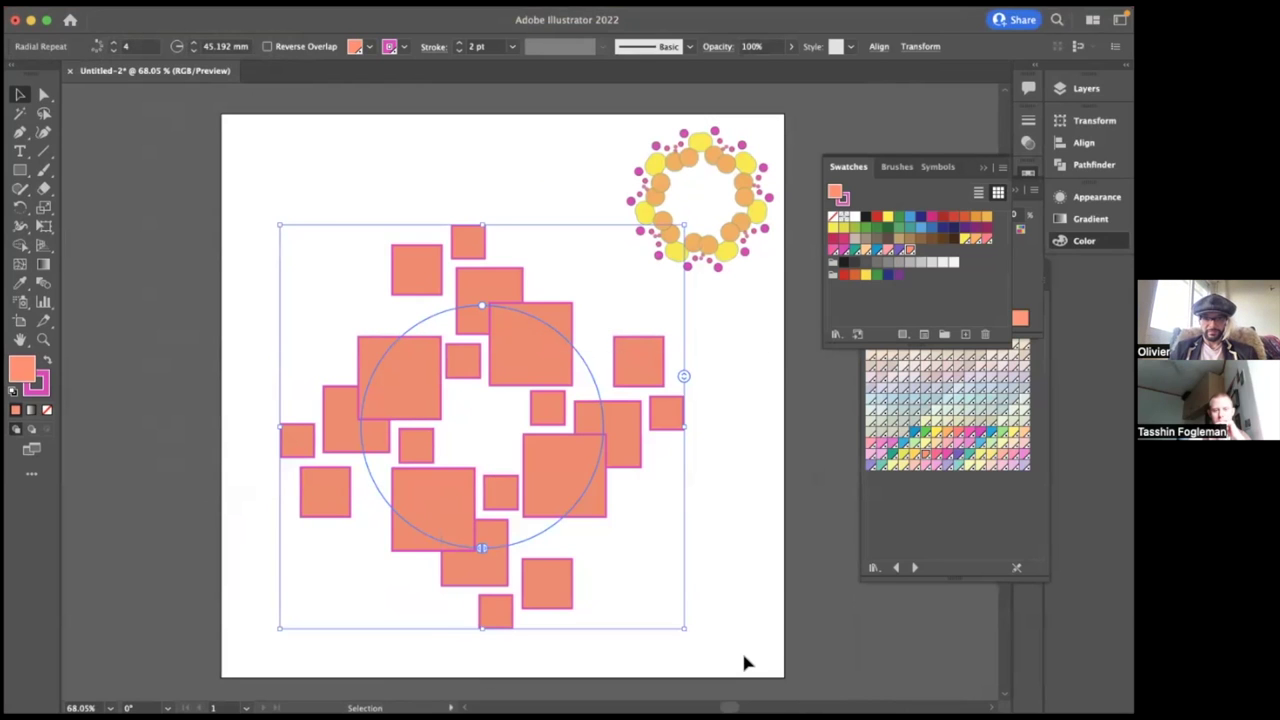
# - Increase the square ring's radial repeat to 11 instances
pyautogui.click(752, 542)
pyautogui.click(577, 475)
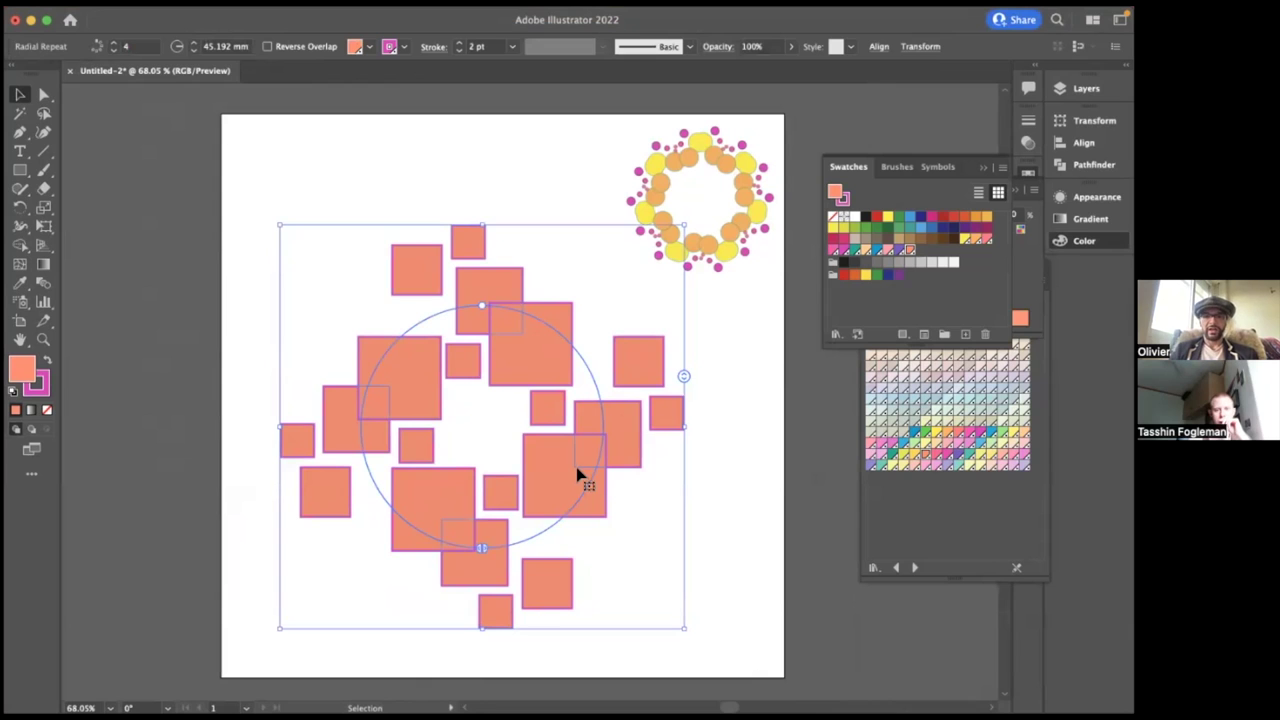
pyautogui.moveTo(683, 376)
pyautogui.mouseDown()
pyautogui.moveTo(680, 338)
pyautogui.moveTo(688, 362)
pyautogui.mouseUp()
pyautogui.click(725, 363)
pyautogui.click(600, 402)
pyautogui.click(743, 403)
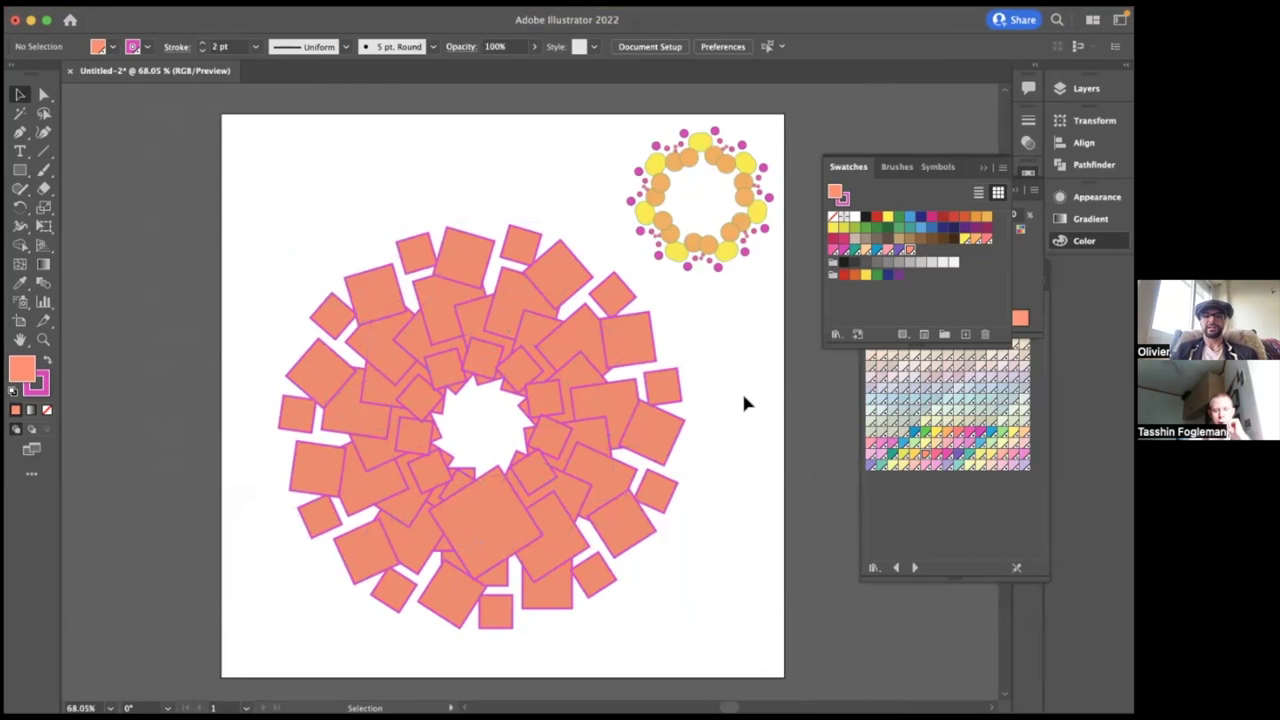
# - Delete the small yellow and orange circle ring from the artboard's upper-right corner
pyautogui.click(741, 257)
pyautogui.press('Delete')
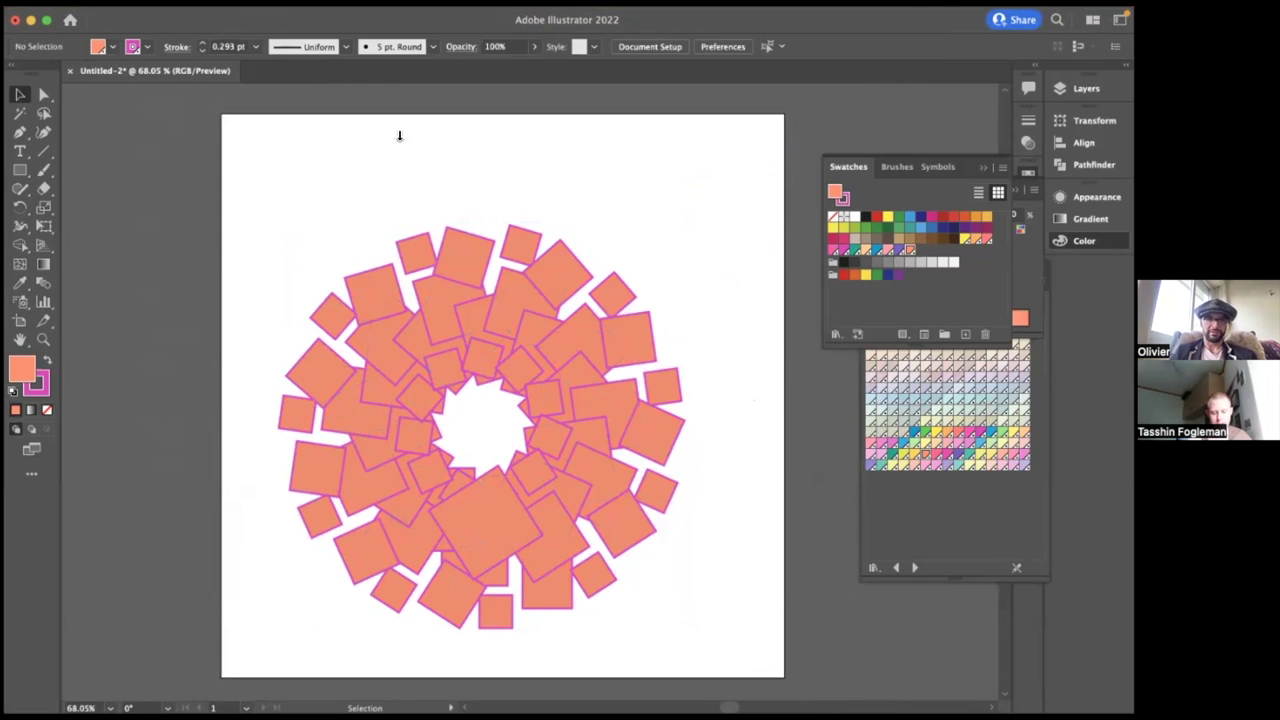
pyautogui.click(119, 15)
pyautogui.press('Escape')
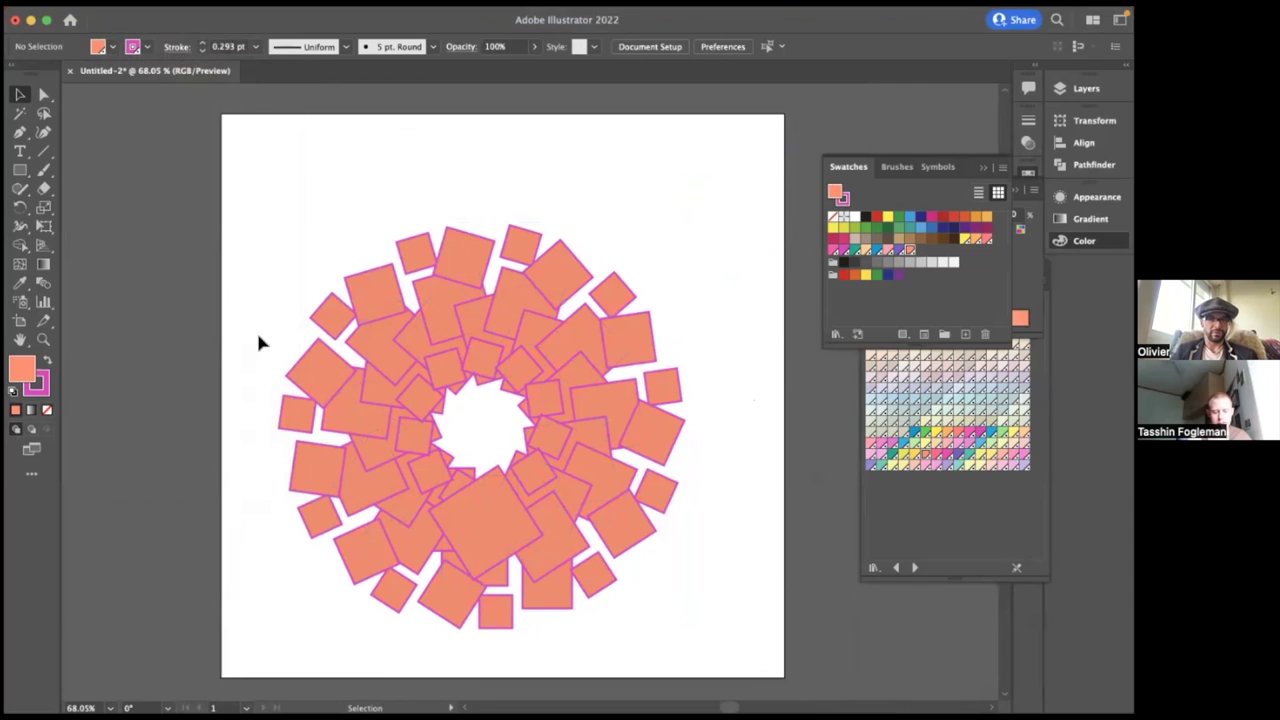
# - Export the artwork to the Mandala8 folder as seed4.png at 900 ppi with a transparent background
pyautogui.click(119, 15)
pyautogui.moveTo(189, 334)
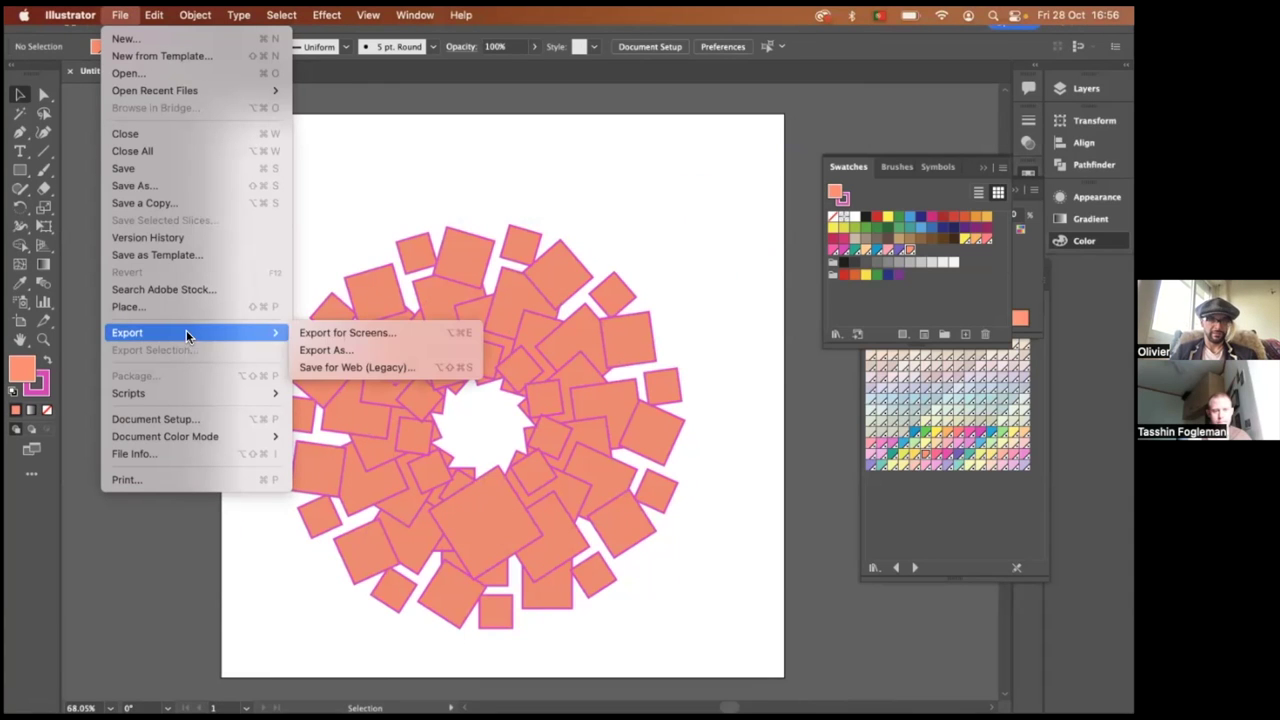
pyautogui.click(334, 350)
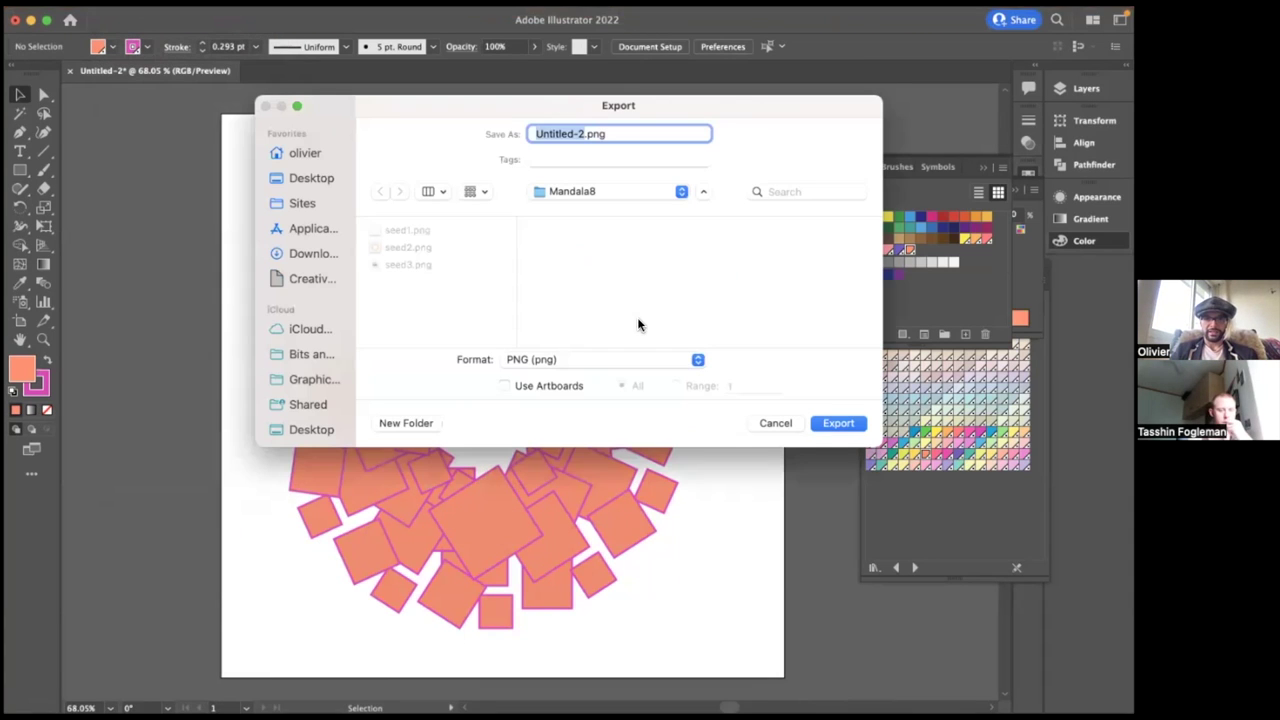
pyautogui.write('seed4')
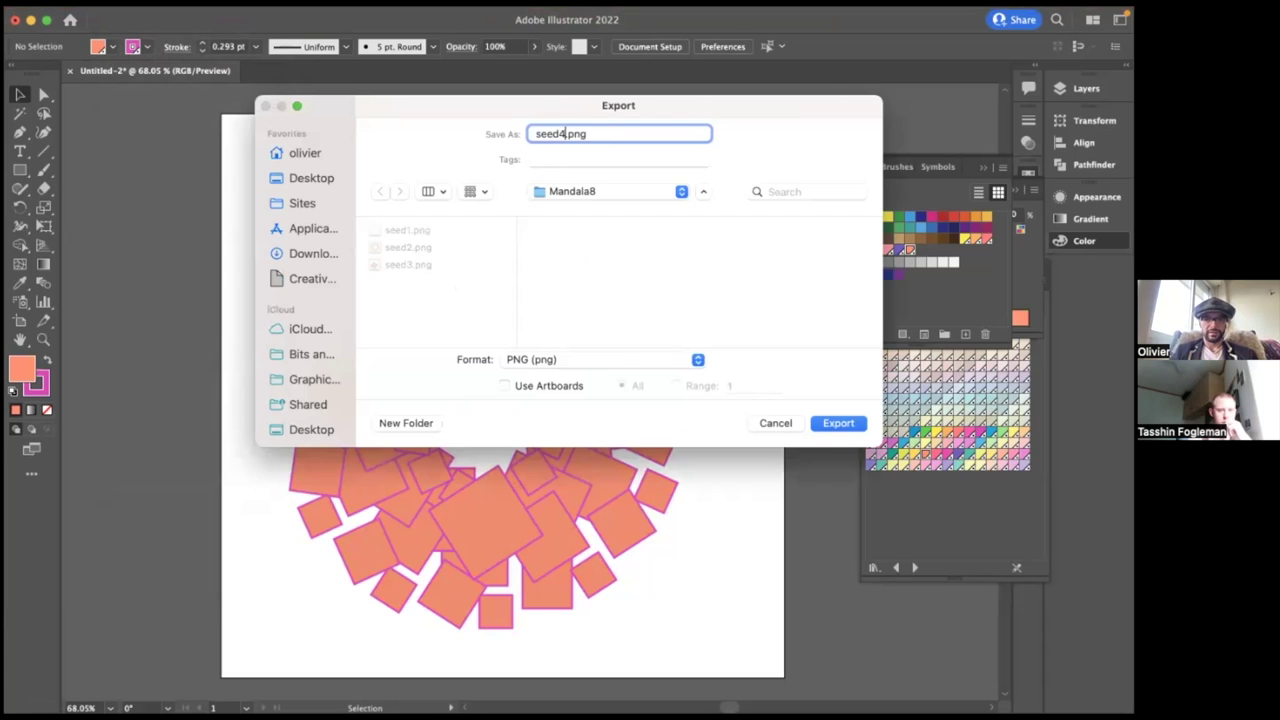
pyautogui.press('Return')
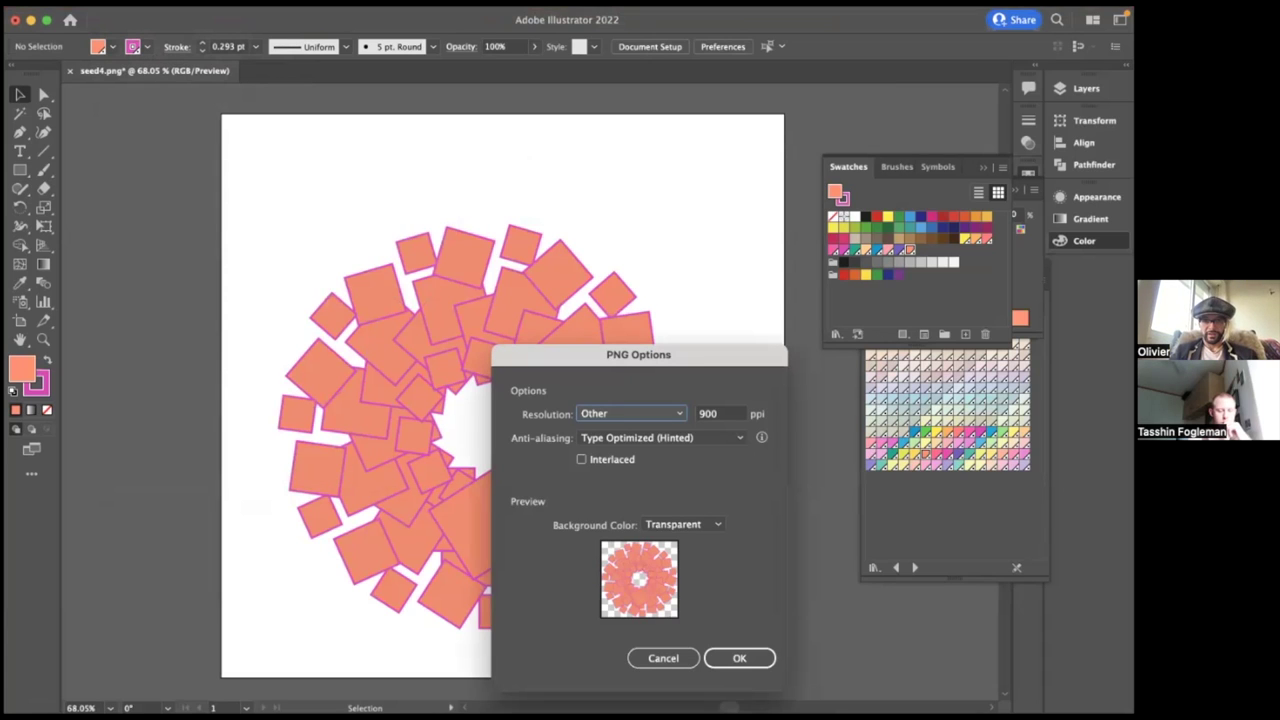
pyautogui.press('Return')
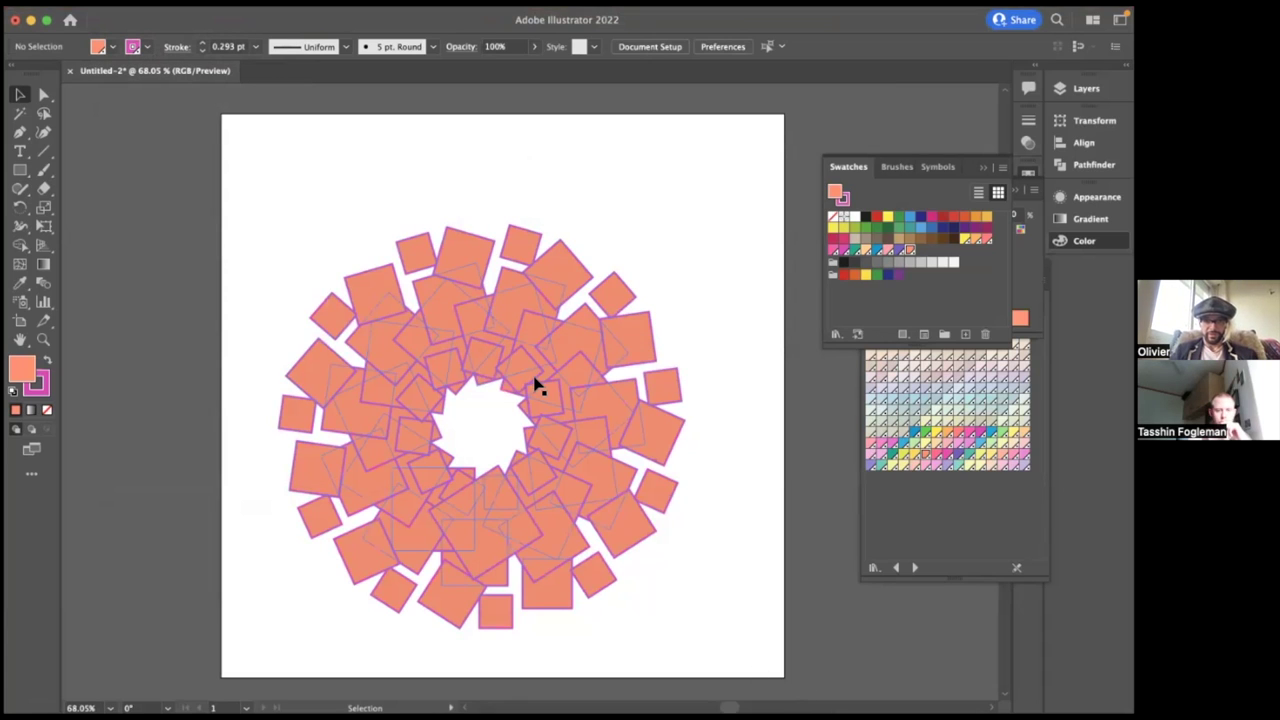
# - Try a yellow PANTONE neon fill on the squares inside the radial repeat and undo it
pyautogui.doubleClick(534, 380)
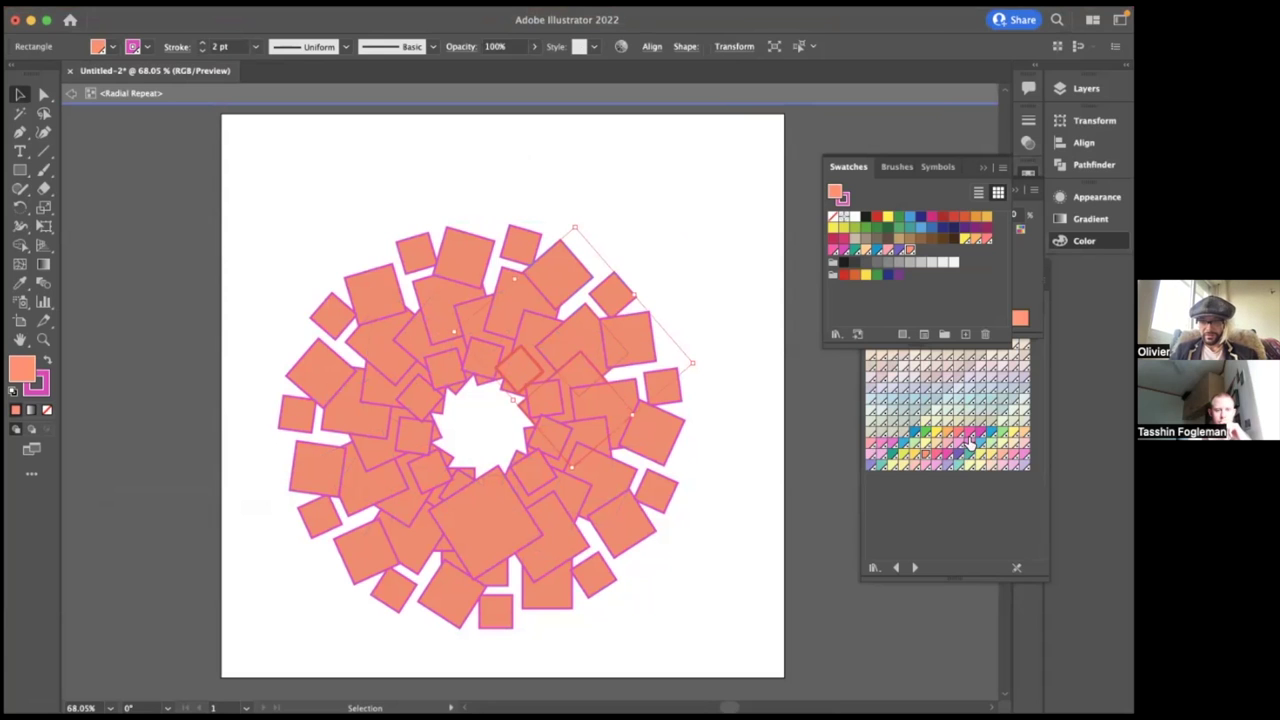
pyautogui.click(925, 457)
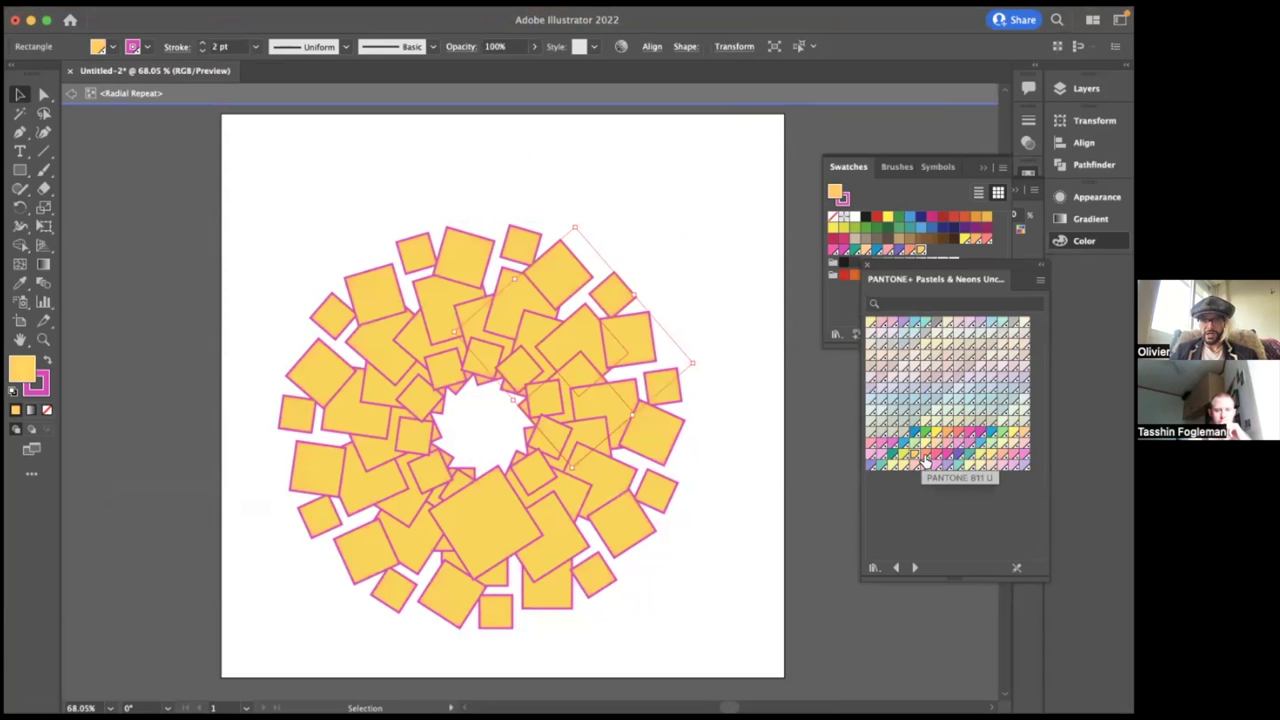
pyautogui.press('super+z')
# - Isolate one small inner square of the radial repeat, and leave isolation to reselect the whole repeat
pyautogui.scroll(10, 563, 380)
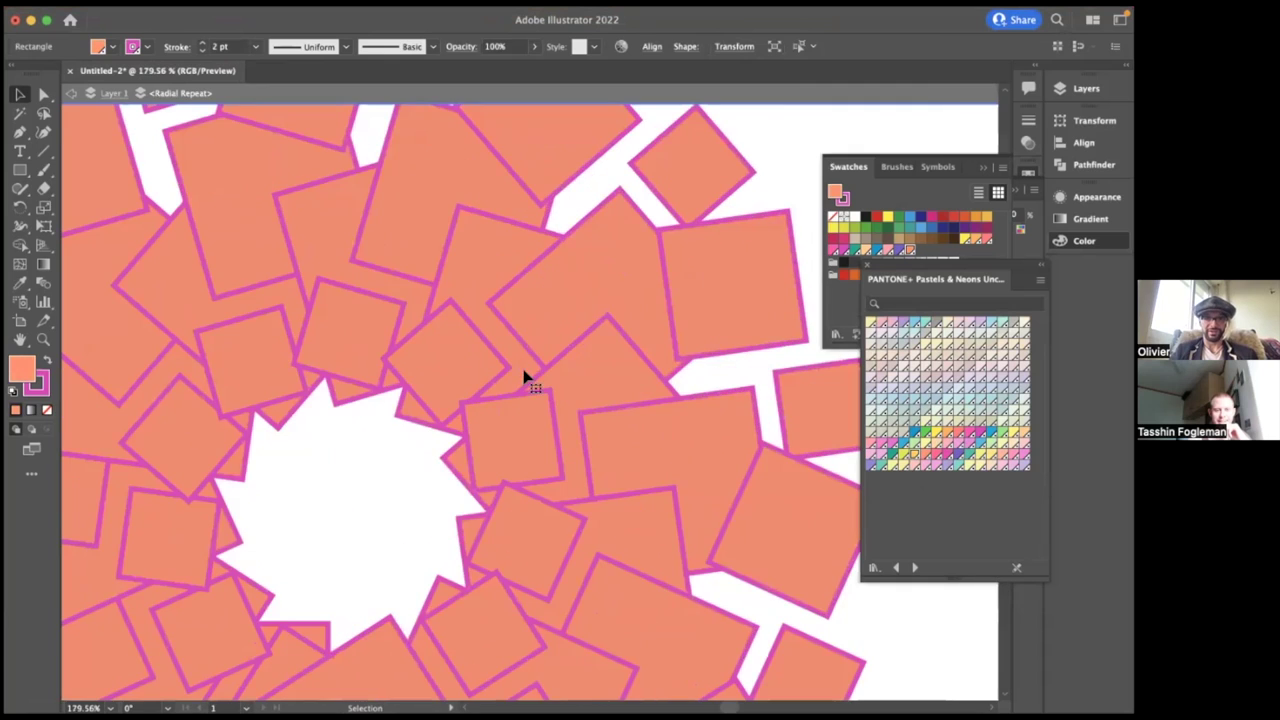
pyautogui.doubleClick(451, 353)
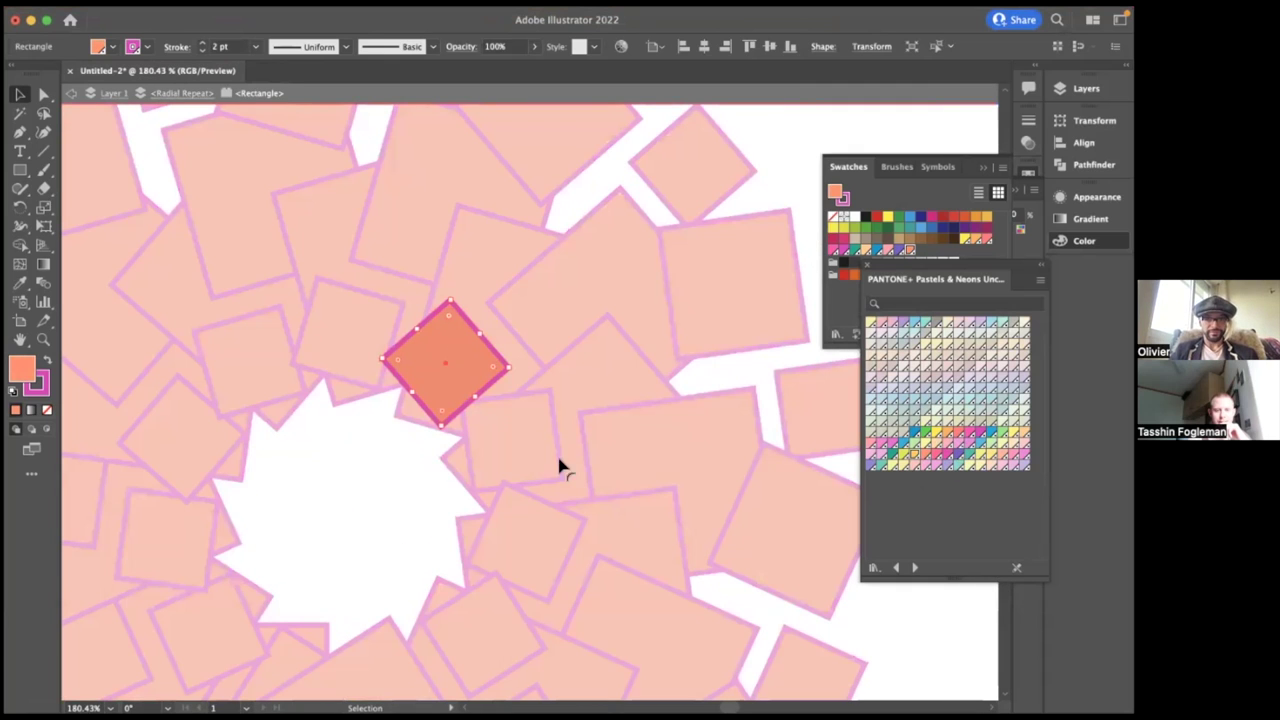
pyautogui.doubleClick(384, 514)
pyautogui.click(455, 349)
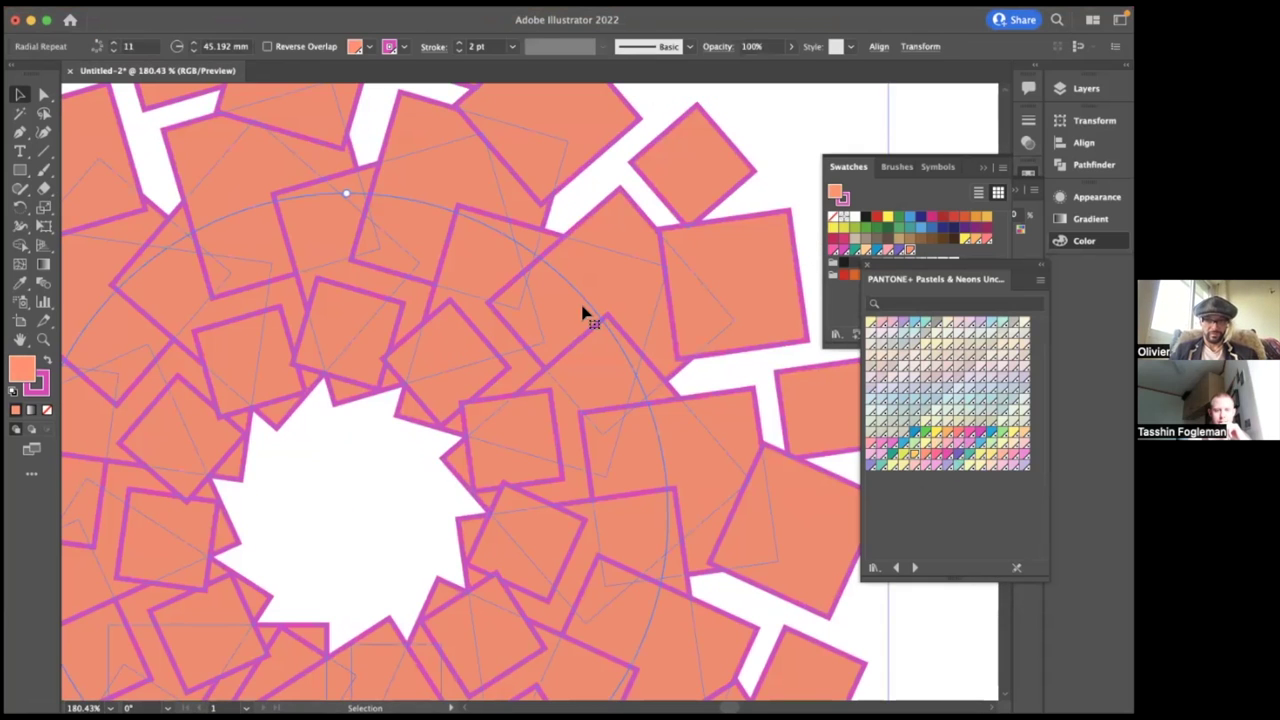
# - Recolour the radial repeat's squares with a lighter orange fill from the PANTONE+ Pastels & Neons Uncoated swatches
pyautogui.doubleClick(585, 313)
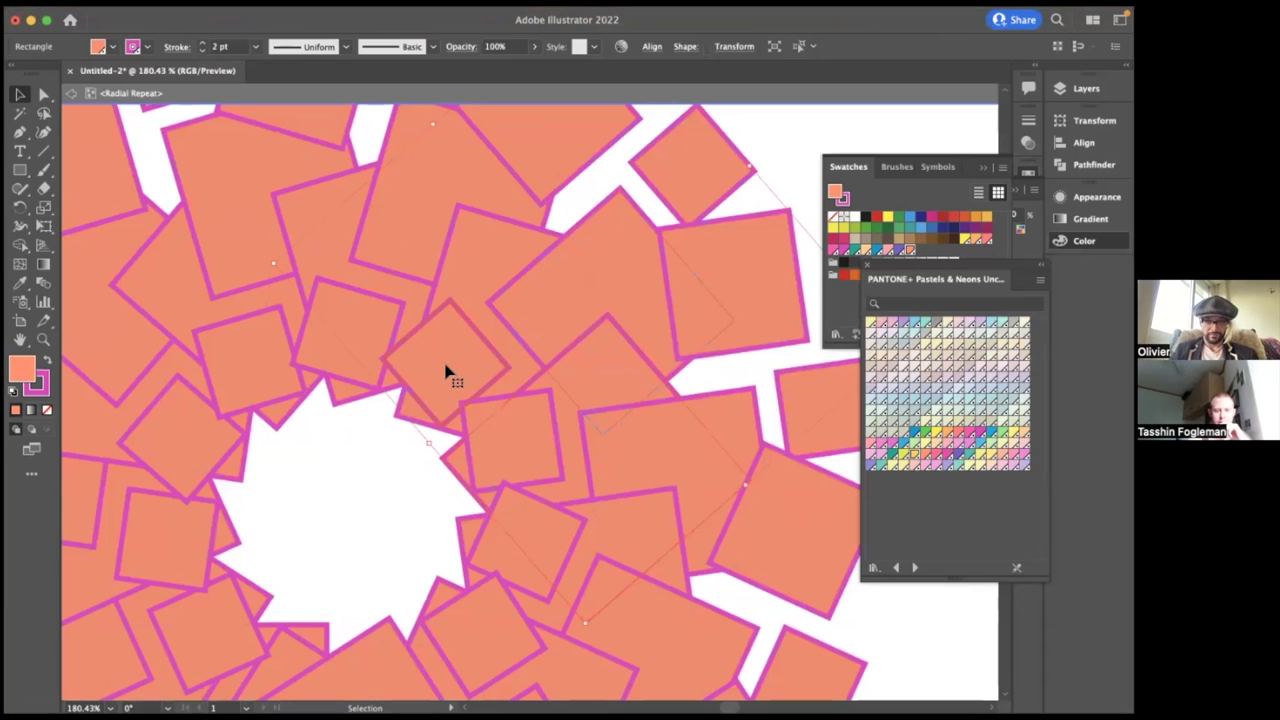
pyautogui.click(45, 363)
pyautogui.click(45, 363)
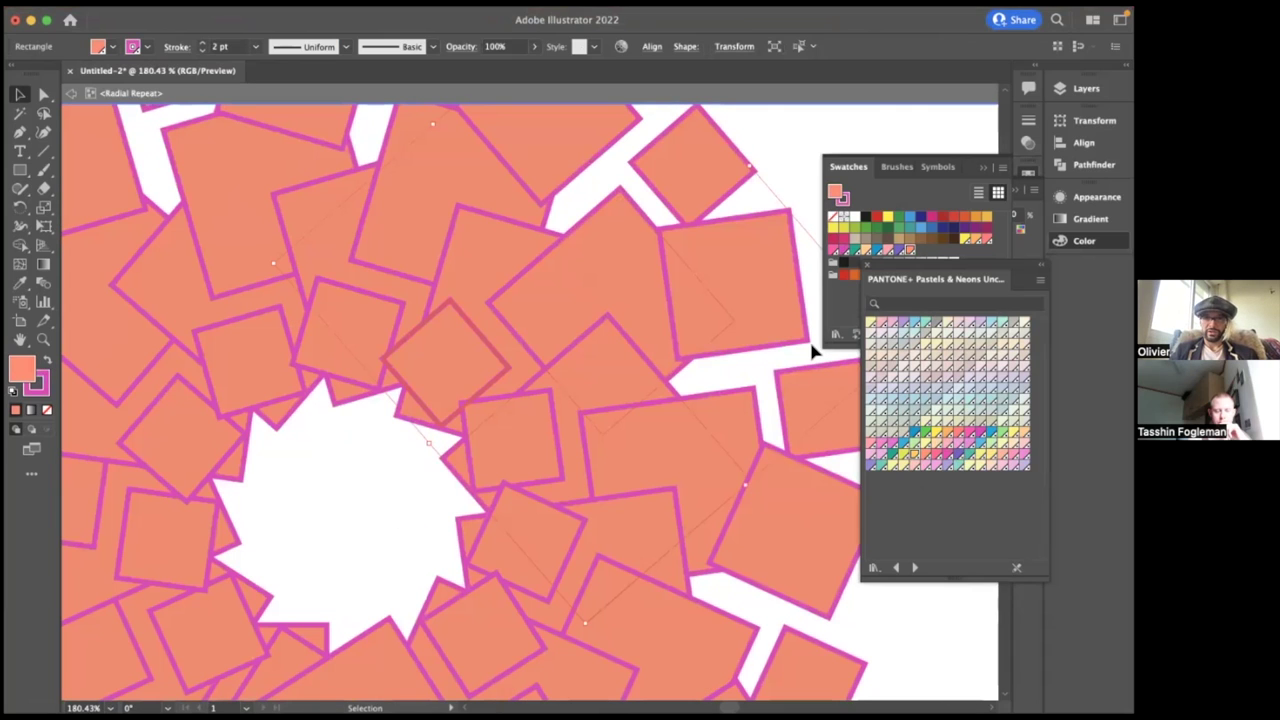
pyautogui.click(949, 433)
pyautogui.click(345, 511)
pyautogui.scroll(-2, 345, 511)
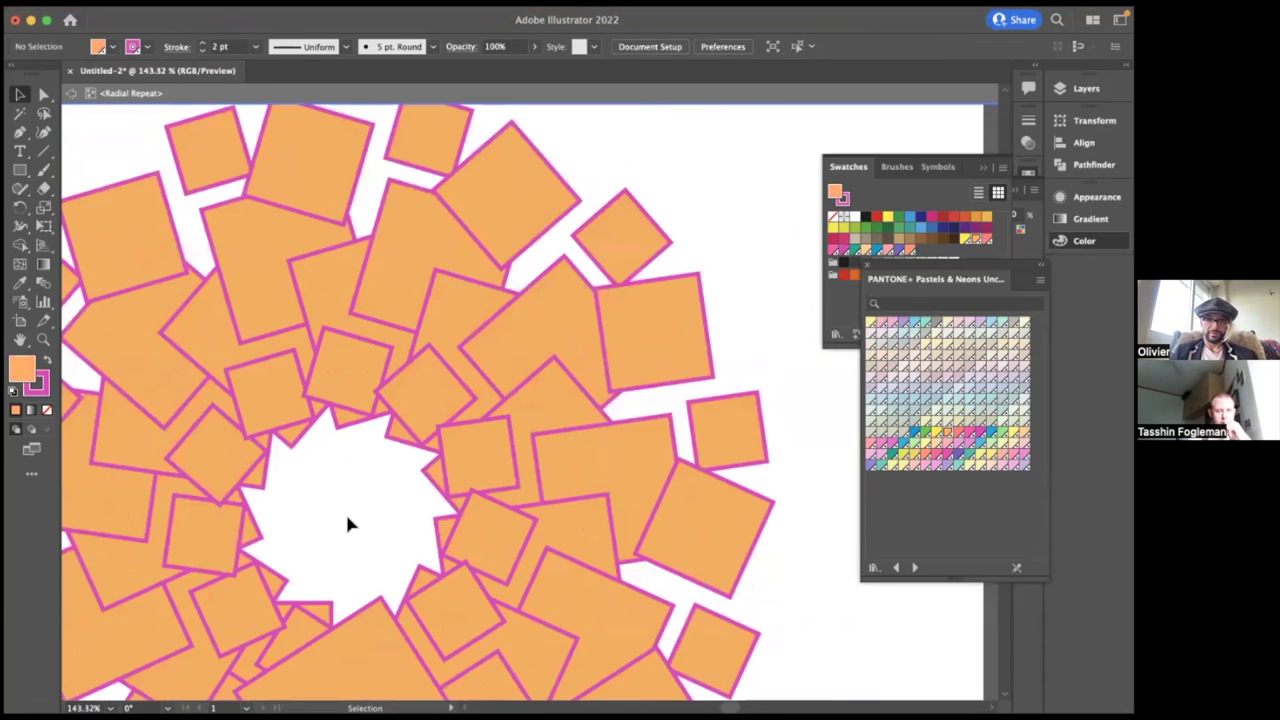
pyautogui.scroll(-5, 347, 520)
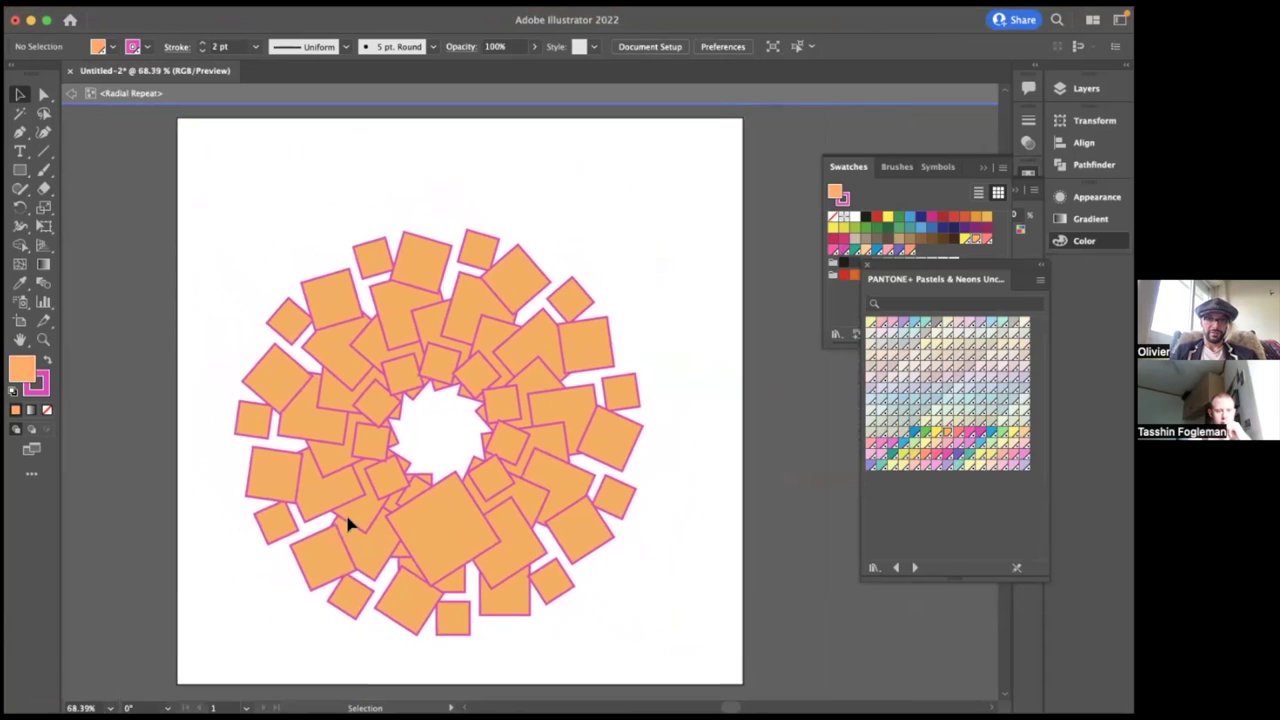
# - Export the orange ring as a PNG to the Mandala8 folder, replacing the existing seed4.png
pyautogui.click(119, 15)
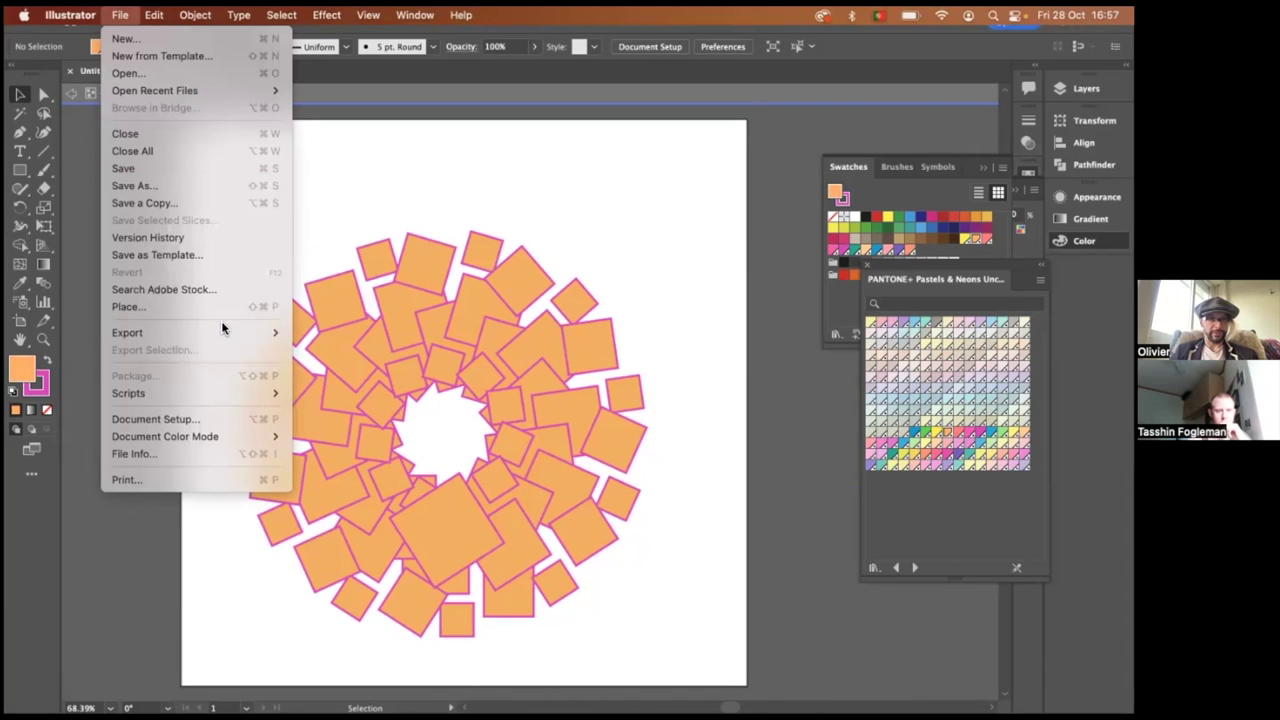
pyautogui.moveTo(265, 332)
pyautogui.click(334, 351)
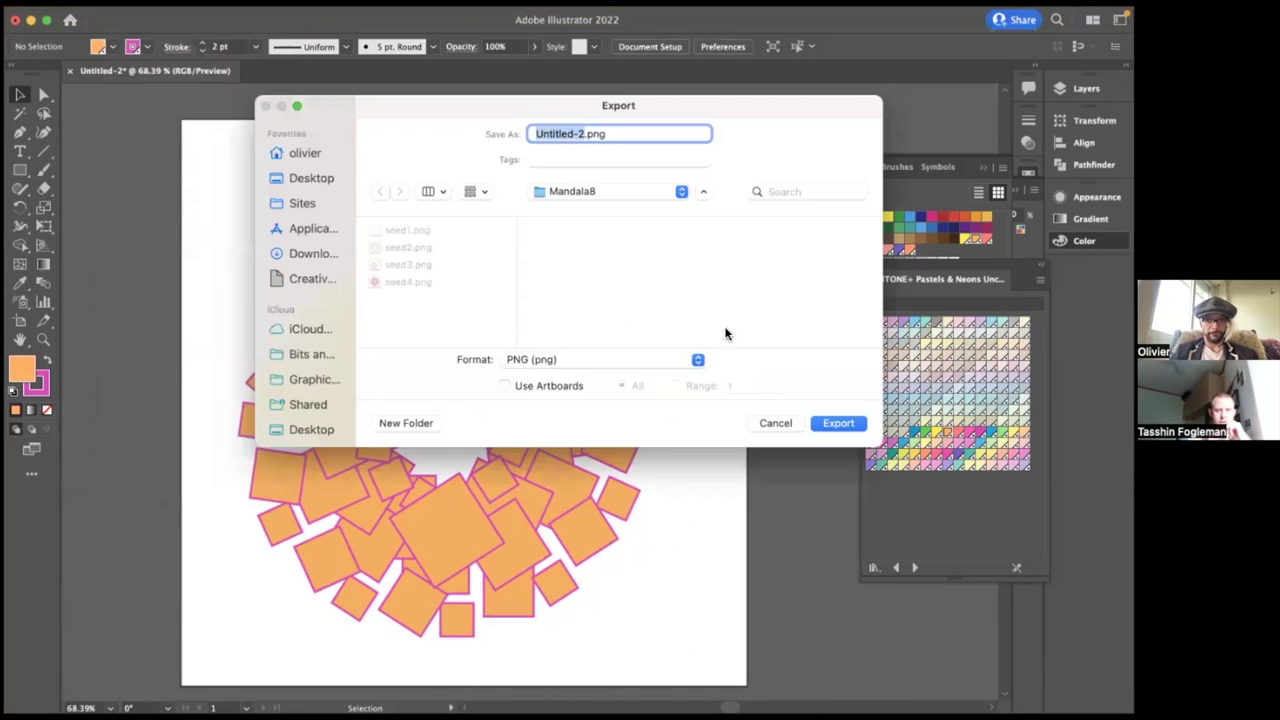
pyautogui.click(408, 281)
pyautogui.press('Return')
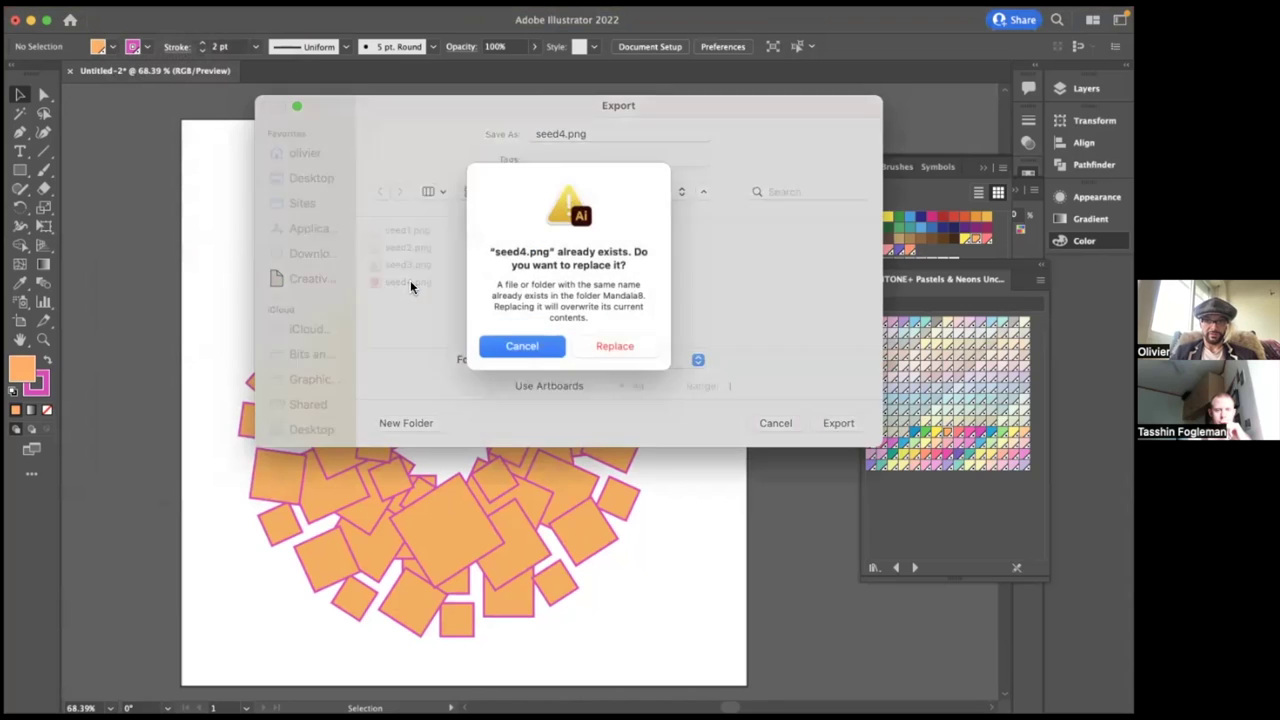
pyautogui.click(614, 351)
pyautogui.click(740, 655)
pyautogui.click(741, 656)
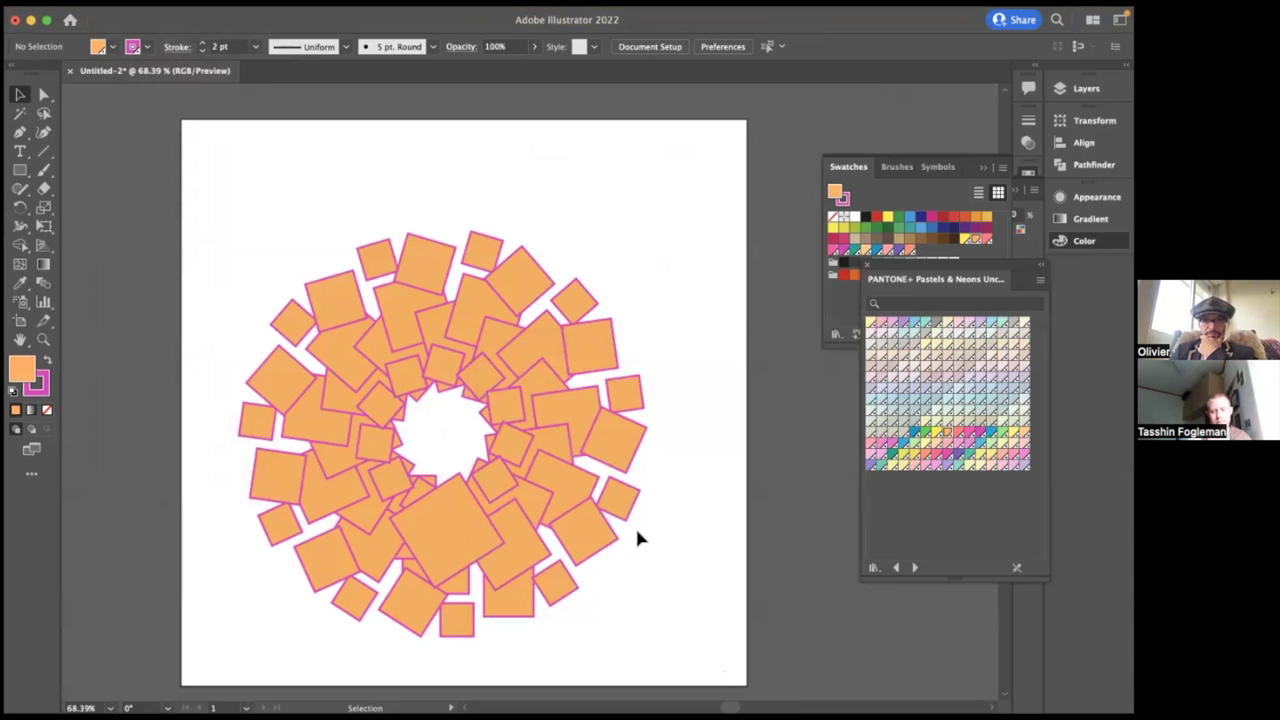
# - Switch to Photoshop and open seed4.png and seed3.png from the Mandala8 folder
pyautogui.hotkey('ctrl', 'Left')
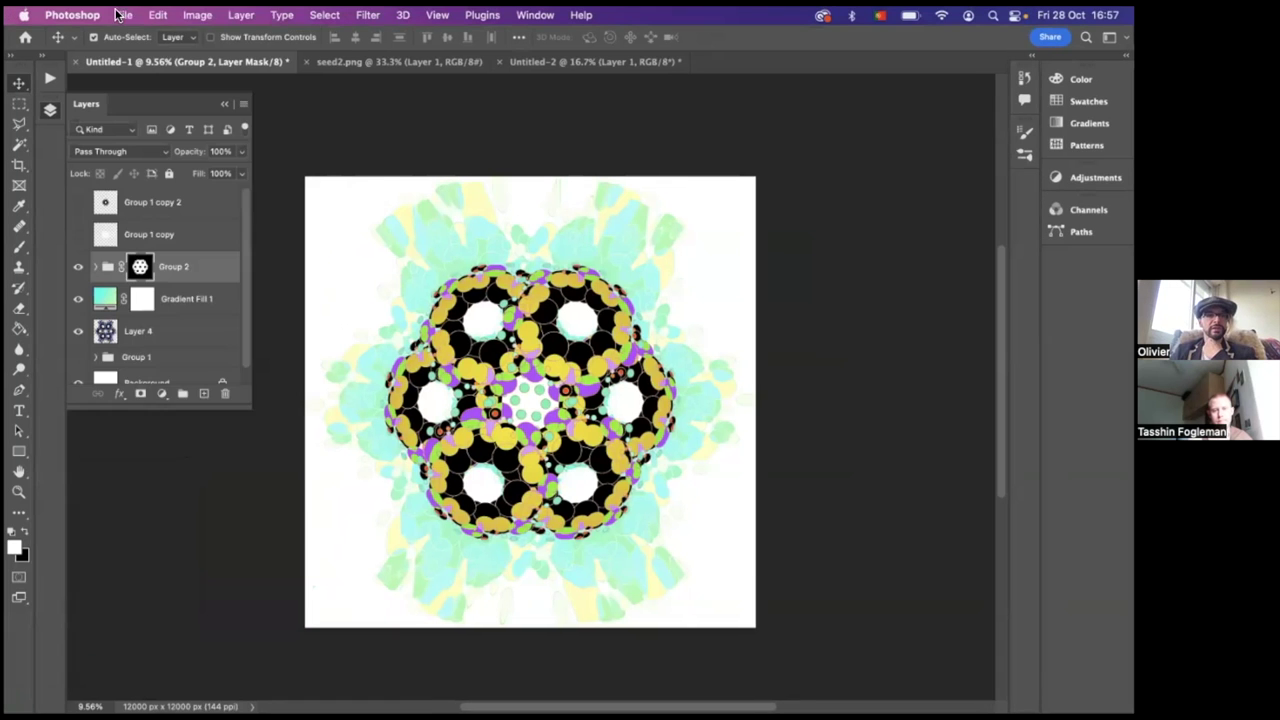
pyautogui.click(121, 14)
pyautogui.click(241, 51)
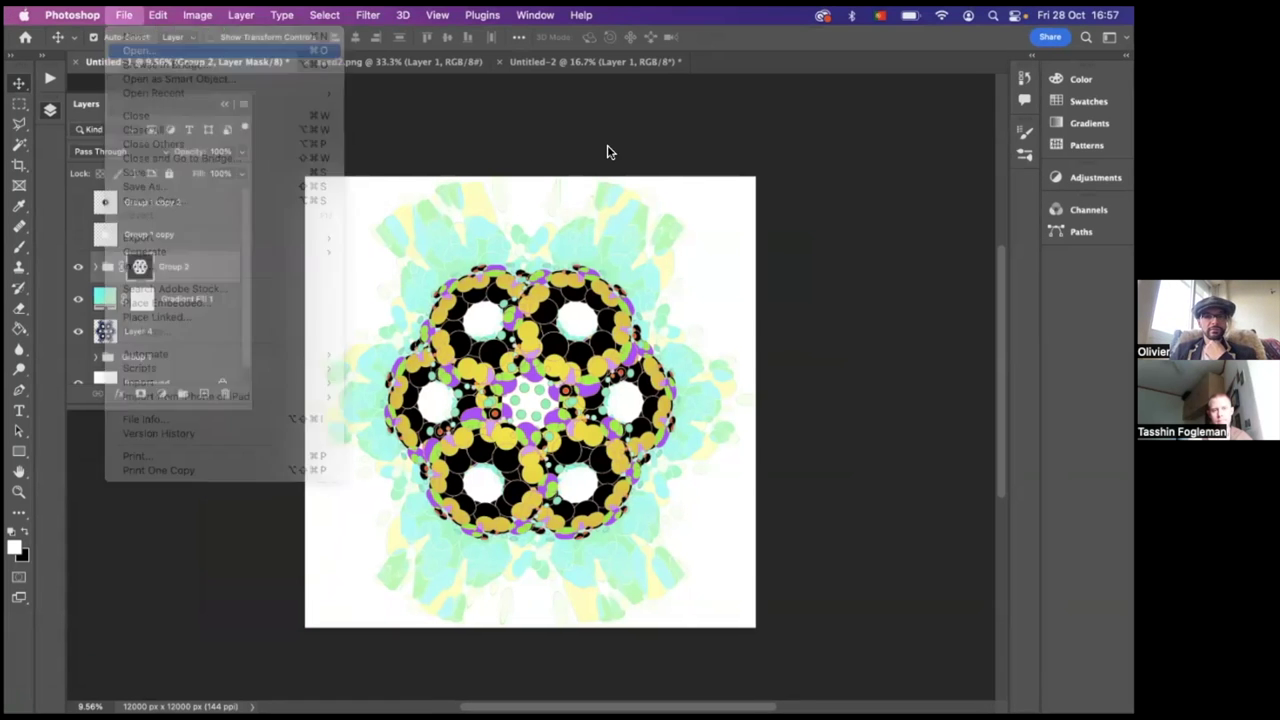
pyautogui.click(437, 181)
pyautogui.keyDown('shift'); pyautogui.click(444, 197); pyautogui.keyUp('shift')
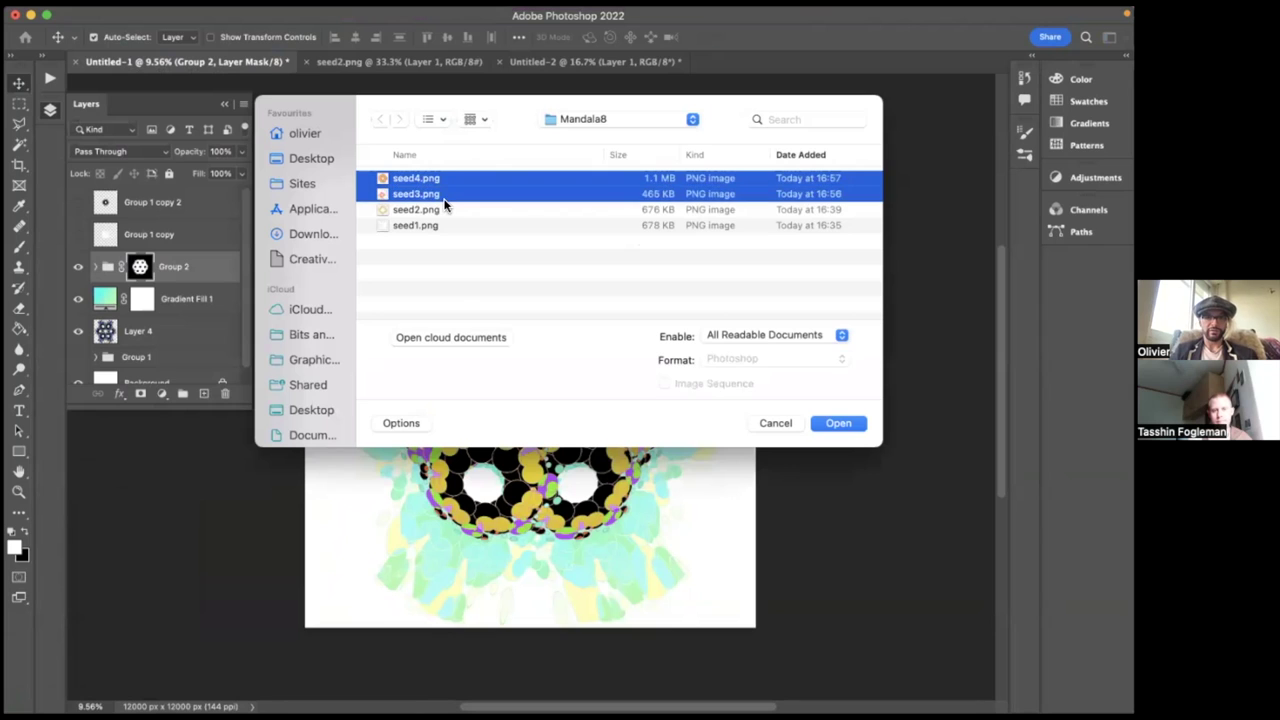
pyautogui.press('Return')
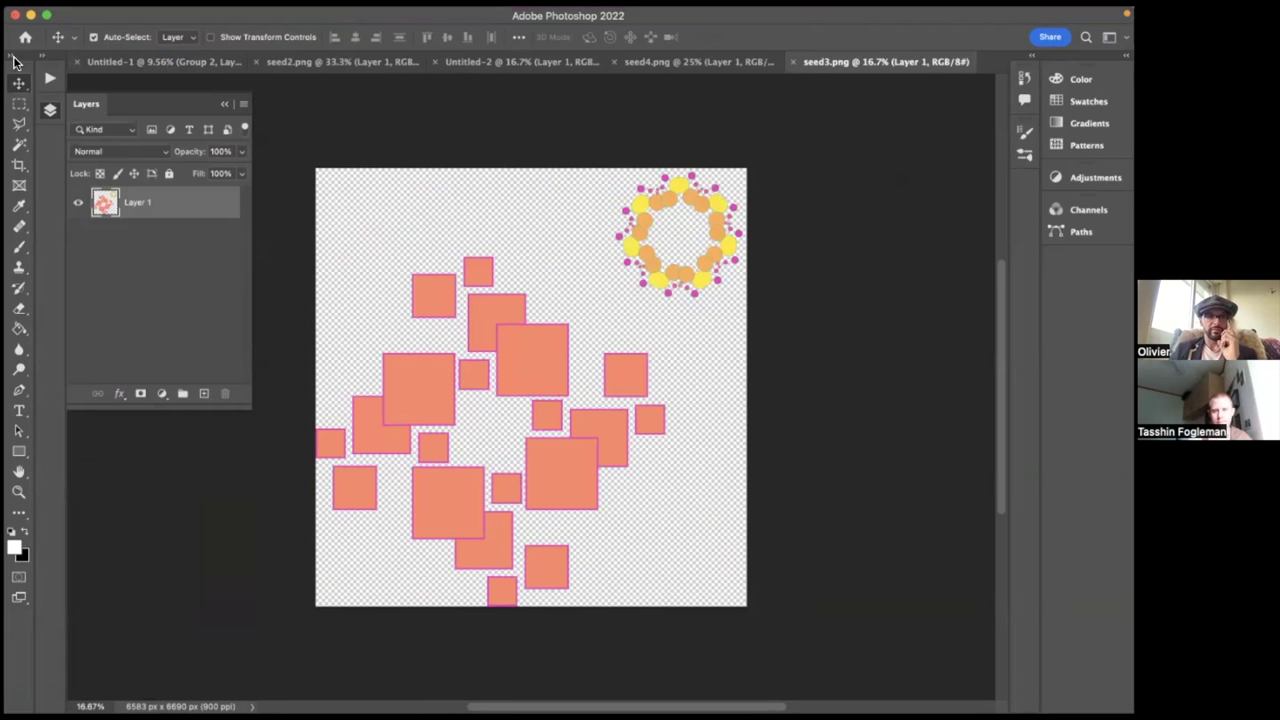
# - Remove the small ring of yellow, orange and magenta dots from the upper-right corner of the seed3.png artwork
pyautogui.click(17, 105)
pyautogui.moveTo(606, 308); pyautogui.dragTo(757, 164)
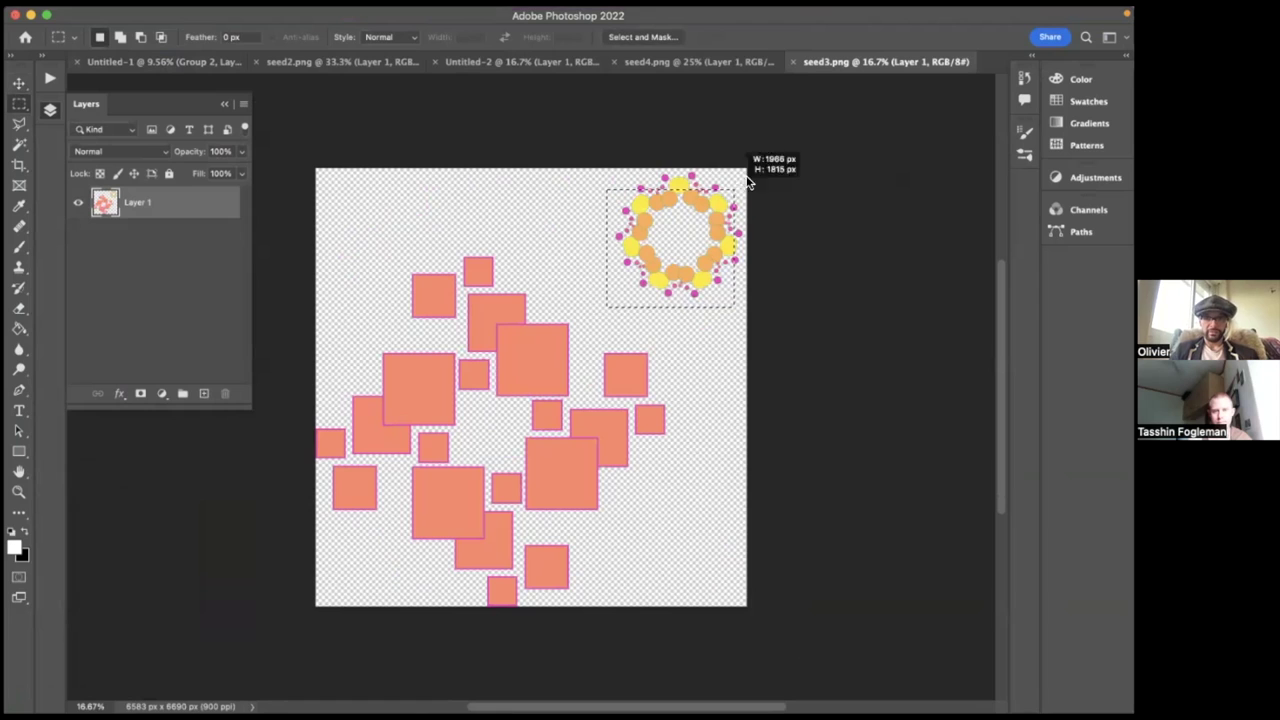
pyautogui.press('Delete')
pyautogui.click(436, 259)
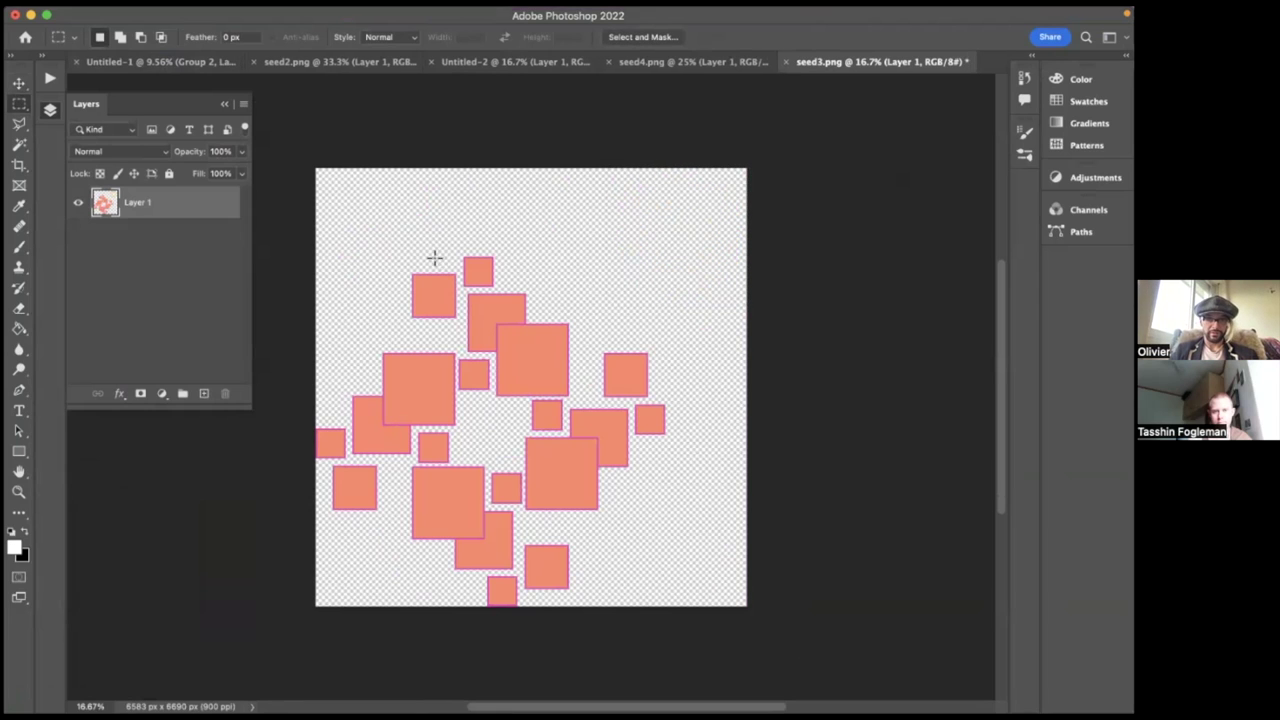
# - Copy all of seed3.png into the Untitled-1 mandala as a new layer, closing Untitled-2 and seed2.png along the way
pyautogui.press('super+a')
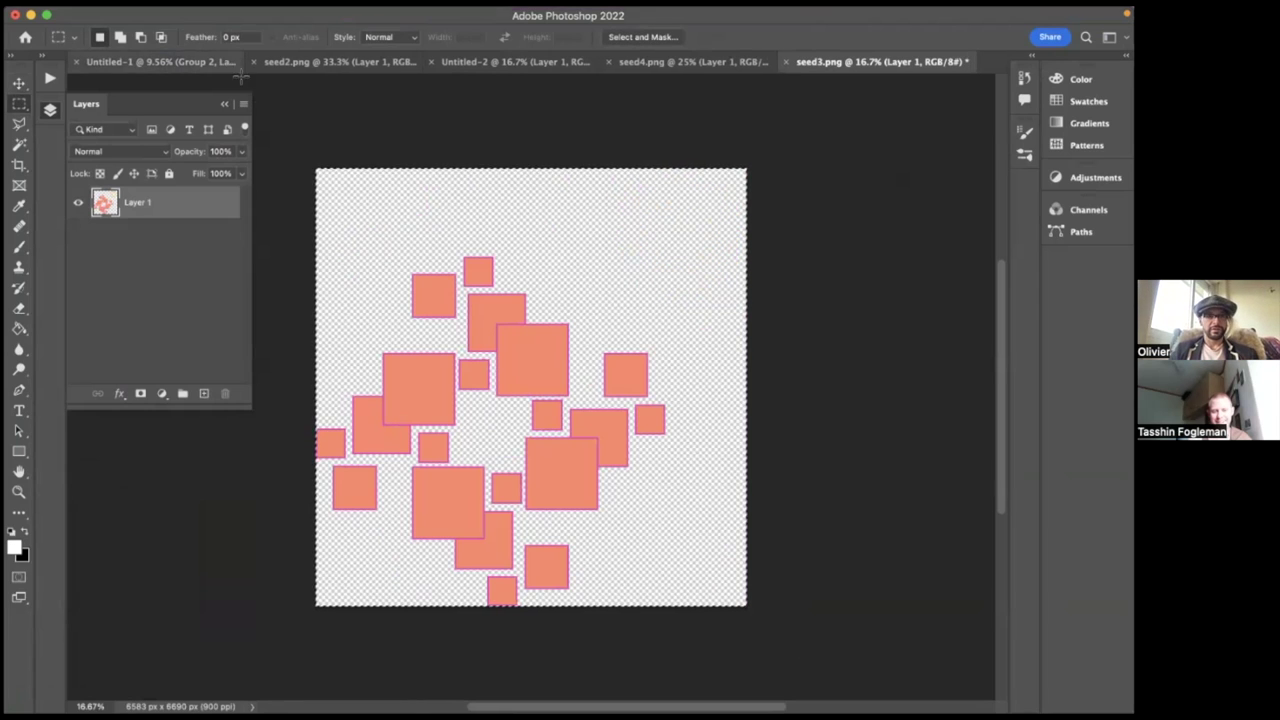
pyautogui.click(632, 64)
pyautogui.click(520, 61)
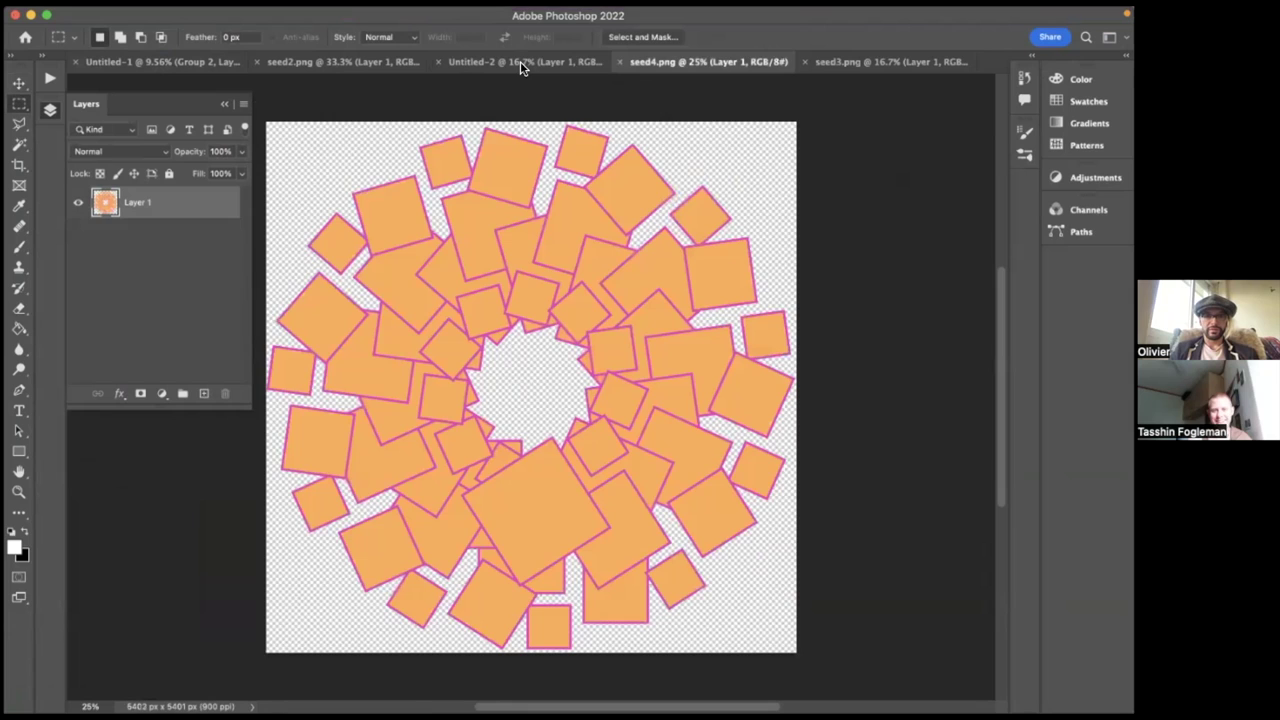
pyautogui.click(435, 63)
pyautogui.click(495, 294)
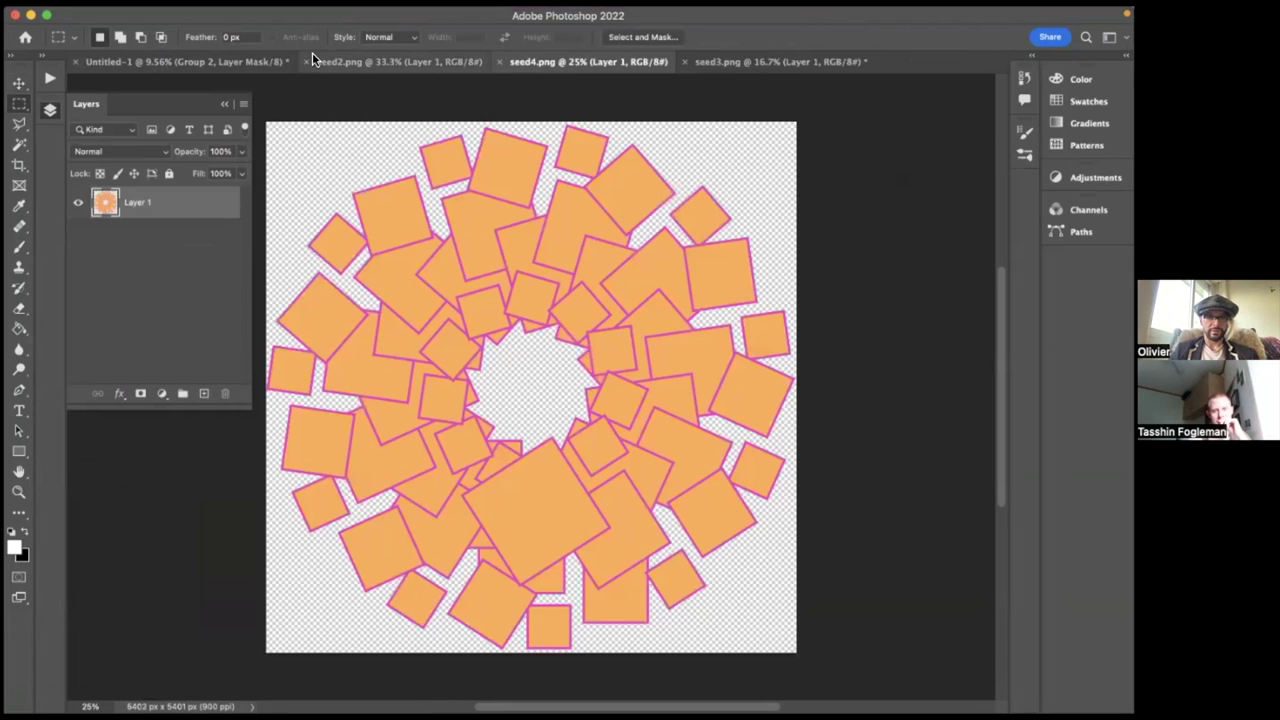
pyautogui.click(305, 62)
pyautogui.click(209, 58)
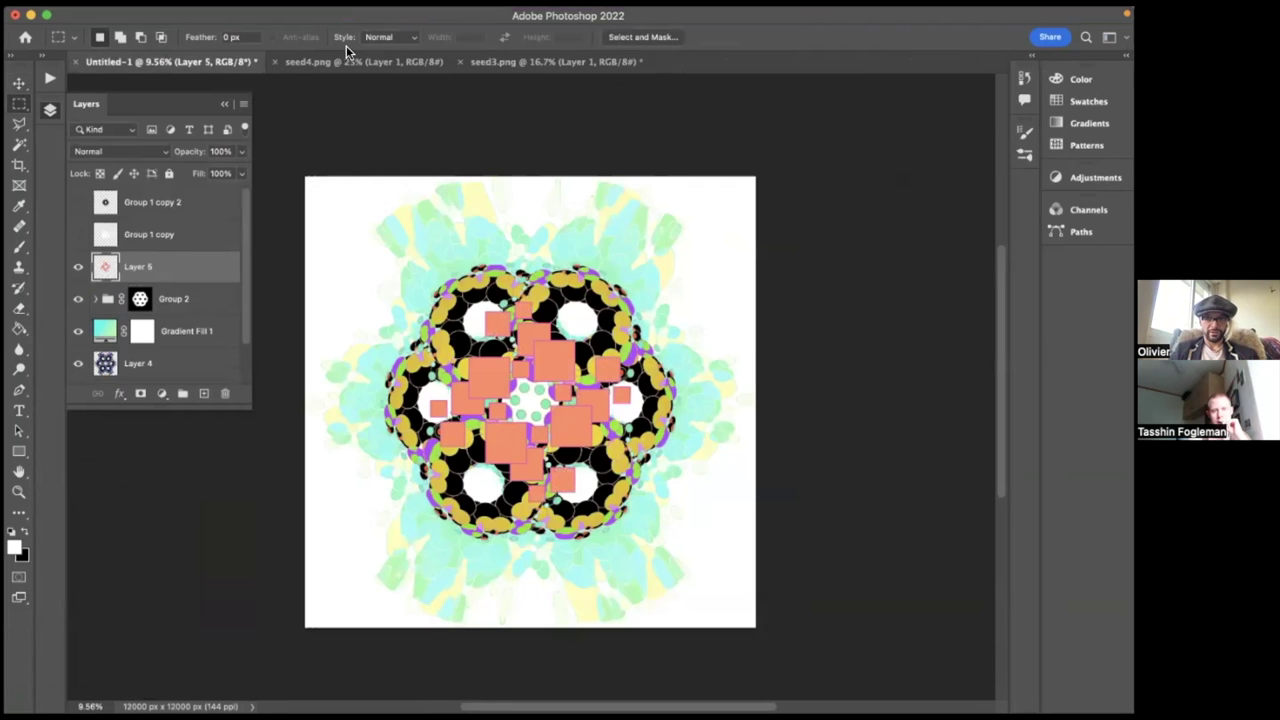
# - Close seed3.png without saving its changes
pyautogui.click(575, 62)
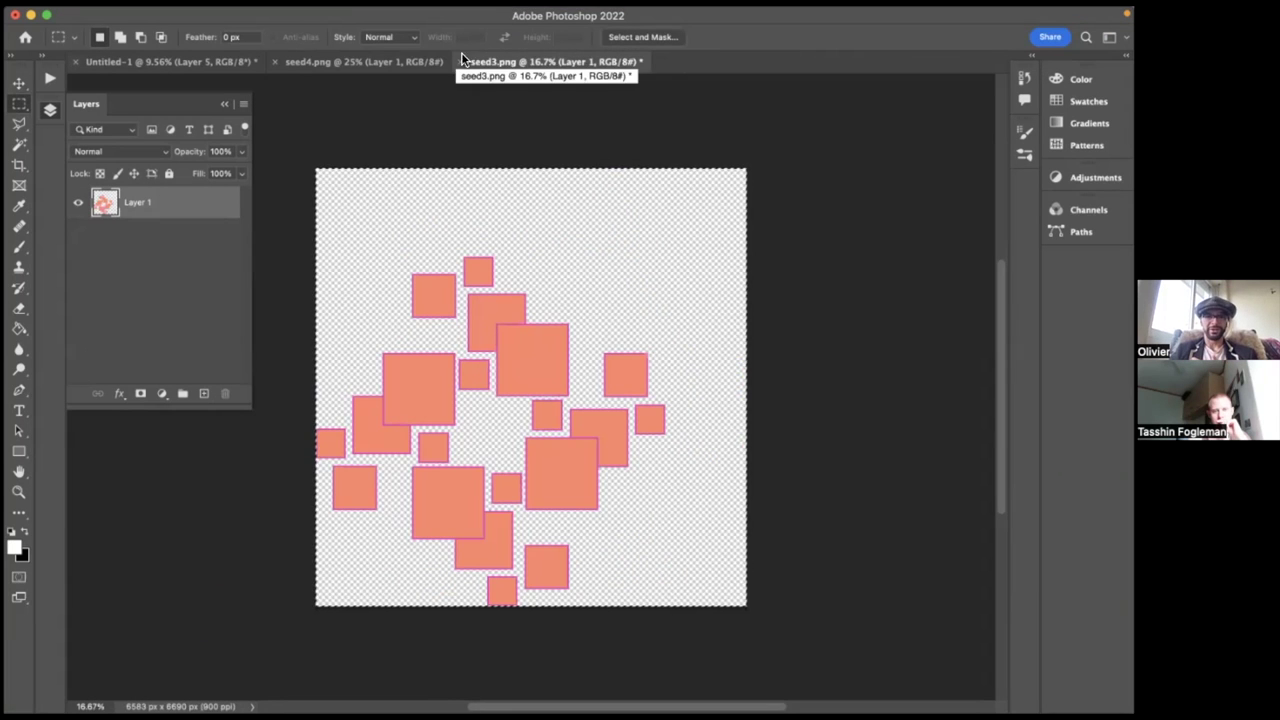
pyautogui.click(459, 63)
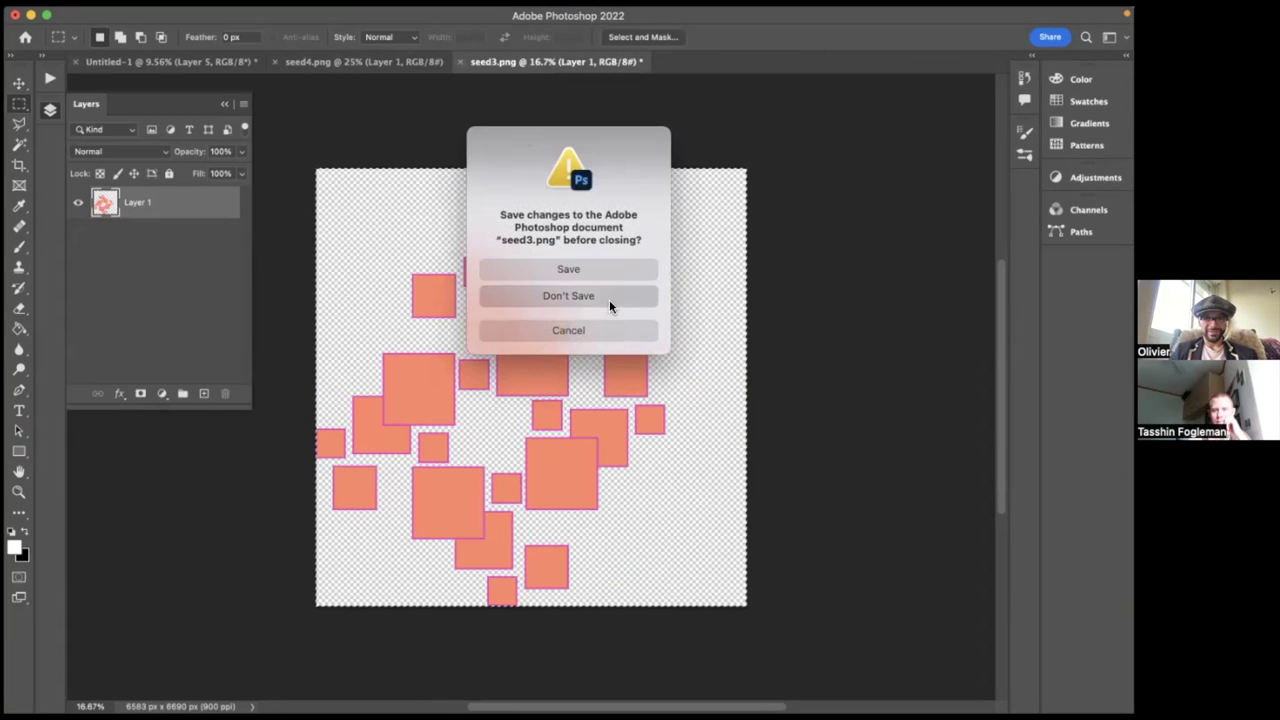
pyautogui.click(609, 300)
# - Copy the upper half of the seed4.png ring to a new layer and hide Layer 1
pyautogui.click(358, 63)
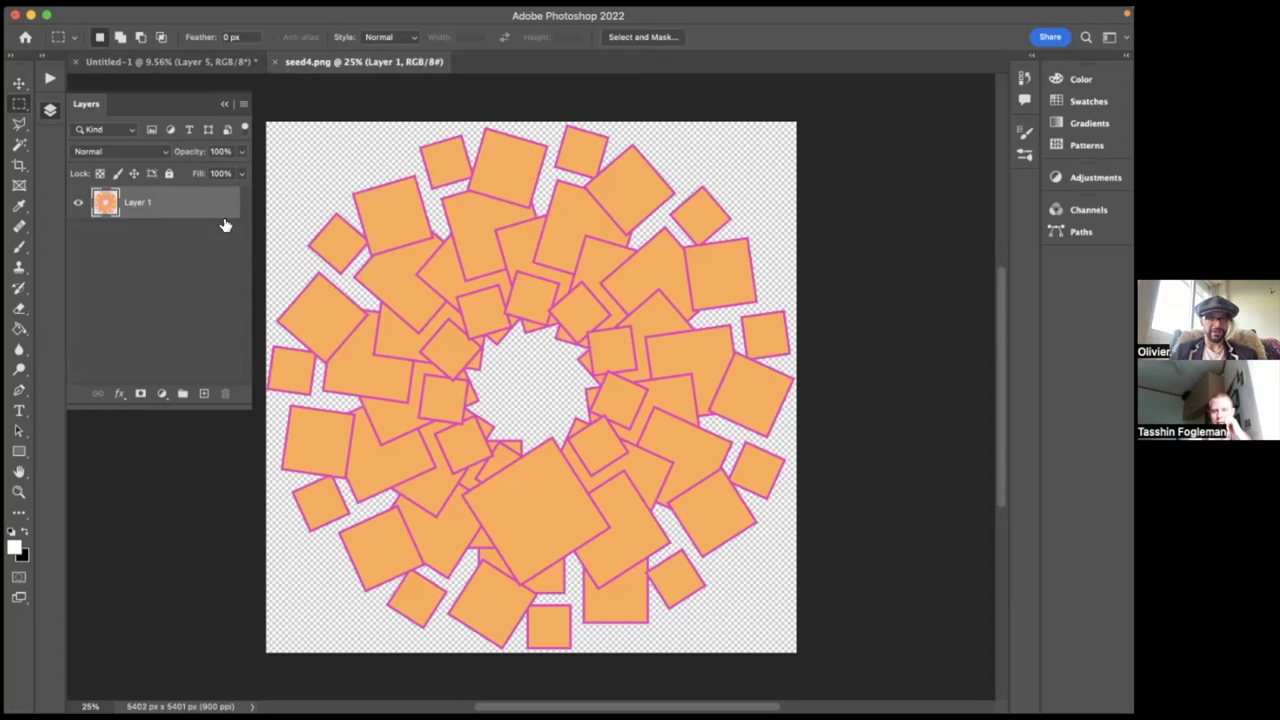
pyautogui.moveTo(264, 120); pyautogui.dragTo(851, 389)
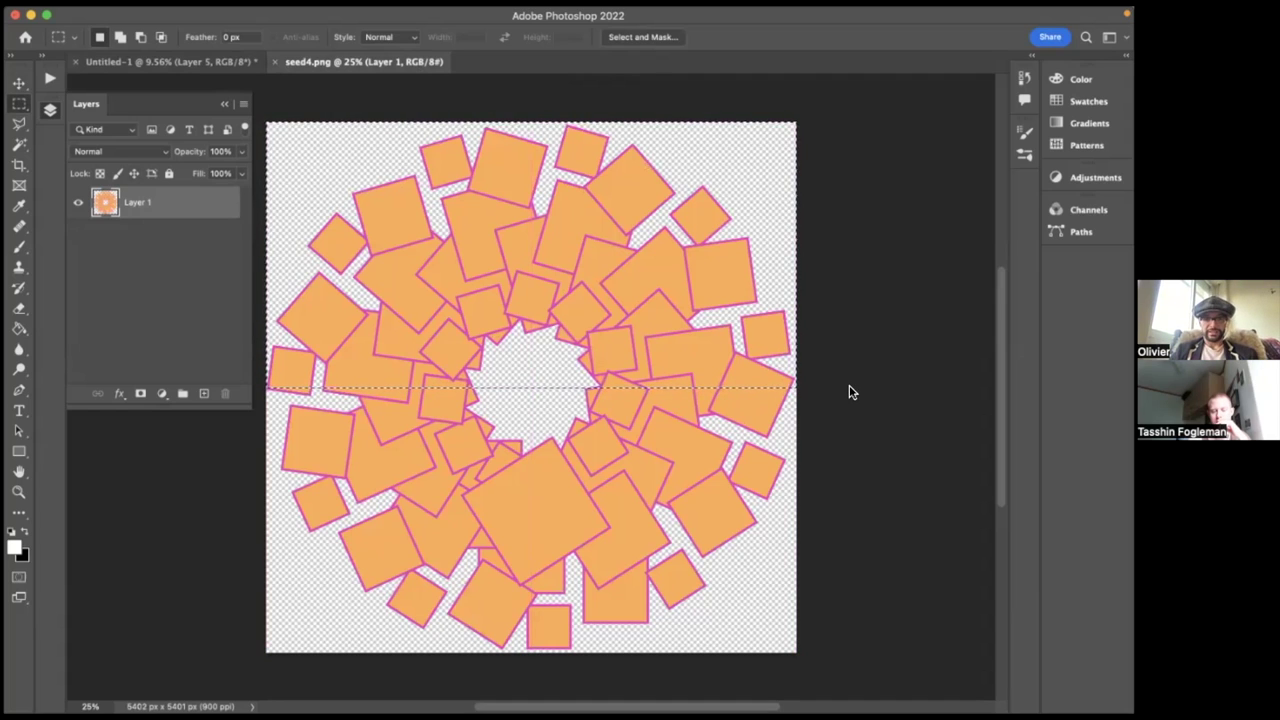
pyautogui.hotkey('ctrl', 'j')
pyautogui.click(77, 235)
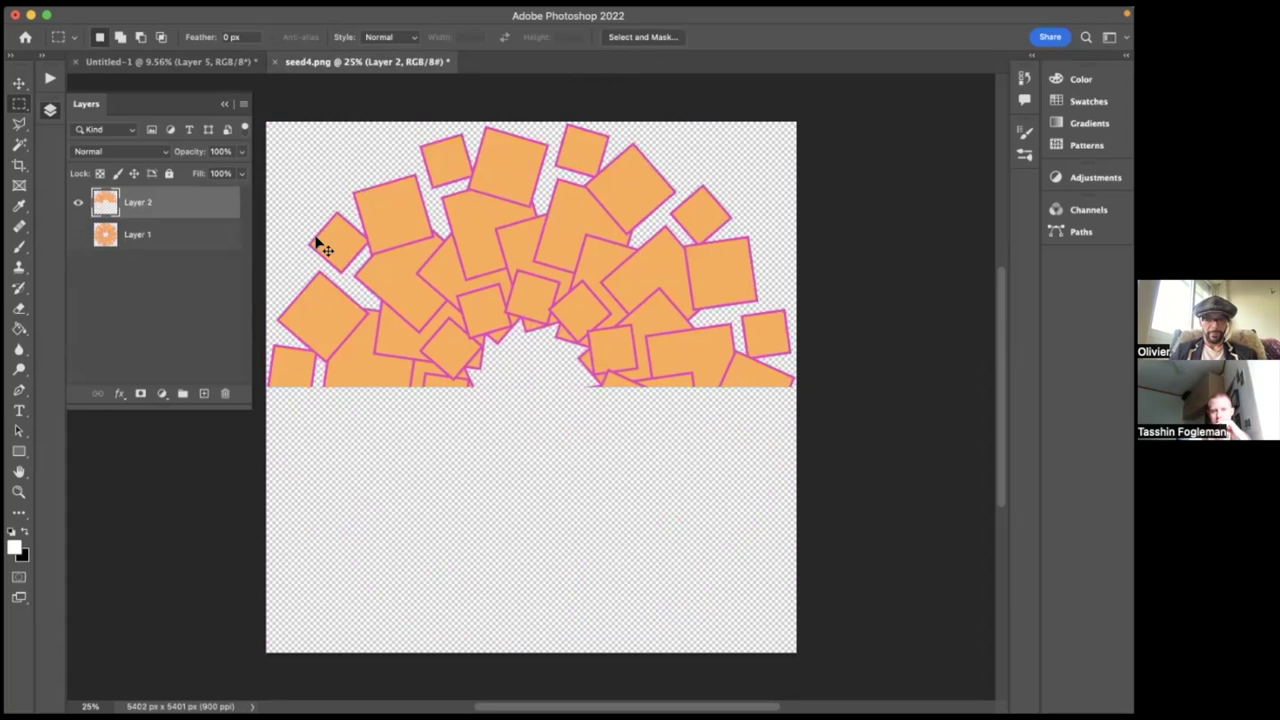
pyautogui.hotkey('ctrl', 't')
pyautogui.moveTo(345, 96); pyautogui.dragTo(840, 357)
pyautogui.press('Return')
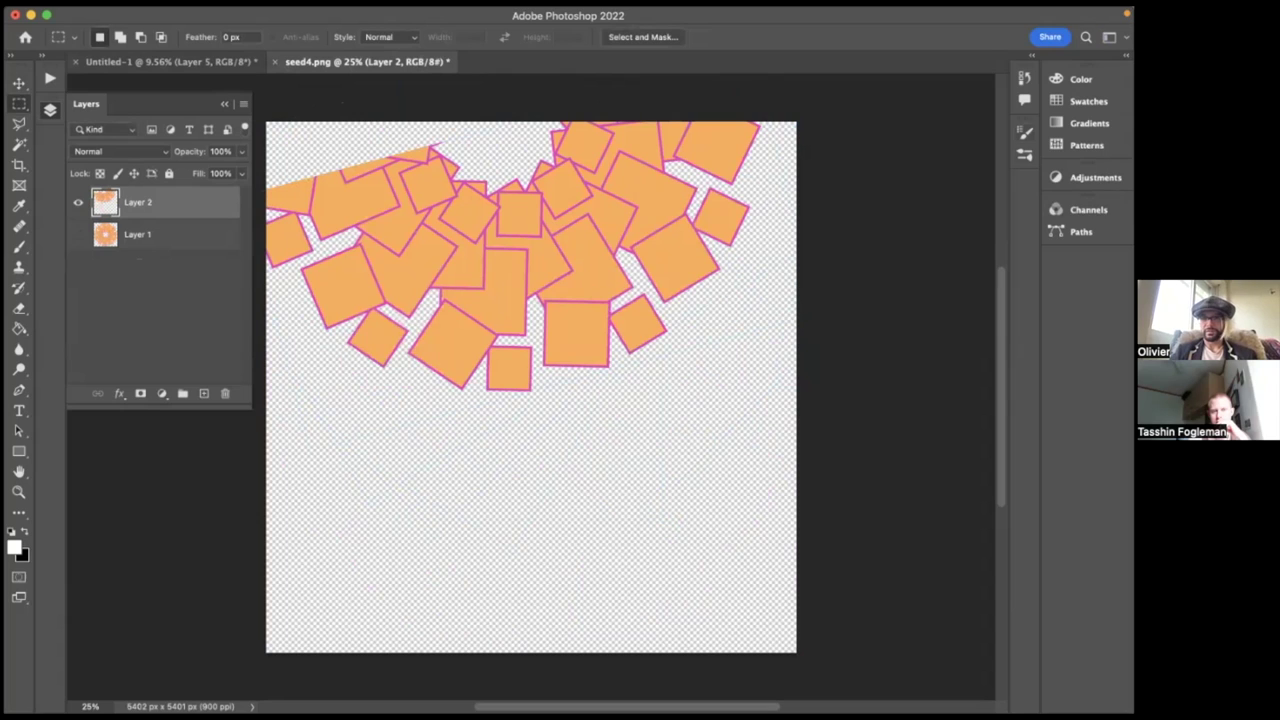
pyautogui.click(1024, 79)
pyautogui.click(862, 181)
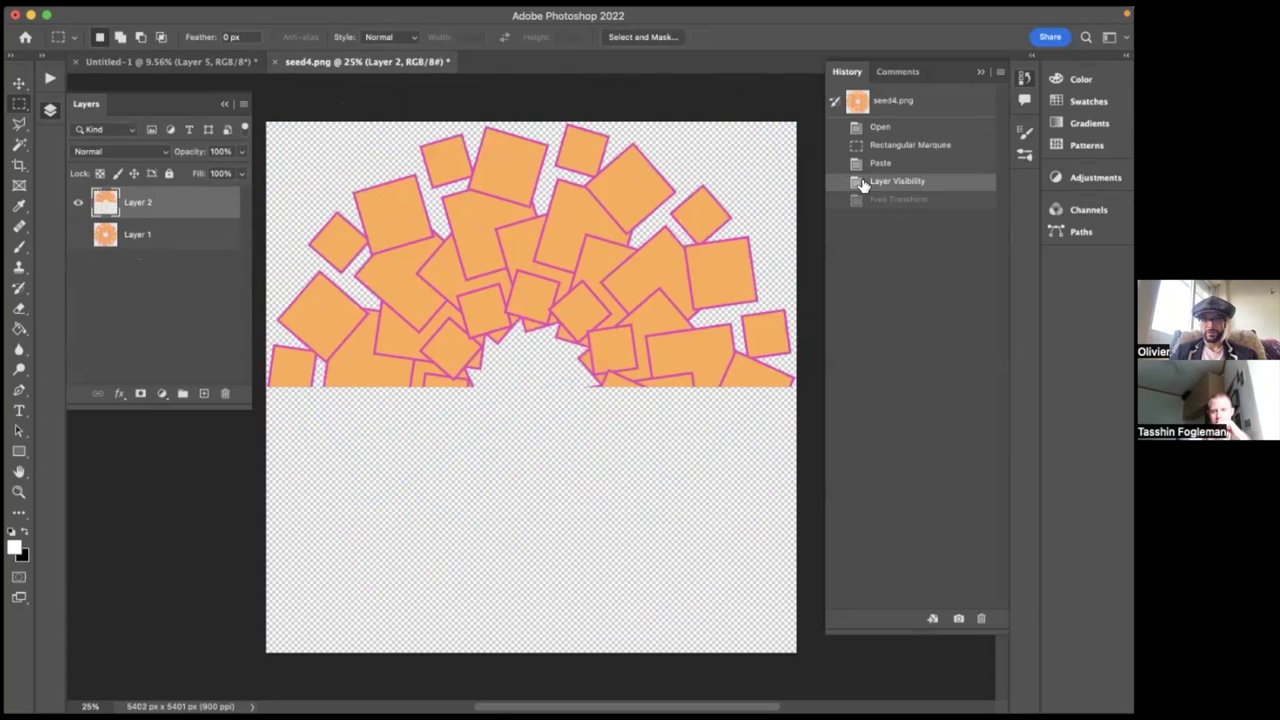
# - Duplicate the half-ring layer, rotate the copy 180°, and place it below the original half
pyautogui.hotkey('ctrl', 'j')
pyautogui.hotkey('ctrl', 't')
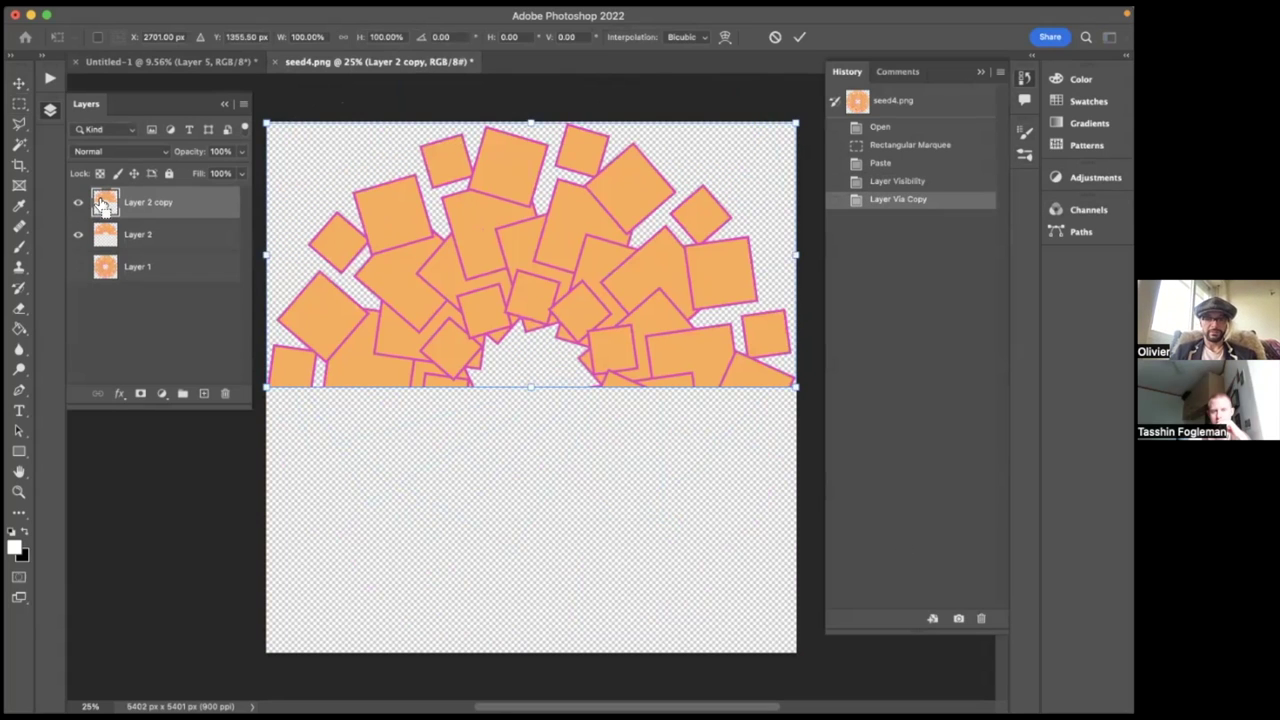
pyautogui.moveTo(471, 100); pyautogui.dragTo(594, 457)
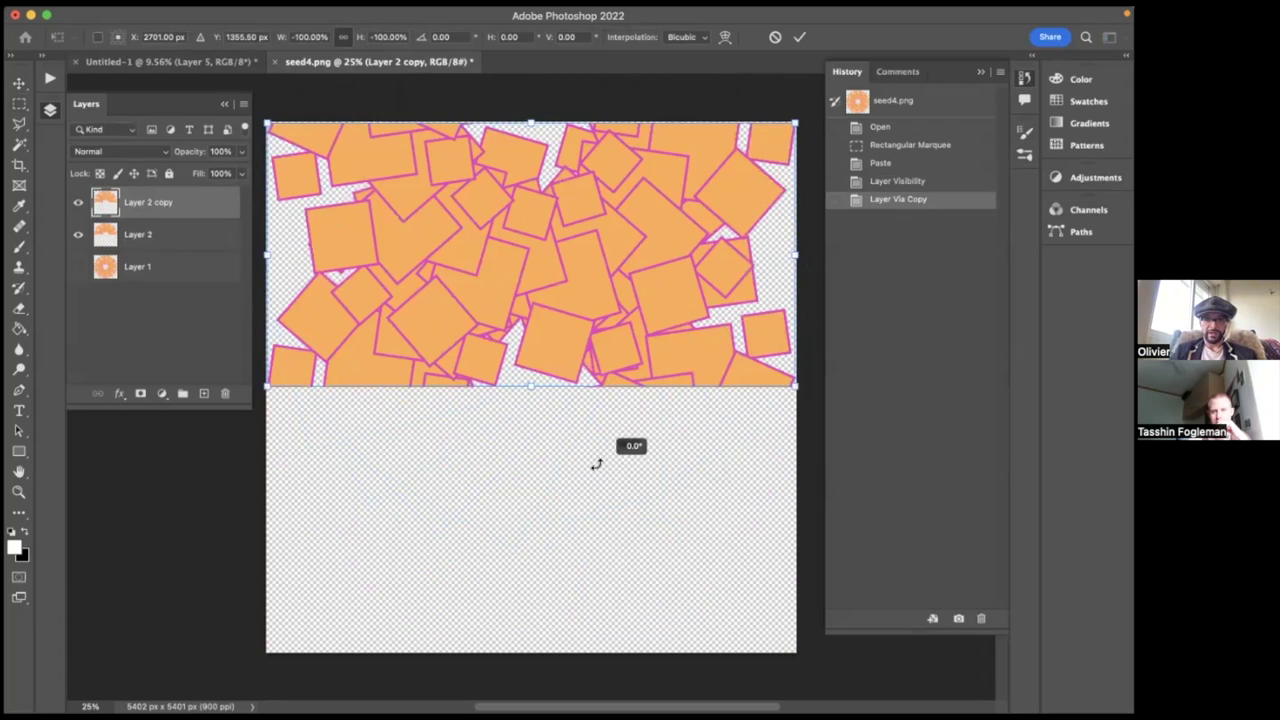
pyautogui.moveTo(589, 294); pyautogui.dragTo(579, 563)
# - Nudge the rotated half vertically until it meets the upper half at the seam, and apply the transform
pyautogui.press('Up')
pyautogui.press('Up')
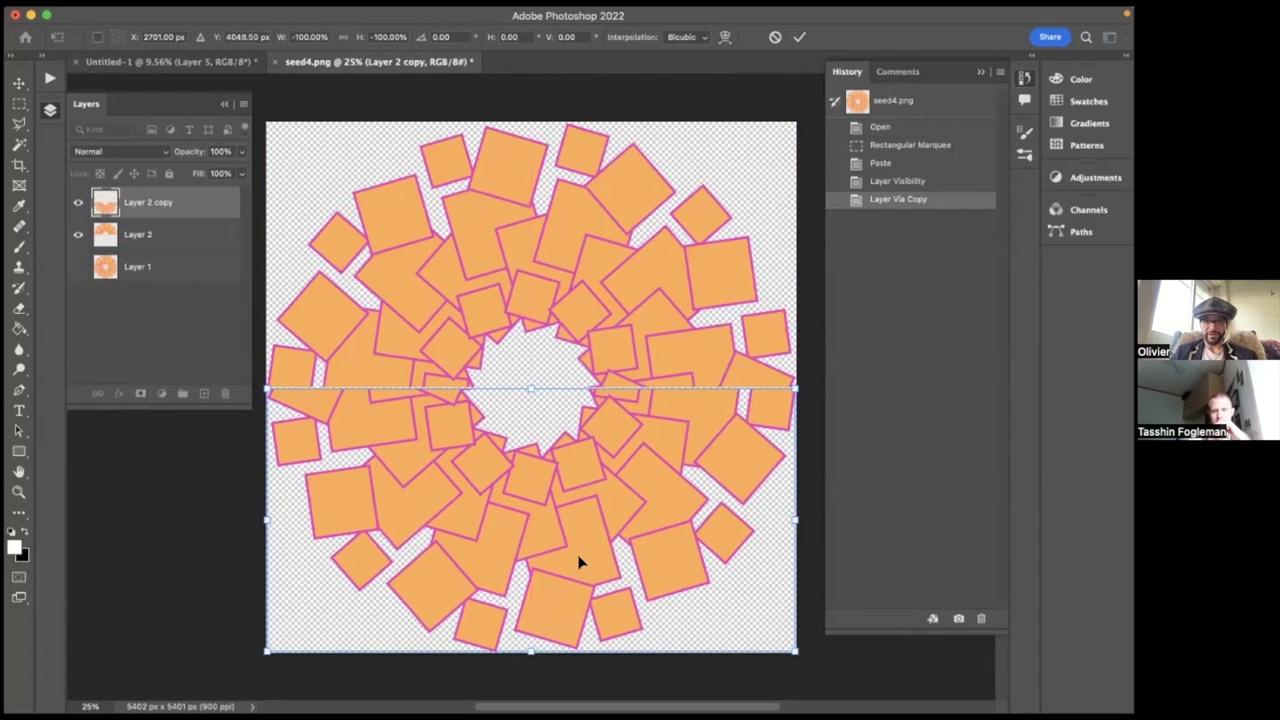
pyautogui.press('Up')
pyautogui.press('Up')
pyautogui.press('Up')
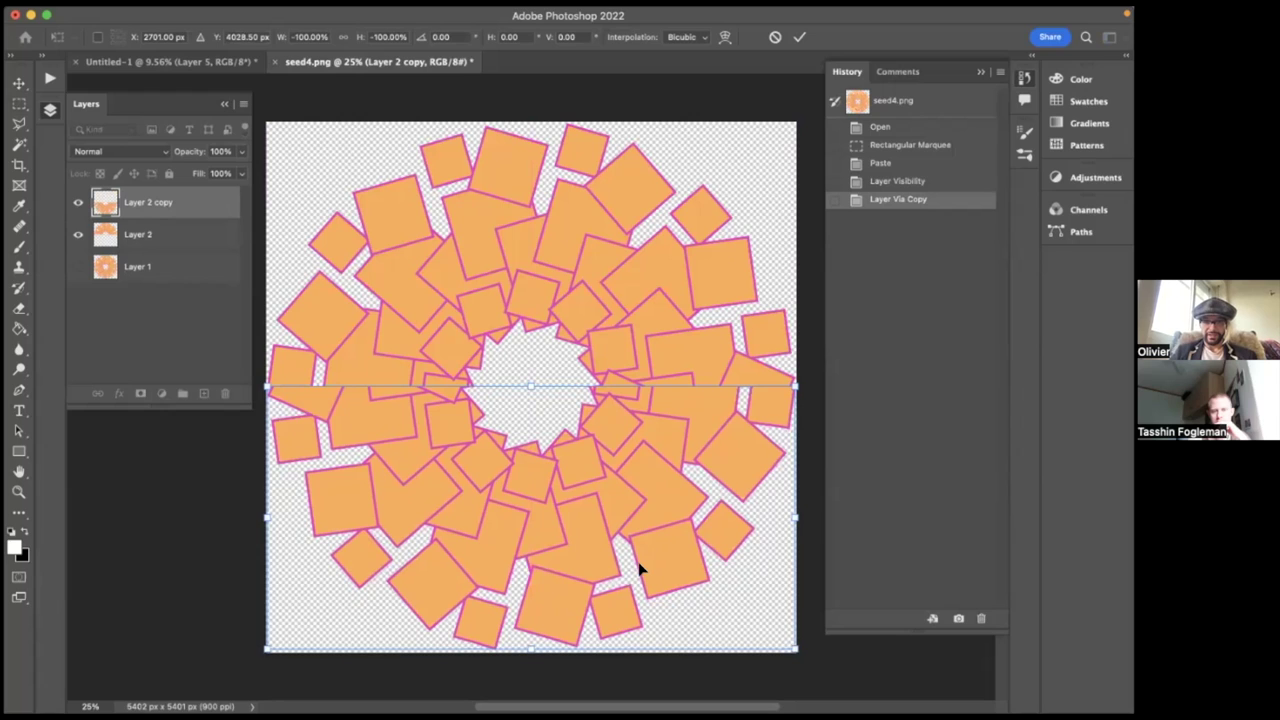
pyautogui.press('Down')
pyautogui.press('Down')
pyautogui.press('Down')
pyautogui.press('Down')
pyautogui.press('Up')
pyautogui.press('Up')
pyautogui.press('Return')
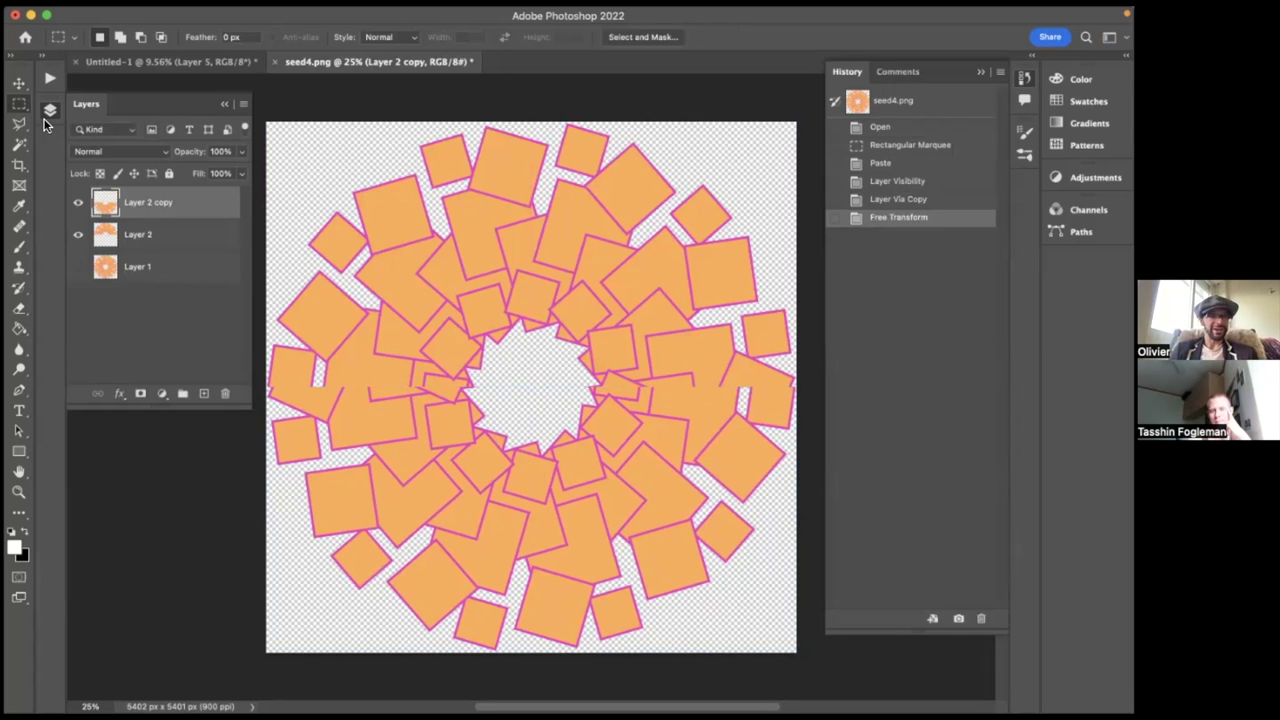
# - Merge the two half-ring layers and clear a circular area centred on the ring's inner hole
pyautogui.click(16, 106)
pyautogui.click(60, 124)
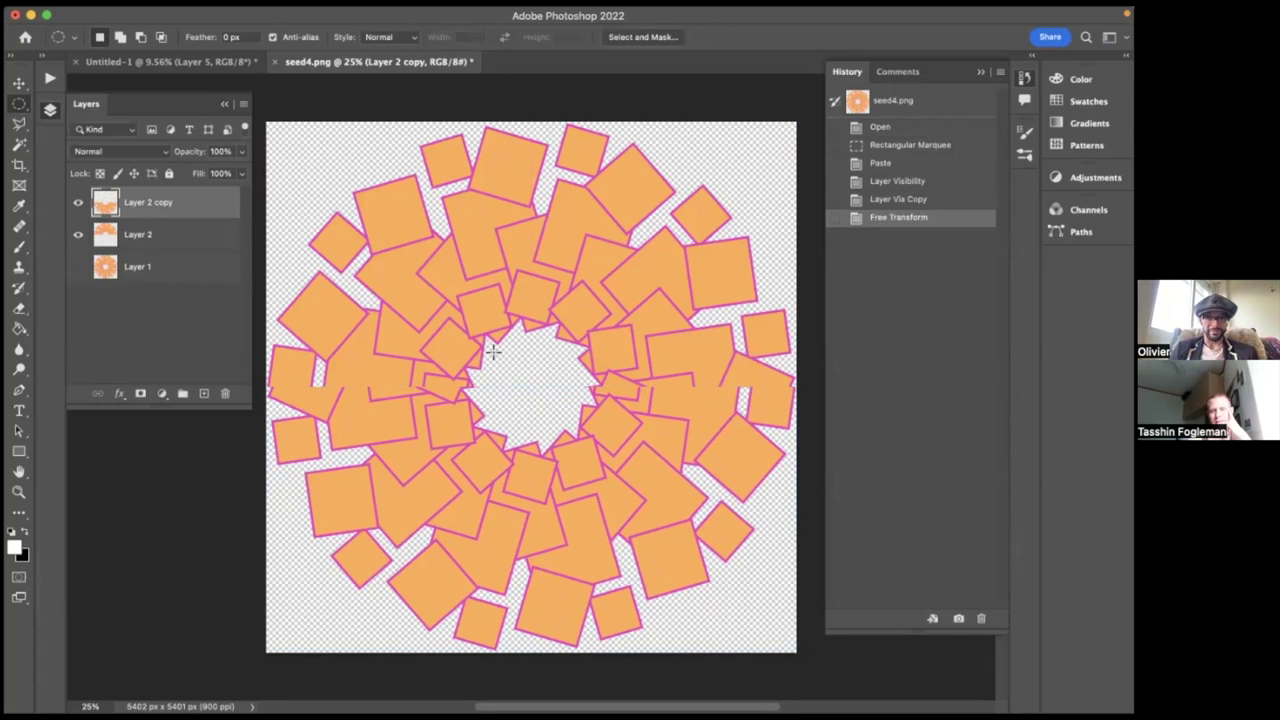
pyautogui.moveTo(465, 315); pyautogui.dragTo(648, 468)
pyautogui.moveTo(566, 402); pyautogui.dragTo(552, 396)
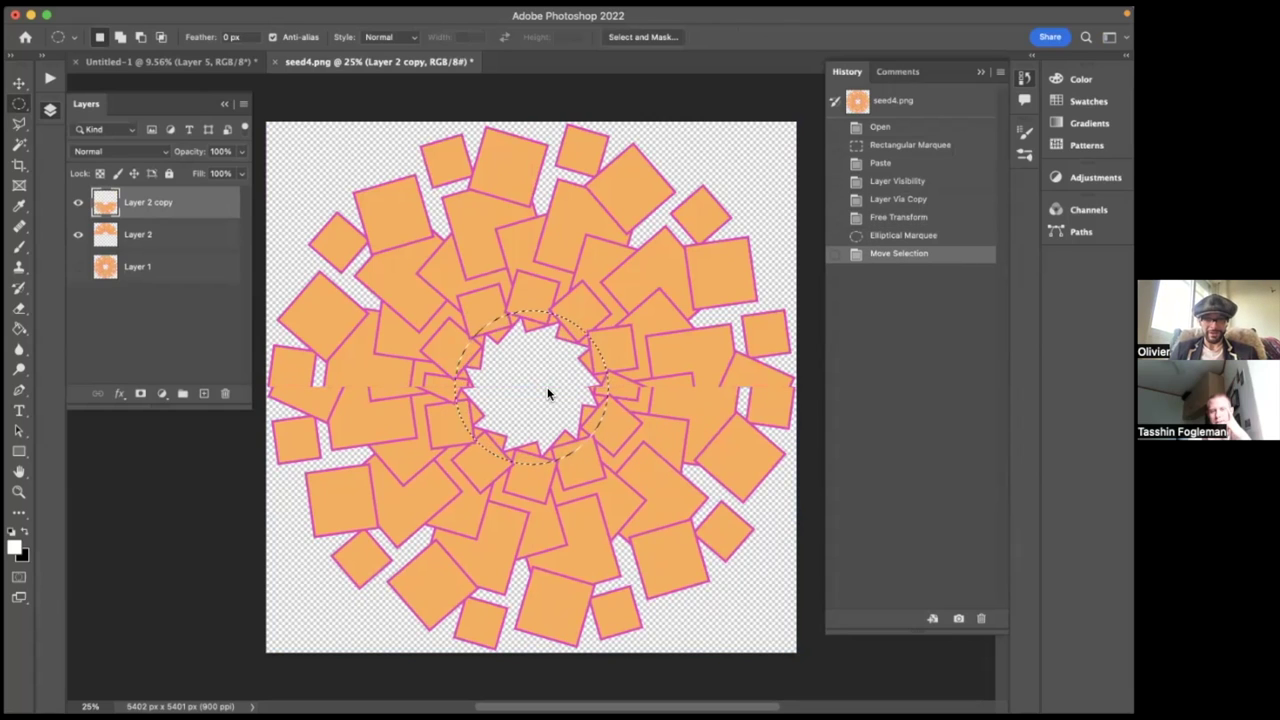
pyautogui.press('super+e')
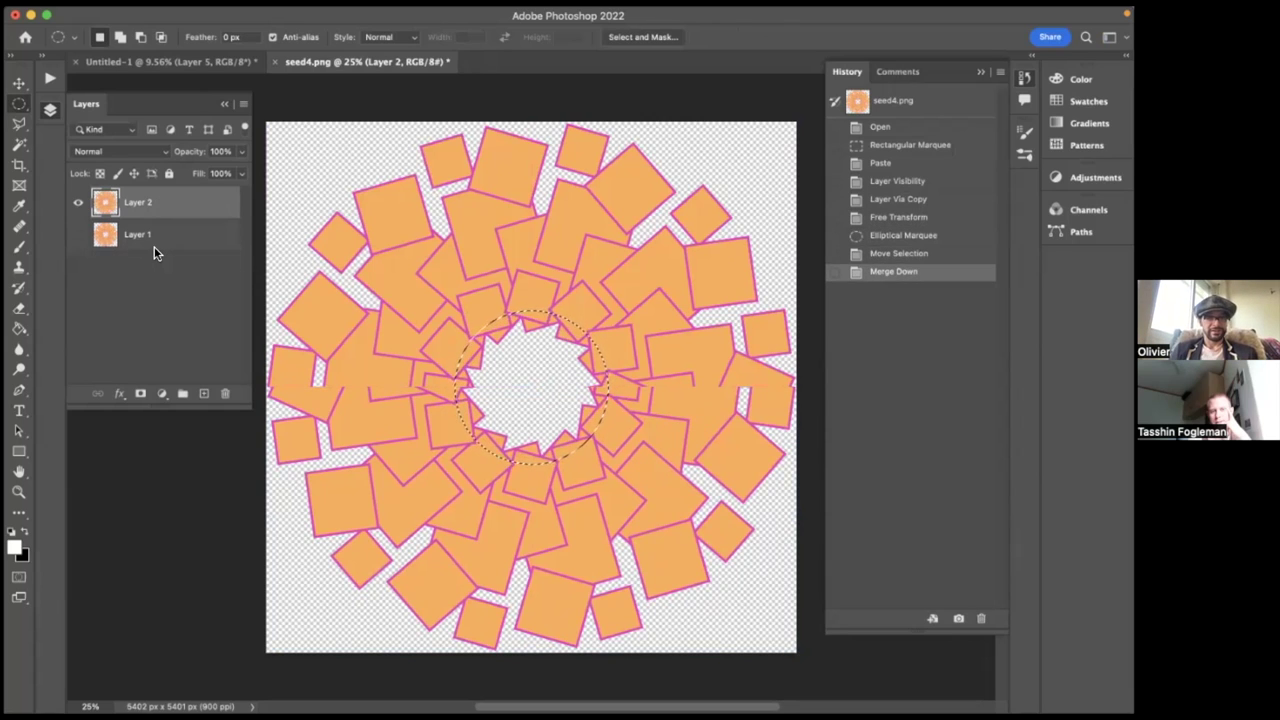
pyautogui.press('Delete')
# - Copy the circular centre area of Layer 1 to a new layer beneath Layer 2, keeping Layer 1 hidden
pyautogui.click(126, 238)
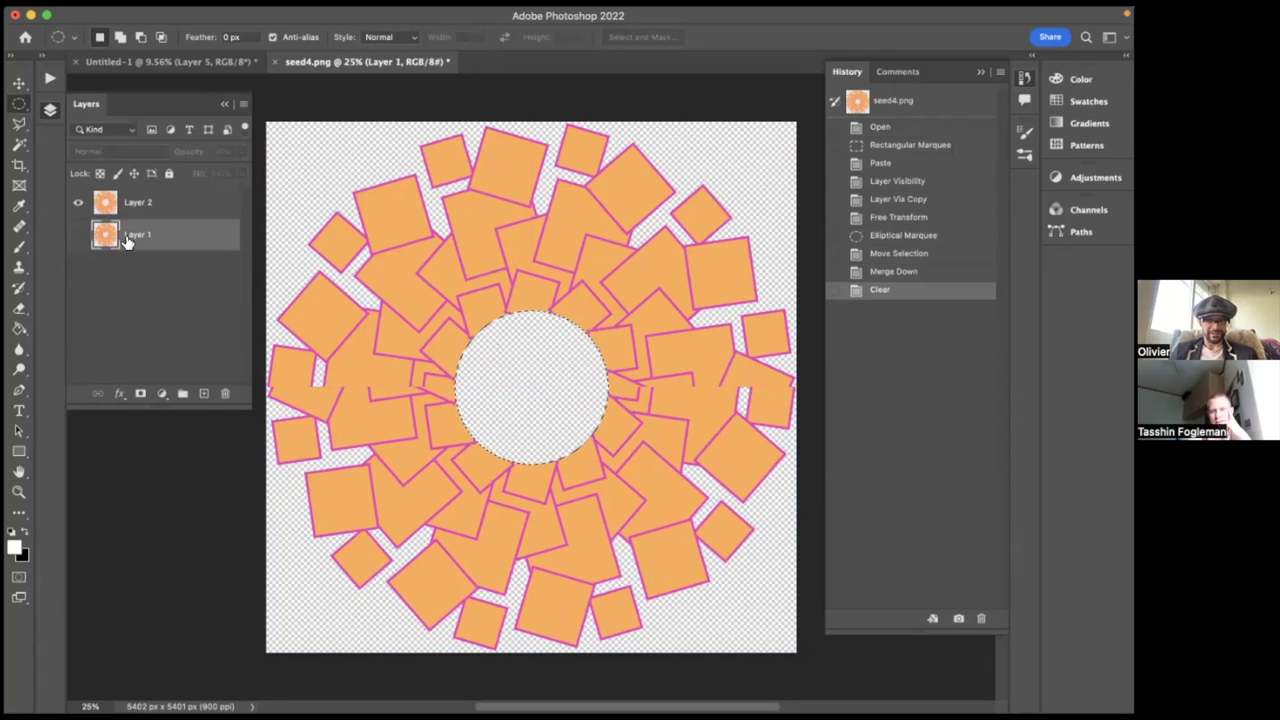
pyautogui.click(78, 233)
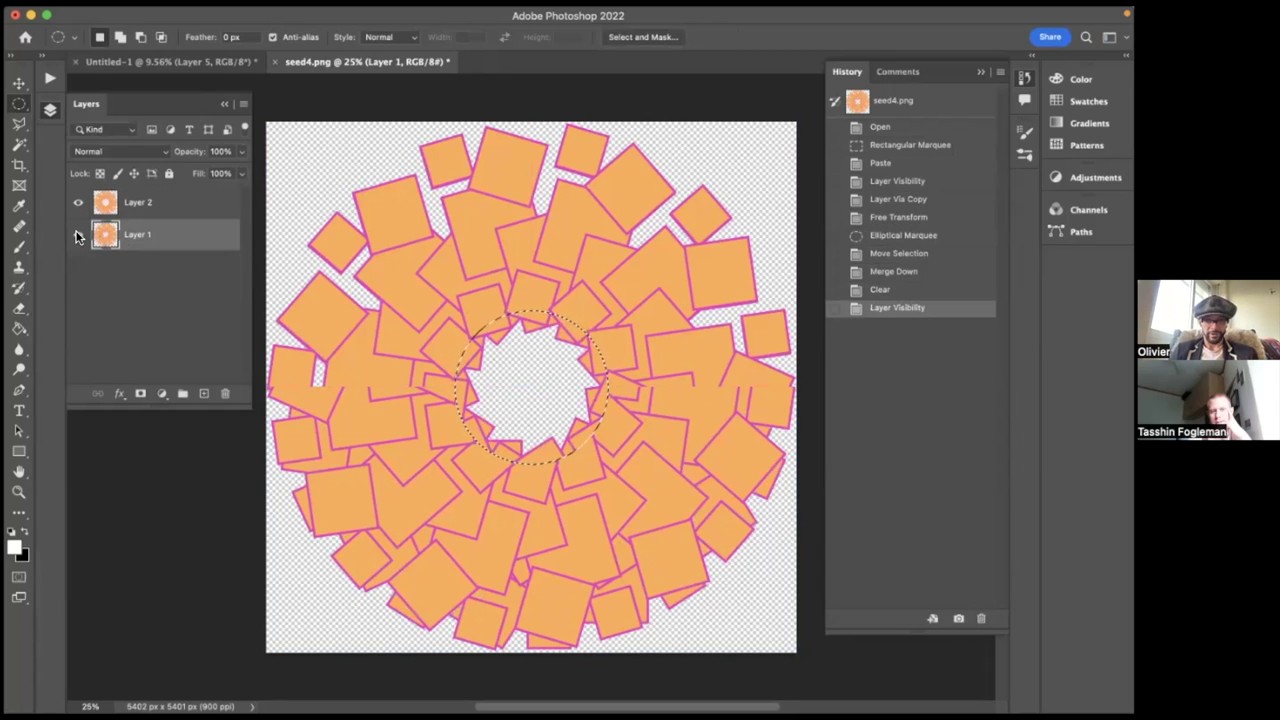
pyautogui.press('super+v')
pyautogui.click(78, 234)
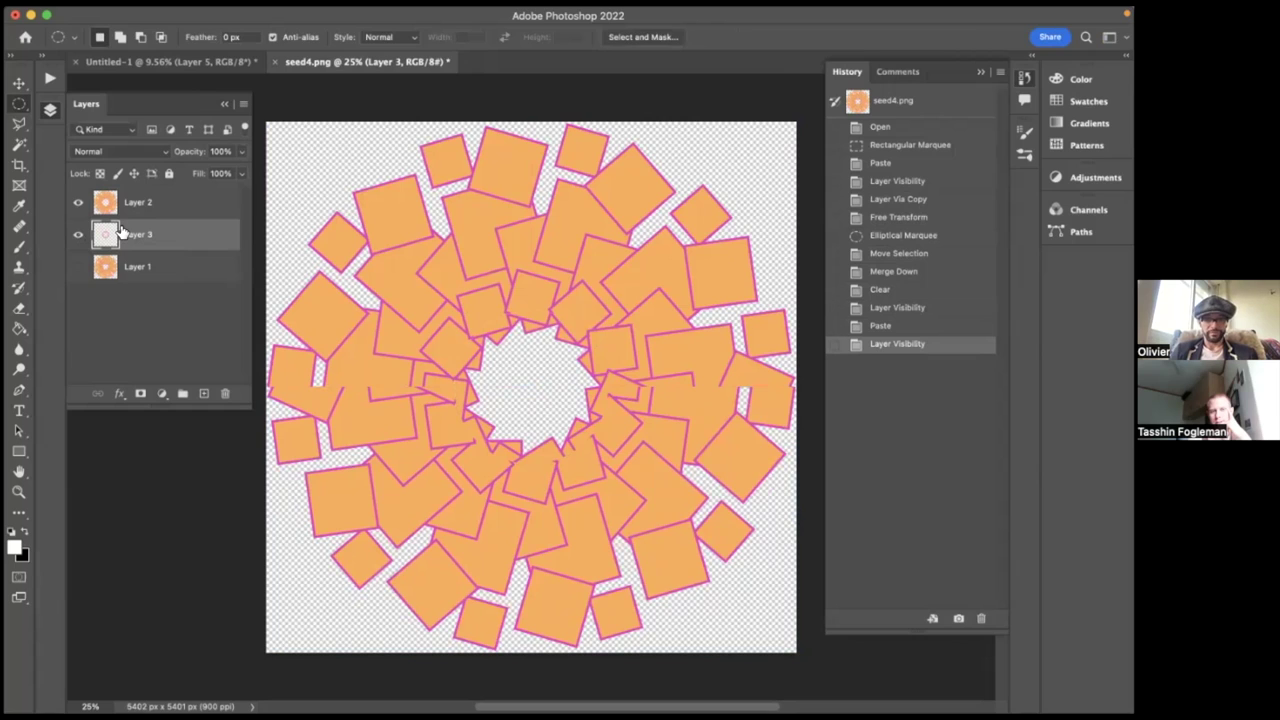
# - Scale the pasted centre ring to 101% in width and height, and merge Layer 2 down into it
pyautogui.press('super+t')
pyautogui.click(296, 37)
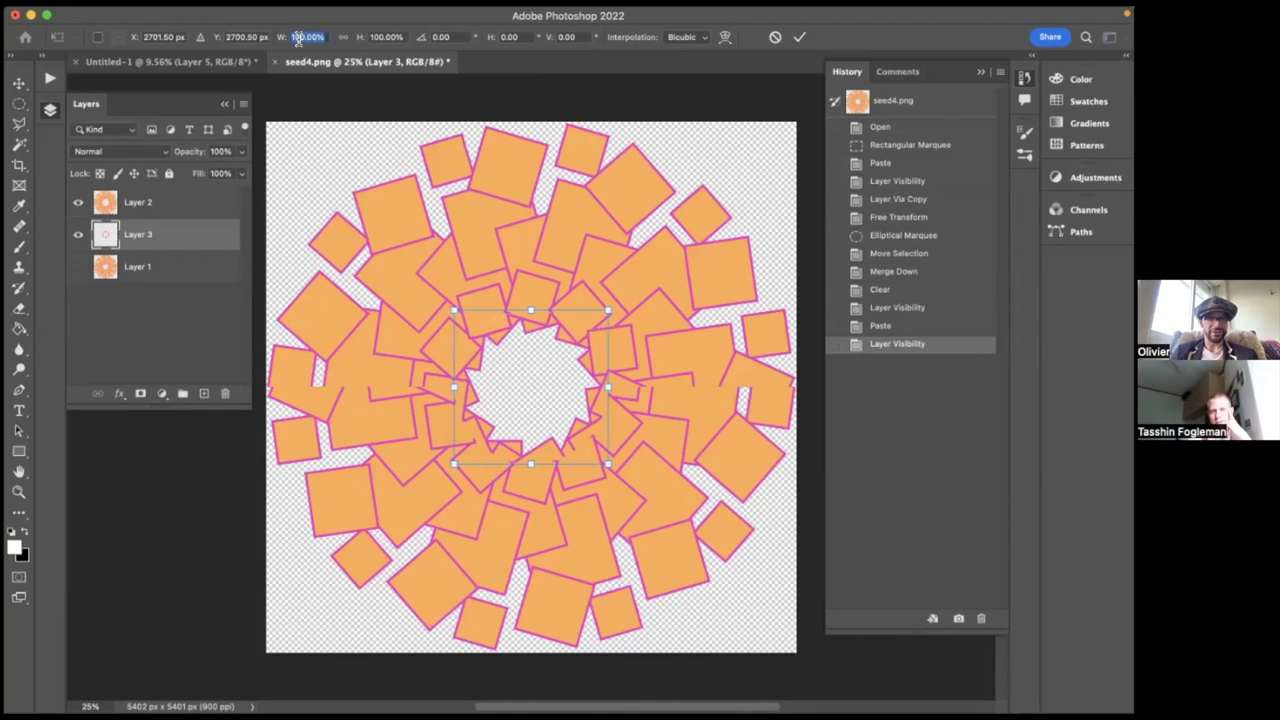
pyautogui.click(318, 37)
pyautogui.click(384, 37)
pyautogui.press('Up')
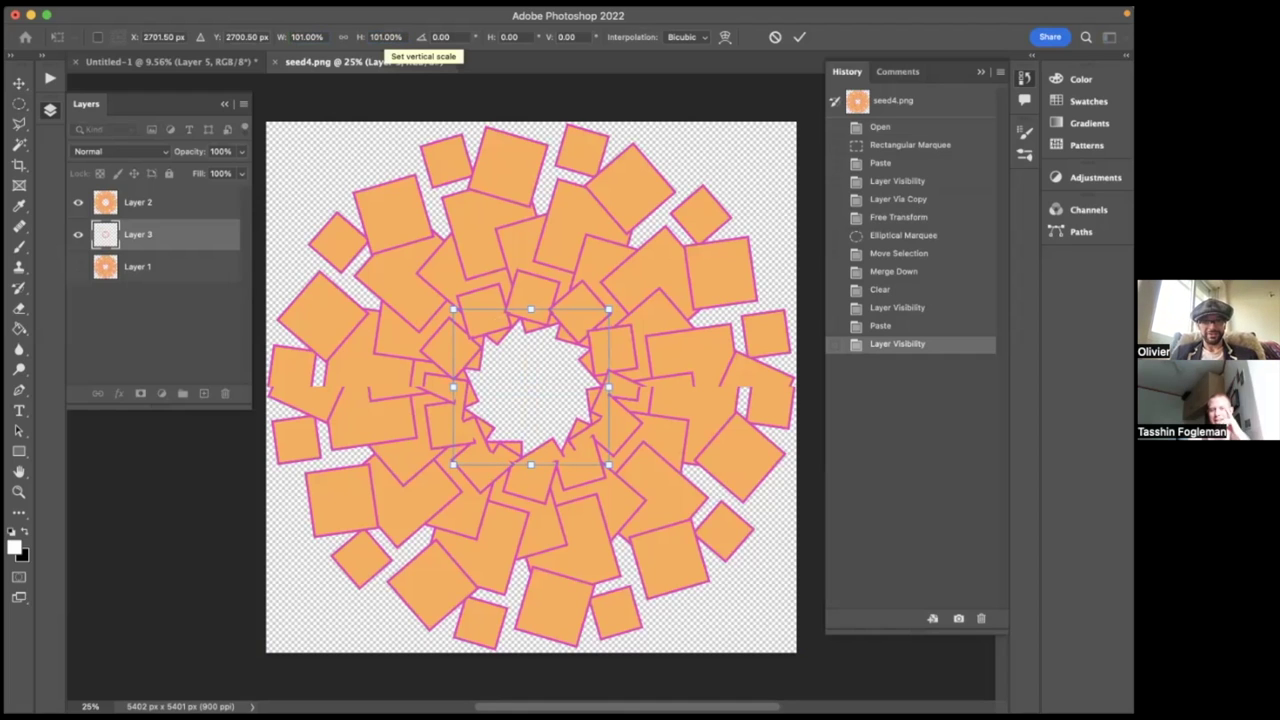
pyautogui.press('Return')
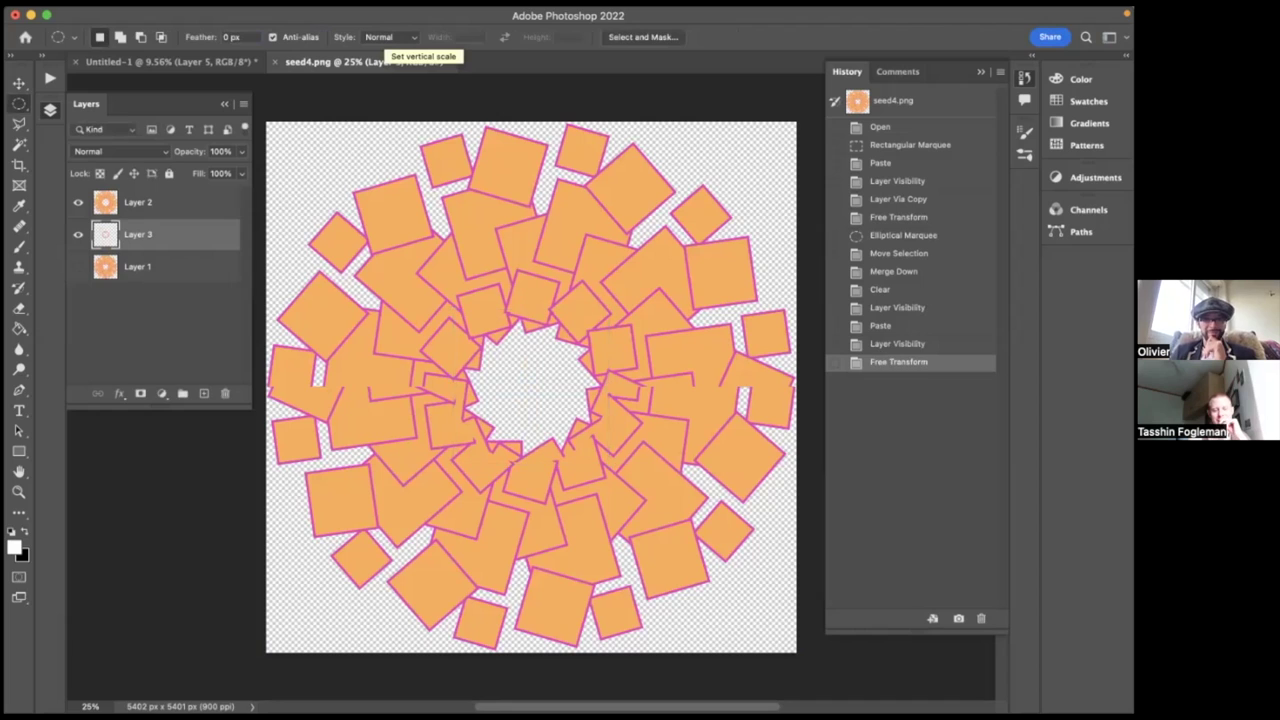
pyautogui.click(198, 212)
pyautogui.hotkey('ctrl', 'e')
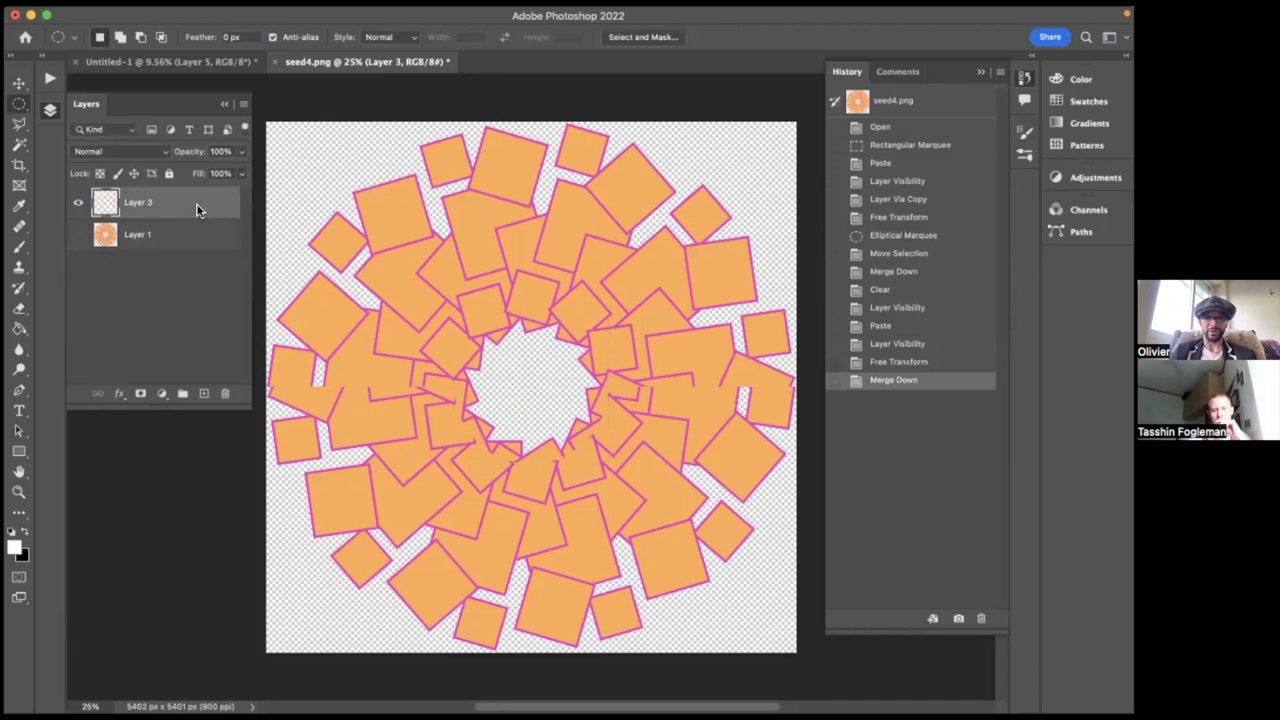
# - Copy the whole merged ring into the Untitled-1 document as a new layer, closing seed4.png without saving
pyautogui.hotkey('ctrl', 'a')
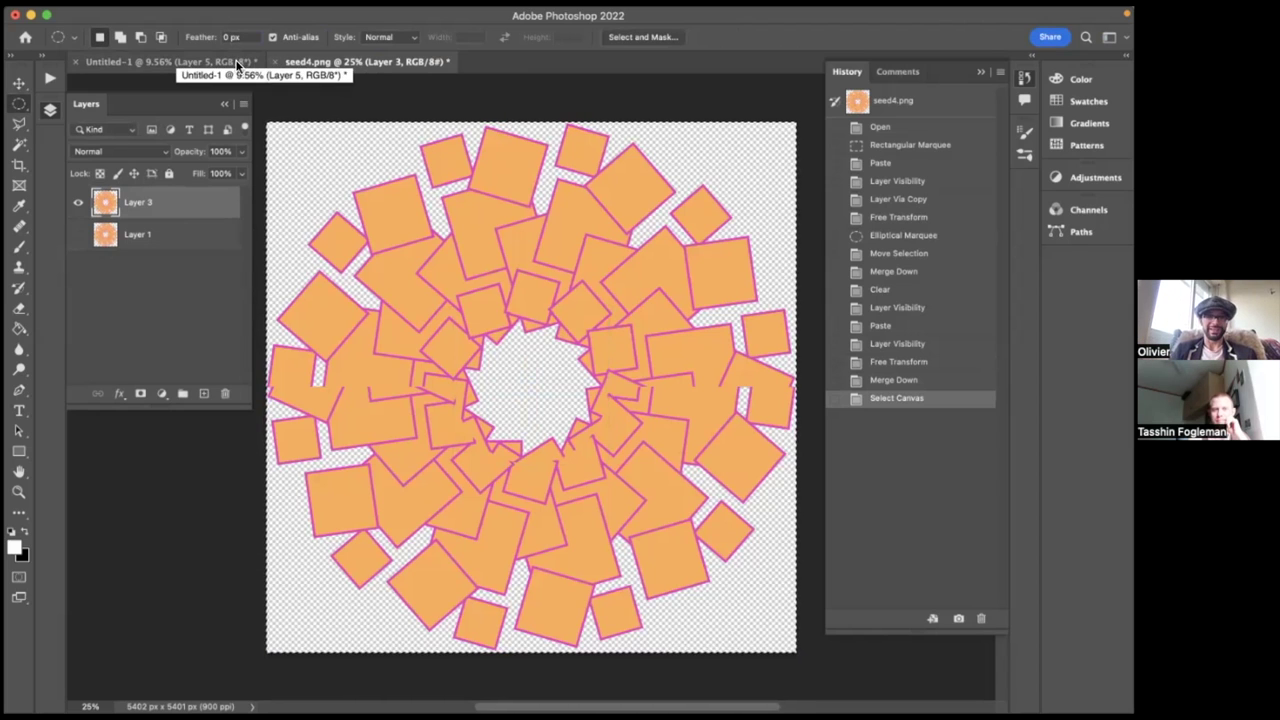
pyautogui.click(278, 63)
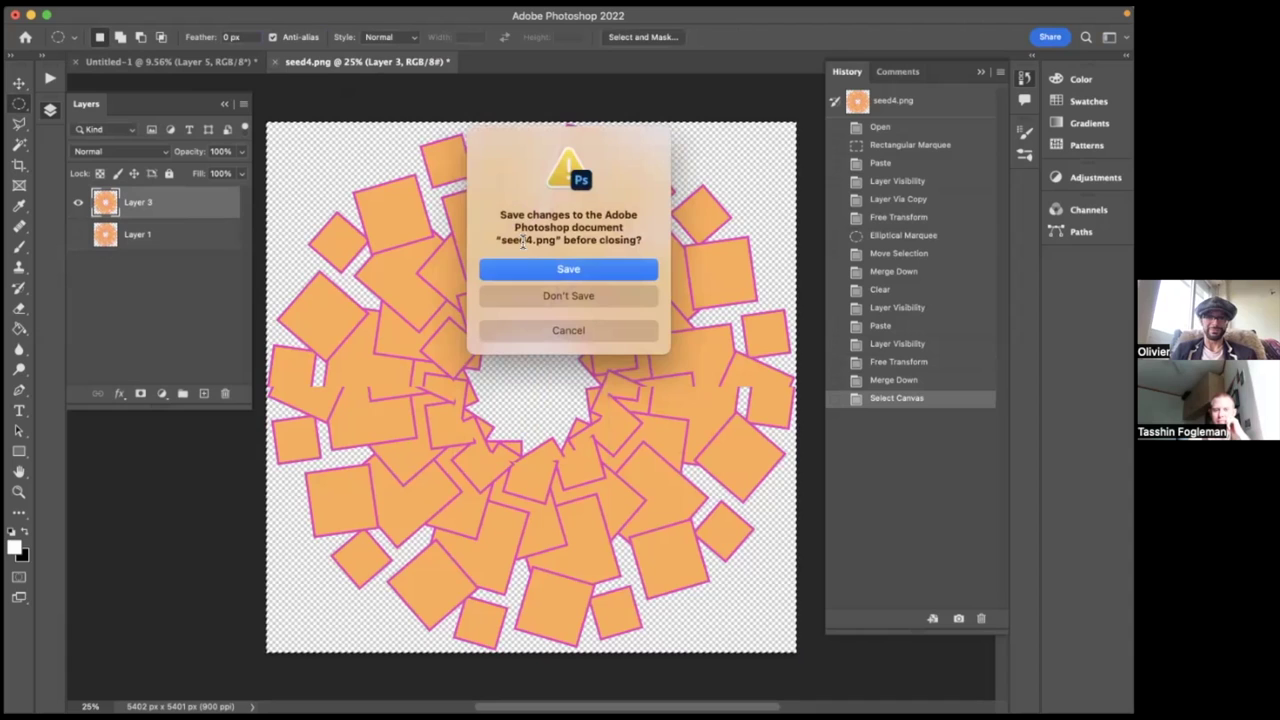
pyautogui.click(525, 298)
pyautogui.press('super+v')
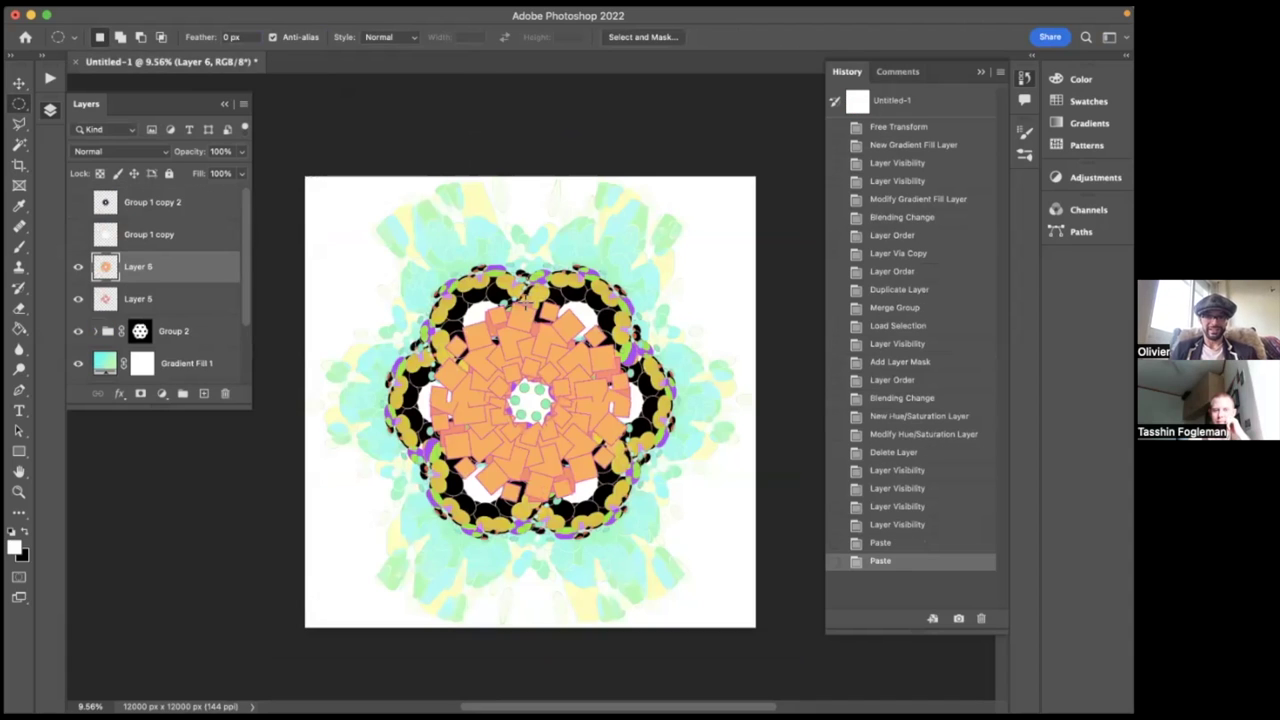
# - Scale Layer 5 and Layer 6 together to about 80.46% around the mandala's centre
pyautogui.click(78, 299)
pyautogui.click(78, 299)
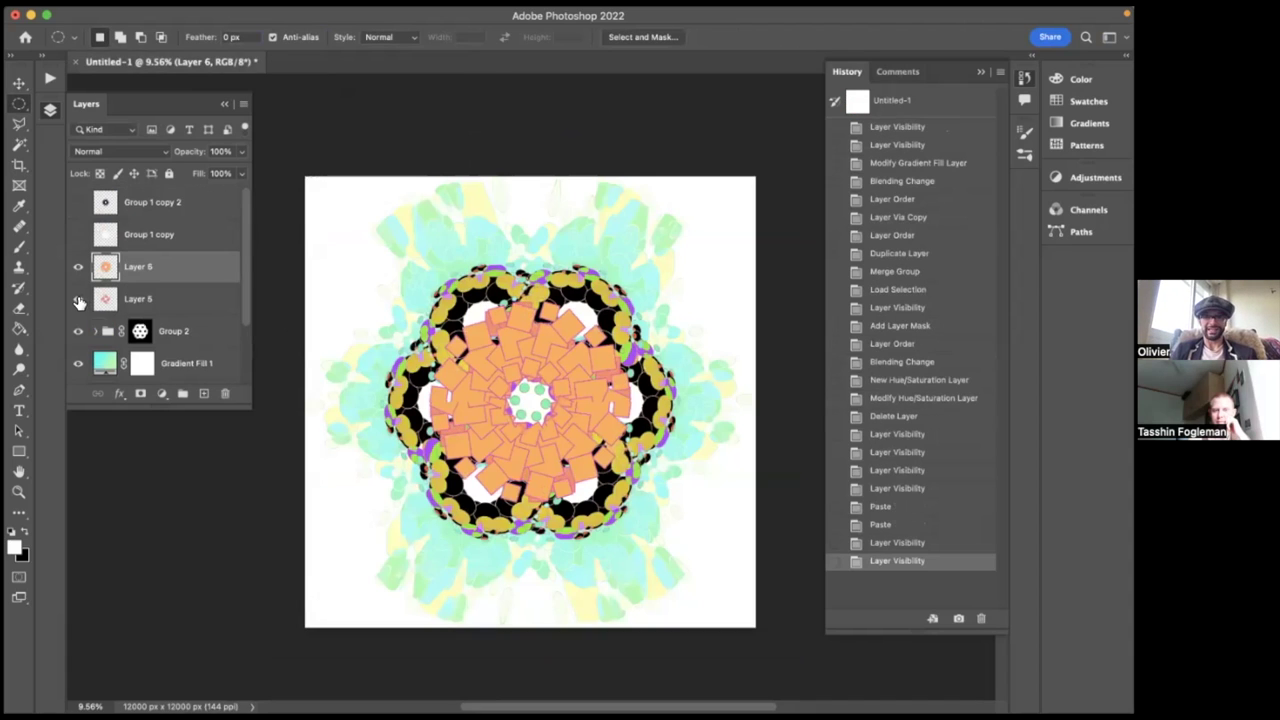
pyautogui.scroll(-2, 472, 249)
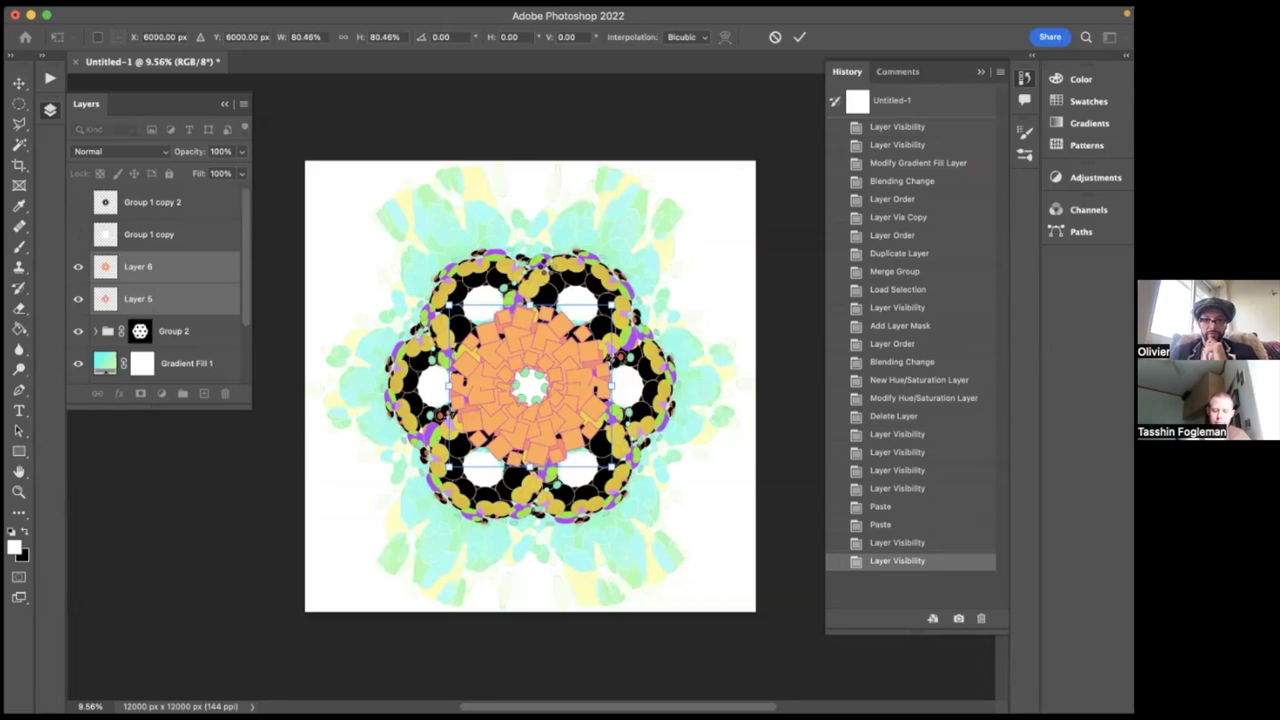
pyautogui.press('Return')
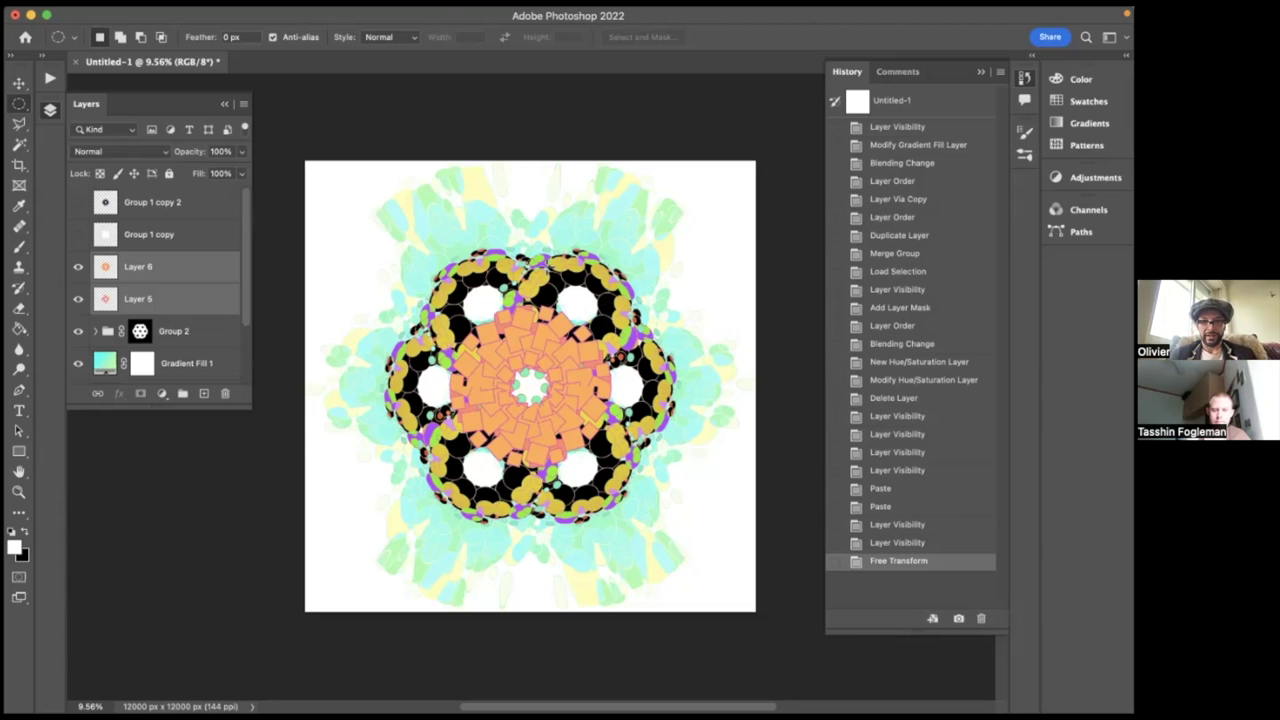
# - Extend the canvas height to 20000 pixels with the artwork anchored at the top centre
pyautogui.click(197, 15)
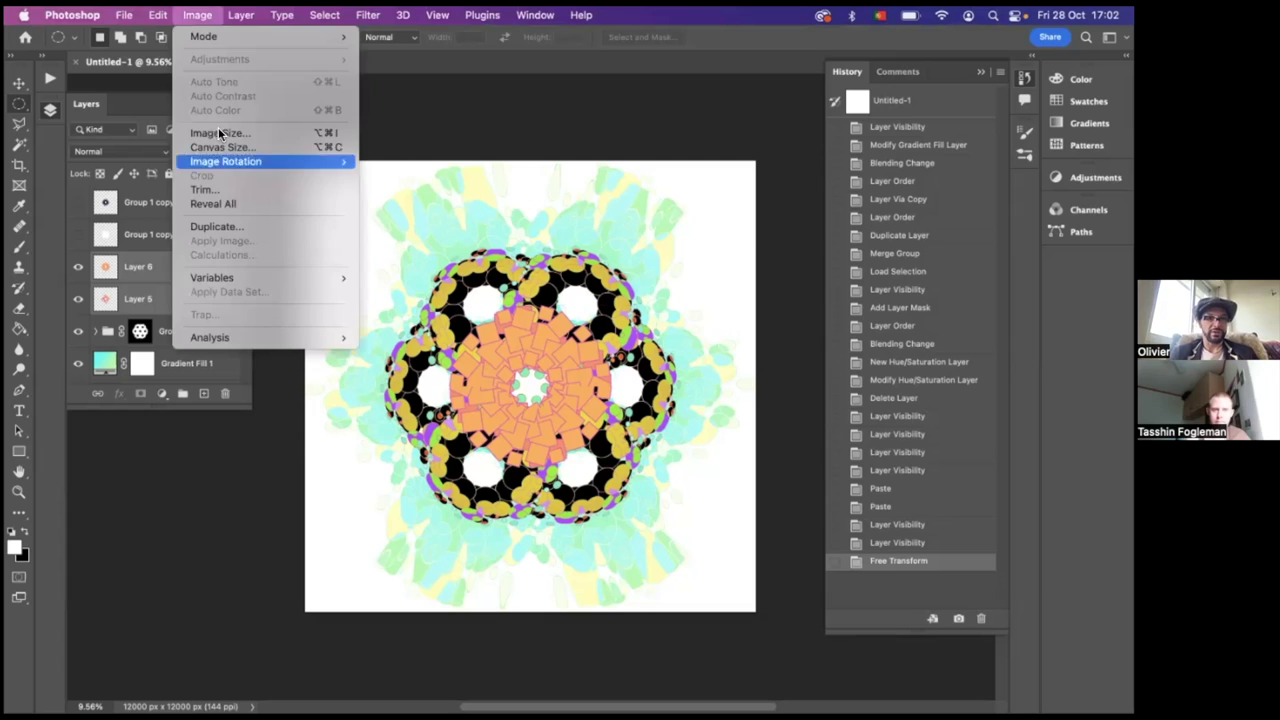
pyautogui.click(213, 148)
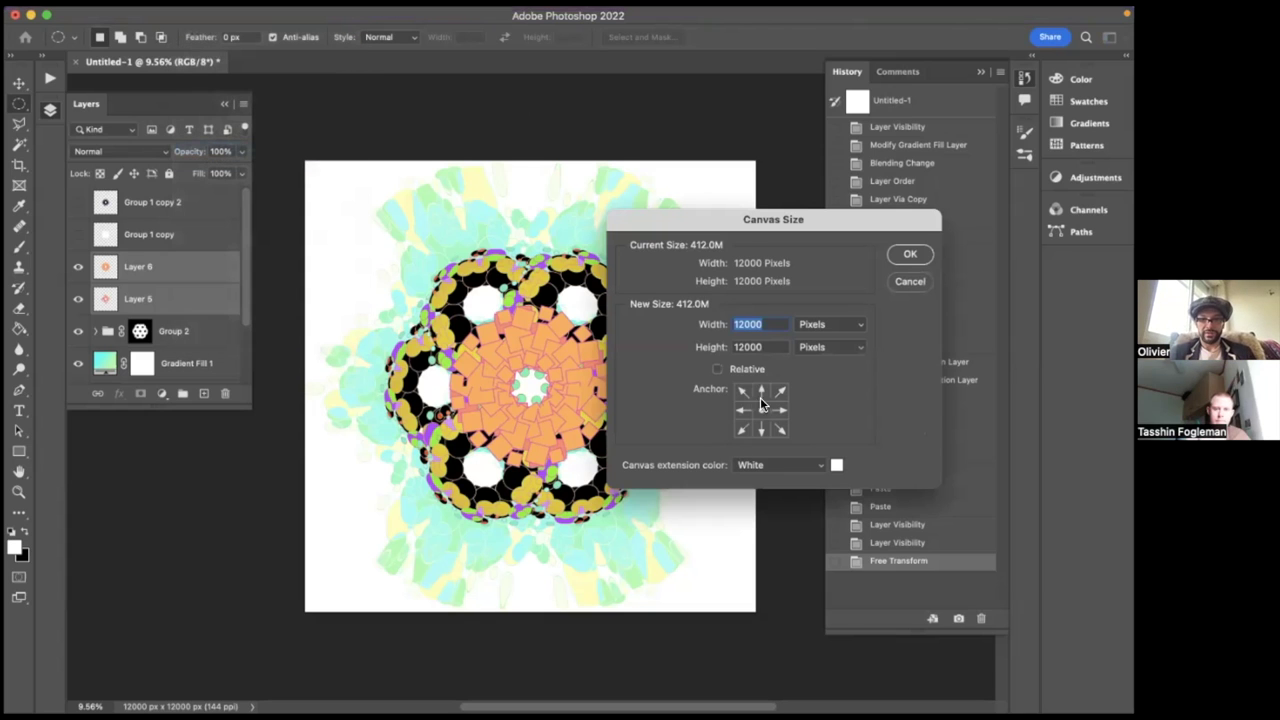
pyautogui.doubleClick(748, 347)
pyautogui.write('20000')
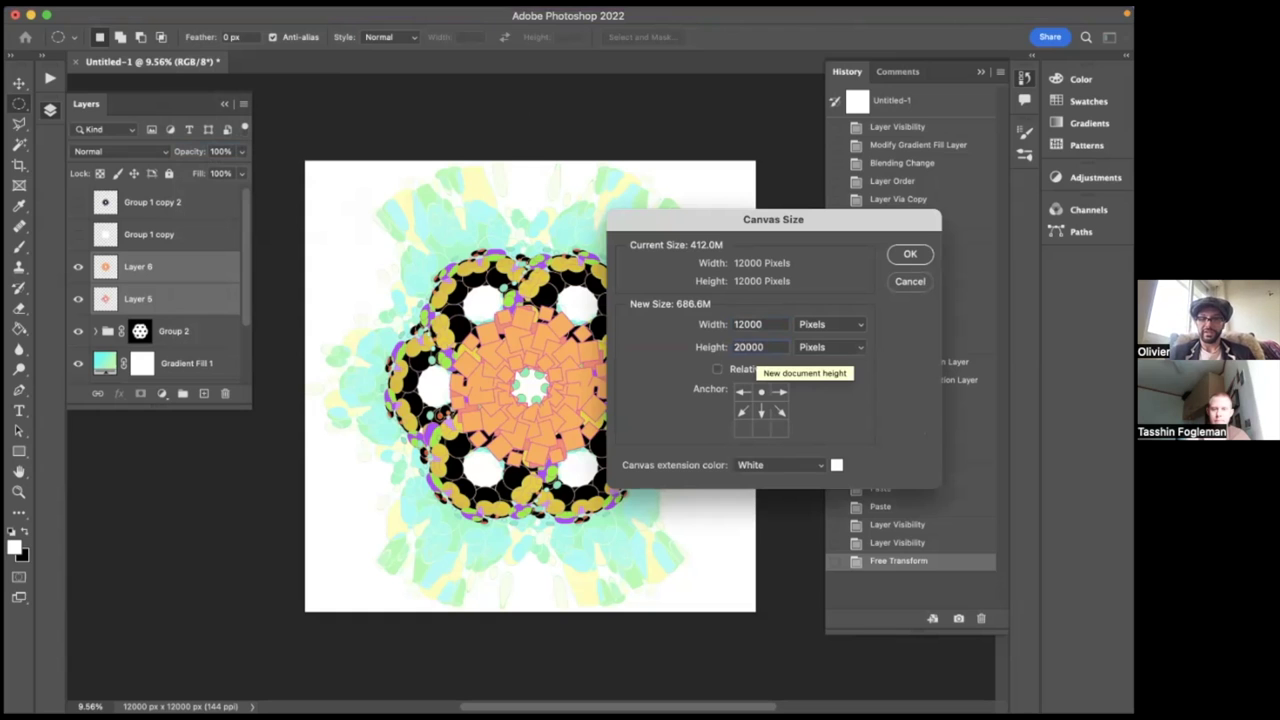
pyautogui.press('Return')
pyautogui.scroll(-5, 677, 428)
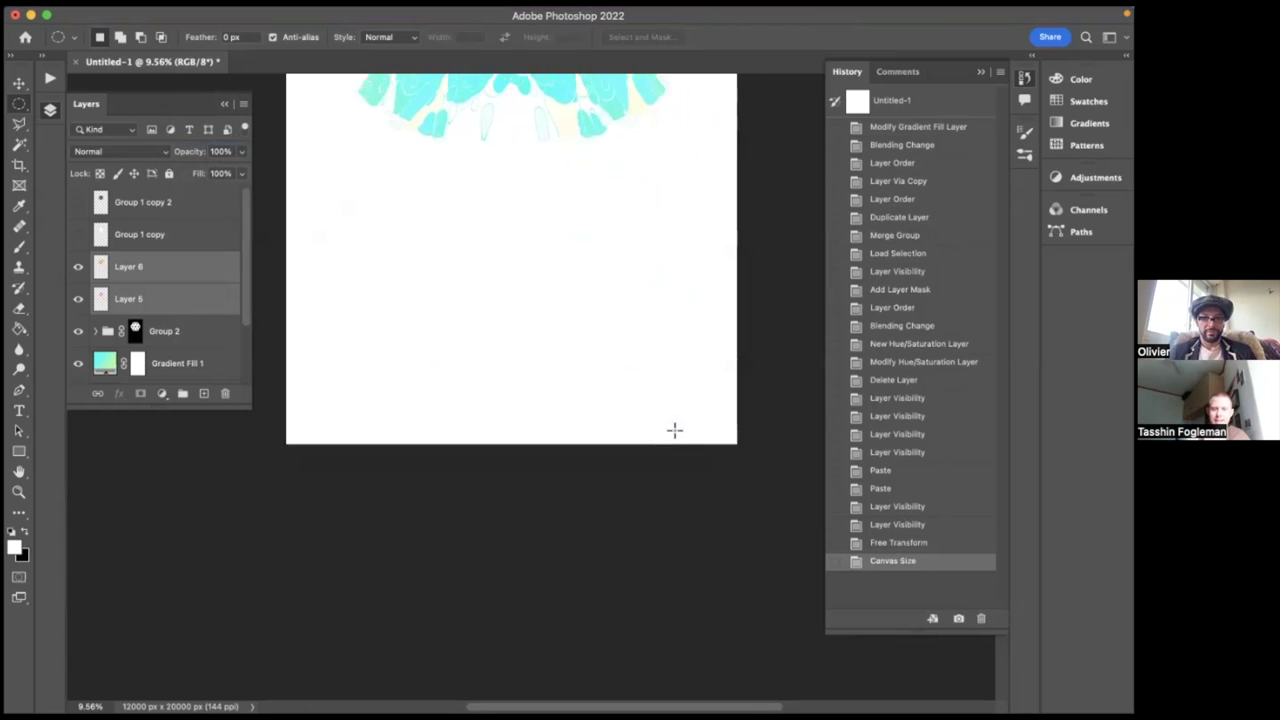
pyautogui.scroll(4, 675, 430)
pyautogui.scroll(3, 674, 430)
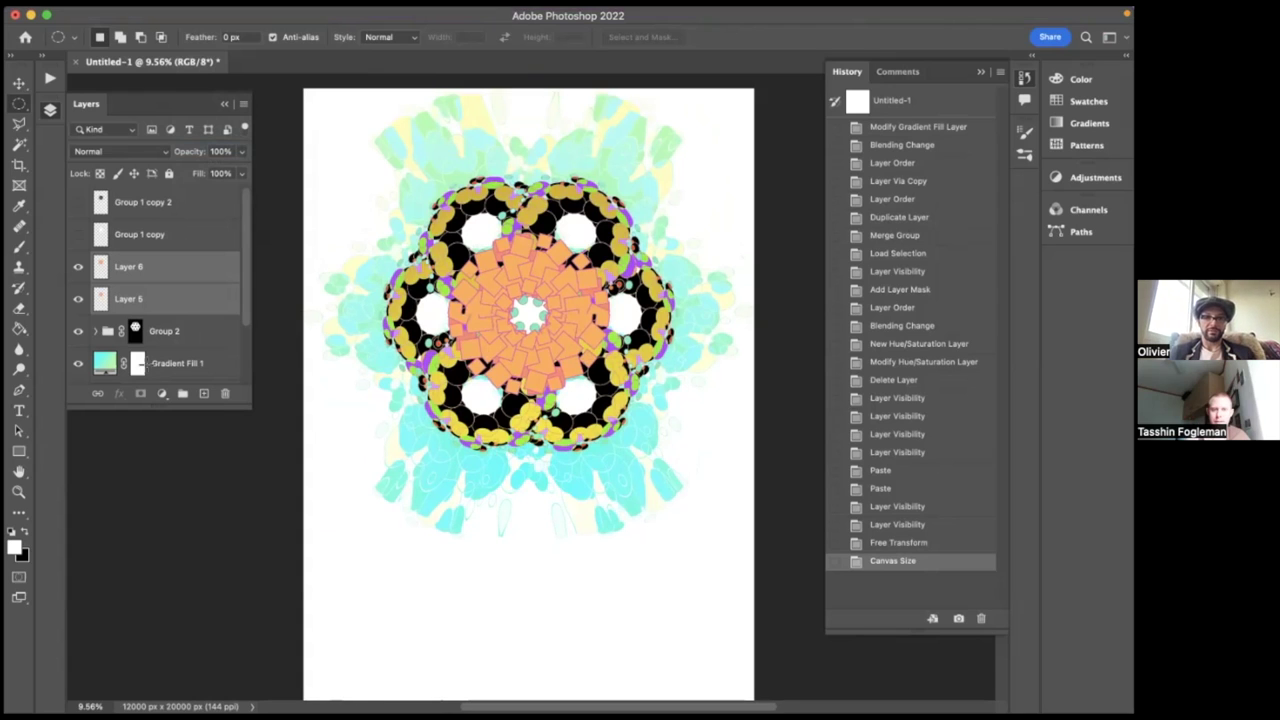
pyautogui.scroll(-7, 591, 364)
pyautogui.scroll(5, 591, 364)
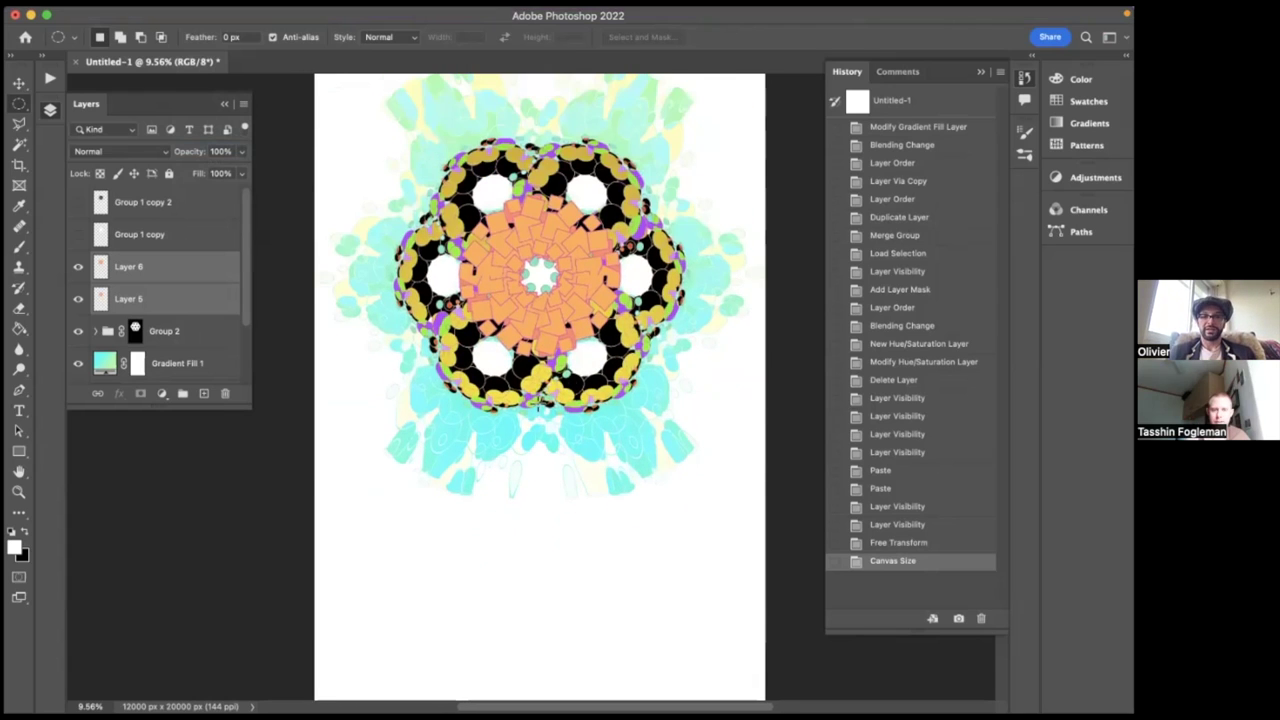
pyautogui.scroll(3, 548, 400)
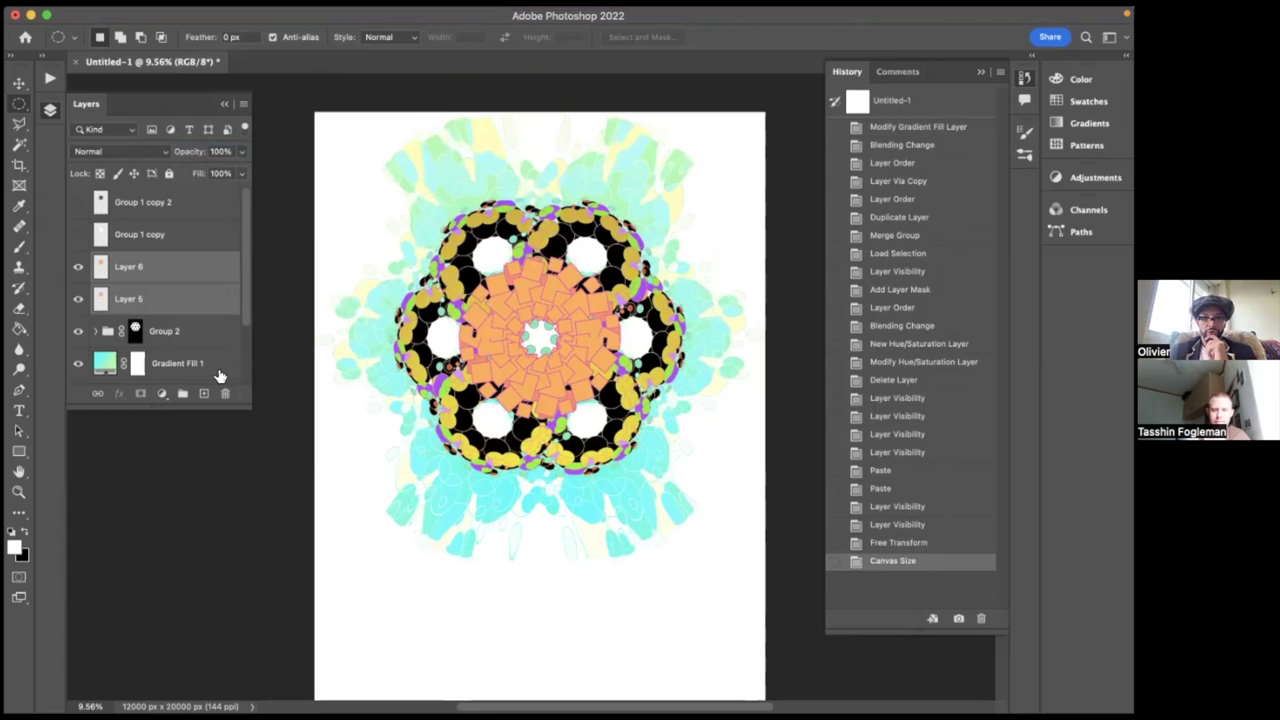
# - Copy the leftmost petal of Group 1 copy 3 inside Group 2 to a new layer, and select the Group 1 copy 5 layer
pyautogui.click(110, 333)
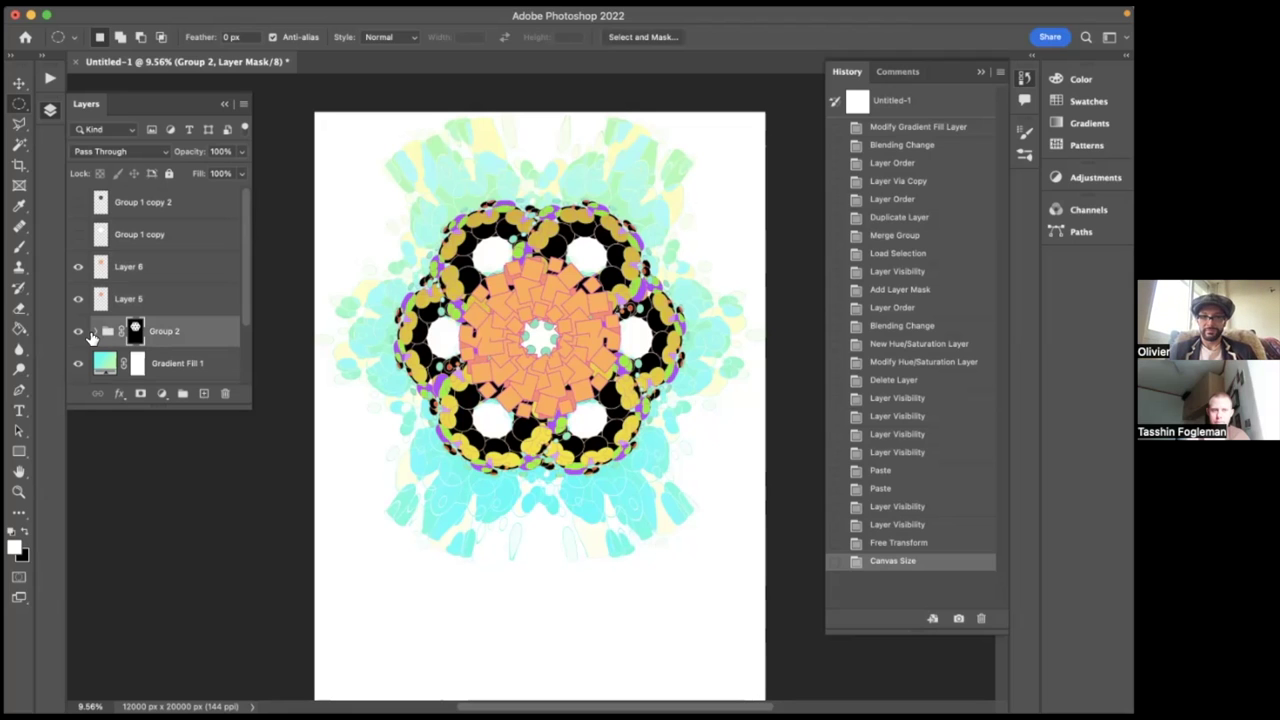
pyautogui.click(91, 333)
pyautogui.scroll(-3, 95, 337)
pyautogui.scroll(2, 97, 337)
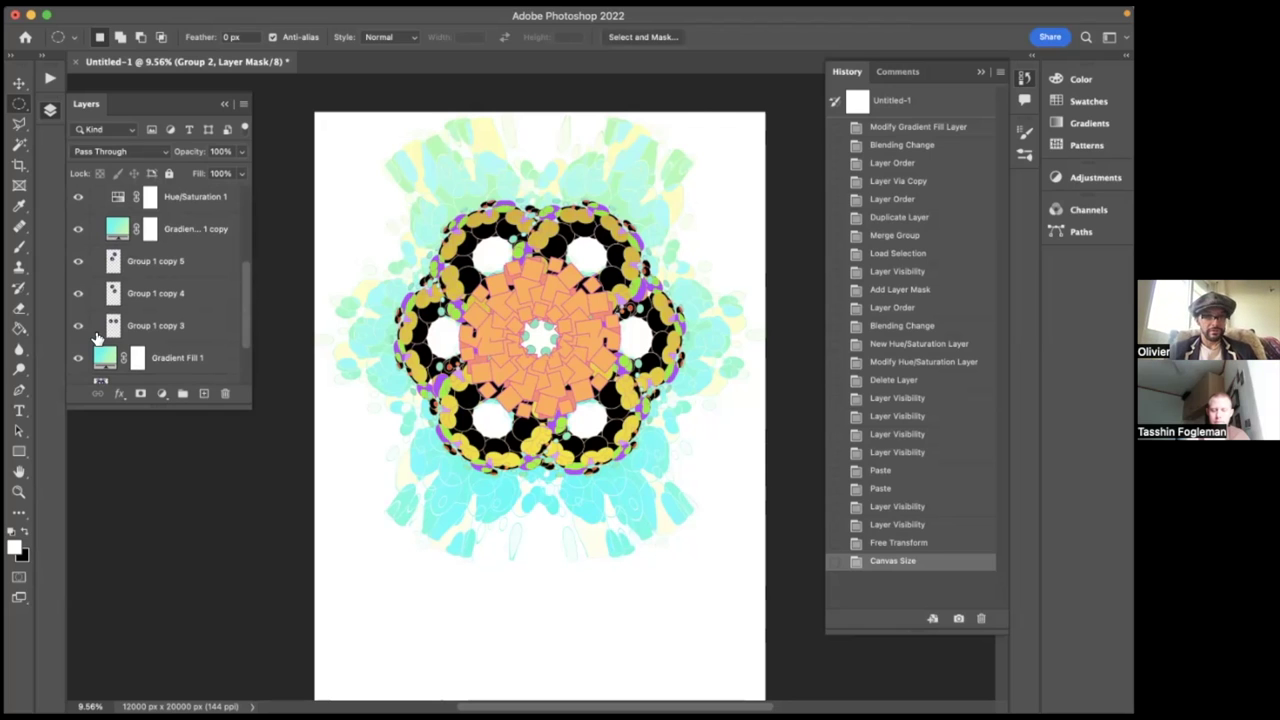
pyautogui.click(132, 296)
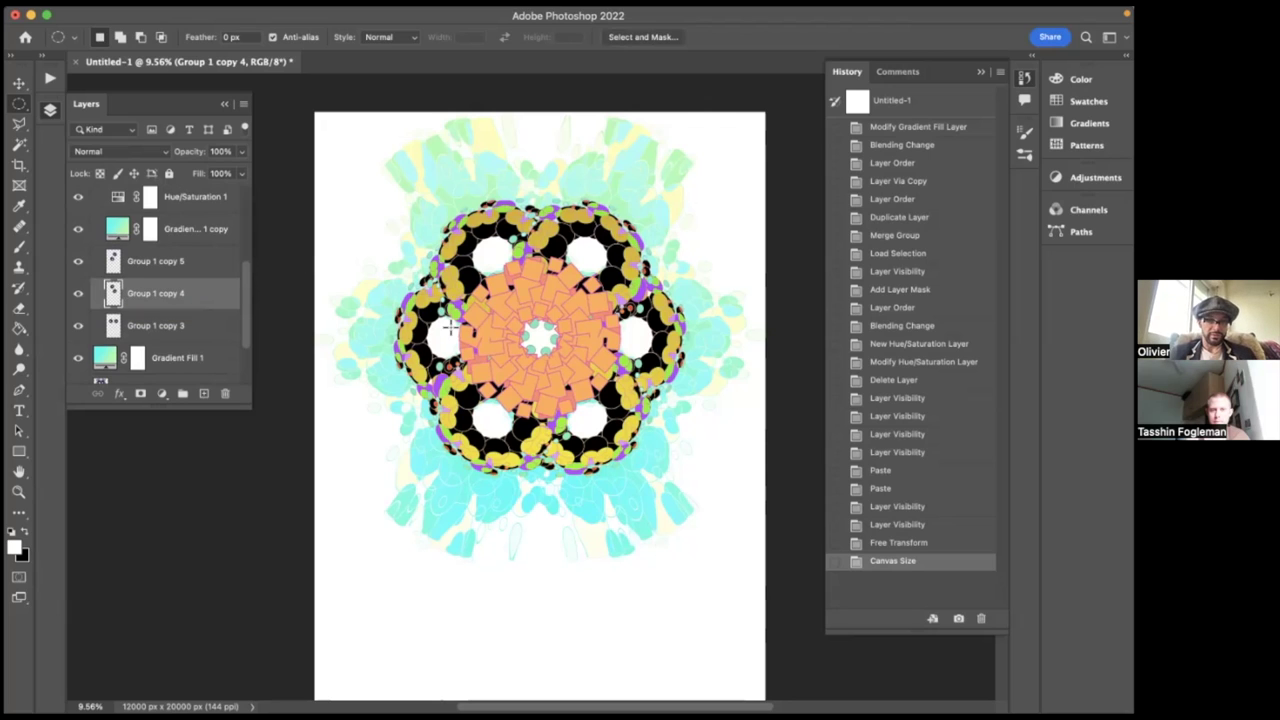
pyautogui.click(140, 328)
pyautogui.moveTo(19, 113); pyautogui.dragTo(90, 100)
pyautogui.moveTo(378, 262); pyautogui.dragTo(535, 422)
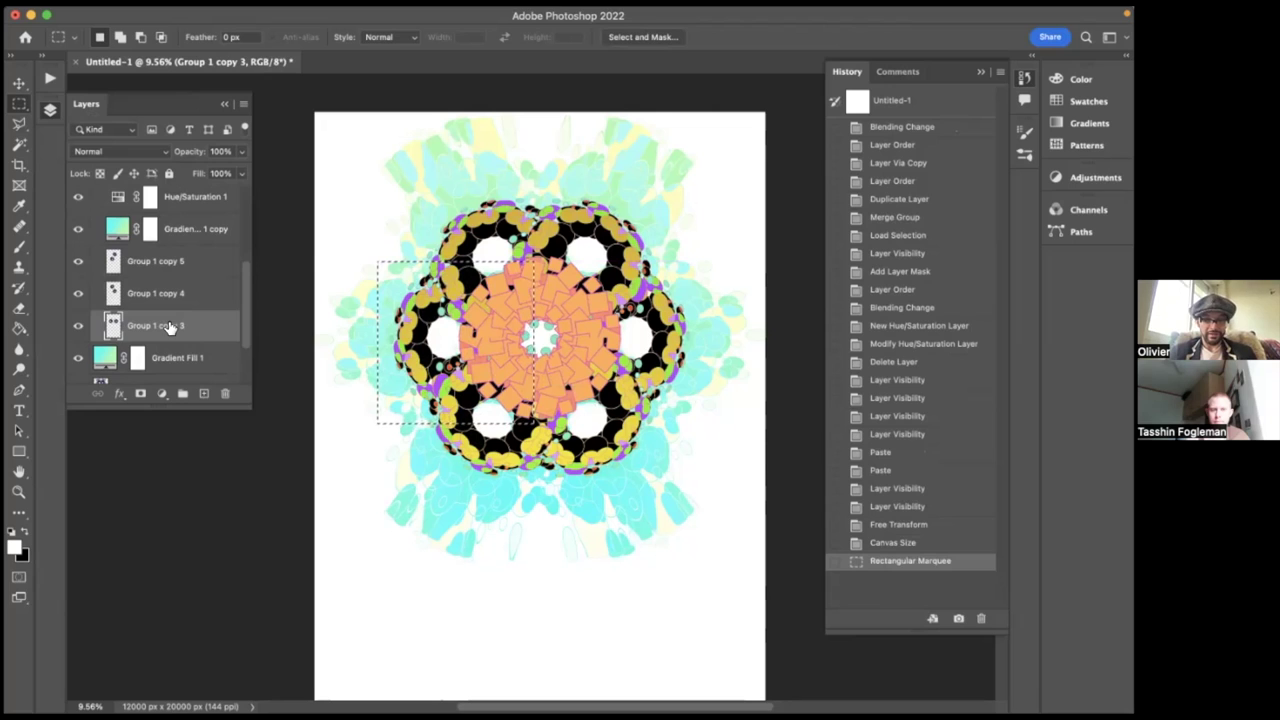
pyautogui.press('super+v')
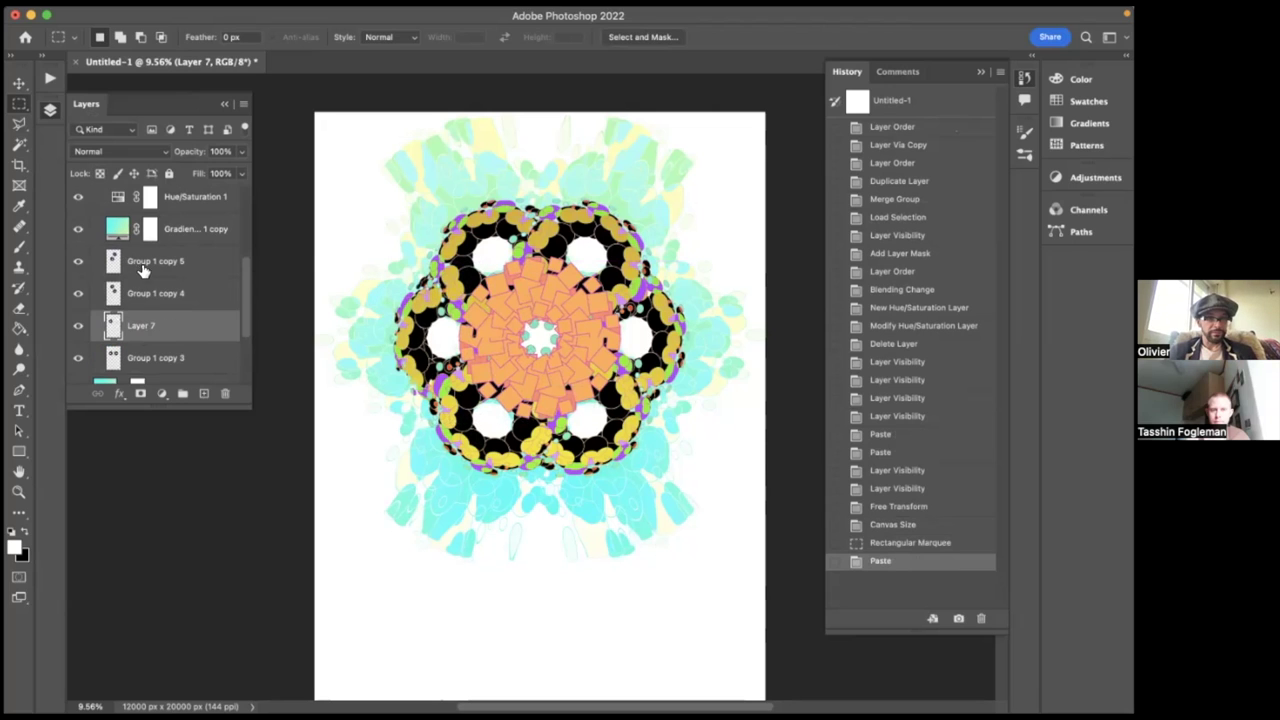
pyautogui.click(147, 266)
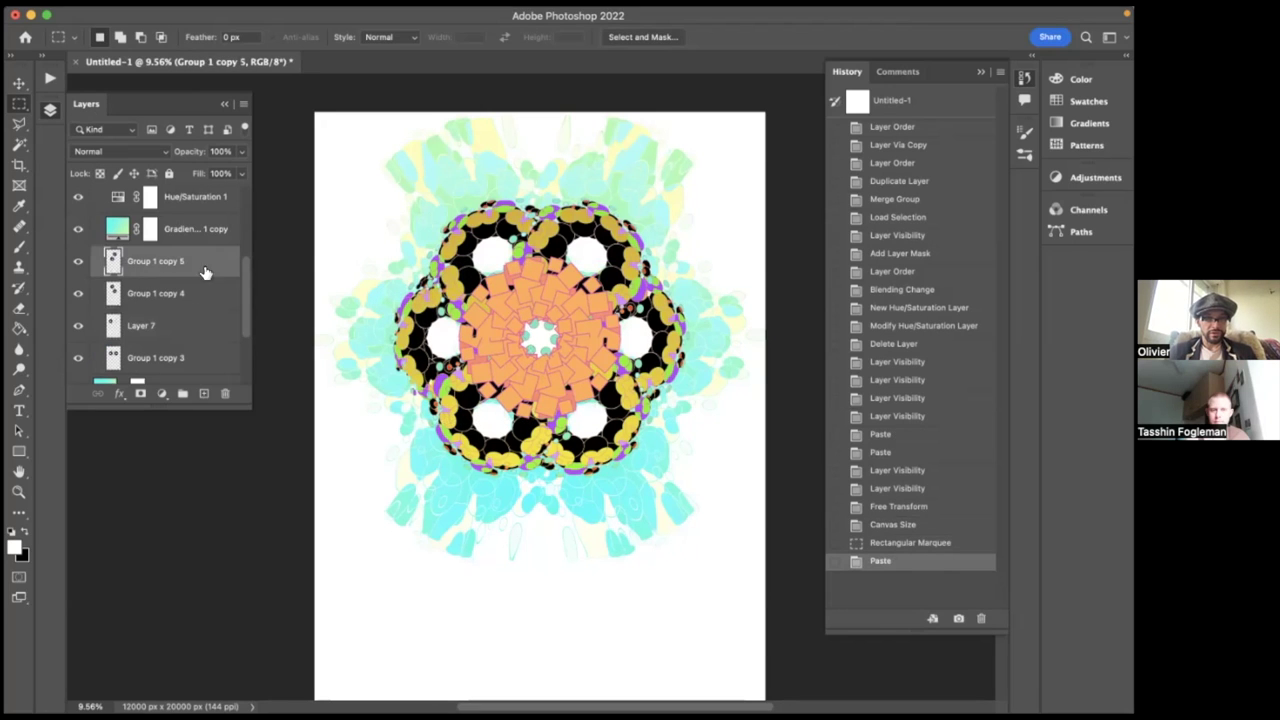
pyautogui.moveTo(424, 334); pyautogui.dragTo(571, 503)
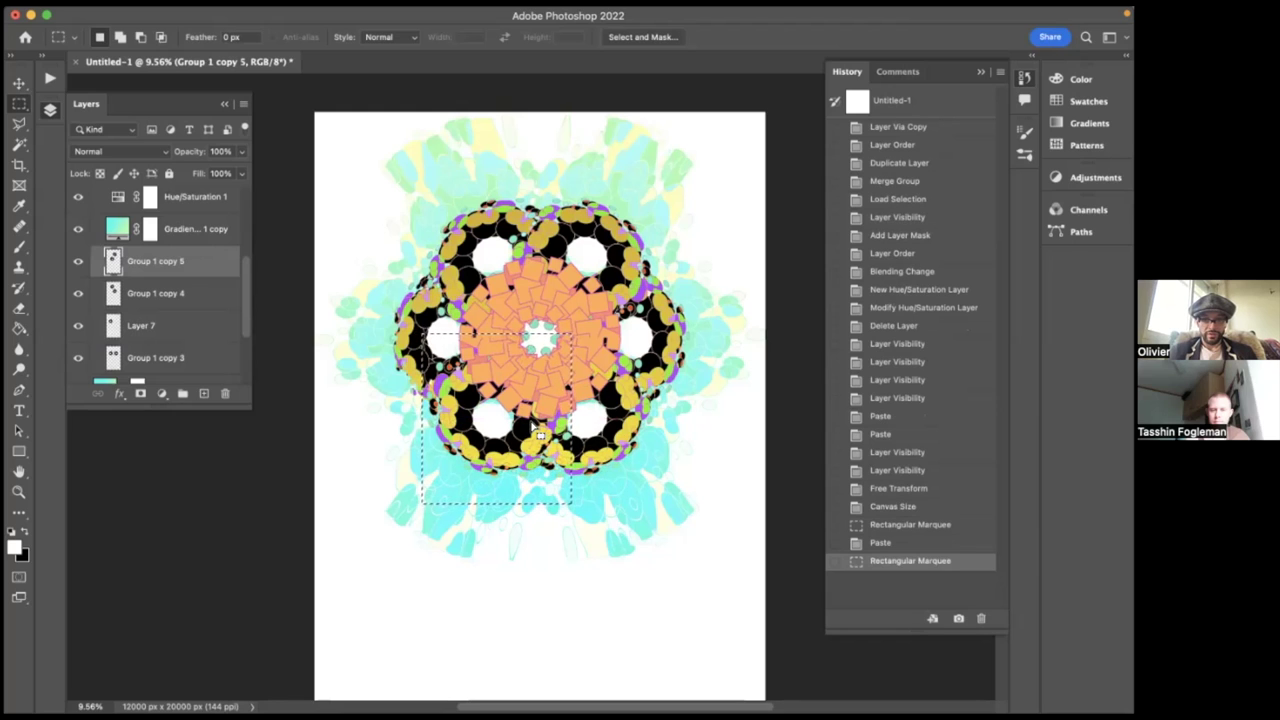
pyautogui.click(539, 434)
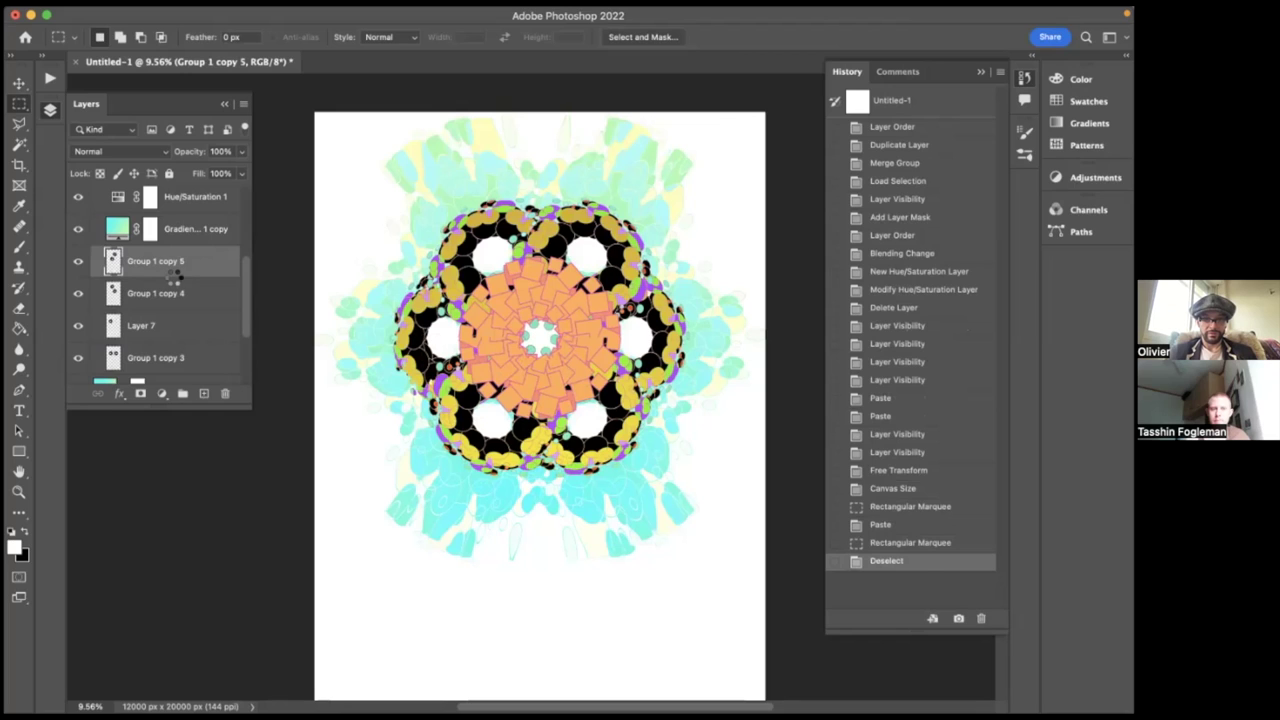
pyautogui.press('super+j')
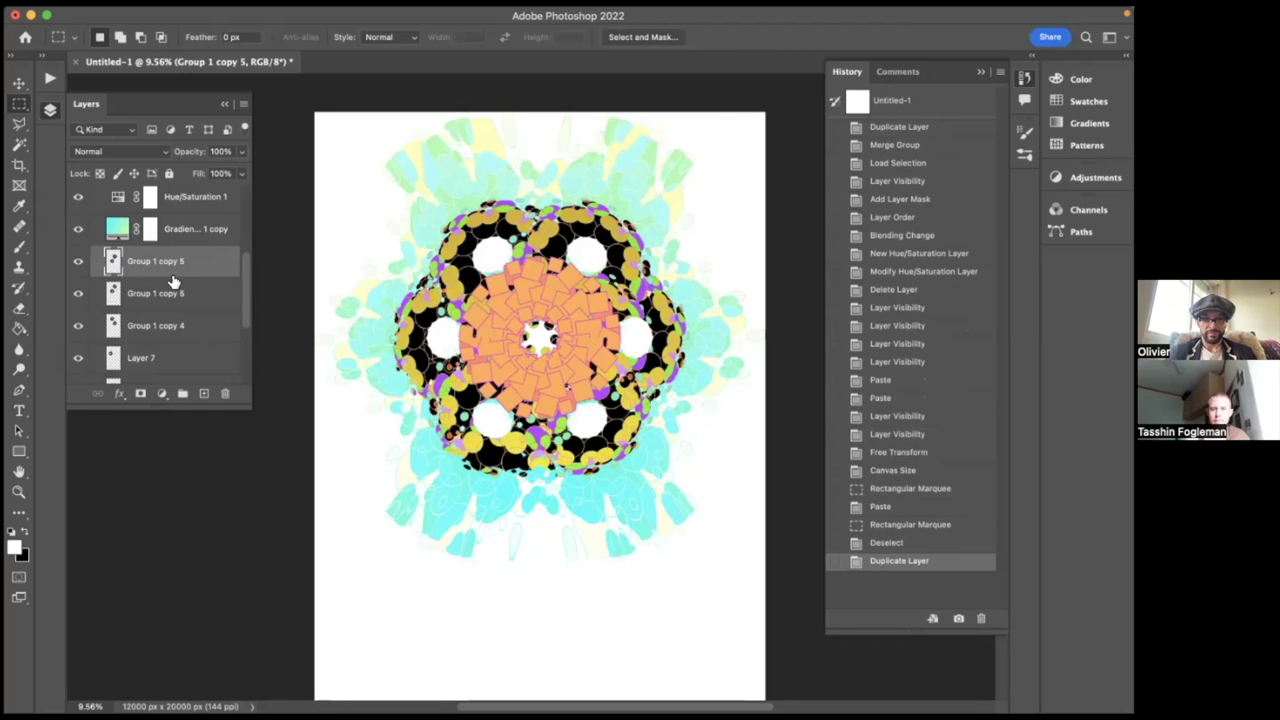
pyautogui.click(880, 547)
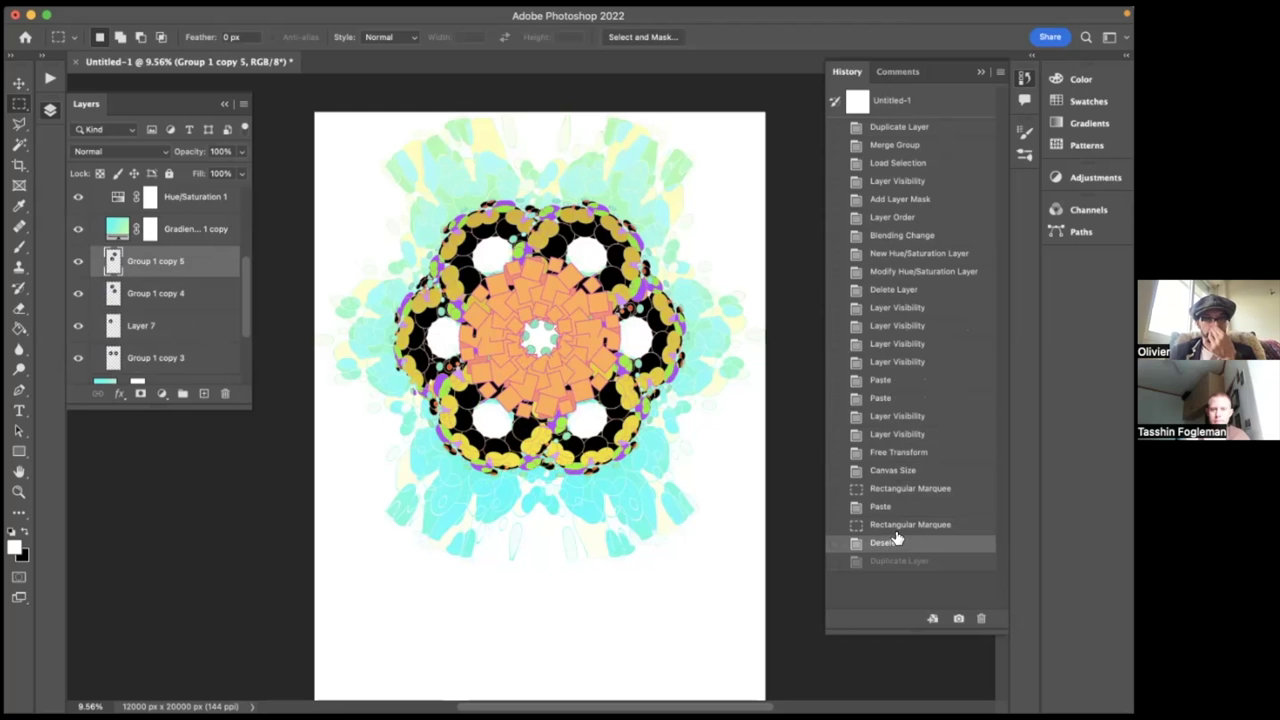
# - Copy the lower-left petal of Group 1 copy 5 to a new layer and merge it with Layer 7 above the other petal layers
pyautogui.moveTo(410, 343); pyautogui.dragTo(565, 510)
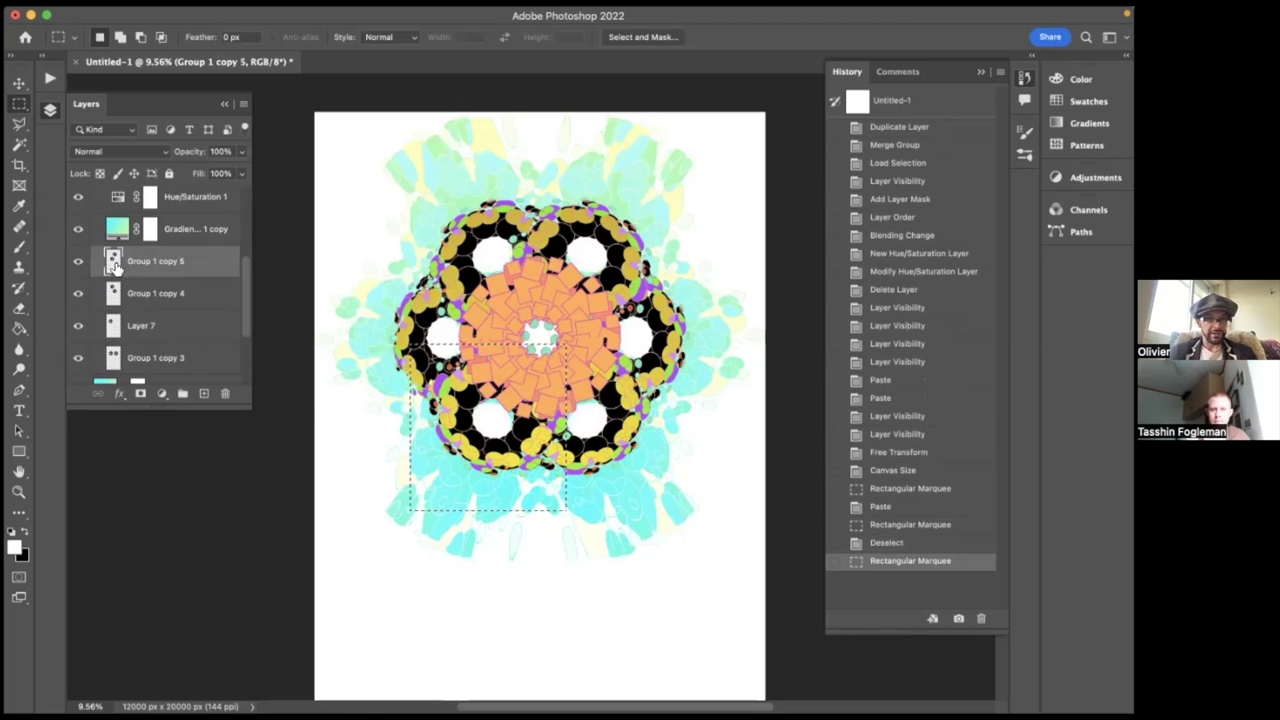
pyautogui.press('super+v')
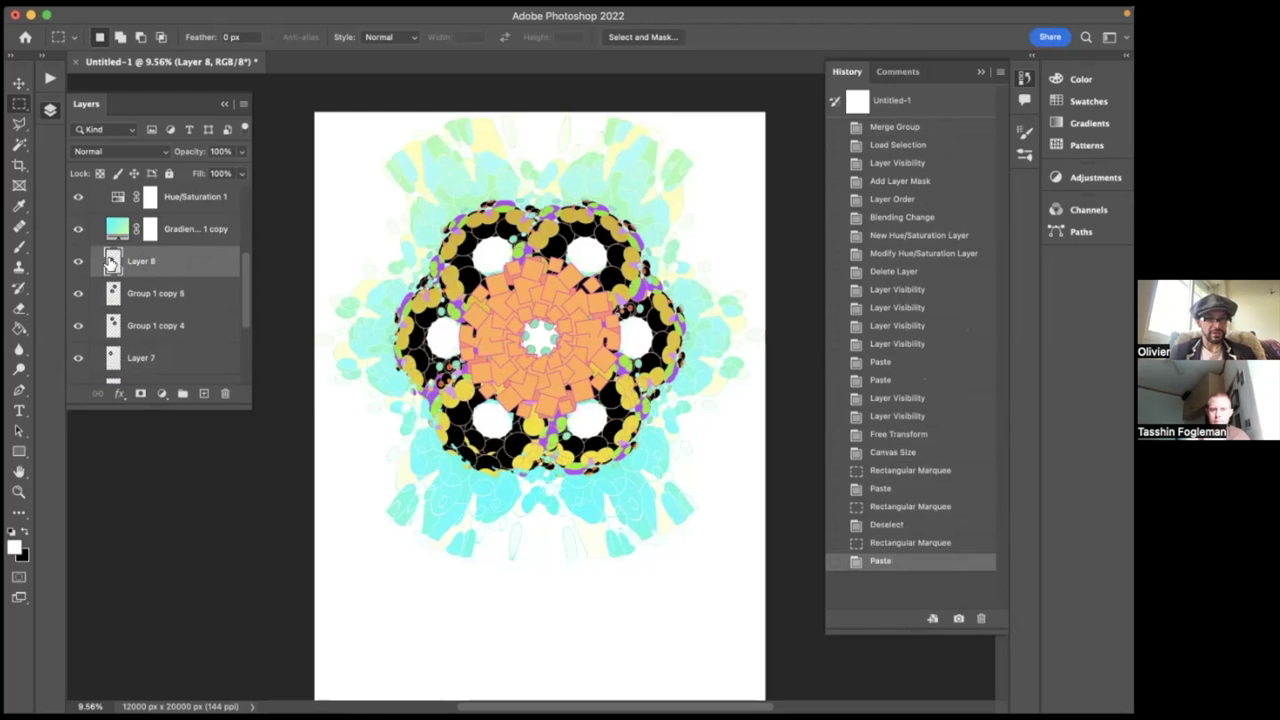
pyautogui.moveTo(119, 264)
pyautogui.mouseDown()
pyautogui.moveTo(127, 366)
pyautogui.moveTo(115, 258)
pyautogui.mouseUp()
pyautogui.keyDown('shift'); pyautogui.click(116, 347); pyautogui.keyUp('shift')
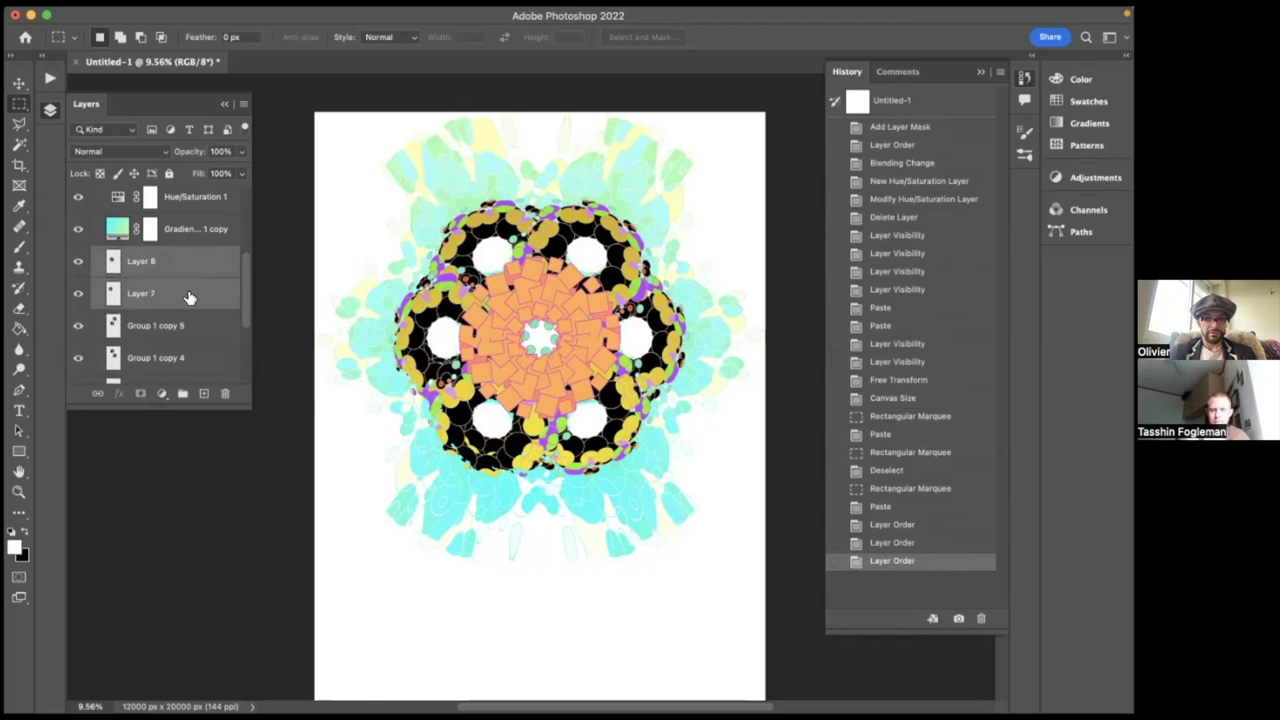
pyautogui.press('super+e')
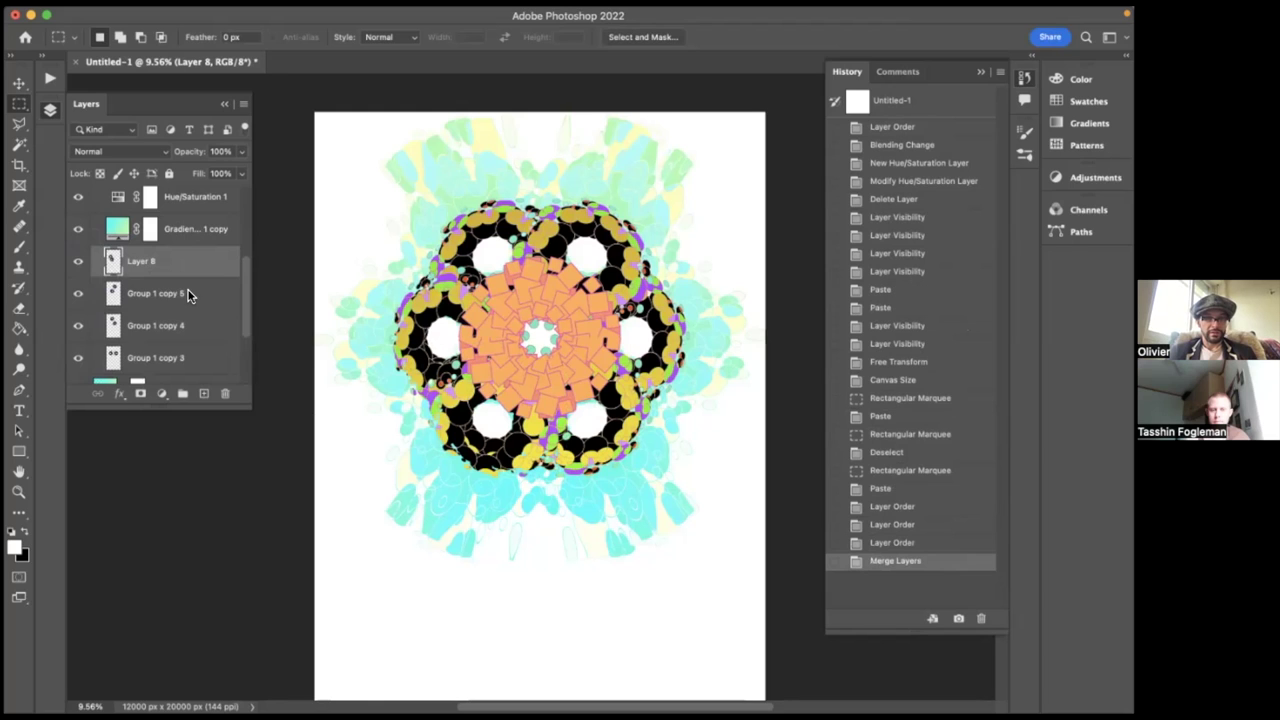
# - Try to shift the merged petal piece on Layer 8 into alignment with the mandala
pyautogui.click(21, 85)
pyautogui.moveTo(474, 410); pyautogui.dragTo(470, 400)
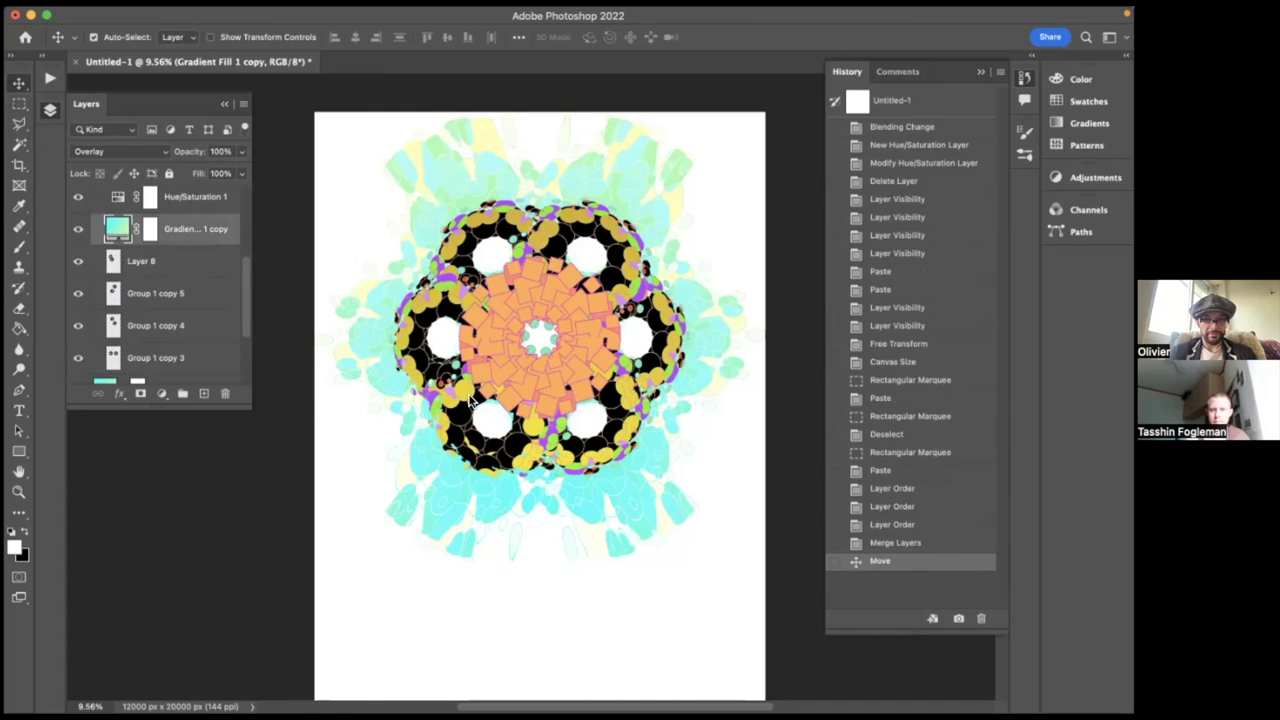
pyautogui.click(202, 260)
pyautogui.press('Left')
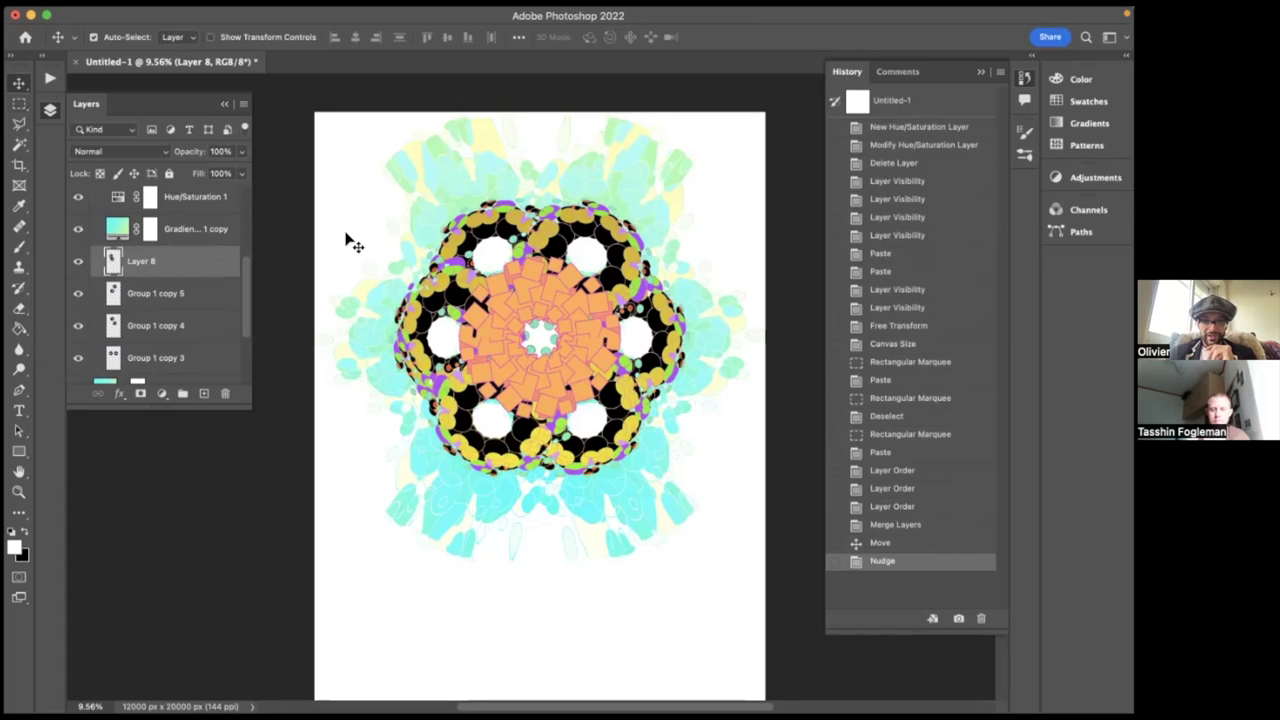
# - Step the history back to before the last layer merge, restoring Layer 7 and Layer 8 as separate layers
pyautogui.click(900, 543)
pyautogui.click(898, 526)
pyautogui.click(893, 507)
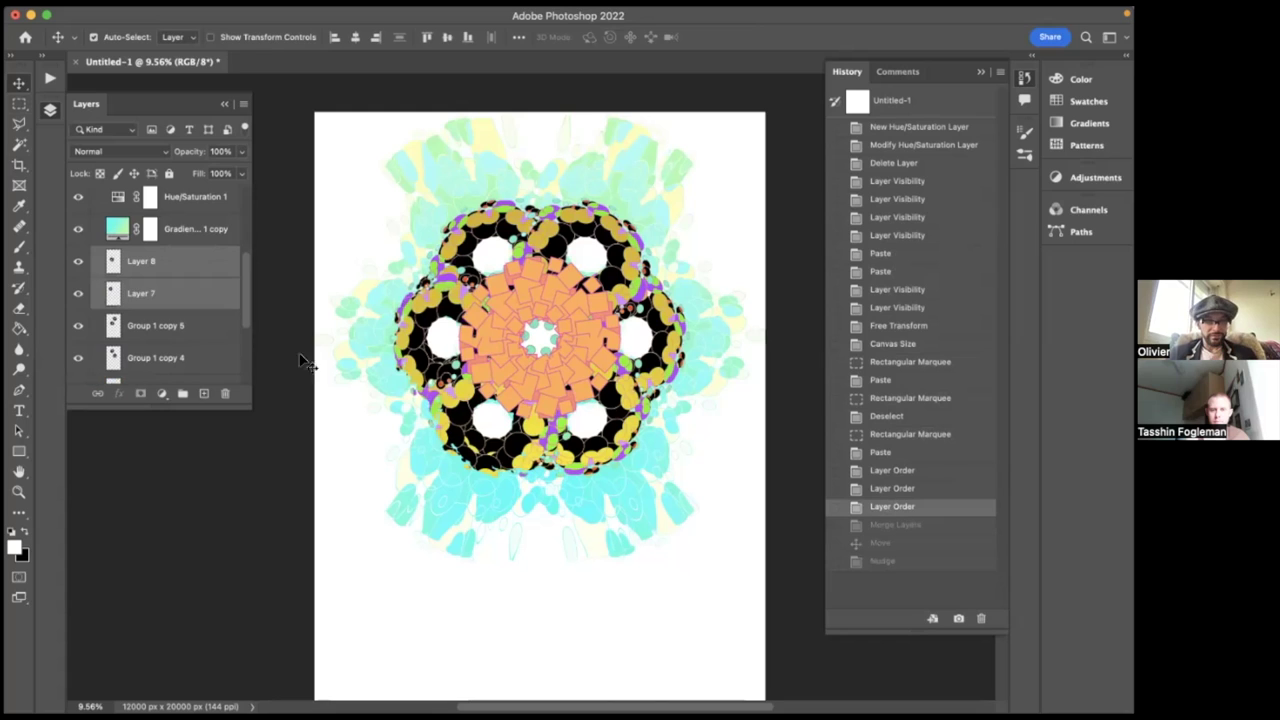
# - Nudge Layer 8 and Layer 7 separately into alignment with the petals beneath, and merge the two layers
pyautogui.press('Right')
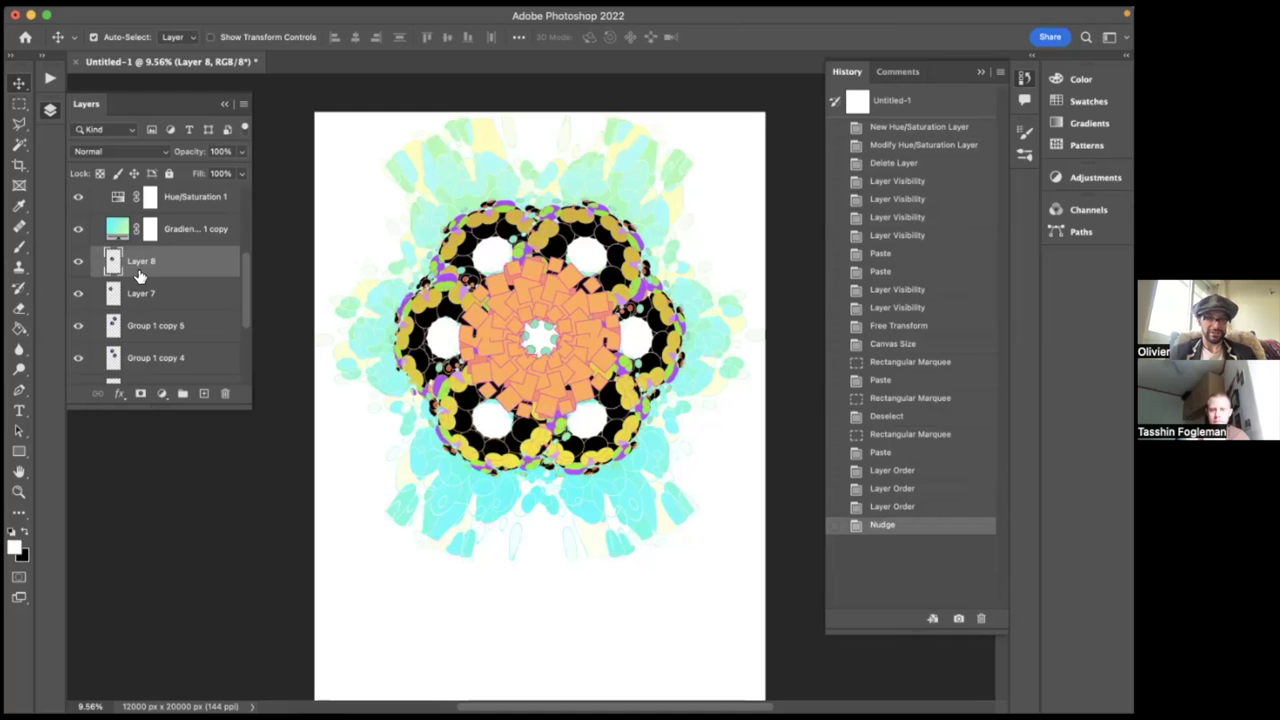
pyautogui.click(145, 288)
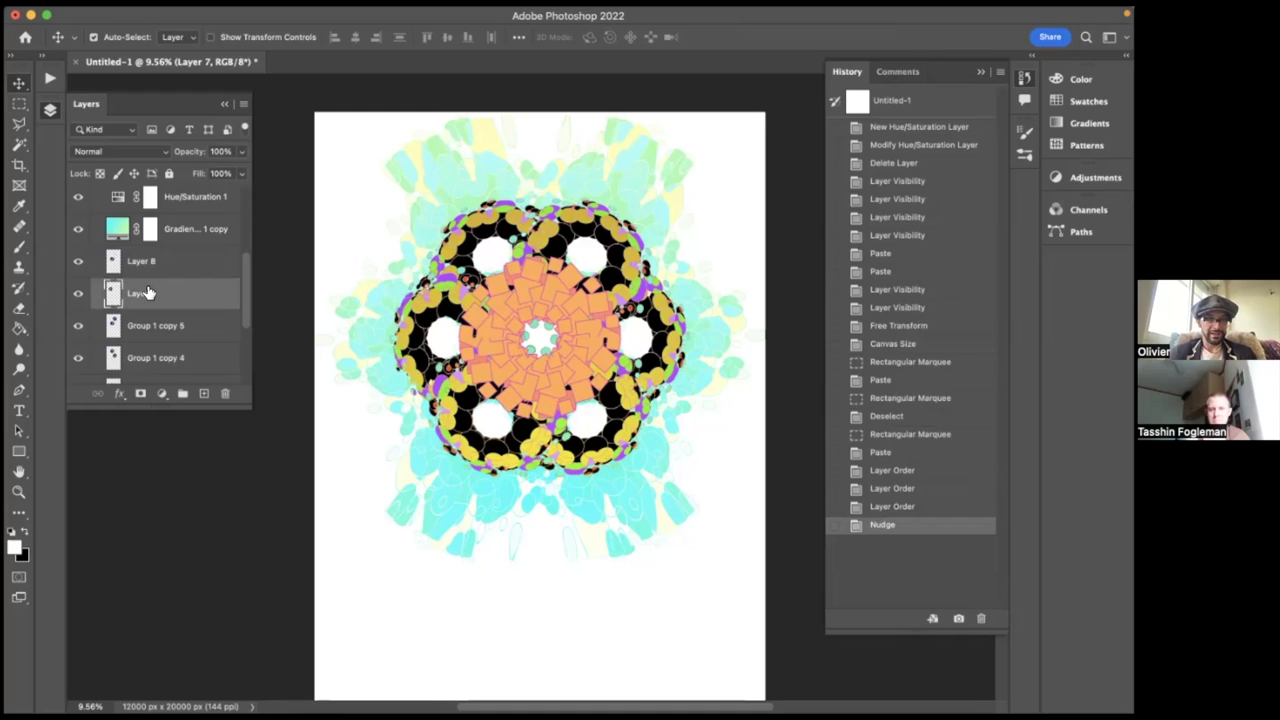
pyautogui.press('Left')
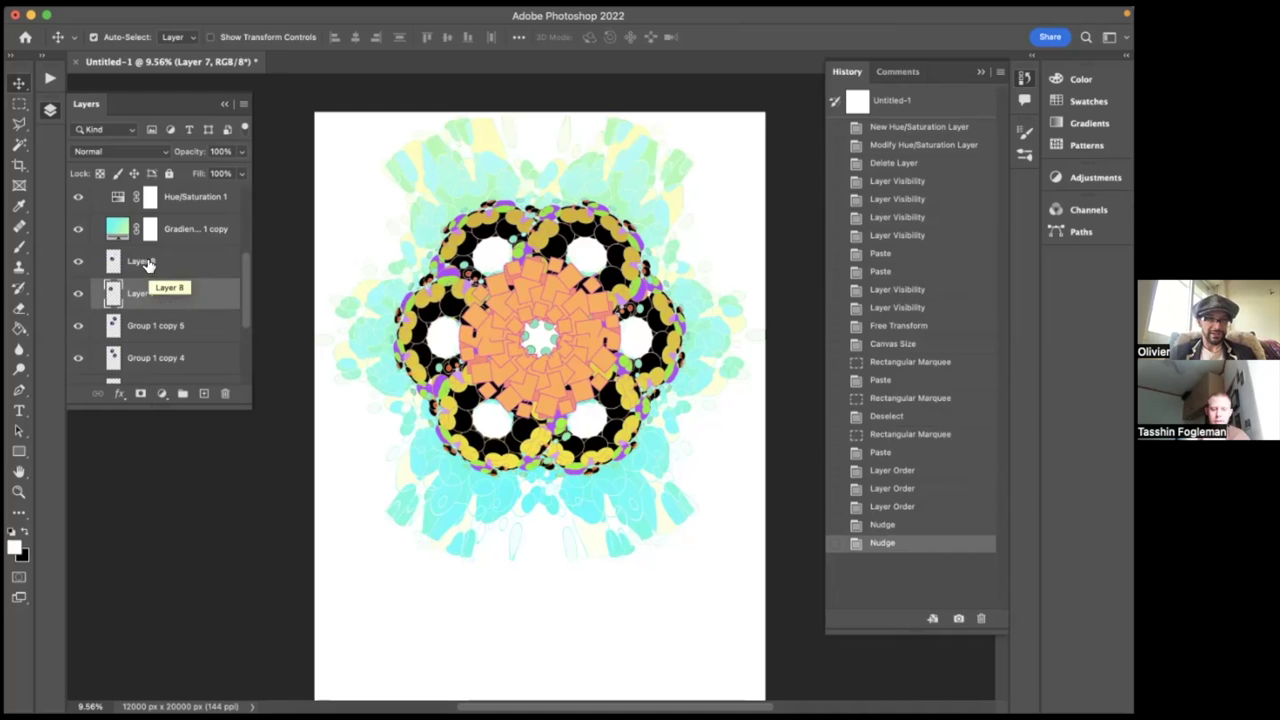
pyautogui.keyDown('shift'); pyautogui.click(145, 262); pyautogui.keyUp('shift')
pyautogui.press('super+e')
# - Duplicate Group 2 and hide the Group 1 copy 5, Group 1 copy 4 and Group 1 copy 3 layers inside the duplicate
pyautogui.scroll(2, 145, 262)
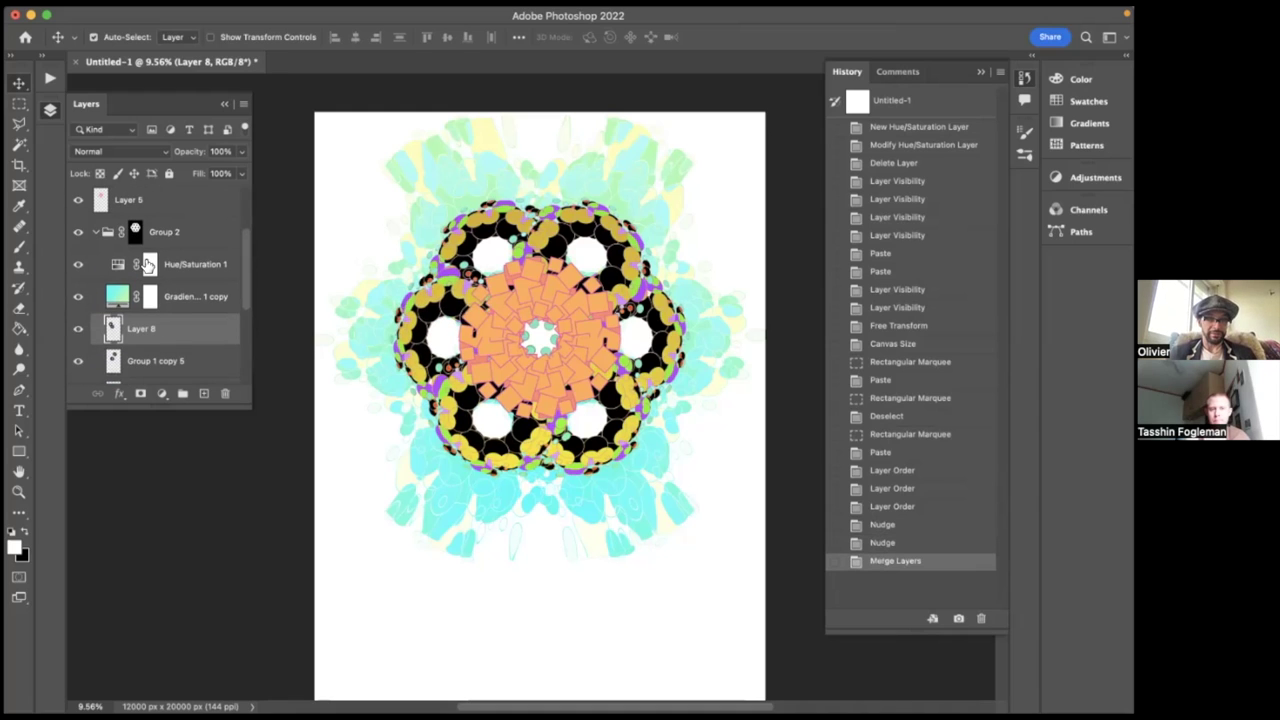
pyautogui.click(98, 234)
pyautogui.press('super+j')
pyautogui.click(96, 251)
pyautogui.scroll(-2, 128, 366)
pyautogui.moveTo(80, 320); pyautogui.dragTo(78, 382)
pyautogui.scroll(-1, 100, 258)
pyautogui.scroll(-1, 100, 258)
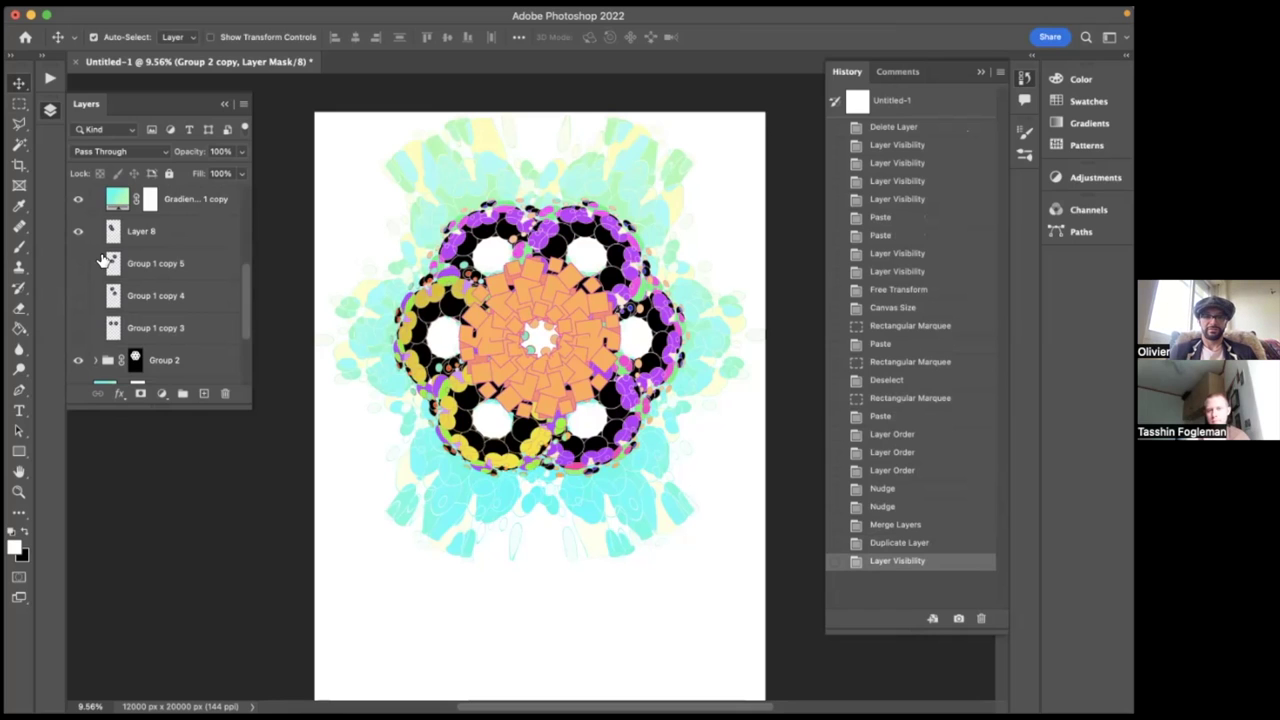
pyautogui.scroll(4, 100, 260)
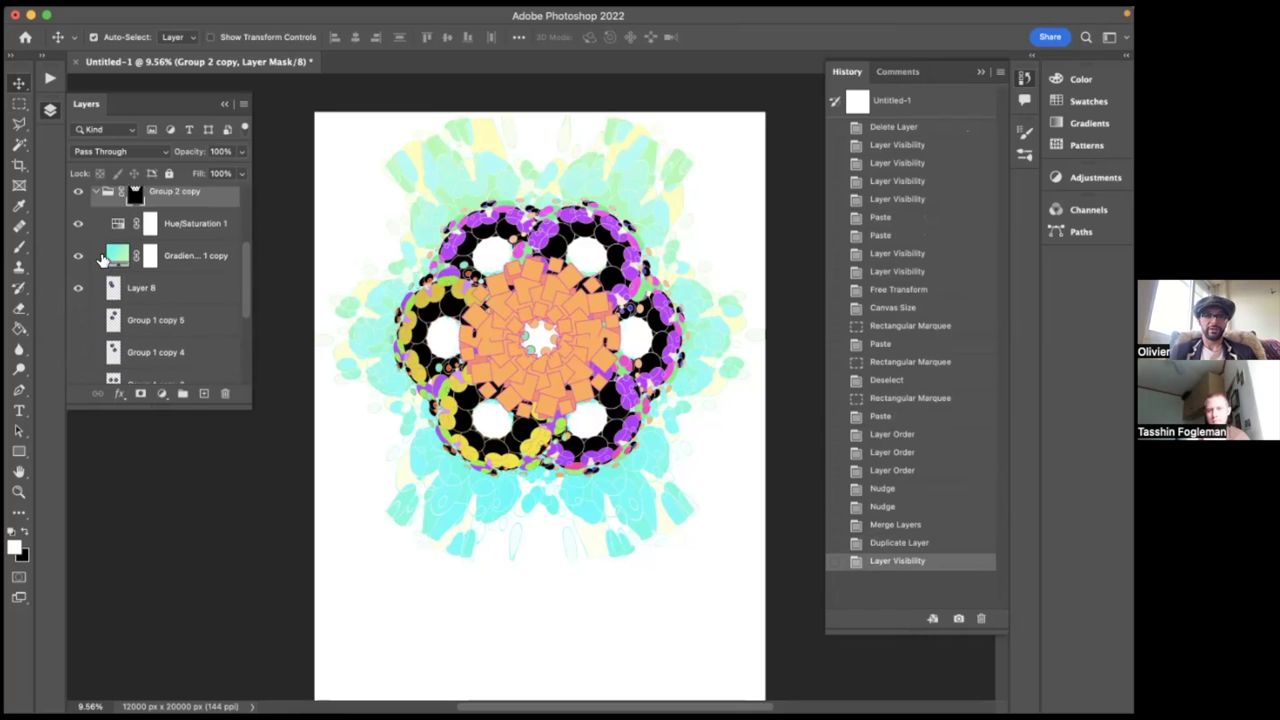
pyautogui.click(97, 207)
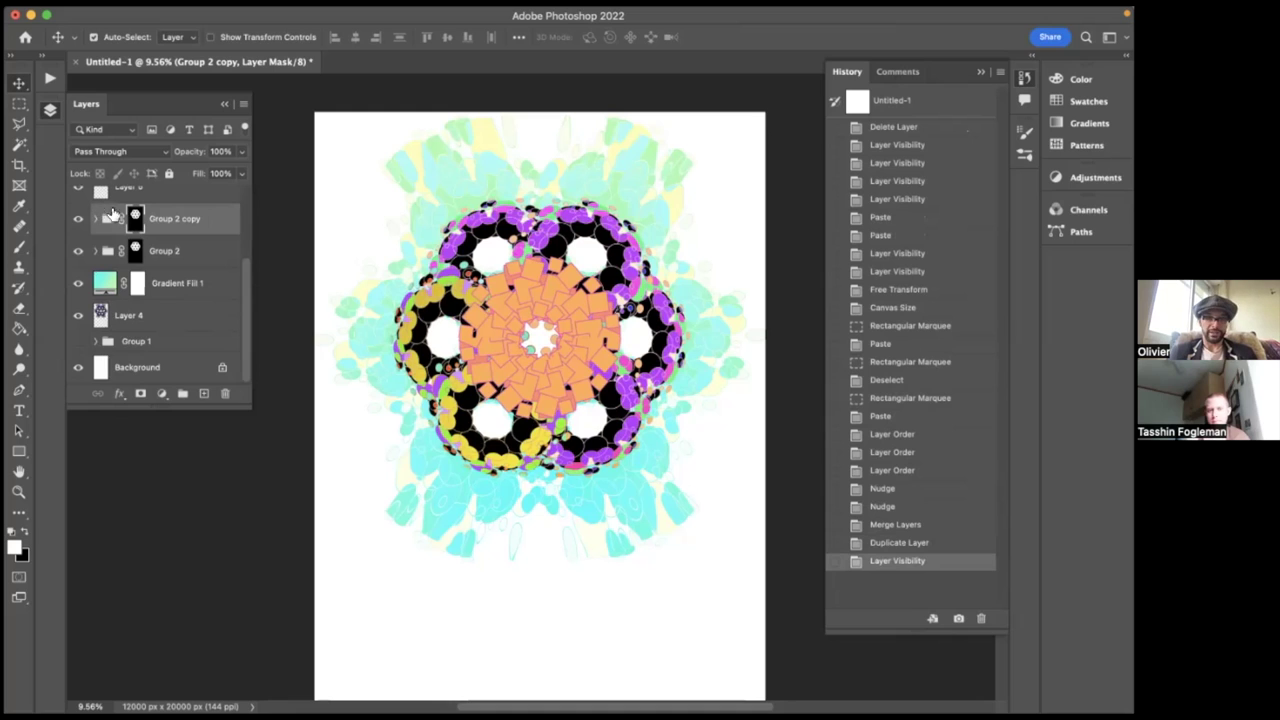
# - Duplicate Group 2 copy and merge the new duplicate group into a single layer
pyautogui.press('super+j')
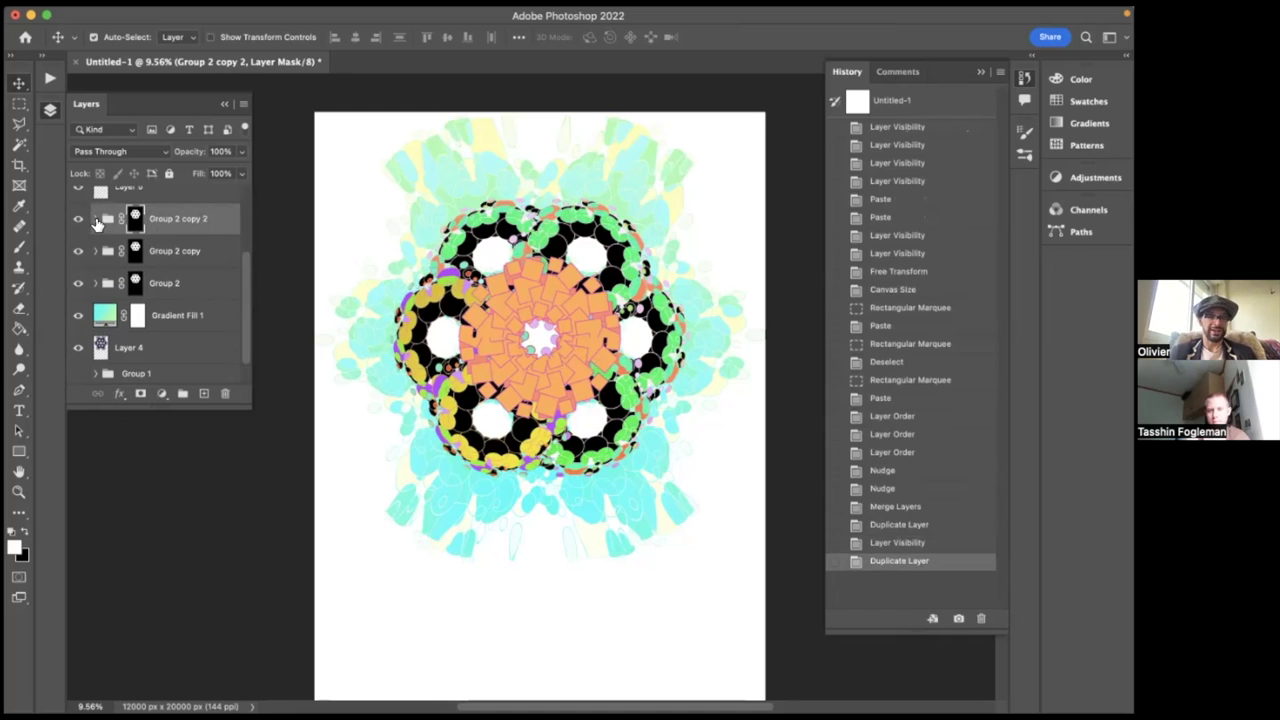
pyautogui.click(96, 219)
pyautogui.click(96, 219)
pyautogui.click(96, 219)
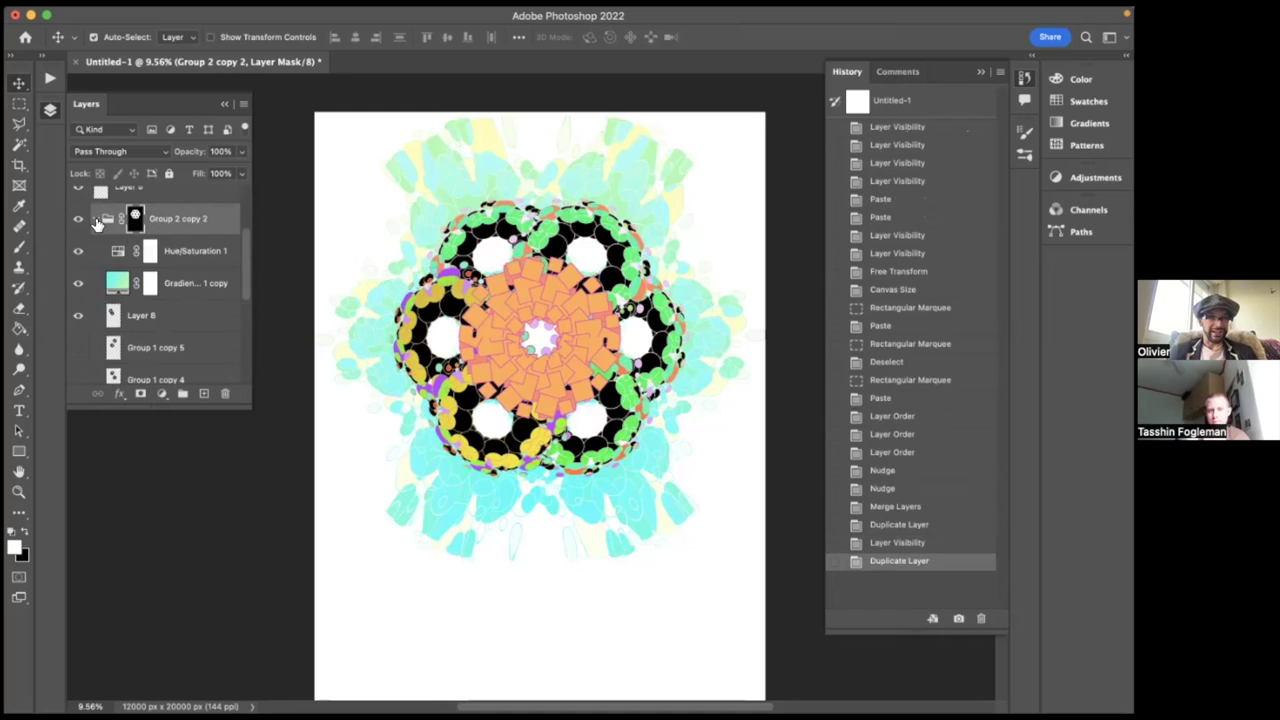
pyautogui.click(96, 219)
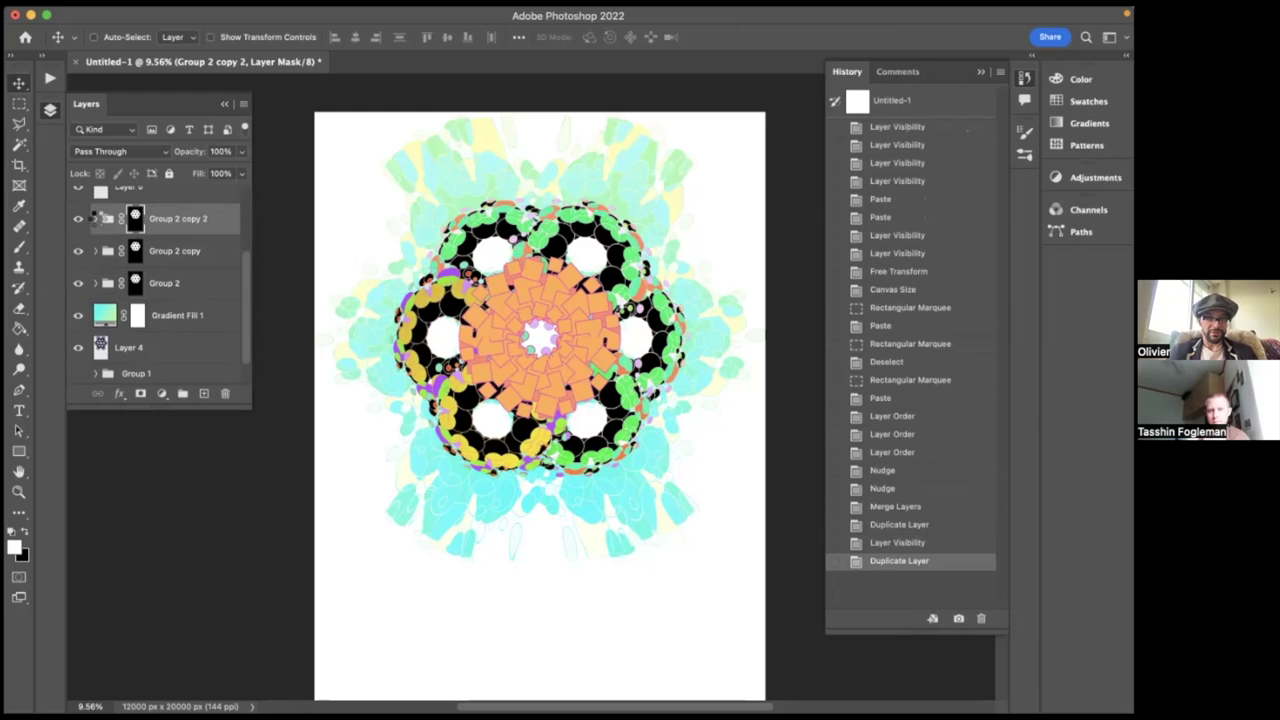
pyautogui.press('super+e')
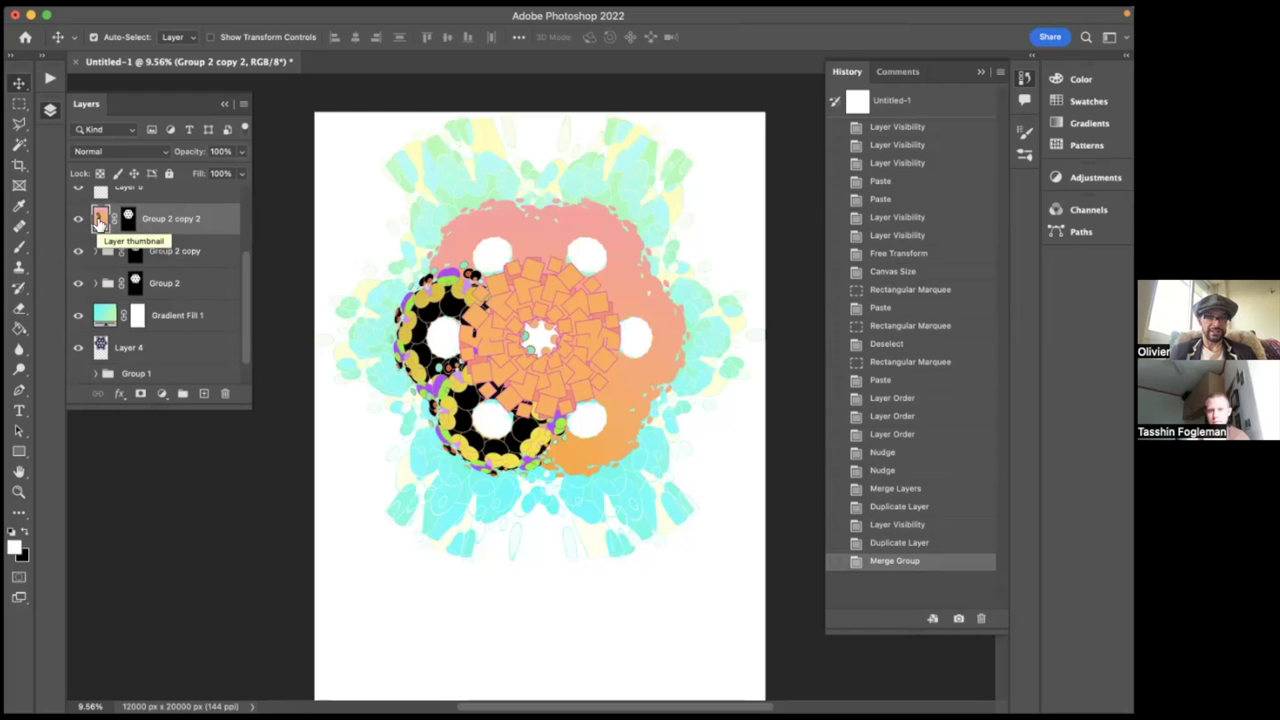
# - Load the mandala mask as a selection, add a blank layer beneath Group 2 copy 2, and merge Group 2 copy 2 down into it
pyautogui.keyDown('super'); pyautogui.click(137, 250); pyautogui.keyUp('super')
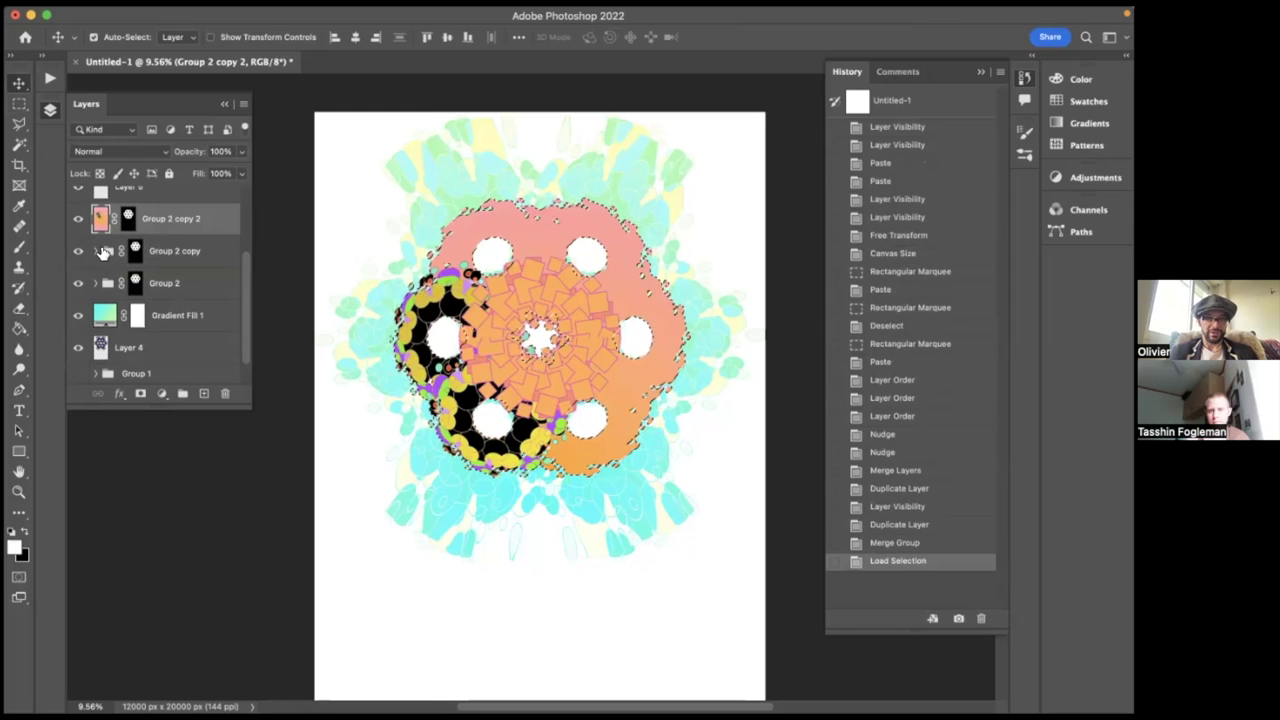
pyautogui.click(135, 251)
pyautogui.click(203, 393)
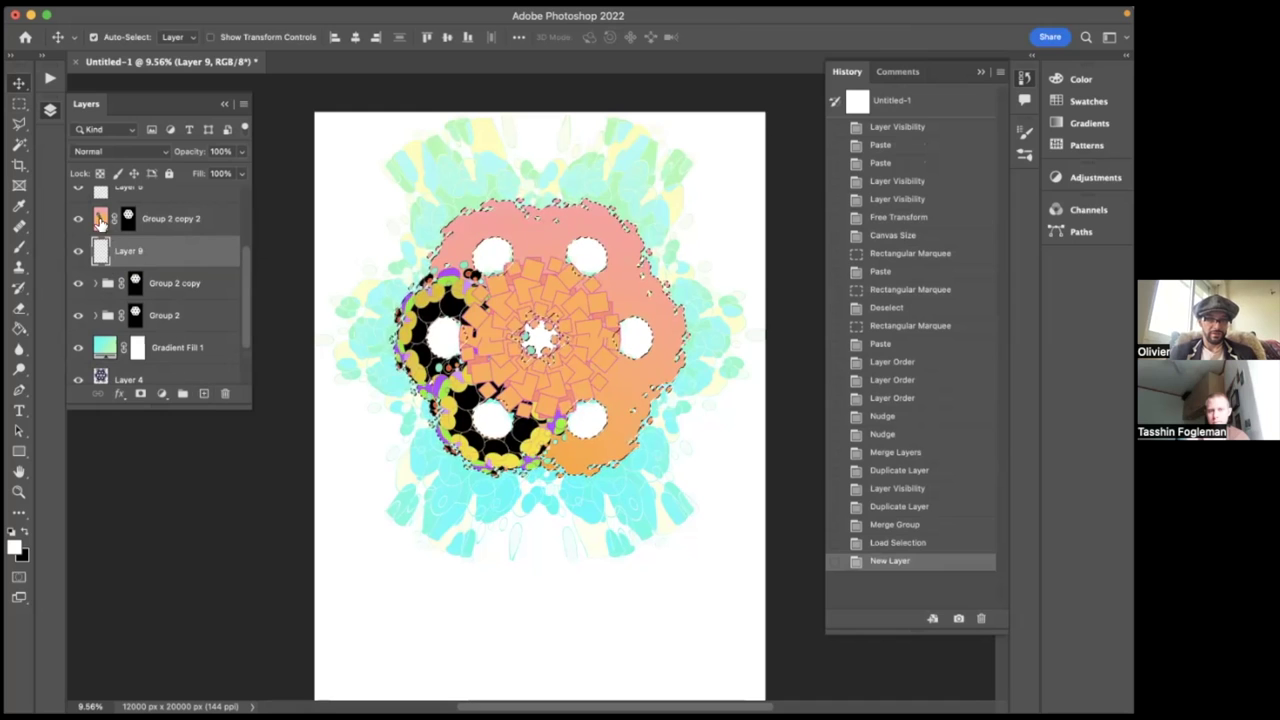
pyautogui.click(101, 219)
pyautogui.press('super+e')
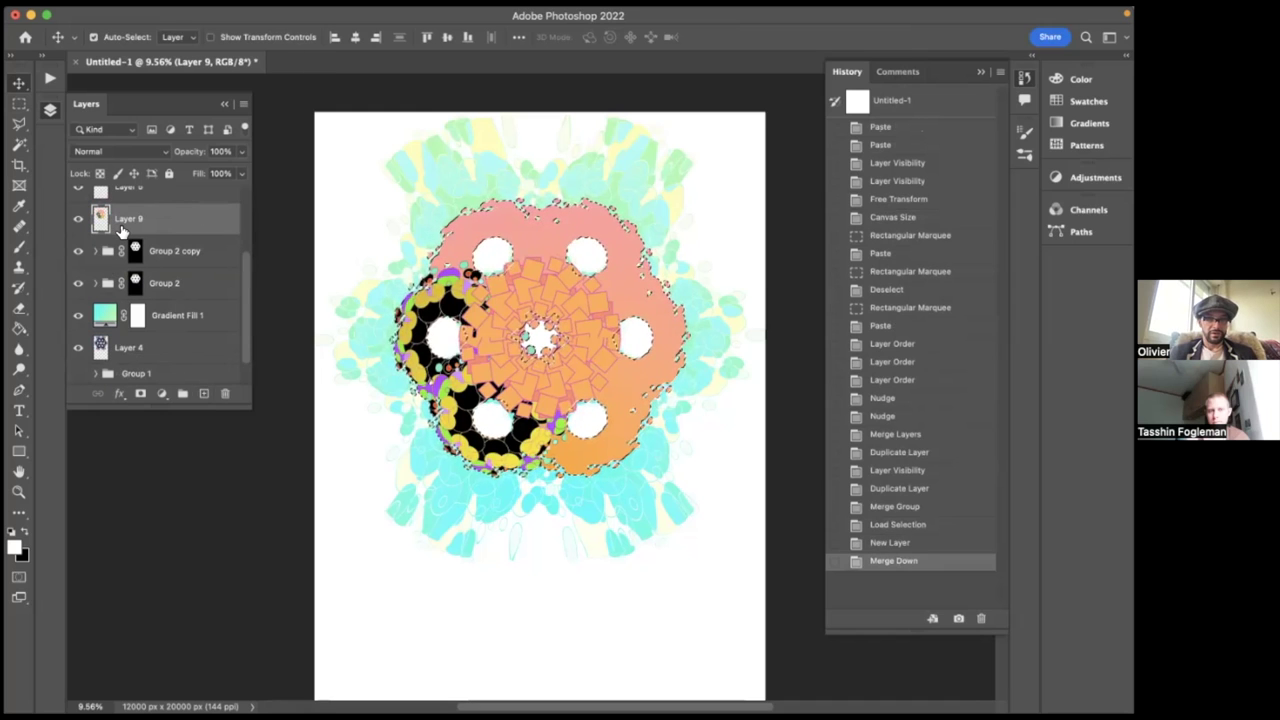
# - Clear everything on Layer 9 outside the outline of Layer 8's petals, using an inverted selection, and deselect
pyautogui.click(96, 251)
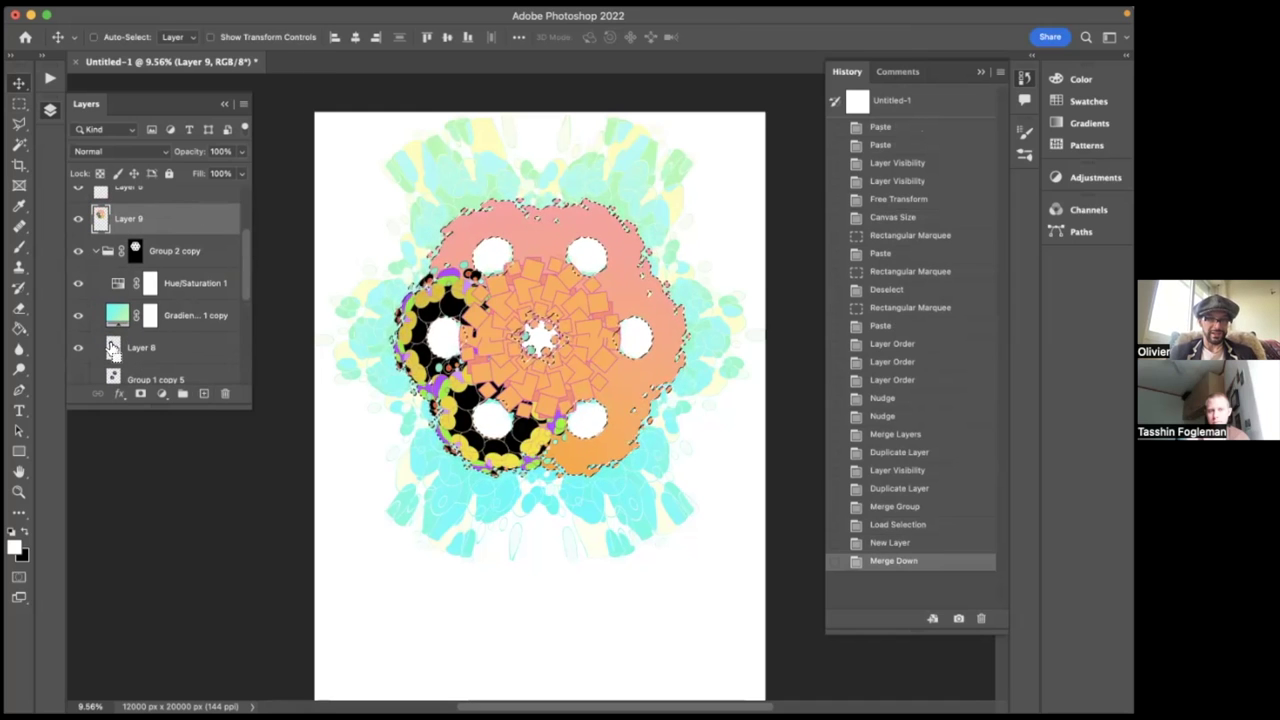
pyautogui.keyDown('super'); pyautogui.click(116, 317); pyautogui.keyUp('super')
pyautogui.press('super+shift+i')
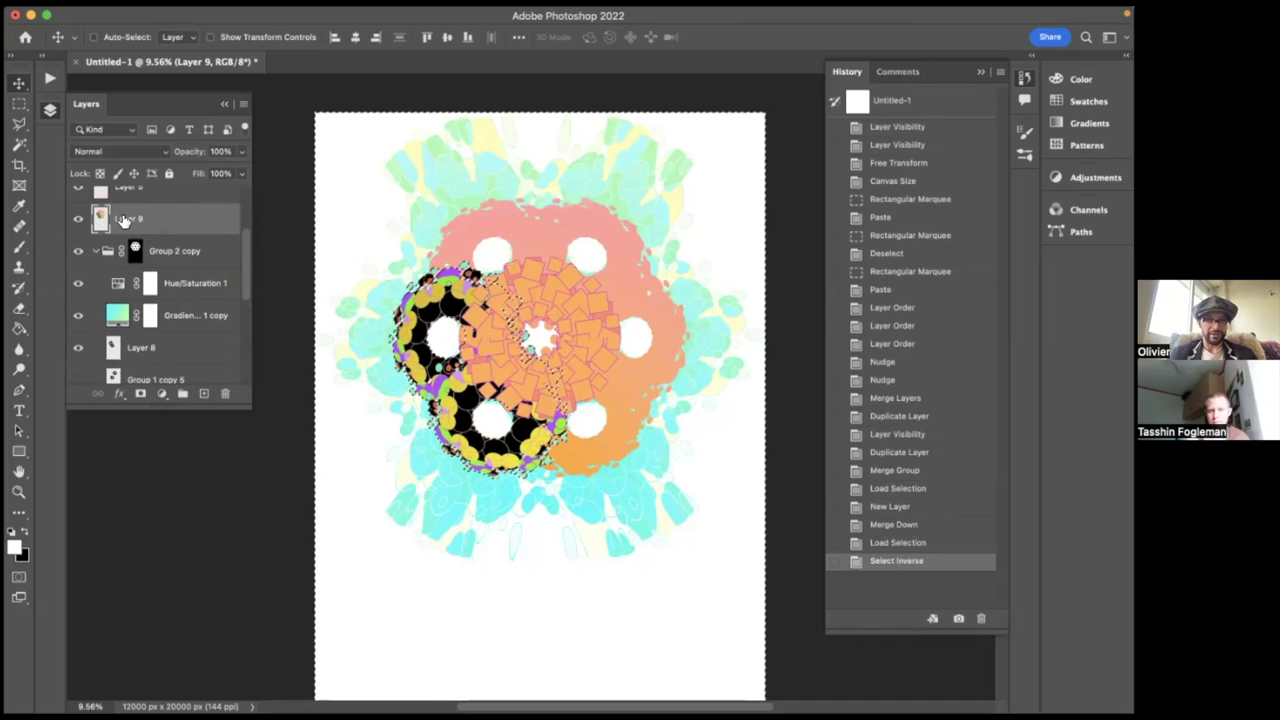
pyautogui.press('Delete')
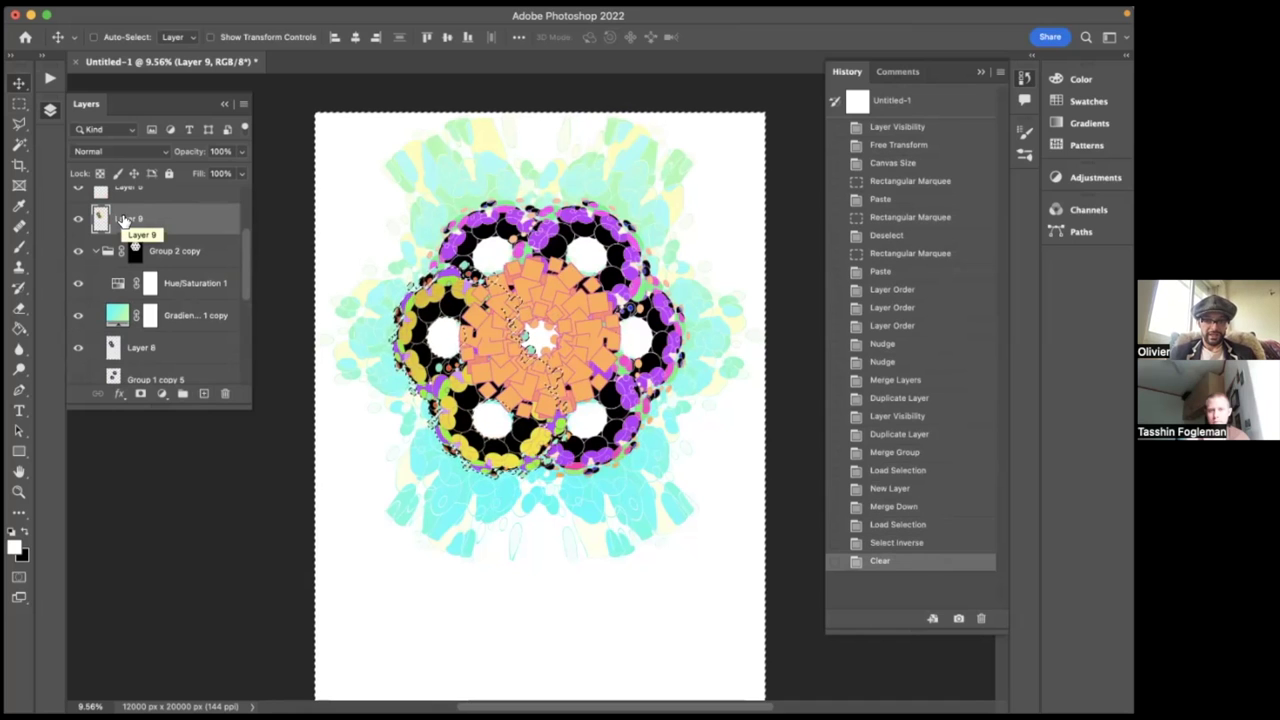
pyautogui.press('super+d')
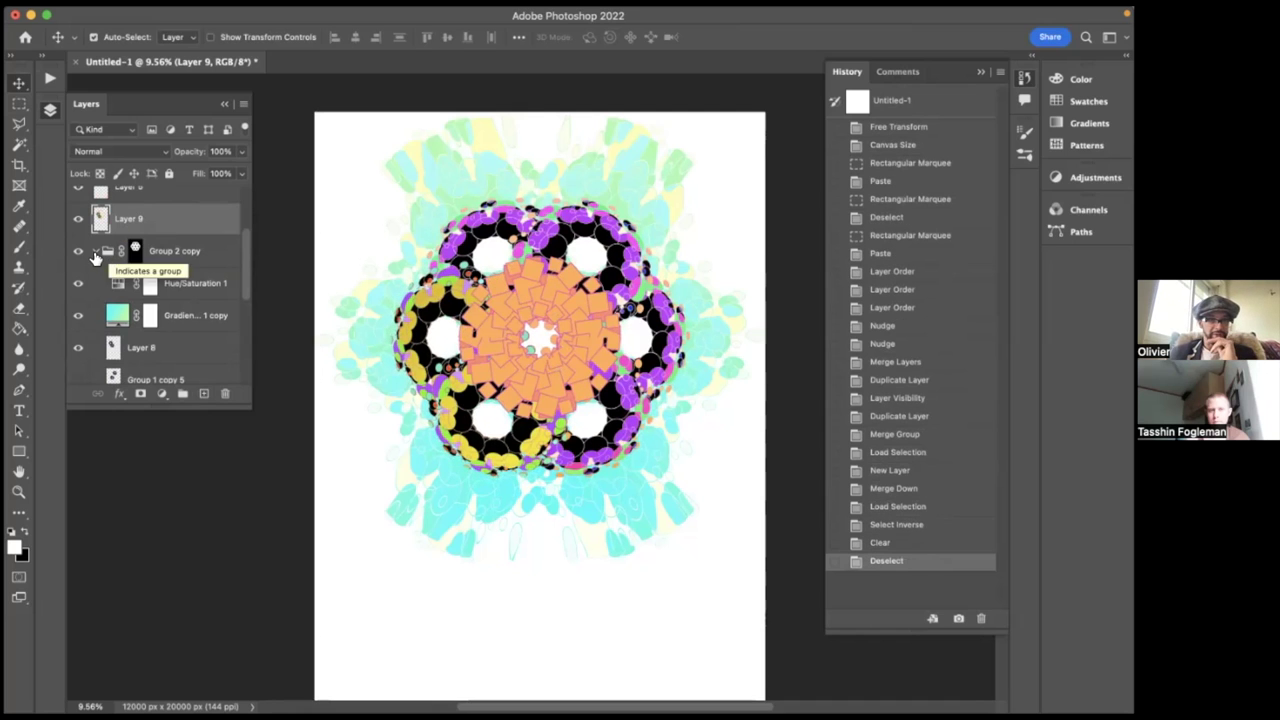
# - Merge Group 2 copy and Group 2 into a single layer
pyautogui.click(93, 256)
pyautogui.click(105, 288)
pyautogui.keyDown('shift'); pyautogui.click(107, 252); pyautogui.keyUp('shift')
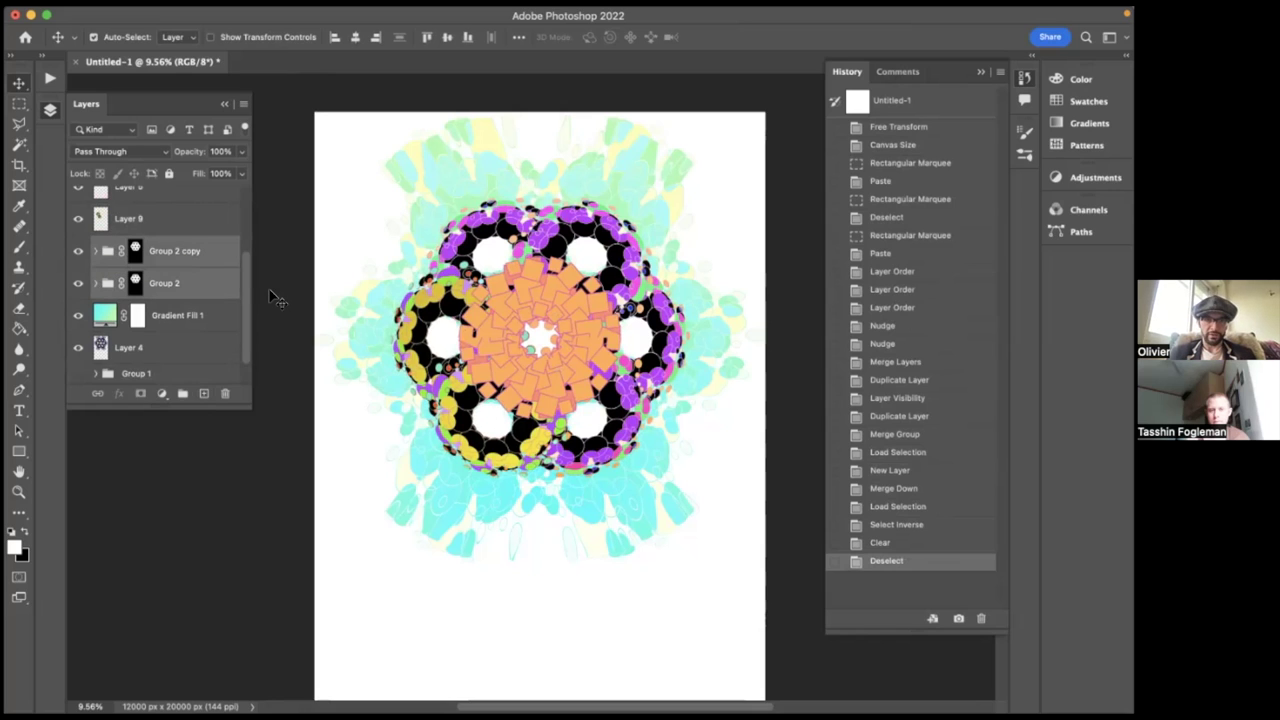
pyautogui.press('super+t')
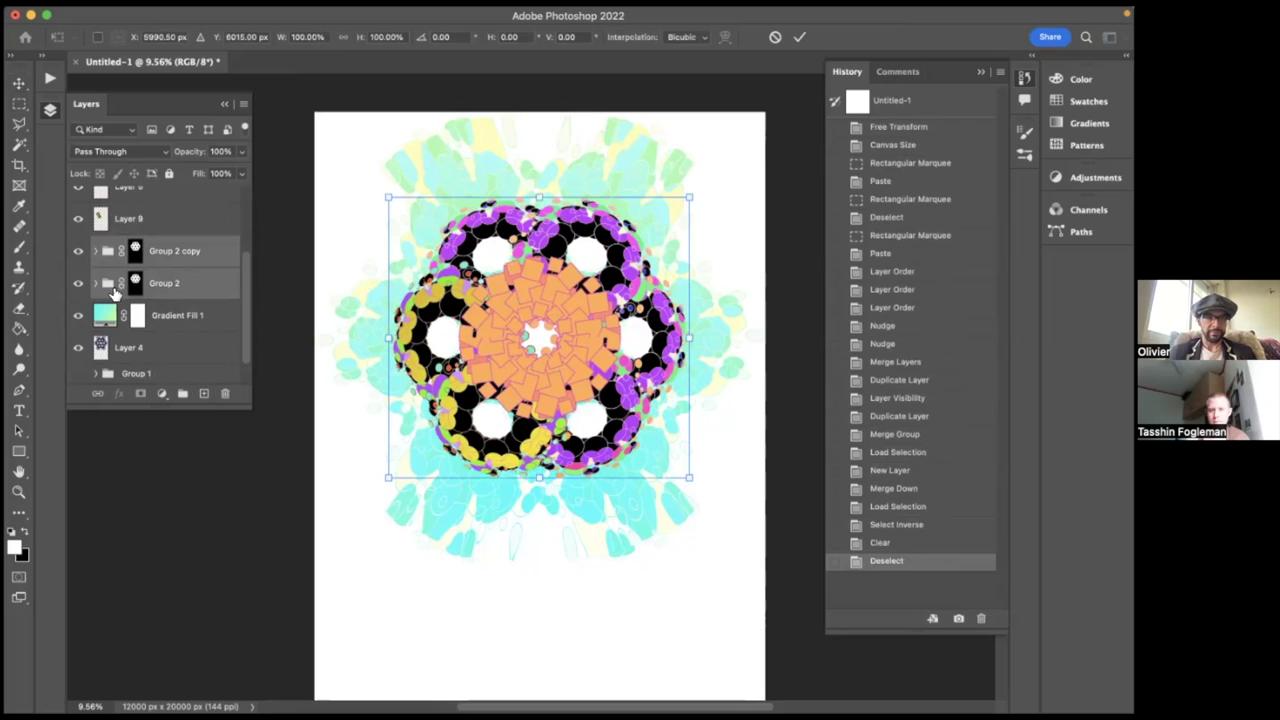
pyautogui.press('Escape')
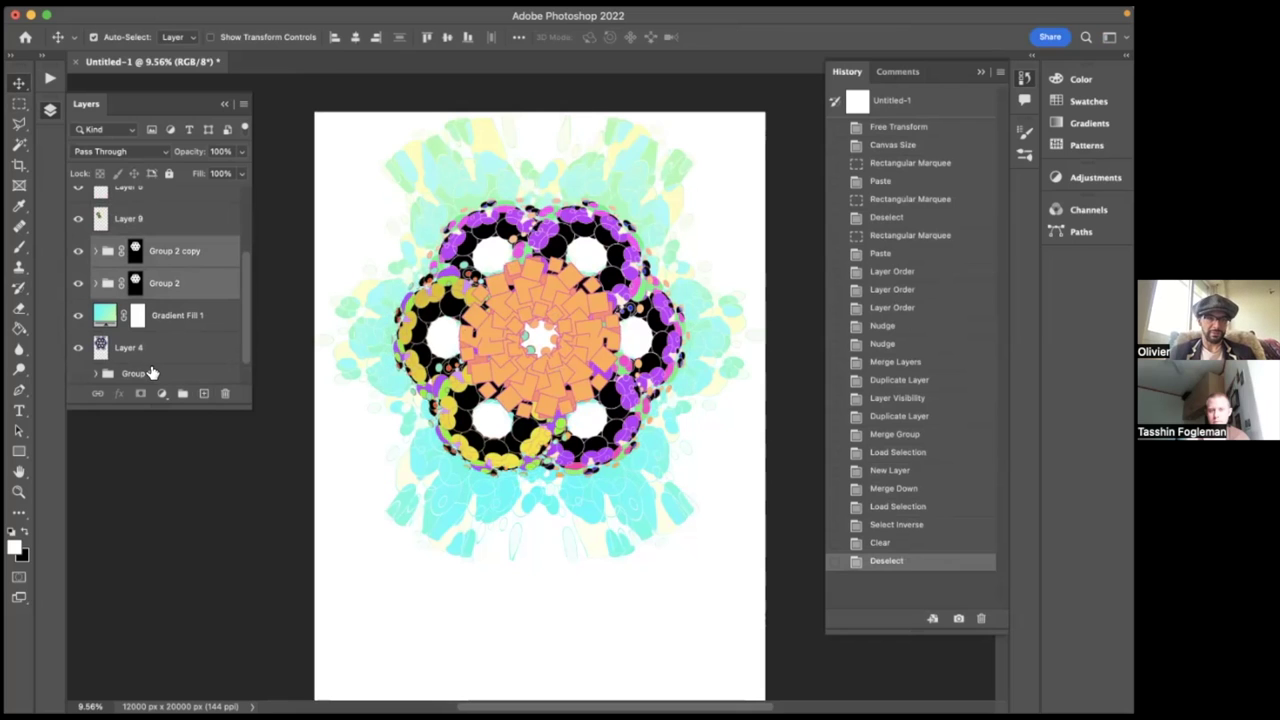
pyautogui.press('super+e')
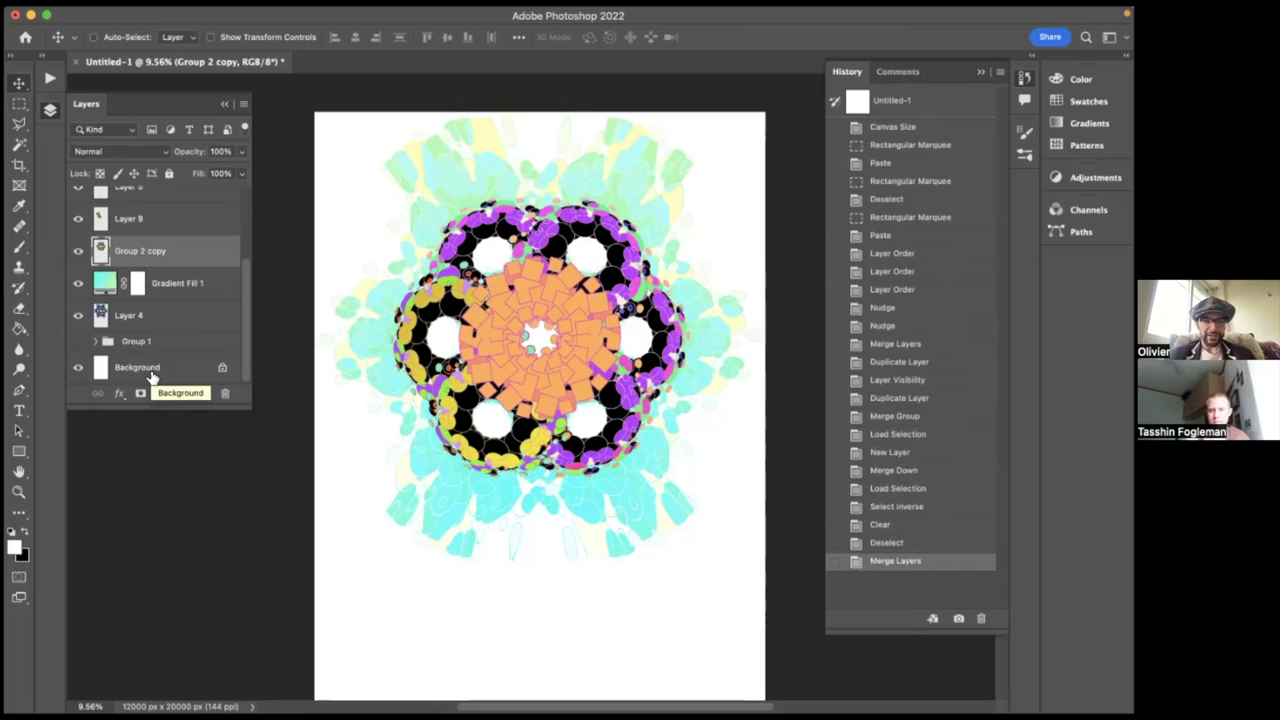
# - Rotate the merged Group 2 copy layer by -60 degrees around the mandala's centre
pyautogui.press('super+t')
pyautogui.moveTo(730, 244); pyautogui.dragTo(571, 134)
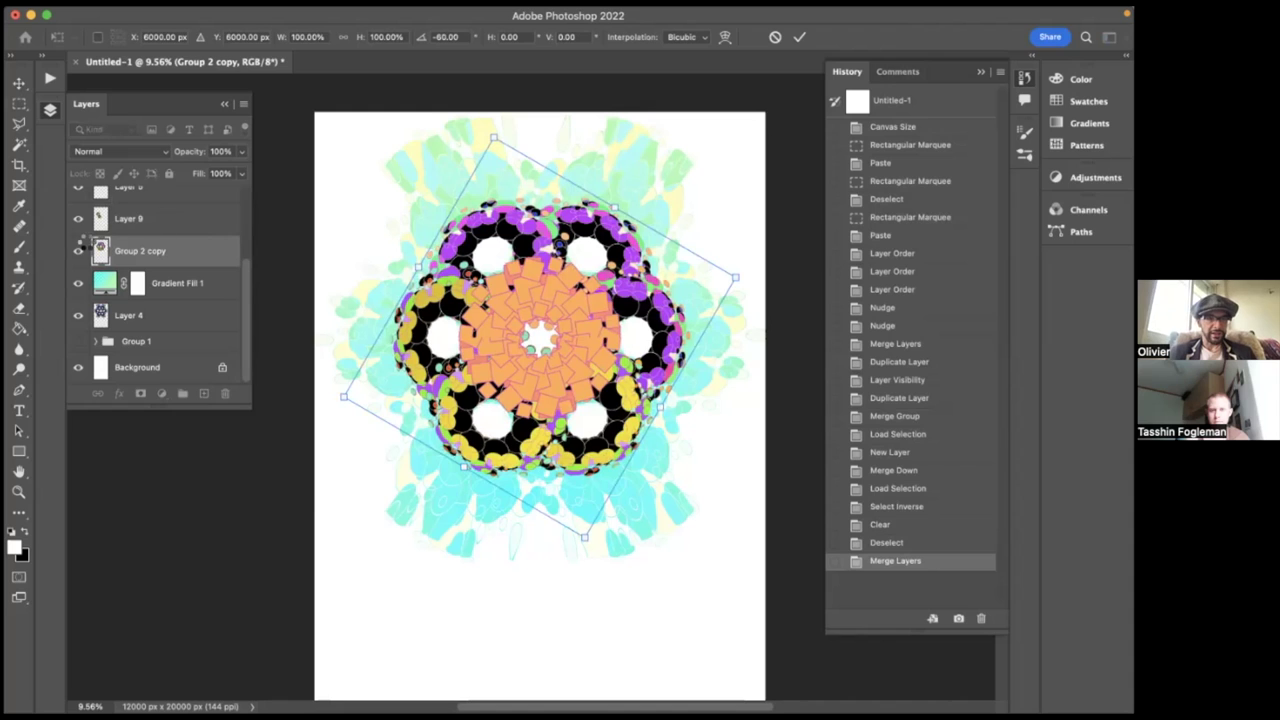
pyautogui.click(115, 230)
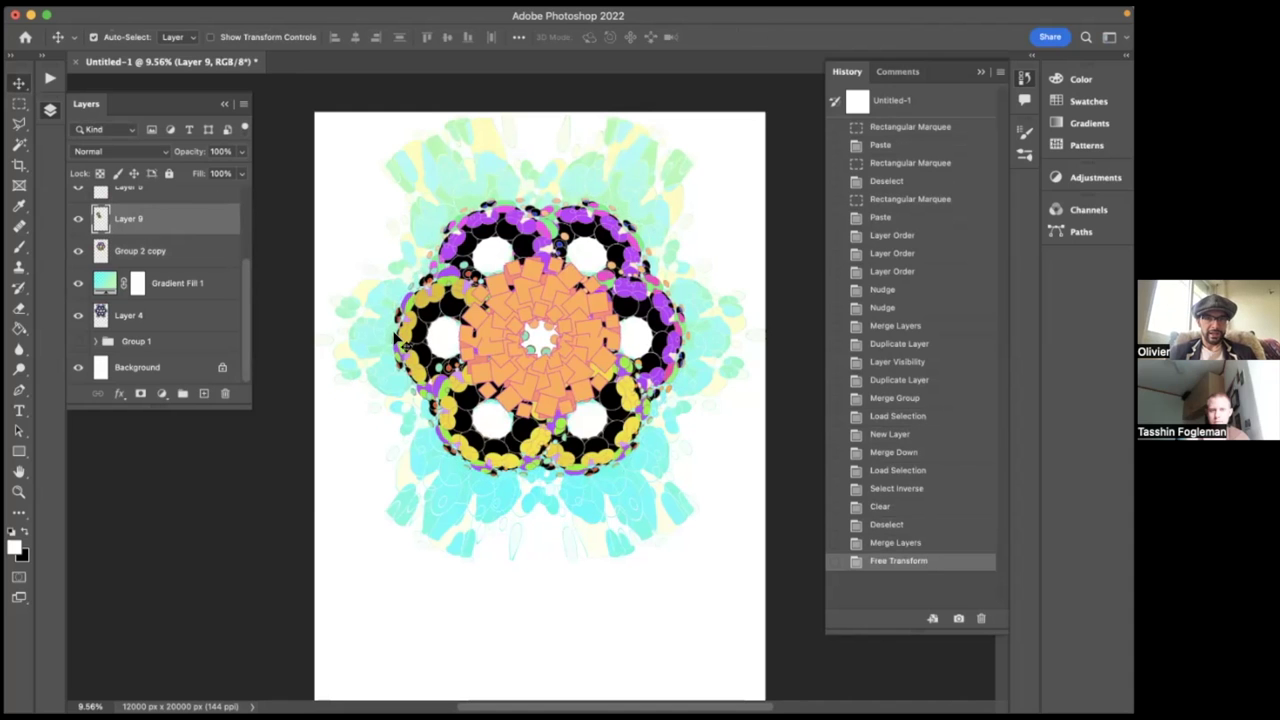
# - Move the two-petal piece on Layer 9 to the area below and left of the mandala, at about X 2875.5 px, Y 11039 px
pyautogui.hotkey('ctrl', 't')
pyautogui.moveTo(443, 358); pyautogui.dragTo(388, 516)
pyautogui.scroll(-3, 388, 516)
pyautogui.press('Return')
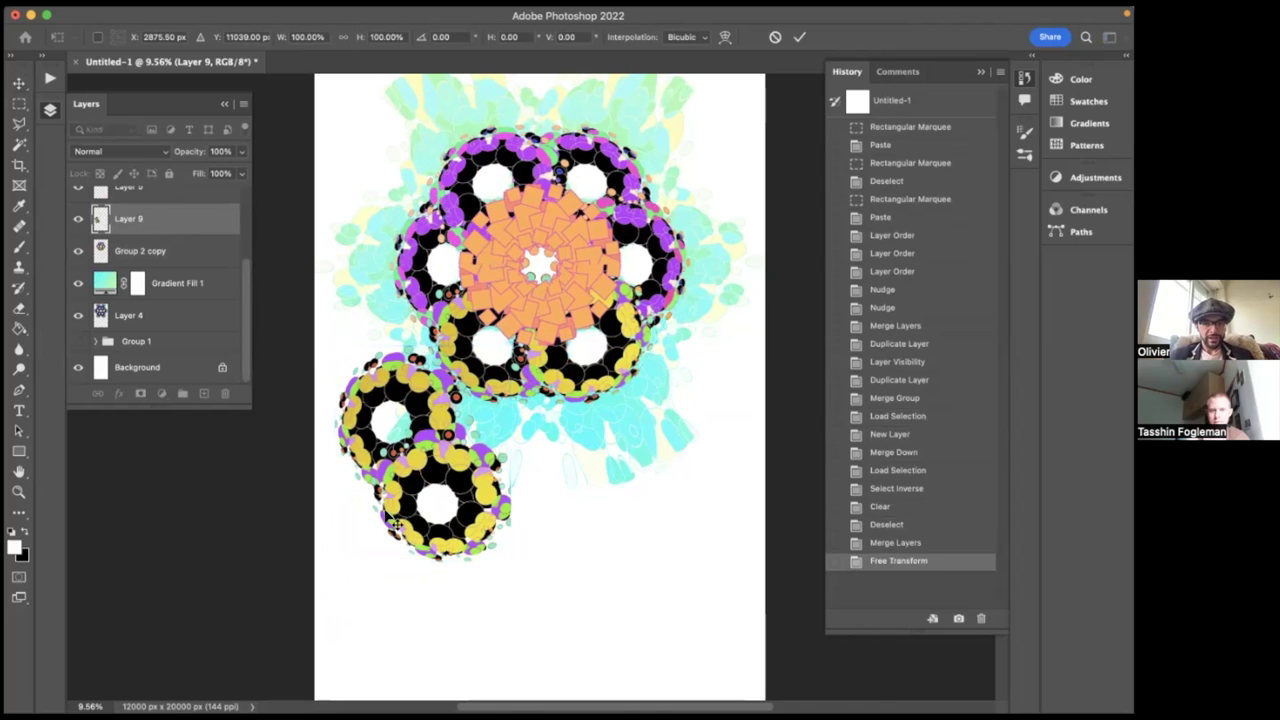
pyautogui.scroll(-3, 423, 521)
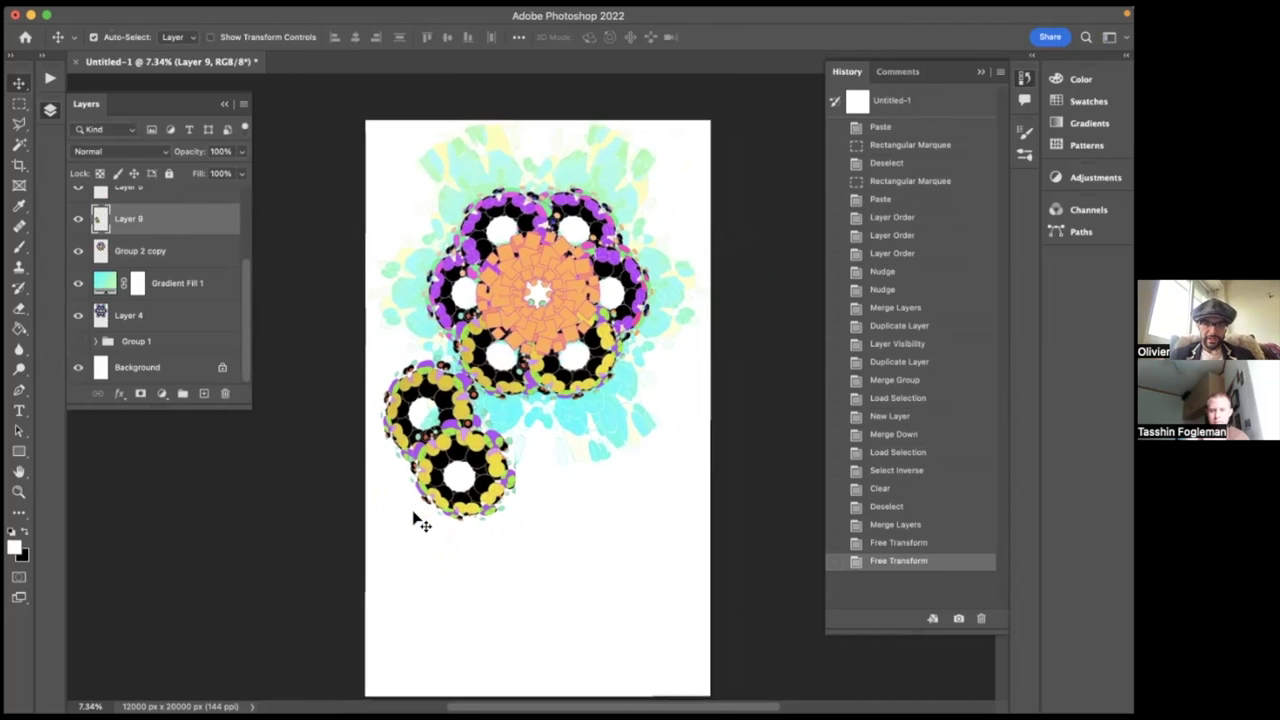
pyautogui.click(464, 480)
pyautogui.moveTo(464, 480); pyautogui.dragTo(536, 502)
# - Group the layers from Layer 5 up to Group 1 copy 2 and name the group Top
pyautogui.click(157, 222)
pyautogui.scroll(3, 152, 226)
pyautogui.scroll(1, 152, 226)
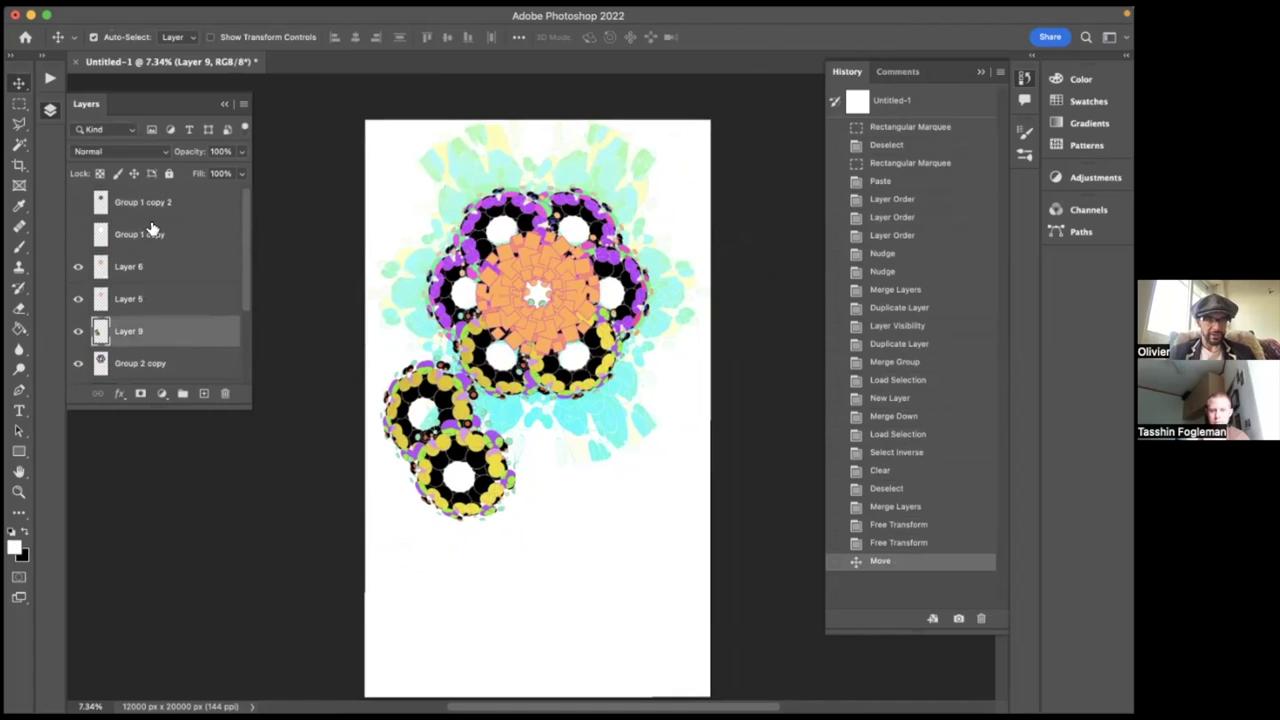
pyautogui.click(128, 302)
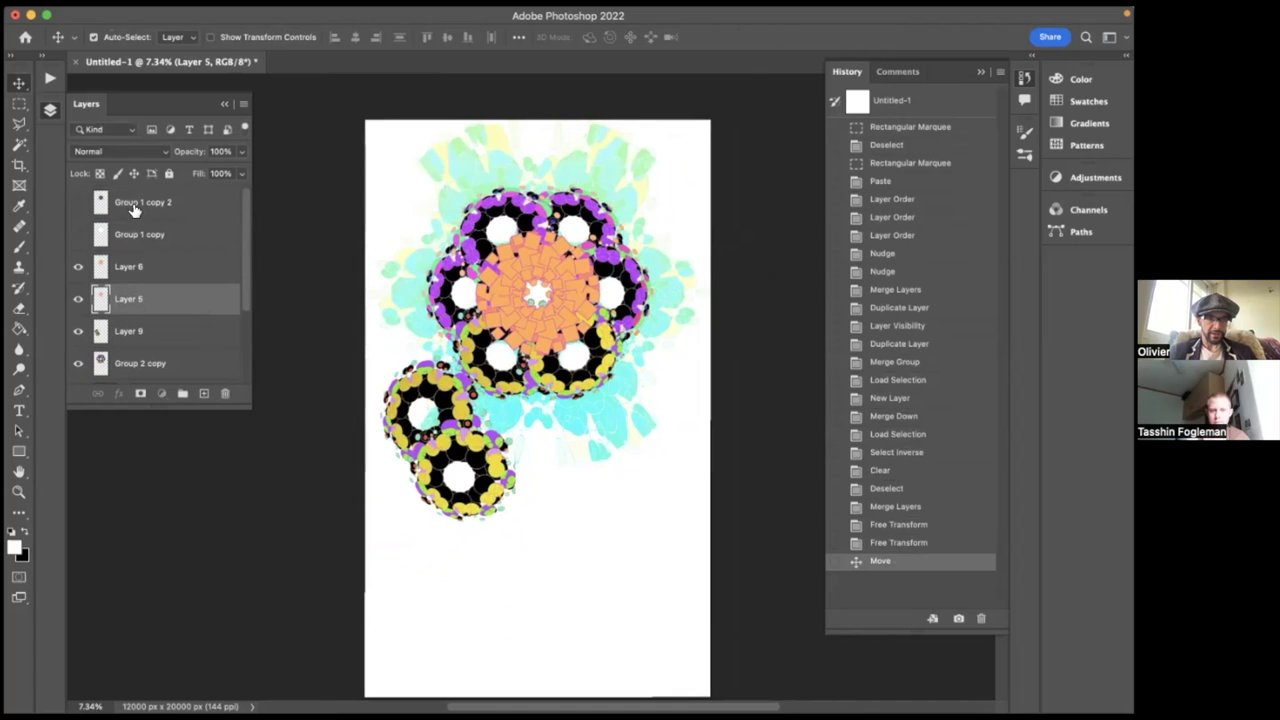
pyautogui.keyDown('shift'); pyautogui.click(132, 208); pyautogui.keyUp('shift')
pyautogui.click(181, 394)
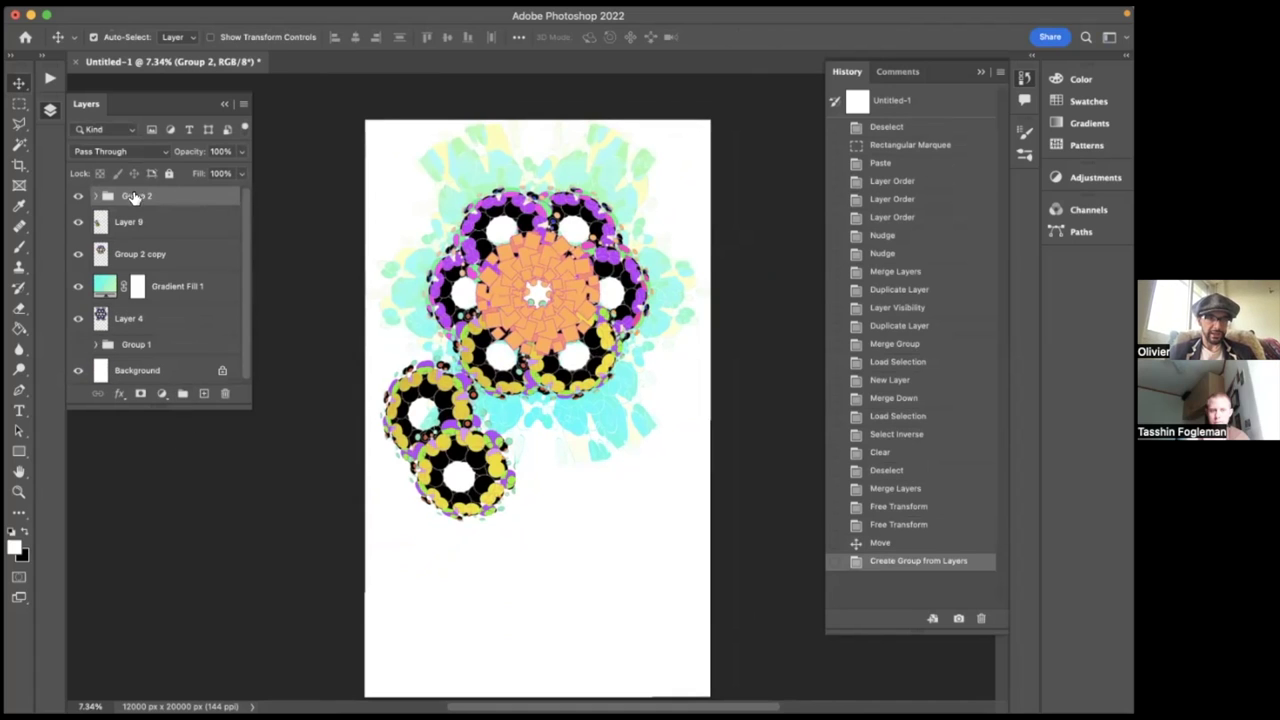
pyautogui.write('Top')
pyautogui.press('Return')
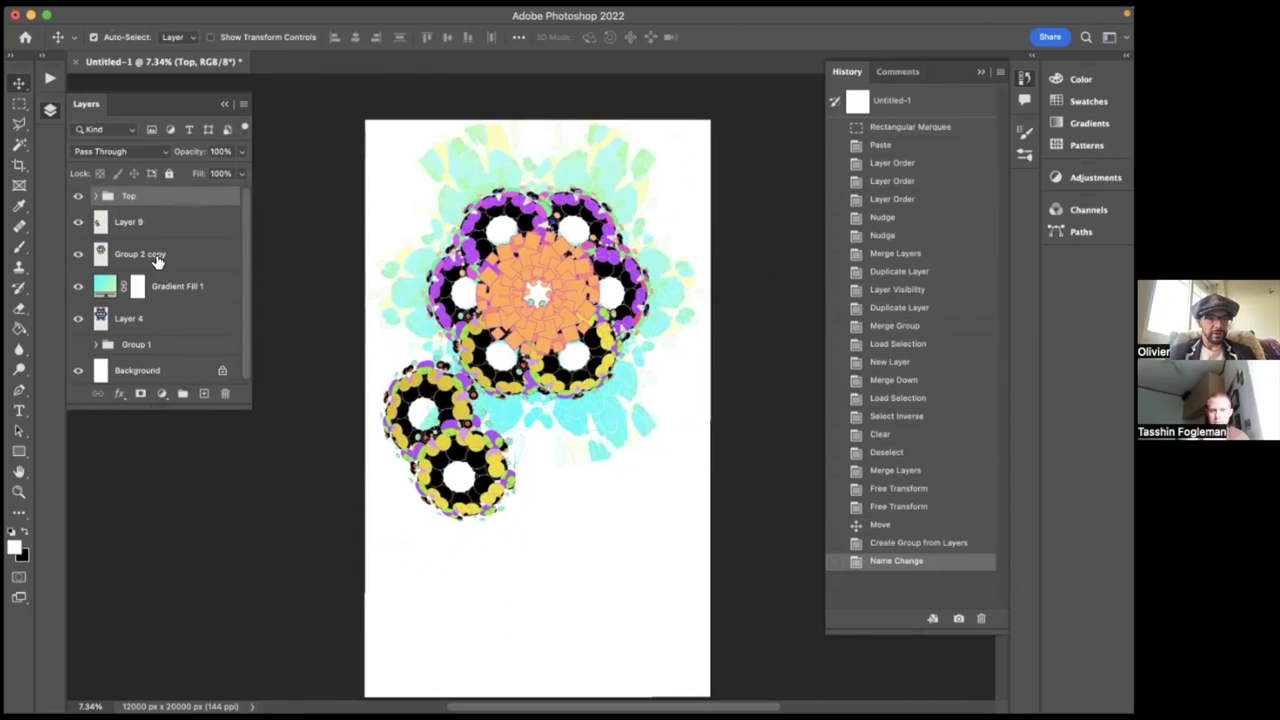
# - Group the Group 2 copy, Gradient Fill 1 and Layer 4 layers and name the group Bottom
pyautogui.click(157, 259)
pyautogui.keyDown('shift'); pyautogui.click(166, 322); pyautogui.keyUp('shift')
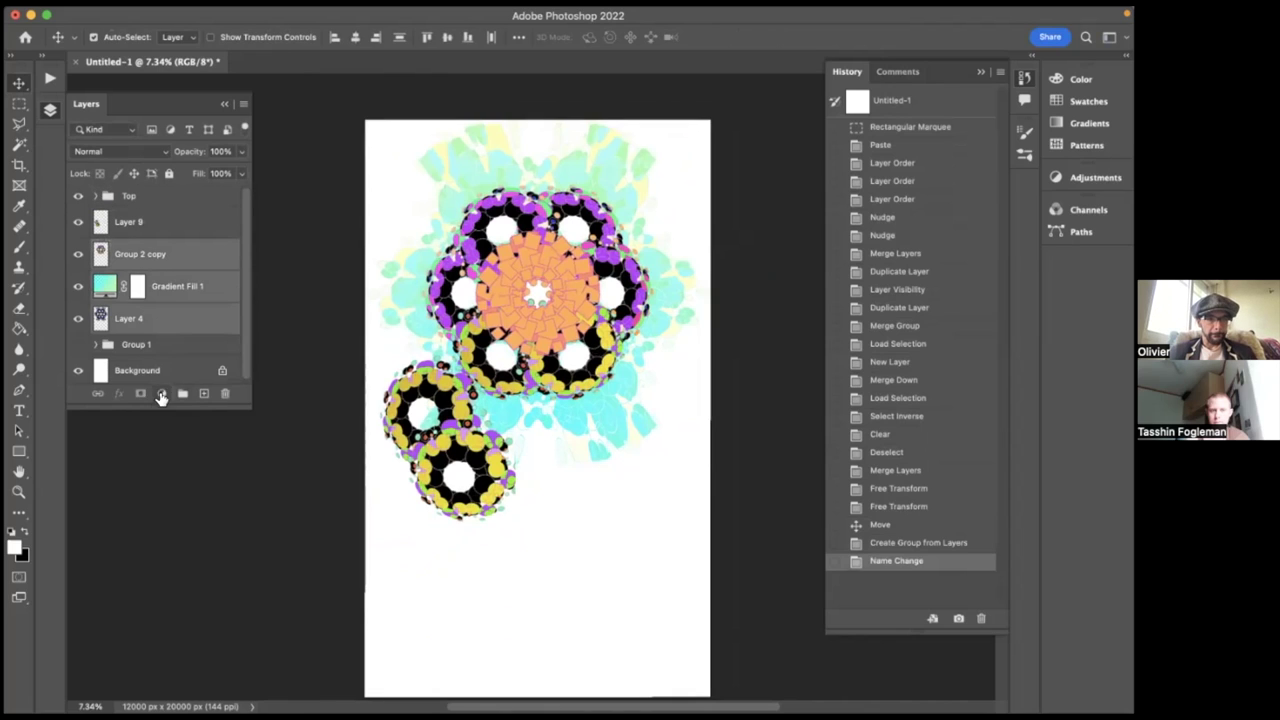
pyautogui.click(181, 395)
pyautogui.doubleClick(137, 247)
pyautogui.write('Bottom')
pyautogui.click(154, 273)
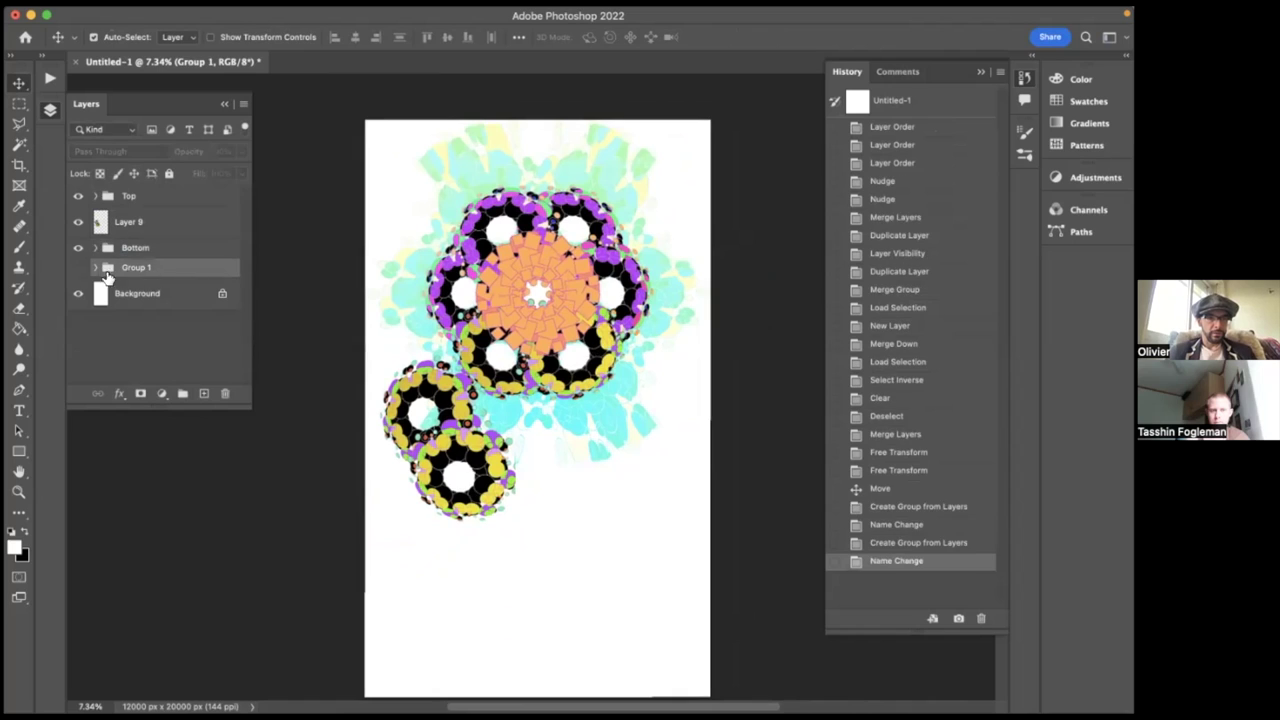
# - Toggle the visibility of Group 1 on and off and expand it to check which layers it contains
pyautogui.click(79, 268)
pyautogui.click(79, 268)
pyautogui.click(79, 268)
pyautogui.click(79, 268)
pyautogui.click(97, 268)
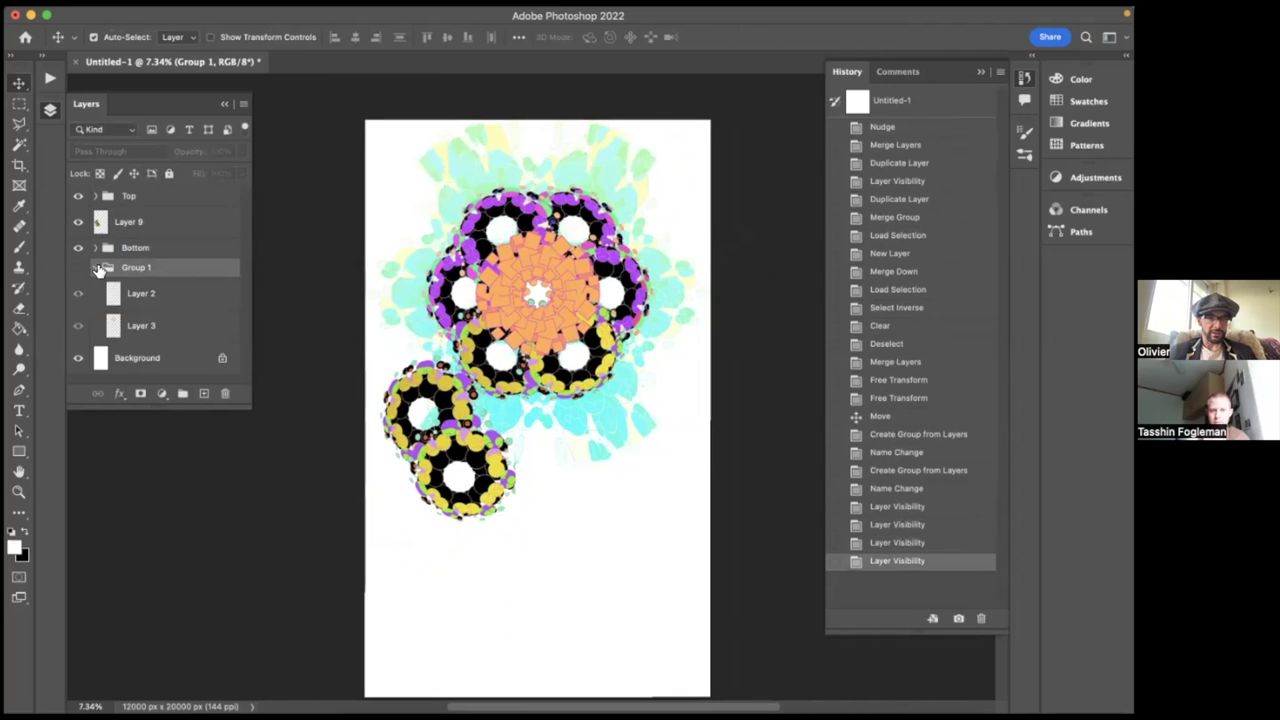
pyautogui.click(97, 268)
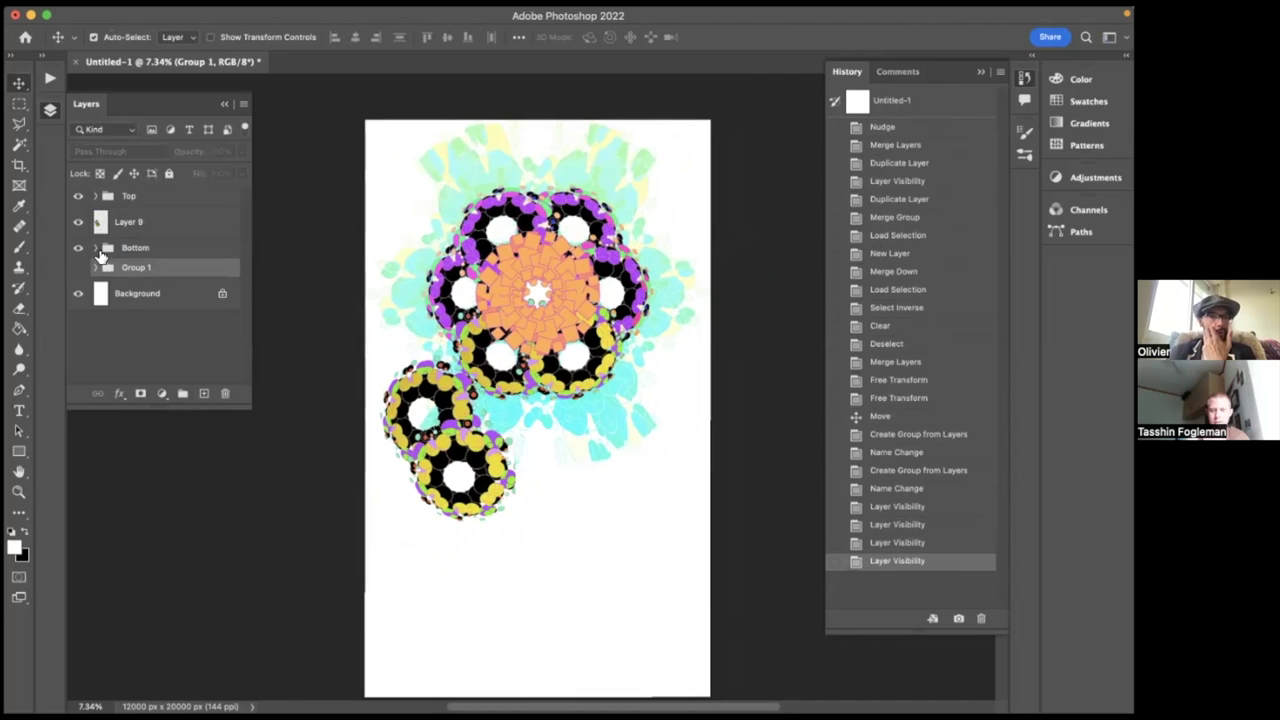
# - Move the two-petal piece on Layer 9 about 774 px horizontally towards the mandala's central axis
pyautogui.click(111, 227)
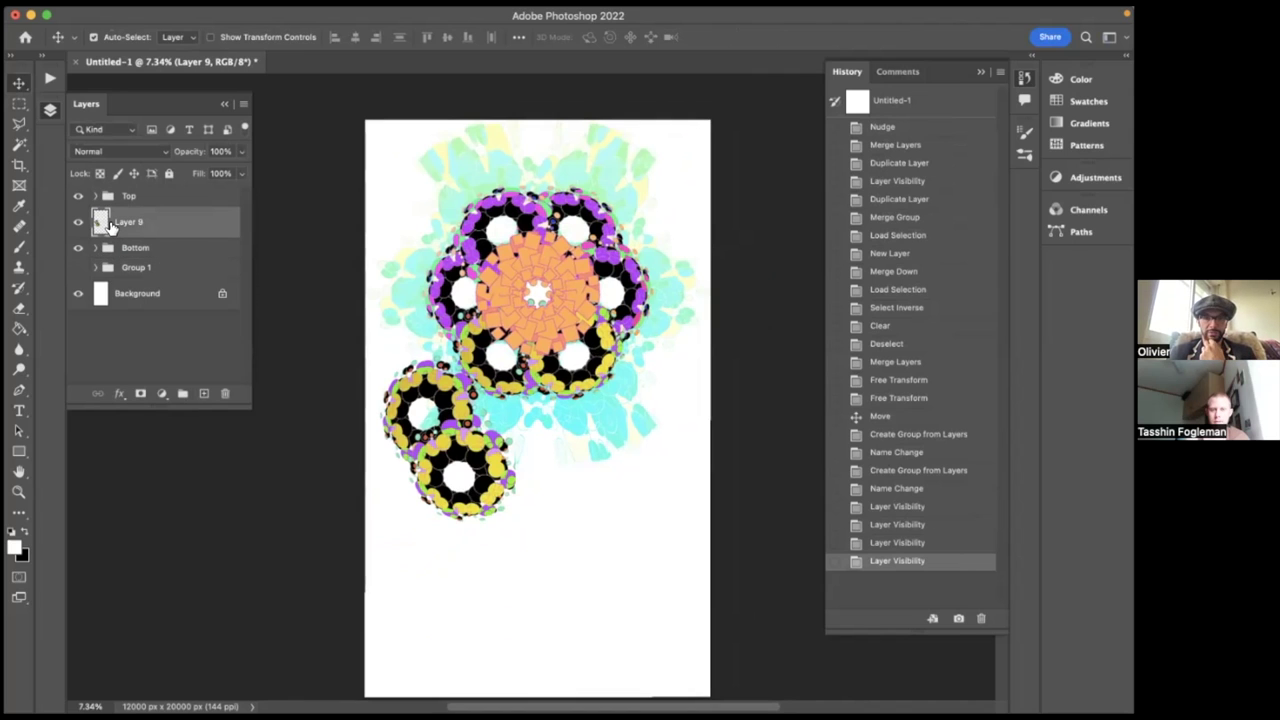
pyautogui.scroll(3, 480, 452)
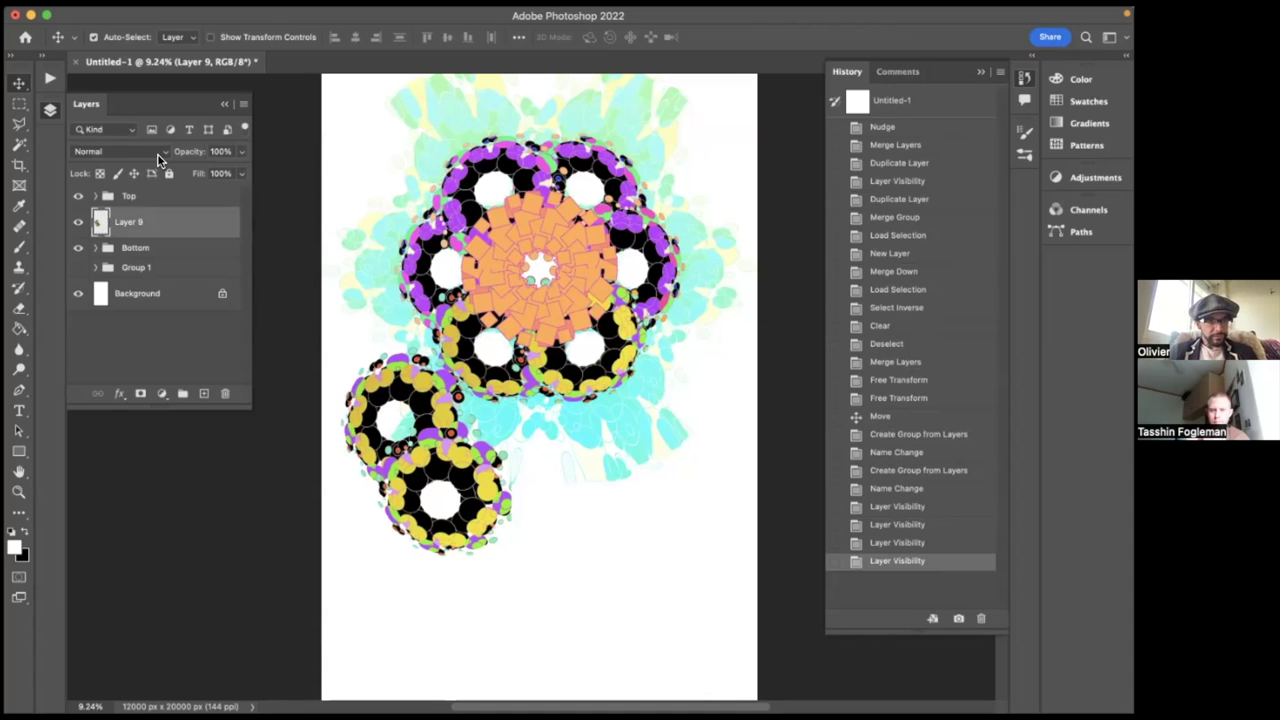
pyautogui.hscroll(1, 464, 450)
pyautogui.moveTo(461, 452); pyautogui.dragTo(488, 452)
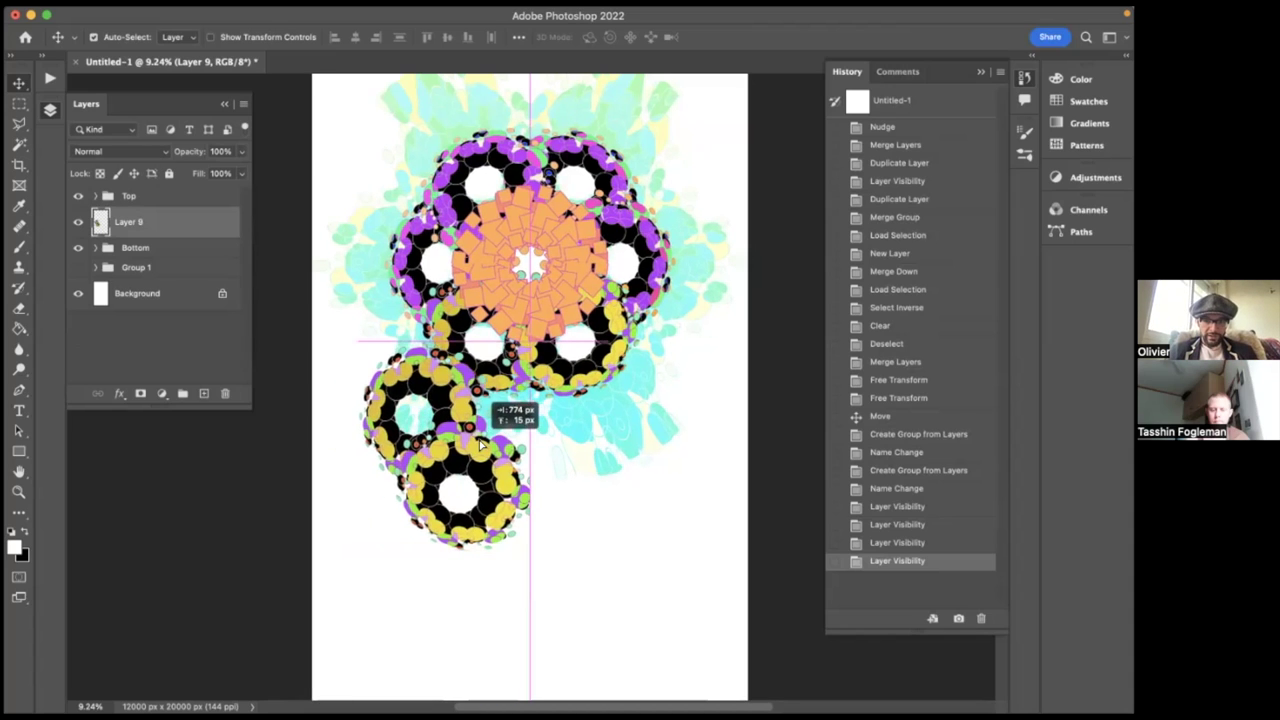
pyautogui.hotkey('ctrl', 't')
pyautogui.press('Escape')
# - Duplicate Layer 9, scale the copy to 85.65%, rotate it -15.92 degrees and place it at about X 3018 px, Y 11961 px
pyautogui.hotkey('ctrl', 'j')
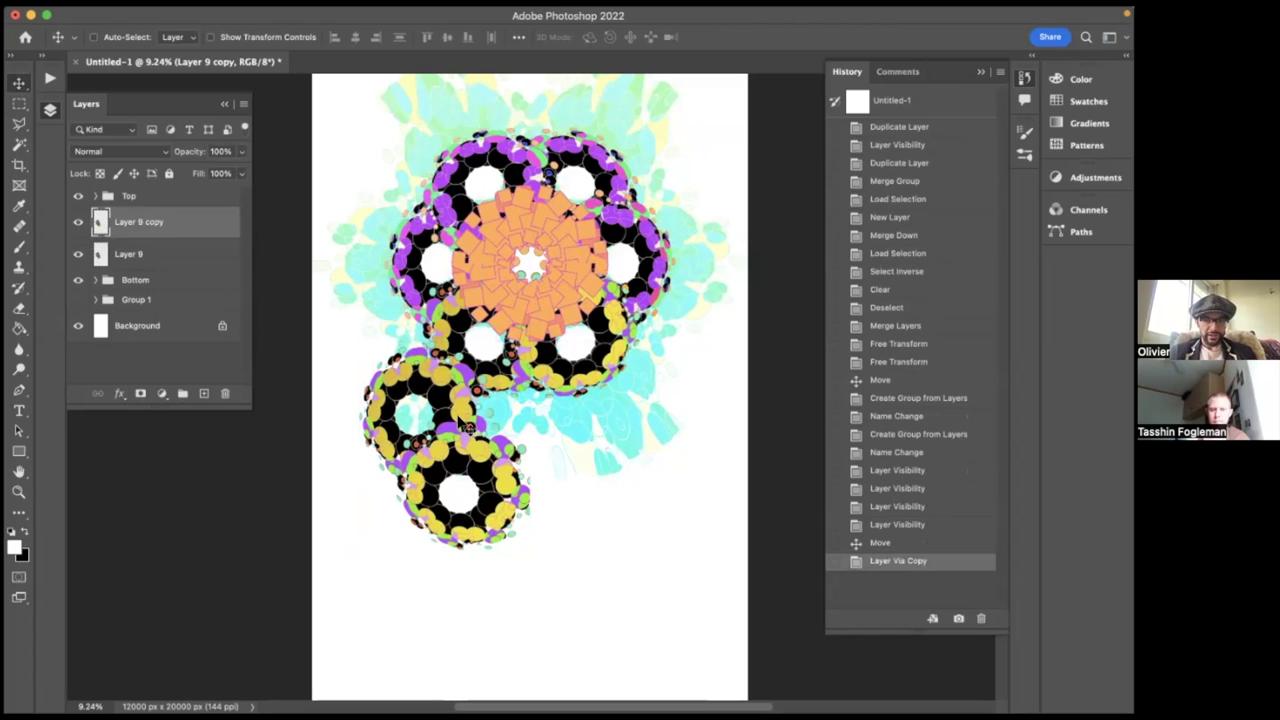
pyautogui.hotkey('ctrl', 't')
pyautogui.moveTo(530, 342)
pyautogui.mouseDown()
pyautogui.moveTo(517, 355)
pyautogui.moveTo(510, 328)
pyautogui.mouseUp()
pyautogui.moveTo(446, 392); pyautogui.dragTo(422, 428)
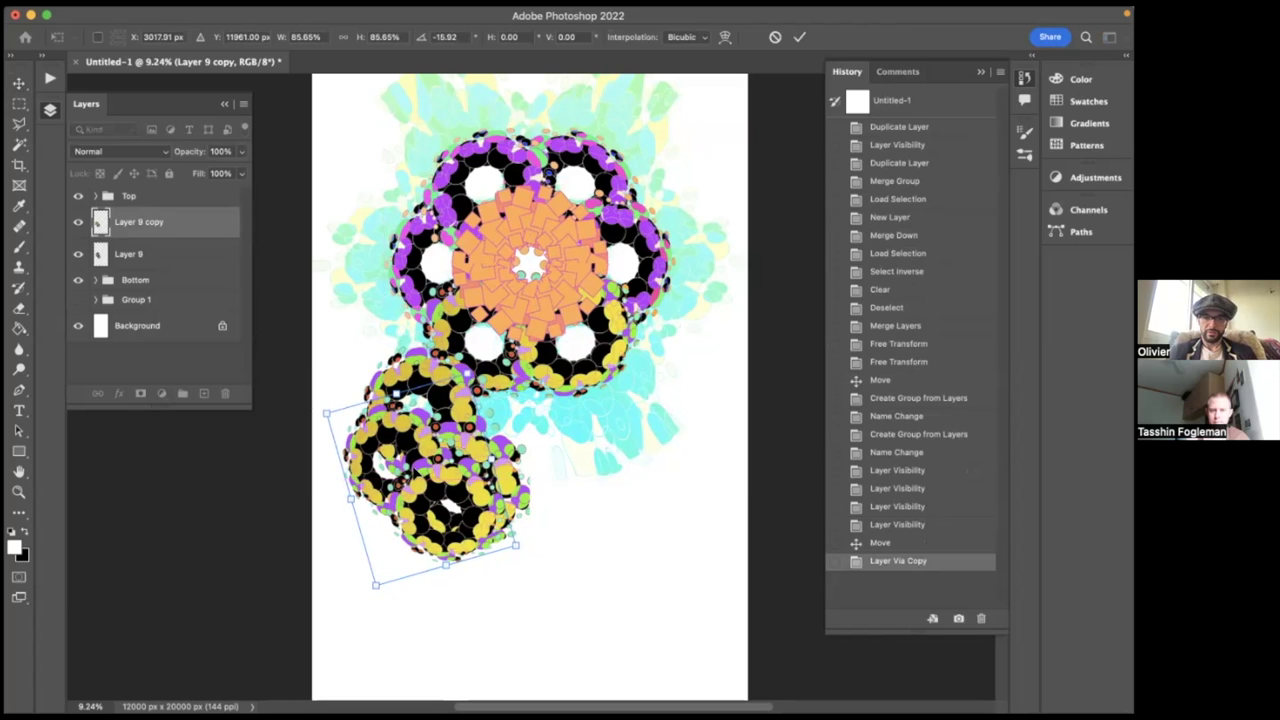
pyautogui.press('Return')
# - Duplicate Layer 9 copy, rotate the new copy about -11.94 degrees and place it below at about X 3117 px, Y 13055 px
pyautogui.scroll(-2, 480, 450)
pyautogui.hotkey('ctrl', 'j')
pyautogui.hotkey('ctrl', 't')
pyautogui.moveTo(540, 430); pyautogui.dragTo(574, 409)
pyautogui.moveTo(437, 420); pyautogui.dragTo(438, 456)
pyautogui.moveTo(600, 526); pyautogui.dragTo(565, 510)
pyautogui.moveTo(445, 465); pyautogui.dragTo(445, 470)
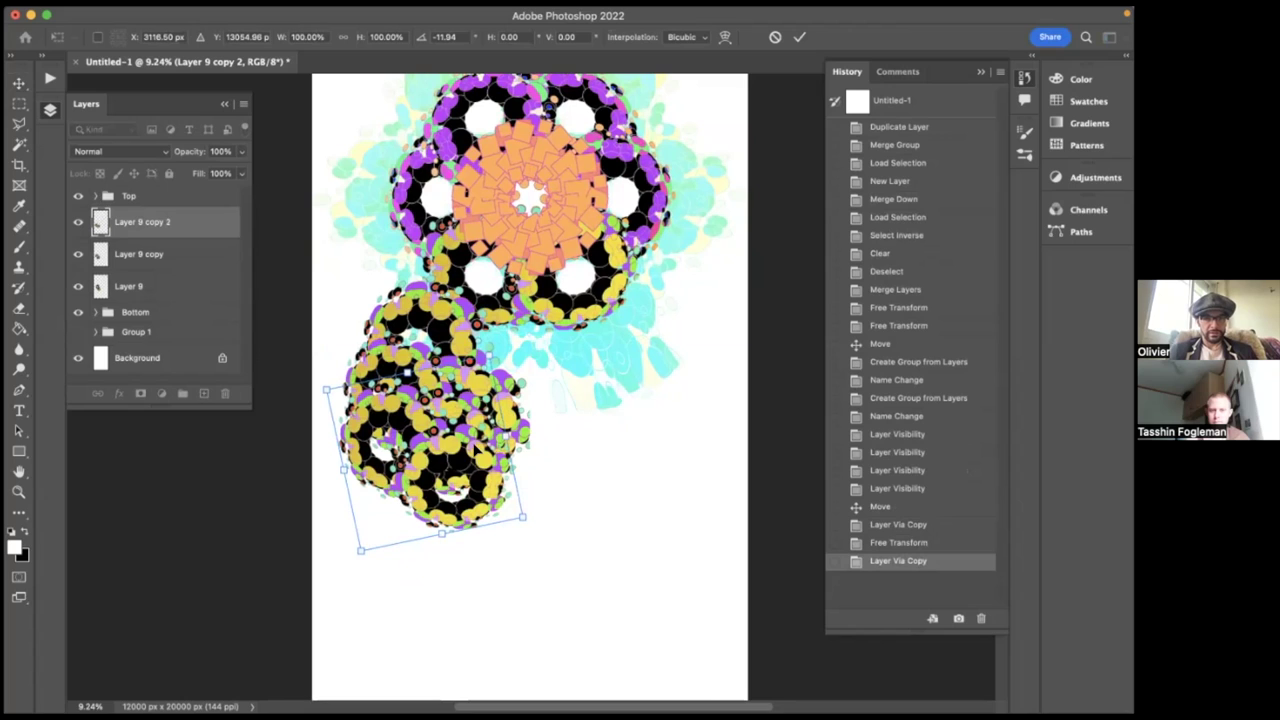
pyautogui.moveTo(445, 470); pyautogui.dragTo(448, 469)
pyautogui.press('Return')
# - Draw a large elliptical selection beneath the mandala, overlapping the inner edge of the stacked petals
pyautogui.click(19, 104)
pyautogui.click(97, 118)
pyautogui.moveTo(731, 254); pyautogui.dragTo(401, 637)
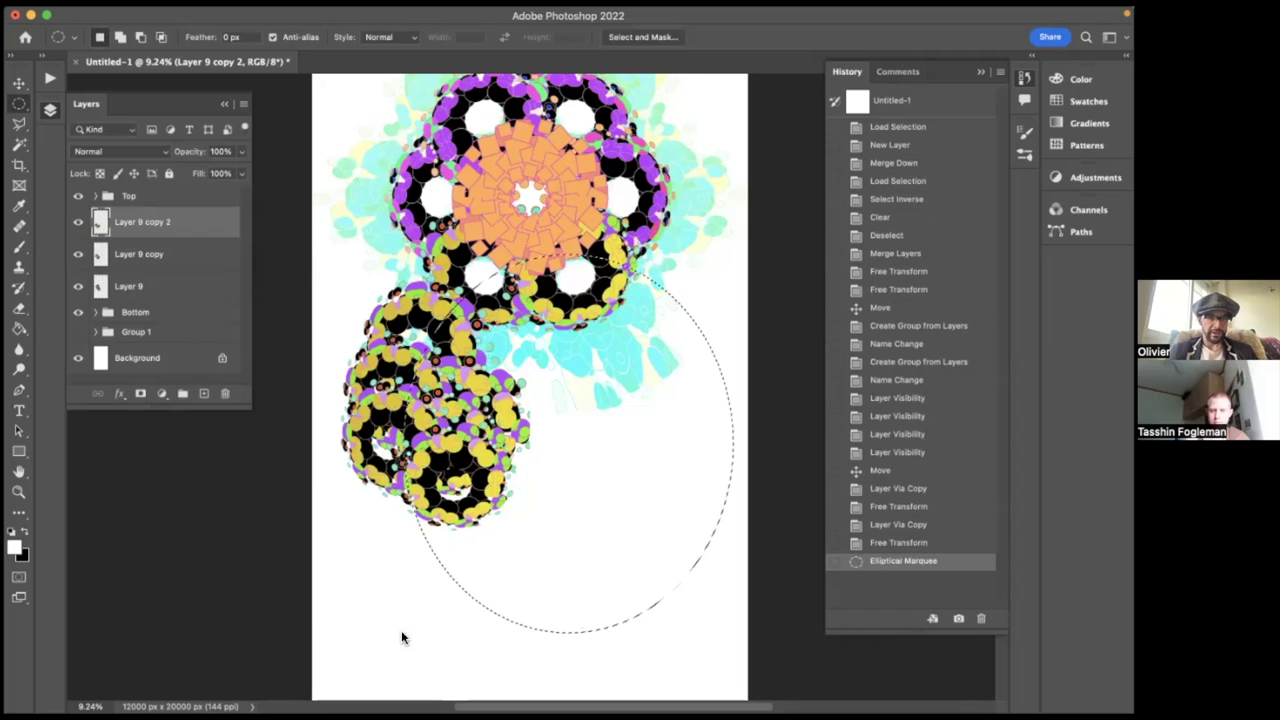
# - Fill the elliptical selection with black on a new layer directly above the Bottom group, then deselect
pyautogui.click(170, 312)
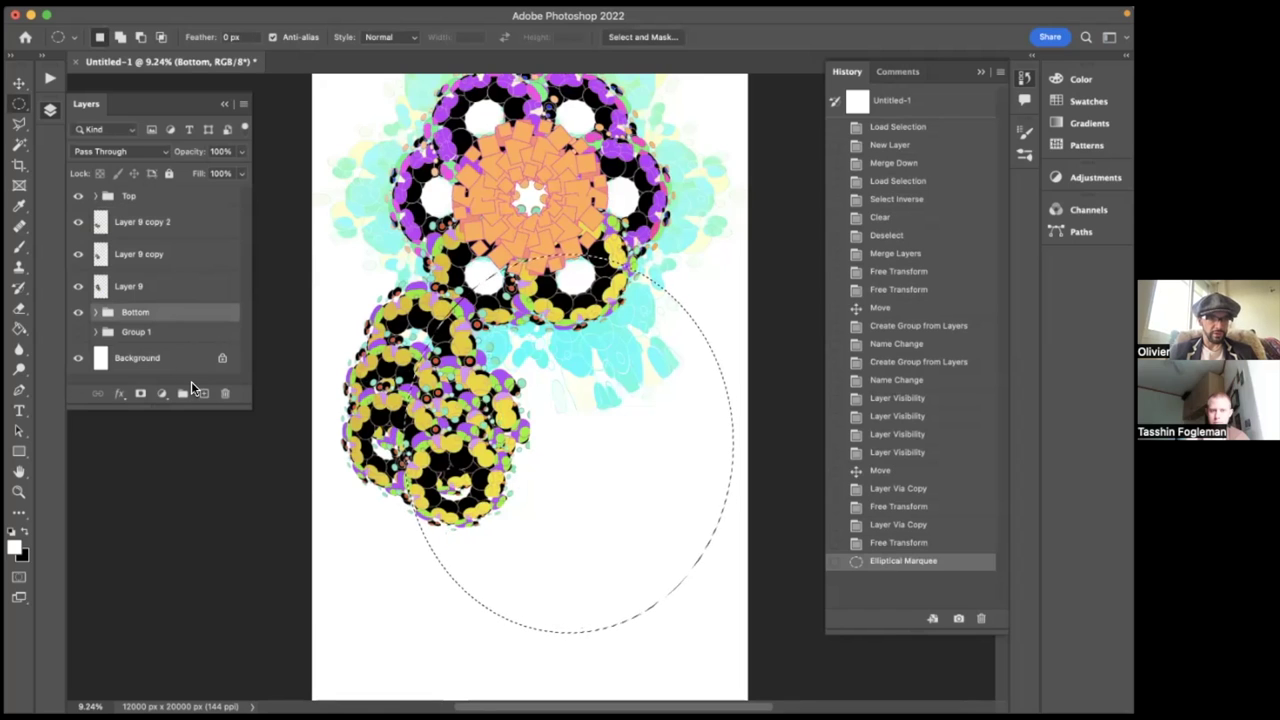
pyautogui.click(202, 393)
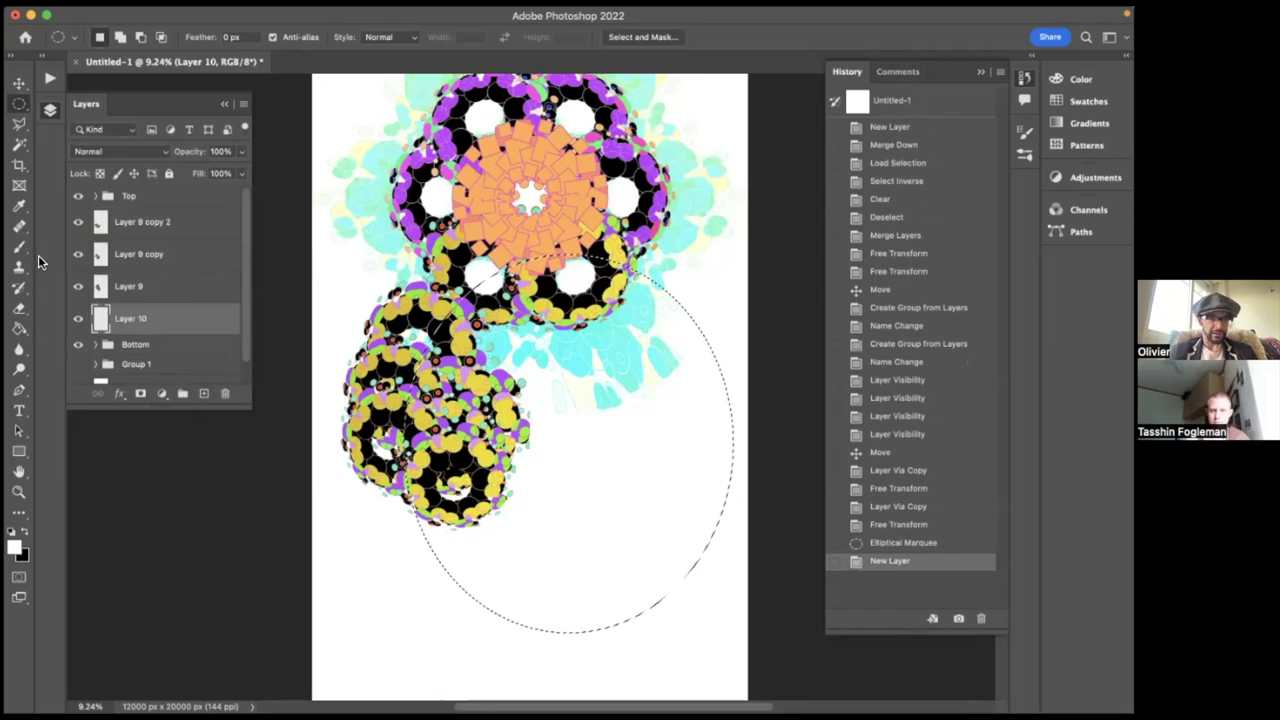
pyautogui.click(21, 328)
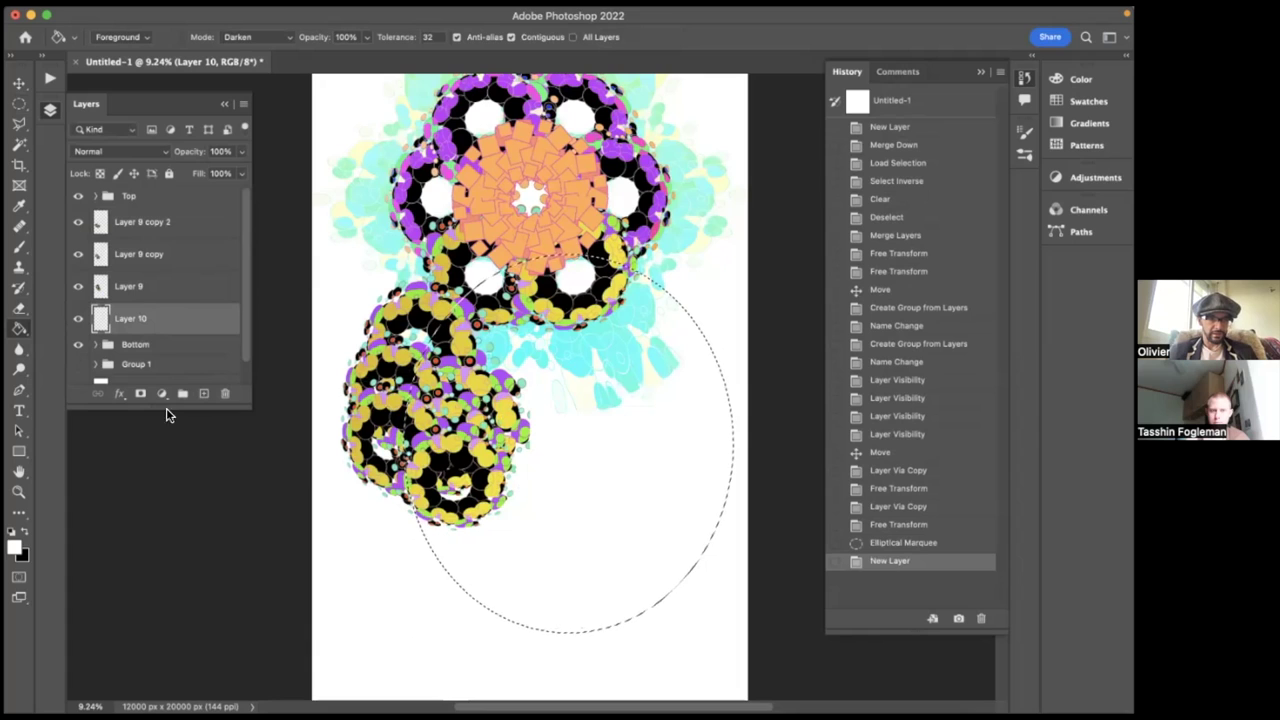
pyautogui.click(26, 529)
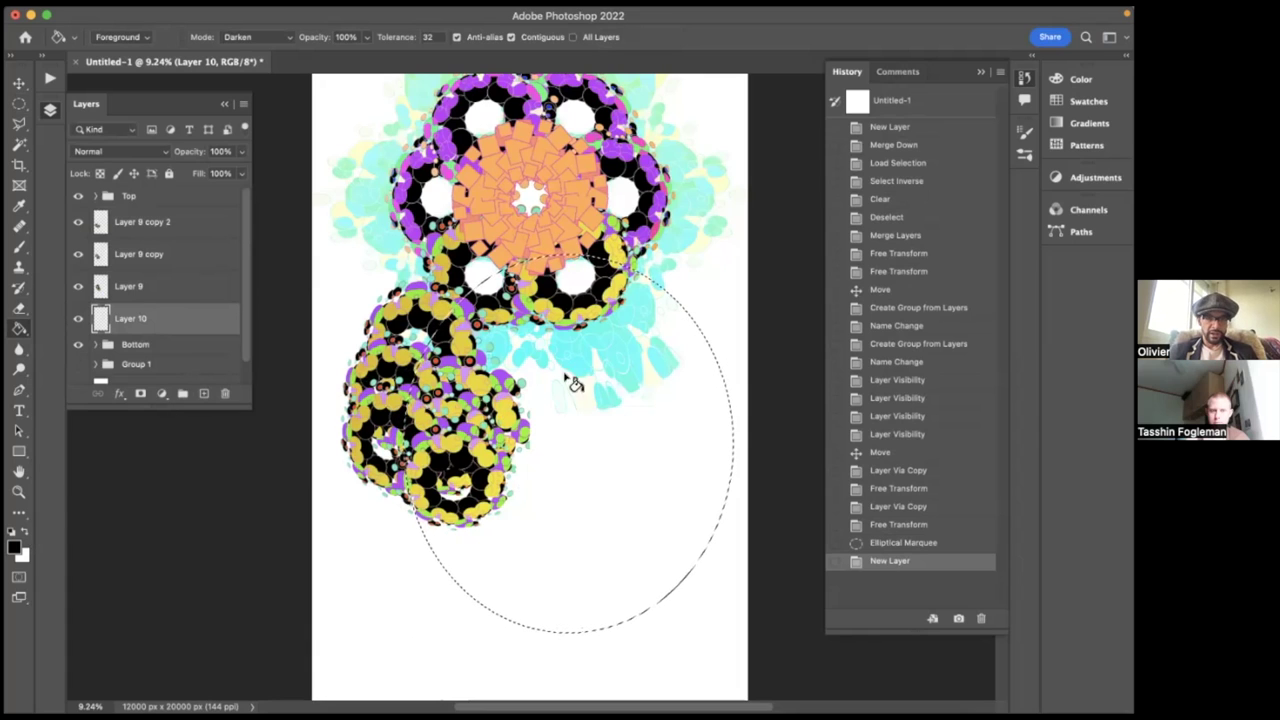
pyautogui.click(590, 370)
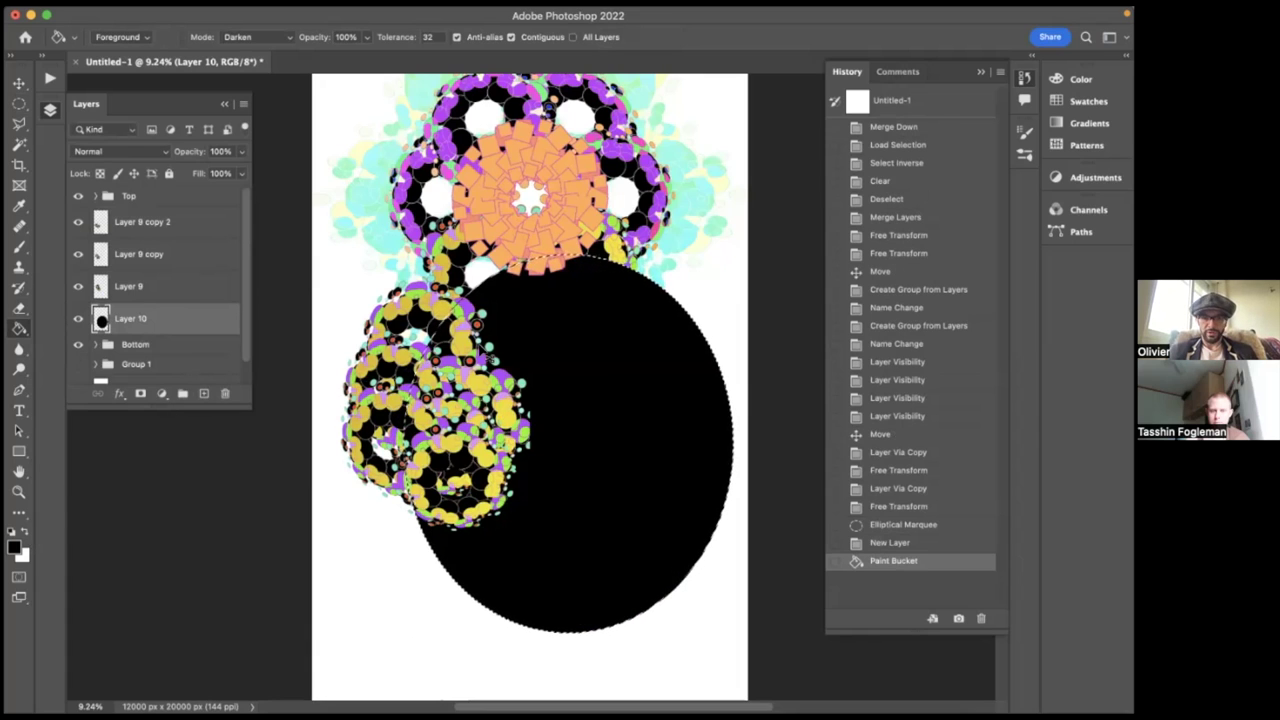
pyautogui.press('super+d')
# - Duplicate Layer 9 copy 2, scale the duplicate to 85.97%, rotate it -12.74 degrees and place it at about X 3187 px, Y 14185 px
pyautogui.click(145, 222)
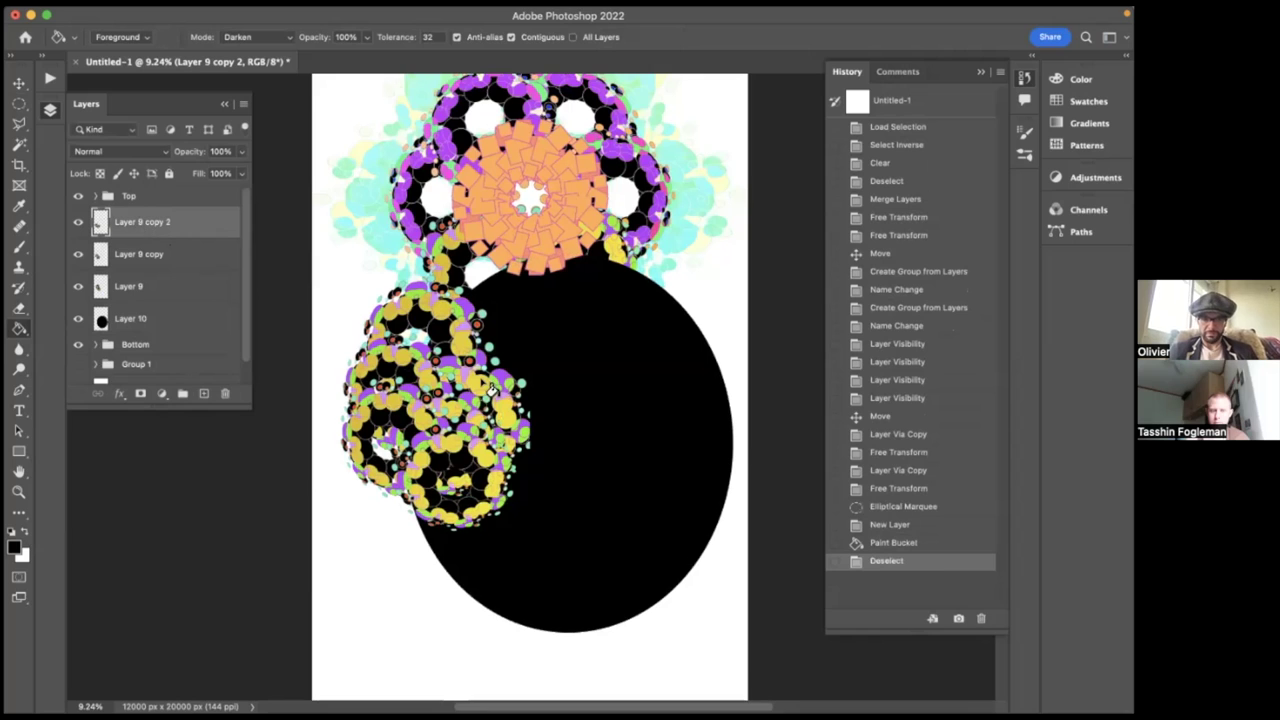
pyautogui.scroll(-2, 490, 388)
pyautogui.scroll(1, 490, 388)
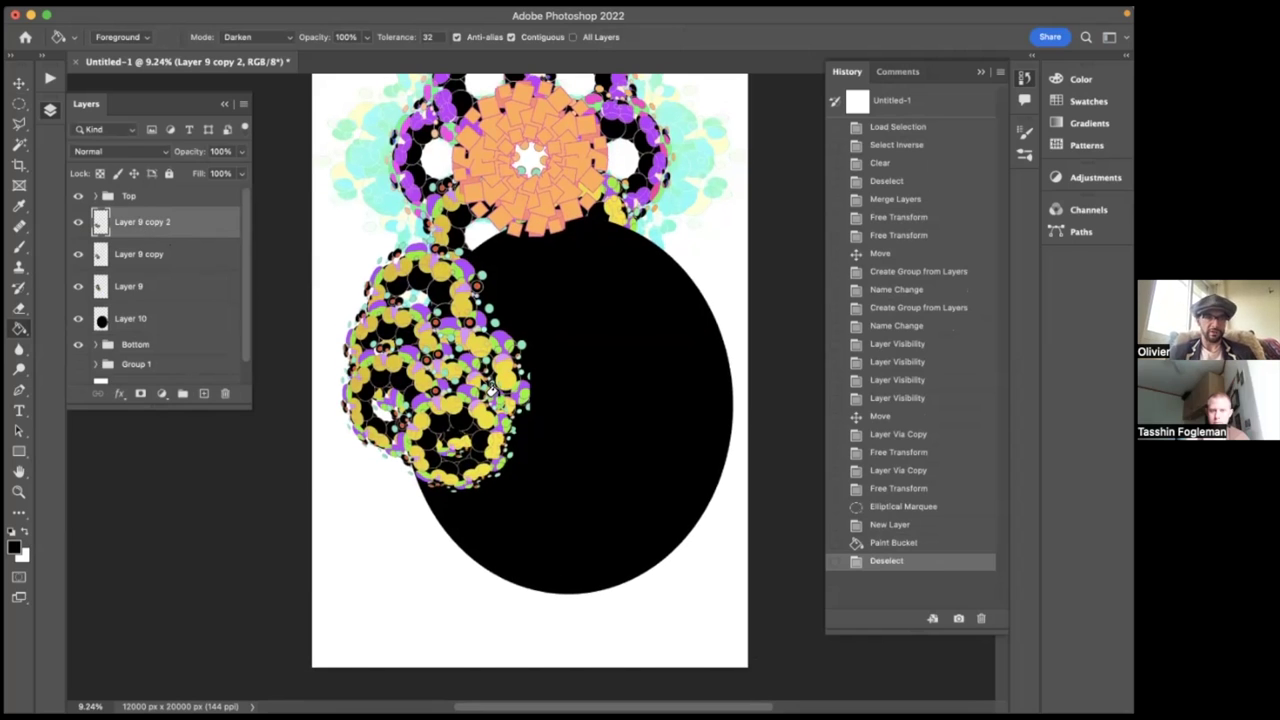
pyautogui.press('super+j')
pyautogui.press('super+t')
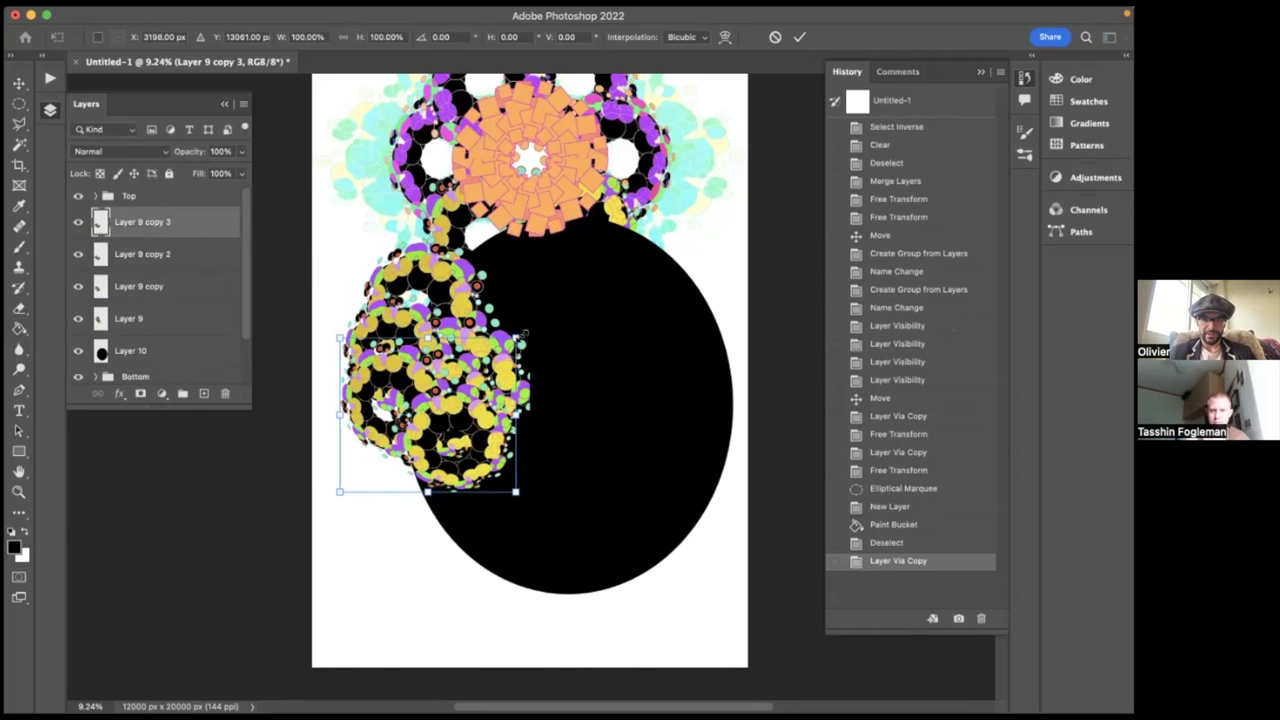
pyautogui.moveTo(516, 337); pyautogui.dragTo(504, 347)
pyautogui.moveTo(522, 486); pyautogui.dragTo(580, 463)
pyautogui.moveTo(444, 480)
pyautogui.mouseDown()
pyautogui.moveTo(450, 462)
pyautogui.moveTo(425, 482)
pyautogui.mouseUp()
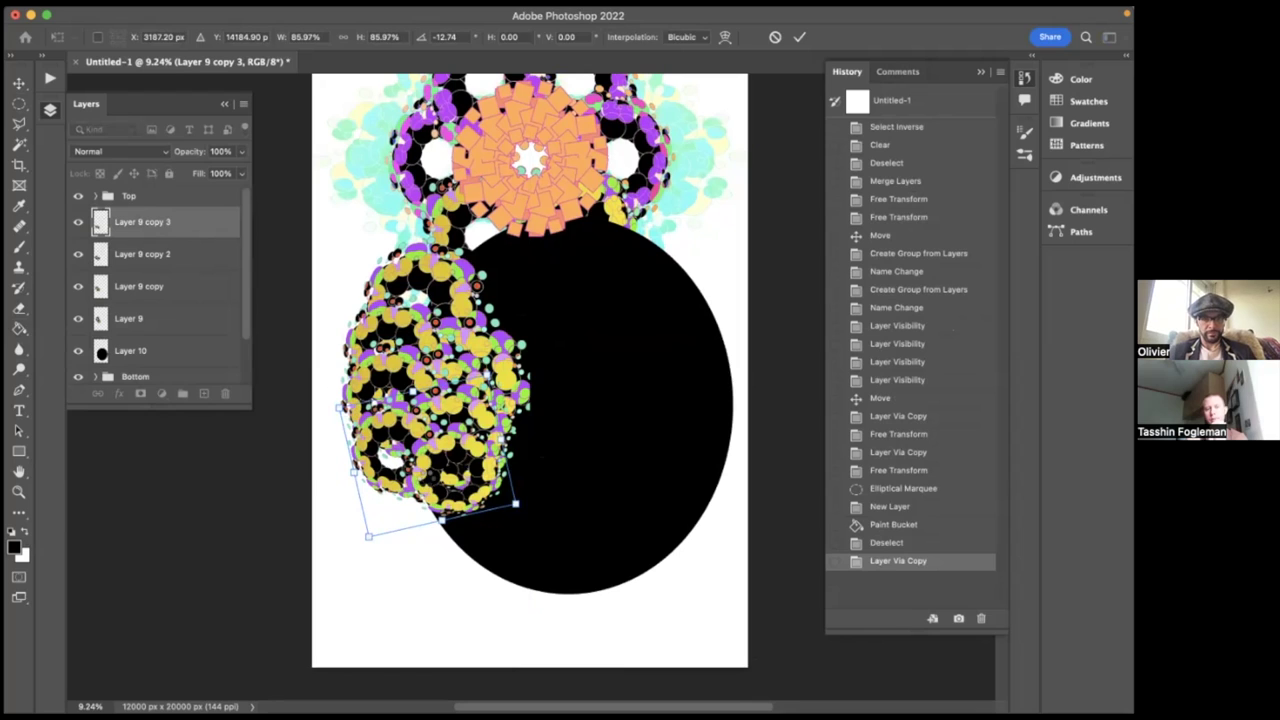
pyautogui.press('Return')
# - Nudge the petals on Layer 9 copy 2 down to Y 13126 px
pyautogui.click(142, 258)
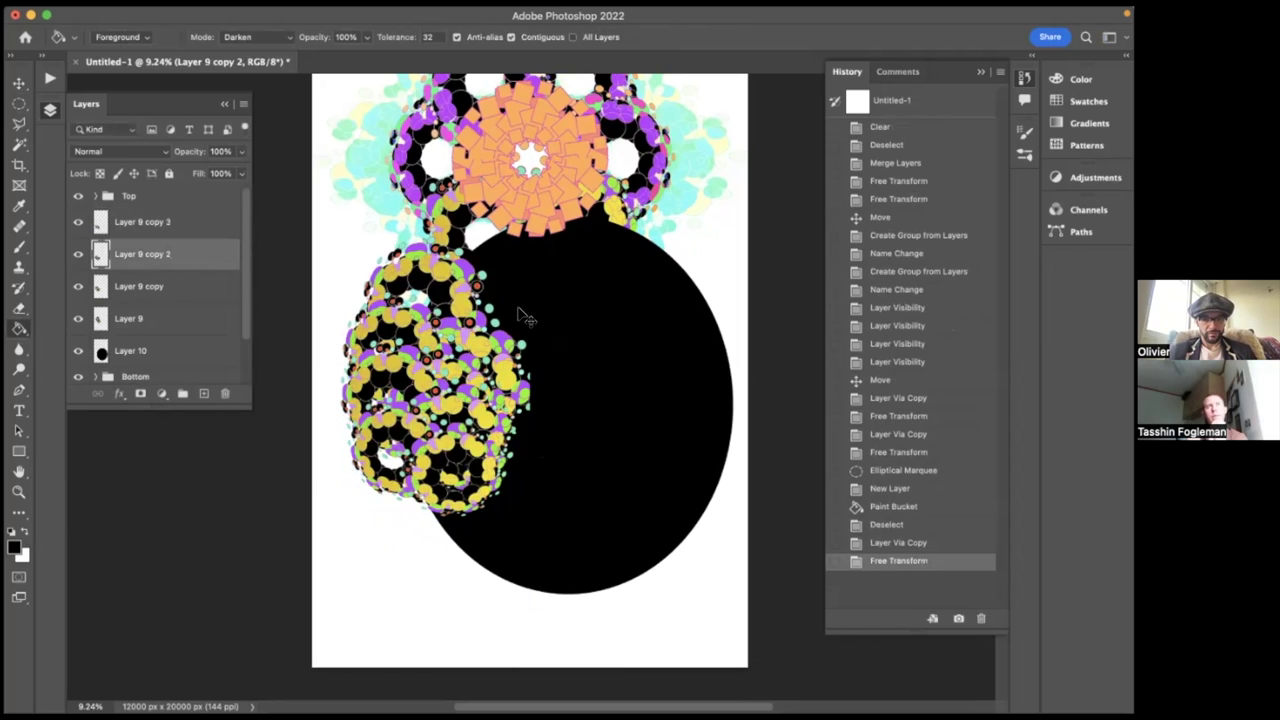
pyautogui.press('super+t')
pyautogui.hotkey('shift', 'Down')
pyautogui.hotkey('shift', 'Down')
pyautogui.hotkey('shift', 'Down')
pyautogui.hotkey('shift', 'Down')
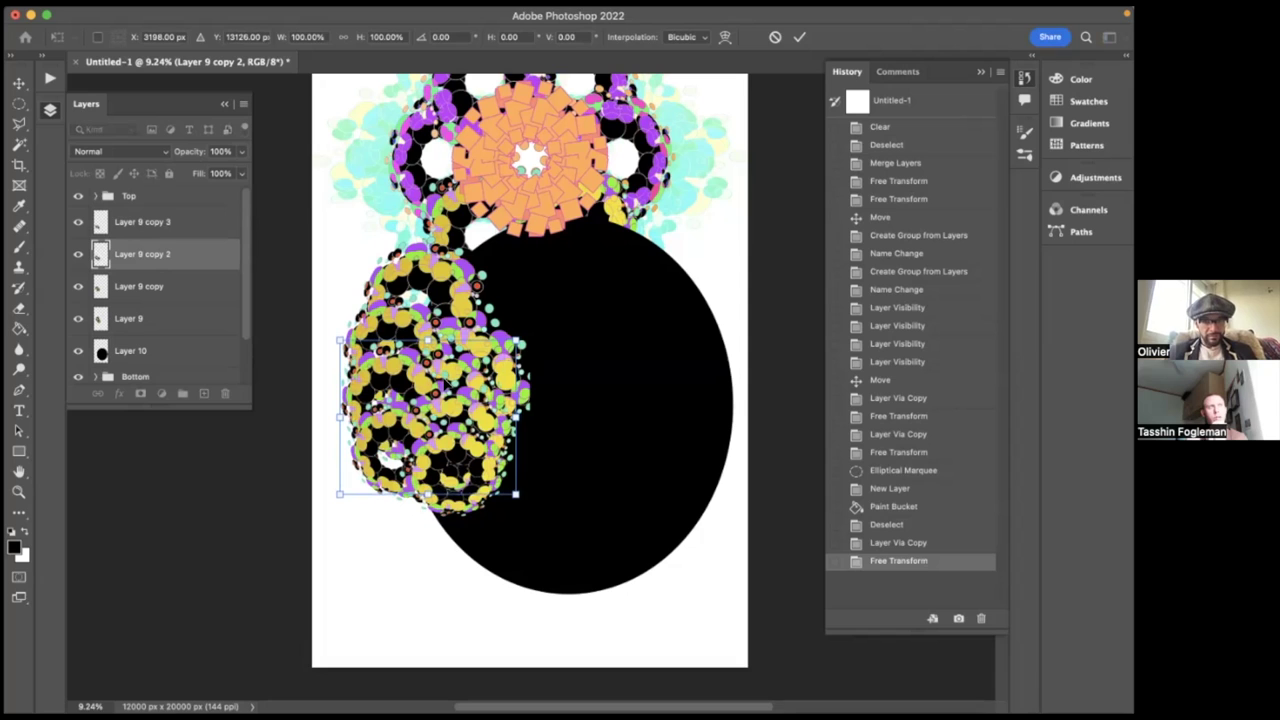
pyautogui.press('Return')
pyautogui.press('g')
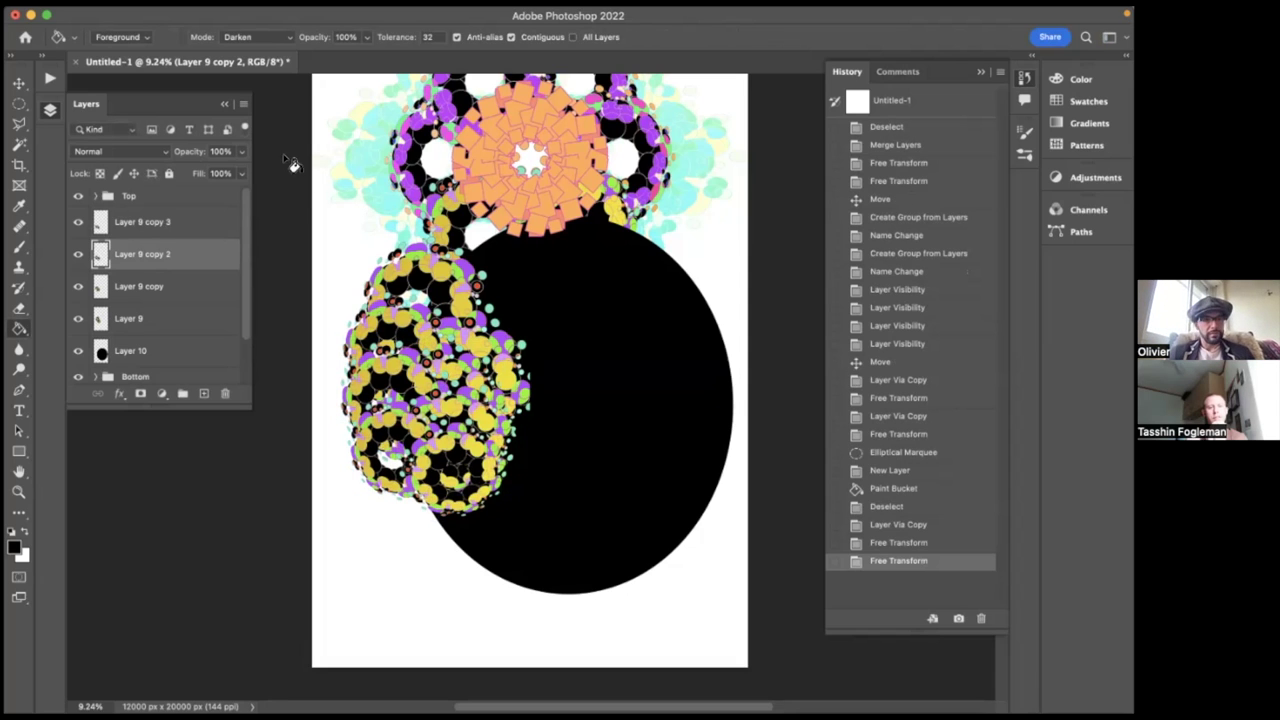
# - Duplicate Layer 9 copy 3, scale the duplicate to 88.54%, rotate it -9.32 degrees and place it at about X 3446 px, Y 15020 px
pyautogui.click(180, 226)
pyautogui.hotkey('ctrl', 't')
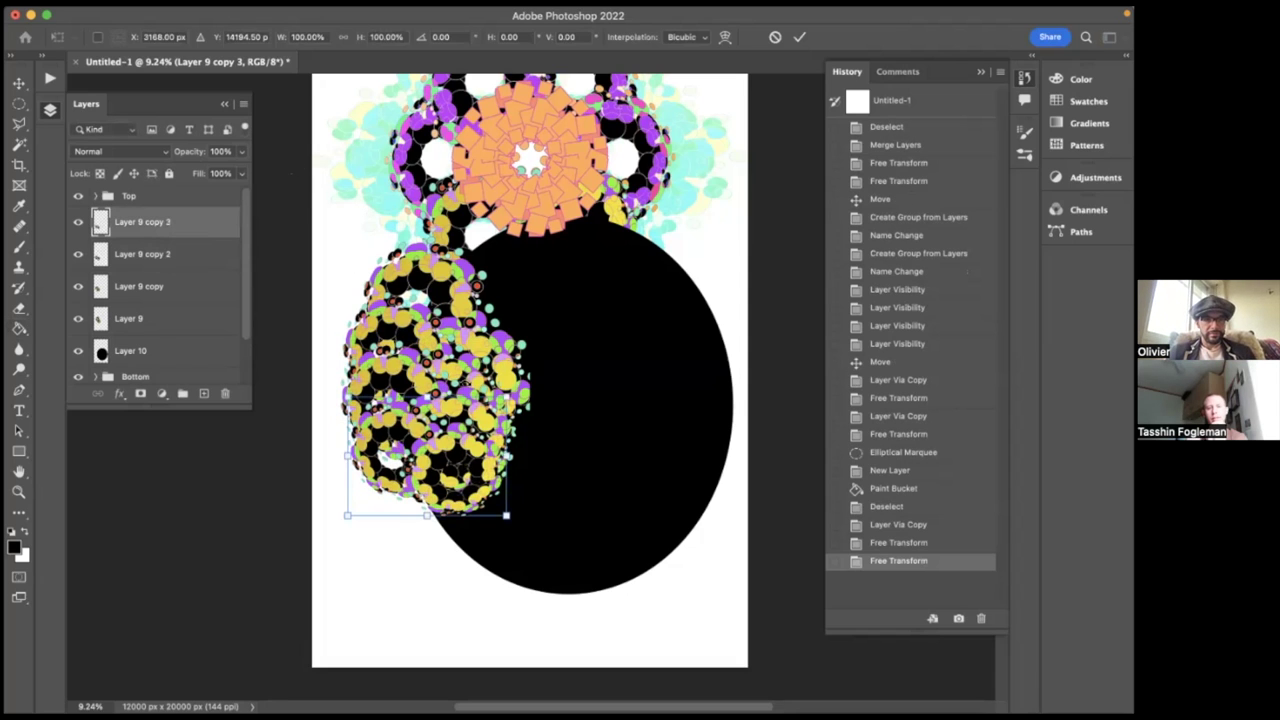
pyautogui.press('Return')
pyautogui.hotkey('ctrl', 'j')
pyautogui.hotkey('ctrl', 't')
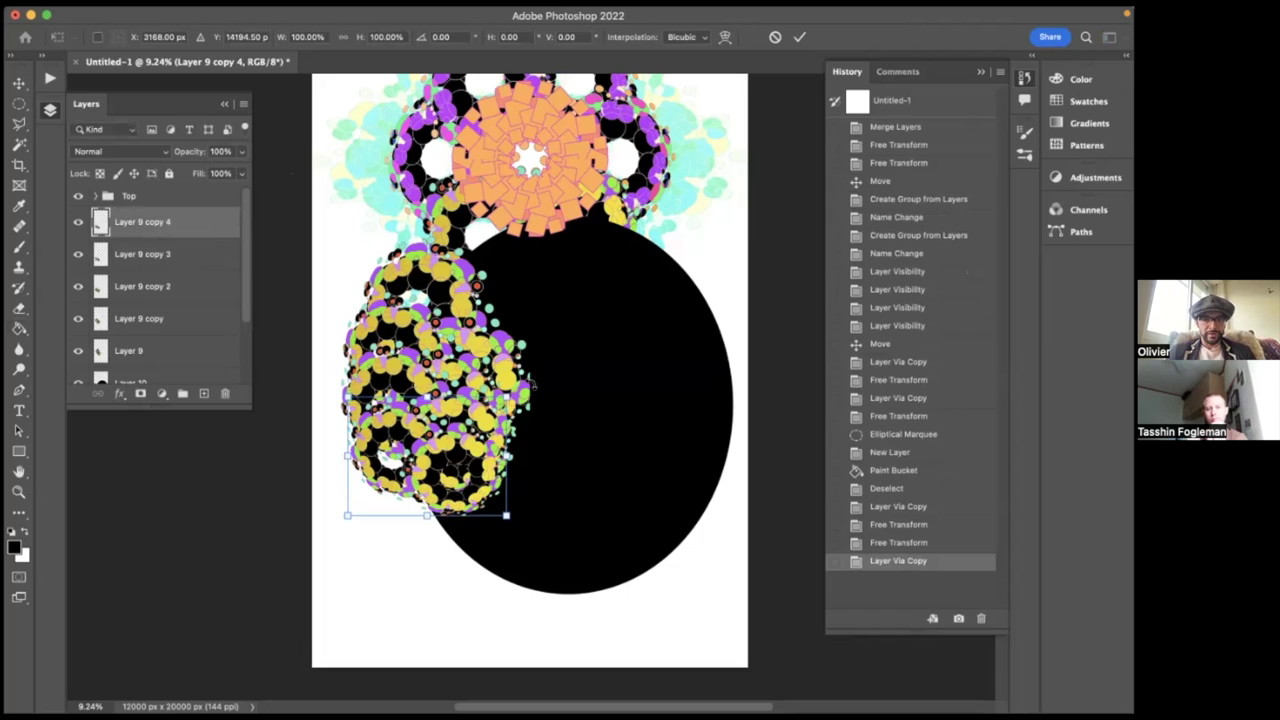
pyautogui.moveTo(345, 378); pyautogui.dragTo(337, 392)
pyautogui.moveTo(441, 410); pyautogui.dragTo(450, 439)
pyautogui.moveTo(529, 537); pyautogui.dragTo(515, 537)
pyautogui.moveTo(452, 500); pyautogui.dragTo(456, 495)
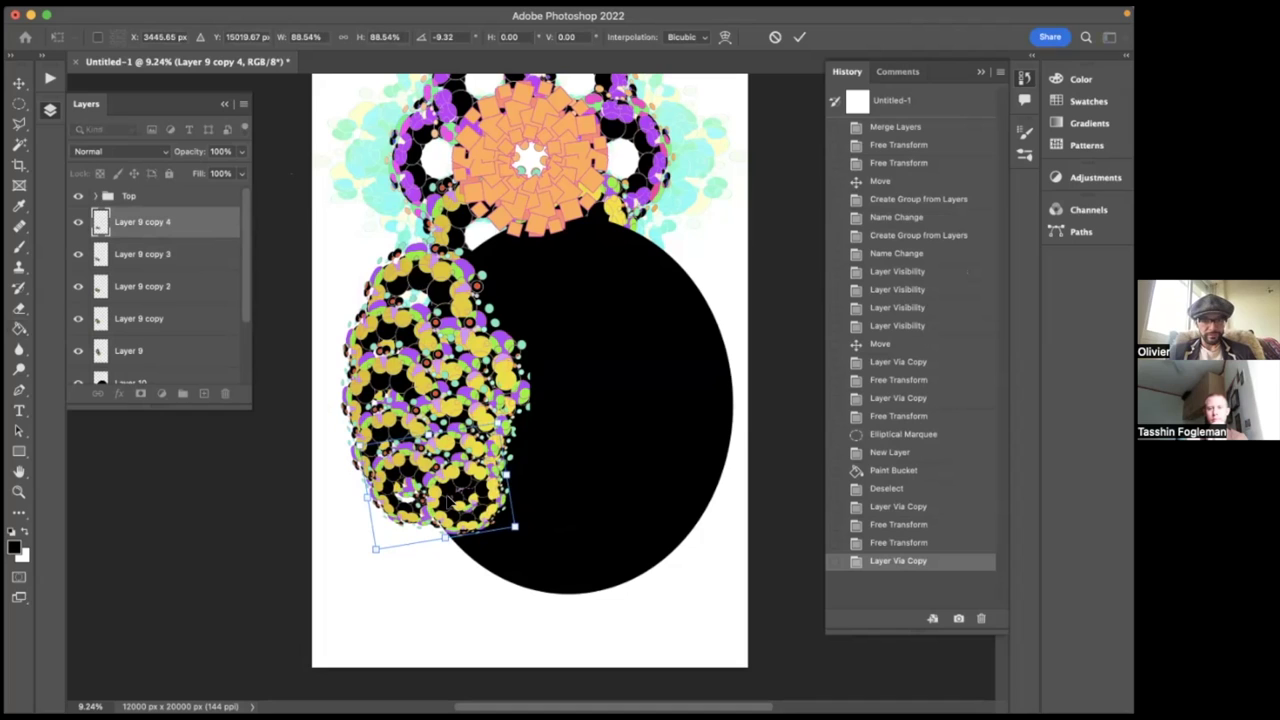
pyautogui.press('Return')
pyautogui.press('g')
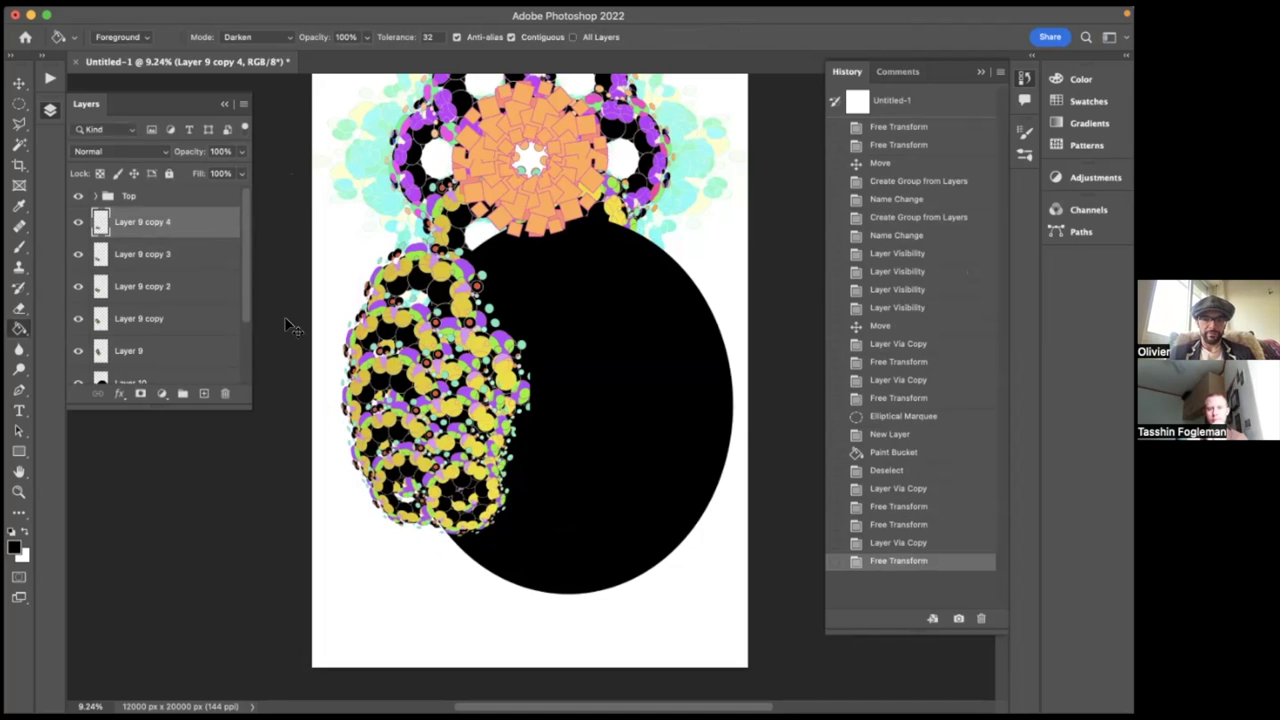
# - Duplicate Layer 9 copy 4, scale the duplicate to 84.77%, rotate it -7.65 degrees and place it at X 3853 px, Y 16181 px
pyautogui.hotkey('ctrl', 'j')
pyautogui.hotkey('ctrl', 't')
pyautogui.moveTo(512, 436); pyautogui.dragTo(480, 497)
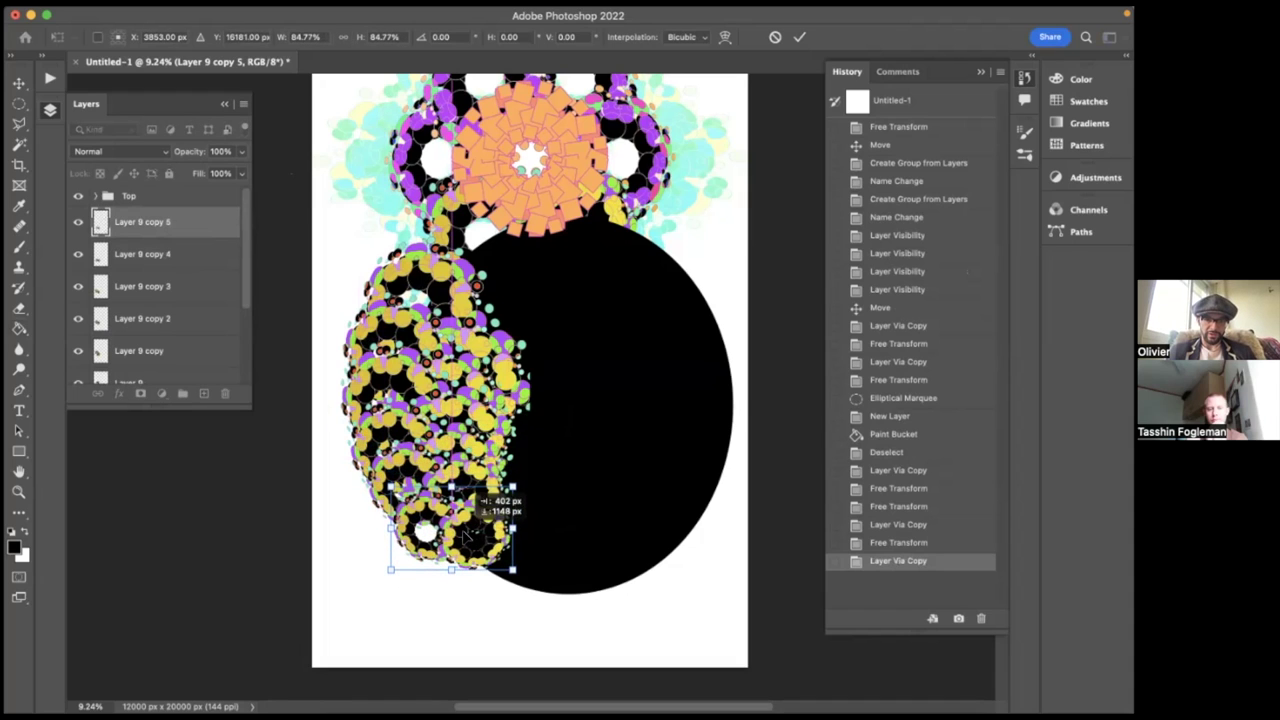
pyautogui.moveTo(557, 523); pyautogui.dragTo(561, 514)
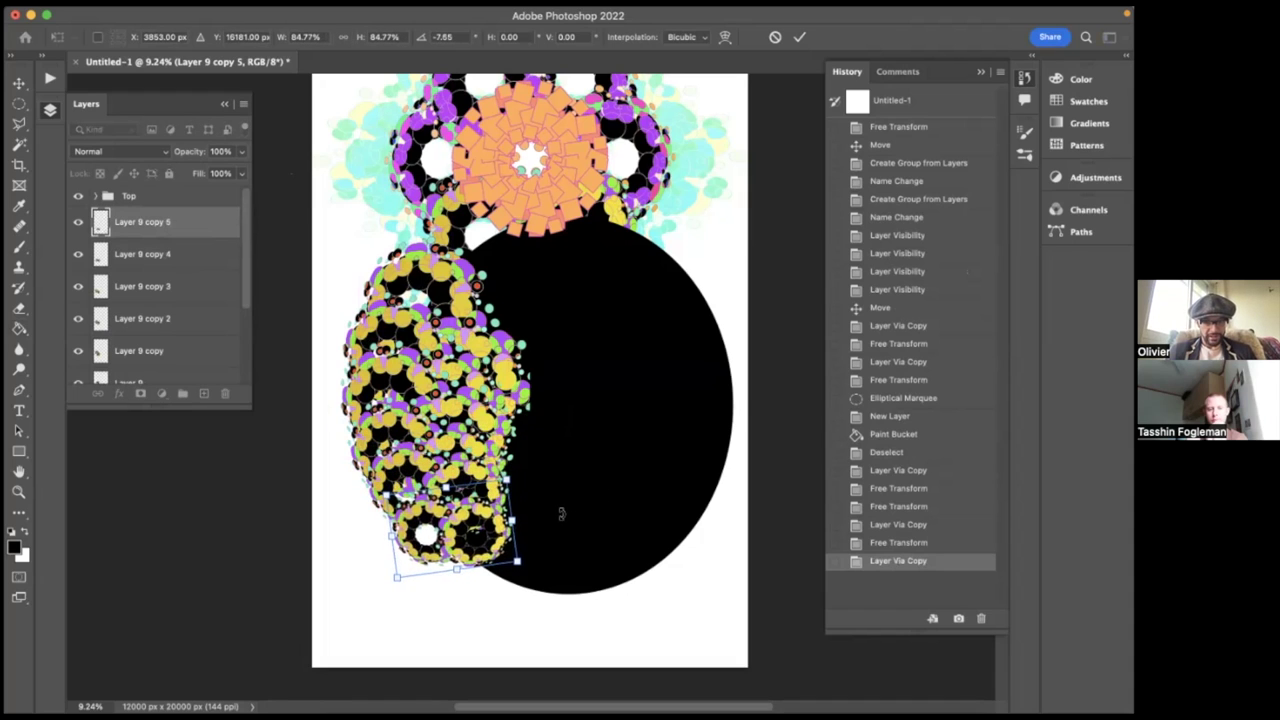
# - Adjust the lowest petal copy to a -13.17 degree rotation at about X 3918 px, Y 16030 px and apply the transform
pyautogui.press('Up')
pyautogui.press('Up')
pyautogui.press('Up')
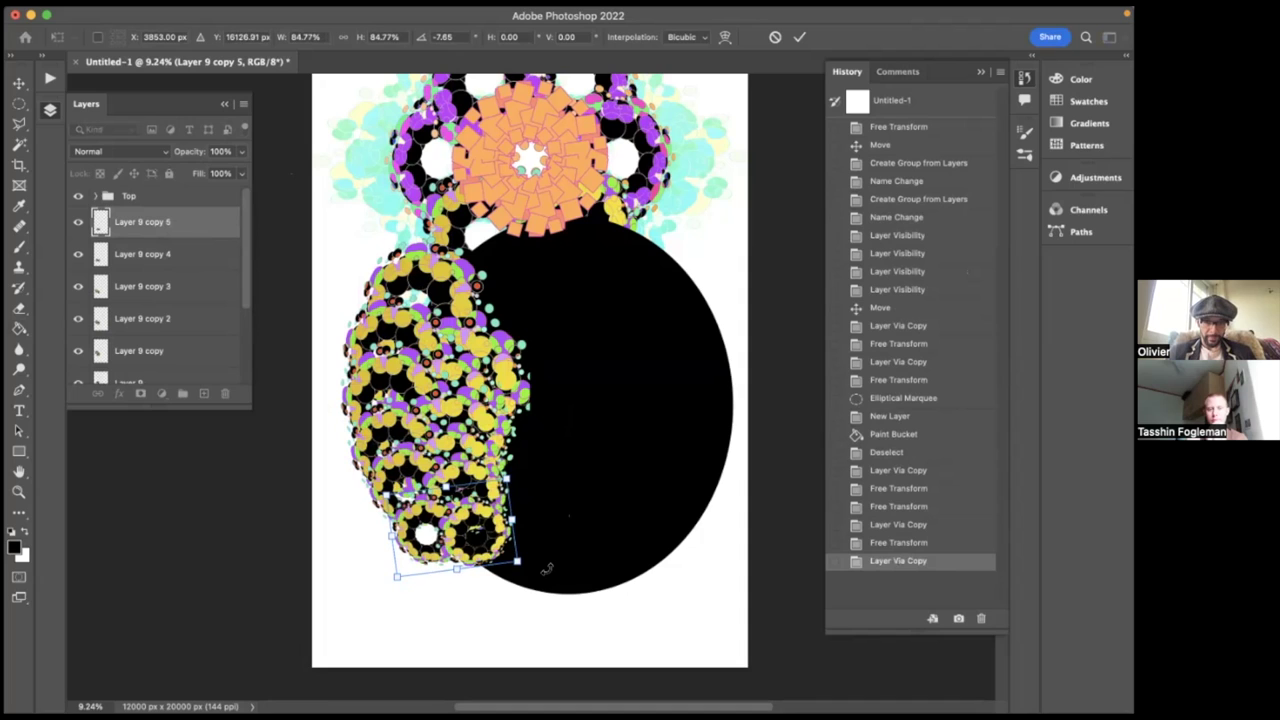
pyautogui.press('Up')
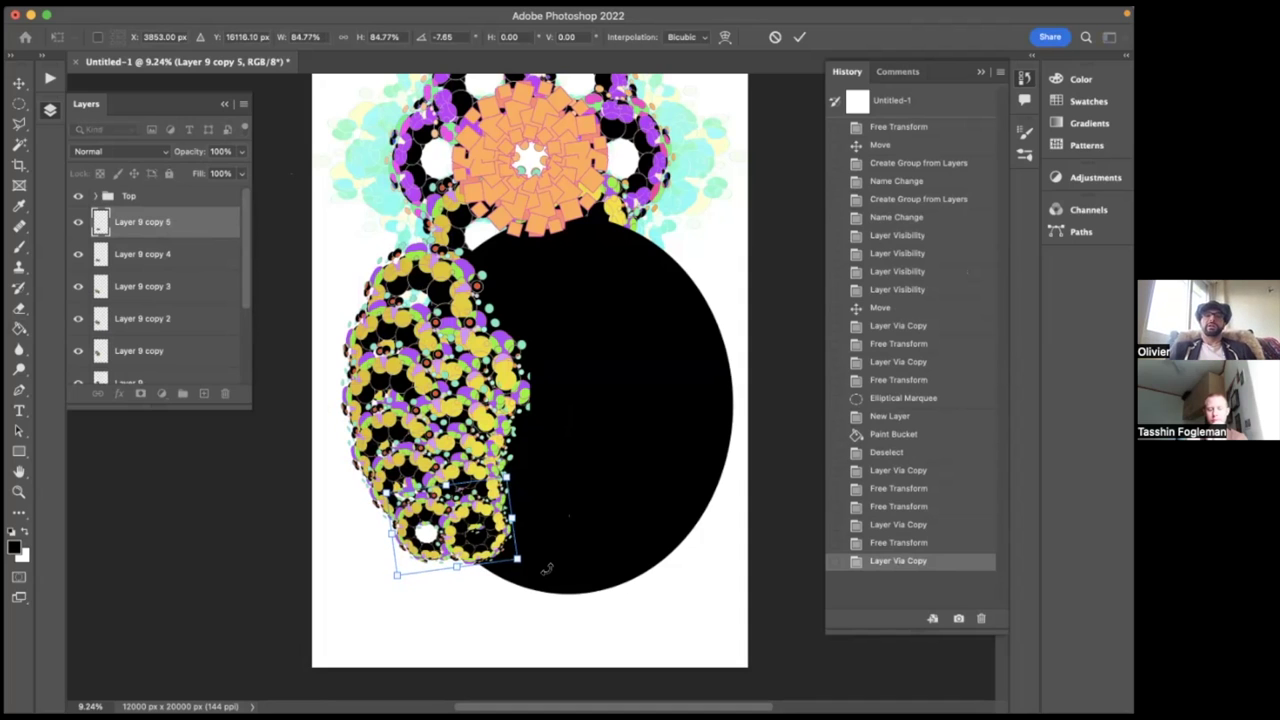
pyautogui.moveTo(547, 569); pyautogui.dragTo(550, 560)
pyautogui.press('Up')
pyautogui.press('Up')
pyautogui.press('Up')
pyautogui.press('Up')
pyautogui.press('Up')
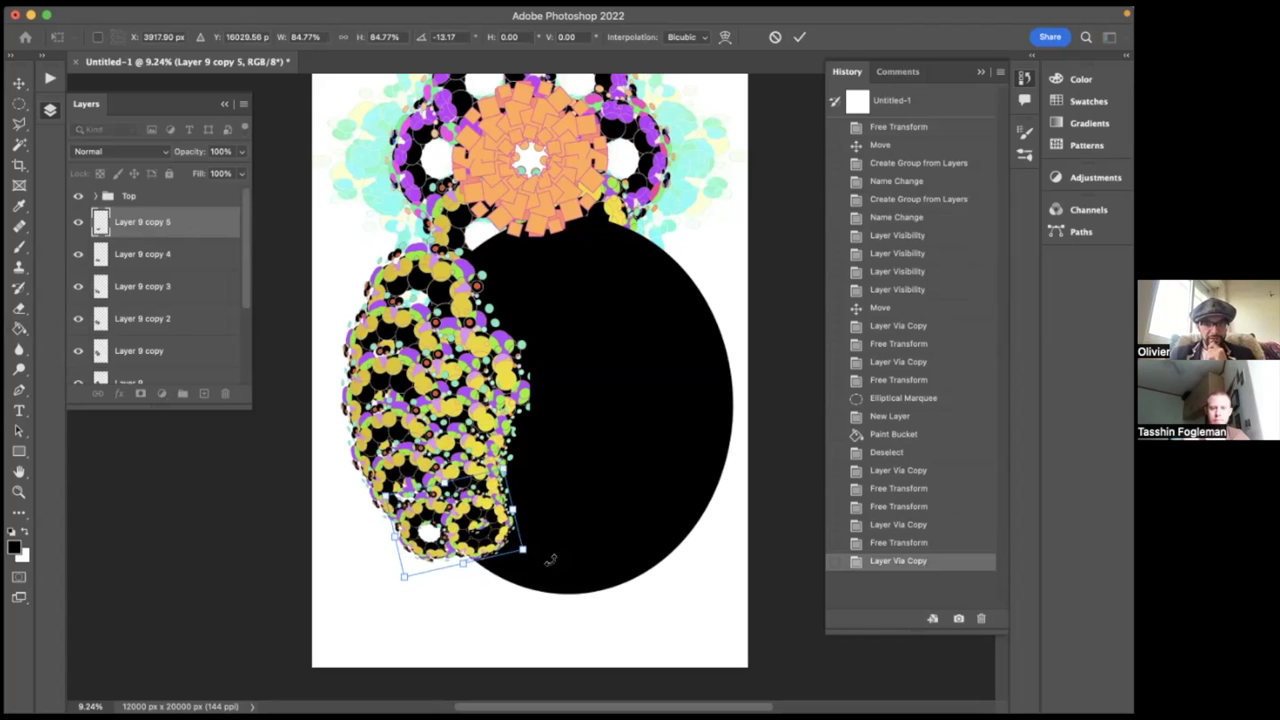
pyautogui.press('Return')
# - Group all the petal layers from Layer 9 up to Layer 9 copy 5
pyautogui.scroll(3, 402, 448)
pyautogui.hscroll(2, 402, 447)
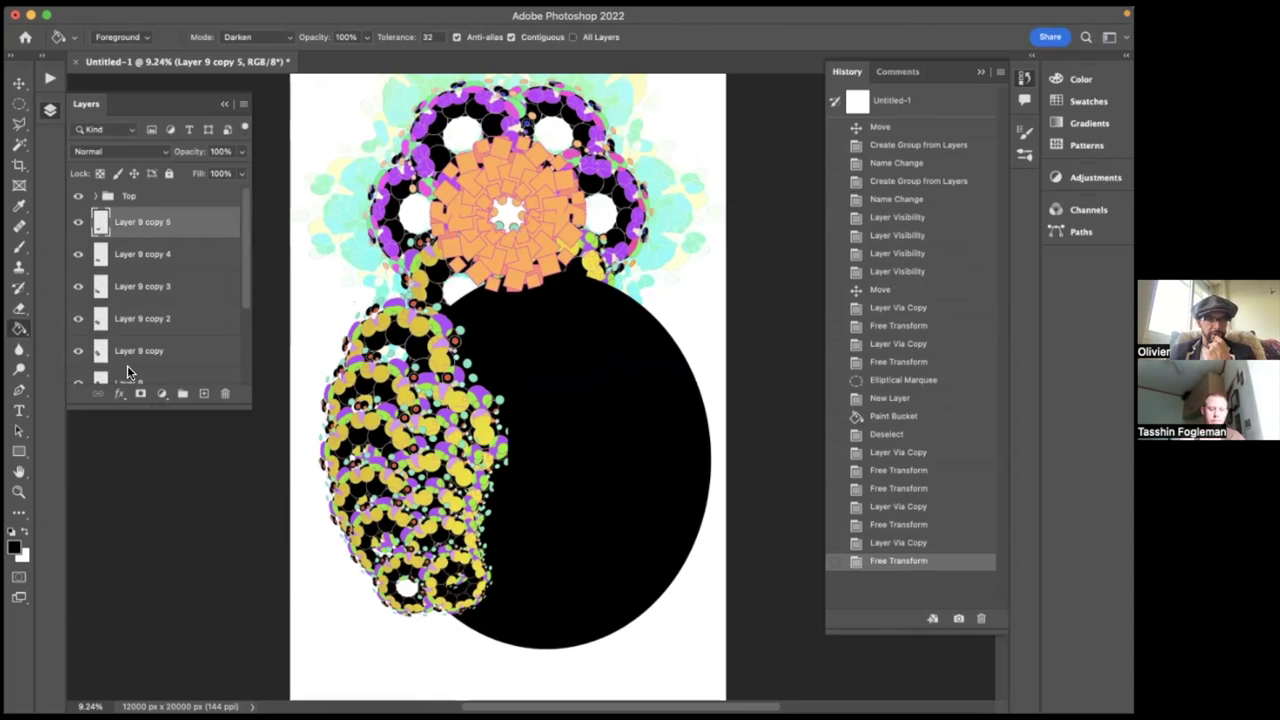
pyautogui.scroll(-3, 160, 306)
pyautogui.scroll(2, 165, 320)
pyautogui.keyDown('shift'); pyautogui.click(165, 318); pyautogui.keyUp('shift')
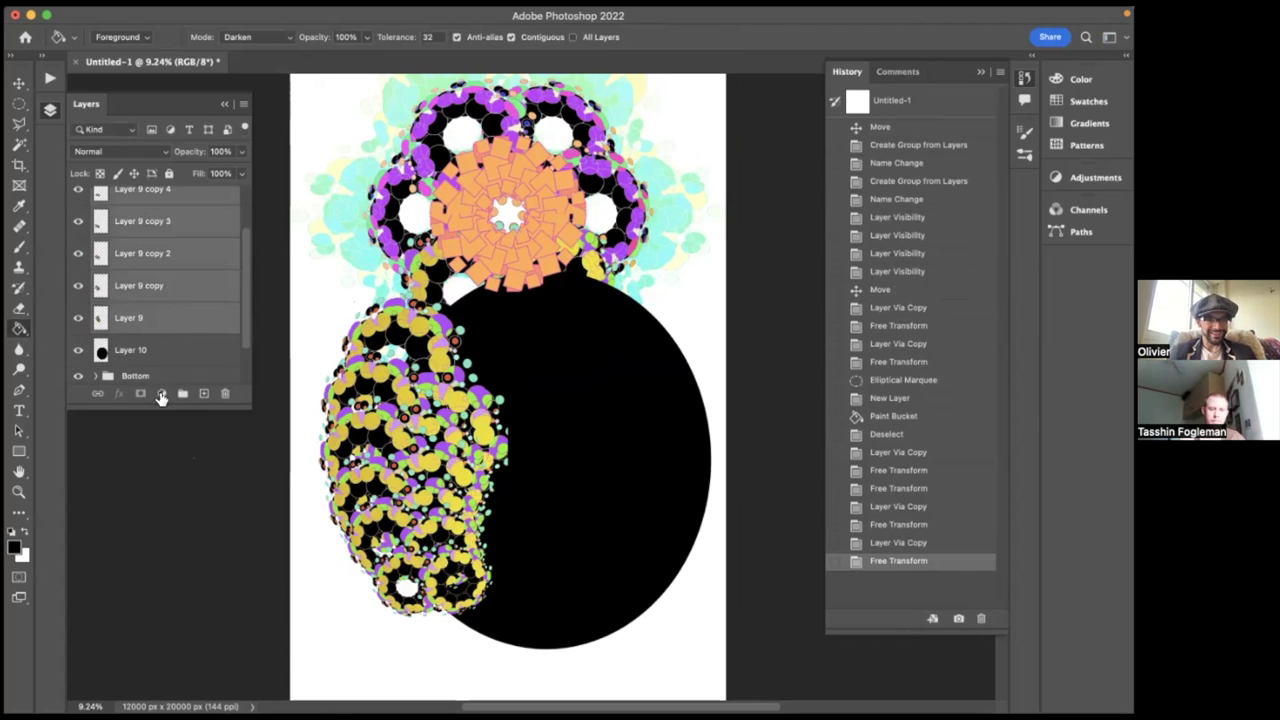
pyautogui.click(182, 394)
# - Select Group 2 together with Layer 10, and widen the canvas to 15000 pixels
pyautogui.click(147, 243)
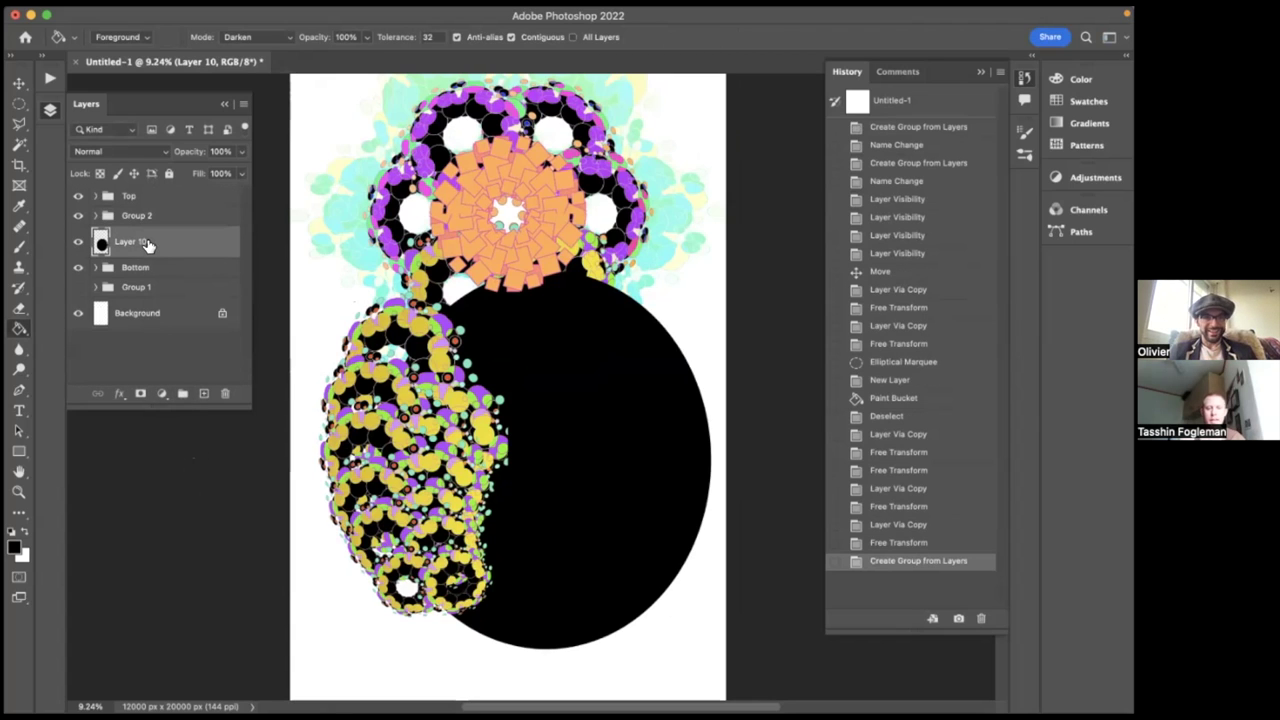
pyautogui.keyDown('shift'); pyautogui.click(143, 219); pyautogui.keyUp('shift')
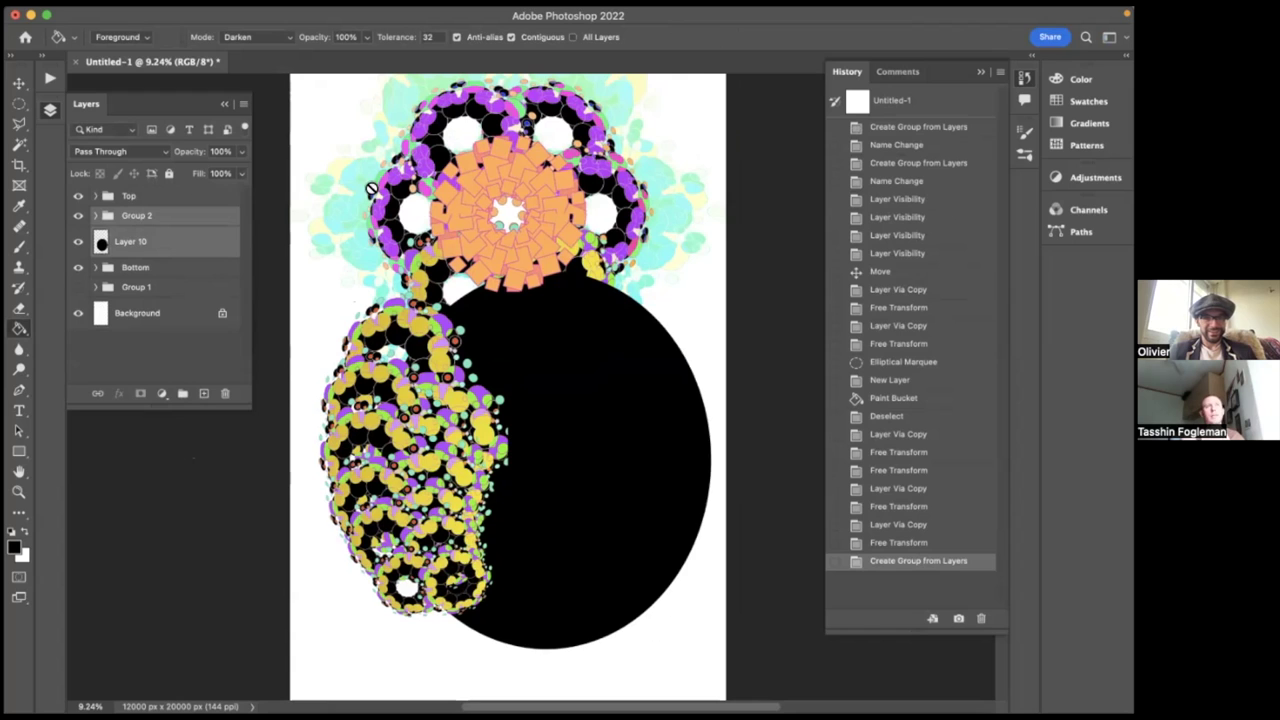
pyautogui.hscroll(2, 371, 189)
pyautogui.click(200, 15)
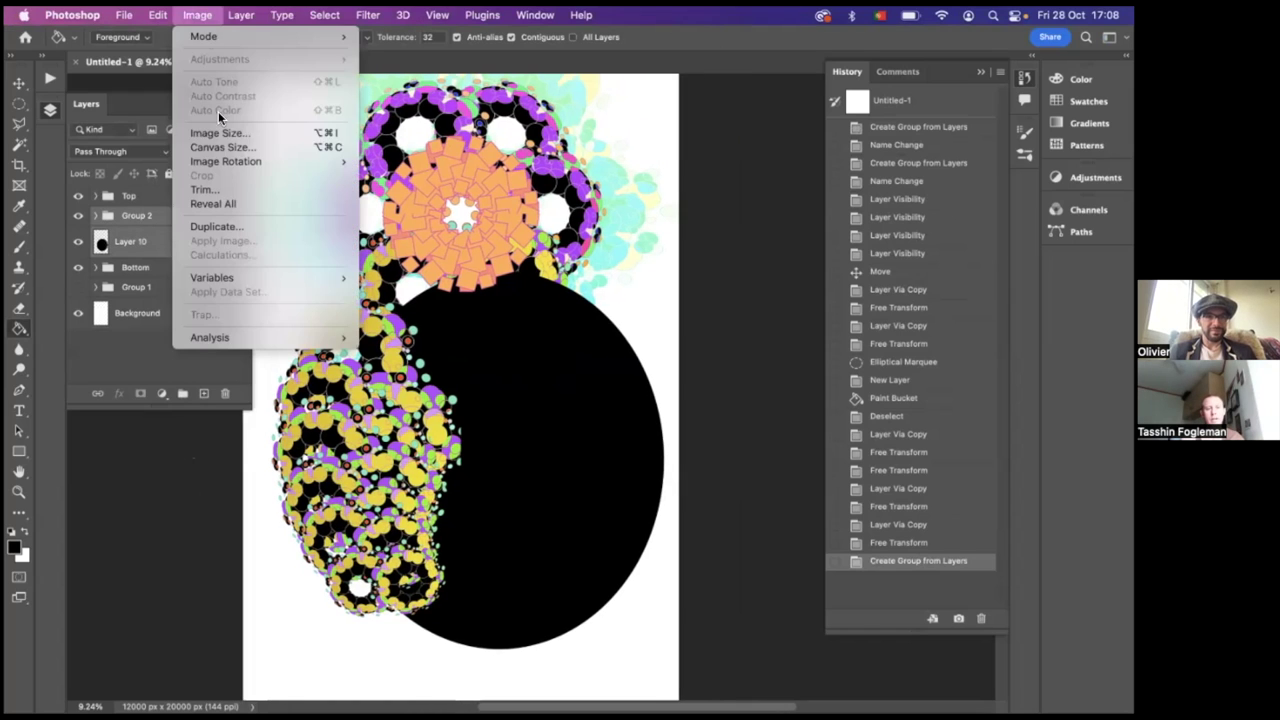
pyautogui.click(221, 146)
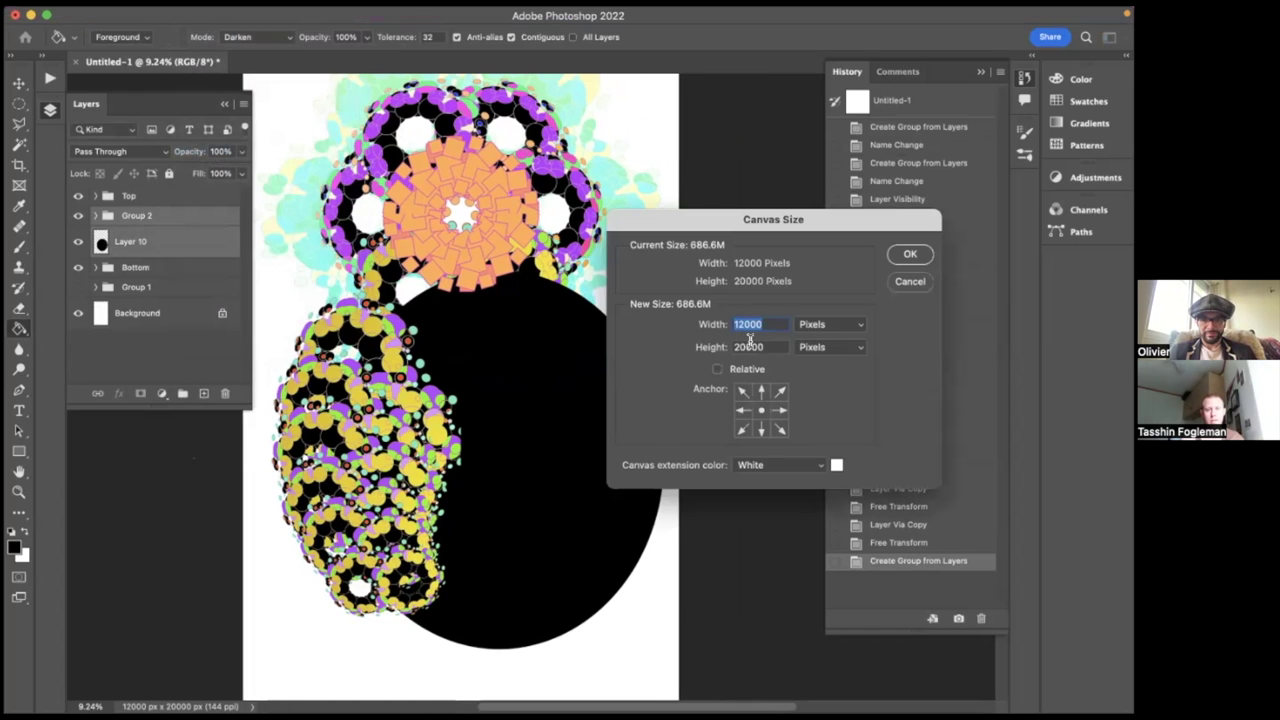
pyautogui.write('15000')
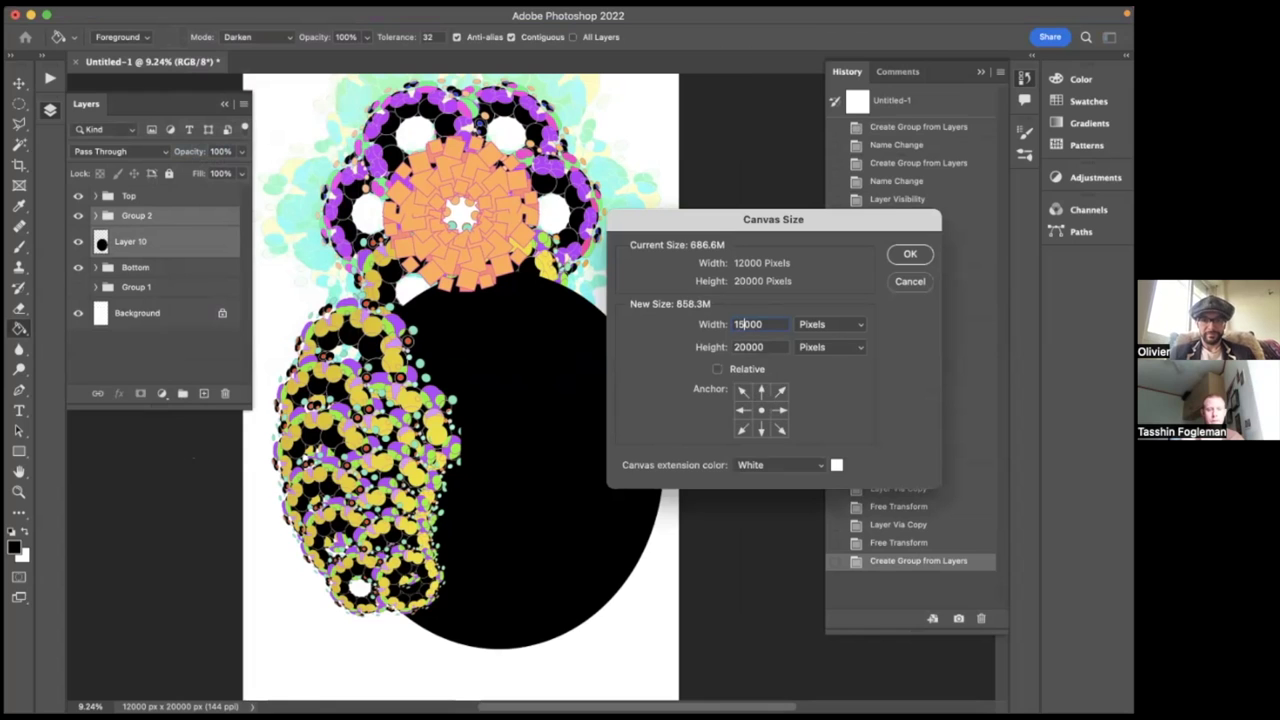
pyautogui.press('Return')
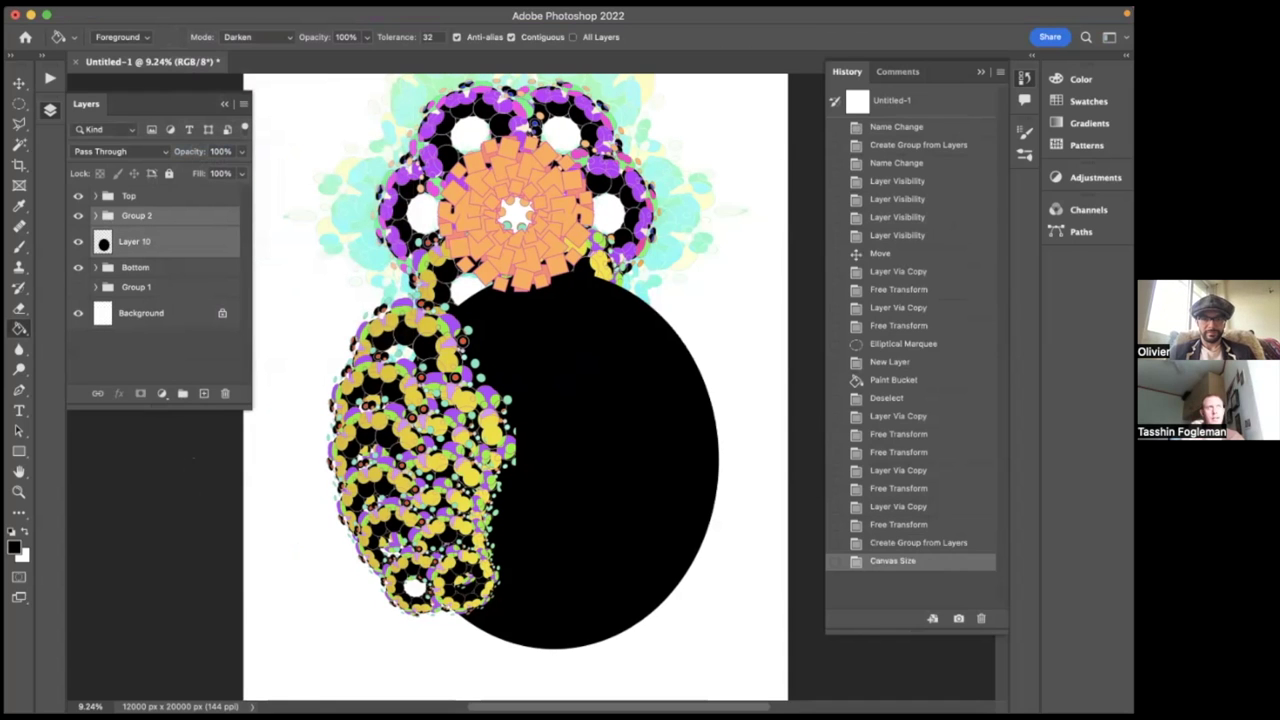
# - Move Group 2 and Layer 10 together to about X 6693 px, Y 11961.5 px and apply the transform
pyautogui.hotkey('ctrl', 't')
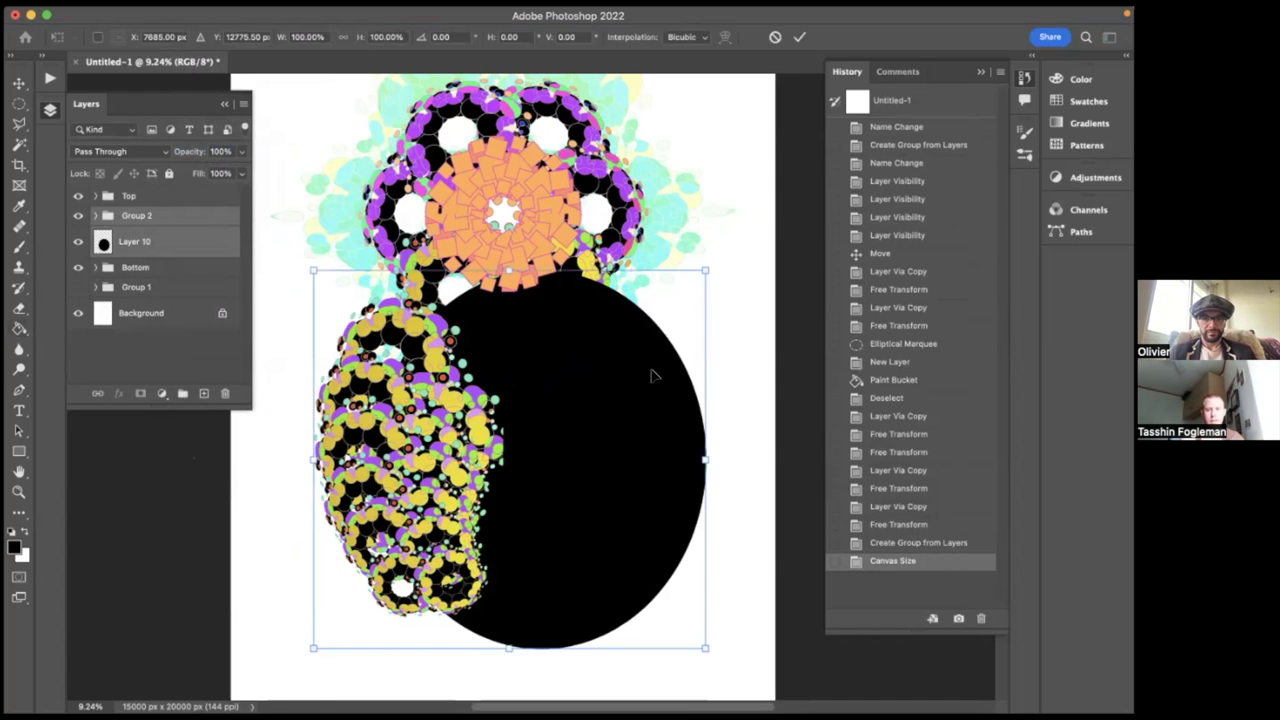
pyautogui.moveTo(603, 349)
pyautogui.mouseDown()
pyautogui.moveTo(591, 314)
pyautogui.moveTo(604, 350)
pyautogui.mouseUp()
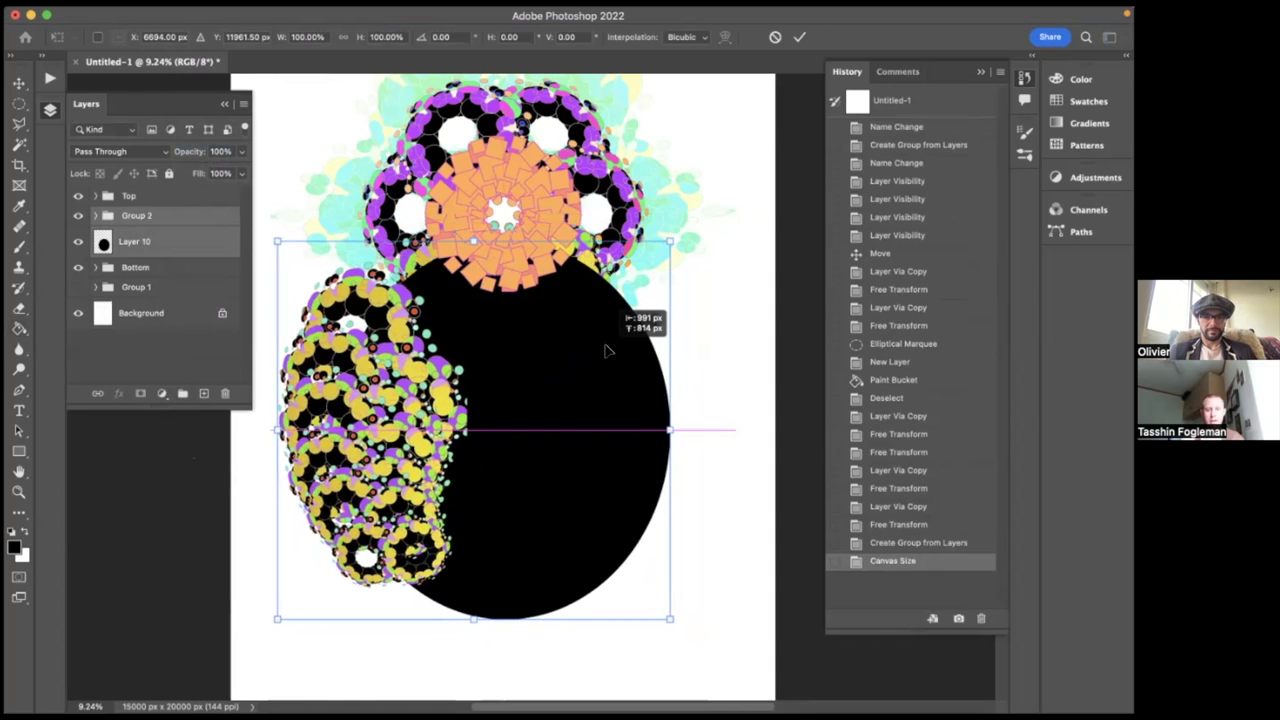
pyautogui.moveTo(604, 350); pyautogui.dragTo(604, 350)
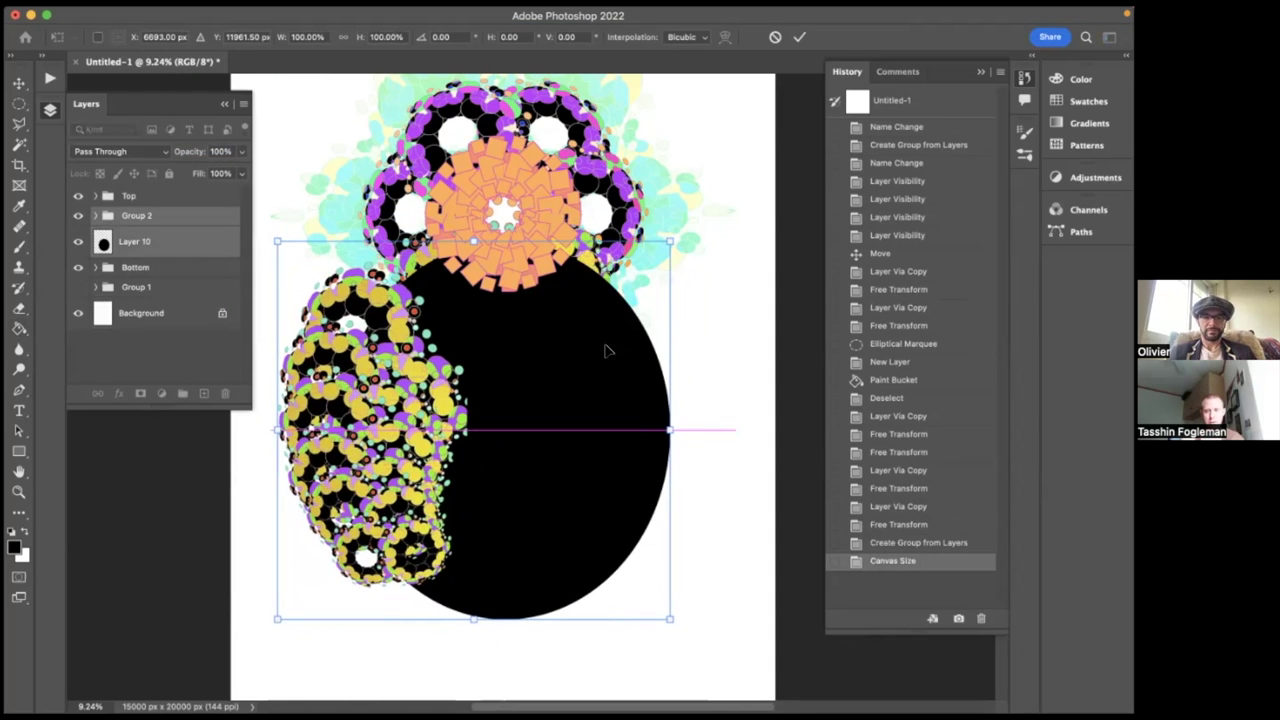
pyautogui.press('g')
# - Move Layer 10 into the Bottom group, directly beneath Group 2 copy
pyautogui.click(95, 267)
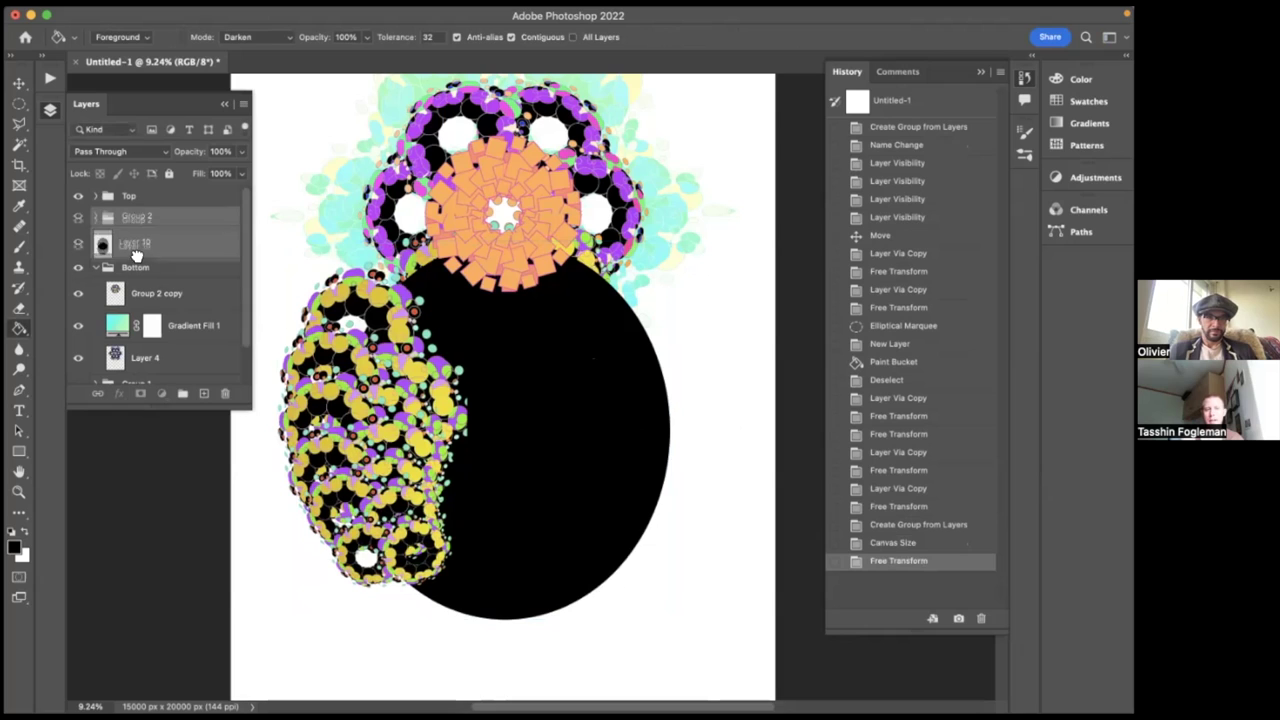
pyautogui.click(138, 253)
pyautogui.moveTo(168, 253); pyautogui.dragTo(162, 312)
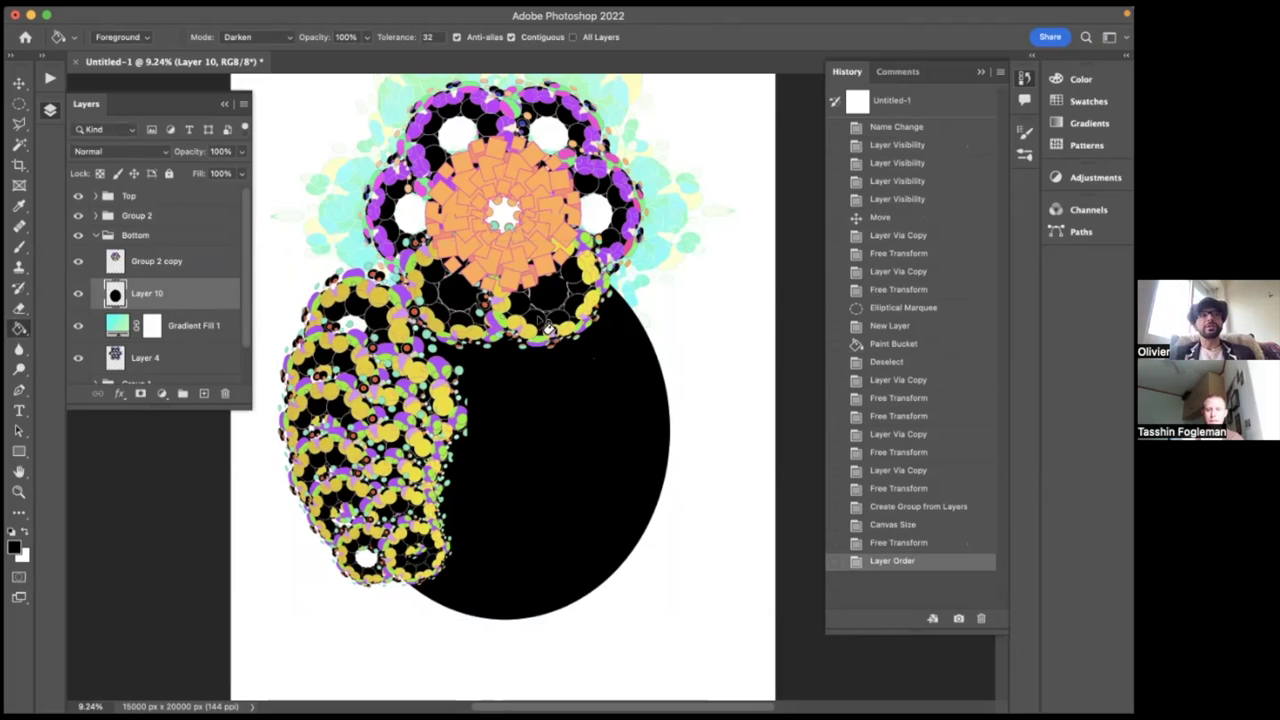
# - Add a Drop Shadow effect to Layer 9 copy 5 in Group 2, keeping the artwork in view beside the settings
pyautogui.click(125, 218)
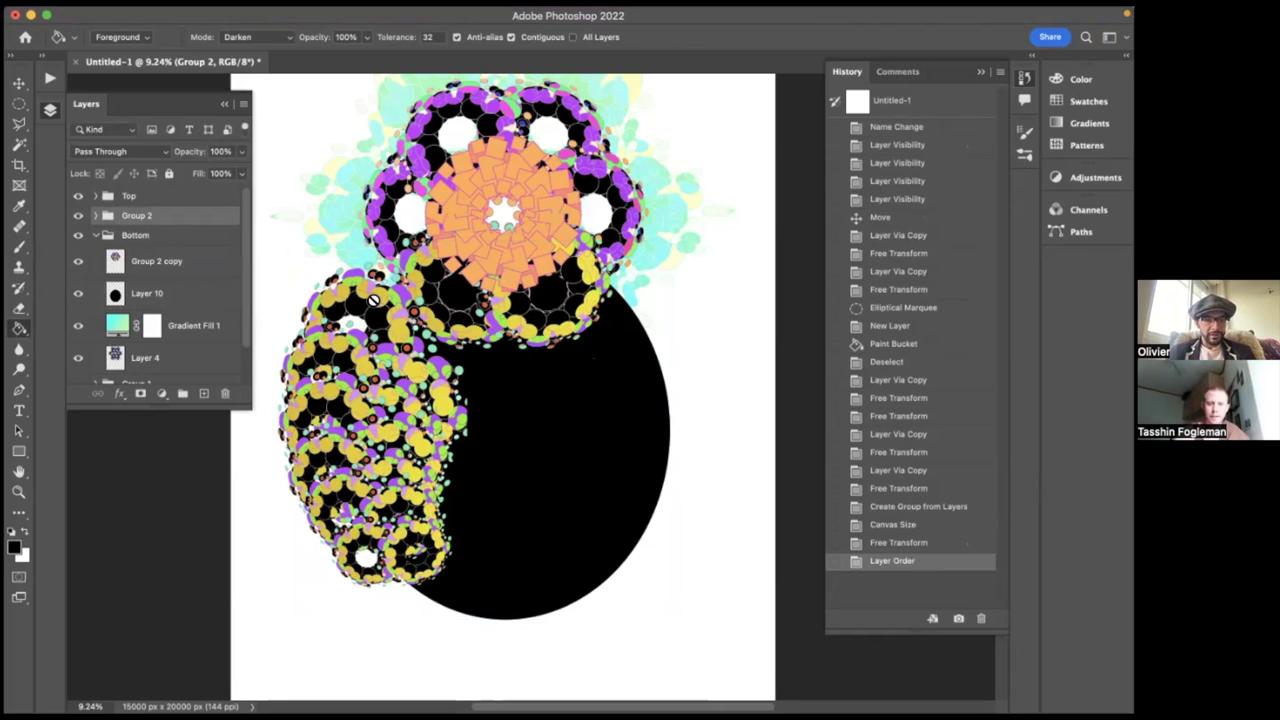
pyautogui.hscroll(-3, 286, 300)
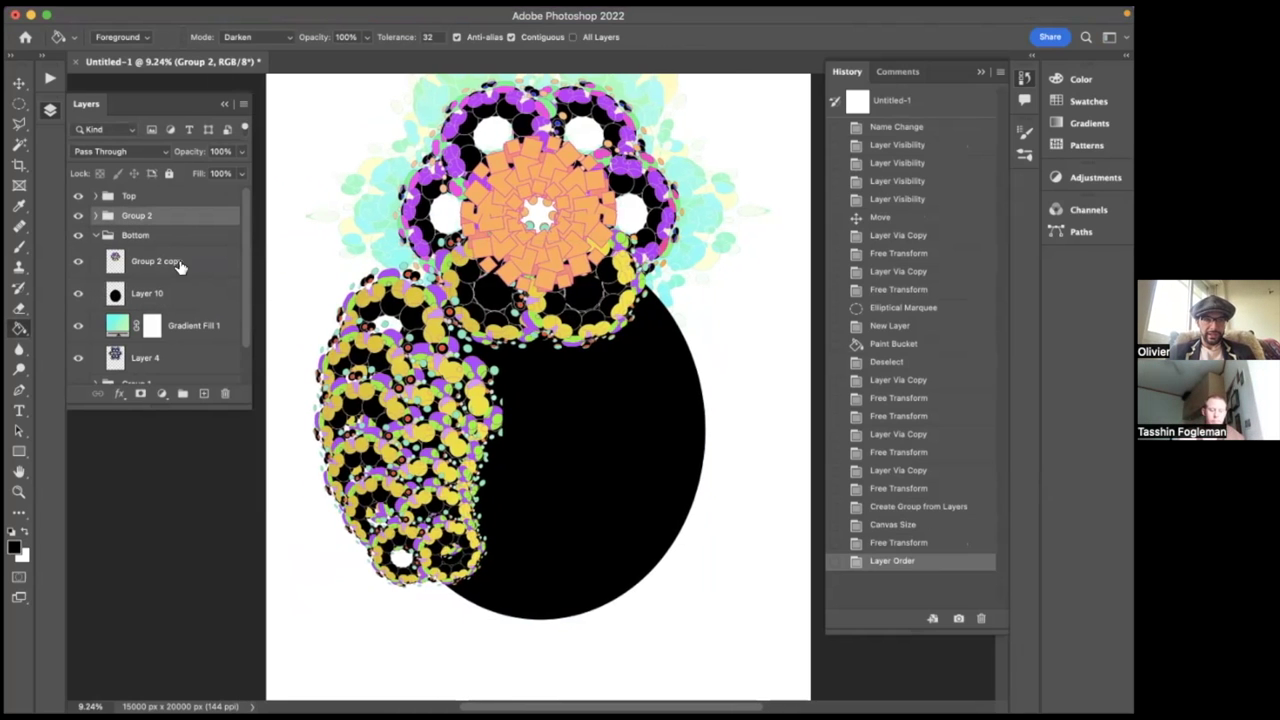
pyautogui.click(96, 216)
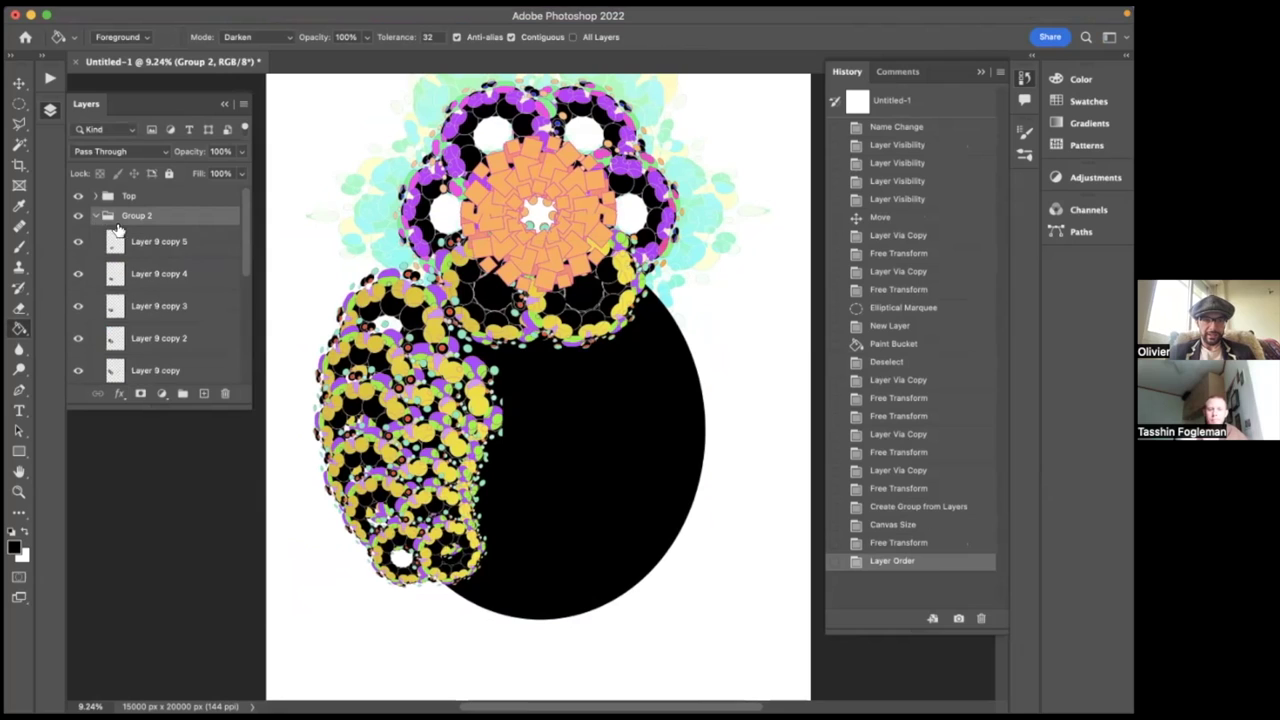
pyautogui.click(126, 241)
pyautogui.scroll(-1, 145, 264)
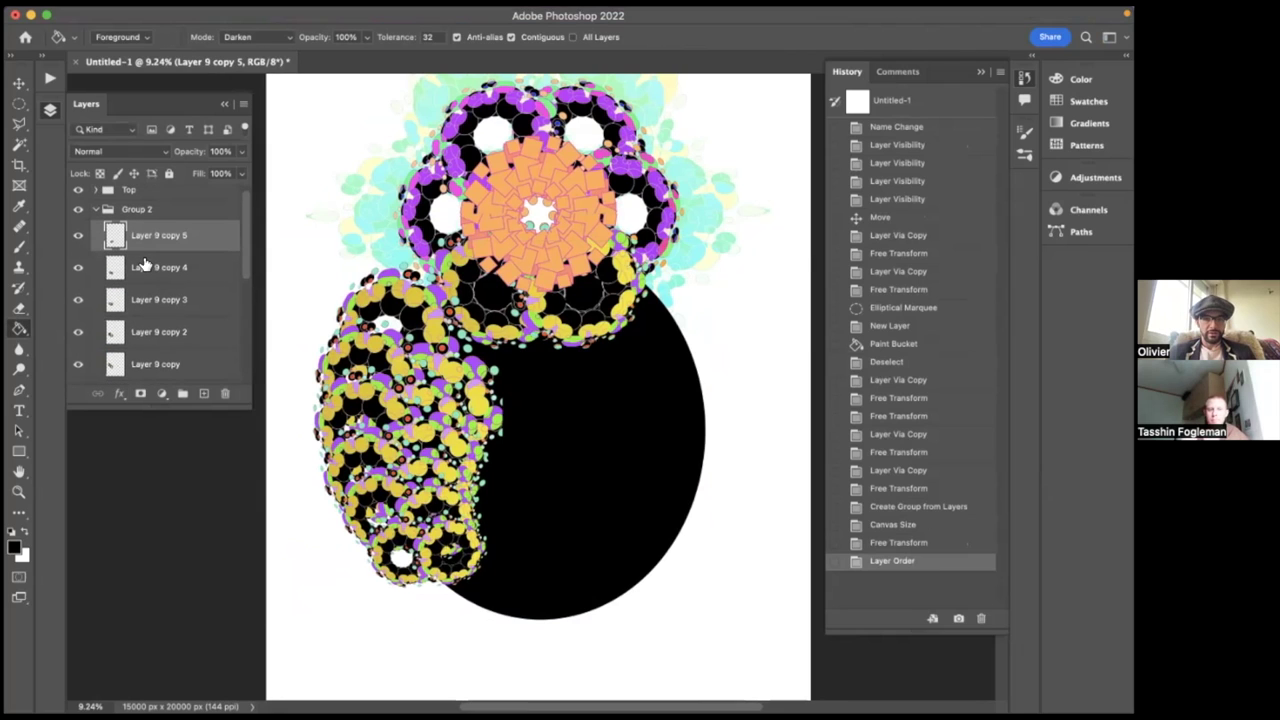
pyautogui.click(158, 396)
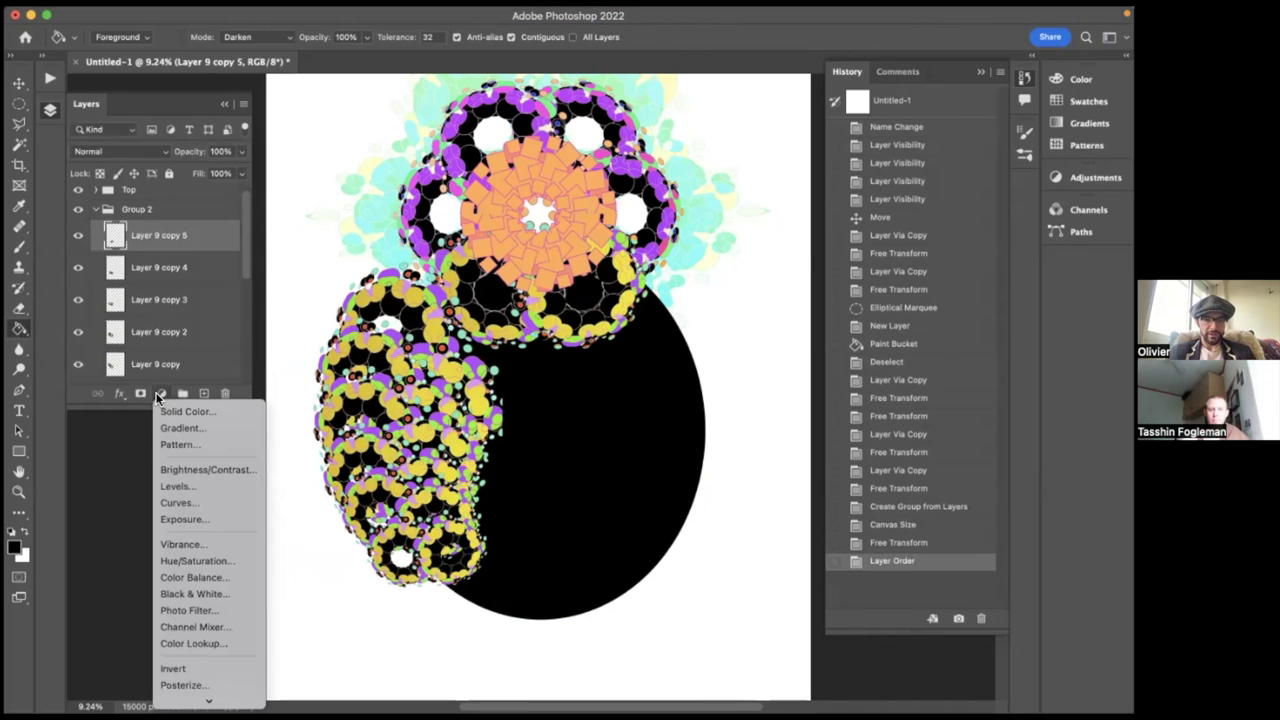
pyautogui.click(158, 396)
pyautogui.click(117, 394)
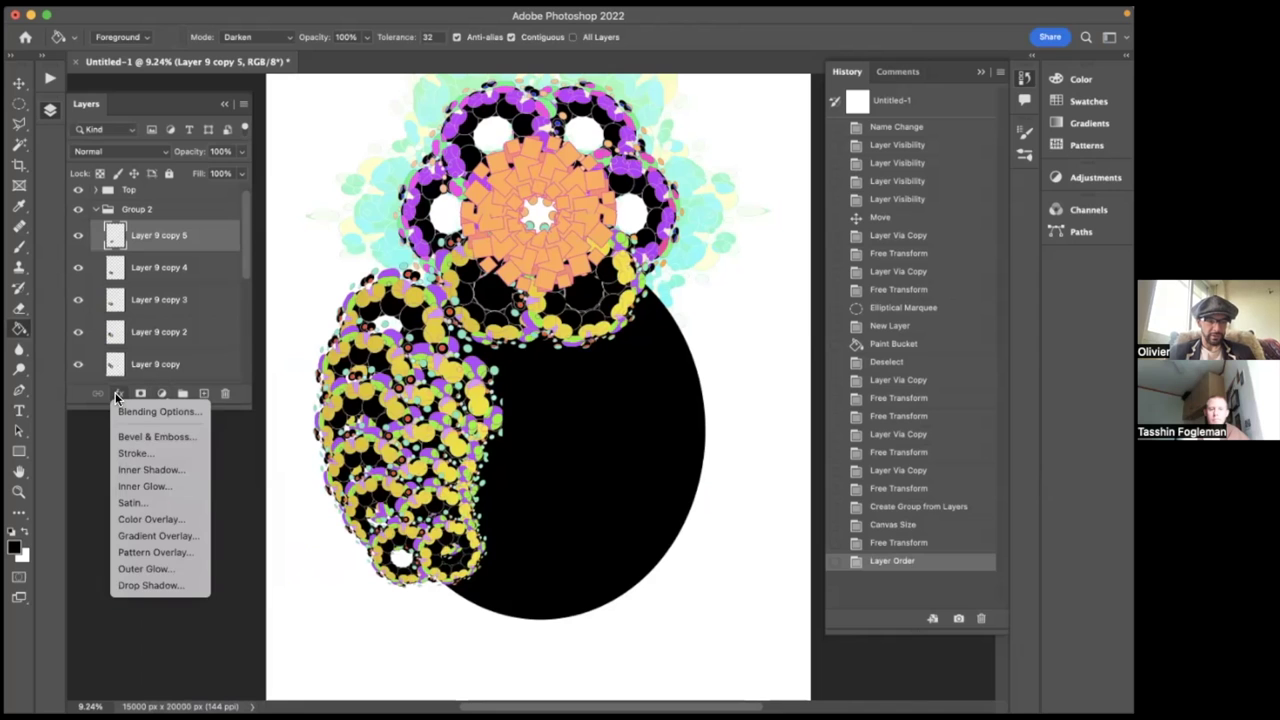
pyautogui.click(141, 582)
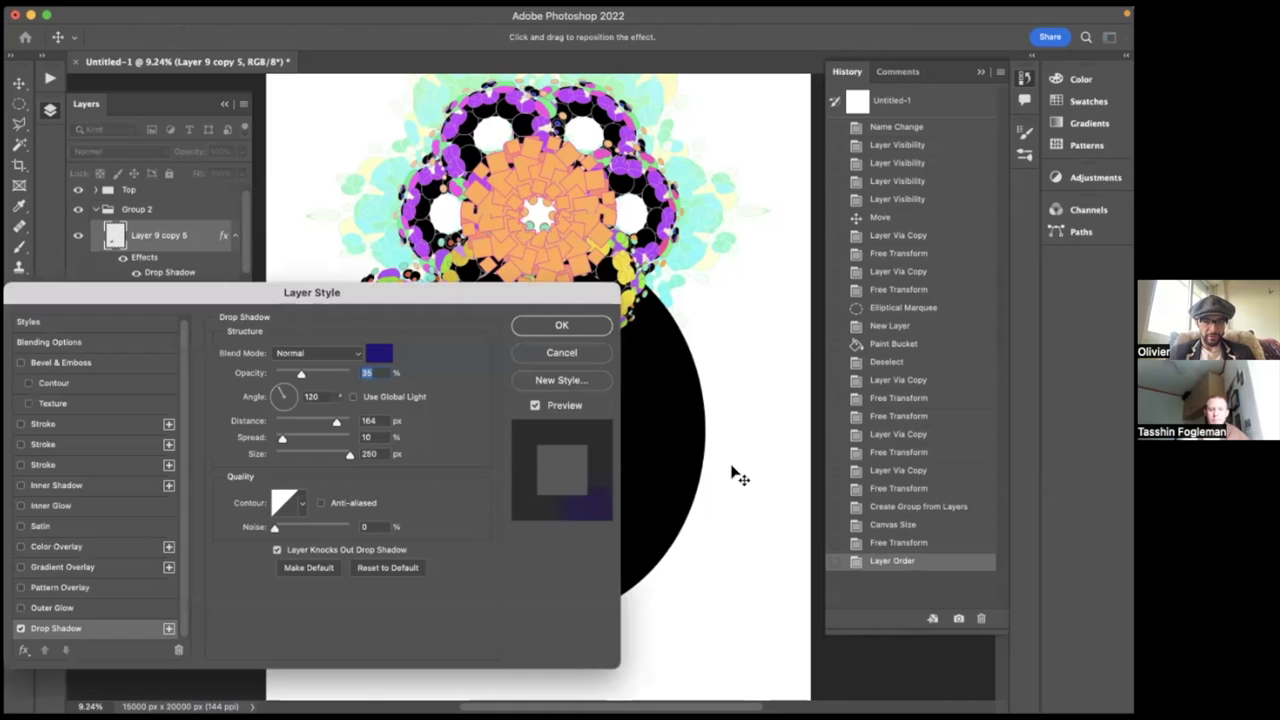
pyautogui.moveTo(463, 314); pyautogui.dragTo(1026, 38)
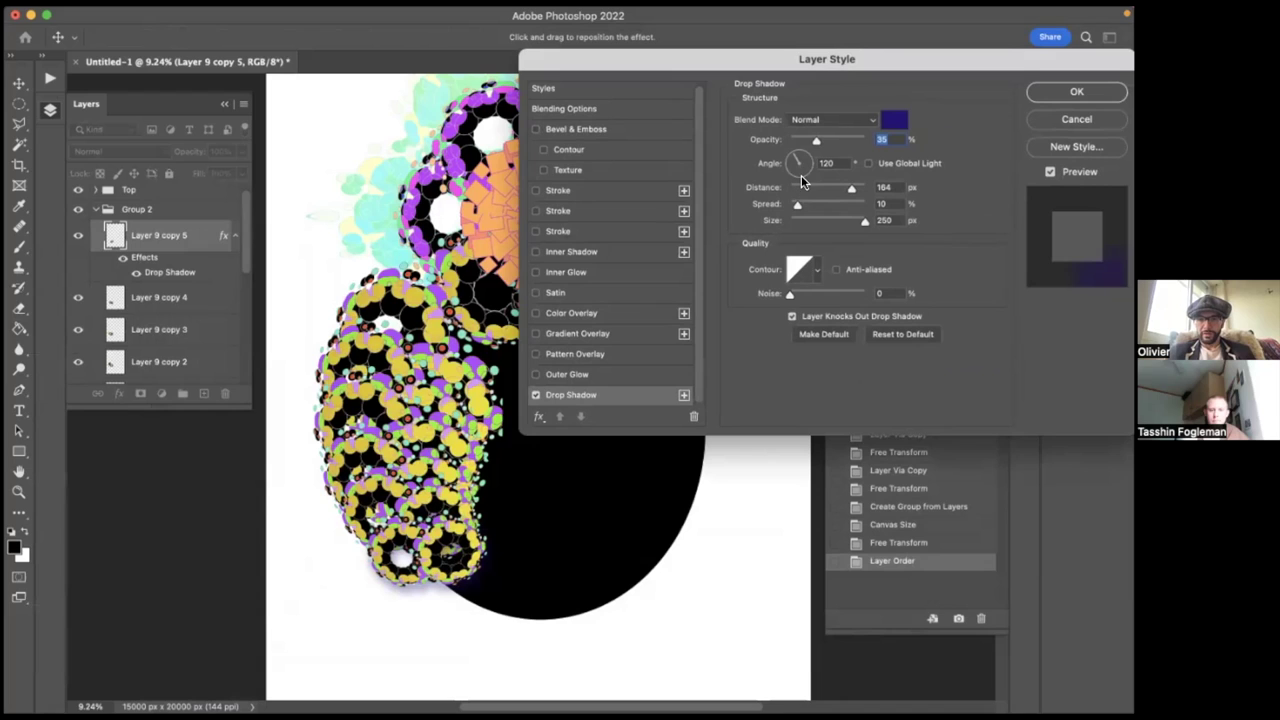
# - Set the drop shadow's angle to -59°, opacity to 55%, noise to 100% and distance to 100 px
pyautogui.click(799, 166)
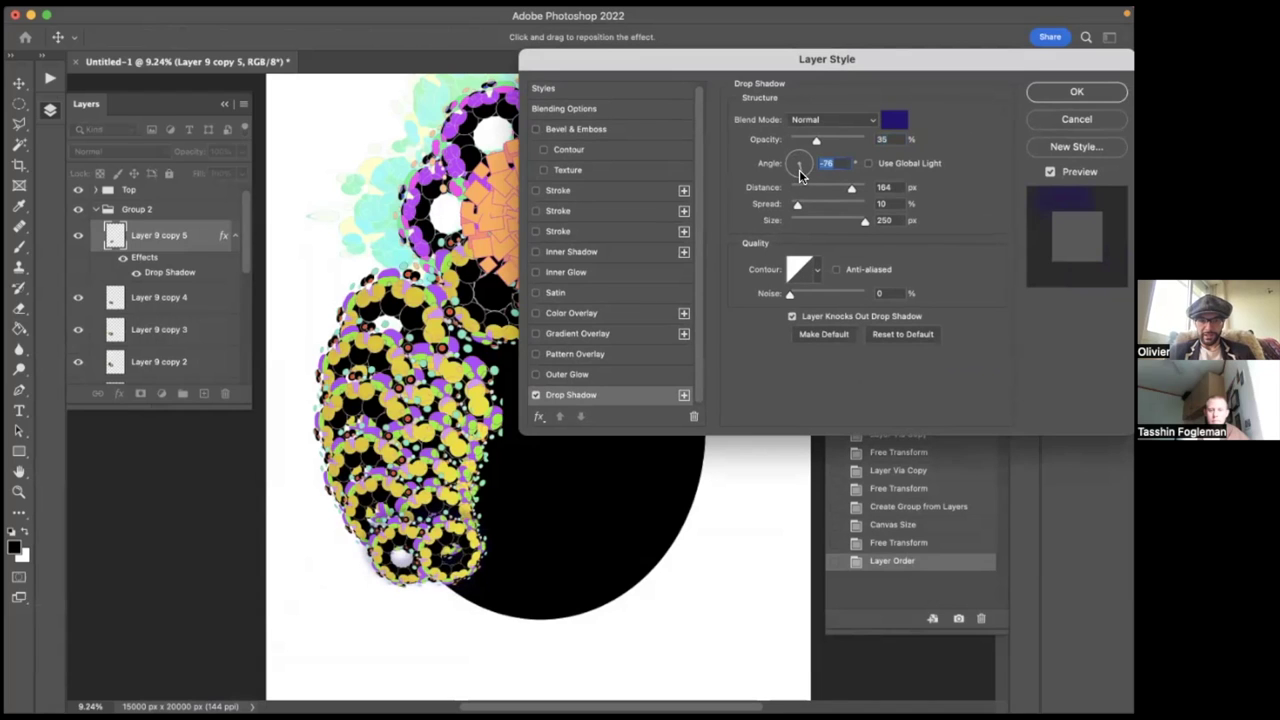
pyautogui.moveTo(833, 143); pyautogui.dragTo(833, 140)
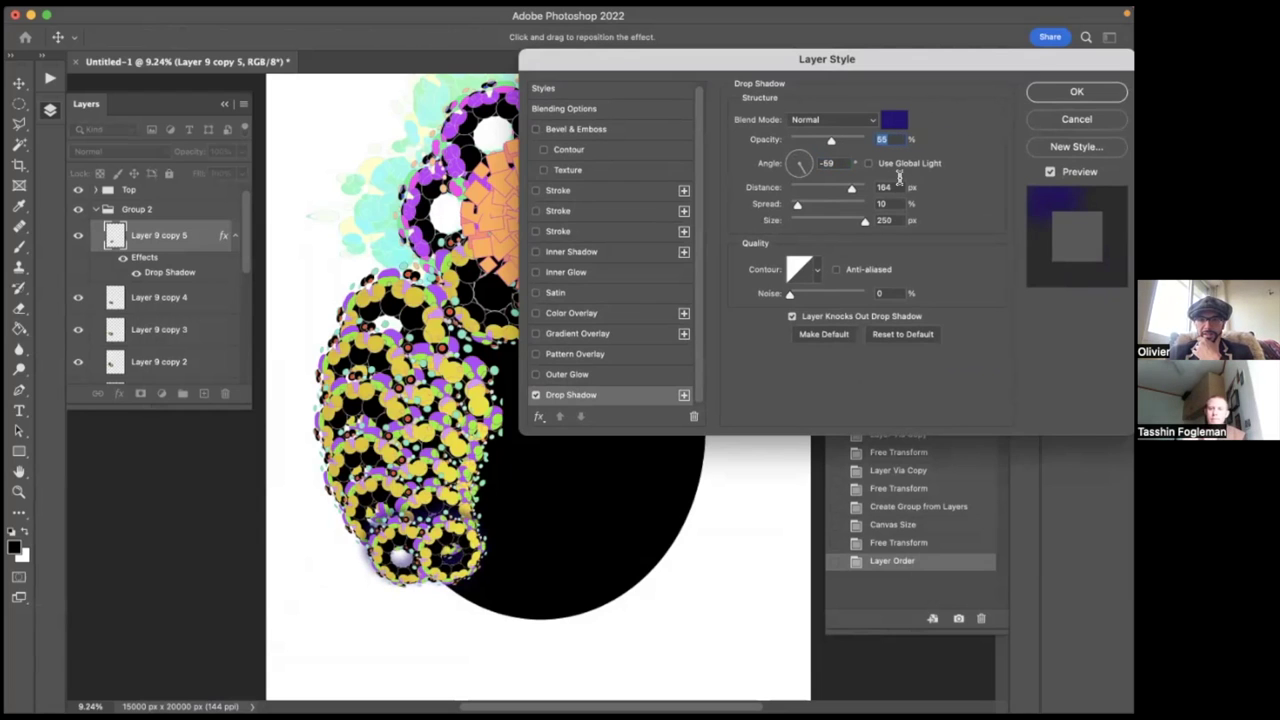
pyautogui.moveTo(812, 293); pyautogui.dragTo(897, 292)
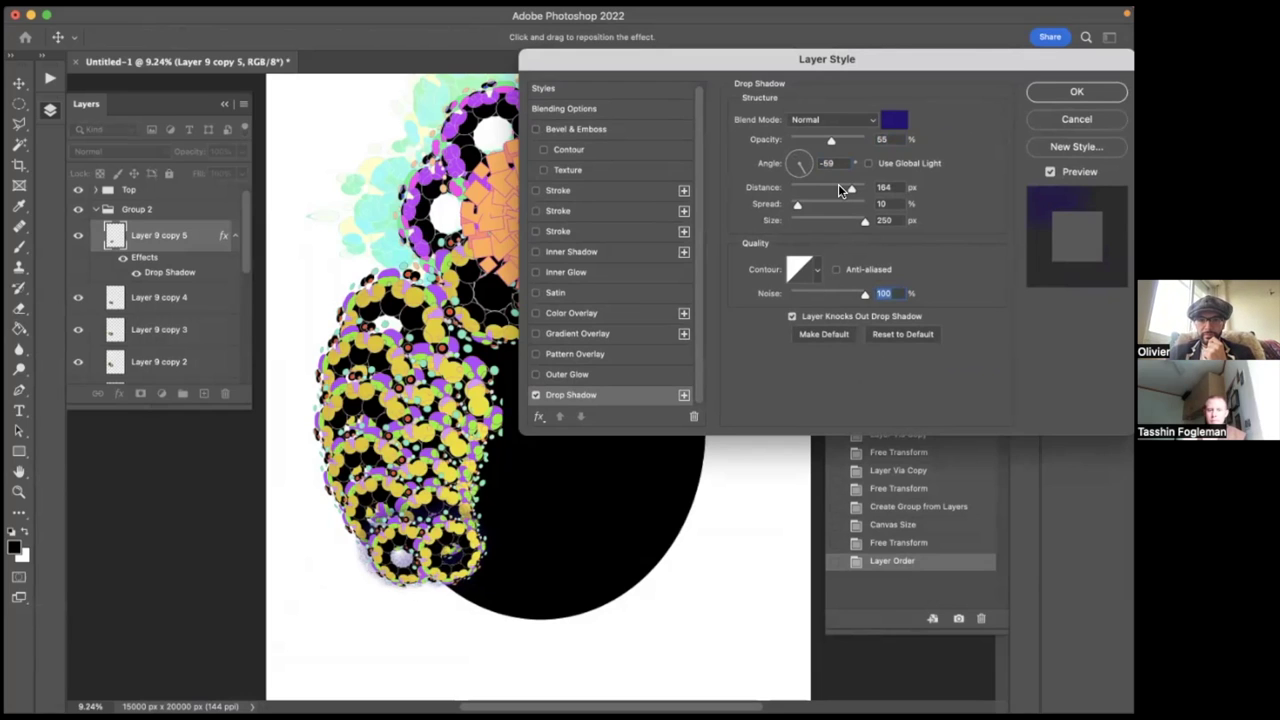
pyautogui.moveTo(838, 187); pyautogui.dragTo(849, 191)
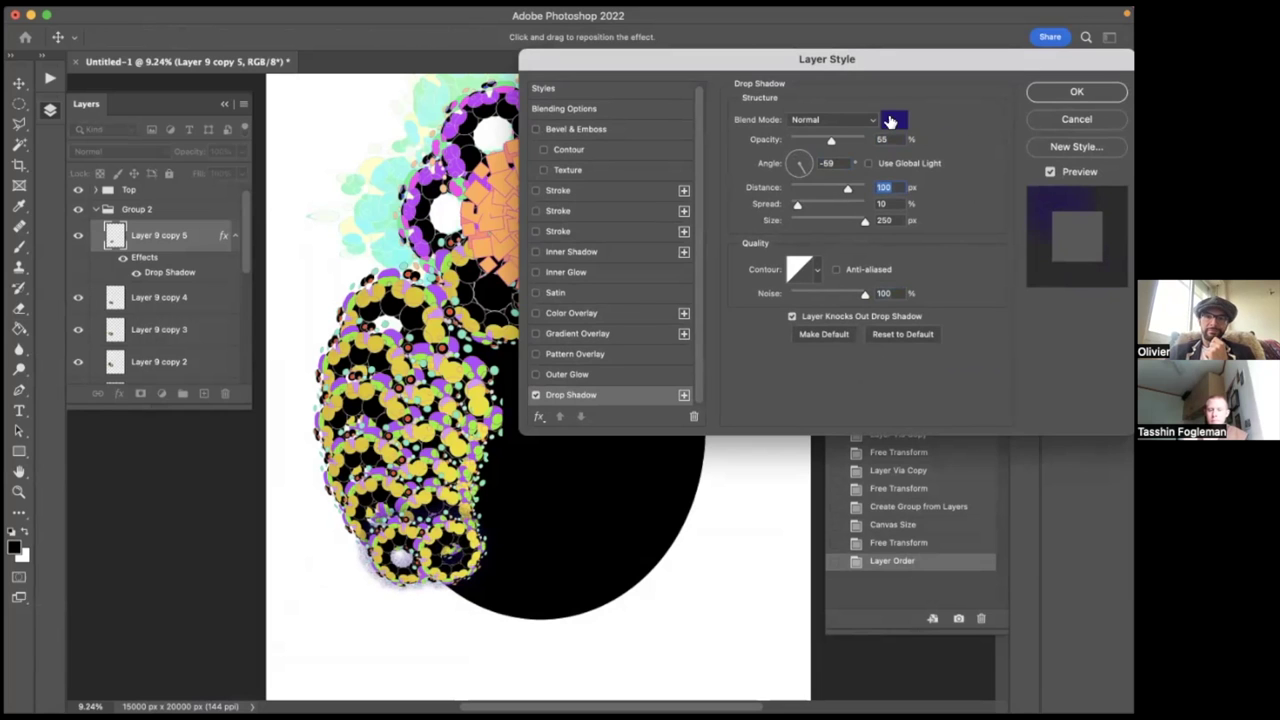
# - Set the shadow colour to turquoise #8cffee sampled from the pale outer petals and apply the layer style
pyautogui.moveTo(870, 63); pyautogui.dragTo(884, 140)
pyautogui.click(893, 190)
pyautogui.click(376, 207)
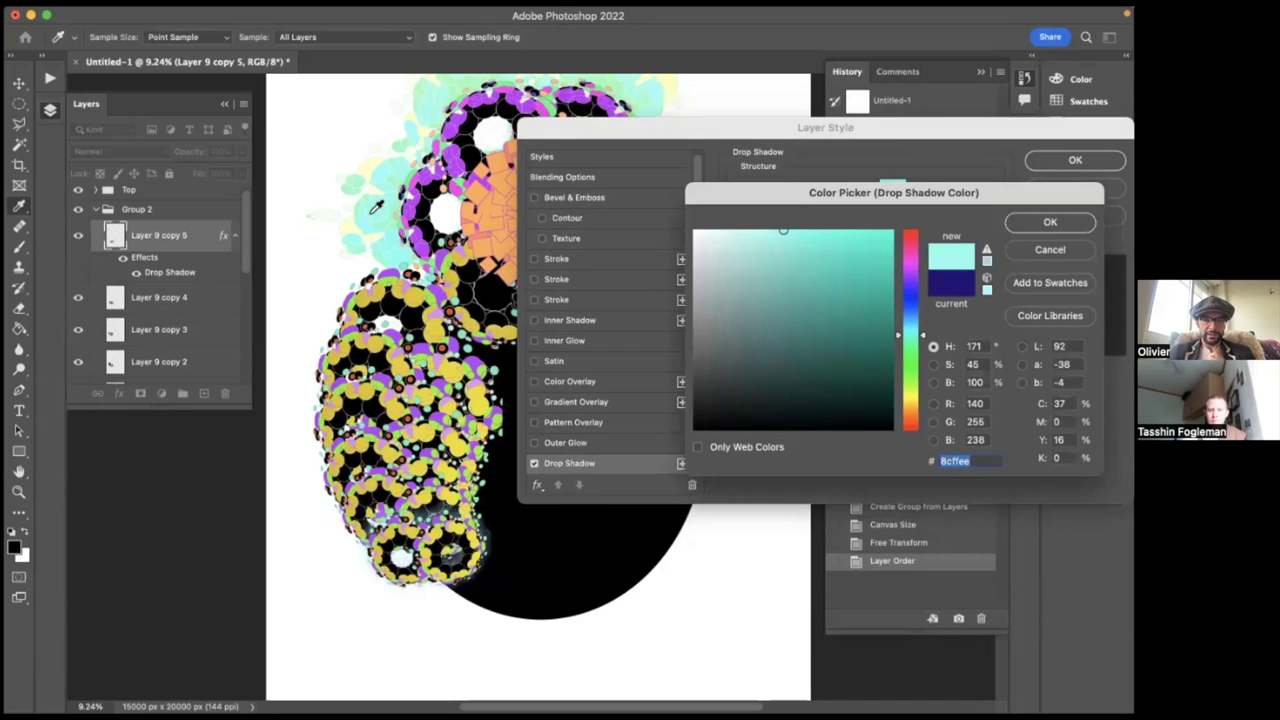
pyautogui.click(1050, 222)
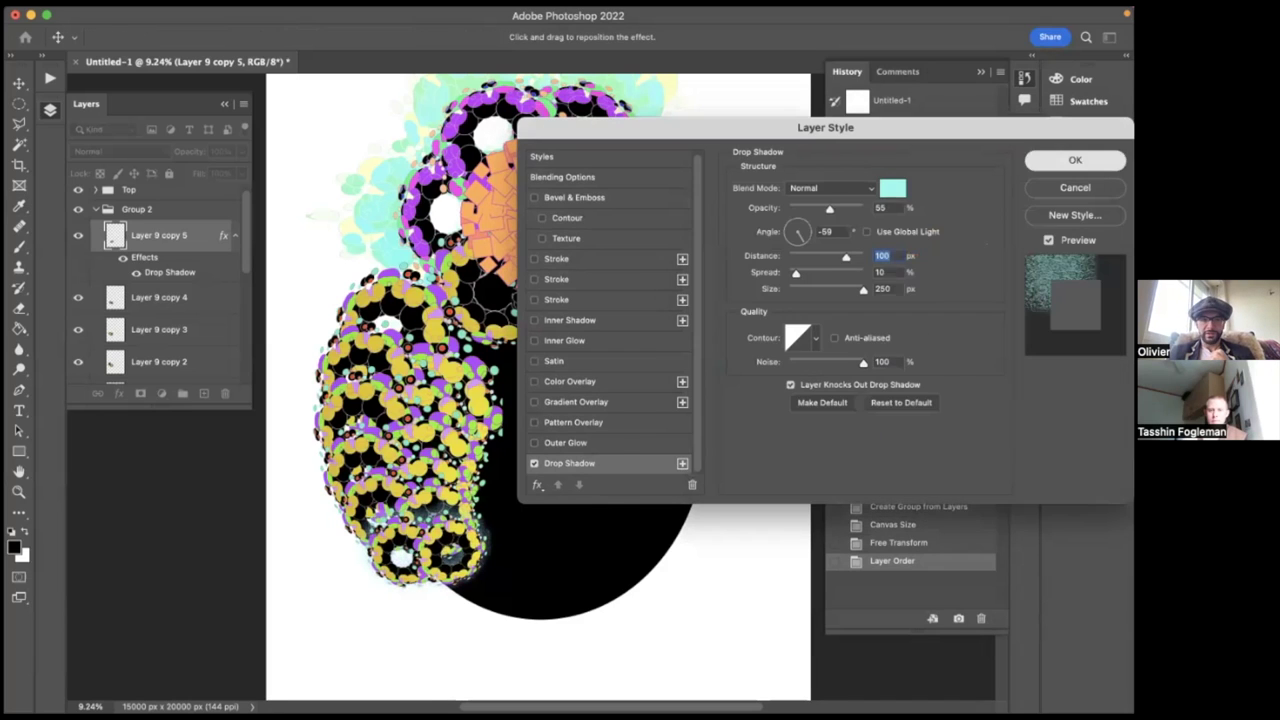
pyautogui.click(1075, 160)
# - Copy the layer style of Layer 9 copy 5 onto the layers from Layer 9 copy 4 down to Layer 9, then collapse Group 2
pyautogui.rightClick(143, 239)
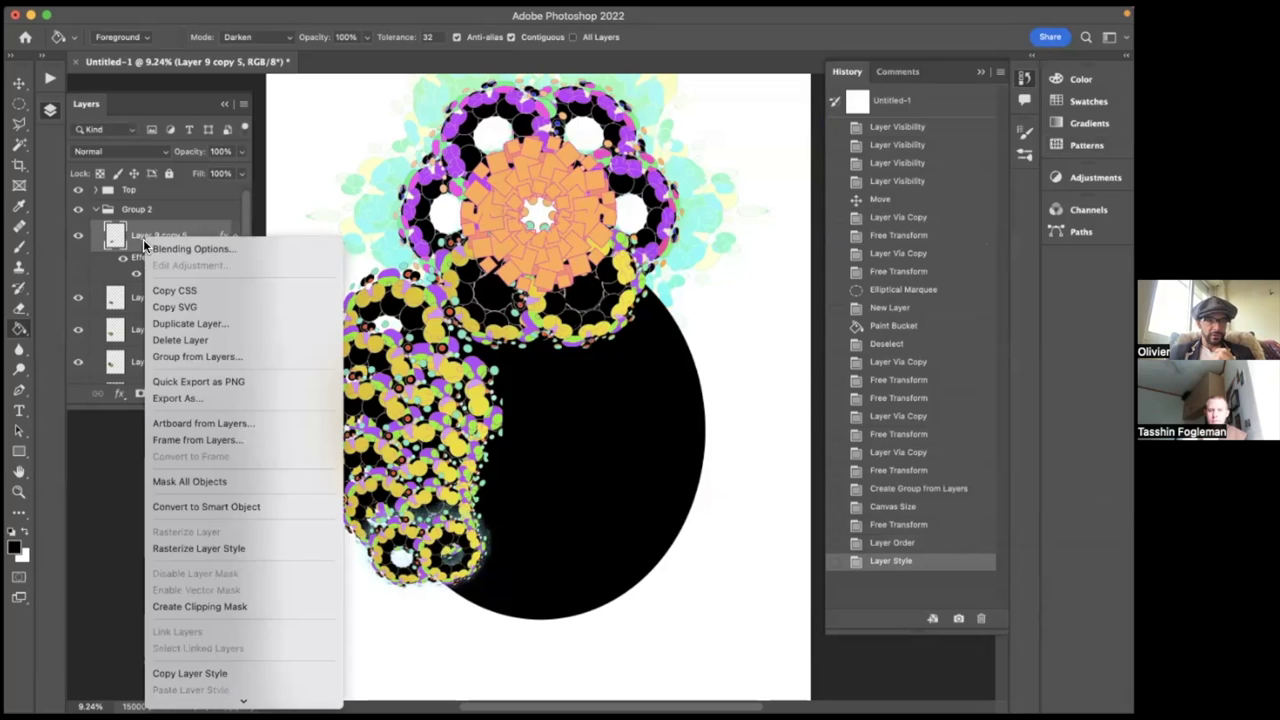
pyautogui.click(205, 673)
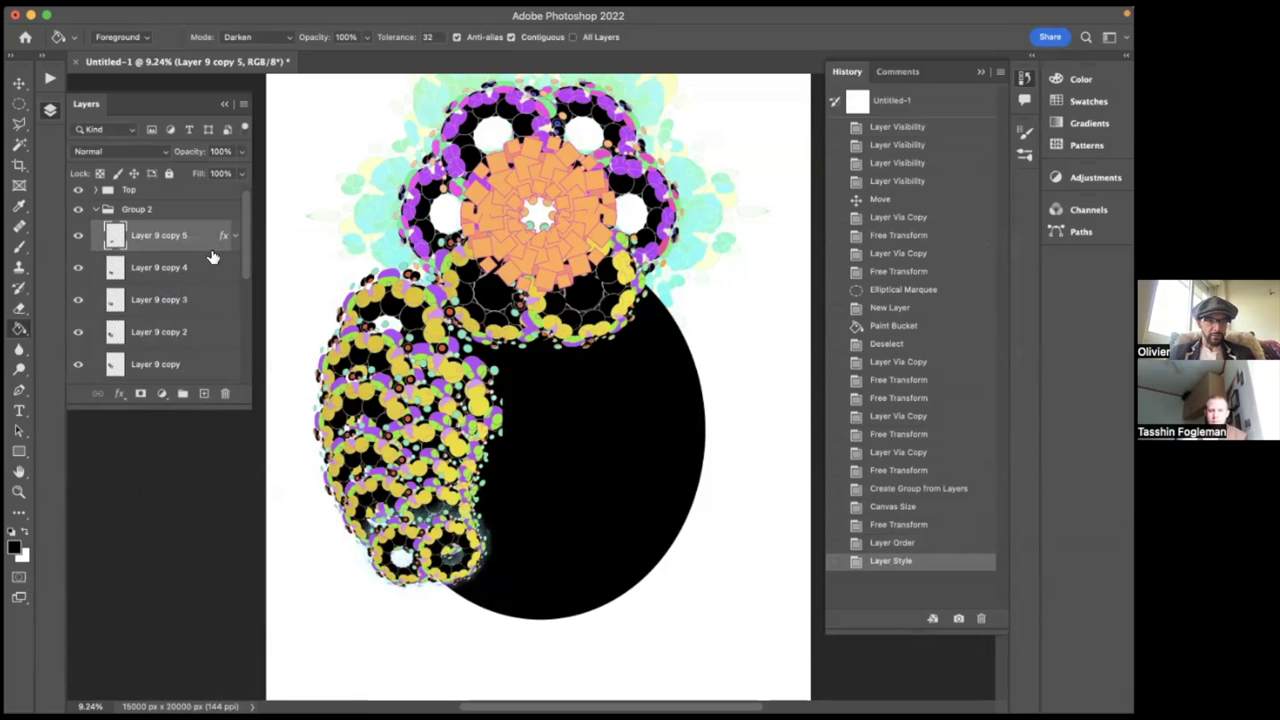
pyautogui.scroll(-5, 166, 268)
pyautogui.keyDown('shift'); pyautogui.click(170, 276); pyautogui.keyUp('shift')
pyautogui.rightClick(170, 276)
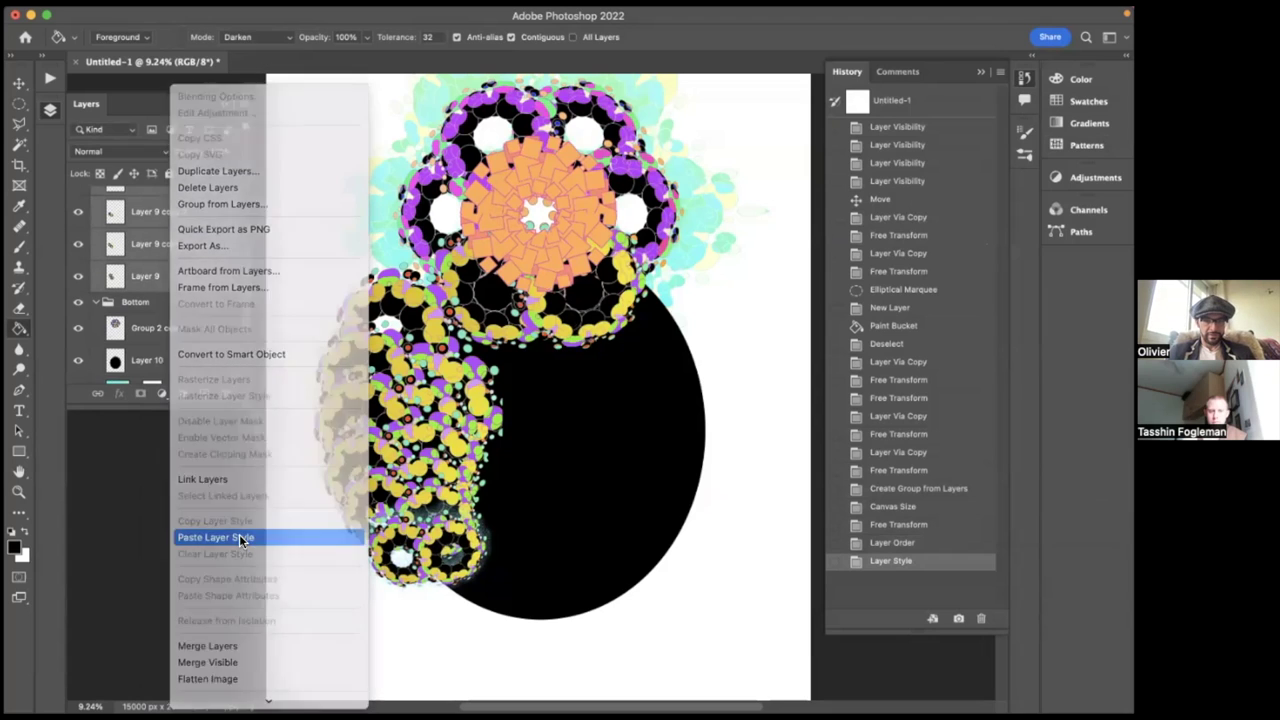
pyautogui.click(239, 536)
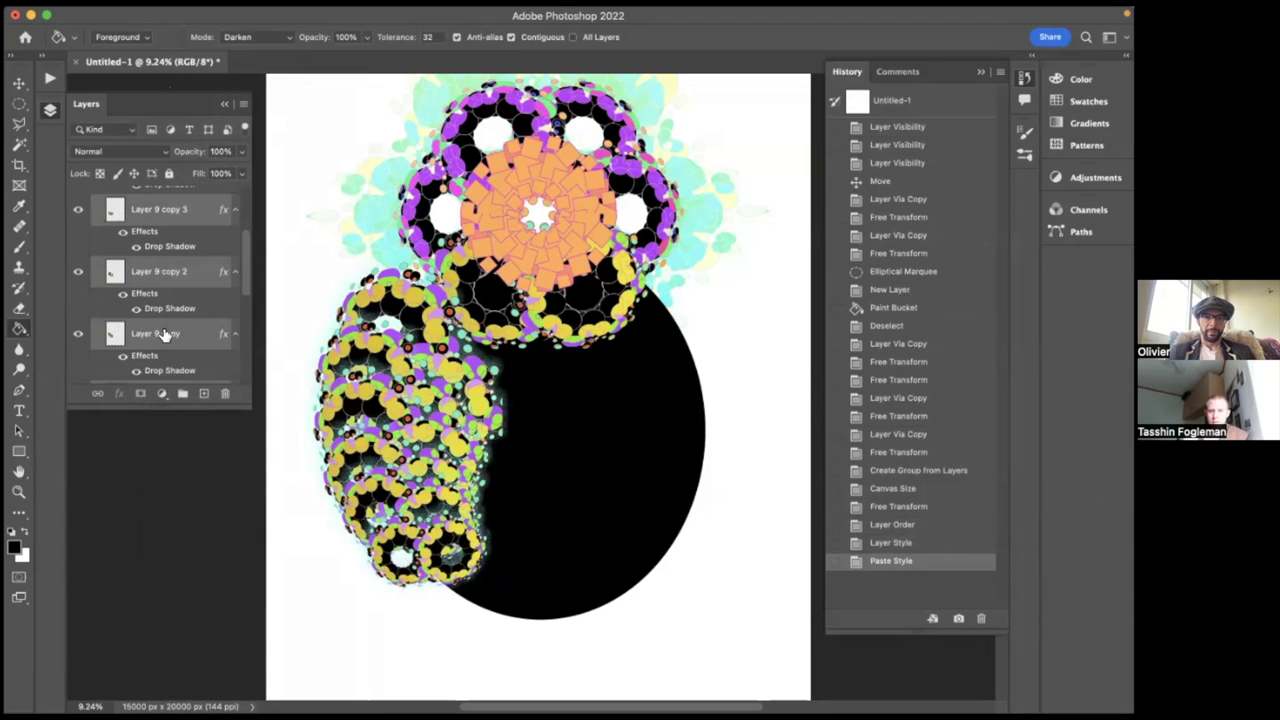
pyautogui.scroll(5, 163, 335)
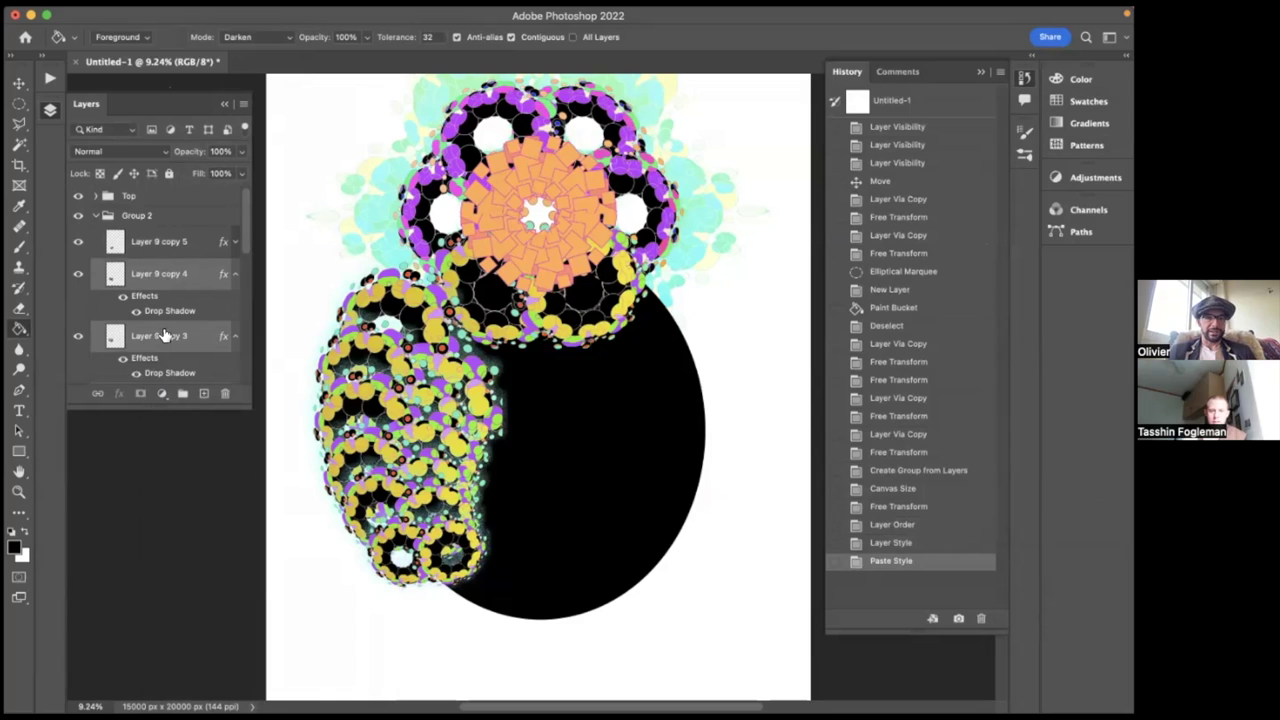
pyautogui.click(96, 215)
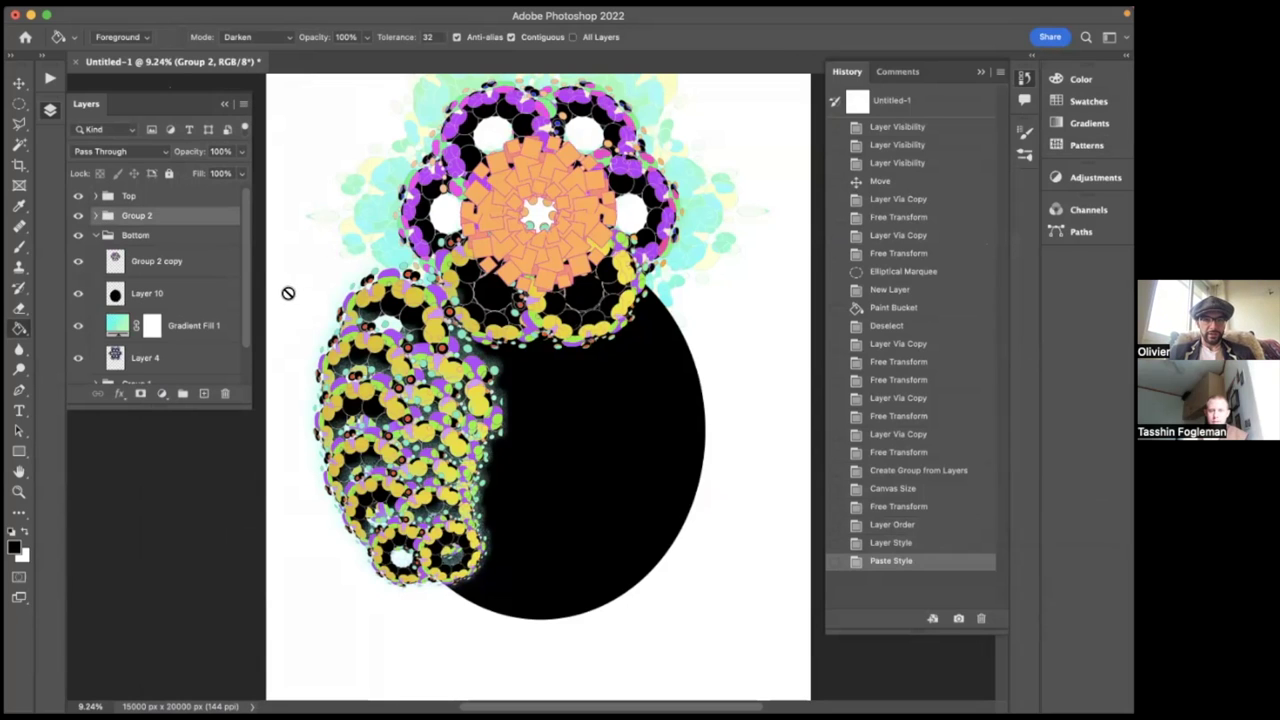
# - Duplicate Group 2 and clear the layer styles from Layer 9 copy 5 down to Layer 9 in the upper copy
pyautogui.click(96, 216)
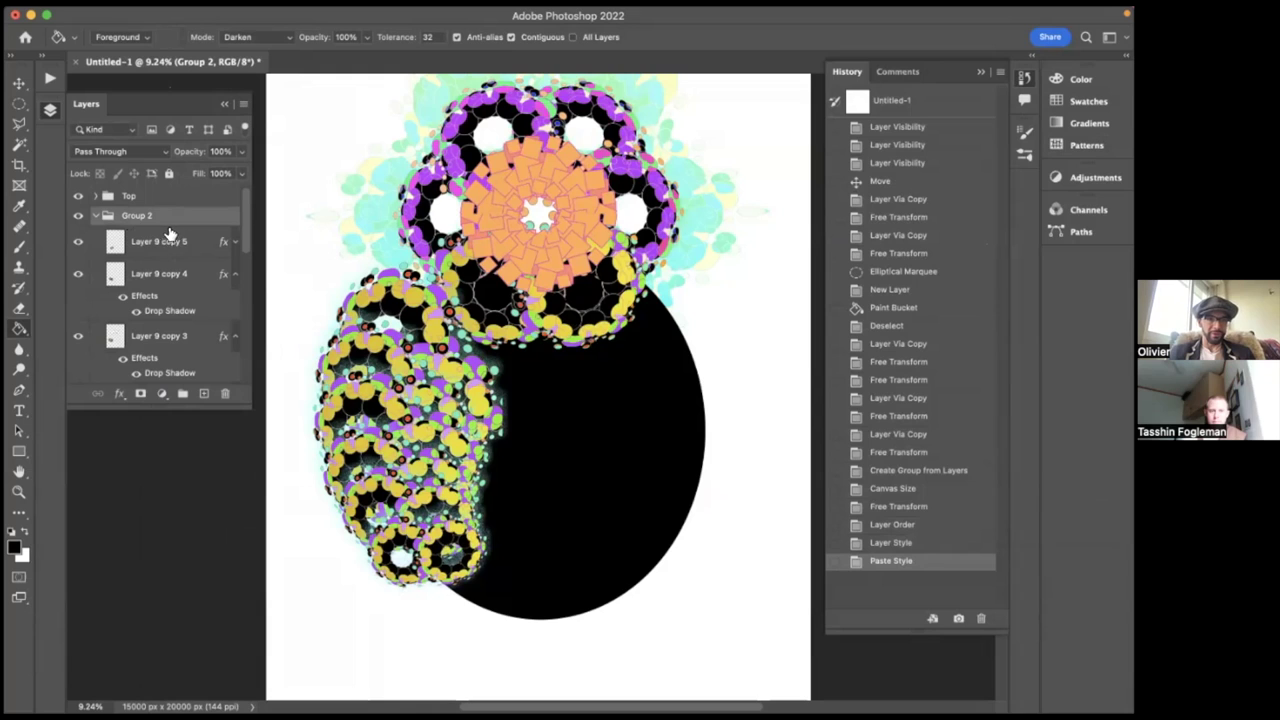
pyautogui.click(128, 250)
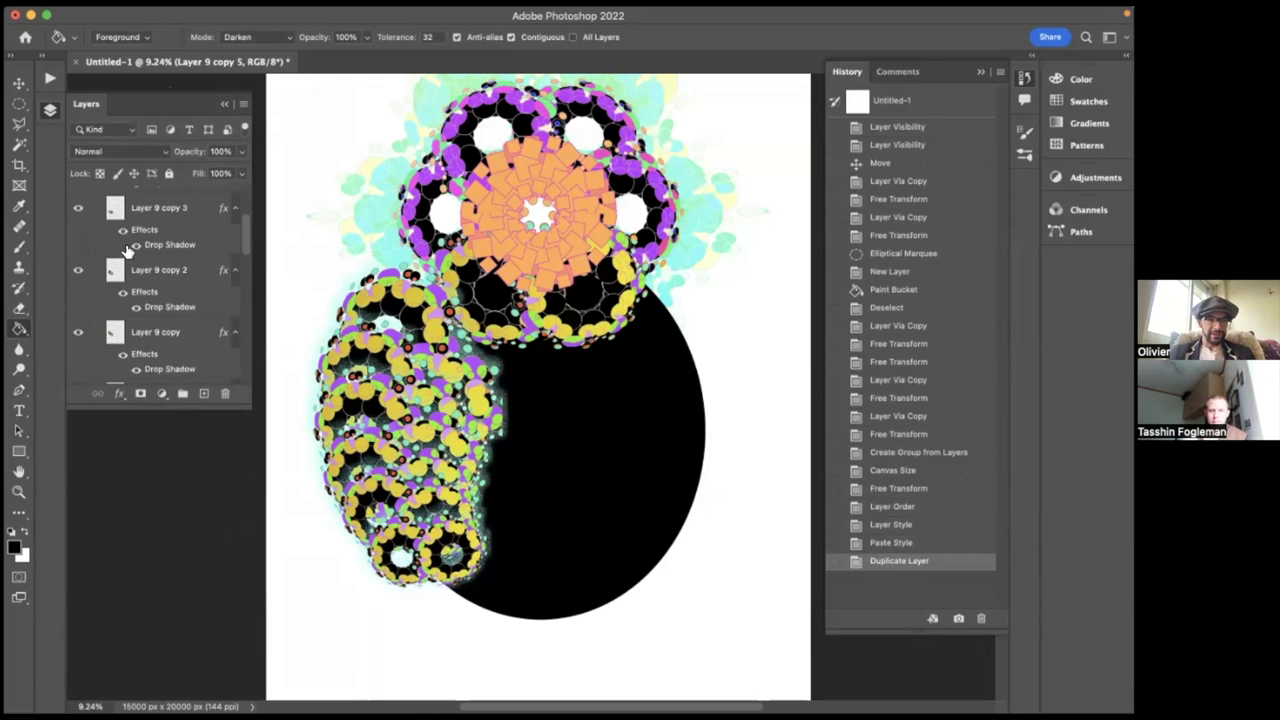
pyautogui.keyDown('shift'); pyautogui.click(129, 255); pyautogui.keyUp('shift')
pyautogui.rightClick(129, 255)
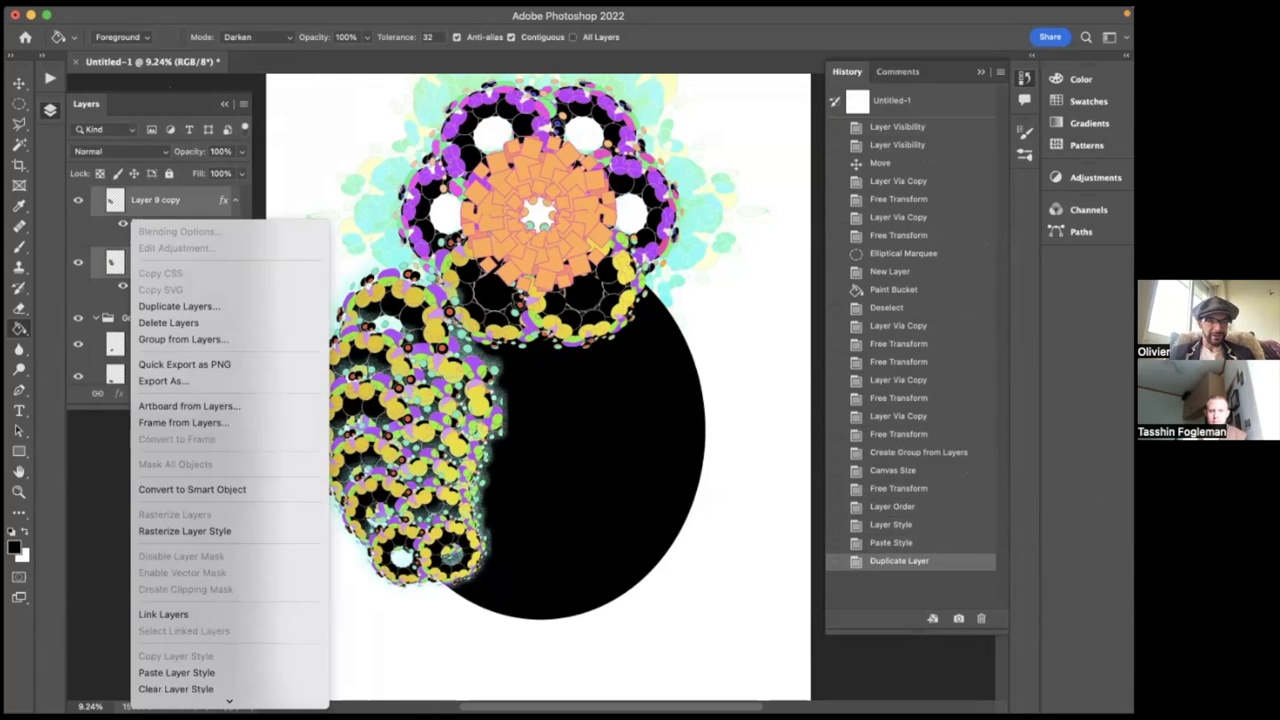
pyautogui.click(214, 538)
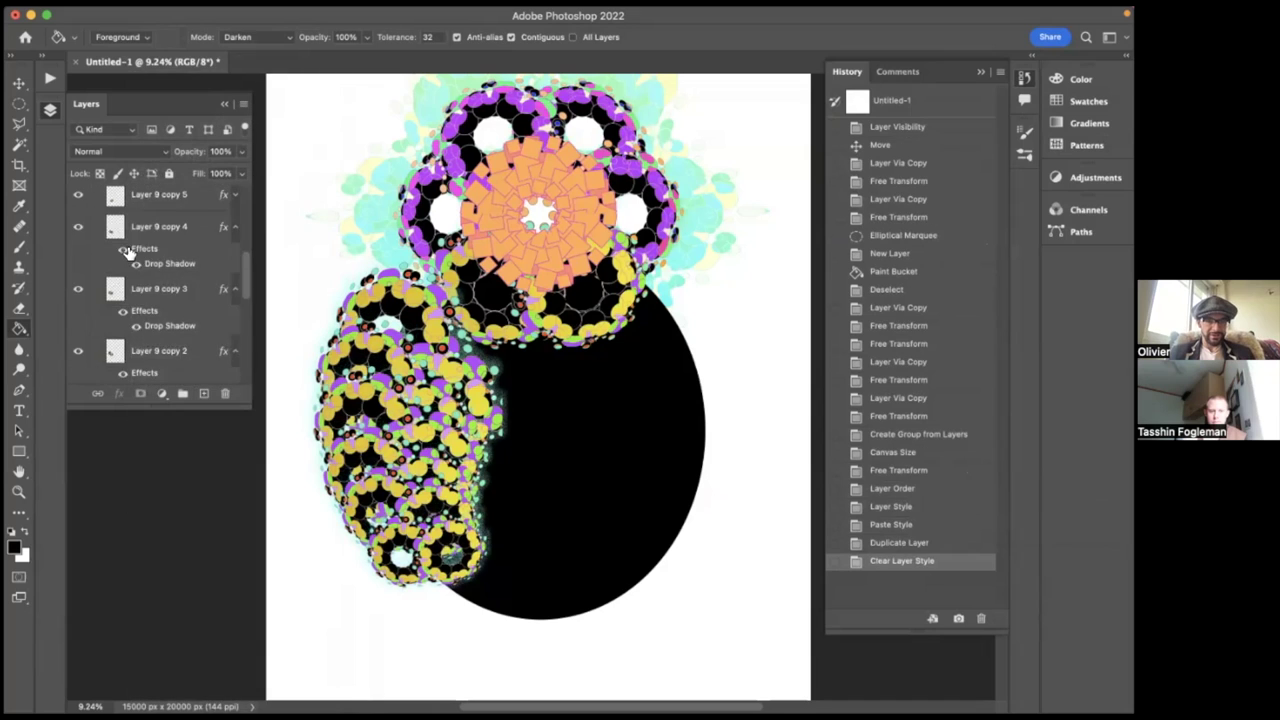
# - Merge the Group 2 copy 2 group and the Group 2 group into one layer each, leaving no selection active
pyautogui.scroll(3, 128, 252)
pyautogui.click(104, 216)
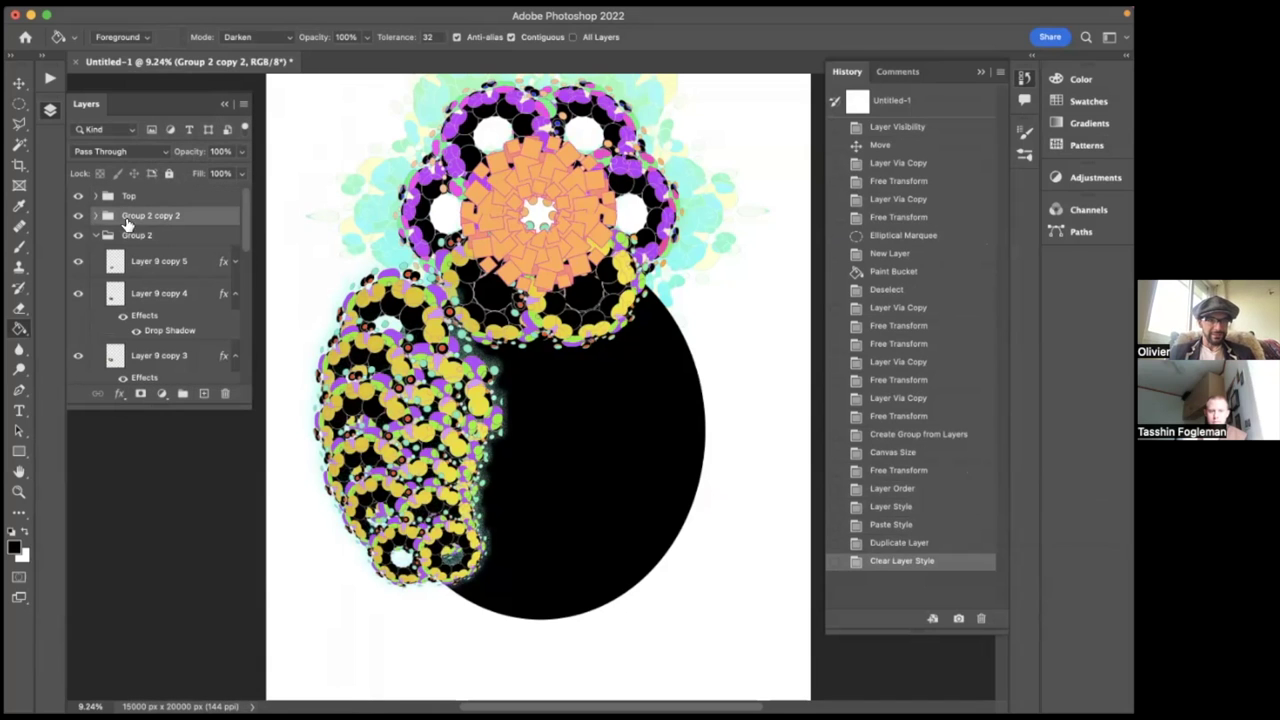
pyautogui.press('super+e')
pyautogui.keyDown('super'); pyautogui.click(101, 224); pyautogui.keyUp('super')
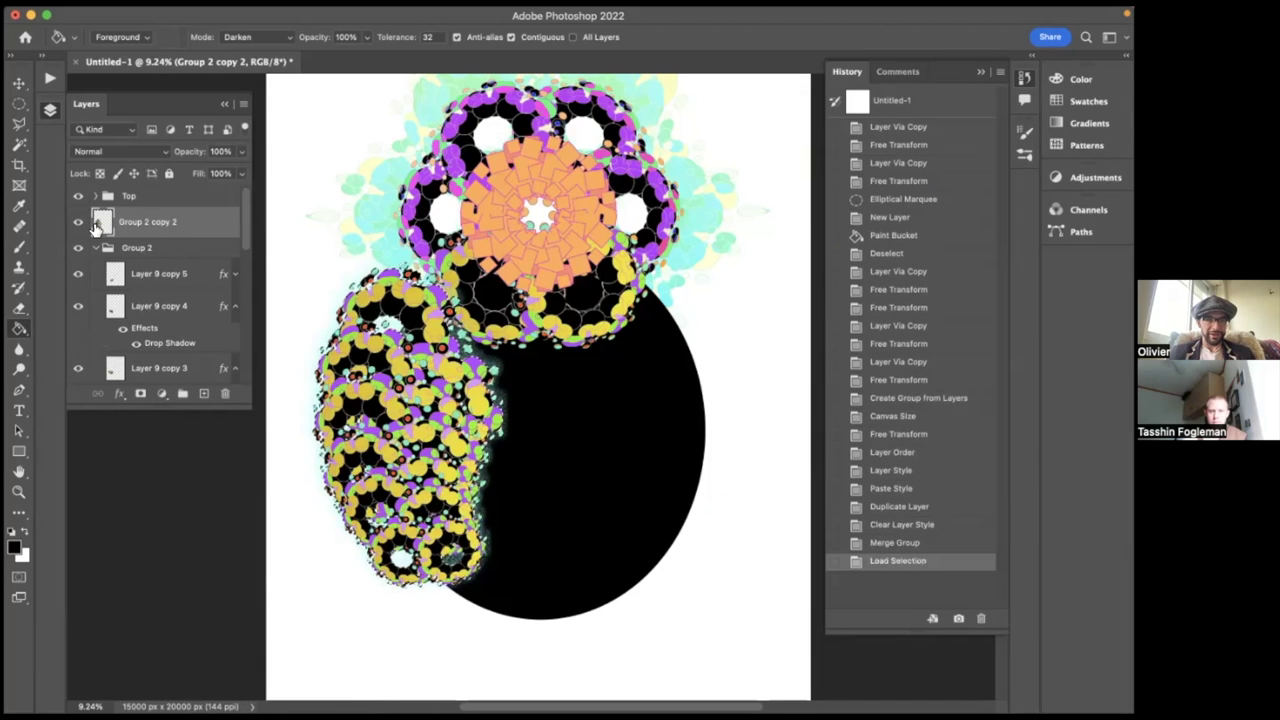
pyautogui.moveTo(101, 224); pyautogui.dragTo(110, 250)
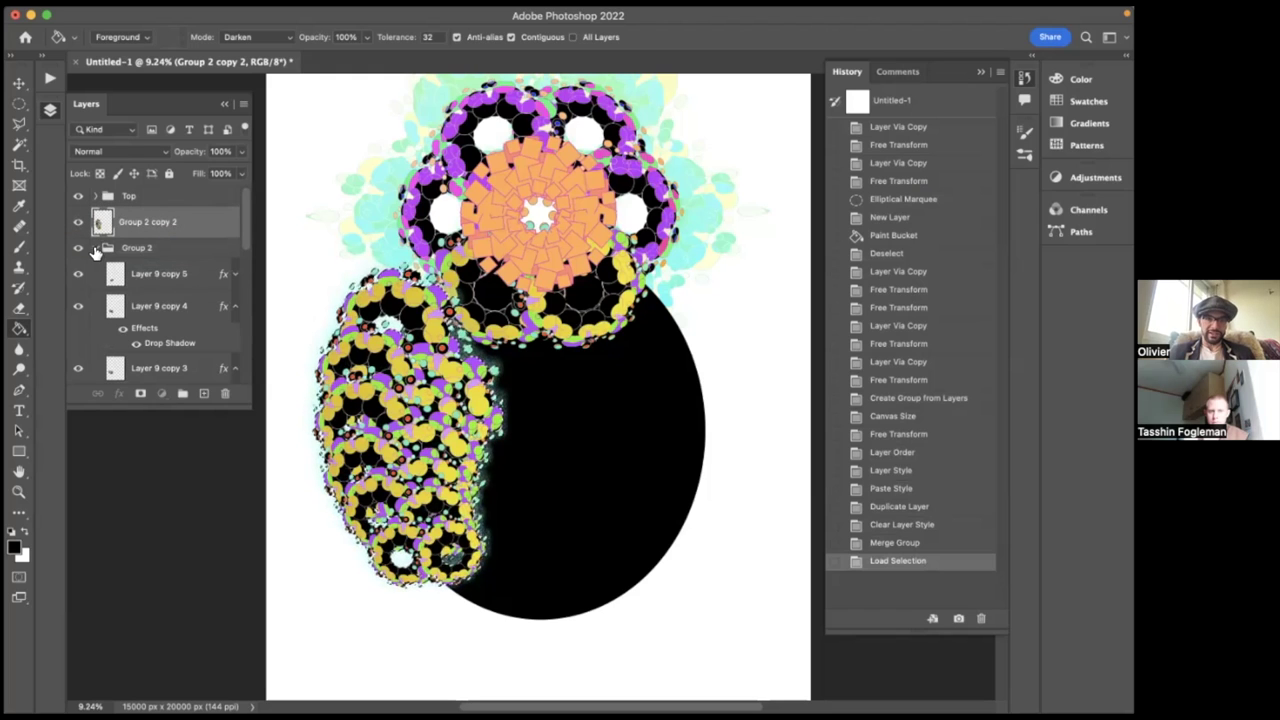
pyautogui.click(95, 248)
pyautogui.click(124, 251)
pyautogui.press('super+d')
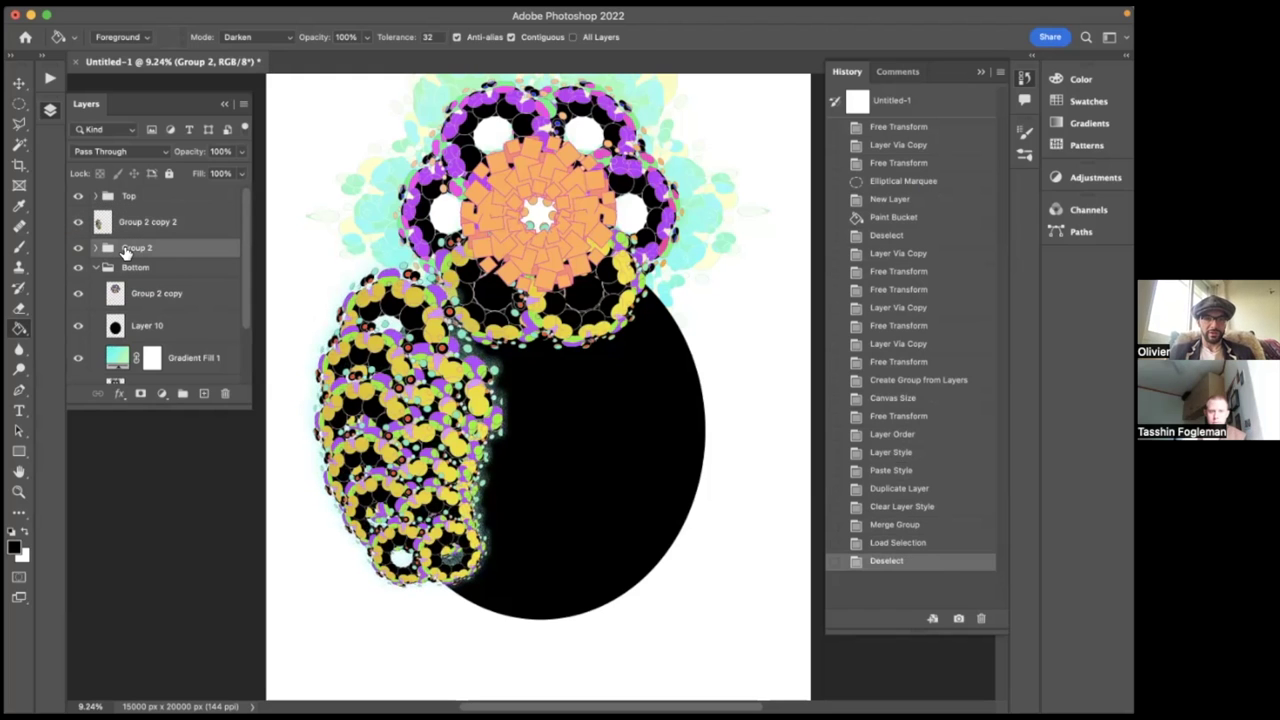
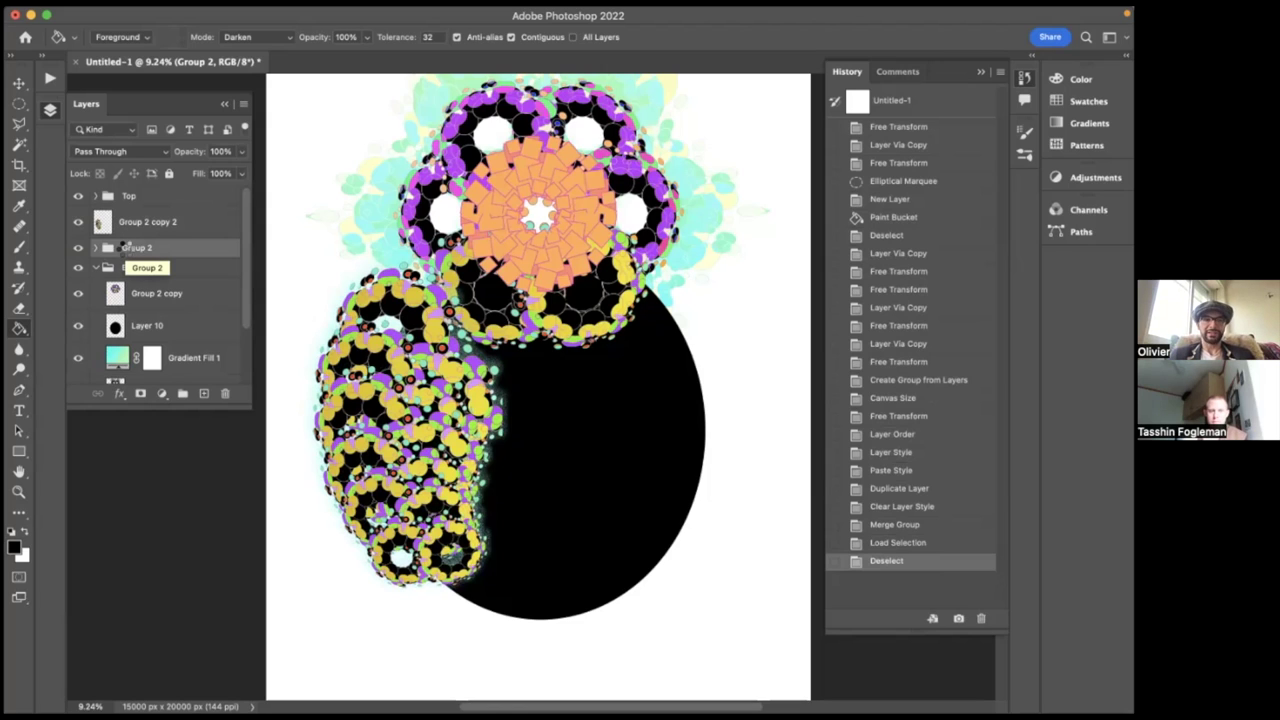
pyautogui.press('super+e')
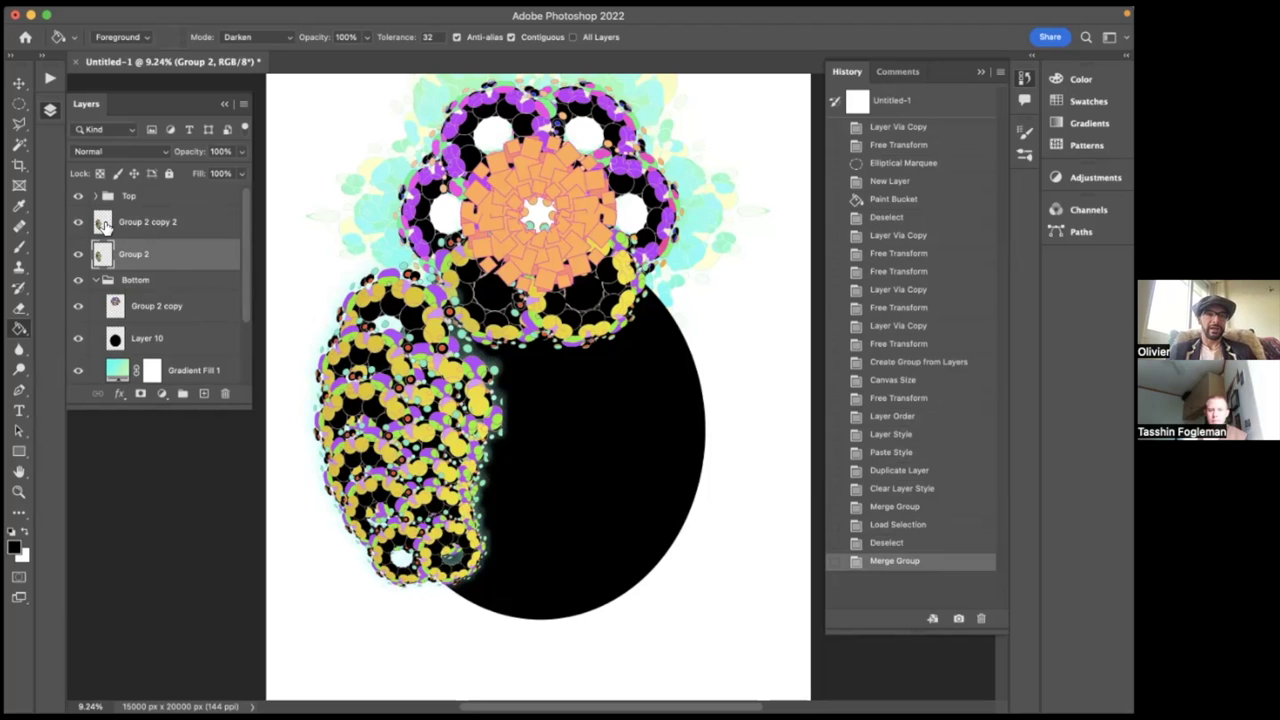
# - Group the two merged petal-chain layers and reorder Group 2 copy 2 beneath Group 2 inside the new group
pyautogui.click(104, 226)
pyautogui.keyDown('shift'); pyautogui.click(130, 254); pyautogui.keyUp('shift')
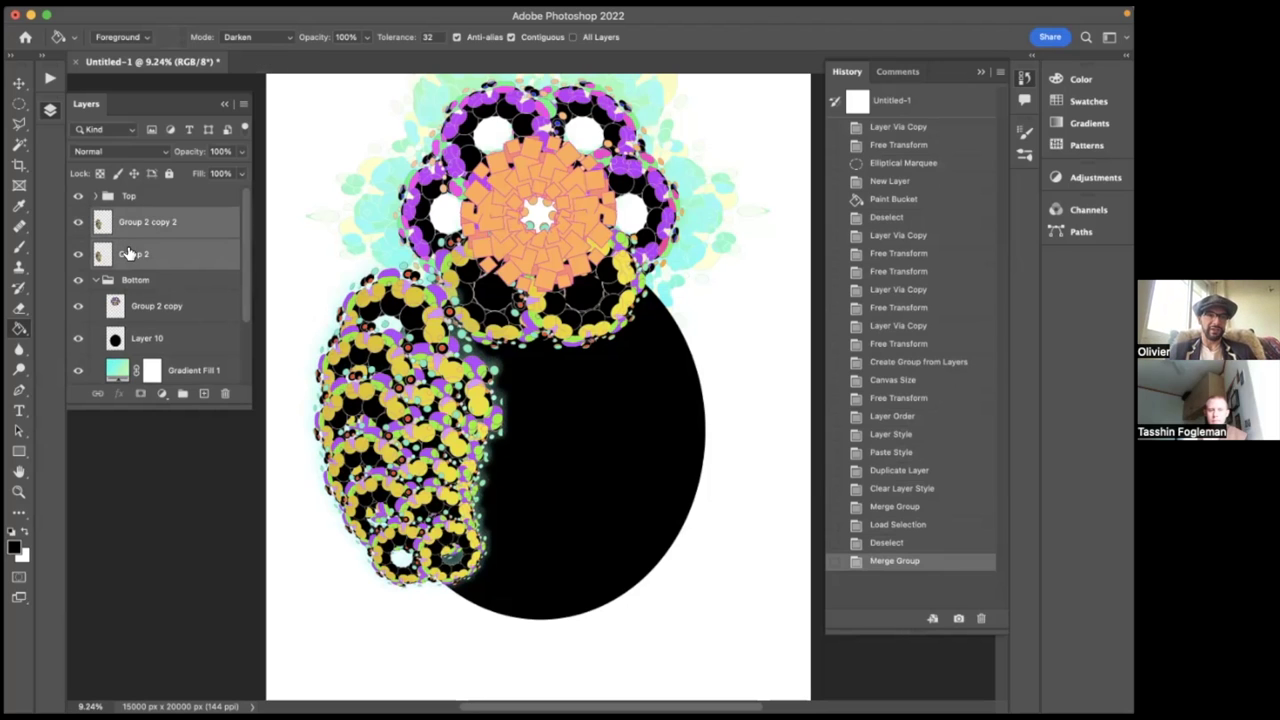
pyautogui.click(182, 393)
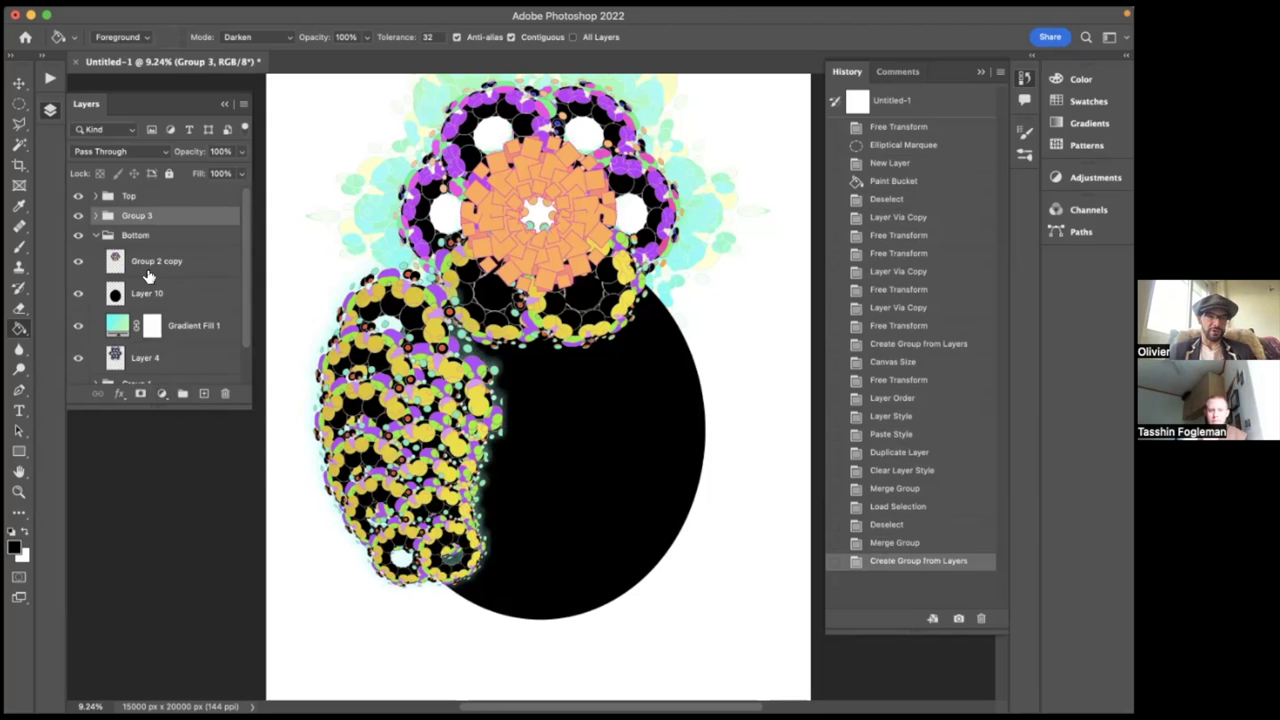
pyautogui.click(96, 216)
pyautogui.moveTo(135, 245); pyautogui.dragTo(117, 280)
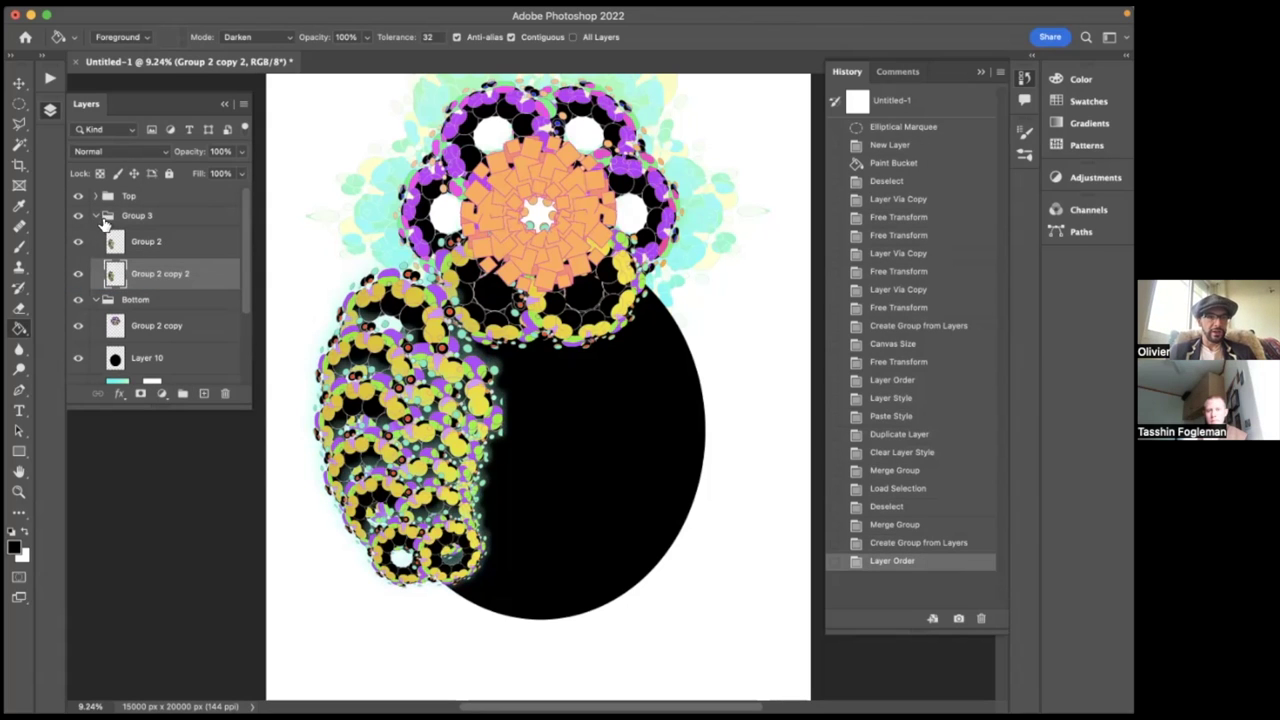
pyautogui.click(96, 216)
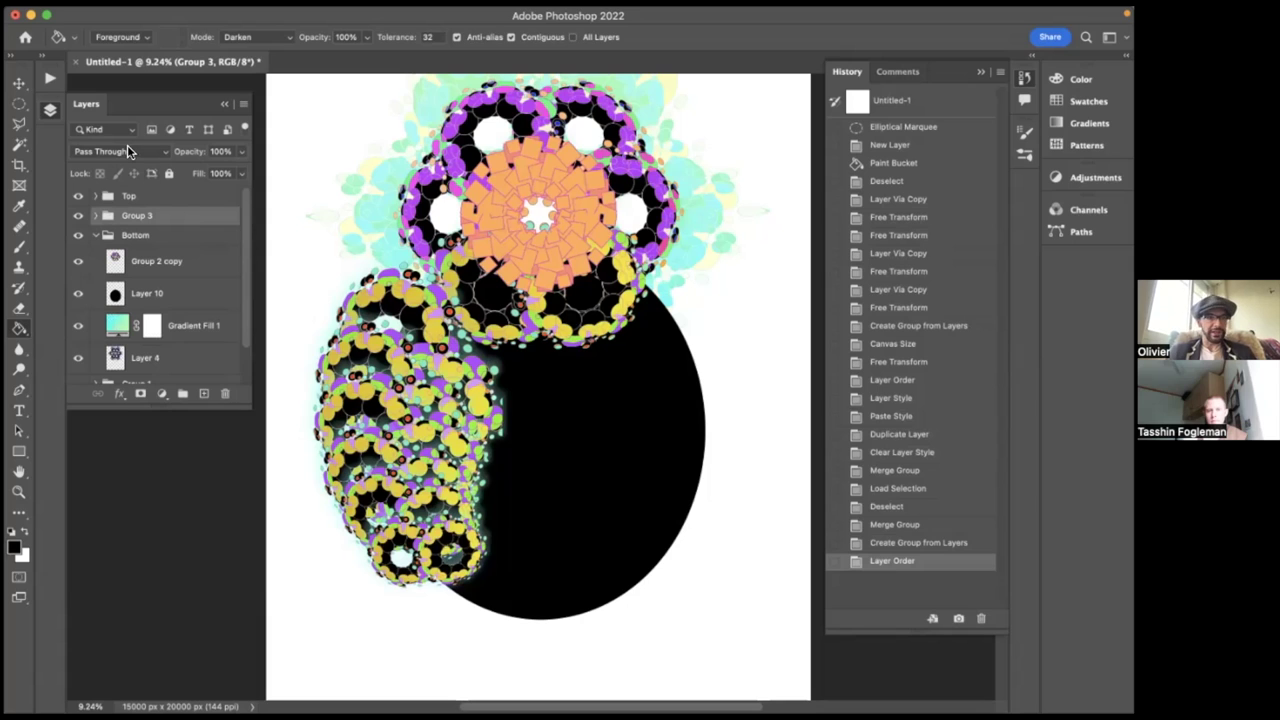
# - Move Group 3 up to X 3682.50 px, Y 10723 px with Free Transform
pyautogui.click(12, 86)
pyautogui.hotkey('ctrl', 't')
pyautogui.moveTo(496, 482); pyautogui.dragTo(489, 447)
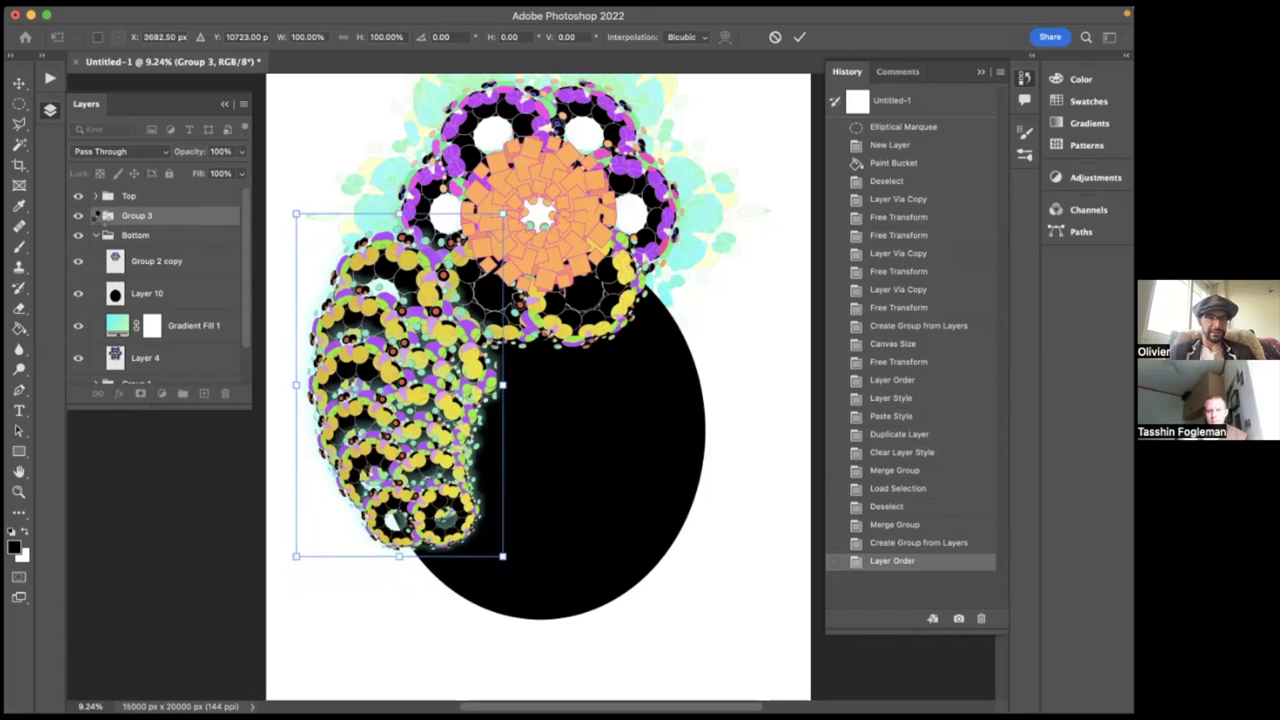
pyautogui.press('Return')
# - Move the Group 2 copy layer out of the Bottom group to directly above Group 3
pyautogui.click(96, 235)
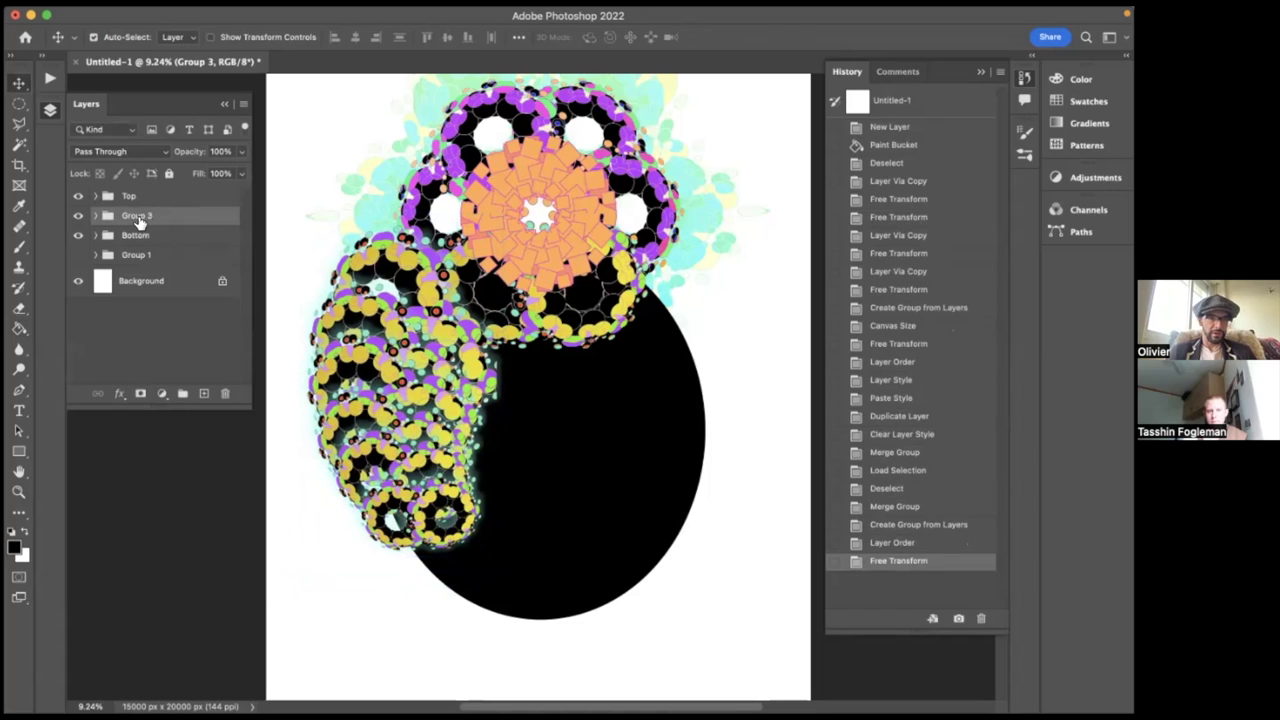
pyautogui.click(96, 216)
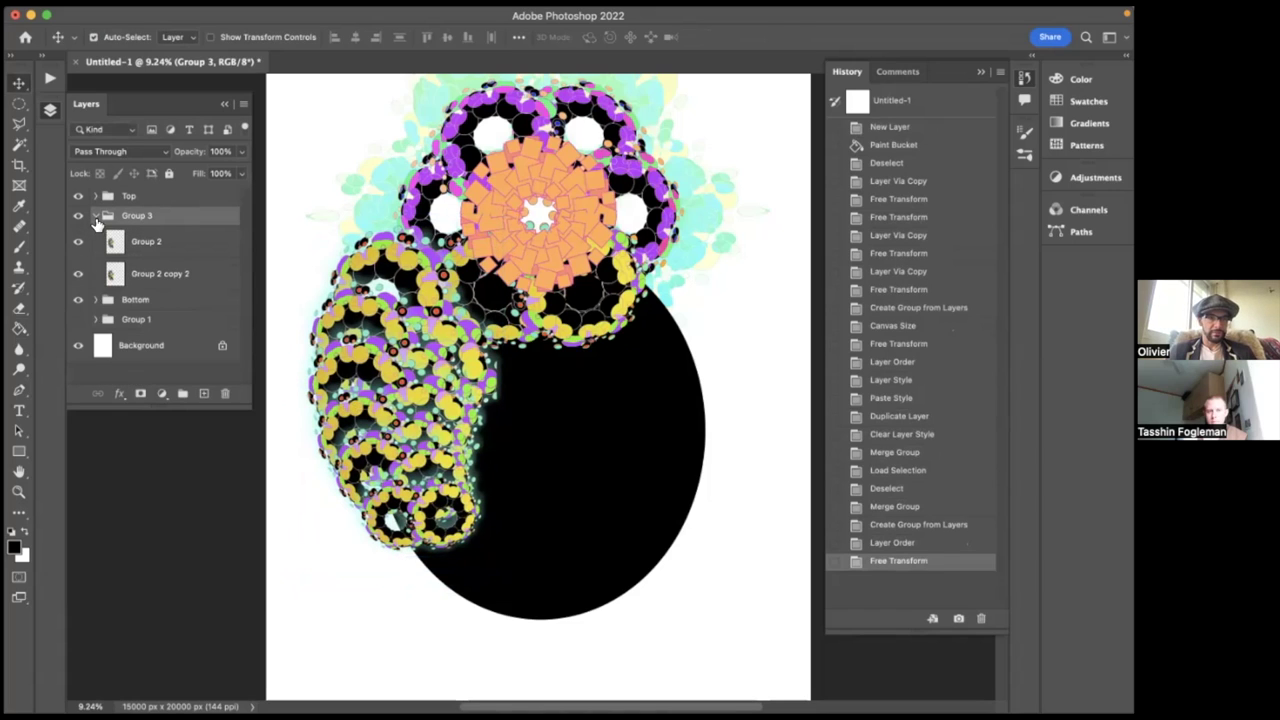
pyautogui.click(96, 301)
pyautogui.moveTo(92, 325); pyautogui.dragTo(84, 210)
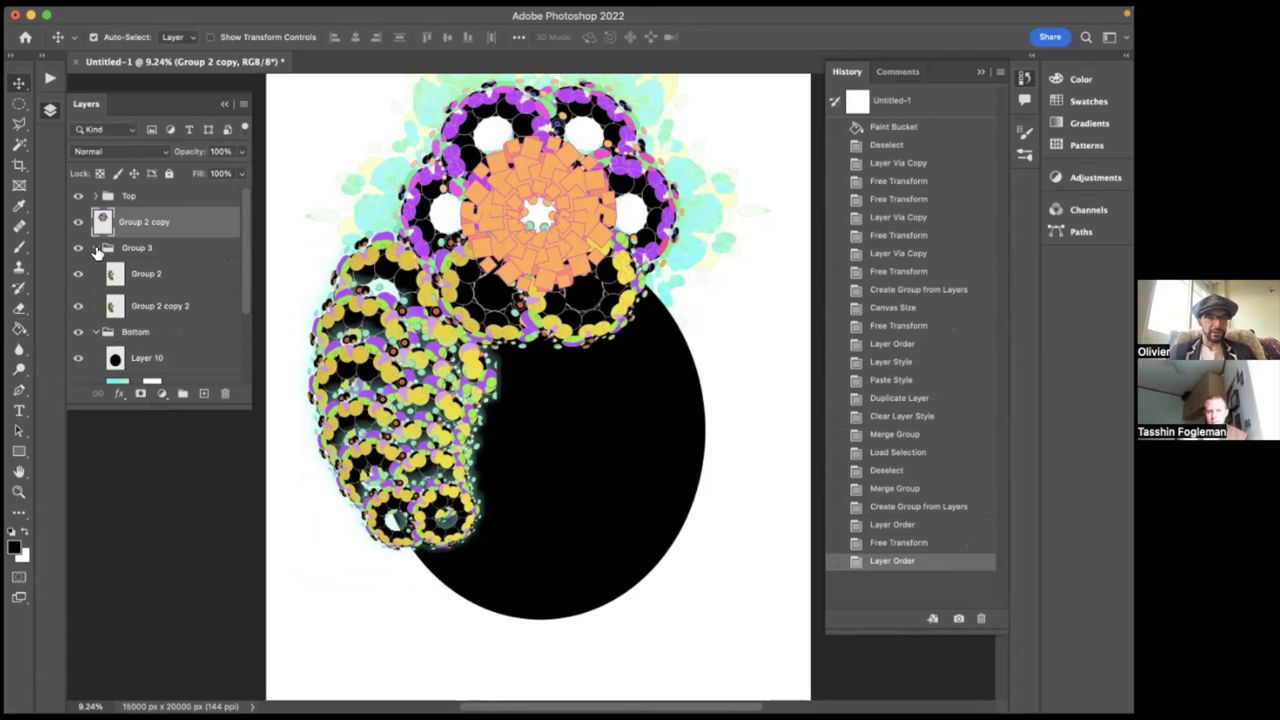
# - Duplicate Group 3 and mirror the copy horizontally with a -100% horizontal scale
pyautogui.click(96, 247)
pyautogui.click(130, 252)
pyautogui.press('super+j')
pyautogui.press('super+t')
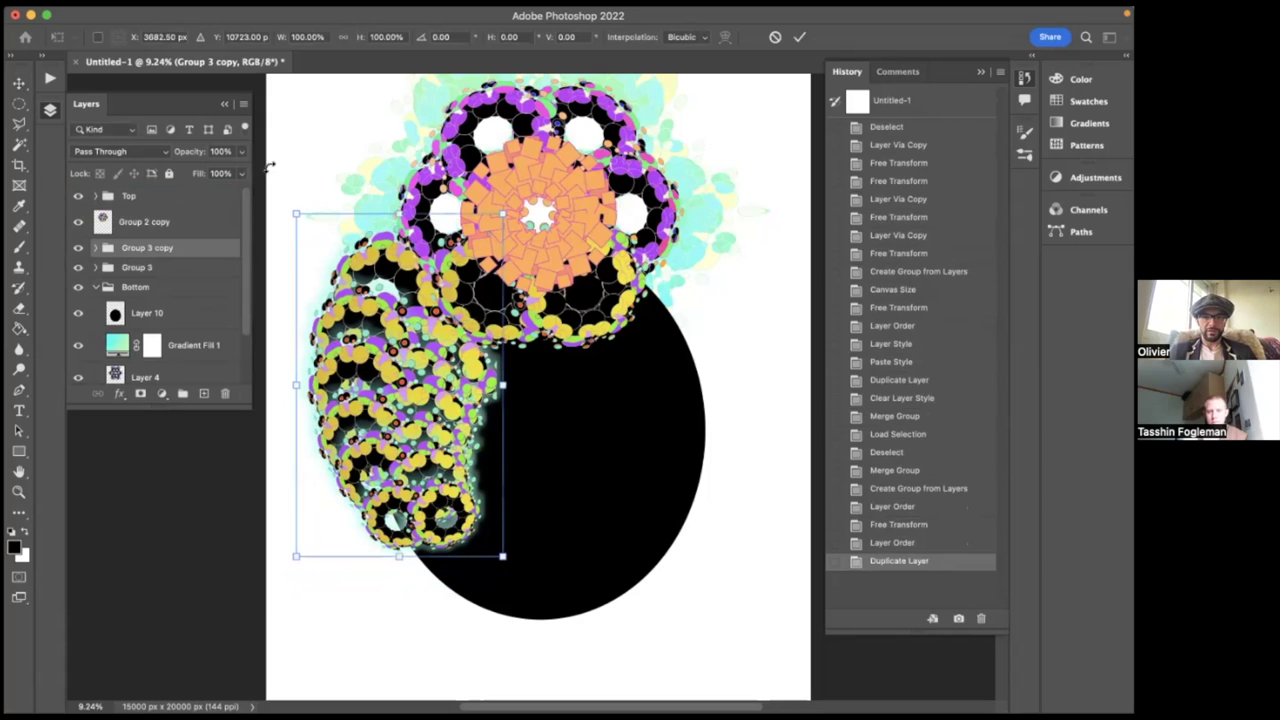
pyautogui.click(300, 37)
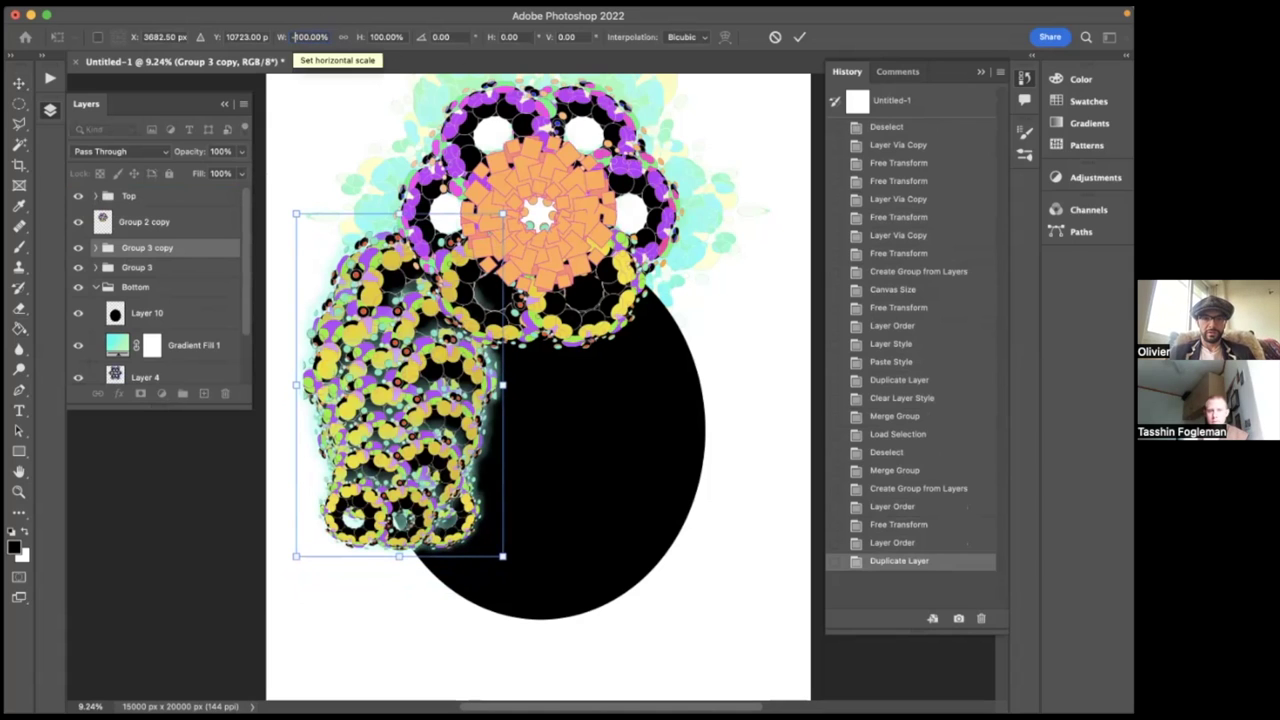
pyautogui.click(20, 83)
# - Move the whole mirrored Group 3 copy to the opposite side of the ellipse at X 11501 px, Y 10723 px
pyautogui.moveTo(417, 430); pyautogui.dragTo(686, 434)
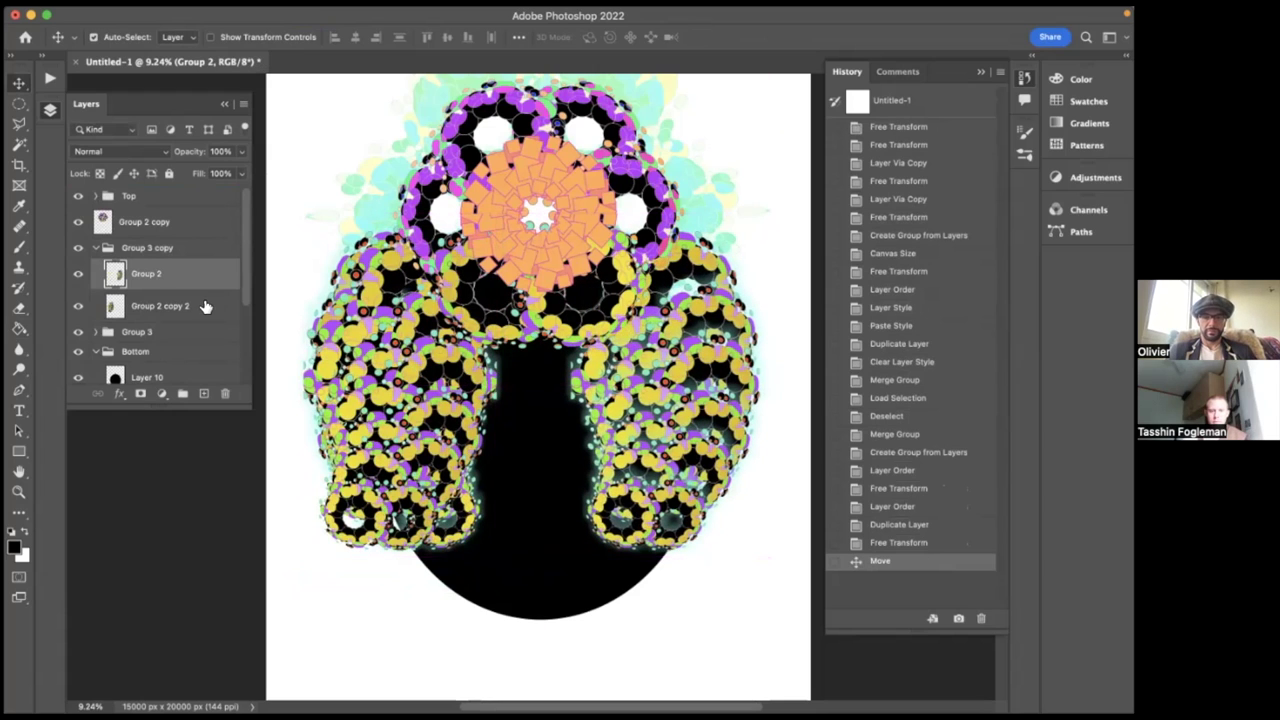
pyautogui.click(906, 548)
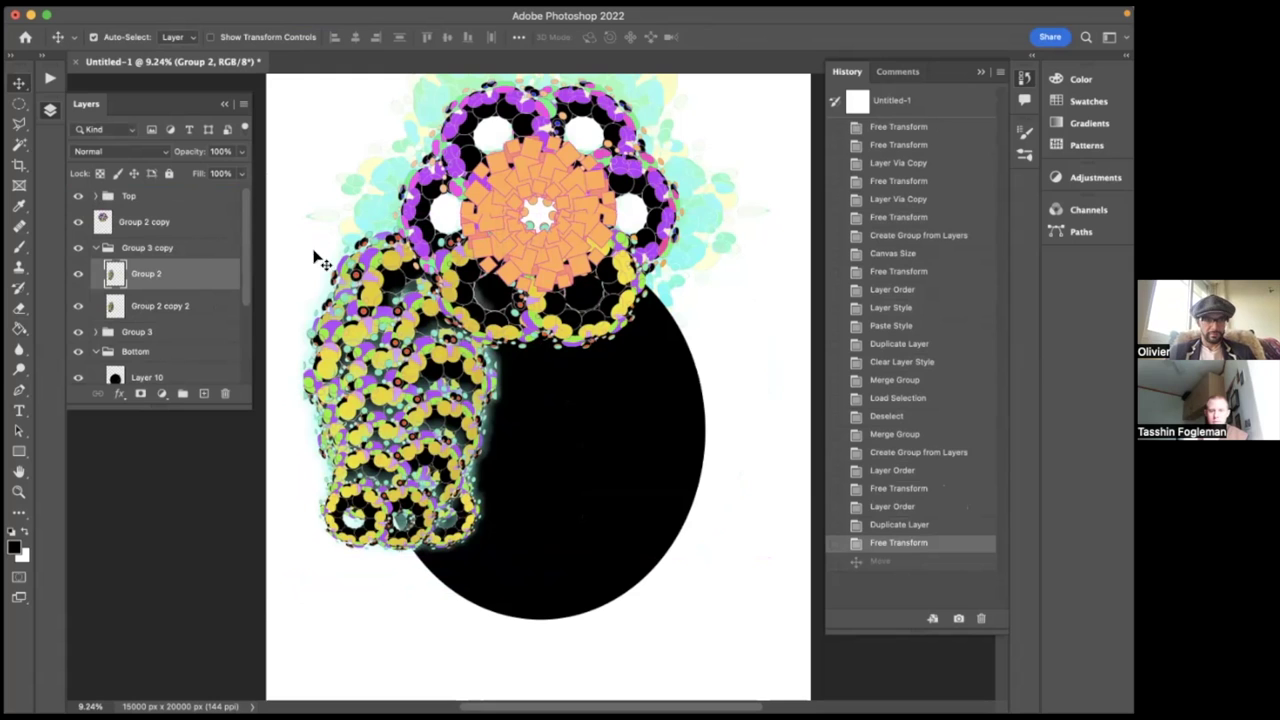
pyautogui.click(135, 249)
pyautogui.hotkey('ctrl', 't')
pyautogui.moveTo(400, 355); pyautogui.dragTo(690, 352)
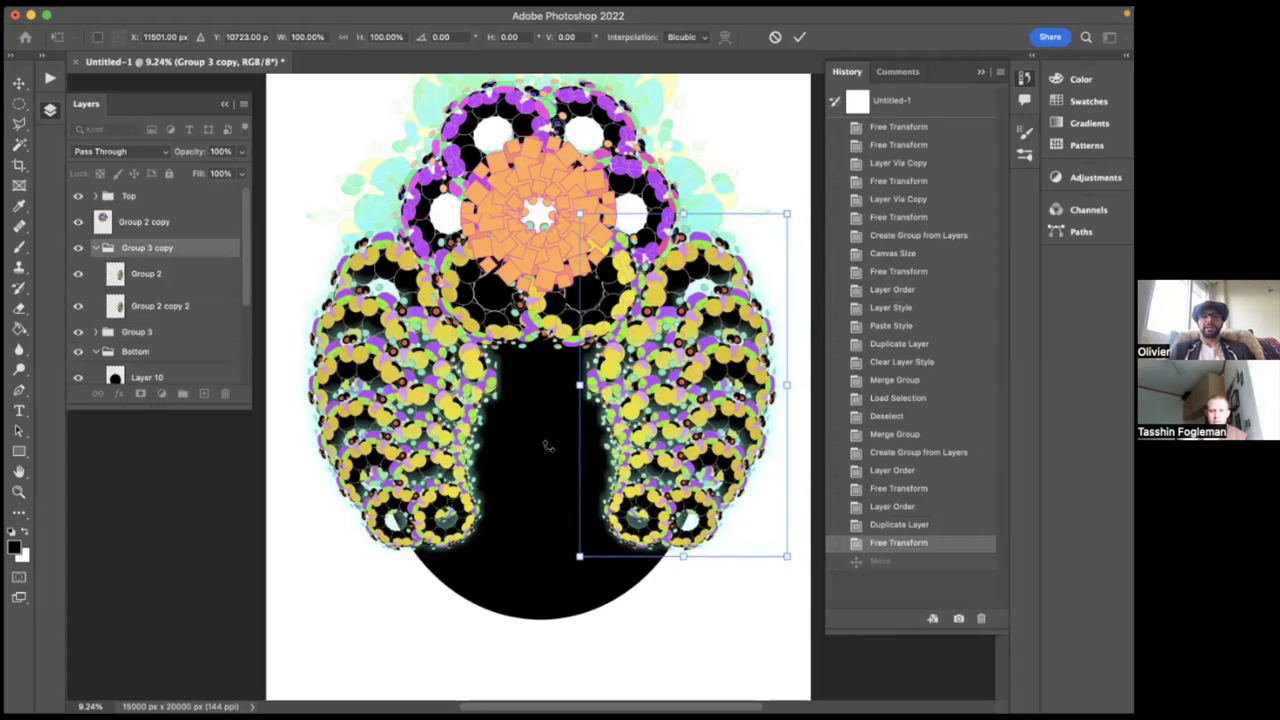
pyautogui.press('Return')
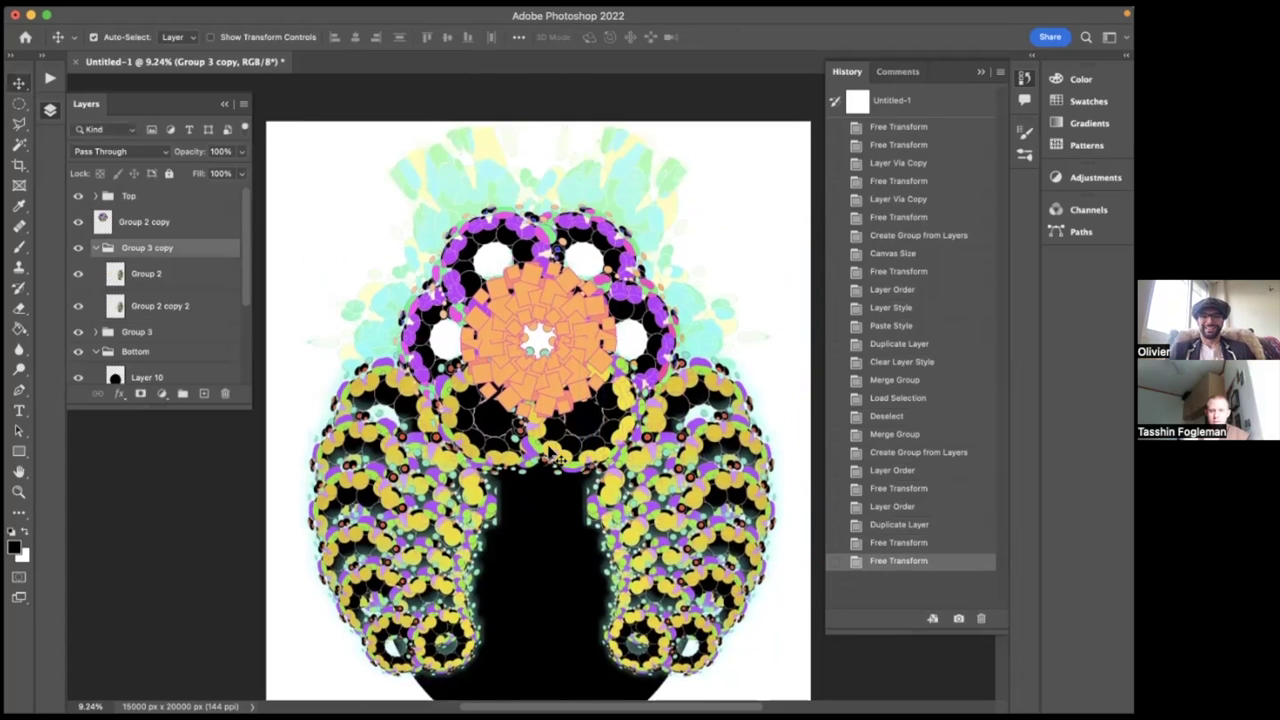
# - Examine the full composition and what the Top group and its Layer 6 contribute by toggling their visibility
pyautogui.scroll(-1, 557, 456)
pyautogui.scroll(-2, 553, 455)
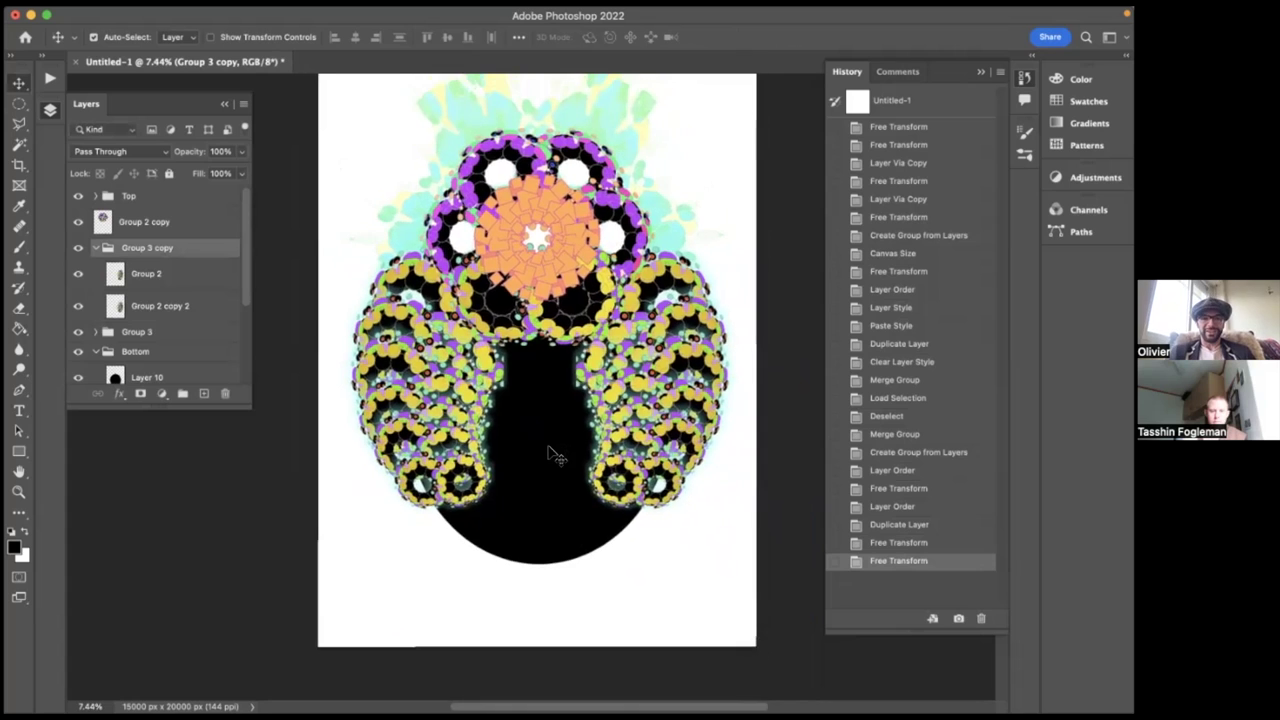
pyautogui.scroll(-1, 553, 455)
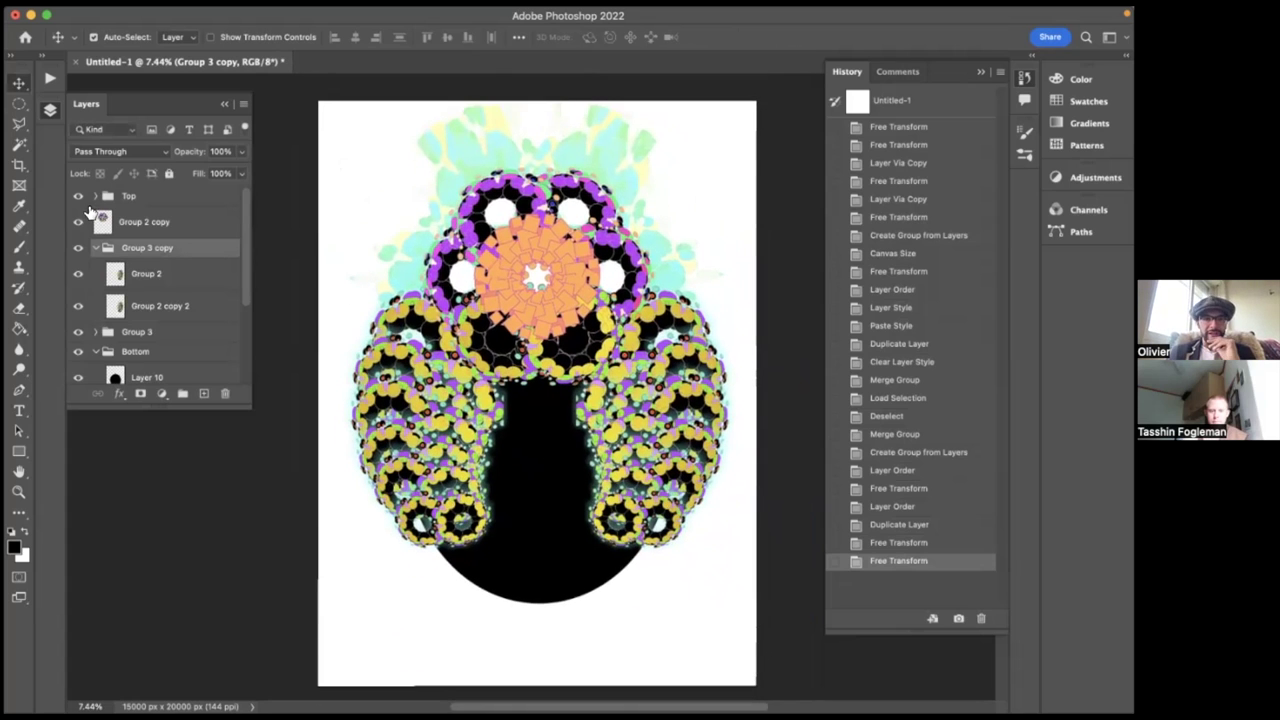
pyautogui.click(95, 249)
pyautogui.click(78, 197)
pyautogui.click(78, 197)
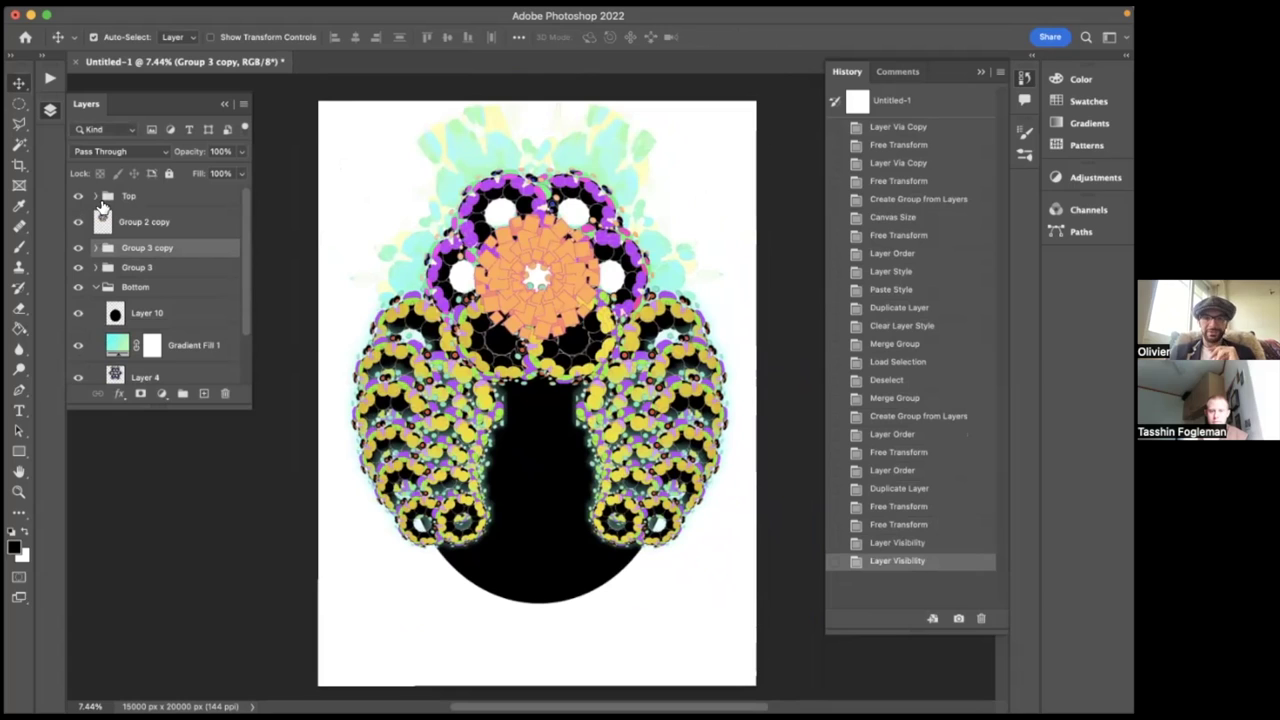
pyautogui.click(95, 197)
pyautogui.click(95, 197)
pyautogui.click(95, 197)
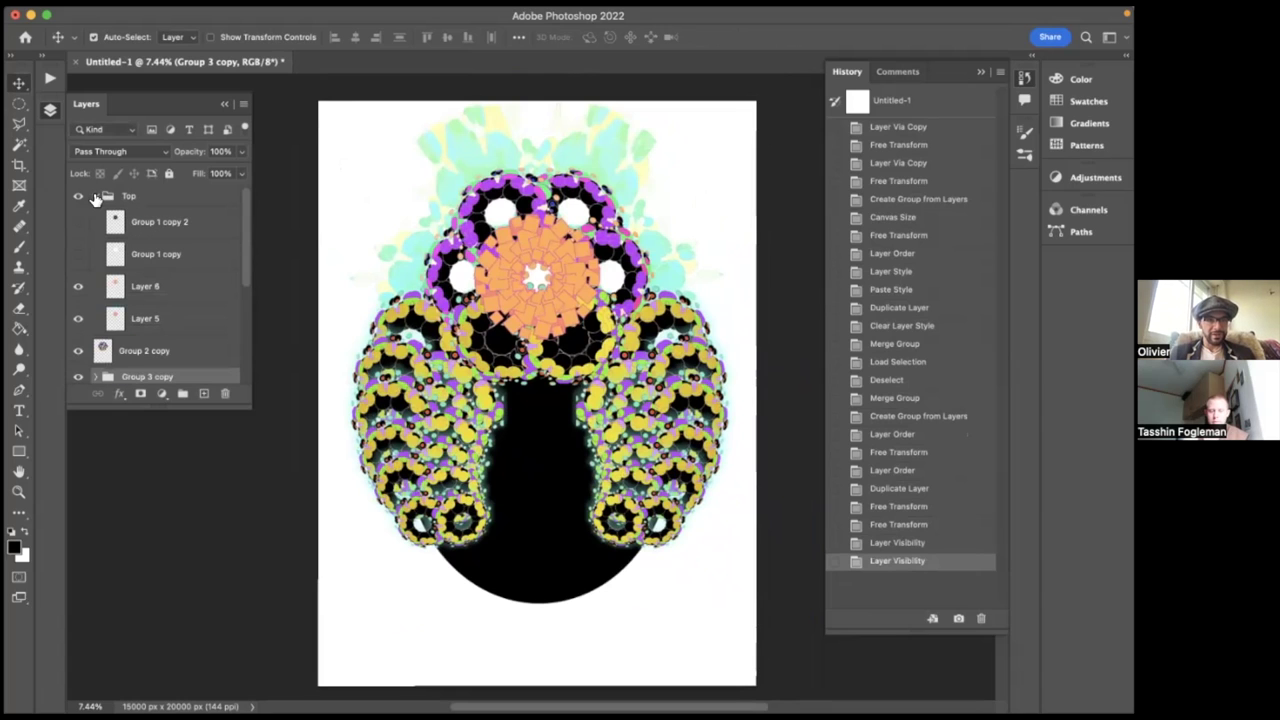
pyautogui.click(78, 288)
pyautogui.click(78, 288)
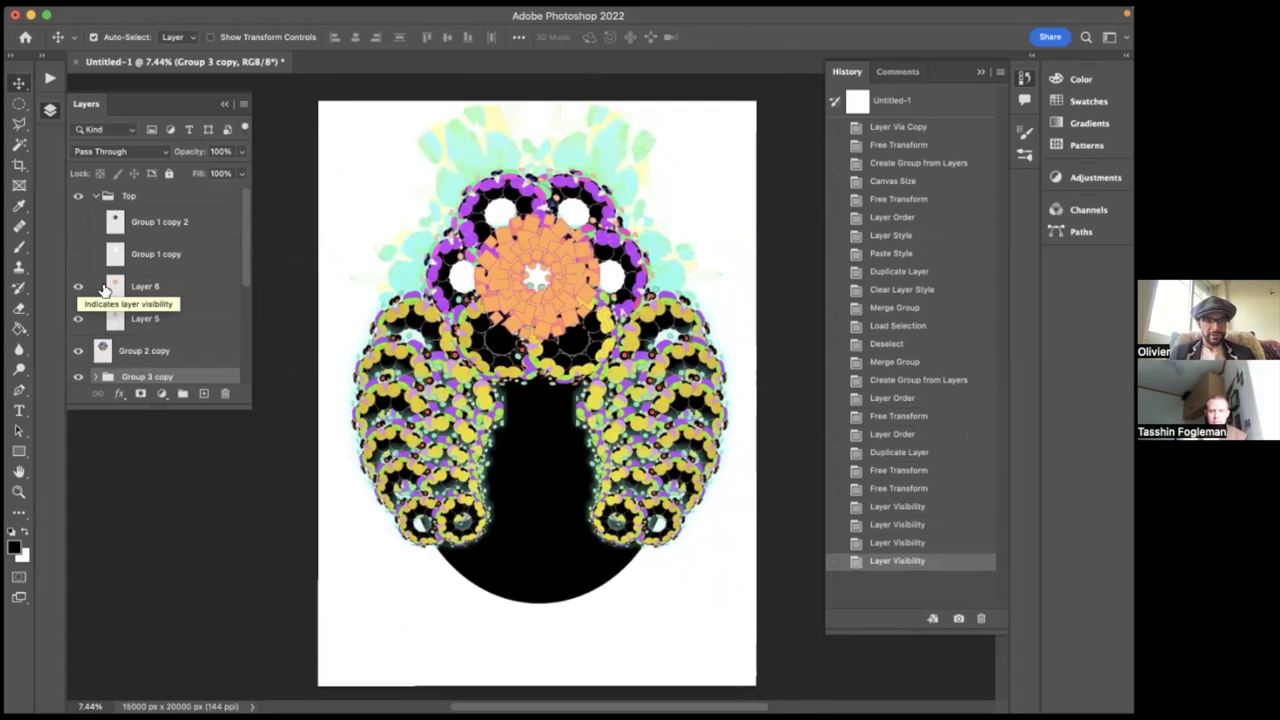
# - Duplicate Layer 5 and place the copy above the Top group, then collapse that group
pyautogui.click(135, 320)
pyautogui.press('super+j')
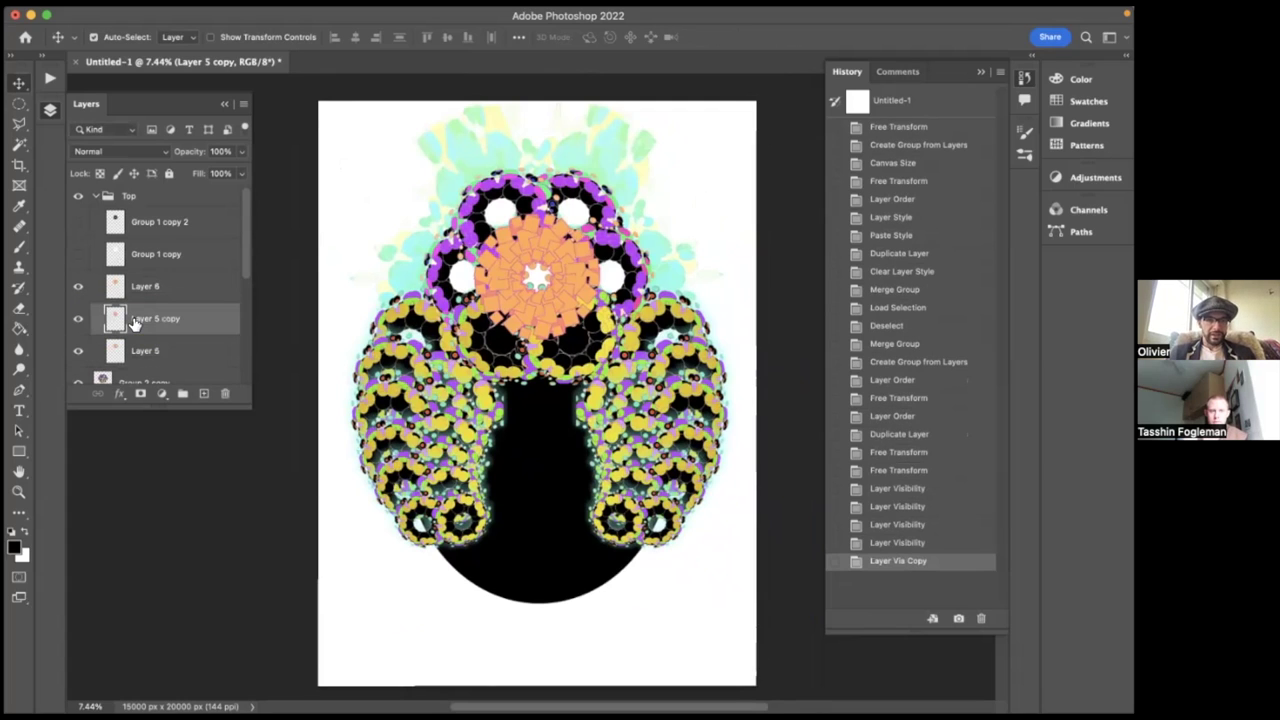
pyautogui.moveTo(135, 320); pyautogui.dragTo(108, 188)
pyautogui.click(96, 229)
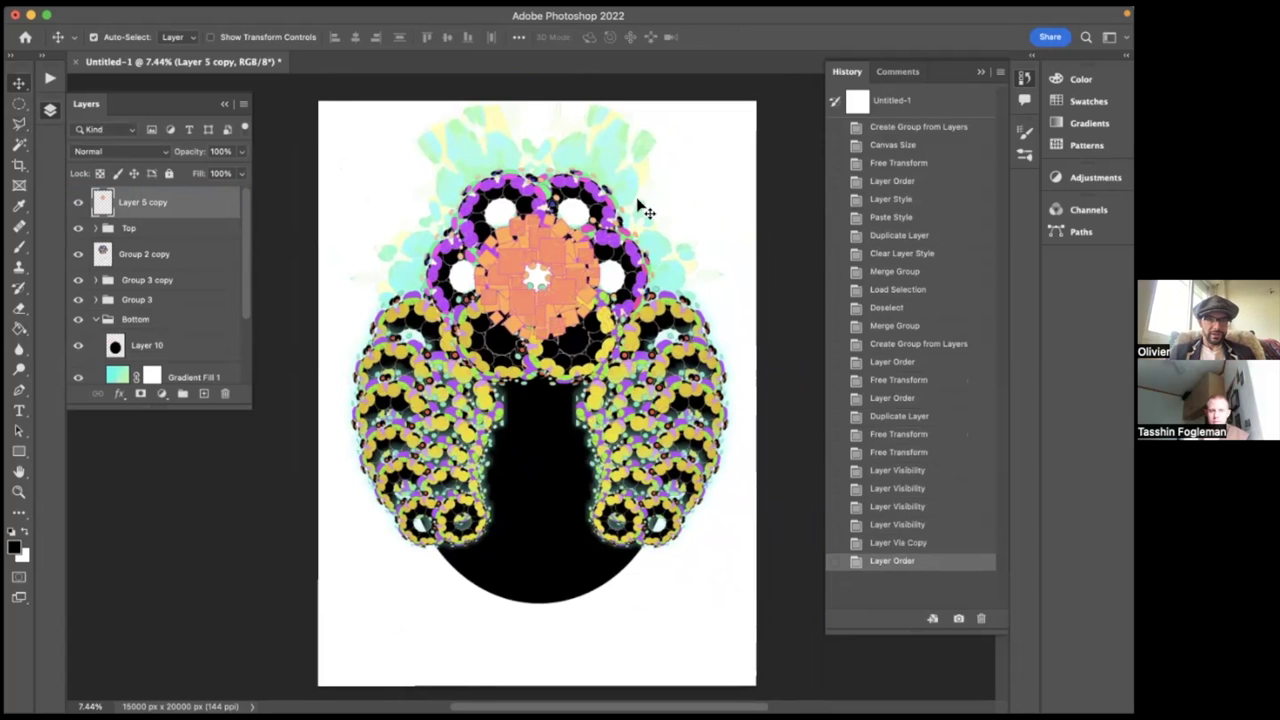
# - Move the Layer 5 copy's orange squares into the canvas's lower-left corner at X 2147 px, Y 17852.50 px
pyautogui.hotkey('ctrl', 't')
pyautogui.moveTo(568, 271); pyautogui.dragTo(719, 612)
pyautogui.scroll(-3, 537, 624)
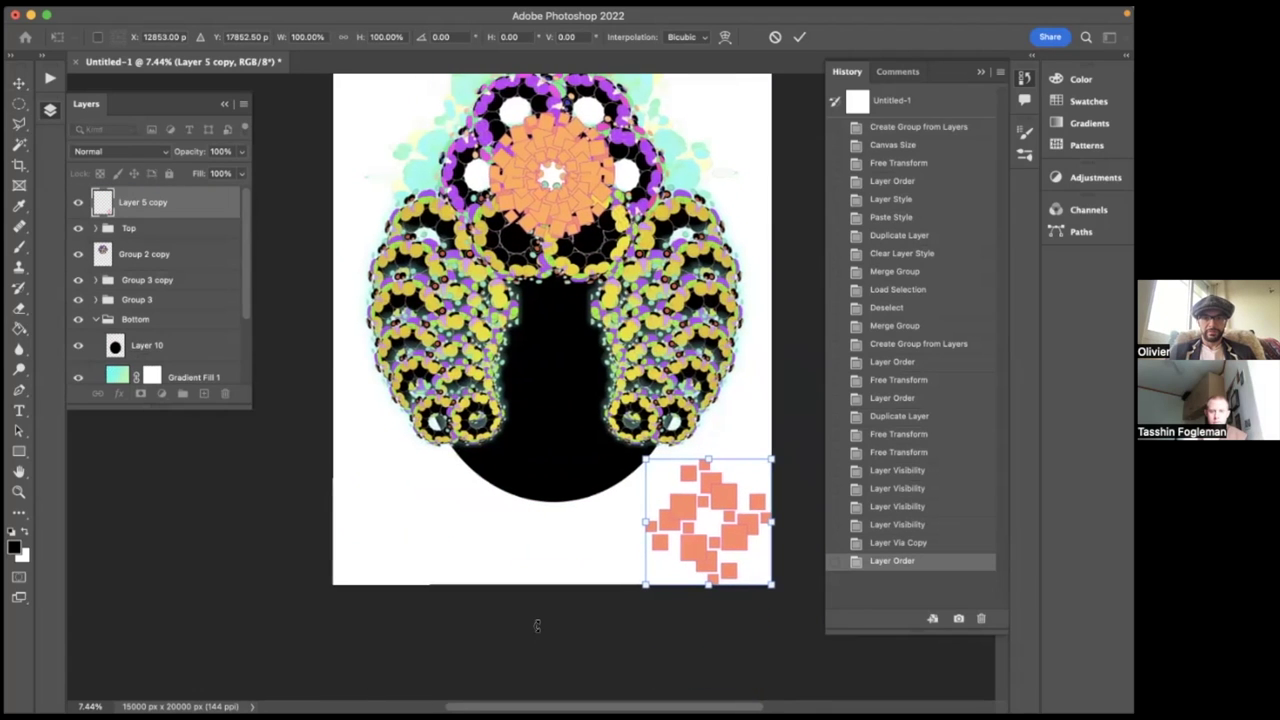
pyautogui.hscroll(2, 537, 625)
pyautogui.moveTo(636, 530); pyautogui.dragTo(411, 521)
pyautogui.scroll(3, 466, 428)
pyautogui.hscroll(1, 466, 428)
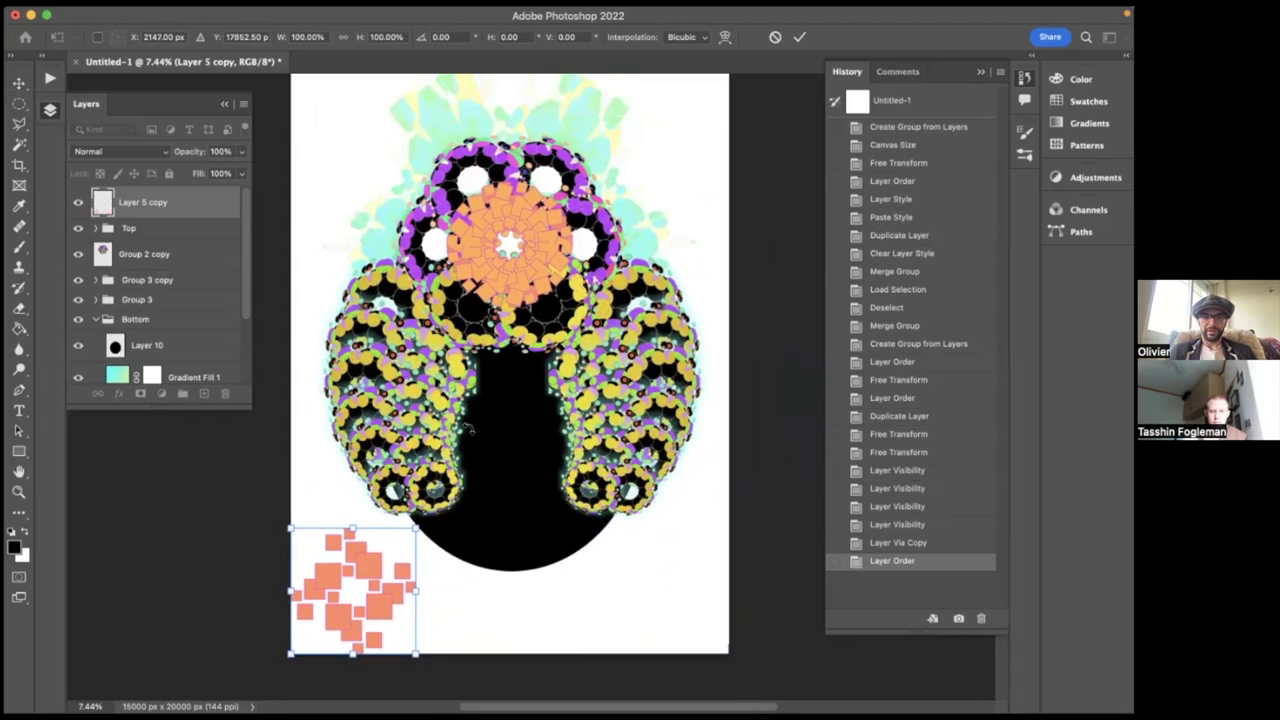
pyautogui.scroll(-1, 467, 428)
pyautogui.hscroll(1, 467, 428)
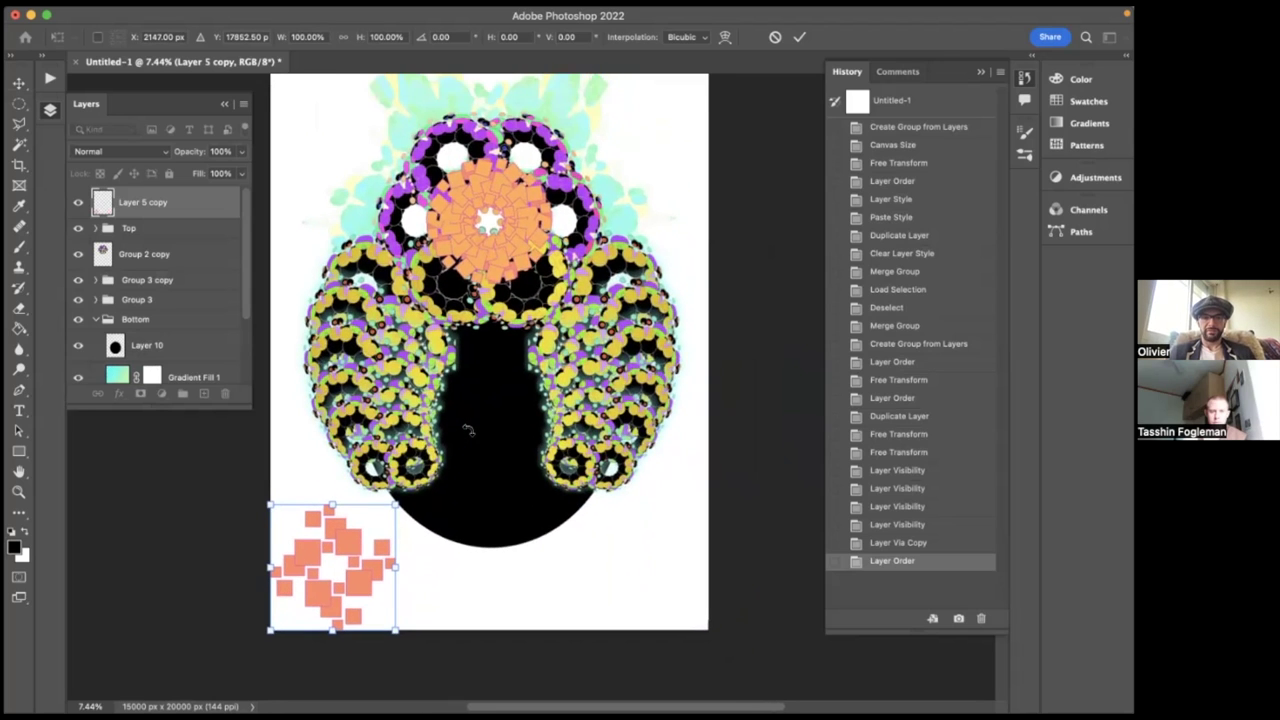
pyautogui.scroll(-3, 467, 428)
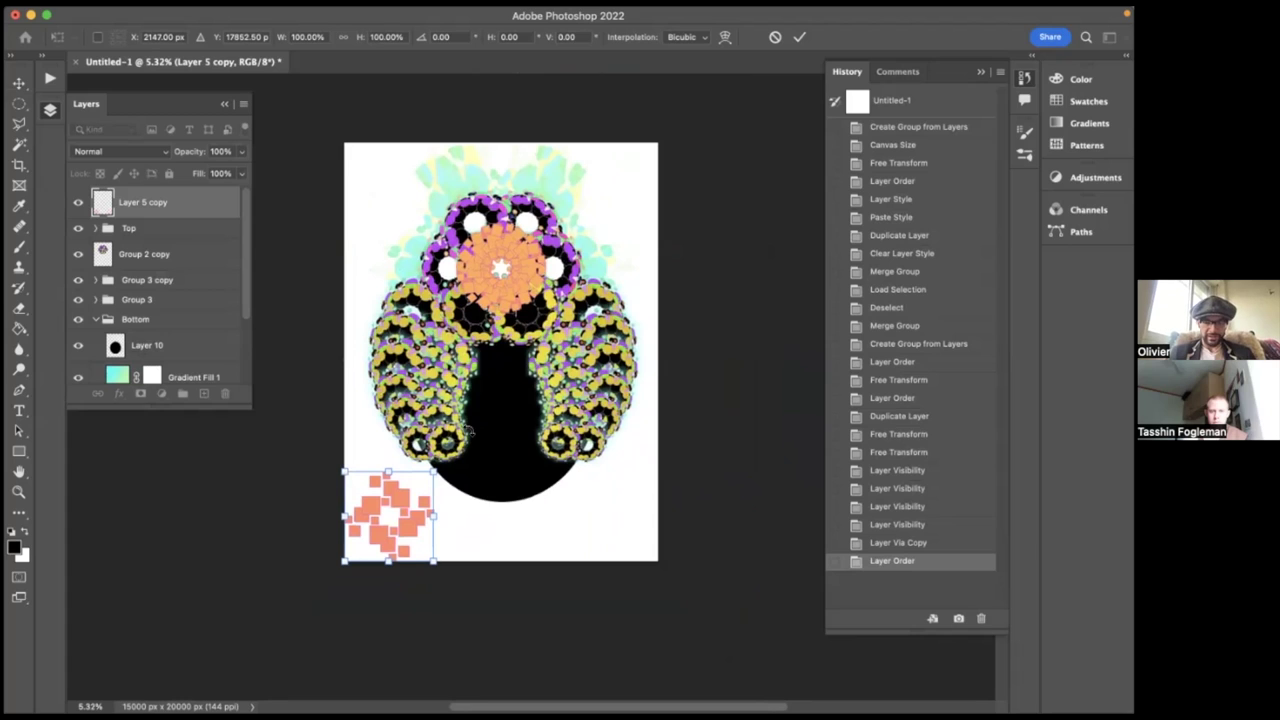
pyautogui.click(149, 230)
# - Duplicate Layer 5 copy and place the new orange squares directly to the right of the first set along the canvas's bottom edge
pyautogui.click(146, 204)
pyautogui.hotkey('ctrl', 'j')
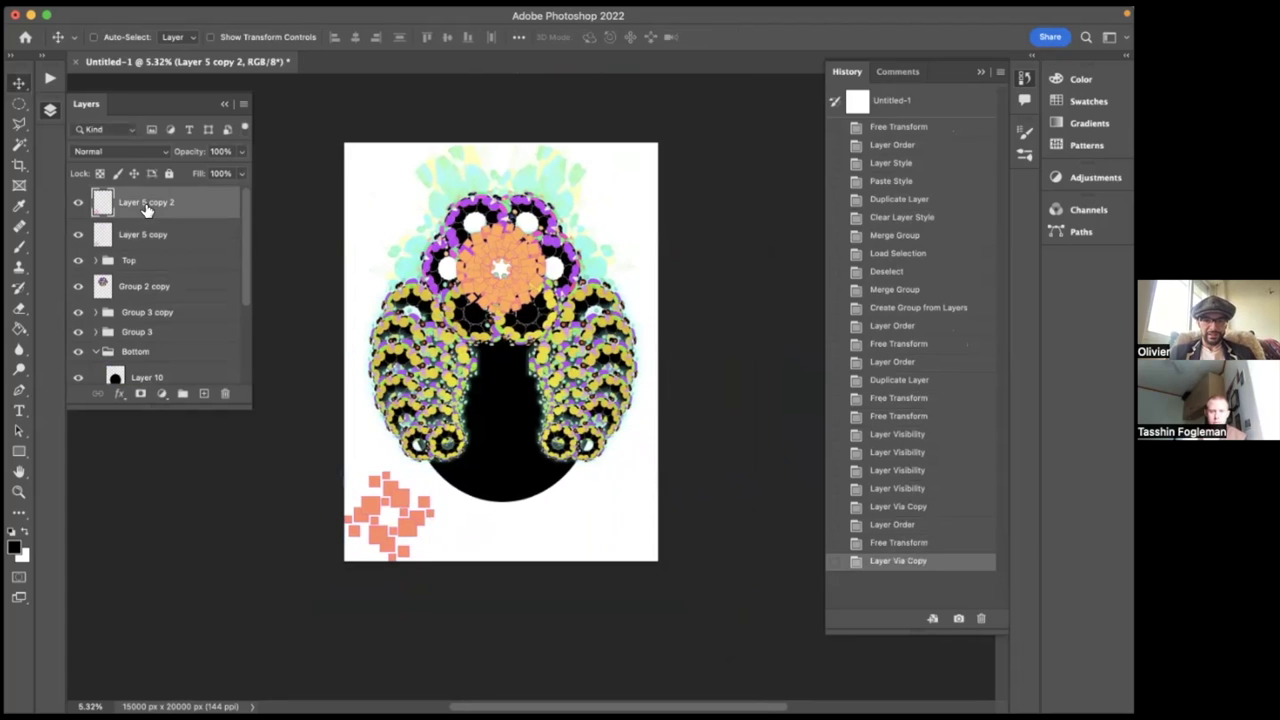
pyautogui.moveTo(378, 513); pyautogui.dragTo(469, 516)
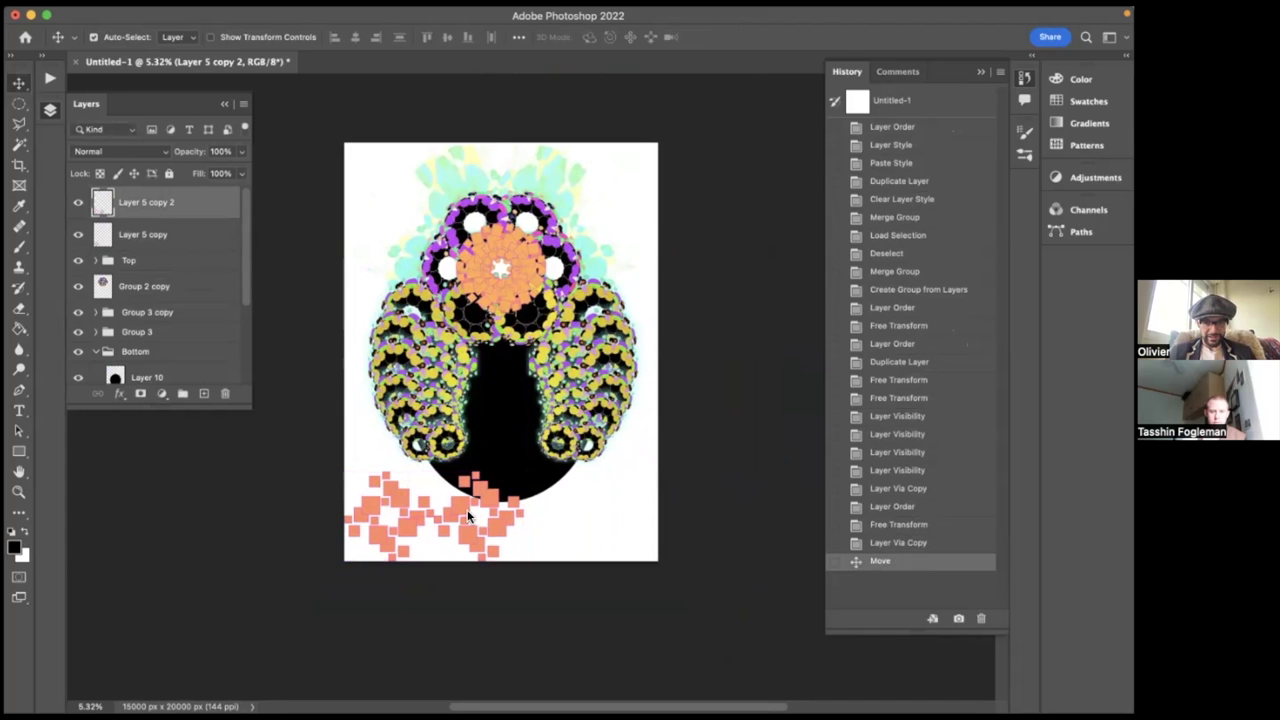
pyautogui.scroll(5, 478, 520)
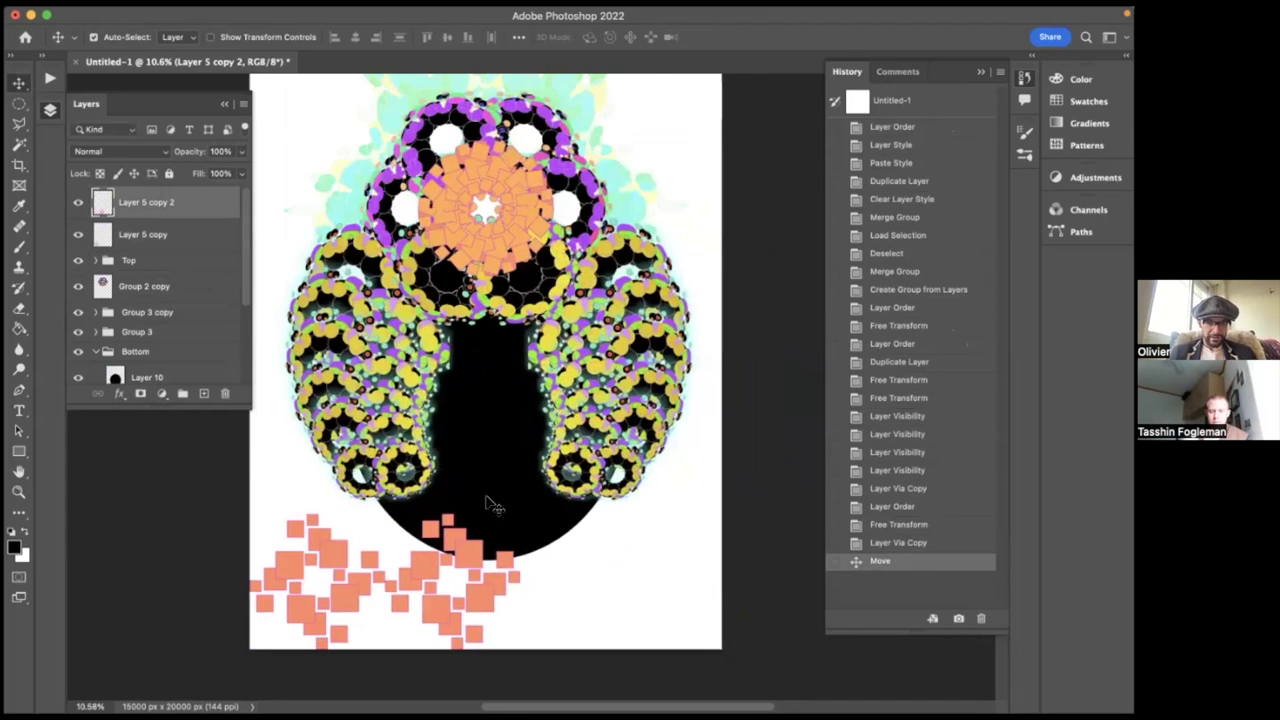
pyautogui.scroll(-3, 490, 495)
pyautogui.scroll(3, 537, 325)
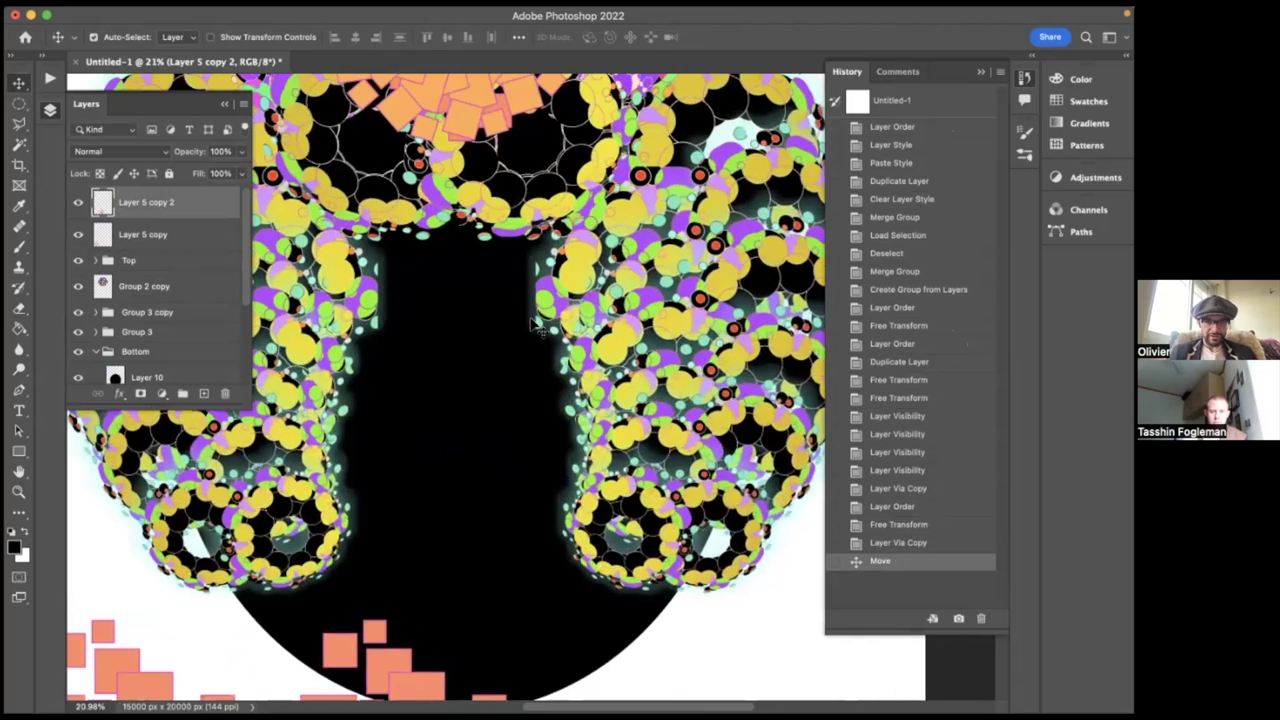
# - Nudge Layer 5 copy 2's orange squares left against the first set and merge them down into Layer 5 copy
pyautogui.press('Left')
pyautogui.press('Left')
pyautogui.press('Left')
pyautogui.press('Left')
pyautogui.press('Left')
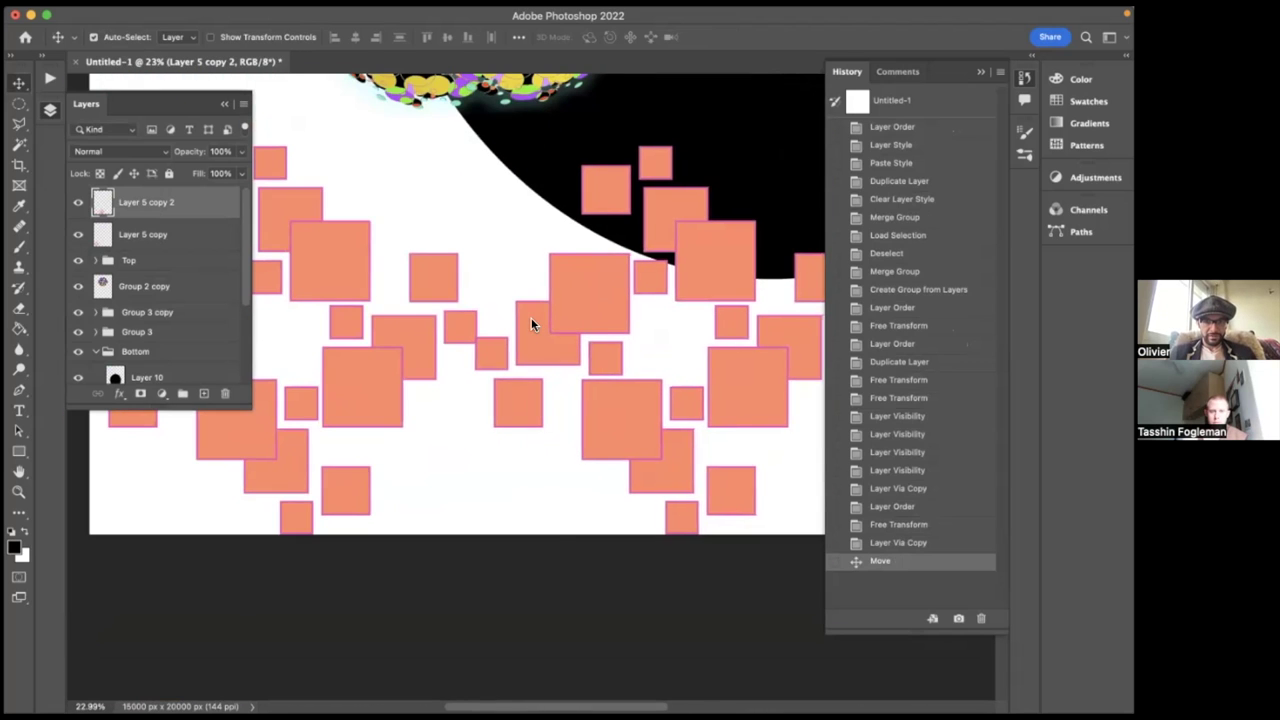
pyautogui.press('Left')
pyautogui.press('Left')
pyautogui.press('Left')
pyautogui.press('Left')
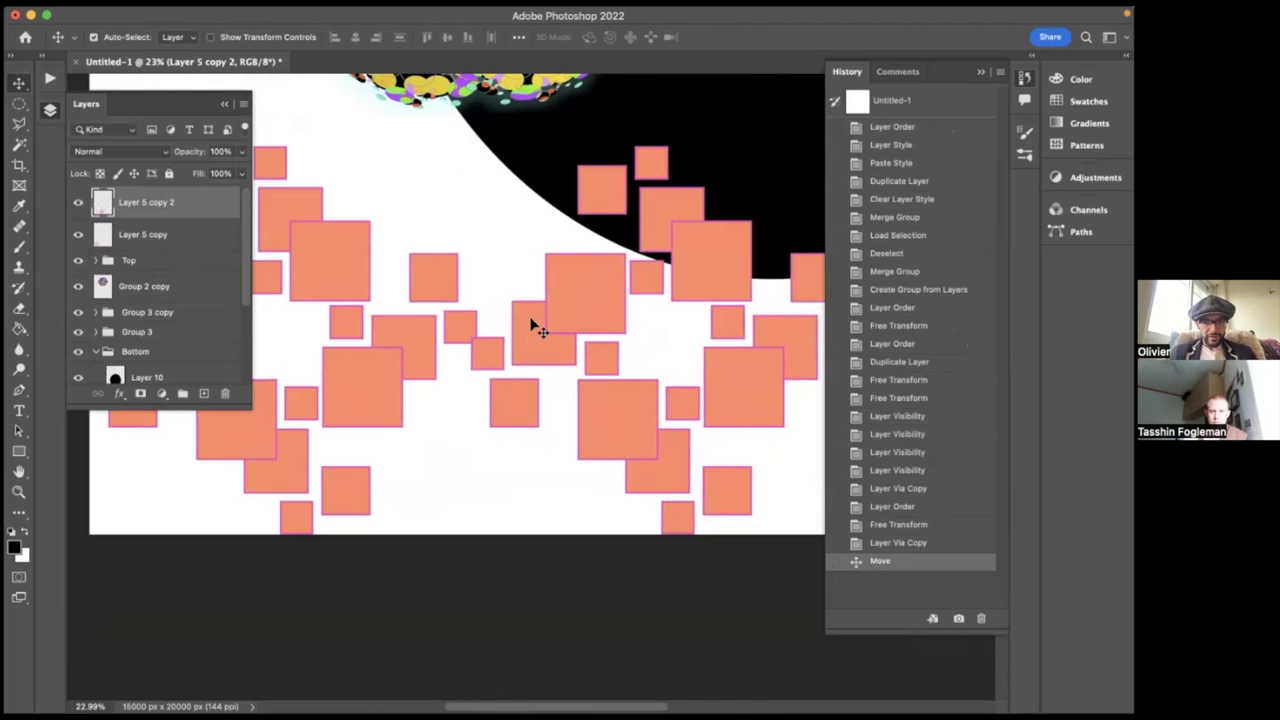
pyautogui.scroll(-4, 537, 325)
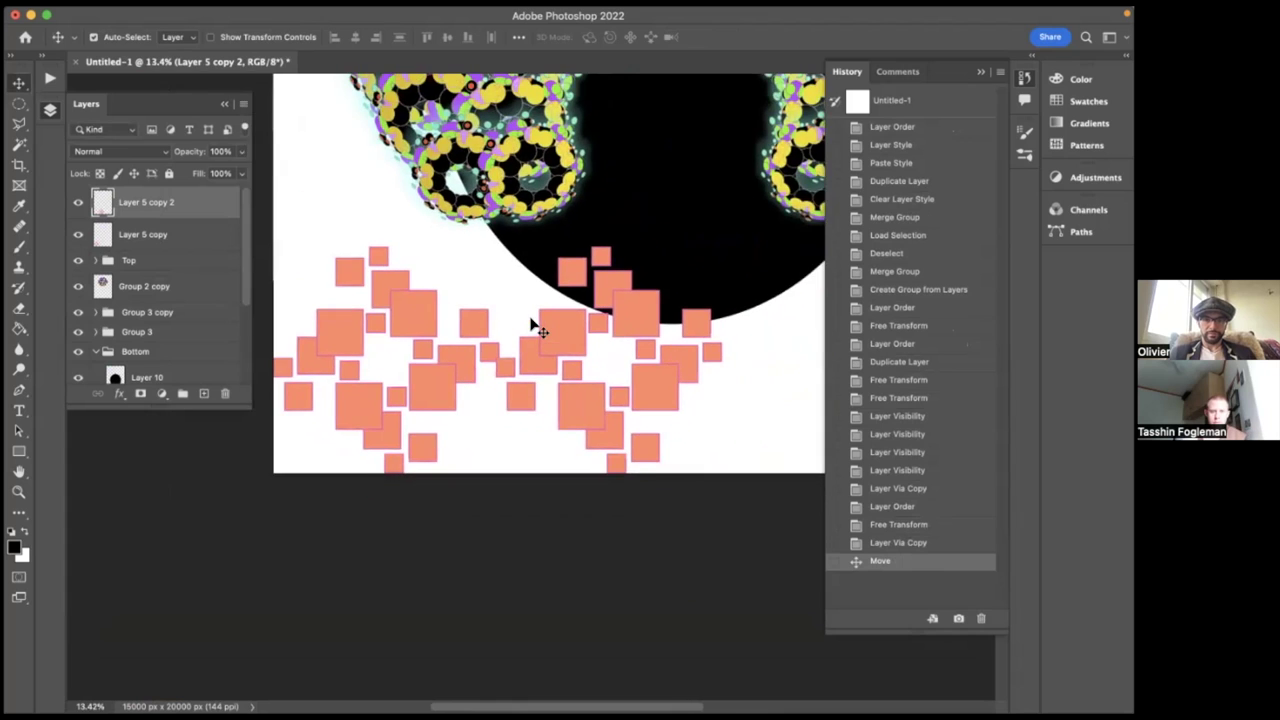
pyautogui.scroll(-4, 537, 332)
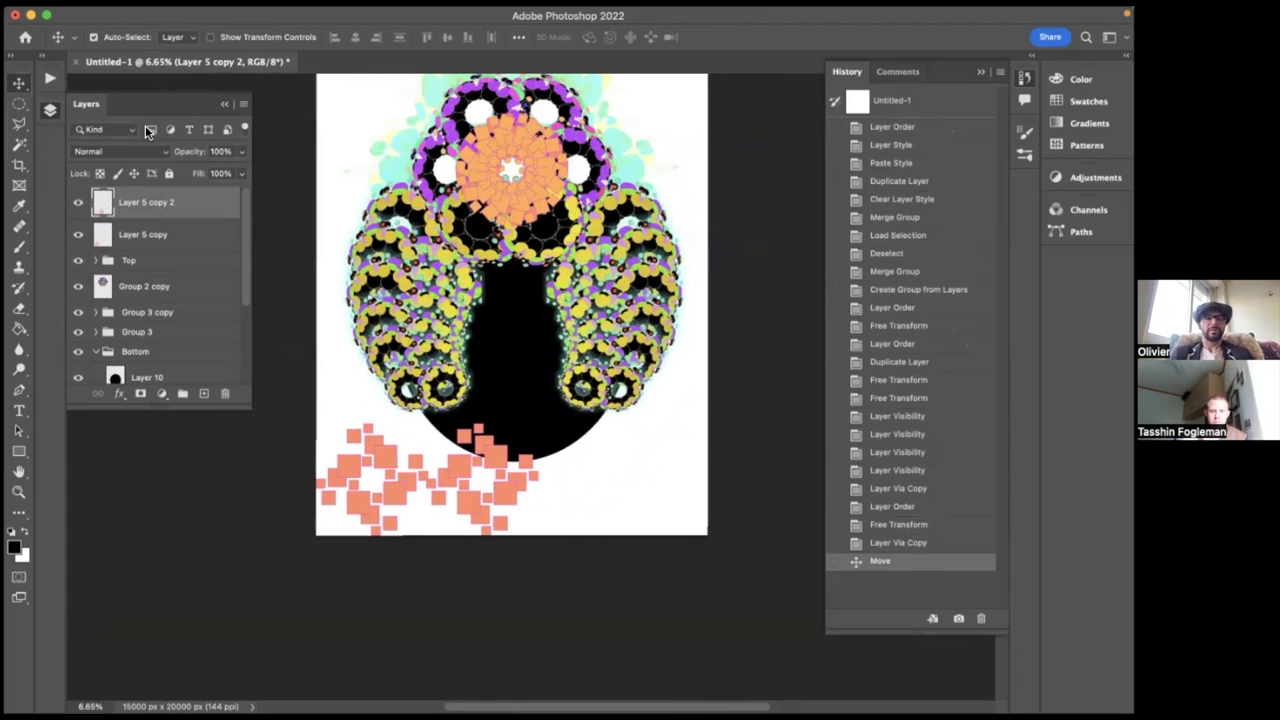
pyautogui.press('super+e')
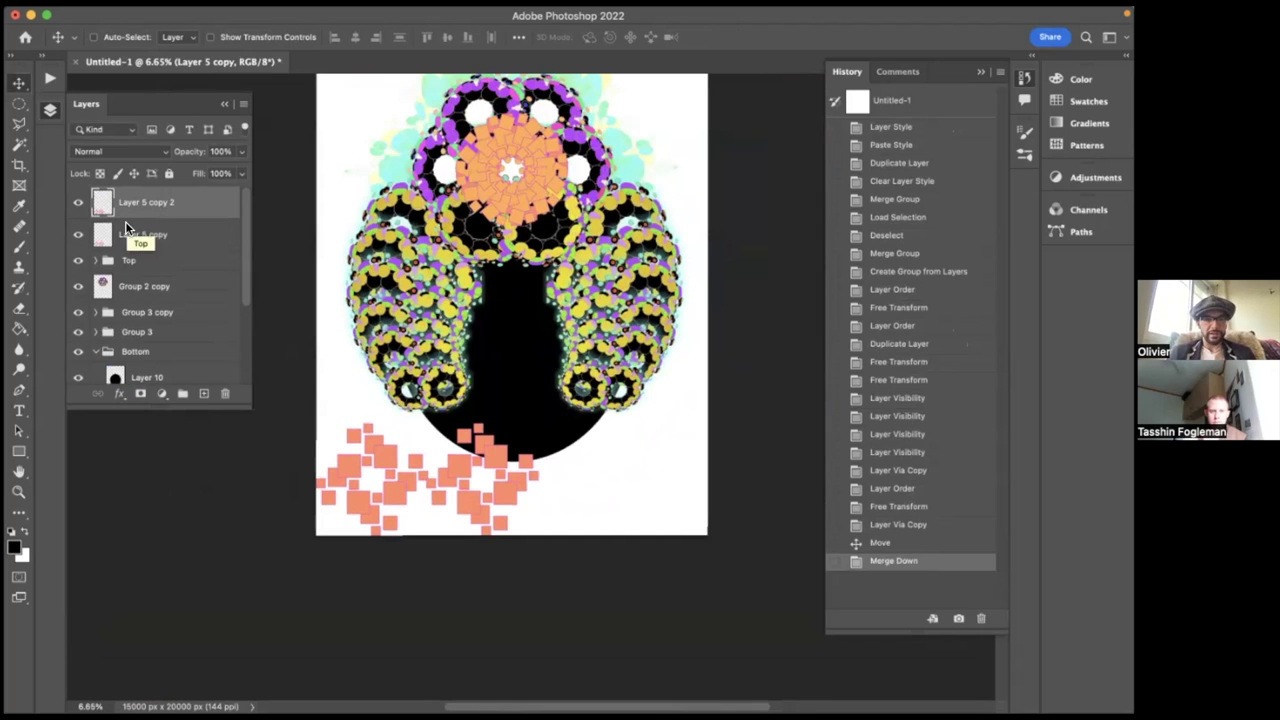
# - Duplicate the merged orange squares, place the copy to their right to span the canvas width, and merge it down
pyautogui.press('super+j')
pyautogui.moveTo(437, 463); pyautogui.dragTo(607, 465)
pyautogui.scroll(5, 607, 470)
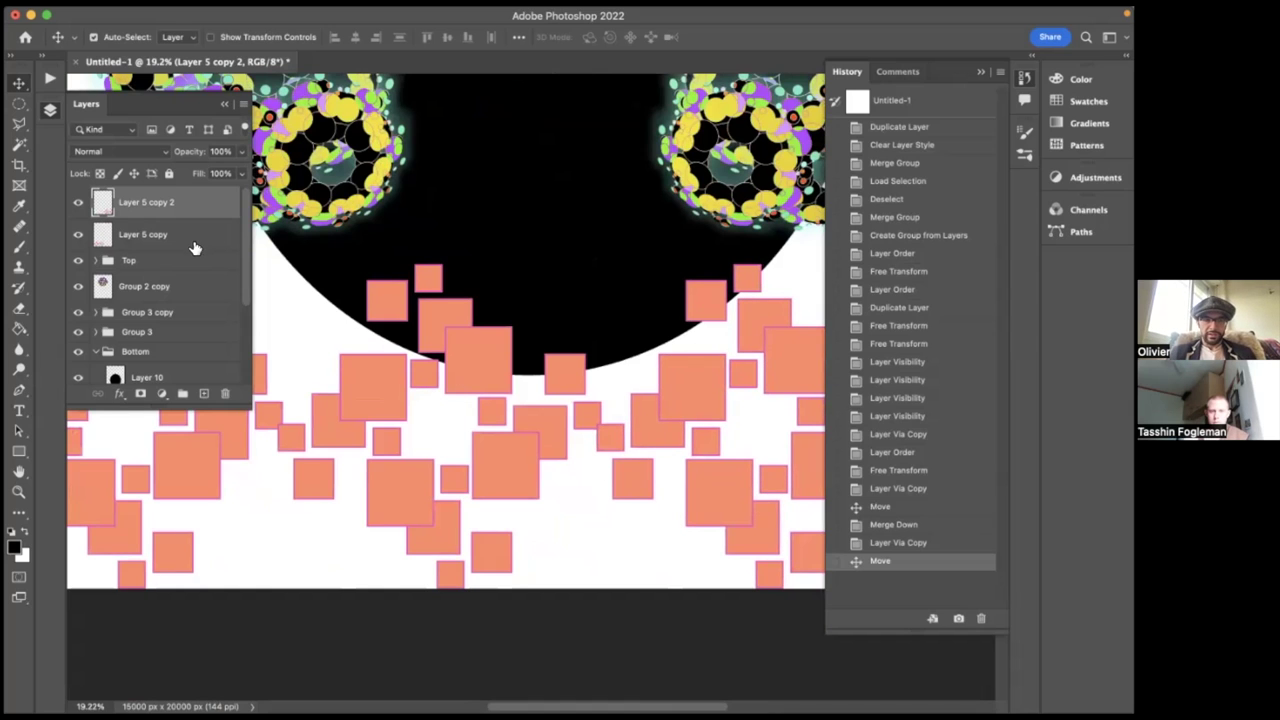
pyautogui.scroll(-5, 480, 258)
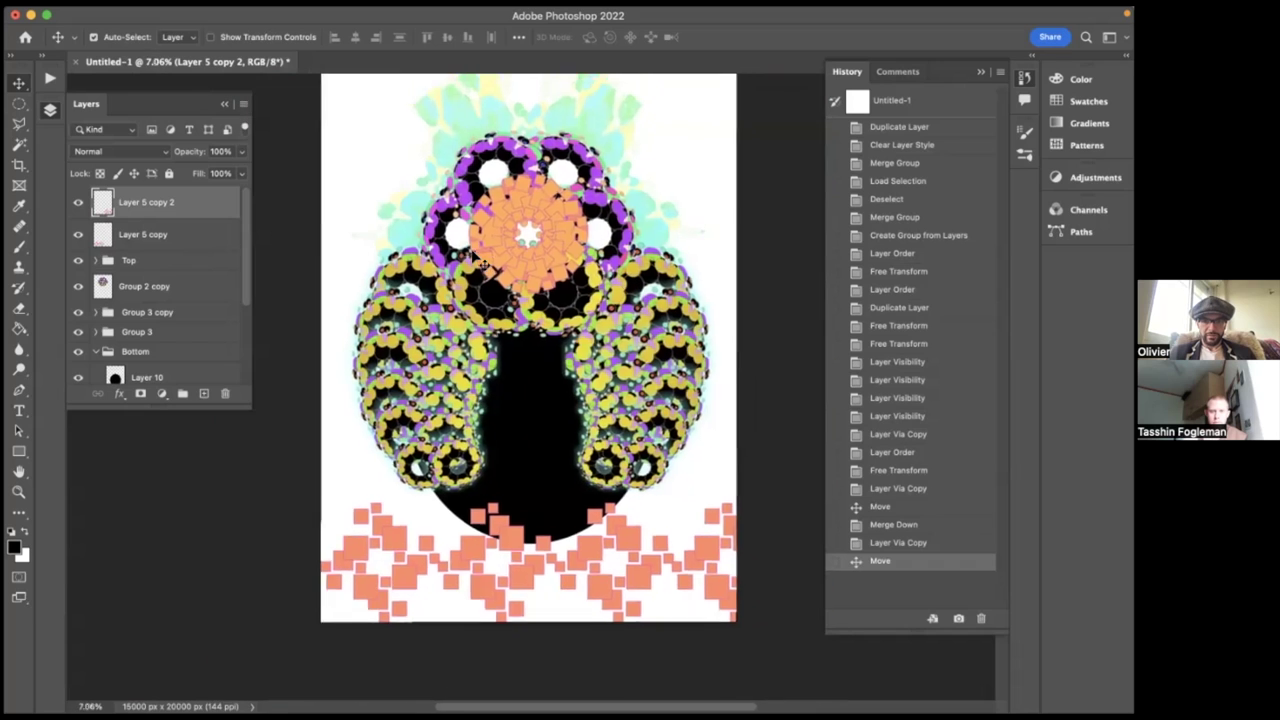
pyautogui.scroll(-2, 481, 260)
pyautogui.hotkey('ctrl', 'e')
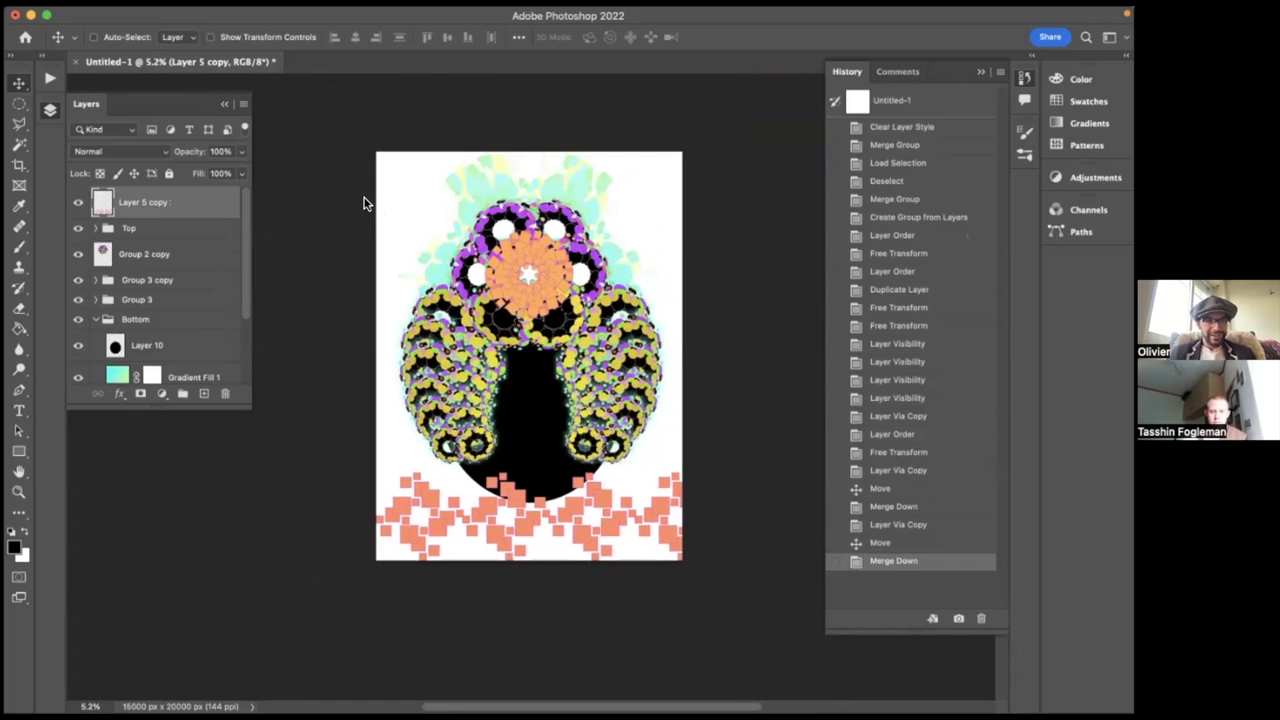
# - Scale the row of orange squares down to about half the canvas width, anchored in the canvas's lower-left corner
pyautogui.hotkey('ctrl', 't')
pyautogui.moveTo(723, 473); pyautogui.dragTo(637, 538)
pyautogui.press('Return')
# - Duplicate the scaled row and align the copy directly to its right, continuing the pattern along the canvas's bottom edge
pyautogui.hotkey('ctrl', 'j')
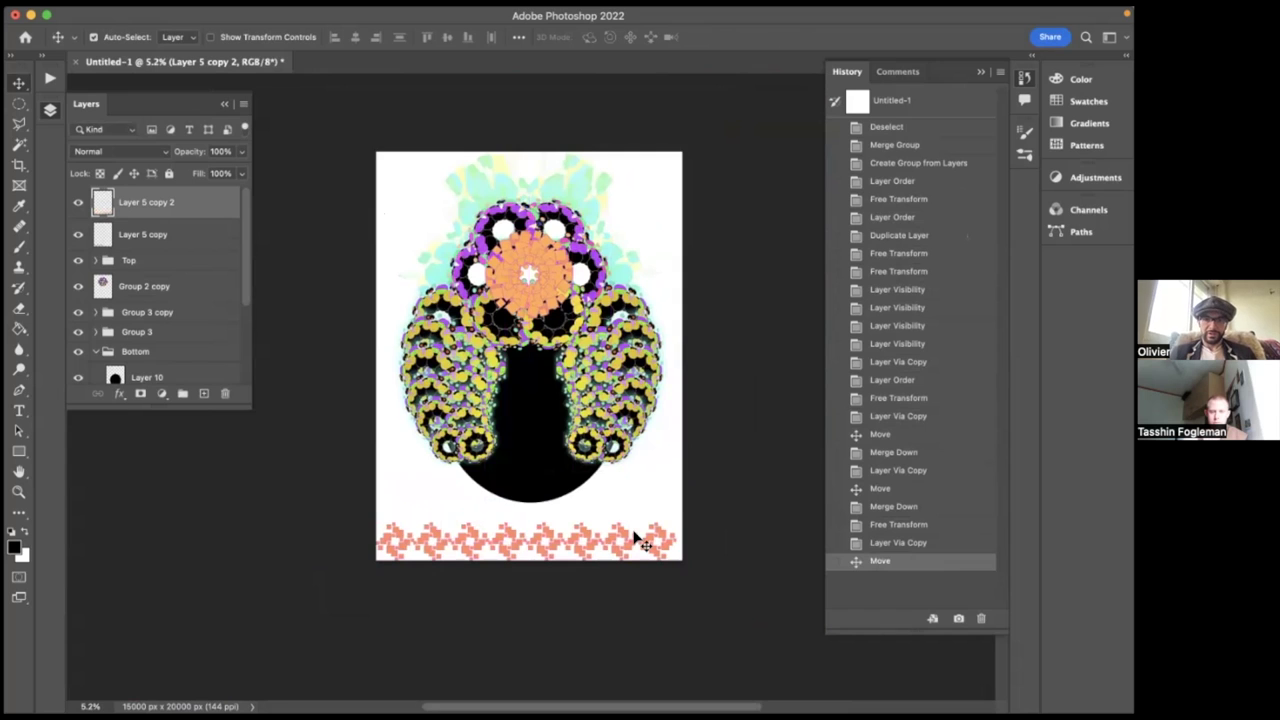
pyautogui.scroll(5, 636, 538)
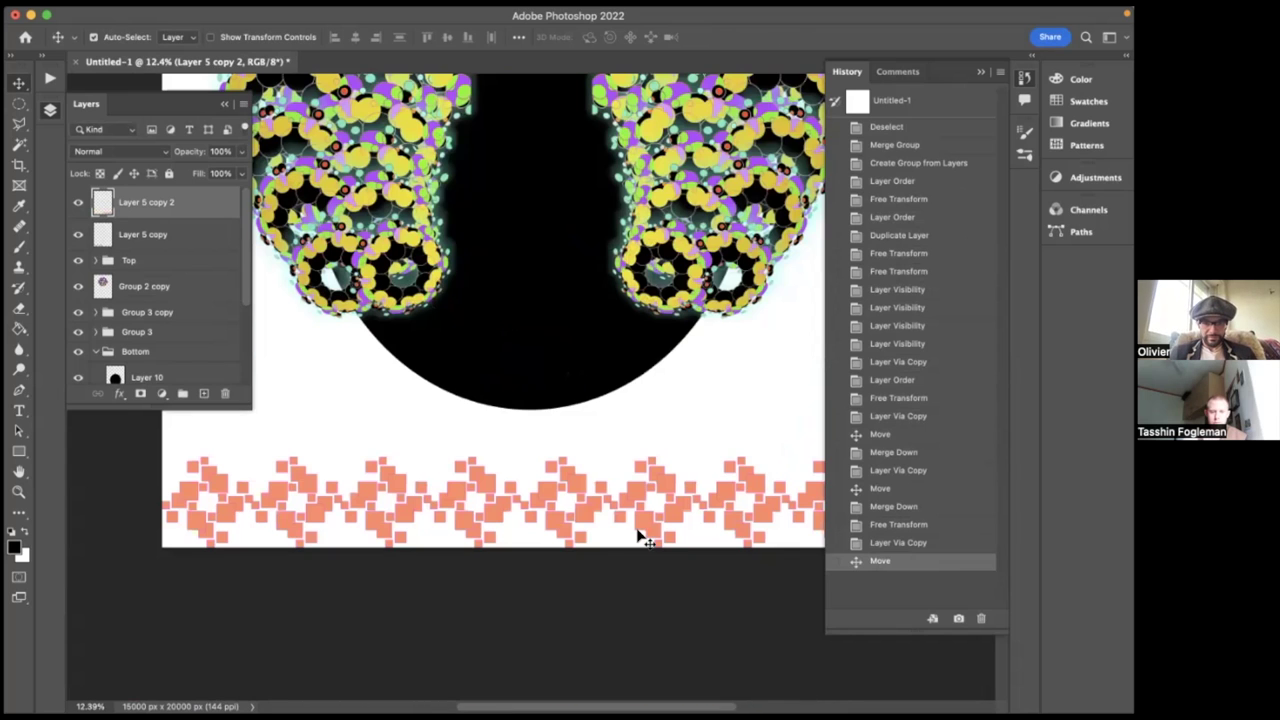
pyautogui.scroll(5, 637, 538)
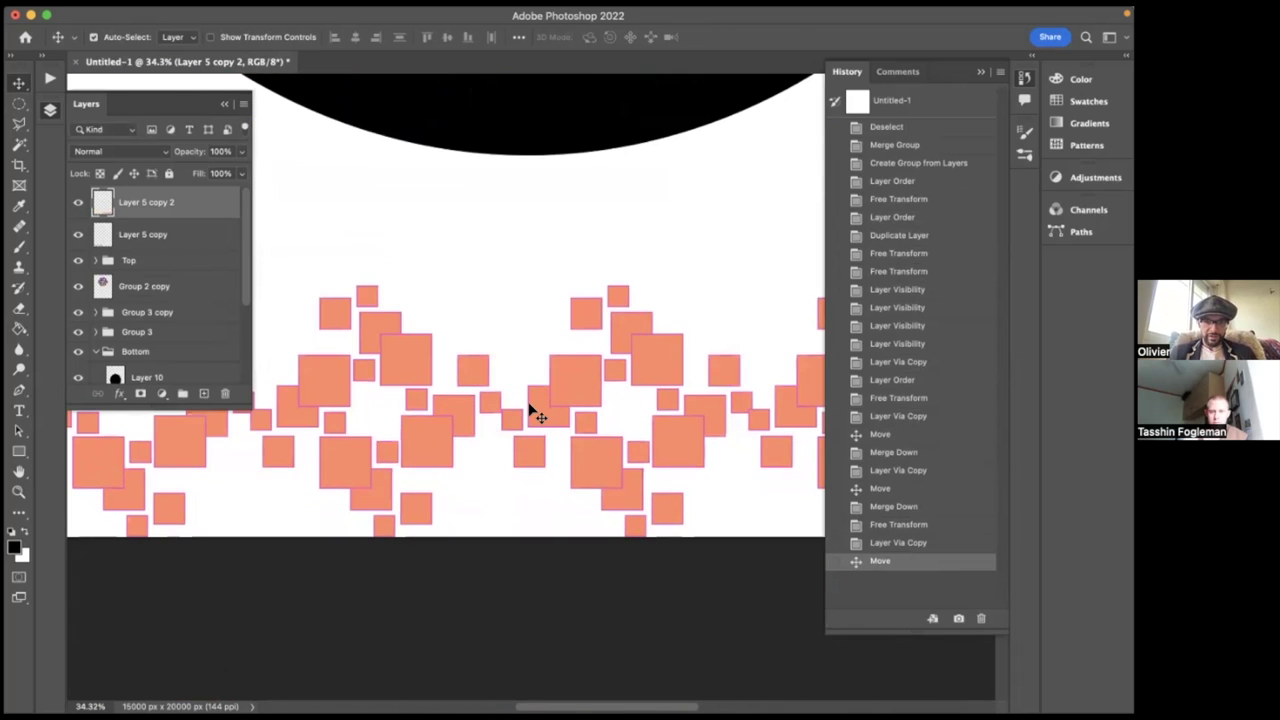
pyautogui.scroll(5, 537, 413)
pyautogui.press('Left')
pyautogui.press('Left')
pyautogui.press('Left')
pyautogui.press('Left')
pyautogui.press('Left')
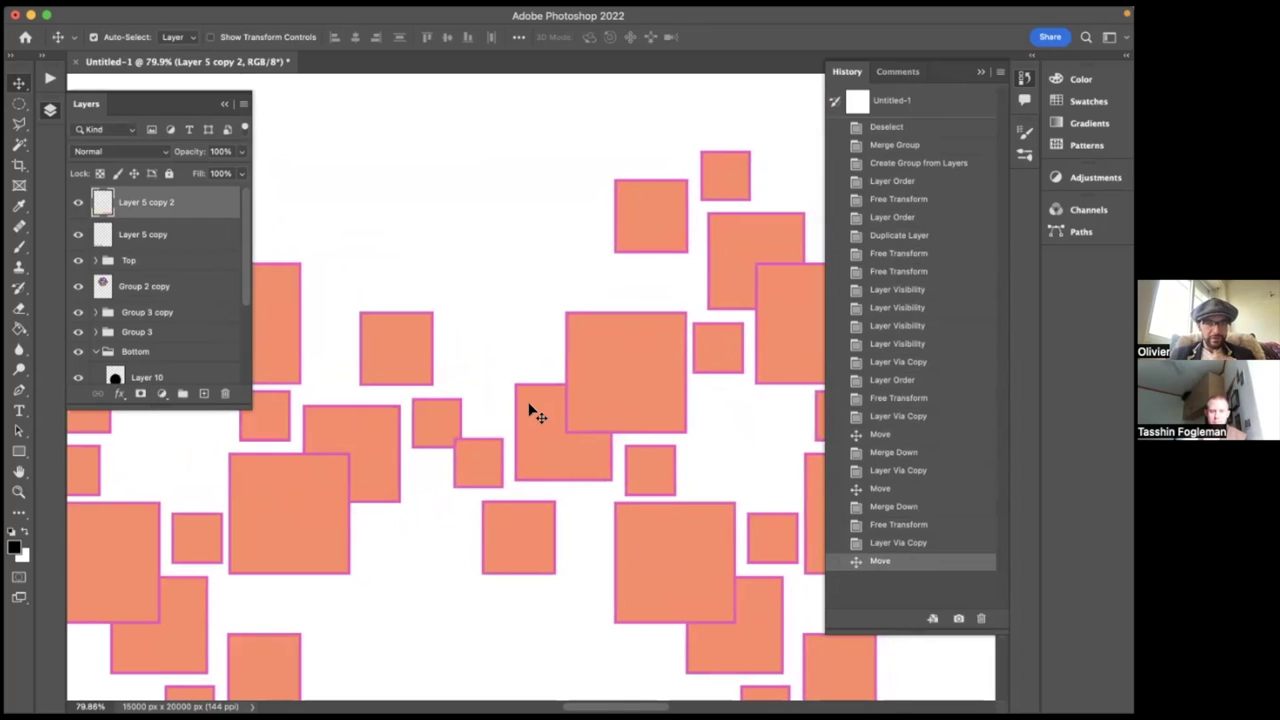
# - Merge Layer 5 copy 2 with Layer 5 copy and nudge the combined row slightly up from the canvas's bottom edge
pyautogui.keyDown('shift'); pyautogui.click(170, 244); pyautogui.keyUp('shift')
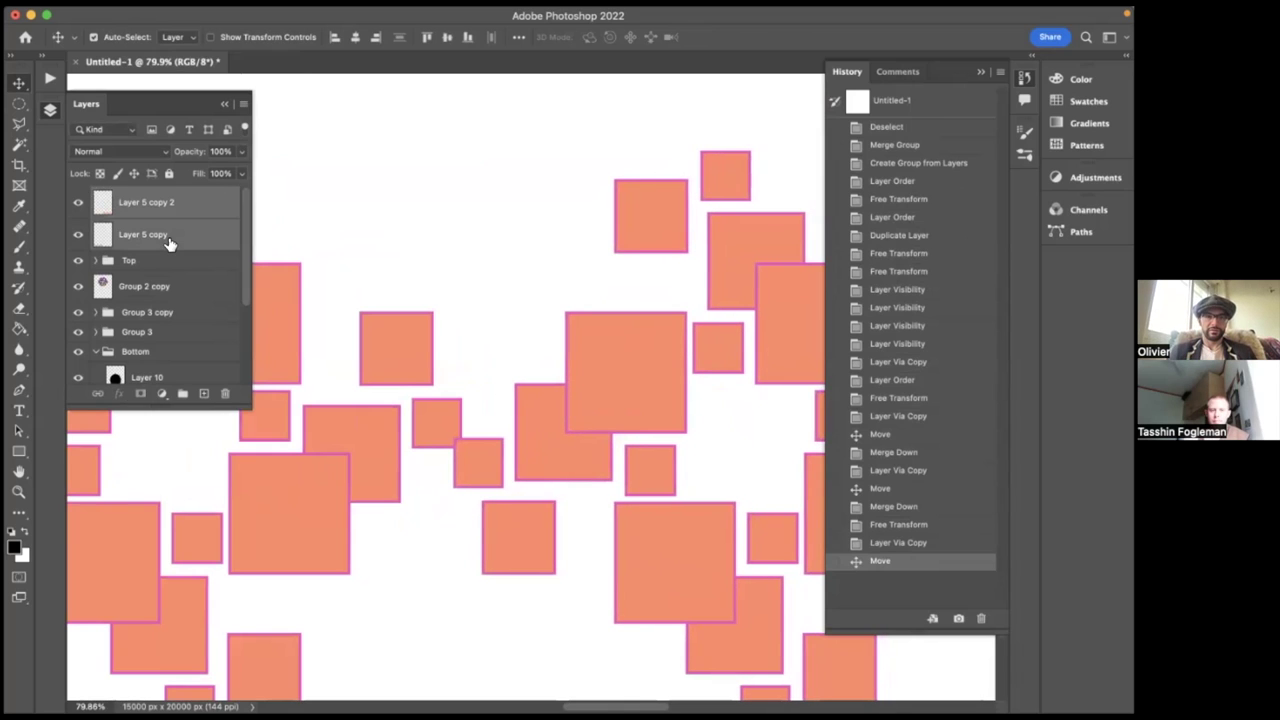
pyautogui.press('super+e')
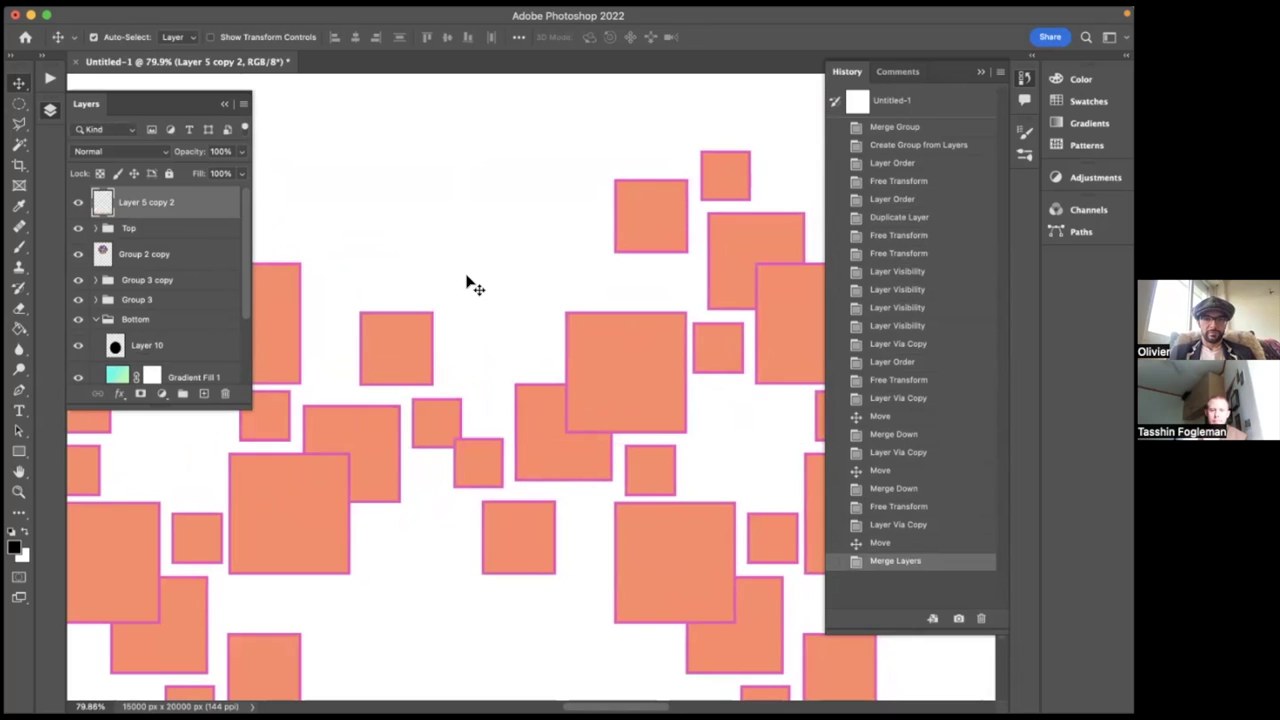
pyautogui.scroll(-5, 469, 283)
pyautogui.scroll(-6, 466, 283)
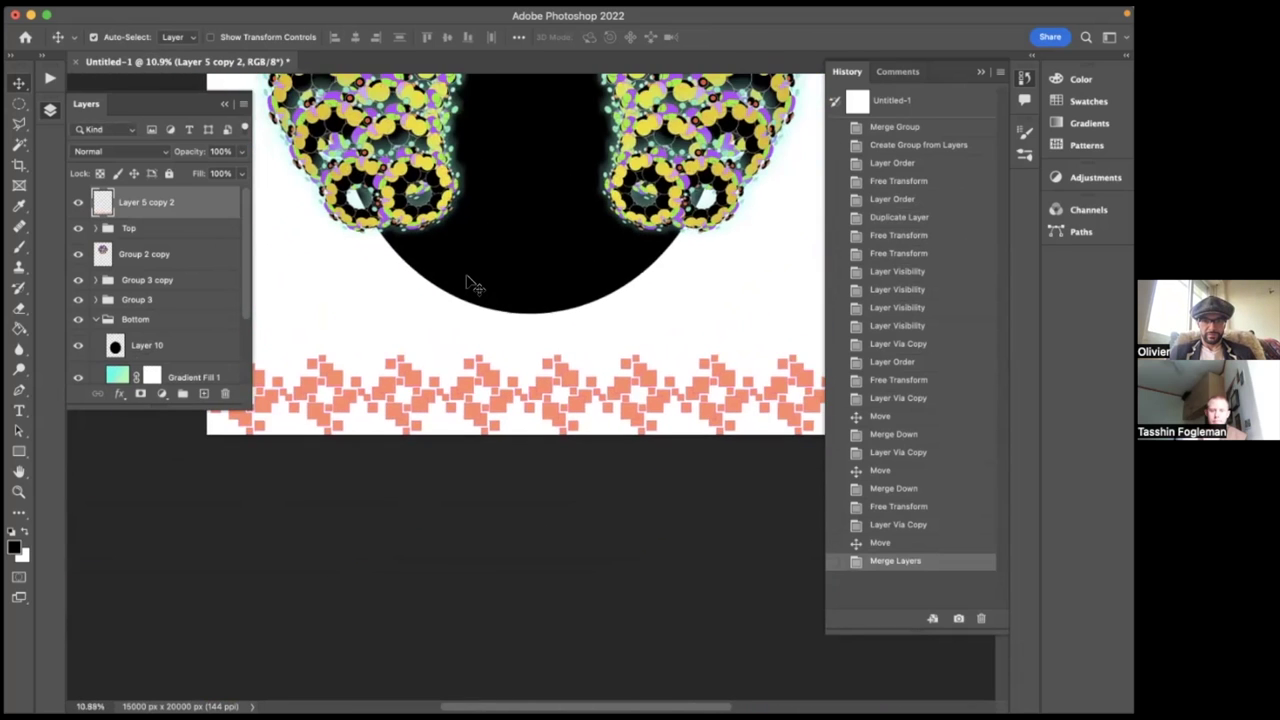
pyautogui.scroll(-1, 473, 288)
pyautogui.press('Up')
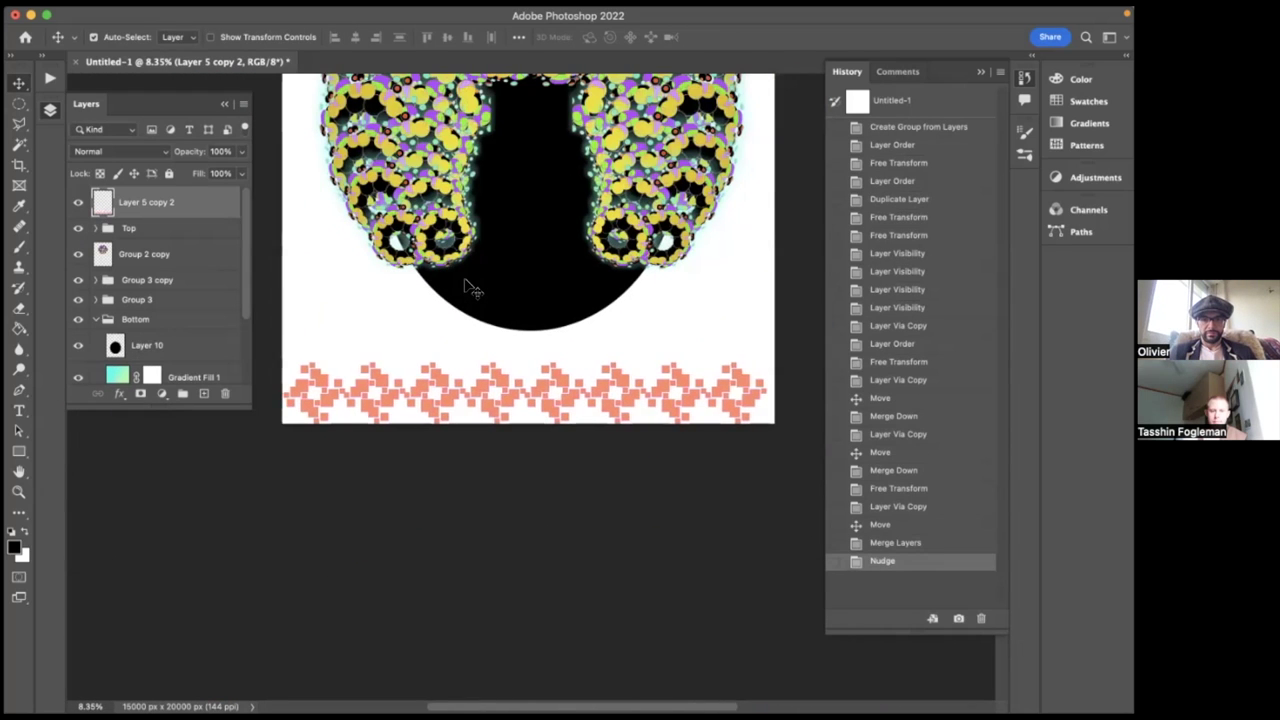
pyautogui.scroll(3, 473, 288)
pyautogui.scroll(-2, 474, 289)
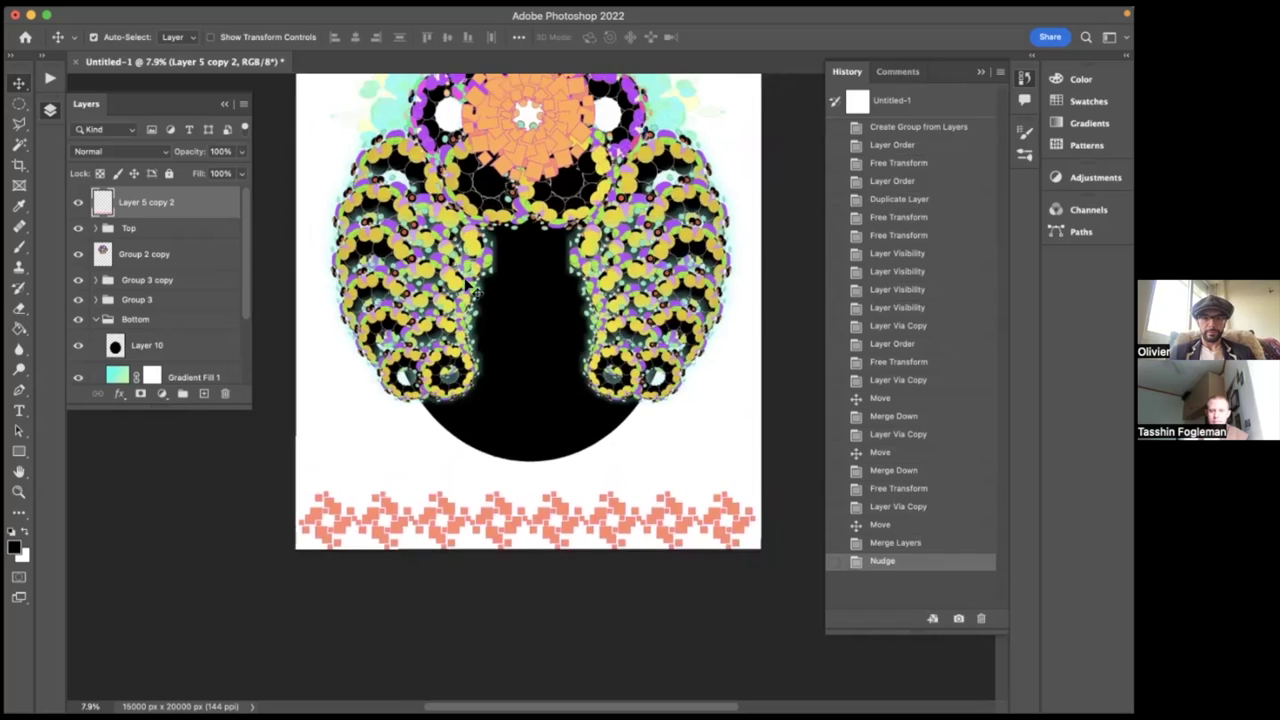
pyautogui.scroll(-1, 473, 290)
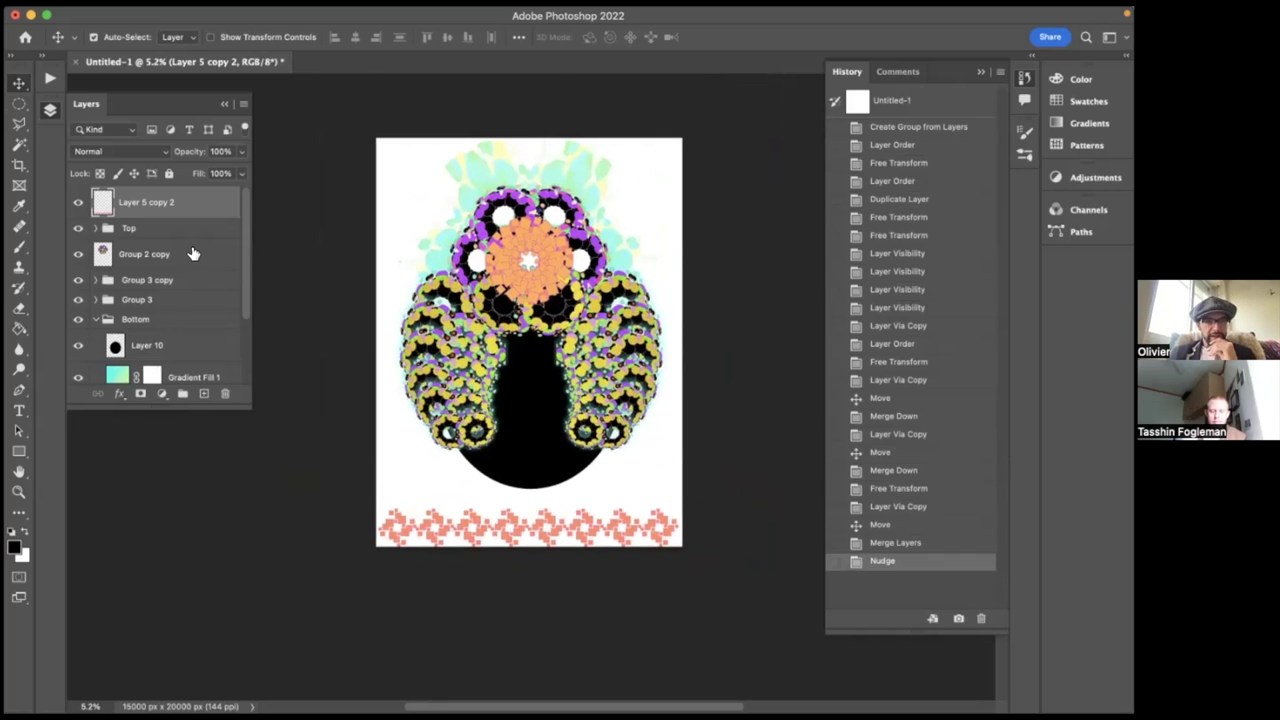
pyautogui.scroll(-2, 193, 253)
pyautogui.click(152, 372)
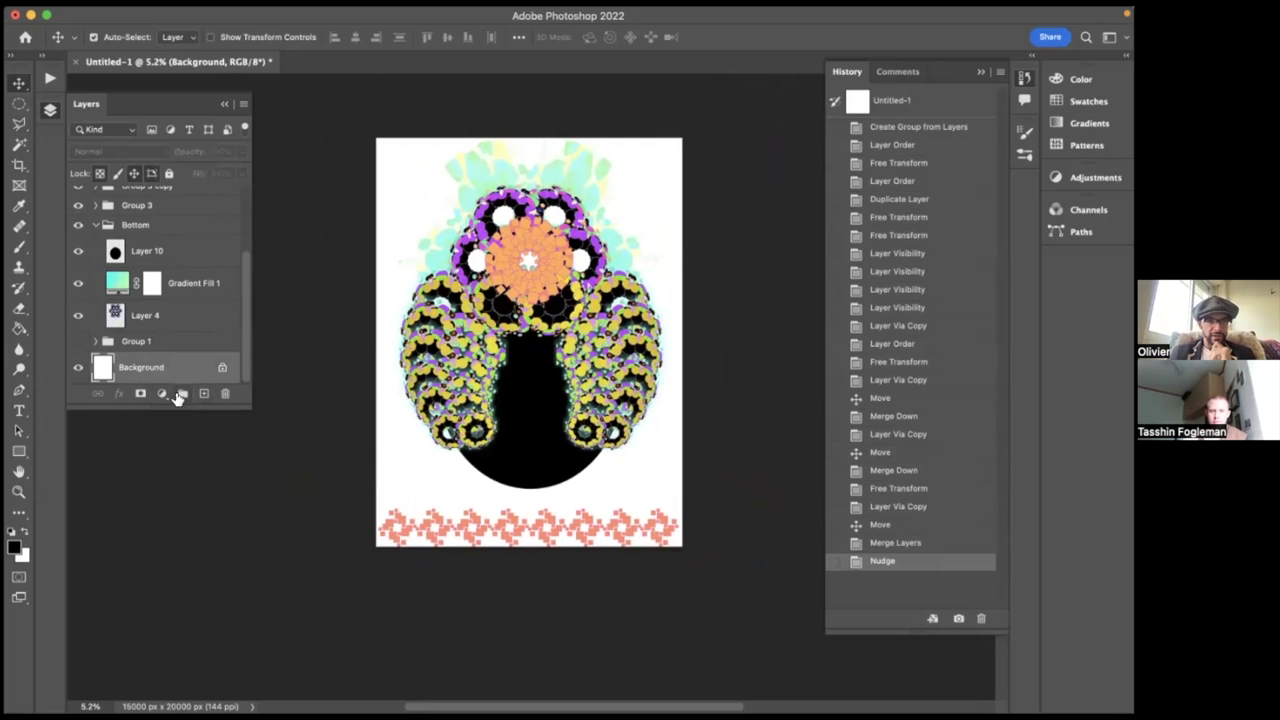
pyautogui.click(161, 394)
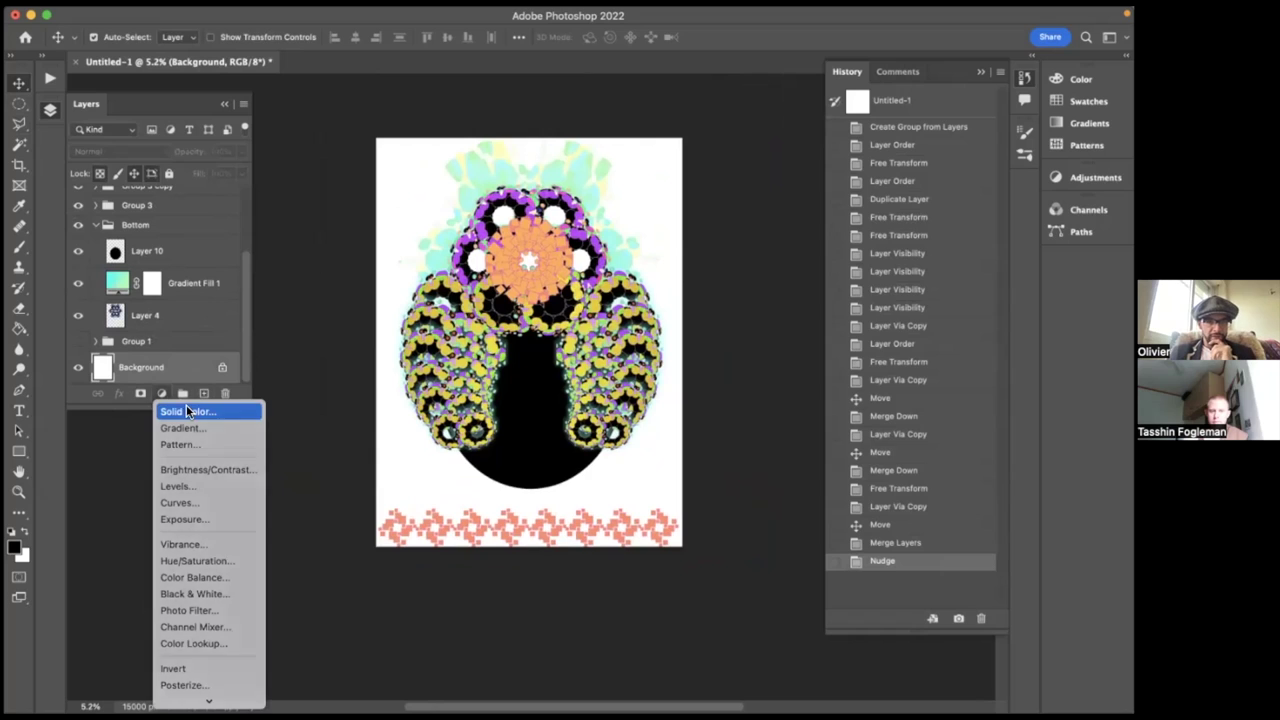
pyautogui.click(229, 411)
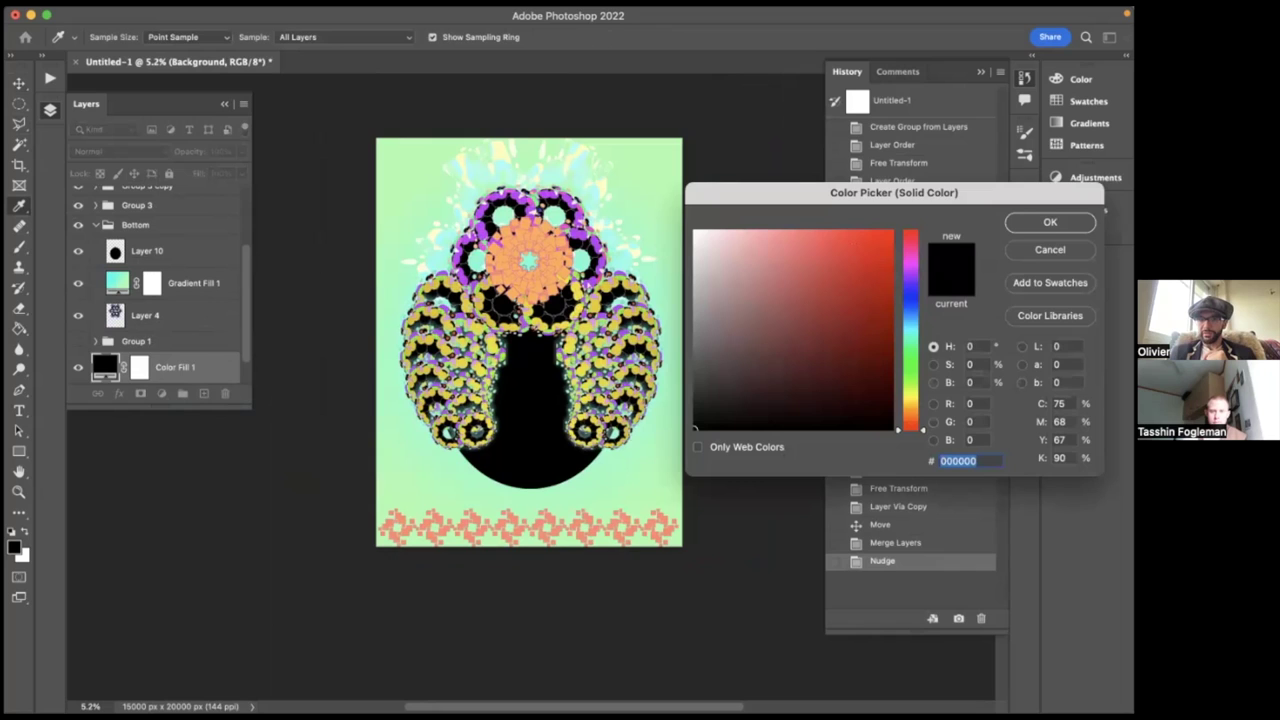
pyautogui.press('Escape')
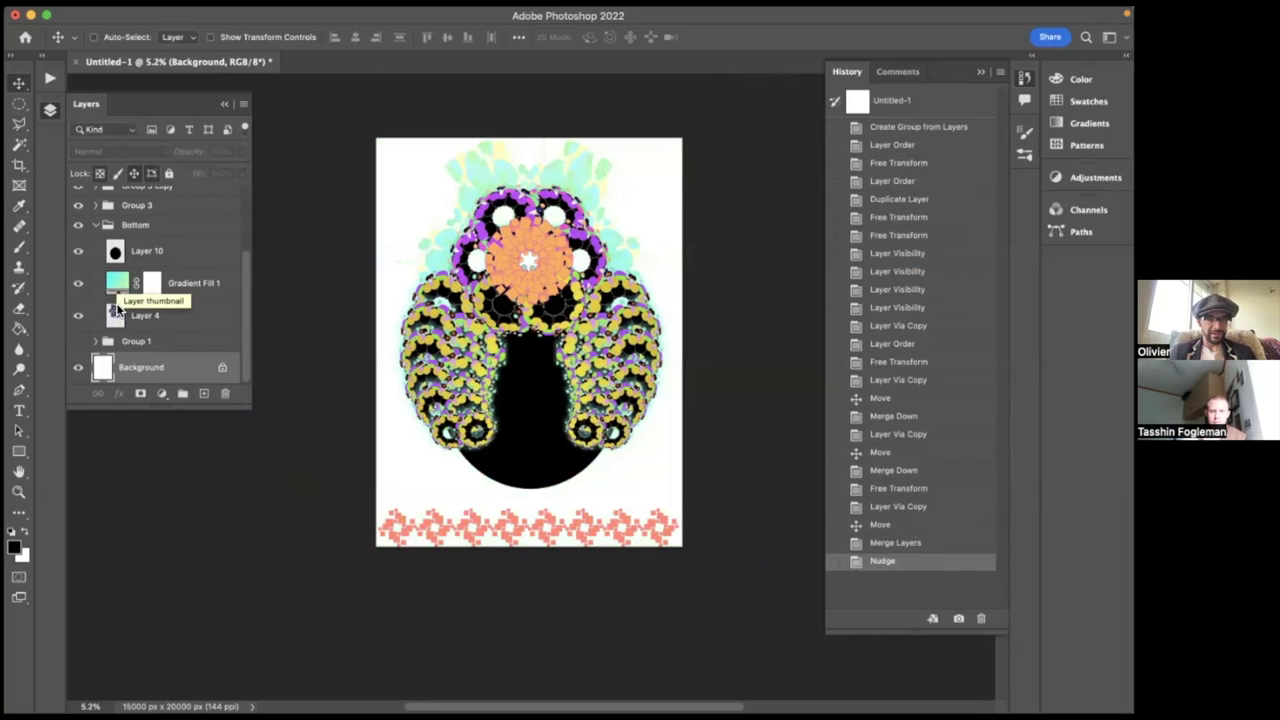
# - Restrict Gradient Fill 1 to Layer 4's shape by clearing its layer mask outside Layer 4's outline, and deselect
pyautogui.keyDown('super'); pyautogui.click(114, 318); pyautogui.keyUp('super')
pyautogui.click(148, 285)
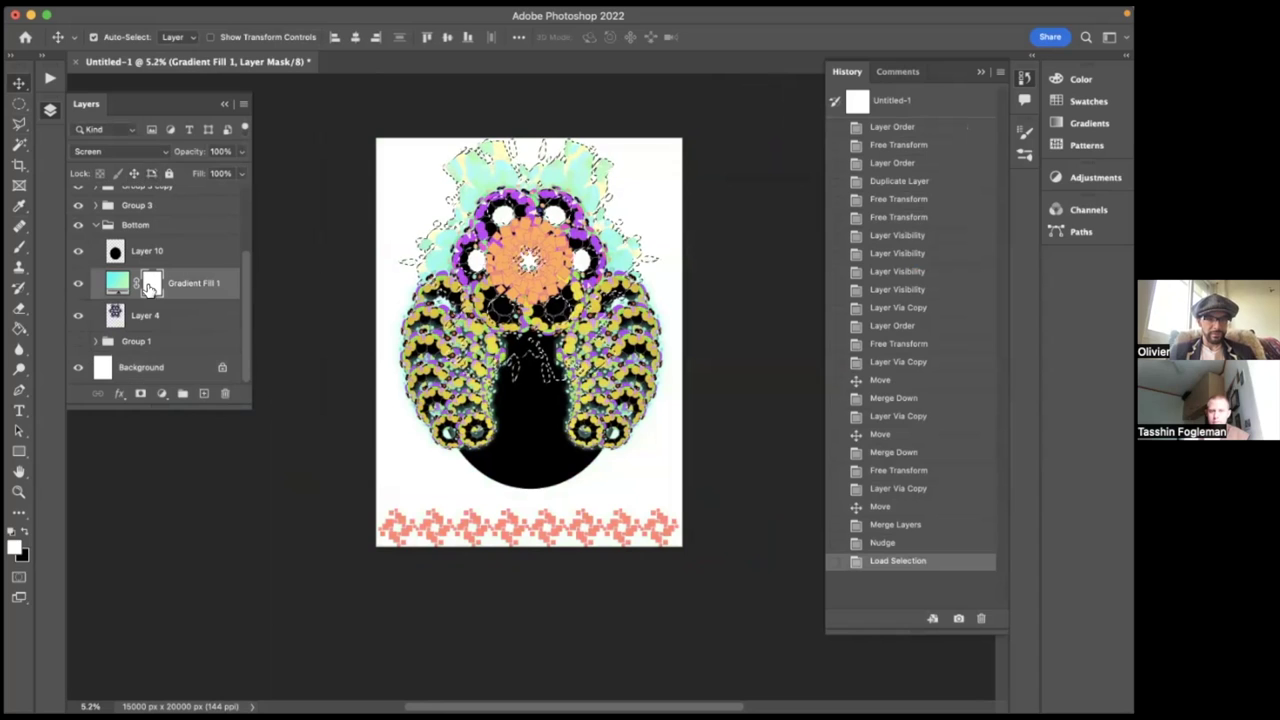
pyautogui.press('shift+super+i')
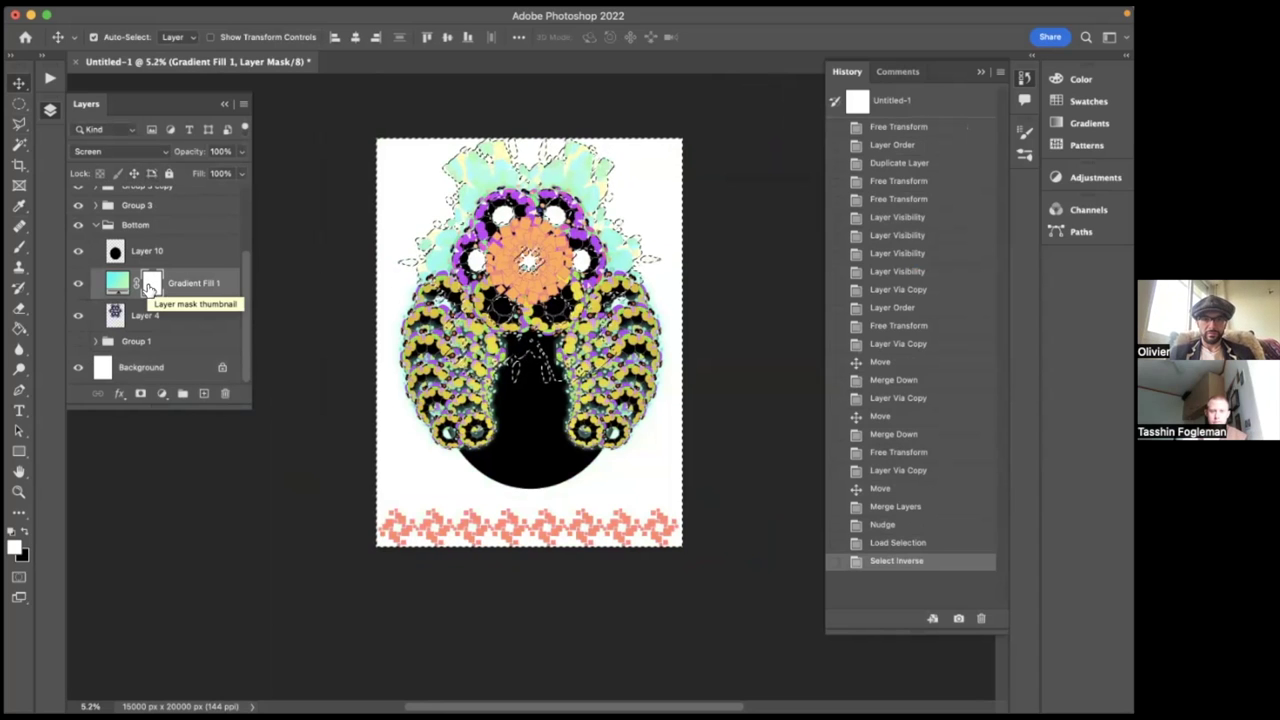
pyautogui.press('BackSpace')
pyautogui.press('super+d')
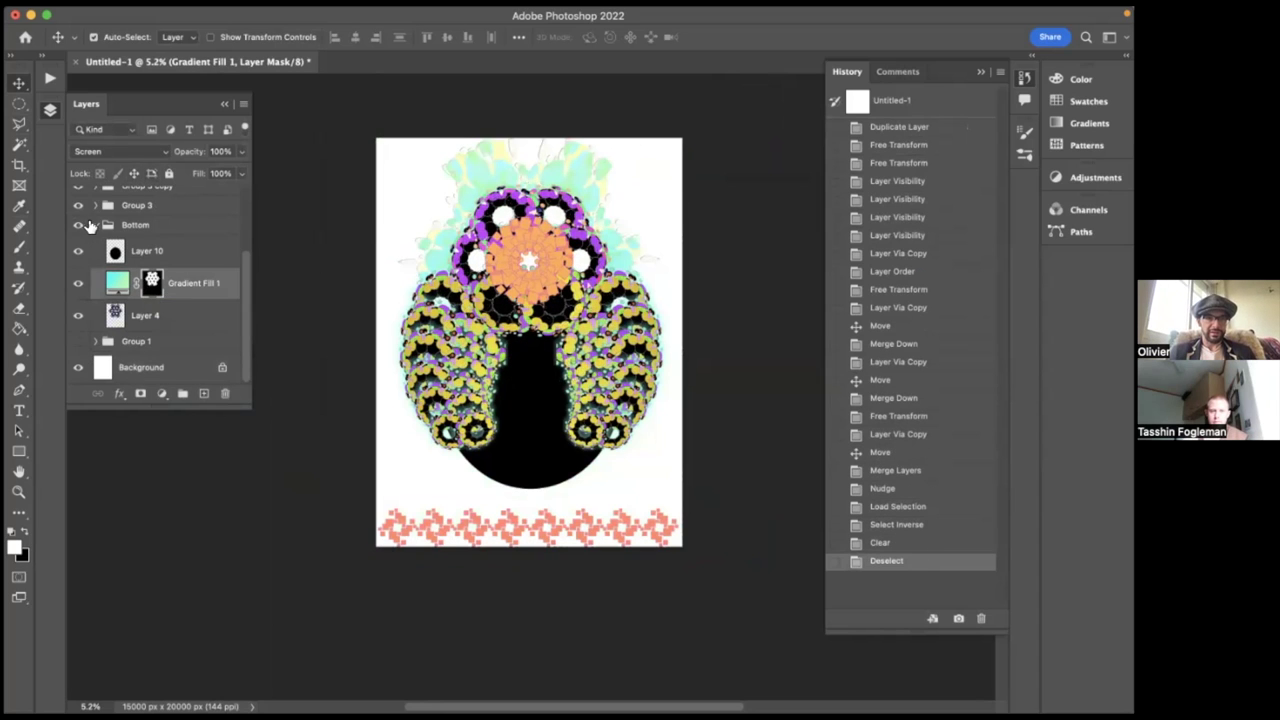
# - Collapse the Bottom group and create a gradient fill layer directly above Background
pyautogui.click(96, 225)
pyautogui.click(135, 370)
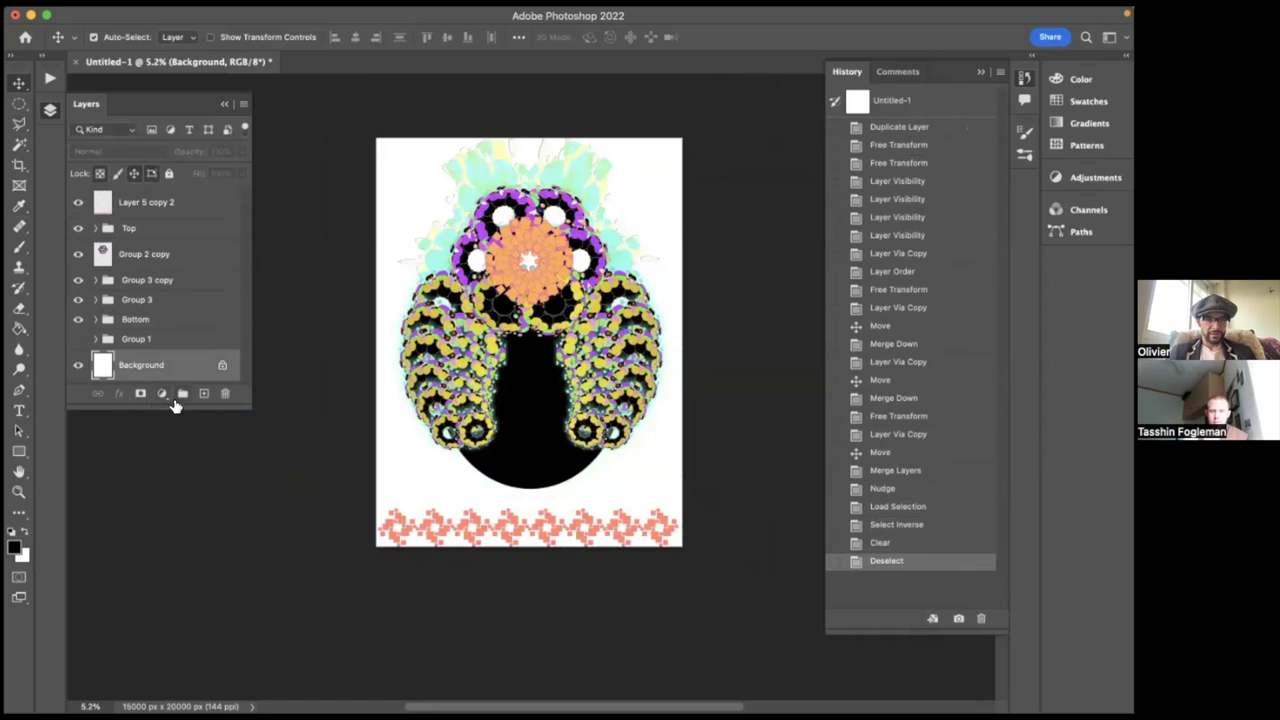
pyautogui.click(161, 393)
pyautogui.click(185, 428)
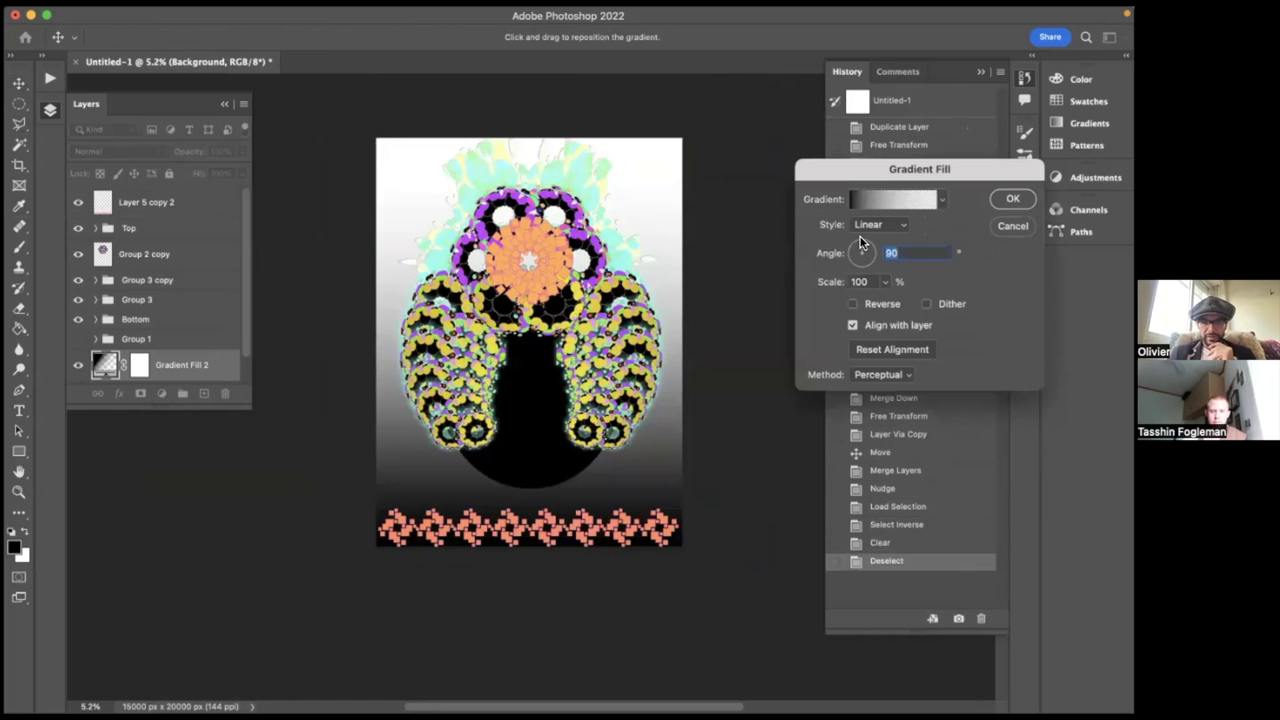
# - Set the new gradient's starting color stop to turquoise #00ffc4 and apply the linear 90° gradient fill
pyautogui.click(897, 197)
pyautogui.moveTo(786, 229); pyautogui.dragTo(852, 175)
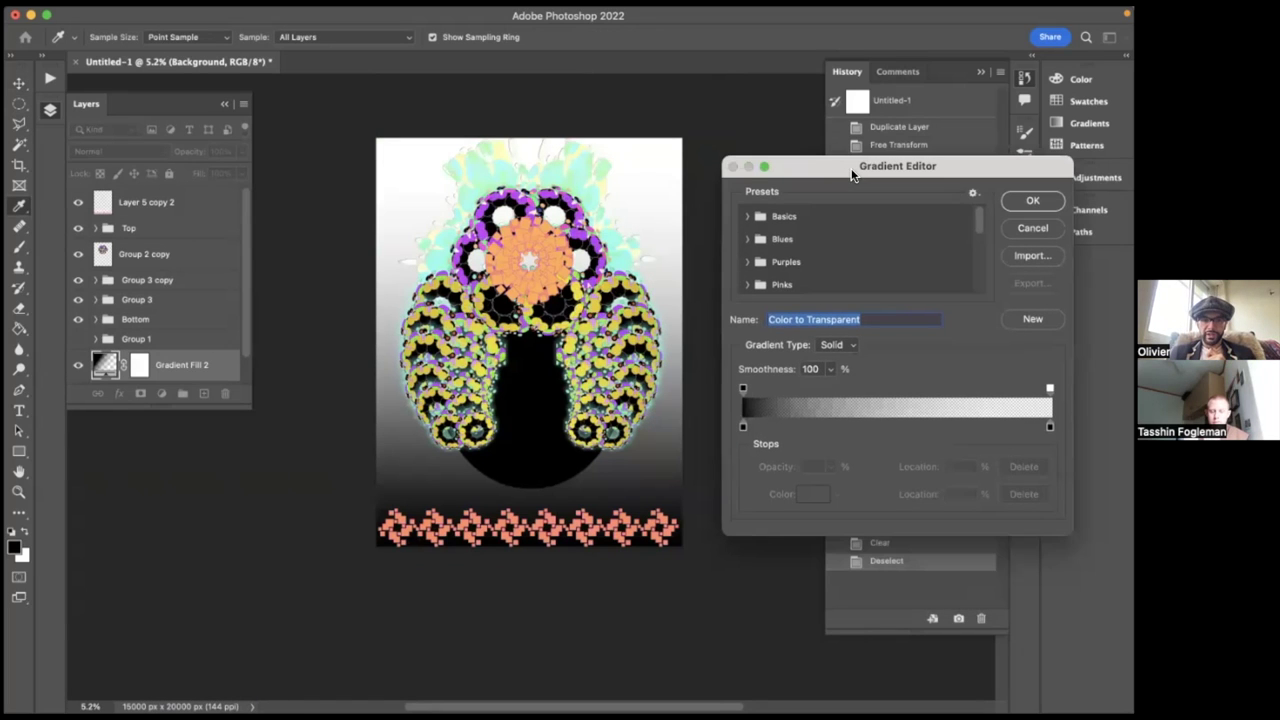
pyautogui.doubleClick(742, 428)
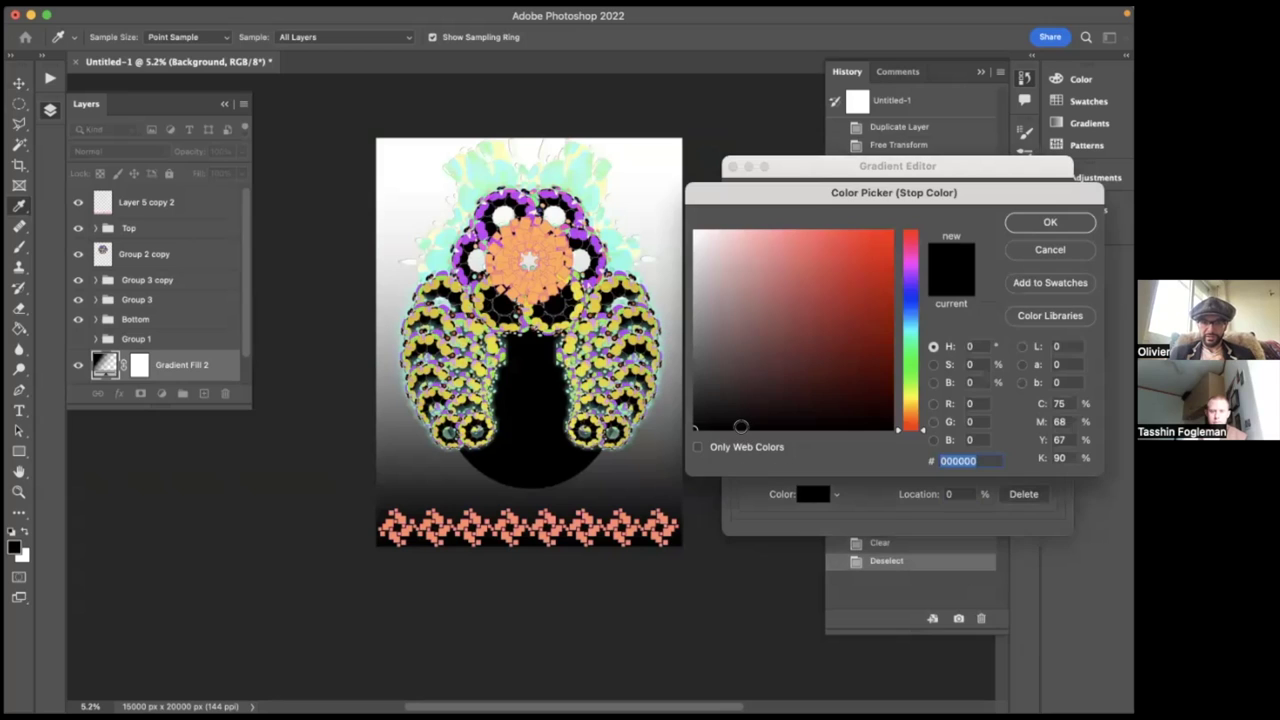
pyautogui.click(580, 165)
pyautogui.click(549, 166)
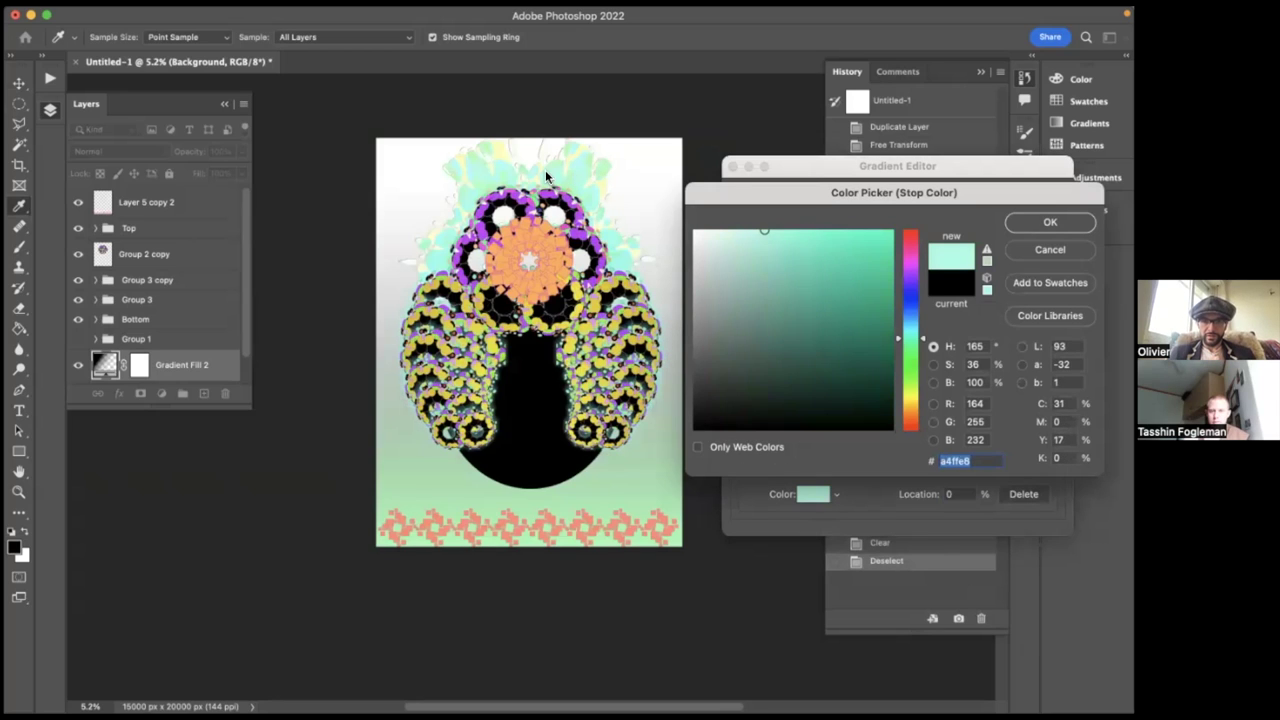
pyautogui.click(550, 178)
pyautogui.click(802, 229)
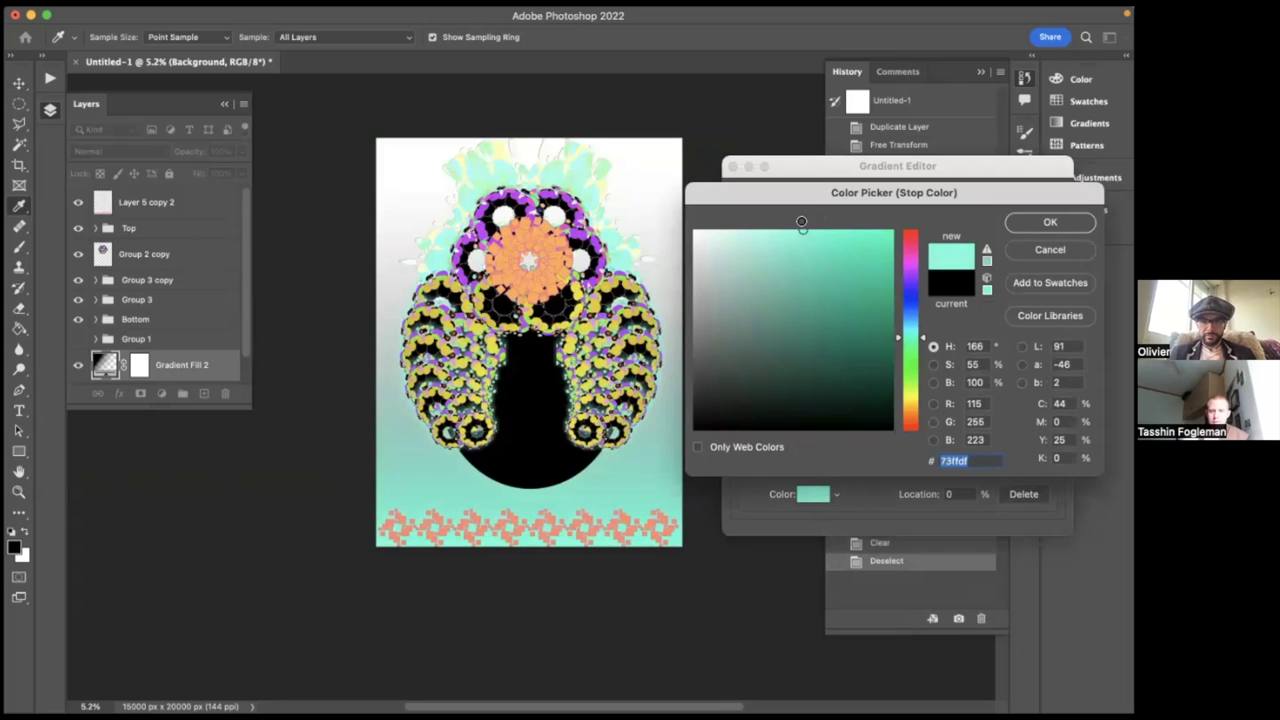
pyautogui.moveTo(878, 251); pyautogui.dragTo(902, 195)
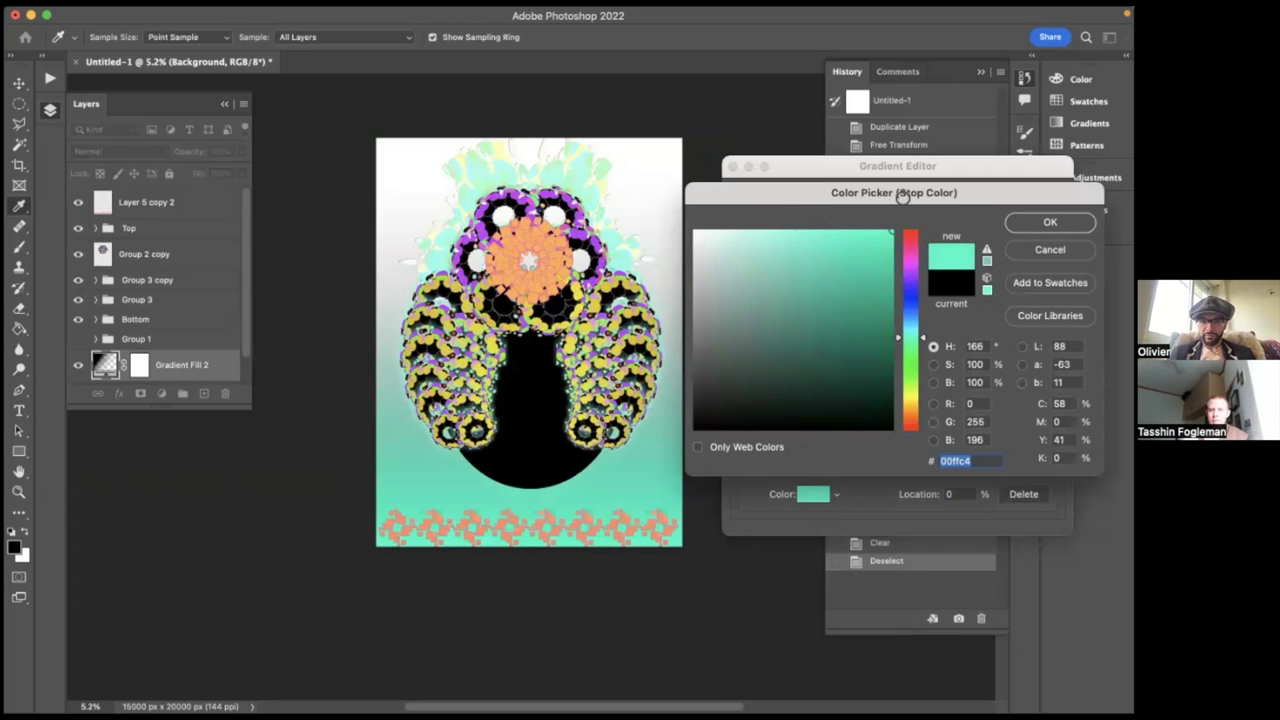
pyautogui.press('Return')
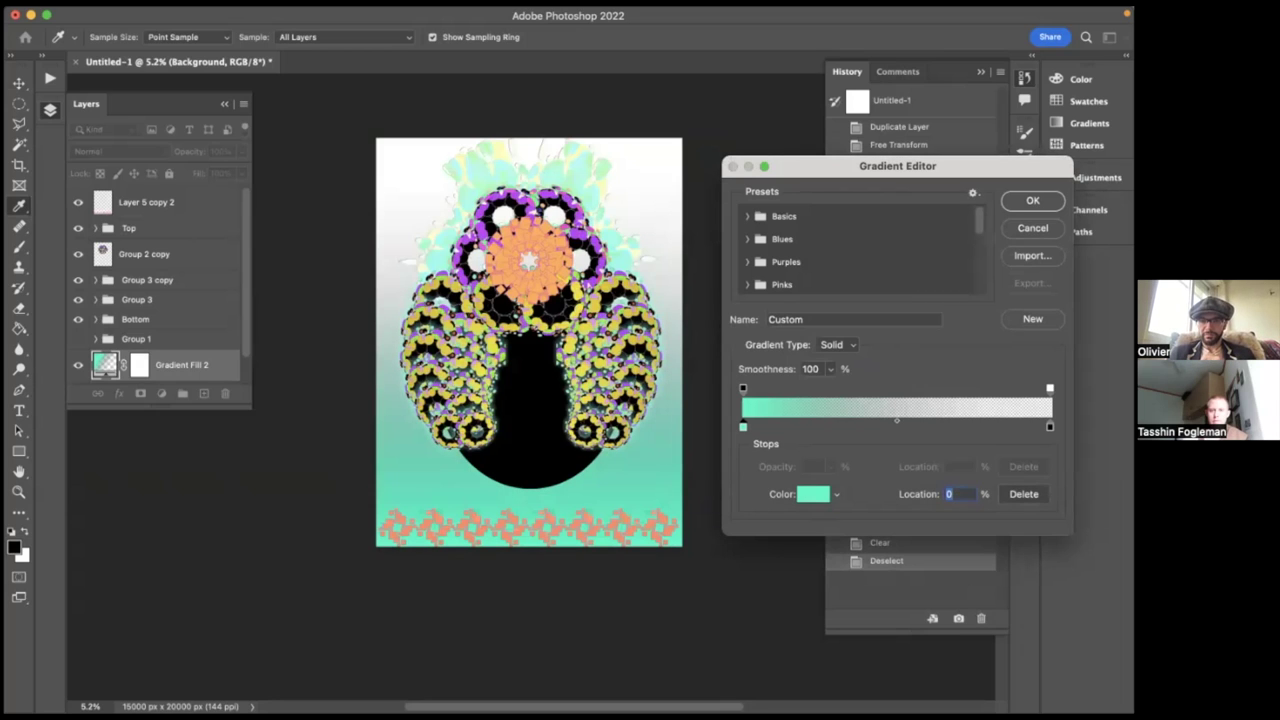
pyautogui.press('Return')
pyautogui.press('Return')
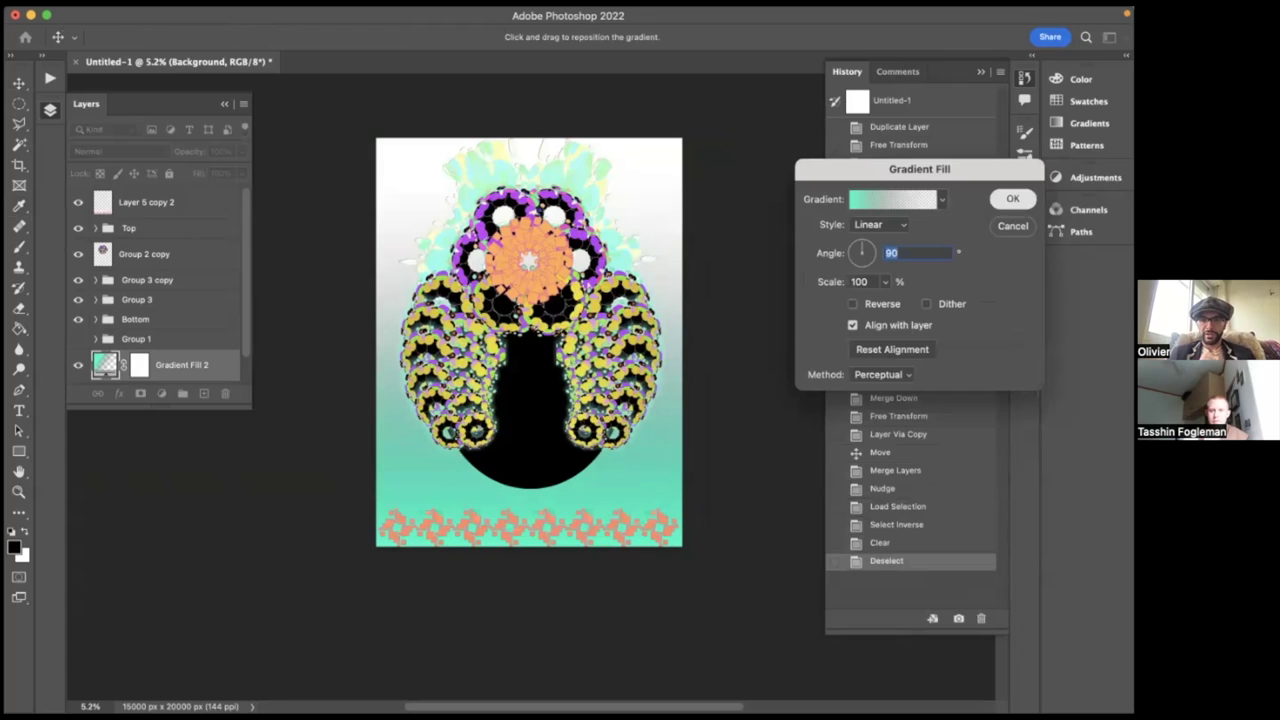
pyautogui.moveTo(40, 15)
pyautogui.click(122, 14)
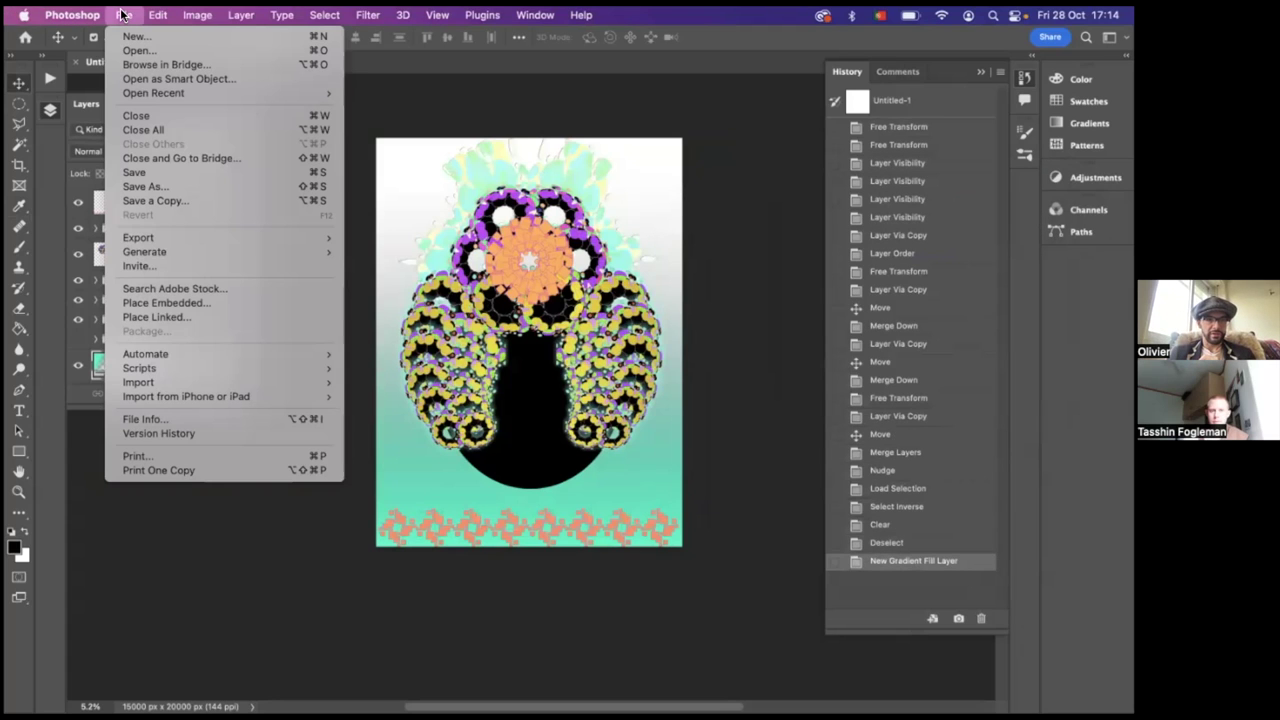
pyautogui.moveTo(197, 14)
pyautogui.moveTo(271, 172)
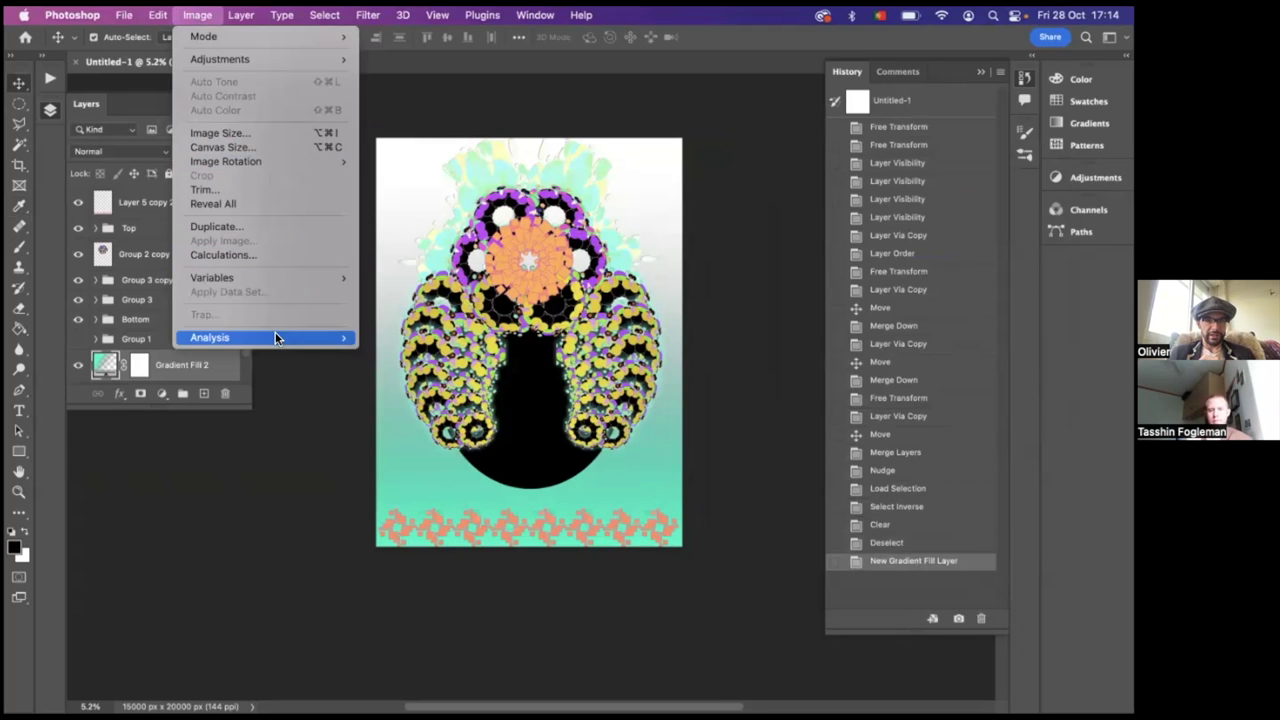
pyautogui.moveTo(156, 14)
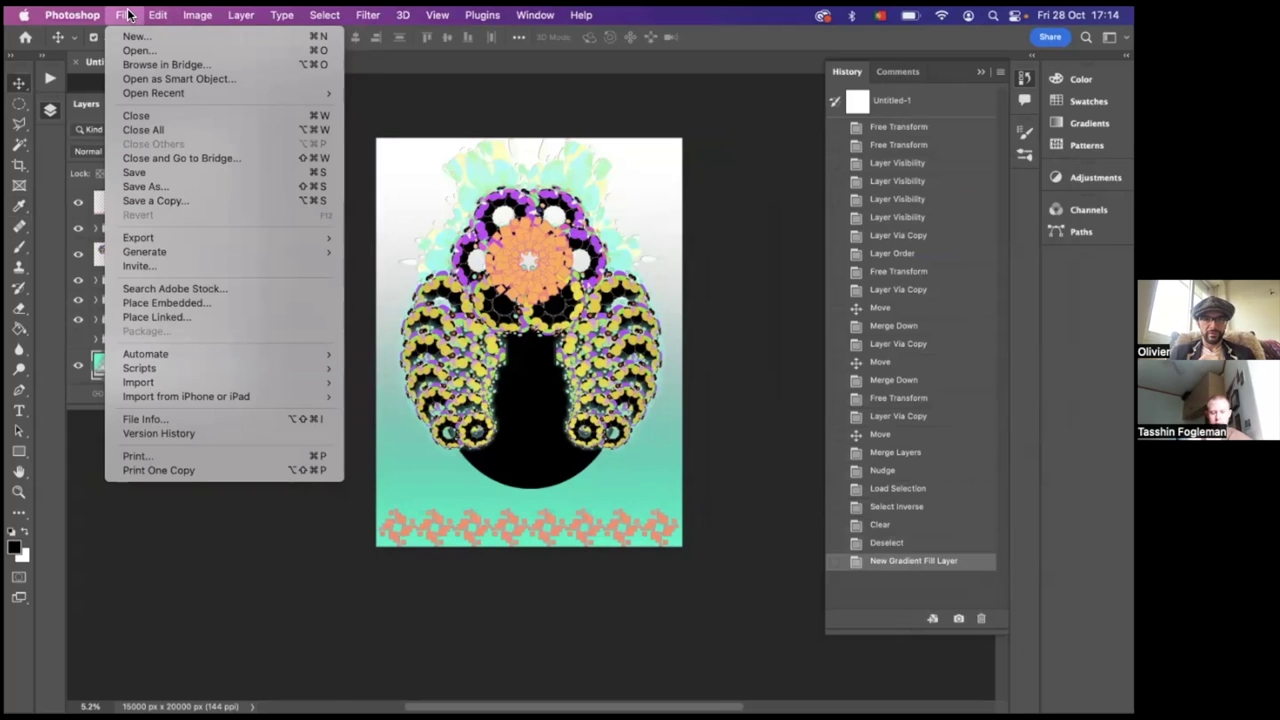
pyautogui.moveTo(323, 14)
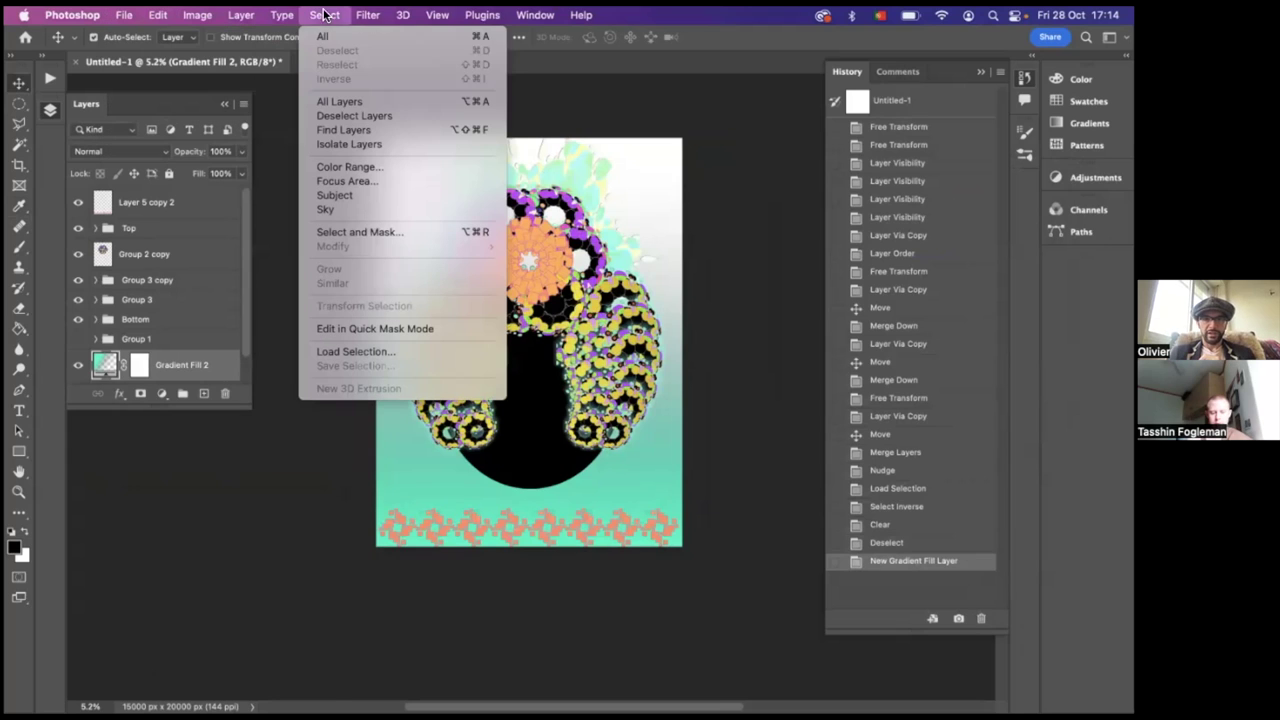
pyautogui.click(758, 90)
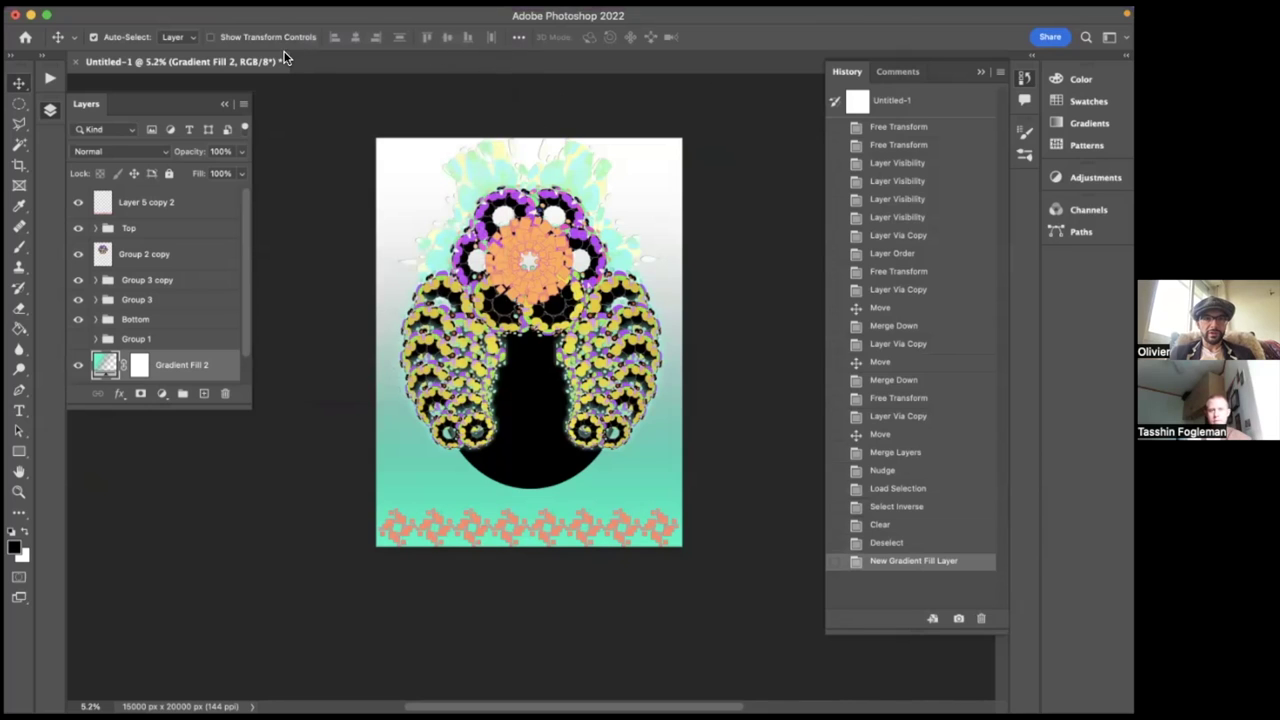
pyautogui.moveTo(250, 3)
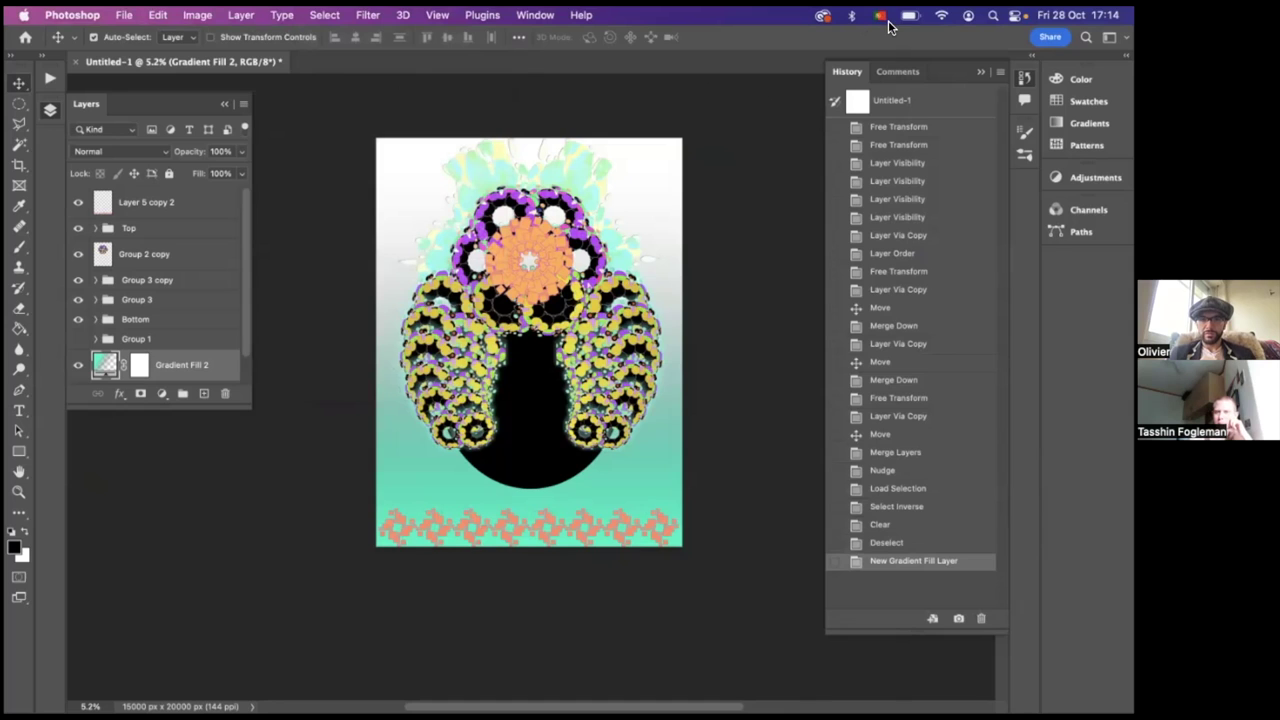
pyautogui.click(335, 260)
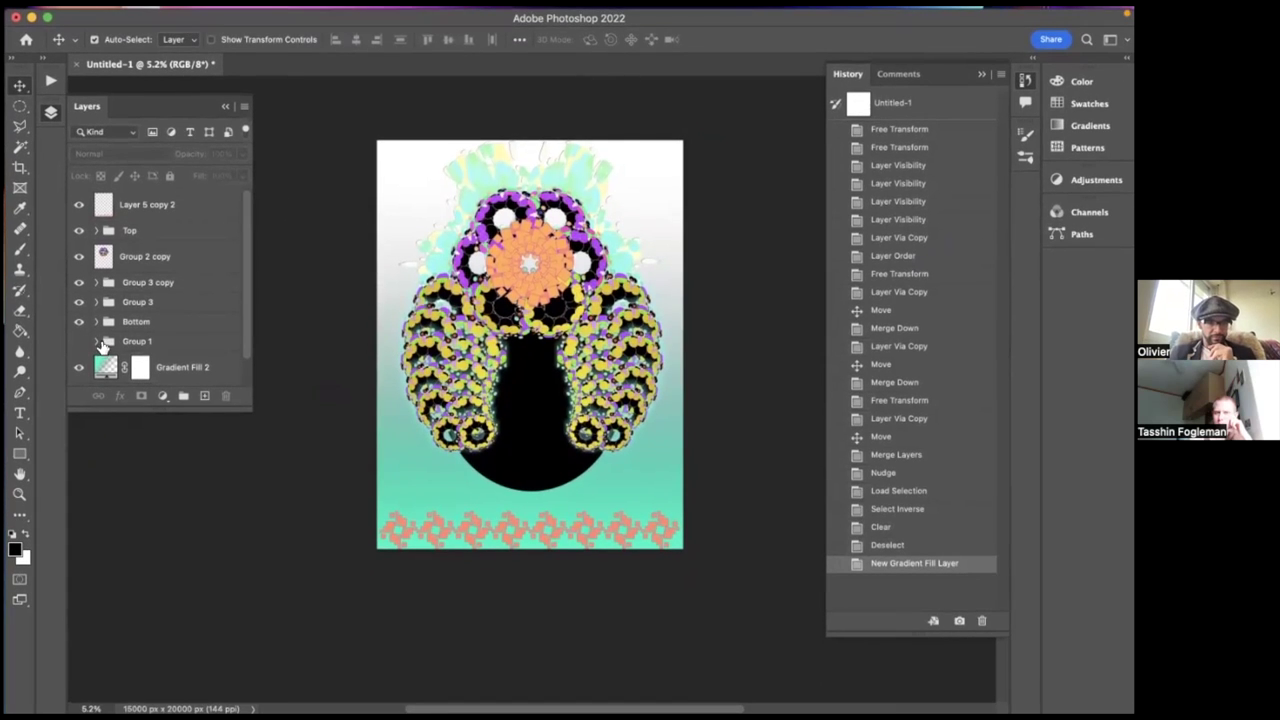
# - Reopen Gradient Fill 2's gradient for editing and set its starting color stop to light orange #ffd885
pyautogui.doubleClick(106, 369)
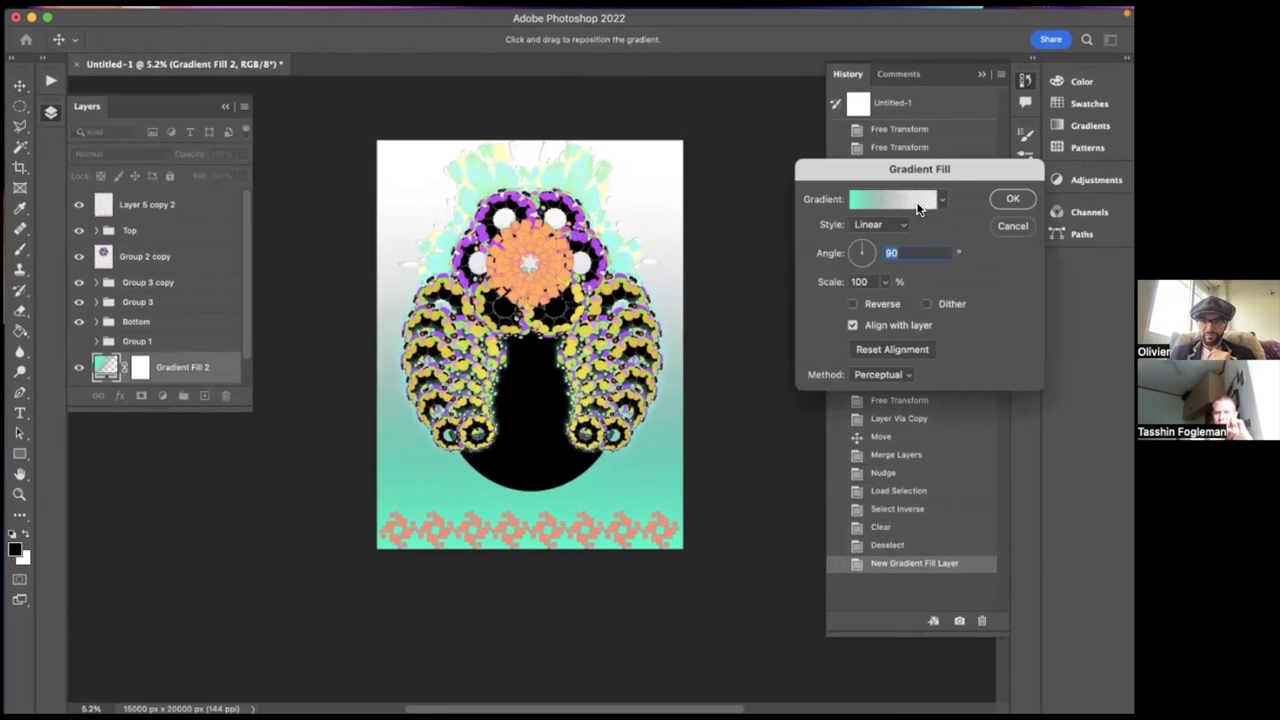
pyautogui.click(917, 204)
pyautogui.doubleClick(741, 428)
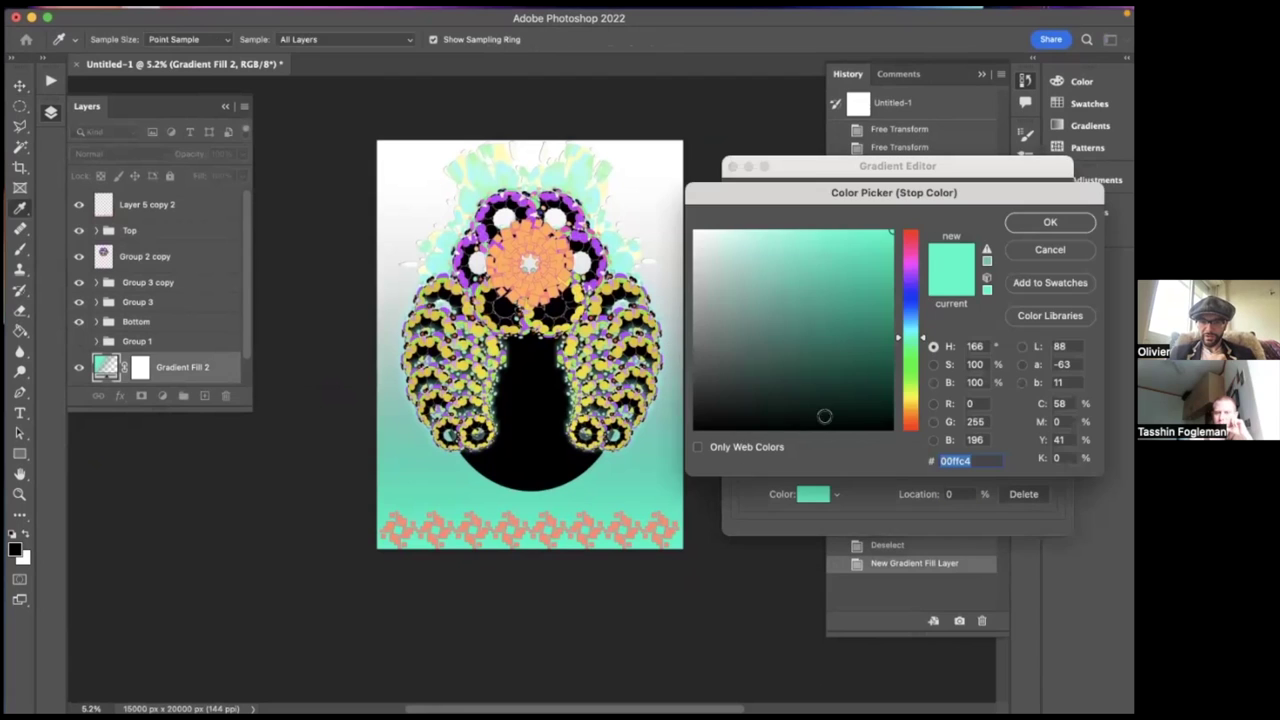
pyautogui.moveTo(837, 254); pyautogui.dragTo(762, 200)
pyautogui.moveTo(909, 414); pyautogui.dragTo(910, 410)
pyautogui.click(831, 263)
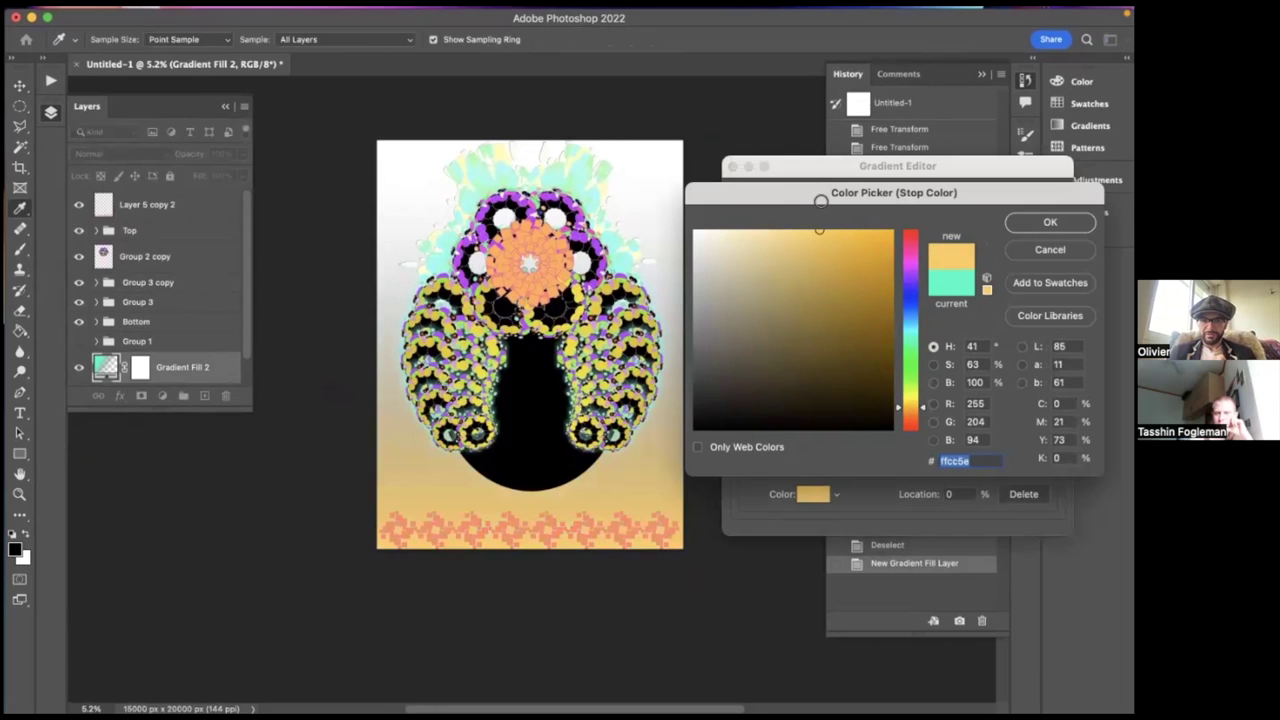
pyautogui.click(789, 230)
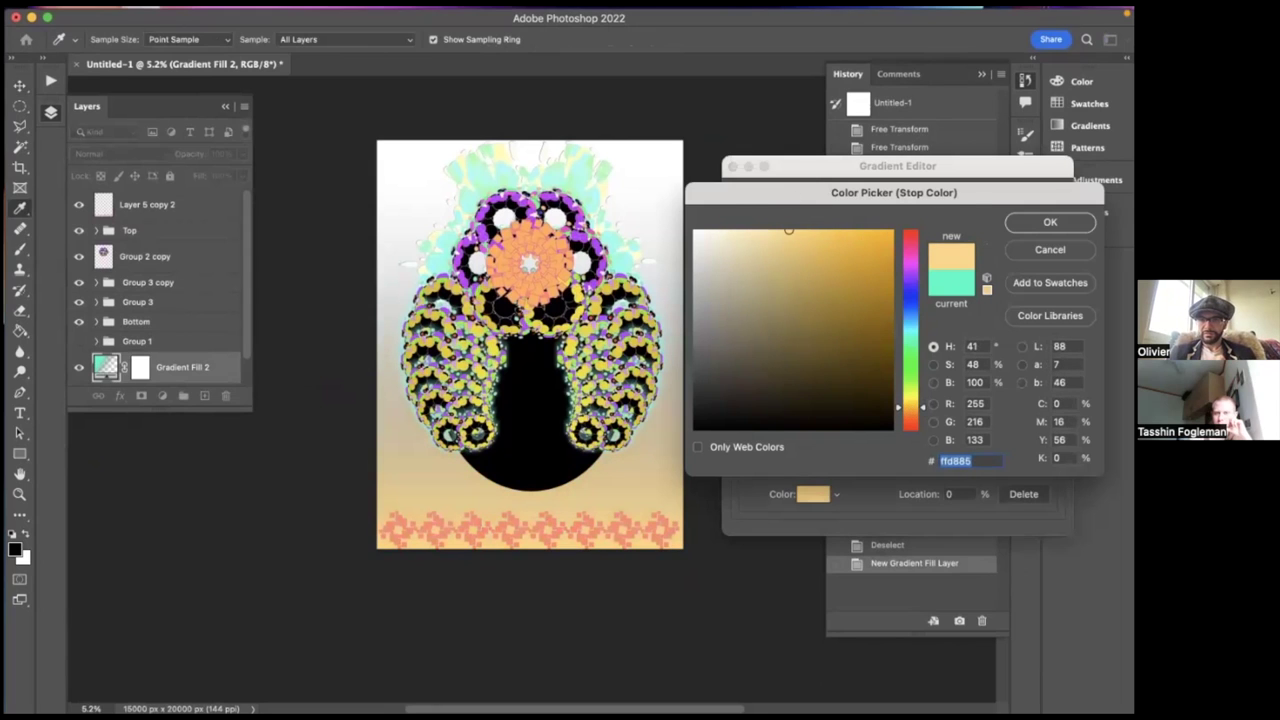
pyautogui.click(1050, 222)
# - Move the gradient's transparent opacity stop to 19% and set the ending color stop to yellow #f6ff00
pyautogui.moveTo(1050, 389); pyautogui.dragTo(797, 397)
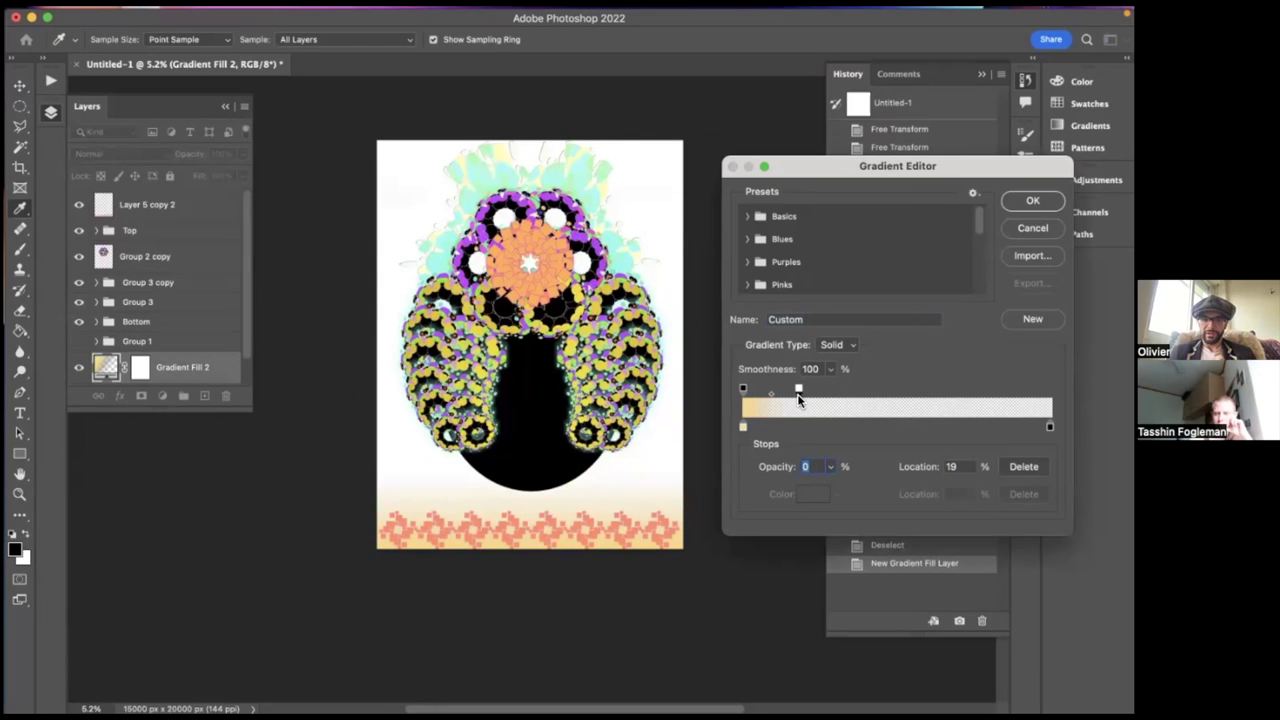
pyautogui.doubleClick(1049, 426)
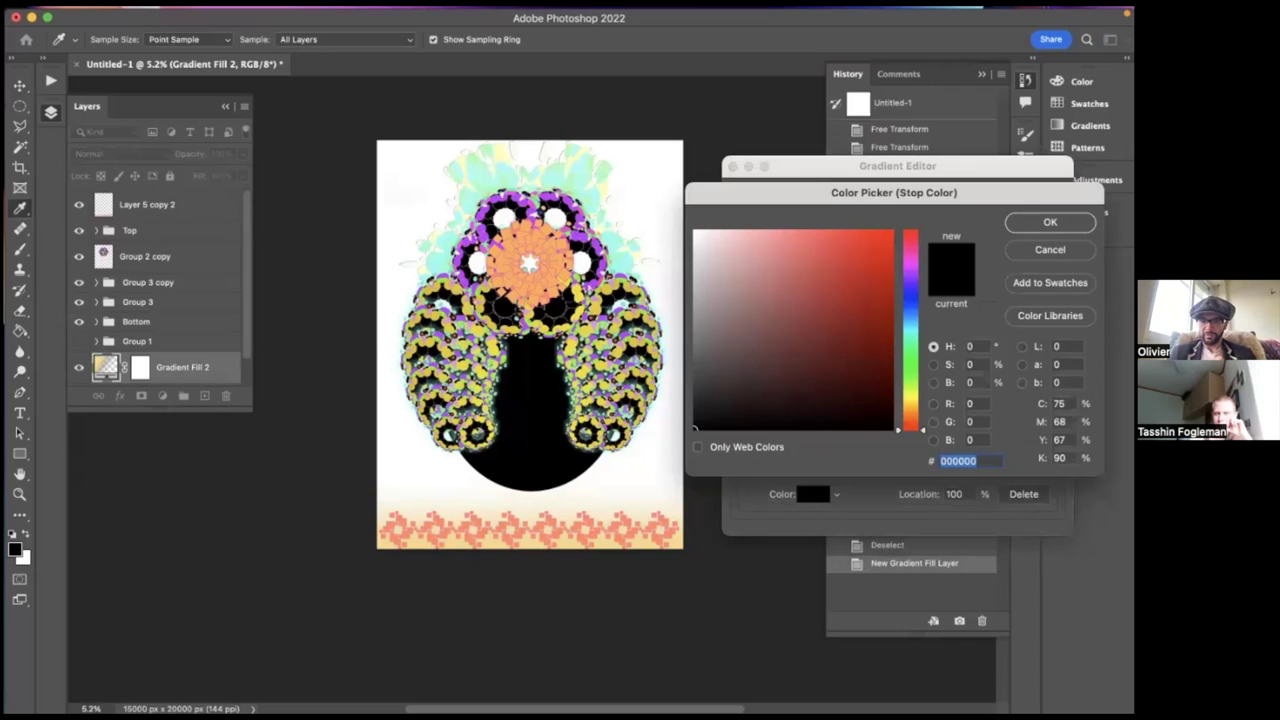
pyautogui.click(912, 398)
pyautogui.moveTo(849, 320); pyautogui.dragTo(908, 173)
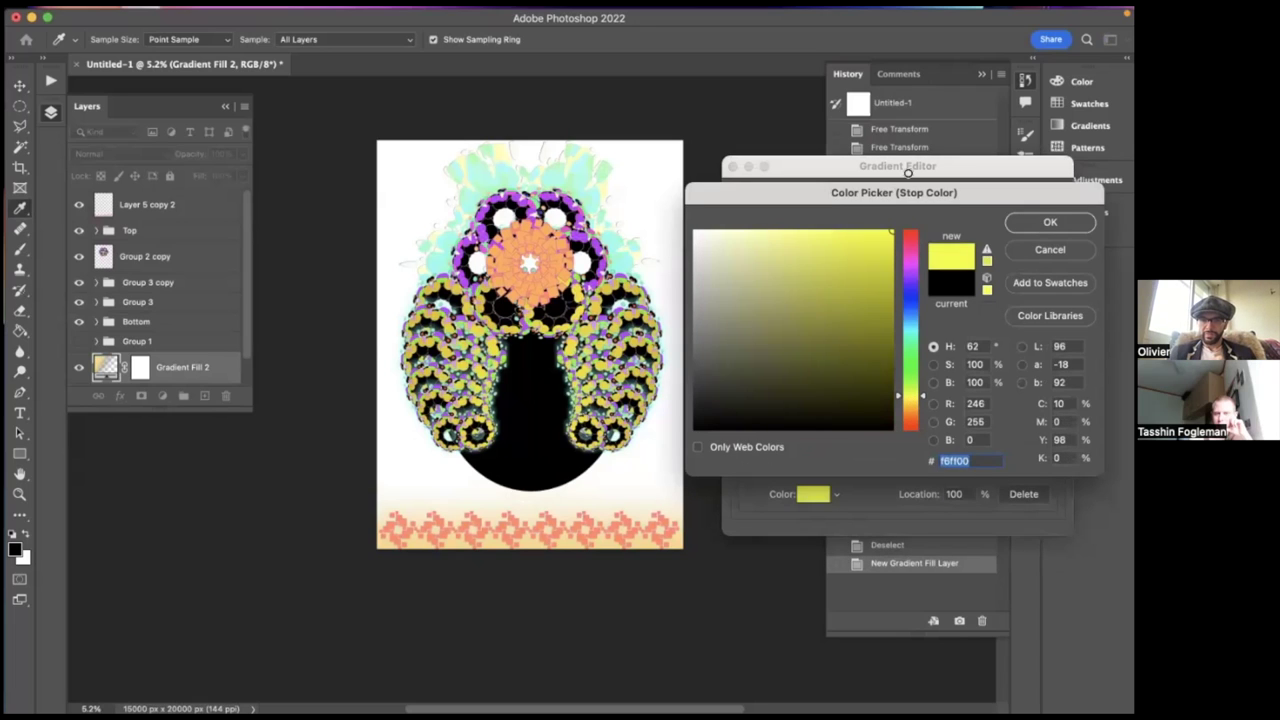
pyautogui.press('Return')
# - Pull the yellow color stop in toward the start of the gradient and apply the modified gradient fill
pyautogui.moveTo(1049, 427); pyautogui.dragTo(785, 421)
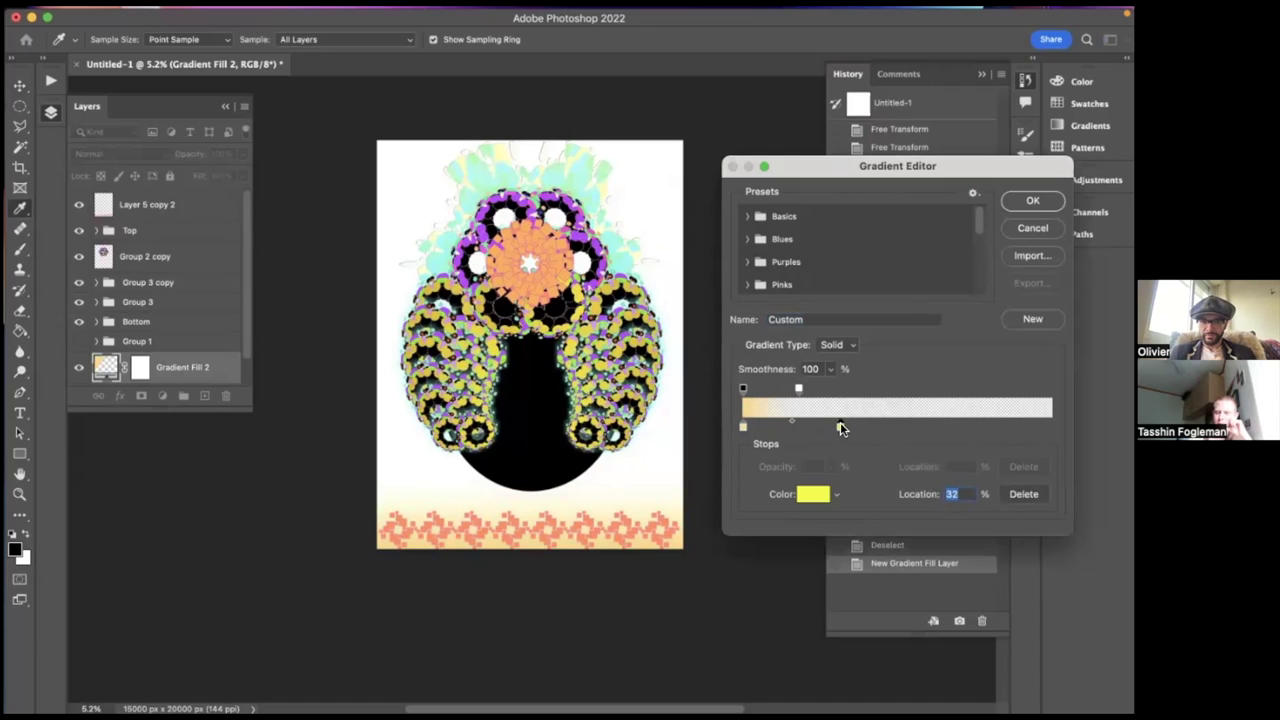
pyautogui.press('Return')
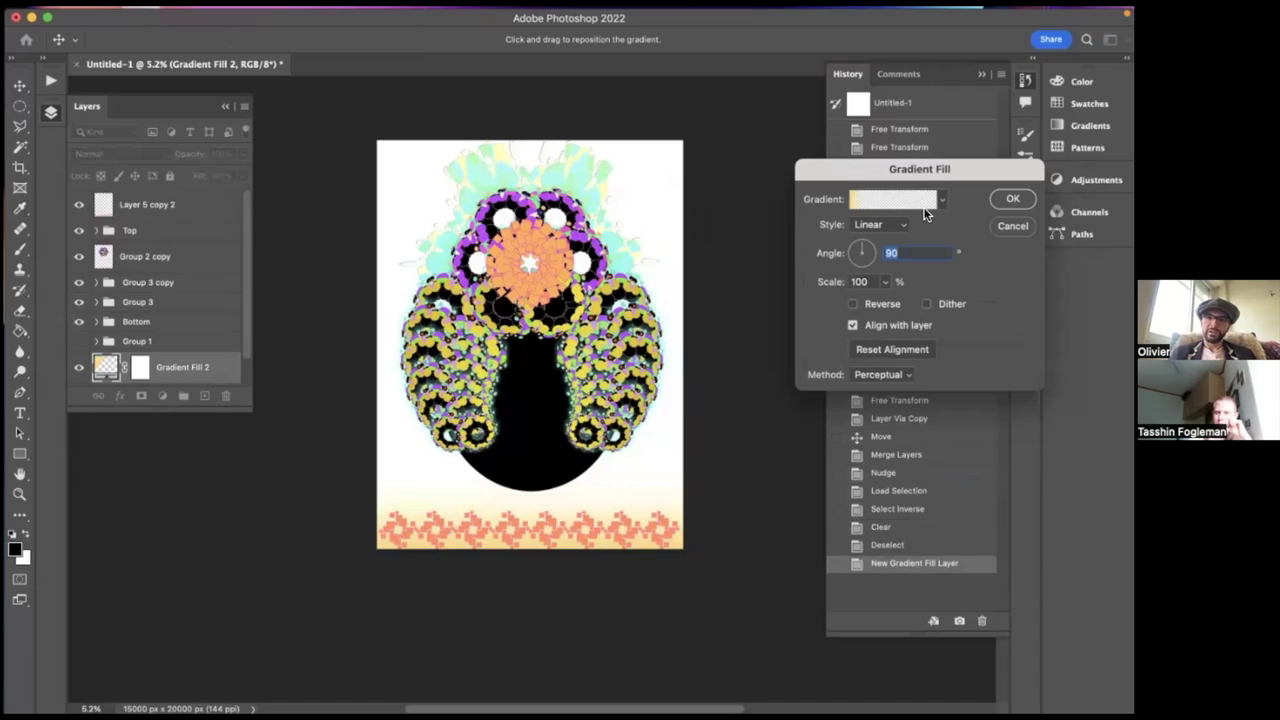
pyautogui.press('Return')
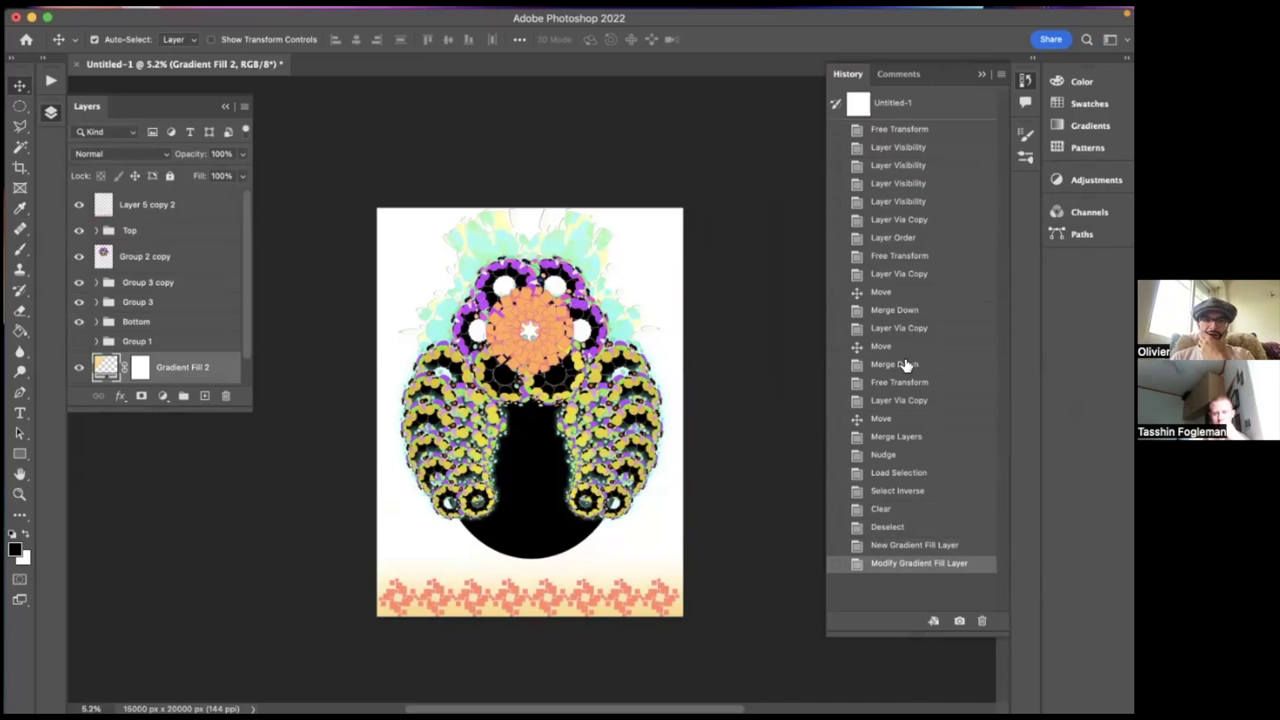
# - Expand the Top group and toggle Layer 6's visibility off and on to identify its artwork
pyautogui.scroll(-1, 640, 370)
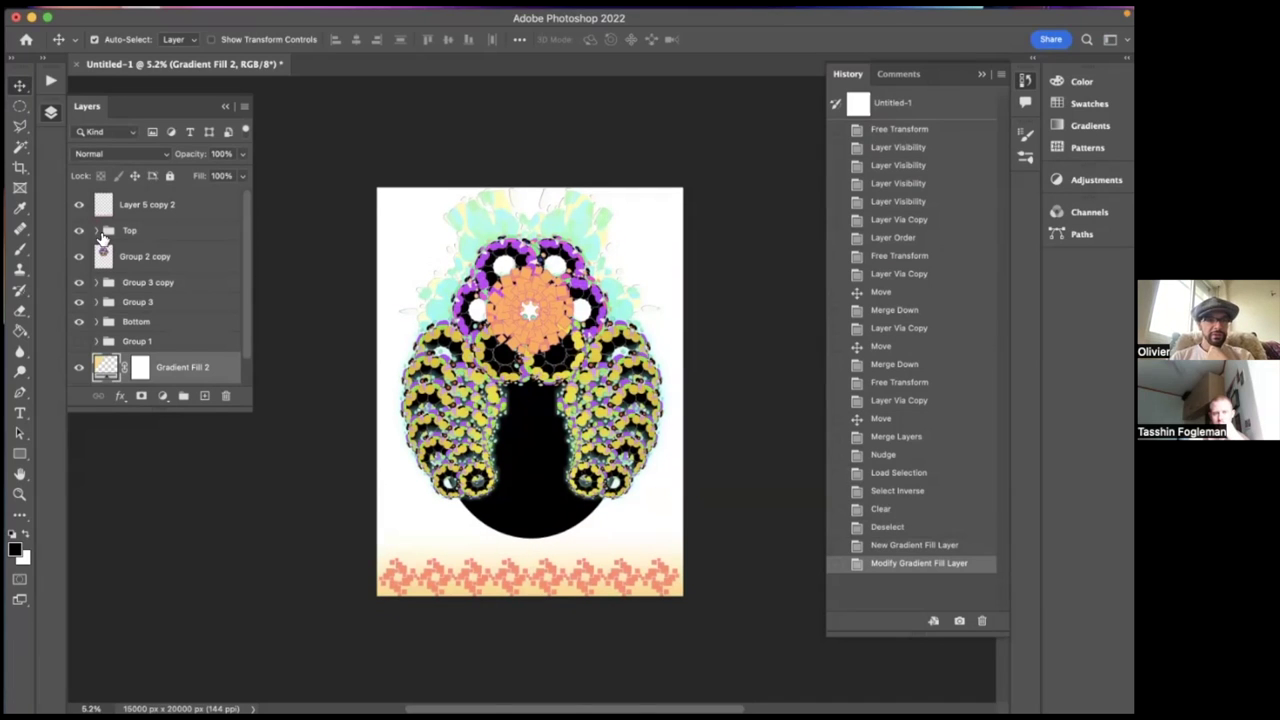
pyautogui.click(96, 231)
pyautogui.click(96, 231)
pyautogui.click(96, 231)
pyautogui.click(80, 323)
pyautogui.click(80, 323)
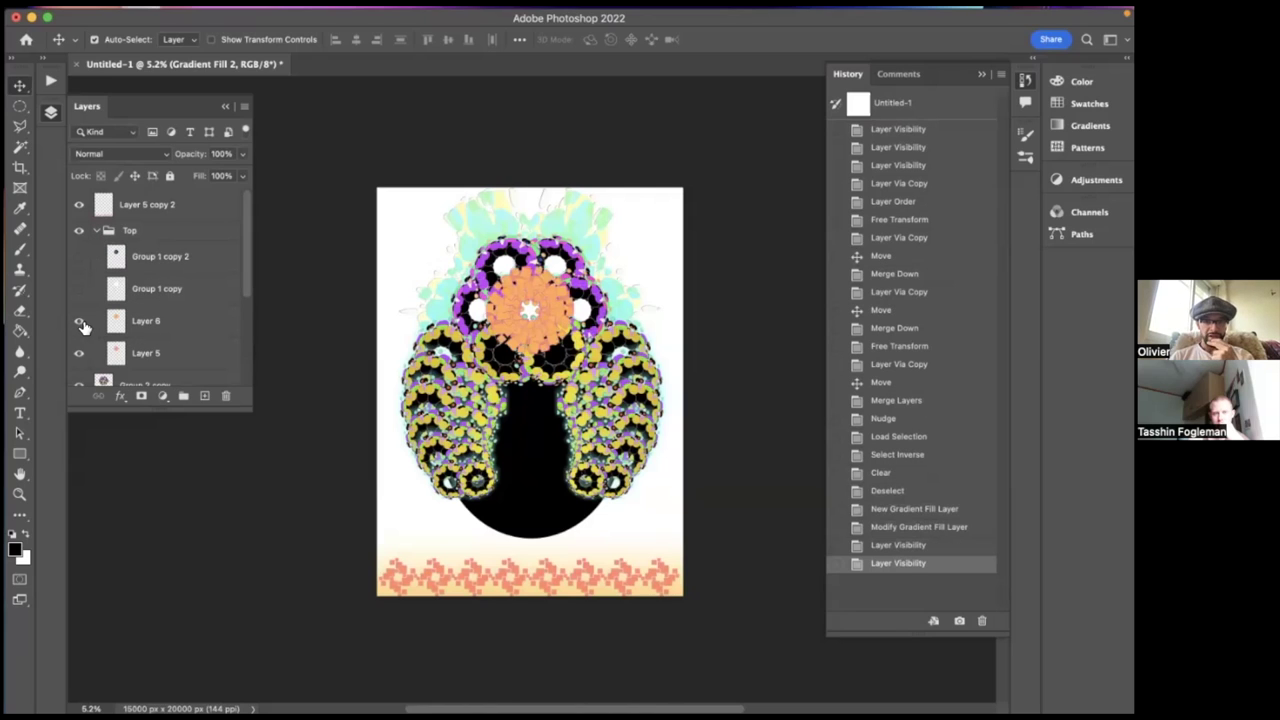
# - Duplicate Layer 6, move the copy into the Bottom group, and collapse the Top group
pyautogui.click(111, 326)
pyautogui.press('super+j')
pyautogui.moveTo(111, 326); pyautogui.dragTo(143, 290)
pyautogui.click(96, 262)
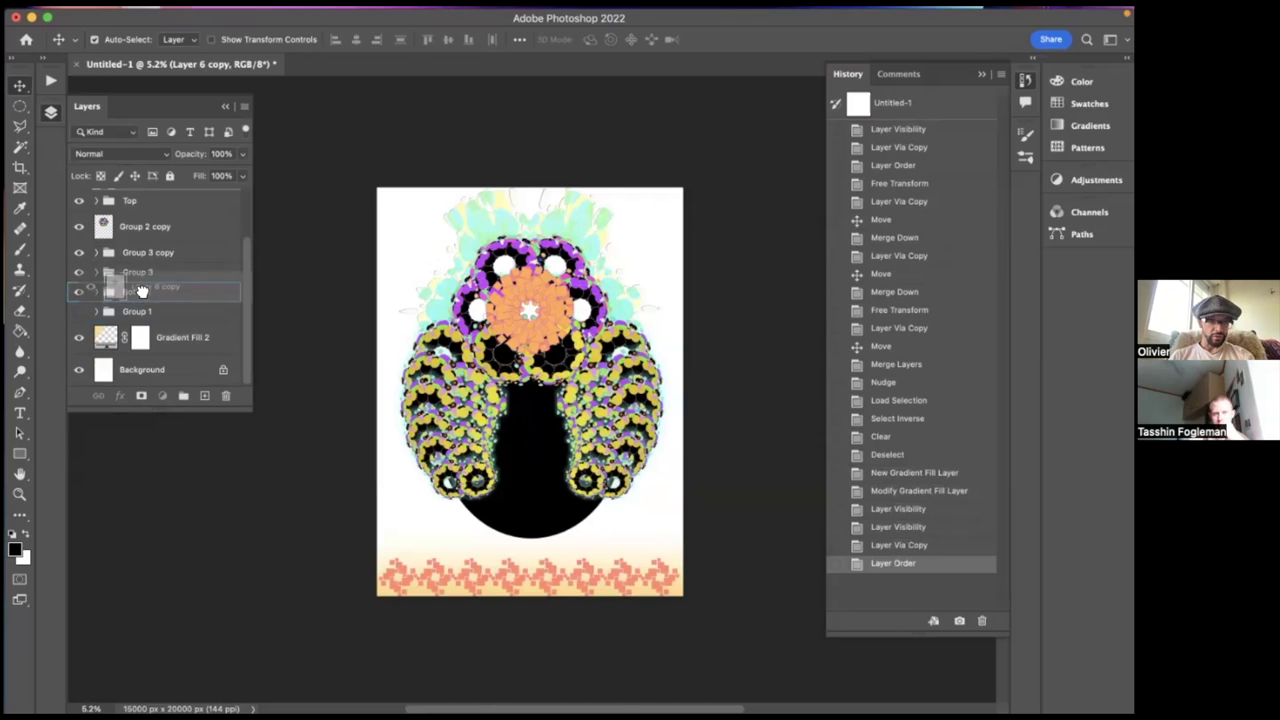
pyautogui.click(140, 291)
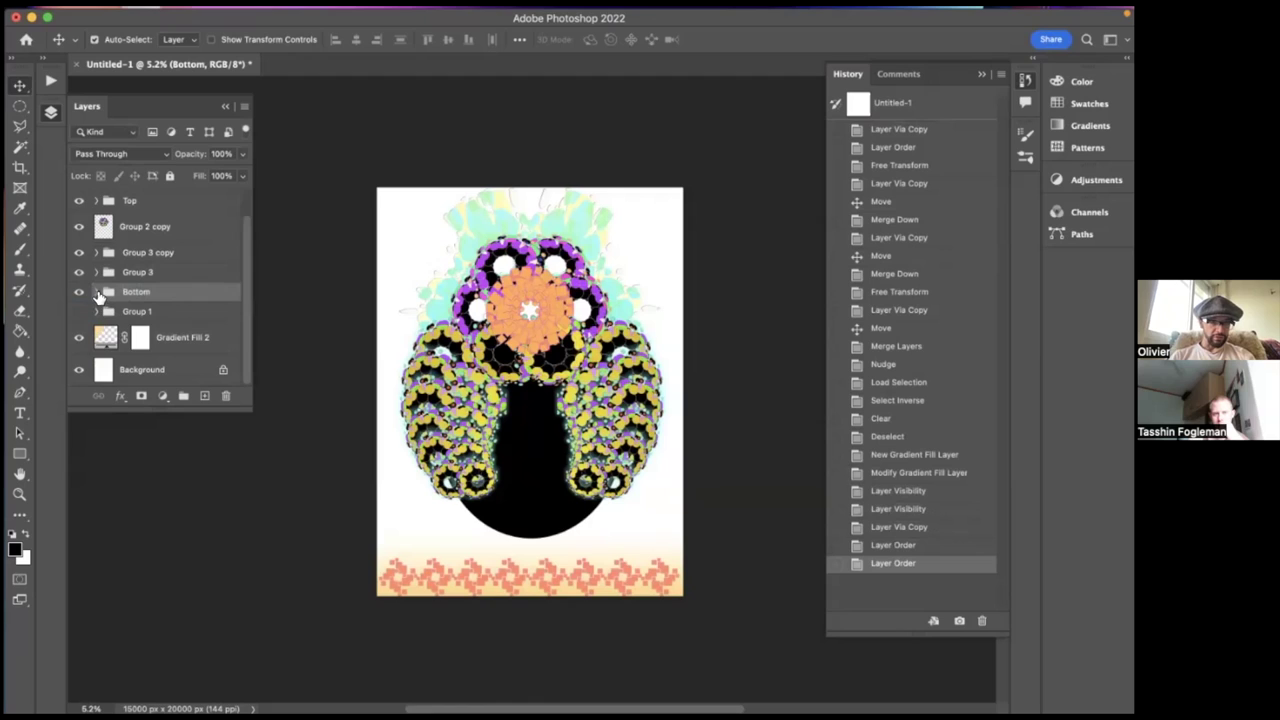
# - Move Layer 6 copy in the Bottom group down onto the black ellipse's lower-left part, centered at about X 6344 px, Y 15011 px
pyautogui.click(97, 294)
pyautogui.scroll(-2, 130, 334)
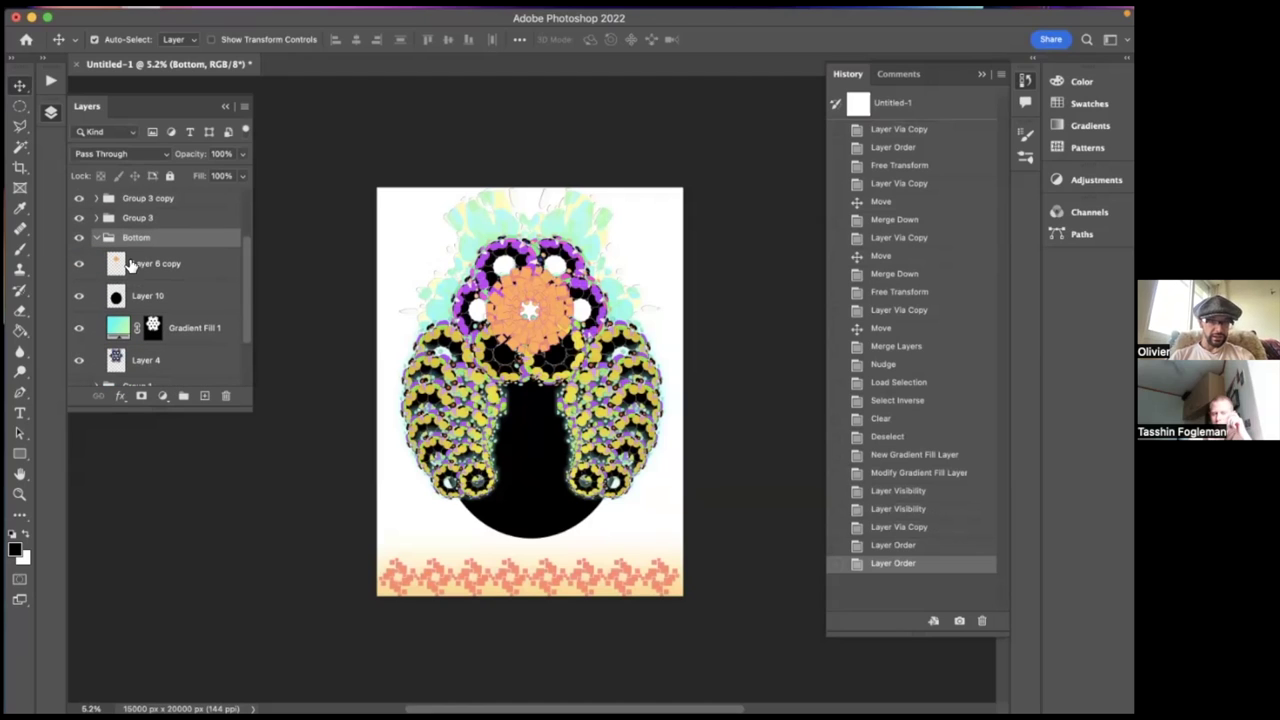
pyautogui.click(130, 265)
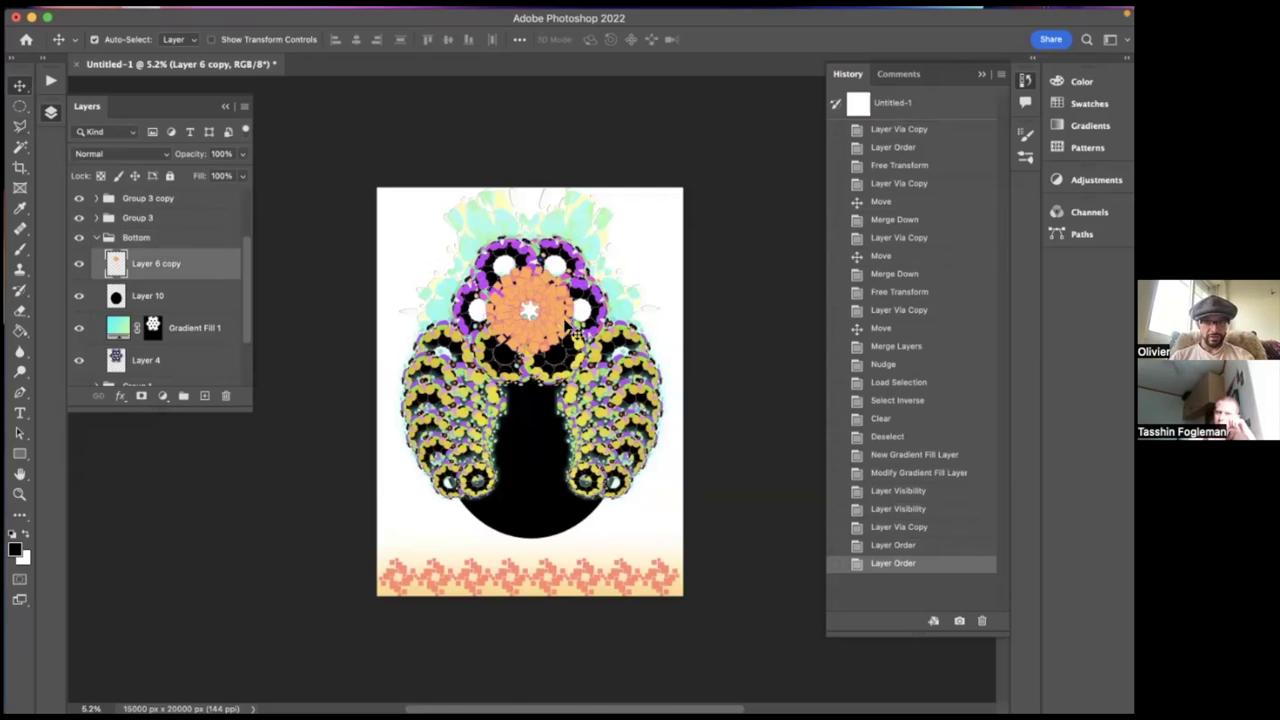
pyautogui.hotkey('ctrl', 'alt', 't')
pyautogui.moveTo(556, 316); pyautogui.dragTo(521, 492)
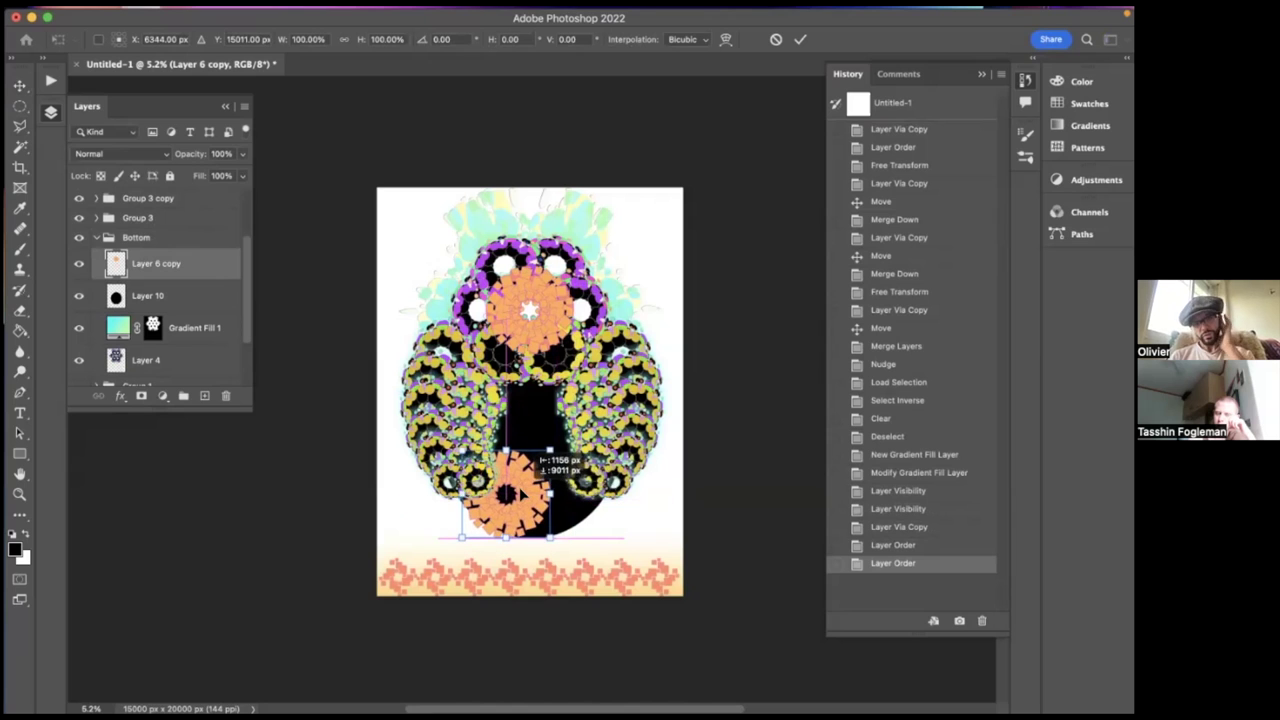
pyautogui.scroll(5, 521, 493)
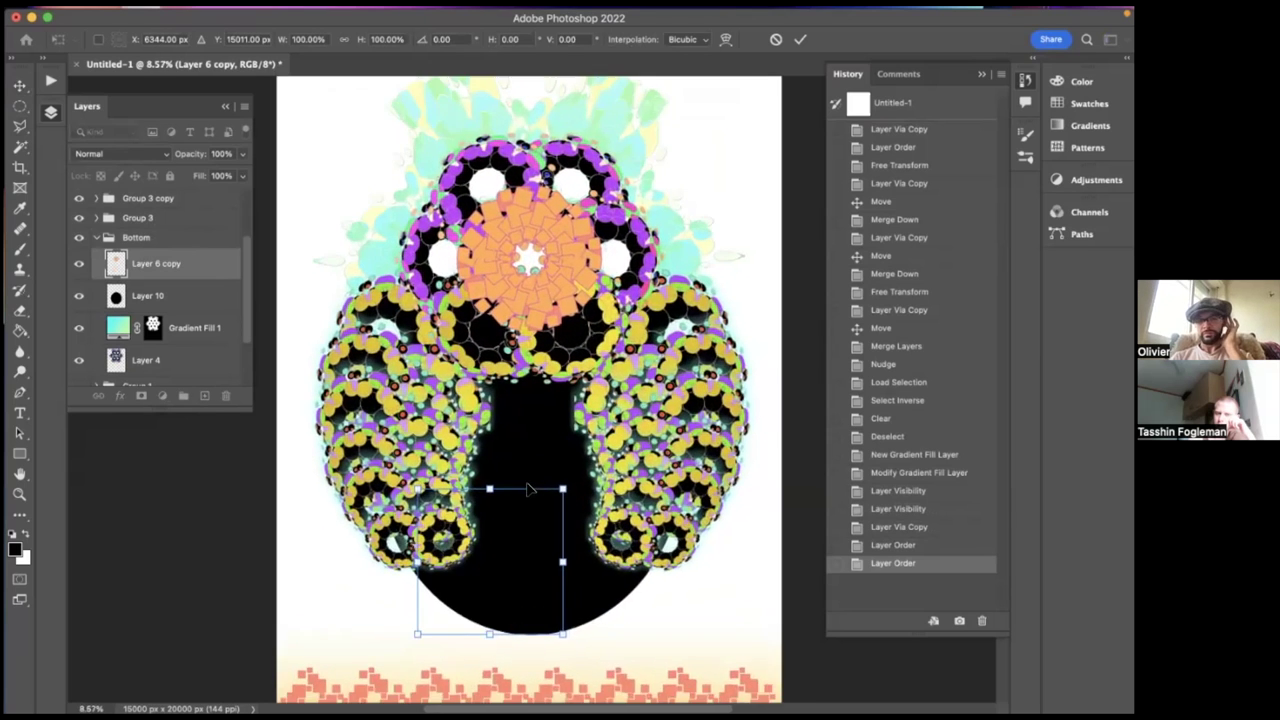
pyautogui.scroll(2, 530, 489)
pyautogui.scroll(-5, 530, 489)
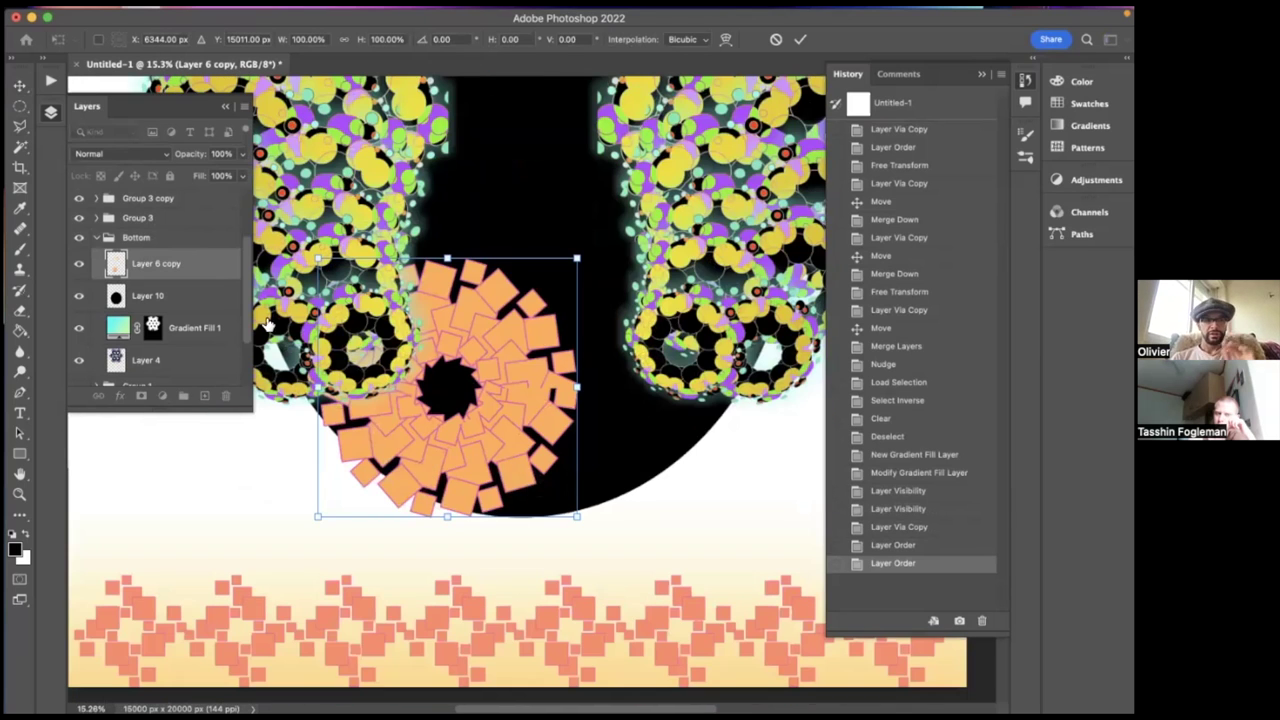
# - Commit the transform and hide Group 3 copy and Group 3
pyautogui.click(140, 238)
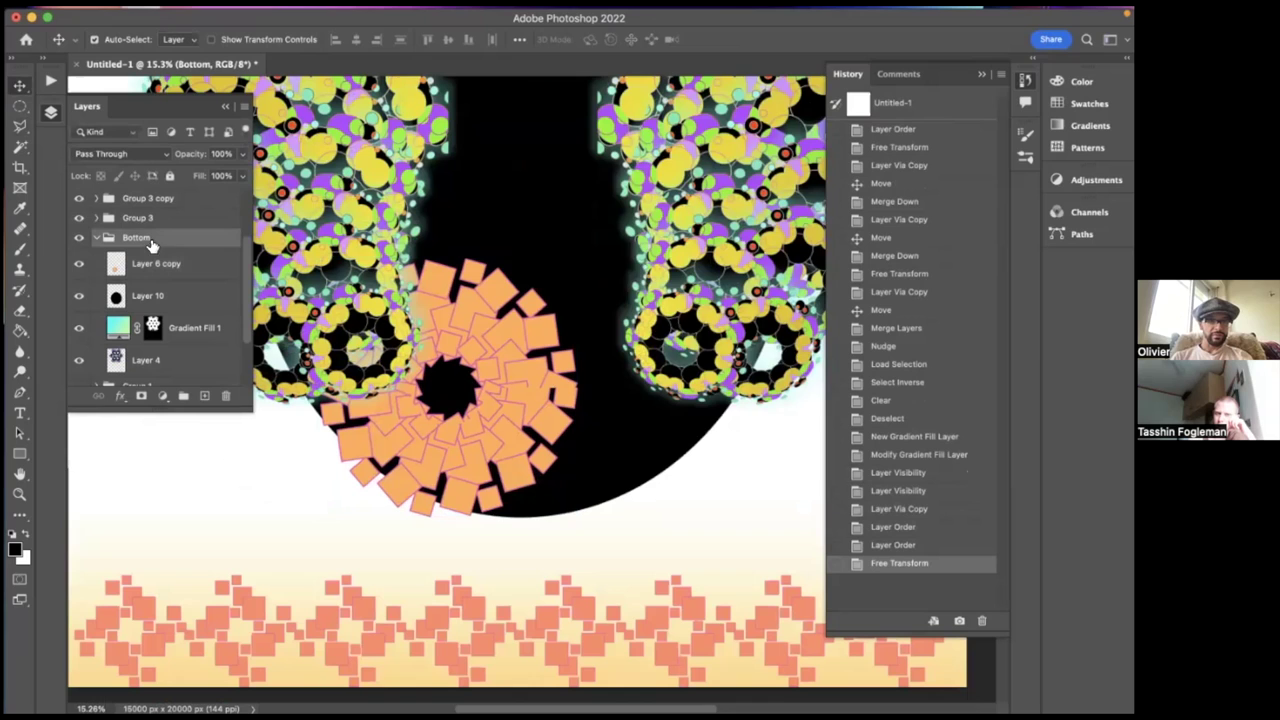
pyautogui.click(79, 198)
pyautogui.click(79, 218)
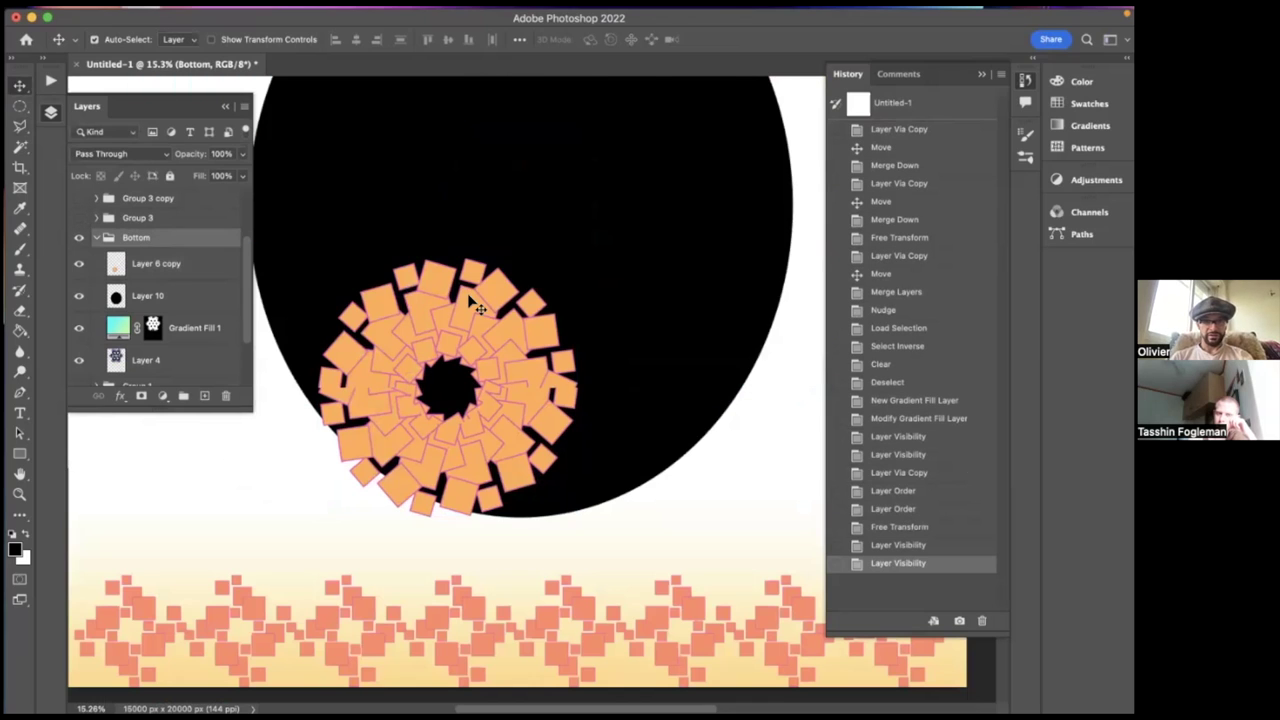
pyautogui.scroll(2, 475, 305)
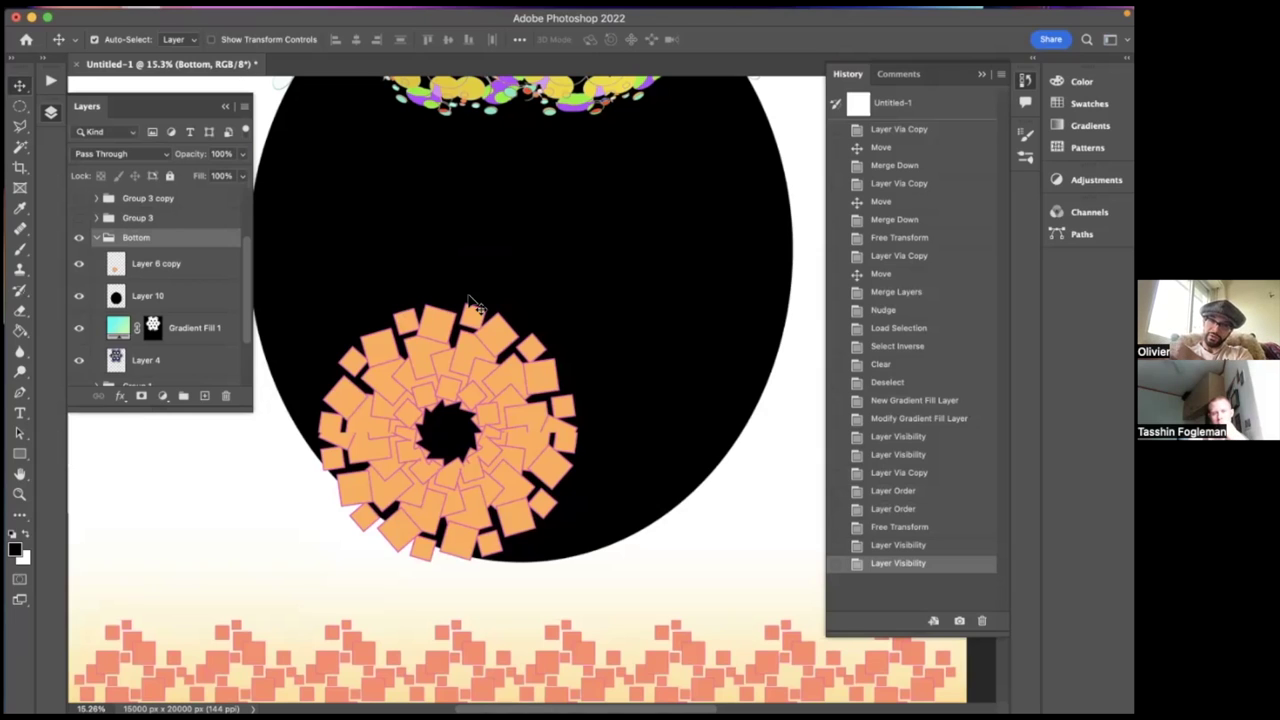
# - Distort Layer 6 copy by its corners to follow the black ellipse's lower-left curve, at about 87% width and 79% height
pyautogui.click(200, 268)
pyautogui.press('super+t')
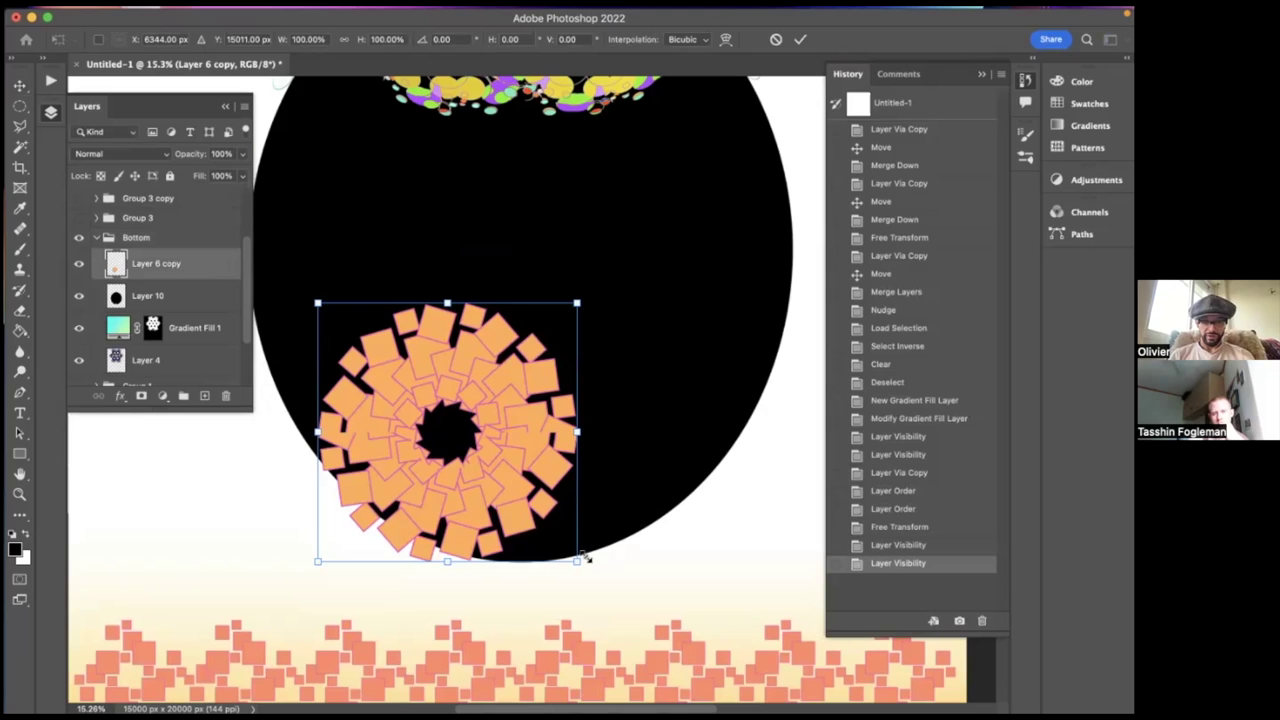
pyautogui.moveTo(576, 565); pyautogui.dragTo(534, 561)
pyautogui.moveTo(318, 566); pyautogui.dragTo(342, 501)
pyautogui.moveTo(579, 304); pyautogui.dragTo(531, 354)
pyautogui.moveTo(319, 303); pyautogui.dragTo(573, 385)
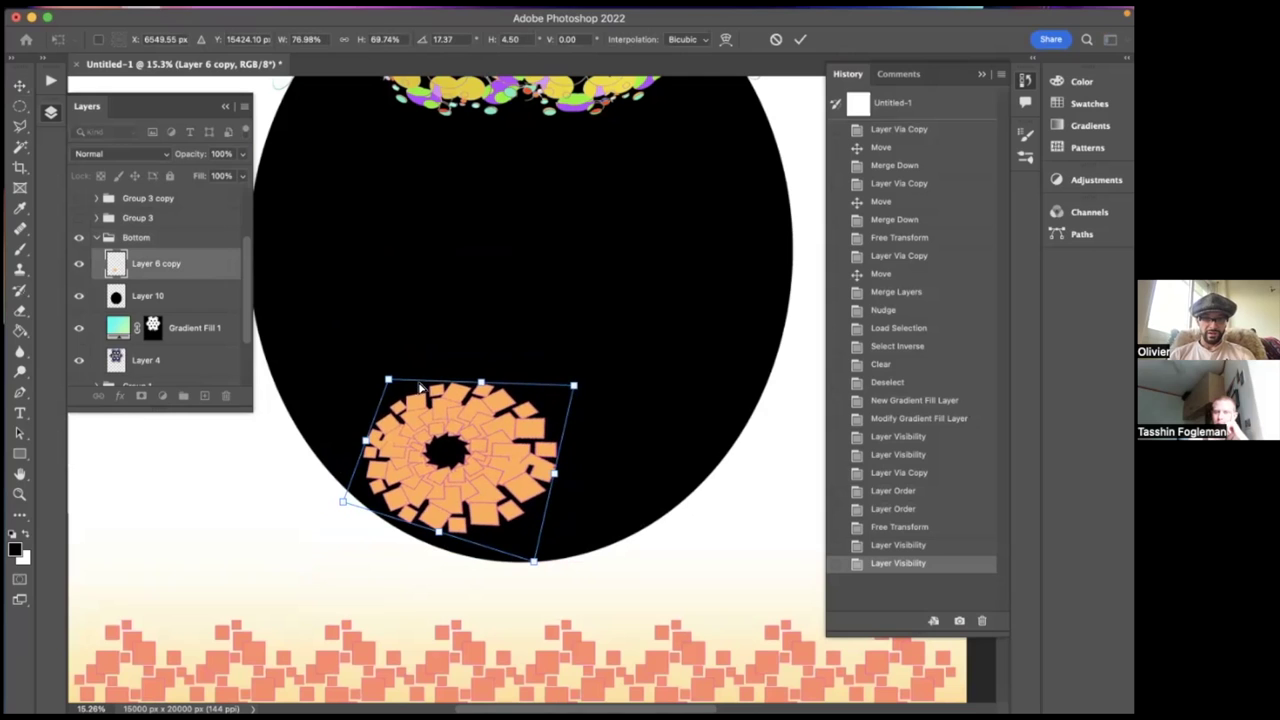
pyautogui.moveTo(388, 381); pyautogui.dragTo(354, 335)
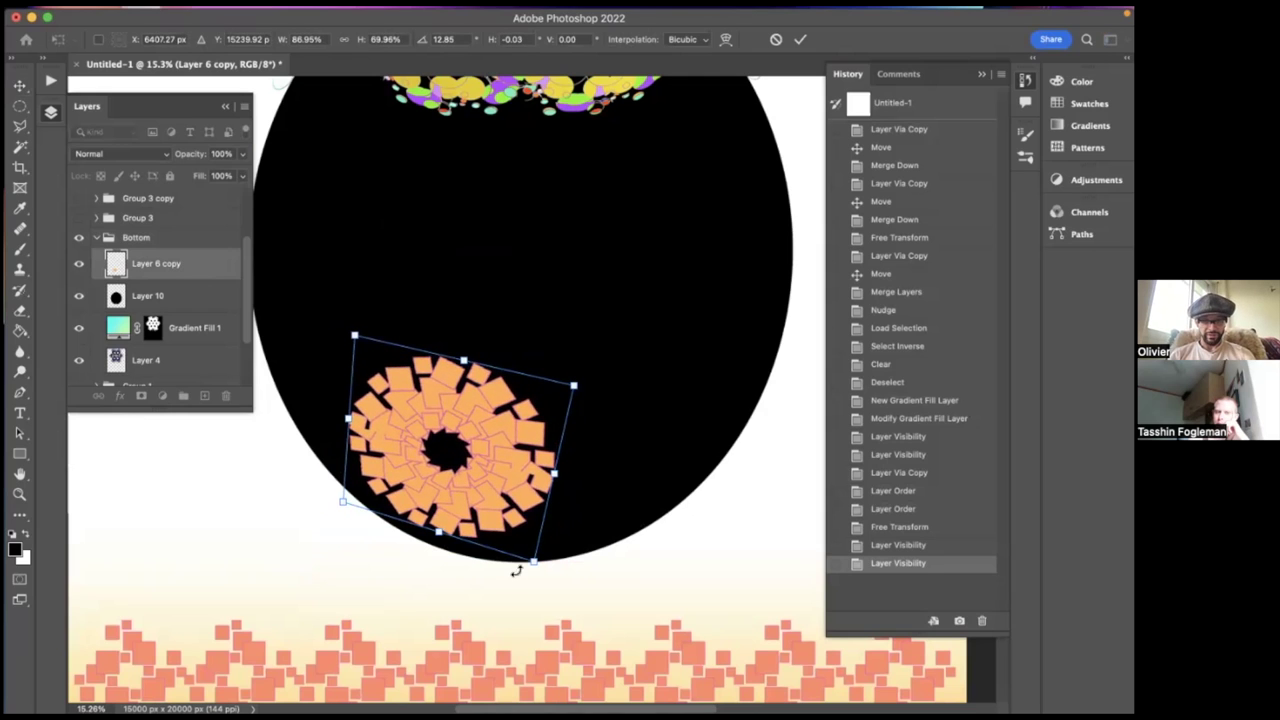
pyautogui.moveTo(535, 565); pyautogui.dragTo(509, 580)
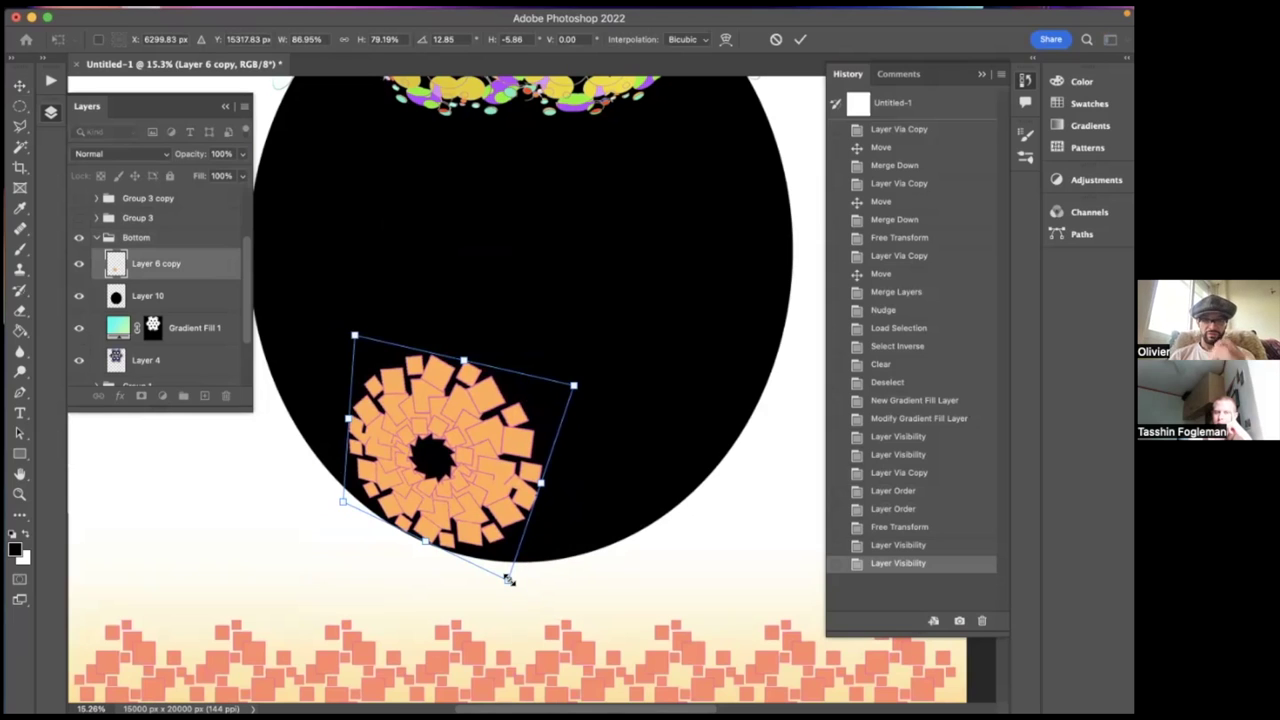
pyautogui.press('Return')
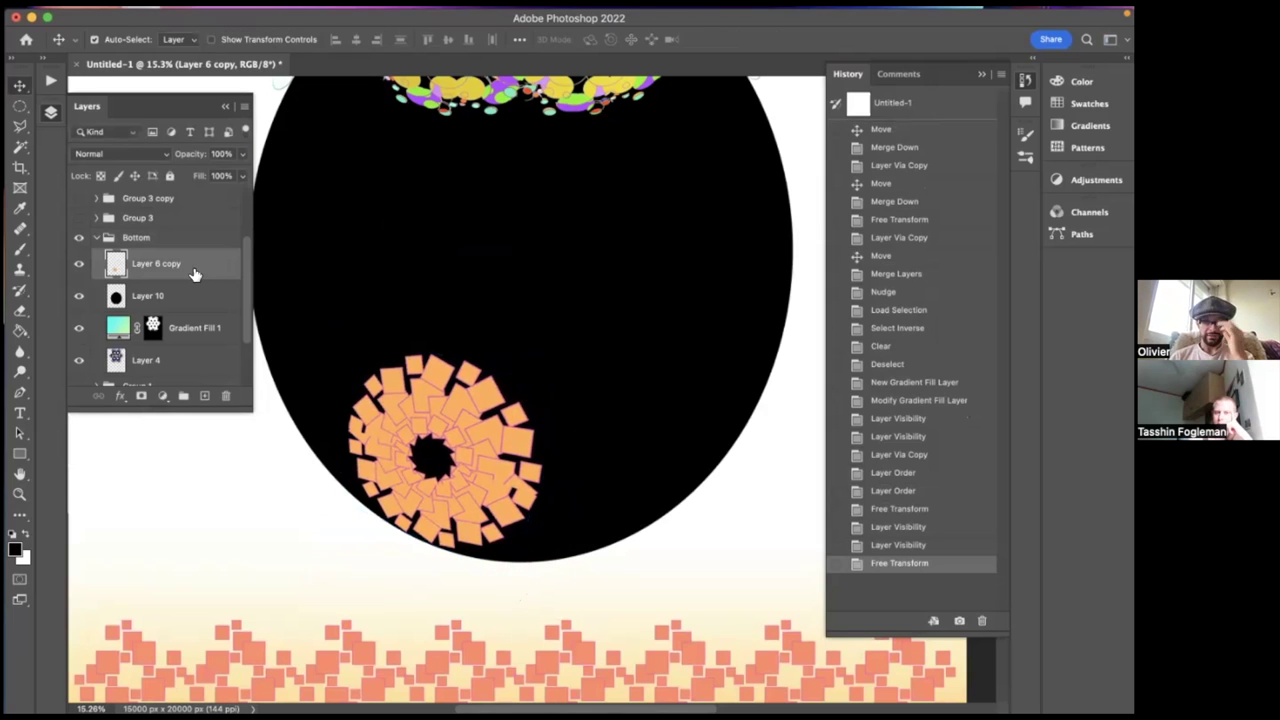
pyautogui.scroll(3, 190, 272)
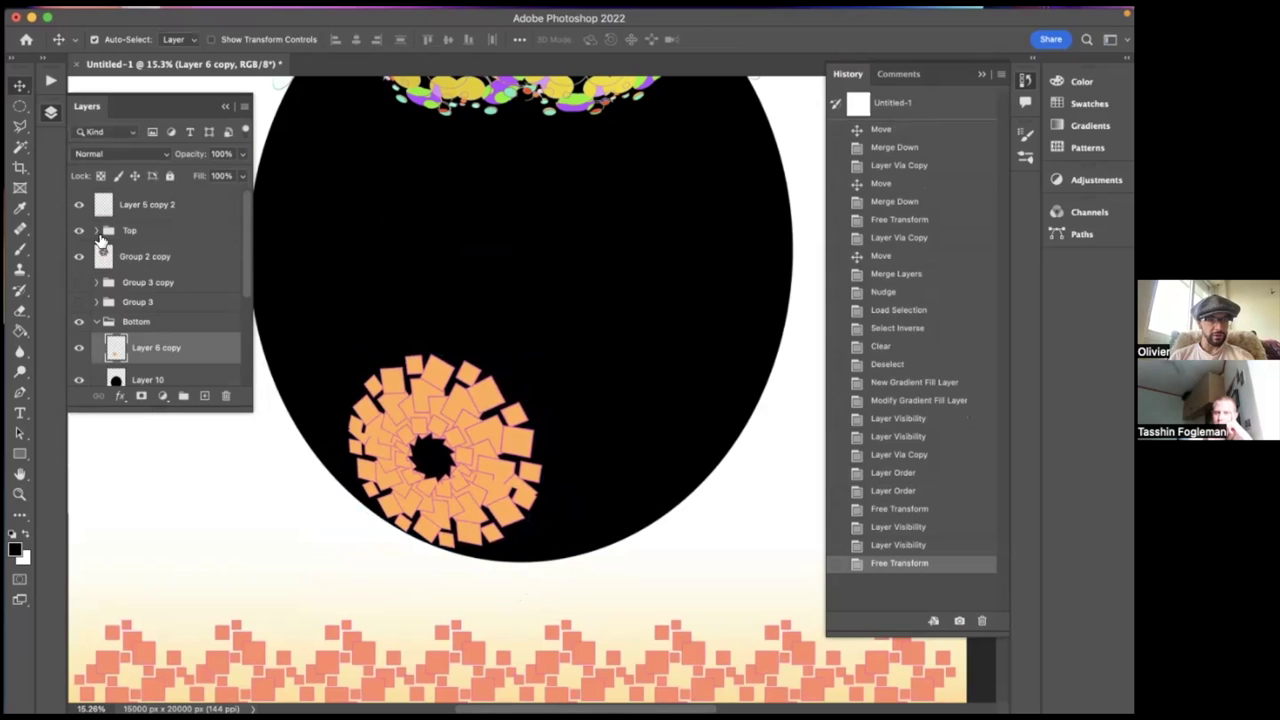
# - Copy the whole orange rosette on Layer 6 and paste it into a new layer above Layer 6 copy in the Bottom group
pyautogui.scroll(2, 100, 242)
pyautogui.click(125, 263)
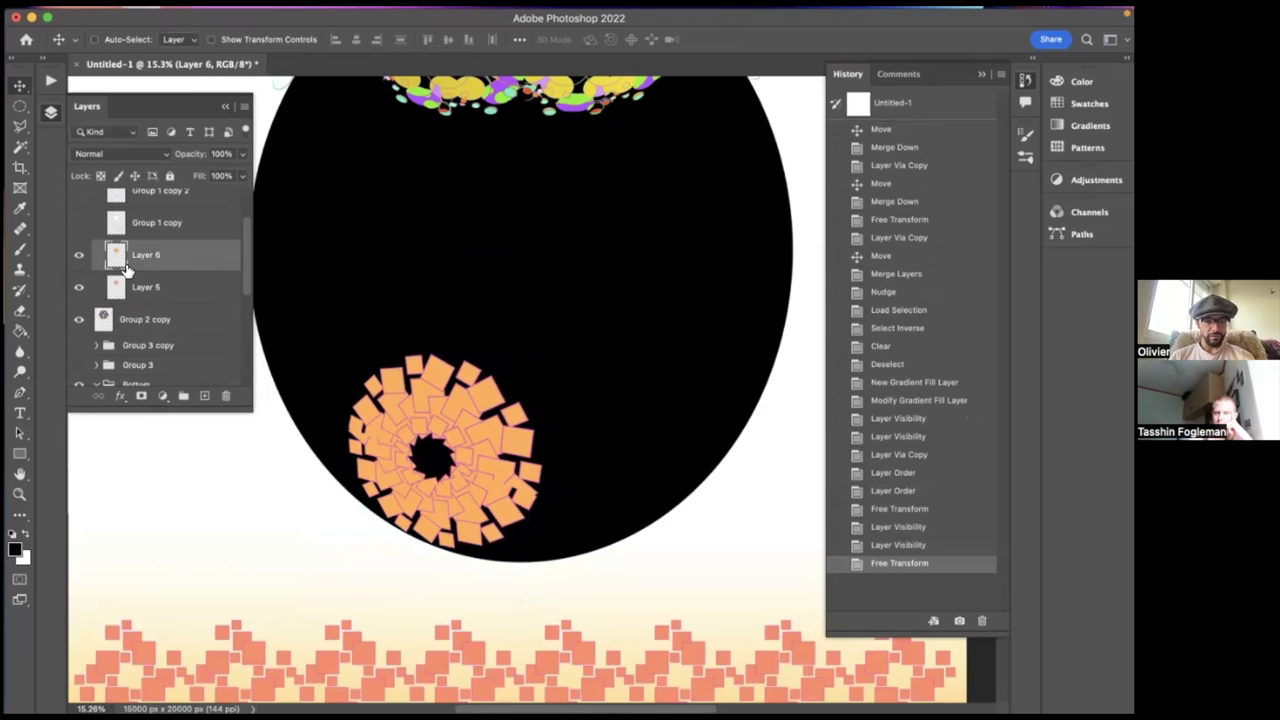
pyautogui.scroll(2, 111, 241)
pyautogui.hotkey('alt', '.')
pyautogui.scroll(-5, 107, 247)
pyautogui.click(148, 251)
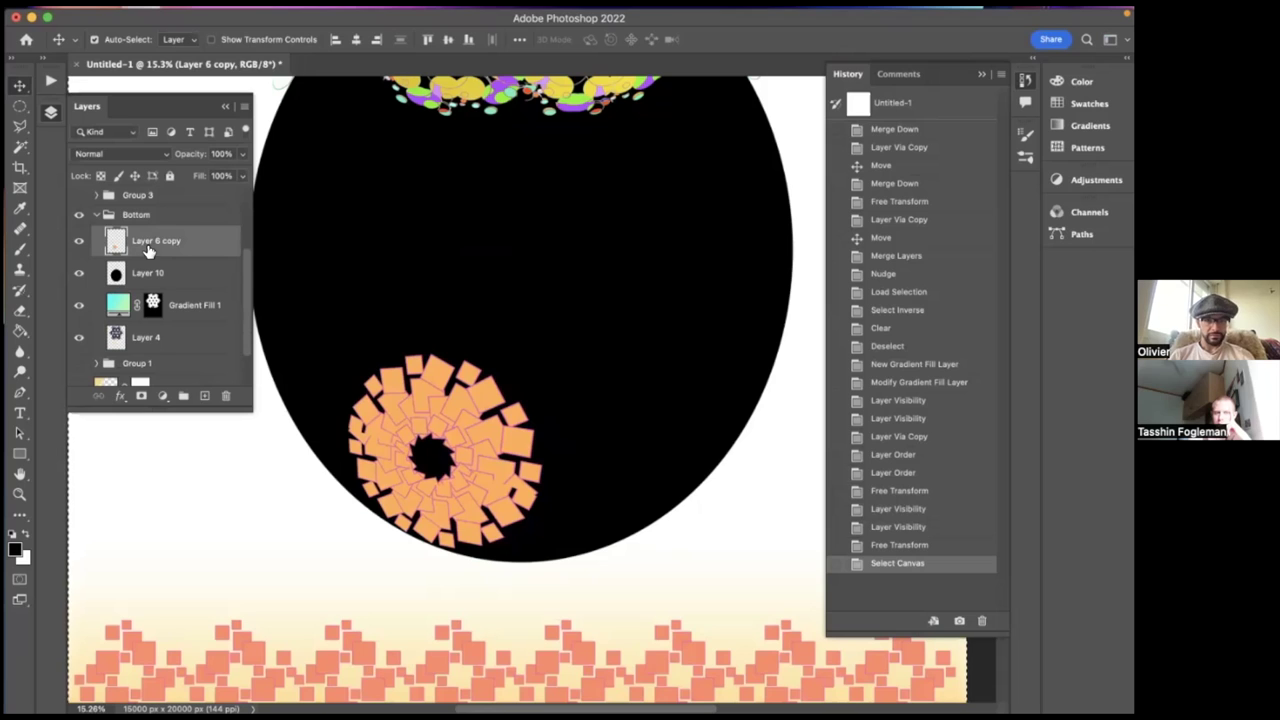
pyautogui.click(203, 395)
pyautogui.press('super+v')
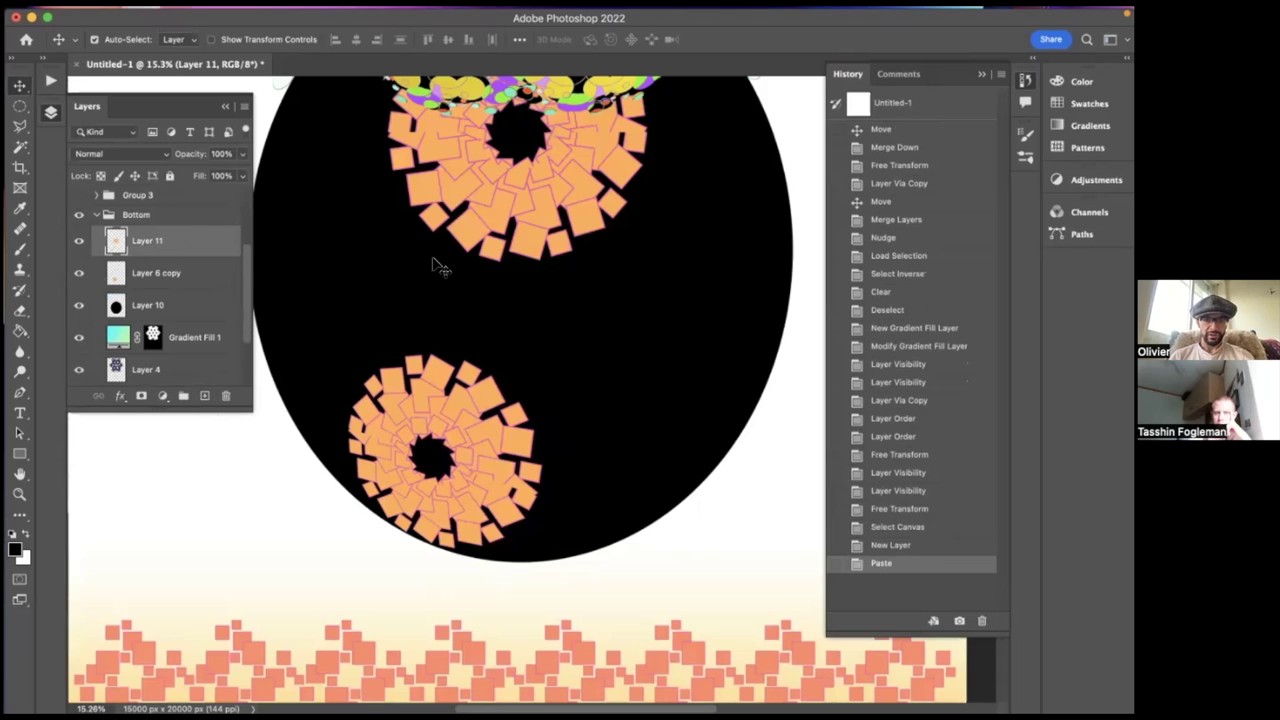
# - Transform Layer 11 to follow the black ellipse's left edge above the first rosette, rotated about 49°, at about 91% width and 73% height
pyautogui.press('super+t')
pyautogui.moveTo(487, 183); pyautogui.dragTo(348, 363)
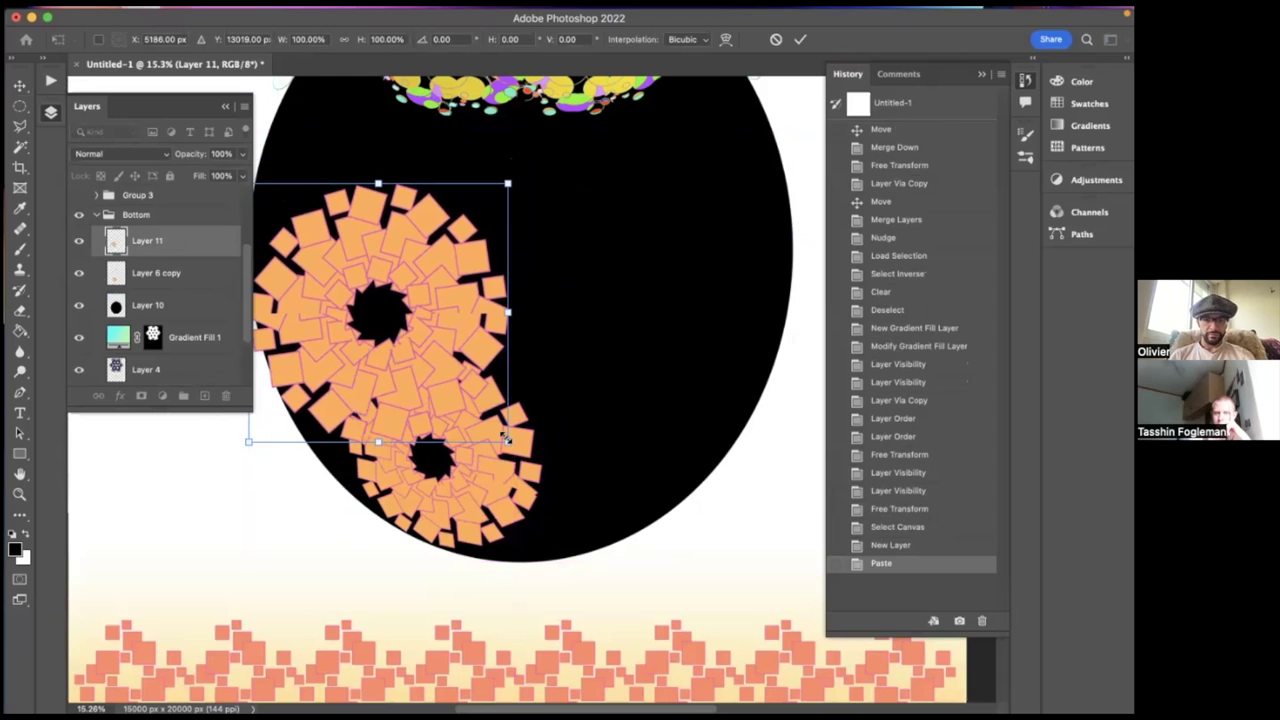
pyautogui.moveTo(540, 166); pyautogui.dragTo(556, 322)
pyautogui.moveTo(378, 505); pyautogui.dragTo(345, 413)
pyautogui.moveTo(269, 369); pyautogui.dragTo(330, 372)
pyautogui.moveTo(447, 170); pyautogui.dragTo(459, 265)
pyautogui.moveTo(629, 354); pyautogui.dragTo(532, 393)
pyautogui.moveTo(456, 268); pyautogui.dragTo(429, 290)
pyautogui.moveTo(535, 400); pyautogui.dragTo(572, 419)
pyautogui.moveTo(429, 290); pyautogui.dragTo(417, 240)
pyautogui.moveTo(425, 412); pyautogui.dragTo(411, 424)
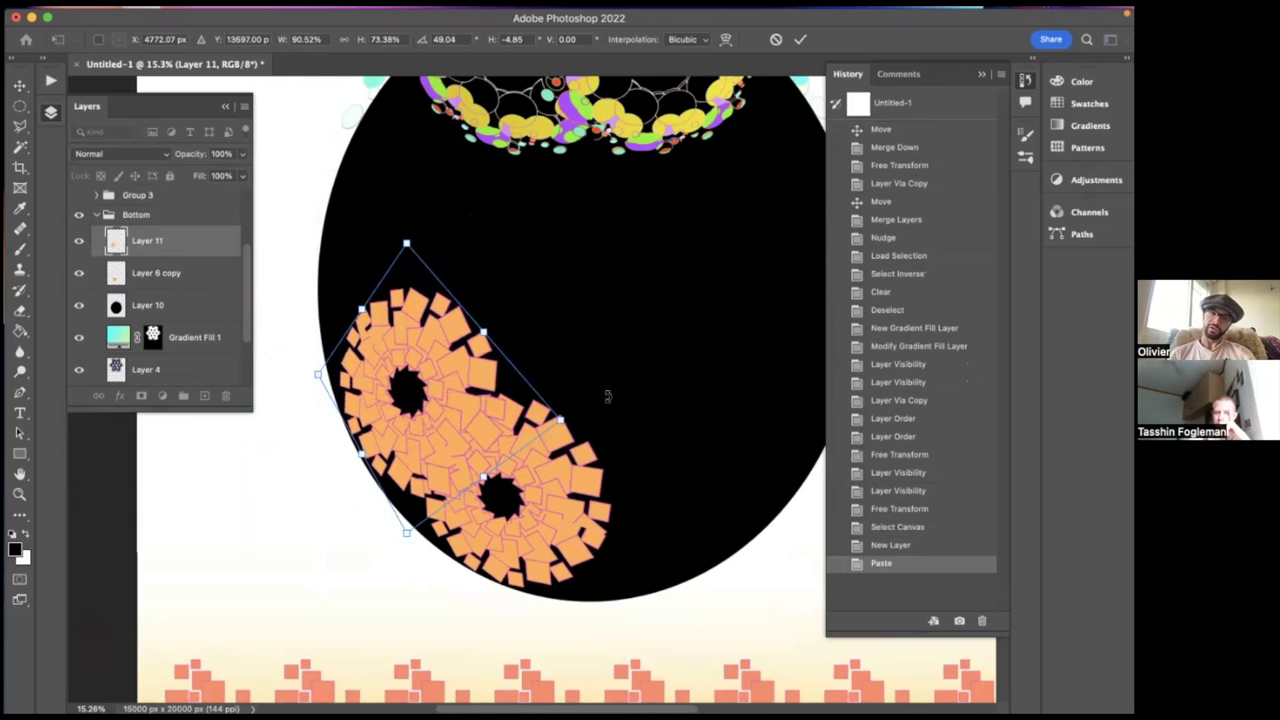
pyautogui.press('Return')
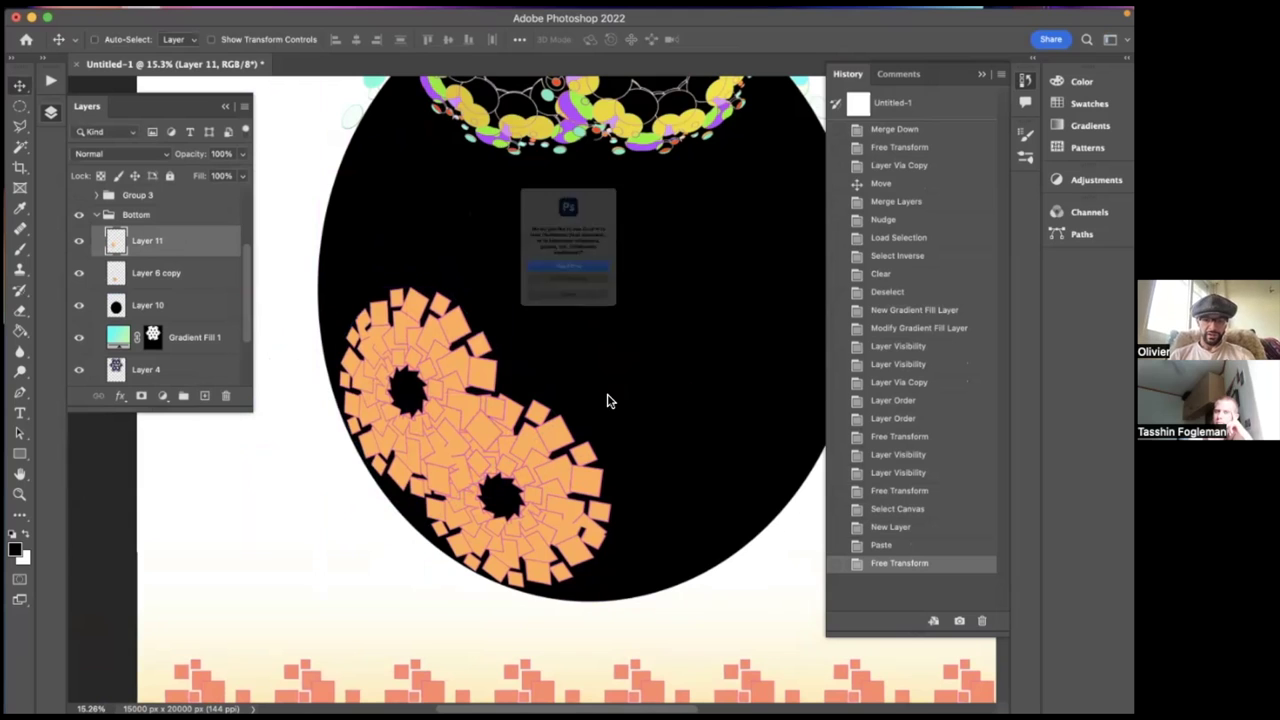
pyautogui.click(550, 350)
# - Duplicate Layer 11 and place the copy higher along the ellipse's left edge, rotated about 18° and centered near X 4387 px, Y 11828 px
pyautogui.press('super+j')
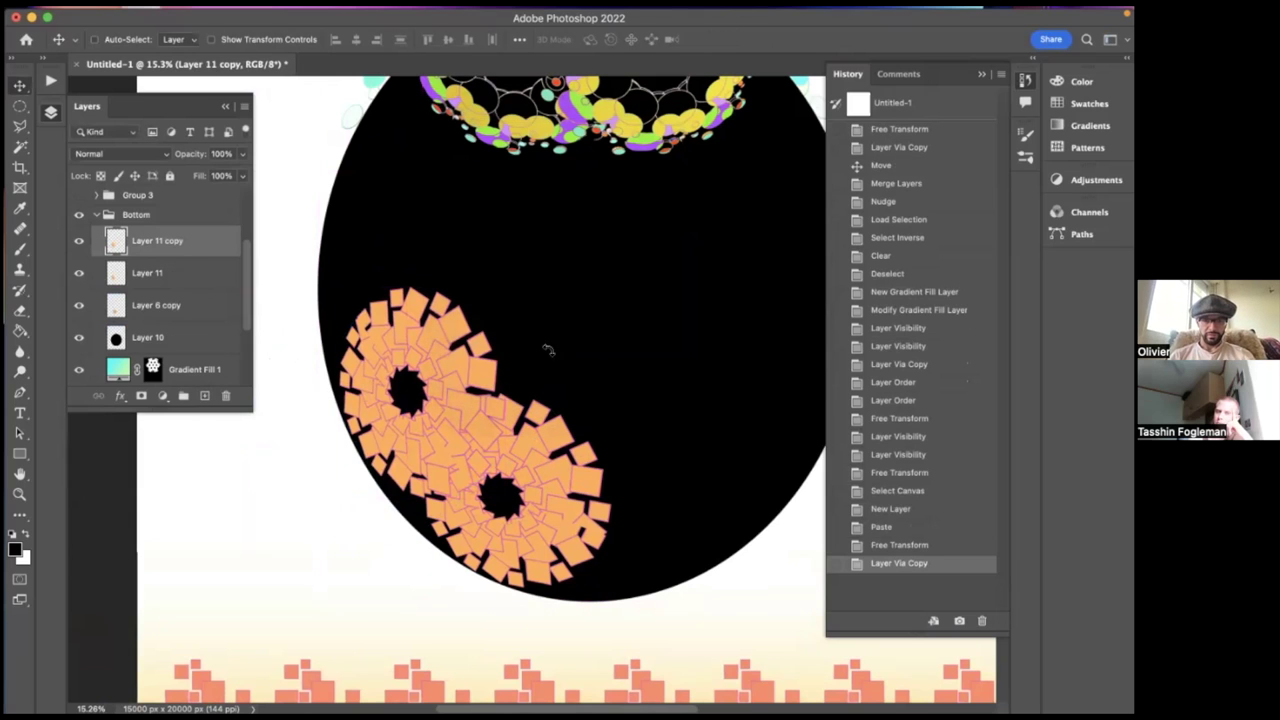
pyautogui.press('super+t')
pyautogui.moveTo(470, 320); pyautogui.dragTo(446, 197)
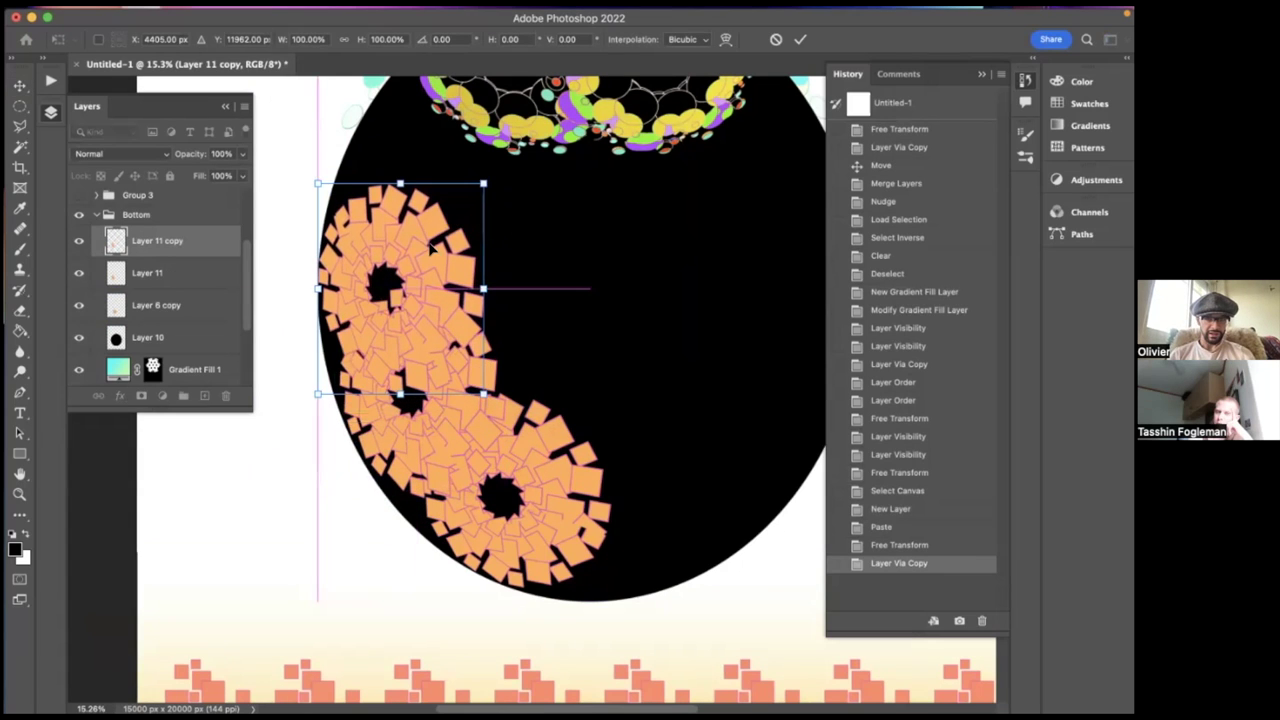
pyautogui.moveTo(574, 246); pyautogui.dragTo(570, 300)
pyautogui.moveTo(446, 318); pyautogui.dragTo(442, 313)
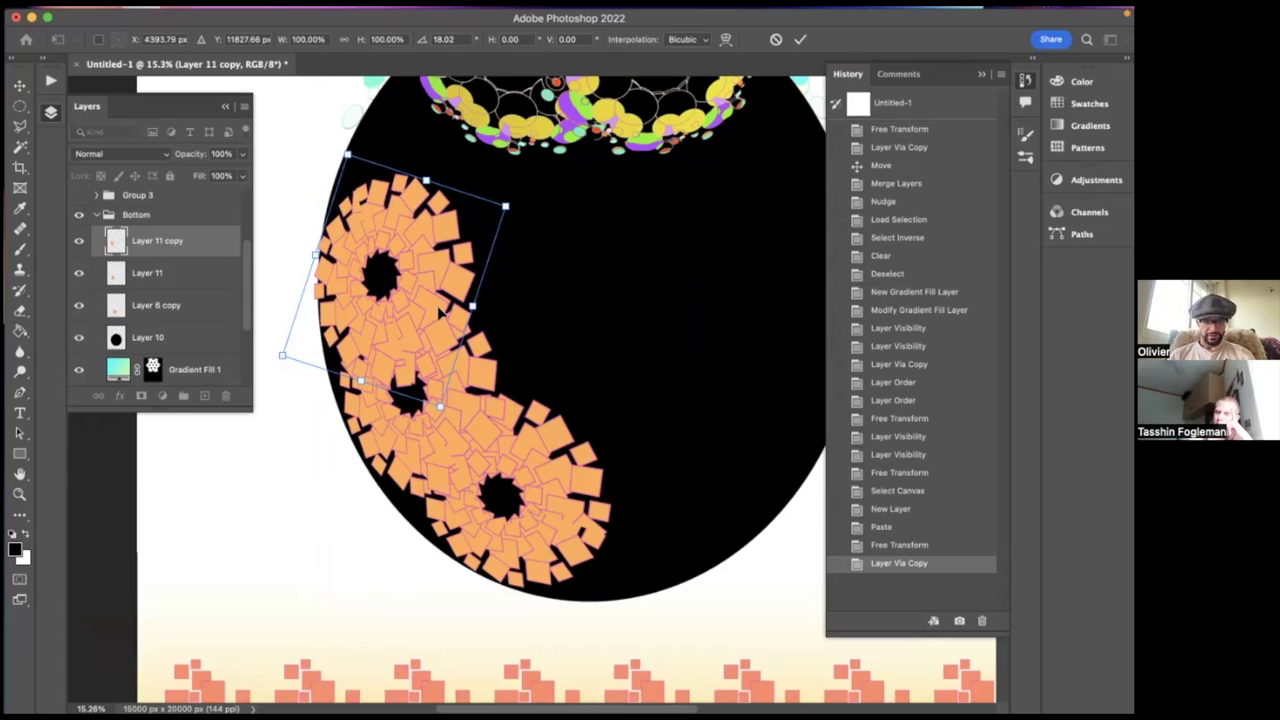
pyautogui.moveTo(440, 314); pyautogui.dragTo(447, 313)
pyautogui.press('Left')
pyautogui.press('Left')
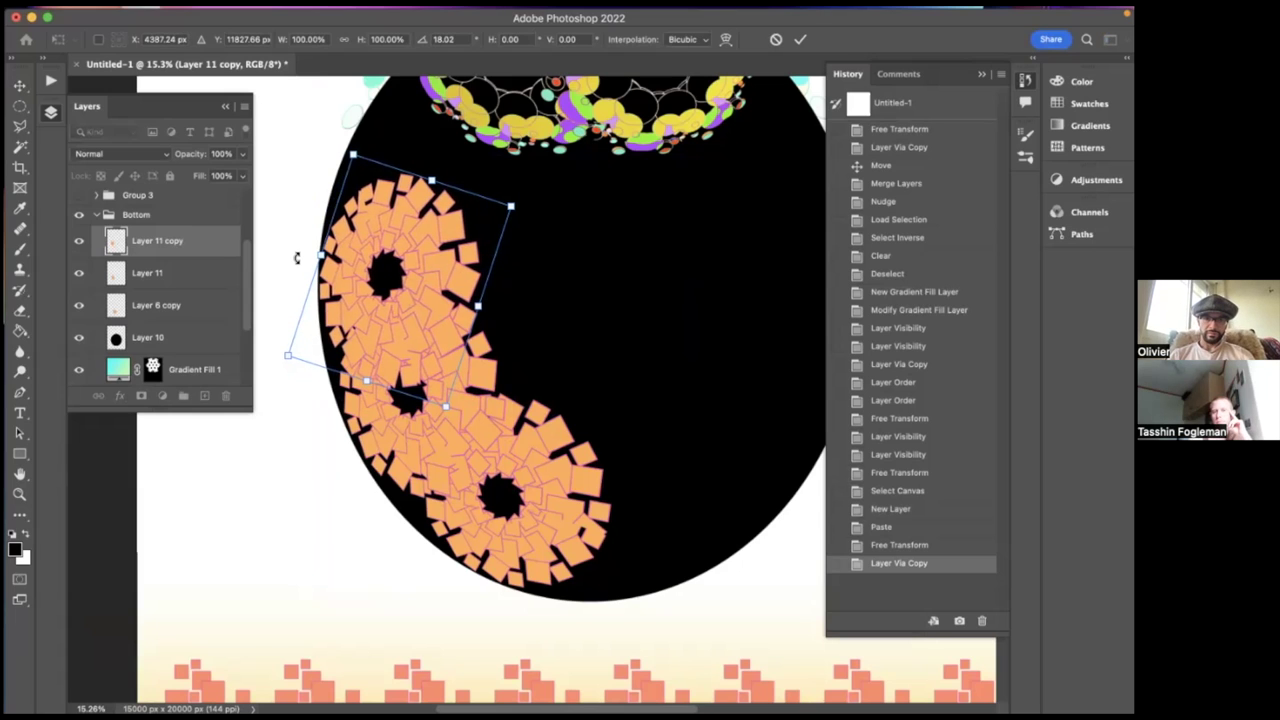
pyautogui.press('Return')
# - Duplicate Layer 11 copy and move the new rosette to the ellipse's upper-left edge, rotated about 21° near X 4846 px, Y 9922 px
pyautogui.press('super+j')
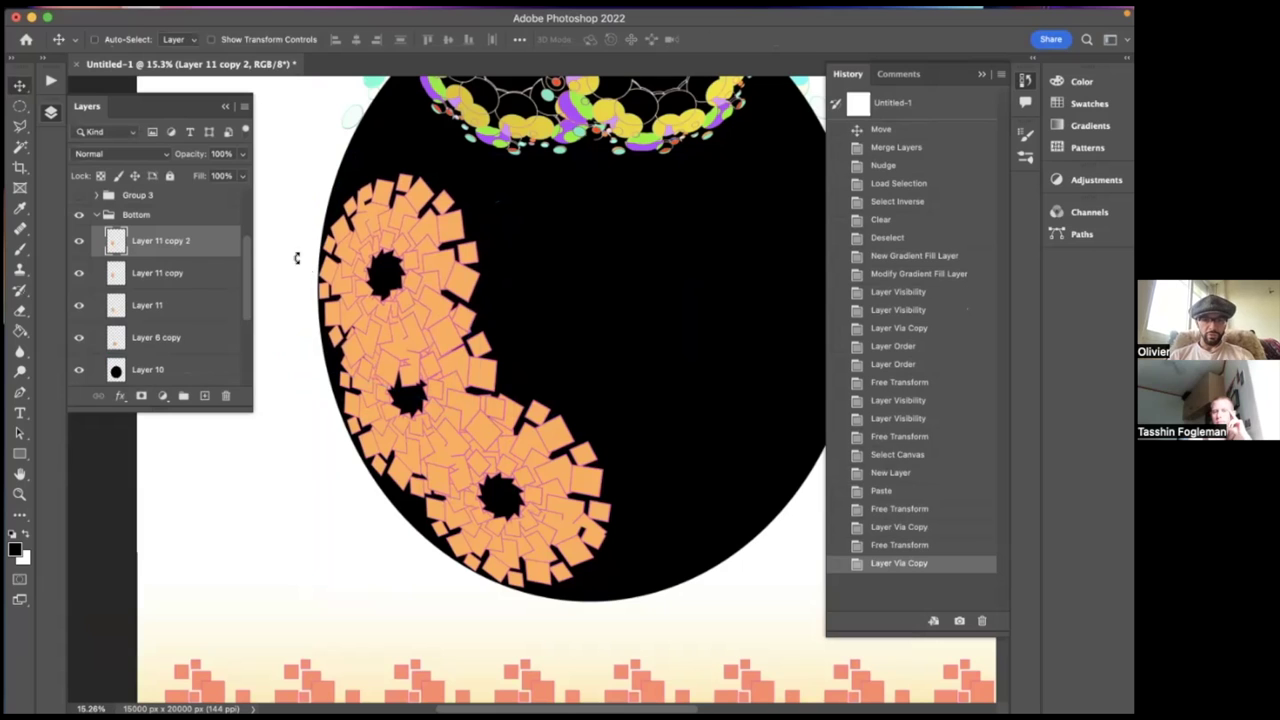
pyautogui.press('super+t')
pyautogui.moveTo(425, 315); pyautogui.dragTo(444, 215)
pyautogui.moveTo(557, 258); pyautogui.dragTo(535, 314)
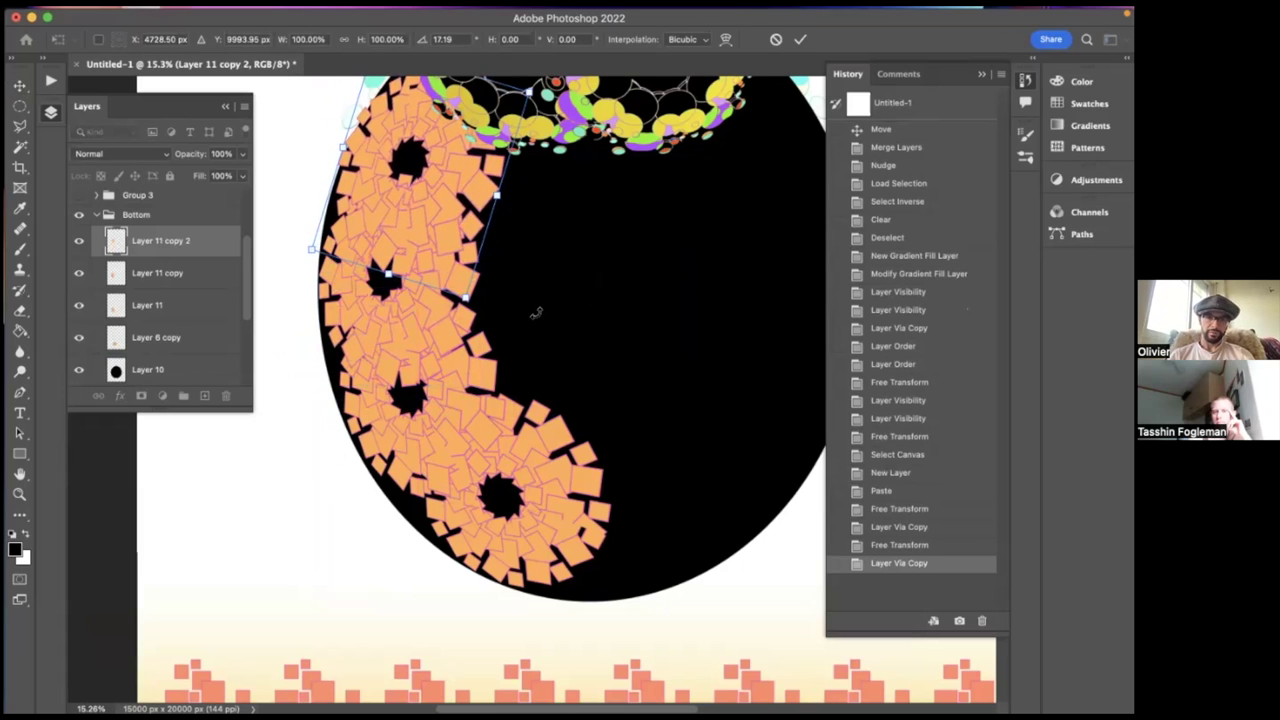
pyautogui.moveTo(536, 313); pyautogui.dragTo(523, 315)
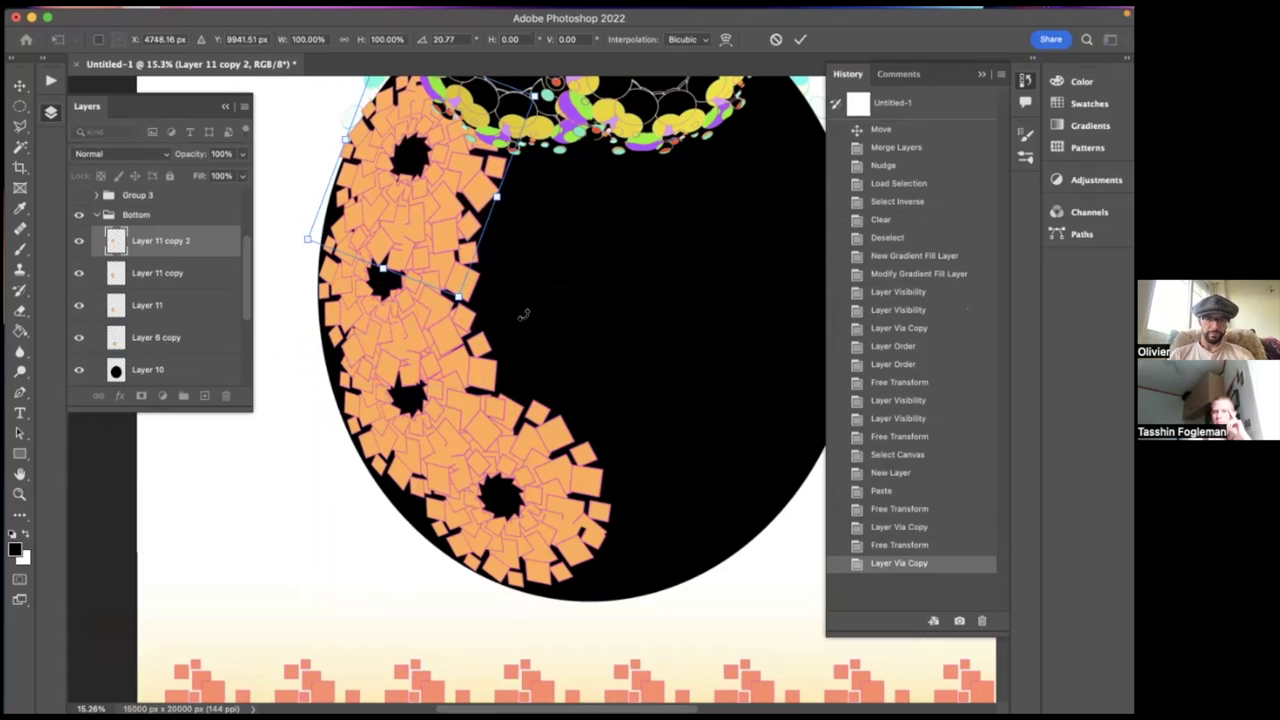
pyautogui.press('Right')
pyautogui.press('Up')
pyautogui.press('Right')
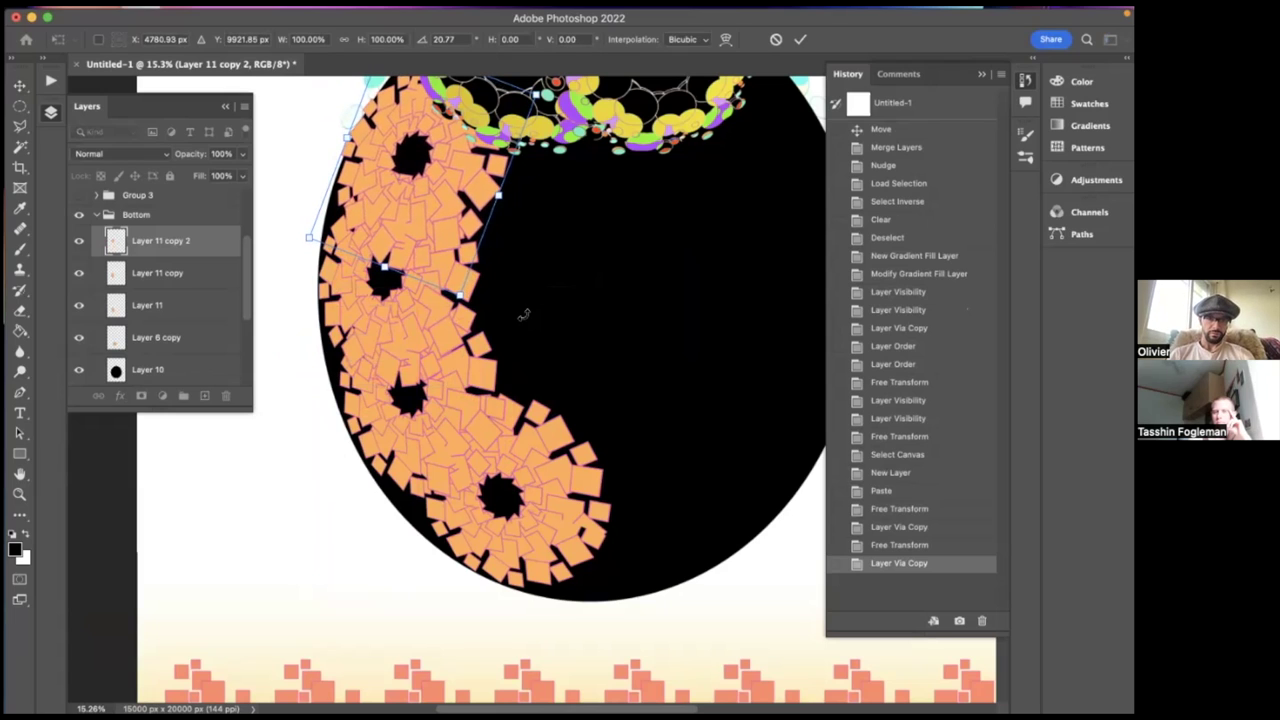
pyautogui.press('Right')
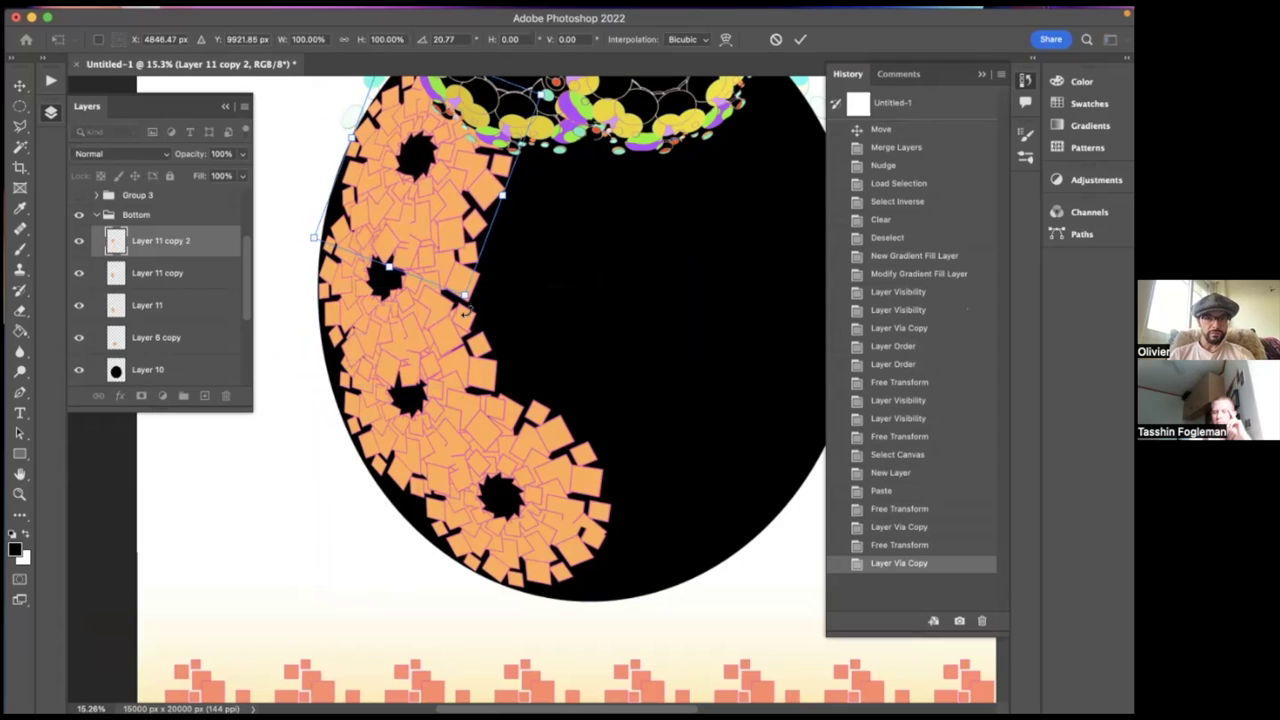
# - Scale Layer 11 copy 2 to about 93% and nudge it to about X 4827 px, Y 9856 px
pyautogui.moveTo(464, 297); pyautogui.dragTo(460, 289)
pyautogui.press('Up')
pyautogui.press('Up')
pyautogui.press('Up')
pyautogui.press('Left')
pyautogui.press('Left')
pyautogui.press('Left')
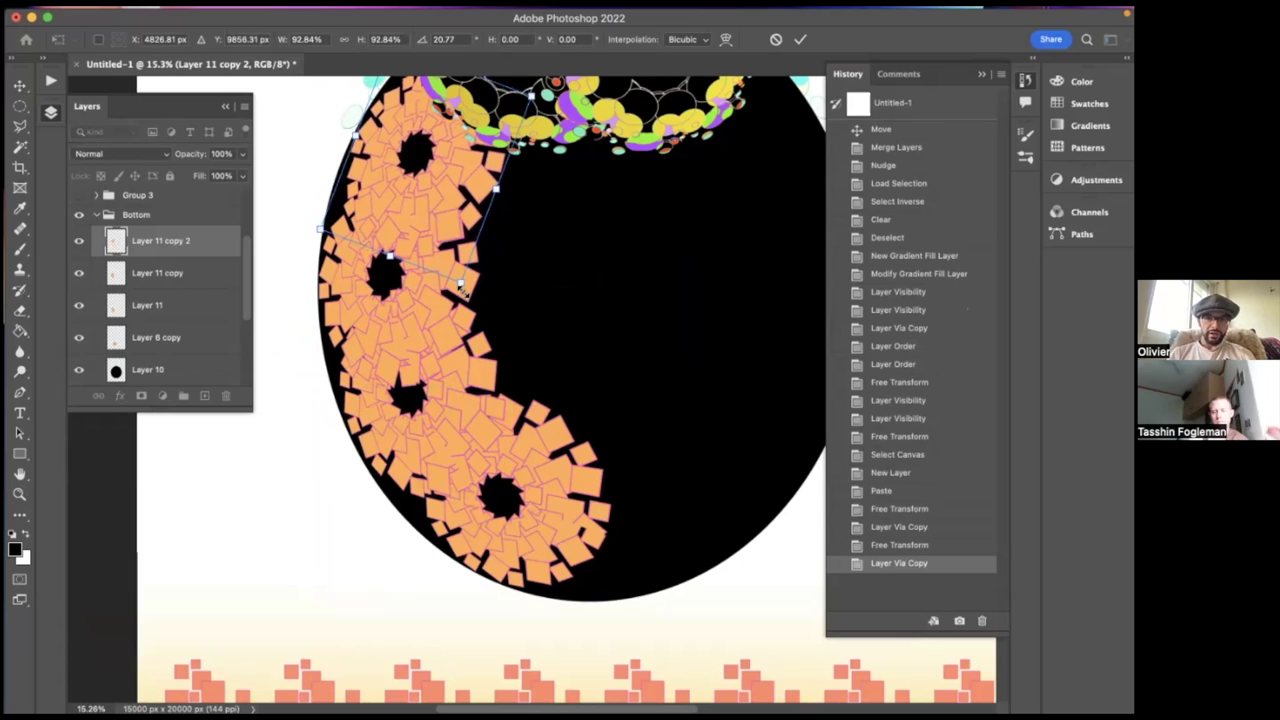
pyautogui.press('Return')
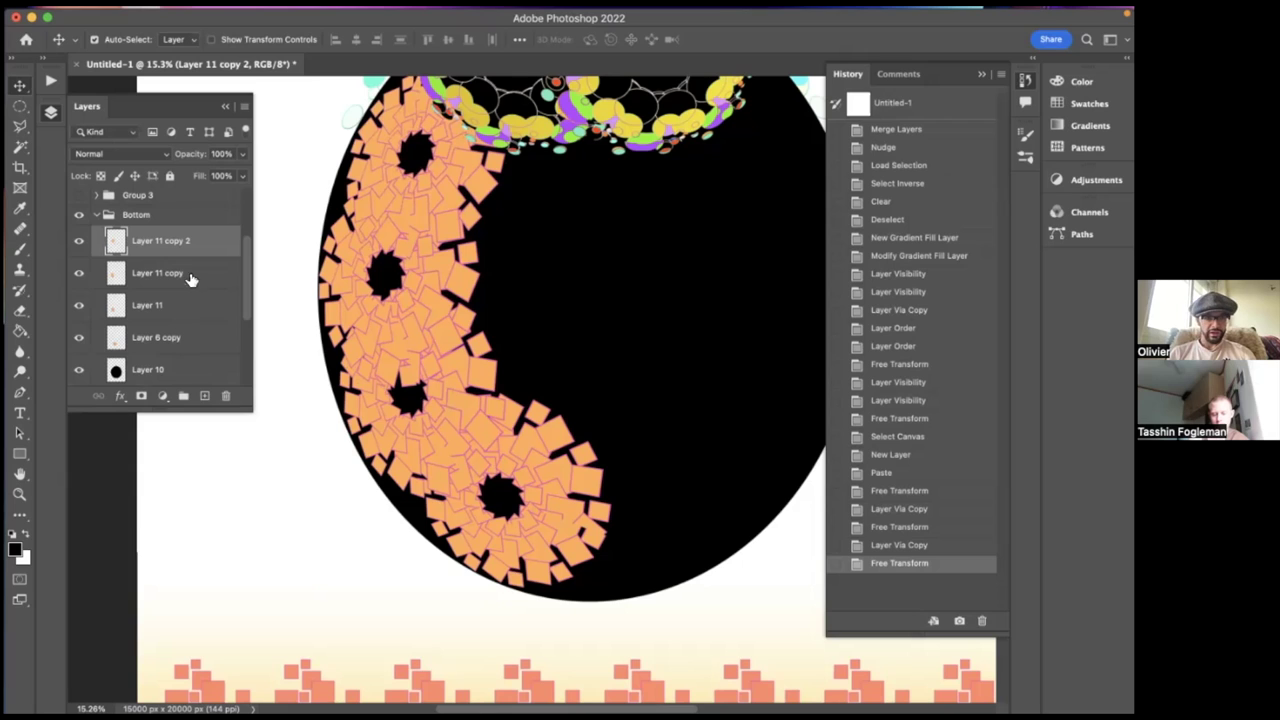
# - Turn Layer 11 copy 2 grey with a Hue/Saturation adjustment at saturation -100
pyautogui.press('super+u')
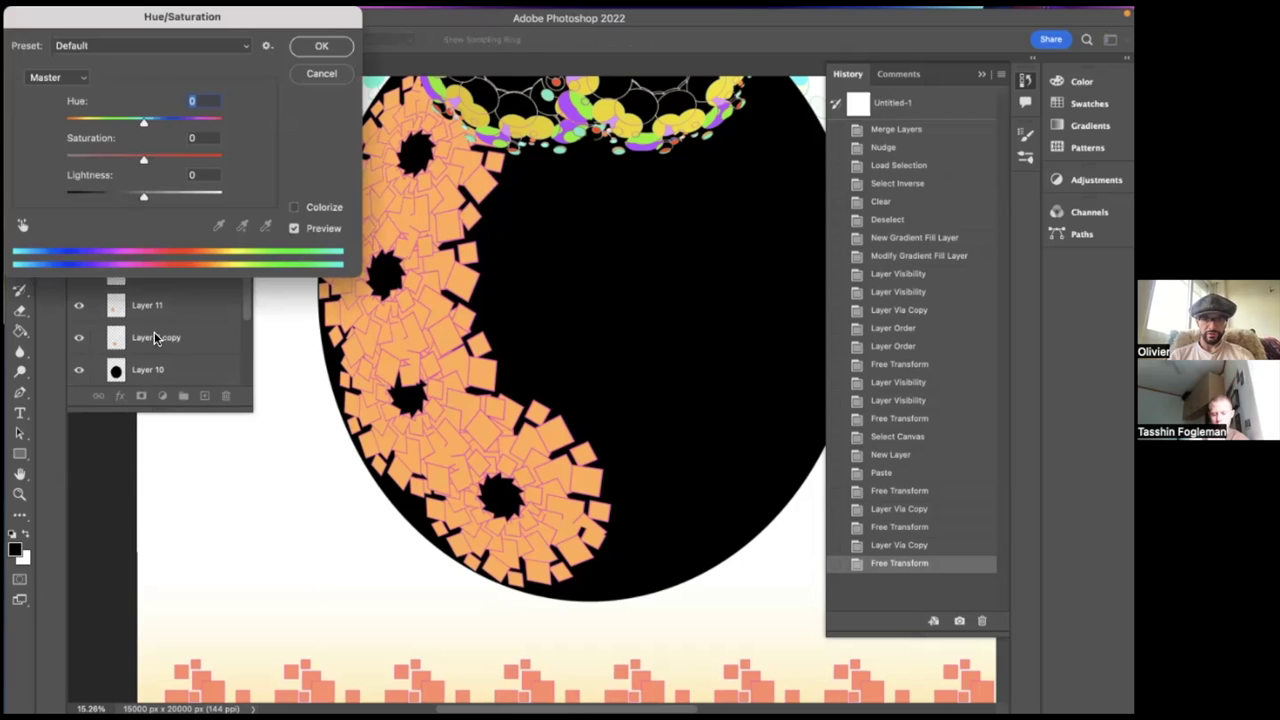
pyautogui.moveTo(95, 20); pyautogui.dragTo(777, 103)
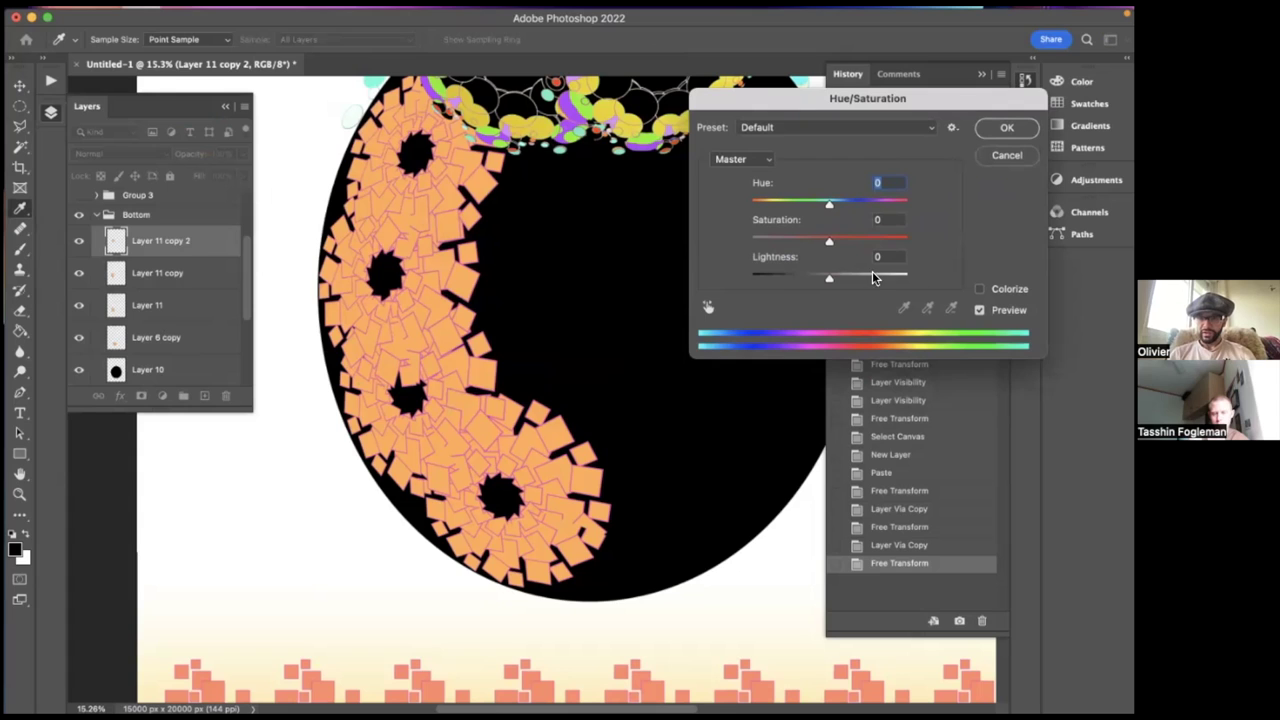
pyautogui.moveTo(829, 241); pyautogui.dragTo(712, 237)
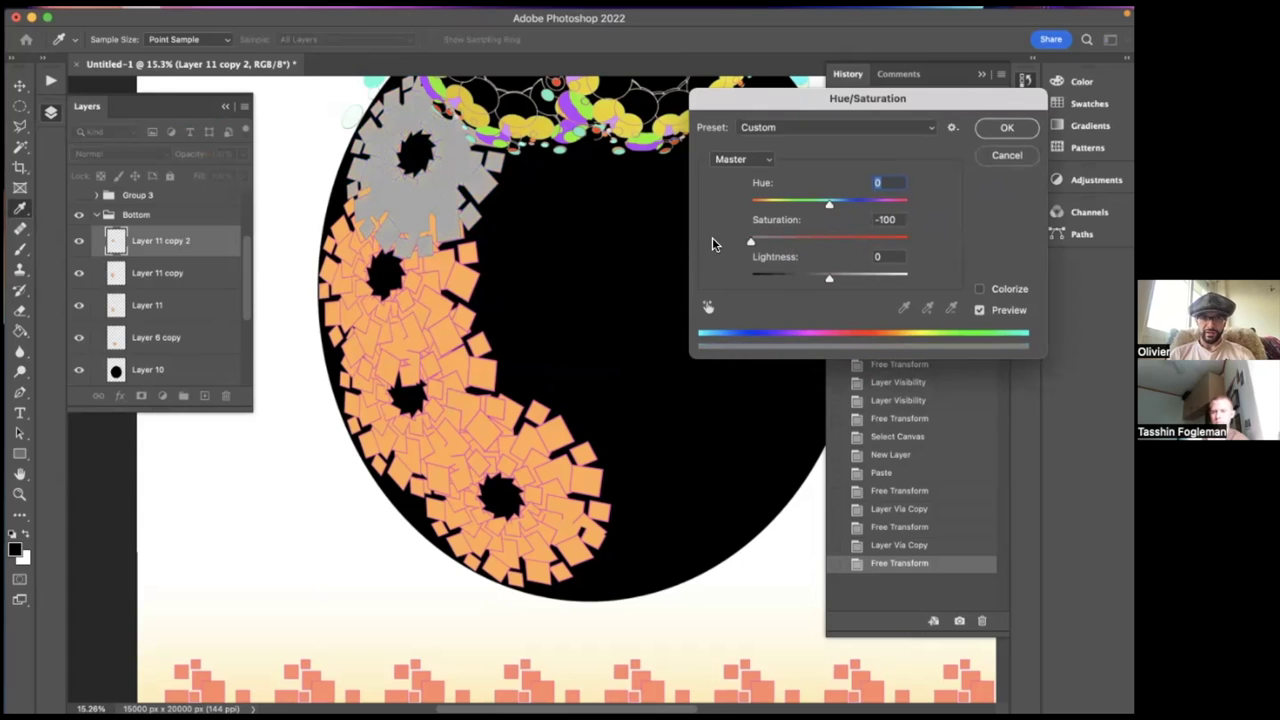
pyautogui.press('Return')
pyautogui.hotkey('ctrl', 'u')
pyautogui.click(1007, 155)
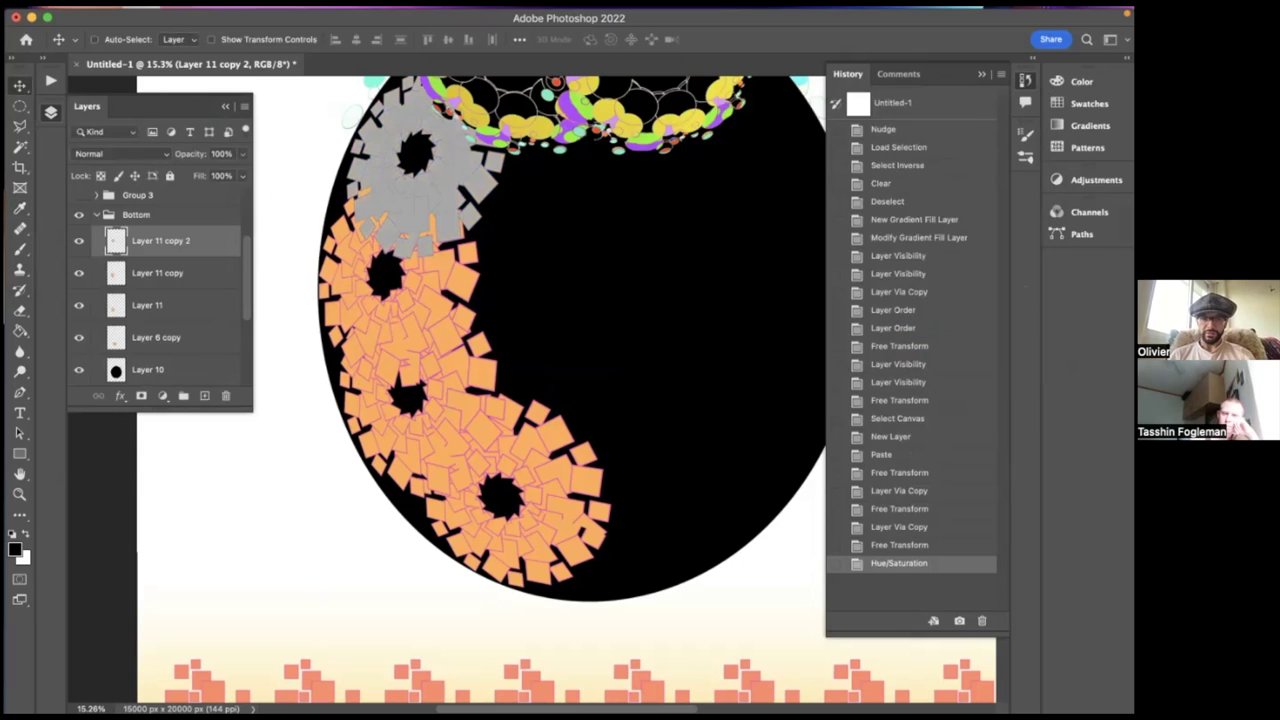
# - Brighten Layer 11 copy 2 to white with dark outlines using a steep Curves adjustment that maps input 152 to output 197
pyautogui.hotkey('ctrl', 'm')
pyautogui.moveTo(735, 320); pyautogui.dragTo(749, 363)
pyautogui.moveTo(678, 395); pyautogui.dragTo(621, 407)
pyautogui.moveTo(840, 252); pyautogui.dragTo(800, 228)
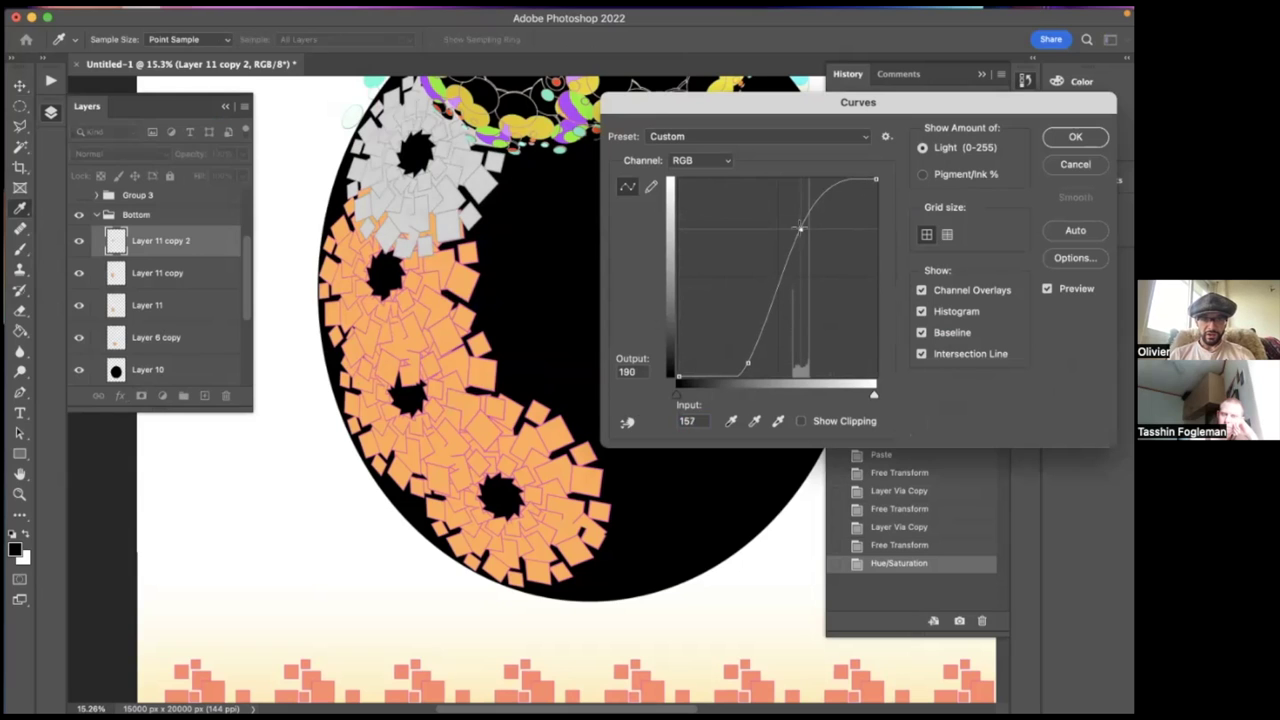
pyautogui.moveTo(748, 362); pyautogui.dragTo(767, 356)
pyautogui.moveTo(799, 228); pyautogui.dragTo(796, 222)
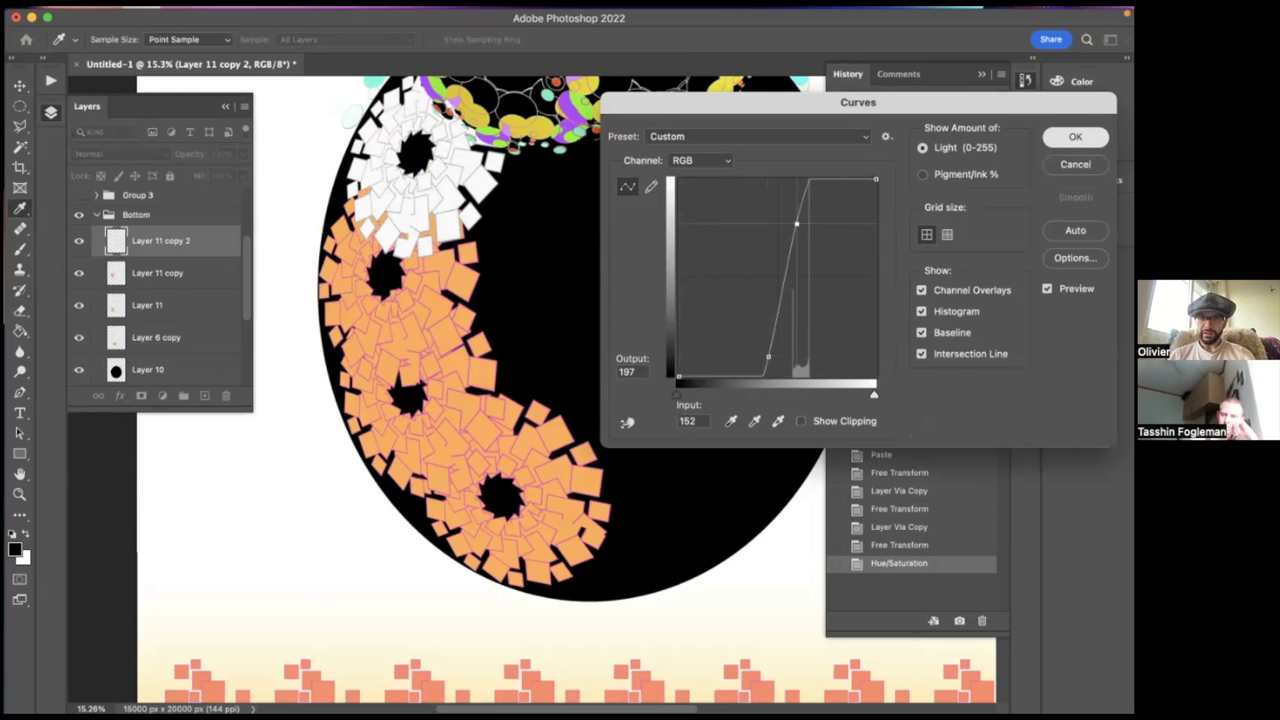
pyautogui.click(1075, 136)
# - Fully desaturate Layer 11 copy with a Hue/Saturation adjustment
pyautogui.click(120, 280)
pyautogui.press('super+u')
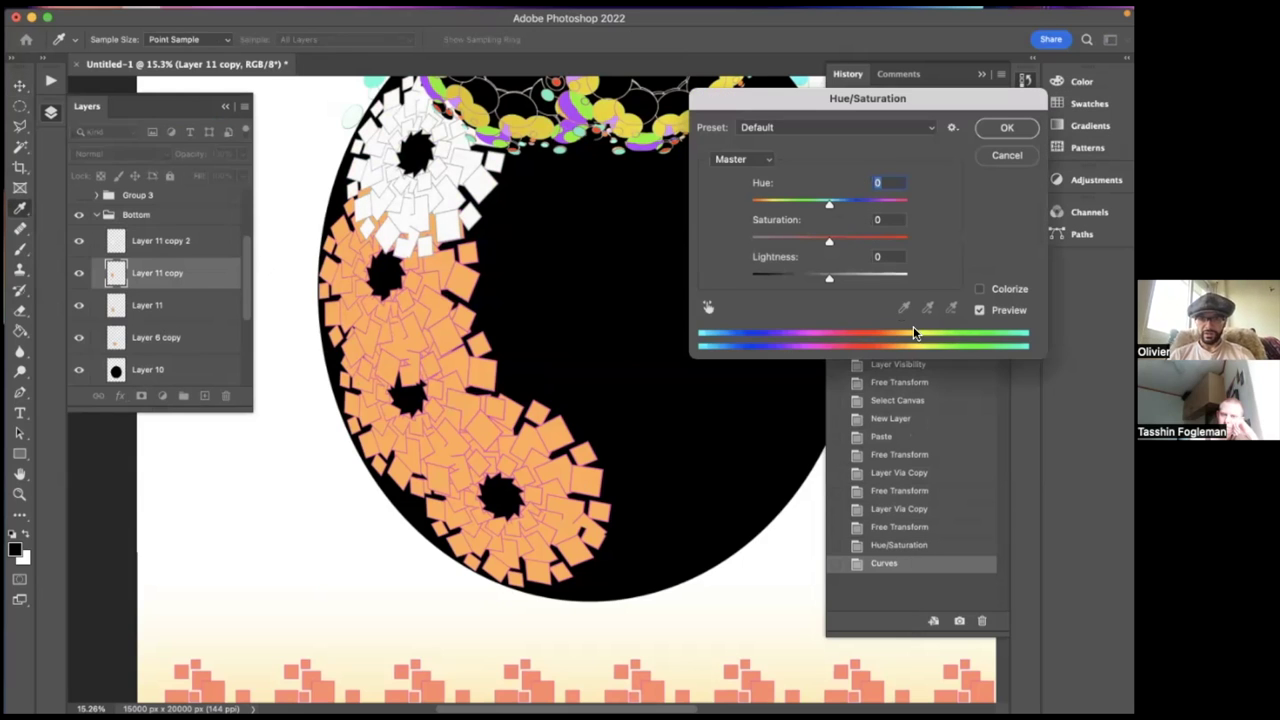
pyautogui.moveTo(783, 242); pyautogui.dragTo(717, 243)
pyautogui.click(1007, 127)
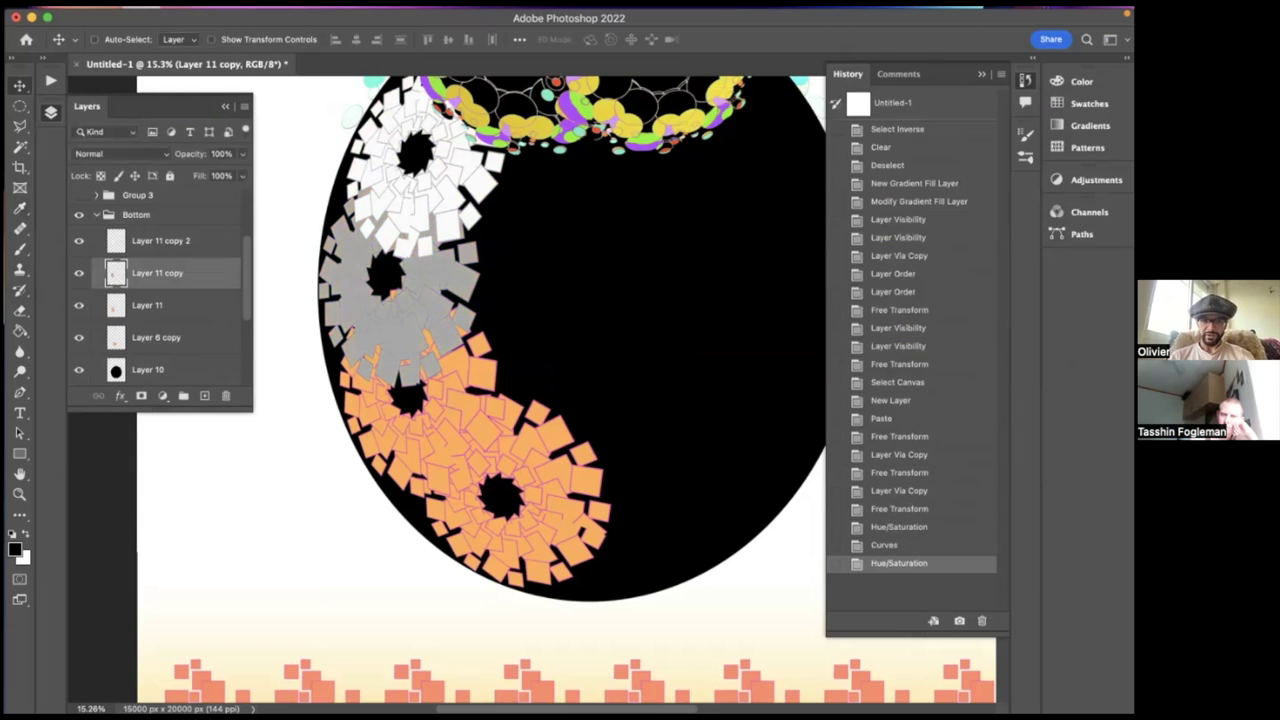
pyautogui.press('super+u')
pyautogui.click(1003, 155)
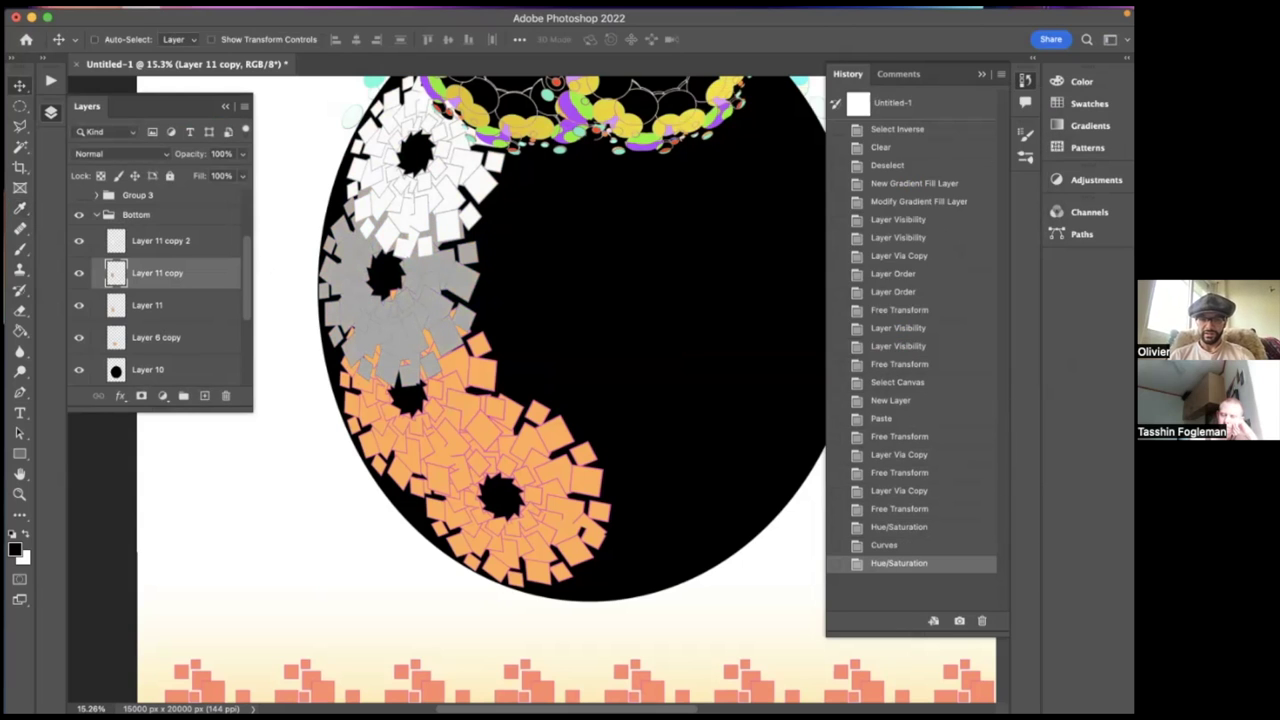
# - Whiten Layer 11 copy with a steep Curves adjustment through input 126, output 5 and input 152, output 193
pyautogui.press('super+m')
pyautogui.moveTo(771, 285); pyautogui.dragTo(761, 372)
pyautogui.moveTo(820, 272); pyautogui.dragTo(796, 226)
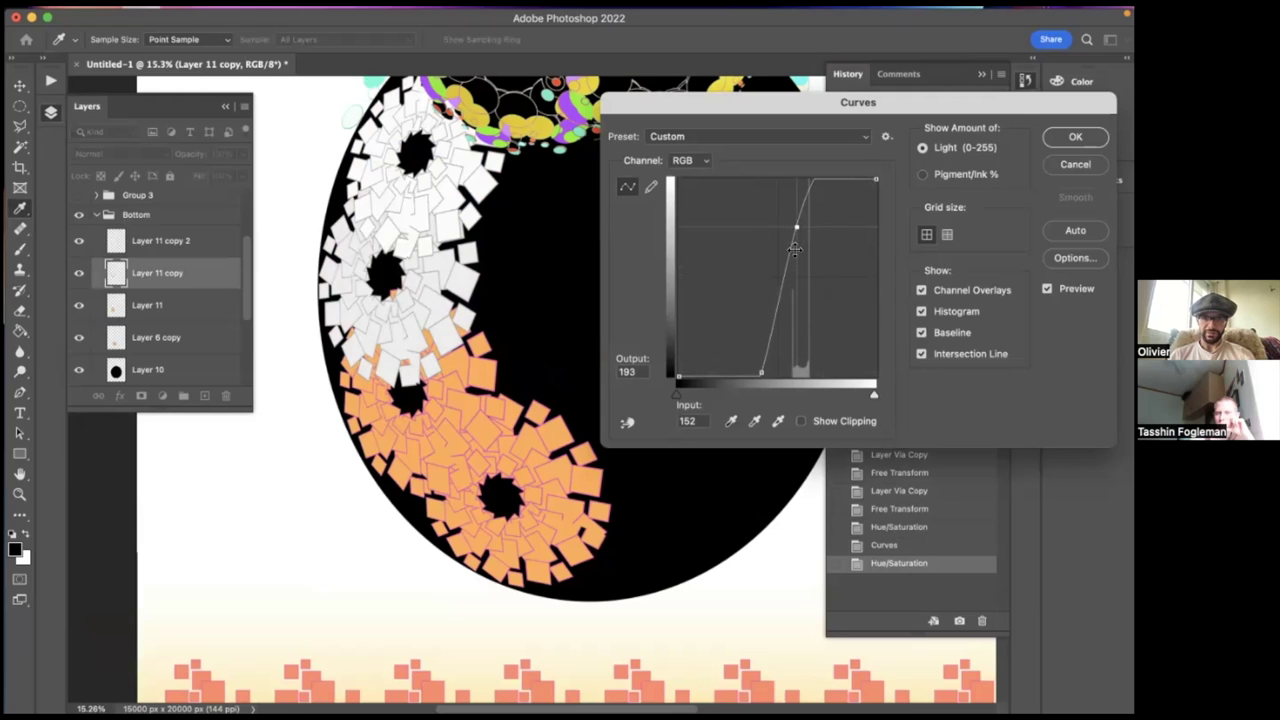
pyautogui.moveTo(764, 370); pyautogui.dragTo(776, 373)
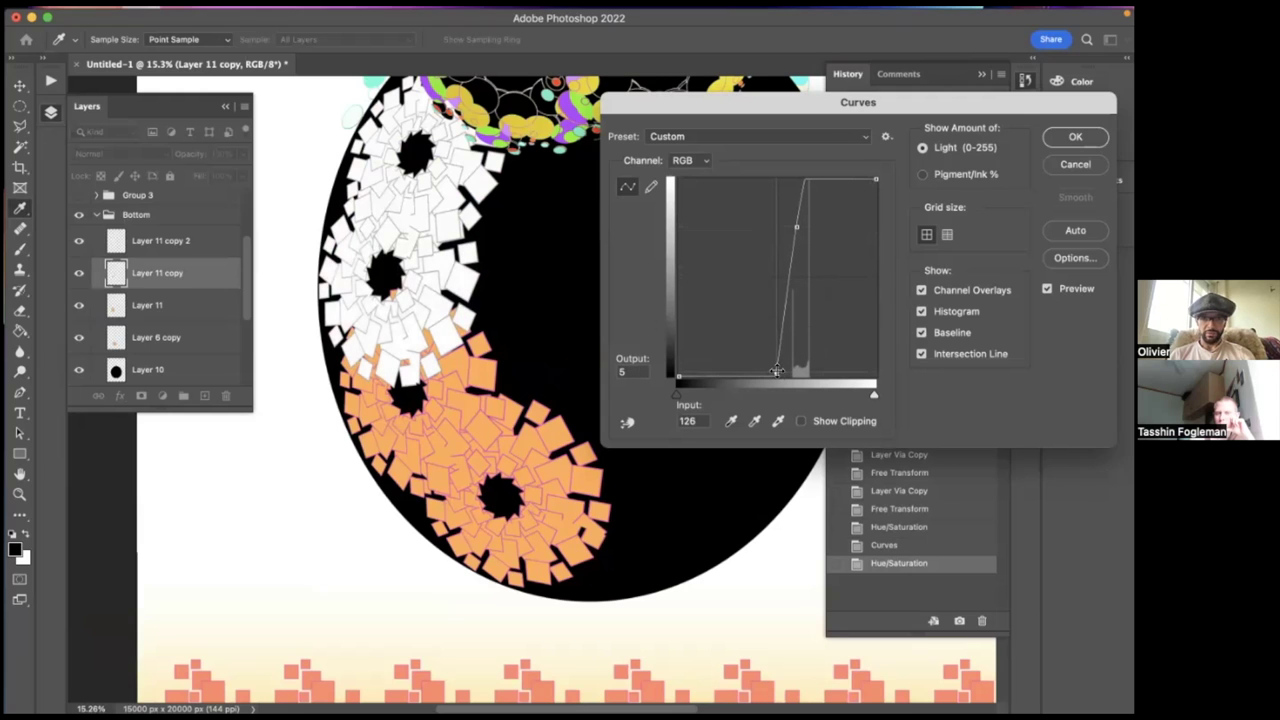
pyautogui.press('Return')
# - Turn Layer 11 grey with a colorized Hue/Saturation adjustment at saturation 0
pyautogui.click(222, 316)
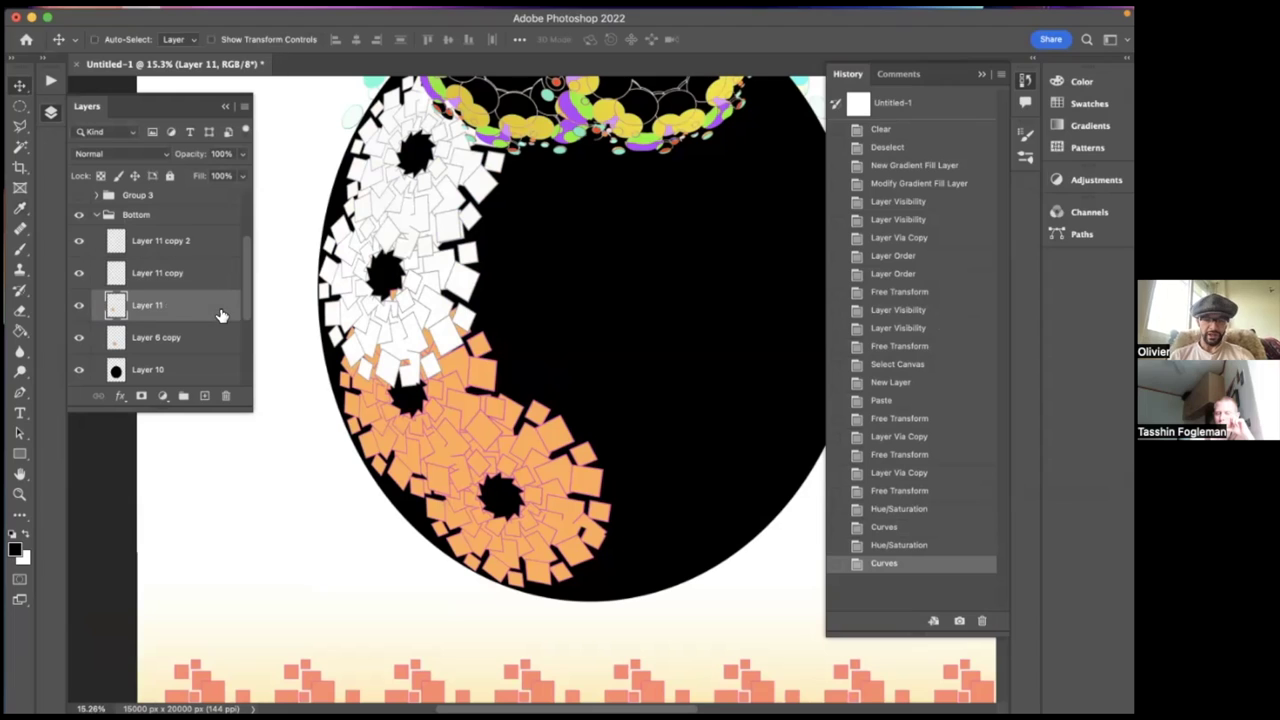
pyautogui.press('super+u')
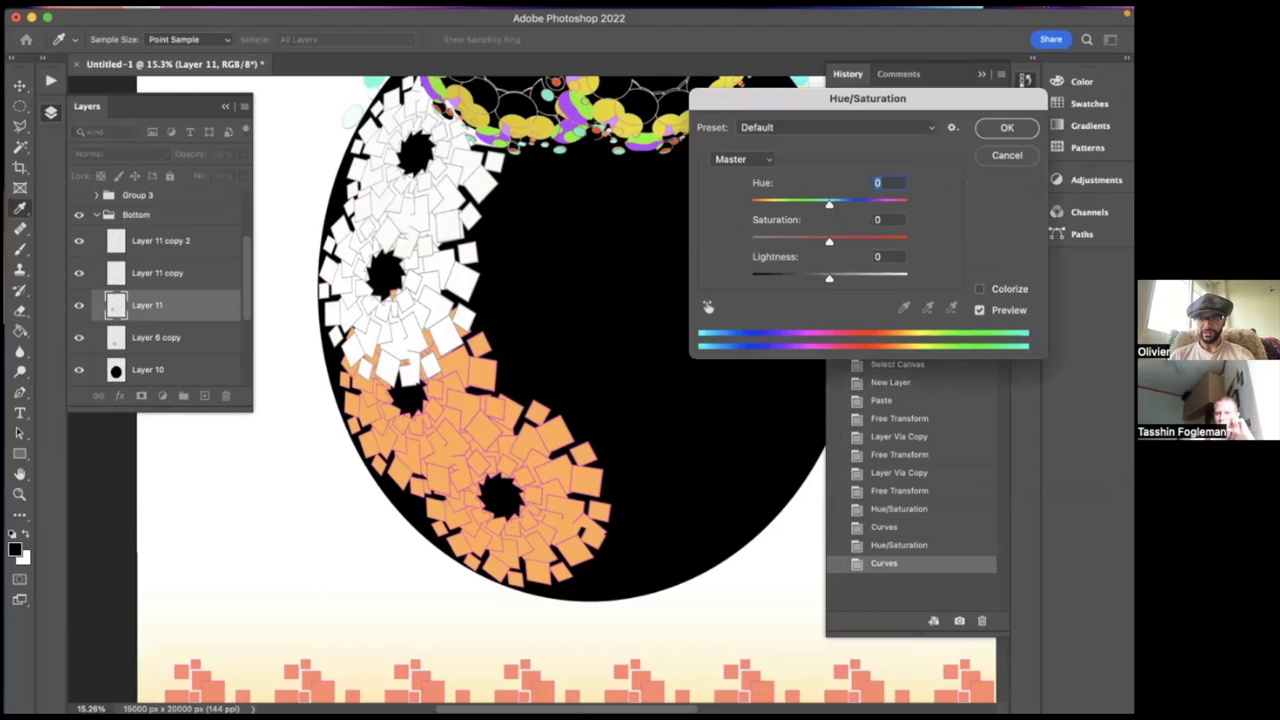
pyautogui.click(979, 289)
pyautogui.moveTo(737, 244); pyautogui.dragTo(735, 244)
pyautogui.press('Return')
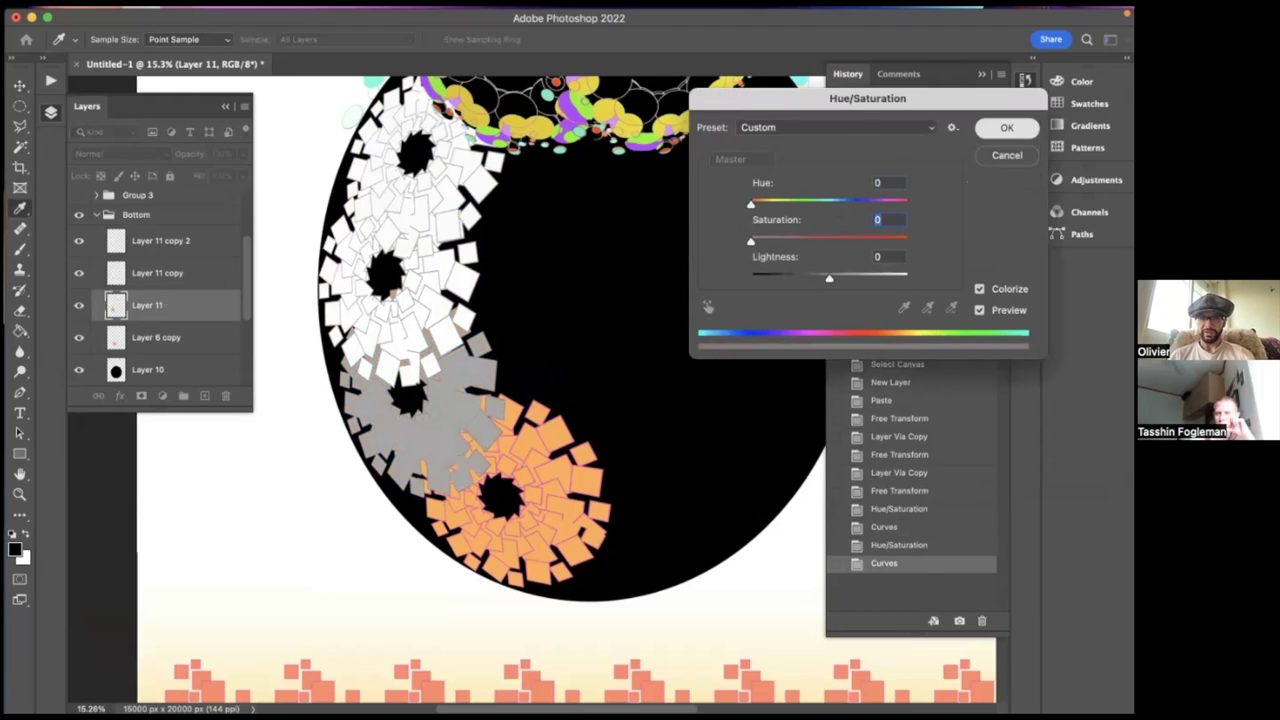
# - Whiten Layer 11 with a steep Curves adjustment that crushes the shadows and maps input 159 to output 191
pyautogui.press('super+m')
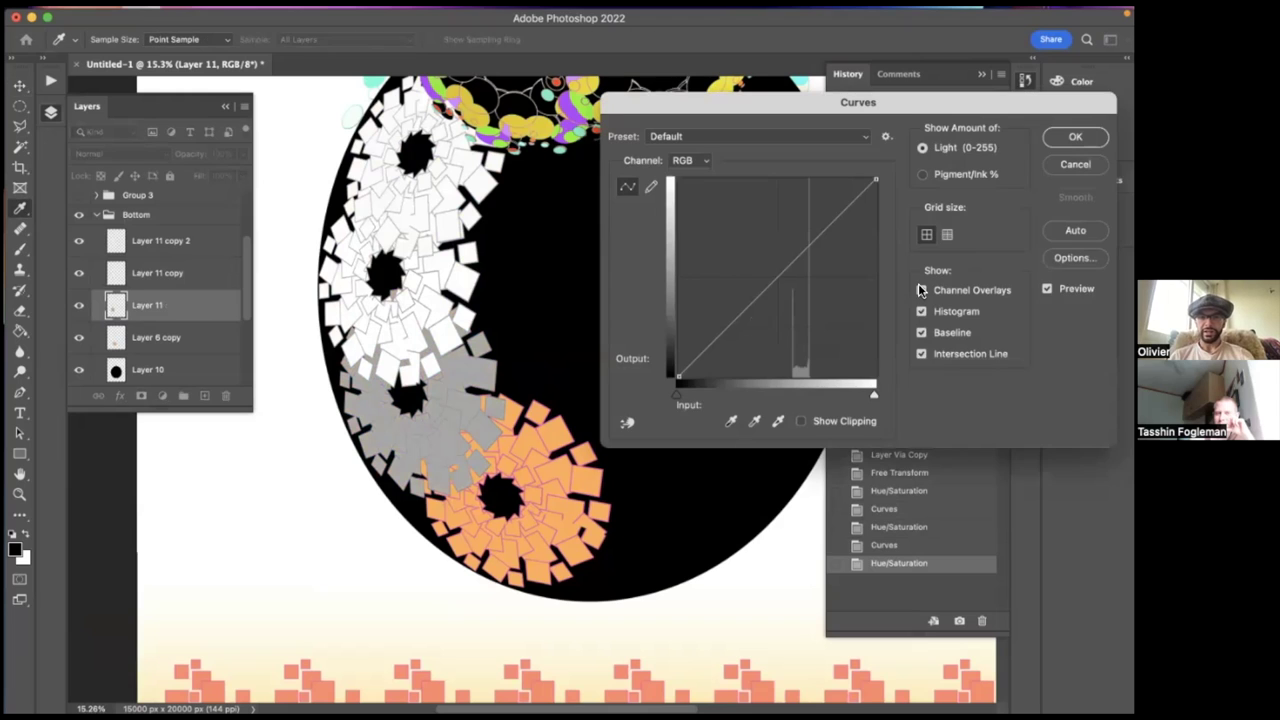
pyautogui.moveTo(760, 298); pyautogui.dragTo(785, 376)
pyautogui.moveTo(820, 308); pyautogui.dragTo(801, 228)
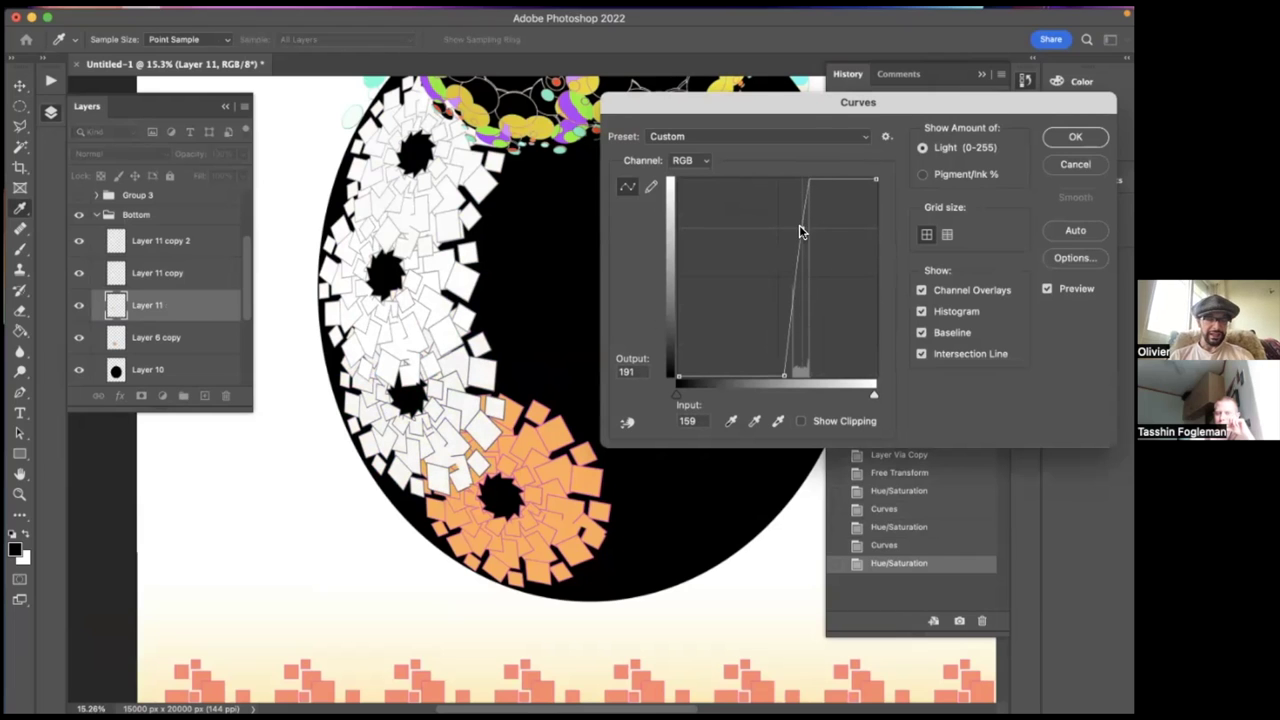
pyautogui.press('Return')
# - Fully desaturate Layer 6 copy with a Hue/Saturation adjustment
pyautogui.click(157, 335)
pyautogui.press('super+u')
pyautogui.moveTo(764, 241); pyautogui.dragTo(712, 243)
pyautogui.press('Return')
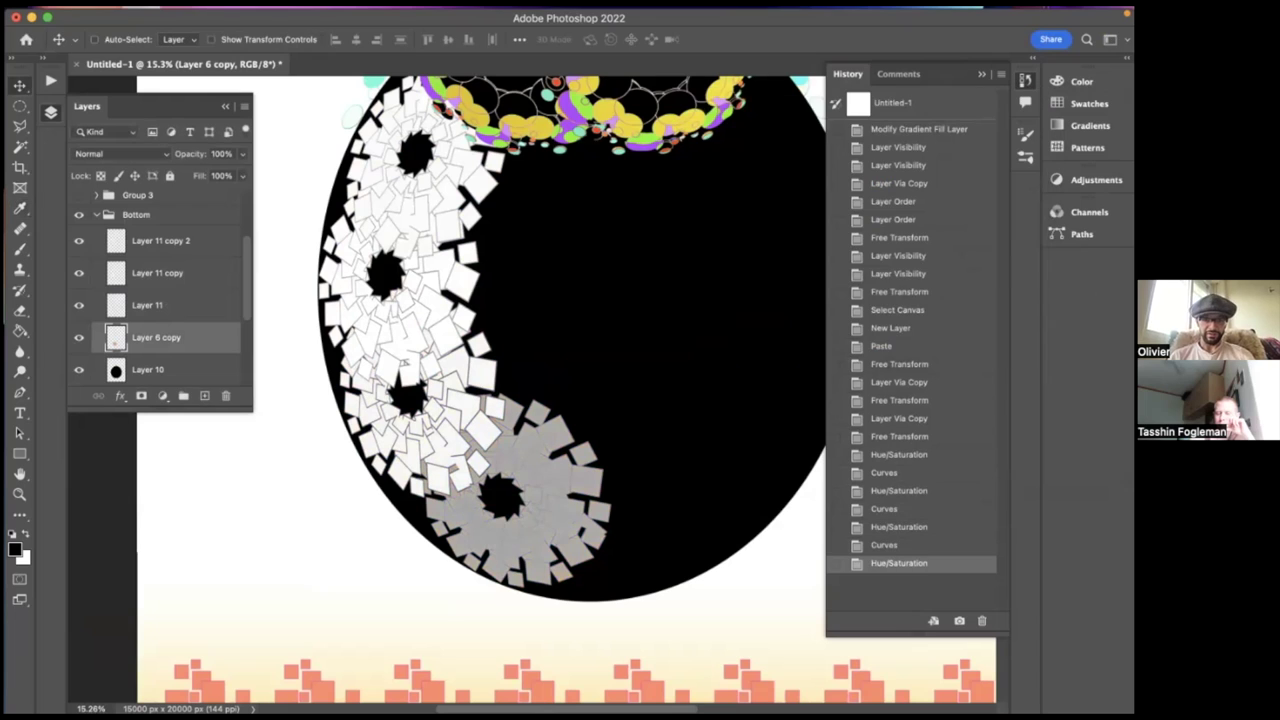
# - Whiten Layer 6 copy with a steep Curves adjustment through input 136, output 0 and input 155, output 204
pyautogui.press('super+m')
pyautogui.moveTo(768, 312); pyautogui.dragTo(780, 377)
pyautogui.click(829, 291)
pyautogui.moveTo(829, 291); pyautogui.dragTo(798, 217)
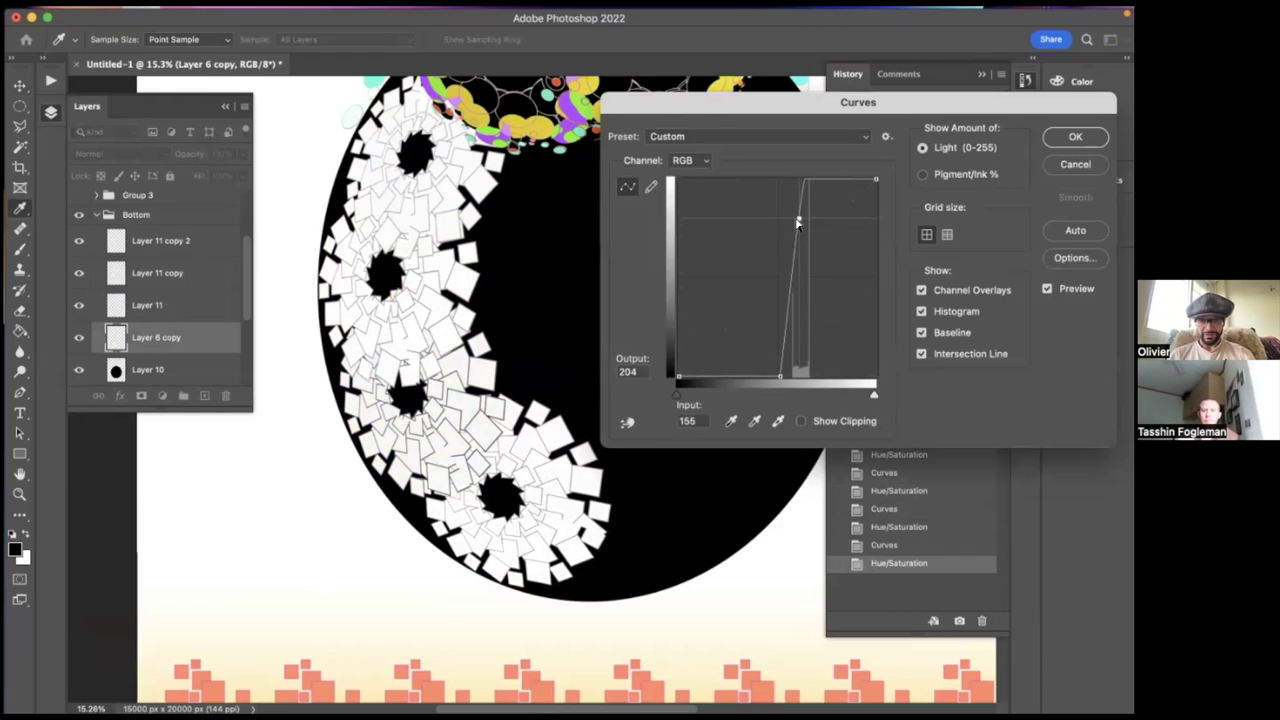
pyautogui.moveTo(778, 376); pyautogui.dragTo(784, 377)
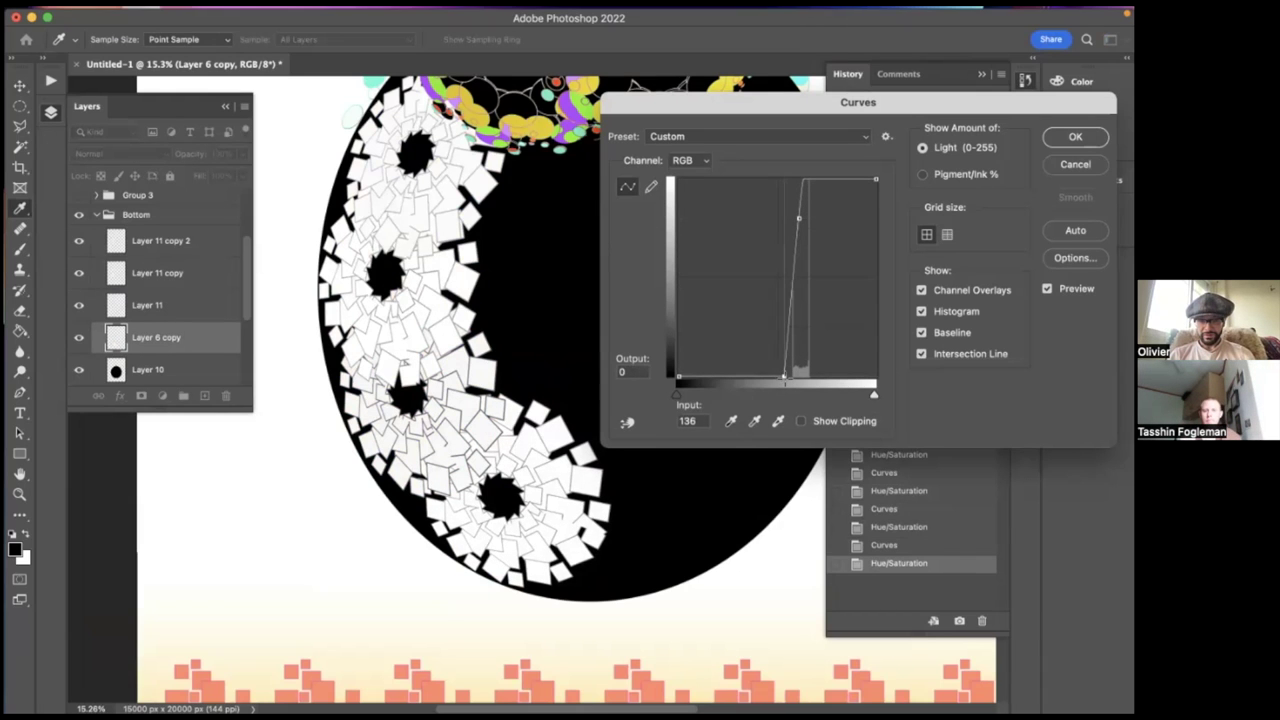
pyautogui.click(1075, 137)
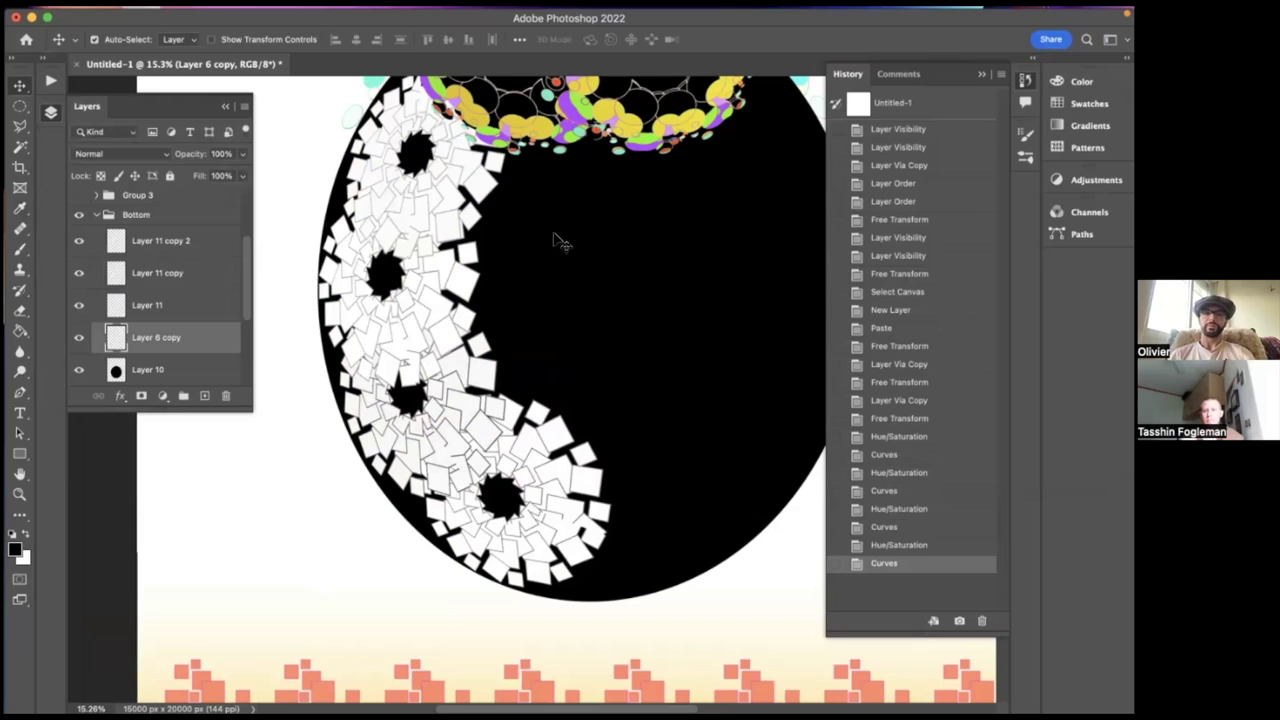
# - Invert Layer 11 copy 2, Layer 11 copy, Layer 11 and Layer 6 copy one by one, giving black squares with light outlines
pyautogui.keyDown('shift'); pyautogui.click(158, 244); pyautogui.keyUp('shift')
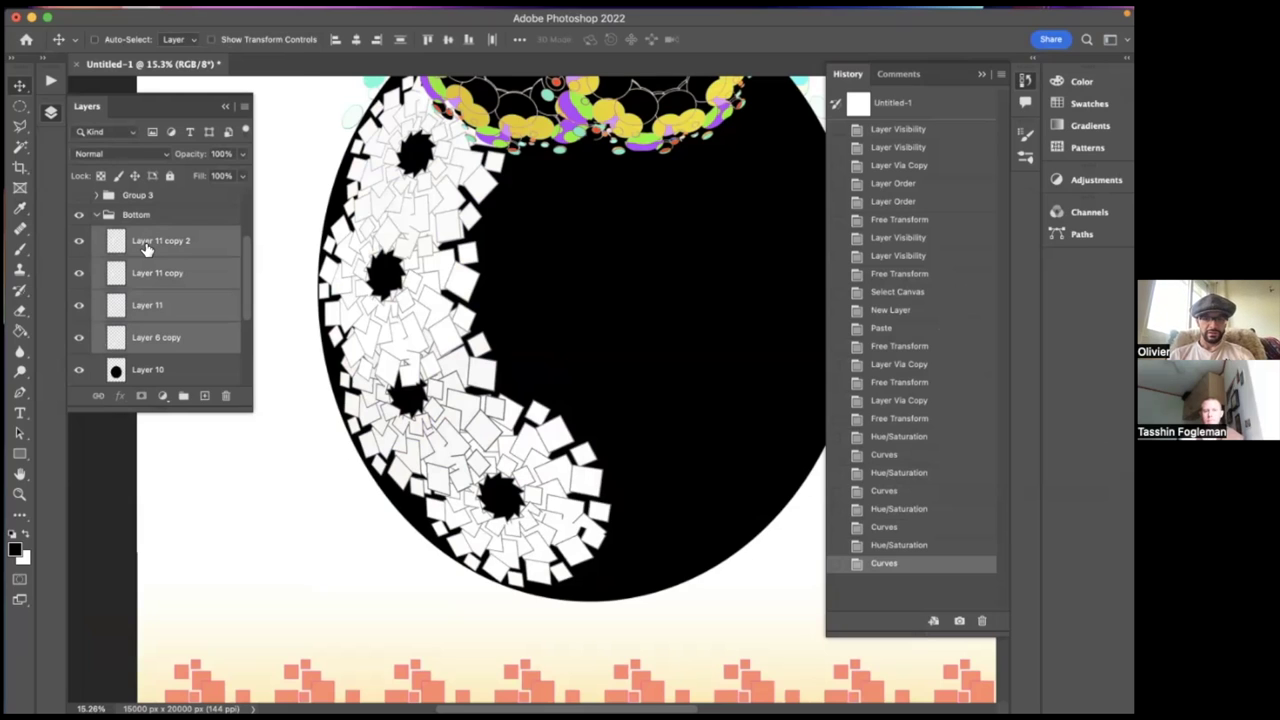
pyautogui.click(146, 249)
pyautogui.press('super+i')
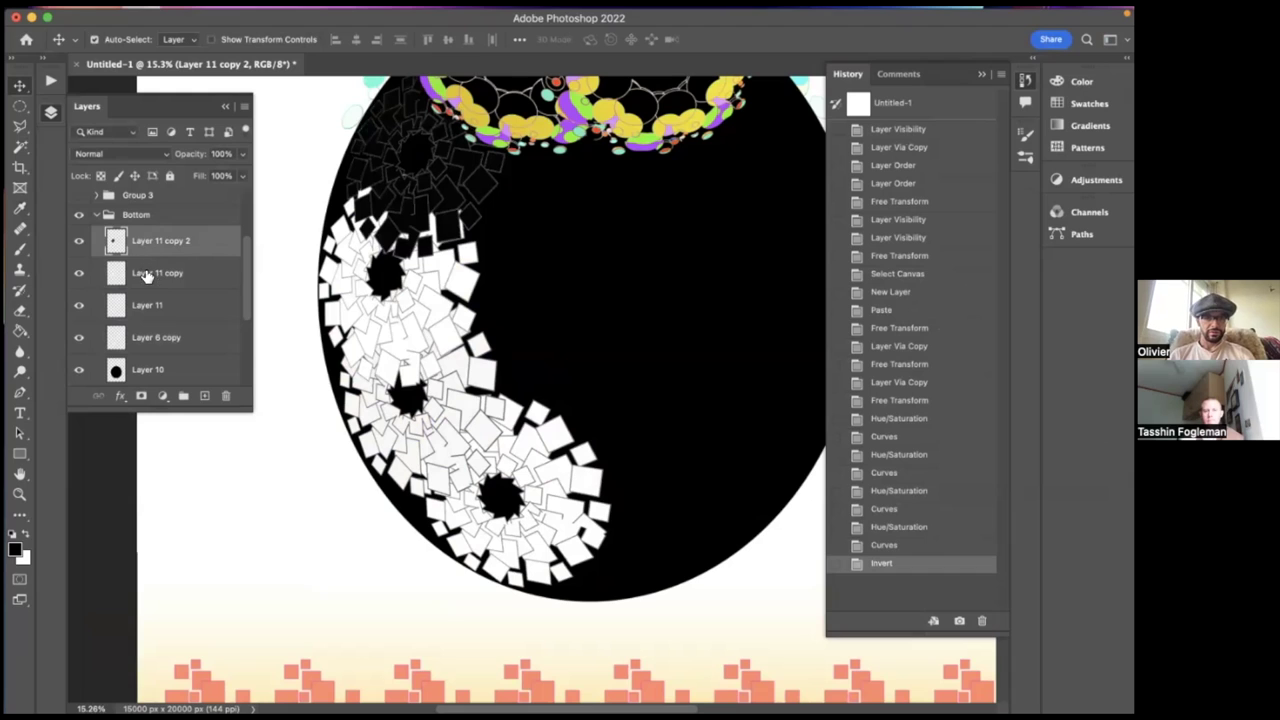
pyautogui.click(146, 272)
pyautogui.press('super+i')
pyautogui.click(147, 310)
pyautogui.press('super+i')
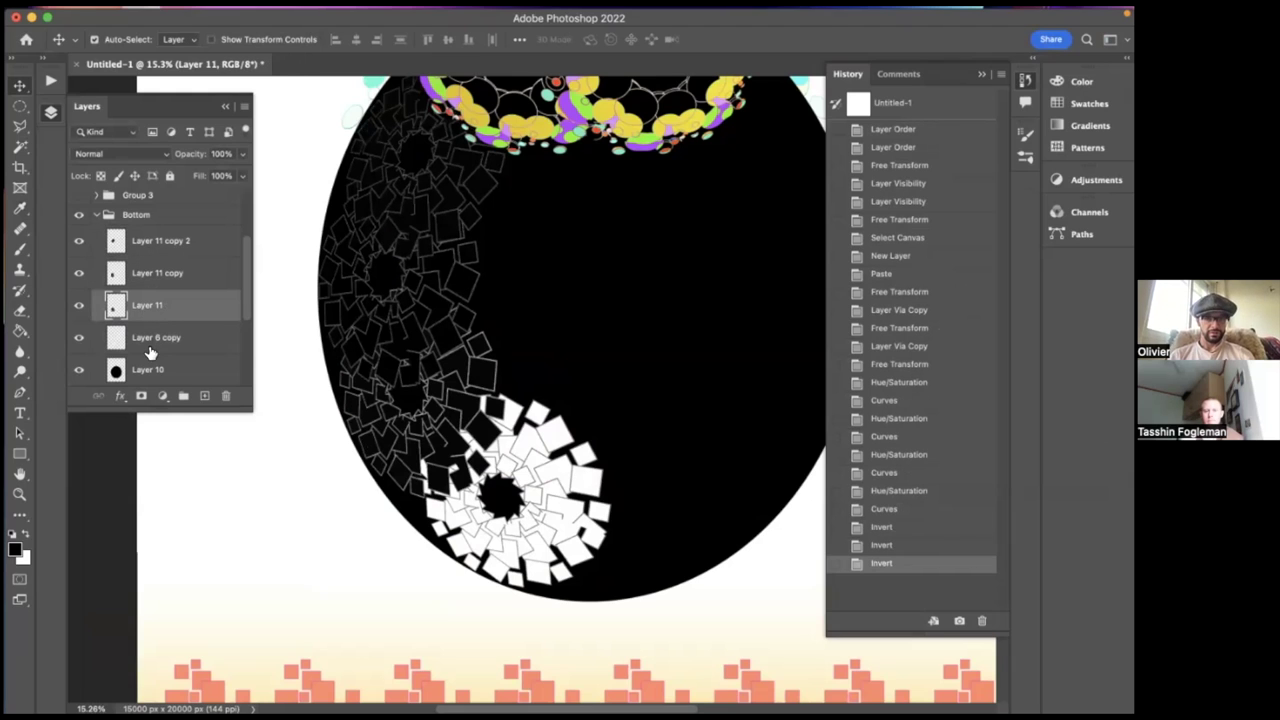
pyautogui.click(150, 344)
pyautogui.press('super+i')
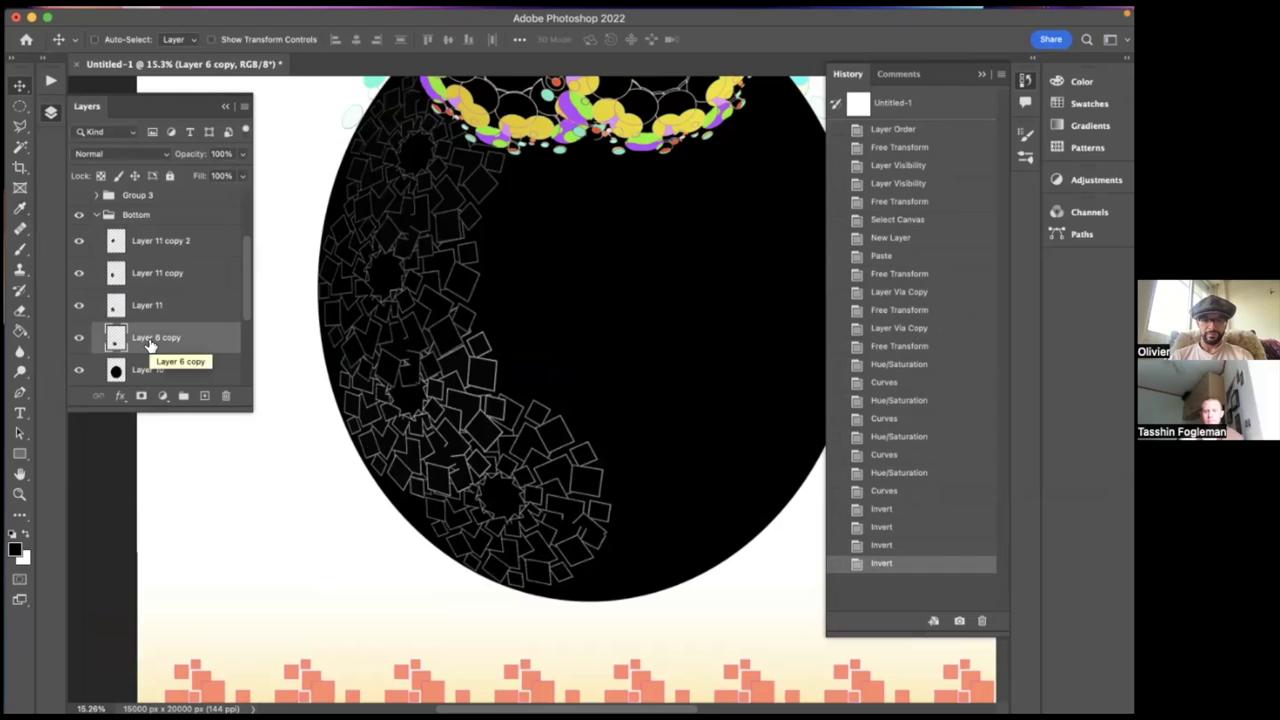
# - Brighten Layer 6 copy's light outlines with a Curves adjustment that pulls the white point inward
pyautogui.press('super+m')
pyautogui.moveTo(671, 385); pyautogui.dragTo(631, 385)
pyautogui.moveTo(875, 178); pyautogui.dragTo(801, 178)
pyautogui.click(1075, 137)
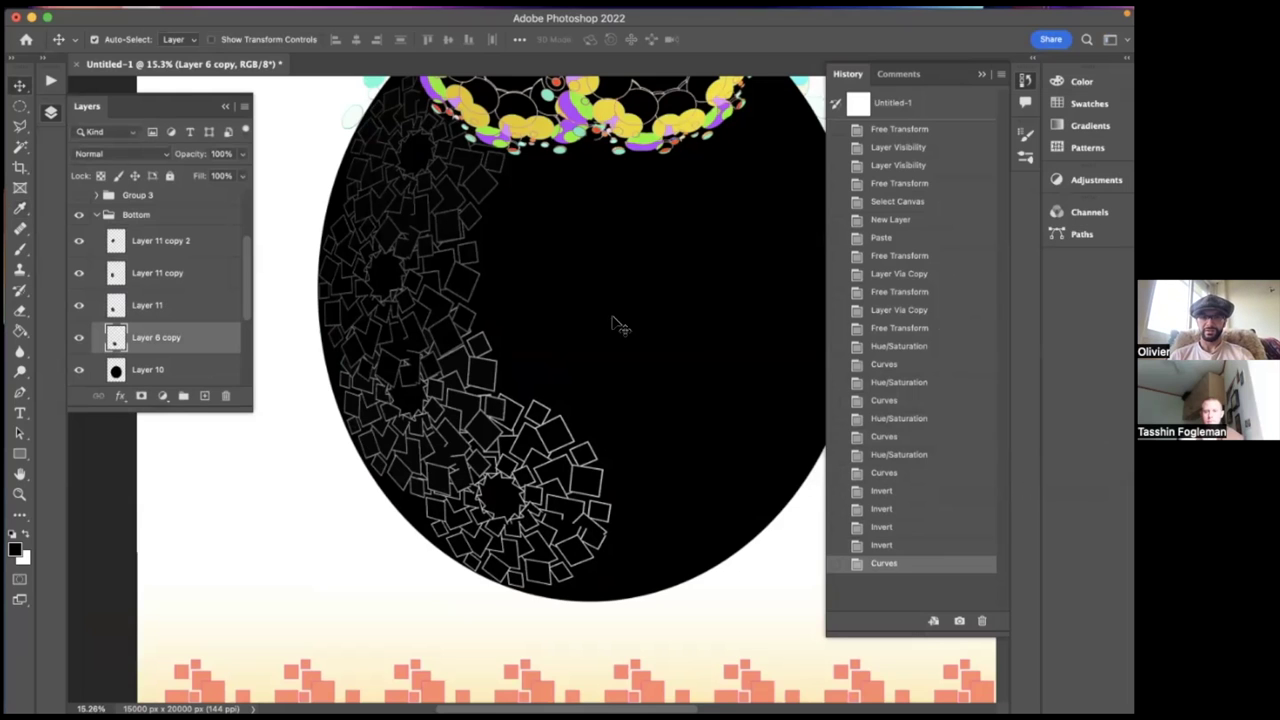
# - Move the four rosette layers together outward so their squares overhang the black ellipse's left edge
pyautogui.scroll(-3, 566, 350)
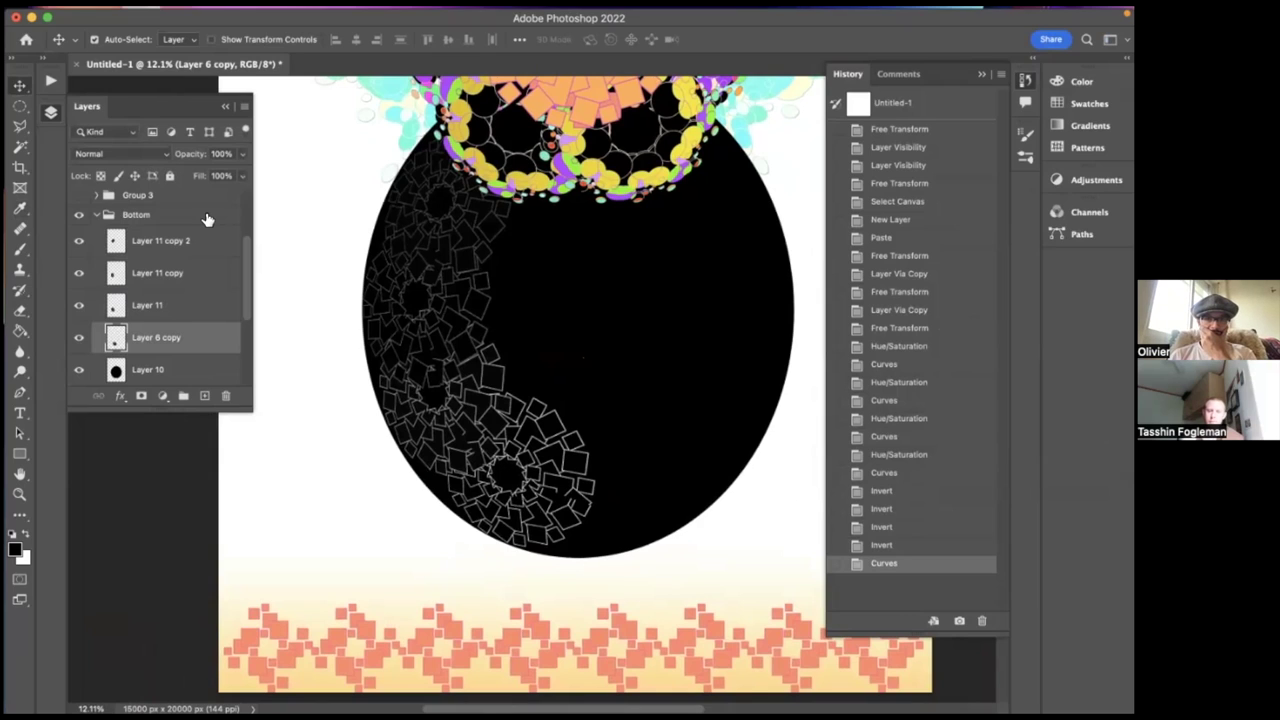
pyautogui.keyDown('shift'); pyautogui.click(143, 247); pyautogui.keyUp('shift')
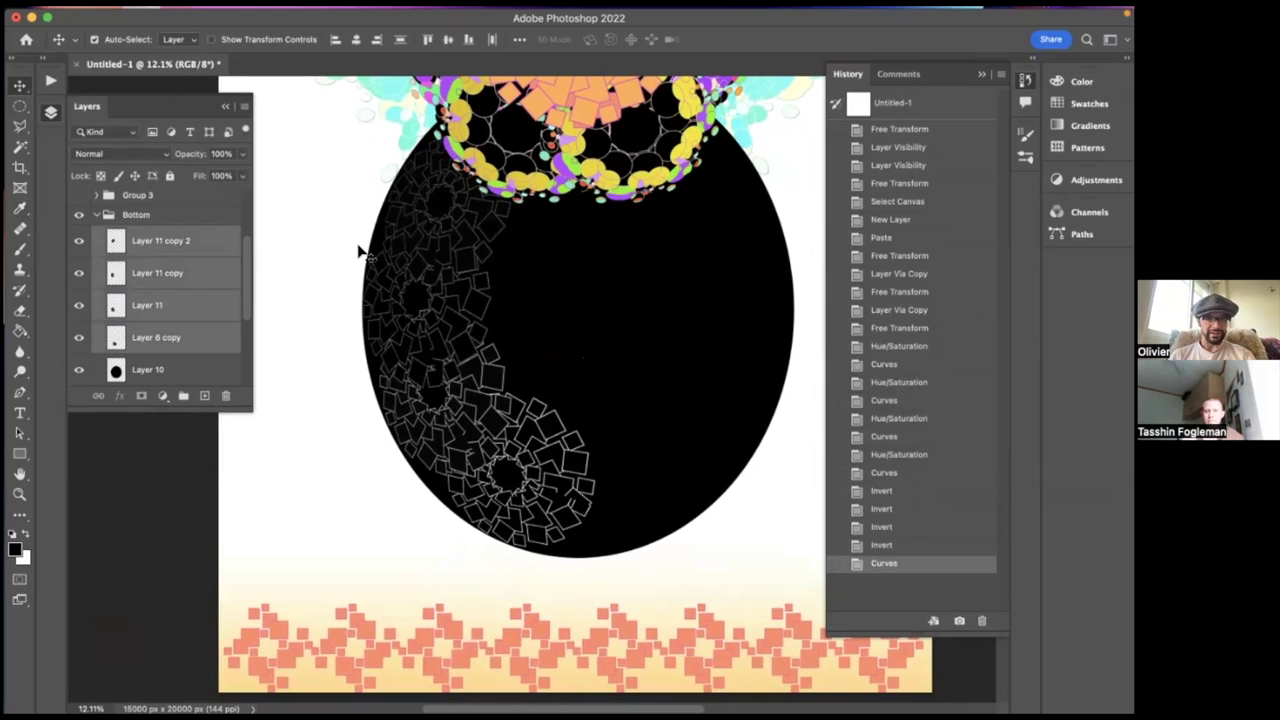
pyautogui.moveTo(448, 344); pyautogui.dragTo(416, 342)
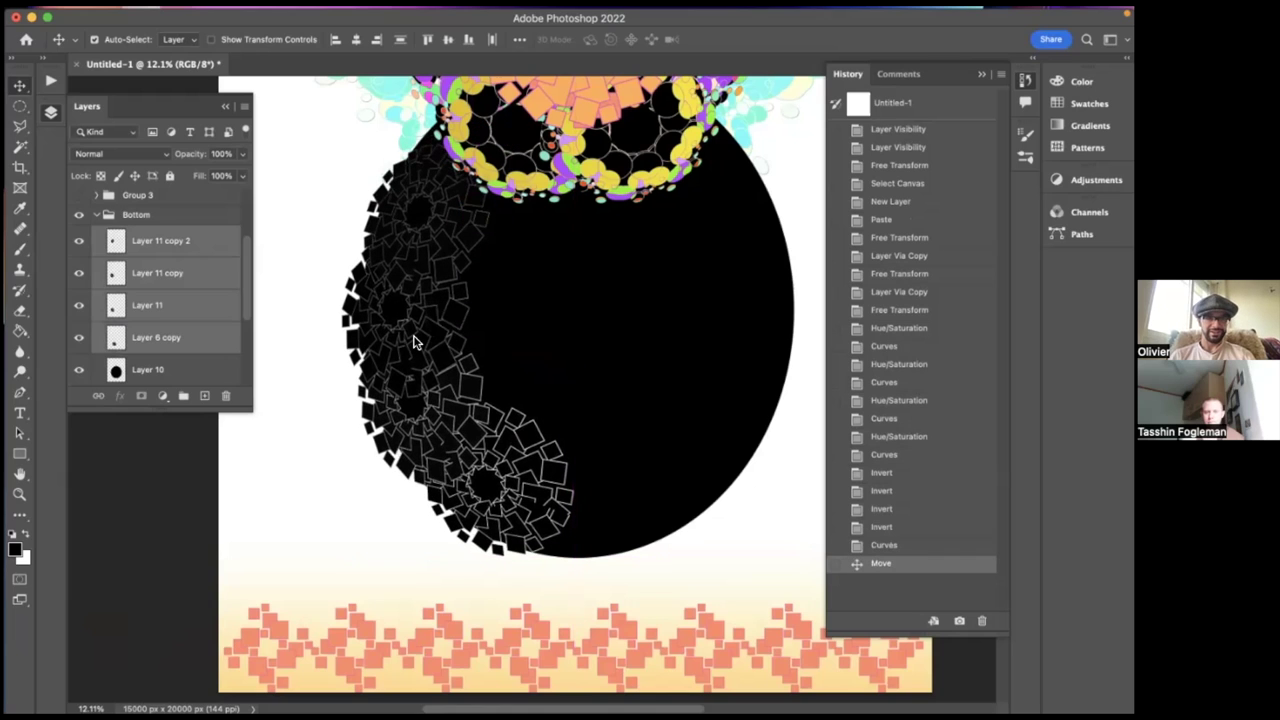
# - Duplicate the uppermost rosette and free-transform the copy into place beneath the left yellow-ringed circle
pyautogui.click(156, 303)
pyautogui.press('super+j')
pyautogui.press('super+t')
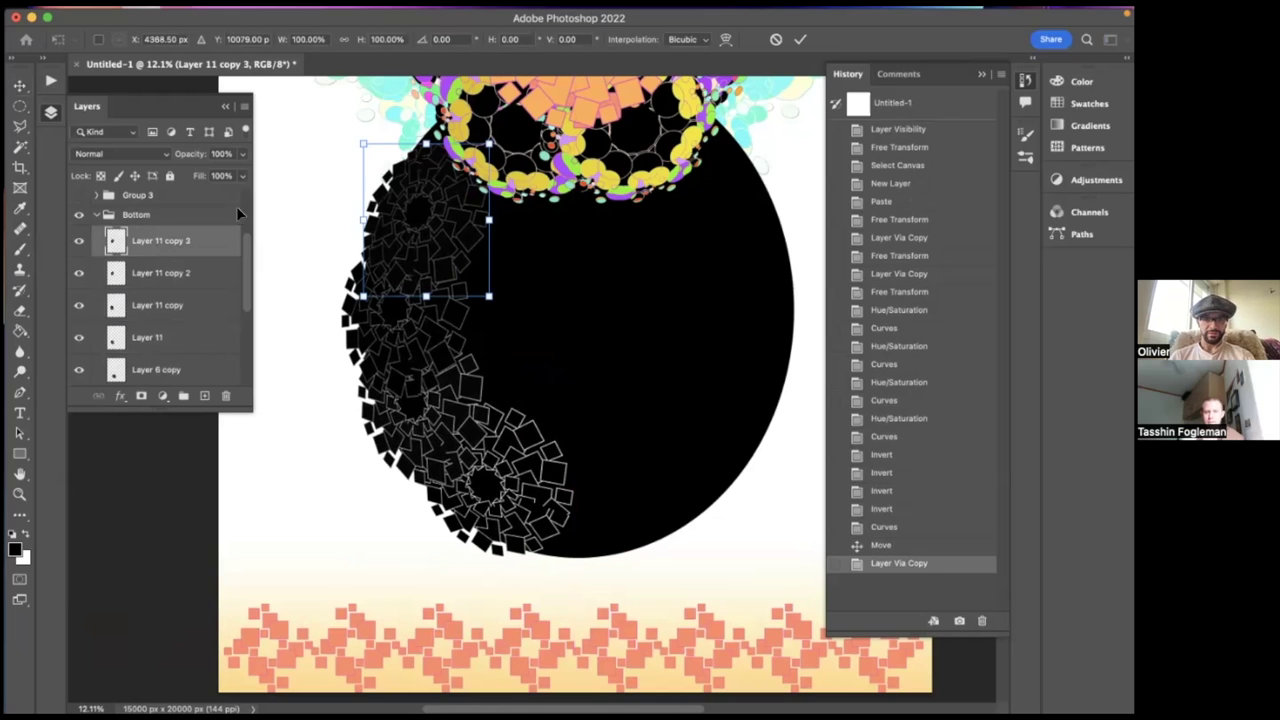
pyautogui.moveTo(451, 222); pyautogui.dragTo(507, 154)
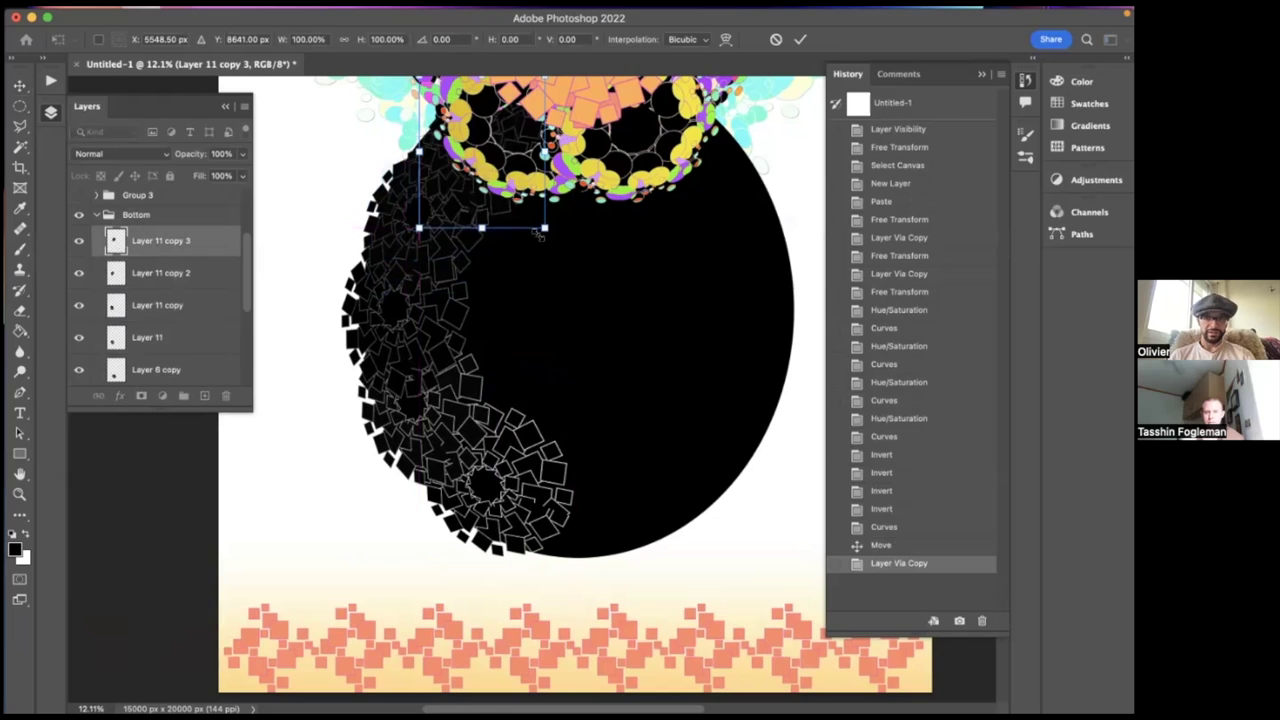
pyautogui.moveTo(565, 250); pyautogui.dragTo(508, 218)
pyautogui.press('Return')
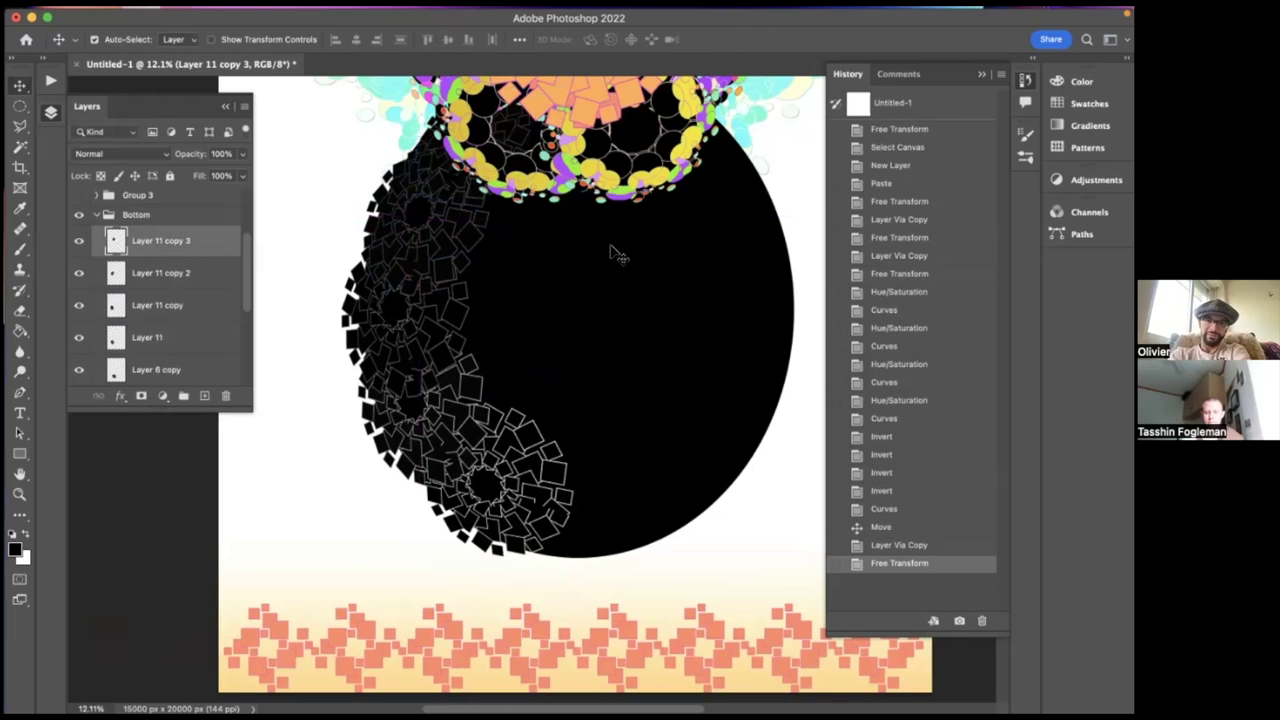
# - Group the five rosette layers from Layer 6 copy to Layer 11 copy 3 and duplicate the group
pyautogui.click(96, 214)
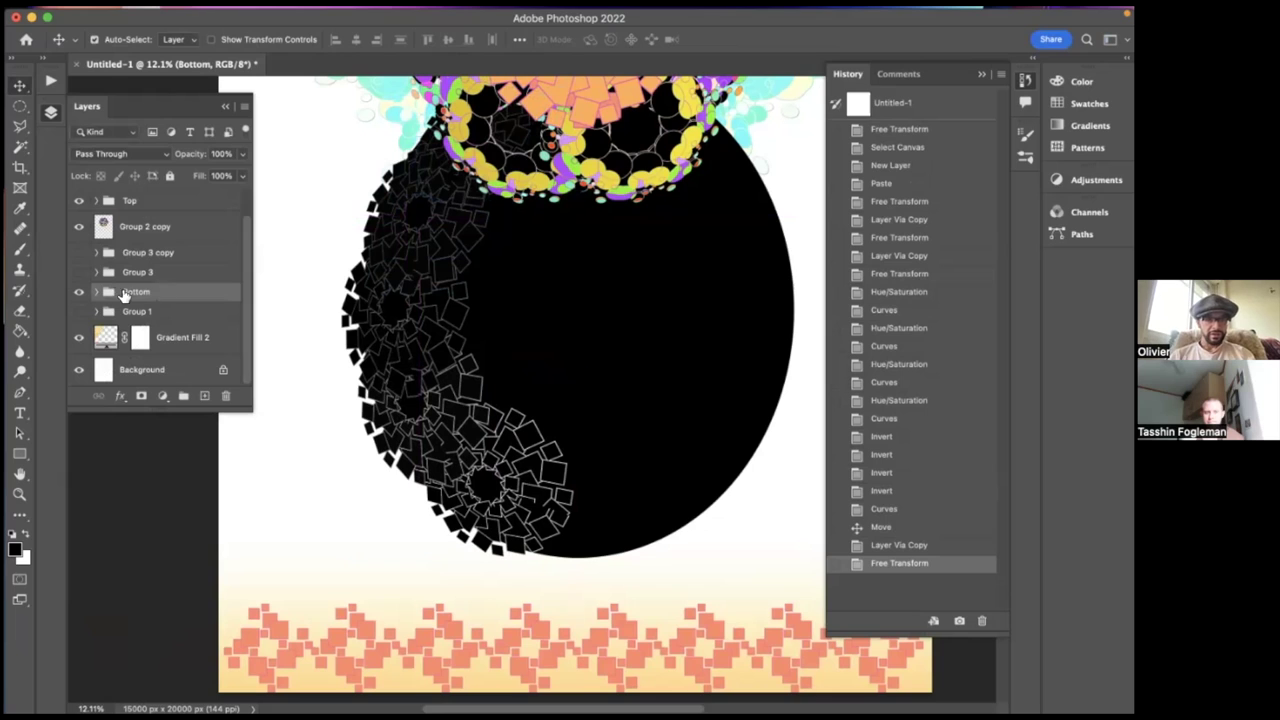
pyautogui.click(97, 291)
pyautogui.scroll(-1, 130, 300)
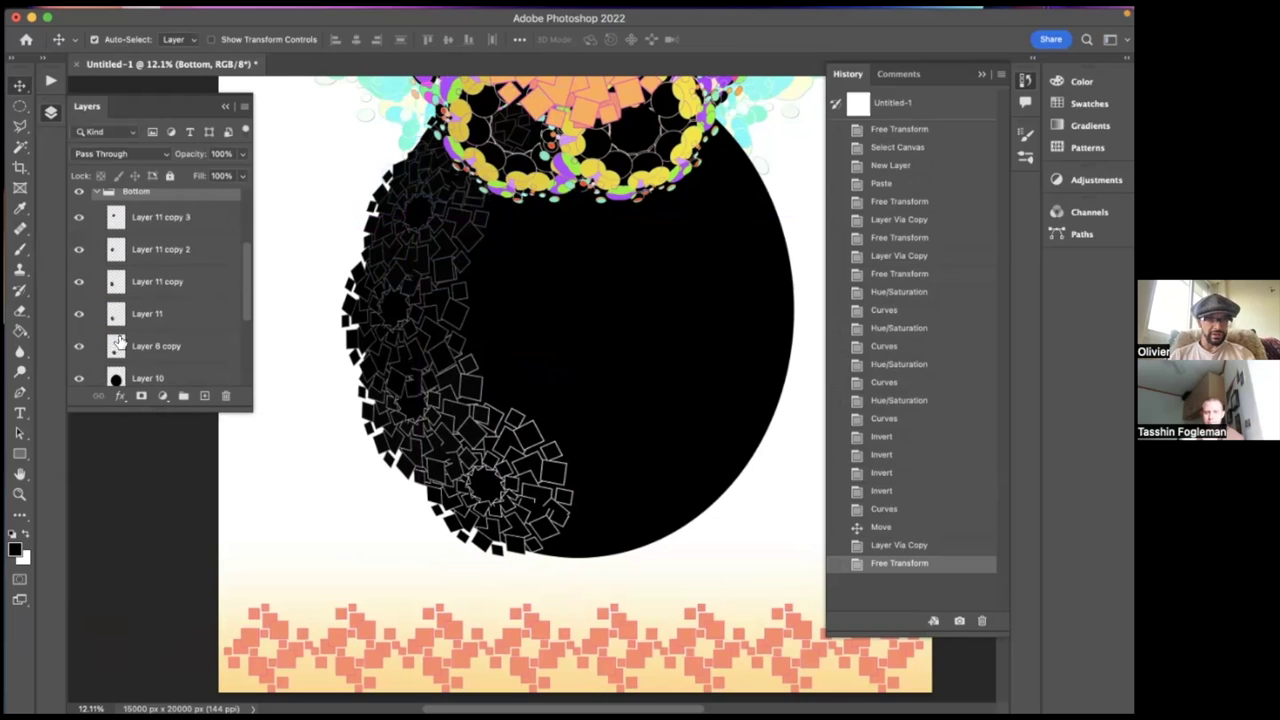
pyautogui.click(140, 346)
pyautogui.keyDown('shift'); pyautogui.click(137, 217); pyautogui.keyUp('shift')
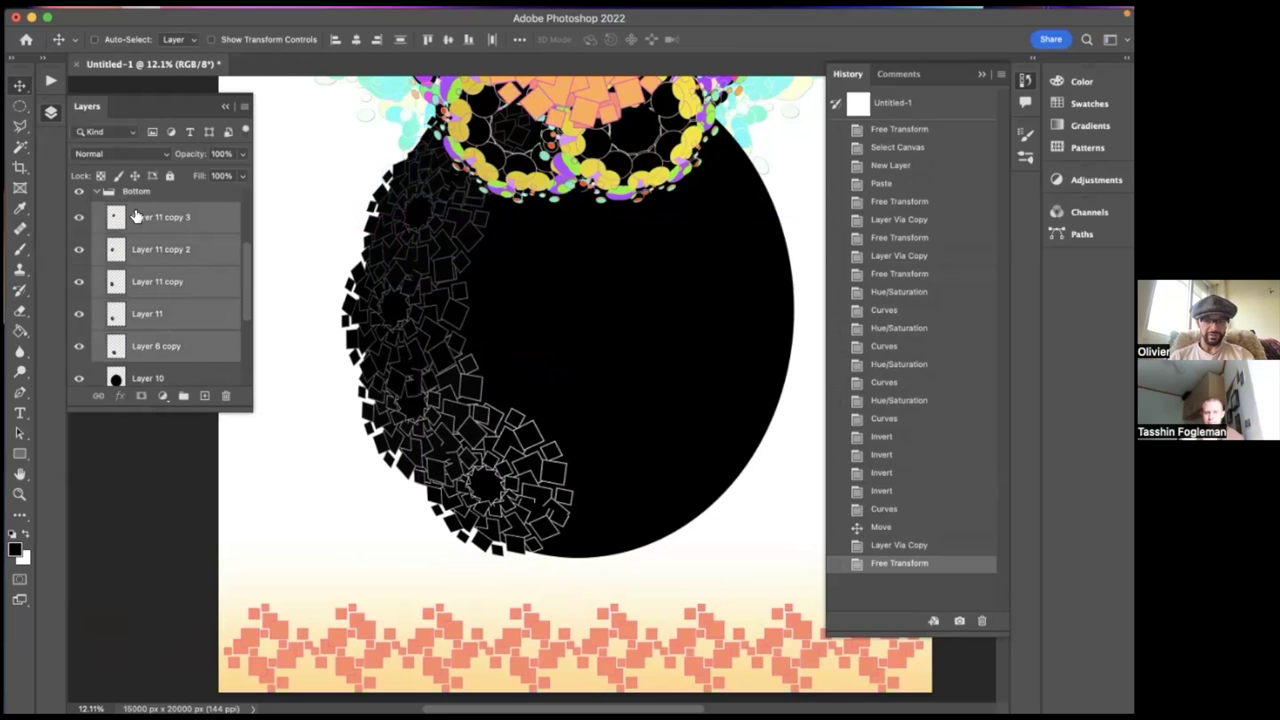
pyautogui.press('super+g')
pyautogui.press('super+j')
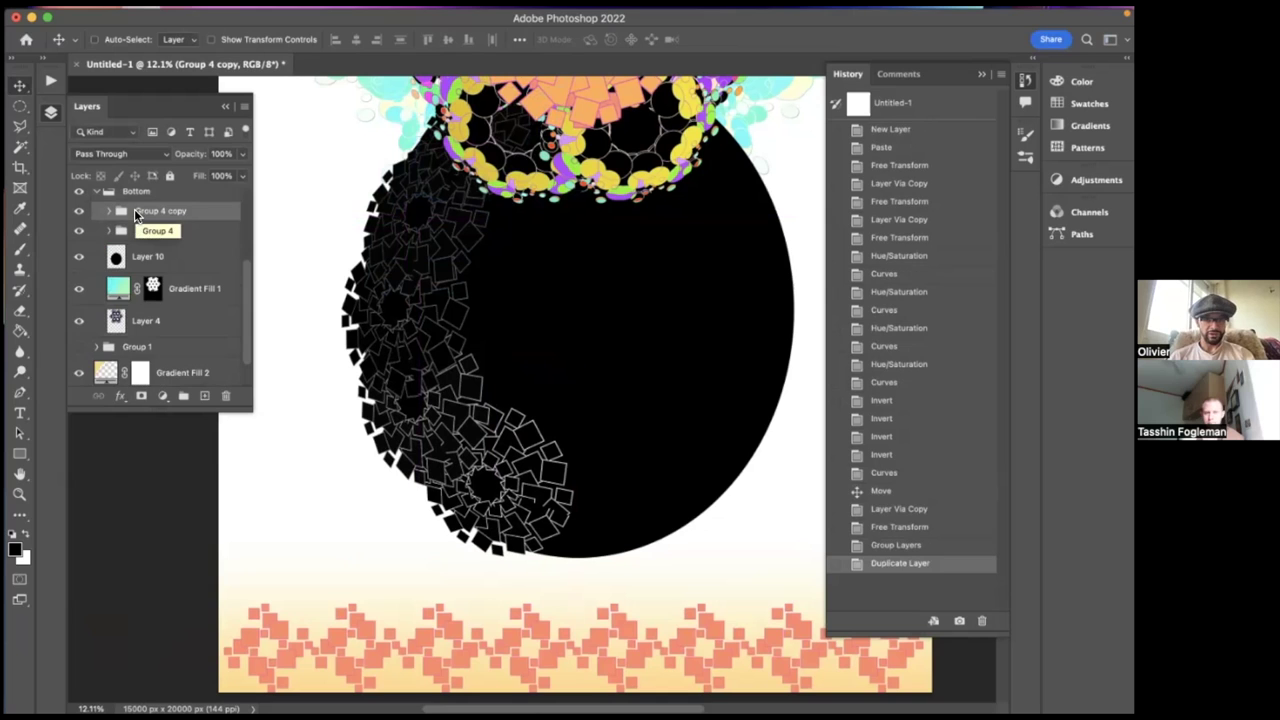
# - Mirror the duplicated group at -100% width and align it along the ellipse's right edge at X 10002 px
pyautogui.press('super+t')
pyautogui.click(298, 40)
pyautogui.write('-100')
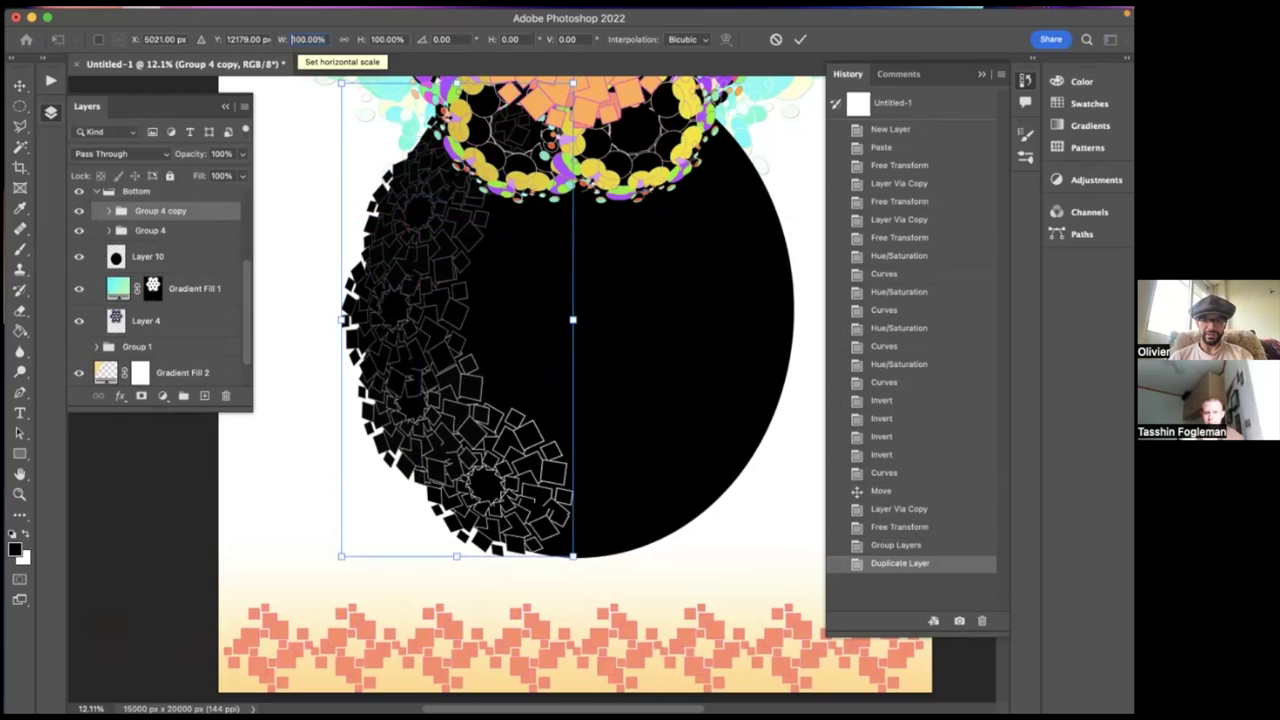
pyautogui.press('Return')
pyautogui.moveTo(528, 360); pyautogui.dragTo(761, 350)
pyautogui.press('Right')
pyautogui.press('Right')
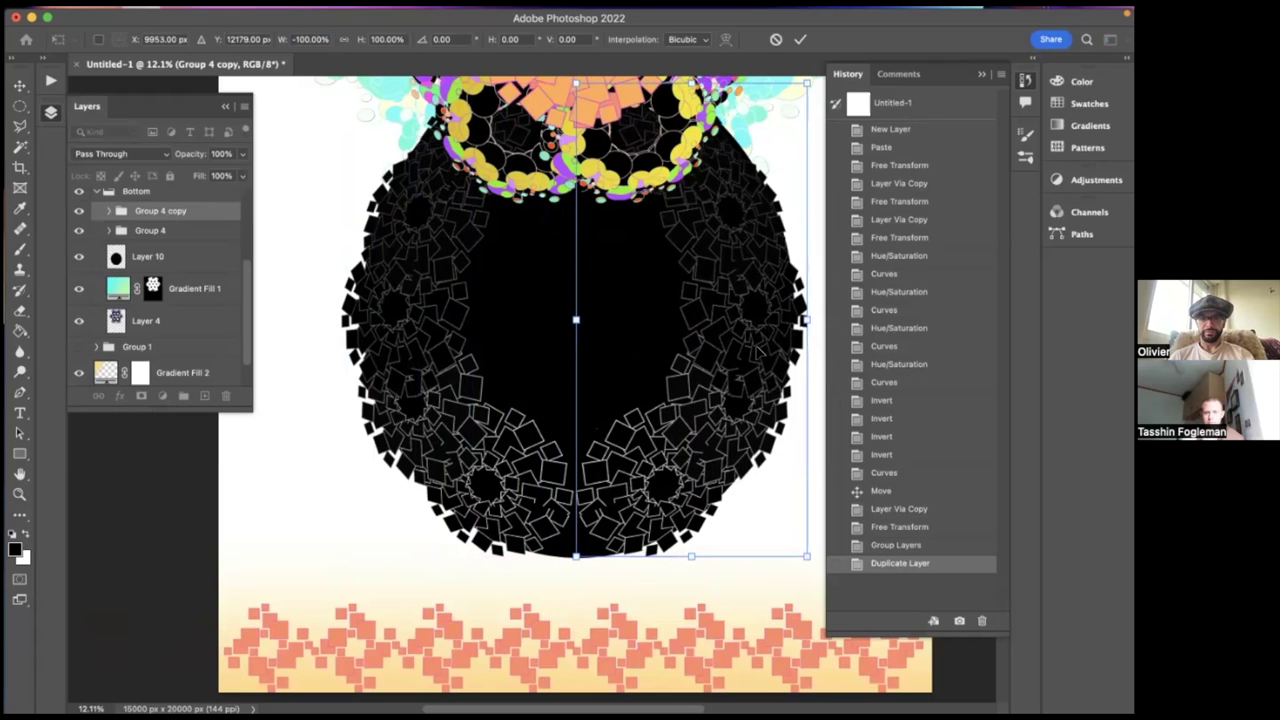
pyautogui.press('Right')
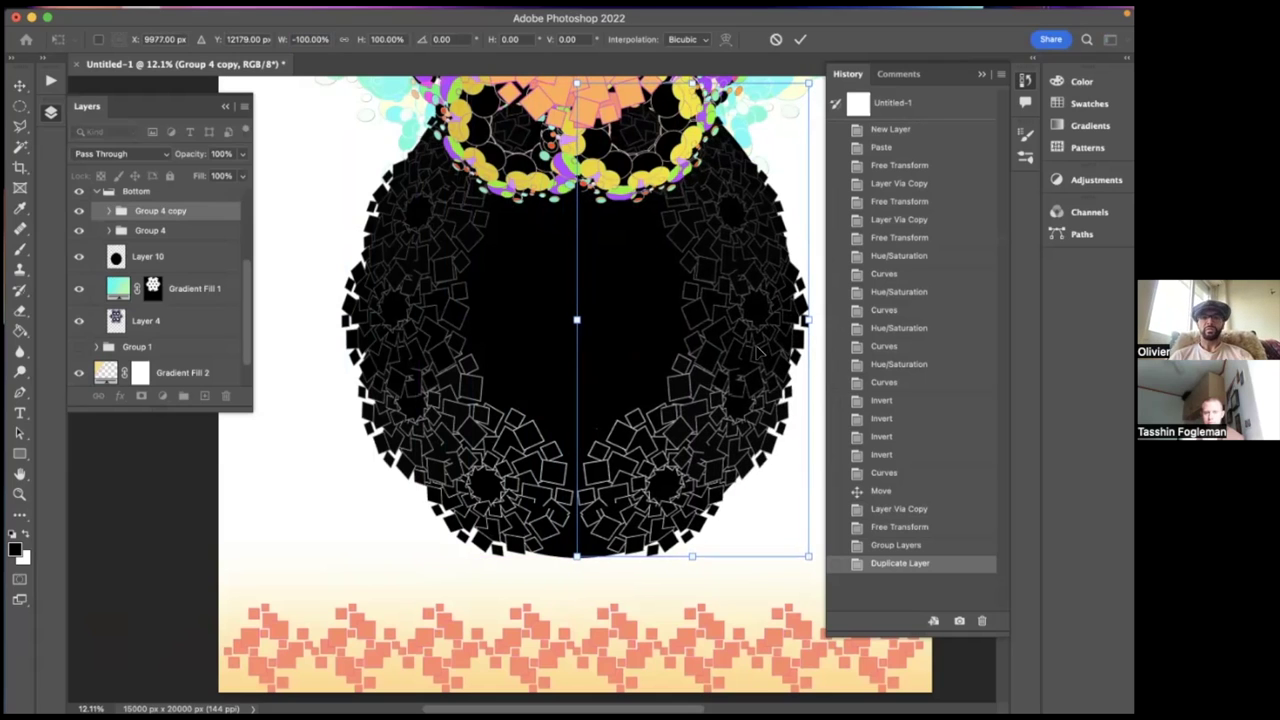
pyautogui.press('Right')
pyautogui.press('Right')
pyautogui.press('Right')
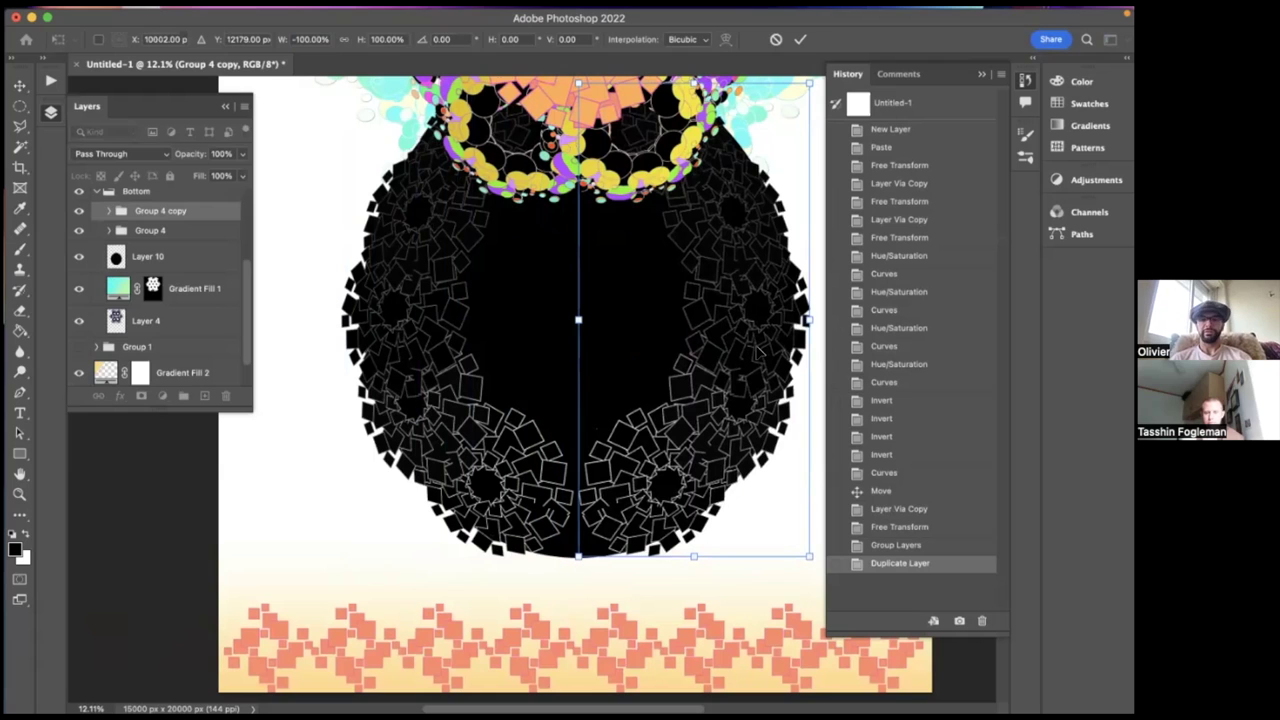
pyautogui.press('Return')
# - Examine the mirrored rosettes against the upper mandala and the whole composition
pyautogui.hscroll(2, 690, 295)
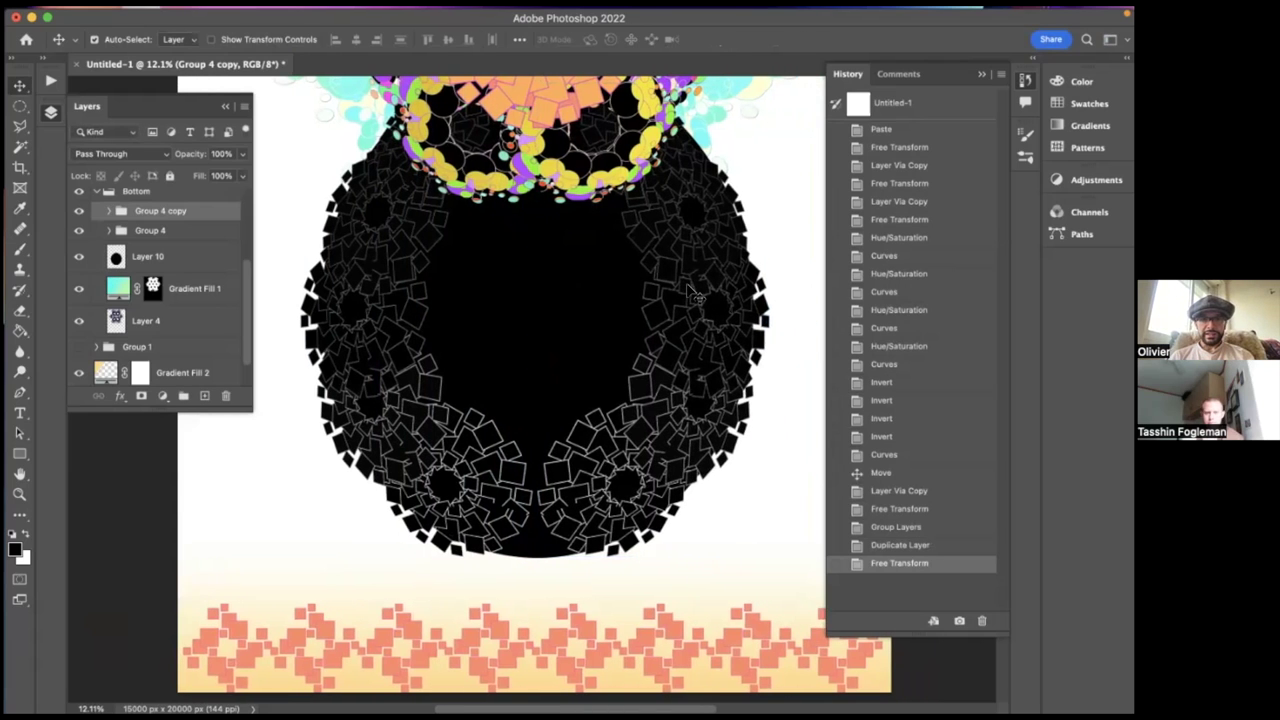
pyautogui.scroll(5, 690, 295)
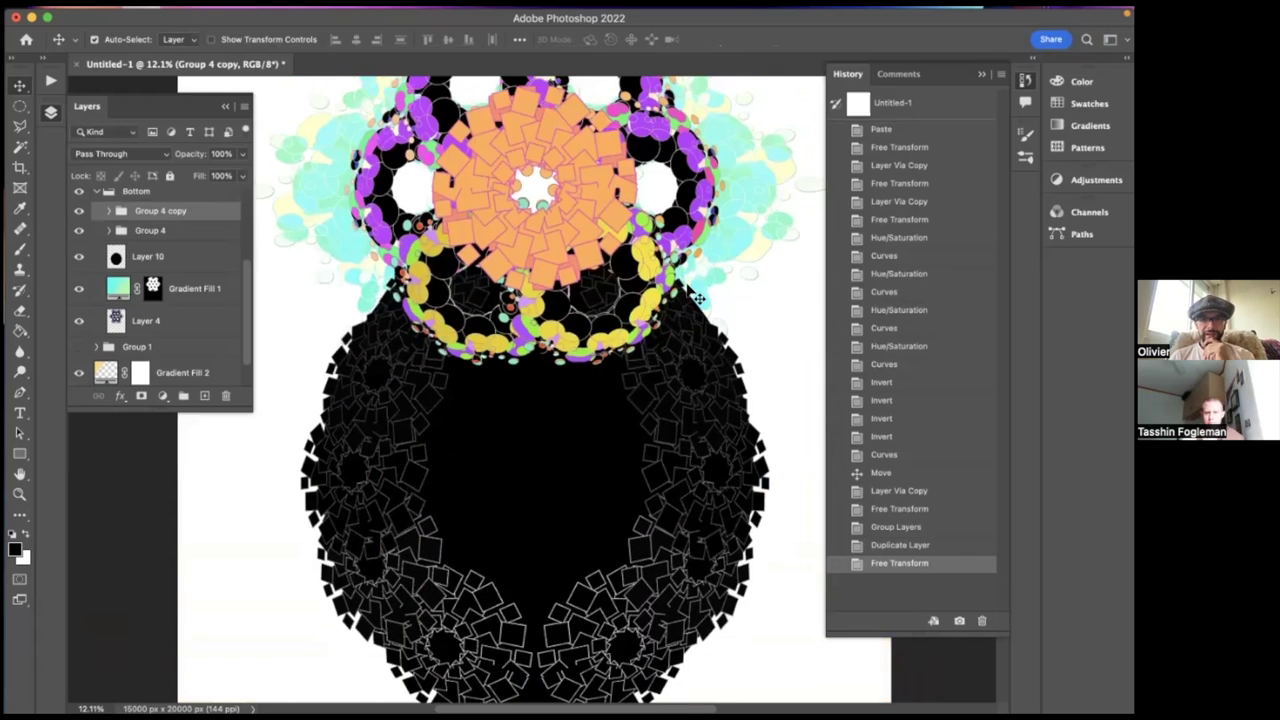
pyautogui.scroll(-3, 690, 295)
pyautogui.scroll(4, 690, 295)
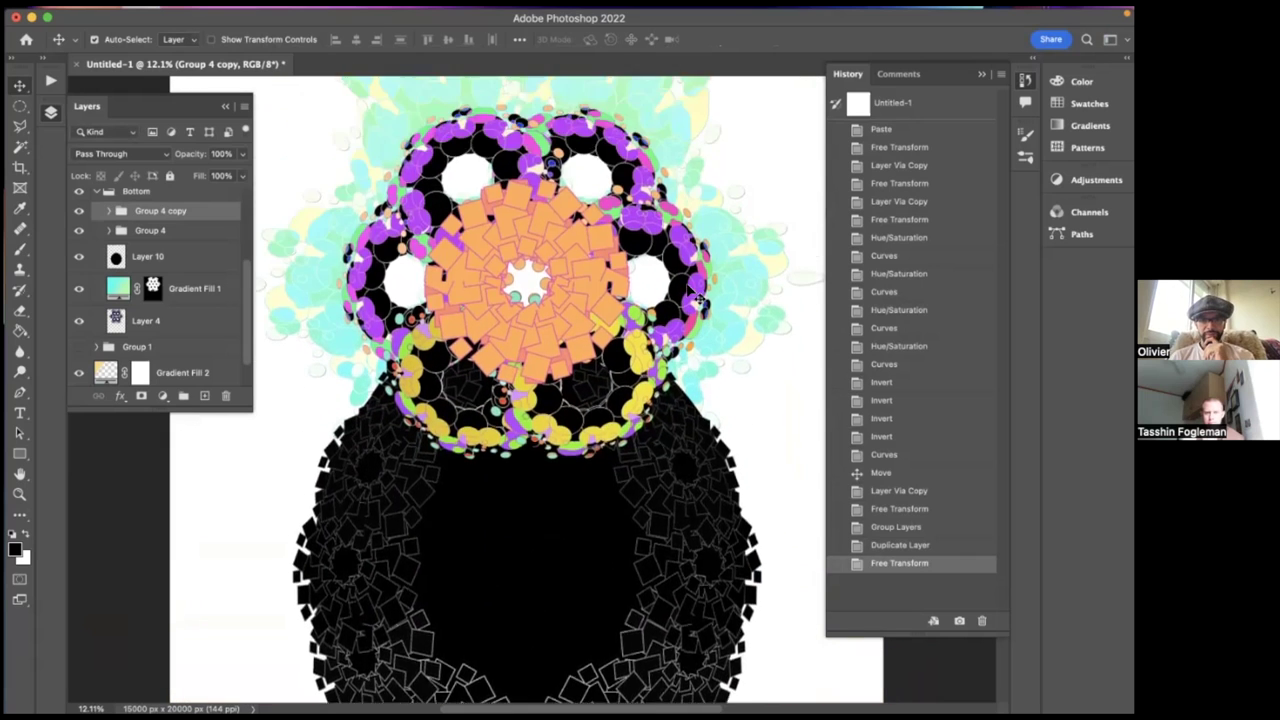
pyautogui.scroll(-5, 690, 295)
pyautogui.scroll(5, 695, 297)
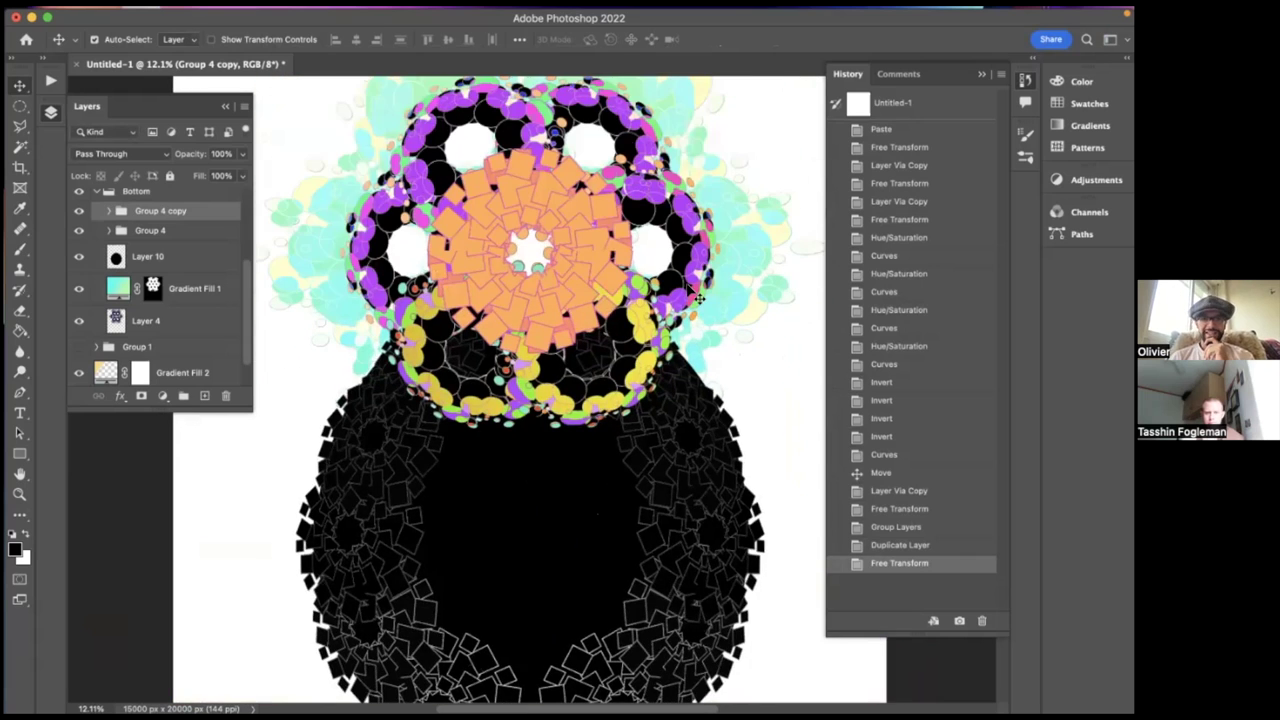
pyautogui.scroll(-5, 697, 297)
pyautogui.scroll(-6, 690, 297)
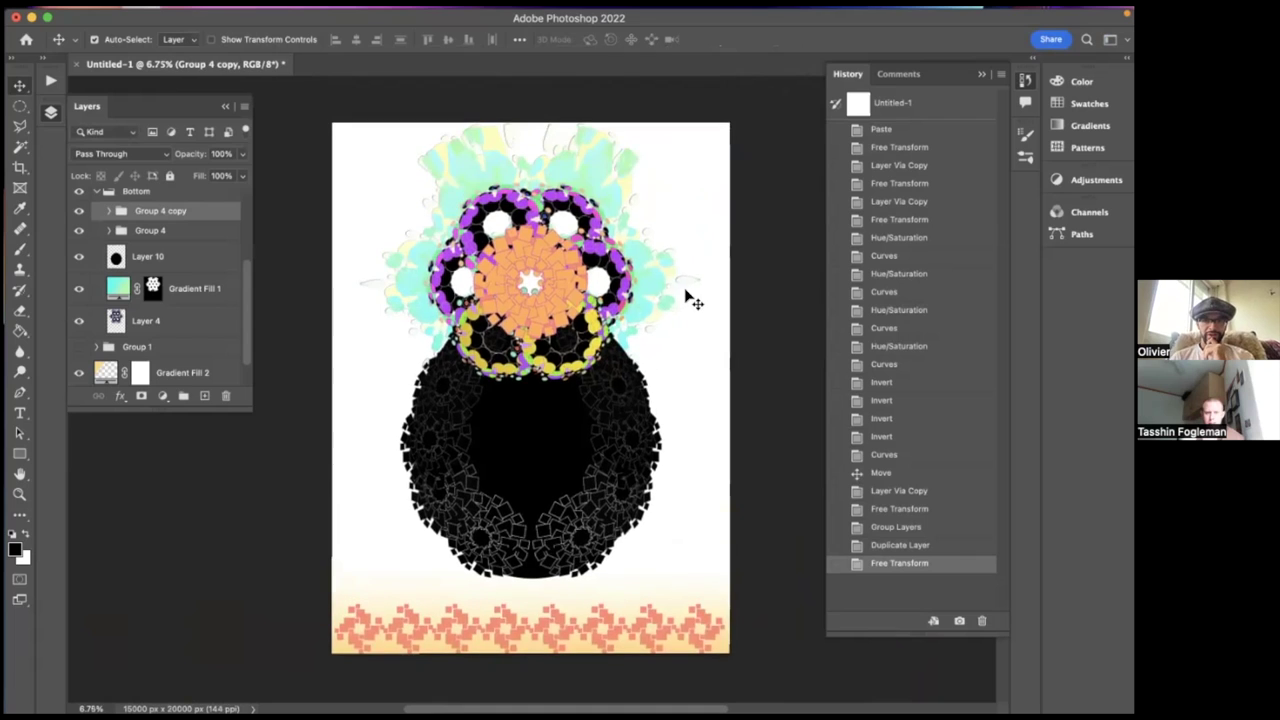
pyautogui.scroll(-2, 690, 297)
pyautogui.scroll(2, 690, 297)
pyautogui.scroll(-1, 690, 297)
pyautogui.scroll(2, 690, 297)
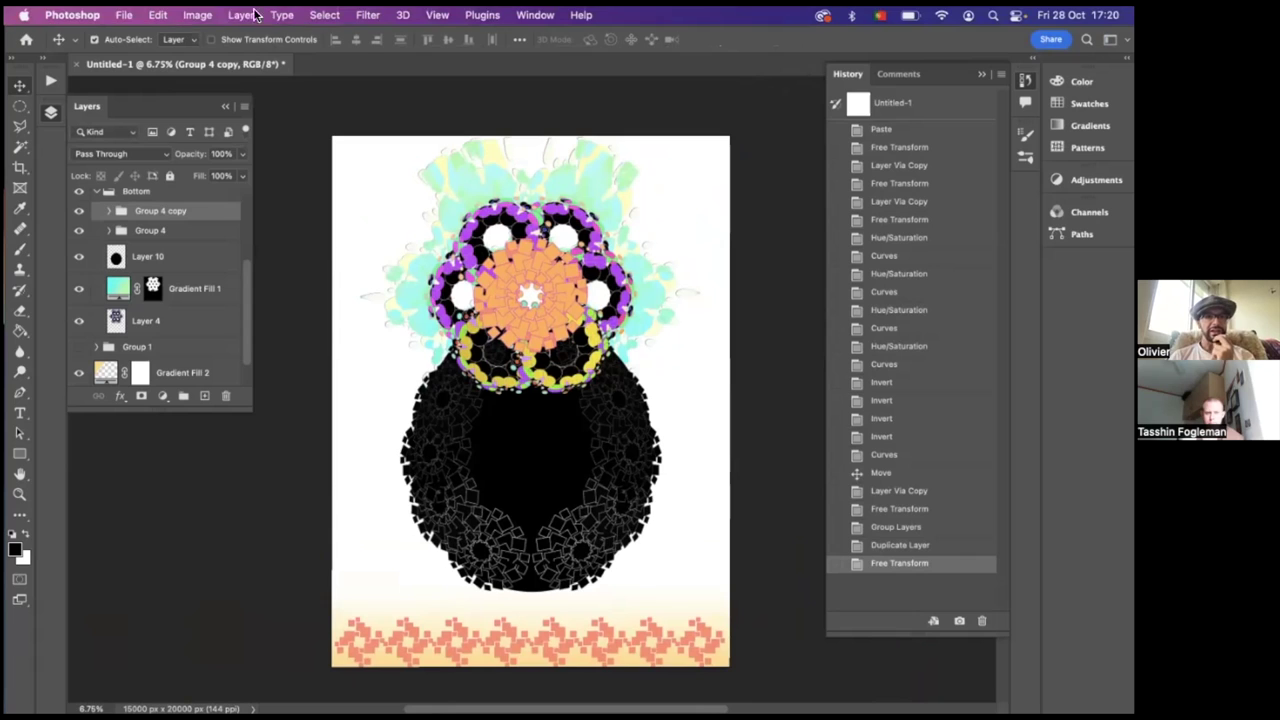
# - Extend the canvas upward to a height of 30000 pixels, anchored at the bottom centre
pyautogui.click(197, 15)
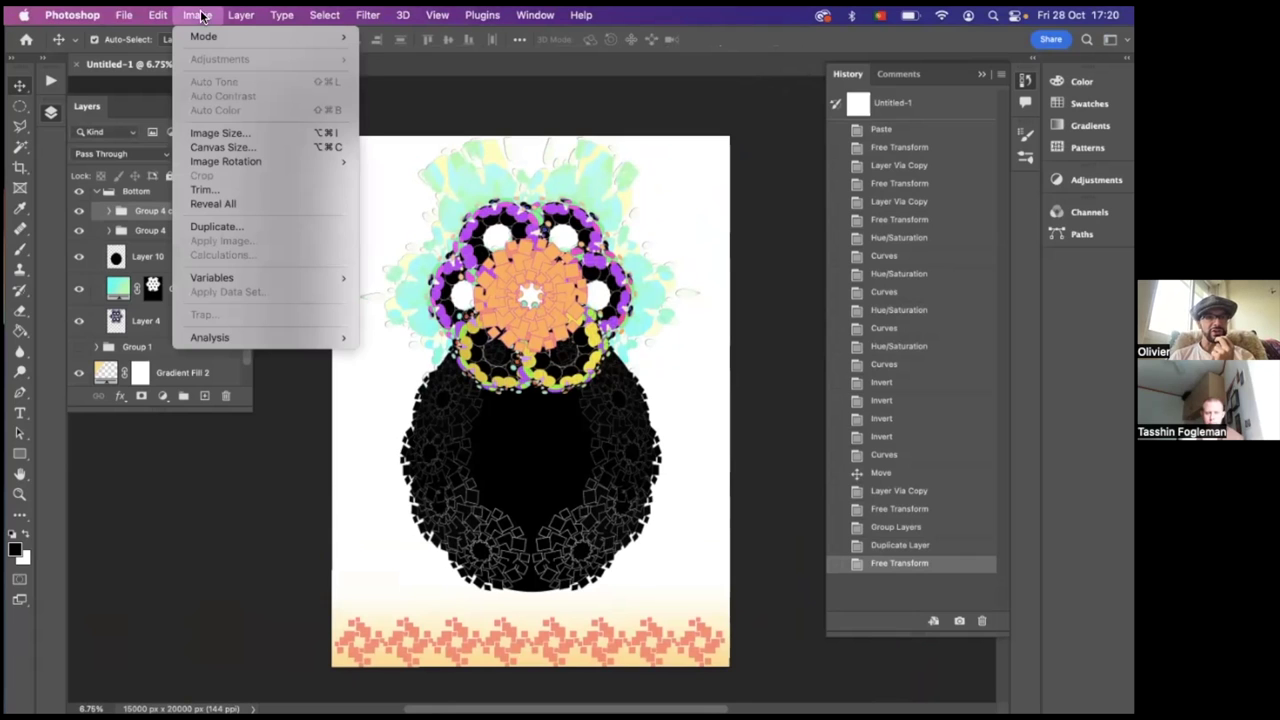
pyautogui.click(264, 146)
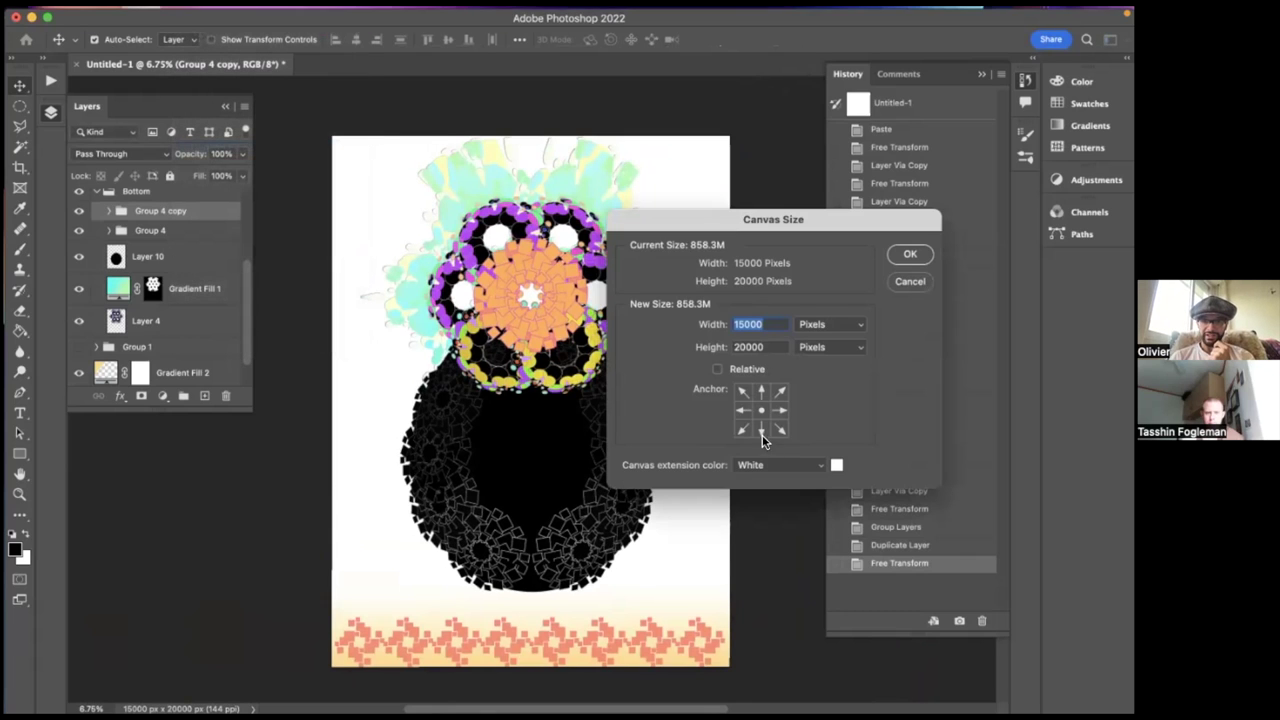
pyautogui.doubleClick(748, 346)
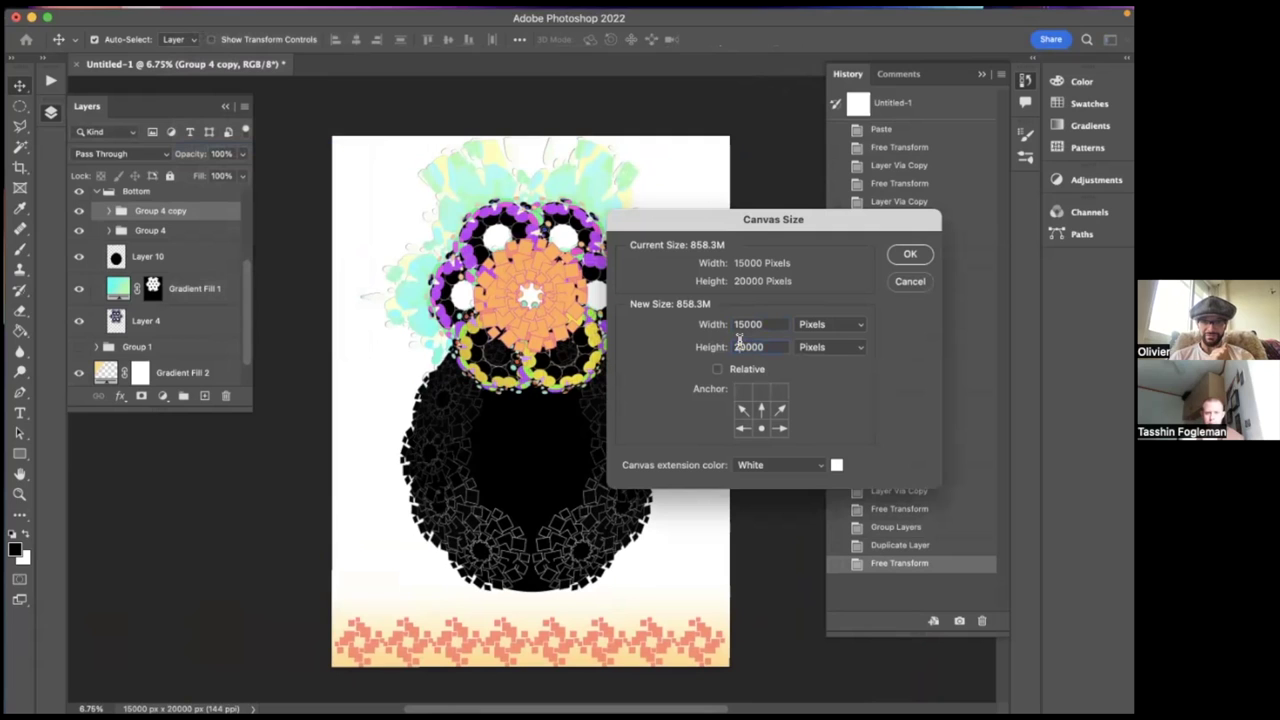
pyautogui.click(741, 347)
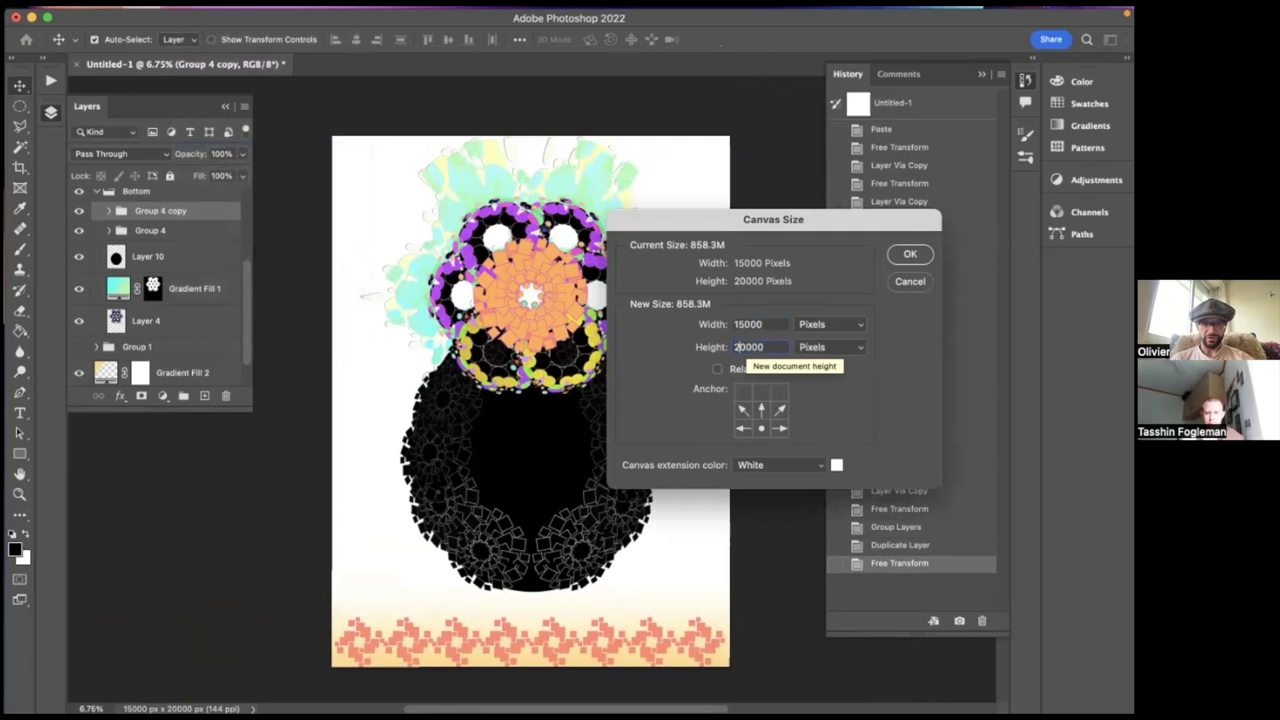
pyautogui.write('3')
pyautogui.press('Return')
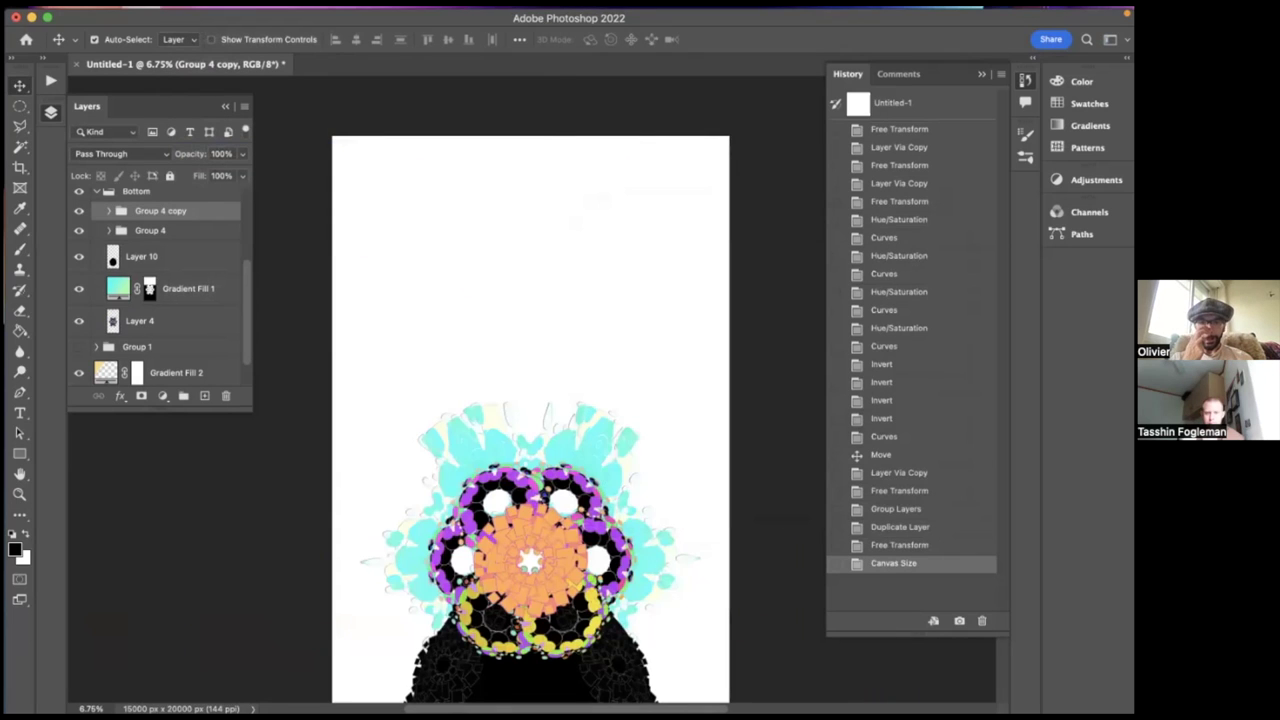
# - Group the black shapes in the Bottom group (Group 4 copy, Group 4 and Layer 10) together
pyautogui.press('super+0')
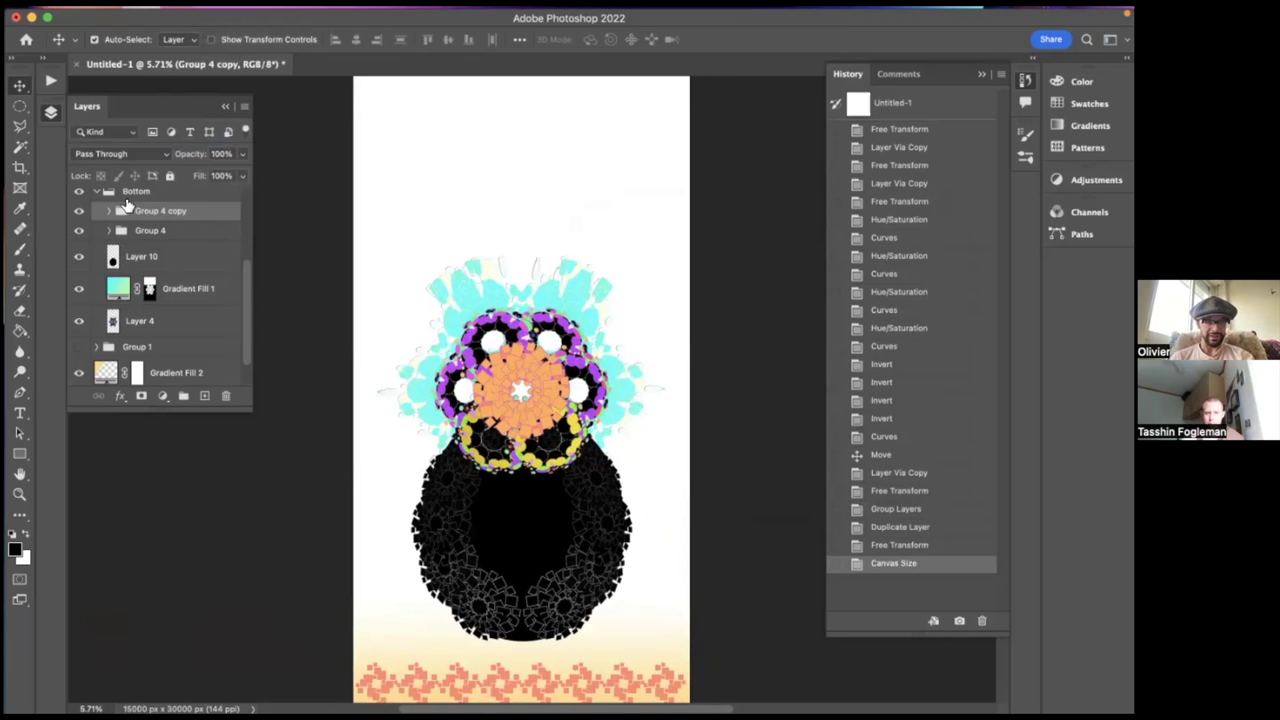
pyautogui.click(80, 208)
pyautogui.click(80, 208)
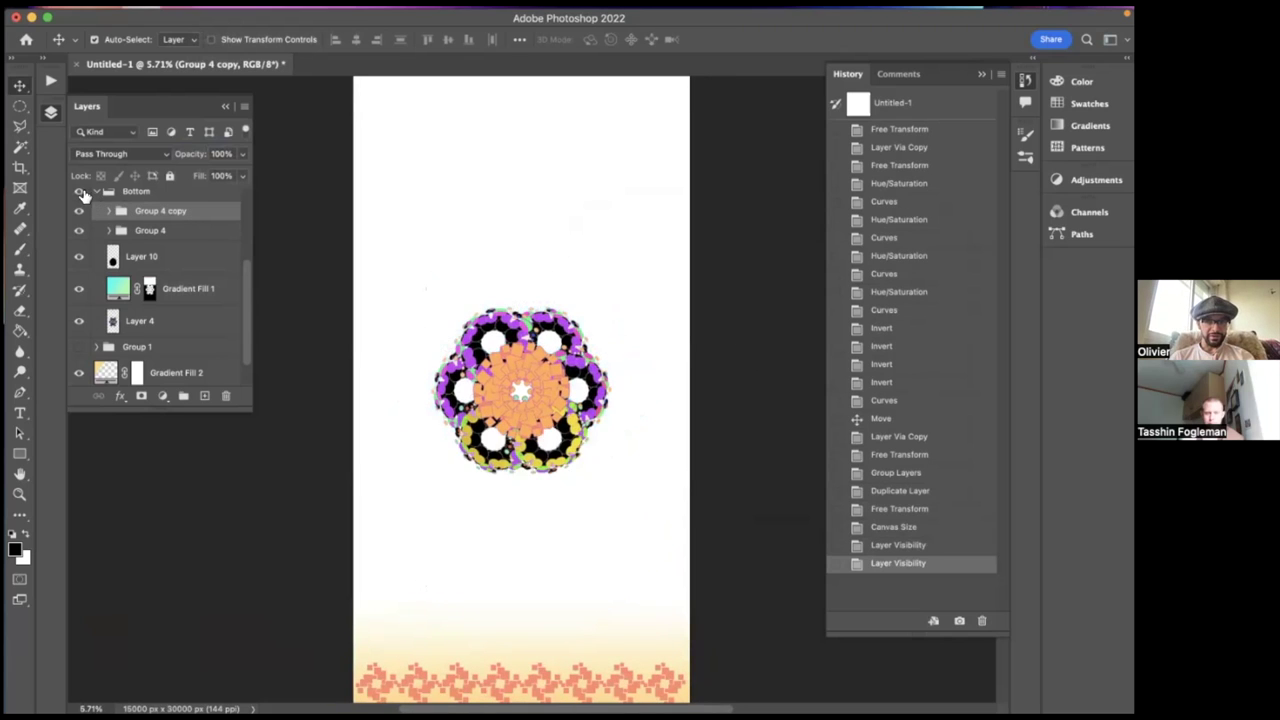
pyautogui.keyDown('shift'); pyautogui.click(145, 257); pyautogui.keyUp('shift')
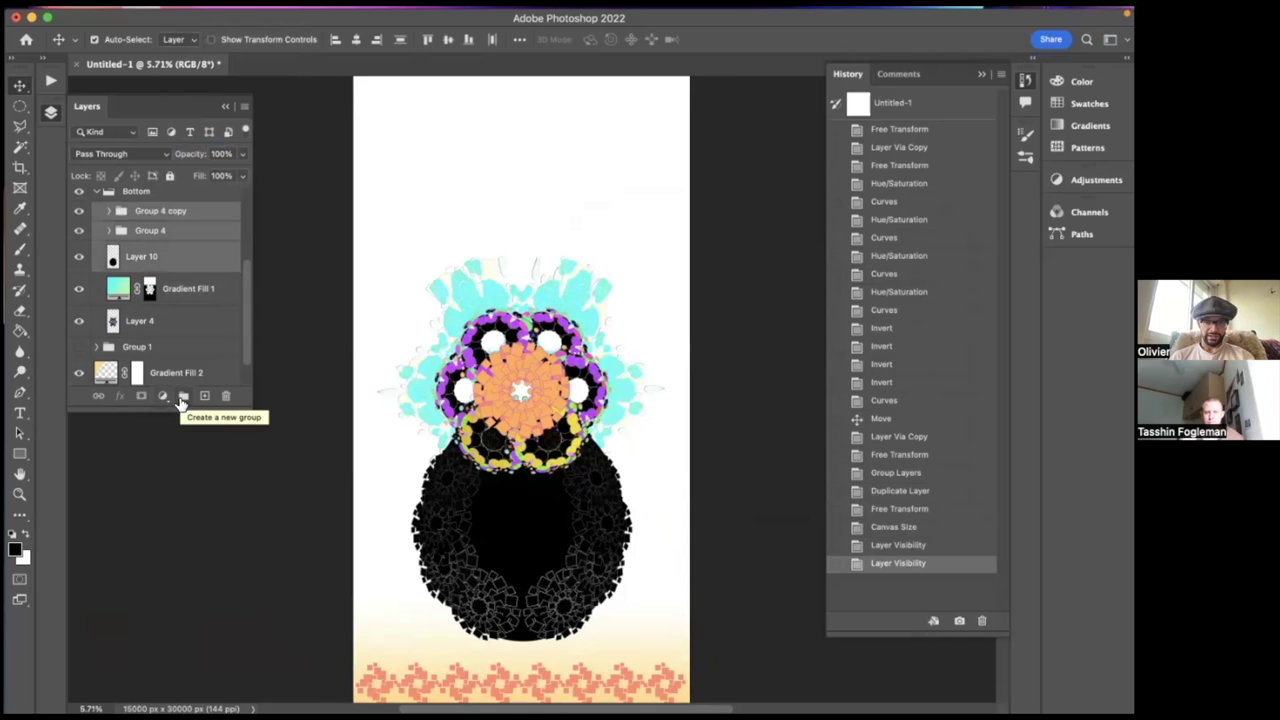
pyautogui.click(182, 397)
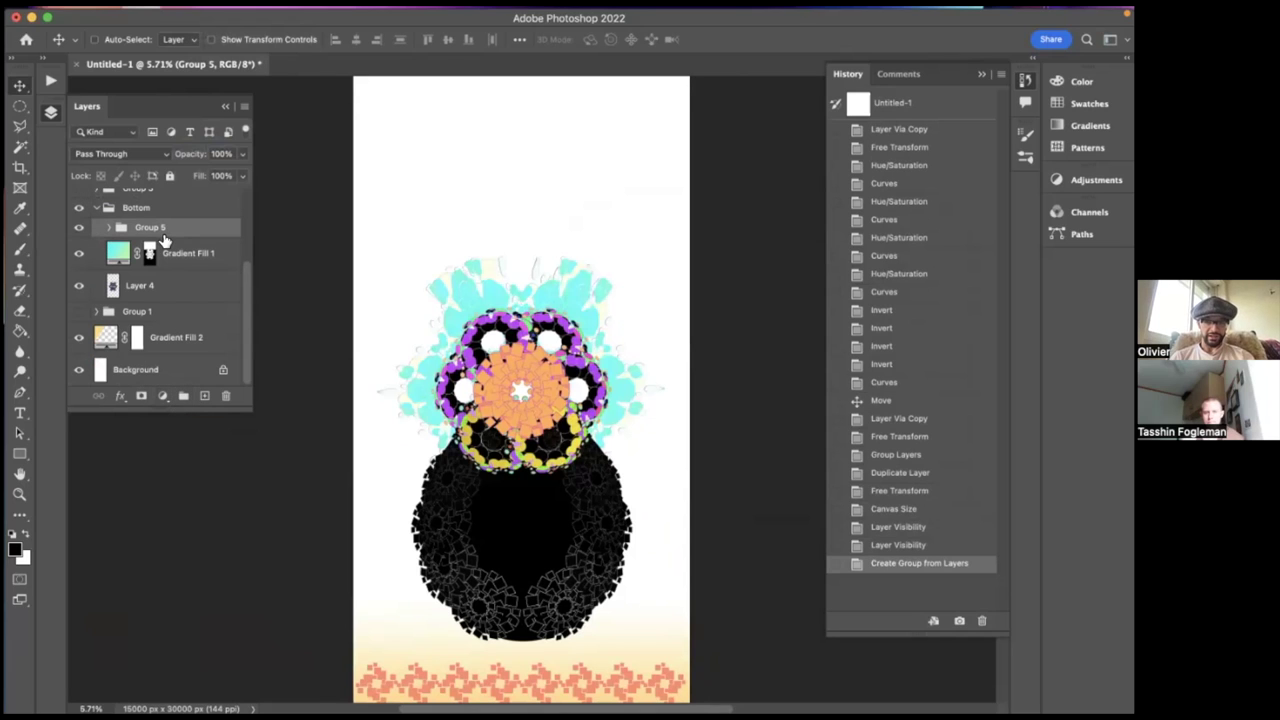
# - Duplicate Group 5, flip the copy vertically with -100% height, and move it above the flower at about Y 9735 px
pyautogui.moveTo(165, 240); pyautogui.dragTo(166, 244)
pyautogui.hotkey('ctrl', 't')
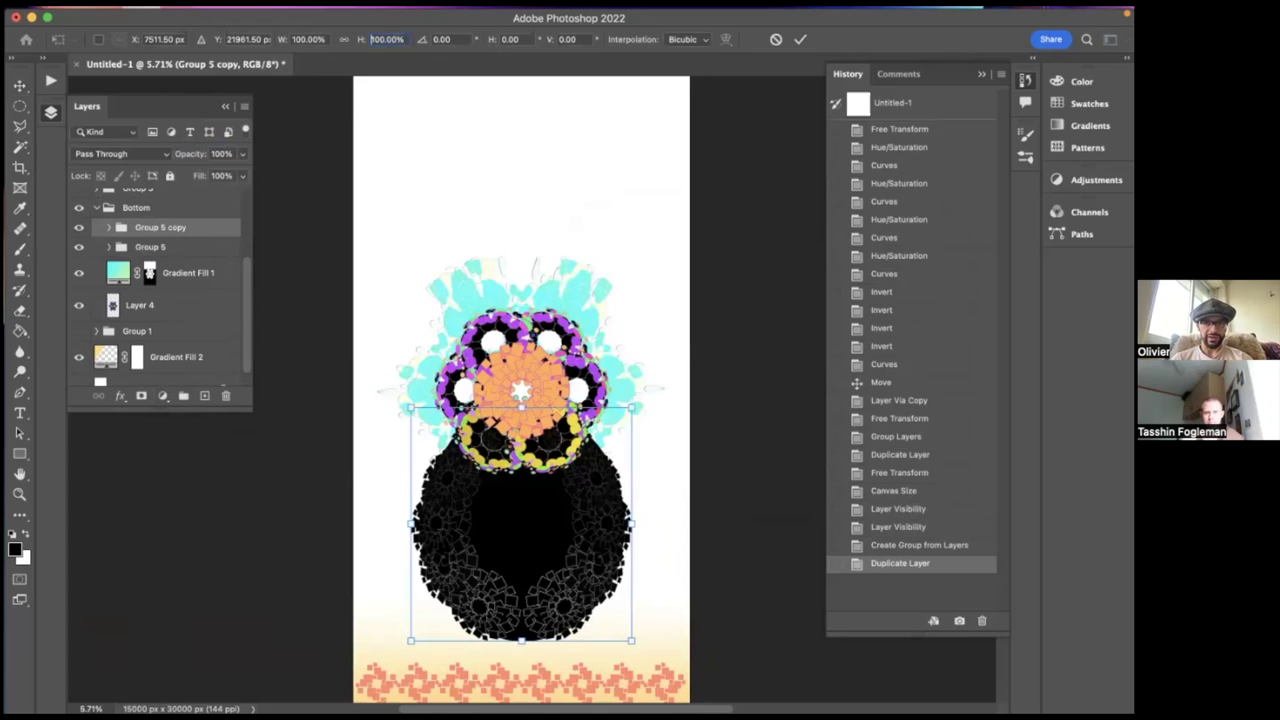
pyautogui.click(375, 39)
pyautogui.moveTo(579, 547); pyautogui.dragTo(575, 270)
pyautogui.scroll(-2, 575, 270)
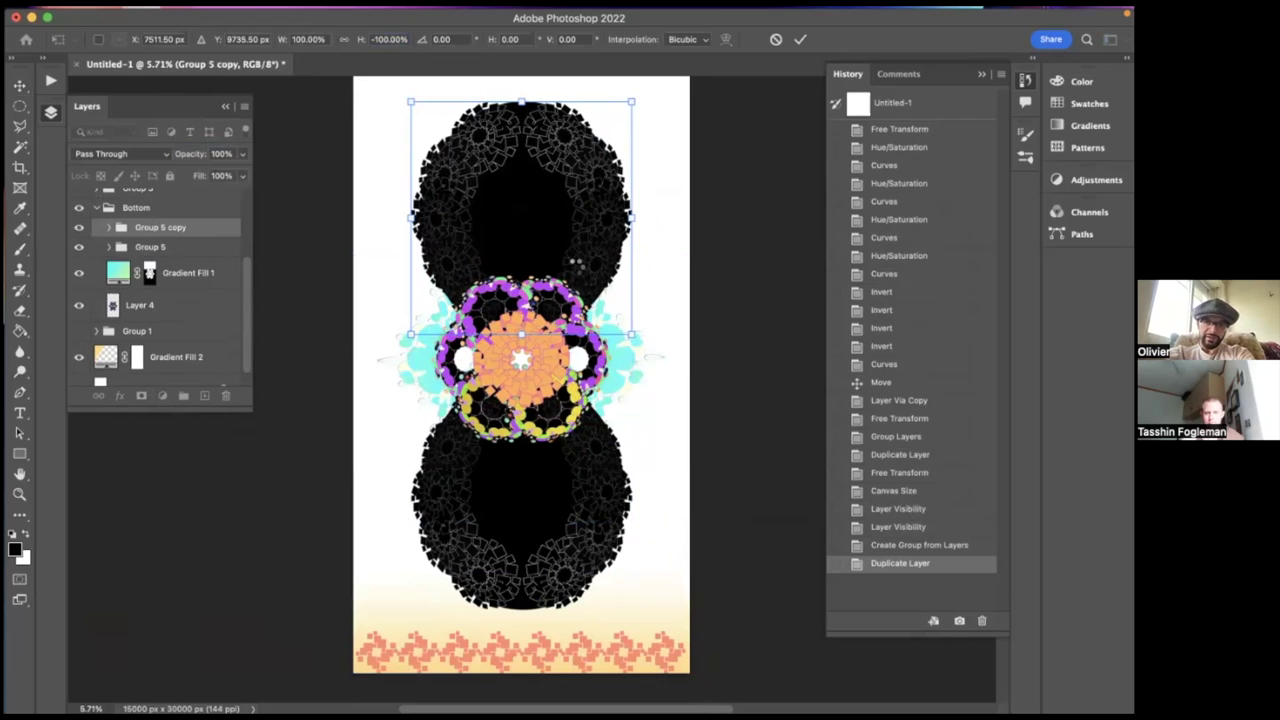
pyautogui.press('Return')
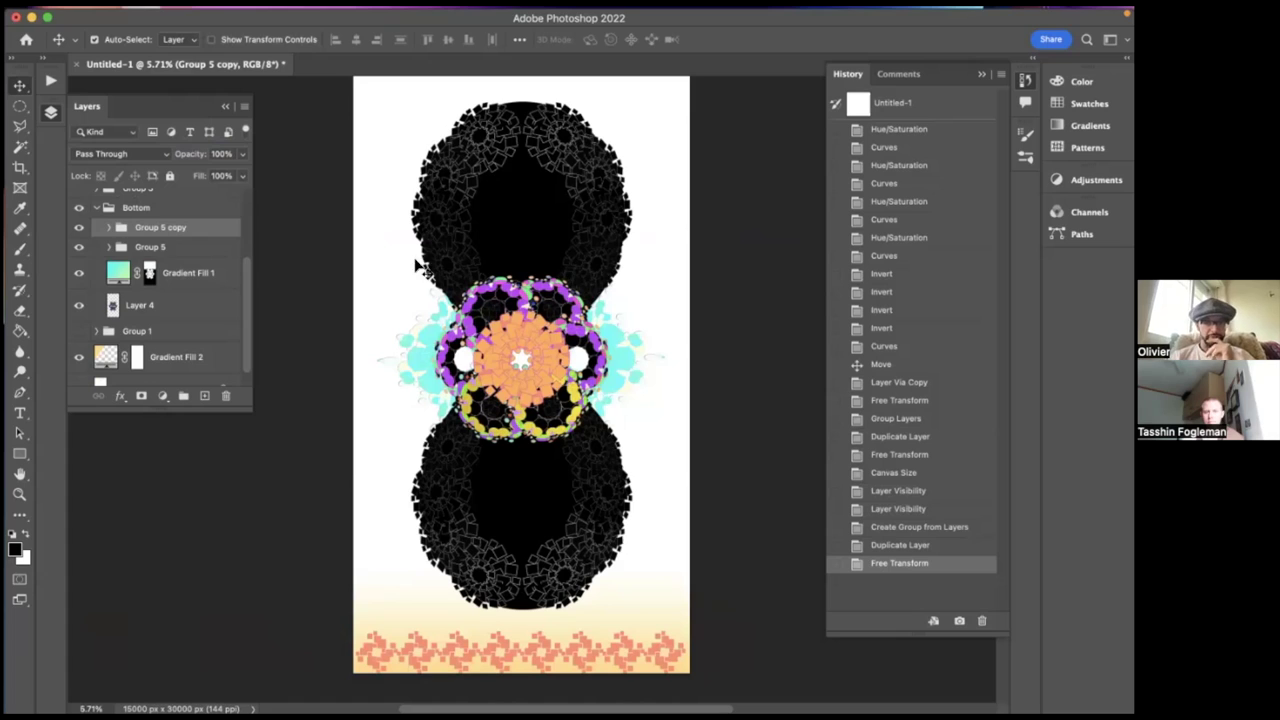
# - Collapse the Bottom group and make Group 3 copy visible while leaving Group 3 hidden
pyautogui.scroll(2, 160, 228)
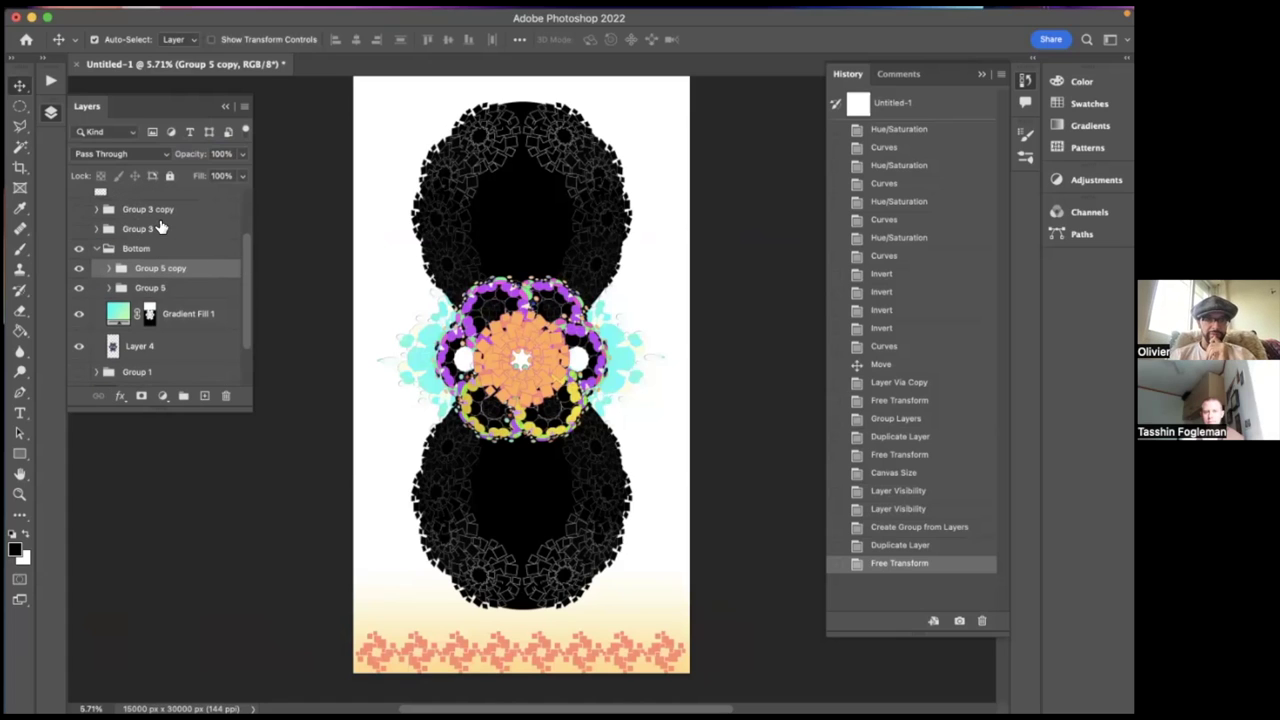
pyautogui.click(96, 248)
pyautogui.click(79, 271)
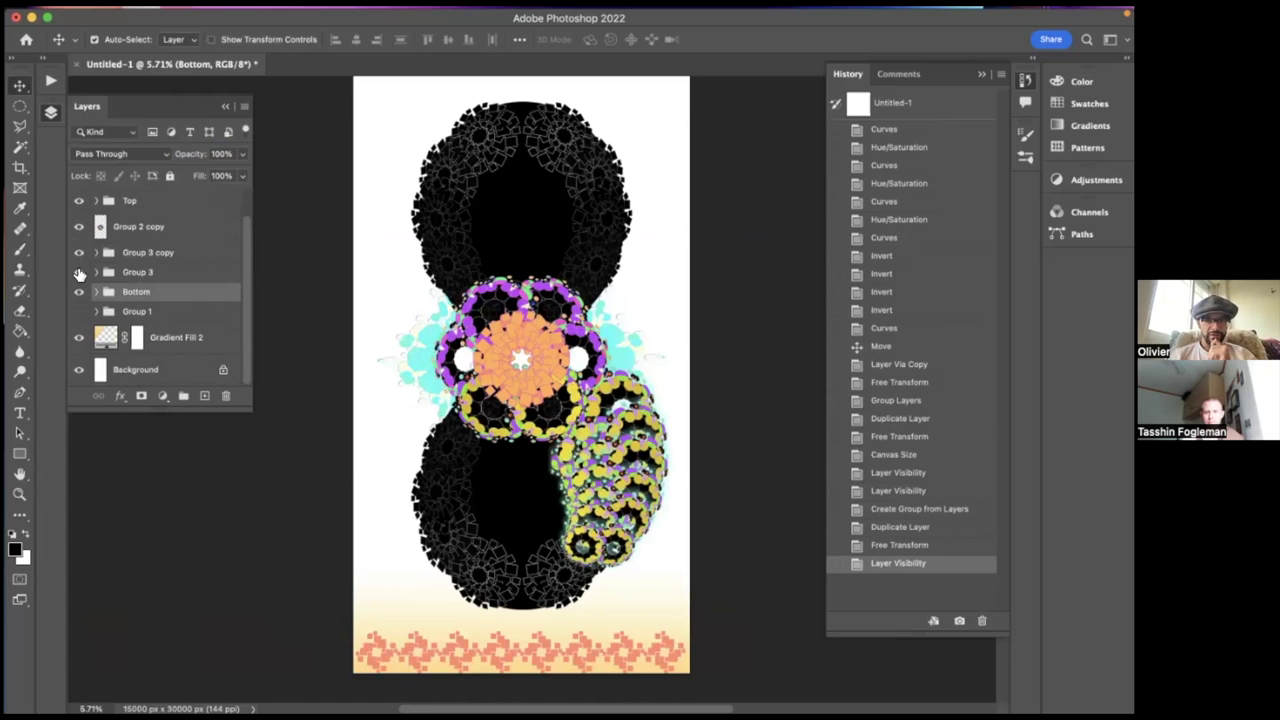
pyautogui.click(79, 274)
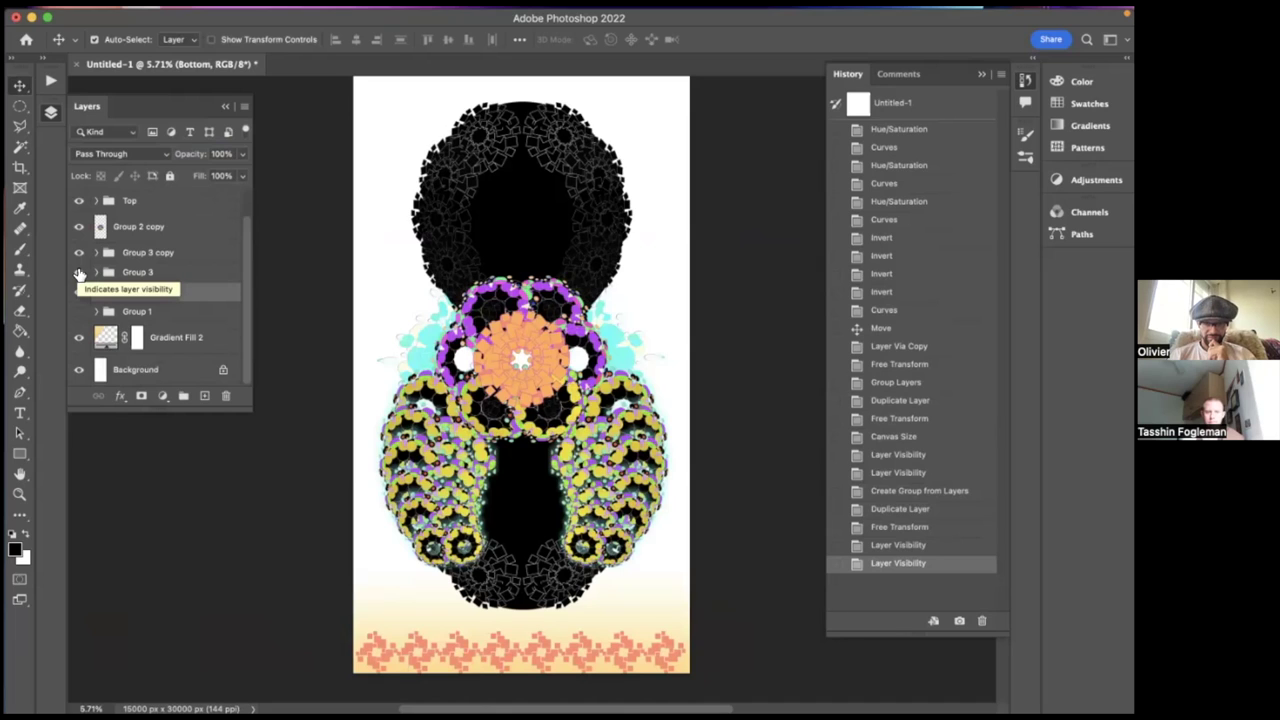
pyautogui.click(79, 272)
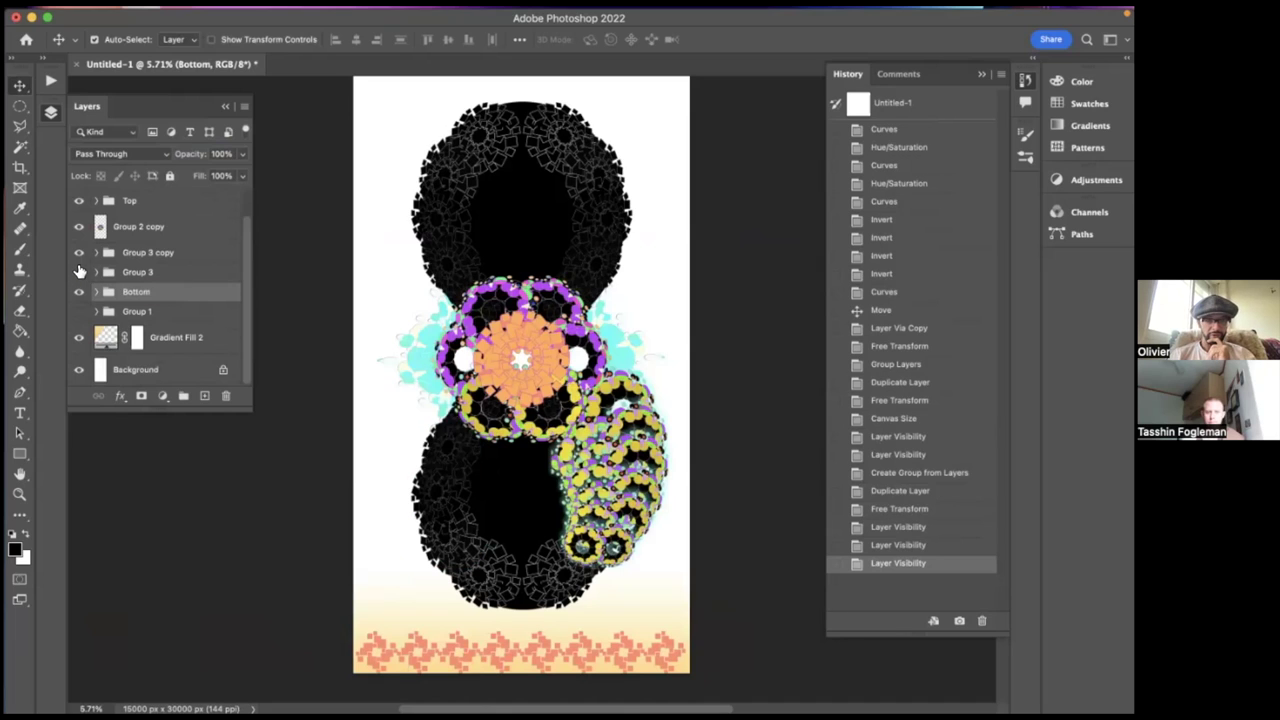
pyautogui.click(79, 252)
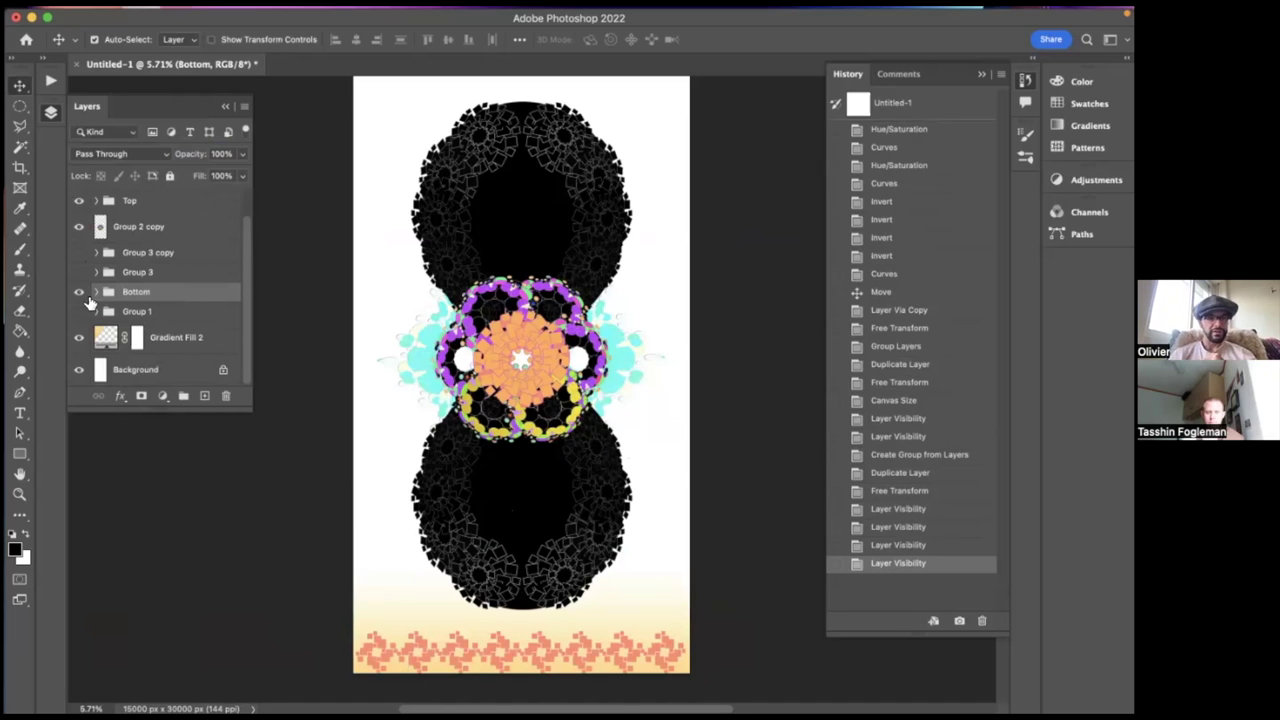
pyautogui.click(79, 252)
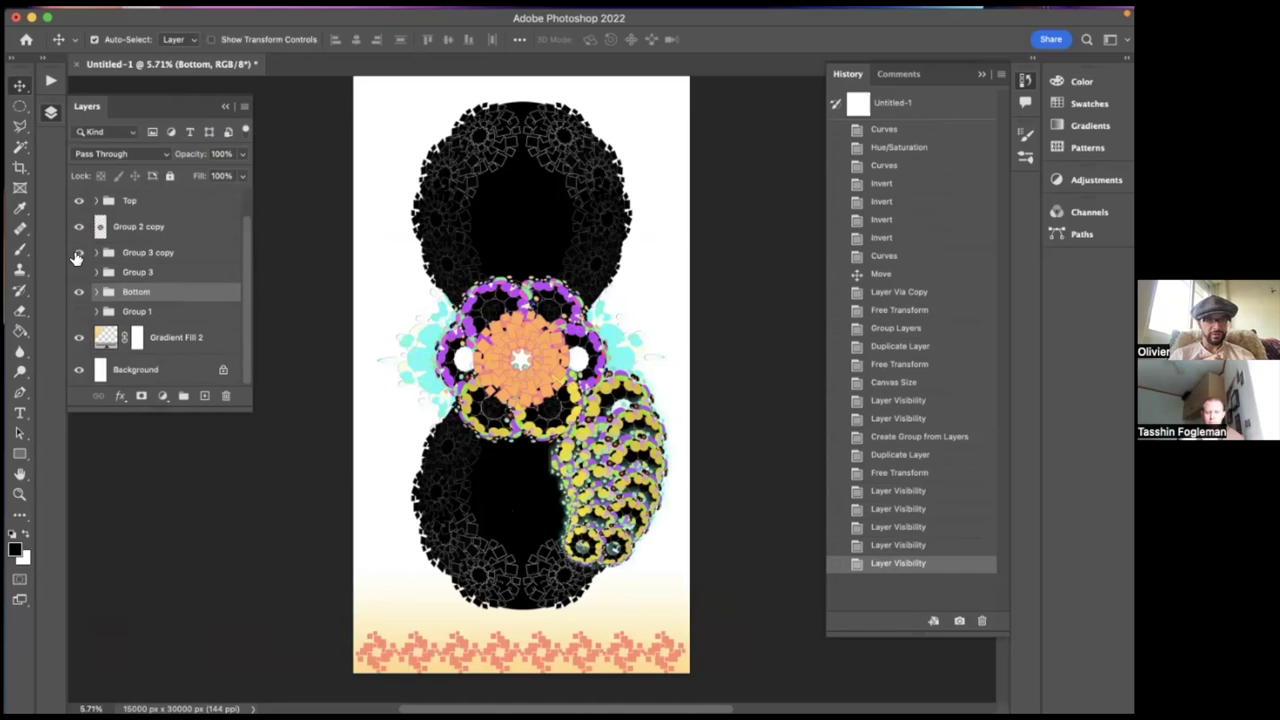
# - Rotate Group 3 copy to about 44.6 degrees and move it beside the central flower at about X 10862, Y 17644 px
pyautogui.click(120, 254)
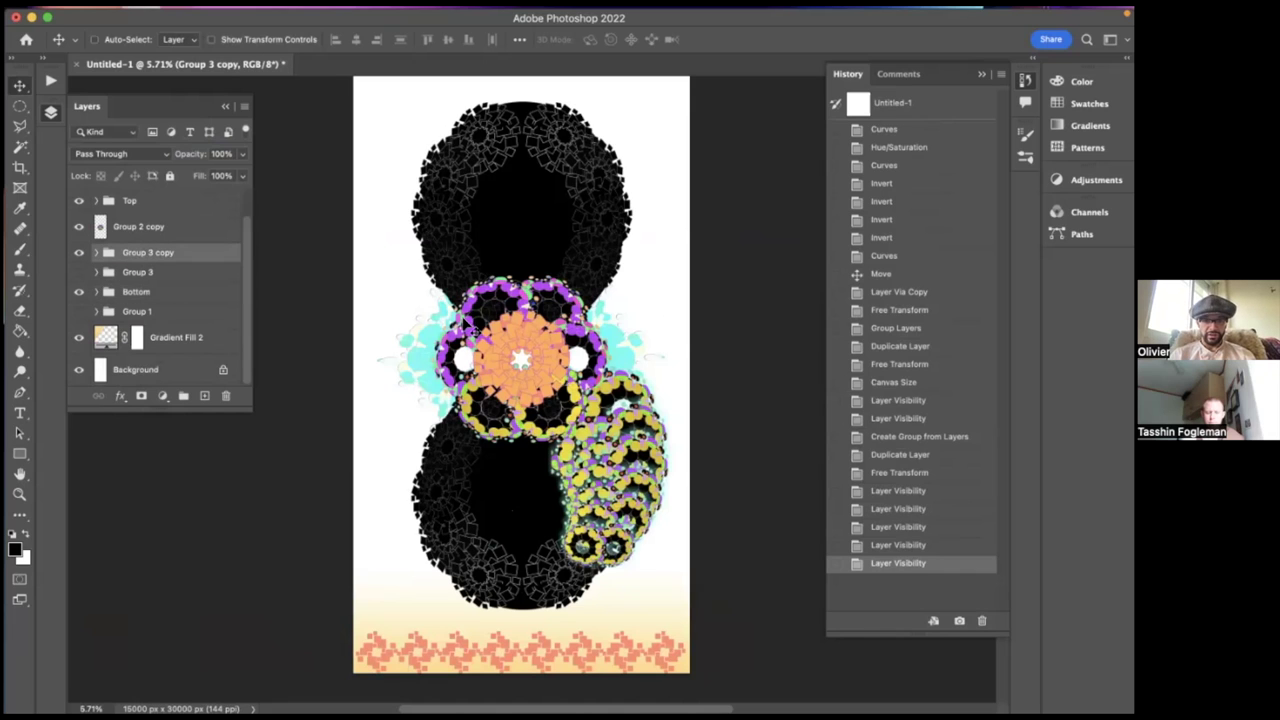
pyautogui.hotkey('ctrl', 't')
pyautogui.moveTo(690, 345); pyautogui.dragTo(762, 459)
pyautogui.moveTo(622, 472); pyautogui.dragTo(546, 473)
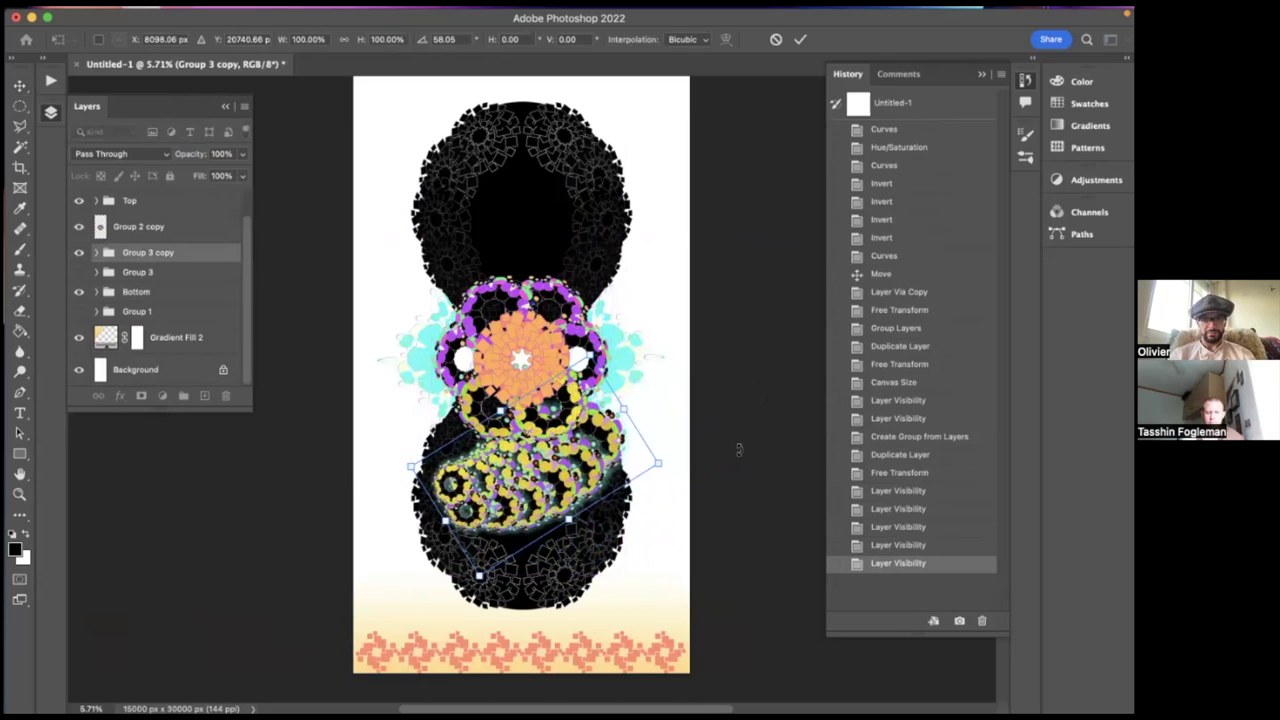
pyautogui.moveTo(739, 450); pyautogui.dragTo(739, 400)
pyautogui.moveTo(549, 410); pyautogui.dragTo(597, 358)
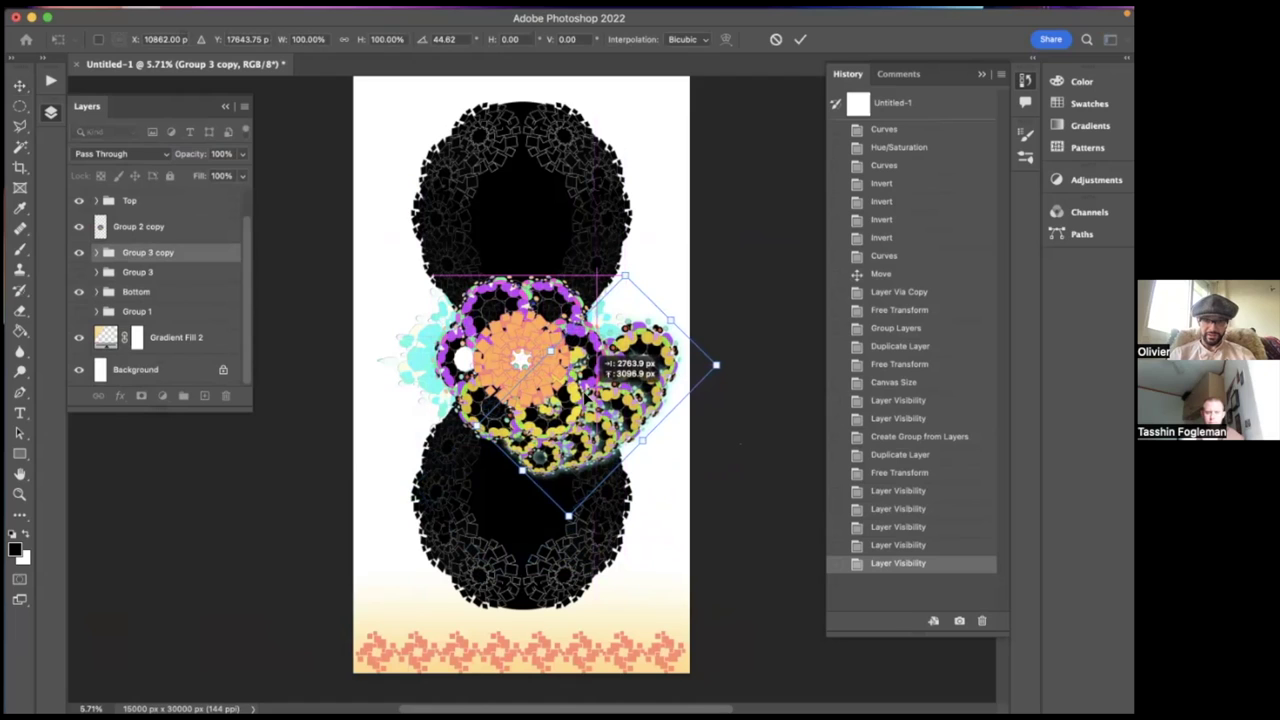
pyautogui.moveTo(597, 358); pyautogui.dragTo(597, 358)
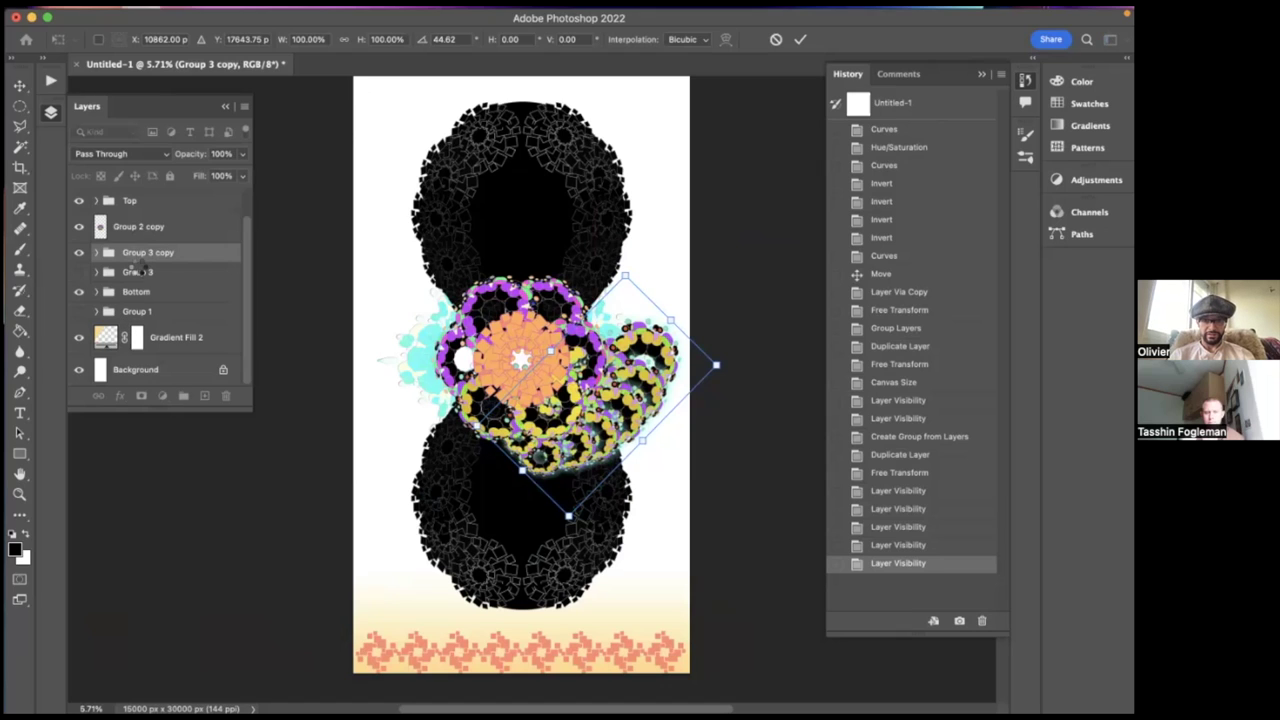
pyautogui.press('Return')
# - Duplicate Group 3 copy, flip it horizontally with -100% width, and move it to the flower's opposite side at about X 4474 px
pyautogui.hotkey('ctrl', 'j')
pyautogui.hotkey('ctrl', 't')
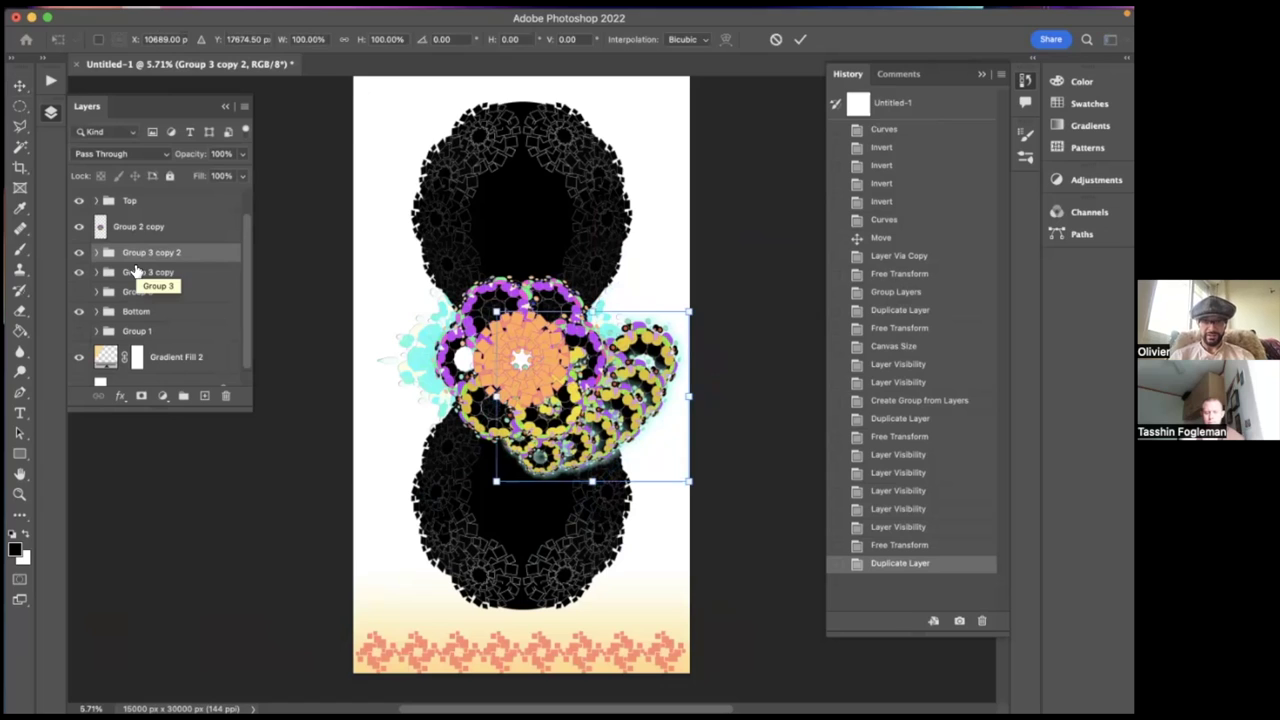
pyautogui.click(295, 39)
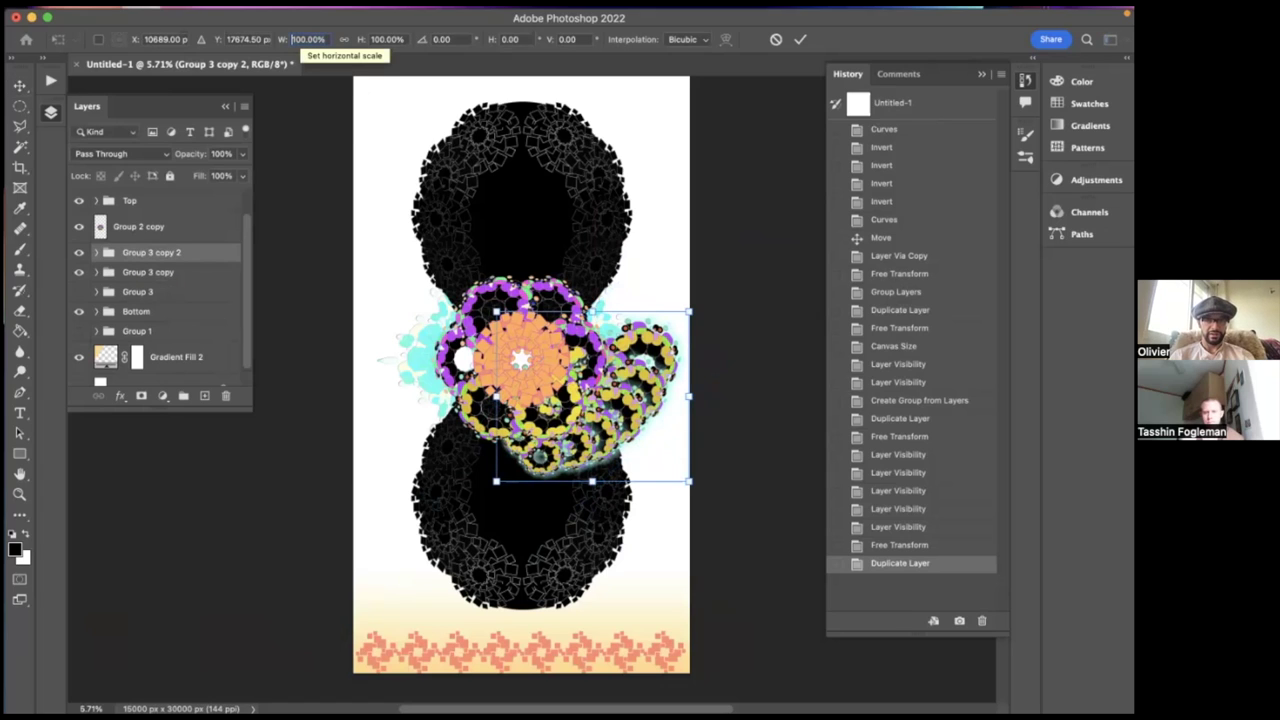
pyautogui.write('-')
pyautogui.press('Return')
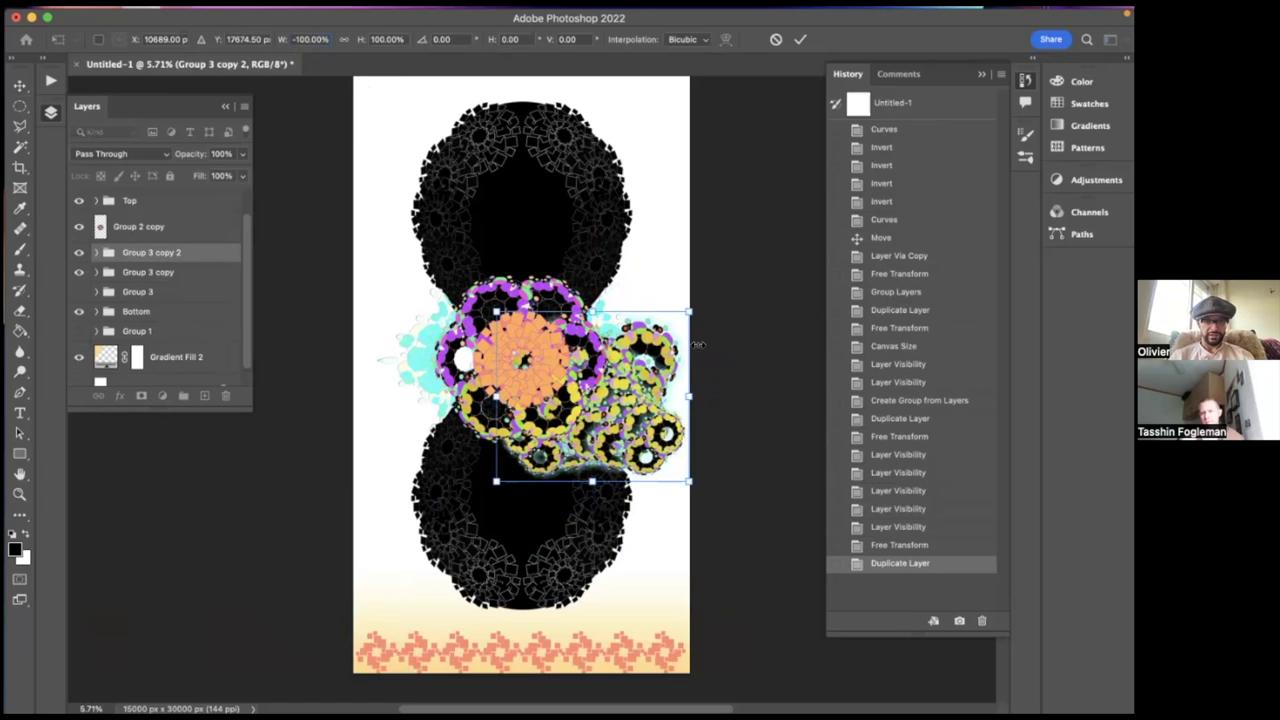
pyautogui.moveTo(660, 452); pyautogui.dragTo(517, 456)
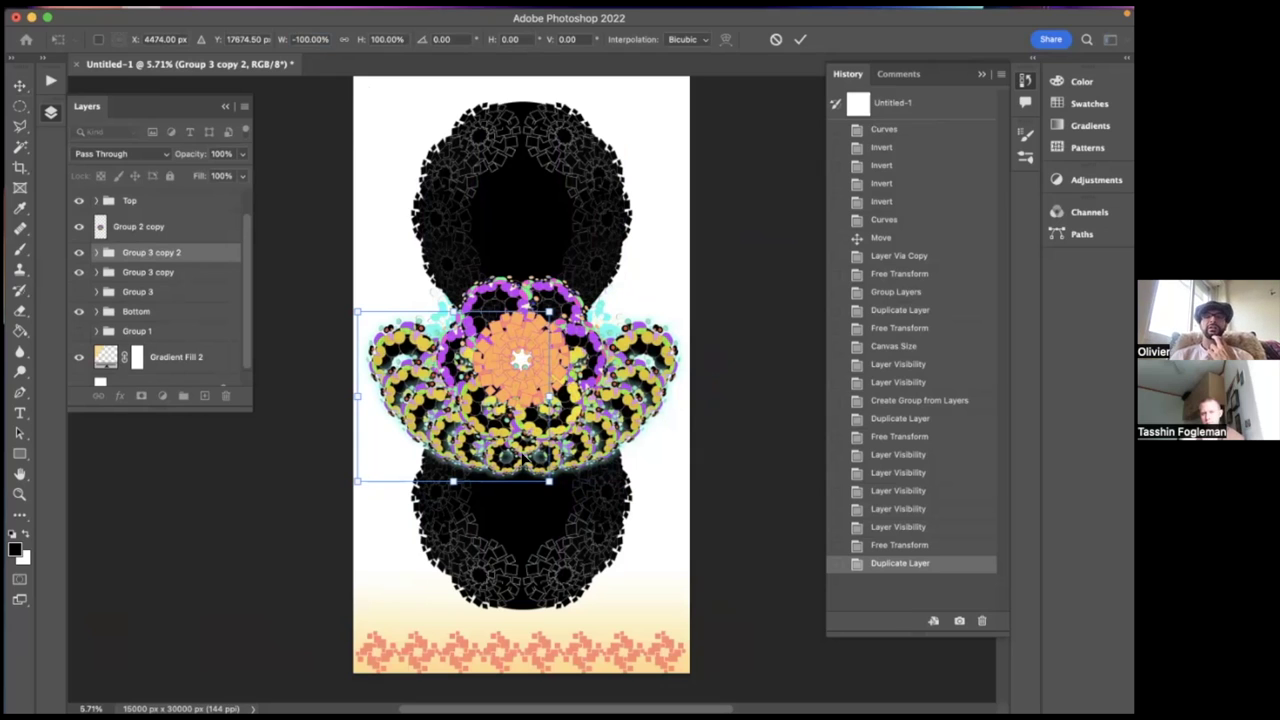
pyautogui.press('Return')
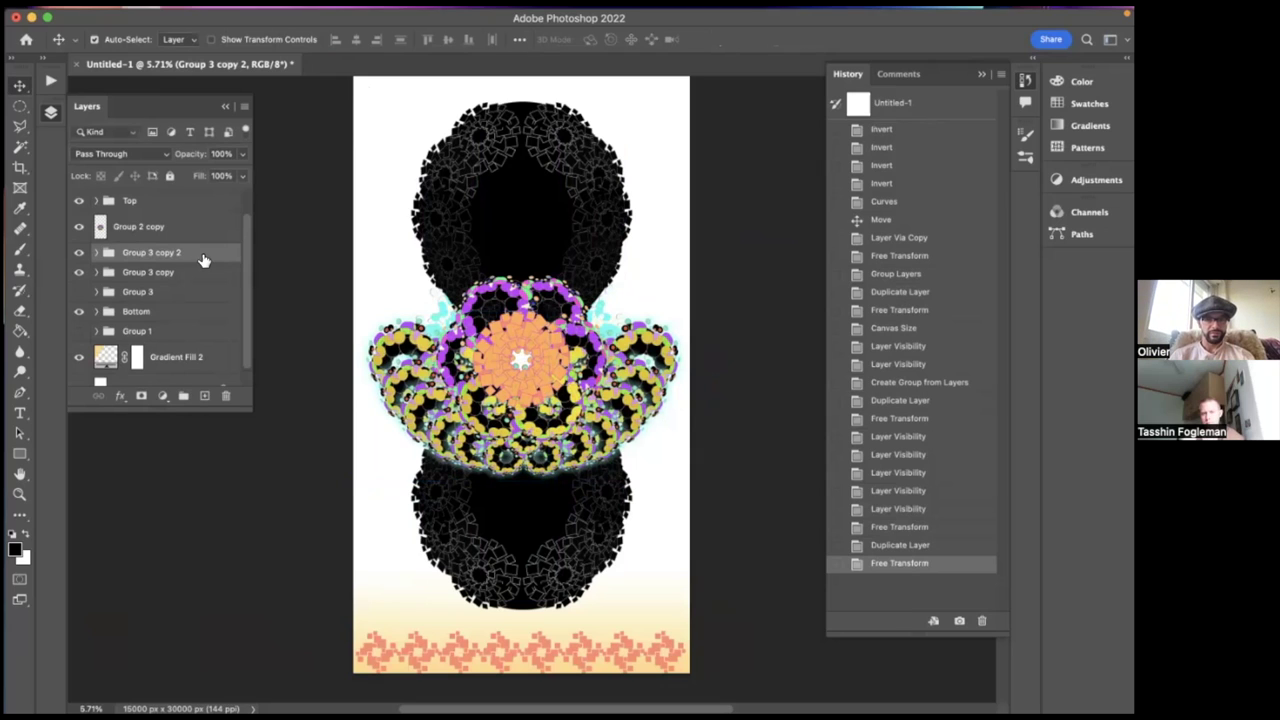
# - Group Group 3 copy and Group 3 copy 2 together, keeping the new group's blend mode at Pass Through
pyautogui.keyDown('shift'); pyautogui.click(183, 276); pyautogui.keyUp('shift')
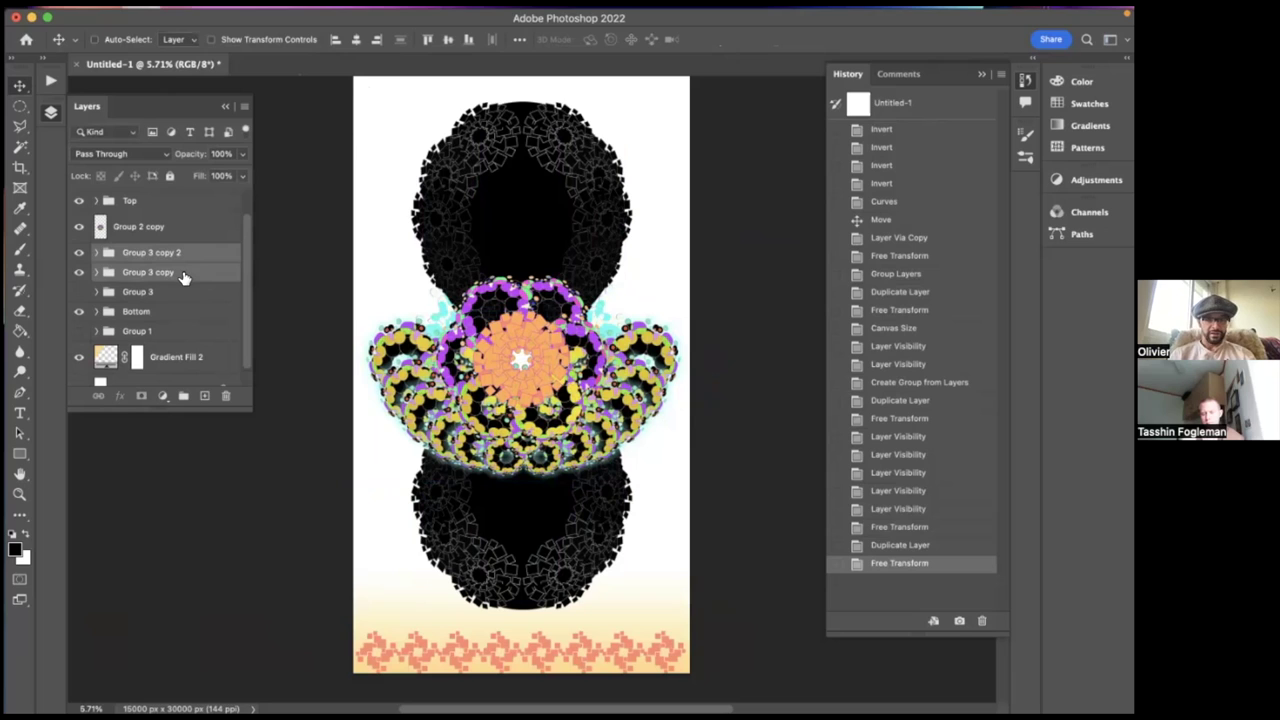
pyautogui.hotkey('ctrl', 'g')
pyautogui.click(90, 150)
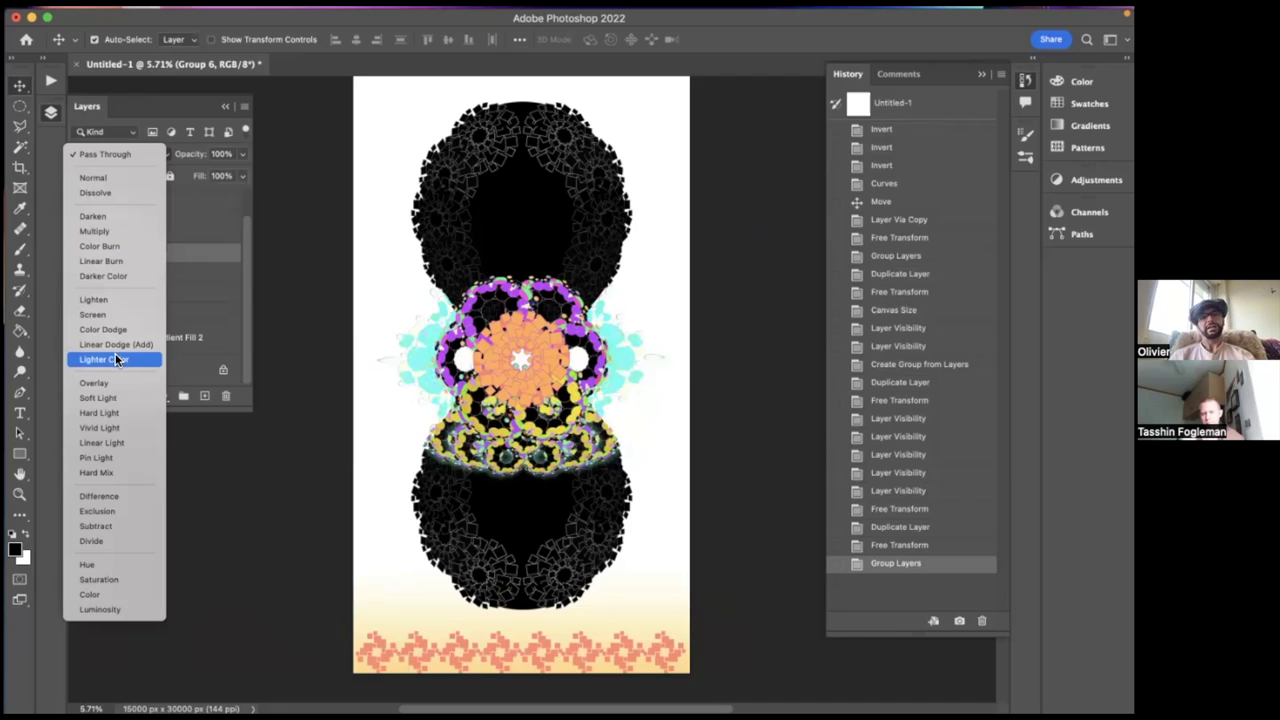
pyautogui.click(120, 154)
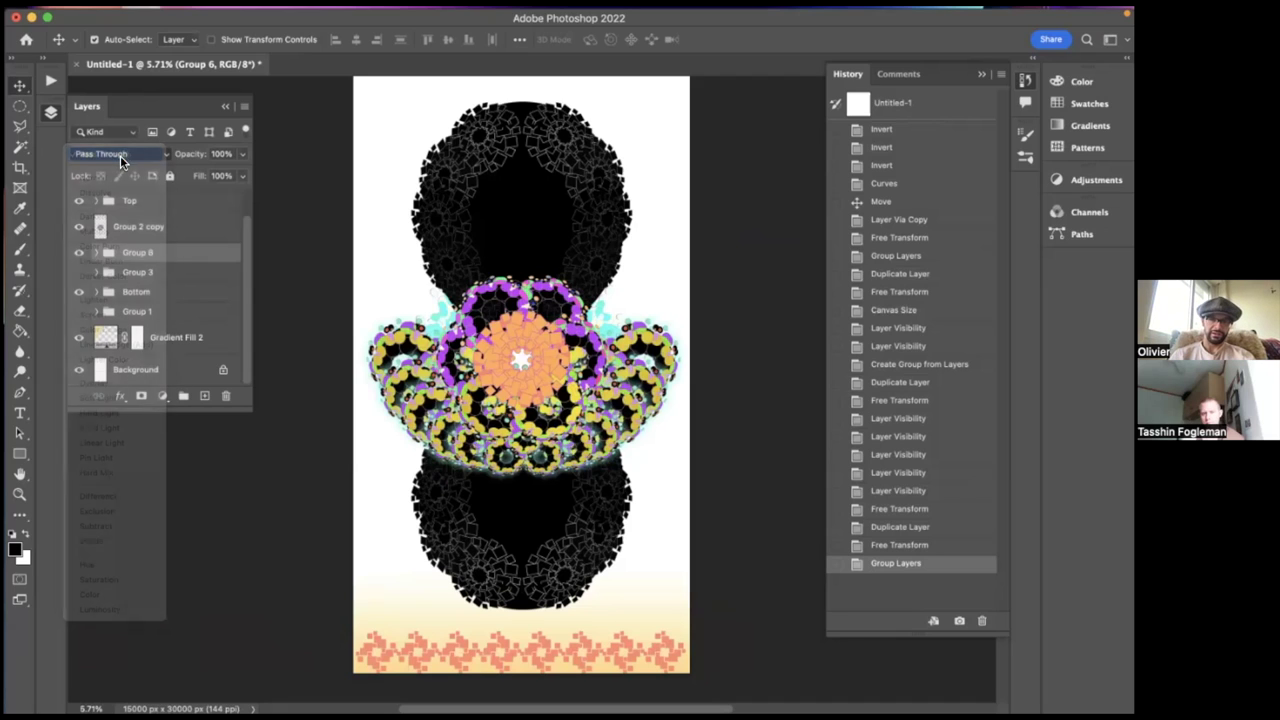
# - Hide Group 5, the lower black shape inside the Bottom group
pyautogui.click(94, 291)
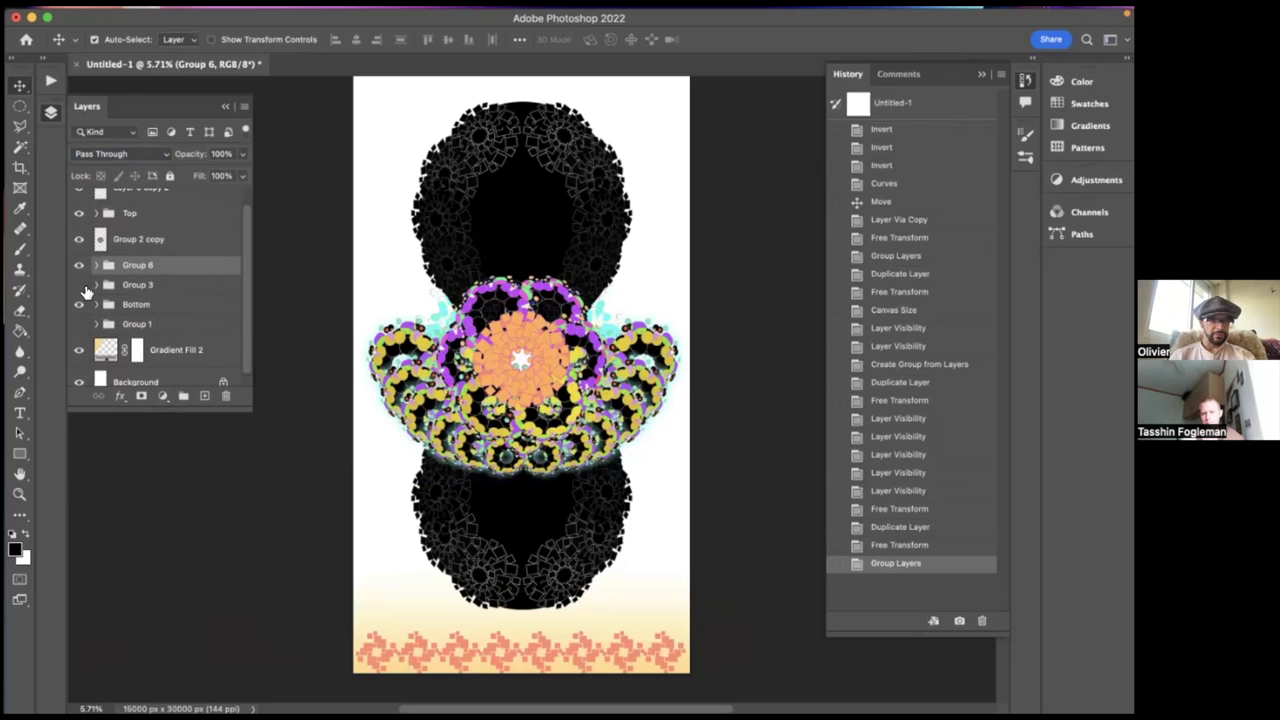
pyautogui.scroll(-5, 100, 310)
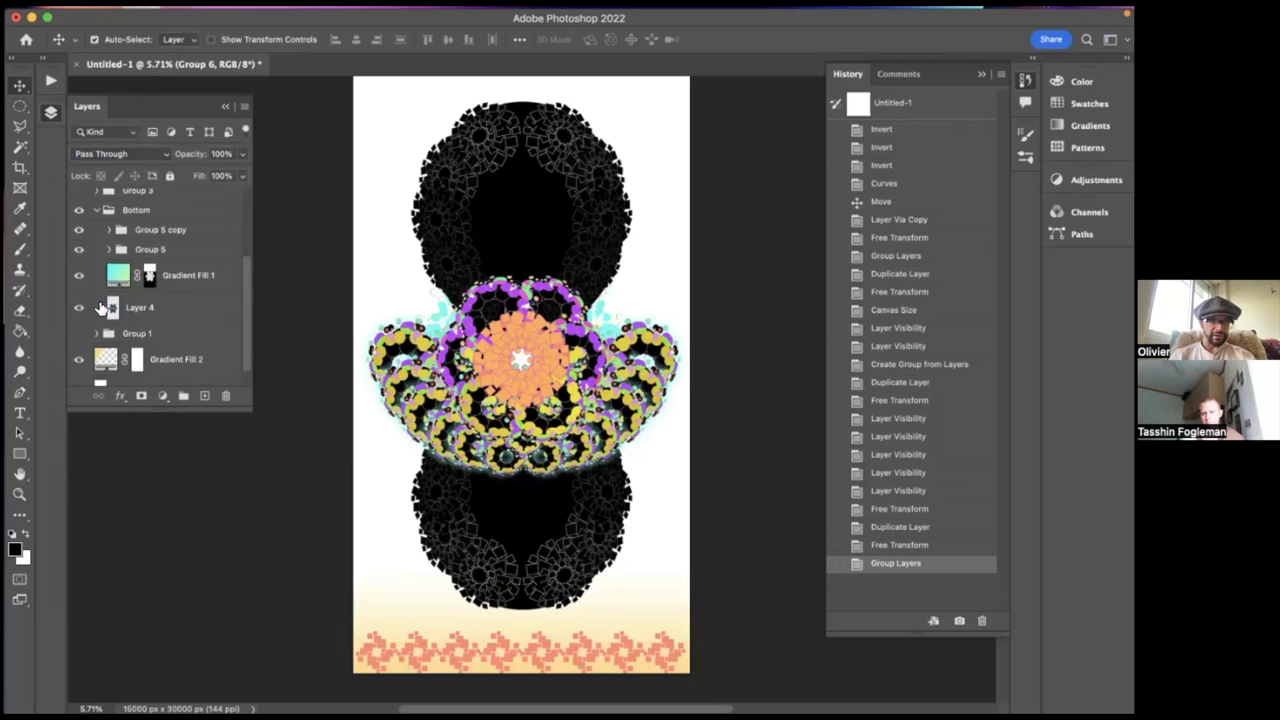
pyautogui.scroll(4, 90, 318)
pyautogui.click(79, 325)
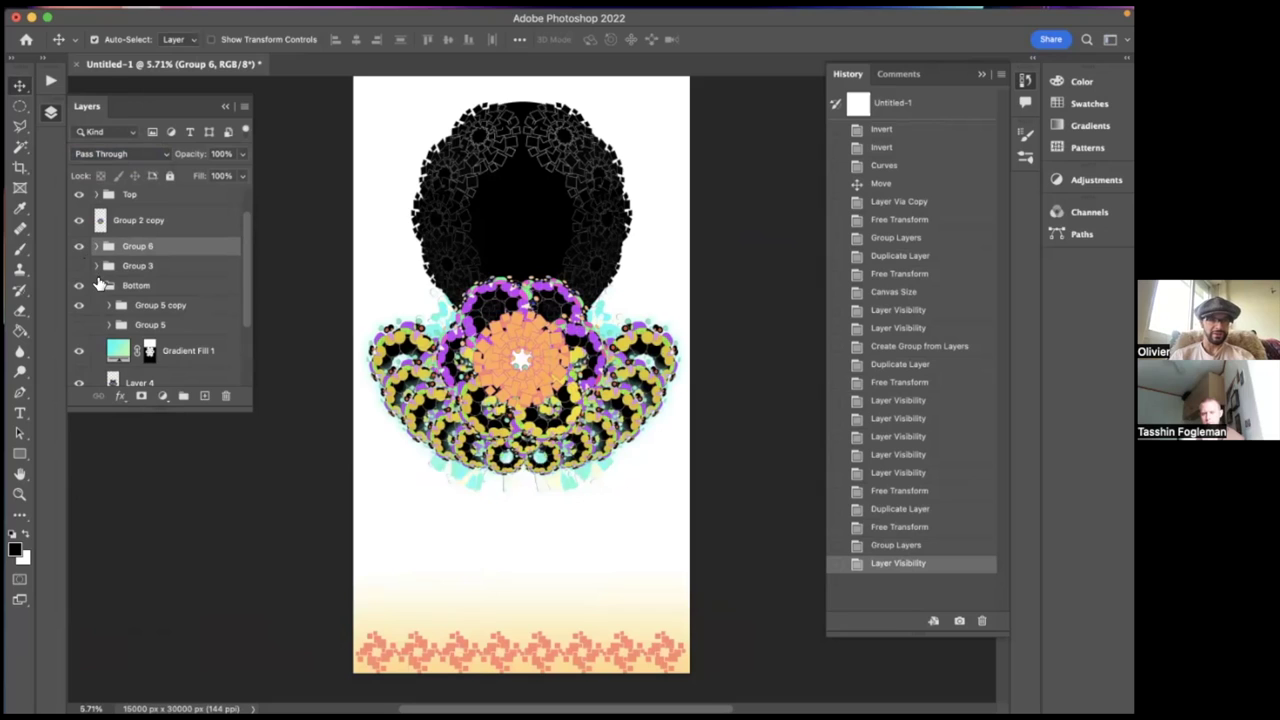
pyautogui.click(96, 285)
# - Select the layers from Top through Group 1 and move them down the canvas to about Y 22781 px
pyautogui.click(135, 206)
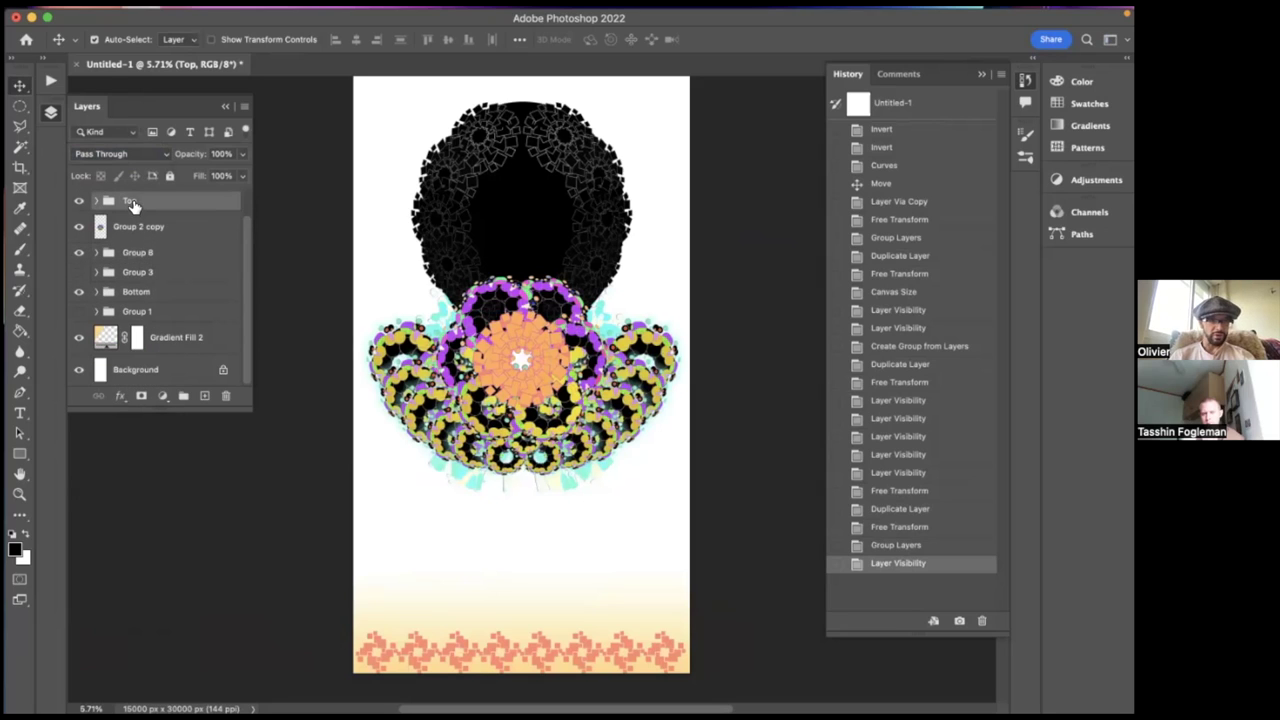
pyautogui.click(79, 292)
pyautogui.click(79, 292)
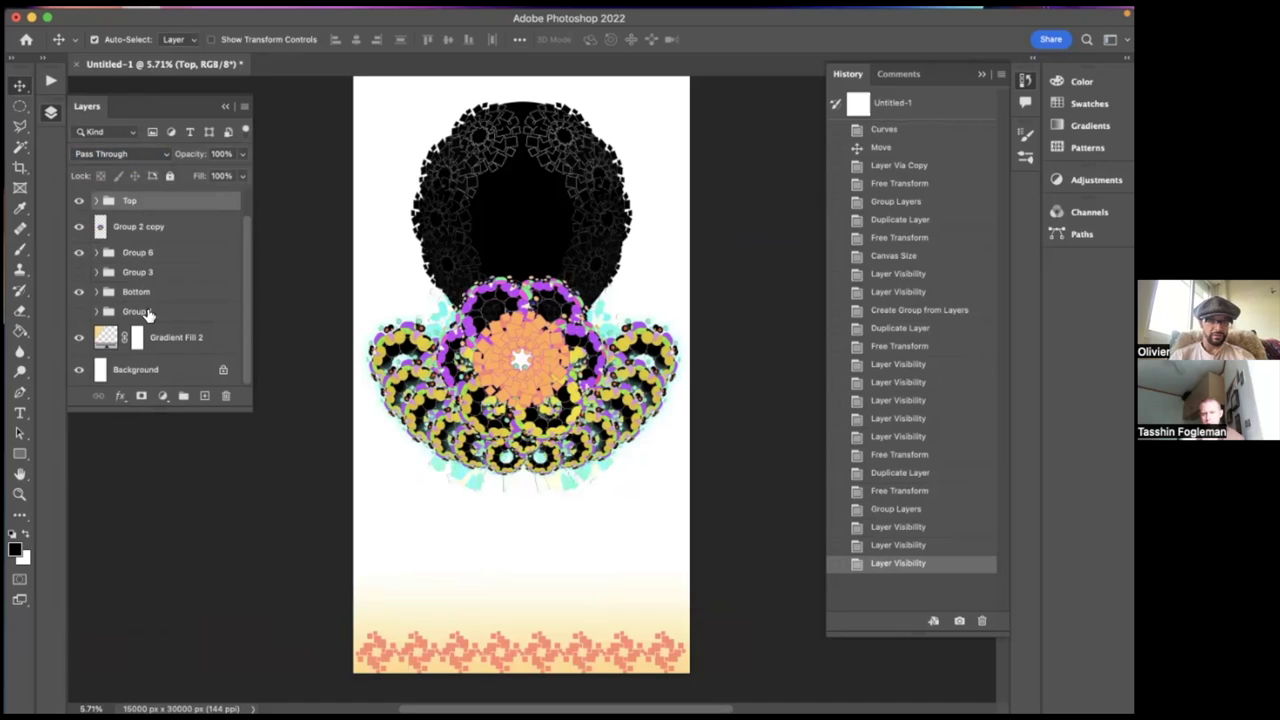
pyautogui.click(79, 313)
pyautogui.click(79, 313)
pyautogui.keyDown('shift'); pyautogui.click(130, 313); pyautogui.keyUp('shift')
pyautogui.press('super+t')
pyautogui.moveTo(565, 266); pyautogui.dragTo(564, 381)
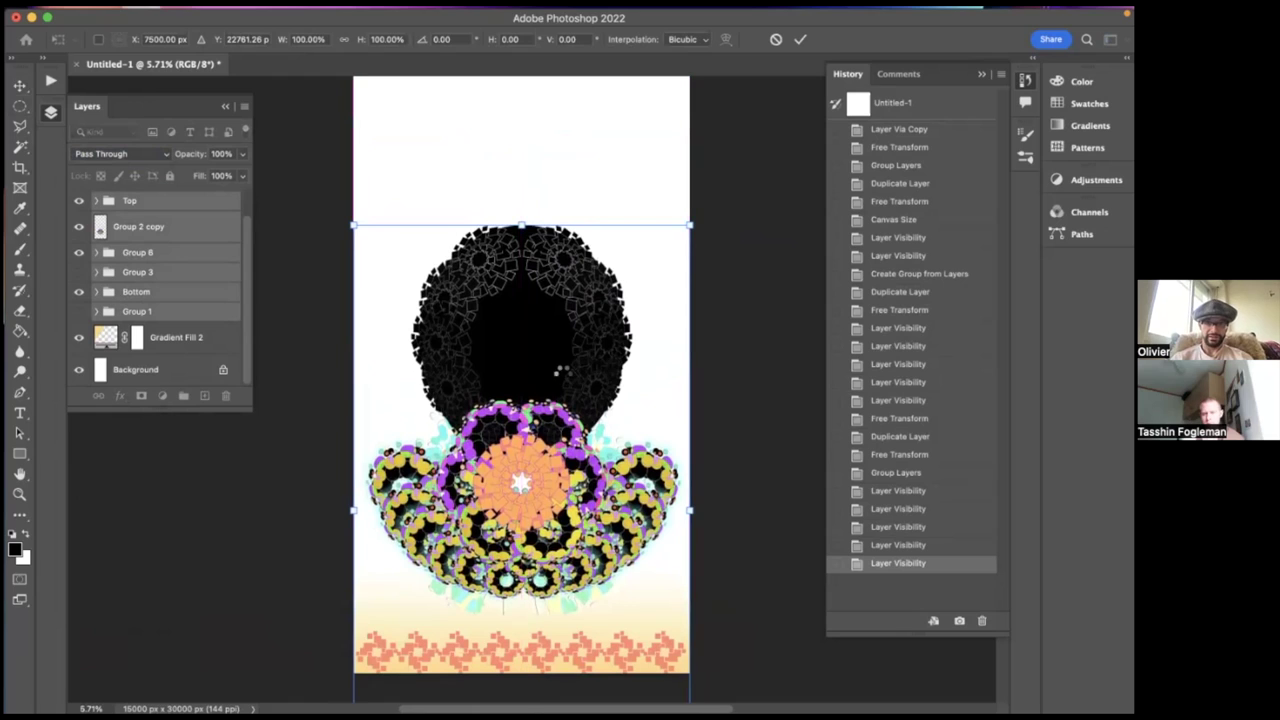
pyautogui.press('Return')
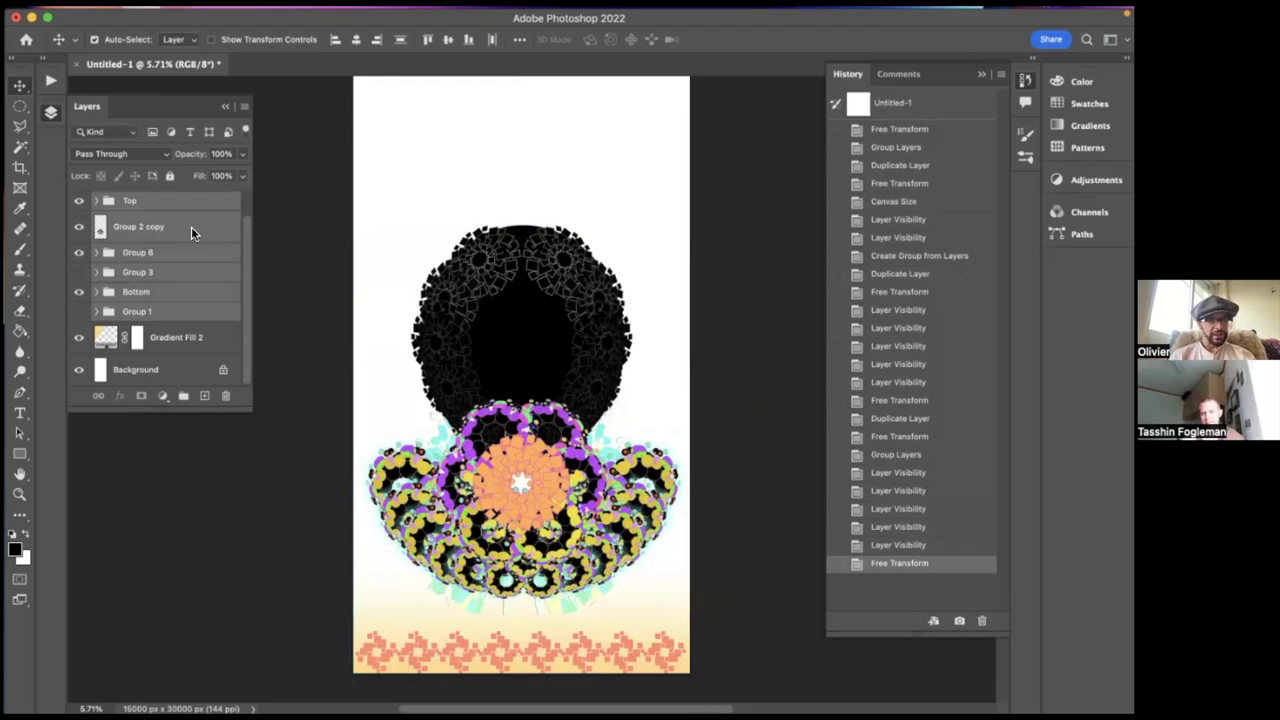
# - Crop the image to a rectangular selection that leaves out the upper part of the empty canvas
pyautogui.moveTo(20, 106); pyautogui.dragTo(61, 104)
pyautogui.scroll(-2, 380, 165)
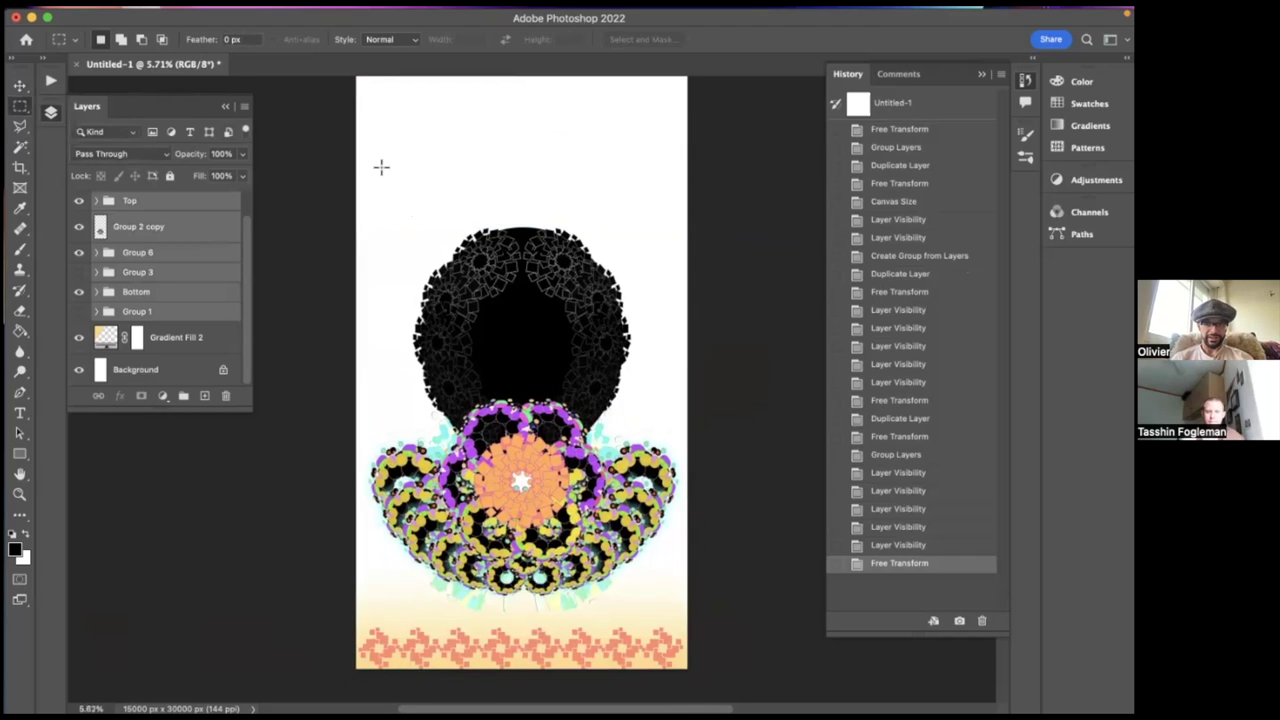
pyautogui.moveTo(393, 199); pyautogui.dragTo(713, 659)
pyautogui.click(197, 15)
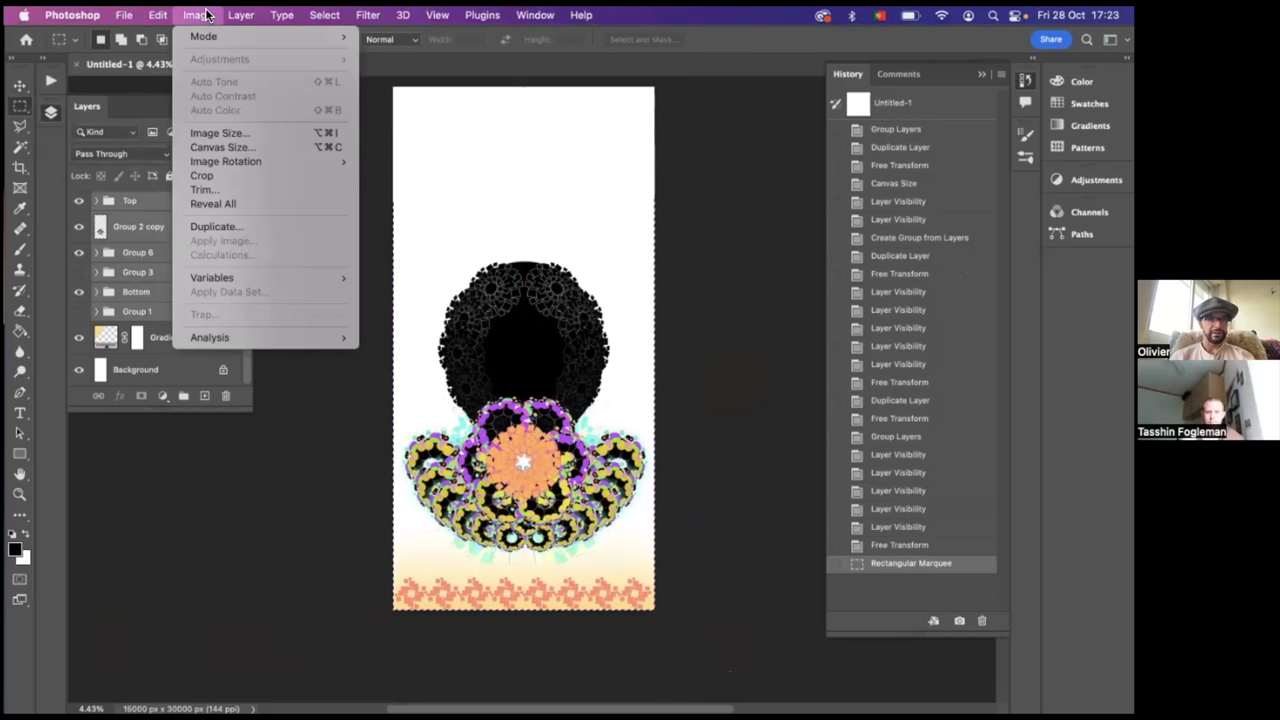
pyautogui.click(228, 175)
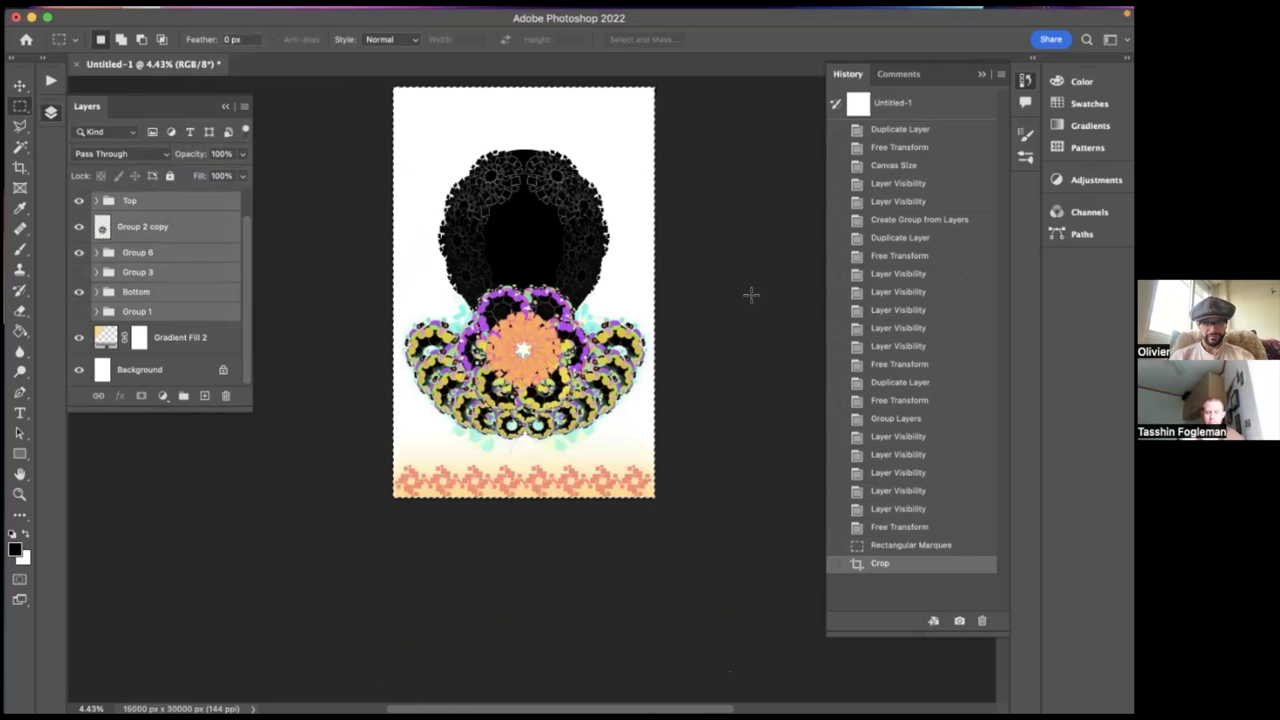
# - Clear the rectangular selection left around the cropped canvas
pyautogui.hotkey('ctrl', 'd')
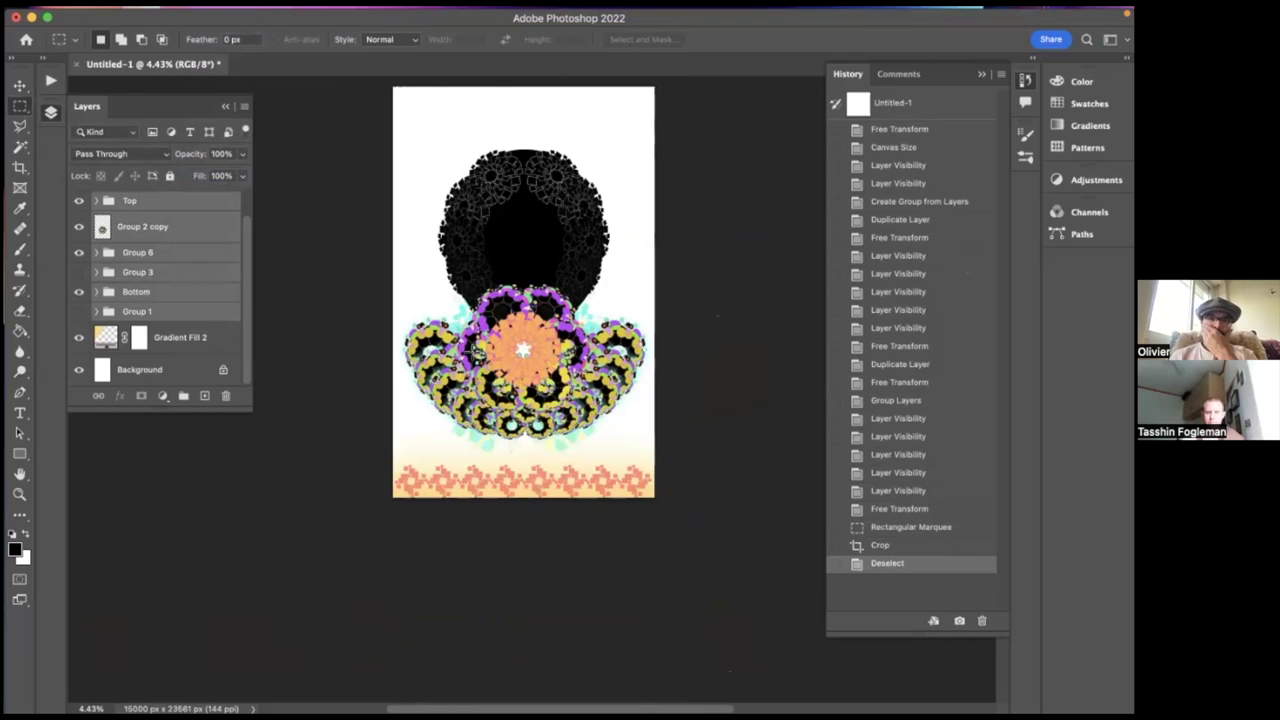
pyautogui.scroll(1, 523, 292)
pyautogui.scroll(5, 531, 389)
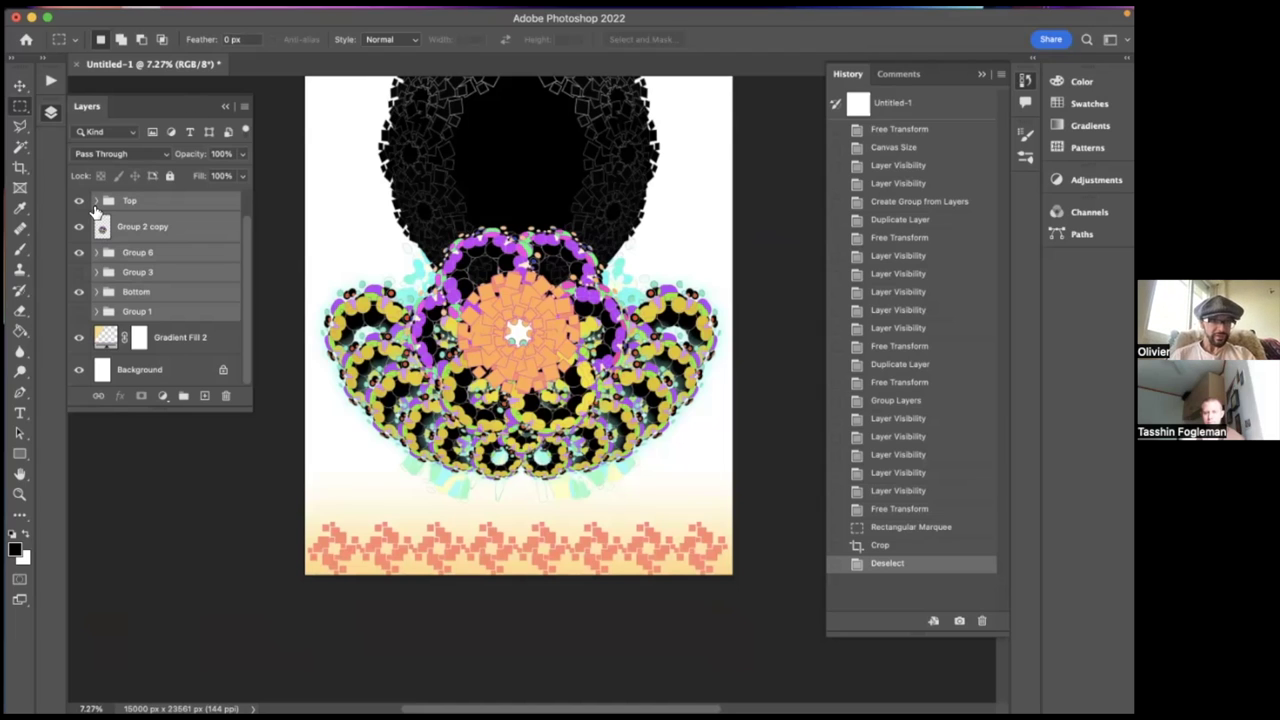
# - Check what the Bottom group contributes to the artwork by hiding it and showing it again
pyautogui.click(155, 273)
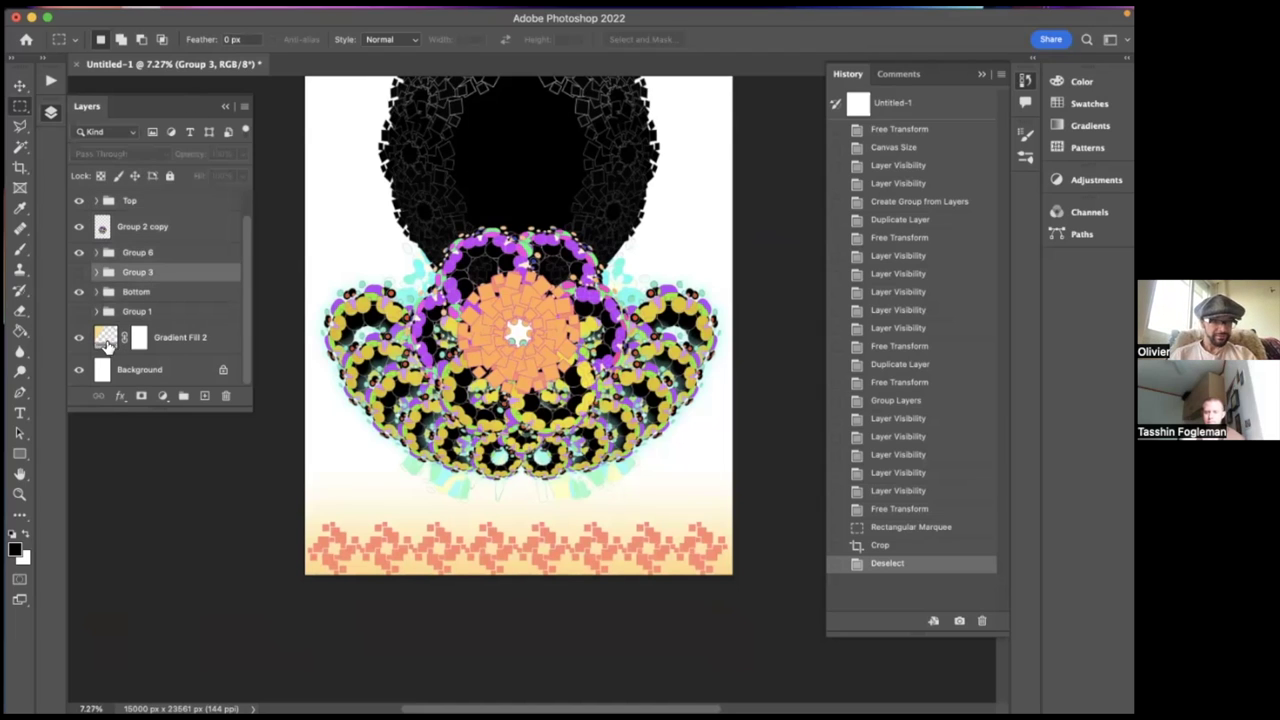
pyautogui.click(108, 338)
pyautogui.click(79, 291)
pyautogui.click(79, 291)
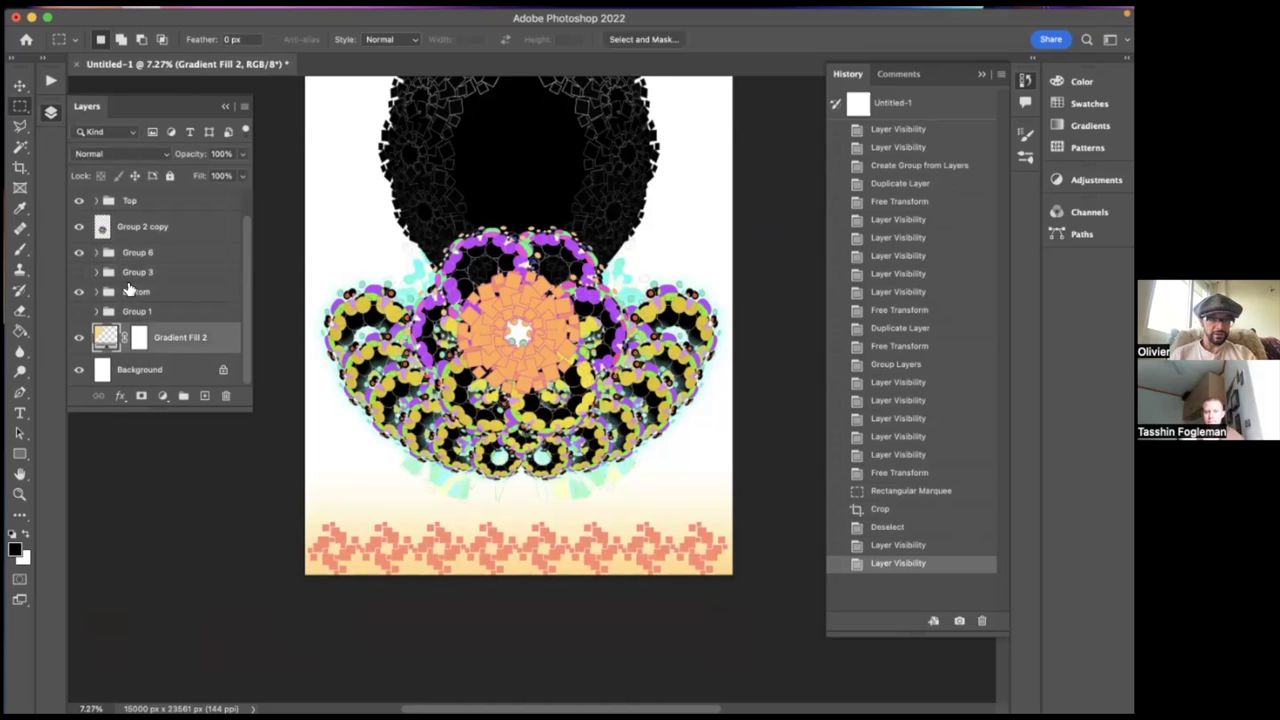
# - Rotate the salmon strip on Layer 5 copy 2 about 90° counterclockwise and stand it along the canvas's left edge, around X 1516 px, Y 13733 px
pyautogui.scroll(1, 128, 288)
pyautogui.click(143, 212)
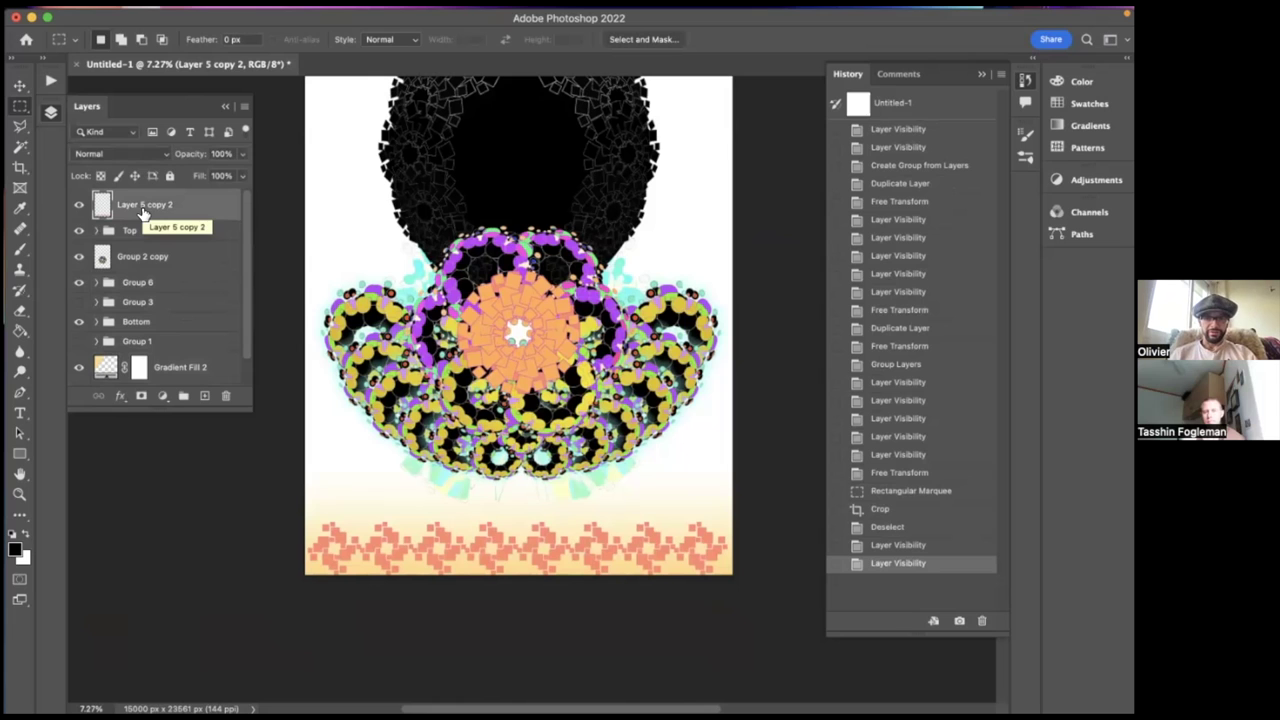
pyautogui.press('super+t')
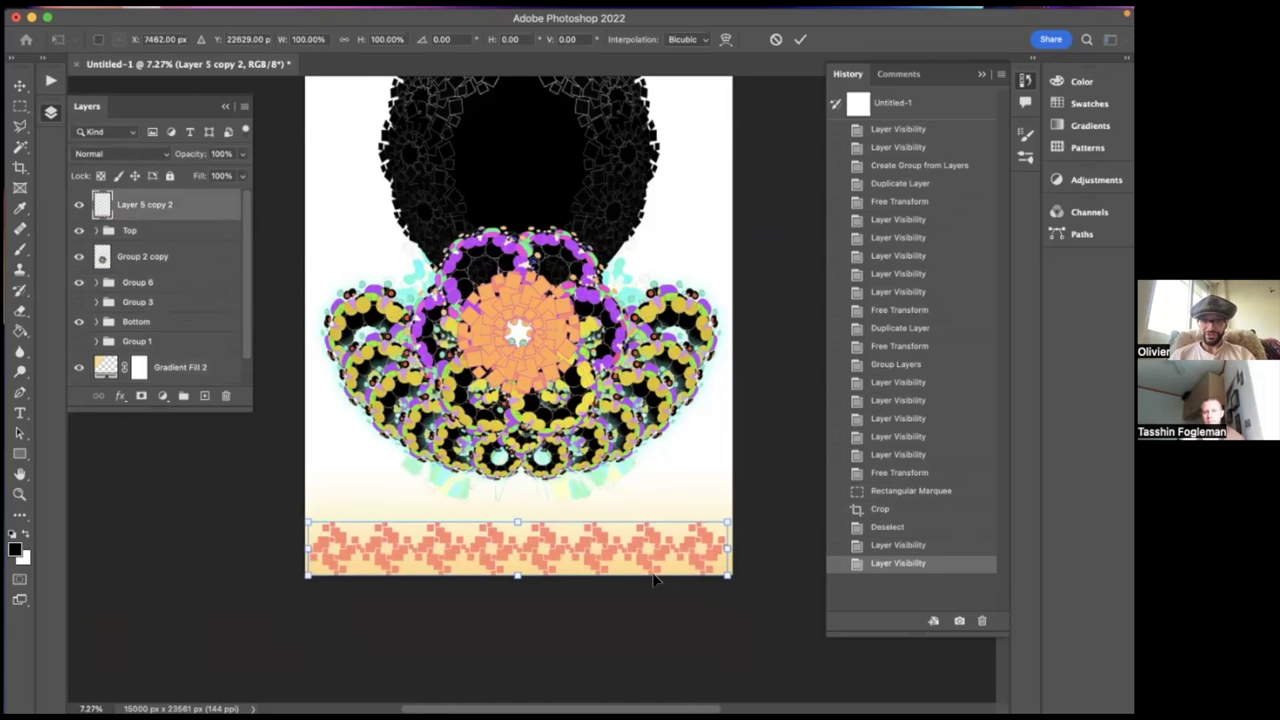
pyautogui.moveTo(744, 579); pyautogui.dragTo(561, 328)
pyautogui.moveTo(518, 455); pyautogui.dragTo(349, 207)
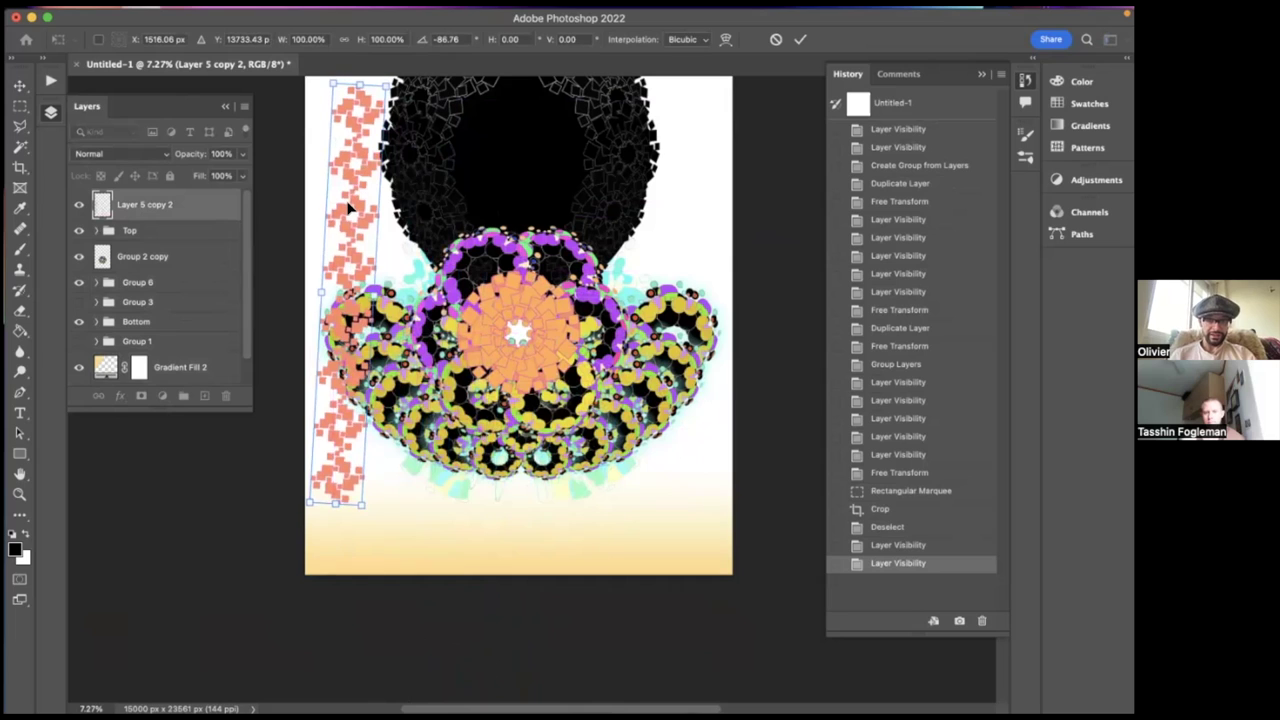
pyautogui.scroll(2, 424, 178)
pyautogui.moveTo(405, 124); pyautogui.dragTo(395, 111)
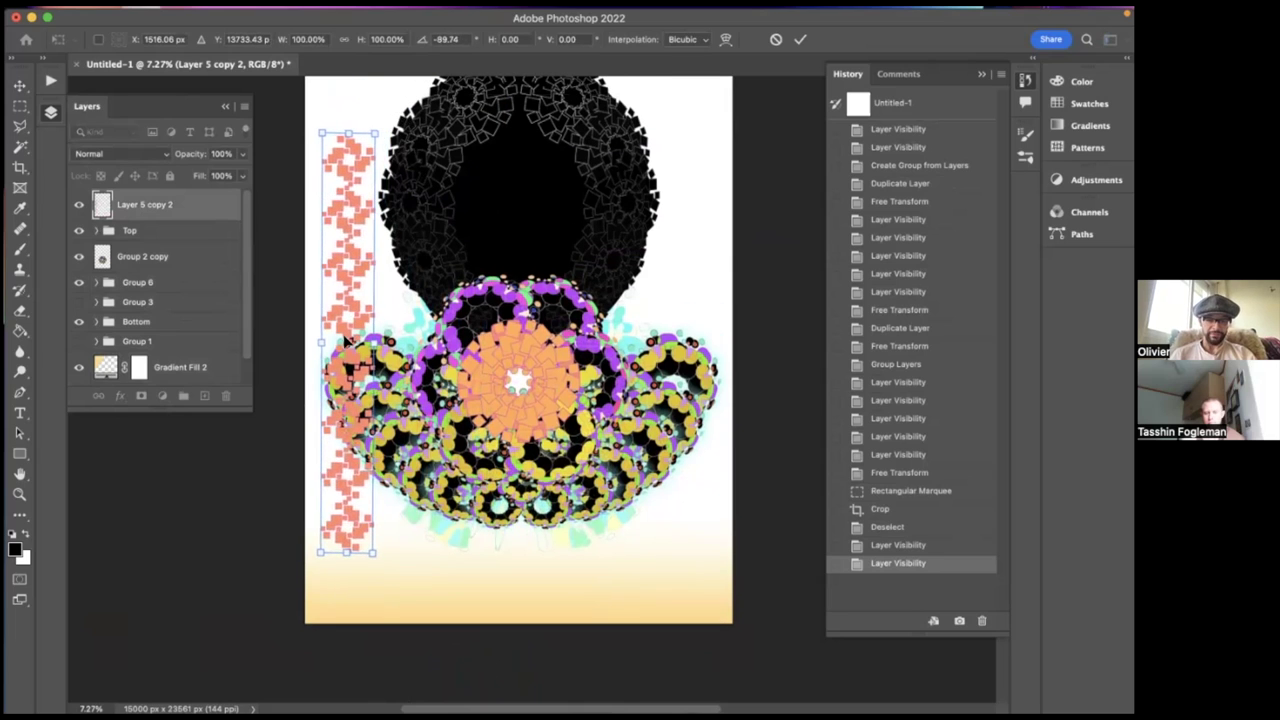
# - Taper the upright salmon strip to a narrow lower tip and shorten it to about 29% width beside the flower's lower left edge
pyautogui.moveTo(372, 557); pyautogui.dragTo(338, 557)
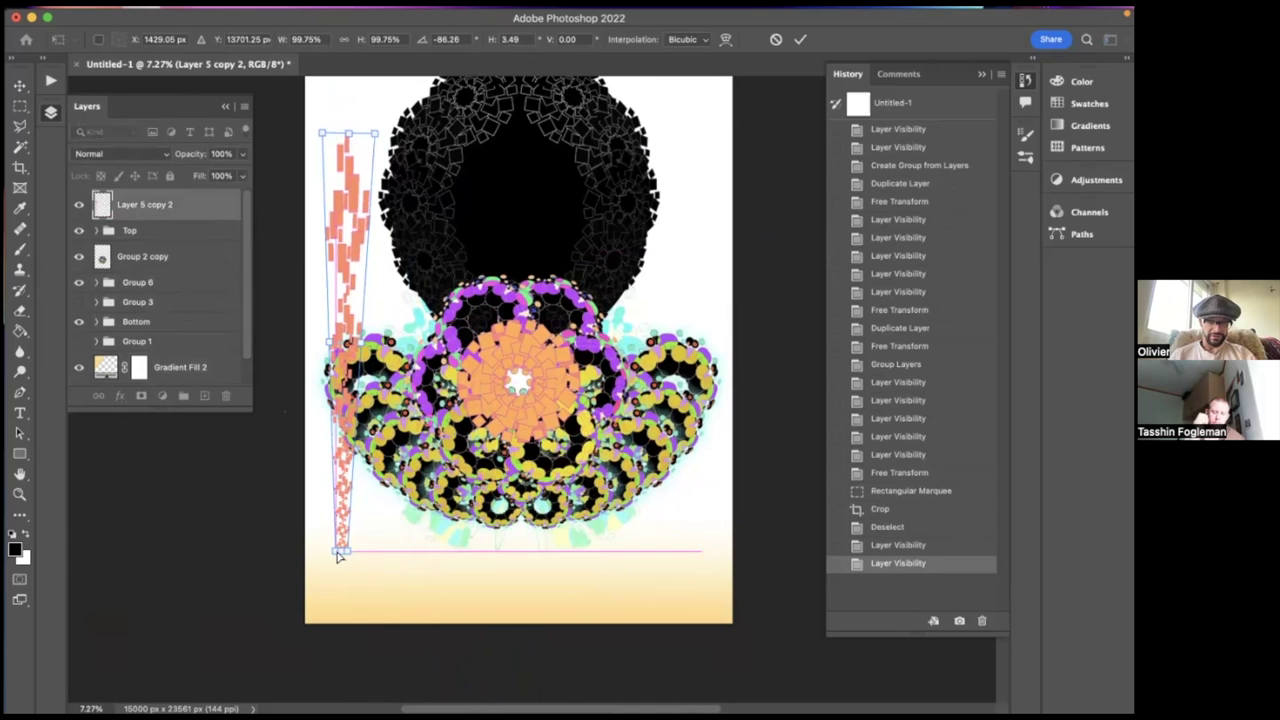
pyautogui.moveTo(348, 132); pyautogui.dragTo(322, 428)
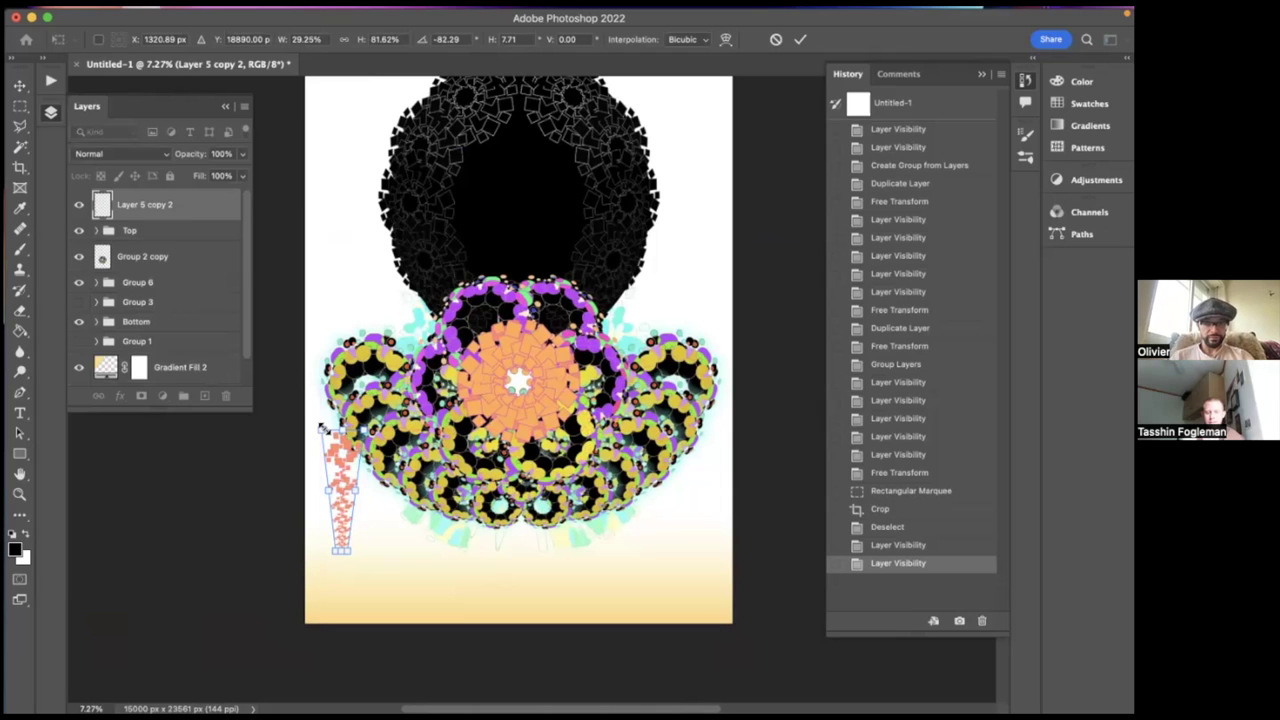
pyautogui.press('Return')
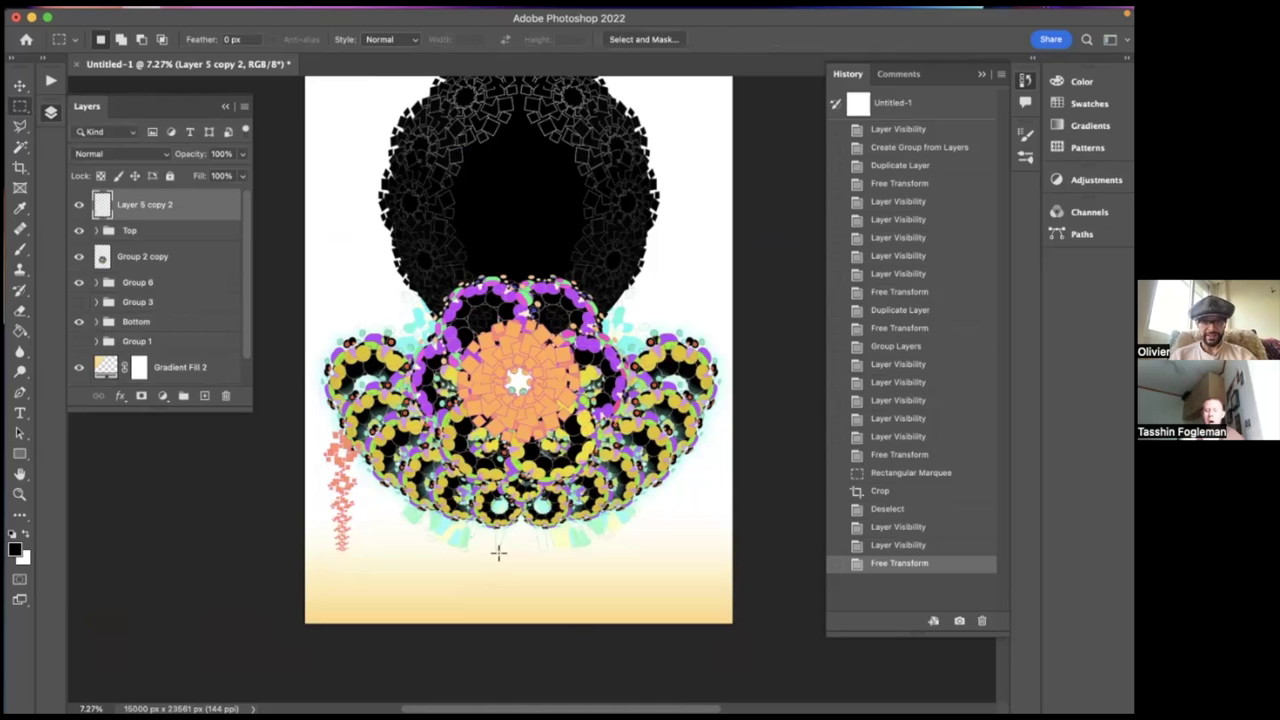
# - Compare the artwork with and without Gradient Fill 2, leaving that layer hidden
pyautogui.click(80, 368)
pyautogui.click(80, 368)
pyautogui.click(80, 368)
pyautogui.click(80, 368)
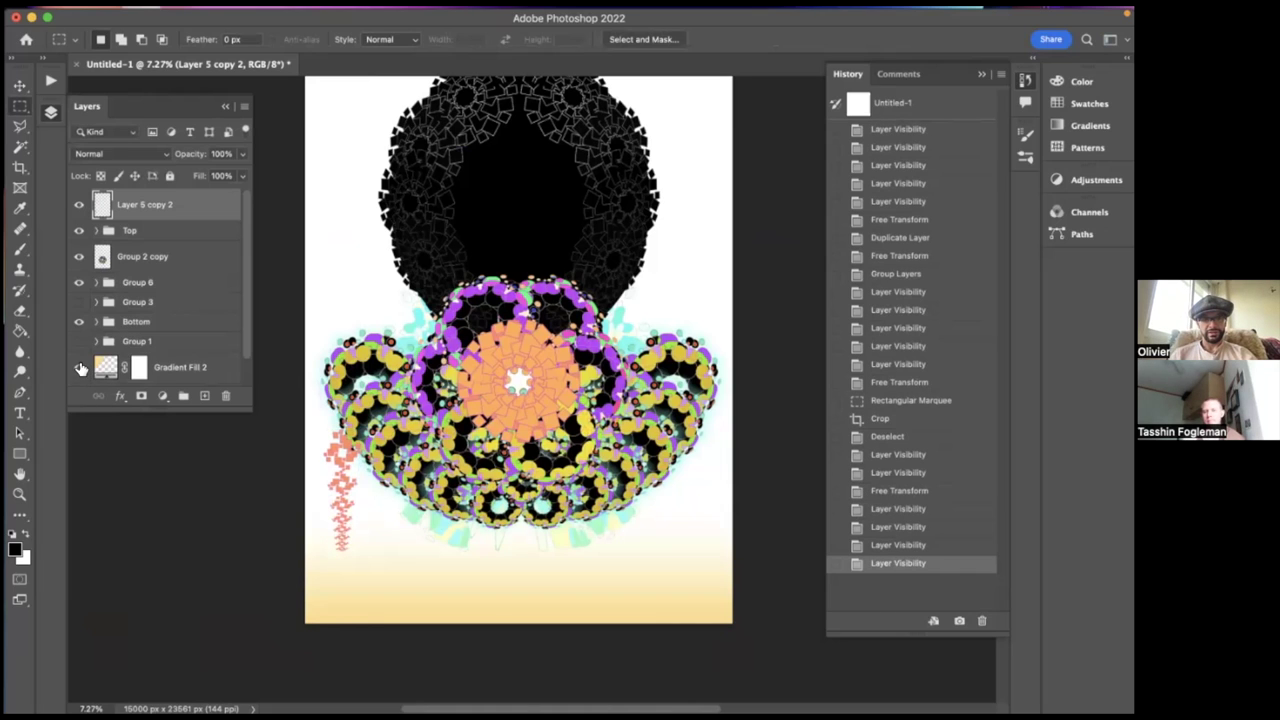
pyautogui.click(81, 368)
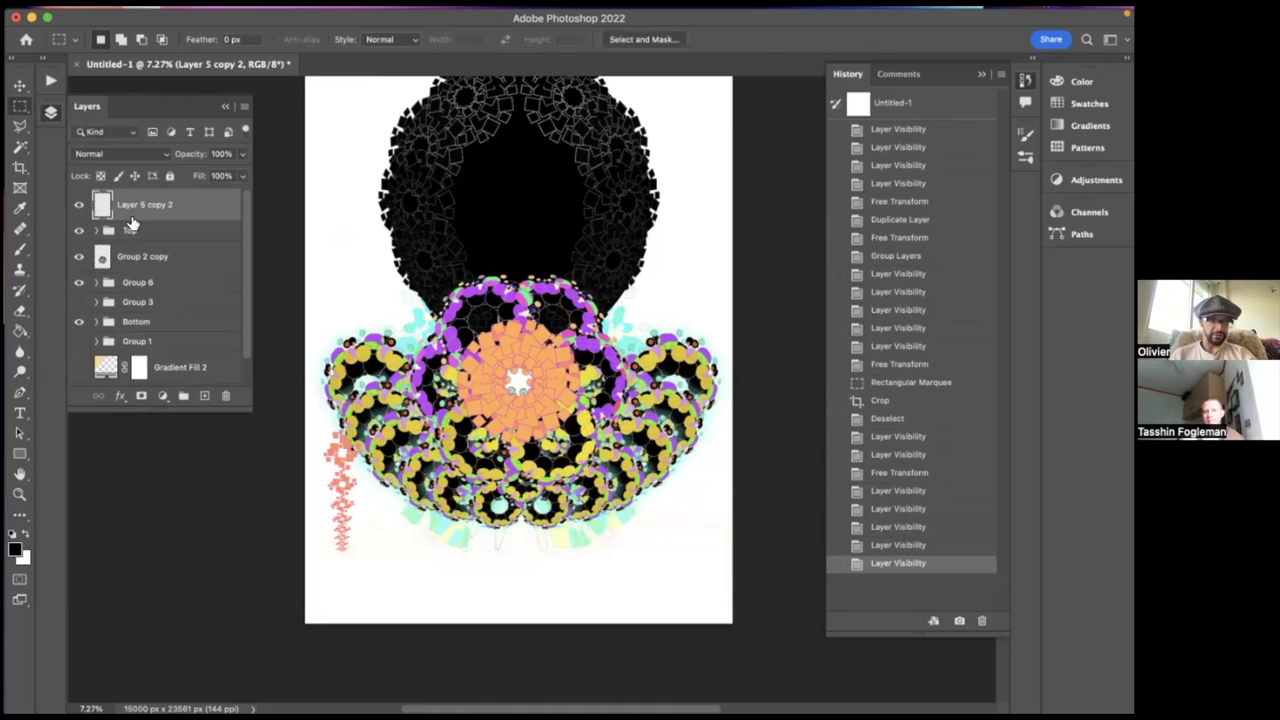
# - Duplicate Layer 5 copy 2, hide the original, and place the copy rotated about -142° below the flower's left side at about X 2125 px, Y 21518 px
pyautogui.scroll(-1, 527, 572)
pyautogui.scroll(-1, 527, 572)
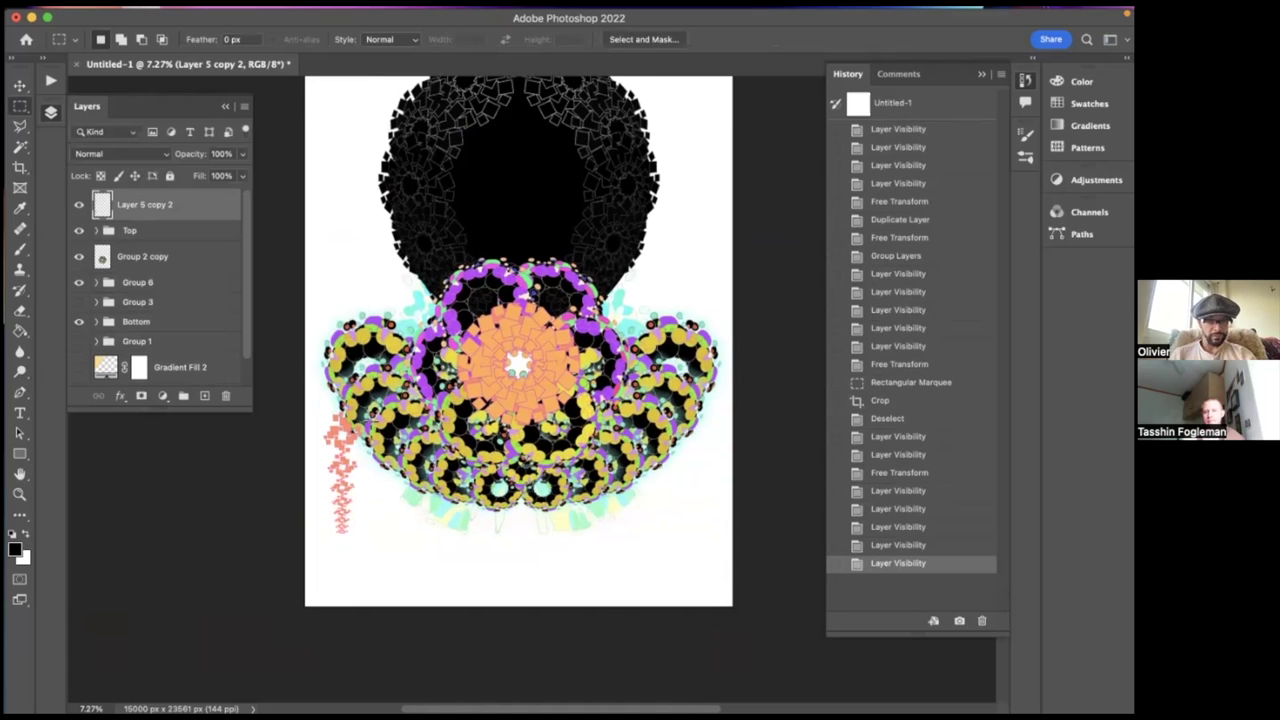
pyautogui.hotkey('ctrl', 'j')
pyautogui.click(79, 237)
pyautogui.hotkey('ctrl', 't')
pyautogui.moveTo(428, 500); pyautogui.dragTo(383, 557)
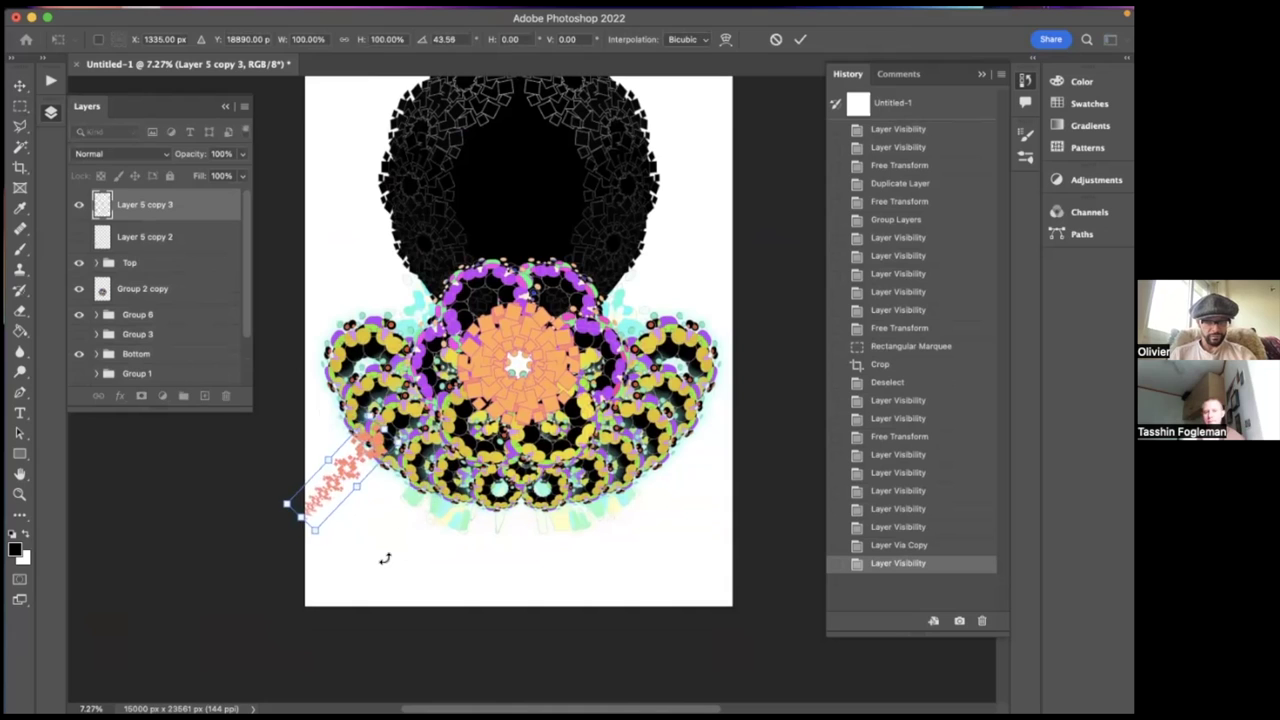
pyautogui.moveTo(355, 470); pyautogui.dragTo(378, 537)
pyautogui.moveTo(511, 529); pyautogui.dragTo(163, 557)
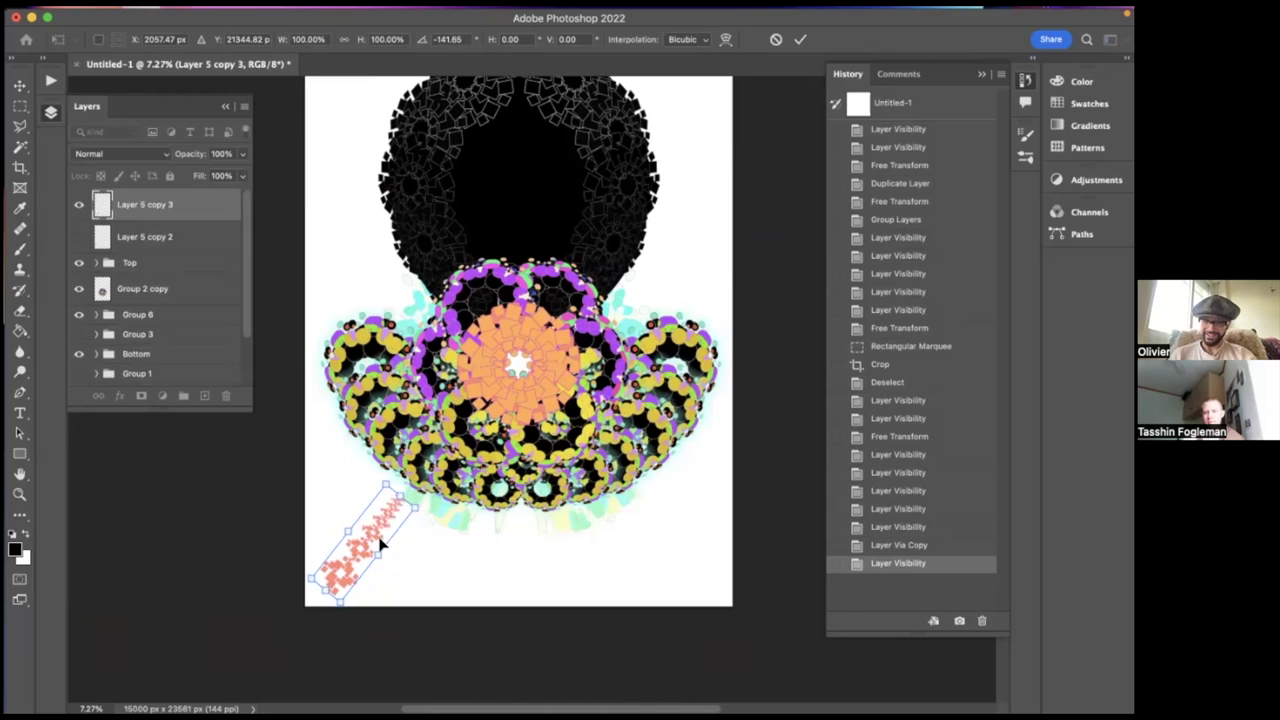
pyautogui.moveTo(378, 534)
pyautogui.mouseDown()
pyautogui.moveTo(352, 523)
pyautogui.moveTo(375, 540)
pyautogui.mouseUp()
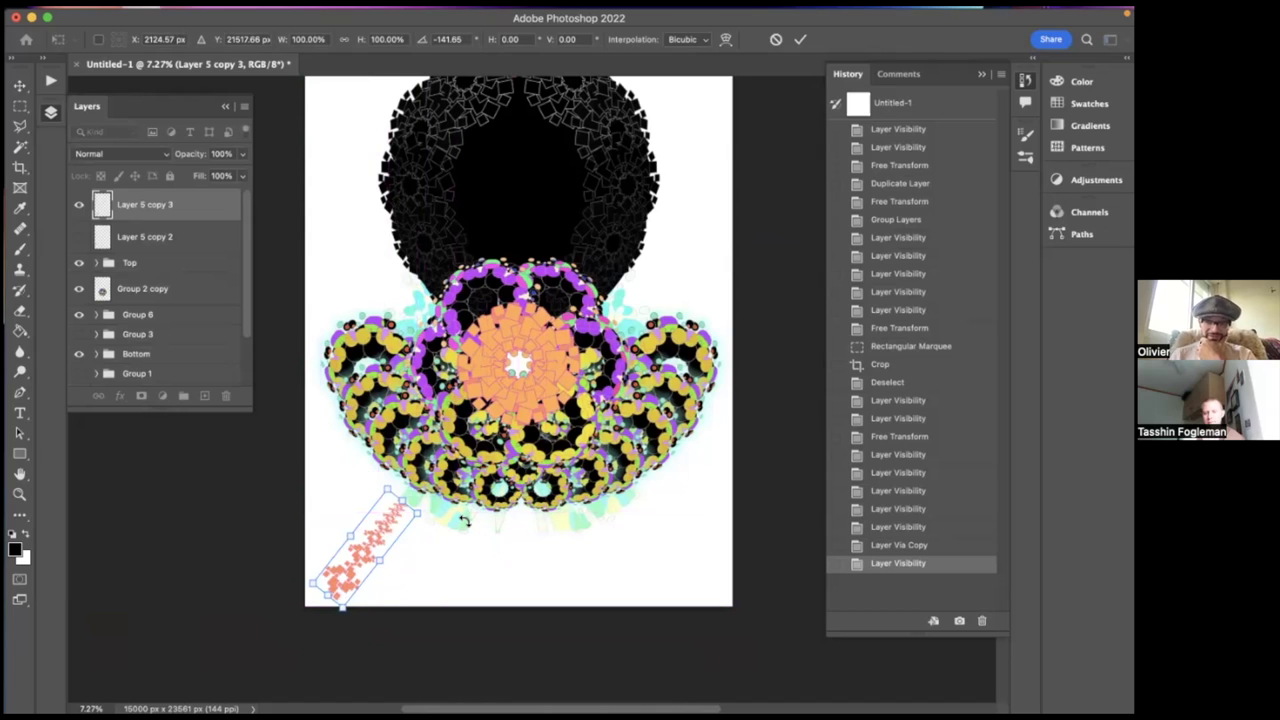
pyautogui.press('Return')
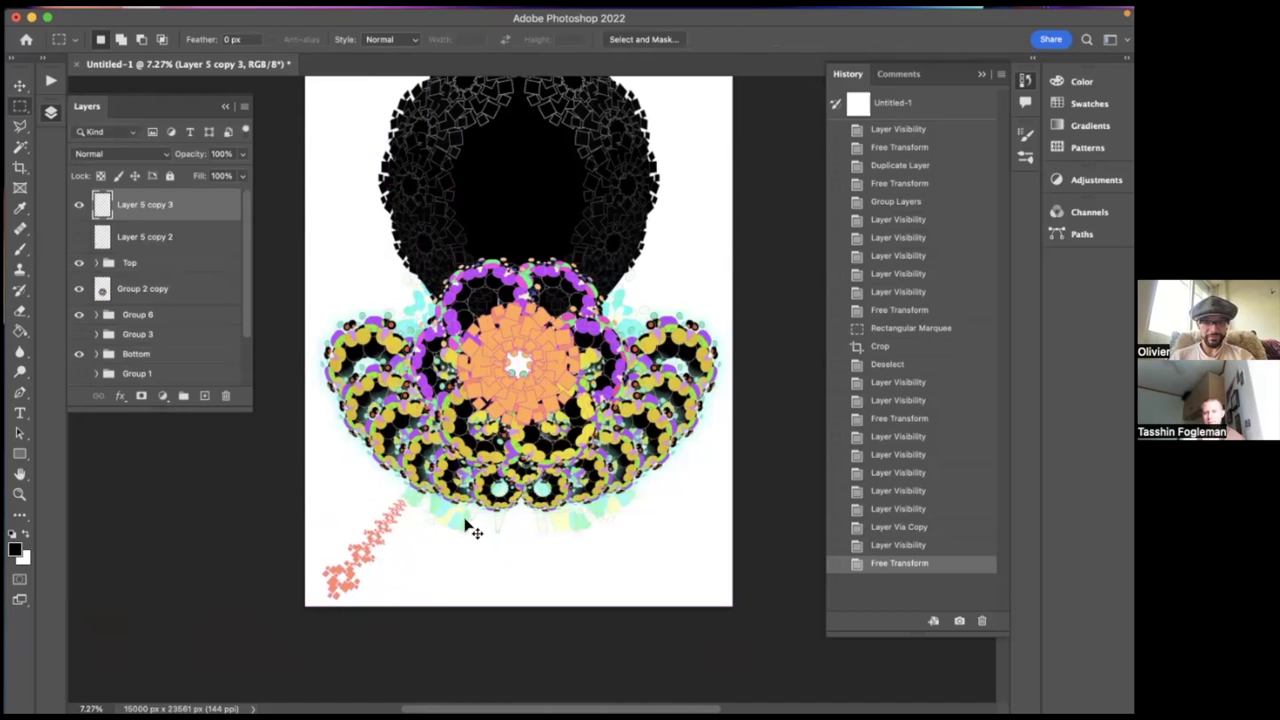
# - Duplicate Layer 5 copy 3, rotate the copy about -16° and place it nearer the centre at about X 4647 px, Y 22975 px
pyautogui.hotkey('ctrl', 'j')
pyautogui.hotkey('ctrl', 't')
pyautogui.moveTo(389, 542); pyautogui.dragTo(527, 558)
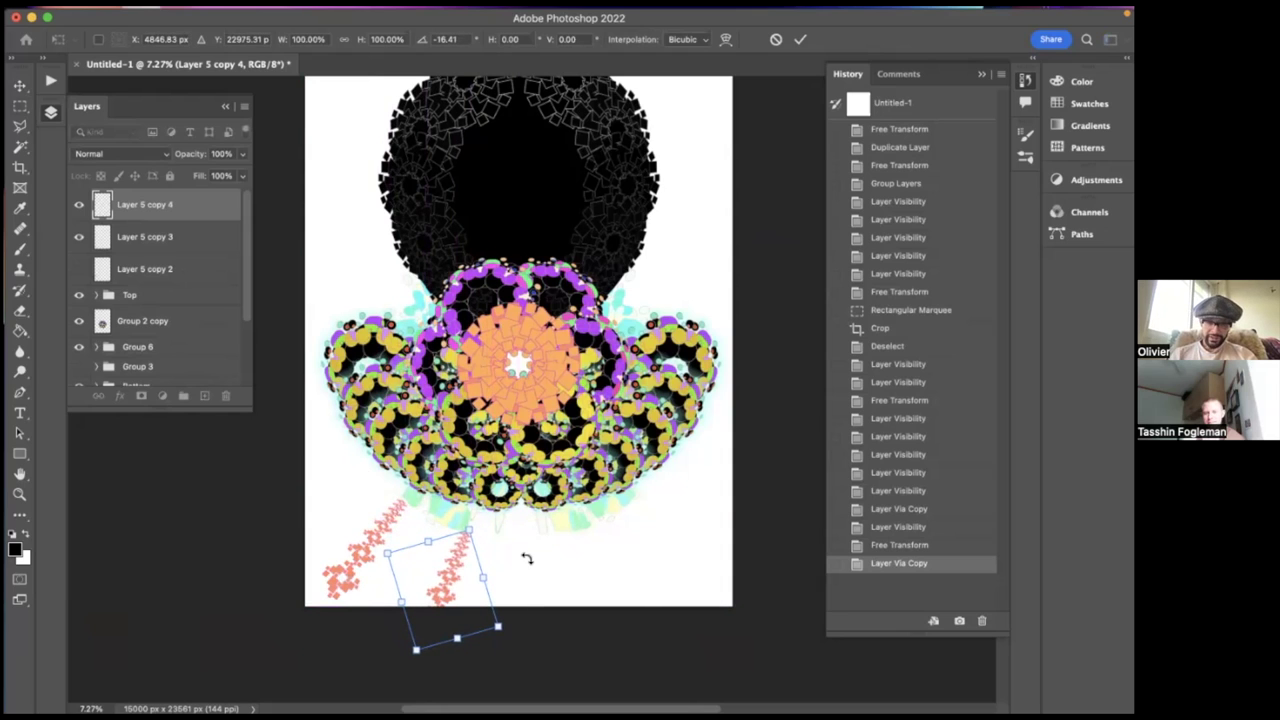
pyautogui.press('Return')
# - Rotate the ray on Layer 5 copy 3 slightly clockwise so it fans outward from the flower
pyautogui.click(160, 240)
pyautogui.hotkey('ctrl', 't')
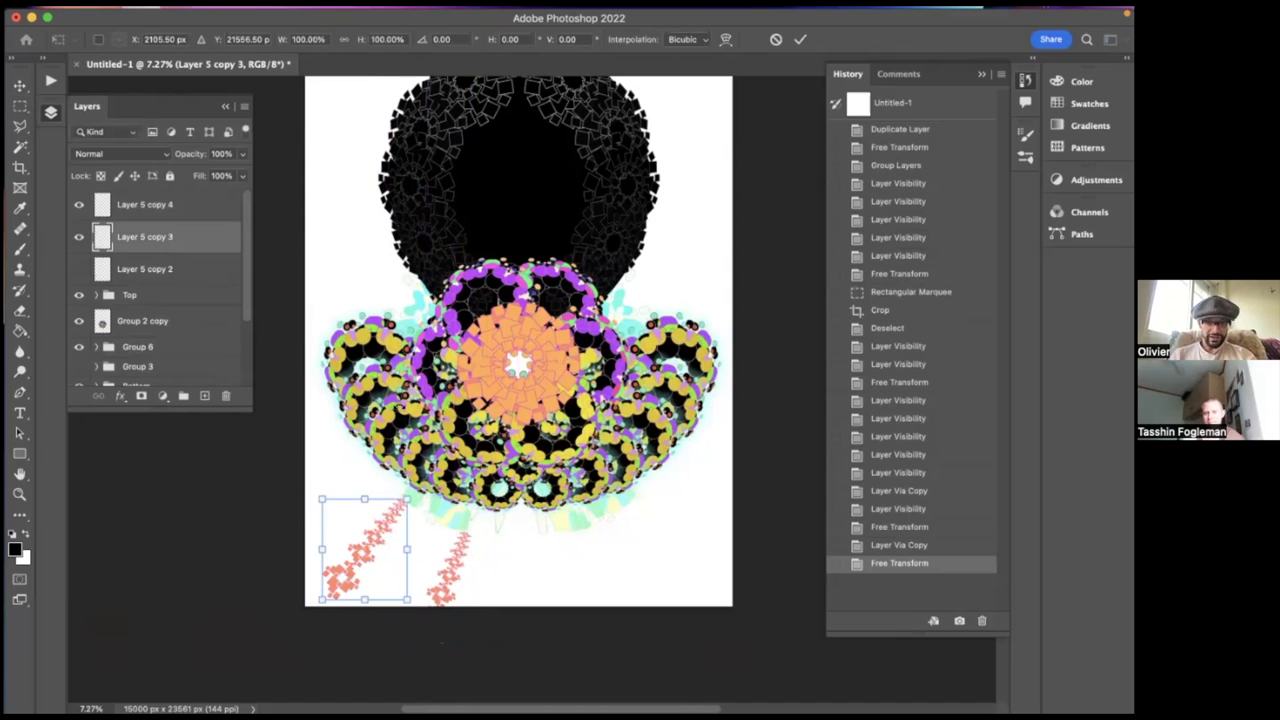
pyautogui.moveTo(438, 491); pyautogui.dragTo(466, 486)
pyautogui.press('Return')
# - Duplicate Layer 5 copy 2, show the copy, and place it rotated about -147° between the two rays at about X 3333 px, Y 22242 px
pyautogui.click(147, 207)
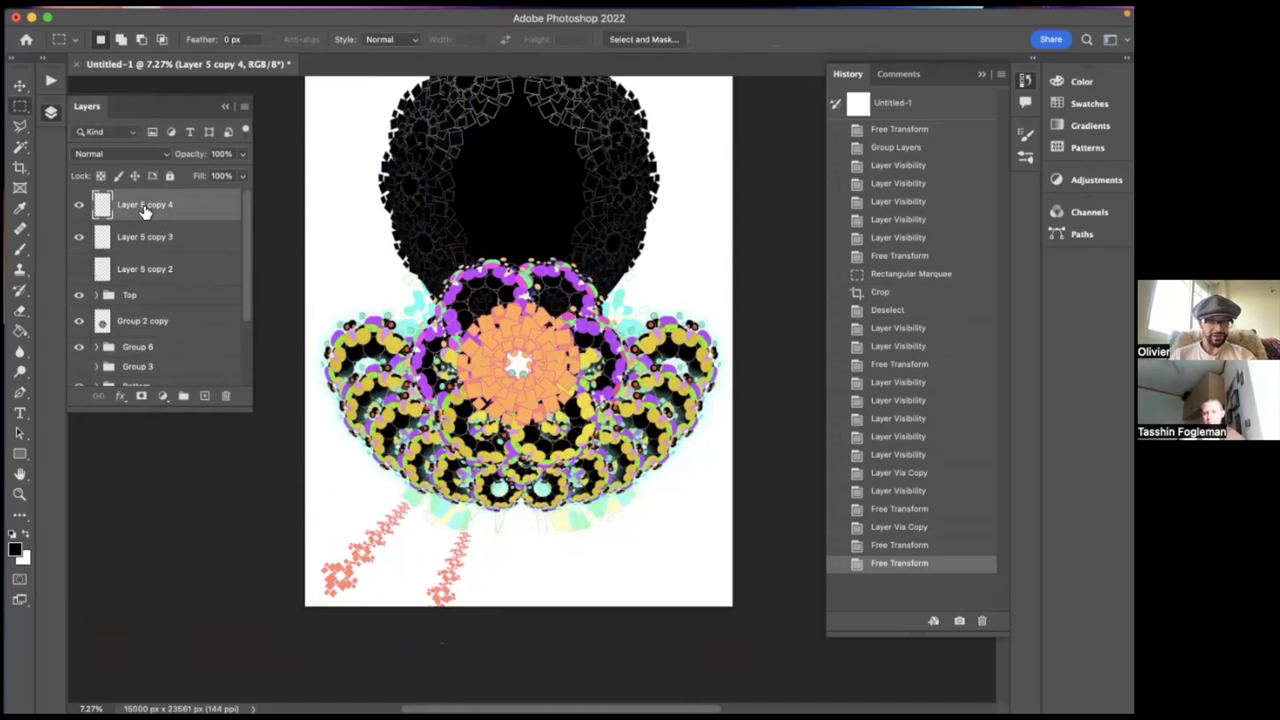
pyautogui.click(150, 268)
pyautogui.hotkey('ctrl', 'j')
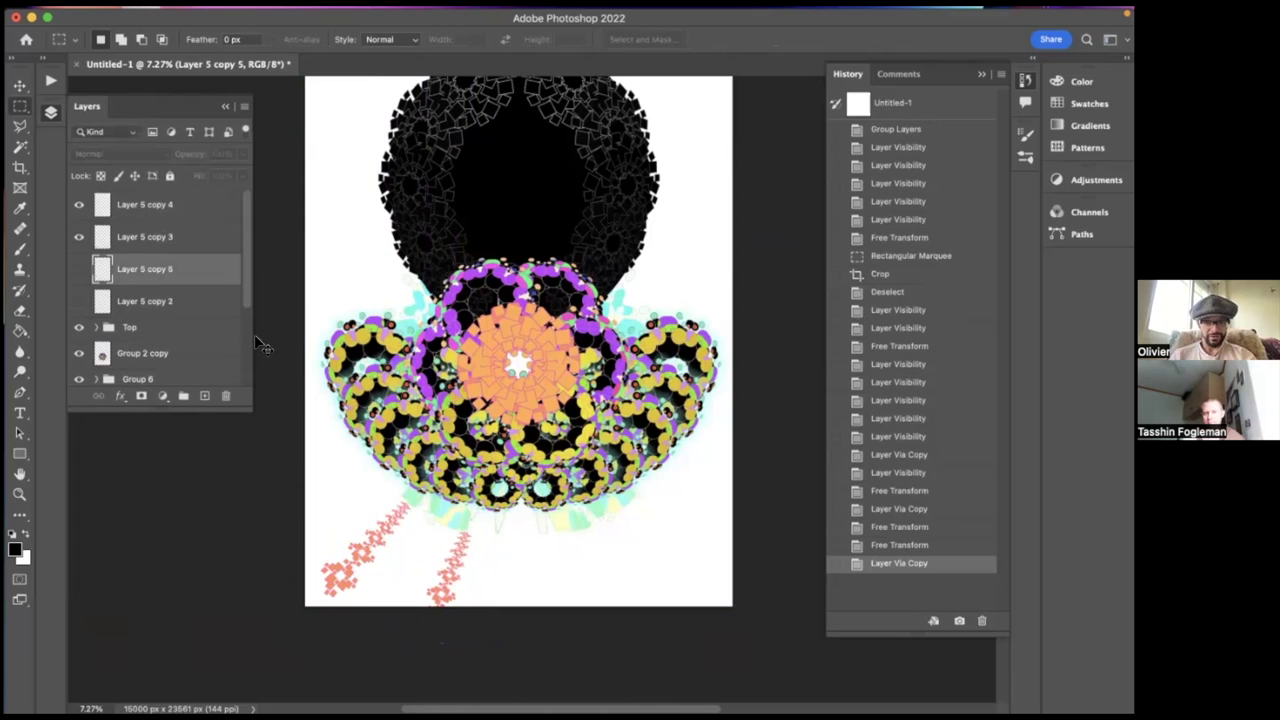
pyautogui.click(79, 269)
pyautogui.hotkey('ctrl', 't')
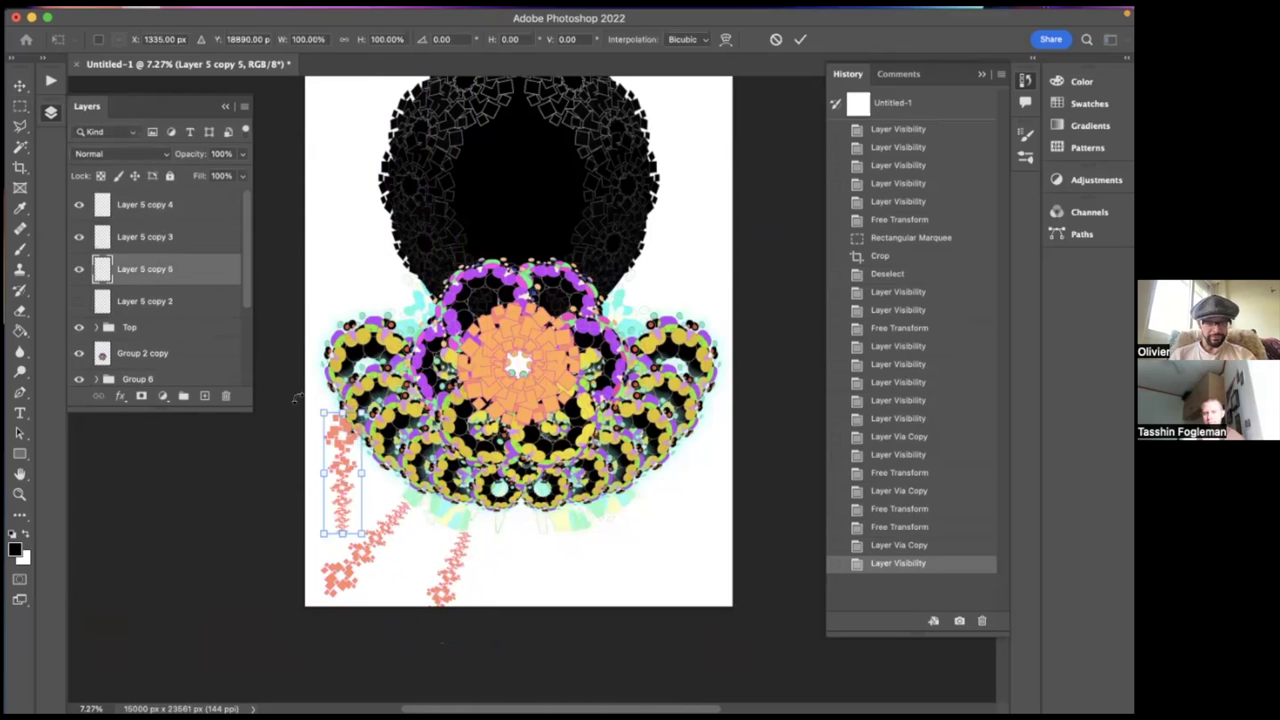
pyautogui.moveTo(383, 397); pyautogui.dragTo(190, 600)
pyautogui.moveTo(344, 472); pyautogui.dragTo(398, 562)
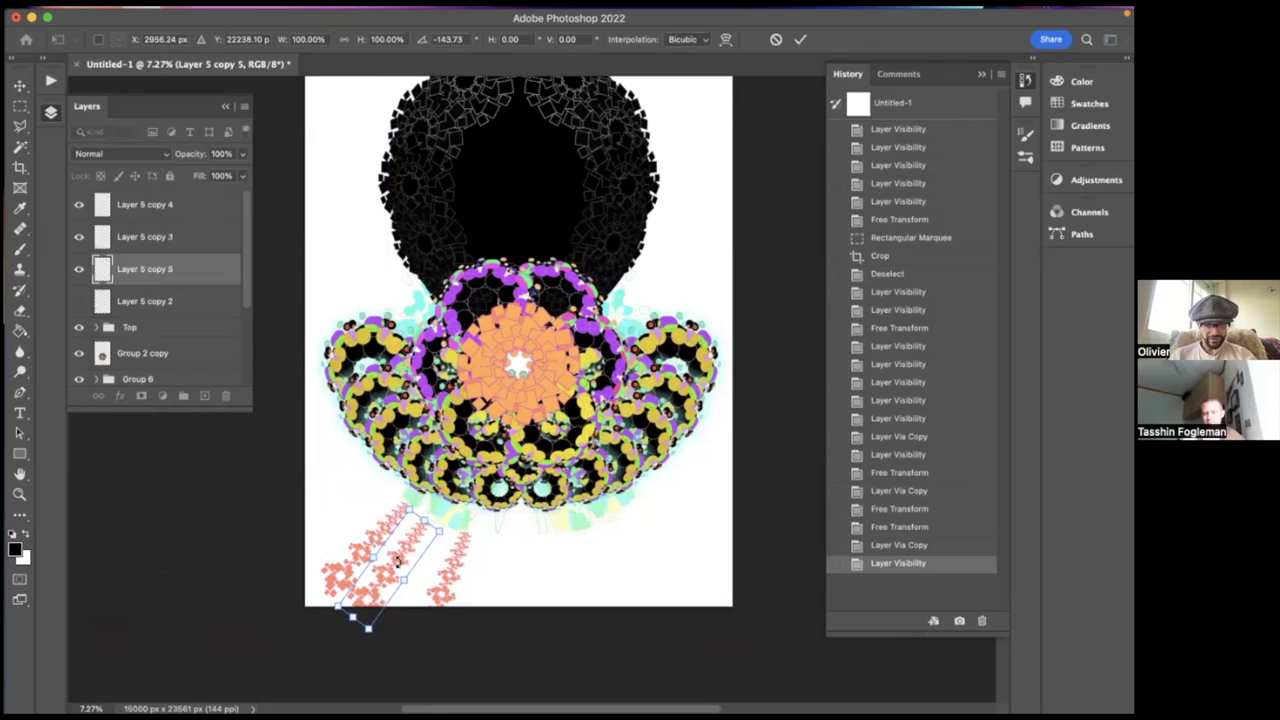
pyautogui.moveTo(484, 547); pyautogui.dragTo(480, 554)
pyautogui.moveTo(383, 577); pyautogui.dragTo(390, 577)
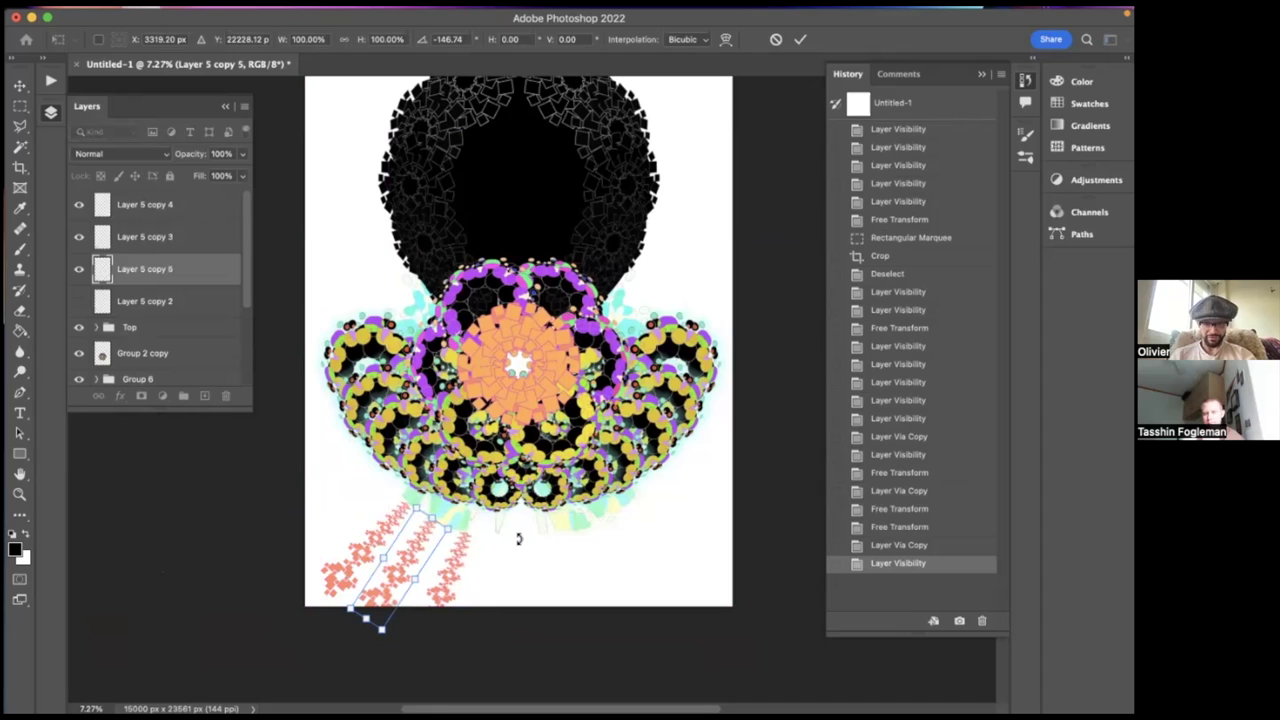
pyautogui.moveTo(416, 551); pyautogui.dragTo(417, 551)
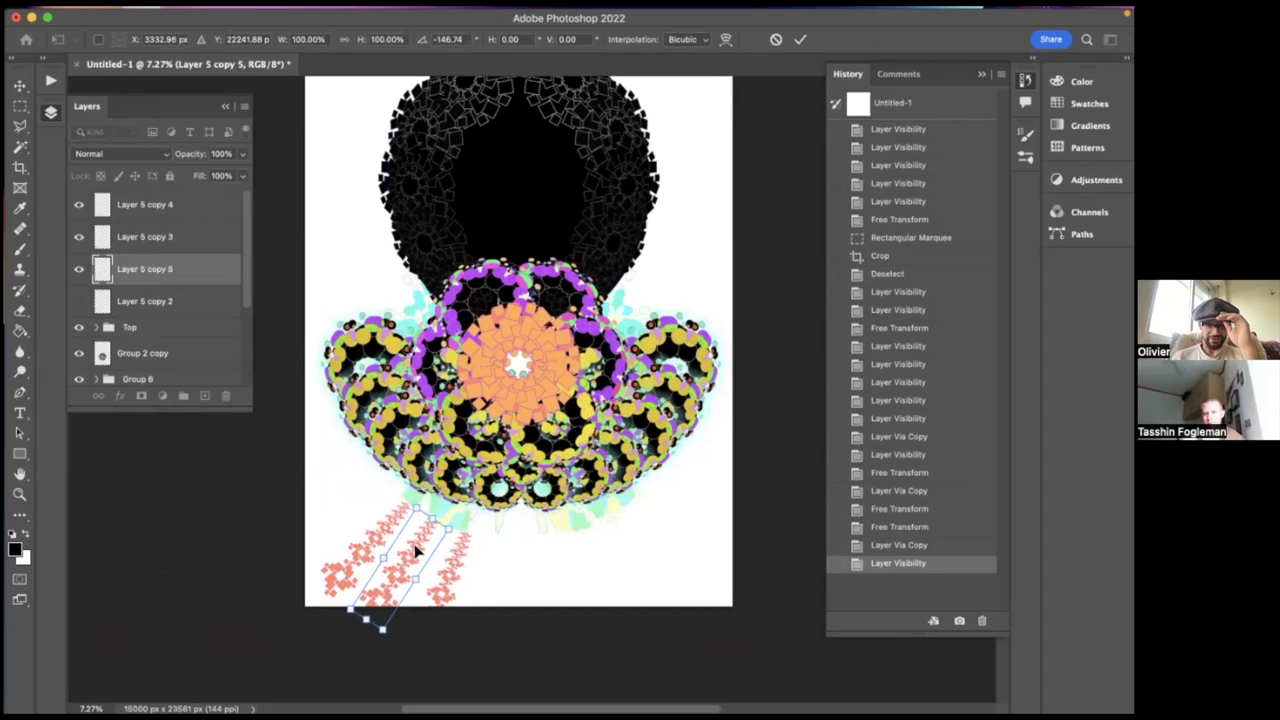
pyautogui.press('Return')
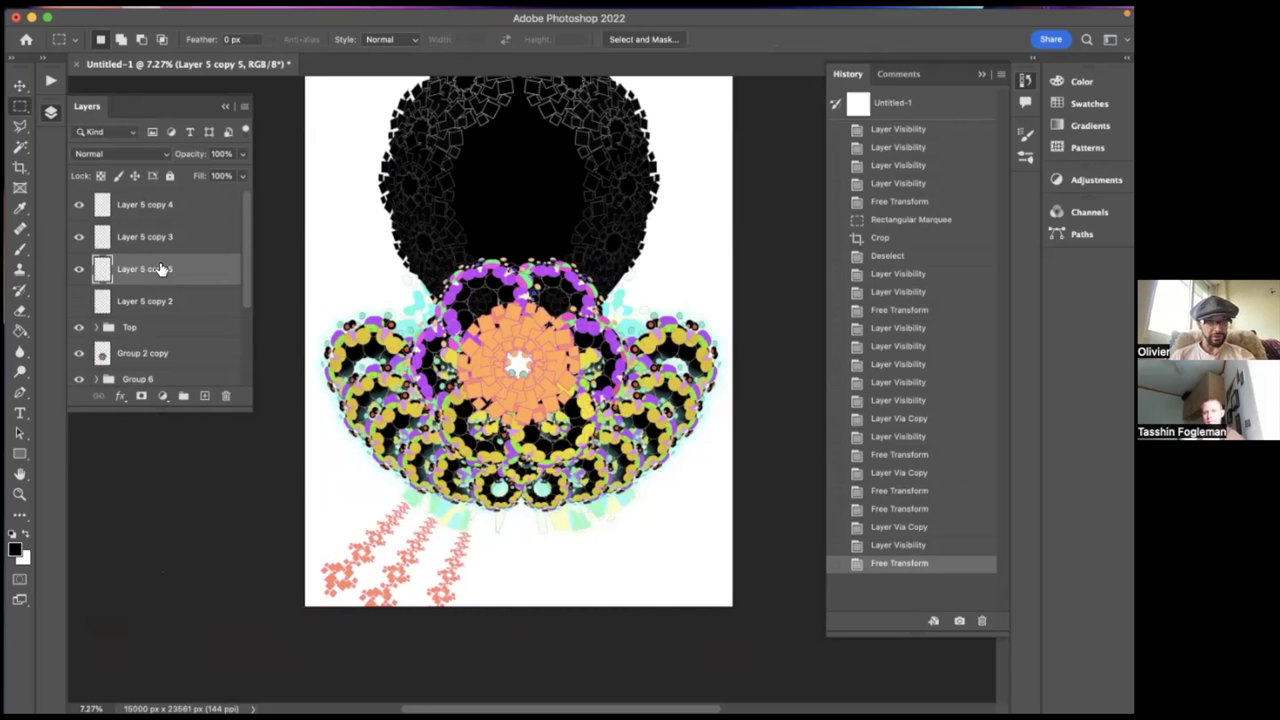
# - Duplicate Layer 5 copy 5, rotate the copy about 25° and place it outside the leftmost ray at about X 1044 px, Y 20525 px
pyautogui.hotkey('ctrl', 'j')
pyautogui.hotkey('ctrl', 't')
pyautogui.moveTo(393, 553); pyautogui.dragTo(331, 507)
pyautogui.moveTo(450, 570); pyautogui.dragTo(436, 594)
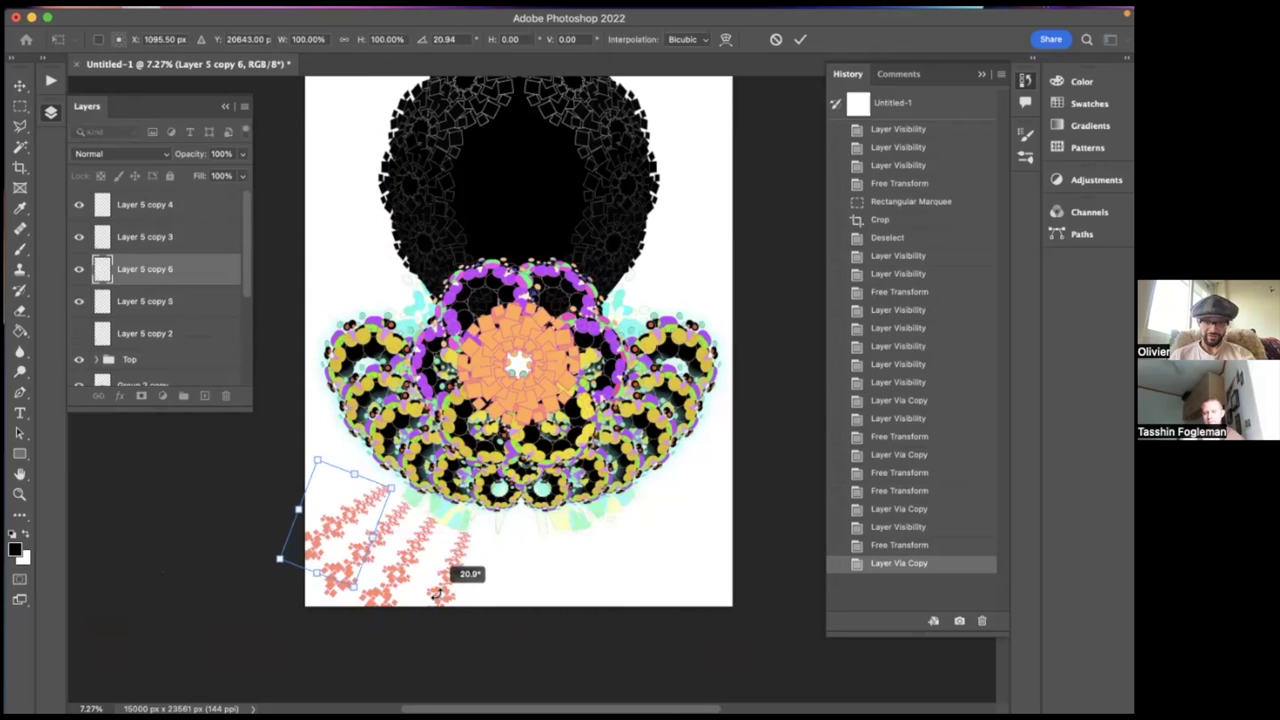
pyautogui.moveTo(352, 531); pyautogui.dragTo(347, 526)
pyautogui.moveTo(468, 541); pyautogui.dragTo(425, 543)
pyautogui.moveTo(351, 519); pyautogui.dragTo(384, 482)
pyautogui.press('Left')
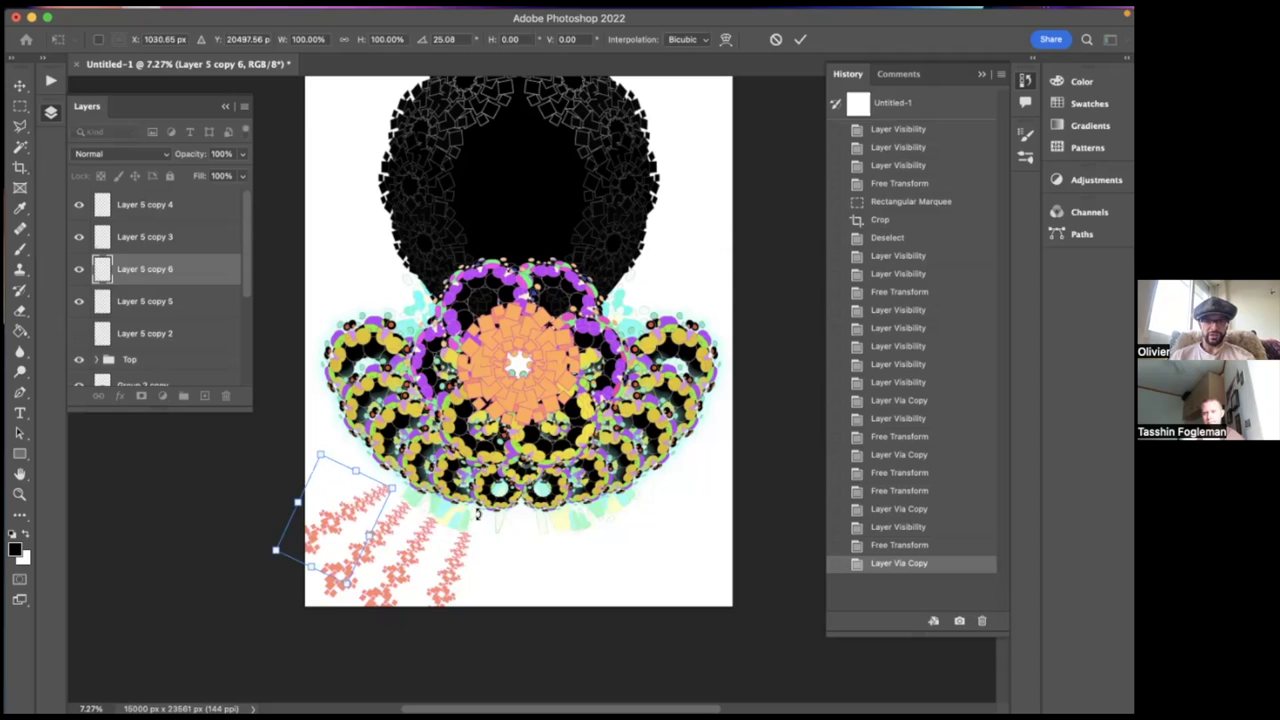
pyautogui.press('Down')
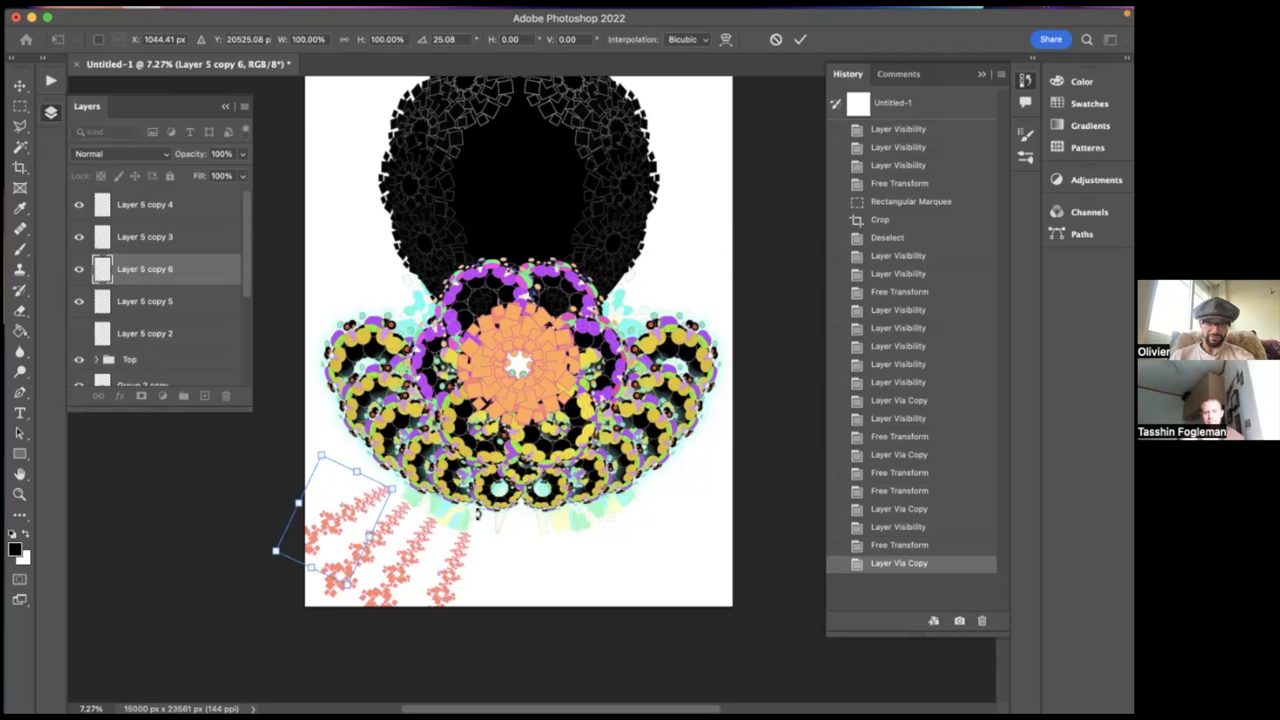
pyautogui.press('Return')
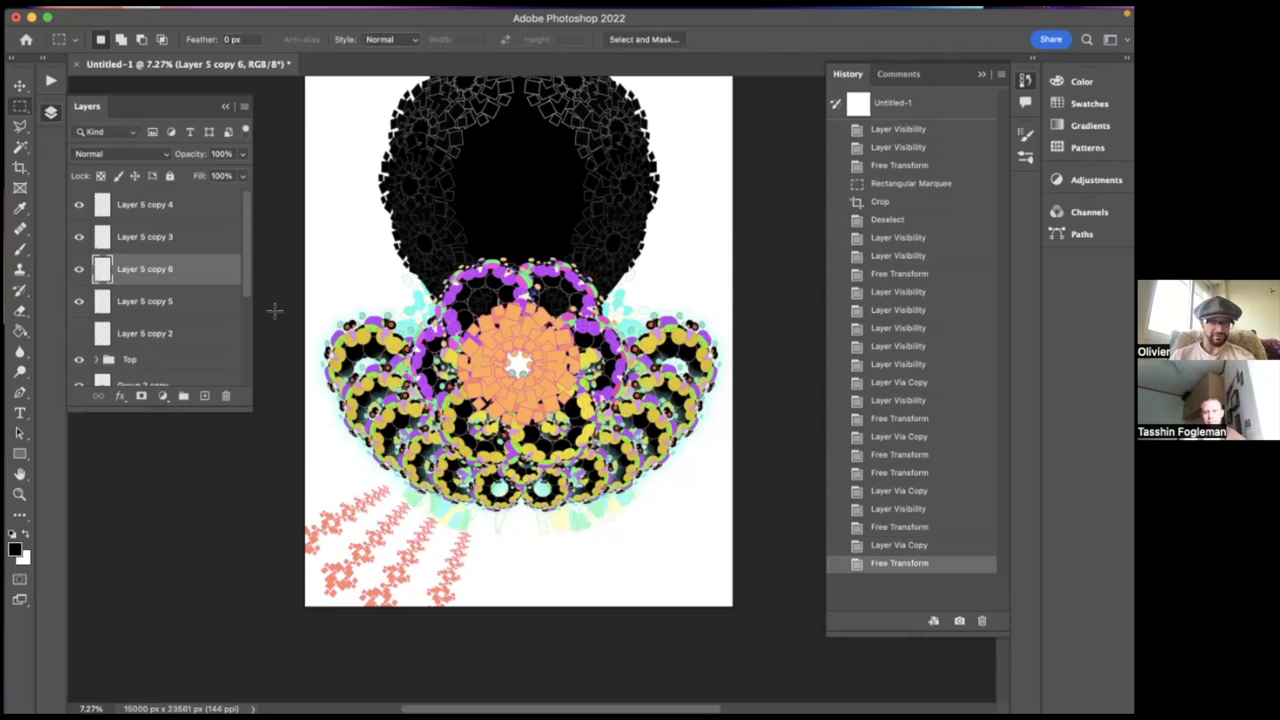
# - Duplicate Layer 5 copy 6, rotate the copy about 8° and place it above the others as the outermost ray at the canvas's left edge
pyautogui.hotkey('ctrl', 'j')
pyautogui.hotkey('ctrl', 't')
pyautogui.moveTo(341, 492); pyautogui.dragTo(326, 487)
pyautogui.moveTo(458, 480); pyautogui.dragTo(442, 507)
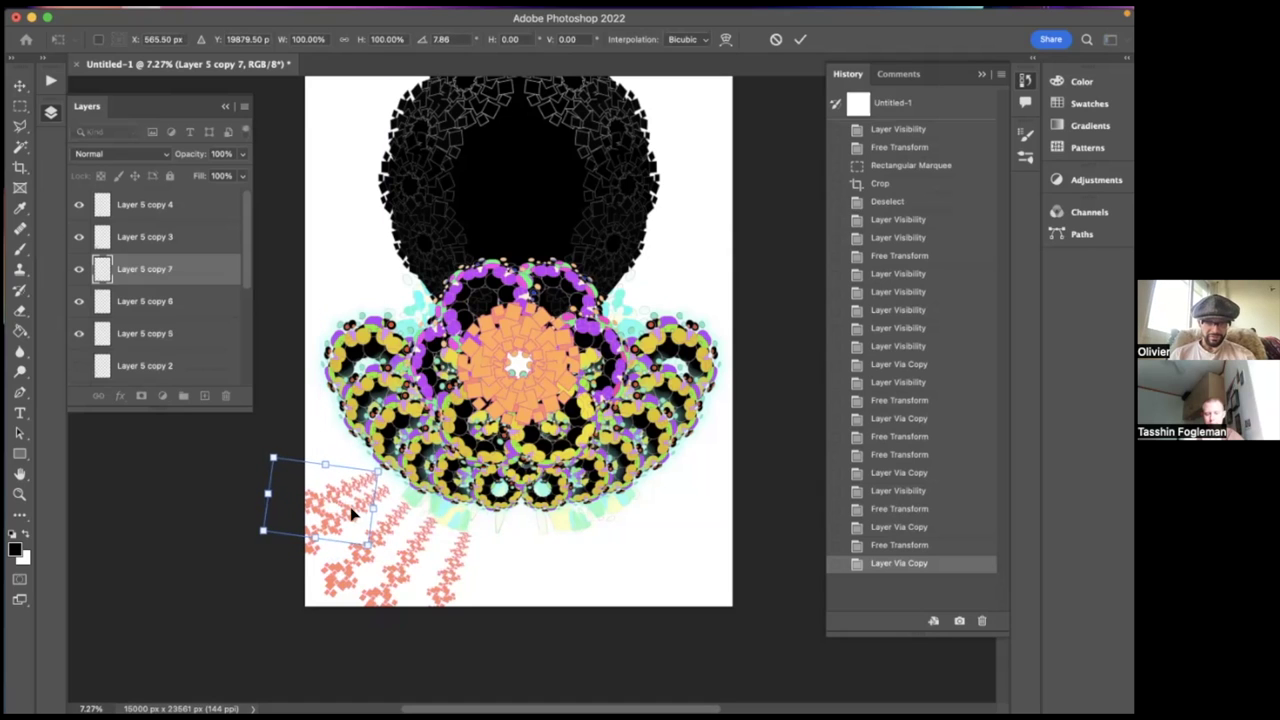
pyautogui.moveTo(352, 513); pyautogui.dragTo(341, 501)
pyautogui.press('Return')
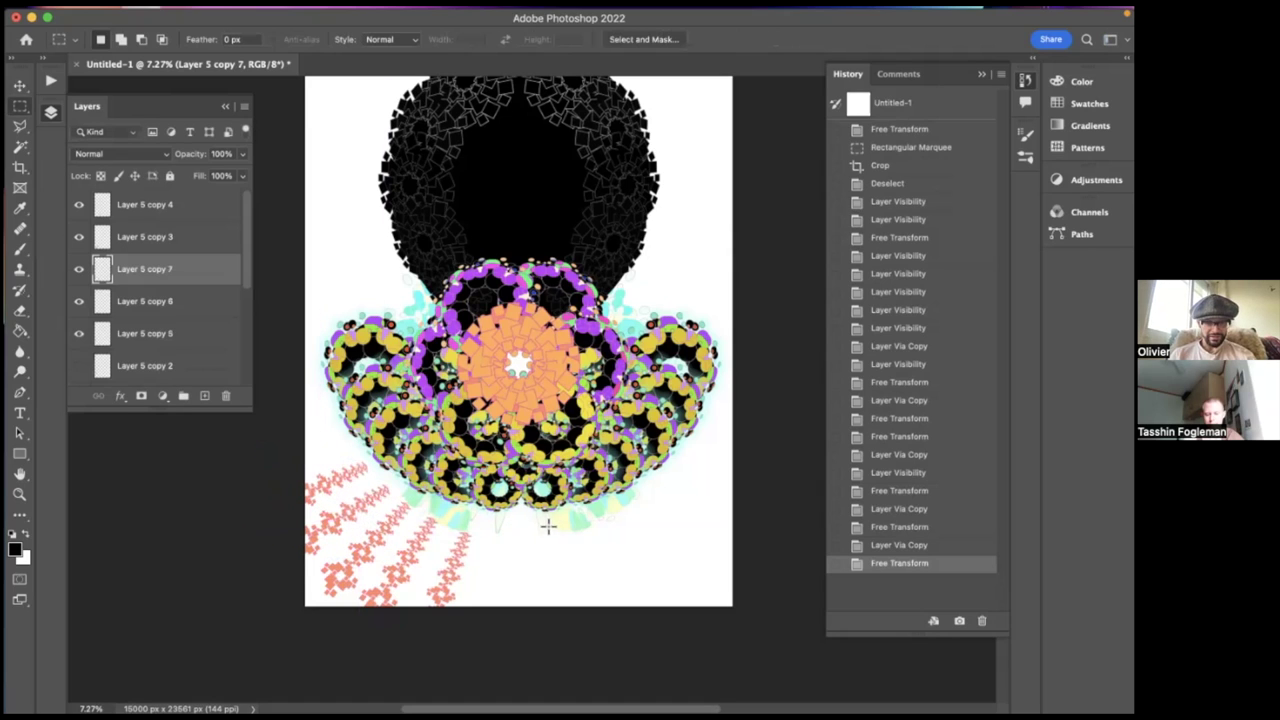
# - Rotate the Layer 5 copy 7 ray about 3° clockwise and nudge it to about X 304 px, Y 19604 px
pyautogui.hotkey('ctrl', 't')
pyautogui.moveTo(425, 450); pyautogui.dragTo(427, 456)
pyautogui.moveTo(335, 490); pyautogui.dragTo(337, 493)
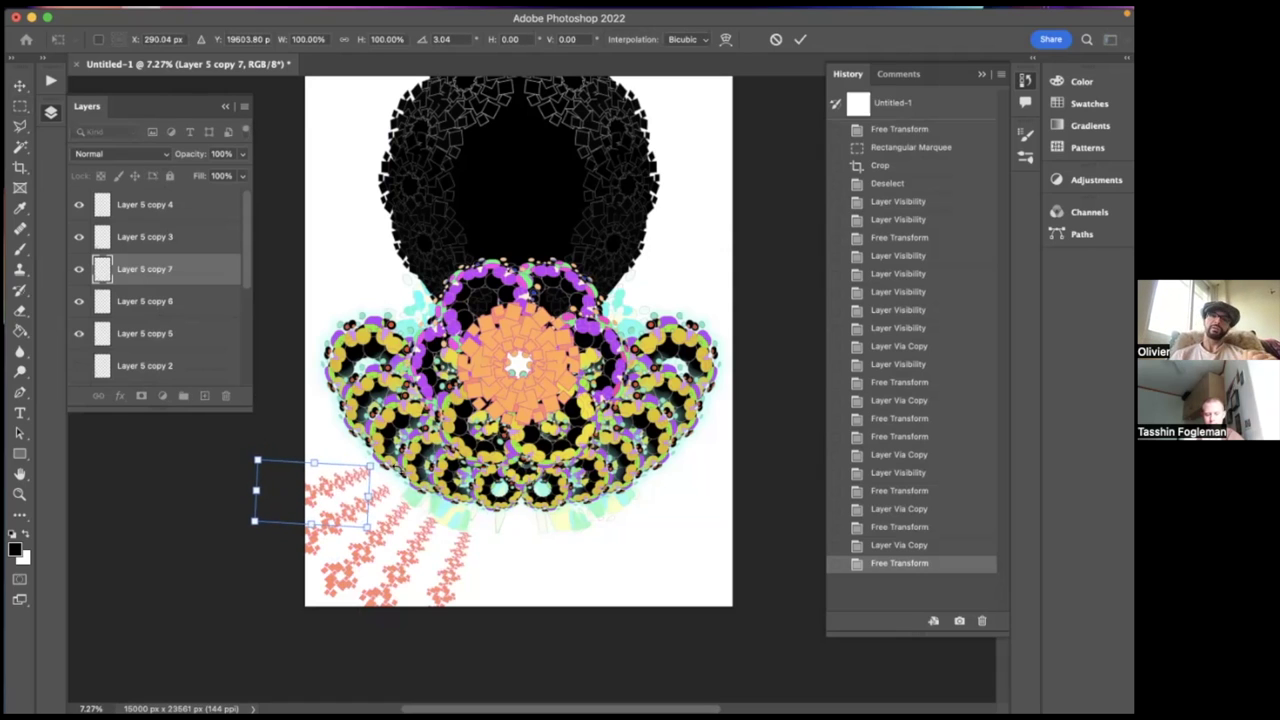
pyautogui.press('Right')
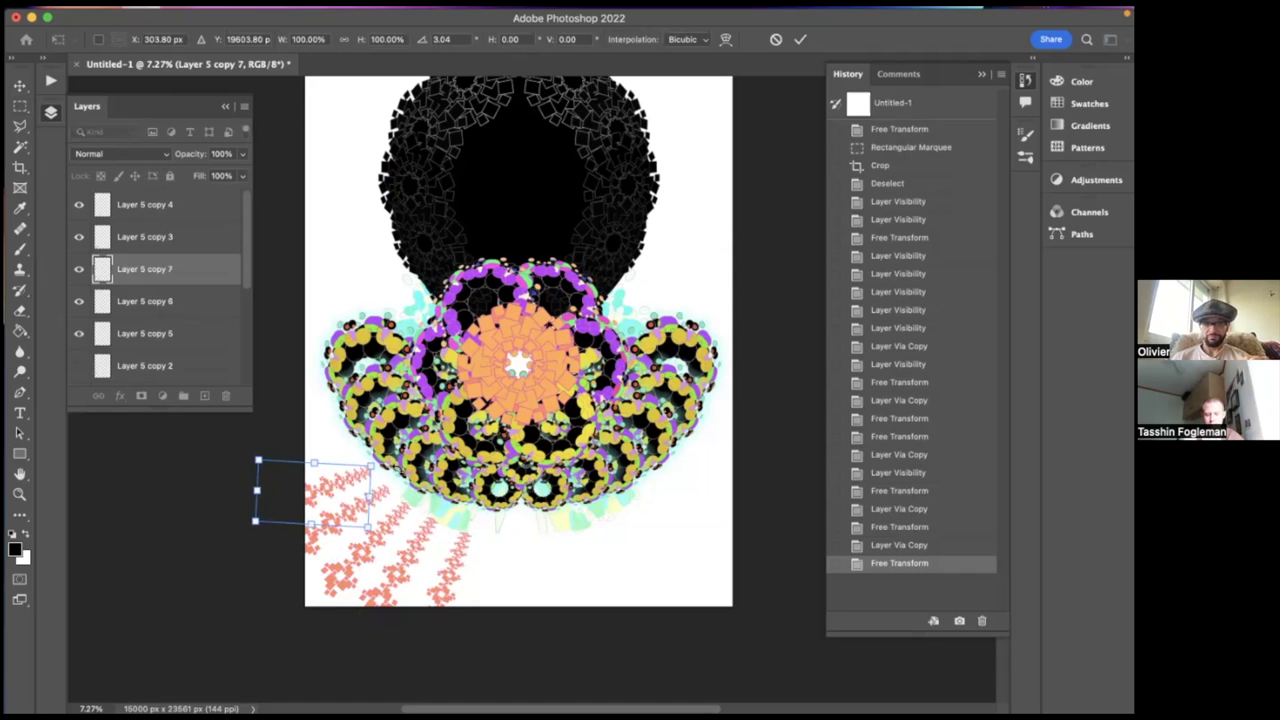
pyautogui.press('Return')
# - Duplicate Layer 5 copy 7, rotate the copy about 7.4° and place it above the outermost ray at about X -208 px, Y 18582 px
pyautogui.hotkey('ctrl', 'j')
pyautogui.hotkey('ctrl', 't')
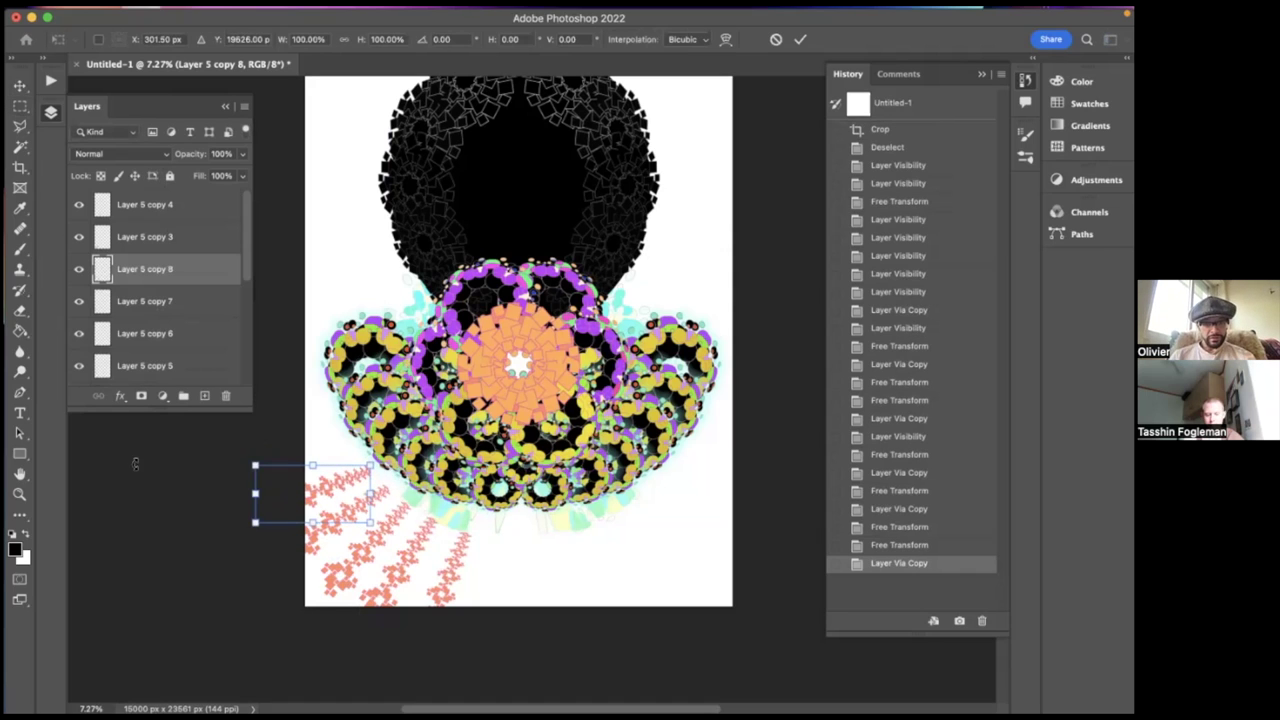
pyautogui.moveTo(320, 497); pyautogui.dragTo(316, 460)
pyautogui.moveTo(396, 462); pyautogui.dragTo(398, 481)
pyautogui.moveTo(330, 456); pyautogui.dragTo(327, 453)
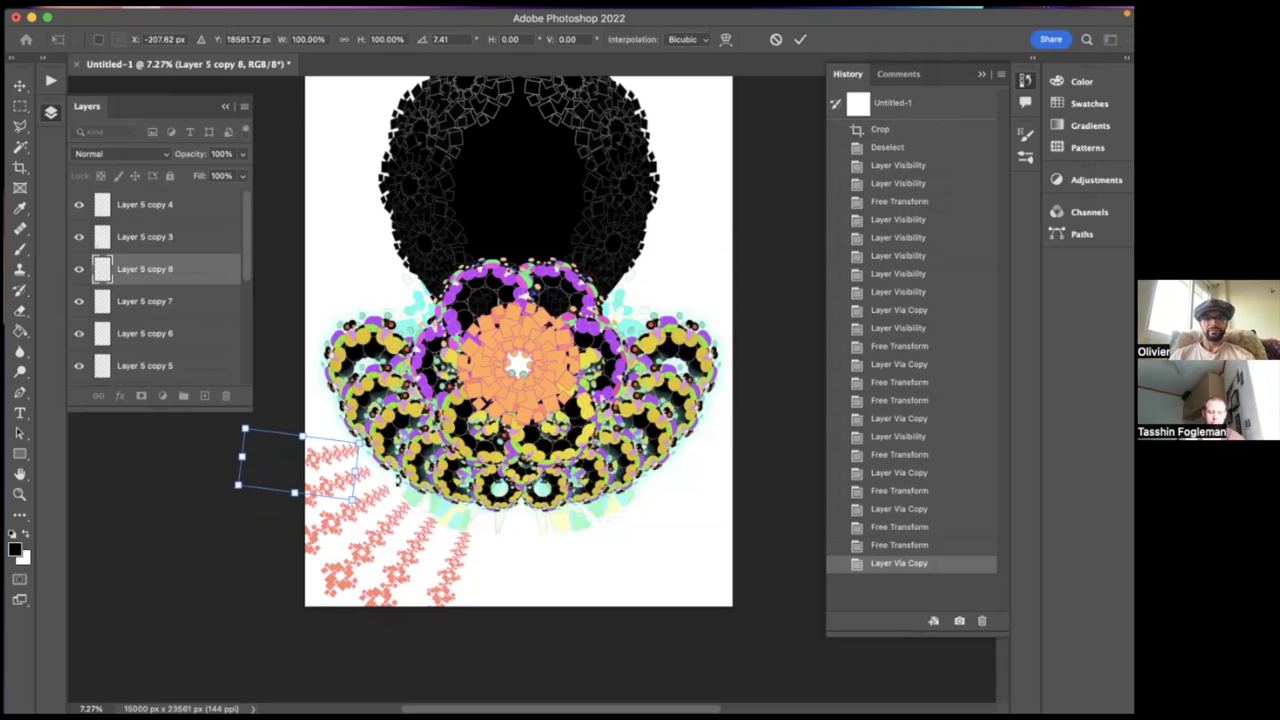
pyautogui.press('Return')
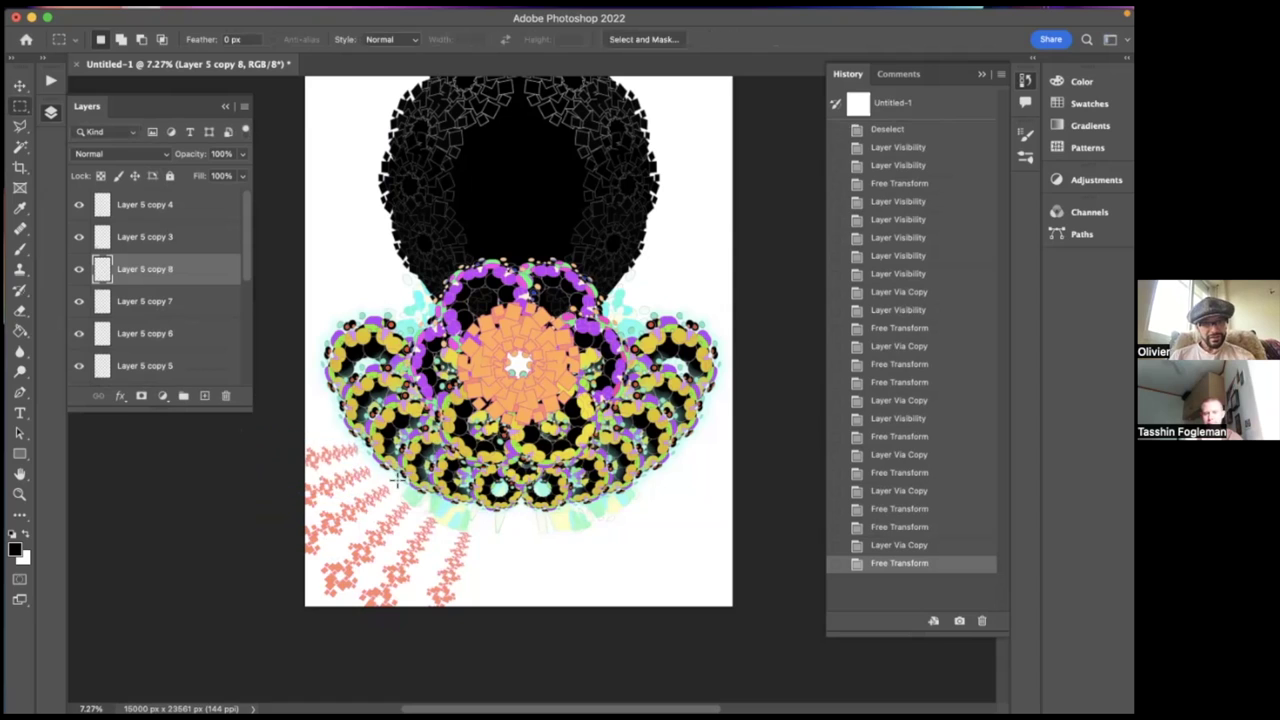
# - Duplicate Layer 5 copy 8, rotate the copy about 6.4° and place it above that ray at about X -736 px, Y 17669 px
pyautogui.hotkey('ctrl', 'j')
pyautogui.hotkey('ctrl', 't')
pyautogui.moveTo(340, 425); pyautogui.dragTo(412, 440)
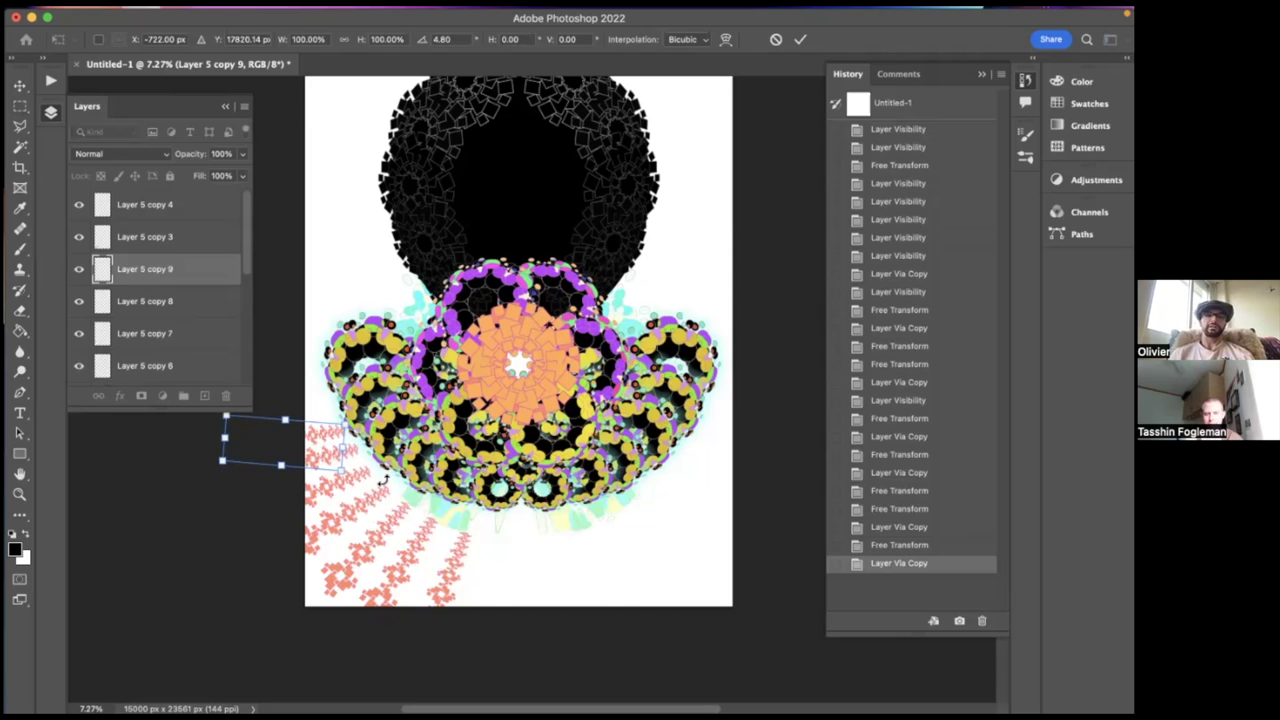
pyautogui.moveTo(383, 481); pyautogui.dragTo(383, 480)
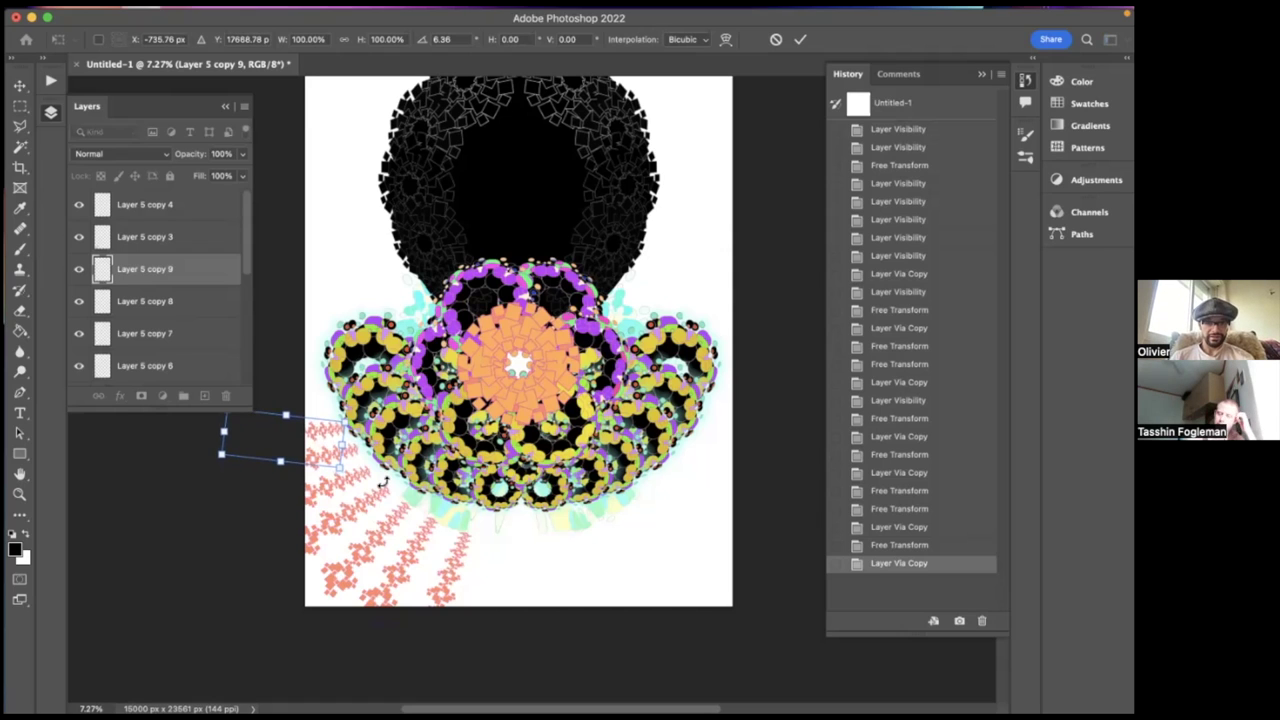
pyautogui.press('Return')
# - Duplicate Layer 5 copy 9, rotate the copy about 6° and place it as the topmost ray at about X -995 px, Y 16646 px
pyautogui.hotkey('ctrl', 'j')
pyautogui.hotkey('ctrl', 't')
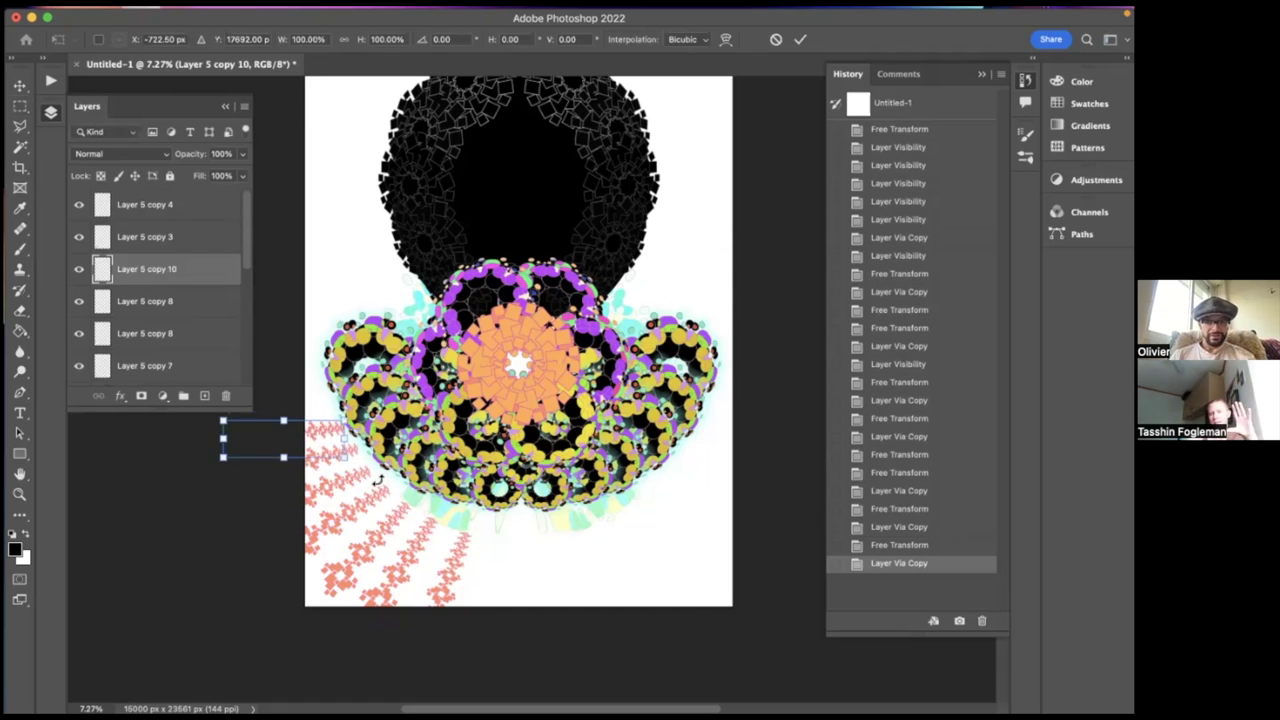
pyautogui.moveTo(317, 433); pyautogui.dragTo(308, 399)
pyautogui.moveTo(400, 432)
pyautogui.mouseDown()
pyautogui.moveTo(420, 414)
pyautogui.moveTo(392, 440)
pyautogui.mouseUp()
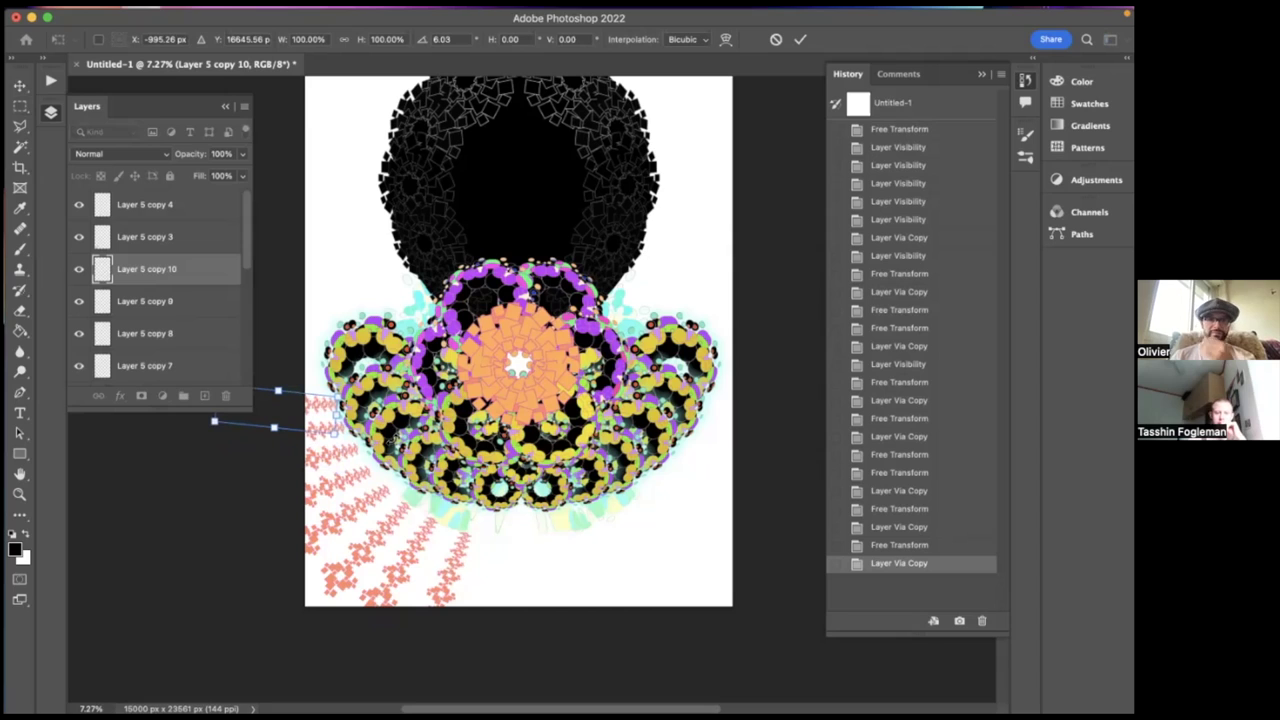
pyautogui.press('Return')
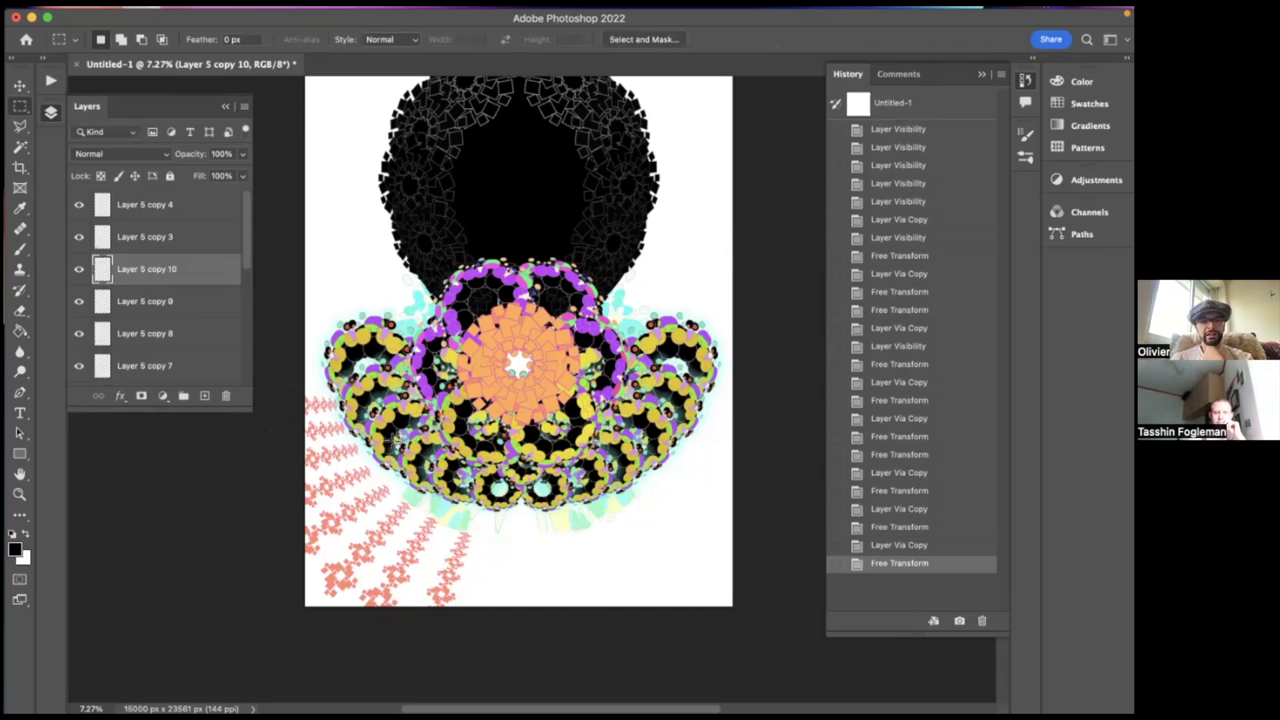
# - Merge all the visible ray layers, from Layer 5 copy 4 down to Layer 5 copy 5, into one layer
pyautogui.click(155, 208)
pyautogui.scroll(-5, 152, 230)
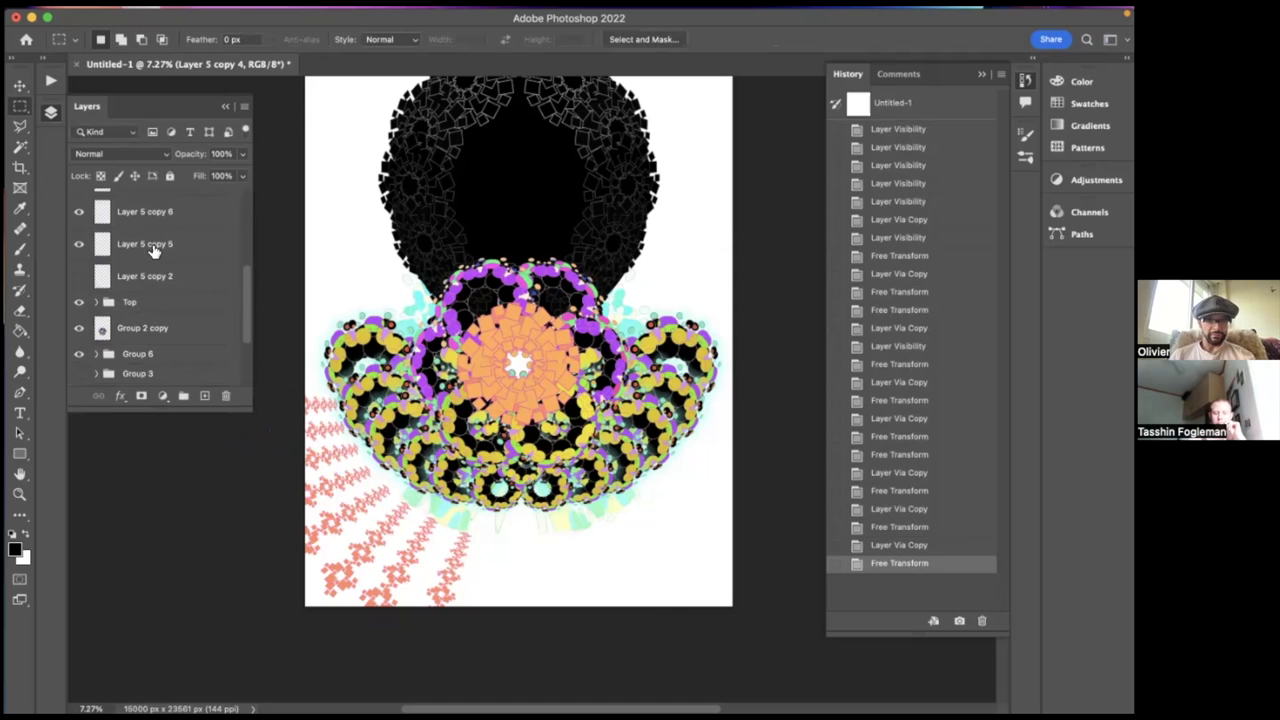
pyautogui.keyDown('shift'); pyautogui.click(152, 236); pyautogui.keyUp('shift')
pyautogui.scroll(5, 154, 245)
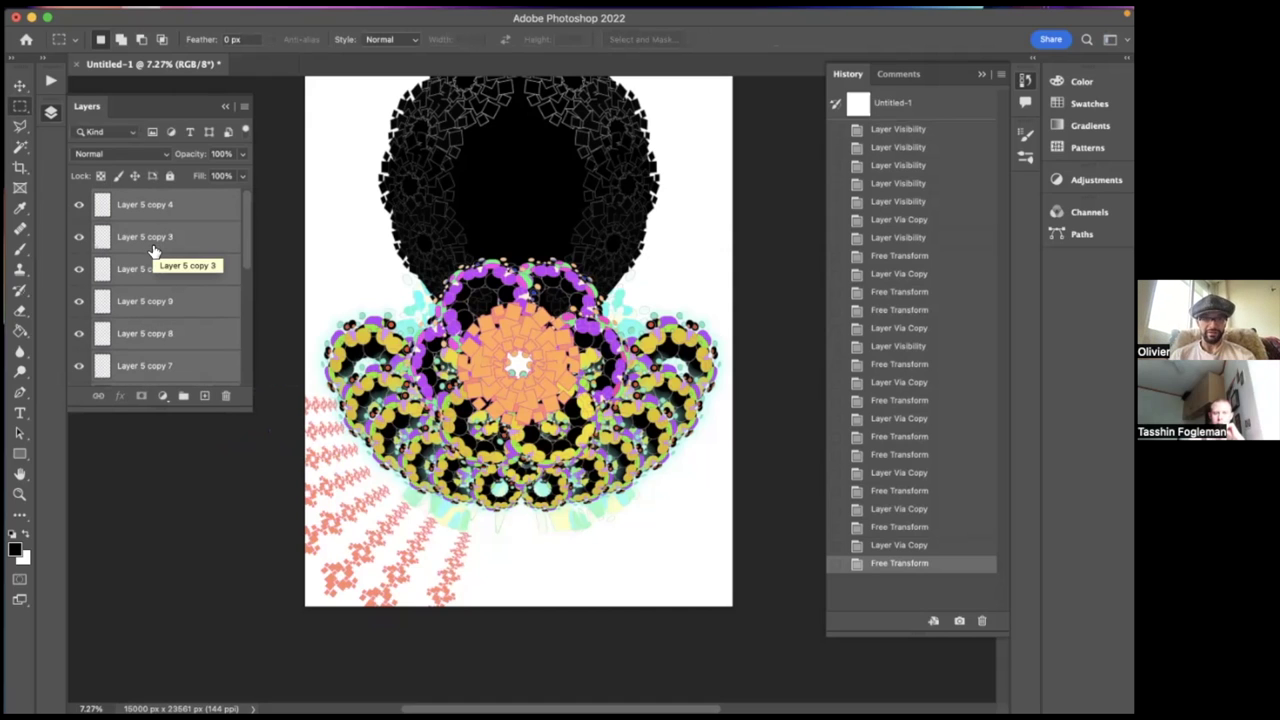
pyautogui.press('super+e')
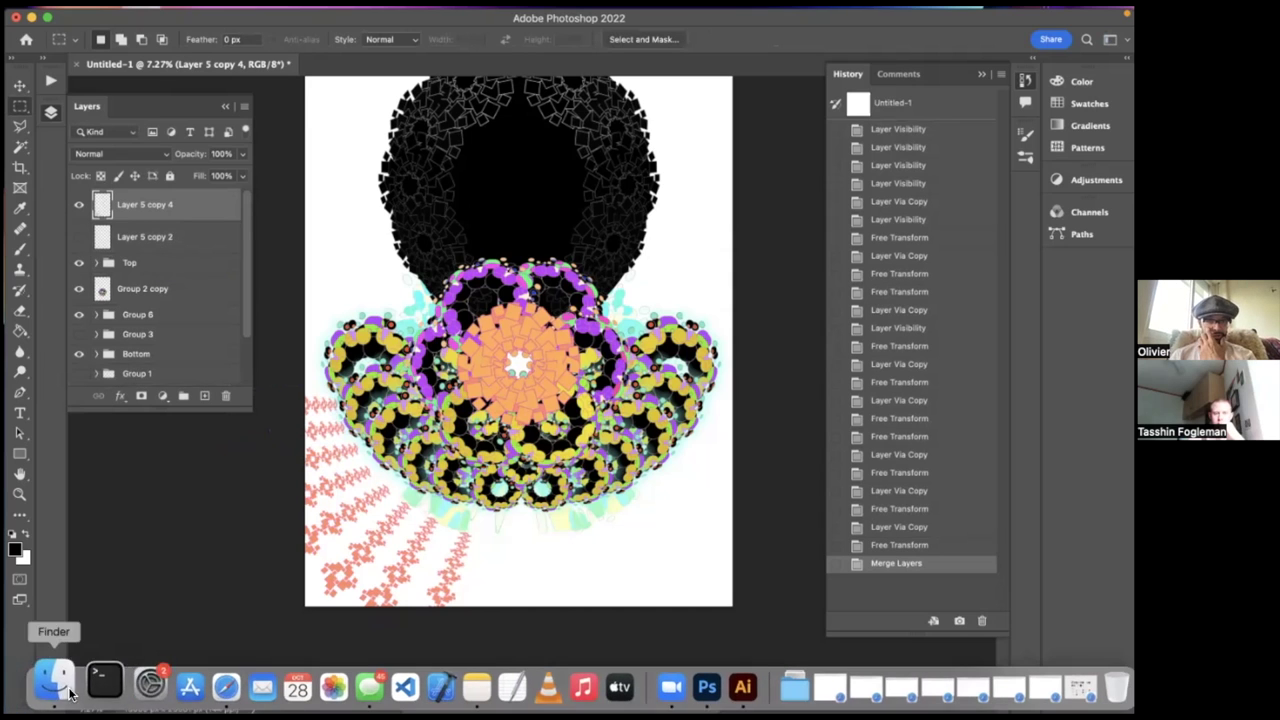
# - Switch to Finder and open the Mandala #5 Temple folder from the desktop
pyautogui.click(47, 690)
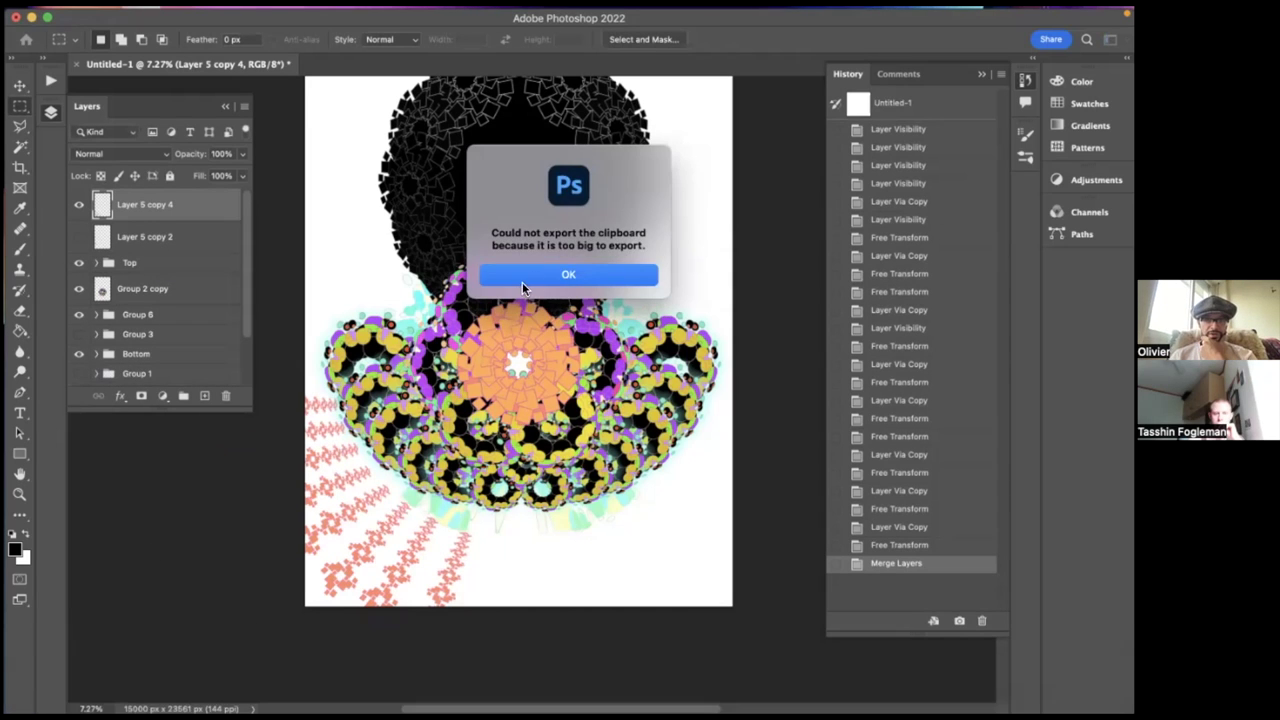
pyautogui.click(523, 284)
pyautogui.click(27, 685)
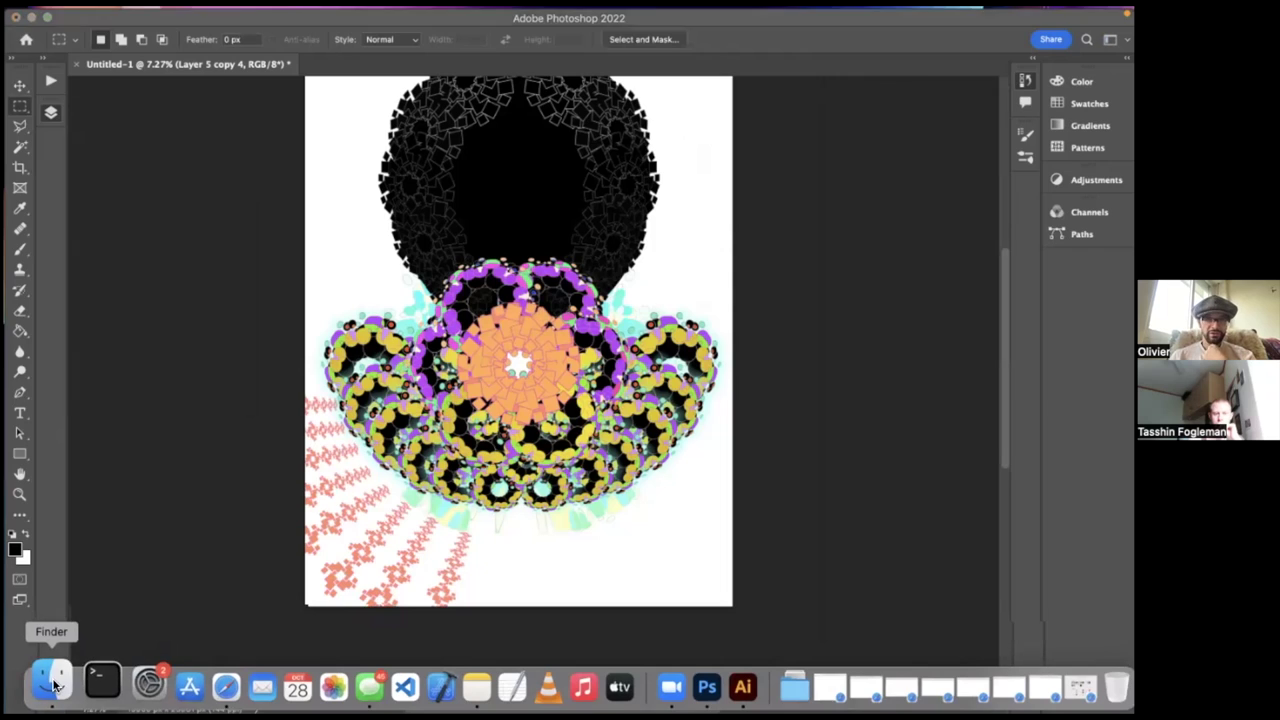
pyautogui.moveTo(584, 128); pyautogui.dragTo(411, 173)
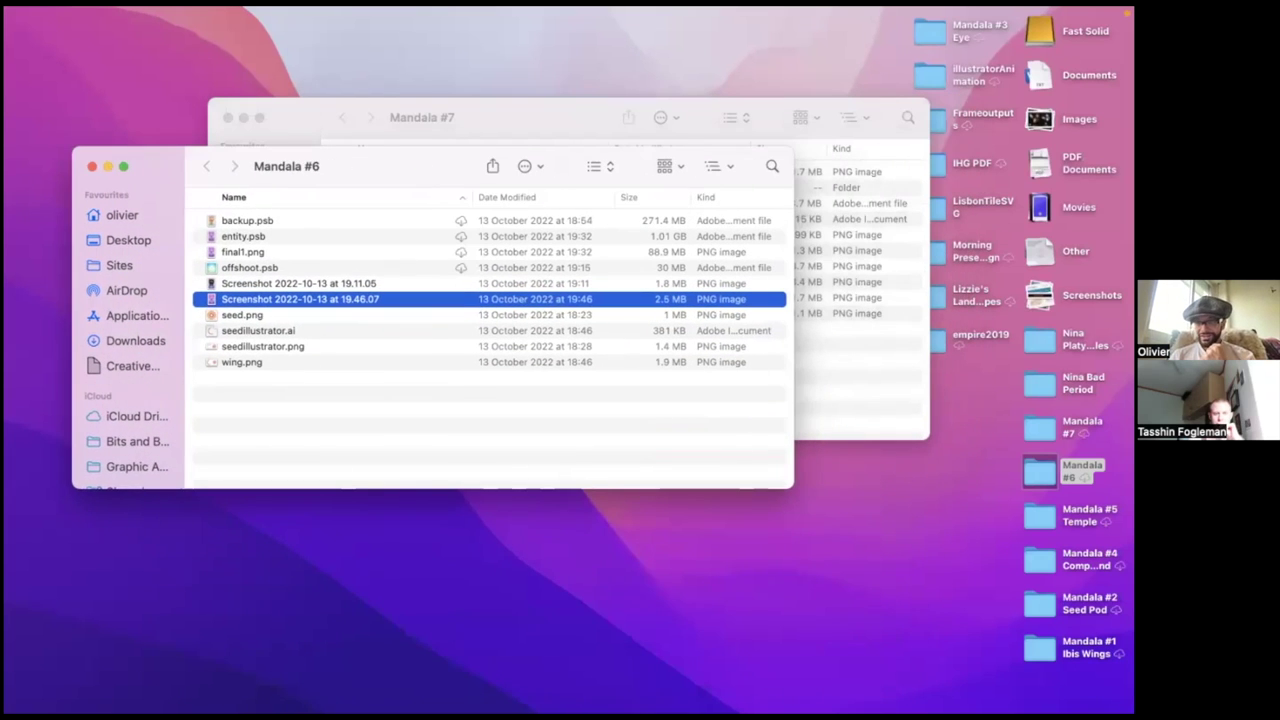
pyautogui.click(1040, 515)
pyautogui.press('super+o')
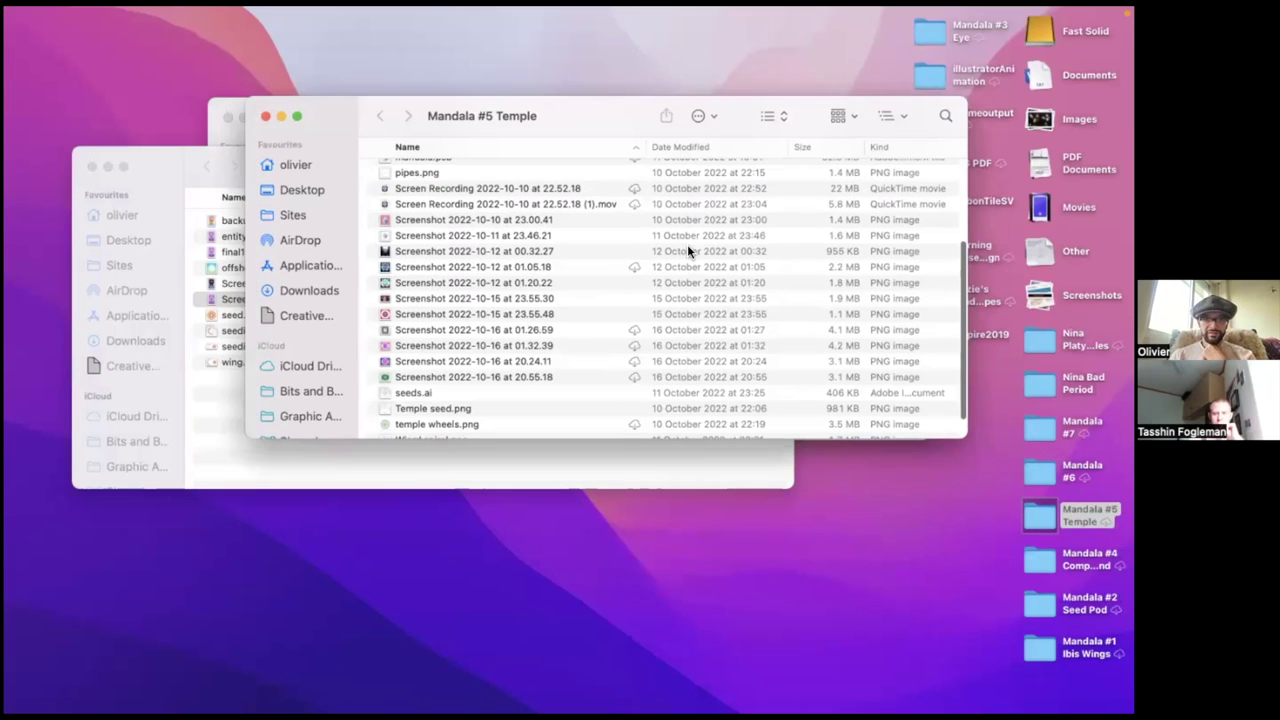
# - Preview the mandala screenshots in sequence from Screenshot 2022-10-10 at 23.00.41 to Screenshot 2022-10-16 at 01.32.39
pyautogui.scroll(5, 517, 268)
pyautogui.scroll(-3, 517, 268)
pyautogui.click(465, 245)
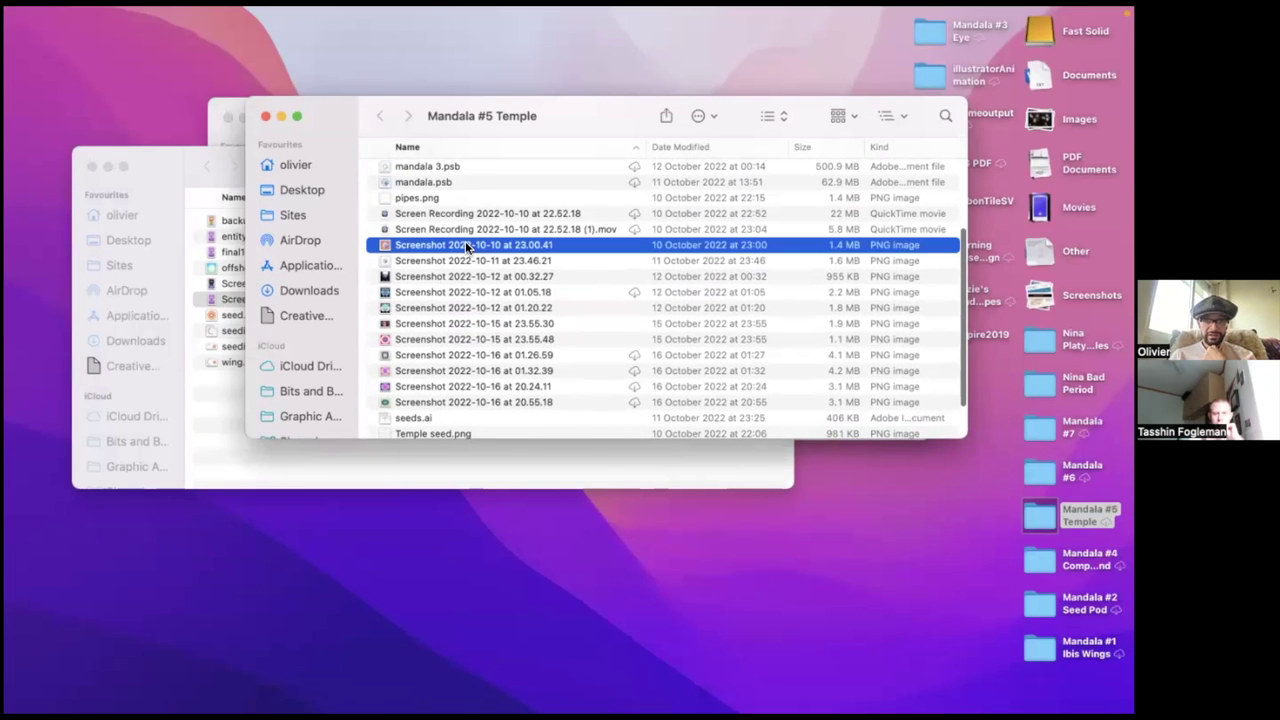
pyautogui.press('space')
pyautogui.press('Down')
pyautogui.press('Down')
pyautogui.press('Up')
pyautogui.press('Down')
pyautogui.press('Up')
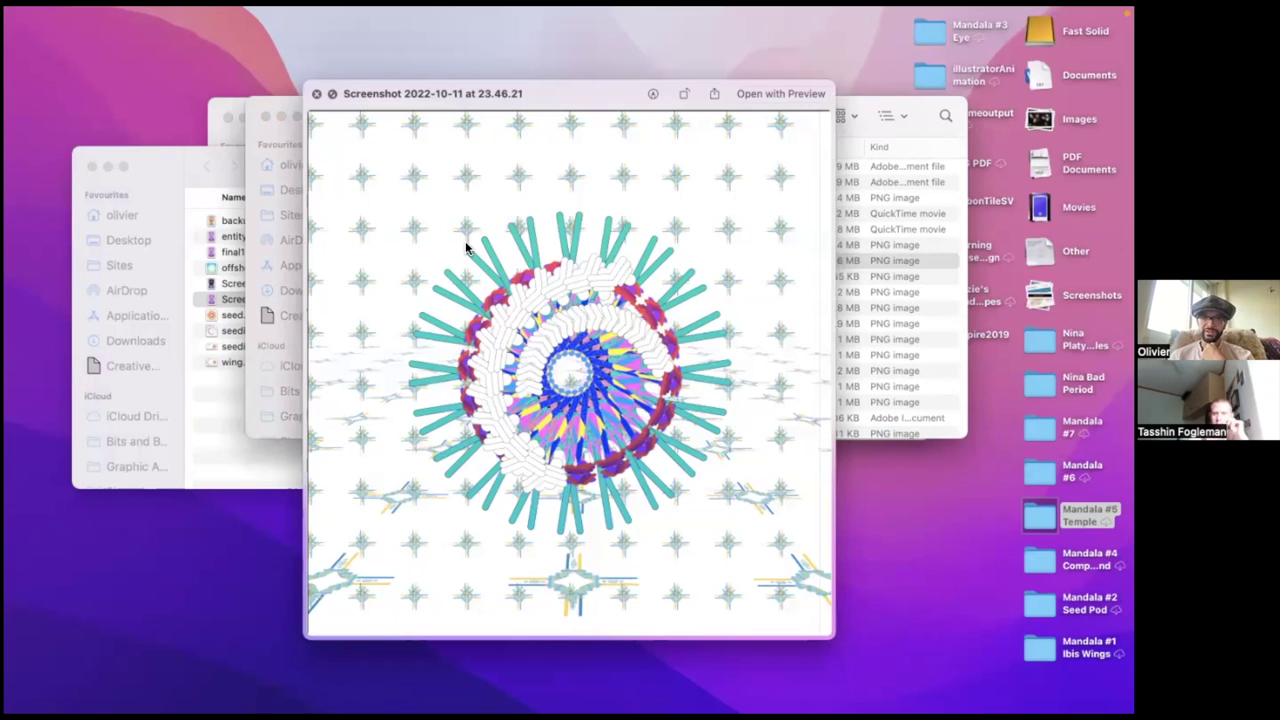
pyautogui.press('Down')
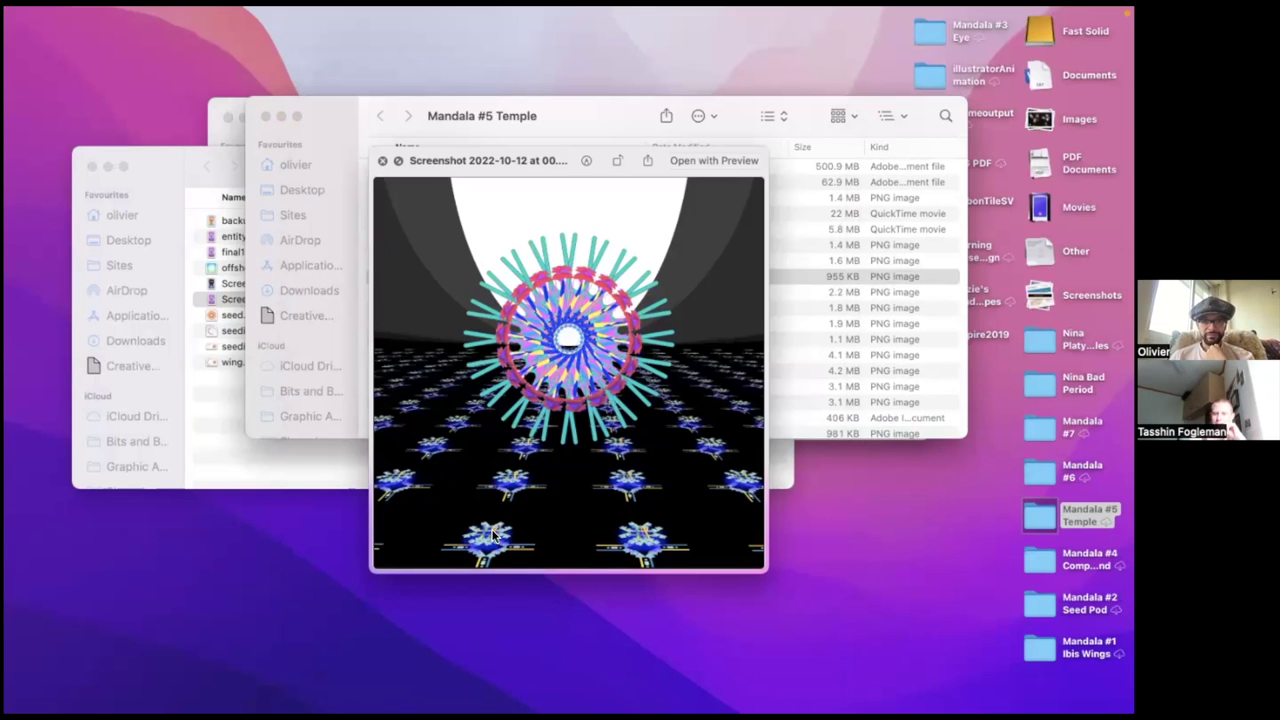
pyautogui.press('Down')
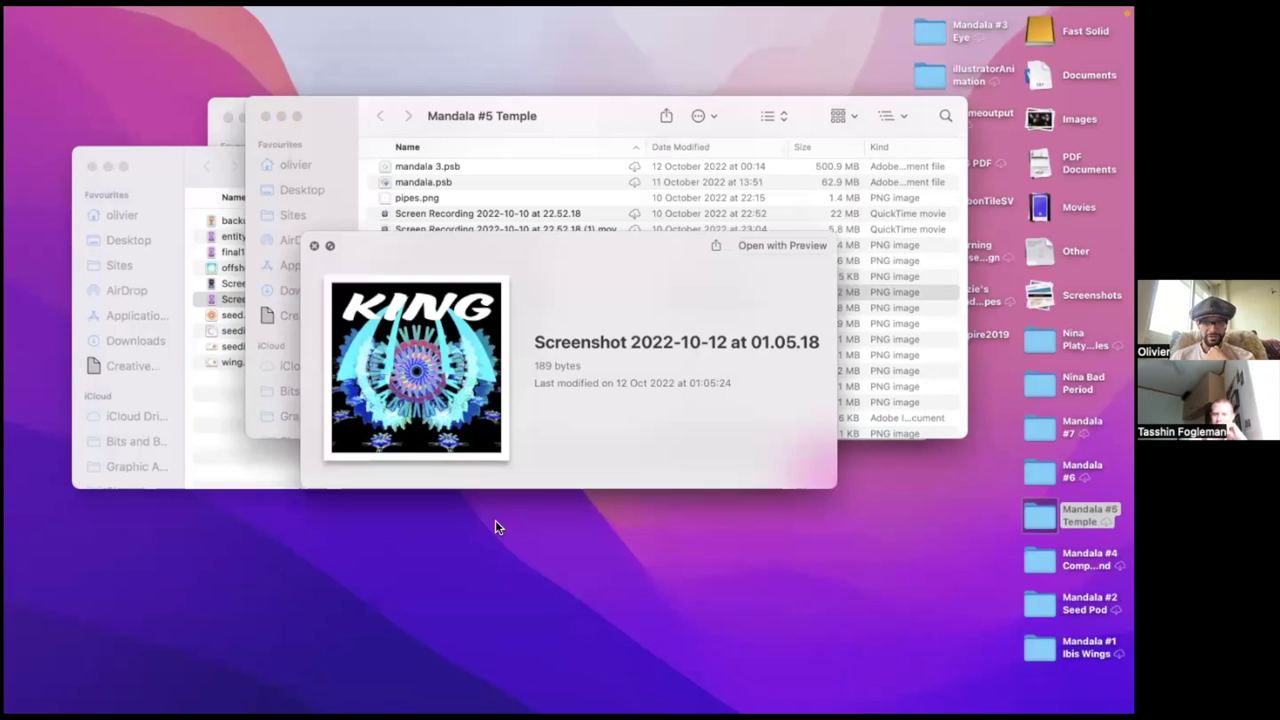
pyautogui.press('Down')
pyautogui.press('Down')
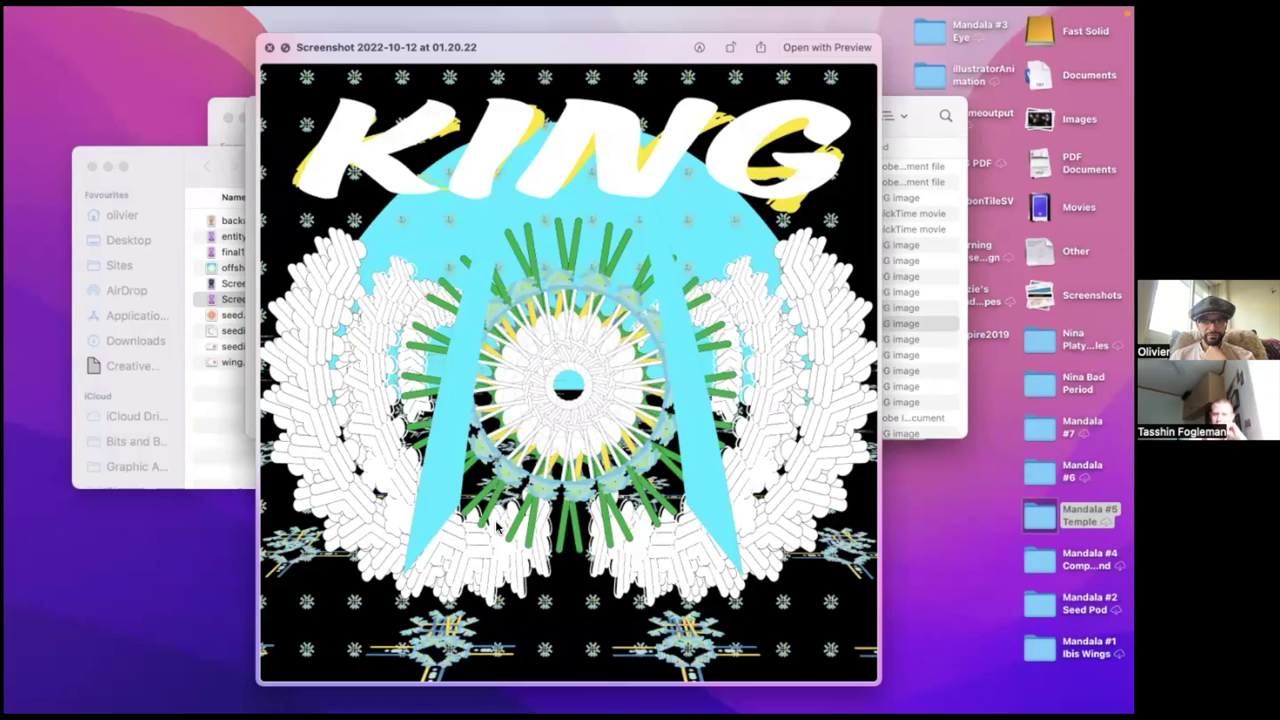
pyautogui.press('Down')
pyautogui.press('Down')
pyautogui.press('Up')
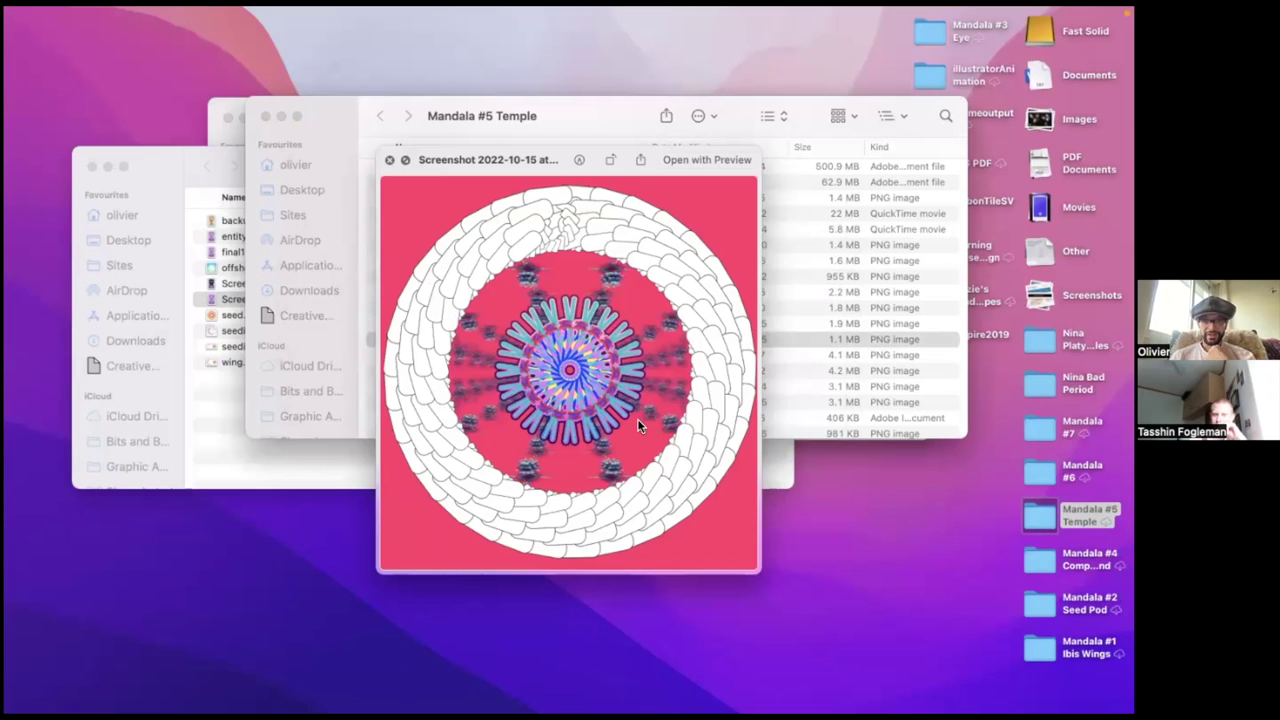
pyautogui.press('Down')
pyautogui.press('Down')
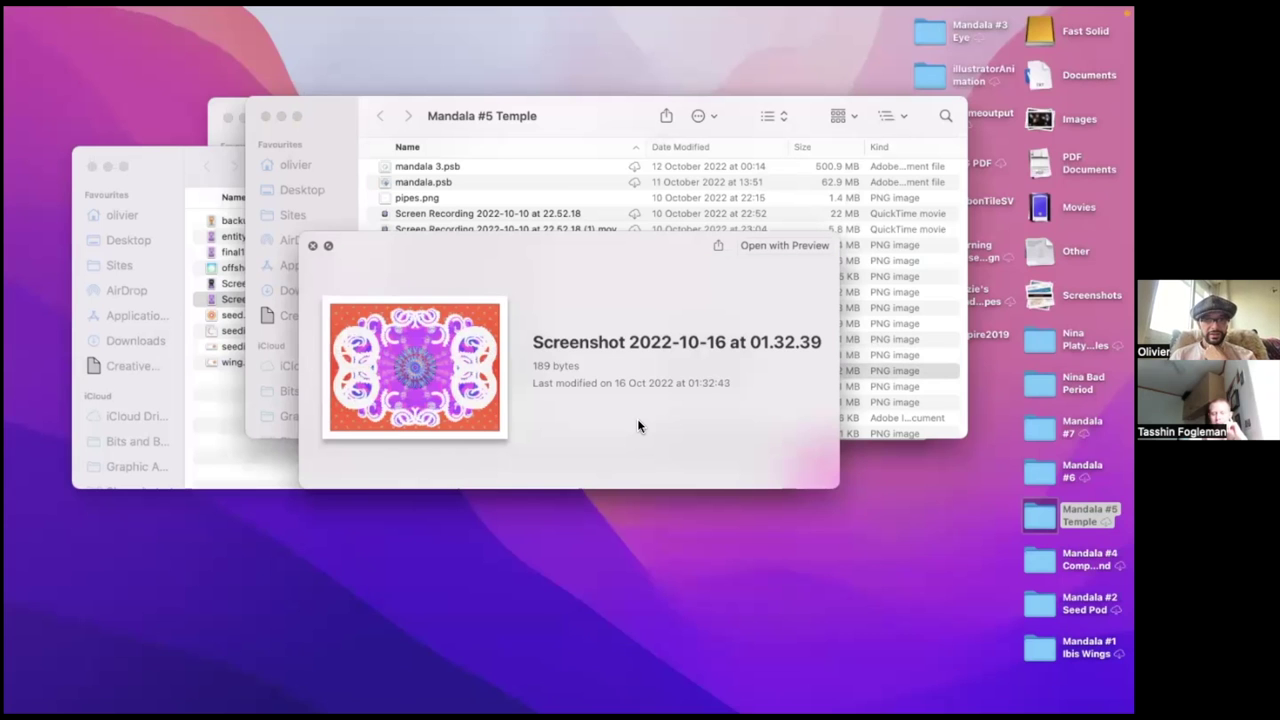
pyautogui.press('space')
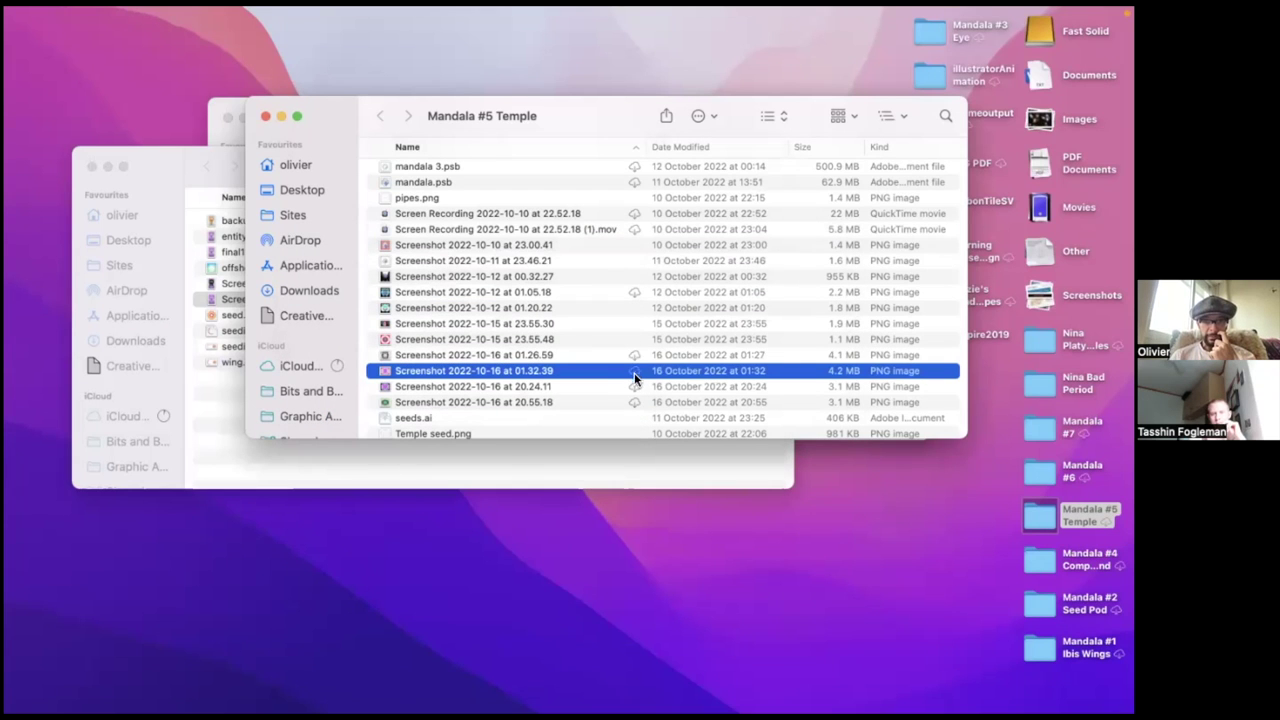
# - Download the 16 October screenshots 20.24.11 and 20.55.18, and preview them after the one from 01.32.39
pyautogui.click(634, 386)
pyautogui.click(634, 401)
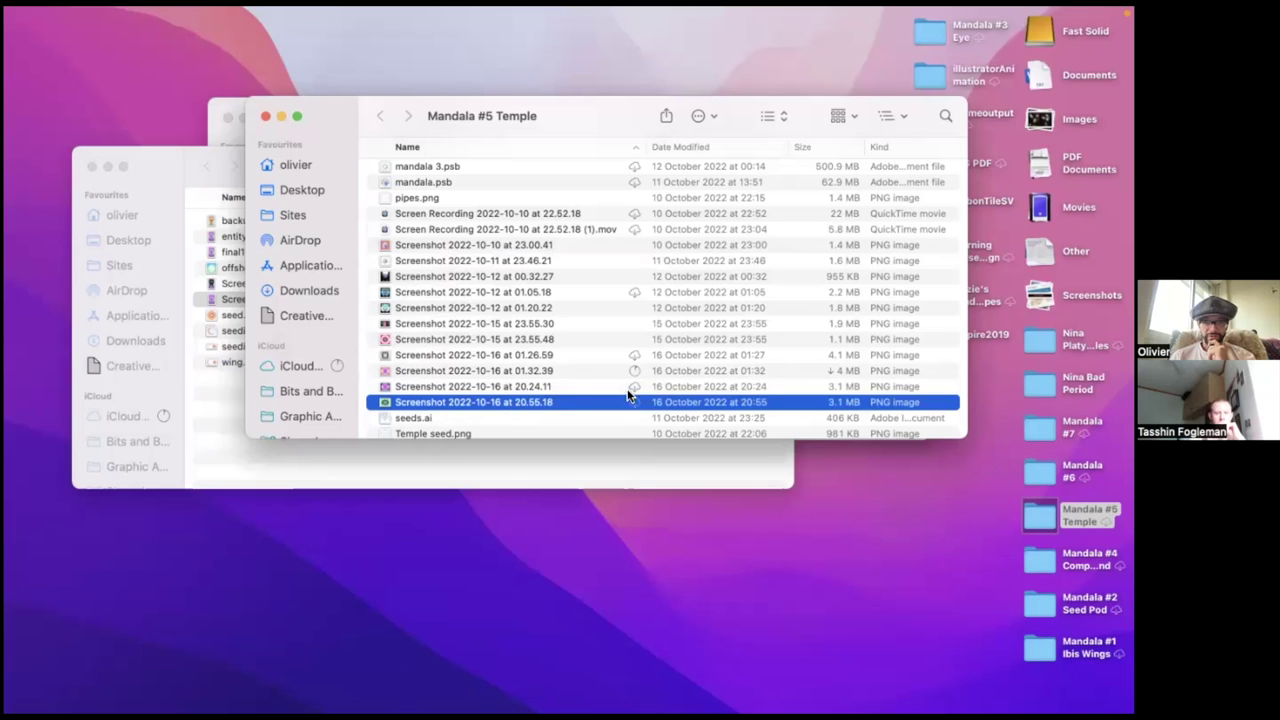
pyautogui.click(575, 370)
pyautogui.press('space')
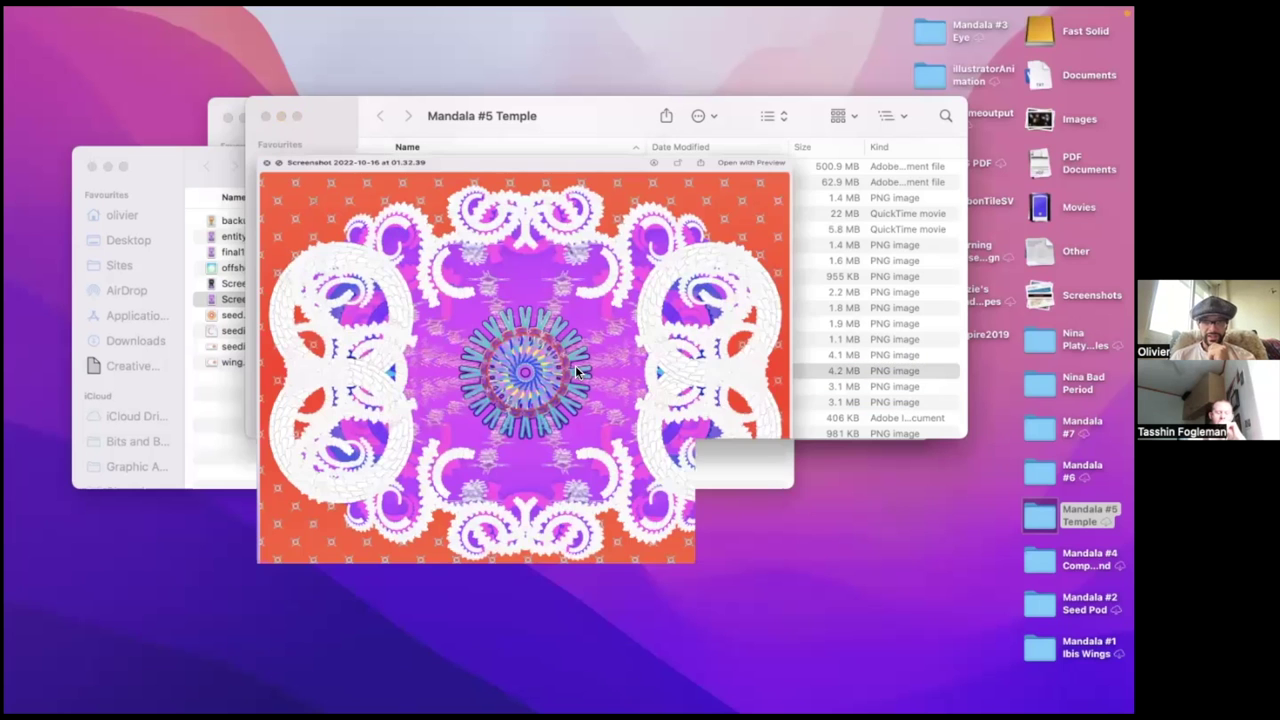
pyautogui.press('Down')
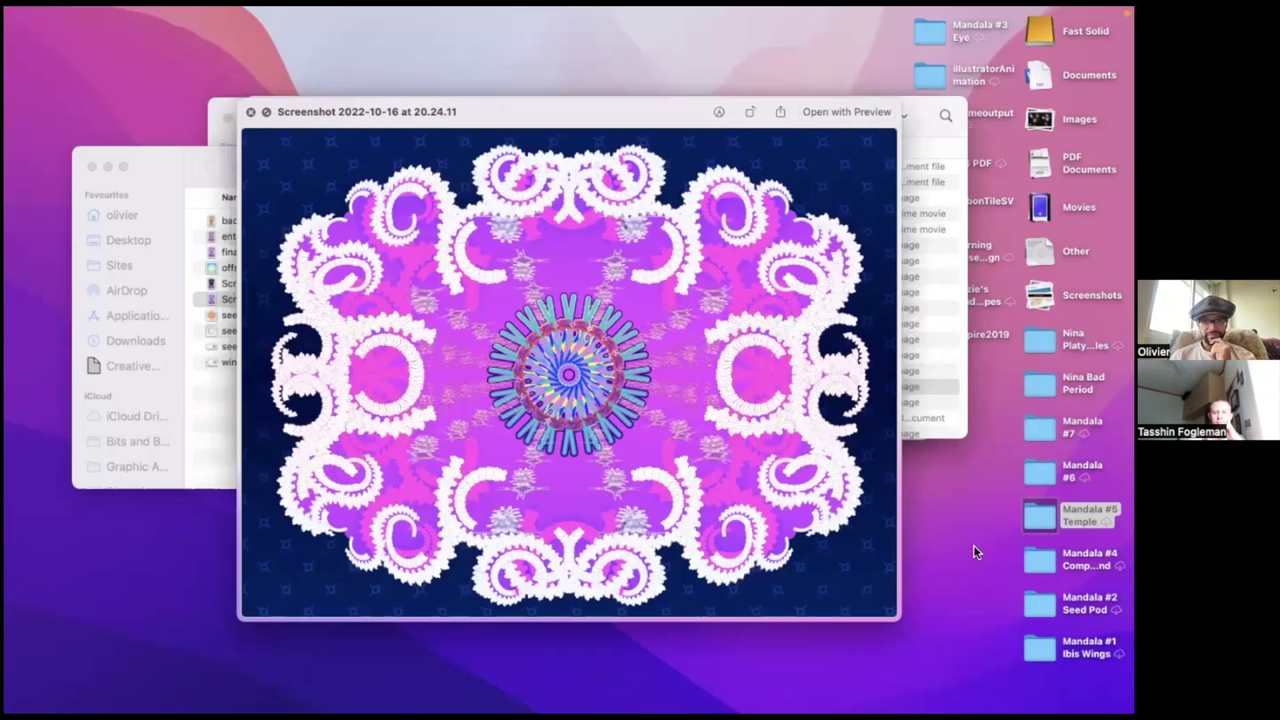
pyautogui.press('Down')
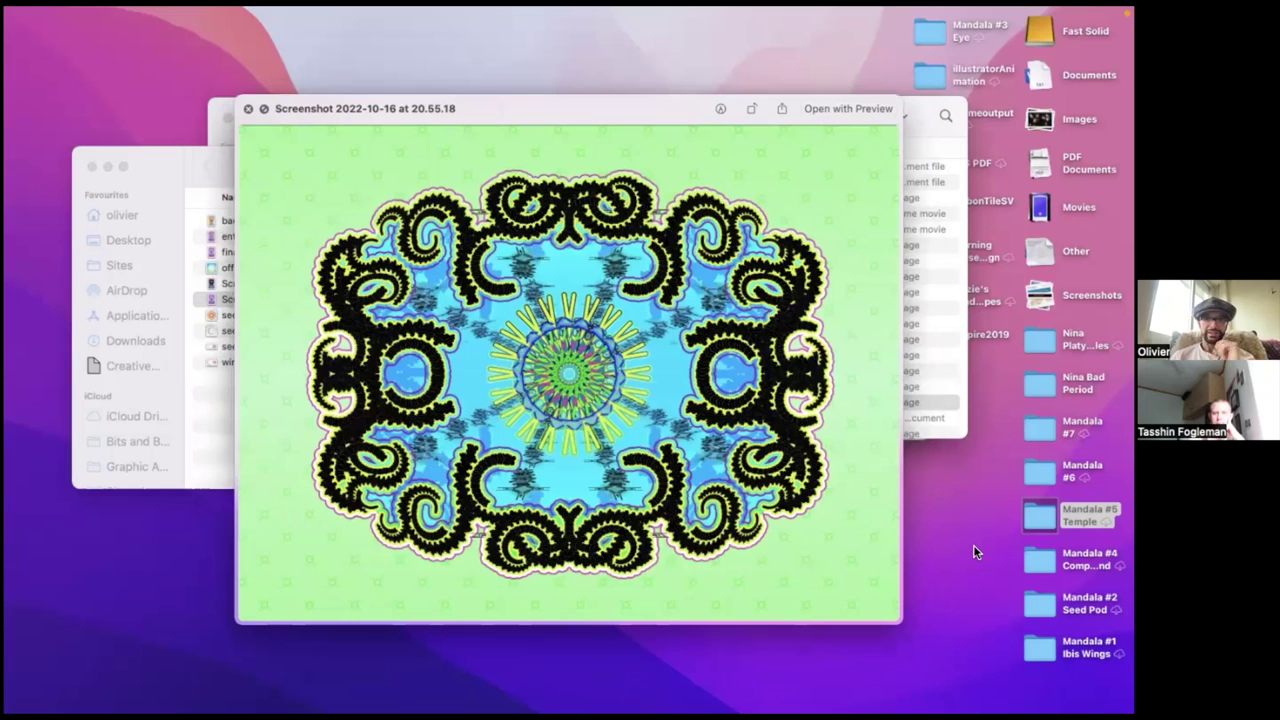
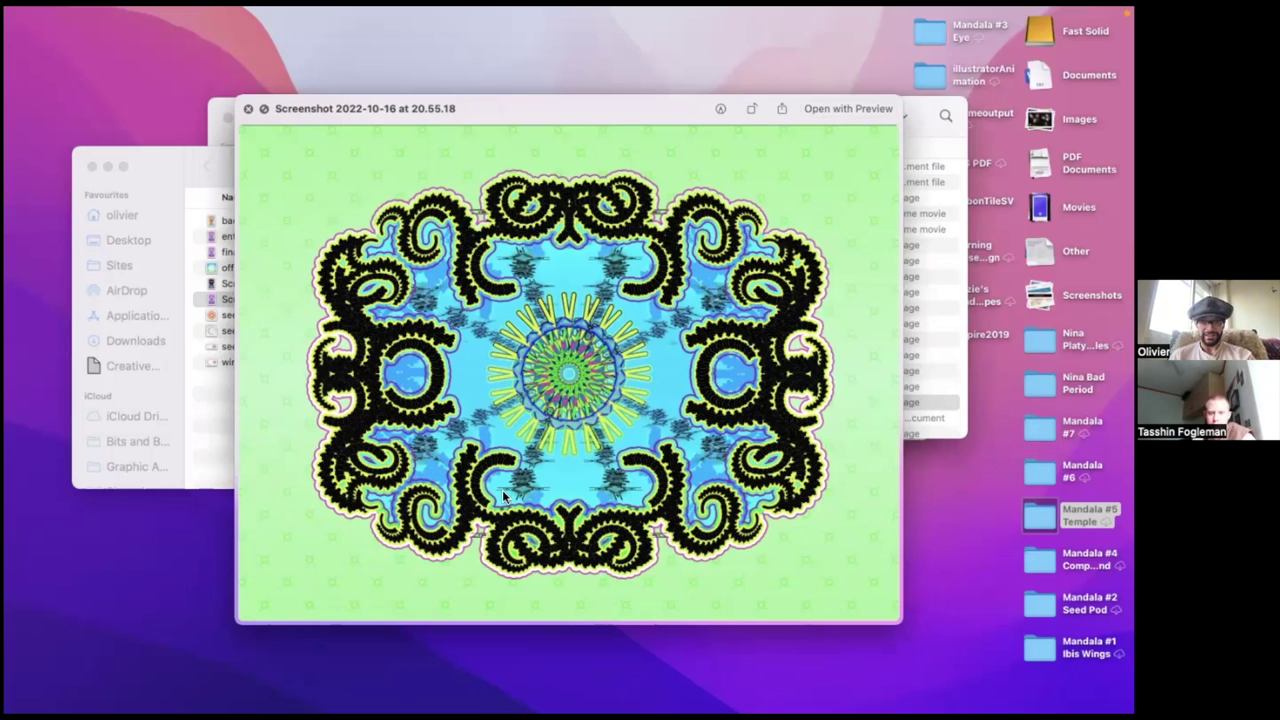
pyautogui.press('space')
# - Switch back to Photoshop, duplicate the merged ray layer and flip the copy horizontally with a width of -100%
pyautogui.hotkey('ctrl', 'Right')
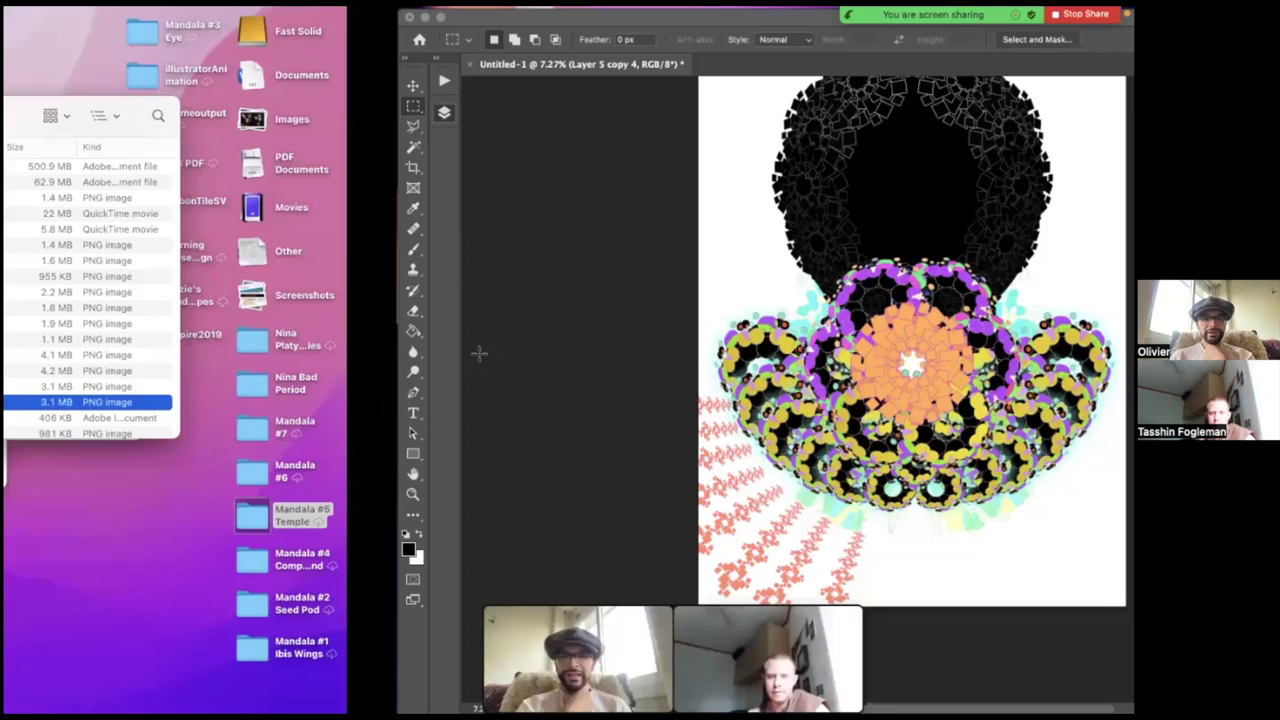
pyautogui.scroll(-2, 500, 340)
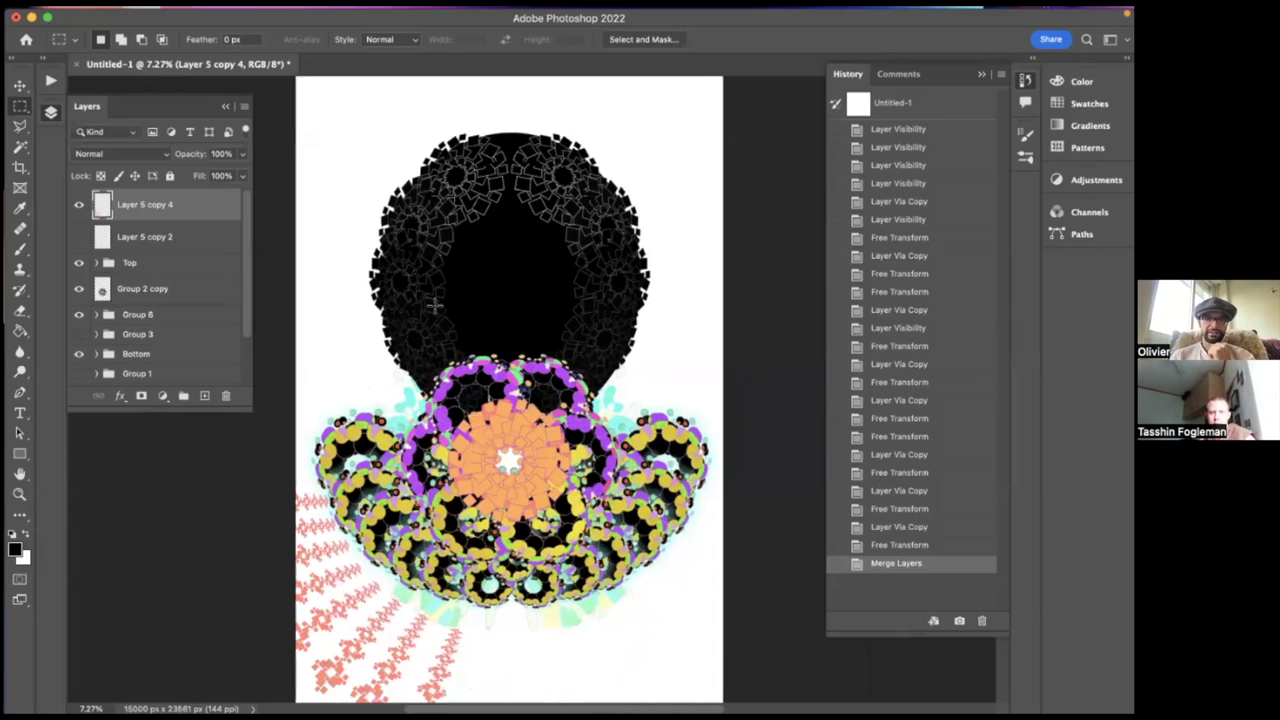
pyautogui.scroll(1, 499, 333)
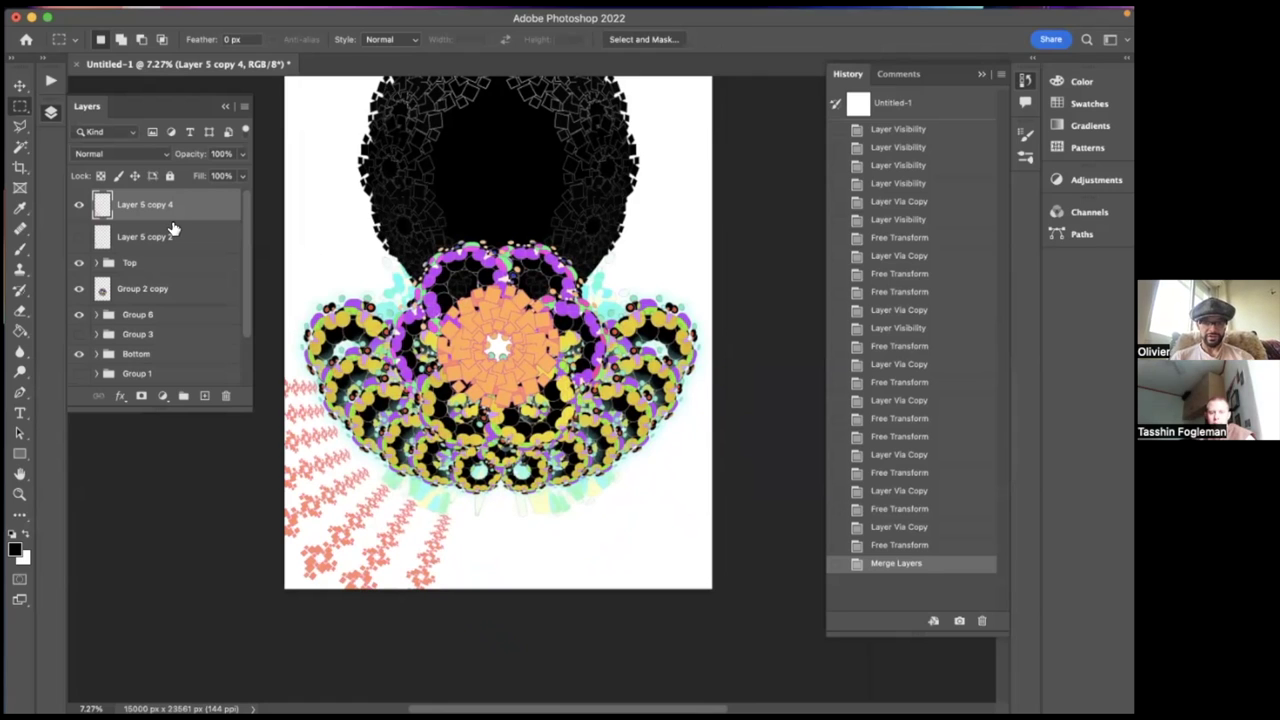
pyautogui.press('super+j')
pyautogui.press('super+t')
pyautogui.click(300, 39)
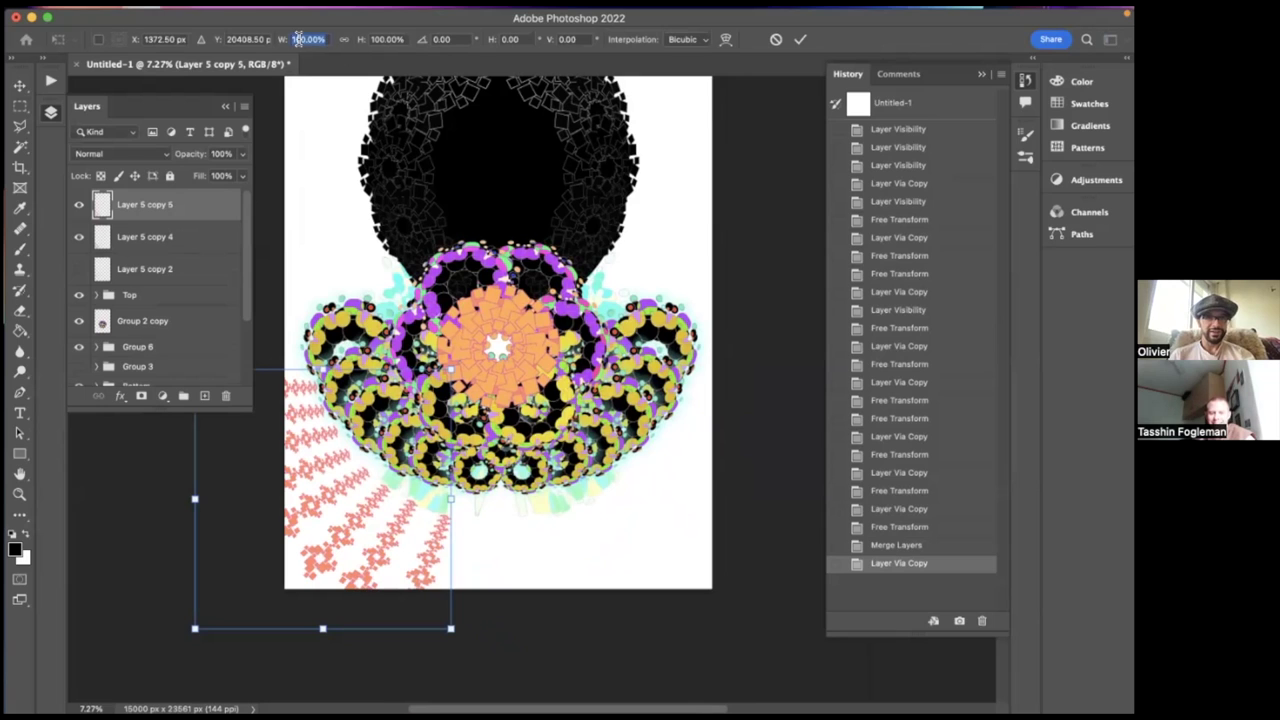
pyautogui.write('-100')
pyautogui.press('Return')
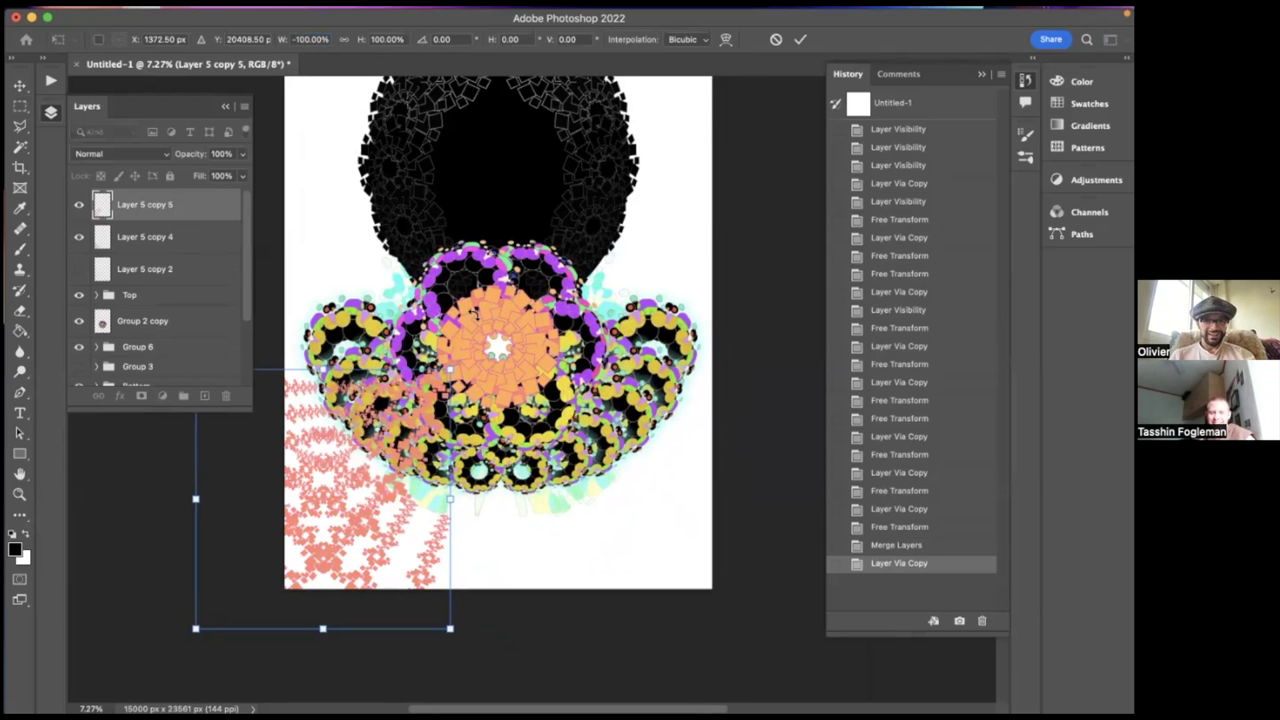
# - Move the flipped ray fan 12437 px horizontally to the opposite side of the canvas, keeping its height, and apply the transform
pyautogui.moveTo(360, 493); pyautogui.dragTo(714, 492)
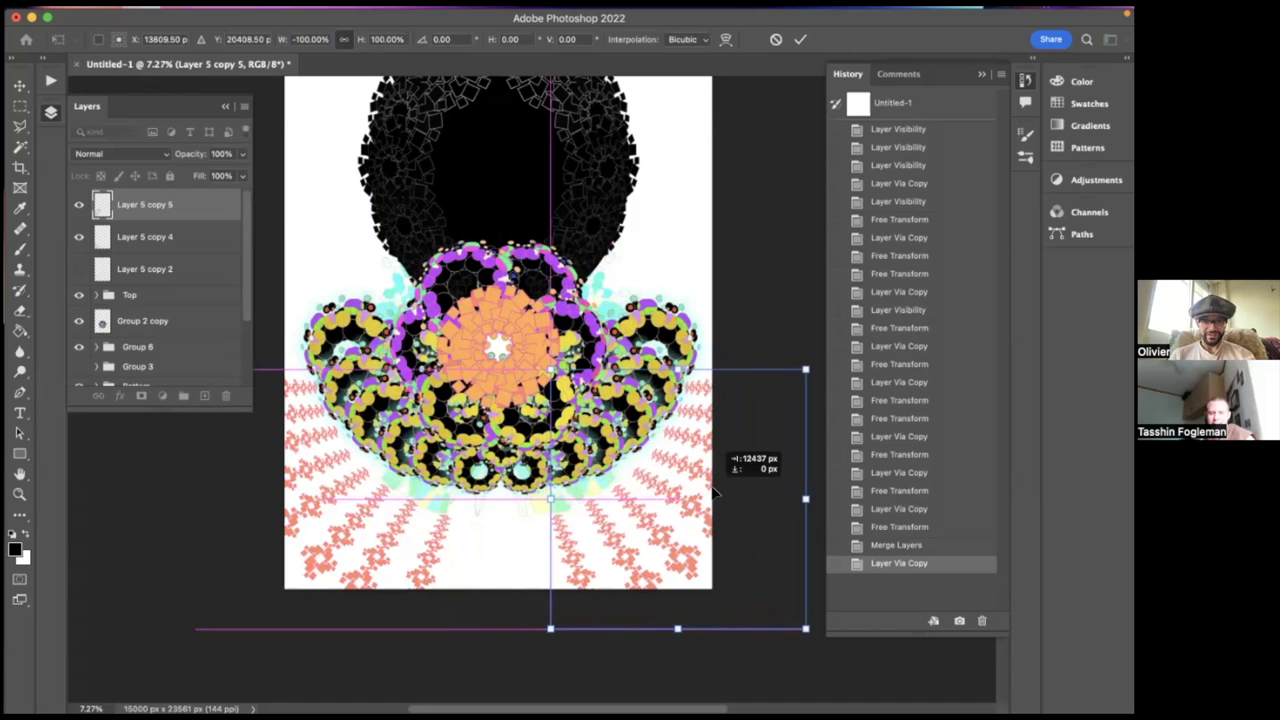
pyautogui.moveTo(714, 492); pyautogui.dragTo(714, 490)
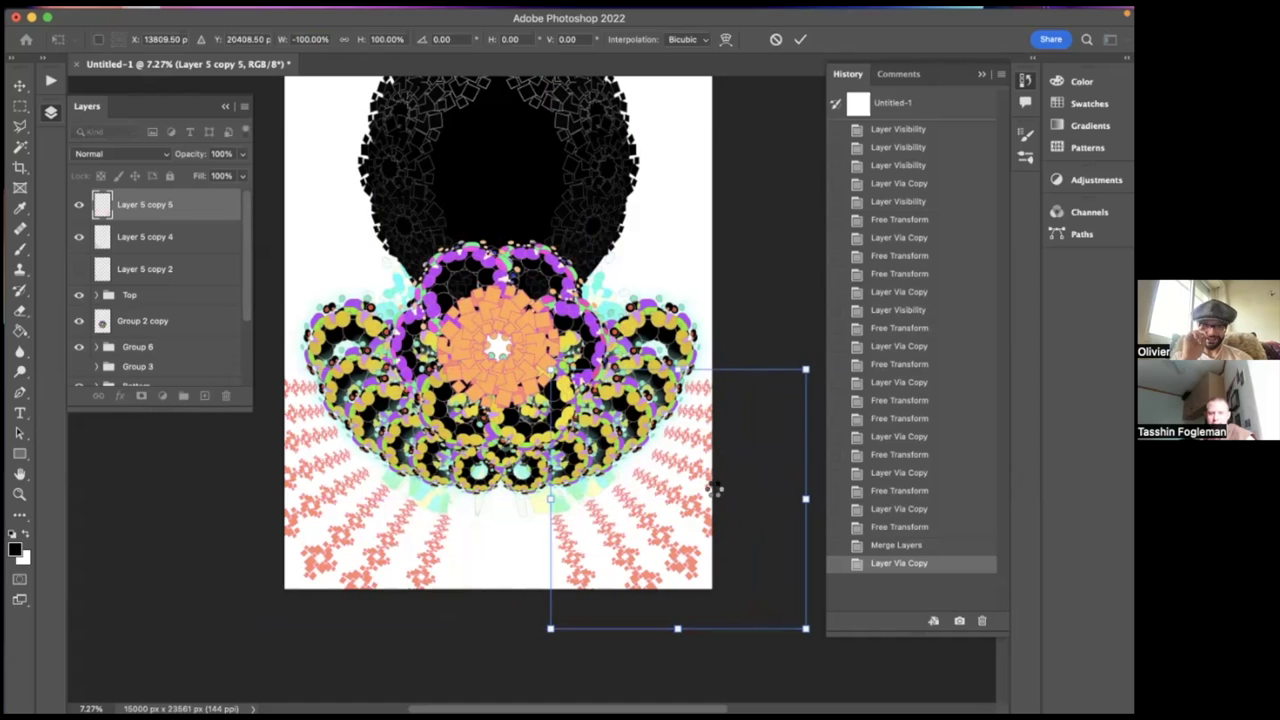
pyautogui.press('Return')
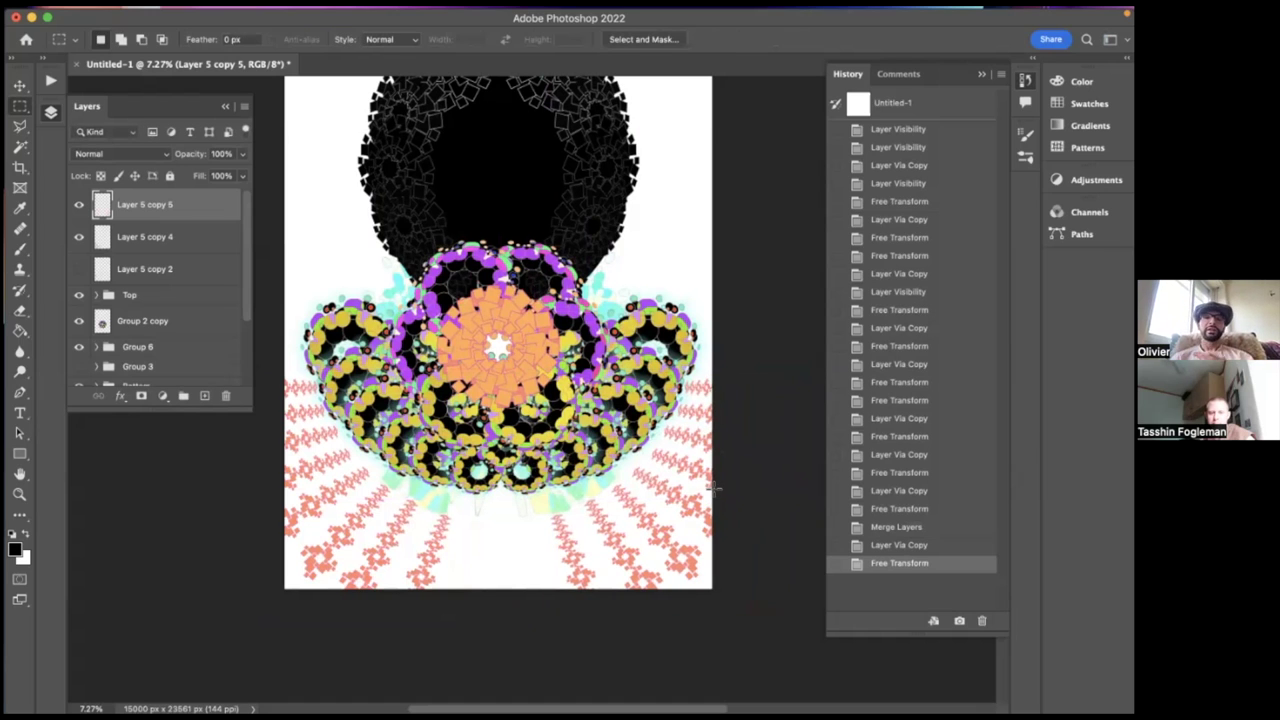
# - Duplicate the orange flower layer inside the Top group and bring the copy above all other layers, outside the group
pyautogui.scroll(-2, 714, 488)
pyautogui.scroll(-2, 714, 488)
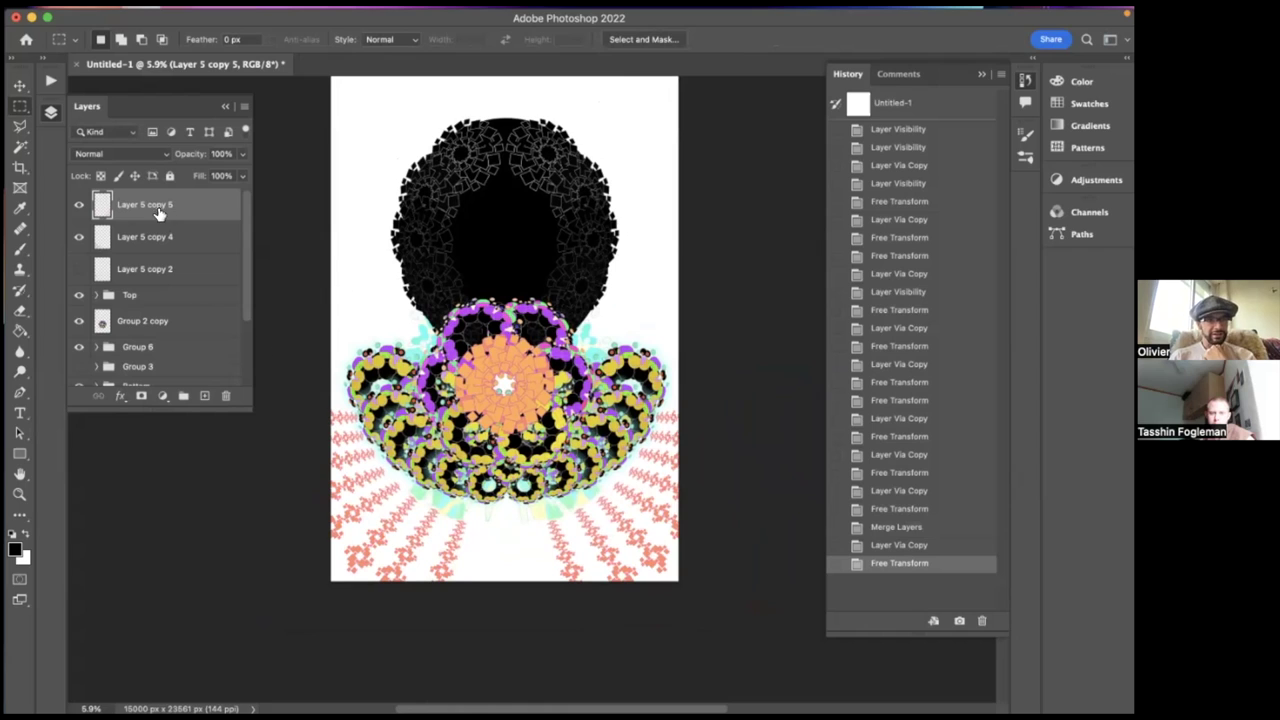
pyautogui.scroll(-3, 110, 335)
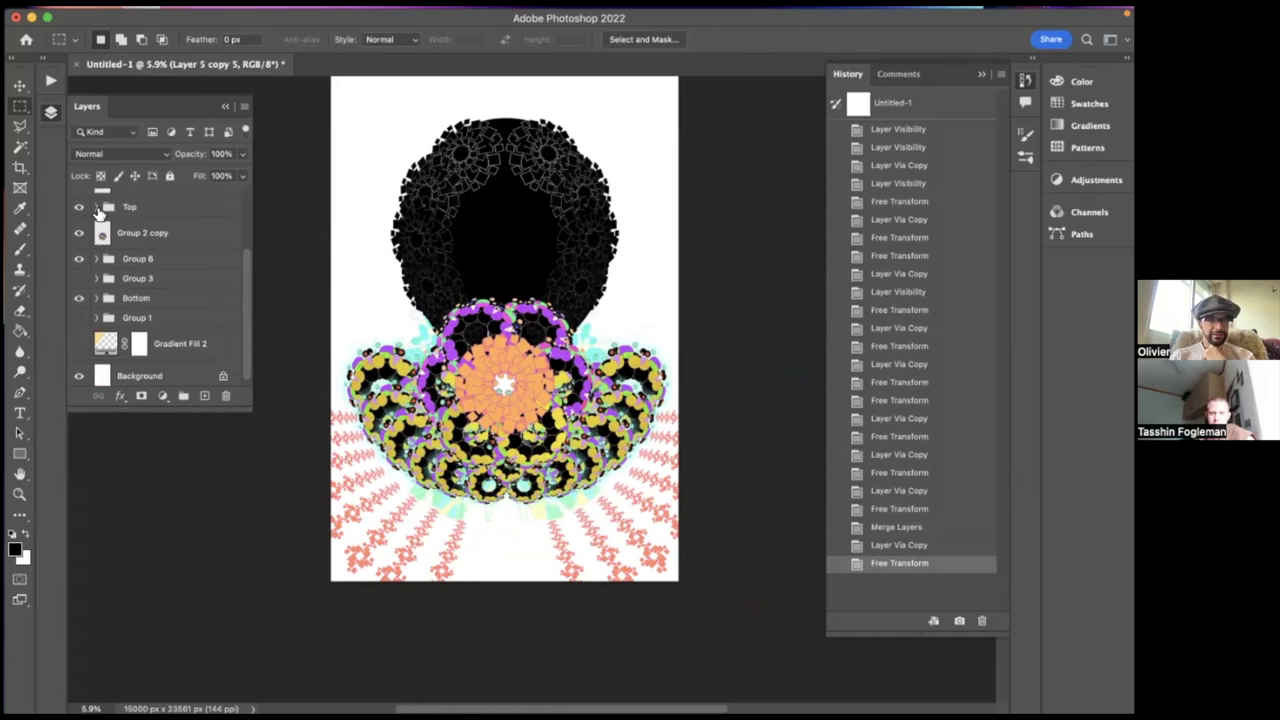
pyautogui.click(96, 207)
pyautogui.click(80, 298)
pyautogui.click(80, 298)
pyautogui.click(148, 300)
pyautogui.hotkey('ctrl', 'j')
pyautogui.moveTo(149, 297); pyautogui.dragTo(144, 206)
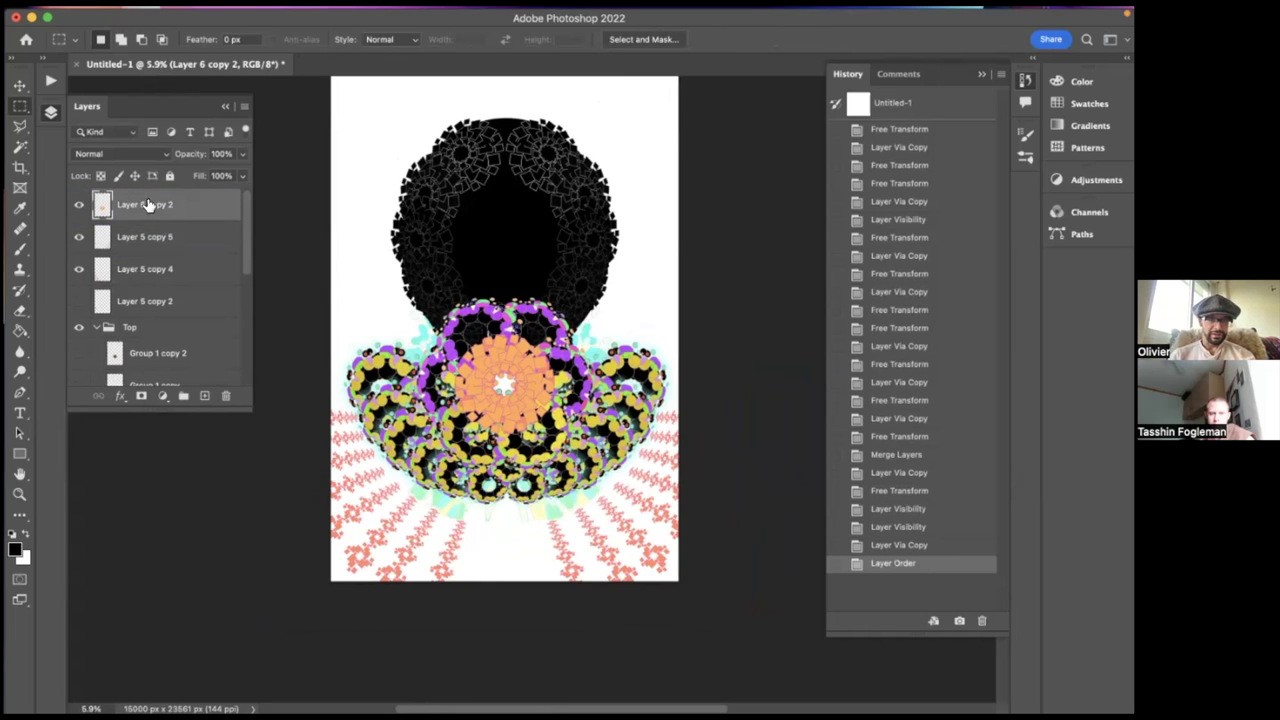
pyautogui.click(97, 328)
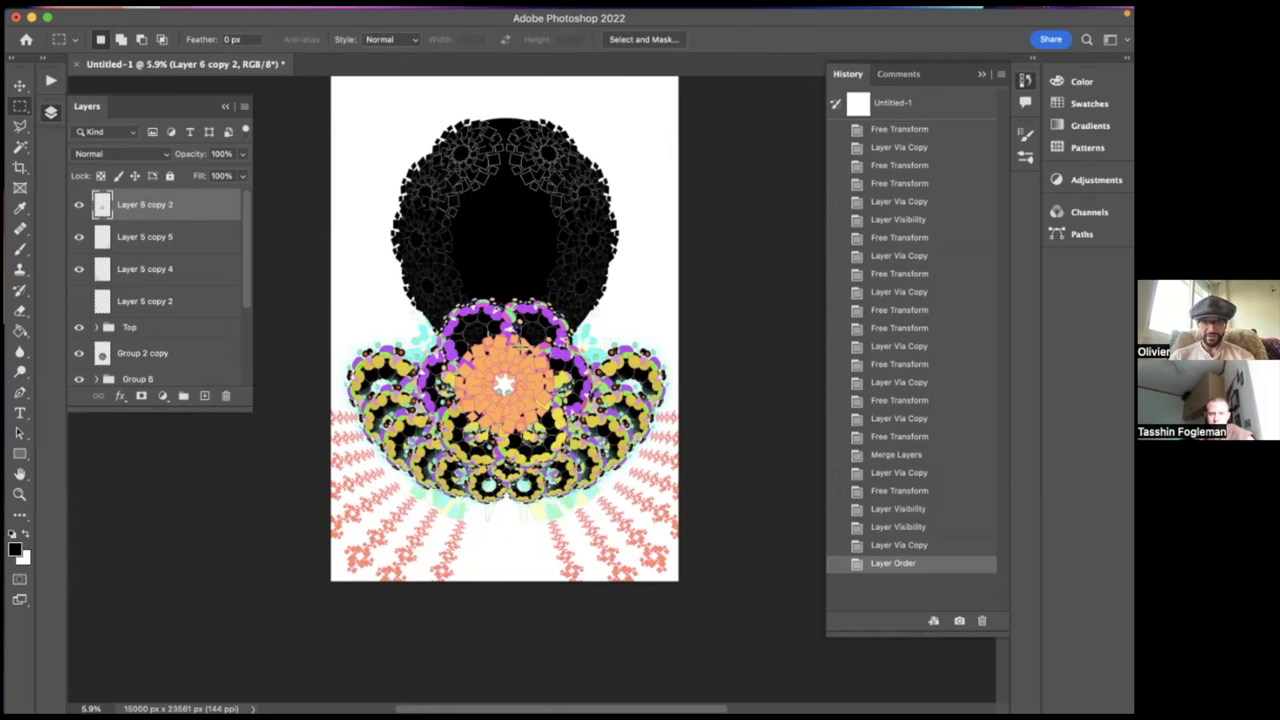
# - Start a free transform and move the orange flower copy about 6339 px straight down to the canvas's lower edge, keeping it centred
pyautogui.scroll(-2, 520, 345)
pyautogui.click(20, 86)
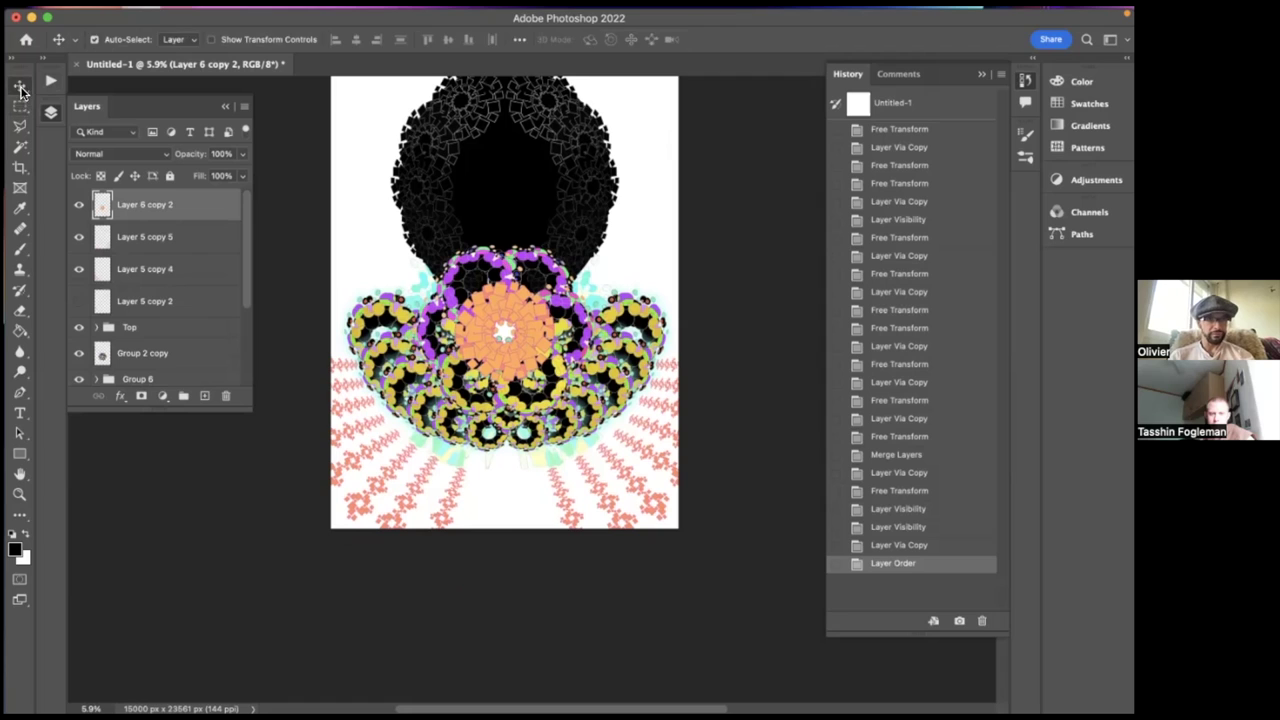
pyautogui.hotkey('ctrl', 't')
pyautogui.moveTo(516, 358); pyautogui.dragTo(519, 506)
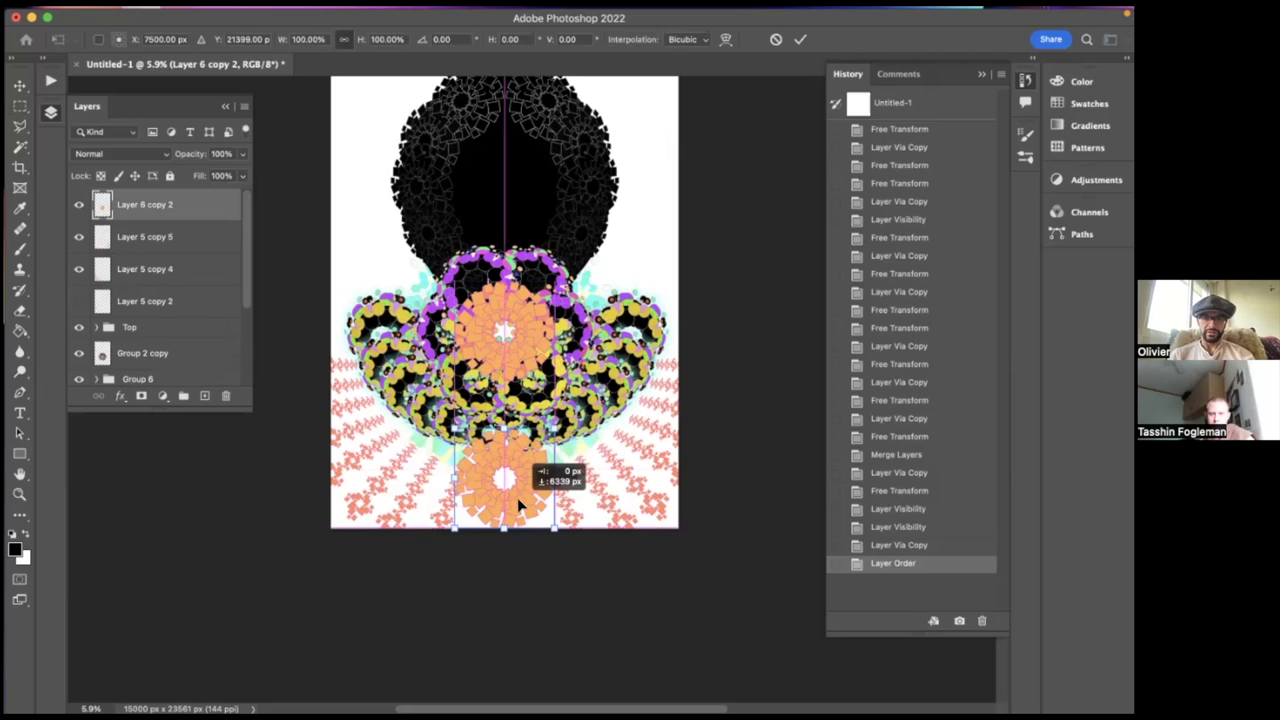
pyautogui.moveTo(519, 506); pyautogui.dragTo(519, 506)
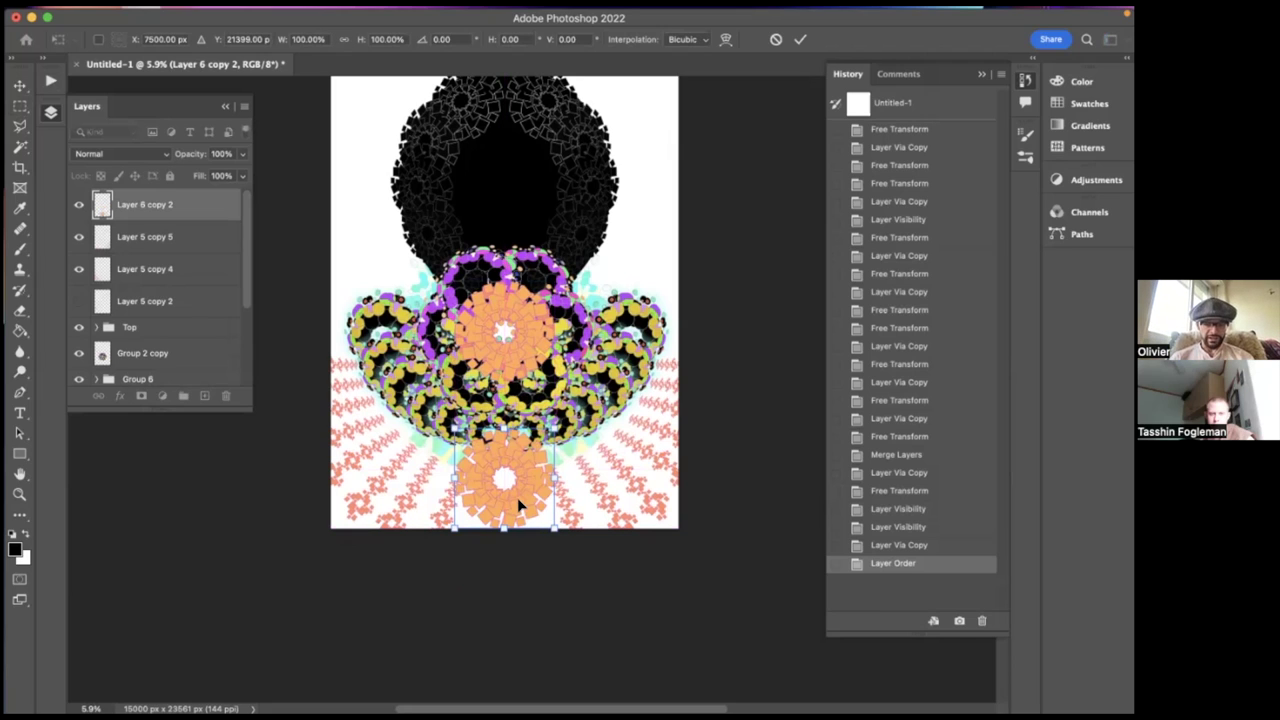
# - Taper the flower copy in perspective toward its lower edge and squash its height to about 74%
pyautogui.moveTo(556, 531); pyautogui.dragTo(466, 516)
pyautogui.scroll(2, 550, 465)
pyautogui.scroll(4, 550, 465)
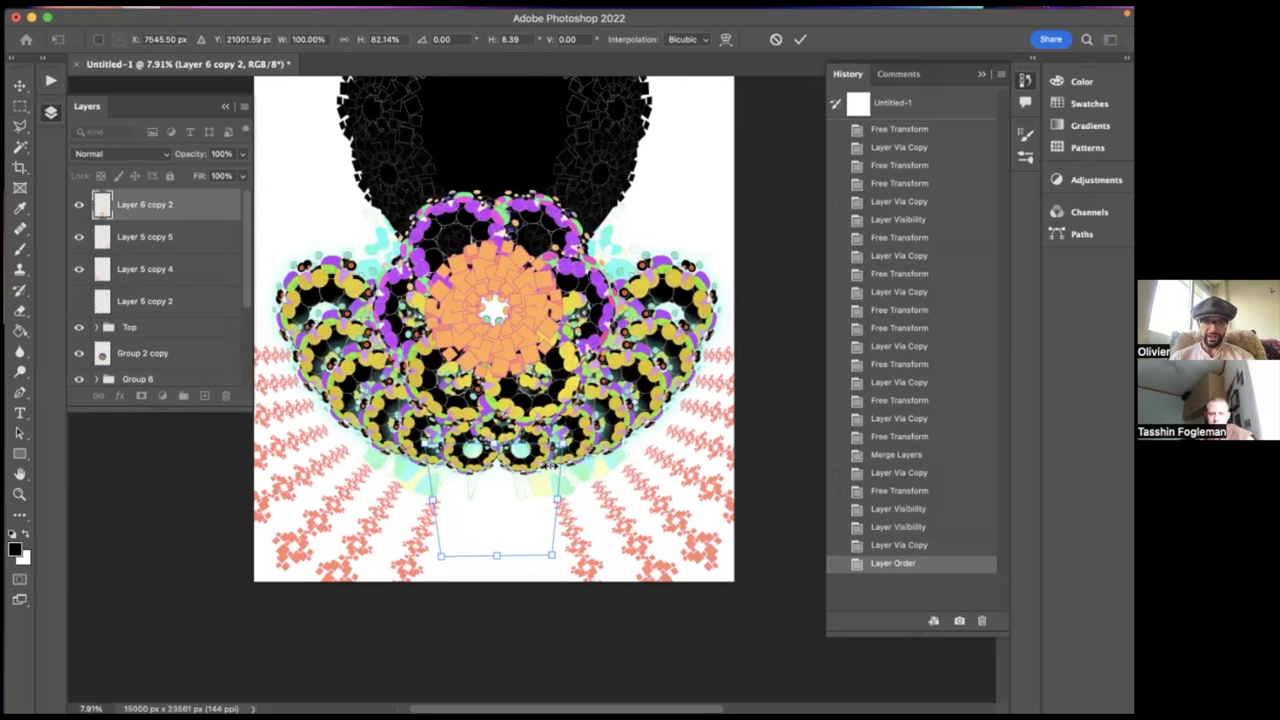
pyautogui.hscroll(2, 550, 465)
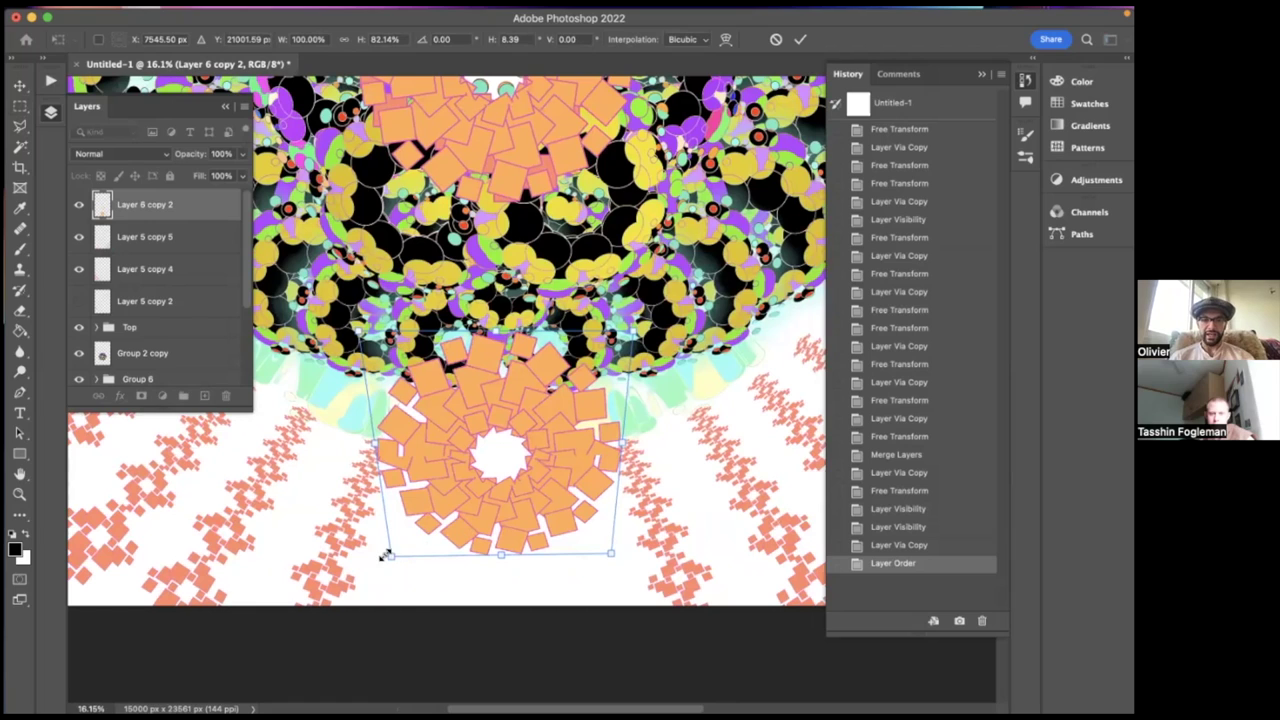
pyautogui.moveTo(392, 563); pyautogui.dragTo(393, 560)
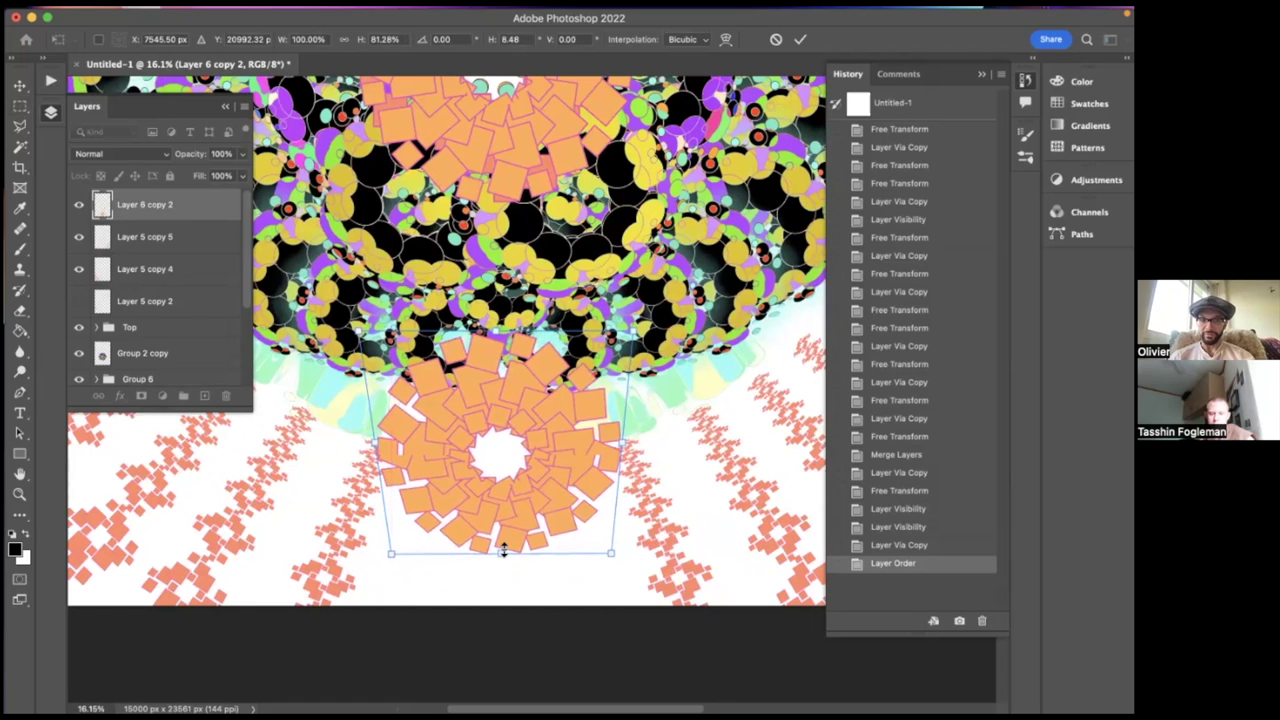
pyautogui.moveTo(502, 546); pyautogui.dragTo(502, 532)
pyautogui.scroll(-5, 502, 532)
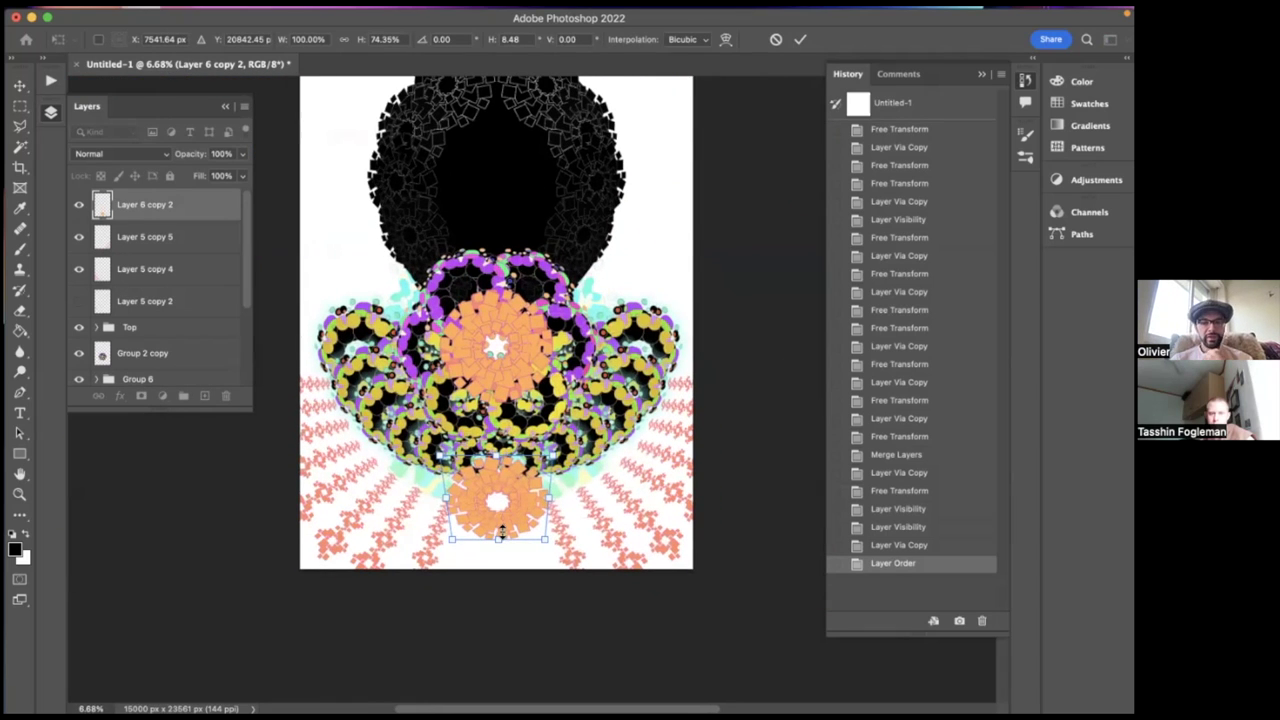
# - Reduce the tapered flower to about 88% width and 67% height with a horizontal skew of about 7.3, and apply the transform
pyautogui.moveTo(541, 538); pyautogui.dragTo(498, 543)
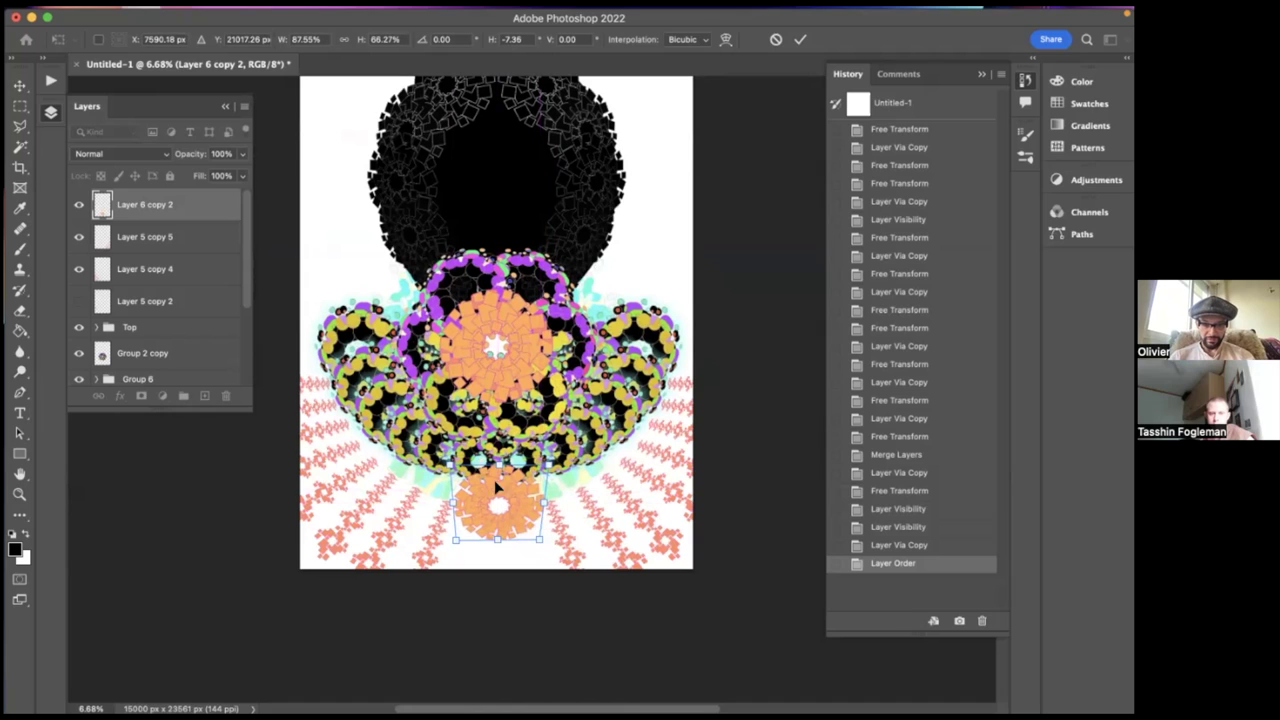
pyautogui.moveTo(497, 472); pyautogui.dragTo(495, 468)
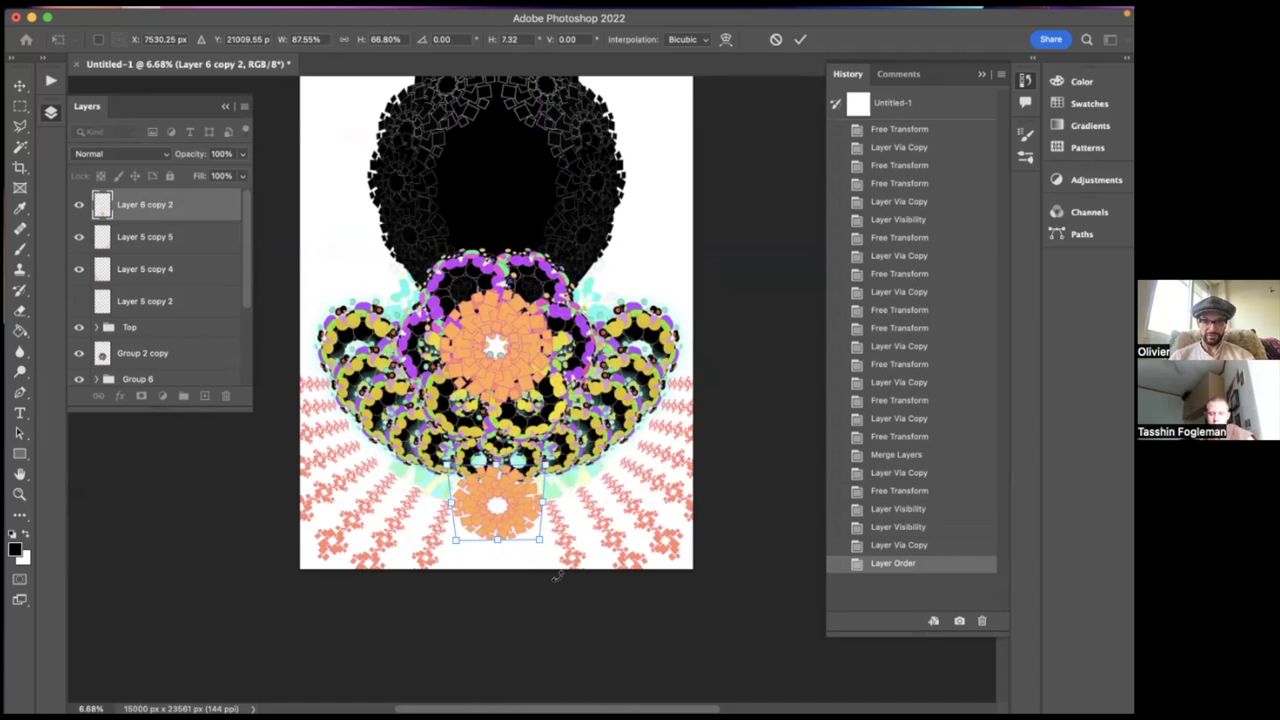
pyautogui.scroll(5, 449, 578)
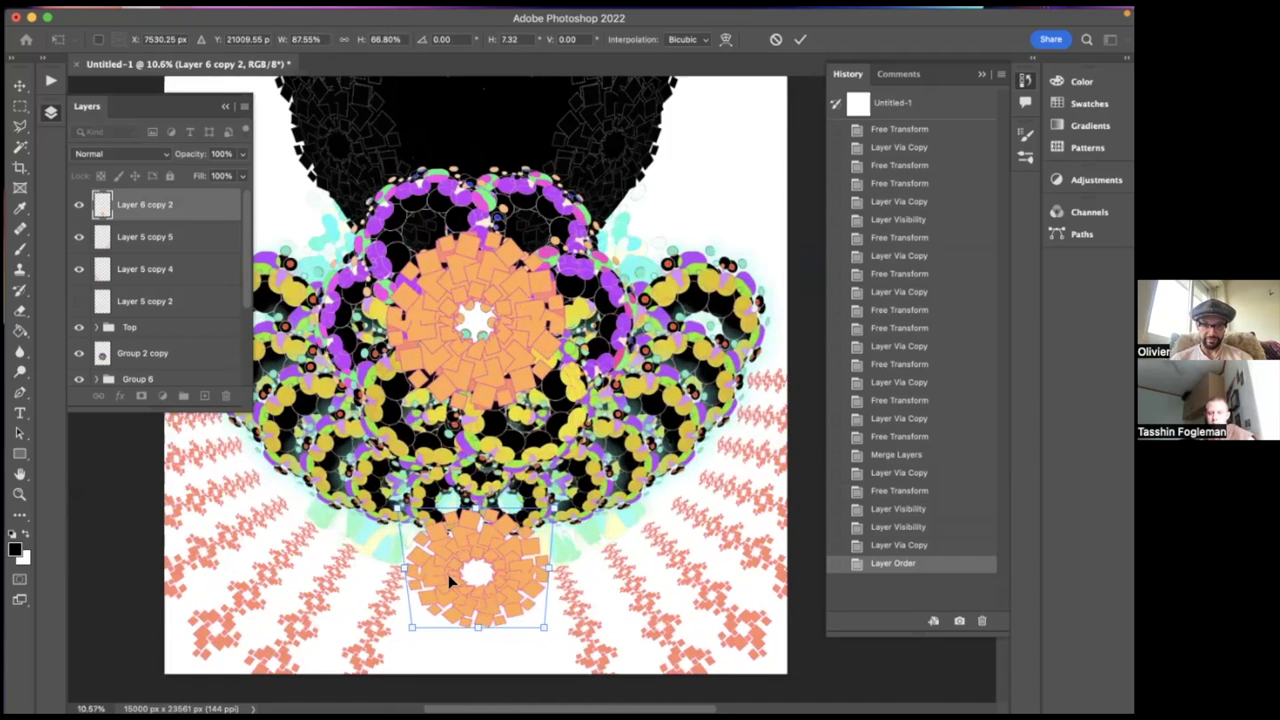
pyautogui.scroll(3, 448, 574)
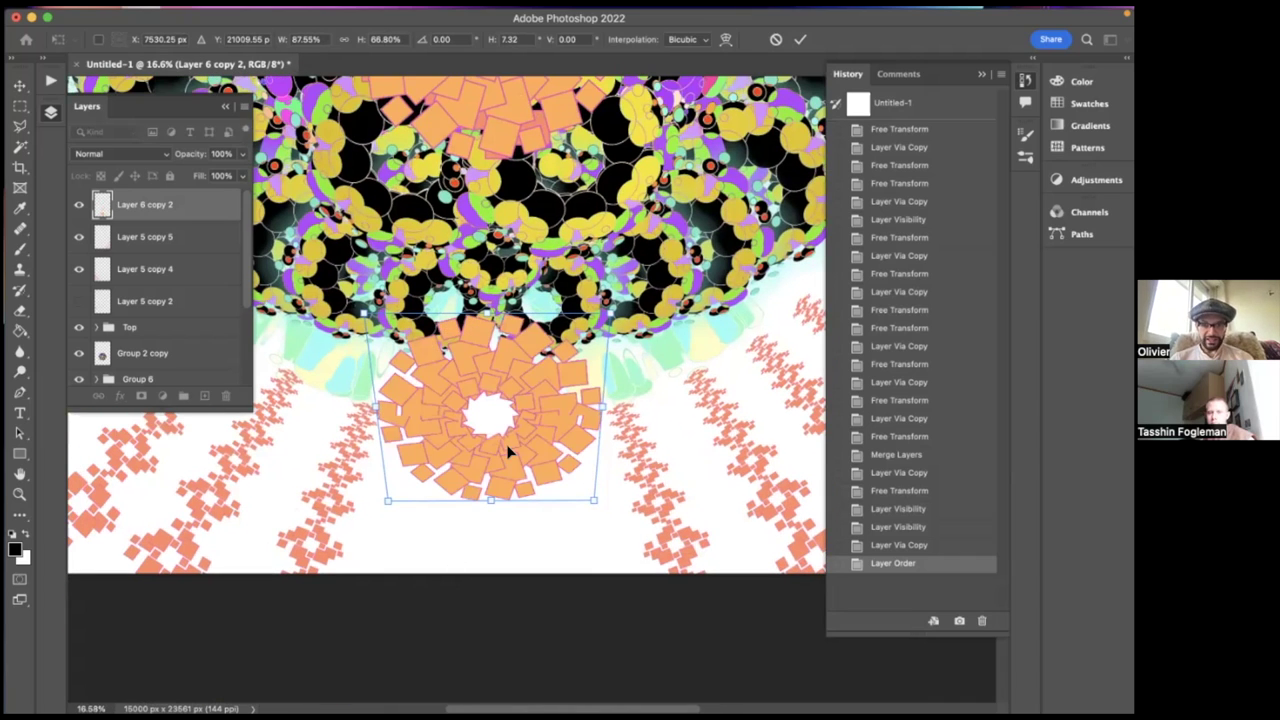
pyautogui.scroll(-6, 508, 452)
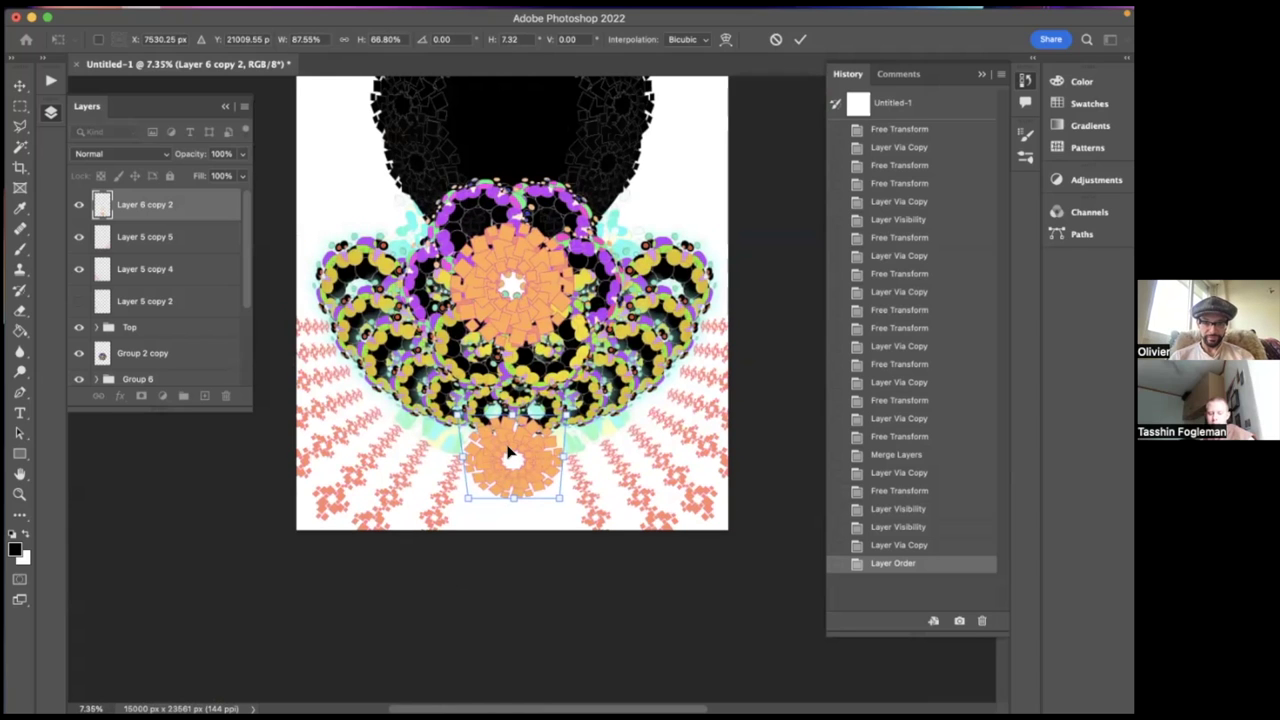
pyautogui.press('Return')
# - Shift the lower flower's hue by +13 with Hue/Saturation to make it more yellow
pyautogui.scroll(2, 512, 455)
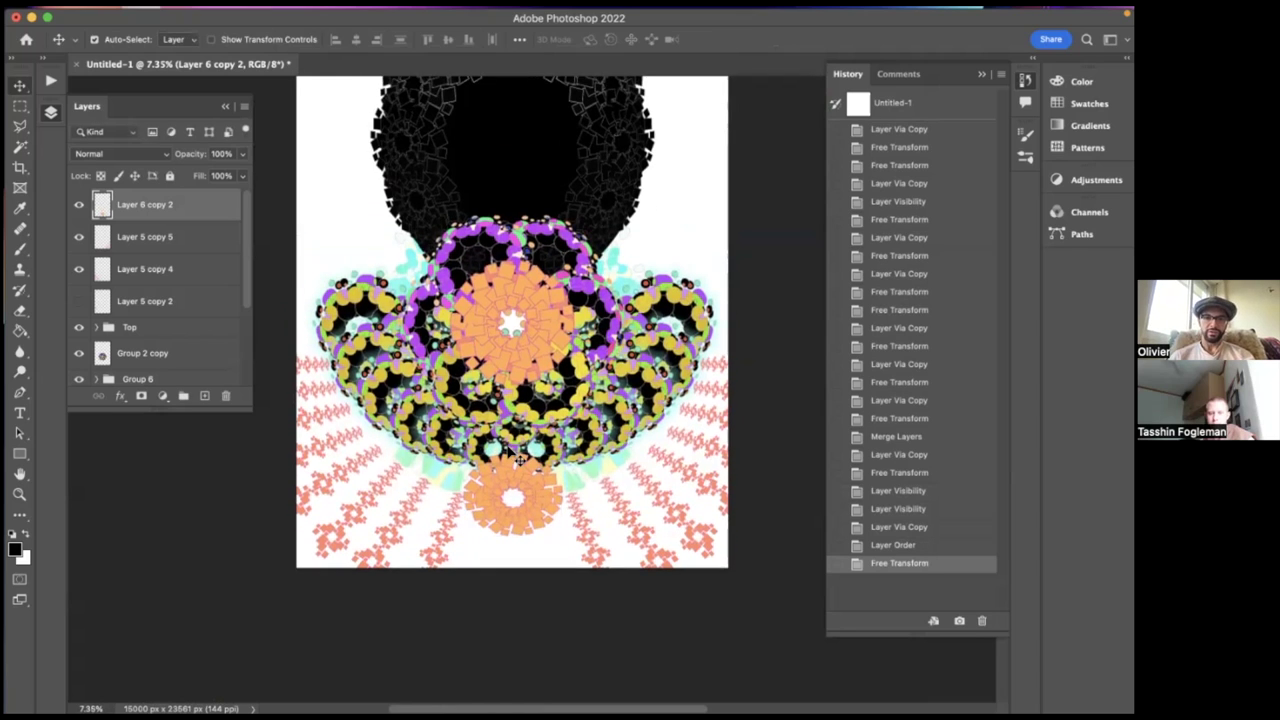
pyautogui.hotkey('ctrl', 'u')
pyautogui.moveTo(829, 200)
pyautogui.mouseDown()
pyautogui.moveTo(803, 207)
pyautogui.moveTo(841, 209)
pyautogui.mouseUp()
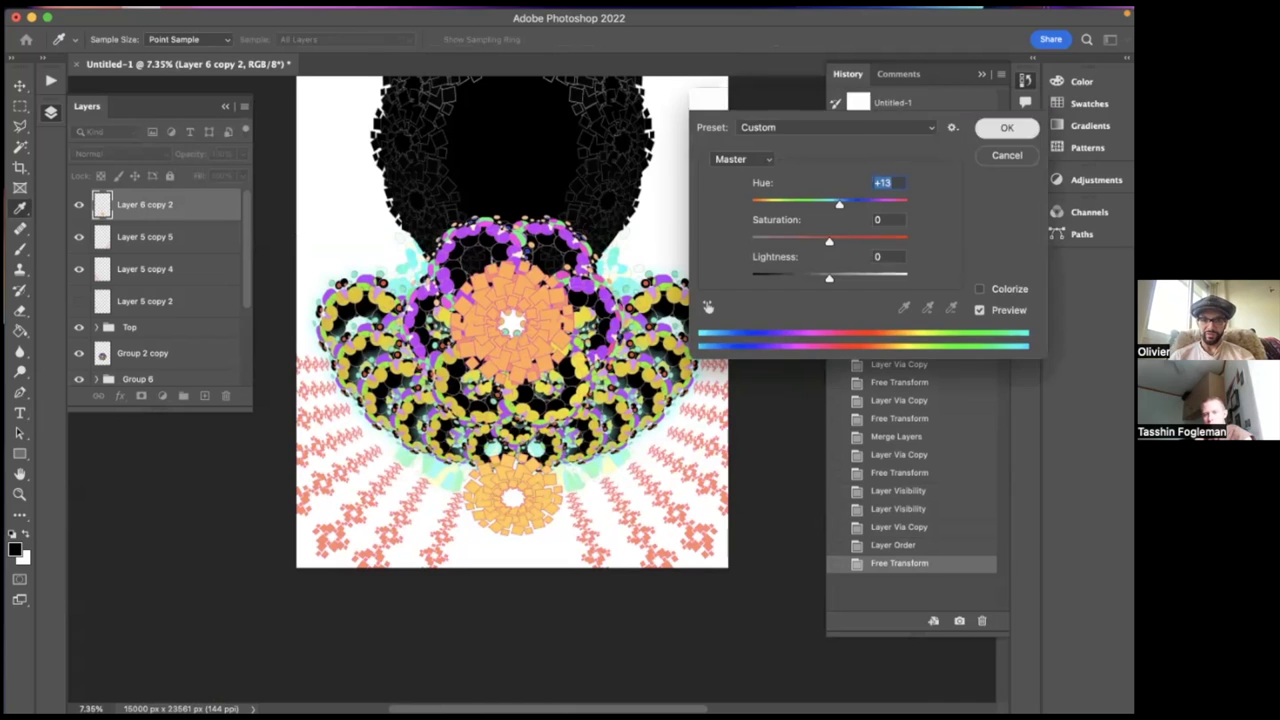
pyautogui.click(1007, 127)
pyautogui.press('v')
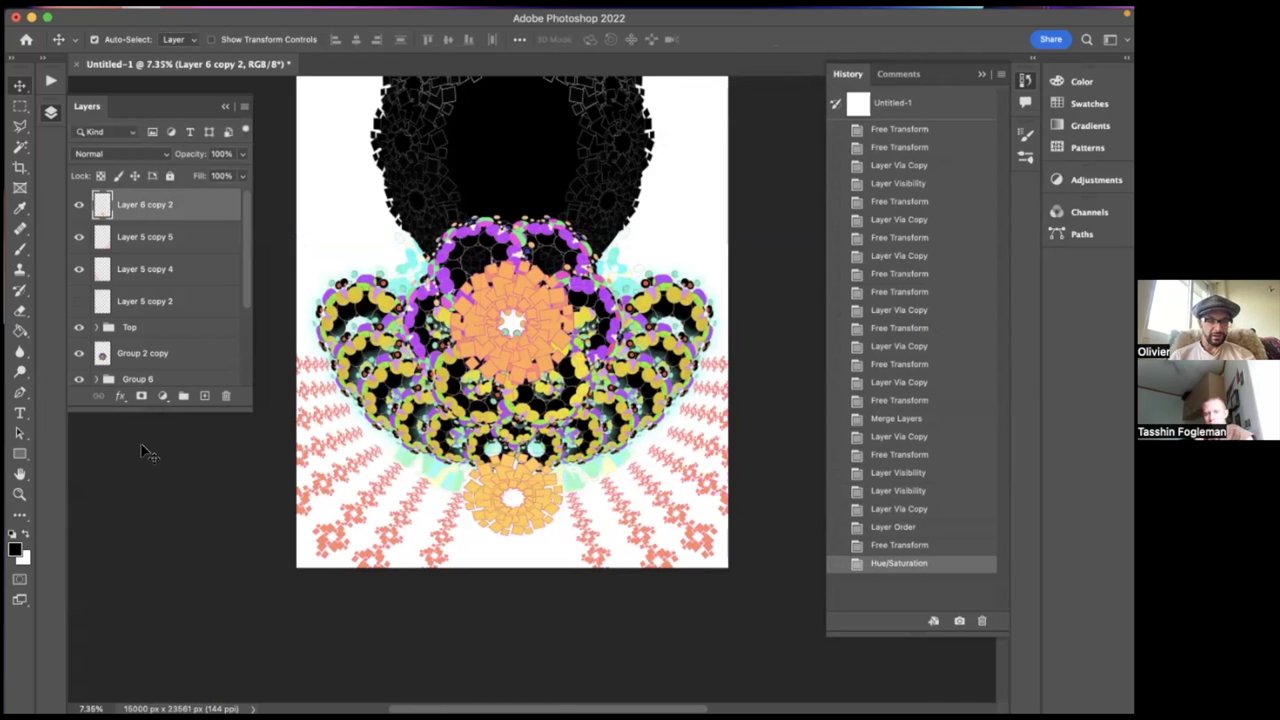
# - Add a Drop Shadow effect to the lower flower and set its colour to dark blue 0014a8
pyautogui.click(162, 396)
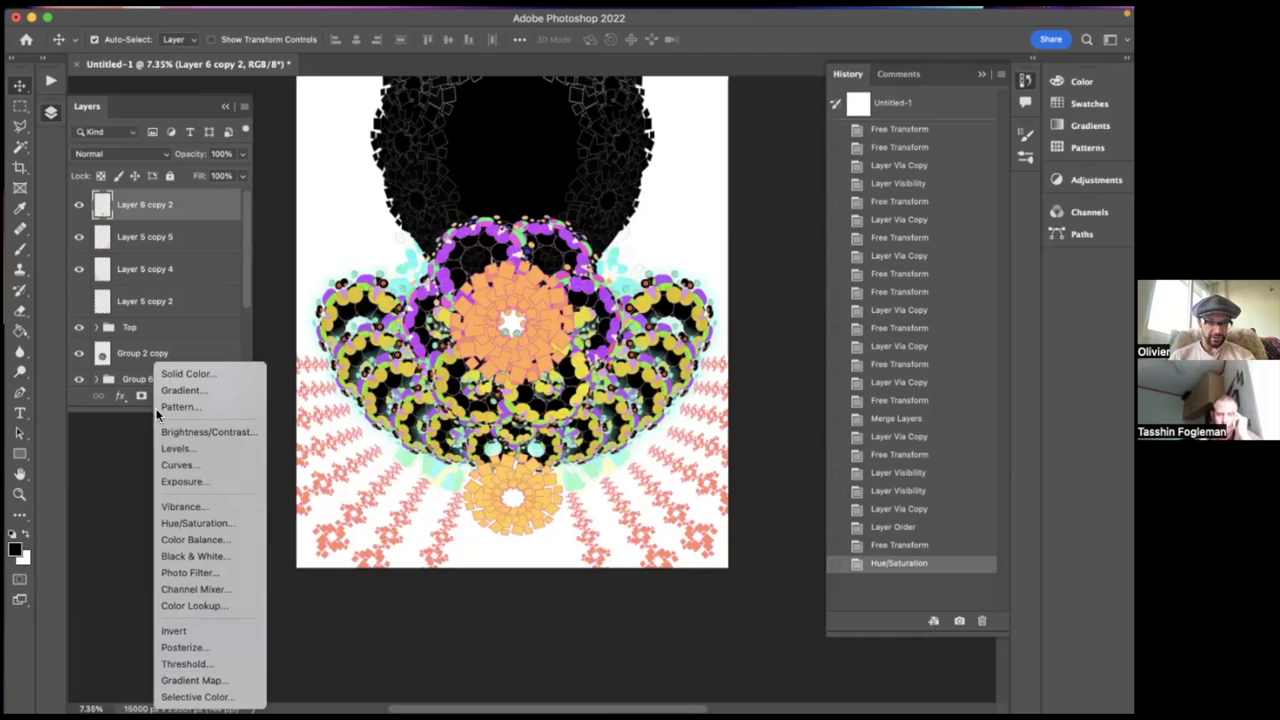
pyautogui.click(122, 397)
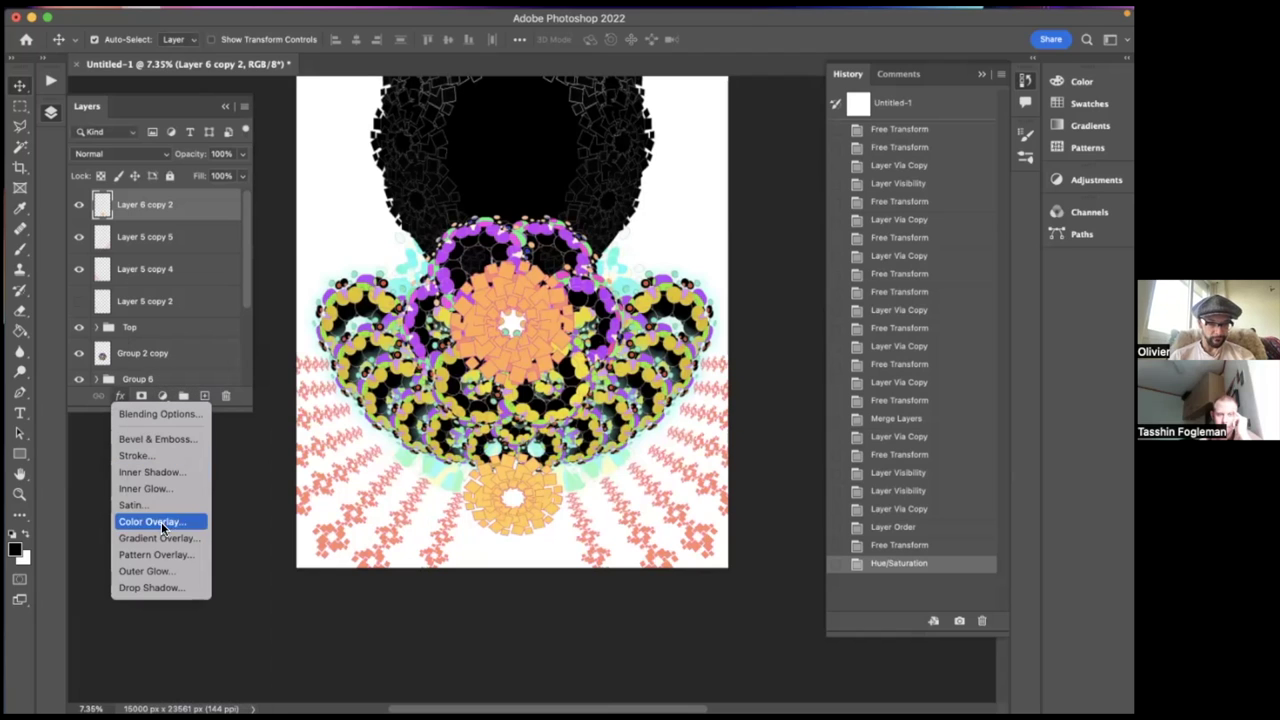
pyautogui.click(161, 580)
pyautogui.moveTo(787, 128); pyautogui.dragTo(911, 111)
pyautogui.click(1016, 170)
pyautogui.moveTo(911, 305); pyautogui.dragTo(893, 298)
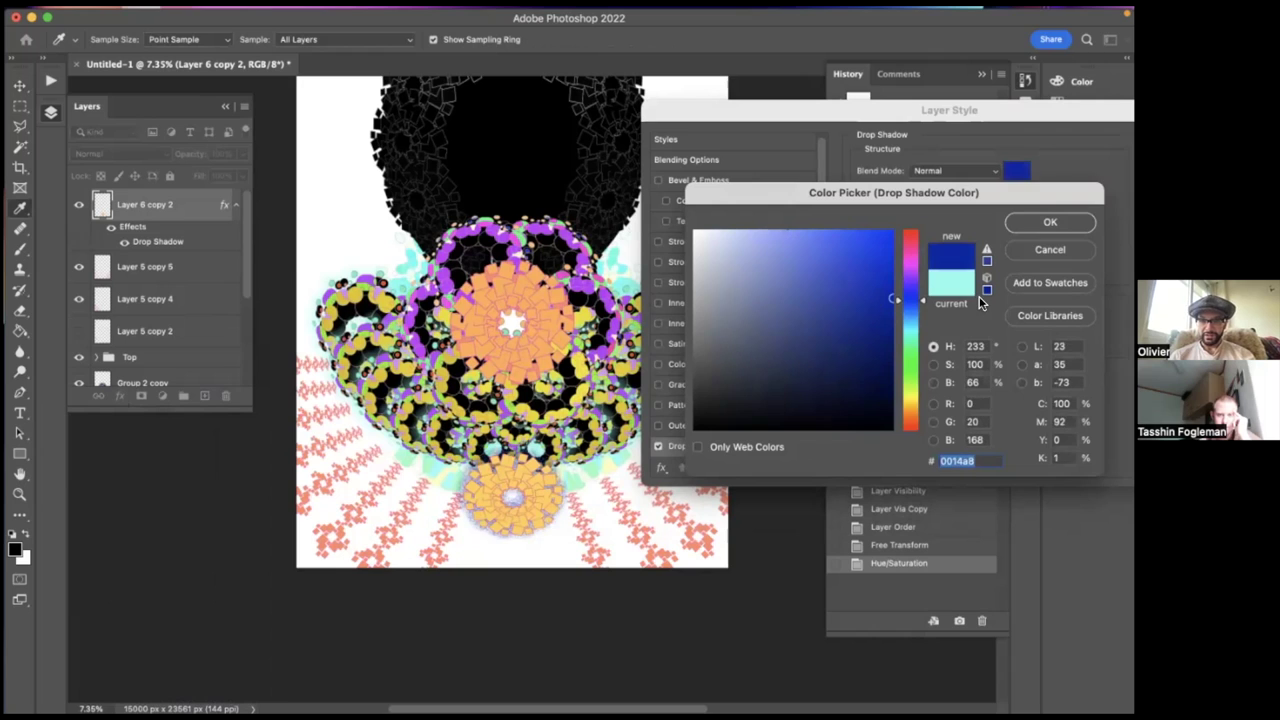
pyautogui.click(1050, 222)
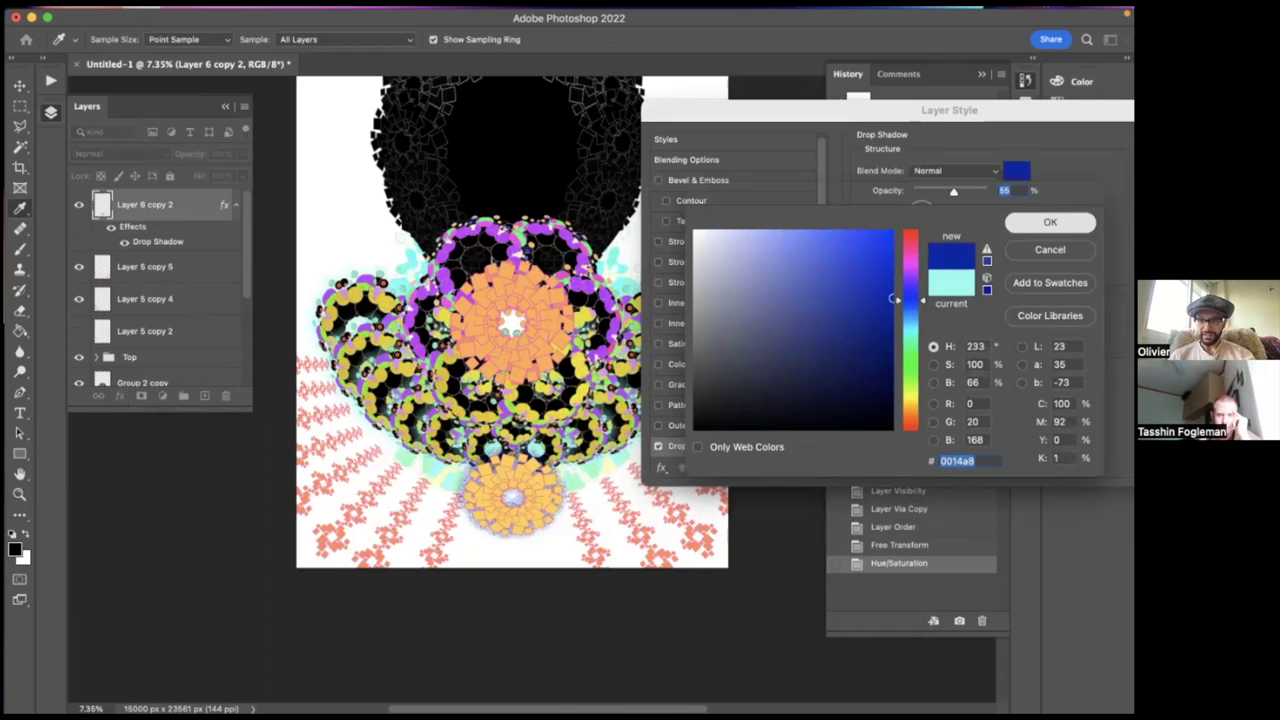
# - Set the lower flower's drop shadow to 33% opacity, -88° angle, 232 px distance, 250 px size and 0% noise, and apply it
pyautogui.click(920, 227)
pyautogui.moveTo(921, 227); pyautogui.dragTo(976, 240)
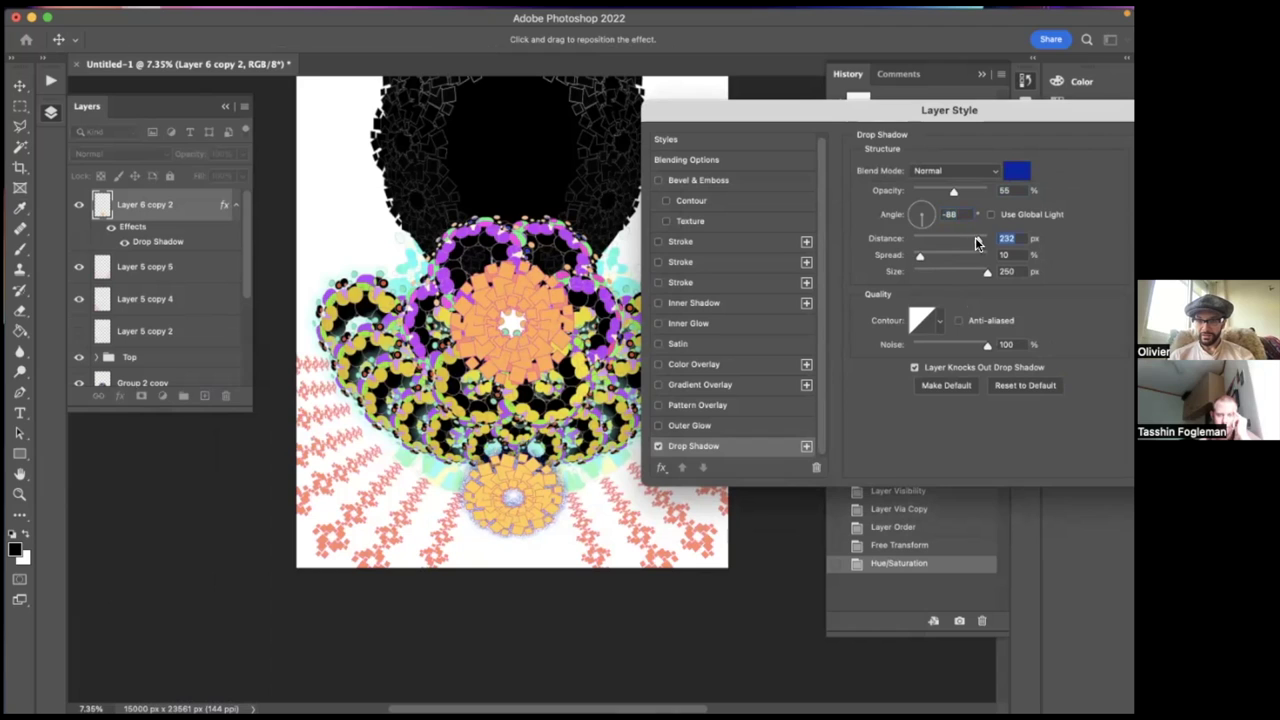
pyautogui.click(973, 271)
pyautogui.moveTo(988, 344); pyautogui.dragTo(812, 352)
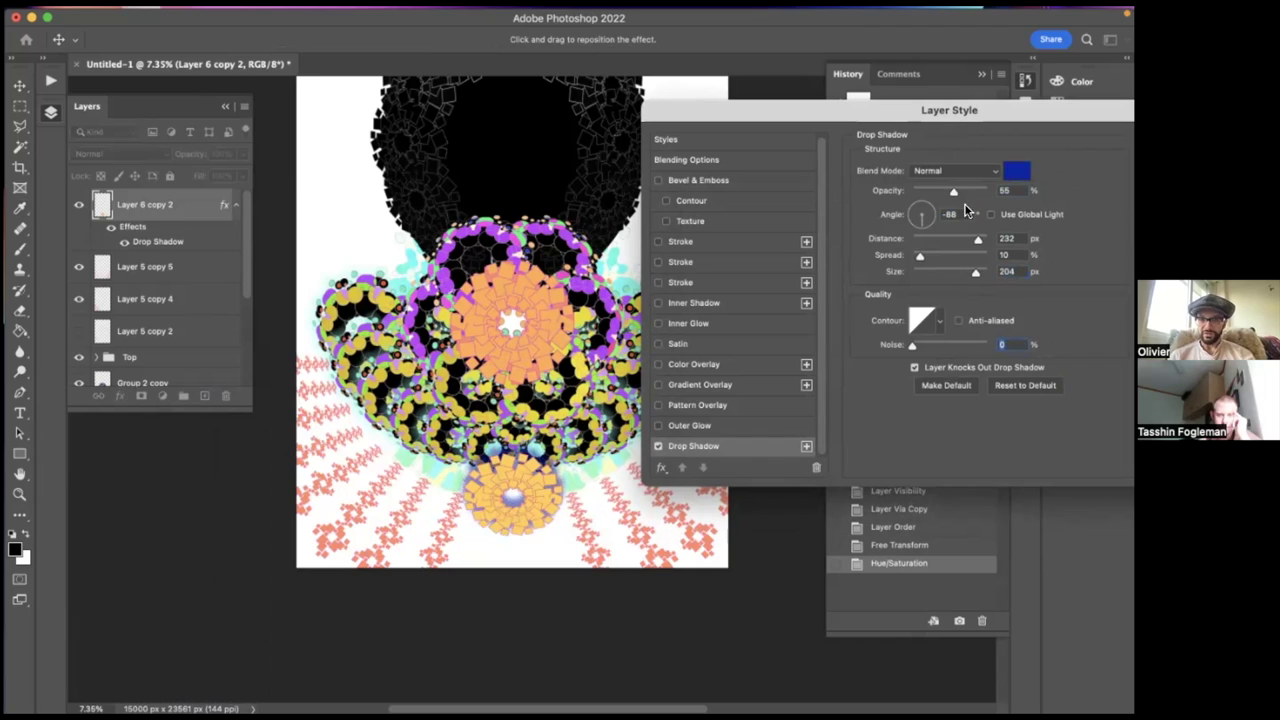
pyautogui.click(934, 187)
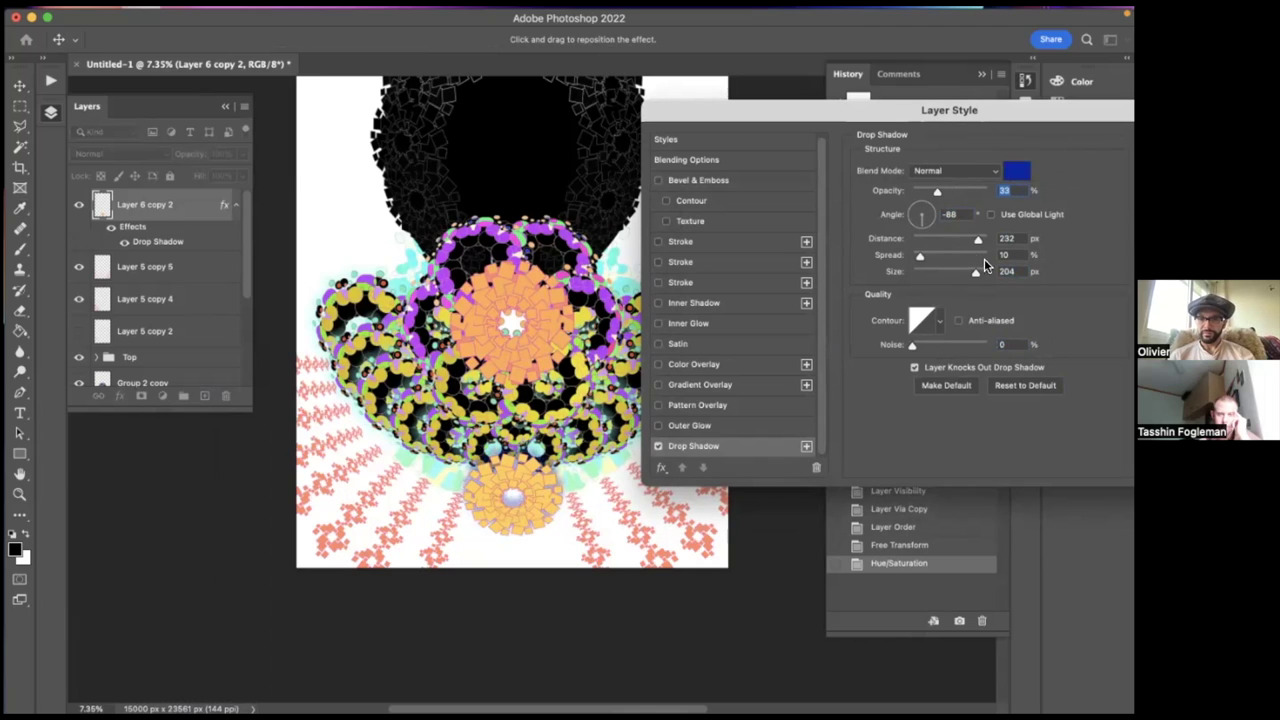
pyautogui.moveTo(975, 274); pyautogui.dragTo(987, 274)
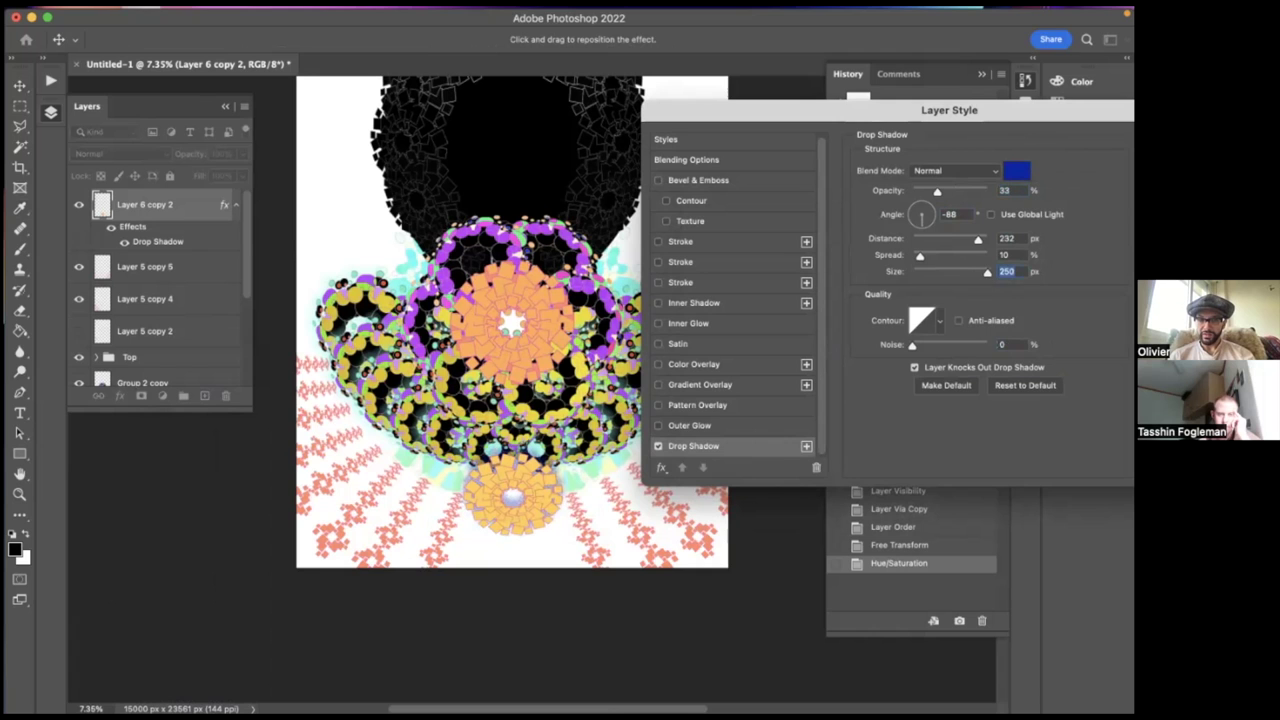
pyautogui.moveTo(861, 112); pyautogui.dragTo(712, 87)
pyautogui.click(1043, 109)
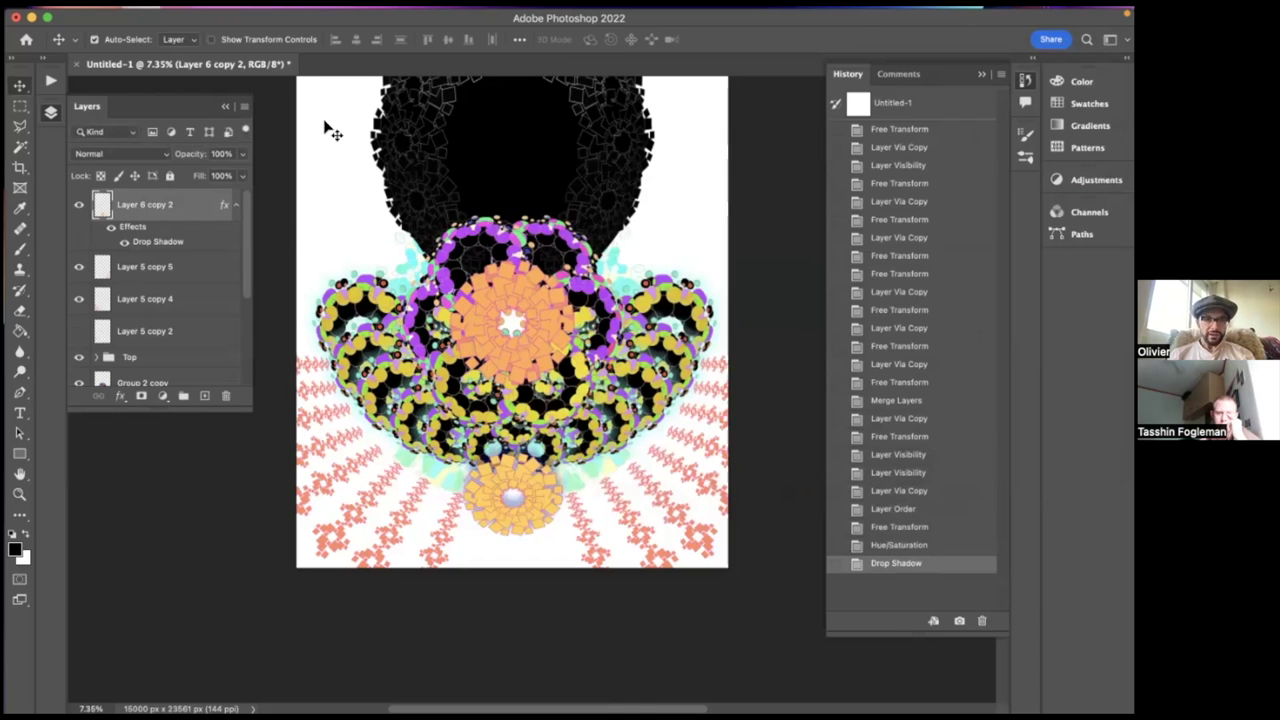
# - Duplicate the shadowed lower flower, then enlarge the copy and place it lower, overlapping the original and running off the canvas's bottom edge
pyautogui.hotkey('ctrl', 'j')
pyautogui.hotkey('ctrl', 't')
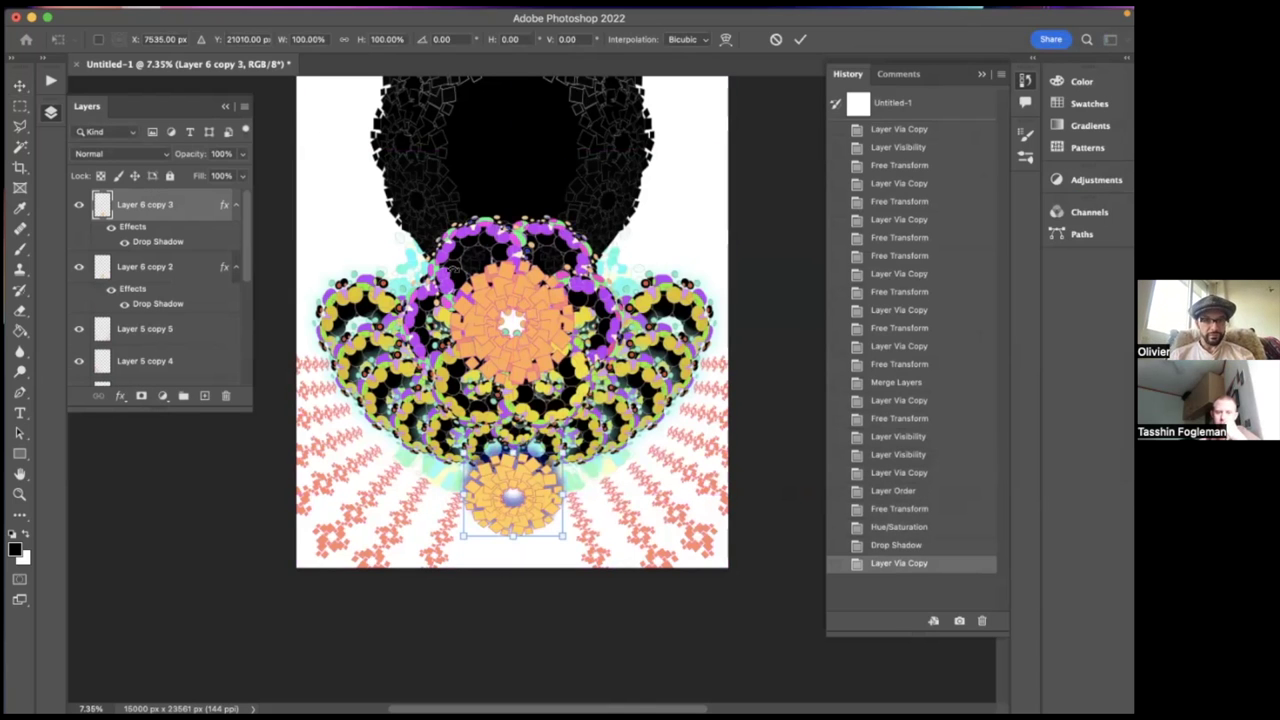
pyautogui.moveTo(563, 446); pyautogui.dragTo(530, 512)
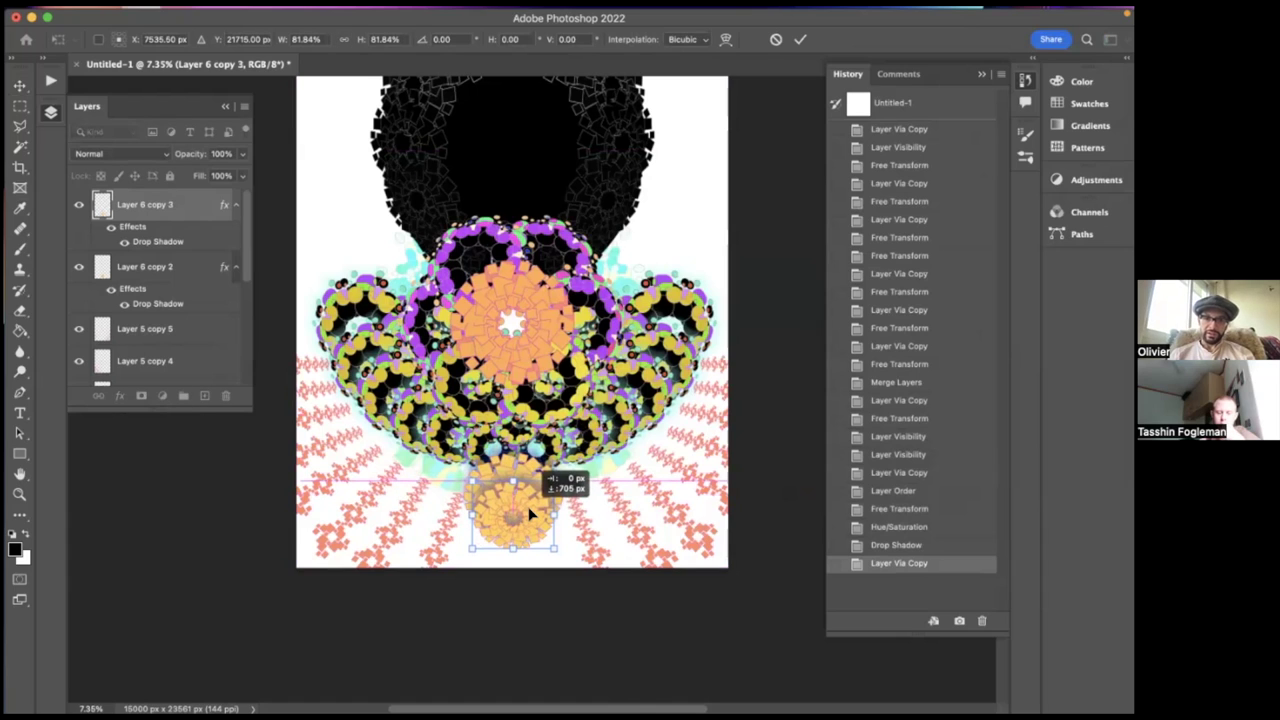
pyautogui.moveTo(530, 513)
pyautogui.mouseDown()
pyautogui.moveTo(572, 570)
pyautogui.moveTo(531, 527)
pyautogui.mouseUp()
pyautogui.scroll(3, 531, 527)
pyautogui.scroll(-3, 531, 527)
pyautogui.moveTo(571, 587); pyautogui.dragTo(576, 591)
pyautogui.press('Return')
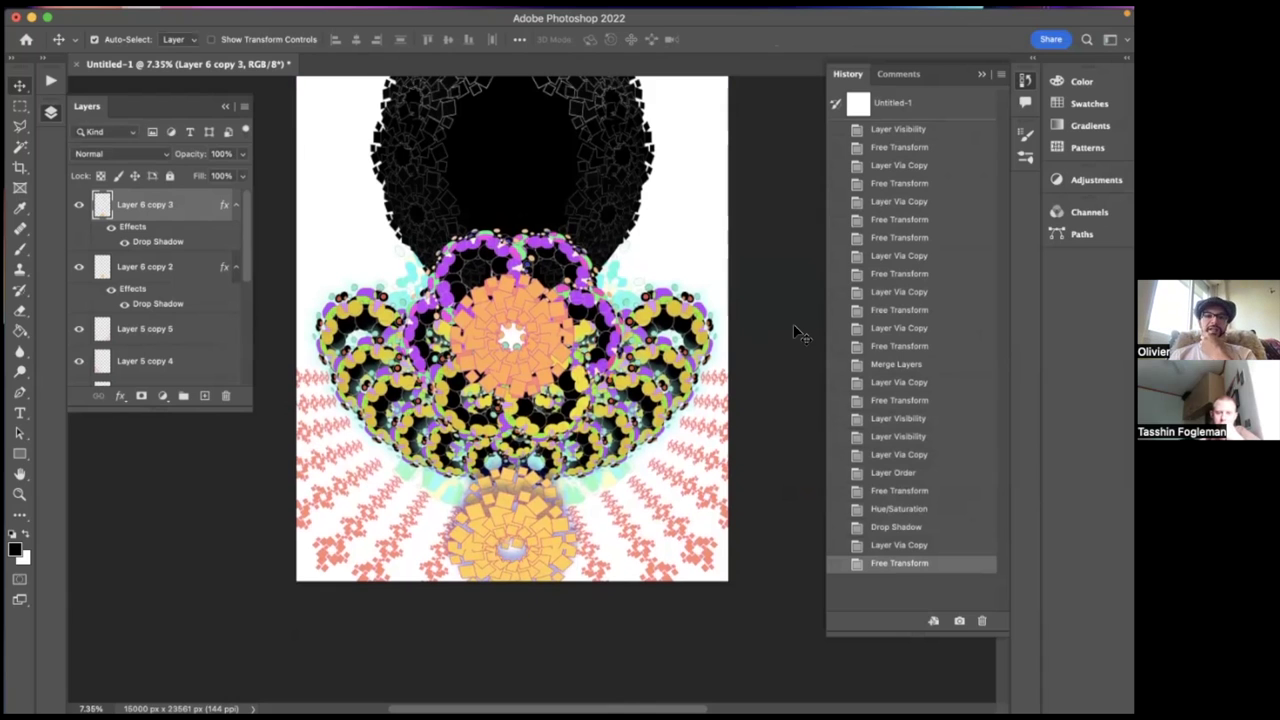
pyautogui.scroll(-1, 798, 333)
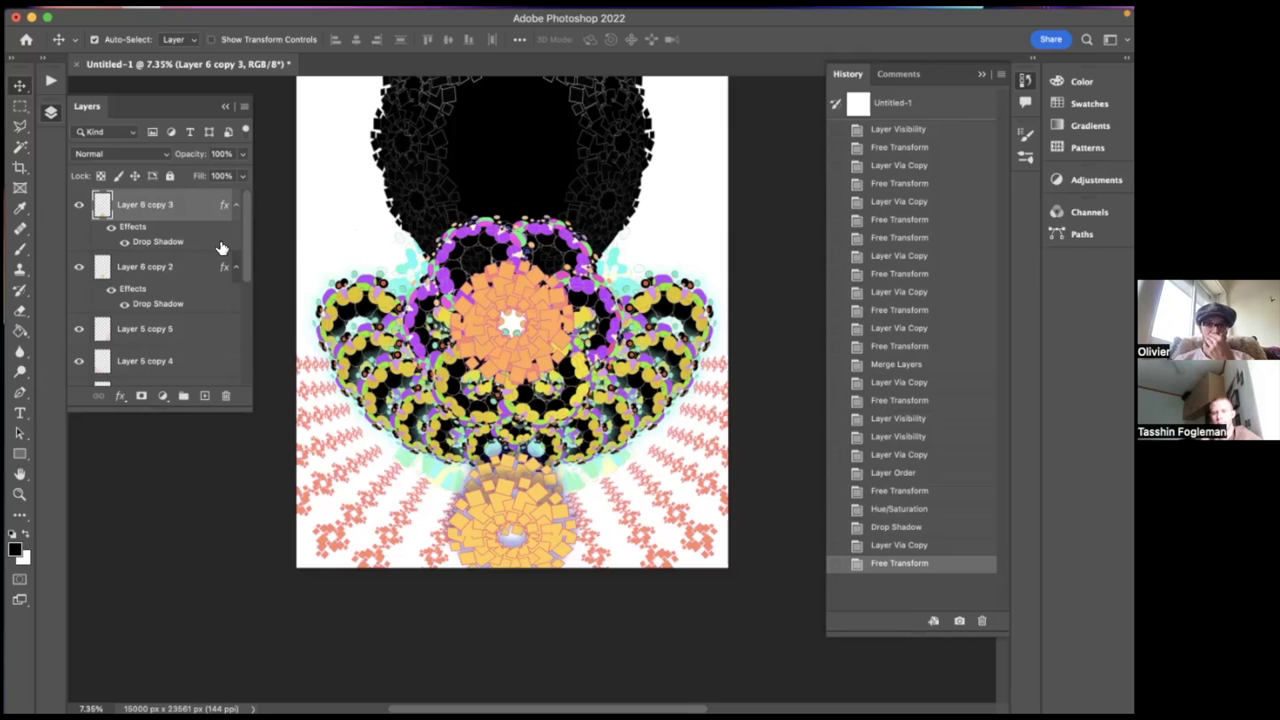
# - Change the drop shadow colour of Layer 6 copy 2 to pale aqua 9bfff8, sampled from the artwork
pyautogui.doubleClick(142, 304)
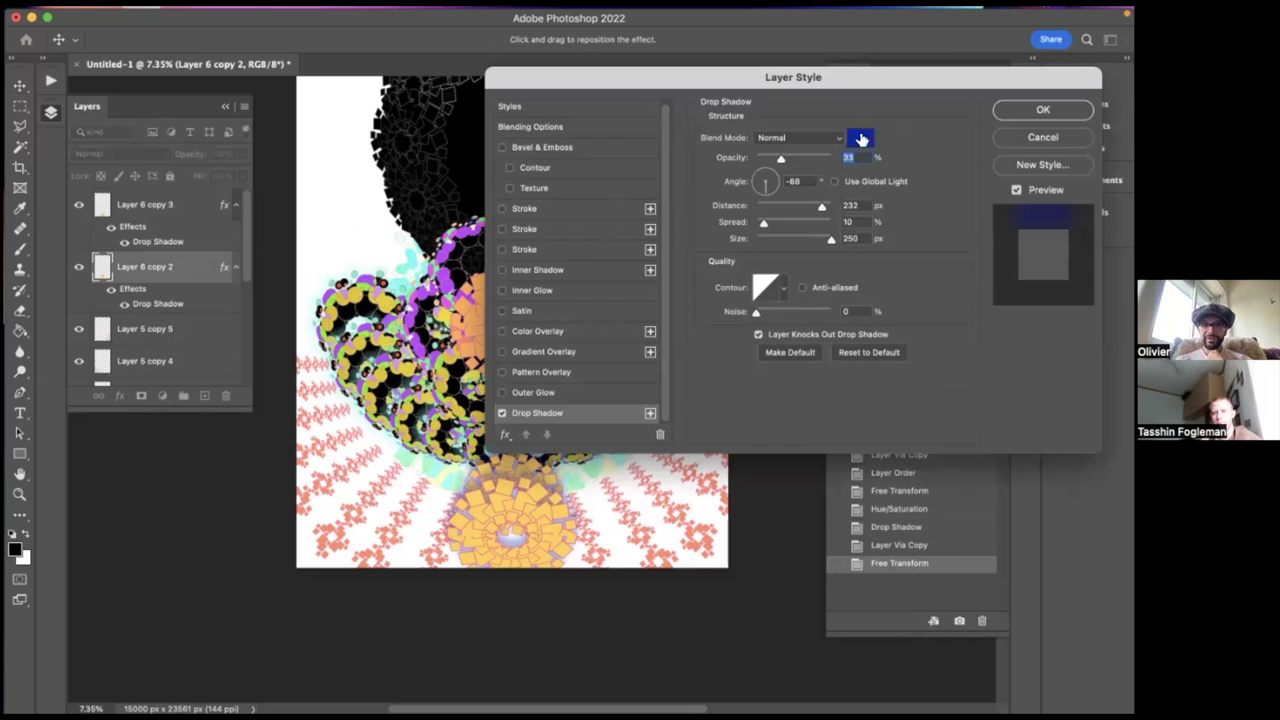
pyautogui.click(860, 139)
pyautogui.click(464, 464)
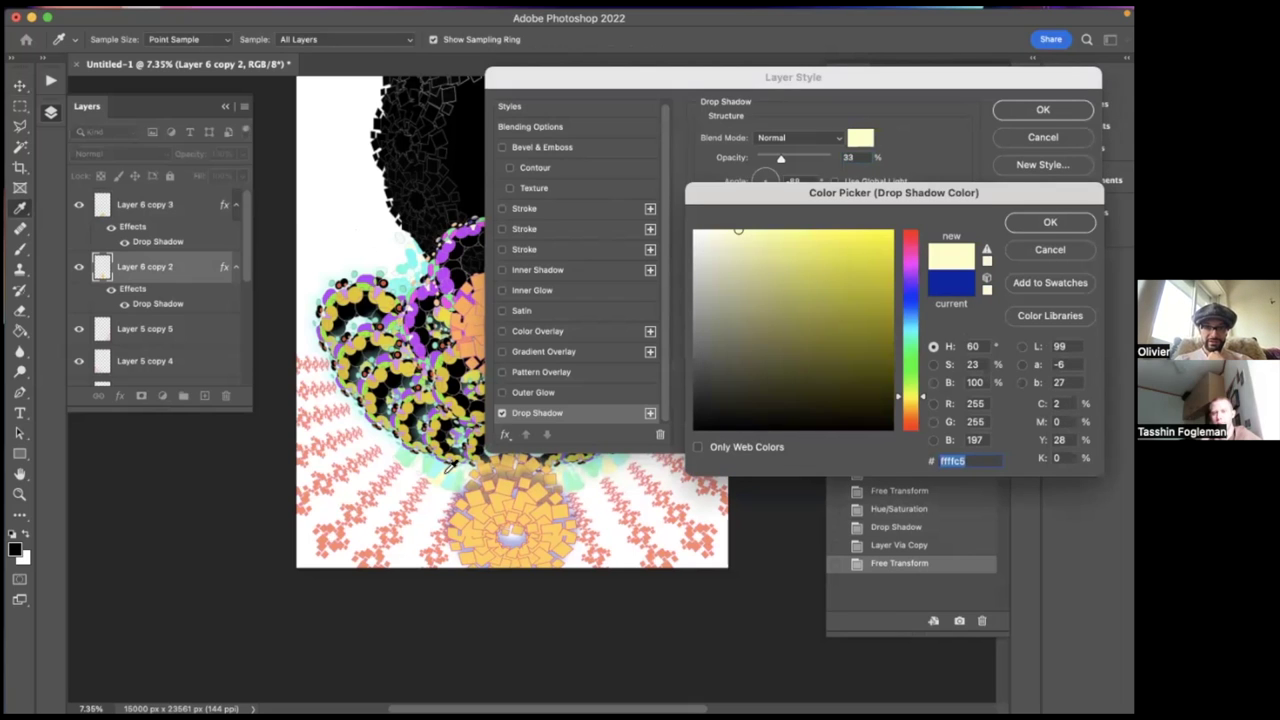
pyautogui.click(438, 458)
pyautogui.click(431, 465)
pyautogui.click(433, 465)
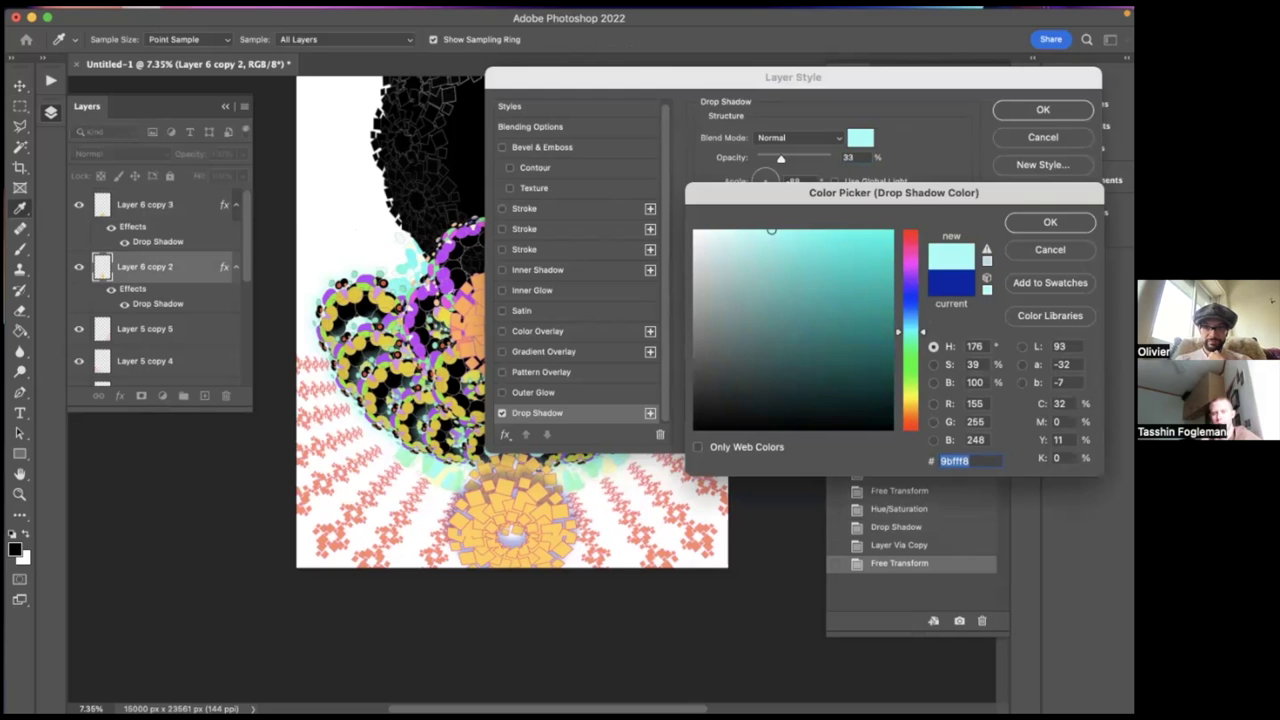
pyautogui.click(1050, 222)
pyautogui.click(1043, 109)
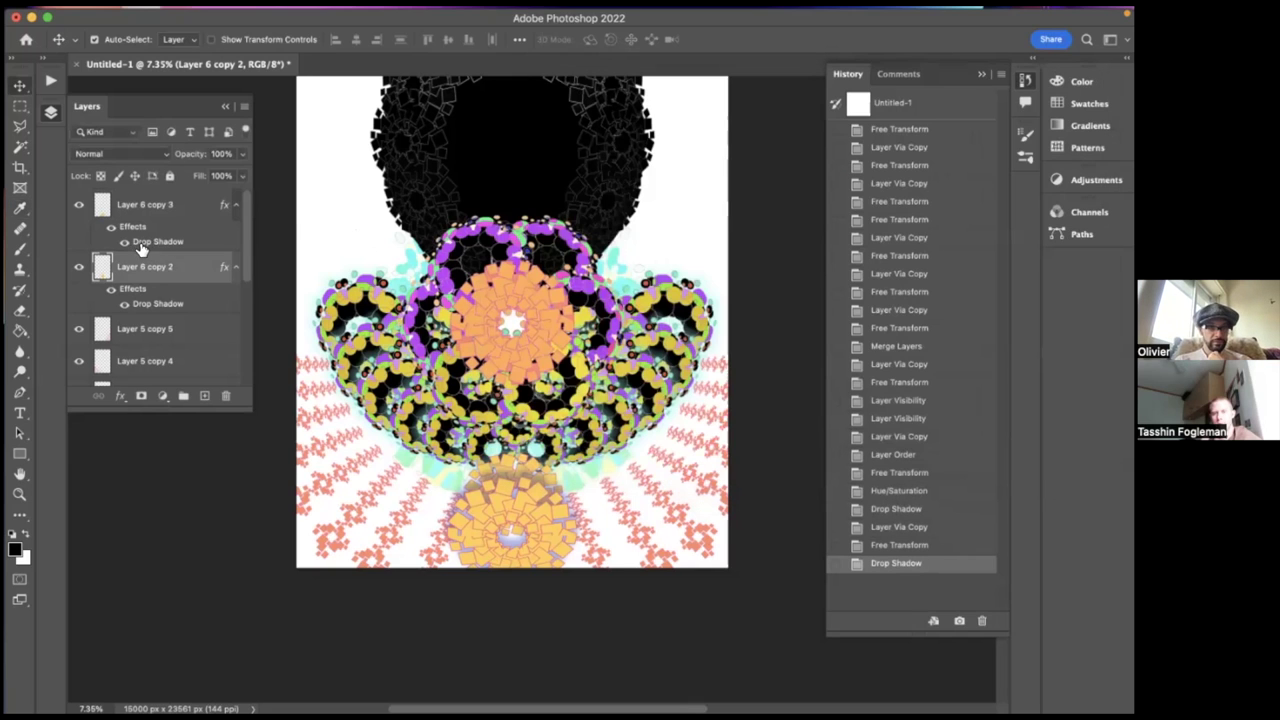
# - Change the drop shadow colour of Layer 6 copy 3 to turquoise 22e3df
pyautogui.doubleClick(141, 248)
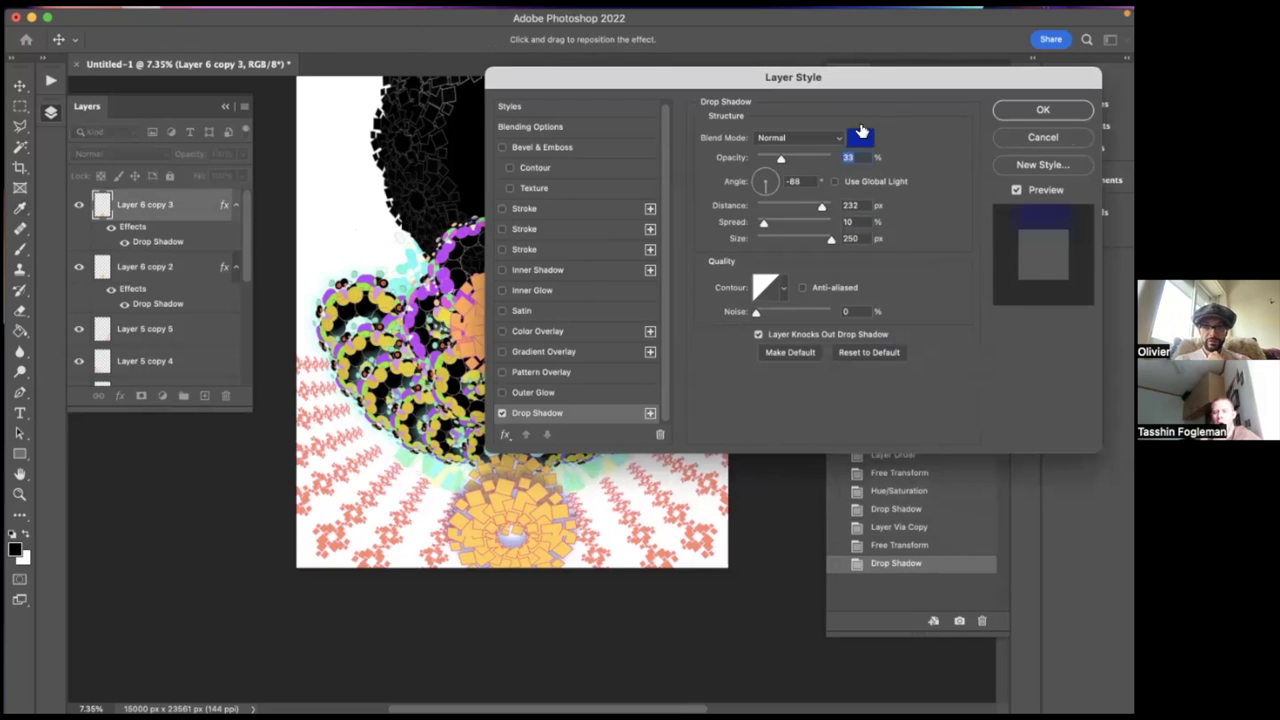
pyautogui.click(862, 133)
pyautogui.click(413, 260)
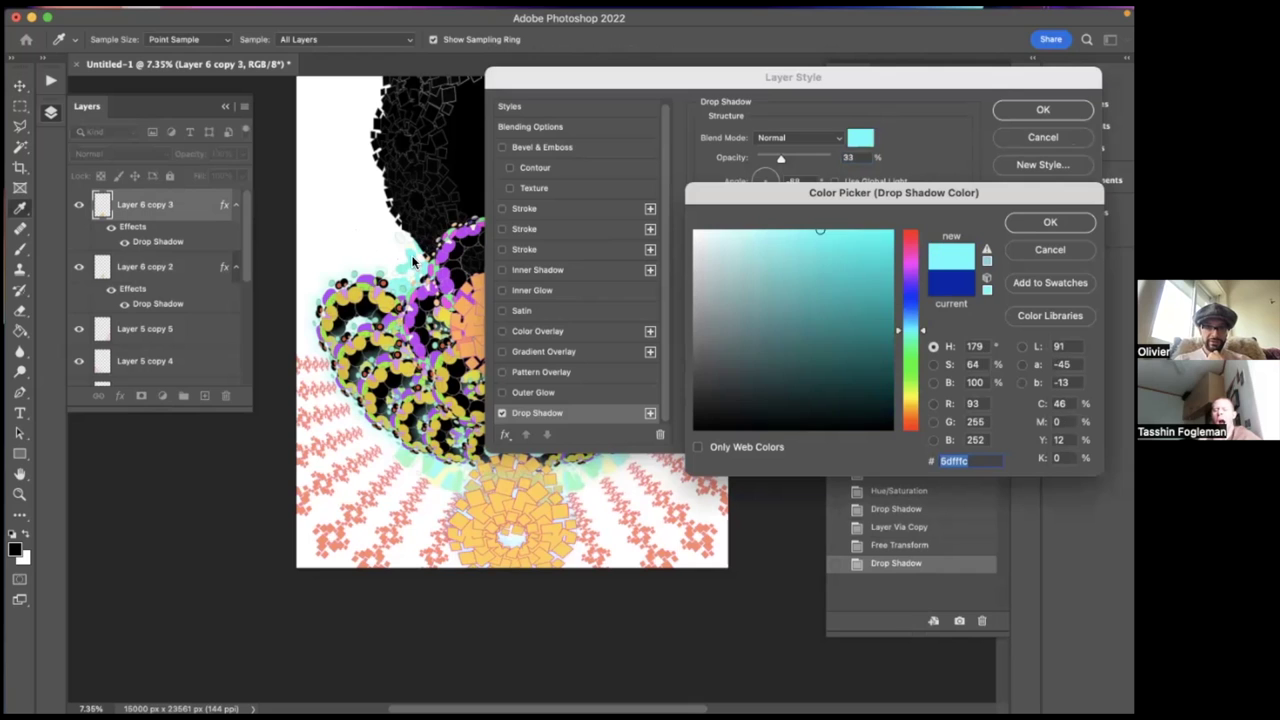
pyautogui.click(863, 253)
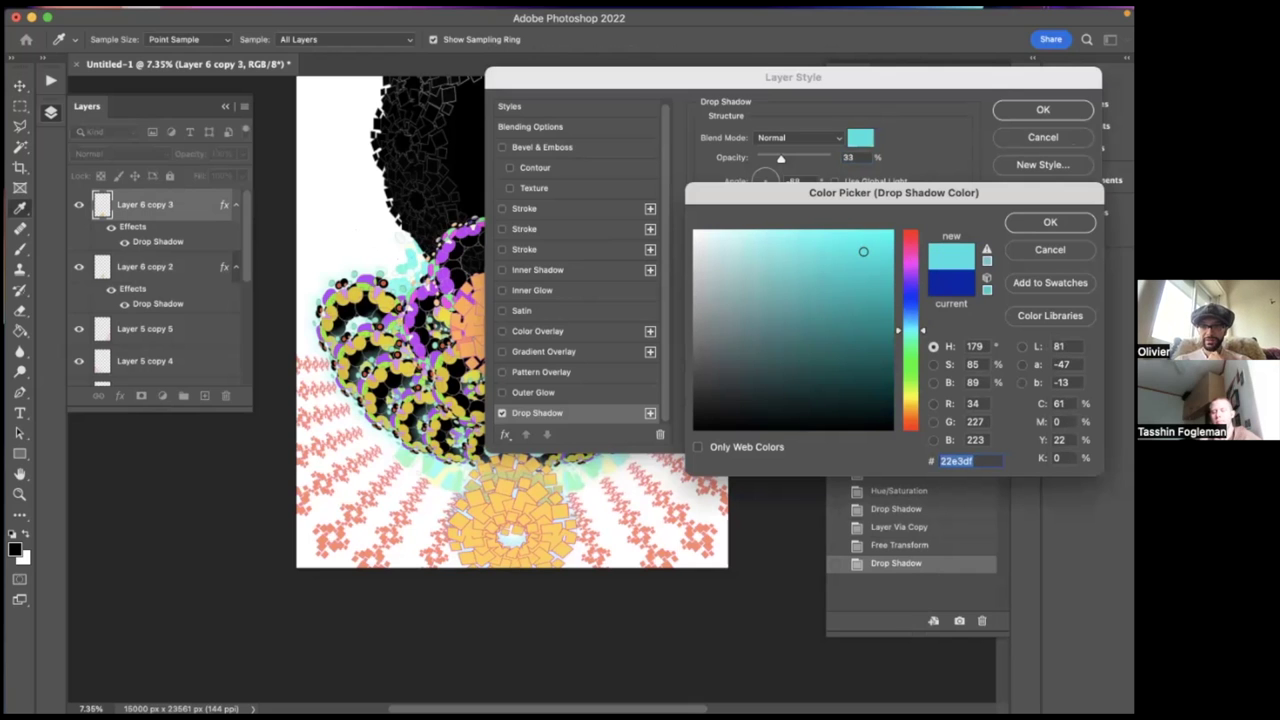
pyautogui.press('Return')
pyautogui.press('Return')
# - Group the two lower flower layers, duplicate the group and merge the duplicate into a single layer
pyautogui.scroll(-3, 642, 458)
pyautogui.scroll(3, 643, 461)
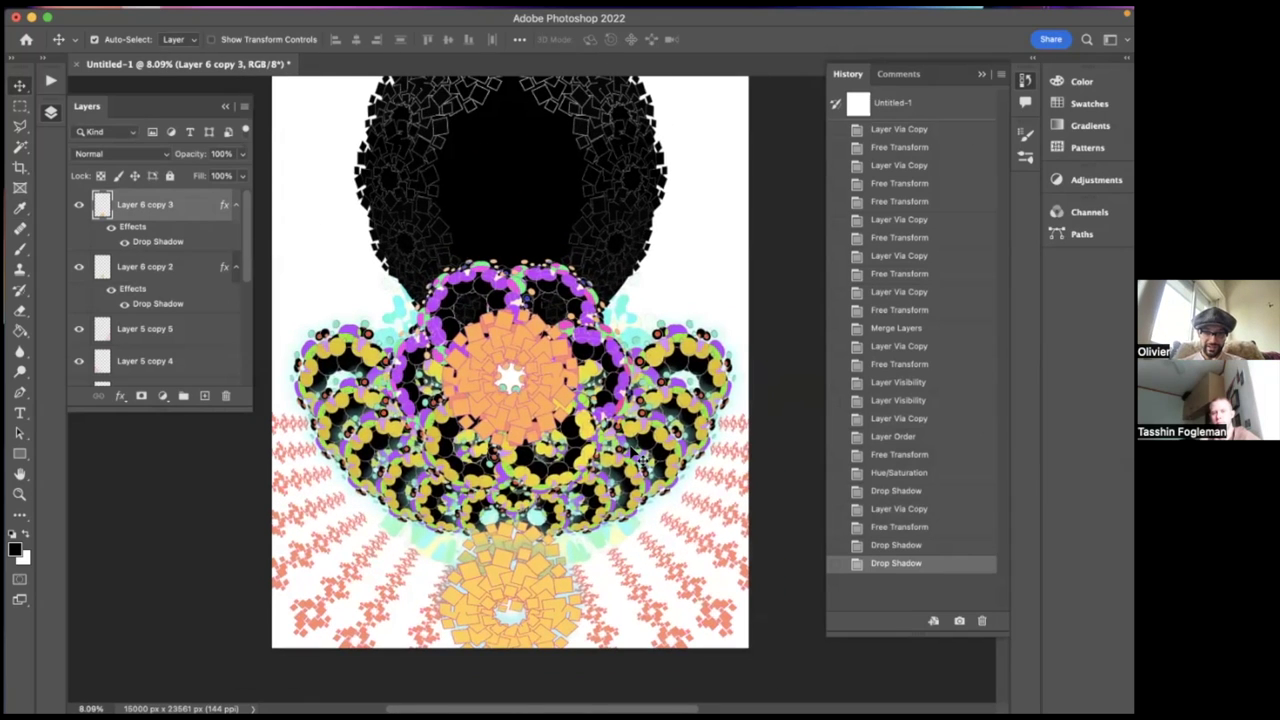
pyautogui.scroll(3, 510, 600)
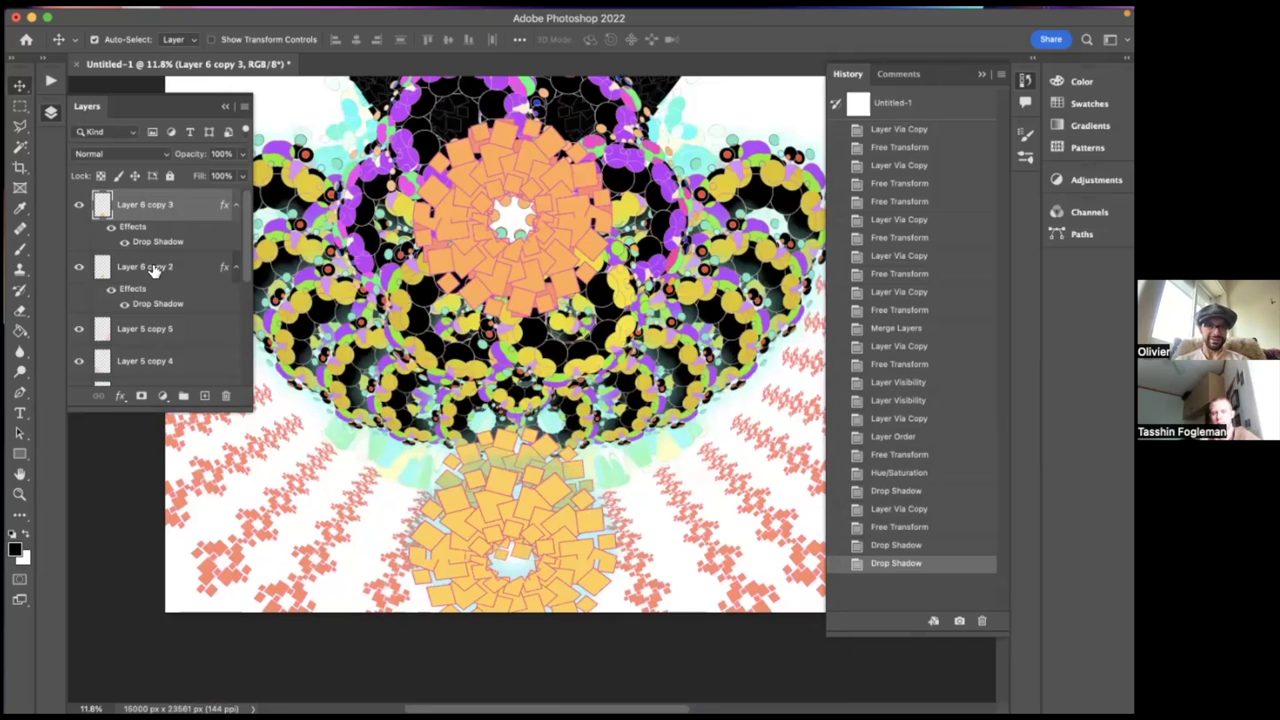
pyautogui.keyDown('shift'); pyautogui.click(153, 268); pyautogui.keyUp('shift')
pyautogui.hotkey('ctrl', 'g')
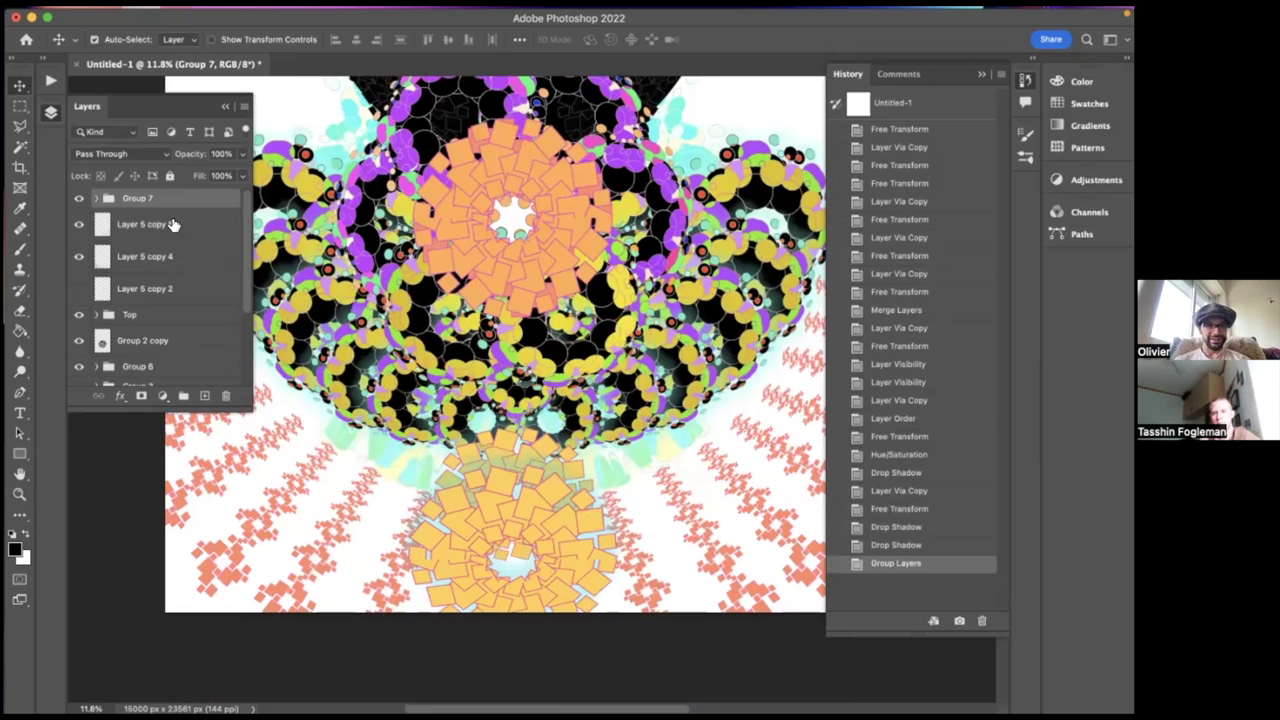
pyautogui.hotkey('ctrl', 'j')
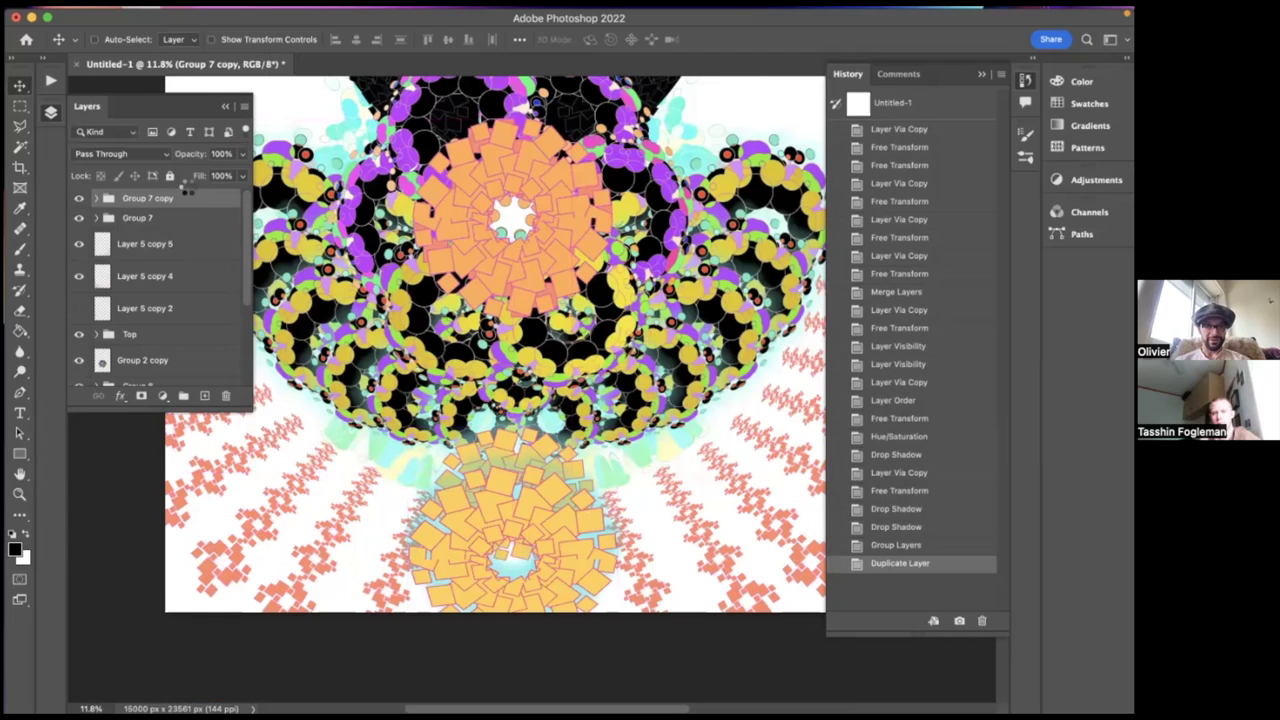
pyautogui.hotkey('ctrl', 'e')
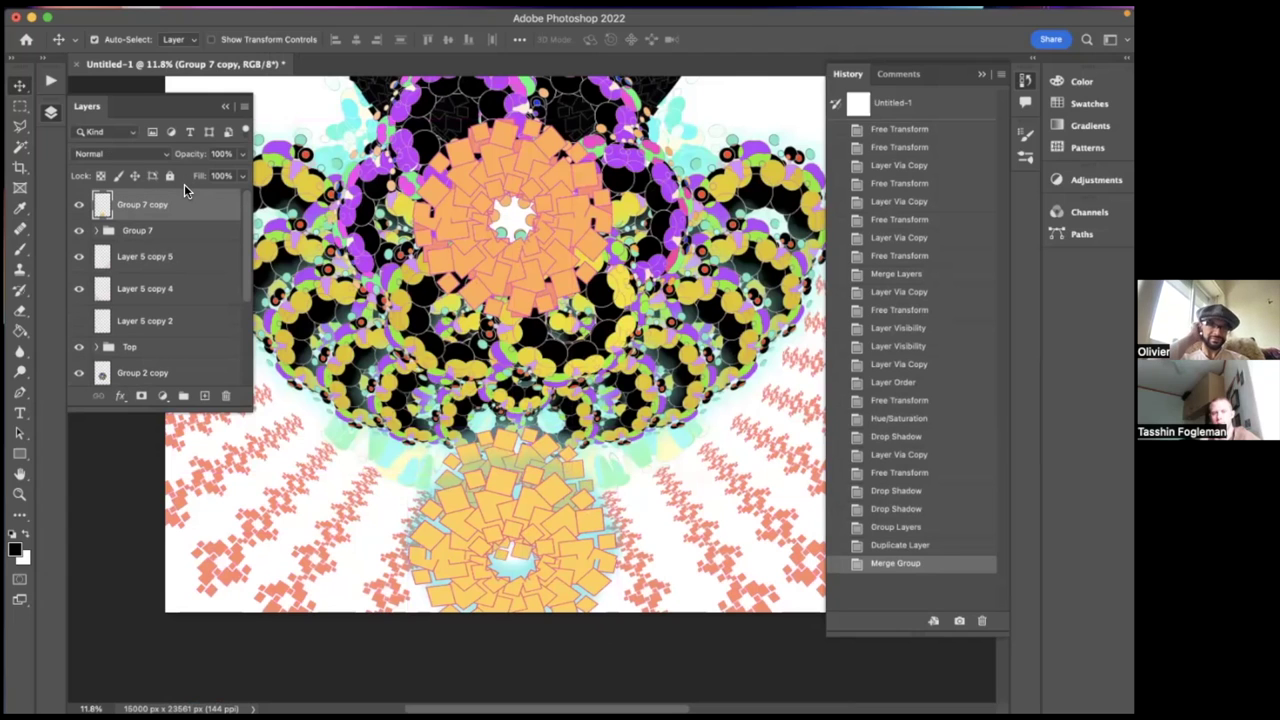
# - Raise the merged flower copy's lightness with Hue/Saturation until it turns into a white silhouette
pyautogui.hotkey('ctrl', 'u')
pyautogui.moveTo(829, 278); pyautogui.dragTo(907, 278)
pyautogui.click(1007, 127)
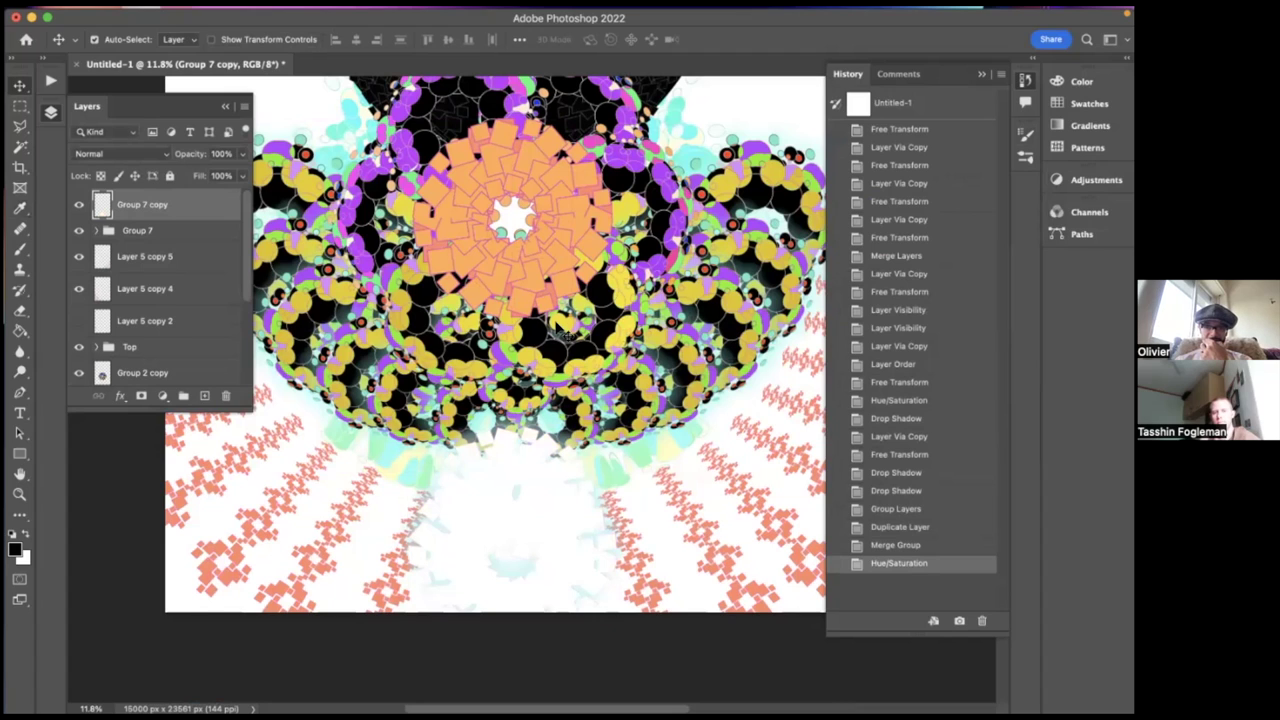
# - Enlarge the white silhouette to about 112% and move its layer beneath Group 7 as a backing
pyautogui.hotkey('ctrl', 't')
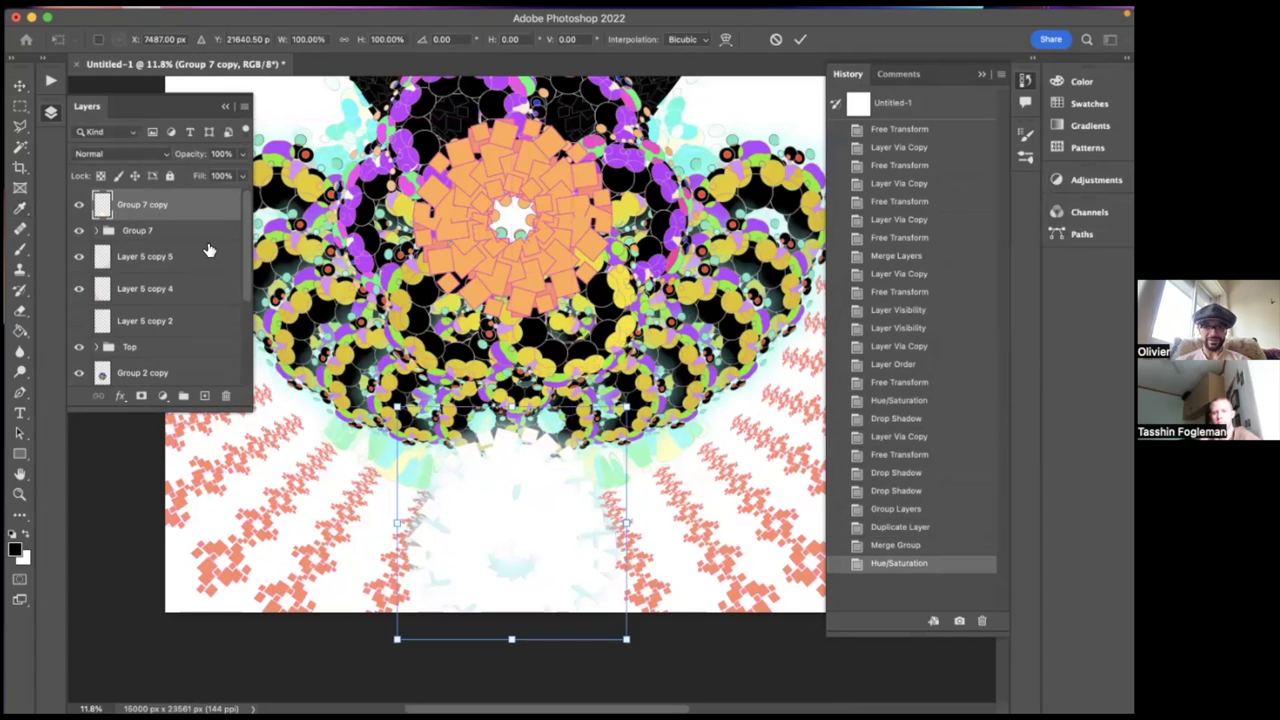
pyautogui.moveTo(626, 408); pyautogui.dragTo(640, 392)
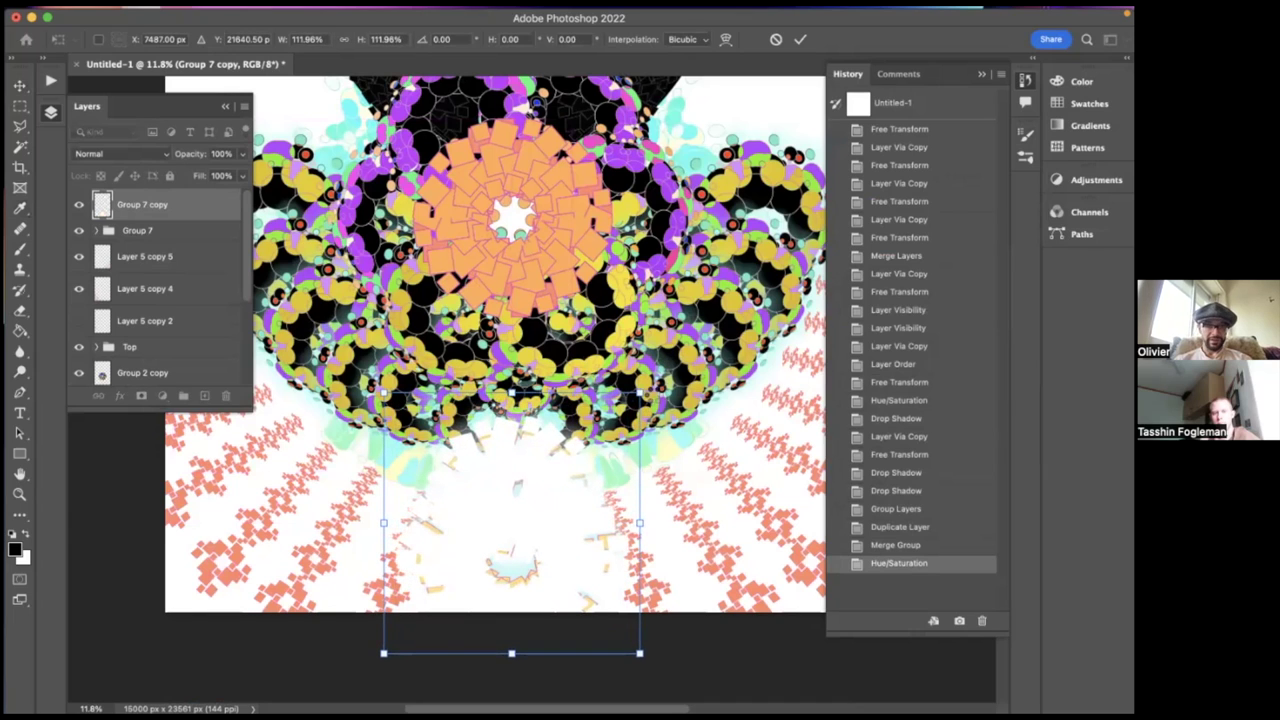
pyautogui.press('Return')
pyautogui.moveTo(184, 204); pyautogui.dragTo(185, 246)
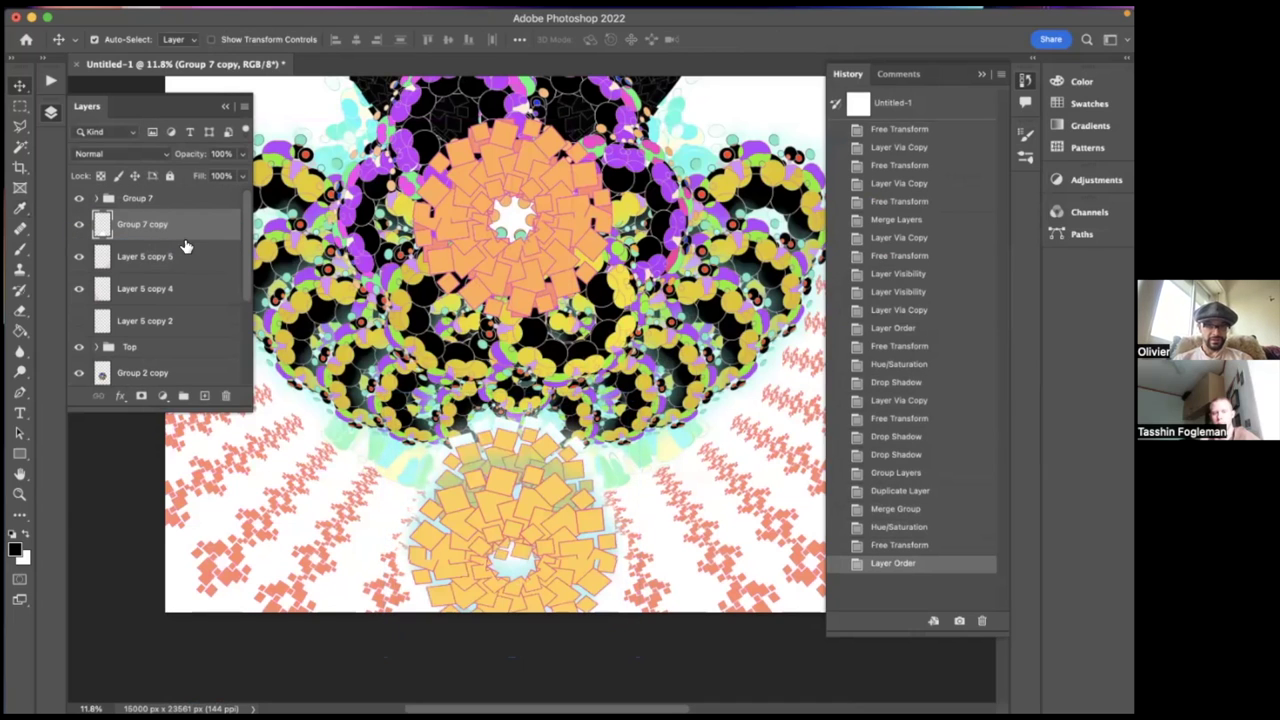
# - Duplicate the white silhouette, scale the copy to about 59% and place it just above the yellow flower, centred over the black ornament
pyautogui.scroll(1, 495, 354)
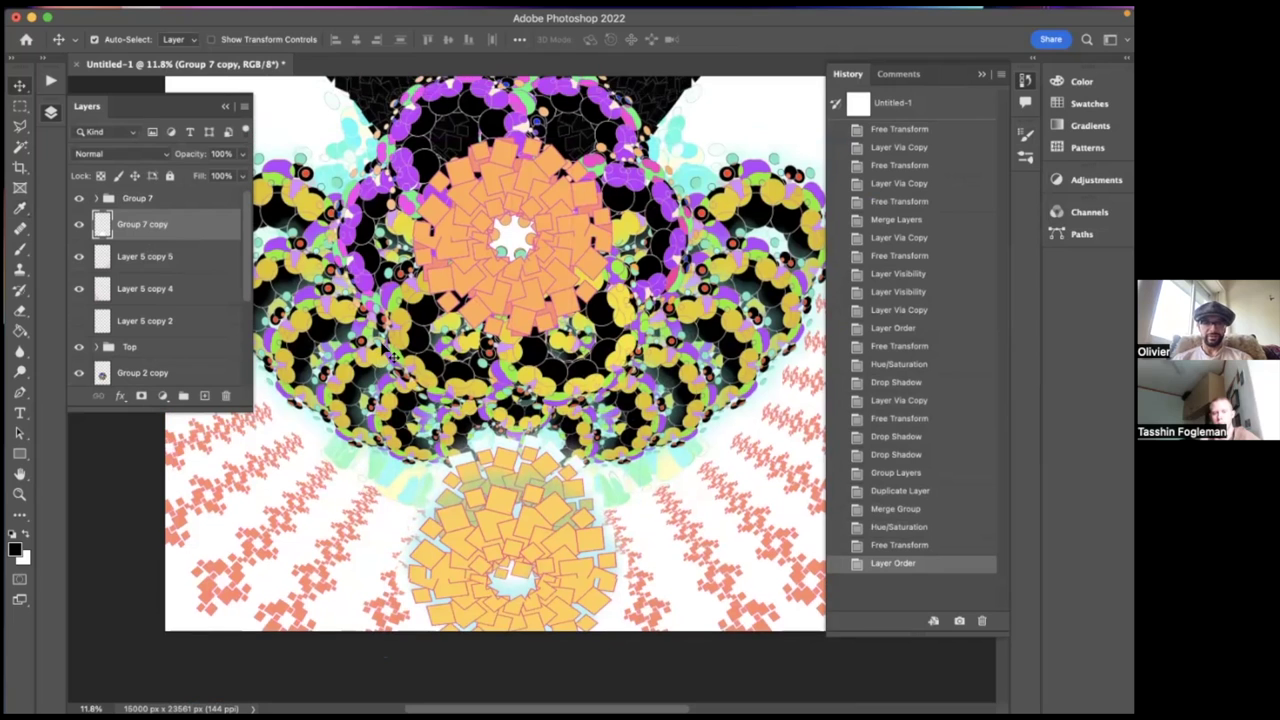
pyautogui.hotkey('ctrl', 'j')
pyautogui.hotkey('ctrl', 't')
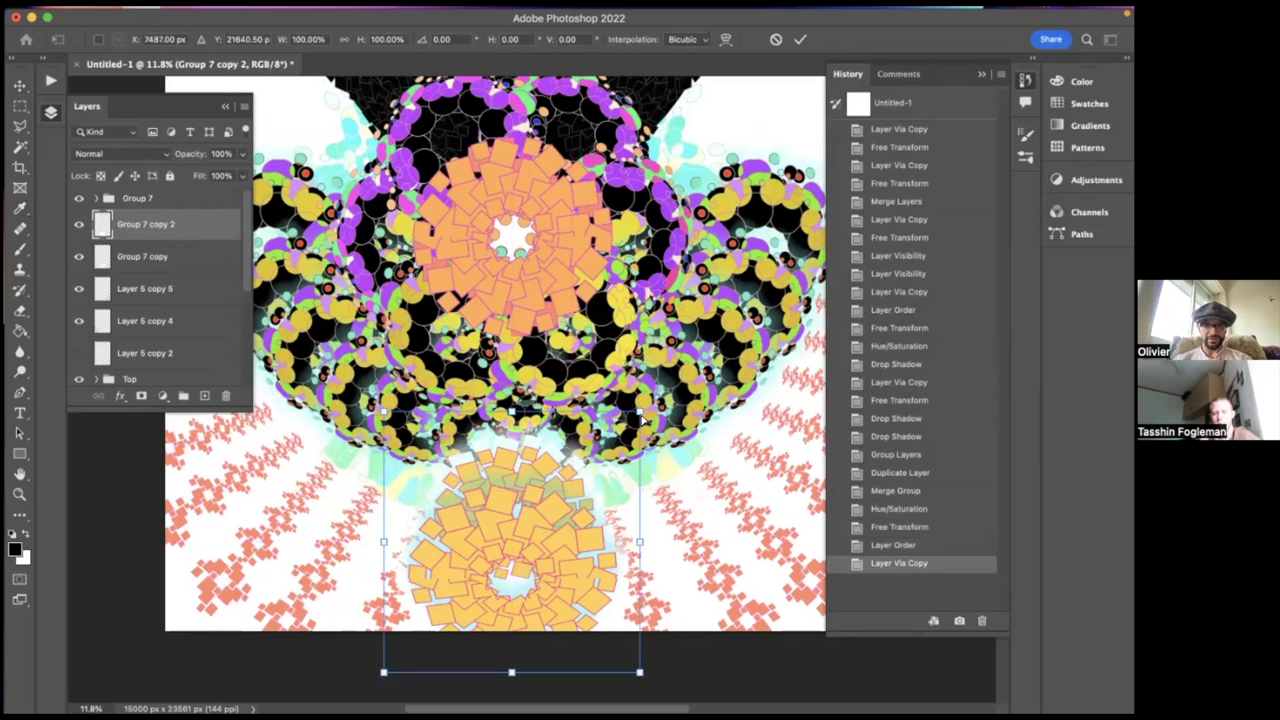
pyautogui.moveTo(640, 671); pyautogui.dragTo(621, 652)
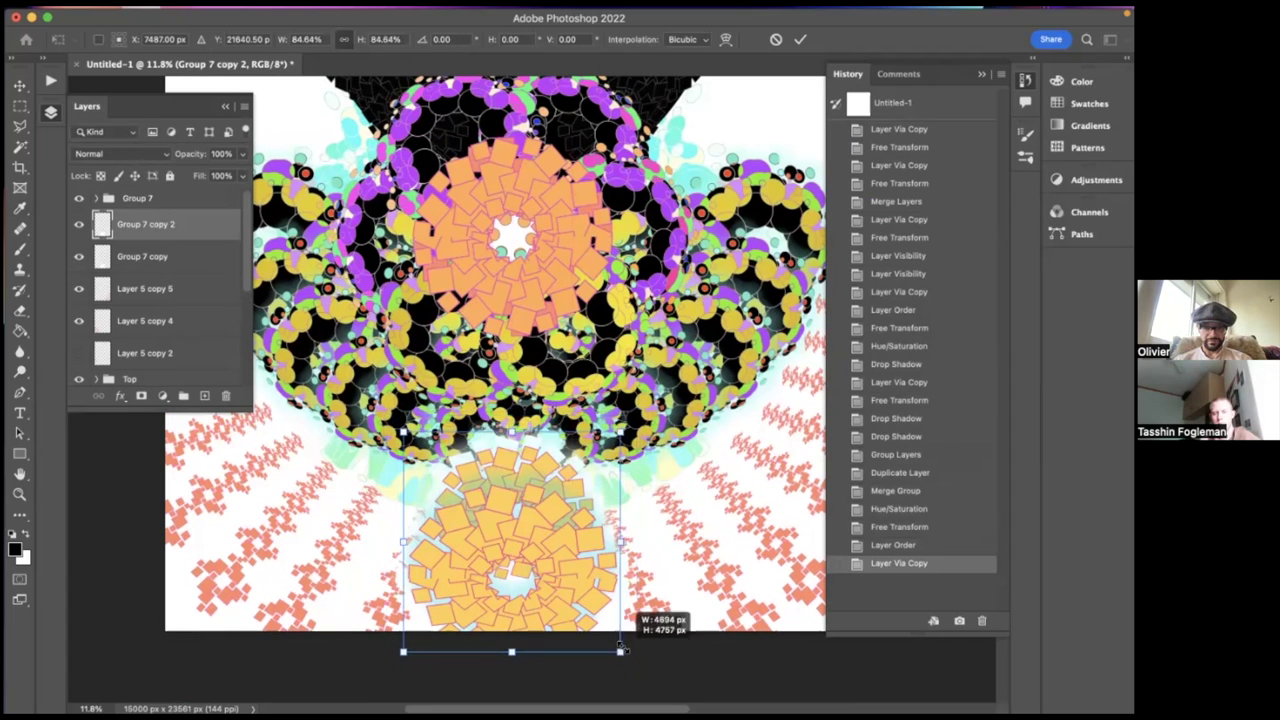
pyautogui.moveTo(571, 566); pyautogui.dragTo(578, 408)
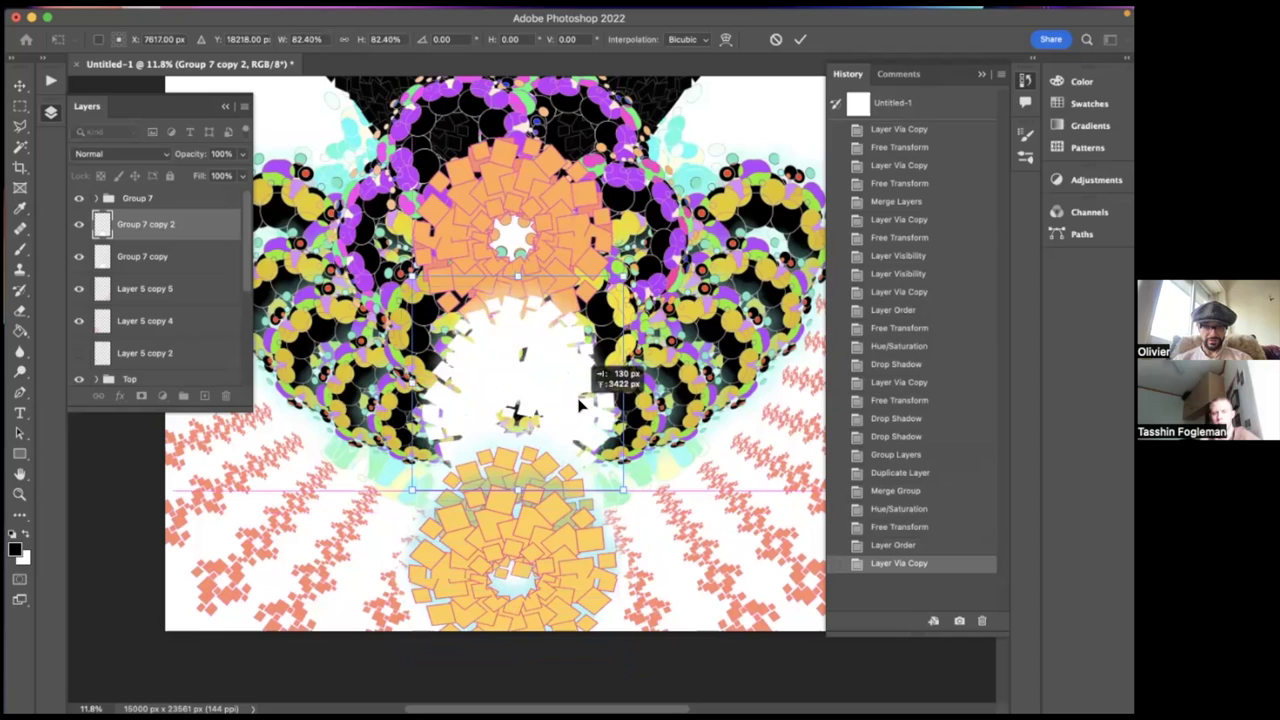
pyautogui.moveTo(621, 276); pyautogui.dragTo(592, 307)
pyautogui.moveTo(546, 364); pyautogui.dragTo(548, 422)
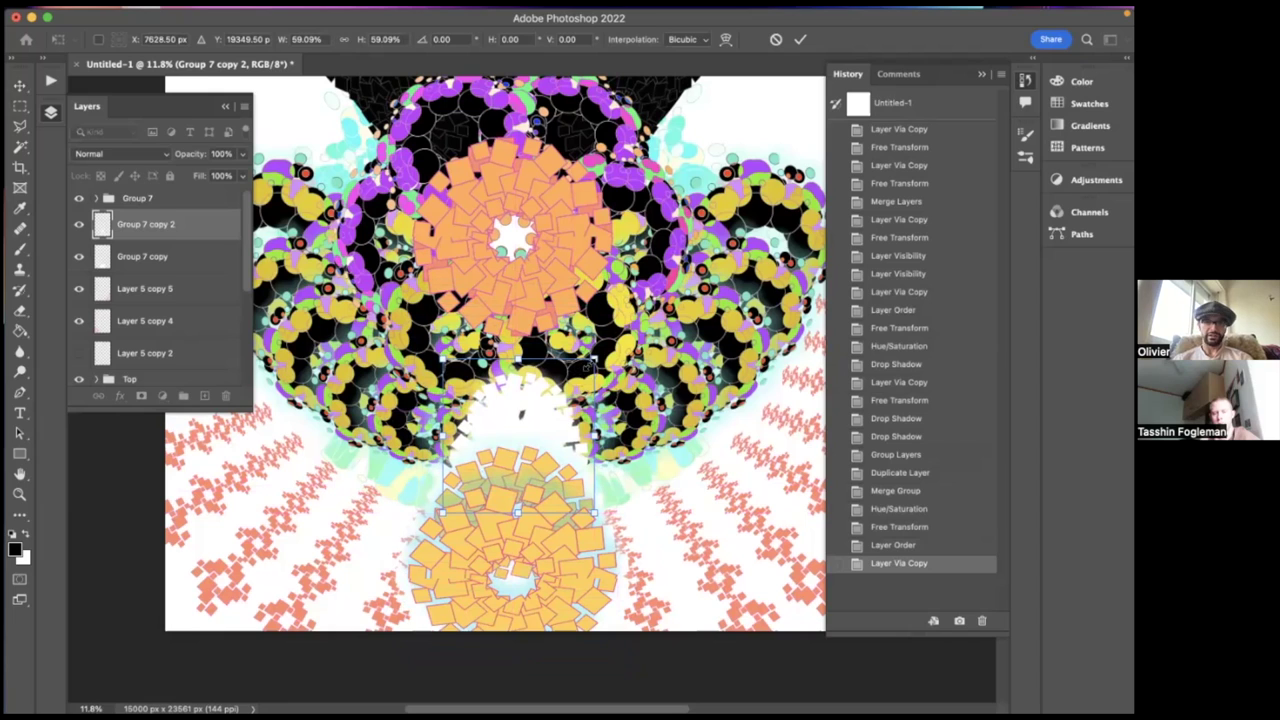
pyautogui.press('Return')
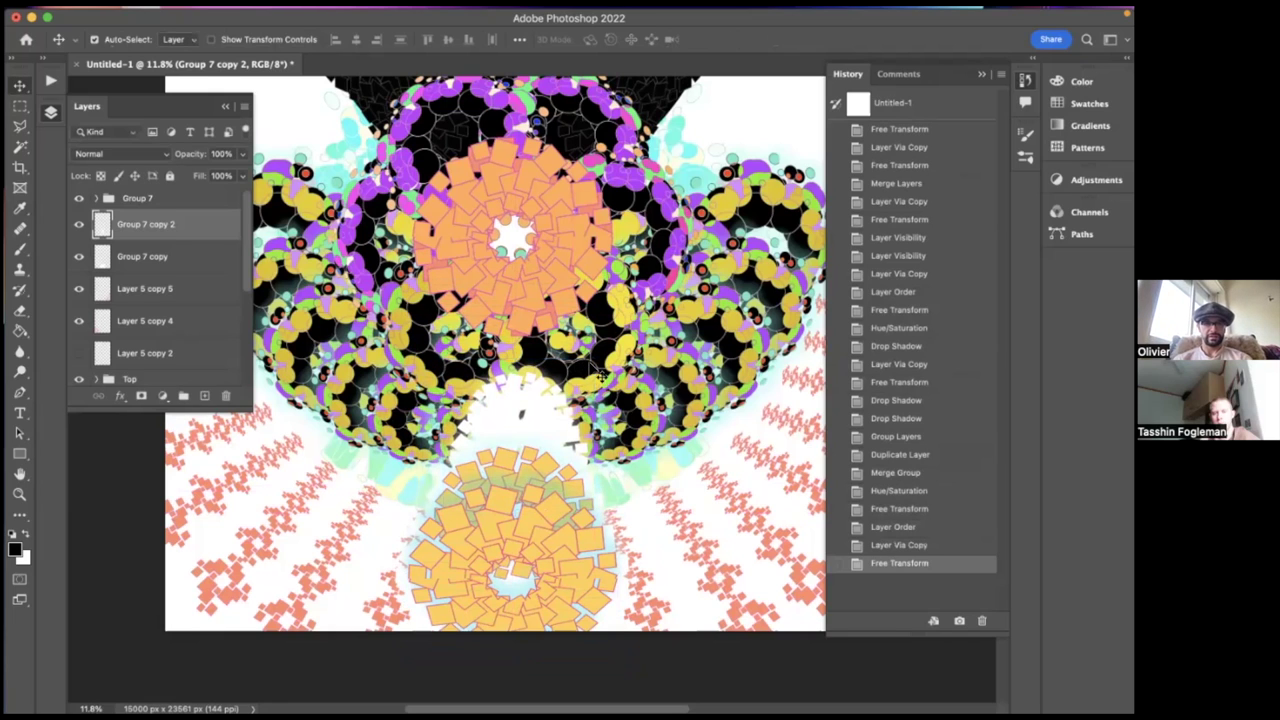
# - Duplicate the small white silhouette, scale the copy to about 53% width and 64% height, and place it just below the orange flower
pyautogui.press('super+j')
pyautogui.press('super+t')
pyautogui.moveTo(543, 410); pyautogui.dragTo(550, 336)
pyautogui.moveTo(595, 281); pyautogui.dragTo(558, 317)
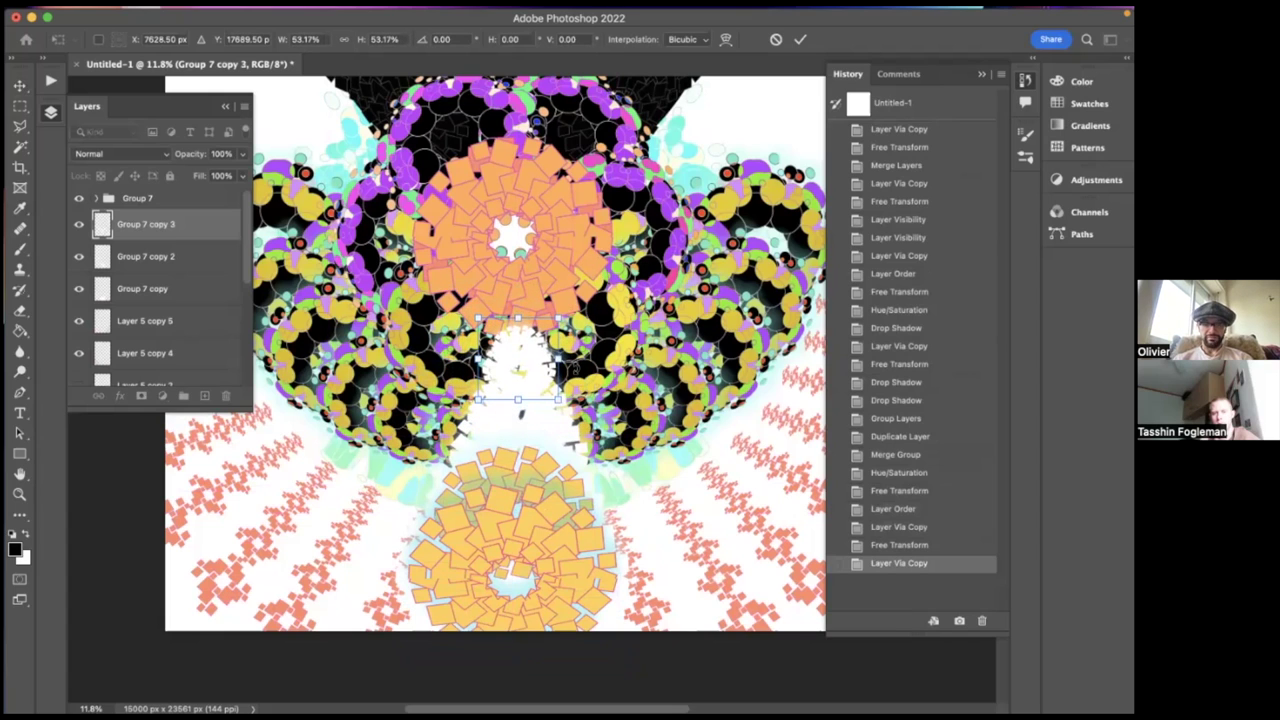
pyautogui.moveTo(549, 391); pyautogui.dragTo(550, 392)
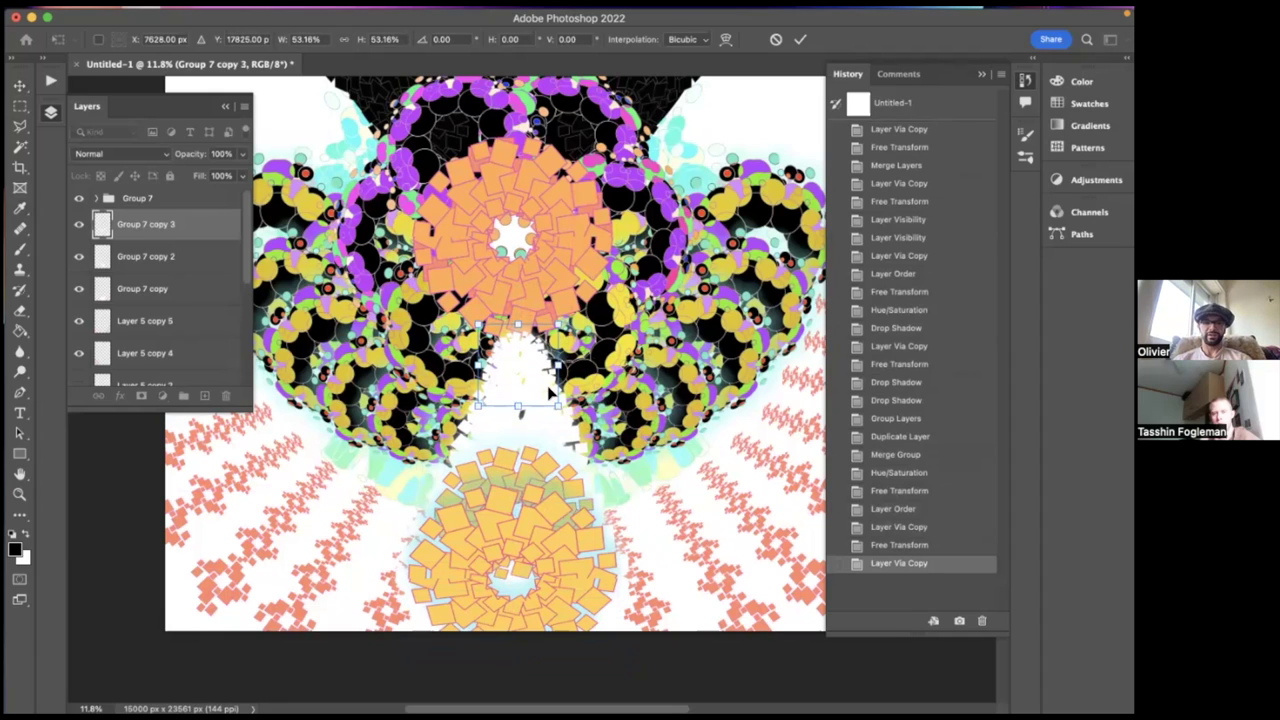
pyautogui.moveTo(520, 323); pyautogui.dragTo(521, 306)
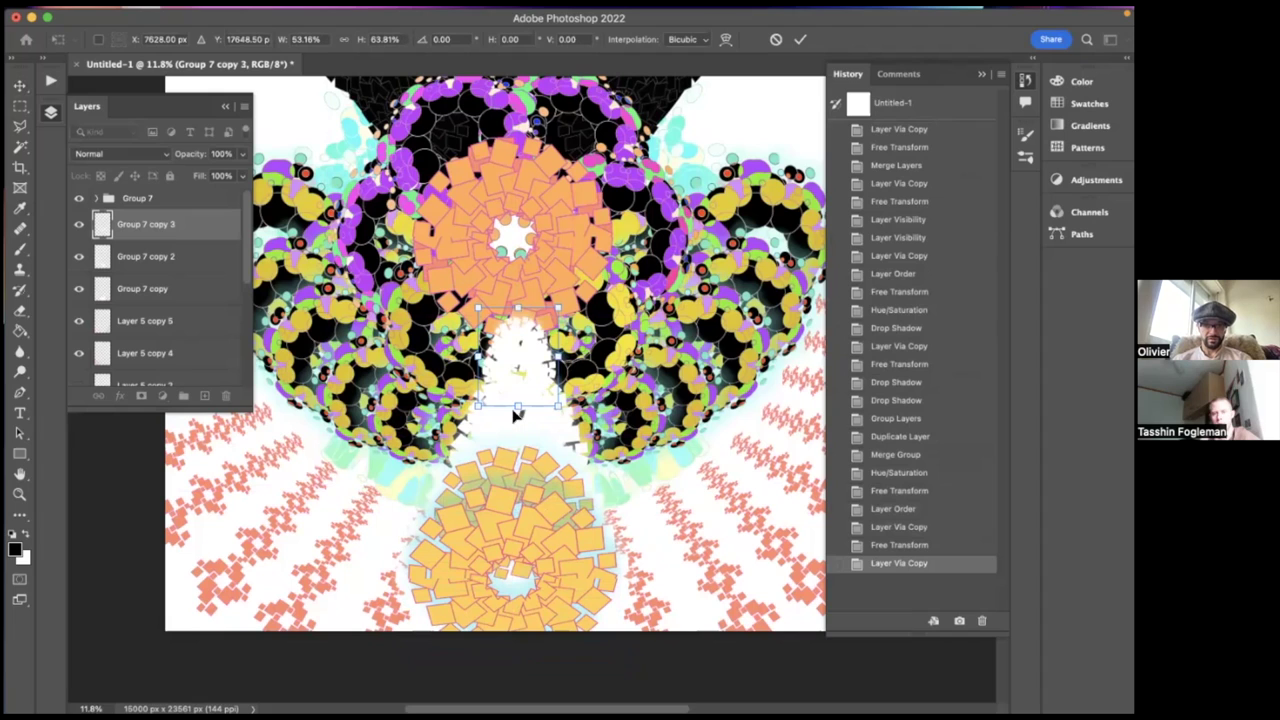
pyautogui.moveTo(514, 370); pyautogui.dragTo(514, 378)
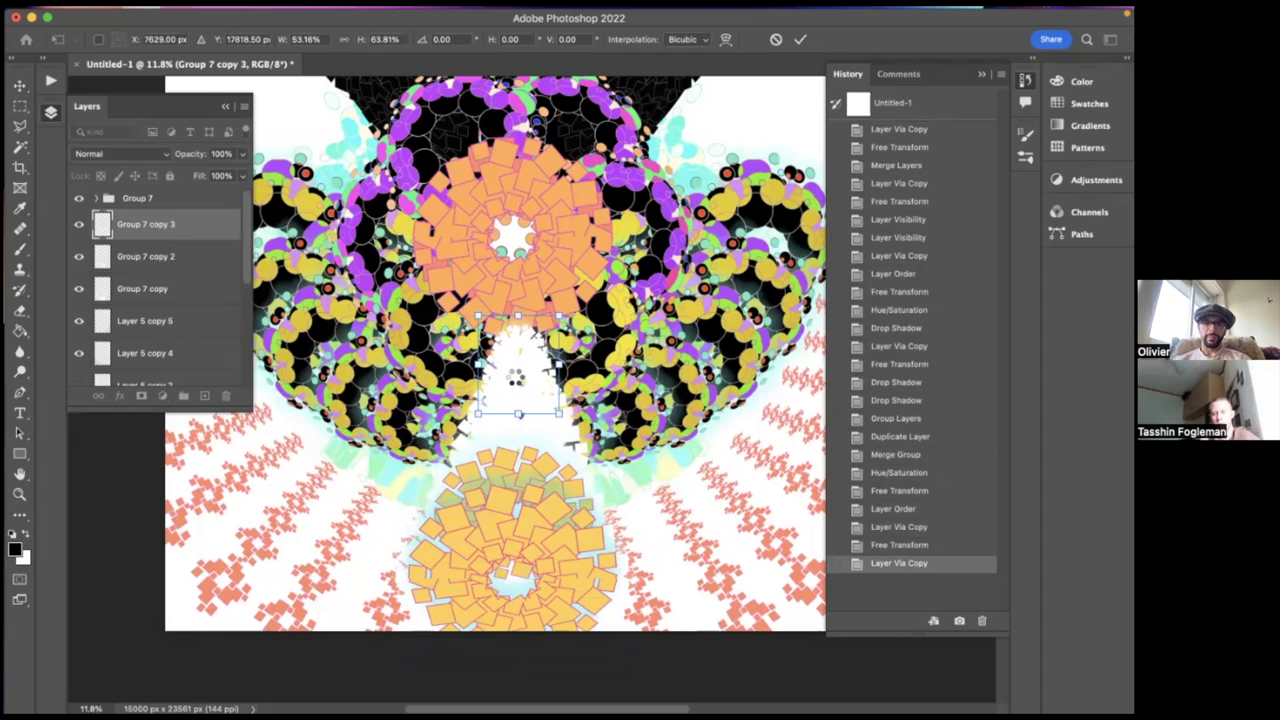
pyautogui.press('Return')
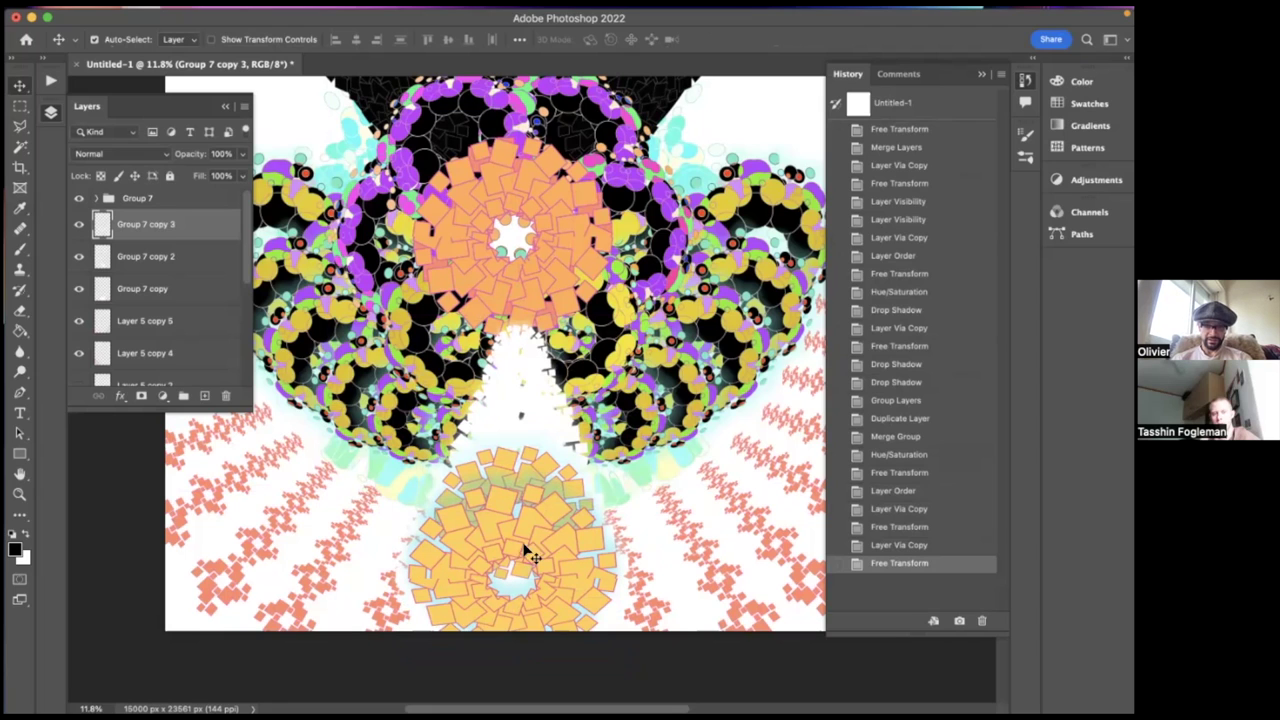
# - Select the three white silhouette layers together and nudge them slightly upward
pyautogui.scroll(-1, 150, 288)
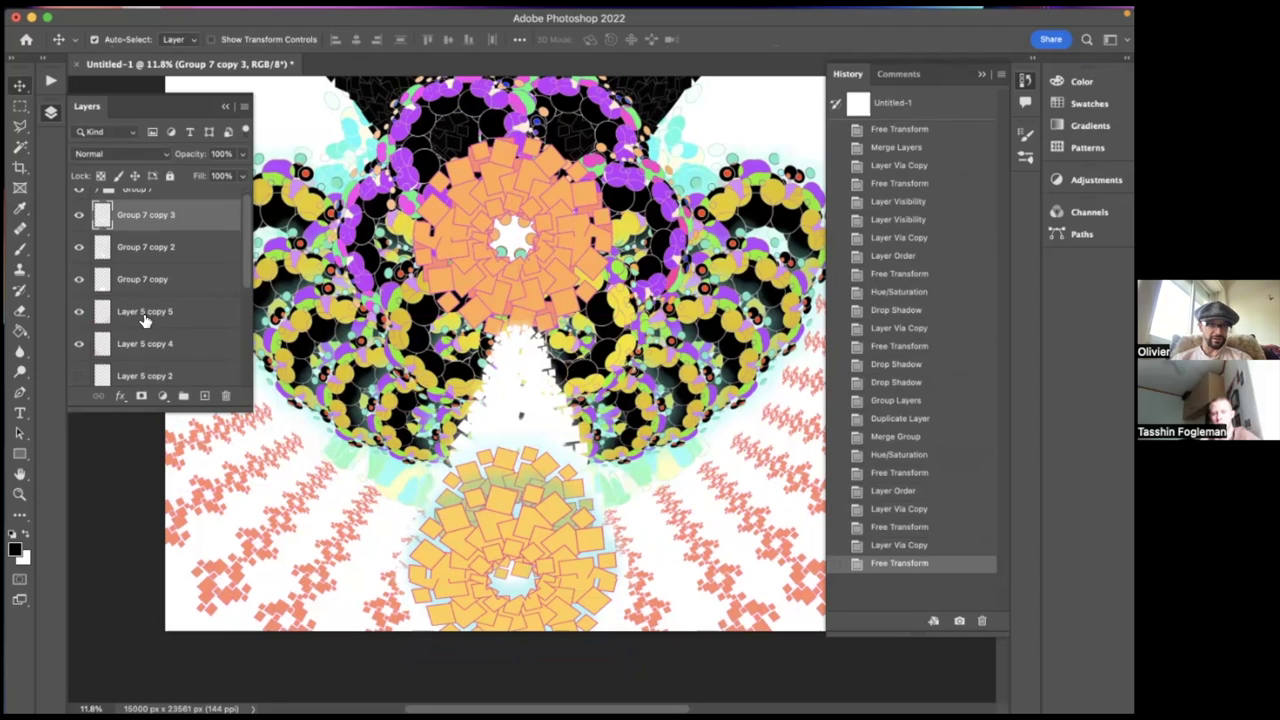
pyautogui.keyDown('shift'); pyautogui.click(134, 280); pyautogui.keyUp('shift')
pyautogui.press('Up')
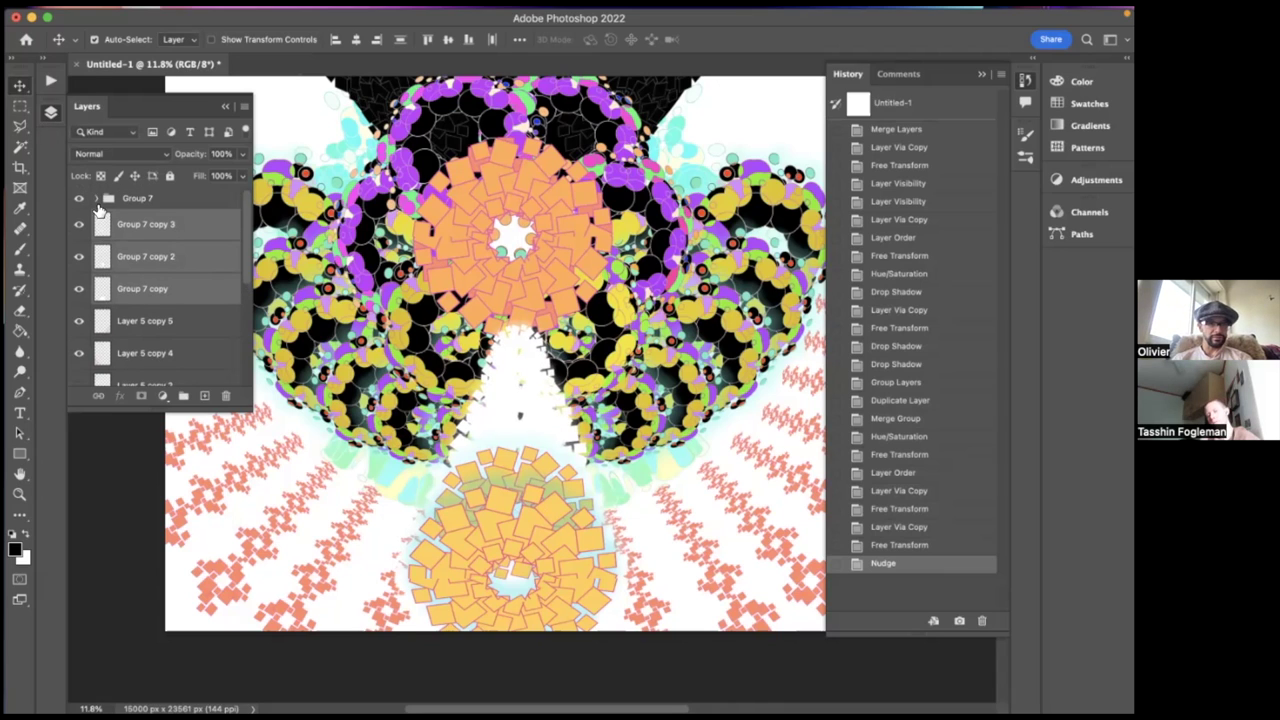
# - Toggle the visibility of the silhouette layers and Group 7 to examine what each contributes to the artwork
pyautogui.scroll(-1, 120, 285)
pyautogui.click(79, 283)
pyautogui.click(79, 283)
pyautogui.scroll(1, 171, 263)
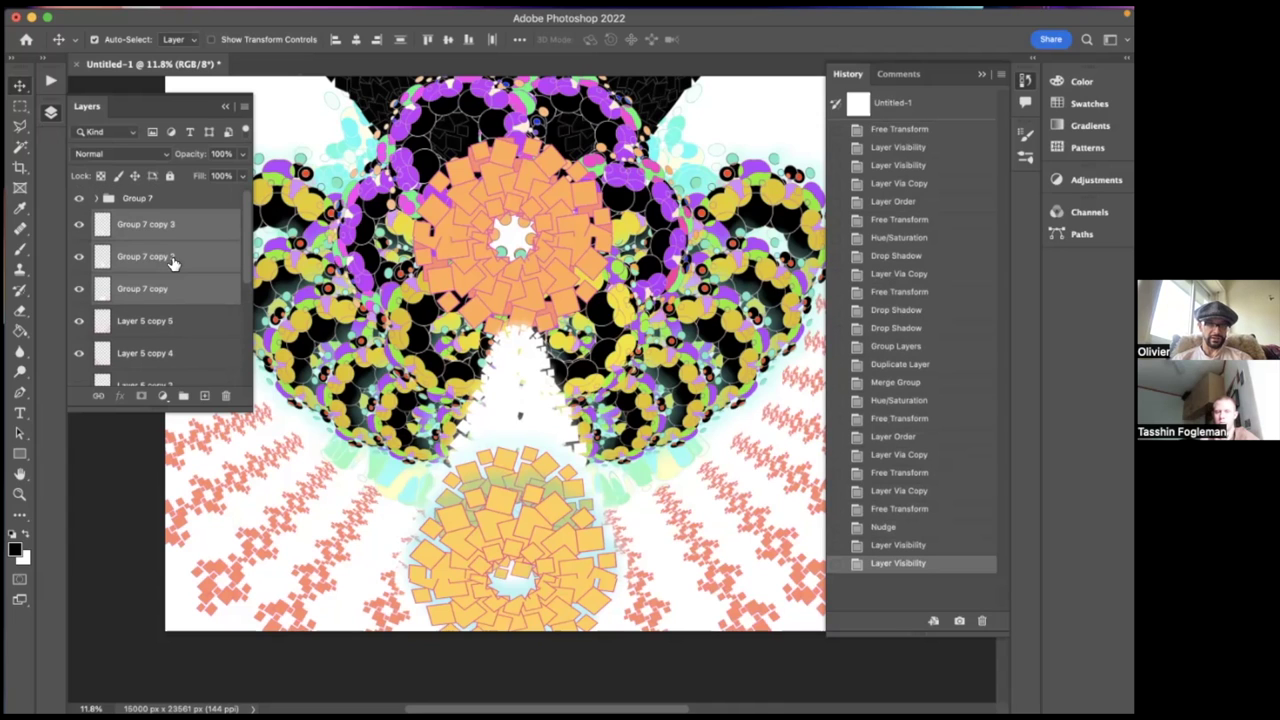
pyautogui.click(79, 199)
pyautogui.click(79, 199)
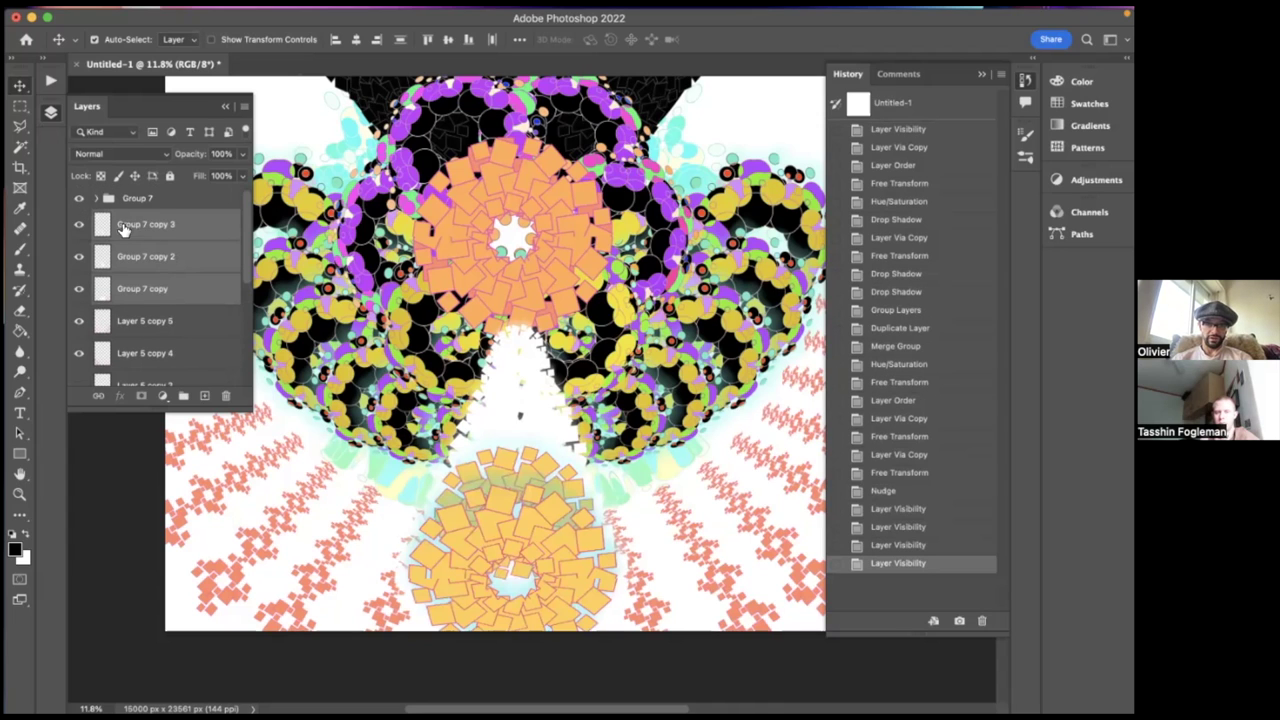
# - Move the three white silhouette layers, Group 7 copy through Group 7 copy 3, into Group 7
pyautogui.click(128, 200)
pyautogui.click(134, 288)
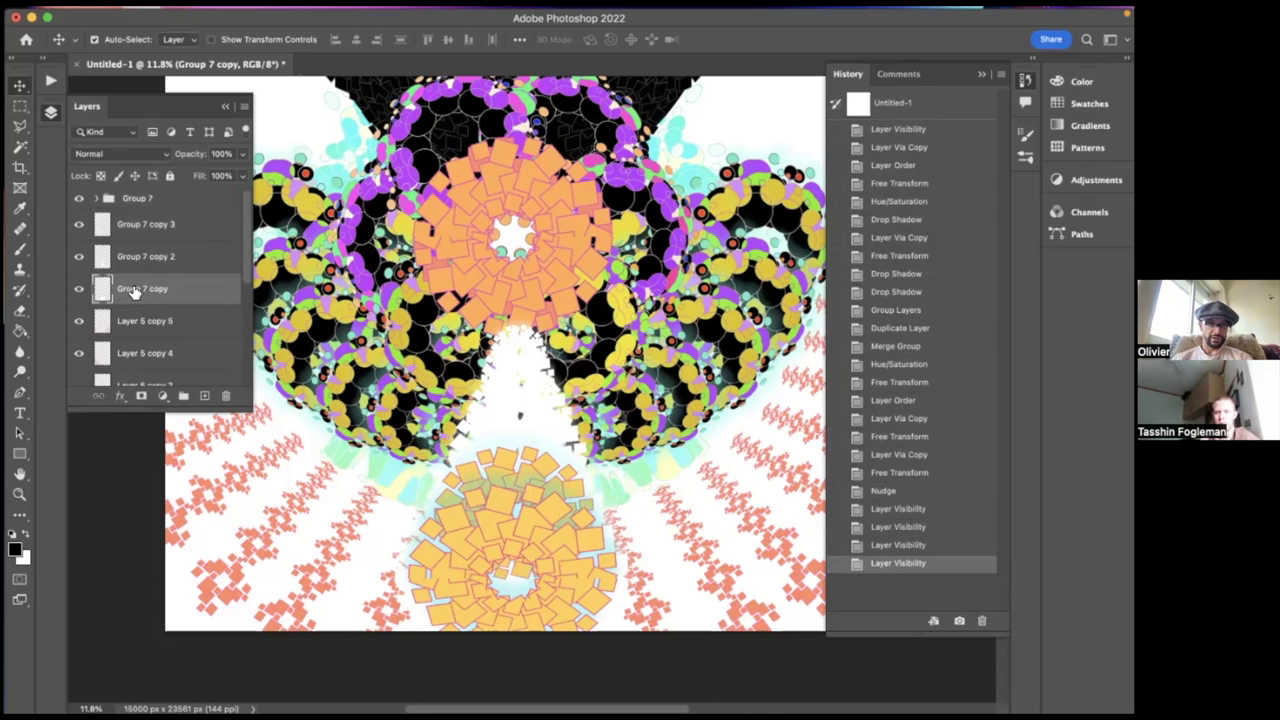
pyautogui.keyDown('shift'); pyautogui.click(124, 232); pyautogui.keyUp('shift')
pyautogui.click(124, 230)
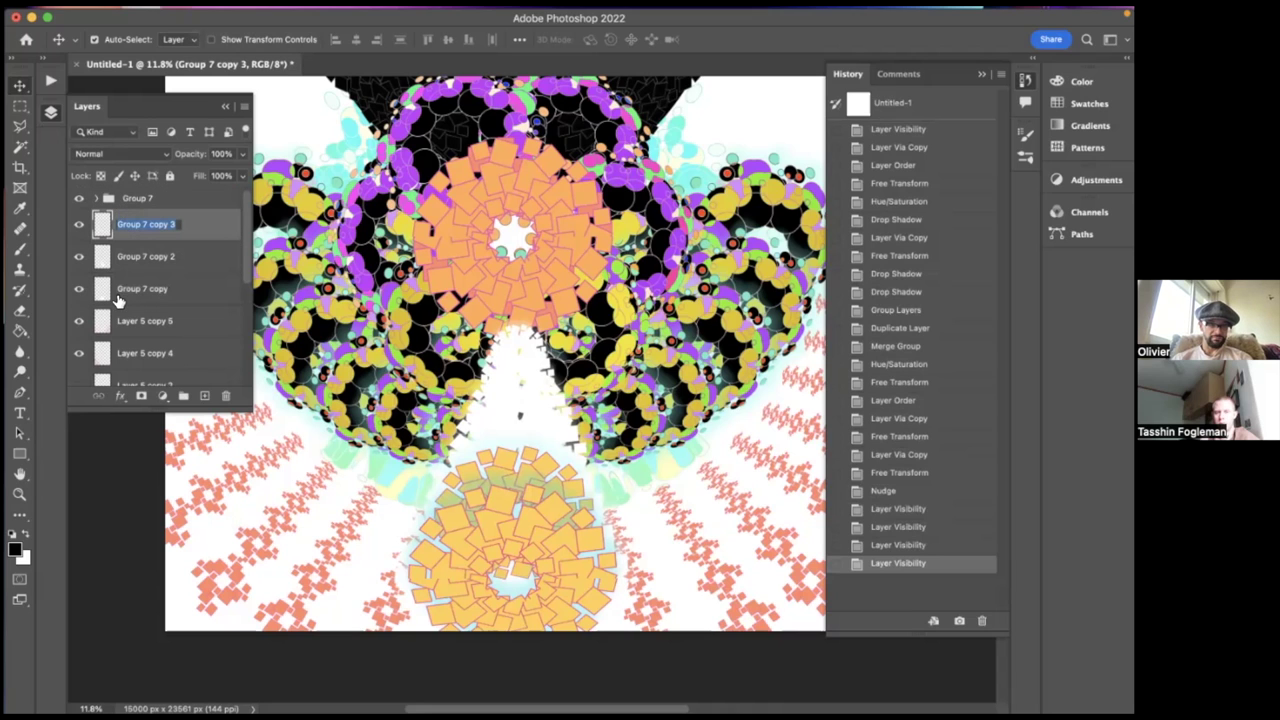
pyautogui.click(116, 290)
pyautogui.doubleClick(105, 226)
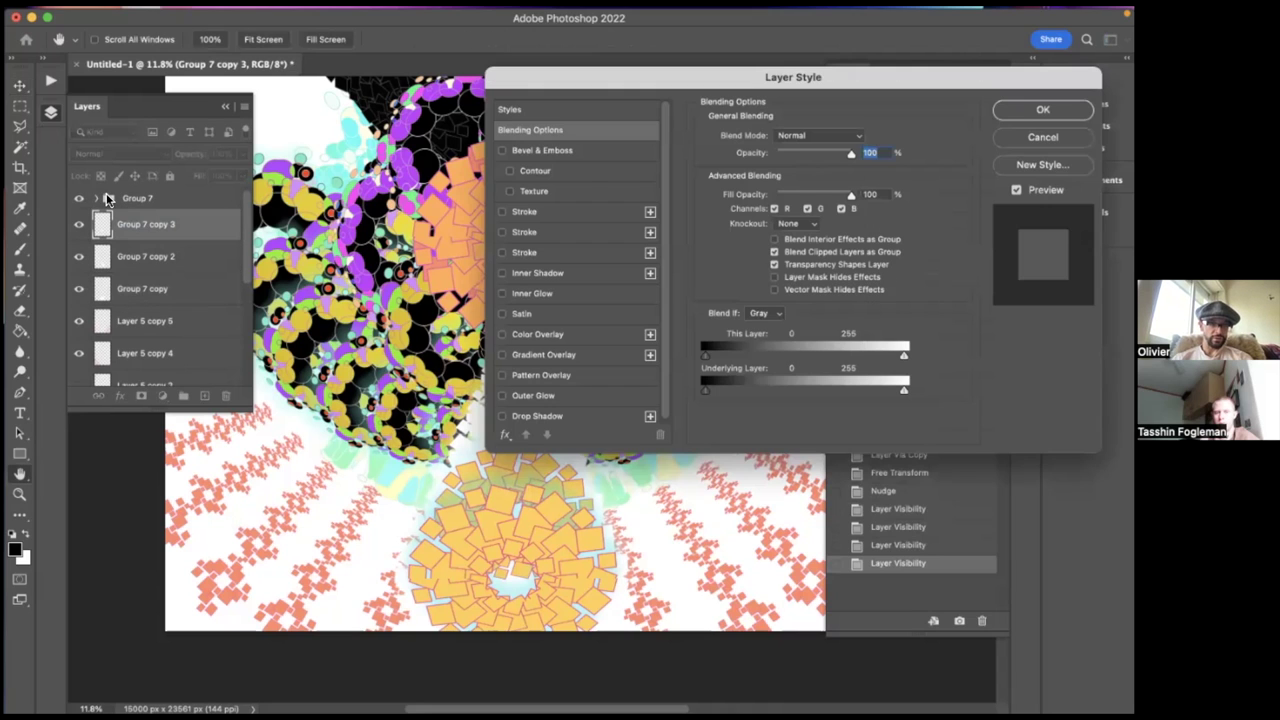
pyautogui.press('Return')
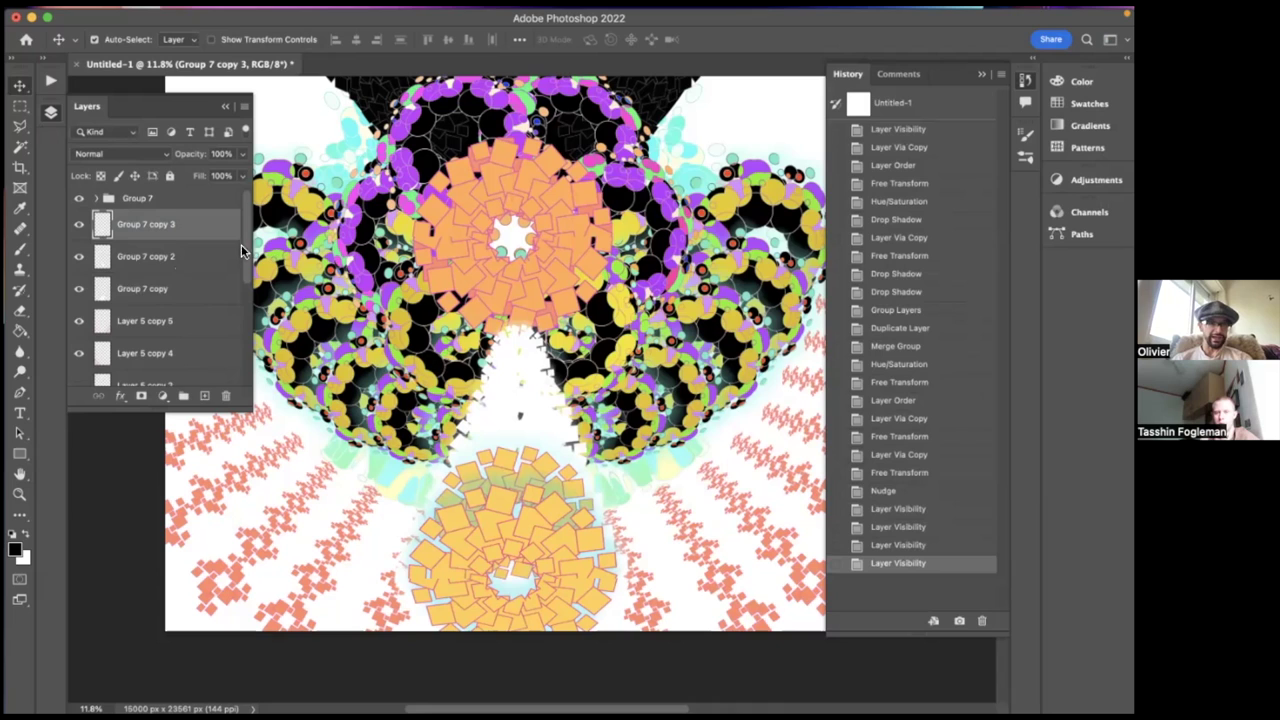
pyautogui.keyDown('shift'); pyautogui.click(103, 290); pyautogui.keyUp('shift')
pyautogui.moveTo(103, 224); pyautogui.dragTo(98, 200)
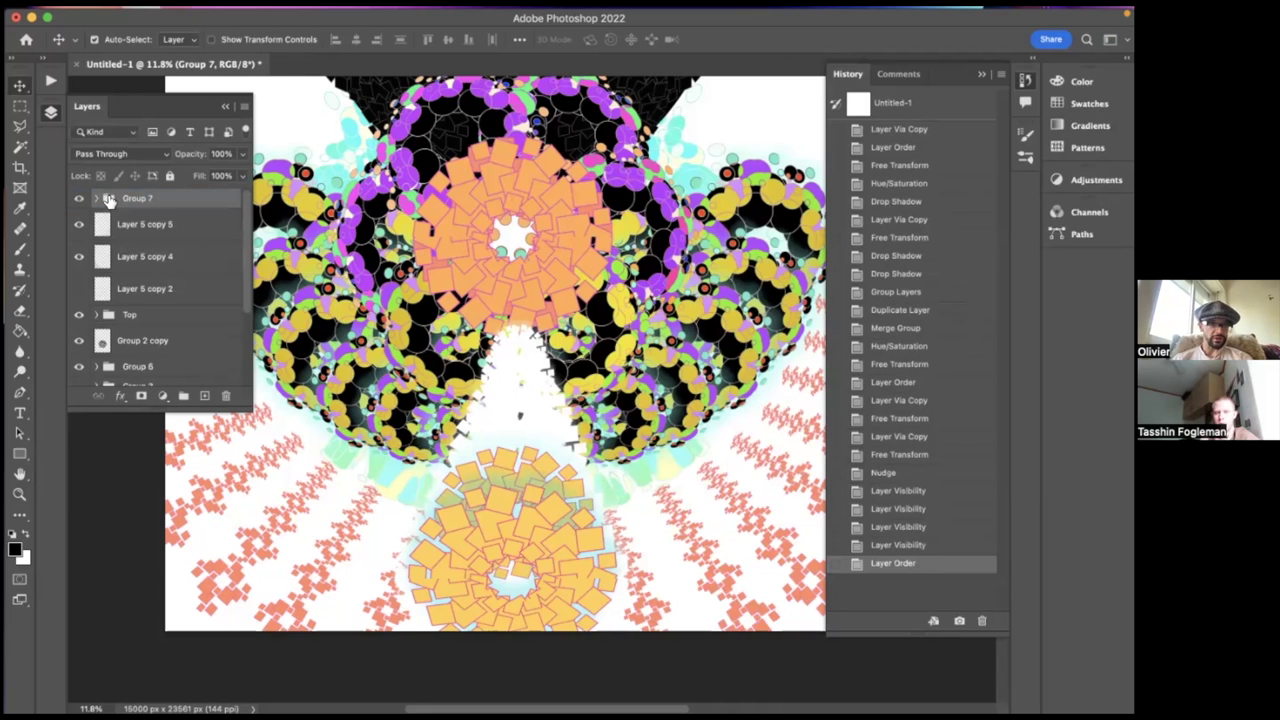
# - Reorder Group 7's contents so the two yellow flower layers, Layer 6 copy 3 and Layer 6 copy 2, sit above the white silhouettes
pyautogui.click(98, 200)
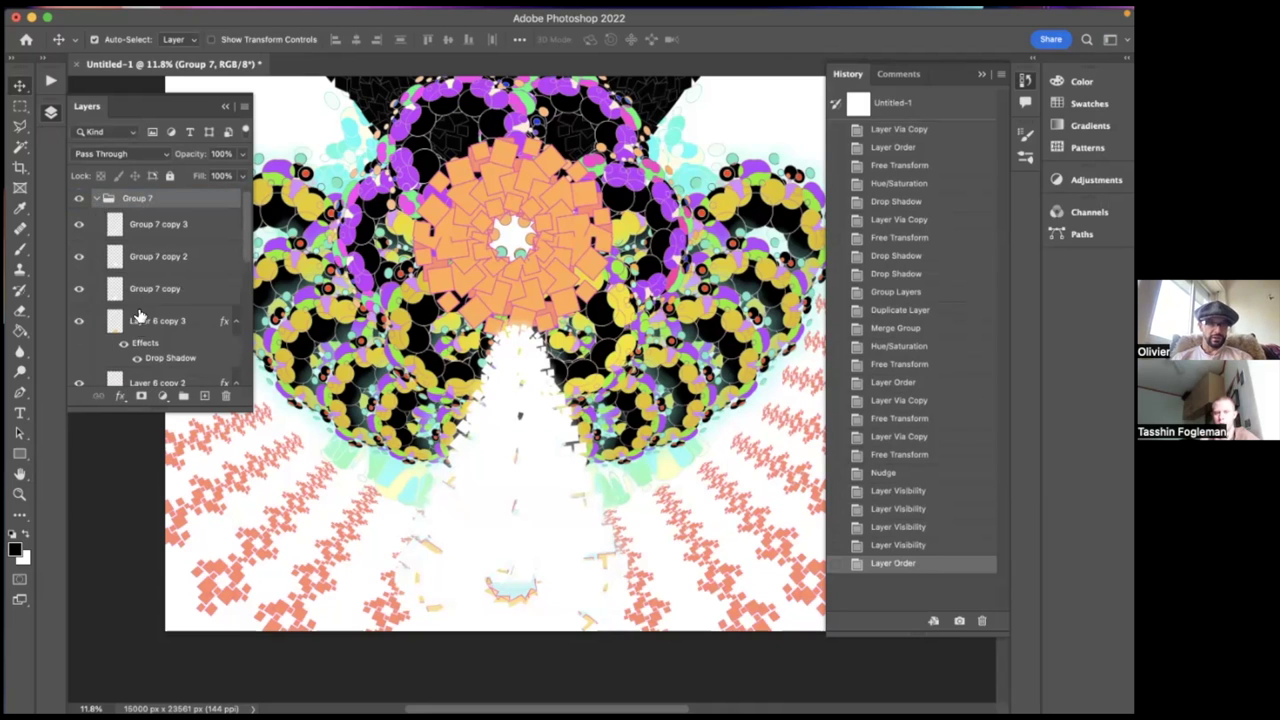
pyautogui.scroll(-2, 124, 300)
pyautogui.click(124, 343)
pyautogui.scroll(1, 124, 300)
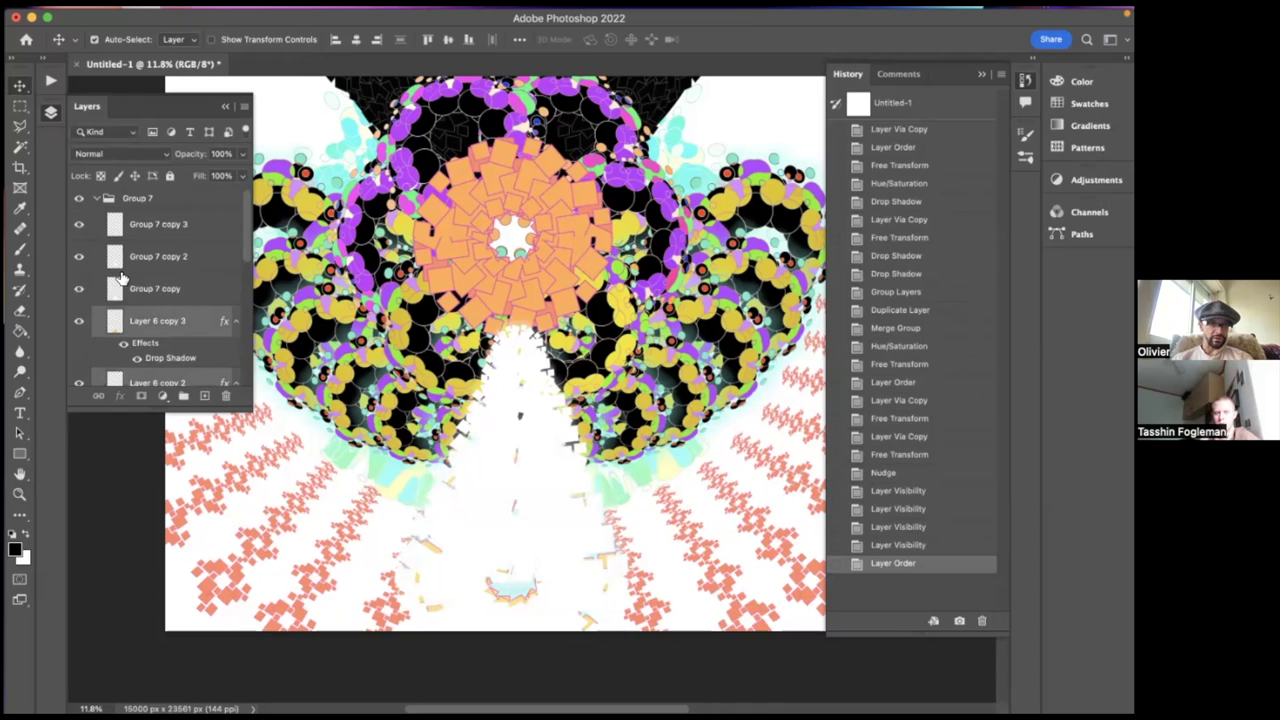
pyautogui.keyDown('shift'); pyautogui.click(115, 224); pyautogui.keyUp('shift')
pyautogui.moveTo(115, 224); pyautogui.dragTo(100, 204)
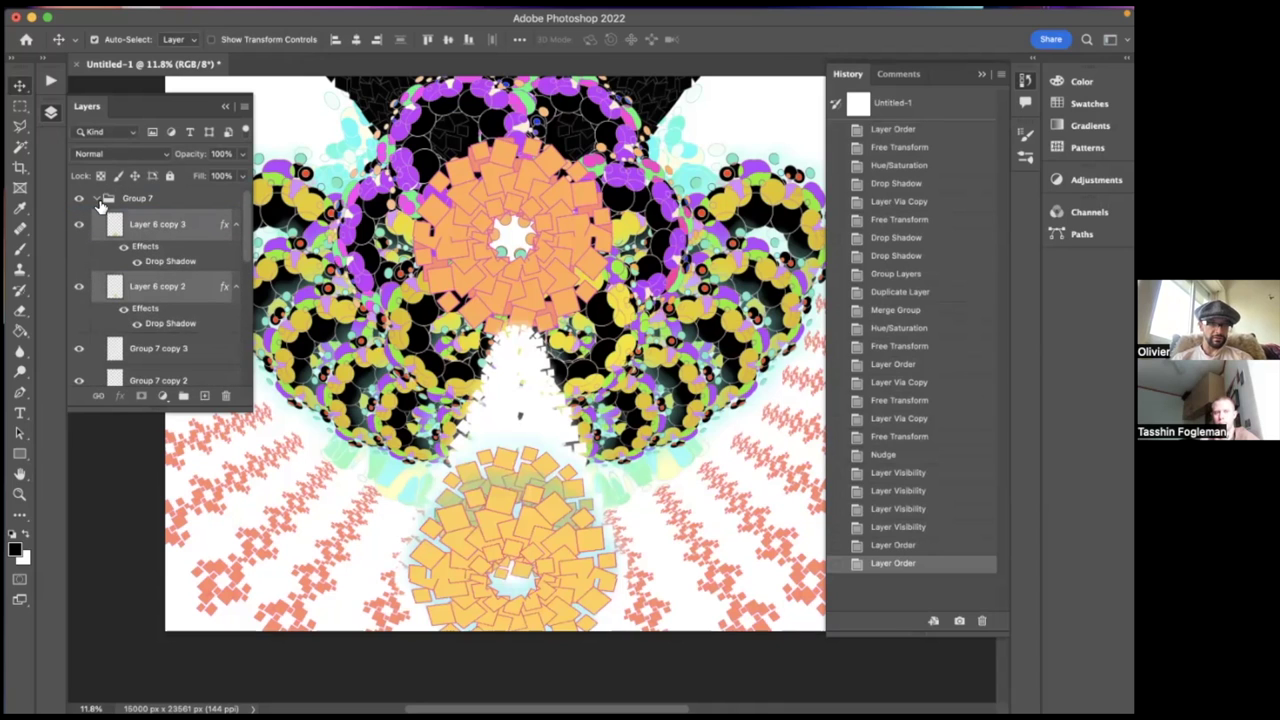
pyautogui.click(97, 198)
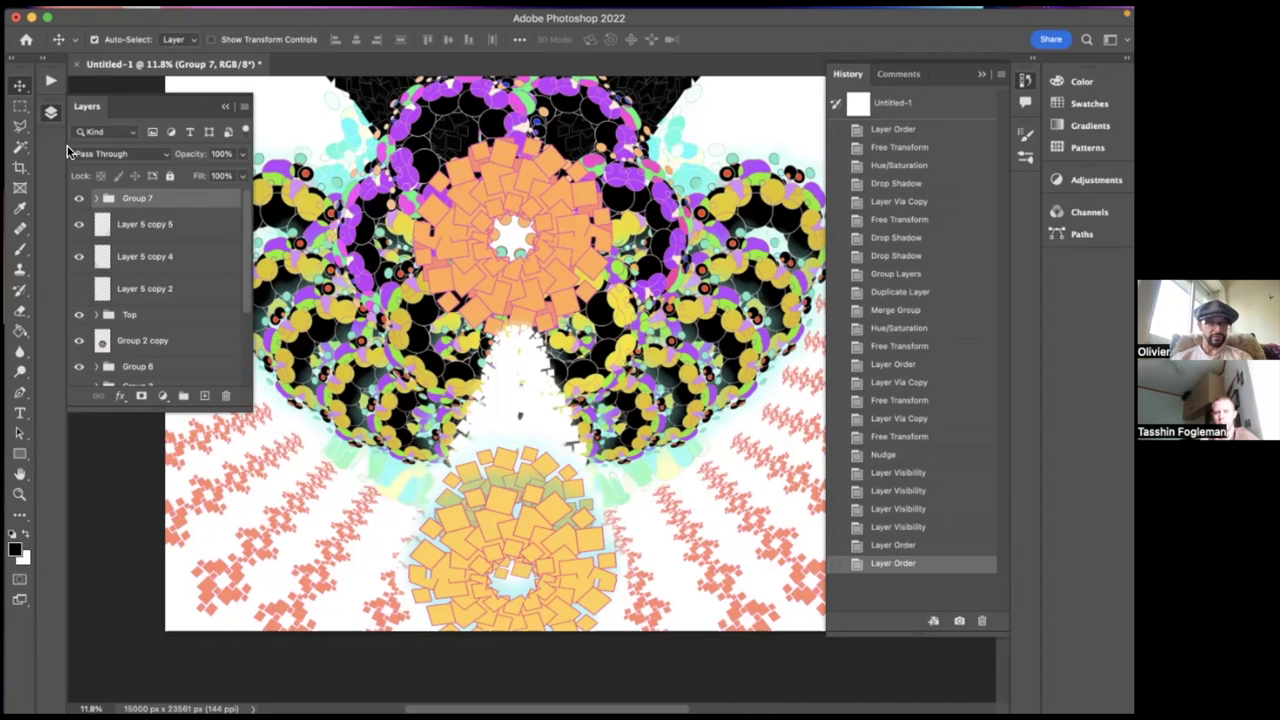
# - Move Group 7 slightly to the left, to X 7370 px, keeping its vertical position
pyautogui.press('super+t')
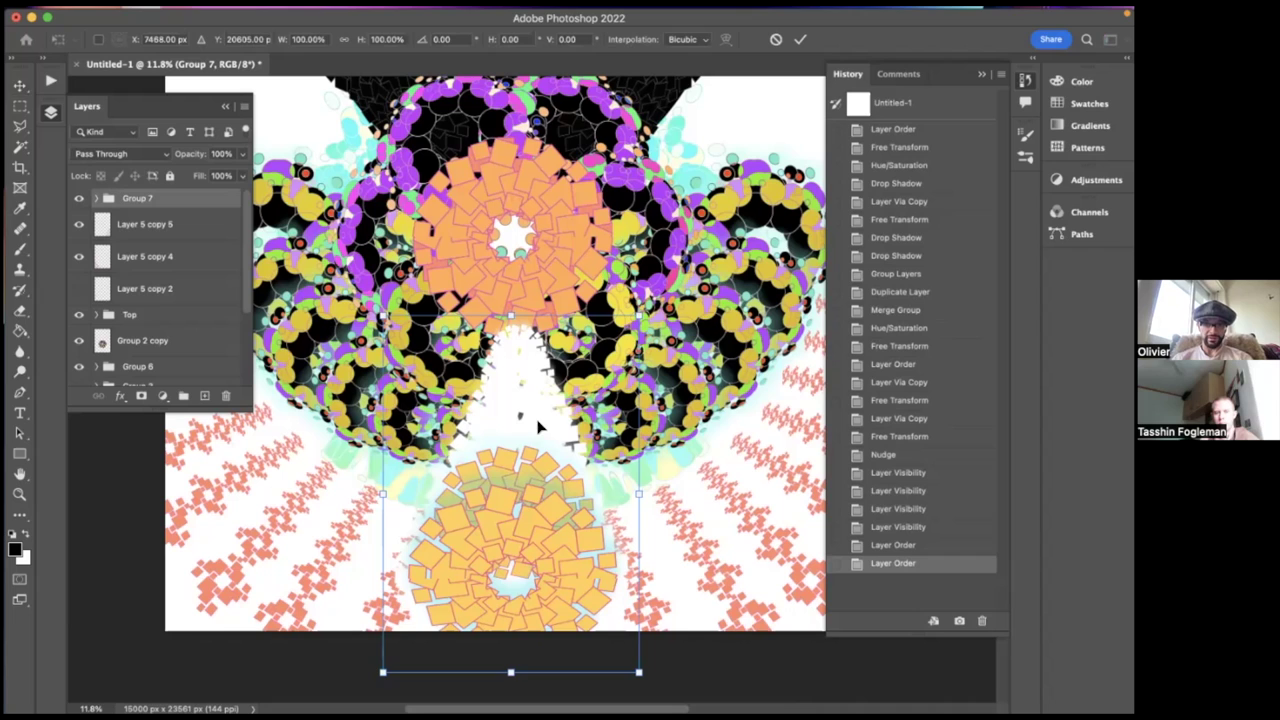
pyautogui.moveTo(531, 428); pyautogui.dragTo(527, 428)
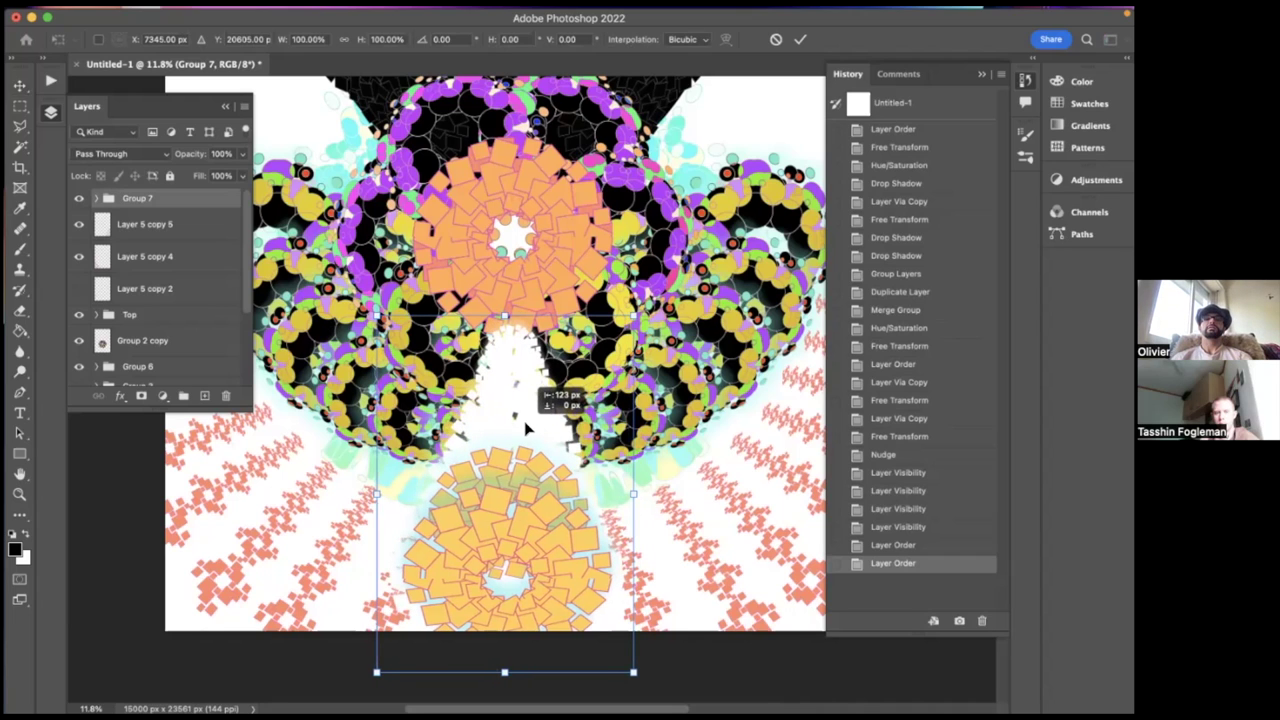
pyautogui.moveTo(527, 428); pyautogui.dragTo(529, 428)
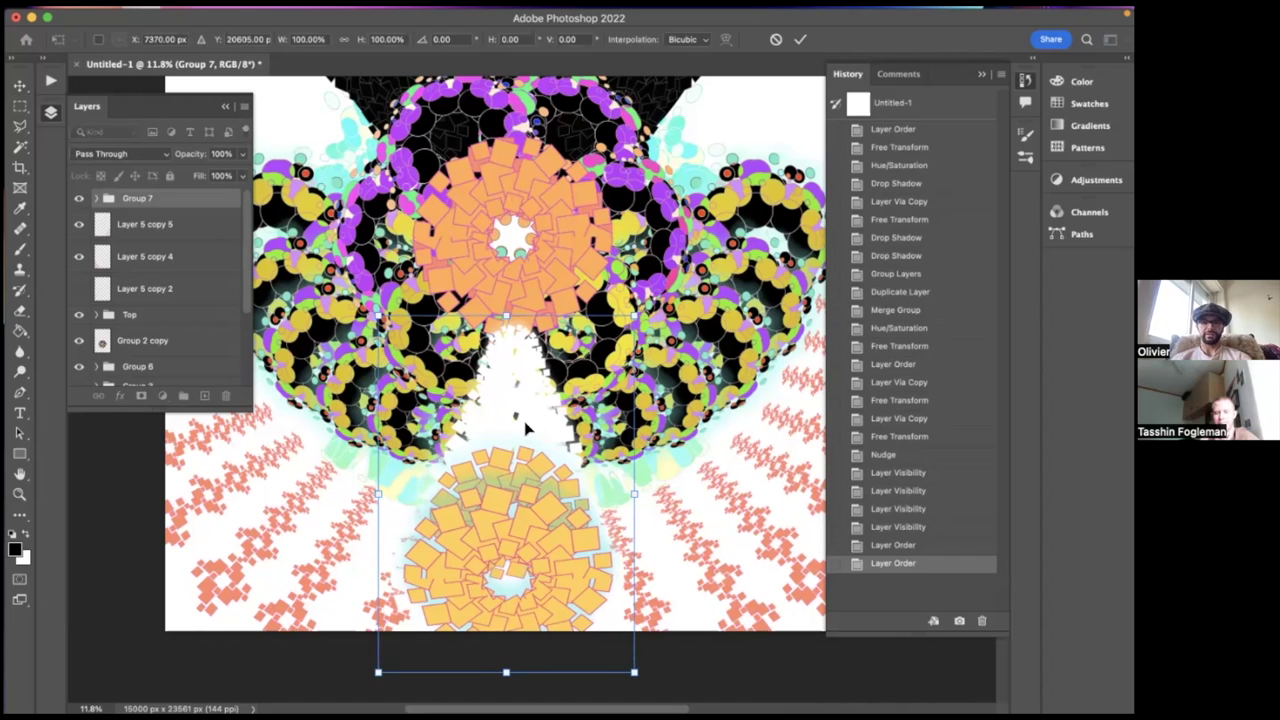
pyautogui.press('Return')
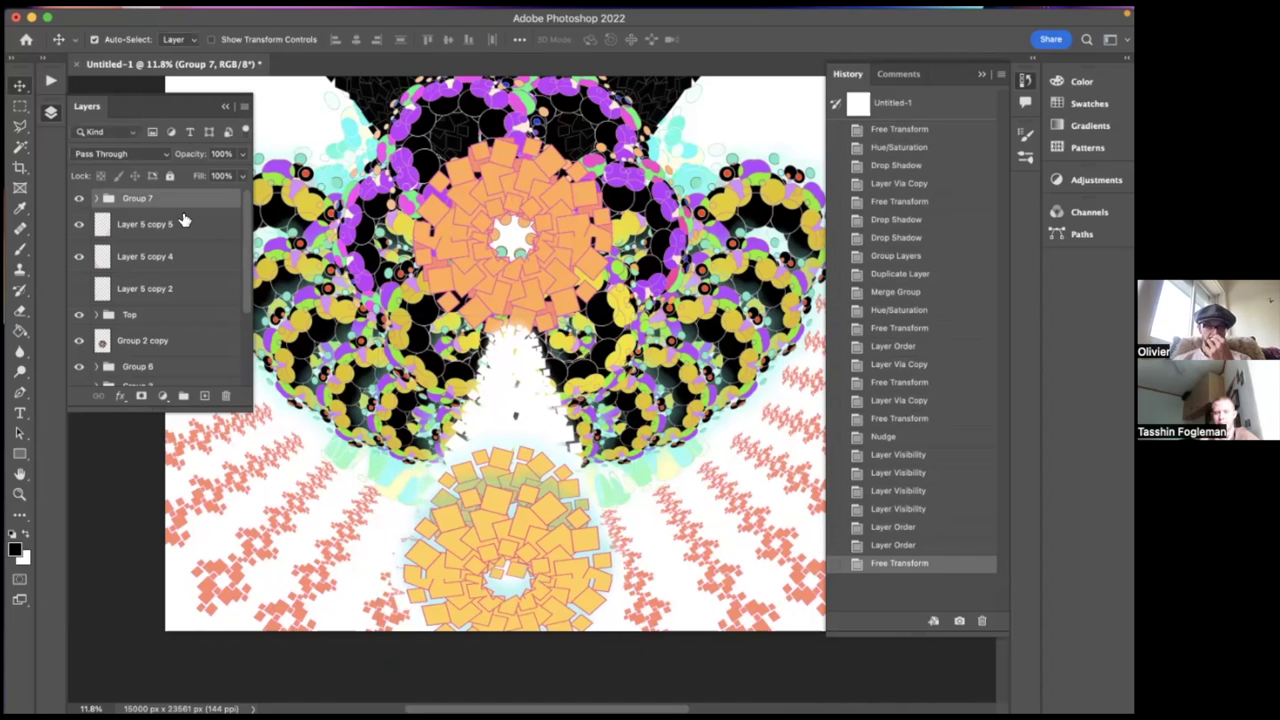
# - Select the two salmon ray layers, Layer 5 copy 5 and Layer 5 copy 4, and nudge them sideways together
pyautogui.click(145, 228)
pyautogui.keyDown('shift'); pyautogui.click(145, 258); pyautogui.keyUp('shift')
pyautogui.press('Right')
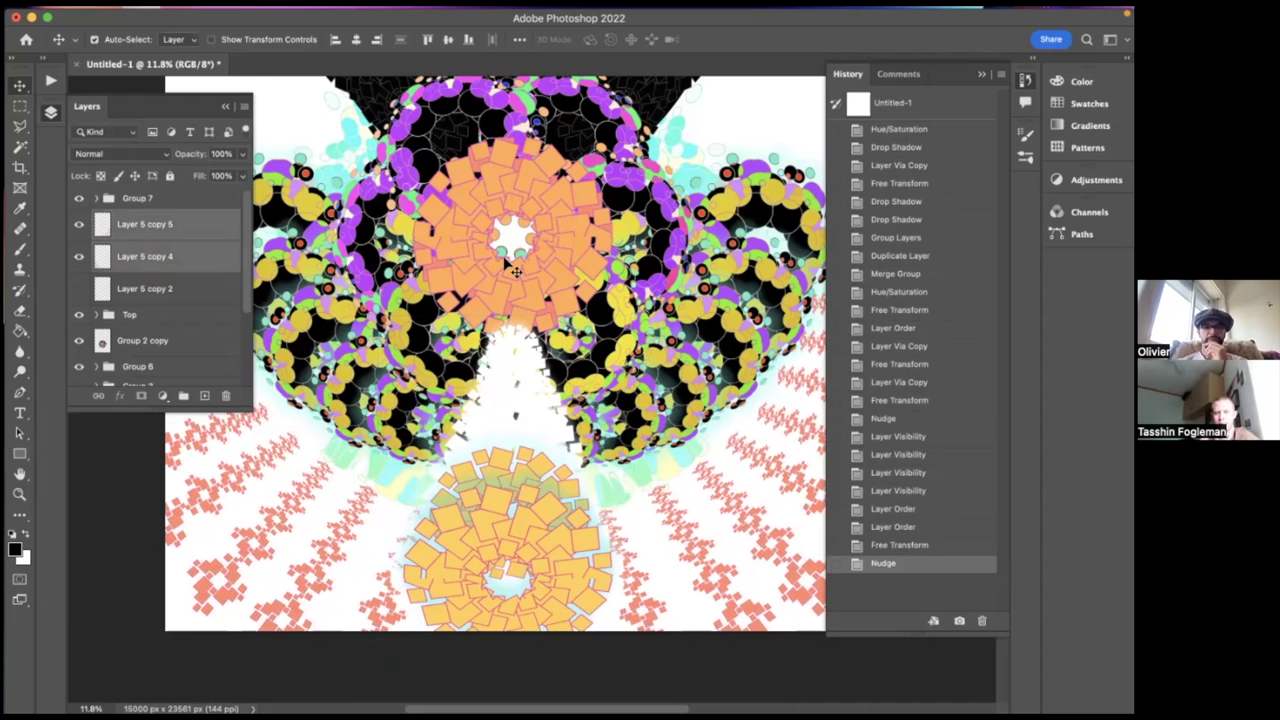
# - Duplicate Group 7, rotate the copy to about 150° and place it at the upper left of the black ornament
pyautogui.scroll(-5, 512, 270)
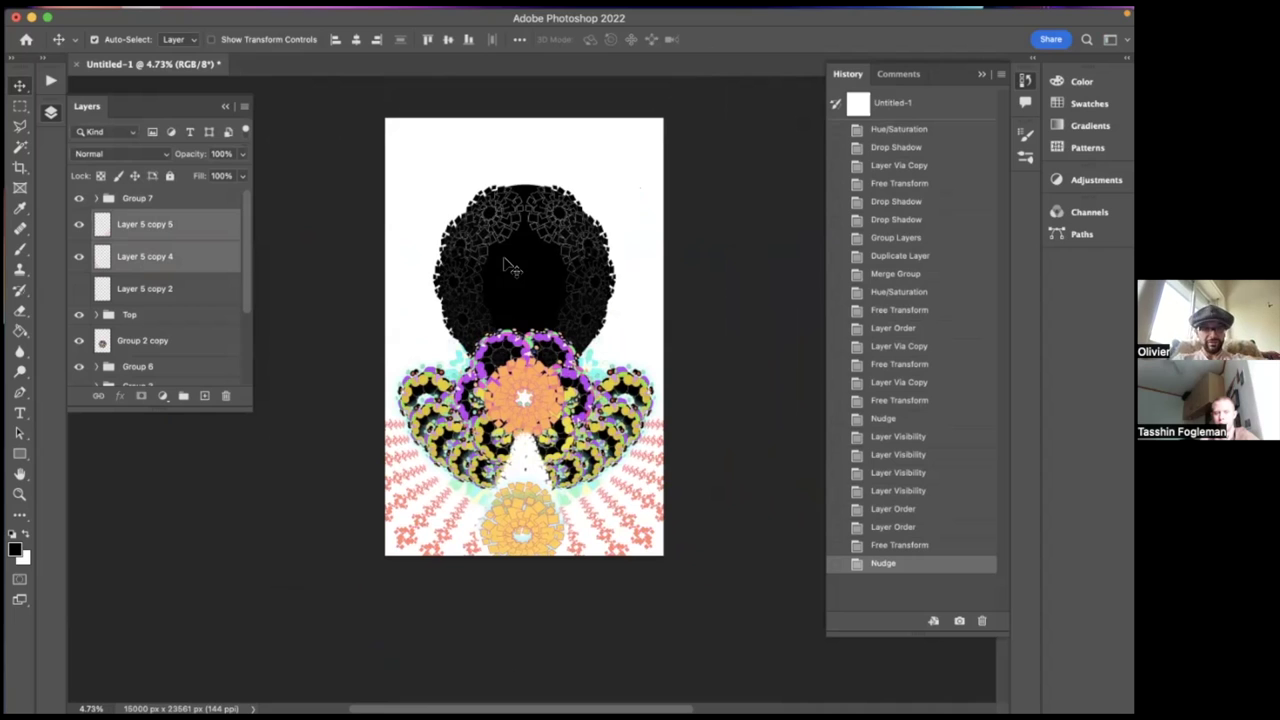
pyautogui.click(163, 210)
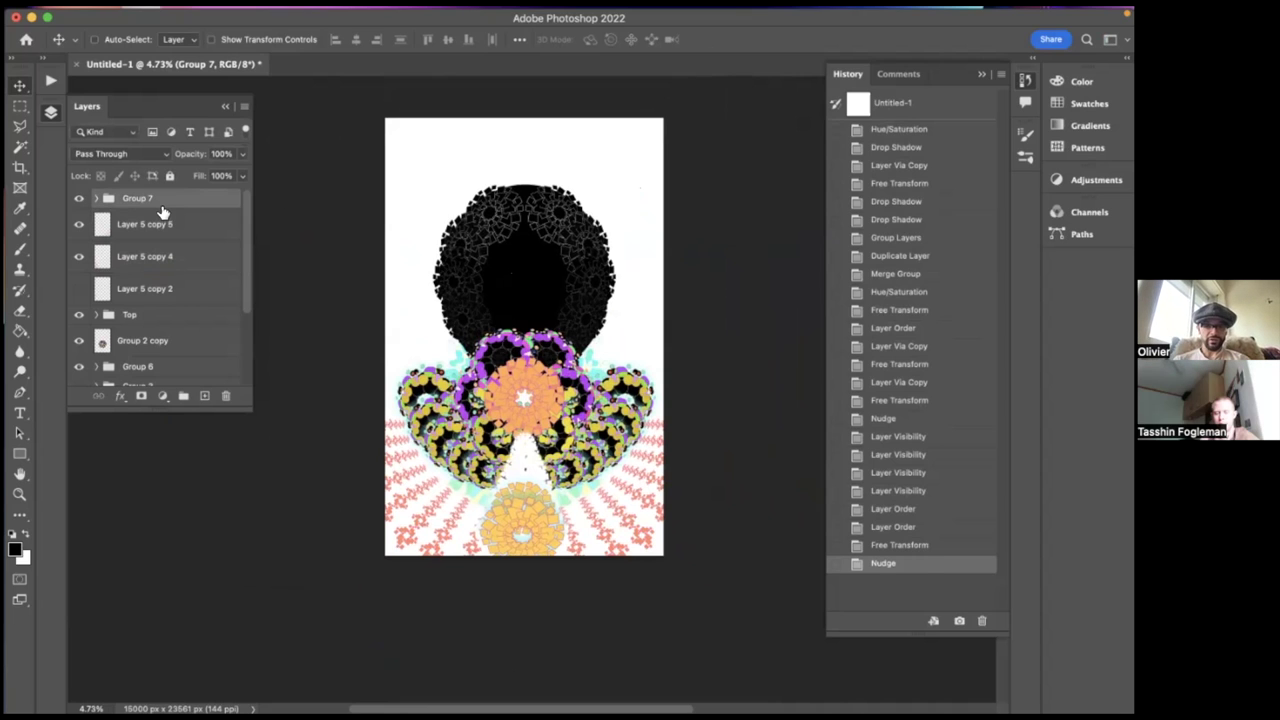
pyautogui.press('super+j')
pyautogui.press('super+t')
pyautogui.moveTo(450, 380); pyautogui.dragTo(630, 518)
pyautogui.moveTo(541, 541); pyautogui.dragTo(450, 235)
pyautogui.moveTo(482, 228); pyautogui.dragTo(471, 264)
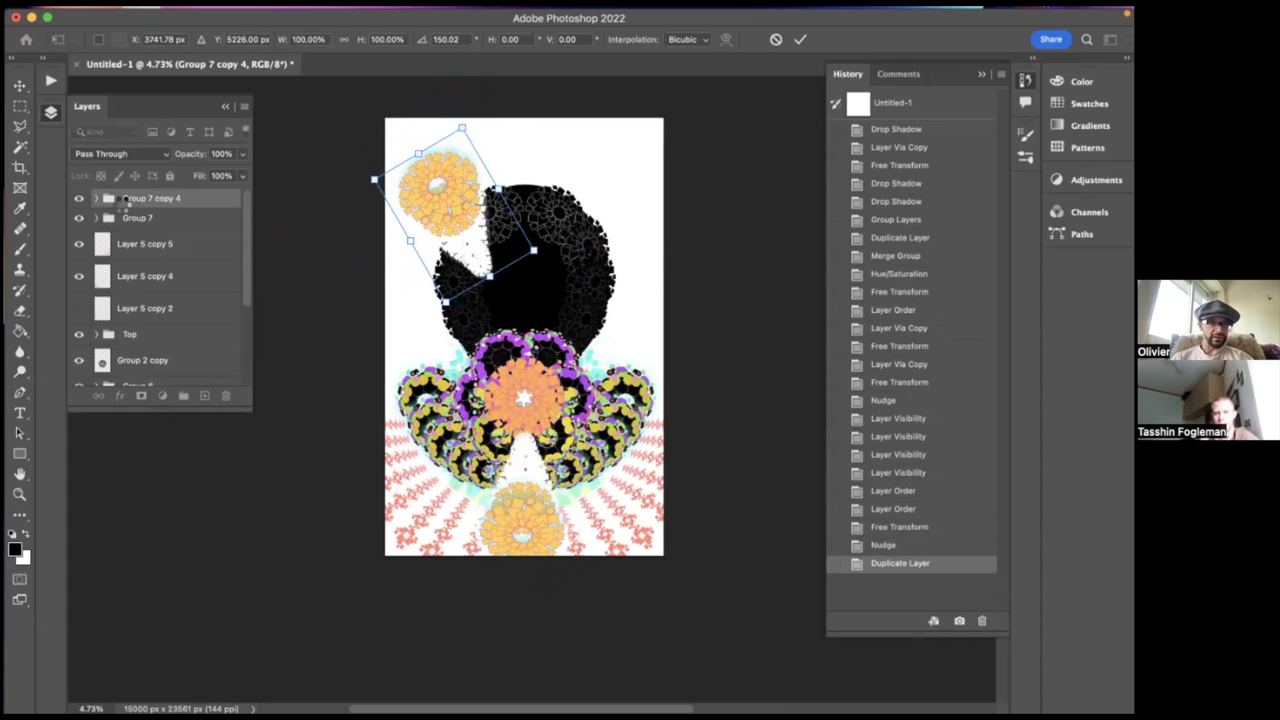
# - Apply the transform and move the rotated flower group copy beneath the Bottom group in the layer order
pyautogui.moveTo(118, 200); pyautogui.dragTo(155, 305)
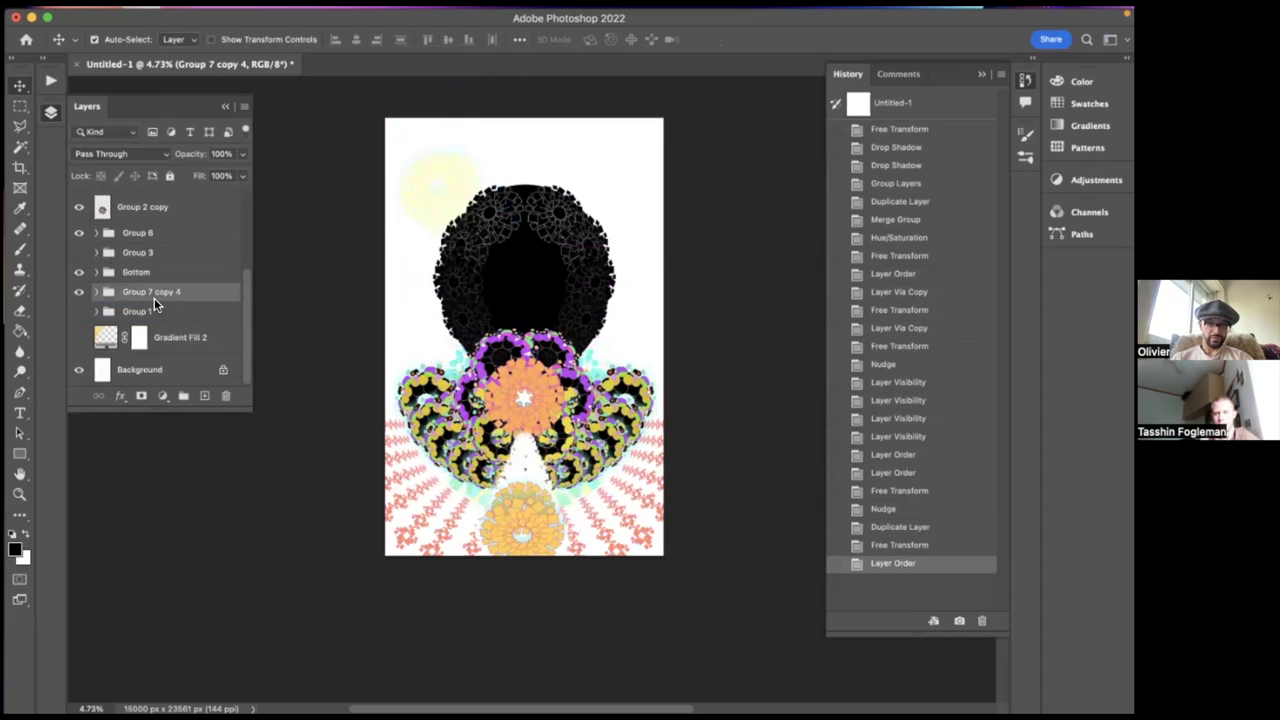
pyautogui.scroll(1, 138, 303)
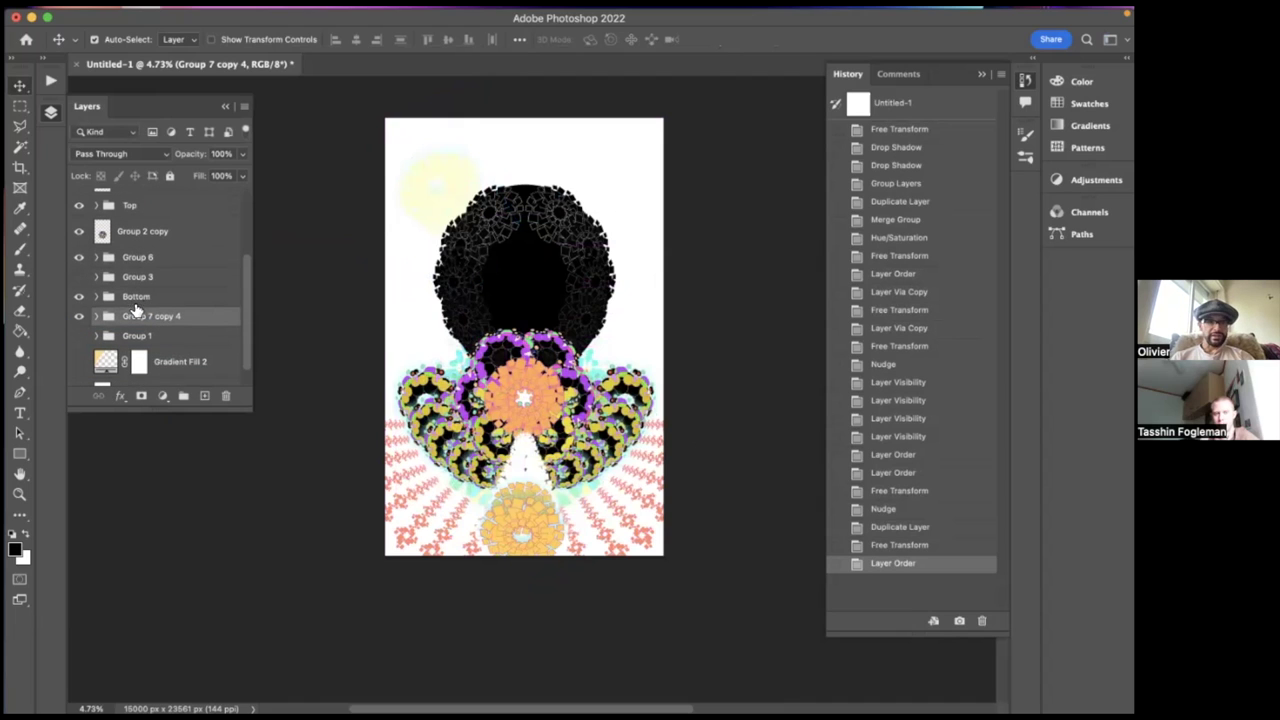
pyautogui.scroll(2, 132, 320)
pyautogui.scroll(-1, 130, 335)
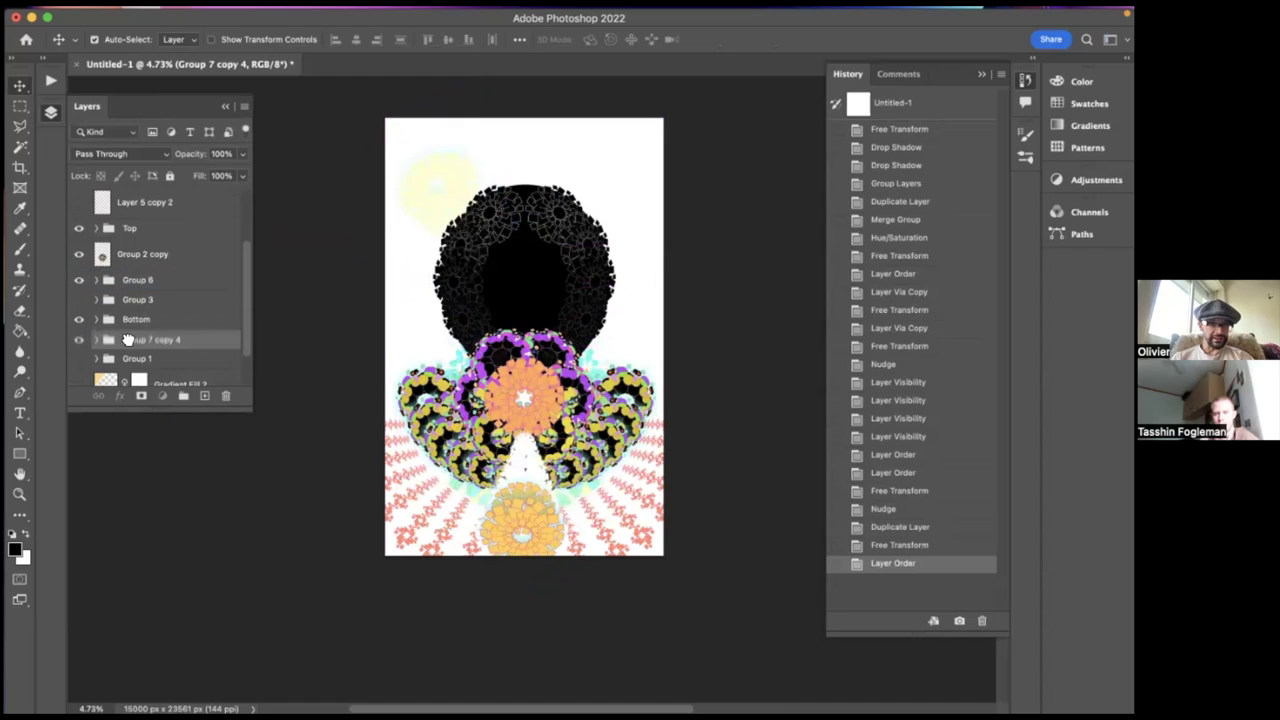
# - Toggle the rotated flower group and the Bottom group's Gradient Fill 1 to examine how the gradient affects the flower
pyautogui.scroll(-2, 128, 342)
pyautogui.click(80, 292)
pyautogui.click(80, 291)
pyautogui.click(100, 272)
pyautogui.click(96, 272)
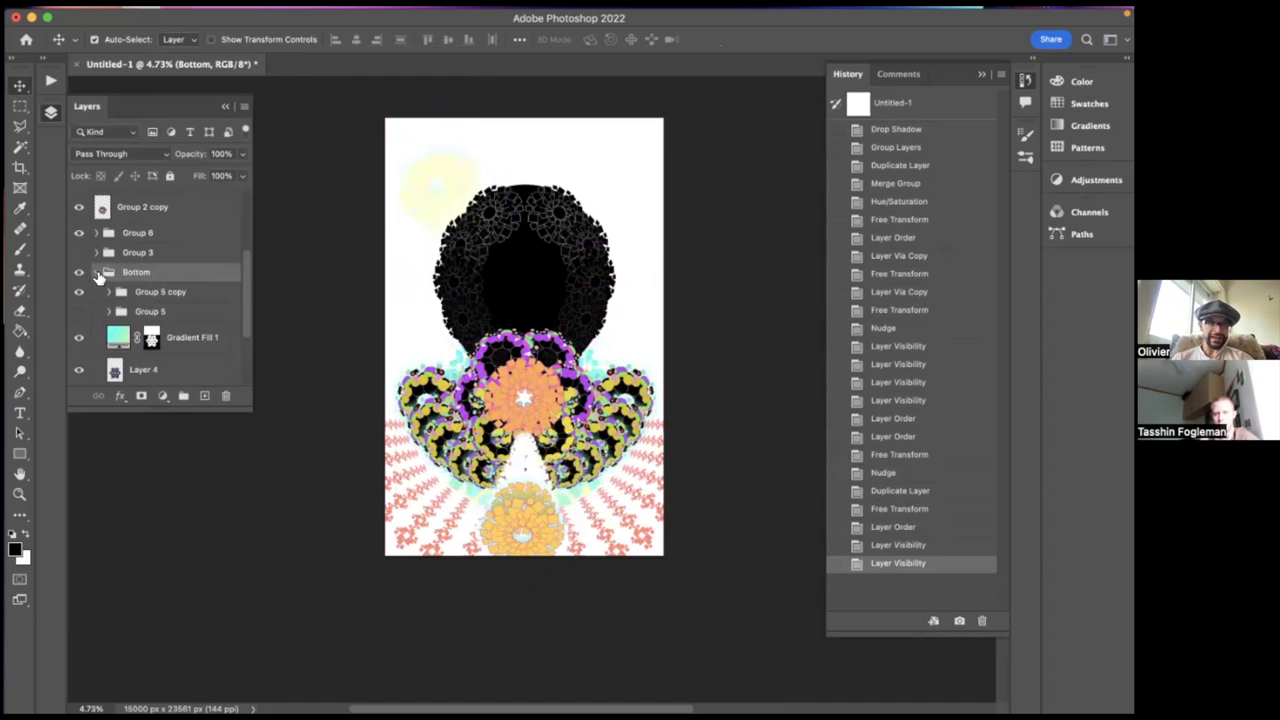
pyautogui.scroll(-4, 98, 280)
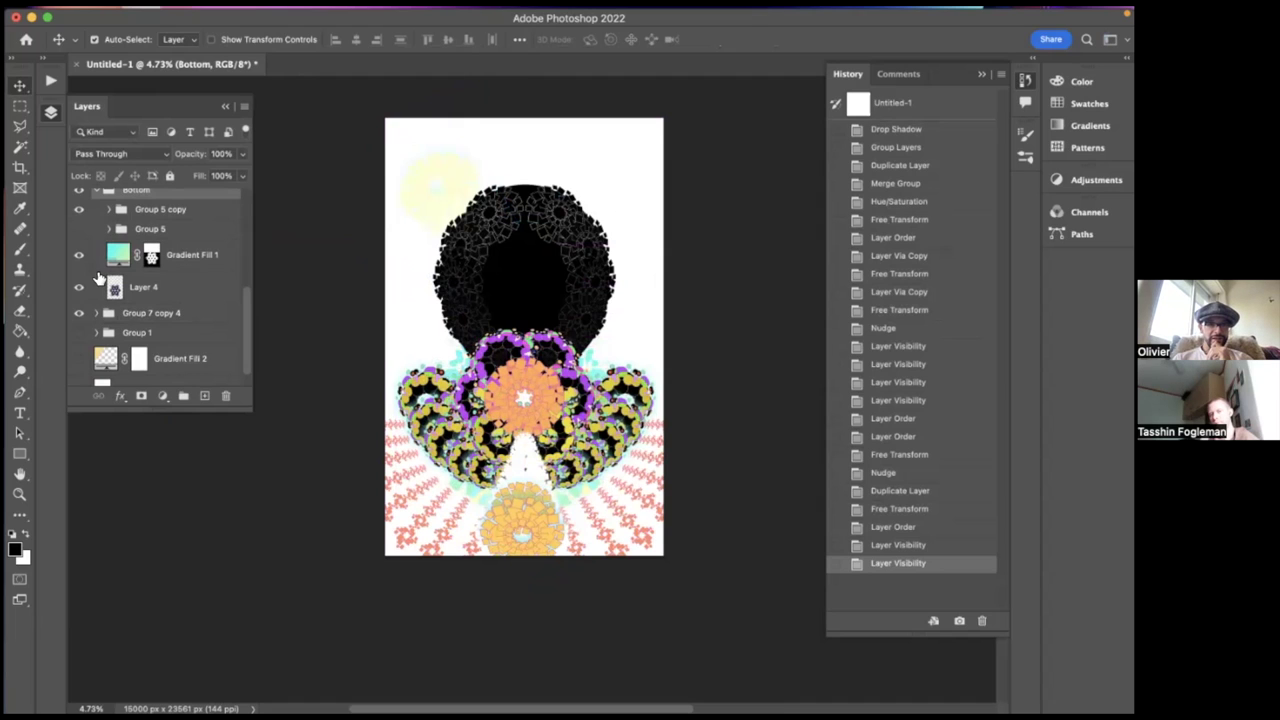
pyautogui.click(80, 255)
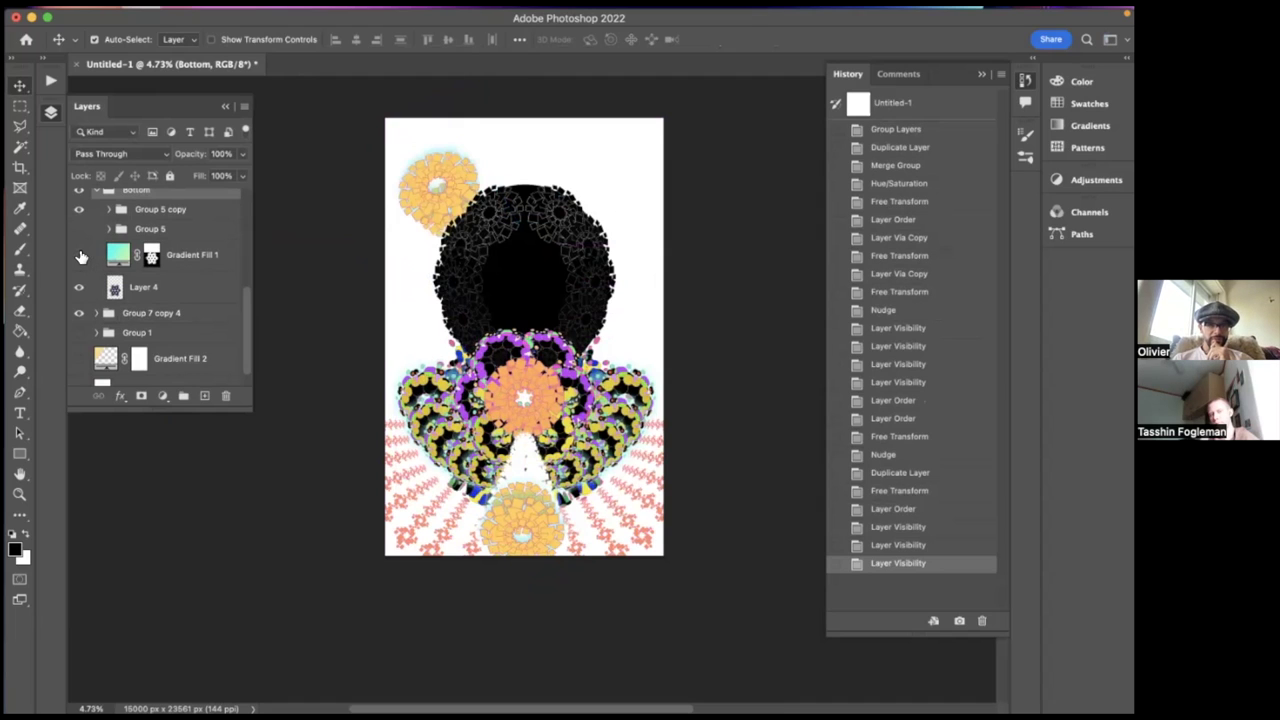
pyautogui.click(80, 255)
pyautogui.click(80, 255)
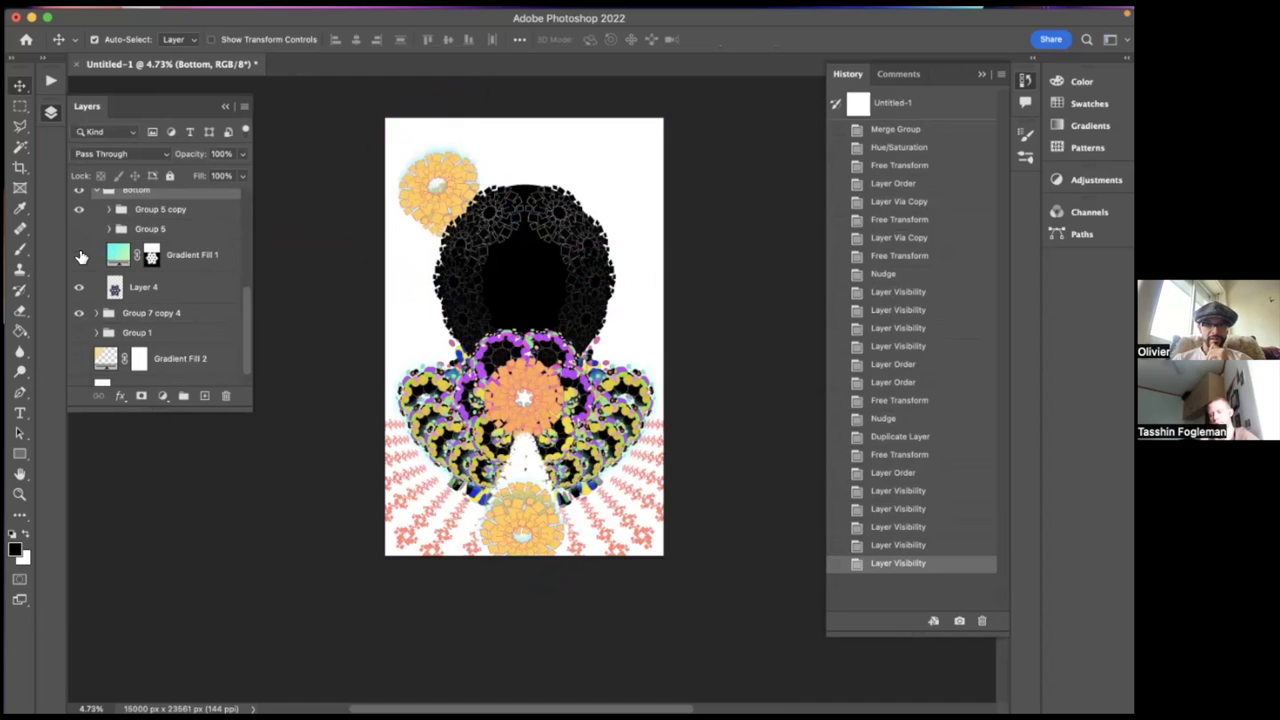
pyautogui.click(80, 255)
pyautogui.click(80, 255)
pyautogui.click(80, 255)
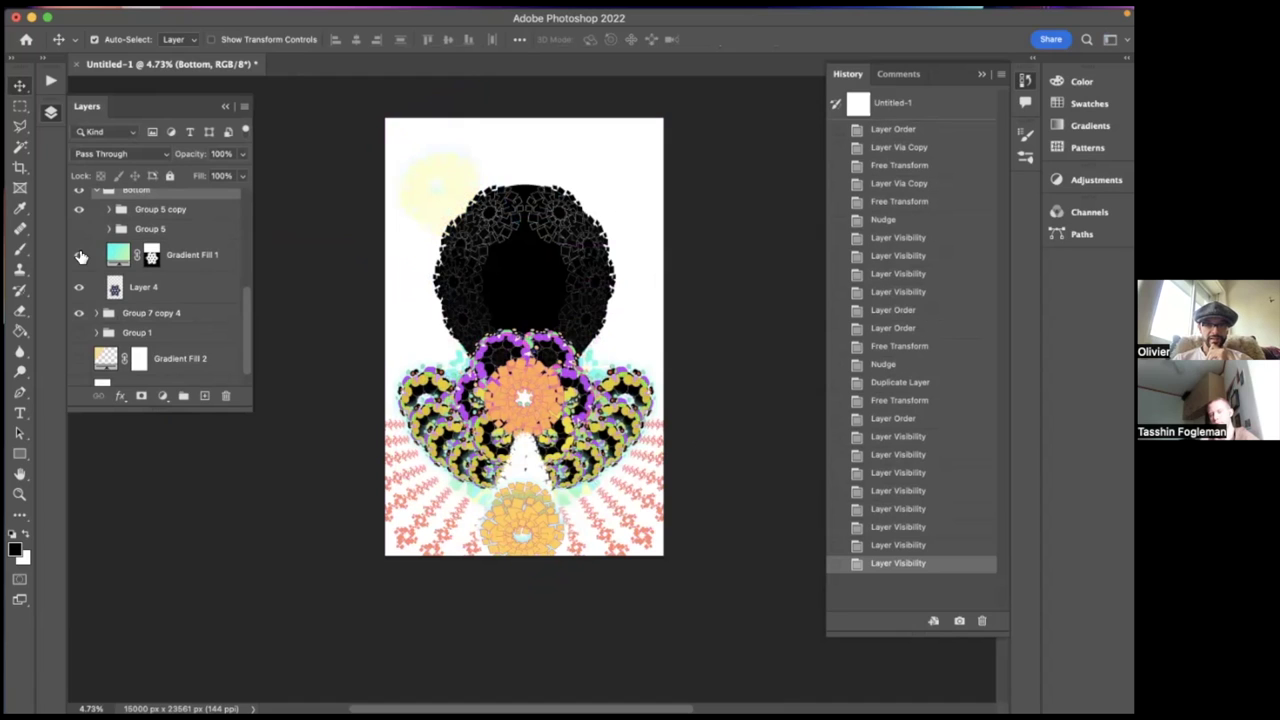
# - Load the Gradient Fill 1 layer mask as a selection to examine how far its revealed upper area extends
pyautogui.click(152, 257)
pyautogui.keyDown('super'); pyautogui.click(154, 257); pyautogui.keyUp('super')
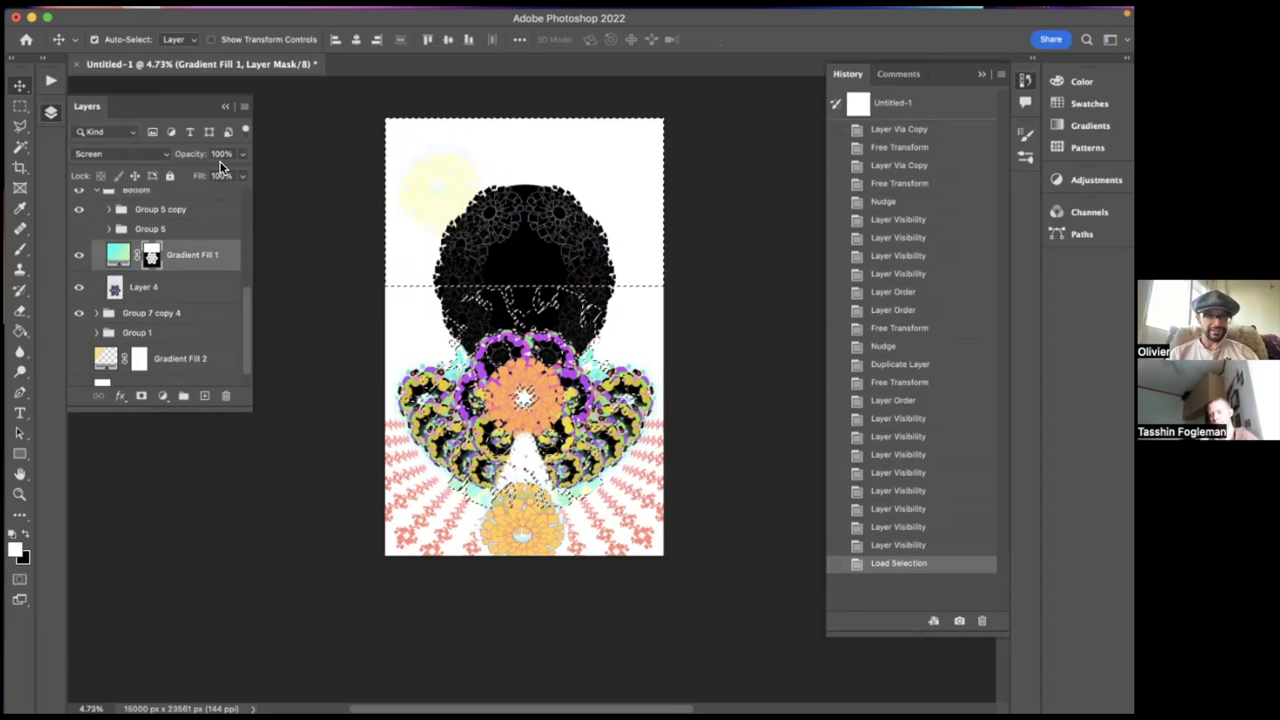
pyautogui.click(15, 108)
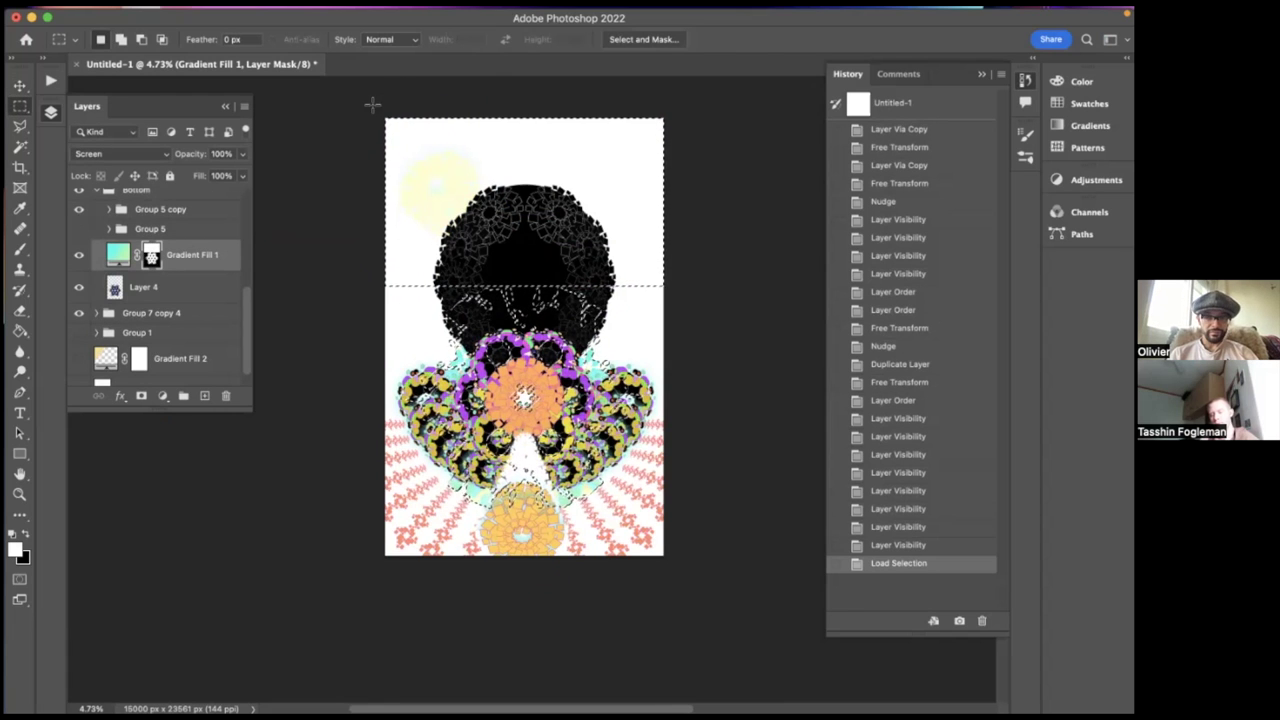
pyautogui.scroll(2, 533, 282)
pyautogui.scroll(2, 435, 220)
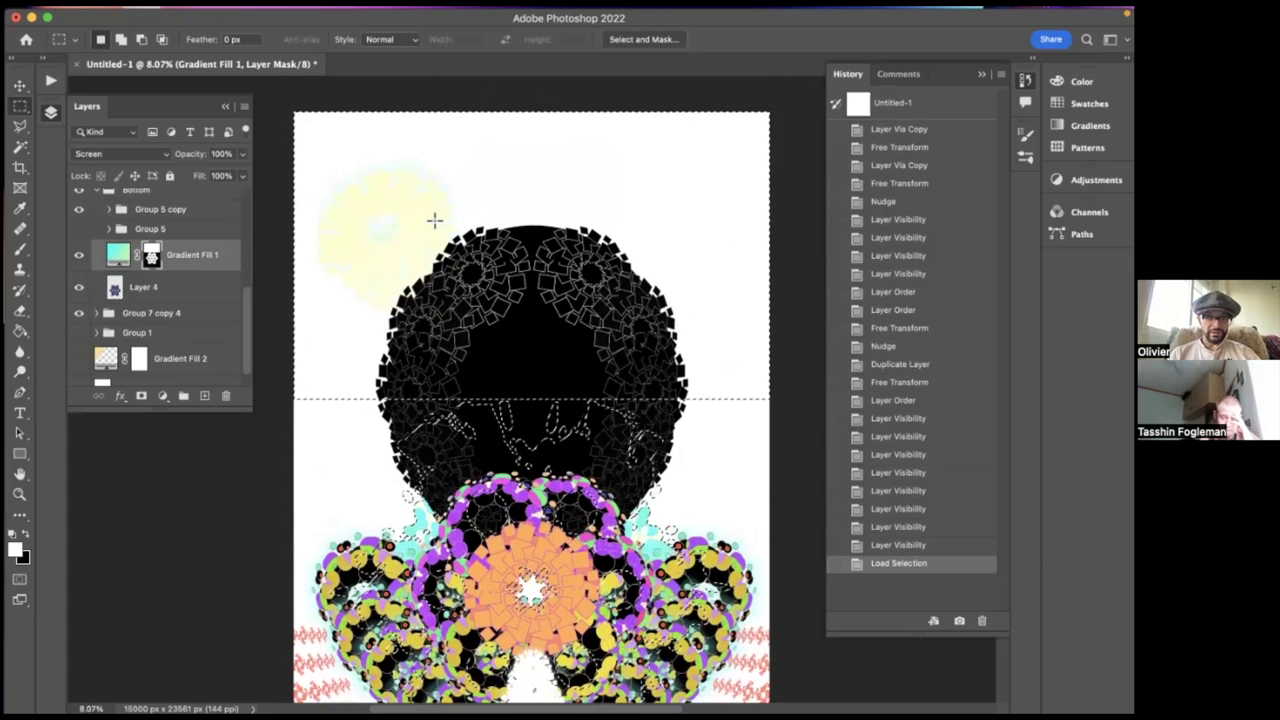
pyautogui.moveTo(347, 89); pyautogui.dragTo(699, 321)
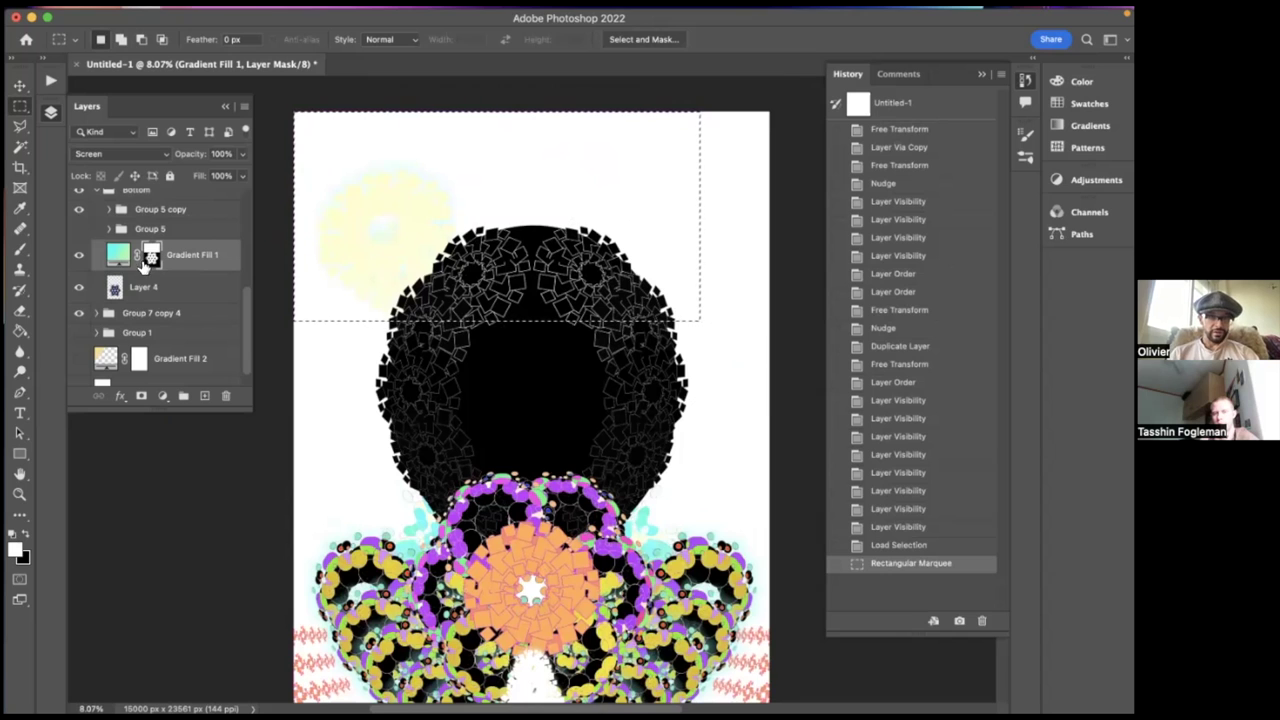
pyautogui.keyDown('super'); pyautogui.click(148, 258); pyautogui.keyUp('super')
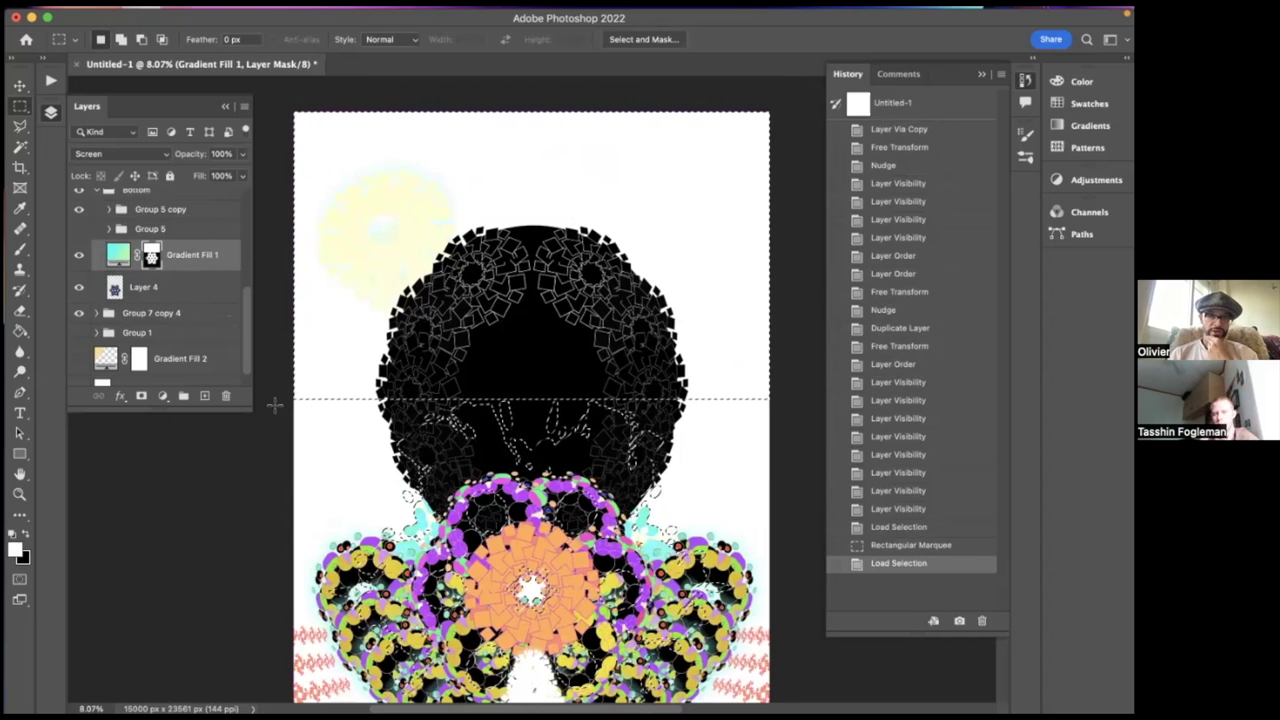
pyautogui.press('super+h')
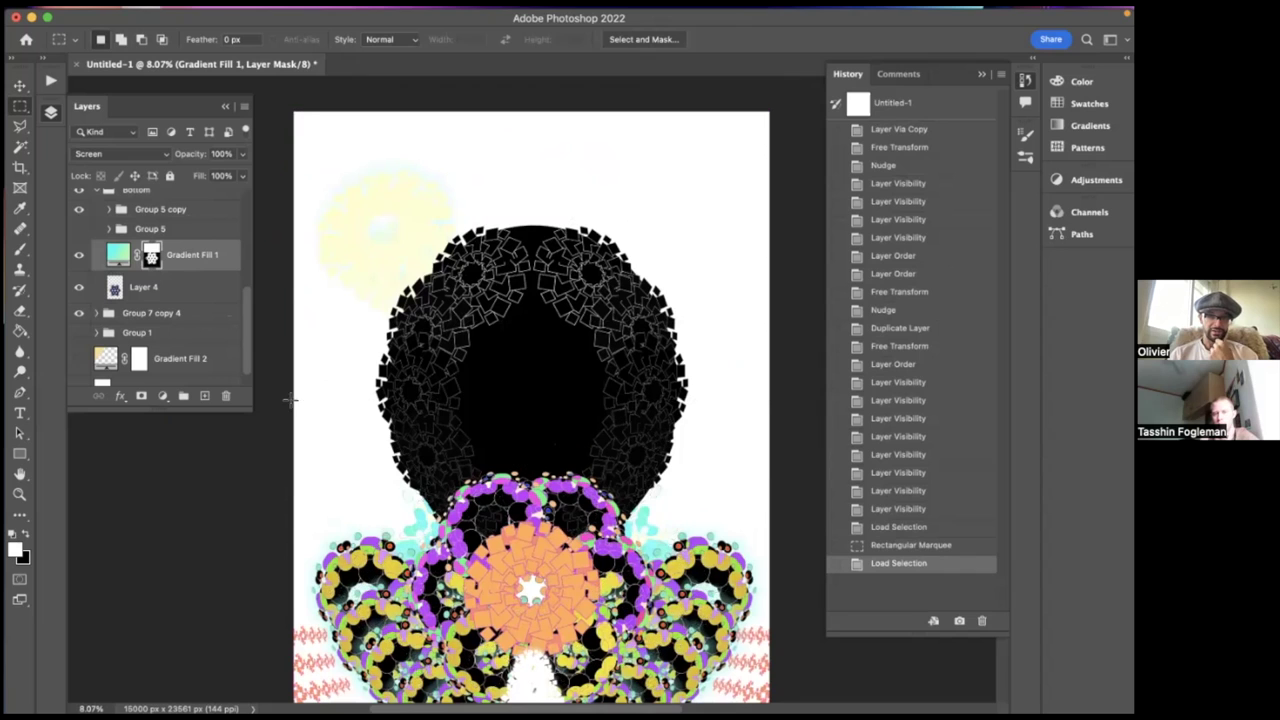
# - Clear the Gradient Fill 1 mask within a full-width rectangular selection of about 15000 x 9090 px over the upper canvas, and deselect
pyautogui.moveTo(737, 199); pyautogui.dragTo(781, 107)
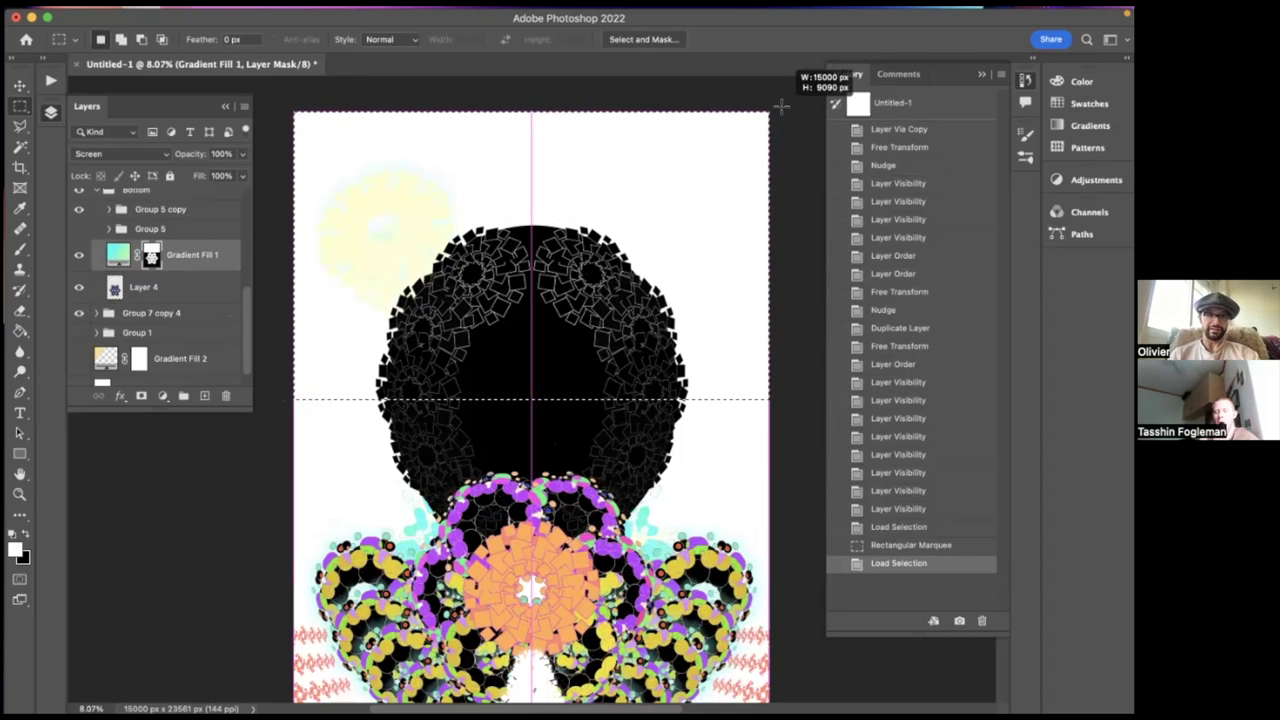
pyautogui.moveTo(781, 107); pyautogui.dragTo(781, 107)
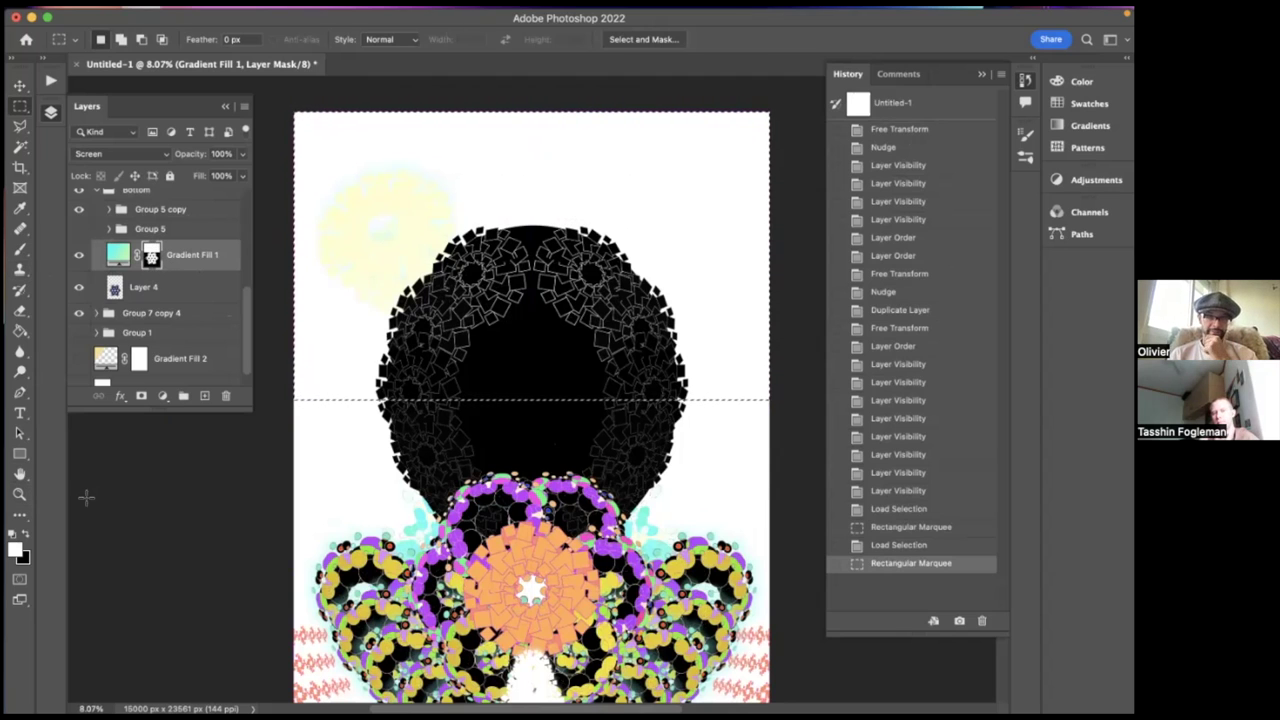
pyautogui.press('Delete')
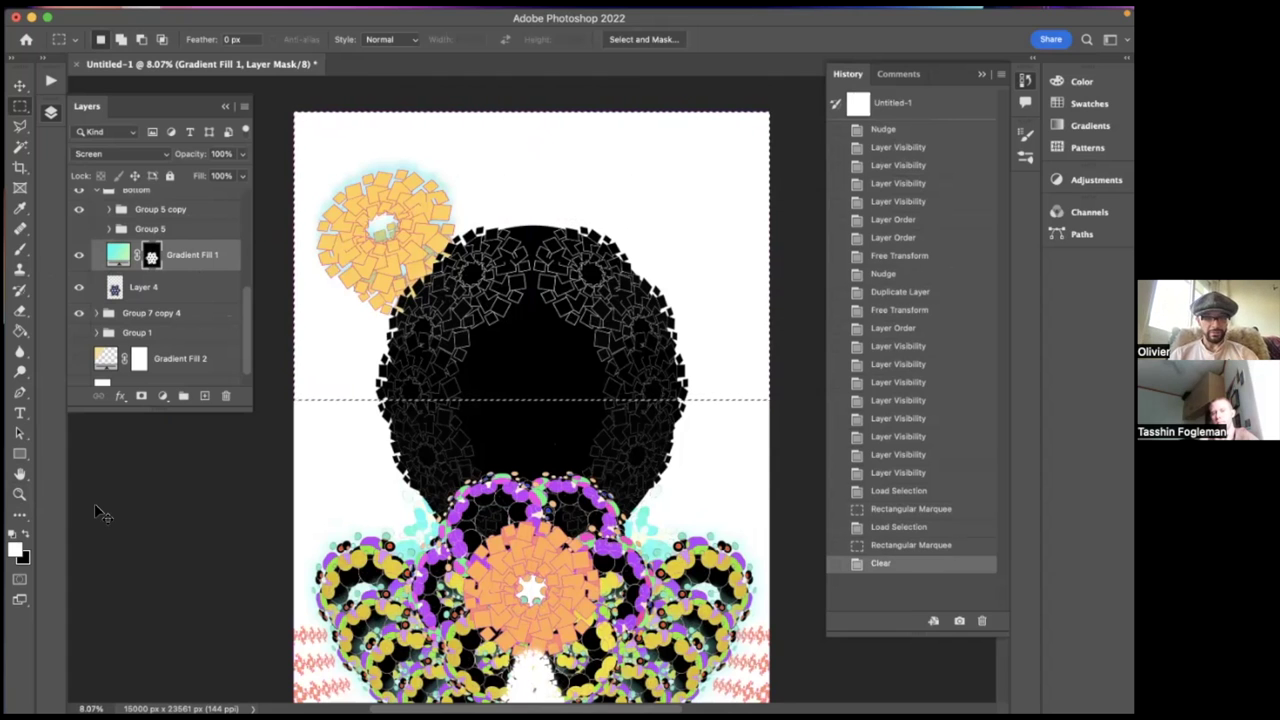
pyautogui.press('super+d')
pyautogui.scroll(-4, 347, 362)
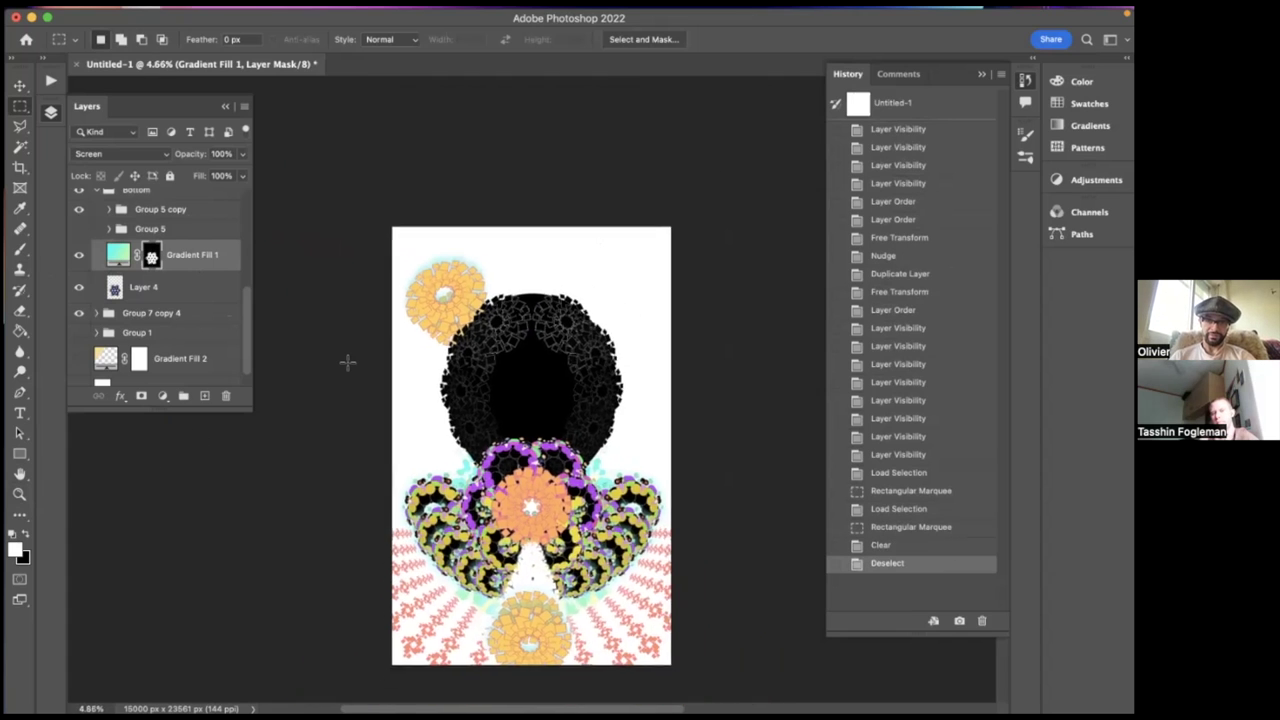
pyautogui.hscroll(1, 347, 362)
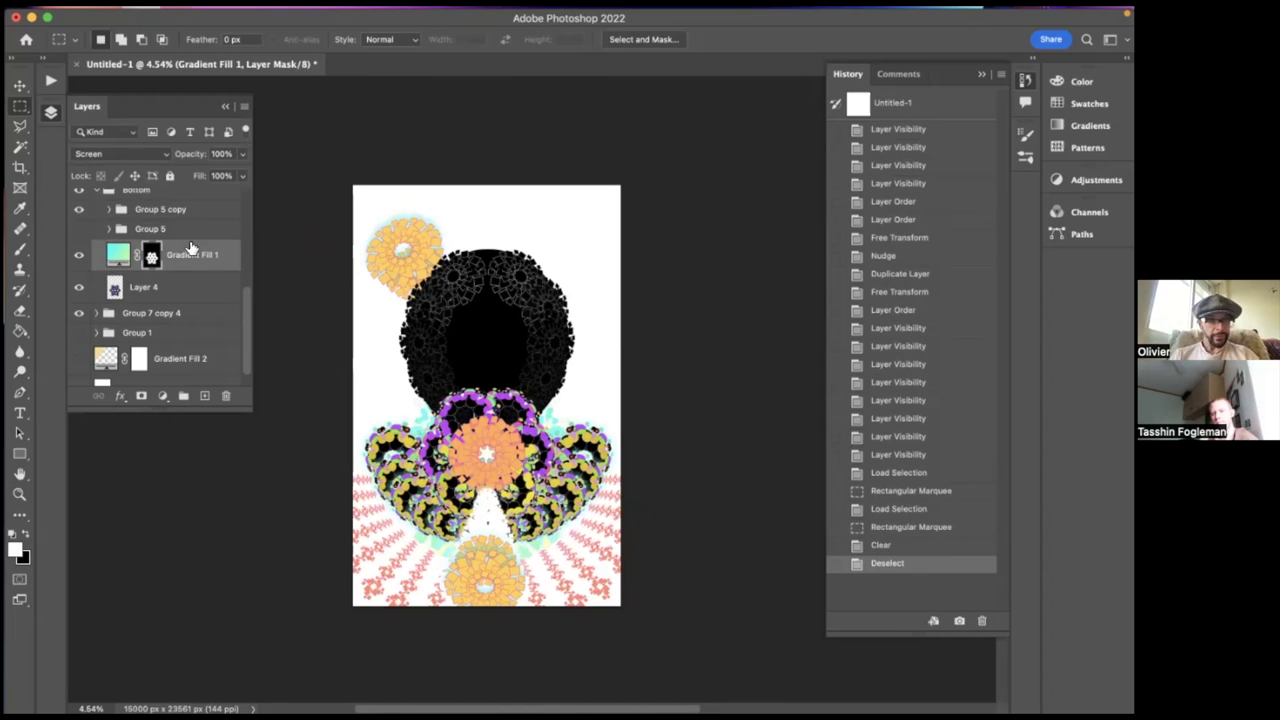
# - Try to merge Group 7 into a single layer, and revert to the state before the merge
pyautogui.scroll(5, 185, 255)
pyautogui.click(118, 203)
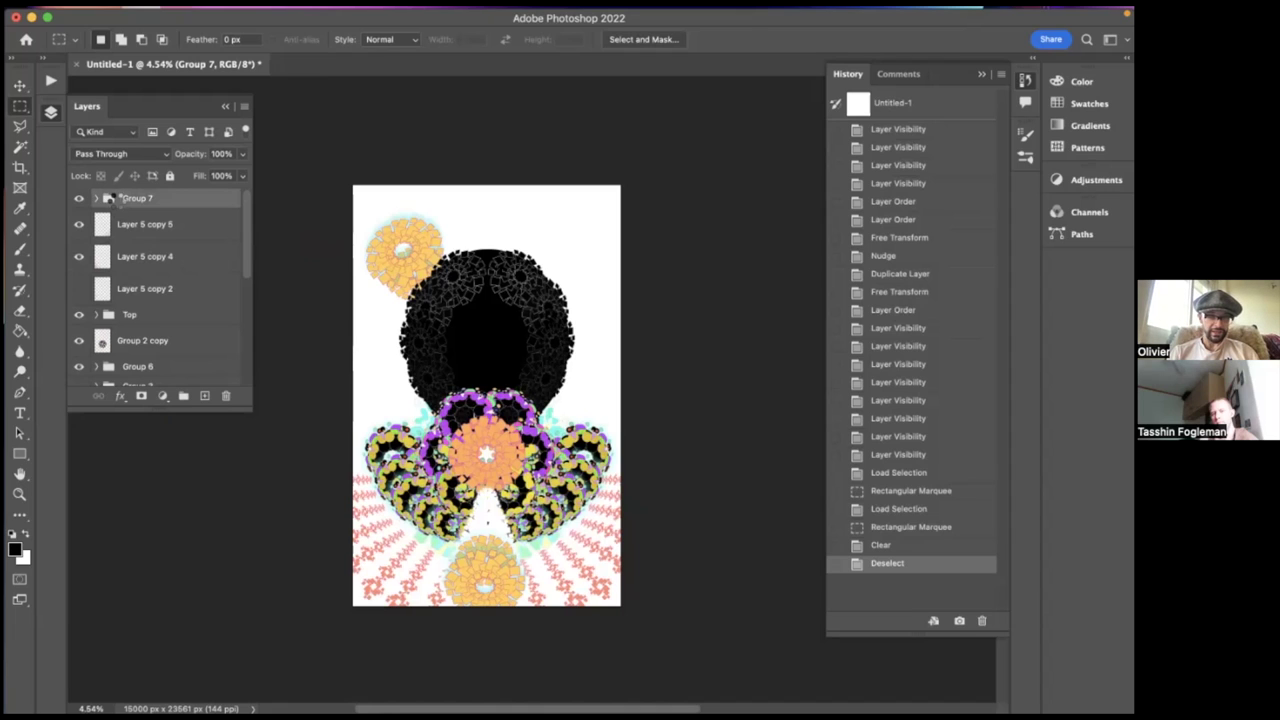
pyautogui.press('super+e')
pyautogui.scroll(5, 449, 228)
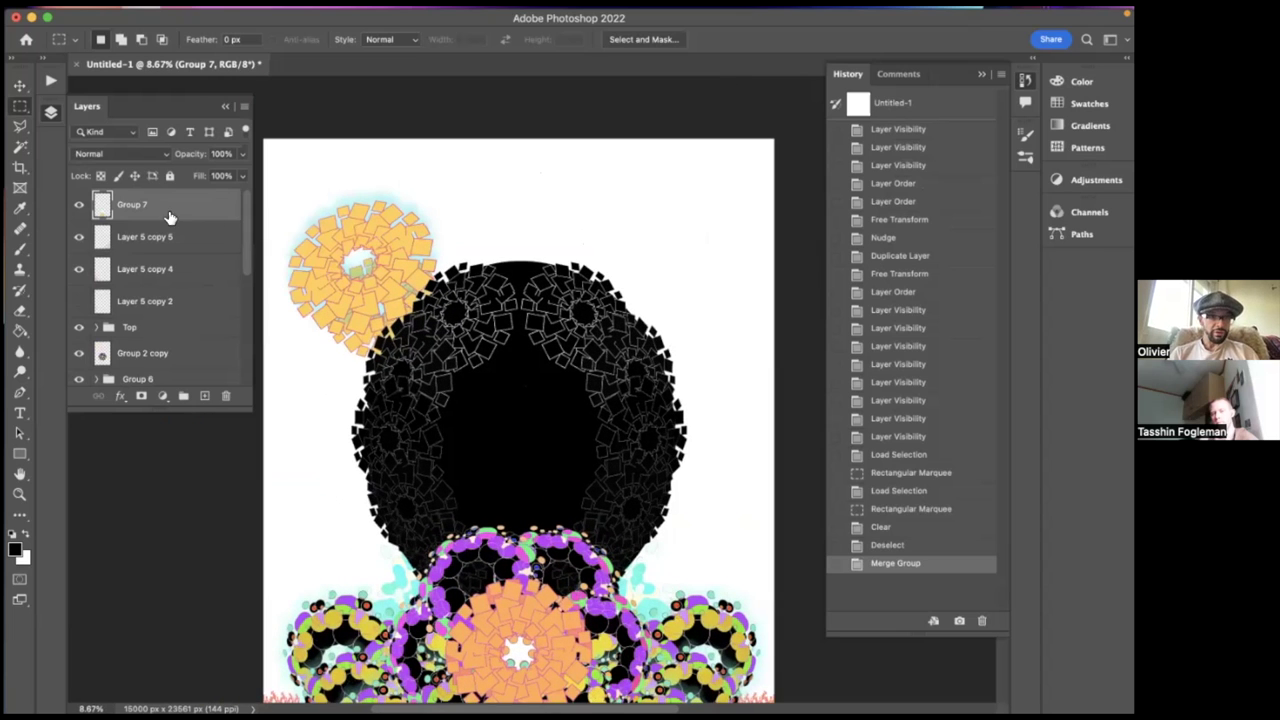
pyautogui.click(876, 543)
# - Collapse the Bottom group in the layer stack and return to the uppermost layers
pyautogui.scroll(3, 85, 224)
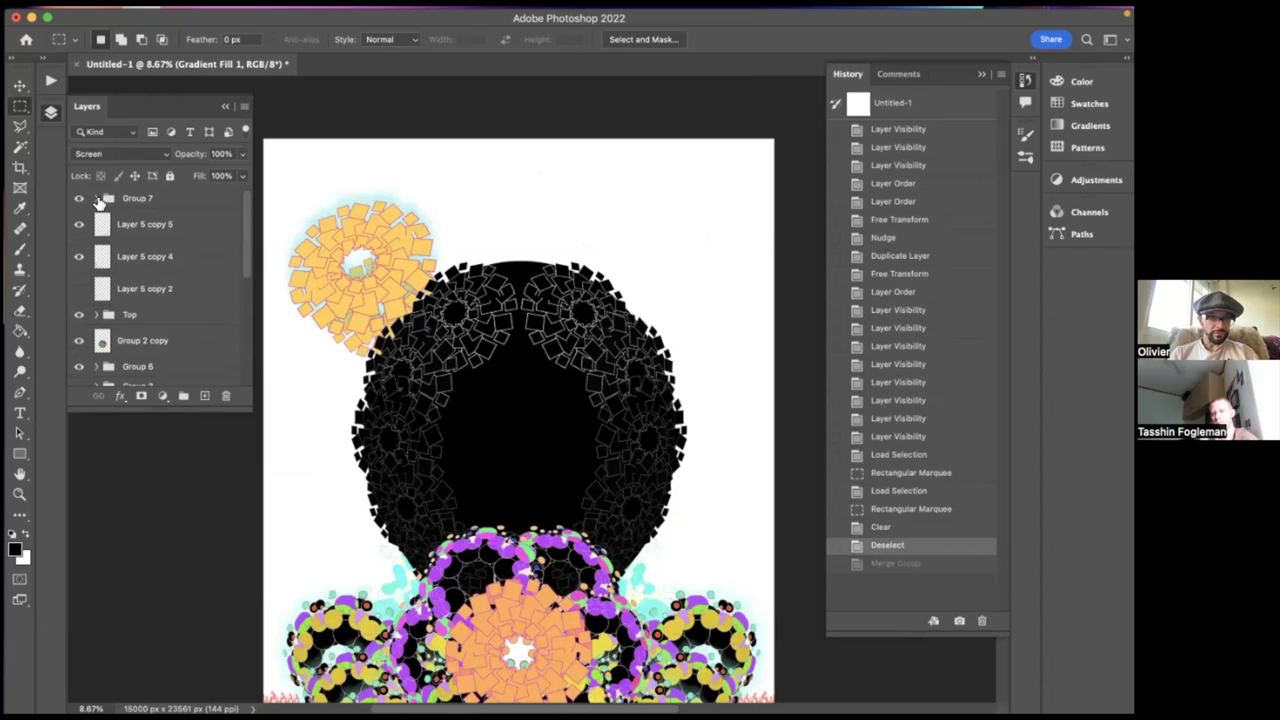
pyautogui.scroll(-5, 119, 201)
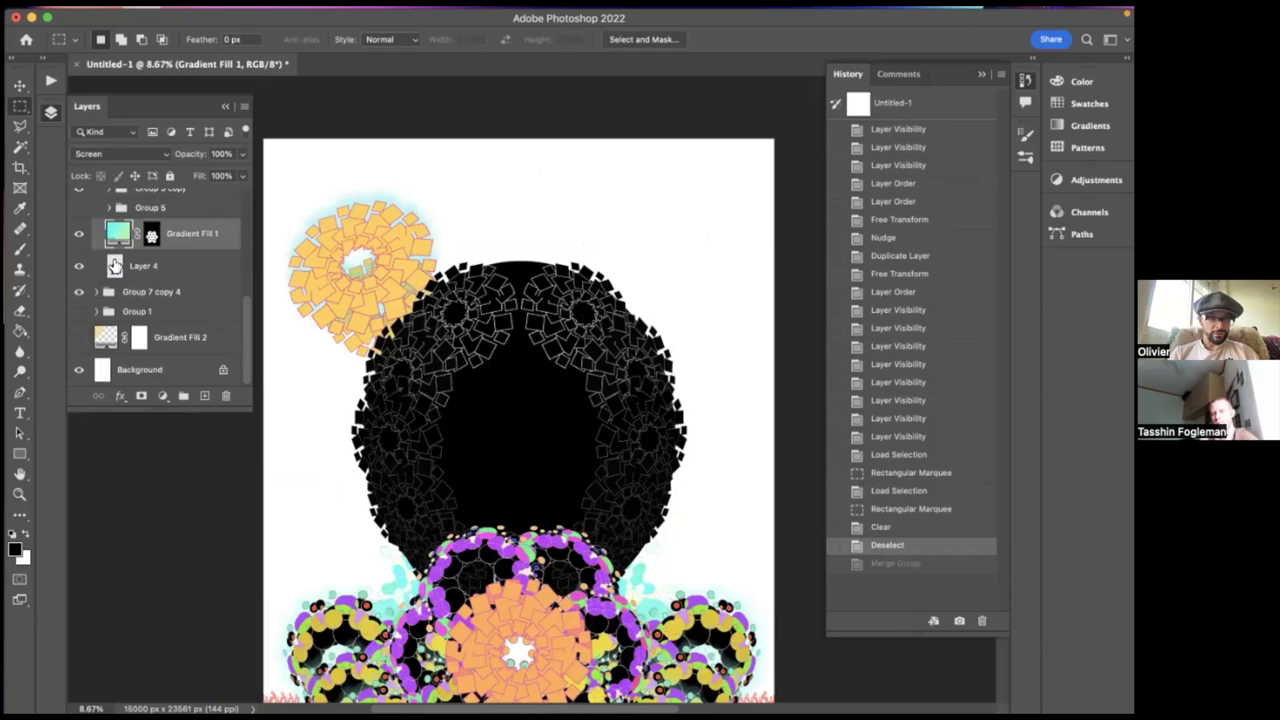
pyautogui.click(97, 248)
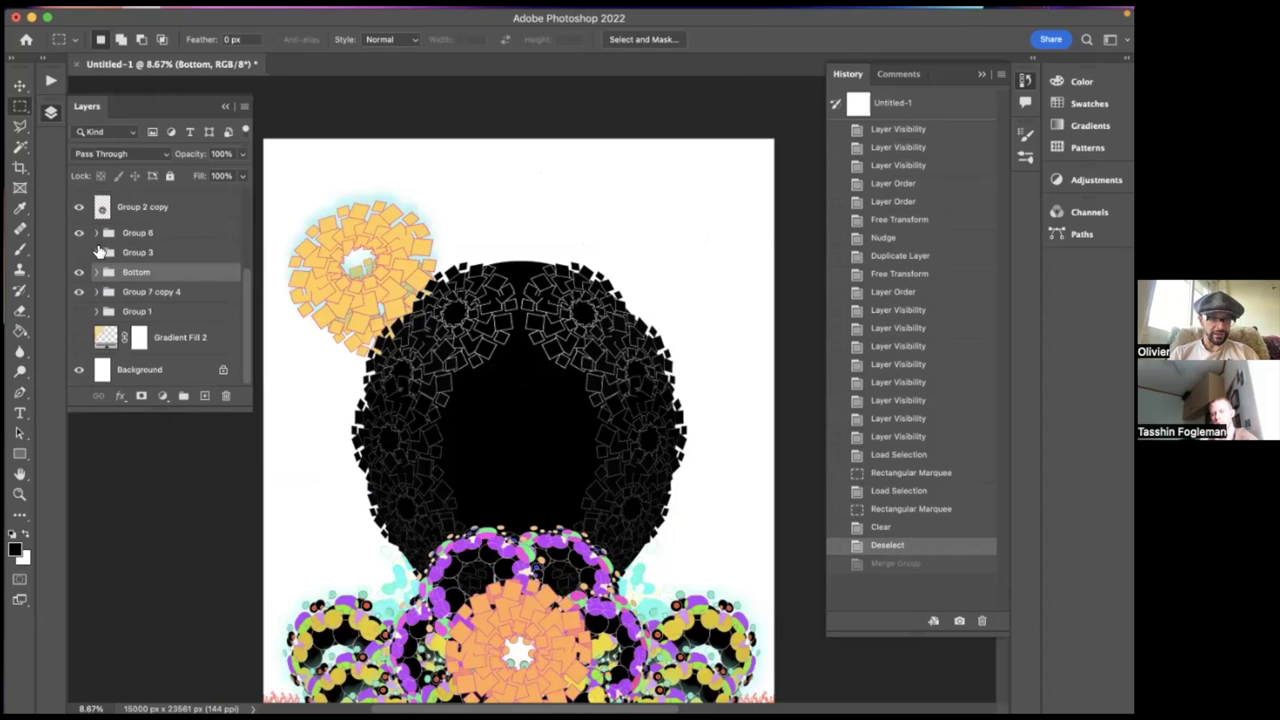
pyautogui.scroll(3, 137, 261)
pyautogui.scroll(-1, 80, 331)
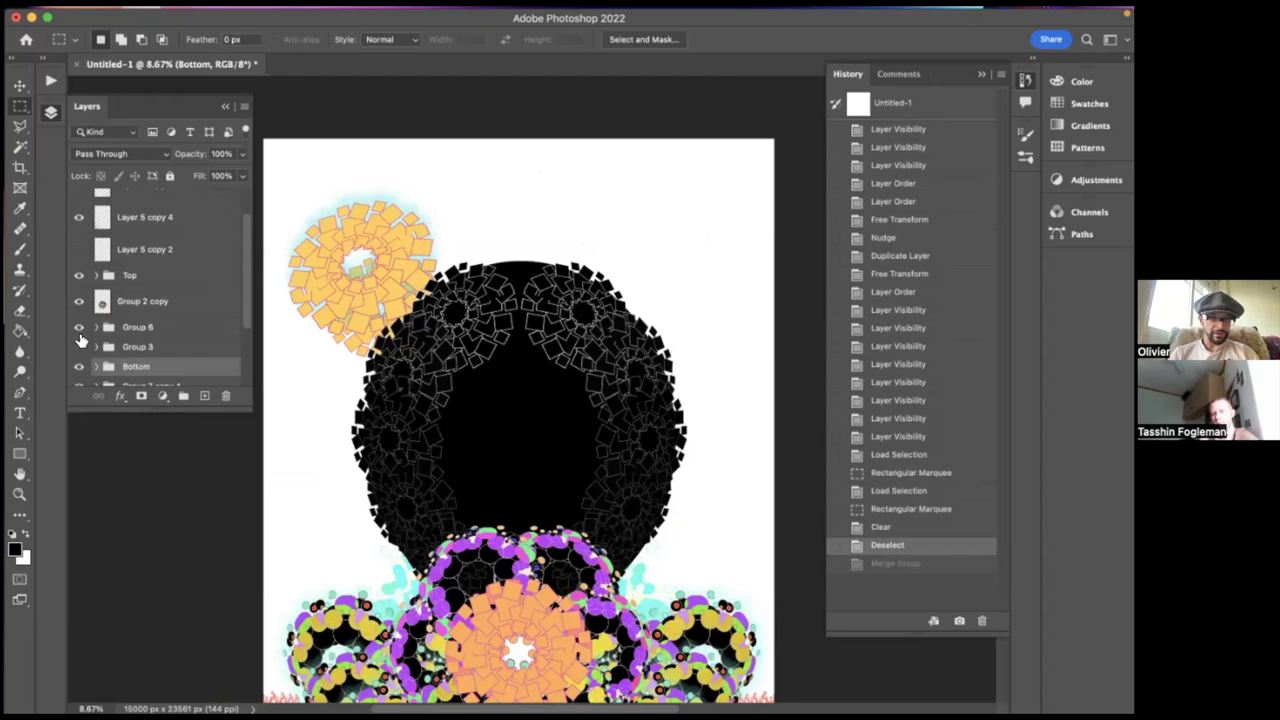
pyautogui.scroll(2, 129, 306)
pyautogui.scroll(-3, 457, 271)
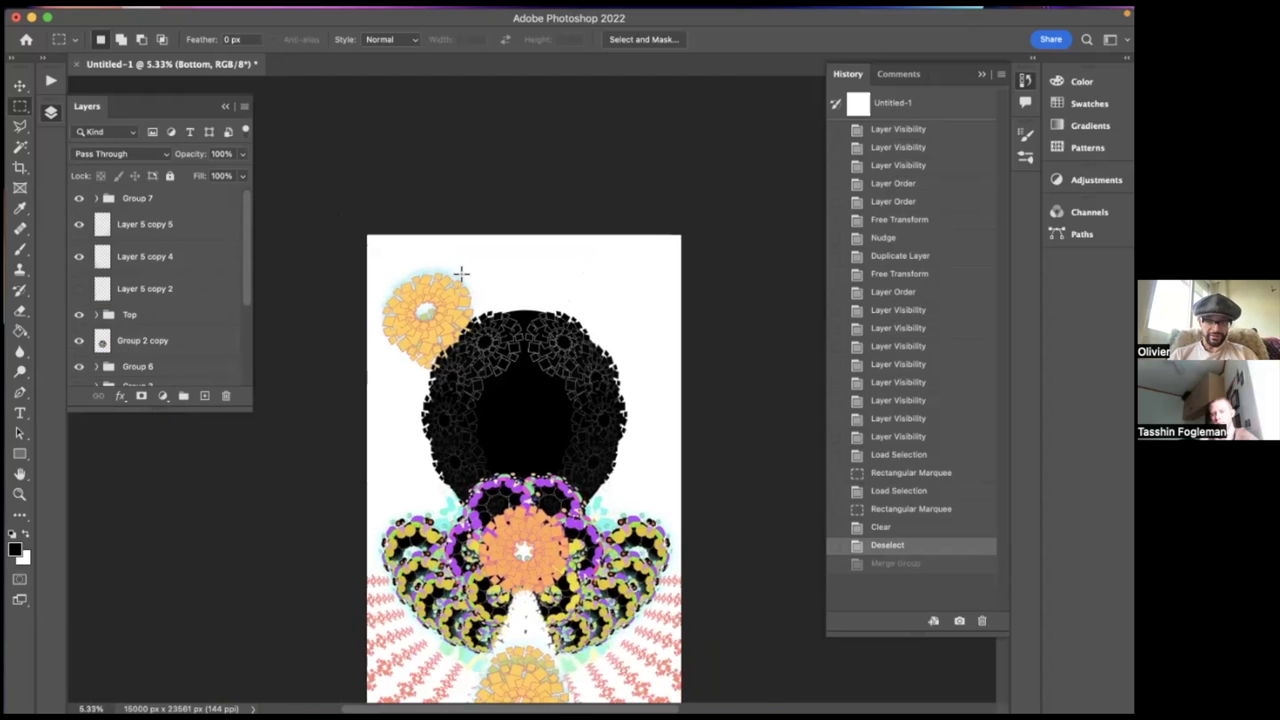
# - Group the salmon ray layers Layer 5 copy 5 and Layer 5 copy 4, and name the group Ground Grid
pyautogui.click(116, 234)
pyautogui.keyDown('shift'); pyautogui.click(124, 256); pyautogui.keyUp('shift')
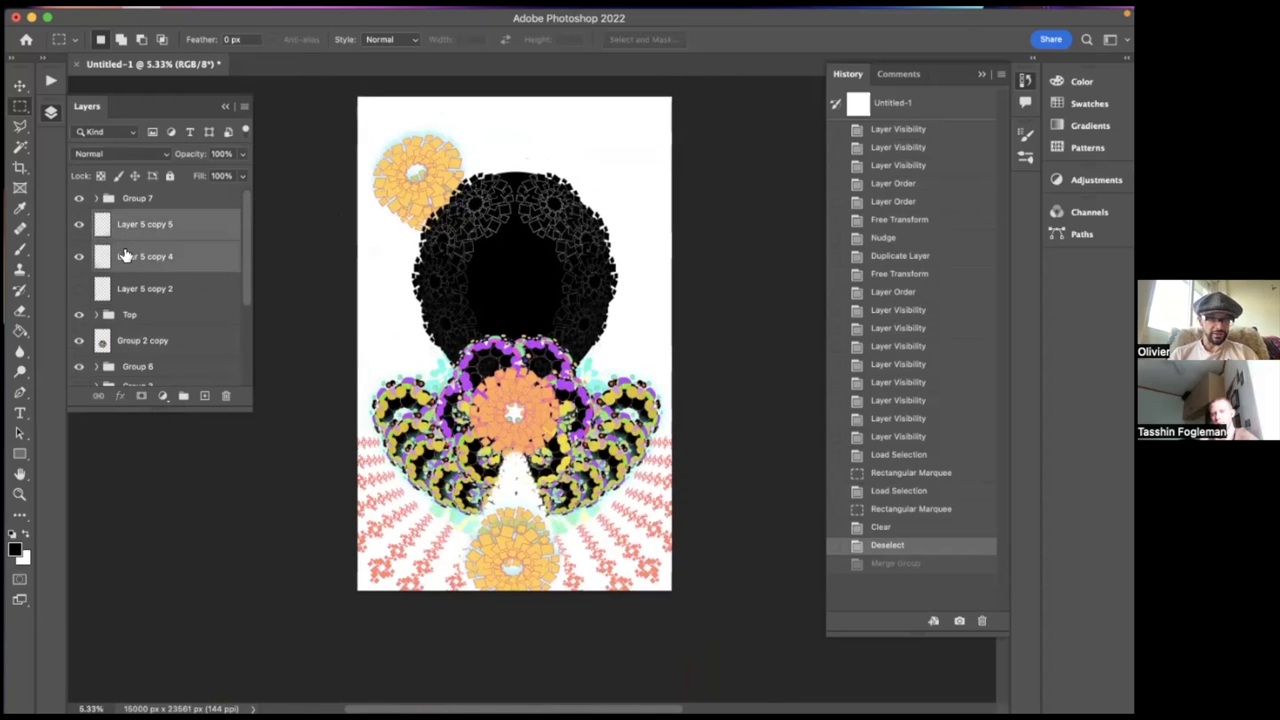
pyautogui.press('super+g')
pyautogui.doubleClick(135, 218)
pyautogui.click(79, 218)
pyautogui.click(79, 218)
pyautogui.doubleClick(118, 219)
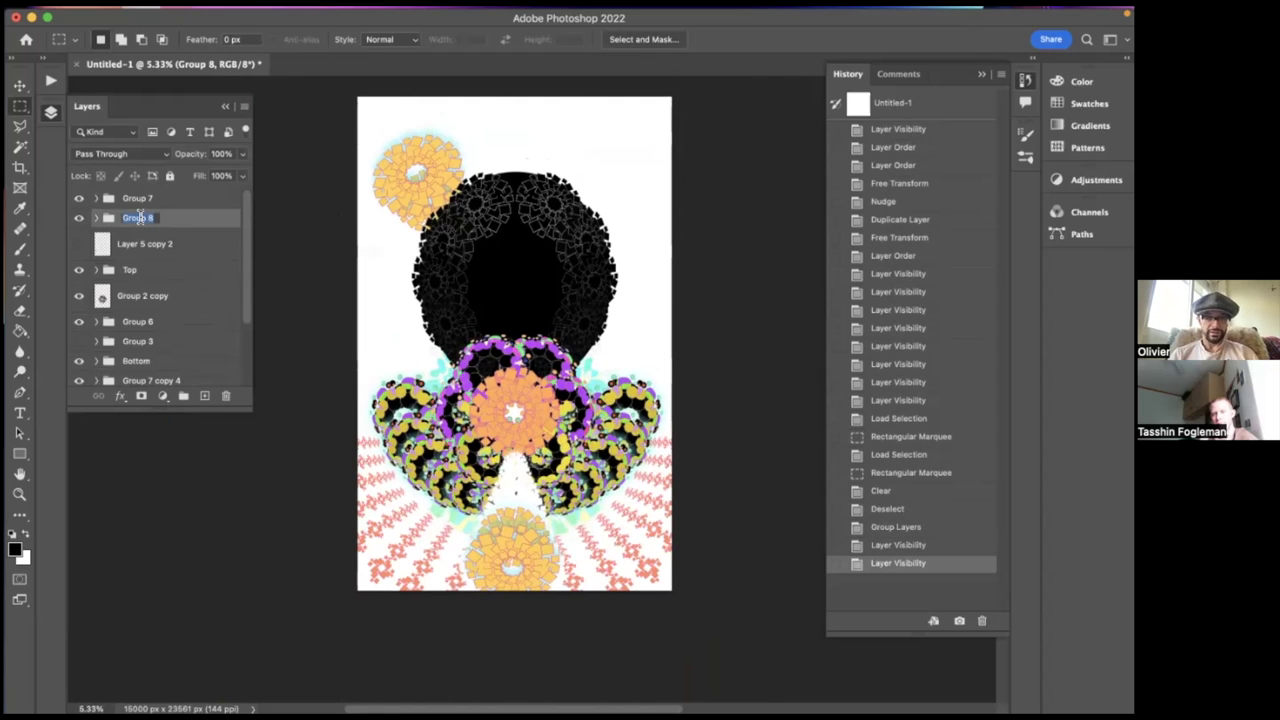
pyautogui.write('Ground')
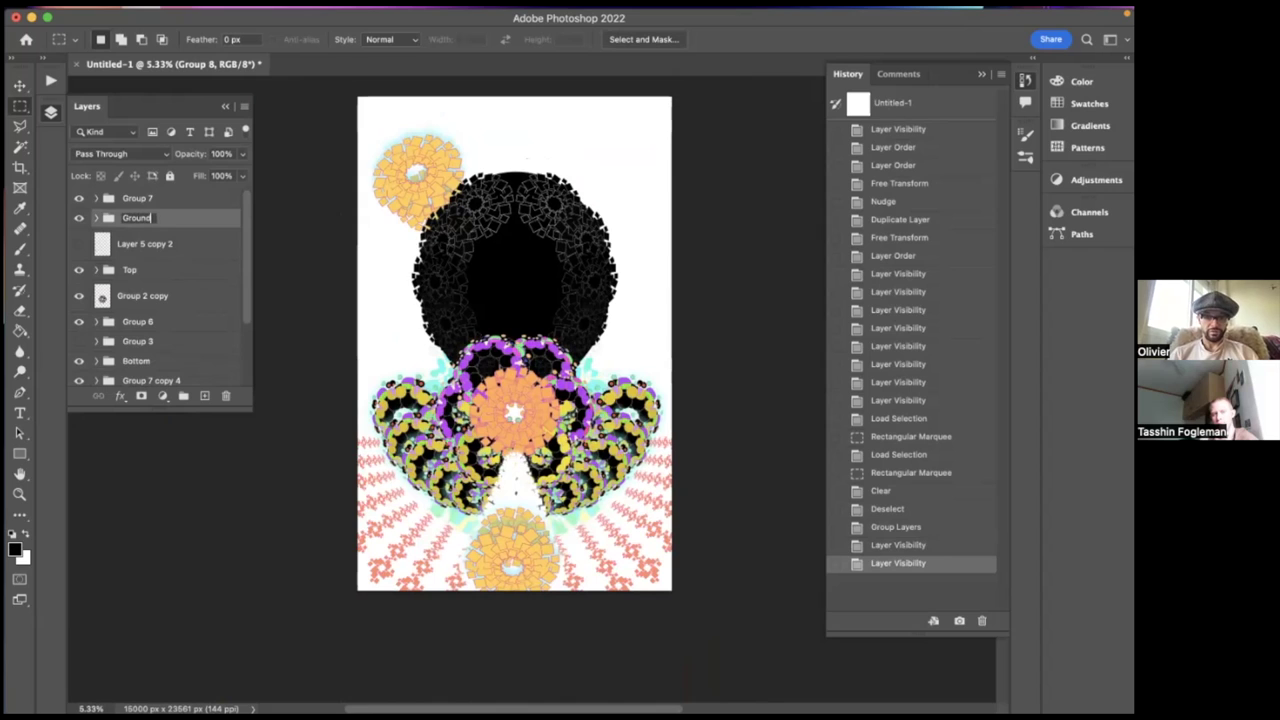
pyautogui.write(' Grid')
pyautogui.press('Return')
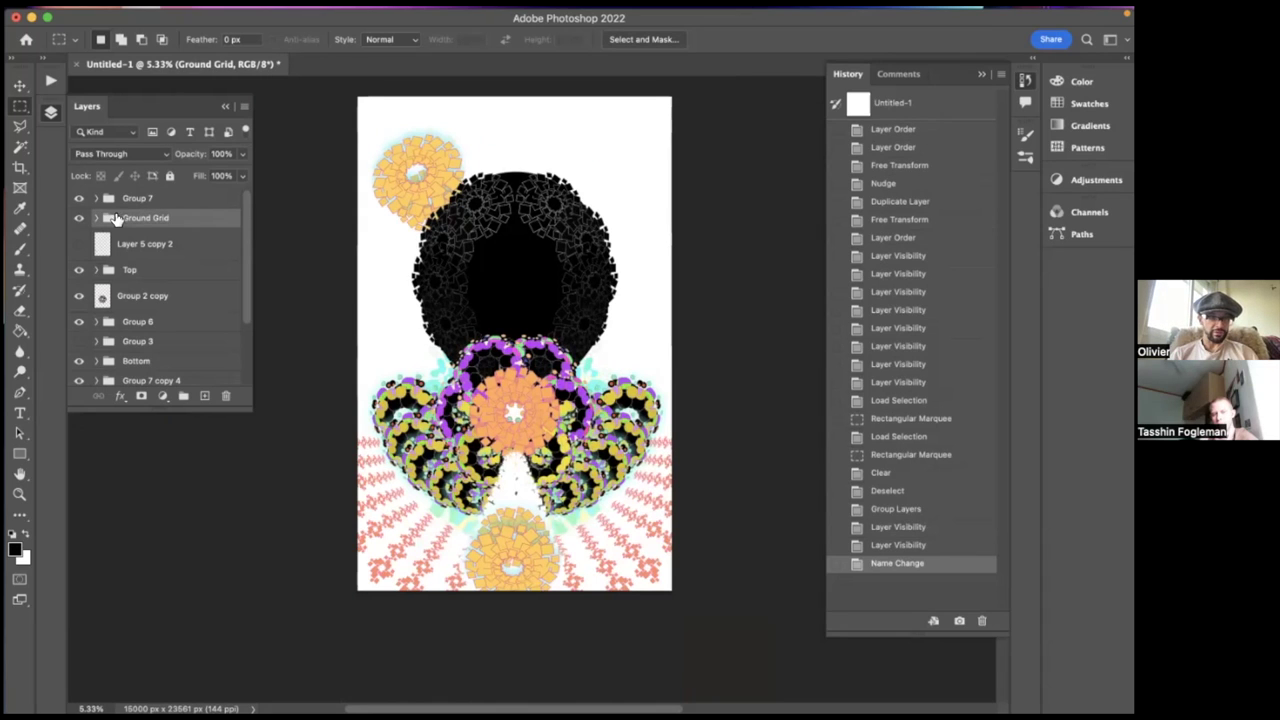
# - Check what Group 7 contains by toggling it, and move the Ground Grid group directly above the Bottom group
pyautogui.click(78, 200)
pyautogui.click(78, 200)
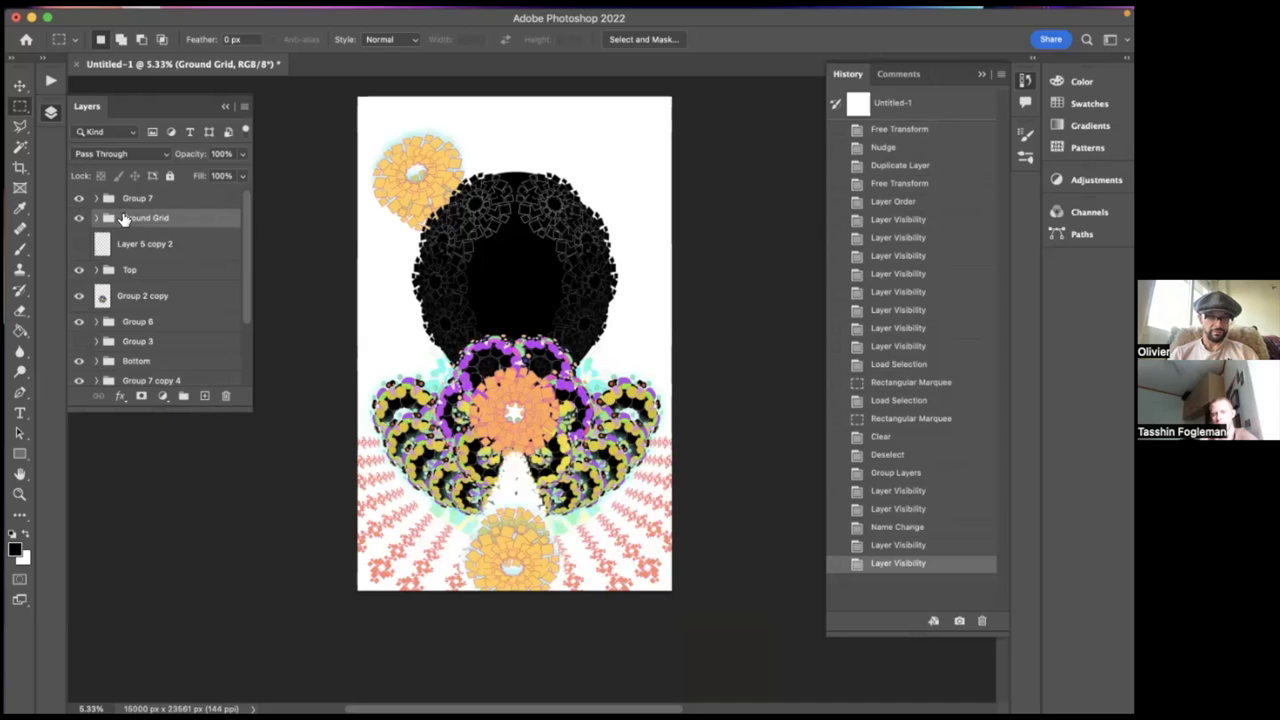
pyautogui.scroll(-2, 123, 251)
pyautogui.scroll(2, 123, 251)
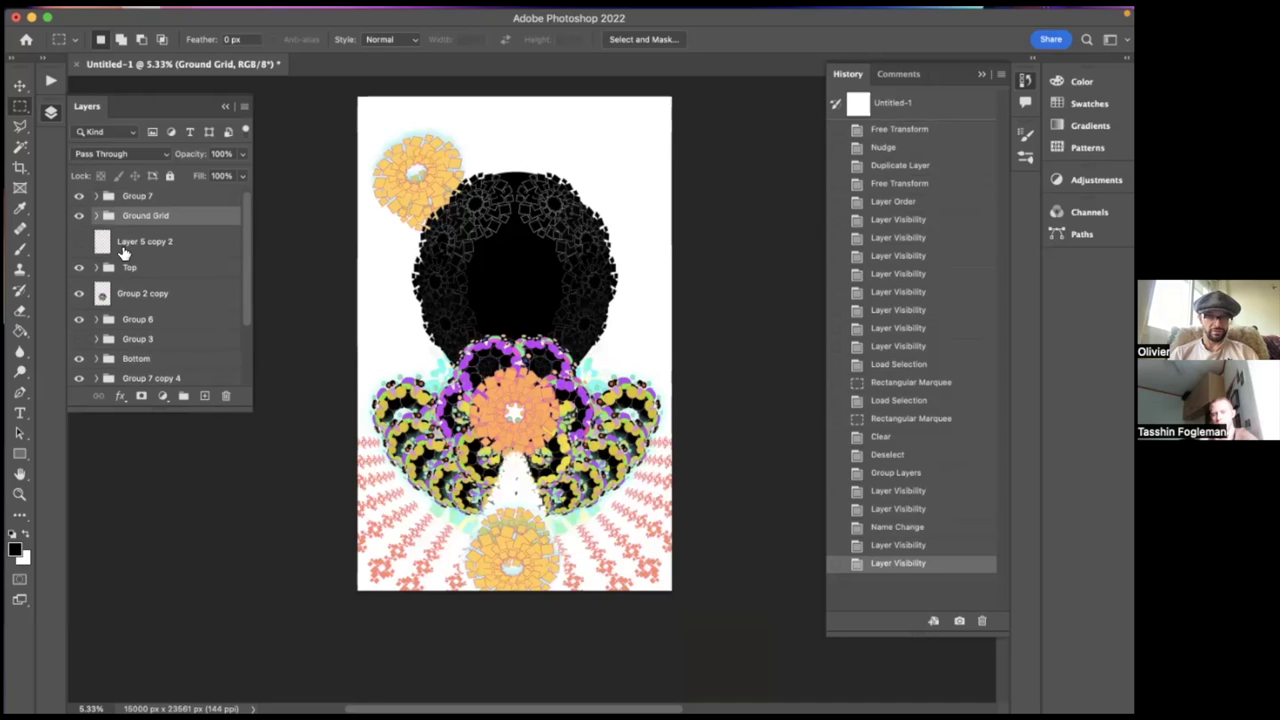
pyautogui.scroll(-1, 124, 255)
pyautogui.moveTo(119, 210); pyautogui.dragTo(165, 285)
# - Check the hidden Group 3 by toggling its visibility, and delete the group
pyautogui.click(80, 259)
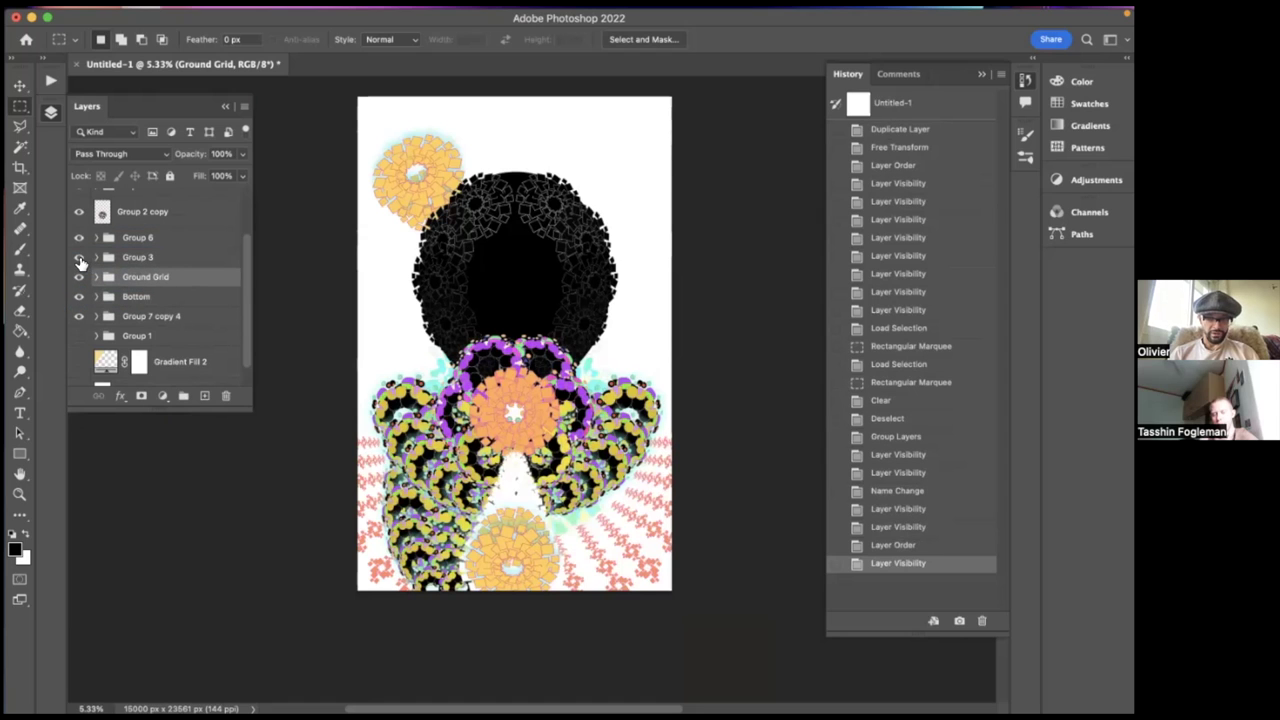
pyautogui.click(80, 259)
pyautogui.click(134, 258)
pyautogui.press('Delete')
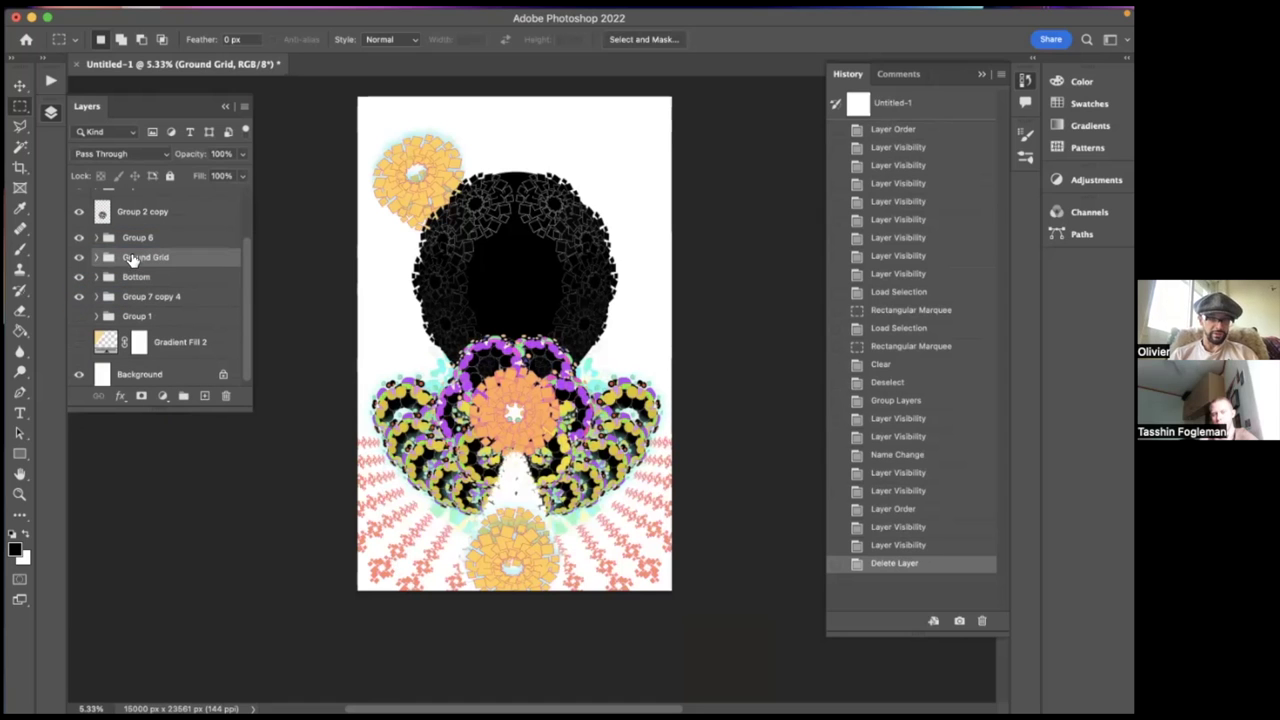
# - Identify Group 6 by toggling its visibility, and rename it Bowl
pyautogui.click(80, 238)
pyautogui.click(80, 238)
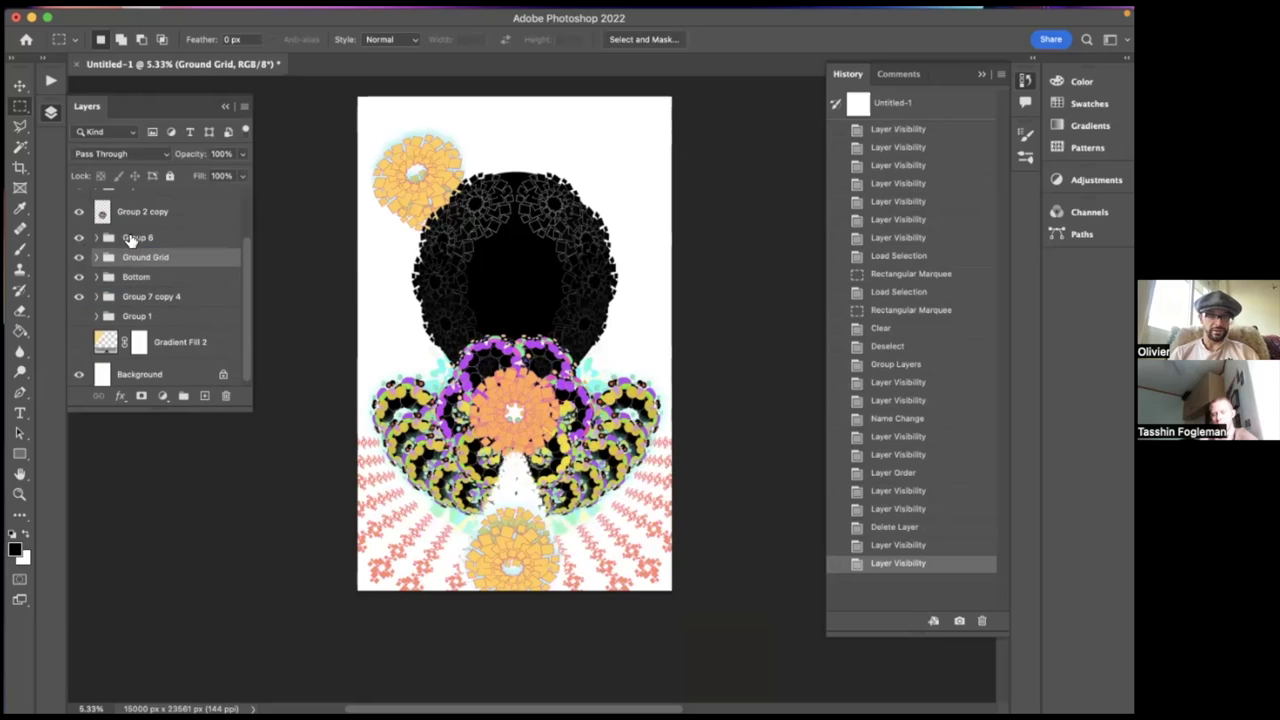
pyautogui.doubleClick(130, 239)
pyautogui.write('Bowl')
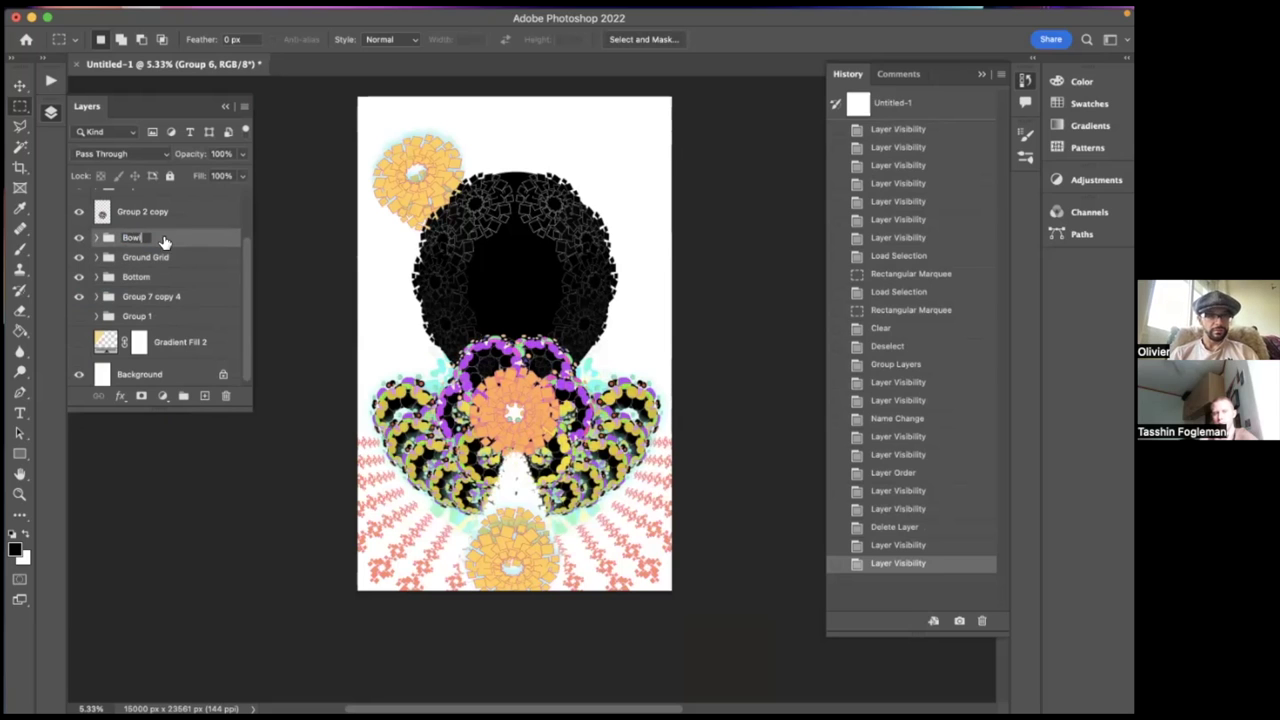
pyautogui.press('Return')
# - Identify the Group 2 copy layer by toggling its visibility, and rename it Middle underlay
pyautogui.scroll(2, 172, 242)
pyautogui.click(79, 256)
pyautogui.click(79, 256)
pyautogui.doubleClick(124, 258)
pyautogui.write('Middle underlay')
pyautogui.press('Return')
# - Expand the Top group and move the Middle underlay layer into it, directly beneath Layer 5
pyautogui.click(80, 231)
pyautogui.click(80, 231)
pyautogui.click(96, 229)
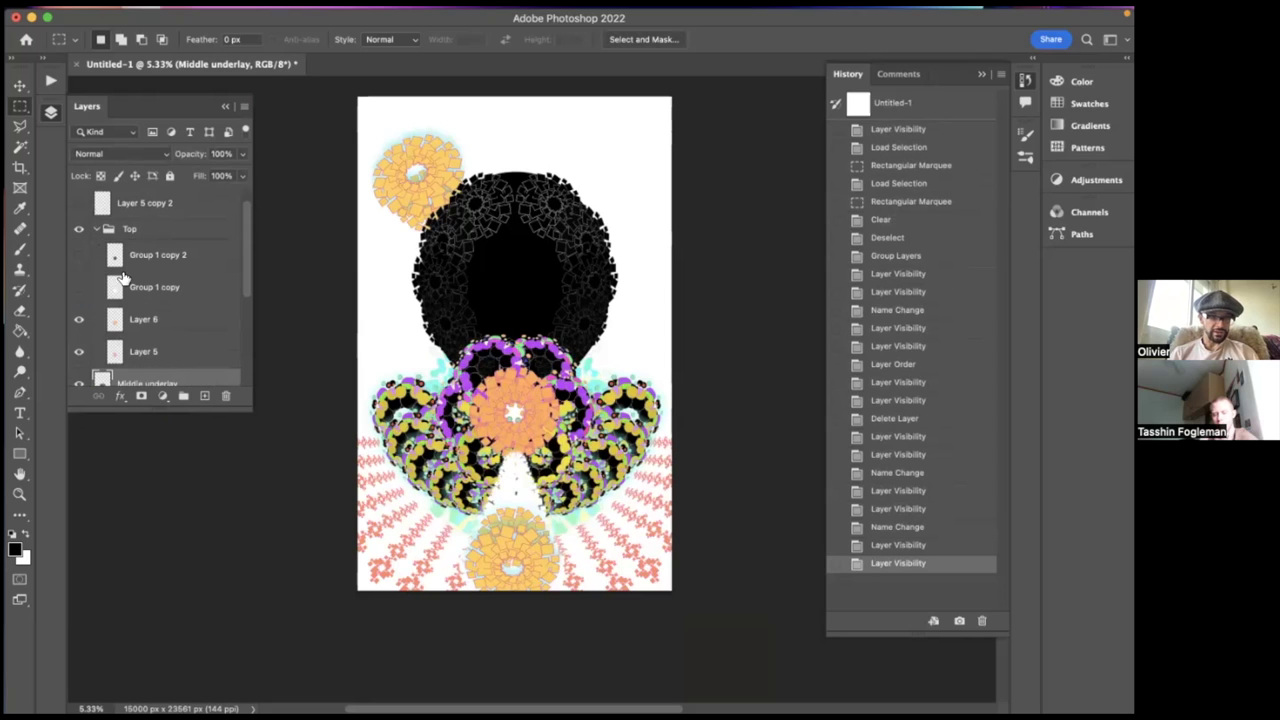
pyautogui.click(79, 257)
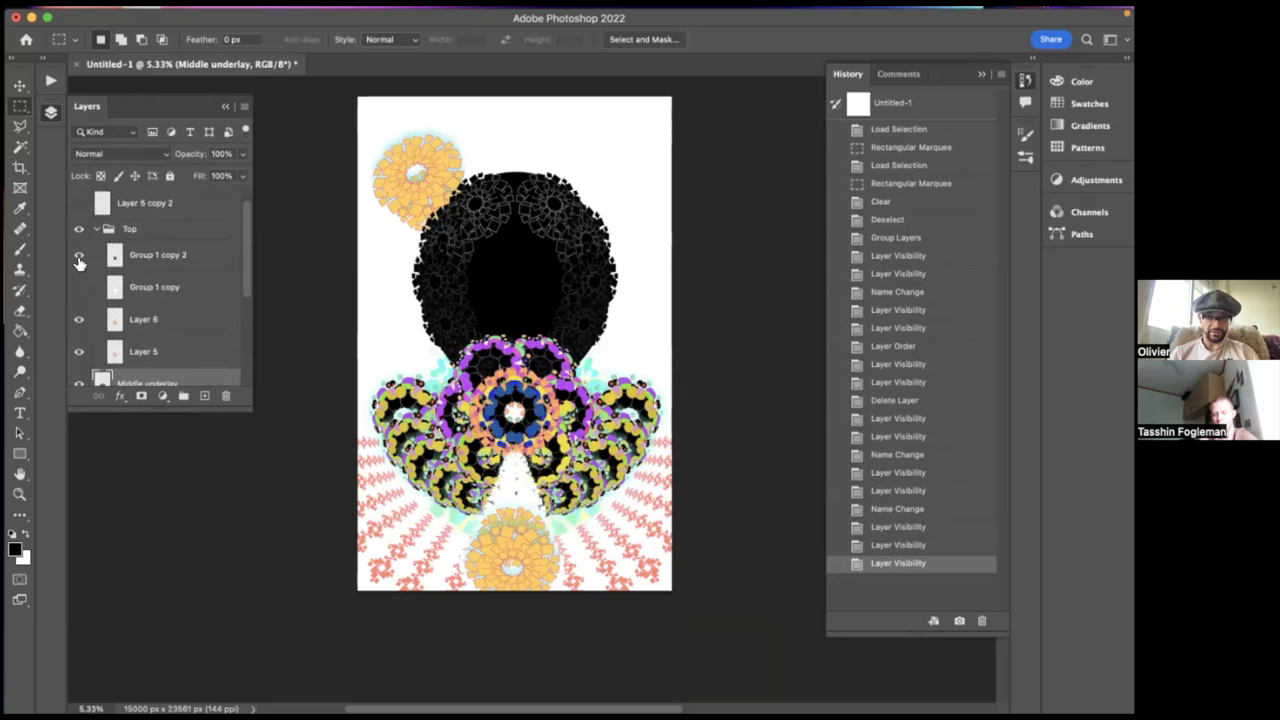
pyautogui.click(81, 259)
pyautogui.scroll(-1, 150, 300)
pyautogui.moveTo(112, 345); pyautogui.dragTo(110, 320)
pyautogui.scroll(2, 100, 312)
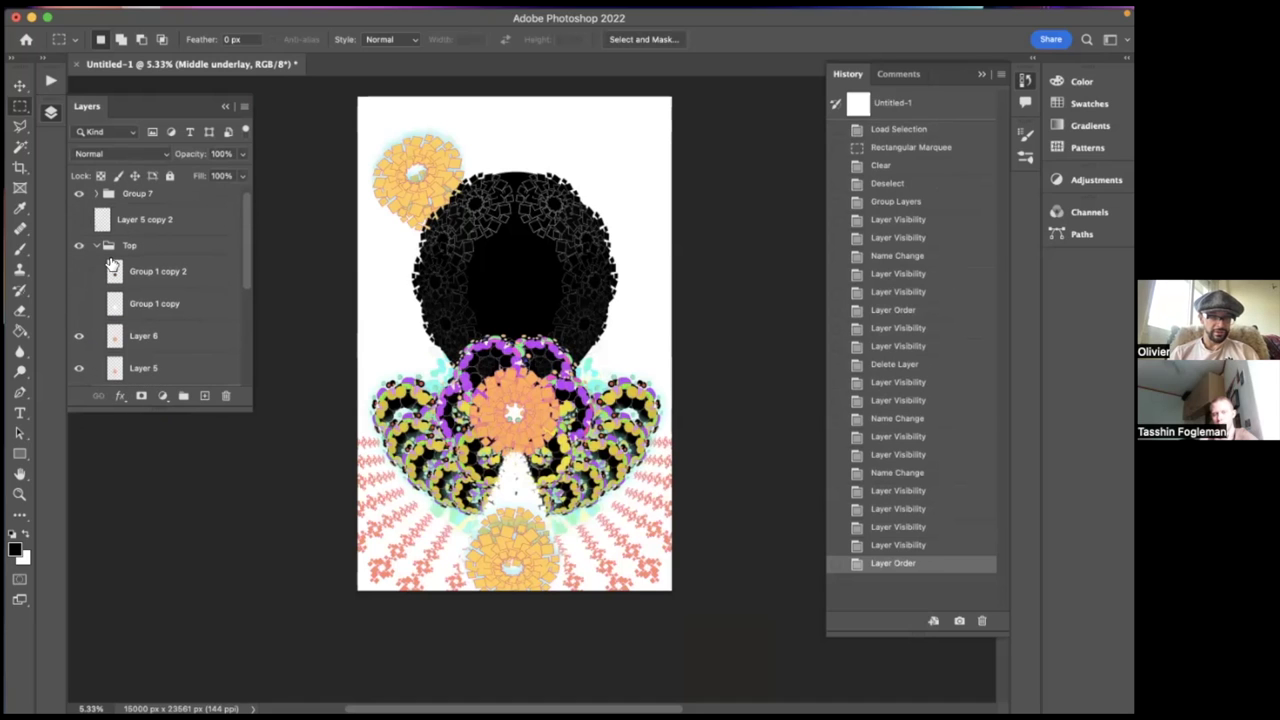
# - Group the Group 1 copy and Group 1 copy 2 layers, and keep the new group hidden above Group 7
pyautogui.click(120, 303)
pyautogui.click(79, 303)
pyautogui.click(79, 271)
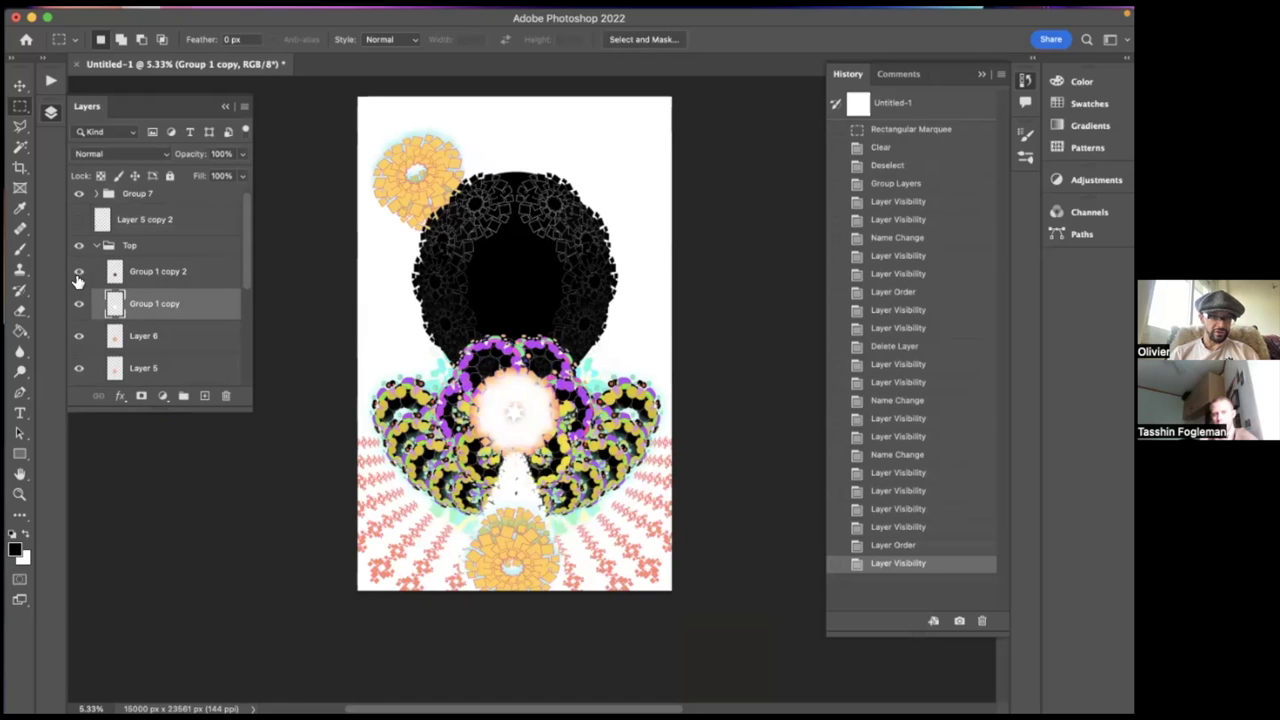
pyautogui.keyDown('shift'); pyautogui.click(128, 280); pyautogui.keyUp('shift')
pyautogui.press('super+g')
pyautogui.moveTo(128, 268); pyautogui.dragTo(132, 187)
pyautogui.click(79, 199)
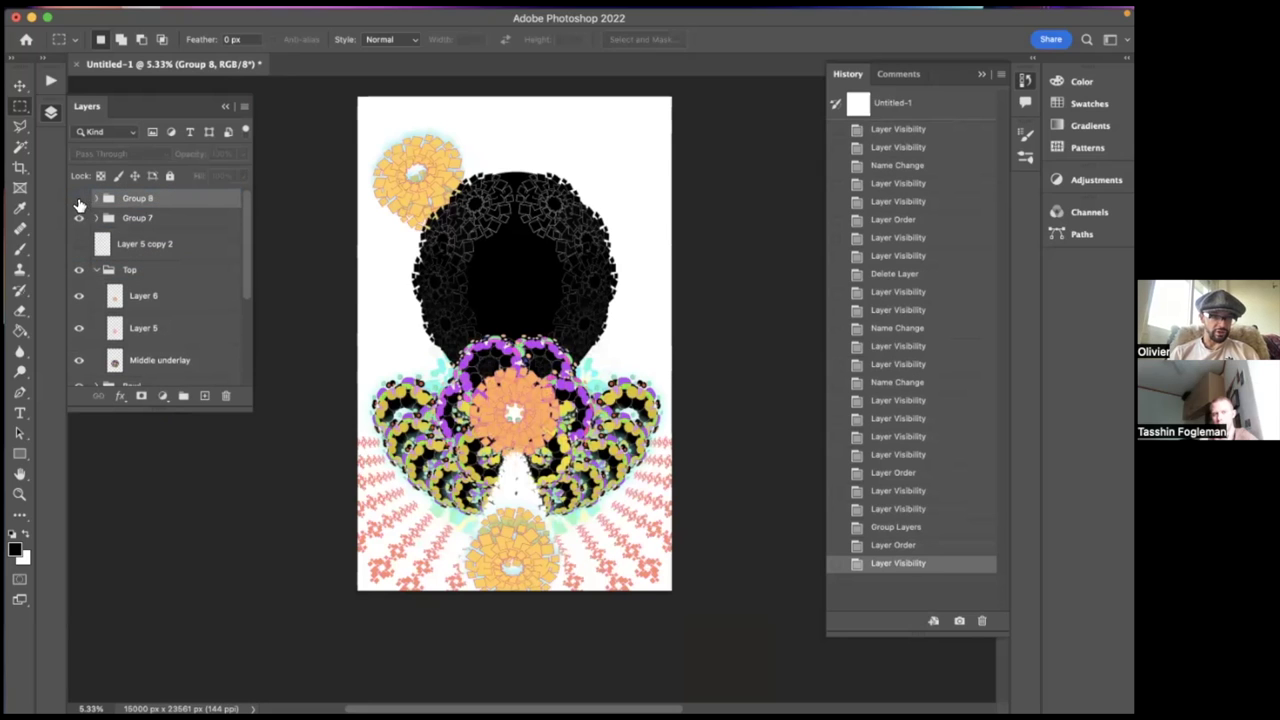
# - Collapse the Top group and rename the Bottom group as Greeny Background
pyautogui.click(96, 270)
pyautogui.scroll(-1, 160, 305)
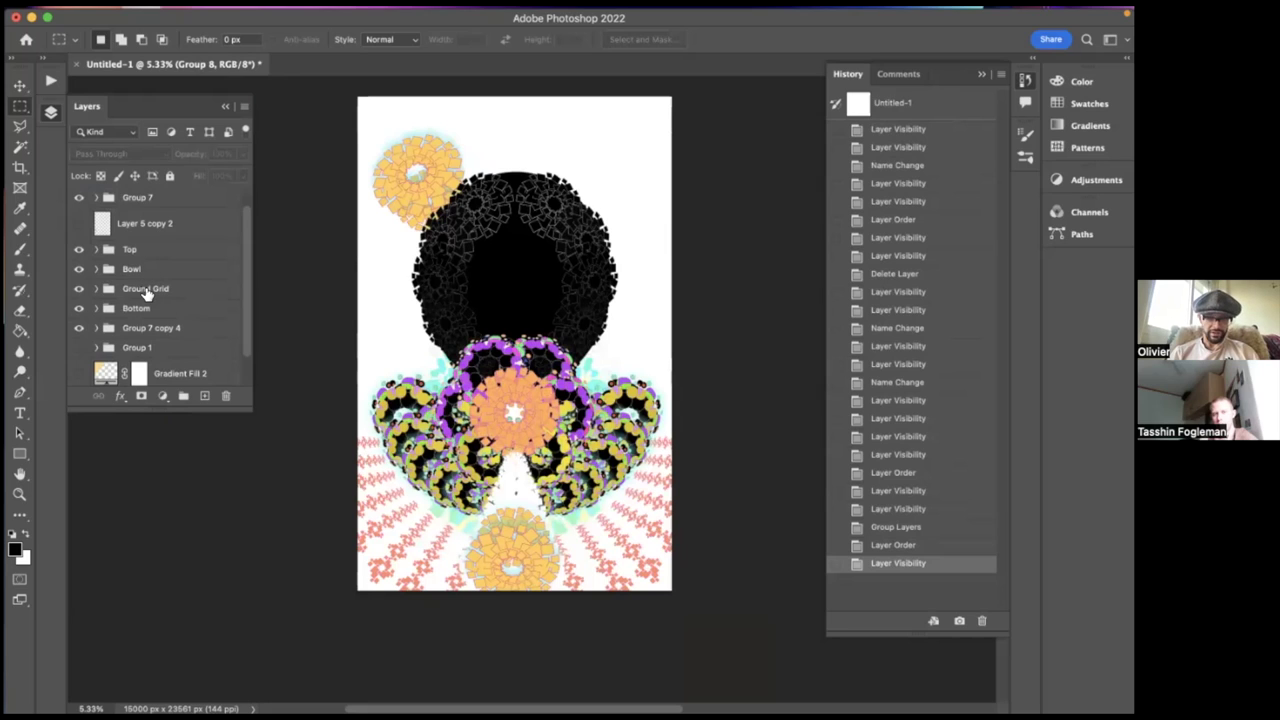
pyautogui.doubleClick(137, 308)
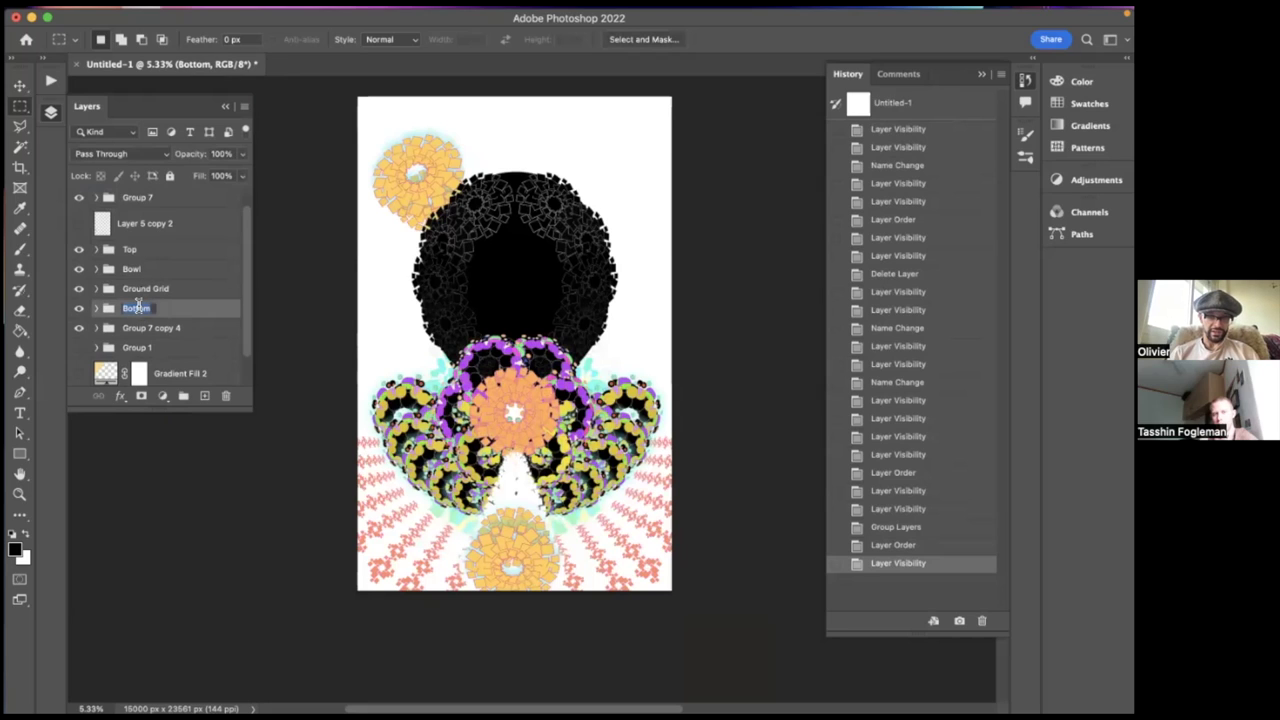
pyautogui.write('Greeny ')
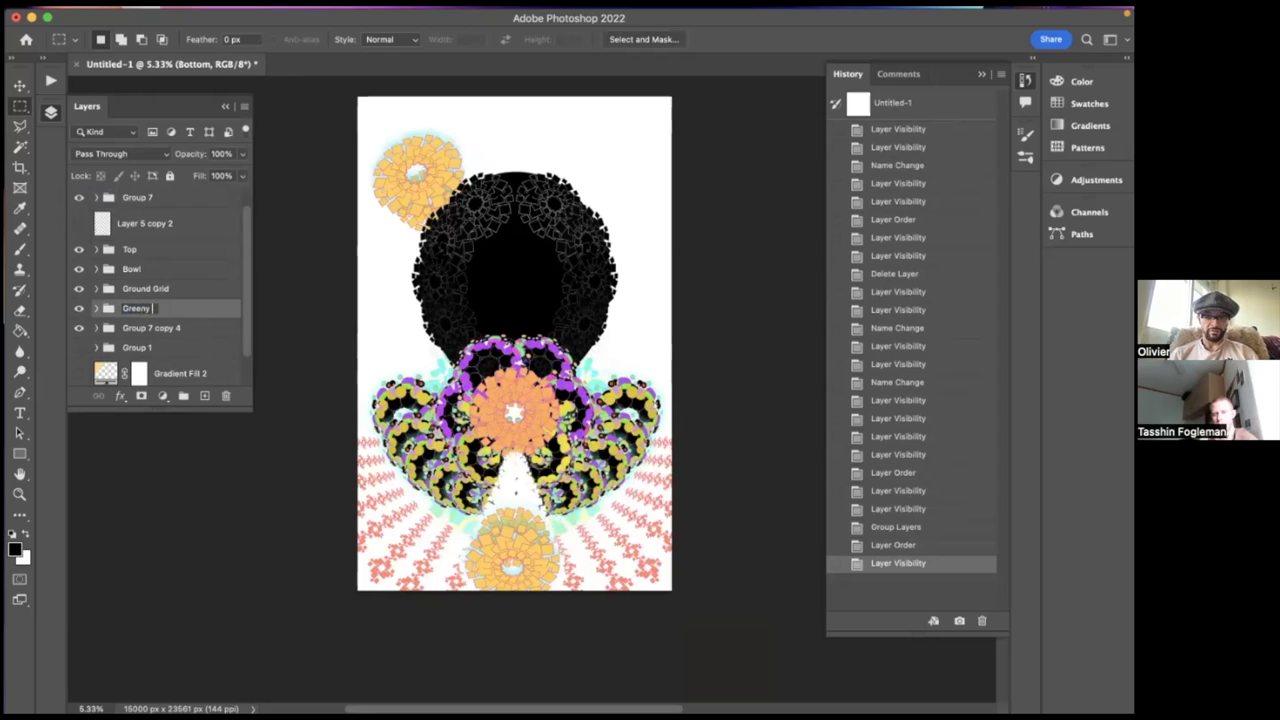
pyautogui.write('Background')
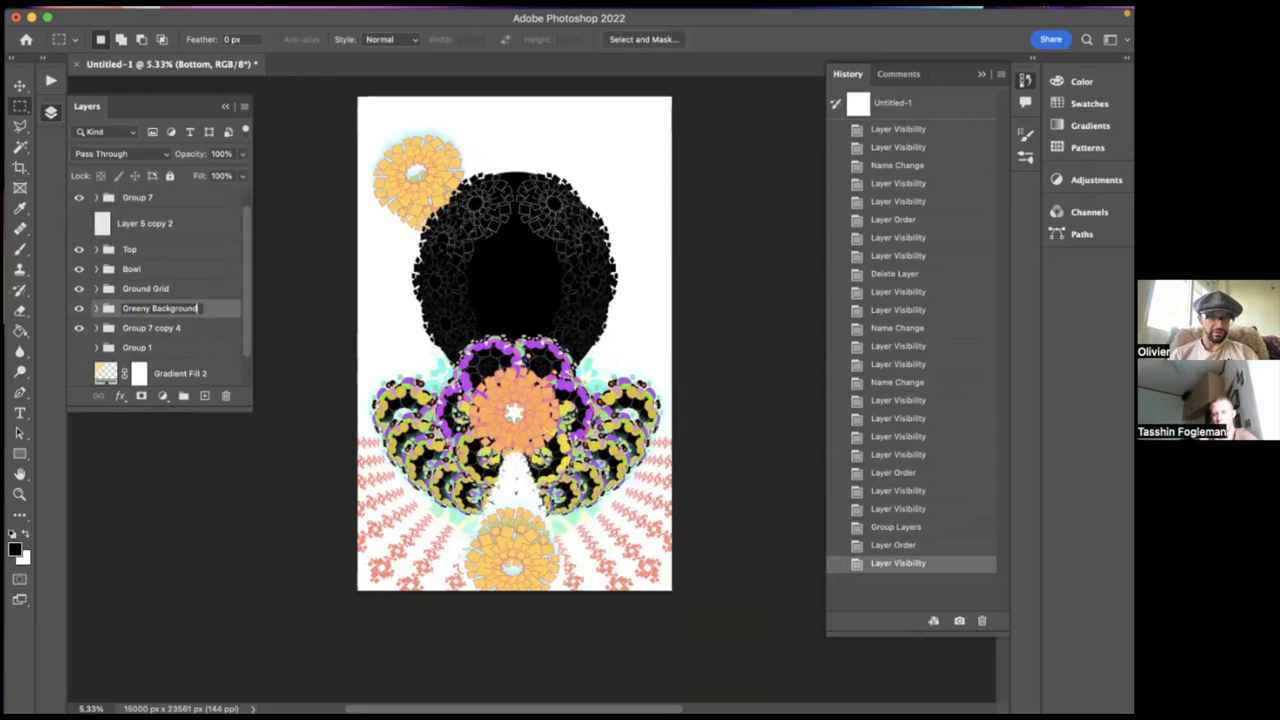
pyautogui.press('Return')
# - Identify Group 7 copy 4 and Group 1 by toggling their visibility, and move Group 1 into the Group 7 group
pyautogui.click(79, 329)
pyautogui.click(79, 329)
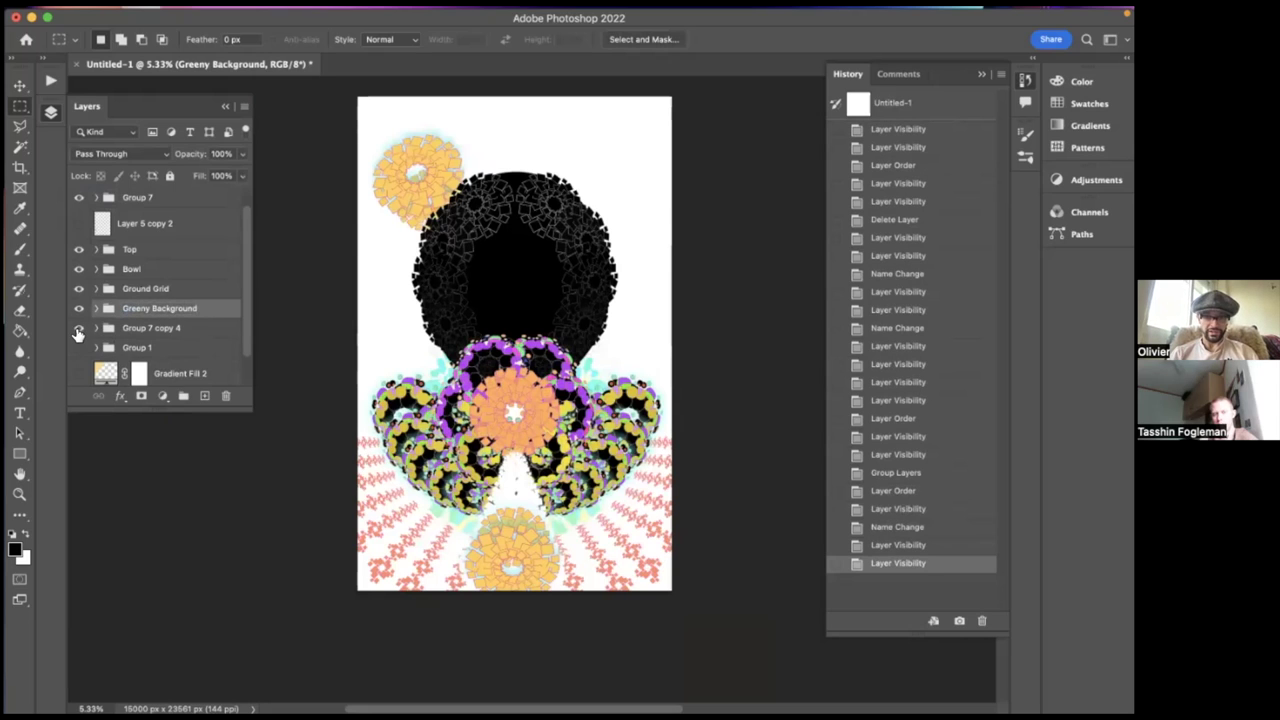
pyautogui.click(79, 347)
pyautogui.click(79, 347)
pyautogui.moveTo(124, 348); pyautogui.dragTo(124, 218)
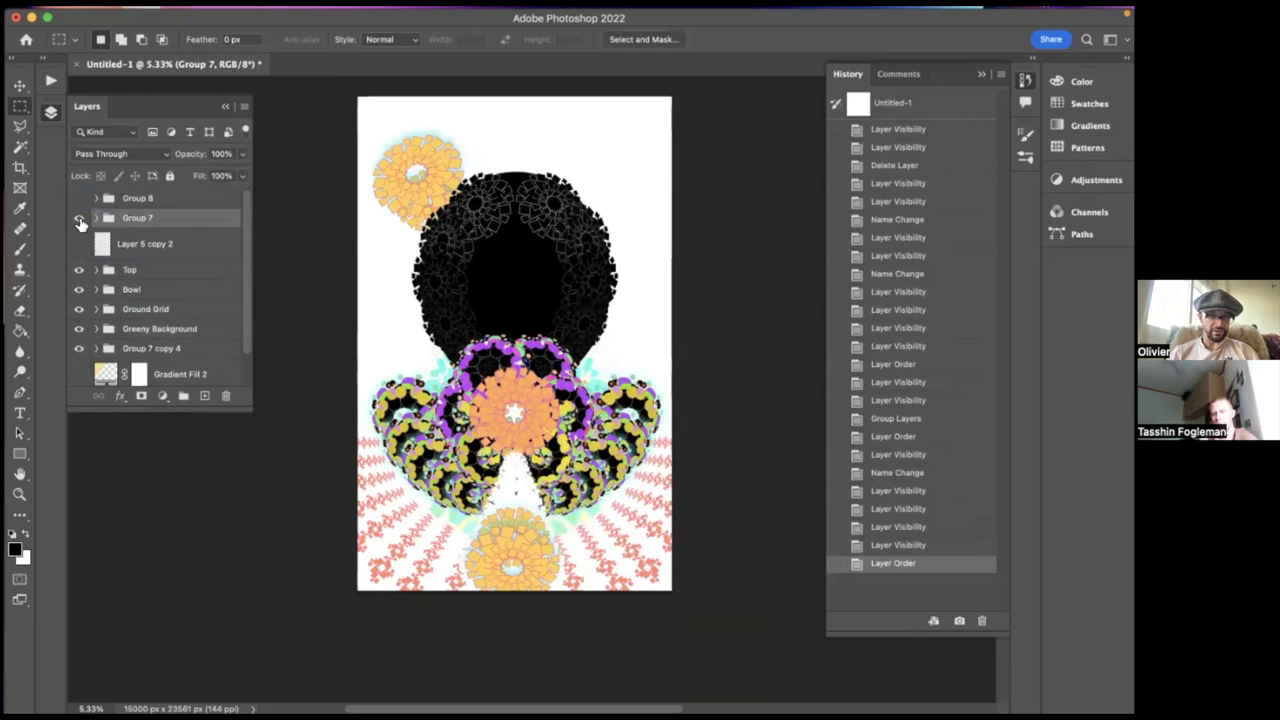
pyautogui.click(97, 218)
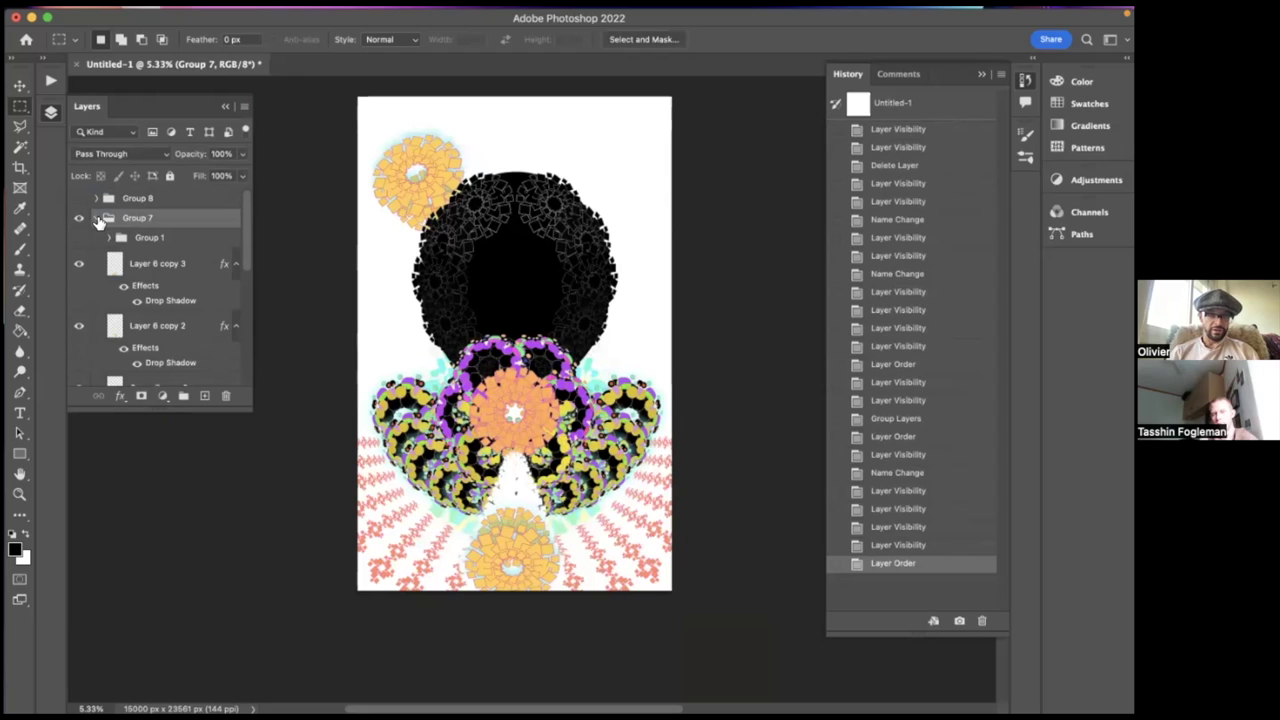
pyautogui.click(97, 218)
# - Examine what Group 7, Group 7 copy 4 and Group 8 contribute to the artwork by toggling their visibility
pyautogui.click(79, 218)
pyautogui.click(79, 218)
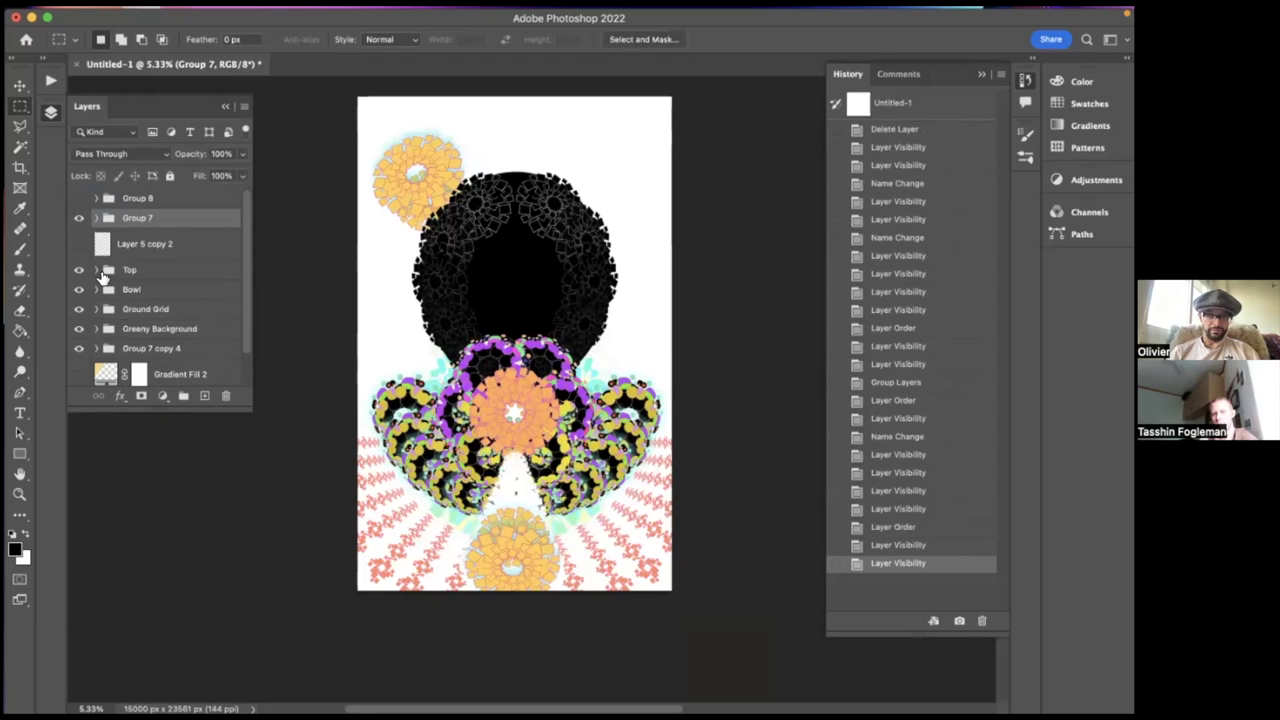
pyautogui.scroll(-2, 103, 278)
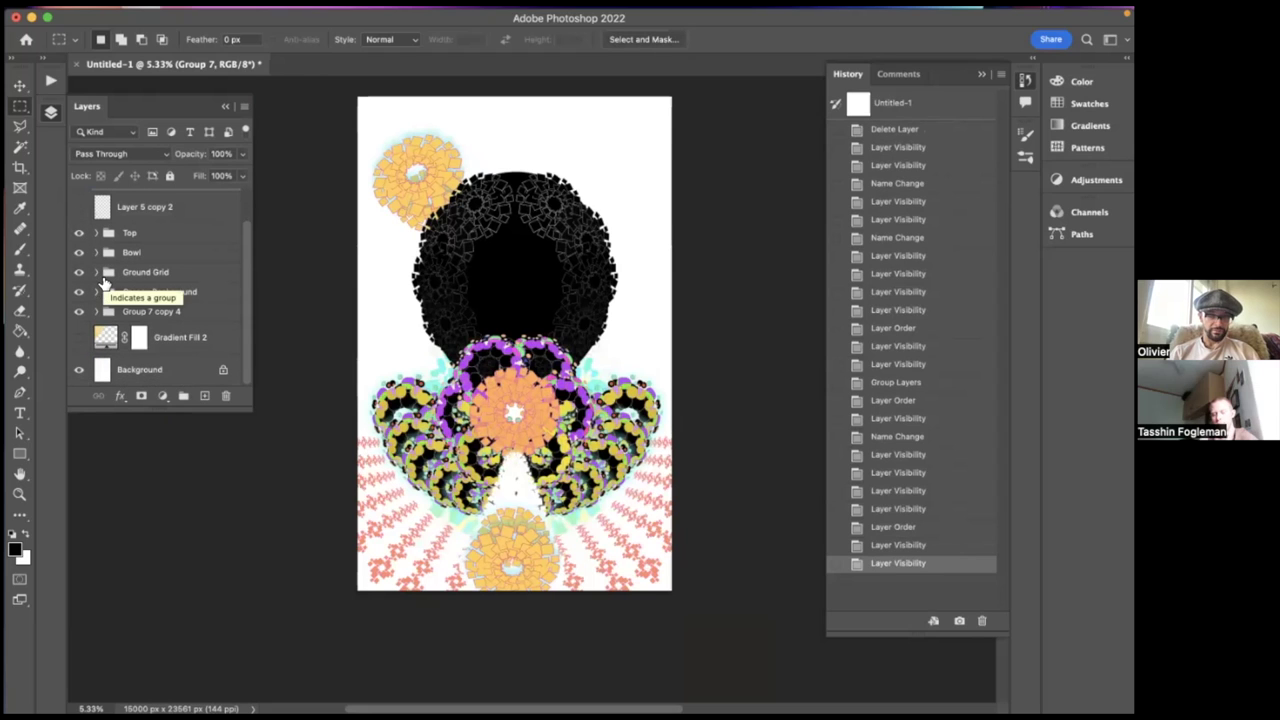
pyautogui.click(79, 311)
pyautogui.click(79, 311)
pyautogui.scroll(1, 97, 314)
pyautogui.scroll(2, 97, 314)
pyautogui.click(80, 200)
pyautogui.click(80, 200)
pyautogui.click(80, 200)
pyautogui.click(80, 200)
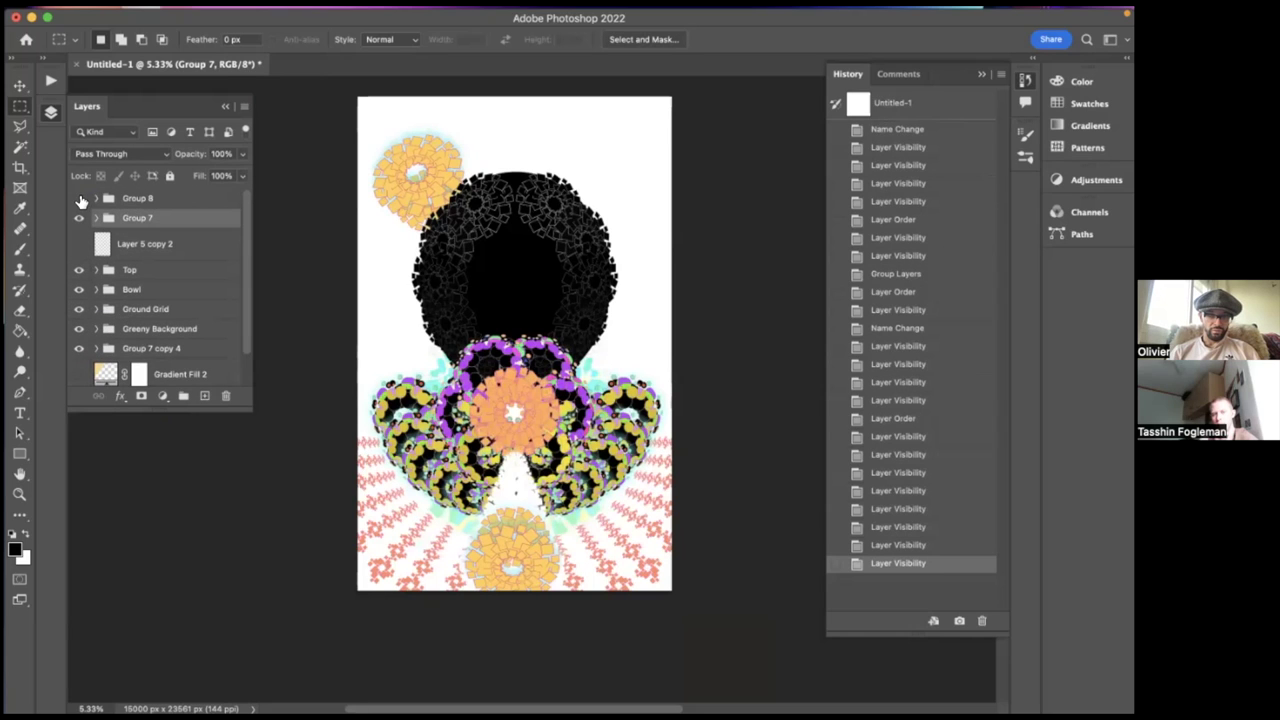
# - Check the hidden Layer 5 copy 2 by toggling its visibility, and delete it
pyautogui.click(80, 243)
pyautogui.click(80, 243)
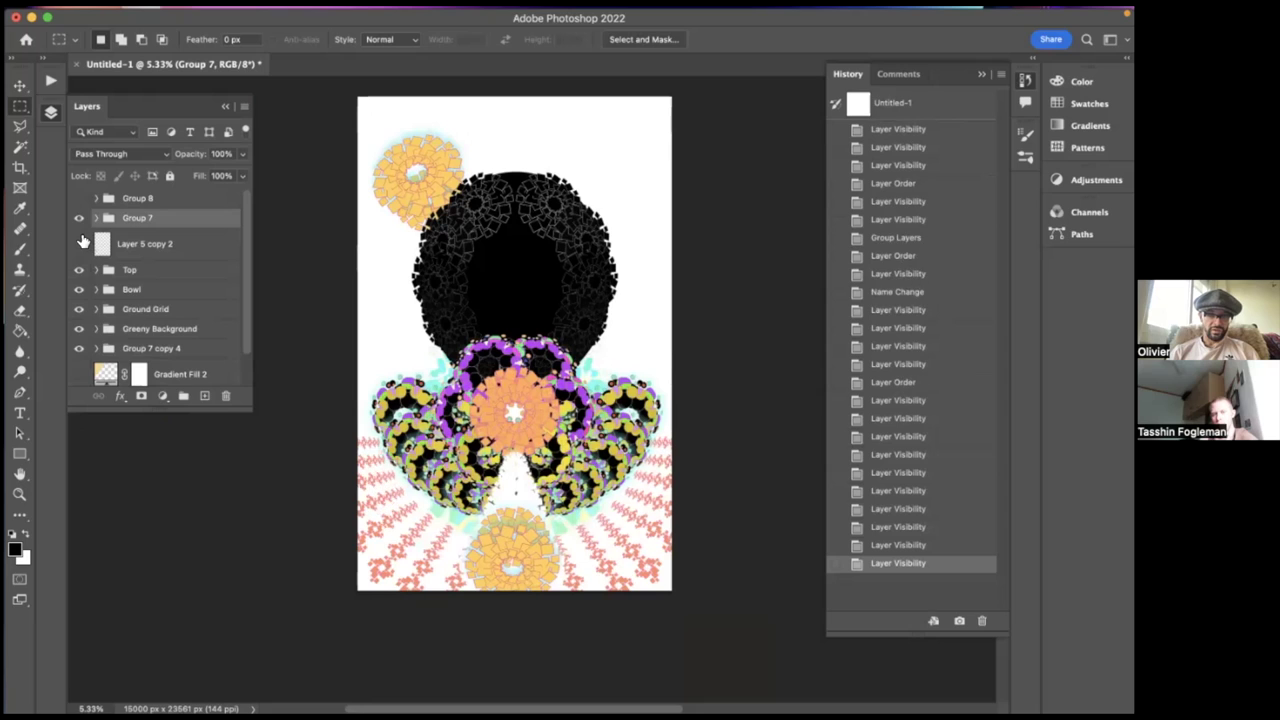
pyautogui.click(127, 243)
pyautogui.press('Delete')
# - Identify Group 7 by toggling its visibility, and rename it Central Bottom Point
pyautogui.click(80, 222)
pyautogui.click(80, 222)
pyautogui.click(133, 224)
pyautogui.doubleClick(131, 222)
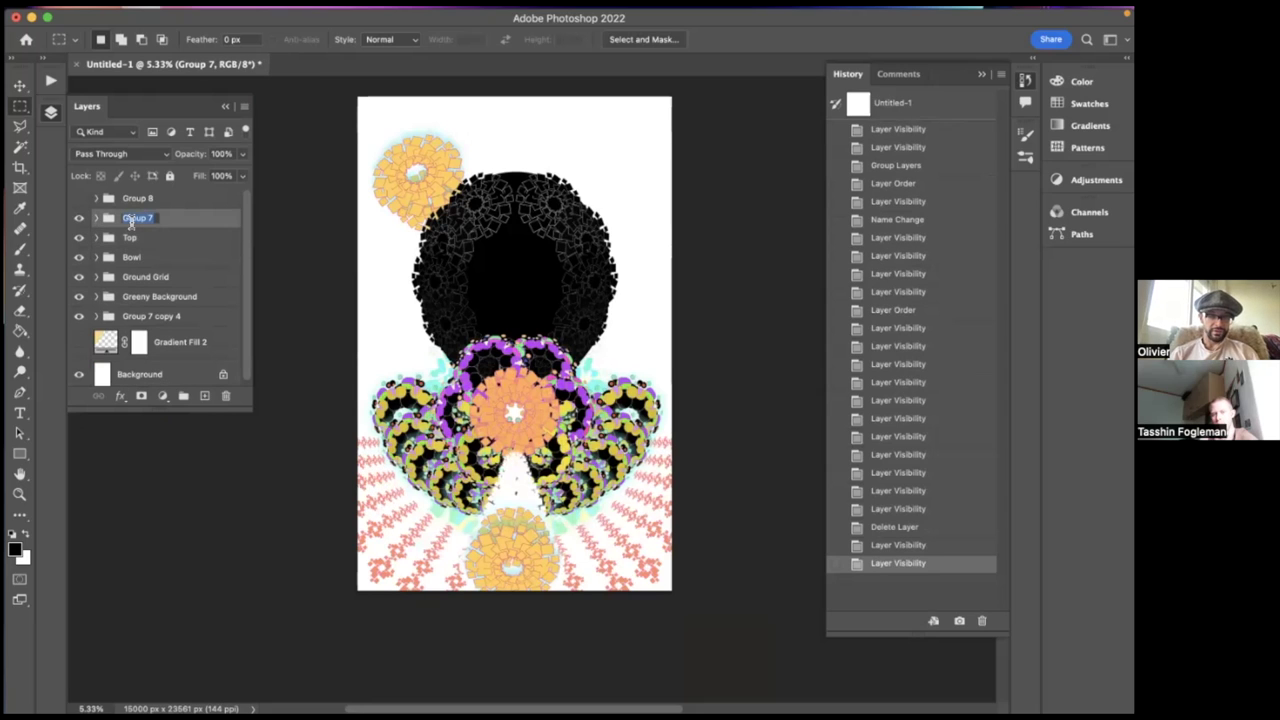
pyautogui.write('Centra')
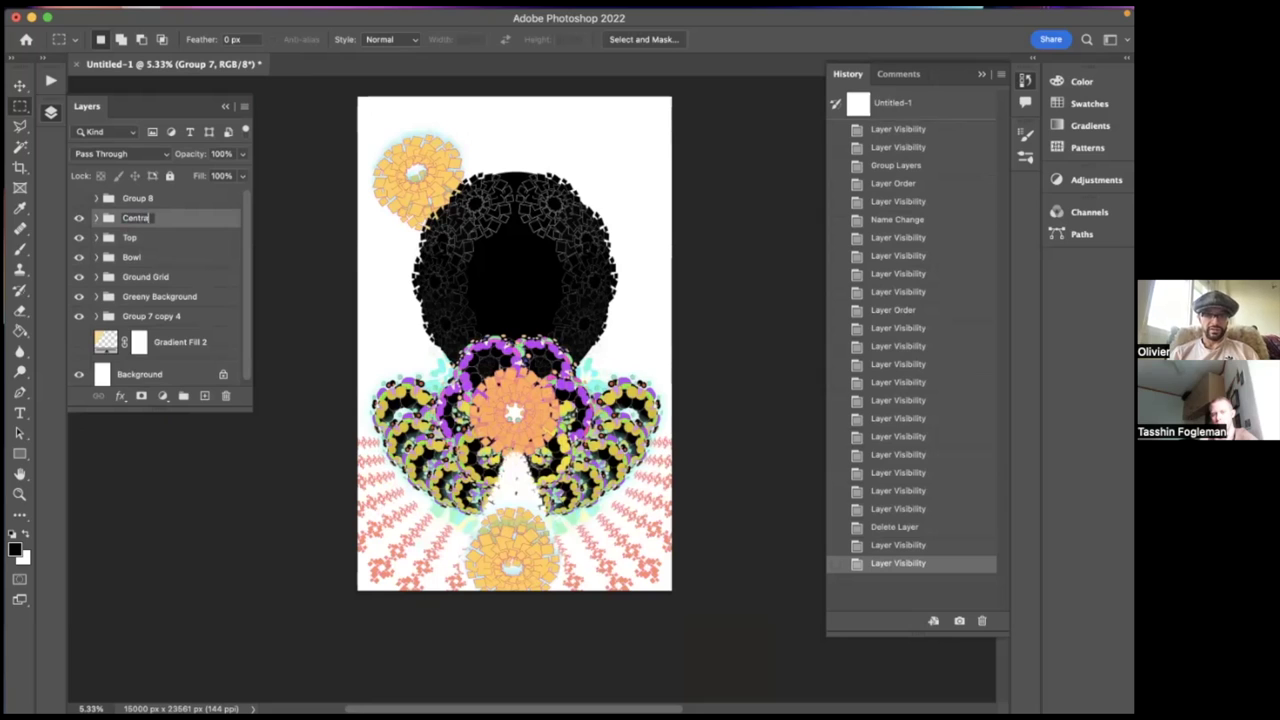
pyautogui.write('l Bottom Poin')
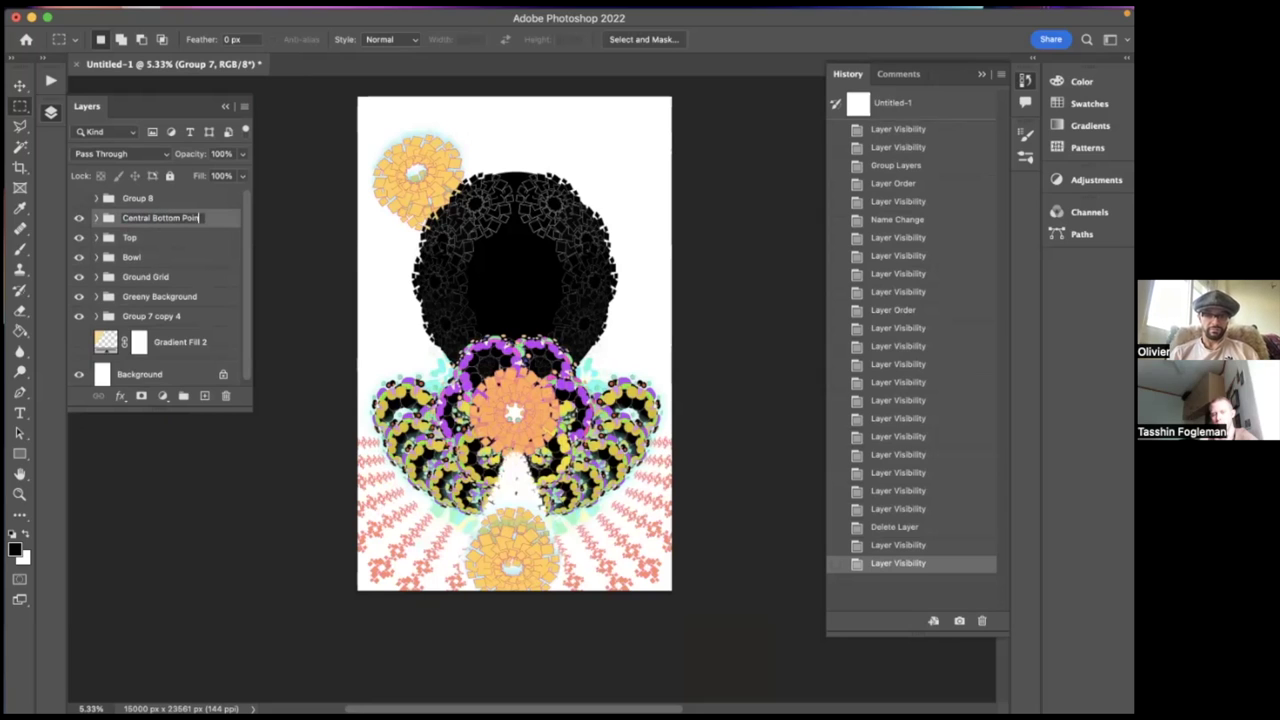
pyautogui.write('t')
pyautogui.press('Return')
# - Check Group 8 by toggling its visibility, and move Group 7 copy 4 directly beneath it in the layer stack
pyautogui.click(80, 199)
pyautogui.click(80, 199)
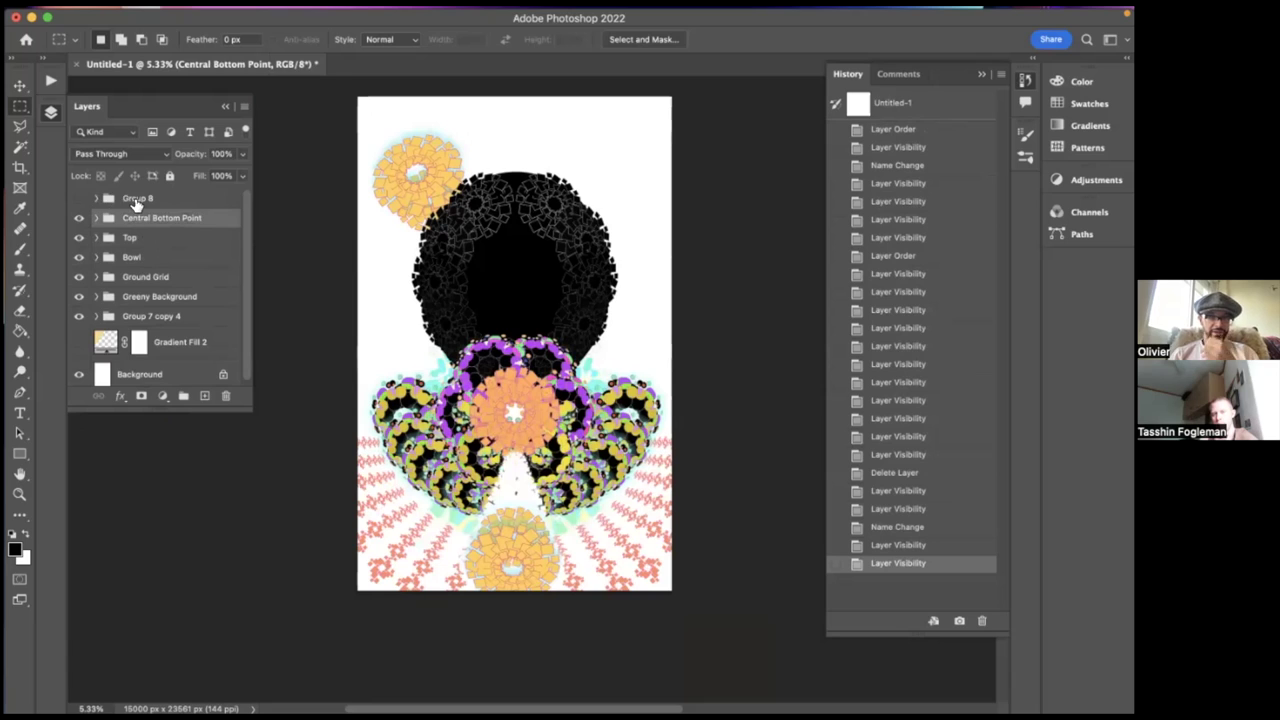
pyautogui.doubleClick(137, 199)
pyautogui.moveTo(133, 328); pyautogui.dragTo(106, 207)
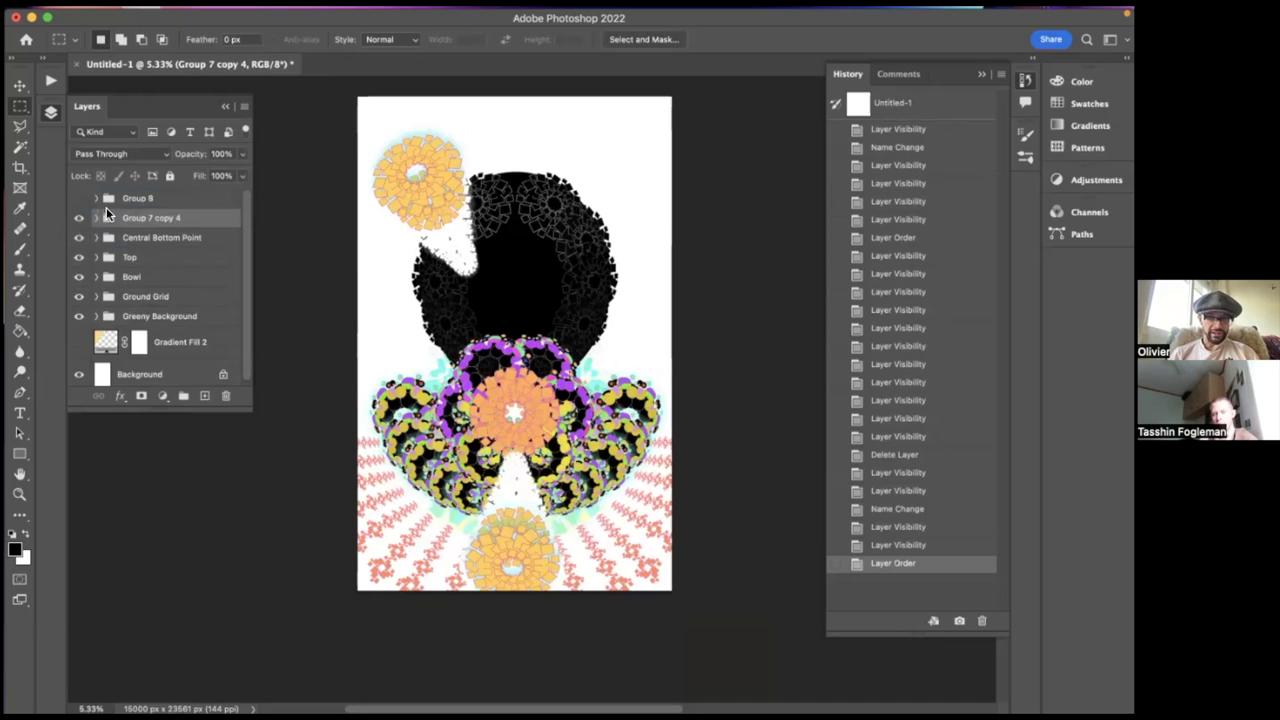
# - Expand Group 7 copy 4 and merge its Group 7 copy, Group 7 copy 2 and Group 7 copy 3 layers into one
pyautogui.click(97, 218)
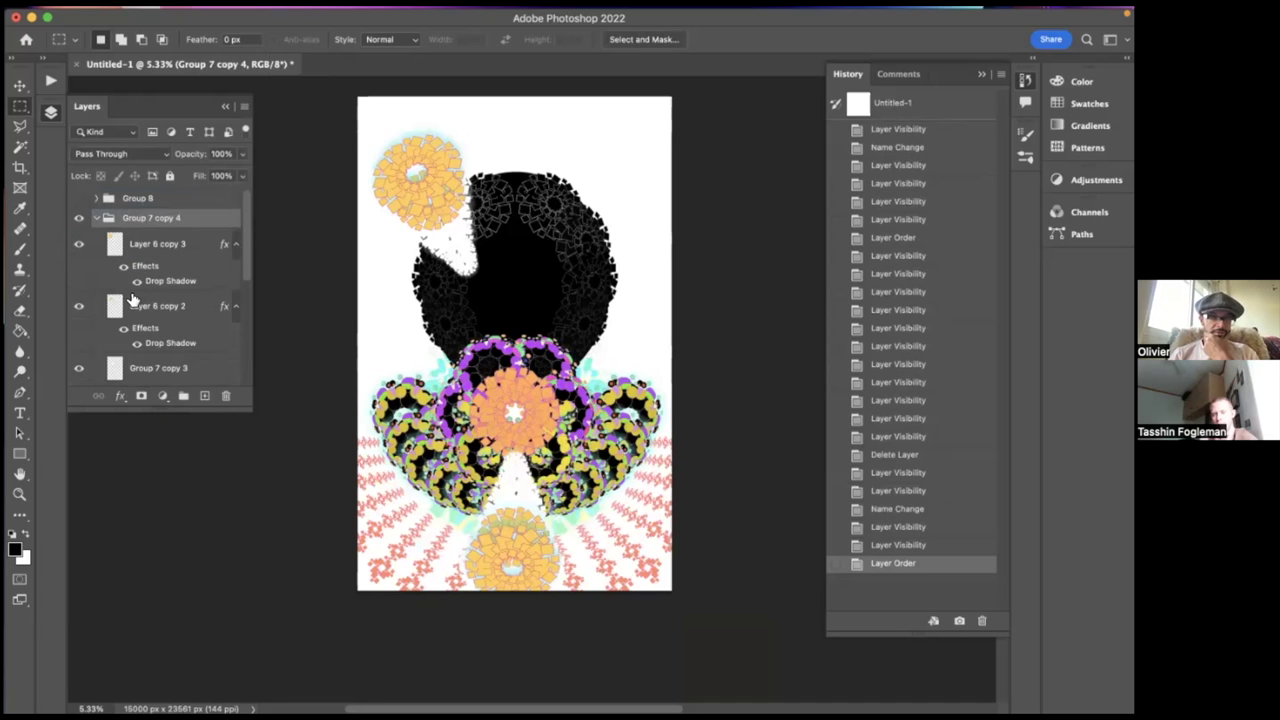
pyautogui.scroll(-3, 133, 298)
pyautogui.click(130, 263)
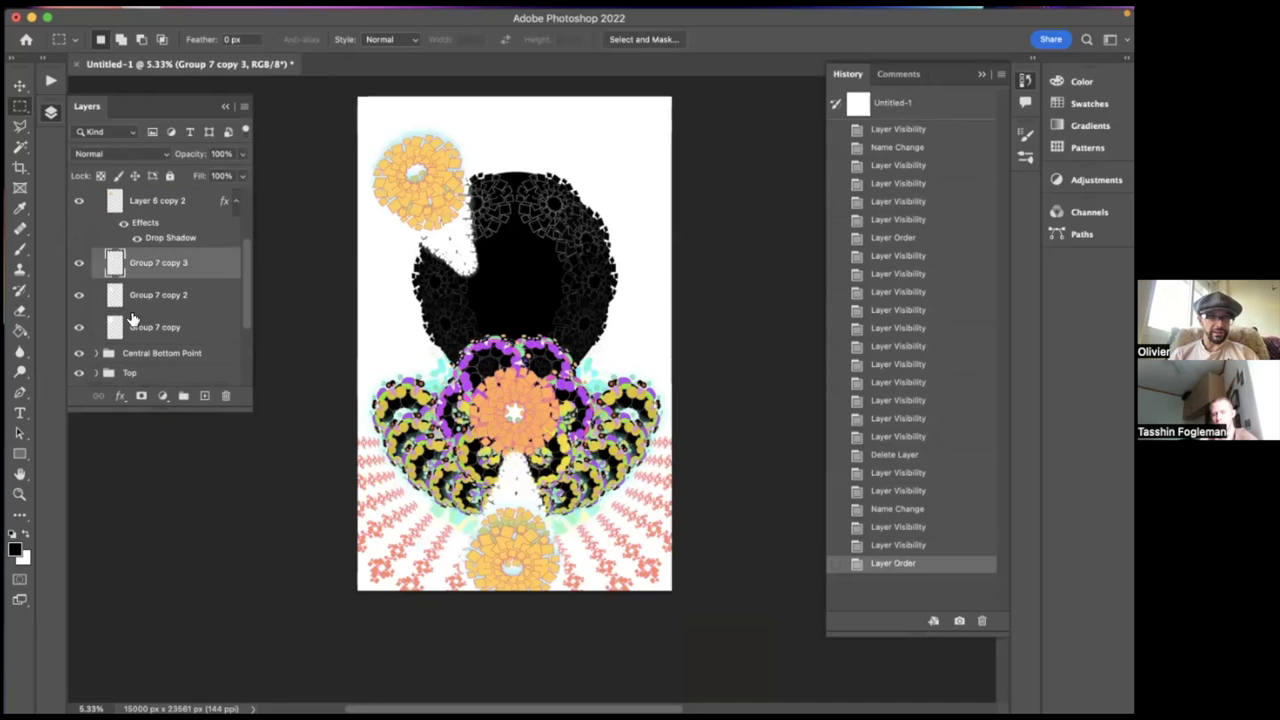
pyautogui.keyDown('shift'); pyautogui.click(130, 326); pyautogui.keyUp('shift')
pyautogui.press('super+e')
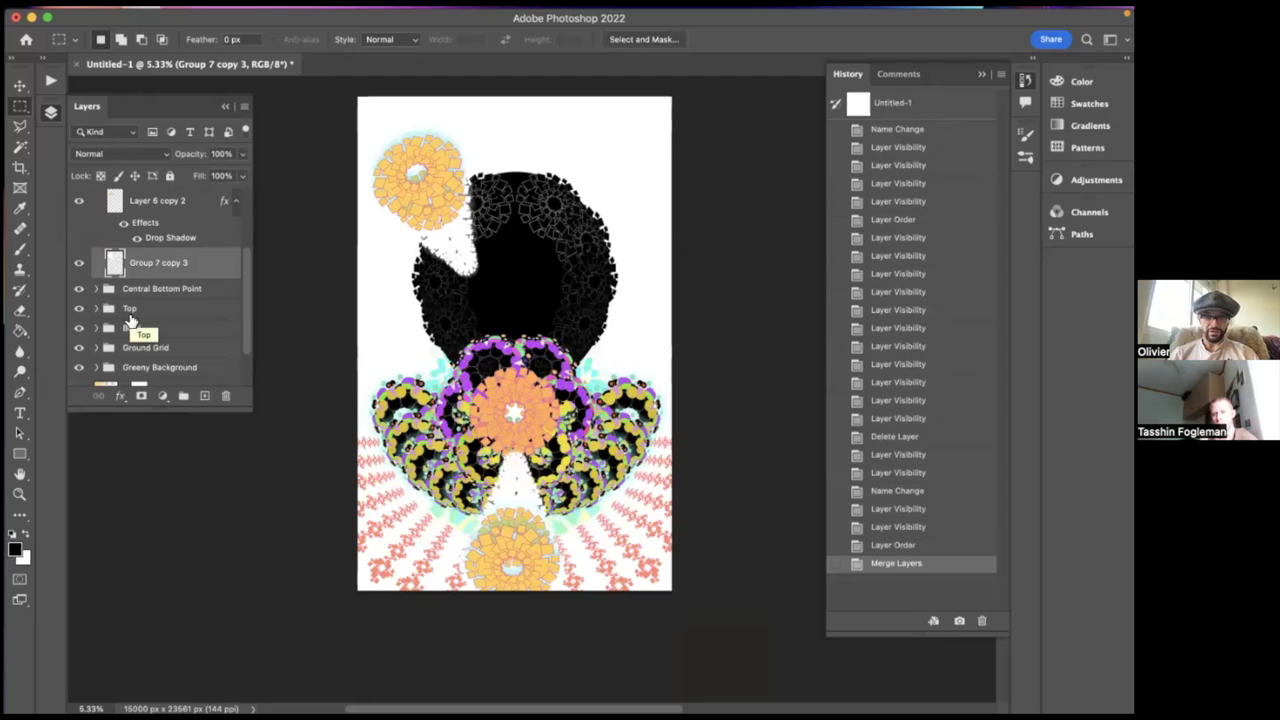
# - Apply a linear green-to-yellow Gradient Overlay to the merged layer, with a -62° angle and the green stop at 58%
pyautogui.click(116, 399)
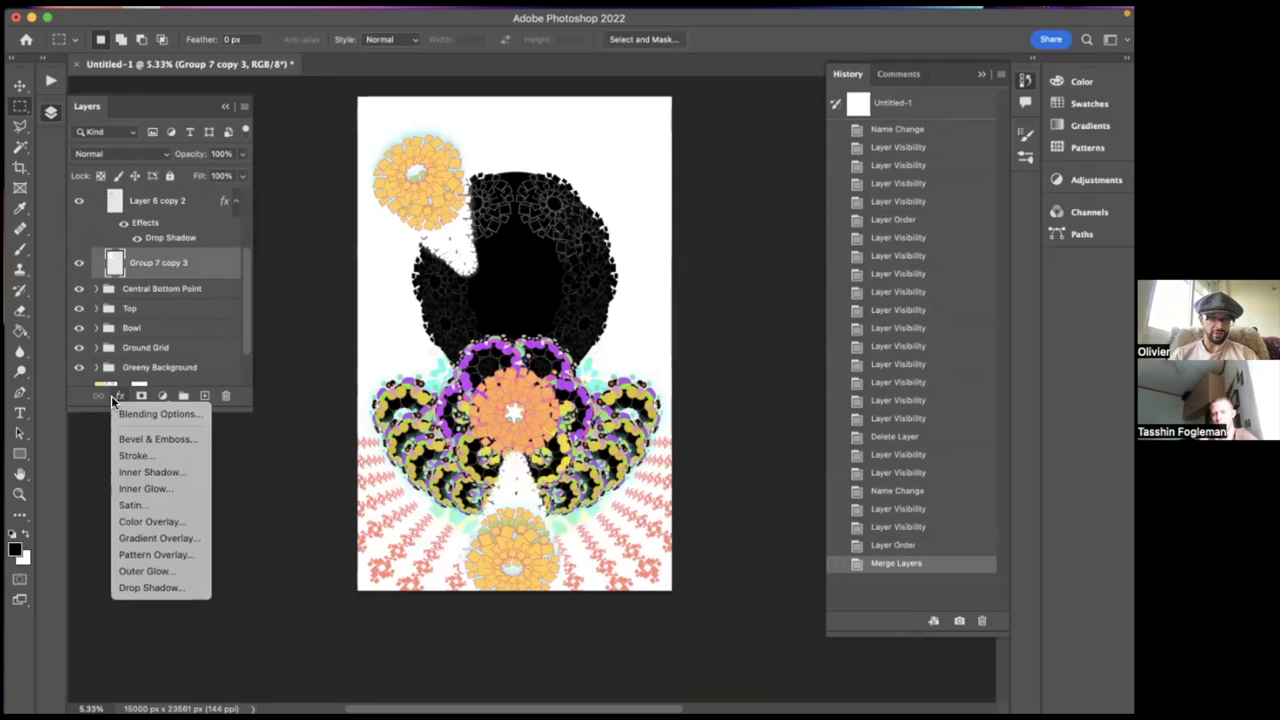
pyautogui.press('Escape')
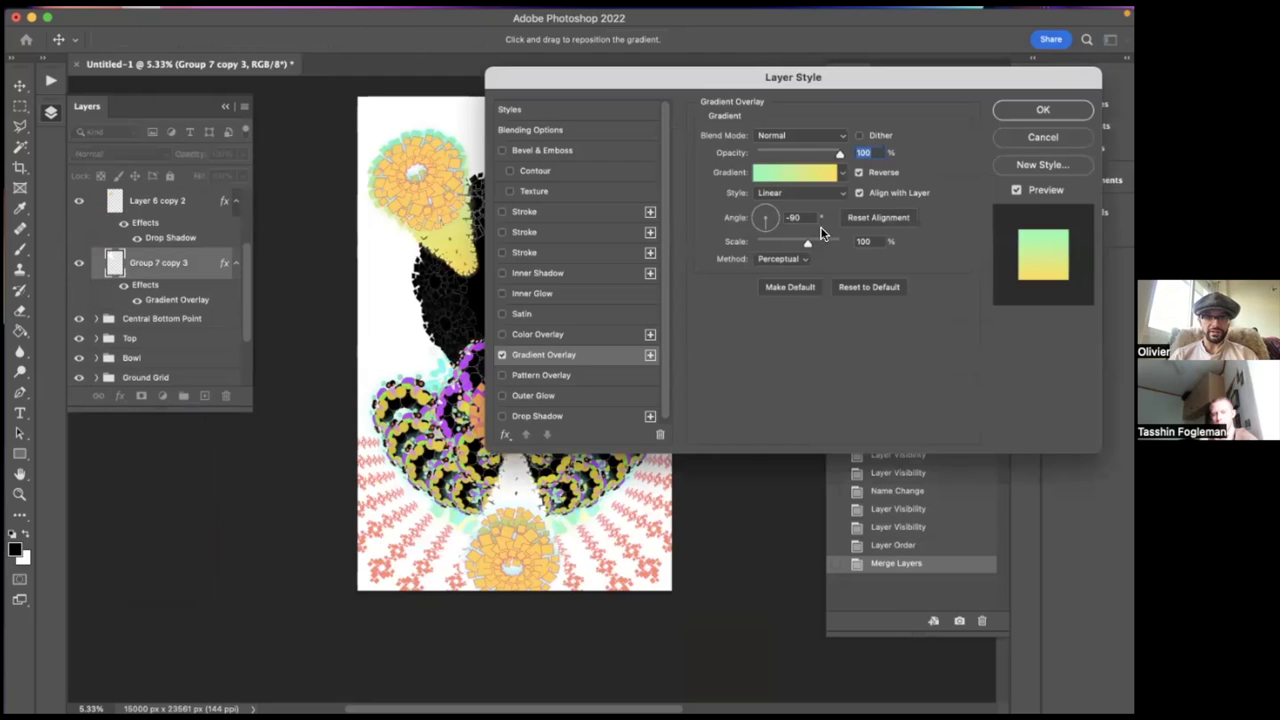
pyautogui.click(771, 227)
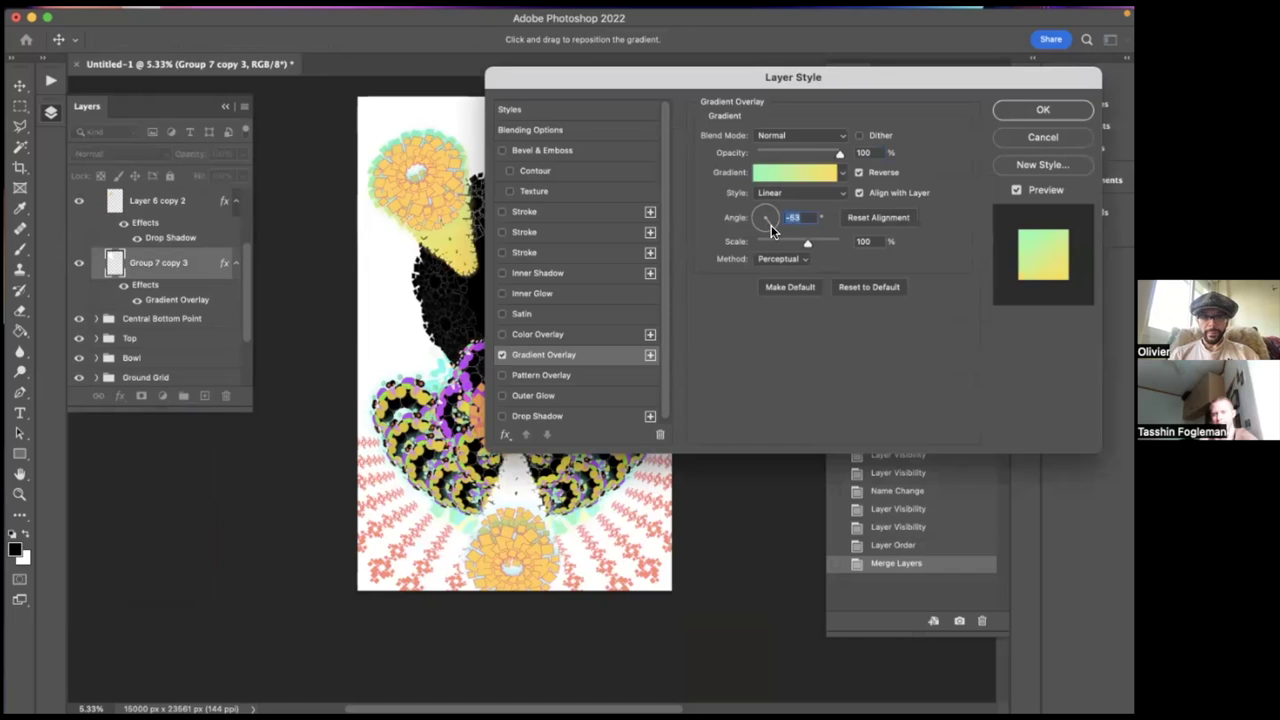
pyautogui.click(783, 173)
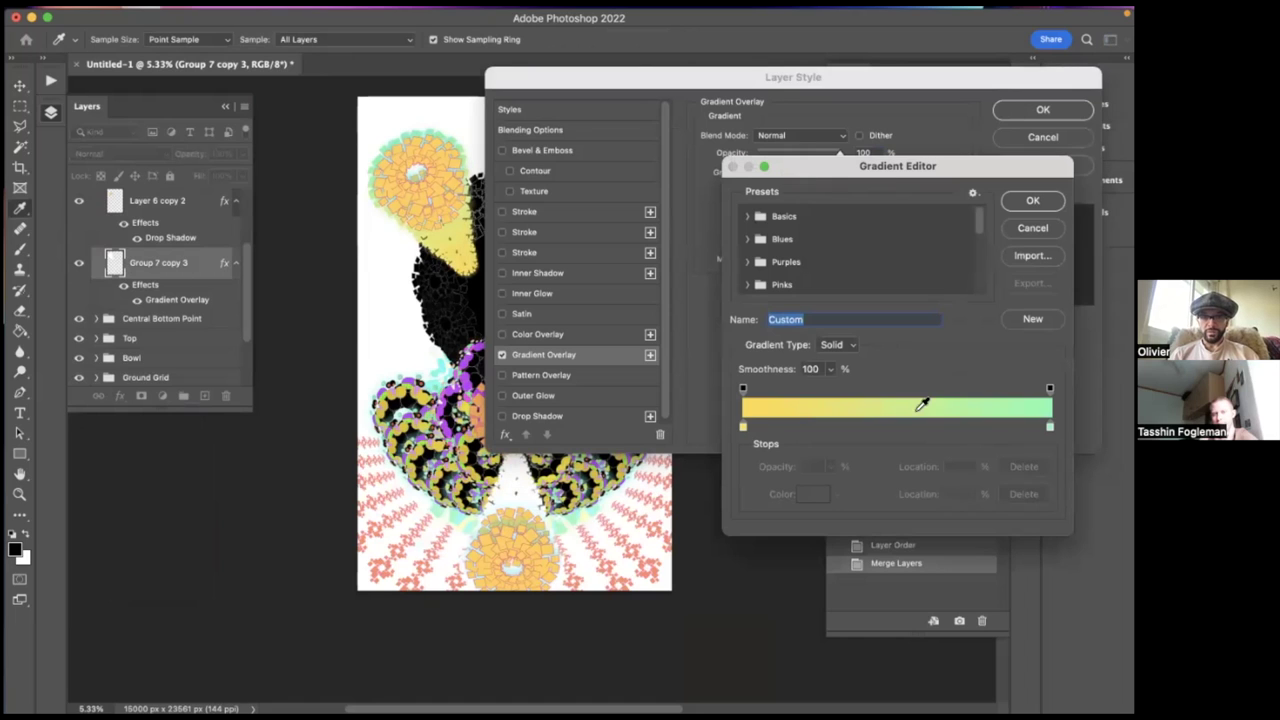
pyautogui.moveTo(1049, 427); pyautogui.dragTo(920, 422)
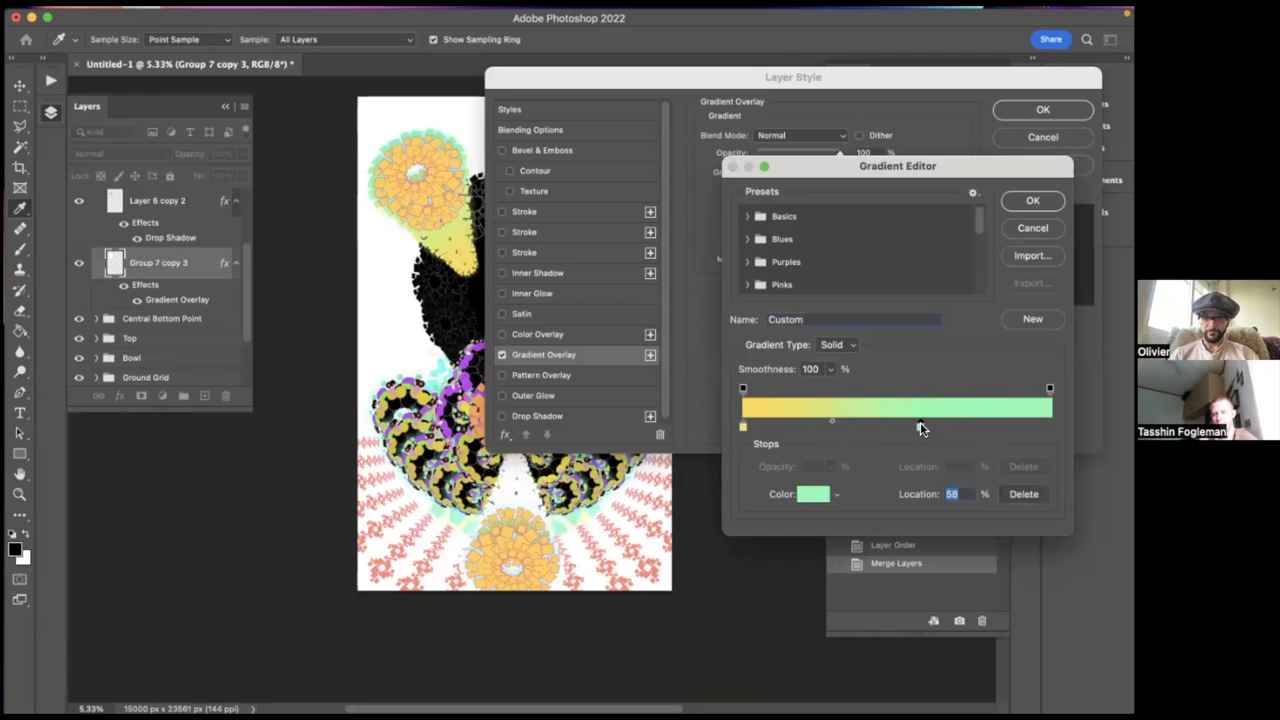
pyautogui.press('Return')
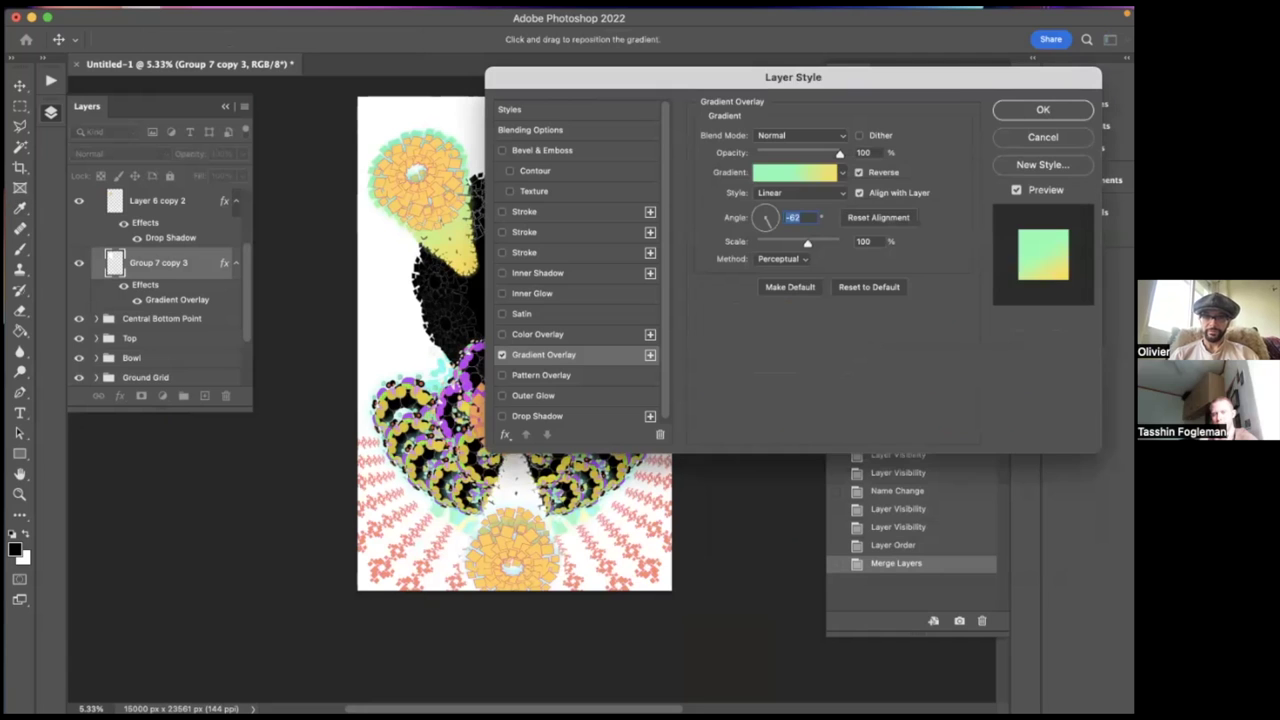
pyautogui.press('Return')
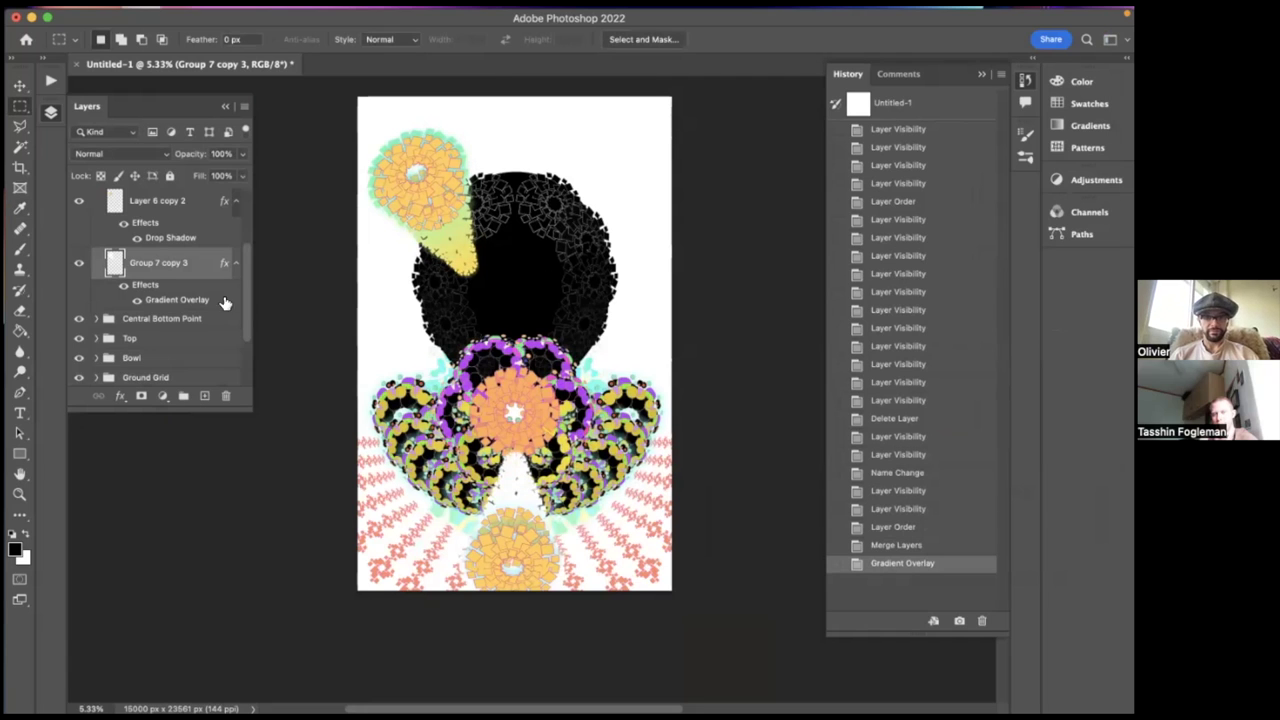
# - Check and duplicate the Group 7 copy 4 group, hide the original, and merge the duplicate into a single layer
pyautogui.scroll(2, 186, 280)
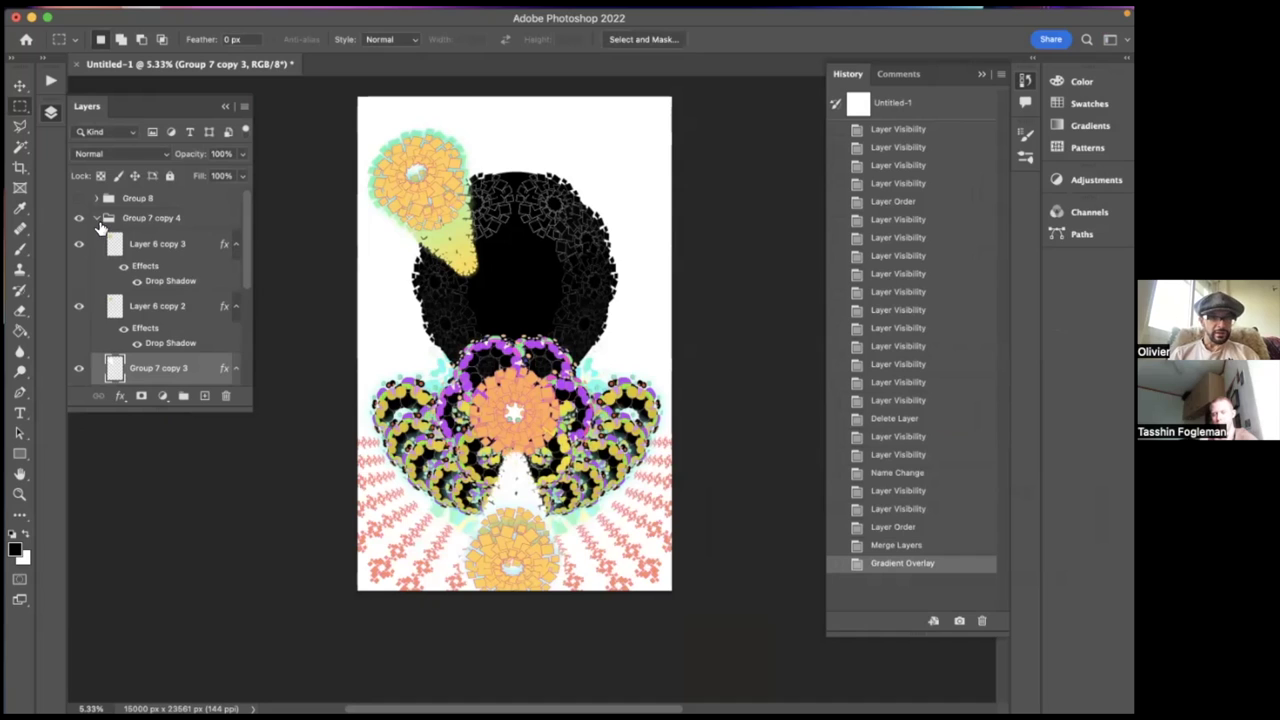
pyautogui.click(97, 219)
pyautogui.click(80, 219)
pyautogui.click(80, 219)
pyautogui.click(80, 219)
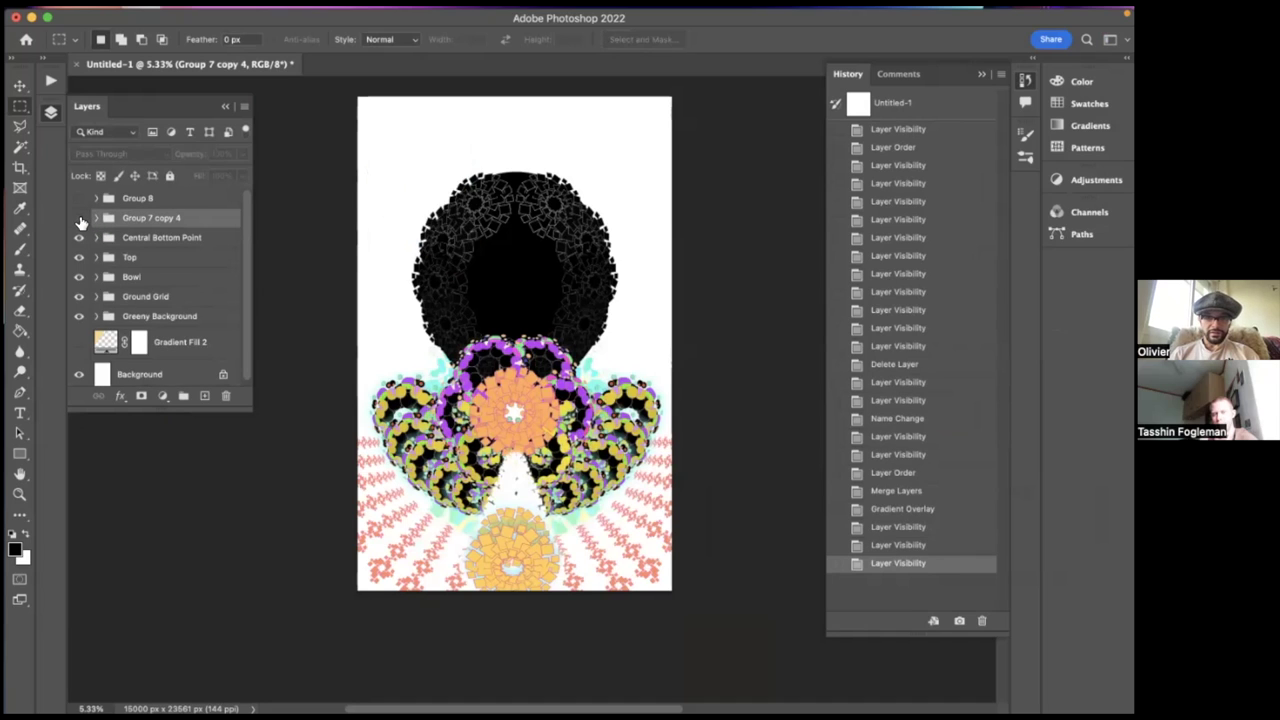
pyautogui.click(80, 219)
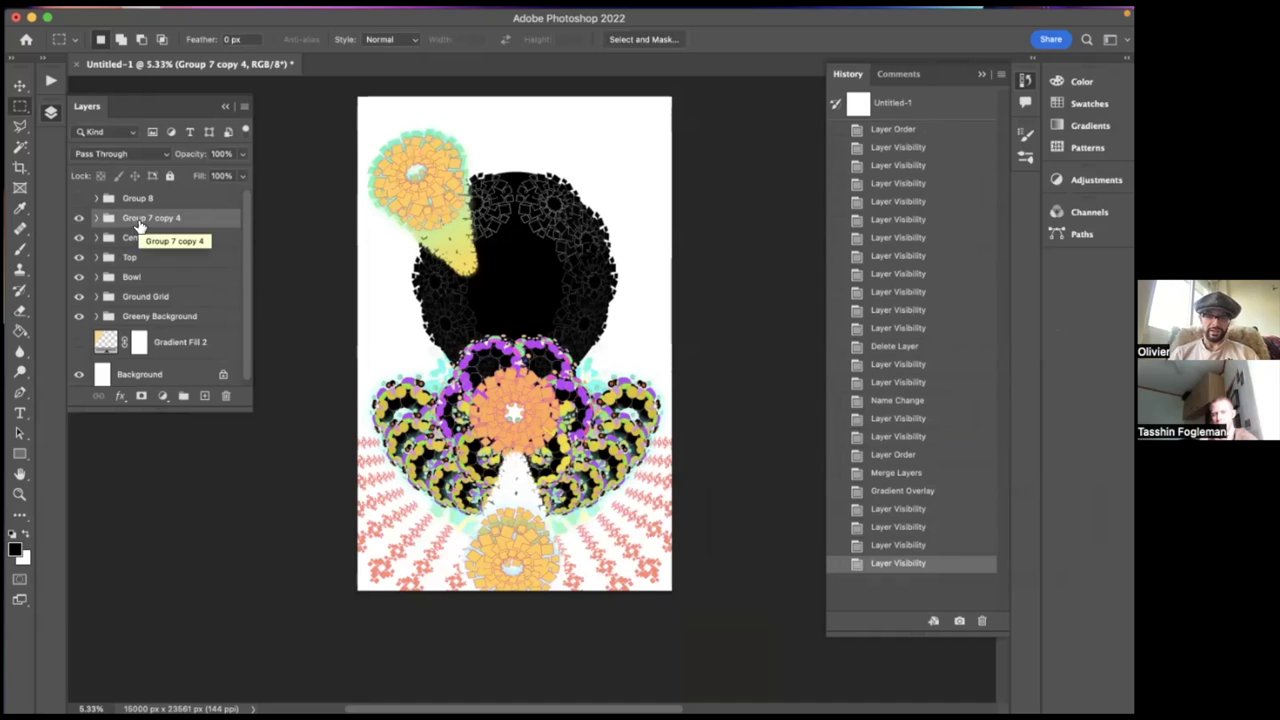
pyautogui.press('super+j')
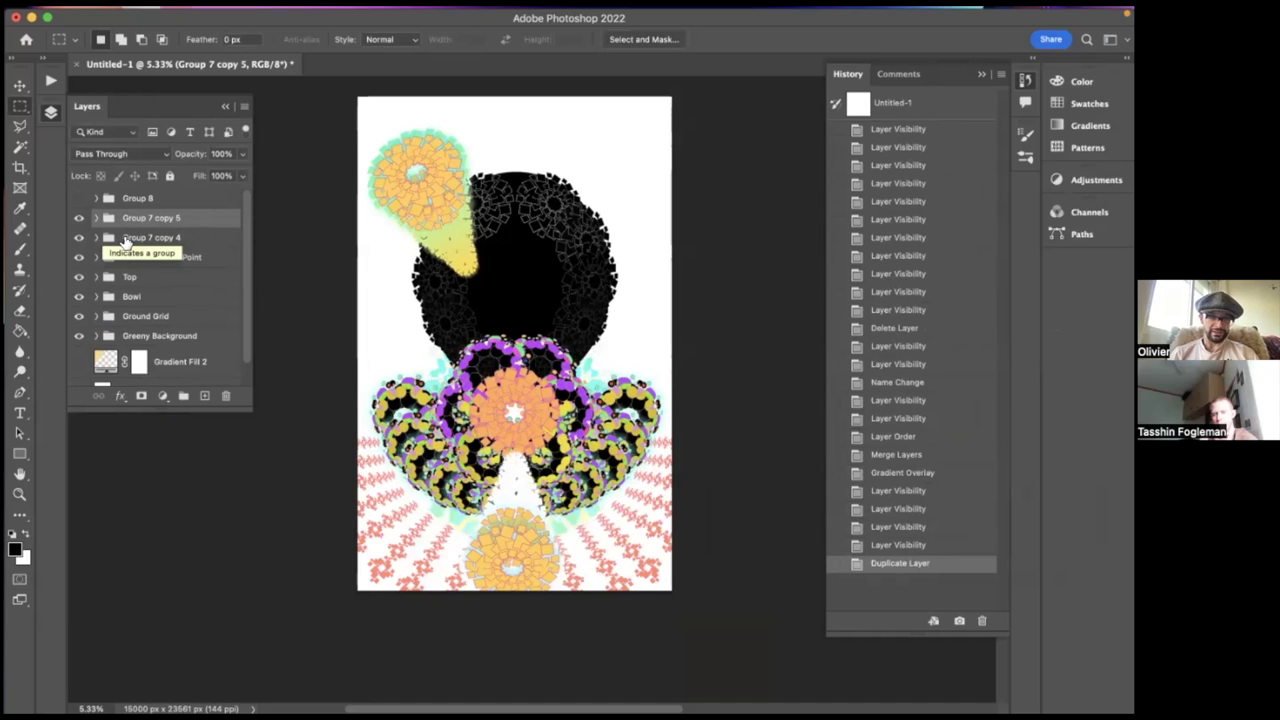
pyautogui.click(79, 237)
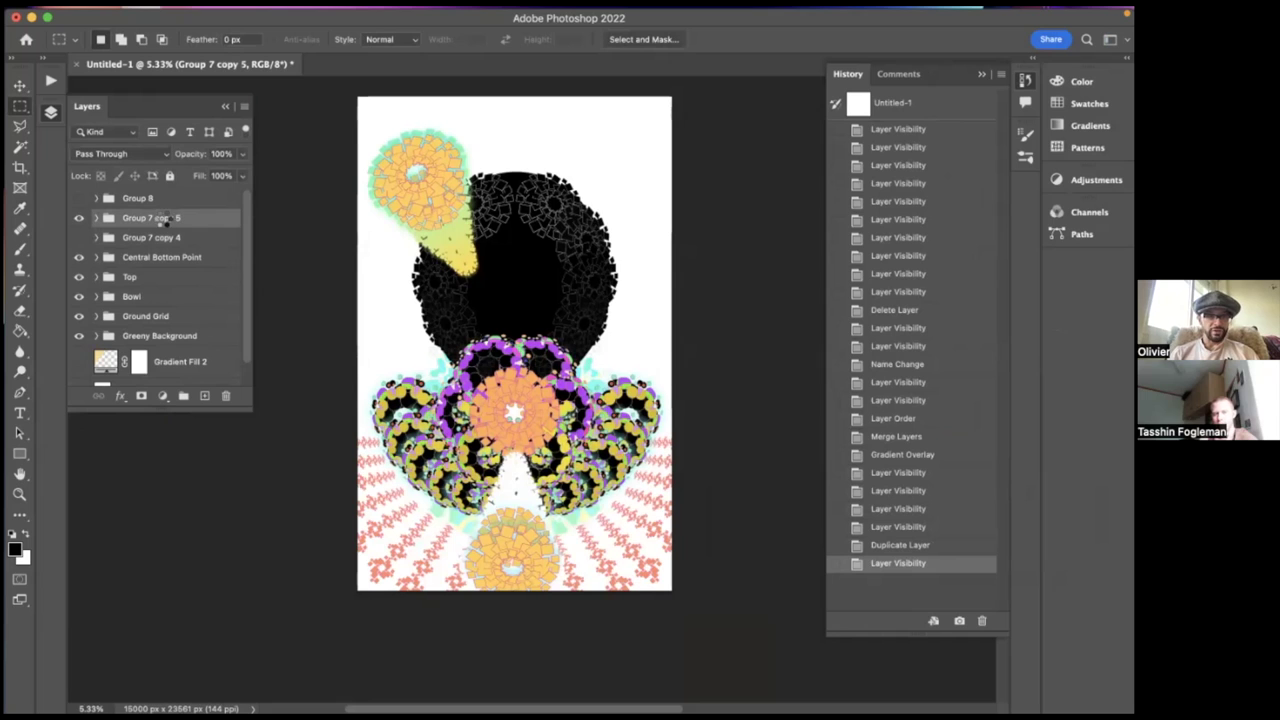
pyautogui.press('super+e')
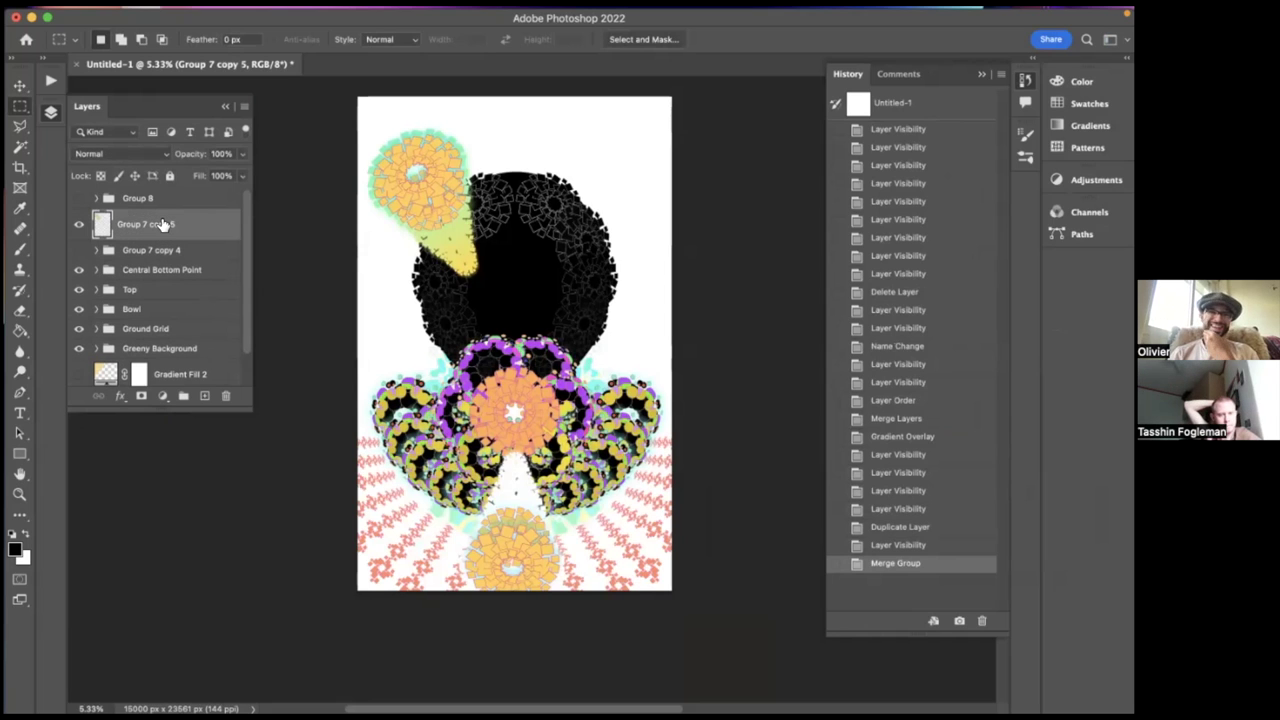
# - Duplicate the merged upper flower layer, rotate the copy about -150° and place it over the bottom central flower
pyautogui.press('super+j')
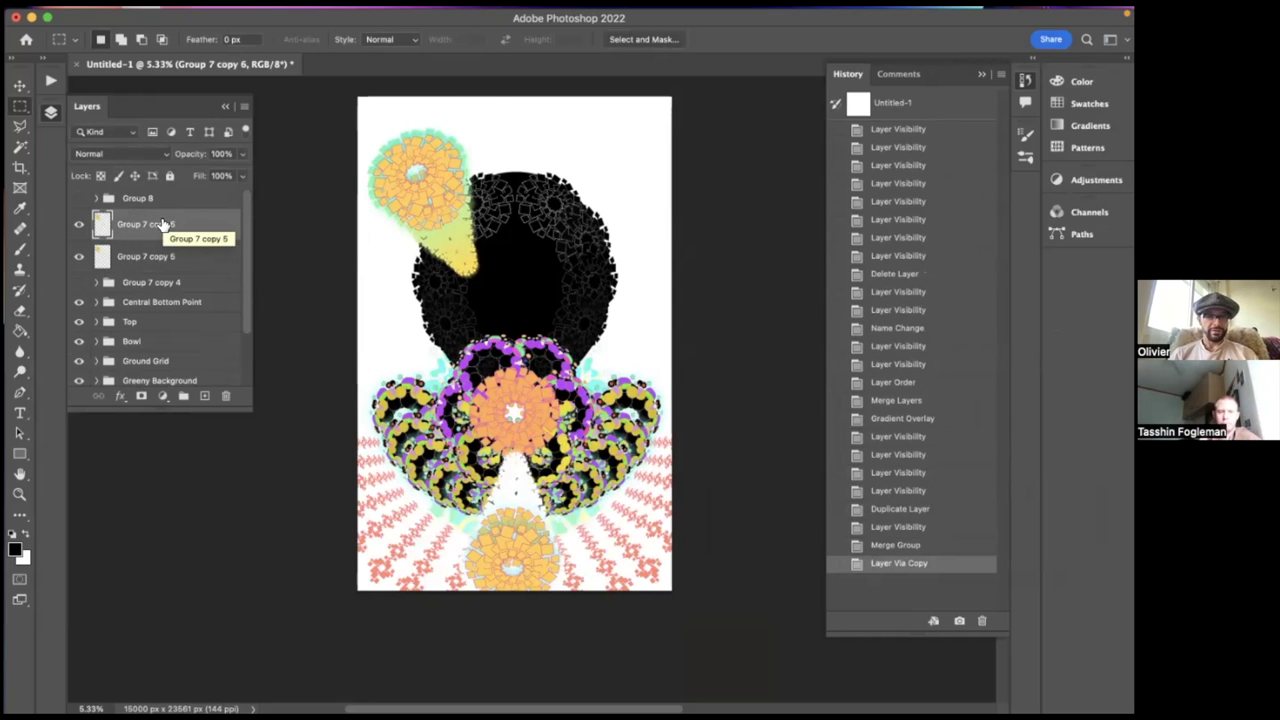
pyautogui.press('super+t')
pyautogui.moveTo(494, 109); pyautogui.dragTo(334, 281)
pyautogui.moveTo(411, 230); pyautogui.dragTo(457, 500)
pyautogui.moveTo(615, 370); pyautogui.dragTo(655, 405)
pyautogui.moveTo(523, 491); pyautogui.dragTo(506, 539)
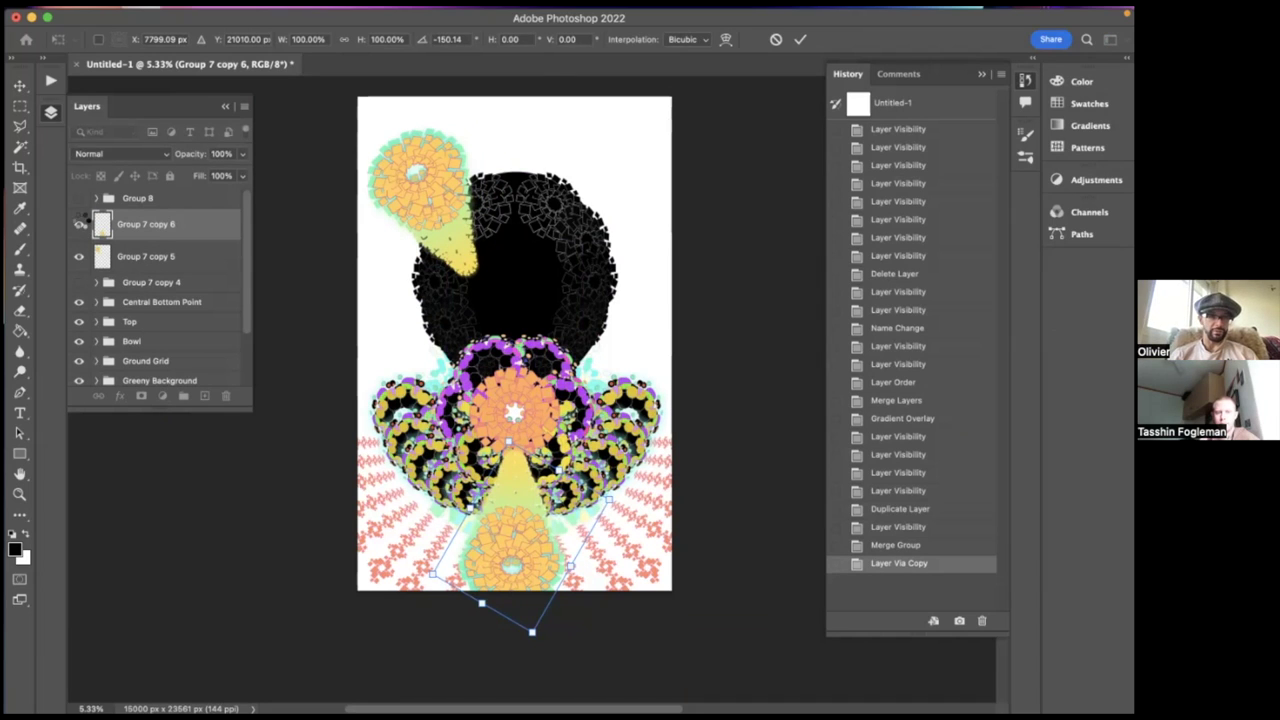
# - Hide and delete the rotated flower copy layer, Group 7 copy 6, that covers the bottom central flower
pyautogui.click(79, 224)
pyautogui.click(225, 395)
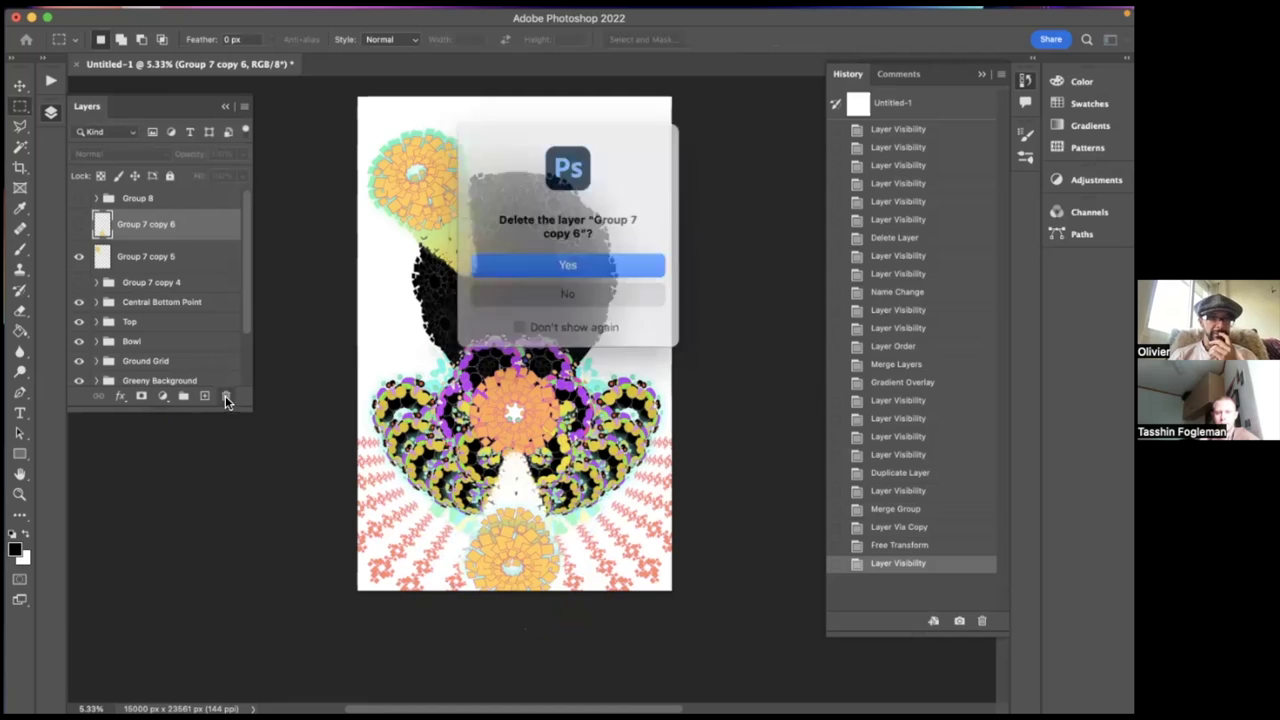
pyautogui.click(592, 265)
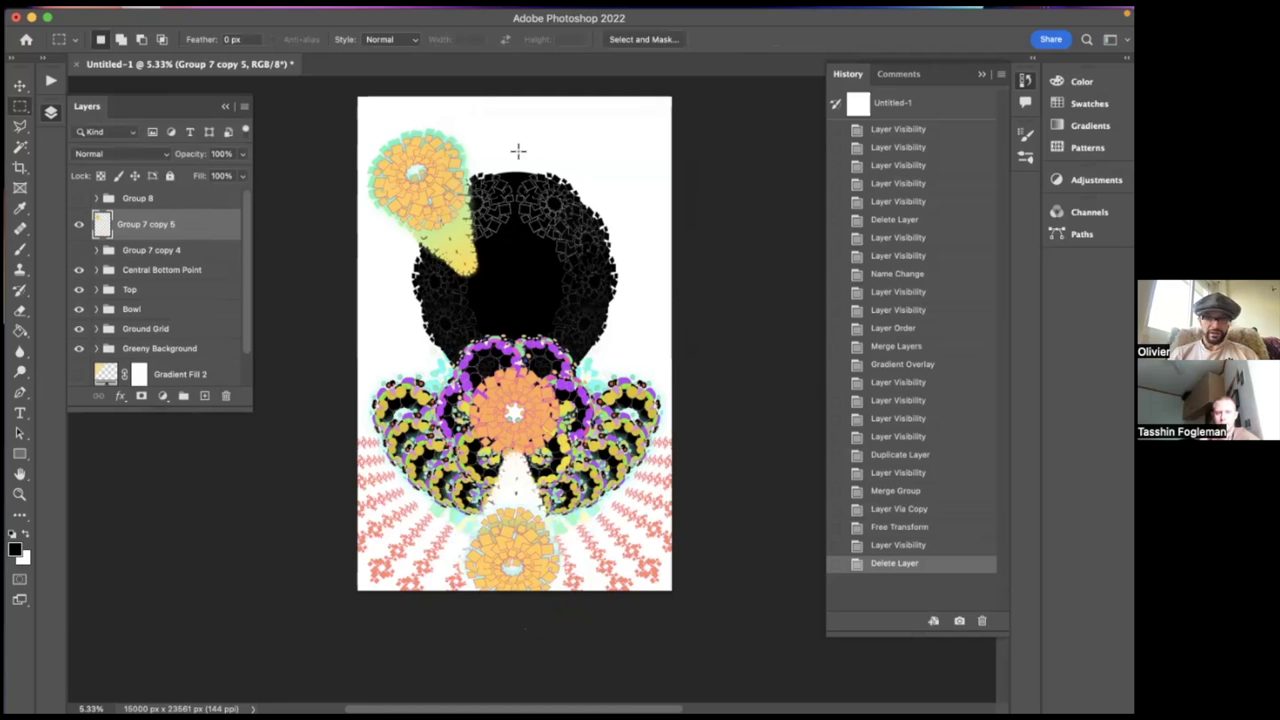
# - Open the Canvas Size settings, anchor the canvas at its bottom centre and set the new width to 18000 pixels
pyautogui.scroll(-3, 467, 223)
pyautogui.scroll(5, 467, 223)
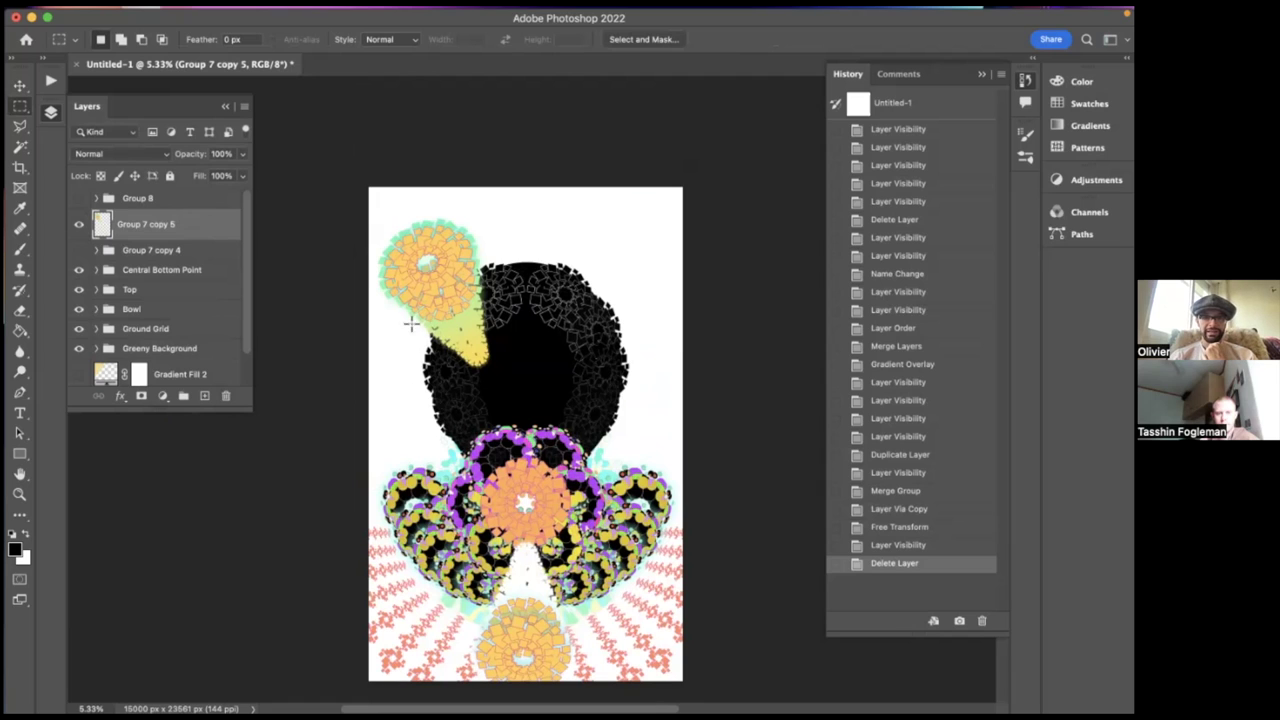
pyautogui.scroll(-1, 383, 327)
pyautogui.scroll(-1, 383, 327)
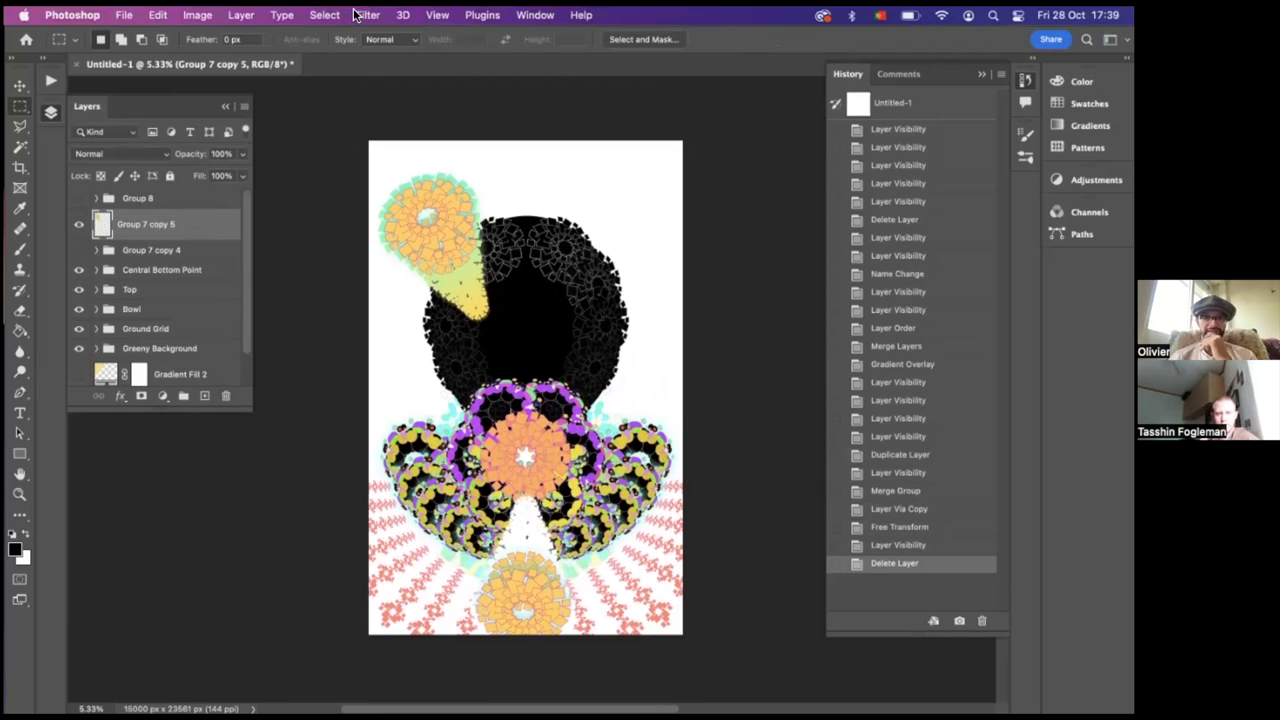
pyautogui.click(199, 17)
pyautogui.click(255, 147)
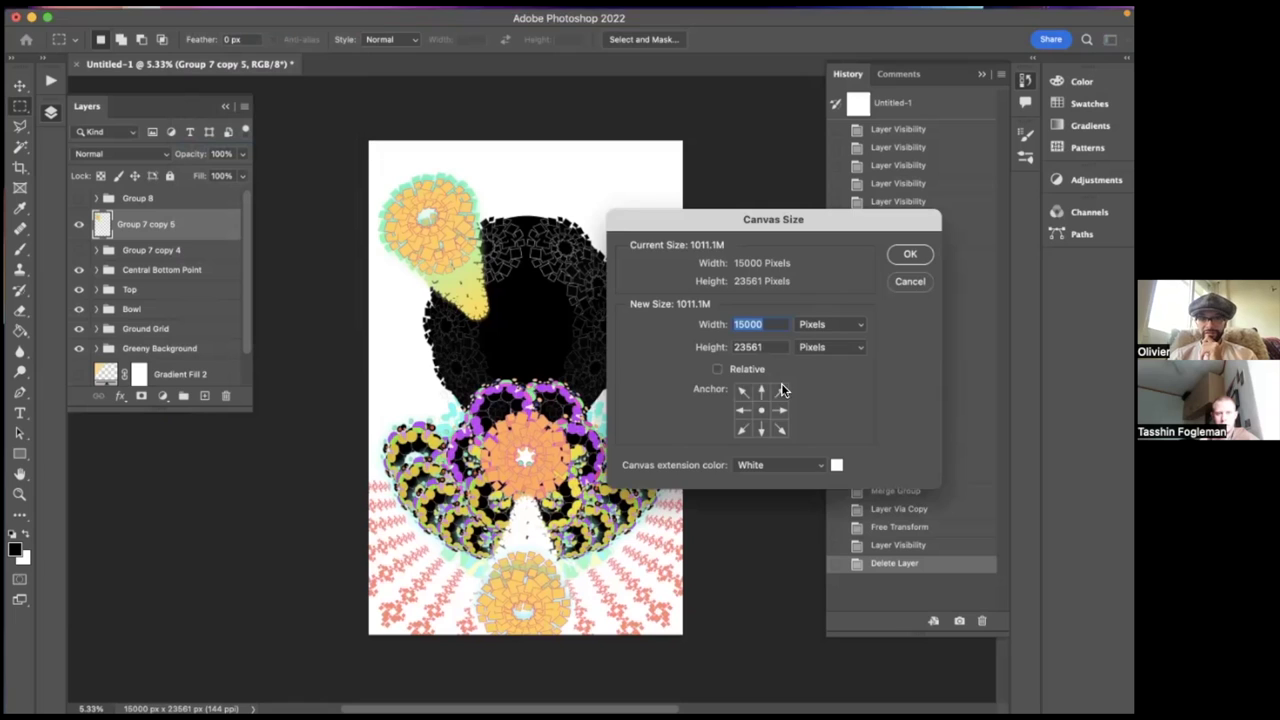
pyautogui.moveTo(779, 228); pyautogui.dragTo(837, 194)
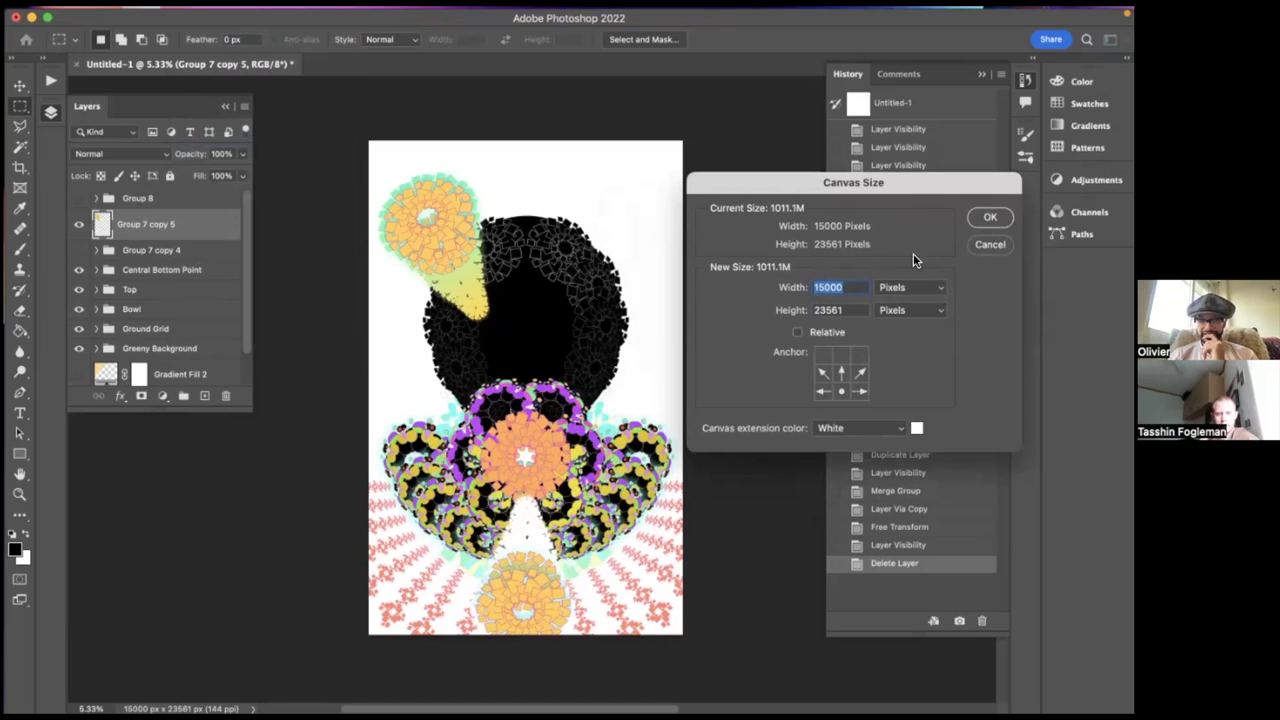
pyautogui.doubleClick(849, 313)
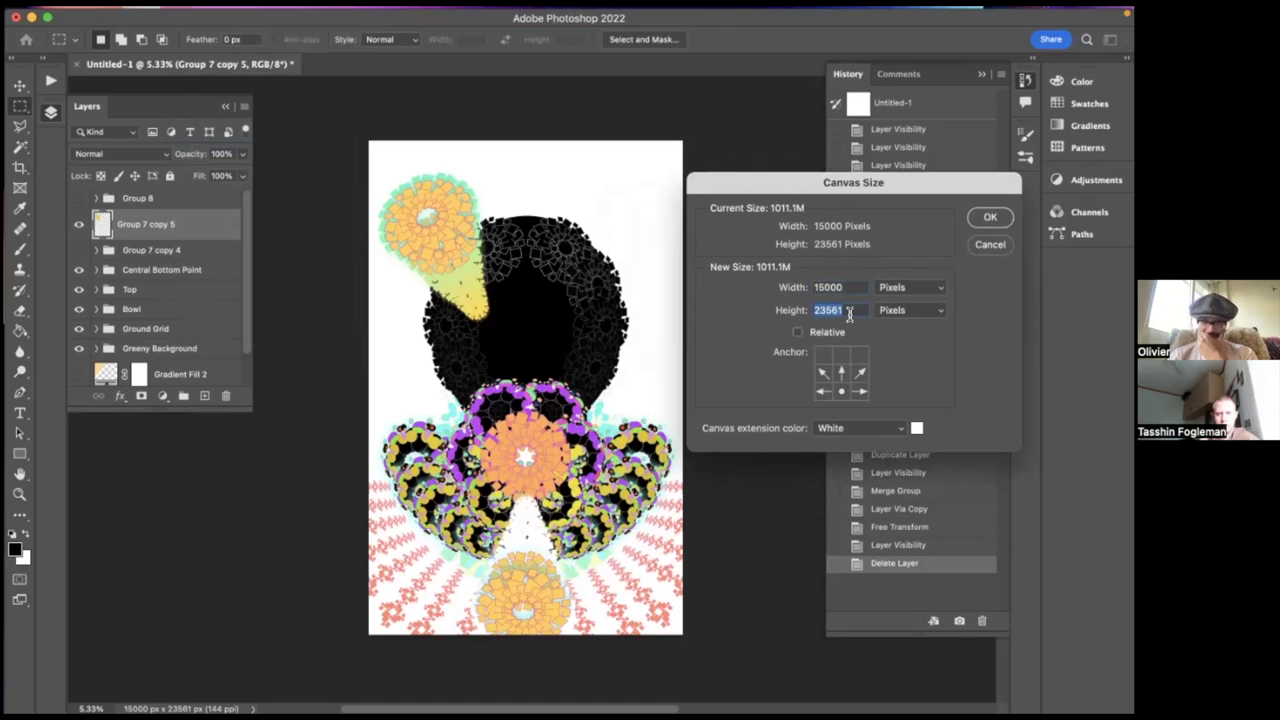
pyautogui.doubleClick(820, 288)
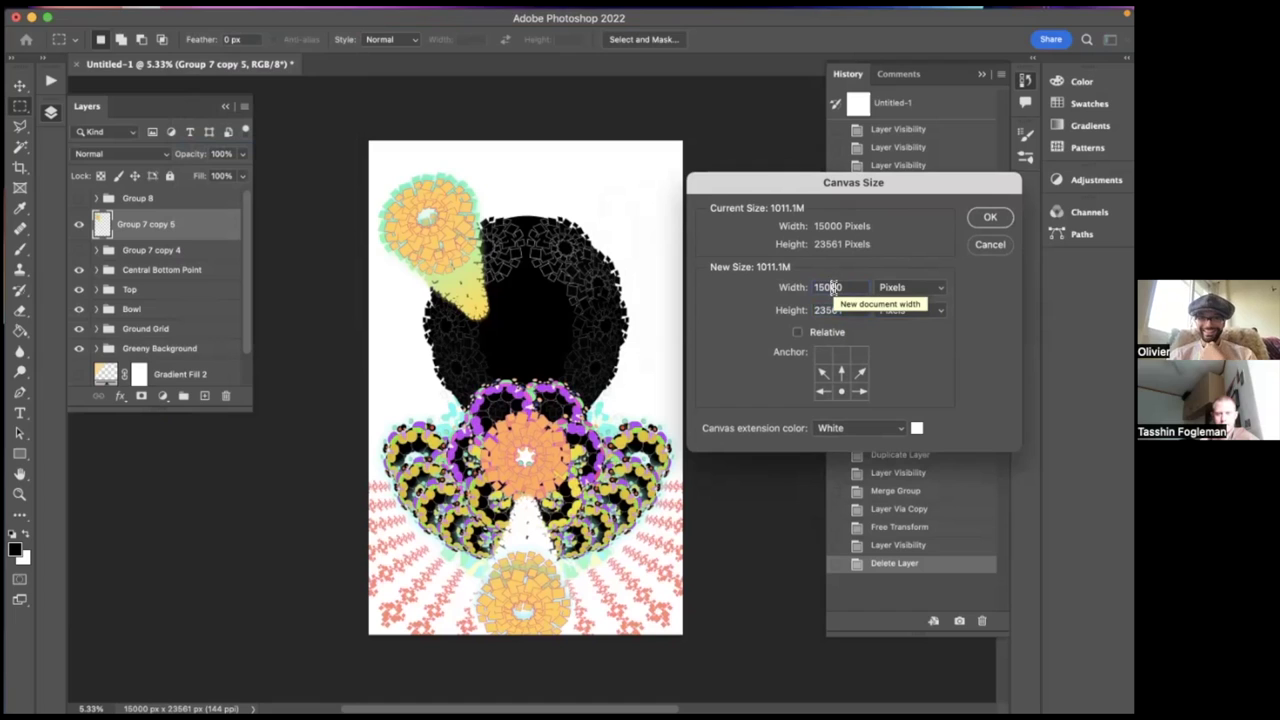
pyautogui.click(817, 288)
pyautogui.press('BackSpace')
pyautogui.write('8')
# - Set the new canvas height to 25500 pixels and apply the resize
pyautogui.doubleClick(825, 312)
pyautogui.click(825, 312)
pyautogui.press('BackSpace')
pyautogui.write('5')
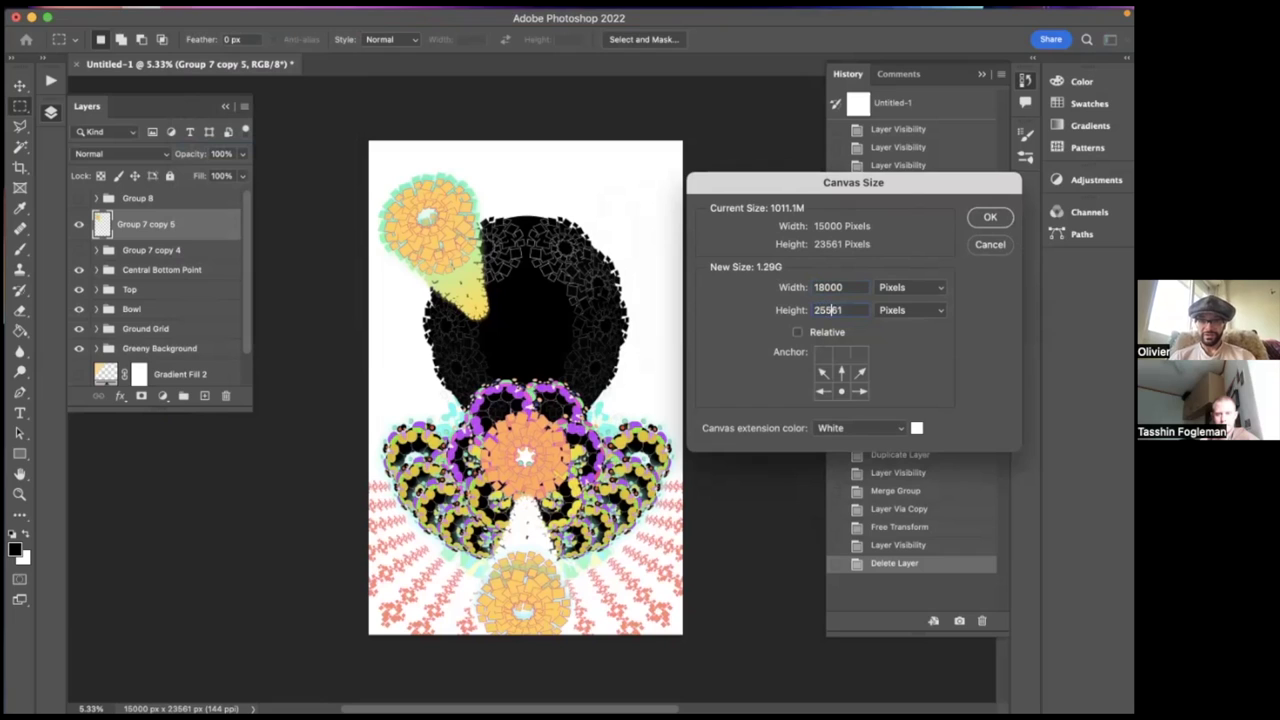
pyautogui.press('BackSpace')
pyautogui.press('BackSpace')
pyautogui.write('00')
pyautogui.press('Return')
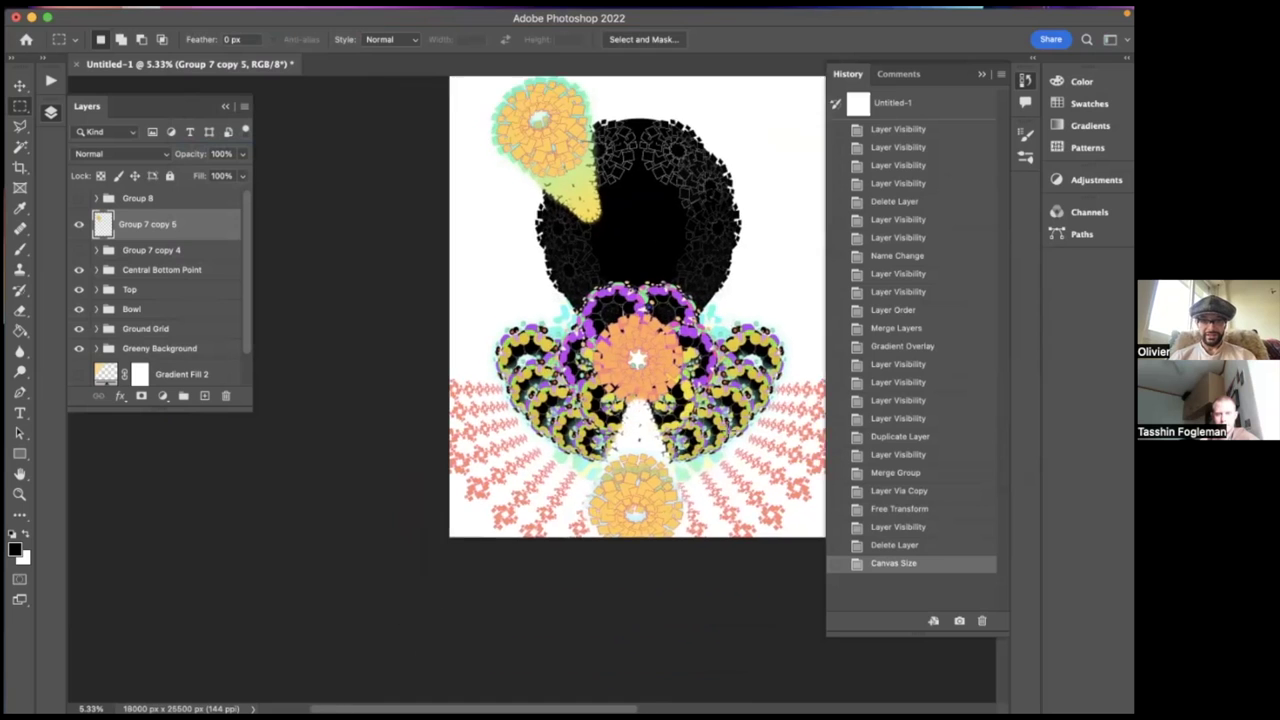
# - Scale the upper flower to about 61%, rotate it about -30° and place its cone tip on the black ring's upper-left edge
pyautogui.hscroll(3, 728, 430)
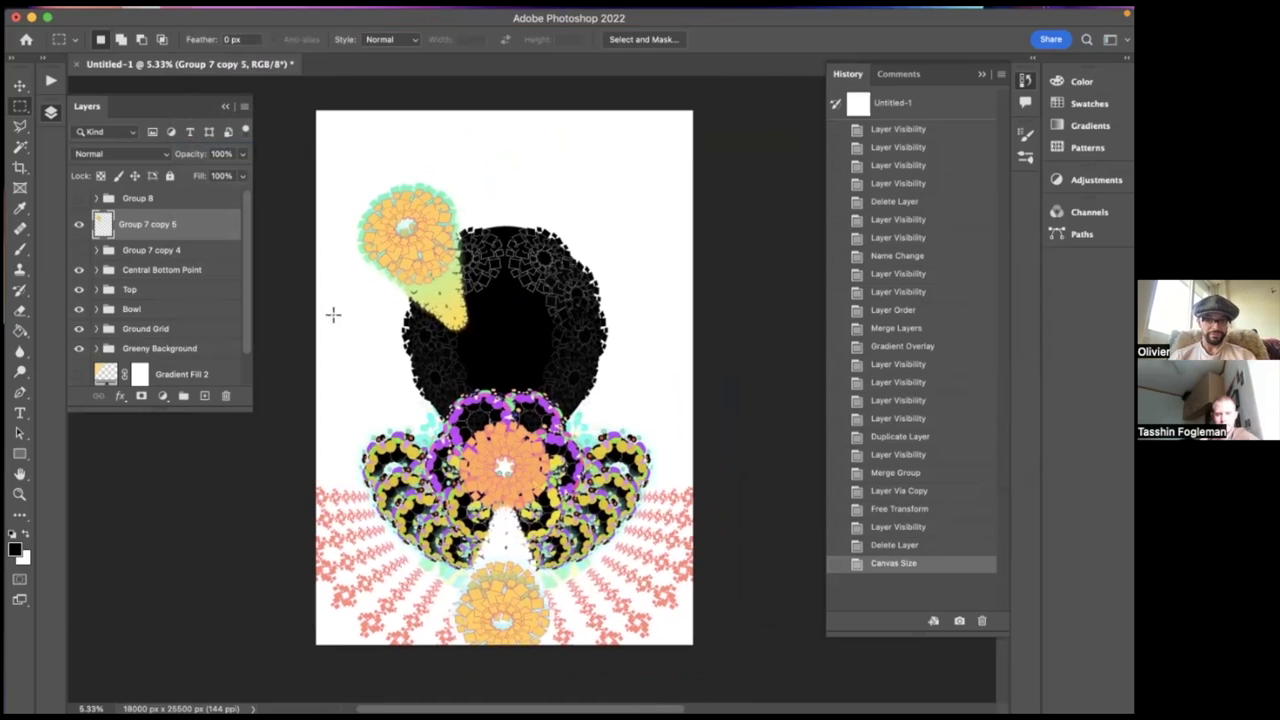
pyautogui.scroll(2, 331, 315)
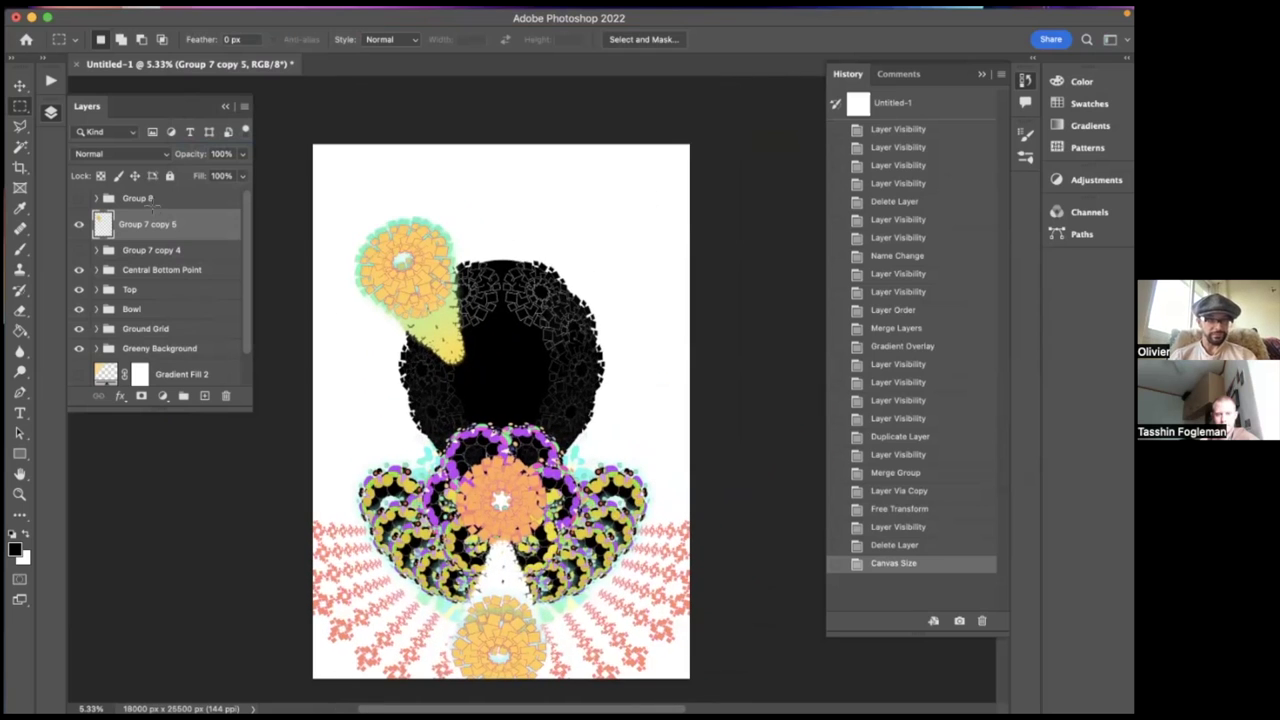
pyautogui.hotkey('ctrl', 't')
pyautogui.moveTo(420, 300); pyautogui.dragTo(370, 247)
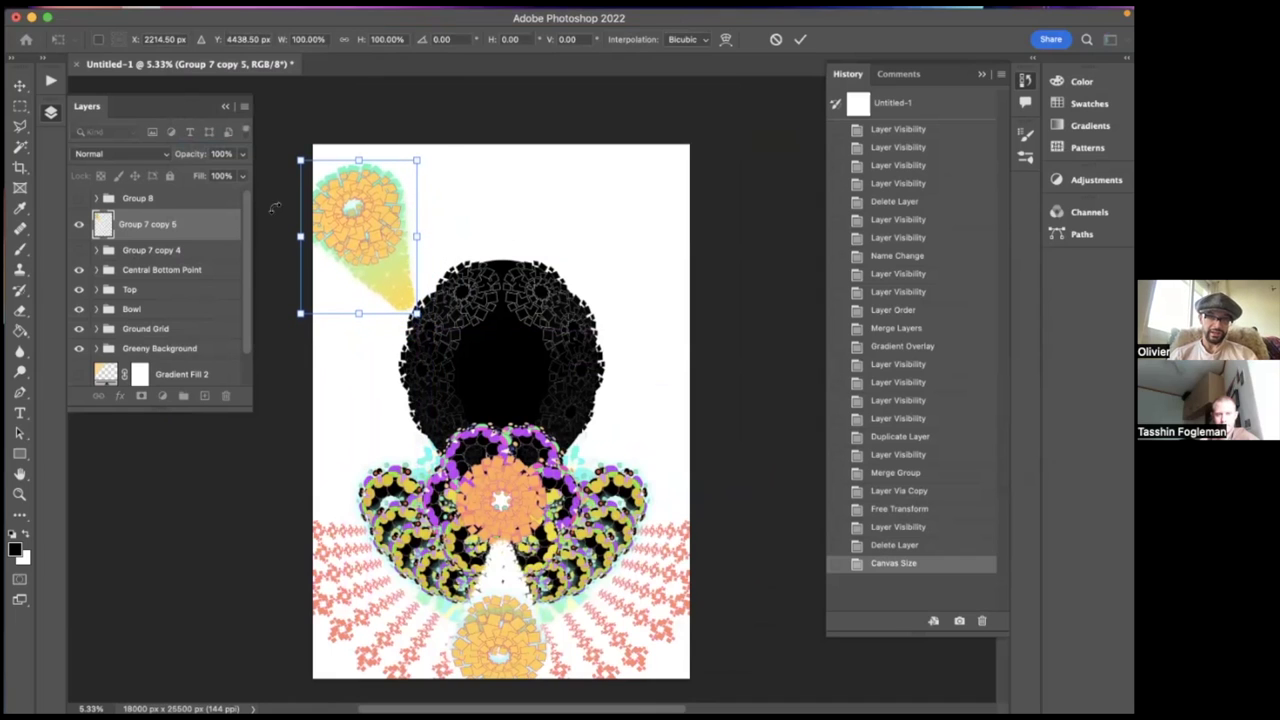
pyautogui.moveTo(414, 162); pyautogui.dragTo(397, 225)
pyautogui.moveTo(477, 209); pyautogui.dragTo(466, 186)
pyautogui.moveTo(372, 245); pyautogui.dragTo(371, 284)
pyautogui.moveTo(474, 220); pyautogui.dragTo(457, 194)
pyautogui.moveTo(380, 282); pyautogui.dragTo(381, 298)
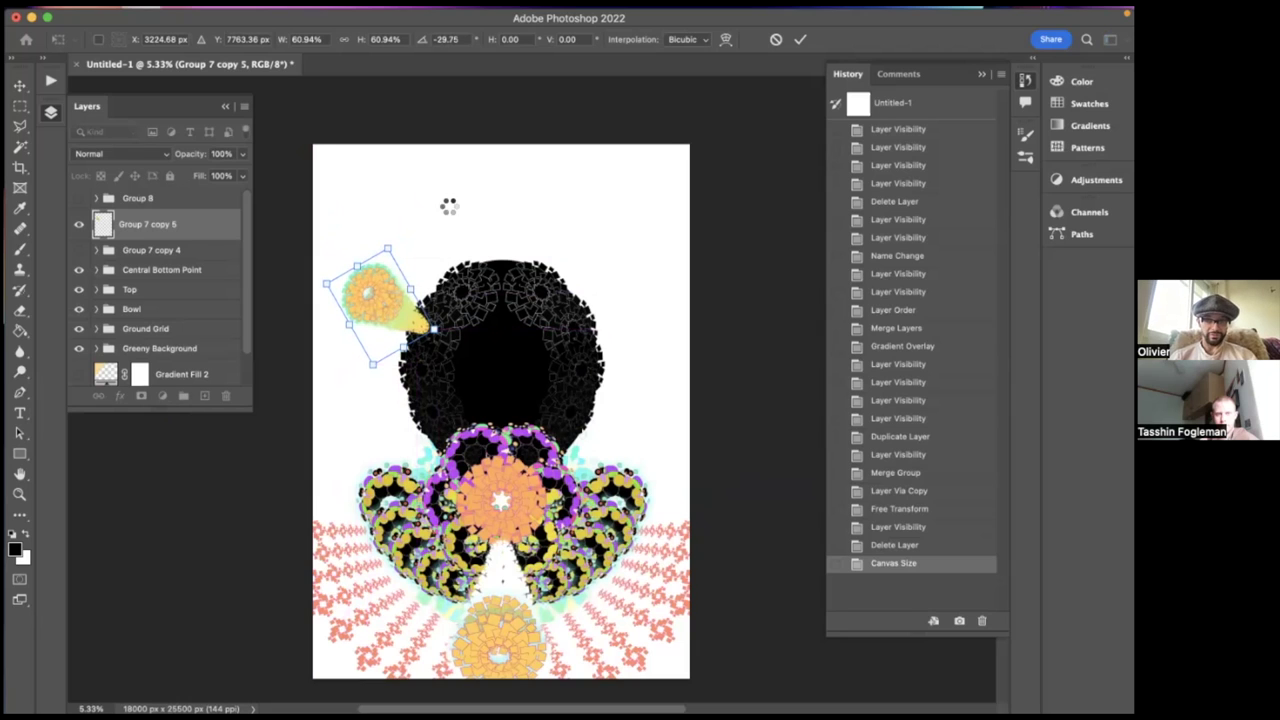
pyautogui.press('Return')
# - Duplicate the small flower, rotate the copy about 22° and place it up and to the right along the black ring
pyautogui.hotkey('ctrl', 'j')
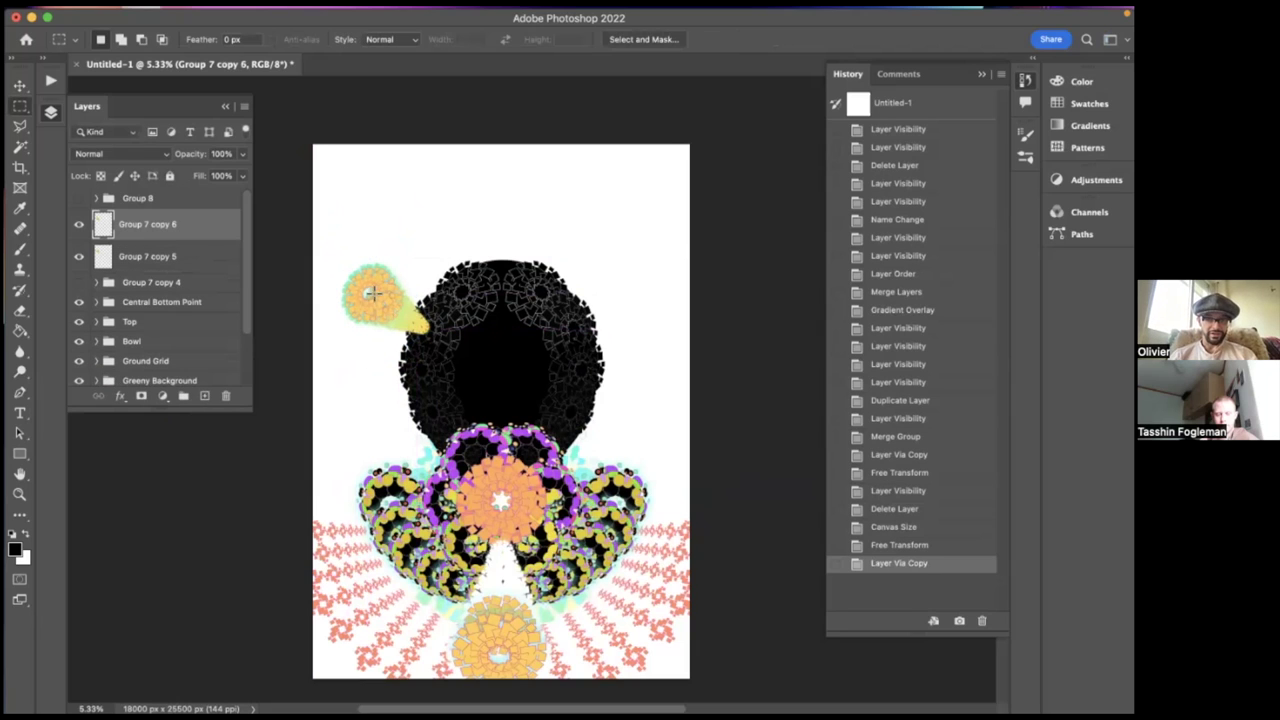
pyautogui.press('v')
pyautogui.moveTo(385, 313); pyautogui.dragTo(415, 272)
pyautogui.hotkey('ctrl', 't')
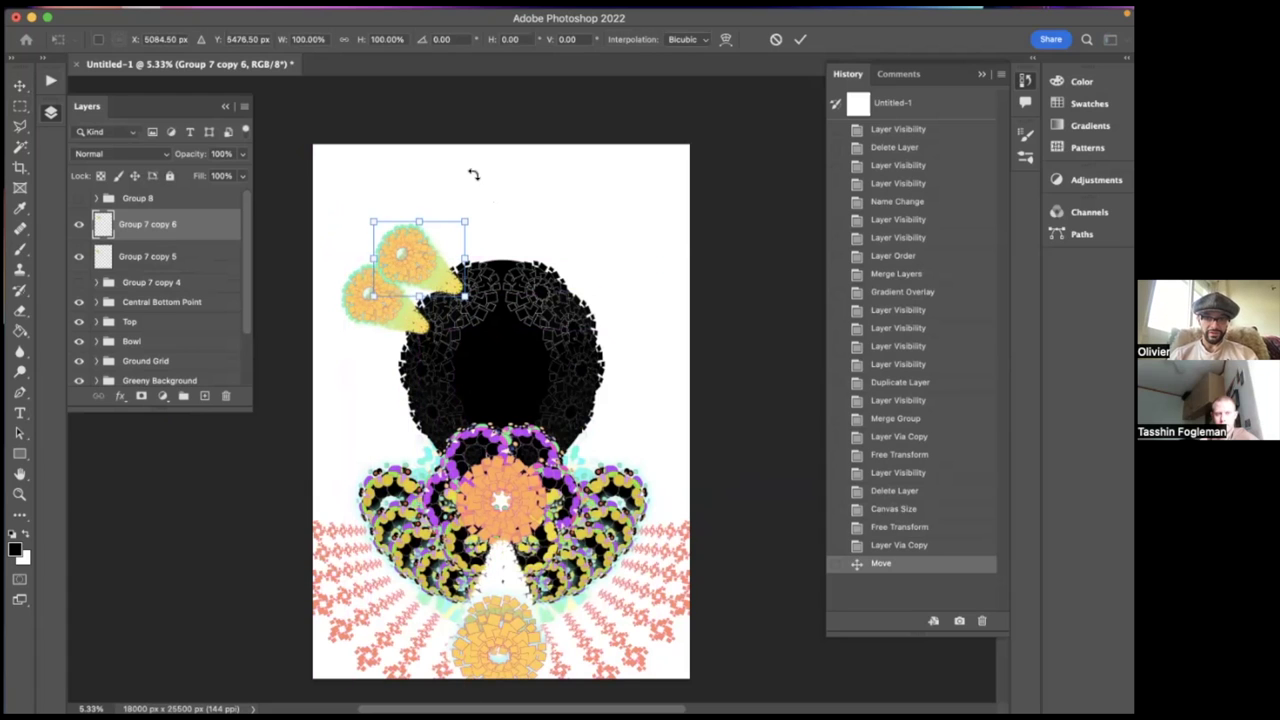
pyautogui.moveTo(474, 174); pyautogui.dragTo(489, 179)
pyautogui.moveTo(397, 283); pyautogui.dragTo(410, 275)
pyautogui.moveTo(494, 215); pyautogui.dragTo(497, 217)
# - Nudge the second flower slightly up and to the right against the ring and apply its transform
pyautogui.press('Right')
pyautogui.press('Right')
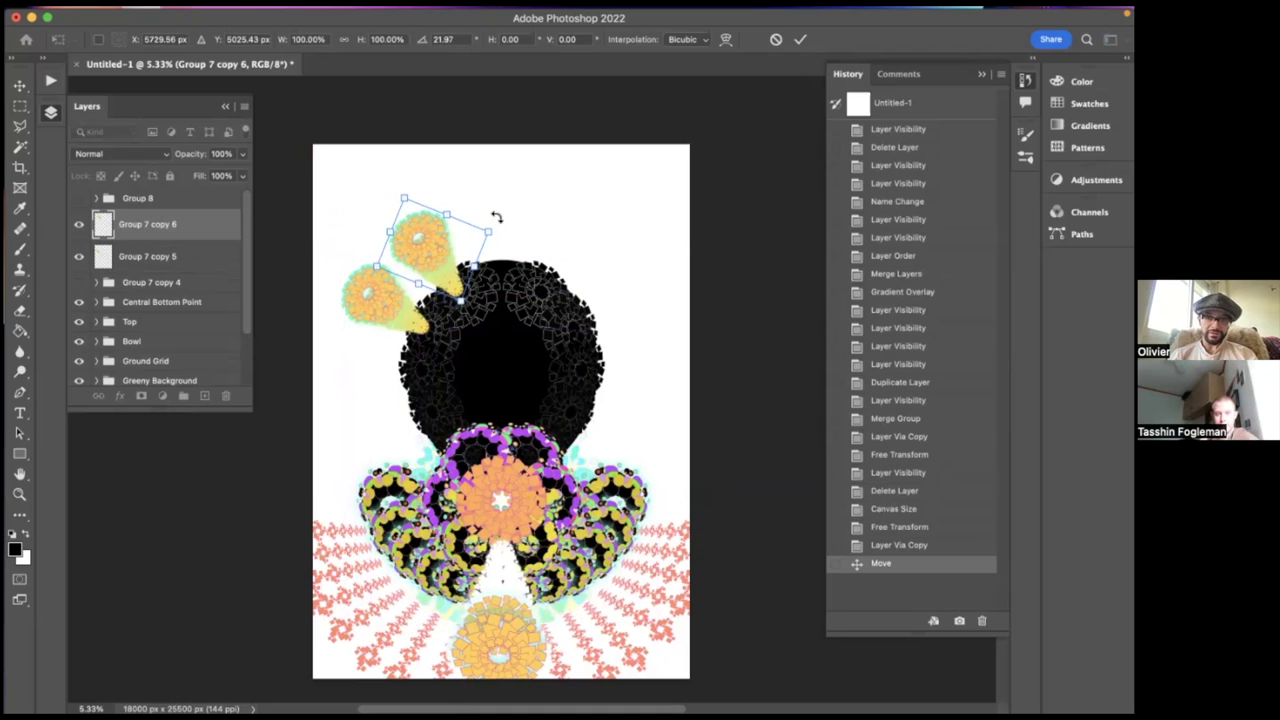
pyautogui.press('Up')
pyautogui.press('Up')
pyautogui.press('Up')
pyautogui.press('Right')
pyautogui.press('Right')
pyautogui.press('Right')
pyautogui.press('Right')
pyautogui.press('Left')
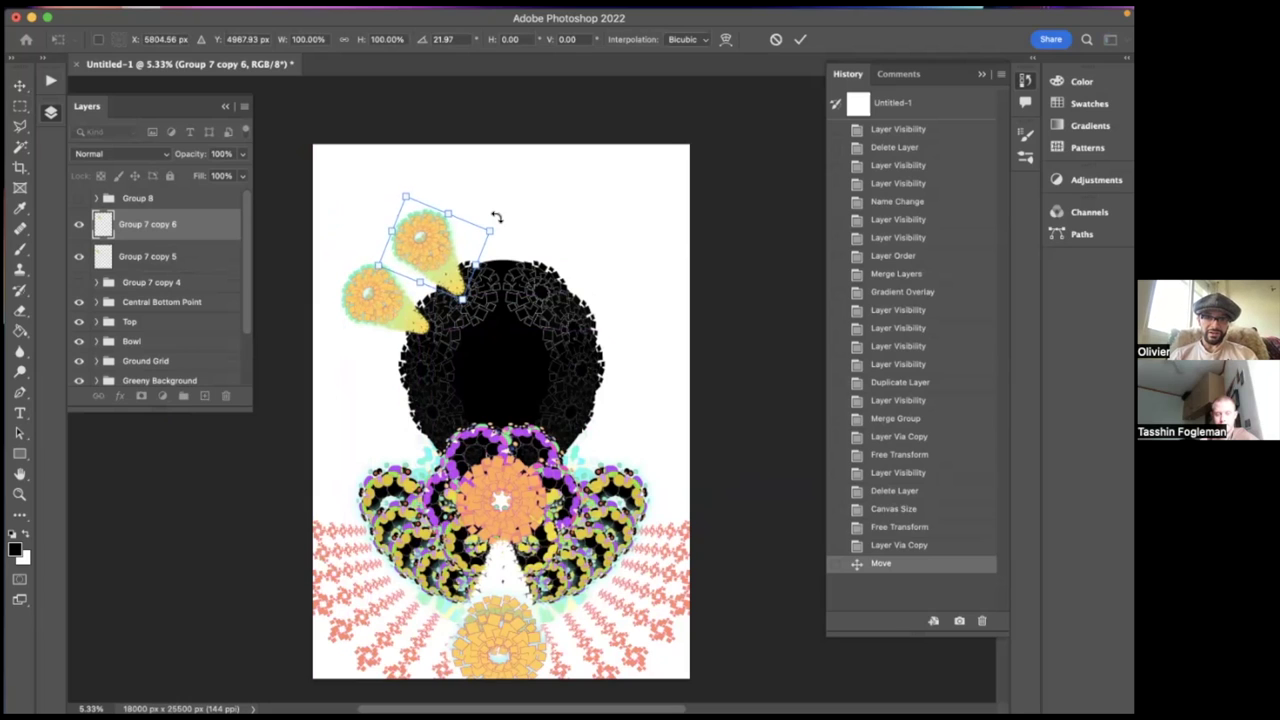
pyautogui.press('Return')
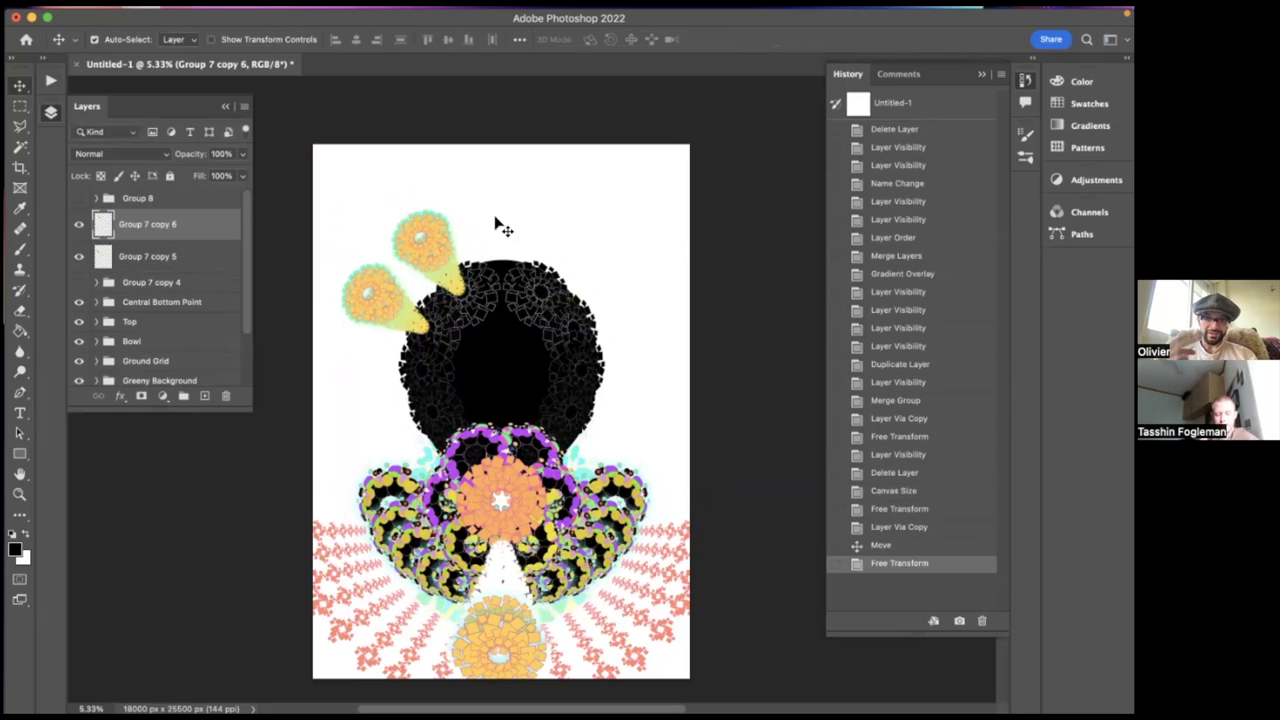
# - Duplicate the second flower, rotate the copy about 35° so it stands upright and place it at the black ring's top centre
pyautogui.hotkey('ctrl', 'j')
pyautogui.hotkey('ctrl', 't')
pyautogui.moveTo(486, 191); pyautogui.dragTo(517, 226)
pyautogui.moveTo(452, 253); pyautogui.dragTo(505, 235)
pyautogui.moveTo(580, 189); pyautogui.dragTo(584, 197)
pyautogui.moveTo(509, 227); pyautogui.dragTo(510, 225)
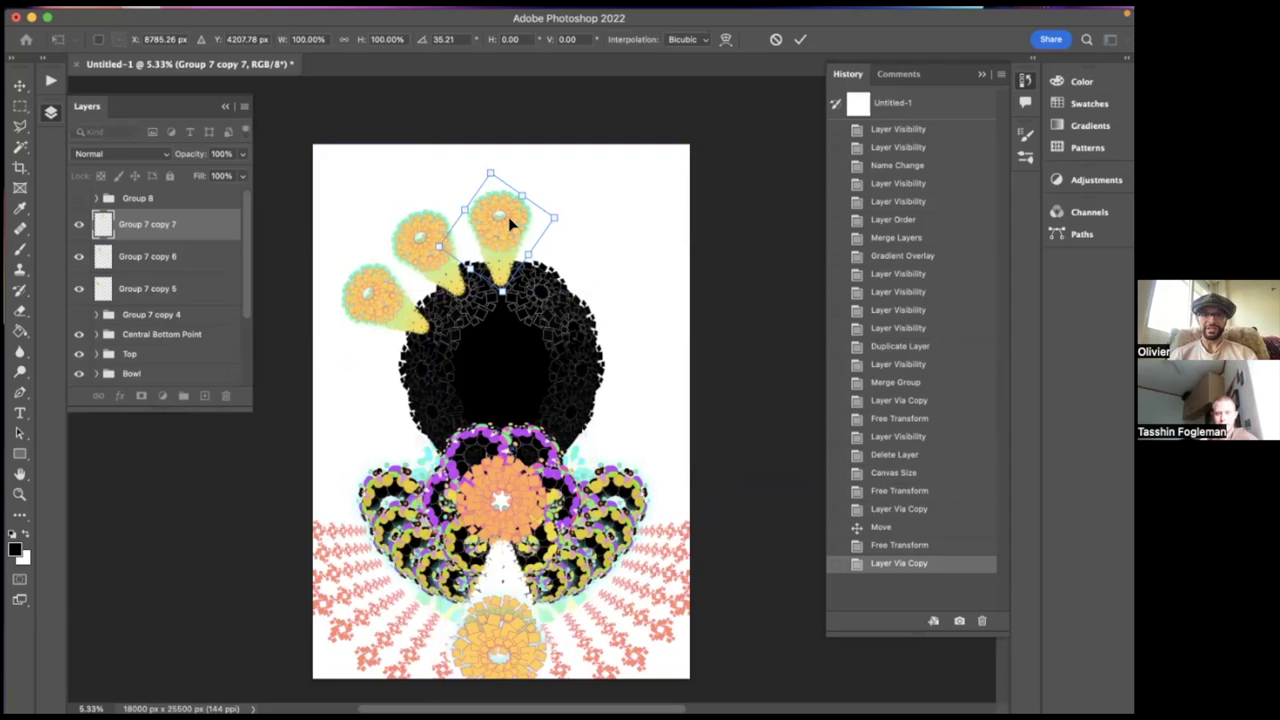
pyautogui.moveTo(580, 228); pyautogui.dragTo(583, 226)
pyautogui.press('Return')
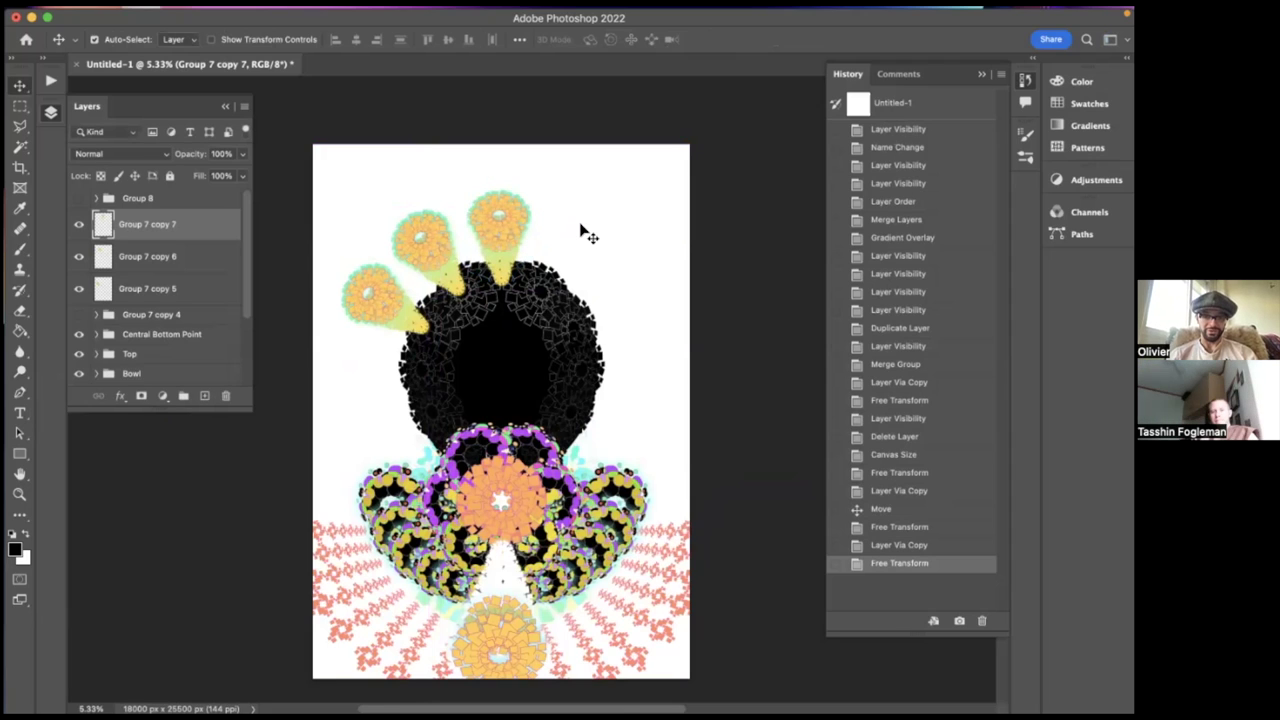
# - Merge the Group 7 copy 6 and Group 7 copy 5 layers with the two left flowers into one layer
pyautogui.click(166, 256)
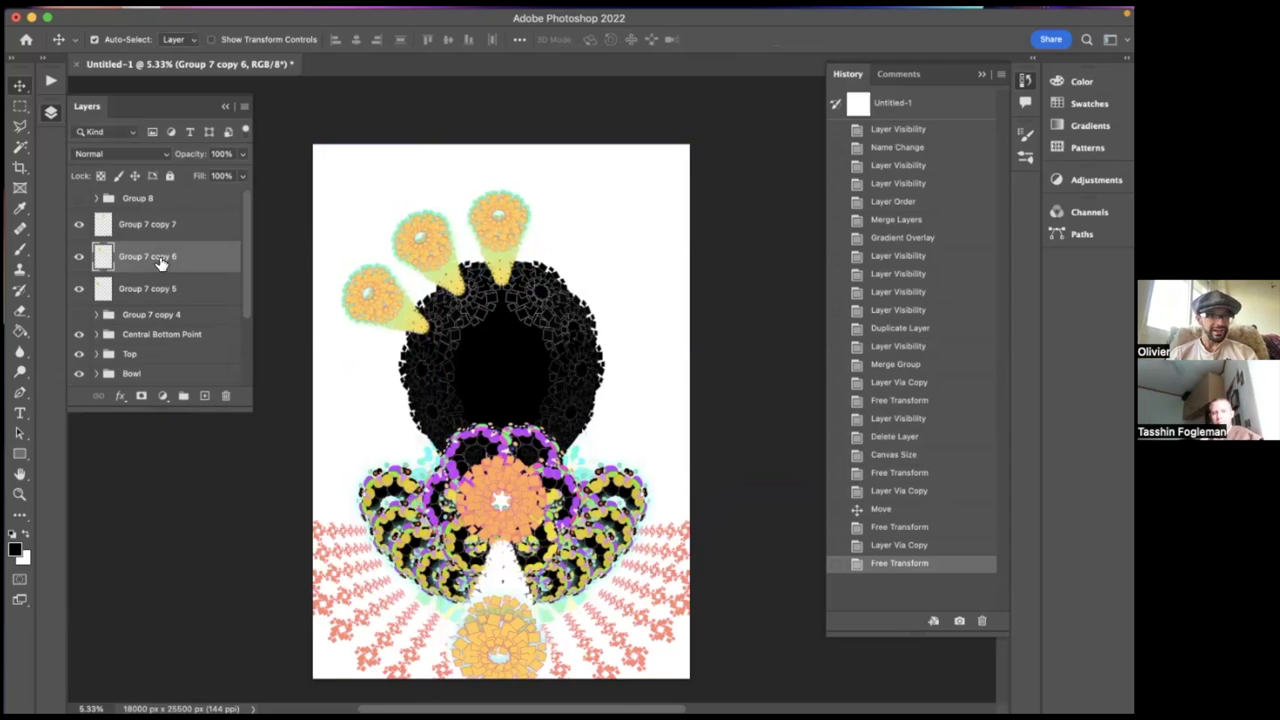
pyautogui.keyDown('shift'); pyautogui.click(158, 289); pyautogui.keyUp('shift')
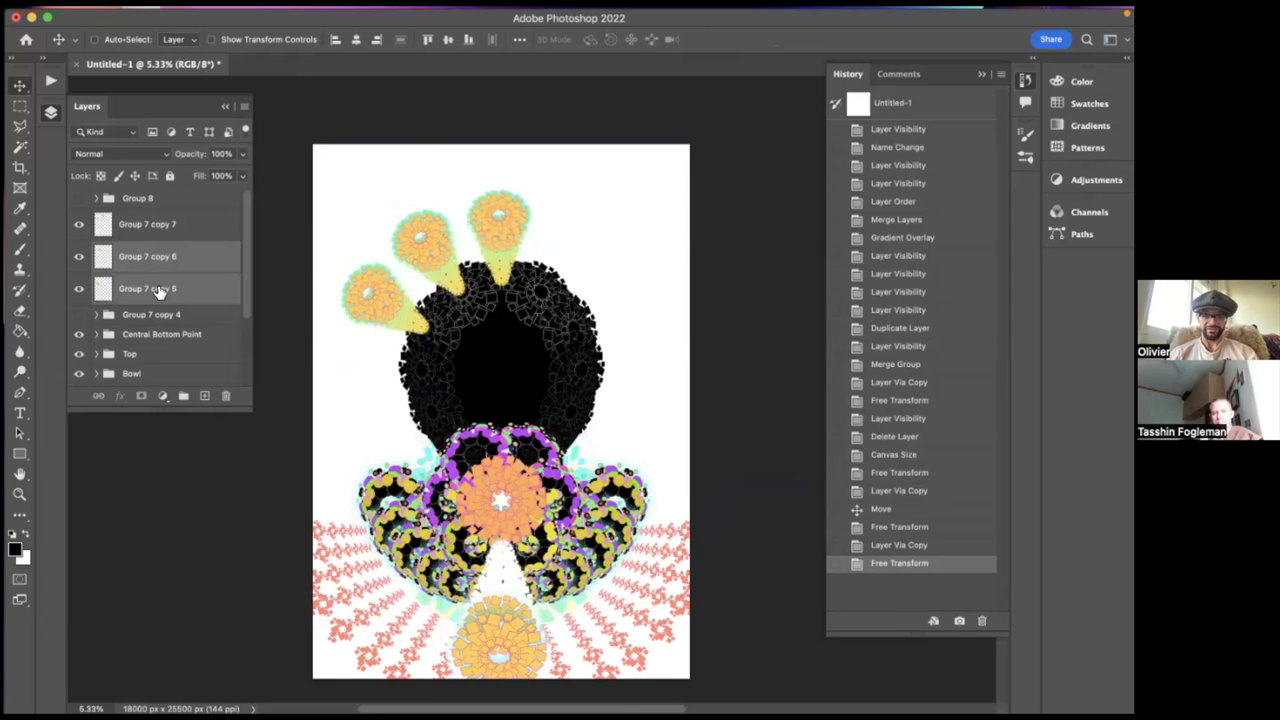
pyautogui.hotkey('ctrl', 'e')
# - Duplicate the merged flower pair, mirror the copy with a width of -100% and place it symmetrically on the ring's right side
pyautogui.hotkey('ctrl', 'j')
pyautogui.hotkey('ctrl', 't')
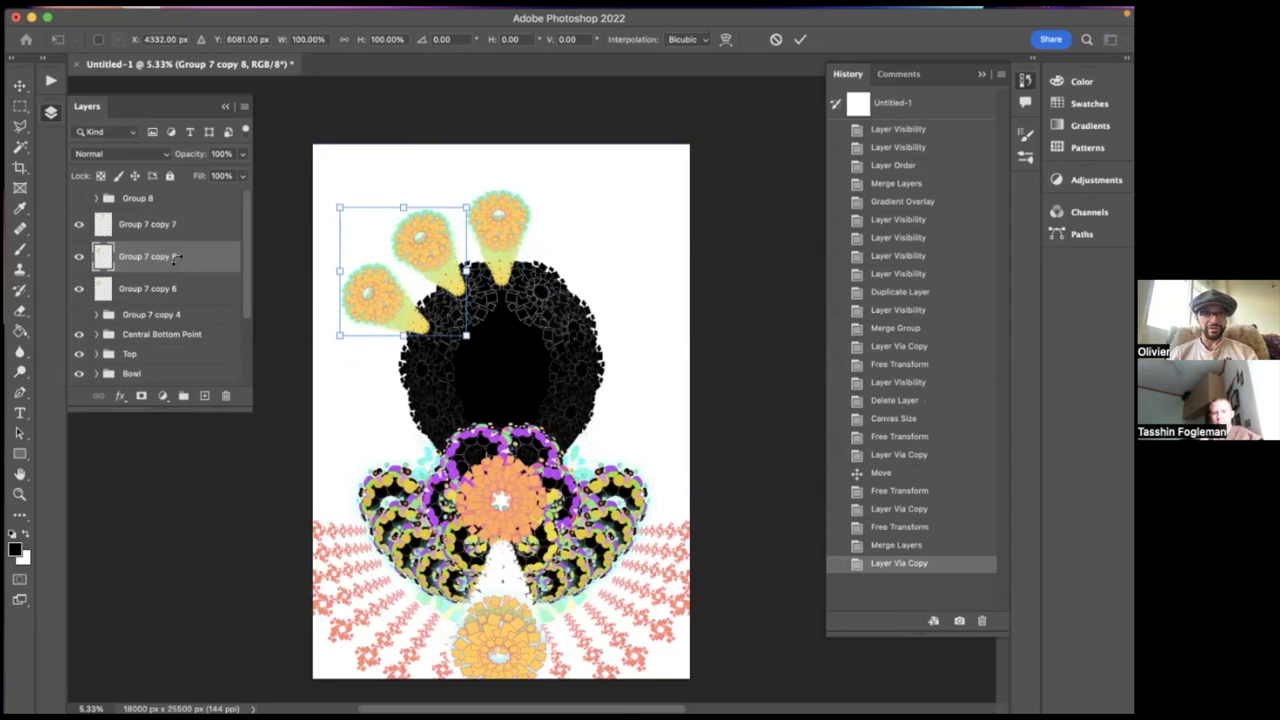
pyautogui.click(305, 39)
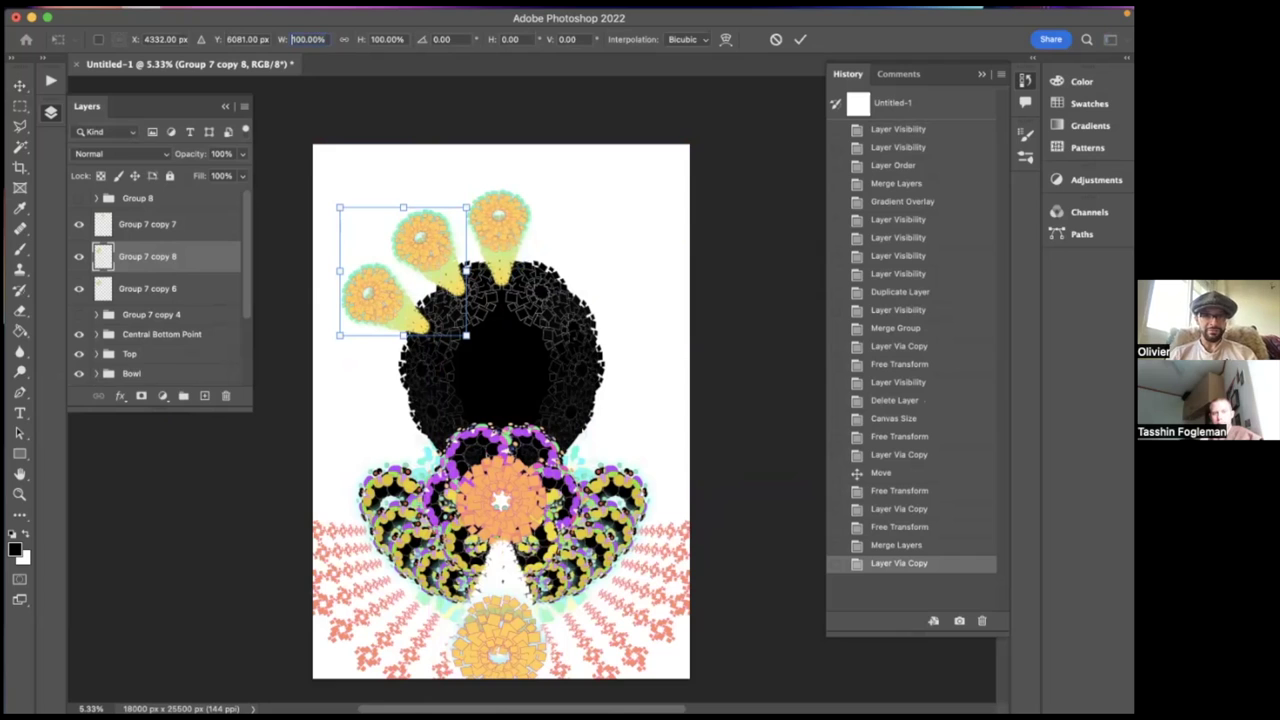
pyautogui.press('Return')
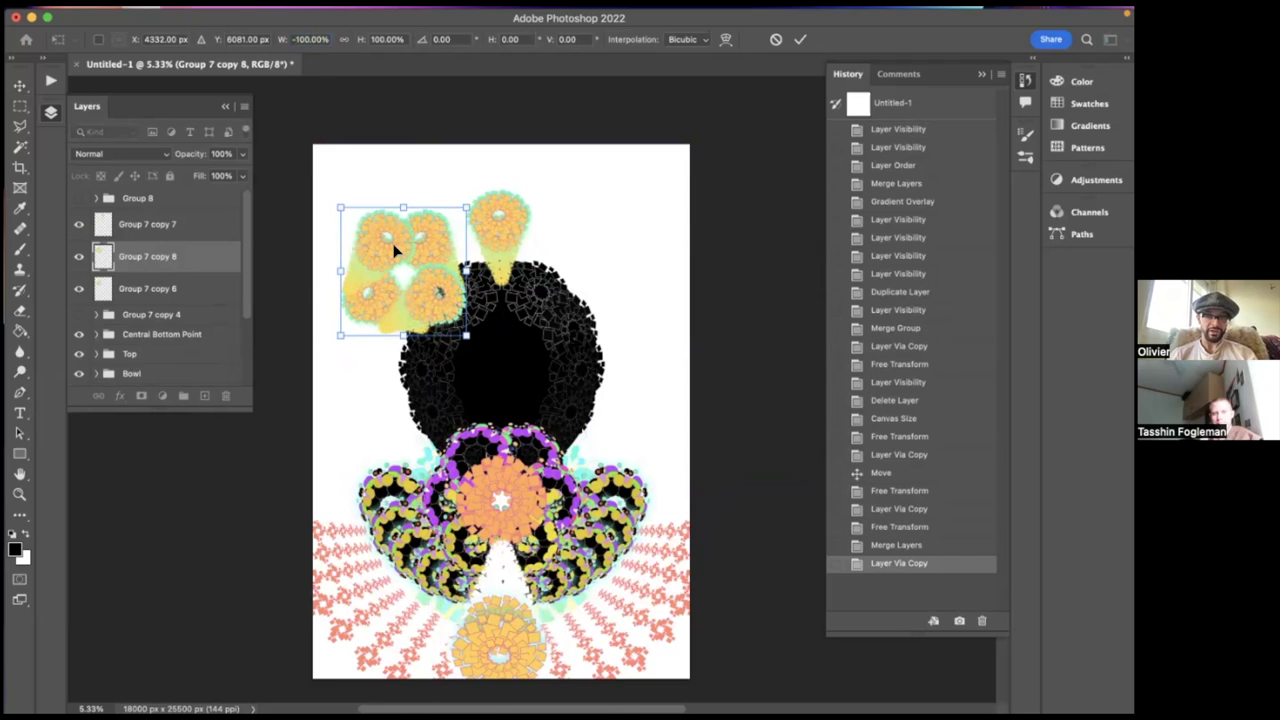
pyautogui.press('Return')
pyautogui.moveTo(397, 252); pyautogui.dragTo(589, 246)
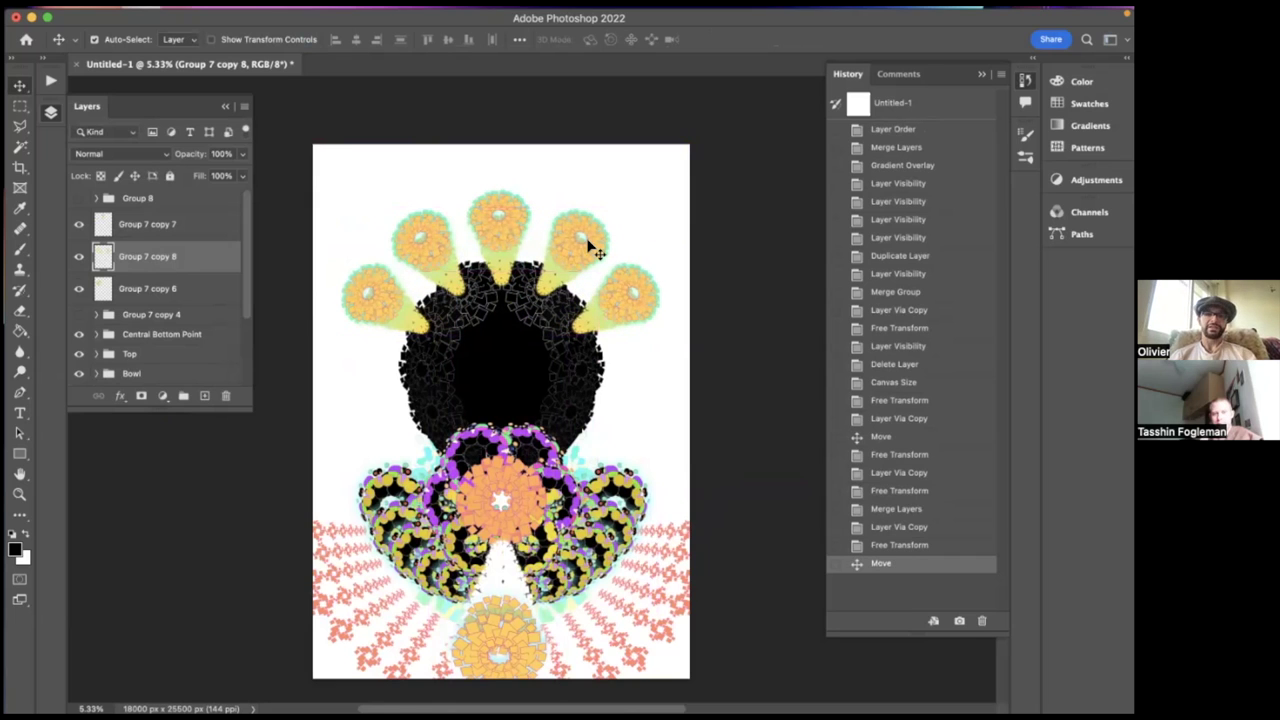
pyautogui.scroll(-2, 593, 250)
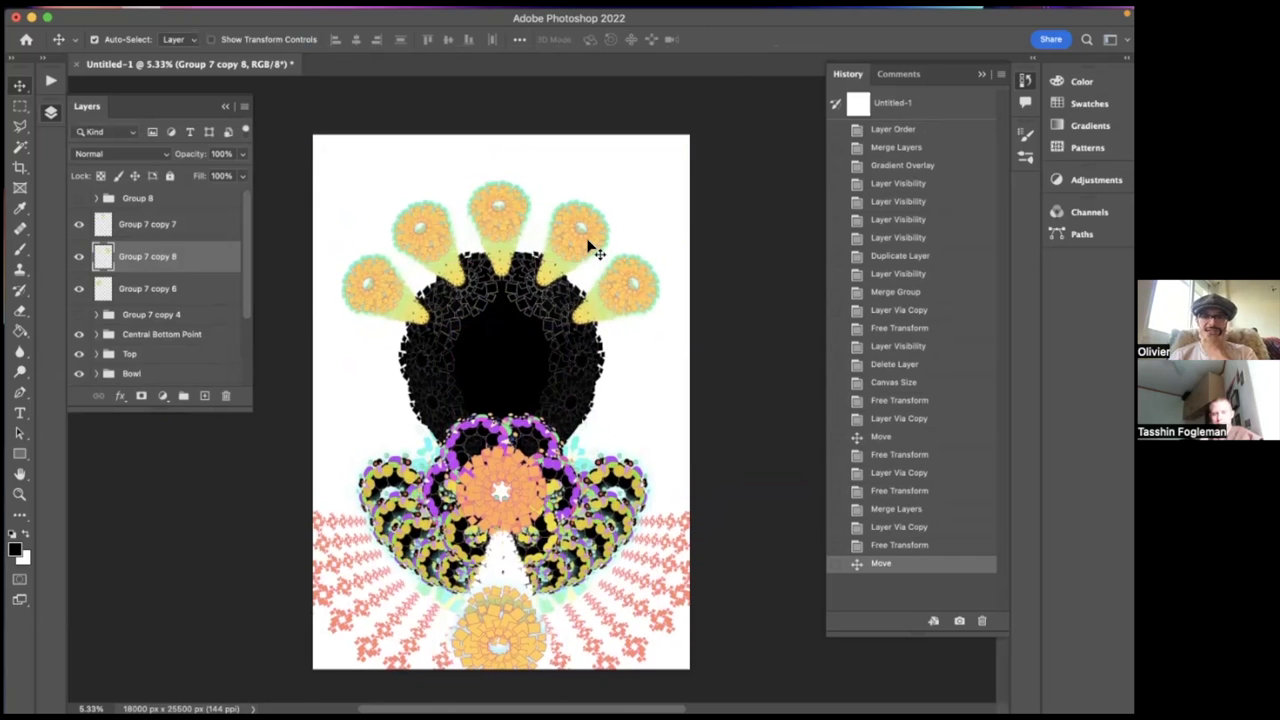
pyautogui.scroll(-4, 593, 252)
pyautogui.scroll(3, 593, 254)
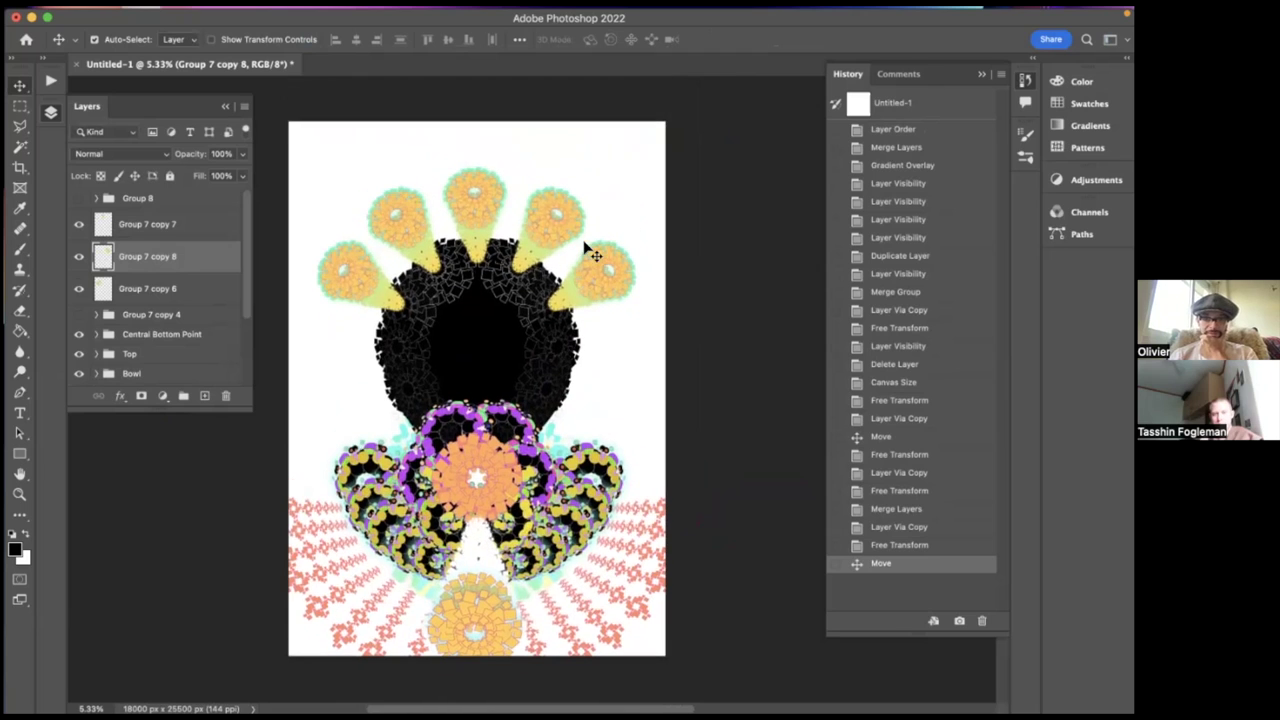
pyautogui.scroll(-3, 593, 255)
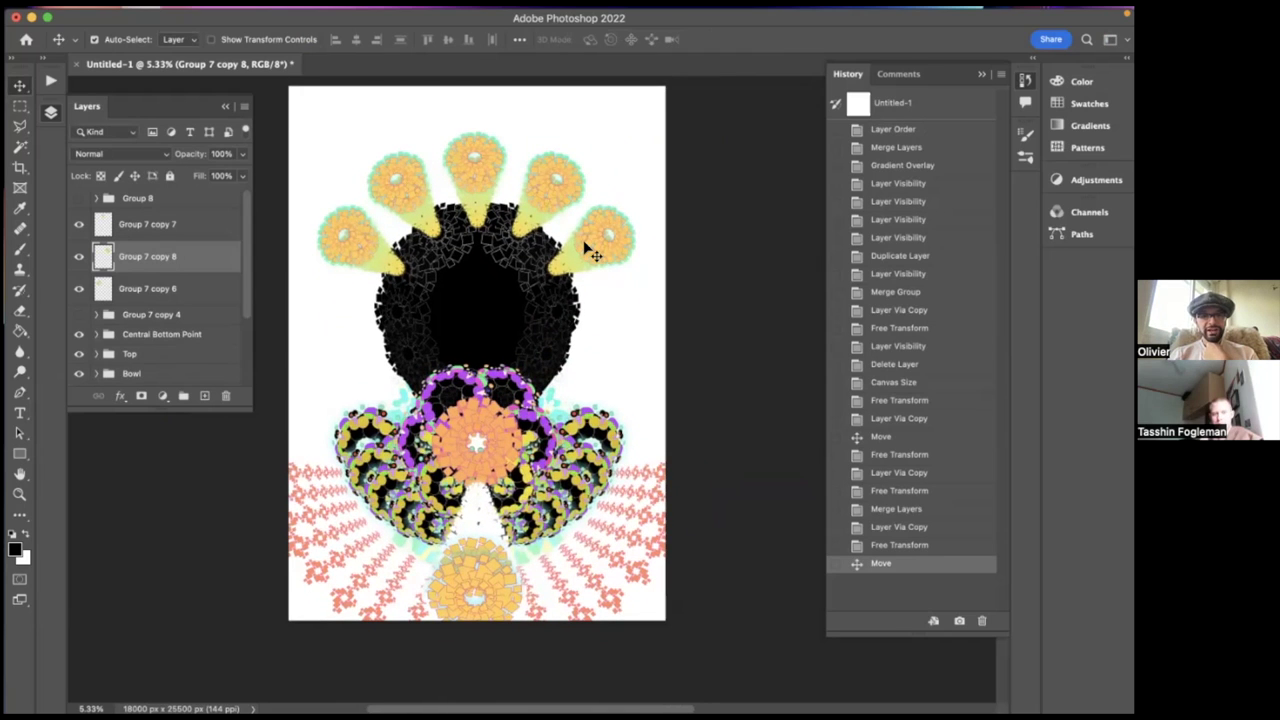
pyautogui.hscroll(2, 593, 254)
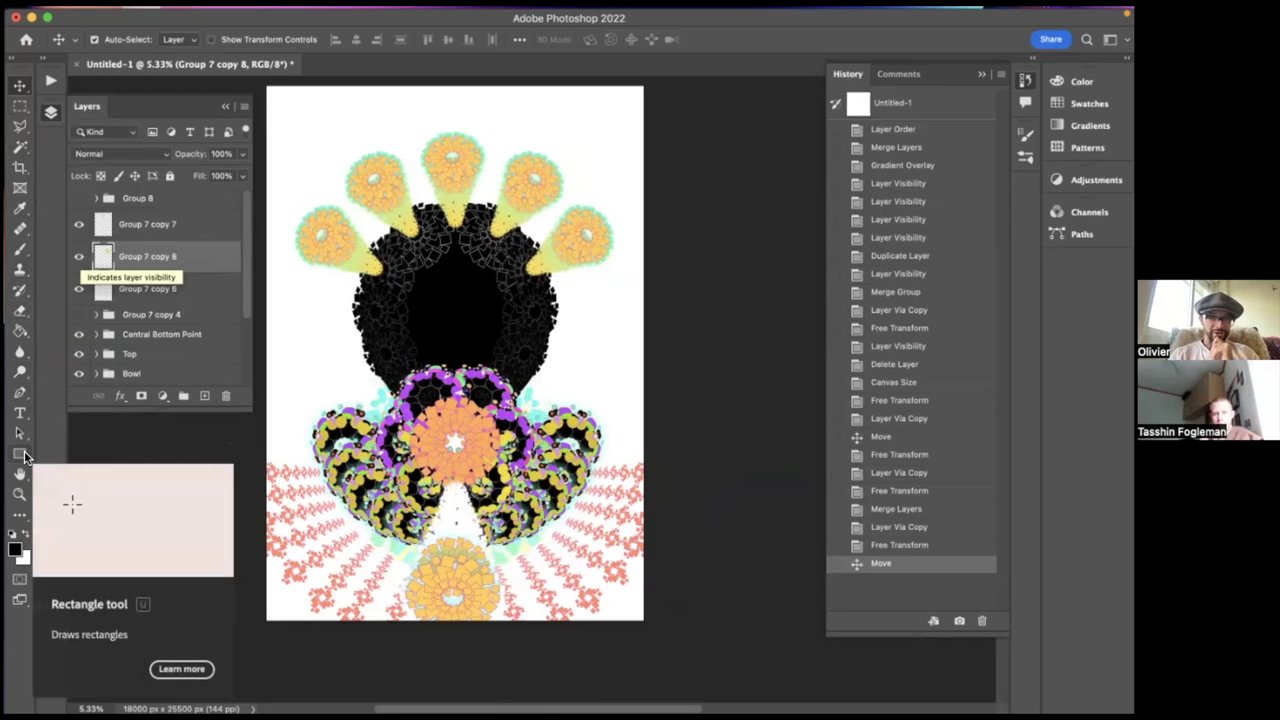
# - Draw a rectangular marquee around the black ring and most of the flower crown, and shift it slightly downwards
pyautogui.click(19, 108)
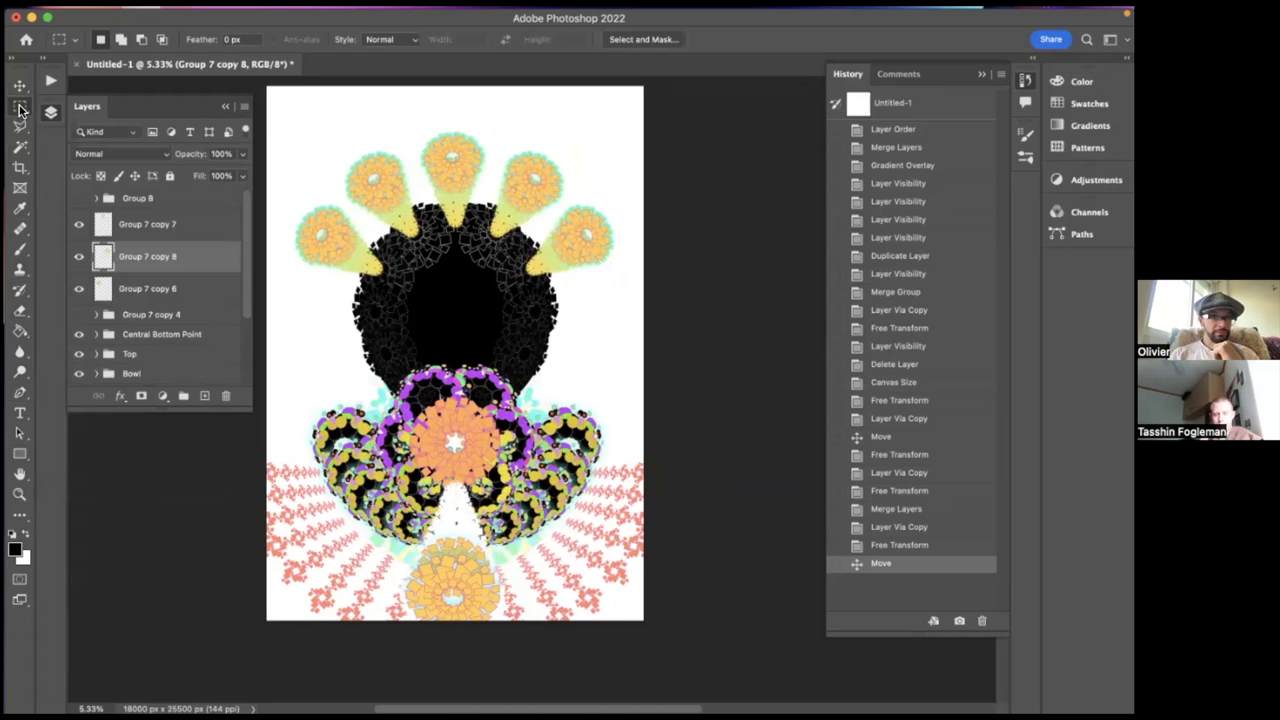
pyautogui.moveTo(322, 130); pyautogui.dragTo(590, 472)
pyautogui.moveTo(528, 353); pyautogui.dragTo(527, 370)
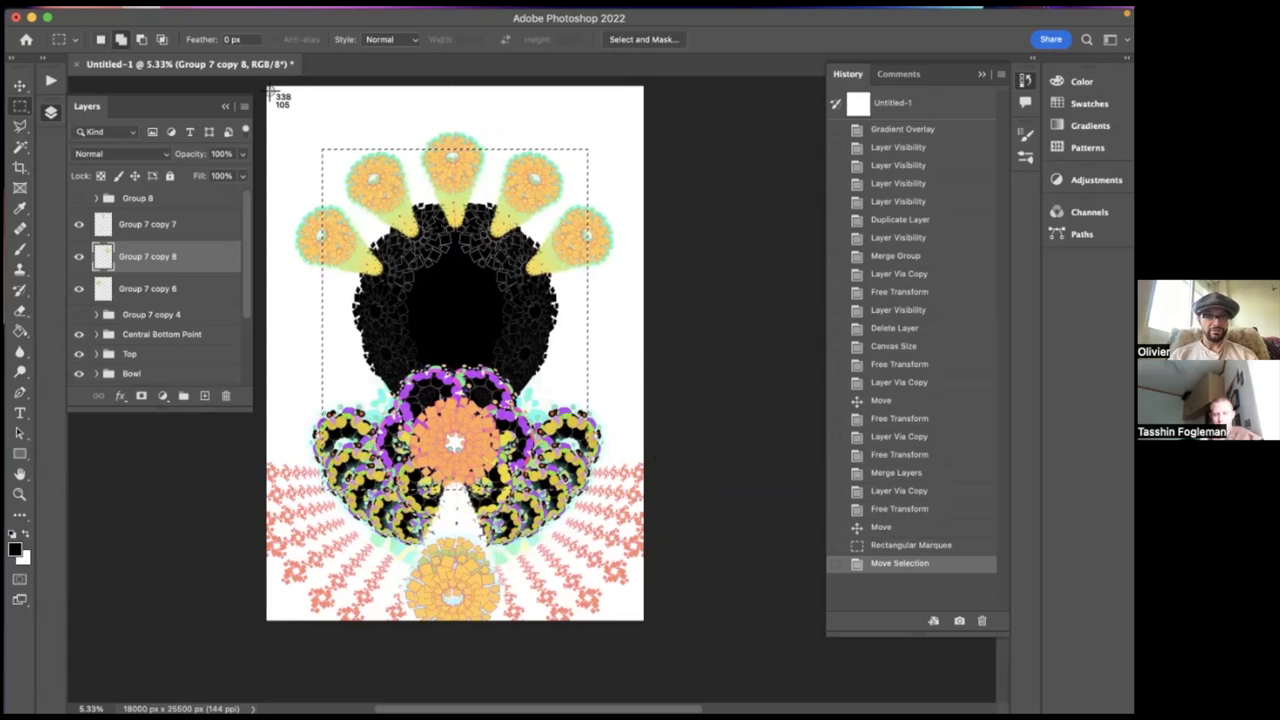
# - Capture the artwork with its marquee outline as a screenshot, switch to Illustrator and paste it into Untitled-3
pyautogui.moveTo(268, 89); pyautogui.dragTo(643, 577)
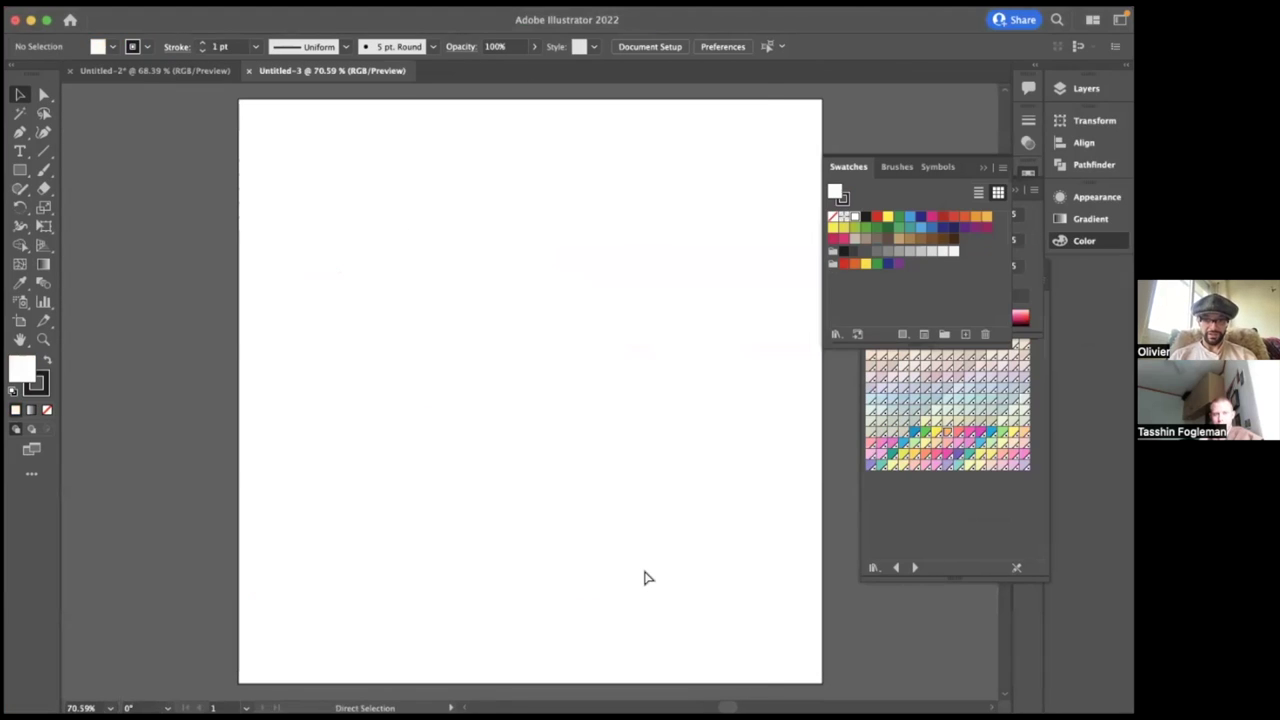
pyautogui.press('super+v')
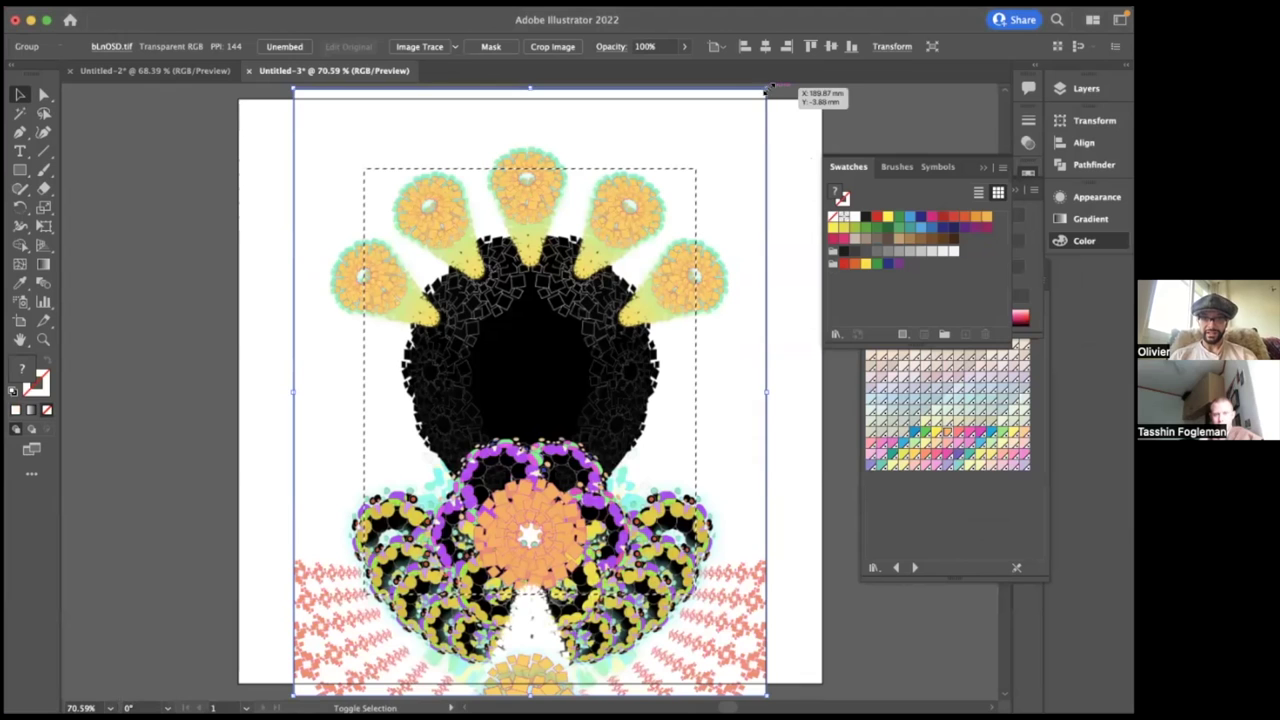
# - Scale the pasted image down so it fits inside the artboard, and shift it slightly towards the artboard's lower edge
pyautogui.moveTo(763, 97); pyautogui.dragTo(723, 131)
pyautogui.press('Return')
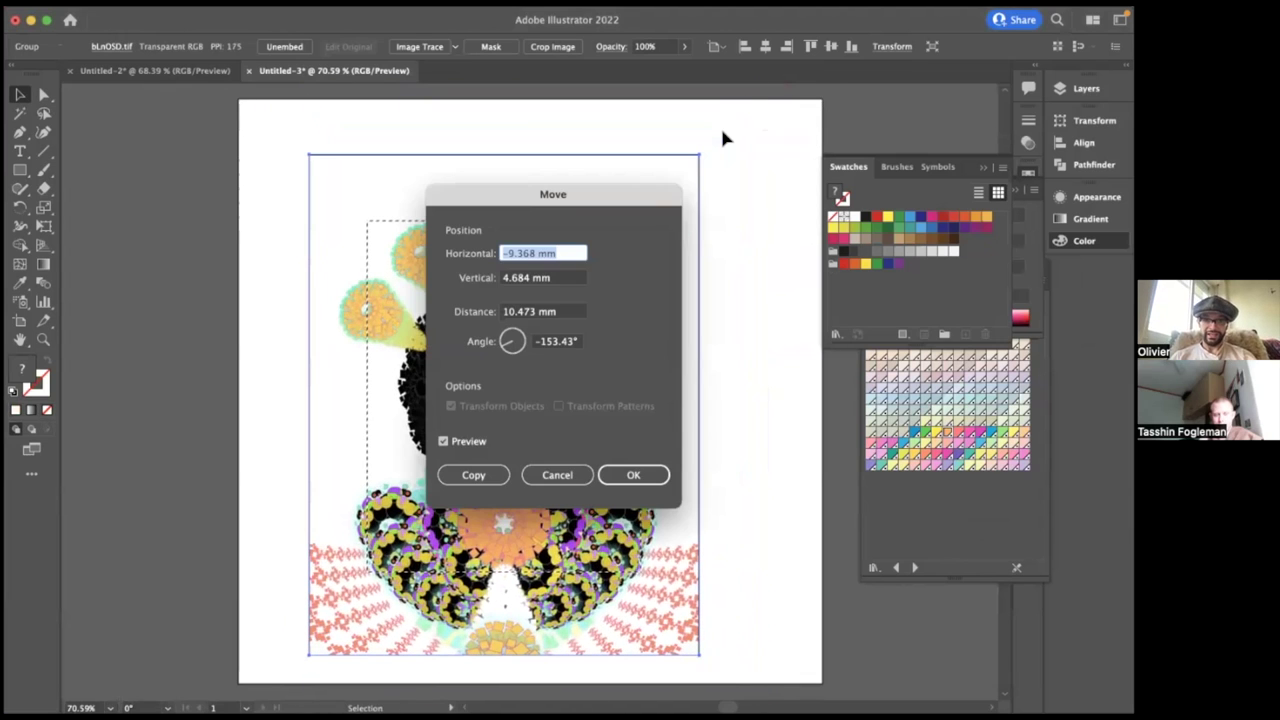
pyautogui.click(557, 475)
pyautogui.press('Return')
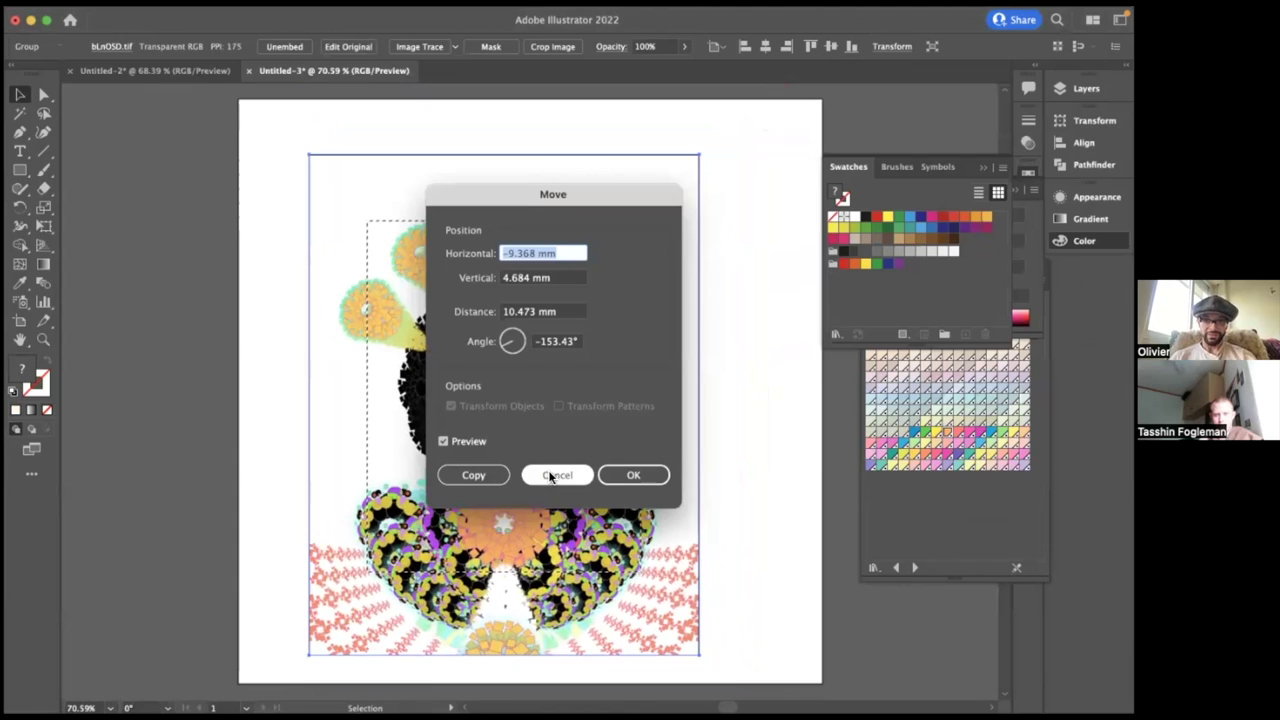
pyautogui.click(557, 475)
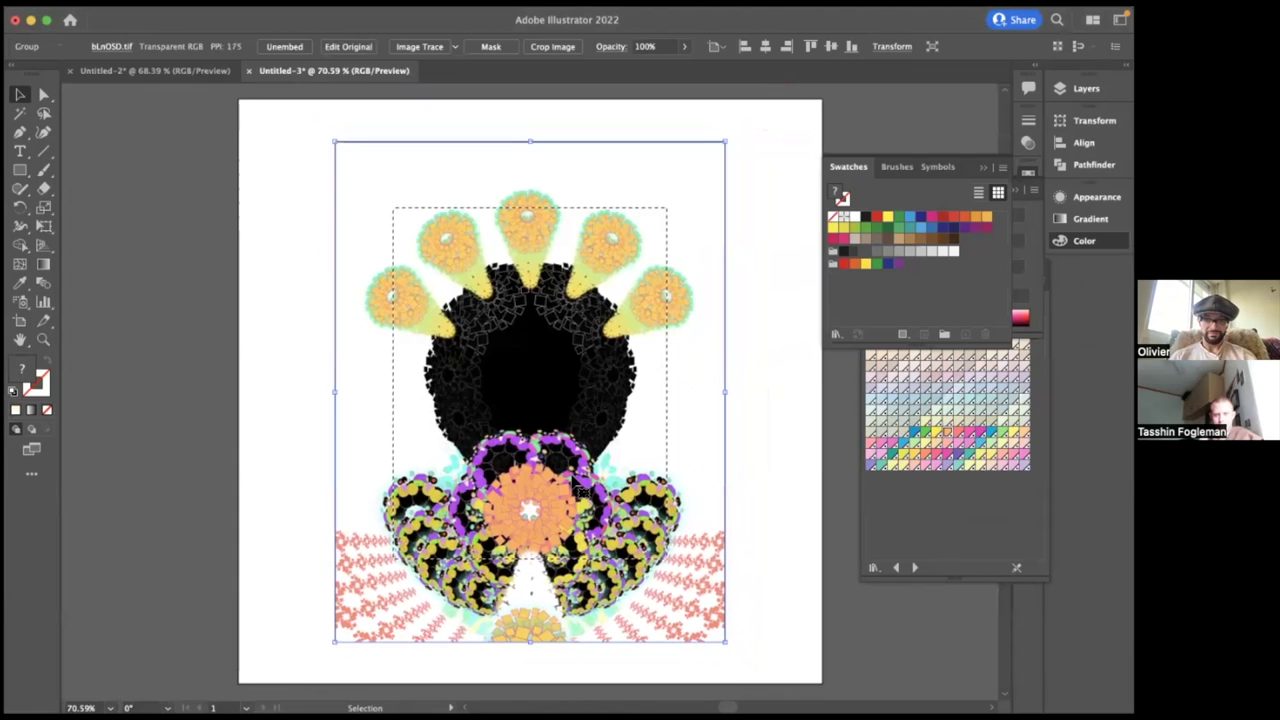
pyautogui.click(114, 120)
pyautogui.moveTo(451, 411); pyautogui.dragTo(451, 431)
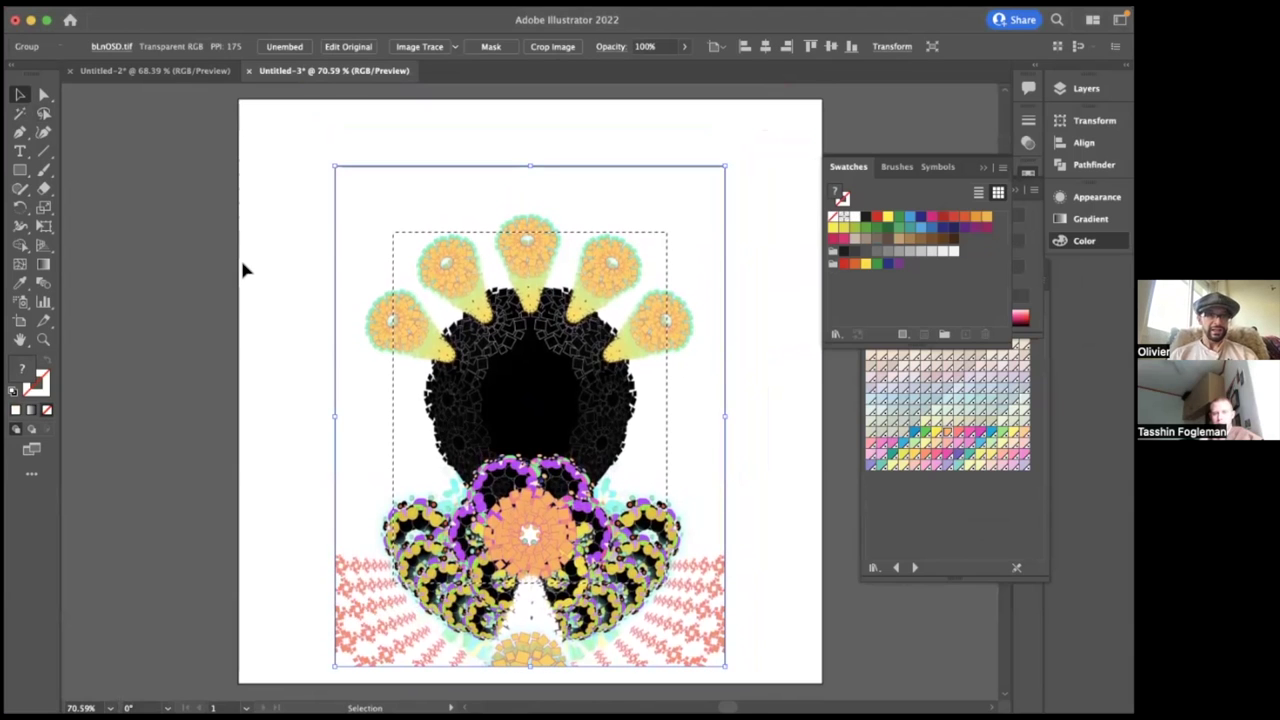
# - Activate the Pen tool and add a new layer above the pasted image's layer
pyautogui.scroll(-2, 400, 368)
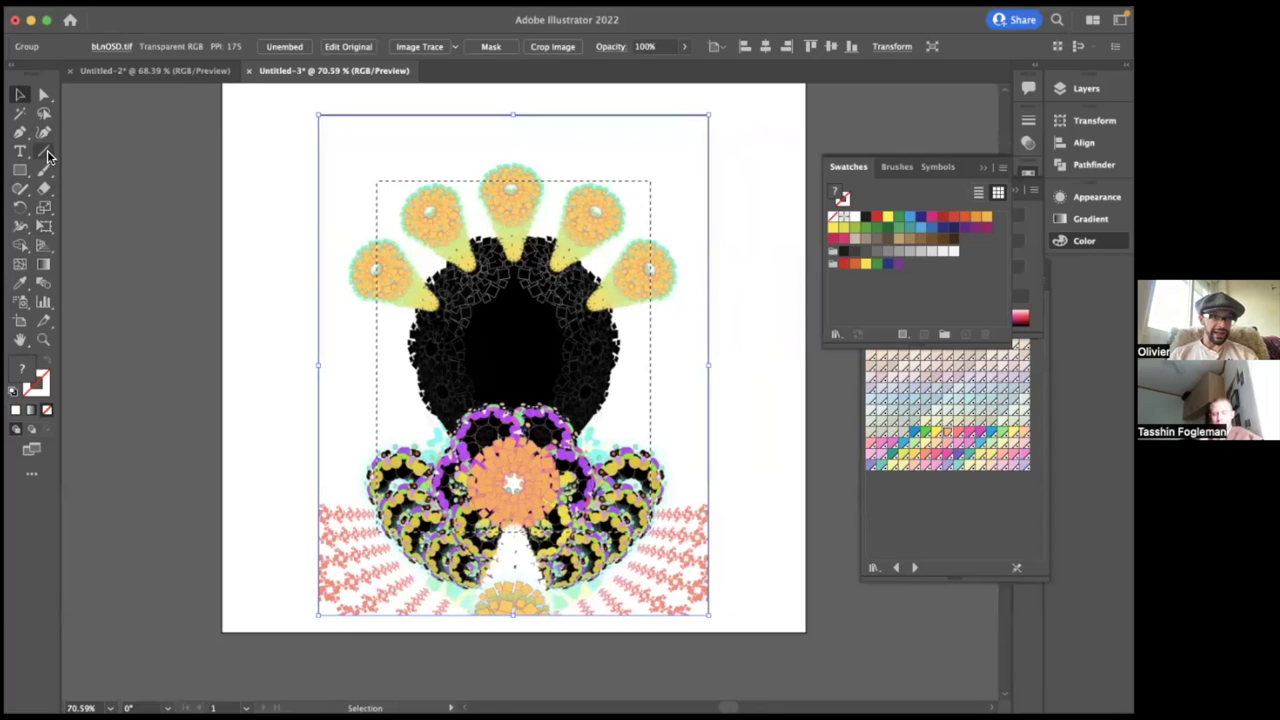
pyautogui.click(22, 133)
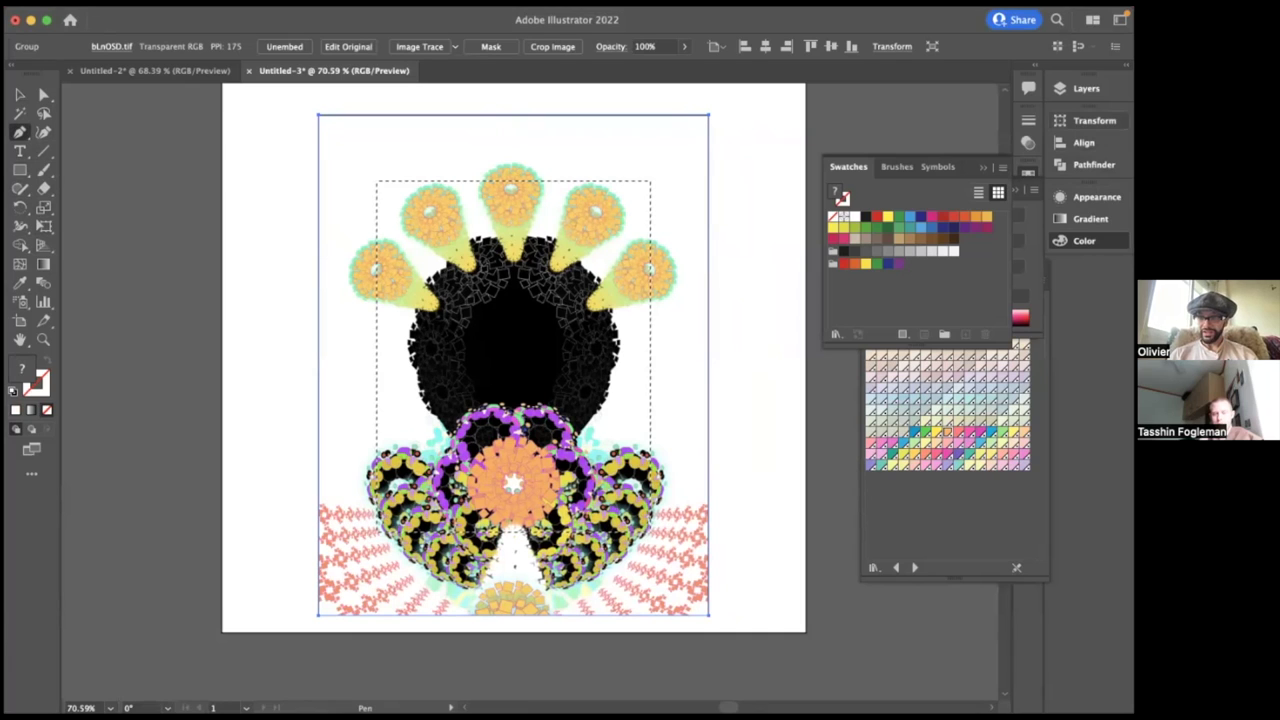
pyautogui.click(1086, 88)
pyautogui.click(997, 229)
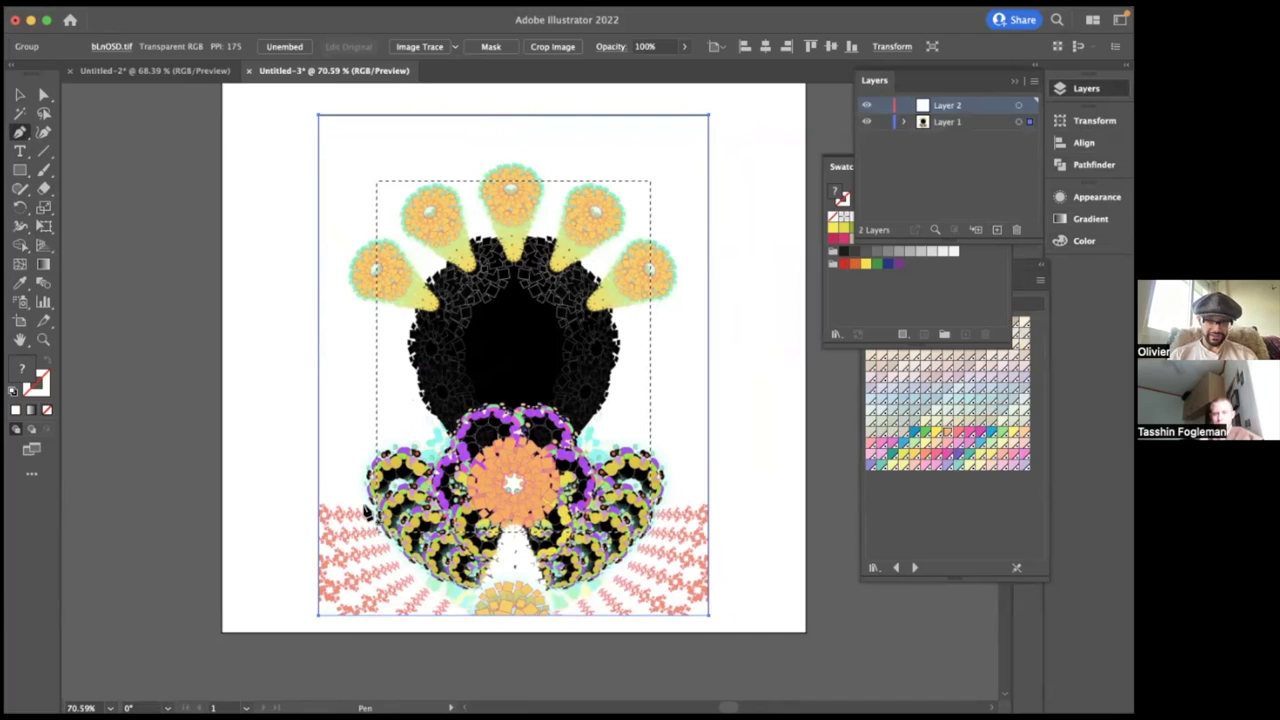
# - Draw an open path straight up from beside the lower-left flower cluster, rounding the upper-left corner and ending at the top-centre flower
pyautogui.click(390, 455)
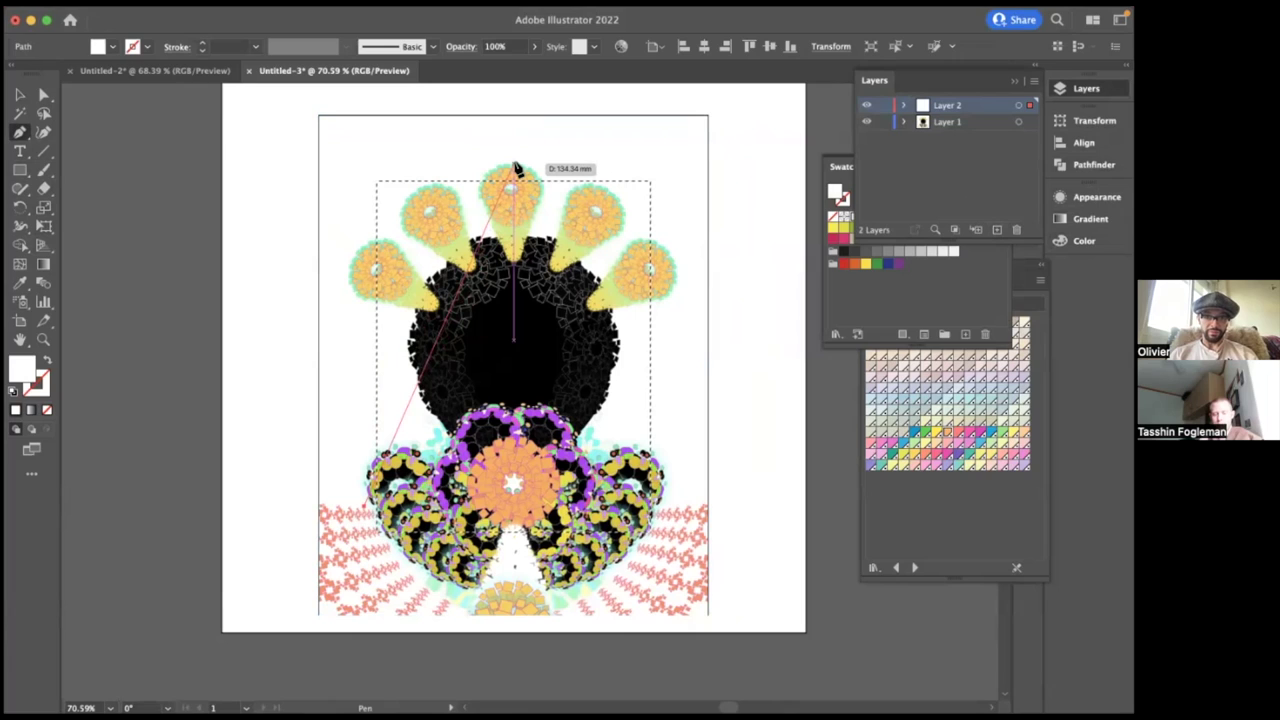
pyautogui.press('Escape')
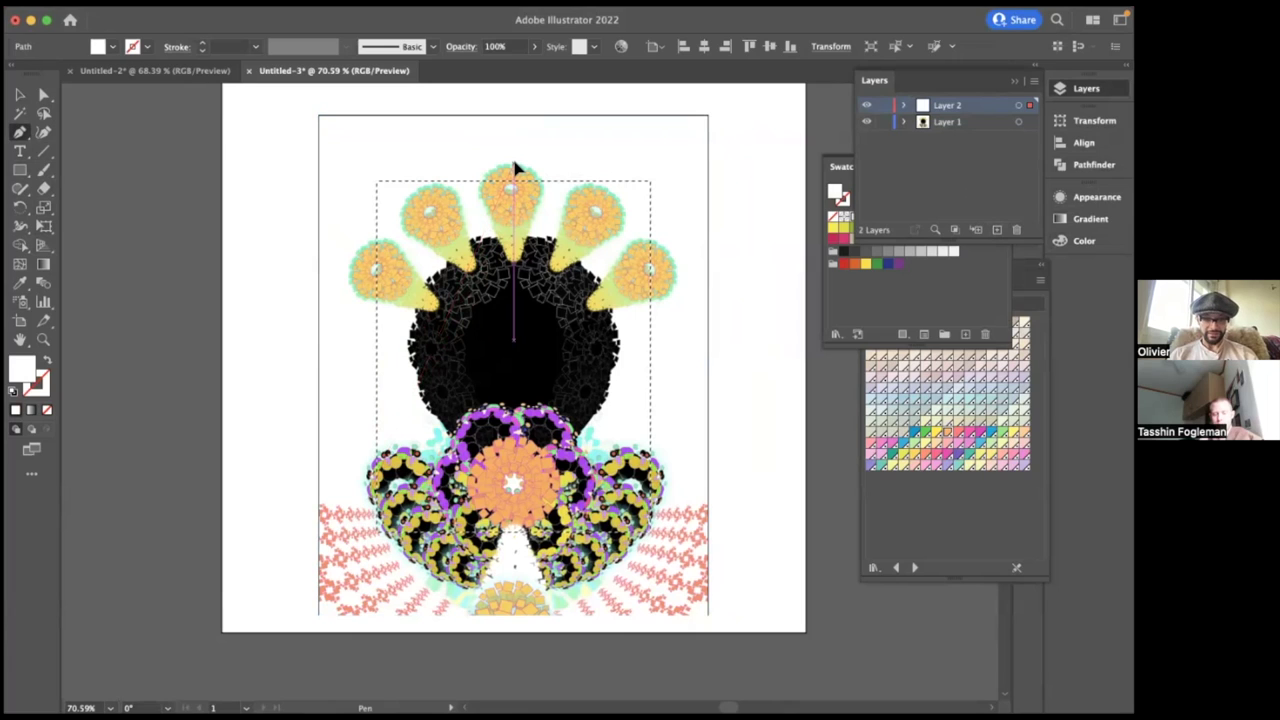
pyautogui.moveTo(513, 163); pyautogui.dragTo(697, 177)
pyautogui.hotkey('ctrl', 'z')
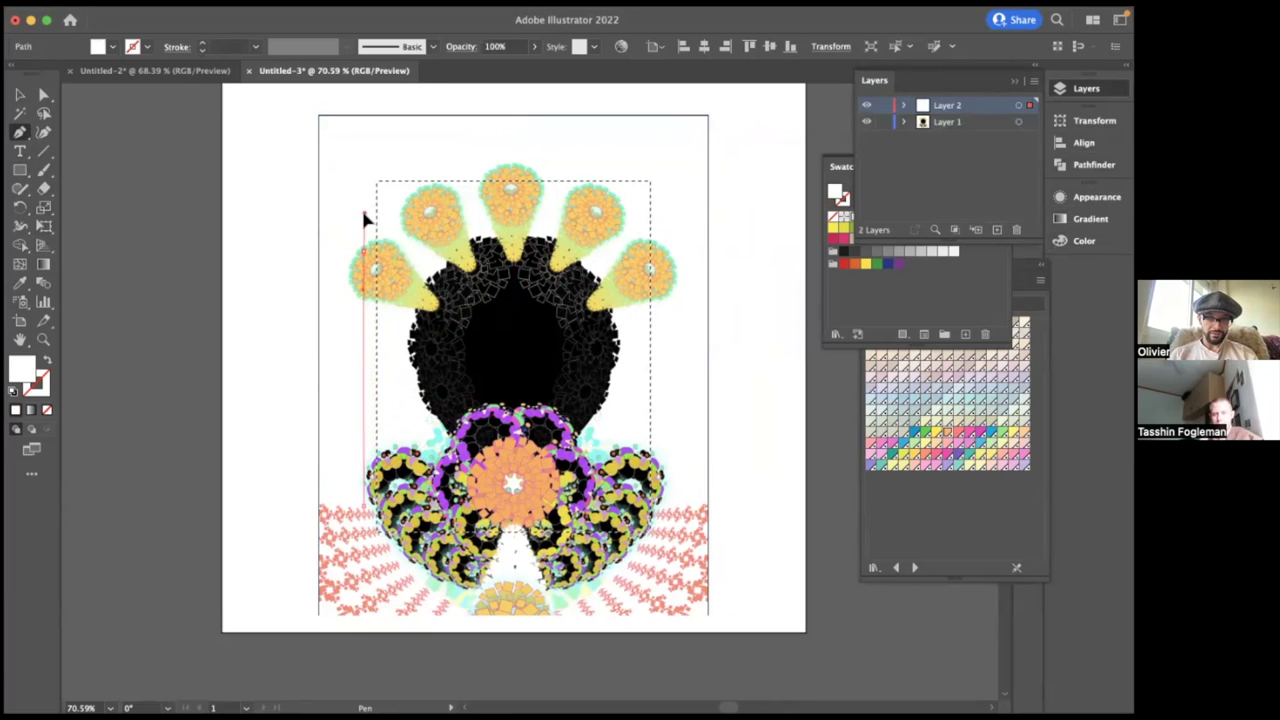
pyautogui.moveTo(364, 213); pyautogui.dragTo(513, 176)
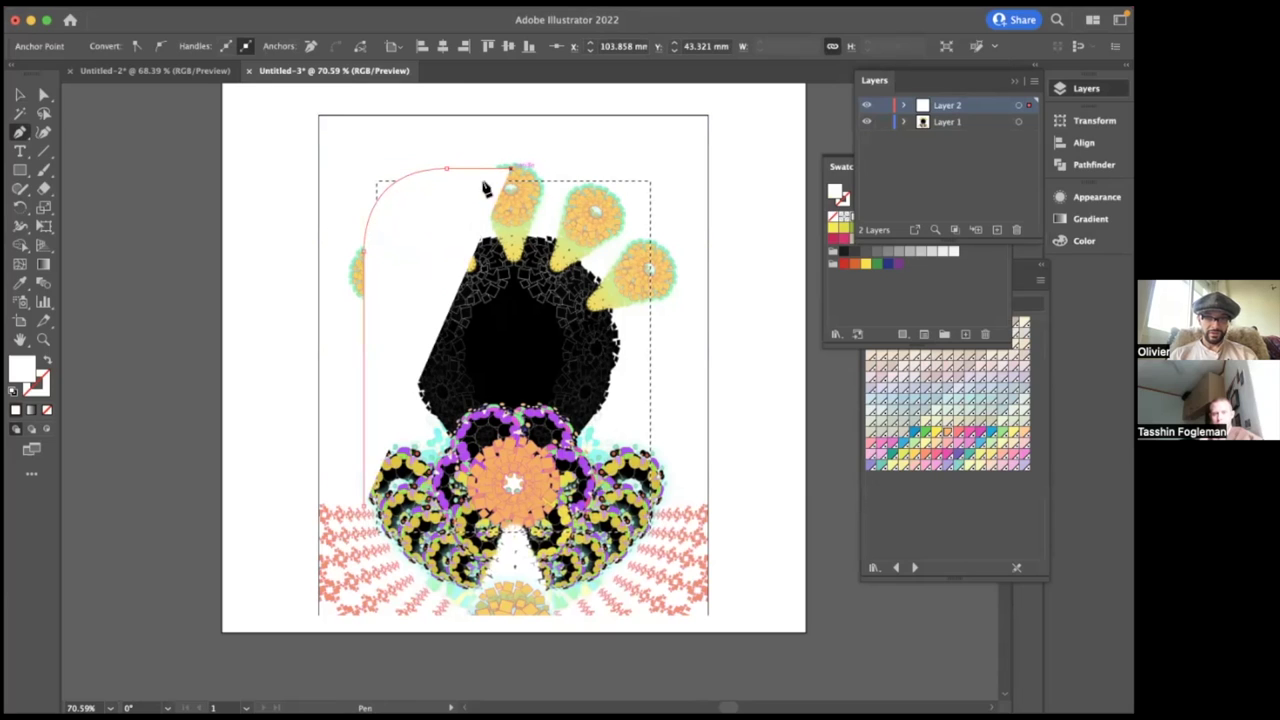
pyautogui.press('Escape')
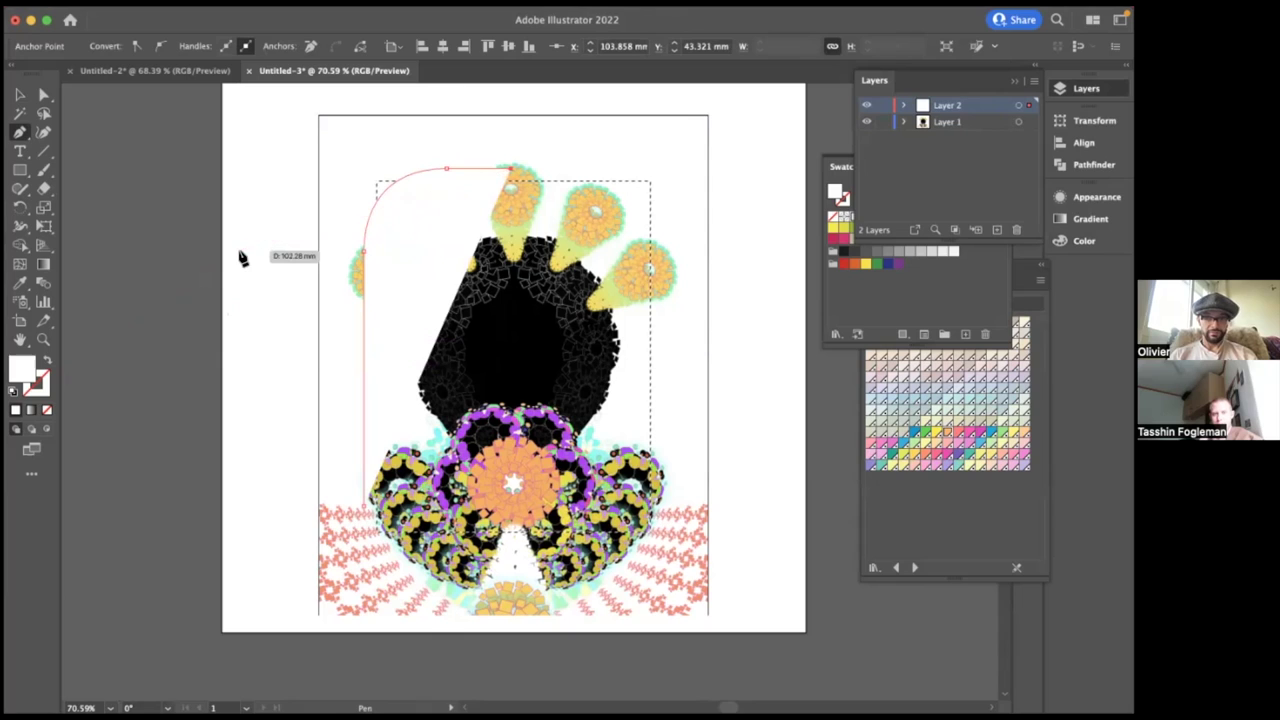
# - Swap the path's fill and stroke so the fill is none, and colour the stroke black (000000)
pyautogui.click(47, 362)
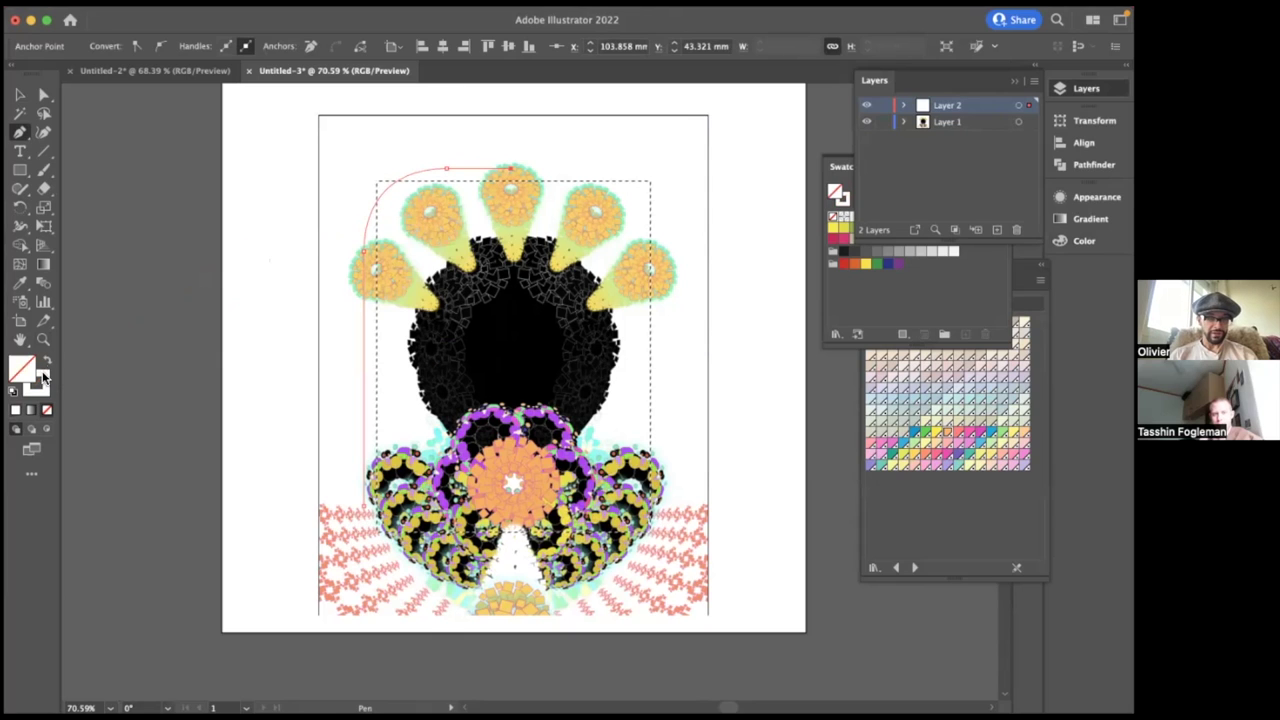
pyautogui.click(44, 384)
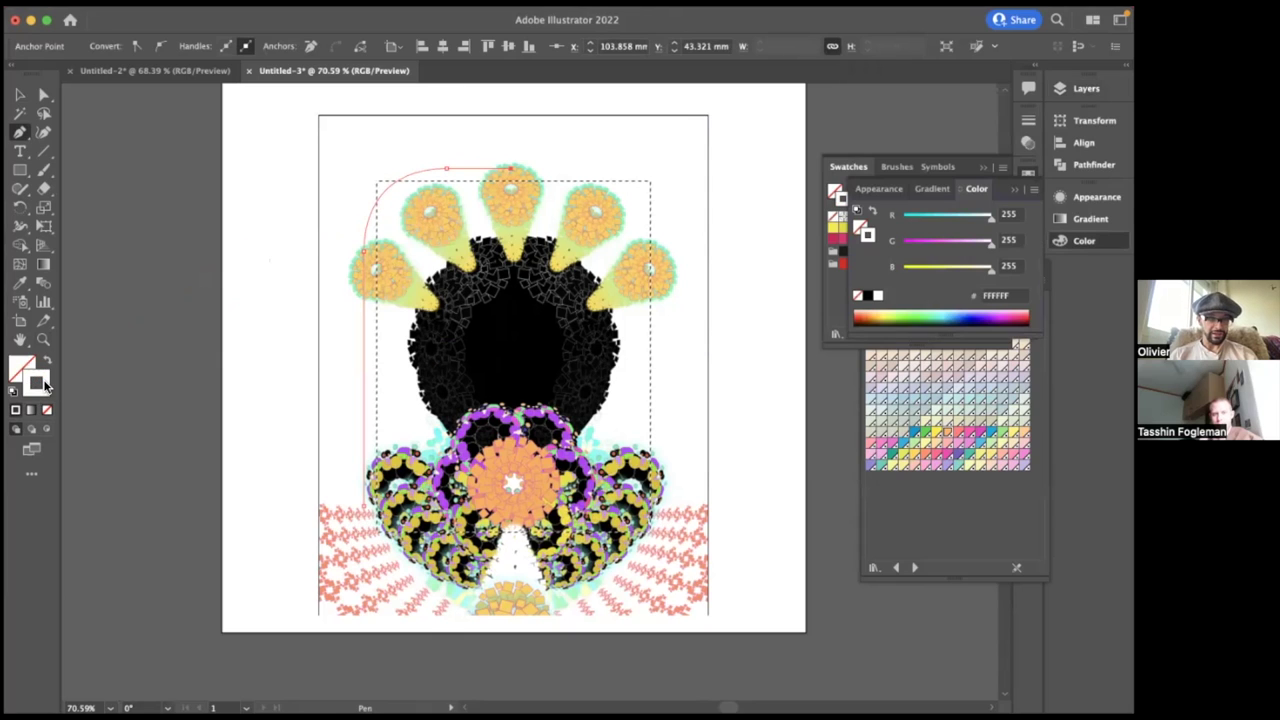
pyautogui.click(867, 298)
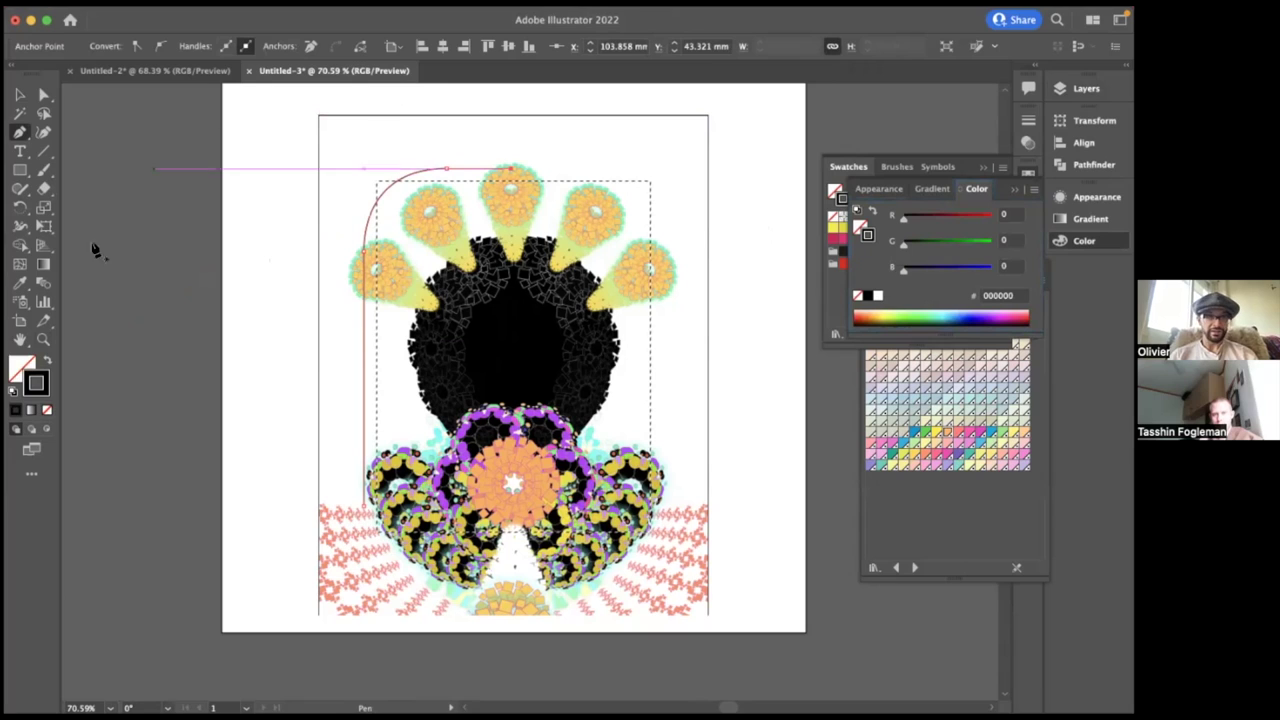
# - Try stroke weights of 100 pt and 70 pt on the rounded path, and settle on 60 pt
pyautogui.click(31, 98)
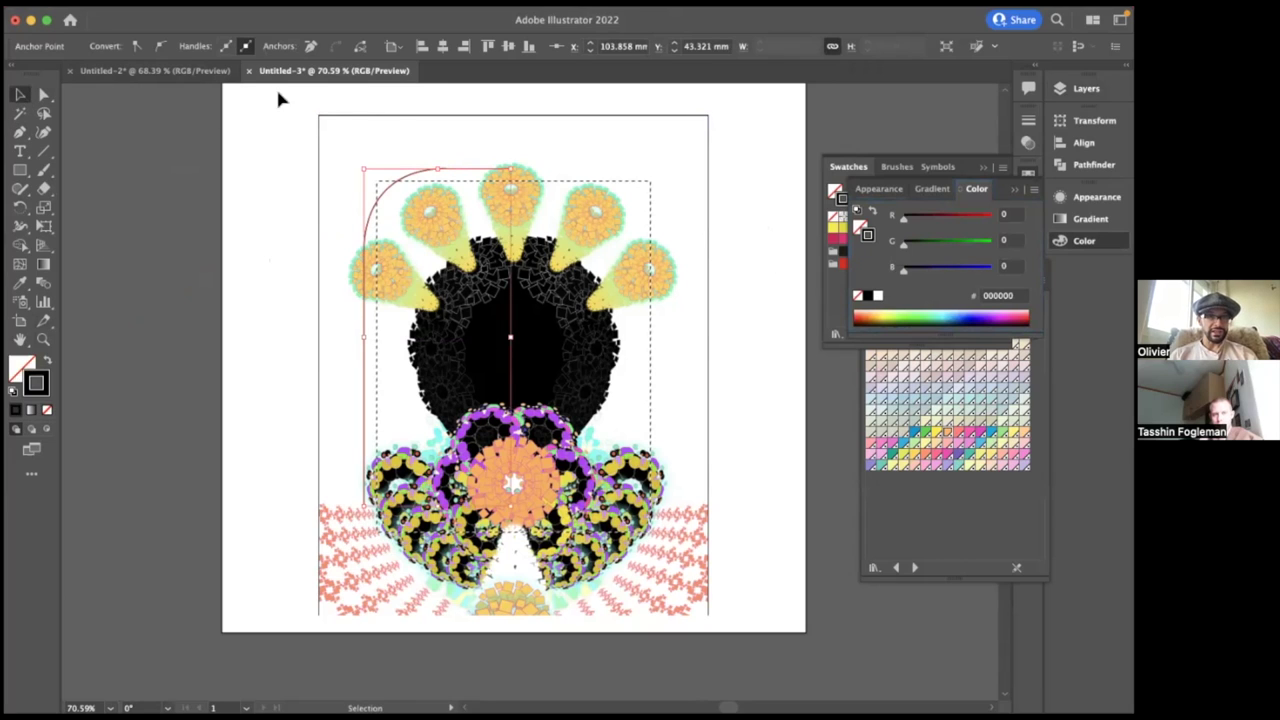
pyautogui.click(208, 213)
pyautogui.click(429, 171)
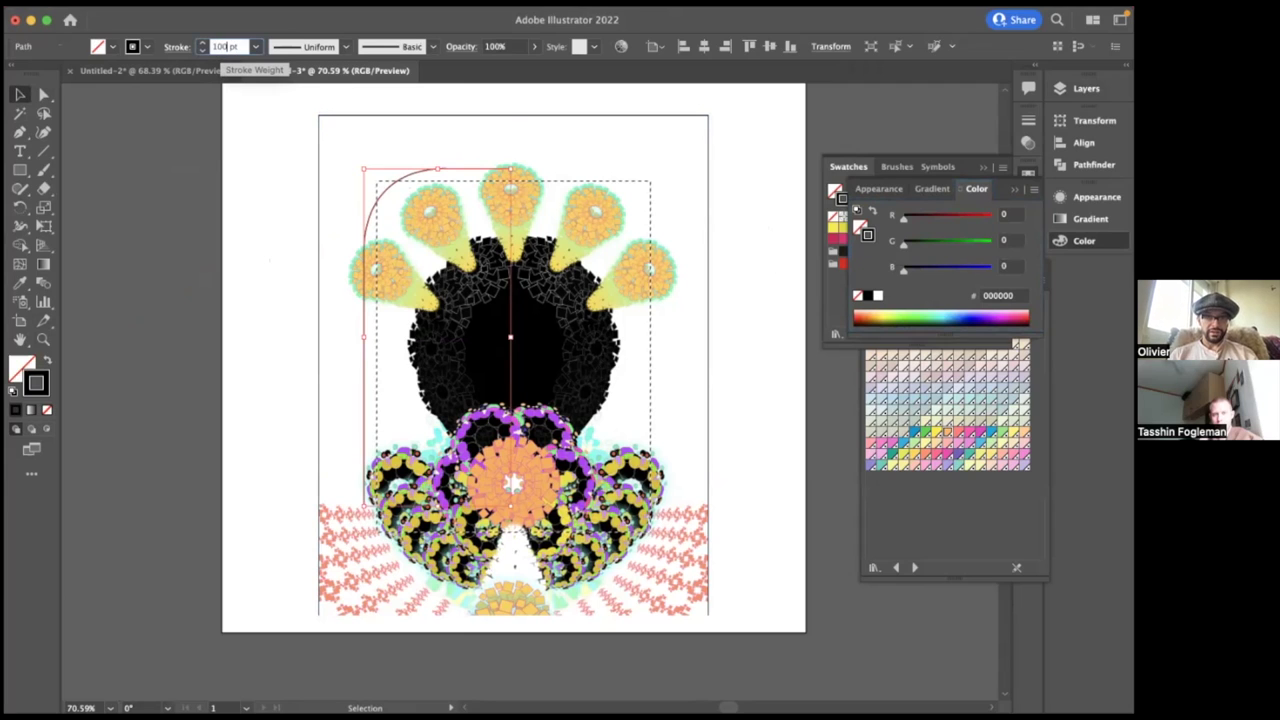
pyautogui.press('Return')
pyautogui.click(226, 50)
pyautogui.write('70')
pyautogui.press('Return')
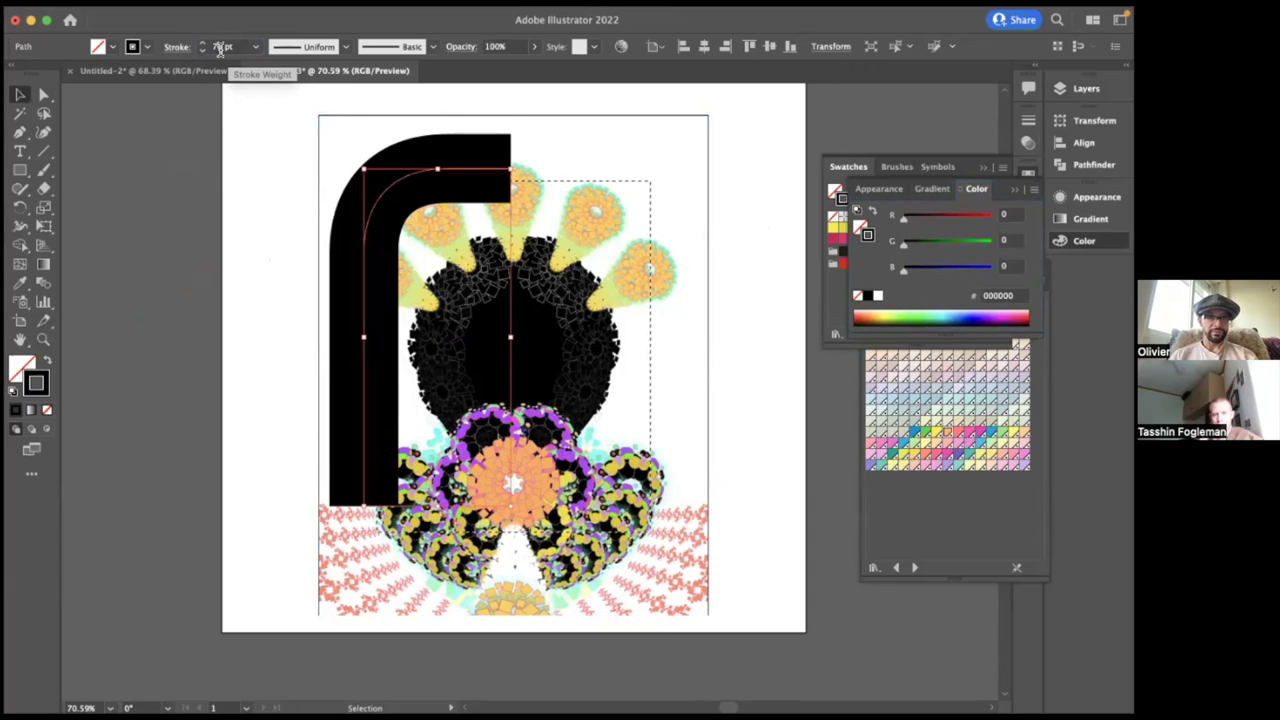
pyautogui.write('60')
pyautogui.press('Return')
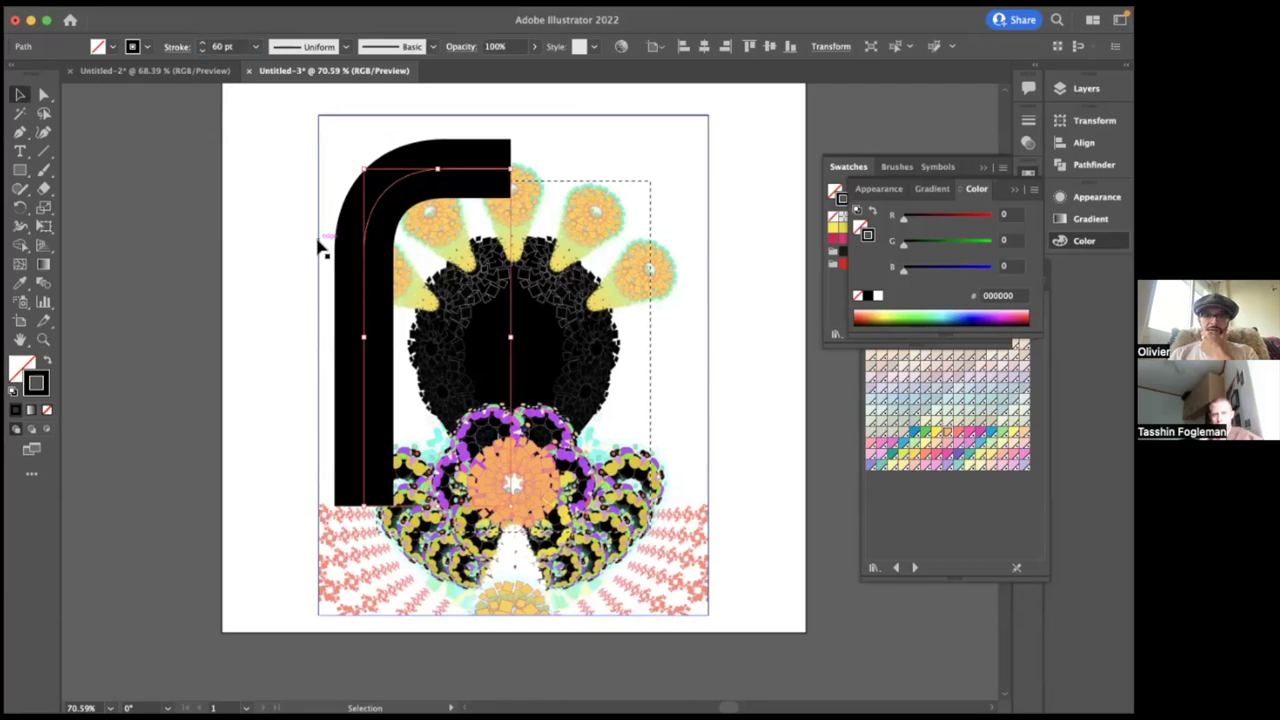
pyautogui.scroll(-3, 267, 246)
pyautogui.hscroll(5, 267, 246)
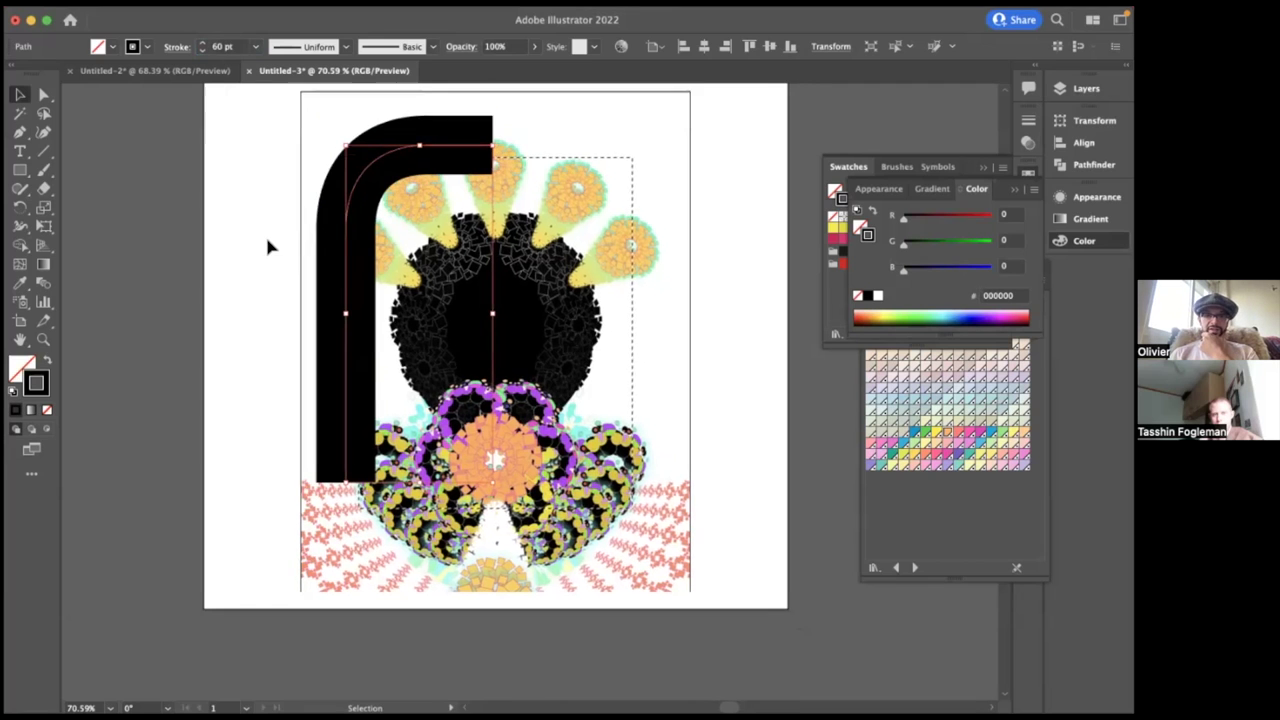
pyautogui.hscroll(1, 267, 246)
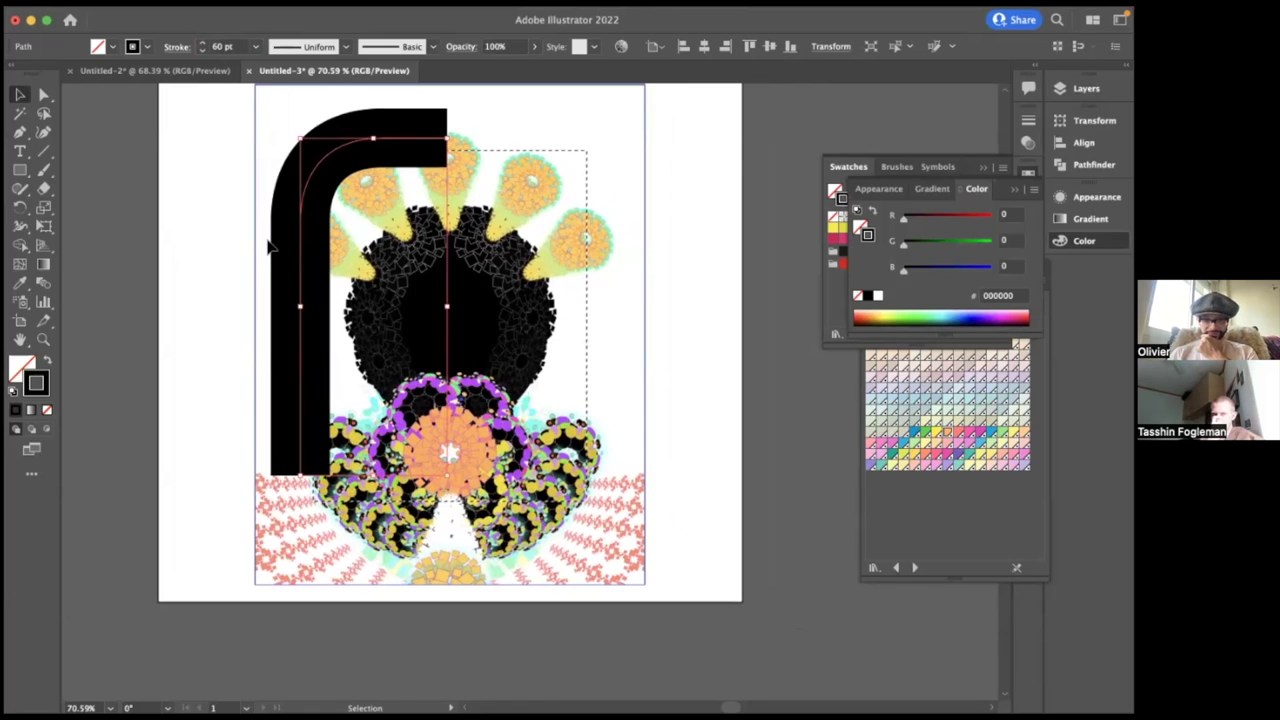
pyautogui.scroll(1, 267, 246)
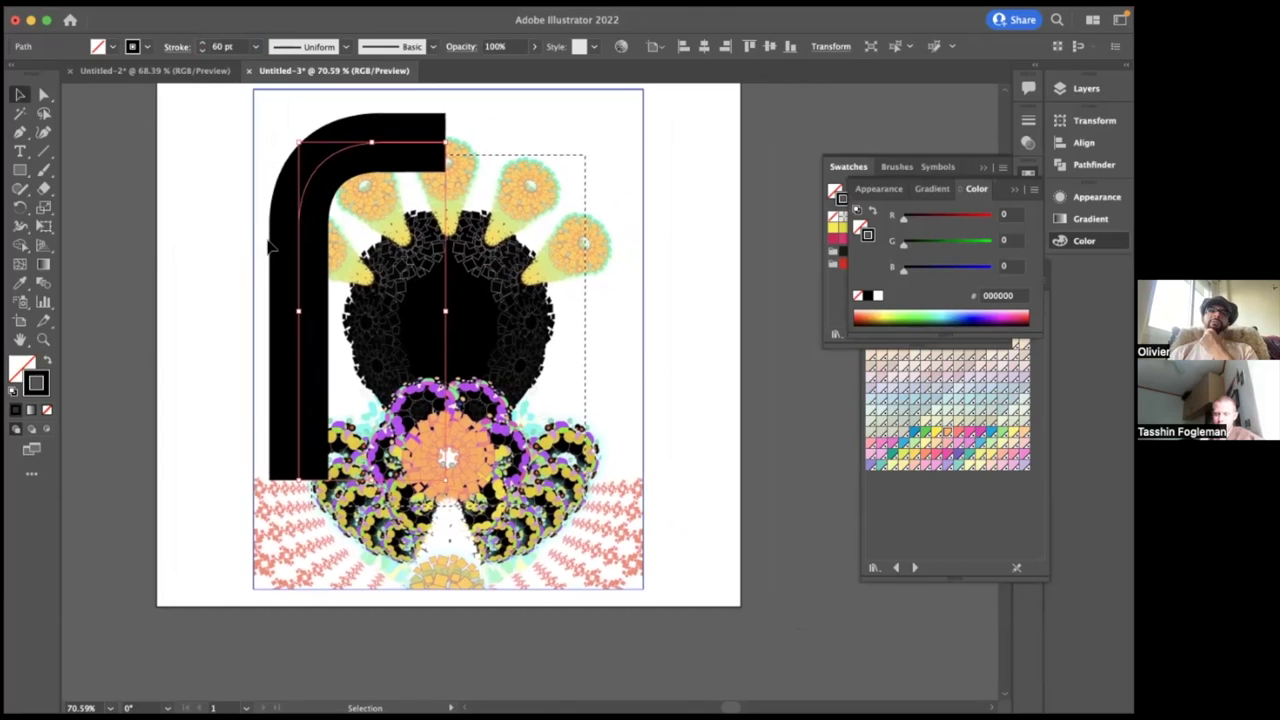
# - Isolate the thick black path on Layer 2 and select it for editing
pyautogui.click(155, 123)
pyautogui.click(330, 183)
pyautogui.doubleClick(330, 183)
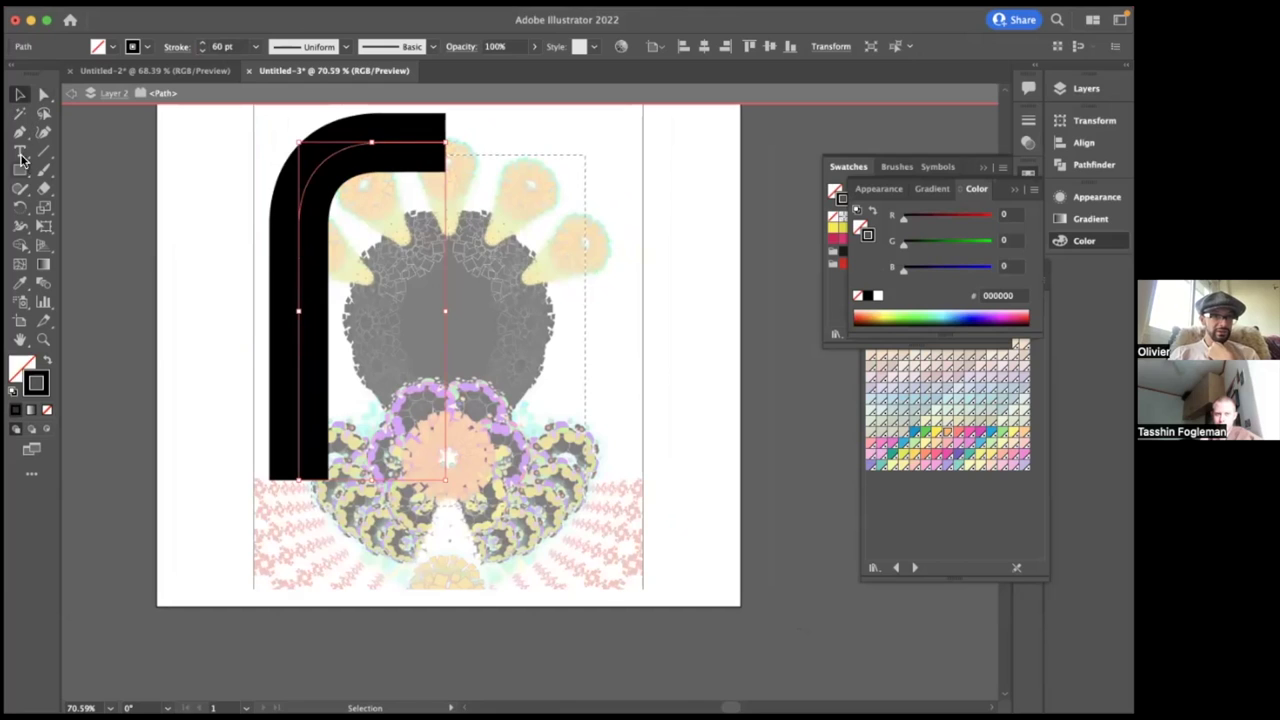
pyautogui.click(203, 175)
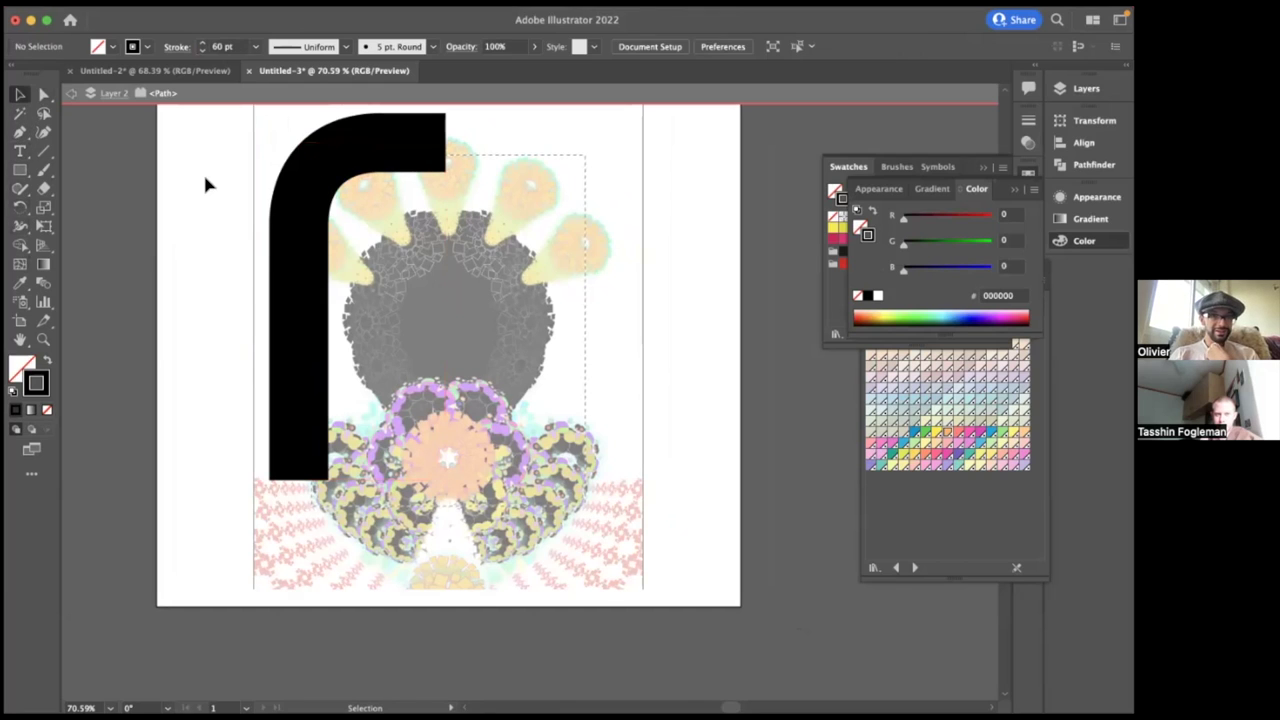
pyautogui.click(312, 182)
pyautogui.click(19, 131)
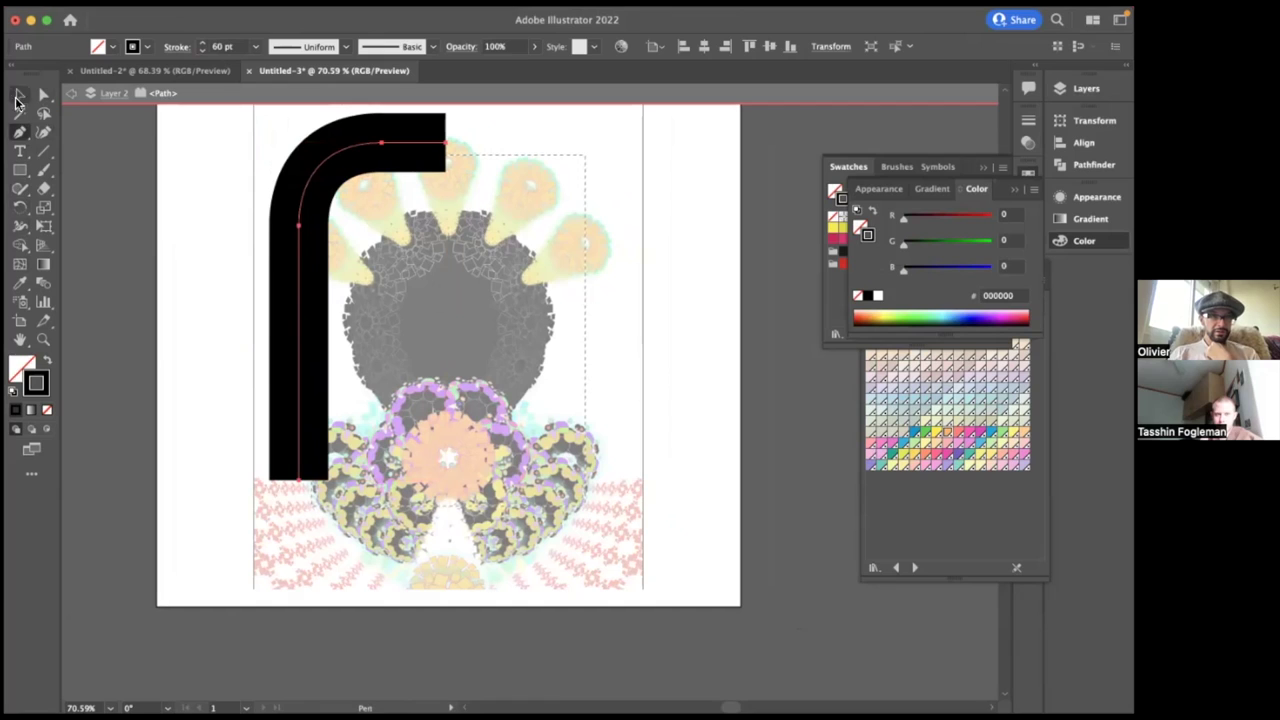
pyautogui.click(20, 134)
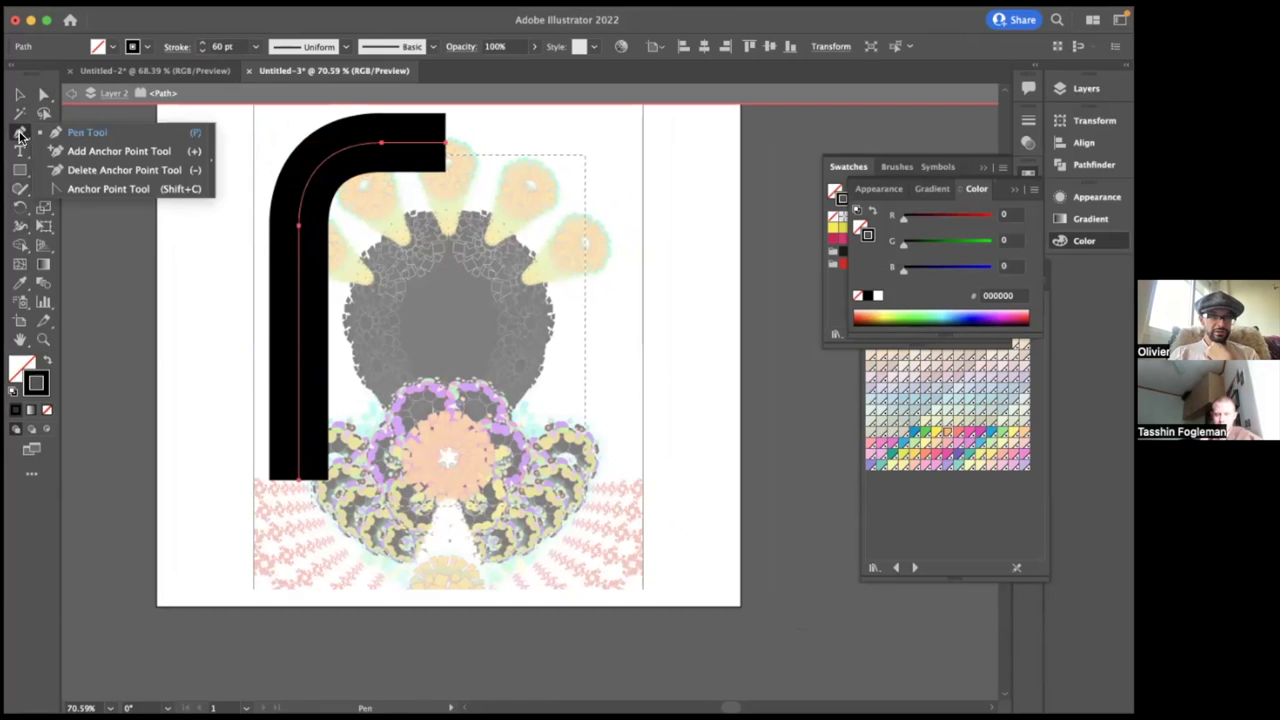
# - Move the anchor at the lower end of the bend downwards along the vertical segment and lengthen its upward handle for a wider curve
pyautogui.click(43, 94)
pyautogui.click(298, 226)
pyautogui.moveTo(298, 224)
pyautogui.mouseDown()
pyautogui.moveTo(298, 252)
pyautogui.moveTo(298, 222)
pyautogui.mouseUp()
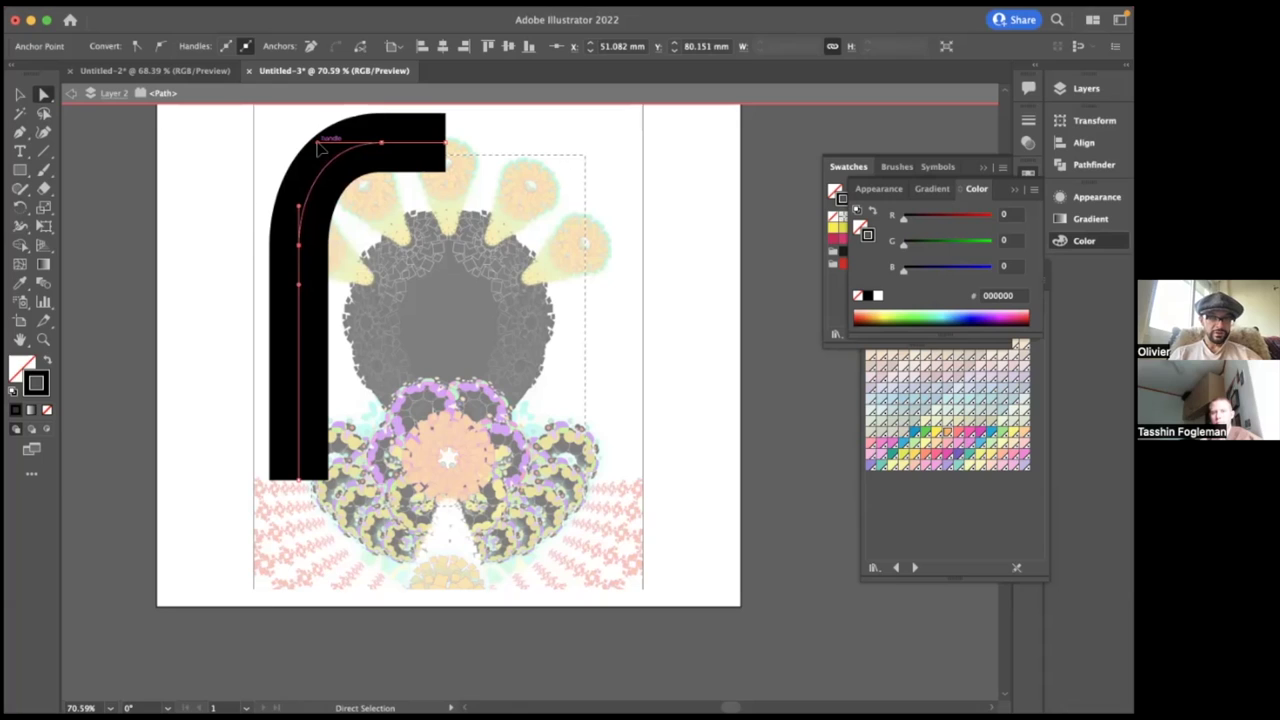
pyautogui.moveTo(318, 148); pyautogui.dragTo(318, 146)
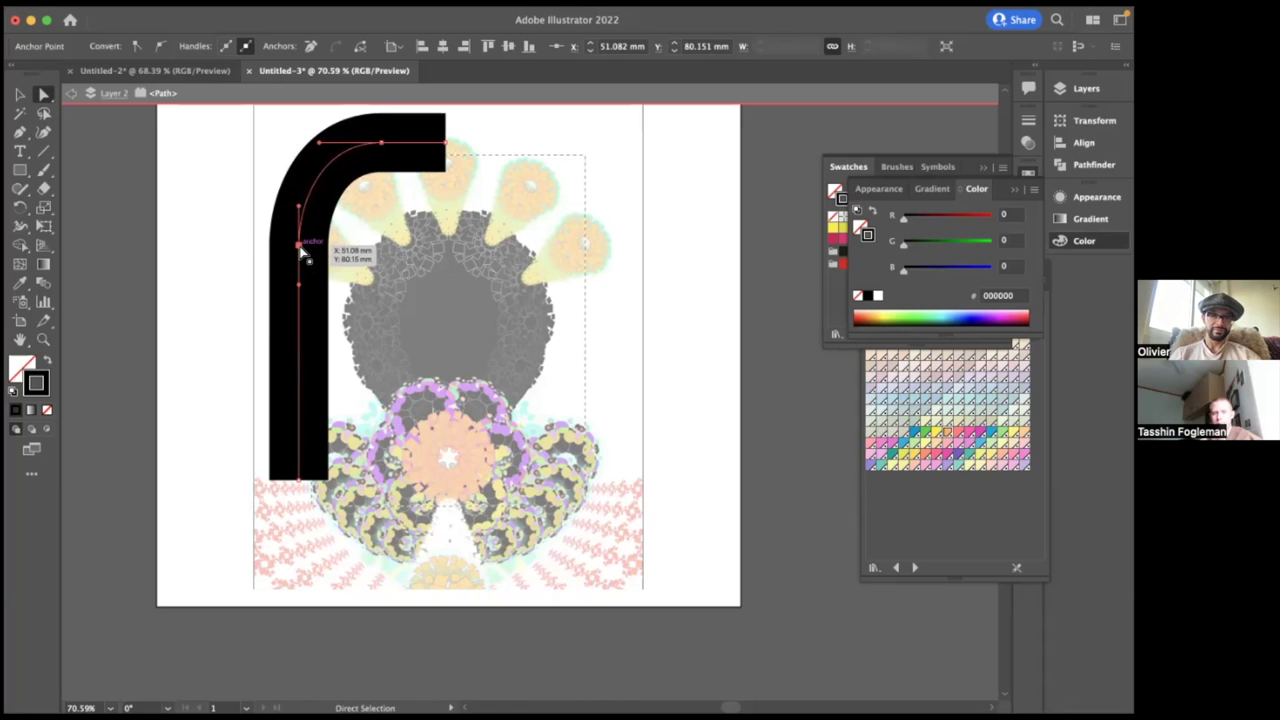
pyautogui.moveTo(300, 250); pyautogui.dragTo(297, 195)
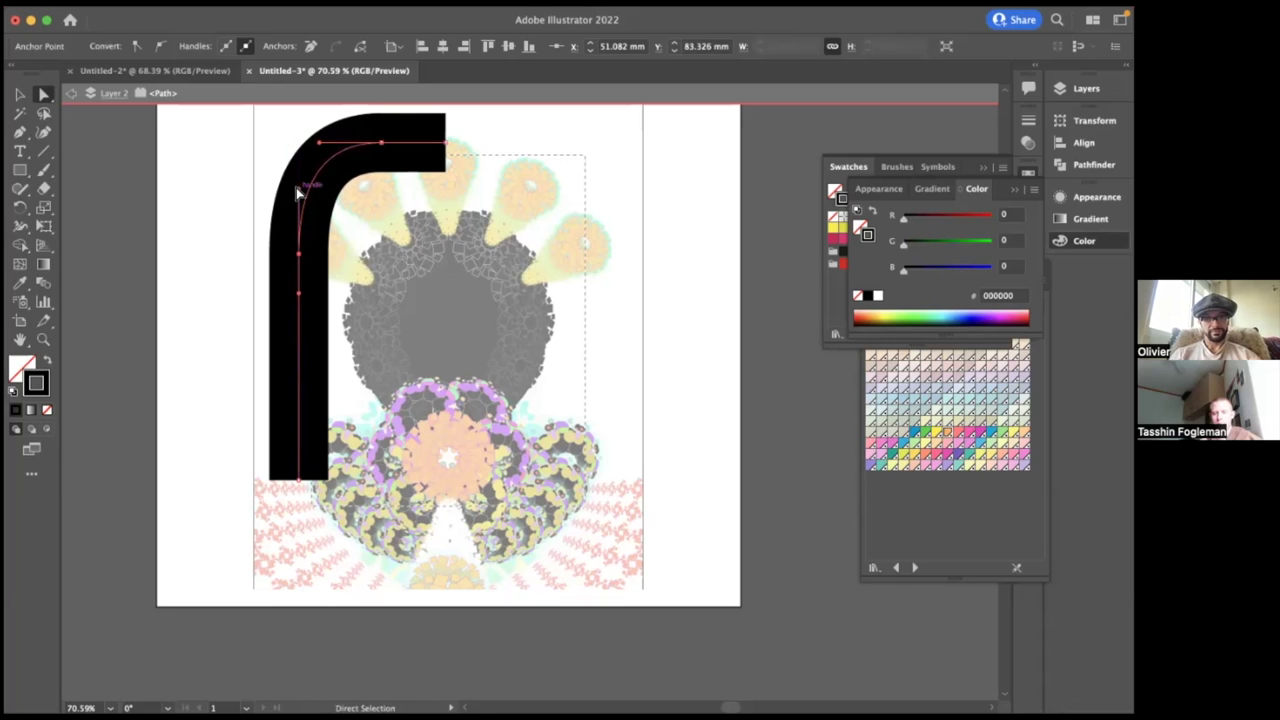
pyautogui.press('Return')
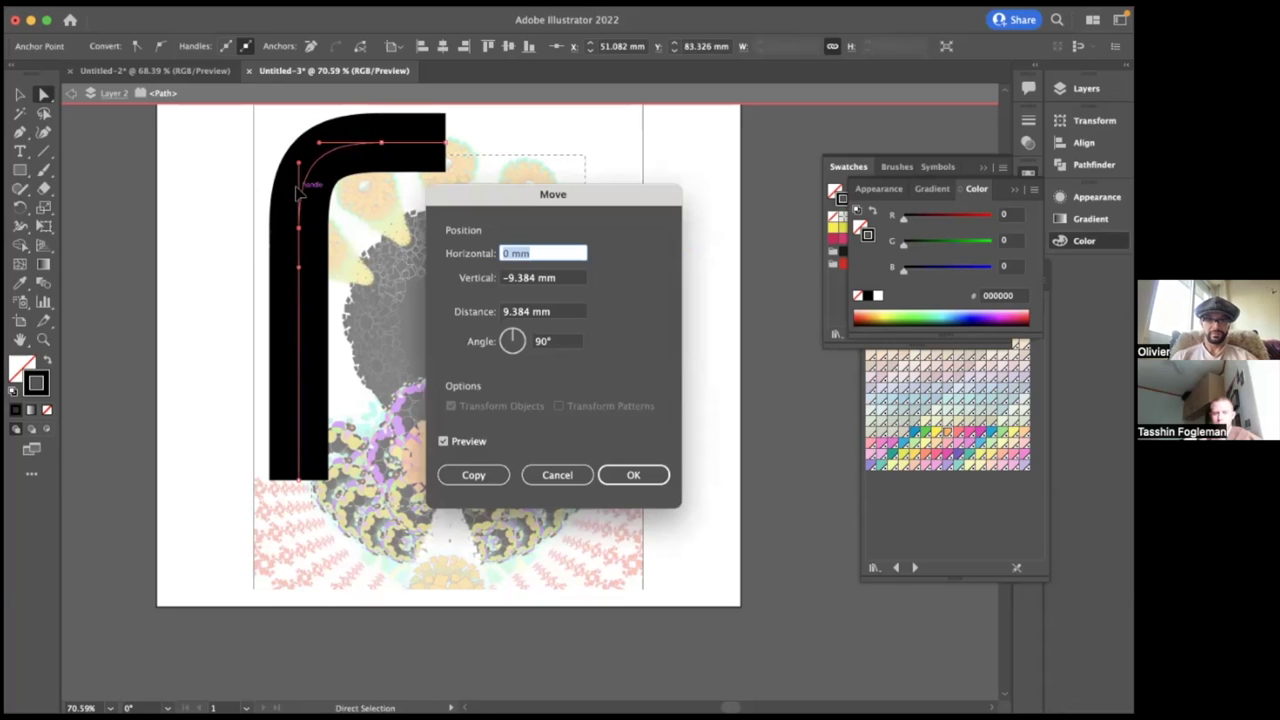
pyautogui.click(553, 476)
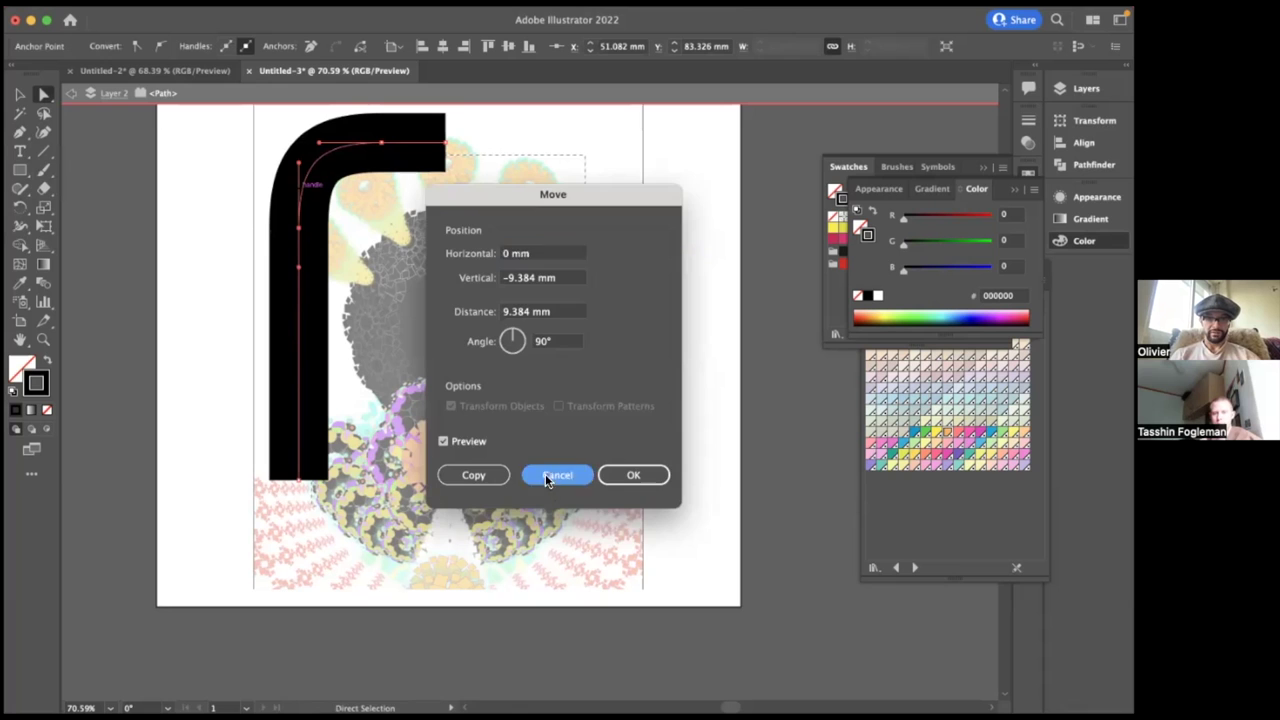
# - Deselect the black path, leave isolation mode and select the pasted image
pyautogui.click(190, 258)
pyautogui.hscroll(3, 192, 259)
pyautogui.scroll(3, 192, 259)
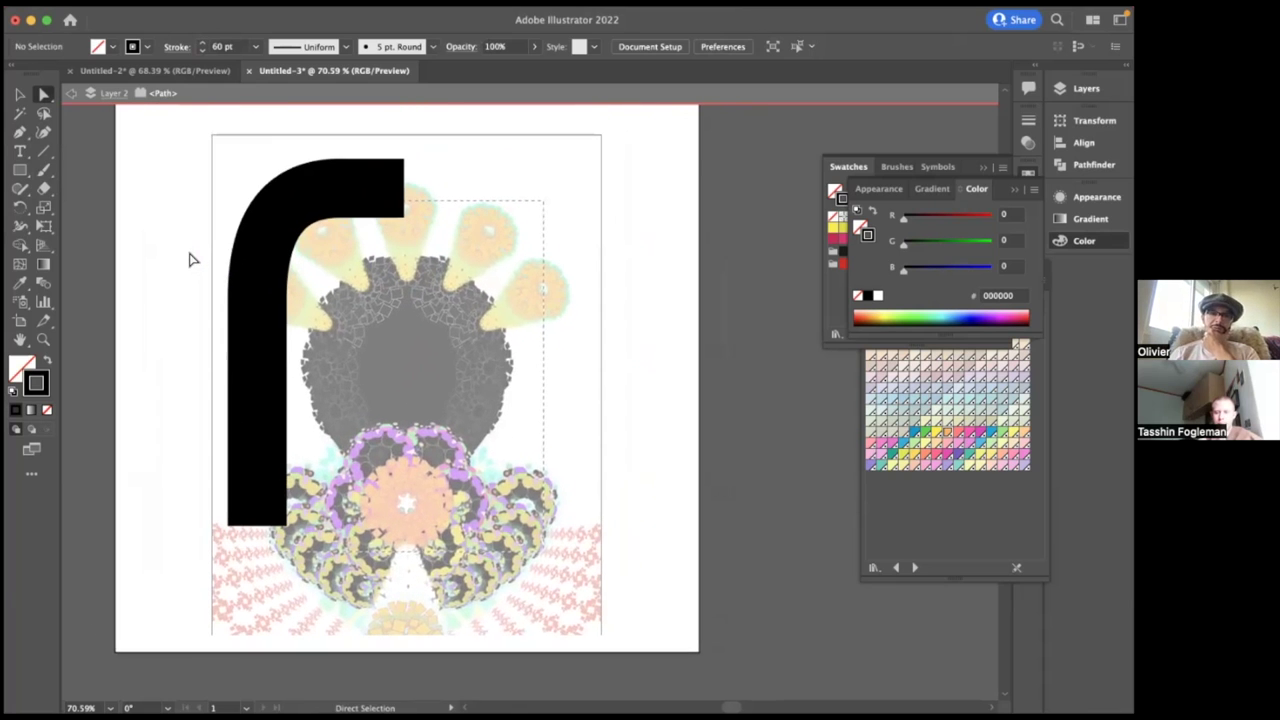
pyautogui.hscroll(-2, 192, 259)
pyautogui.scroll(-2, 192, 259)
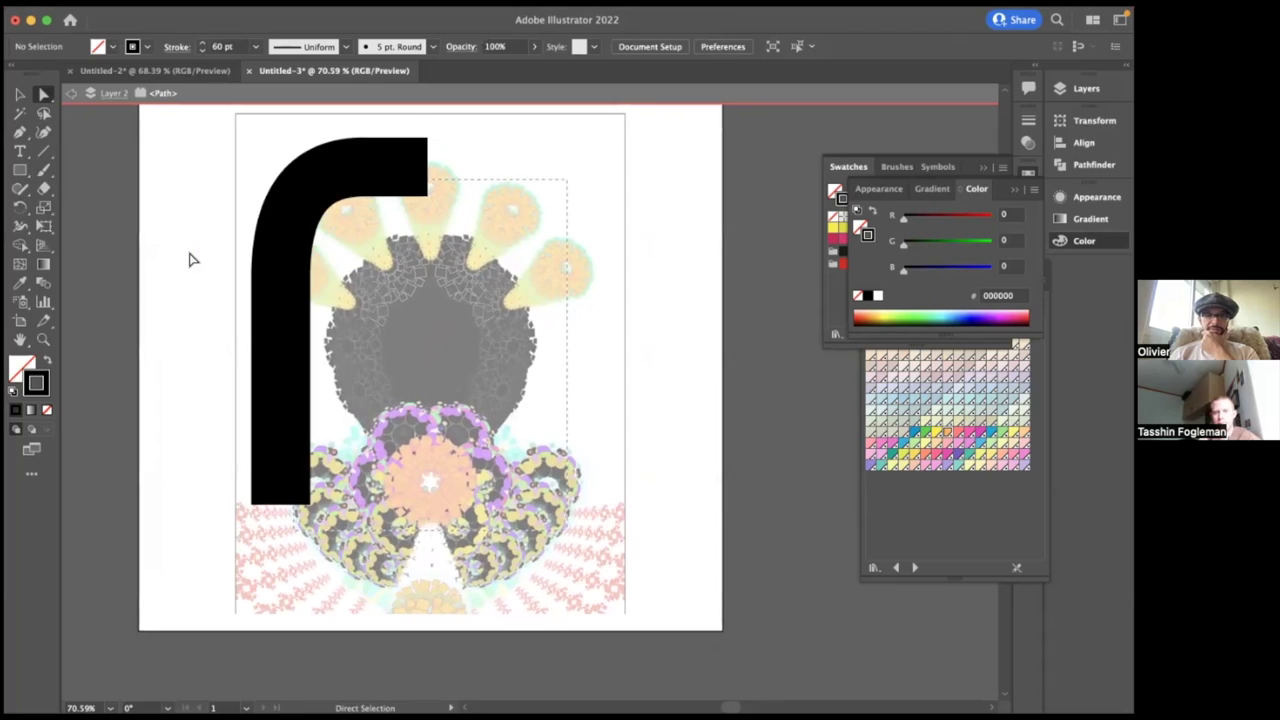
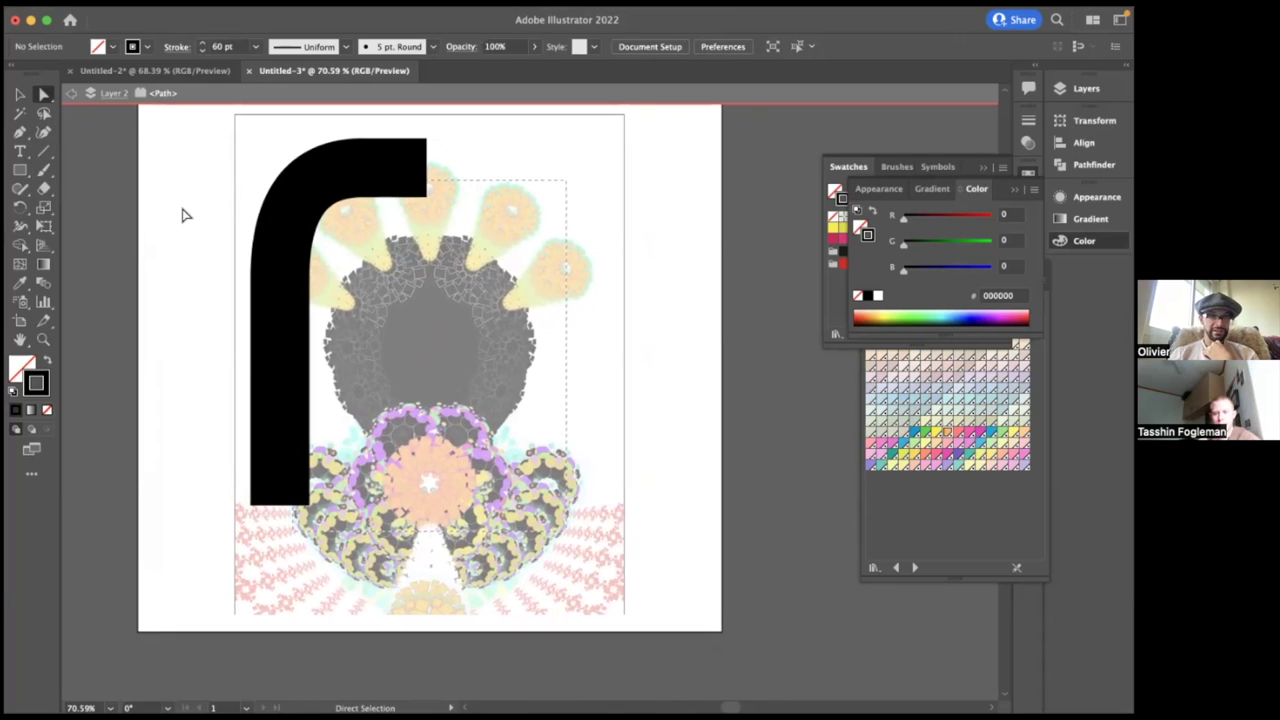
pyautogui.doubleClick(708, 238)
pyautogui.click(507, 297)
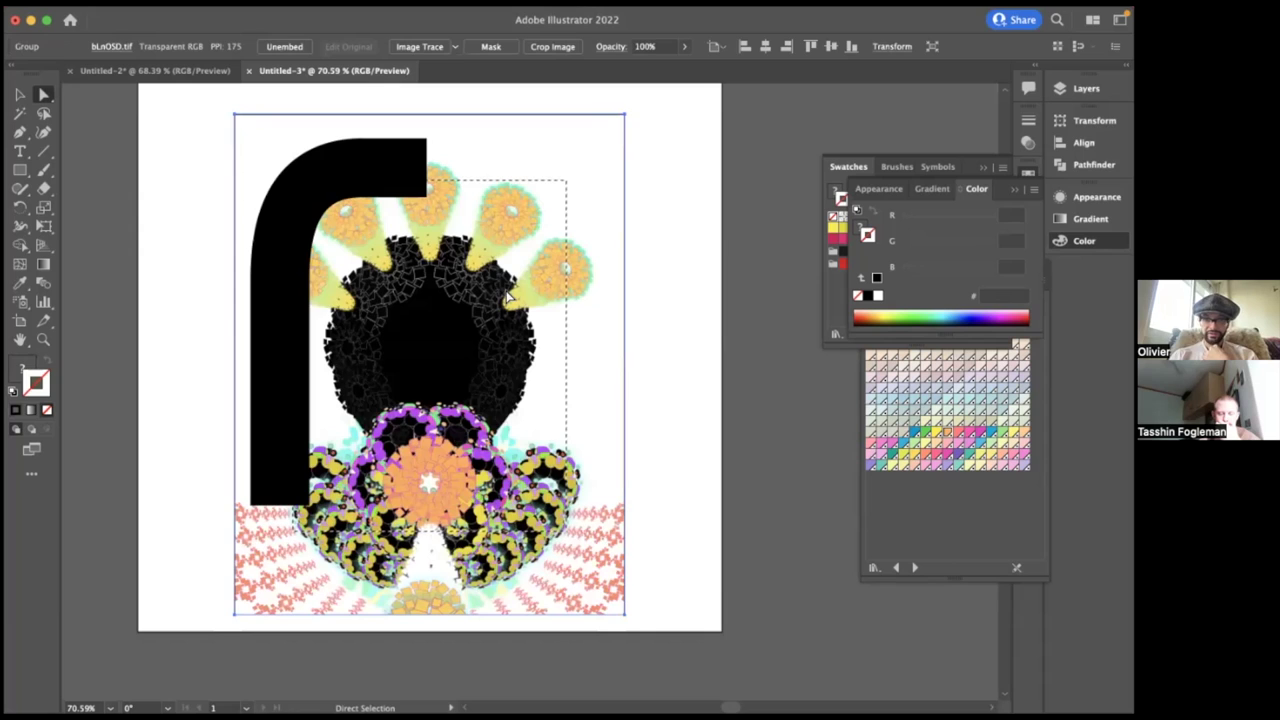
# - Delete the pasted reference image and export the remaining black path as a PNG named corner in the Mandala8 folder
pyautogui.press('Delete')
pyautogui.click(119, 14)
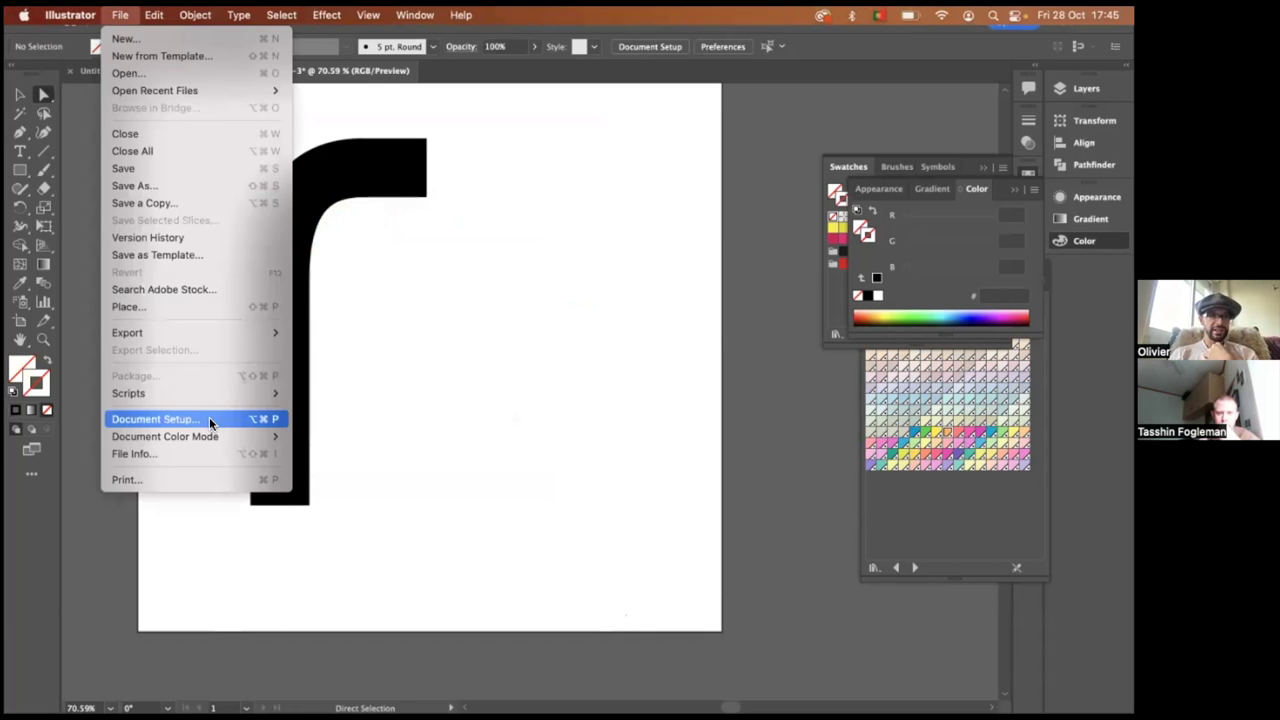
pyautogui.moveTo(216, 333)
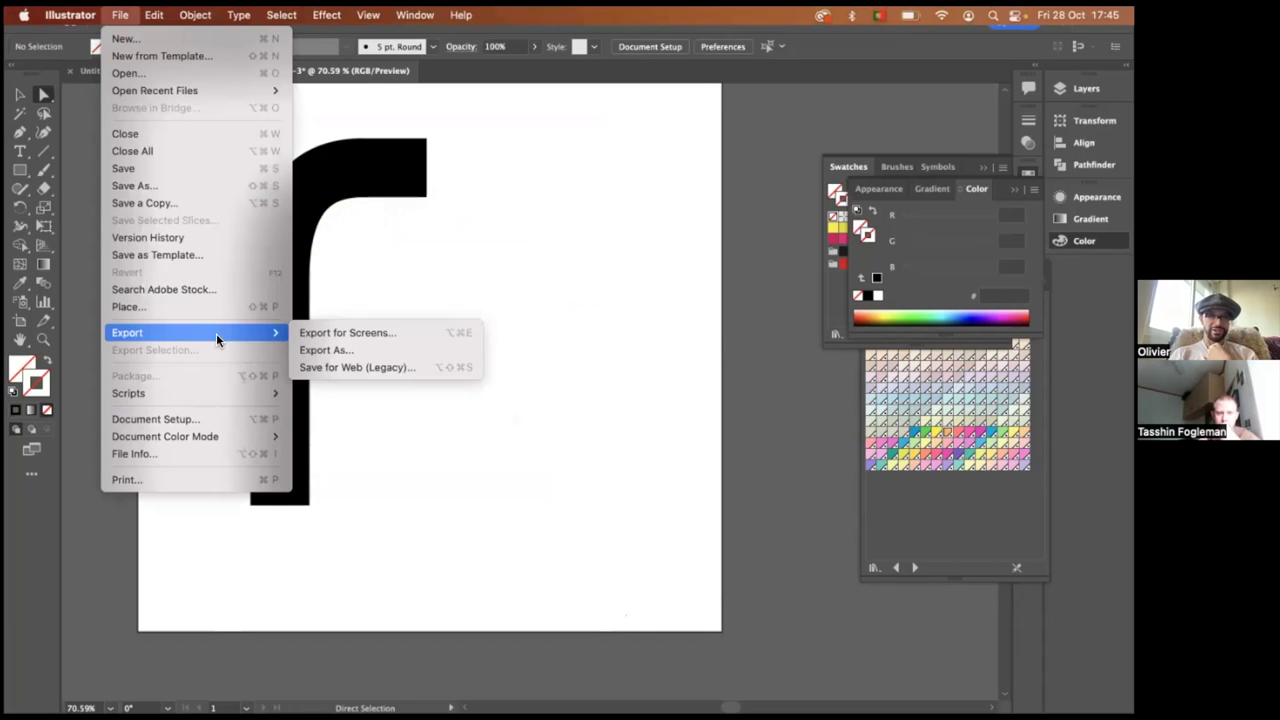
pyautogui.click(345, 350)
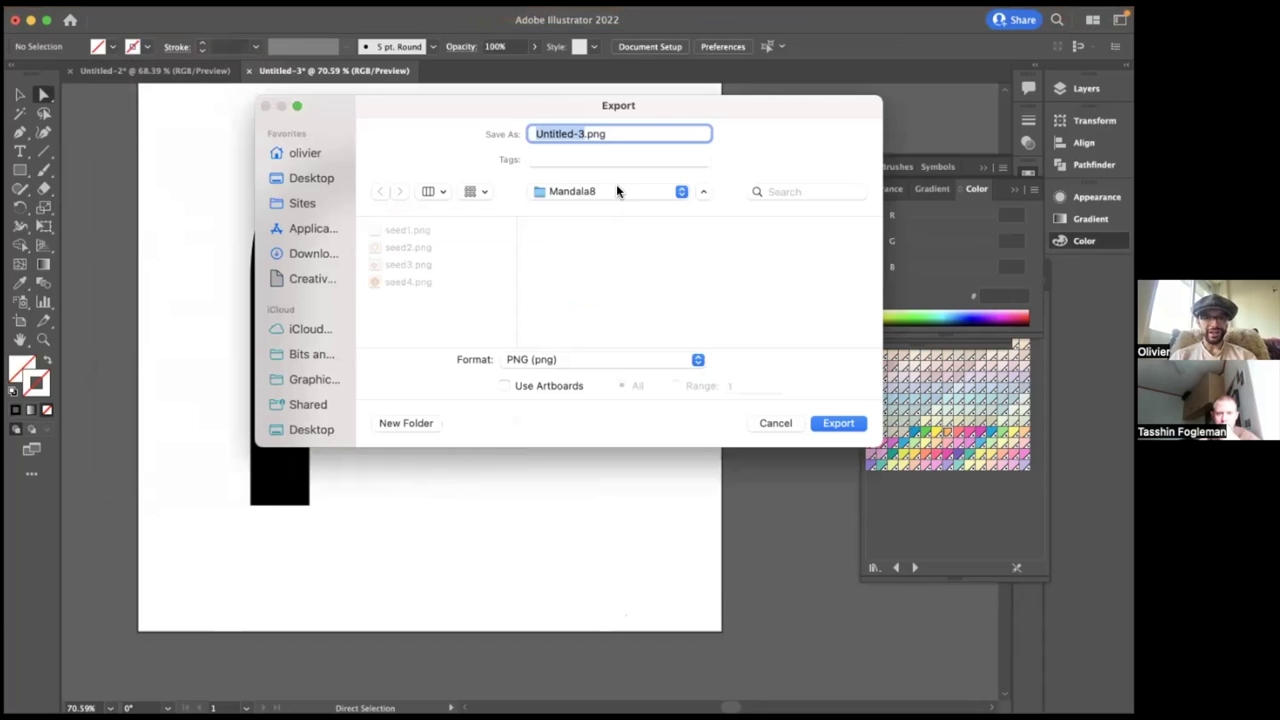
pyautogui.write('corner')
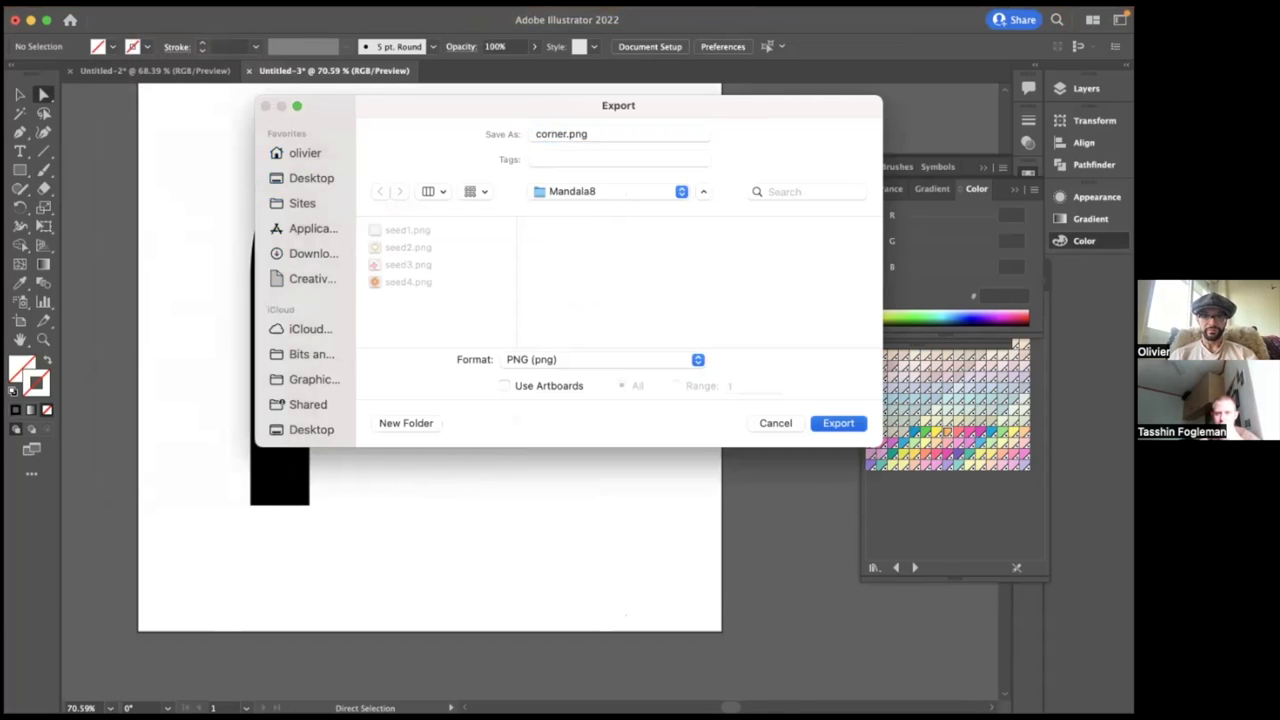
pyautogui.press('Return')
# - Set the PNG export resolution to 1200 ppi, keeping the transparent background, and finish the export
pyautogui.doubleClick(707, 414)
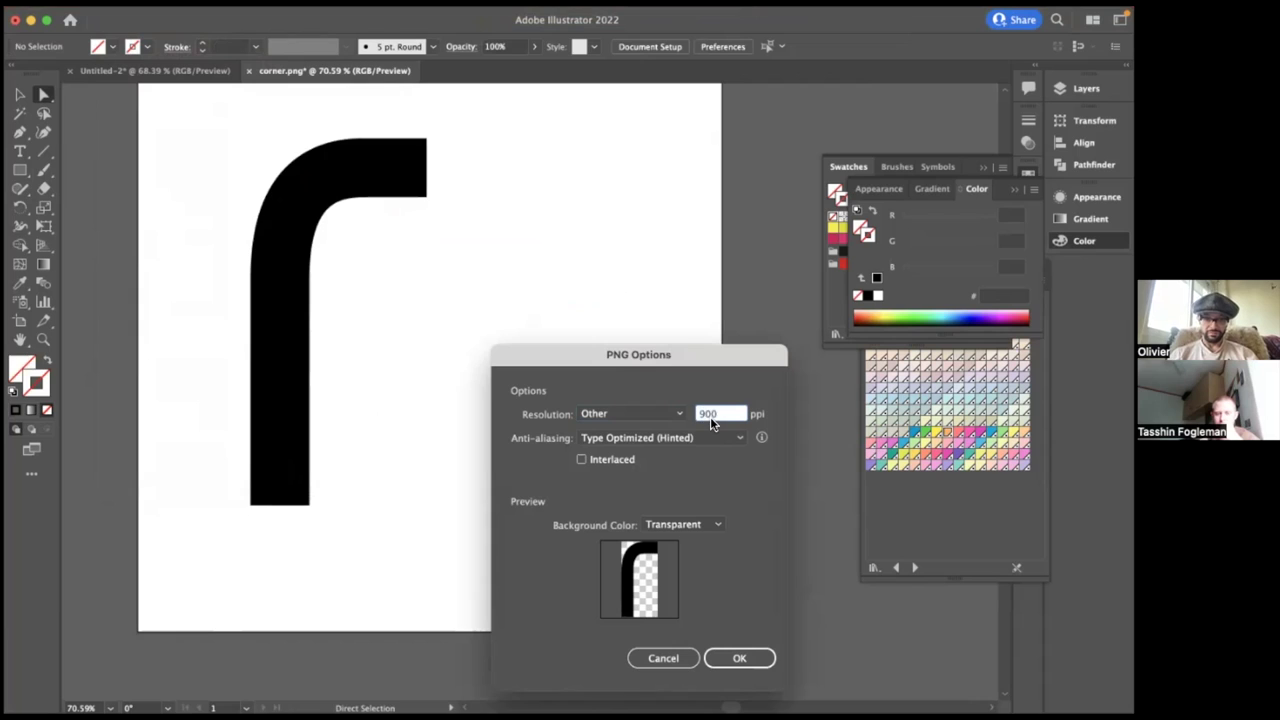
pyautogui.press('Tab')
pyautogui.click(742, 655)
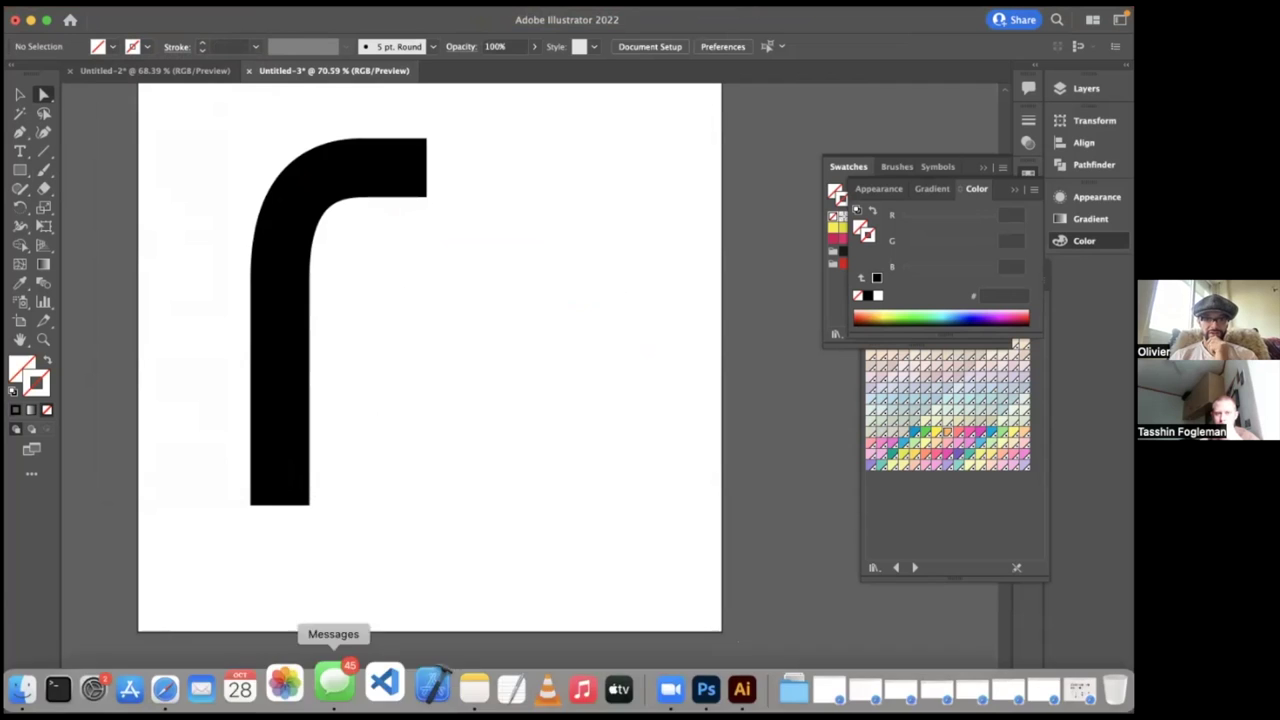
# - Switch to Photoshop and open the exported corner.png
pyautogui.click(676, 686)
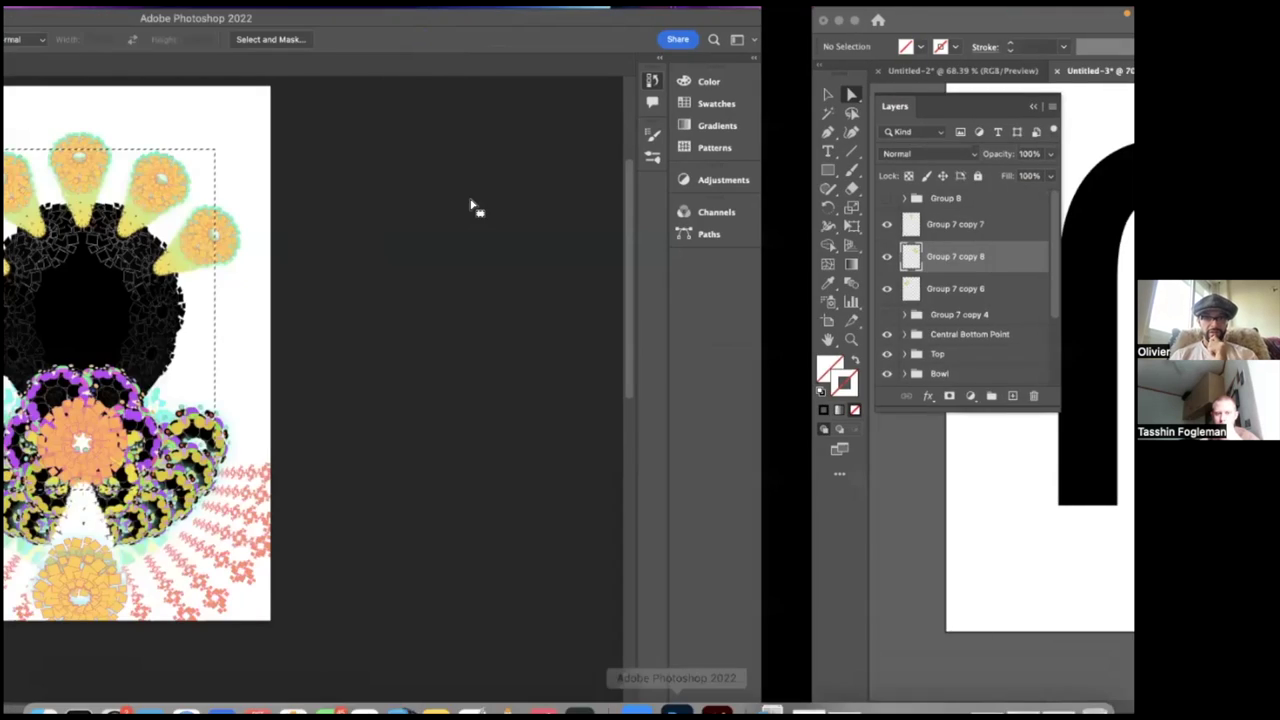
pyautogui.press('super+o')
pyautogui.doubleClick(390, 177)
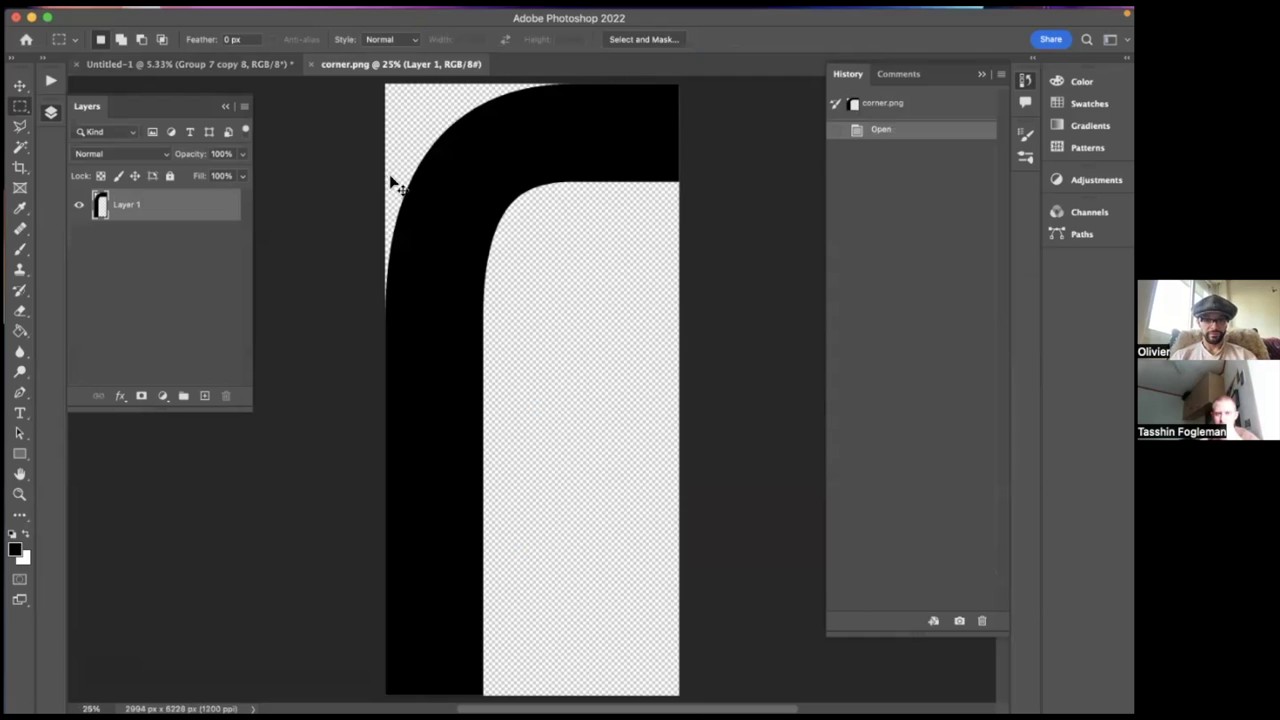
# - Select the entire corner.png image for copying and go to the Untitled-1 flower artwork
pyautogui.press('super+a')
pyautogui.click(237, 66)
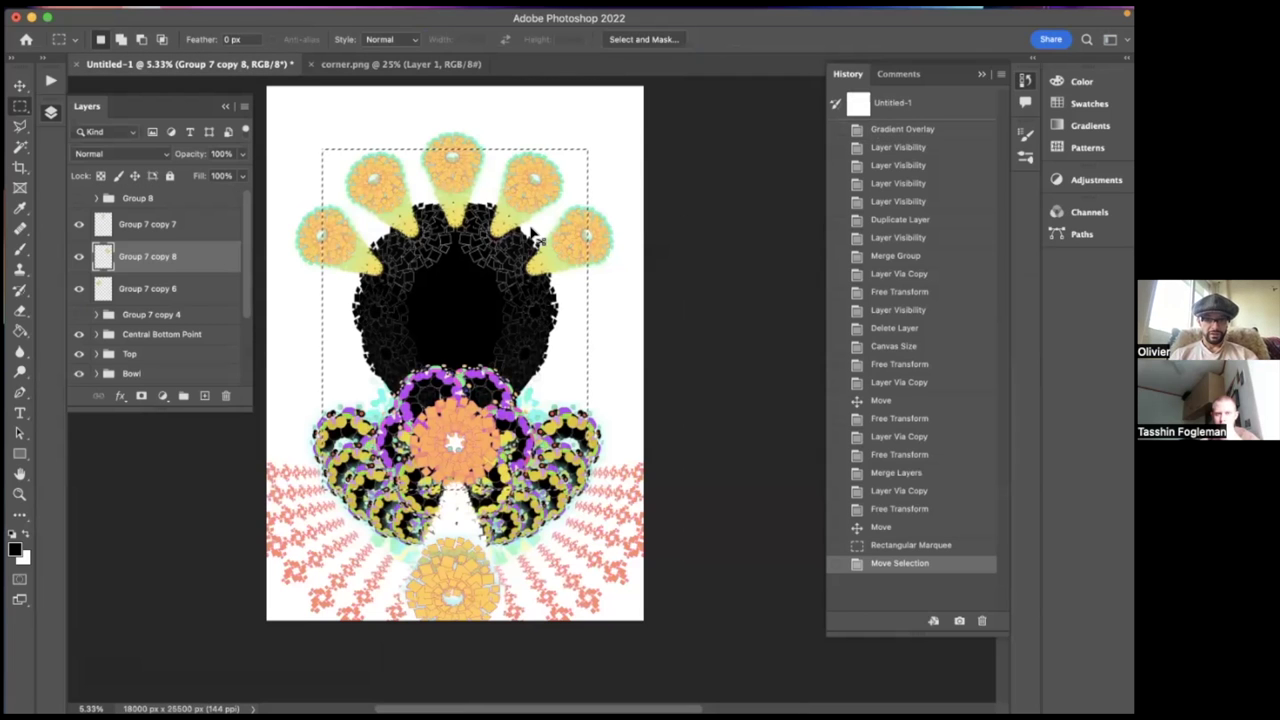
# - Clear the selection, paste the black corner pipe and move it to the lower-left side of the black ring
pyautogui.press('super+d')
pyautogui.press('super+v')
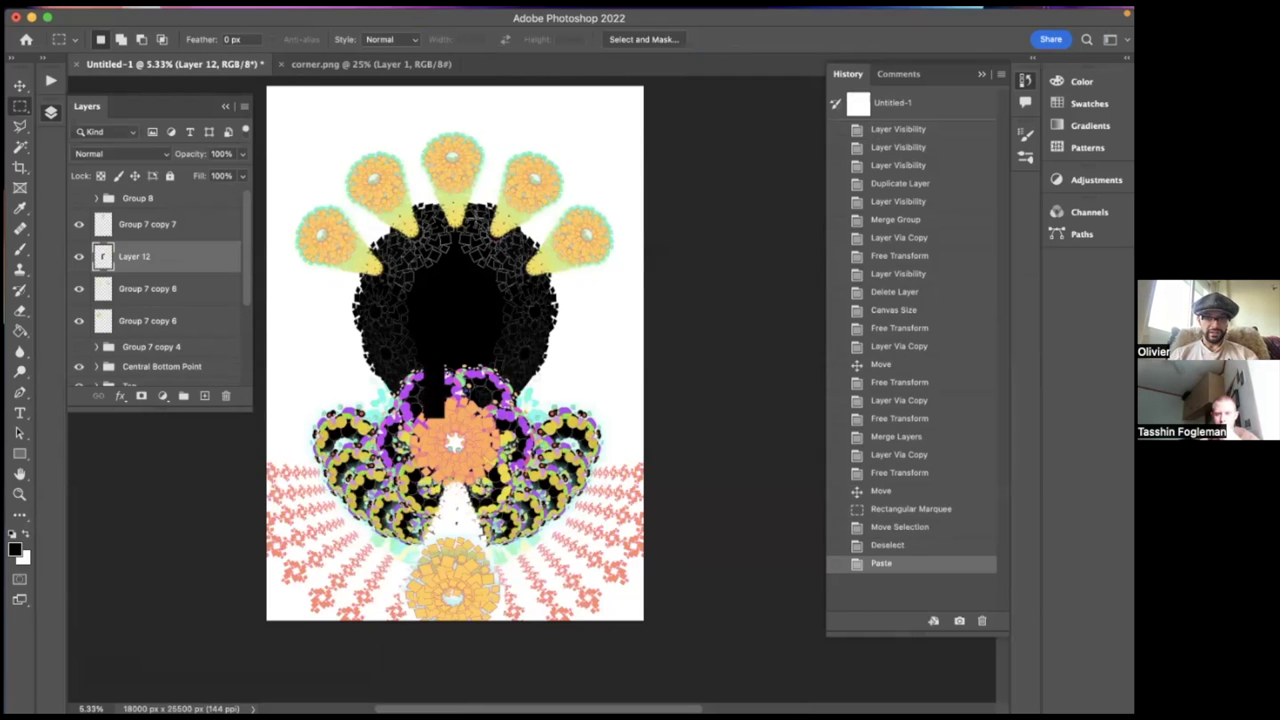
pyautogui.press('v')
pyautogui.moveTo(432, 380); pyautogui.dragTo(311, 430)
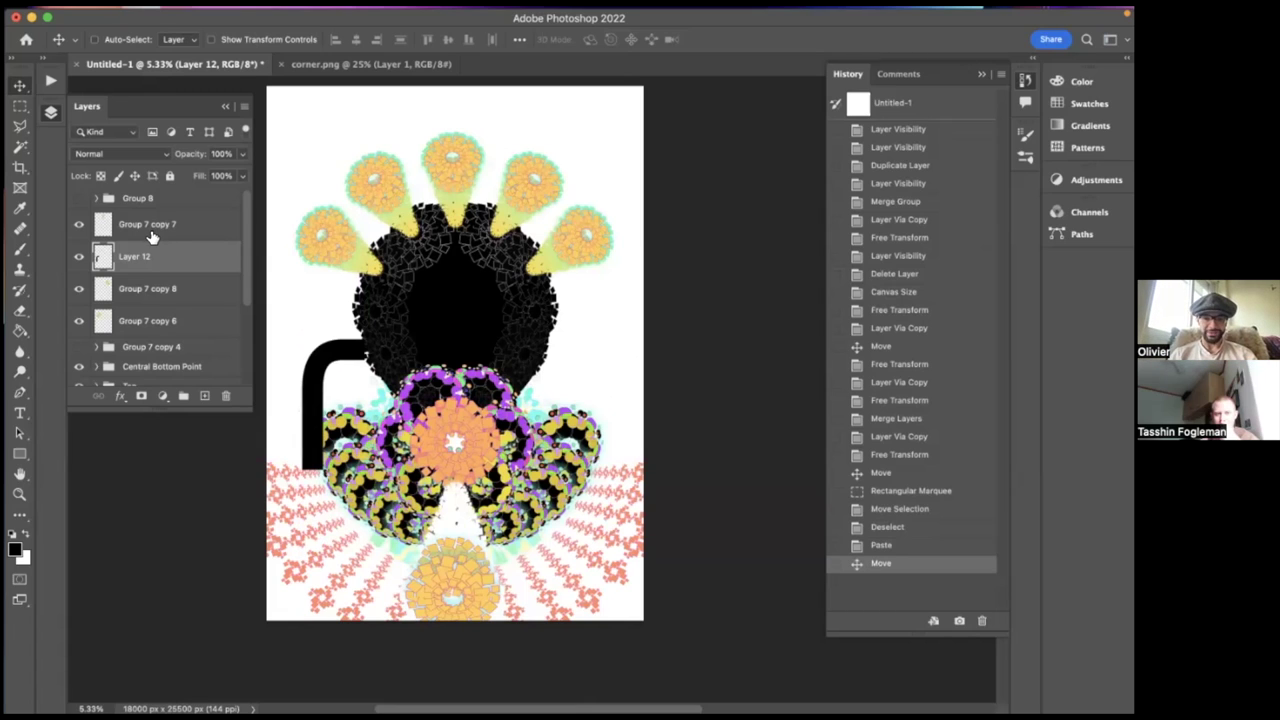
# - Duplicate the corner pipe and enlarge the copy to about 127% so it wraps around the outside of the original
pyautogui.press('super')
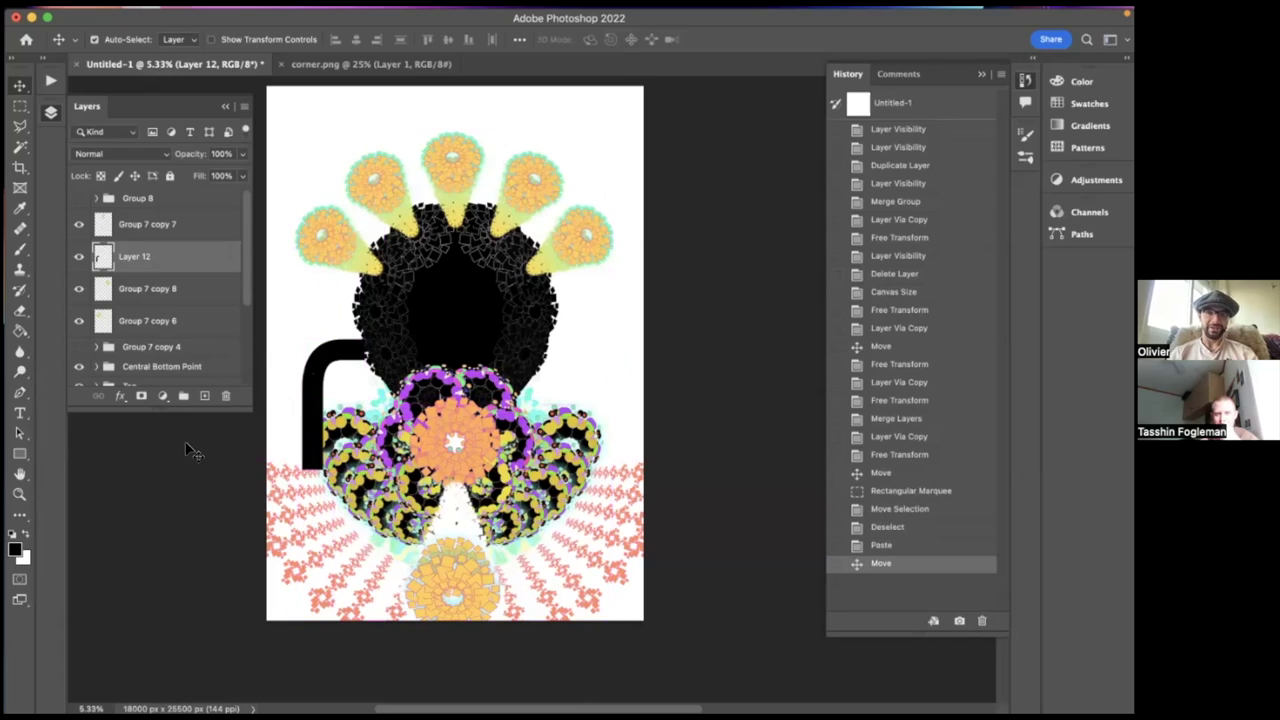
pyautogui.press('super+t')
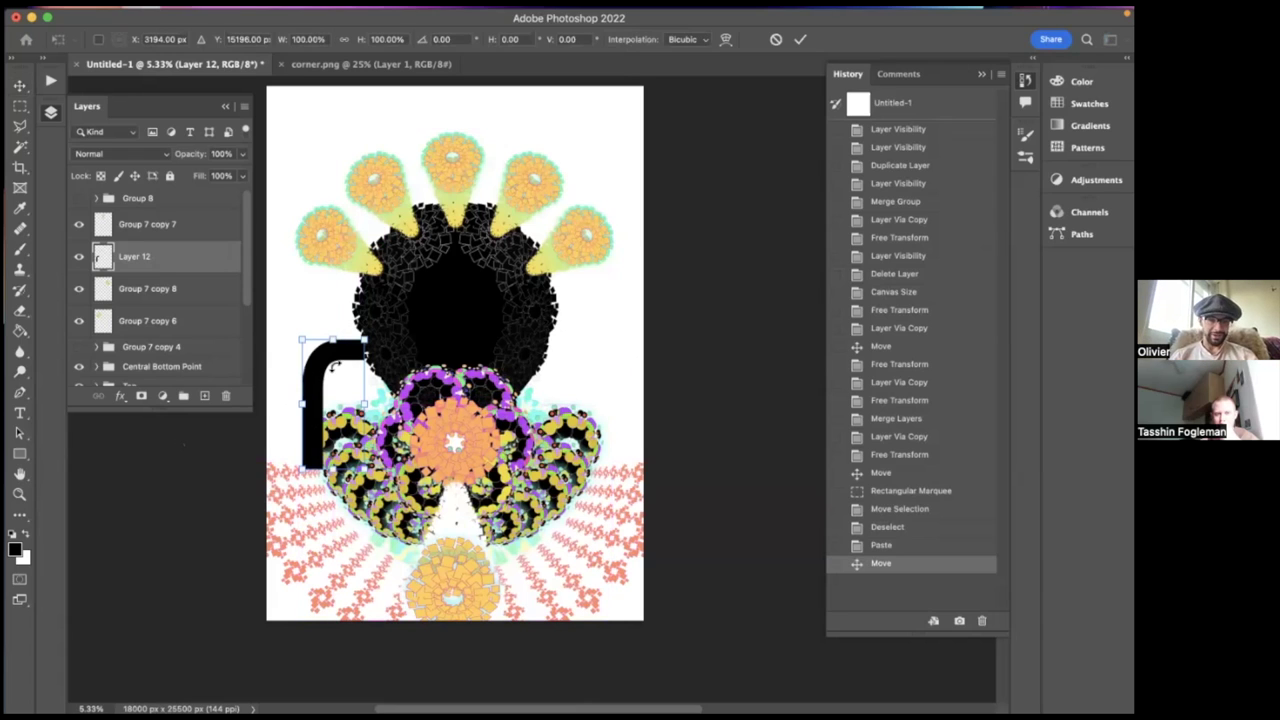
pyautogui.press('super+alt+t')
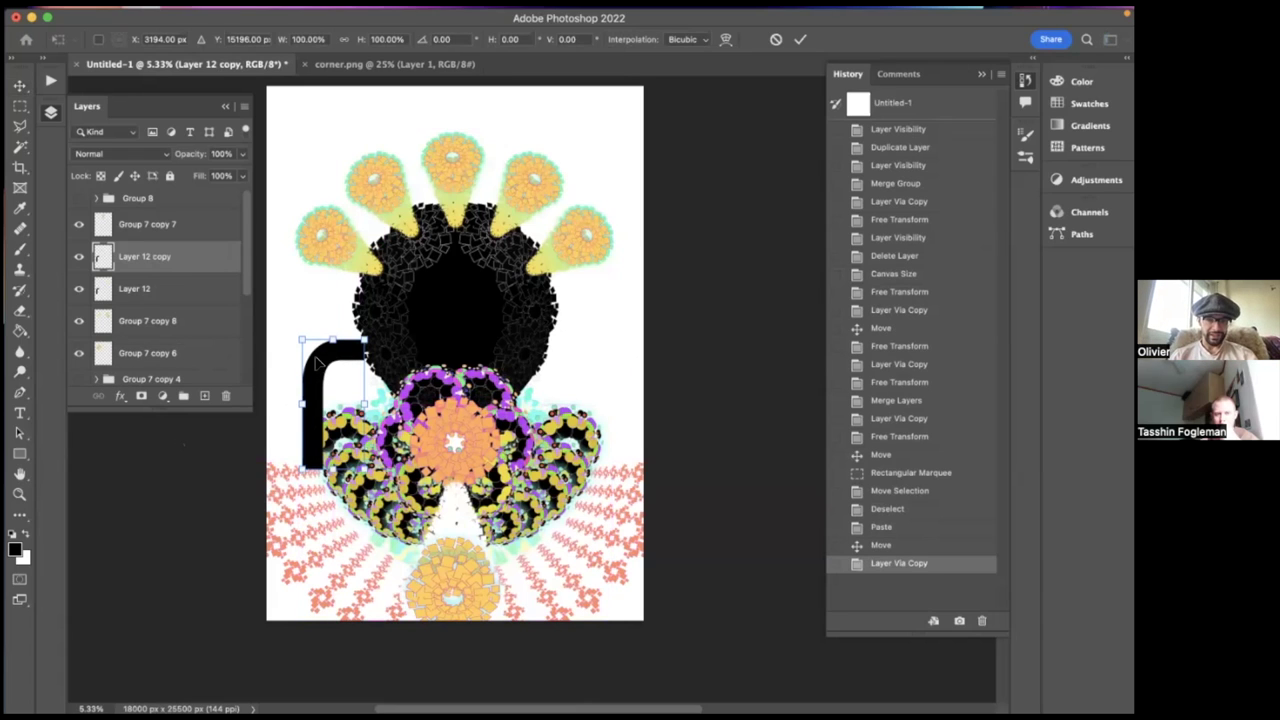
pyautogui.moveTo(300, 337)
pyautogui.mouseDown()
pyautogui.moveTo(277, 309)
pyautogui.moveTo(303, 330)
pyautogui.moveTo(290, 337)
pyautogui.mouseUp()
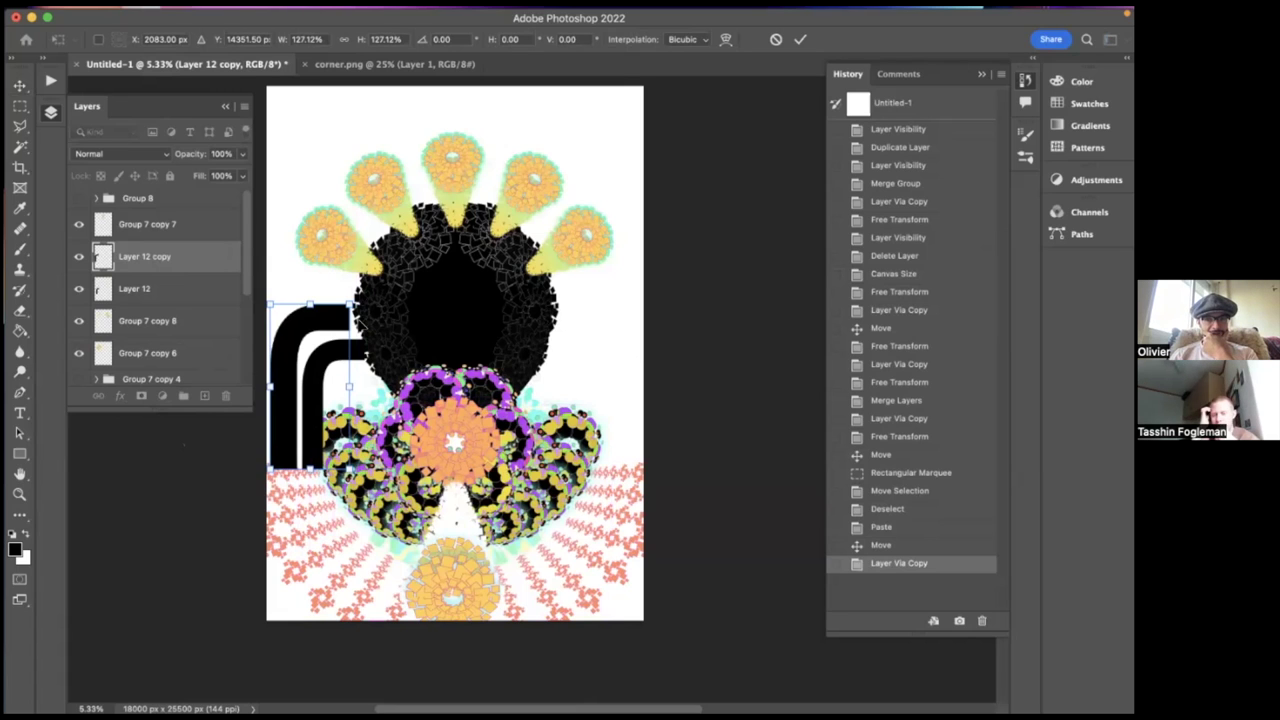
pyautogui.press('Return')
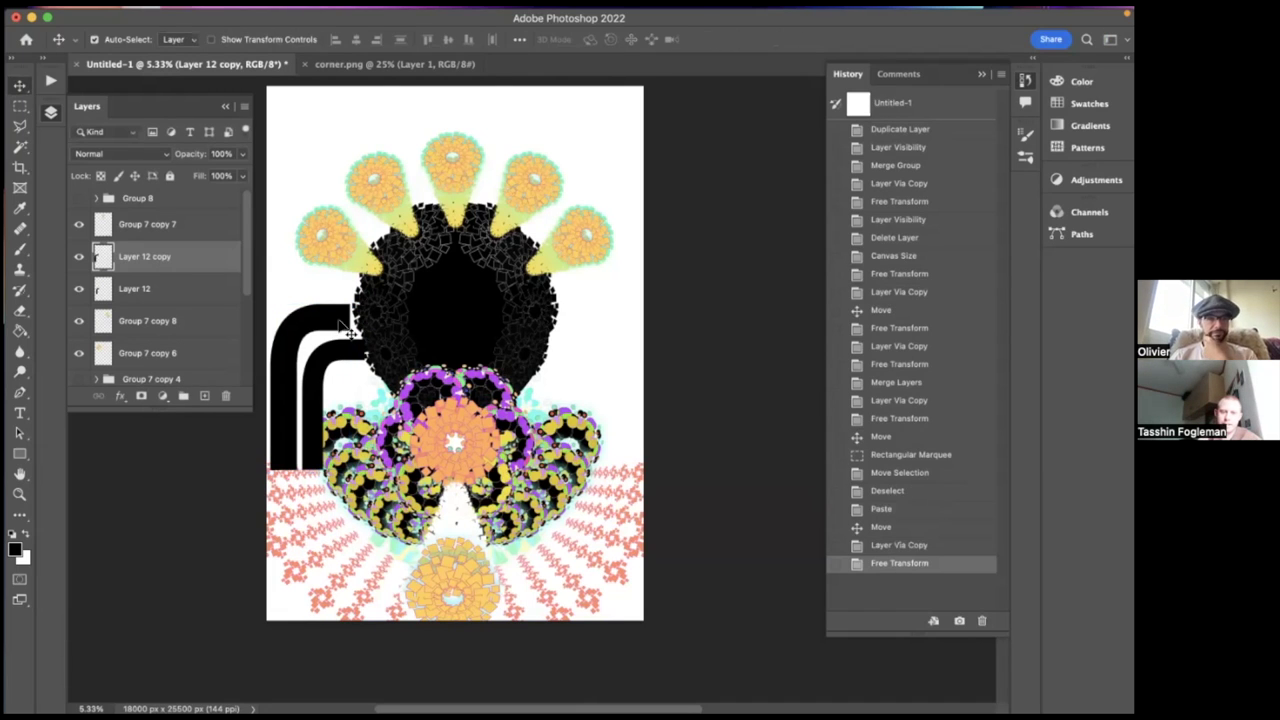
# - Stretch the open end of the larger pipe horizontally until it meets the black ring, then clear the selection
pyautogui.press('m')
pyautogui.moveTo(342, 298); pyautogui.dragTo(368, 318)
pyautogui.press('super+t')
pyautogui.press('Return')
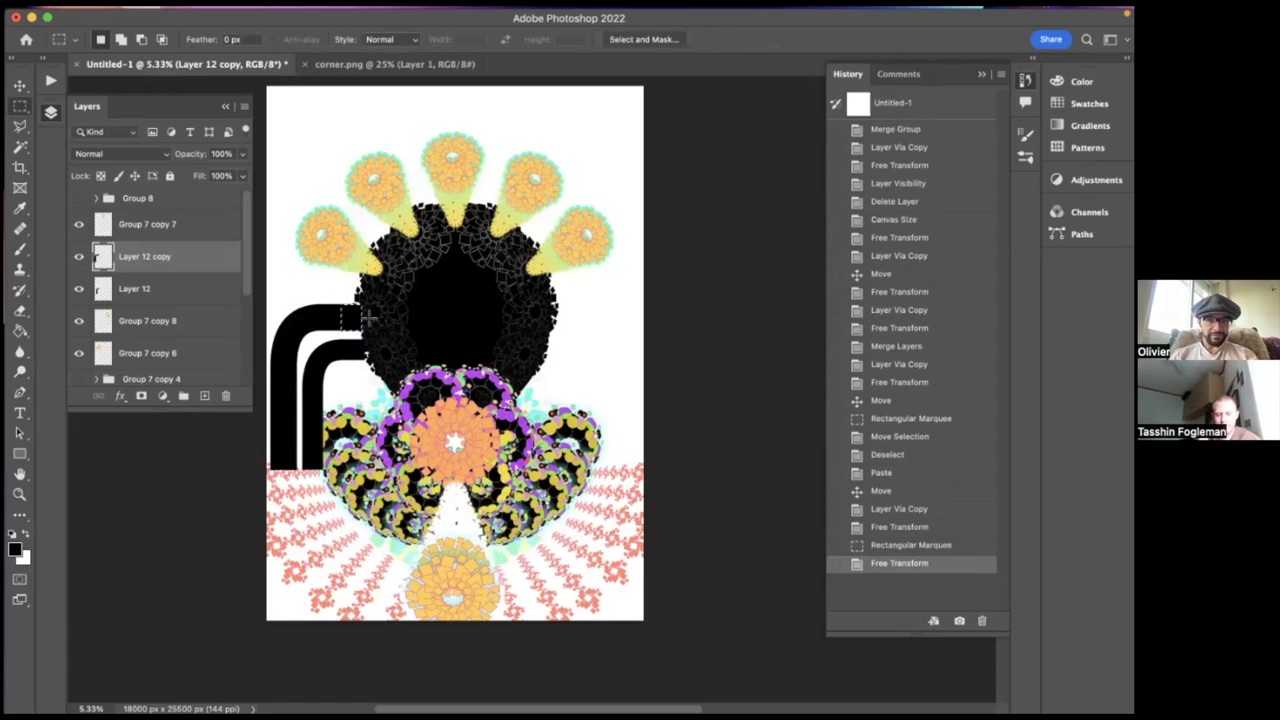
pyautogui.press('super+d')
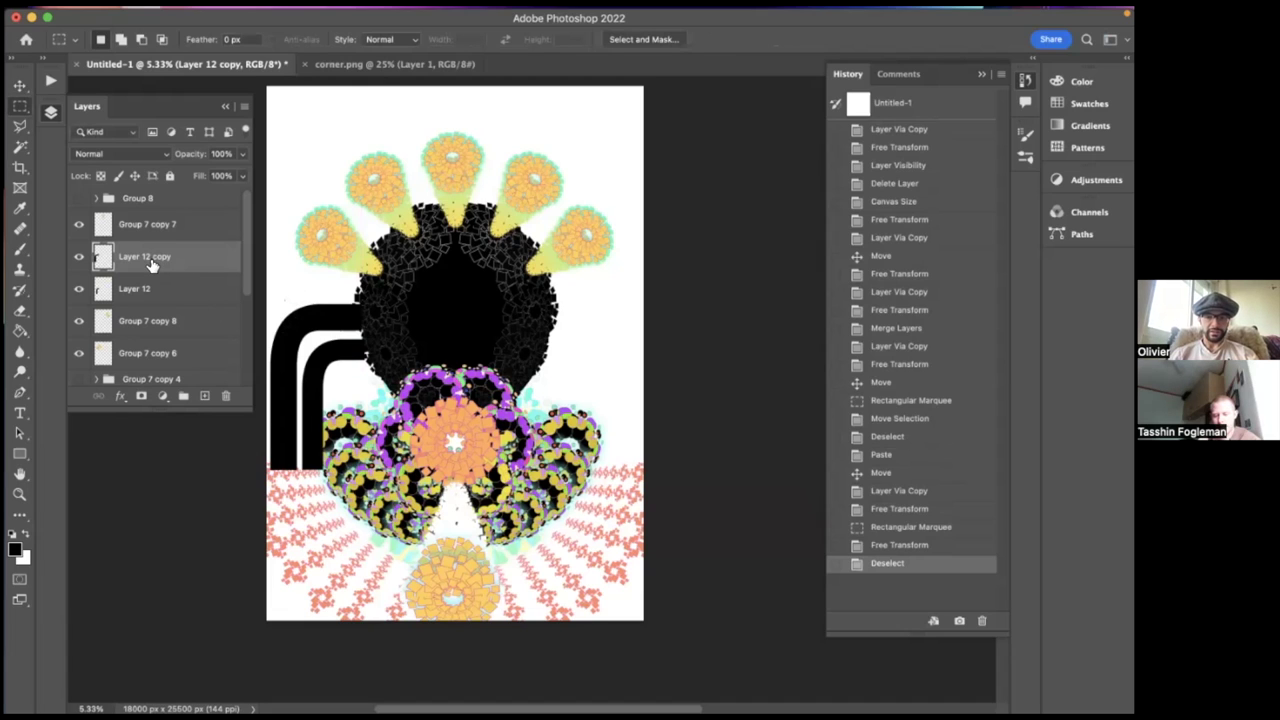
# - Duplicate the Layer 12 pipe and move the copy straight above, over the left orange flowers and resting on the larger pipe
pyautogui.click(133, 289)
pyautogui.press('super+j')
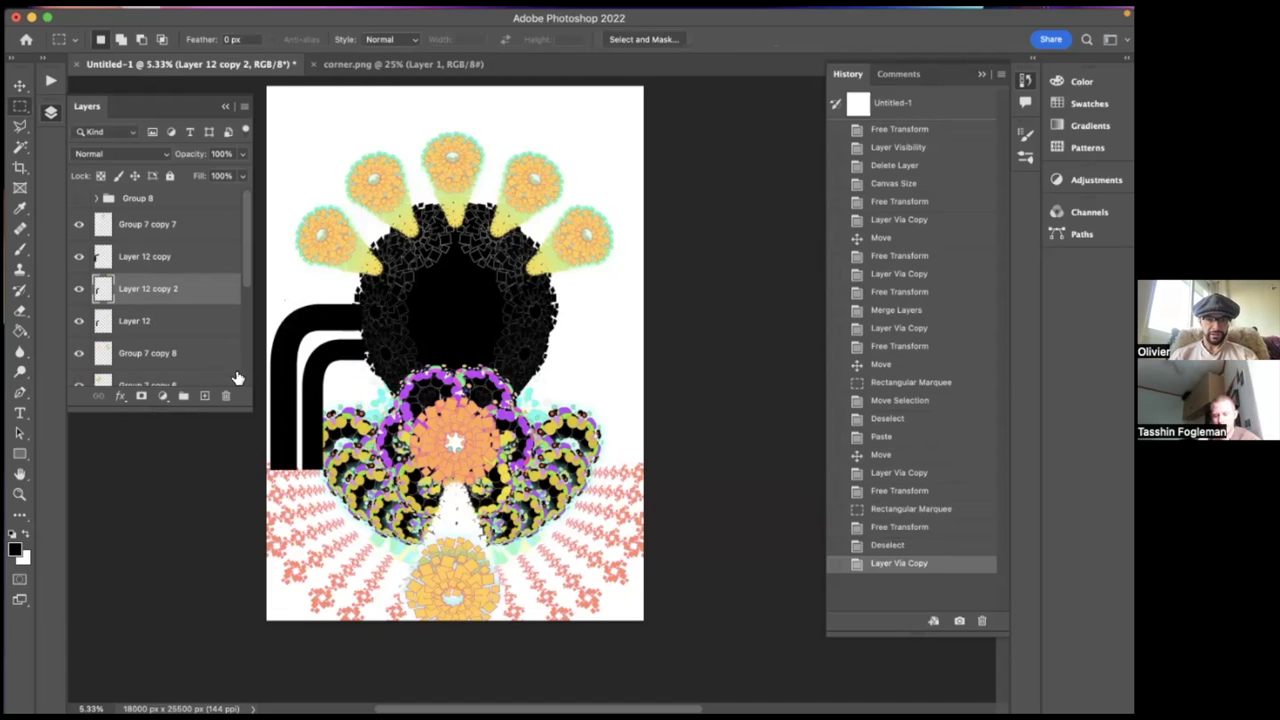
pyautogui.moveTo(322, 368); pyautogui.dragTo(380, 330)
pyautogui.hotkey('ctrl', 'd')
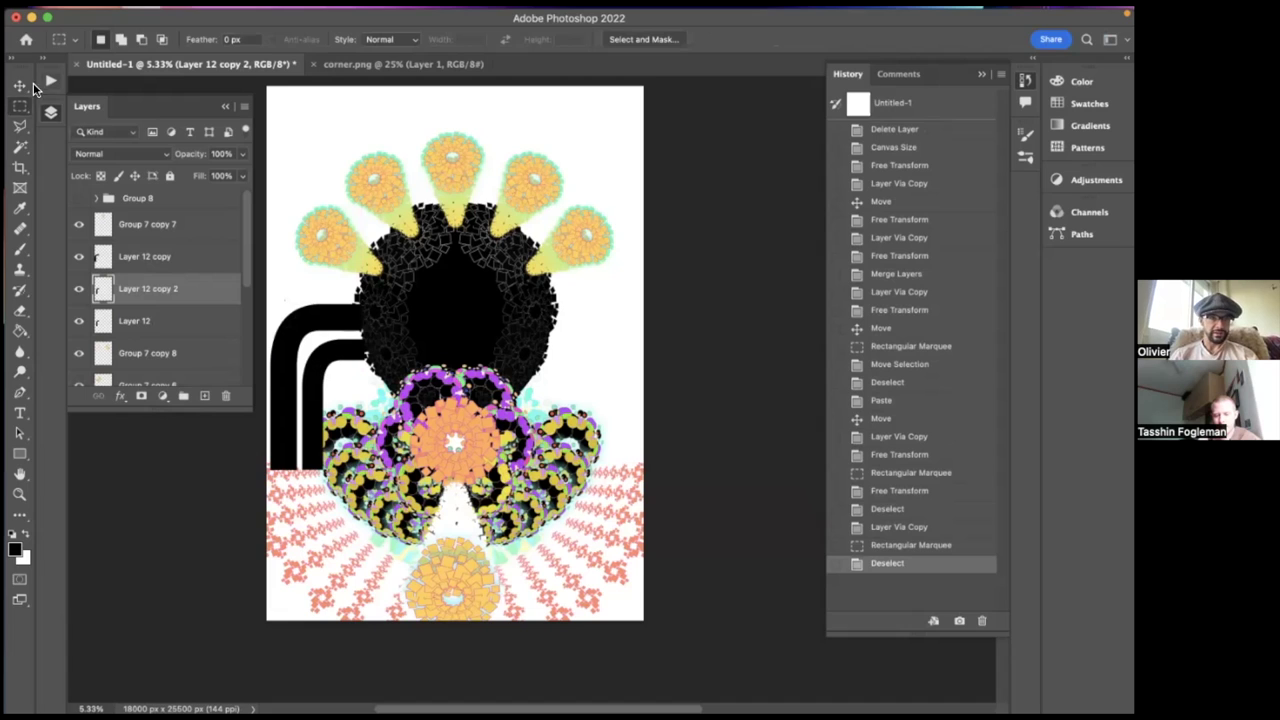
pyautogui.press('v')
pyautogui.press('super+t')
pyautogui.moveTo(331, 381); pyautogui.dragTo(333, 212)
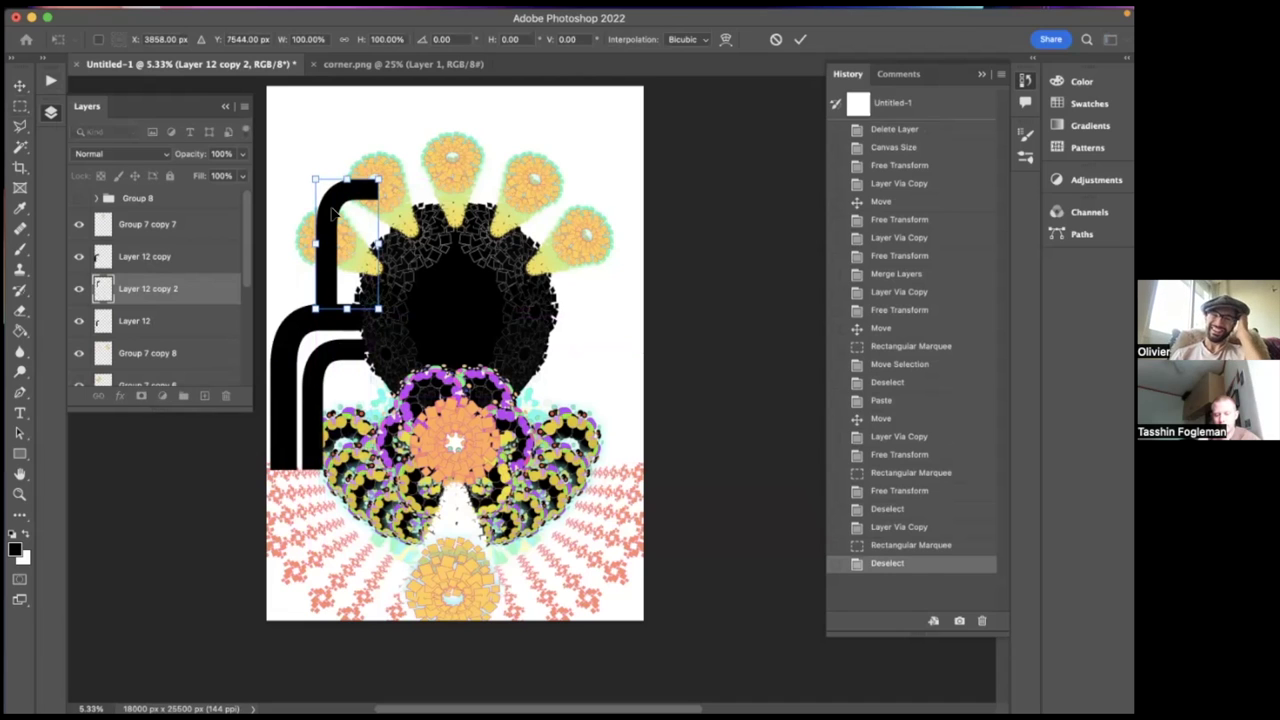
pyautogui.press('Return')
# - Duplicate the larger pipe and move the copy up so its horizontal arm enters from the canvas's left edge beside the upper pipe
pyautogui.click(163, 255)
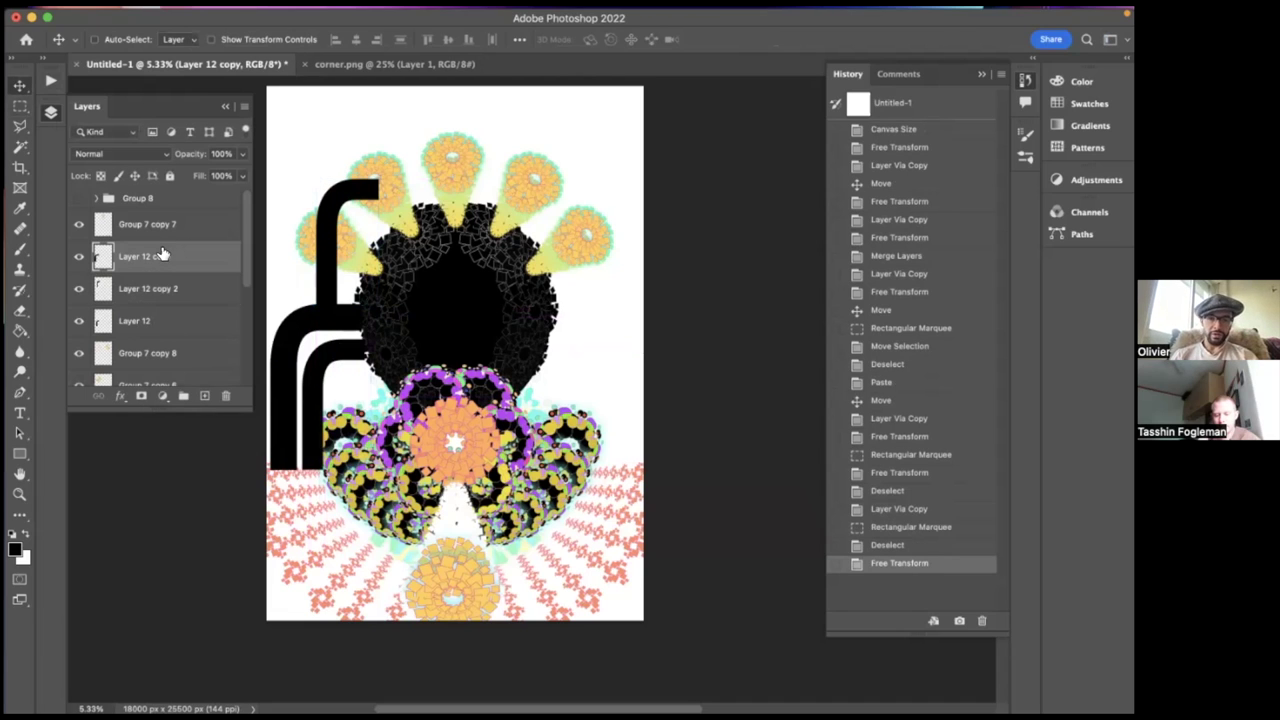
pyautogui.press('super+j')
pyautogui.moveTo(283, 365); pyautogui.dragTo(317, 189)
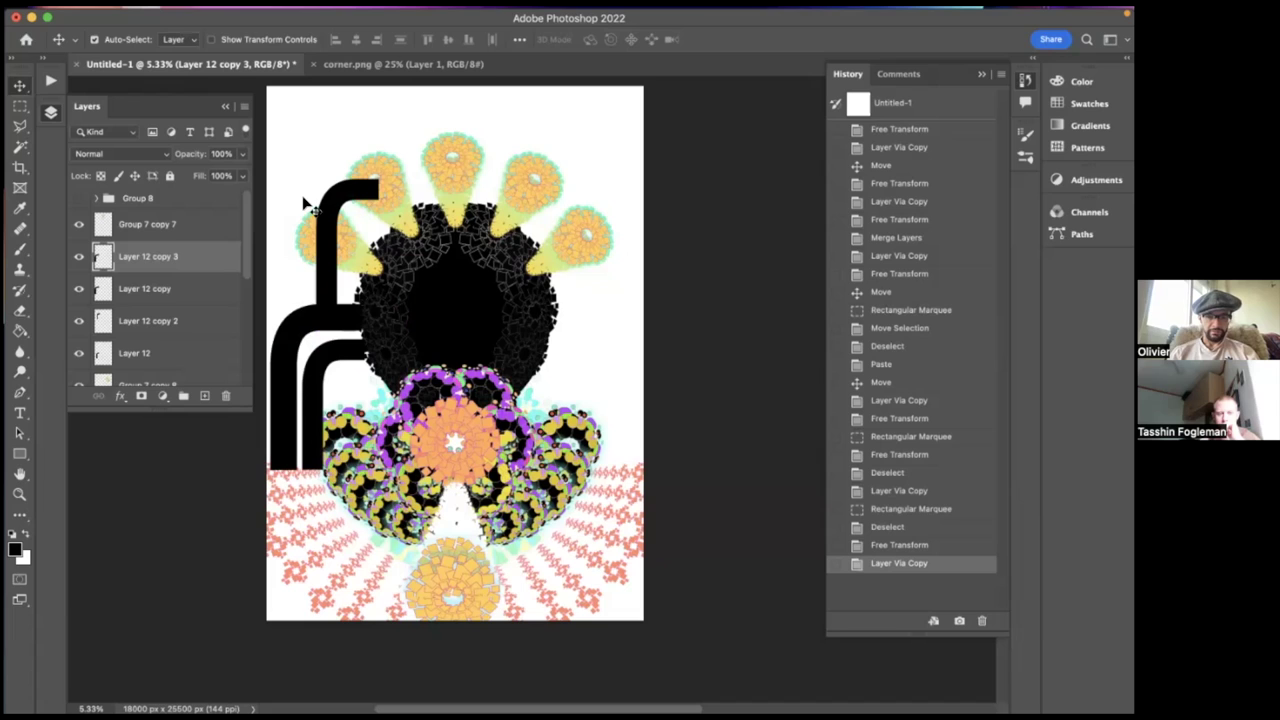
pyautogui.hotkey('ctrl', 't')
pyautogui.moveTo(297, 347); pyautogui.dragTo(327, 251)
pyautogui.press('Return')
# - Stretch the end of the left-edge pipe arm to reach the upper vertical pipe and clear the selection
pyautogui.click(20, 107)
pyautogui.hotkey('ctrl', 't')
pyautogui.press('Return')
pyautogui.hotkey('ctrl', 'd')
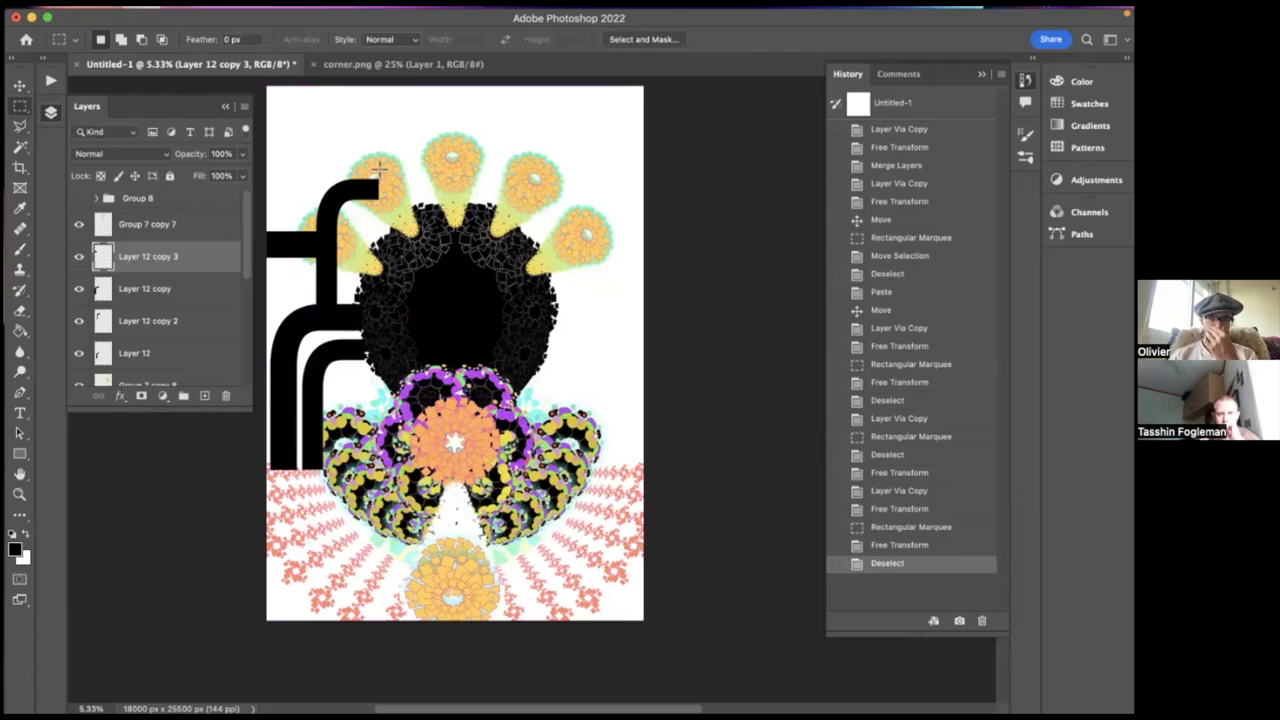
# - Select the open end of the upper pipe and toggle the pipe layers' visibility to find the layer it belongs to
pyautogui.moveTo(370, 178); pyautogui.dragTo(378, 210)
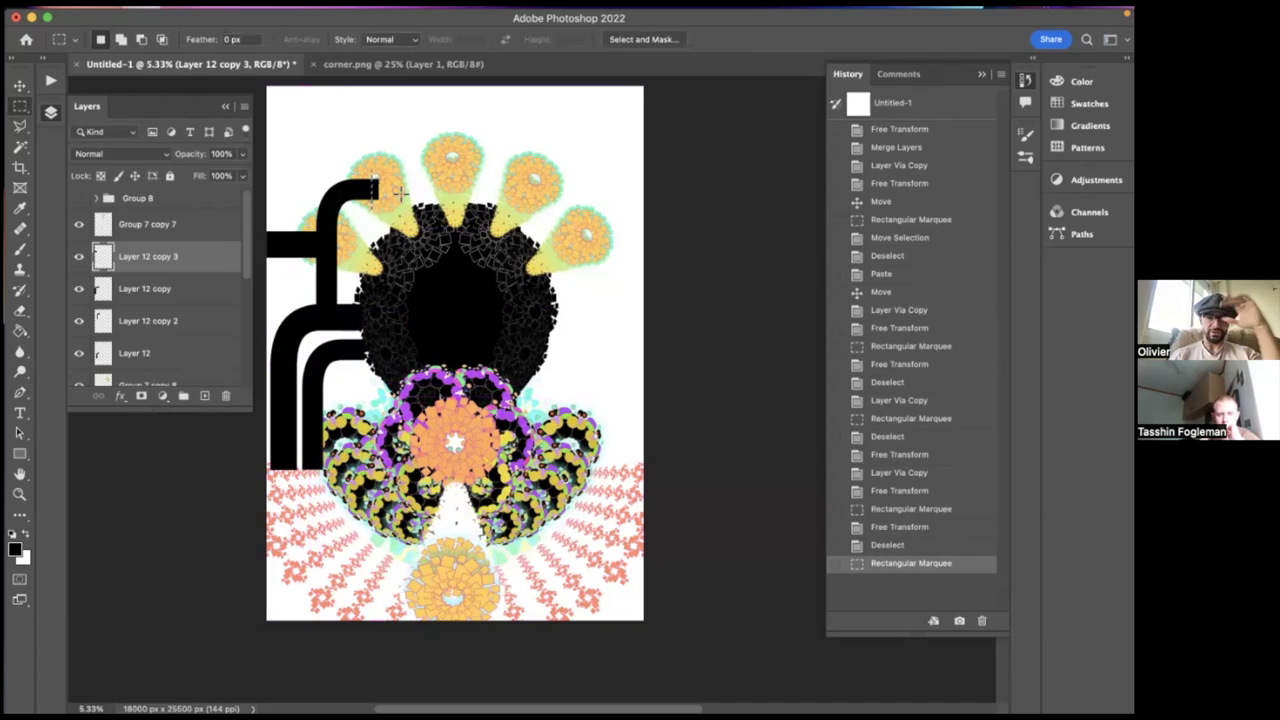
pyautogui.hotkey('ctrl', 't')
pyautogui.press('Return')
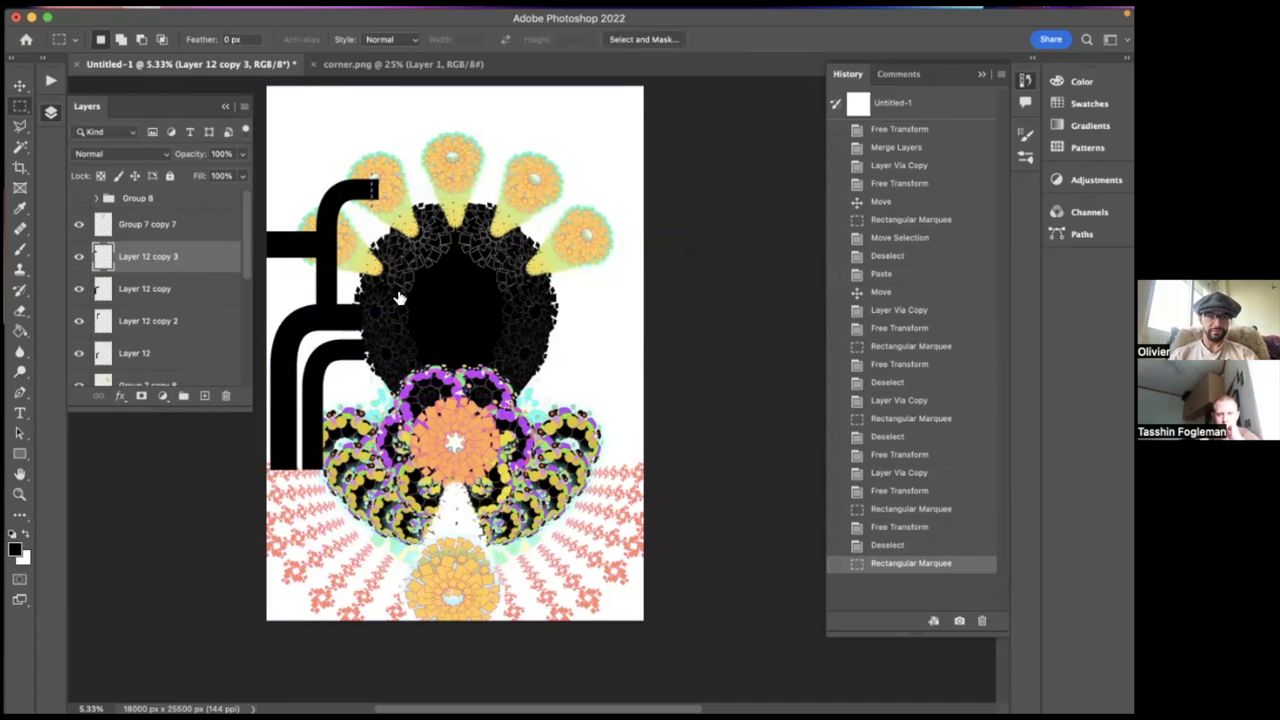
pyautogui.click(184, 290)
pyautogui.click(80, 289)
pyautogui.click(80, 289)
pyautogui.click(79, 256)
pyautogui.click(79, 256)
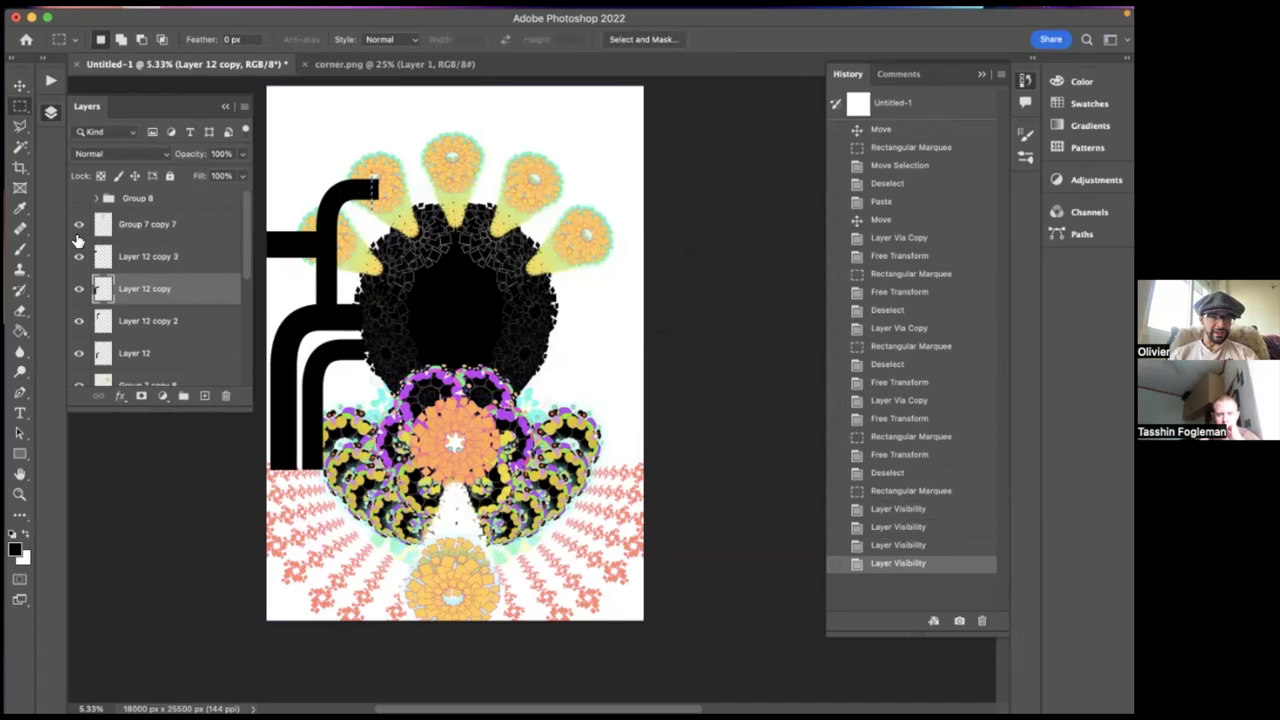
pyautogui.click(79, 320)
pyautogui.click(79, 320)
# - Try to stretch the selected open end of the upper pipe on Layer 12 copy 2
pyautogui.click(112, 322)
pyautogui.hotkey('ctrl', 't')
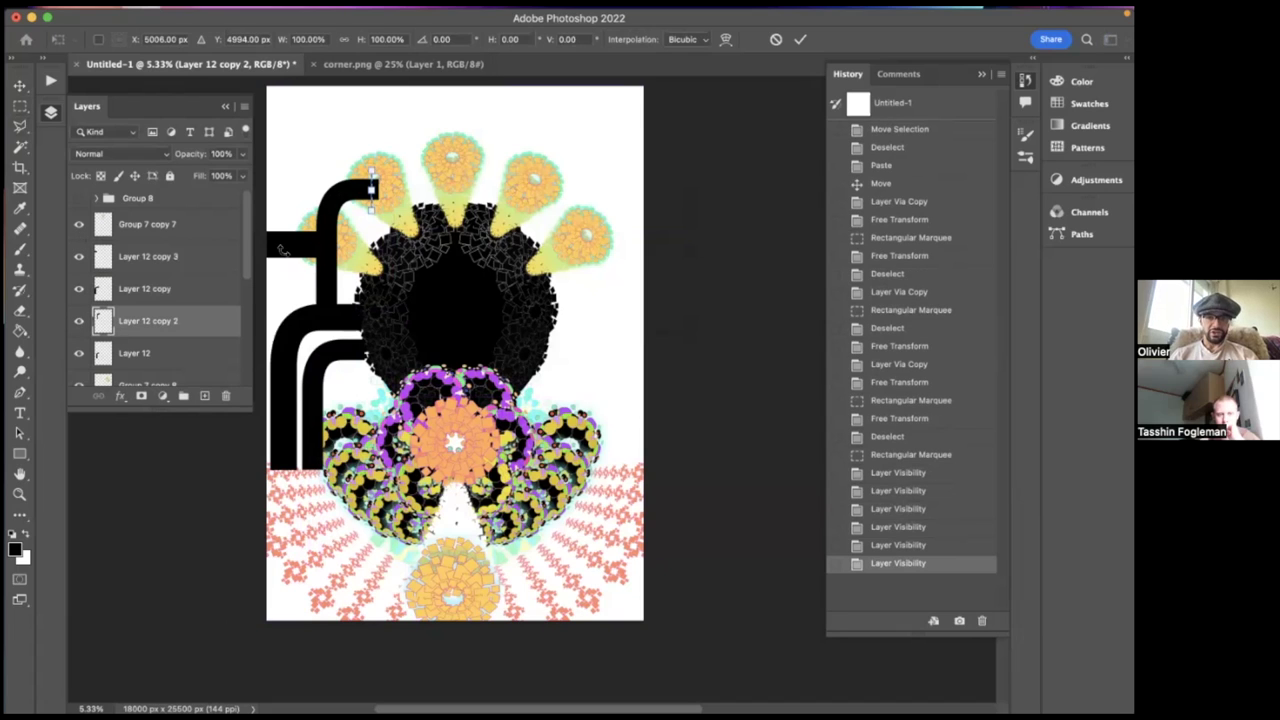
pyautogui.moveTo(376, 187)
pyautogui.mouseDown()
pyautogui.moveTo(645, 186)
pyautogui.moveTo(538, 174)
pyautogui.moveTo(376, 189)
pyautogui.mouseUp()
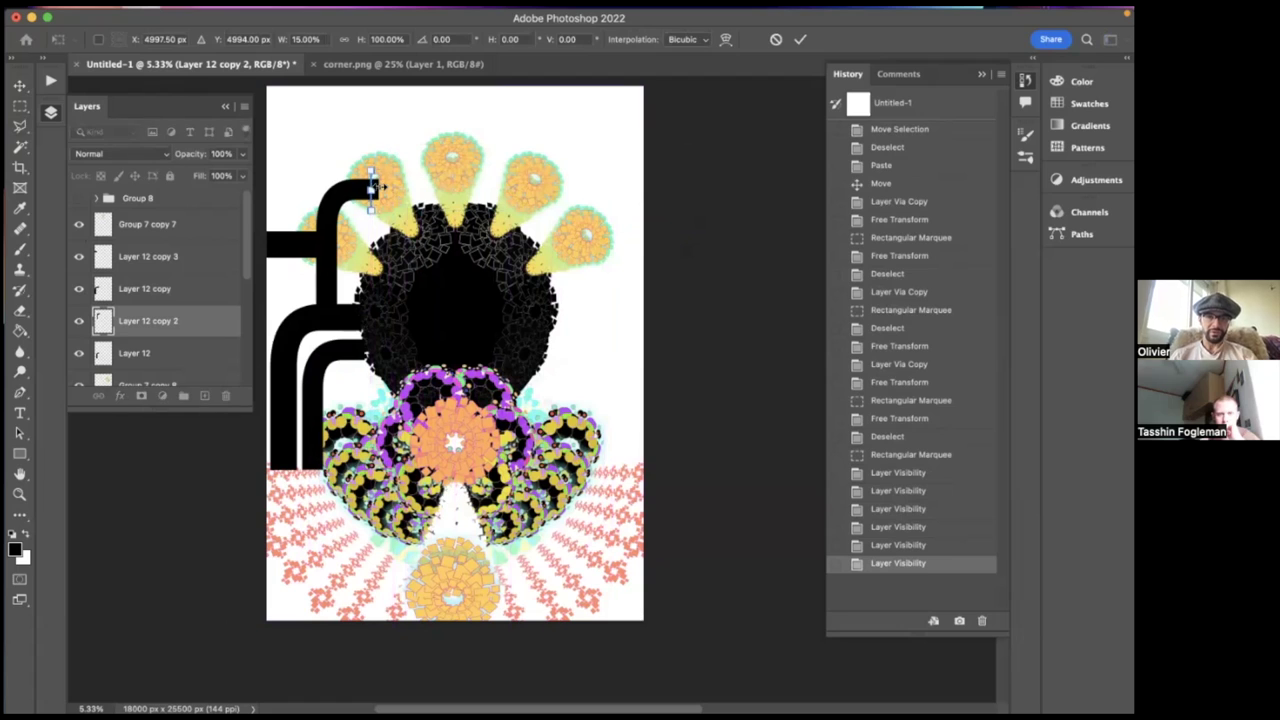
pyautogui.press('Return')
pyautogui.hotkey('ctrl', 'd')
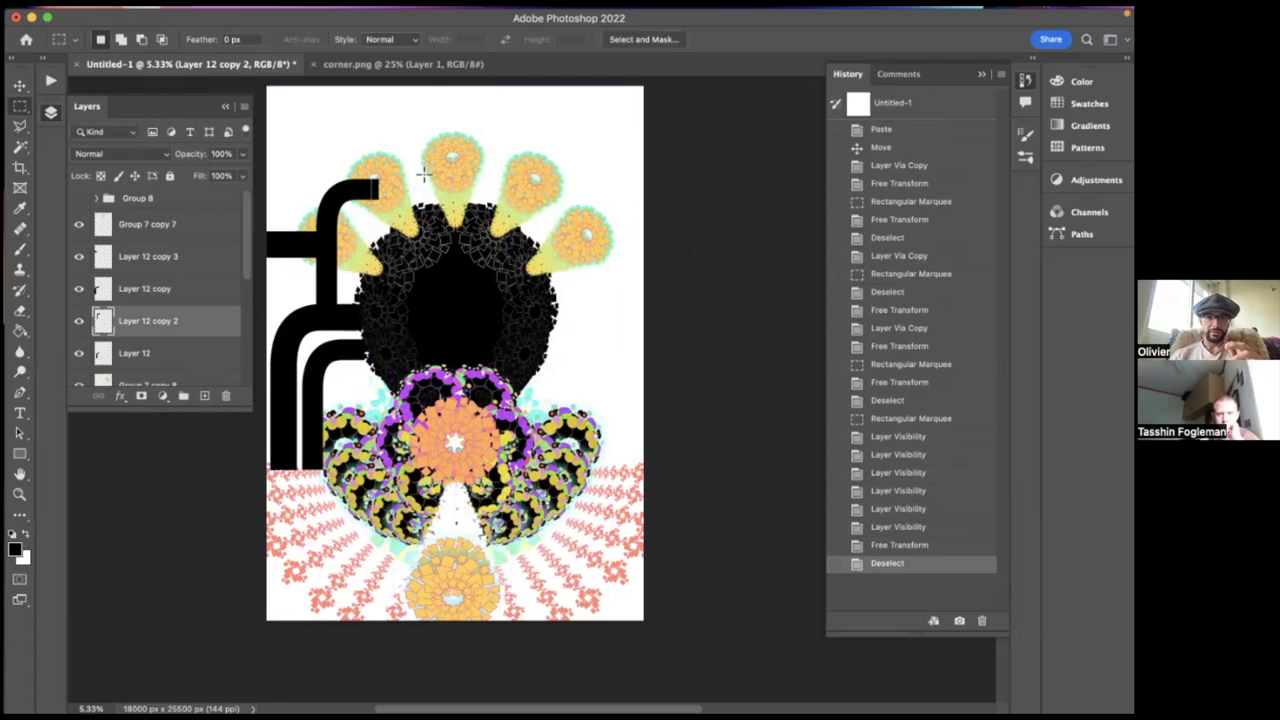
# - Undo the last transform of the upper pipe's end and clear the selection
pyautogui.click(899, 546)
pyautogui.click(903, 528)
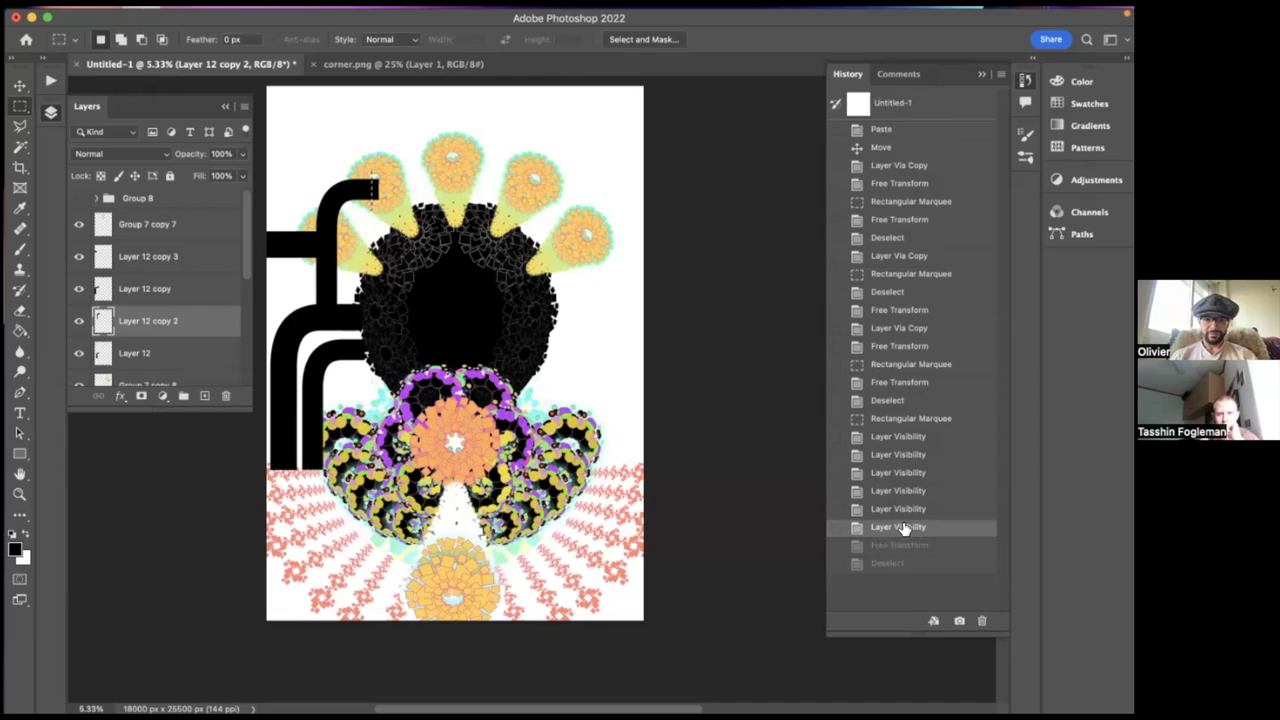
pyautogui.hotkey('ctrl', 'd')
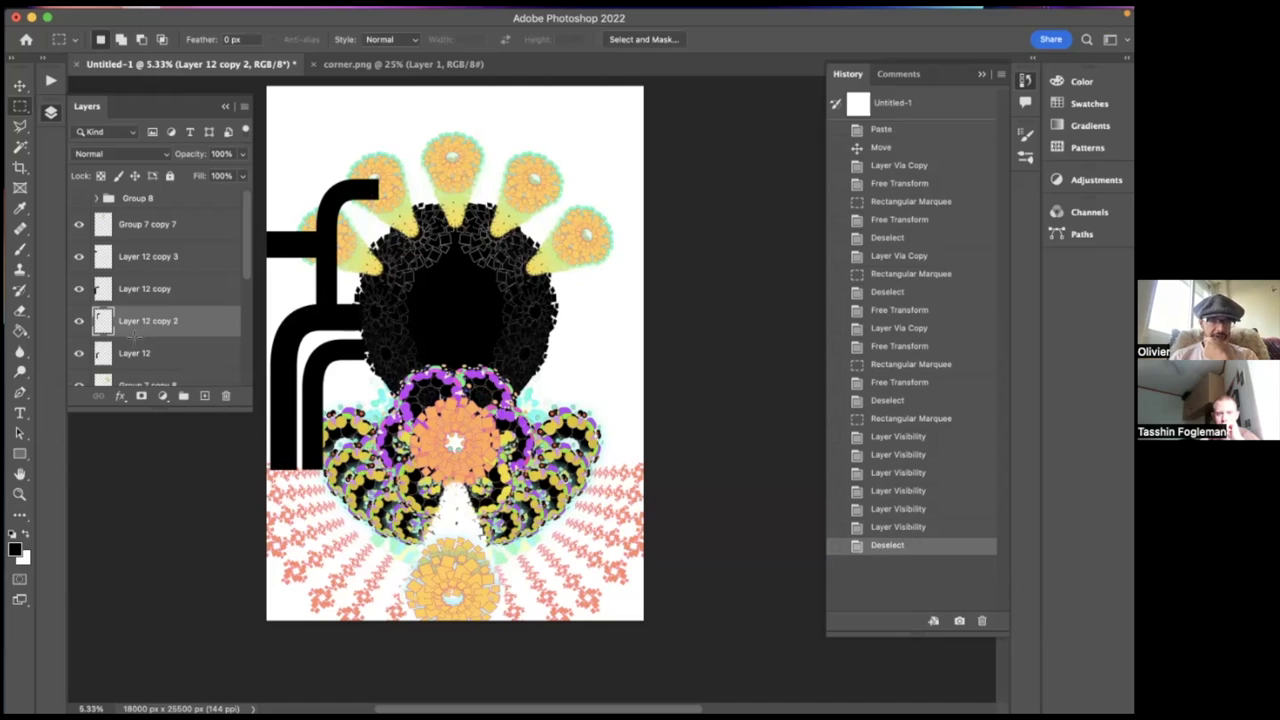
# - Duplicate the Layer 12 pipe and move the copy to the canvas's upper edge, against the open end of the upper pipe
pyautogui.hotkey('ctrl', 'j')
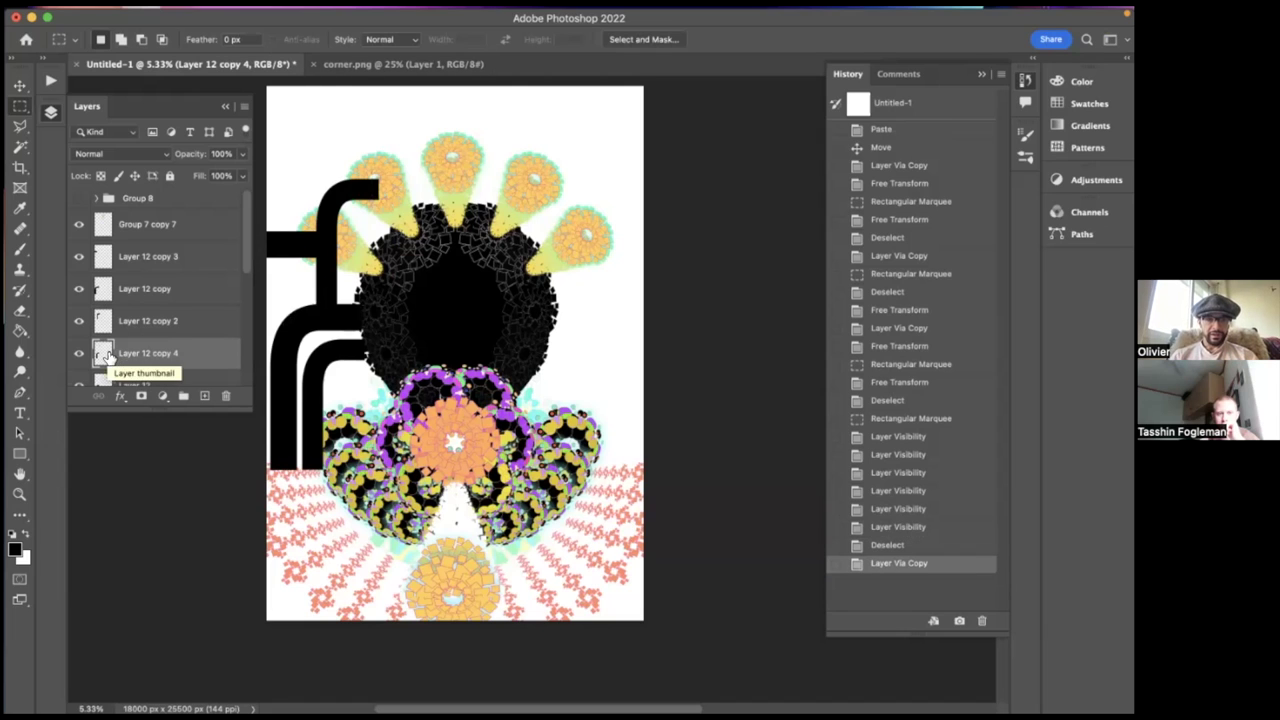
pyautogui.hotkey('ctrl', 't')
pyautogui.moveTo(323, 360); pyautogui.dragTo(395, 113)
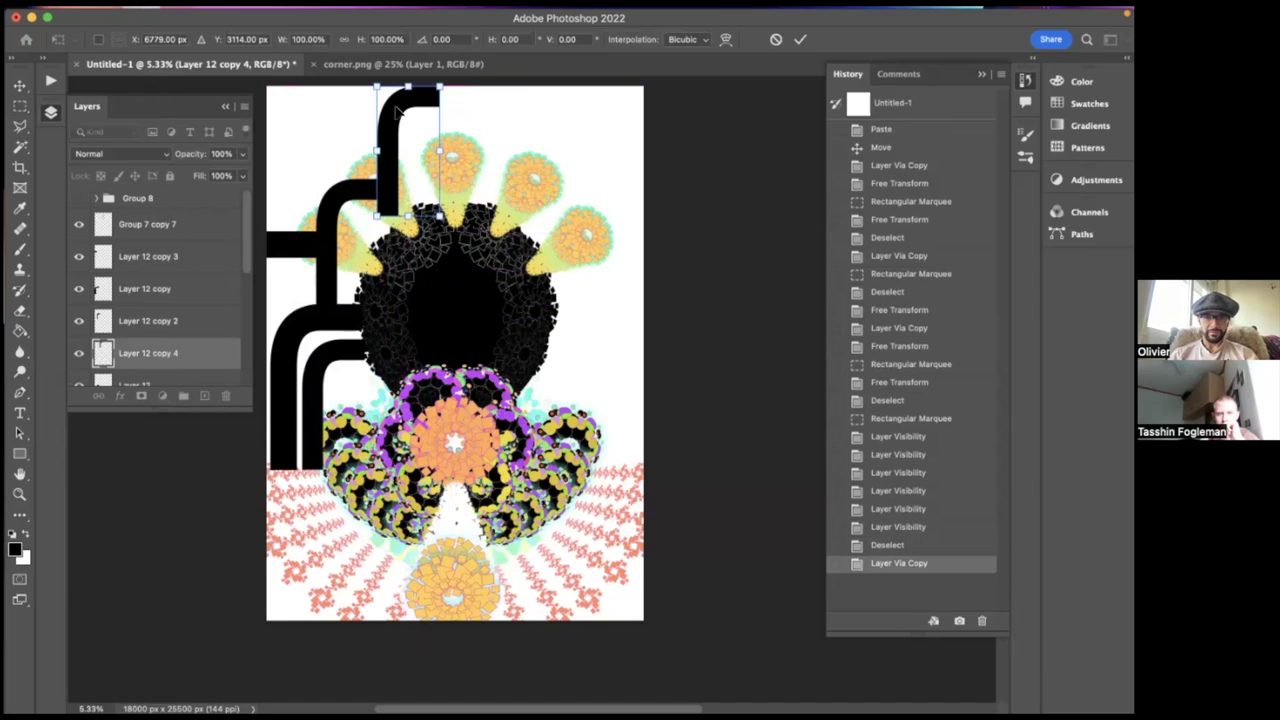
pyautogui.press('Return')
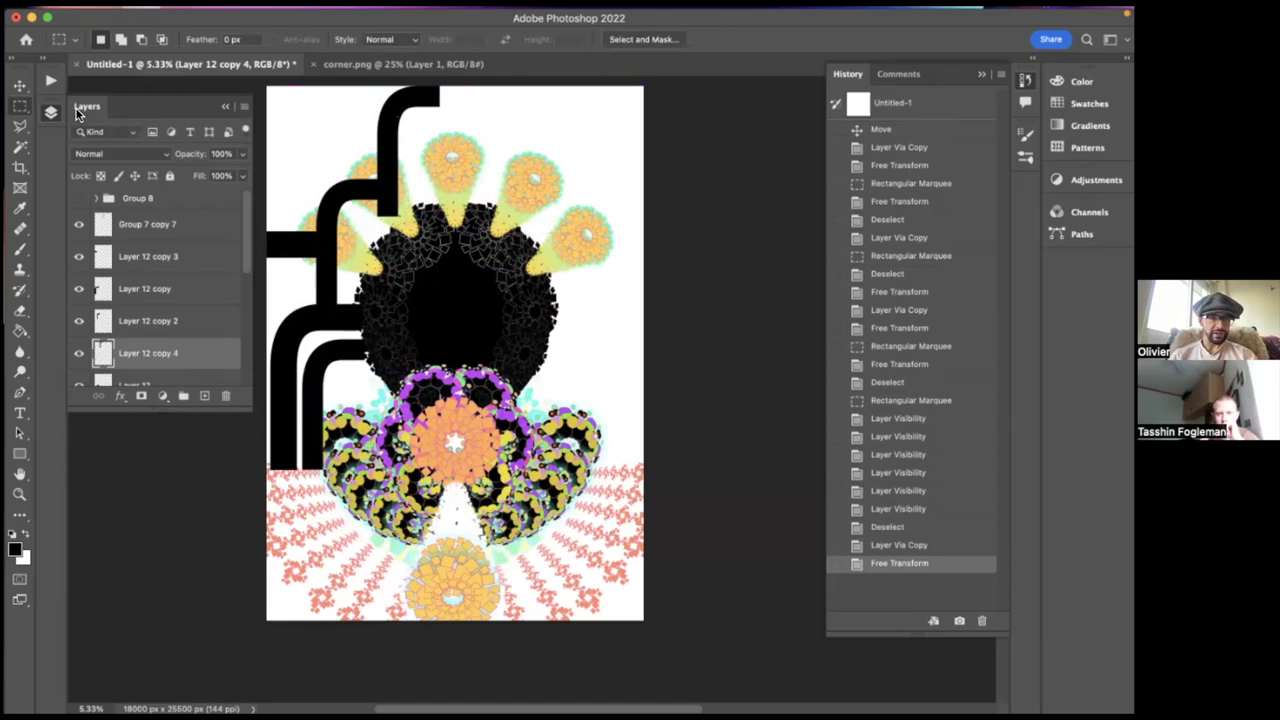
# - Stretch the lower end of the topmost pipe down into the black ring and clear the selection
pyautogui.moveTo(379, 206); pyautogui.dragTo(390, 288)
pyautogui.hotkey('ctrl', 't')
pyautogui.press('Return')
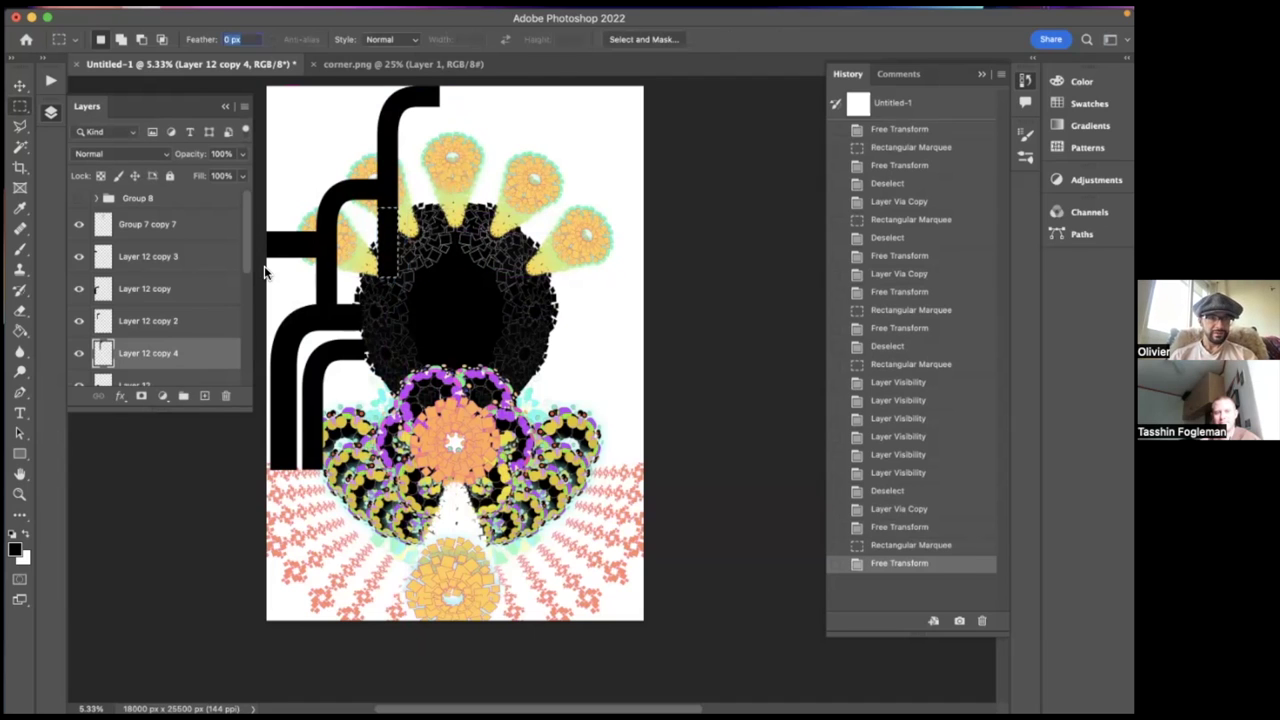
pyautogui.click(109, 331)
pyautogui.click(113, 346)
pyautogui.hotkey('ctrl', 'd')
# - Duplicate the topmost pipe and scale the copy down to nest it inside the original's curve
pyautogui.hotkey('ctrl', 'j')
pyautogui.hotkey('ctrl', 't')
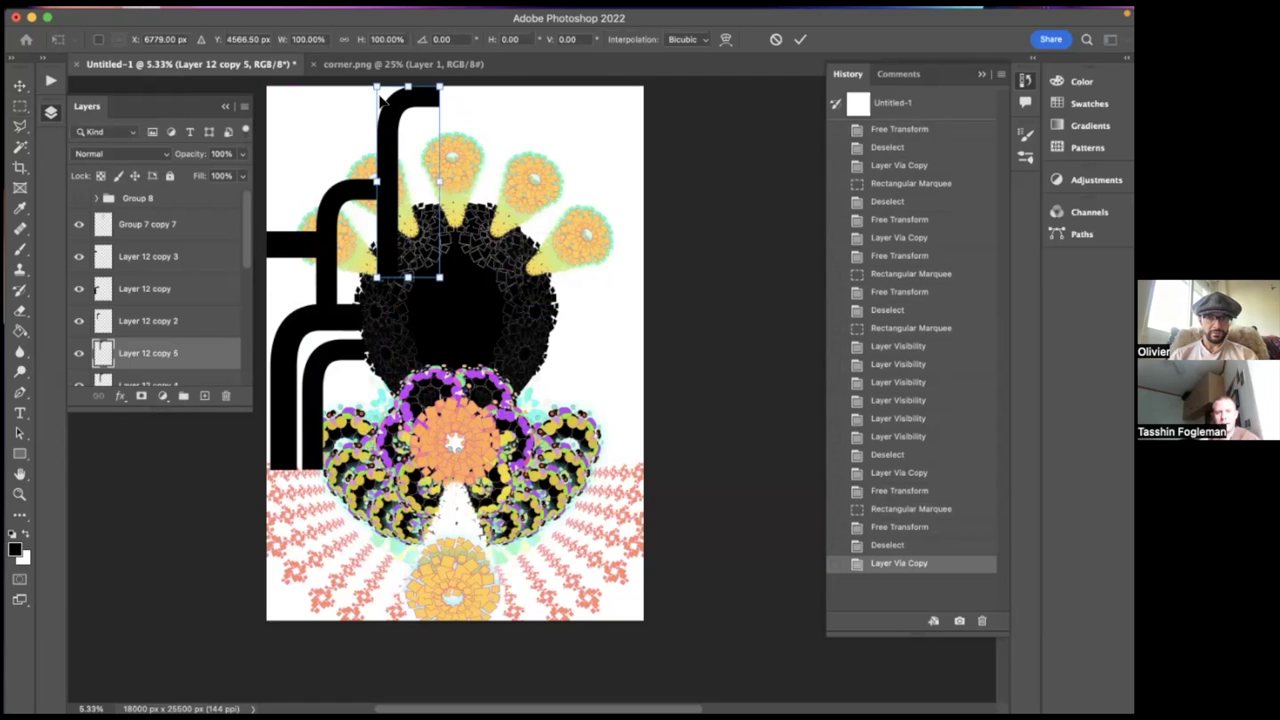
pyautogui.moveTo(376, 84); pyautogui.dragTo(428, 153)
pyautogui.press('Return')
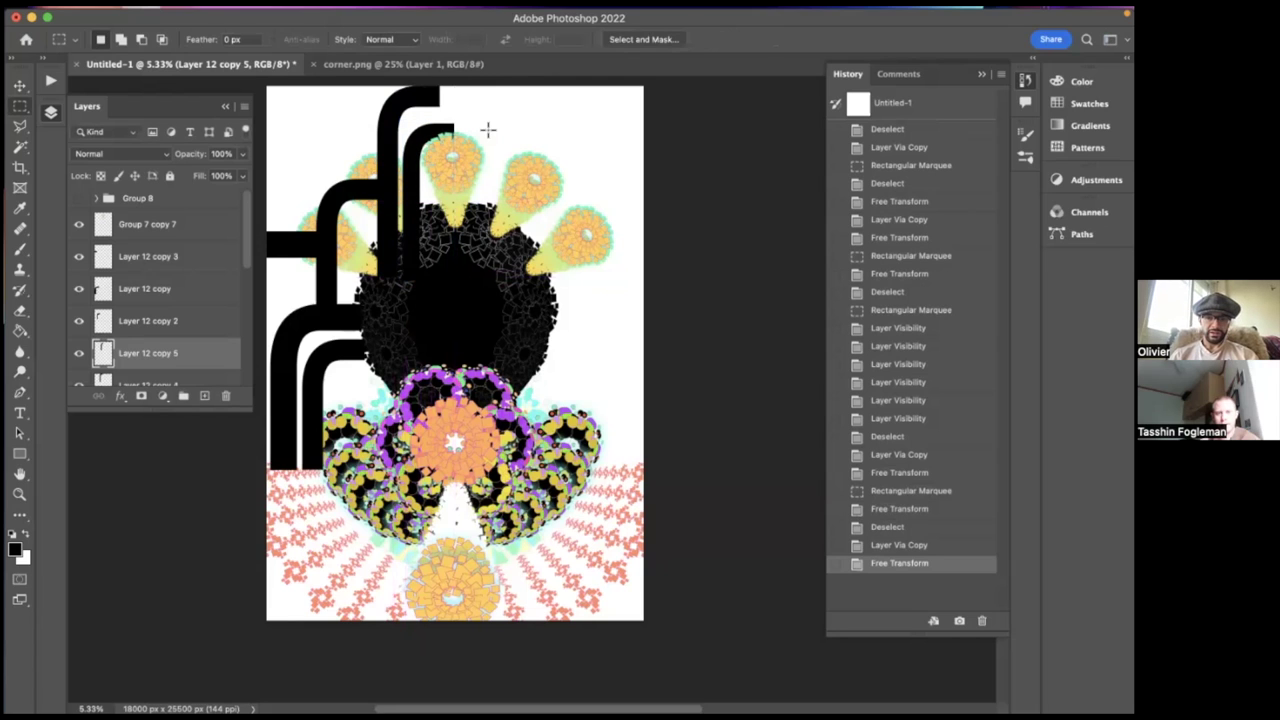
# - Try to shrink the nested pipe to about 85% and undo that transform
pyautogui.press('super+t')
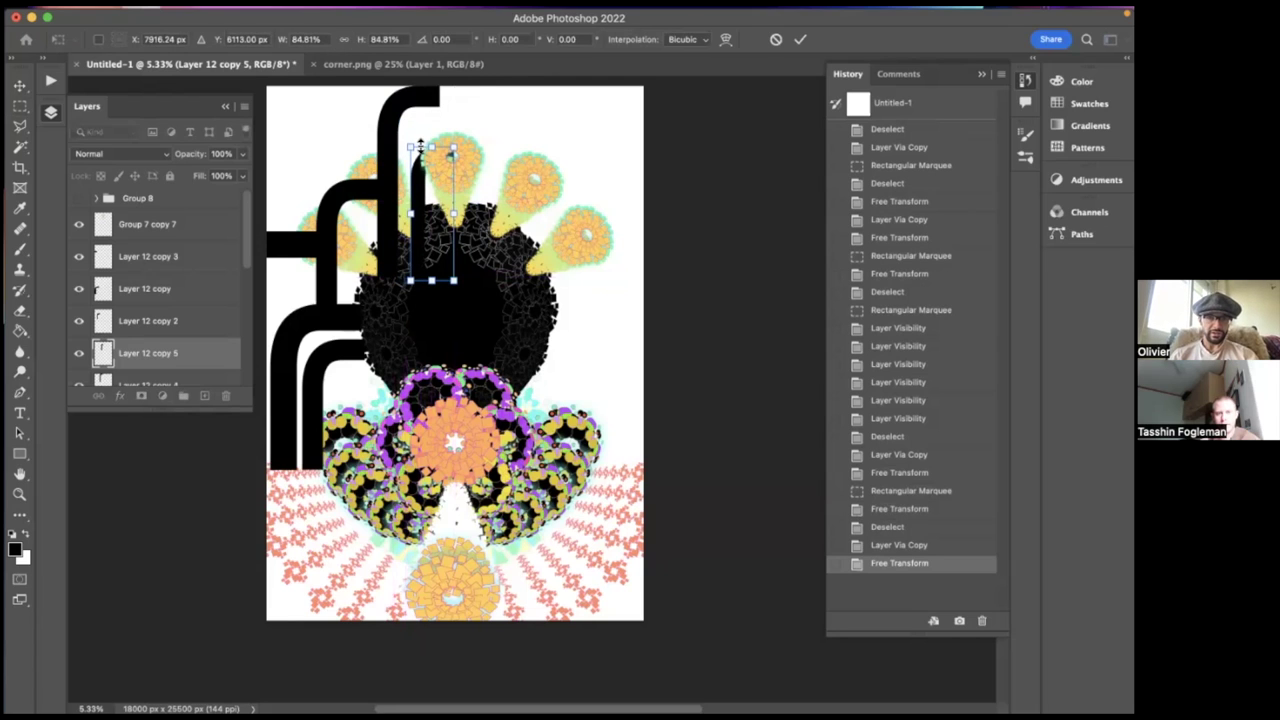
pyautogui.press('Return')
pyautogui.click(910, 545)
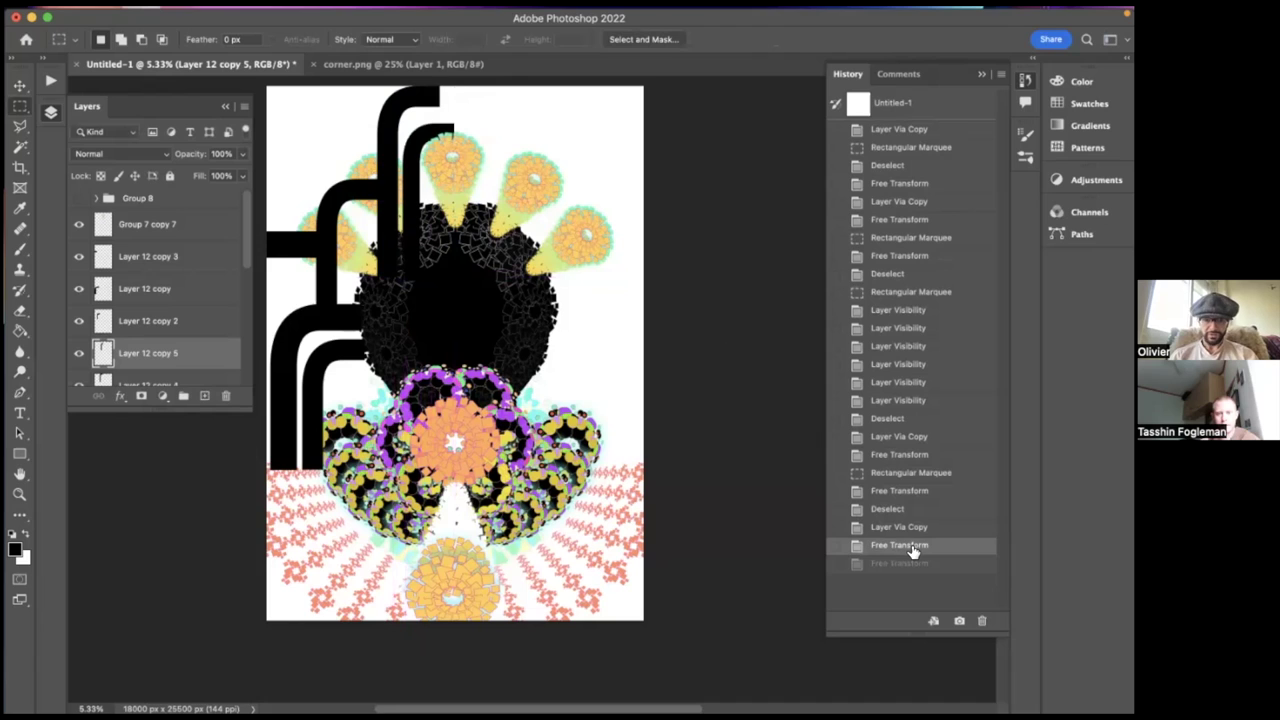
# - Duplicate the nested pipe and scale the copy to about 79% as a third, innermost pipe
pyautogui.hotkey('ctrl', 'j')
pyautogui.hotkey('ctrl', 't')
pyautogui.moveTo(403, 127); pyautogui.dragTo(422, 158)
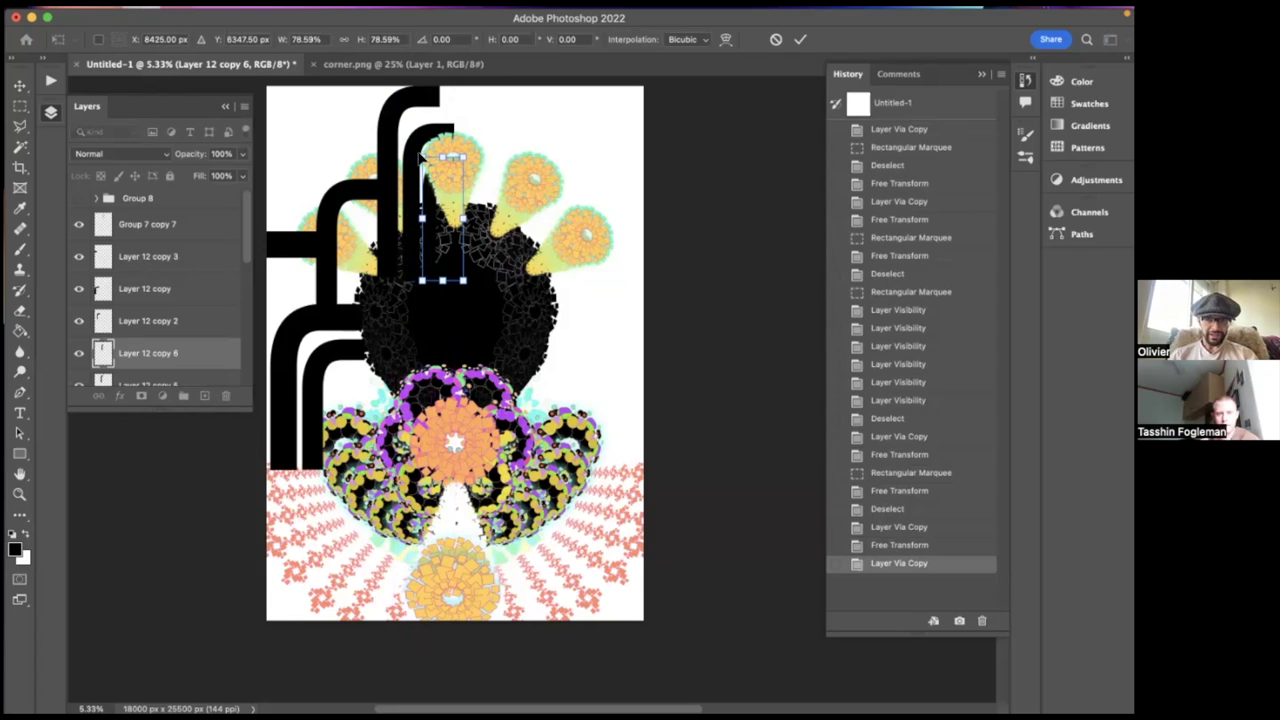
pyautogui.press('Return')
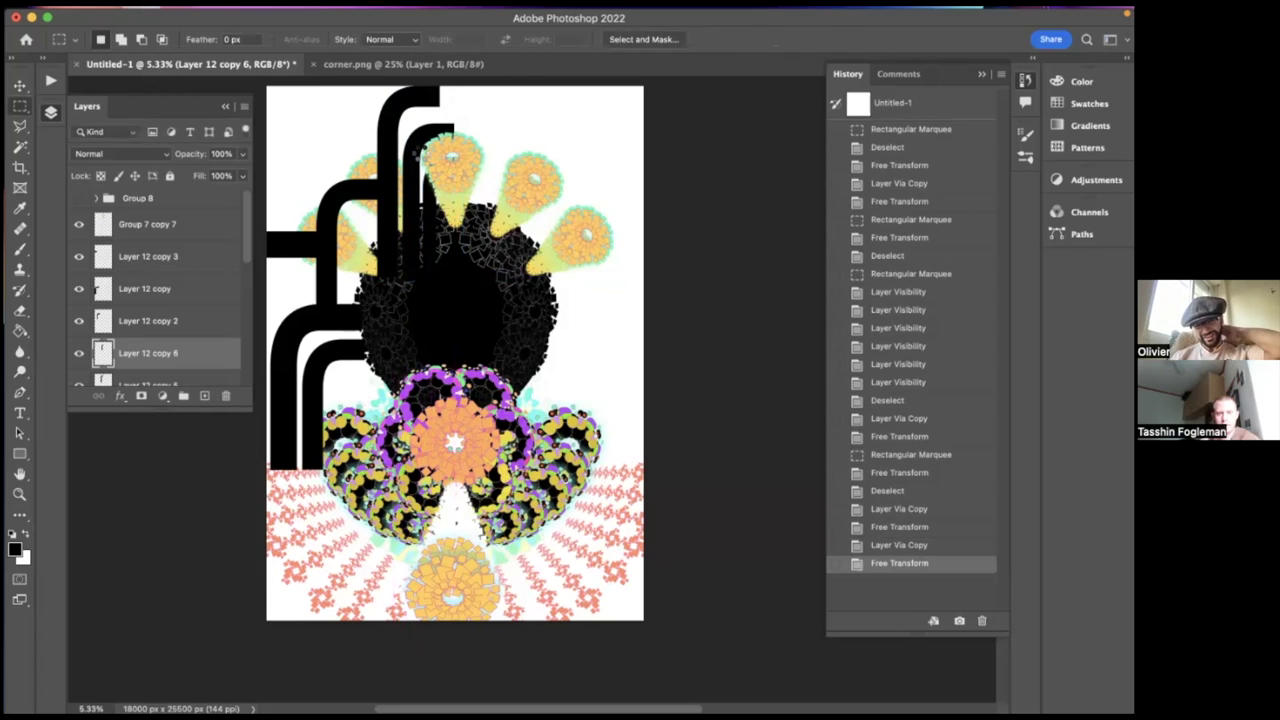
# - Stretch the right end of the topmost pipe on Layer 12 copy 4 to the canvas's vertical centre line and clear the selection
pyautogui.scroll(-2, 150, 344)
pyautogui.click(150, 350)
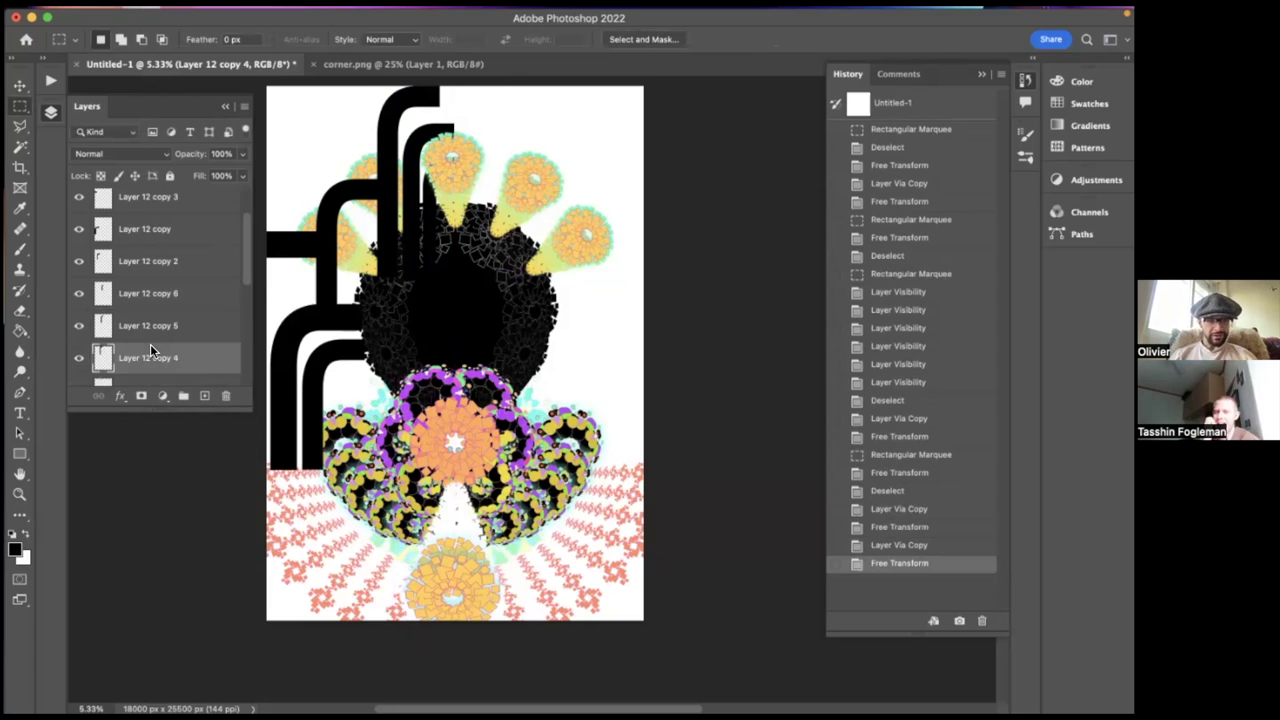
pyautogui.moveTo(445, 124); pyautogui.dragTo(435, 150)
pyautogui.hotkey('ctrl', 't')
pyautogui.moveTo(437, 201); pyautogui.dragTo(456, 204)
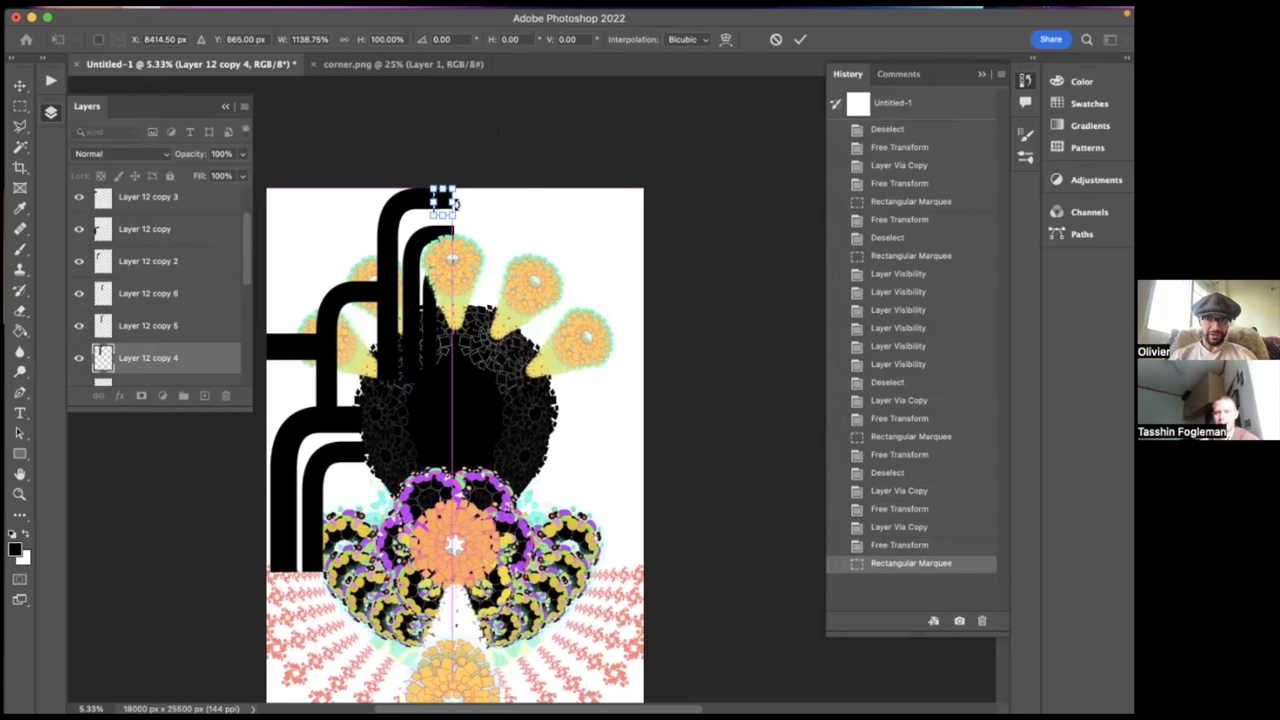
pyautogui.press('Return')
pyautogui.scroll(-1, 456, 210)
pyautogui.hotkey('ctrl', 'd')
pyautogui.scroll(-5, 456, 208)
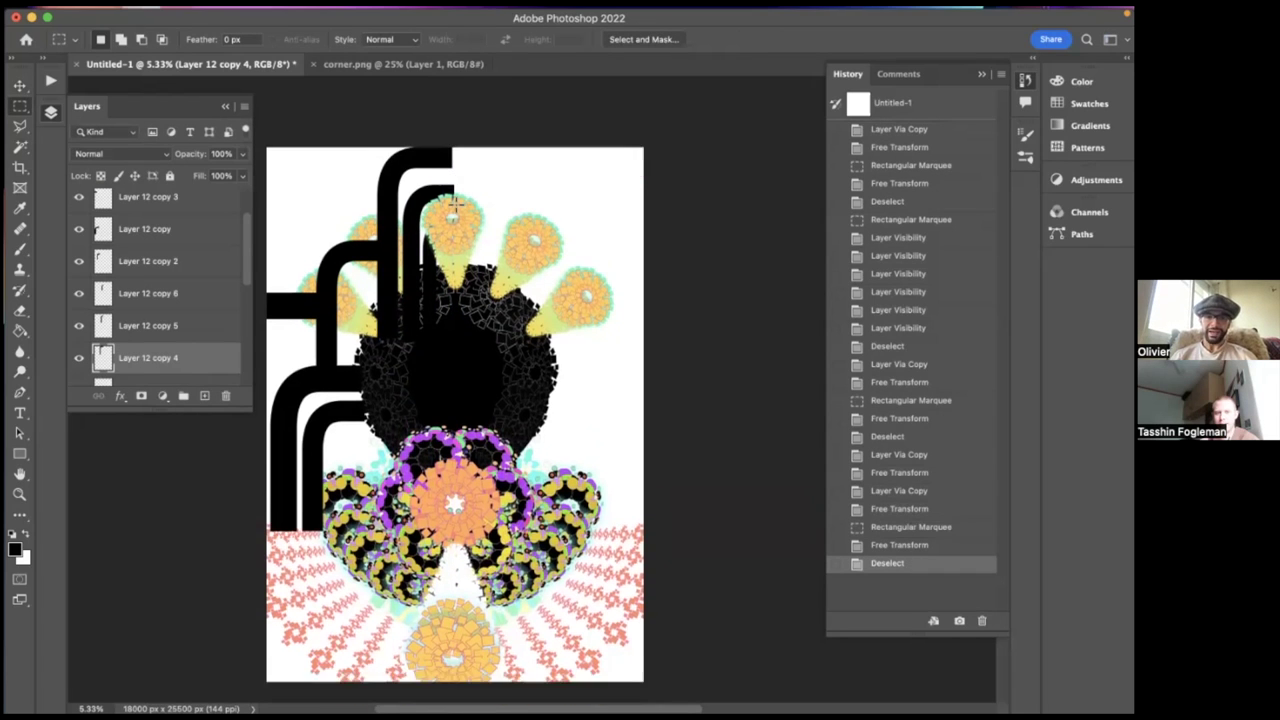
pyautogui.scroll(2, 455, 205)
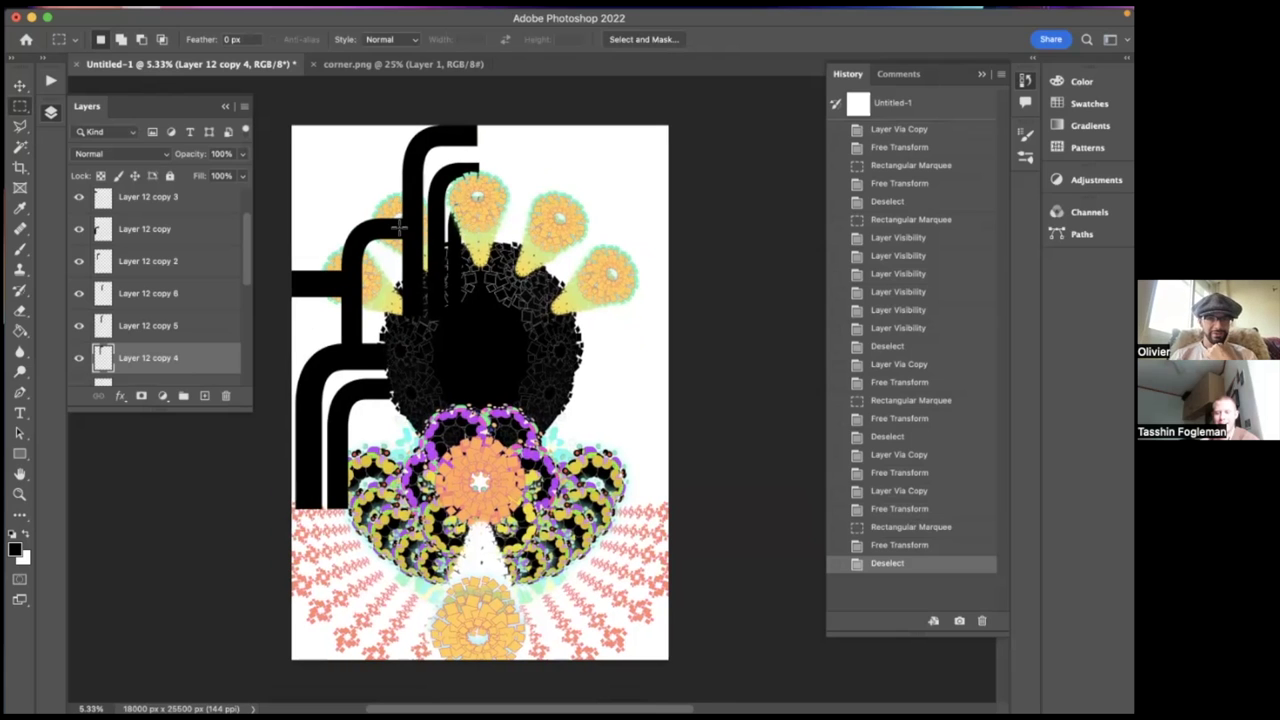
# - Duplicate the pipe on Layer 12, scale the copy to about 71% and place it near the artwork's upper-left corner
pyautogui.click(142, 300)
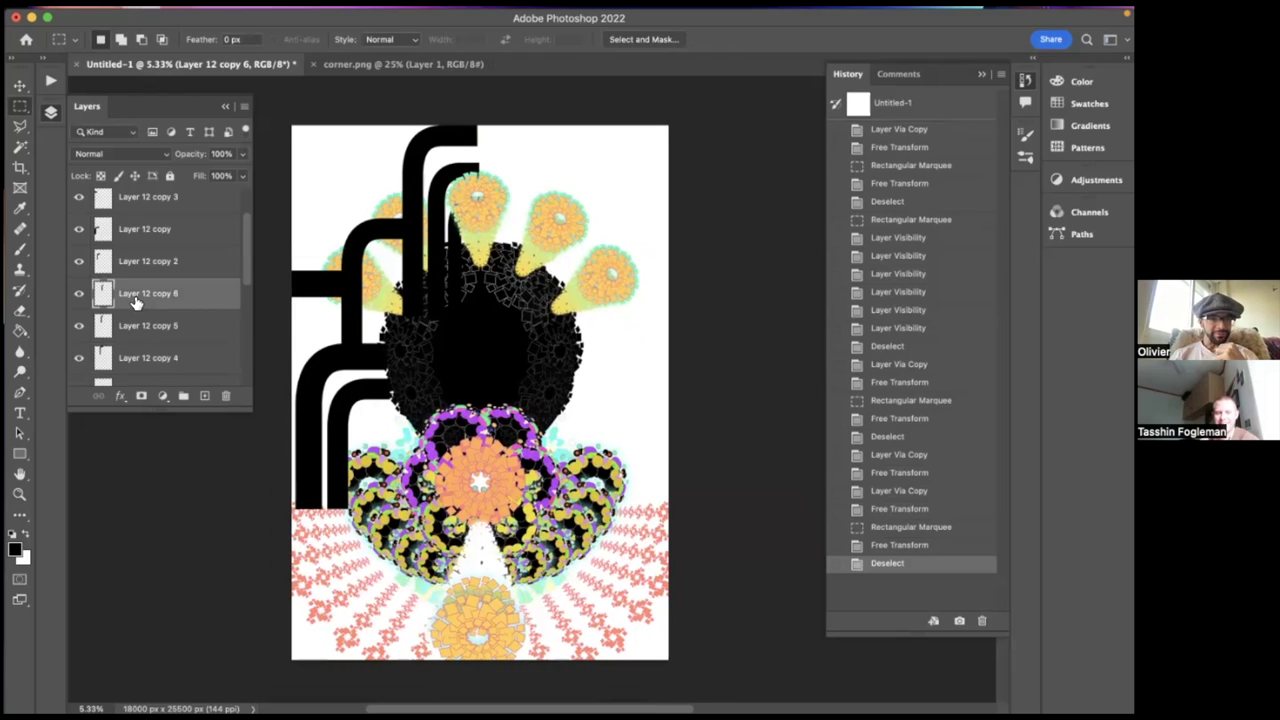
pyautogui.click(78, 294)
pyautogui.click(78, 294)
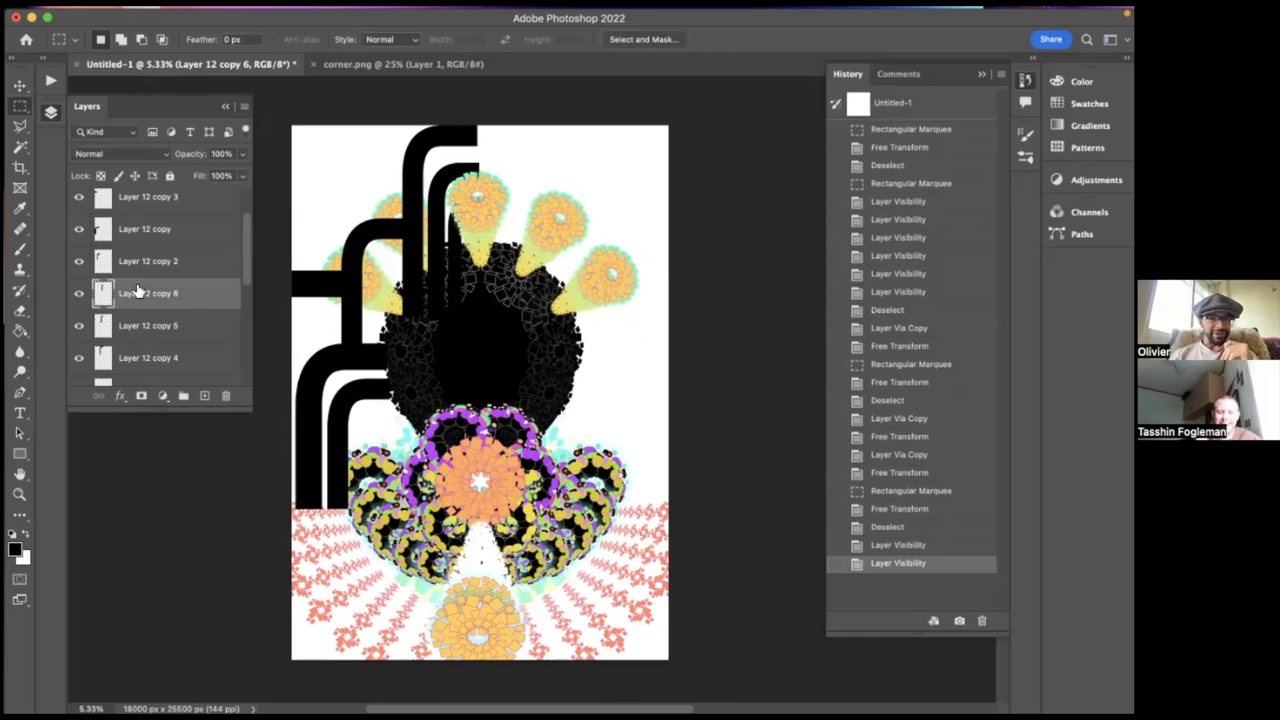
pyautogui.scroll(-3, 135, 264)
pyautogui.click(79, 296)
pyautogui.click(79, 296)
pyautogui.click(110, 304)
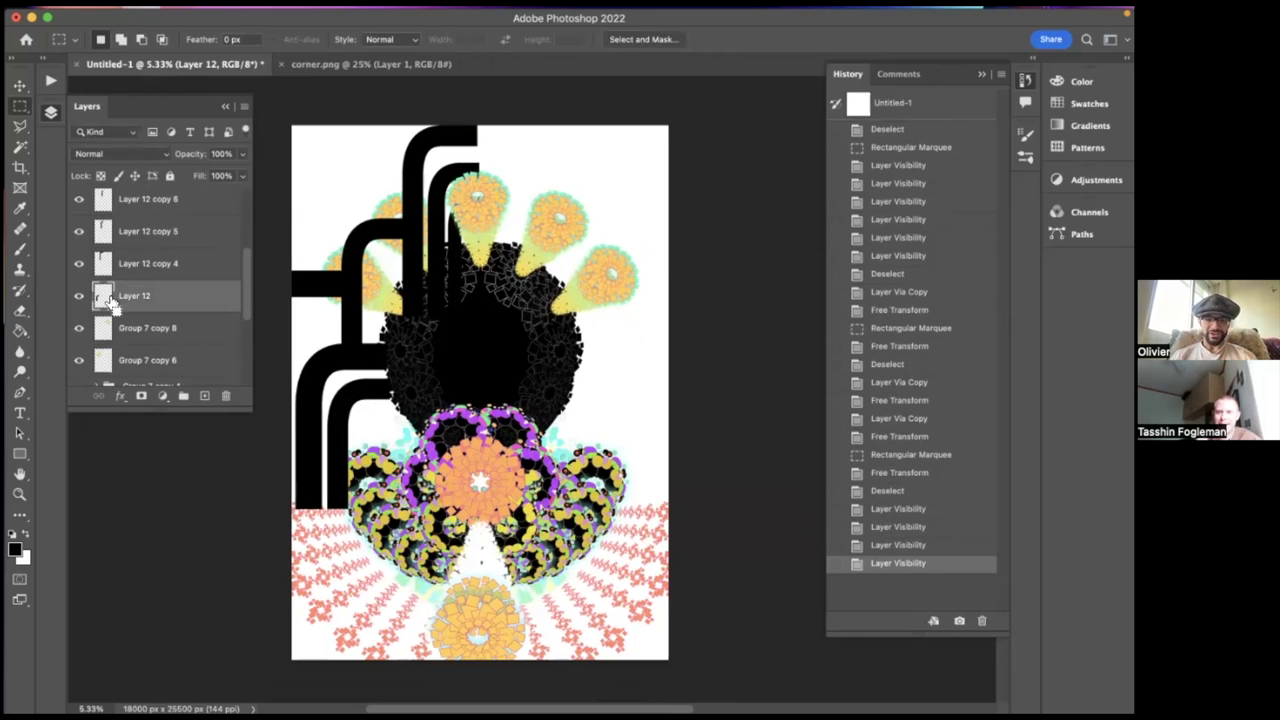
pyautogui.press('super+j')
pyautogui.press('super+t')
pyautogui.moveTo(344, 421); pyautogui.dragTo(310, 183)
pyautogui.moveTo(358, 139); pyautogui.dragTo(309, 177)
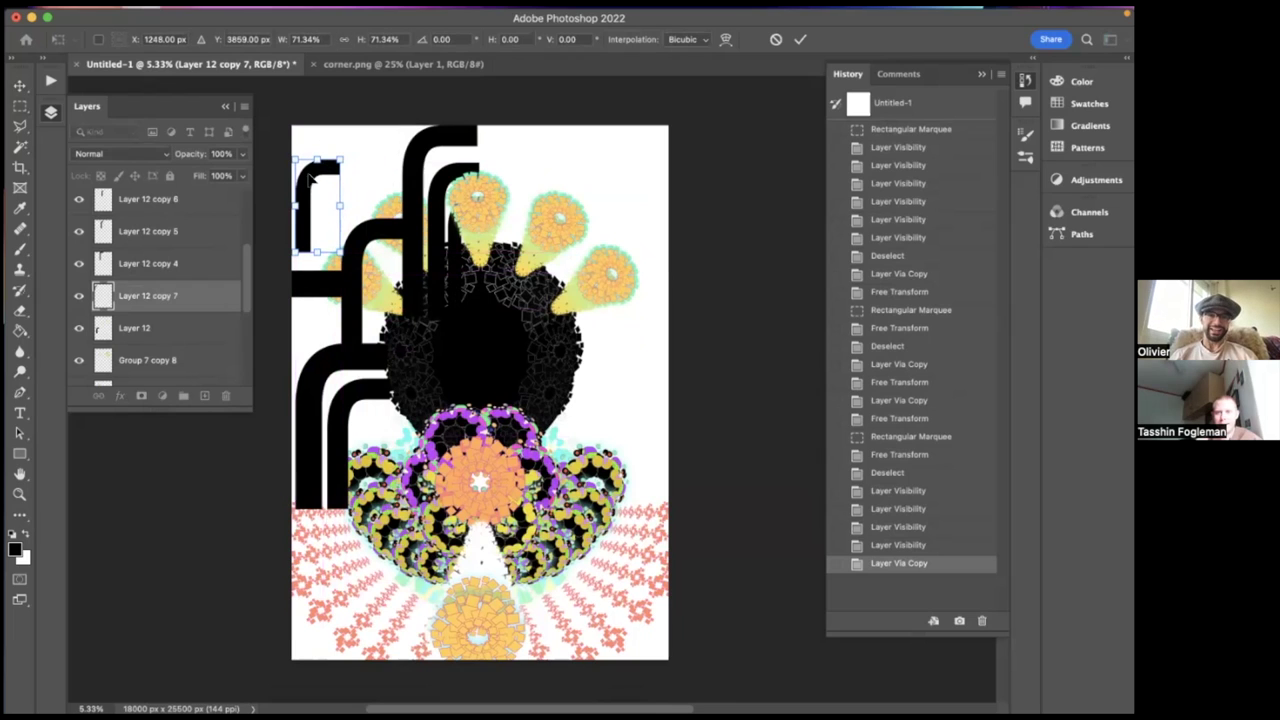
pyautogui.press('Return')
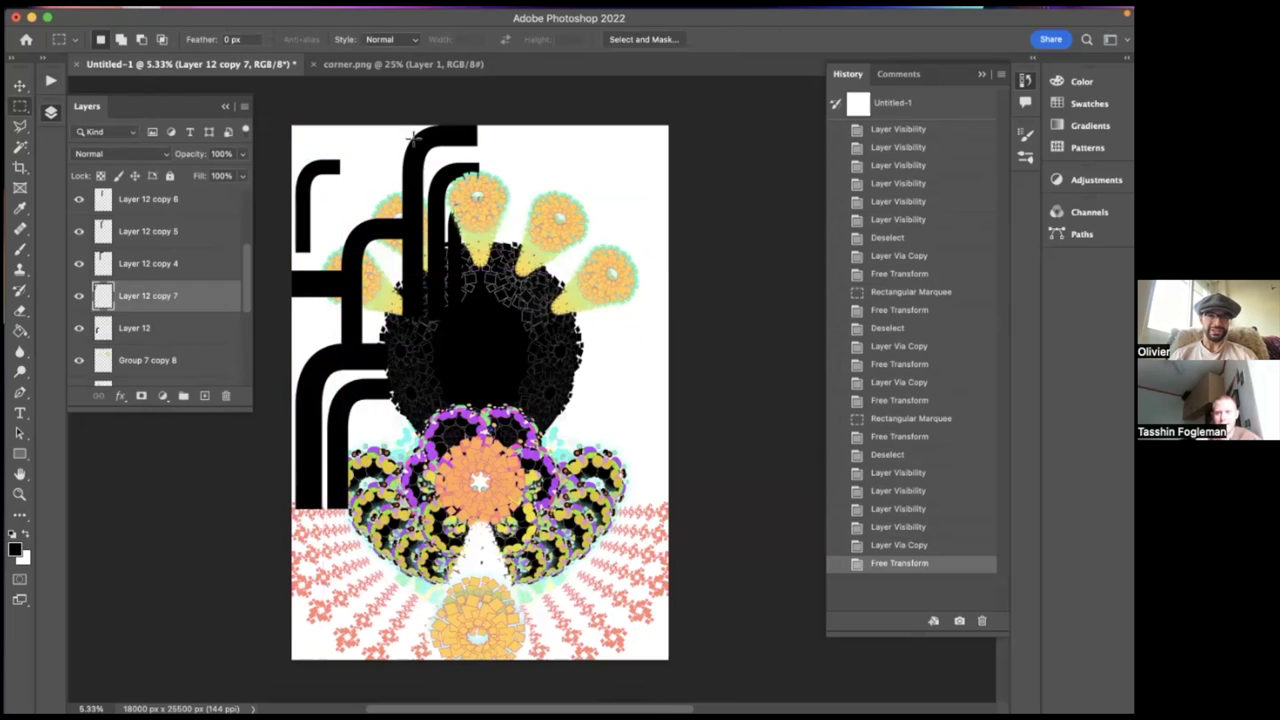
# - Stretch the small corner pipe's horizontal arm to the topmost pipe and its vertical arm down to the horizontal pipe below
pyautogui.moveTo(333, 149); pyautogui.dragTo(407, 172)
pyautogui.hotkey('ctrl', 't')
pyautogui.press('Return')
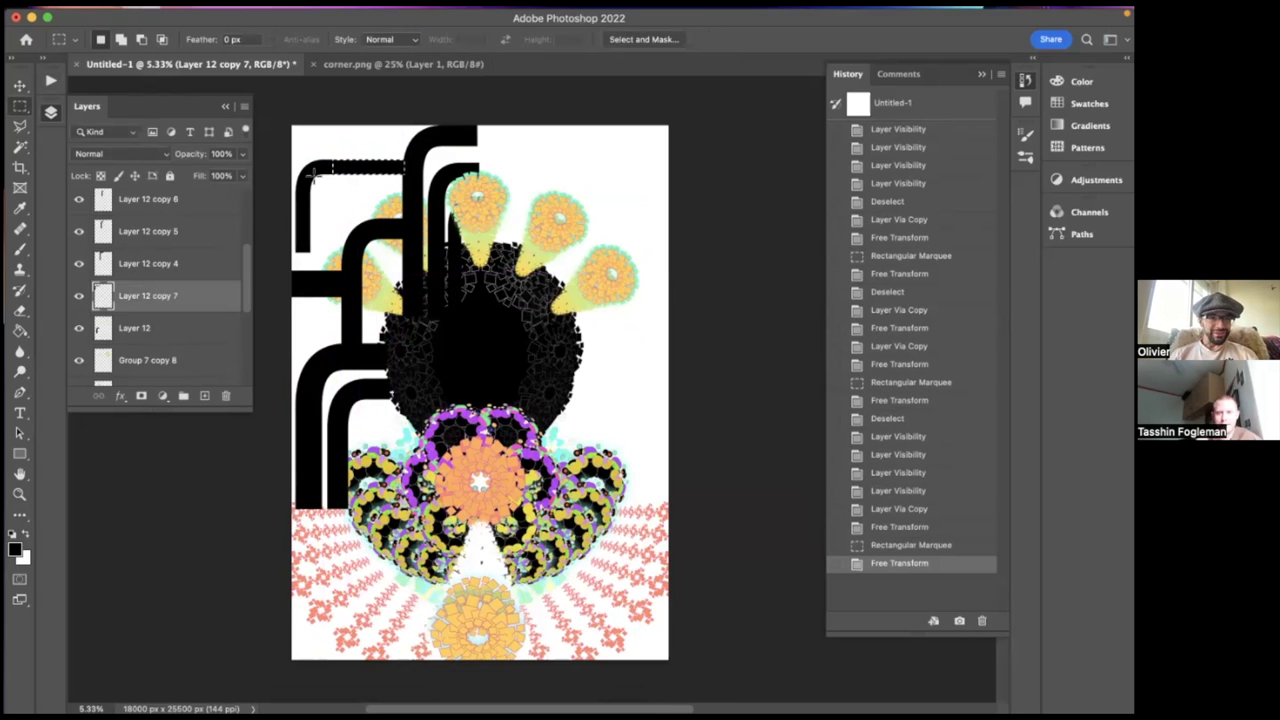
pyautogui.hotkey('ctrl', 'd')
pyautogui.moveTo(321, 218)
pyautogui.mouseDown()
pyautogui.moveTo(279, 222)
pyautogui.moveTo(306, 245)
pyautogui.moveTo(306, 275)
pyautogui.mouseUp()
pyautogui.hotkey('ctrl', 't')
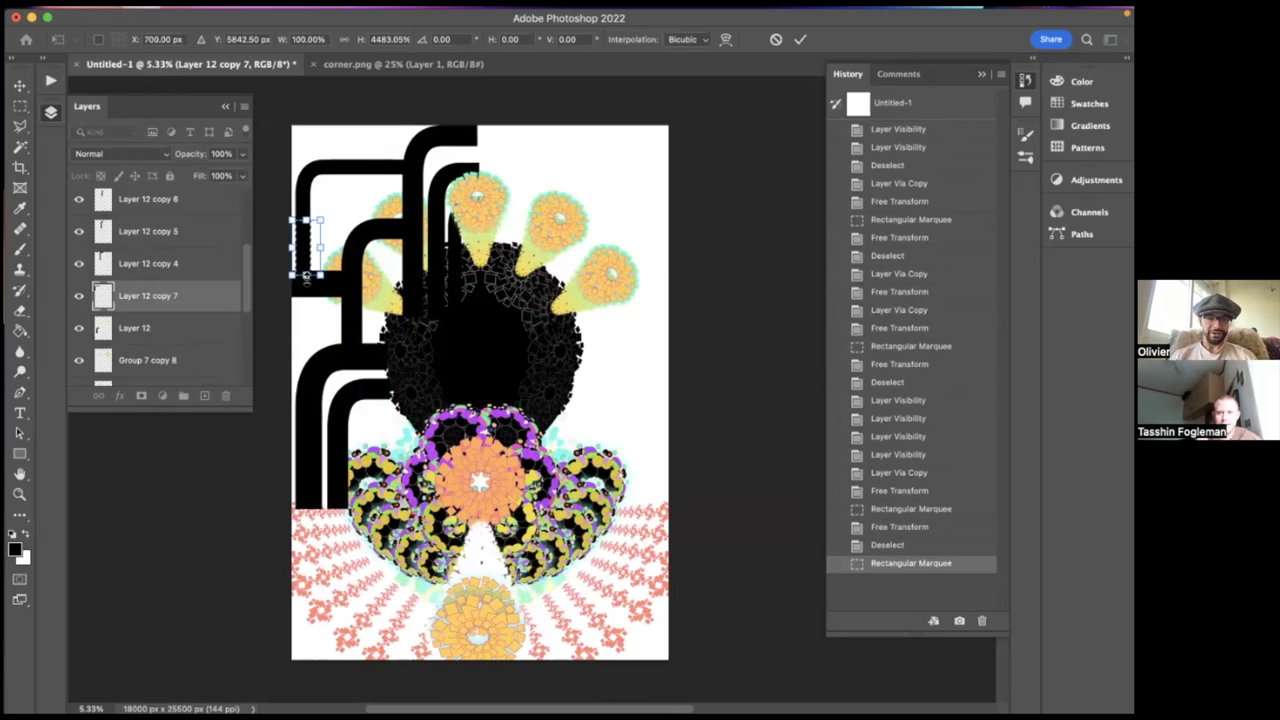
pyautogui.press('Return')
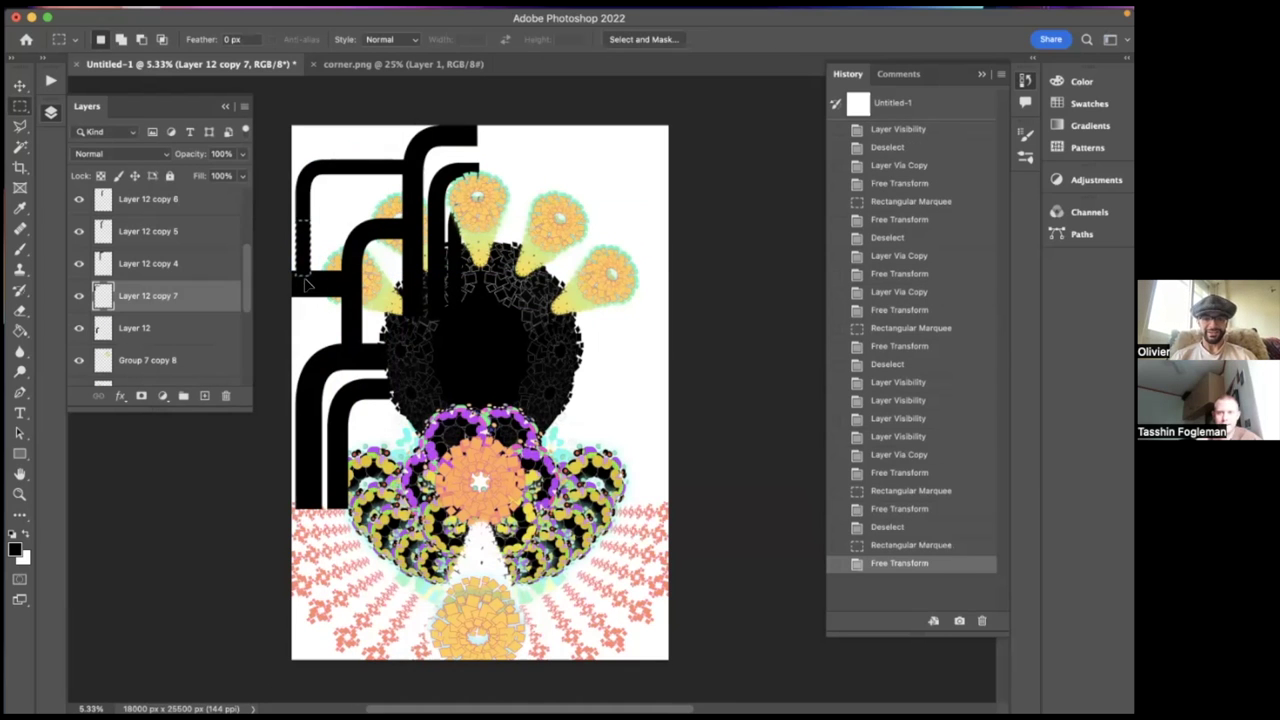
pyautogui.hotkey('ctrl', 'd')
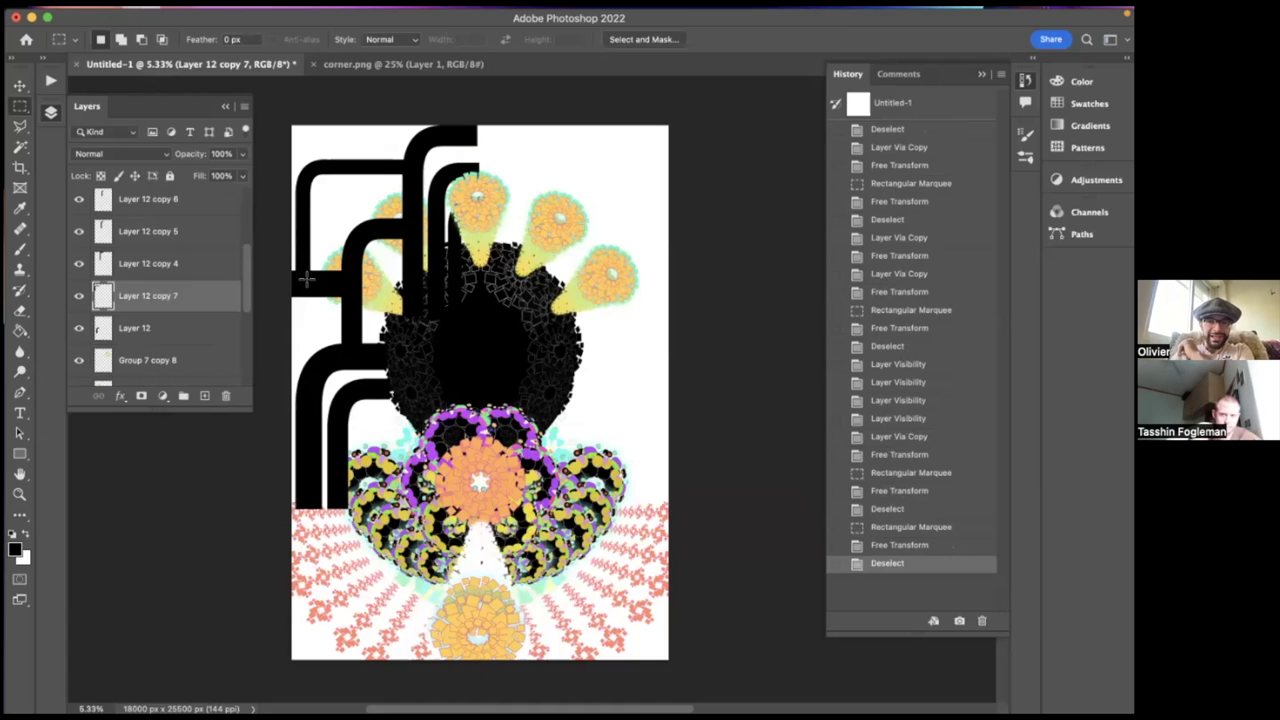
# - Copy a short section of the small pipe to a new layer, move it under the left horizontal pipe and stretch its width to about 375%
pyautogui.moveTo(361, 143); pyautogui.dragTo(378, 183)
pyautogui.hotkey('ctrl', 'c')
pyautogui.hotkey('ctrl', 'v')
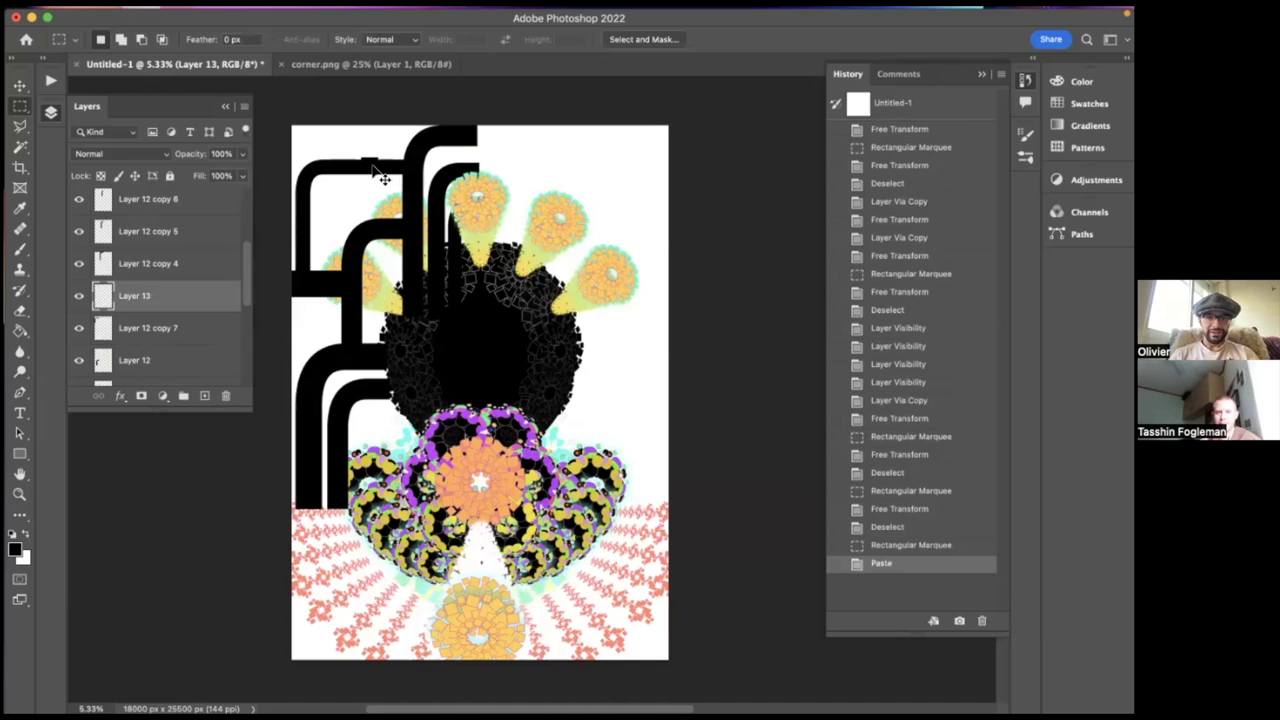
pyautogui.click(24, 87)
pyautogui.moveTo(346, 177); pyautogui.dragTo(280, 306)
pyautogui.hotkey('ctrl', 't')
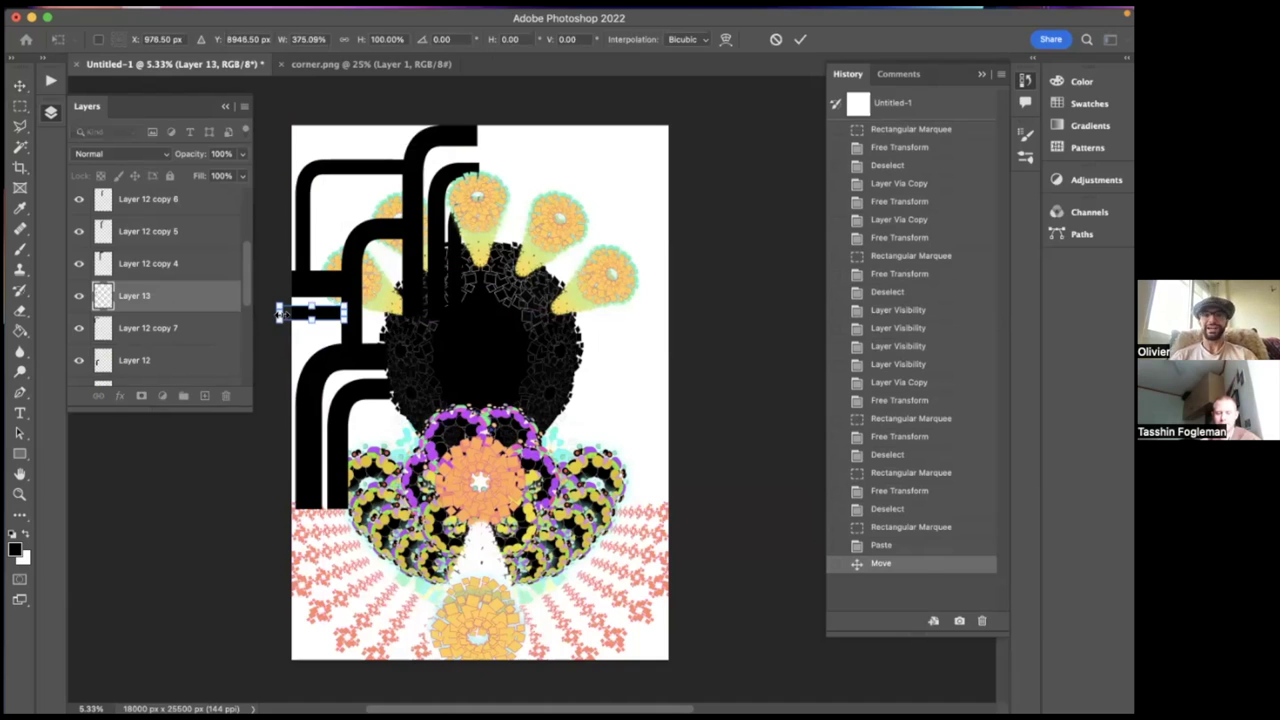
pyautogui.press('Return')
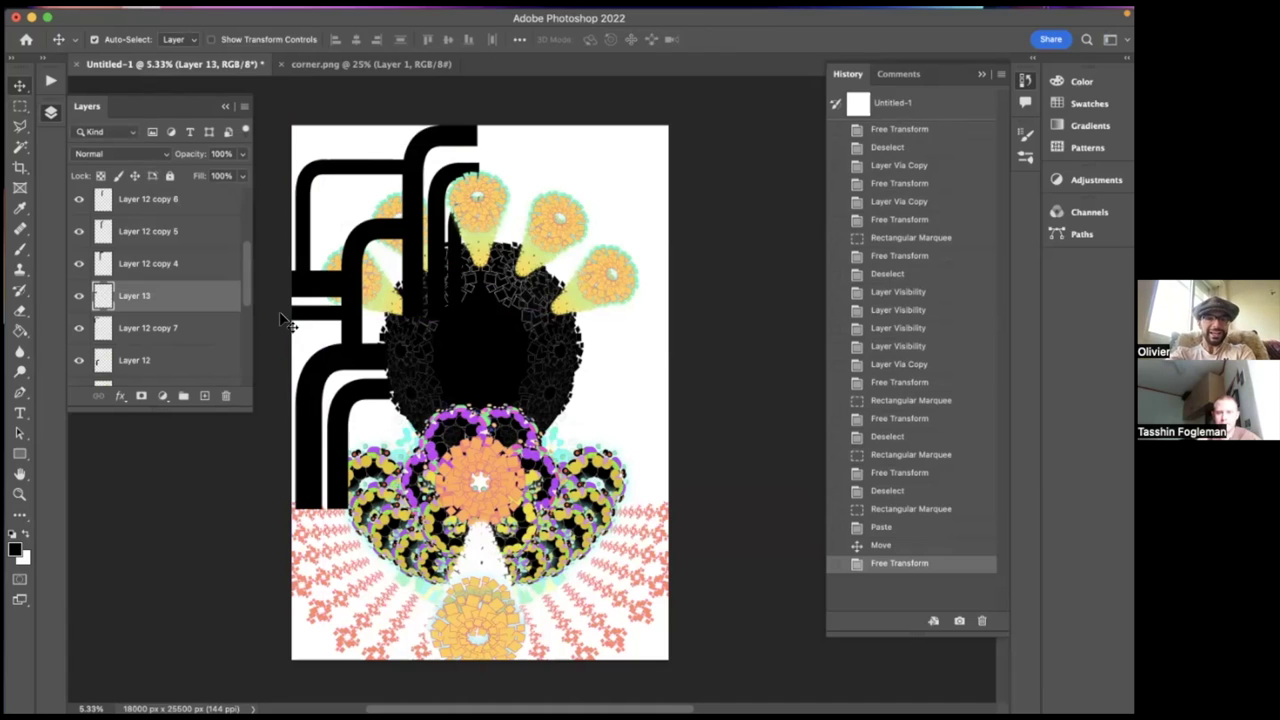
# - Group all the pipe layers from Layer 12 copy 3 down to Layer 12 and merge the group into one layer
pyautogui.scroll(5, 197, 262)
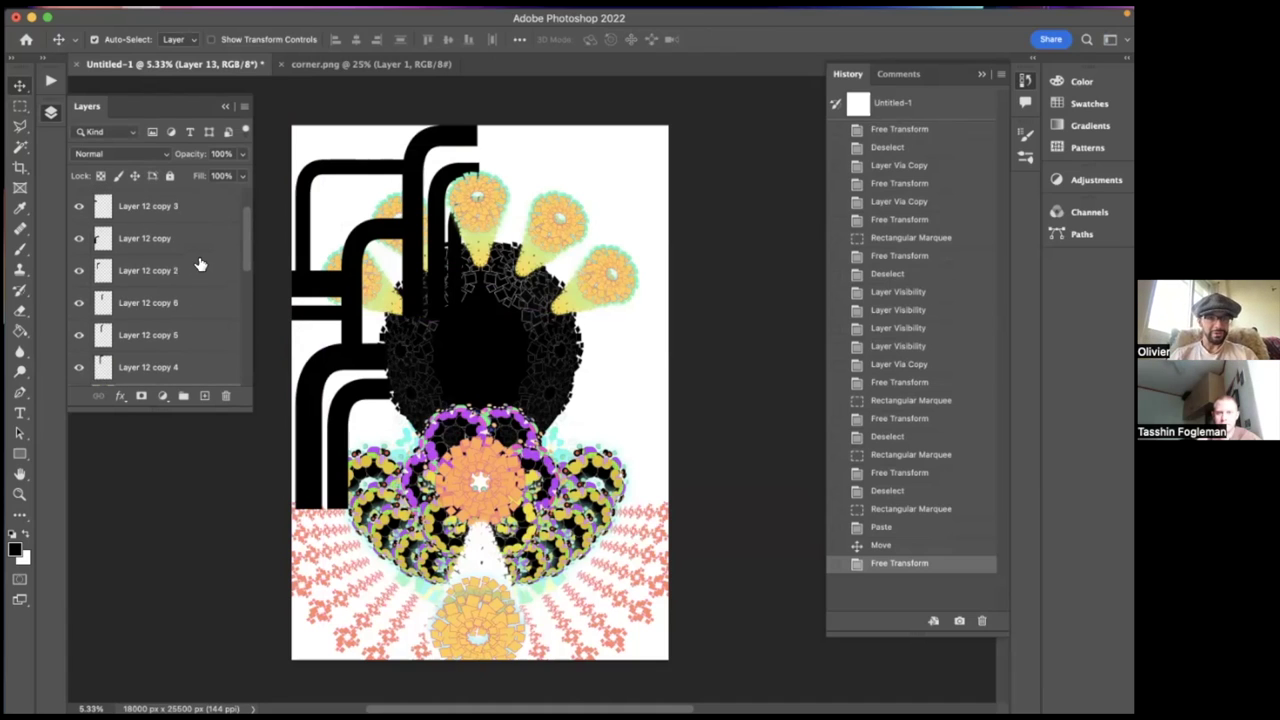
pyautogui.click(160, 253)
pyautogui.scroll(-5, 160, 253)
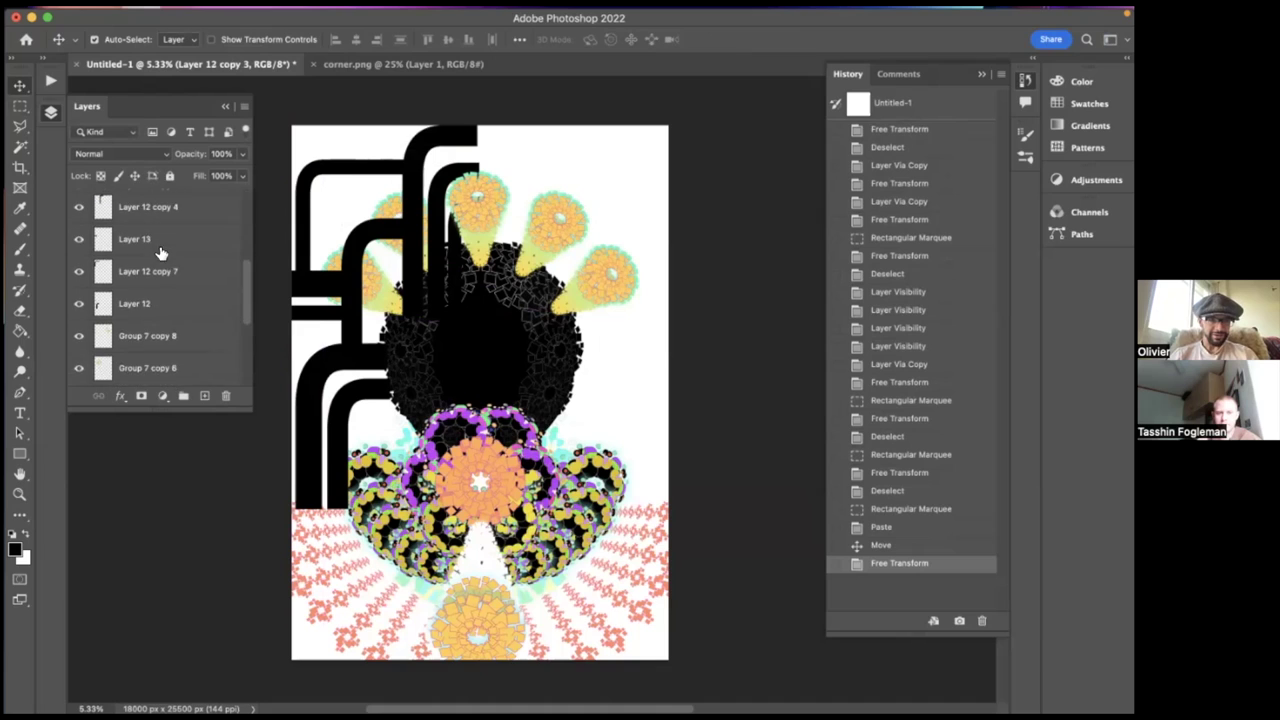
pyautogui.keyDown('shift'); pyautogui.click(157, 253); pyautogui.keyUp('shift')
pyautogui.press('super+g')
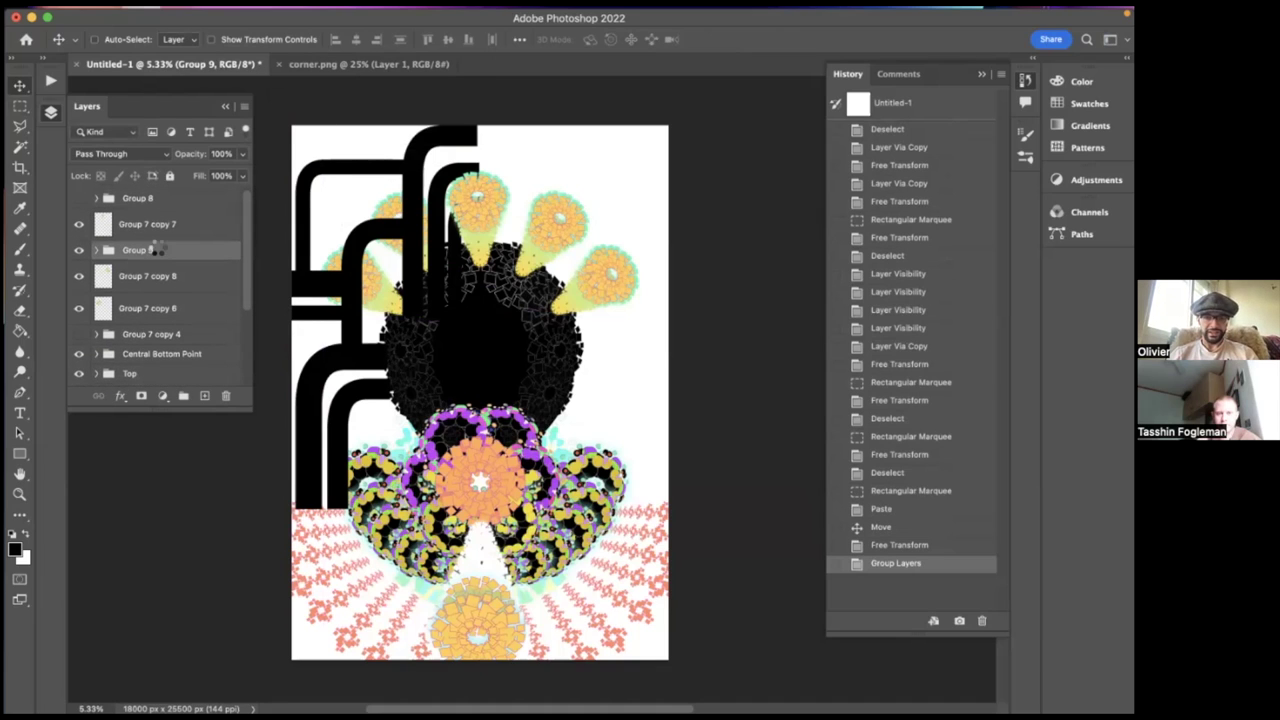
pyautogui.press('super+e')
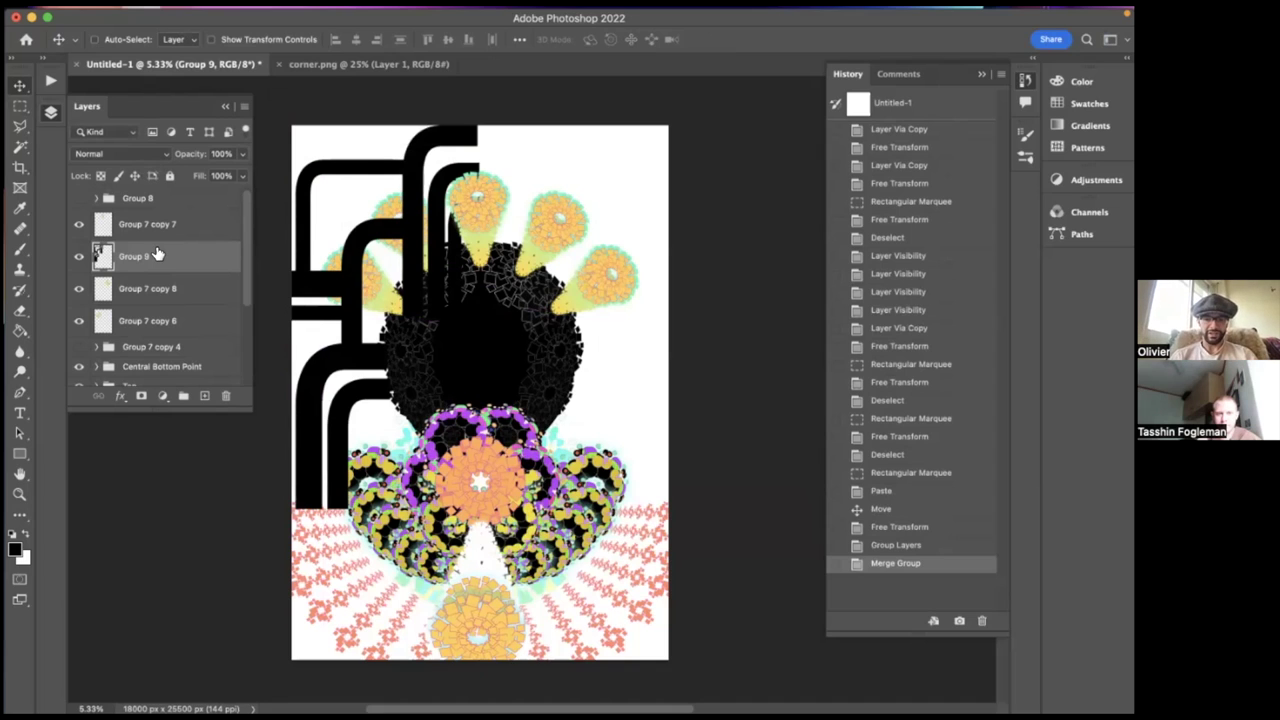
# - Duplicate the merged pipe layer and mirror the copy horizontally with a horizontal scale of -100%
pyautogui.press('super+j')
pyautogui.press('super+t')
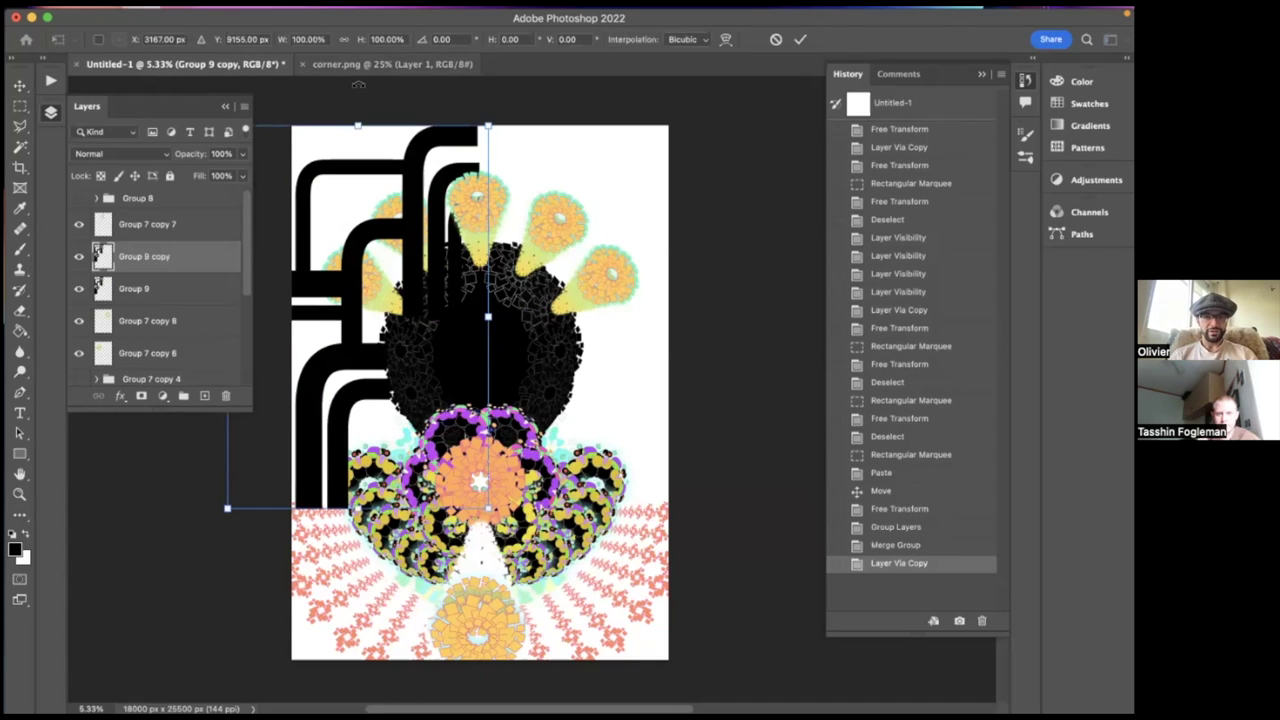
pyautogui.click(308, 40)
pyautogui.press('Left')
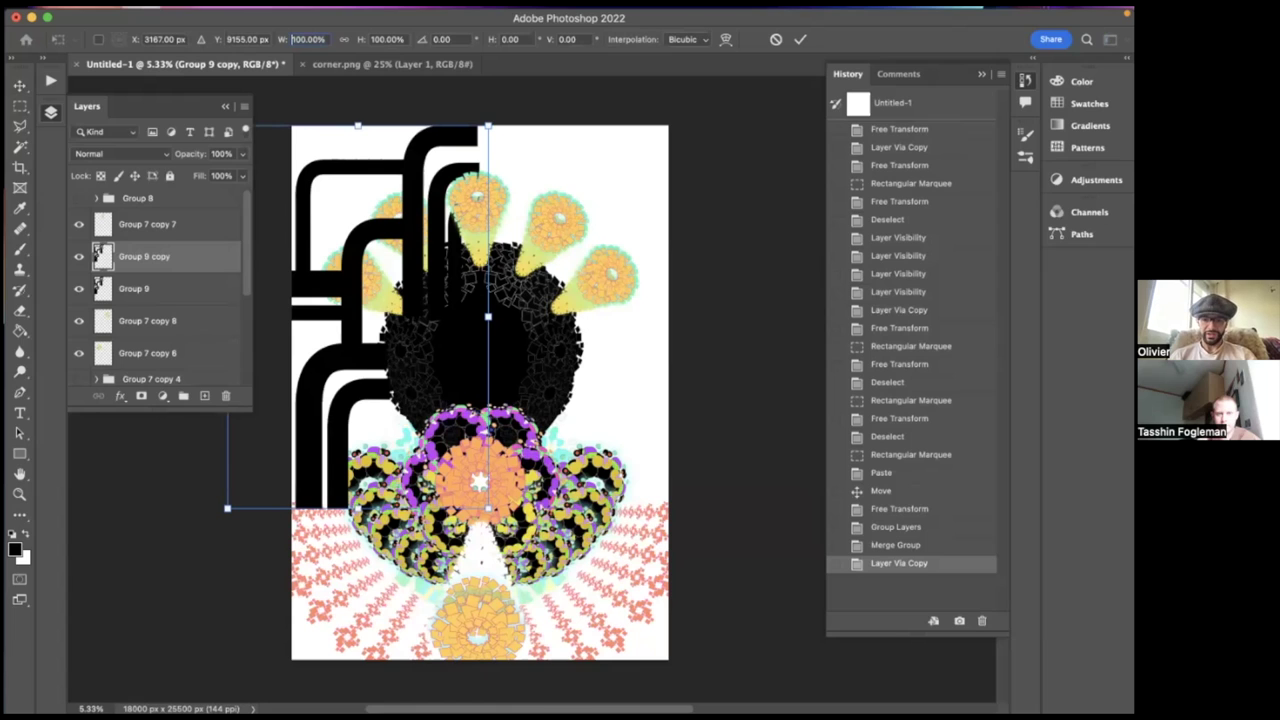
pyautogui.write('-')
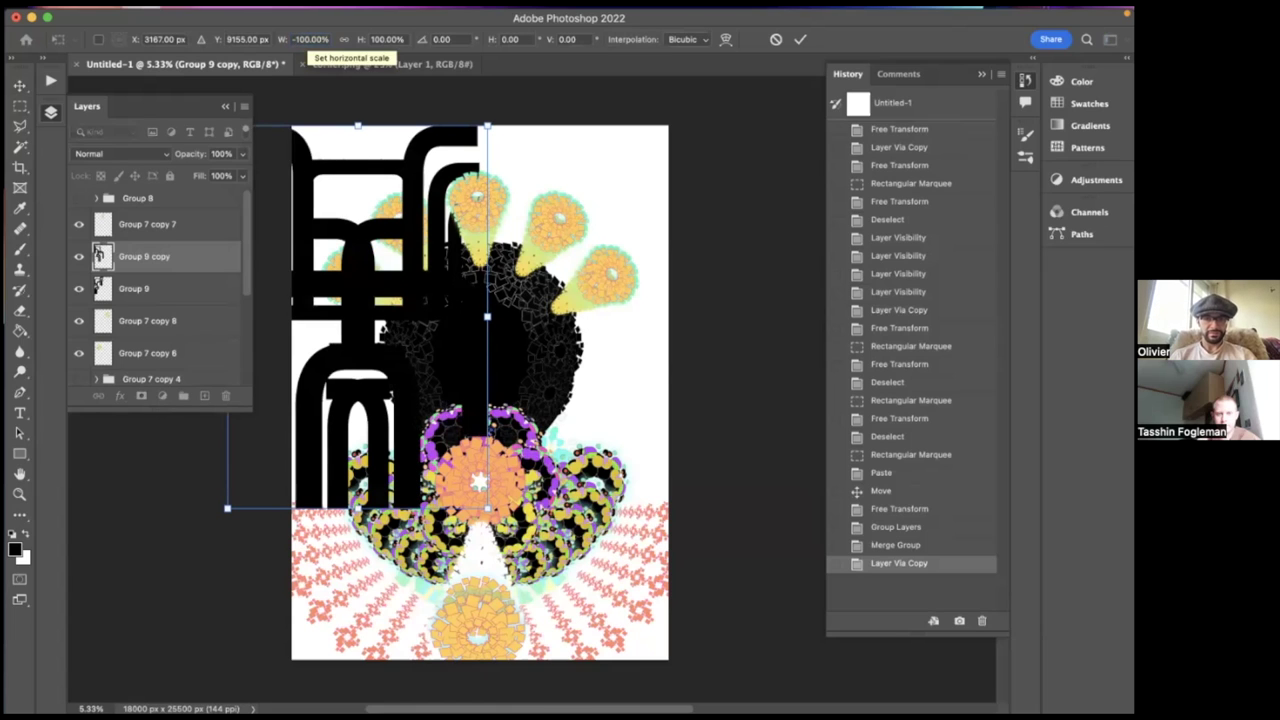
pyautogui.click(18, 88)
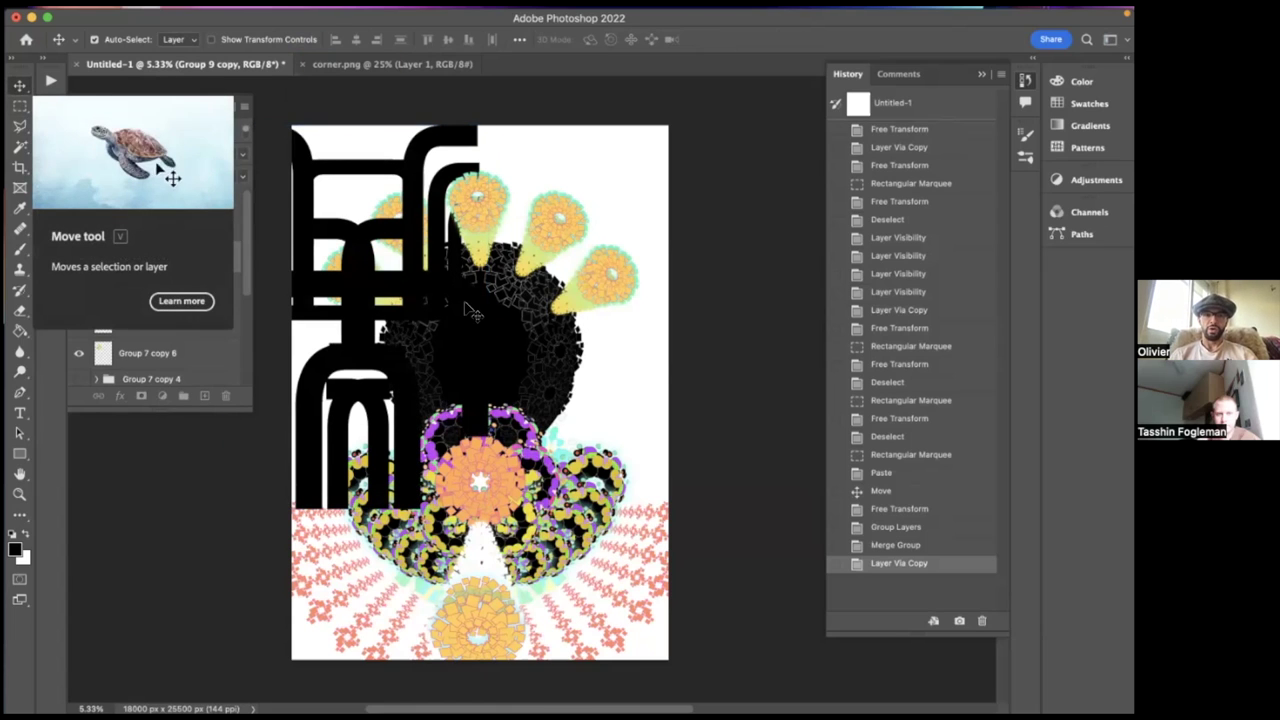
pyautogui.click(341, 124)
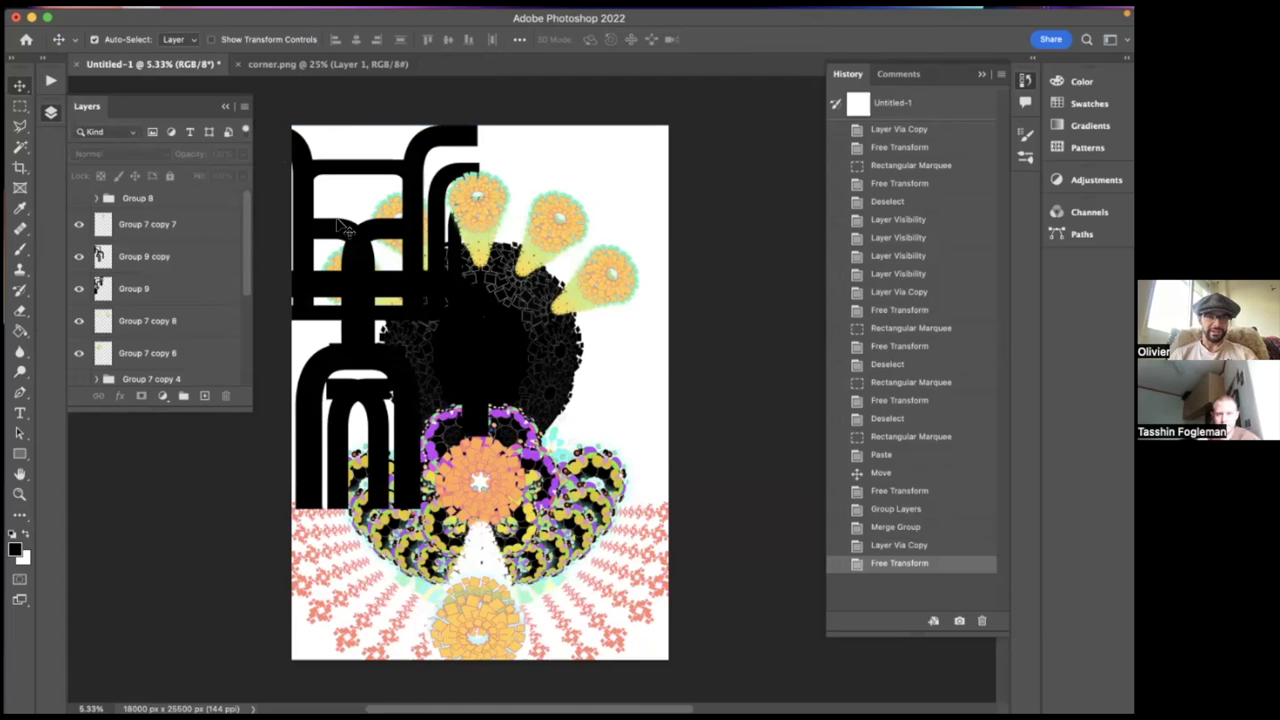
# - Move the mirrored pipe network to the right half of the artwork and nudge it slightly left
pyautogui.click(155, 257)
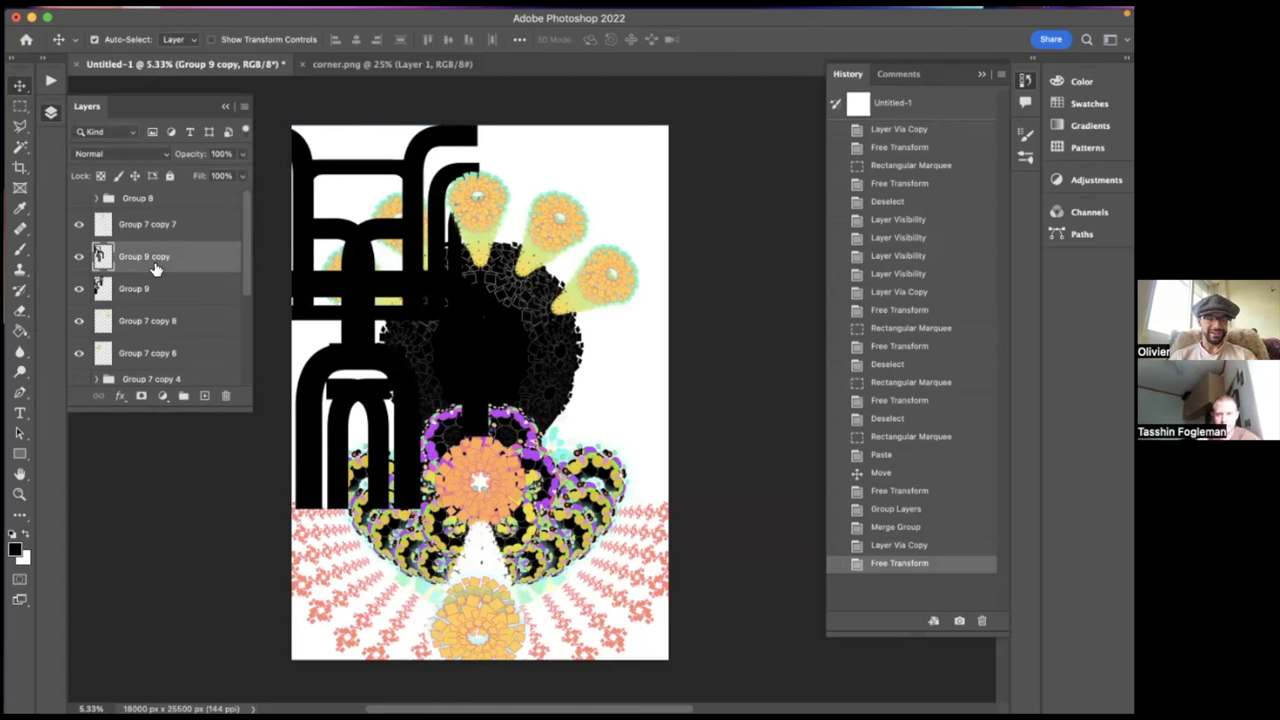
pyautogui.hotkey('ctrl', 't')
pyautogui.moveTo(354, 284); pyautogui.dragTo(599, 287)
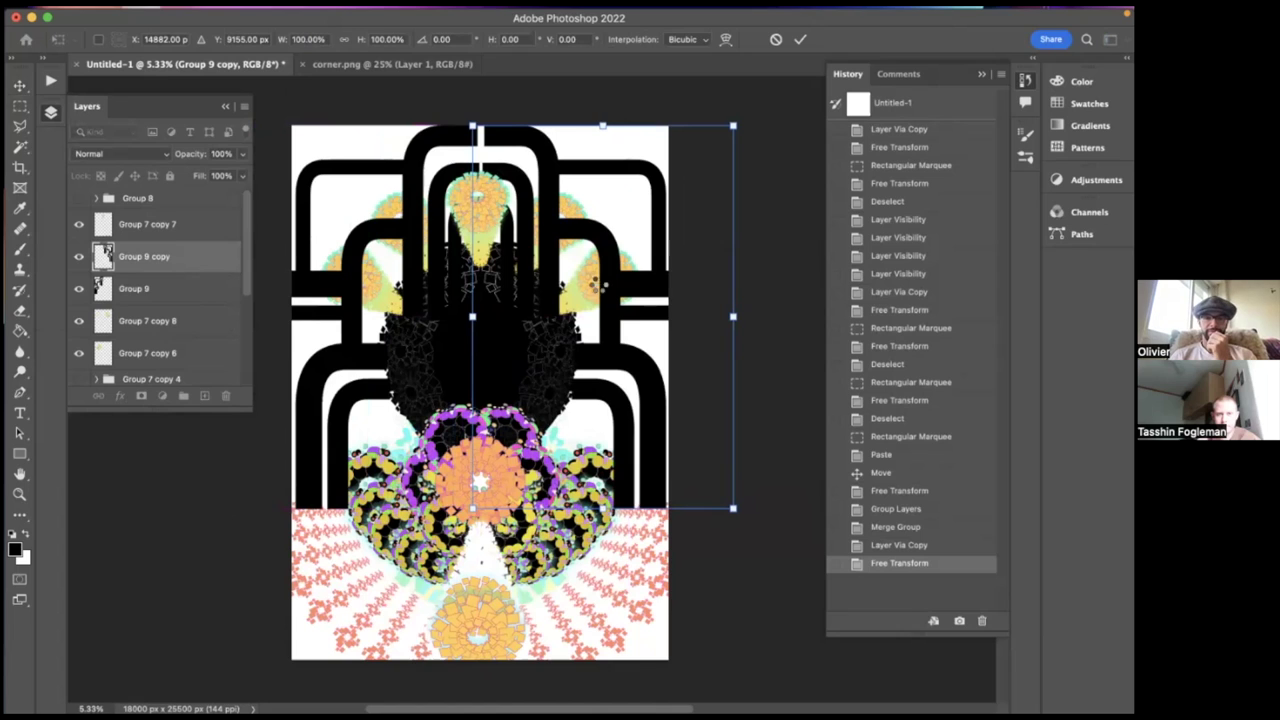
pyautogui.press('Return')
pyautogui.press('Left')
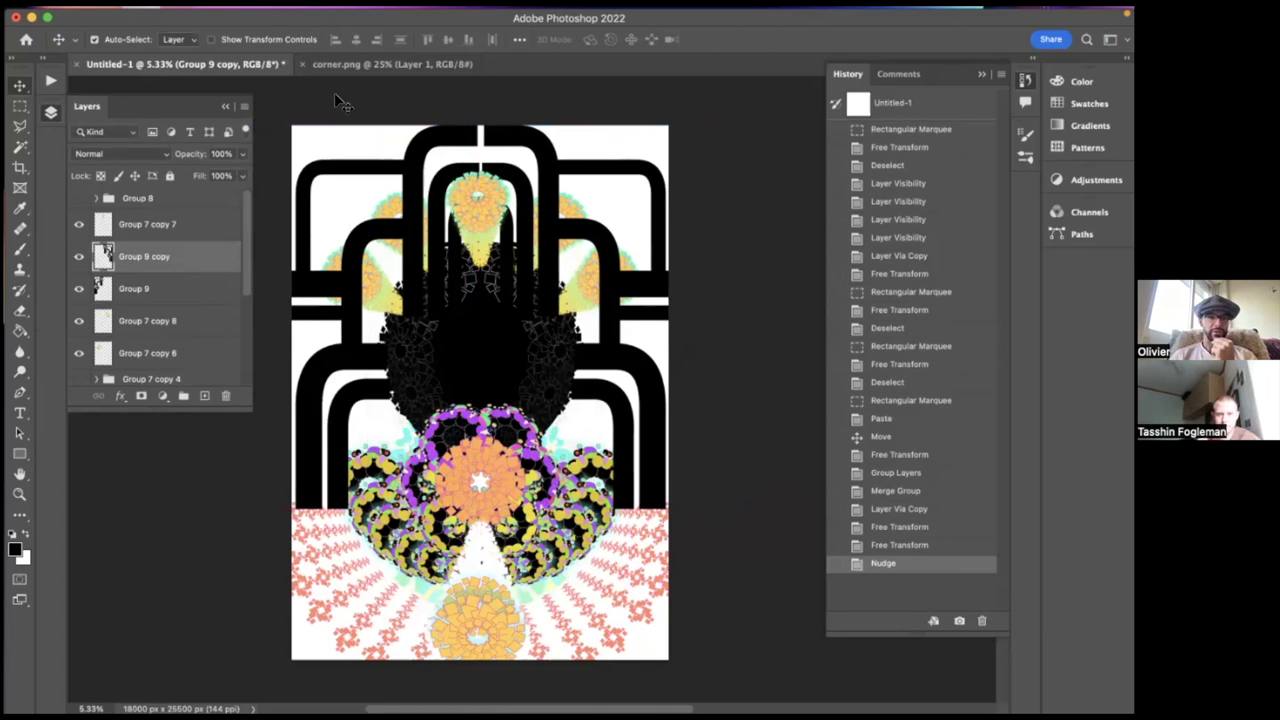
# - Stretch the ends of the mirrored copy's two upper pipes left so both arches close at the centre, clearing each selection
pyautogui.press('m')
pyautogui.moveTo(490, 150); pyautogui.dragTo(457, 140)
pyautogui.press('super+t')
pyautogui.press('Return')
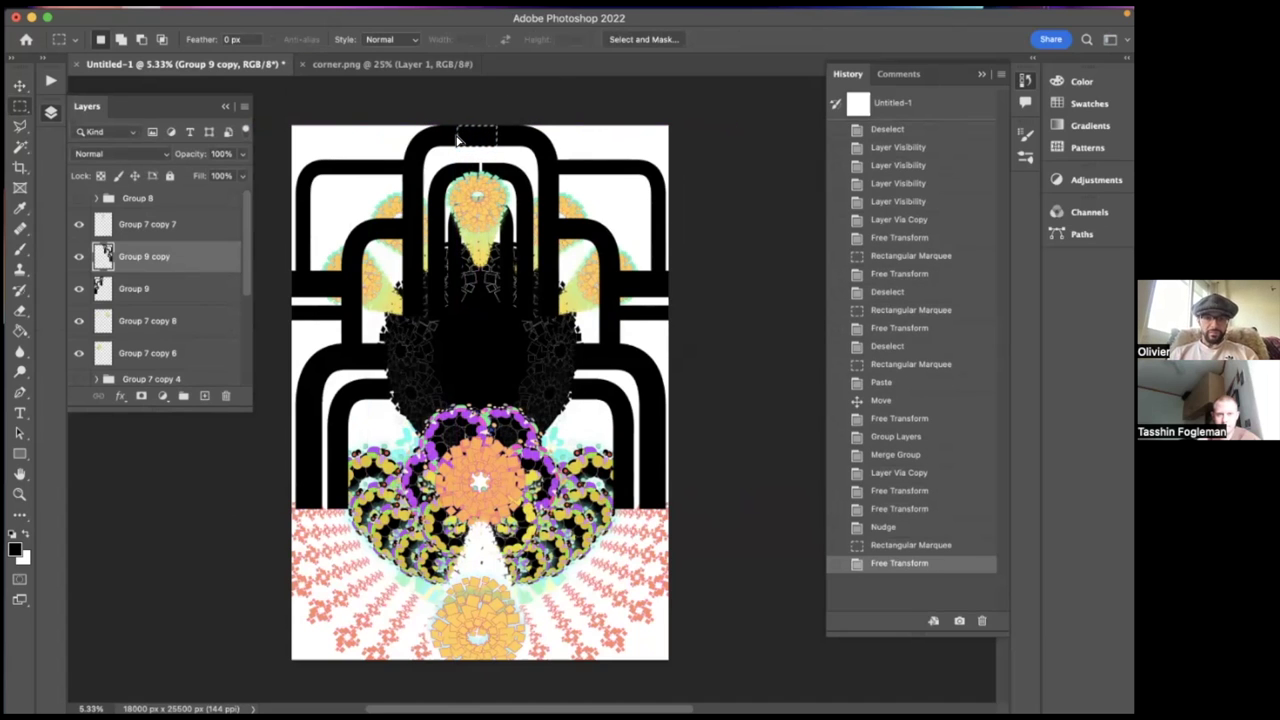
pyautogui.press('super+d')
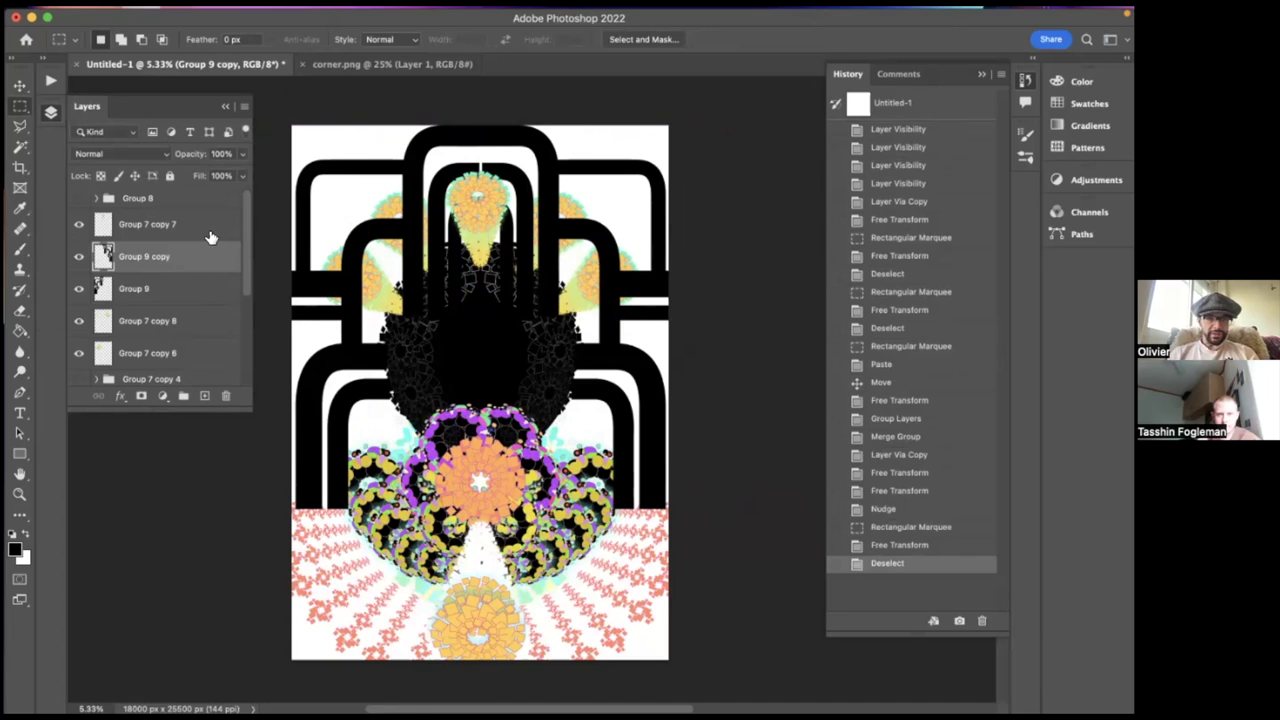
pyautogui.moveTo(492, 155); pyautogui.dragTo(466, 173)
pyautogui.press('super+t')
pyautogui.press('Return')
pyautogui.press('super+d')
pyautogui.click(112, 286)
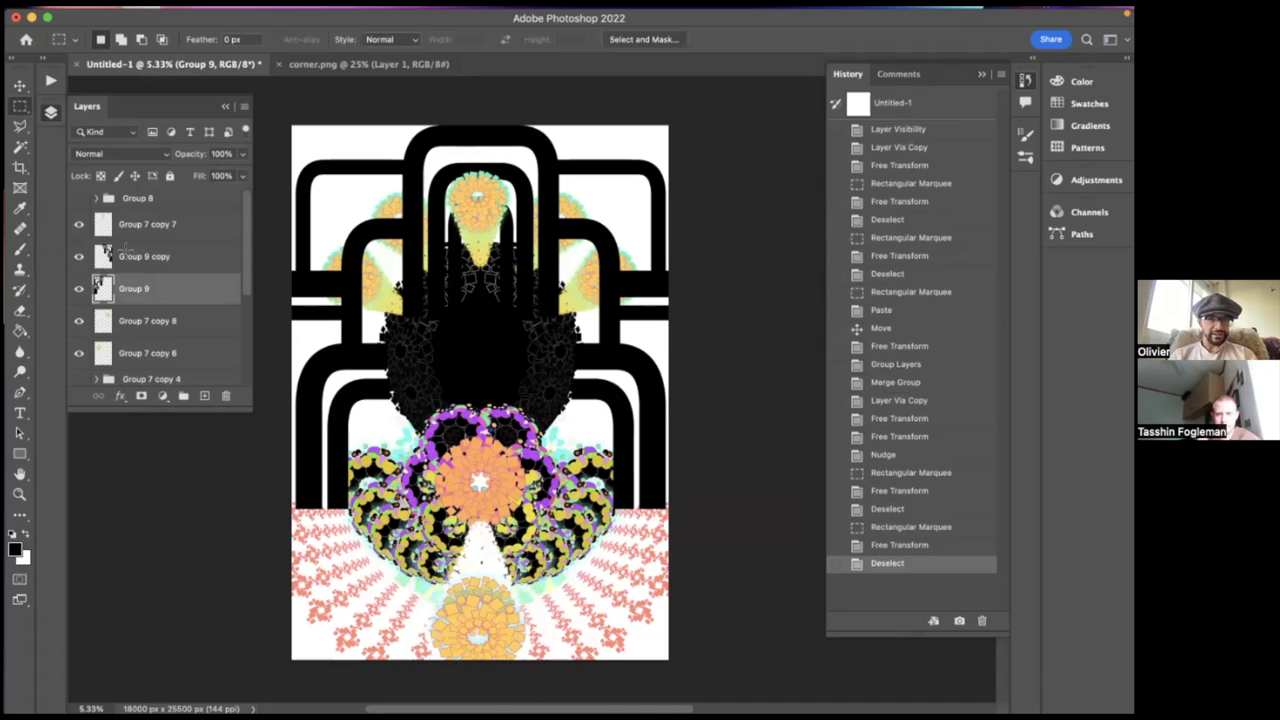
pyautogui.click(124, 249)
pyautogui.click(132, 280)
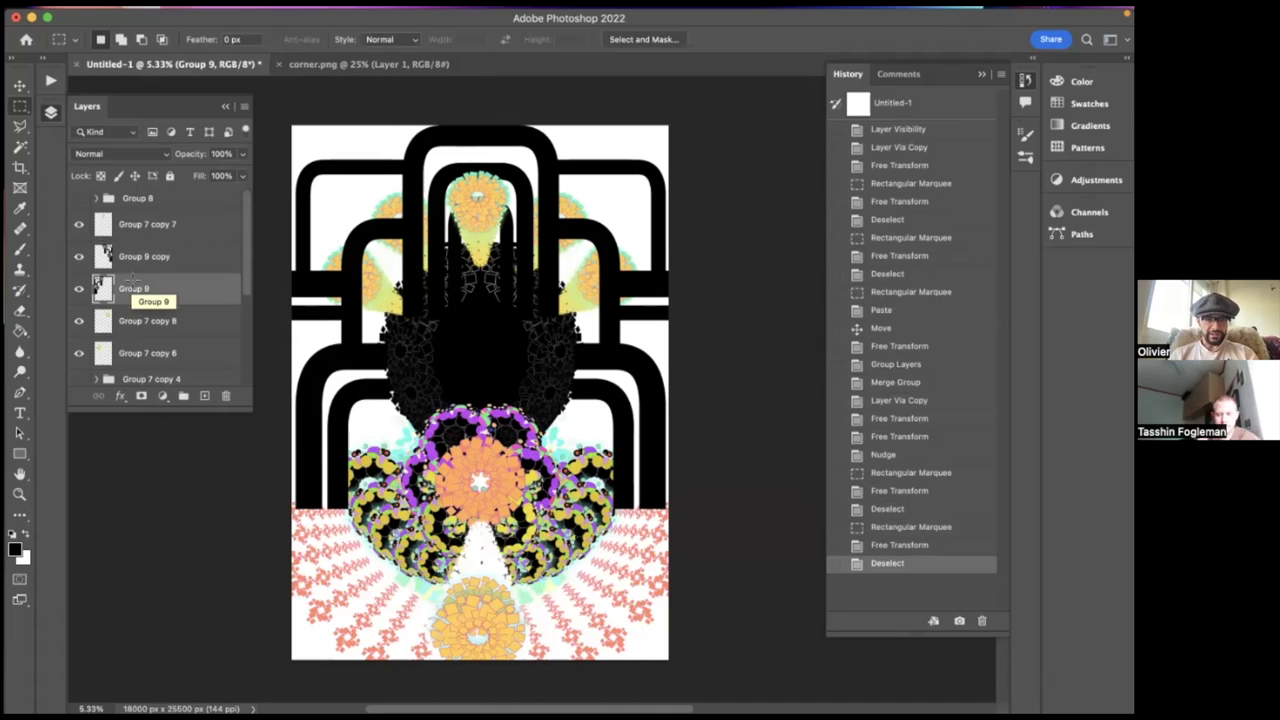
# - Create a new document 10000 pixels wide and 10000 pixels high at 144 pixels/inch with a white background
pyautogui.press('super+n')
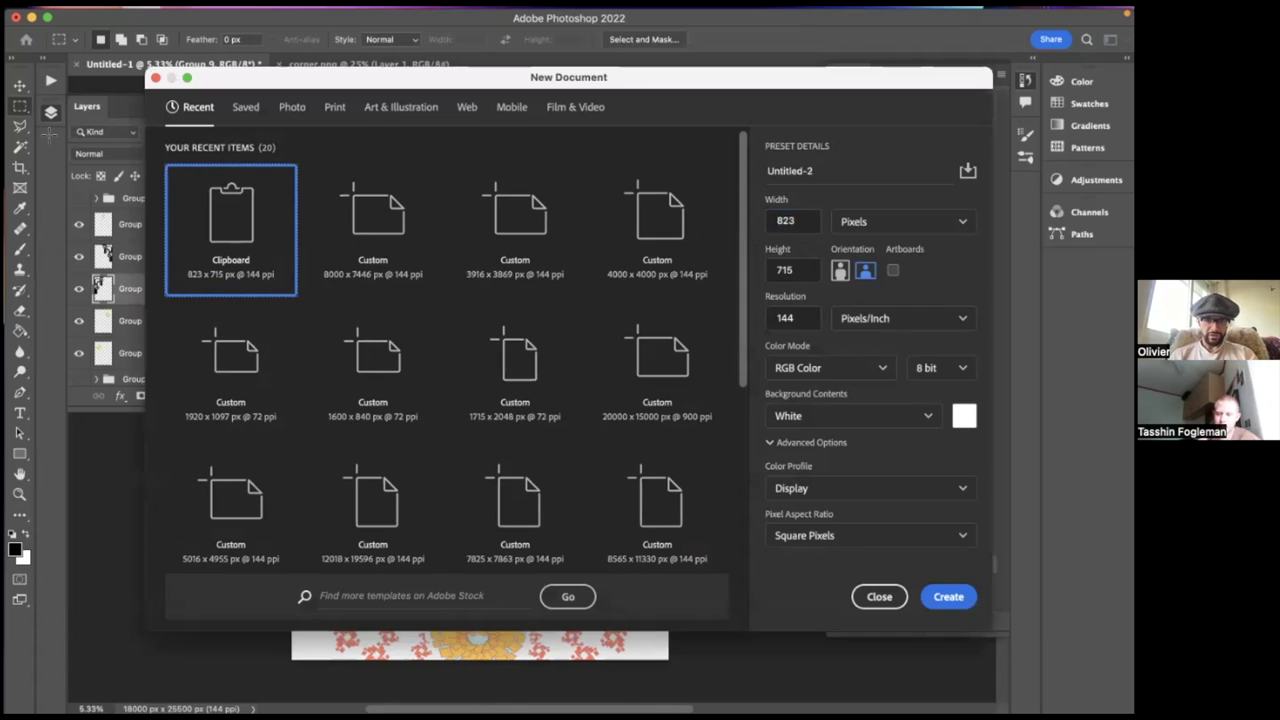
pyautogui.doubleClick(795, 220)
pyautogui.write('100')
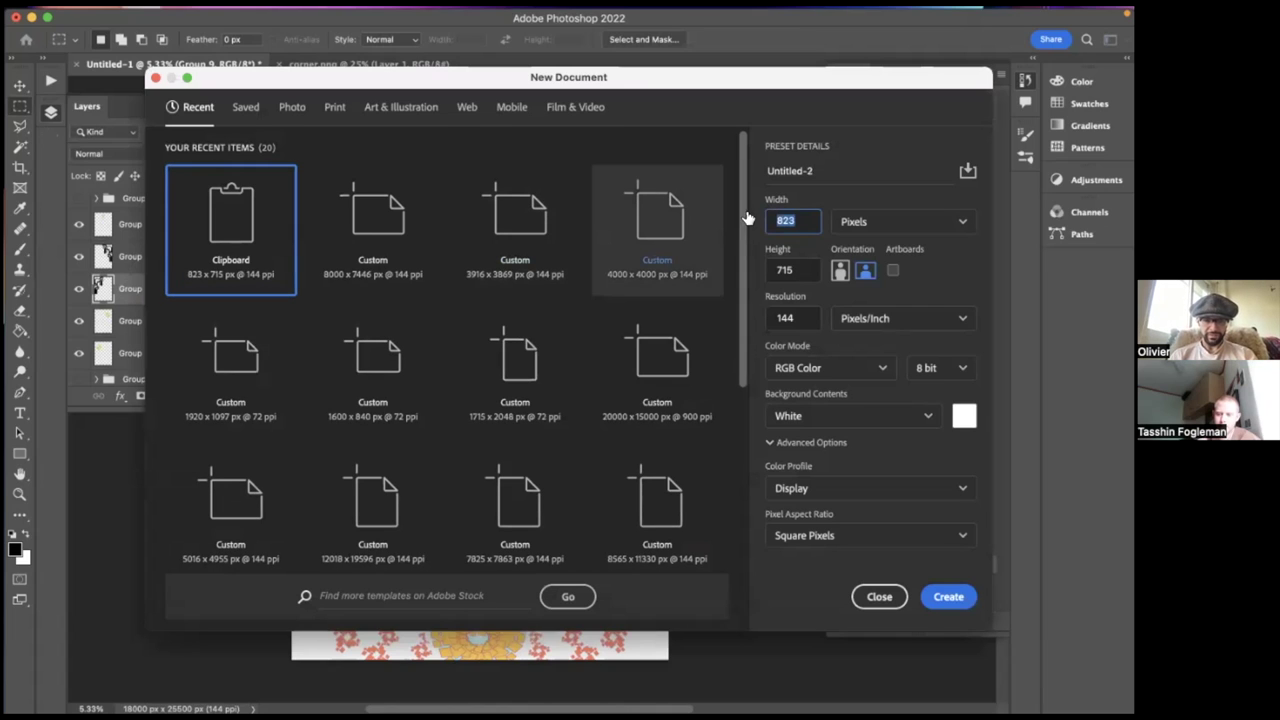
pyautogui.write('0')
pyautogui.press('Tab')
pyautogui.write('10')
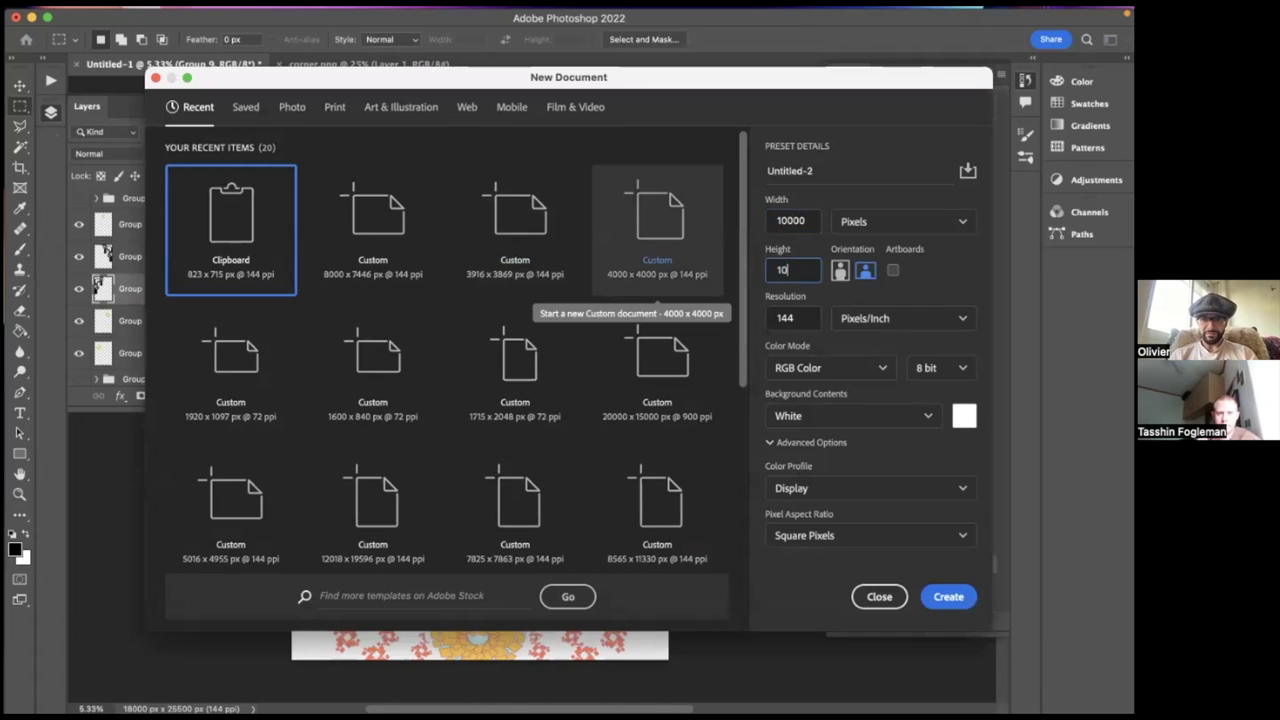
pyautogui.press('Return')
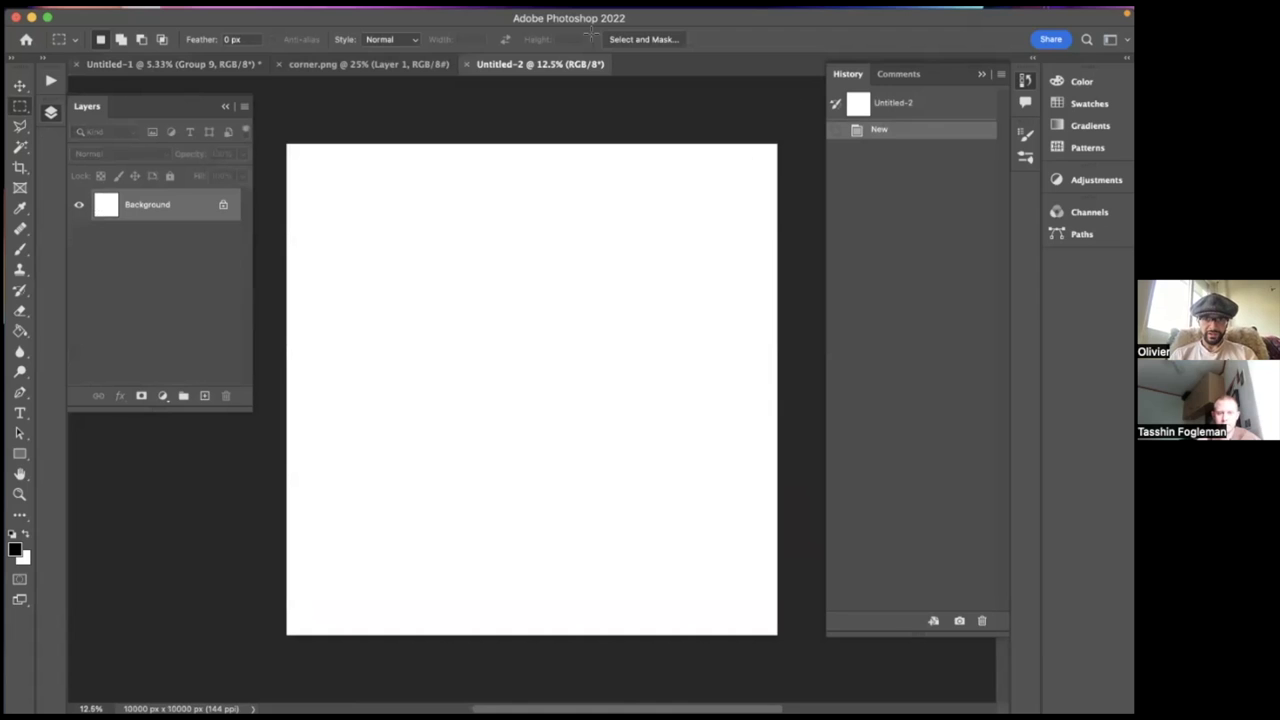
# - Copy the Group 9 pipe layer from Untitled-1 into the Untitled-2 document and dock Untitled-1 back beside the other documents
pyautogui.moveTo(222, 67); pyautogui.dragTo(698, 172)
pyautogui.moveTo(113, 288); pyautogui.dragTo(390, 292)
pyautogui.hotkey('ctrl', 'Up')
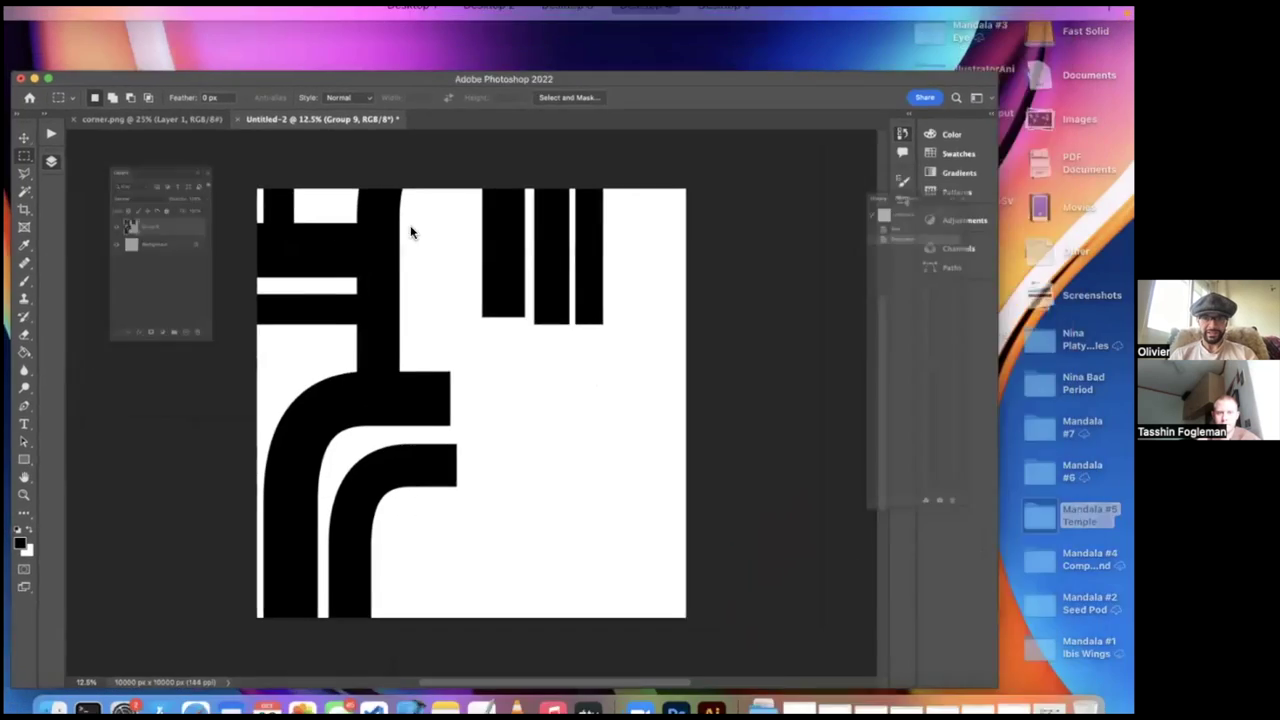
pyautogui.click(971, 343)
pyautogui.moveTo(567, 152); pyautogui.dragTo(491, 70)
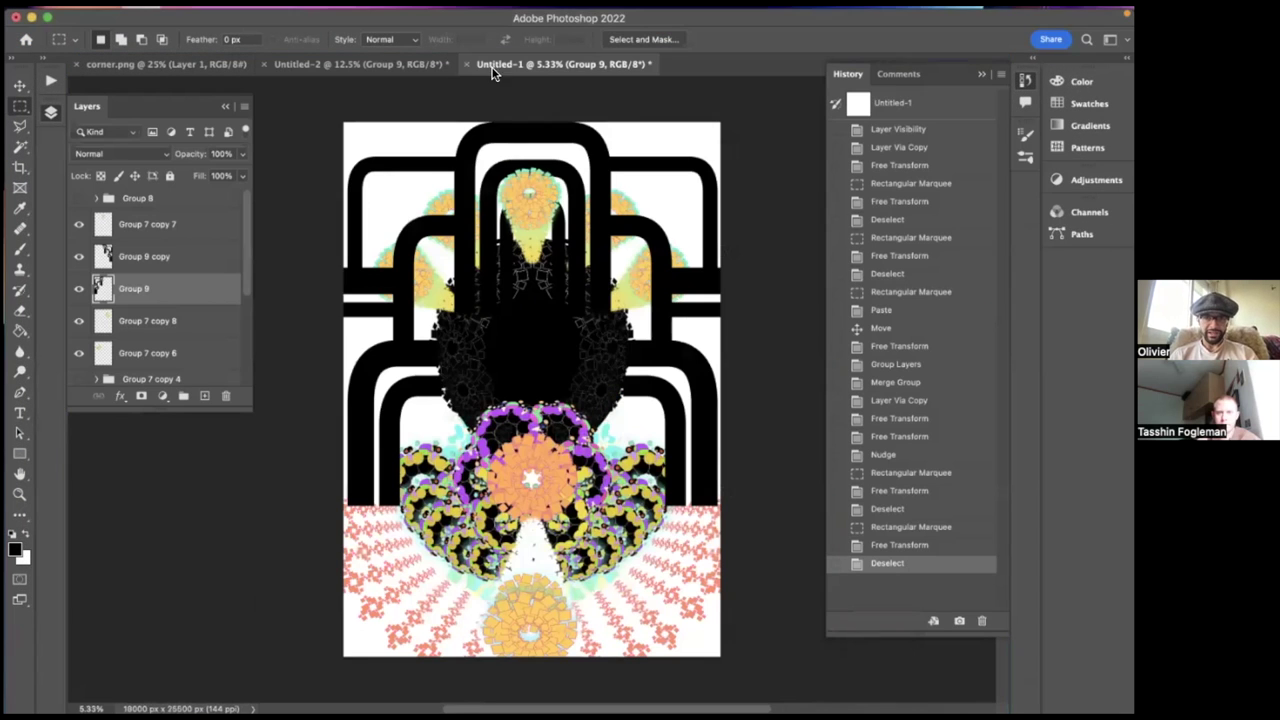
# - Merge Group 9 copy down into Group 9 and move the merged pipe layer directly below the Greeny Background group
pyautogui.click(130, 267)
pyautogui.press('super+e')
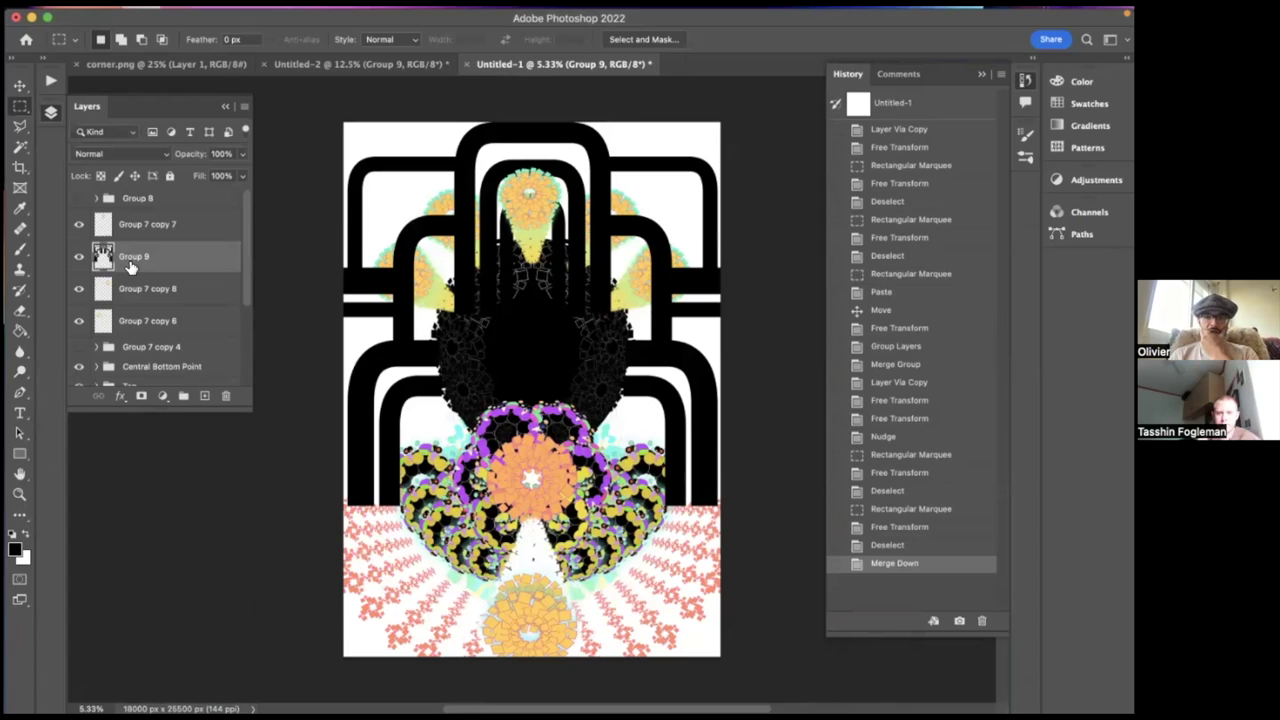
pyautogui.scroll(-2, 130, 267)
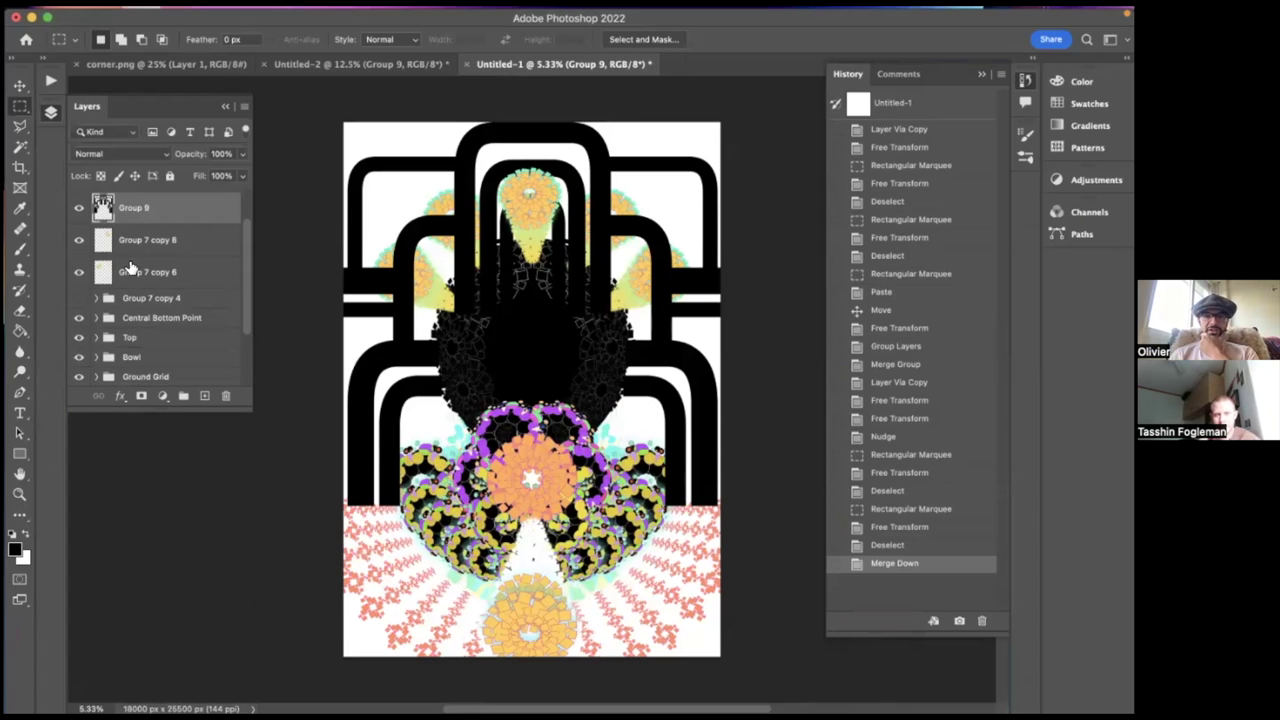
pyautogui.moveTo(120, 229); pyautogui.dragTo(120, 328)
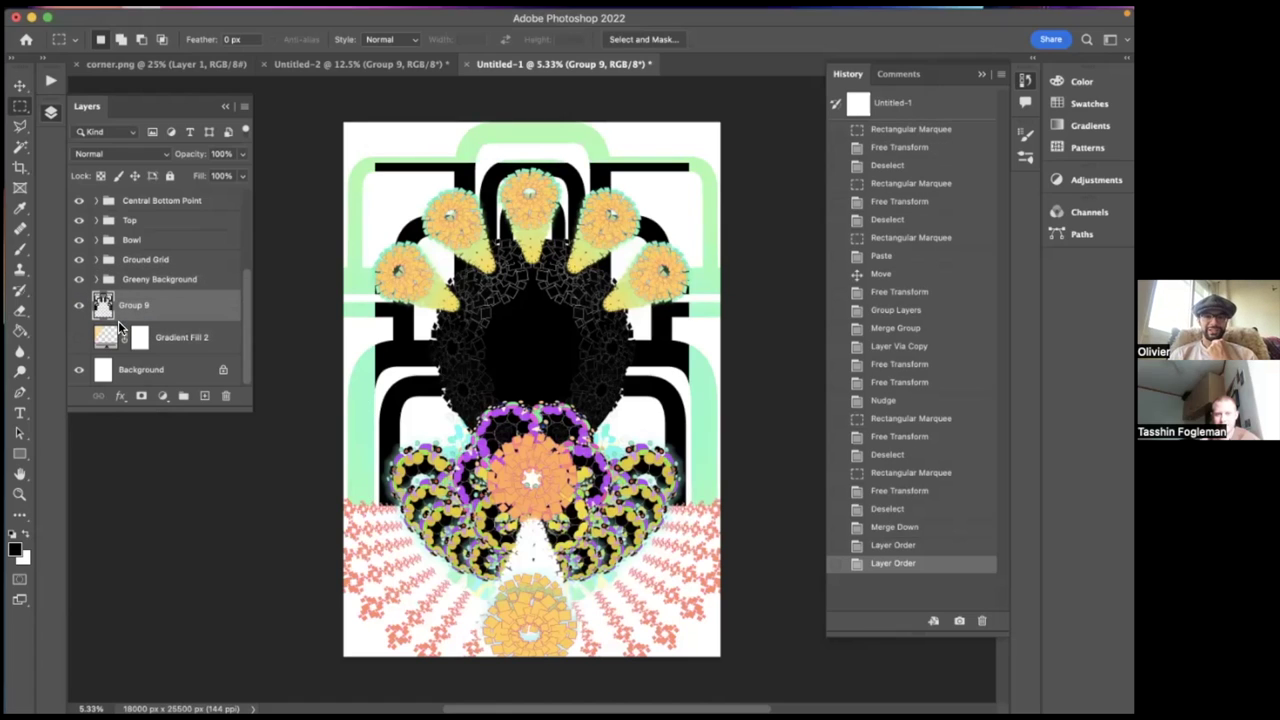
# - Clear the Gradient Fill 1 mask outside a central rectangle around the bowl, removing the green tint from the outer pipes, and deselect
pyautogui.click(97, 280)
pyautogui.scroll(-2, 104, 282)
pyautogui.click(155, 255)
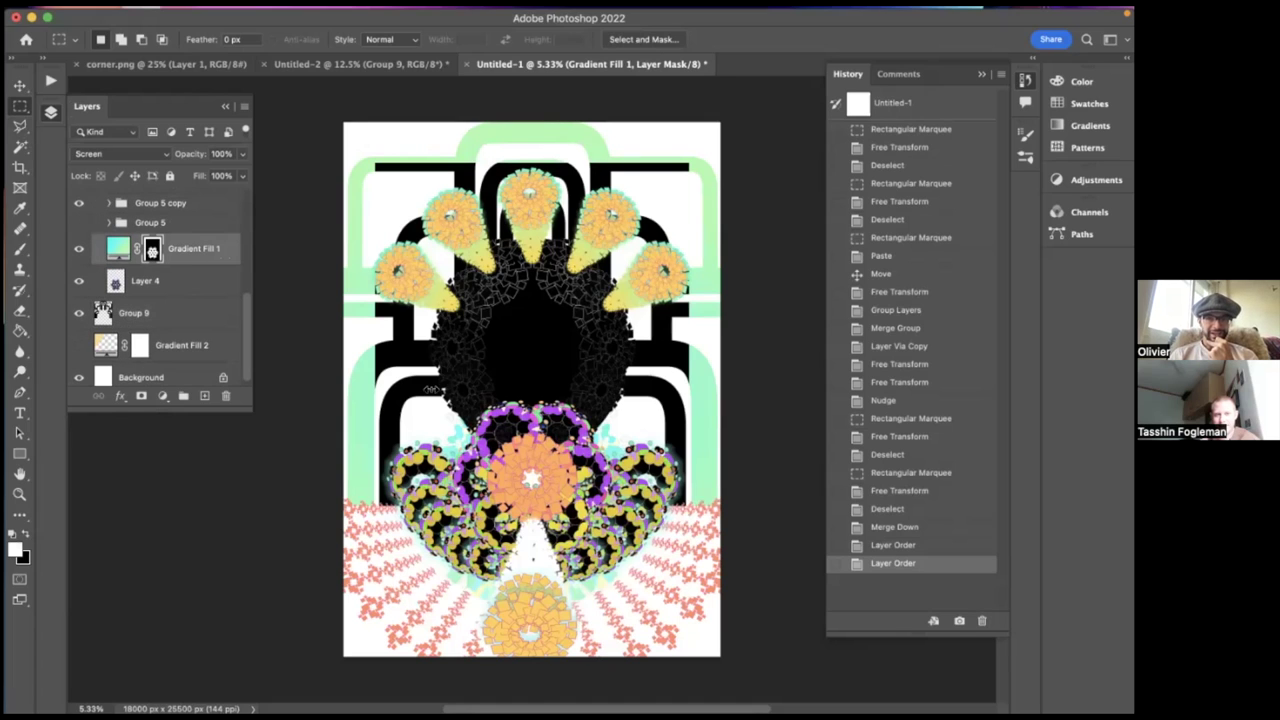
pyautogui.keyDown('super'); pyautogui.click(153, 250); pyautogui.keyUp('super')
pyautogui.scroll(-1, 153, 250)
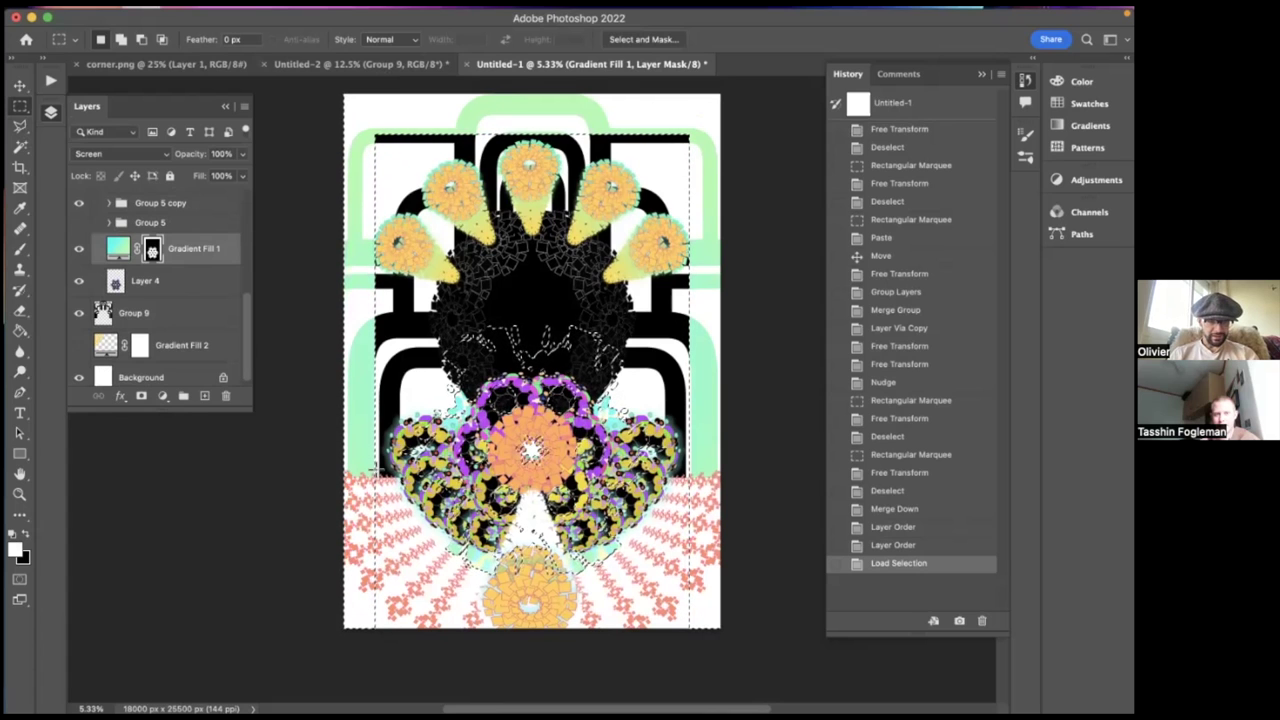
pyautogui.scroll(-3, 376, 495)
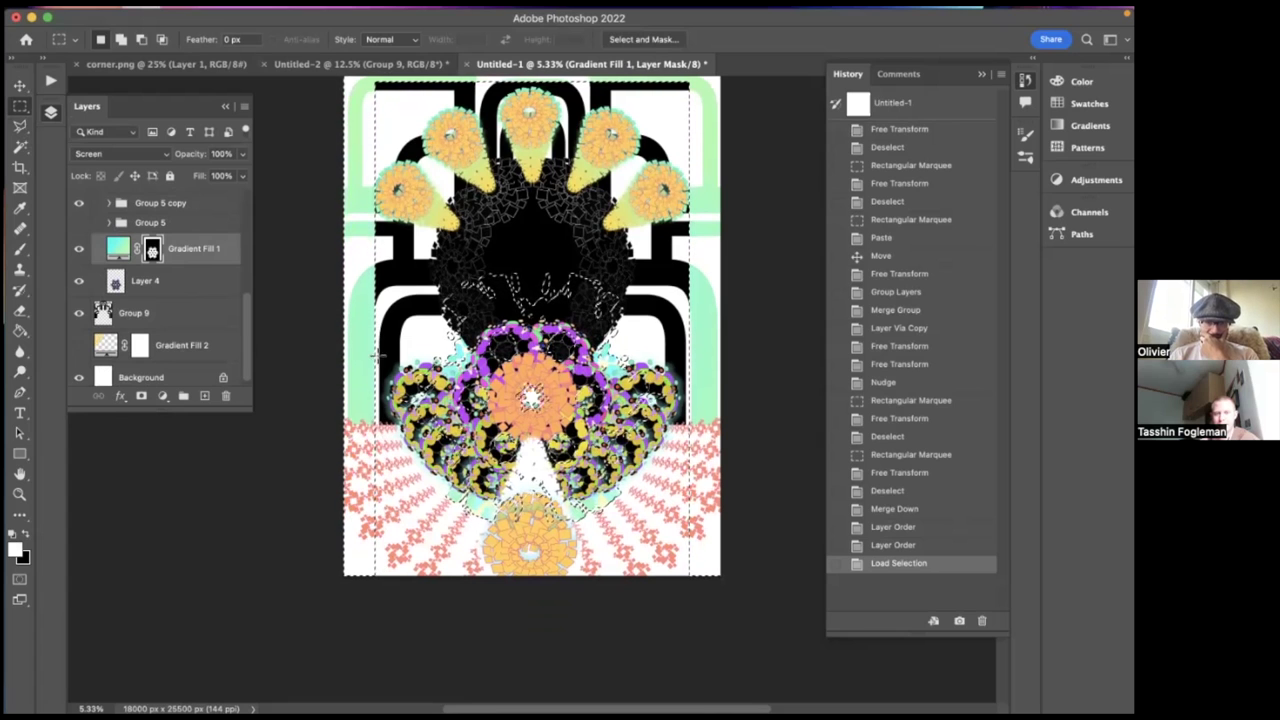
pyautogui.moveTo(376, 230); pyautogui.dragTo(688, 558)
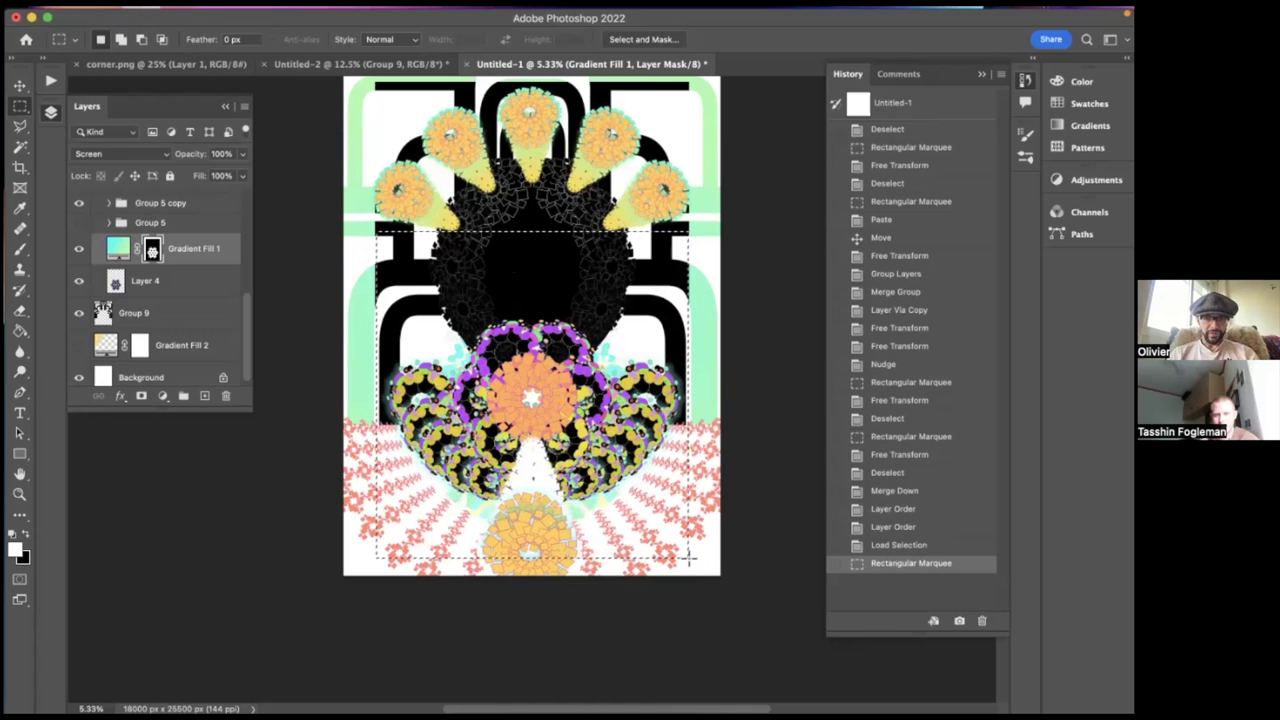
pyautogui.press('super+shift+i')
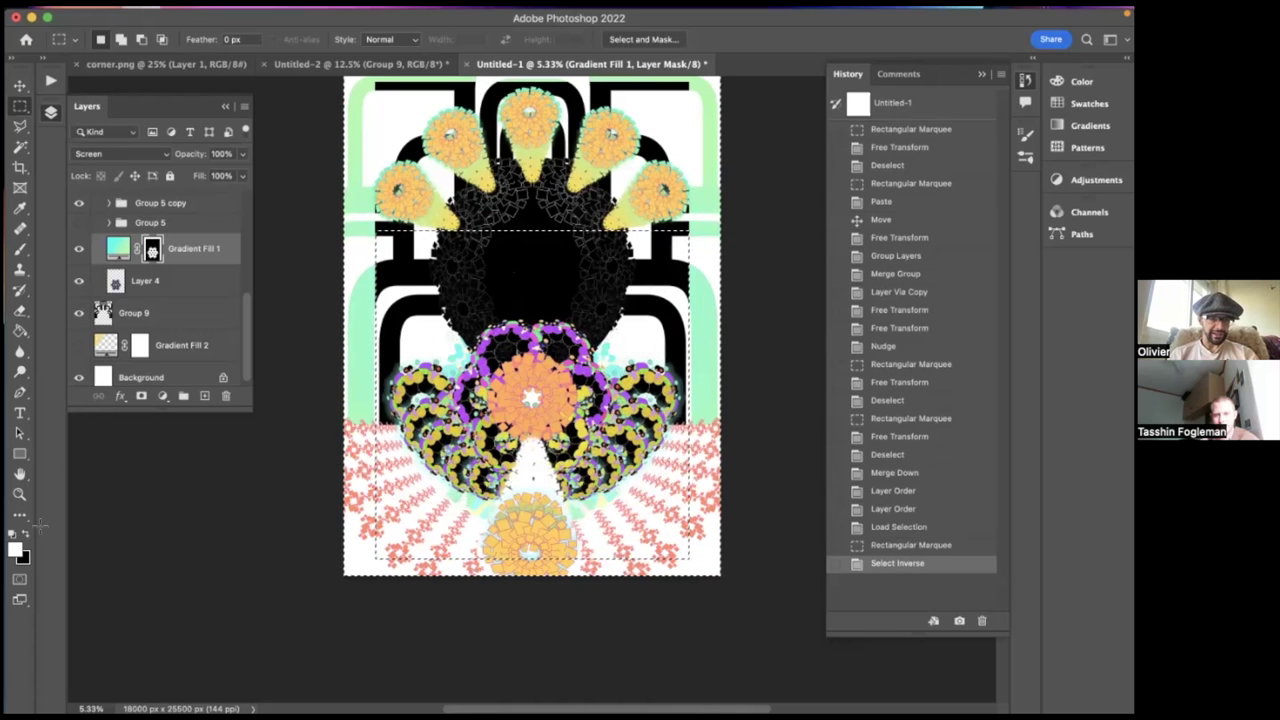
pyautogui.press('Delete')
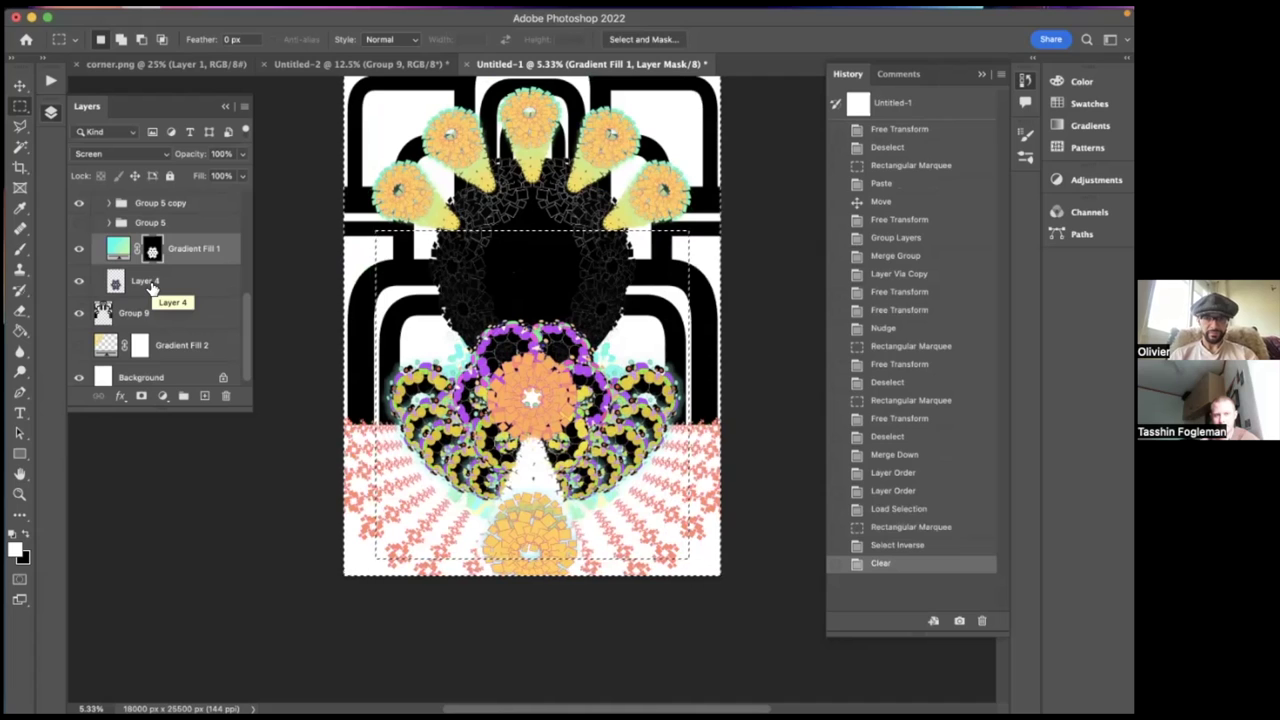
pyautogui.press('super+d')
pyautogui.scroll(2, 102, 290)
pyautogui.scroll(3, 102, 290)
pyautogui.scroll(-4, 100, 270)
pyautogui.scroll(1, 96, 246)
pyautogui.click(95, 239)
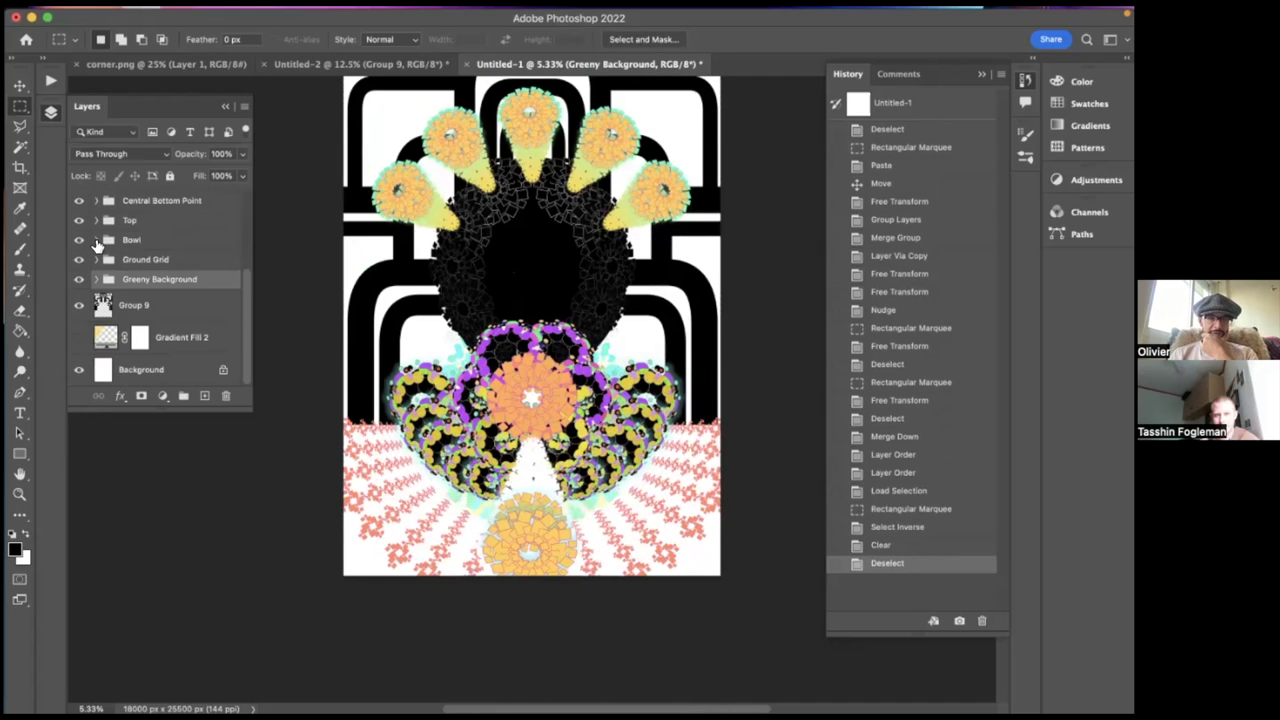
pyautogui.click(112, 305)
pyautogui.scroll(1, 468, 253)
pyautogui.scroll(2, 468, 253)
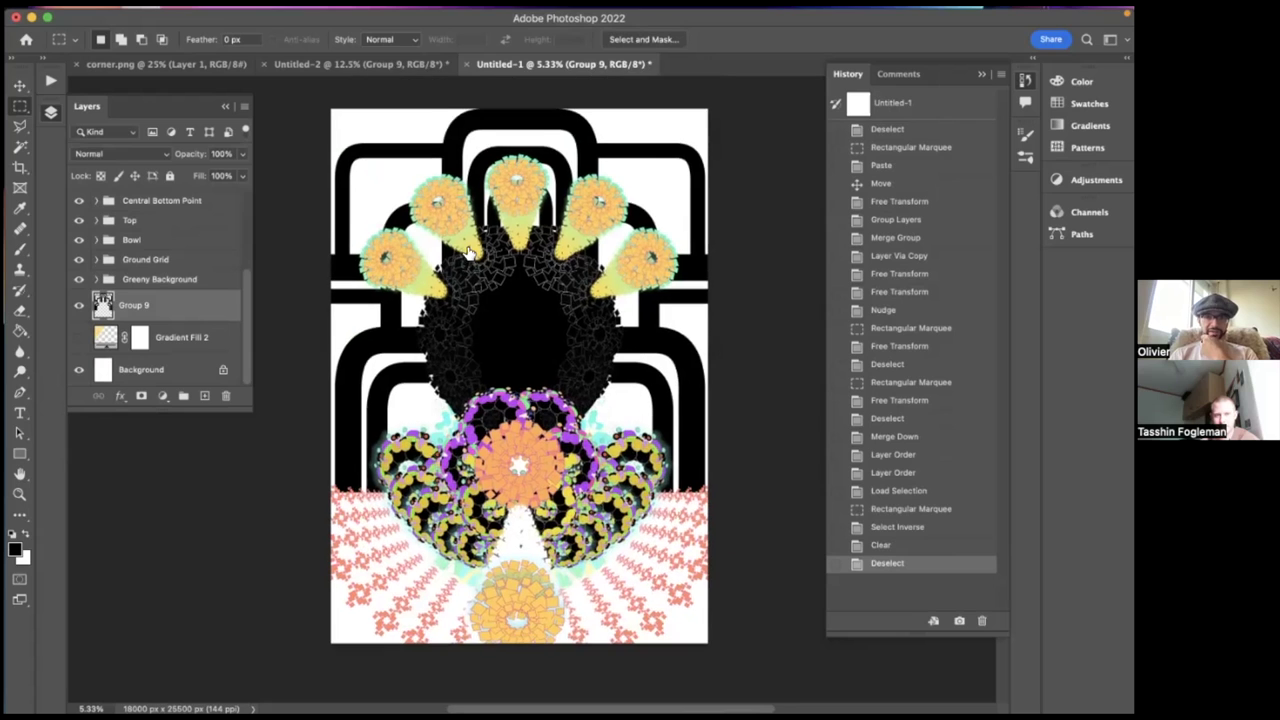
# - Toggle the visibility of Group 5 copy and Group 5 in the Greeny Background group to compare them, and delete Group 5
pyautogui.click(100, 280)
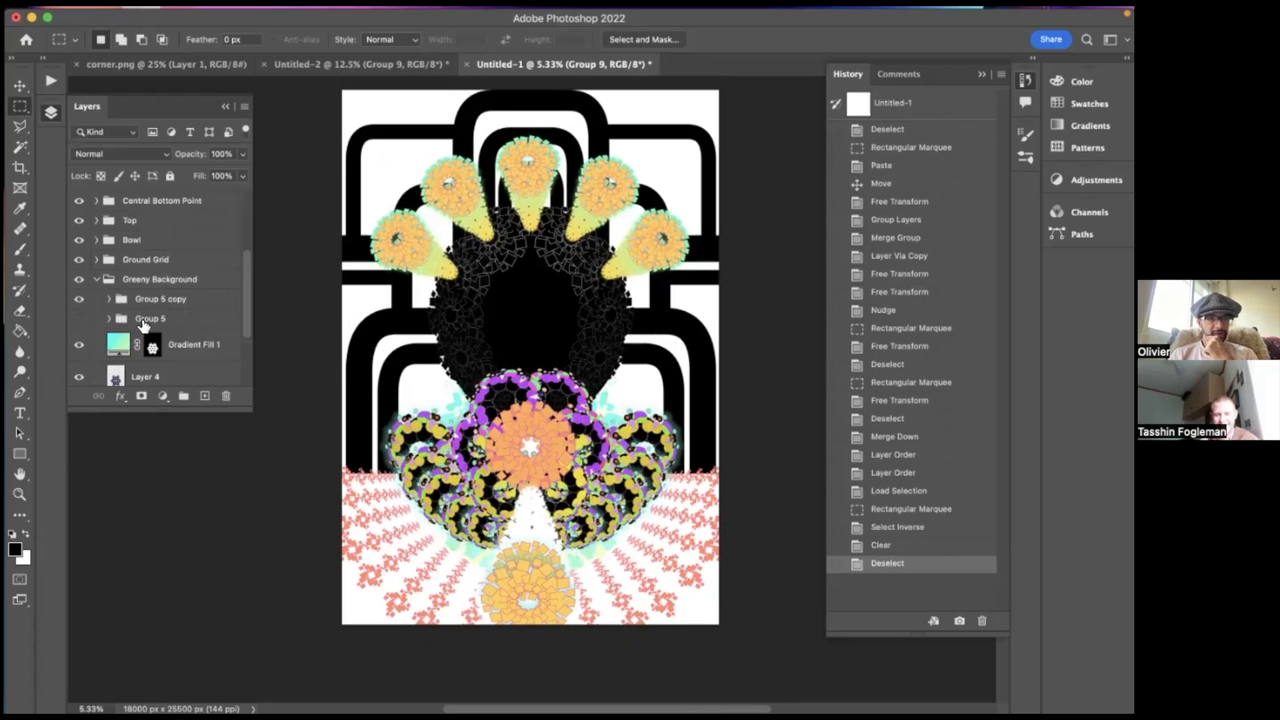
pyautogui.scroll(-2, 100, 285)
pyautogui.click(76, 256)
pyautogui.click(76, 256)
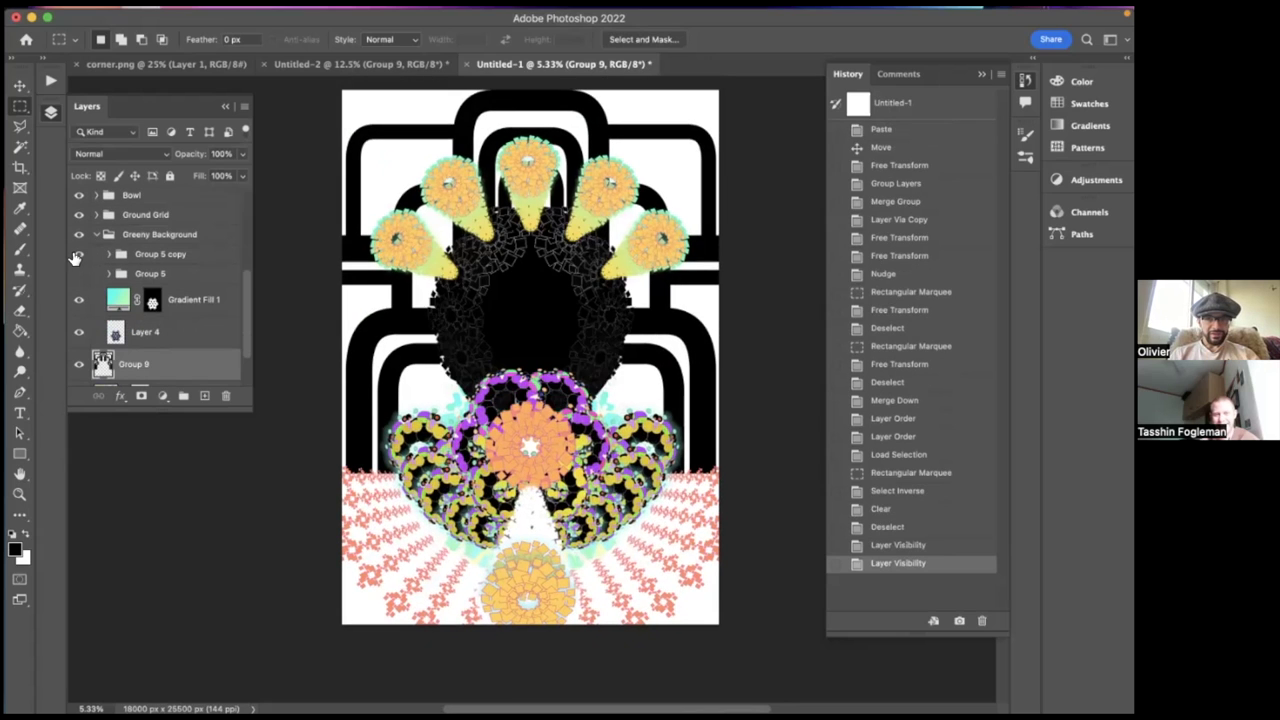
pyautogui.click(132, 260)
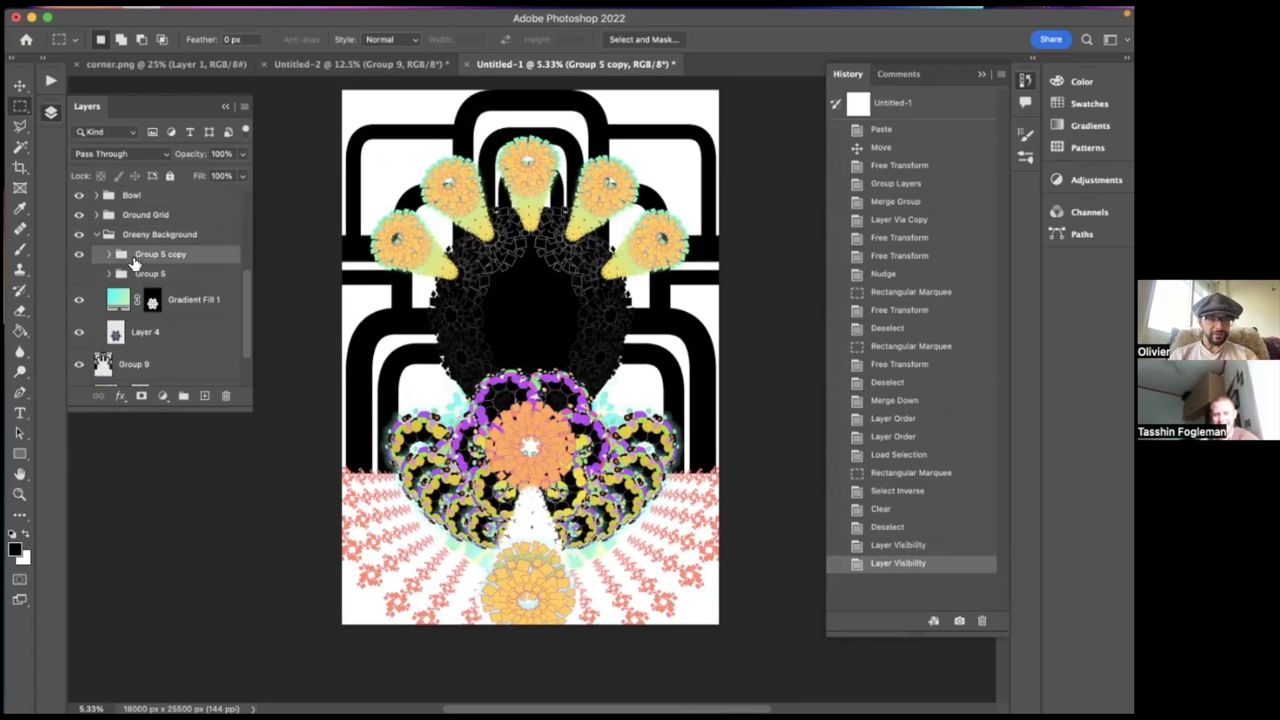
pyautogui.click(79, 274)
pyautogui.click(79, 274)
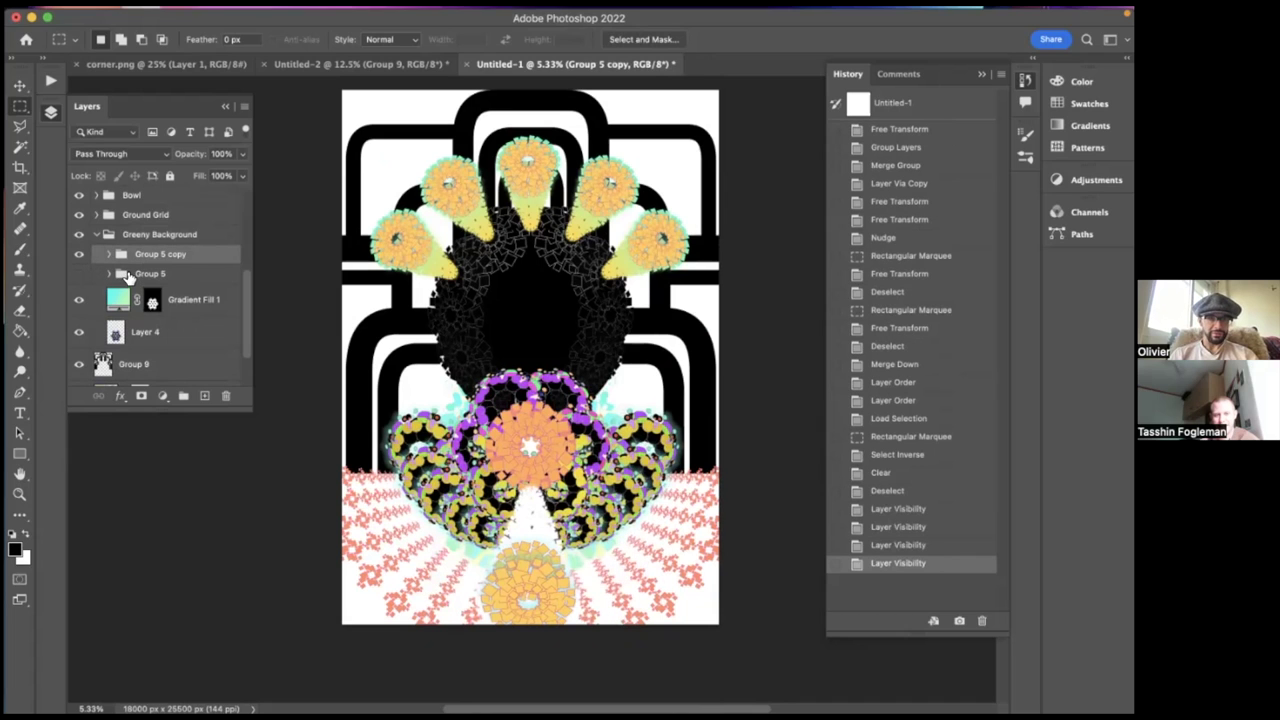
pyautogui.click(125, 275)
pyautogui.press('Delete')
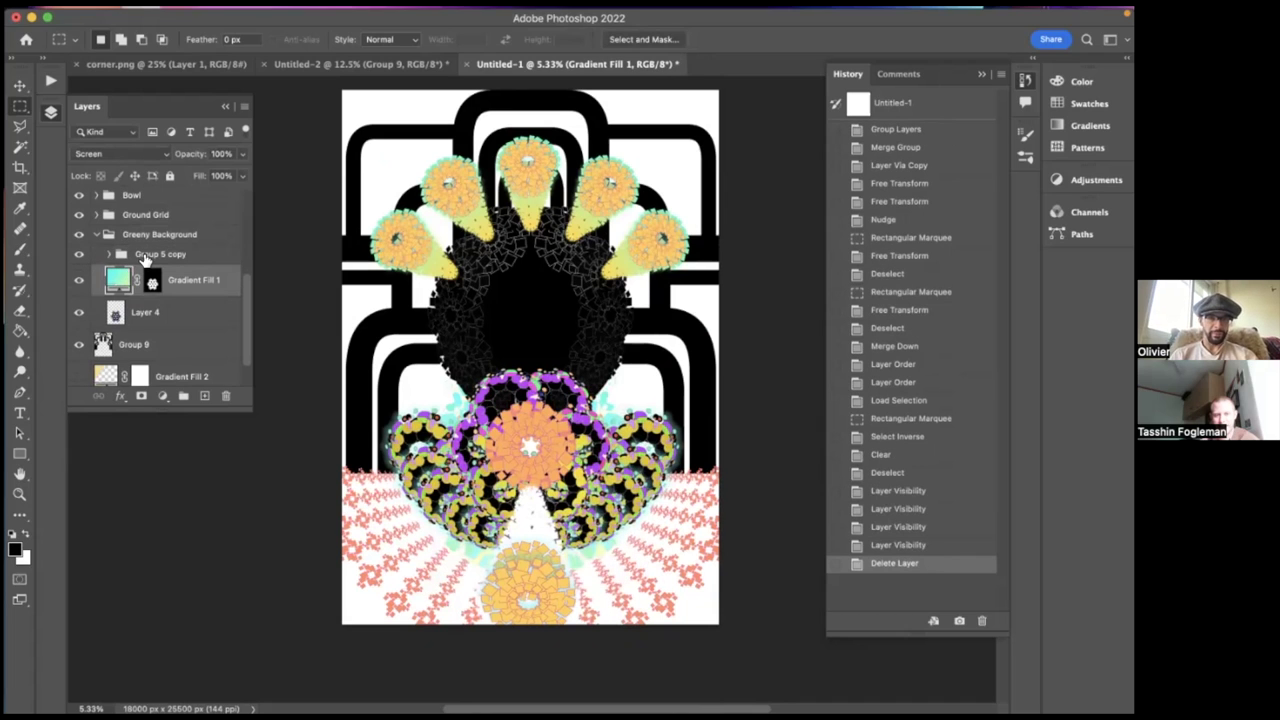
# - Duplicate Group 5 copy, merge the duplicate into a single layer, and load that layer's outline as a selection
pyautogui.click(145, 256)
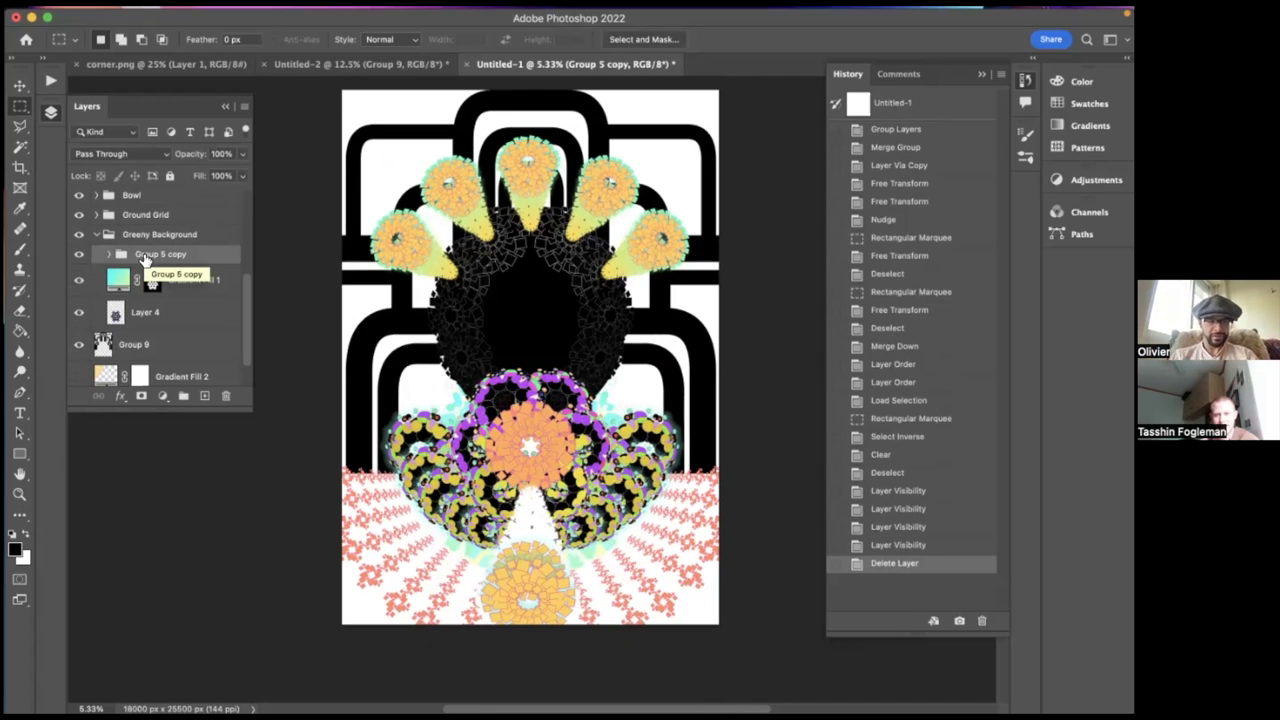
pyautogui.hotkey('ctrl', 'j')
pyautogui.hotkey('ctrl', 'e')
pyautogui.keyDown('ctrl'); pyautogui.click(115, 261); pyautogui.keyUp('ctrl')
pyautogui.scroll(-3, 115, 261)
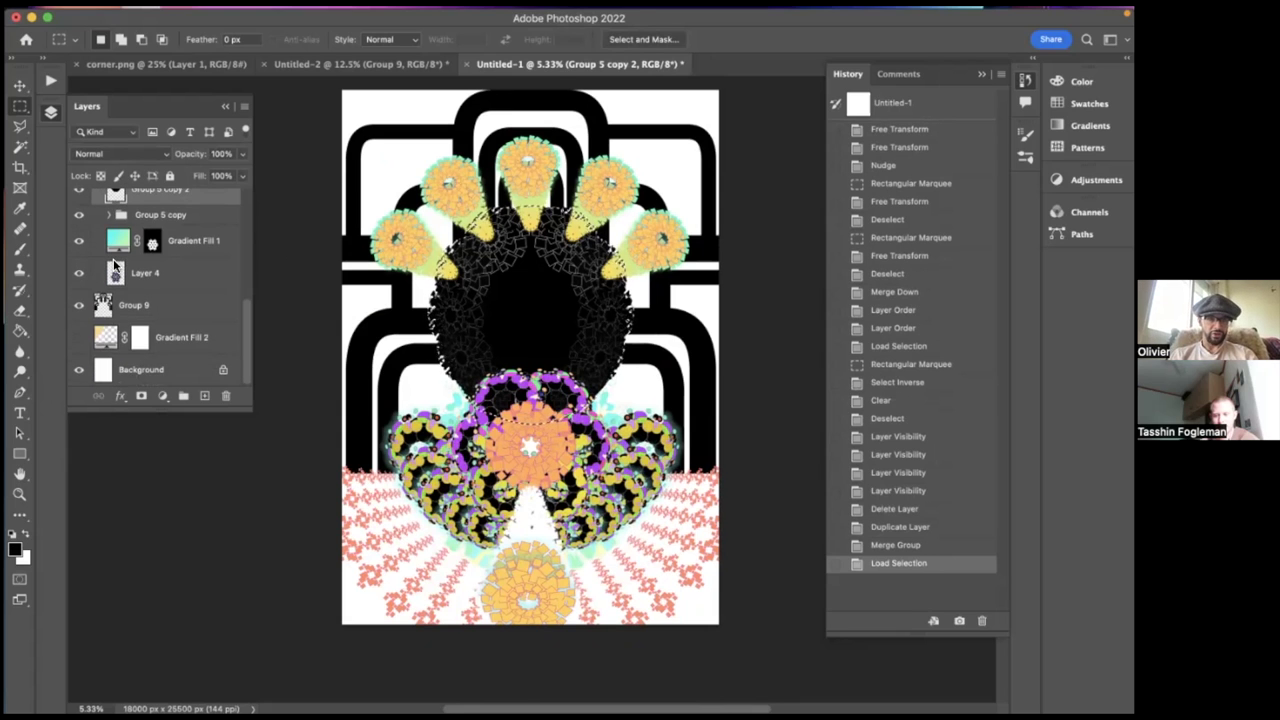
pyautogui.scroll(3, 113, 259)
# - Expand the selection around the black fractal ring by 200 pixels and keep it active by reverting the deselection
pyautogui.click(324, 15)
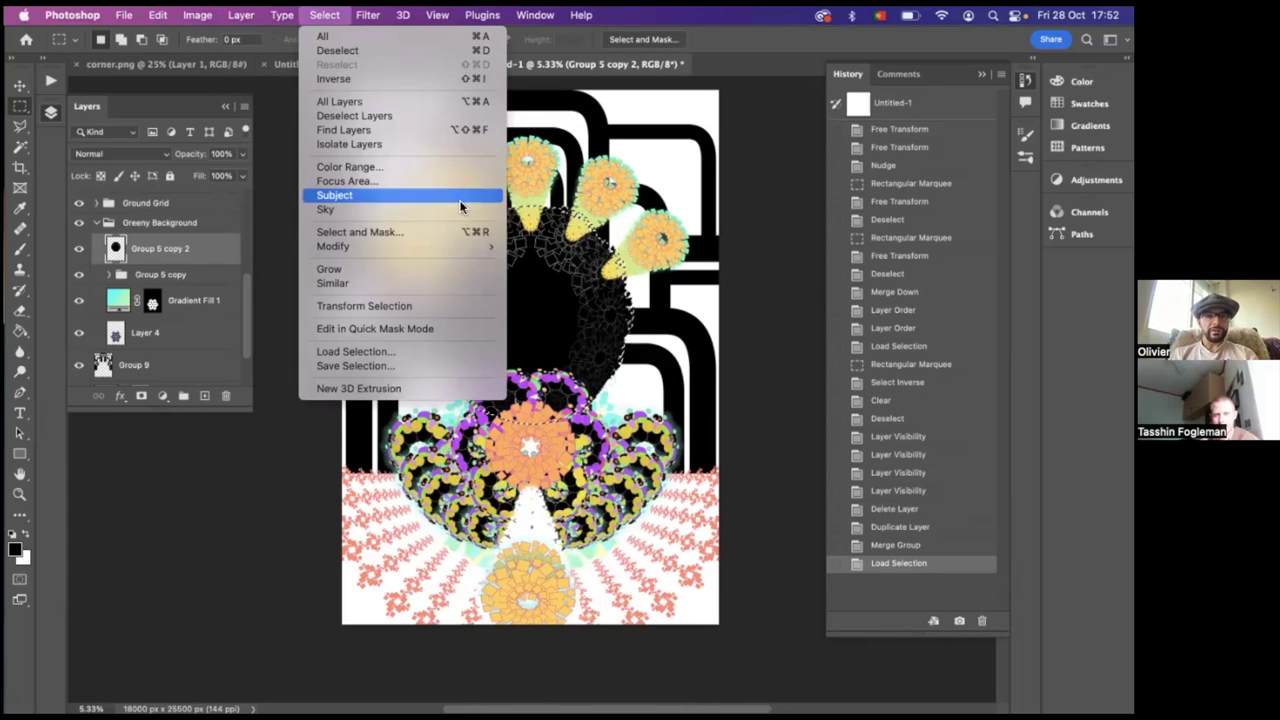
pyautogui.moveTo(463, 242)
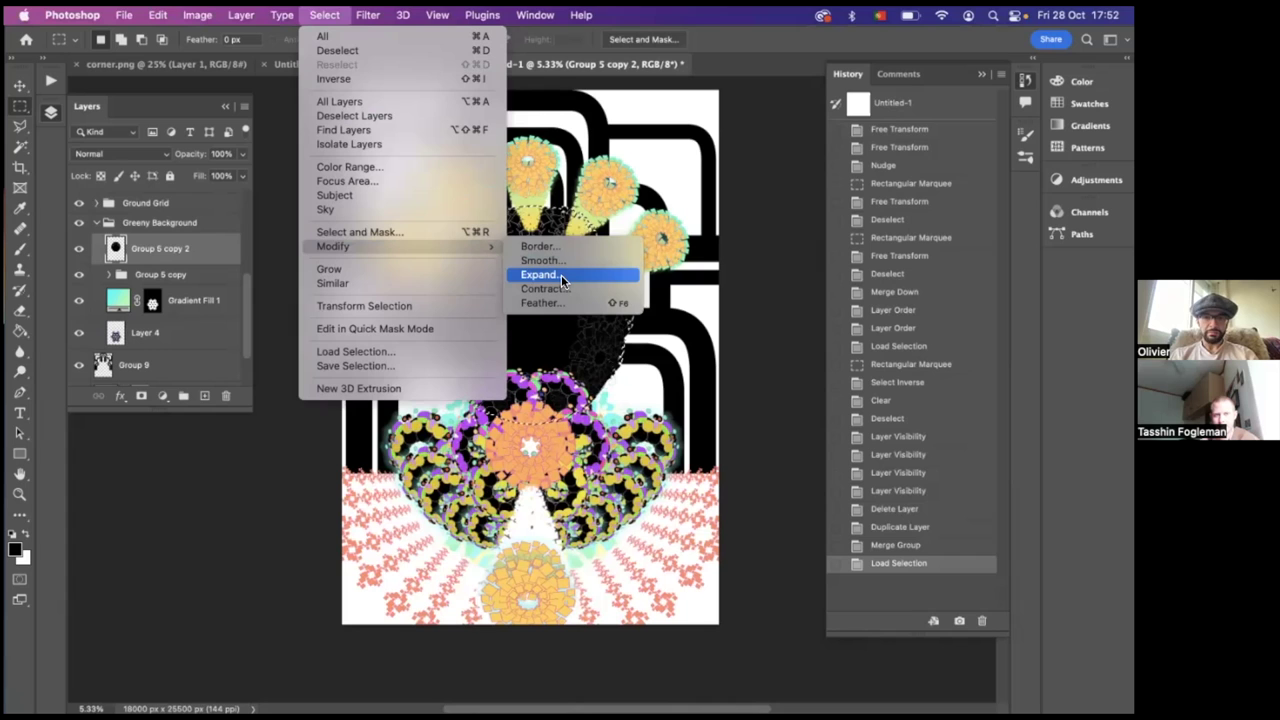
pyautogui.click(561, 275)
pyautogui.moveTo(575, 320); pyautogui.dragTo(784, 273)
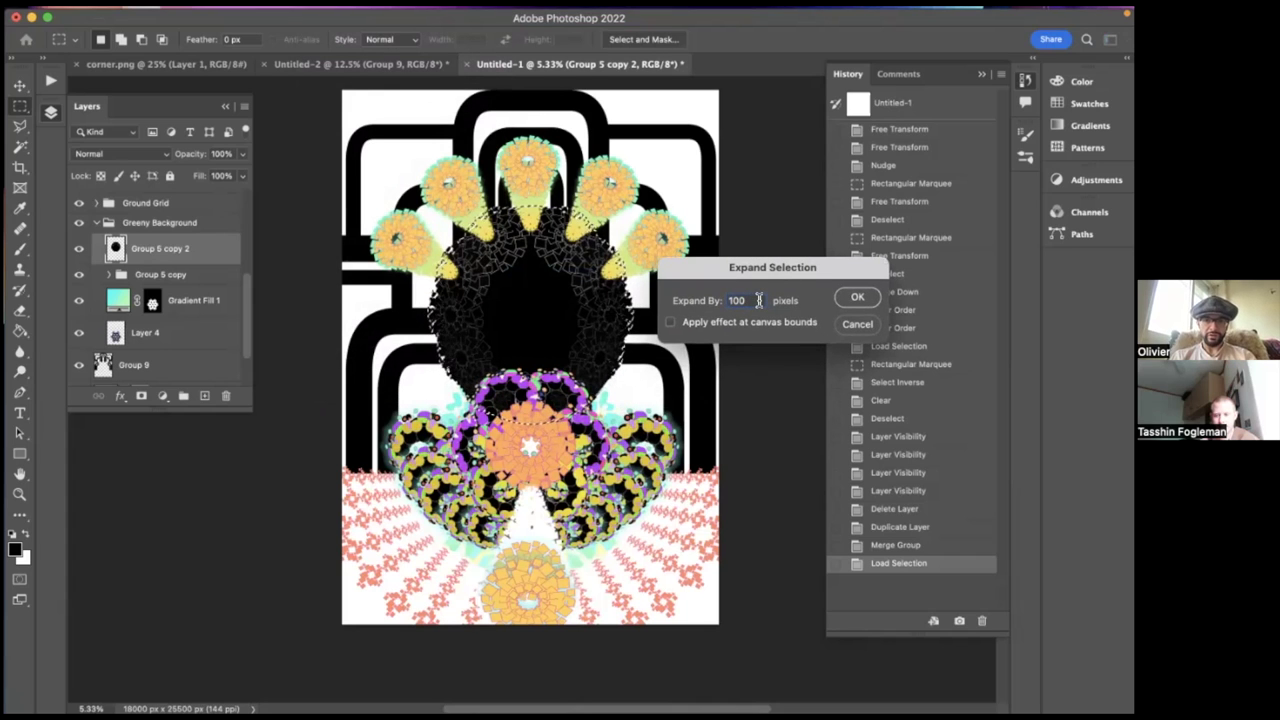
pyautogui.write('200')
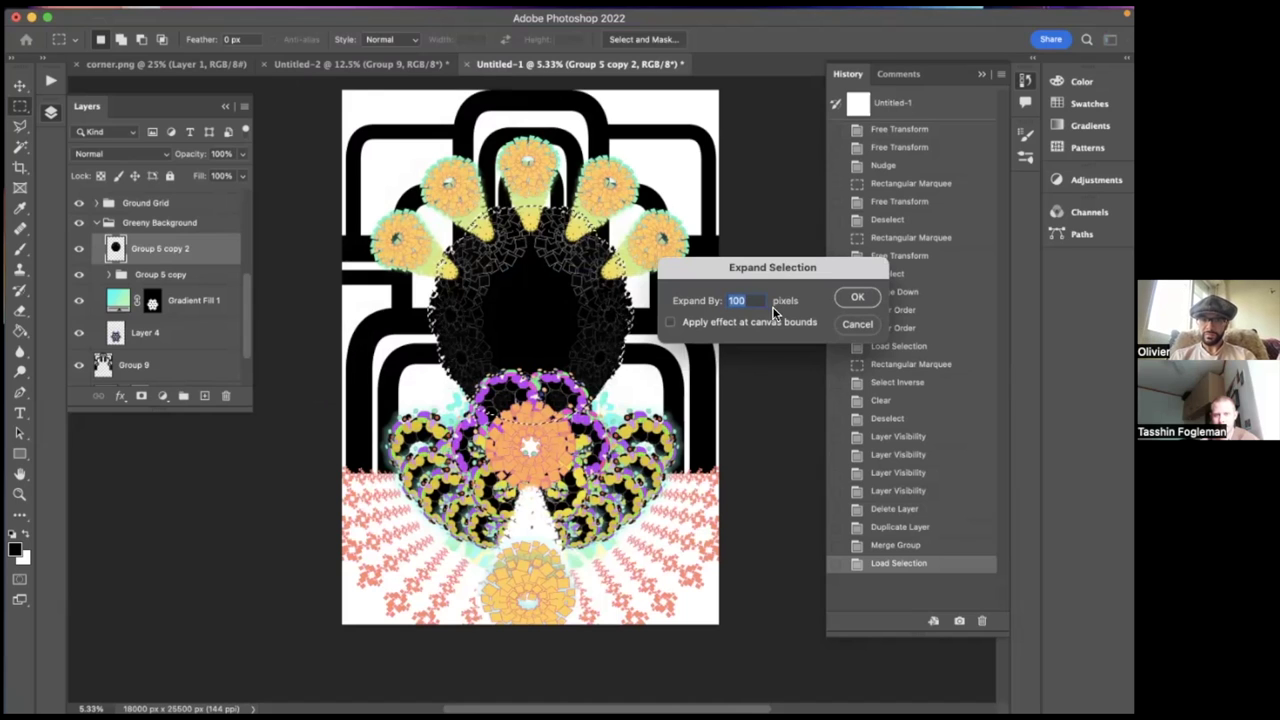
pyautogui.press('Return')
pyautogui.hotkey('ctrl', 'd')
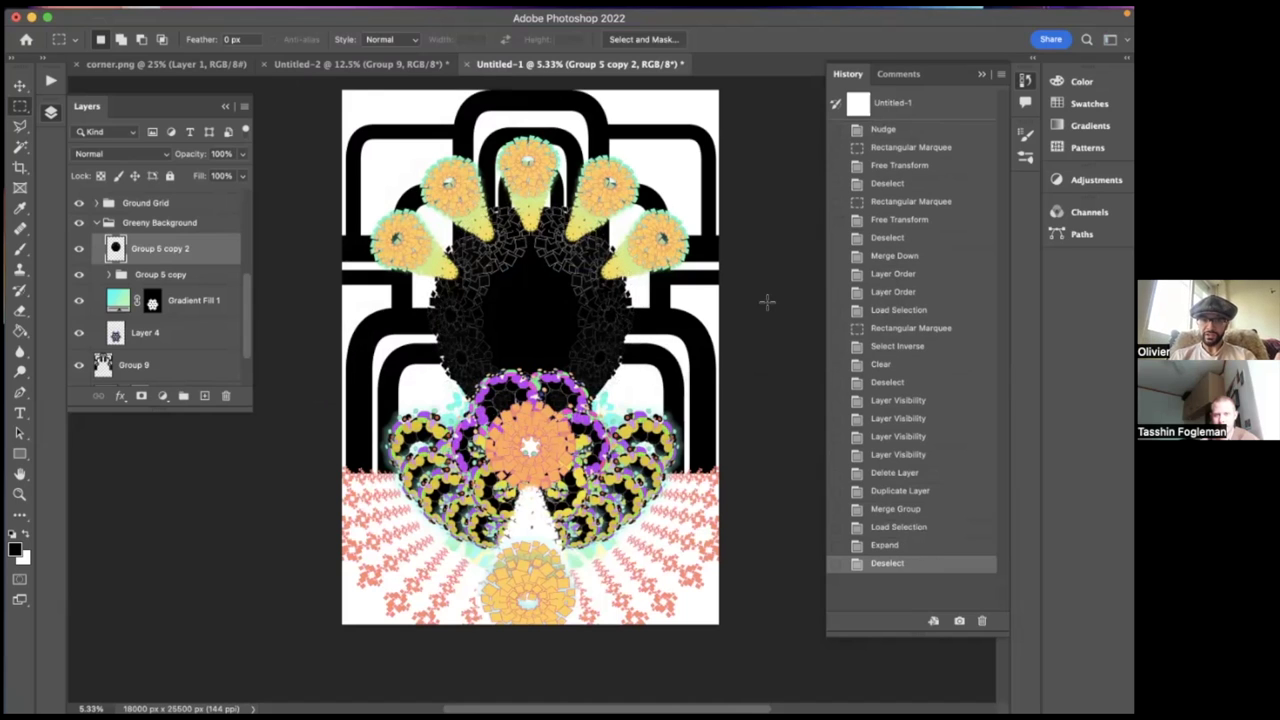
pyautogui.click(881, 548)
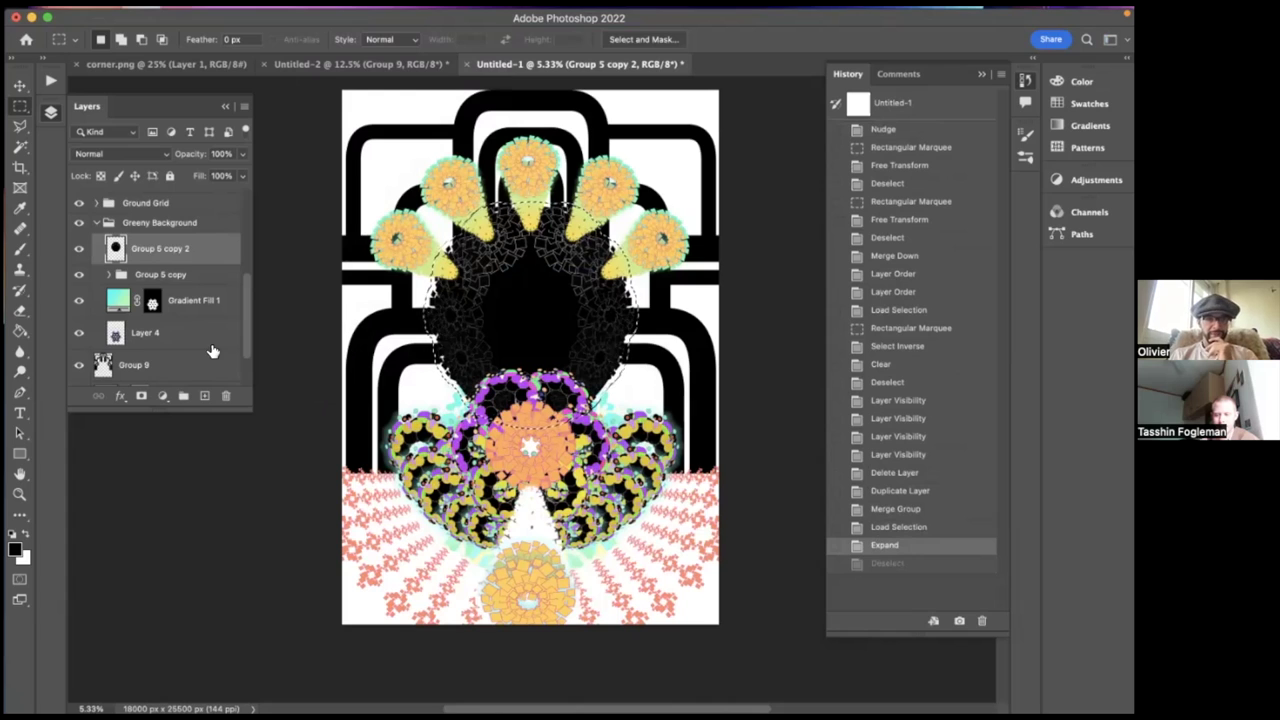
# - Add a layer mask to Group 9 from the expanded selection and invert it to hide the pipes behind the ring
pyautogui.scroll(-2, 214, 350)
pyautogui.click(147, 316)
pyautogui.click(140, 396)
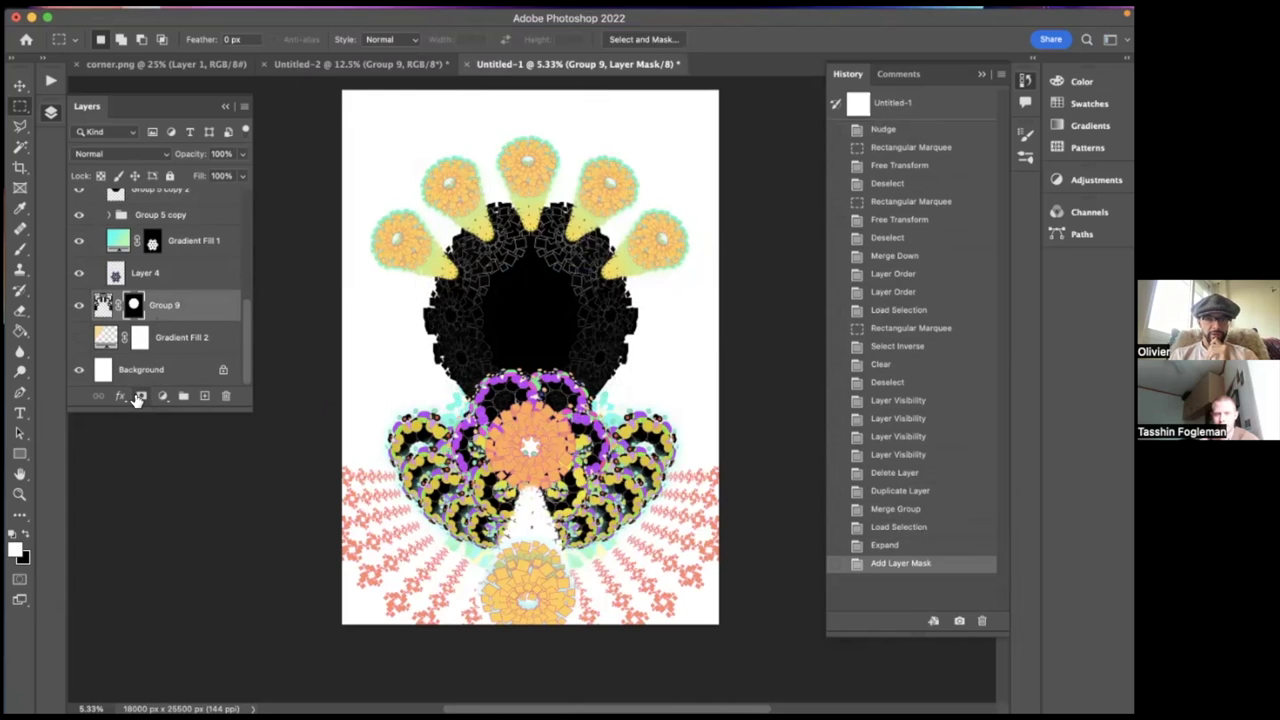
pyautogui.press('super+i')
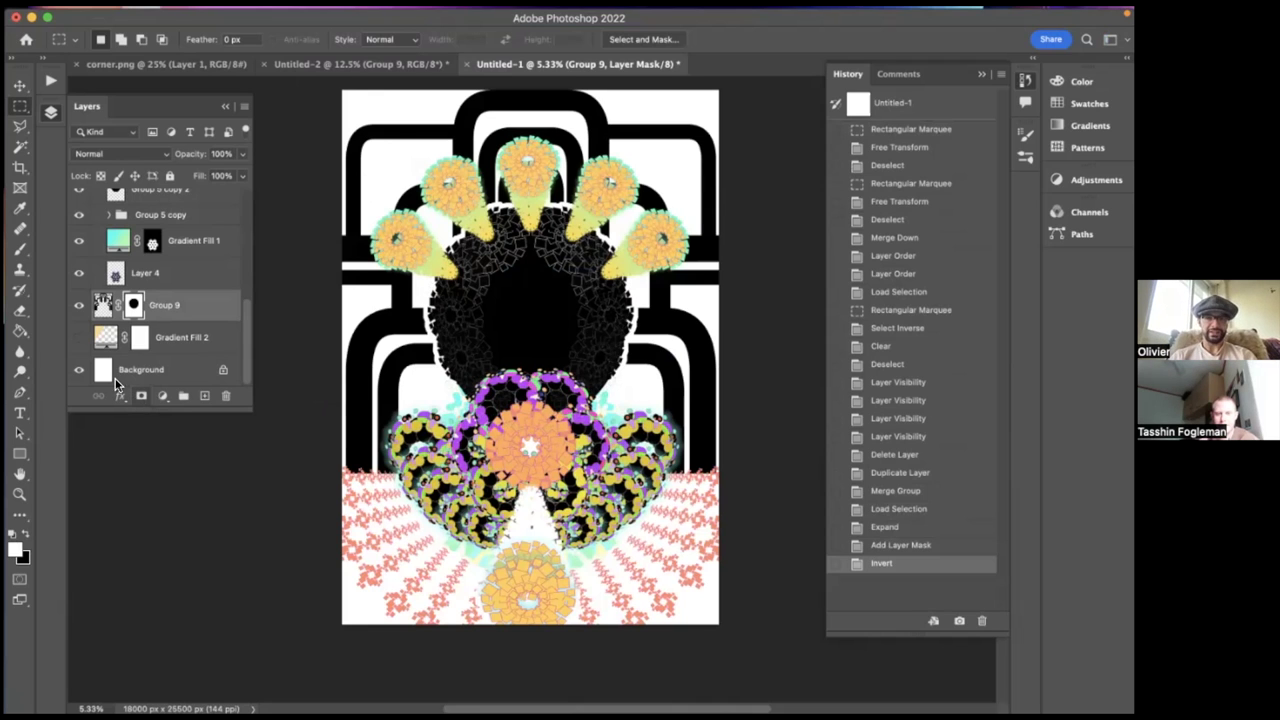
pyautogui.click(360, 64)
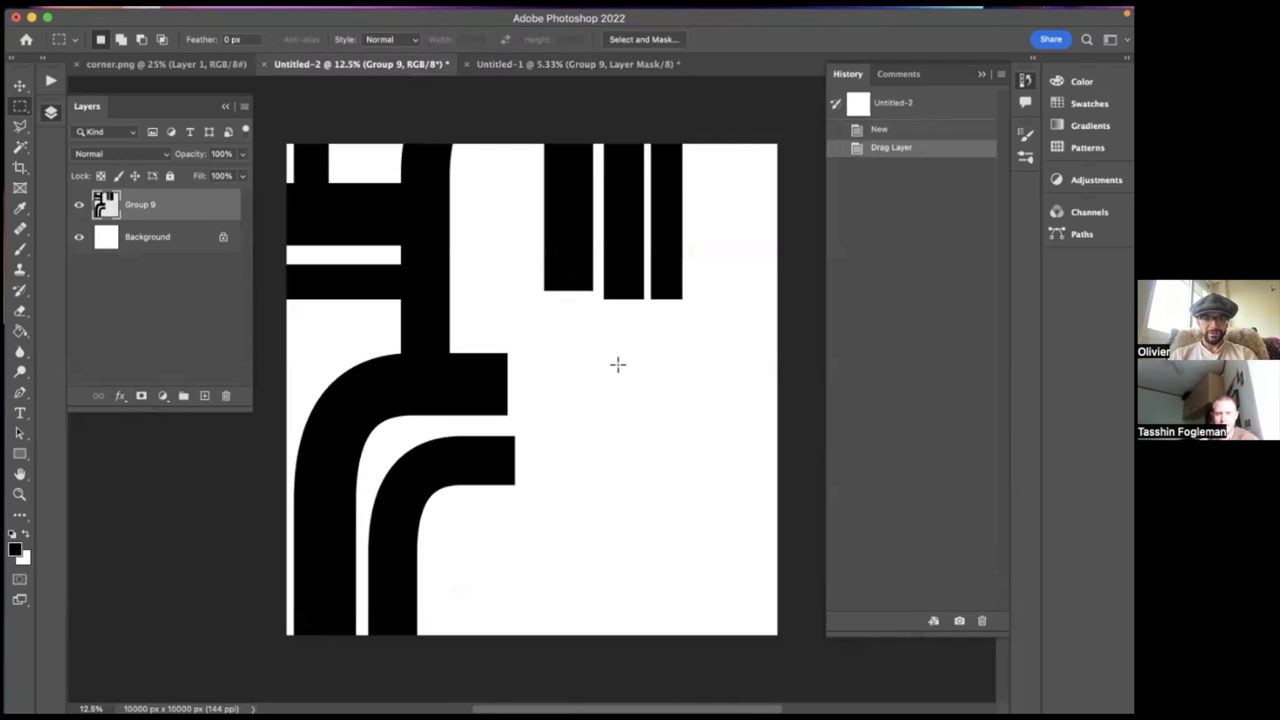
pyautogui.click(540, 66)
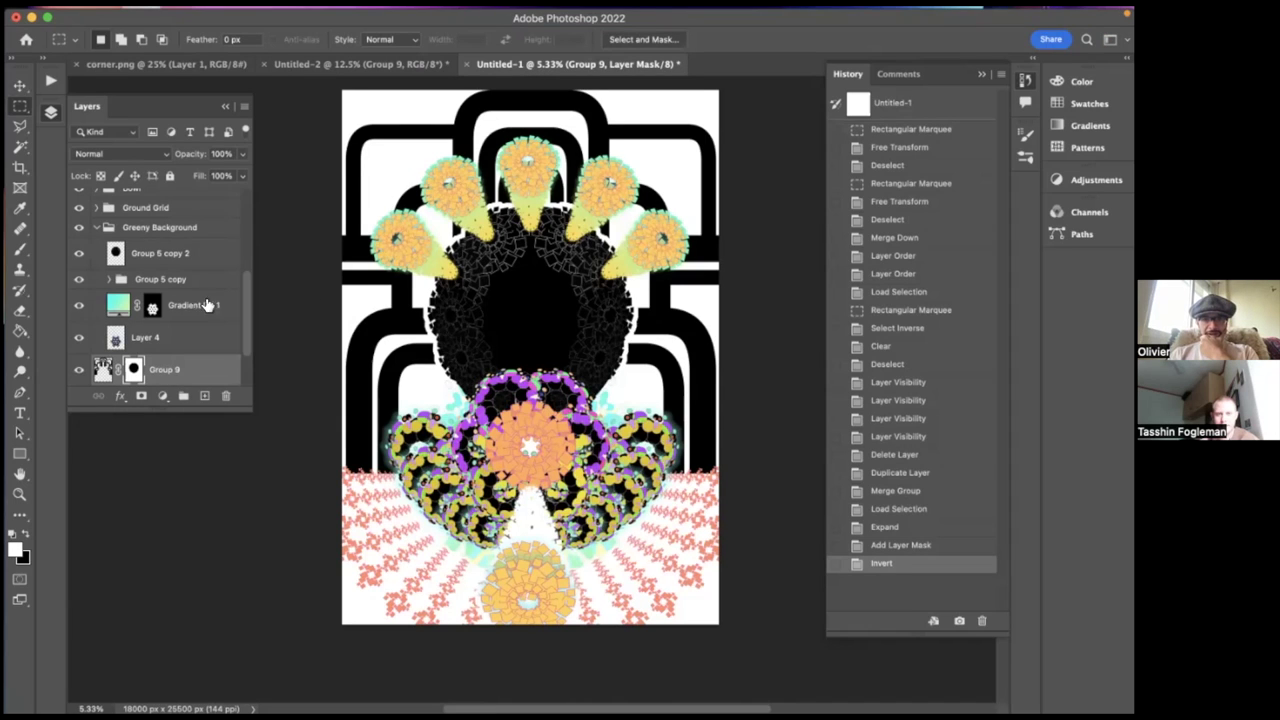
pyautogui.scroll(-2, 150, 302)
pyautogui.scroll(8, 158, 315)
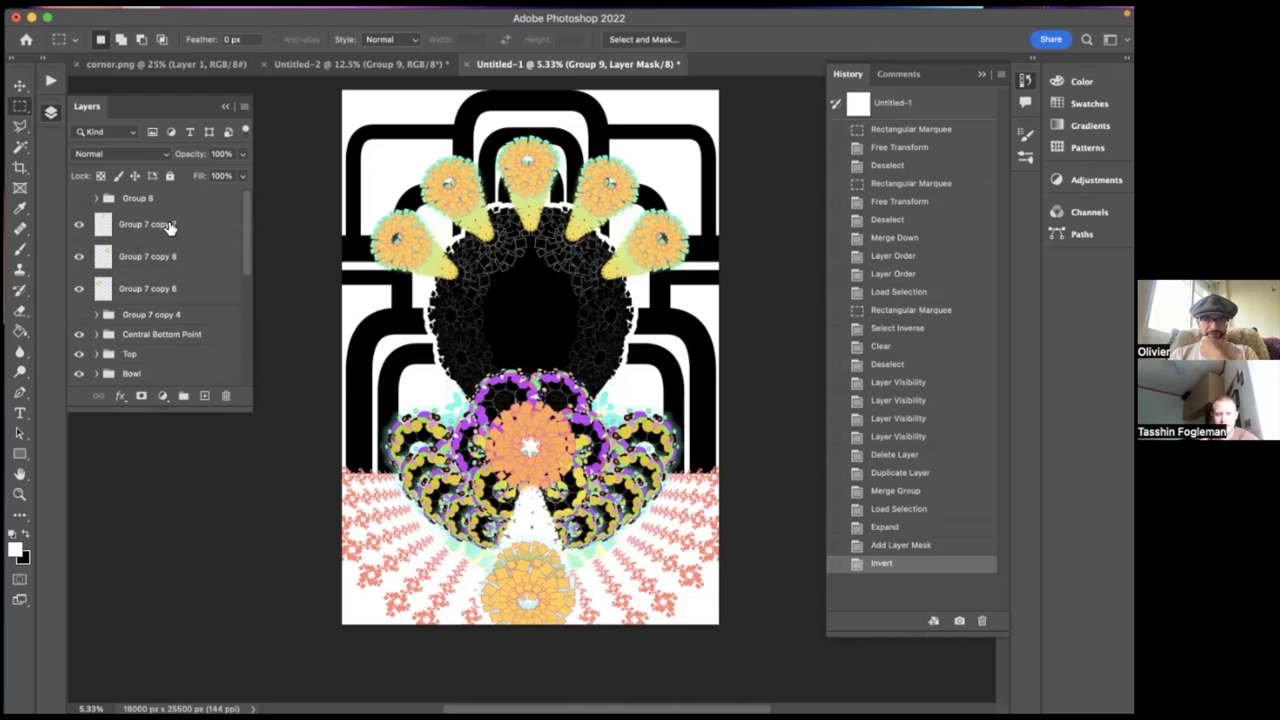
# - Try an Invert adjustment layer above Group 8, topped with a Hue/Saturation adjustment layer set to hue -161
pyautogui.click(160, 205)
pyautogui.click(162, 395)
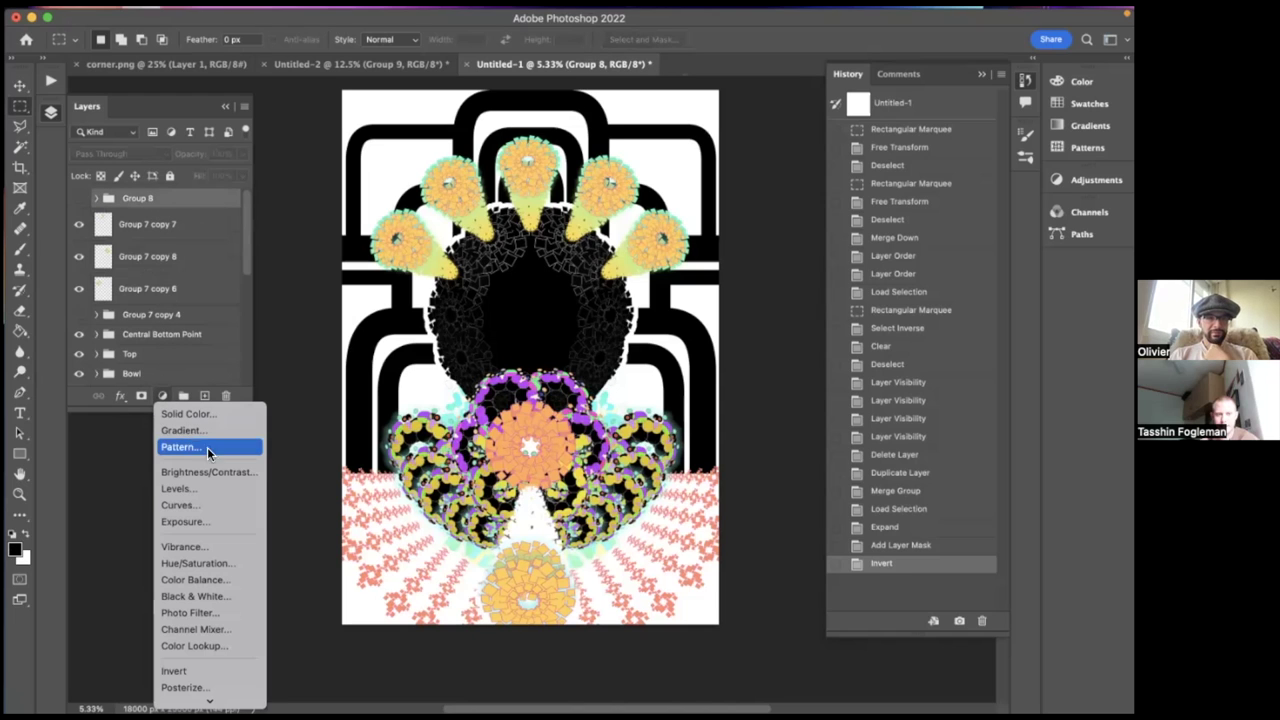
pyautogui.click(209, 668)
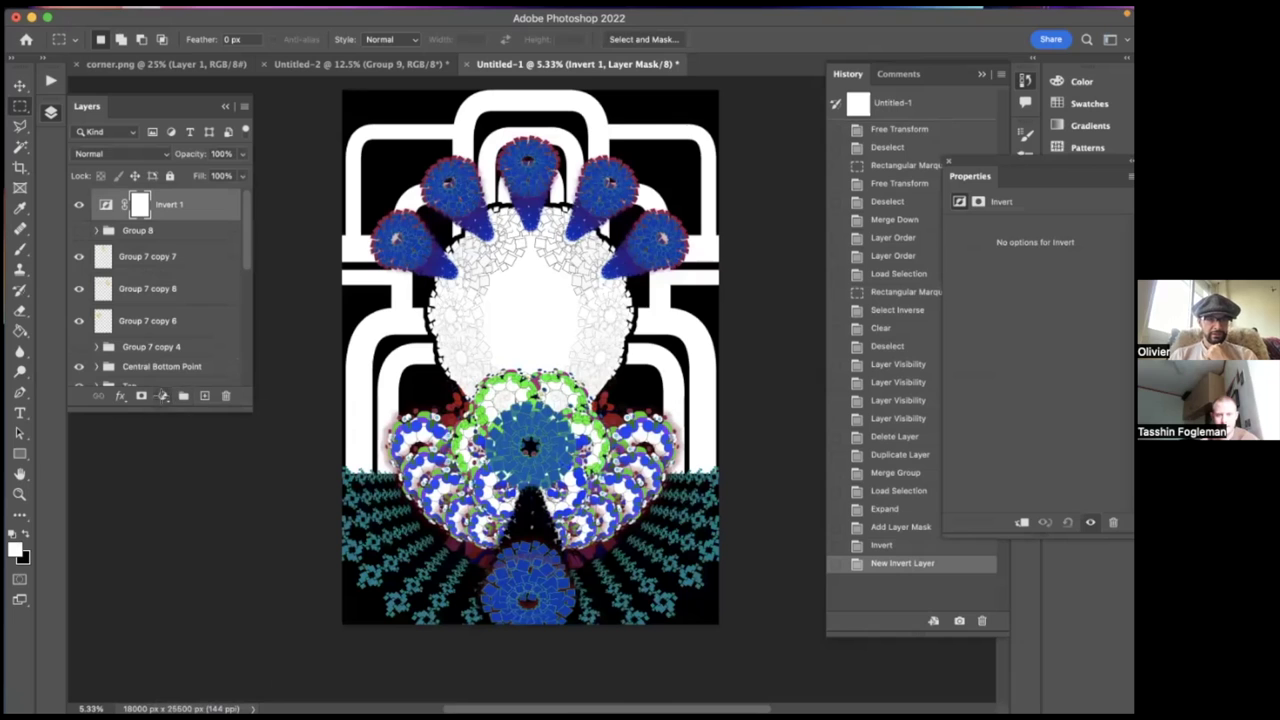
pyautogui.click(163, 396)
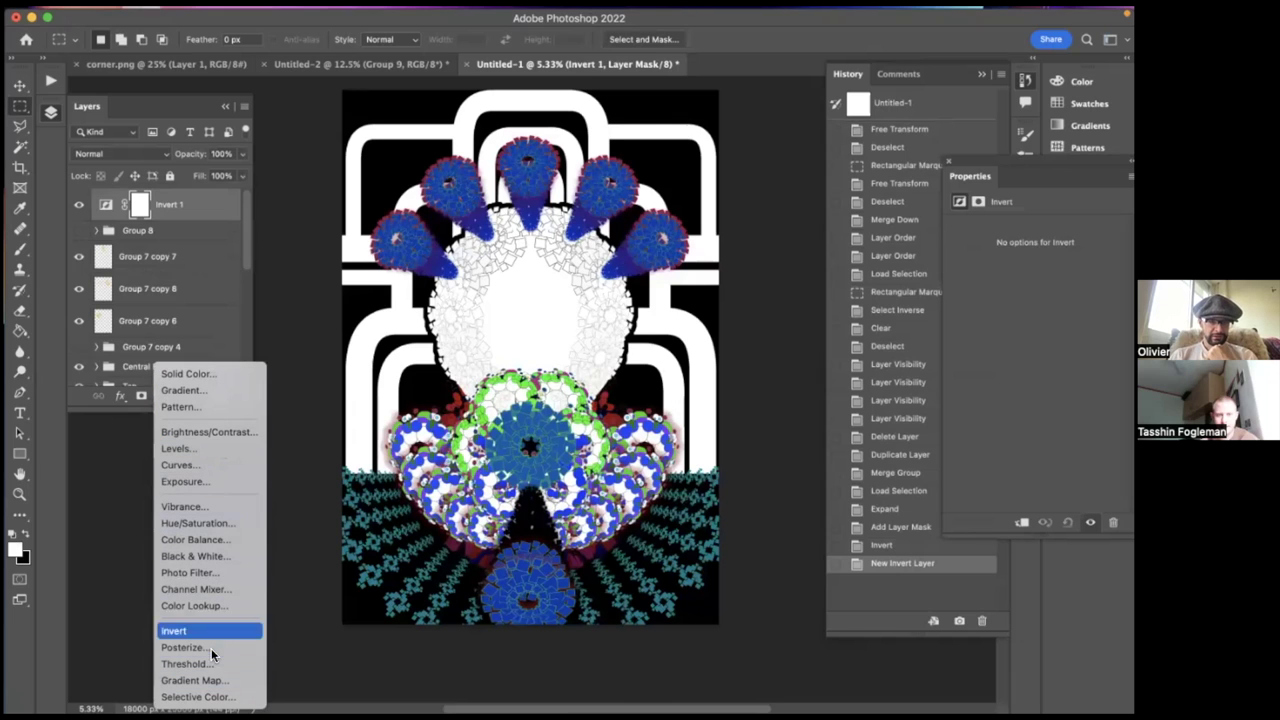
pyautogui.click(198, 523)
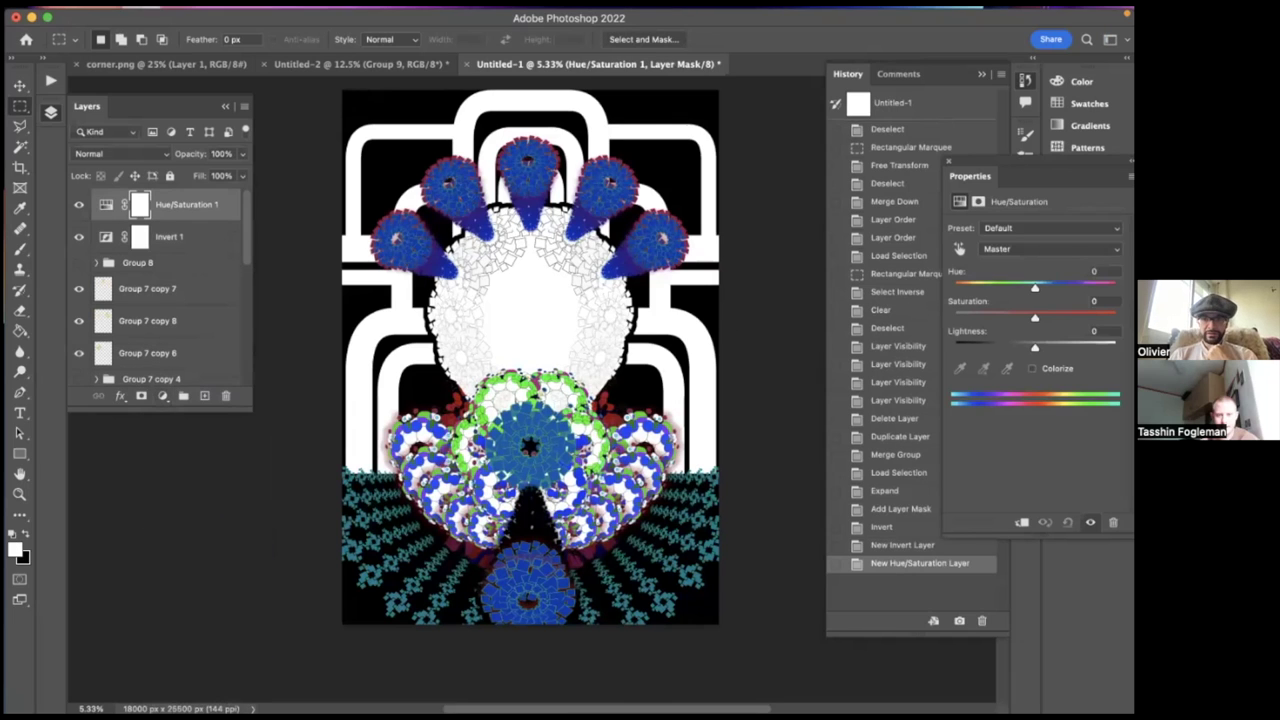
pyautogui.moveTo(1035, 287); pyautogui.dragTo(959, 292)
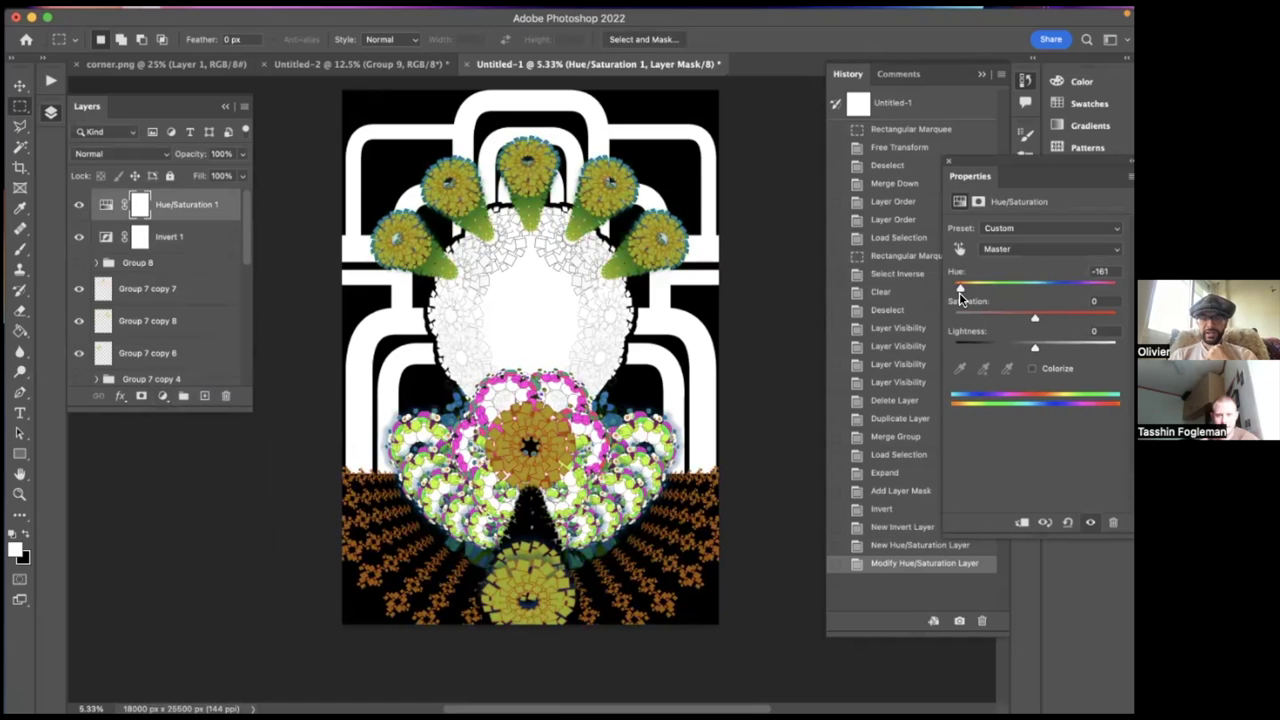
# - Revert the document through its history to the inverted Group 9 mask, discarding the Invert and Hue/Saturation layers
pyautogui.click(882, 527)
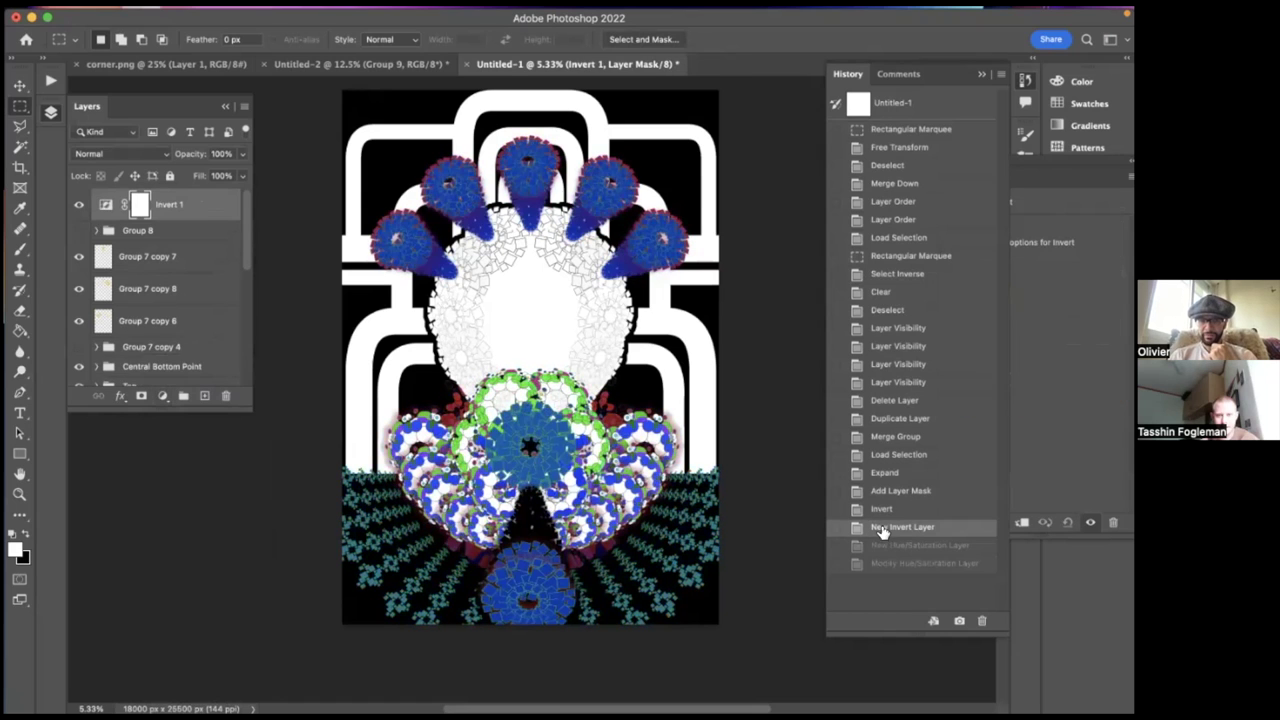
pyautogui.click(881, 509)
pyautogui.click(878, 491)
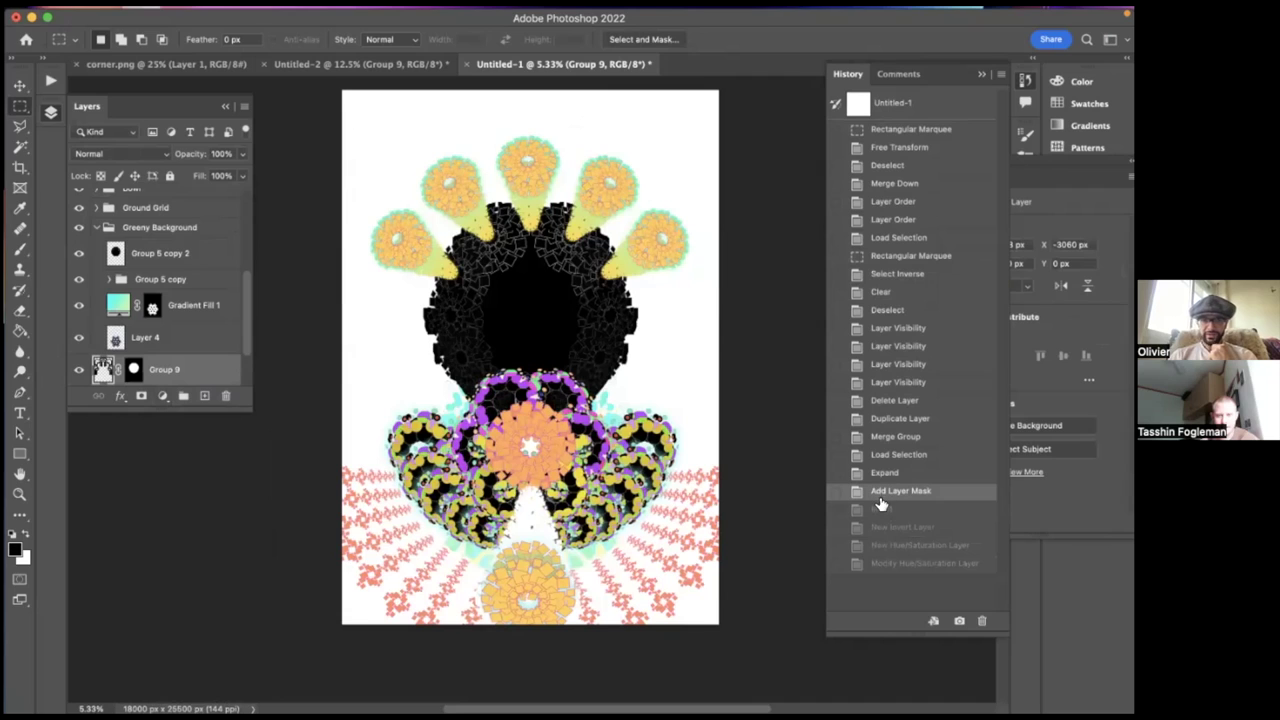
pyautogui.click(887, 510)
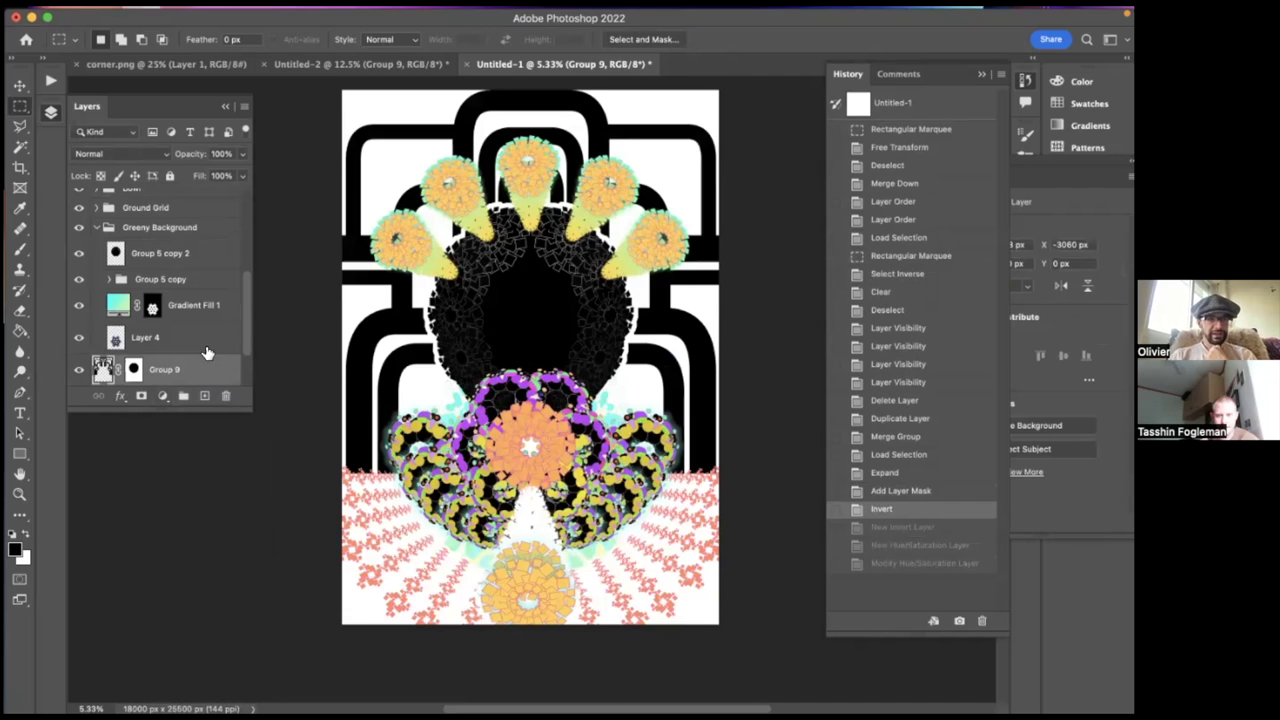
# - Add a Gradient Overlay to Group 9, keeping the linear style and setting the angle to -83°
pyautogui.scroll(-2, 205, 352)
pyautogui.click(121, 396)
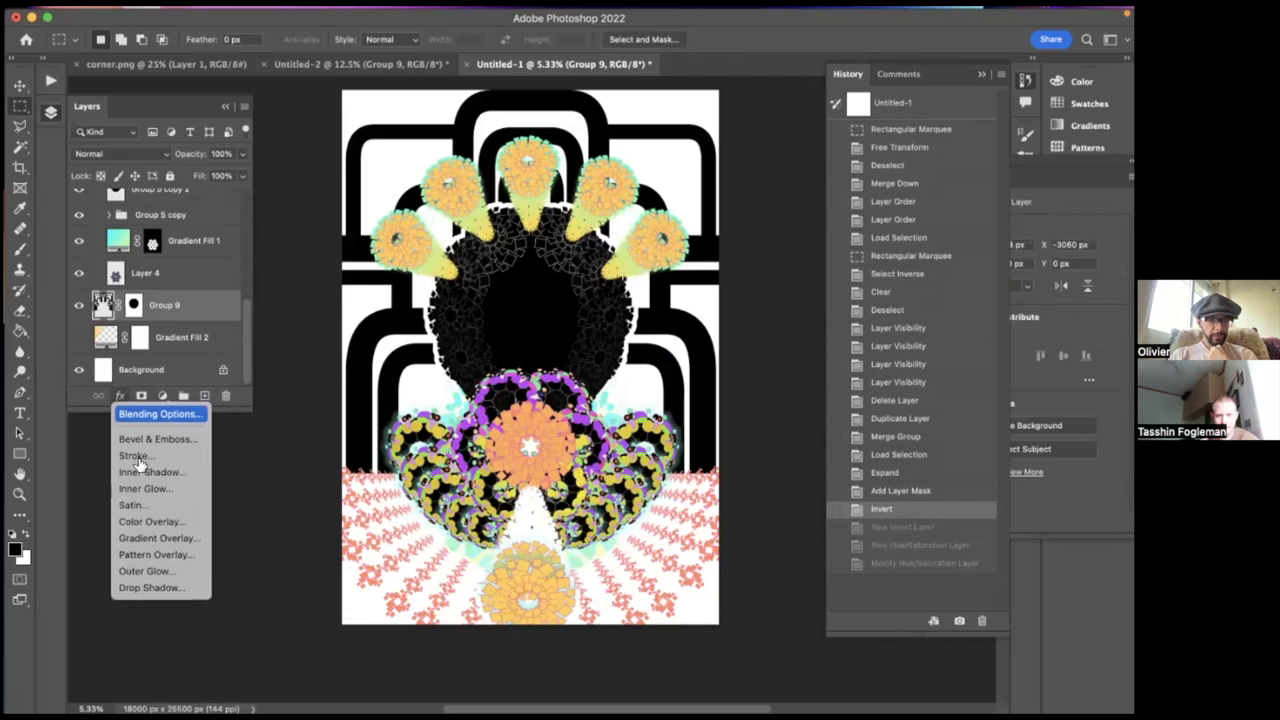
pyautogui.click(160, 538)
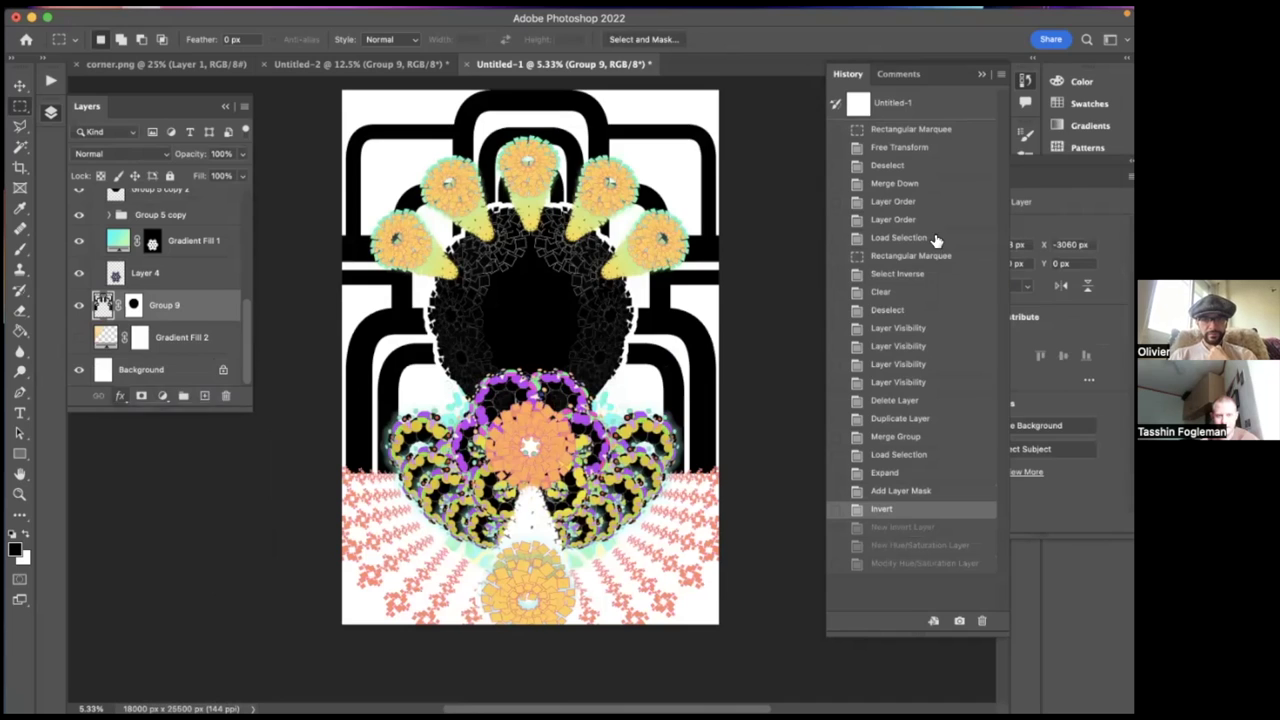
pyautogui.moveTo(735, 78); pyautogui.dragTo(1180, 122)
pyautogui.moveTo(1000, 124); pyautogui.dragTo(849, 67)
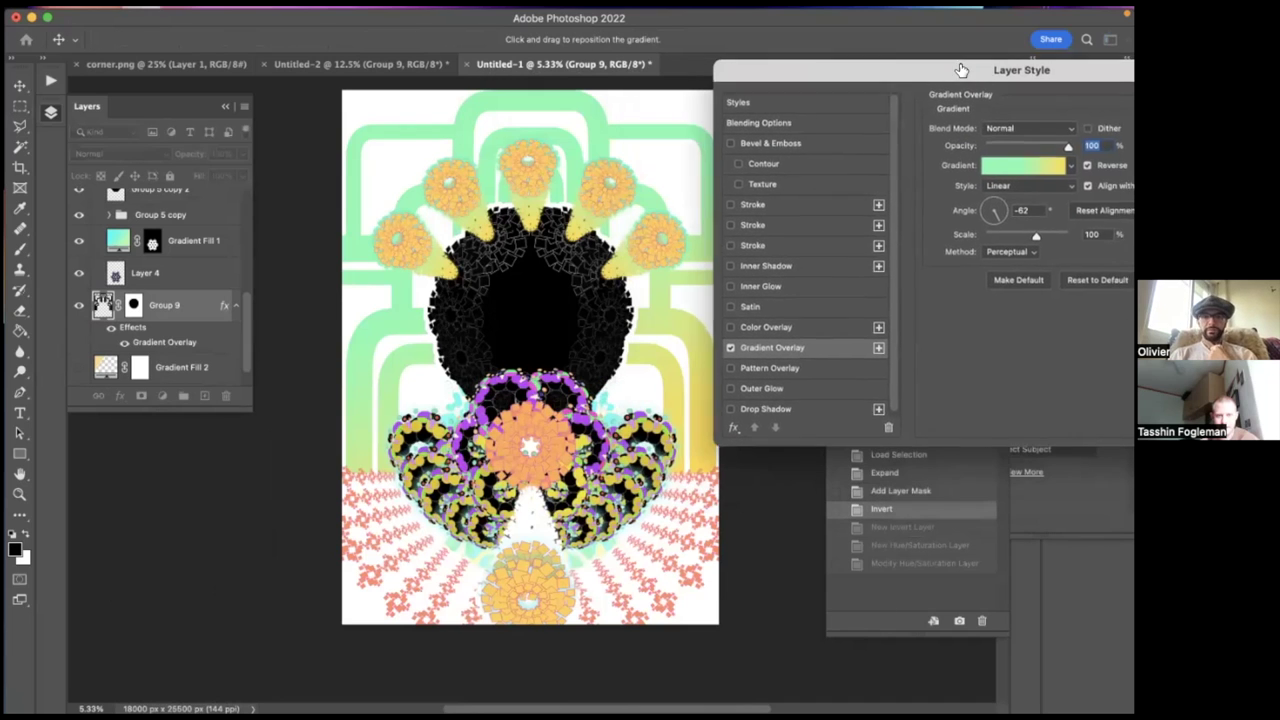
pyautogui.click(1020, 182)
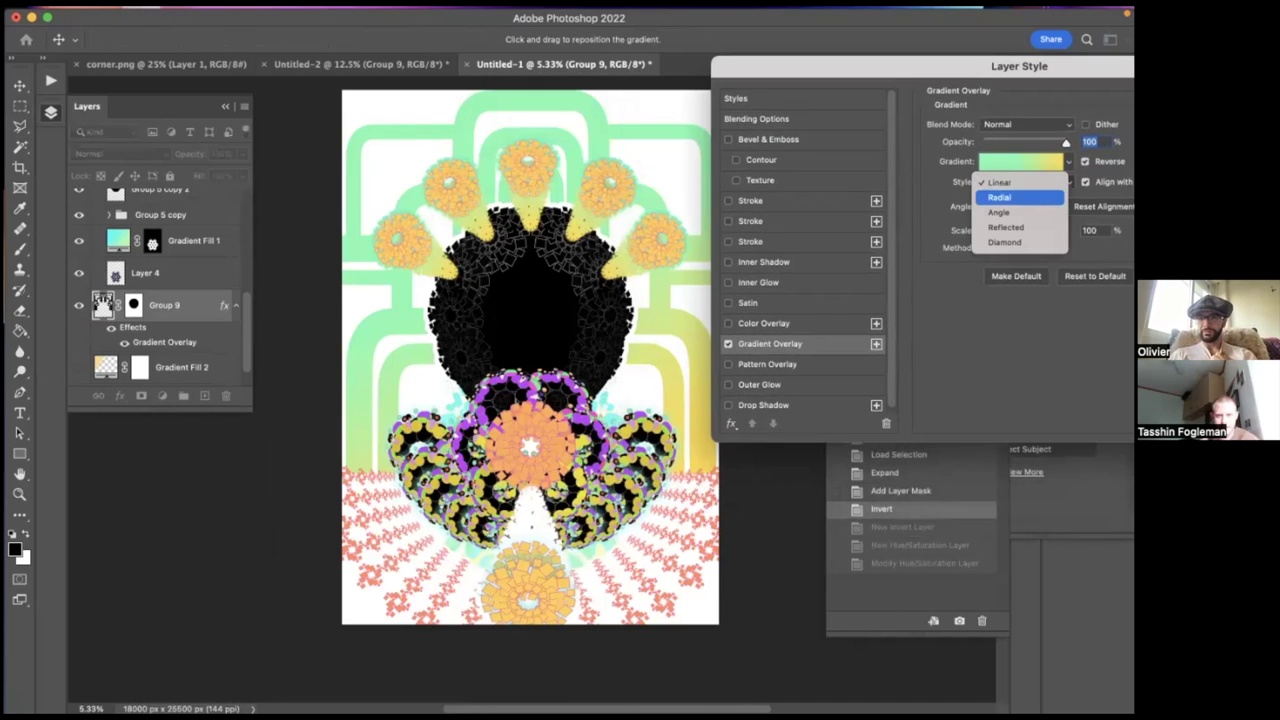
pyautogui.click(1000, 182)
pyautogui.click(991, 207)
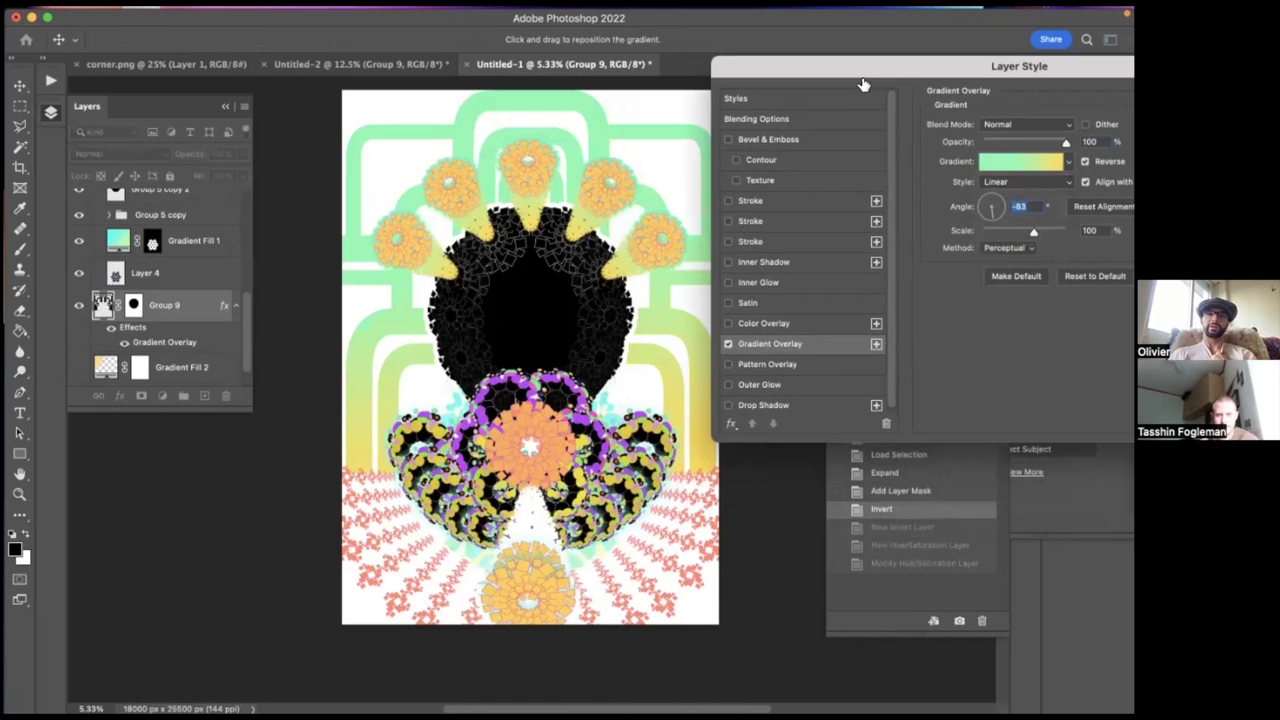
# - Open the overlay's gradient for editing and apply the blue-to-teal preset Green_27 to the pipes
pyautogui.moveTo(855, 66); pyautogui.dragTo(672, 47)
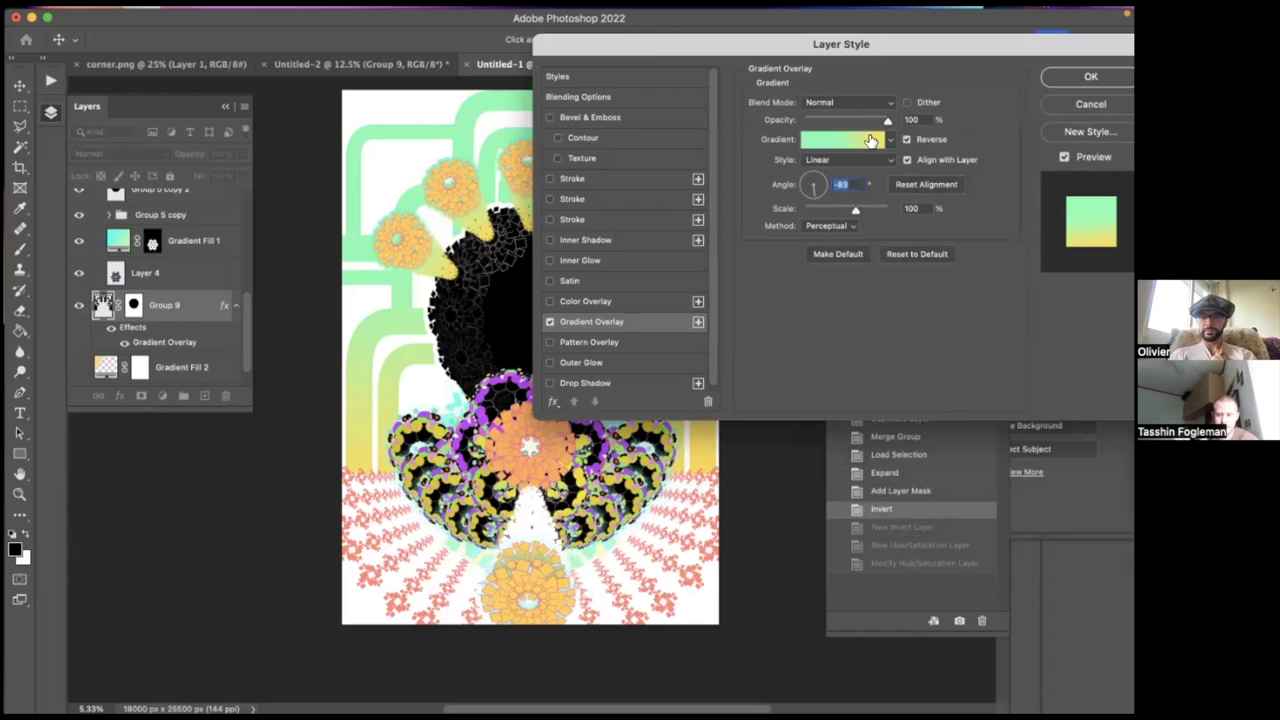
pyautogui.click(871, 140)
pyautogui.scroll(-3, 762, 280)
pyautogui.scroll(3, 765, 275)
pyautogui.scroll(-3, 762, 275)
pyautogui.click(747, 214)
pyautogui.scroll(-3, 842, 267)
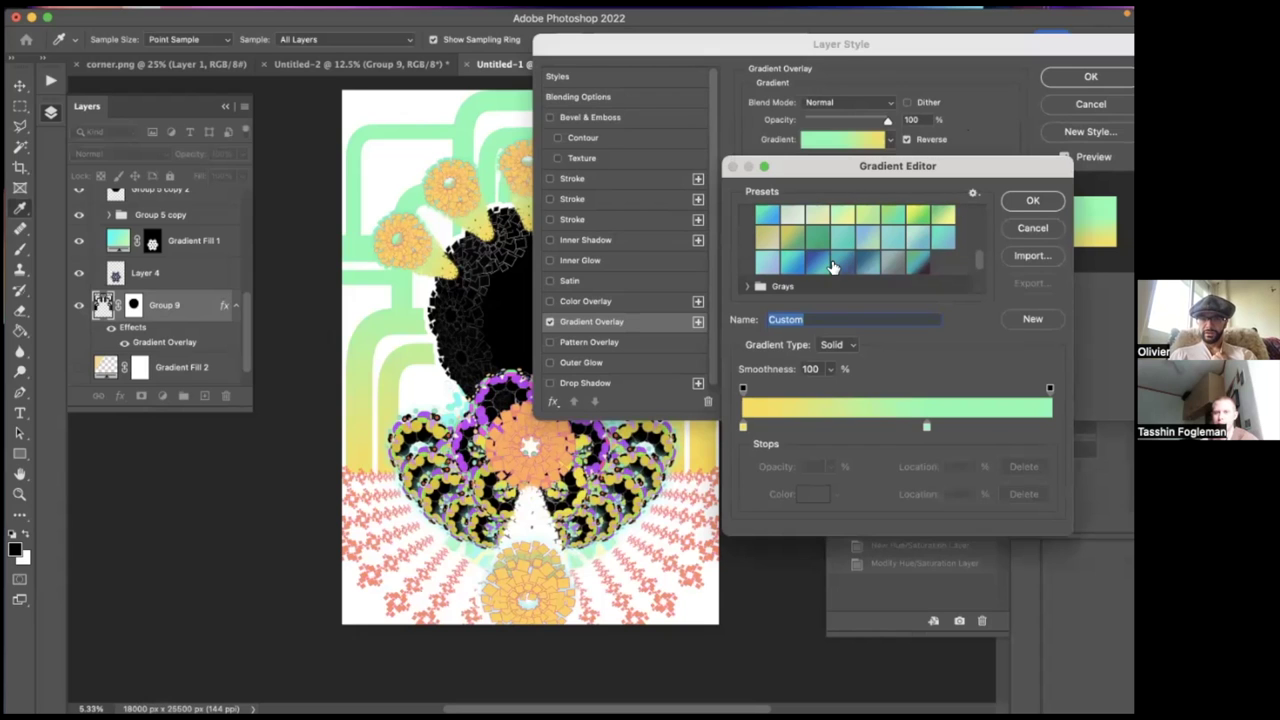
pyautogui.click(820, 264)
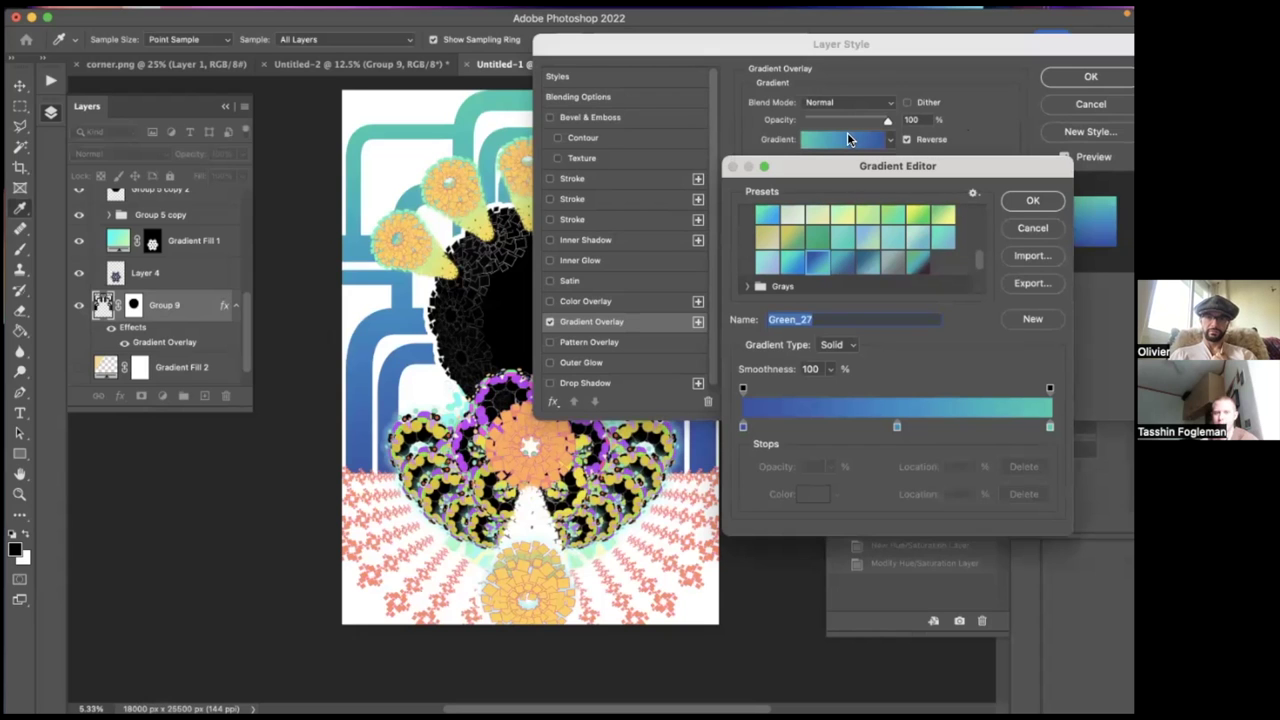
# - Try the Green_26 and Green_15 gradient presets on the pipes for comparison
pyautogui.click(790, 266)
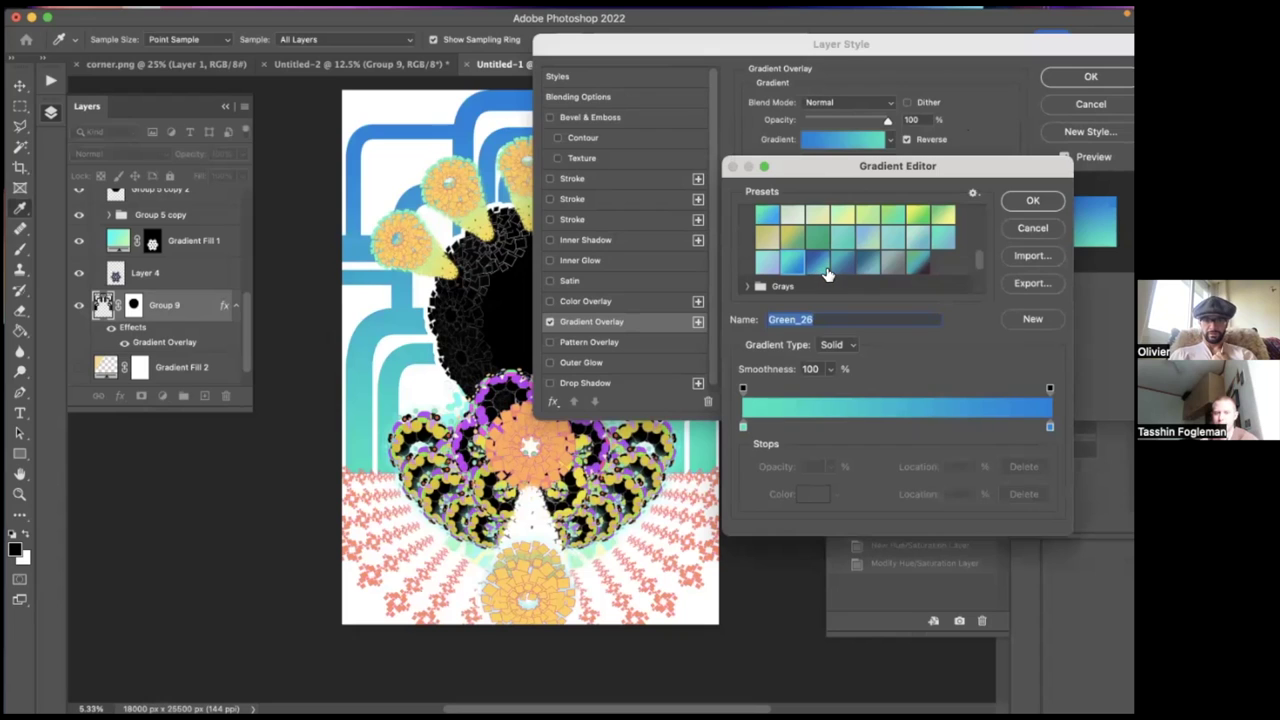
pyautogui.scroll(2, 845, 222)
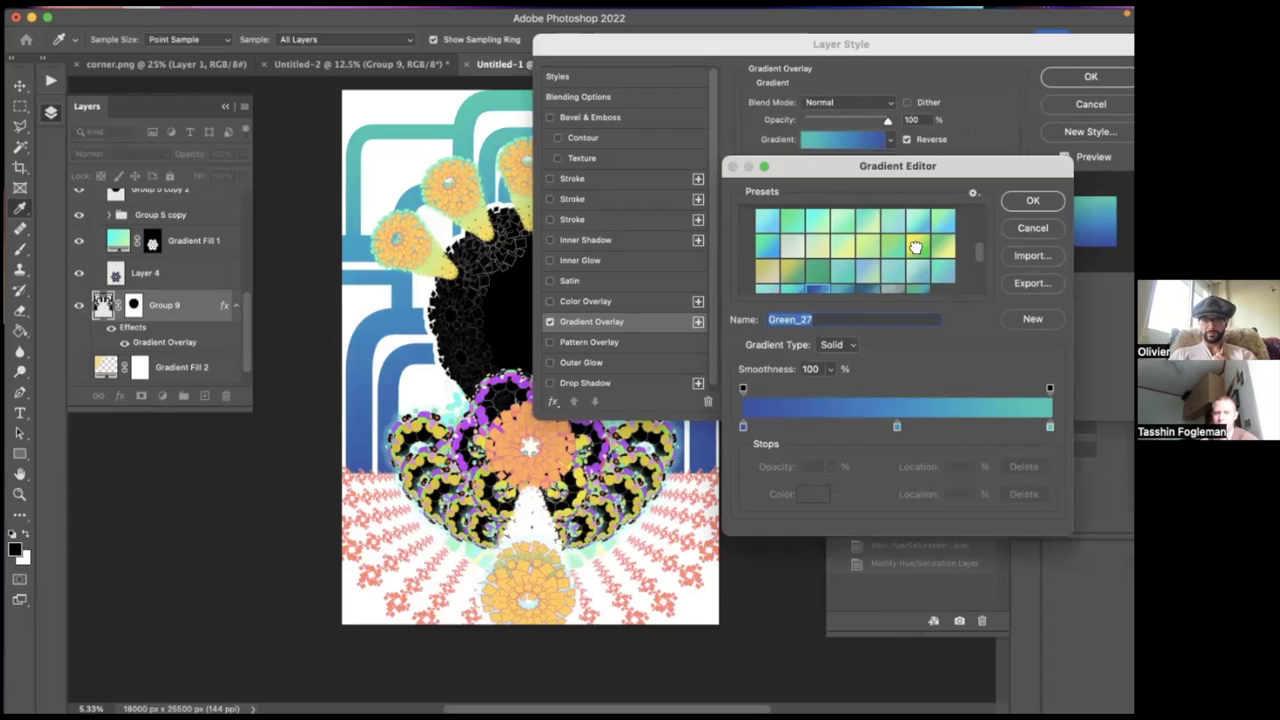
pyautogui.click(915, 247)
pyautogui.scroll(-4, 878, 265)
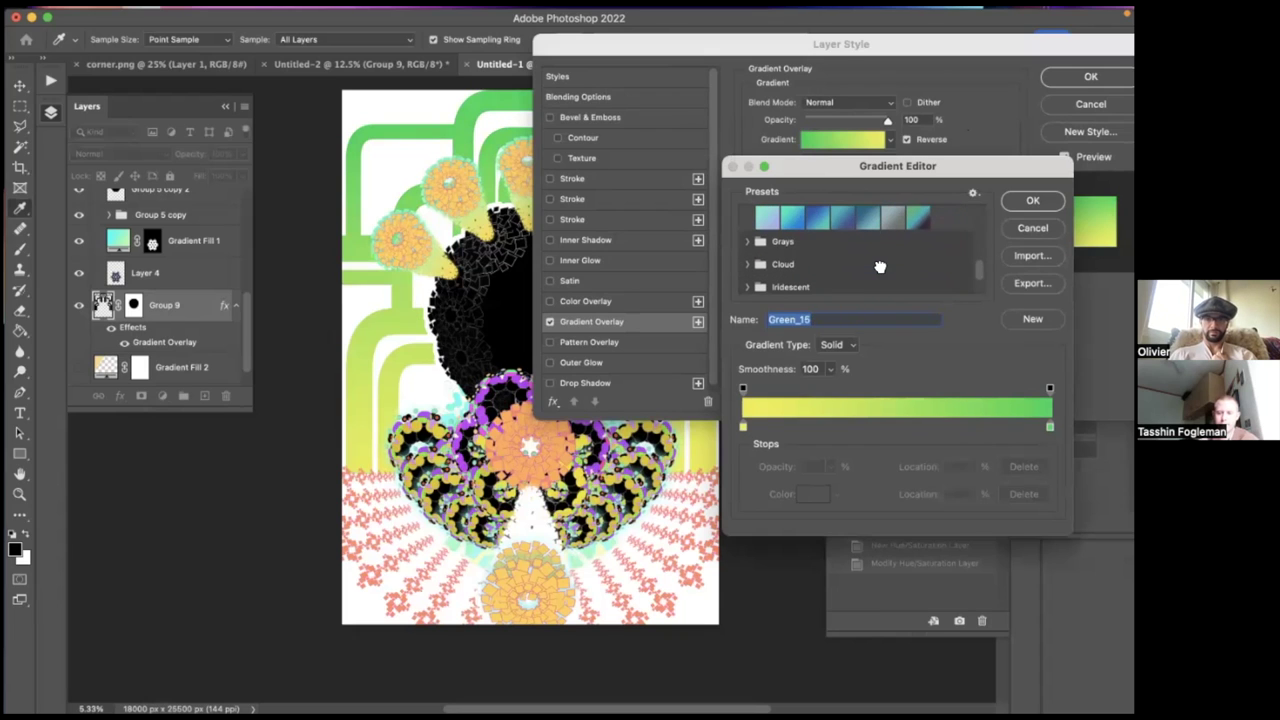
pyautogui.scroll(3, 878, 265)
# - Choose the Green_27 preset again and apply the gradient overlay to Group 9
pyautogui.click(816, 263)
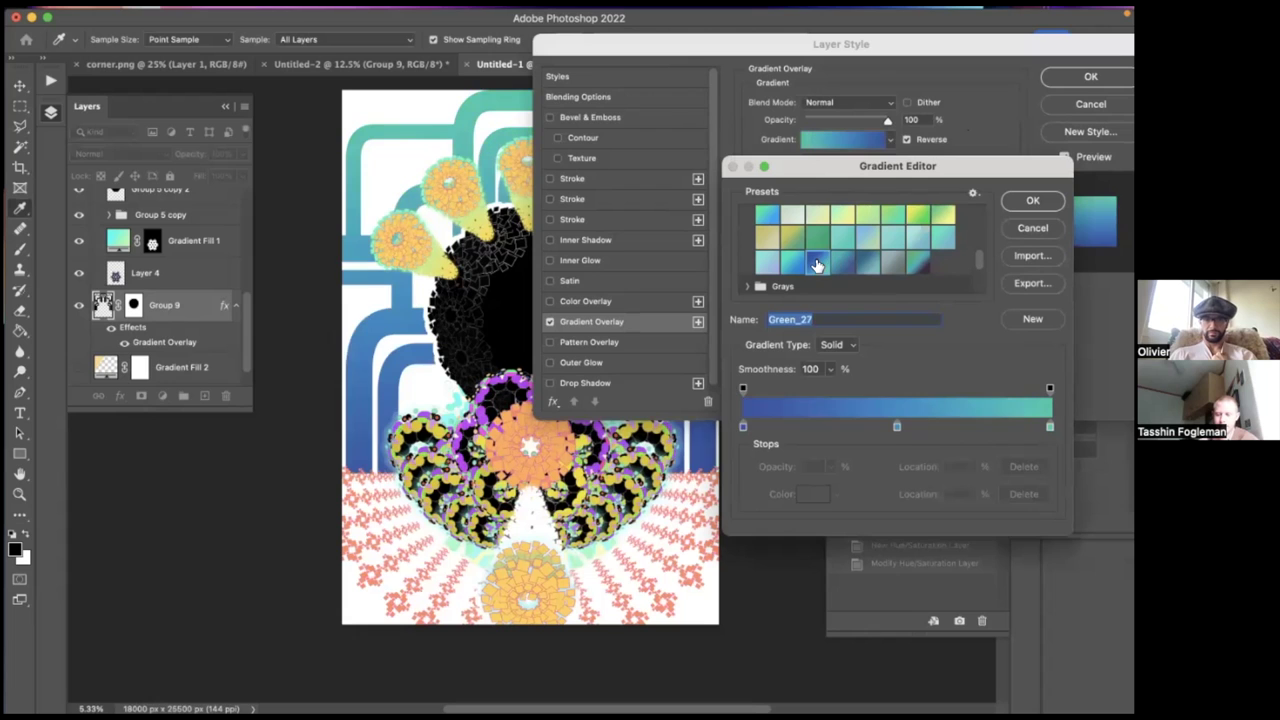
pyautogui.click(1033, 200)
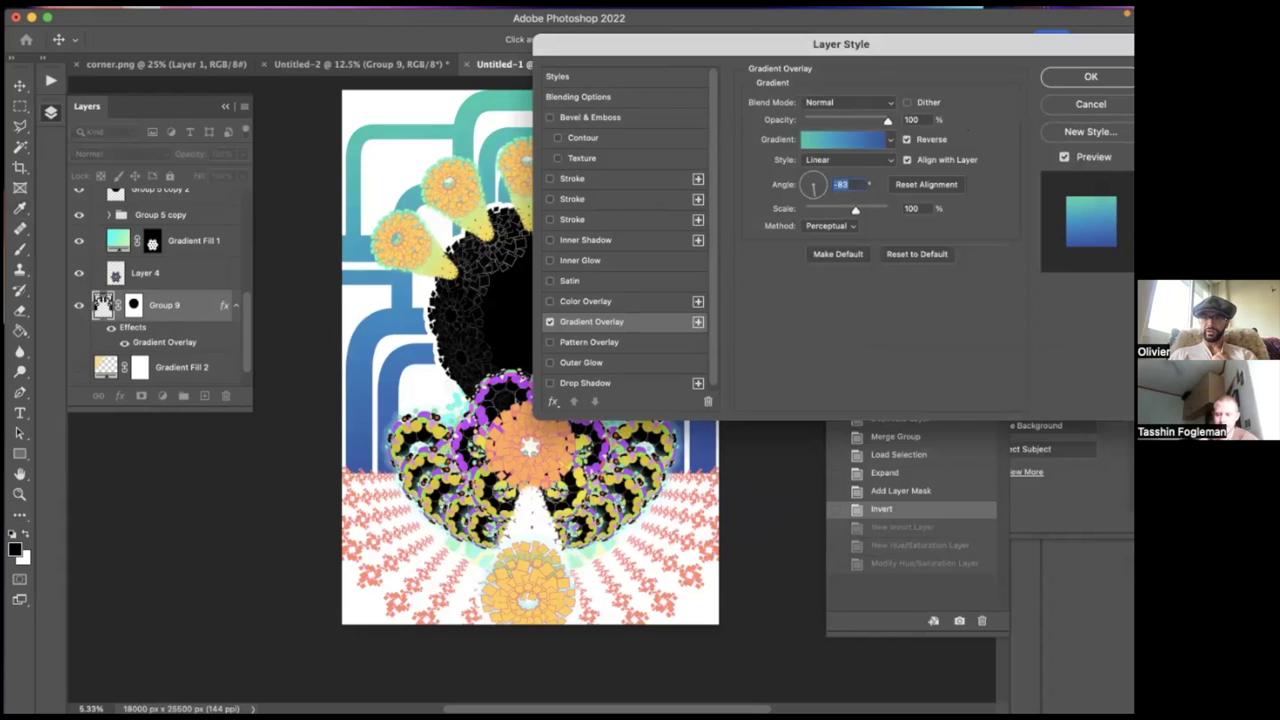
pyautogui.click(1091, 76)
pyautogui.scroll(2, 670, 352)
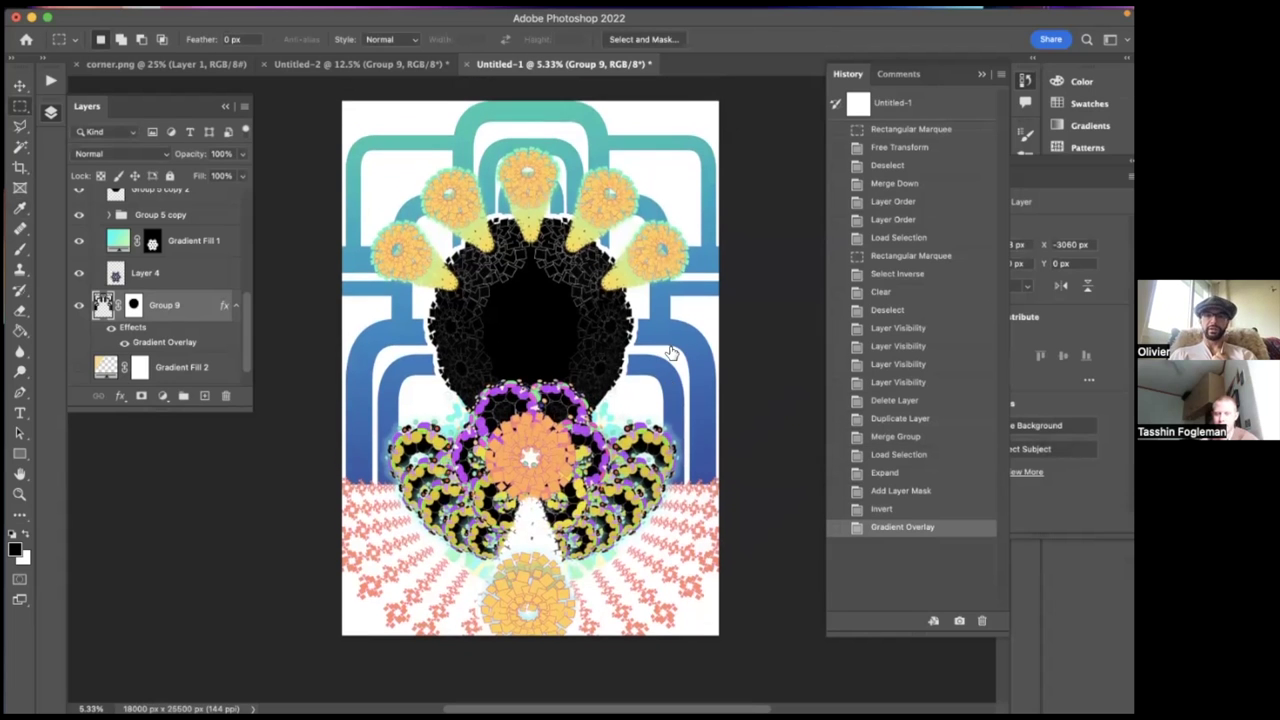
pyautogui.scroll(5, 186, 272)
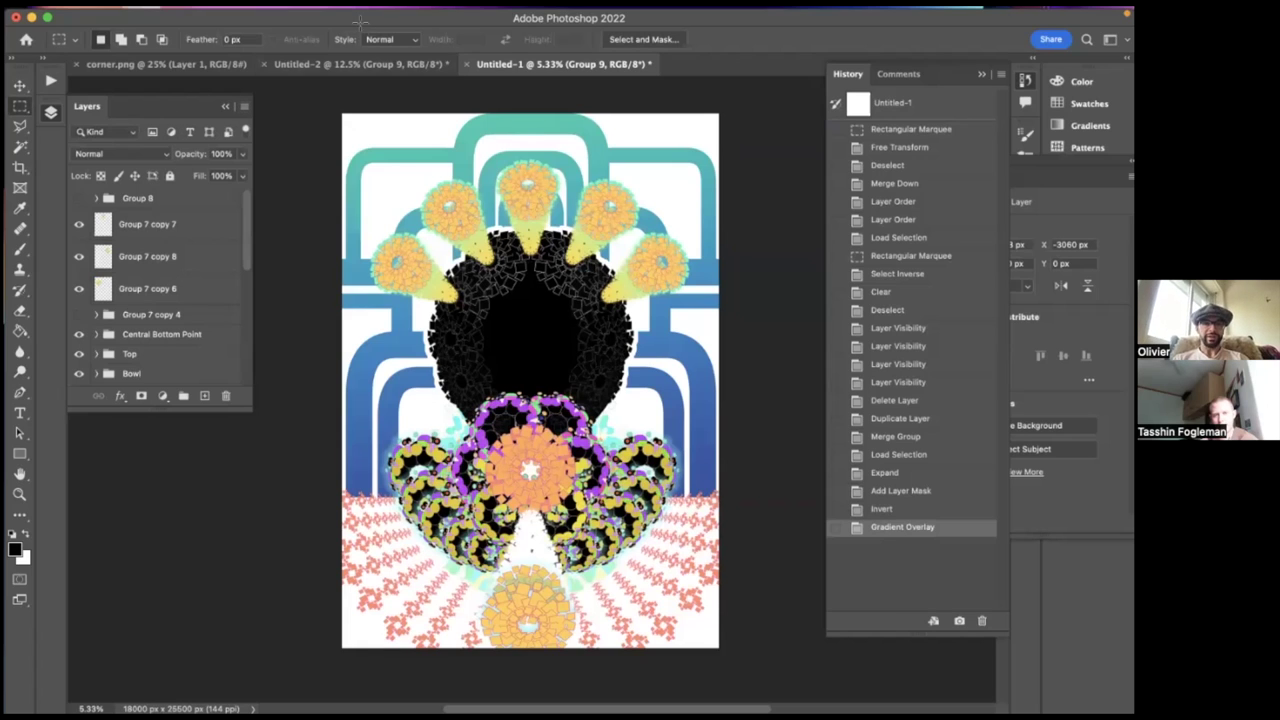
# - Switch to the Untitled-2 document and enlarge its canvas to 20000 x 20000 pixels
pyautogui.click(355, 64)
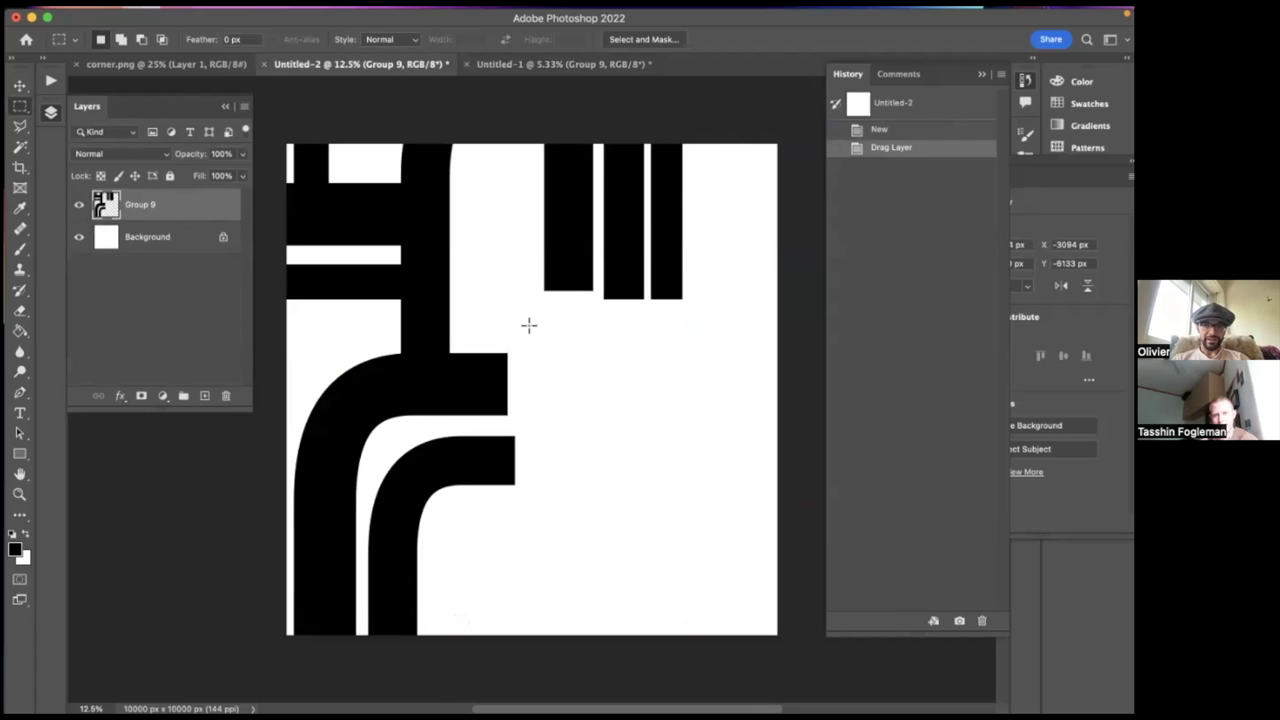
pyautogui.scroll(-5, 528, 324)
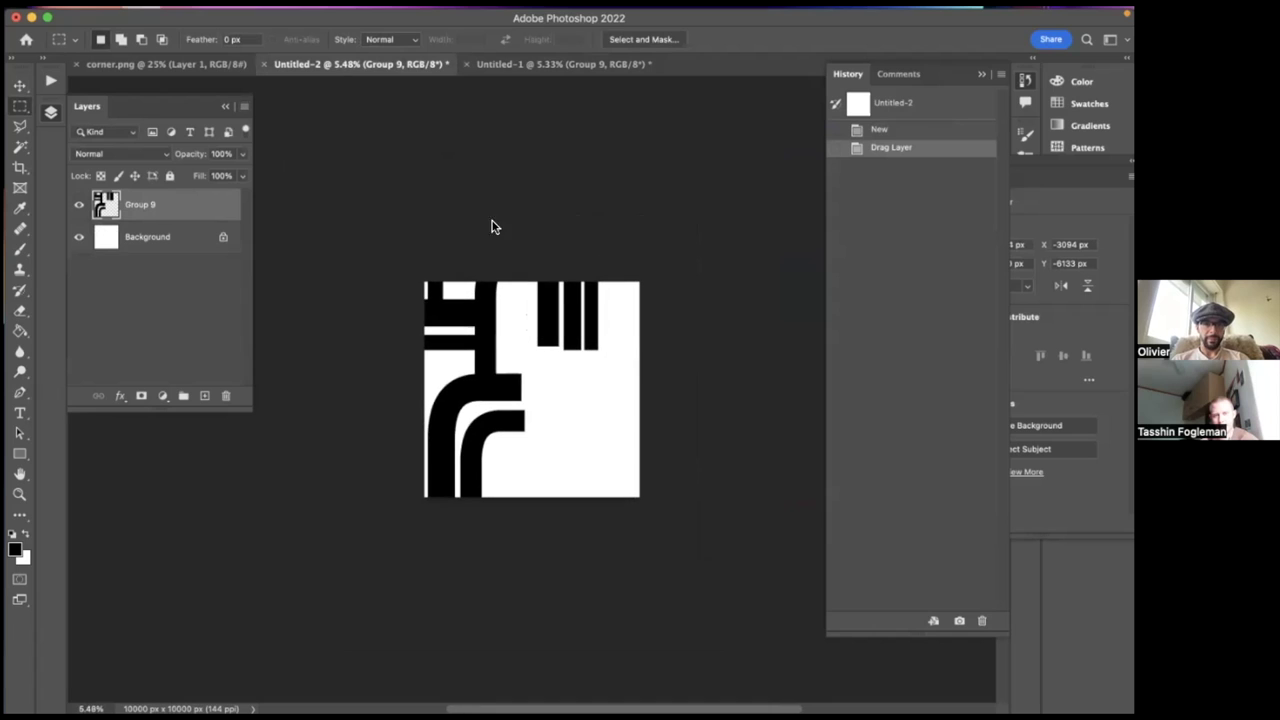
pyautogui.click(199, 15)
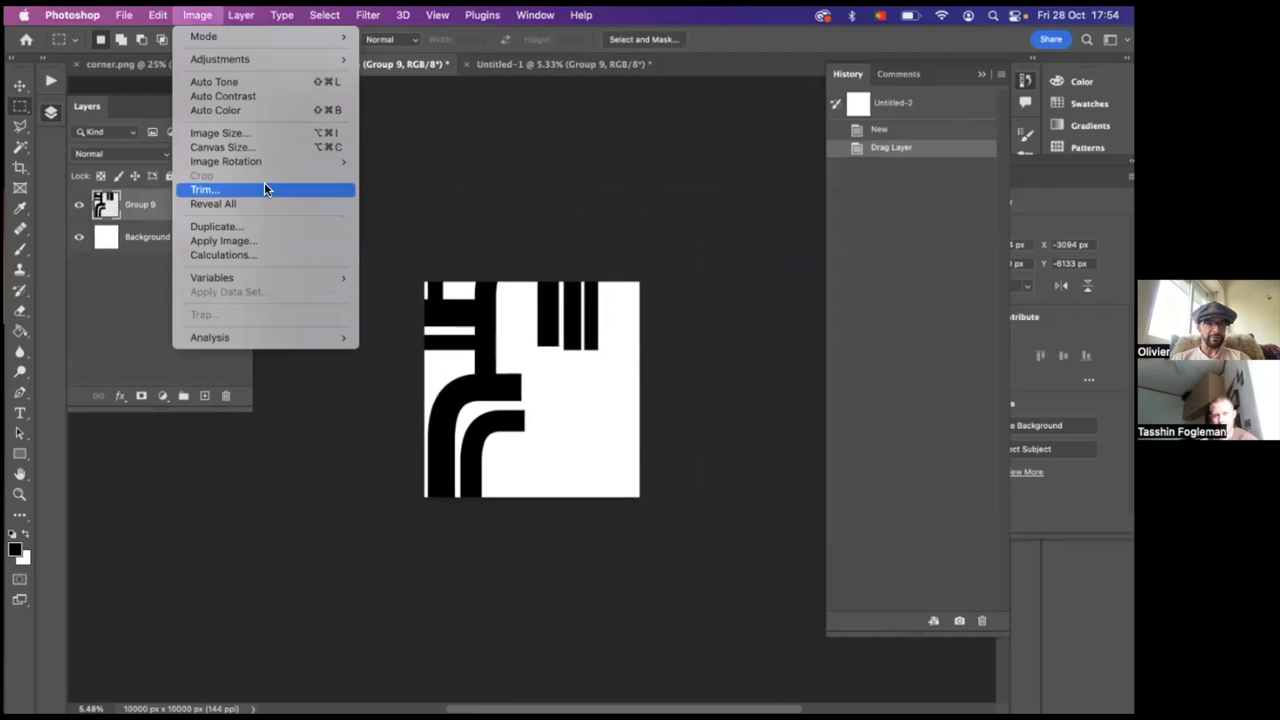
pyautogui.click(273, 147)
pyautogui.write('20000')
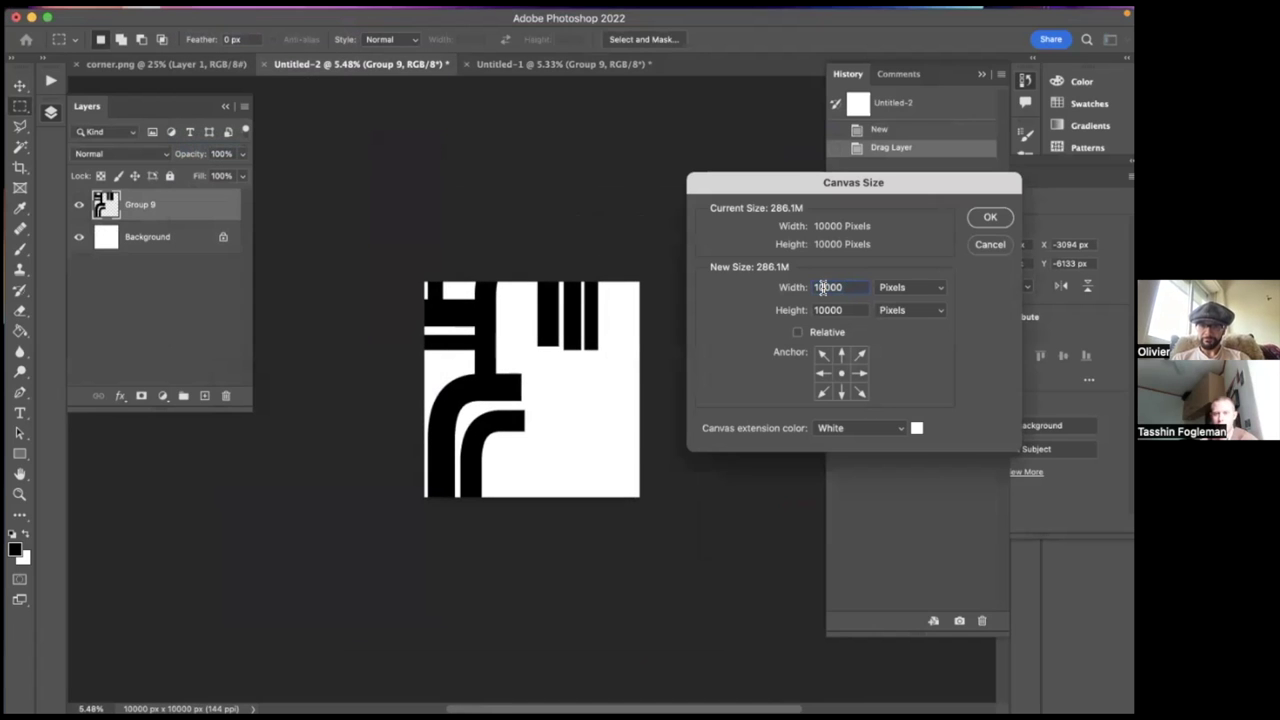
pyautogui.doubleClick(818, 310)
pyautogui.write('20000')
pyautogui.press('Return')
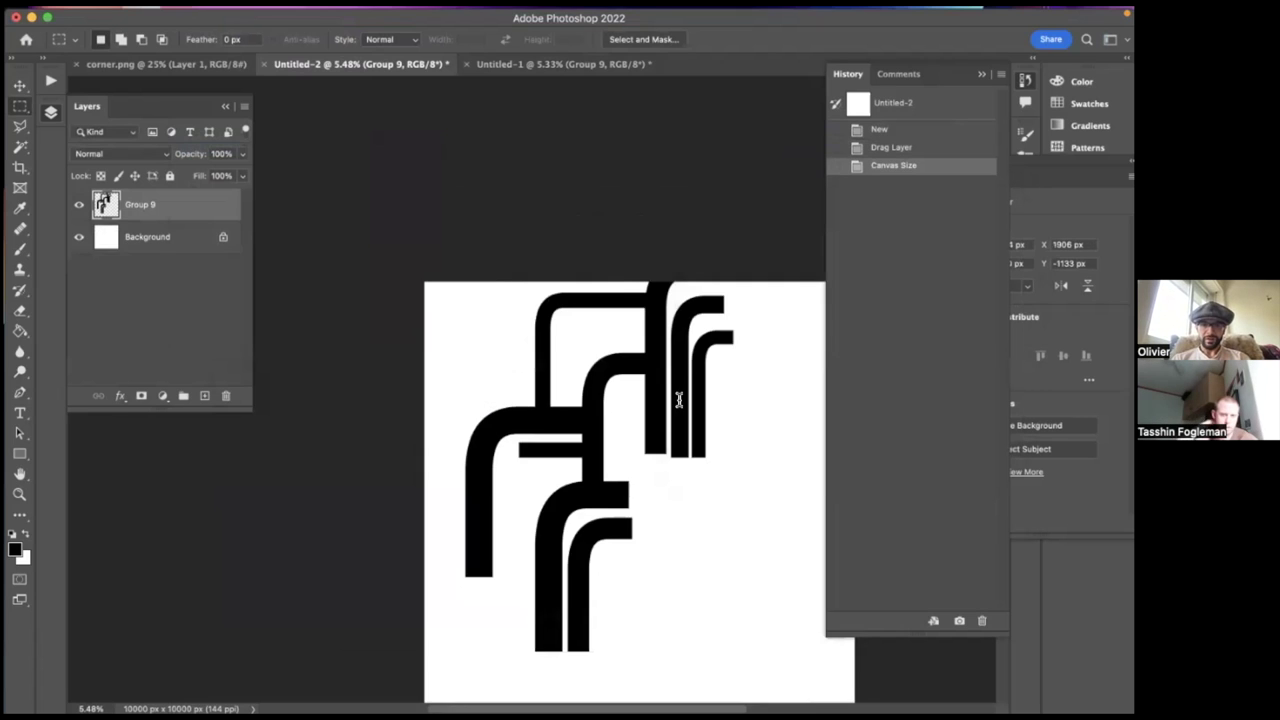
# - Scale the Group 9 pipes to about 65% and place them in the upper-left area of the canvas
pyautogui.press('super+t')
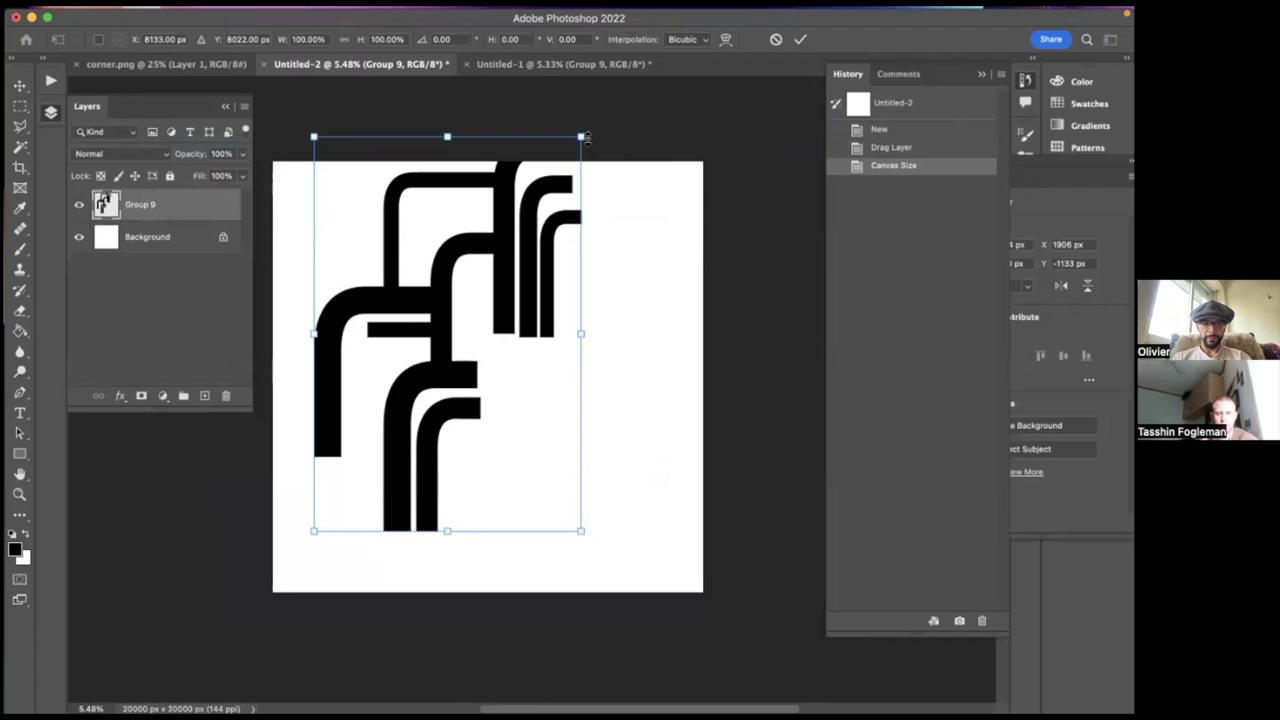
pyautogui.moveTo(585, 137); pyautogui.dragTo(534, 205)
pyautogui.moveTo(501, 263); pyautogui.dragTo(478, 236)
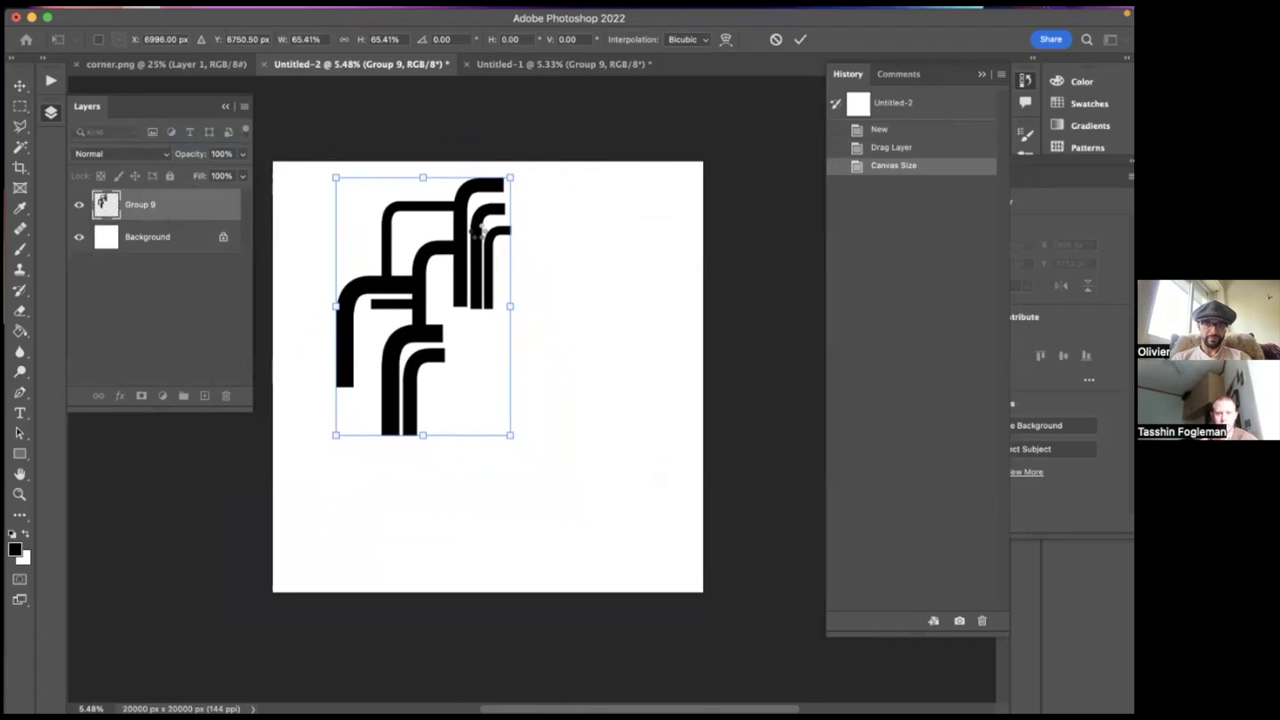
pyautogui.press('Return')
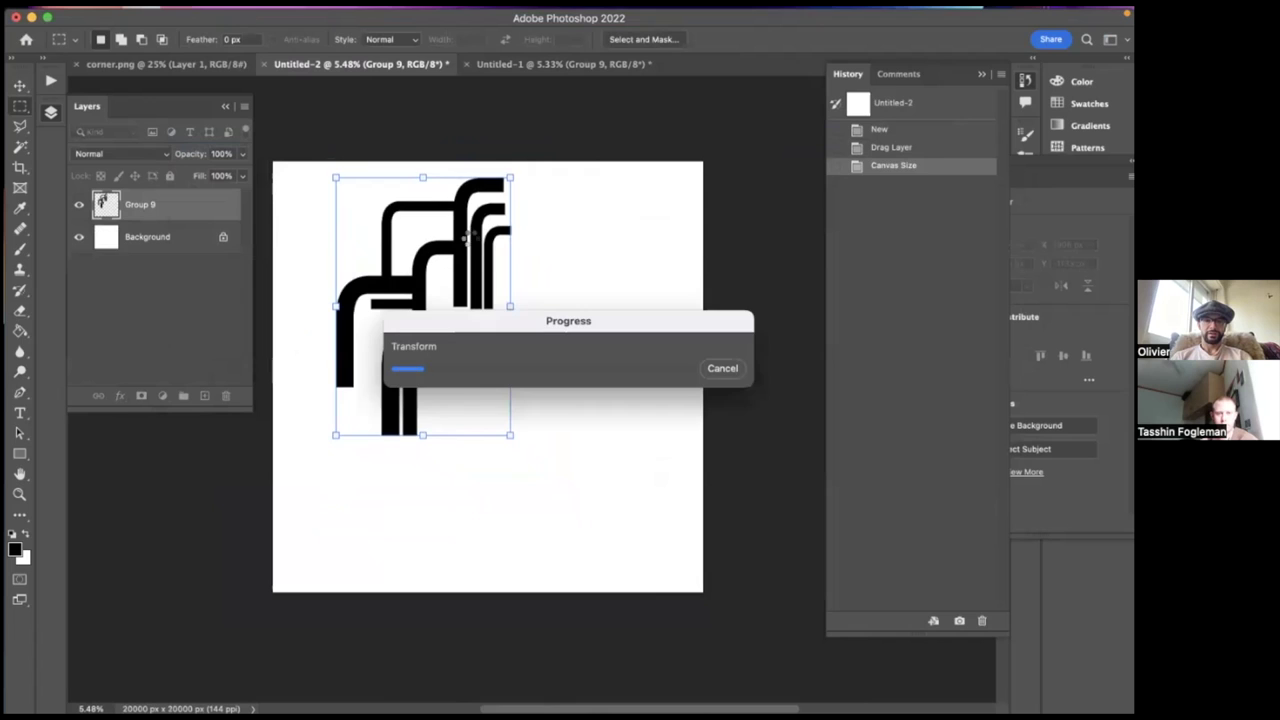
# - Flip the Group 9 pipes horizontally by transforming their width to -100%
pyautogui.press('super+t')
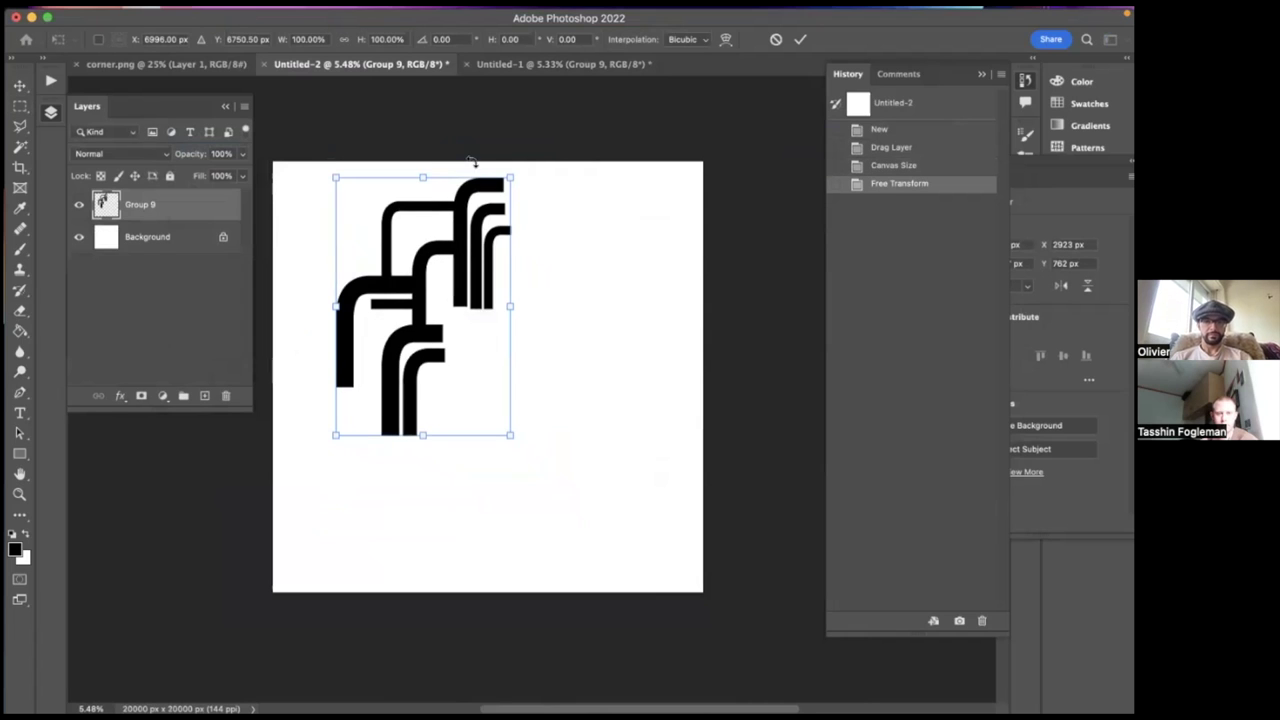
pyautogui.click(303, 40)
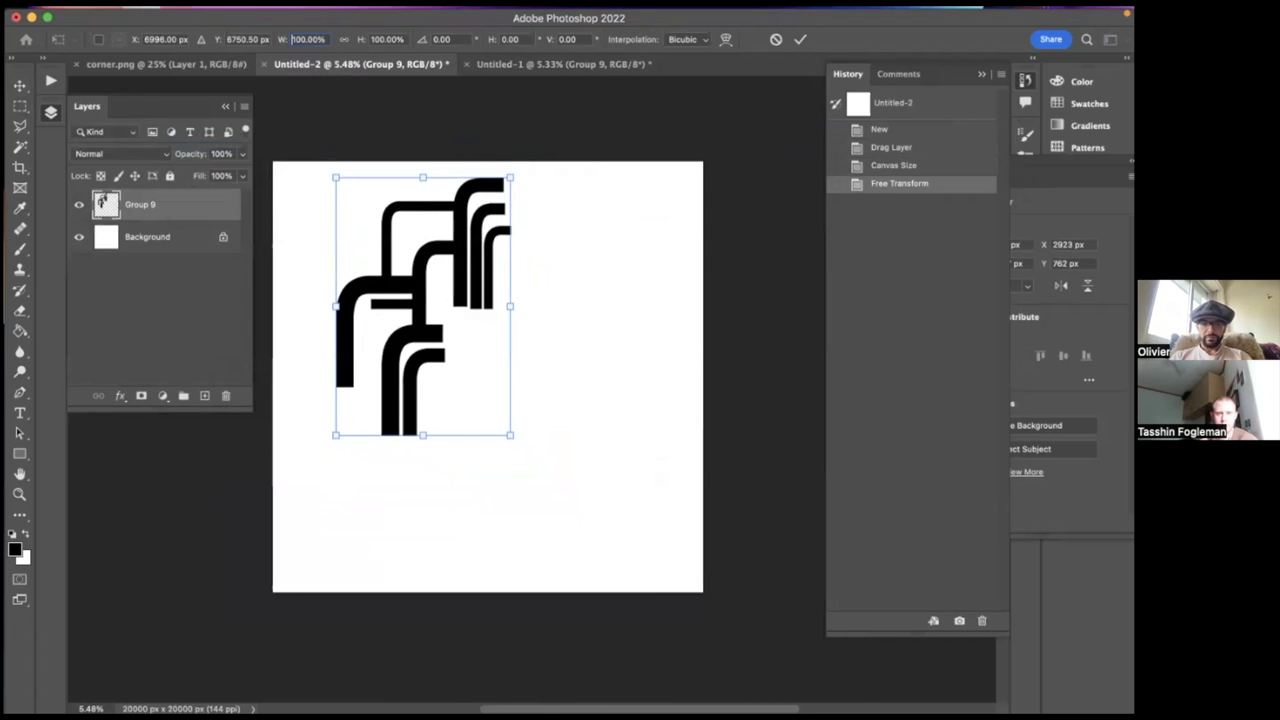
pyautogui.write('-100')
pyautogui.press('Return')
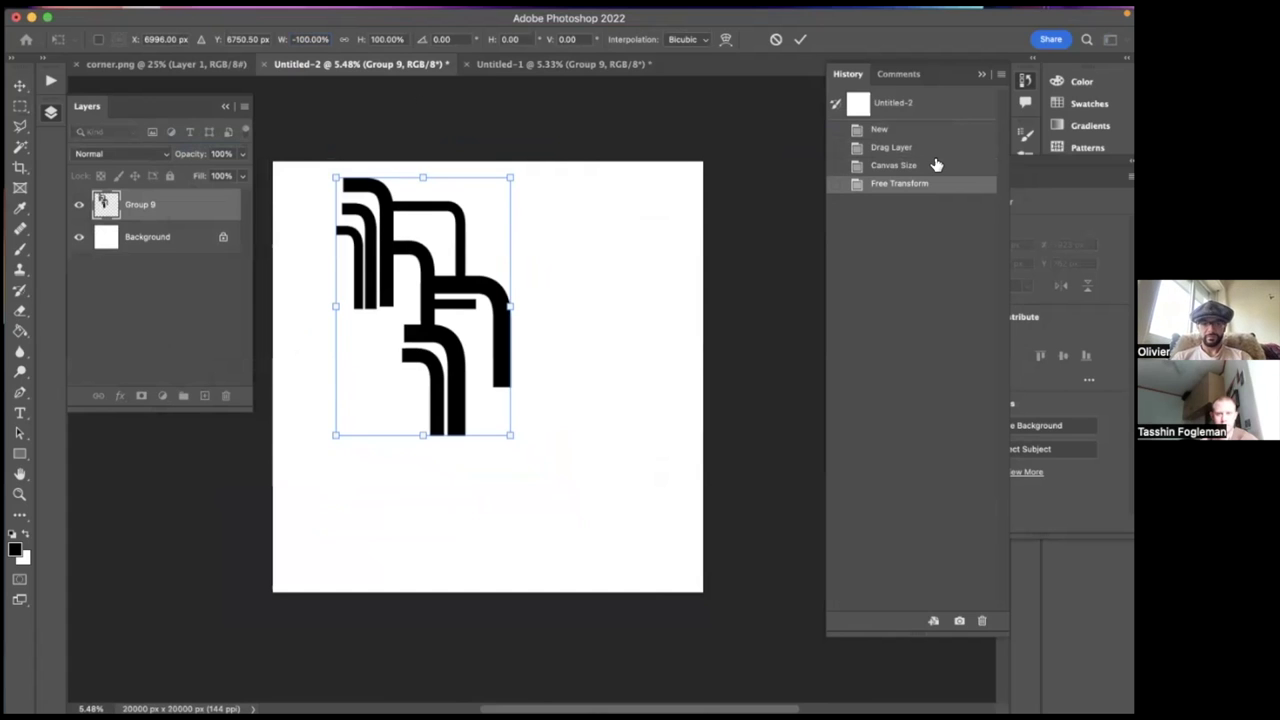
pyautogui.press('Return')
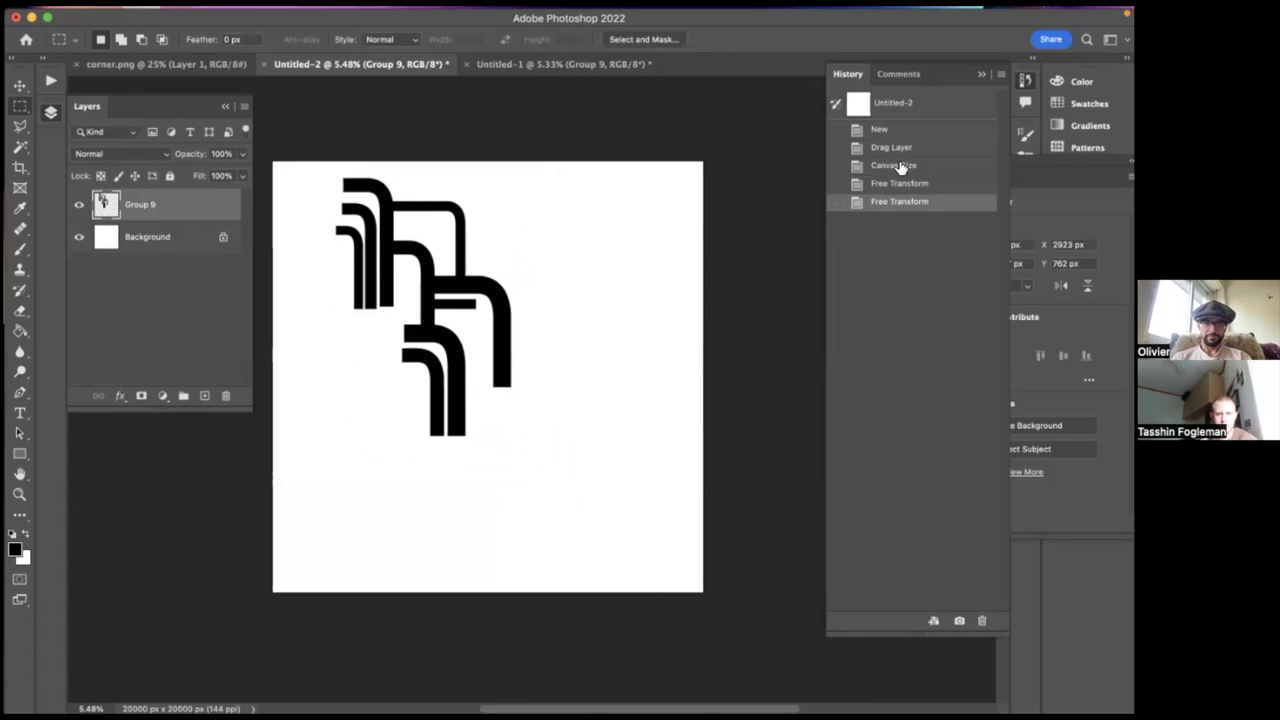
# - Duplicate the Group 9 pipes and flip the copy horizontally by setting its width to -100%
pyautogui.hotkey('ctrl', 'j')
pyautogui.hotkey('ctrl', 't')
pyautogui.click(310, 38)
pyautogui.write('-100')
pyautogui.press('Return')
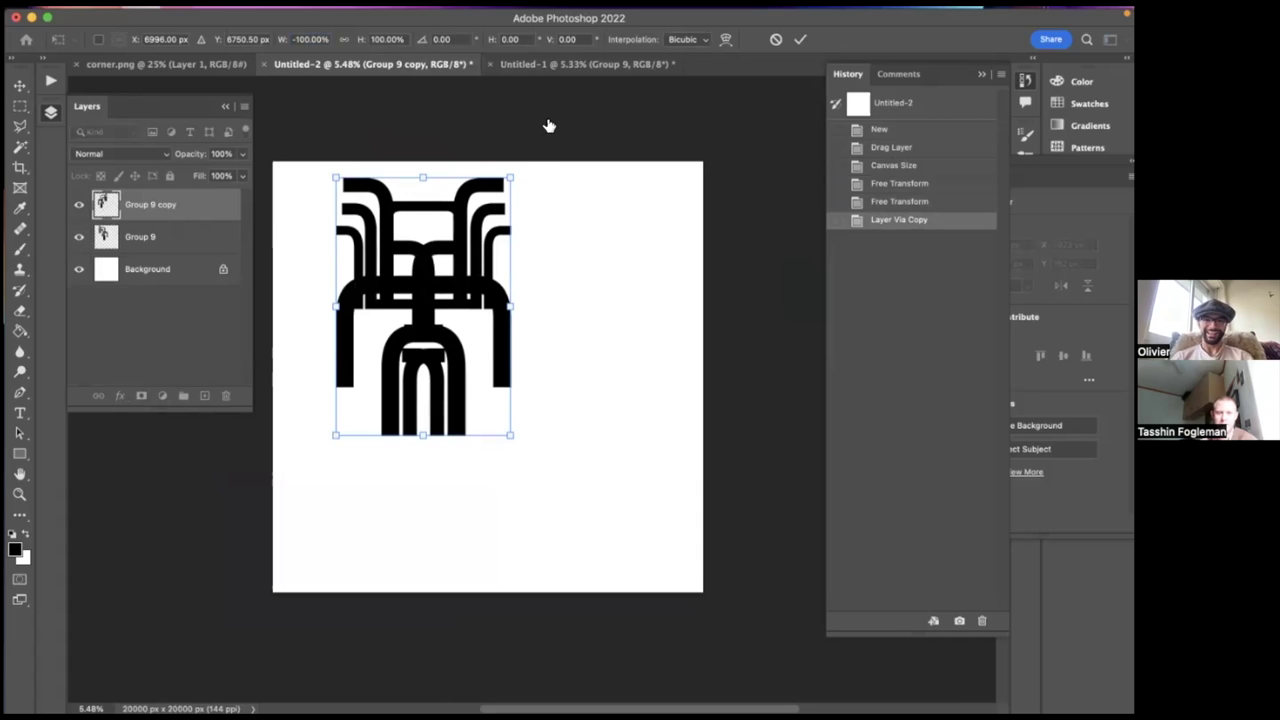
# - Rotate the mirrored Group 9 copy to about -149.8° and place it to the right so it overlaps the original's lower pipes
pyautogui.moveTo(533, 161); pyautogui.dragTo(555, 312)
pyautogui.moveTo(558, 314); pyautogui.dragTo(554, 313)
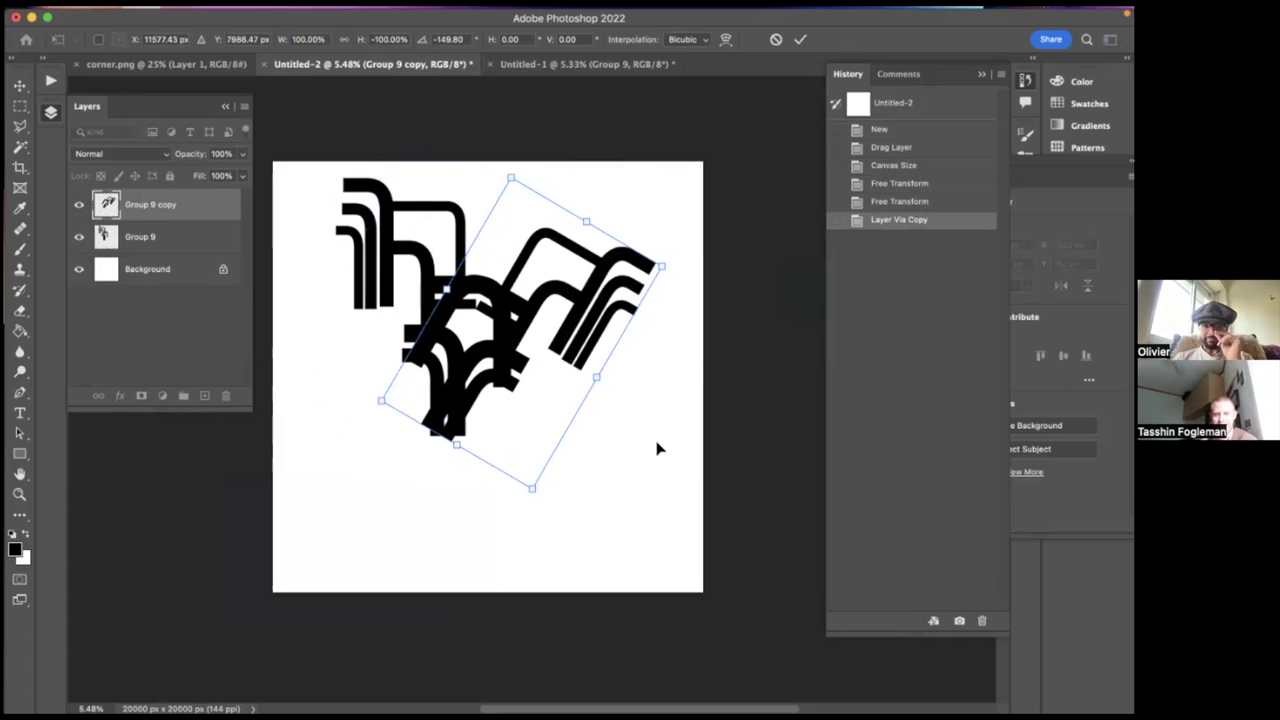
pyautogui.scroll(-2, 657, 449)
pyautogui.hscroll(-1, 657, 449)
pyautogui.scroll(1, 657, 452)
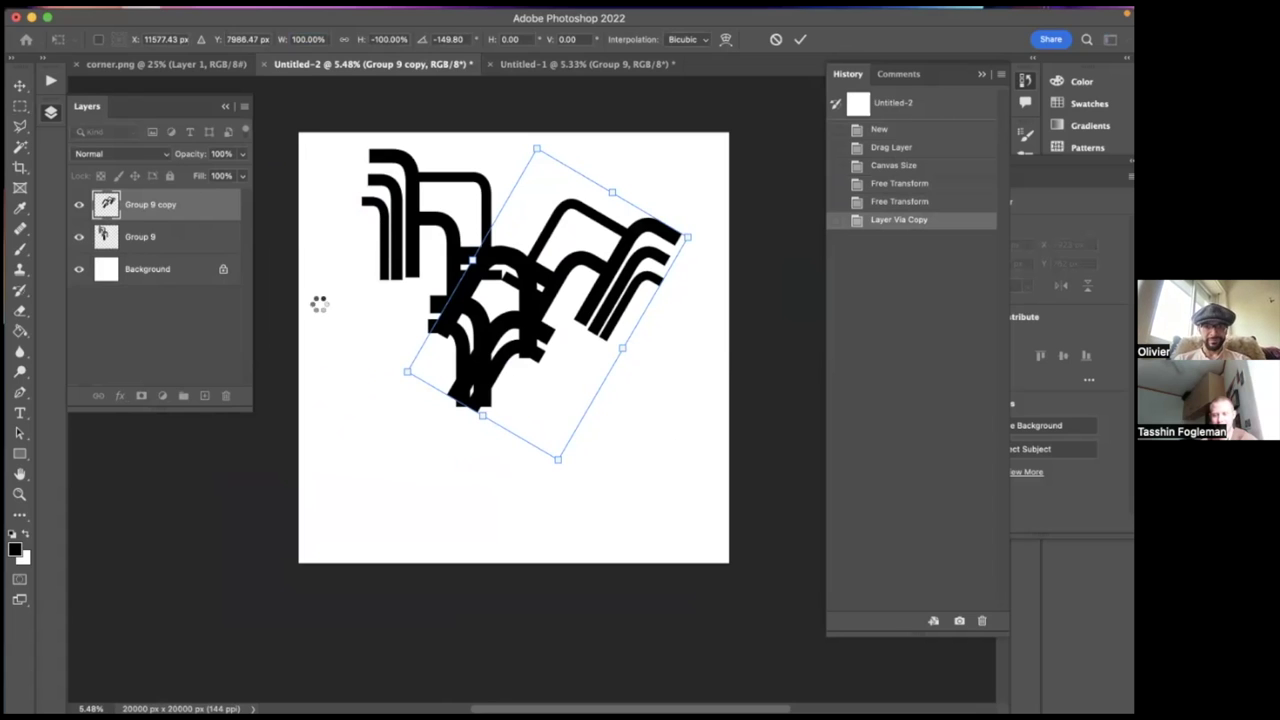
# - Group the Group 9 layer with its mirrored copy and duplicate the resulting group
pyautogui.keyDown('shift'); pyautogui.click(179, 240); pyautogui.keyUp('shift')
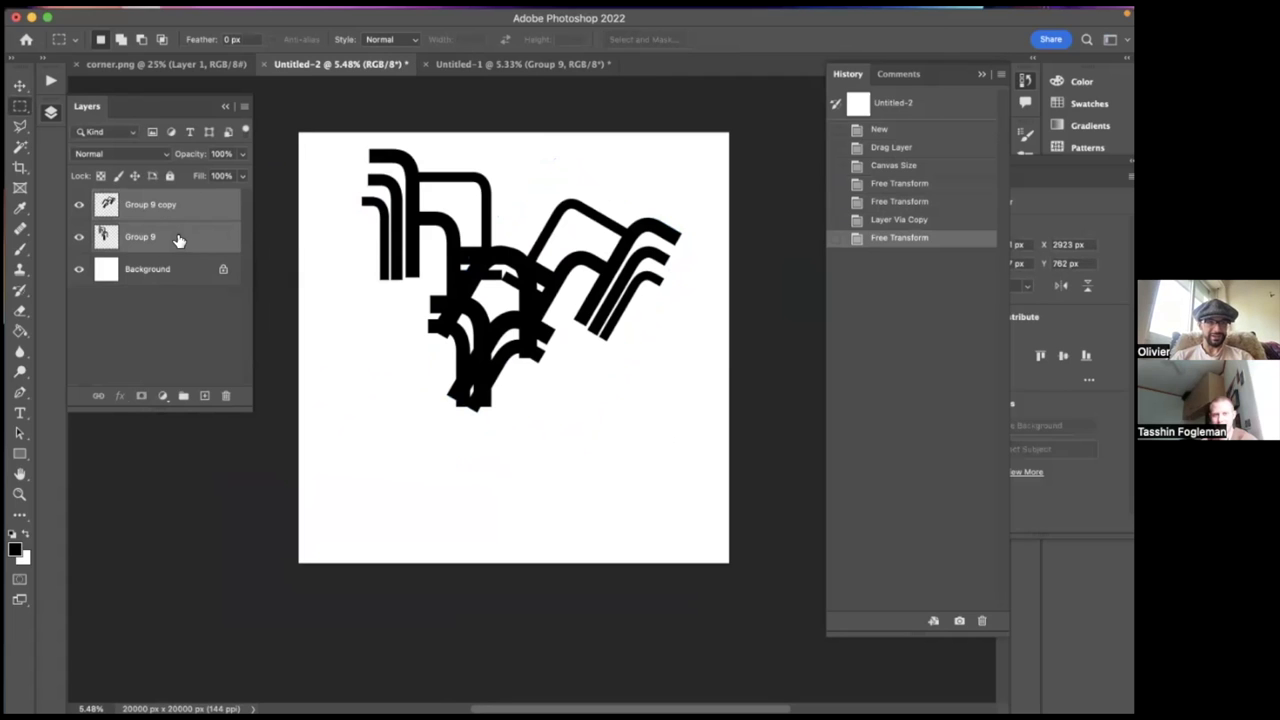
pyautogui.click(183, 396)
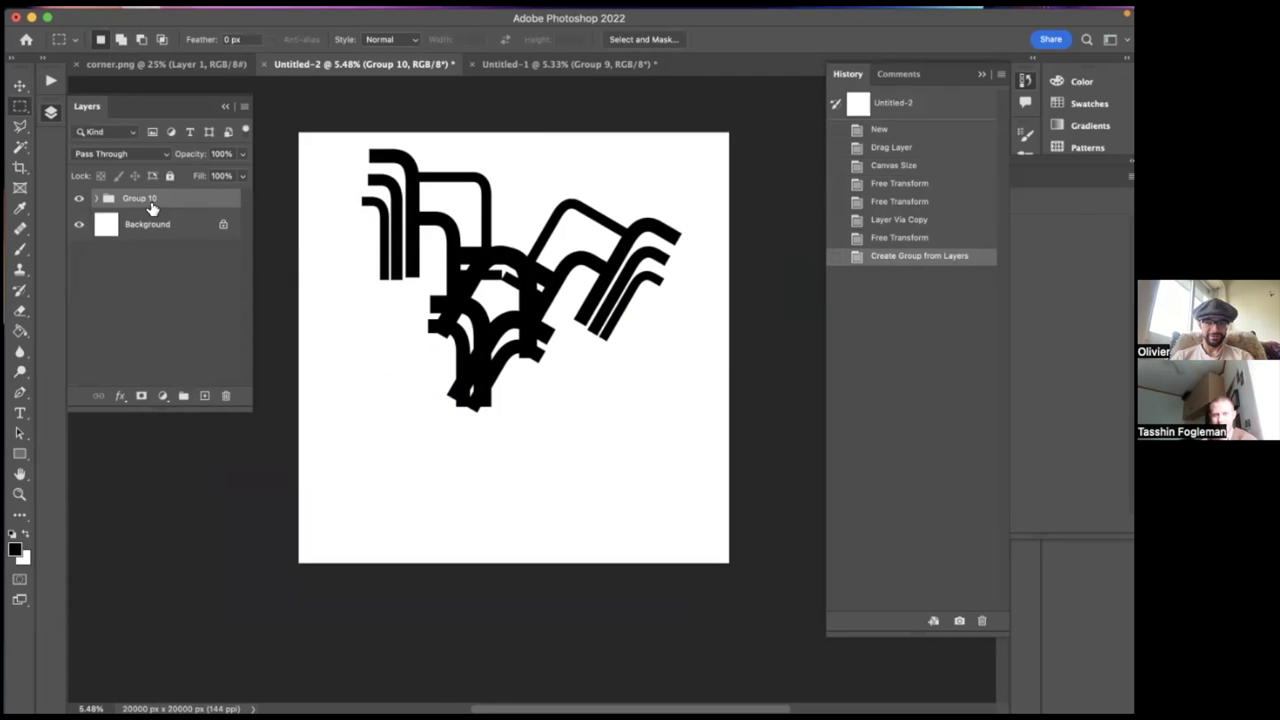
pyautogui.press('super+j')
# - Rotate the Group 10 copy about 43° and position it at the canvas's lower-right edge so its pipe ends meet the original's
pyautogui.press('super+t')
pyautogui.moveTo(540, 126); pyautogui.dragTo(665, 219)
pyautogui.moveTo(516, 304); pyautogui.dragTo(676, 502)
pyautogui.moveTo(787, 354); pyautogui.dragTo(758, 316)
pyautogui.moveTo(630, 476); pyautogui.dragTo(684, 436)
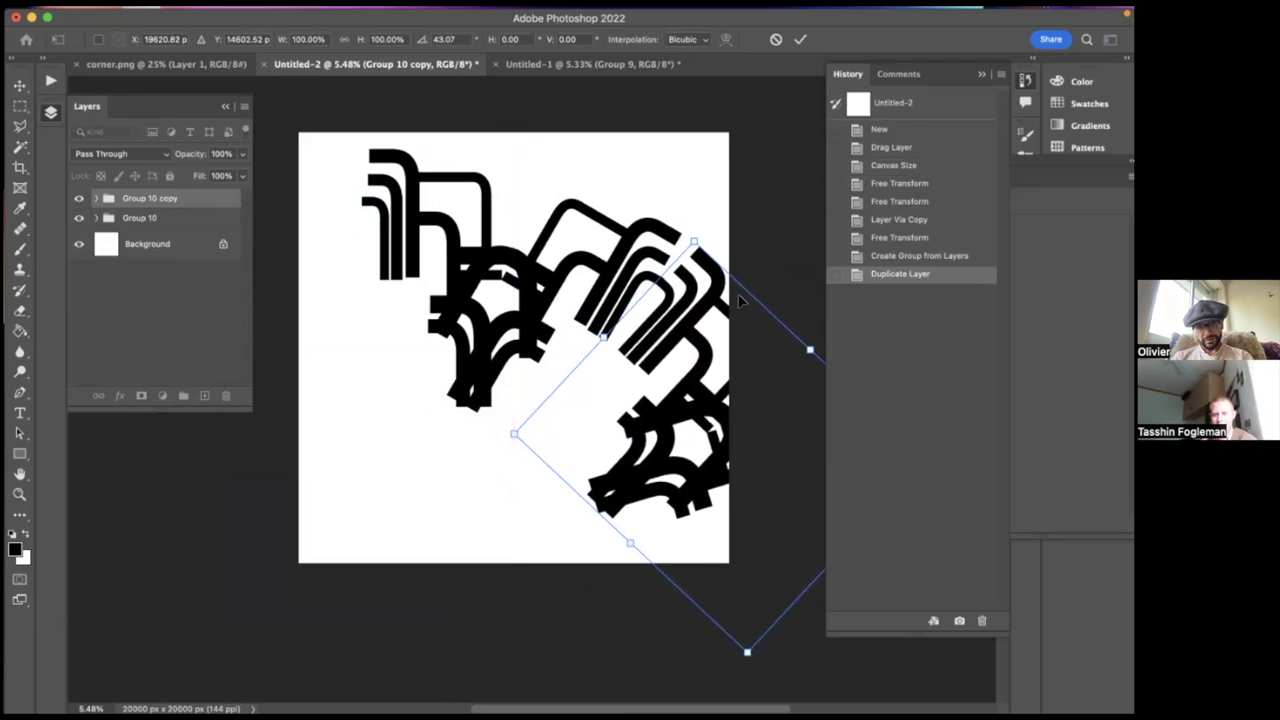
pyautogui.moveTo(740, 300); pyautogui.dragTo(742, 300)
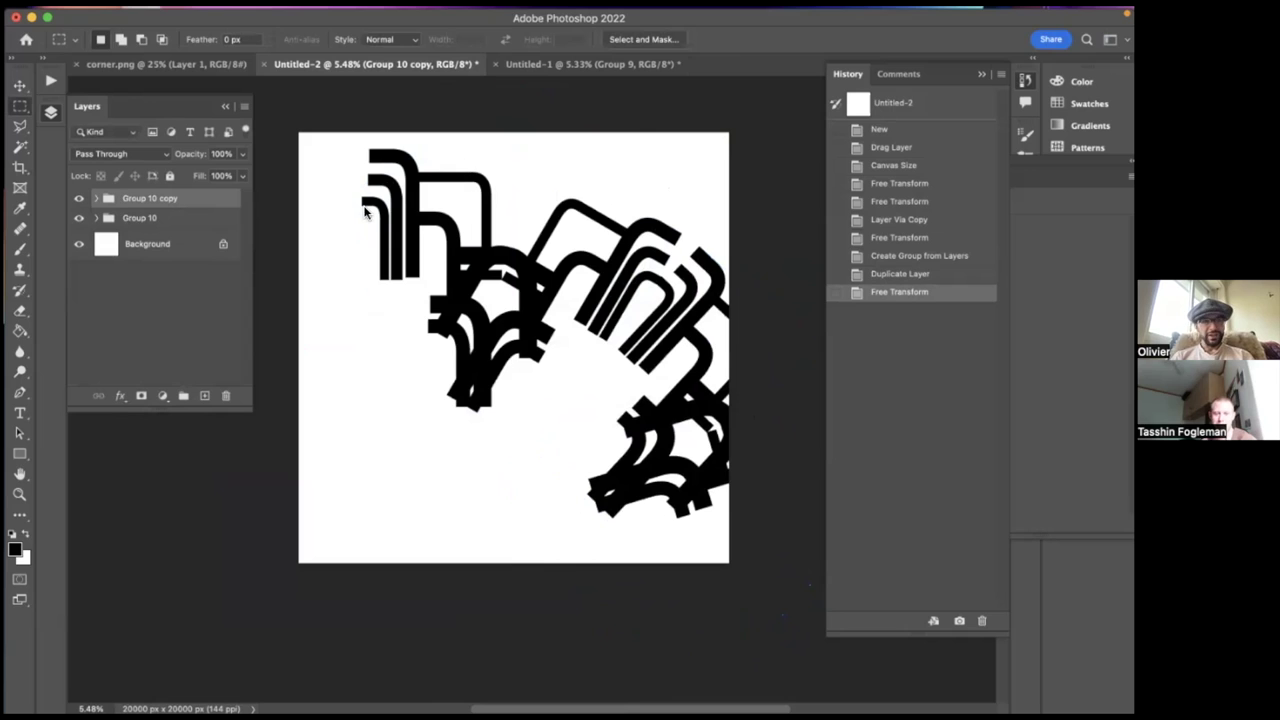
pyautogui.click(19, 87)
pyautogui.press('Right')
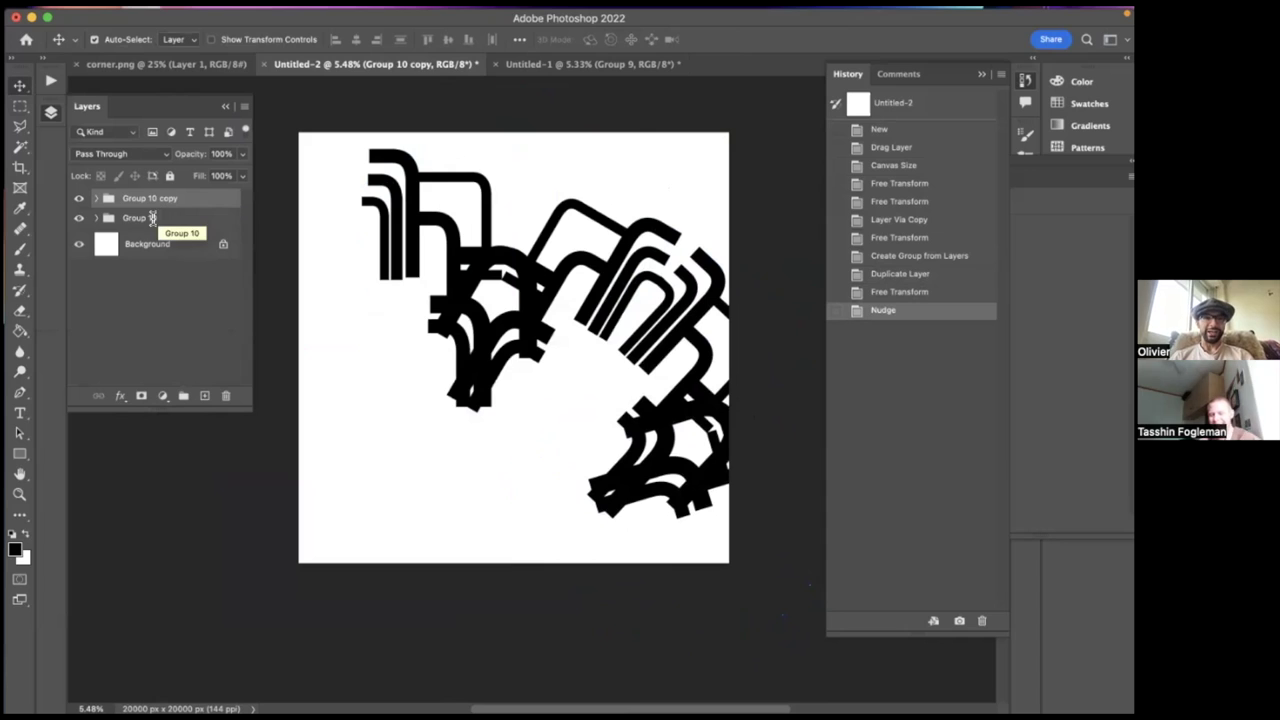
# - Try to merge Group 10 with its copy and rotate the merged pipes to about -35°
pyautogui.keyDown('shift'); pyautogui.click(152, 218); pyautogui.keyUp('shift')
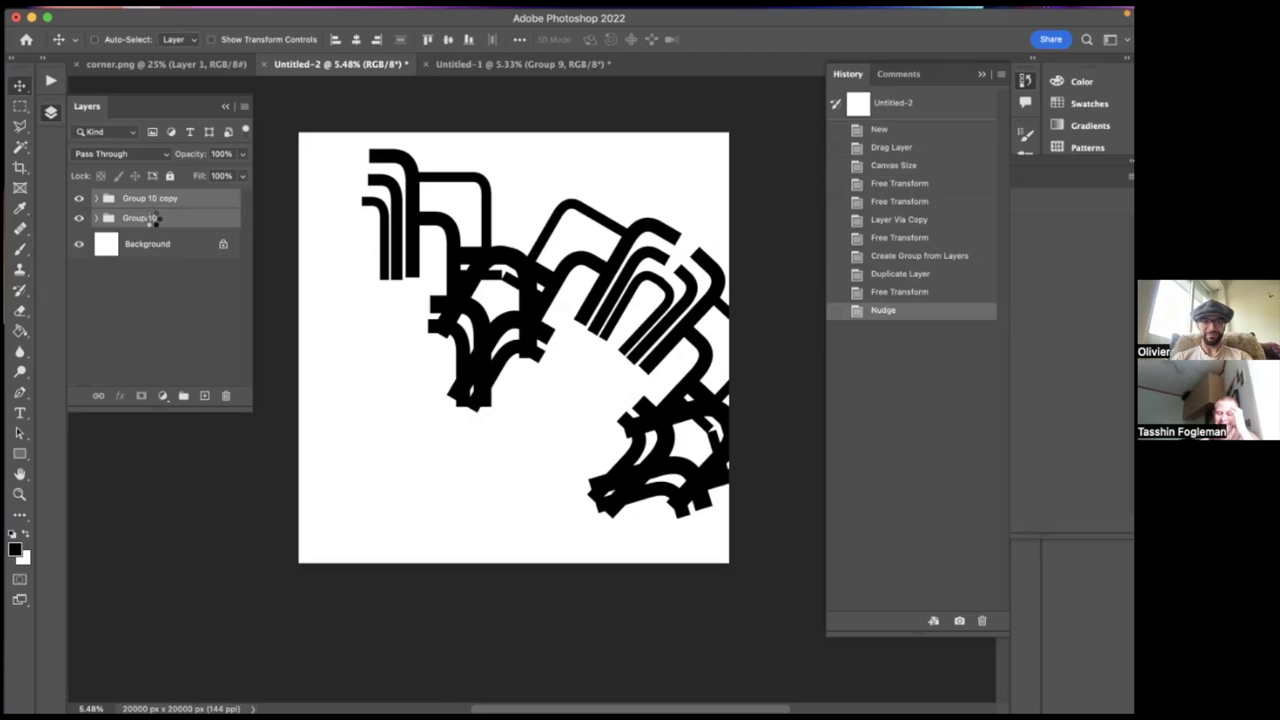
pyautogui.press('super+e')
pyautogui.press('super+t')
pyautogui.moveTo(628, 87); pyautogui.dragTo(768, 174)
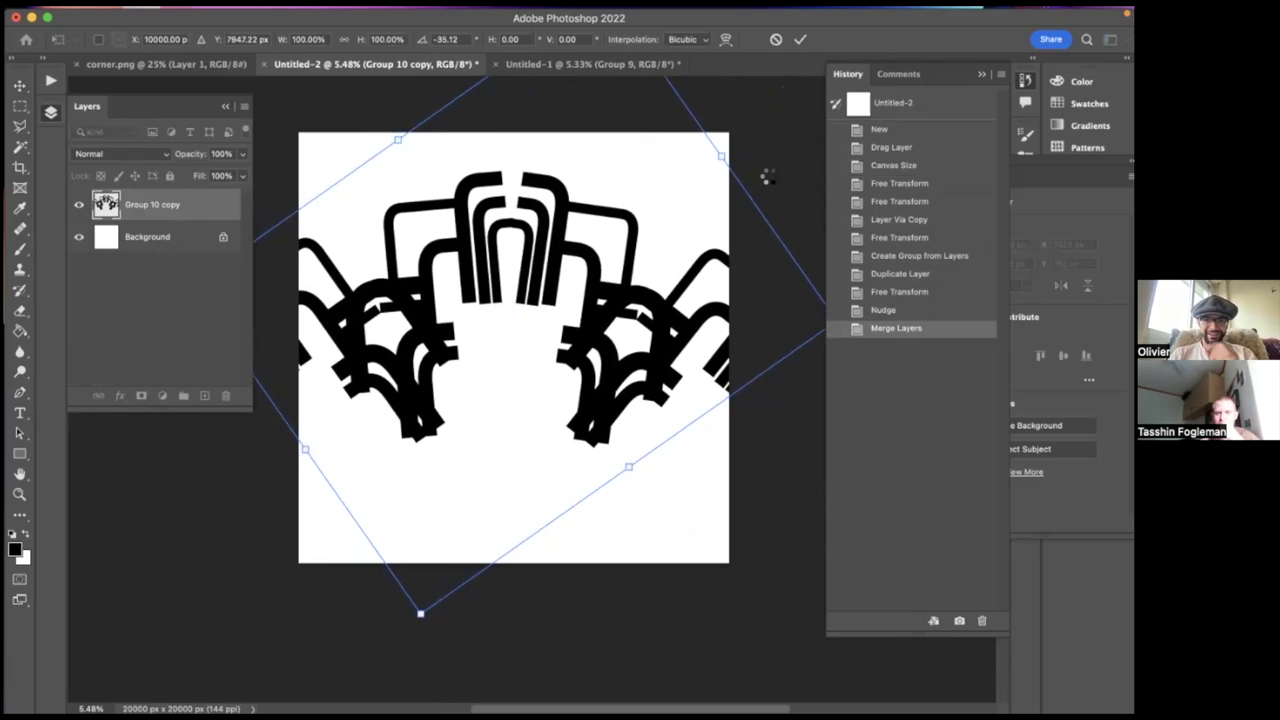
pyautogui.press('Return')
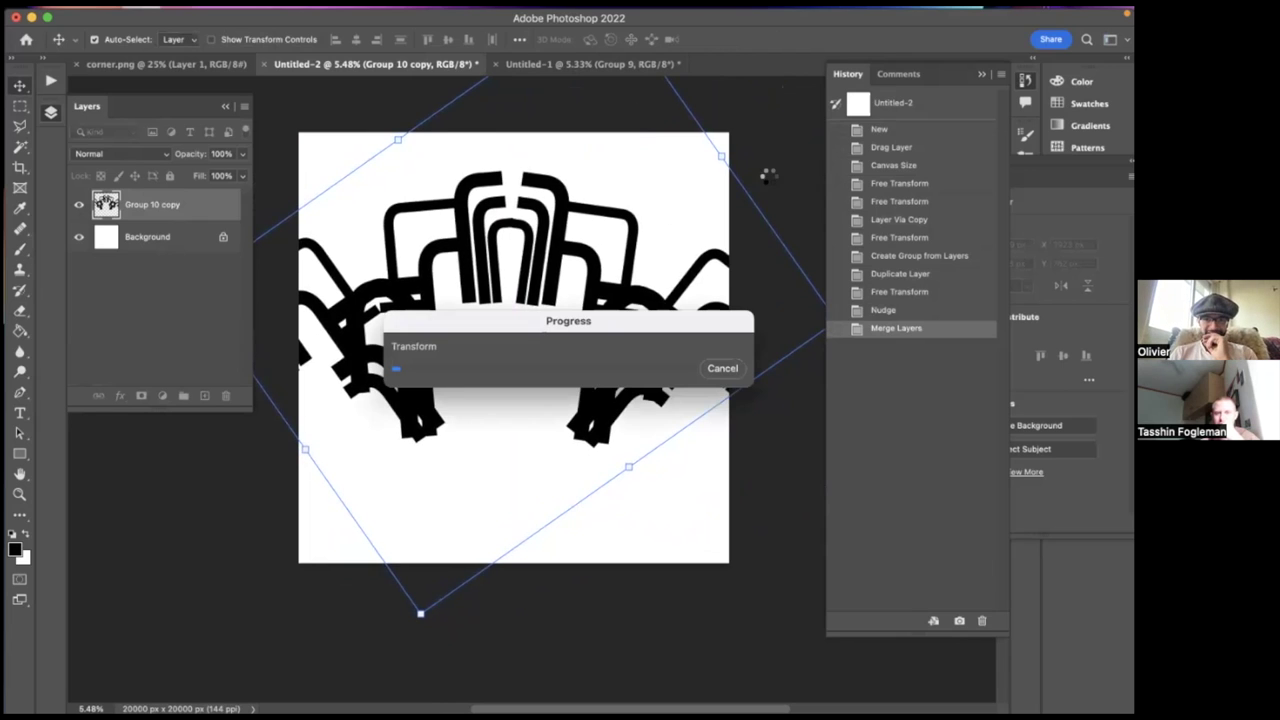
pyautogui.click(722, 368)
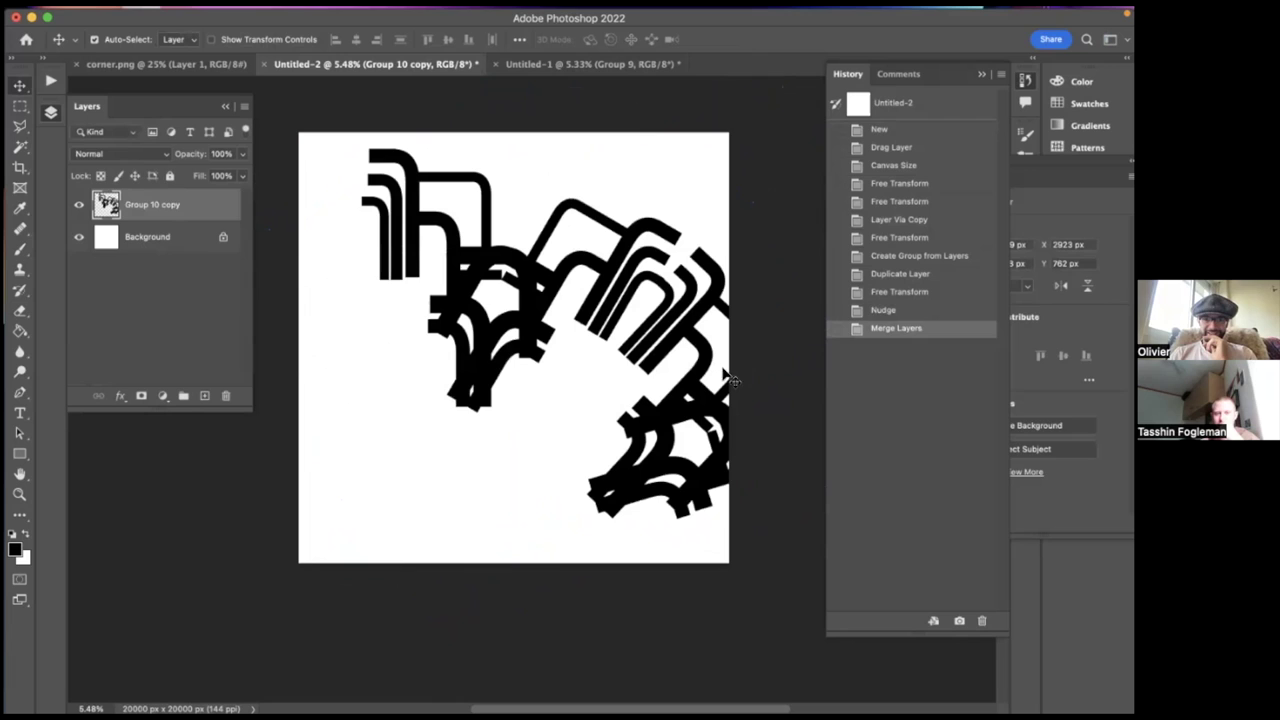
# - Undo the merge of the two pipe groups, returning to the state after the nudge
pyautogui.click(912, 310)
pyautogui.click(903, 290)
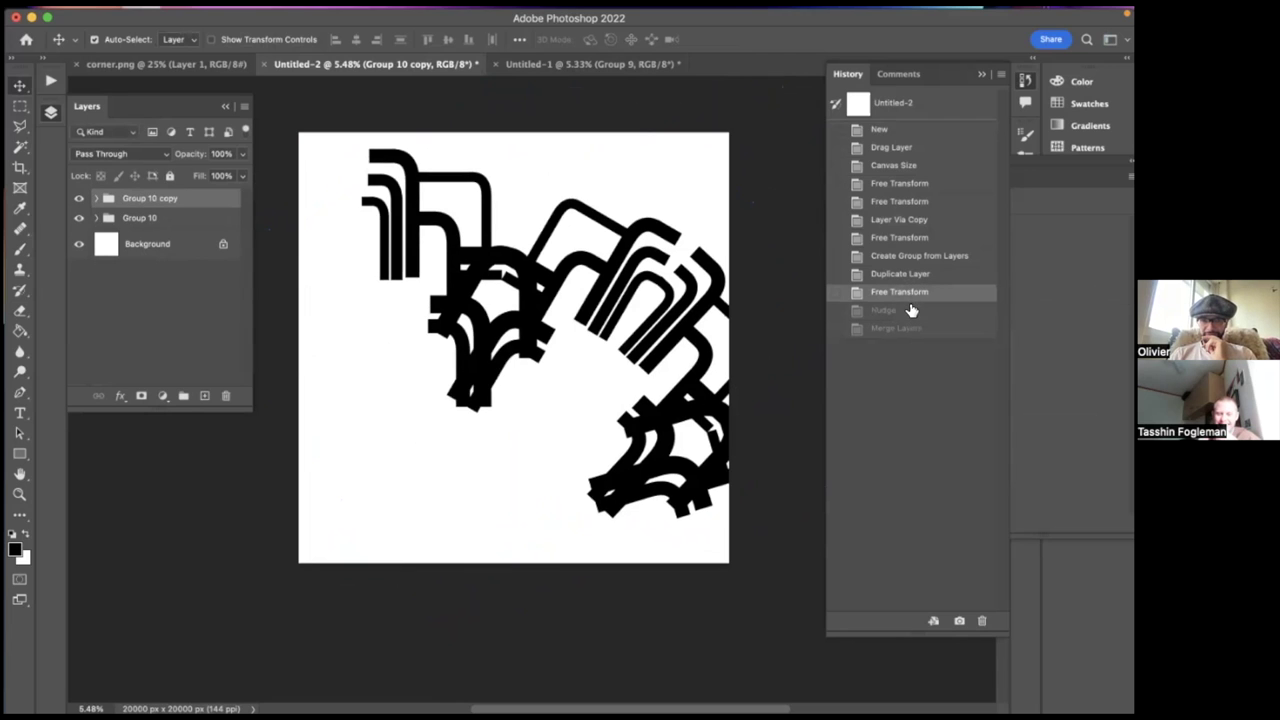
pyautogui.click(906, 310)
# - Rotate Group 10 and its copy together to about -36° and place the resulting arch upright in the canvas's upper middle
pyautogui.keyDown('shift'); pyautogui.click(157, 219); pyautogui.keyUp('shift')
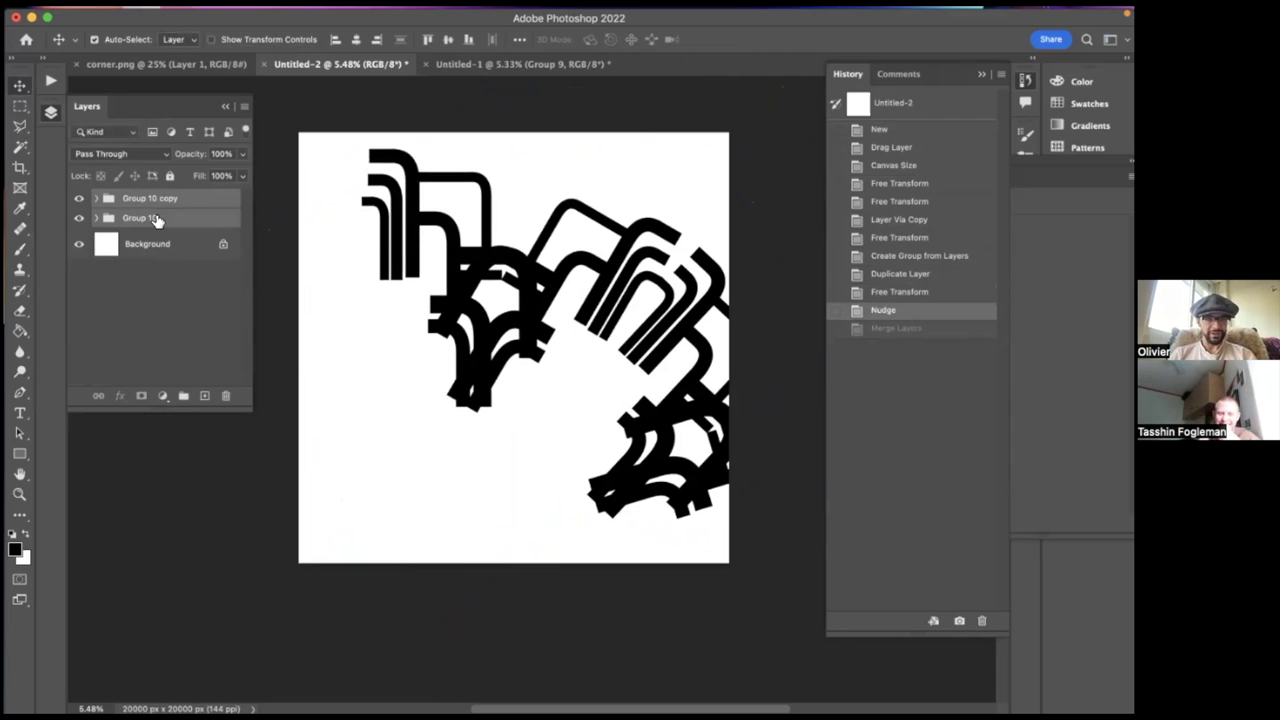
pyautogui.press('super+t')
pyautogui.moveTo(523, 122); pyautogui.dragTo(350, 171)
pyautogui.moveTo(611, 268); pyautogui.dragTo(504, 226)
pyautogui.moveTo(760, 172); pyautogui.dragTo(757, 168)
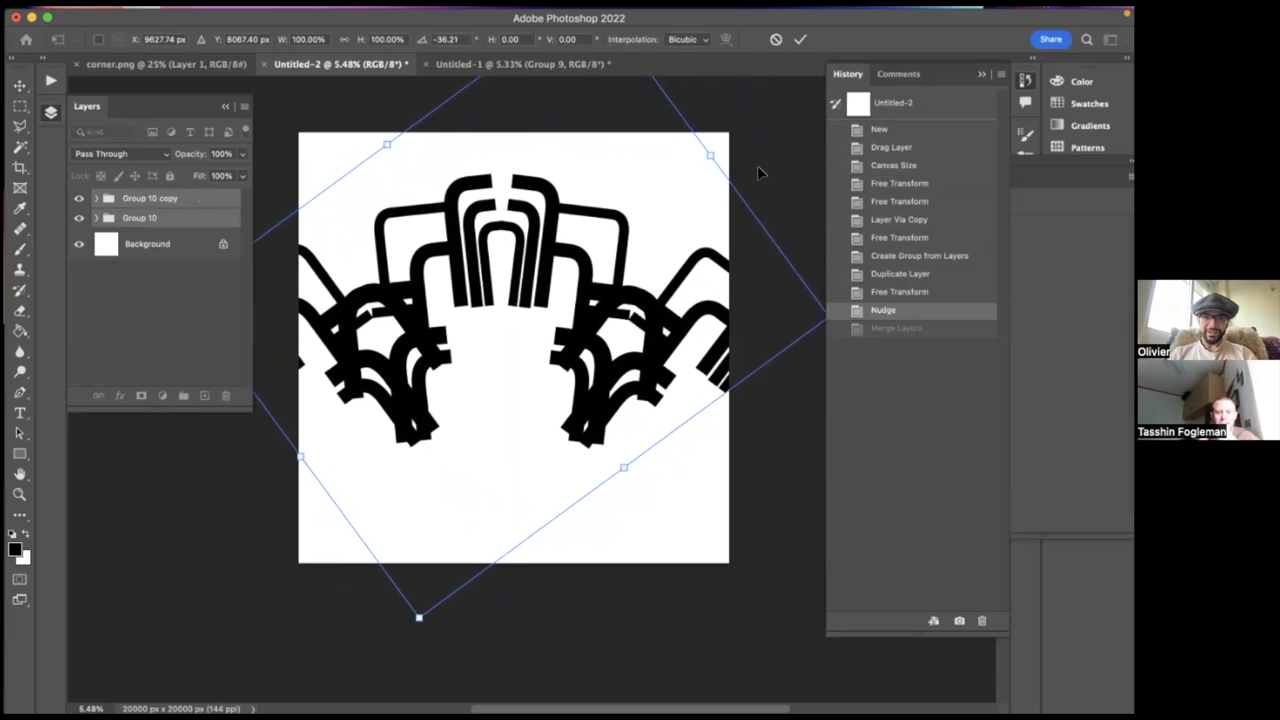
pyautogui.press('Return')
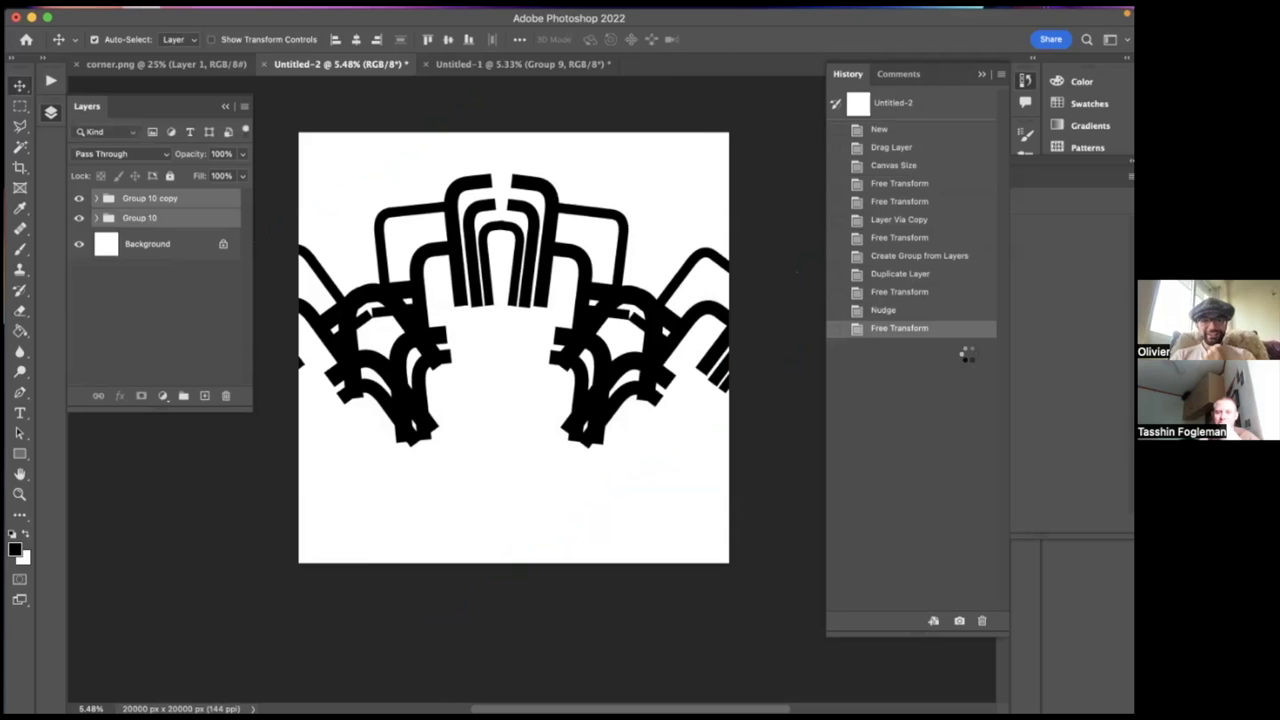
# - Nudge the Group 10 copy slightly to the right and inspect the join at the central arch
pyautogui.click(155, 200)
pyautogui.press('Right')
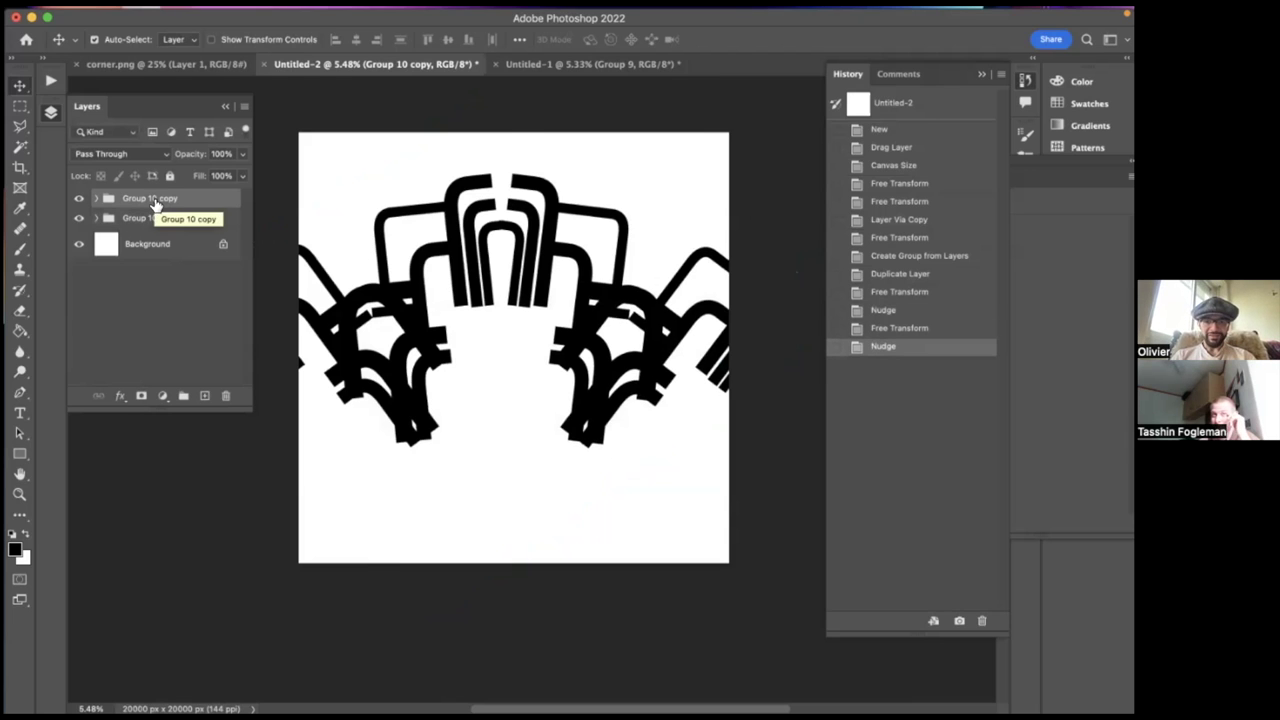
pyautogui.scroll(5, 512, 193)
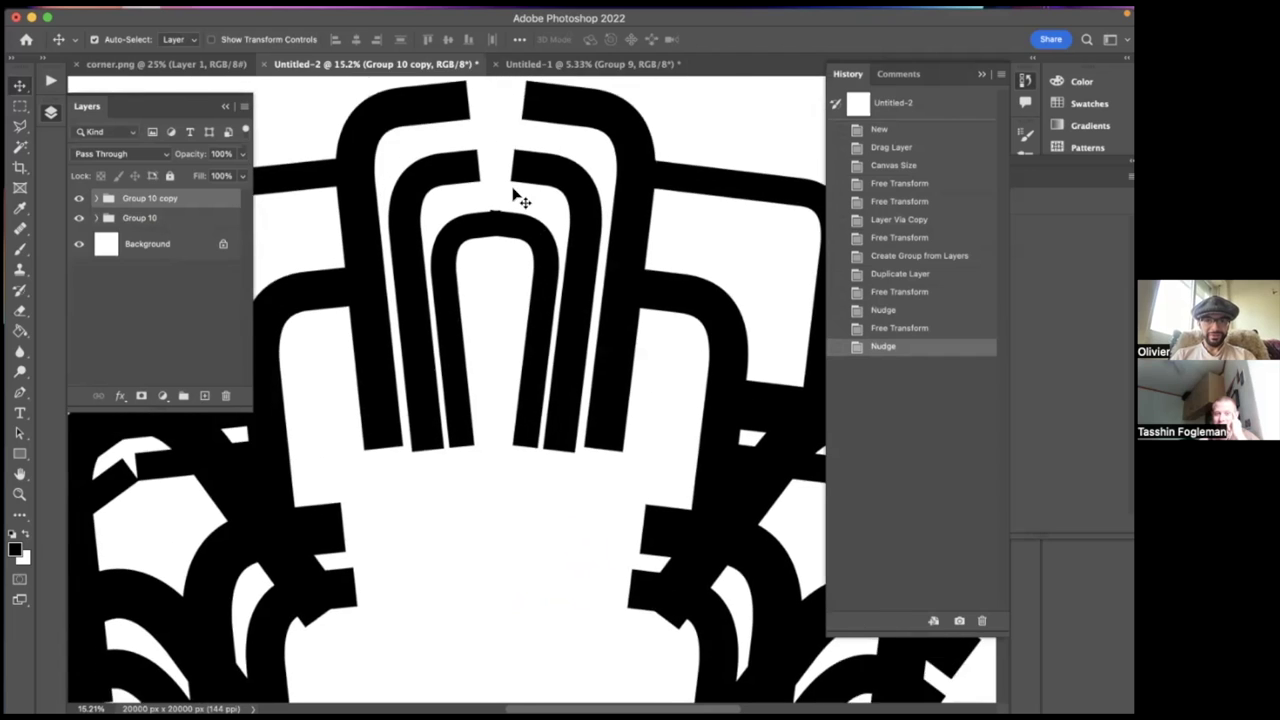
pyautogui.scroll(2, 515, 194)
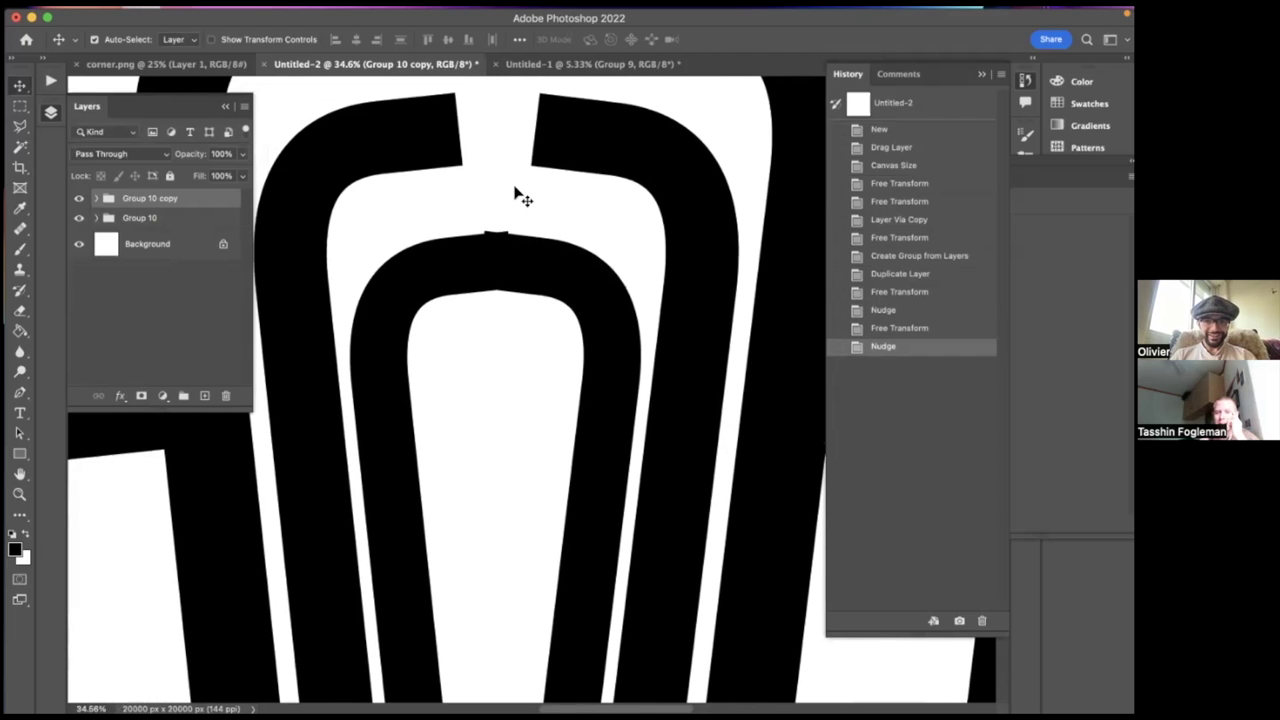
pyautogui.scroll(-6, 518, 195)
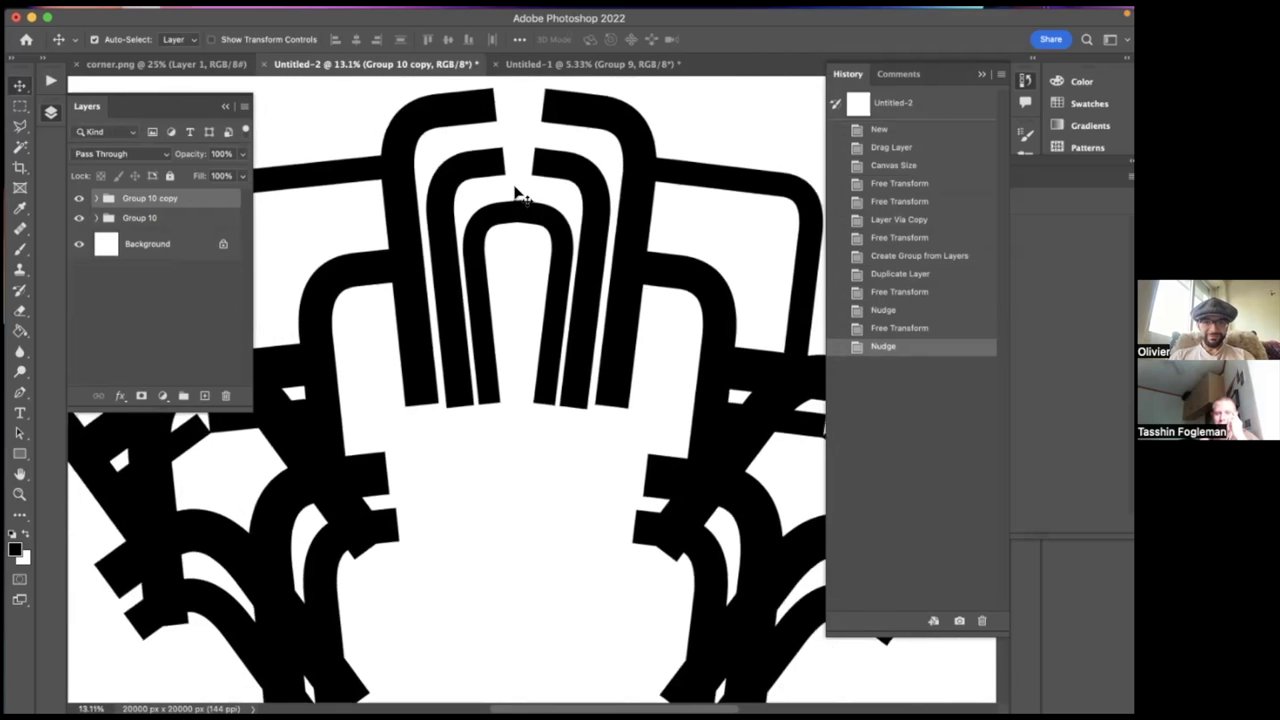
pyautogui.scroll(-3, 518, 196)
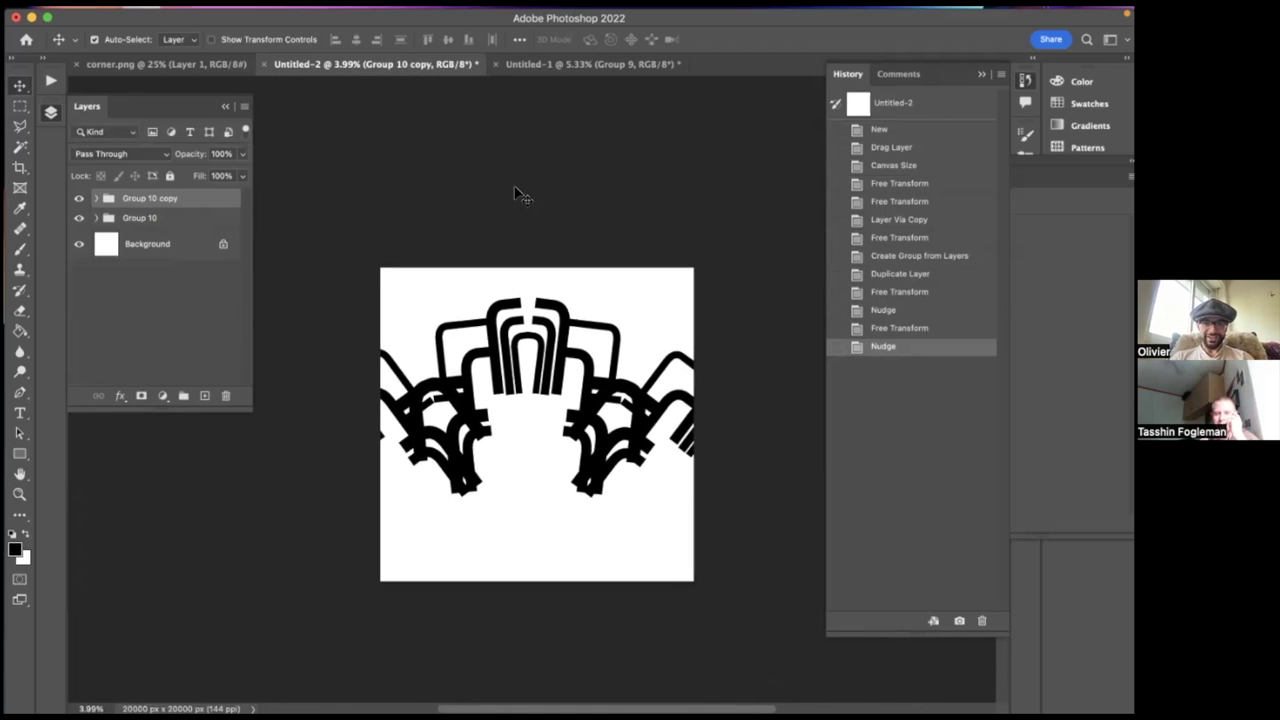
pyautogui.keyDown('shift'); pyautogui.click(175, 219); pyautogui.keyUp('shift')
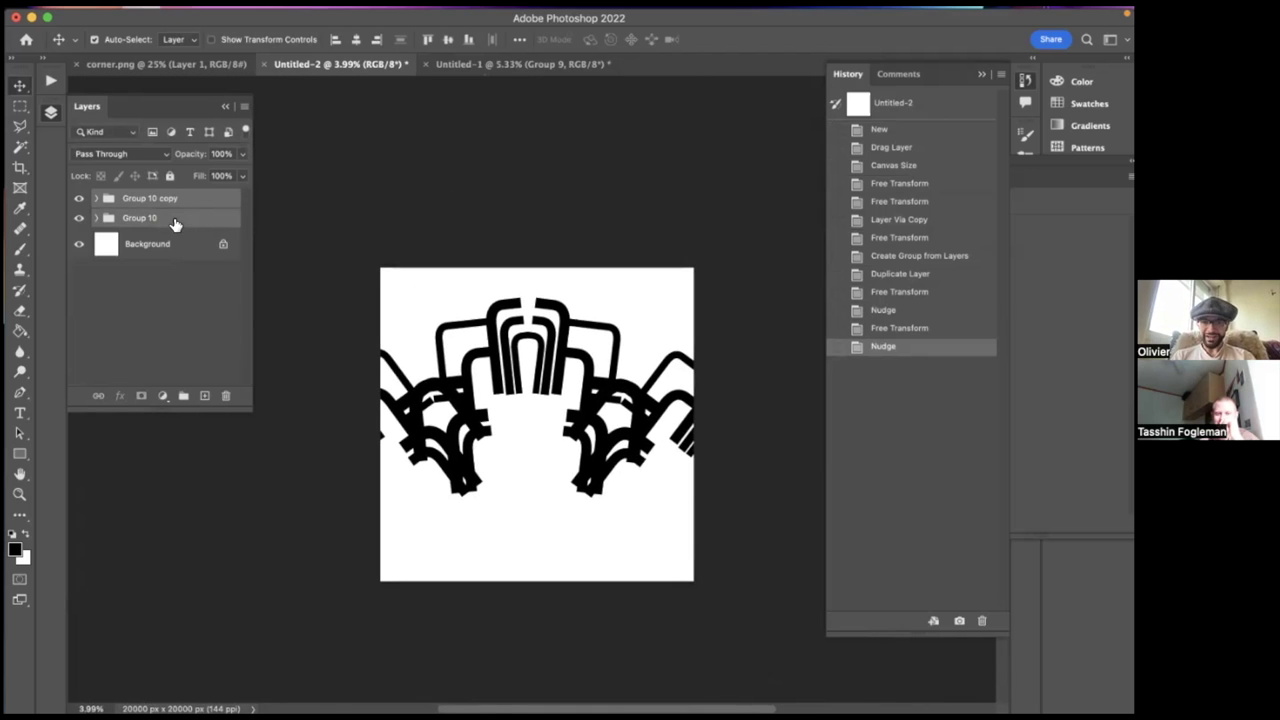
pyautogui.keyDown('super'); pyautogui.click(175, 219); pyautogui.keyUp('super')
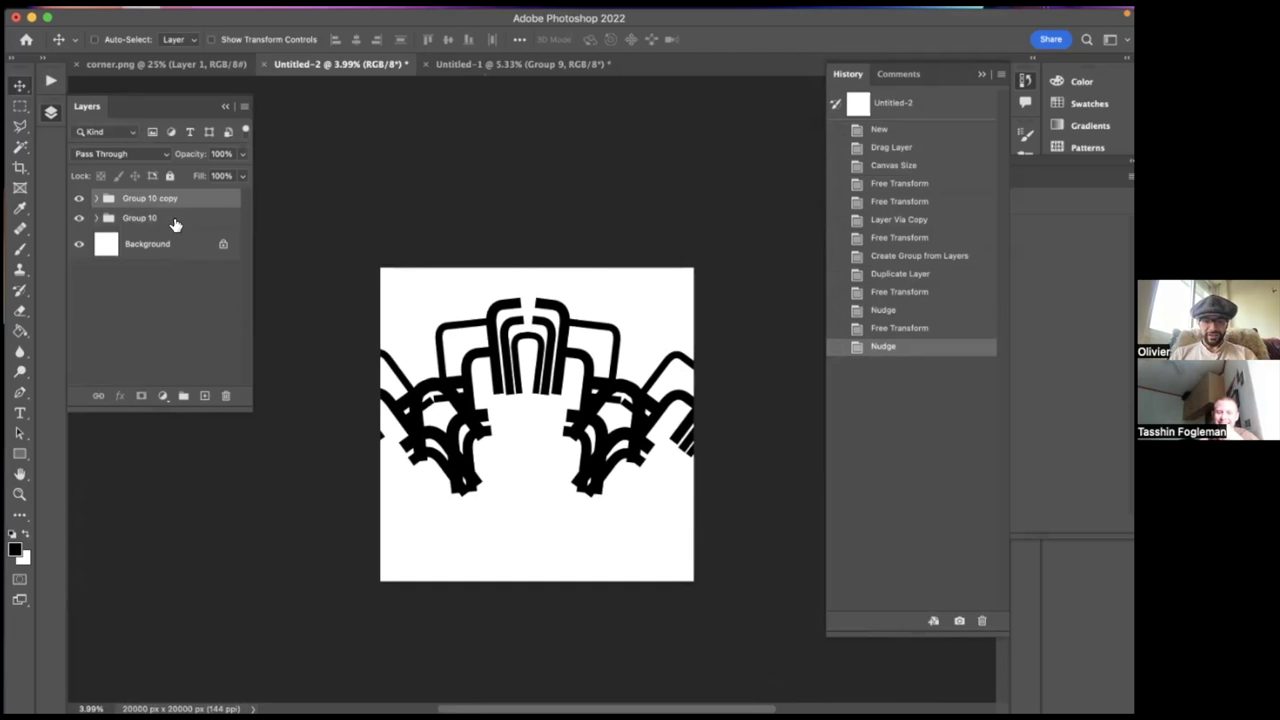
pyautogui.click(210, 15)
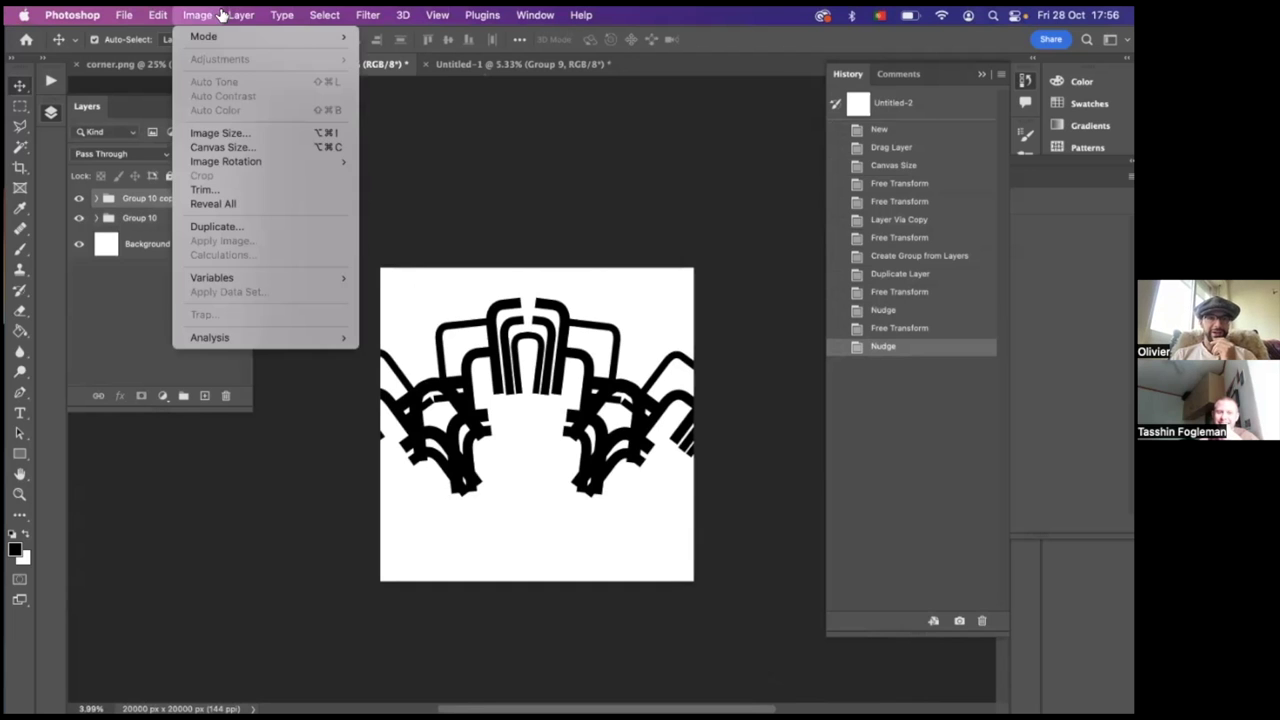
pyautogui.click(223, 148)
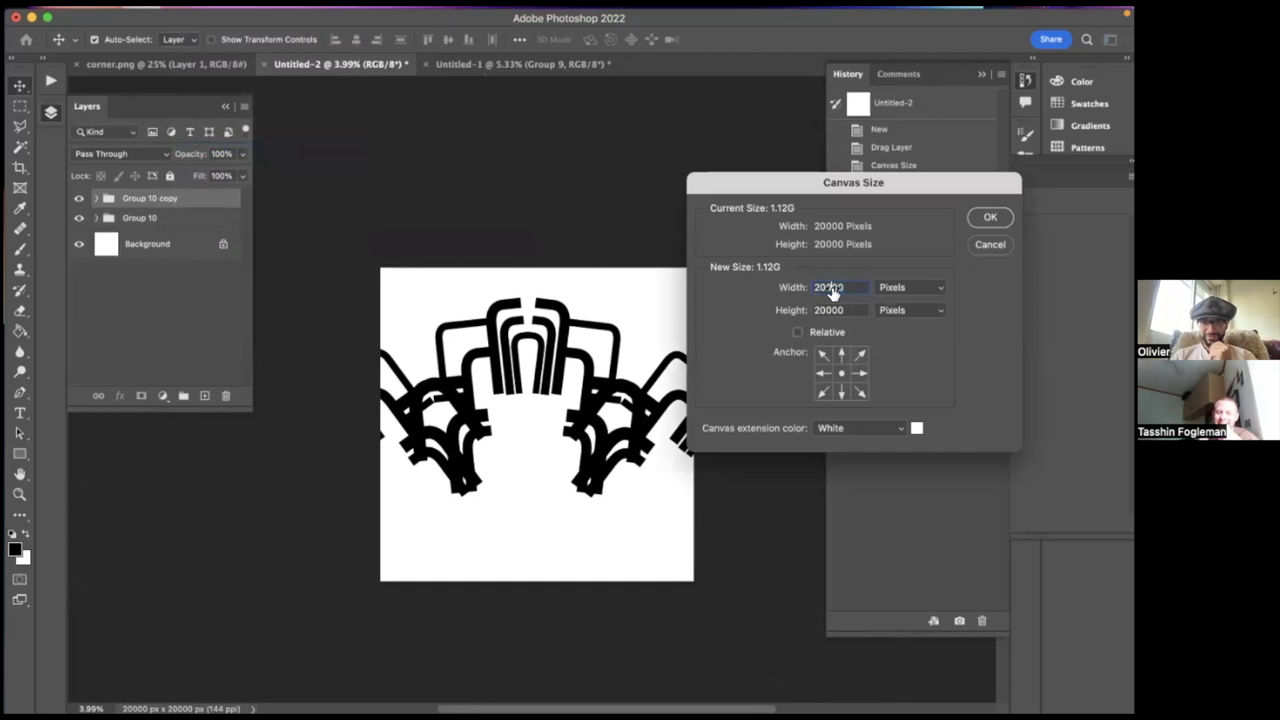
pyautogui.press('Escape')
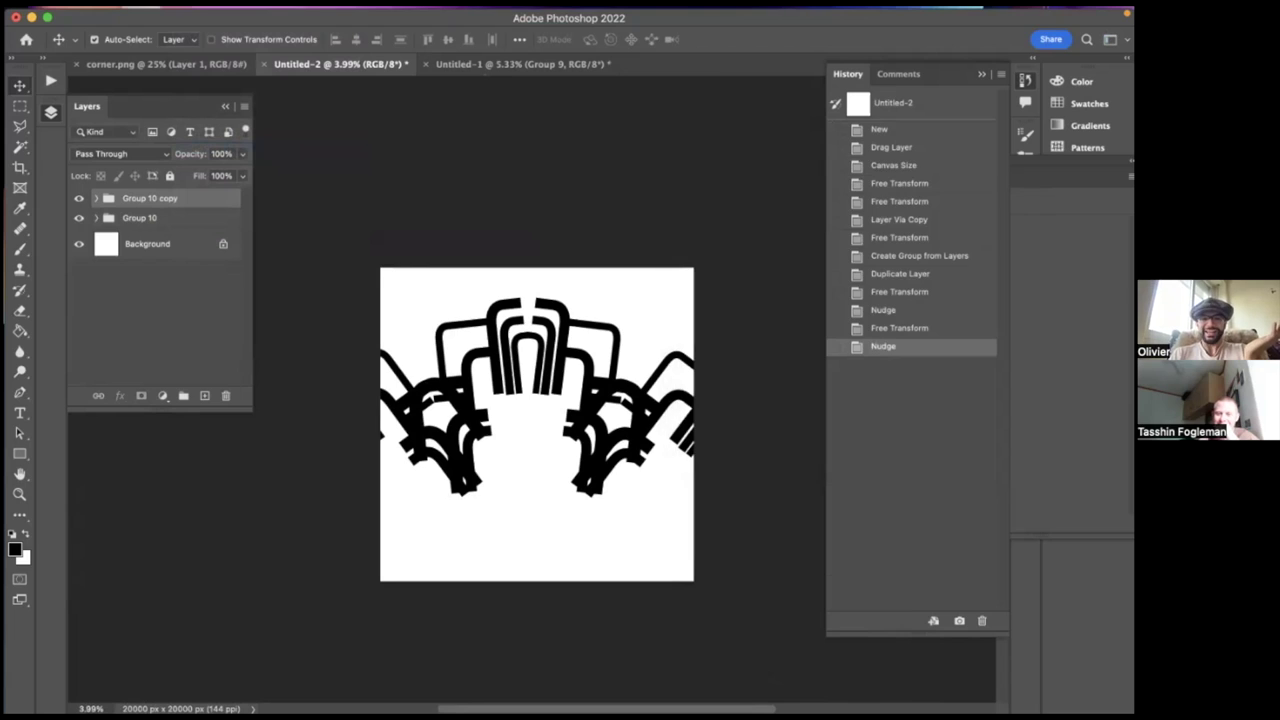
# - Flatten the Group 10 copy and Group 10, and merge them into a single pipe layer above the background
pyautogui.press('super+e')
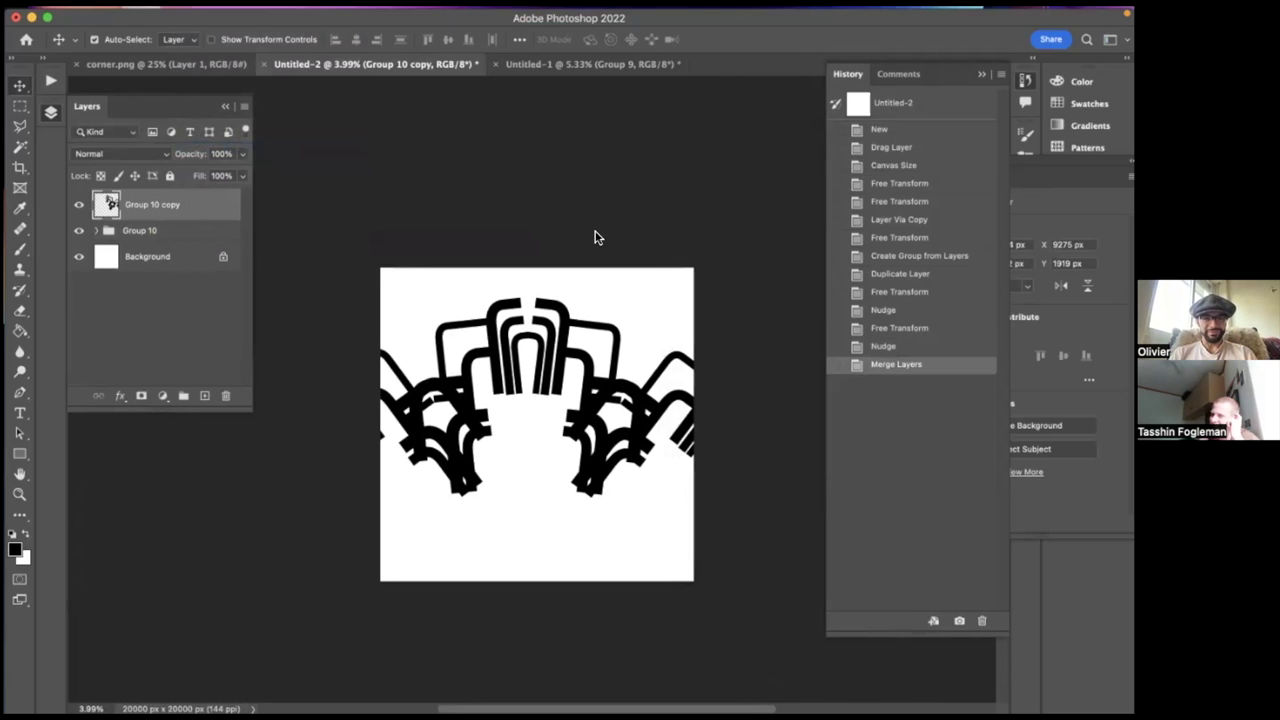
pyautogui.press('super+a')
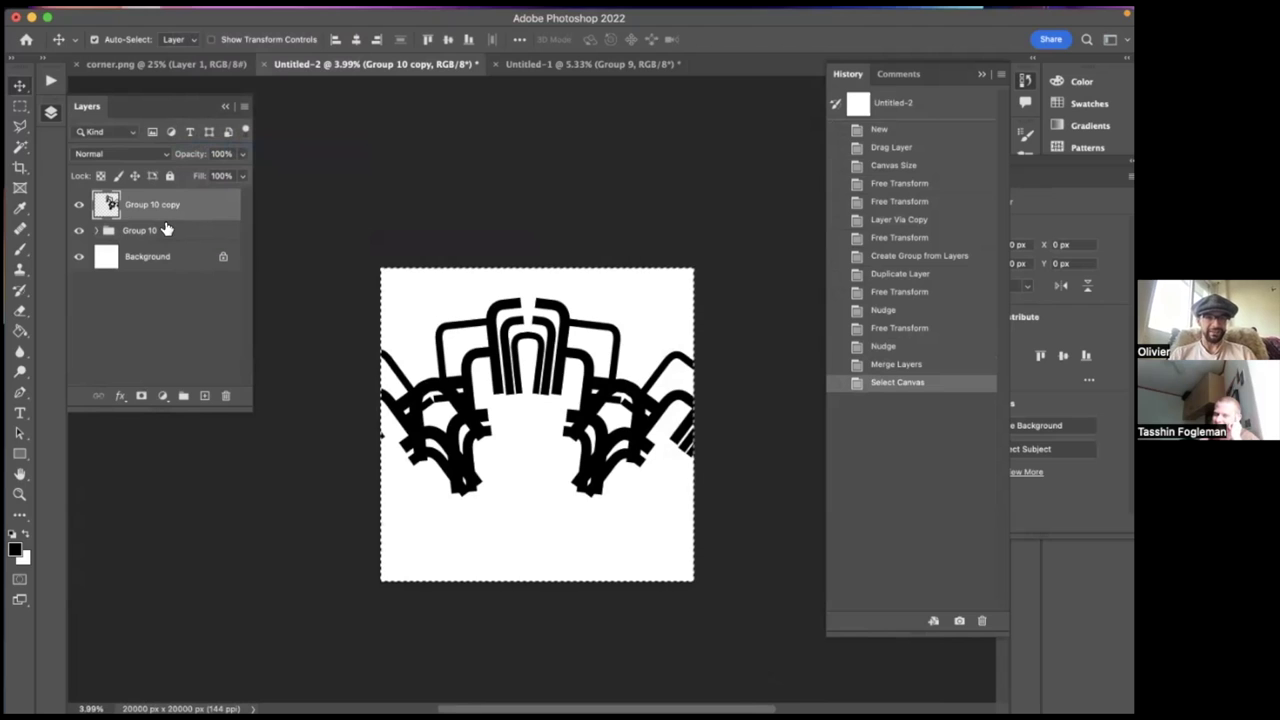
pyautogui.press('super+d')
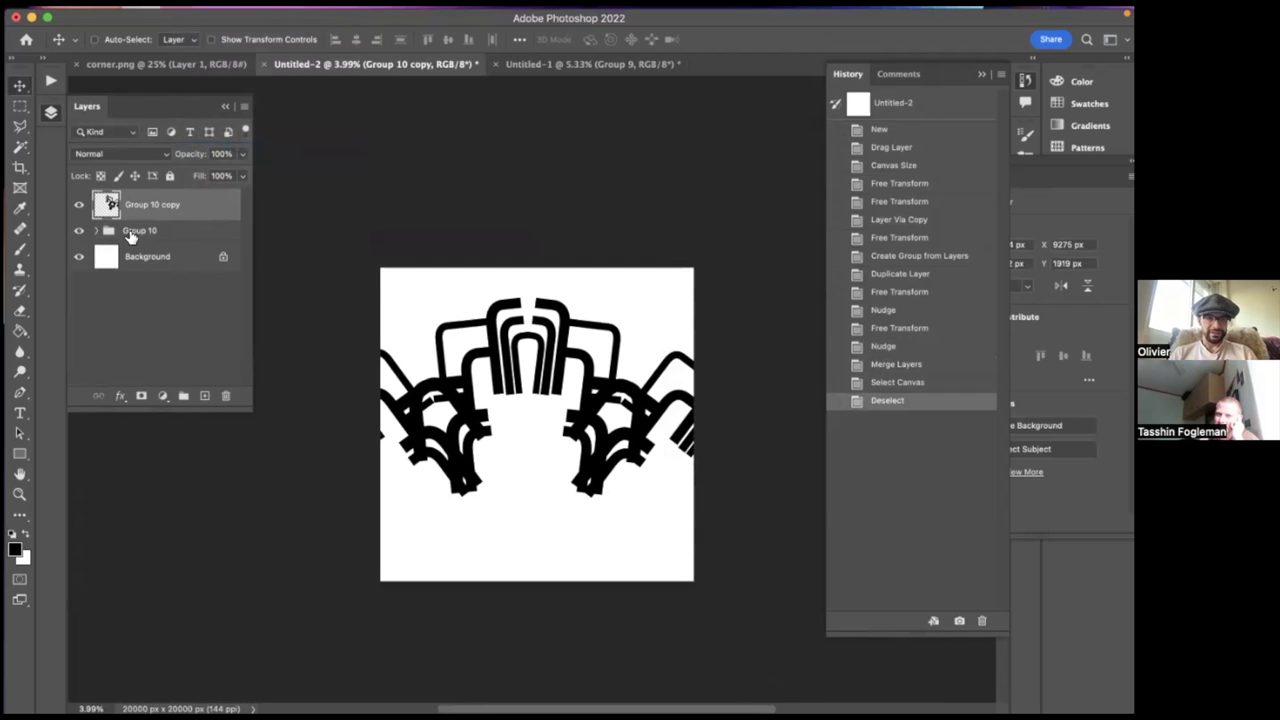
pyautogui.click(108, 231)
pyautogui.press('super+e')
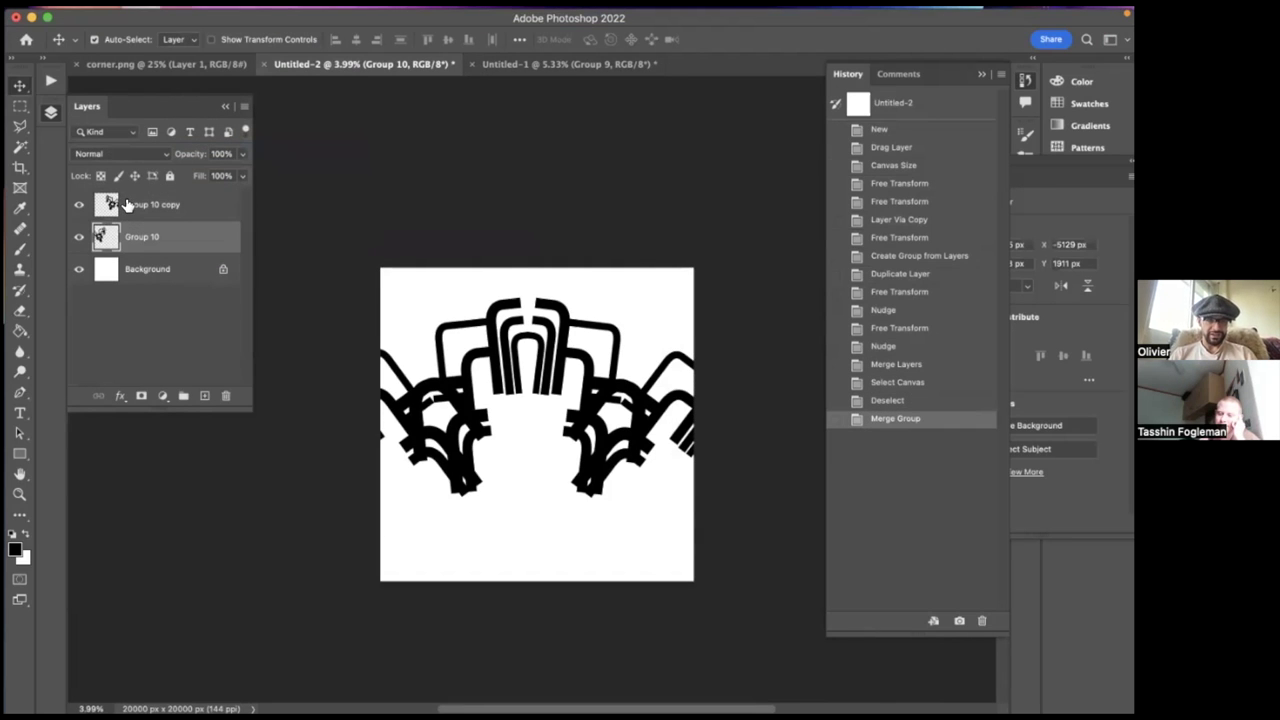
pyautogui.click(127, 205)
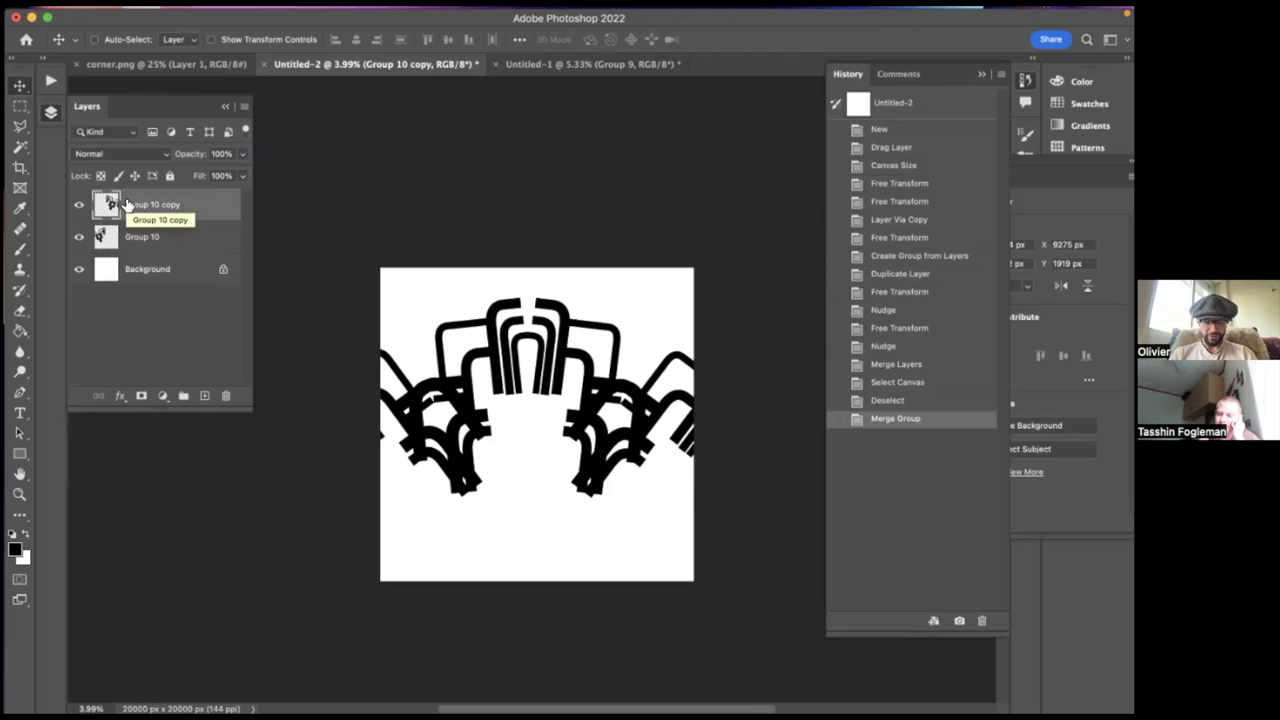
pyautogui.press('super+e')
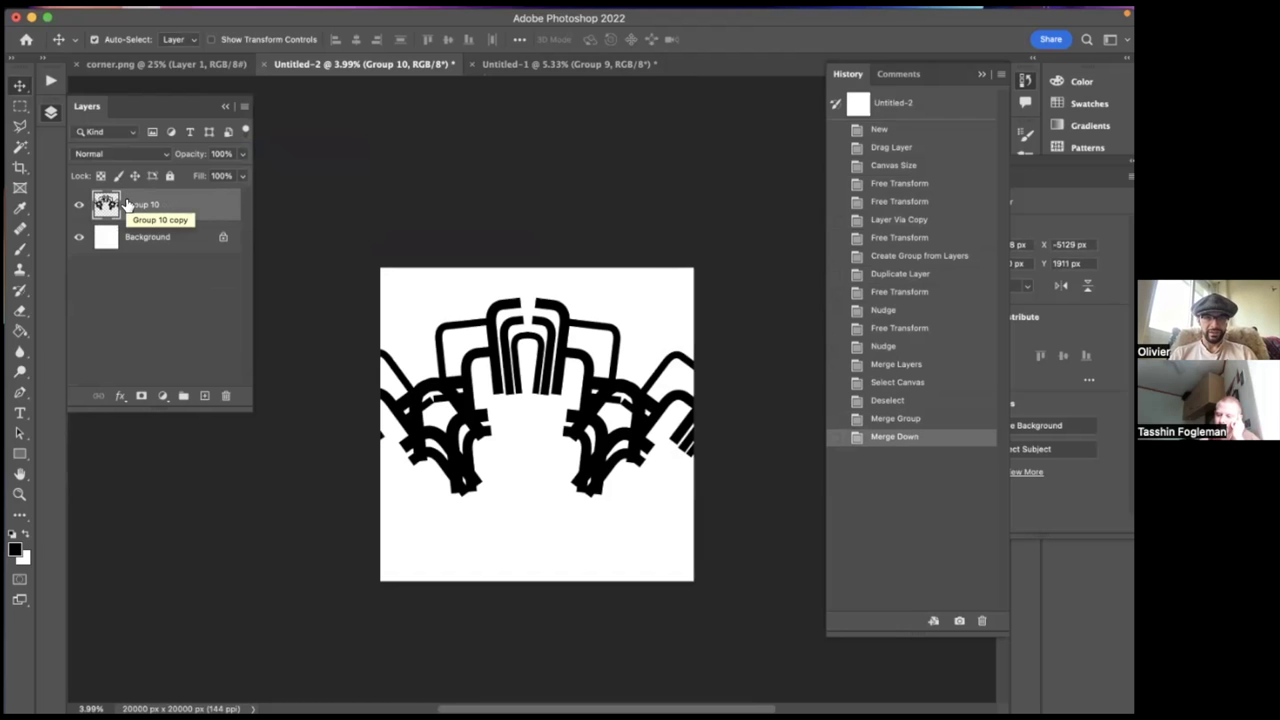
# - Scale the merged Group 10 arch to about 56.4% and place it centred near the top of the canvas
pyautogui.press('super+t')
pyautogui.moveTo(755, 294); pyautogui.dragTo(661, 346)
pyautogui.moveTo(592, 378); pyautogui.dragTo(600, 336)
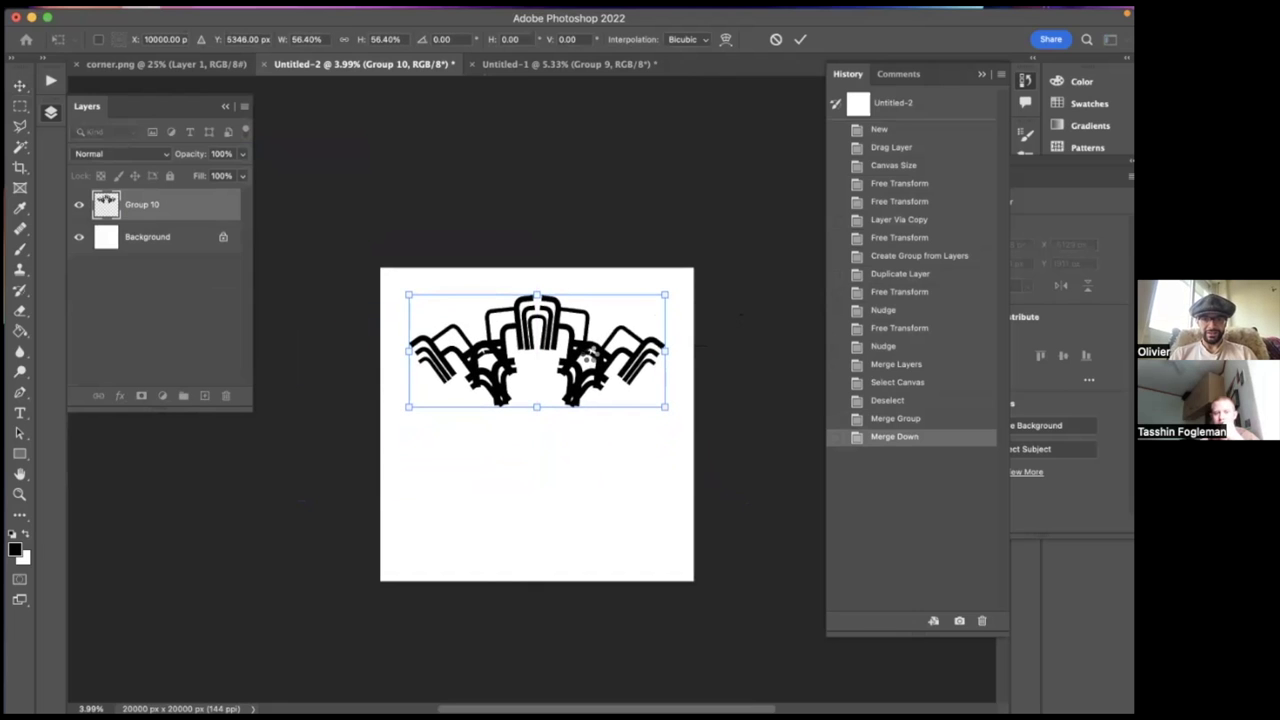
pyautogui.press('Return')
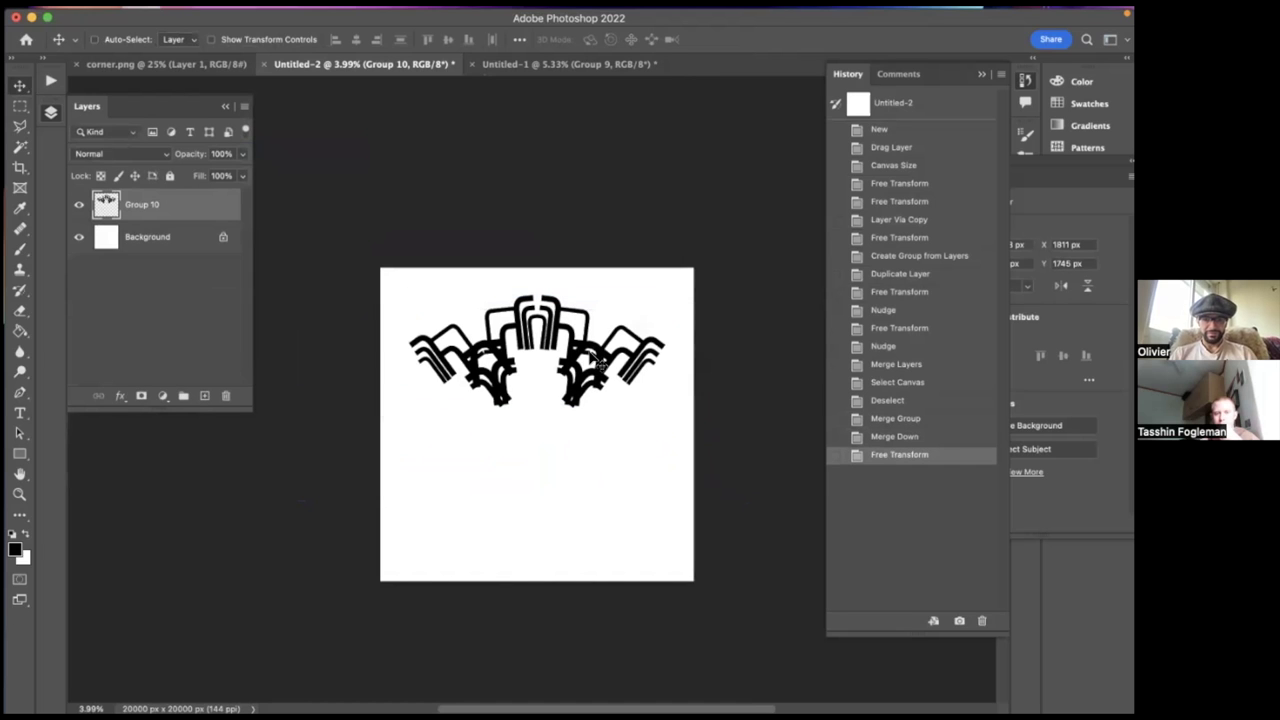
# - Duplicate the Group 10 arch, rotate the copy to about -46° and place it at the lower left of the original
pyautogui.press('super+j')
pyautogui.press('super+t')
pyautogui.moveTo(709, 280); pyautogui.dragTo(608, 176)
pyautogui.moveTo(552, 304); pyautogui.dragTo(344, 407)
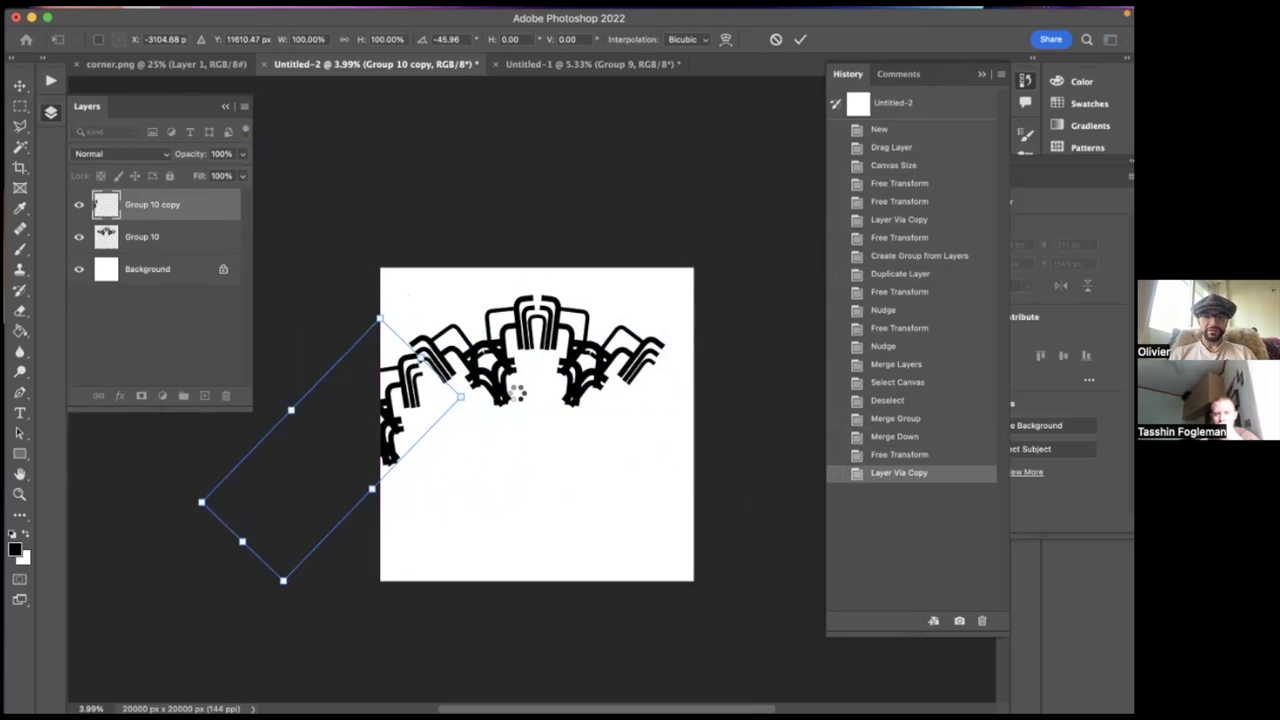
pyautogui.press('Return')
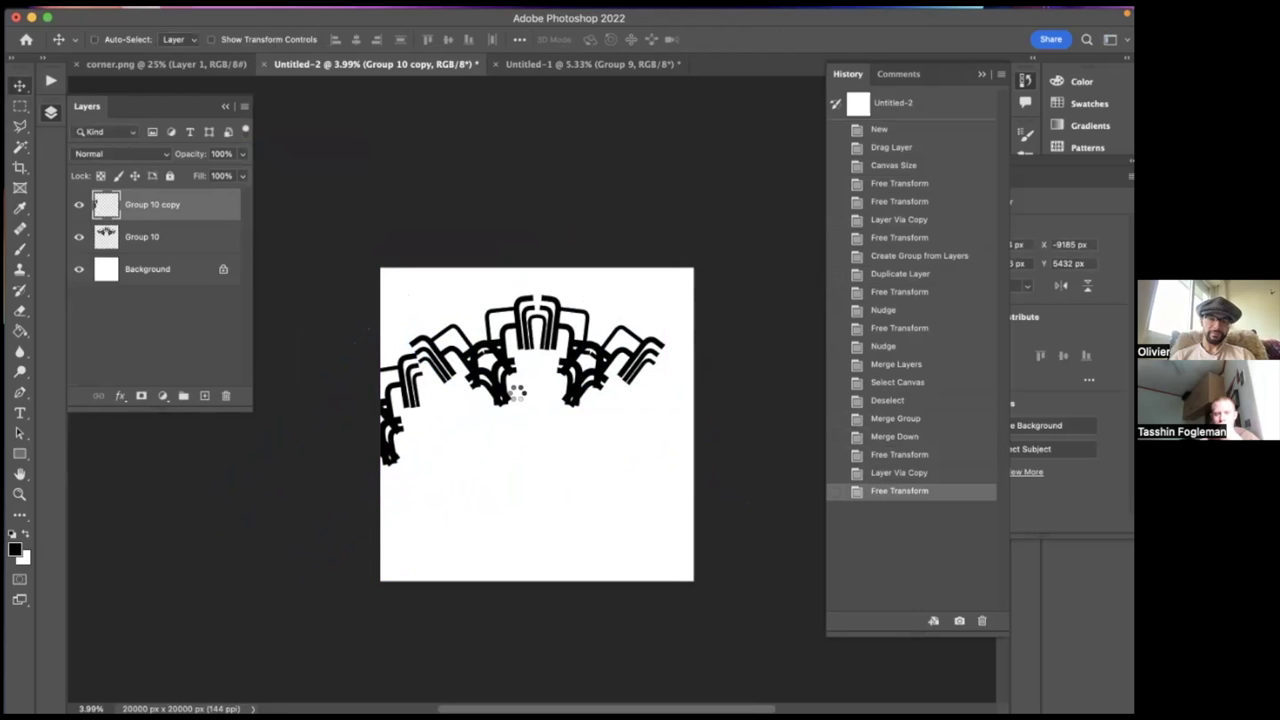
# - Rotate the Group 10 copy by about another -40.5° and fine-position its upper end over the left end of the original arch
pyautogui.hotkey('ctrl', 't')
pyautogui.moveTo(510, 363); pyautogui.dragTo(440, 283)
pyautogui.moveTo(333, 428); pyautogui.dragTo(403, 459)
pyautogui.press('Up')
pyautogui.press('Up')
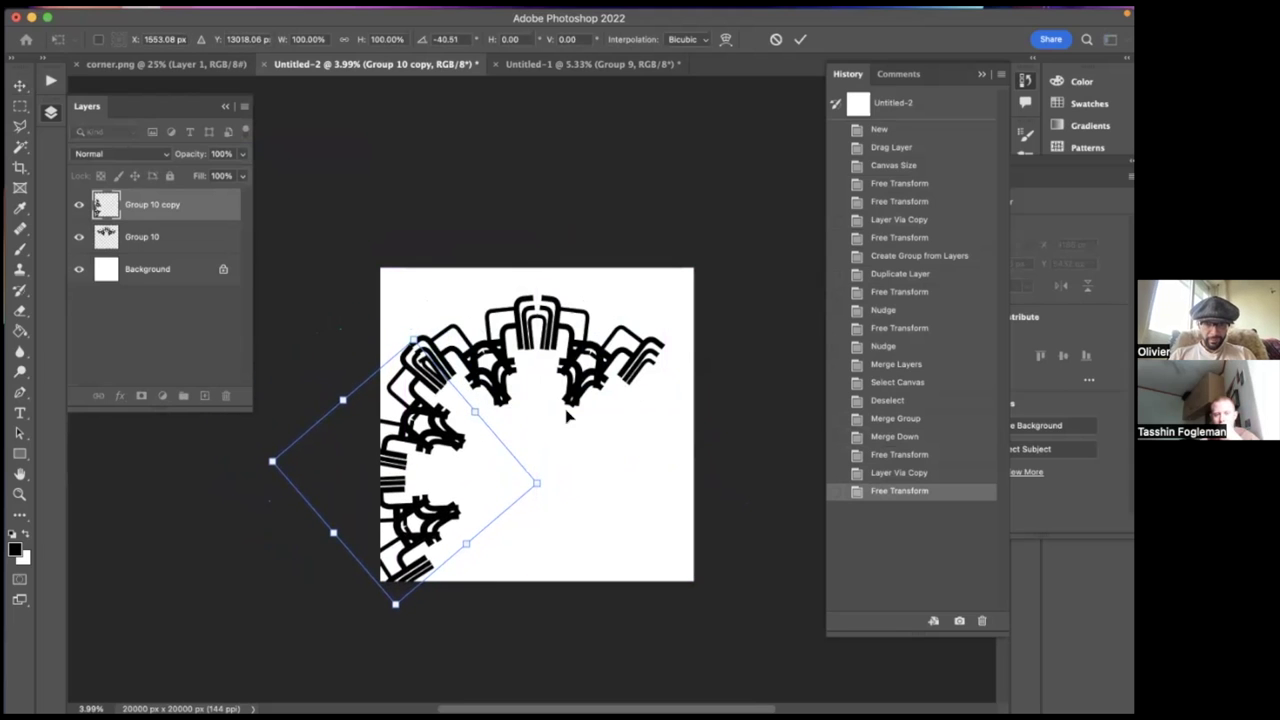
pyautogui.press('Up')
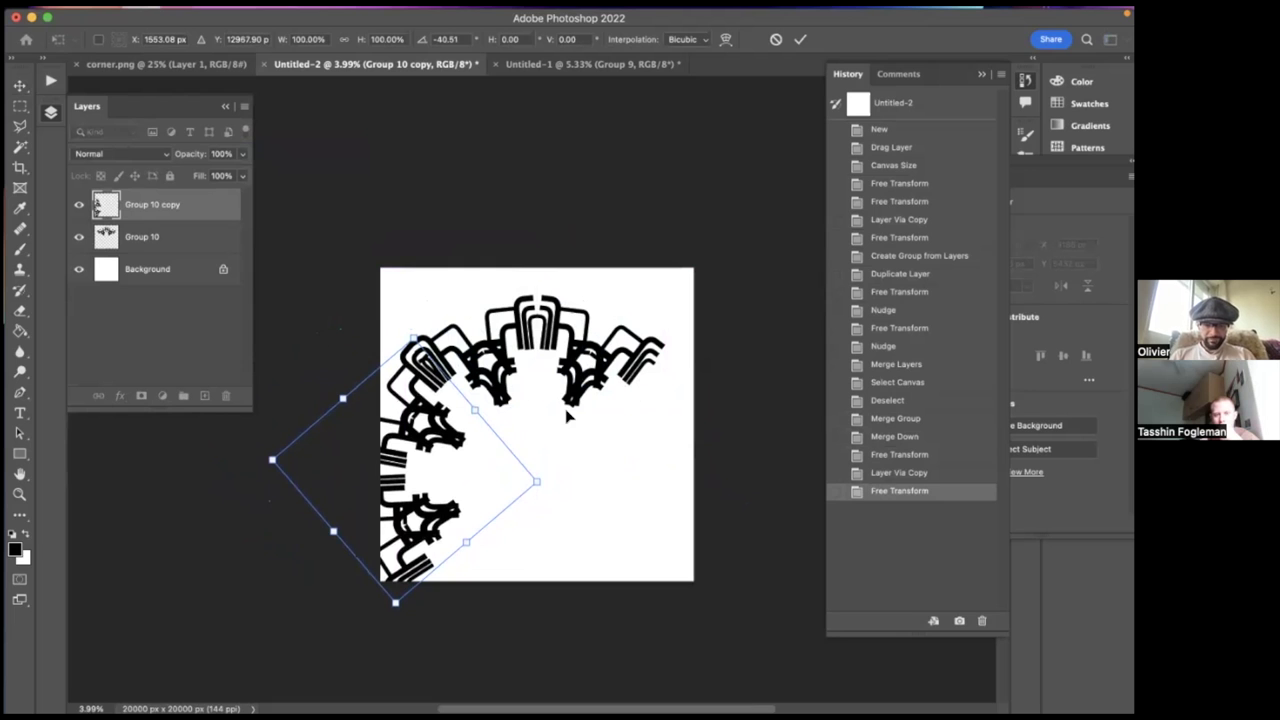
pyautogui.scroll(8, 527, 403)
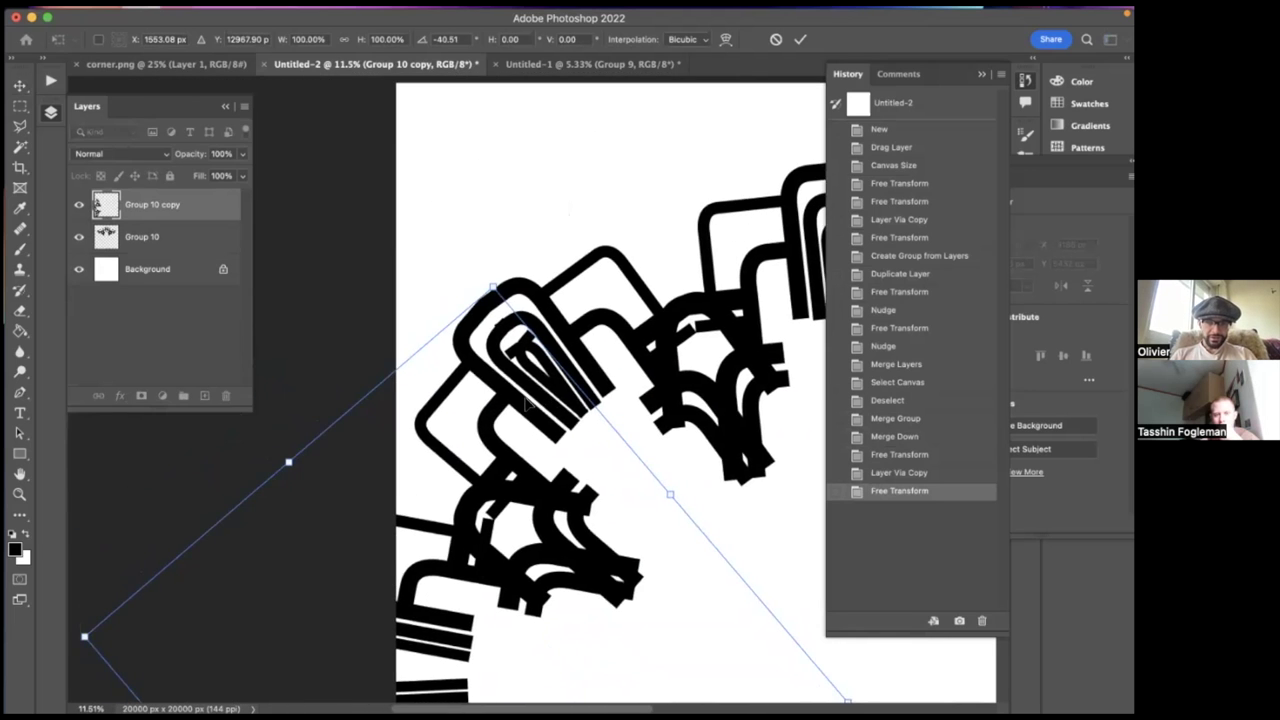
pyautogui.scroll(3, 457, 378)
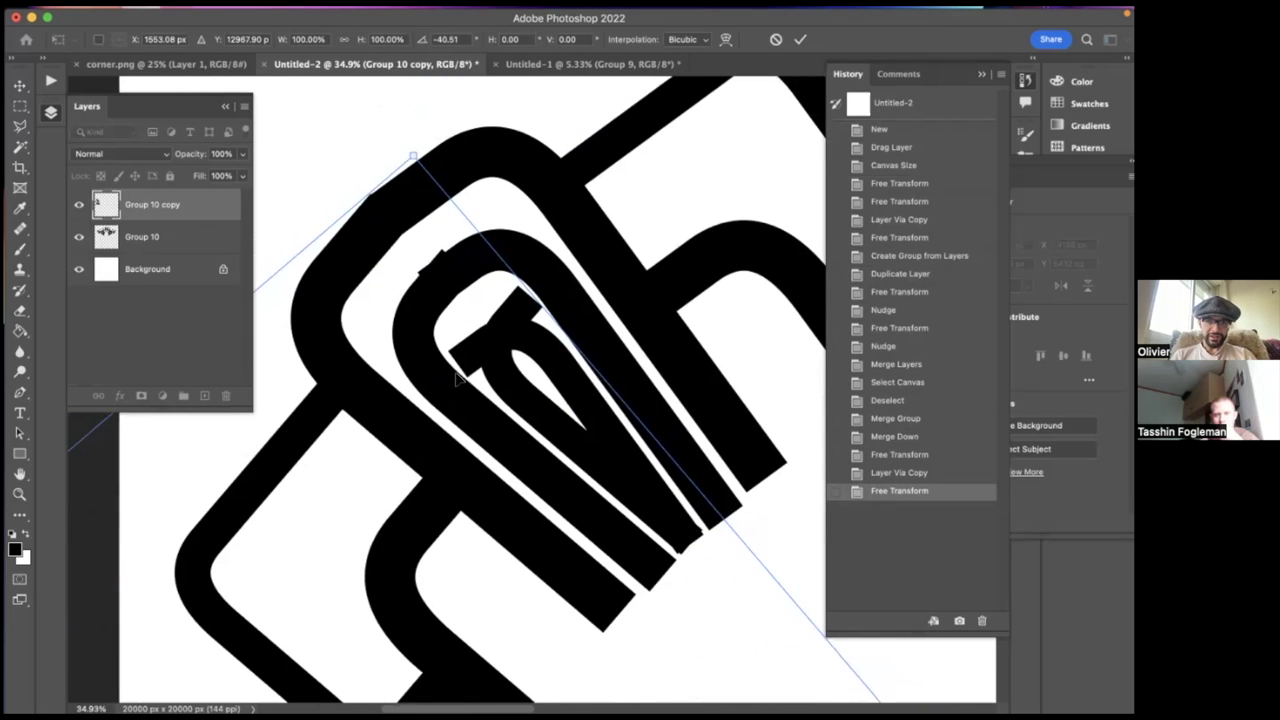
pyautogui.press('Down')
pyautogui.press('Down')
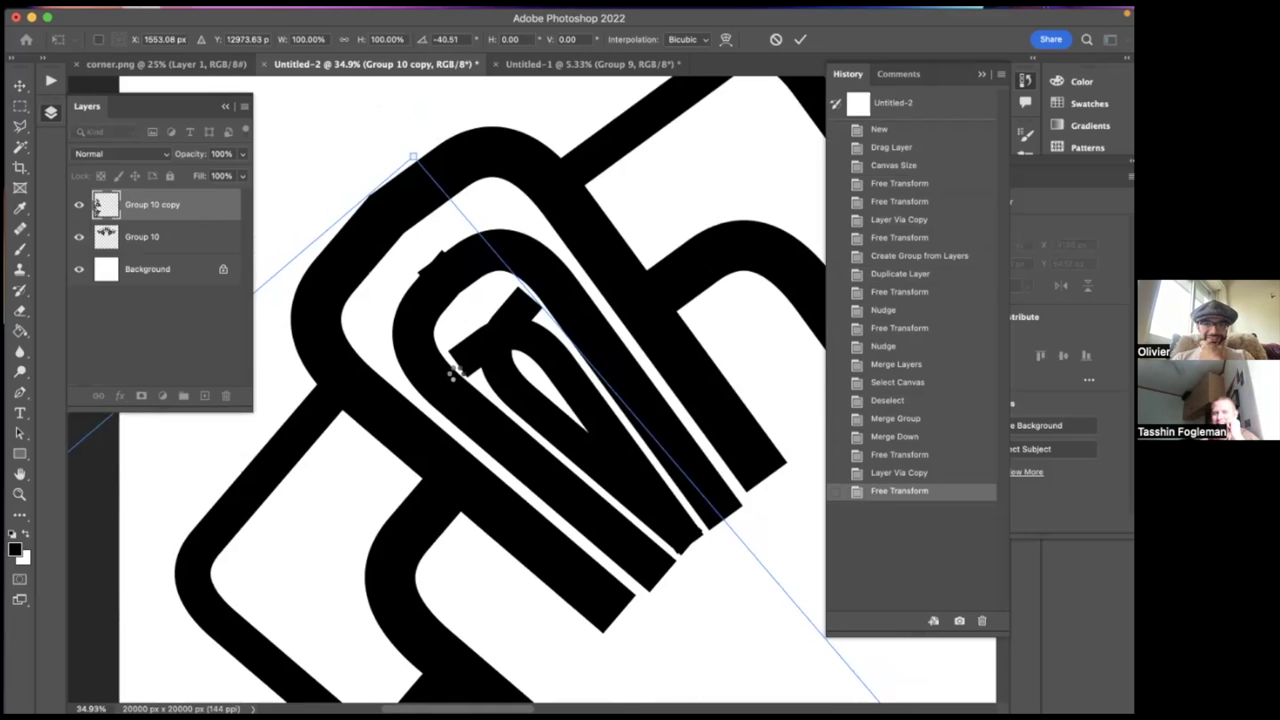
pyautogui.press('Return')
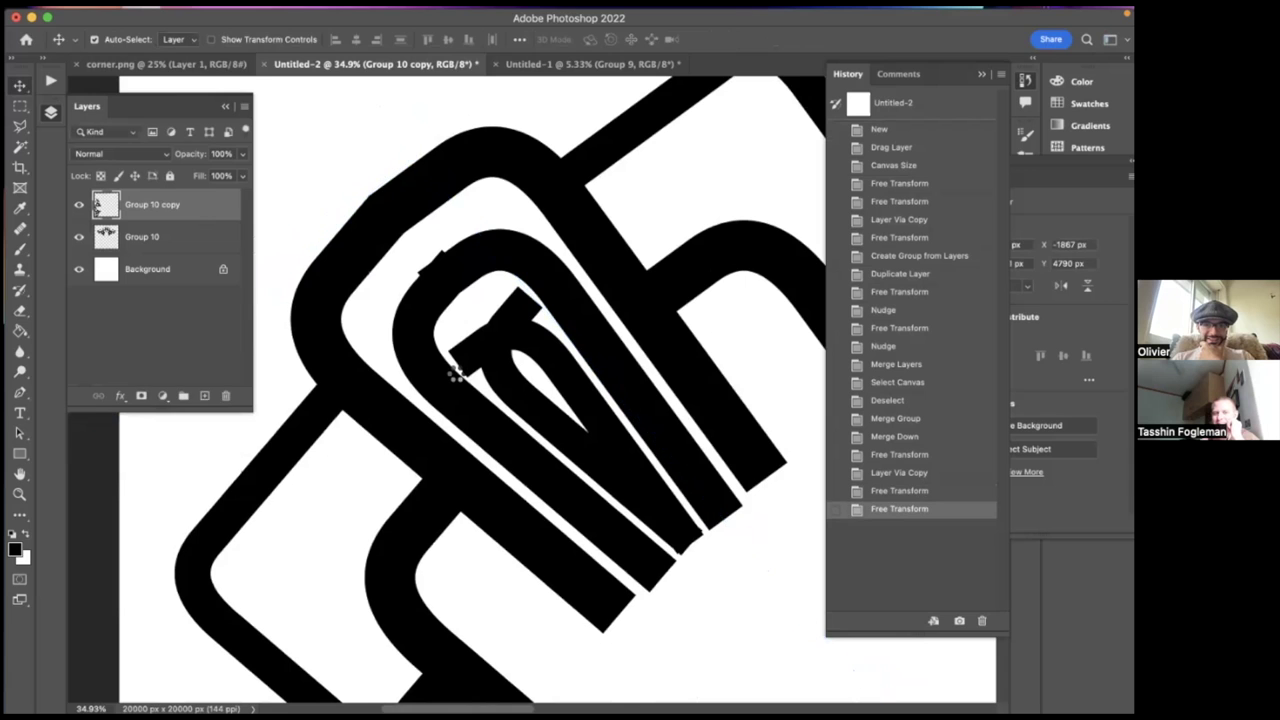
# - Try a duplicate of Group 10 copy mirrored with -100% width, placed over the right end of the top arch
pyautogui.scroll(-6, 455, 372)
pyautogui.scroll(-2, 455, 372)
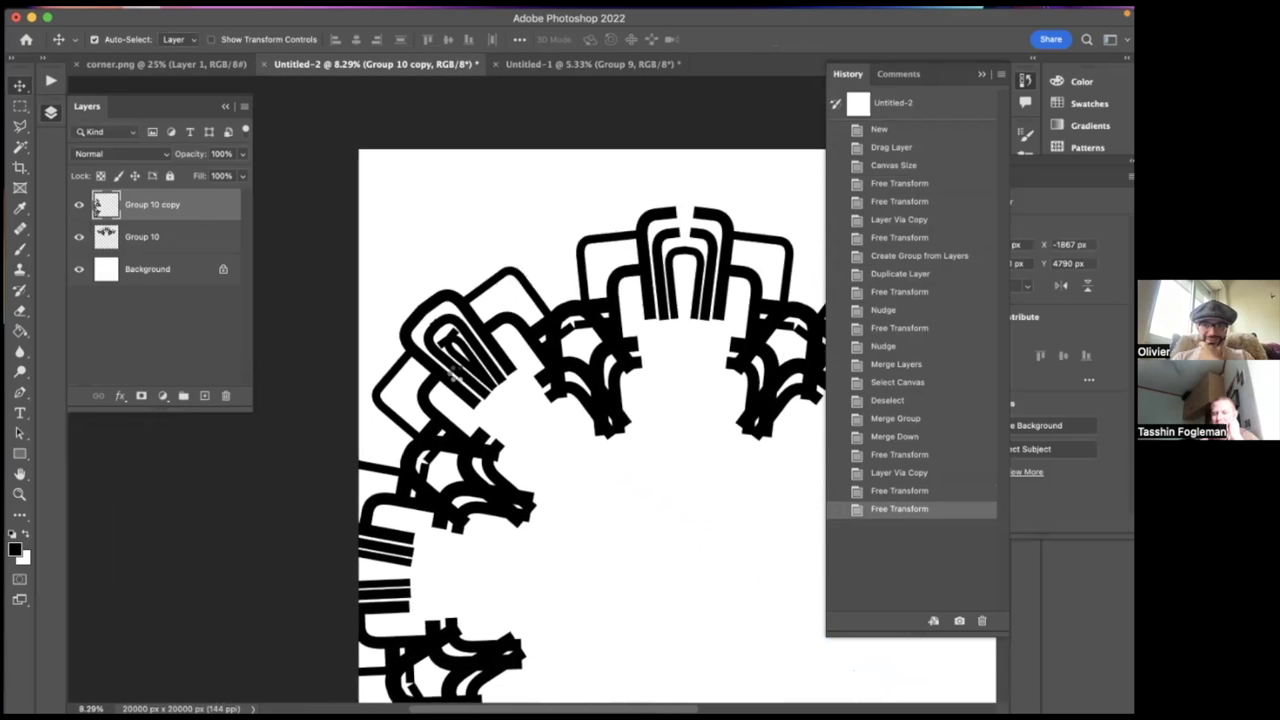
pyautogui.scroll(-2, 455, 372)
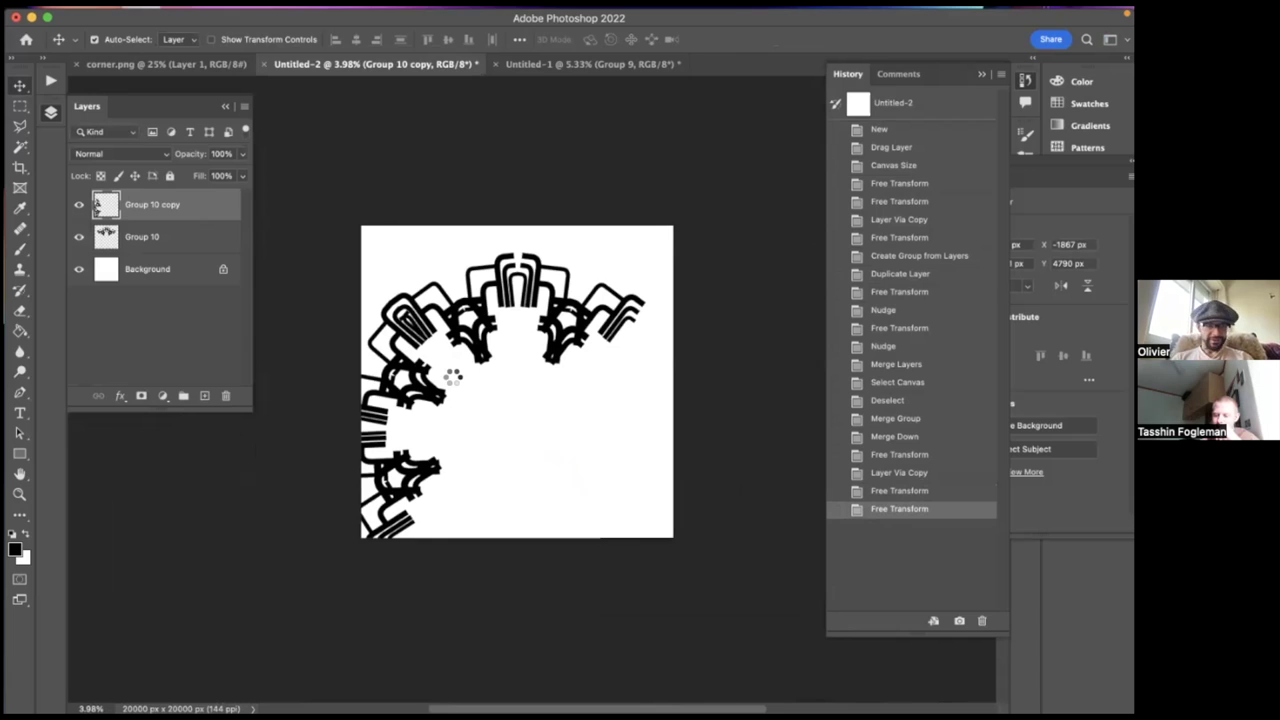
pyautogui.hotkey('ctrl', 'j')
pyautogui.hotkey('ctrl', 't')
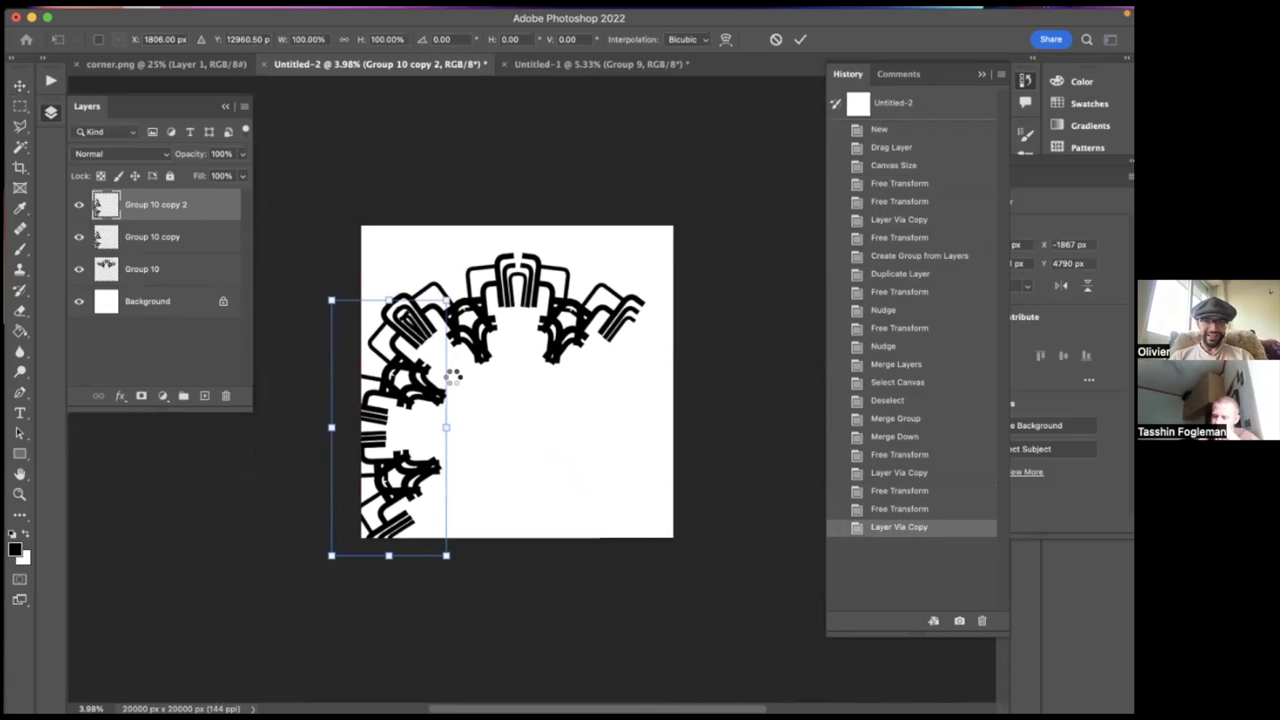
pyautogui.click(293, 39)
pyautogui.write('-')
pyautogui.press('Return')
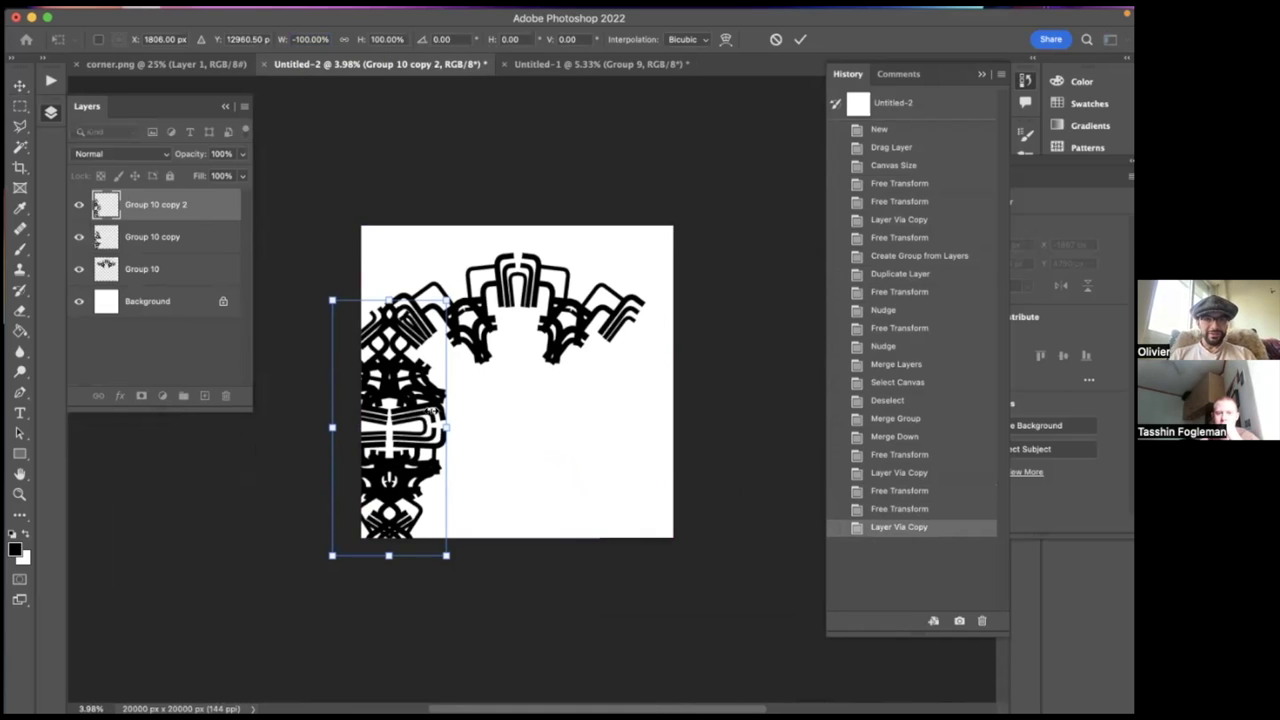
pyautogui.press('Return')
pyautogui.hotkey('ctrl', 't')
pyautogui.moveTo(440, 418); pyautogui.dragTo(698, 424)
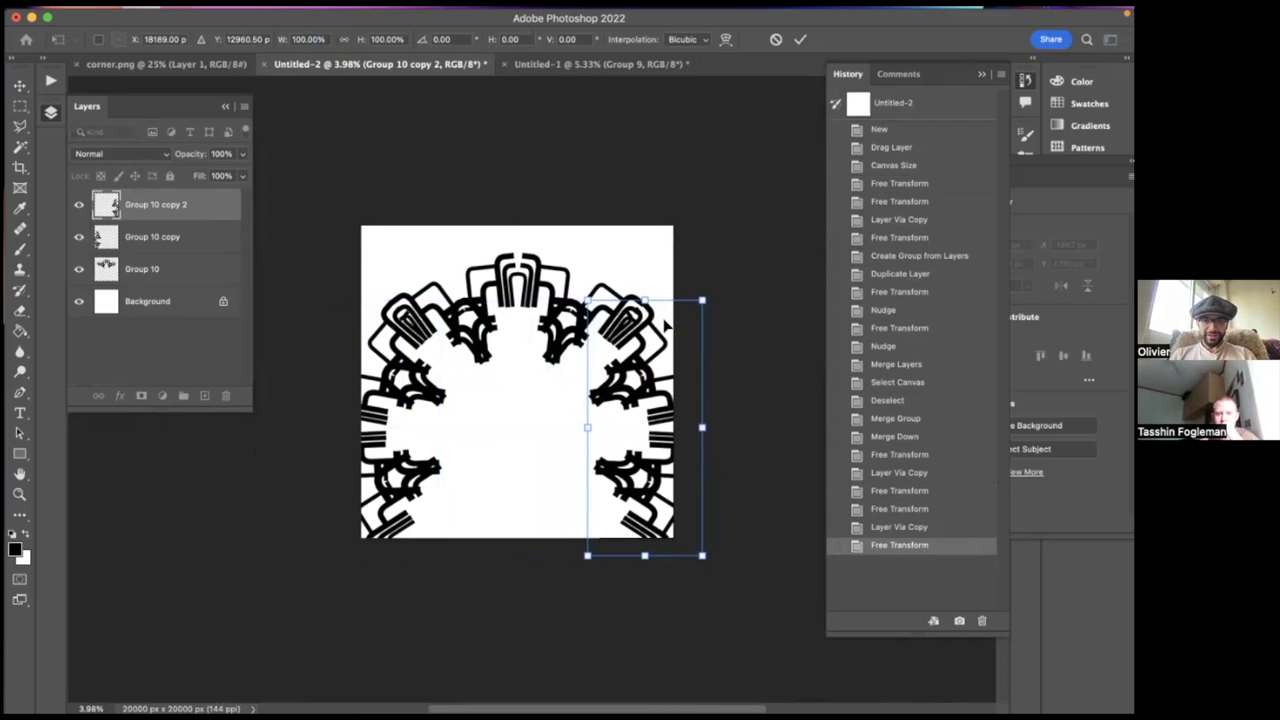
pyautogui.scroll(3, 667, 325)
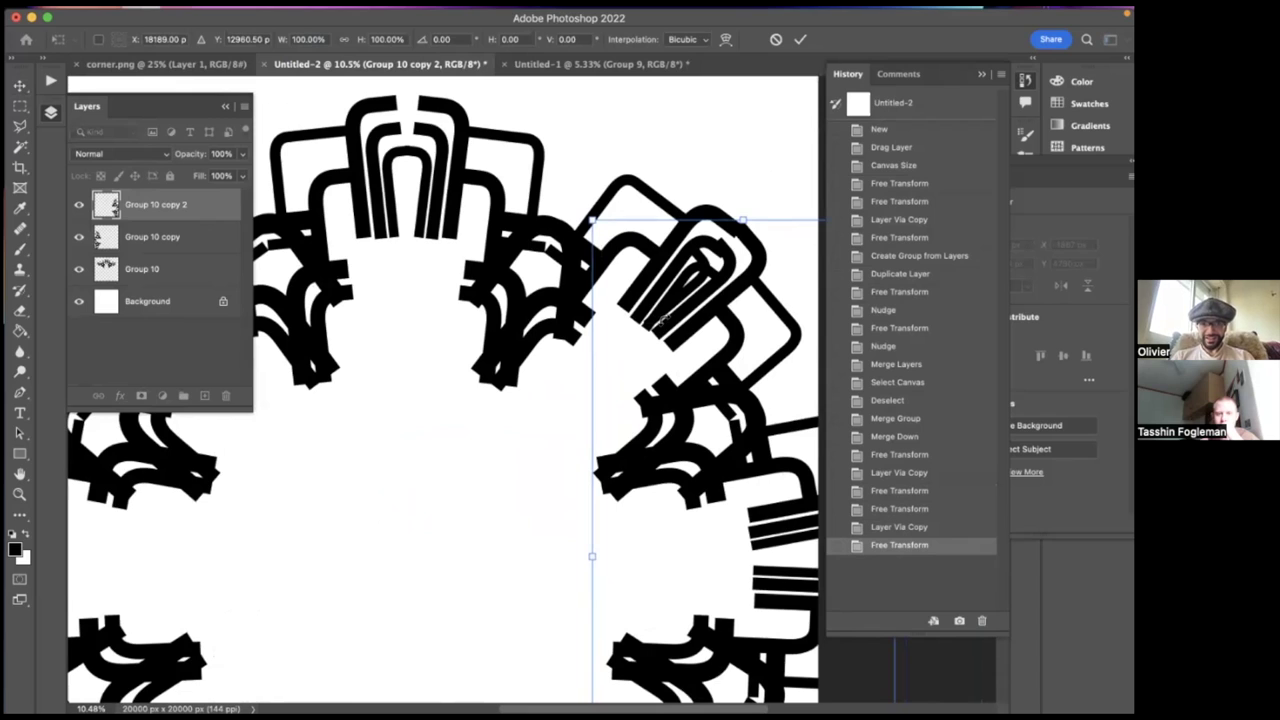
pyautogui.moveTo(663, 319); pyautogui.dragTo(665, 320)
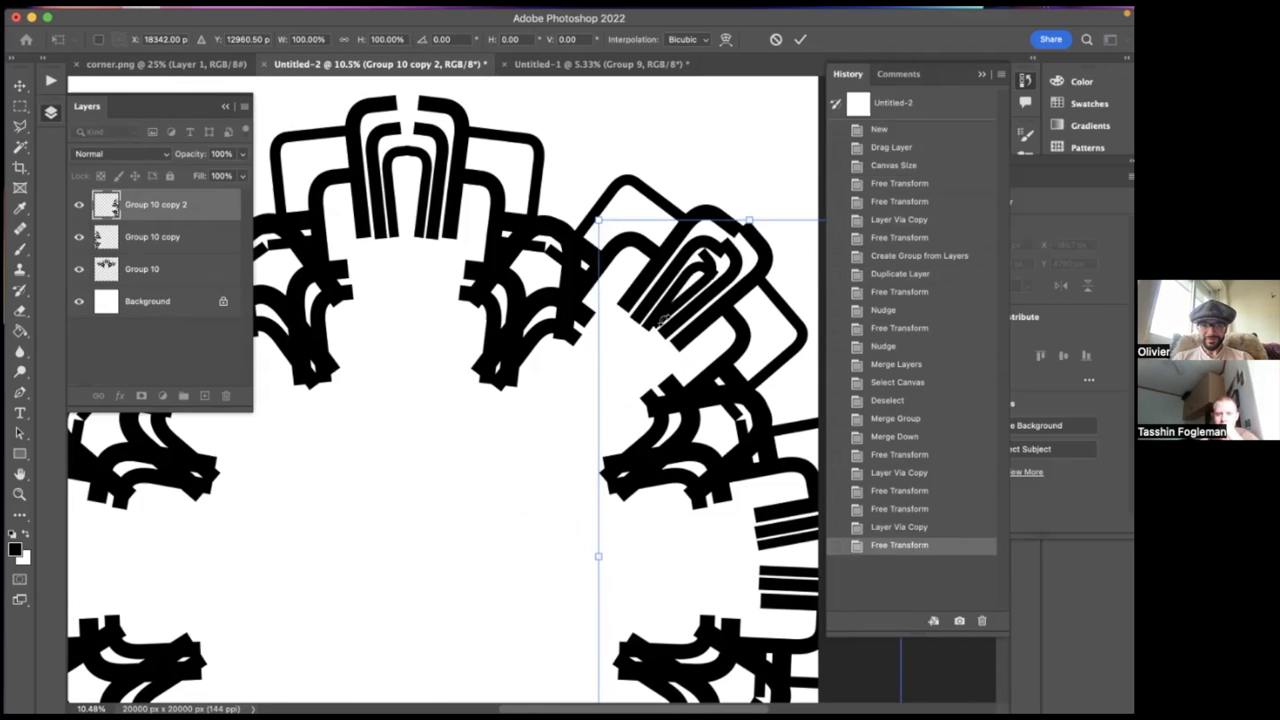
pyautogui.press('Return')
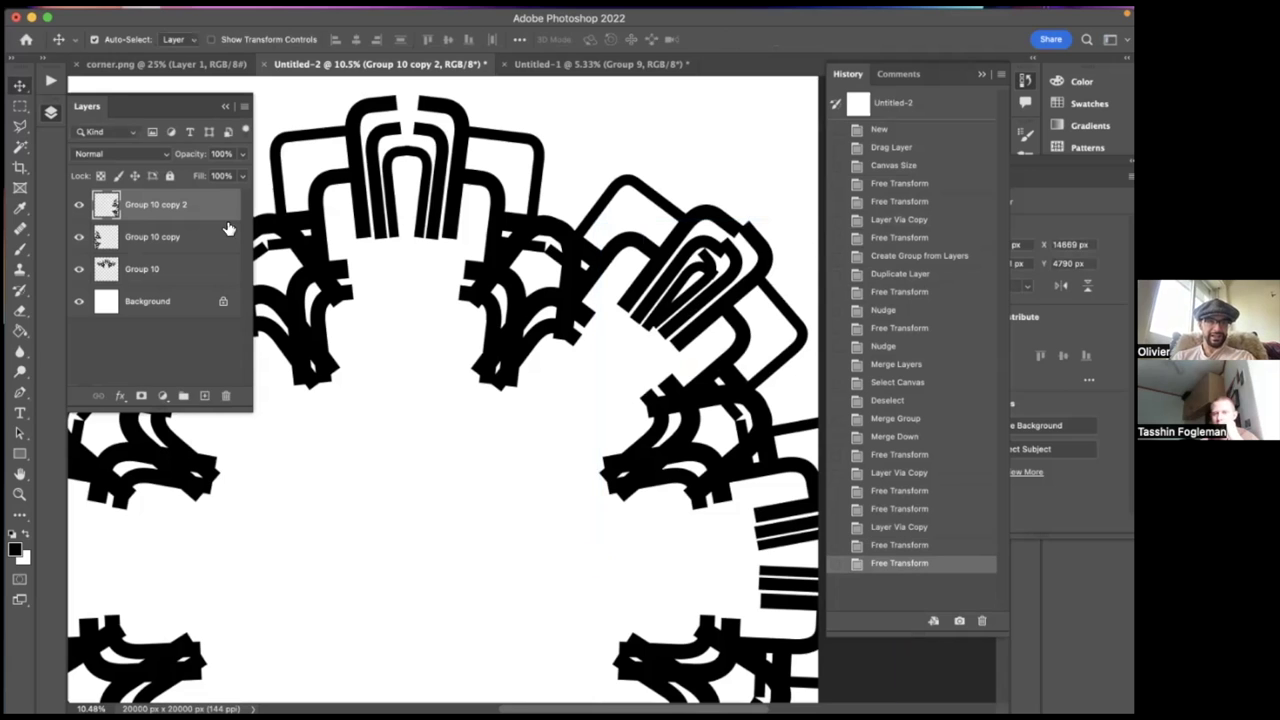
# - Delete the mirrored Group 10 copy 2 layer
pyautogui.scroll(-2, 490, 317)
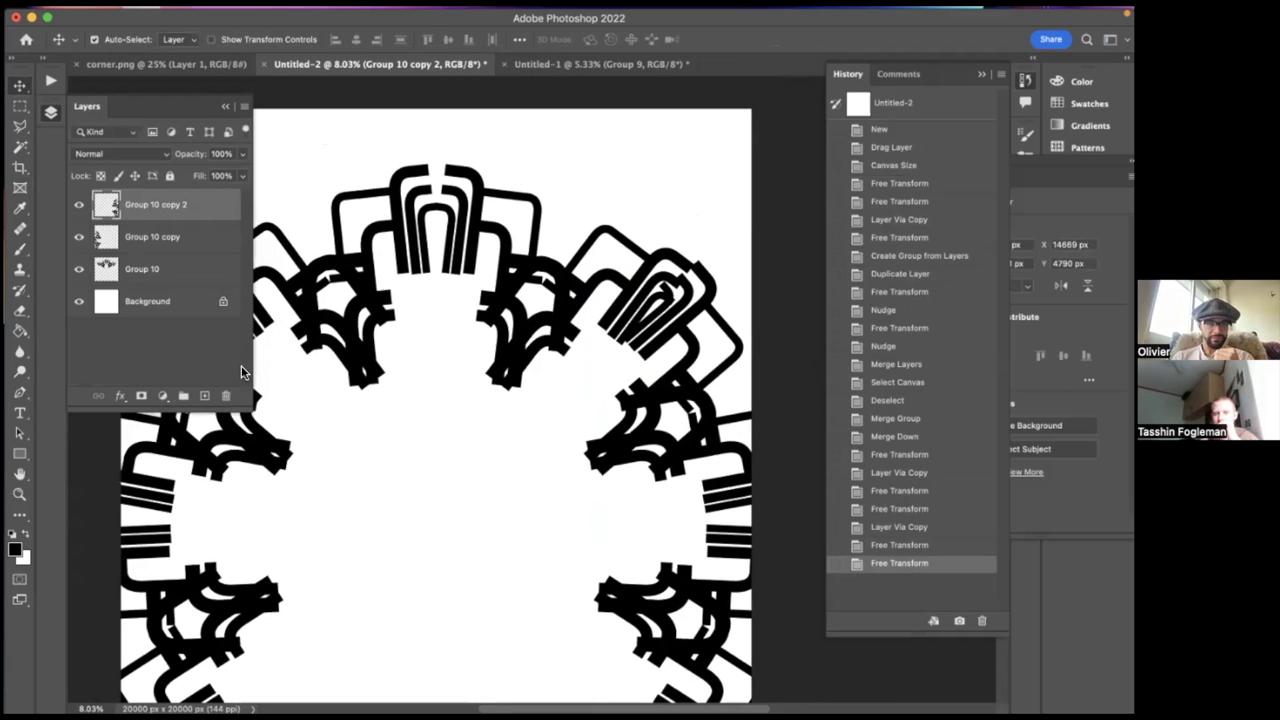
pyautogui.click(228, 397)
pyautogui.click(607, 264)
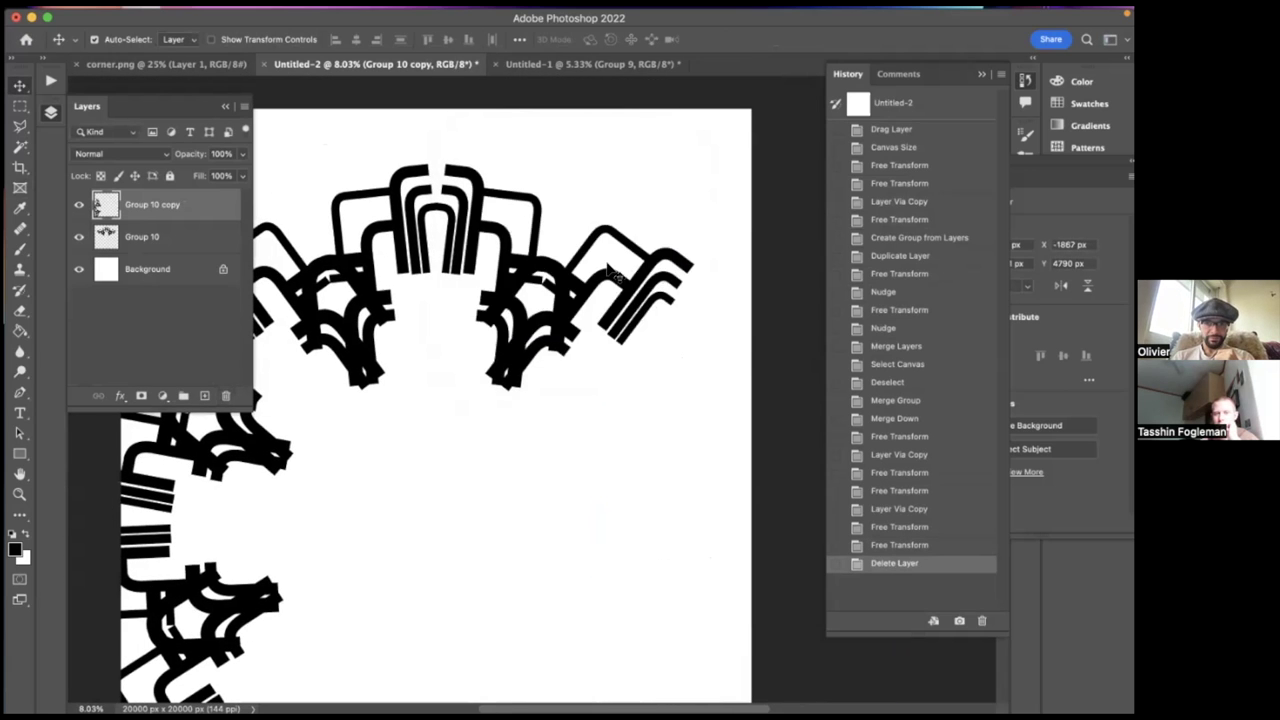
# - Try shifting the Group 10 arch slightly up and to the right, and revert the history to before that move
pyautogui.hscroll(-3, 608, 268)
pyautogui.scroll(-2, 608, 268)
pyautogui.scroll(2, 614, 277)
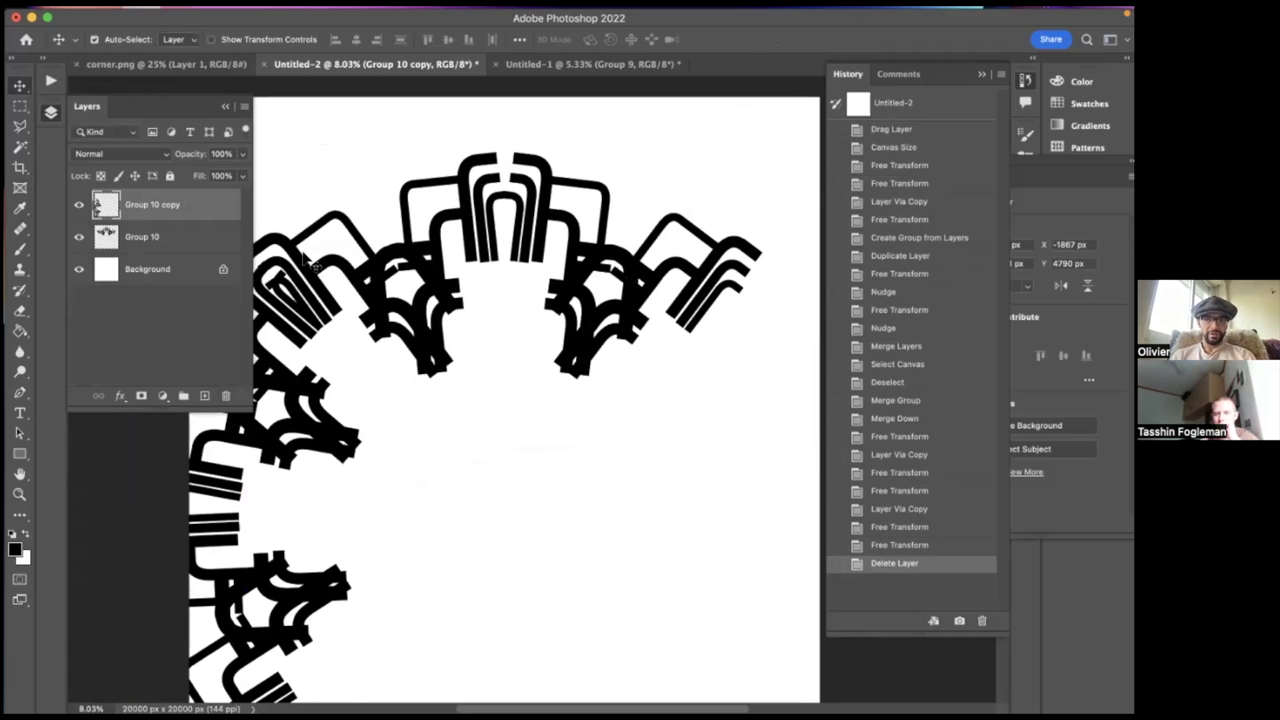
pyautogui.press('super+r')
pyautogui.scroll(-2, 515, 250)
pyautogui.moveTo(577, 254); pyautogui.dragTo(625, 243)
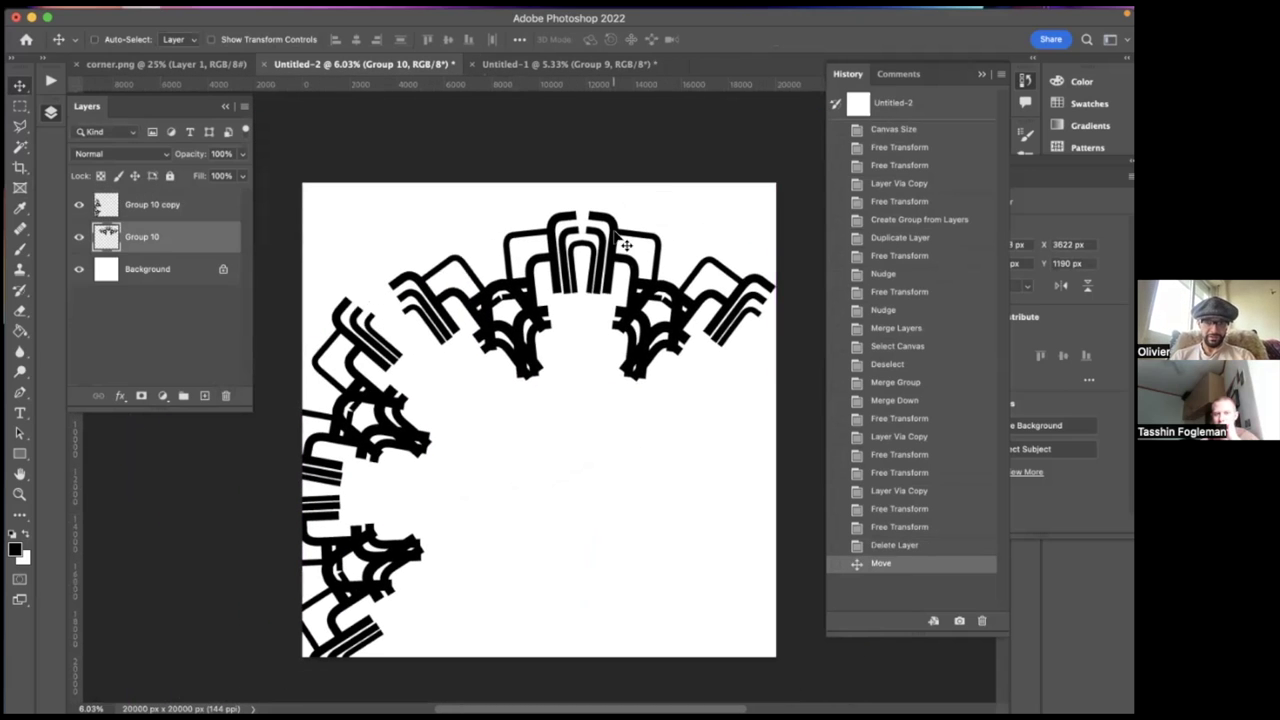
pyautogui.click(919, 545)
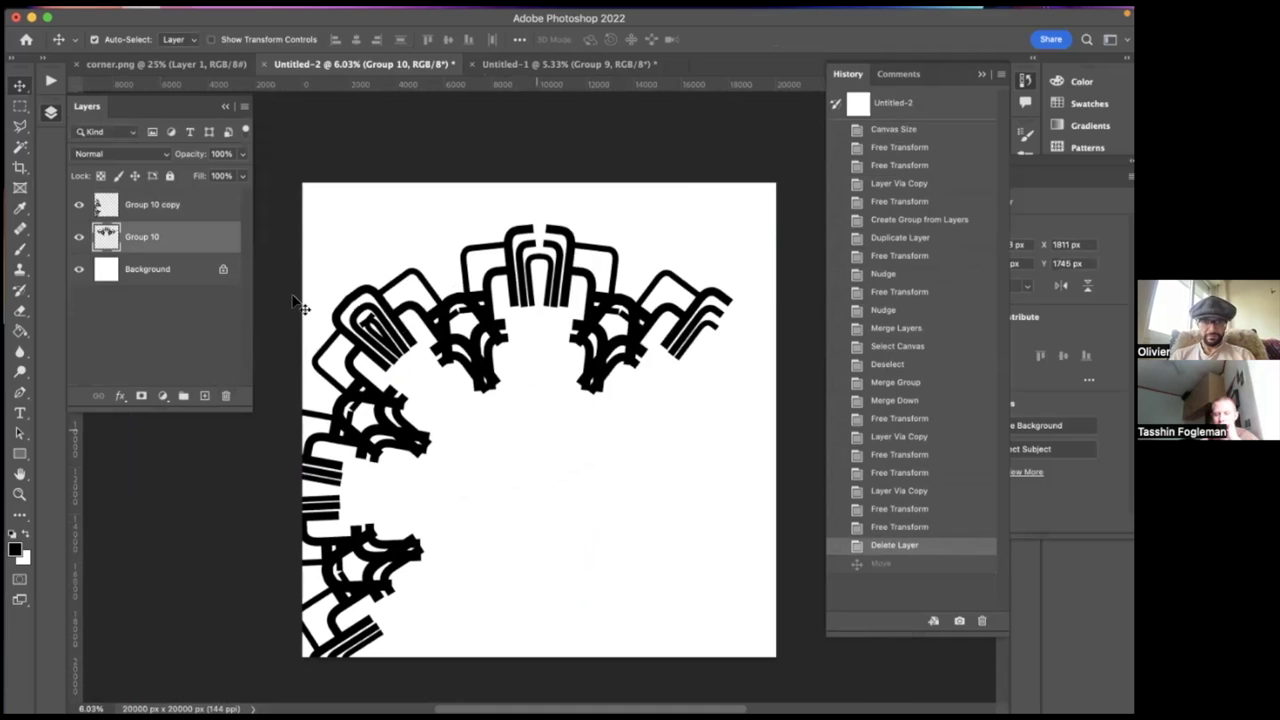
# - Merge the Group 10 copy and Group 10 layers into a single layer
pyautogui.keyDown('super'); pyautogui.click(153, 205); pyautogui.keyUp('super')
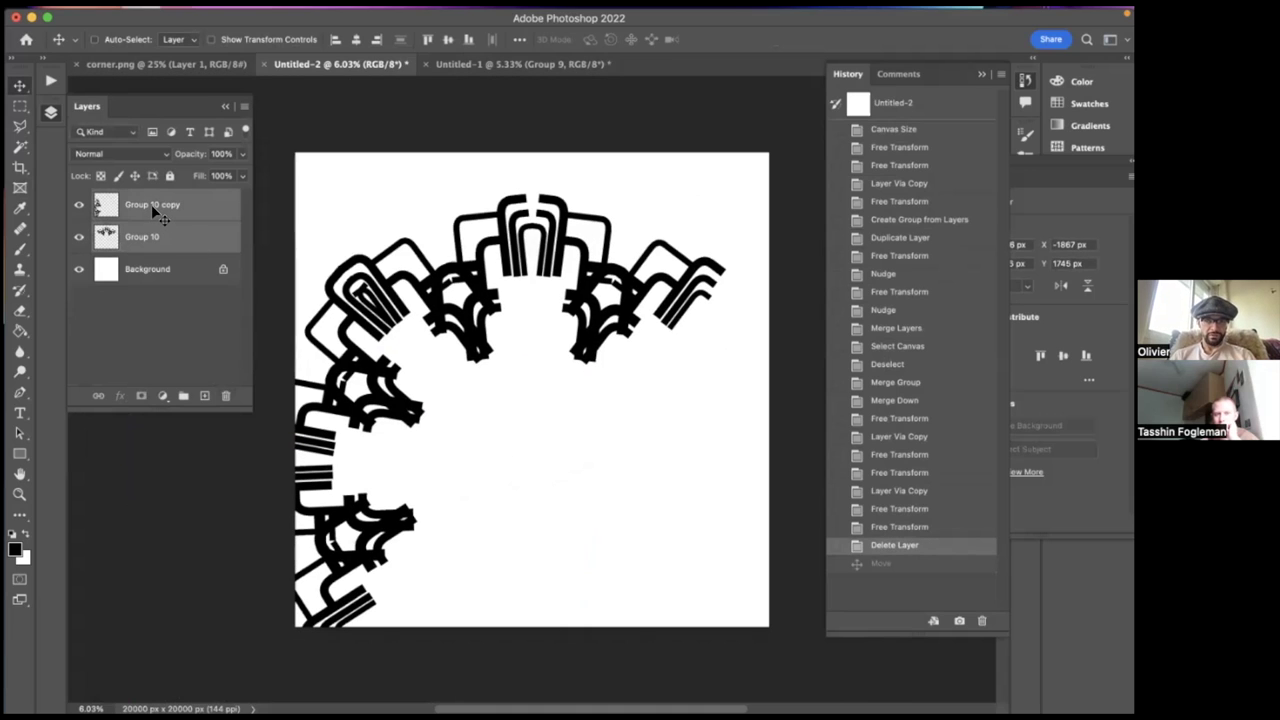
pyautogui.press('super+e')
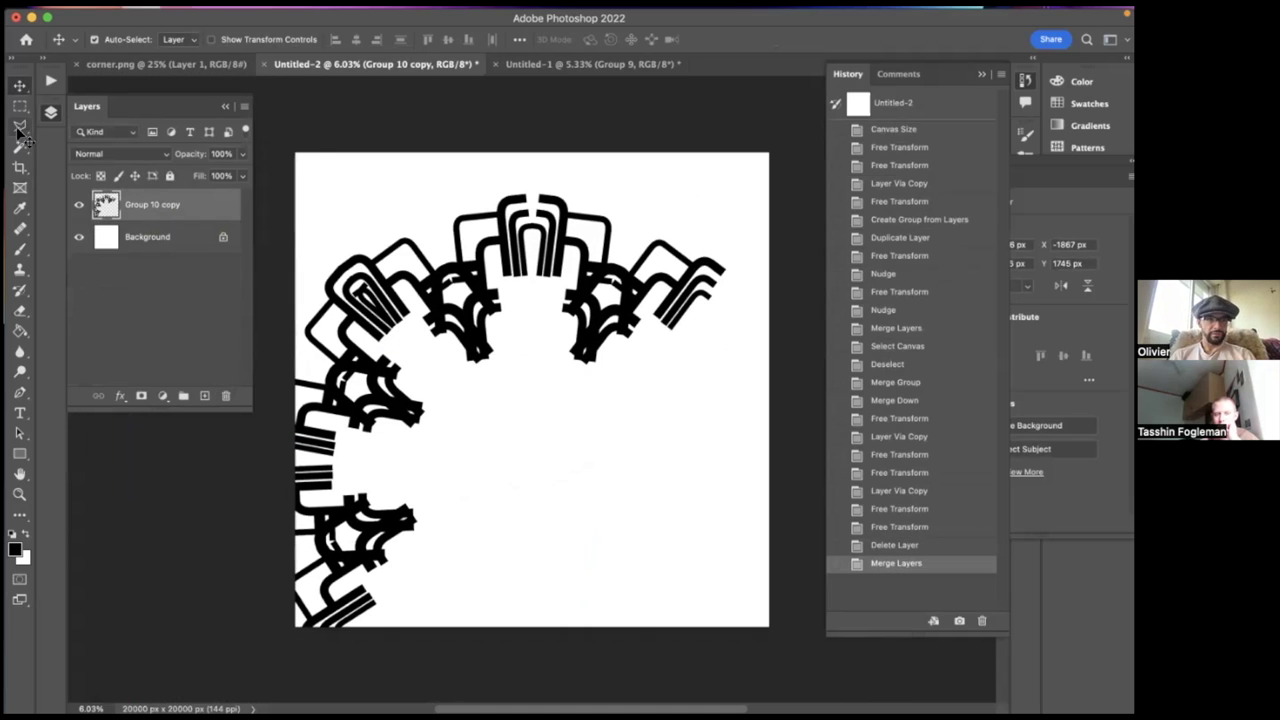
pyautogui.press('super')
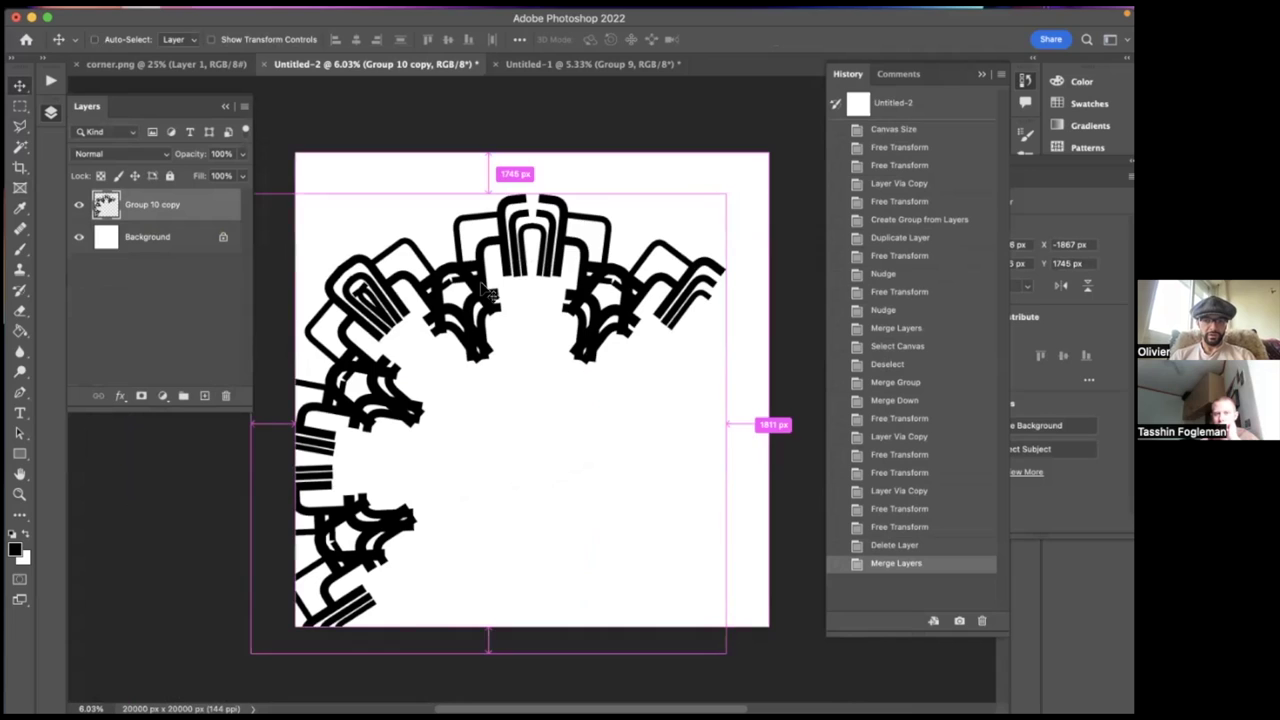
# - Select the right half of the top arch from its centre gap with a rectangular marquee, clear it and deselect
pyautogui.click(20, 105)
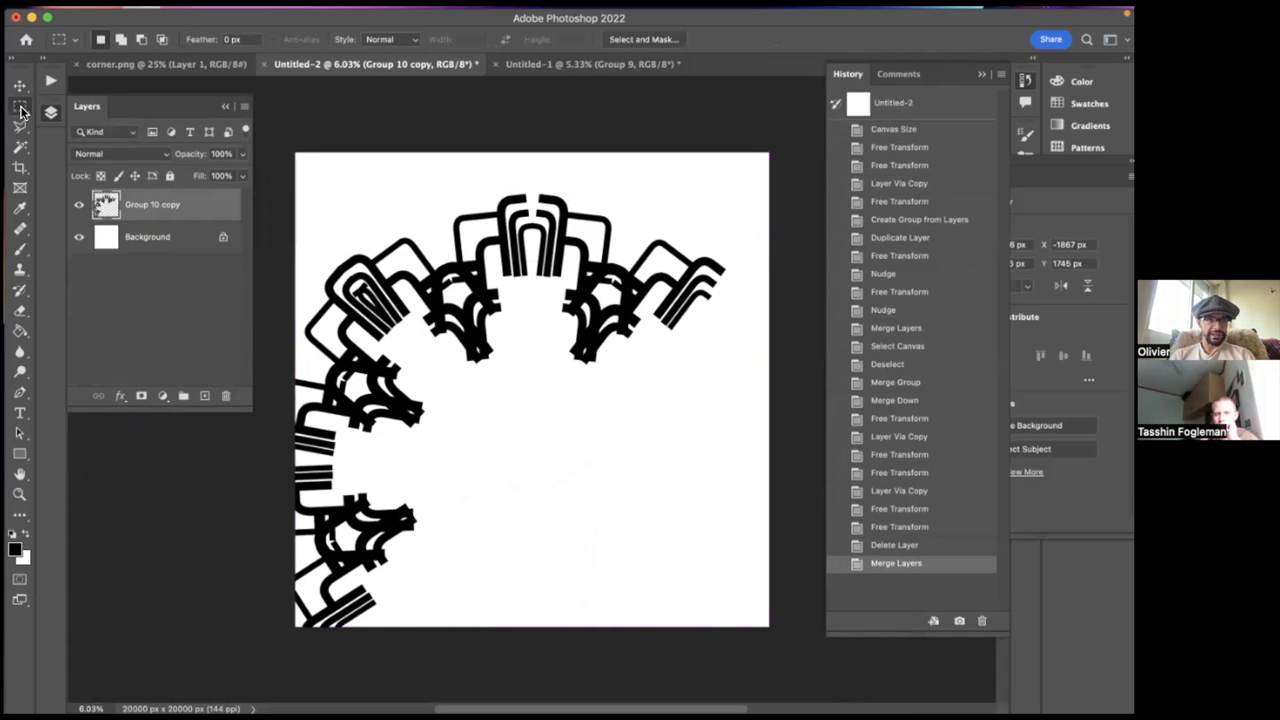
pyautogui.moveTo(533, 183); pyautogui.dragTo(752, 398)
pyautogui.press('BackSpace')
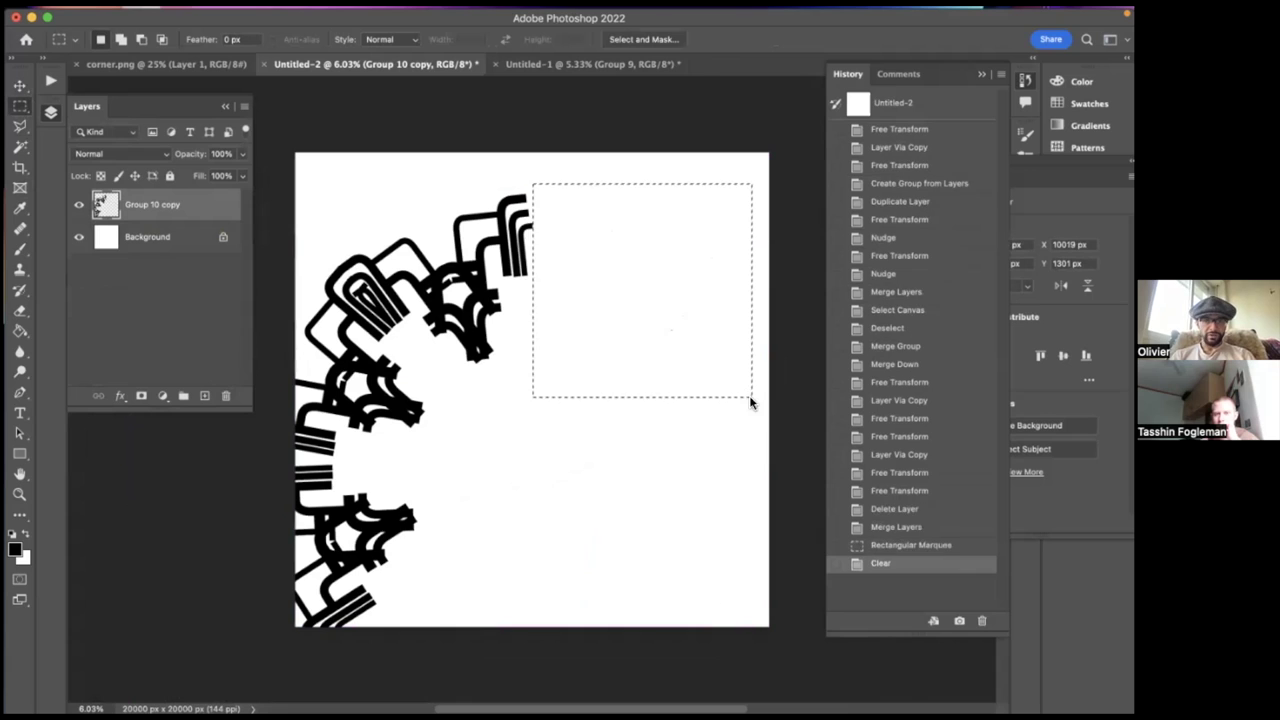
pyautogui.press('super+d')
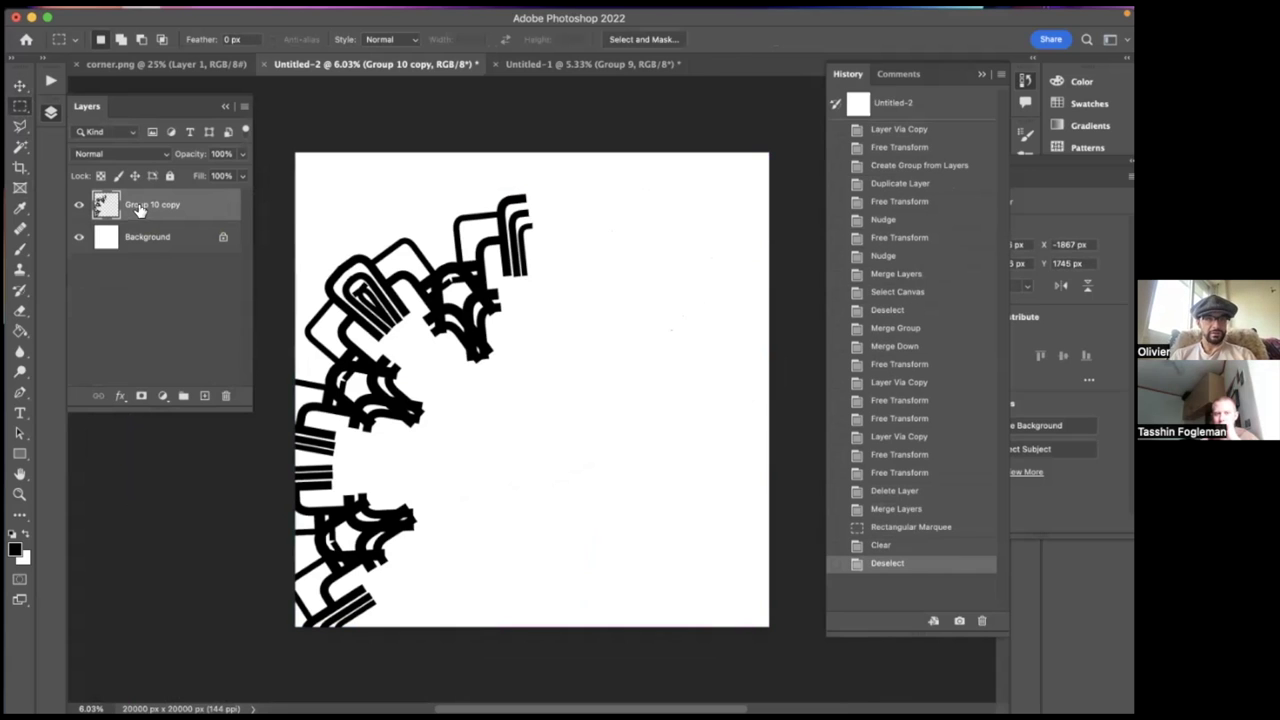
# - Move the remaining half ring fully inside the canvas, flush with the left canvas edge at X 0 px, Y 307 px
pyautogui.click(20, 86)
pyautogui.moveTo(428, 326); pyautogui.dragTo(477, 354)
pyautogui.scroll(-3, 474, 351)
pyautogui.scroll(4, 477, 351)
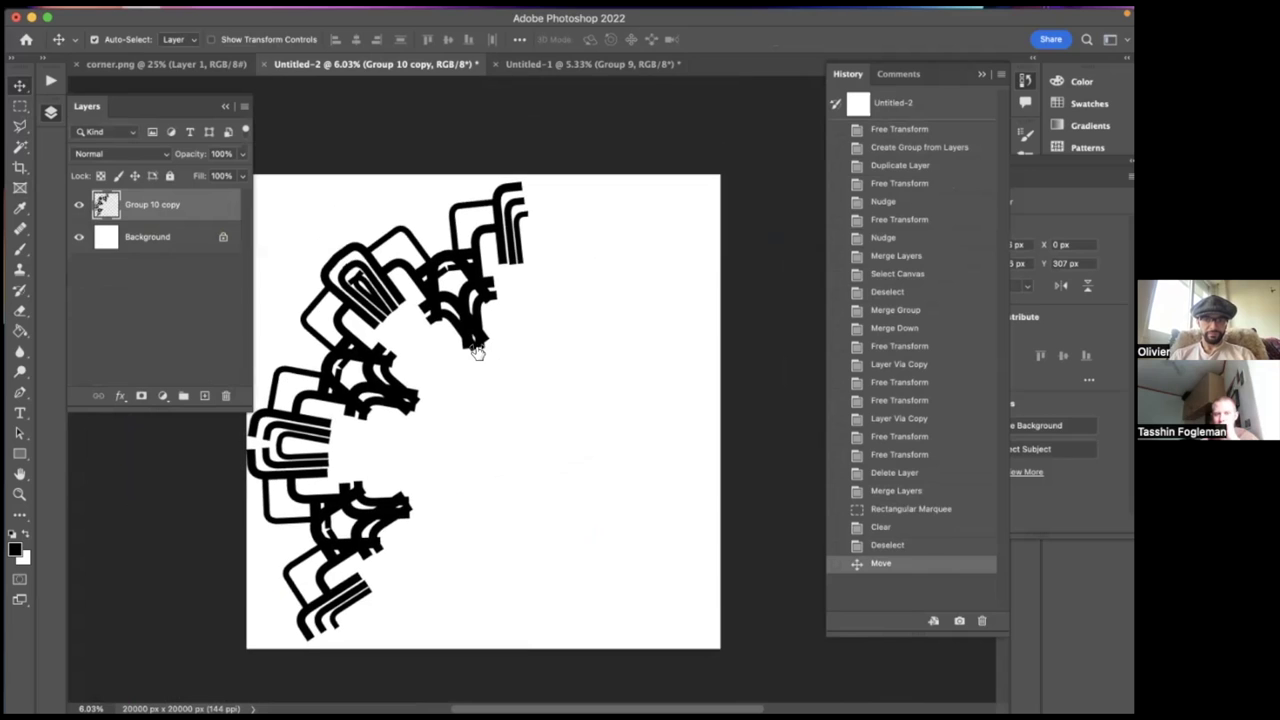
# - Duplicate the half-ring layer and mirror the copy horizontally by setting its width to -100%
pyautogui.press('super+j')
pyautogui.press('super+t')
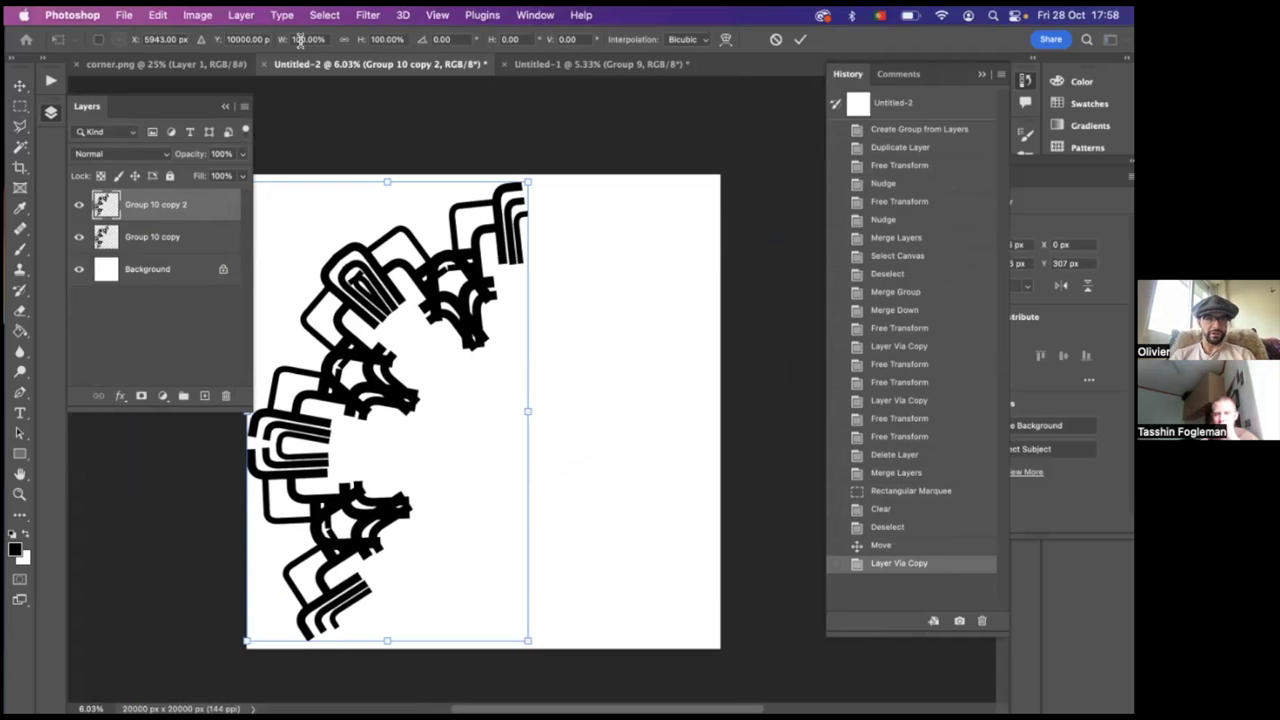
pyautogui.click(300, 39)
pyautogui.write('-100')
pyautogui.press('Return')
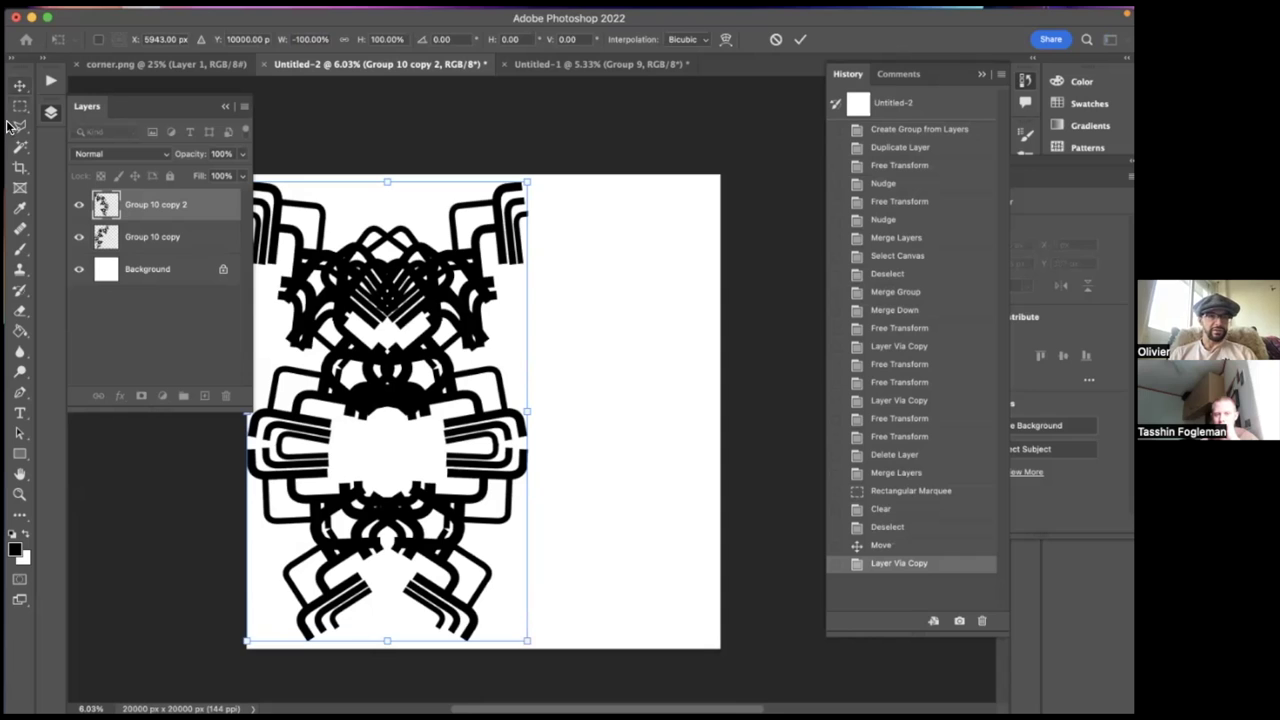
# - Move the mirrored half ring right to X 11752 px, Y 307 px so both halves meet at the top arch's centre
pyautogui.click(17, 88)
pyautogui.moveTo(282, 289); pyautogui.dragTo(557, 316)
pyautogui.hotkey('shift', 'Left')
pyautogui.hotkey('shift', 'Left')
pyautogui.hotkey('shift', 'Left')
pyautogui.hotkey('shift', 'Left')
pyautogui.hotkey('shift', 'Left')
pyautogui.hotkey('shift', 'Left')
pyautogui.hotkey('shift', 'Left')
pyautogui.hotkey('shift', 'Left')
pyautogui.hotkey('shift', 'Left')
pyautogui.hotkey('shift', 'Left')
pyautogui.hotkey('shift', 'Left')
pyautogui.hotkey('shift', 'Left')
pyautogui.hotkey('shift', 'Left')
pyautogui.hotkey('shift', 'Left')
pyautogui.hotkey('shift', 'Left')
pyautogui.hotkey('shift', 'Left')
pyautogui.hotkey('shift', 'Left')
pyautogui.hotkey('shift', 'Left')
pyautogui.hotkey('shift', 'Left')
pyautogui.hotkey('shift', 'Left')
pyautogui.hotkey('shift', 'Left')
pyautogui.hotkey('shift', 'Left')
pyautogui.hotkey('shift', 'Left')
pyautogui.hotkey('shift', 'Left')
pyautogui.hotkey('shift', 'Left')
pyautogui.hotkey('shift', 'Right')
pyautogui.hotkey('shift', 'Right')
pyautogui.hotkey('shift', 'Right')
pyautogui.hotkey('shift', 'Right')
pyautogui.hotkey('shift', 'Right')
pyautogui.hotkey('shift', 'Right')
pyautogui.hotkey('shift', 'Right')
pyautogui.hotkey('shift', 'Right')
pyautogui.hotkey('shift', 'Right')
pyautogui.hotkey('shift', 'Right')
pyautogui.hotkey('shift', 'Right')
pyautogui.hotkey('shift', 'Right')
pyautogui.hotkey('shift', 'Right')
pyautogui.hotkey('shift', 'Right')
pyautogui.hotkey('shift', 'Right')
pyautogui.hotkey('shift', 'Right')
pyautogui.hotkey('shift', 'Right')
pyautogui.hotkey('shift', 'Right')
pyautogui.hotkey('shift', 'Right')
pyautogui.hotkey('shift', 'Right')
pyautogui.hotkey('shift', 'Right')
pyautogui.hotkey('shift', 'Right')
pyautogui.hotkey('shift', 'Right')
pyautogui.hotkey('shift', 'Right')
pyautogui.hotkey('shift', 'Right')
pyautogui.hotkey('shift', 'Right')
pyautogui.hotkey('shift', 'Right')
pyautogui.hotkey('shift', 'Right')
pyautogui.hotkey('shift', 'Right')
pyautogui.hotkey('shift', 'Right')
pyautogui.hotkey('shift', 'Right')
pyautogui.hotkey('shift', 'Right')
pyautogui.hotkey('shift', 'Right')
pyautogui.hotkey('shift', 'Right')
pyautogui.hotkey('shift', 'Right')
pyautogui.hotkey('shift', 'Right')
pyautogui.hotkey('shift', 'Right')
pyautogui.hotkey('shift', 'Right')
pyautogui.hotkey('shift', 'Right')
pyautogui.hotkey('shift', 'Right')
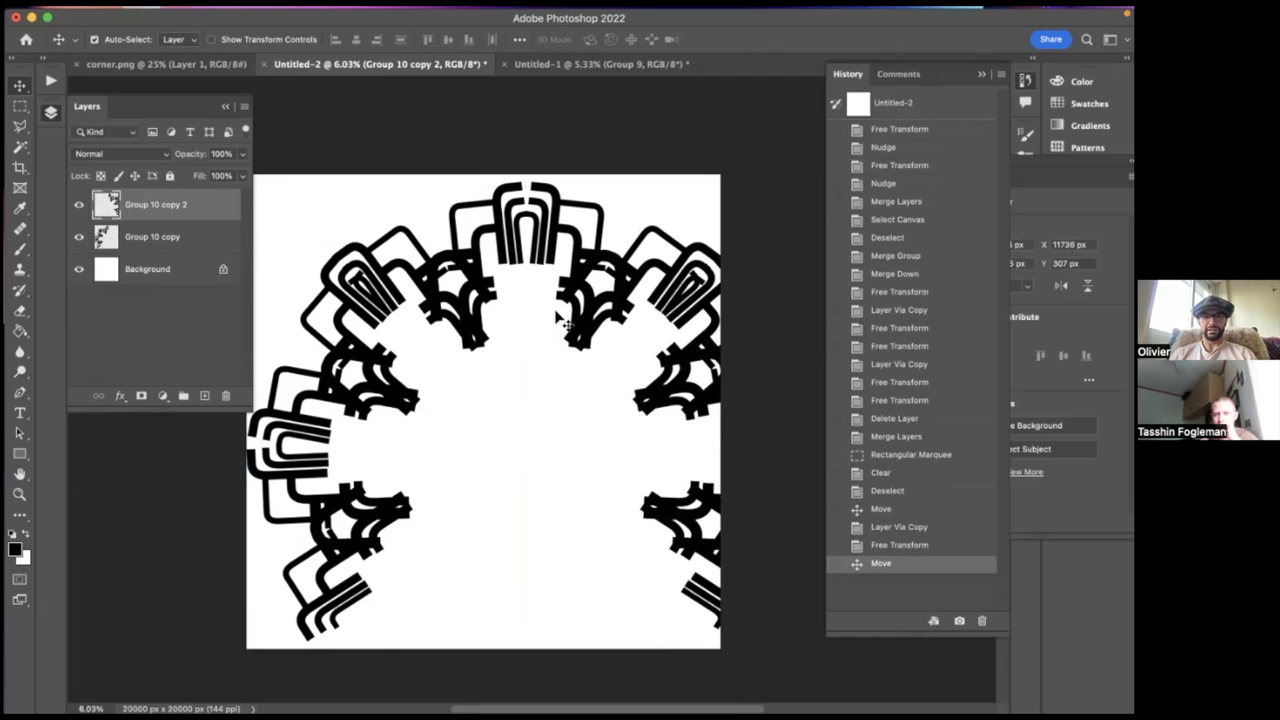
pyautogui.press('Right')
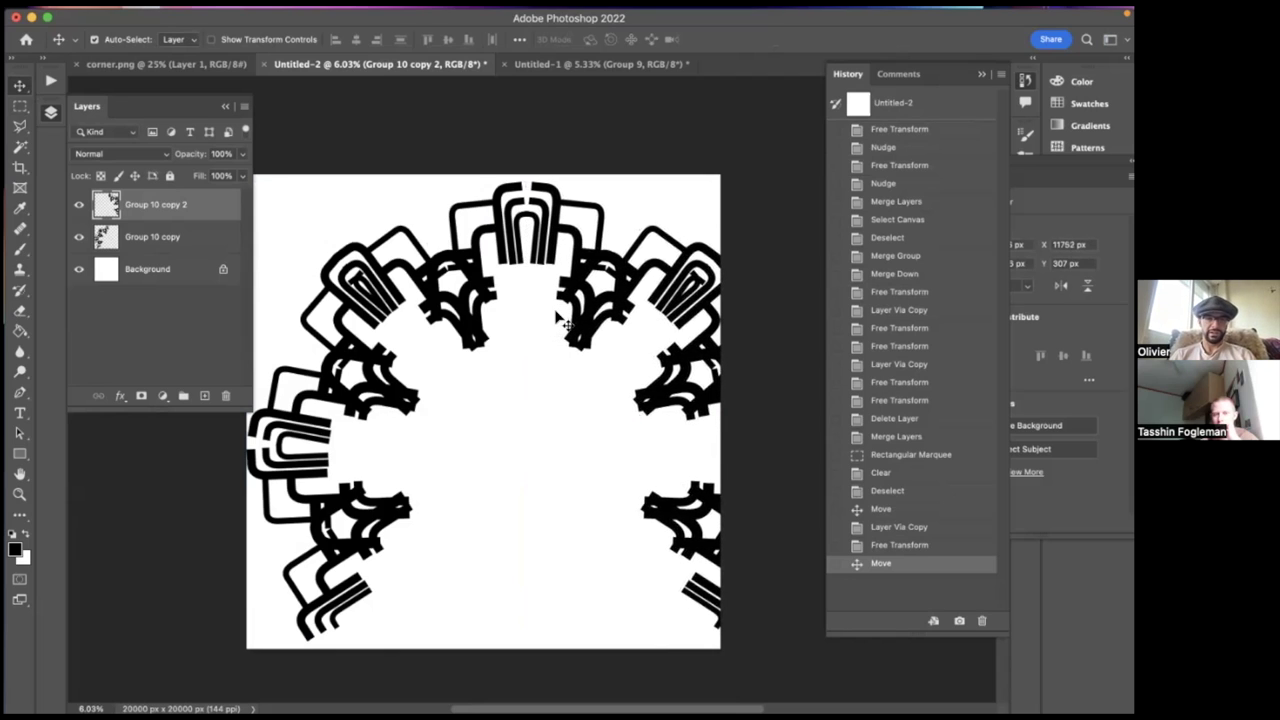
# - Merge the mirrored half down into Group 10 copy and detach the Untitled-2 document into a floating window
pyautogui.press('super')
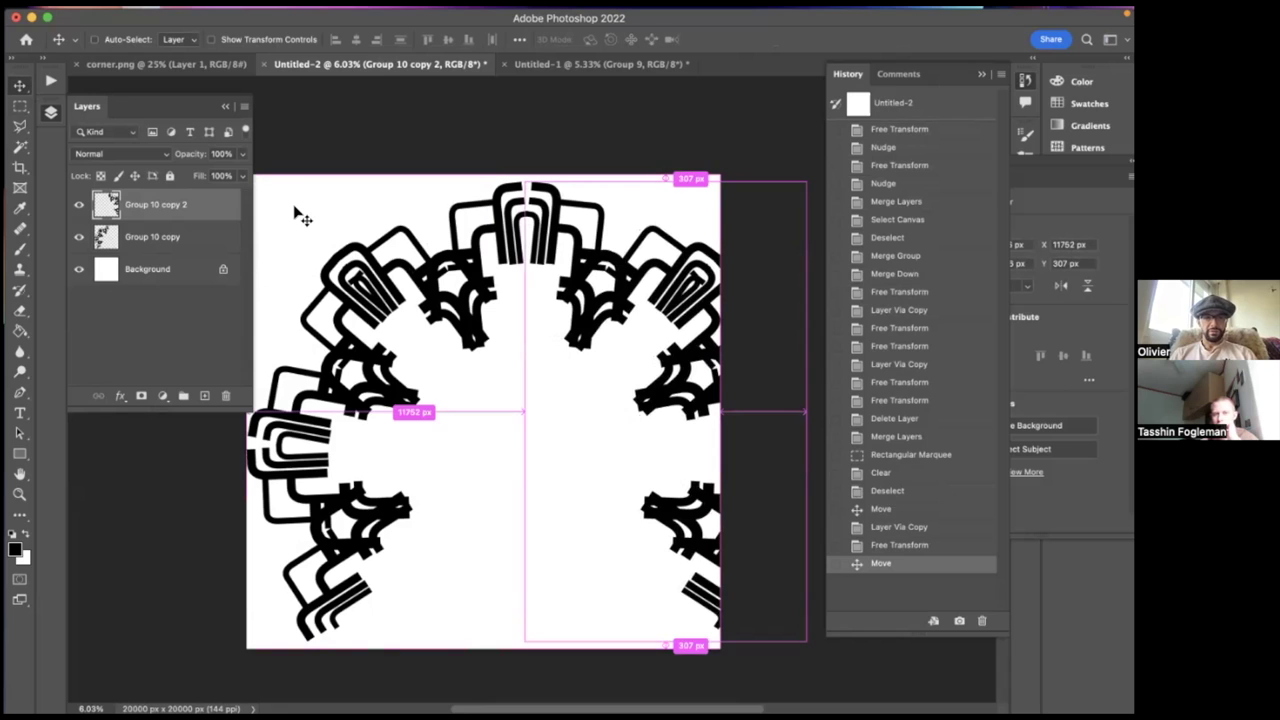
pyautogui.press('super+e')
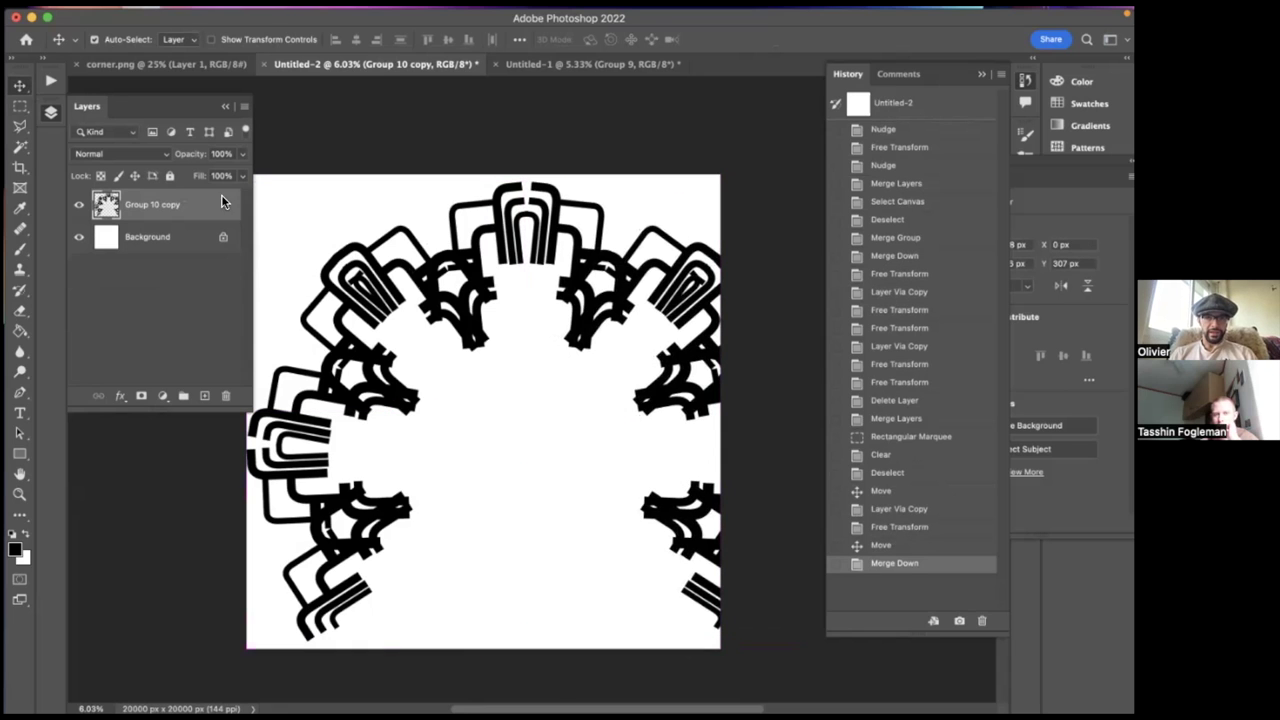
pyautogui.moveTo(380, 64); pyautogui.dragTo(530, 290)
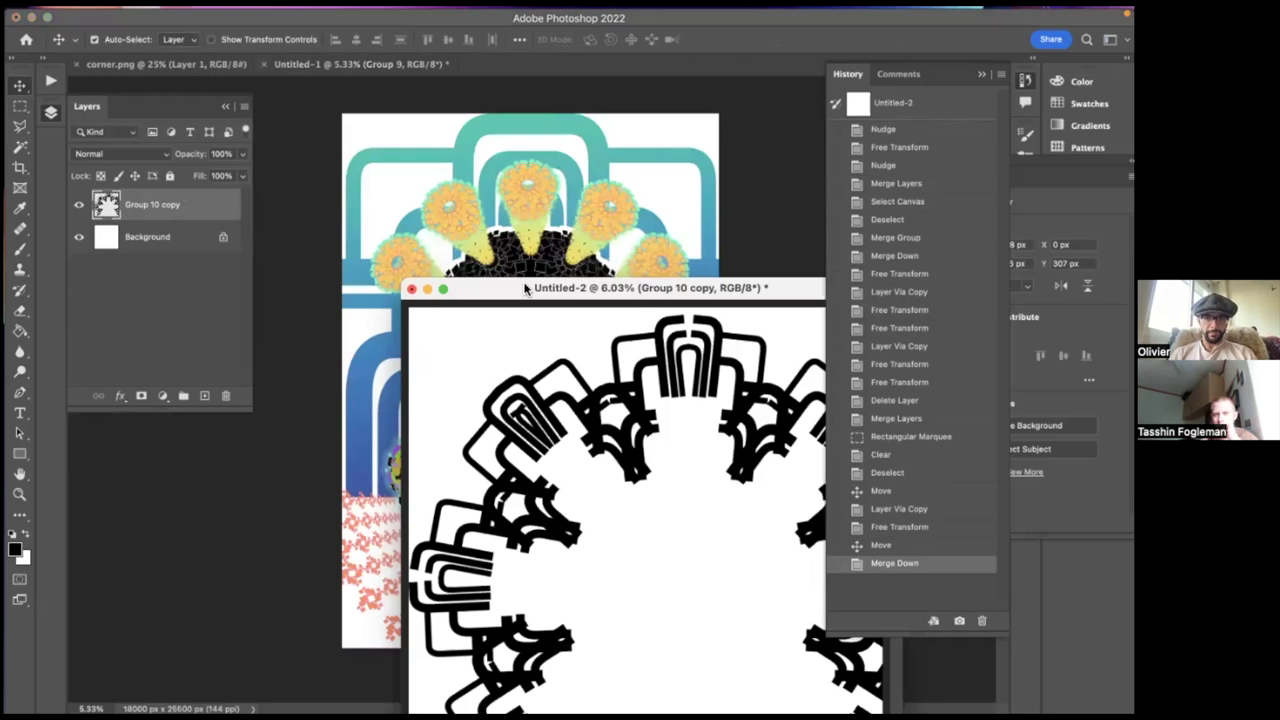
# - Bring the Group 10 copy ring layer from Untitled-2 into Untitled-1, placed directly above Group 9
pyautogui.moveTo(106, 205); pyautogui.dragTo(372, 195)
pyautogui.moveTo(100, 372); pyautogui.dragTo(130, 292)
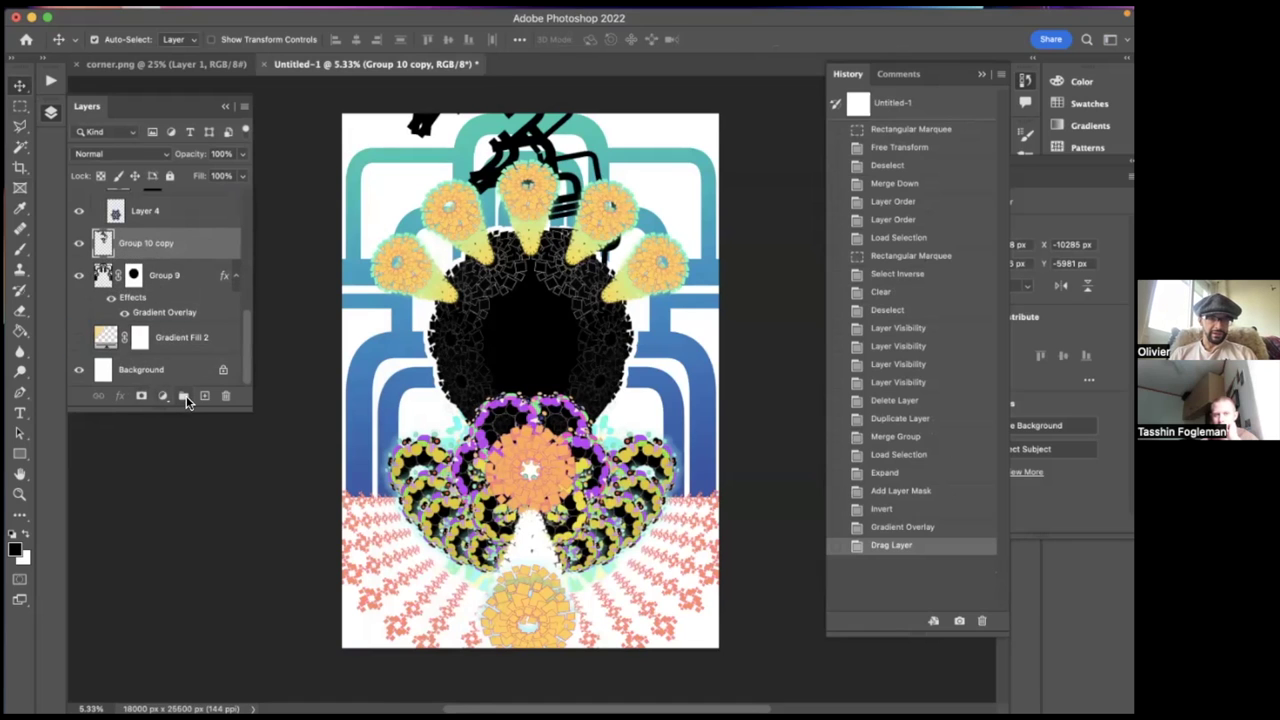
# - Create a new layer group masked with the shape of Group 9's mask, and delete the mask from Group 9
pyautogui.click(183, 396)
pyautogui.keyDown('super'); pyautogui.click(134, 297); pyautogui.keyUp('super')
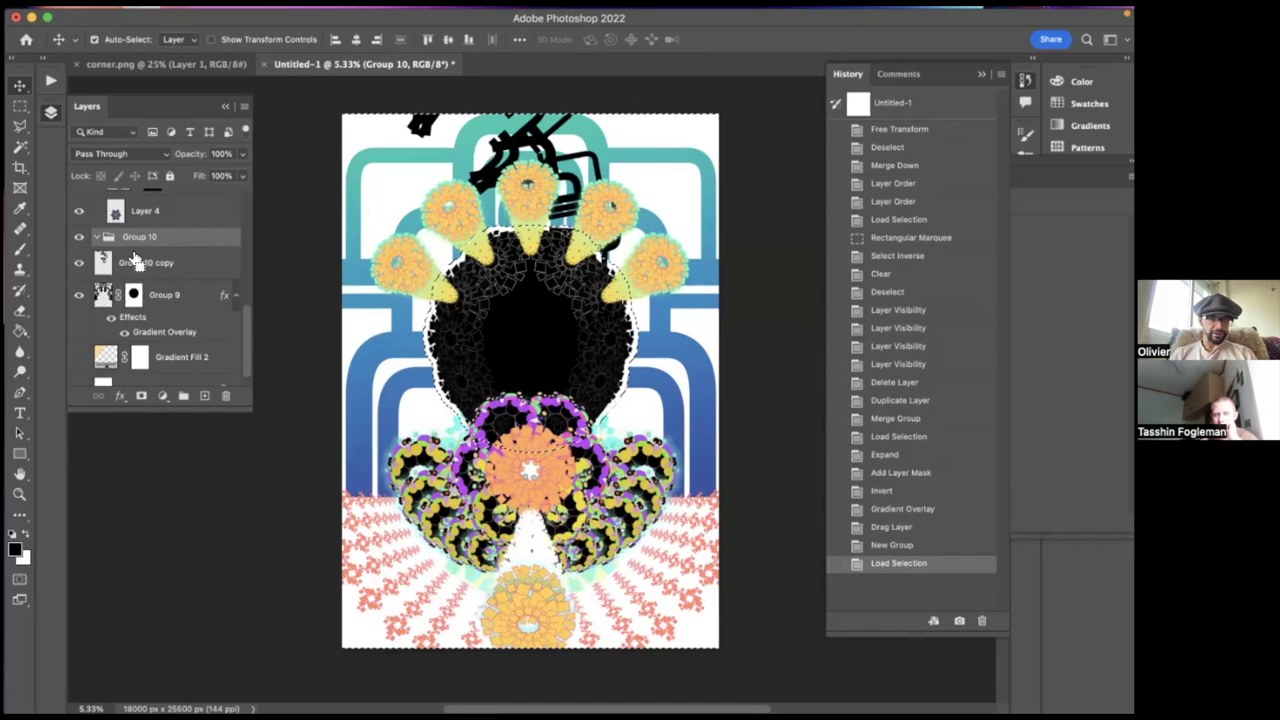
pyautogui.click(141, 396)
pyautogui.rightClick(140, 320)
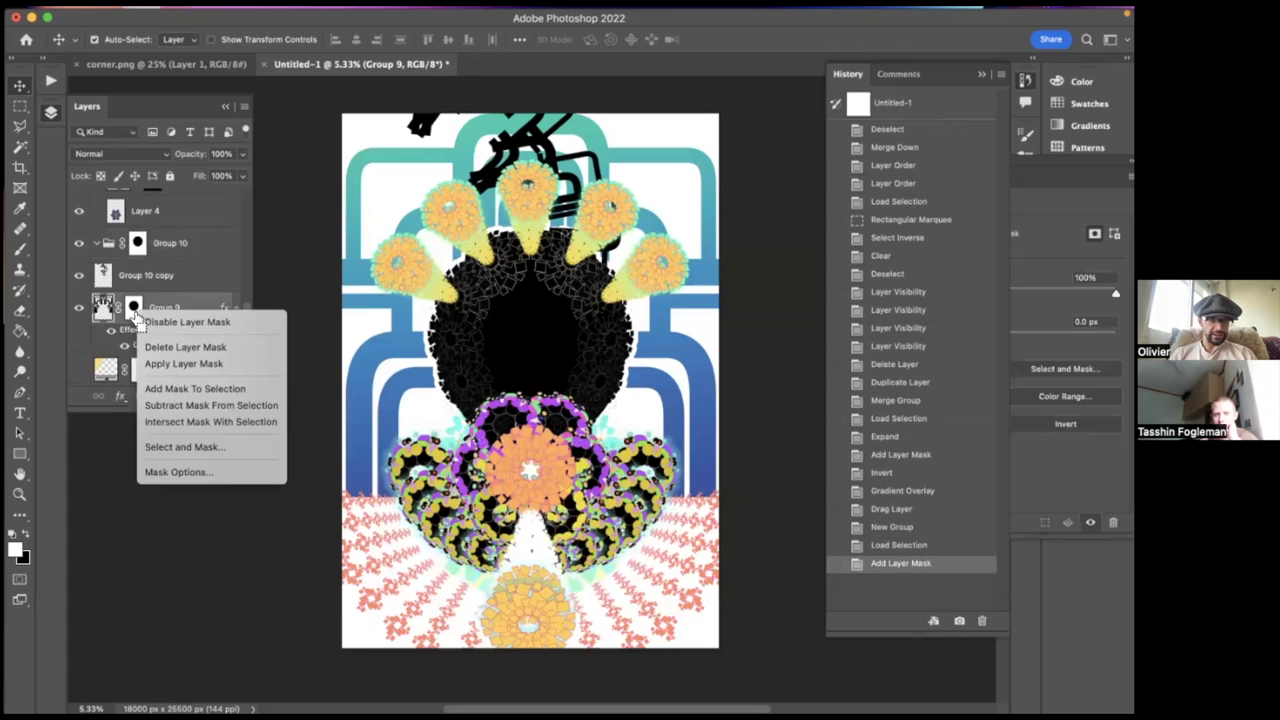
pyautogui.click(170, 345)
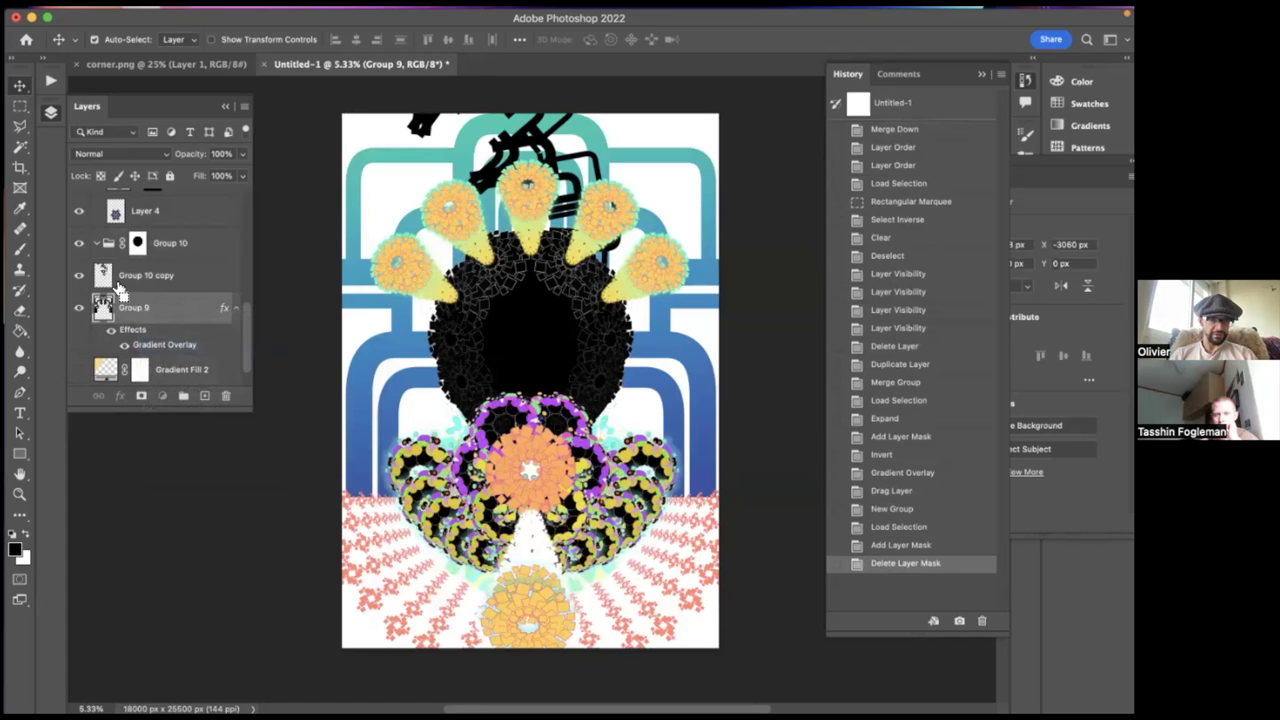
# - Move the Group 10 copy and Group 9 layers into the masked Group 10, and hide Group 9
pyautogui.keyDown('shift'); pyautogui.click(140, 275); pyautogui.keyUp('shift')
pyautogui.moveTo(140, 275); pyautogui.dragTo(106, 246)
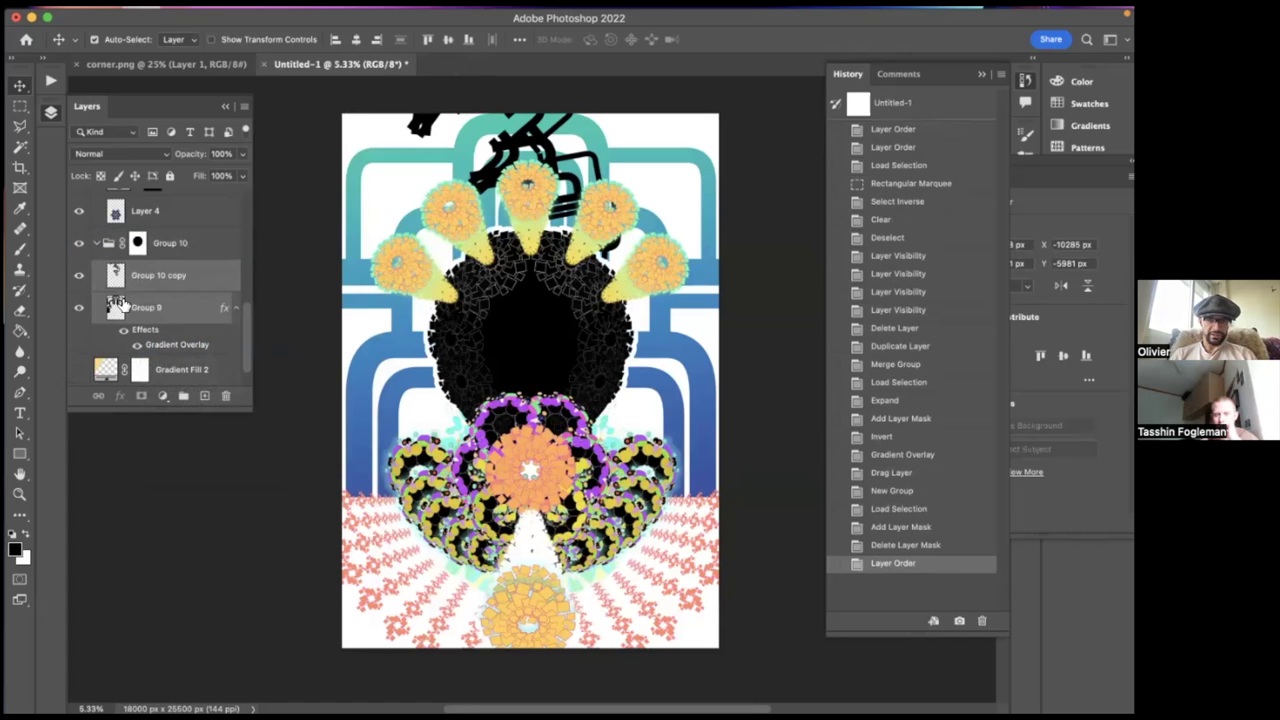
pyautogui.click(80, 310)
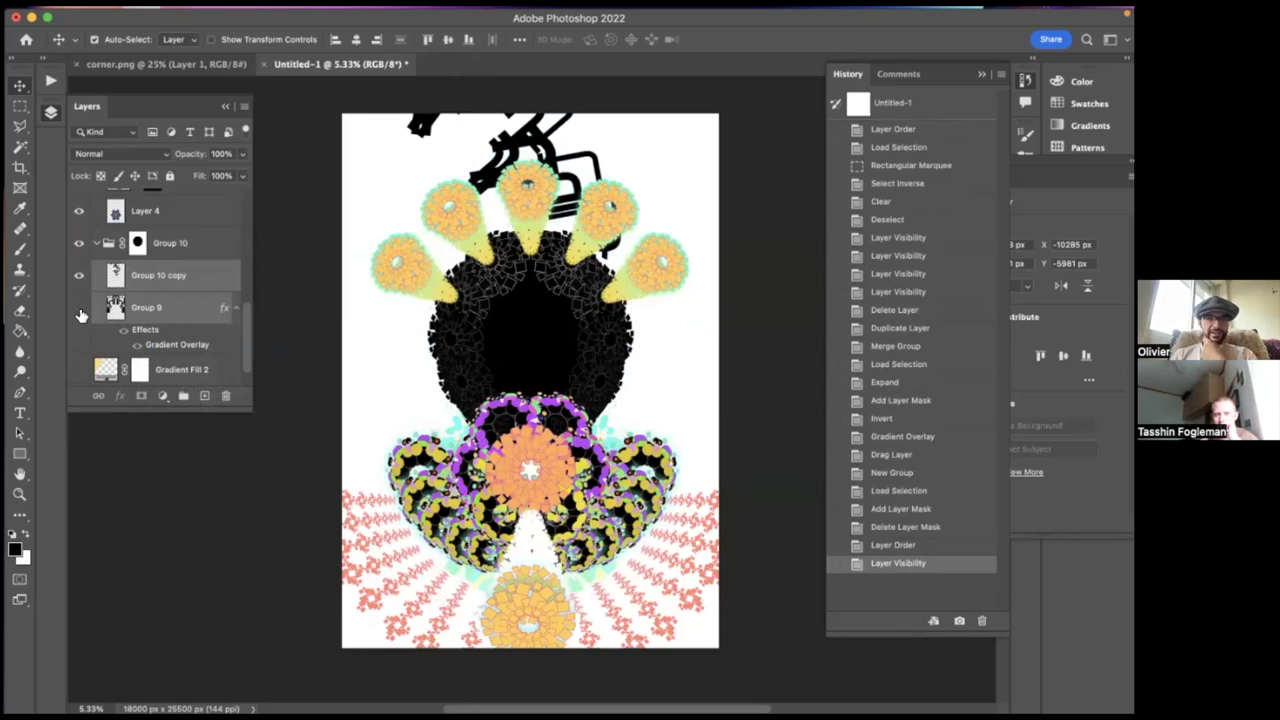
# - Try to centre the Group 10 copy ring behind the flowers scaled to 76.14%, and revert that transform
pyautogui.click(134, 285)
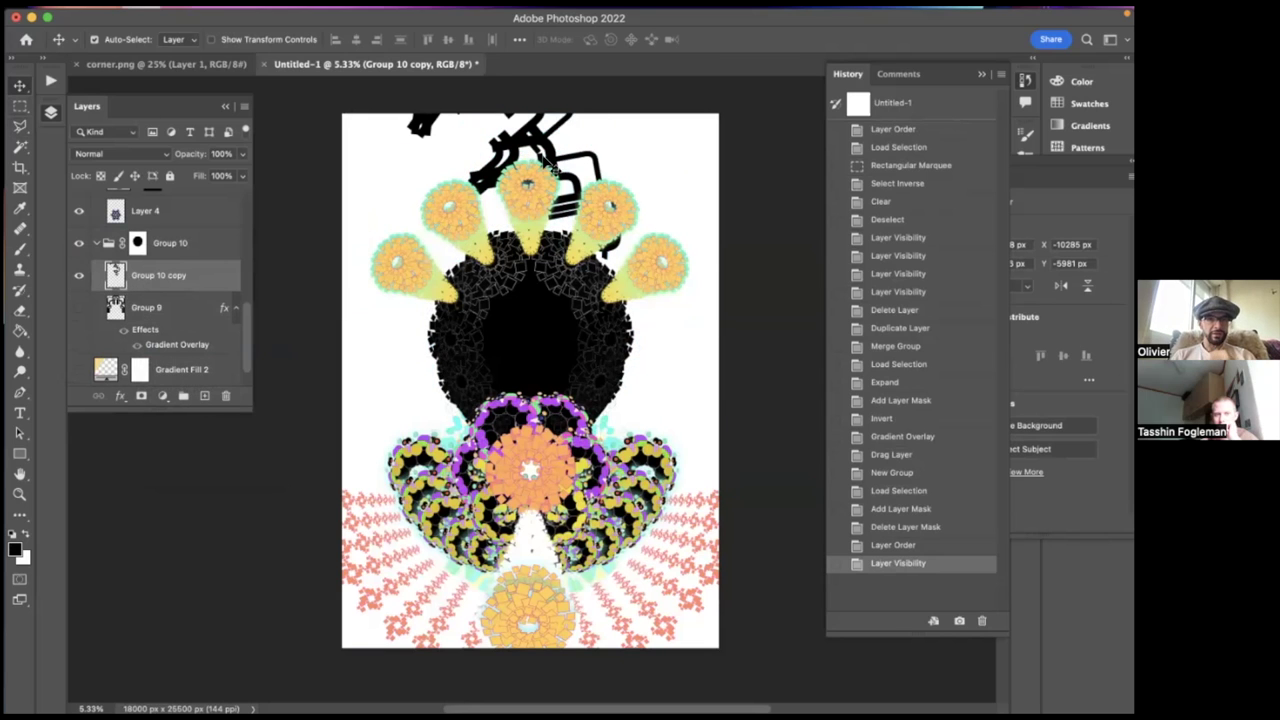
pyautogui.hotkey('ctrl', 't')
pyautogui.moveTo(568, 166); pyautogui.dragTo(685, 234)
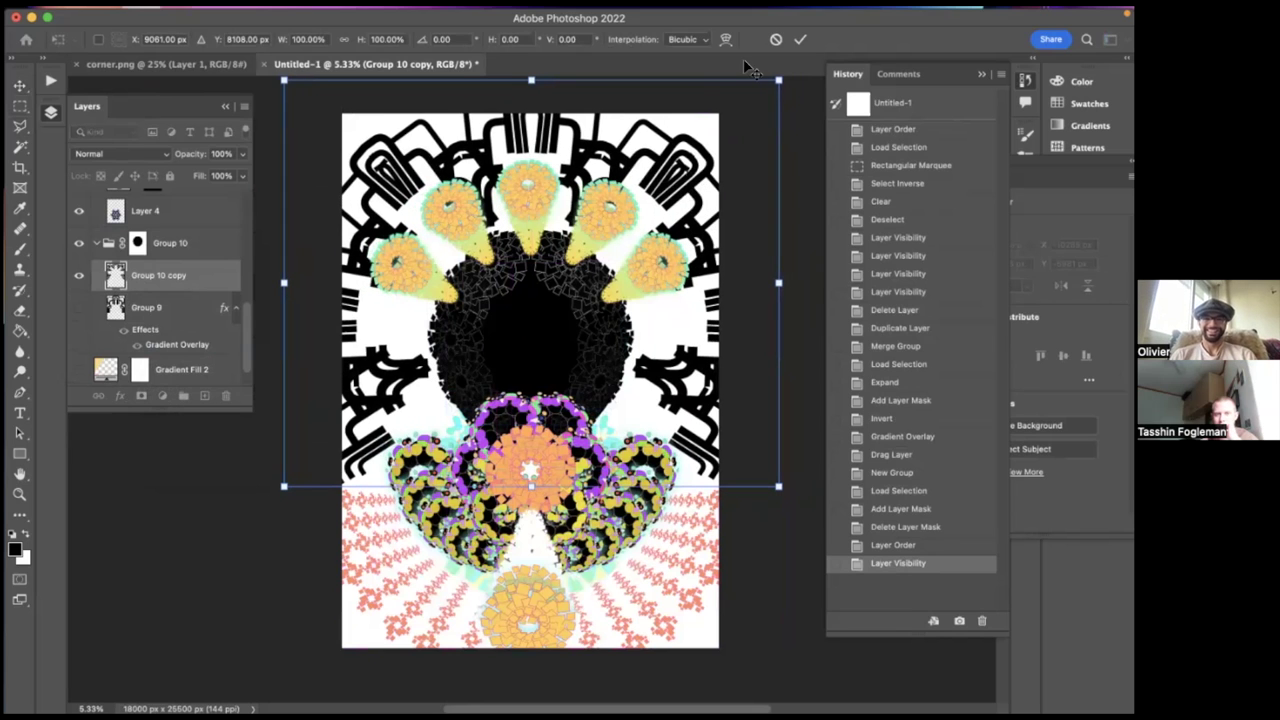
pyautogui.moveTo(779, 83); pyautogui.dragTo(717, 125)
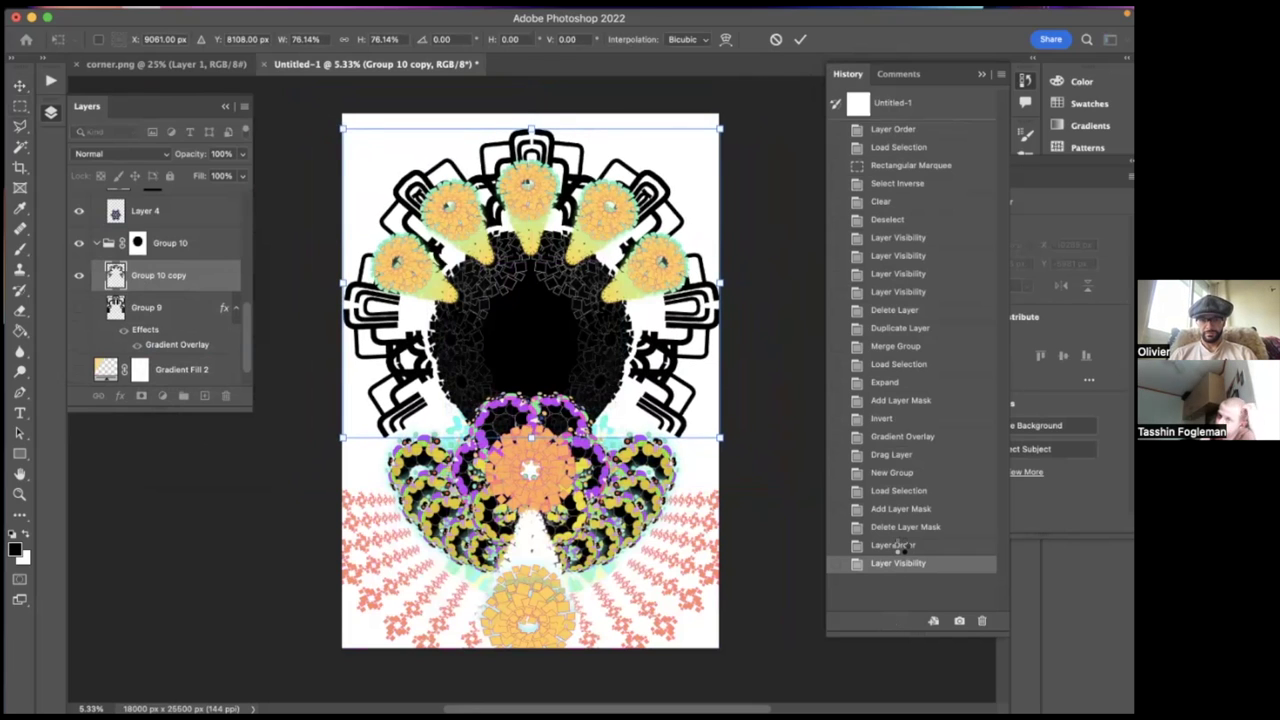
pyautogui.press('Return')
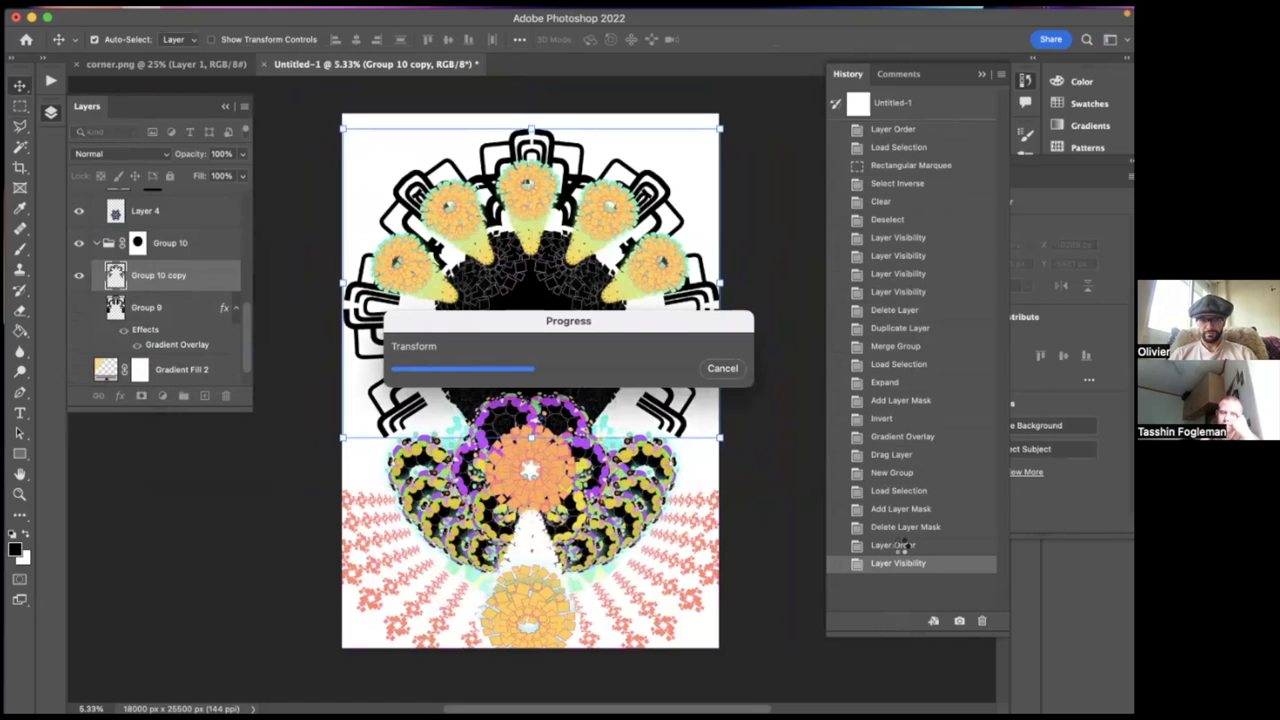
pyautogui.click(889, 546)
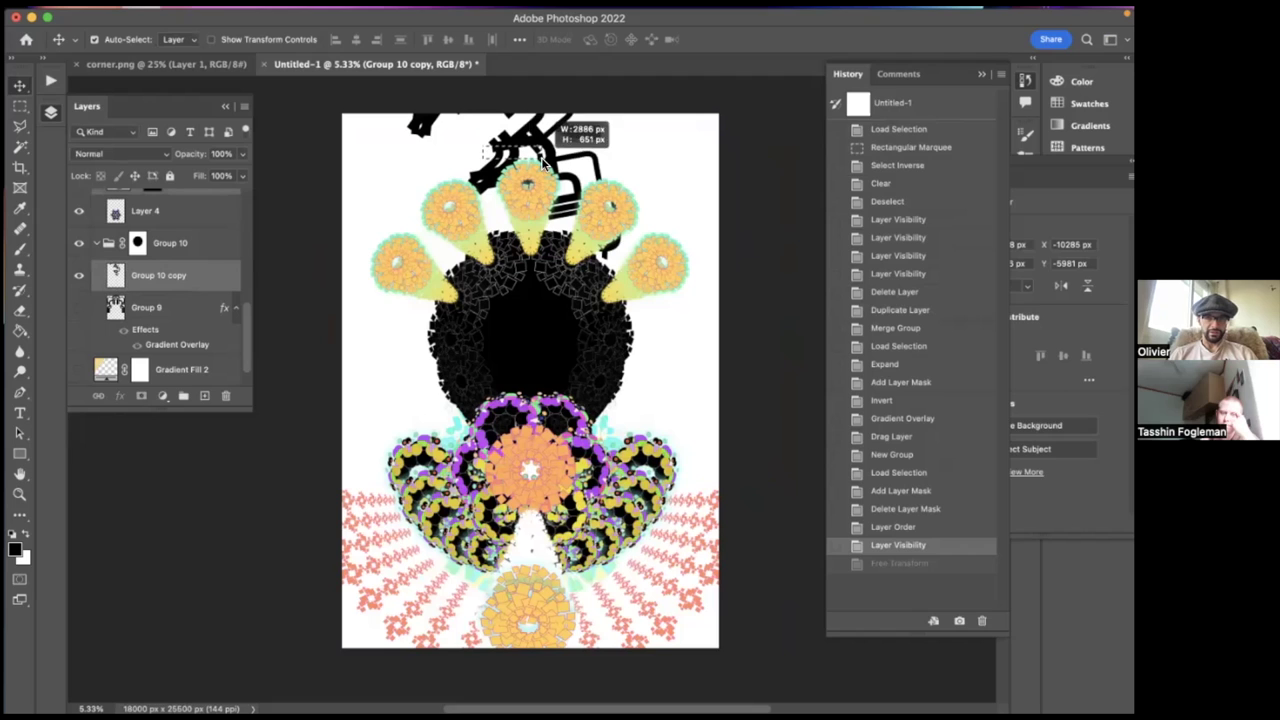
pyautogui.press('super+t')
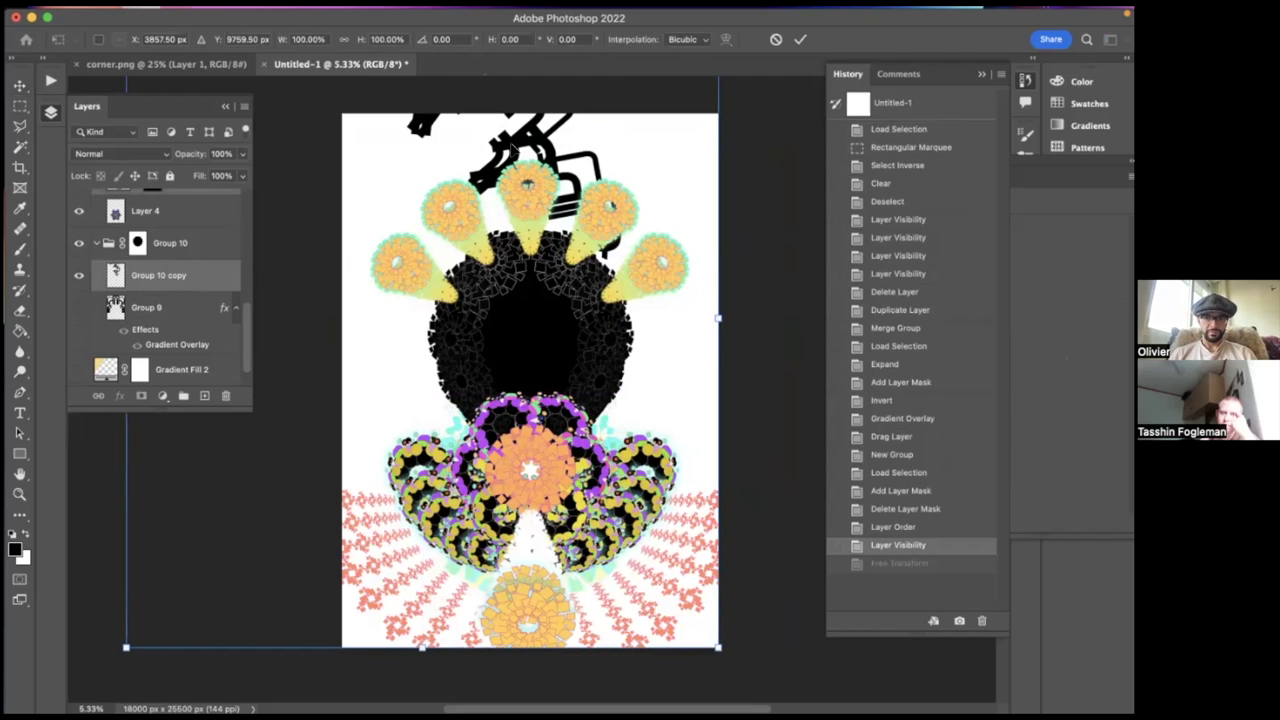
pyautogui.moveTo(510, 160); pyautogui.dragTo(688, 252)
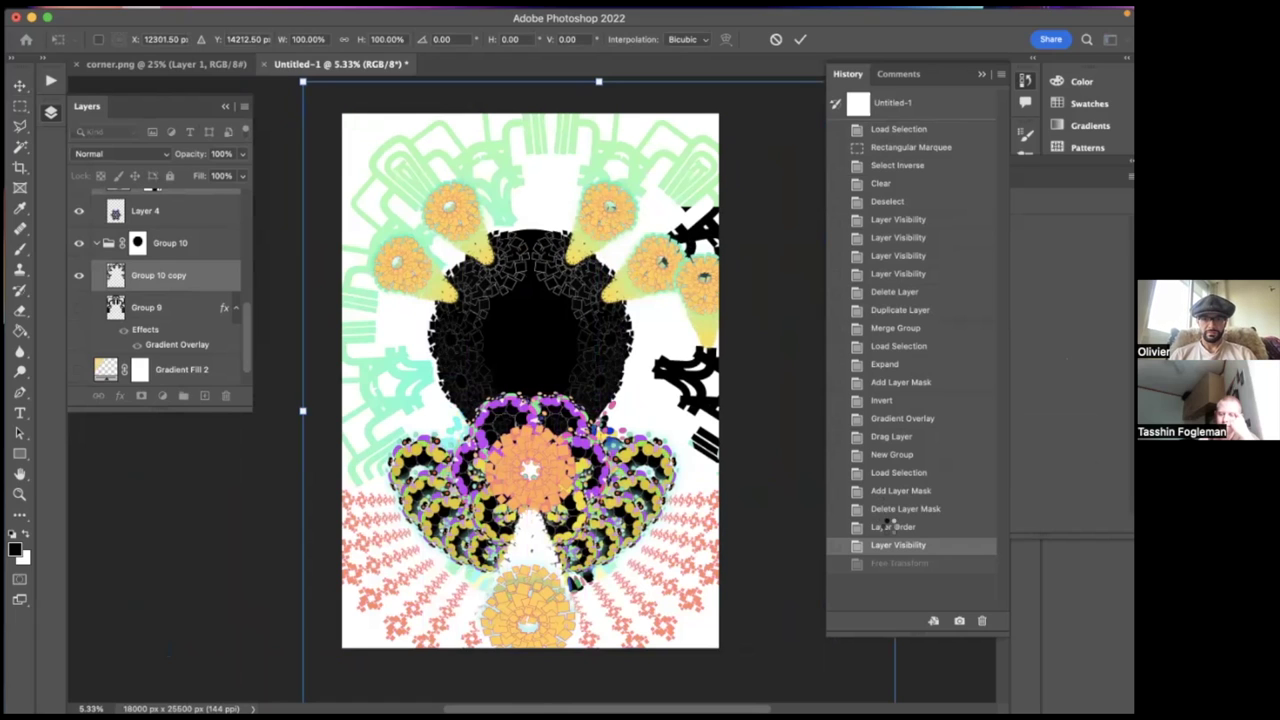
pyautogui.press('Return')
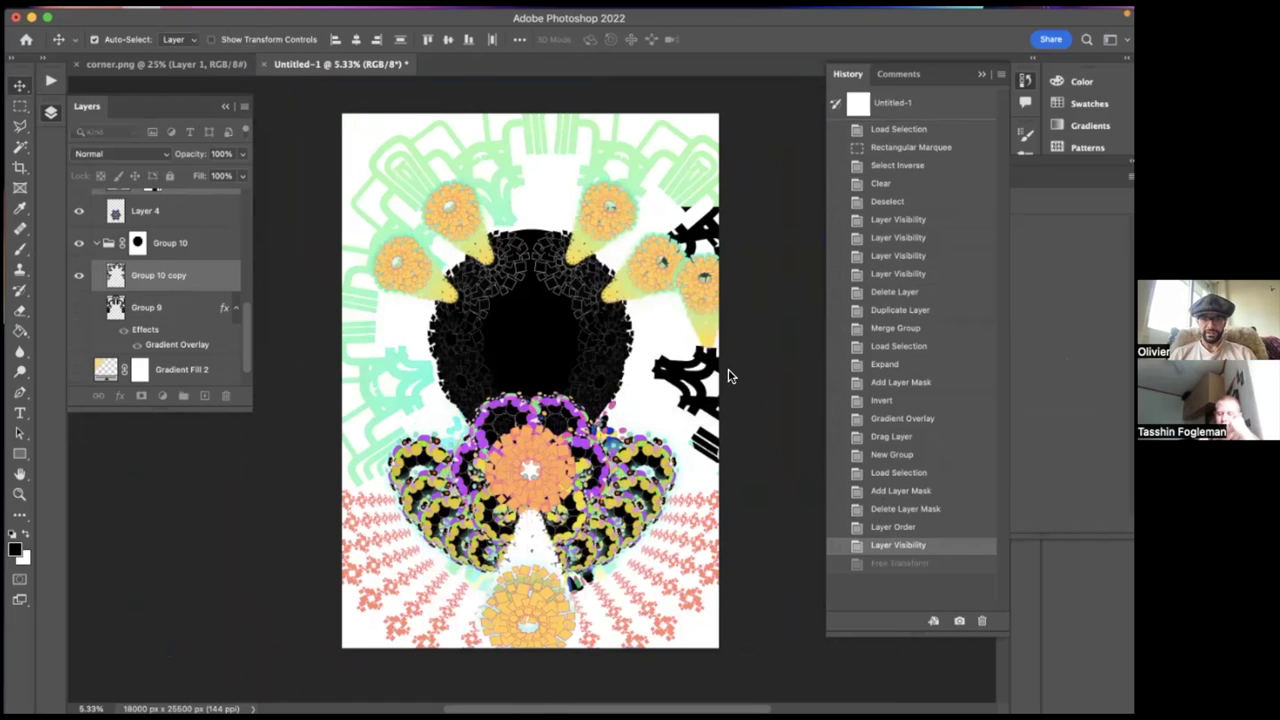
# - Move only the Group 10 copy ring at full size behind the flowers, with its centre at X 8945 px, Y 8089 px
pyautogui.click(147, 281)
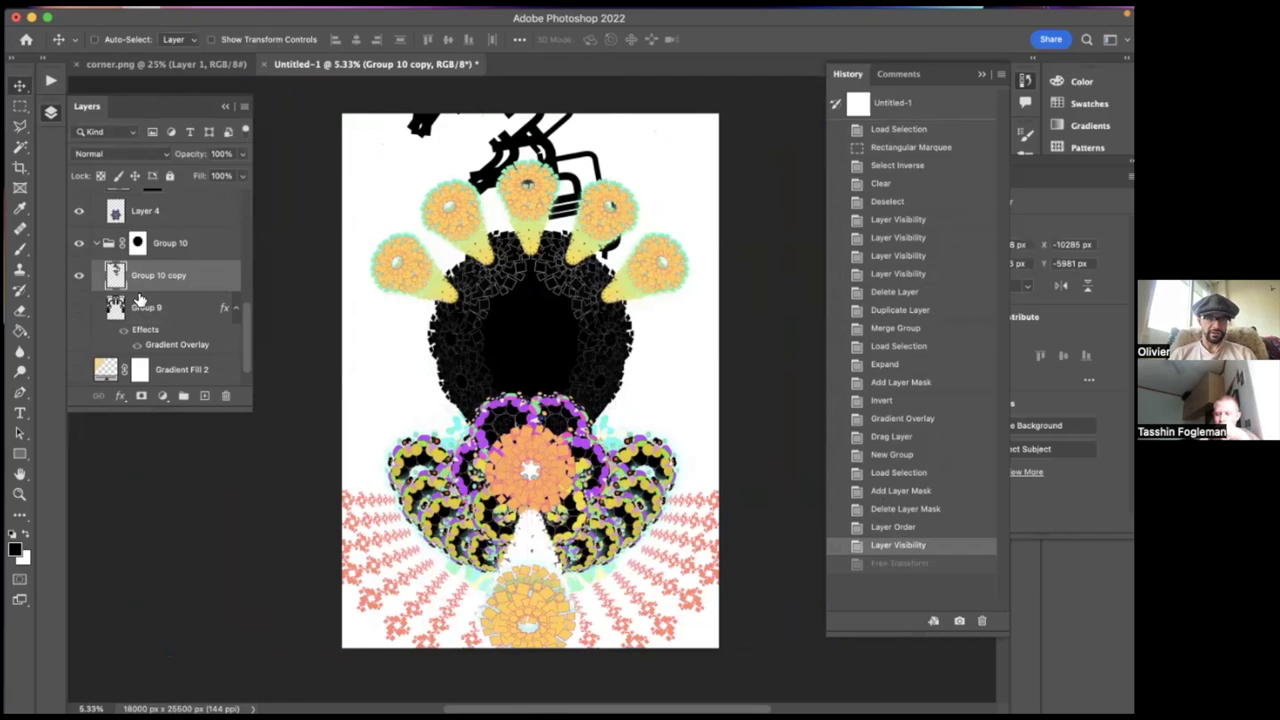
pyautogui.hotkey('ctrl', 't')
pyautogui.moveTo(508, 142); pyautogui.dragTo(663, 228)
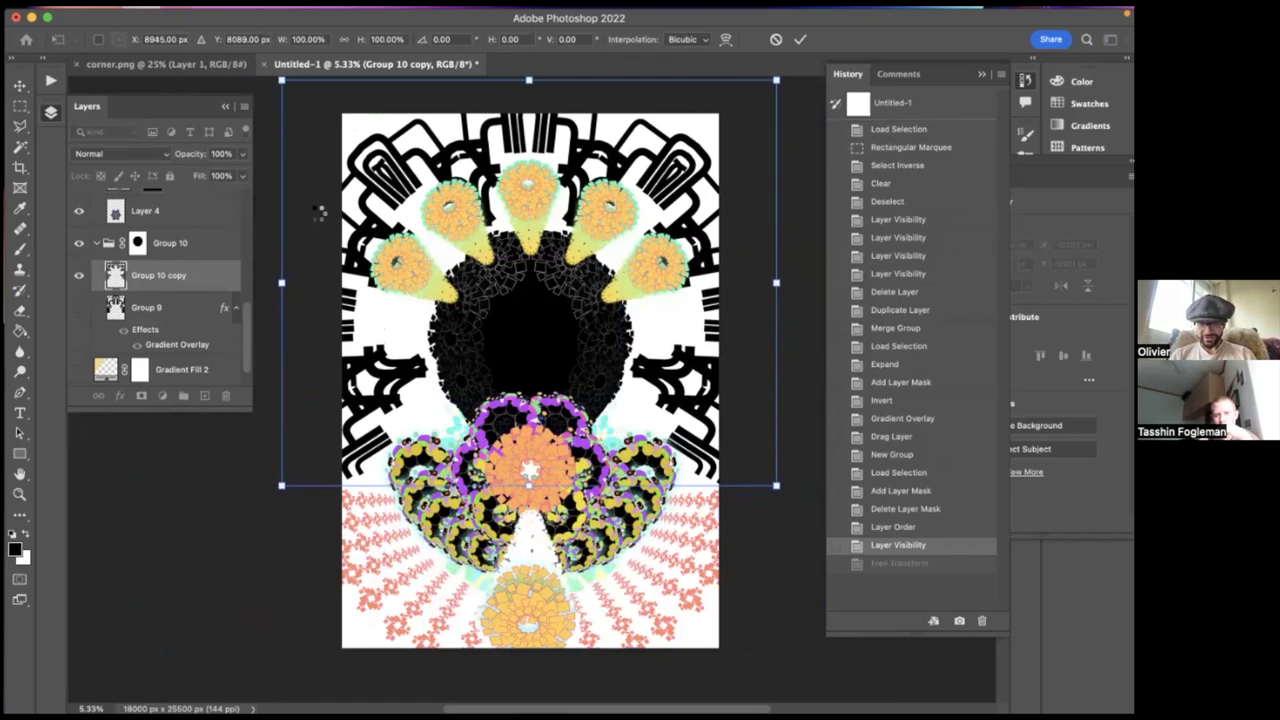
pyautogui.press('Return')
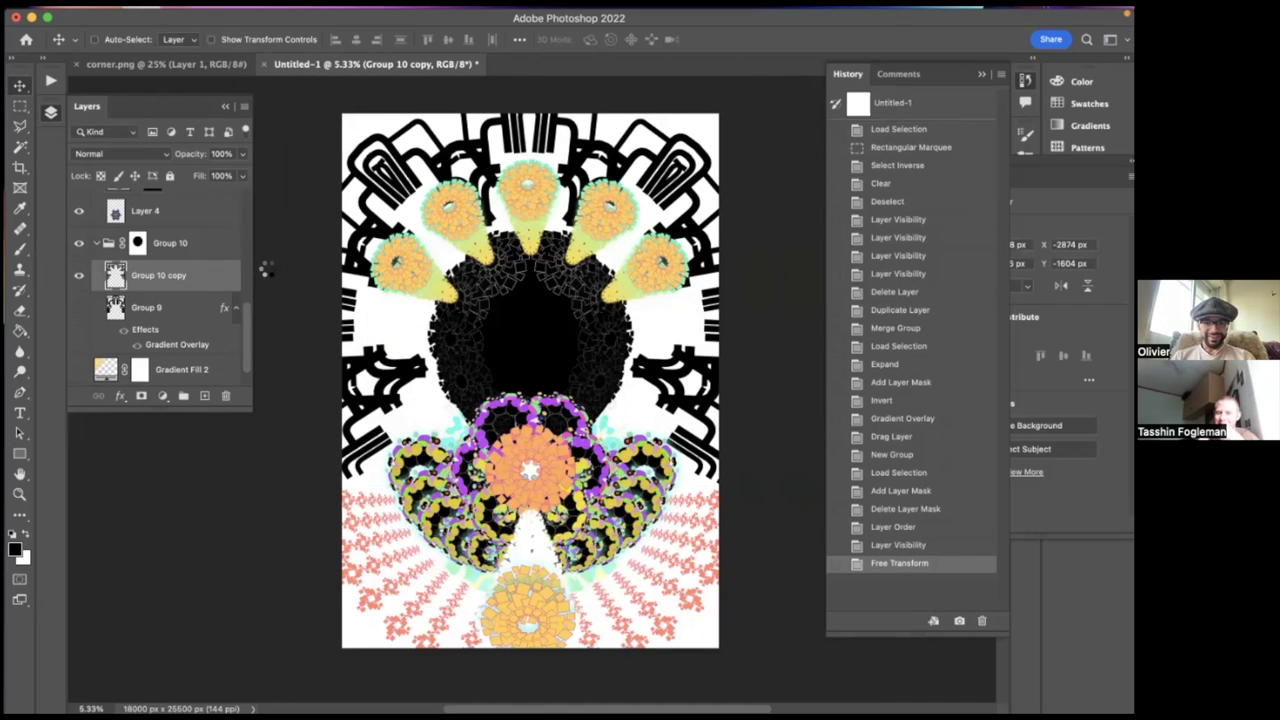
# - Duplicate the pipe ring and scale the copy to 74.14% around the same centre
pyautogui.hotkey('ctrl', 'j')
pyautogui.hotkey('ctrl', 't')
pyautogui.moveTo(780, 90); pyautogui.dragTo(727, 141)
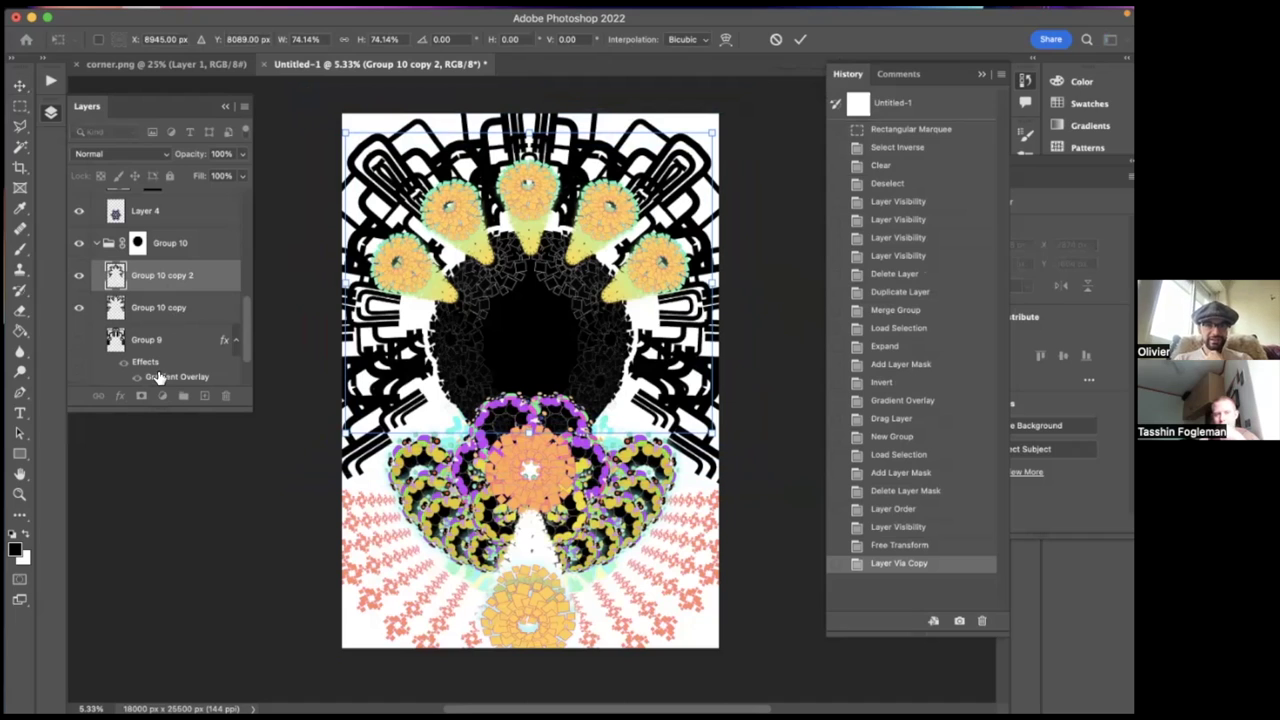
pyautogui.press('Return')
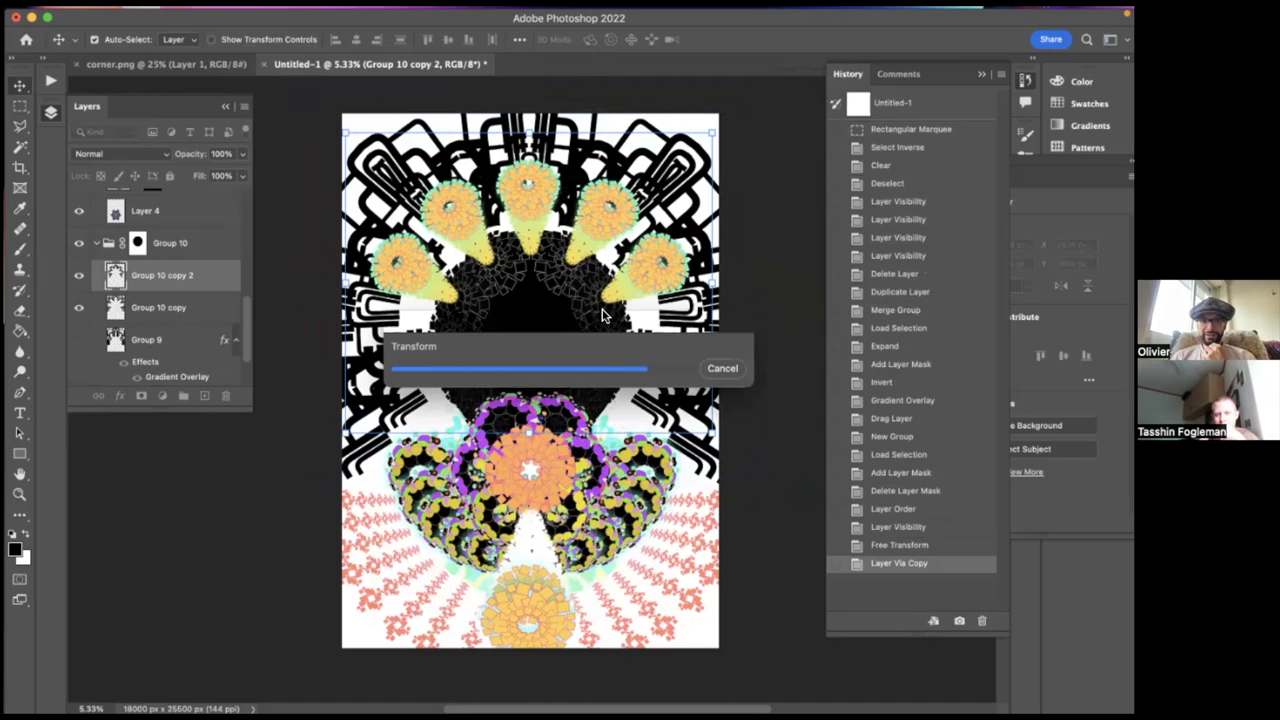
# - Add a gradient fill layer between the two pipe rings and set its style to Radial
pyautogui.click(190, 306)
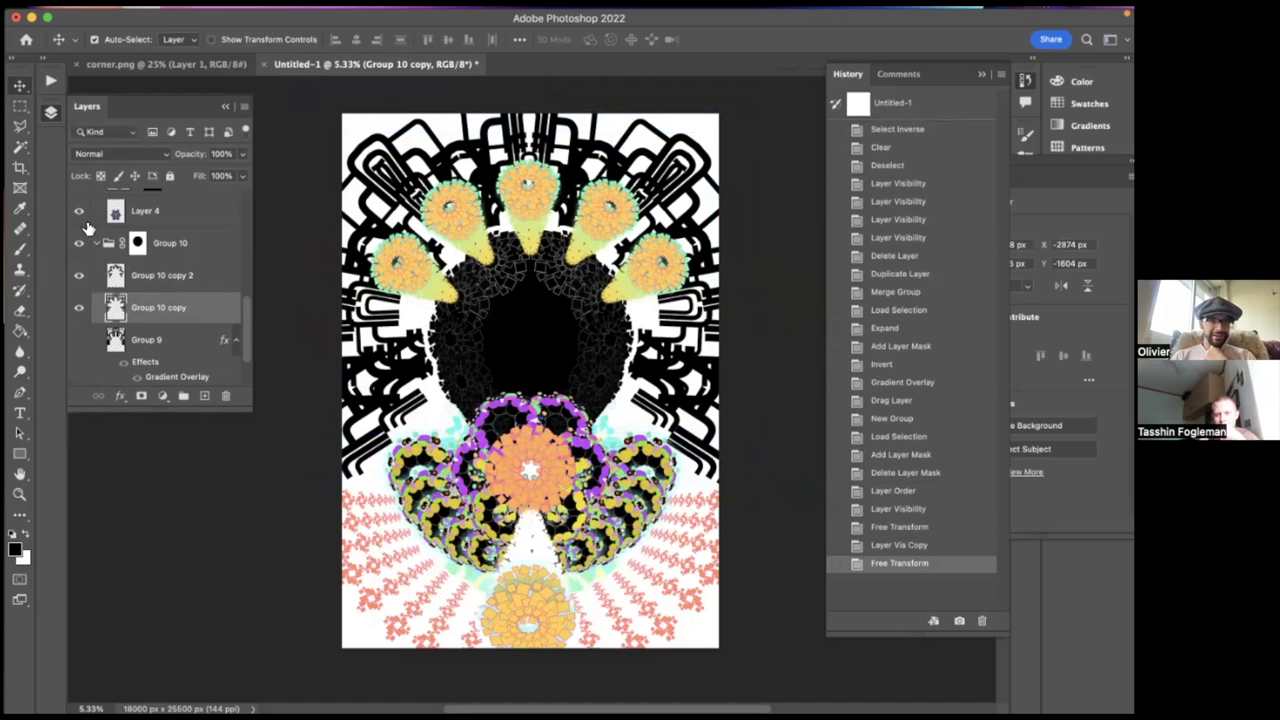
pyautogui.click(162, 396)
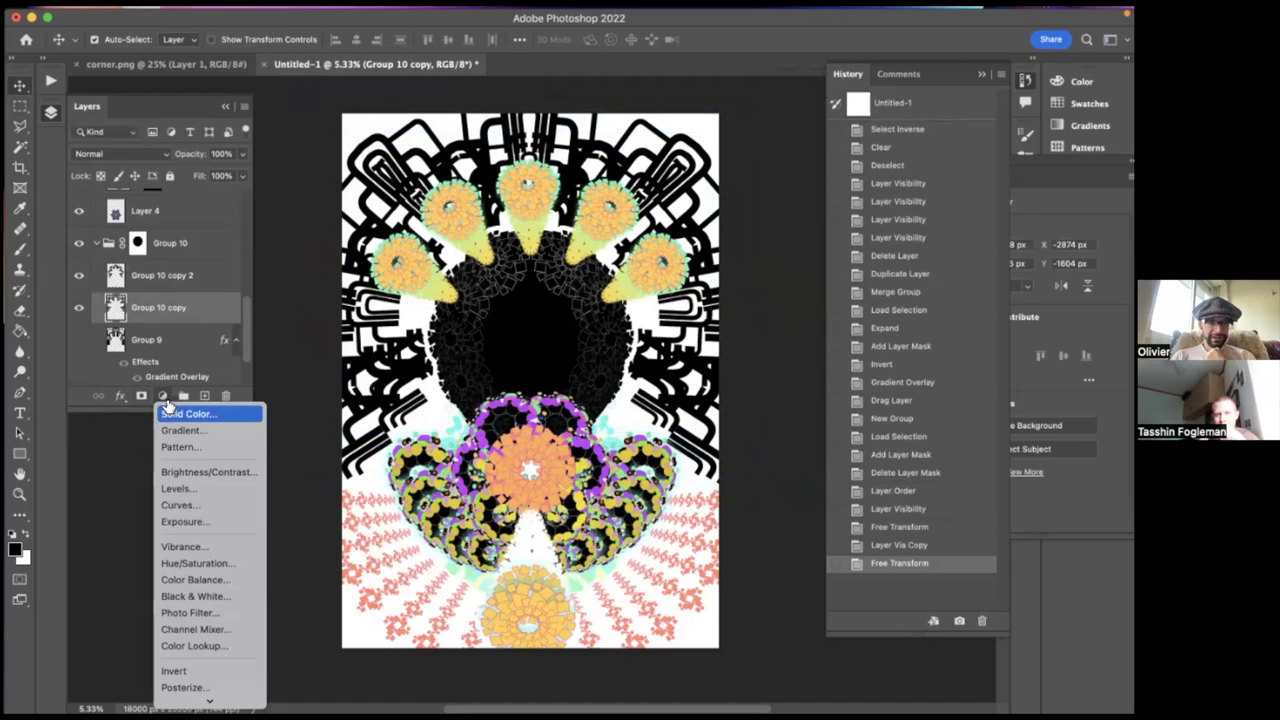
pyautogui.click(176, 430)
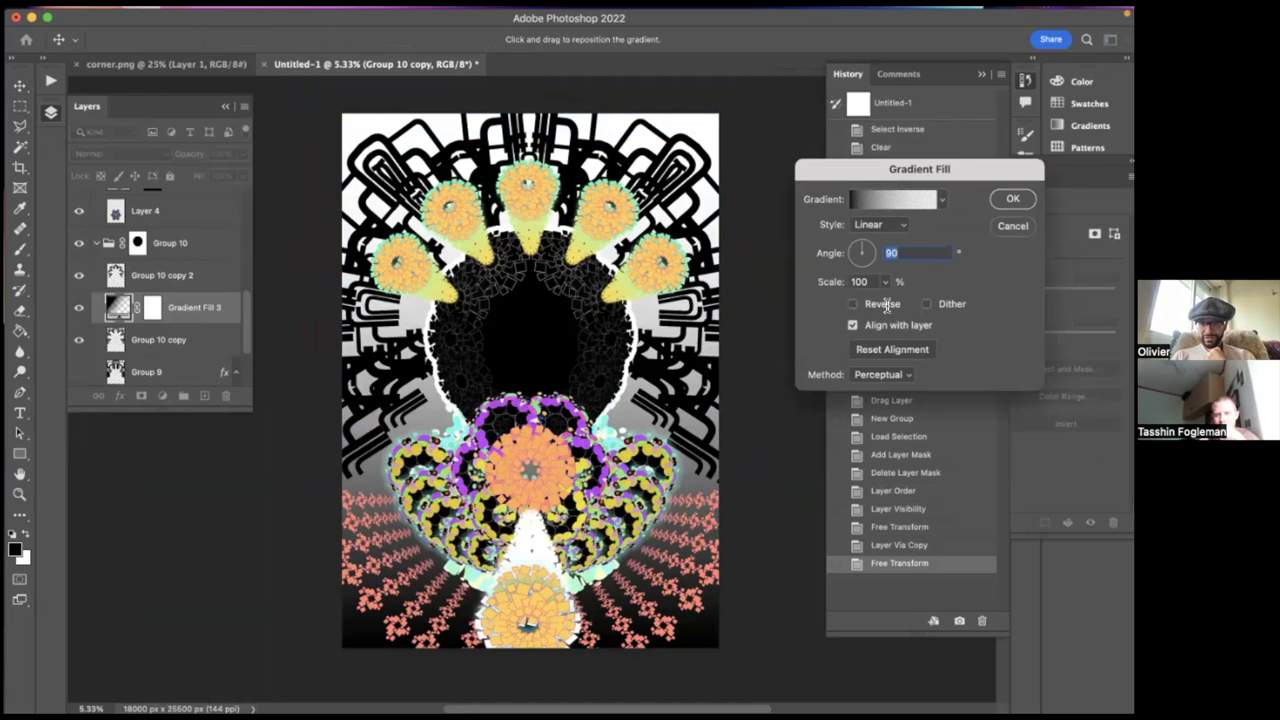
pyautogui.click(872, 224)
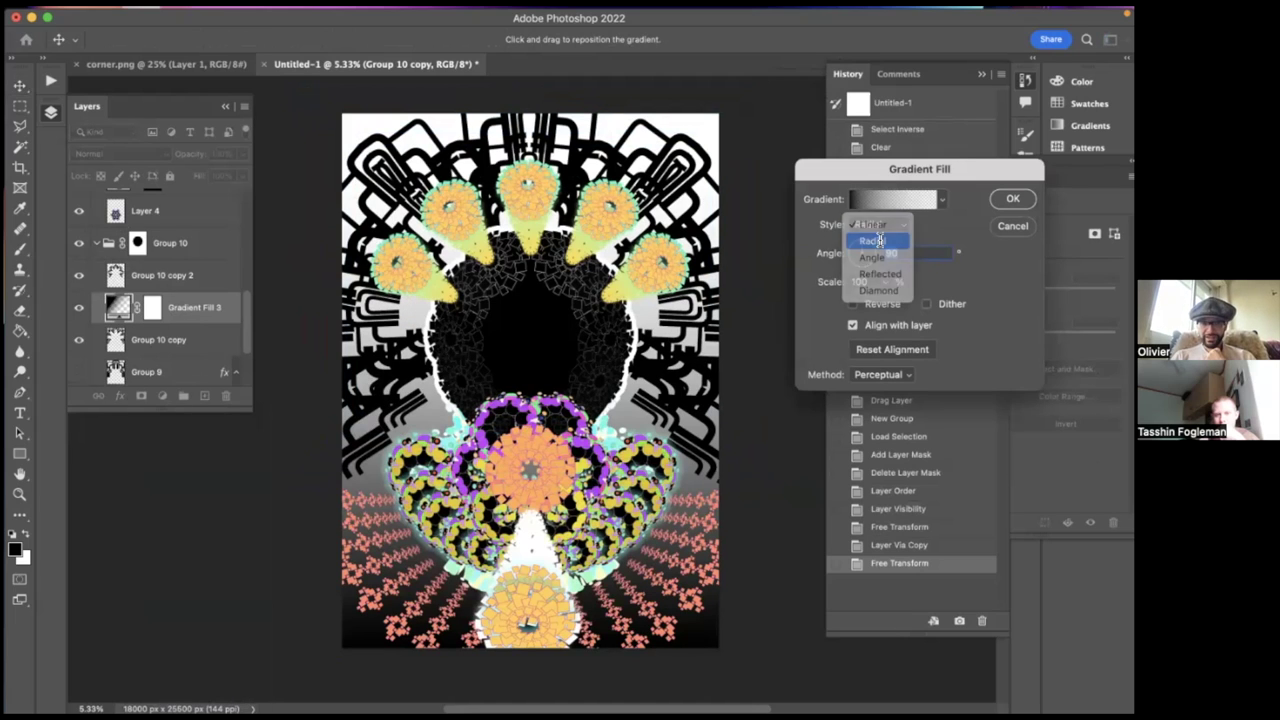
pyautogui.click(879, 240)
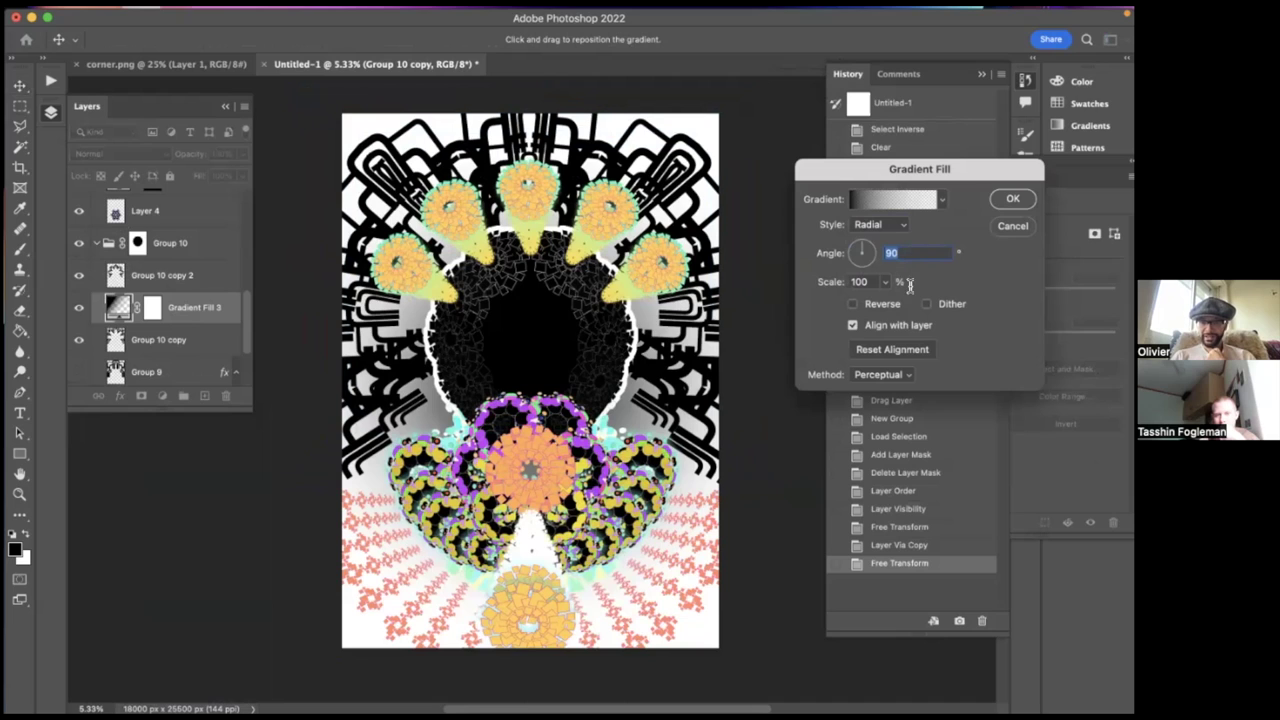
# - Change the gradient's starting colour stop at location 0% to a bright yellow
pyautogui.click(884, 202)
pyautogui.click(742, 427)
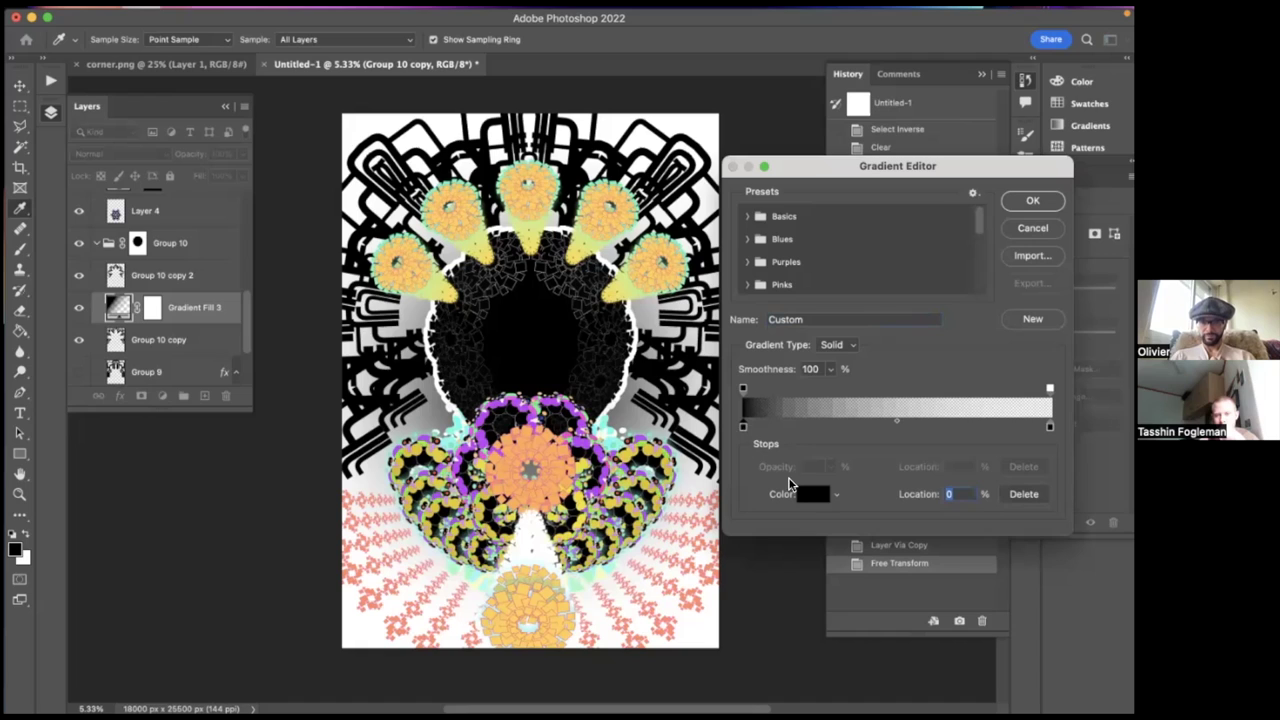
pyautogui.click(805, 496)
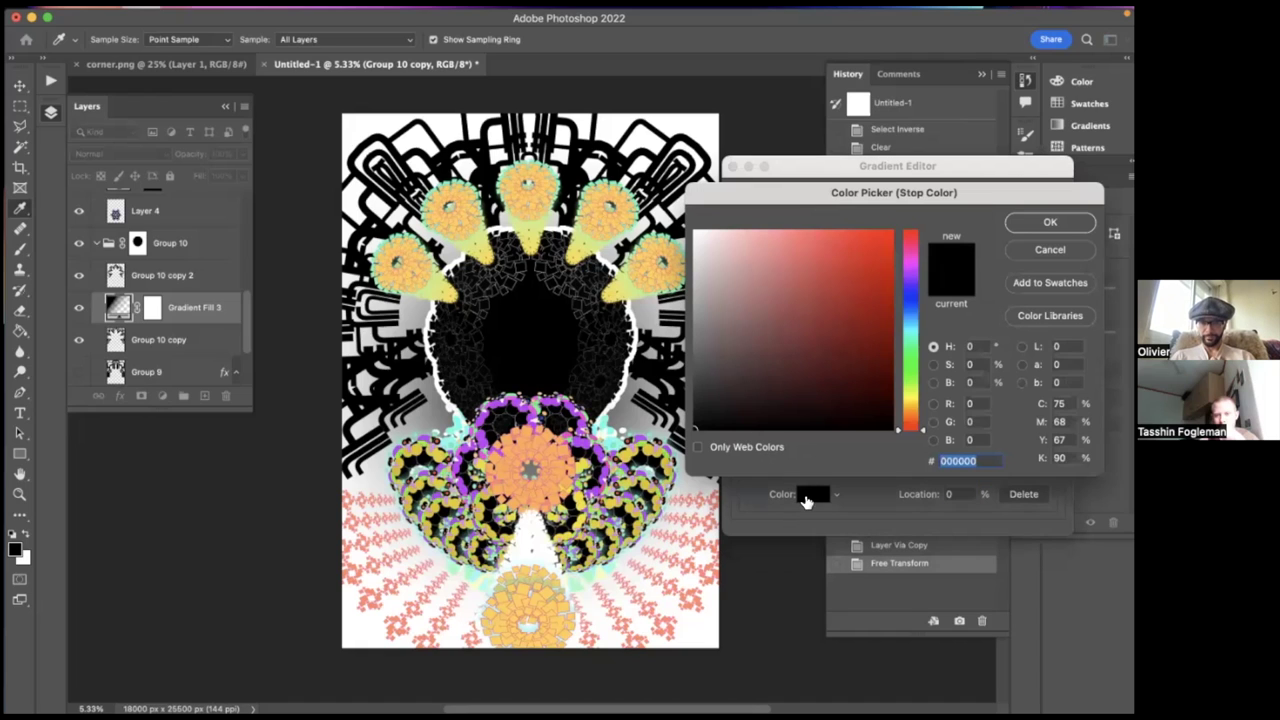
pyautogui.click(911, 401)
pyautogui.moveTo(909, 401); pyautogui.dragTo(910, 403)
pyautogui.press('Return')
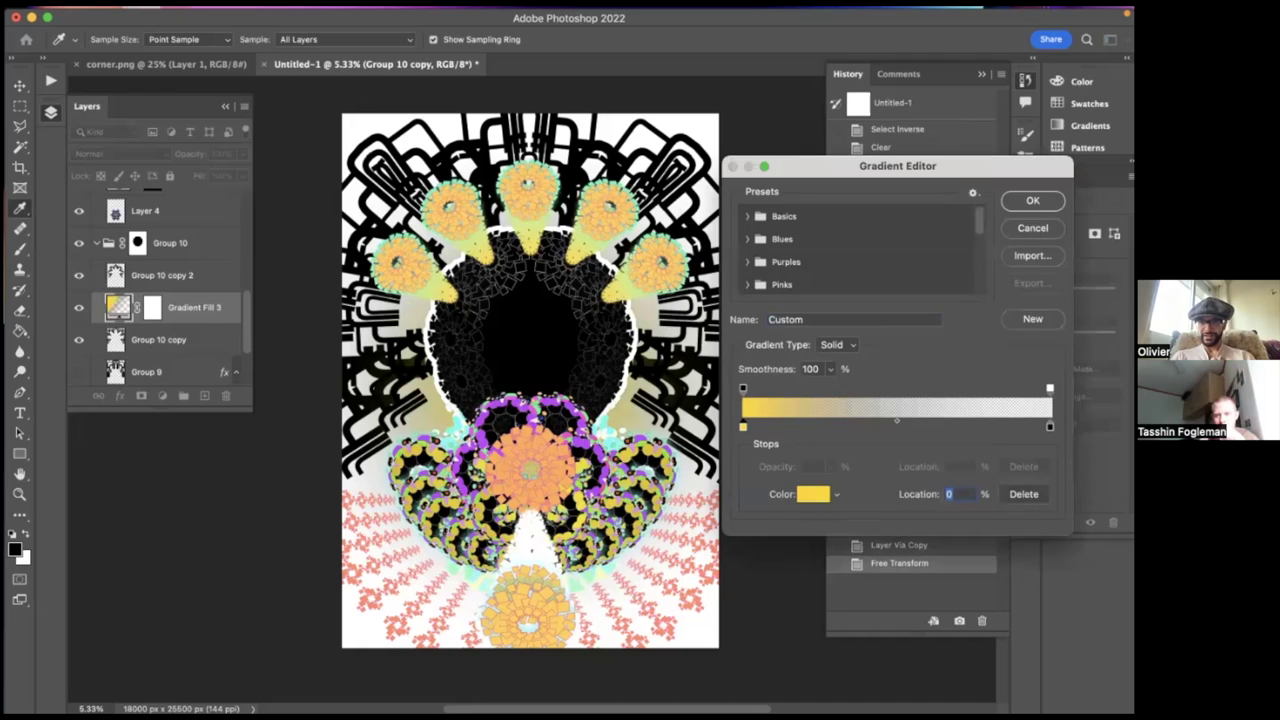
# - Set the gradient's end colour stop at location 100% to orange ff8a00 and apply the gradient fill
pyautogui.click(1049, 426)
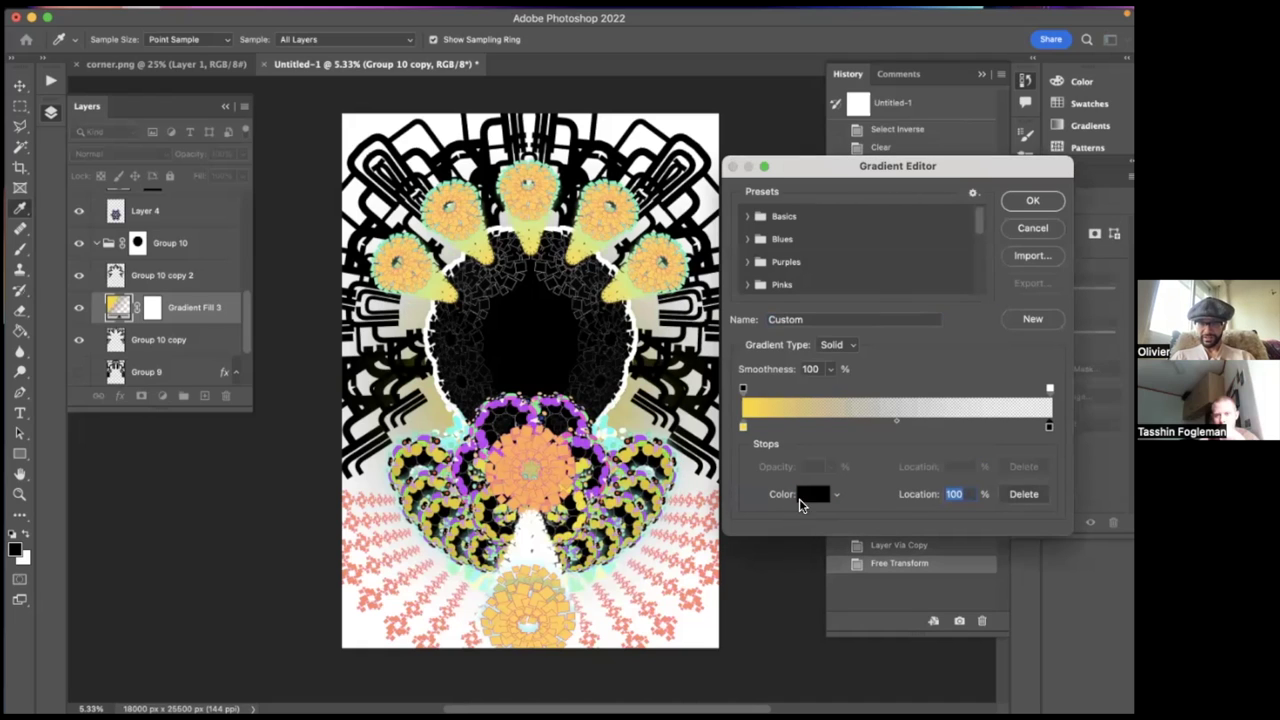
pyautogui.click(812, 493)
pyautogui.click(910, 403)
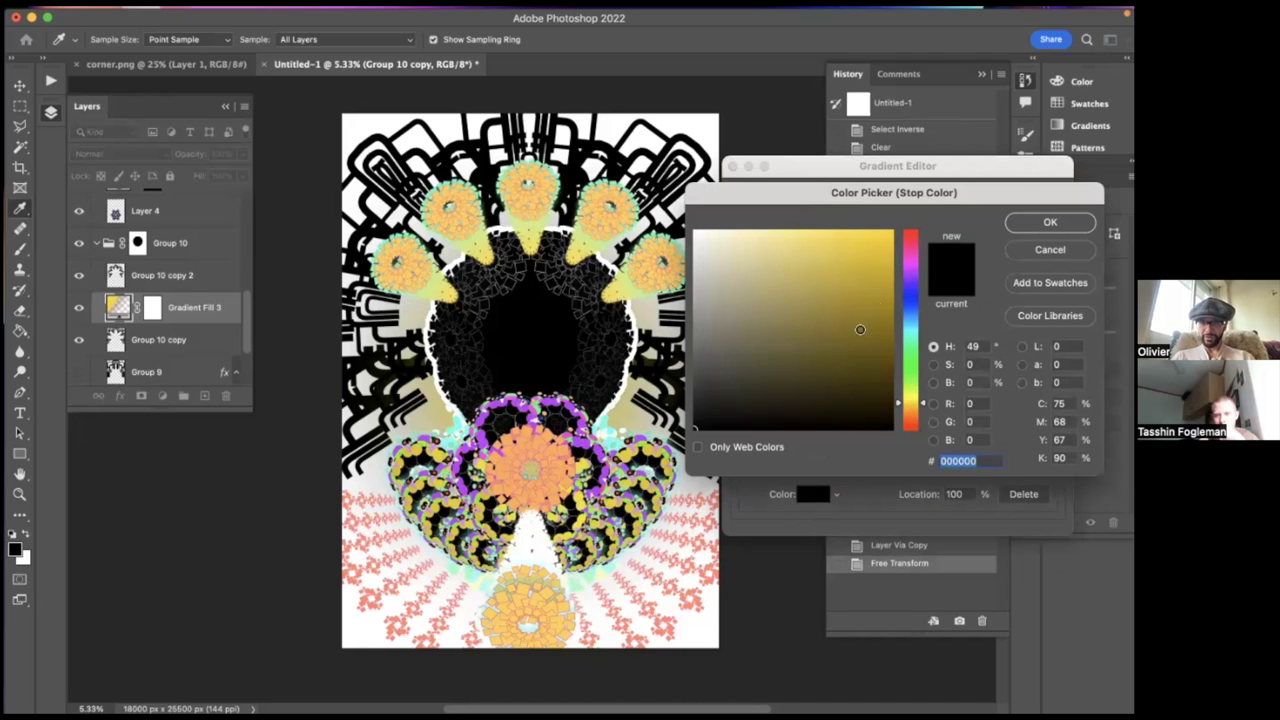
pyautogui.moveTo(860, 329); pyautogui.dragTo(893, 231)
pyautogui.moveTo(912, 410); pyautogui.dragTo(913, 413)
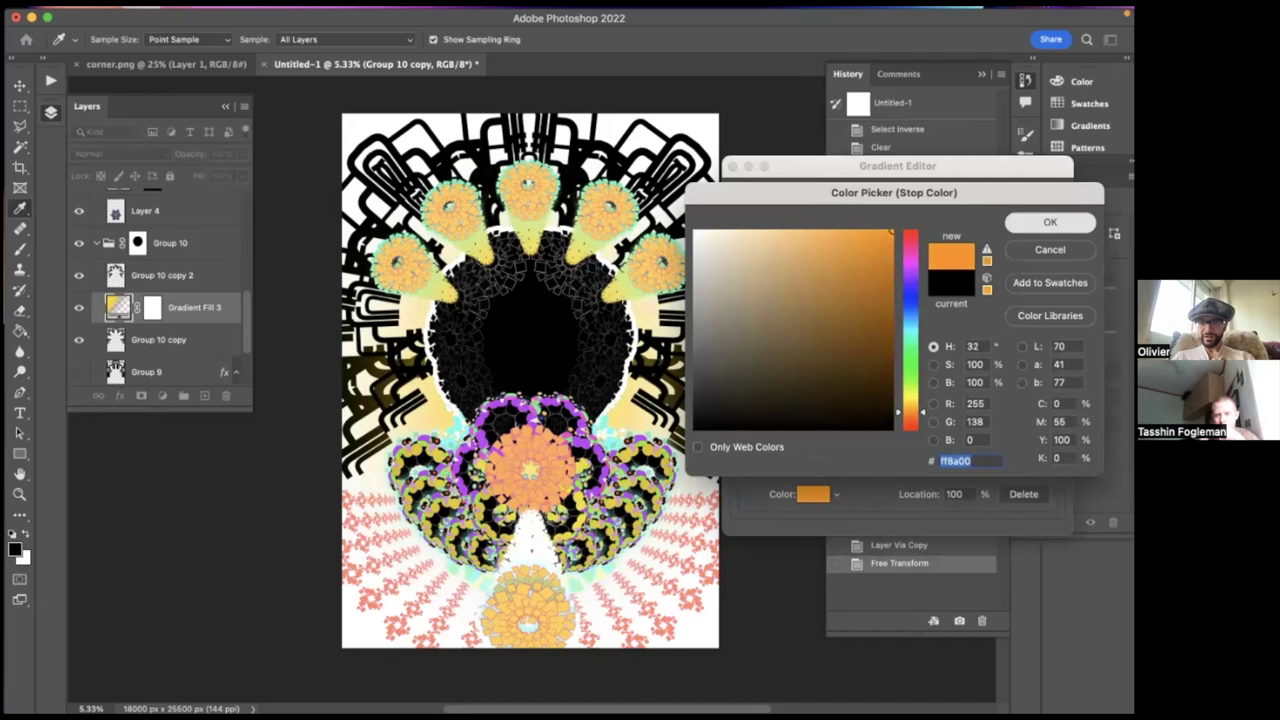
pyautogui.press('Return')
pyautogui.press('Return')
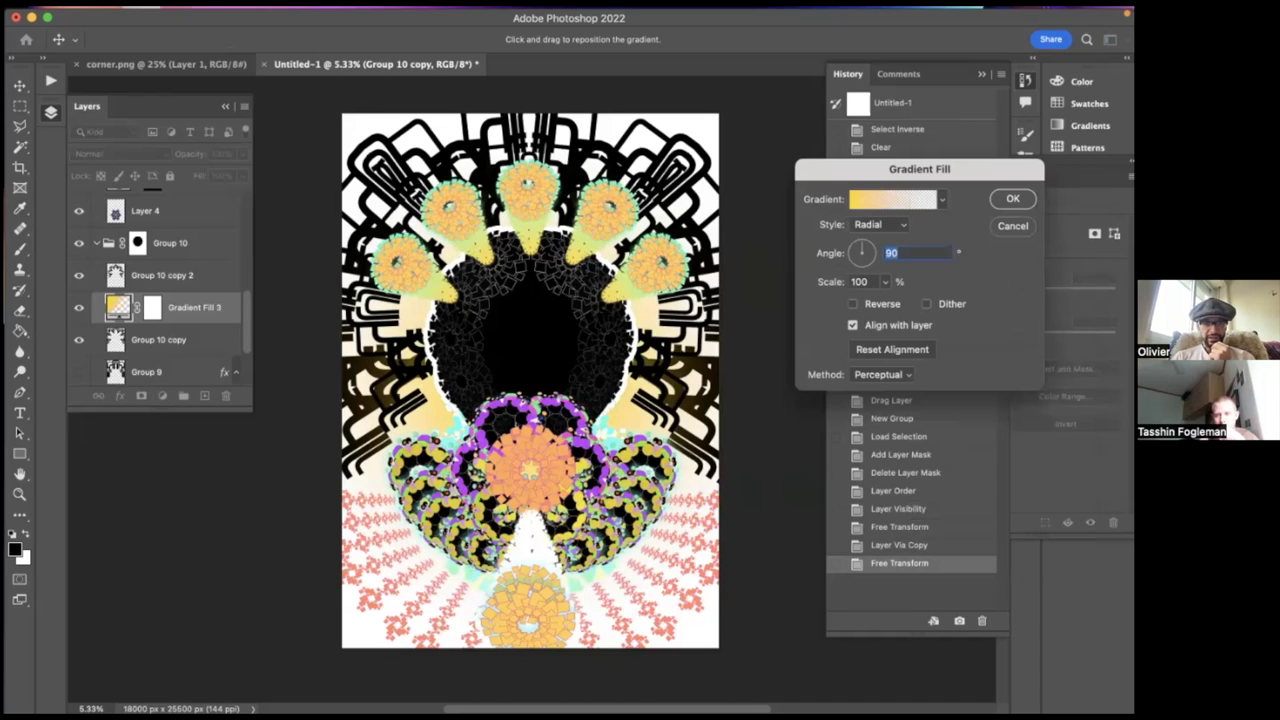
pyautogui.press('Return')
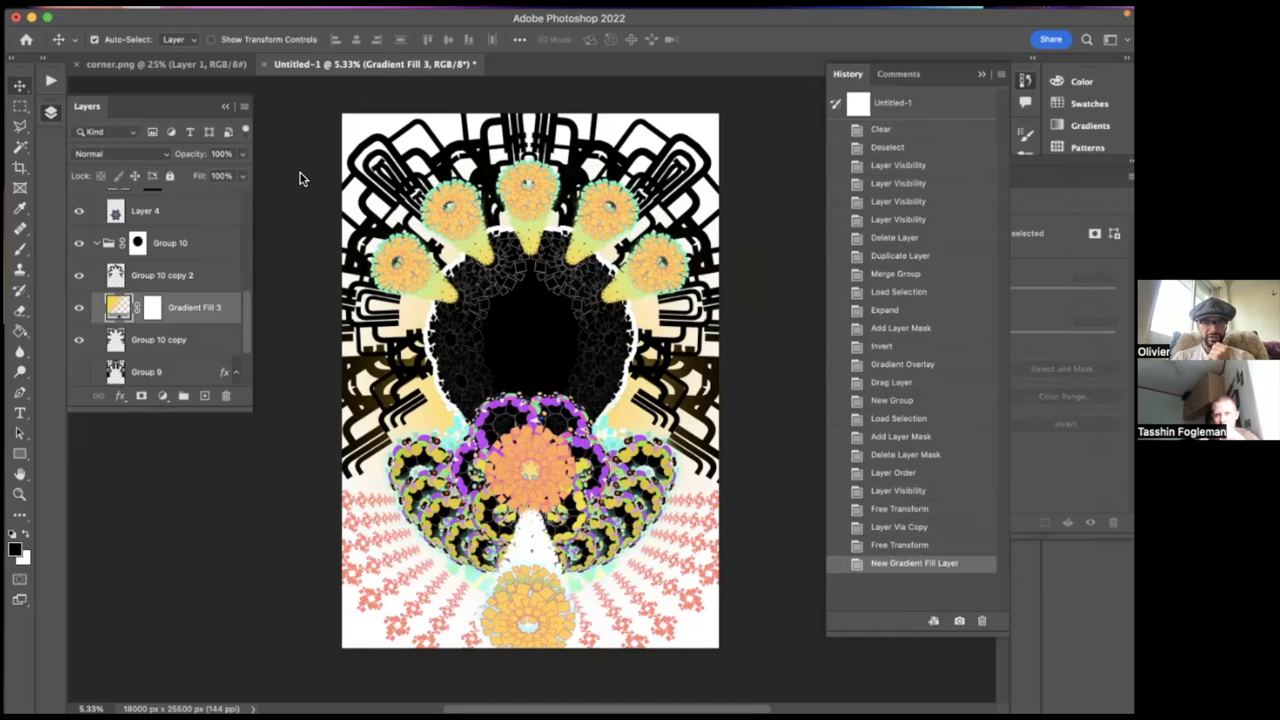
# - Clear the gradient fill's mask outside a rectangular area covering the upper artwork, and deselect
pyautogui.click(20, 106)
pyautogui.moveTo(352, 131); pyautogui.dragTo(716, 492)
pyautogui.press('Up')
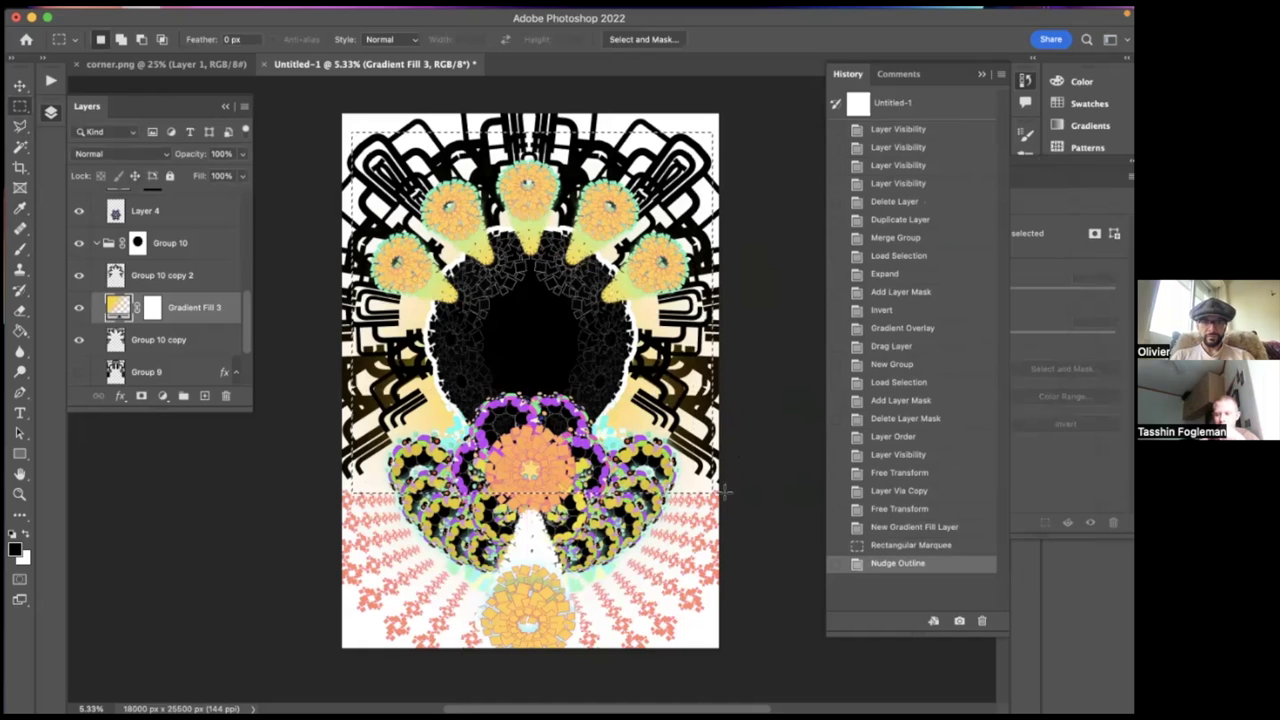
pyautogui.click(150, 311)
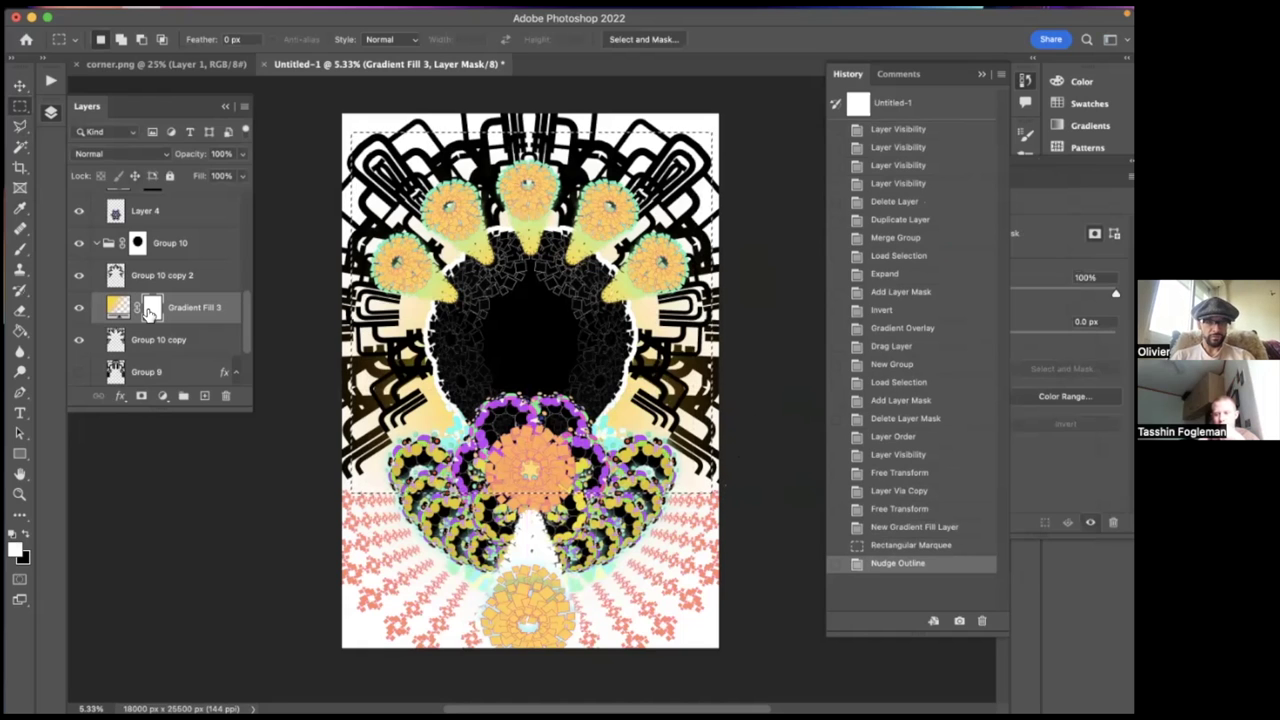
pyautogui.press('super+shift+i')
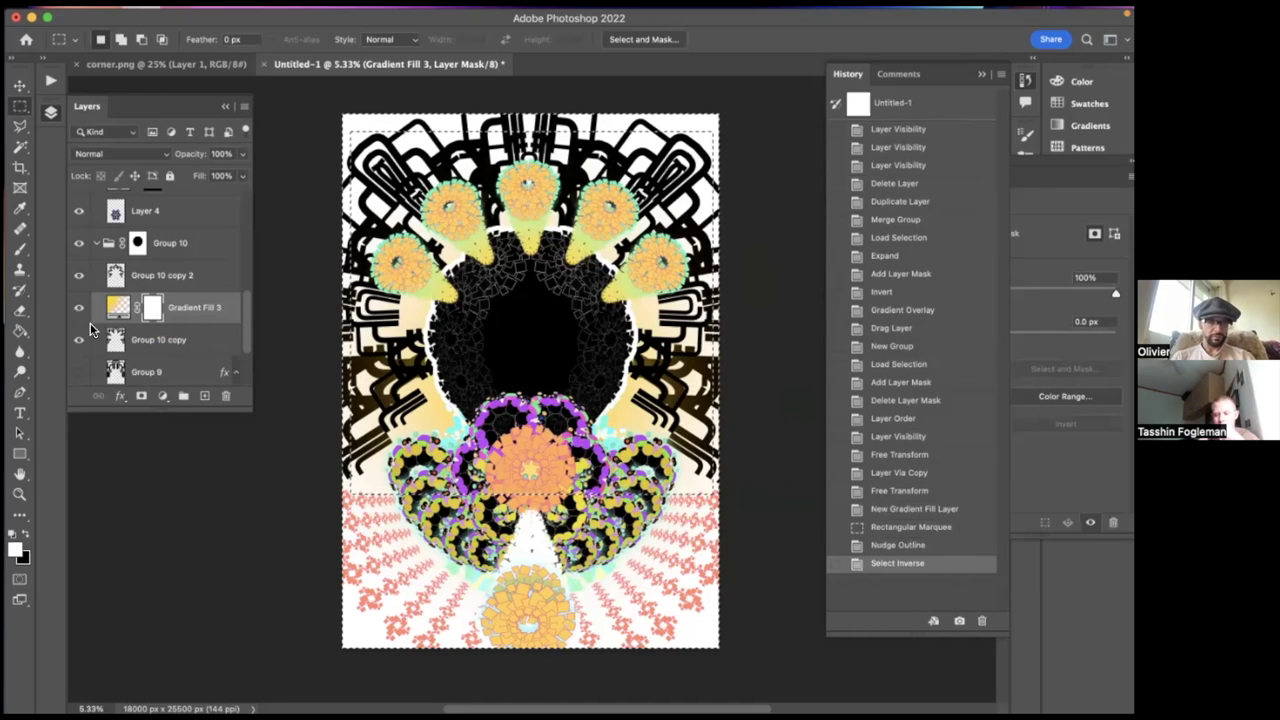
pyautogui.press('BackSpace')
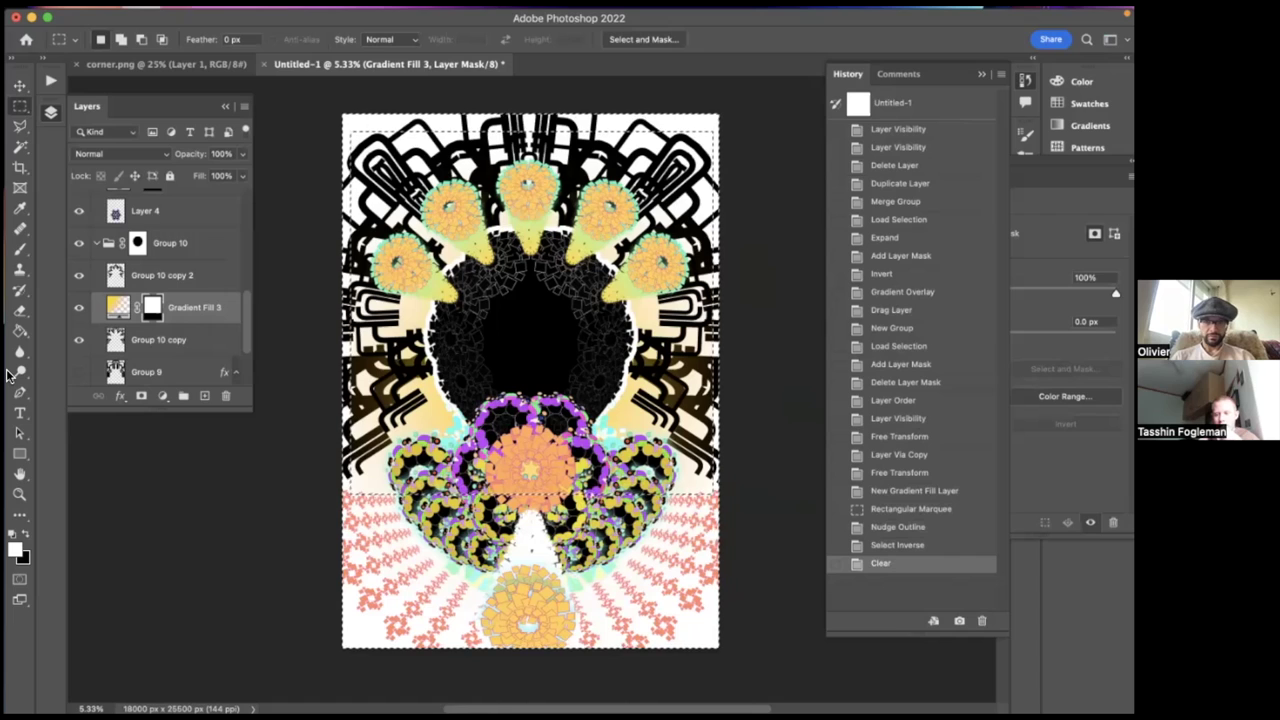
pyautogui.press('super+d')
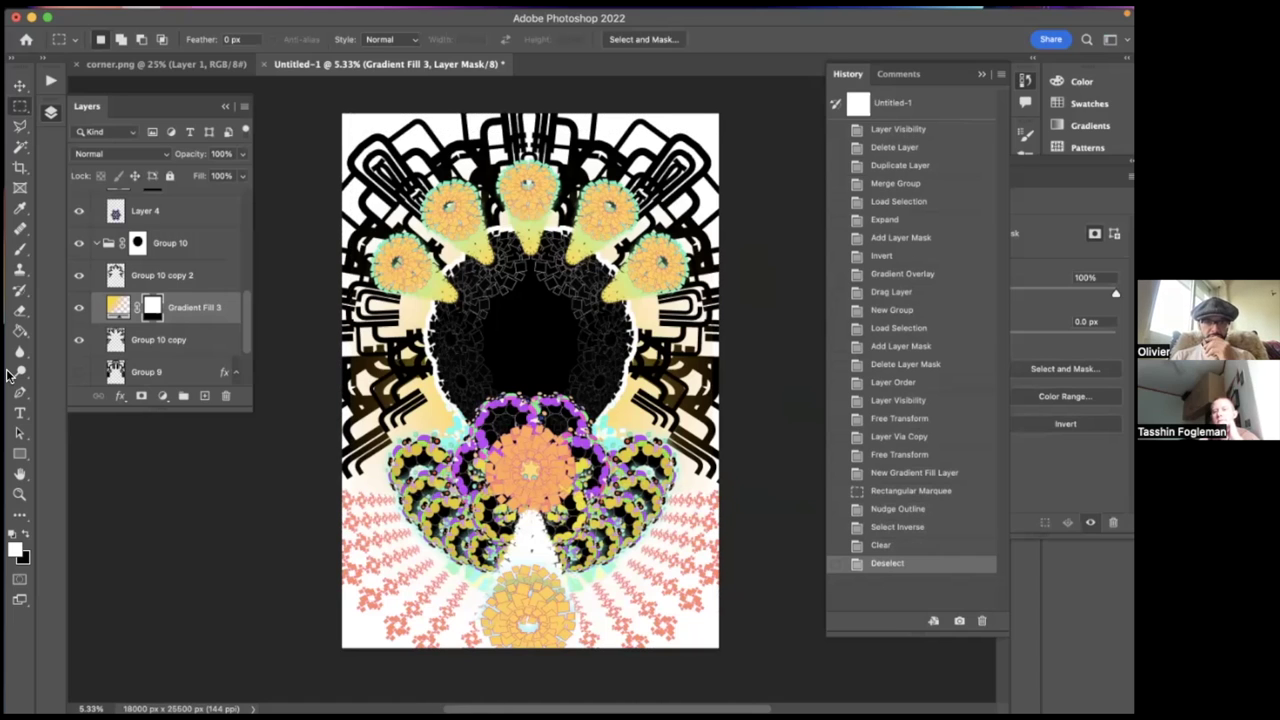
# - Hide the gradient fill layer and add a reversed teal-to-blue linear gradient overlay at -85° to the outer pipe ring
pyautogui.scroll(2, 122, 290)
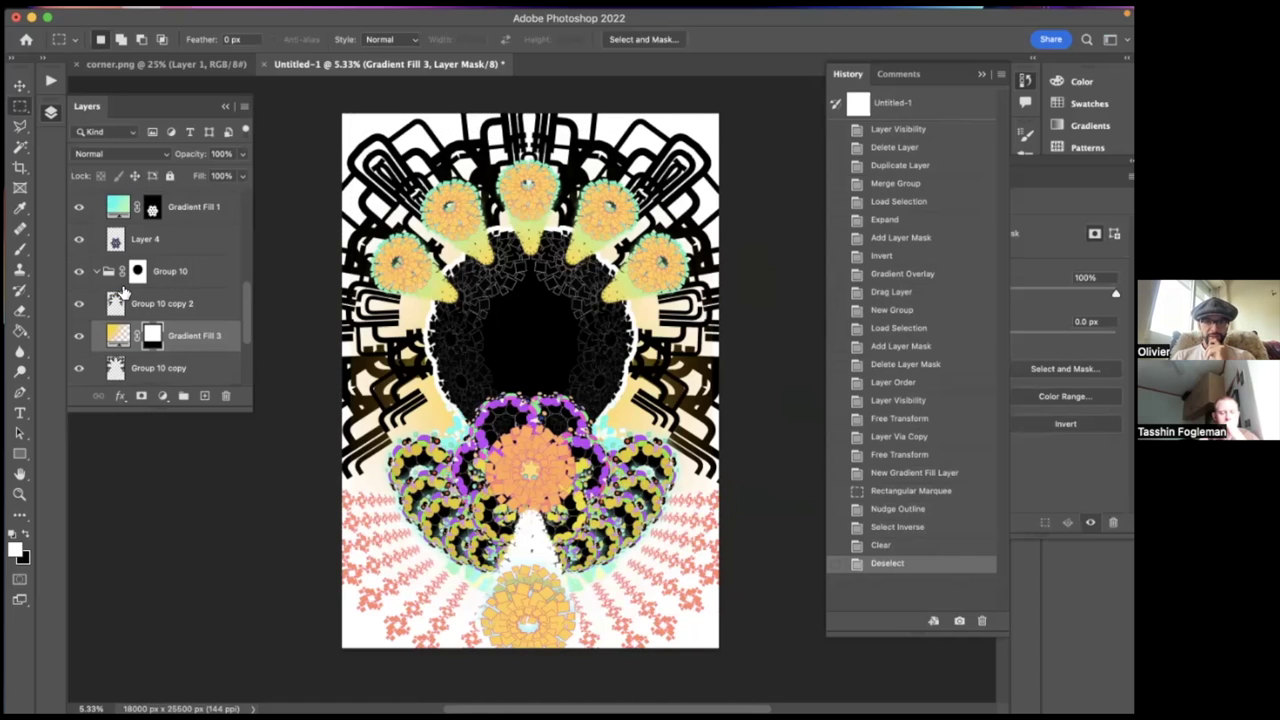
pyautogui.click(79, 327)
pyautogui.scroll(-5, 110, 313)
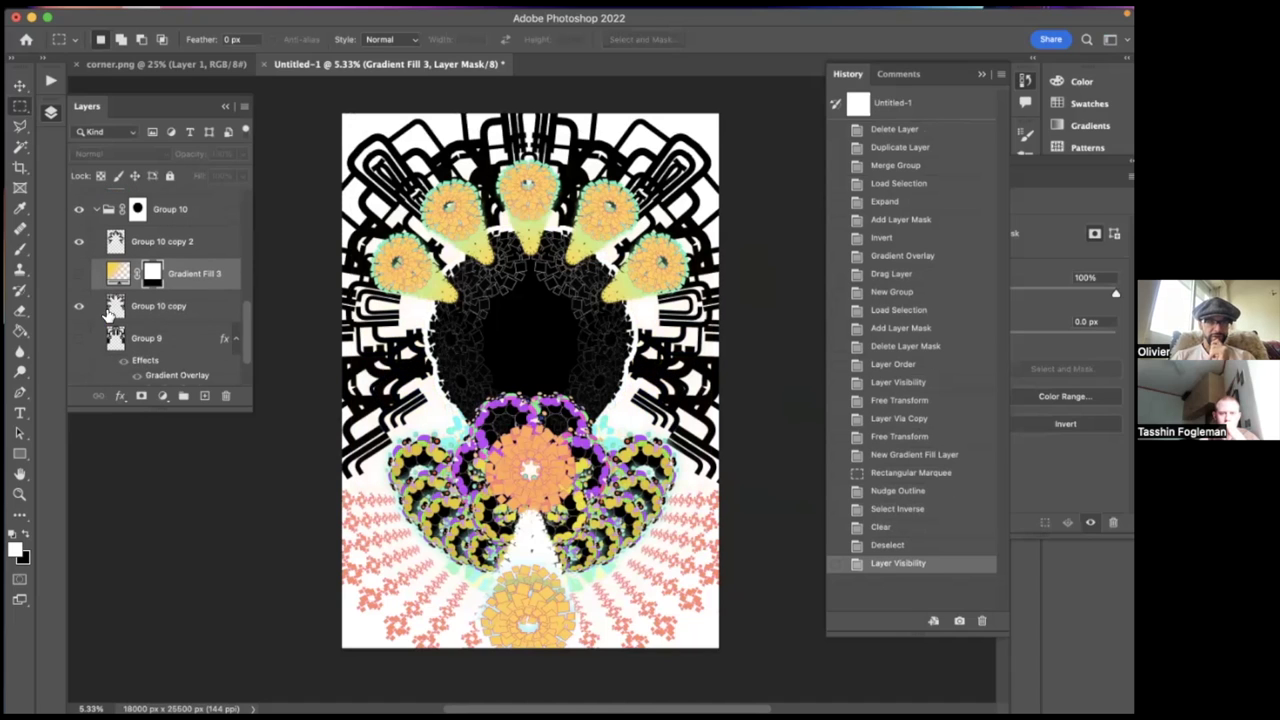
pyautogui.click(120, 310)
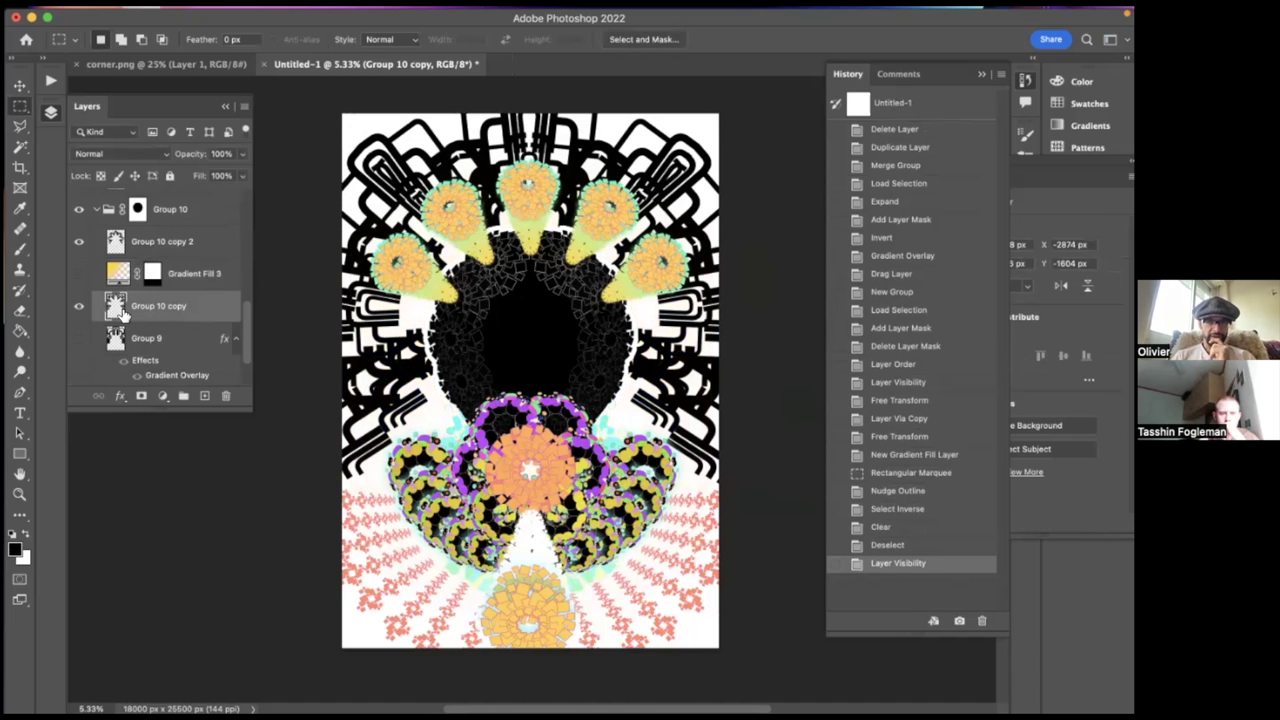
pyautogui.click(122, 396)
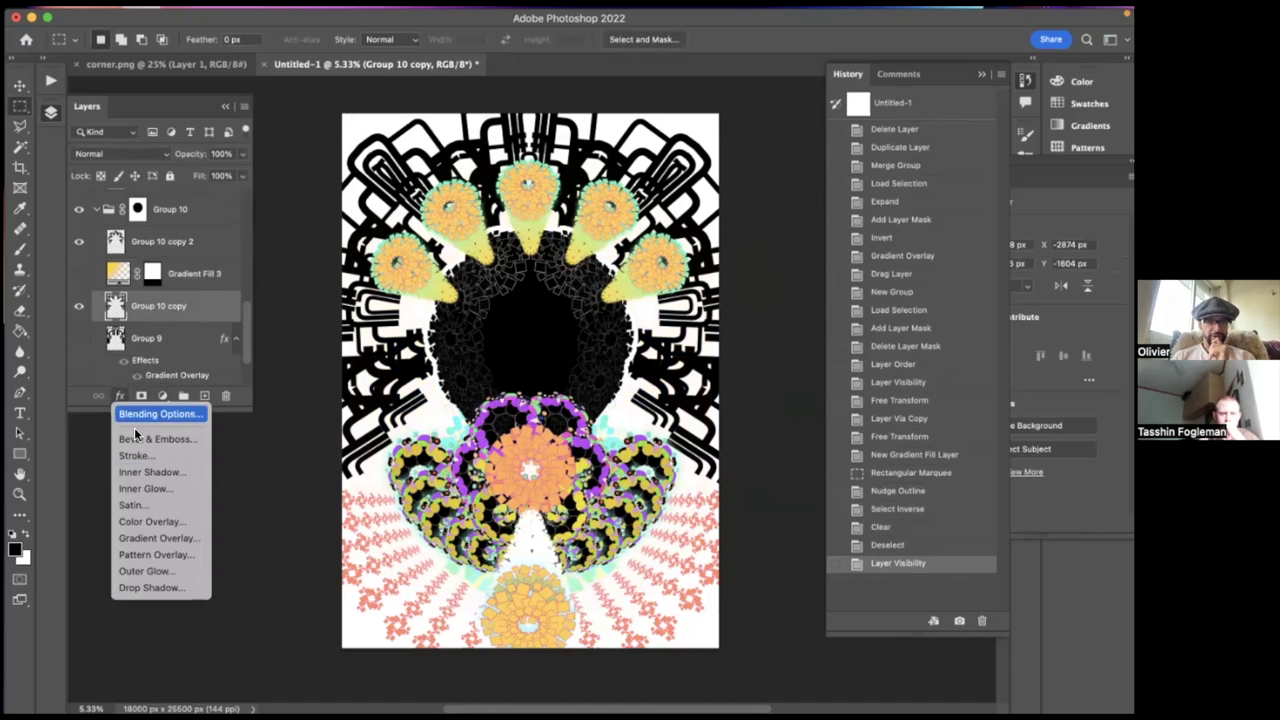
pyautogui.click(163, 537)
pyautogui.moveTo(783, 47); pyautogui.dragTo(865, 75)
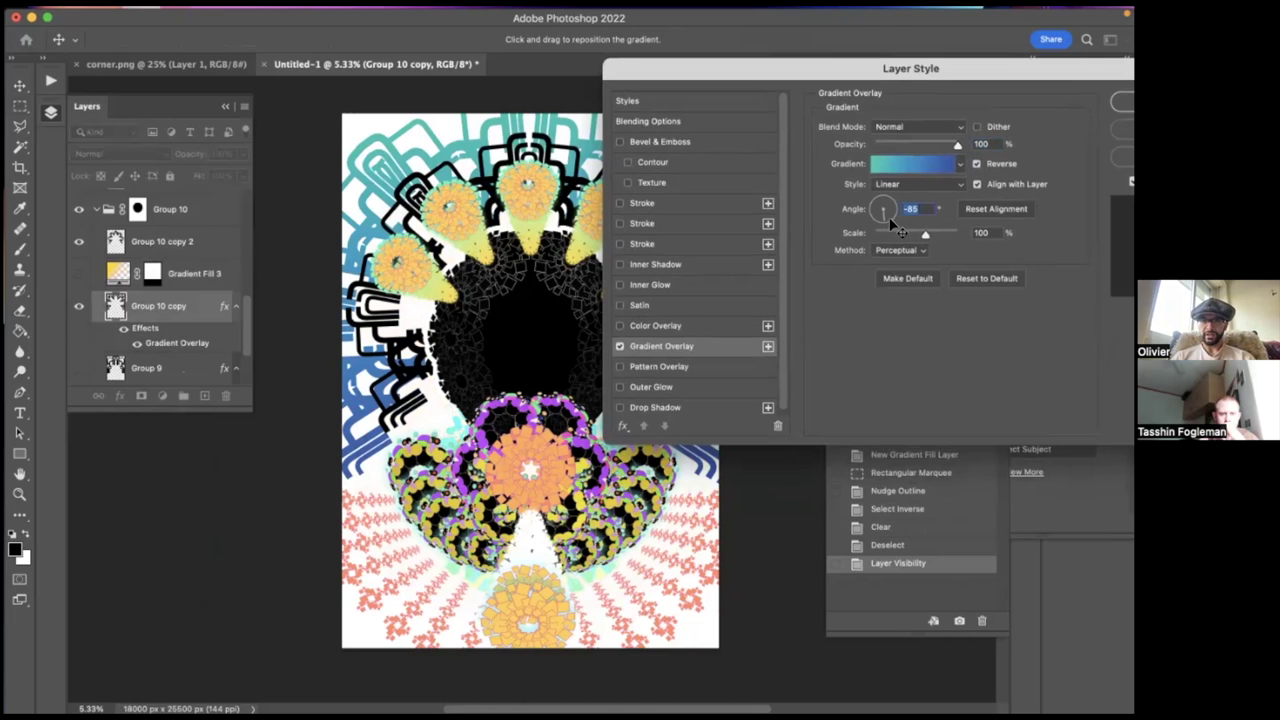
pyautogui.moveTo(877, 88); pyautogui.dragTo(645, 87)
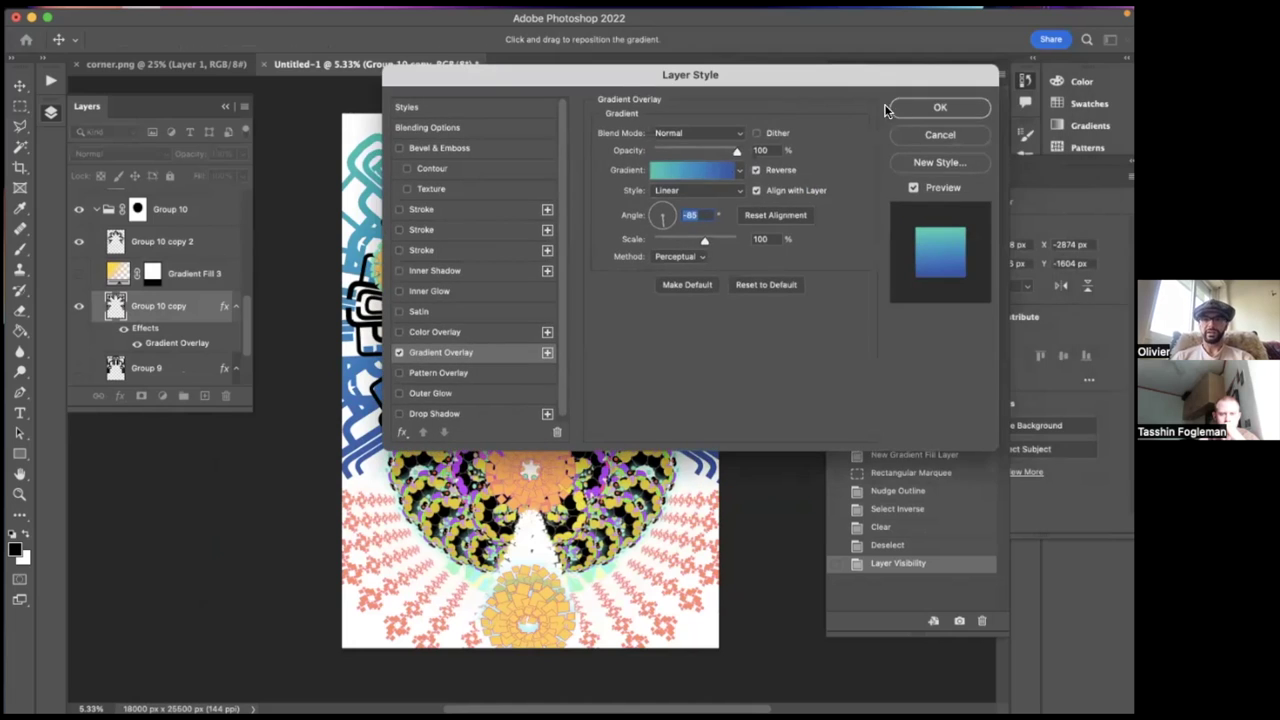
pyautogui.click(907, 112)
# - Add a linear gradient overlay to the inner pipe ring with Reverse turned off
pyautogui.click(118, 245)
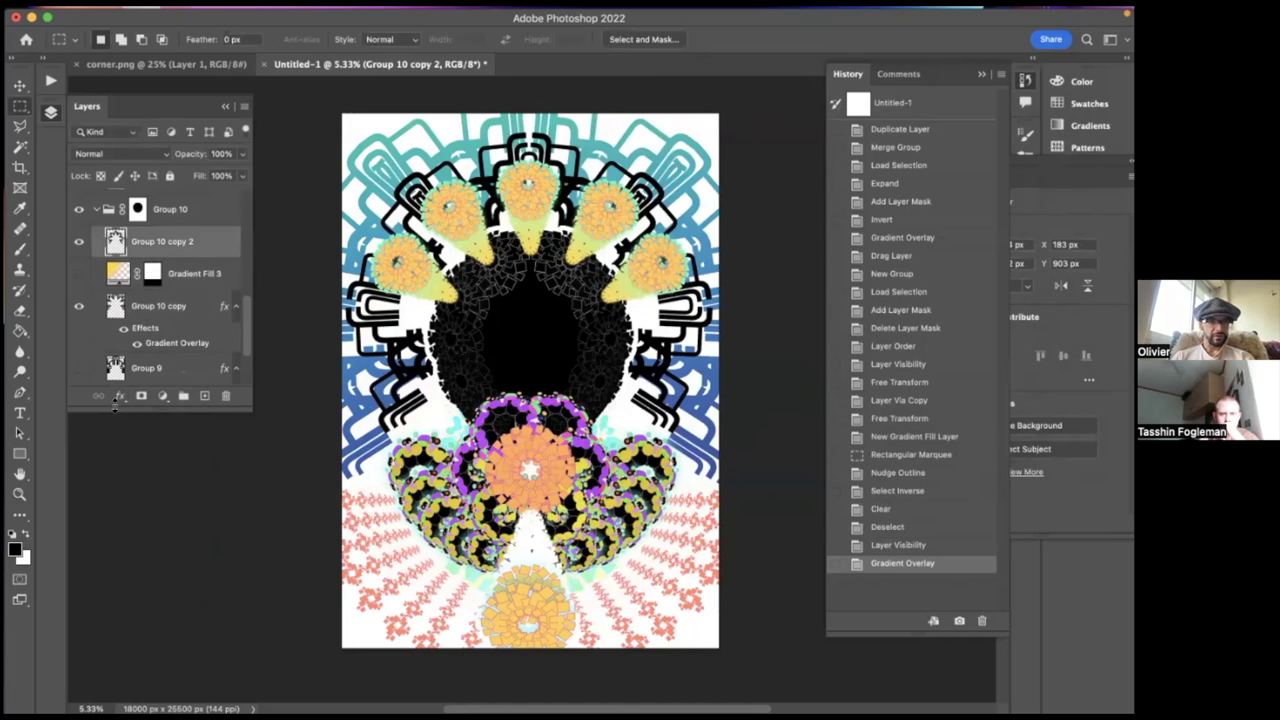
pyautogui.click(118, 397)
pyautogui.click(162, 540)
pyautogui.moveTo(588, 70); pyautogui.dragTo(710, 85)
pyautogui.click(914, 176)
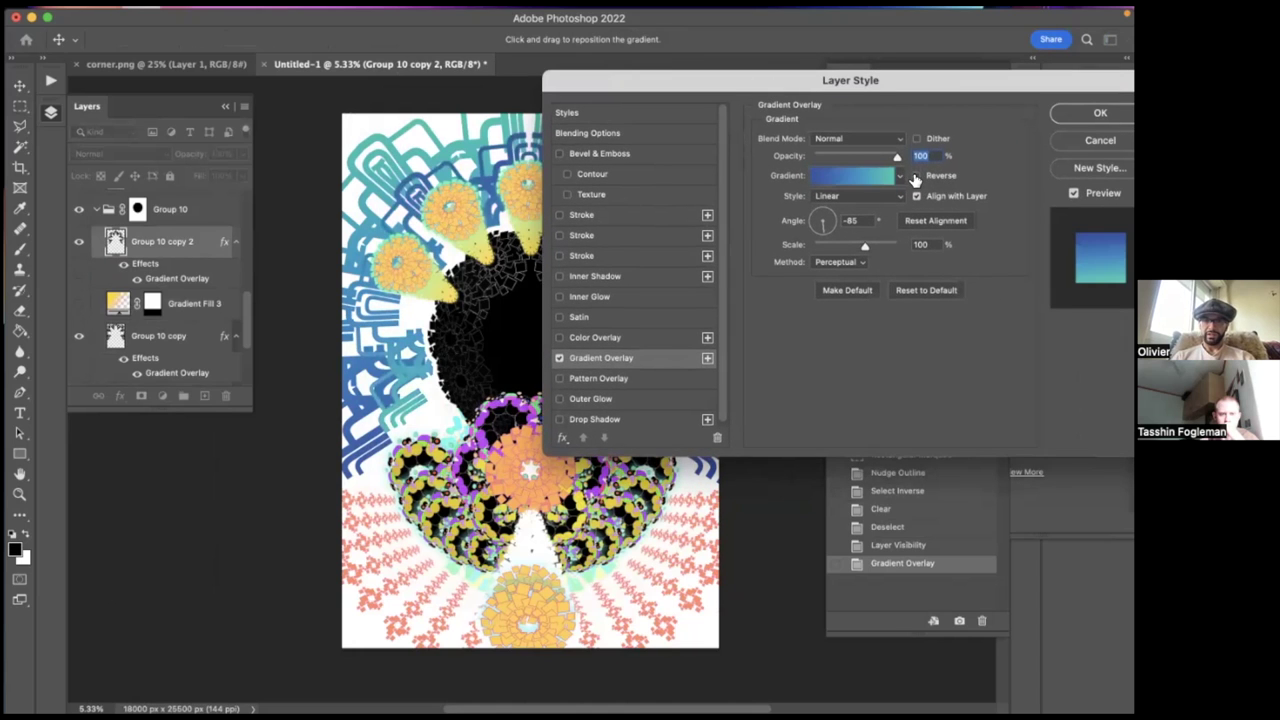
# - Change the inner ring's overlay gradient to the Purple_12 preset and apply the layer style
pyautogui.moveTo(850, 80); pyautogui.dragTo(825, 29)
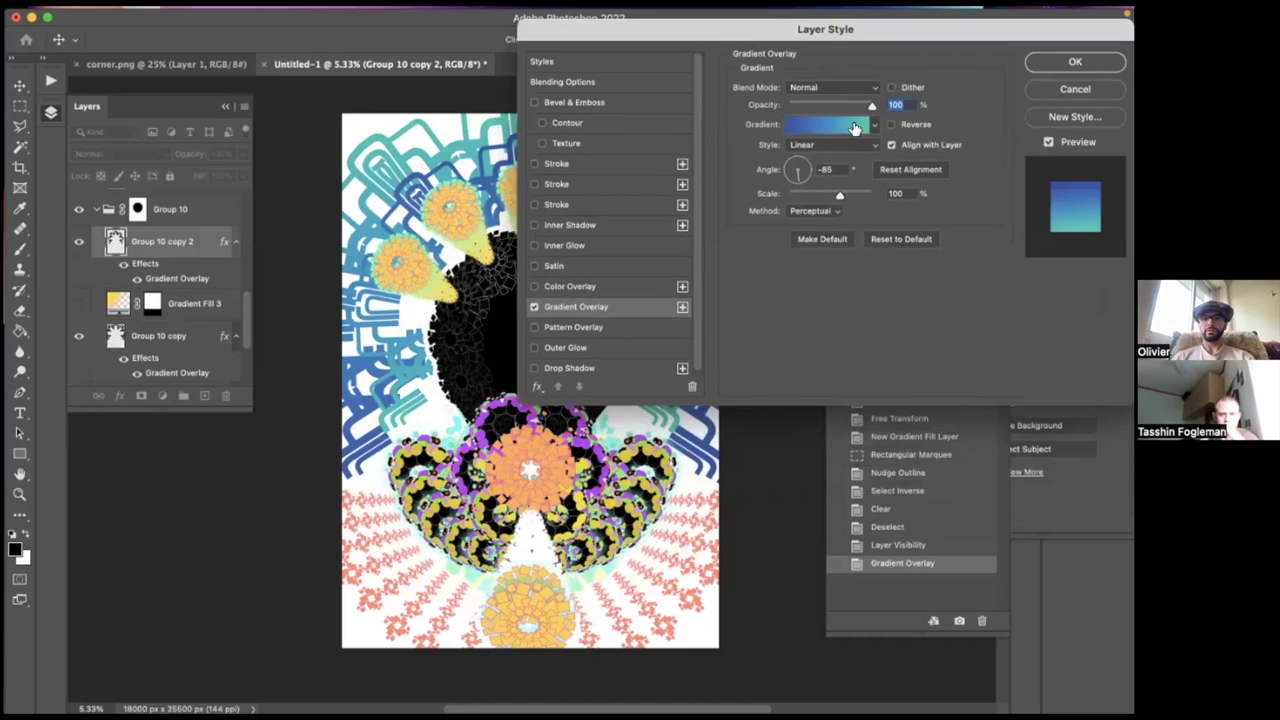
pyautogui.click(855, 131)
pyautogui.click(747, 263)
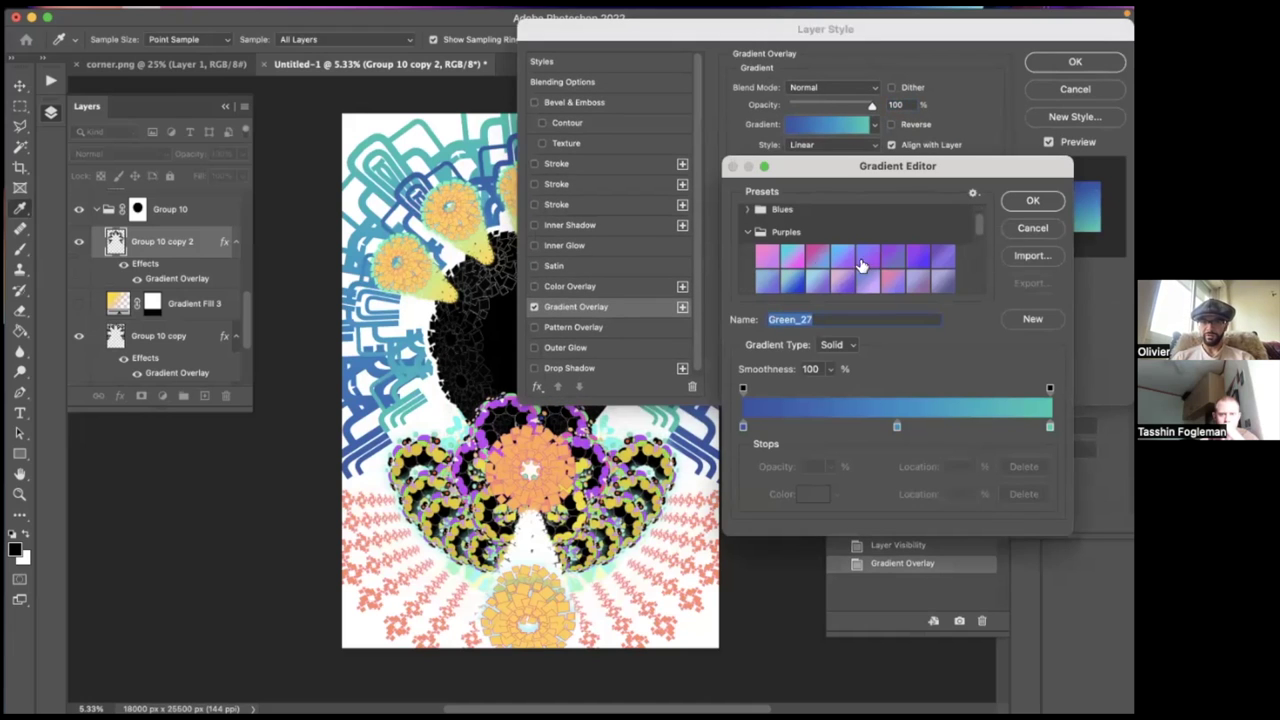
pyautogui.click(845, 282)
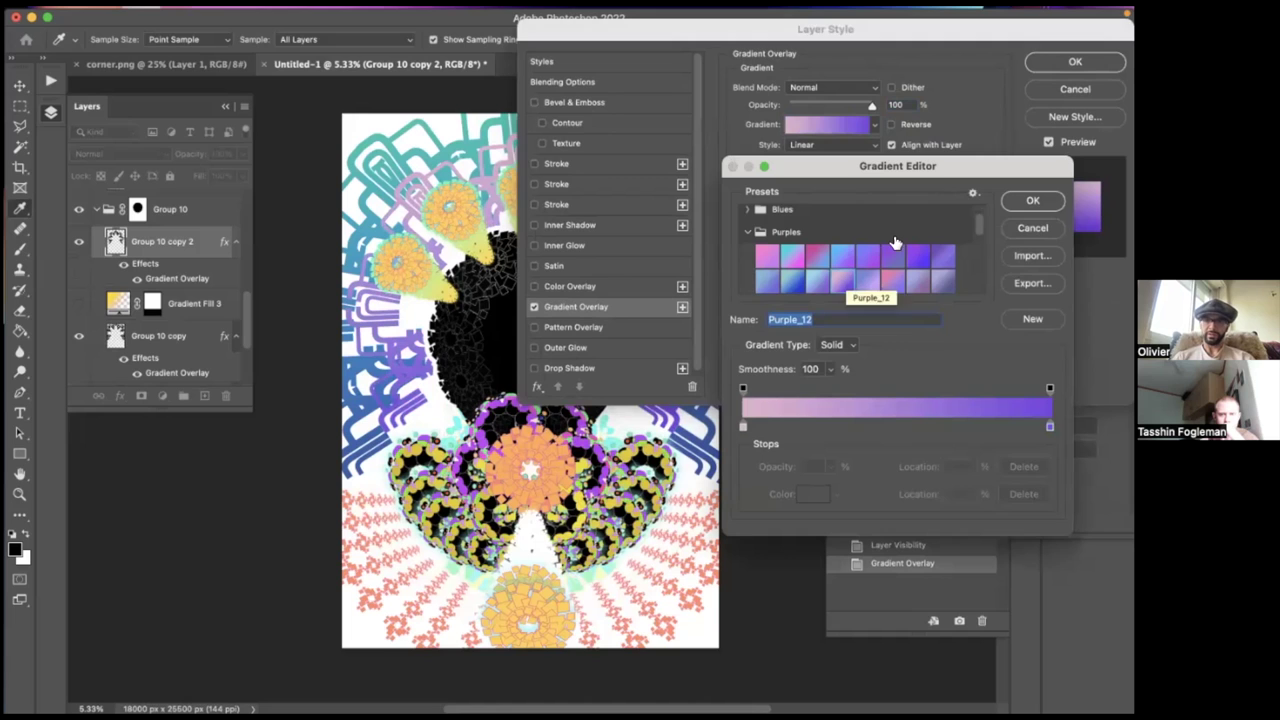
pyautogui.click(1032, 200)
pyautogui.moveTo(892, 50); pyautogui.dragTo(967, 122)
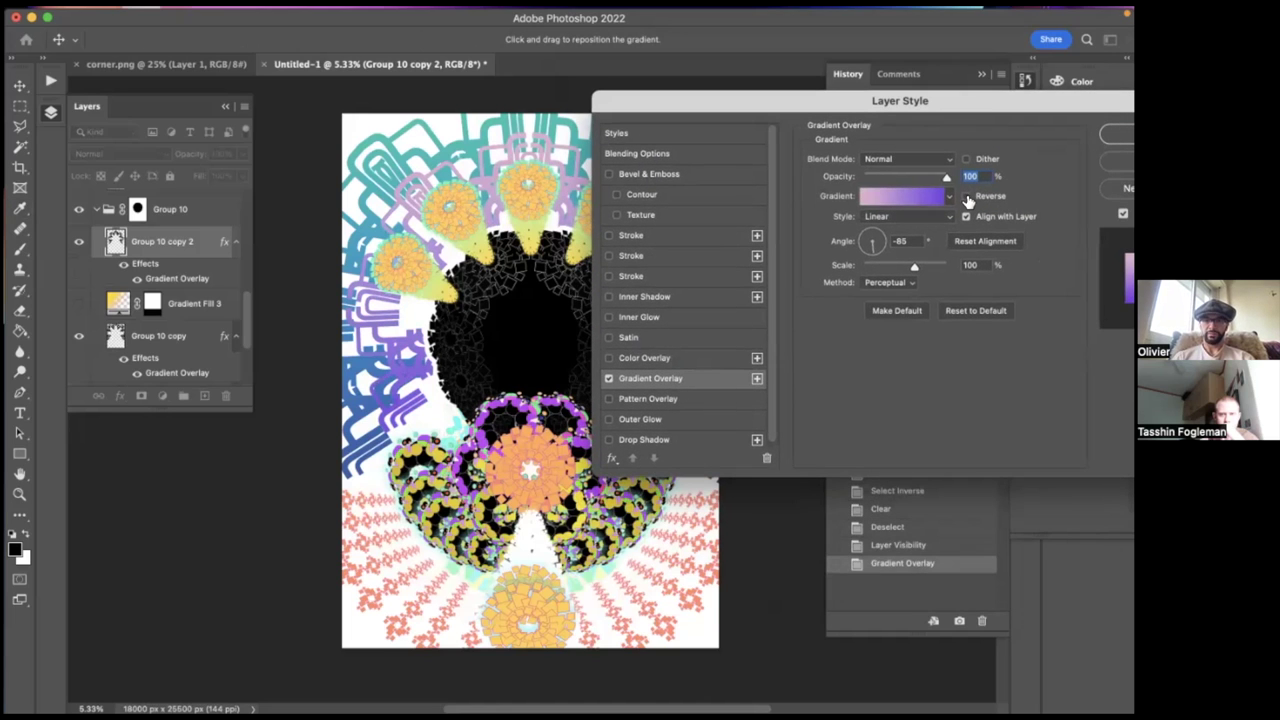
pyautogui.click(966, 196)
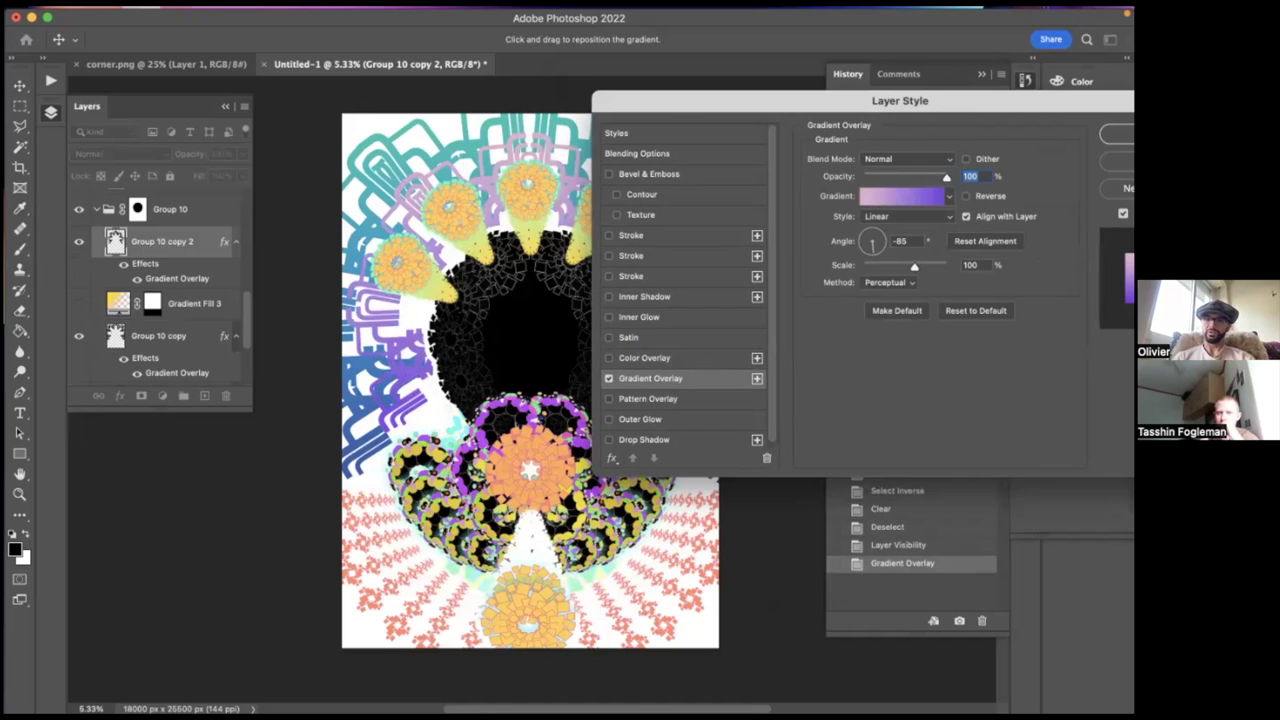
pyautogui.click(1117, 134)
pyautogui.scroll(-3, 563, 263)
pyautogui.scroll(3, 563, 263)
pyautogui.scroll(-2, 563, 263)
pyautogui.hscroll(1, 563, 263)
pyautogui.scroll(3, 563, 263)
pyautogui.hscroll(1, 563, 263)
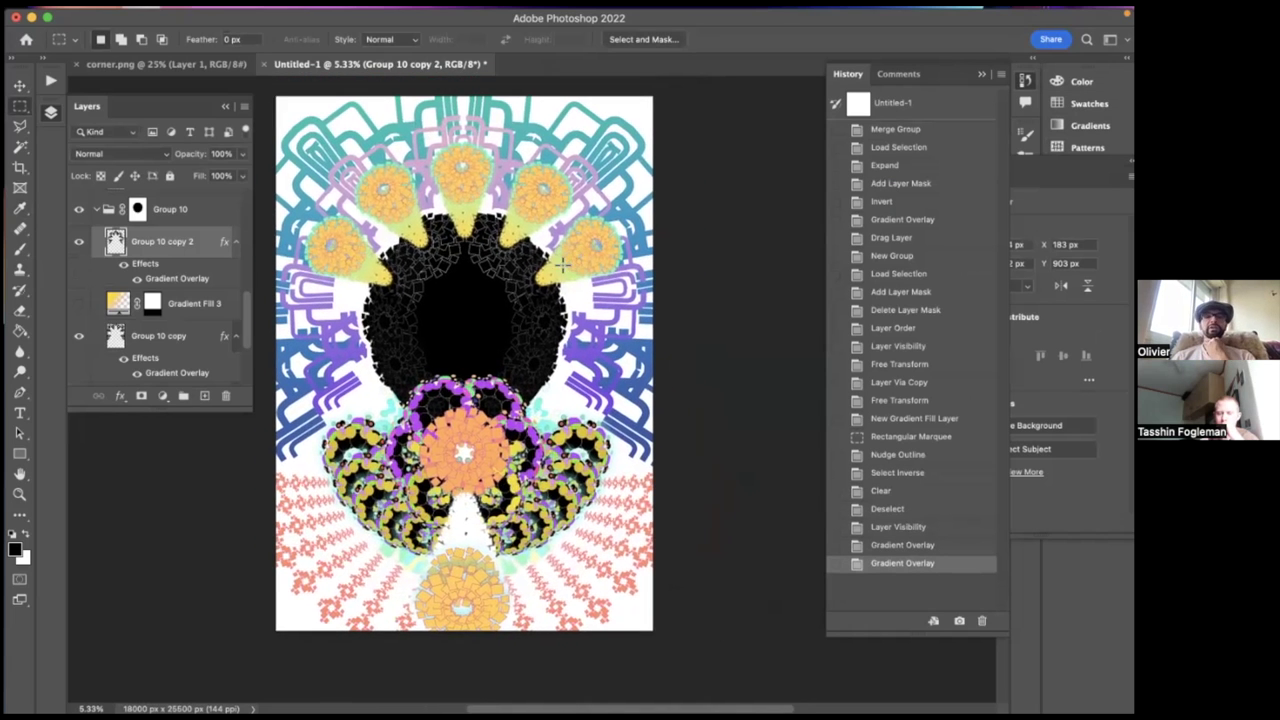
pyautogui.scroll(-1, 563, 263)
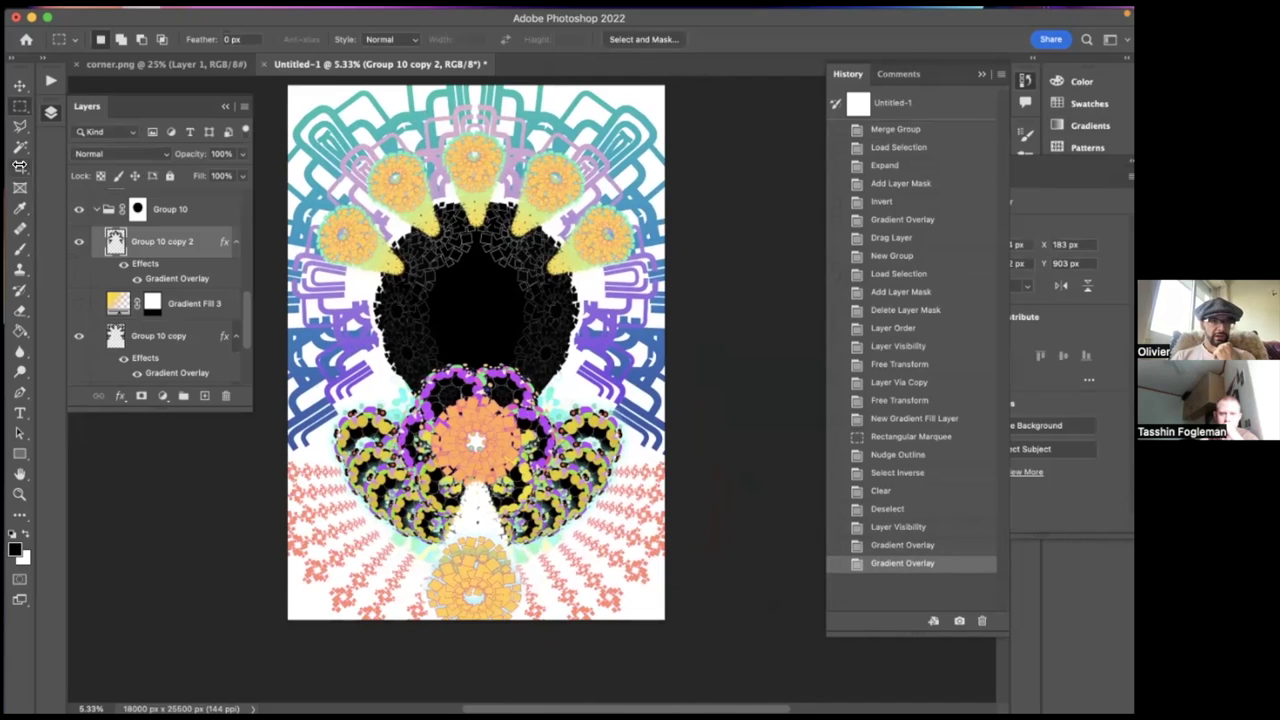
# - Try a black rounded rectangle about 14386 by 20609 px with 1000 px corners over the artwork, and undo it
pyautogui.moveTo(22, 448); pyautogui.dragTo(84, 455)
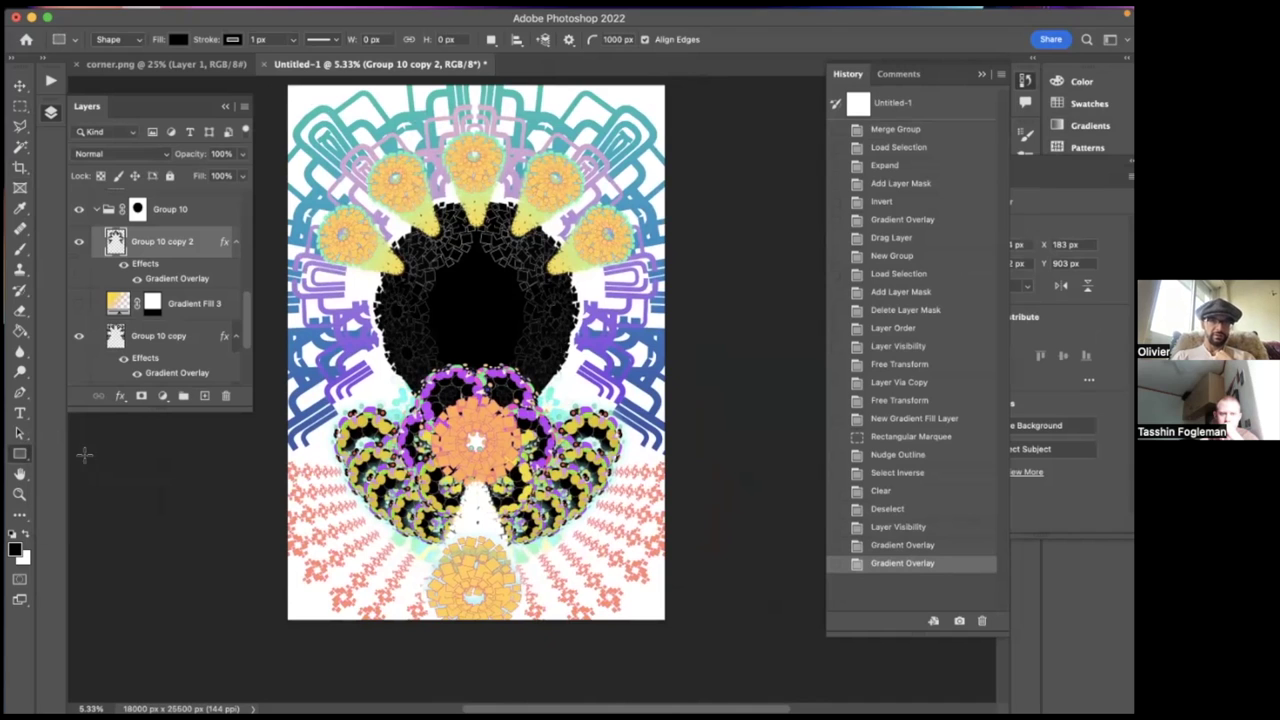
pyautogui.moveTo(324, 118); pyautogui.dragTo(626, 550)
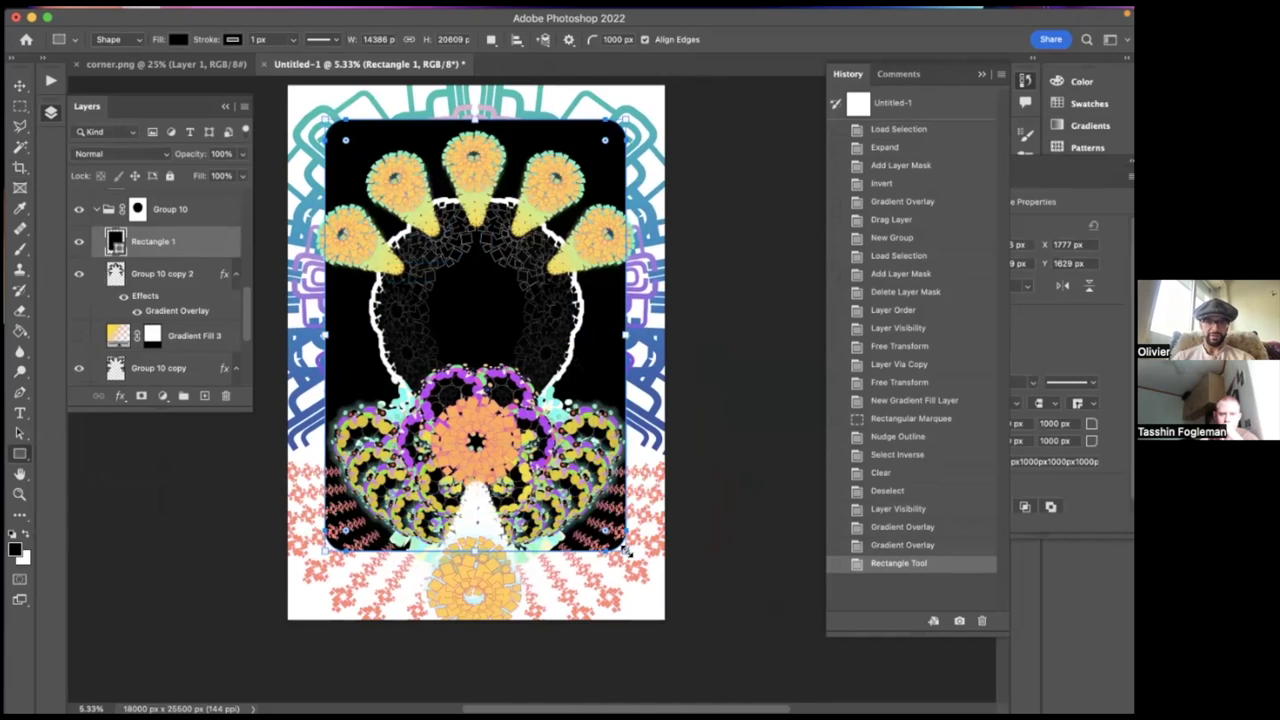
pyautogui.press('super+s')
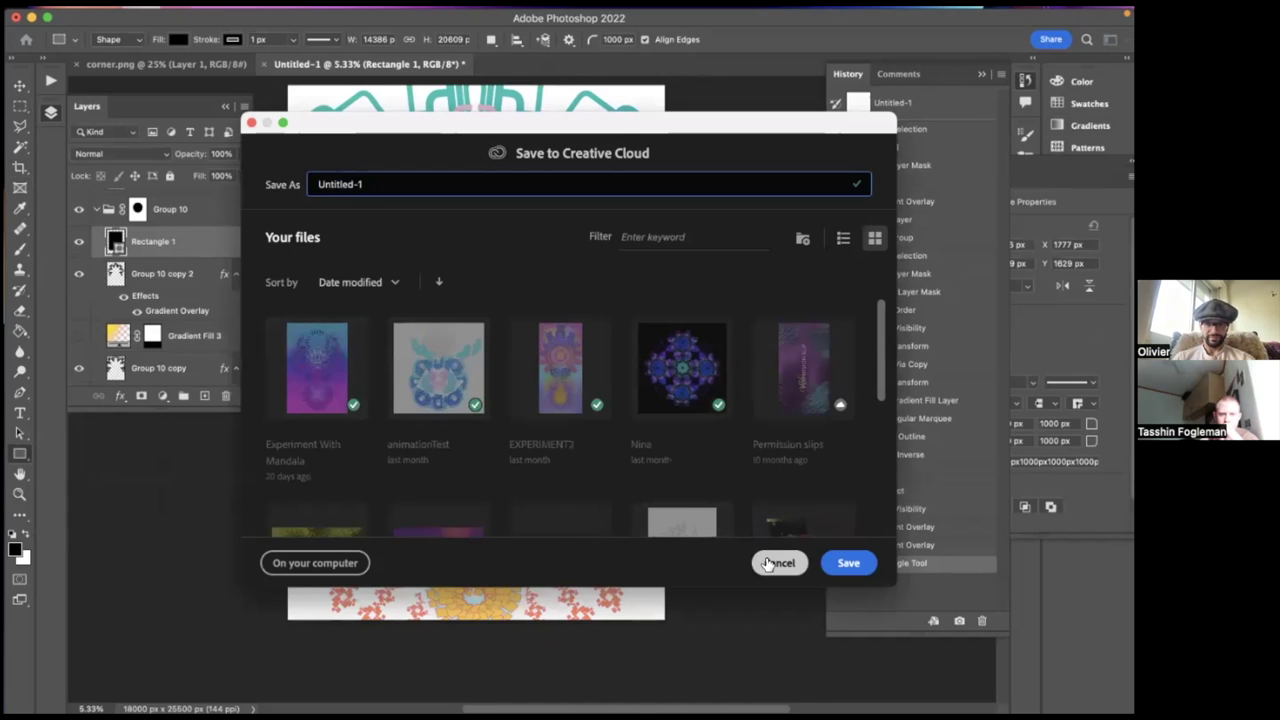
pyautogui.click(772, 562)
pyautogui.click(935, 549)
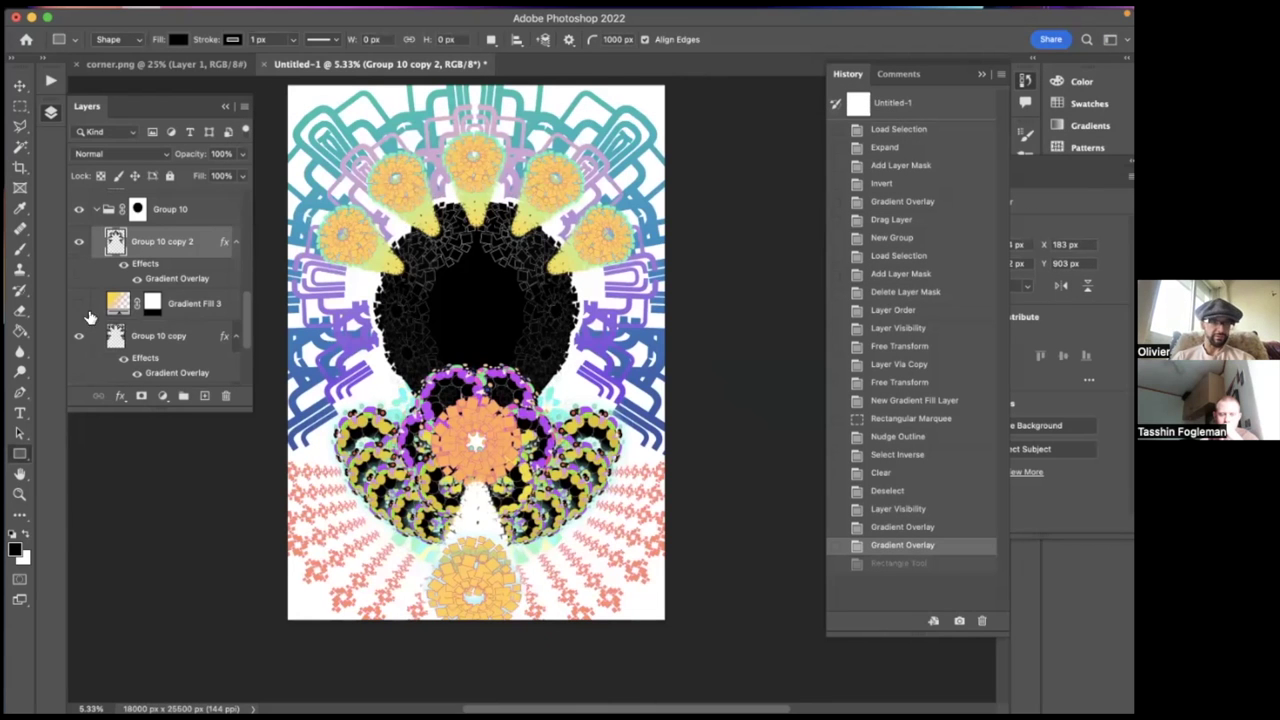
# - Create a new empty layer at the top of the layer stack, above Group 8
pyautogui.scroll(-3, 175, 310)
pyautogui.click(160, 200)
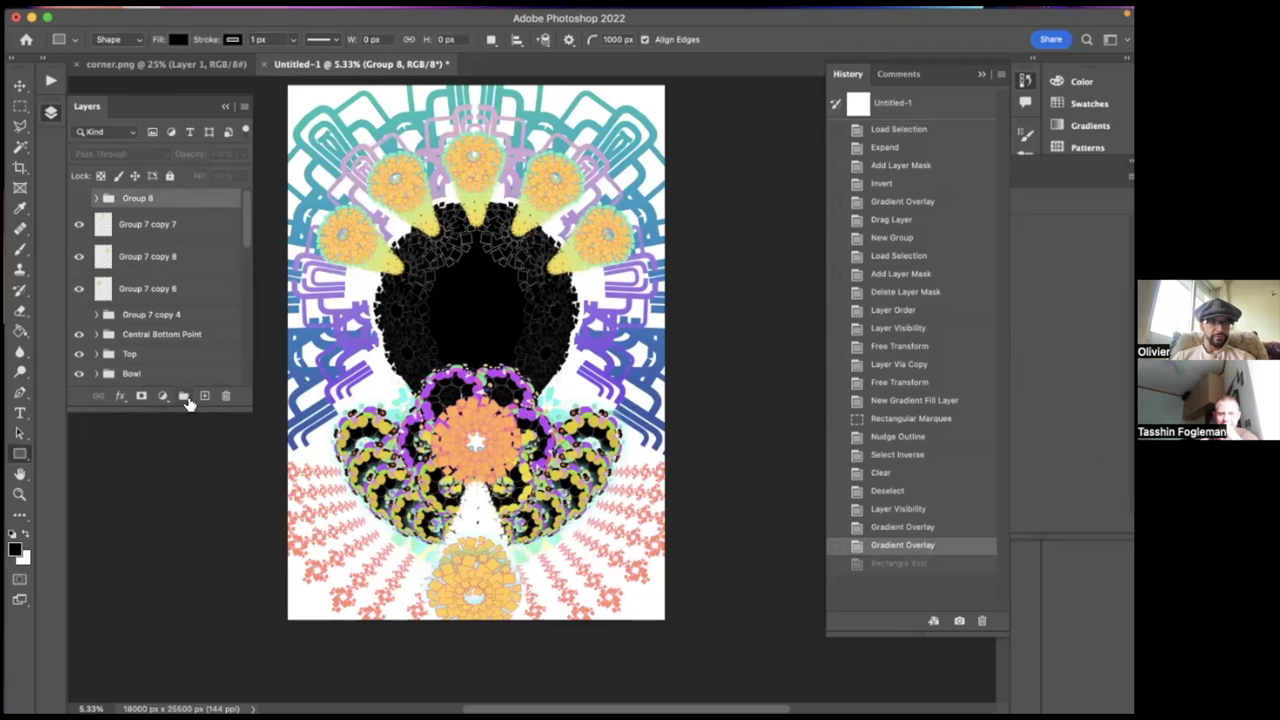
pyautogui.click(204, 397)
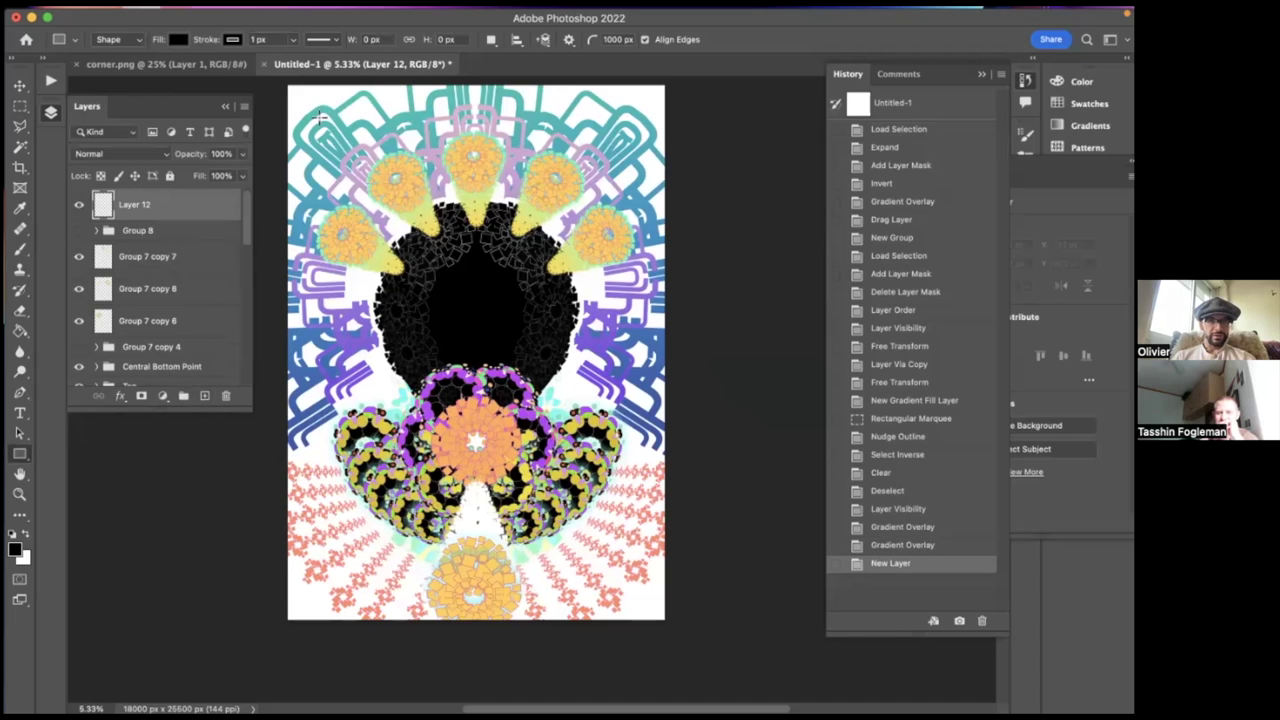
# - Draw a black rounded rectangle about 15689 by 21857 px with 6000 px corners and centre it by eye over the artwork
pyautogui.write('6000')
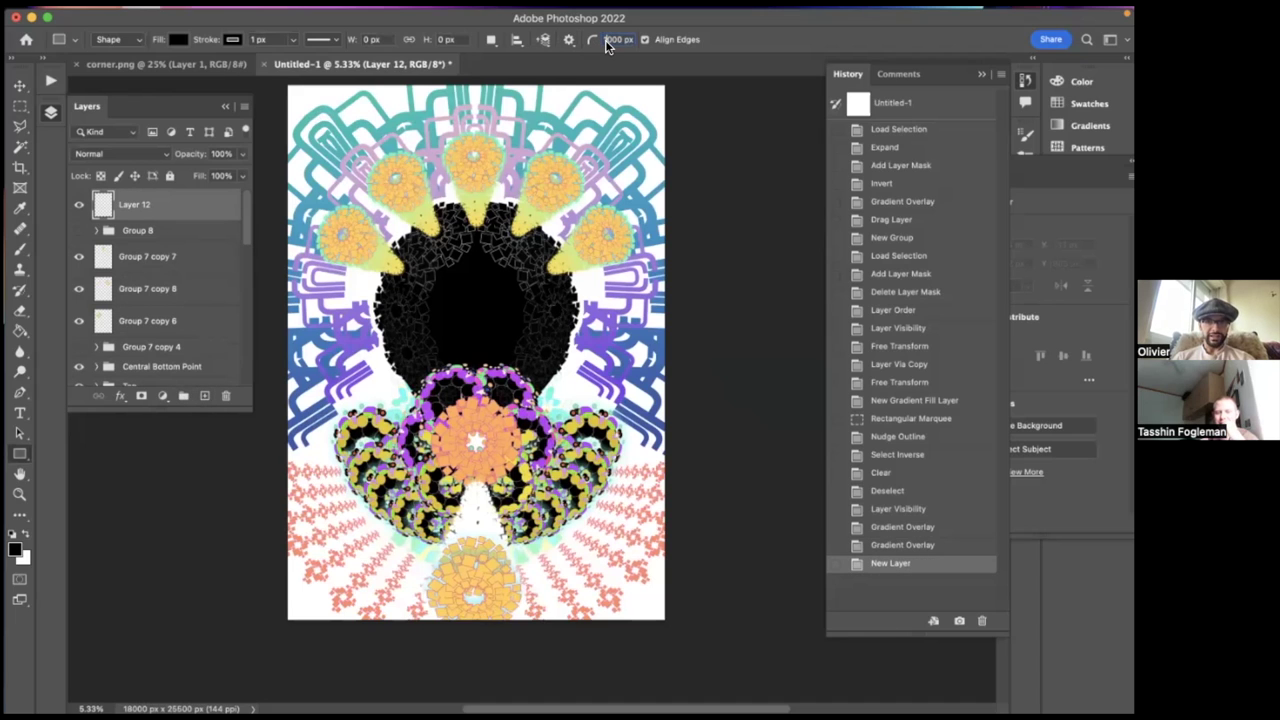
pyautogui.press('Return')
pyautogui.click(366, 136)
pyautogui.click(521, 417)
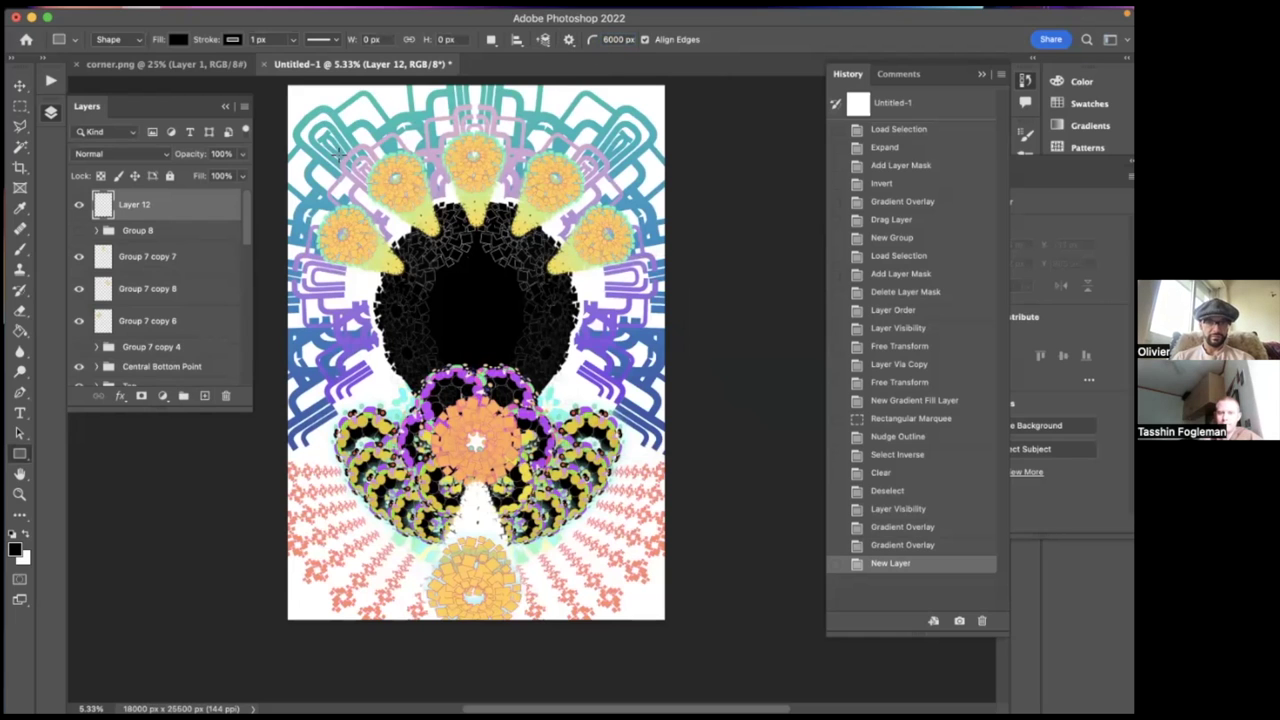
pyautogui.moveTo(320, 125); pyautogui.dragTo(644, 581)
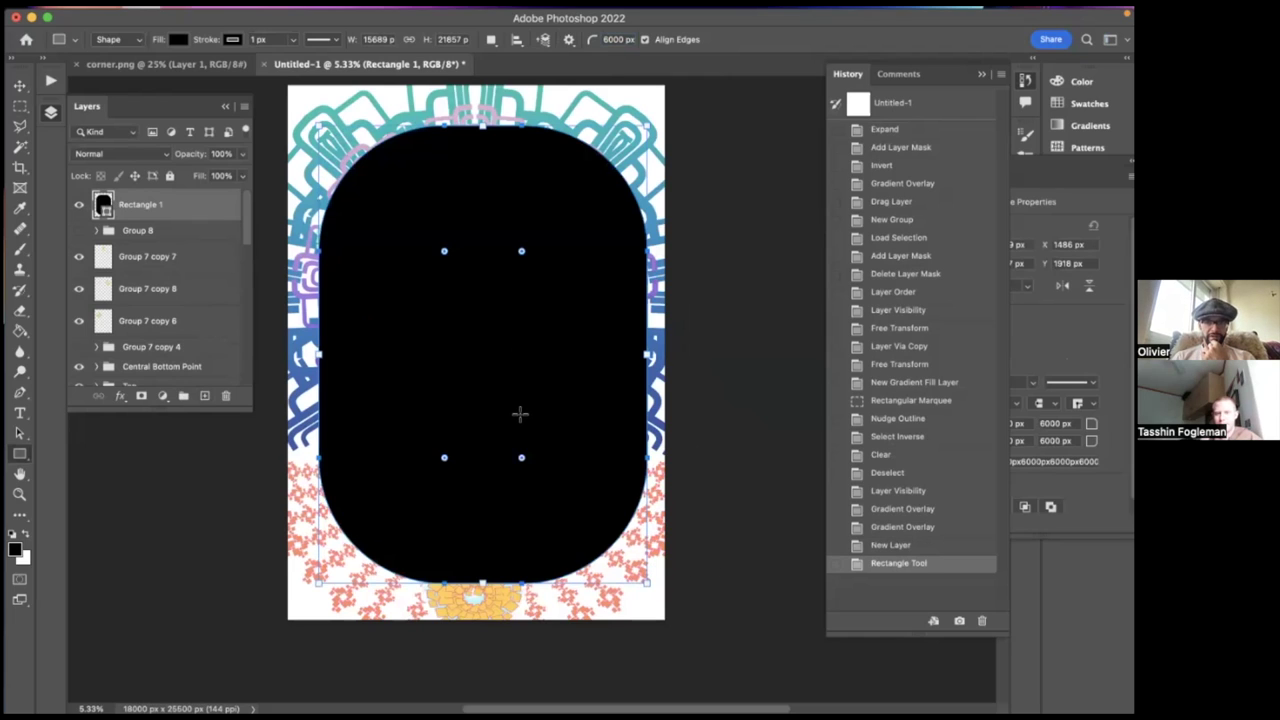
pyautogui.press('v')
pyautogui.moveTo(408, 389); pyautogui.dragTo(394, 391)
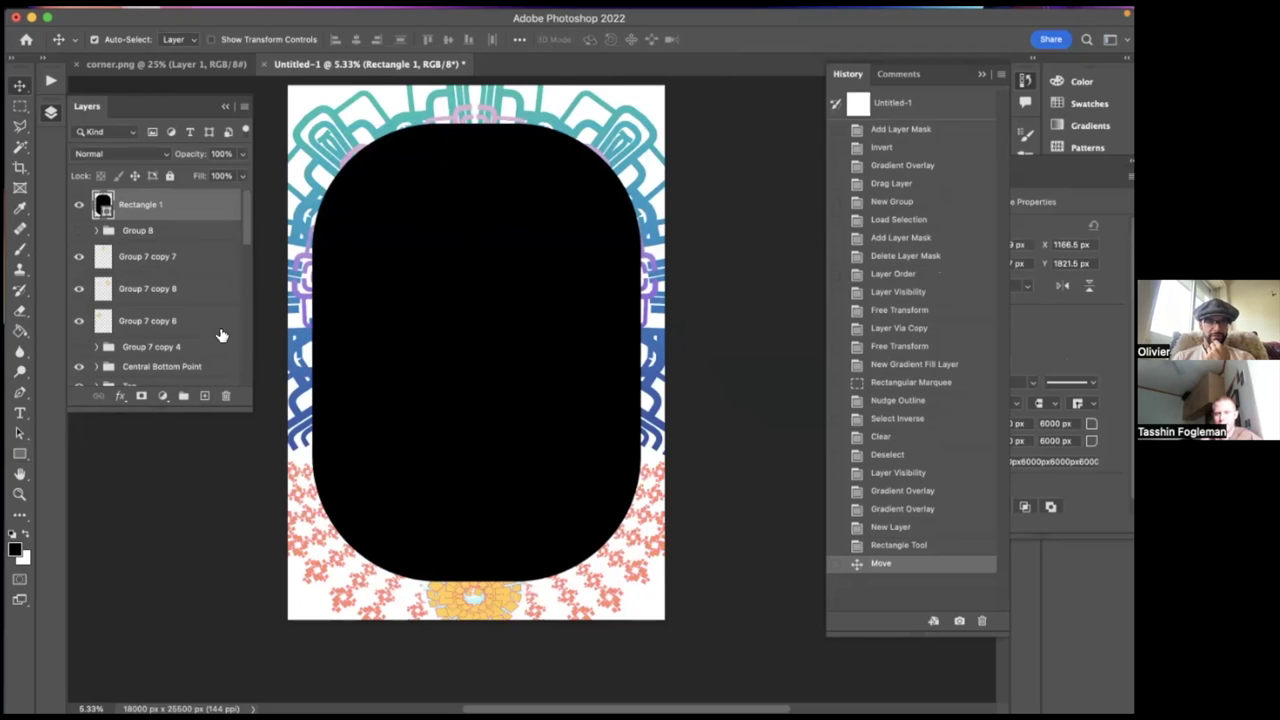
# - Reduce the rounded rectangle's fill to 0% and add a 250 px outside gradient stroke
pyautogui.click(241, 175)
pyautogui.moveTo(238, 195); pyautogui.dragTo(169, 196)
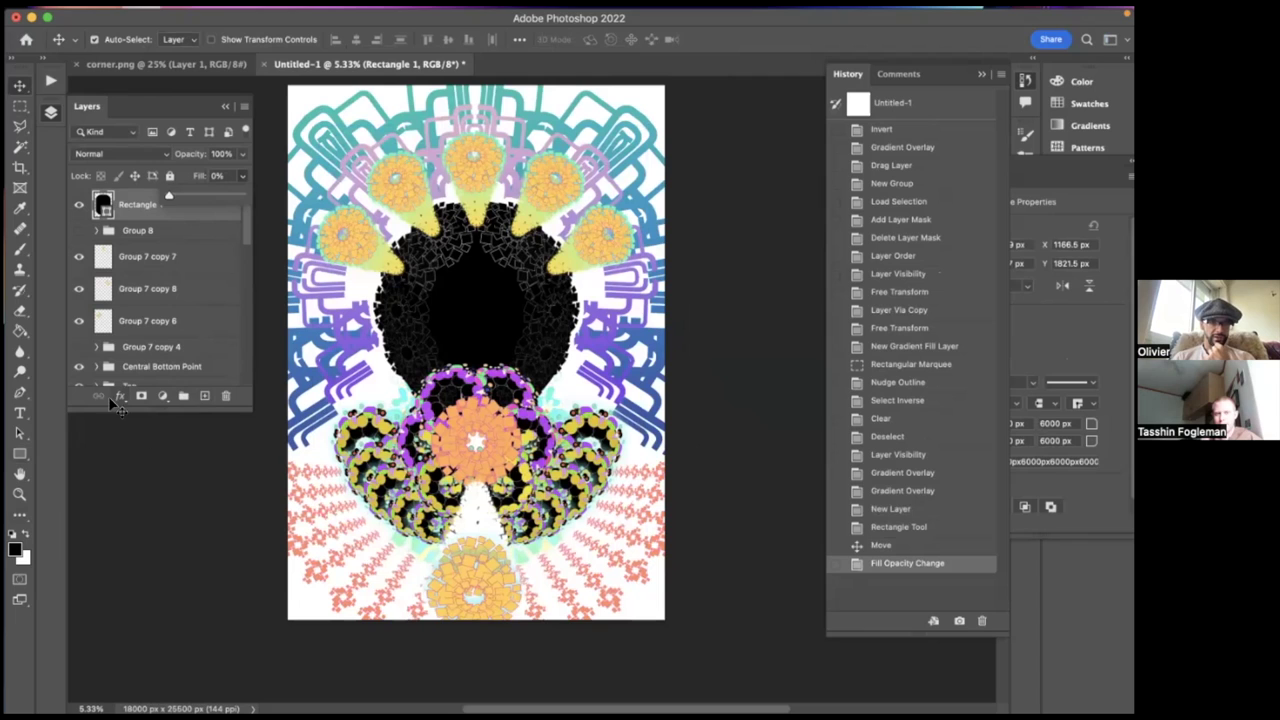
pyautogui.click(117, 397)
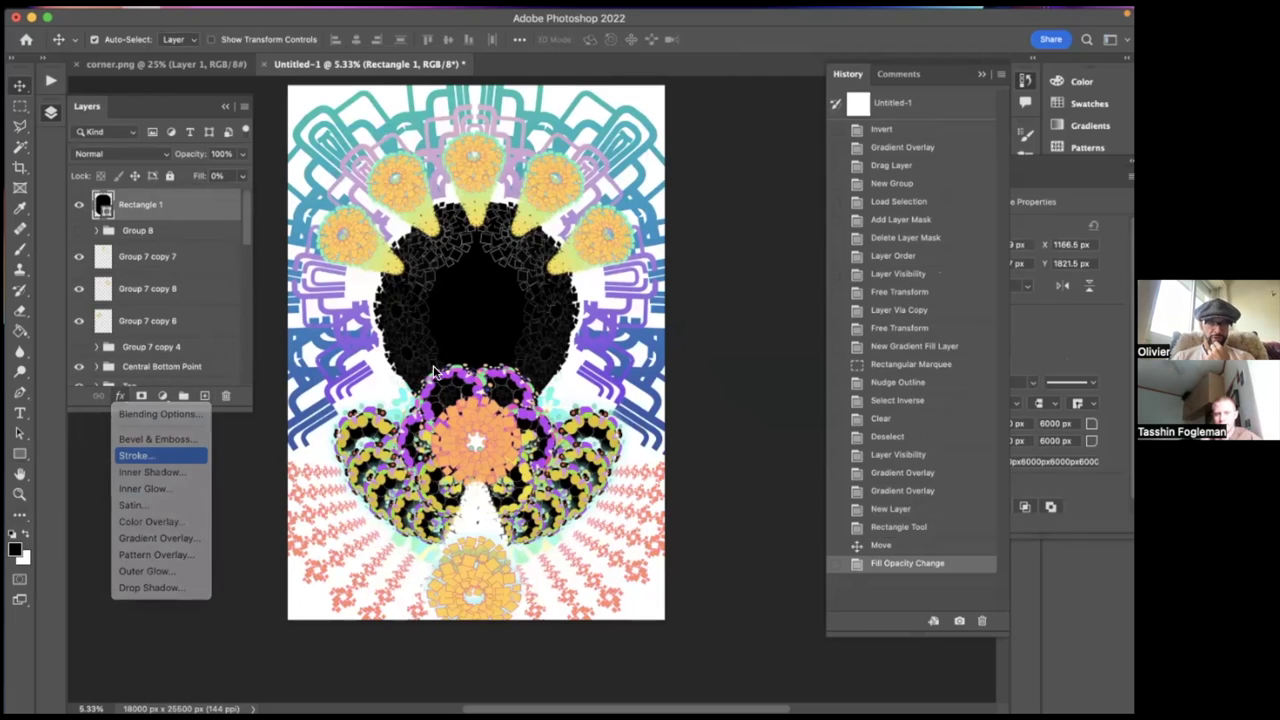
pyautogui.click(135, 455)
pyautogui.moveTo(824, 155); pyautogui.dragTo(899, 160)
pyautogui.moveTo(755, 117); pyautogui.dragTo(902, 92)
# - Change the rounded rectangle's stroke gradient to the blue-to-purple preset from the Purples set and apply the layer style
pyautogui.click(1013, 241)
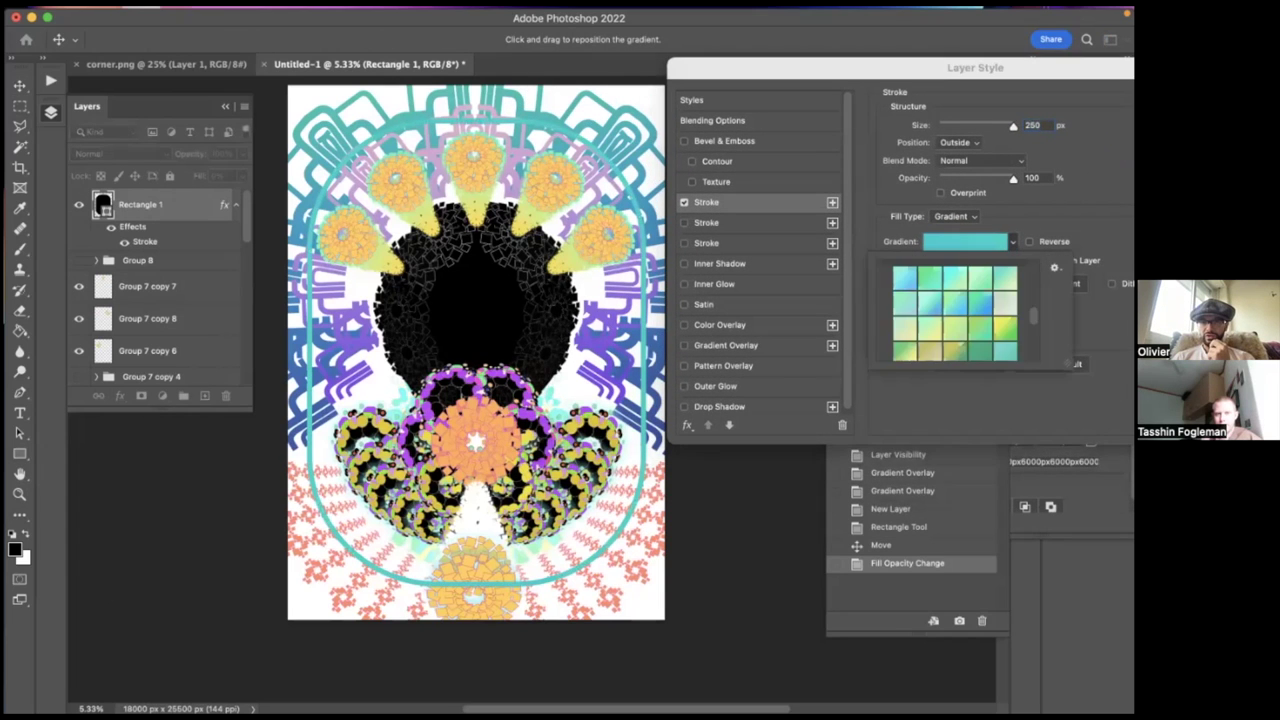
pyautogui.click(965, 241)
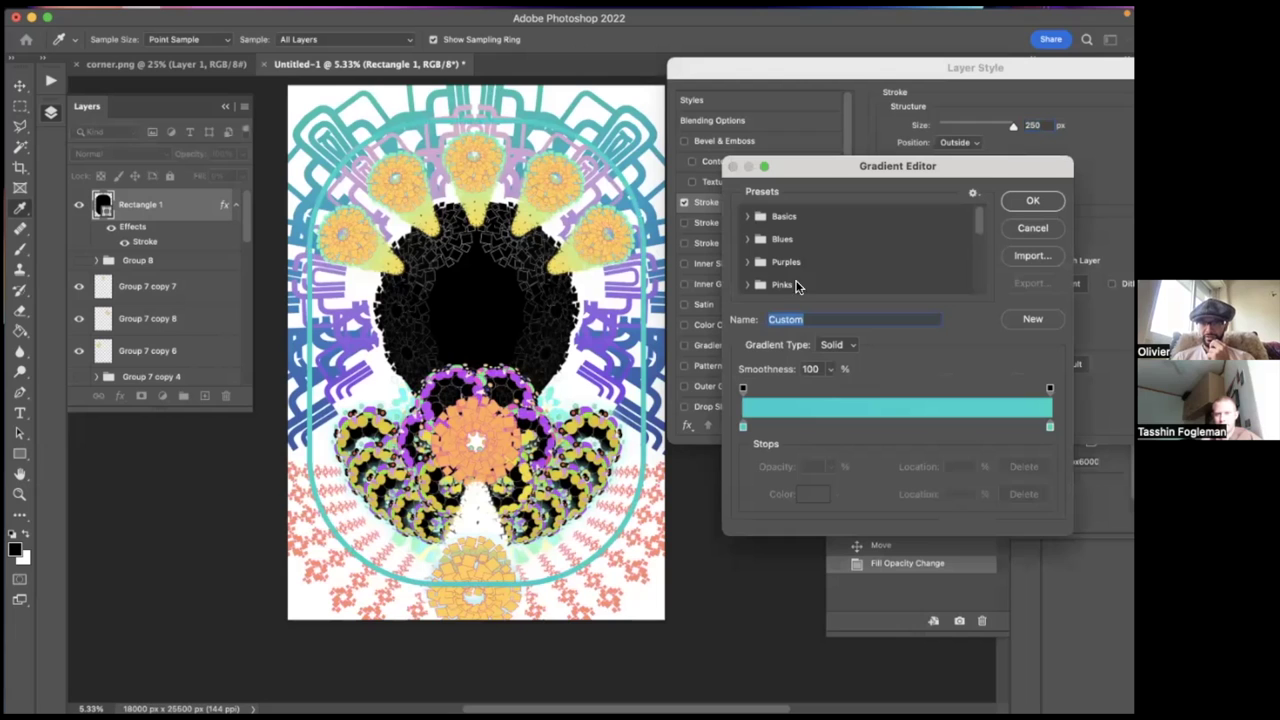
pyautogui.click(751, 260)
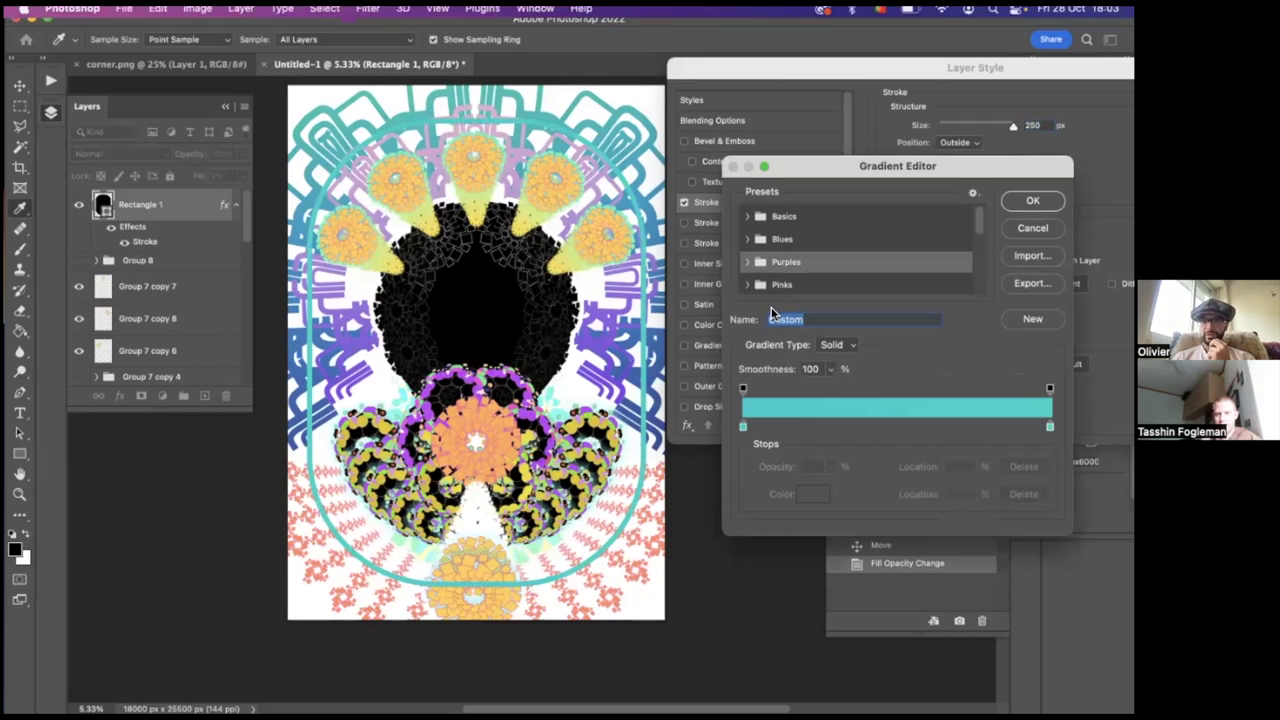
pyautogui.click(745, 262)
pyautogui.scroll(-2, 797, 272)
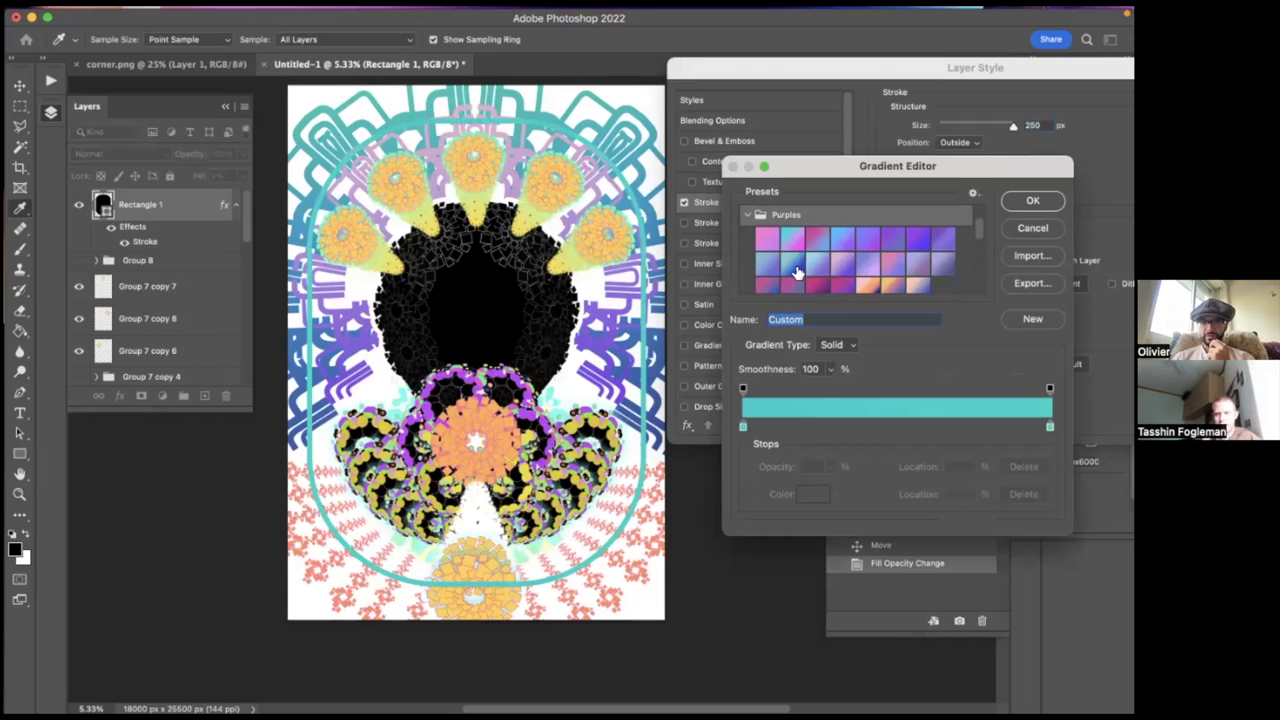
pyautogui.click(860, 238)
pyautogui.click(1032, 200)
pyautogui.moveTo(975, 67); pyautogui.dragTo(769, 88)
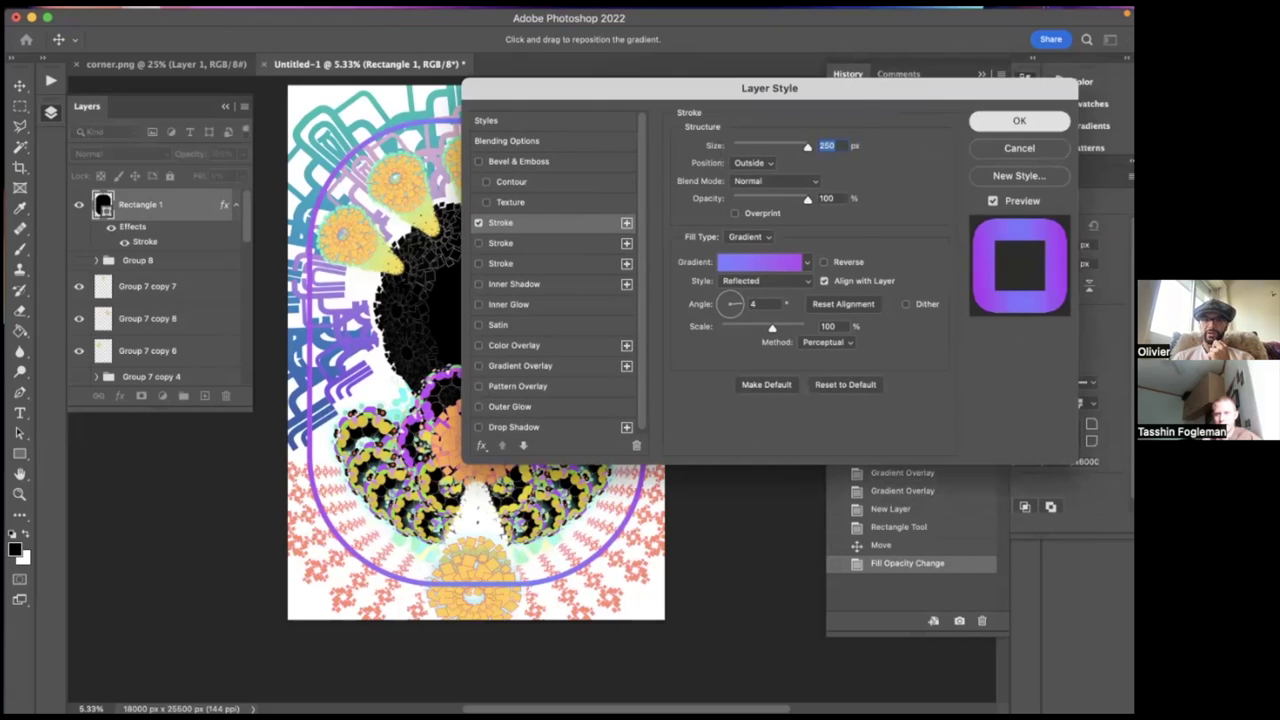
pyautogui.click(1019, 120)
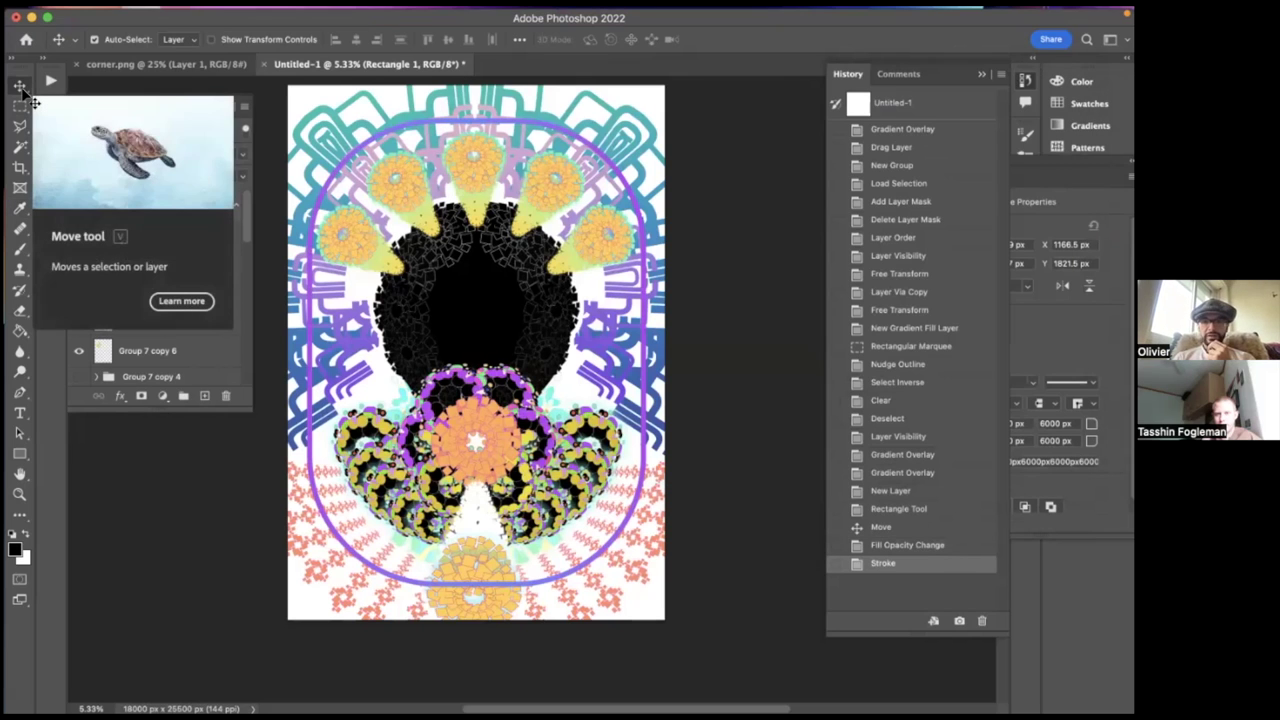
# - Nudge the rounded frame up about 193 px and move its layer between the Central Bottom Point and Top groups
pyautogui.press('Up')
pyautogui.press('Up')
pyautogui.press('Up')
pyautogui.press('Up')
pyautogui.press('Up')
pyautogui.press('Up')
pyautogui.press('Up')
pyautogui.press('Up')
pyautogui.press('Up')
pyautogui.press('Up')
pyautogui.press('Up')
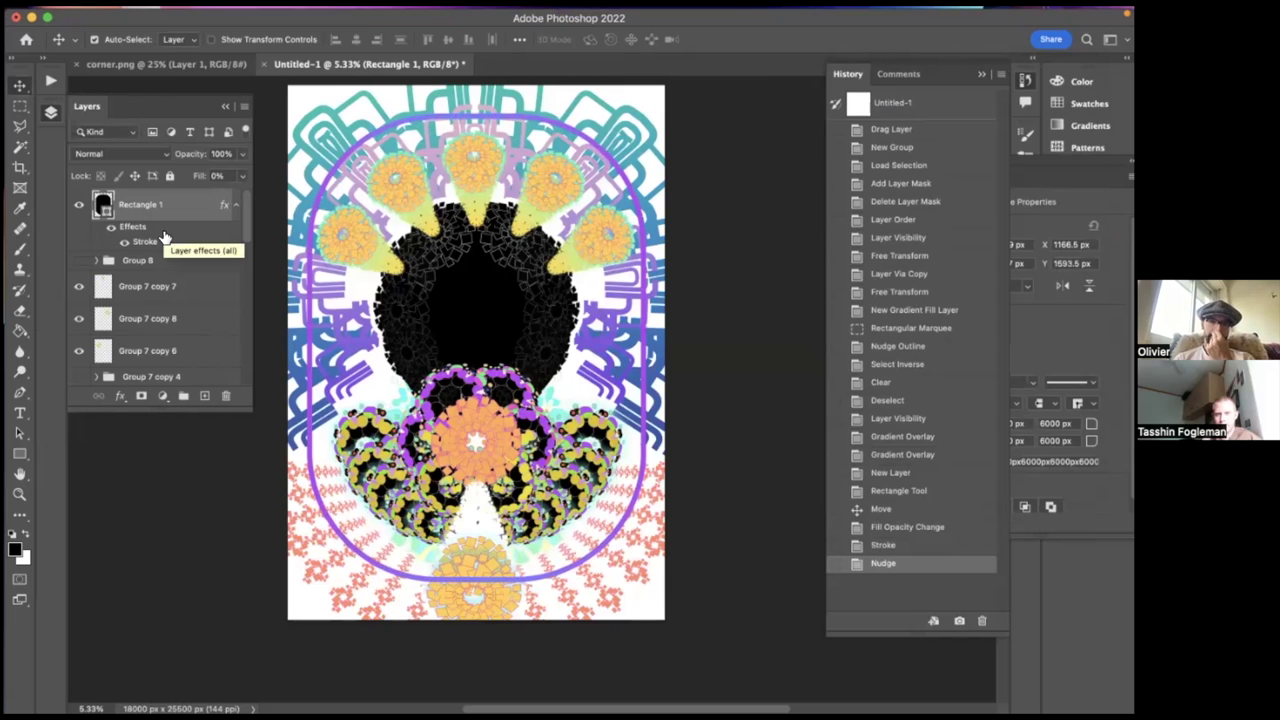
pyautogui.press('Down')
pyautogui.press('Down')
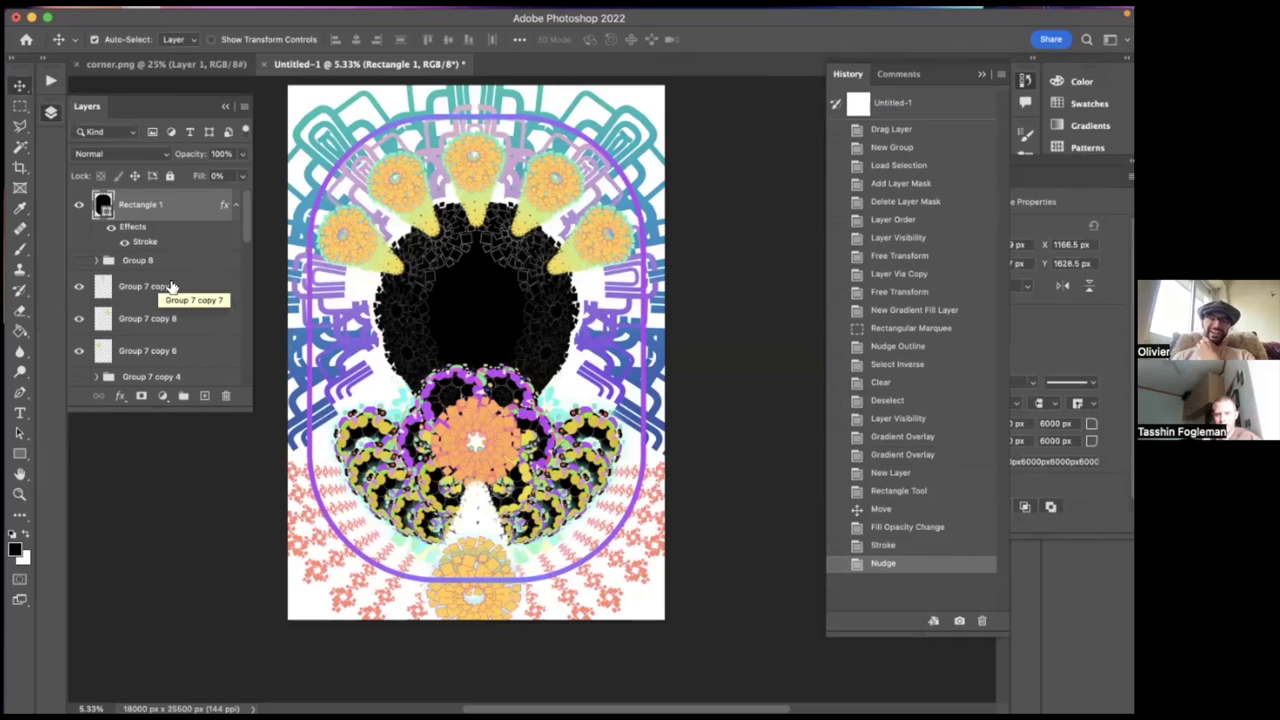
pyautogui.moveTo(117, 205); pyautogui.dragTo(128, 278)
pyautogui.scroll(2, 462, 287)
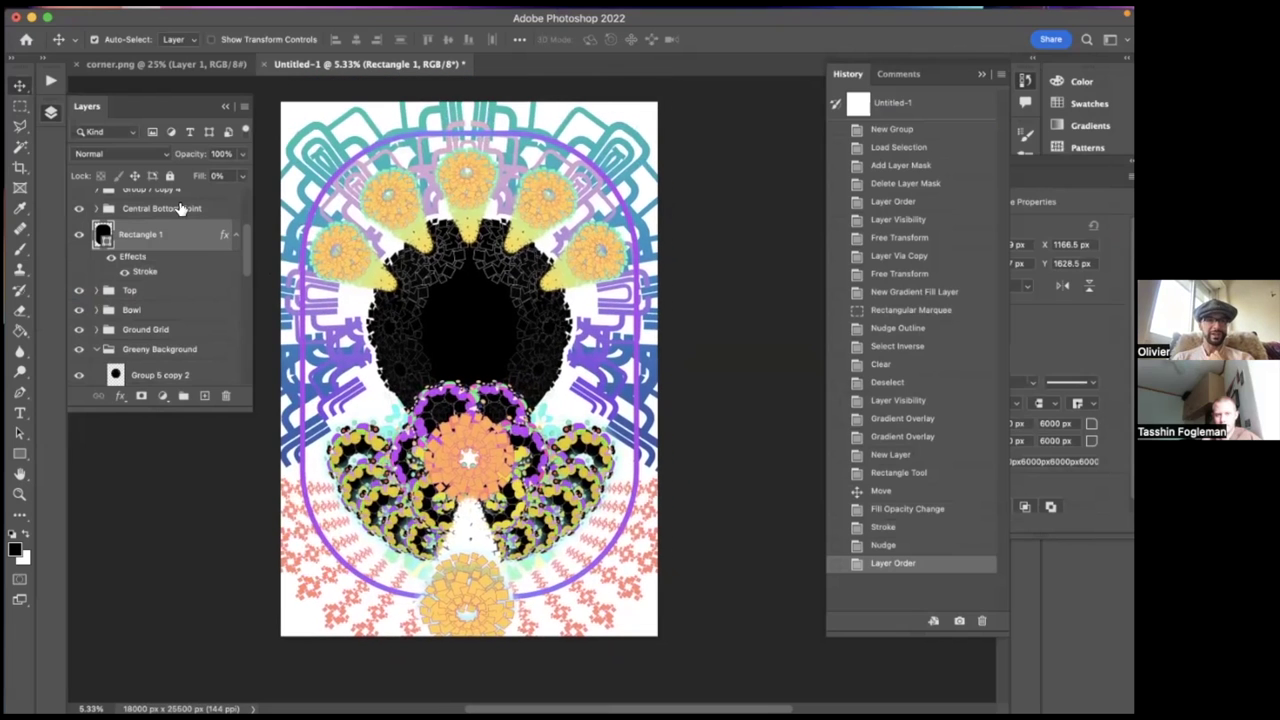
# - Add a gradient fill layer above Group 8 using the light green-to-blue preset
pyautogui.scroll(3, 185, 210)
pyautogui.click(164, 202)
pyautogui.click(163, 396)
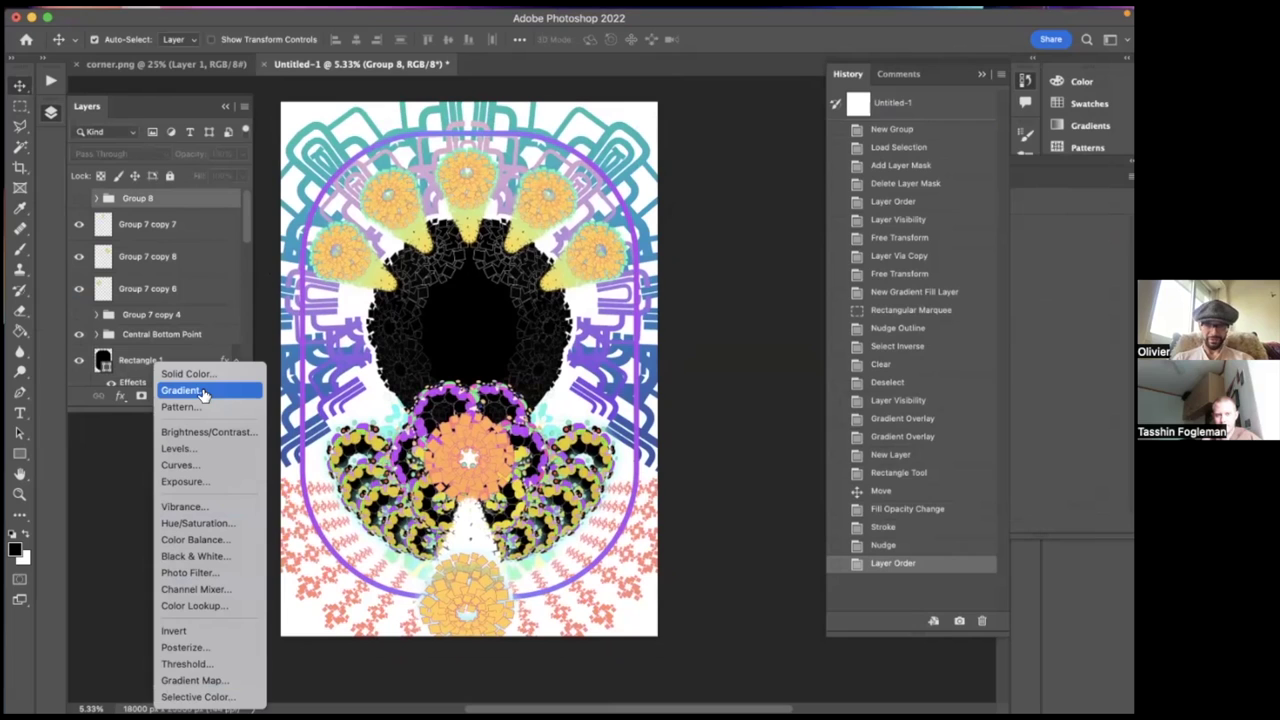
pyautogui.click(202, 395)
pyautogui.click(941, 198)
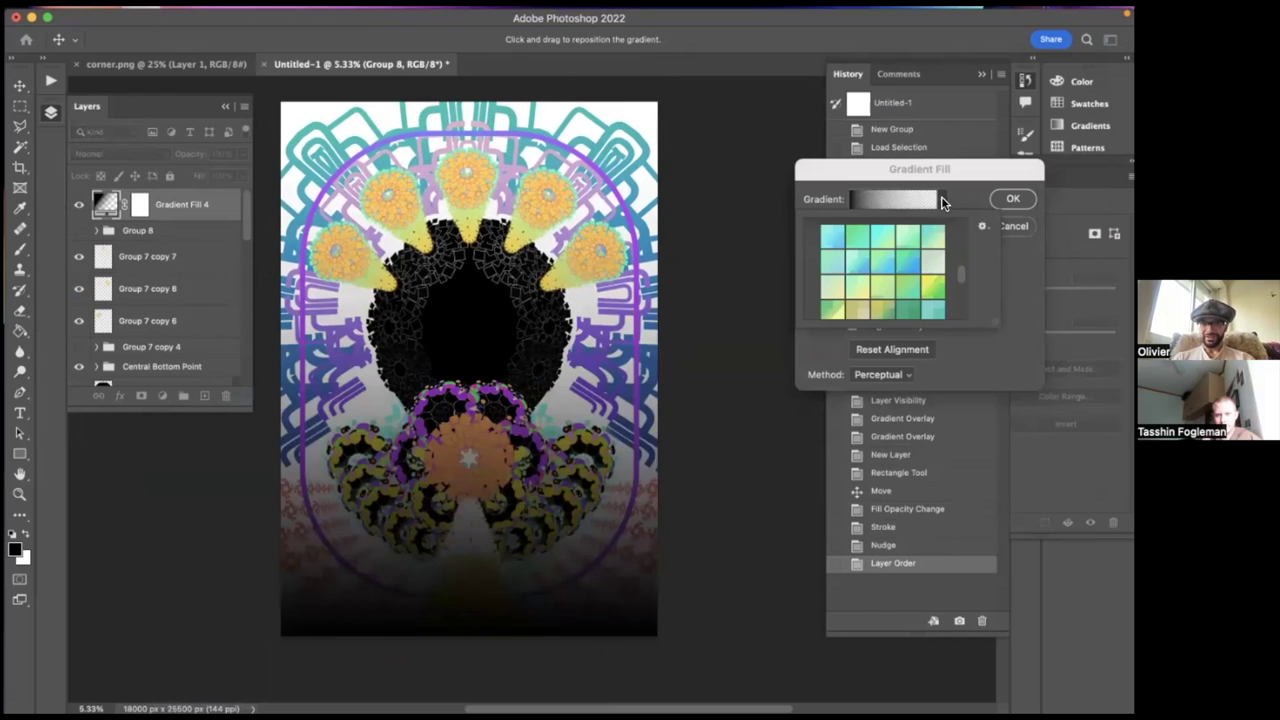
pyautogui.click(884, 262)
pyautogui.scroll(-10, 920, 270)
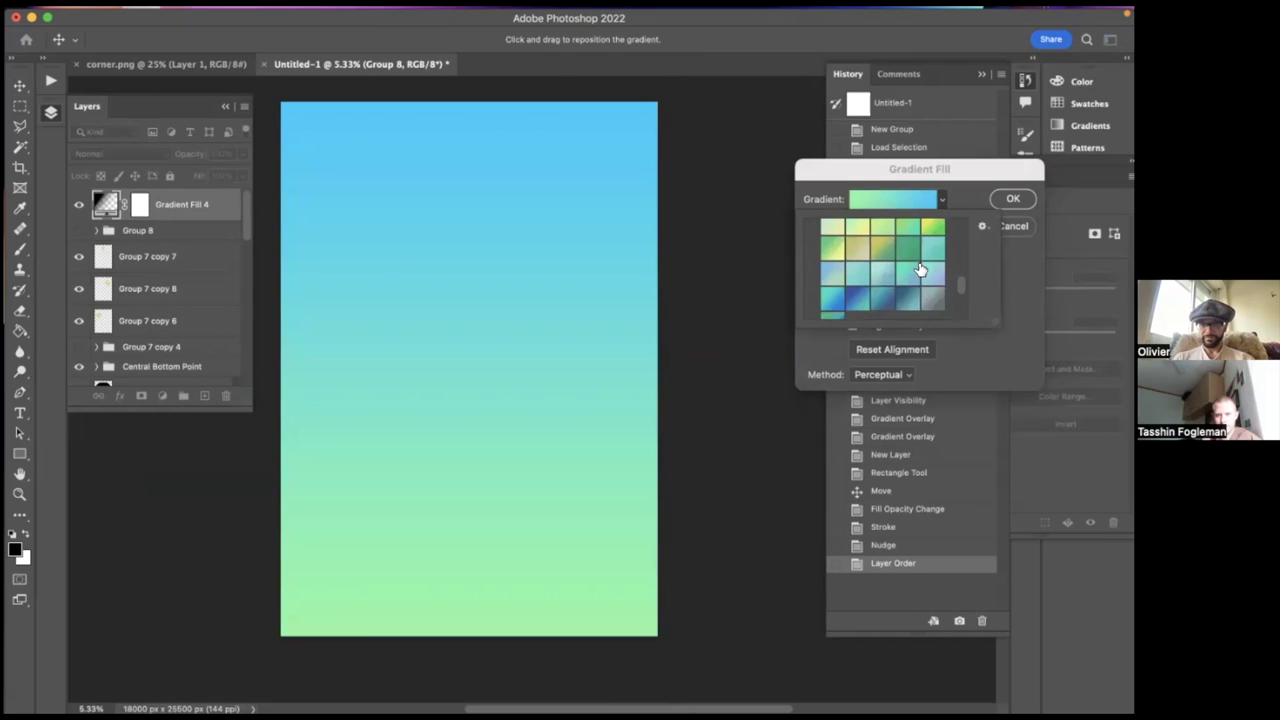
pyautogui.click(982, 190)
pyautogui.click(1012, 198)
# - Set the green-to-blue gradient fill's blend mode to Darken and move it directly above the Background layer
pyautogui.click(127, 151)
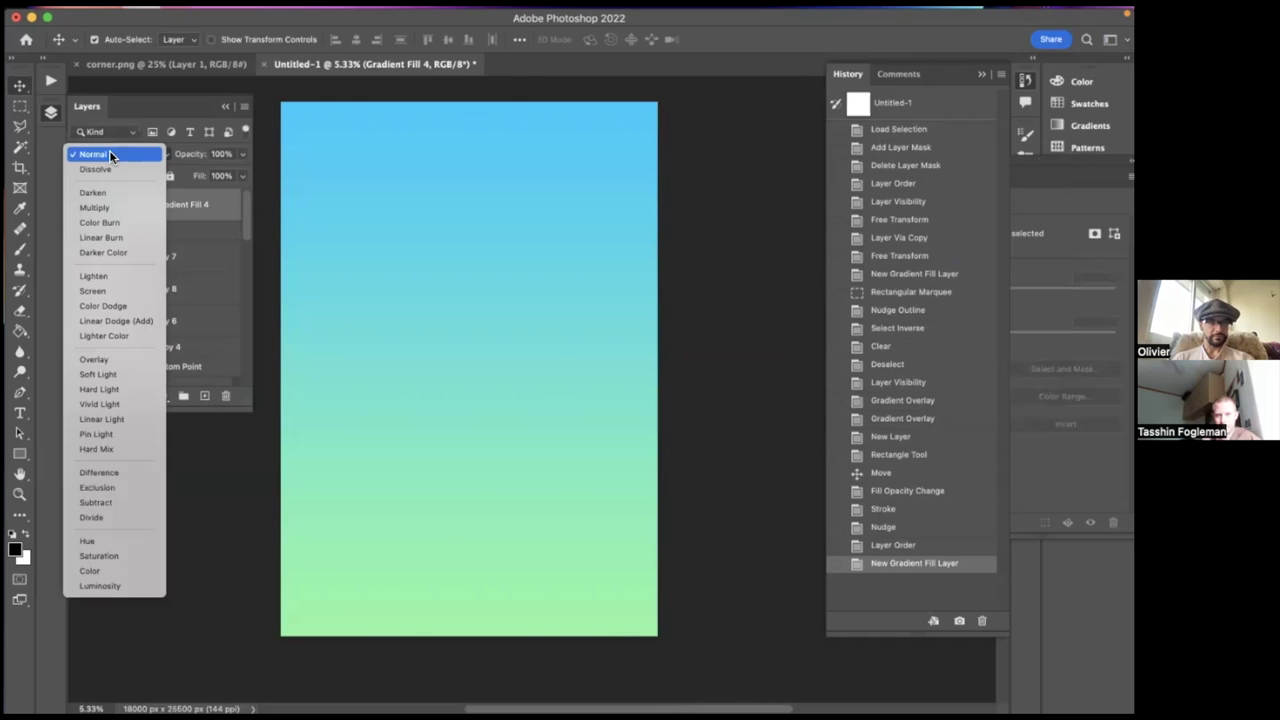
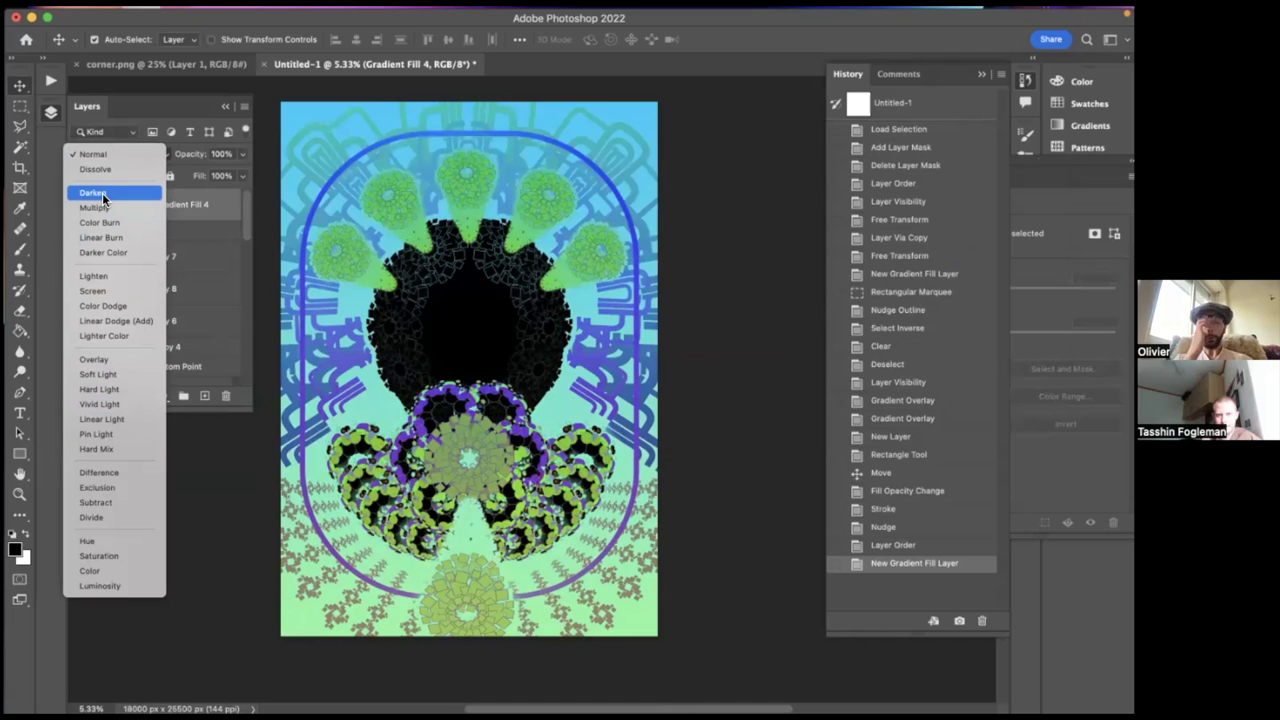
pyautogui.click(102, 193)
pyautogui.moveTo(125, 210); pyautogui.dragTo(152, 358)
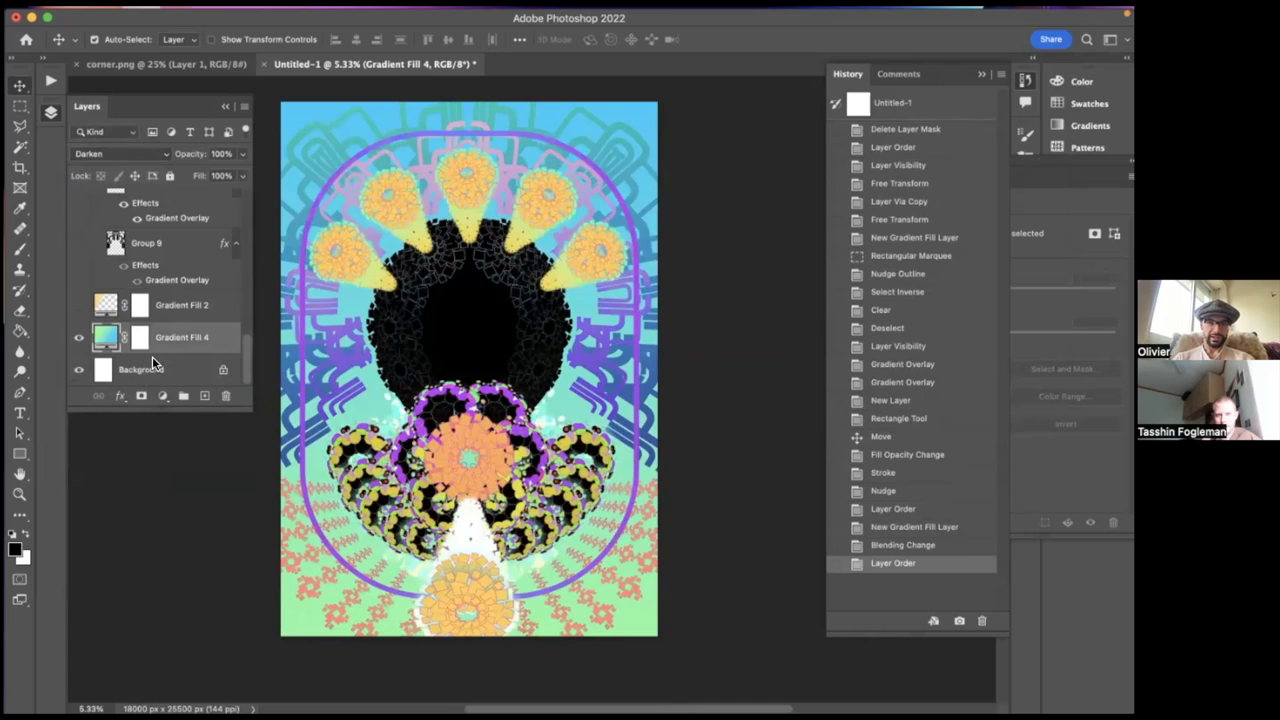
# - Add another gradient fill layer above Group 8 with the pale blue-to-pink preset and set its blend mode to Overlay
pyautogui.scroll(3, 143, 283)
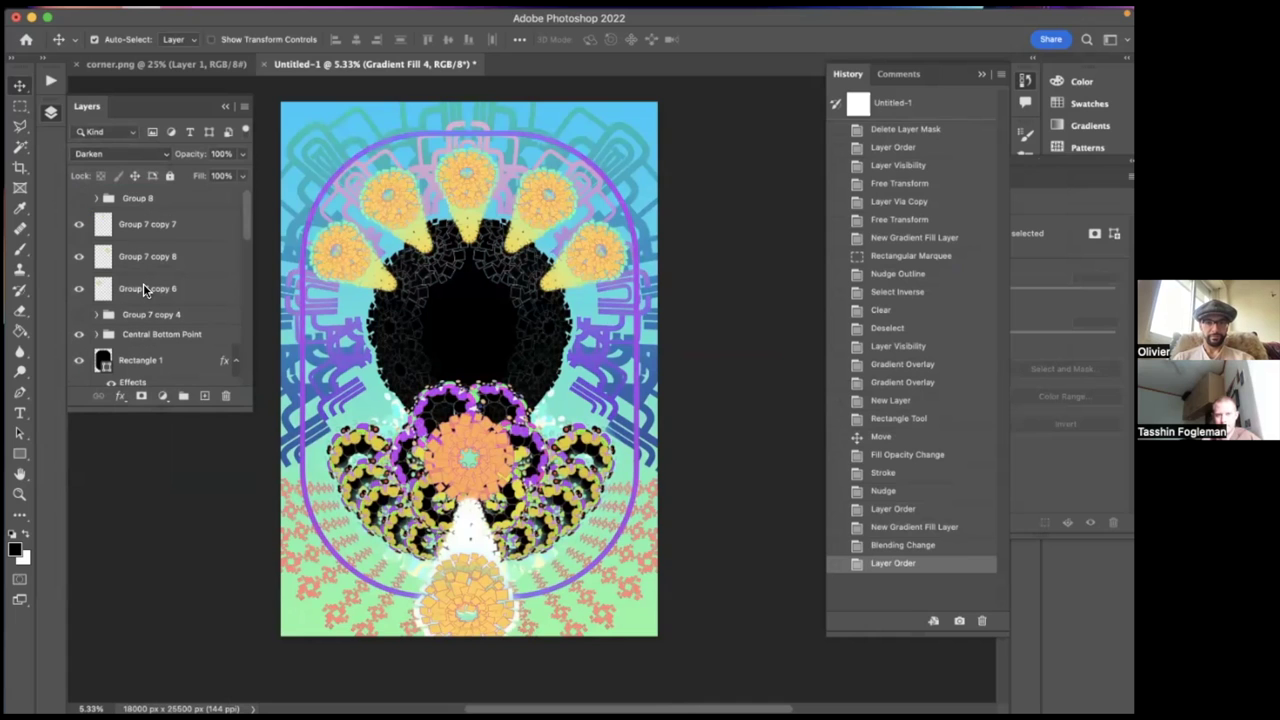
pyautogui.click(150, 205)
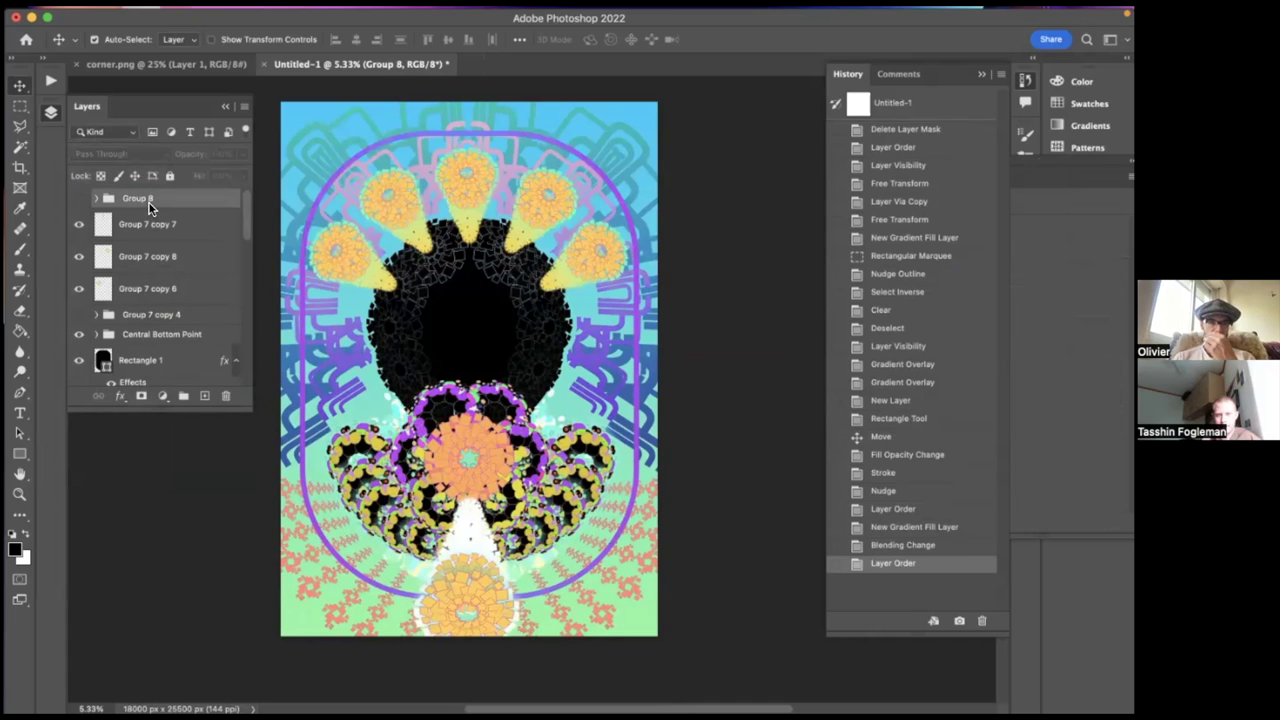
pyautogui.click(163, 396)
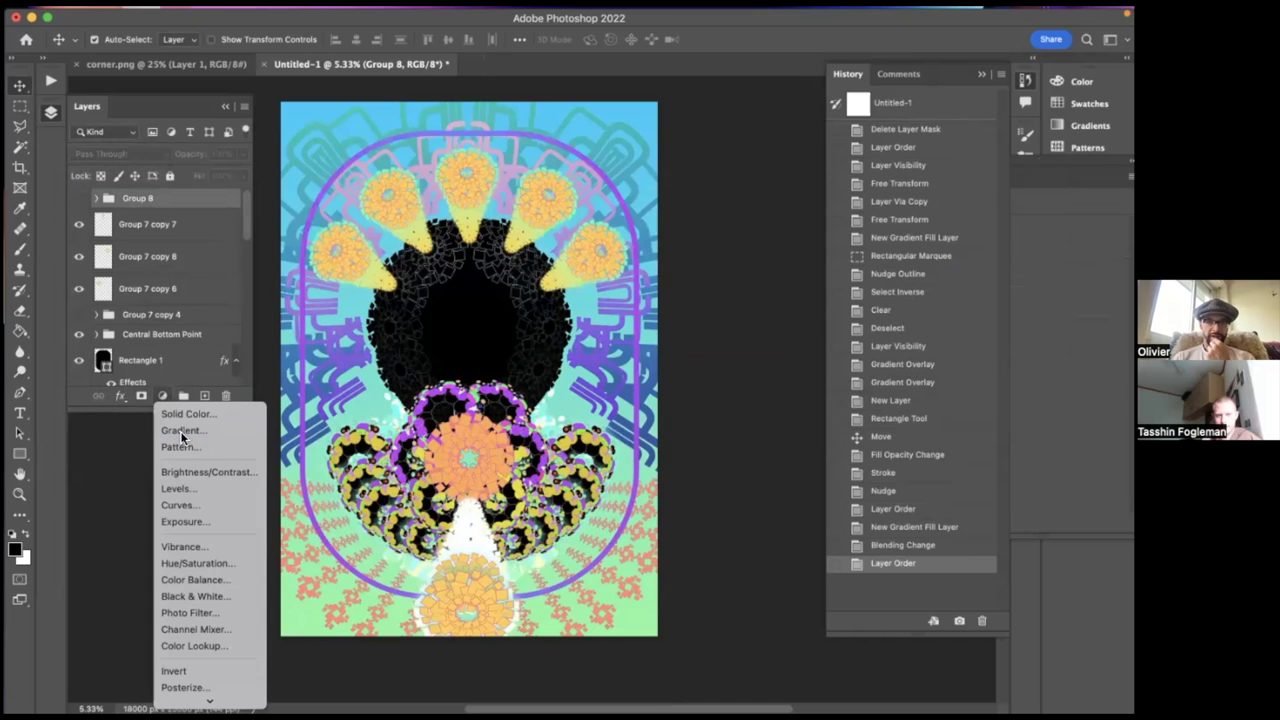
pyautogui.click(186, 435)
pyautogui.click(940, 200)
pyautogui.scroll(-3, 849, 276)
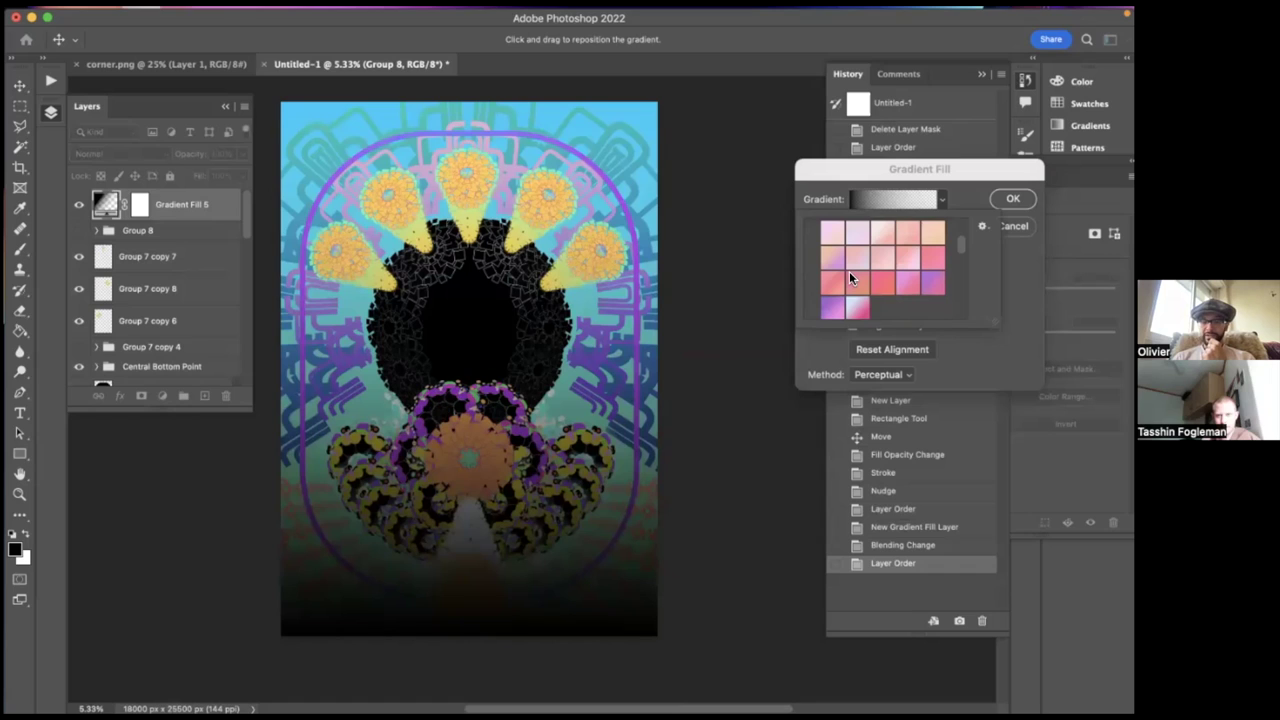
pyautogui.click(913, 262)
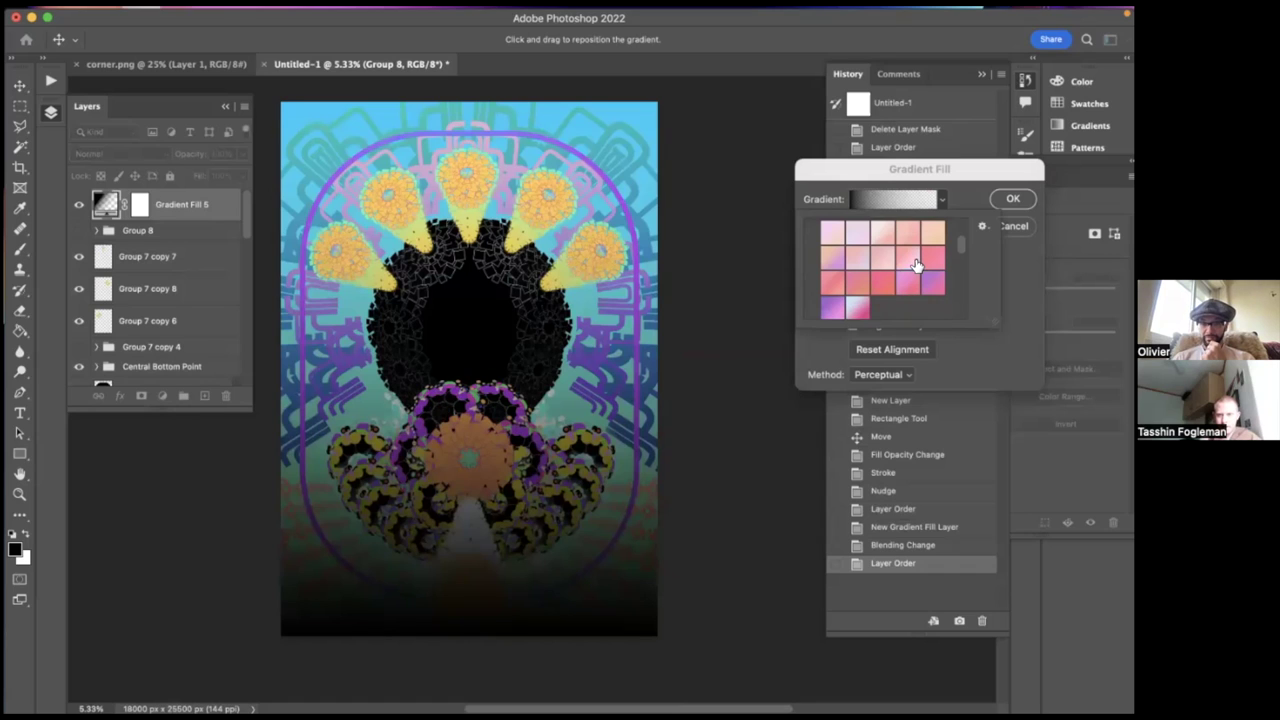
pyautogui.click(857, 307)
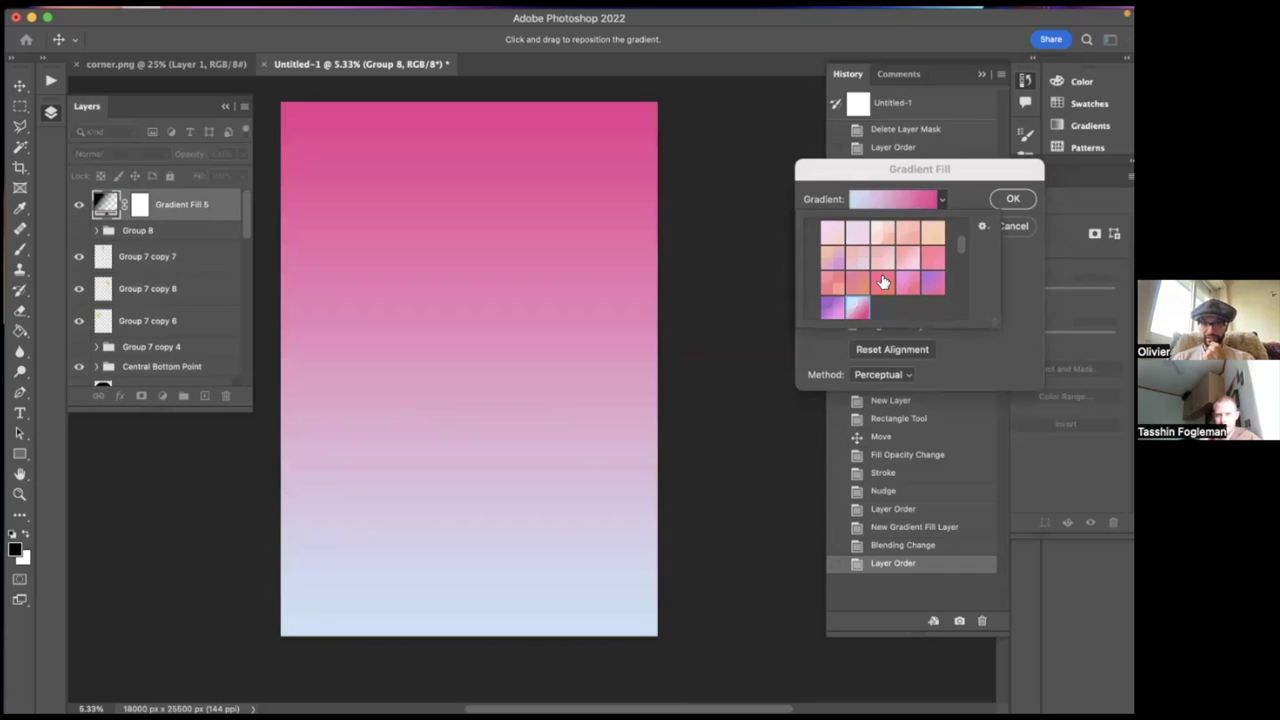
pyautogui.click(934, 284)
pyautogui.click(848, 313)
pyautogui.press('Return')
pyautogui.press('Return')
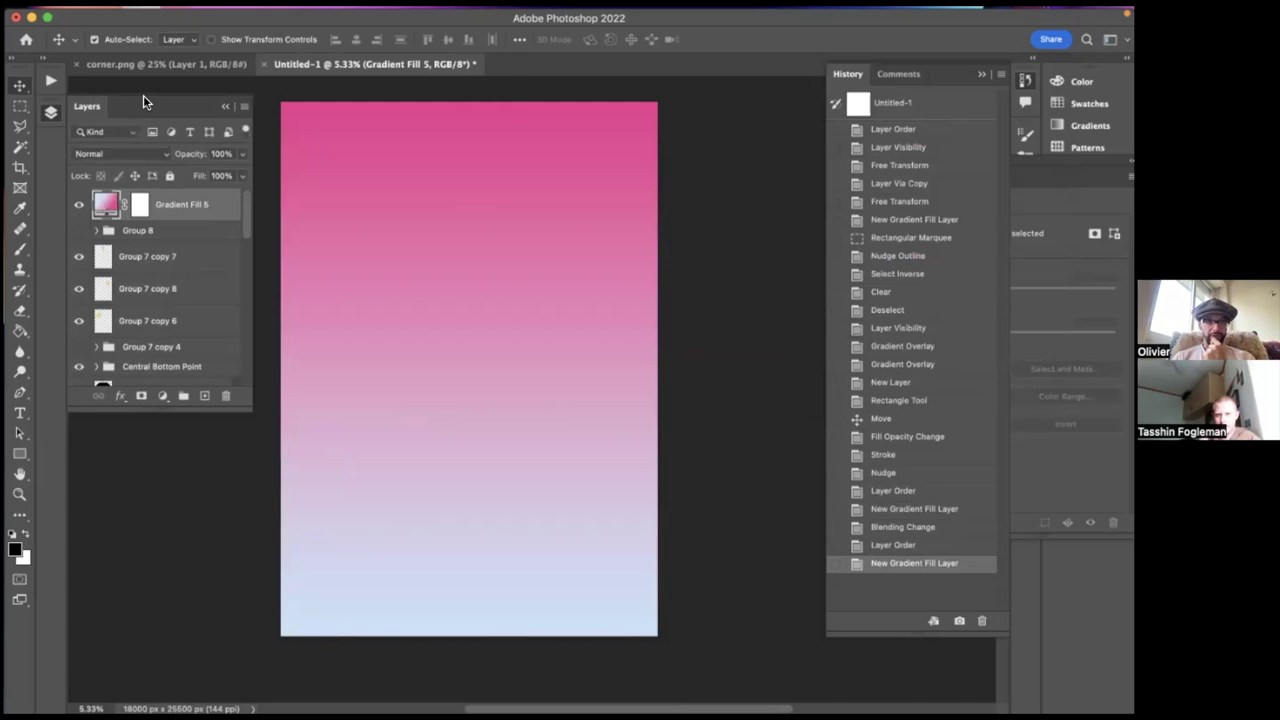
pyautogui.click(81, 152)
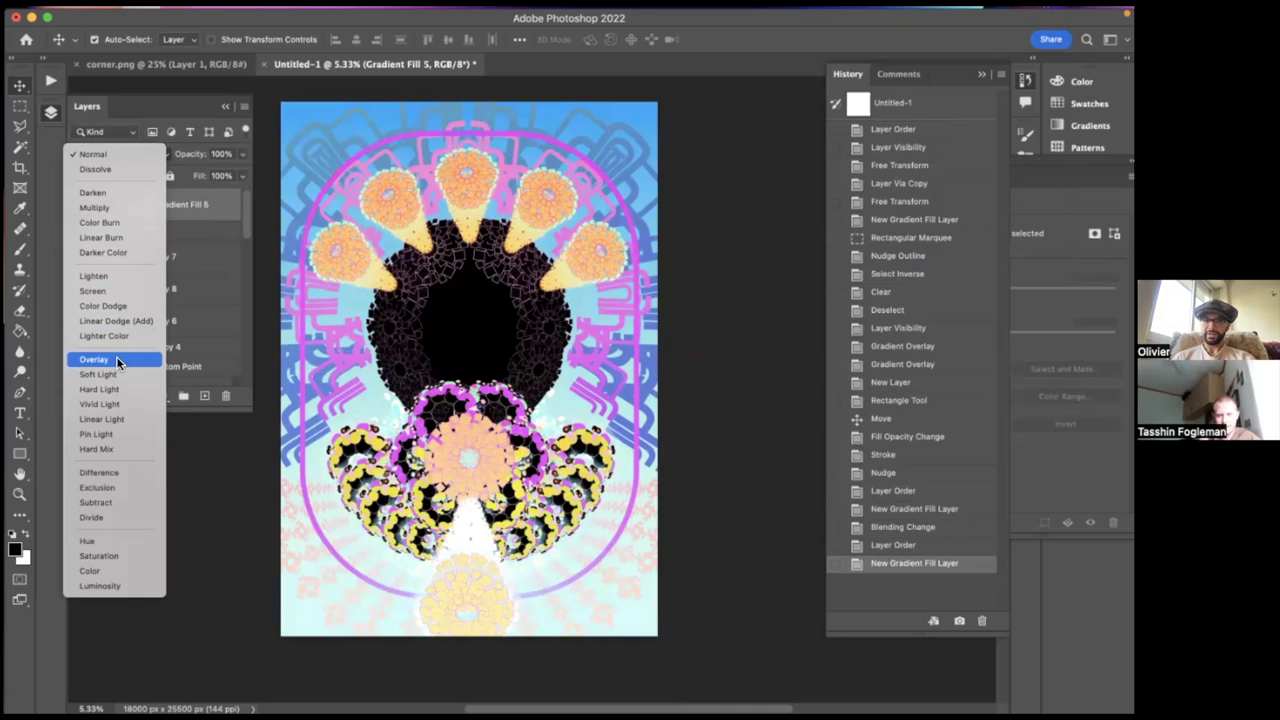
pyautogui.click(116, 359)
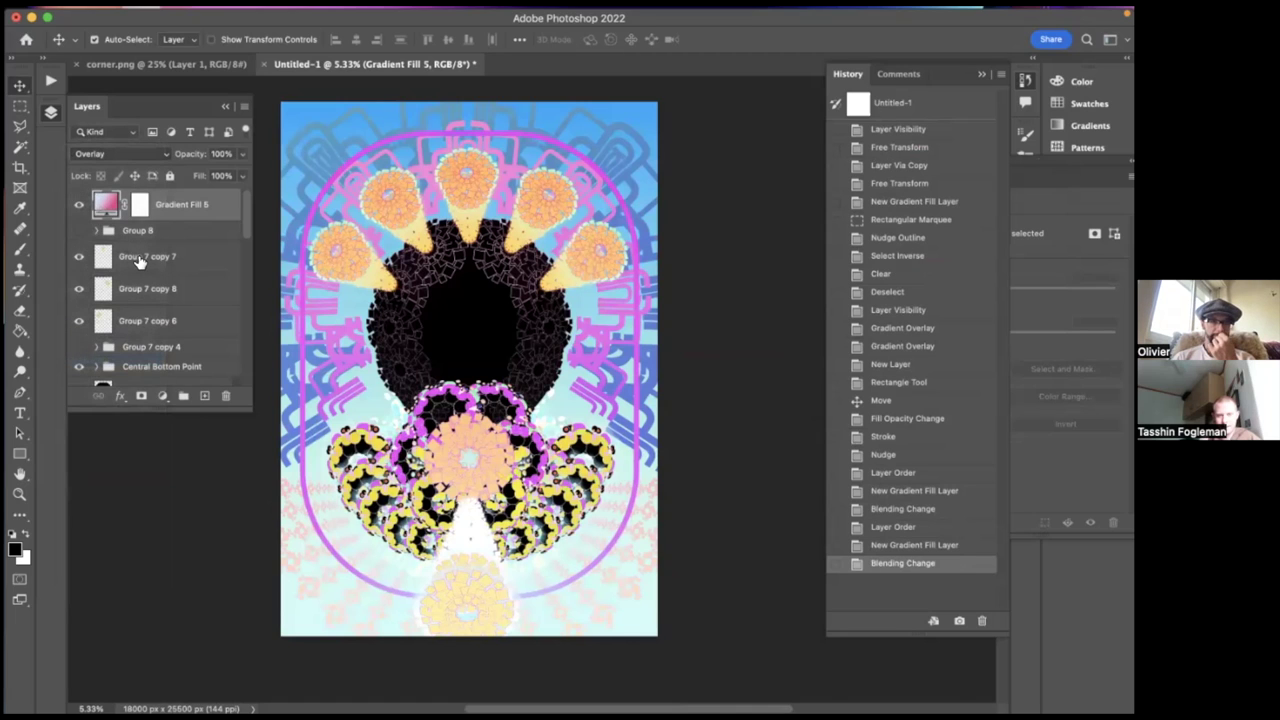
# - Shorten the rounded frame from its lower edge to about 80% of its height, keeping its width at 100%
pyautogui.scroll(-2, 140, 262)
pyautogui.click(126, 322)
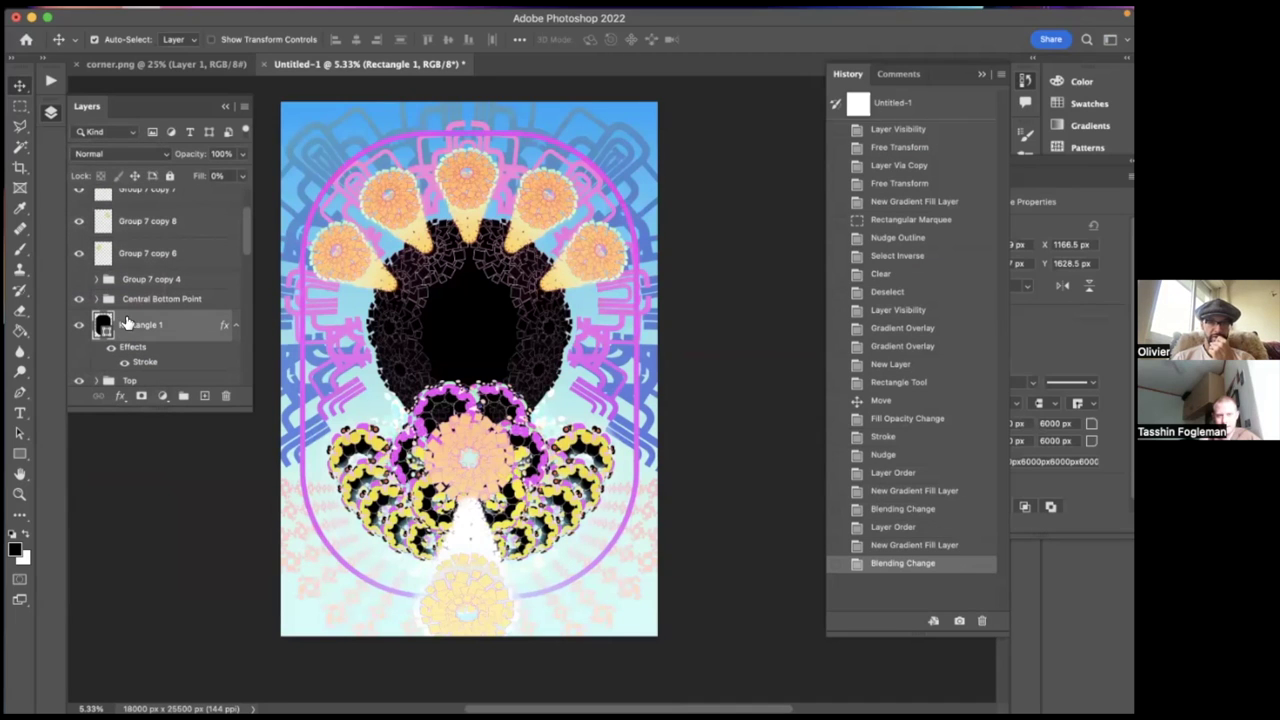
pyautogui.scroll(-2, 452, 323)
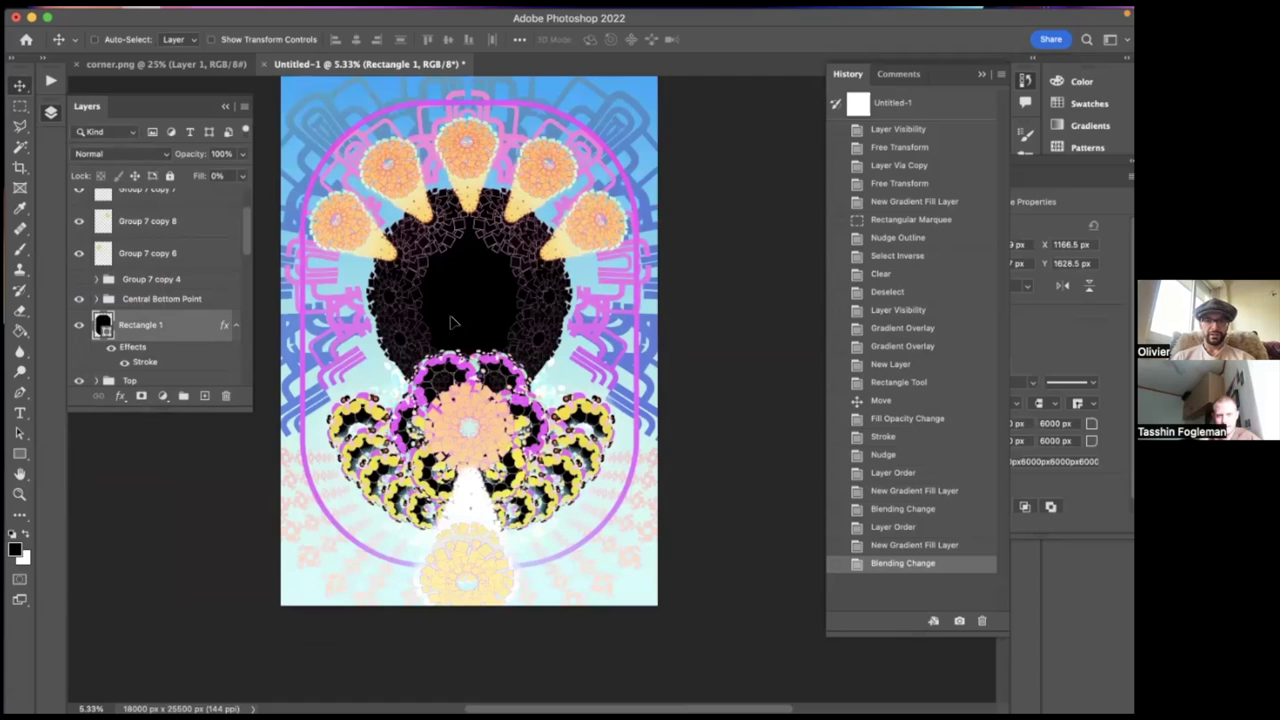
pyautogui.press('super+t')
pyautogui.moveTo(474, 566); pyautogui.dragTo(467, 478)
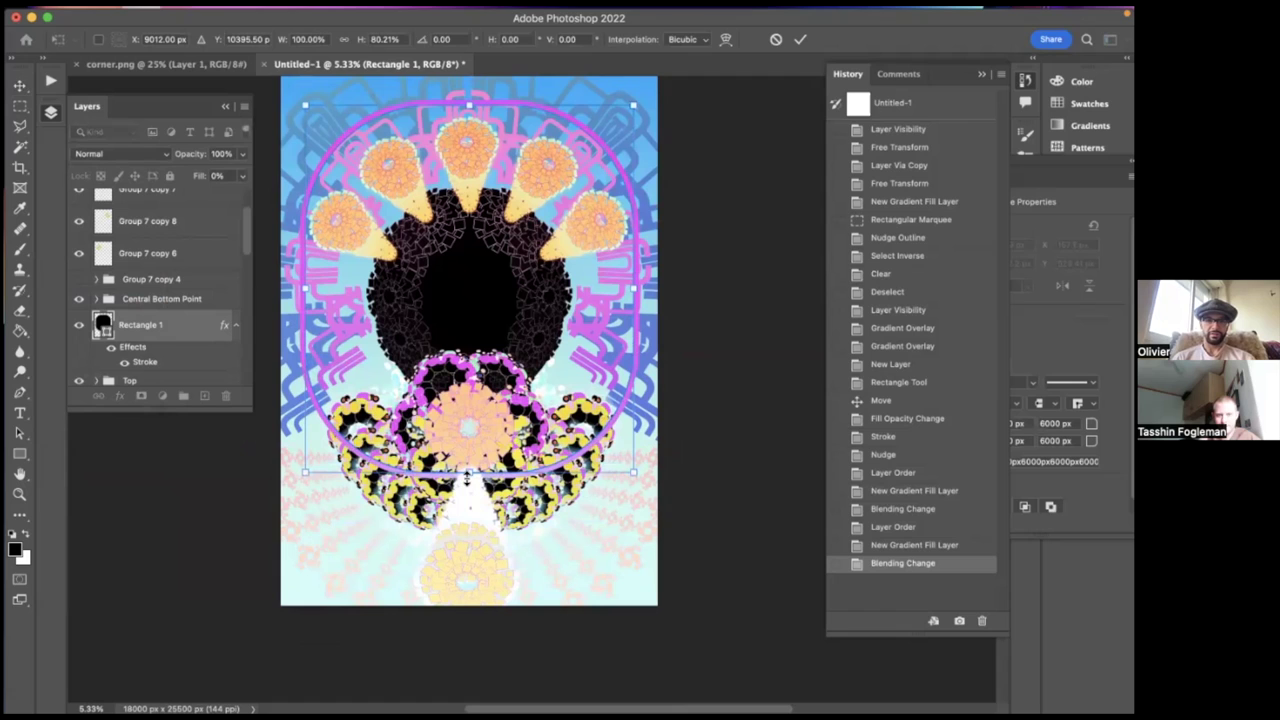
pyautogui.press('Return')
# - Move the Rectangle 1 layer between the Bowl and Ground Grid groups, so the frame passes behind the bowl
pyautogui.scroll(-5, 150, 315)
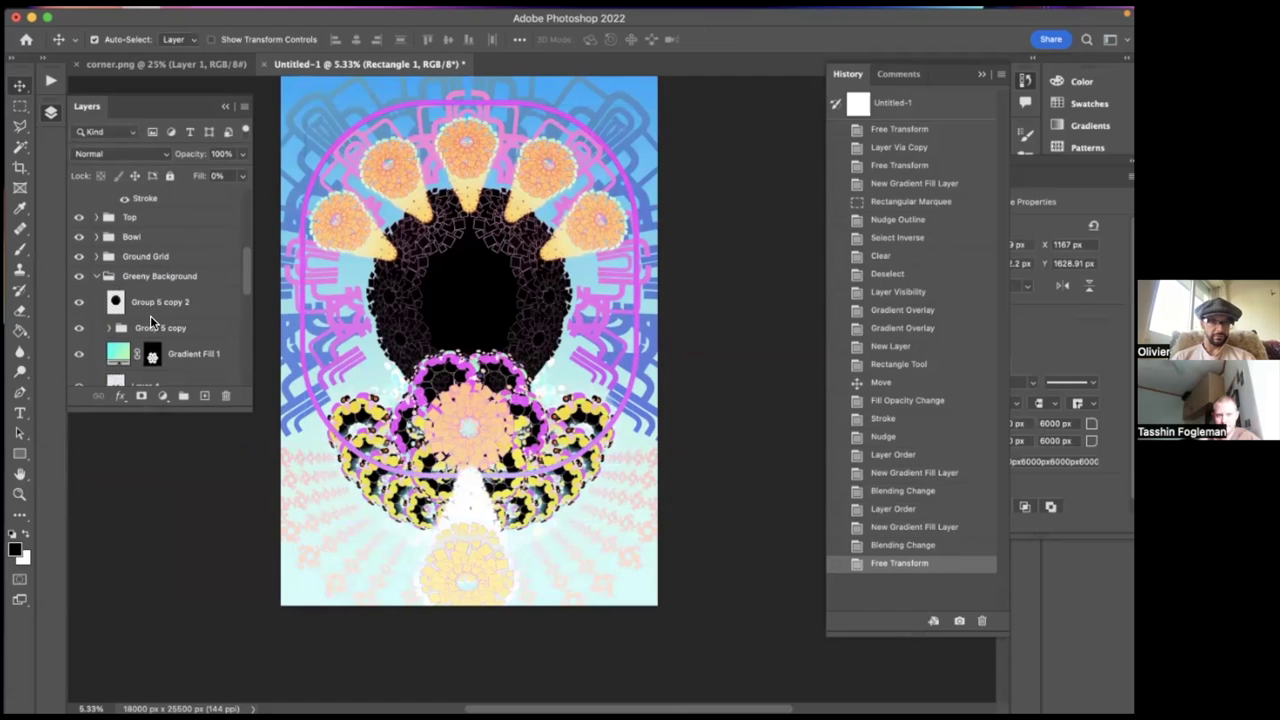
pyautogui.scroll(2, 150, 318)
pyautogui.moveTo(131, 220); pyautogui.dragTo(105, 305)
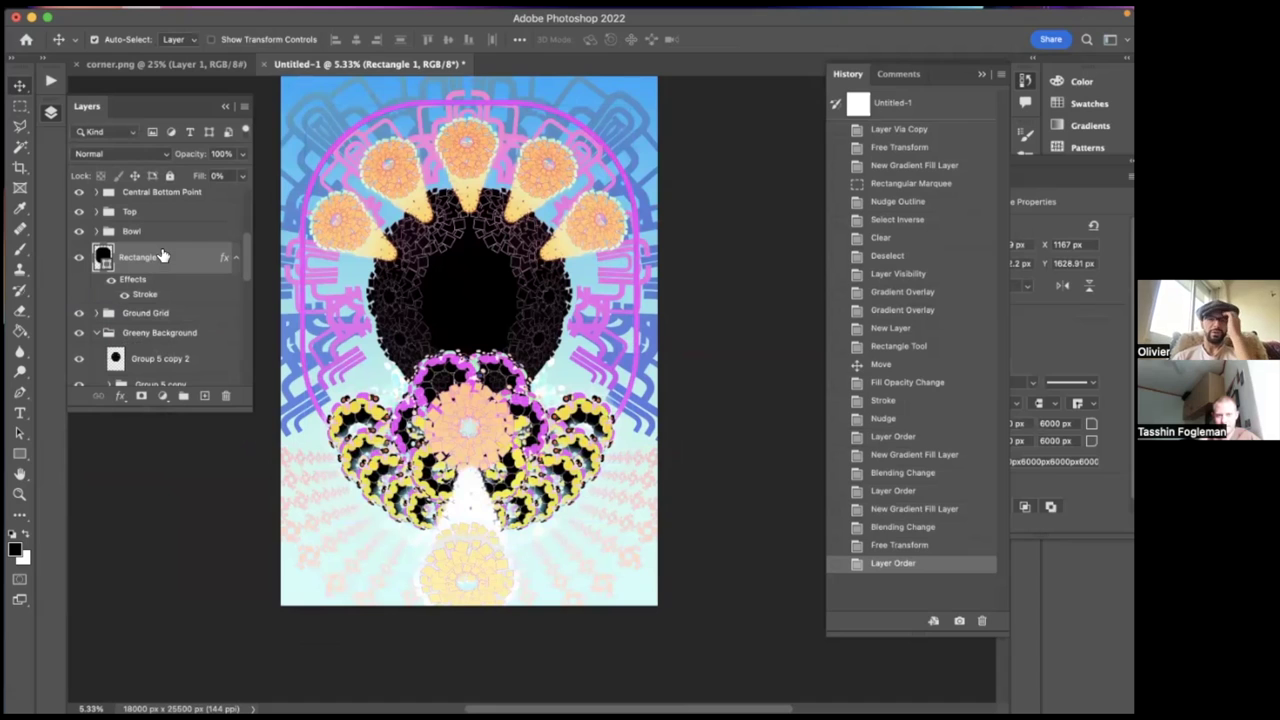
pyautogui.scroll(2, 482, 232)
pyautogui.scroll(-1, 481, 230)
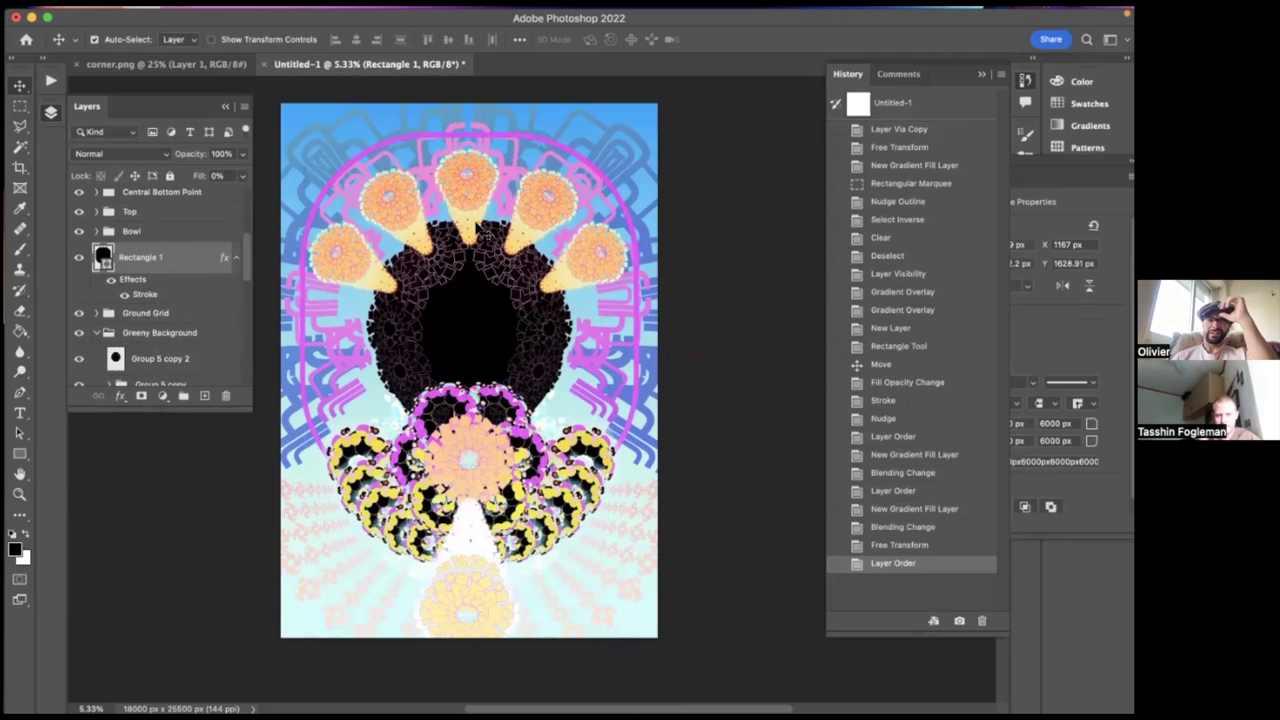
pyautogui.scroll(-1, 545, 258)
pyautogui.scroll(-1, 420, 275)
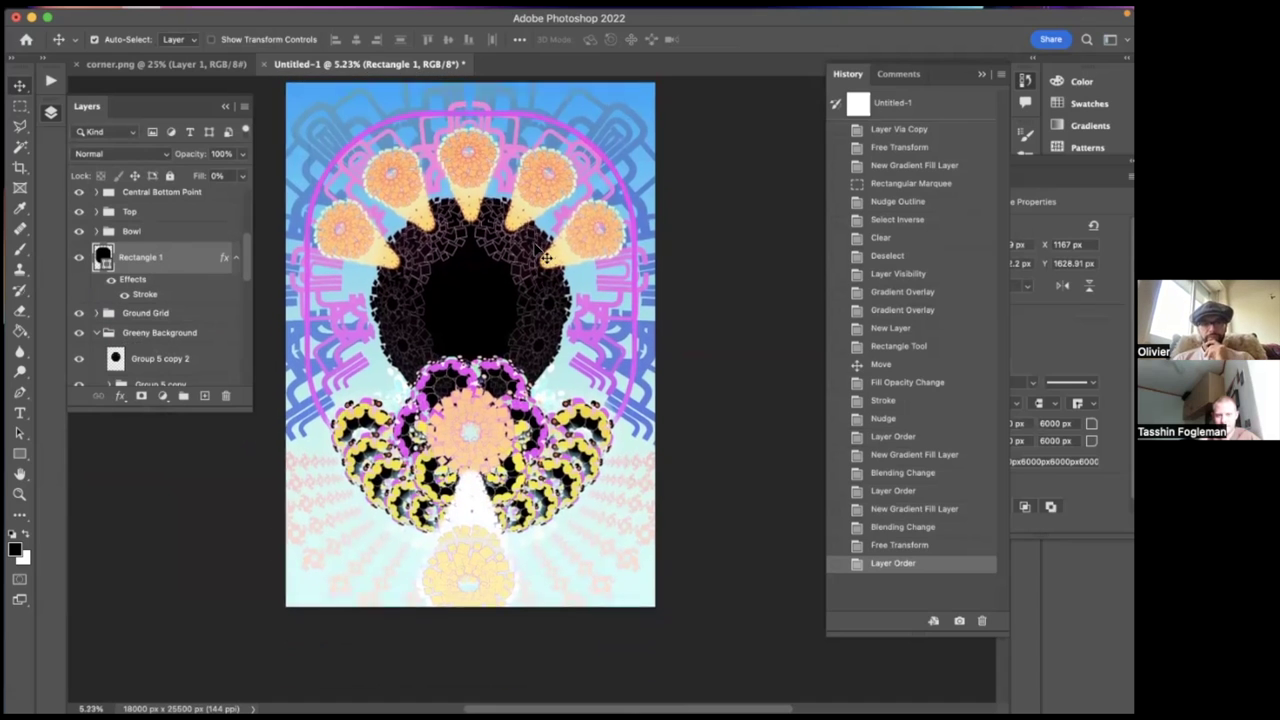
# - Add a Hue/Saturation adjustment layer above Gradient Fill 5 and set its master hue to -11
pyautogui.scroll(3, 186, 256)
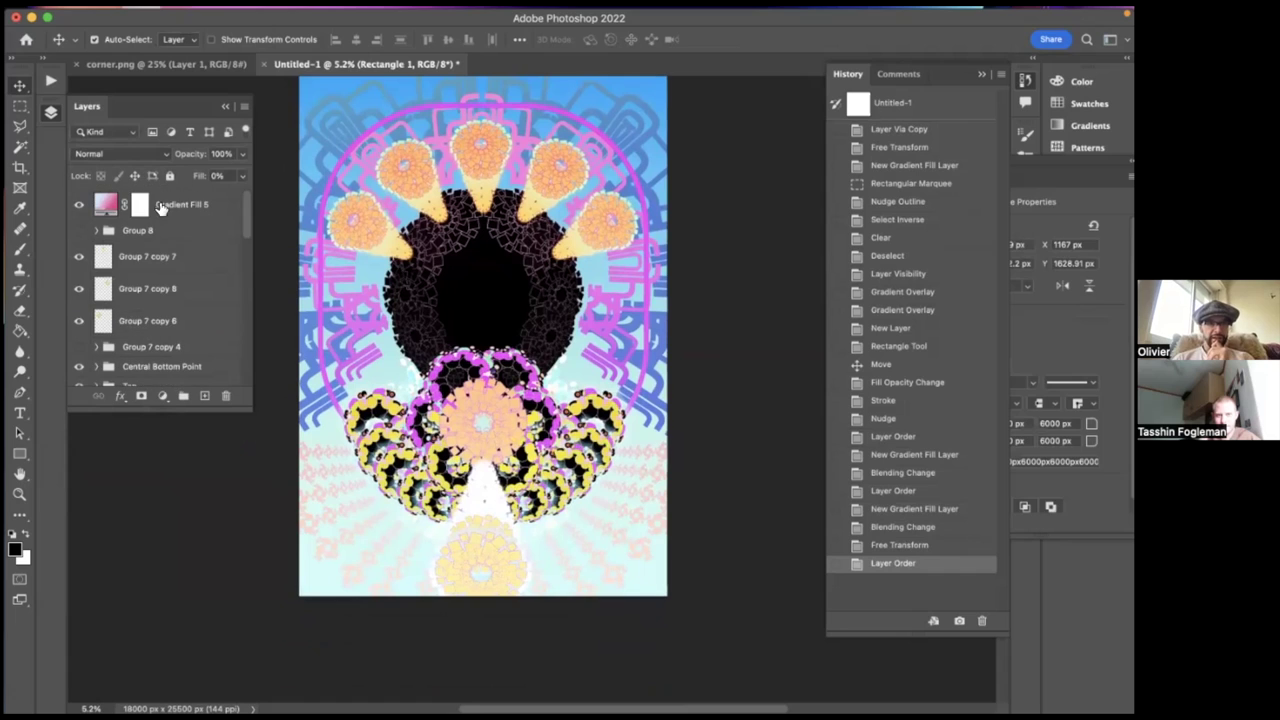
pyautogui.click(162, 207)
pyautogui.click(164, 397)
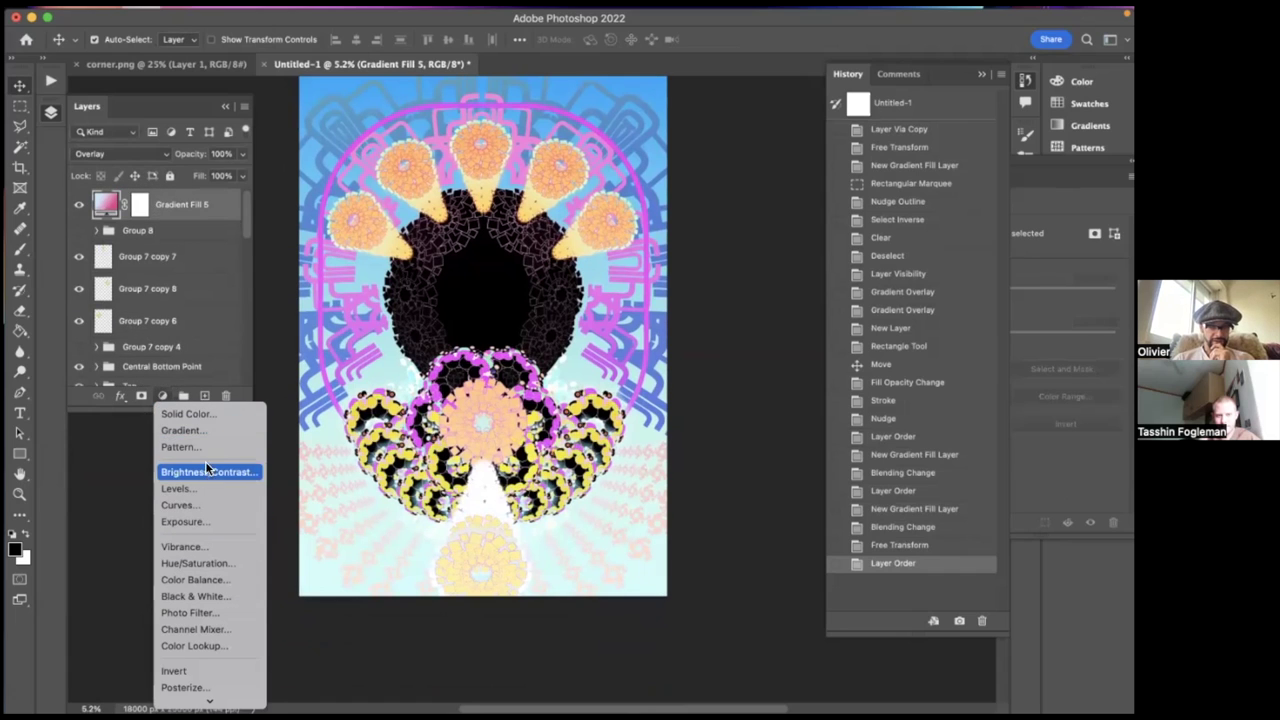
pyautogui.click(202, 563)
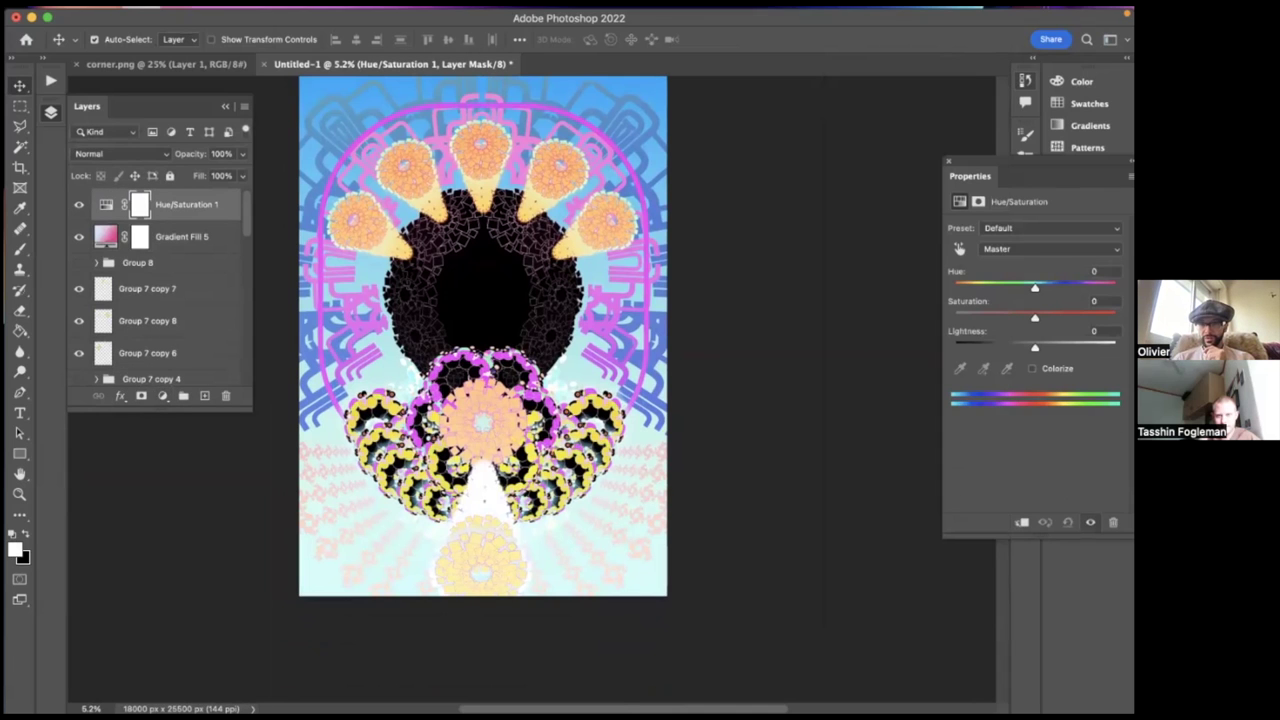
pyautogui.moveTo(1035, 287)
pyautogui.mouseDown()
pyautogui.moveTo(1110, 287)
pyautogui.moveTo(959, 289)
pyautogui.moveTo(1027, 288)
pyautogui.mouseUp()
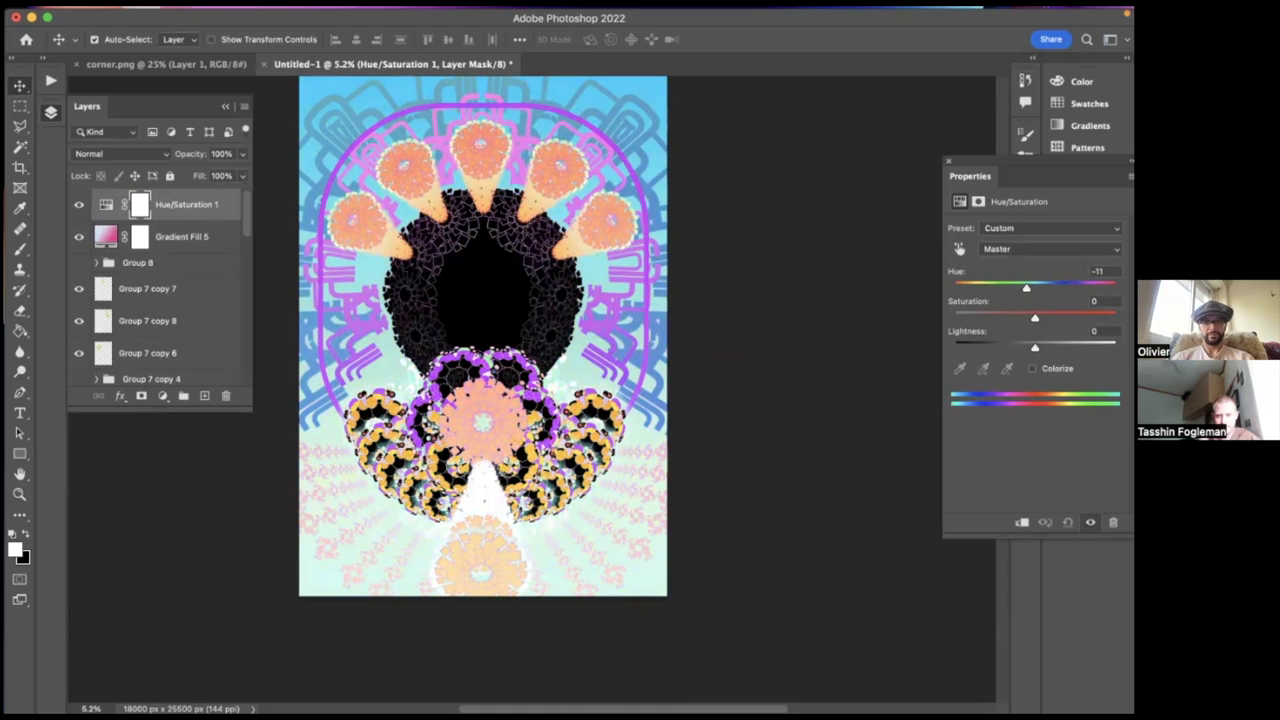
# - Add an Invert adjustment layer between Gradient Fill 5 and the Hue/Saturation 1 layer
pyautogui.click(183, 238)
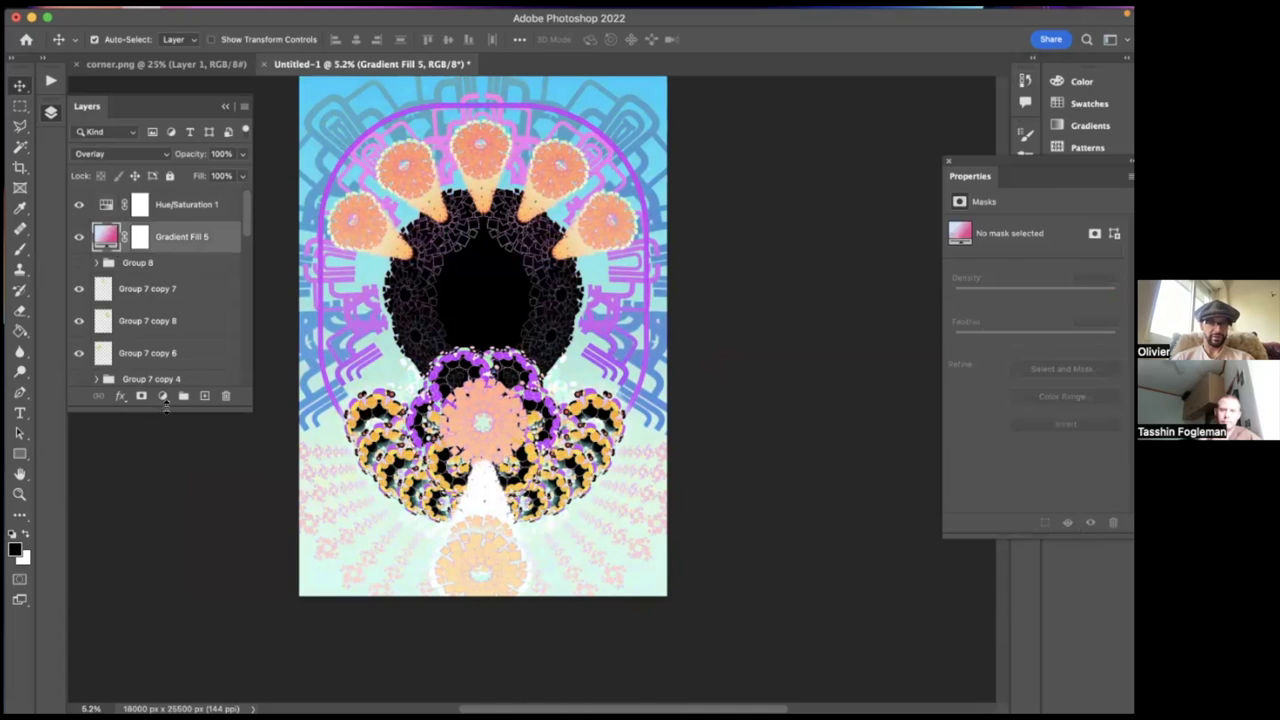
pyautogui.click(163, 396)
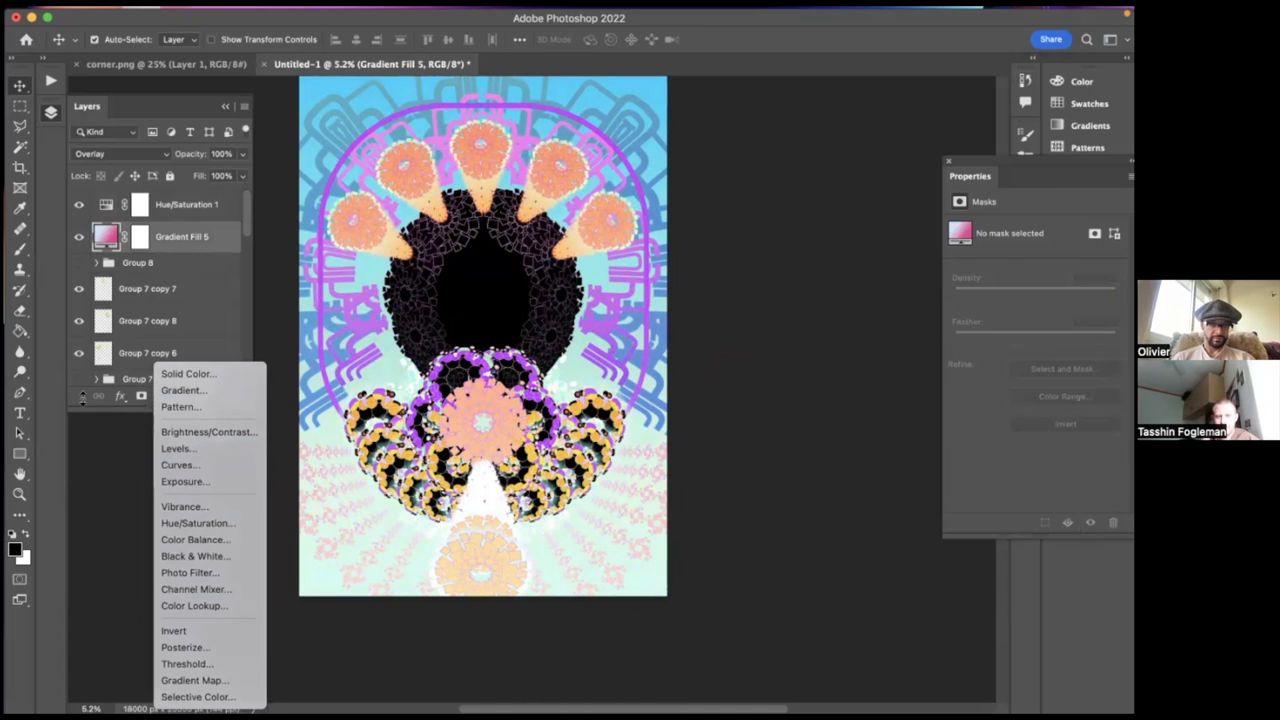
pyautogui.click(164, 397)
pyautogui.click(164, 397)
pyautogui.click(195, 631)
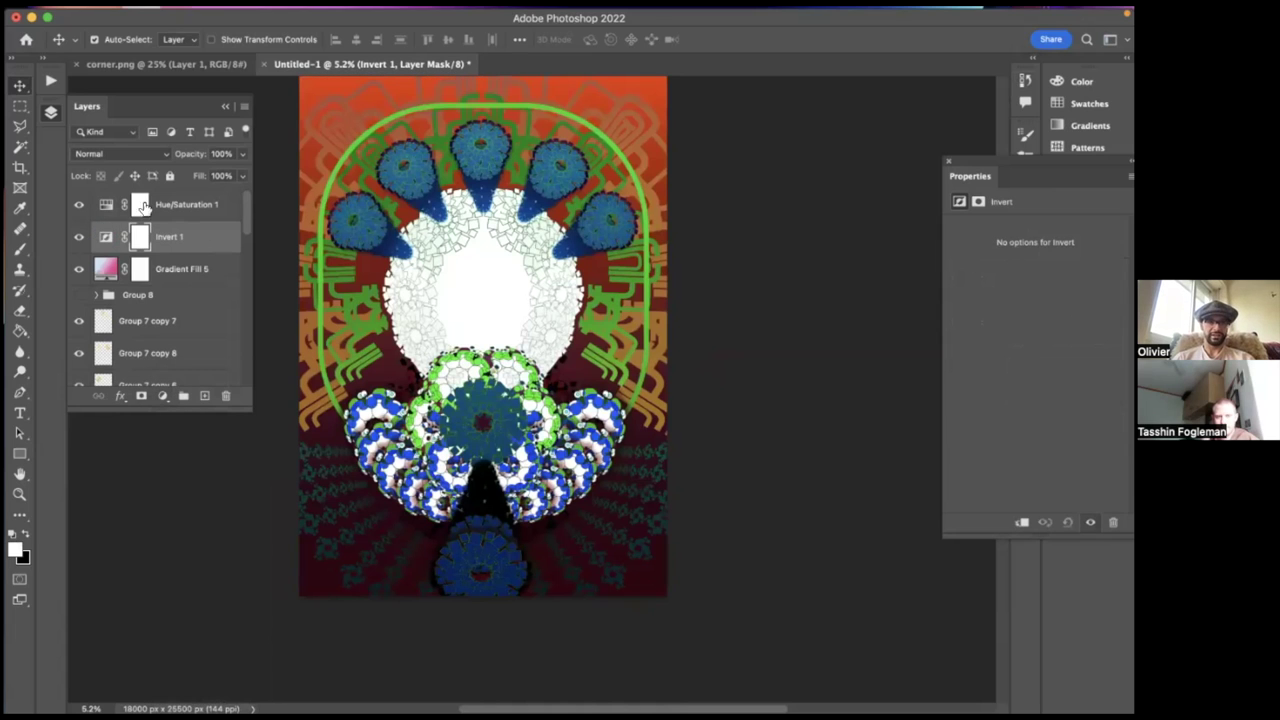
# - Set the master hue of the Hue/Saturation 1 adjustment to -66
pyautogui.moveTo(106, 208)
pyautogui.mouseDown()
pyautogui.moveTo(106, 240)
pyautogui.moveTo(106, 200)
pyautogui.mouseUp()
pyautogui.click(110, 210)
pyautogui.moveTo(1026, 288); pyautogui.dragTo(992, 288)
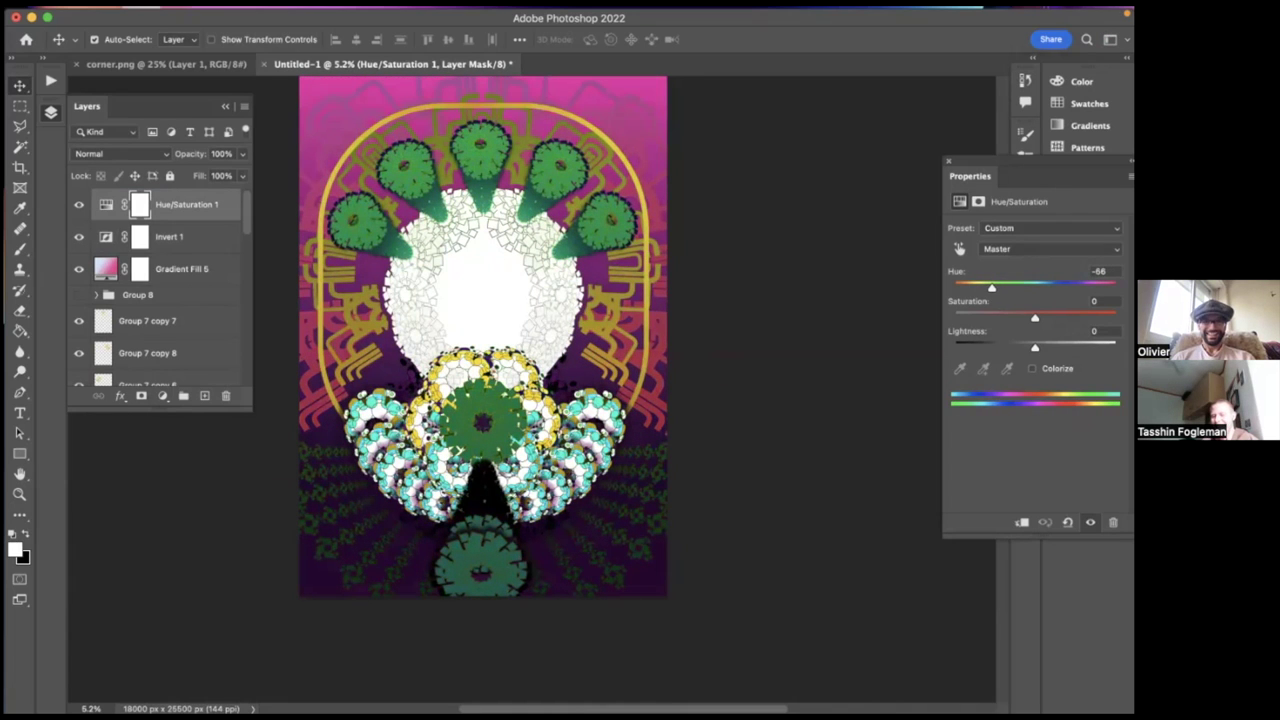
# - Add a Curves adjustment layer on top with RGB points at input 40, output 133 and input 158, output 134
pyautogui.click(160, 397)
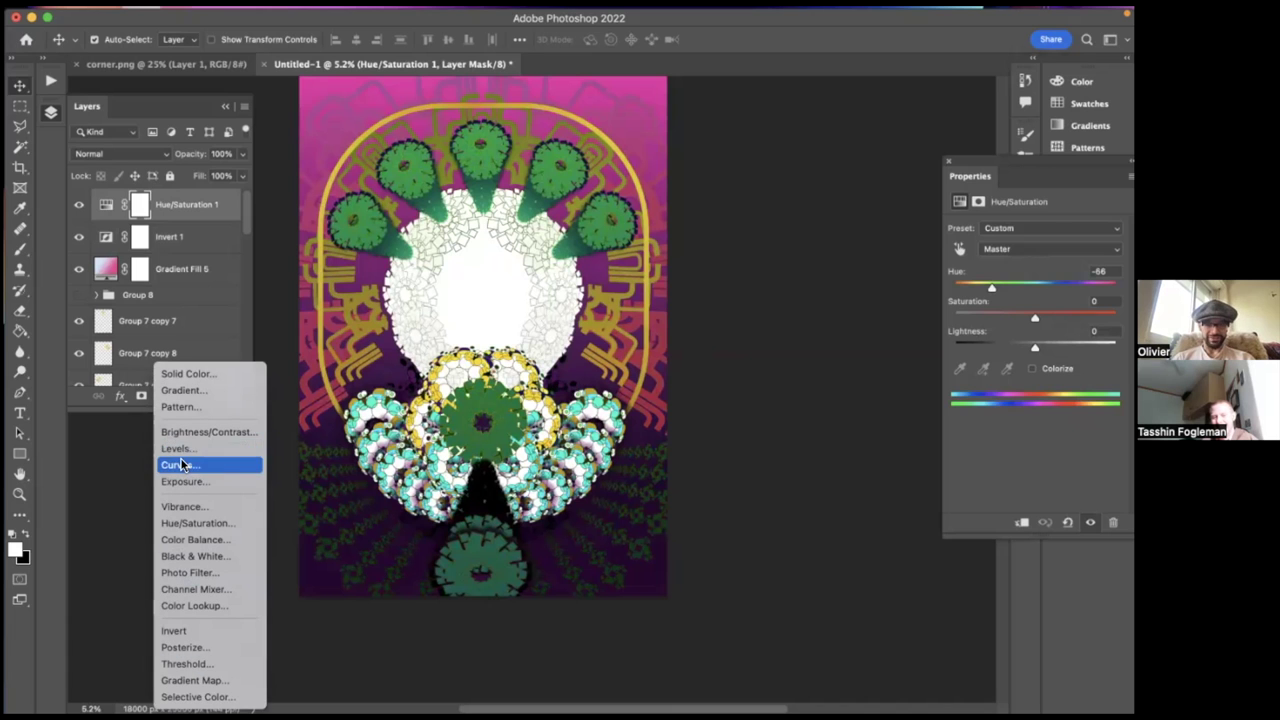
pyautogui.click(178, 465)
pyautogui.moveTo(1031, 356); pyautogui.dragTo(1007, 328)
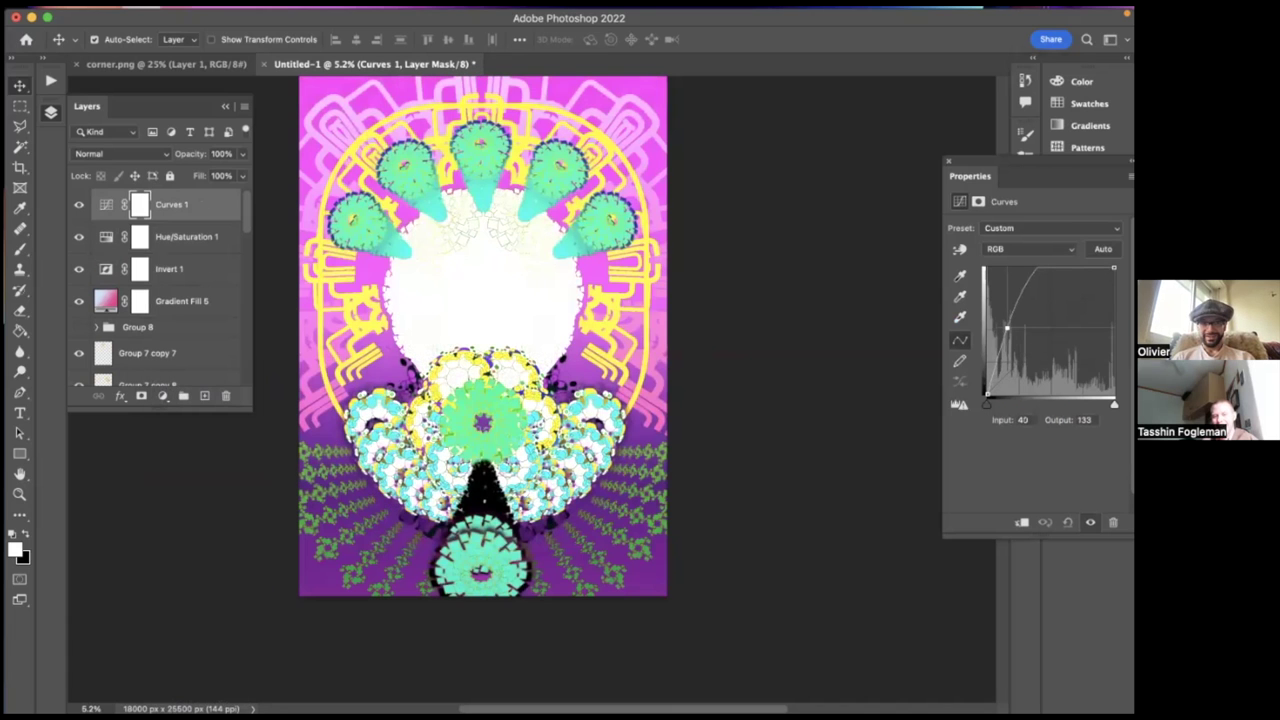
pyautogui.moveTo(1062, 285); pyautogui.dragTo(1066, 327)
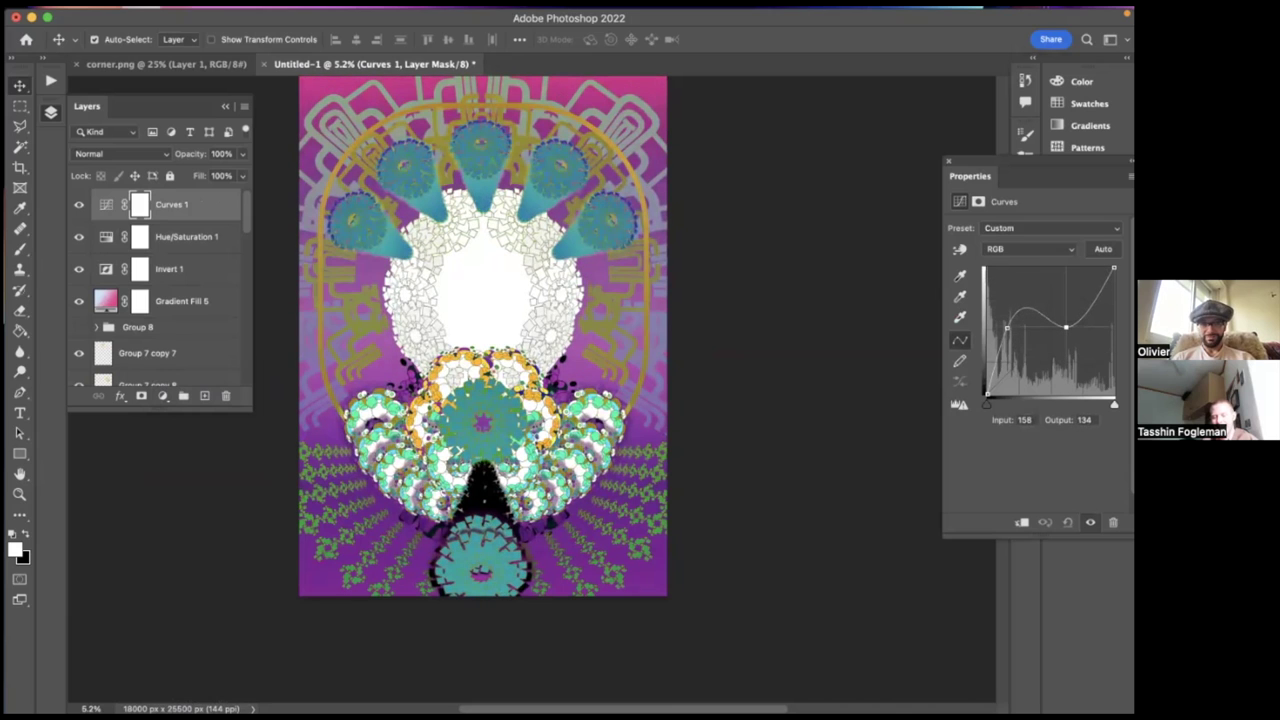
# - Bend the Curves 1 Red channel up in the shadows and down to a point at input 95, output 123
pyautogui.moveTo(155, 226); pyautogui.dragTo(108, 206)
pyautogui.click(985, 248)
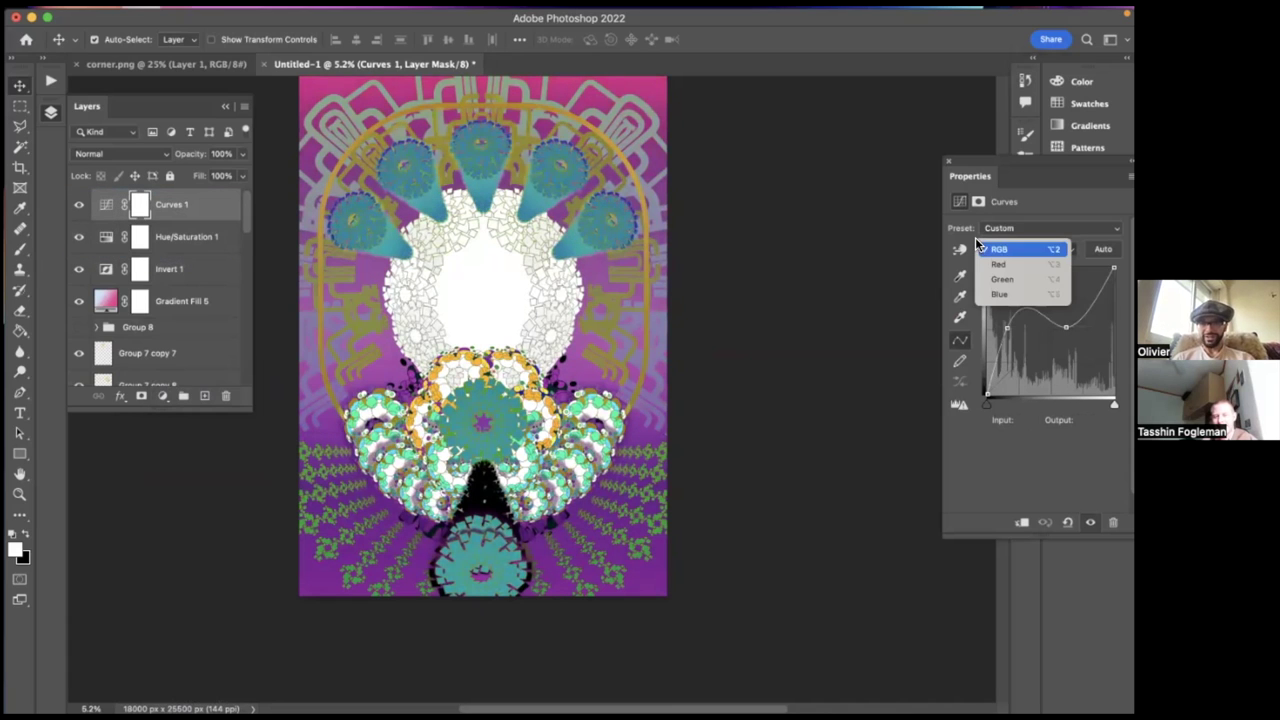
pyautogui.click(1000, 262)
pyautogui.moveTo(1075, 303); pyautogui.dragTo(1035, 376)
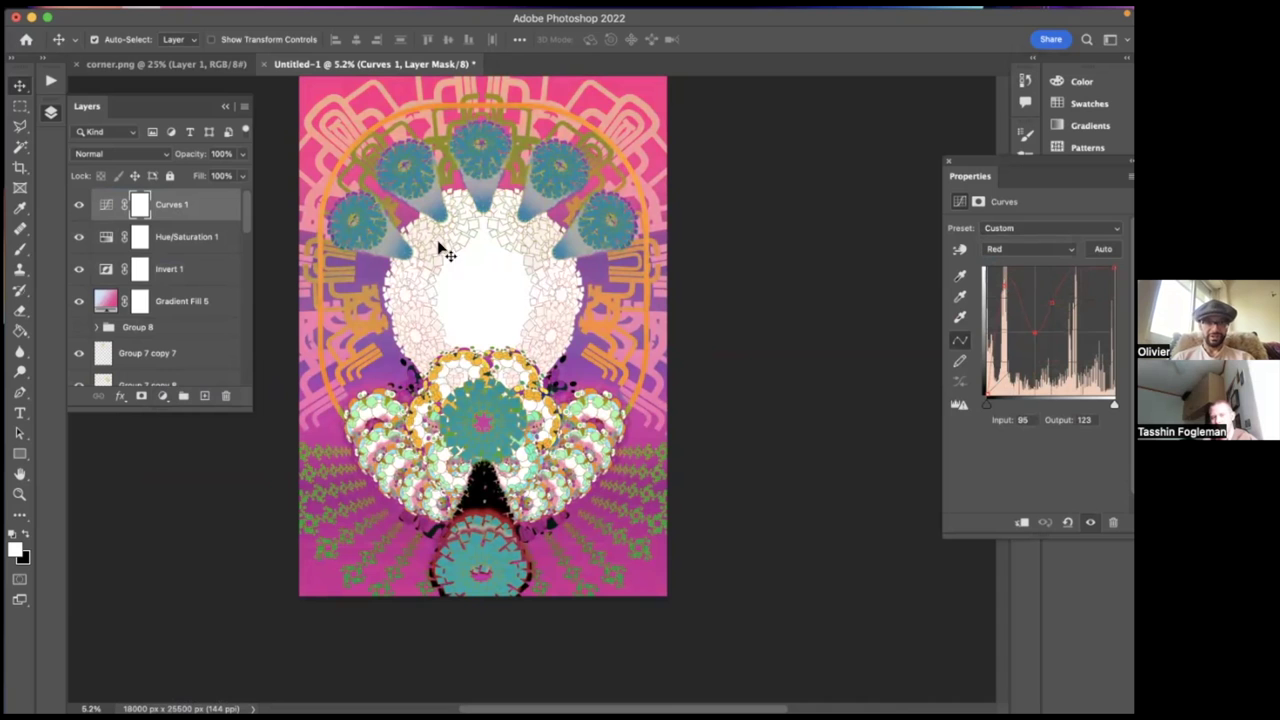
# - Pull down the Green channel of Curves 1 with points at input 69, output 43 and input 210, output 158
pyautogui.click(1030, 249)
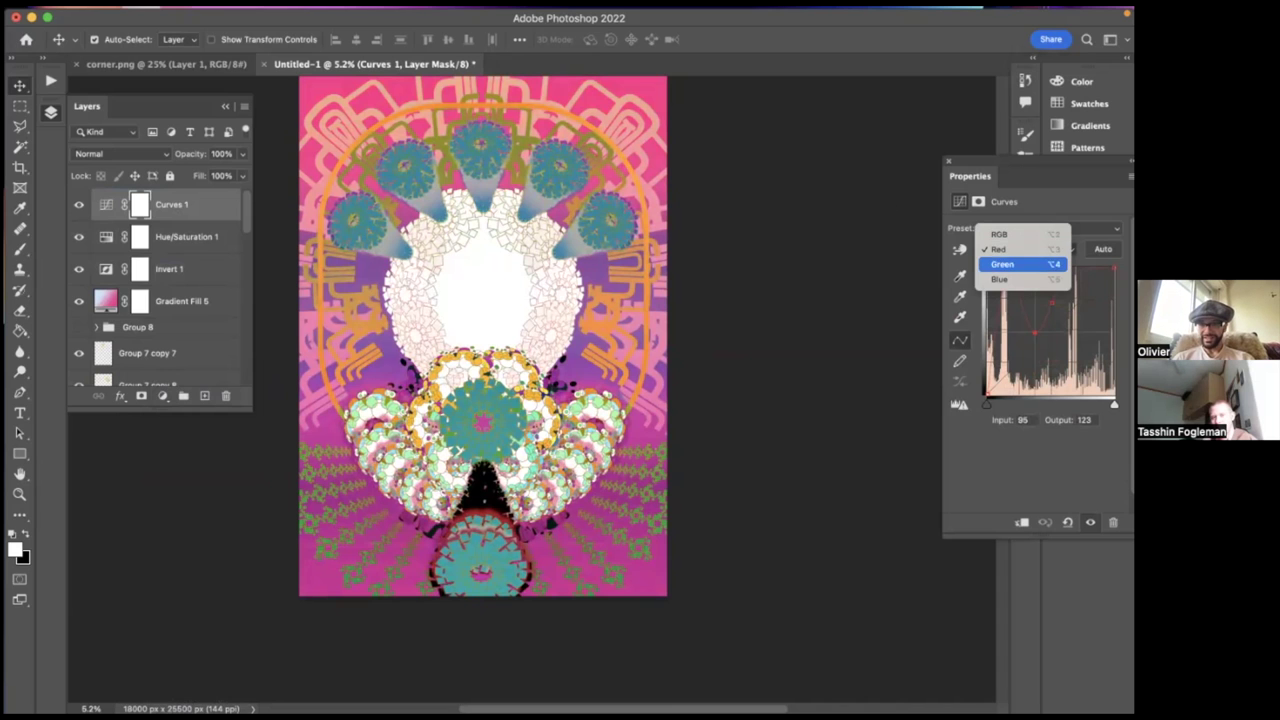
pyautogui.click(1010, 264)
pyautogui.moveTo(1079, 303); pyautogui.dragTo(1020, 376)
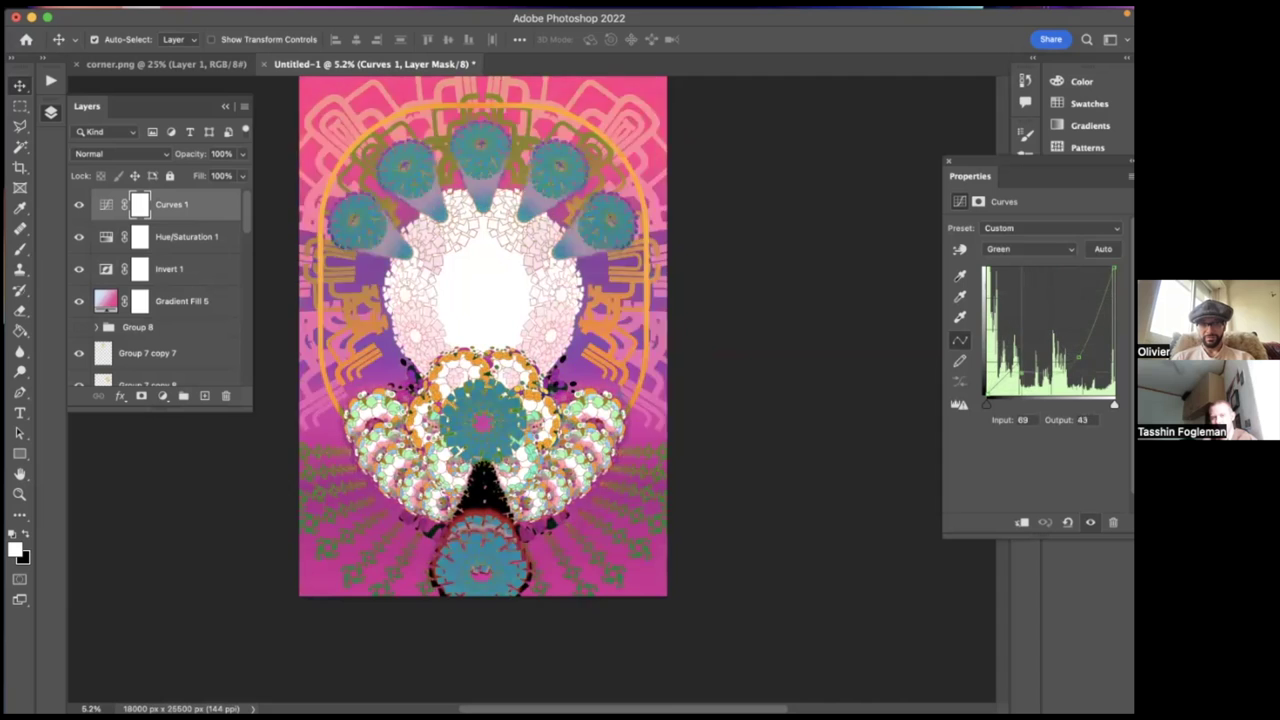
pyautogui.moveTo(1104, 305)
pyautogui.mouseDown()
pyautogui.moveTo(1083, 302)
pyautogui.moveTo(1091, 315)
pyautogui.mouseUp()
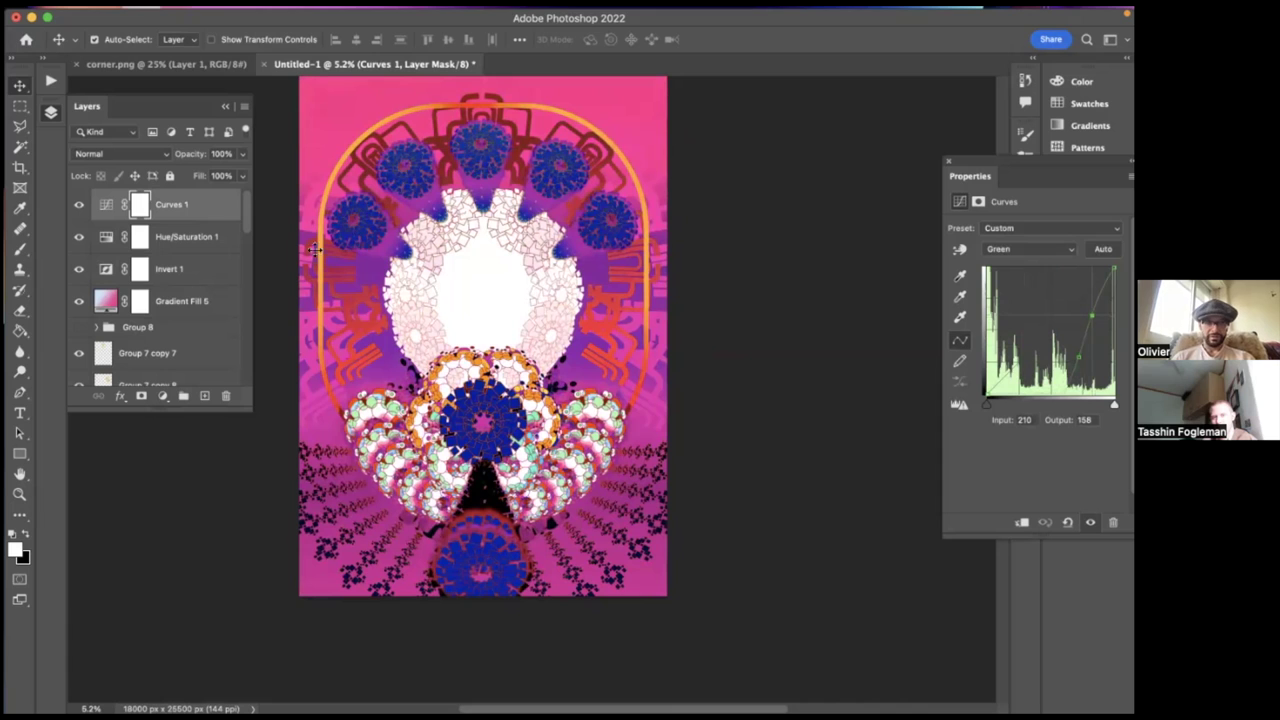
# - Raise the shadows of the Curves 1 Blue channel with a point at input 38, output 188
pyautogui.click(1030, 249)
pyautogui.click(1000, 265)
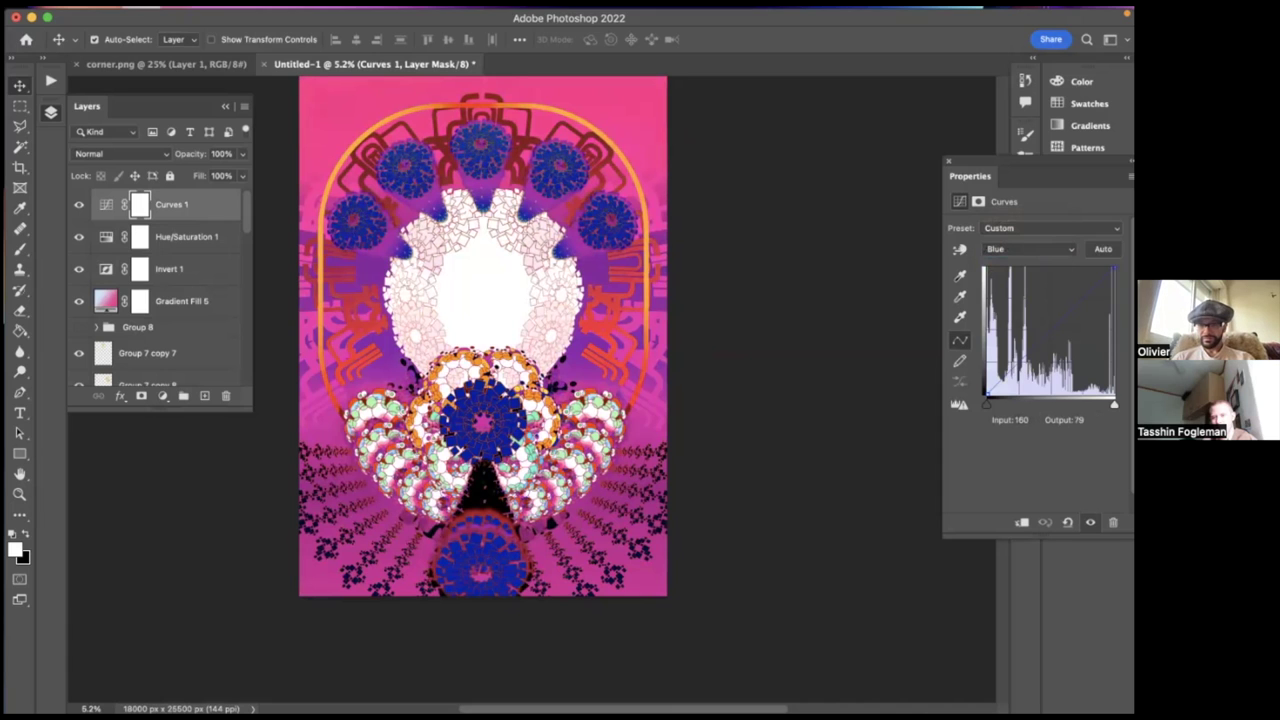
pyautogui.moveTo(1012, 378); pyautogui.dragTo(1005, 301)
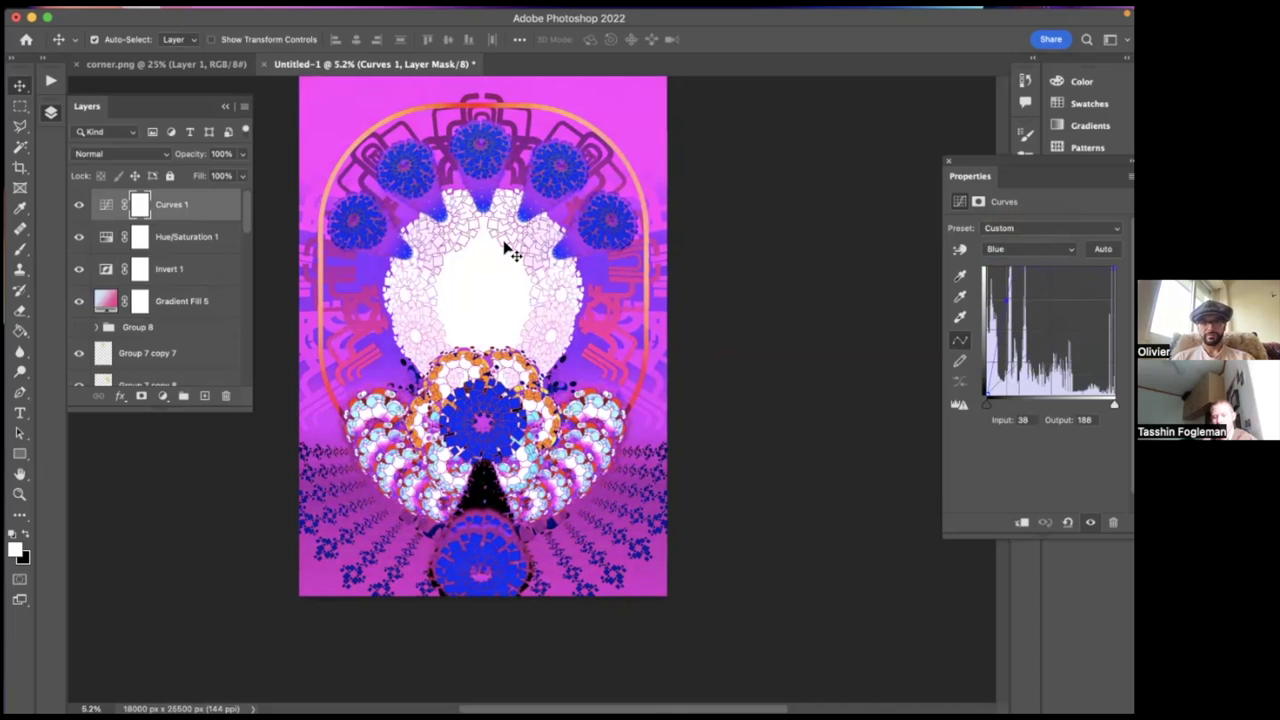
# - Hide the Invert 1 adjustment layer to restore the artwork's light background and dark centre
pyautogui.click(110, 238)
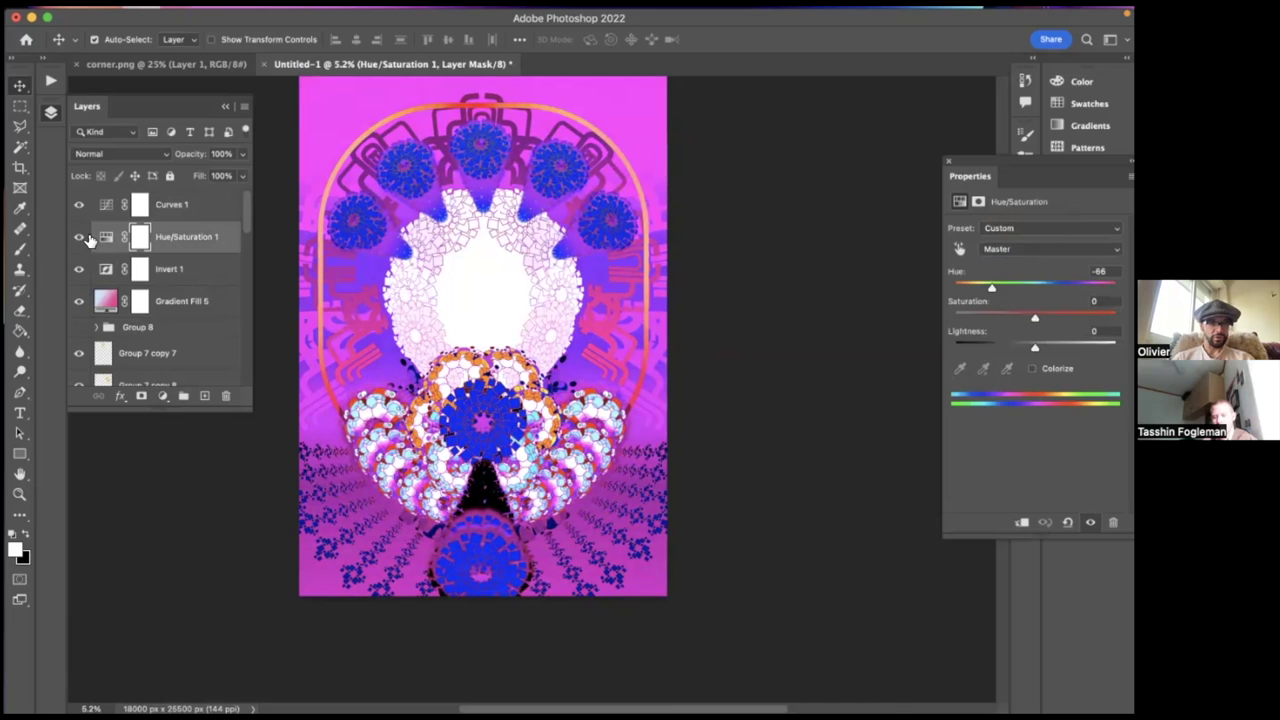
pyautogui.click(80, 267)
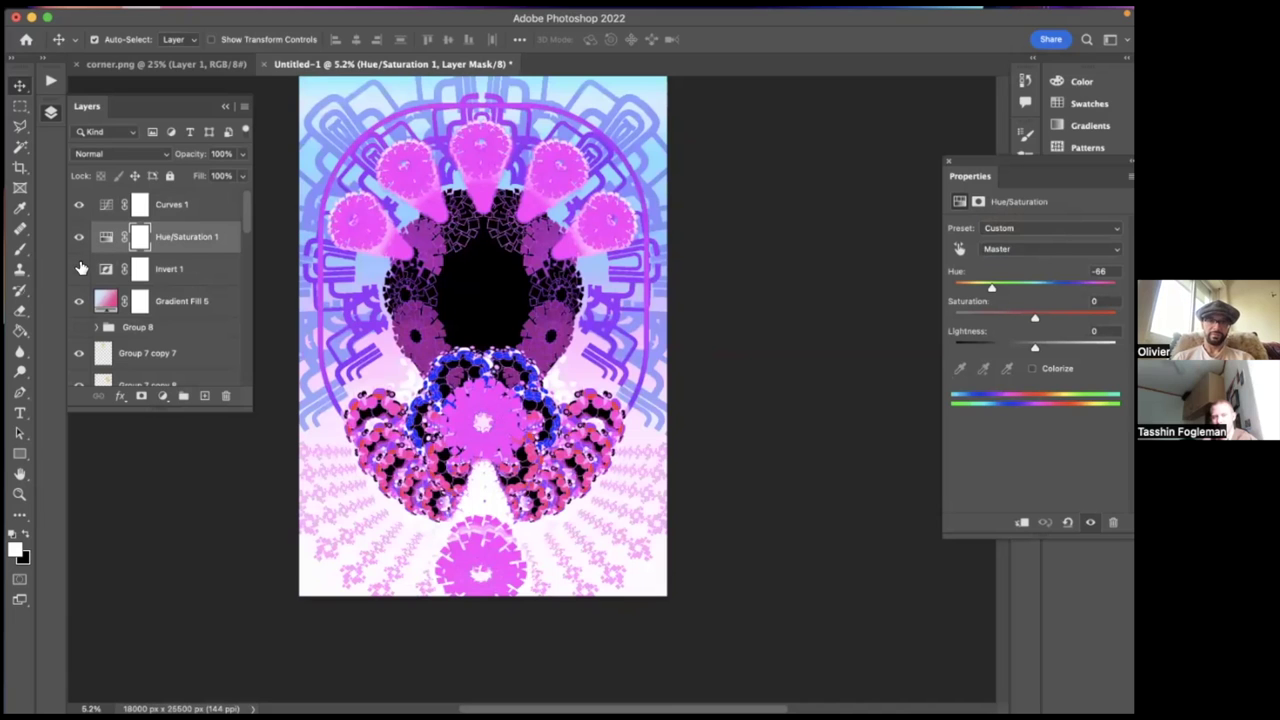
pyautogui.scroll(1, 425, 240)
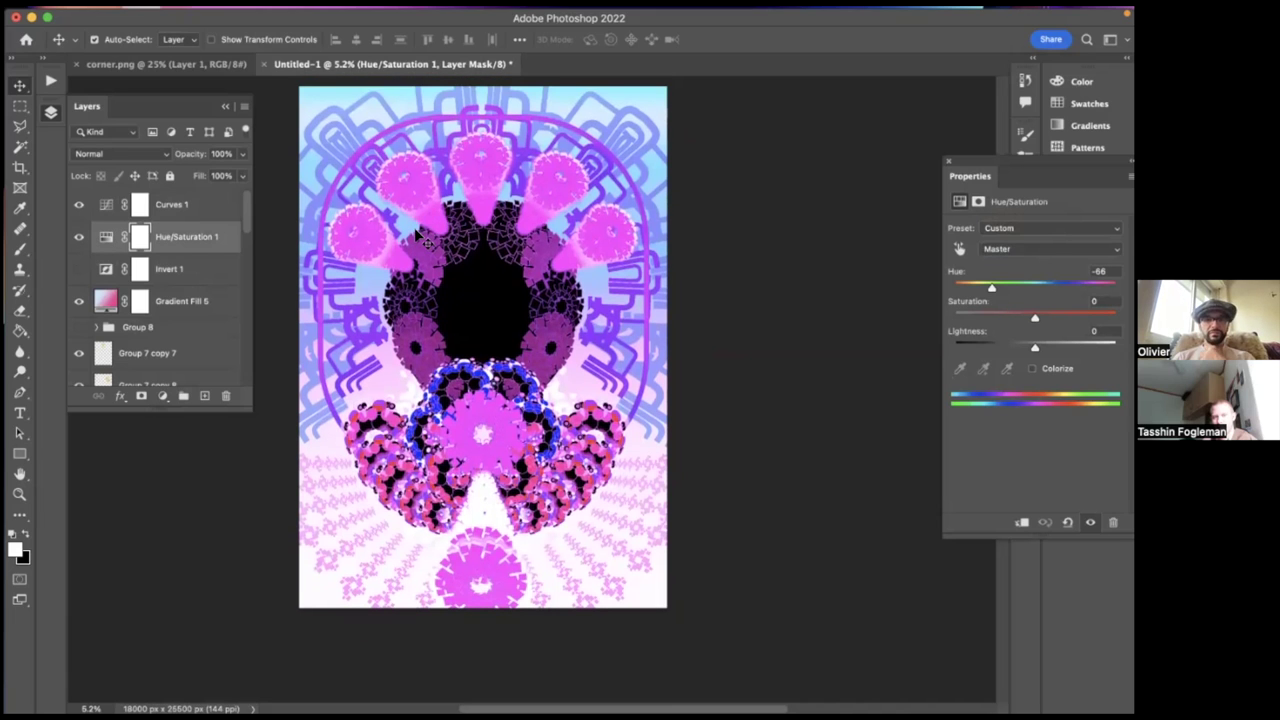
# - Compare the artwork with and without the Hue/Saturation 1 adjustment by switching its visibility repeatedly
pyautogui.click(80, 236)
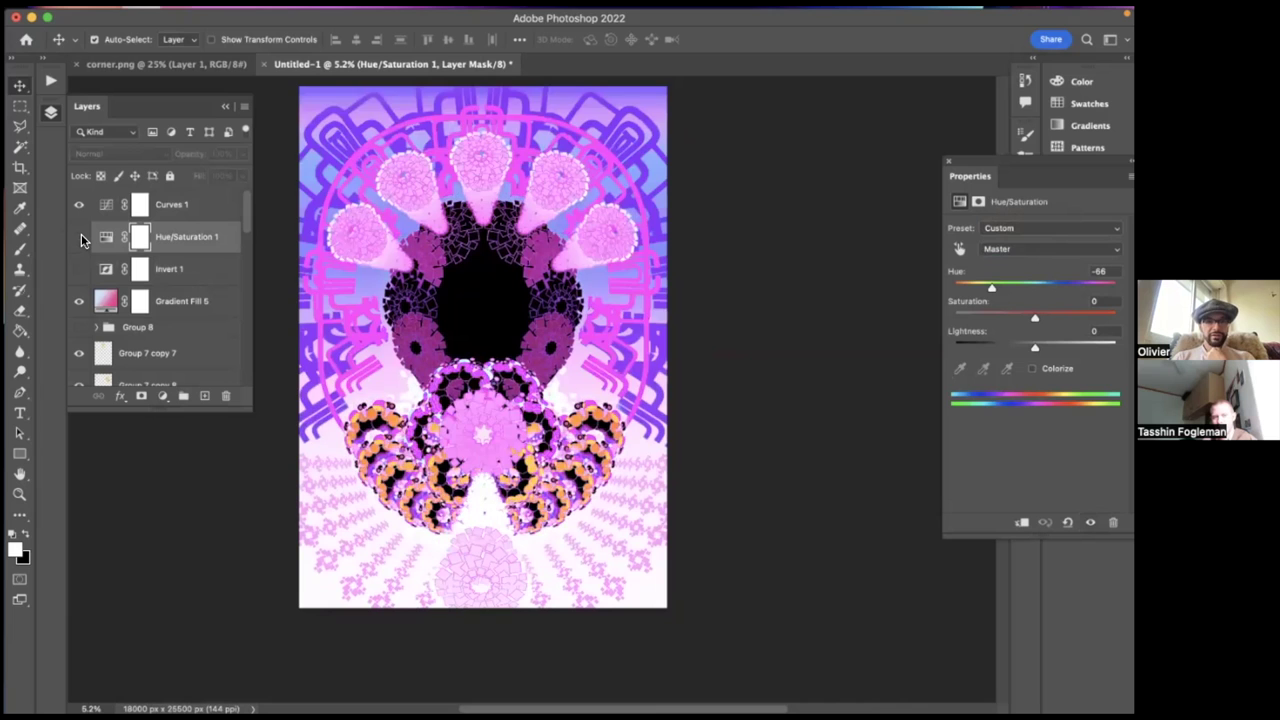
pyautogui.click(80, 236)
pyautogui.click(80, 236)
pyautogui.click(80, 236)
pyautogui.click(81, 236)
pyautogui.click(81, 236)
pyautogui.click(81, 236)
pyautogui.click(81, 236)
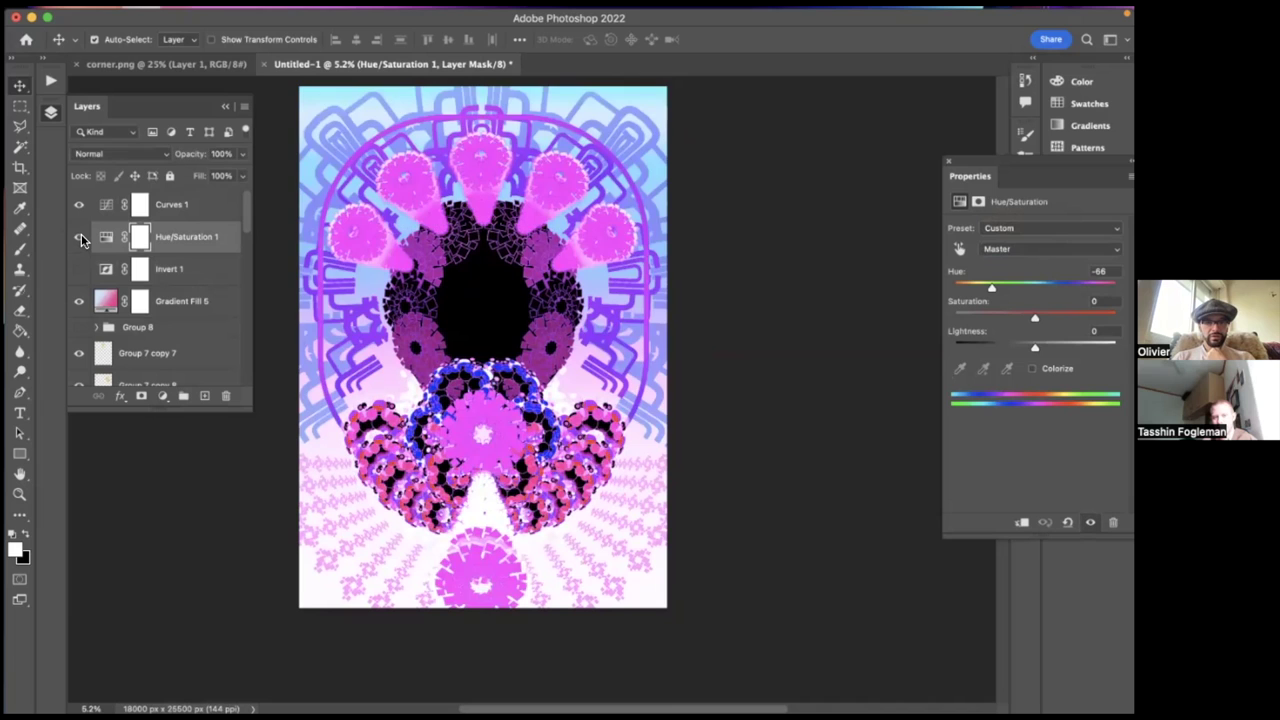
pyautogui.click(81, 236)
pyautogui.click(81, 236)
pyautogui.click(80, 236)
pyautogui.click(80, 236)
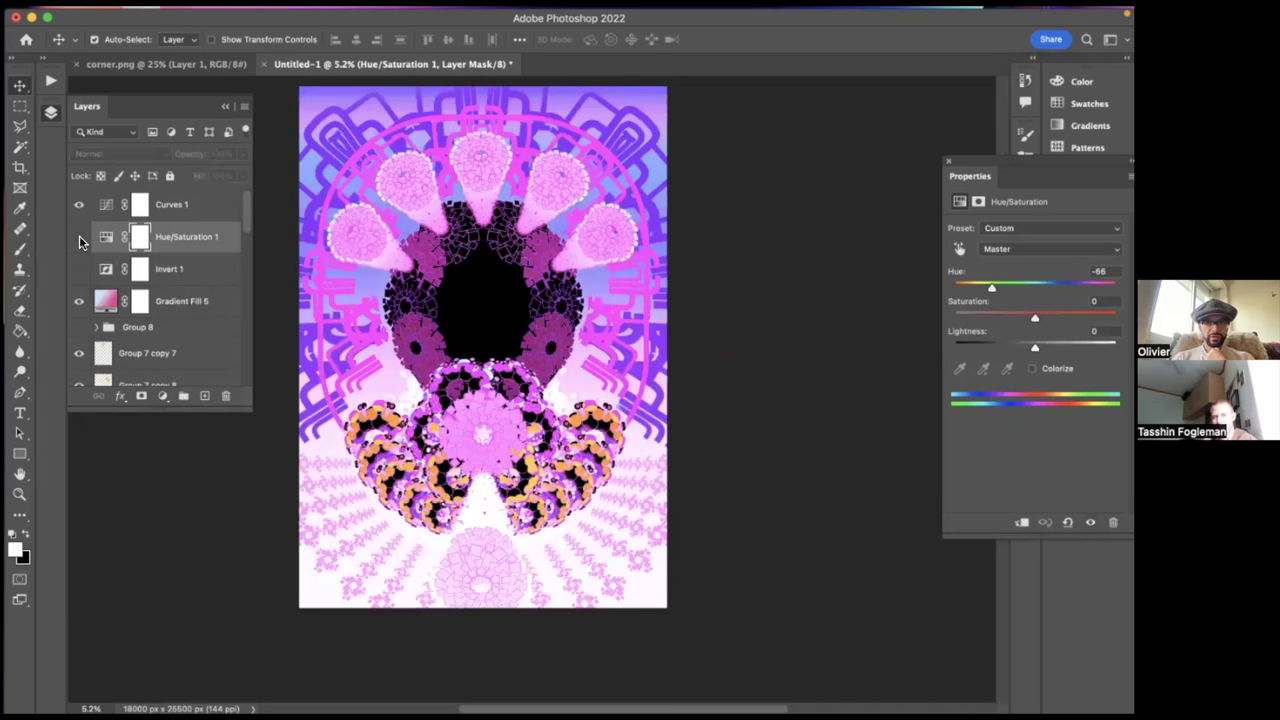
pyautogui.click(80, 236)
# - Duplicate the Bowl group and merge the copy into a single pixel layer
pyautogui.scroll(-4, 145, 295)
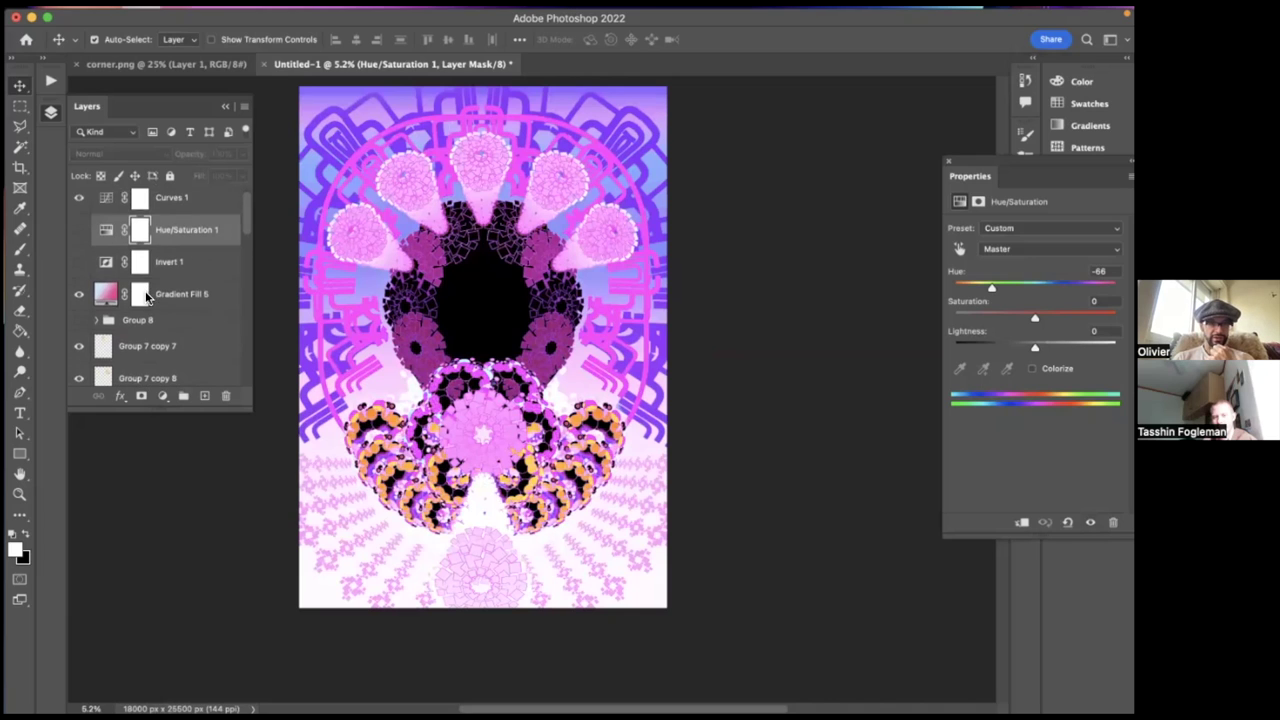
pyautogui.scroll(-5, 145, 292)
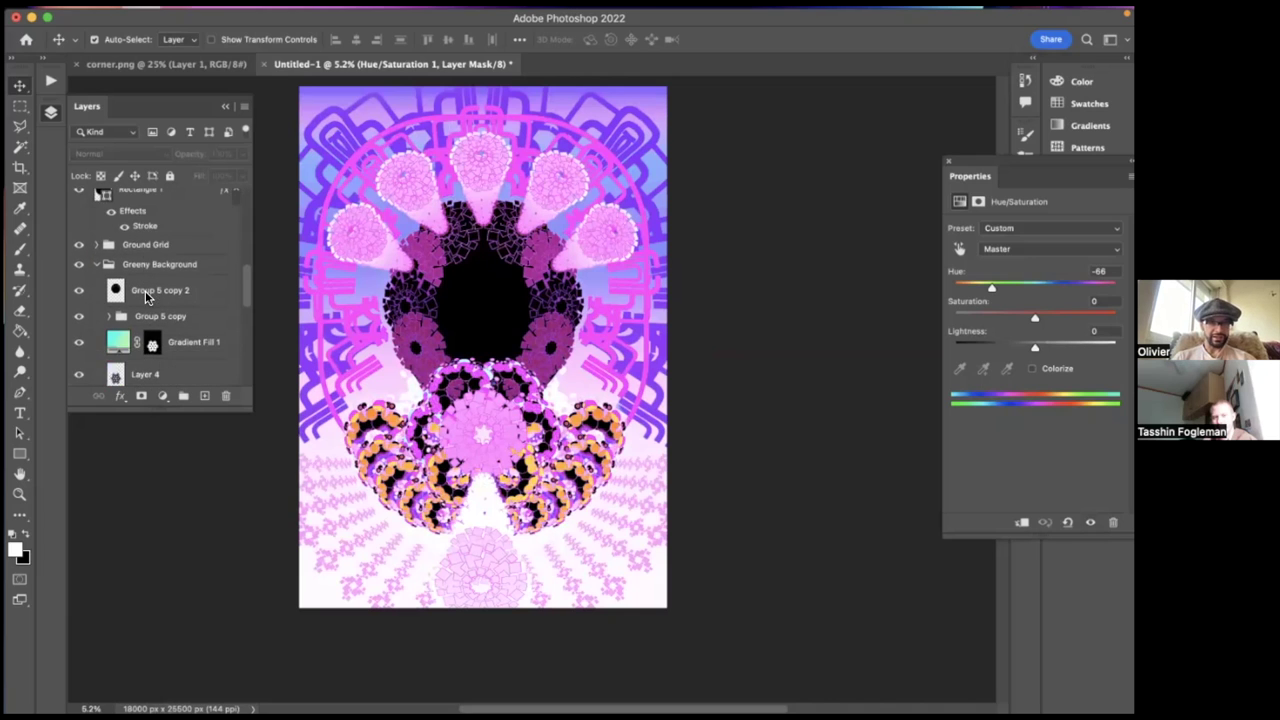
pyautogui.scroll(-3, 145, 298)
pyautogui.scroll(5, 145, 297)
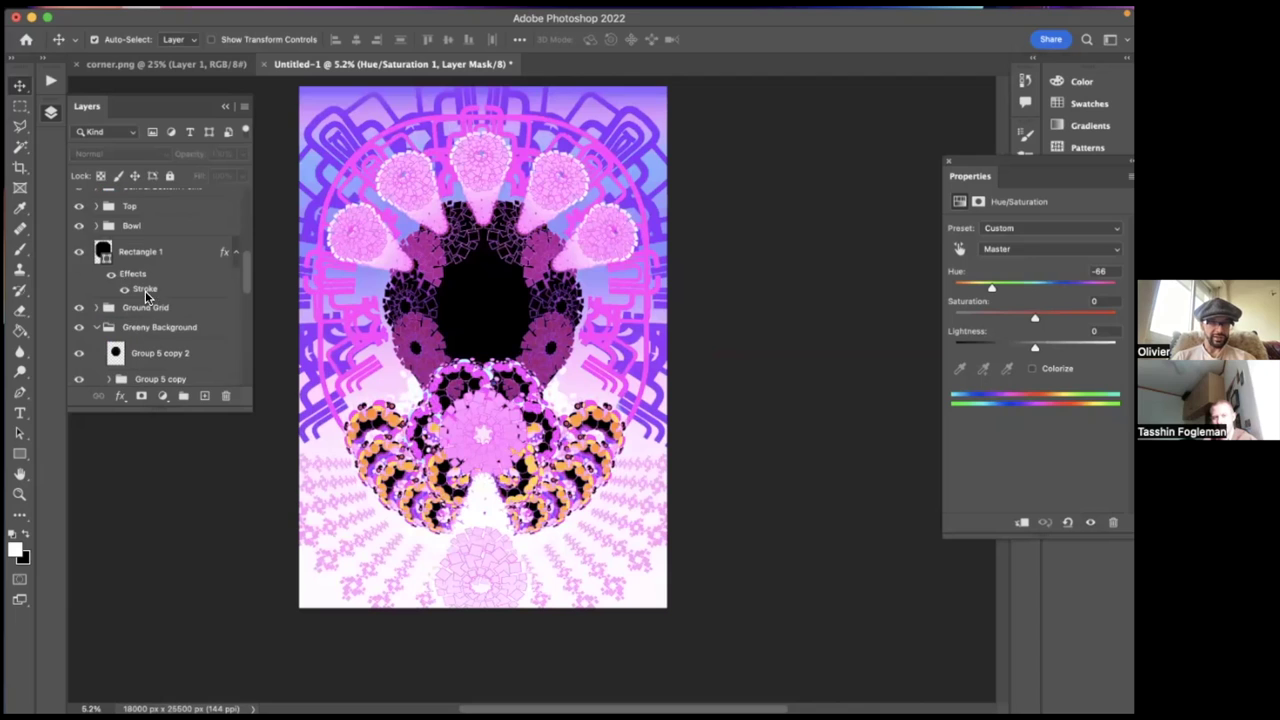
pyautogui.click(95, 223)
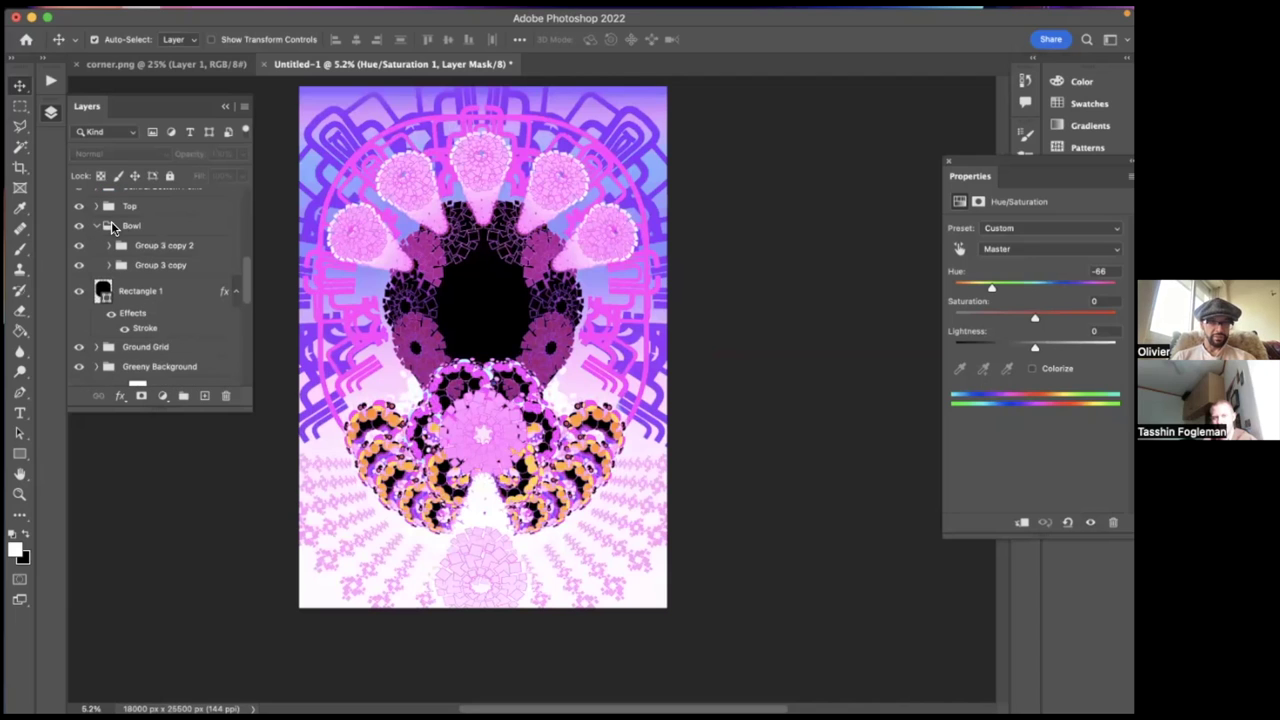
pyautogui.click(95, 225)
pyautogui.click(112, 226)
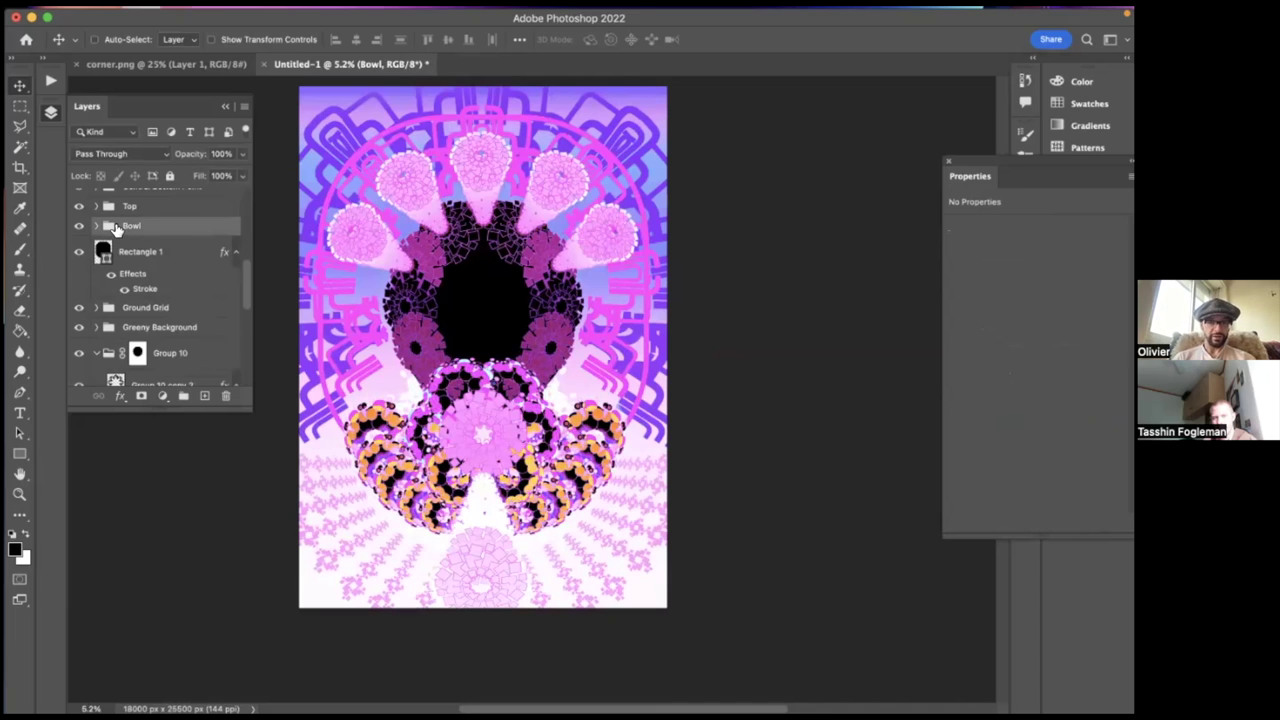
pyautogui.press('super+j')
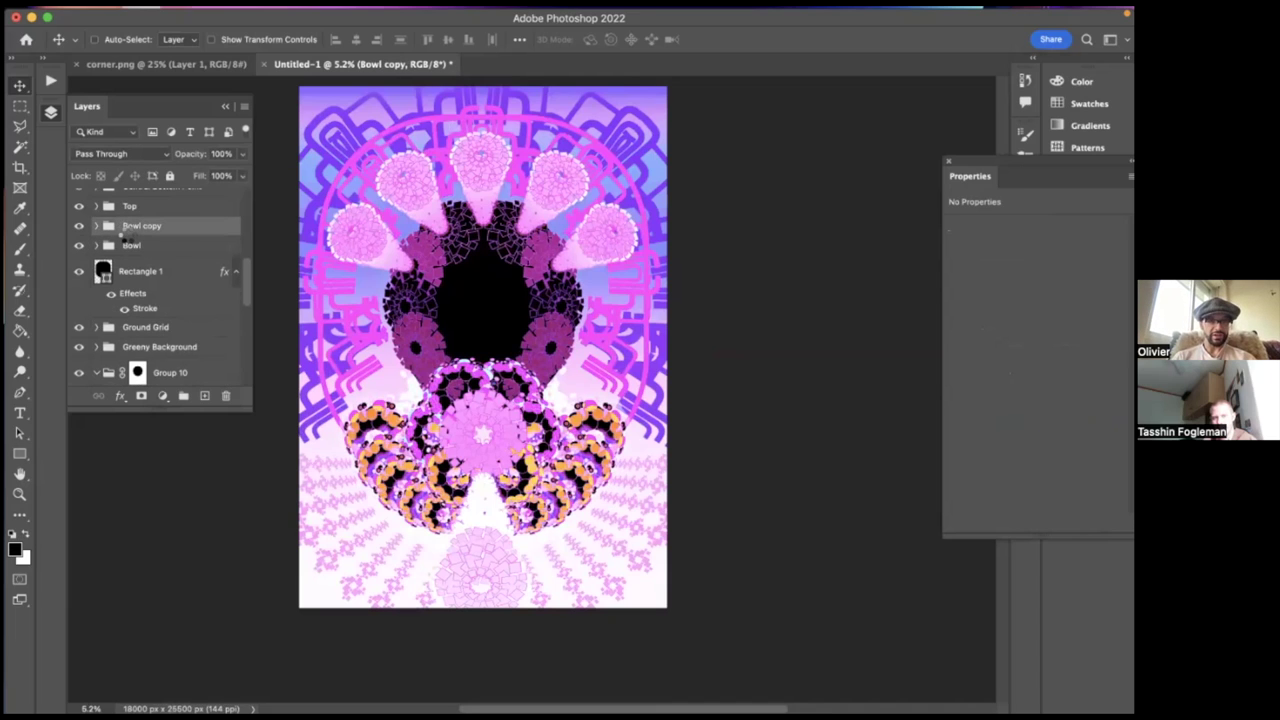
pyautogui.press('super+e')
# - Load the Bowl copy's outline as a selection and mask that area out of the re-enabled Hue/Saturation 1 adjustment
pyautogui.keyDown('super'); pyautogui.click(104, 233); pyautogui.keyUp('super')
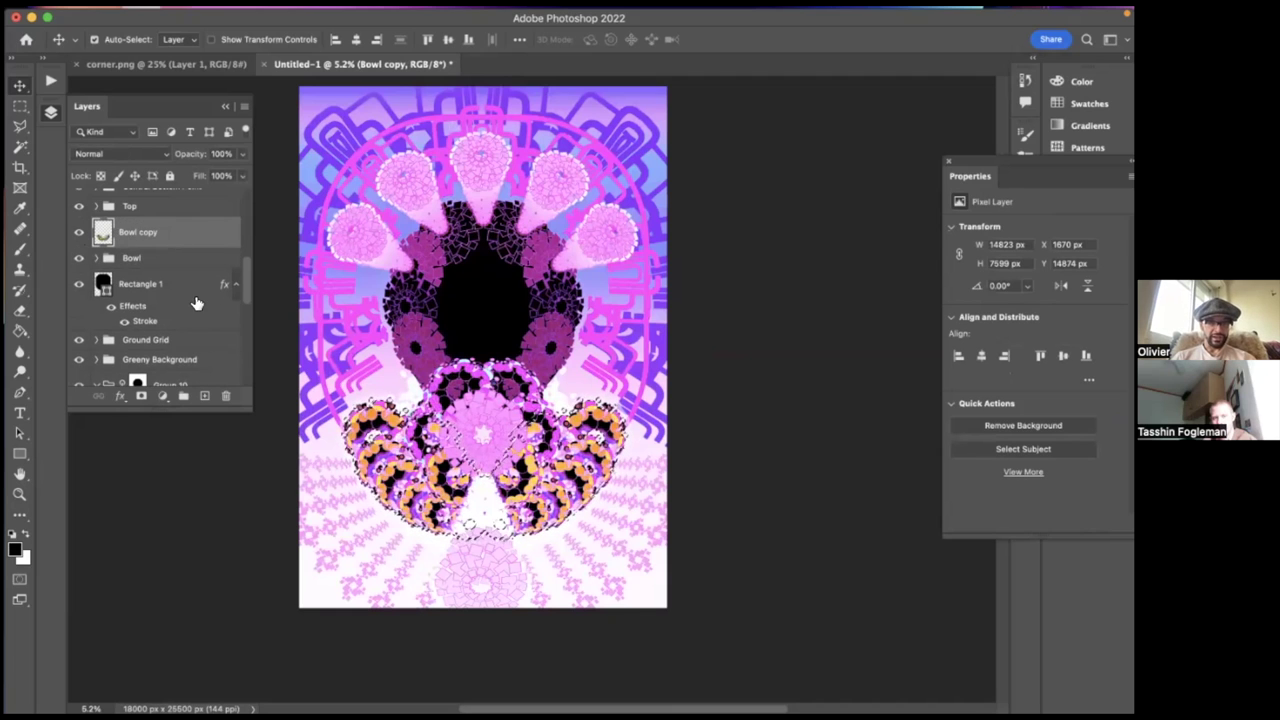
pyautogui.scroll(5, 180, 280)
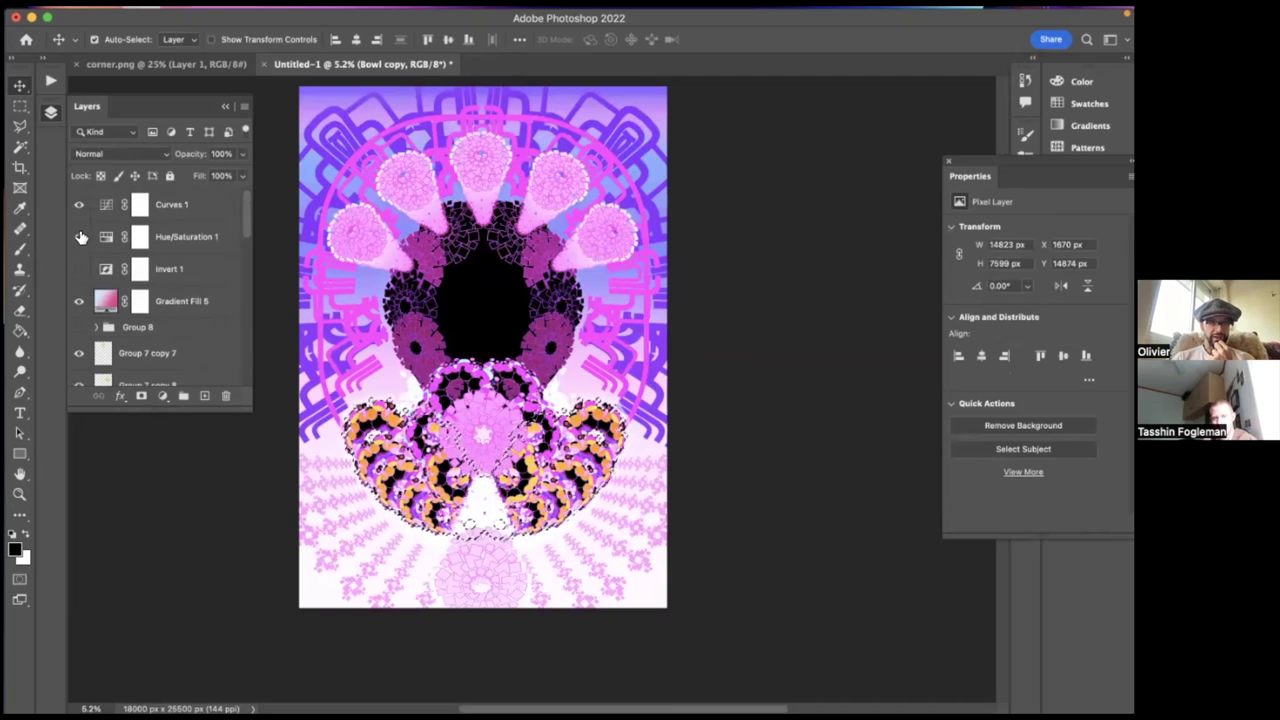
pyautogui.click(79, 236)
pyautogui.click(139, 236)
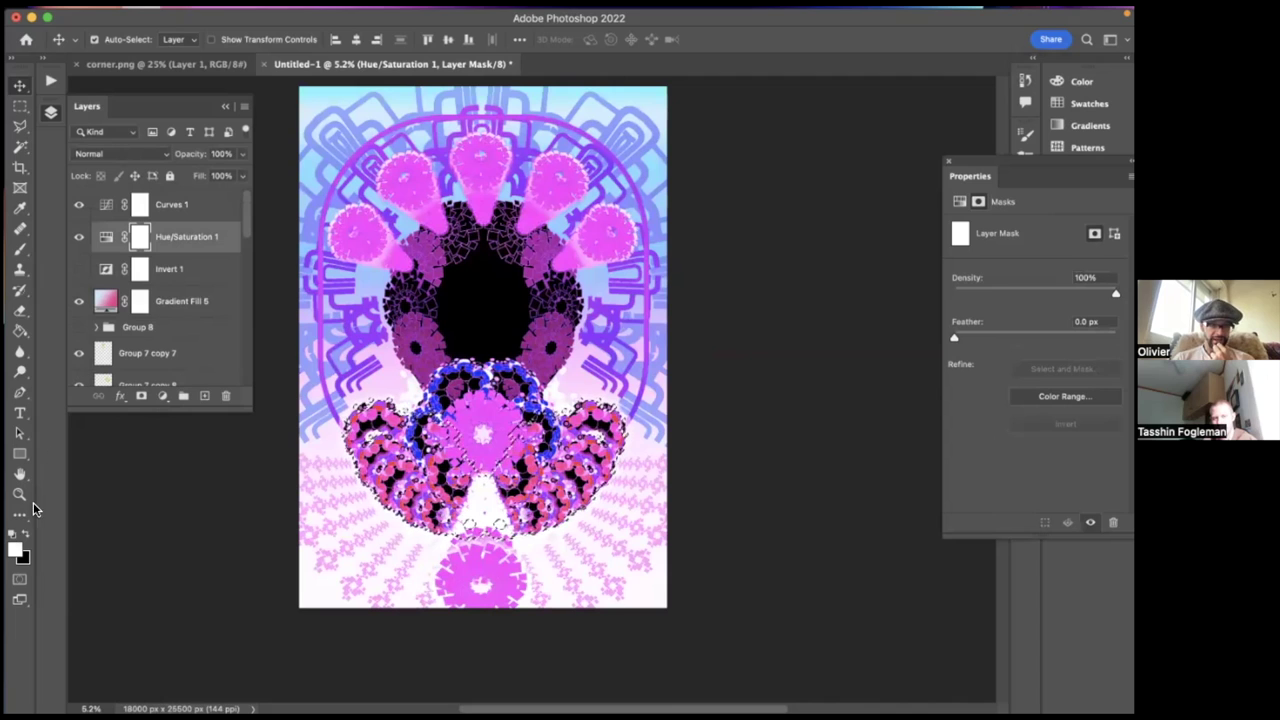
pyautogui.press('BackSpace')
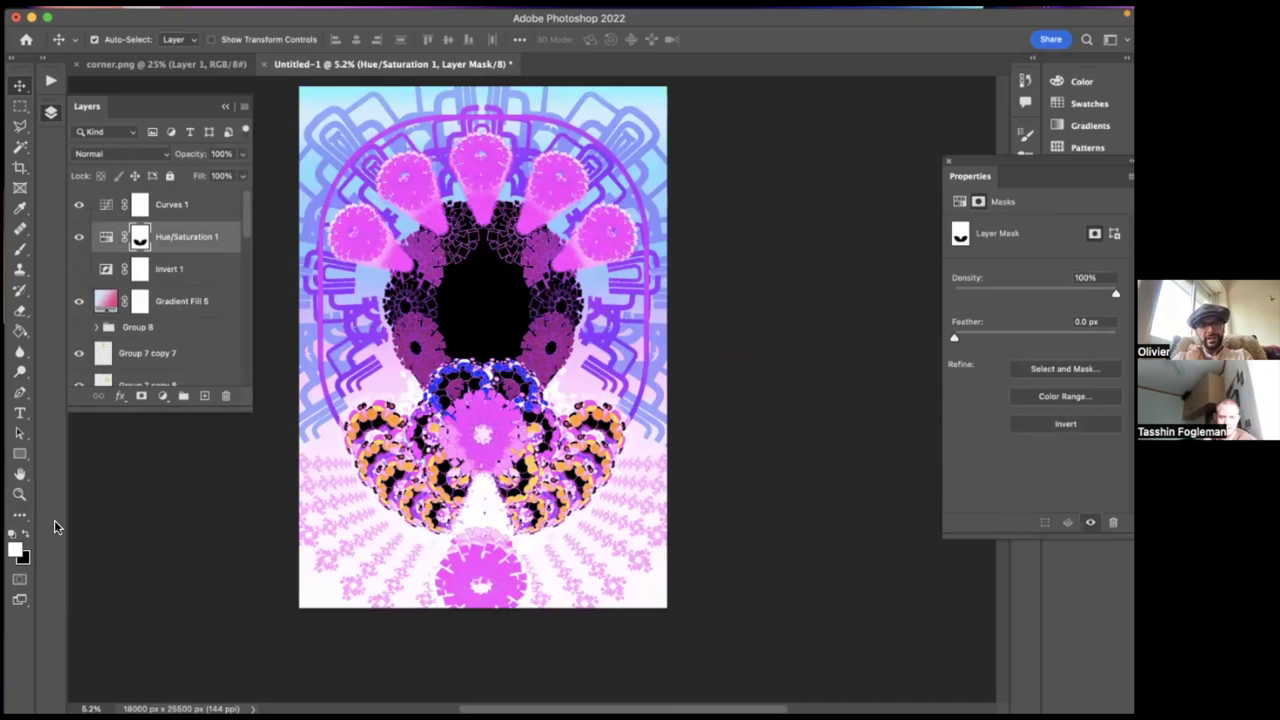
# - Compare the artwork with the Hue/Saturation 1 and Curves 1 adjustments switched off and on again
pyautogui.click(79, 236)
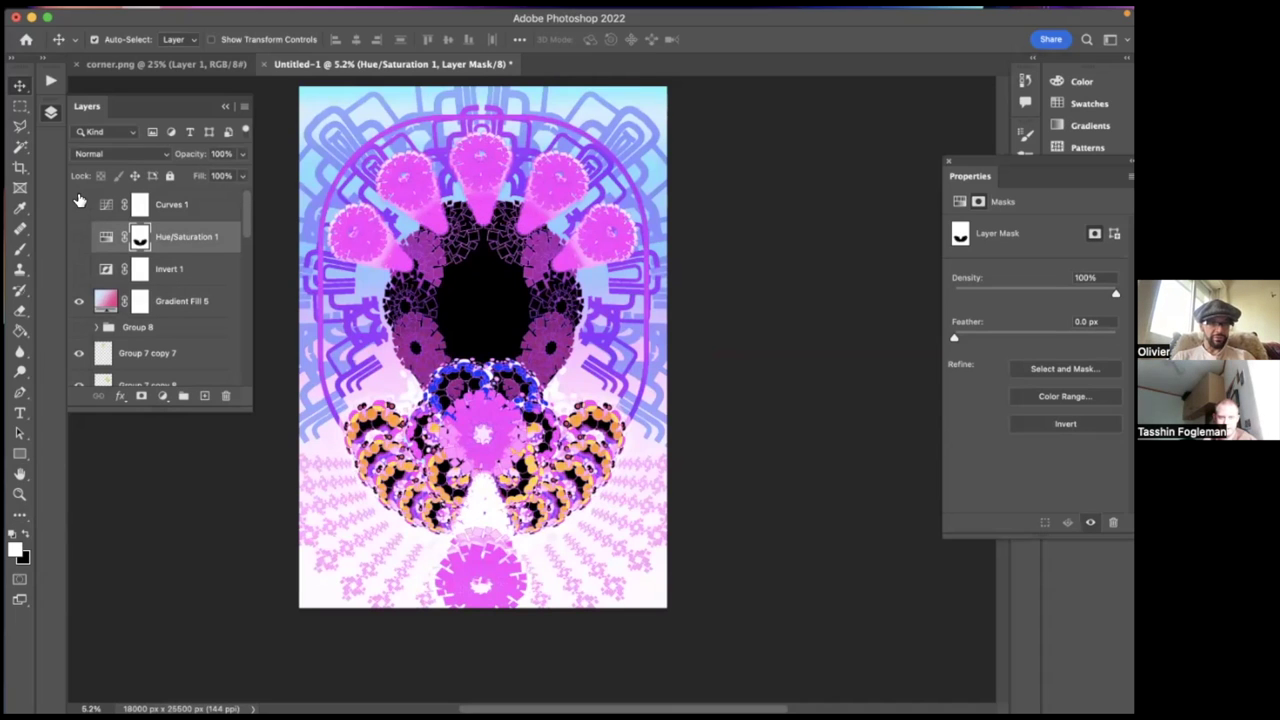
pyautogui.click(79, 204)
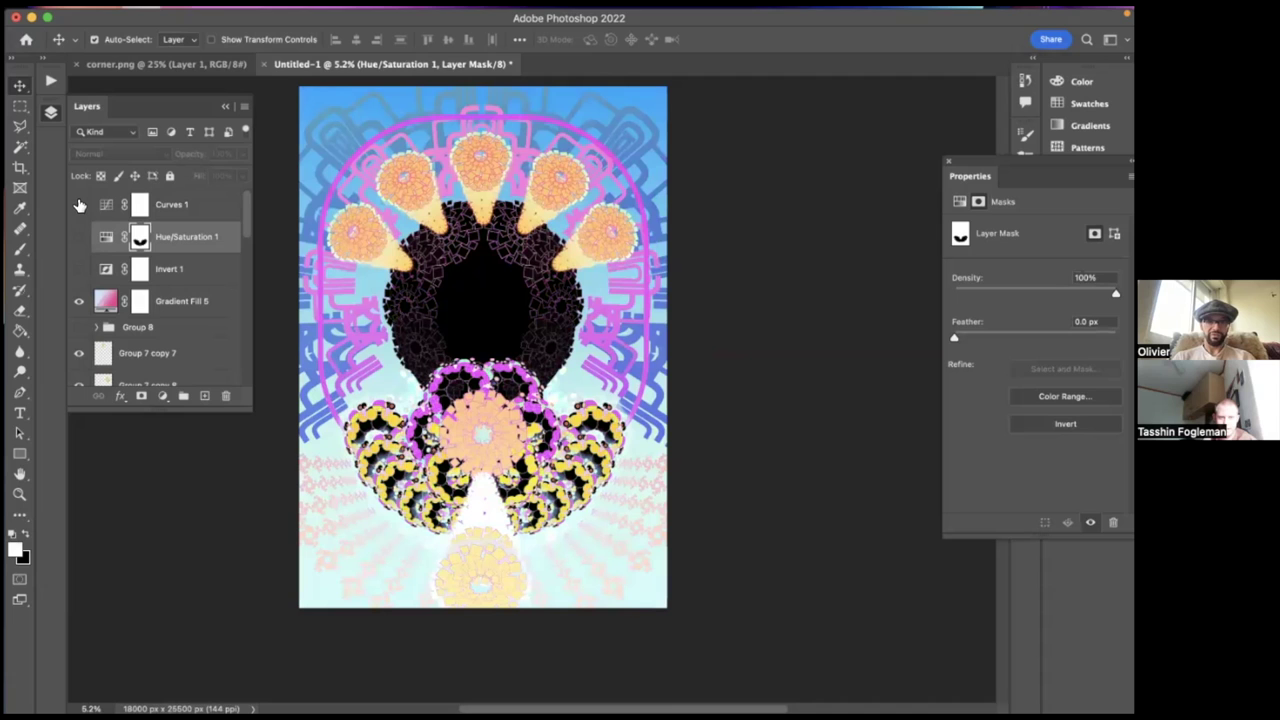
pyautogui.click(79, 206)
pyautogui.click(79, 236)
pyautogui.hscroll(2, 820, 380)
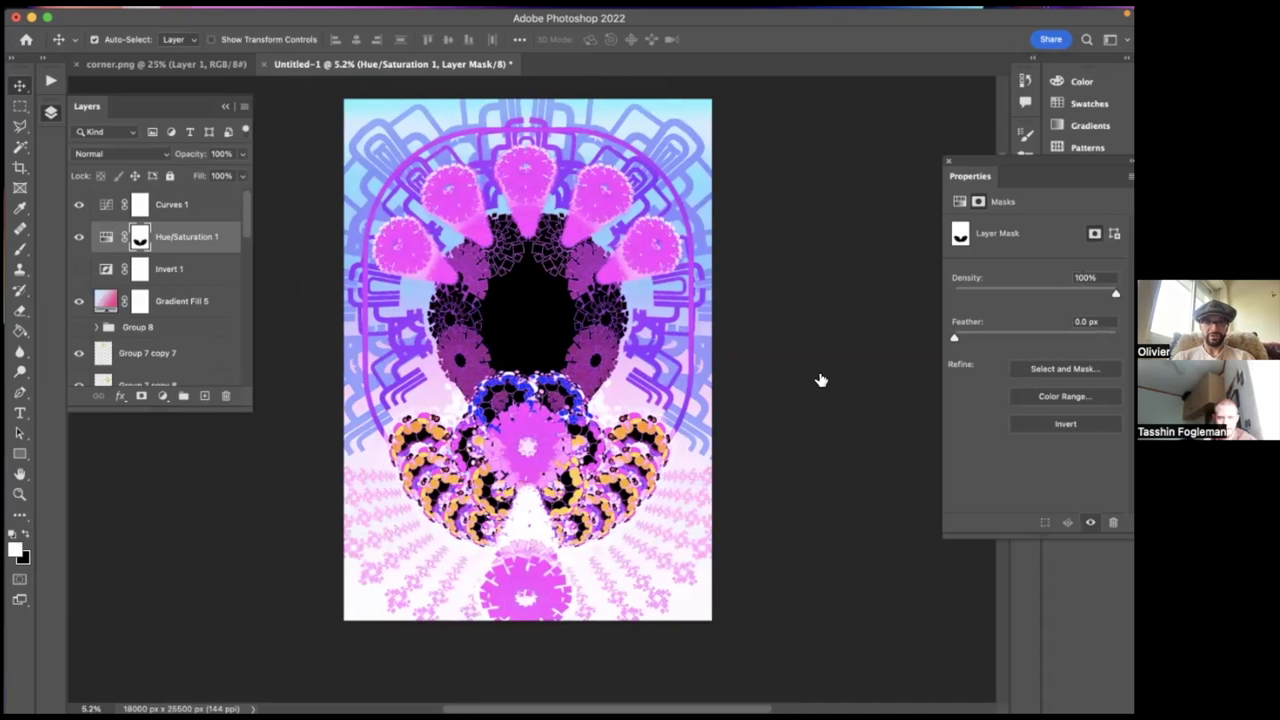
pyautogui.hscroll(-2, 820, 380)
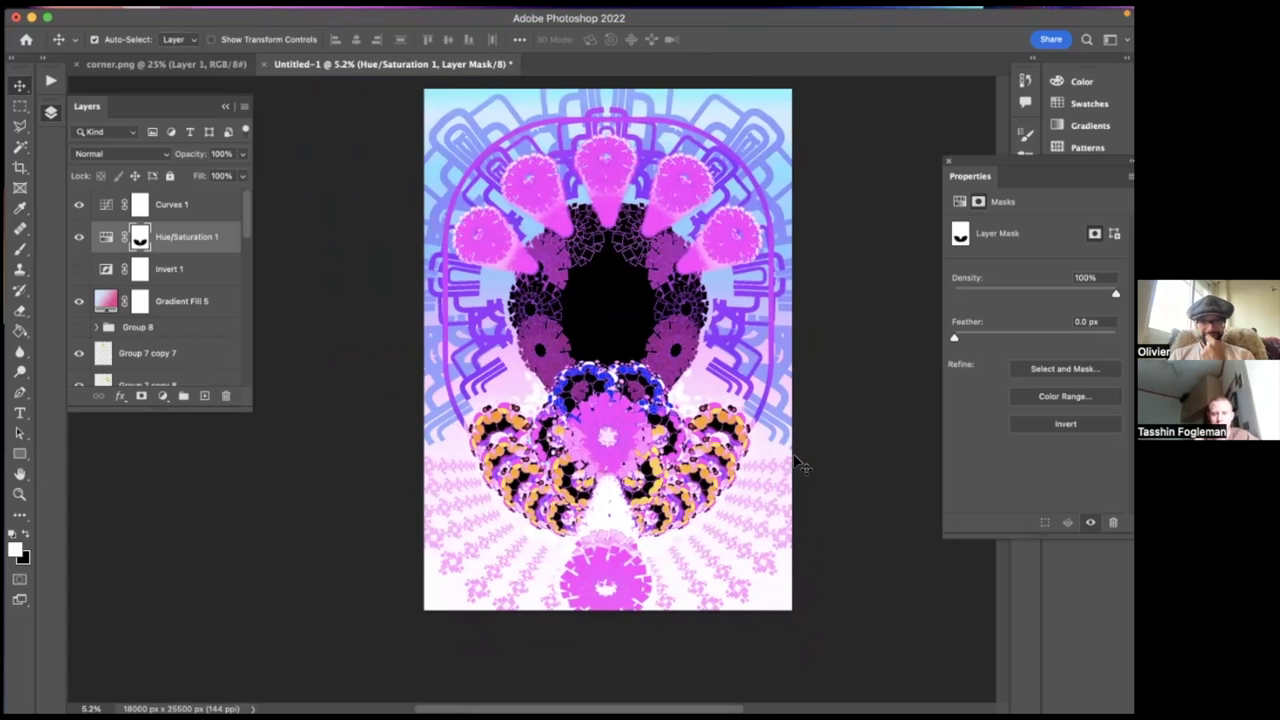
pyautogui.hscroll(3, 800, 465)
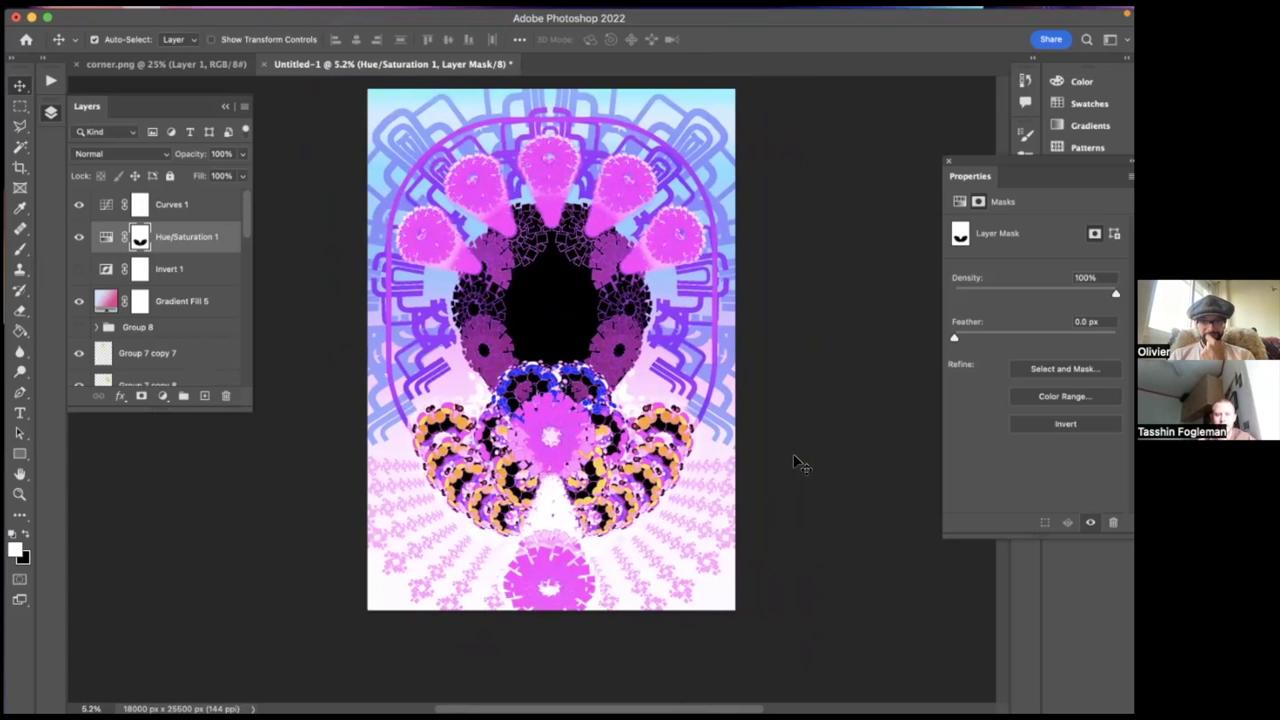
pyautogui.hscroll(2, 800, 465)
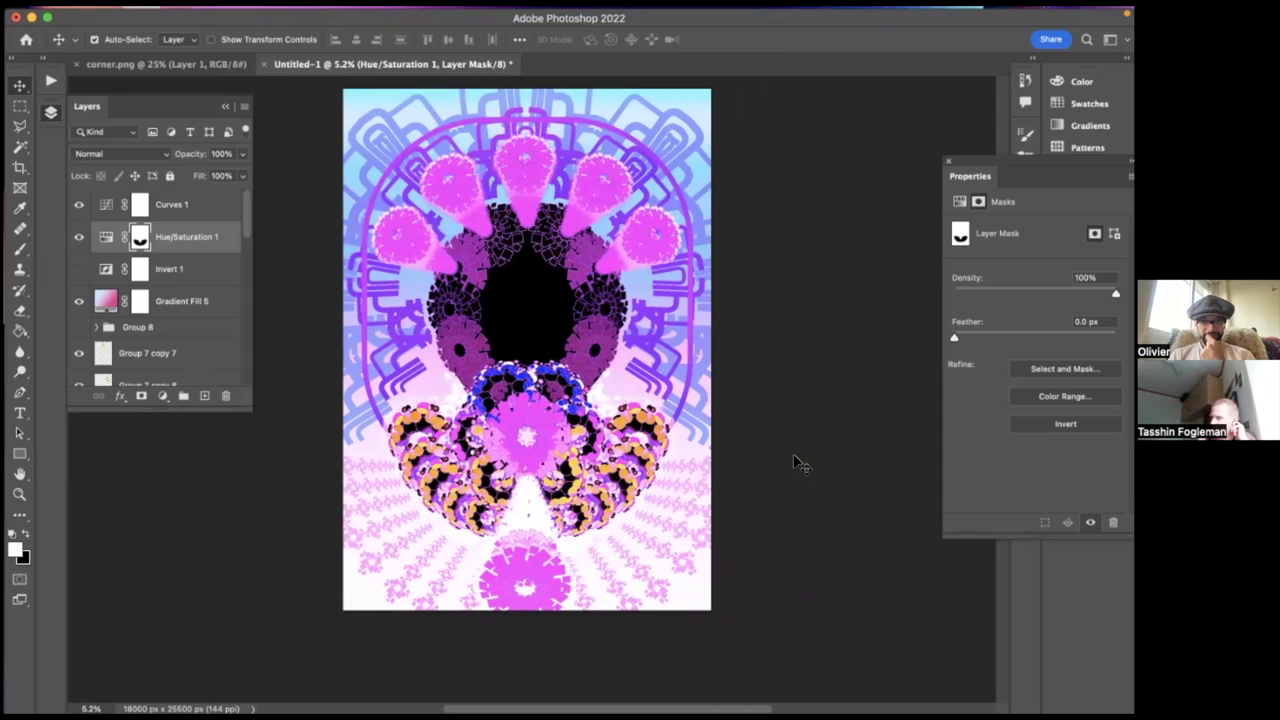
pyautogui.hscroll(-2, 800, 465)
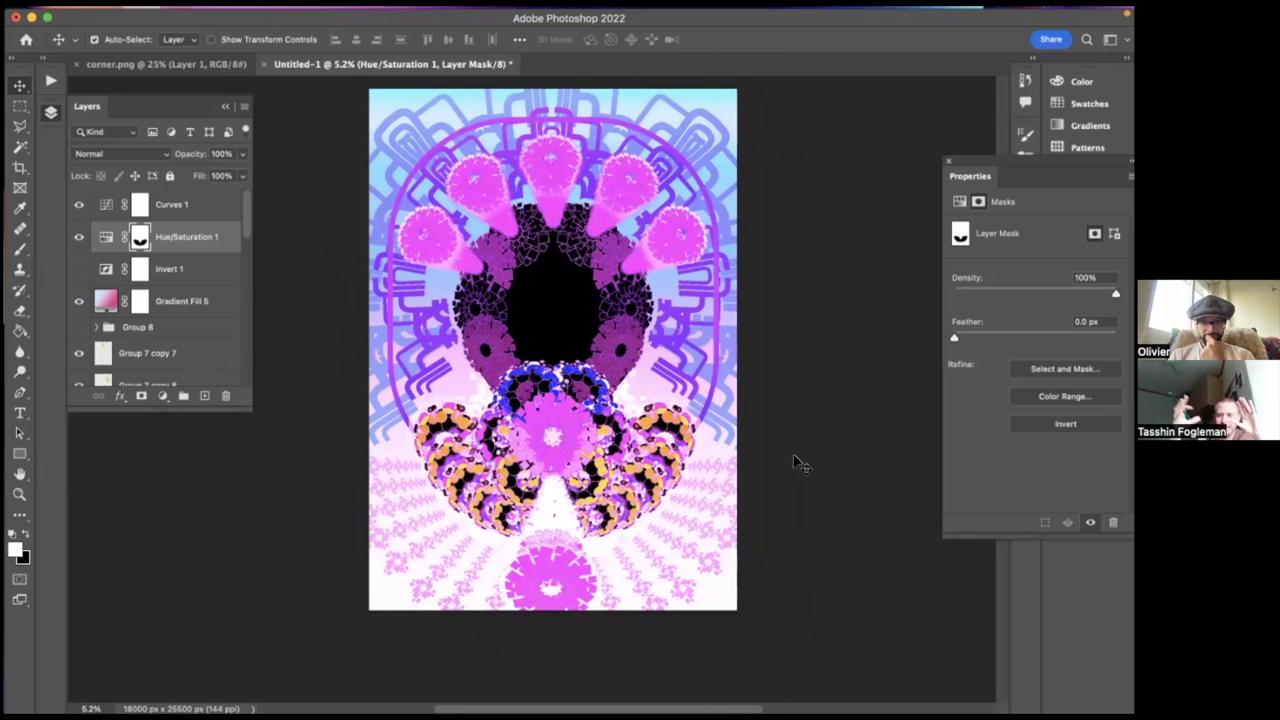